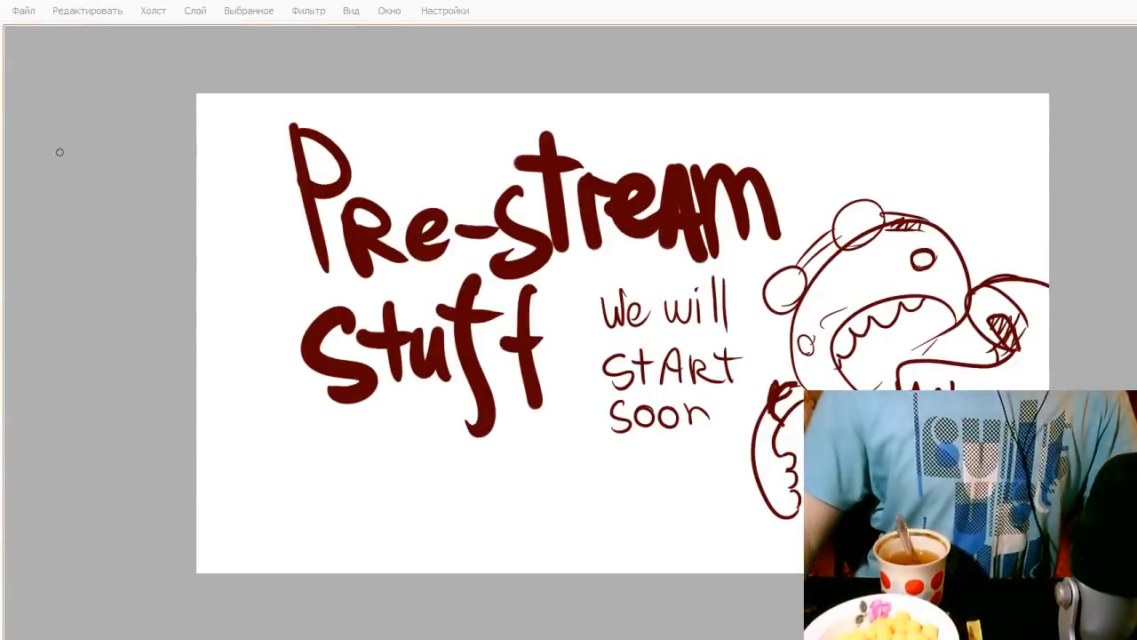
# - Clear the pre-stream title drawing from the canvas and bring back the hidden tool panels
pyautogui.click(274, 63)
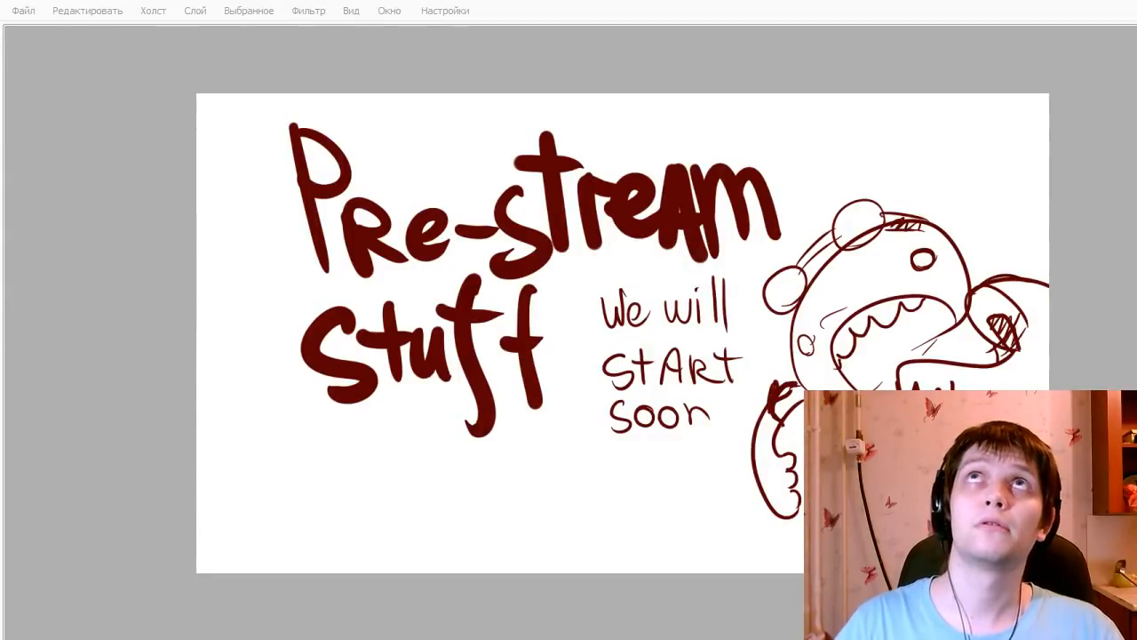
pyautogui.hotkey('alt', 'Tab')
pyautogui.press('d')
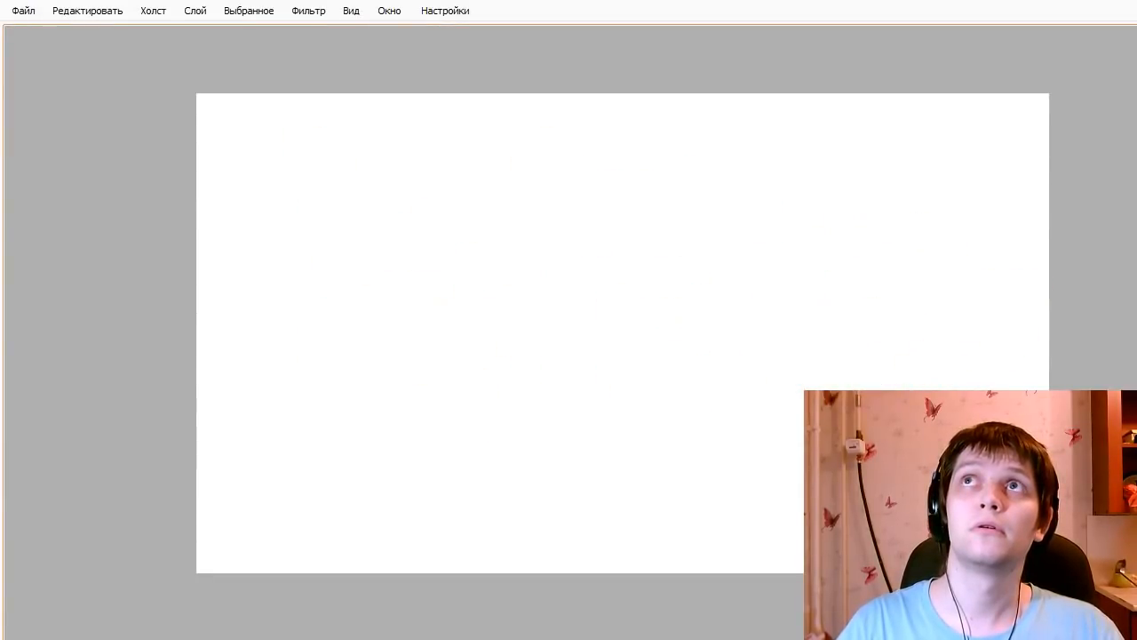
pyautogui.press('Tab')
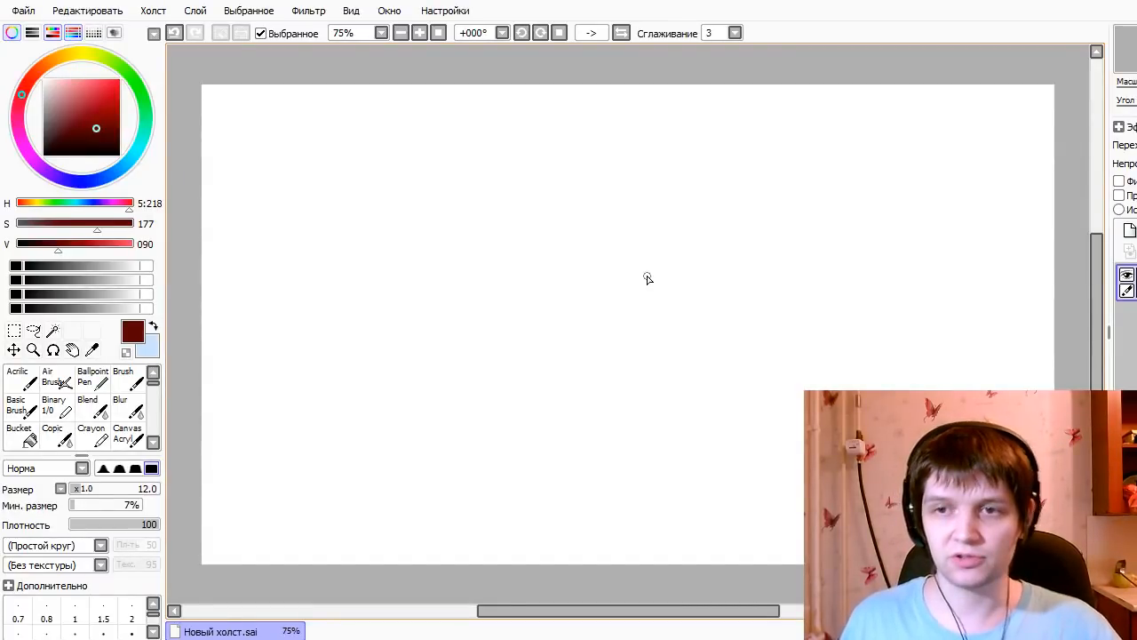
pyautogui.moveTo(579, 363)
pyautogui.mouseDown()
pyautogui.moveTo(559, 370)
pyautogui.moveTo(746, 342)
pyautogui.mouseUp()
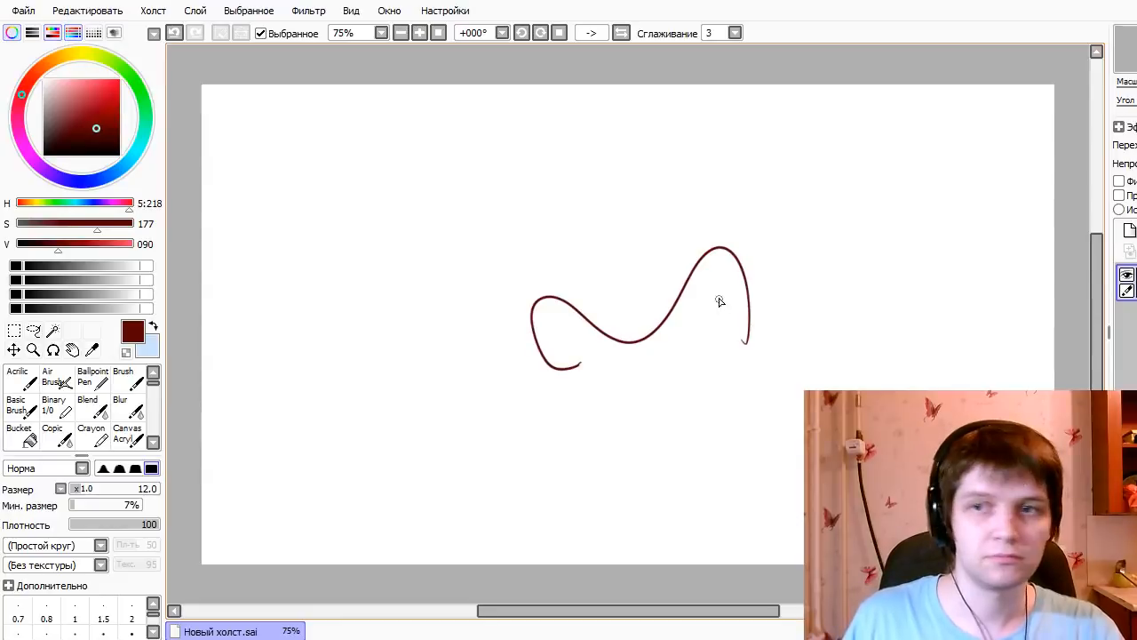
pyautogui.hotkey('ctrl', 'z')
pyautogui.moveTo(622, 266); pyautogui.dragTo(671, 333)
pyautogui.hotkey('ctrl', 'z')
pyautogui.moveTo(621, 271)
pyautogui.mouseDown()
pyautogui.moveTo(721, 335)
pyautogui.moveTo(625, 277)
pyautogui.moveTo(668, 246)
pyautogui.moveTo(723, 366)
pyautogui.moveTo(678, 282)
pyautogui.moveTo(706, 267)
pyautogui.mouseUp()
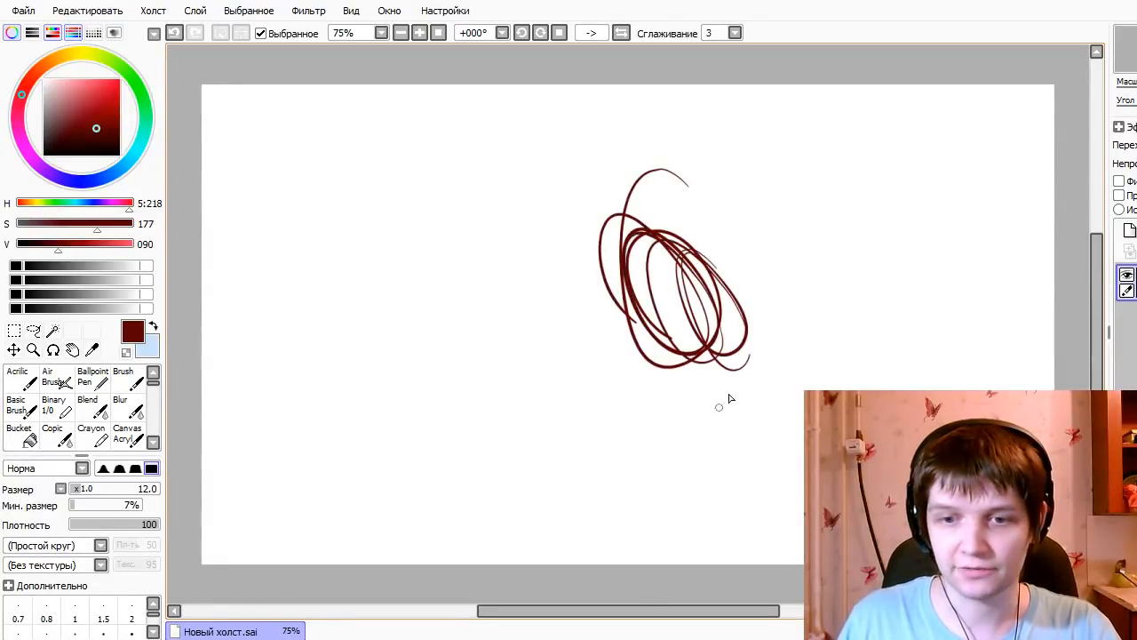
pyautogui.hotkey('ctrl', 'z')
pyautogui.hotkey('ctrl', 'z')
pyautogui.hotkey('ctrl', 'z')
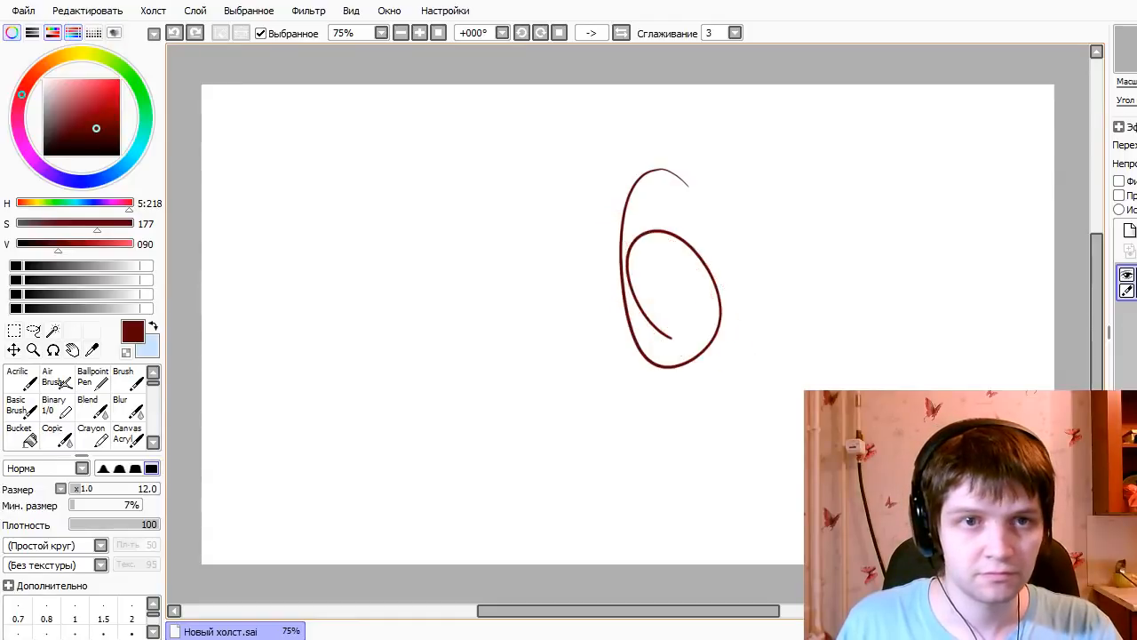
pyautogui.hotkey('ctrl', 'z')
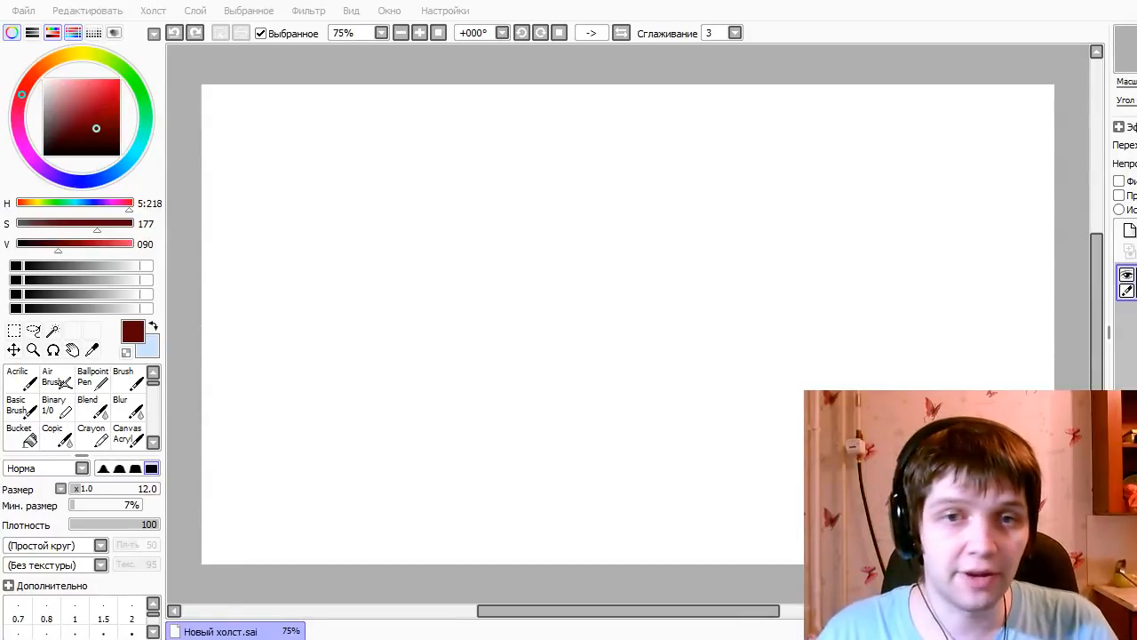
# - Paste the skin-editor screenshots onto the canvas and shift the topmost one until the whole green character is in view
pyautogui.hotkey('ctrl', 'v')
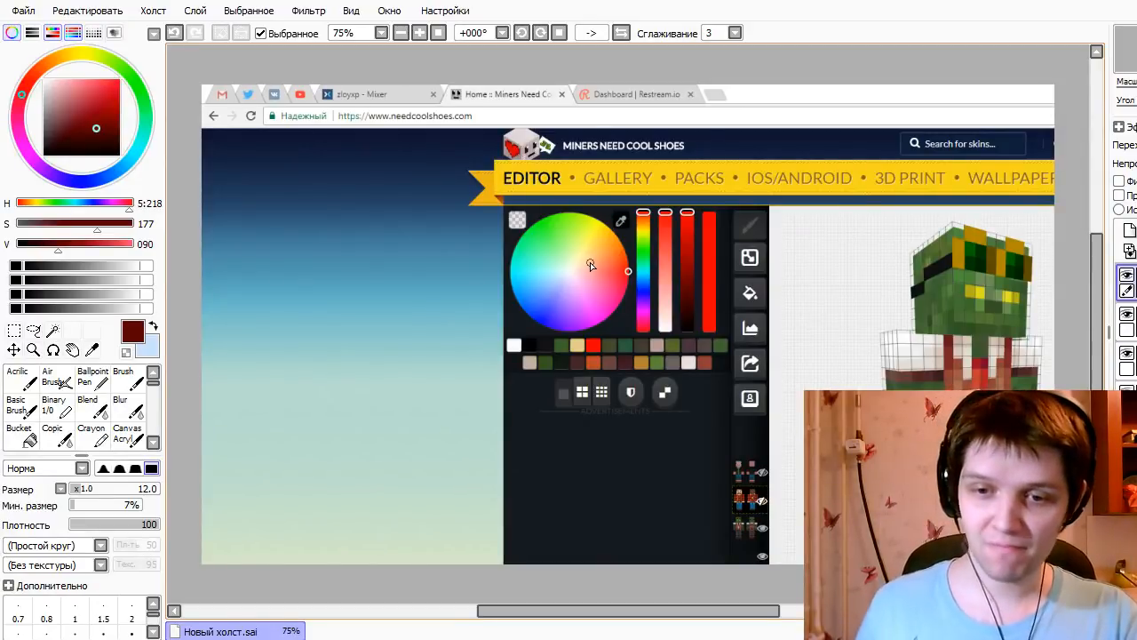
pyautogui.moveTo(794, 338); pyautogui.dragTo(560, 342)
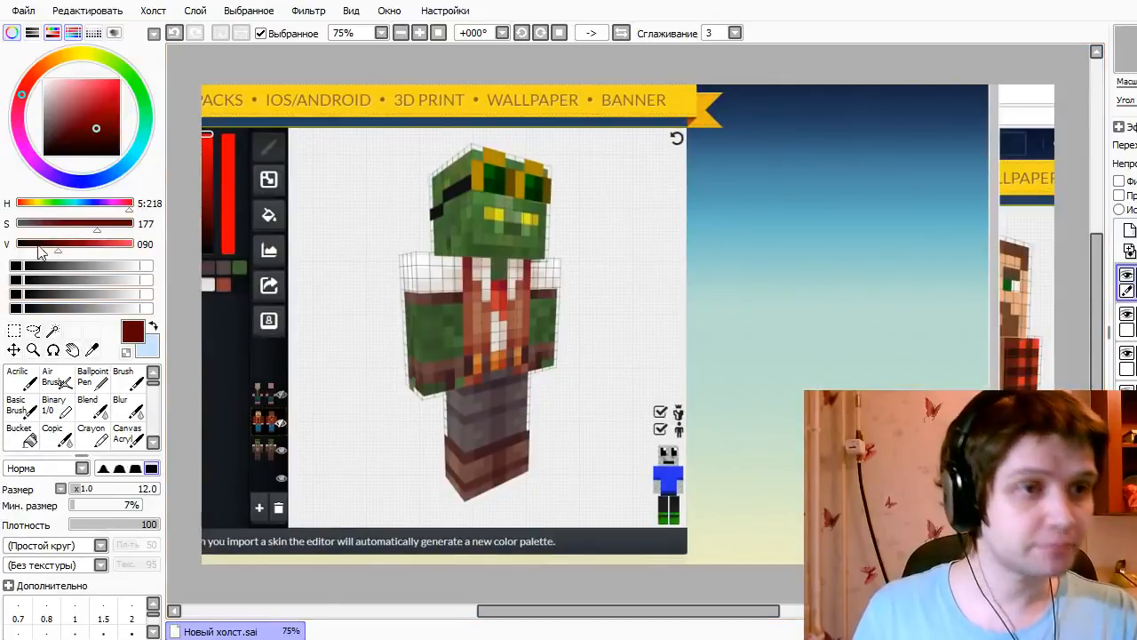
# - Hide the colour mixer bars while keeping the colour wheel and HSV sliders shown
pyautogui.click(32, 33)
pyautogui.click(32, 33)
pyautogui.click(53, 33)
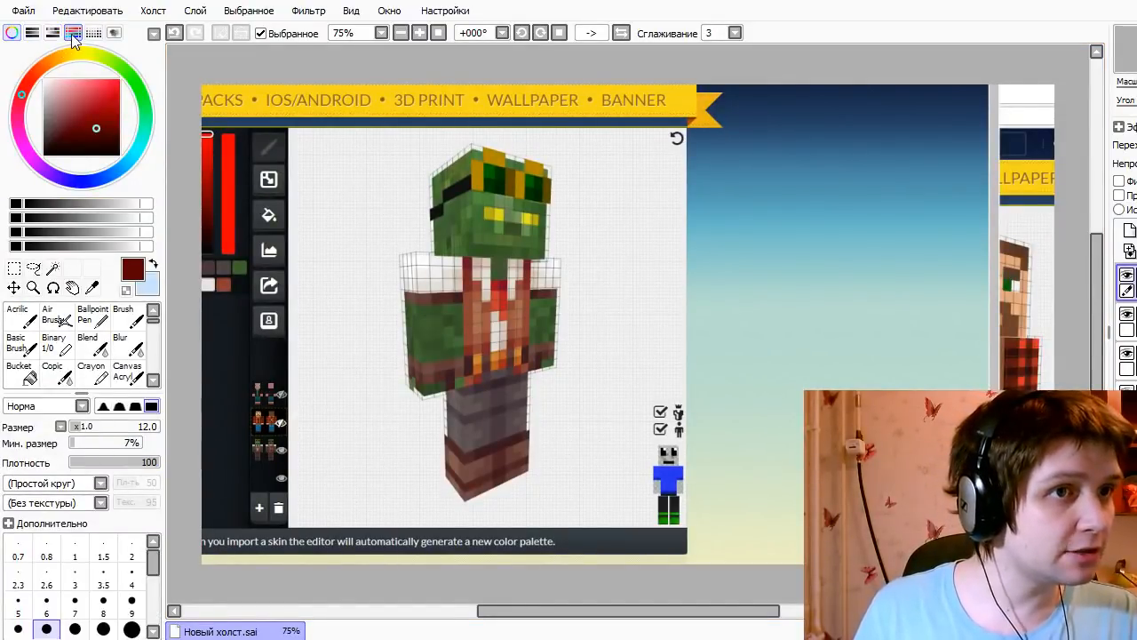
pyautogui.click(73, 34)
pyautogui.click(52, 32)
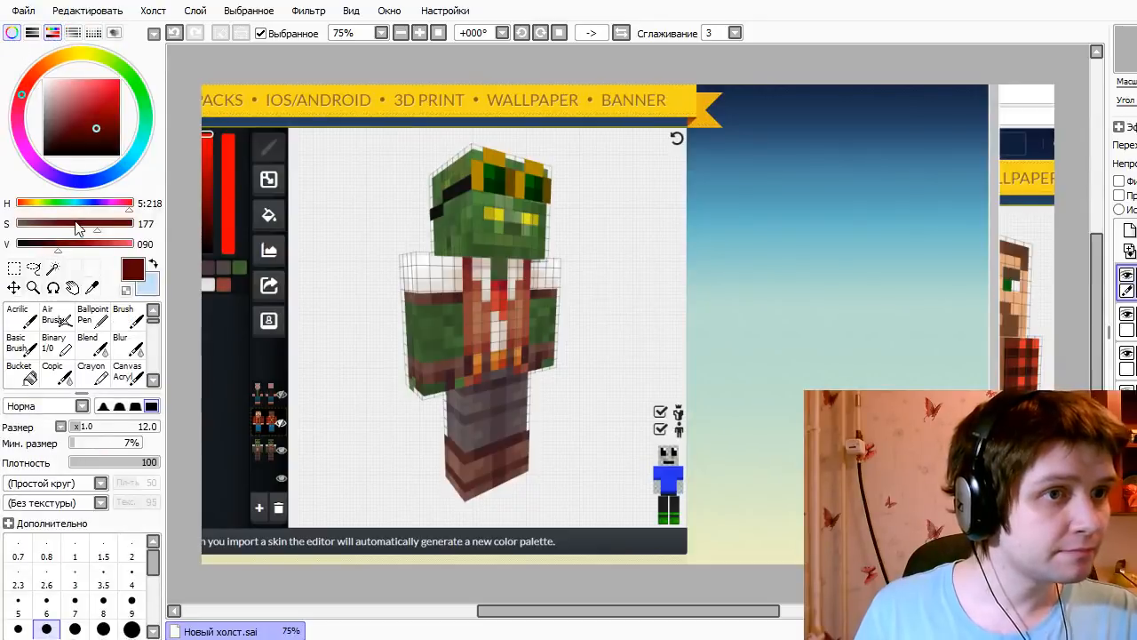
# - Cut the green character with goggles out of its screenshot onto its own layer and move it aside
pyautogui.click(13, 269)
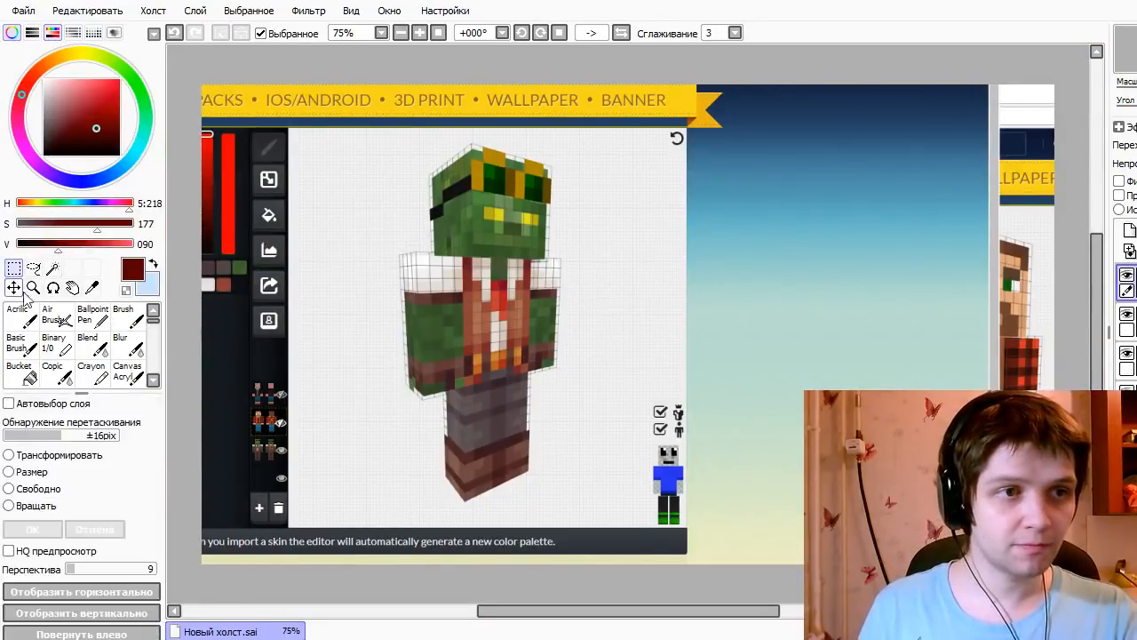
pyautogui.moveTo(374, 150)
pyautogui.mouseDown()
pyautogui.moveTo(541, 464)
pyautogui.moveTo(583, 505)
pyautogui.mouseUp()
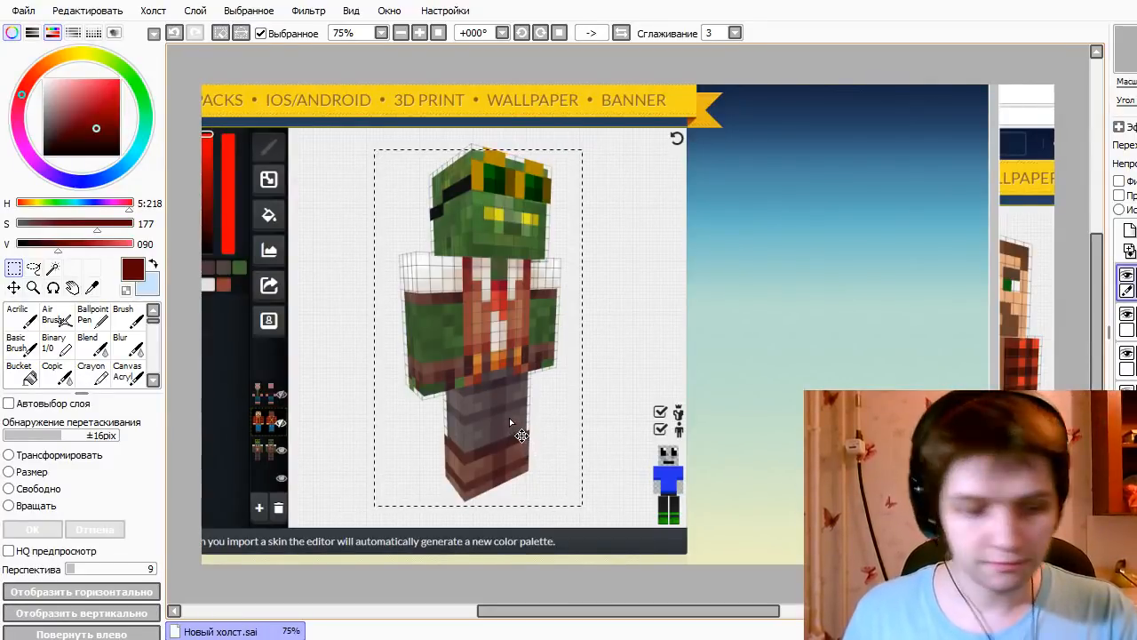
pyautogui.hotkey('ctrl', 'x')
pyautogui.hotkey('ctrl', 'v')
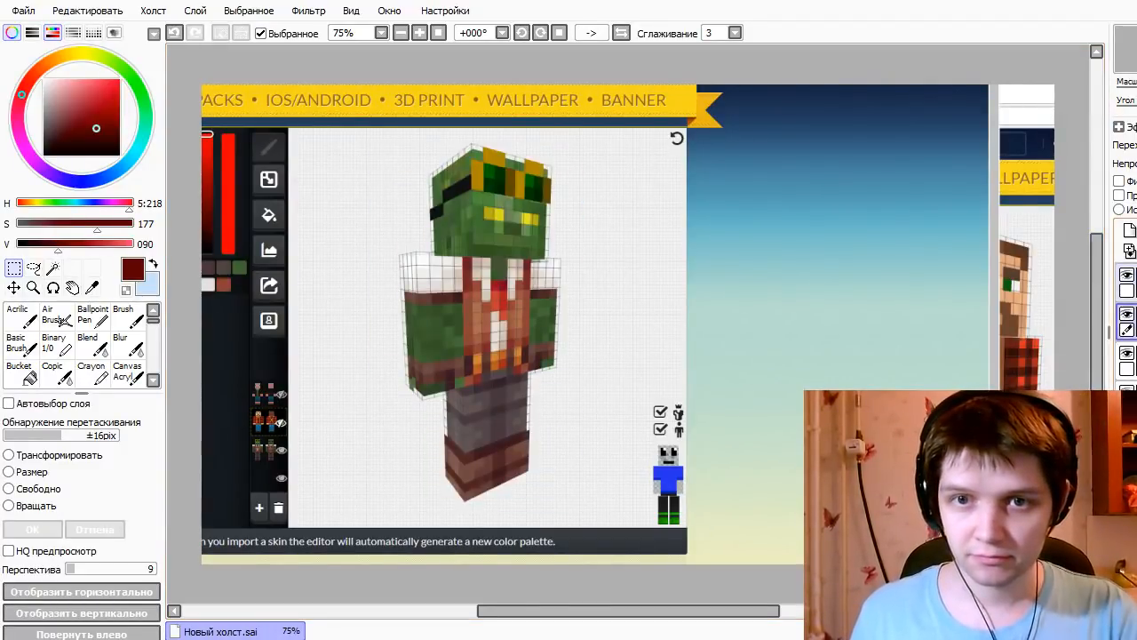
pyautogui.moveTo(417, 288); pyautogui.dragTo(749, 347)
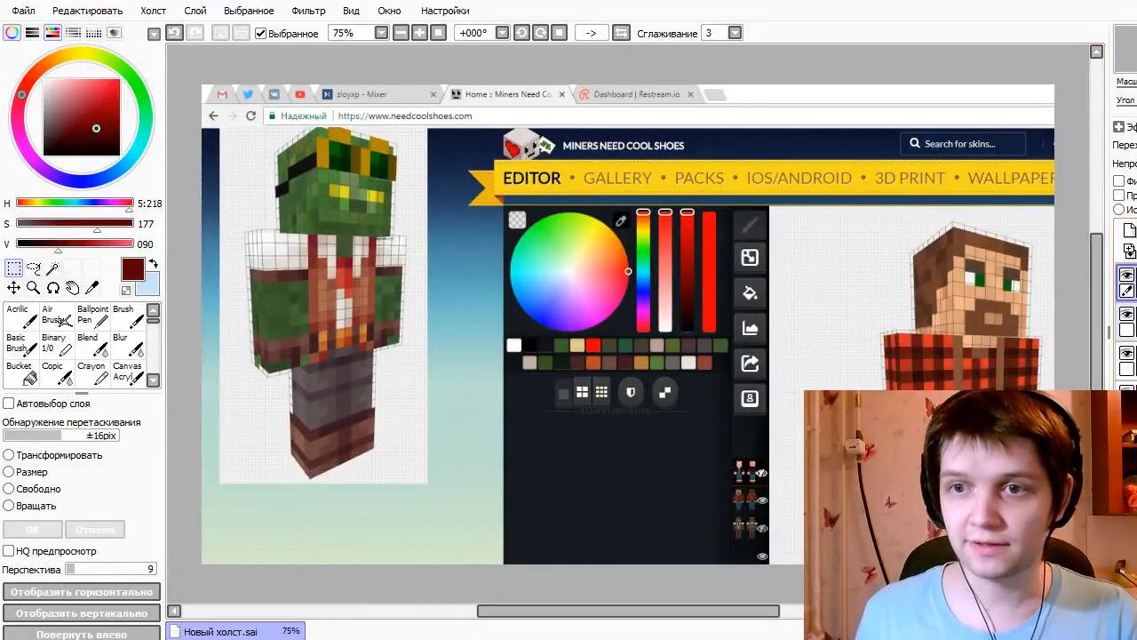
# - Isolate the bearded character in the checked shirt from its screenshot and clear the selection
pyautogui.click(1131, 322)
pyautogui.moveTo(913, 311); pyautogui.dragTo(855, 517)
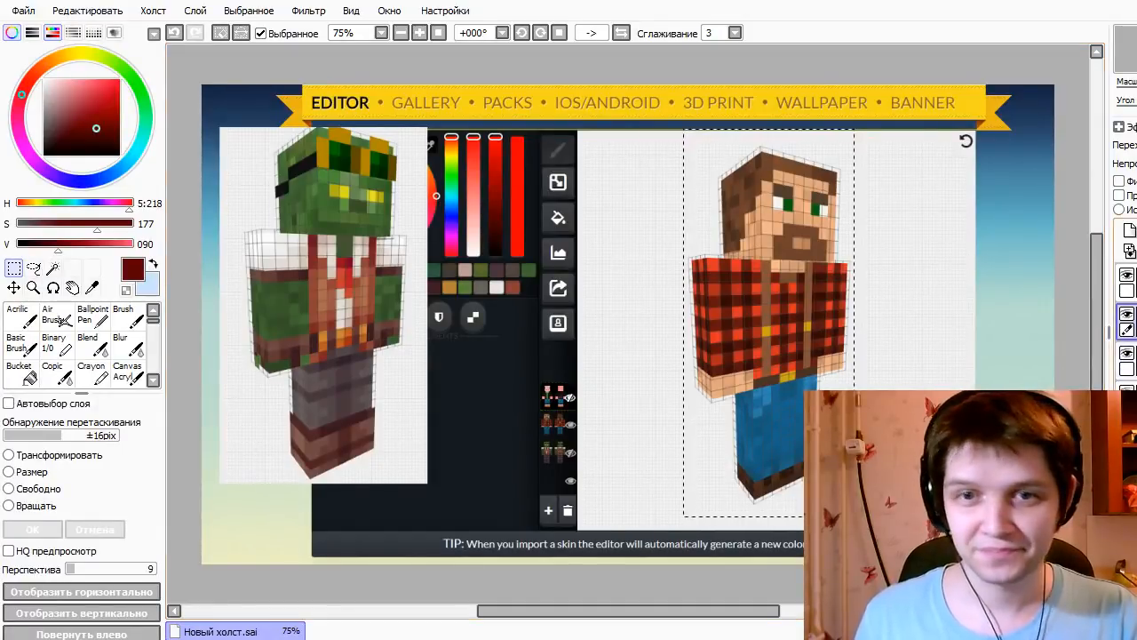
pyautogui.click(1130, 361)
pyautogui.press('Delete')
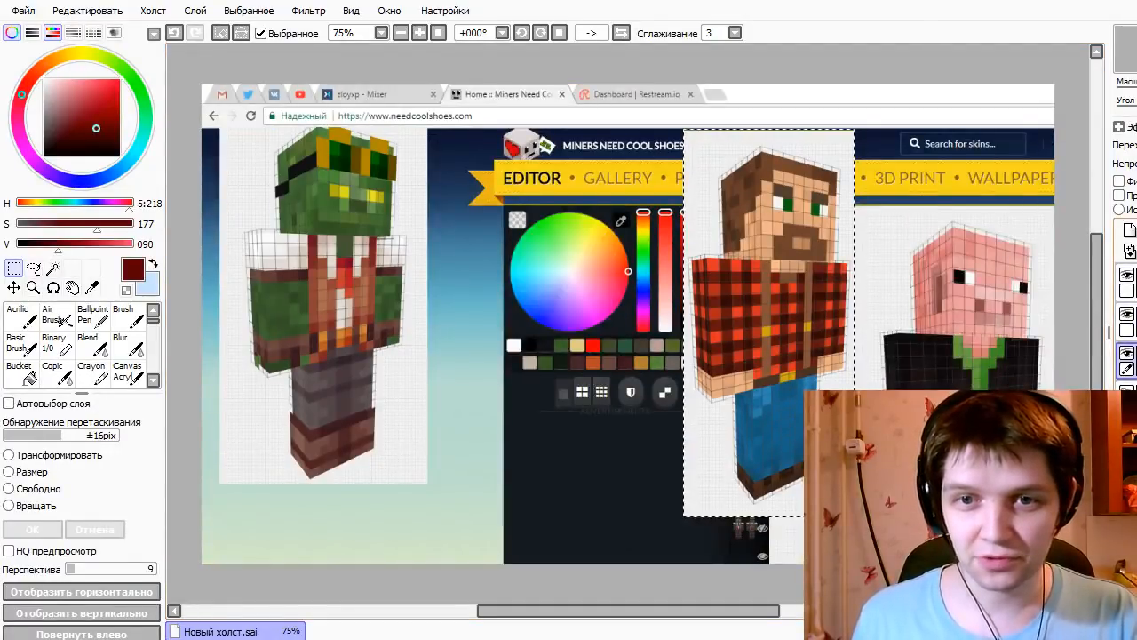
pyautogui.hotkey('ctrl', 'd')
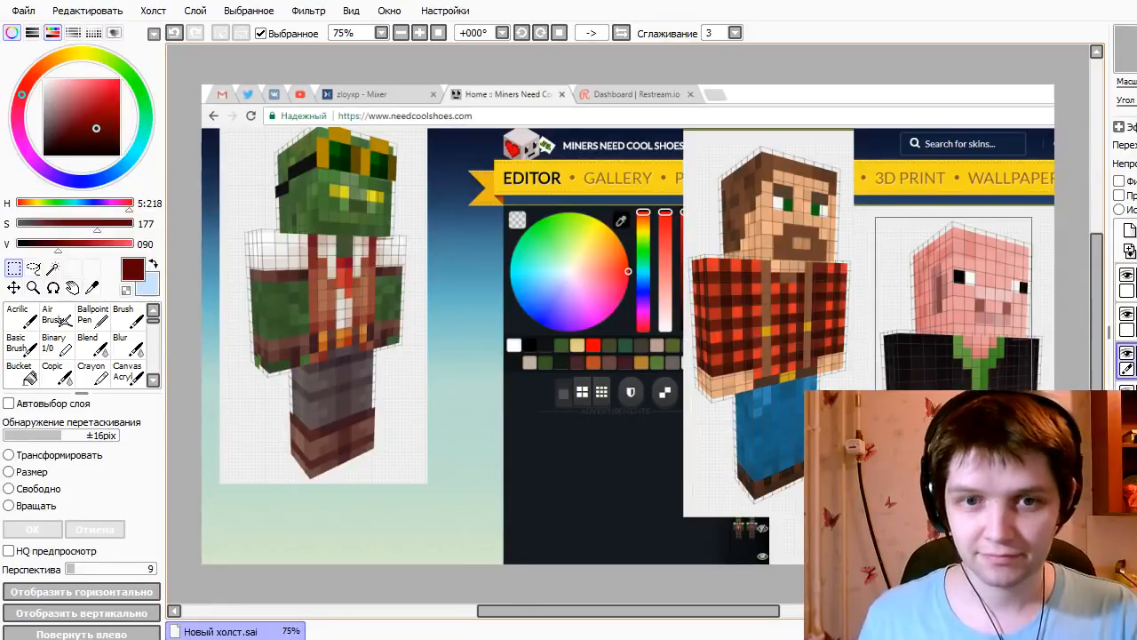
# - Cut the pig character onto its own layer, remove the leftover screenshot, and align the pig beside the bearded character
pyautogui.moveTo(875, 217); pyautogui.dragTo(1040, 563)
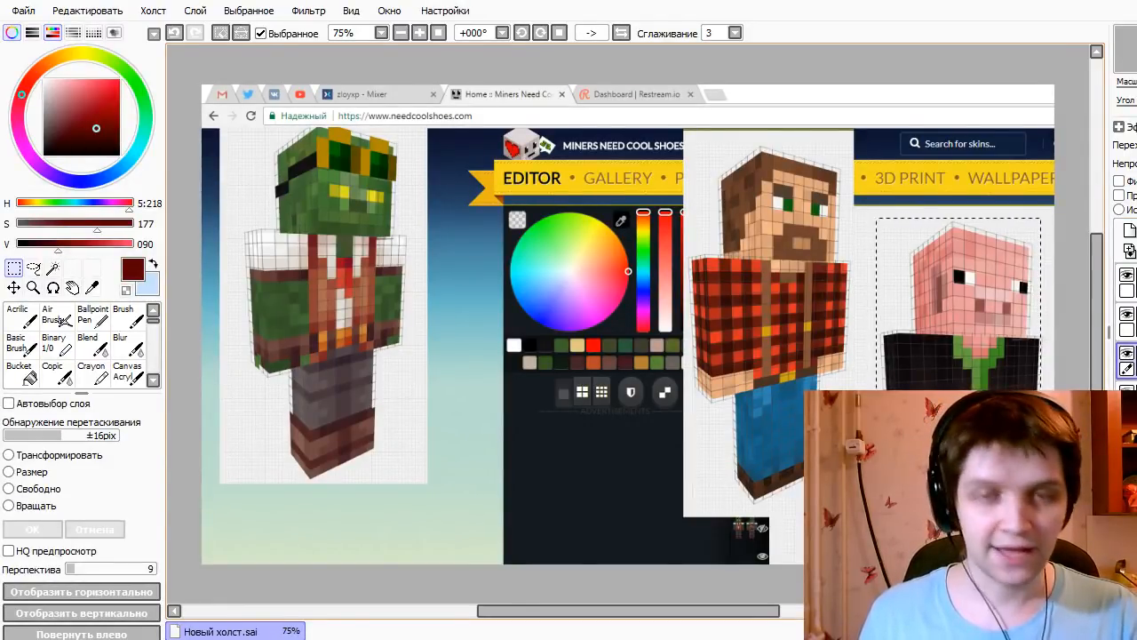
pyautogui.hotkey('ctrl', 'x')
pyautogui.hotkey('ctrl', 'v')
pyautogui.click(1128, 399)
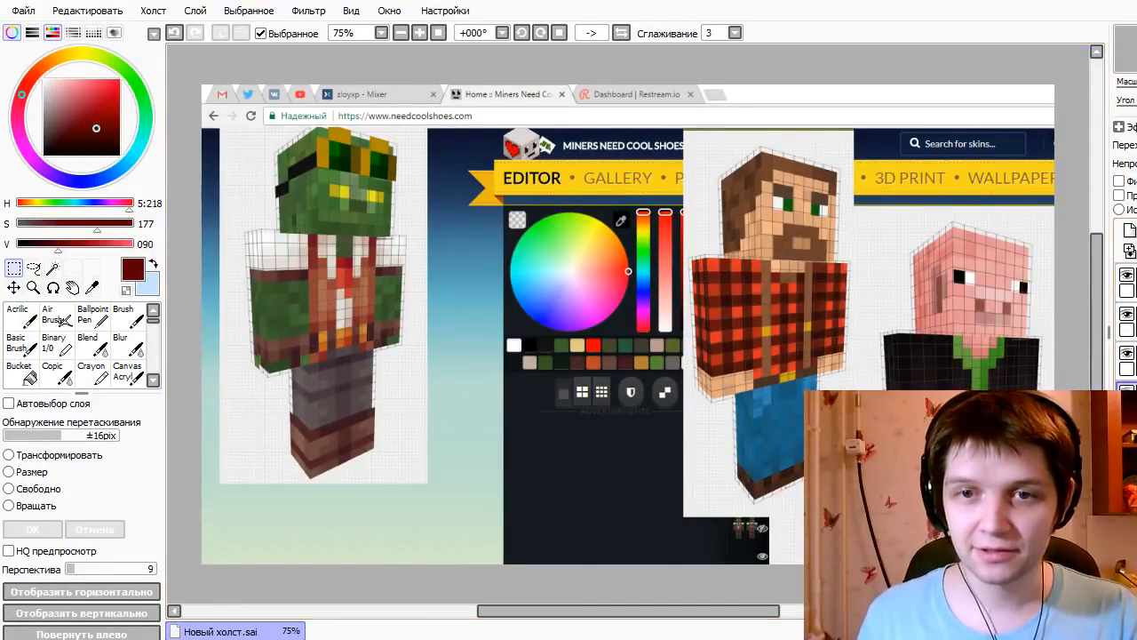
pyautogui.press('Delete')
pyautogui.moveTo(970, 439); pyautogui.dragTo(947, 370)
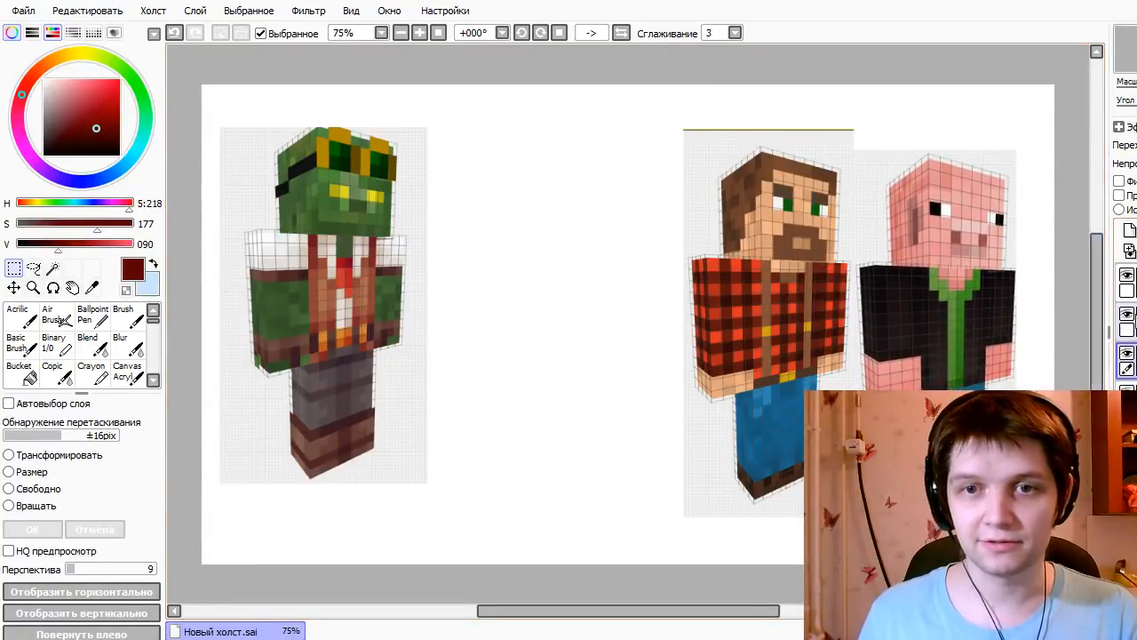
# - Move the green character next to the bearded one and merge the three character layers into one
pyautogui.click(1127, 283)
pyautogui.moveTo(324, 302); pyautogui.dragTo(587, 322)
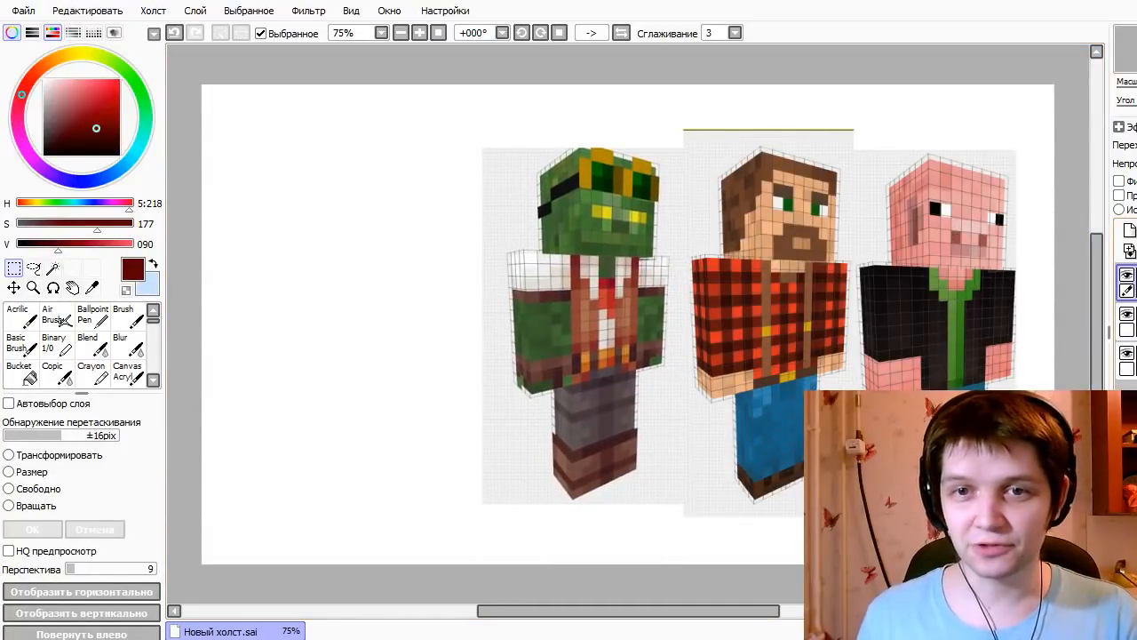
pyautogui.hotkey('ctrl', 'e')
pyautogui.hotkey('ctrl', 'e')
# - Scale the merged characters down proportionally and place them in the canvas's upper-left corner as a reference strip
pyautogui.hotkey('ctrl', 't')
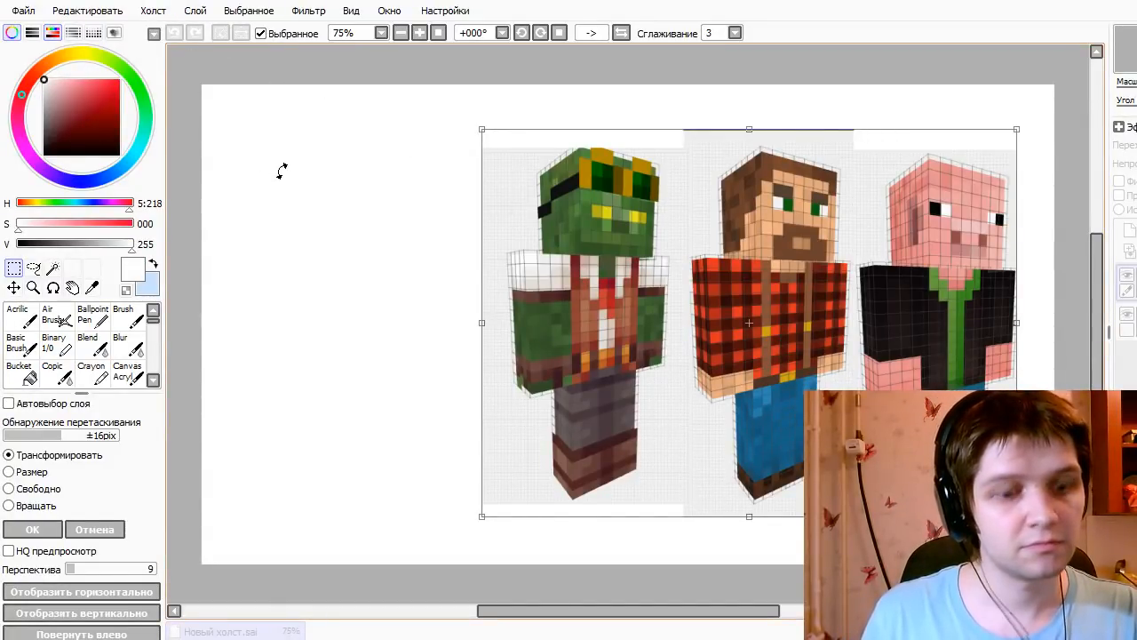
pyautogui.press('Return')
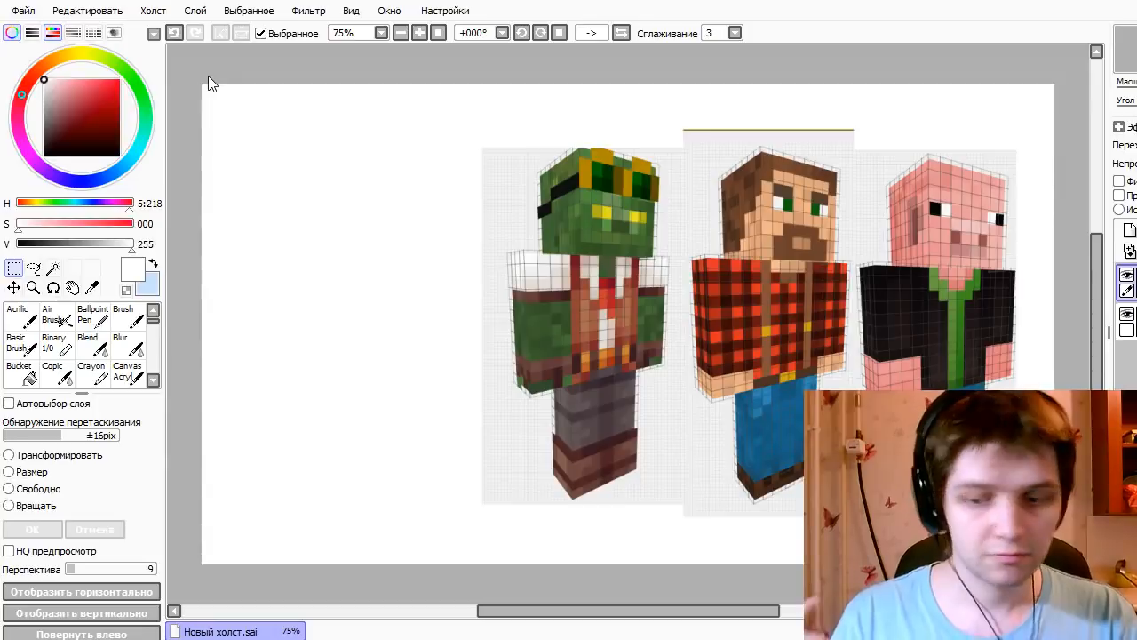
pyautogui.hotkey('ctrl', '+')
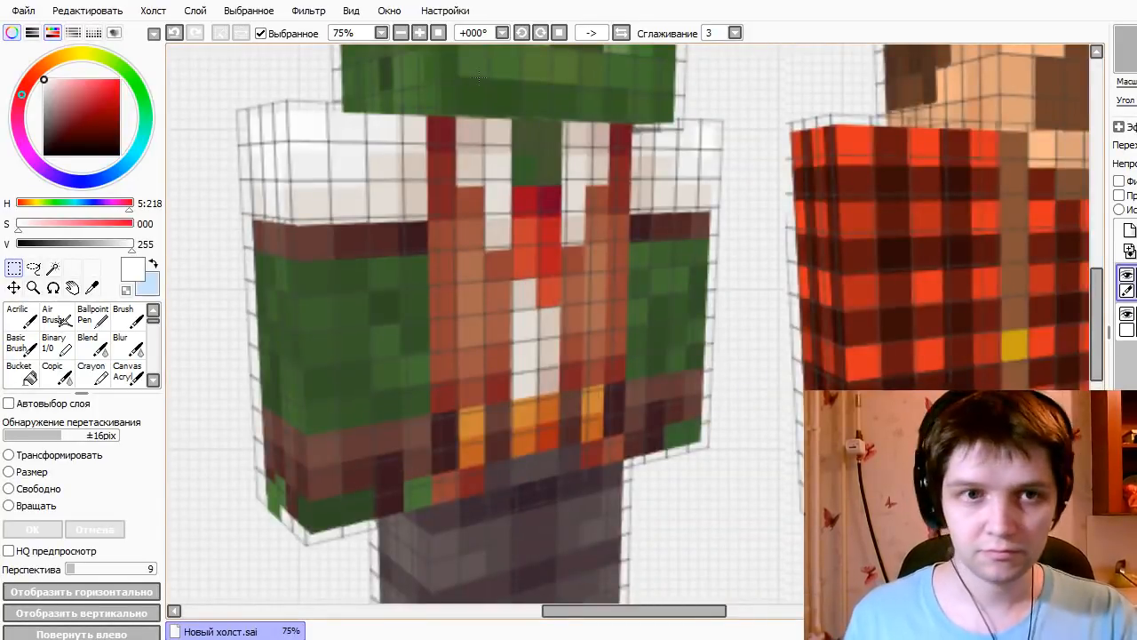
pyautogui.hotkey('ctrl', '-')
pyautogui.hotkey('ctrl', '-')
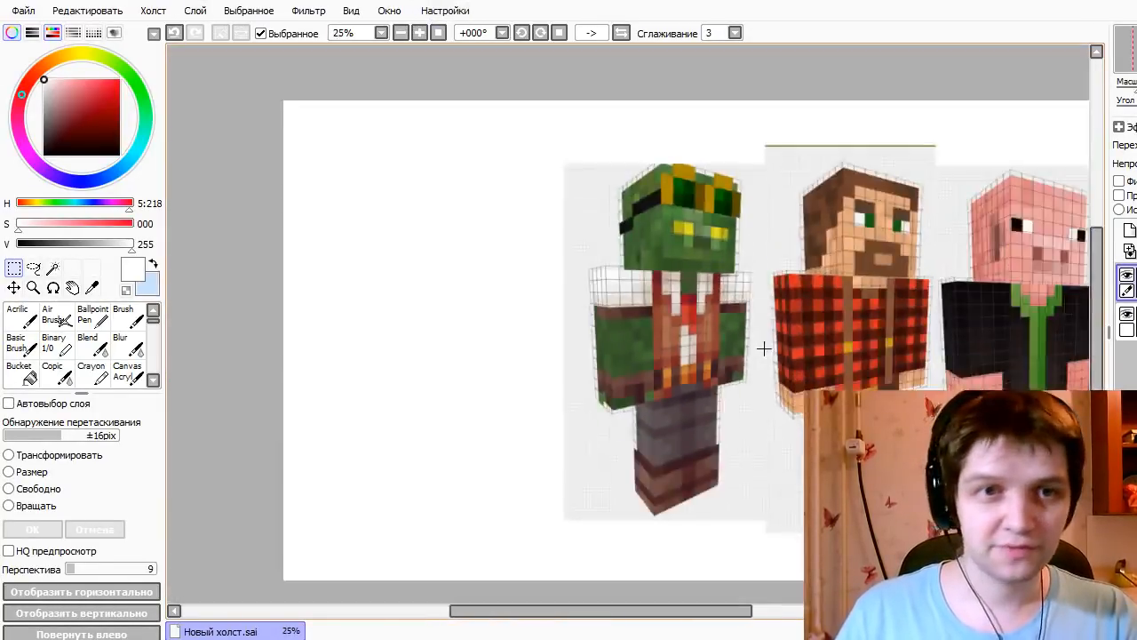
pyautogui.moveTo(761, 348); pyautogui.dragTo(480, 293)
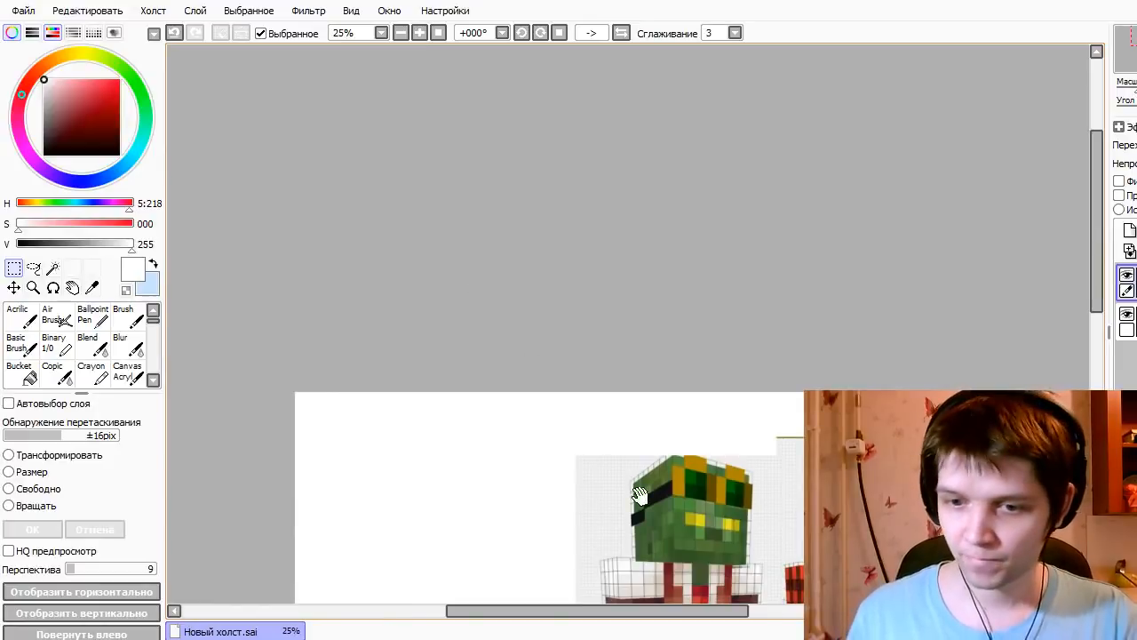
pyautogui.moveTo(879, 591); pyautogui.dragTo(778, 415)
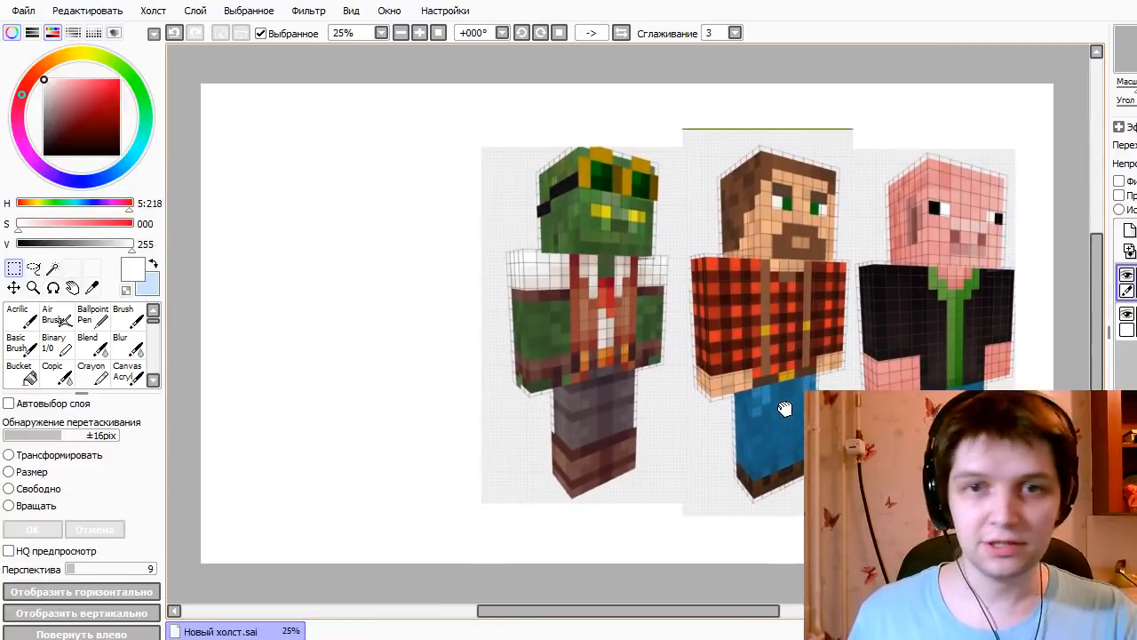
pyautogui.hotkey('ctrl', 't')
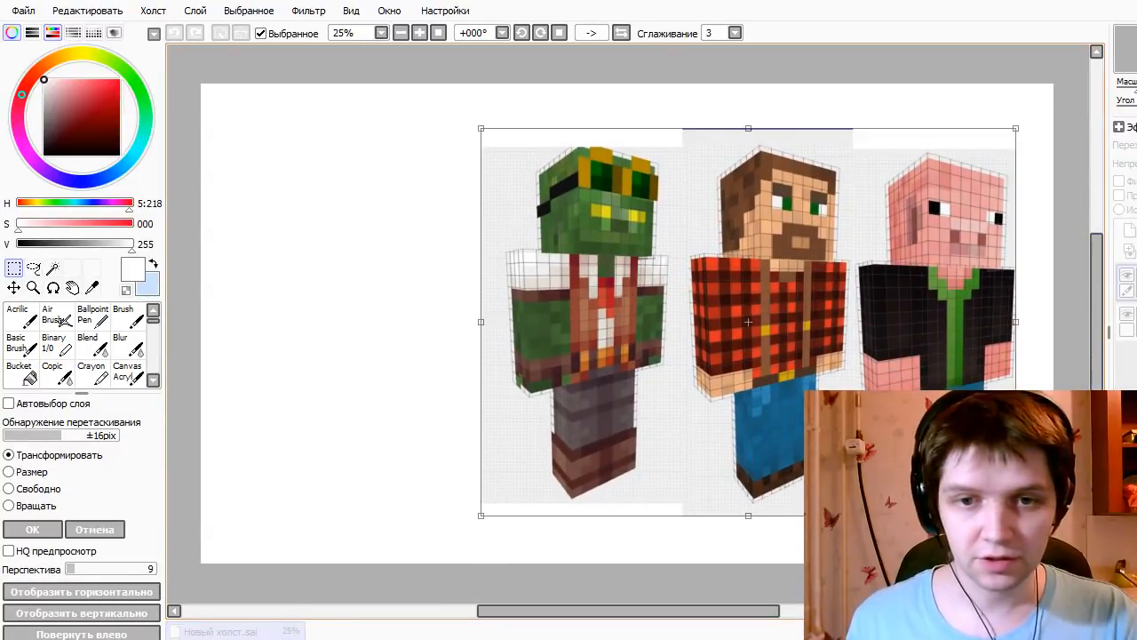
pyautogui.moveTo(1018, 518); pyautogui.dragTo(468, 279)
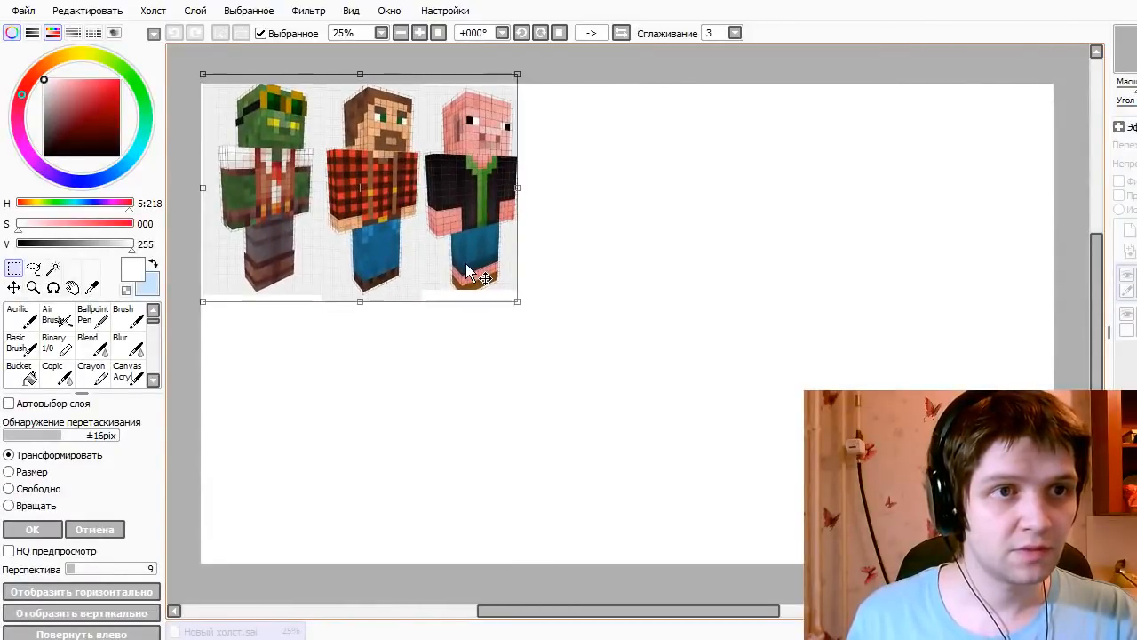
pyautogui.press('Return')
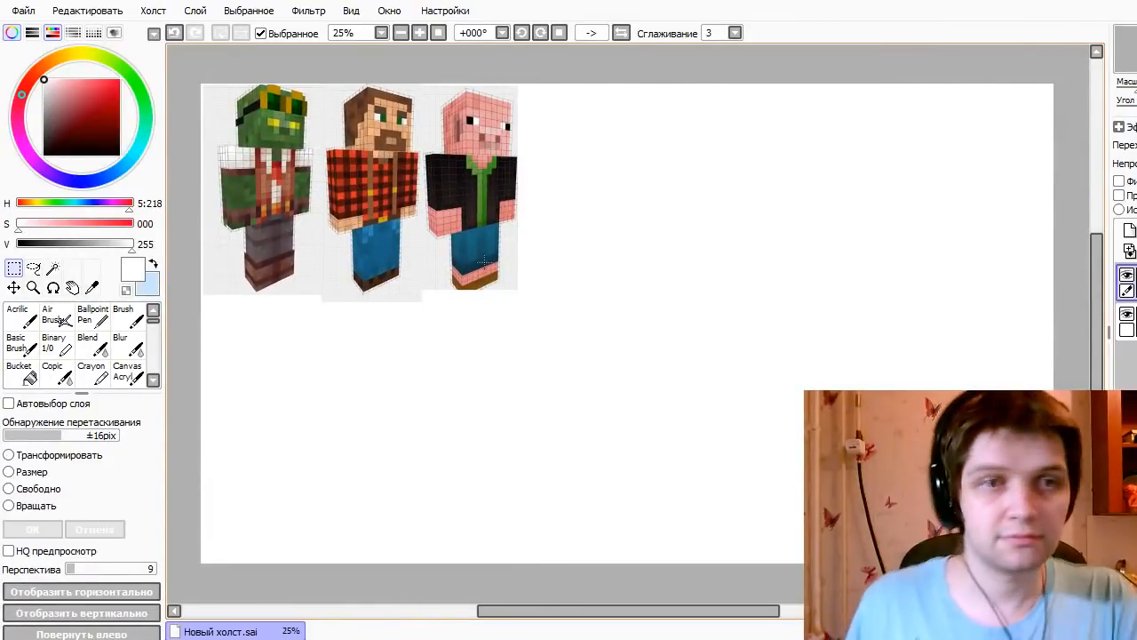
pyautogui.press('b')
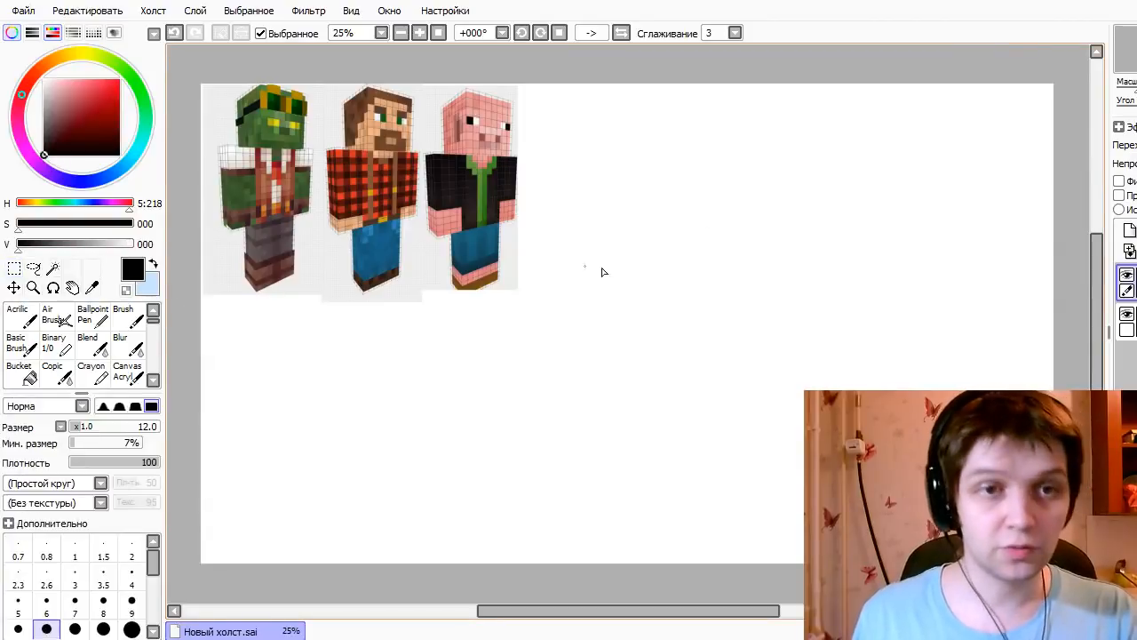
pyautogui.moveTo(602, 269)
pyautogui.mouseDown()
pyautogui.moveTo(594, 226)
pyautogui.moveTo(703, 195)
pyautogui.mouseUp()
pyautogui.hotkey('ctrl', 'z')
pyautogui.moveTo(799, 322)
pyautogui.mouseDown()
pyautogui.moveTo(693, 275)
pyautogui.moveTo(681, 325)
pyautogui.moveTo(754, 262)
pyautogui.mouseUp()
pyautogui.hotkey('ctrl', 'z')
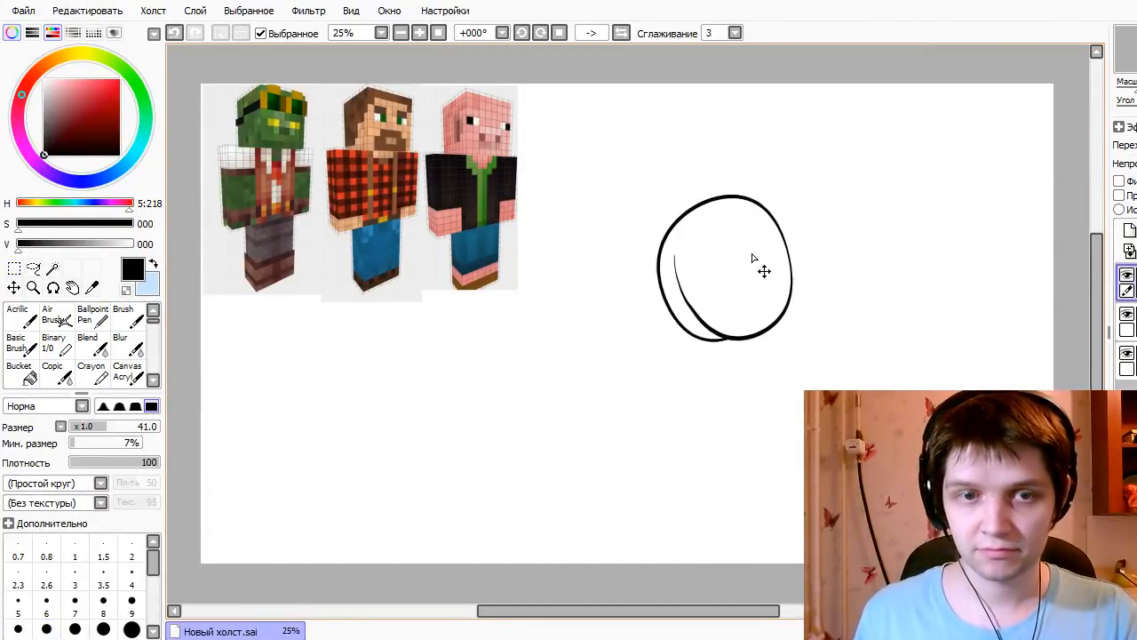
pyautogui.hotkey('ctrl', 'z')
pyautogui.moveTo(782, 188)
pyautogui.mouseDown()
pyautogui.moveTo(815, 234)
pyautogui.moveTo(690, 272)
pyautogui.mouseUp()
pyautogui.hotkey('ctrl', 'z')
pyautogui.hotkey('ctrl', 'z')
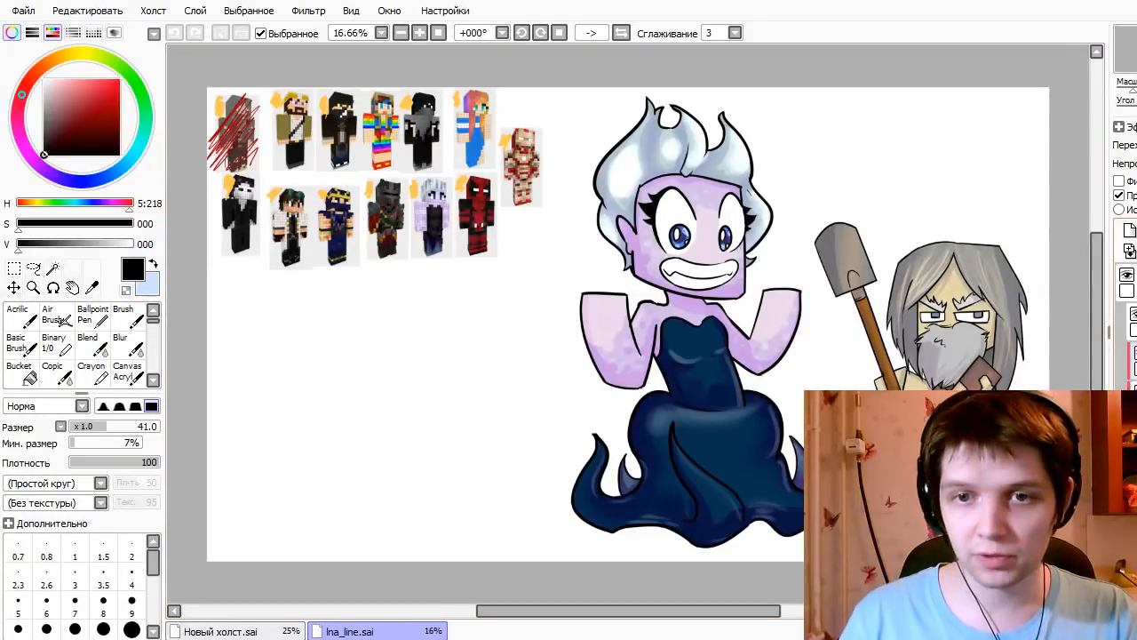
# - Hide the artwork of the purple-skinned character in the blue dress in lna_line.sai
pyautogui.click(1126, 277)
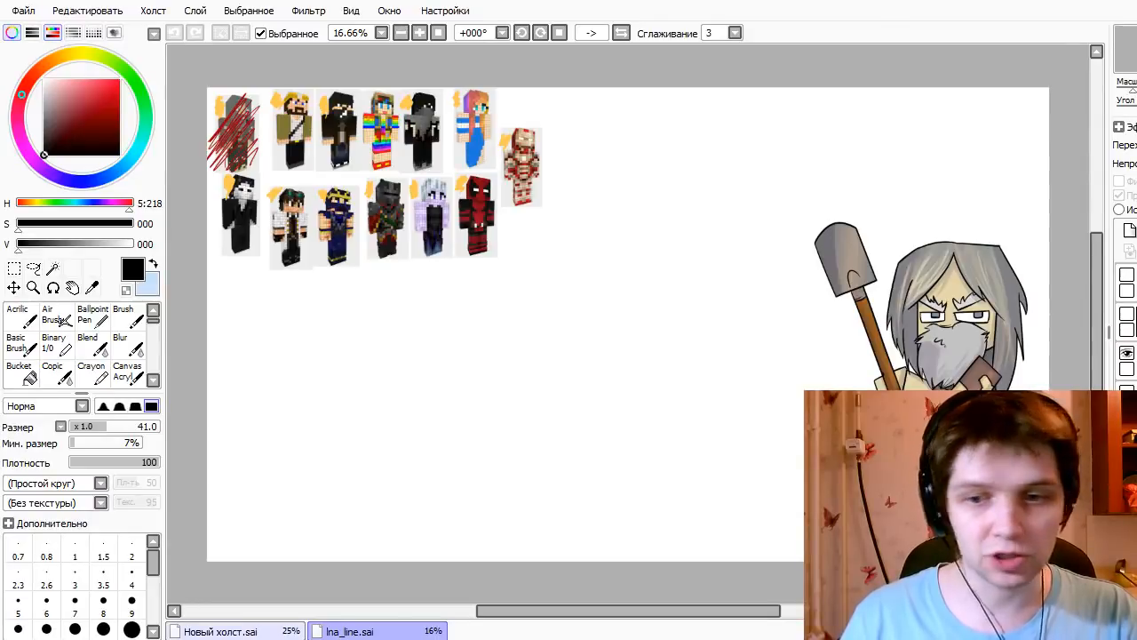
# - Return to the Новый холст.sai canvas with the three reference characters
pyautogui.click(220, 631)
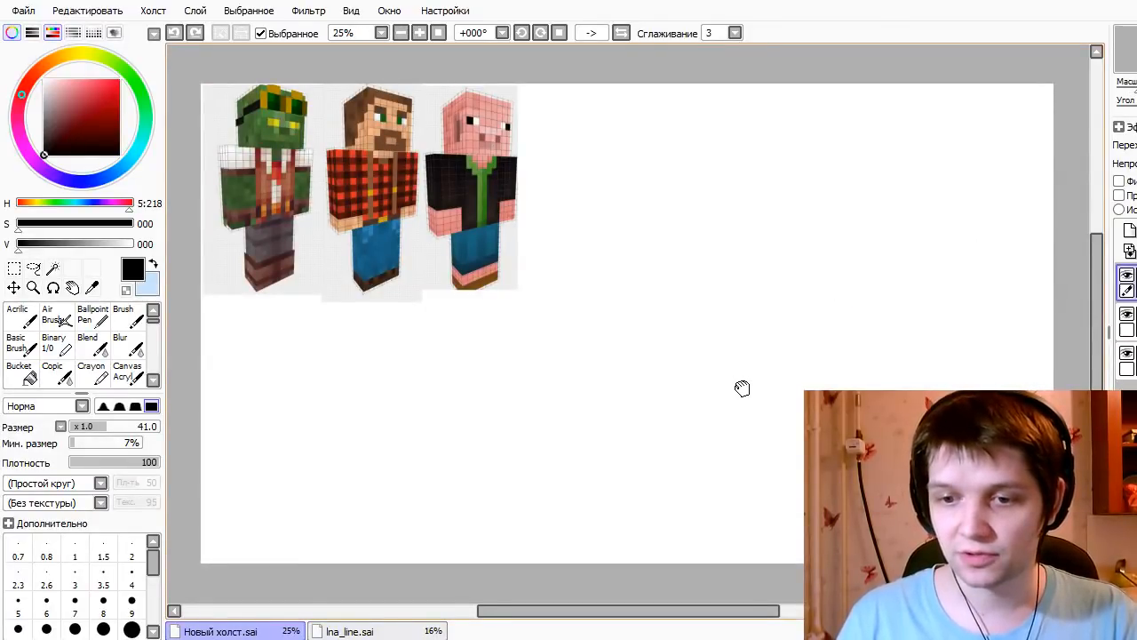
pyautogui.moveTo(742, 388); pyautogui.dragTo(728, 393)
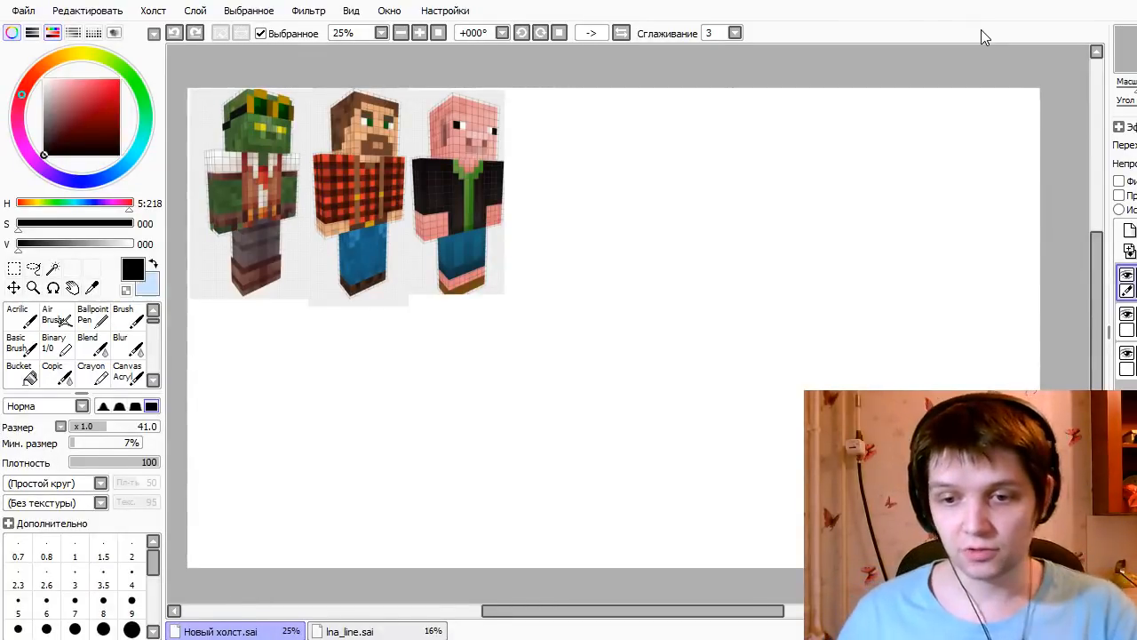
pyautogui.moveTo(642, 200); pyautogui.dragTo(621, 258)
pyautogui.hotkey('ctrl', 'z')
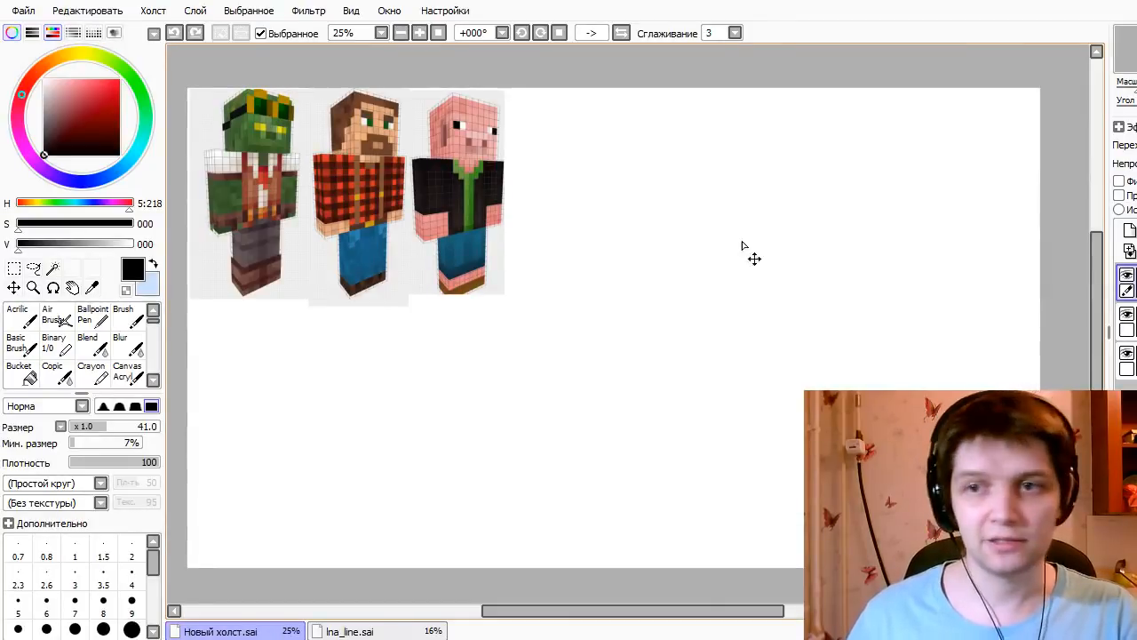
pyautogui.moveTo(741, 303); pyautogui.dragTo(696, 235)
pyautogui.hotkey('ctrl', 'z')
pyautogui.moveTo(785, 236)
pyautogui.mouseDown()
pyautogui.moveTo(735, 276)
pyautogui.moveTo(707, 261)
pyautogui.mouseUp()
pyautogui.hotkey('ctrl', 'z')
pyautogui.moveTo(782, 182)
pyautogui.mouseDown()
pyautogui.moveTo(770, 279)
pyautogui.moveTo(799, 271)
pyautogui.mouseUp()
pyautogui.hotkey('ctrl', 'z')
pyautogui.moveTo(844, 233); pyautogui.dragTo(802, 228)
pyautogui.hotkey('ctrl', 'z')
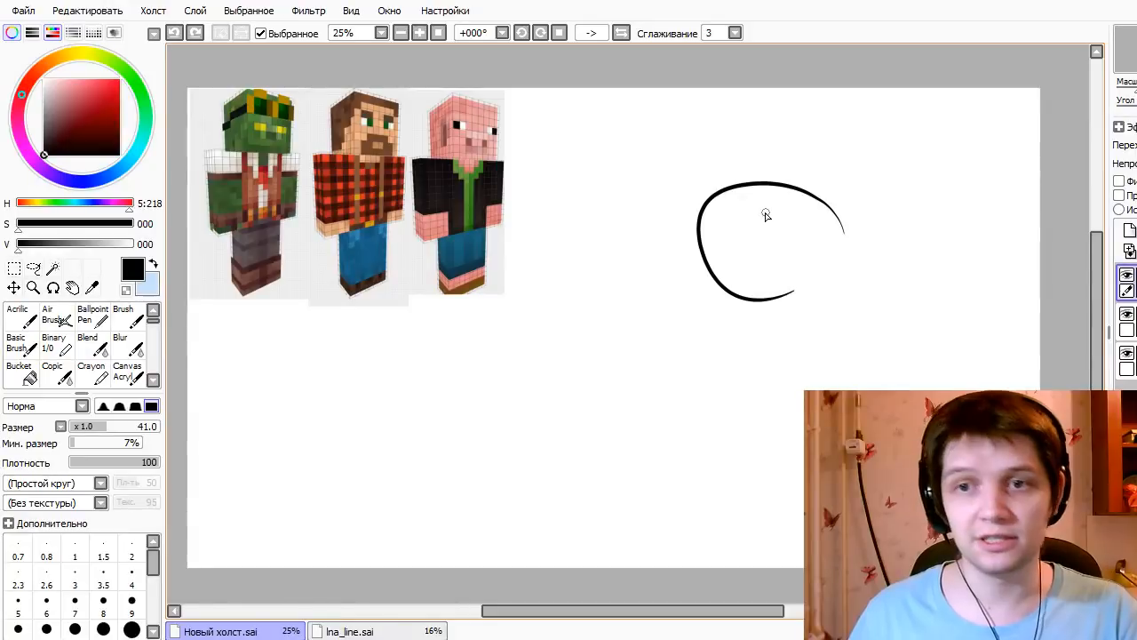
pyautogui.hotkey('ctrl', 'z')
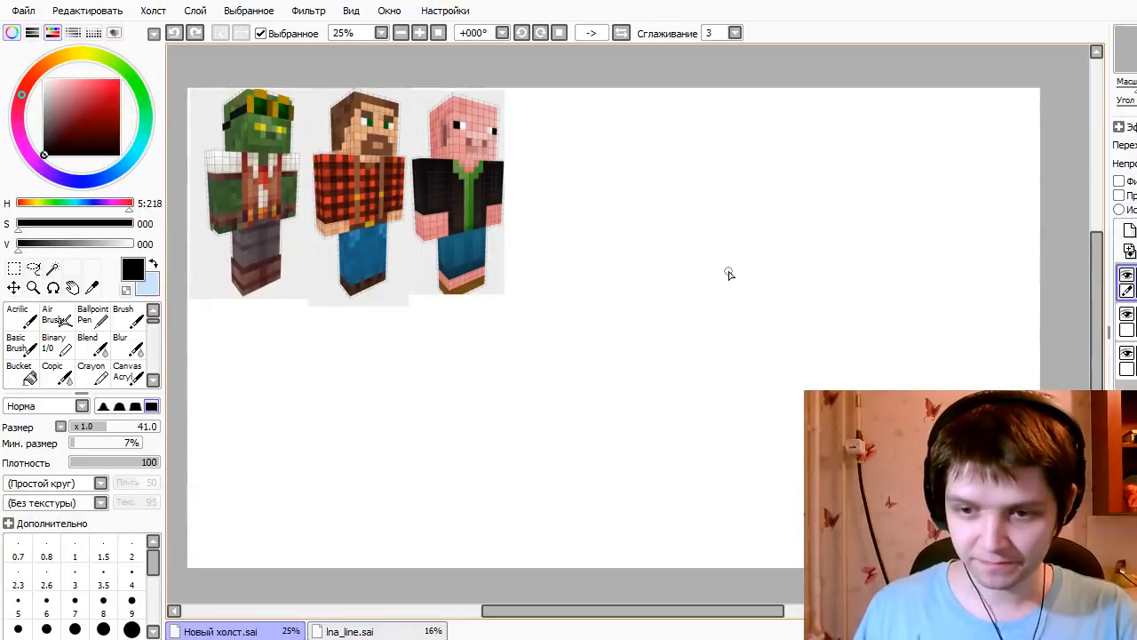
# - Draw a rough circle as the head base beside the pig reference and move it closer to the references
pyautogui.moveTo(673, 296)
pyautogui.mouseDown()
pyautogui.moveTo(767, 248)
pyautogui.moveTo(668, 232)
pyautogui.mouseUp()
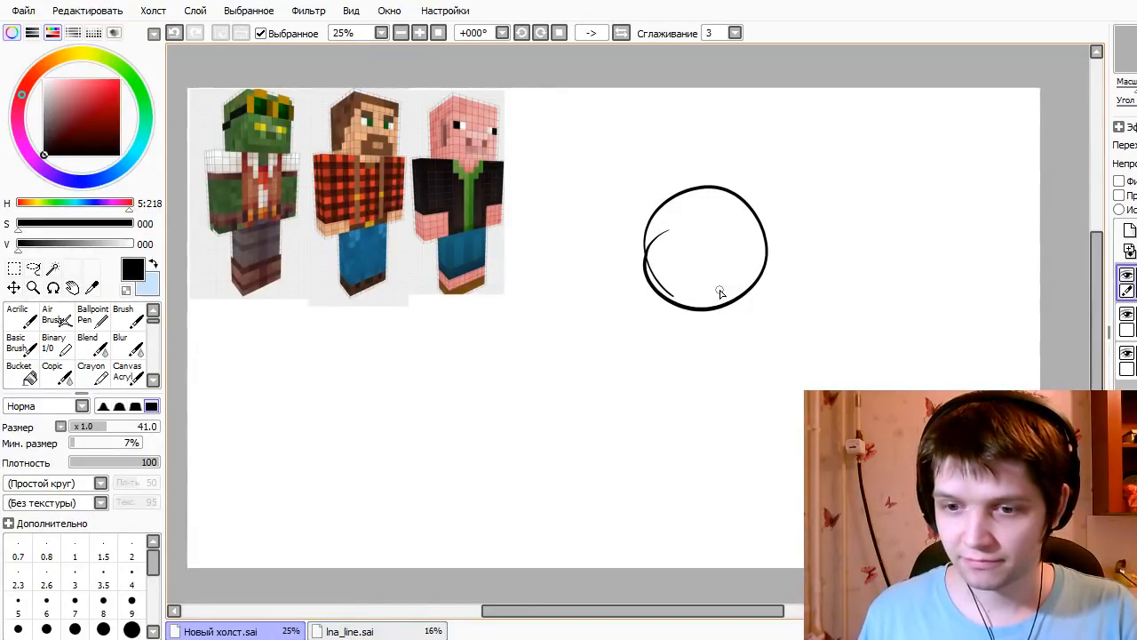
pyautogui.moveTo(696, 267)
pyautogui.mouseDown()
pyautogui.moveTo(643, 191)
pyautogui.moveTo(641, 214)
pyautogui.moveTo(691, 251)
pyautogui.mouseUp()
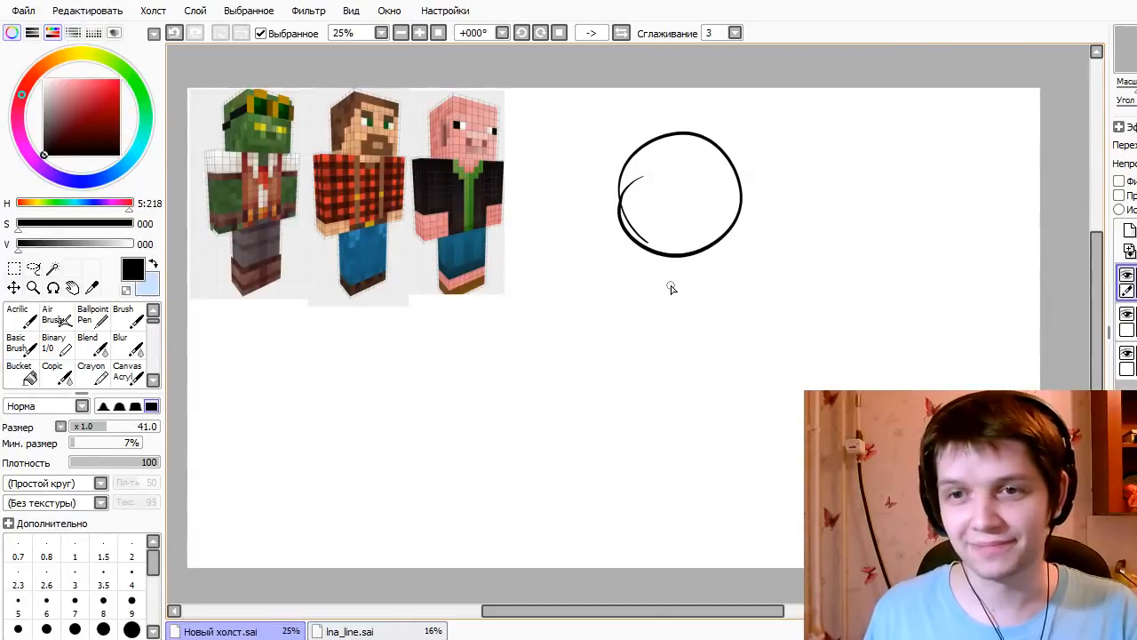
pyautogui.moveTo(749, 317)
pyautogui.mouseDown()
pyautogui.moveTo(673, 263)
pyautogui.moveTo(690, 251)
pyautogui.moveTo(729, 281)
pyautogui.moveTo(708, 247)
pyautogui.moveTo(733, 272)
pyautogui.moveTo(751, 323)
pyautogui.mouseUp()
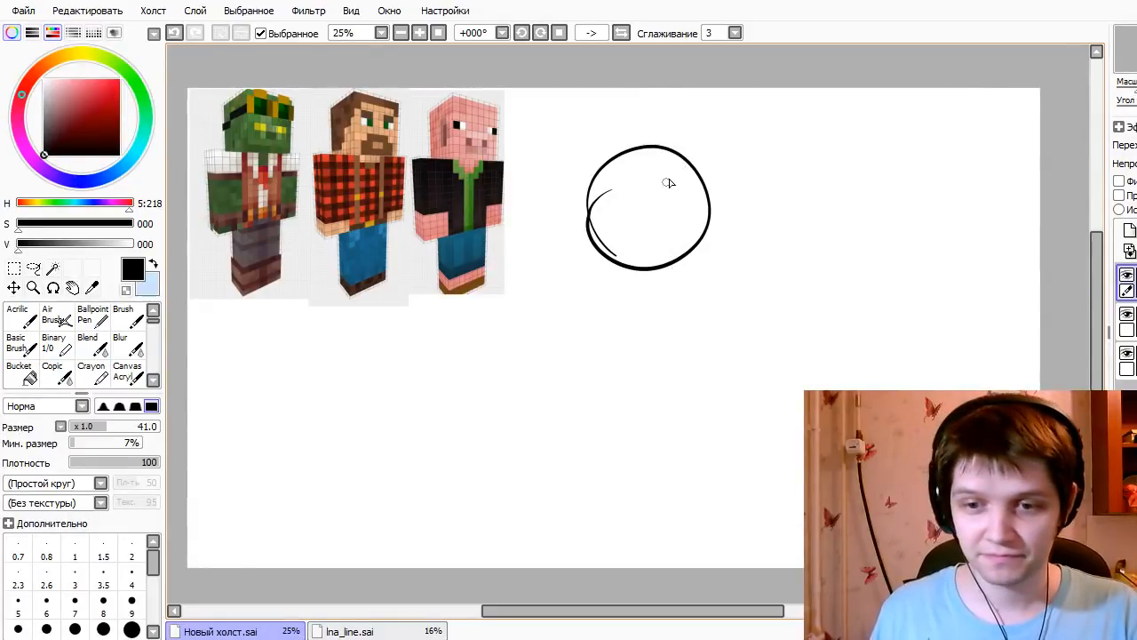
# - Draw a slanted guide line inside the circle and straight bottom and right edges of a box around it
pyautogui.moveTo(629, 158); pyautogui.dragTo(636, 312)
pyautogui.hotkey('ctrl', 'z')
pyautogui.hotkey('ctrl', 'z')
pyautogui.moveTo(608, 163)
pyautogui.mouseDown()
pyautogui.moveTo(629, 265)
pyautogui.moveTo(721, 256)
pyautogui.mouseUp()
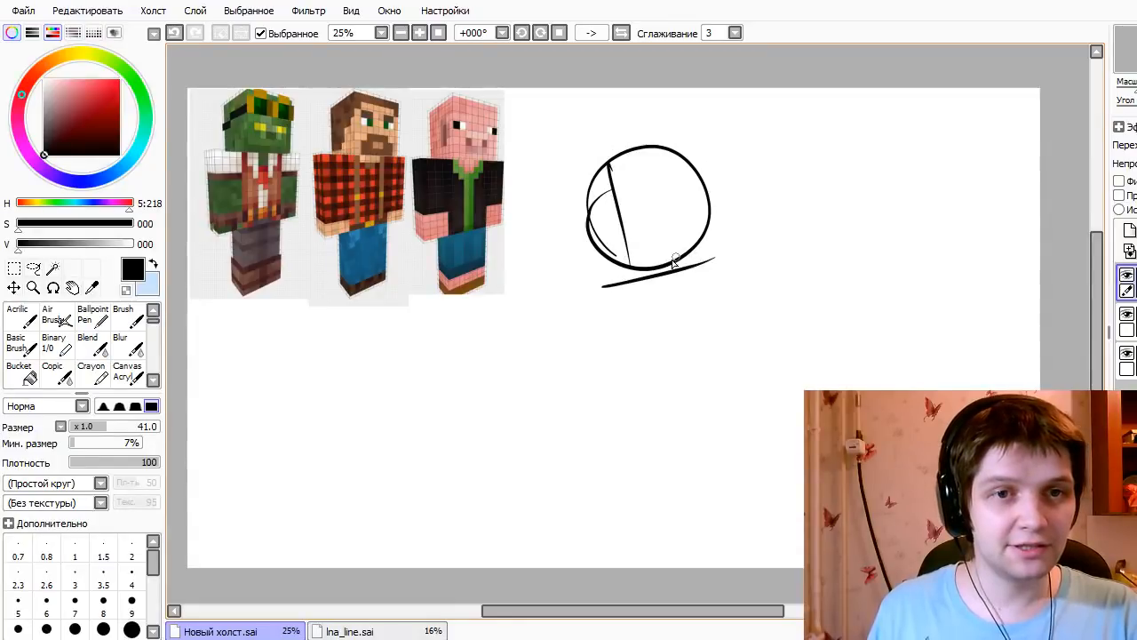
pyautogui.hotkey('ctrl', 'z')
pyautogui.moveTo(599, 289); pyautogui.dragTo(729, 266)
pyautogui.hotkey('ctrl', 'z')
pyautogui.moveTo(698, 142); pyautogui.dragTo(708, 282)
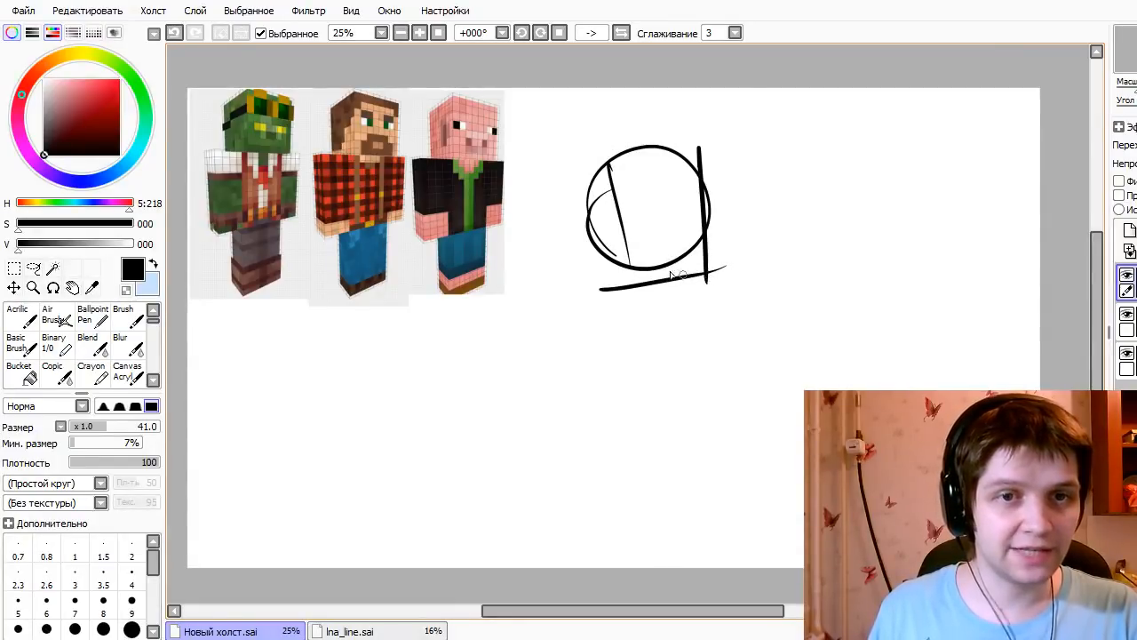
# - Close the head box around the circle with a slanted left edge and a slightly arched top edge
pyautogui.moveTo(565, 171); pyautogui.dragTo(606, 318)
pyautogui.hotkey('ctrl', 'z')
pyautogui.moveTo(570, 147); pyautogui.dragTo(604, 302)
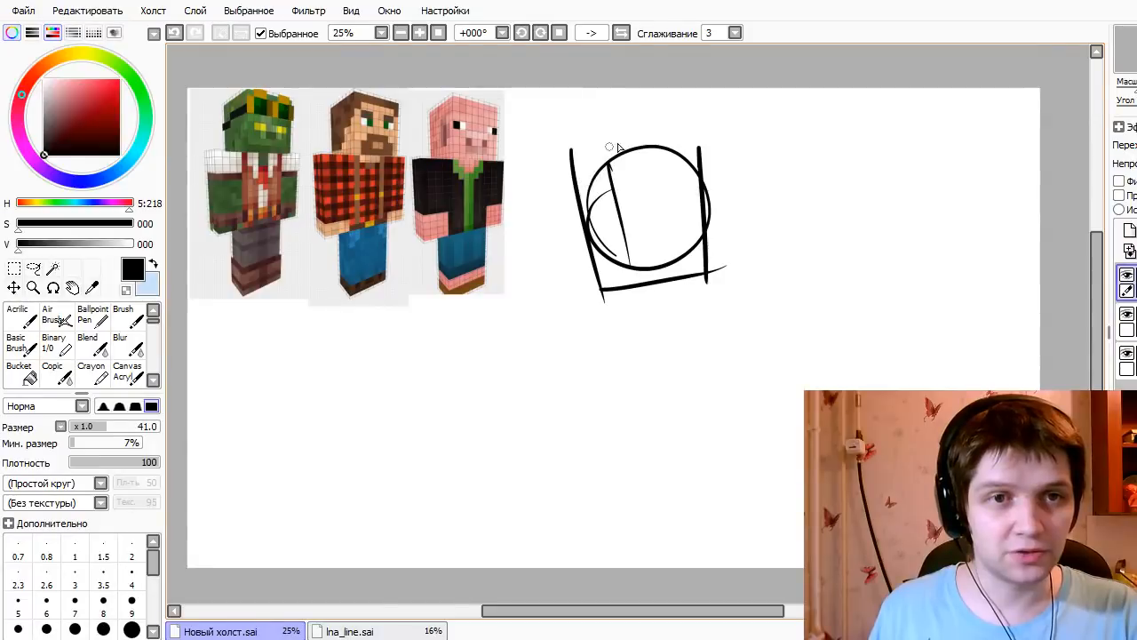
pyautogui.moveTo(704, 144)
pyautogui.mouseDown()
pyautogui.moveTo(579, 165)
pyautogui.moveTo(732, 136)
pyautogui.mouseUp()
pyautogui.hotkey('ctrl', 'z')
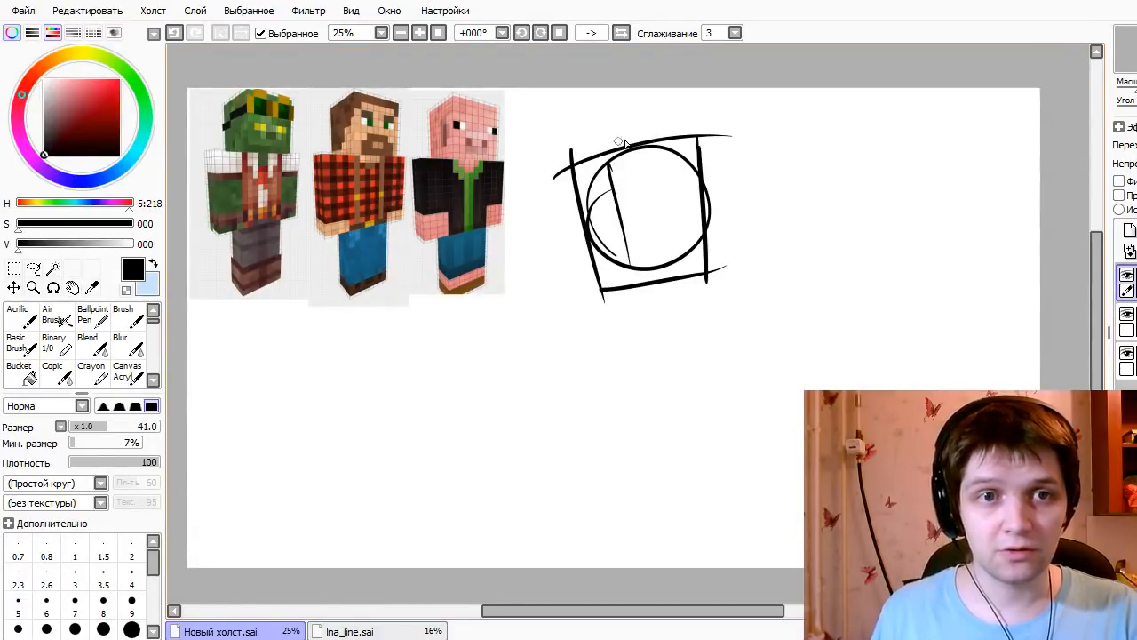
pyautogui.moveTo(655, 134); pyautogui.dragTo(588, 105)
pyautogui.hotkey('ctrl', 'z')
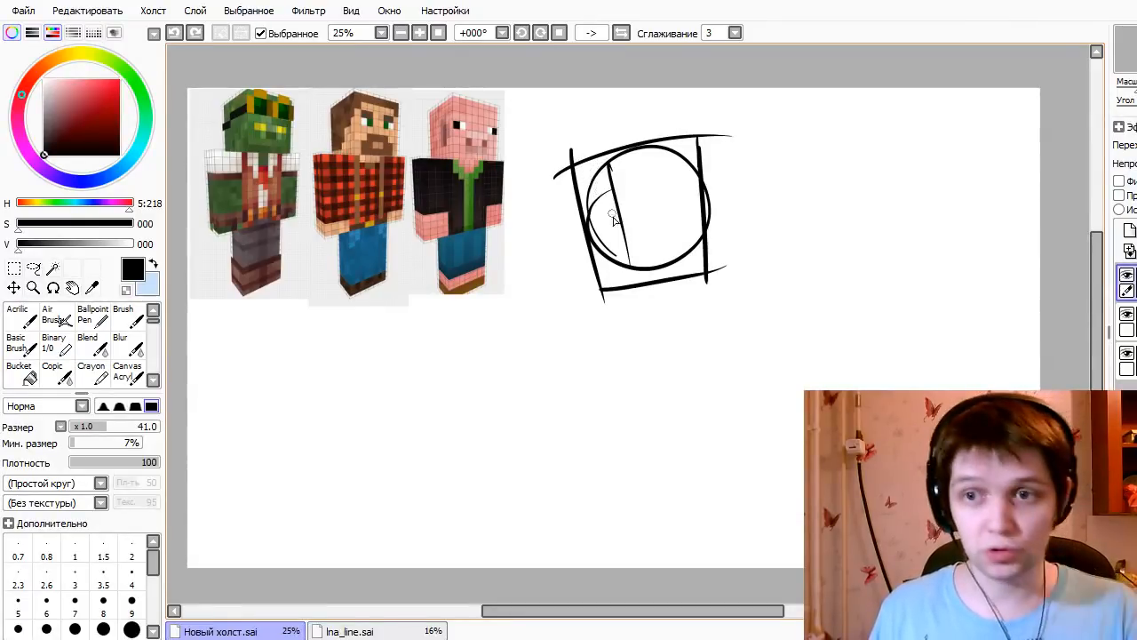
# - Erase the construction circle, the inner guide line and the line ends that overshoot the box corners
pyautogui.press('e')
pyautogui.moveTo(591, 185)
pyautogui.mouseDown()
pyautogui.moveTo(616, 267)
pyautogui.moveTo(601, 177)
pyautogui.moveTo(632, 258)
pyautogui.moveTo(675, 253)
pyautogui.moveTo(682, 227)
pyautogui.mouseUp()
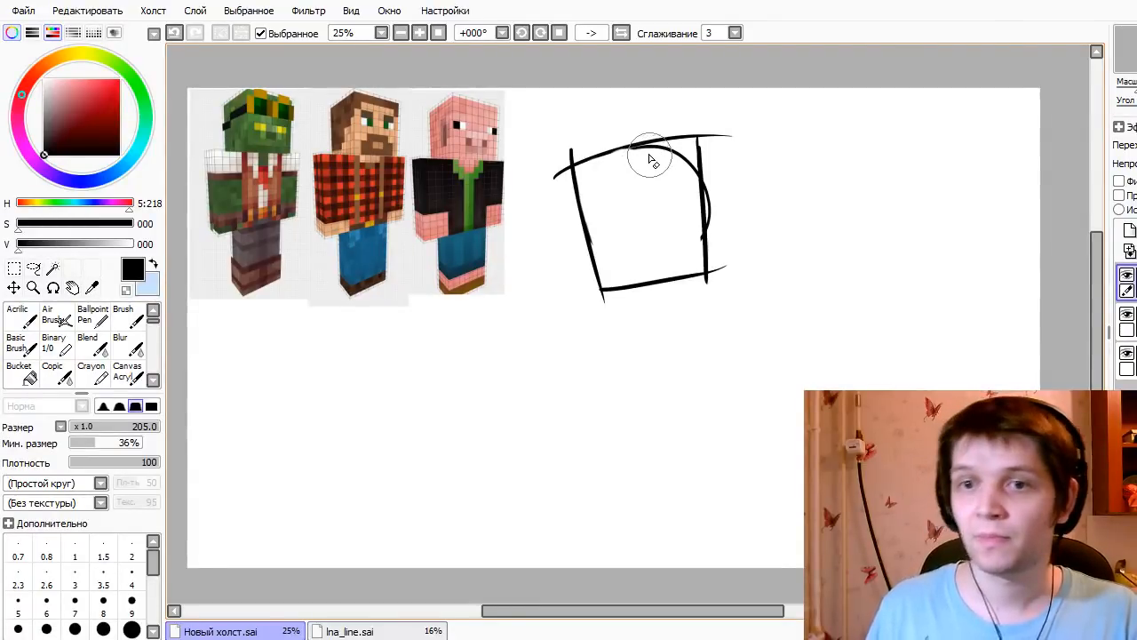
pyautogui.moveTo(546, 157); pyautogui.dragTo(558, 160)
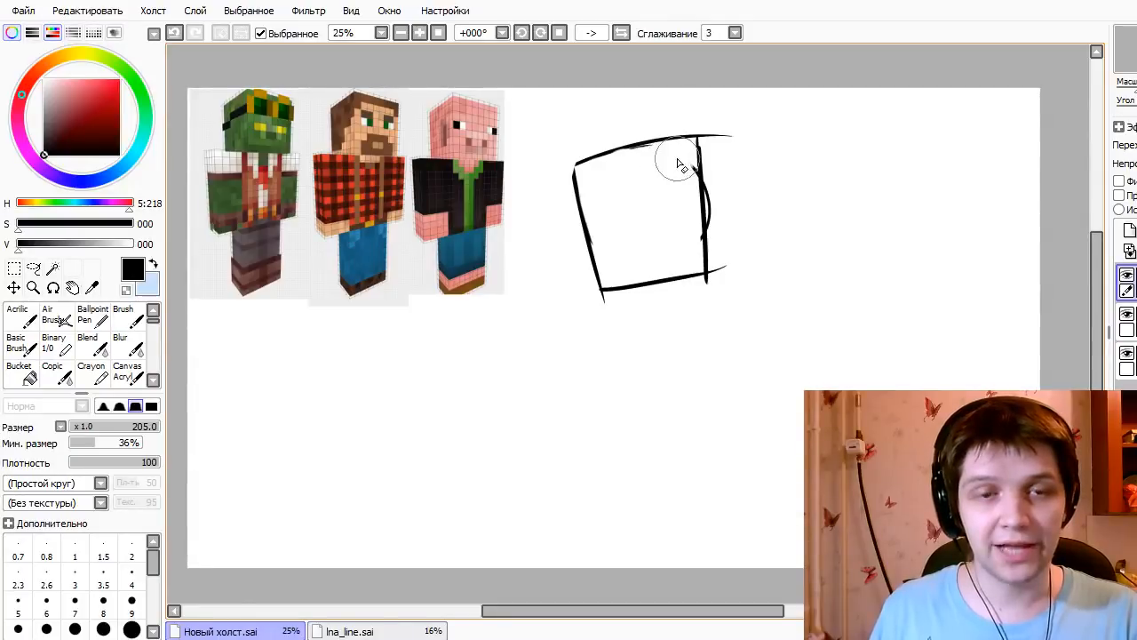
pyautogui.moveTo(680, 165)
pyautogui.mouseDown()
pyautogui.moveTo(682, 236)
pyautogui.moveTo(716, 181)
pyautogui.moveTo(717, 127)
pyautogui.moveTo(733, 123)
pyautogui.moveTo(720, 127)
pyautogui.moveTo(723, 300)
pyautogui.mouseUp()
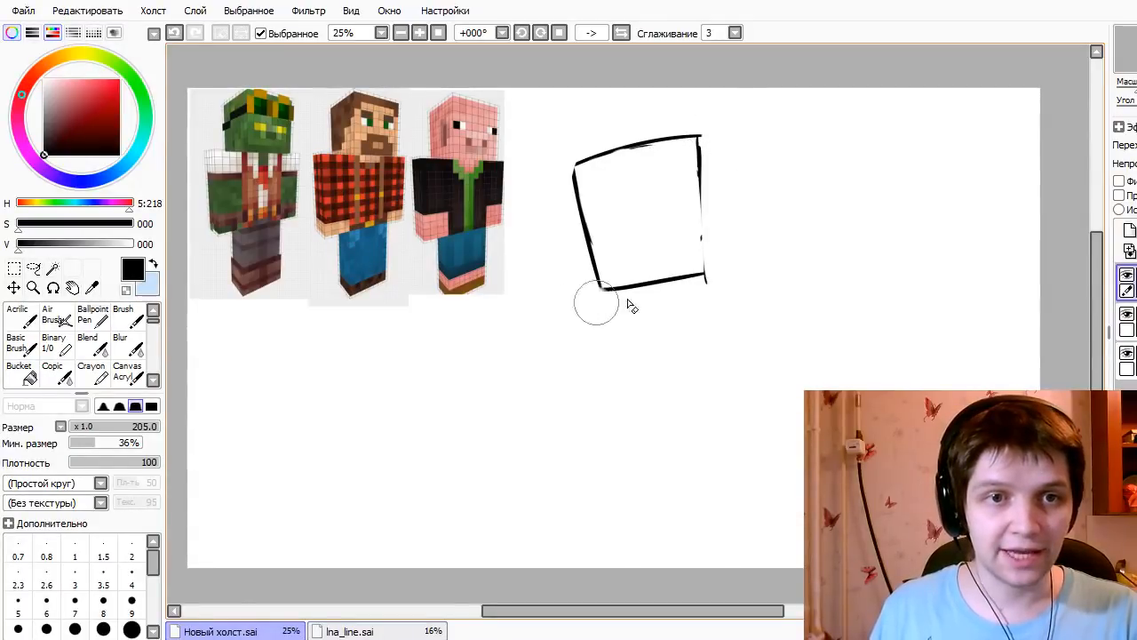
pyautogui.moveTo(627, 303); pyautogui.dragTo(739, 275)
# - Redraw the bottom and right edges of the head box and erase their overshooting ends
pyautogui.press('n')
pyautogui.moveTo(597, 291); pyautogui.dragTo(737, 268)
pyautogui.hotkey('ctrl', 'z')
pyautogui.moveTo(599, 286); pyautogui.dragTo(739, 258)
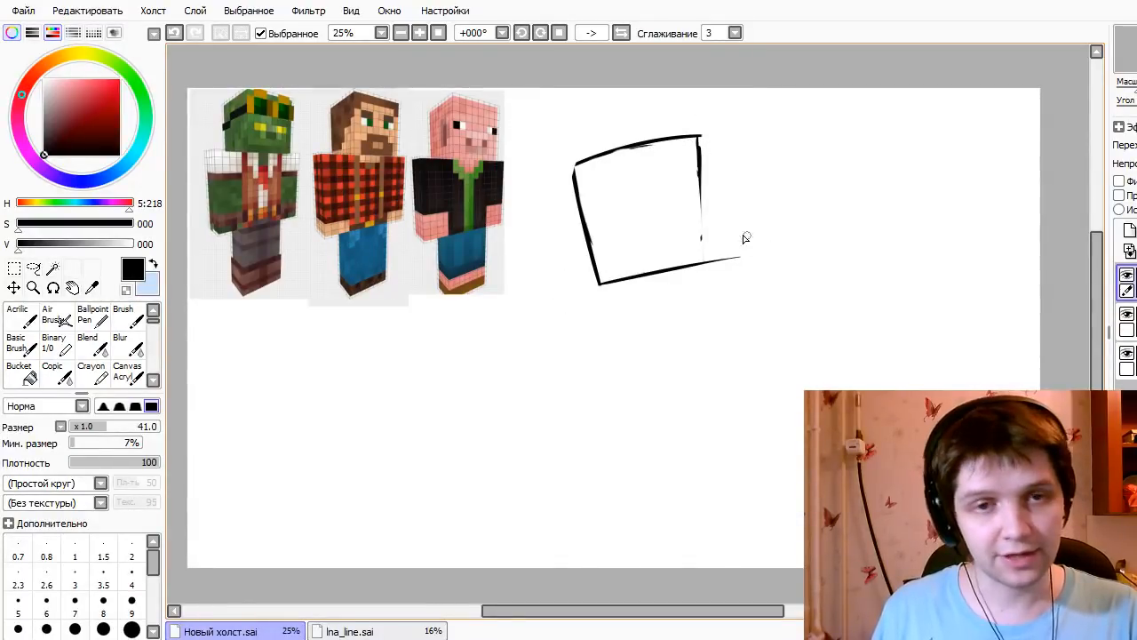
pyautogui.hotkey('ctrl', 'z')
pyautogui.moveTo(701, 132); pyautogui.dragTo(713, 329)
pyautogui.press('e')
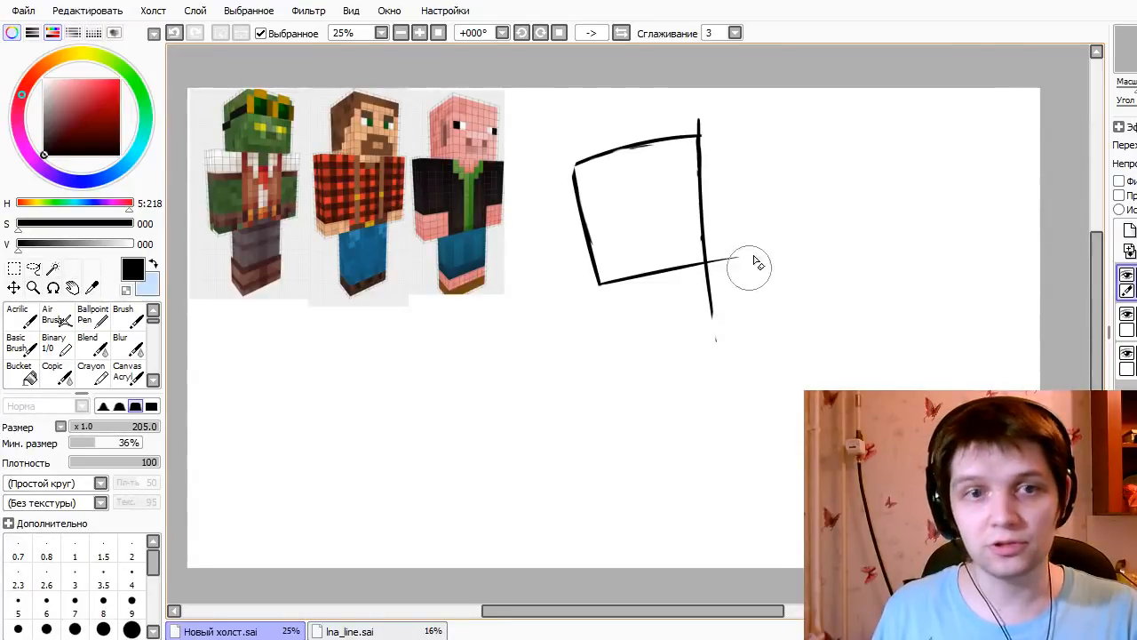
pyautogui.moveTo(753, 263)
pyautogui.mouseDown()
pyautogui.moveTo(710, 288)
pyautogui.moveTo(715, 327)
pyautogui.mouseUp()
pyautogui.moveTo(710, 122); pyautogui.dragTo(705, 119)
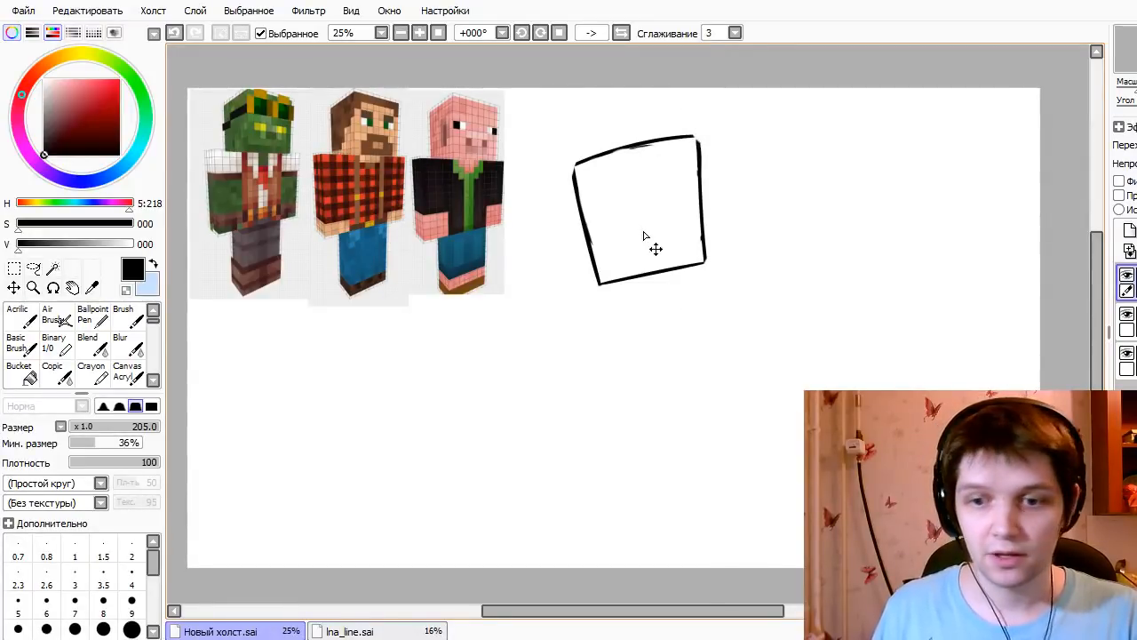
# - Move the head box slightly down and distort it by pulling its upper-right corner inward and down
pyautogui.moveTo(645, 235); pyautogui.dragTo(660, 264)
pyautogui.press('n')
pyautogui.hotkey('ctrl', 't')
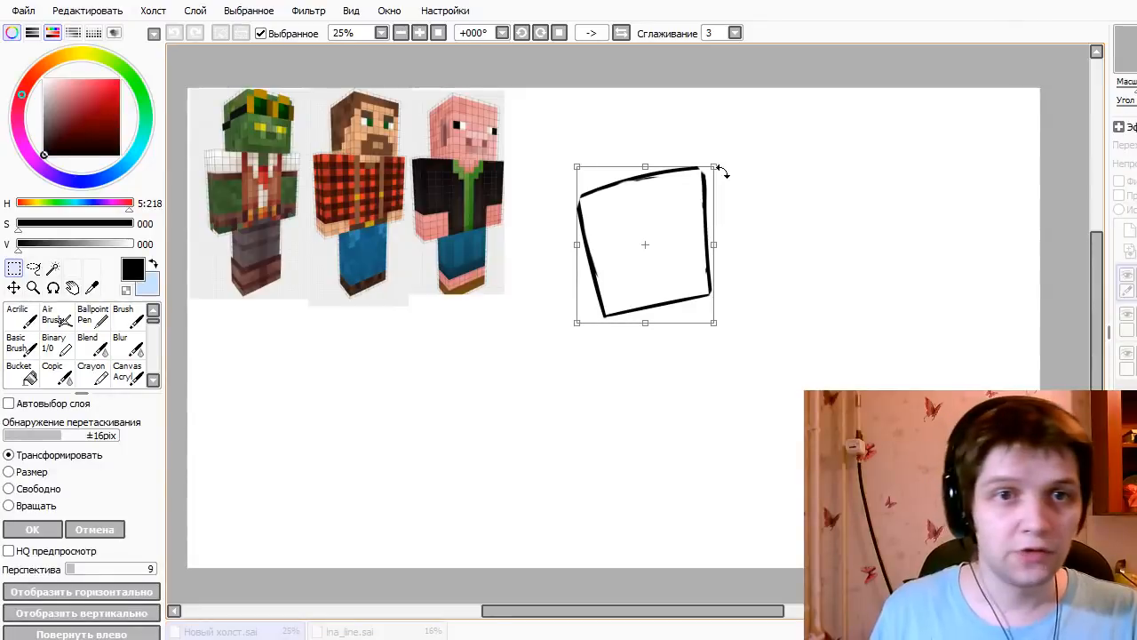
pyautogui.moveTo(719, 171); pyautogui.dragTo(708, 198)
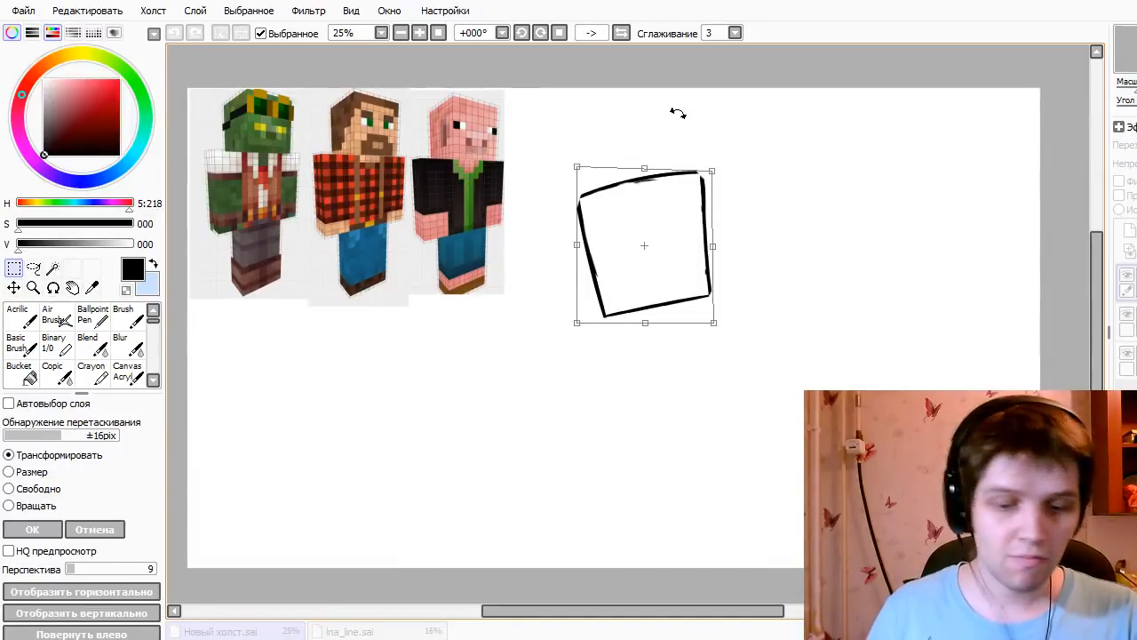
pyautogui.press('Return')
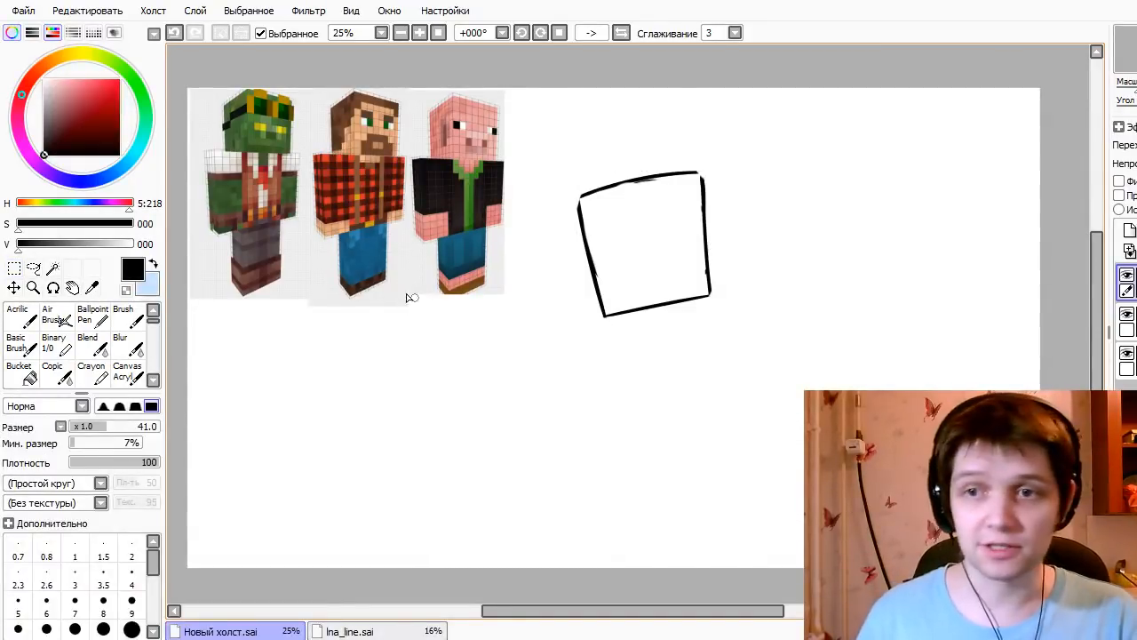
# - Sketch a slanted rectangular snout with two nostrils low on the head and a large round eye above it
pyautogui.press('b')
pyautogui.moveTo(611, 274)
pyautogui.mouseDown()
pyautogui.moveTo(669, 254)
pyautogui.moveTo(675, 281)
pyautogui.moveTo(696, 275)
pyautogui.mouseUp()
pyautogui.hotkey('ctrl', 'z')
pyautogui.hotkey('ctrl', 'z')
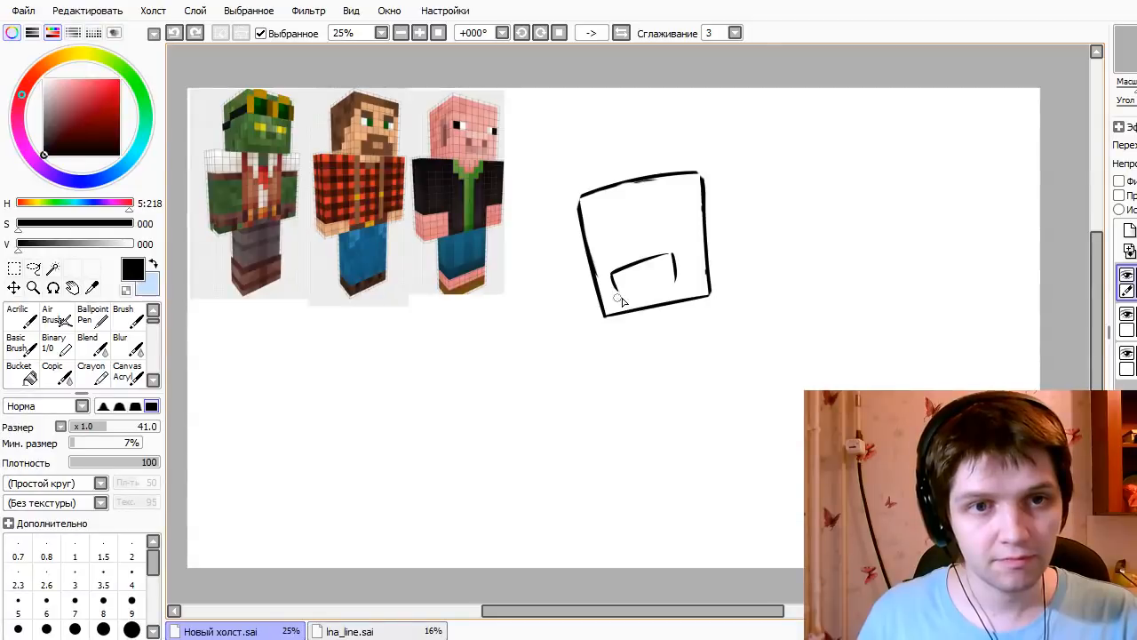
pyautogui.moveTo(619, 300)
pyautogui.mouseDown()
pyautogui.moveTo(674, 281)
pyautogui.moveTo(661, 282)
pyautogui.moveTo(666, 271)
pyautogui.moveTo(629, 284)
pyautogui.mouseUp()
pyautogui.hotkey('ctrl', 'z')
pyautogui.moveTo(678, 255); pyautogui.dragTo(674, 258)
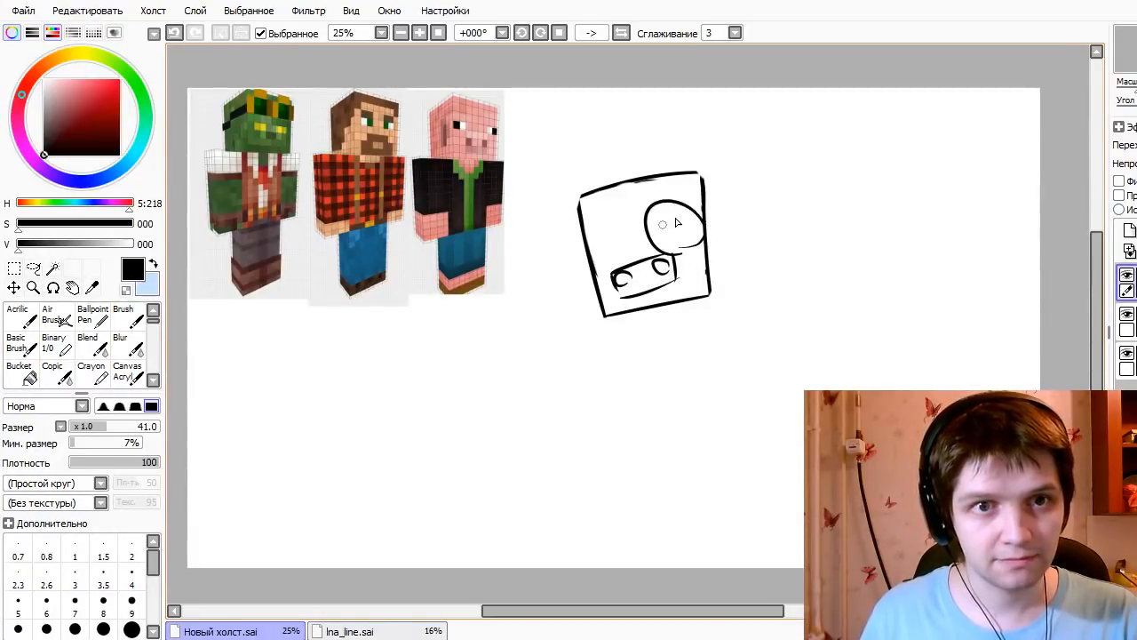
# - Draw a pointed ear with a blunt tip sticking out from the head's upper-right corner
pyautogui.moveTo(702, 178)
pyautogui.mouseDown()
pyautogui.moveTo(757, 187)
pyautogui.moveTo(710, 218)
pyautogui.mouseUp()
pyautogui.hotkey('ctrl', 'z')
pyautogui.press('e')
pyautogui.click(761, 189)
pyautogui.press('b')
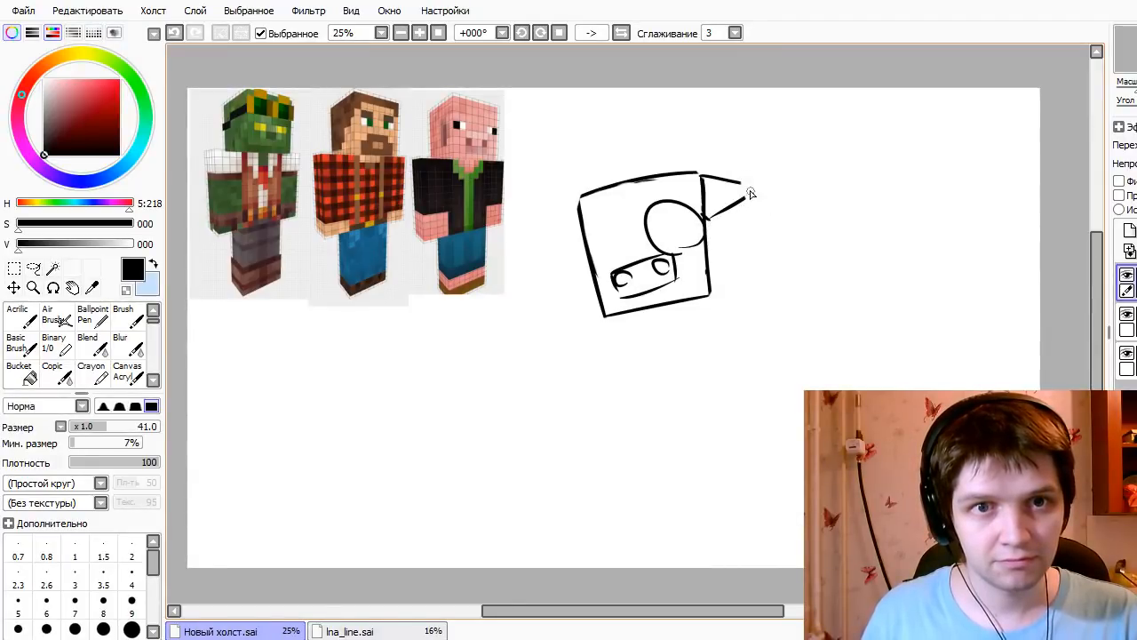
pyautogui.moveTo(740, 182); pyautogui.dragTo(748, 201)
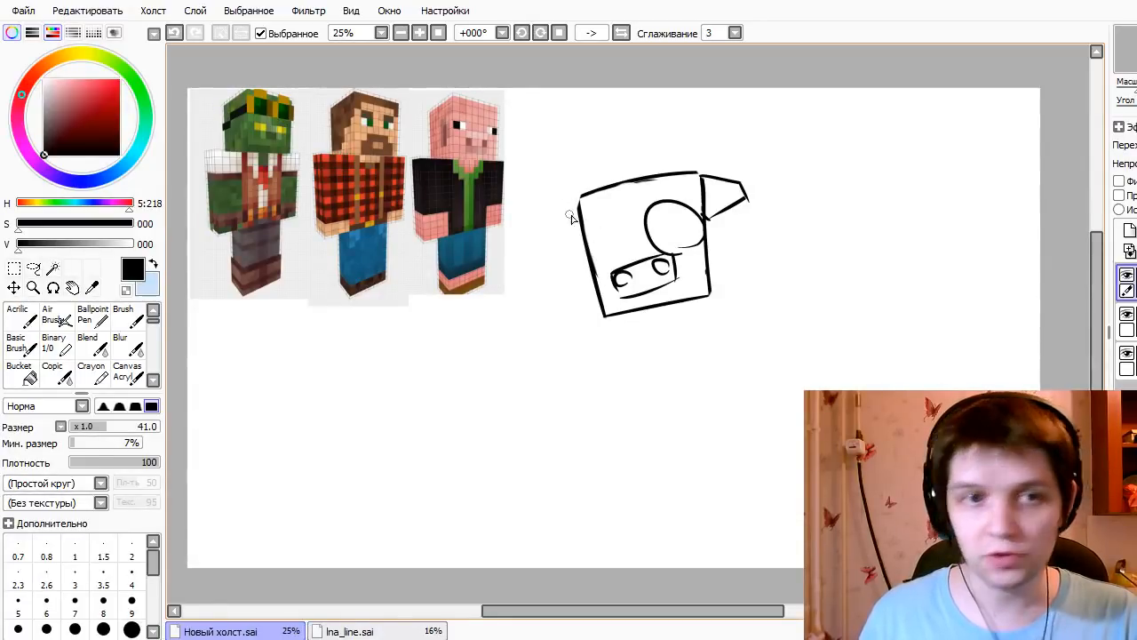
# - Draw a small folded ear hanging from the head's upper-left corner and clean up its overshooting lines
pyautogui.moveTo(580, 199)
pyautogui.mouseDown()
pyautogui.moveTo(555, 265)
pyautogui.moveTo(560, 247)
pyautogui.moveTo(555, 263)
pyautogui.moveTo(590, 245)
pyautogui.moveTo(561, 260)
pyautogui.moveTo(574, 238)
pyautogui.moveTo(547, 265)
pyautogui.moveTo(563, 239)
pyautogui.moveTo(567, 258)
pyautogui.moveTo(561, 238)
pyautogui.moveTo(569, 254)
pyautogui.moveTo(599, 233)
pyautogui.moveTo(580, 252)
pyautogui.moveTo(565, 248)
pyautogui.moveTo(593, 242)
pyautogui.mouseUp()
pyautogui.press('e')
pyautogui.press('n')
pyautogui.hotkey('ctrl', 'z')
pyautogui.hotkey('ctrl', 'z')
pyautogui.hotkey('ctrl', 'z')
pyautogui.press('e')
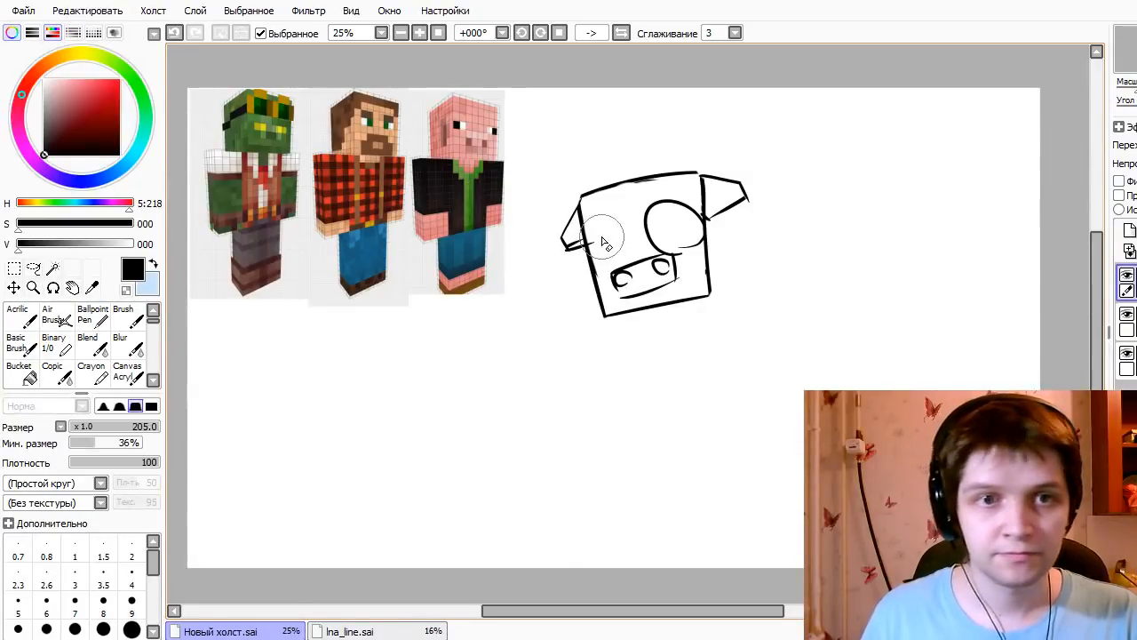
pyautogui.press('n')
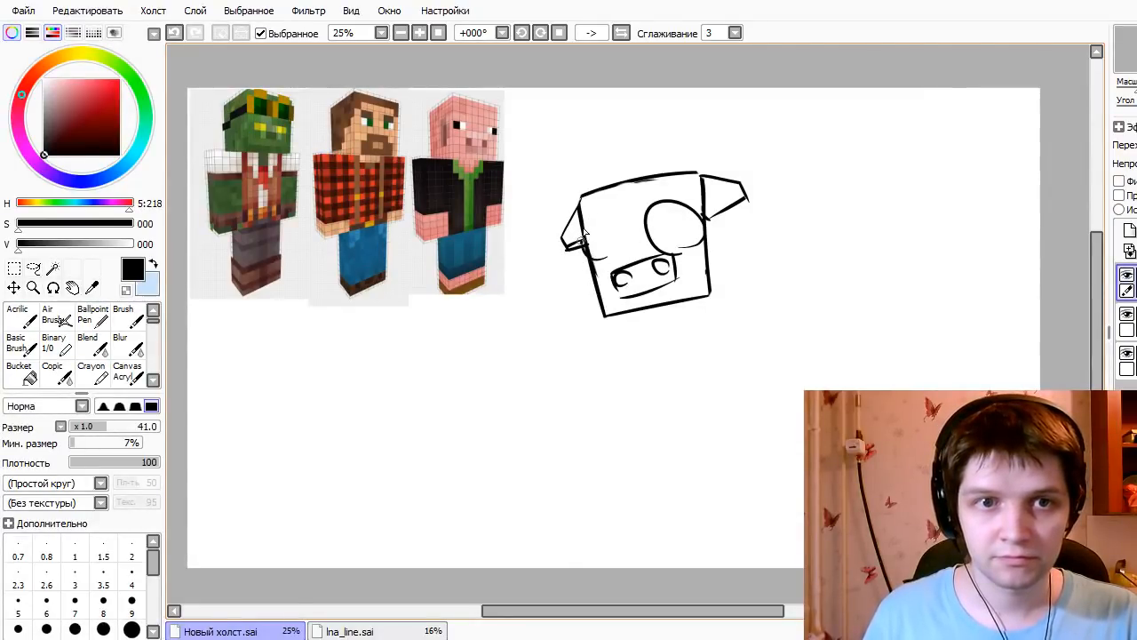
pyautogui.moveTo(582, 234)
pyautogui.mouseDown()
pyautogui.moveTo(620, 243)
pyautogui.moveTo(589, 249)
pyautogui.mouseUp()
pyautogui.hotkey('ctrl', 'z')
# - Erase the large round eye above the snout
pyautogui.moveTo(675, 214)
pyautogui.mouseDown()
pyautogui.moveTo(668, 227)
pyautogui.moveTo(677, 220)
pyautogui.moveTo(666, 209)
pyautogui.mouseUp()
pyautogui.hotkey('ctrl', 'z')
pyautogui.hotkey('ctrl', 'z')
pyautogui.hotkey('ctrl', 'z')
pyautogui.press('e')
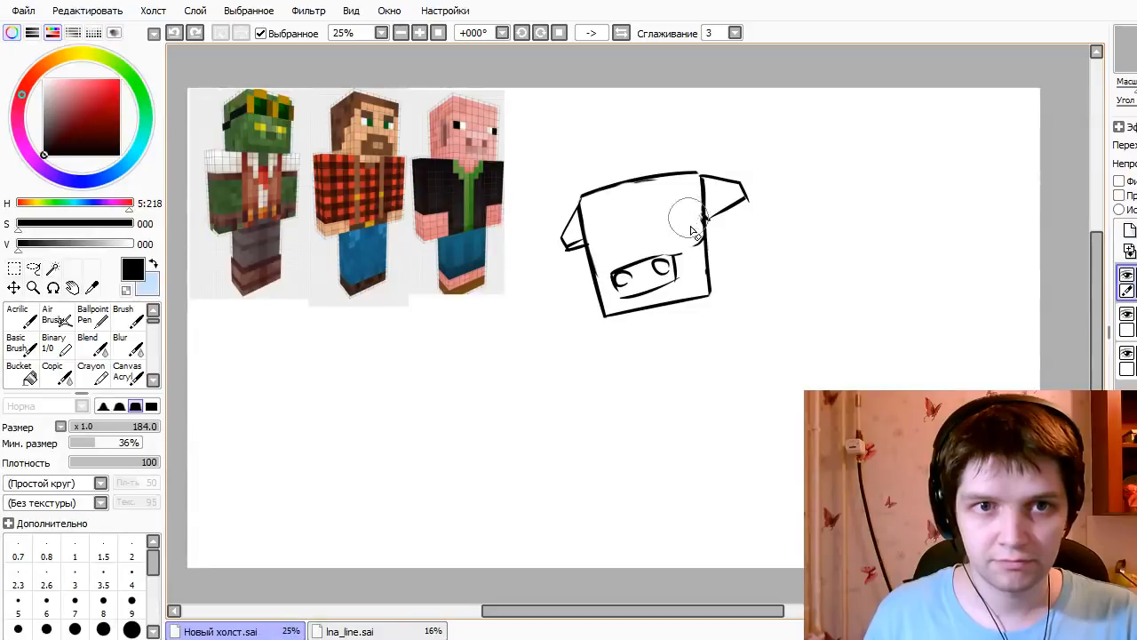
# - Sketch the neck and shirt collar directly under the pig's head and erase stray lines there
pyautogui.press('n')
pyautogui.moveTo(702, 311)
pyautogui.mouseDown()
pyautogui.moveTo(686, 245)
pyautogui.moveTo(699, 289)
pyautogui.moveTo(661, 306)
pyautogui.moveTo(696, 297)
pyautogui.moveTo(693, 307)
pyautogui.moveTo(692, 284)
pyautogui.moveTo(662, 320)
pyautogui.moveTo(701, 302)
pyautogui.moveTo(678, 326)
pyautogui.moveTo(704, 295)
pyautogui.moveTo(666, 329)
pyautogui.mouseUp()
pyautogui.press('e')
pyautogui.moveTo(696, 290); pyautogui.dragTo(681, 307)
pyautogui.press('n')
pyautogui.moveTo(668, 306)
pyautogui.mouseDown()
pyautogui.moveTo(647, 299)
pyautogui.moveTo(655, 322)
pyautogui.moveTo(675, 312)
pyautogui.mouseUp()
pyautogui.hotkey('ctrl', 'z')
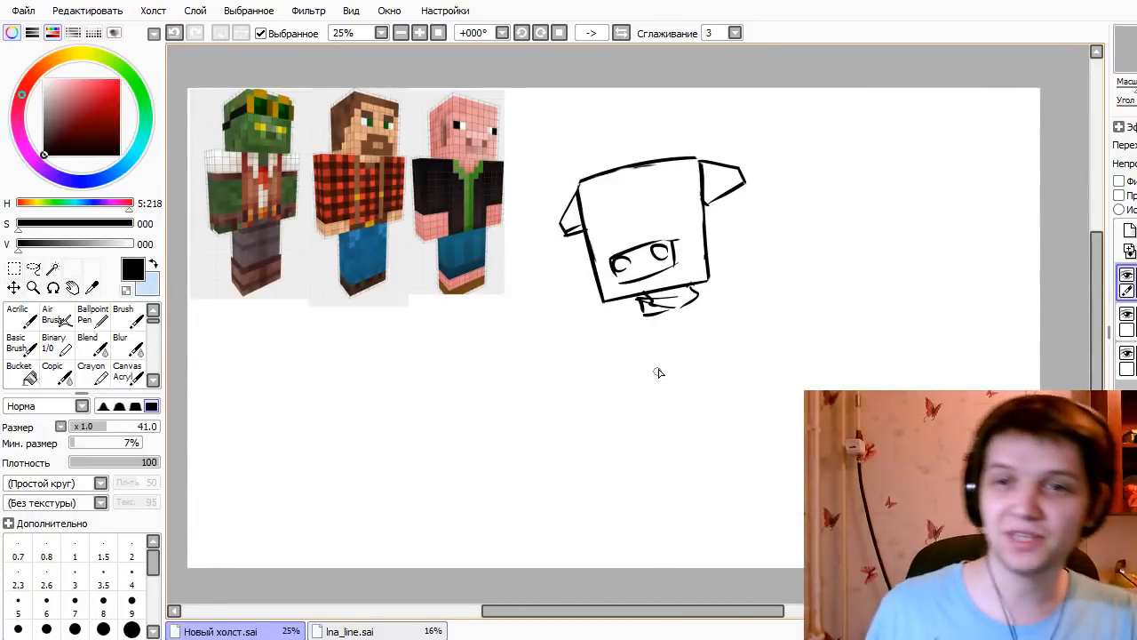
# - Refine the right side of the collar and add a short curved line for the jacket collar beside it
pyautogui.moveTo(683, 307)
pyautogui.mouseDown()
pyautogui.moveTo(707, 285)
pyautogui.moveTo(716, 308)
pyautogui.mouseUp()
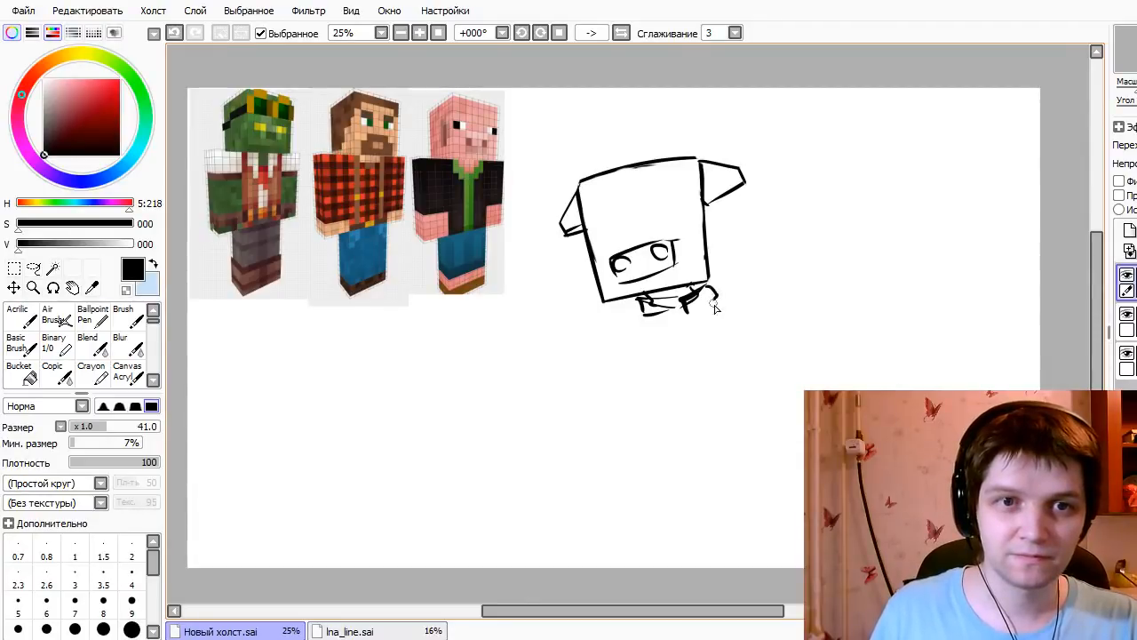
pyautogui.hotkey('ctrl', 'z')
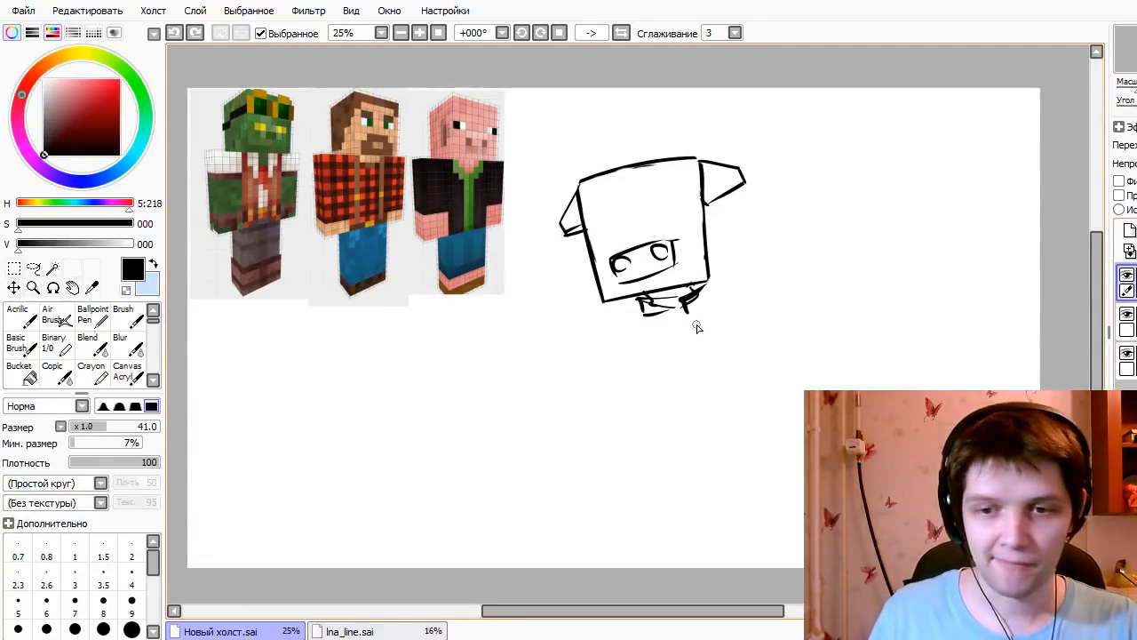
pyautogui.moveTo(705, 293); pyautogui.dragTo(688, 332)
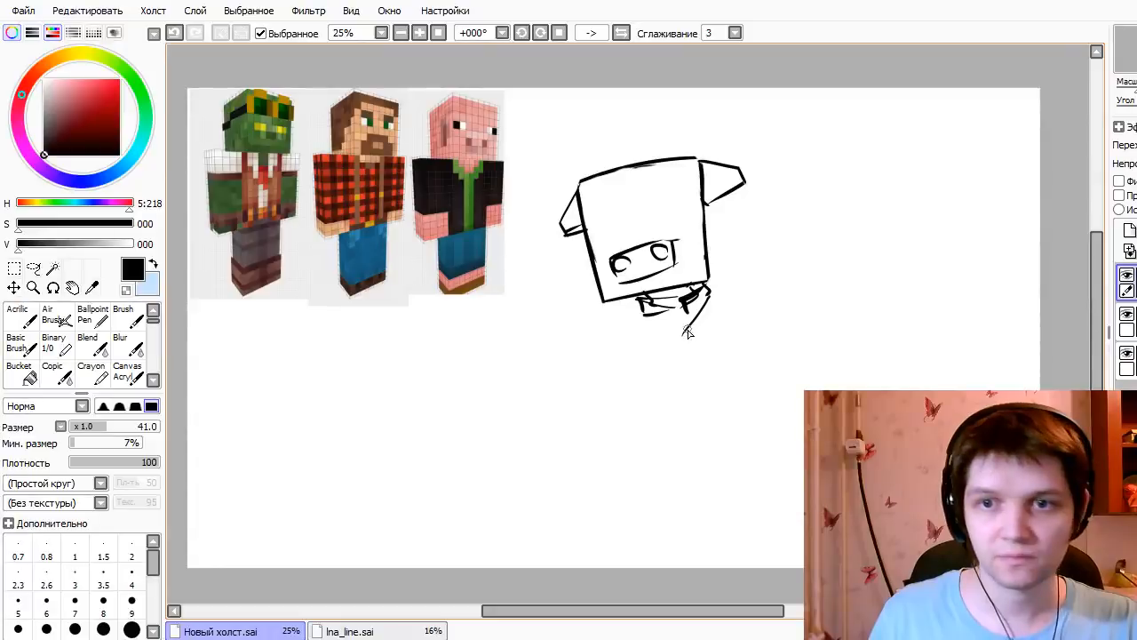
pyautogui.hotkey('ctrl', 'z')
pyautogui.moveTo(708, 289); pyautogui.dragTo(684, 331)
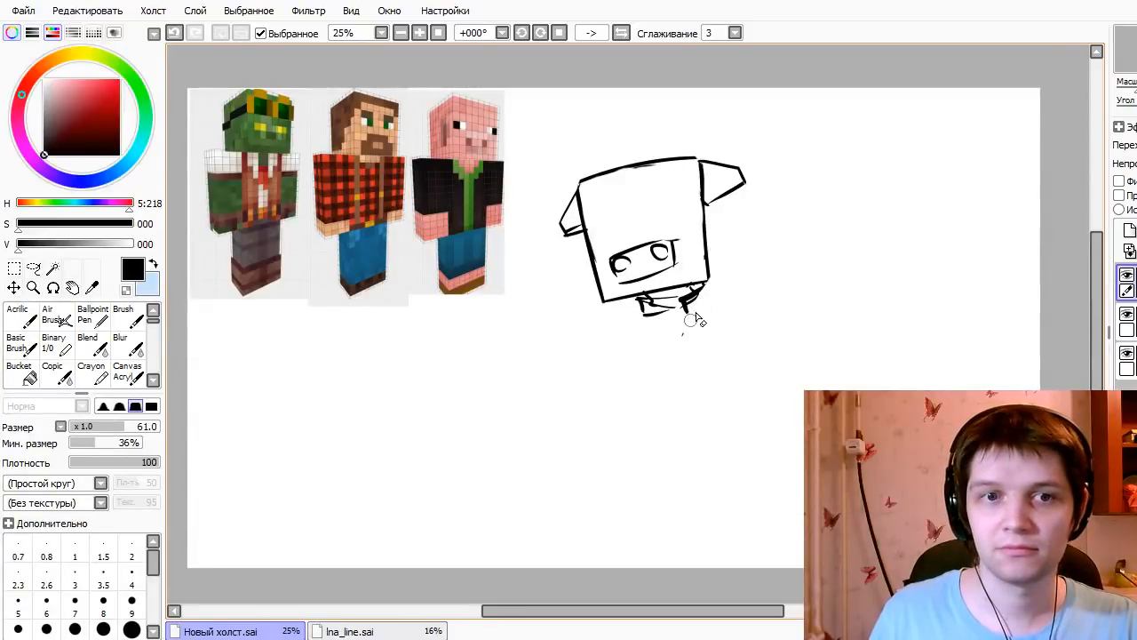
pyautogui.hotkey('ctrl', 'z')
pyautogui.moveTo(707, 287)
pyautogui.mouseDown()
pyautogui.moveTo(694, 314)
pyautogui.moveTo(679, 302)
pyautogui.moveTo(645, 318)
pyautogui.moveTo(646, 330)
pyautogui.moveTo(637, 320)
pyautogui.moveTo(651, 327)
pyautogui.moveTo(716, 285)
pyautogui.mouseUp()
pyautogui.press('e')
pyautogui.press('n')
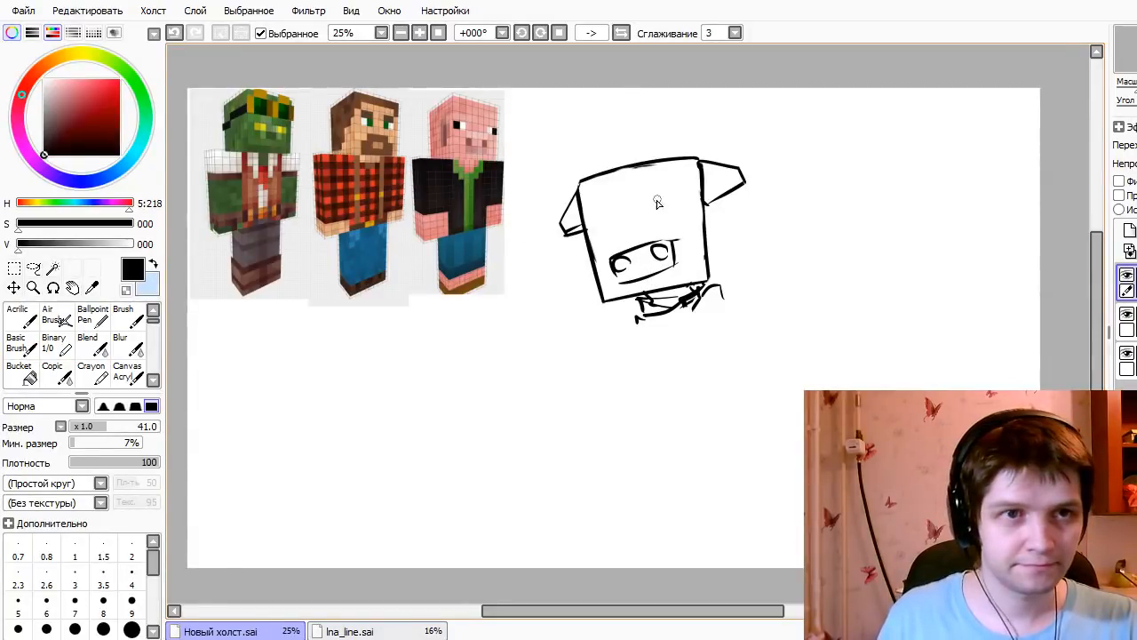
# - Try round eyes above the pig's snout, remove them again, and add an inner fold line to the small left ear
pyautogui.moveTo(657, 200)
pyautogui.mouseDown()
pyautogui.moveTo(698, 198)
pyautogui.moveTo(691, 222)
pyautogui.mouseUp()
pyautogui.hotkey('ctrl', 'z')
pyautogui.hotkey('ctrl', 'z')
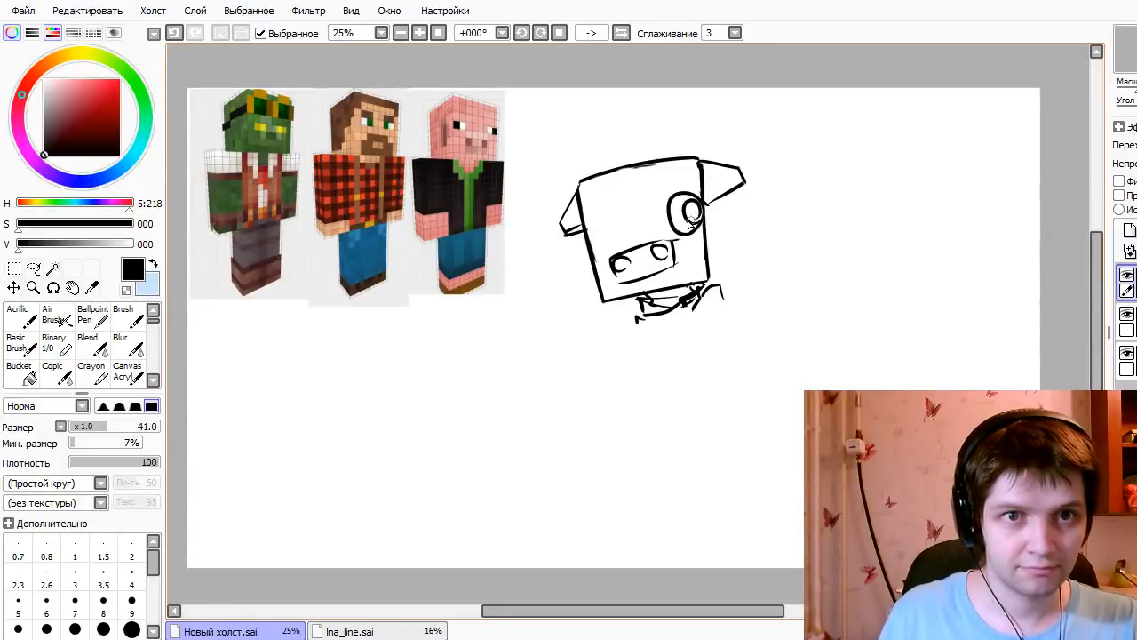
pyautogui.moveTo(588, 228)
pyautogui.mouseDown()
pyautogui.moveTo(573, 199)
pyautogui.moveTo(630, 248)
pyautogui.moveTo(611, 236)
pyautogui.moveTo(612, 215)
pyautogui.moveTo(610, 241)
pyautogui.mouseUp()
pyautogui.hotkey('ctrl', 'z')
pyautogui.press('e')
pyautogui.moveTo(684, 198)
pyautogui.mouseDown()
pyautogui.moveTo(675, 222)
pyautogui.moveTo(685, 252)
pyautogui.moveTo(690, 183)
pyautogui.moveTo(698, 249)
pyautogui.mouseUp()
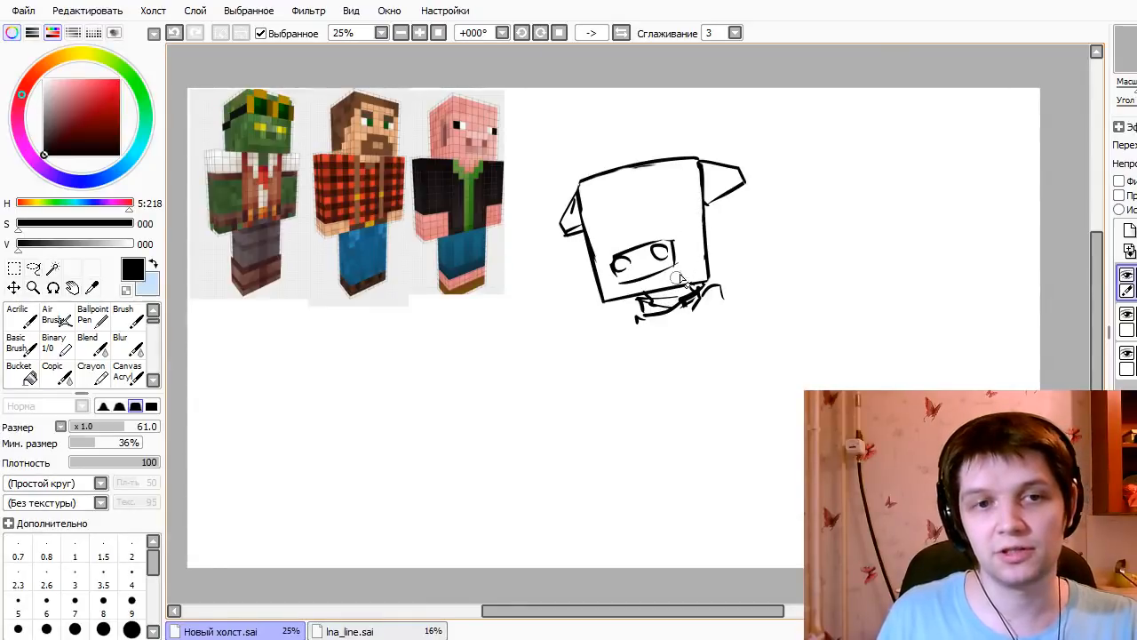
# - Try sketching a sleeve hanging down from the right side of the collar, and undo its strokes
pyautogui.press('n')
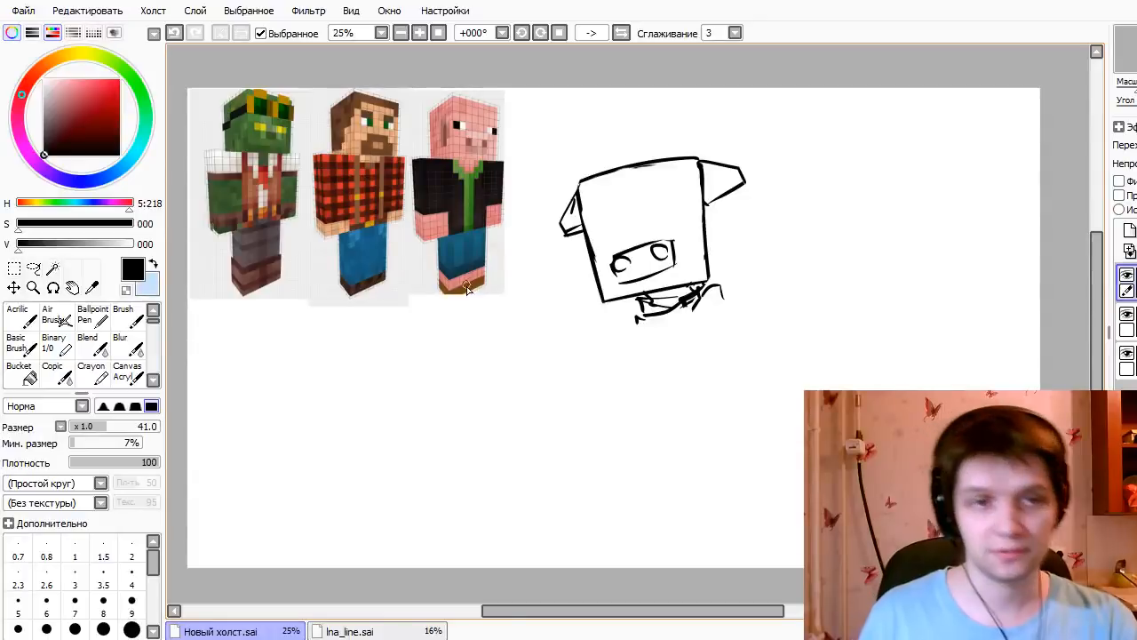
pyautogui.moveTo(700, 302)
pyautogui.mouseDown()
pyautogui.moveTo(672, 380)
pyautogui.moveTo(693, 388)
pyautogui.moveTo(725, 338)
pyautogui.moveTo(711, 422)
pyautogui.mouseUp()
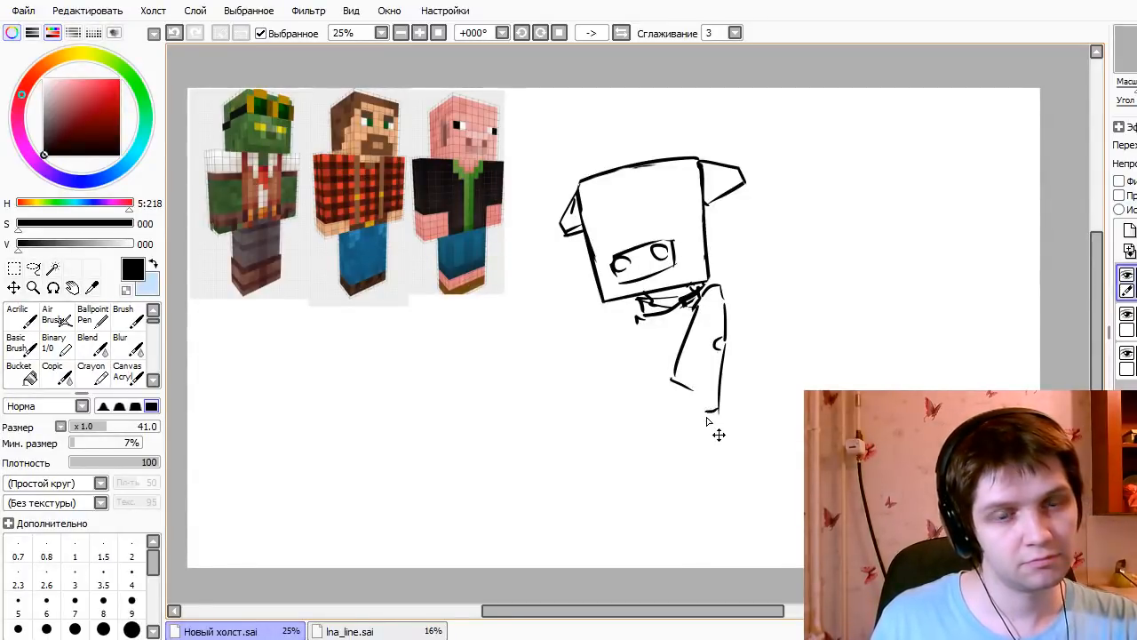
pyautogui.hotkey('ctrl', 'z')
pyautogui.hotkey('ctrl', 'z')
pyautogui.hotkey('ctrl', 'z')
pyautogui.hotkey('ctrl', 'z')
pyautogui.hotkey('ctrl', 'z')
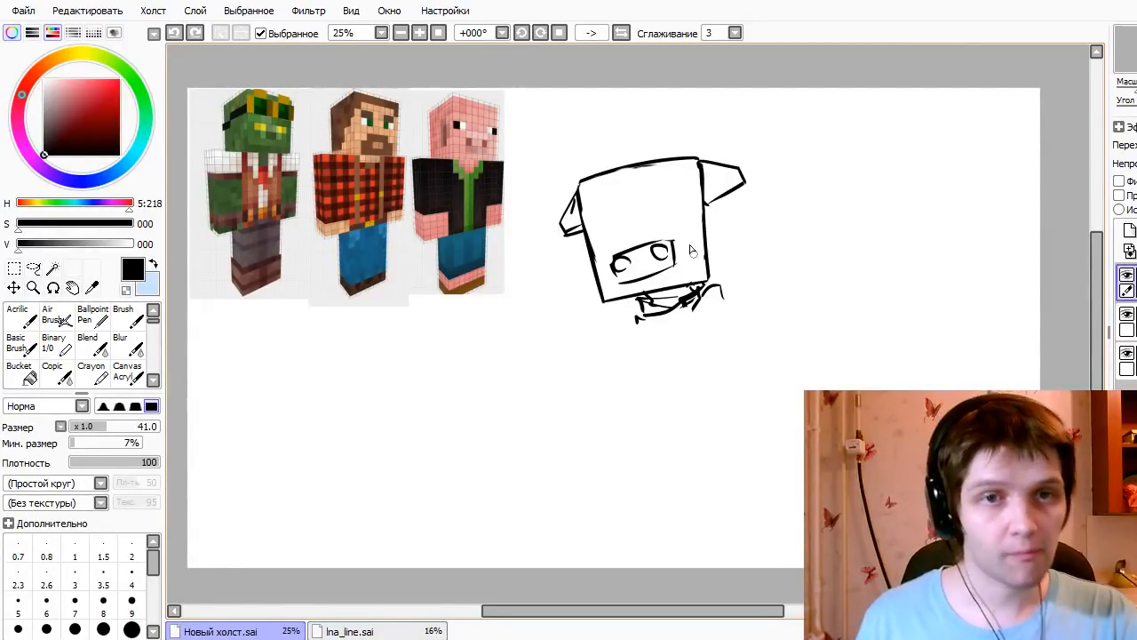
pyautogui.hotkey('ctrl', 'z')
# - Add a short inner fold line to the pig's right ear and shift the whole sketch slightly down and left
pyautogui.moveTo(727, 187)
pyautogui.mouseDown()
pyautogui.moveTo(709, 201)
pyautogui.moveTo(727, 187)
pyautogui.mouseUp()
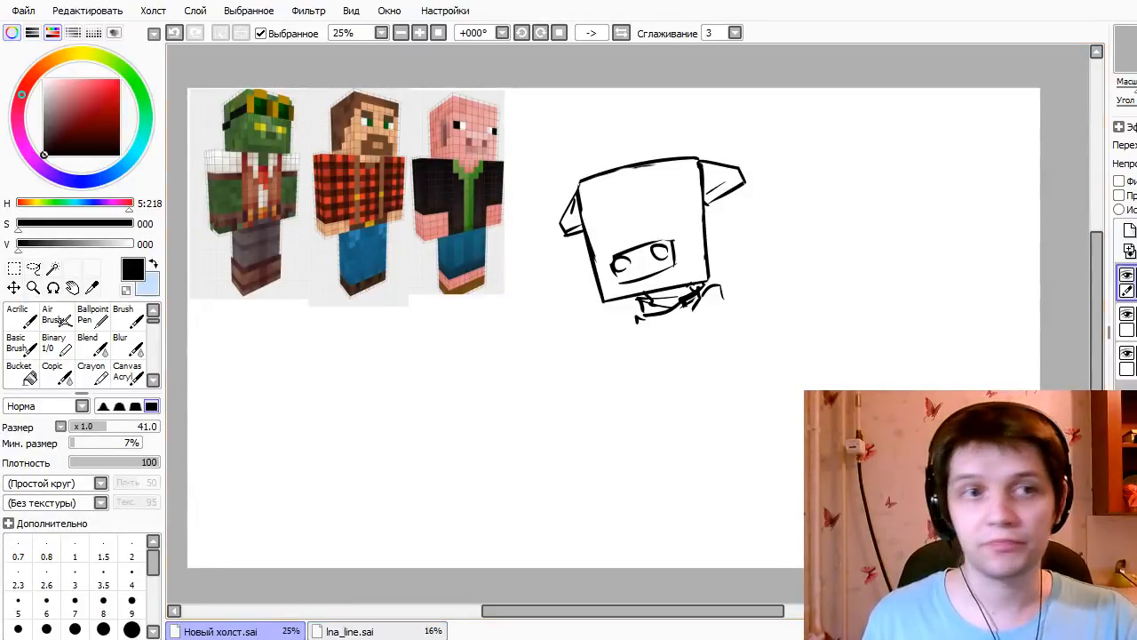
pyautogui.moveTo(414, 237)
pyautogui.mouseDown()
pyautogui.moveTo(293, 133)
pyautogui.moveTo(426, 110)
pyautogui.mouseUp()
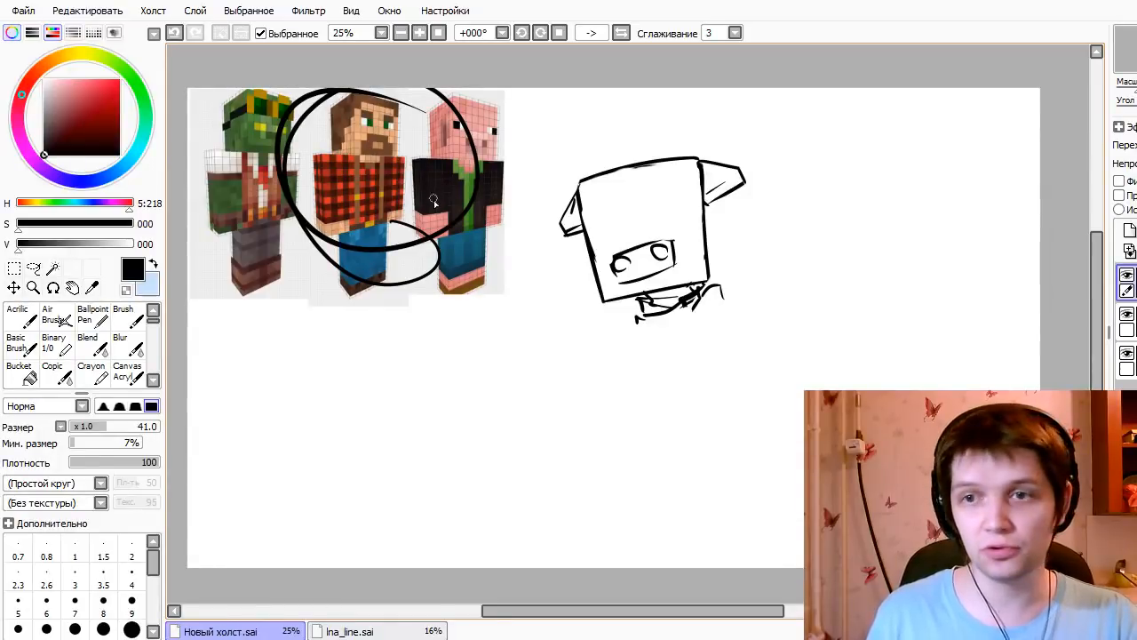
pyautogui.hotkey('ctrl', 'z')
pyautogui.moveTo(736, 310)
pyautogui.mouseDown()
pyautogui.moveTo(817, 337)
pyautogui.moveTo(767, 276)
pyautogui.mouseUp()
pyautogui.moveTo(651, 247); pyautogui.dragTo(685, 281)
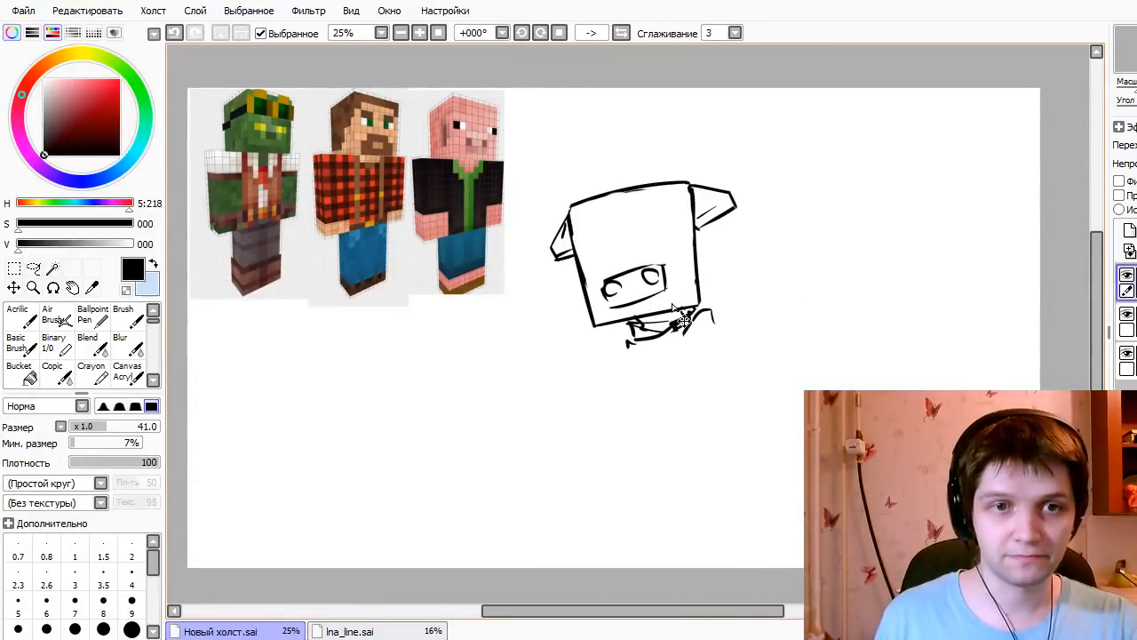
# - Sketch the shoulder line and an outstretched left arm with a sleeve edge and a hand, undoing strokes that miss
pyautogui.moveTo(629, 335); pyautogui.dragTo(581, 366)
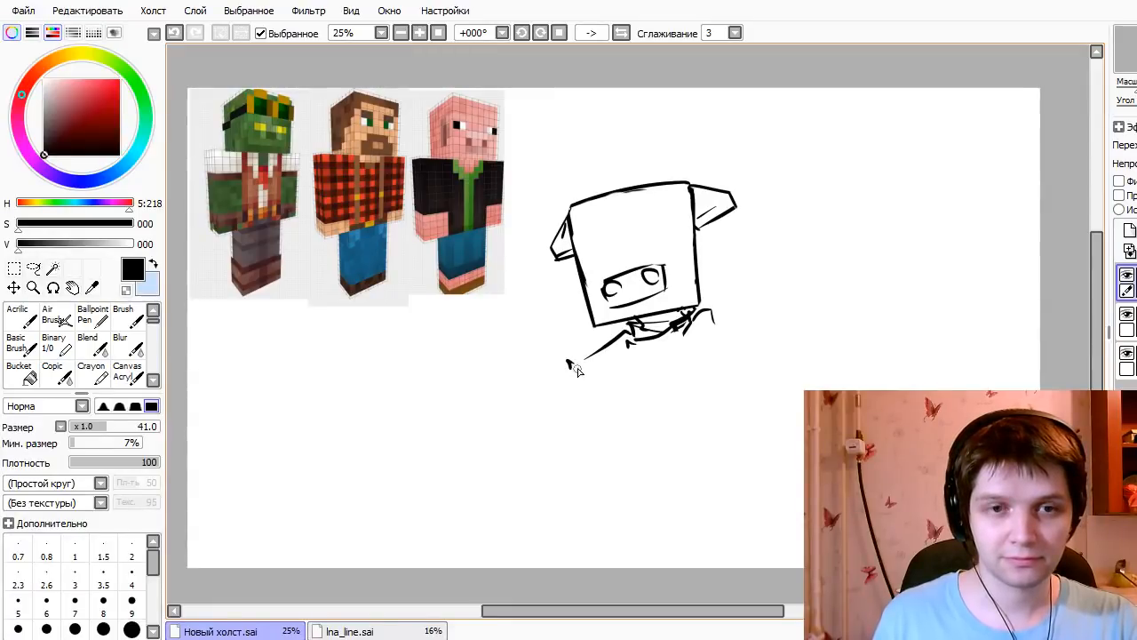
pyautogui.moveTo(685, 364)
pyautogui.mouseDown()
pyautogui.moveTo(695, 340)
pyautogui.moveTo(690, 348)
pyautogui.moveTo(708, 374)
pyautogui.mouseUp()
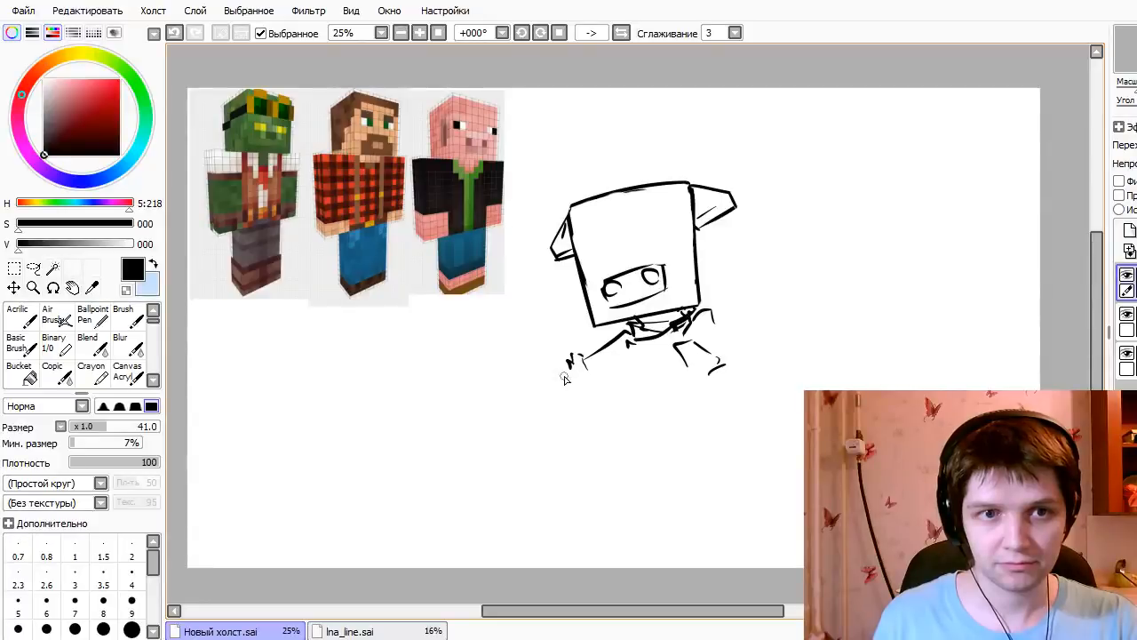
pyautogui.moveTo(574, 361); pyautogui.dragTo(508, 427)
pyautogui.hotkey('ctrl', 'z')
pyautogui.moveTo(574, 359)
pyautogui.mouseDown()
pyautogui.moveTo(519, 388)
pyautogui.moveTo(520, 405)
pyautogui.moveTo(504, 398)
pyautogui.moveTo(541, 434)
pyautogui.mouseUp()
pyautogui.hotkey('ctrl', 'z')
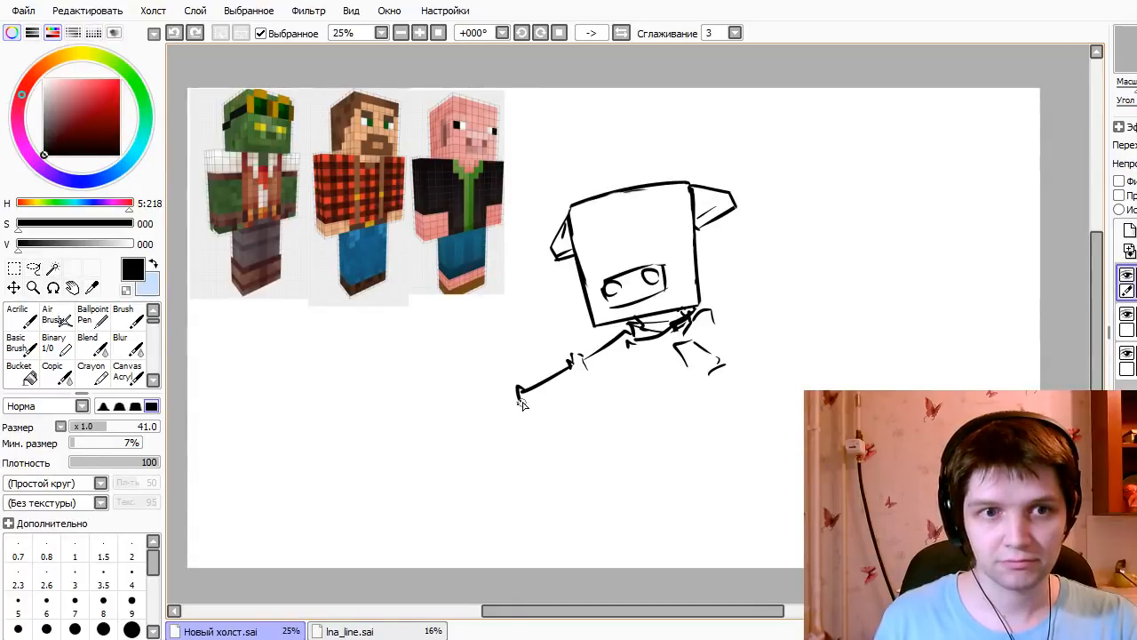
pyautogui.moveTo(518, 395)
pyautogui.mouseDown()
pyautogui.moveTo(505, 401)
pyautogui.moveTo(533, 407)
pyautogui.moveTo(552, 435)
pyautogui.moveTo(613, 376)
pyautogui.moveTo(608, 404)
pyautogui.moveTo(632, 362)
pyautogui.moveTo(662, 444)
pyautogui.mouseUp()
pyautogui.hotkey('ctrl', 'z')
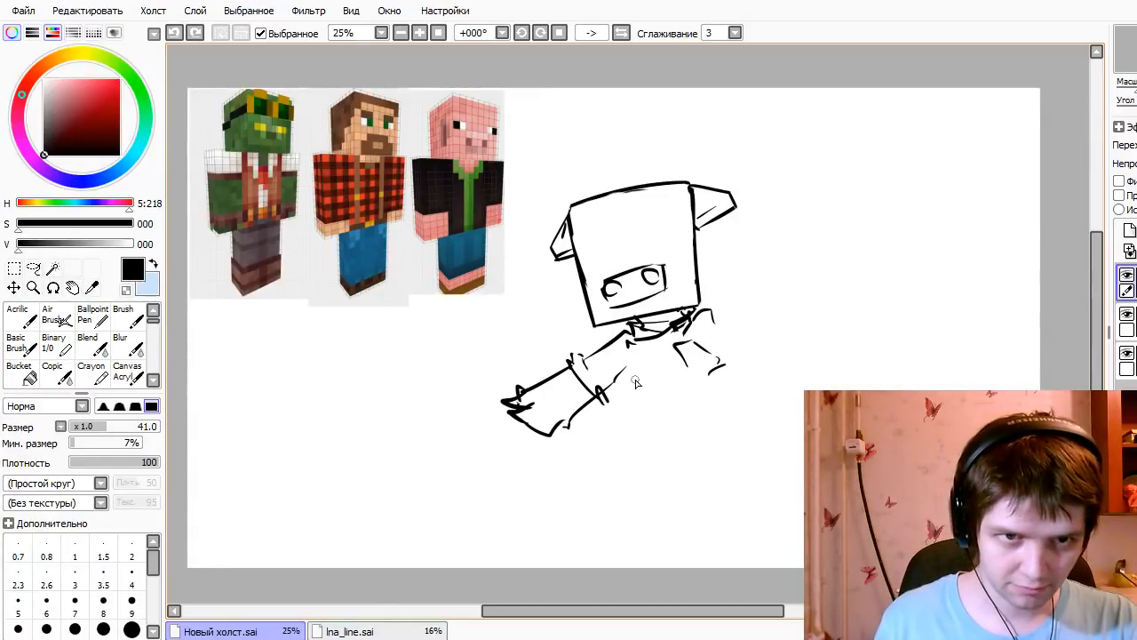
# - Draw the torso's left side and bottom edge, and replace the stray right-arm lines with a shoulder outline
pyautogui.moveTo(633, 364)
pyautogui.mouseDown()
pyautogui.moveTo(657, 436)
pyautogui.moveTo(746, 426)
pyautogui.mouseUp()
pyautogui.press('e')
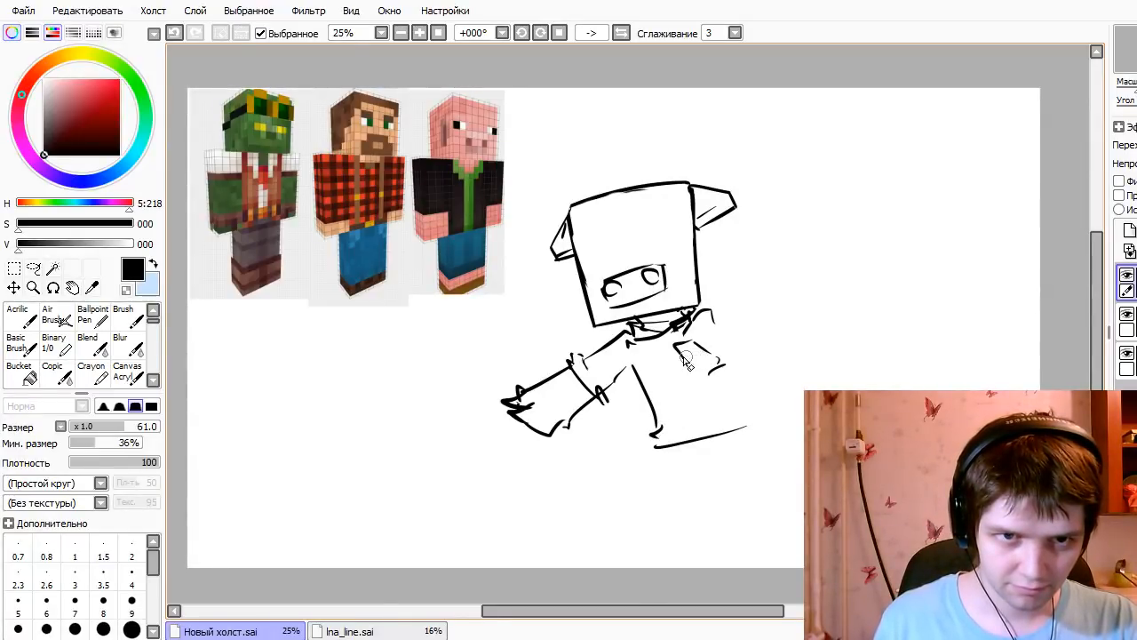
pyautogui.moveTo(704, 350)
pyautogui.mouseDown()
pyautogui.moveTo(682, 360)
pyautogui.moveTo(721, 364)
pyautogui.mouseUp()
pyautogui.press('n')
pyautogui.moveTo(709, 308)
pyautogui.mouseDown()
pyautogui.moveTo(765, 301)
pyautogui.moveTo(781, 326)
pyautogui.moveTo(735, 303)
pyautogui.moveTo(759, 330)
pyautogui.moveTo(726, 346)
pyautogui.mouseUp()
pyautogui.hotkey('ctrl', 'z')
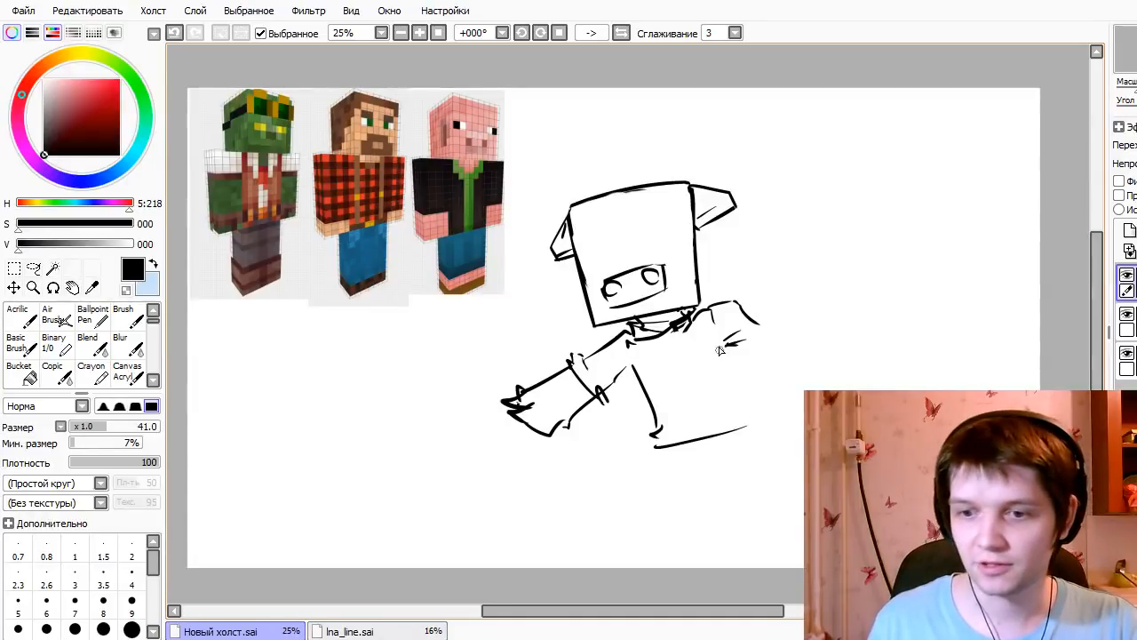
# - Round off the right shoulder, draw the torso's right side below it, and erase the torso's bottom edge
pyautogui.moveTo(695, 331)
pyautogui.mouseDown()
pyautogui.moveTo(725, 350)
pyautogui.moveTo(738, 334)
pyautogui.moveTo(712, 349)
pyautogui.moveTo(755, 339)
pyautogui.moveTo(720, 353)
pyautogui.moveTo(748, 426)
pyautogui.mouseUp()
pyautogui.hotkey('ctrl', 'z')
pyautogui.hotkey('ctrl', 'z')
pyautogui.hotkey('ctrl', 'z')
pyautogui.moveTo(716, 348)
pyautogui.mouseDown()
pyautogui.moveTo(751, 438)
pyautogui.moveTo(690, 451)
pyautogui.mouseUp()
pyautogui.press('e')
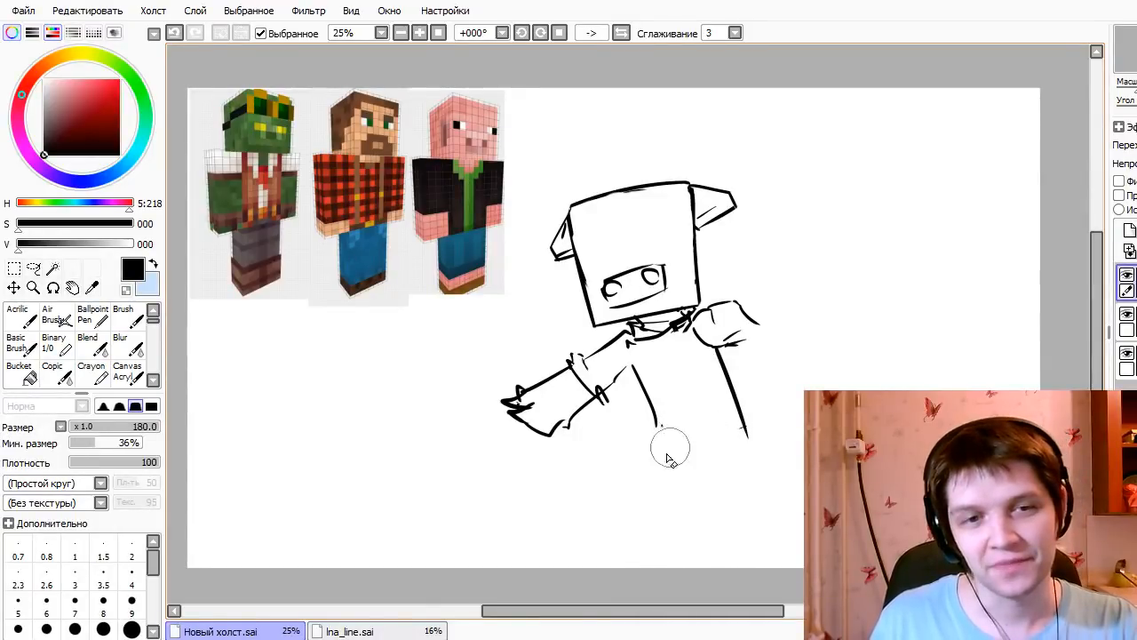
pyautogui.press('n')
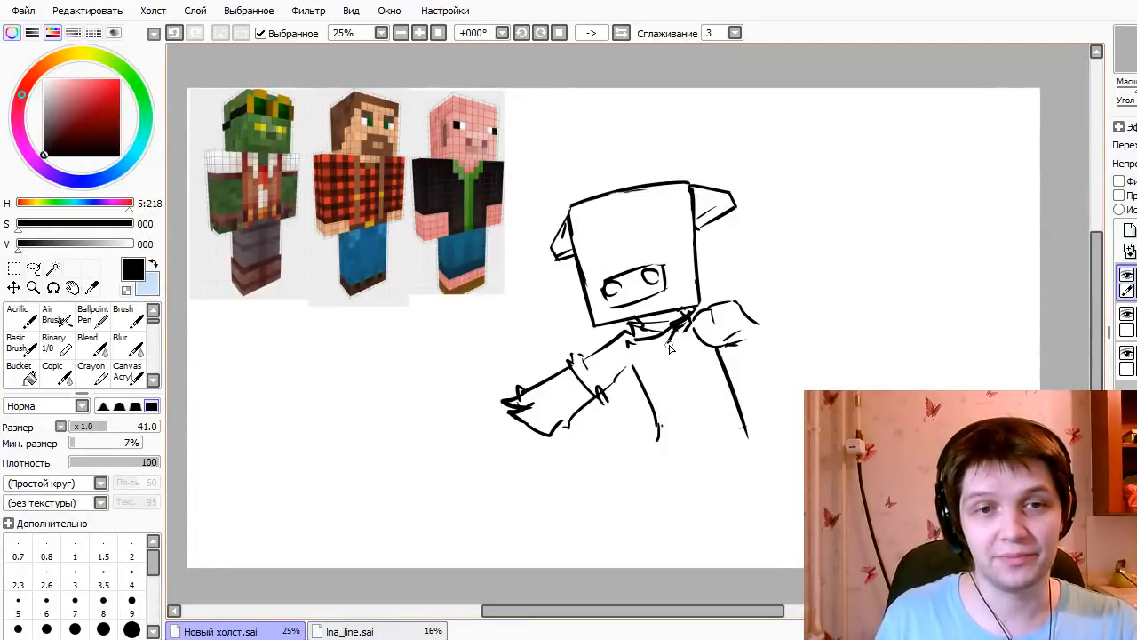
# - Draw the right edge of the jacket opening and redraw the collar as a deeper curve under the head
pyautogui.moveTo(668, 330)
pyautogui.mouseDown()
pyautogui.moveTo(730, 441)
pyautogui.moveTo(716, 426)
pyautogui.mouseUp()
pyautogui.hotkey('ctrl', 'z')
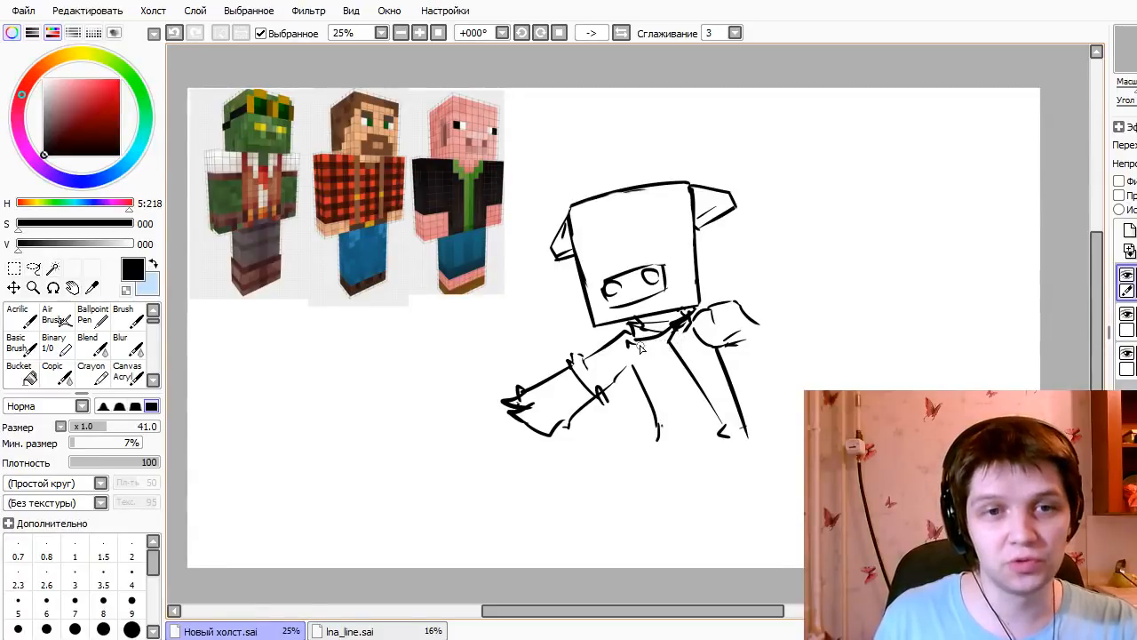
pyautogui.press('e')
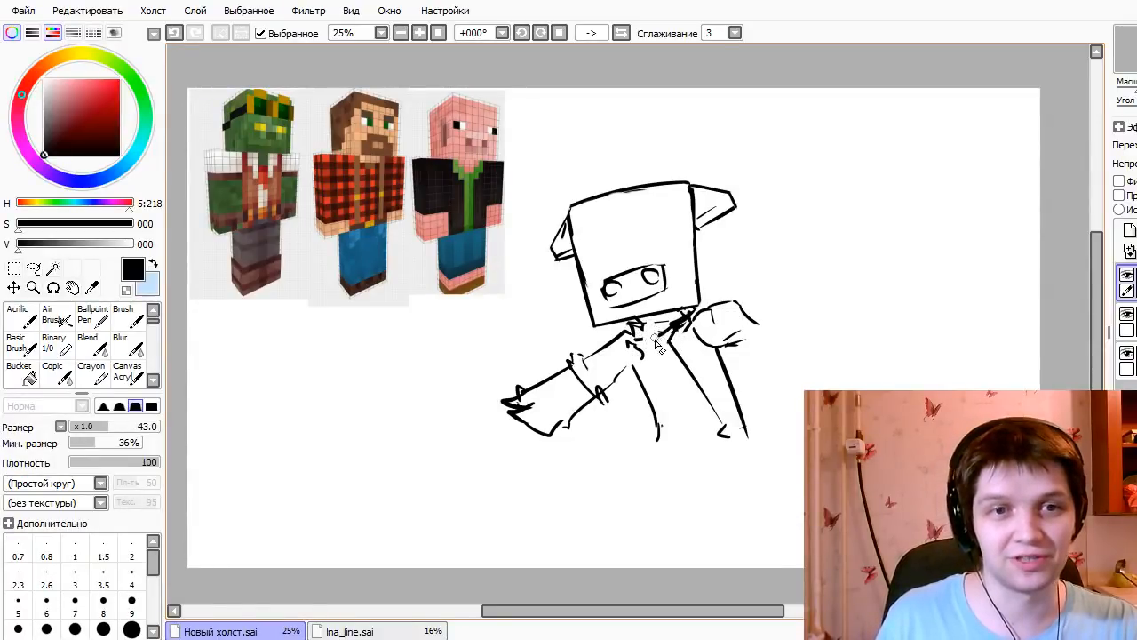
pyautogui.press('e')
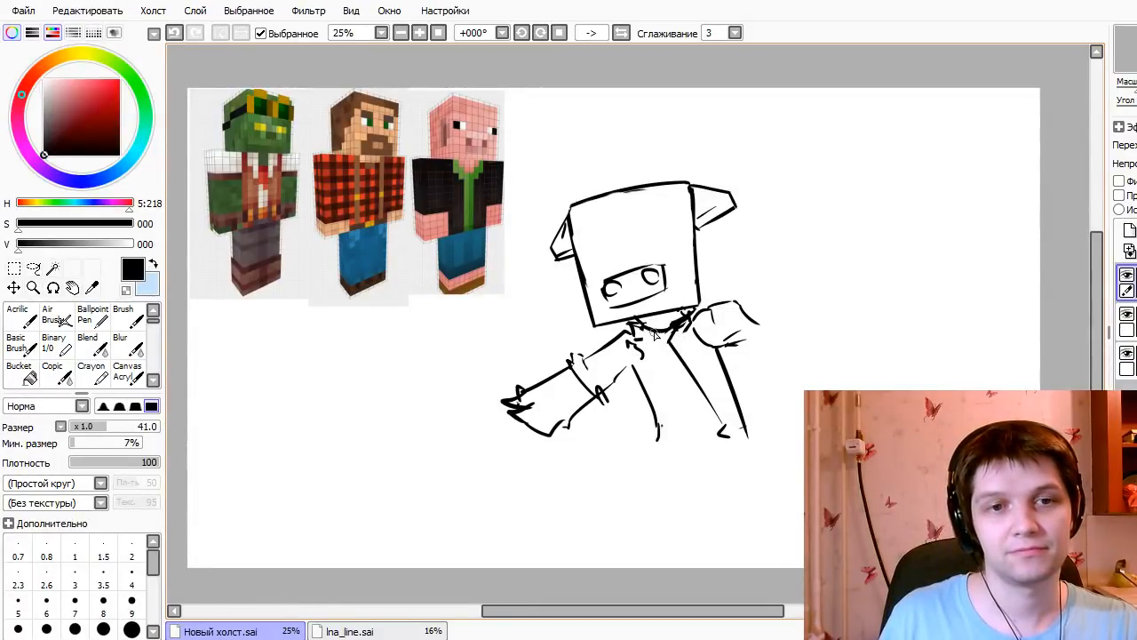
pyautogui.hotkey('ctrl', 'z')
pyautogui.moveTo(641, 326); pyautogui.dragTo(677, 323)
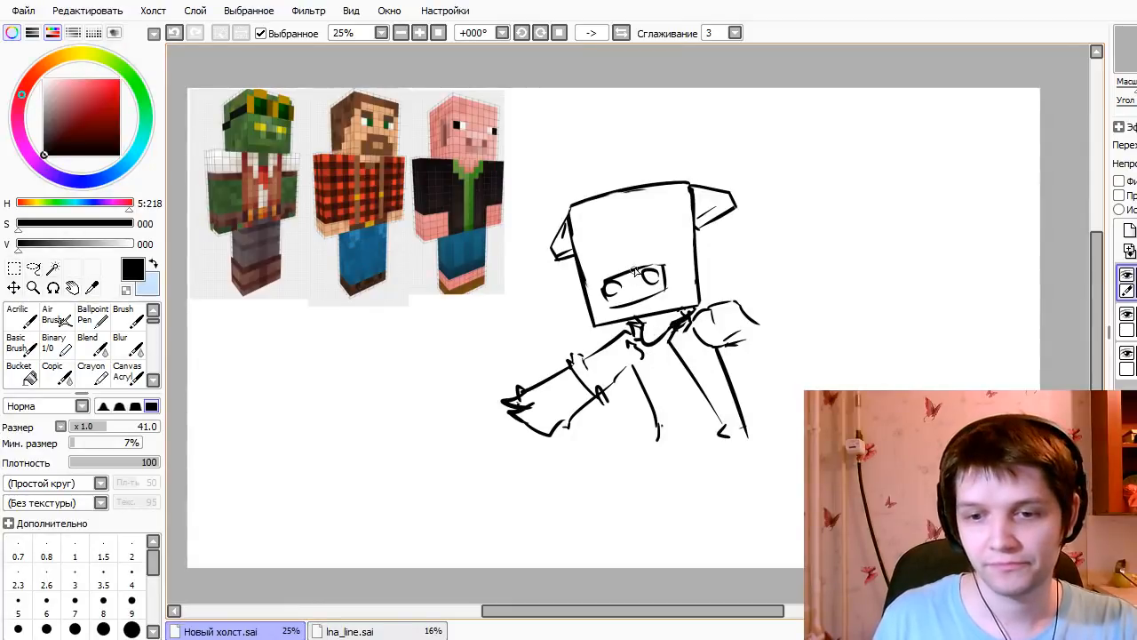
# - Draw the left edge of the jacket opening down to the hem and trim the stray lines below the jacket
pyautogui.moveTo(639, 347)
pyautogui.mouseDown()
pyautogui.moveTo(693, 449)
pyautogui.moveTo(677, 453)
pyautogui.mouseUp()
pyautogui.moveTo(730, 428); pyautogui.dragTo(748, 444)
pyautogui.press('e')
pyautogui.moveTo(706, 392)
pyautogui.mouseDown()
pyautogui.moveTo(732, 461)
pyautogui.moveTo(736, 449)
pyautogui.mouseUp()
pyautogui.press('n')
pyautogui.press('e')
pyautogui.moveTo(659, 425)
pyautogui.mouseDown()
pyautogui.moveTo(667, 452)
pyautogui.moveTo(646, 430)
pyautogui.moveTo(659, 429)
pyautogui.moveTo(651, 408)
pyautogui.moveTo(699, 479)
pyautogui.moveTo(693, 470)
pyautogui.moveTo(725, 461)
pyautogui.mouseUp()
pyautogui.press('e')
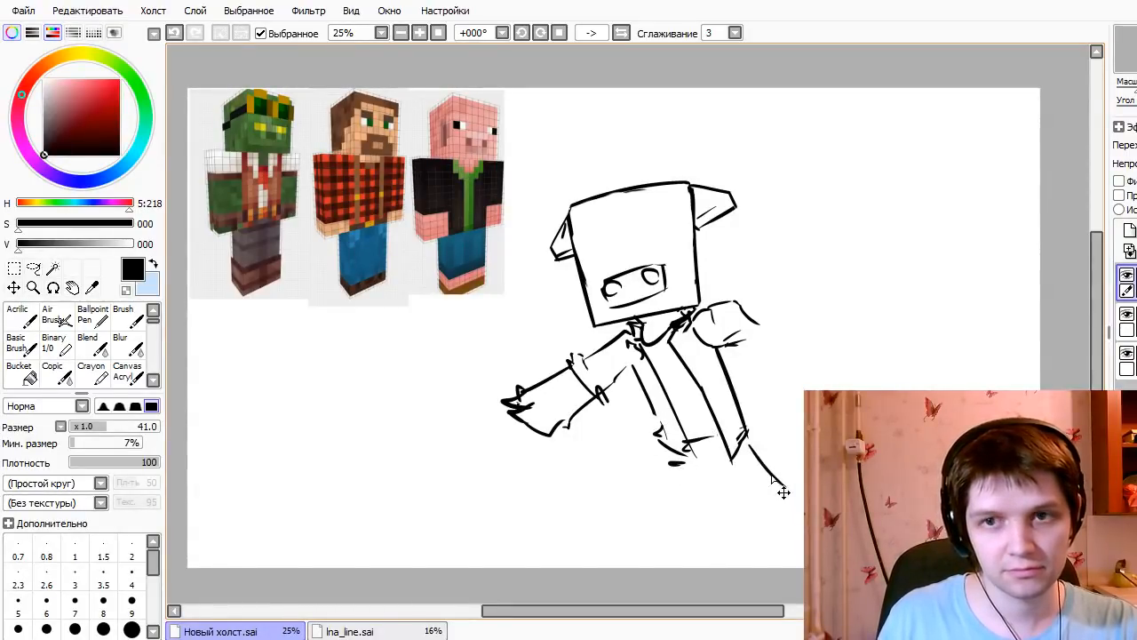
pyautogui.hotkey('ctrl', 'z')
pyautogui.press('e')
pyautogui.moveTo(695, 435)
pyautogui.mouseDown()
pyautogui.moveTo(698, 457)
pyautogui.moveTo(741, 452)
pyautogui.moveTo(755, 435)
pyautogui.mouseUp()
# - Draw two tall oval eyes above the snout, with a pupil in the right one
pyautogui.press('n')
pyautogui.moveTo(650, 217)
pyautogui.mouseDown()
pyautogui.moveTo(689, 257)
pyautogui.moveTo(672, 252)
pyautogui.mouseUp()
pyautogui.hotkey('ctrl', 'z')
pyautogui.hotkey('ctrl', 'z')
pyautogui.hotkey('ctrl', 'z')
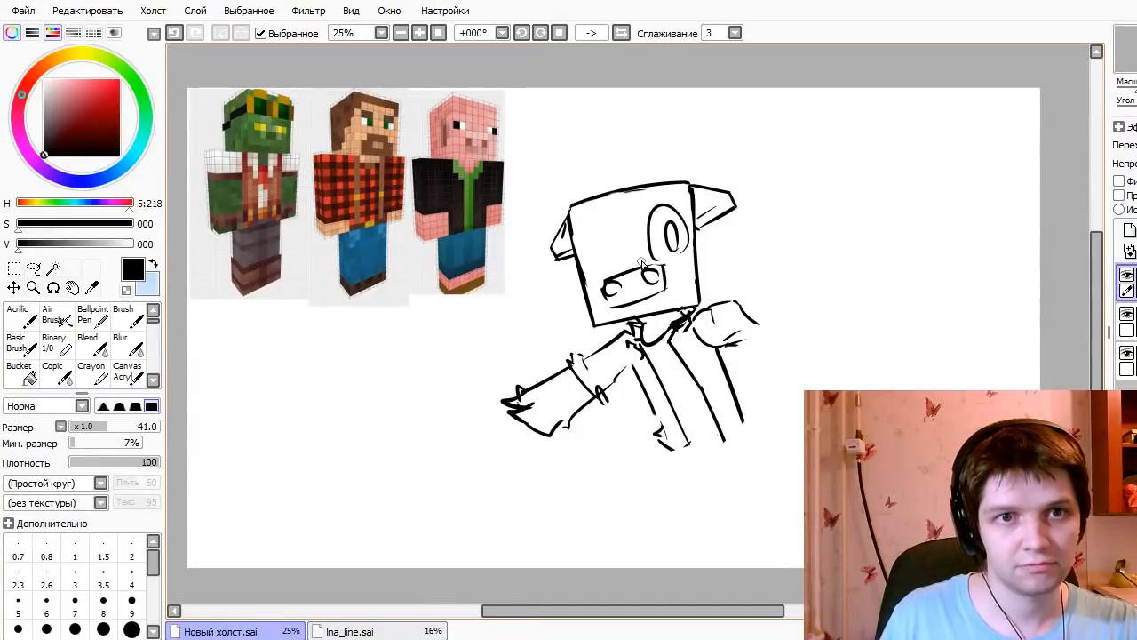
pyautogui.moveTo(590, 279); pyautogui.dragTo(609, 268)
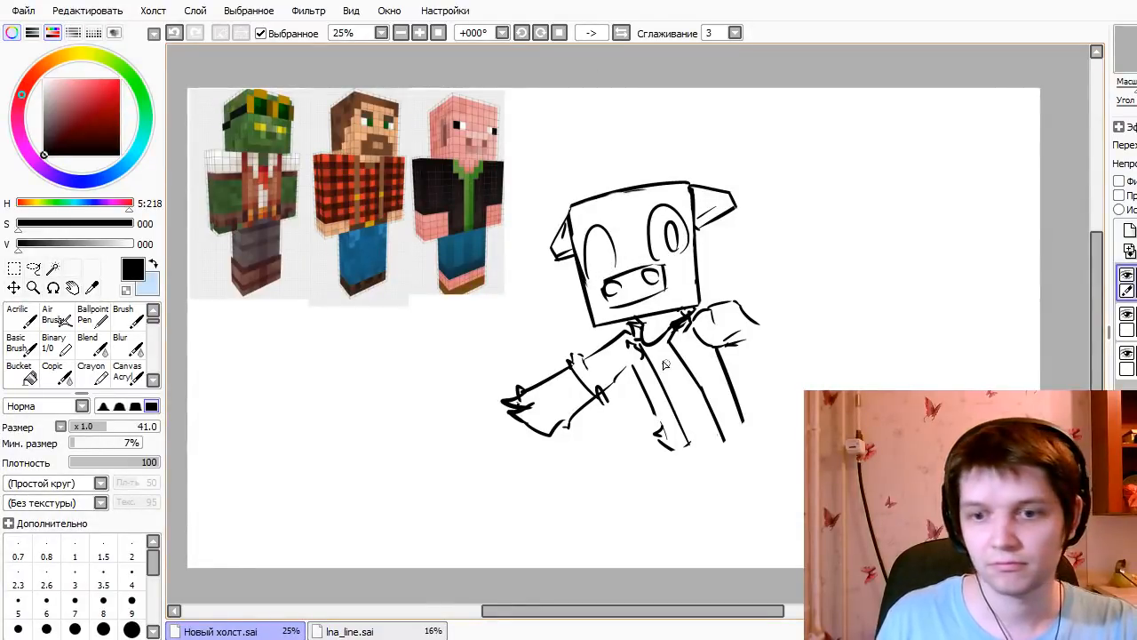
# - Erase the entire pig sketch, leaving only the three reference skins on the canvas
pyautogui.press('e')
pyautogui.moveTo(665, 435); pyautogui.dragTo(698, 460)
pyautogui.moveTo(666, 458)
pyautogui.mouseDown()
pyautogui.moveTo(698, 469)
pyautogui.moveTo(681, 456)
pyautogui.moveTo(686, 426)
pyautogui.moveTo(731, 415)
pyautogui.moveTo(598, 434)
pyautogui.moveTo(552, 423)
pyautogui.moveTo(657, 321)
pyautogui.moveTo(753, 339)
pyautogui.moveTo(629, 364)
pyautogui.moveTo(624, 330)
pyautogui.moveTo(658, 165)
pyautogui.moveTo(580, 279)
pyautogui.moveTo(569, 276)
pyautogui.moveTo(787, 241)
pyautogui.mouseUp()
pyautogui.press('n')
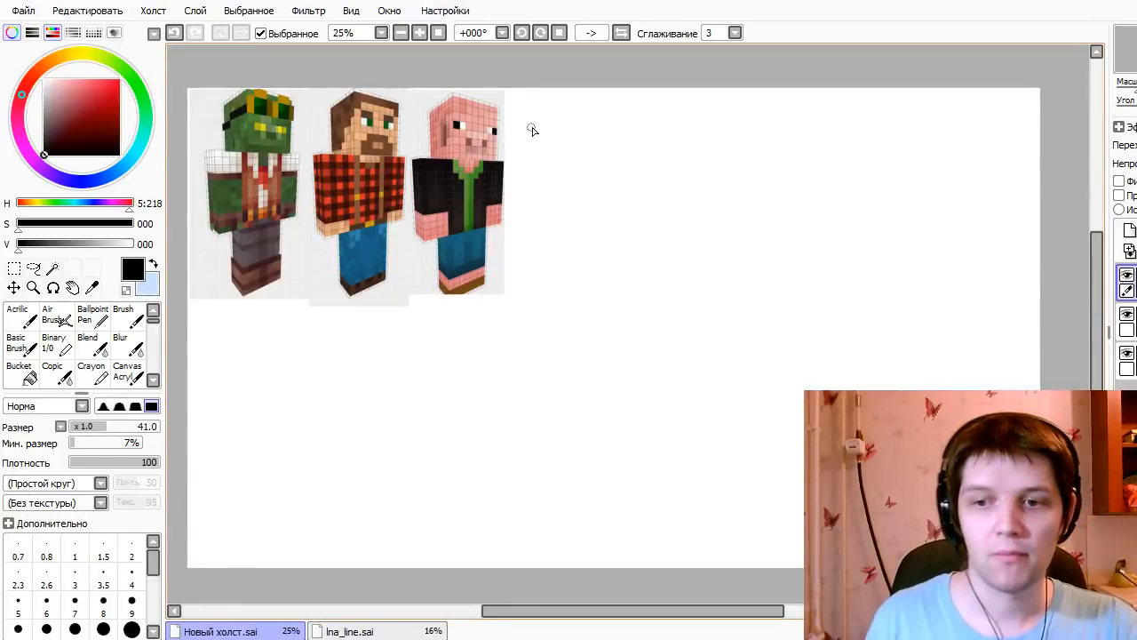
# - Draw a circle in the empty area beside the skins as the base of a new head, redoing it smaller
pyautogui.moveTo(709, 323)
pyautogui.mouseDown()
pyautogui.moveTo(627, 234)
pyautogui.moveTo(709, 317)
pyautogui.mouseUp()
pyautogui.hotkey('ctrl', 'z')
pyautogui.moveTo(622, 286); pyautogui.dragTo(611, 251)
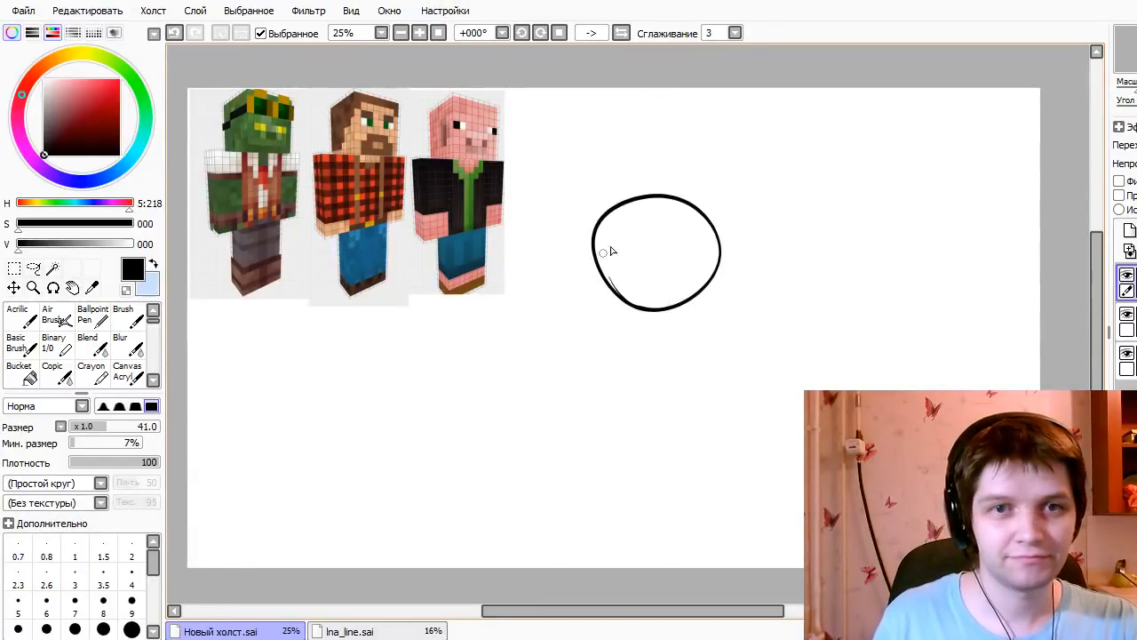
pyautogui.hotkey('ctrl', 'z')
pyautogui.moveTo(662, 183); pyautogui.dragTo(664, 186)
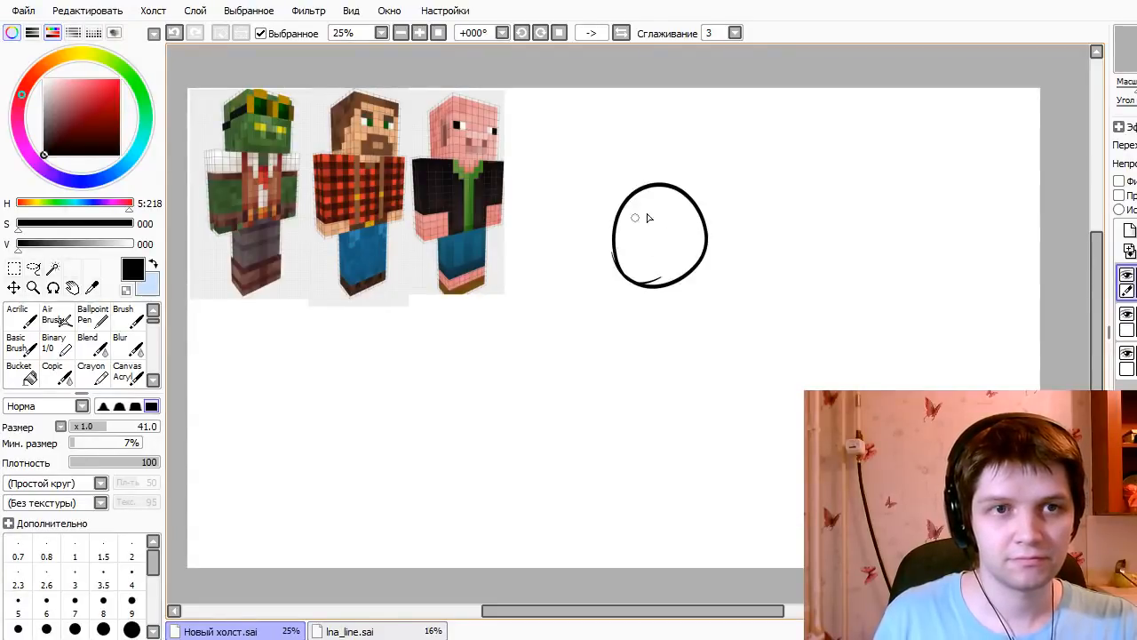
# - Draw the slanted left side, right side and bottom edge of a boxy head around the circle
pyautogui.moveTo(640, 228); pyautogui.dragTo(665, 307)
pyautogui.hotkey('ctrl', 'z')
pyautogui.moveTo(621, 178)
pyautogui.mouseDown()
pyautogui.moveTo(652, 311)
pyautogui.moveTo(721, 289)
pyautogui.moveTo(706, 209)
pyautogui.moveTo(720, 288)
pyautogui.moveTo(691, 305)
pyautogui.mouseUp()
pyautogui.hotkey('ctrl', 'z')
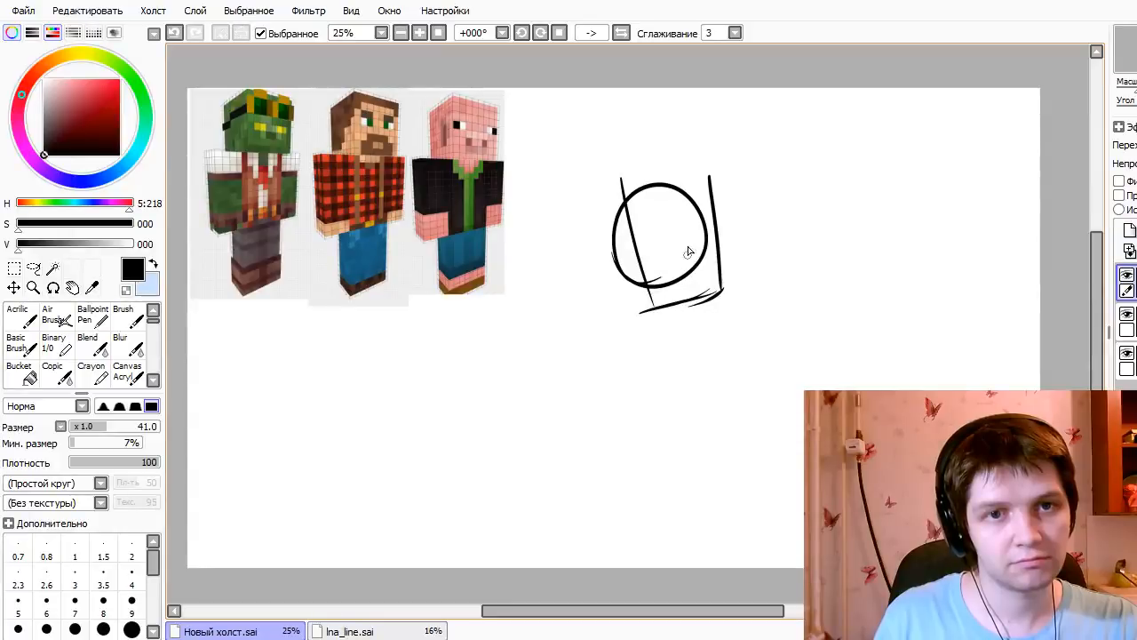
pyautogui.hotkey('ctrl', 'z')
pyautogui.moveTo(609, 201); pyautogui.dragTo(630, 307)
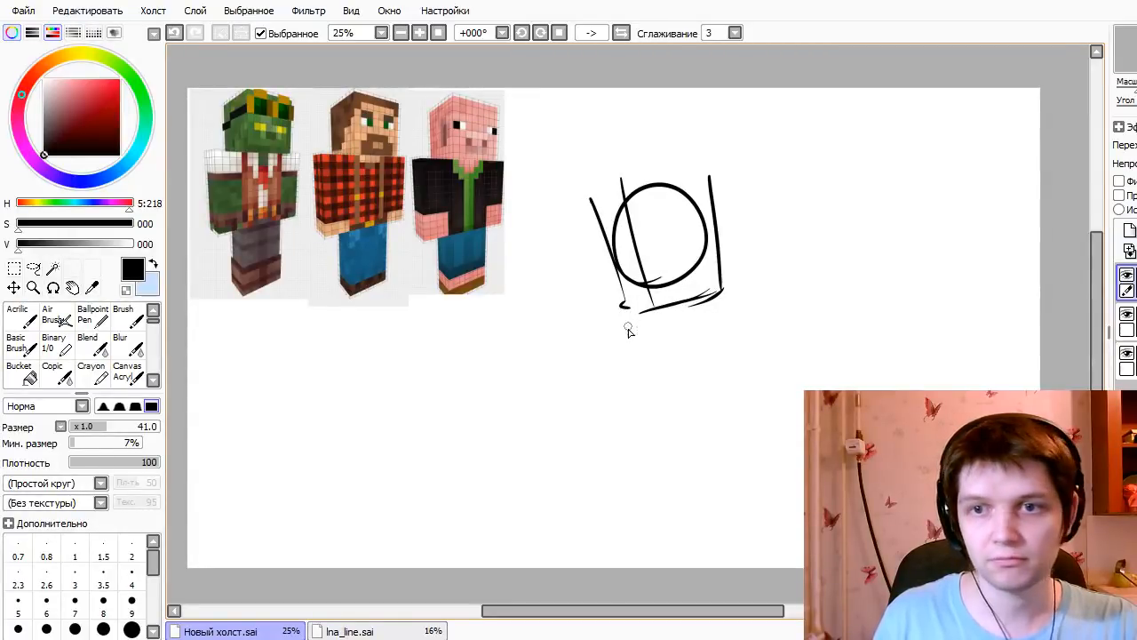
# - Erase the construction circle and inner line, and close the head with a slanted top edge and a bevelled right corner
pyautogui.press('e')
pyautogui.moveTo(619, 167)
pyautogui.mouseDown()
pyautogui.moveTo(640, 284)
pyautogui.moveTo(658, 257)
pyautogui.moveTo(666, 168)
pyautogui.moveTo(692, 236)
pyautogui.mouseUp()
pyautogui.press('n')
pyautogui.moveTo(595, 198); pyautogui.dragTo(711, 155)
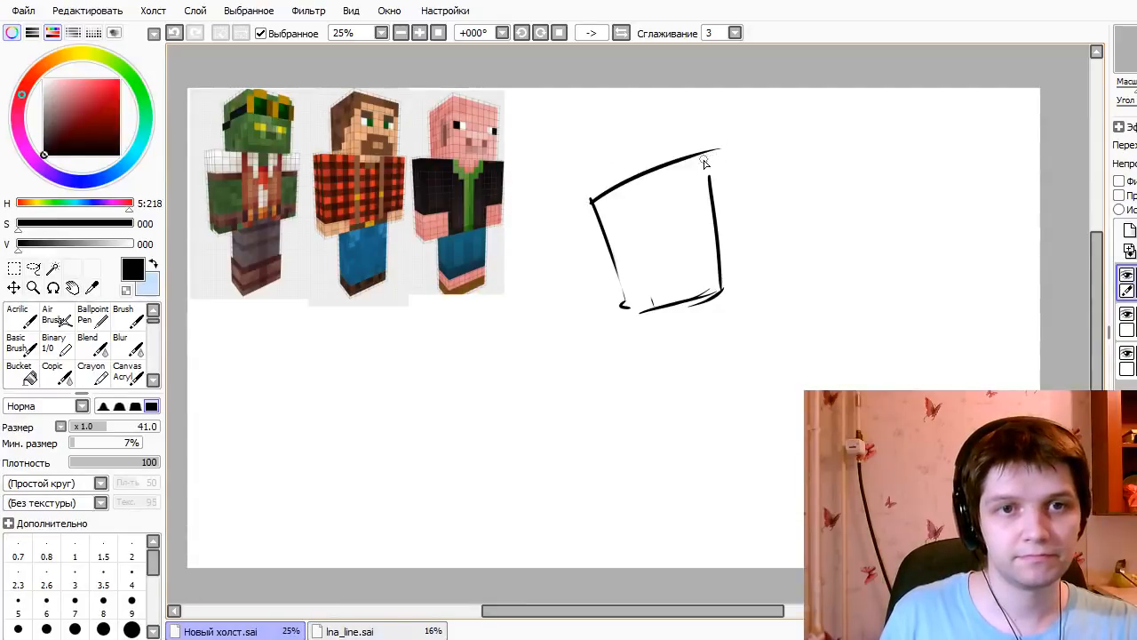
pyautogui.hotkey('ctrl', 'z')
pyautogui.moveTo(598, 205)
pyautogui.mouseDown()
pyautogui.moveTo(691, 168)
pyautogui.moveTo(714, 169)
pyautogui.moveTo(709, 178)
pyautogui.mouseUp()
pyautogui.hotkey('ctrl', 'z')
pyautogui.moveTo(709, 186); pyautogui.dragTo(717, 191)
pyautogui.hotkey('ctrl', 'z')
# - Sketch a short neck under the head with collar lines sloping down on both sides
pyautogui.moveTo(668, 310)
pyautogui.mouseDown()
pyautogui.moveTo(670, 331)
pyautogui.moveTo(709, 322)
pyautogui.mouseUp()
pyautogui.moveTo(697, 309)
pyautogui.mouseDown()
pyautogui.moveTo(723, 307)
pyautogui.moveTo(766, 350)
pyautogui.mouseUp()
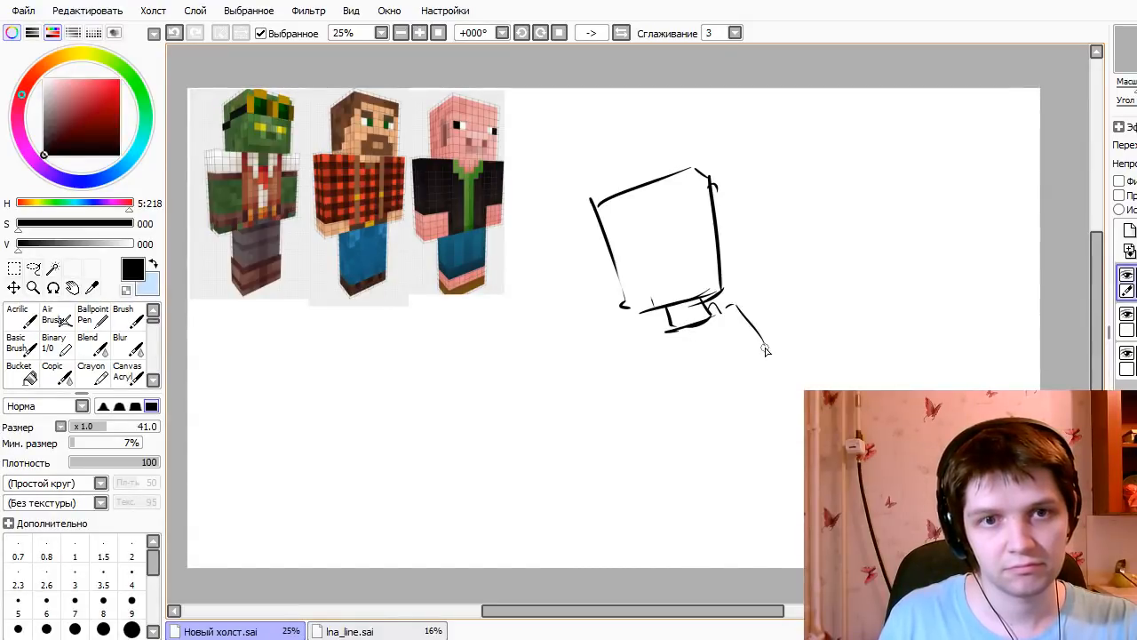
pyautogui.hotkey('ctrl', 'z')
pyautogui.moveTo(712, 309); pyautogui.dragTo(731, 334)
pyautogui.moveTo(734, 340); pyautogui.dragTo(729, 348)
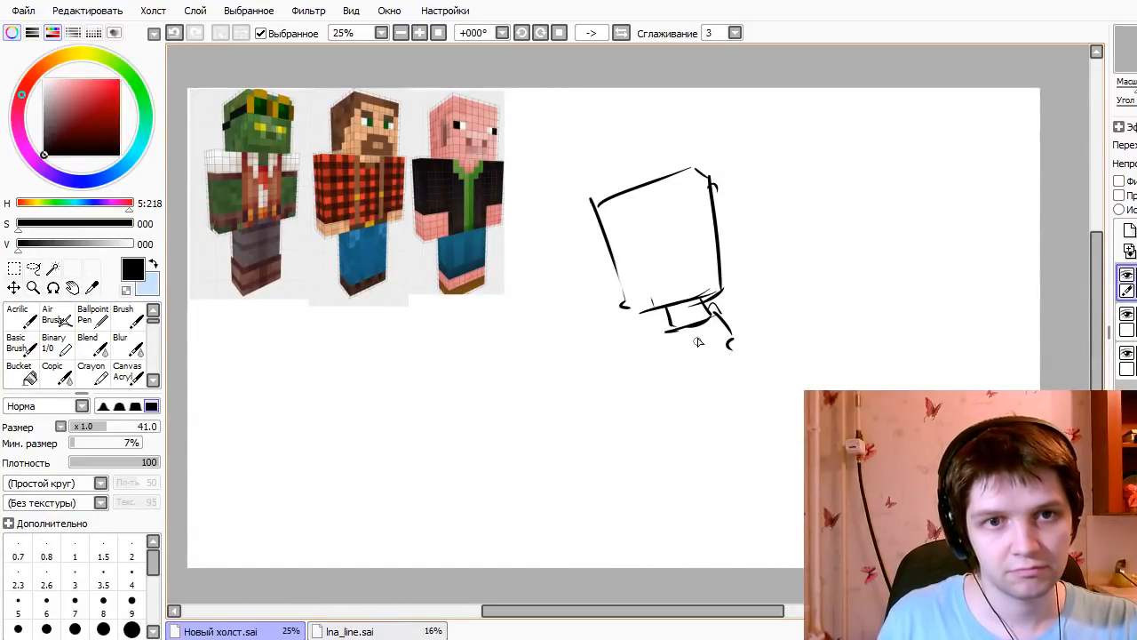
pyautogui.moveTo(675, 324); pyautogui.dragTo(651, 334)
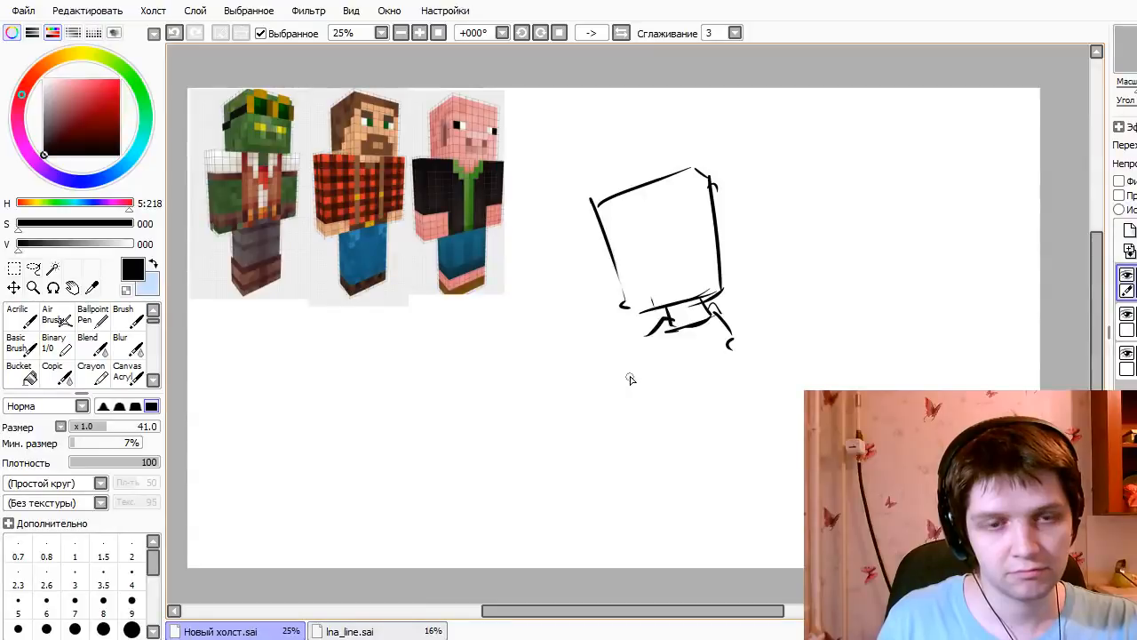
# - Sketch a boxy torso with arm outlines on both sides below the neck, and move the whole sketch to the right
pyautogui.moveTo(621, 380)
pyautogui.mouseDown()
pyautogui.moveTo(667, 378)
pyautogui.moveTo(678, 401)
pyautogui.mouseUp()
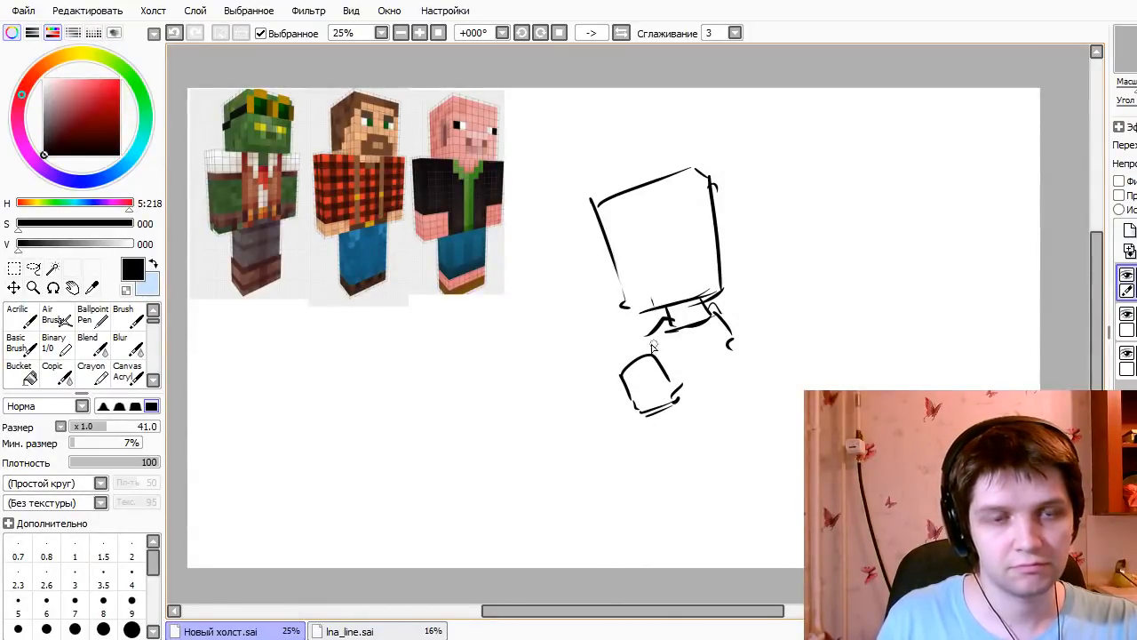
pyautogui.moveTo(626, 325)
pyautogui.mouseDown()
pyautogui.moveTo(777, 302)
pyautogui.moveTo(790, 344)
pyautogui.moveTo(807, 345)
pyautogui.moveTo(799, 372)
pyautogui.moveTo(772, 385)
pyautogui.mouseUp()
pyautogui.moveTo(785, 334)
pyautogui.mouseDown()
pyautogui.moveTo(780, 437)
pyautogui.moveTo(729, 442)
pyautogui.mouseUp()
pyautogui.moveTo(658, 412)
pyautogui.mouseDown()
pyautogui.moveTo(687, 456)
pyautogui.moveTo(706, 453)
pyautogui.mouseUp()
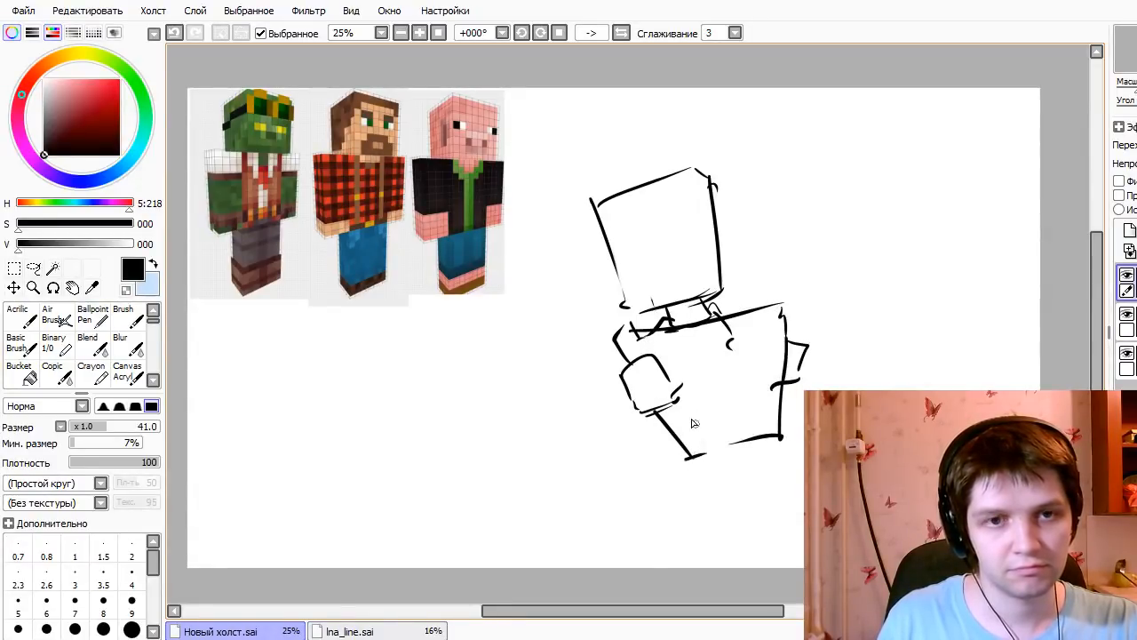
pyautogui.moveTo(617, 335); pyautogui.dragTo(725, 340)
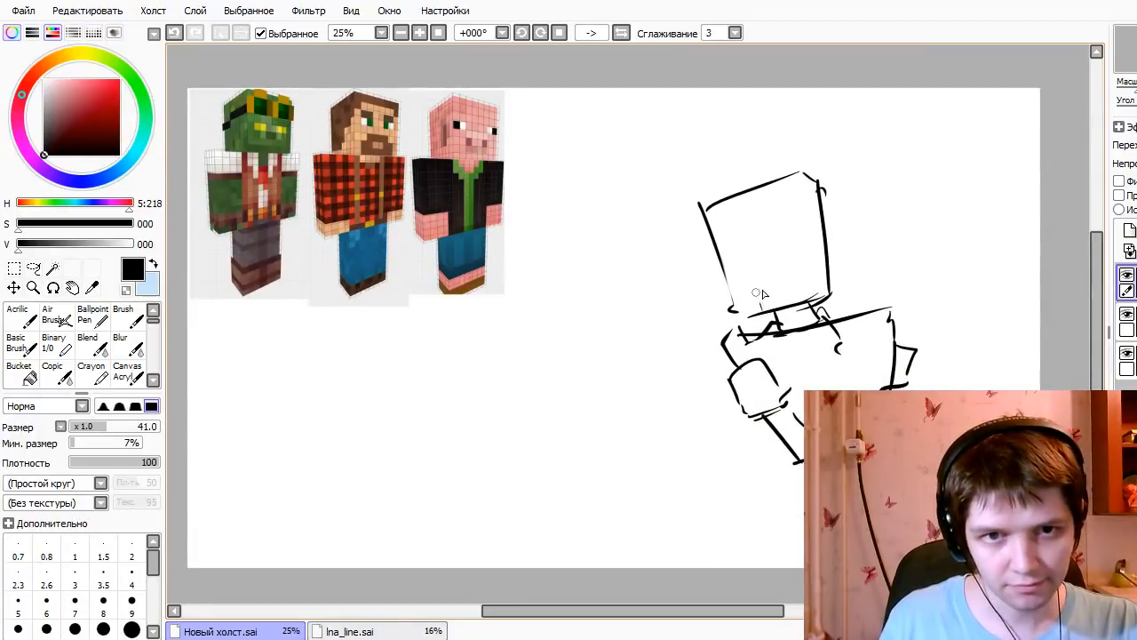
# - Sketch a beard outline across the lower part of the head and tidy the lines at the jaw
pyautogui.moveTo(778, 264)
pyautogui.mouseDown()
pyautogui.moveTo(830, 266)
pyautogui.moveTo(794, 259)
pyautogui.moveTo(827, 270)
pyautogui.moveTo(771, 313)
pyautogui.mouseUp()
pyautogui.hotkey('ctrl', 'z')
pyautogui.moveTo(740, 278); pyautogui.dragTo(729, 291)
pyautogui.moveTo(745, 288)
pyautogui.mouseDown()
pyautogui.moveTo(733, 306)
pyautogui.moveTo(750, 313)
pyautogui.mouseUp()
pyautogui.press('e')
pyautogui.moveTo(764, 262); pyautogui.dragTo(751, 269)
pyautogui.press('n')
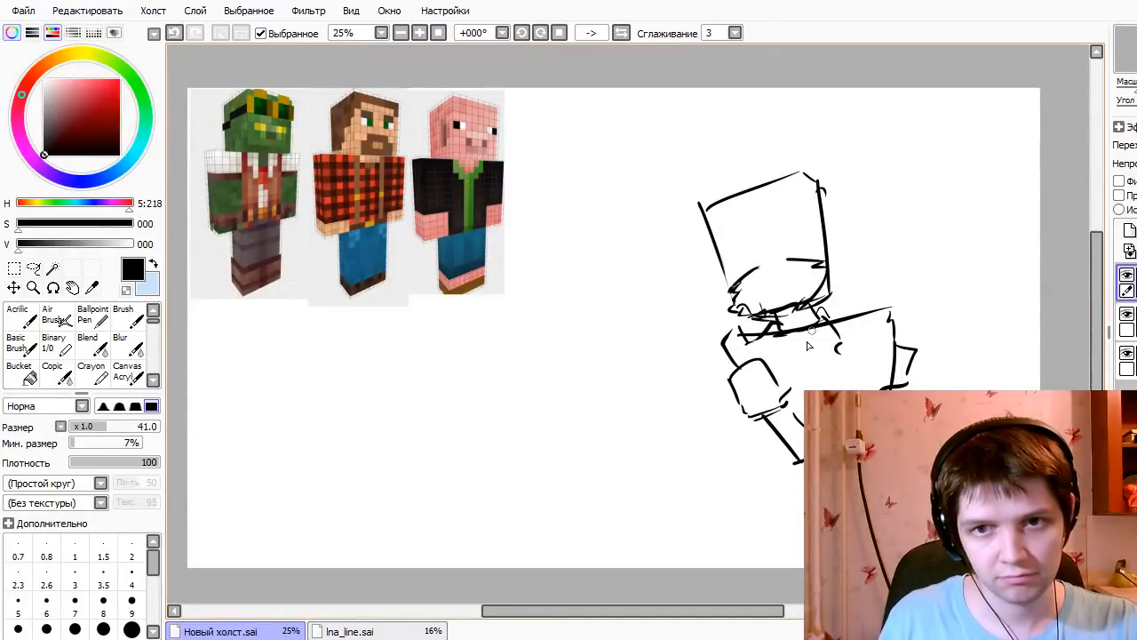
# - Sketch short forearm and torso side lines below the left sleeve
pyautogui.moveTo(767, 435); pyautogui.dragTo(770, 493)
pyautogui.hotkey('ctrl', 'z')
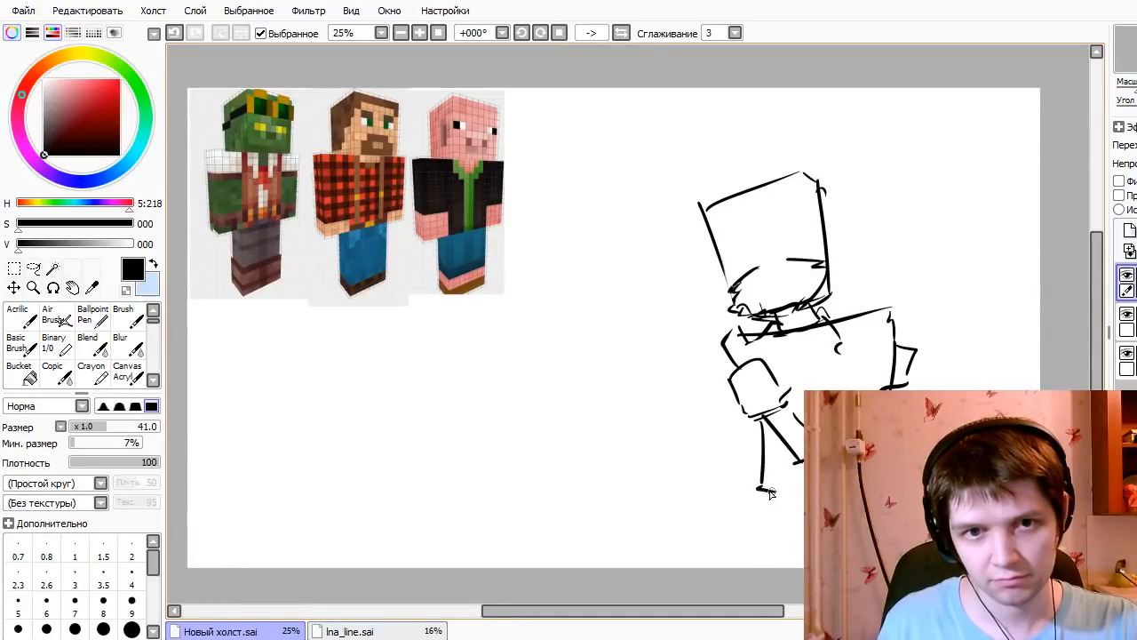
pyautogui.hotkey('ctrl', 'z')
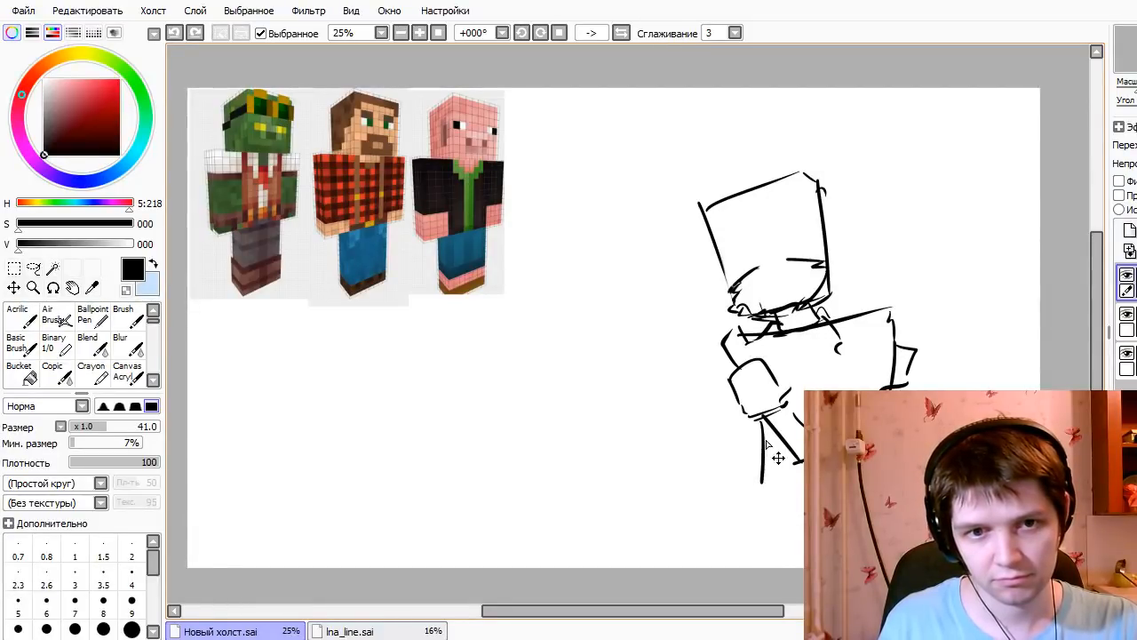
pyautogui.moveTo(764, 414); pyautogui.dragTo(768, 468)
pyautogui.moveTo(732, 389)
pyautogui.mouseDown()
pyautogui.moveTo(738, 426)
pyautogui.moveTo(775, 446)
pyautogui.mouseUp()
pyautogui.hotkey('ctrl', 'z')
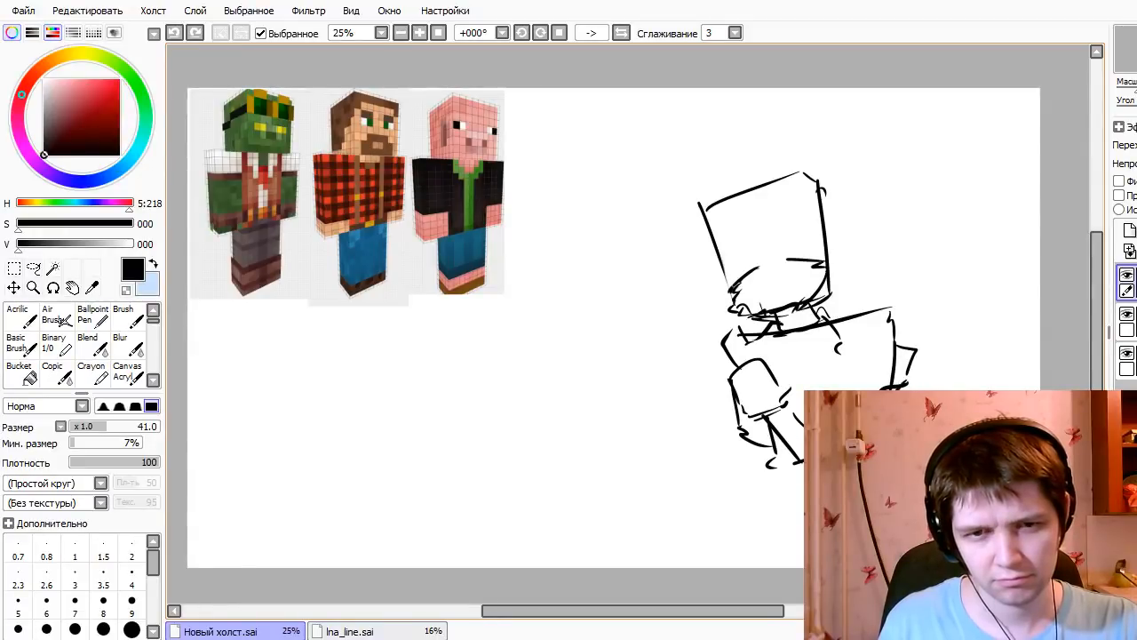
# - Redraw the torso's right edge and the right arm's outer edge in heavier lines, and rework the left sleeve's outer edge
pyautogui.press('e')
pyautogui.moveTo(886, 395); pyautogui.dragTo(877, 398)
pyautogui.press('n')
pyautogui.moveTo(891, 321); pyautogui.dragTo(895, 388)
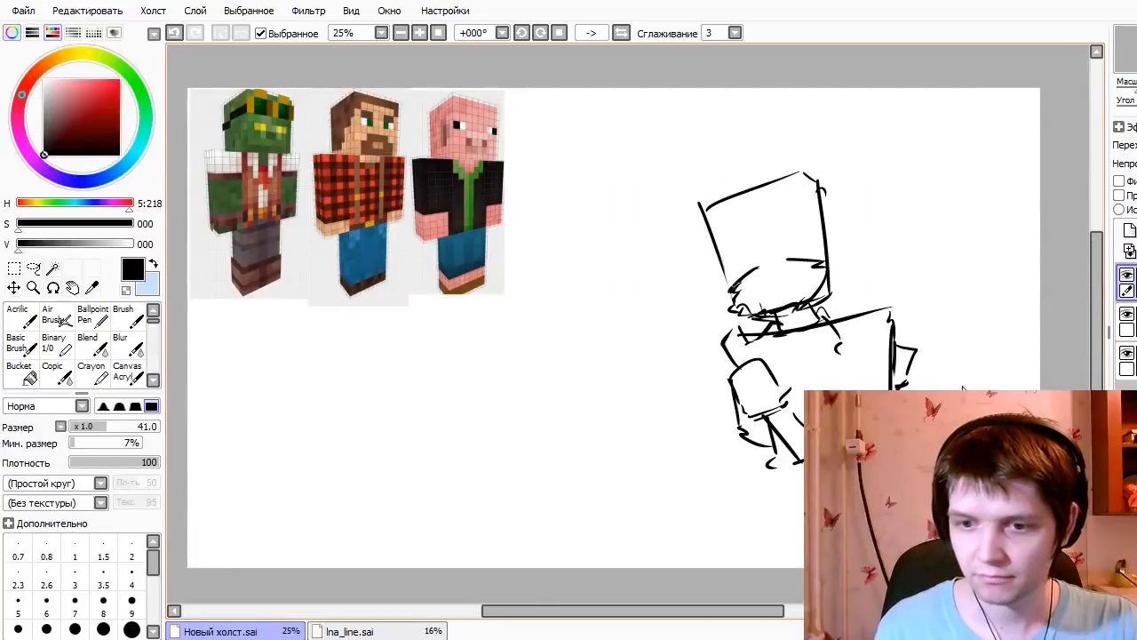
pyautogui.moveTo(916, 343)
pyautogui.mouseDown()
pyautogui.moveTo(916, 378)
pyautogui.moveTo(898, 388)
pyautogui.mouseUp()
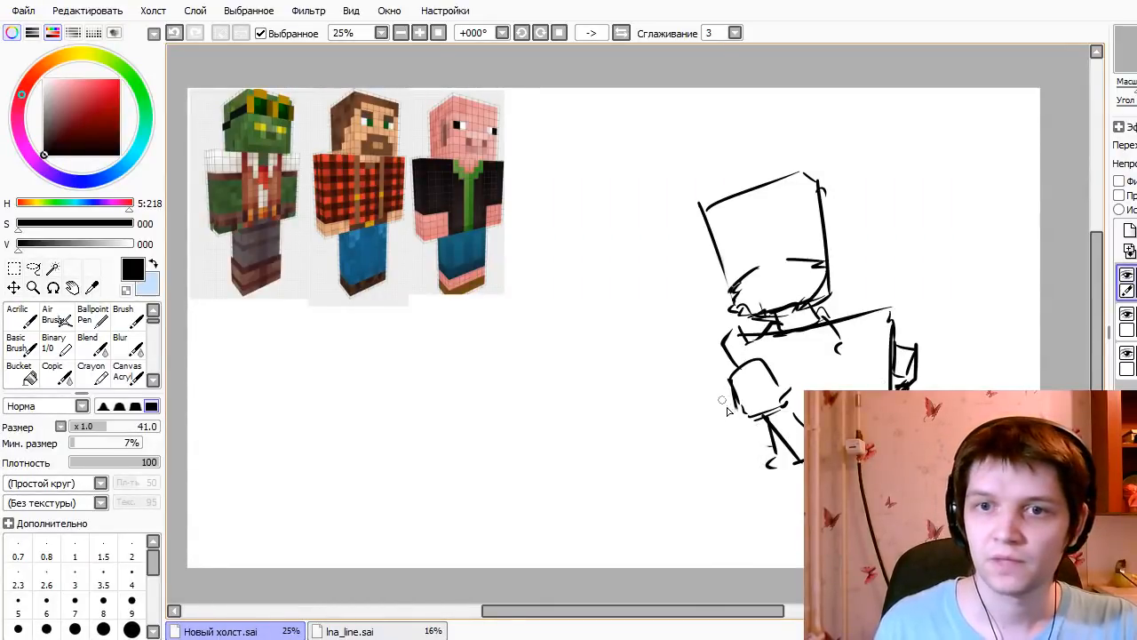
pyautogui.moveTo(726, 380); pyautogui.dragTo(741, 434)
# - Redraw the left sleeve with a heavier rounded outline and add an angular side face along its outer edge
pyautogui.moveTo(304, 241); pyautogui.dragTo(484, 124)
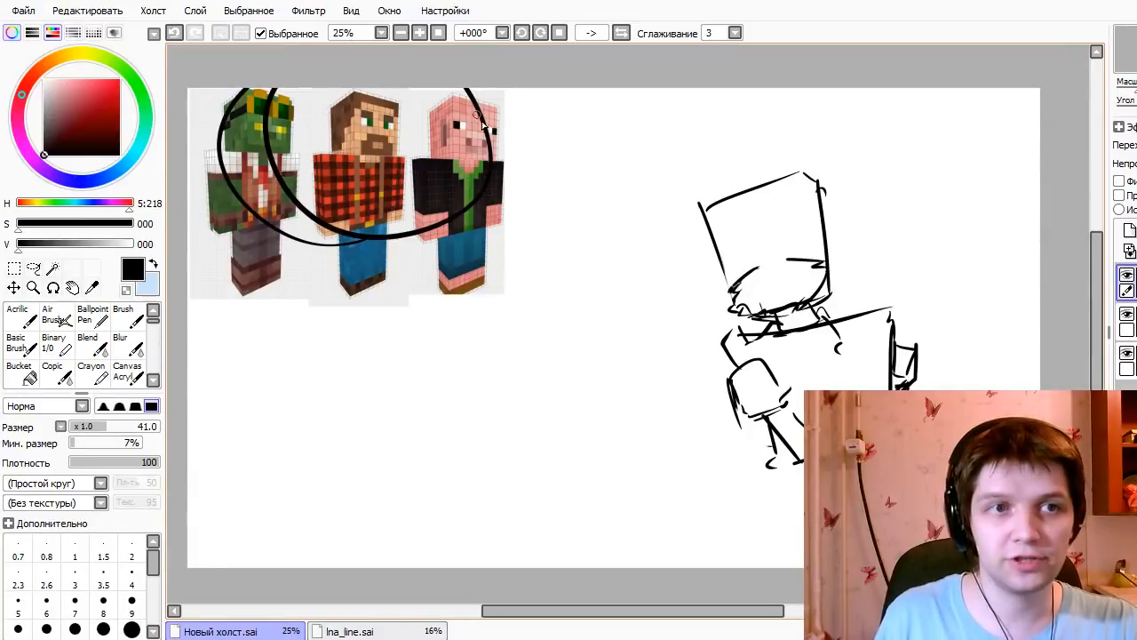
pyautogui.hotkey('ctrl', 'z')
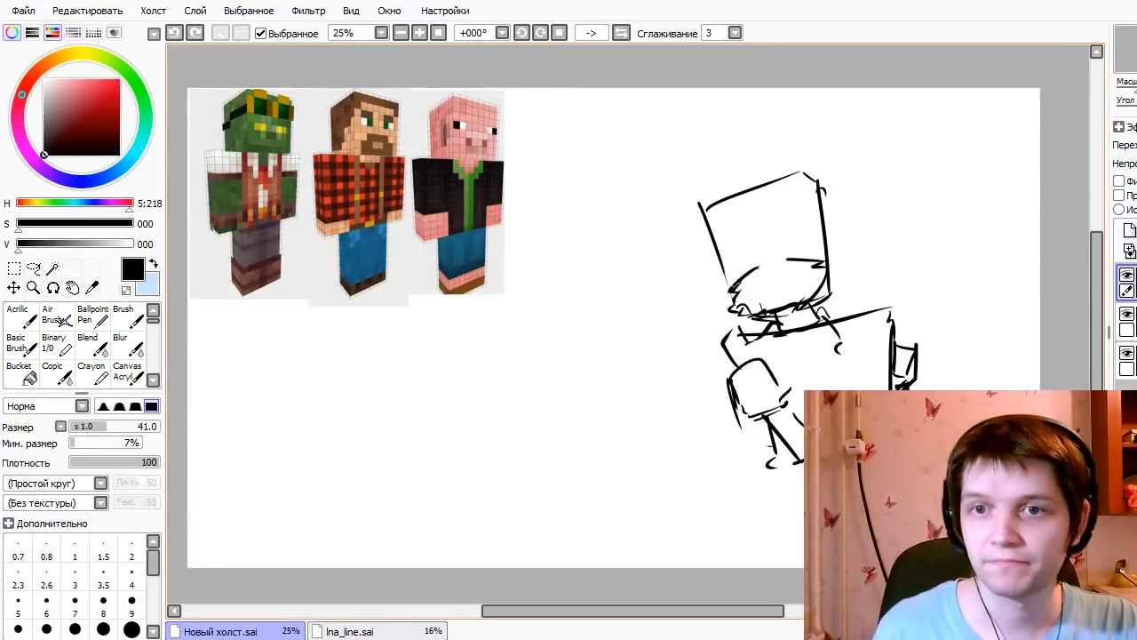
pyautogui.moveTo(751, 430); pyautogui.dragTo(791, 408)
pyautogui.moveTo(726, 390)
pyautogui.mouseDown()
pyautogui.moveTo(779, 377)
pyautogui.moveTo(787, 412)
pyautogui.mouseUp()
pyautogui.moveTo(790, 411); pyautogui.dragTo(762, 424)
pyautogui.moveTo(727, 371)
pyautogui.mouseDown()
pyautogui.moveTo(717, 409)
pyautogui.moveTo(766, 431)
pyautogui.mouseUp()
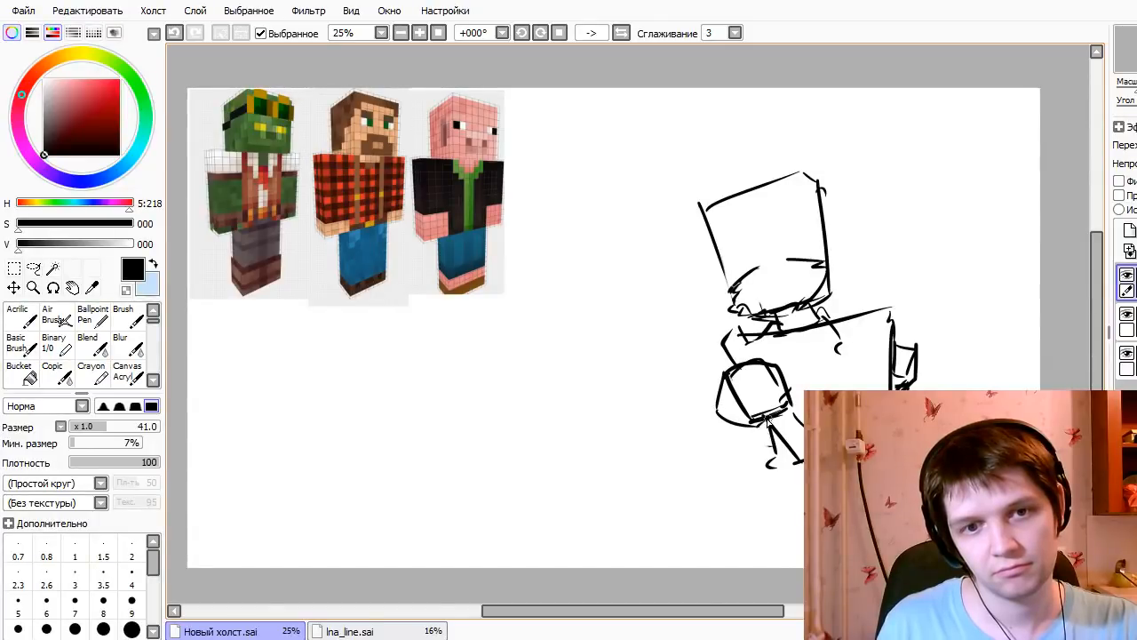
pyautogui.hotkey('ctrl', 'z')
pyautogui.moveTo(716, 405)
pyautogui.mouseDown()
pyautogui.moveTo(734, 441)
pyautogui.moveTo(784, 421)
pyautogui.moveTo(743, 440)
pyautogui.moveTo(782, 421)
pyautogui.mouseUp()
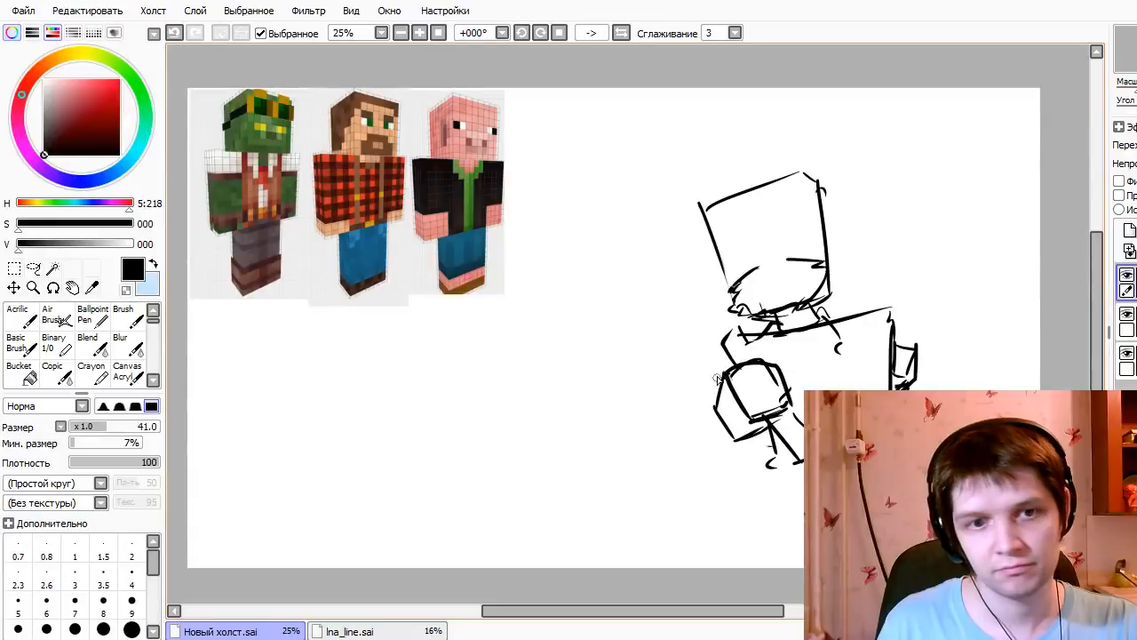
# - Close the top of the right arm beside a short collar stroke, and hatch the side face of the left sleeve
pyautogui.moveTo(815, 327); pyautogui.dragTo(857, 306)
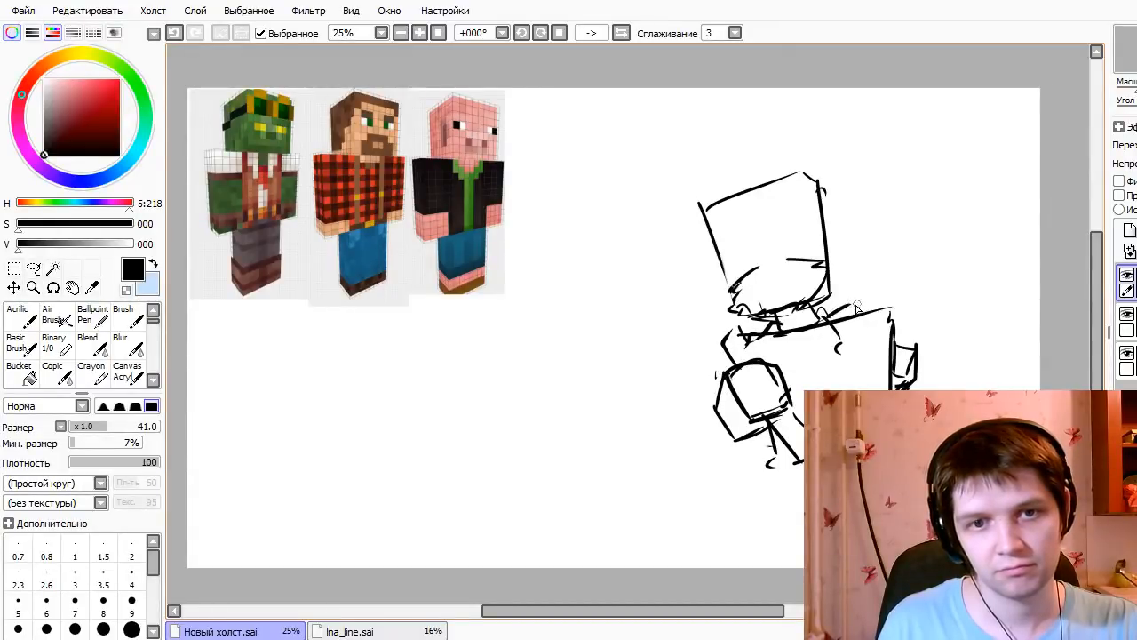
pyautogui.moveTo(892, 341)
pyautogui.mouseDown()
pyautogui.moveTo(924, 354)
pyautogui.moveTo(906, 388)
pyautogui.moveTo(926, 342)
pyautogui.mouseUp()
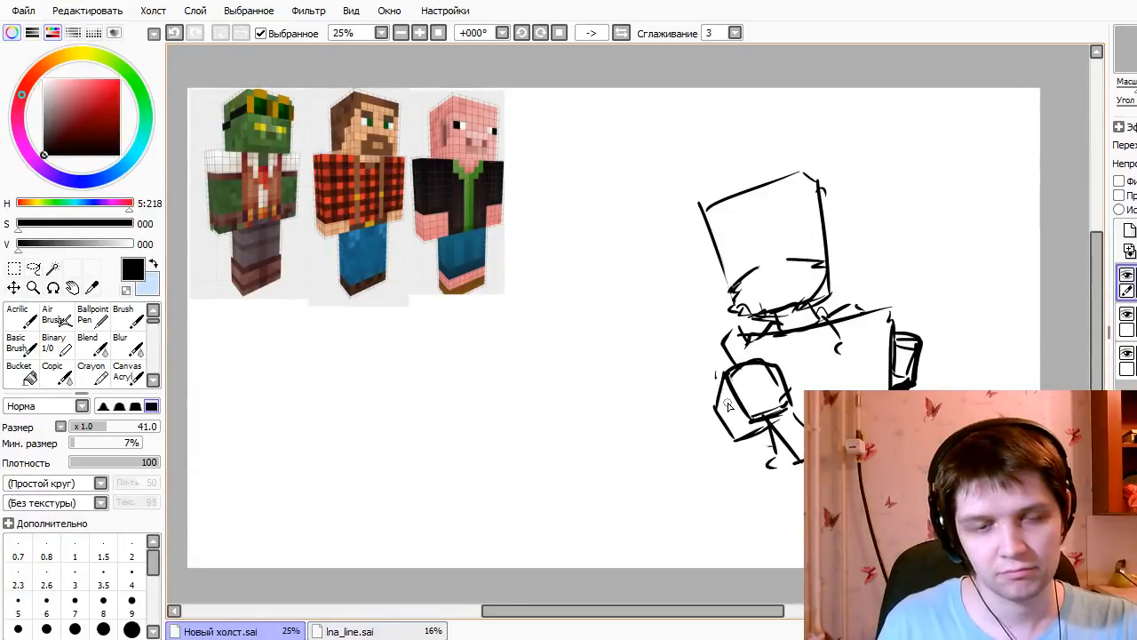
pyautogui.moveTo(716, 408)
pyautogui.mouseDown()
pyautogui.moveTo(726, 436)
pyautogui.moveTo(722, 391)
pyautogui.moveTo(754, 433)
pyautogui.mouseUp()
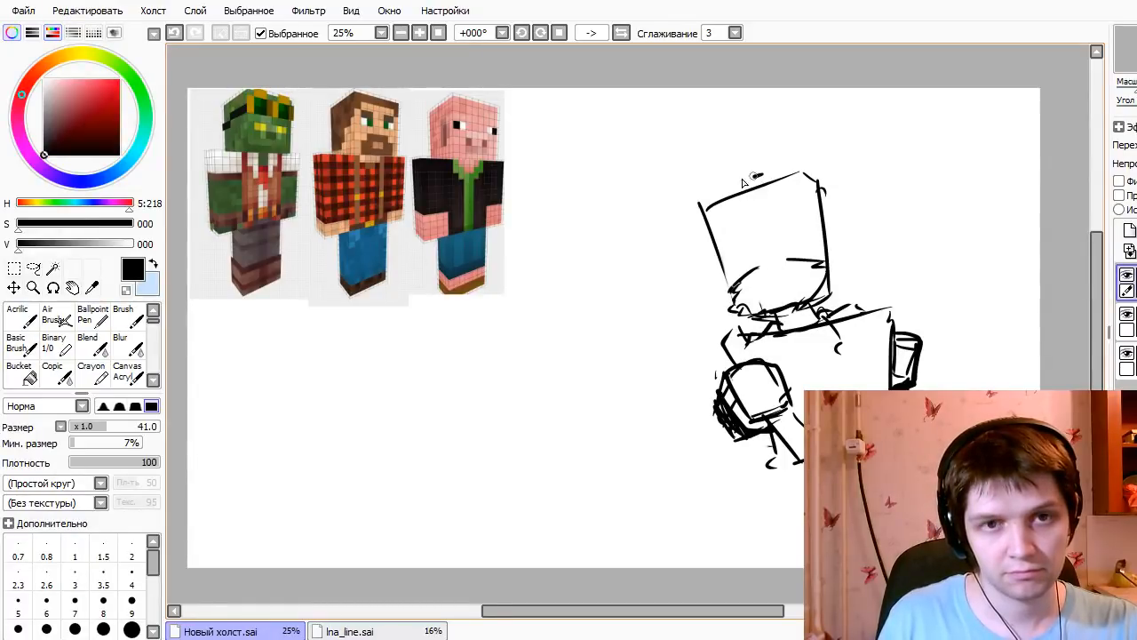
# - Add a hair outline at the head's top left corner and an ear on its right side, and close the torso's bottom edge
pyautogui.moveTo(756, 174)
pyautogui.mouseDown()
pyautogui.moveTo(686, 213)
pyautogui.moveTo(708, 239)
pyautogui.mouseUp()
pyautogui.hotkey('ctrl', 'z')
pyautogui.moveTo(825, 233); pyautogui.dragTo(835, 270)
pyautogui.hotkey('ctrl', 'z')
pyautogui.moveTo(835, 270); pyautogui.dragTo(834, 283)
pyautogui.moveTo(760, 433)
pyautogui.mouseDown()
pyautogui.moveTo(769, 467)
pyautogui.moveTo(804, 465)
pyautogui.mouseUp()
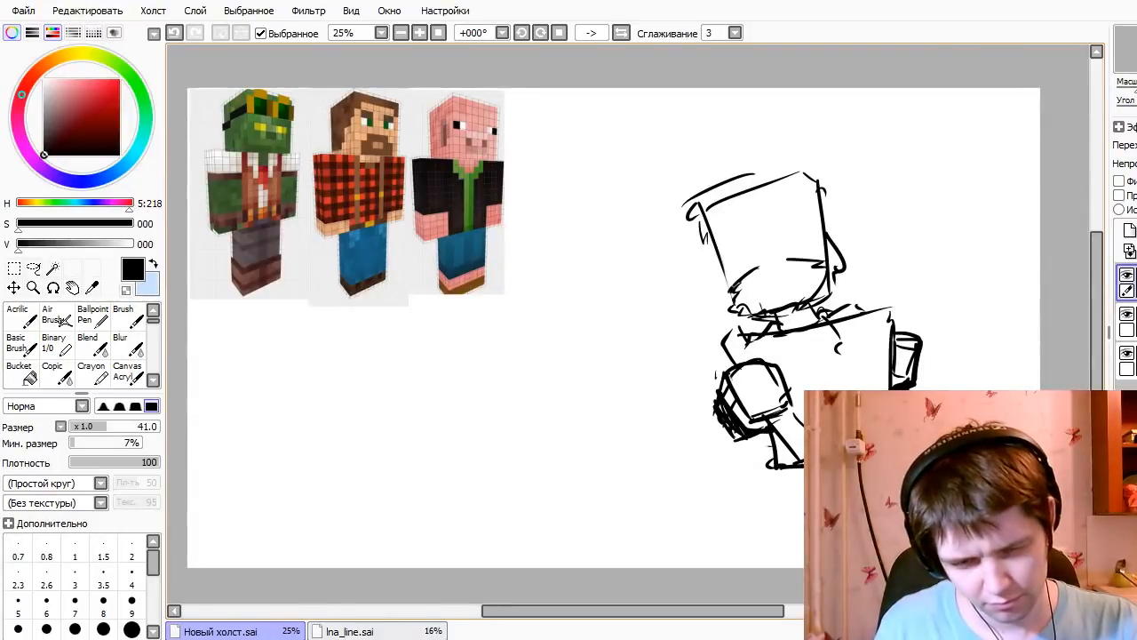
# - Erase the collar and old shoulder line, and redraw a heavy straight shoulder line with a boxy right corner
pyautogui.press('e')
pyautogui.moveTo(763, 365); pyautogui.dragTo(880, 330)
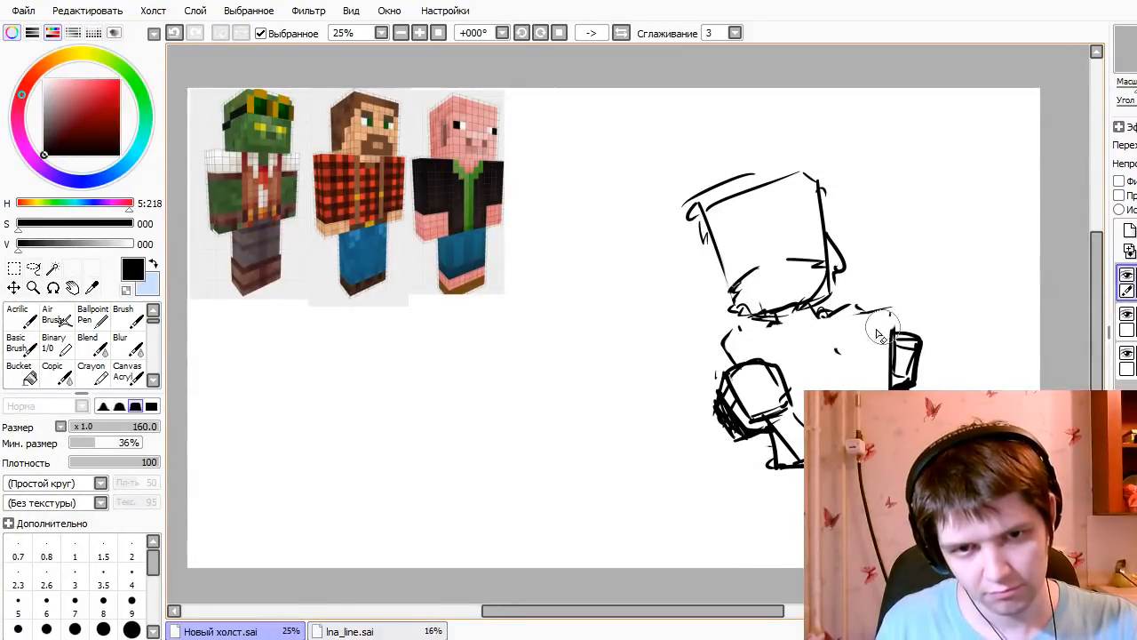
pyautogui.press('n')
pyautogui.moveTo(730, 338)
pyautogui.mouseDown()
pyautogui.moveTo(889, 327)
pyautogui.moveTo(888, 307)
pyautogui.moveTo(910, 303)
pyautogui.moveTo(898, 354)
pyautogui.mouseUp()
pyautogui.moveTo(876, 306); pyautogui.dragTo(906, 302)
pyautogui.moveTo(906, 303); pyautogui.dragTo(898, 333)
pyautogui.moveTo(876, 303); pyautogui.dragTo(909, 302)
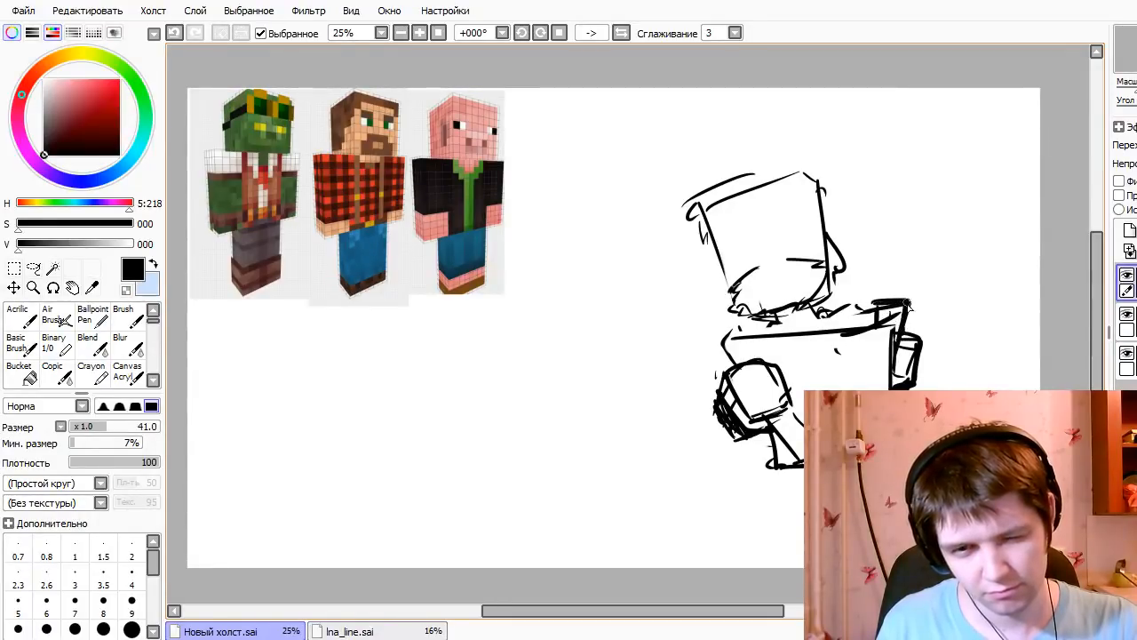
pyautogui.moveTo(728, 334)
pyautogui.mouseDown()
pyautogui.moveTo(721, 349)
pyautogui.moveTo(758, 340)
pyautogui.mouseUp()
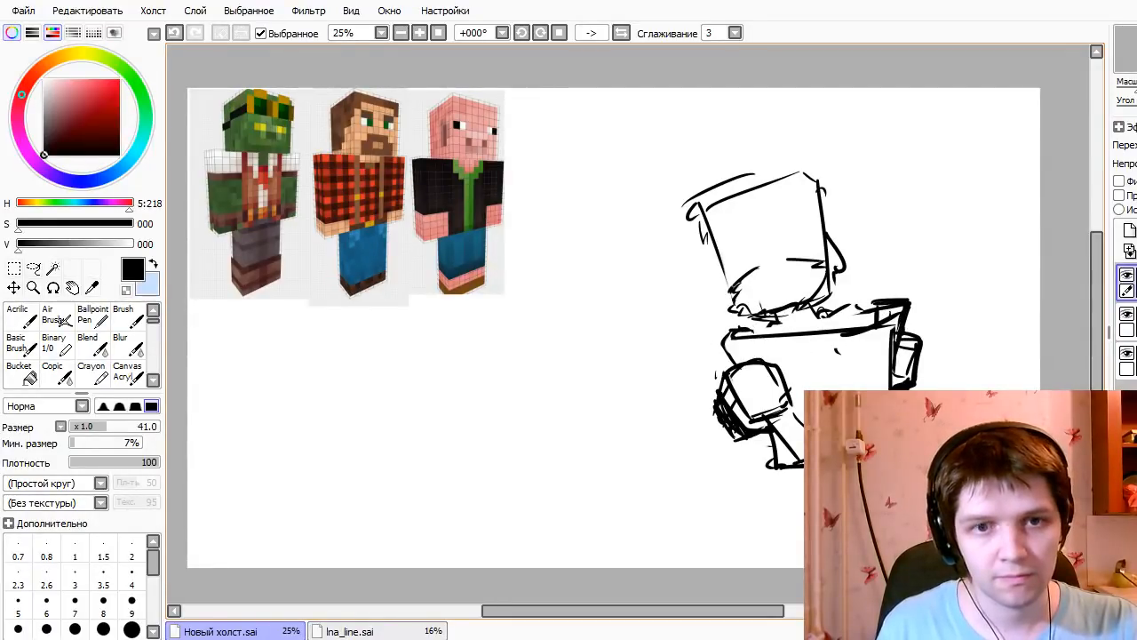
# - Thicken the torso's lower left corner and sketch a vertical line down the chest
pyautogui.moveTo(760, 421); pyautogui.dragTo(792, 468)
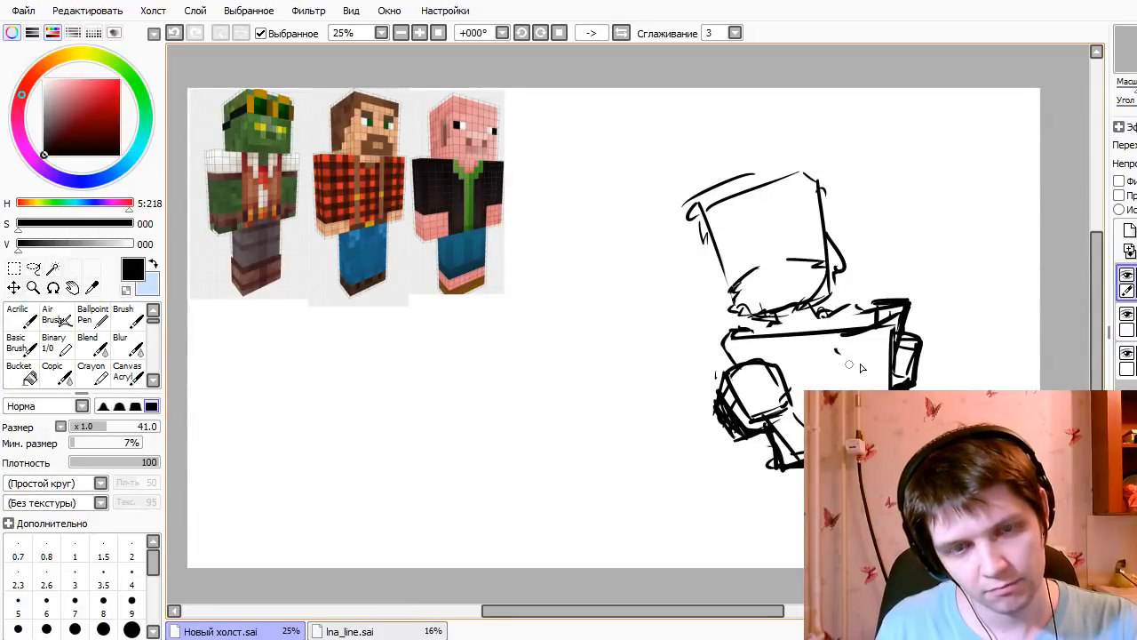
pyautogui.hotkey('ctrl', 'z')
pyautogui.moveTo(798, 342); pyautogui.dragTo(808, 386)
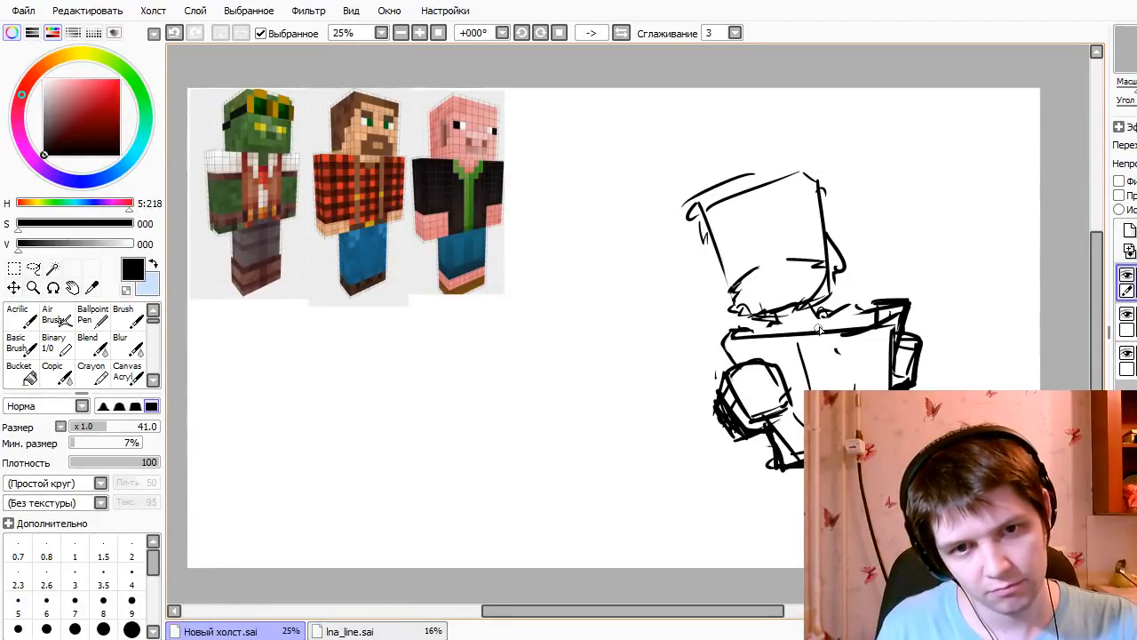
pyautogui.moveTo(818, 328)
pyautogui.mouseDown()
pyautogui.moveTo(818, 306)
pyautogui.moveTo(794, 280)
pyautogui.moveTo(819, 264)
pyautogui.moveTo(808, 272)
pyautogui.mouseUp()
pyautogui.hotkey('ctrl', 'z')
pyautogui.hotkey('ctrl', 'z')
pyautogui.hotkey('ctrl', 'z')
# - Rotate the whole sketch slightly clockwise and shift it left and down on the canvas
pyautogui.hotkey('ctrl', 't')
pyautogui.moveTo(940, 145); pyautogui.dragTo(960, 167)
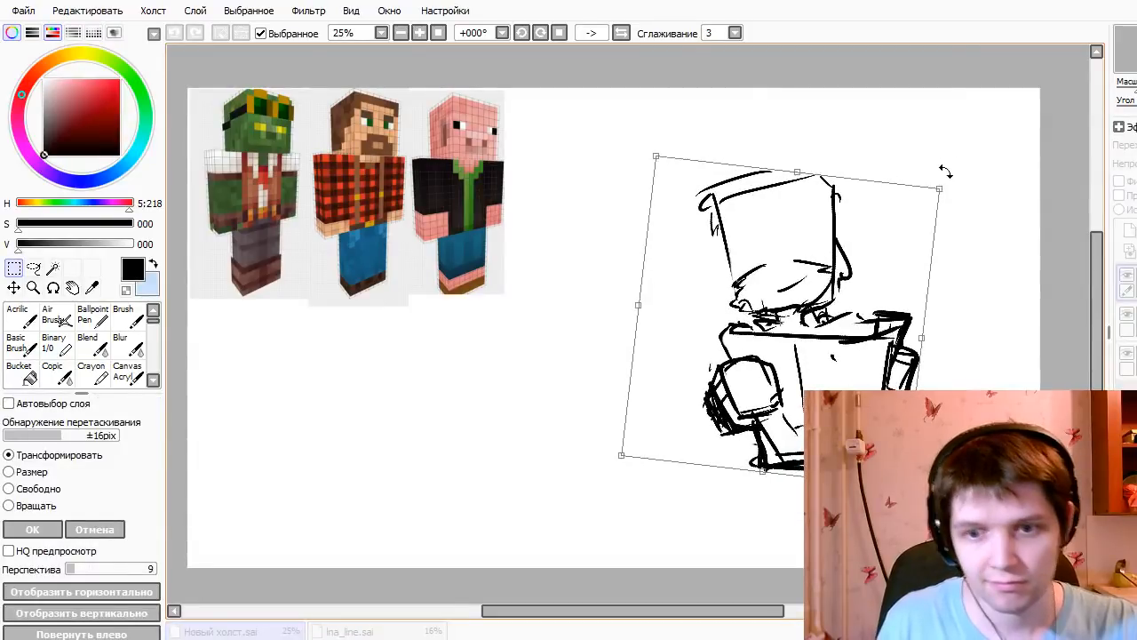
pyautogui.press('Escape')
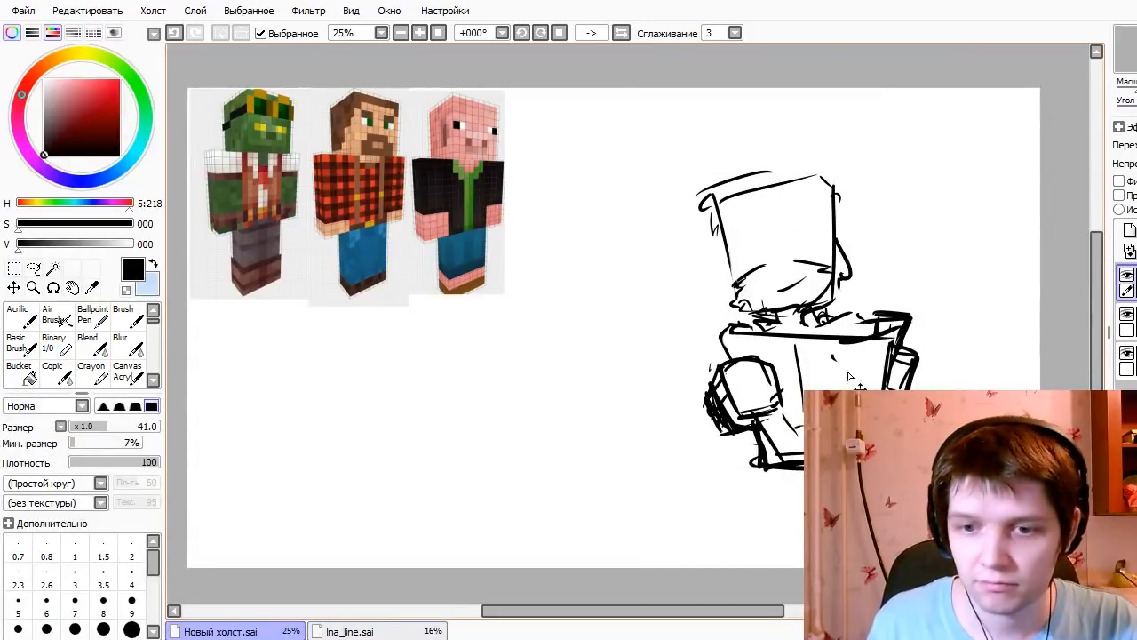
pyautogui.moveTo(730, 120); pyautogui.dragTo(743, 149)
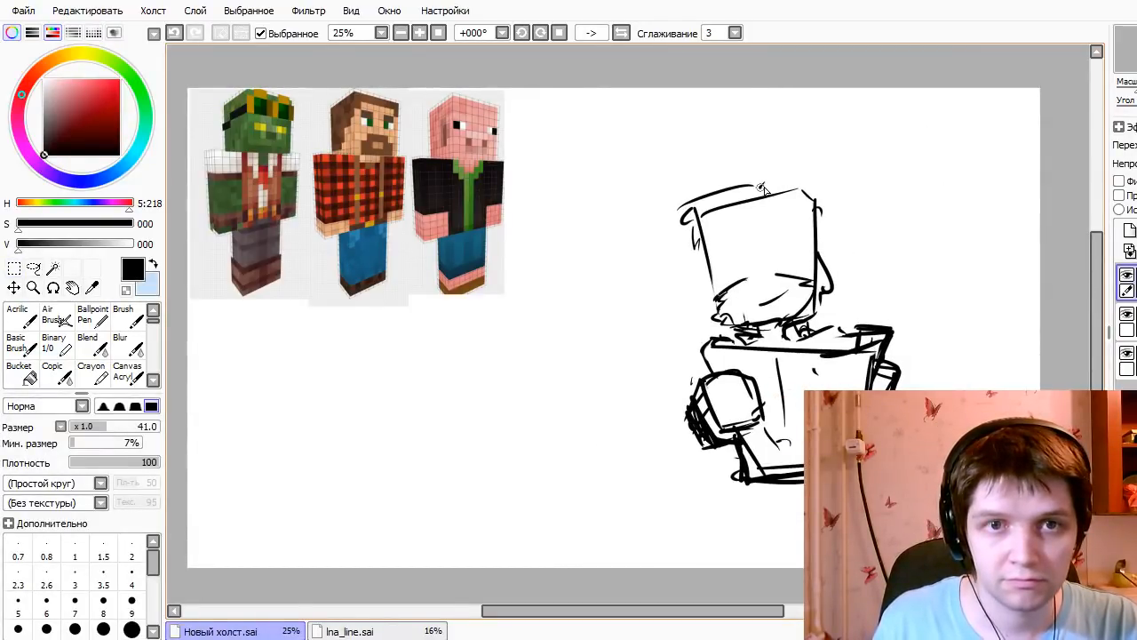
# - Extend the hair outline over the head's top right corner and down its right side, erasing the overlap above the ear
pyautogui.moveTo(760, 189)
pyautogui.mouseDown()
pyautogui.moveTo(804, 182)
pyautogui.moveTo(832, 255)
pyautogui.mouseUp()
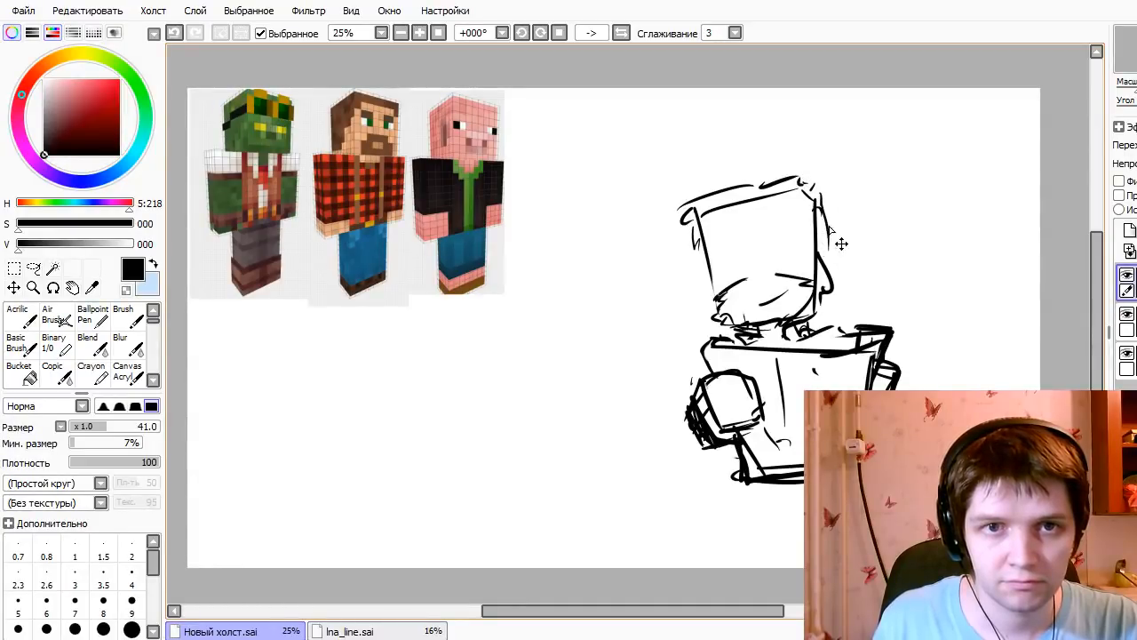
pyautogui.hotkey('ctrl', 'z')
pyautogui.moveTo(824, 202); pyautogui.dragTo(824, 268)
pyautogui.press('e')
pyautogui.press('n')
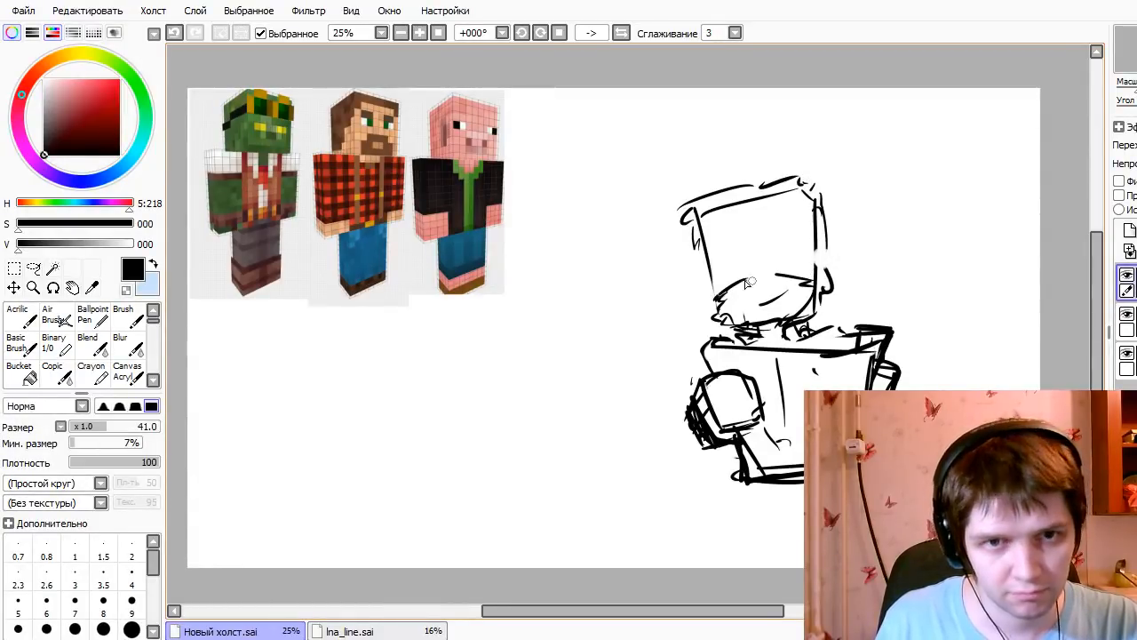
# - Tidy the lines inside the beard and try an eye shape on the right half of the face
pyautogui.moveTo(705, 244)
pyautogui.mouseDown()
pyautogui.moveTo(711, 286)
pyautogui.moveTo(793, 256)
pyautogui.mouseUp()
pyautogui.hotkey('ctrl', 'z')
pyautogui.hotkey('ctrl', 'z')
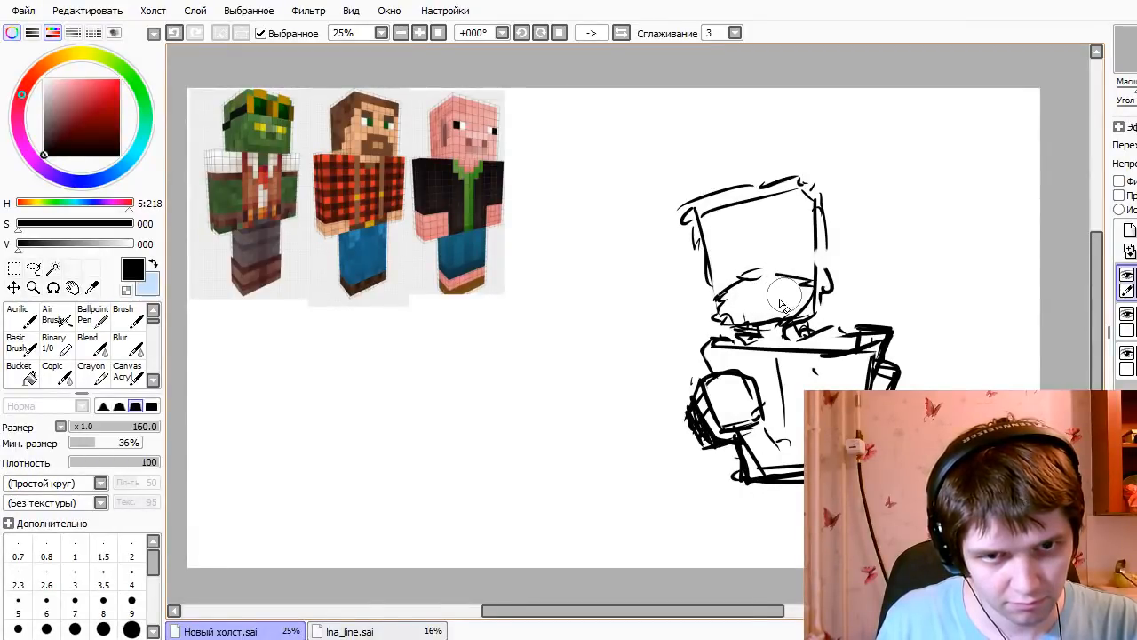
pyautogui.moveTo(775, 258)
pyautogui.mouseDown()
pyautogui.moveTo(773, 247)
pyautogui.moveTo(802, 265)
pyautogui.mouseUp()
pyautogui.hotkey('ctrl', 'z')
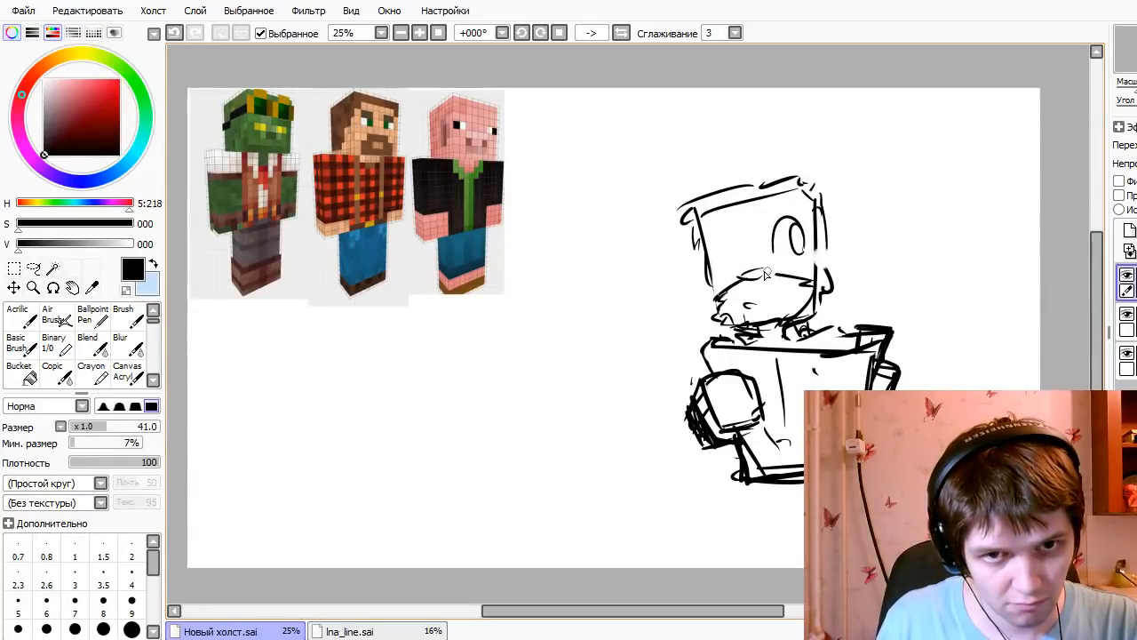
# - Sketch two oval eyes with hatched pupils above the beard
pyautogui.hotkey('ctrl', 'z')
pyautogui.moveTo(788, 224); pyautogui.dragTo(778, 263)
pyautogui.hotkey('ctrl', 'z')
pyautogui.moveTo(789, 224)
pyautogui.mouseDown()
pyautogui.moveTo(785, 267)
pyautogui.moveTo(774, 258)
pyautogui.moveTo(774, 268)
pyautogui.moveTo(729, 270)
pyautogui.moveTo(796, 258)
pyautogui.mouseUp()
pyautogui.hotkey('ctrl', 'z')
pyautogui.hotkey('ctrl', 'z')
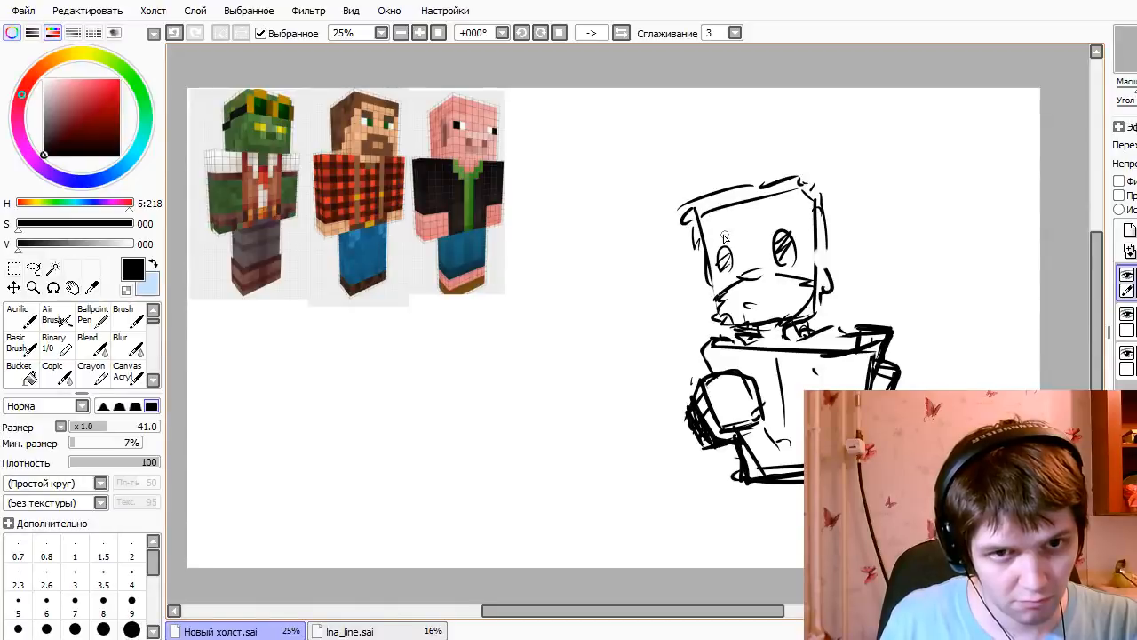
# - Sketch curved brow lines above both eyes and thicken the torso's bottom edge
pyautogui.hotkey('ctrl', 'z')
pyautogui.hotkey('ctrl', 'y')
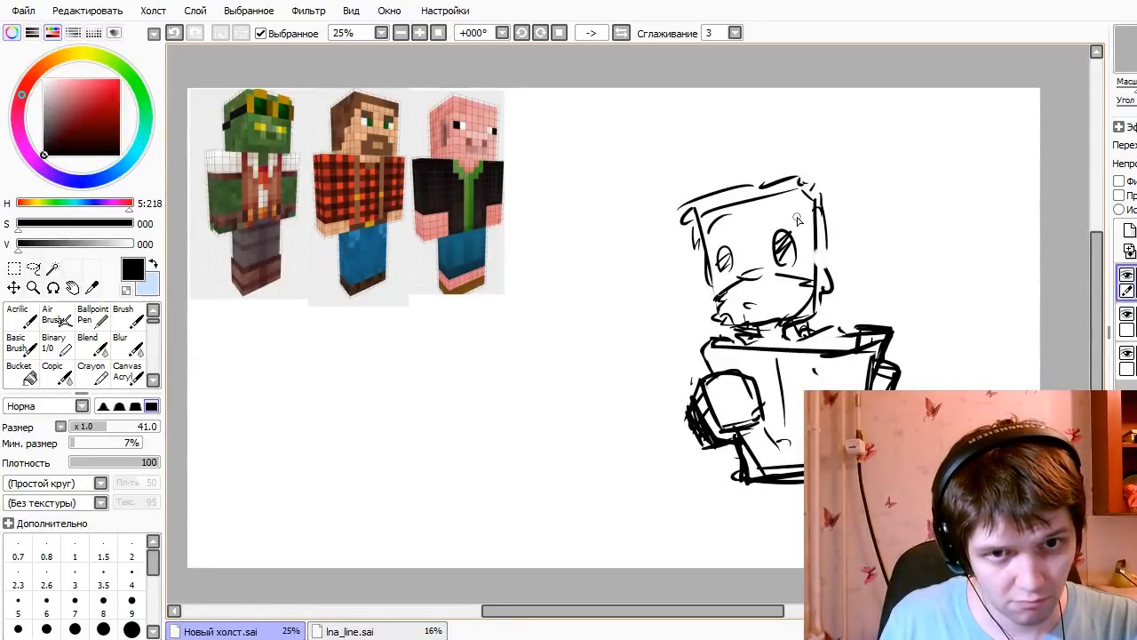
pyautogui.hotkey('ctrl', 'z')
pyautogui.moveTo(774, 213); pyautogui.dragTo(806, 219)
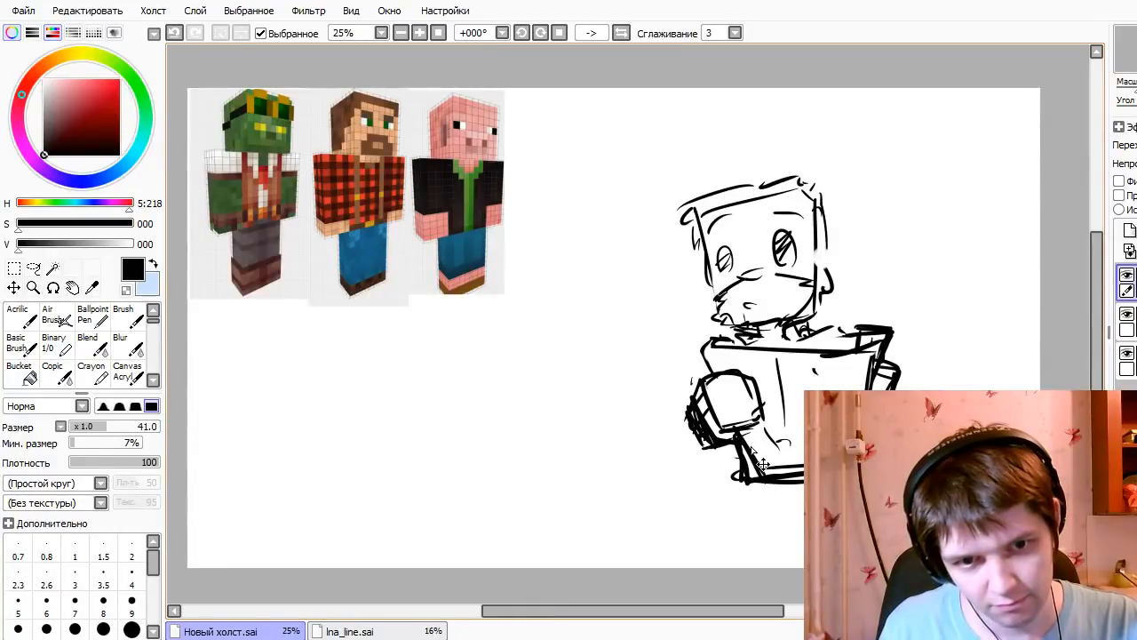
pyautogui.moveTo(763, 441)
pyautogui.mouseDown()
pyautogui.moveTo(753, 471)
pyautogui.moveTo(771, 487)
pyautogui.moveTo(801, 485)
pyautogui.mouseUp()
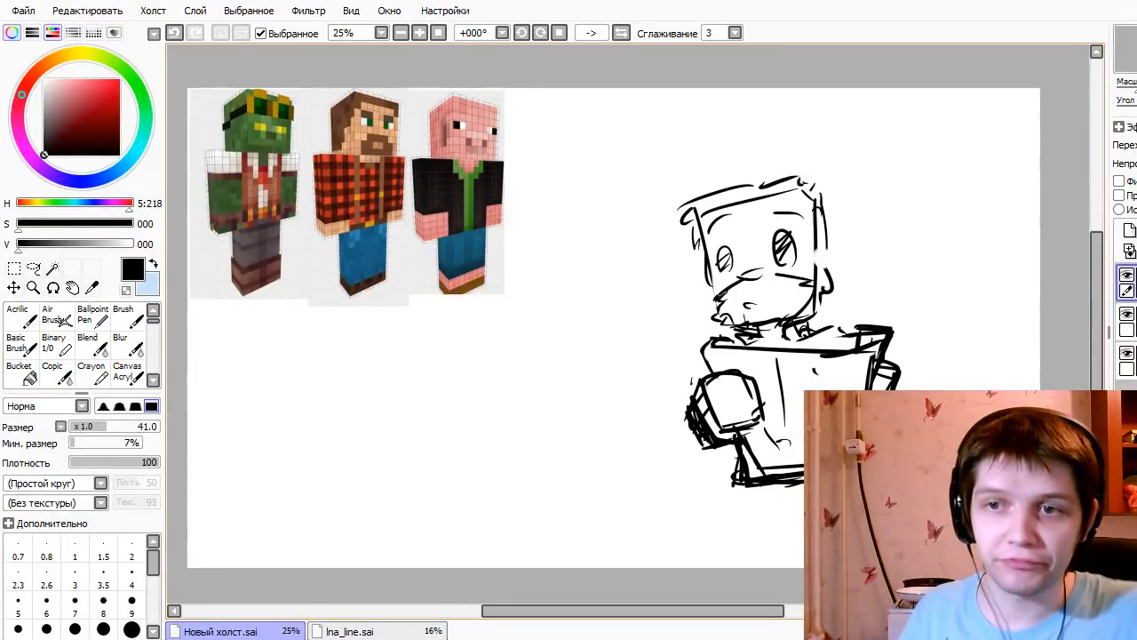
# - Clear the whole sketch and draw a construction circle with a slanted centre line for a new head
pyautogui.press('Delete')
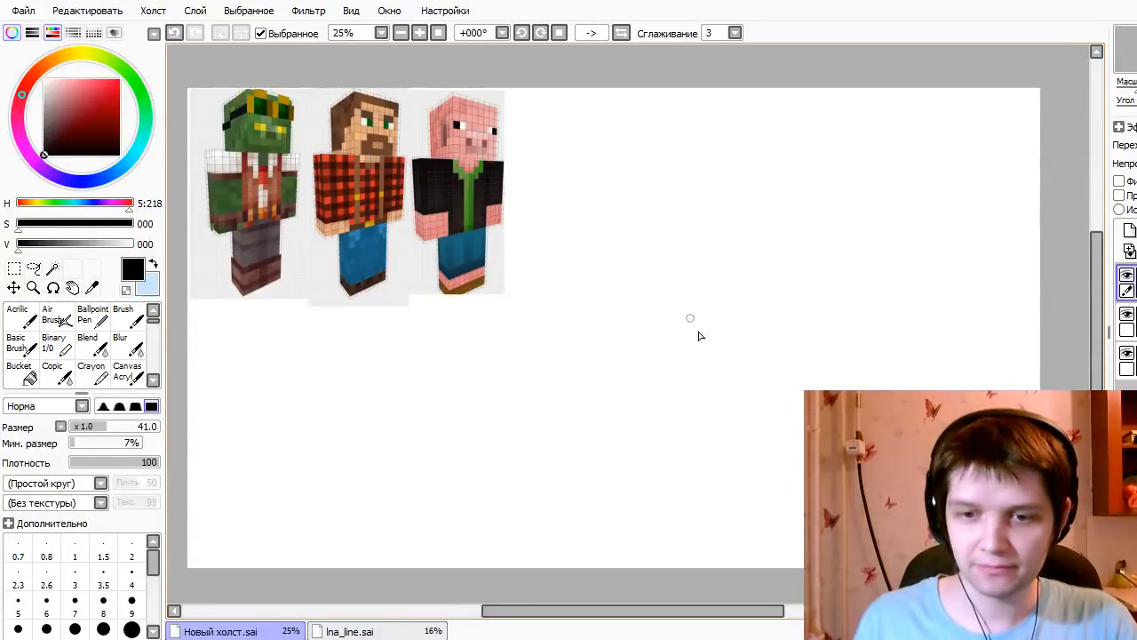
pyautogui.moveTo(710, 290)
pyautogui.mouseDown()
pyautogui.moveTo(681, 292)
pyautogui.moveTo(725, 302)
pyautogui.mouseUp()
pyautogui.hotkey('ctrl', 'z')
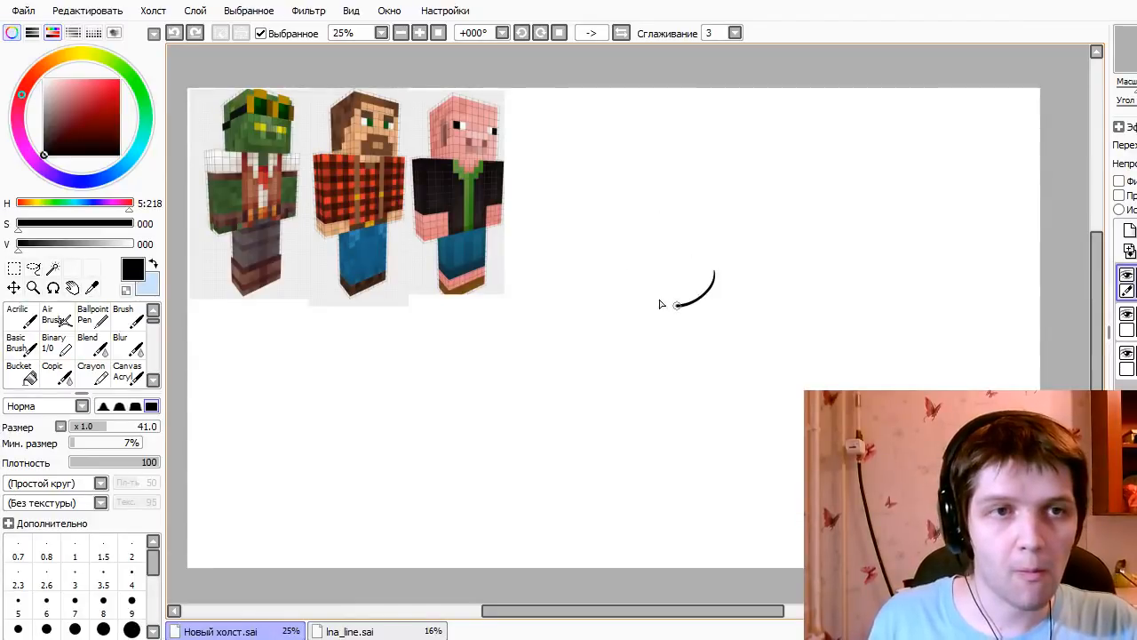
pyautogui.moveTo(661, 284)
pyautogui.mouseDown()
pyautogui.moveTo(702, 257)
pyautogui.moveTo(755, 302)
pyautogui.mouseUp()
pyautogui.hotkey('ctrl', 'z')
pyautogui.hotkey('ctrl', 'z')
pyautogui.moveTo(736, 222); pyautogui.dragTo(746, 337)
pyautogui.hotkey('ctrl', 'z')
pyautogui.moveTo(733, 201)
pyautogui.mouseDown()
pyautogui.moveTo(750, 313)
pyautogui.moveTo(814, 317)
pyautogui.mouseUp()
pyautogui.hotkey('ctrl', 'z')
pyautogui.moveTo(686, 347); pyautogui.dragTo(787, 325)
pyautogui.hotkey('ctrl', 'z')
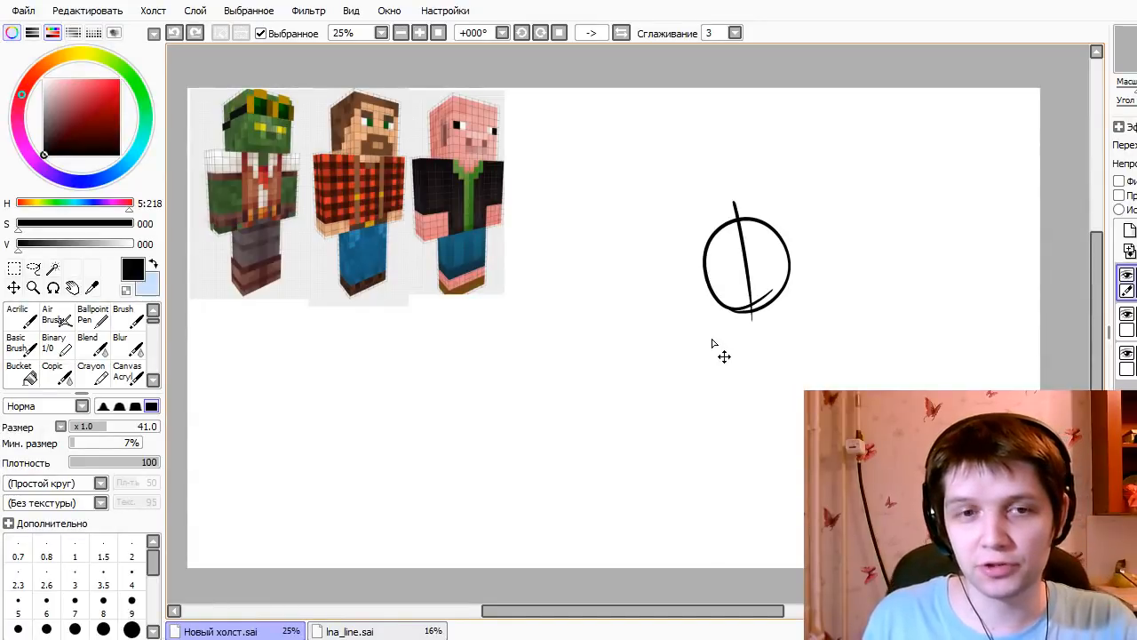
pyautogui.moveTo(693, 334); pyautogui.dragTo(810, 314)
pyautogui.hotkey('ctrl', 'z')
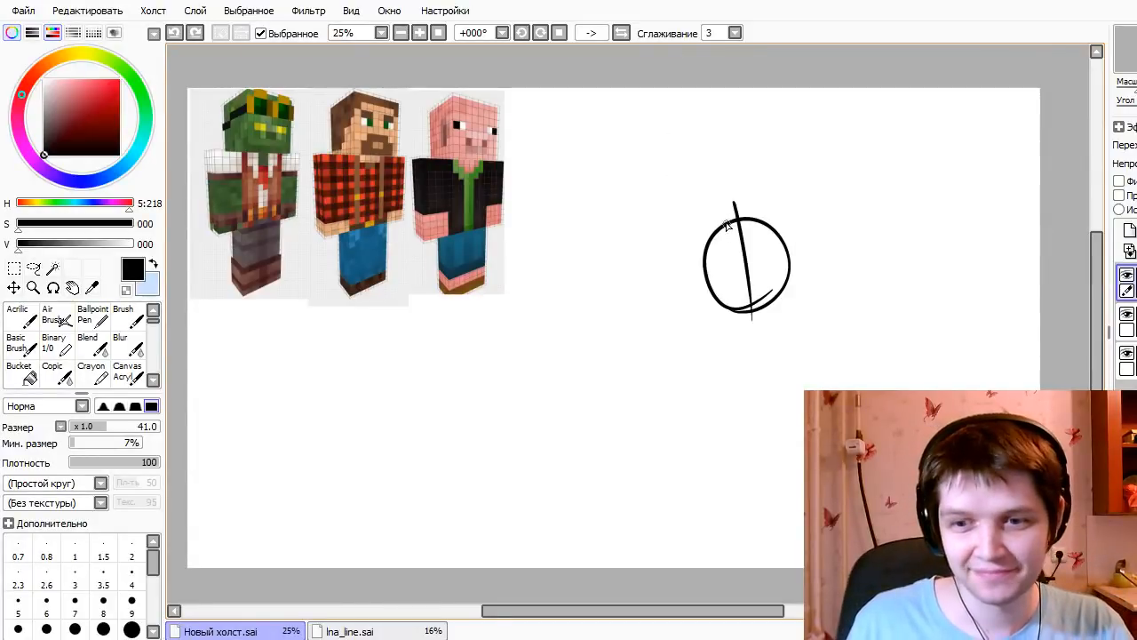
# - Sketch a slightly tilted, boxy head outline with straight sides around the construction circle
pyautogui.moveTo(730, 197)
pyautogui.mouseDown()
pyautogui.moveTo(830, 212)
pyautogui.moveTo(805, 239)
pyautogui.mouseUp()
pyautogui.hotkey('ctrl', 'z')
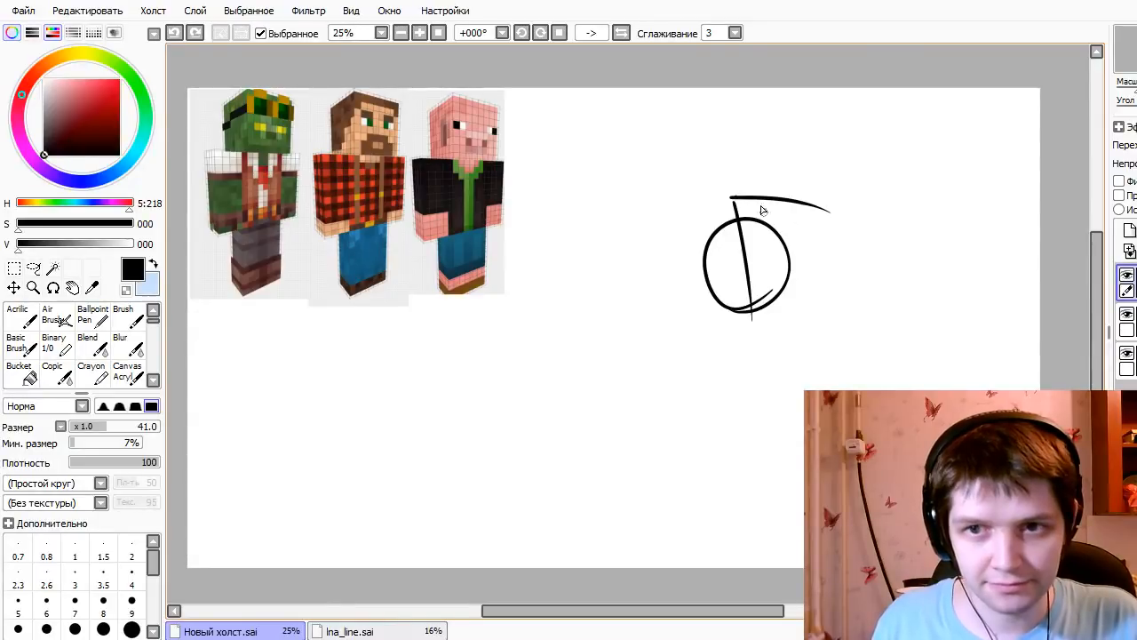
pyautogui.hotkey('ctrl', 'z')
pyautogui.moveTo(714, 200); pyautogui.dragTo(790, 181)
pyautogui.hotkey('ctrl', 'z')
pyautogui.moveTo(790, 188); pyautogui.dragTo(809, 282)
pyautogui.hotkey('ctrl', 'z')
pyautogui.hotkey('ctrl', 'z')
pyautogui.moveTo(687, 214)
pyautogui.mouseDown()
pyautogui.moveTo(795, 190)
pyautogui.moveTo(809, 302)
pyautogui.moveTo(702, 313)
pyautogui.mouseUp()
pyautogui.hotkey('ctrl', 'z')
pyautogui.moveTo(687, 214)
pyautogui.mouseDown()
pyautogui.moveTo(703, 316)
pyautogui.moveTo(808, 311)
pyautogui.mouseUp()
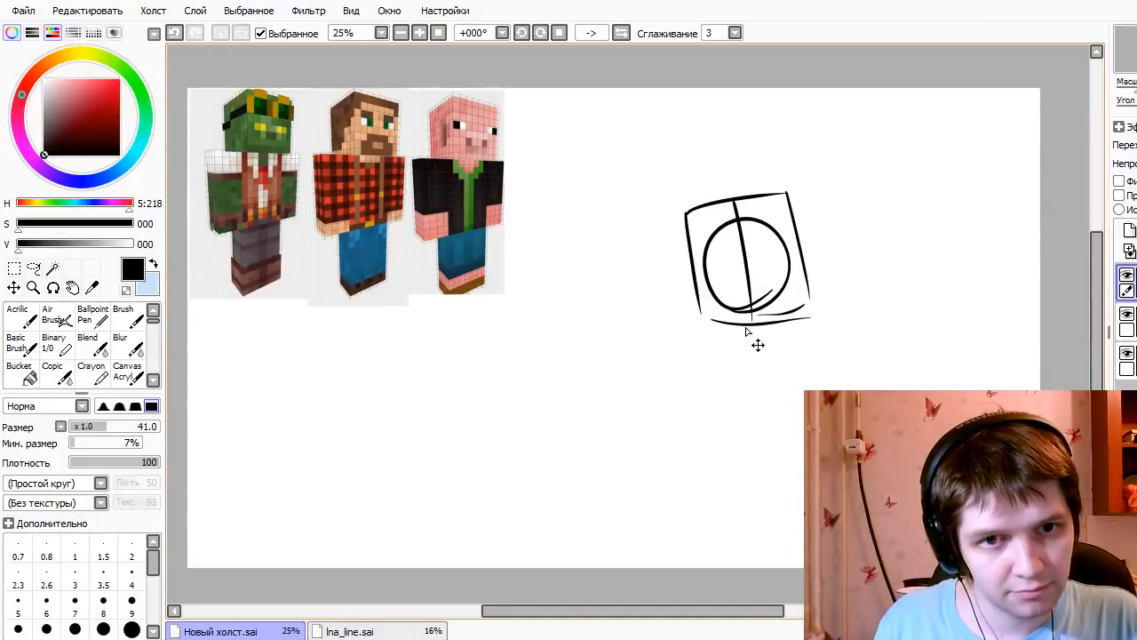
# - Redraw the head's curved bottom edge and erase the construction circle and centre line inside the outline
pyautogui.hotkey('ctrl', 'z')
pyautogui.moveTo(693, 311)
pyautogui.mouseDown()
pyautogui.moveTo(779, 320)
pyautogui.moveTo(804, 310)
pyautogui.mouseUp()
pyautogui.press('e')
pyautogui.moveTo(728, 293)
pyautogui.mouseDown()
pyautogui.moveTo(746, 237)
pyautogui.moveTo(783, 264)
pyautogui.moveTo(737, 312)
pyautogui.moveTo(803, 307)
pyautogui.moveTo(737, 312)
pyautogui.moveTo(805, 307)
pyautogui.mouseUp()
pyautogui.press('e')
pyautogui.hotkey('ctrl', 'z')
pyautogui.hotkey('ctrl', 'z')
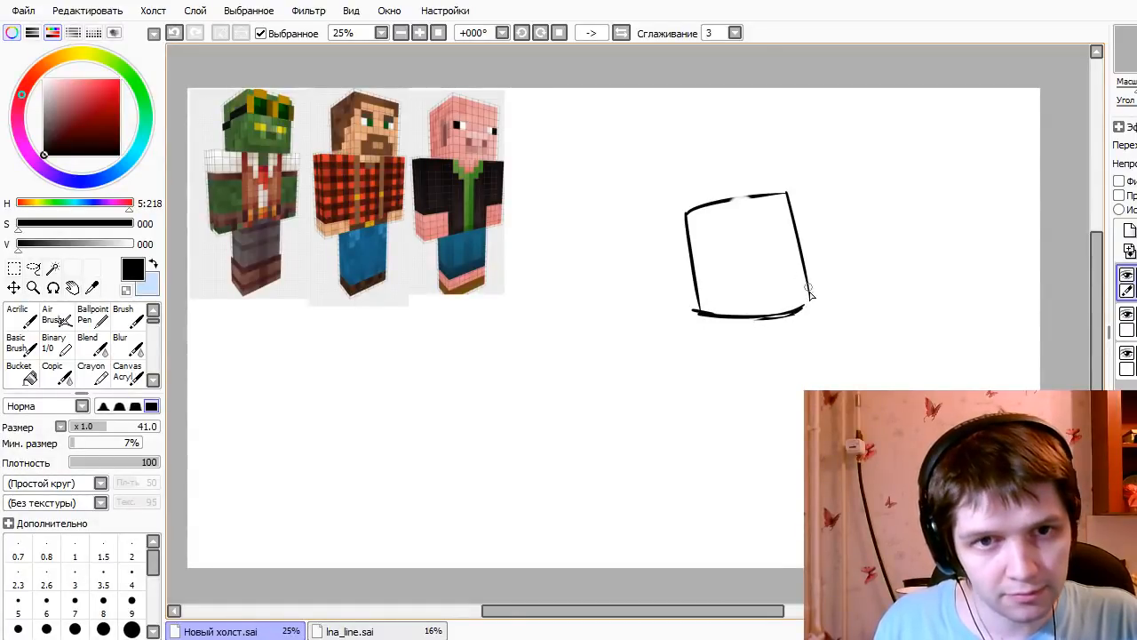
# - Rotate the head outline slightly clockwise so it stands more upright, and move it higher on the canvas
pyautogui.moveTo(766, 182); pyautogui.dragTo(824, 199)
pyautogui.hotkey('ctrl', 'z')
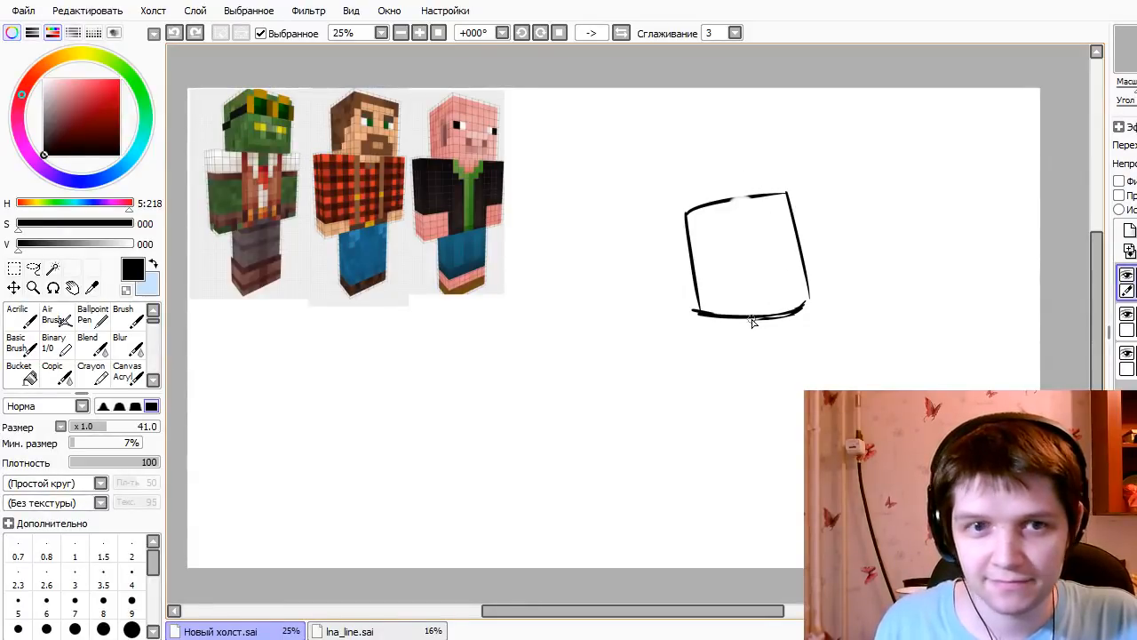
pyautogui.moveTo(754, 337); pyautogui.dragTo(754, 359)
pyautogui.hotkey('ctrl', 't')
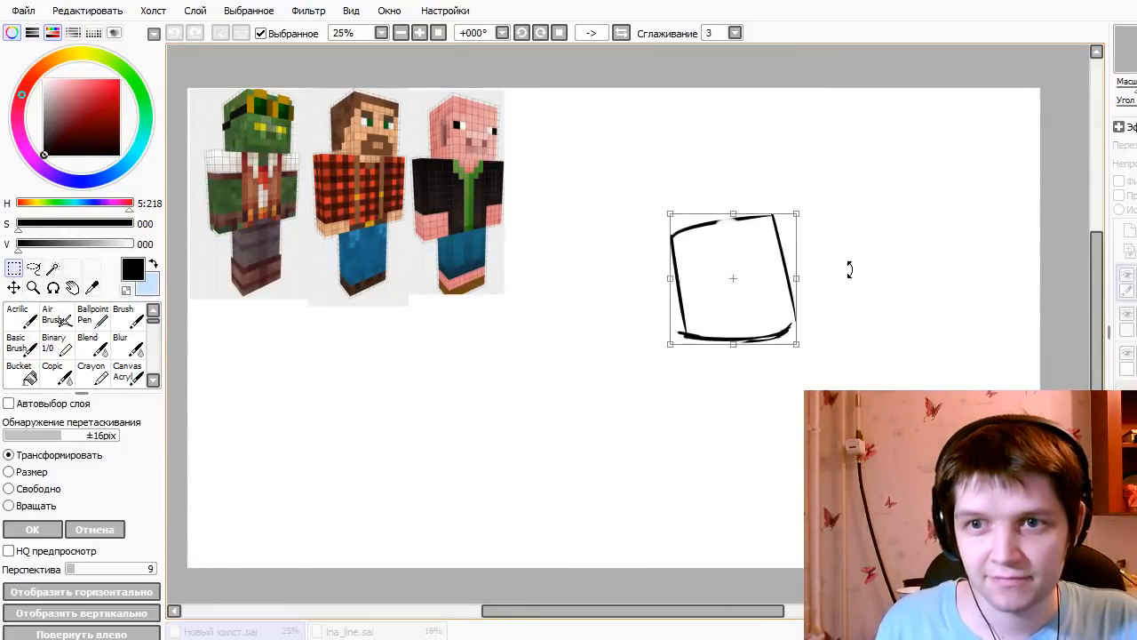
pyautogui.moveTo(848, 267); pyautogui.dragTo(873, 255)
pyautogui.press('Return')
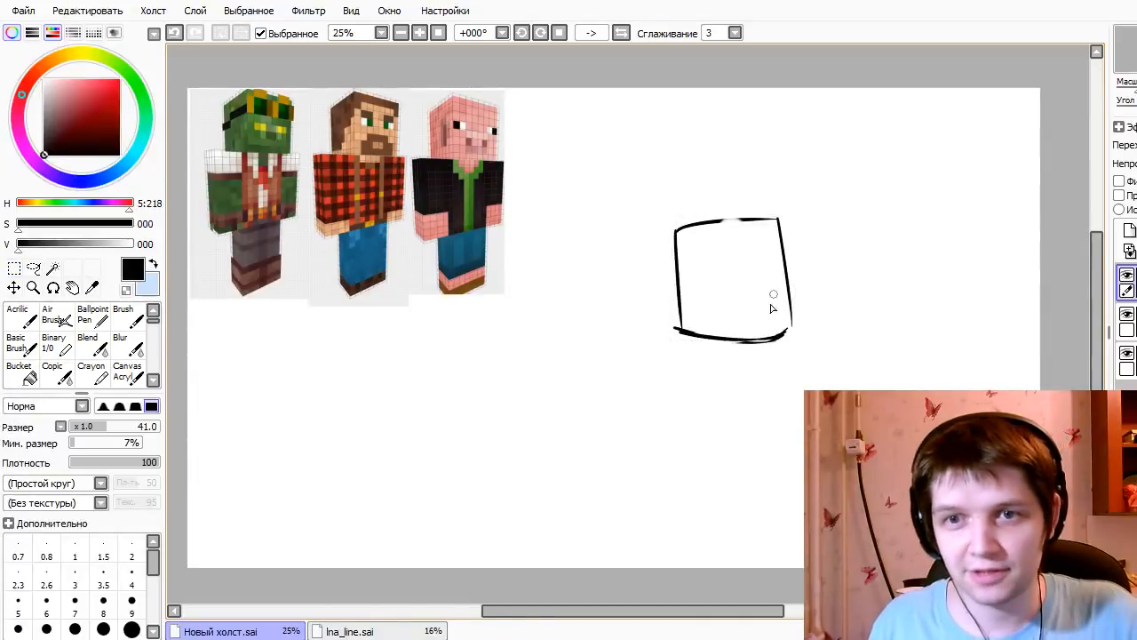
pyautogui.moveTo(748, 353)
pyautogui.mouseDown()
pyautogui.moveTo(779, 302)
pyautogui.moveTo(741, 257)
pyautogui.moveTo(757, 255)
pyautogui.mouseUp()
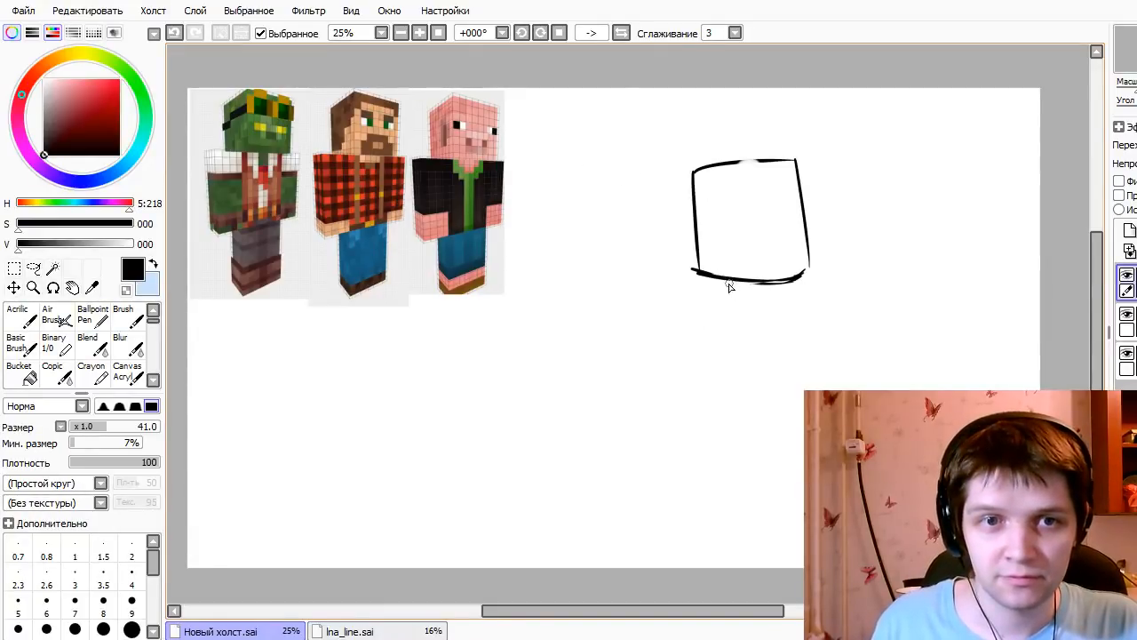
# - Sketch a pointed open shirt collar below the head and redraw the jaw line with rounded corners
pyautogui.moveTo(723, 284)
pyautogui.mouseDown()
pyautogui.moveTo(760, 306)
pyautogui.moveTo(761, 291)
pyautogui.moveTo(742, 327)
pyautogui.mouseUp()
pyautogui.hotkey('ctrl', 'z')
pyautogui.hotkey('ctrl', 'z')
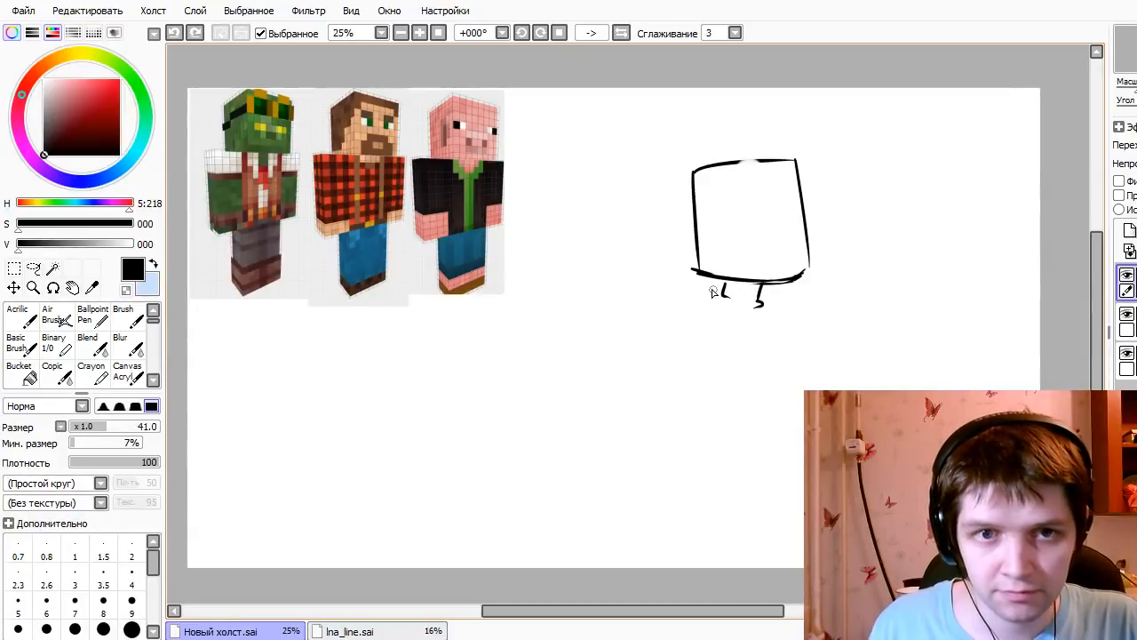
pyautogui.moveTo(722, 286)
pyautogui.mouseDown()
pyautogui.moveTo(731, 321)
pyautogui.moveTo(739, 306)
pyautogui.moveTo(745, 321)
pyautogui.moveTo(760, 309)
pyautogui.moveTo(766, 288)
pyautogui.moveTo(760, 319)
pyautogui.mouseUp()
pyautogui.hotkey('ctrl', 'z')
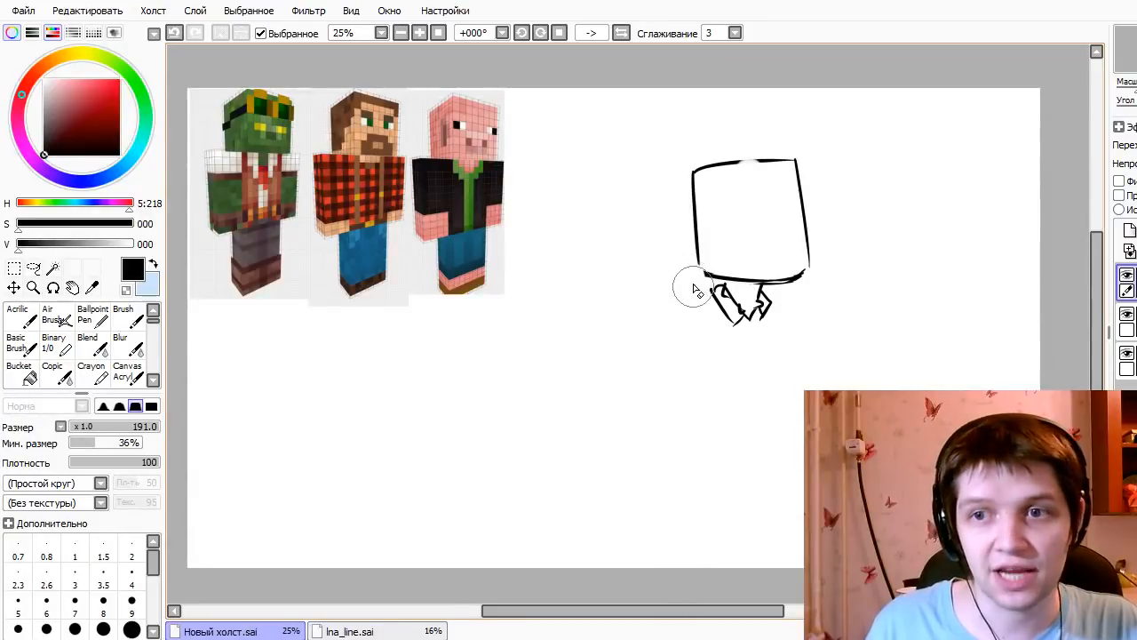
pyautogui.moveTo(698, 265)
pyautogui.mouseDown()
pyautogui.moveTo(774, 279)
pyautogui.moveTo(807, 267)
pyautogui.mouseUp()
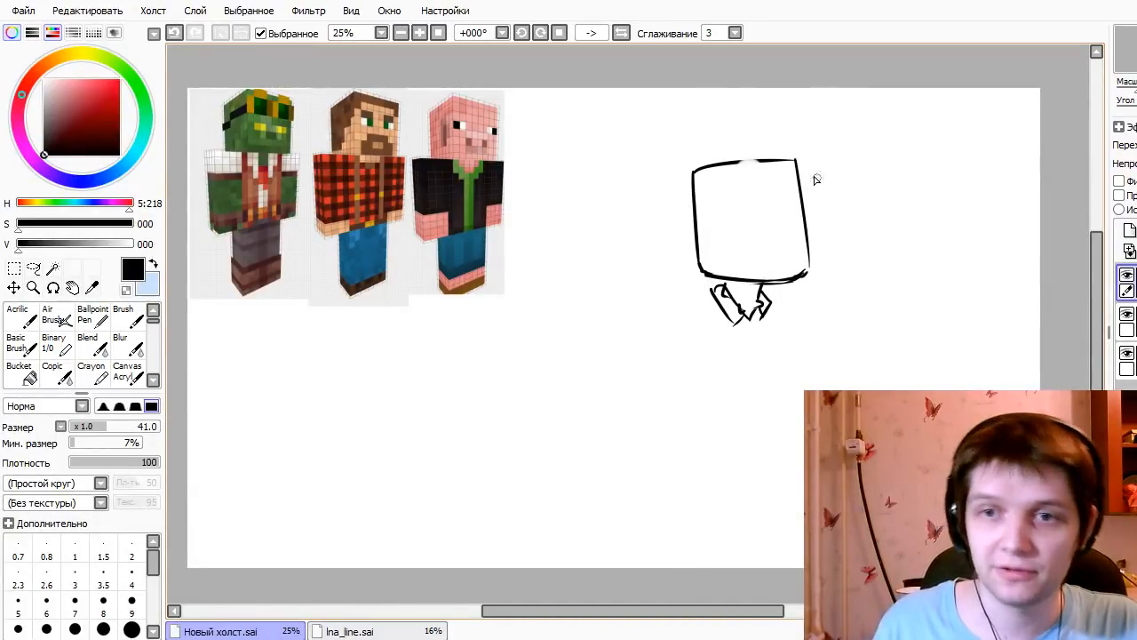
# - Sketch round goggles with hatched lenses and a dark side strap across the top of the head
pyautogui.moveTo(737, 163)
pyautogui.mouseDown()
pyautogui.moveTo(771, 177)
pyautogui.moveTo(799, 160)
pyautogui.mouseUp()
pyautogui.hotkey('ctrl', 'z')
pyautogui.hotkey('ctrl', 'z')
pyautogui.moveTo(713, 179); pyautogui.dragTo(735, 158)
pyautogui.moveTo(719, 188)
pyautogui.mouseDown()
pyautogui.moveTo(752, 162)
pyautogui.moveTo(683, 193)
pyautogui.moveTo(684, 206)
pyautogui.mouseUp()
pyautogui.hotkey('ctrl', 'z')
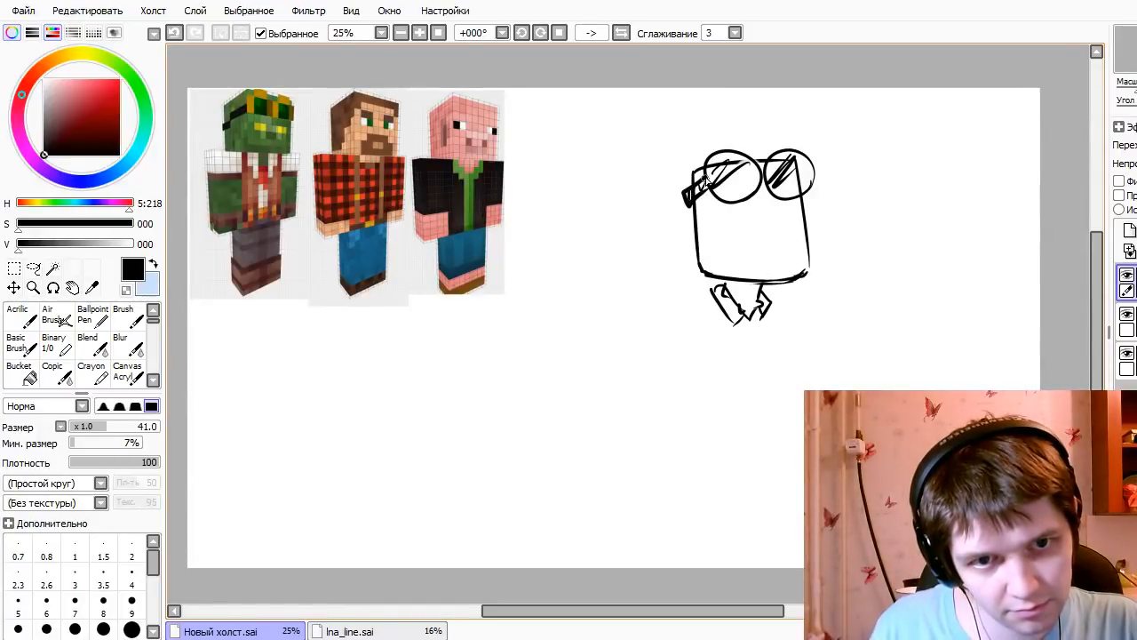
# - Sketch a short cuffed sleeve slanting down to the right of the collar and a shoulder line on the left
pyautogui.moveTo(763, 309)
pyautogui.mouseDown()
pyautogui.moveTo(782, 303)
pyautogui.moveTo(779, 334)
pyautogui.mouseUp()
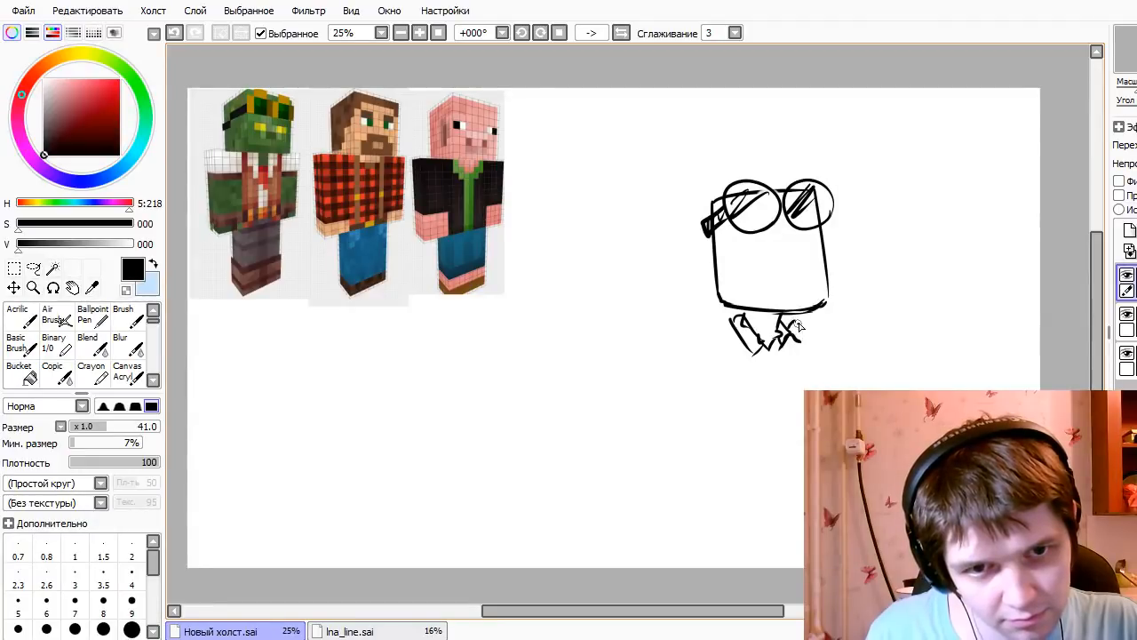
pyautogui.moveTo(809, 332); pyautogui.dragTo(859, 382)
pyautogui.hotkey('ctrl', 'z')
pyautogui.moveTo(809, 332)
pyautogui.mouseDown()
pyautogui.moveTo(845, 361)
pyautogui.moveTo(813, 376)
pyautogui.moveTo(846, 360)
pyautogui.mouseUp()
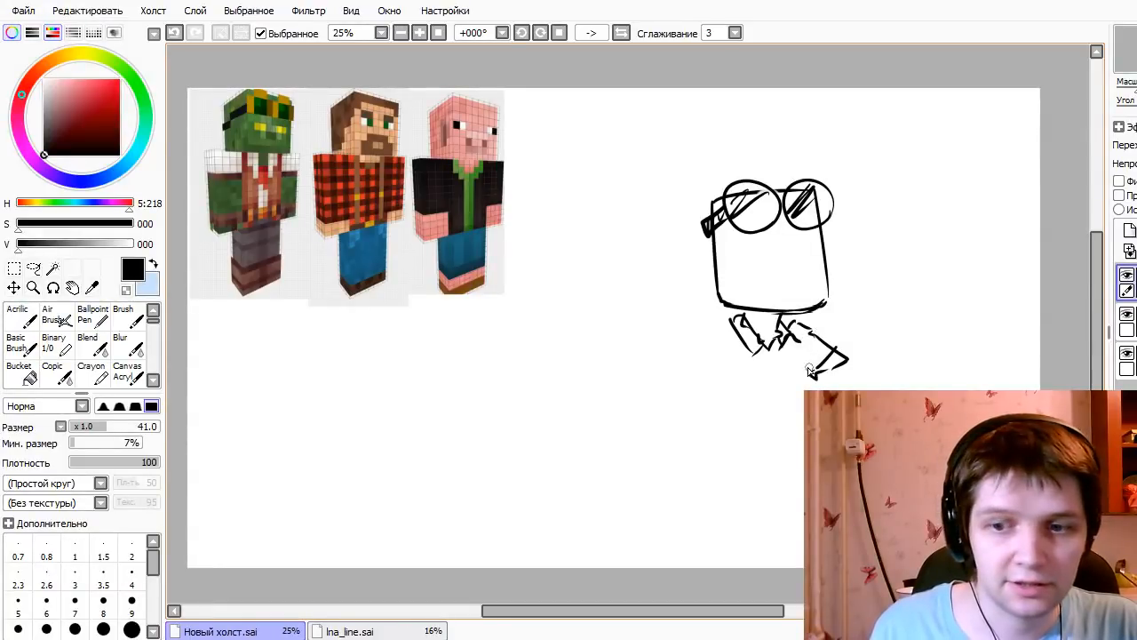
pyautogui.moveTo(783, 348); pyautogui.dragTo(811, 373)
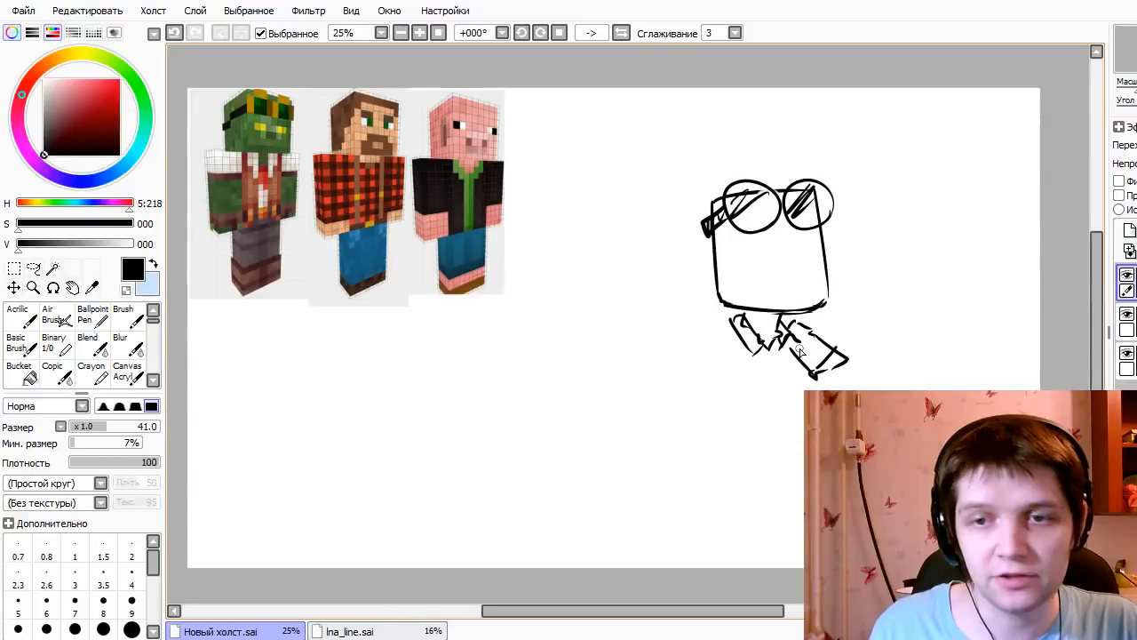
pyautogui.moveTo(728, 322); pyautogui.dragTo(690, 353)
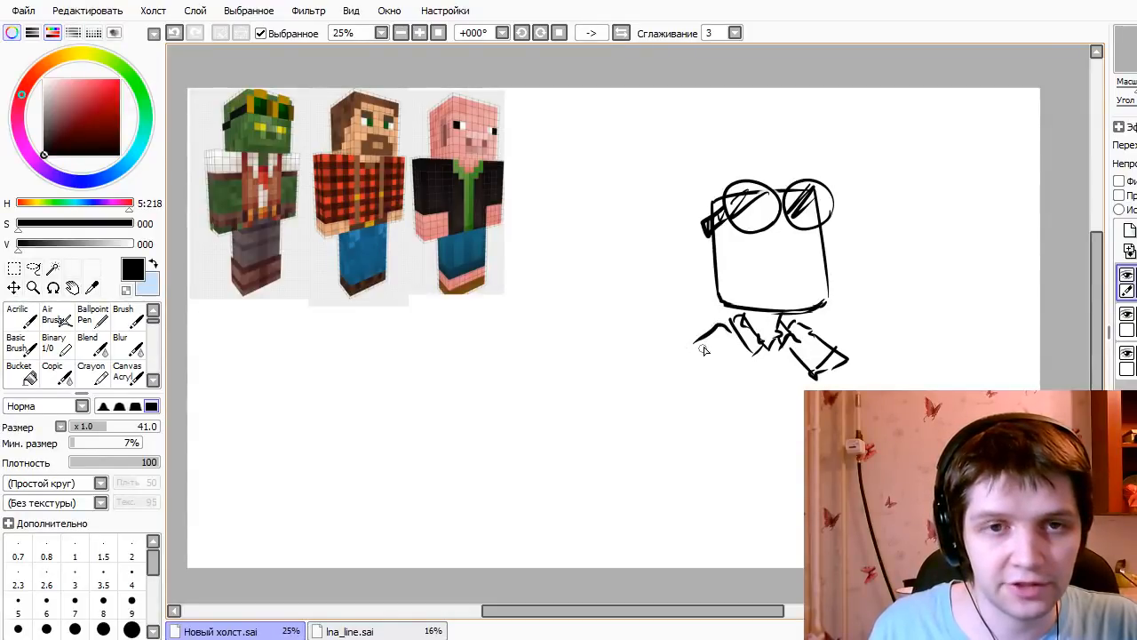
pyautogui.hotkey('ctrl', 'z')
pyautogui.moveTo(730, 321); pyautogui.dragTo(695, 345)
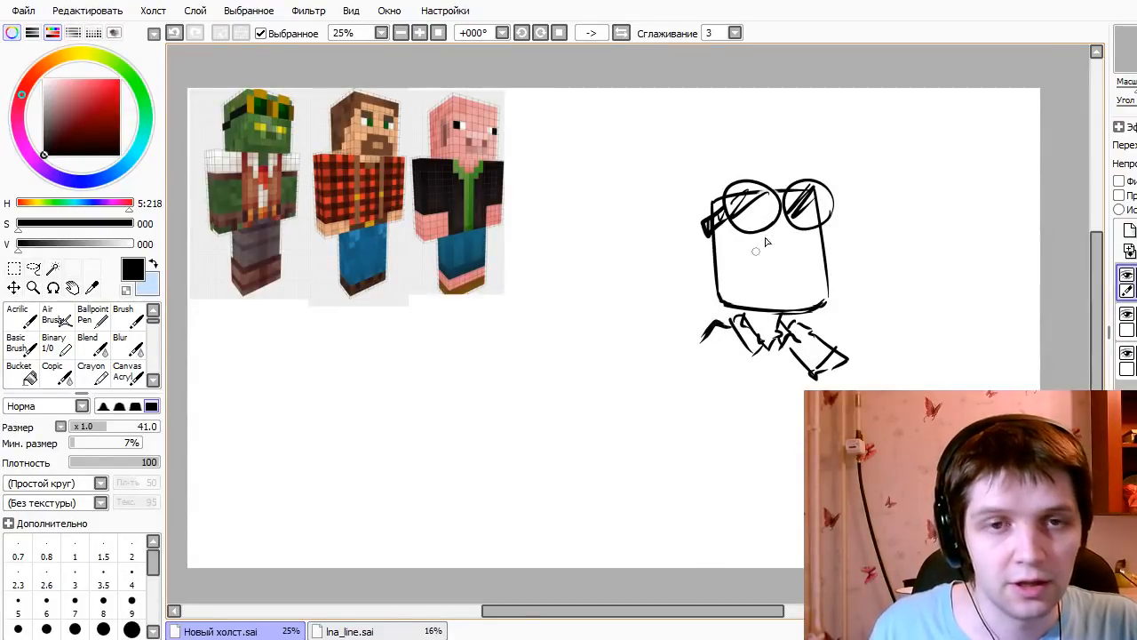
# - Erase the hatching inside both goggle lenses and retrace the right lens outline
pyautogui.press('e')
pyautogui.press('[')
pyautogui.moveTo(750, 211)
pyautogui.mouseDown()
pyautogui.moveTo(800, 191)
pyautogui.moveTo(801, 207)
pyautogui.moveTo(794, 199)
pyautogui.moveTo(814, 203)
pyautogui.moveTo(806, 218)
pyautogui.moveTo(797, 184)
pyautogui.moveTo(807, 186)
pyautogui.moveTo(802, 227)
pyautogui.mouseUp()
pyautogui.press('n')
pyautogui.hotkey('ctrl', 'z')
pyautogui.hotkey('ctrl', 'z')
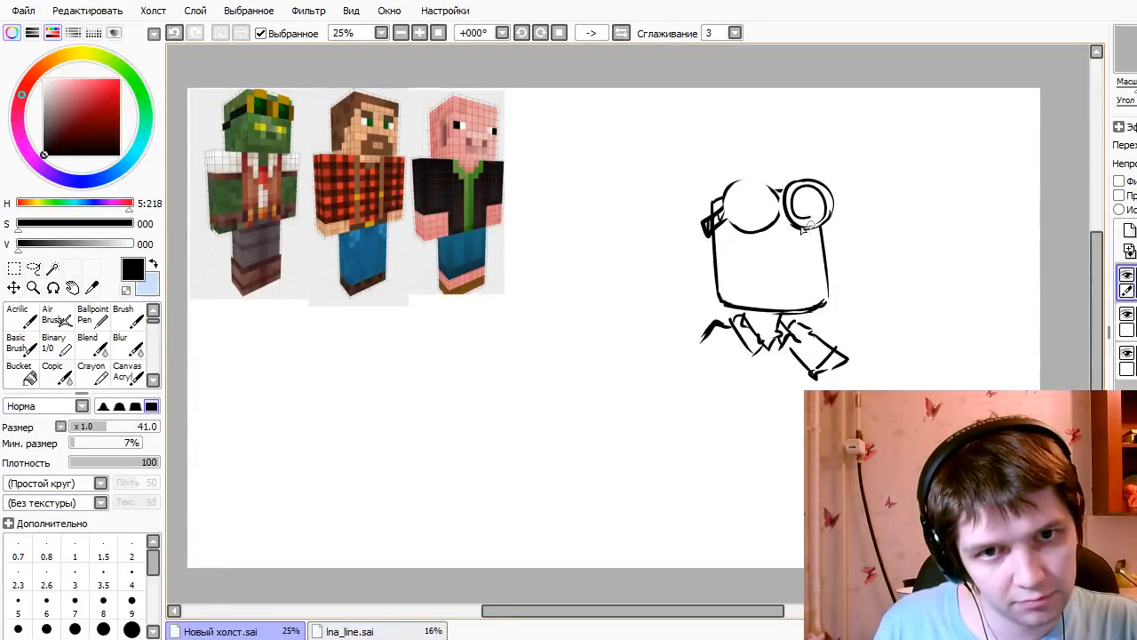
# - Redraw the left goggle lens as a clean circle and connect both lenses with a short bridge
pyautogui.hotkey('ctrl', 'z')
pyautogui.moveTo(806, 186)
pyautogui.mouseDown()
pyautogui.moveTo(803, 224)
pyautogui.moveTo(766, 227)
pyautogui.moveTo(769, 206)
pyautogui.moveTo(769, 227)
pyautogui.mouseUp()
pyautogui.hotkey('ctrl', 'z')
pyautogui.hotkey('ctrl', 'z')
pyautogui.moveTo(734, 193)
pyautogui.mouseDown()
pyautogui.moveTo(778, 202)
pyautogui.moveTo(730, 203)
pyautogui.moveTo(724, 219)
pyautogui.moveTo(750, 234)
pyautogui.mouseUp()
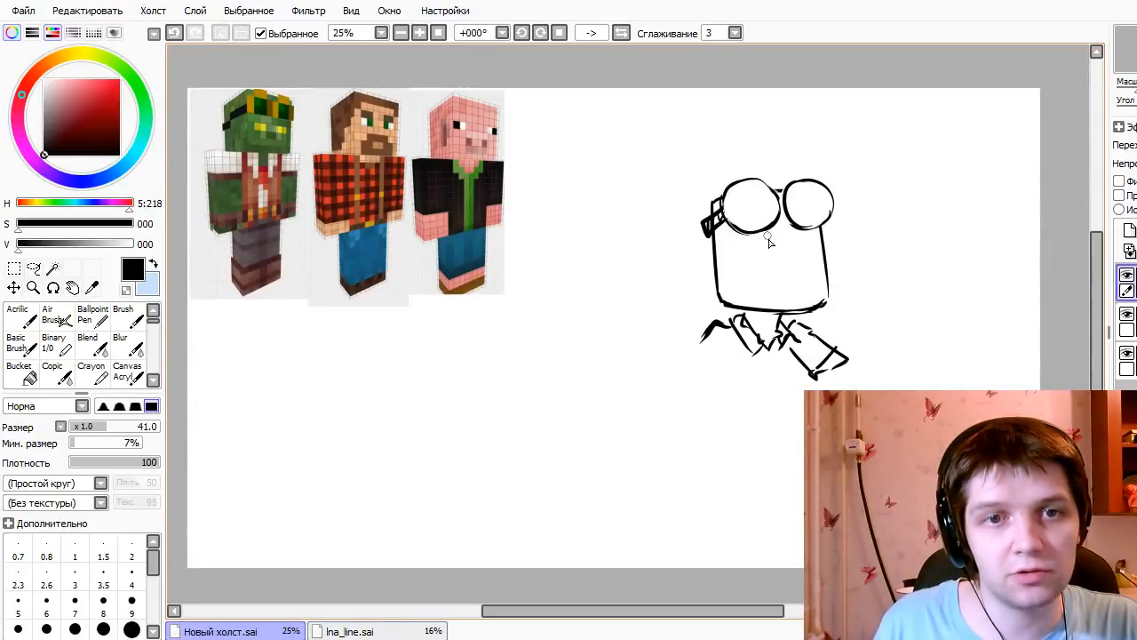
pyautogui.hotkey('ctrl', 'z')
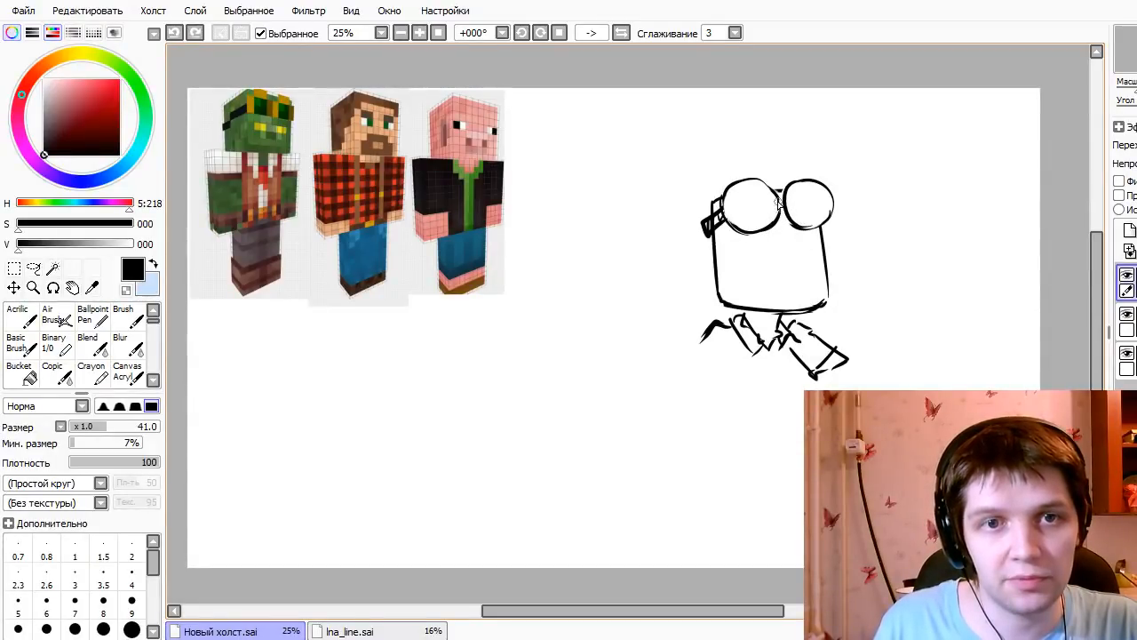
pyautogui.moveTo(778, 199); pyautogui.dragTo(787, 215)
pyautogui.press('e')
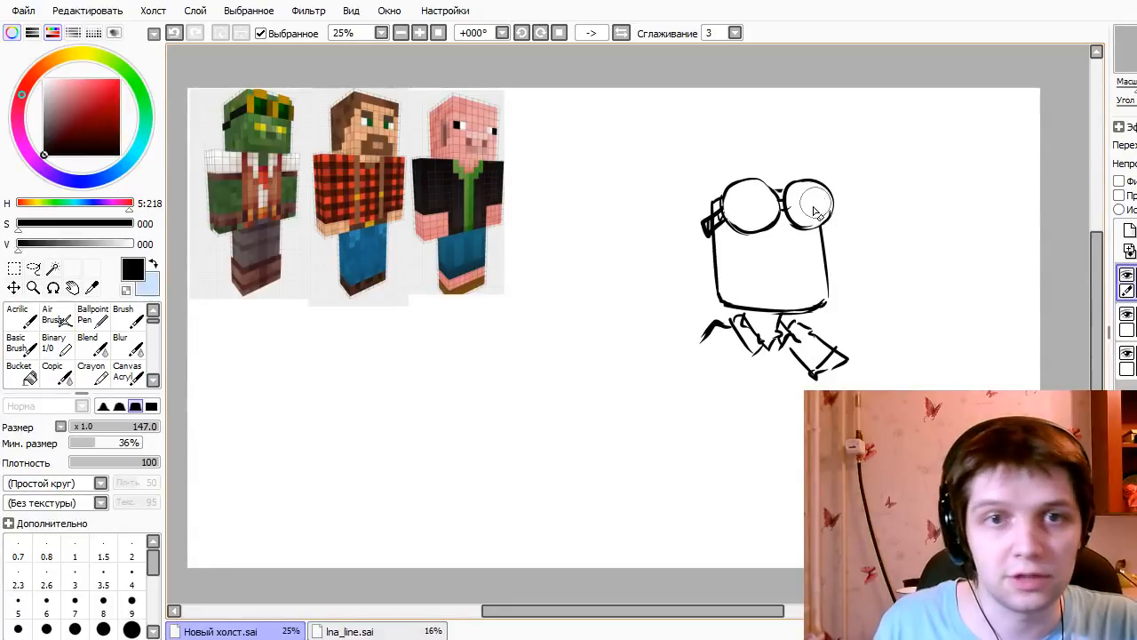
pyautogui.press('n')
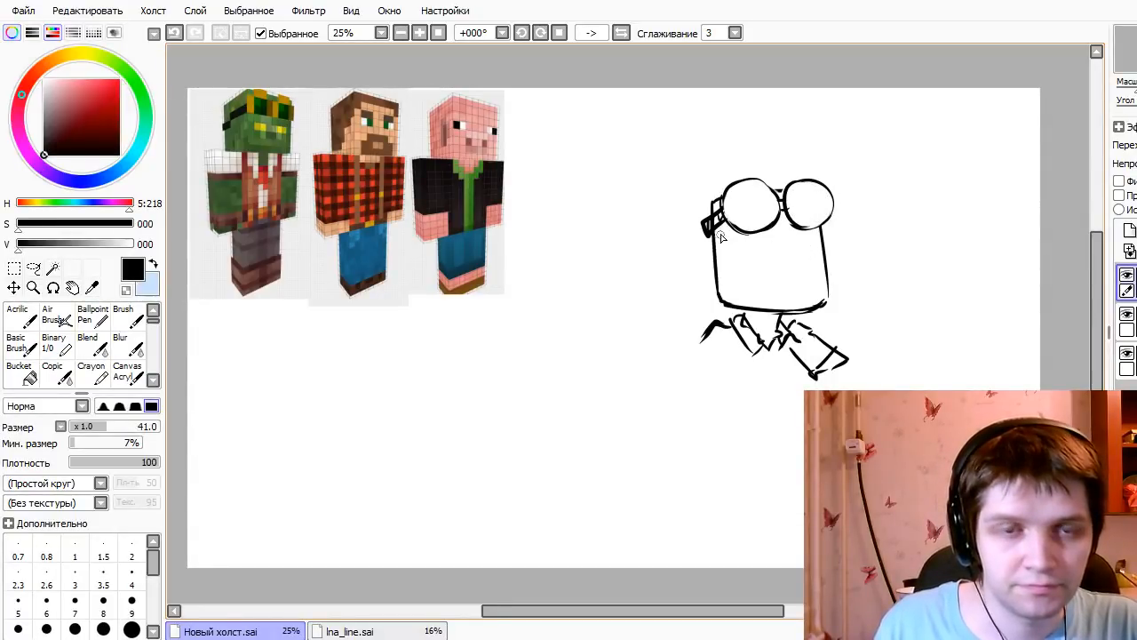
# - Try two round eyes with ring-shaped pupils below the goggles
pyautogui.moveTo(782, 274)
pyautogui.mouseDown()
pyautogui.moveTo(800, 276)
pyautogui.moveTo(797, 263)
pyautogui.moveTo(744, 238)
pyautogui.moveTo(772, 267)
pyautogui.moveTo(753, 240)
pyautogui.moveTo(745, 250)
pyautogui.mouseUp()
pyautogui.hotkey('ctrl', 'z')
pyautogui.hotkey('ctrl', 'z')
pyautogui.hotkey('ctrl', 'z')
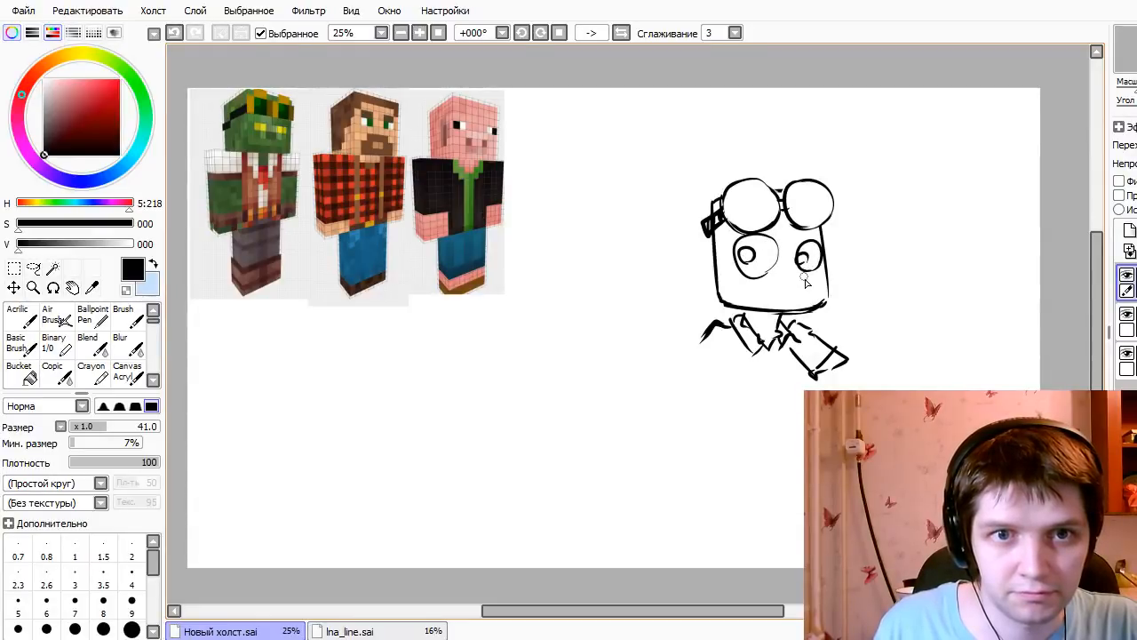
pyautogui.hotkey('ctrl', 'z')
pyautogui.hotkey('ctrl', 'z')
# - Sketch the right eye directly below its goggle lens, with a small pupil near the outer edge
pyautogui.moveTo(821, 258)
pyautogui.mouseDown()
pyautogui.moveTo(809, 249)
pyautogui.moveTo(808, 259)
pyautogui.moveTo(748, 265)
pyautogui.mouseUp()
pyautogui.hotkey('ctrl', 'z')
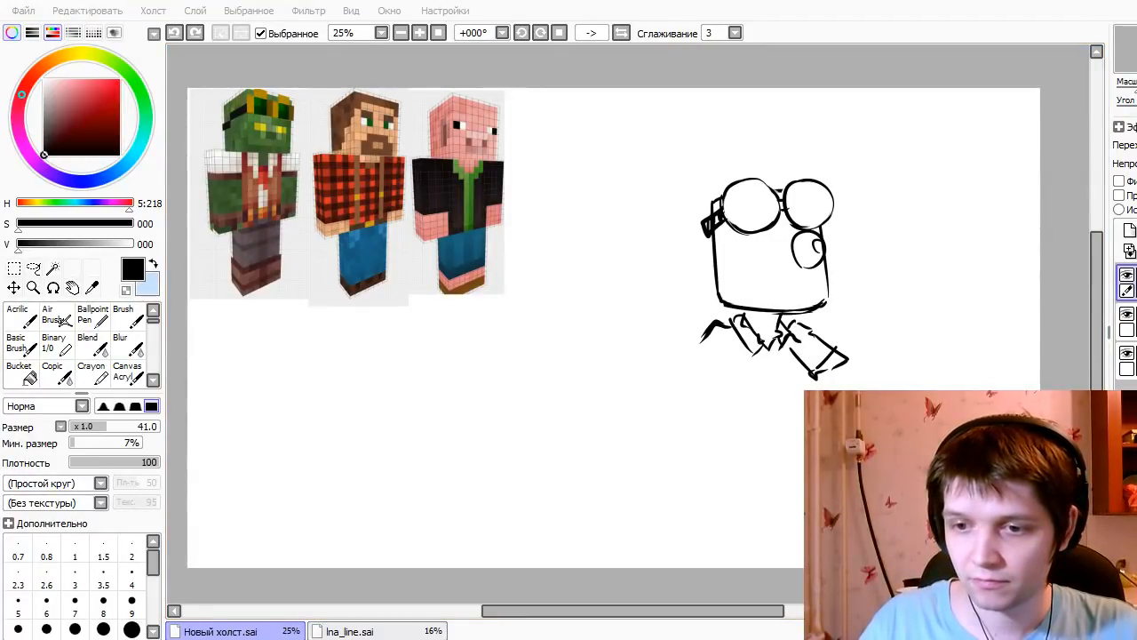
pyautogui.click(878, 2)
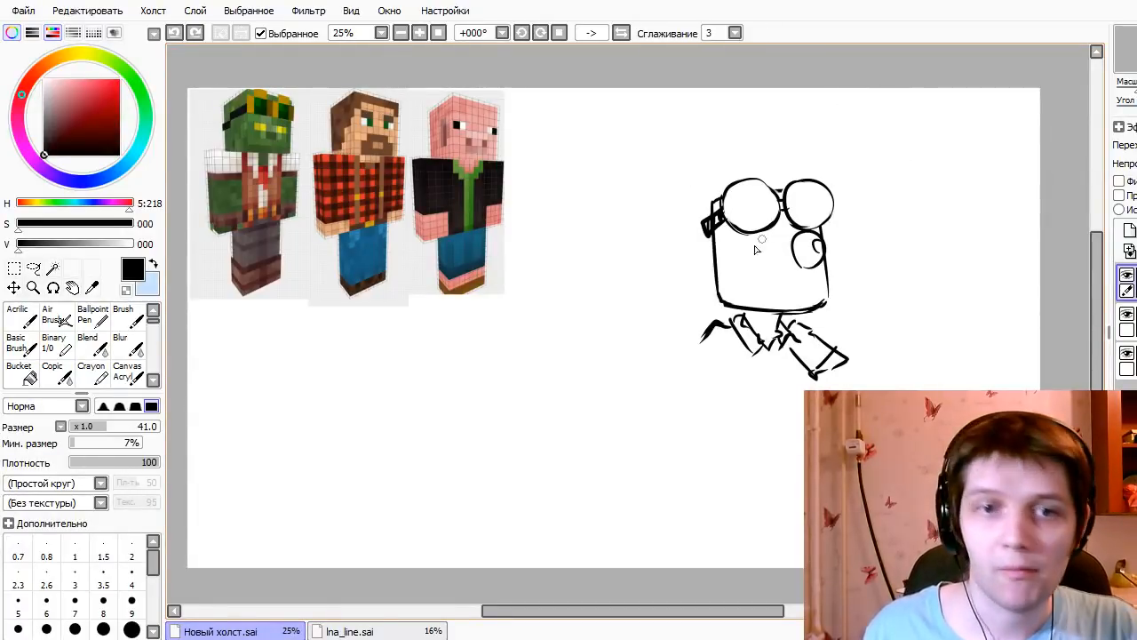
# - Sketch the large left eye with dark pupils in both eyes, and add a slanted mouth with teeth
pyautogui.moveTo(716, 328); pyautogui.dragTo(744, 316)
pyautogui.hotkey('ctrl', 'z')
pyautogui.moveTo(761, 272)
pyautogui.mouseDown()
pyautogui.moveTo(769, 245)
pyautogui.moveTo(766, 264)
pyautogui.moveTo(726, 259)
pyautogui.moveTo(741, 252)
pyautogui.moveTo(813, 294)
pyautogui.moveTo(822, 275)
pyautogui.moveTo(793, 298)
pyautogui.moveTo(796, 289)
pyautogui.mouseUp()
pyautogui.hotkey('ctrl', 'z')
pyautogui.hotkey('ctrl', 'z')
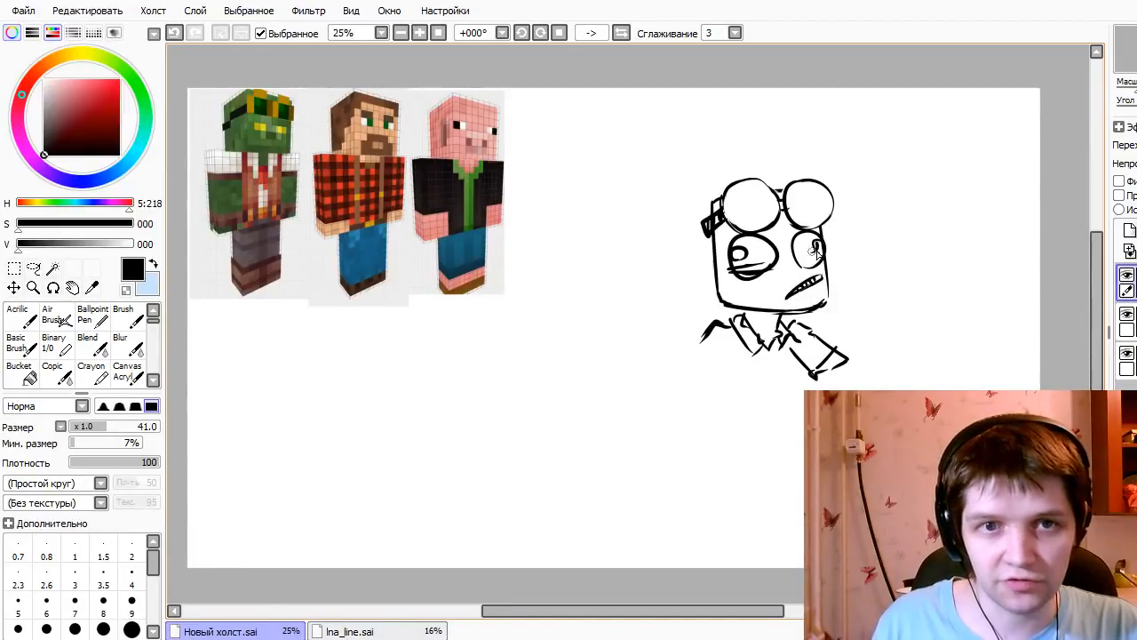
pyautogui.moveTo(815, 251); pyautogui.dragTo(819, 257)
pyautogui.hotkey('ctrl', 'z')
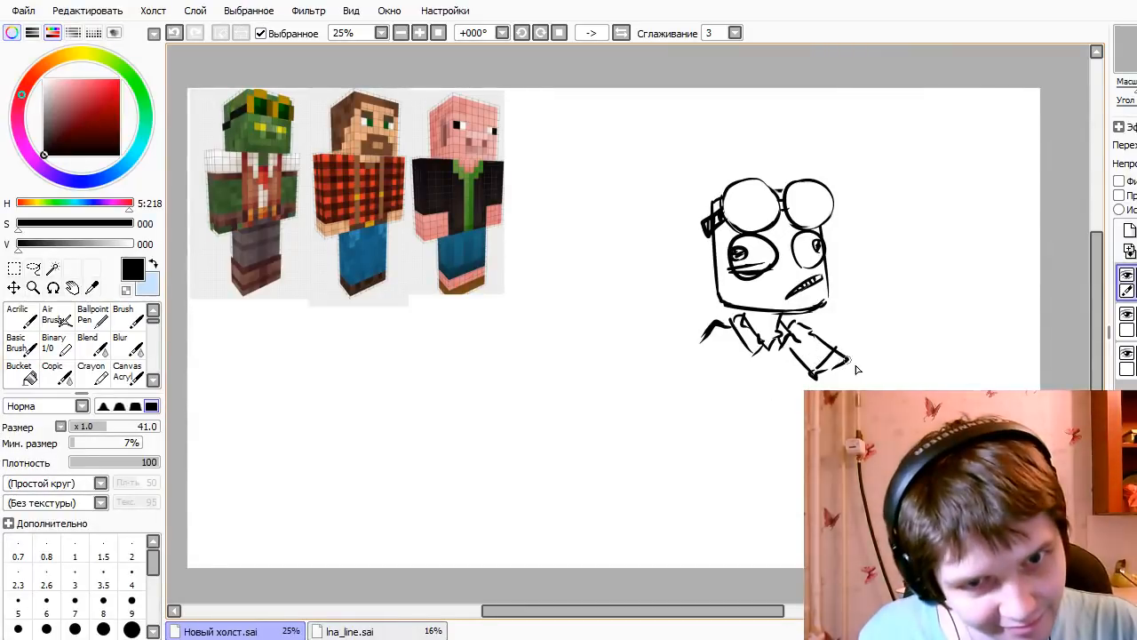
# - Extend the right arm from its sleeve towards a curved pickaxe, and add a hatched nose between the eyes
pyautogui.moveTo(848, 358); pyautogui.dragTo(888, 390)
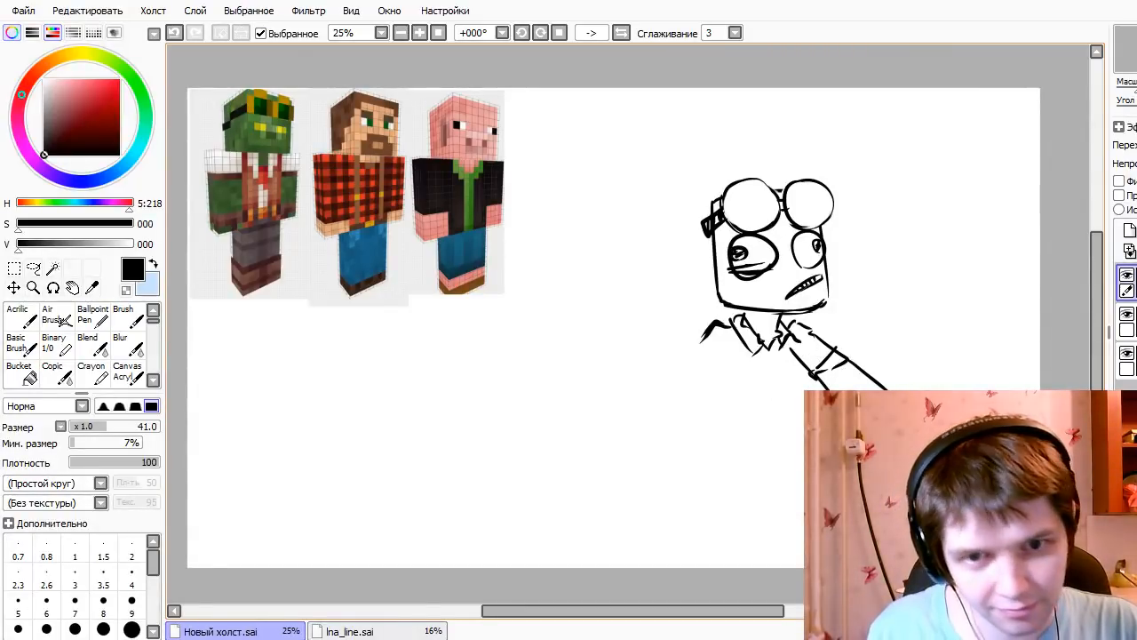
pyautogui.hotkey('ctrl', 'z')
pyautogui.moveTo(904, 389); pyautogui.dragTo(960, 375)
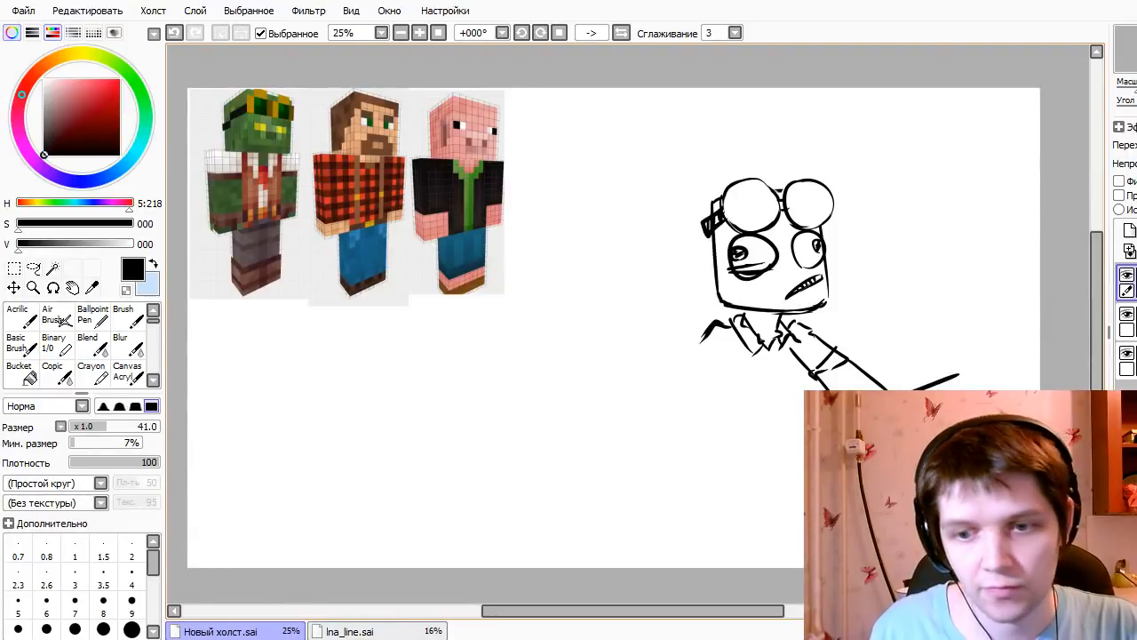
pyautogui.moveTo(903, 345); pyautogui.dragTo(955, 369)
pyautogui.hotkey('ctrl', 'z')
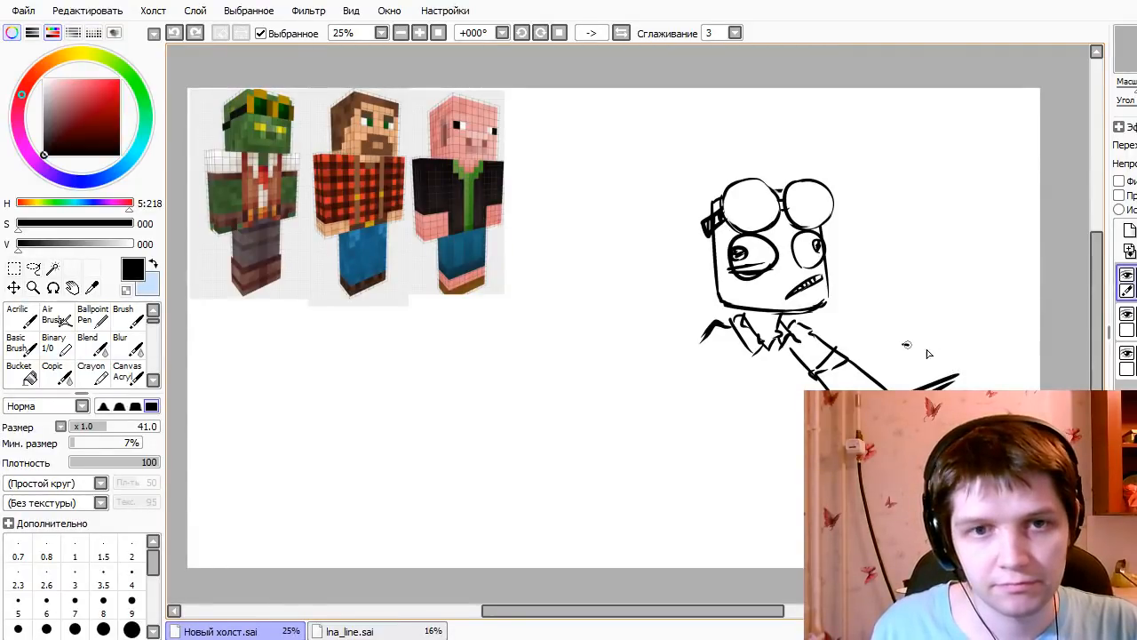
pyautogui.moveTo(902, 345)
pyautogui.mouseDown()
pyautogui.moveTo(968, 384)
pyautogui.moveTo(945, 380)
pyautogui.mouseUp()
pyautogui.moveTo(798, 263); pyautogui.dragTo(776, 283)
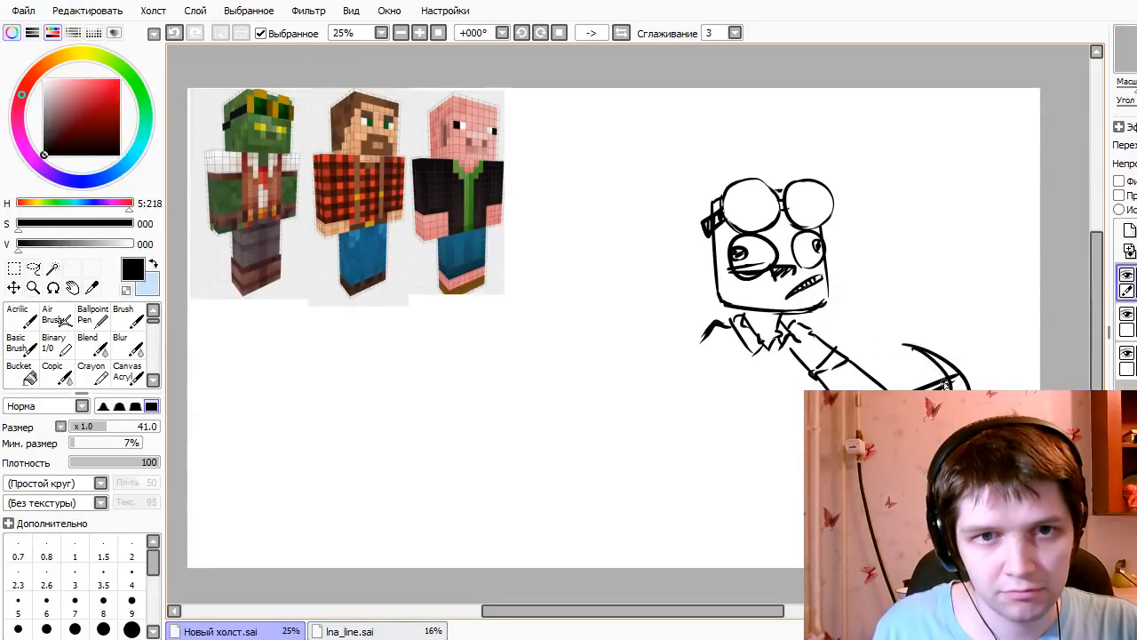
# - Sketch the short left sleeve with an oval opening and a jagged lower edge
pyautogui.moveTo(704, 331)
pyautogui.mouseDown()
pyautogui.moveTo(666, 343)
pyautogui.moveTo(676, 361)
pyautogui.moveTo(716, 371)
pyautogui.moveTo(714, 345)
pyautogui.moveTo(680, 373)
pyautogui.mouseUp()
pyautogui.hotkey('ctrl', 'z')
pyautogui.moveTo(741, 344)
pyautogui.mouseDown()
pyautogui.moveTo(721, 373)
pyautogui.moveTo(732, 371)
pyautogui.mouseUp()
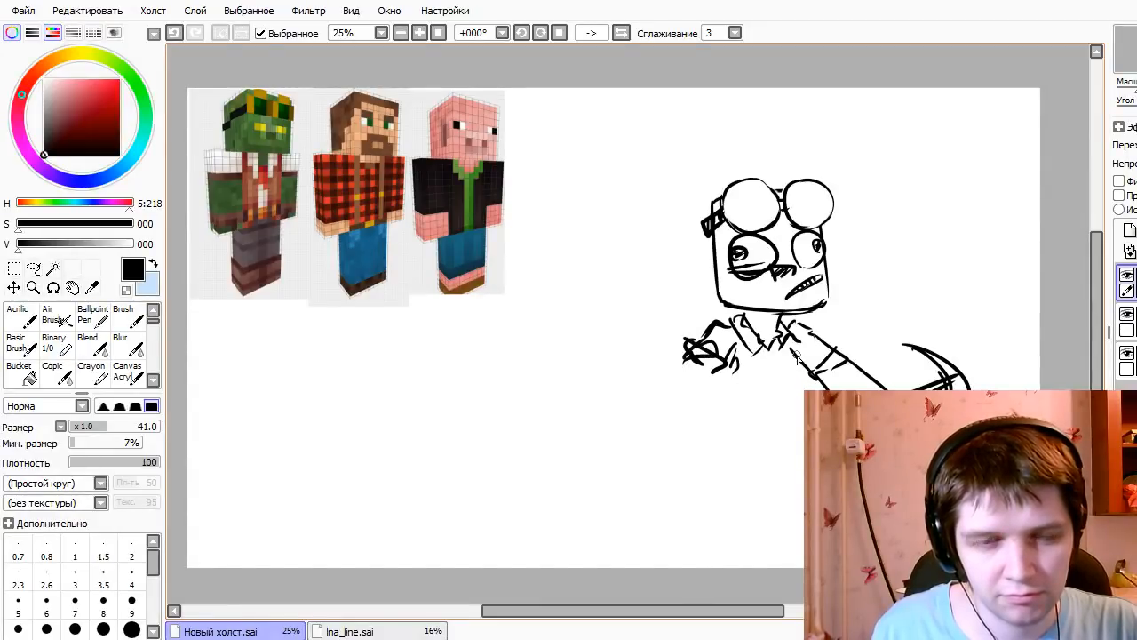
# - Sketch the torso with slanted sides and a curved bottom edge below the collar
pyautogui.moveTo(795, 353); pyautogui.dragTo(767, 435)
pyautogui.moveTo(707, 404); pyautogui.dragTo(772, 446)
pyautogui.hotkey('ctrl', 'z')
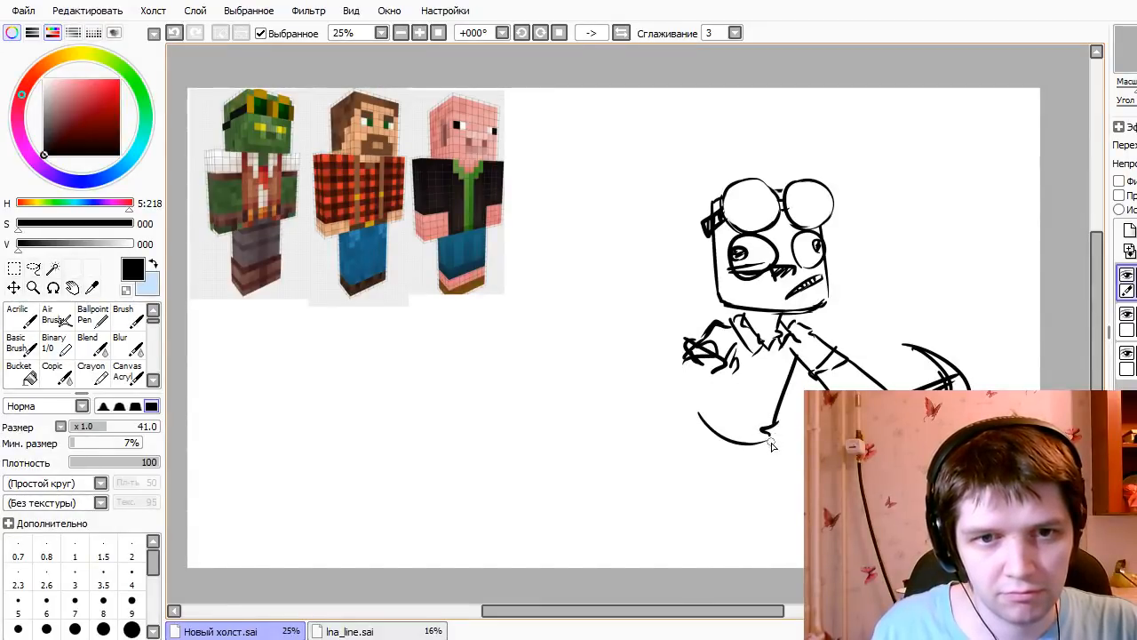
pyautogui.moveTo(716, 366)
pyautogui.mouseDown()
pyautogui.moveTo(683, 399)
pyautogui.moveTo(698, 416)
pyautogui.moveTo(691, 435)
pyautogui.moveTo(685, 421)
pyautogui.moveTo(613, 530)
pyautogui.mouseUp()
pyautogui.hotkey('ctrl', 'z')
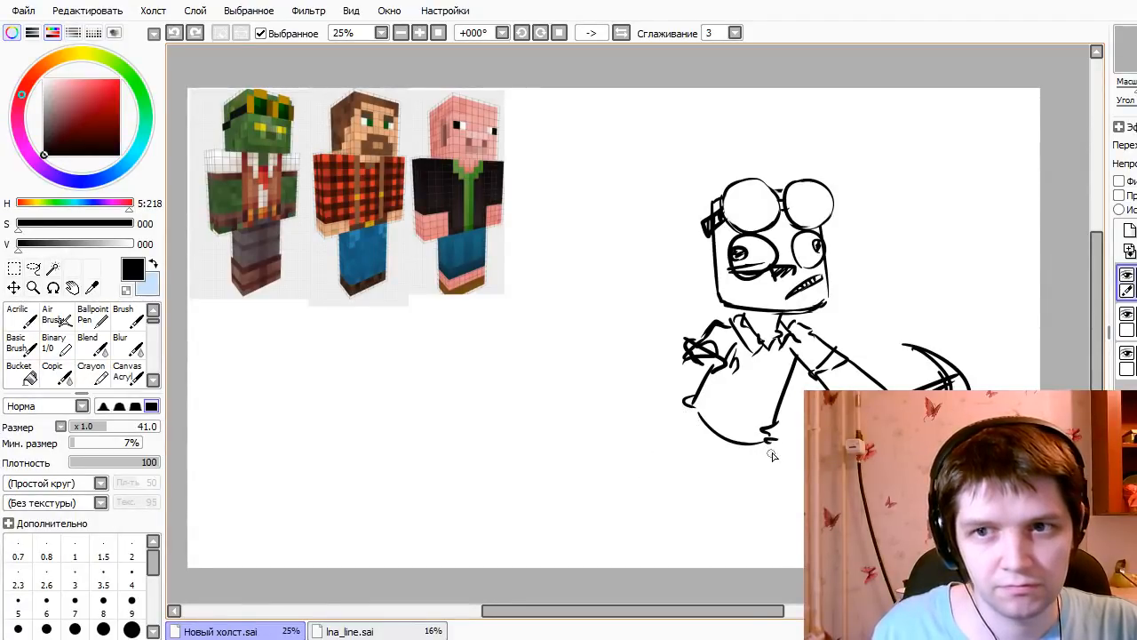
# - Sketch the figure's straight standing leg and the other leg bent back with a raised foot
pyautogui.moveTo(771, 437); pyautogui.dragTo(805, 505)
pyautogui.hotkey('ctrl', 'z')
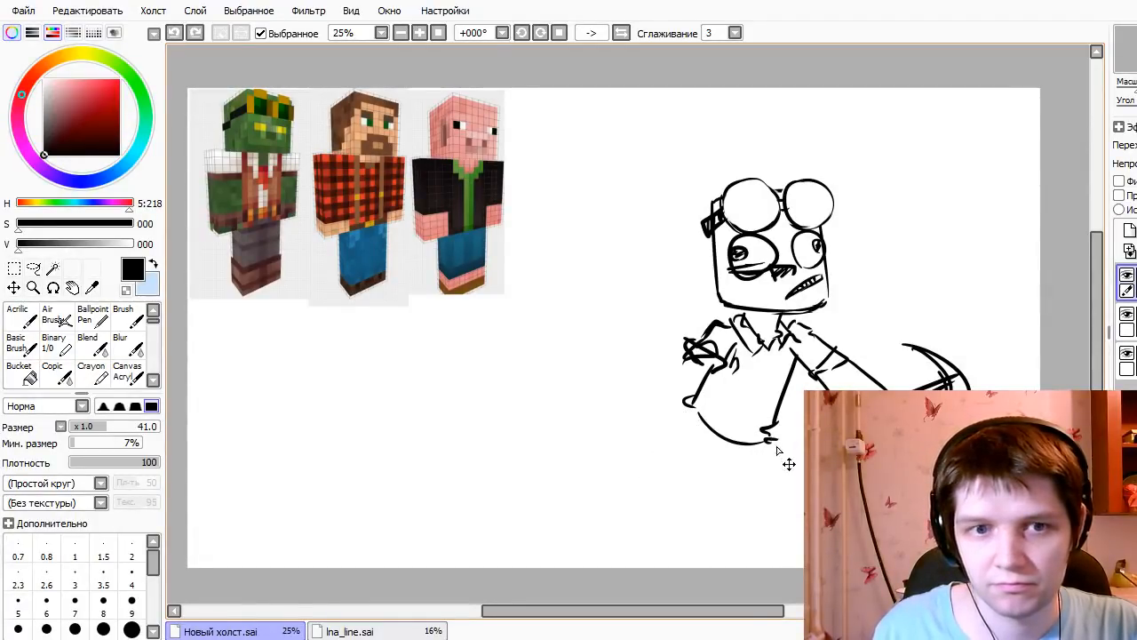
pyautogui.moveTo(768, 435); pyautogui.dragTo(805, 507)
pyautogui.moveTo(721, 454); pyautogui.dragTo(783, 553)
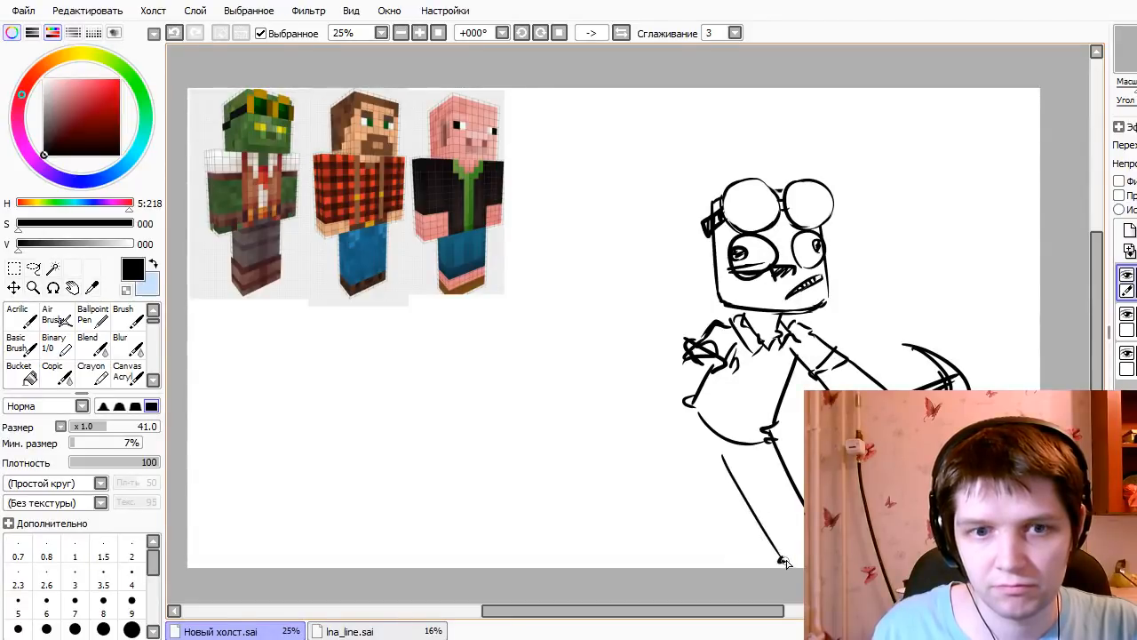
pyautogui.hotkey('ctrl', 'z')
pyautogui.moveTo(729, 451)
pyautogui.mouseDown()
pyautogui.moveTo(768, 536)
pyautogui.moveTo(716, 451)
pyautogui.moveTo(706, 448)
pyautogui.moveTo(694, 490)
pyautogui.moveTo(647, 431)
pyautogui.moveTo(650, 472)
pyautogui.moveTo(632, 408)
pyautogui.moveTo(674, 392)
pyautogui.moveTo(685, 442)
pyautogui.moveTo(671, 457)
pyautogui.moveTo(683, 431)
pyautogui.moveTo(652, 482)
pyautogui.moveTo(710, 484)
pyautogui.mouseUp()
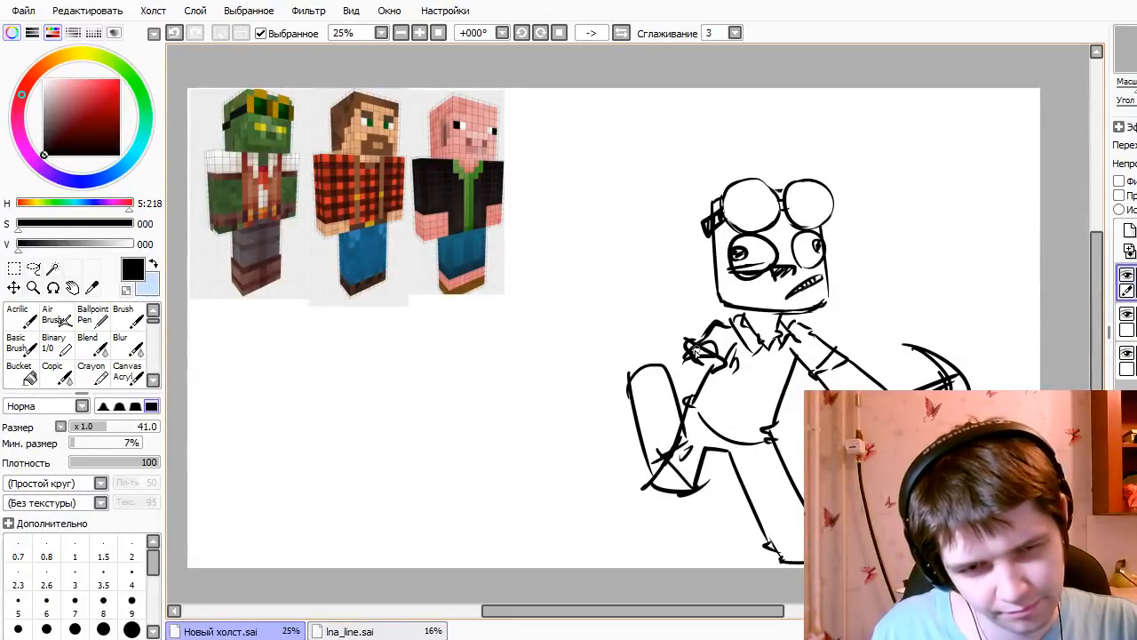
# - Erase the left sleeve and torso edge, and redraw the torso's left side from shoulder to waist
pyautogui.press('e')
pyautogui.moveTo(708, 340)
pyautogui.mouseDown()
pyautogui.moveTo(672, 339)
pyautogui.moveTo(720, 383)
pyautogui.moveTo(712, 319)
pyautogui.moveTo(704, 388)
pyautogui.mouseUp()
pyautogui.press('n')
pyautogui.hotkey('ctrl', 'z')
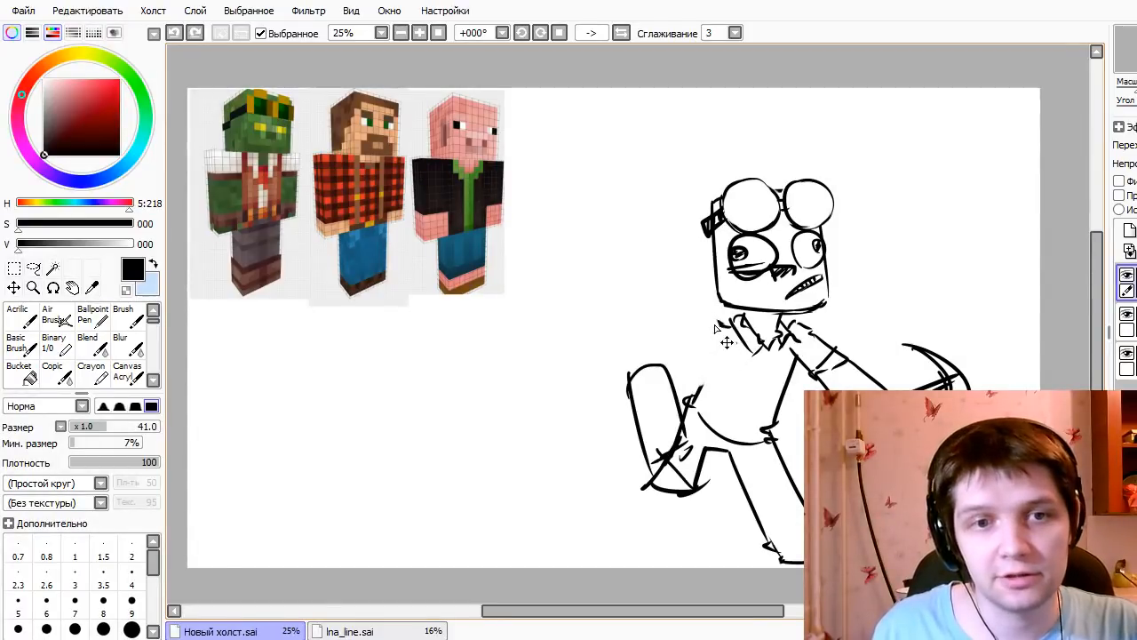
pyautogui.moveTo(710, 317)
pyautogui.mouseDown()
pyautogui.moveTo(707, 411)
pyautogui.moveTo(699, 386)
pyautogui.moveTo(676, 420)
pyautogui.moveTo(695, 398)
pyautogui.moveTo(694, 426)
pyautogui.moveTo(663, 447)
pyautogui.moveTo(698, 432)
pyautogui.moveTo(695, 421)
pyautogui.moveTo(666, 461)
pyautogui.mouseUp()
pyautogui.press('e')
pyautogui.press('n')
pyautogui.press('e')
pyautogui.press('n')
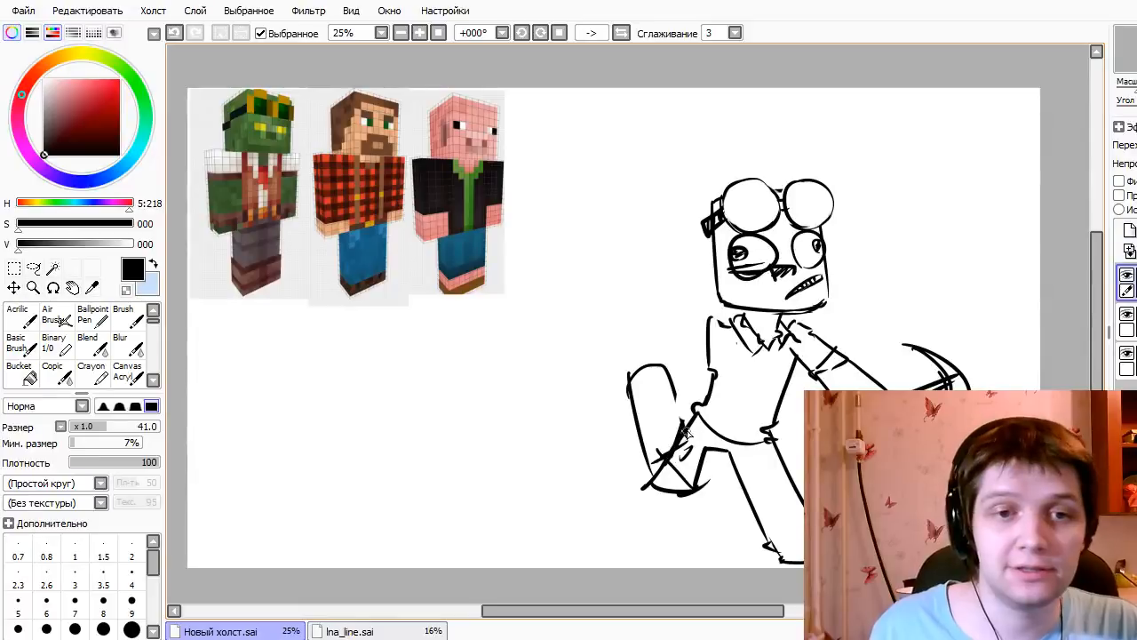
# - Erase the rounded end of the raised foot and redraw it with a flat, squared outline
pyautogui.press('e')
pyautogui.moveTo(654, 400)
pyautogui.mouseDown()
pyautogui.moveTo(639, 377)
pyautogui.moveTo(674, 389)
pyautogui.mouseUp()
pyautogui.press('n')
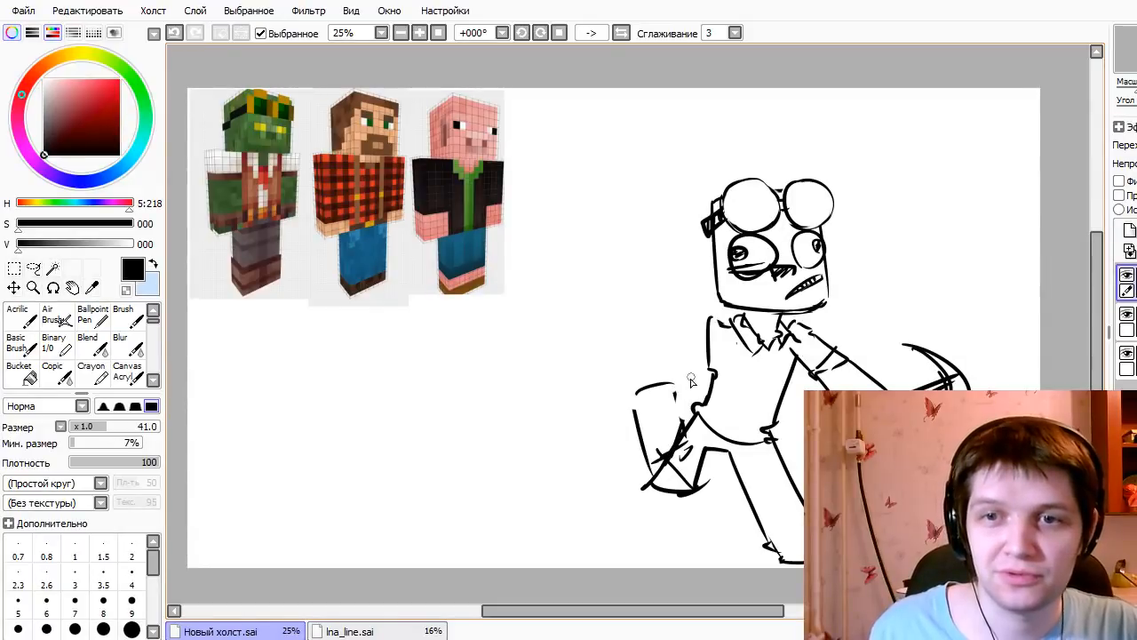
pyautogui.moveTo(672, 384); pyautogui.dragTo(682, 425)
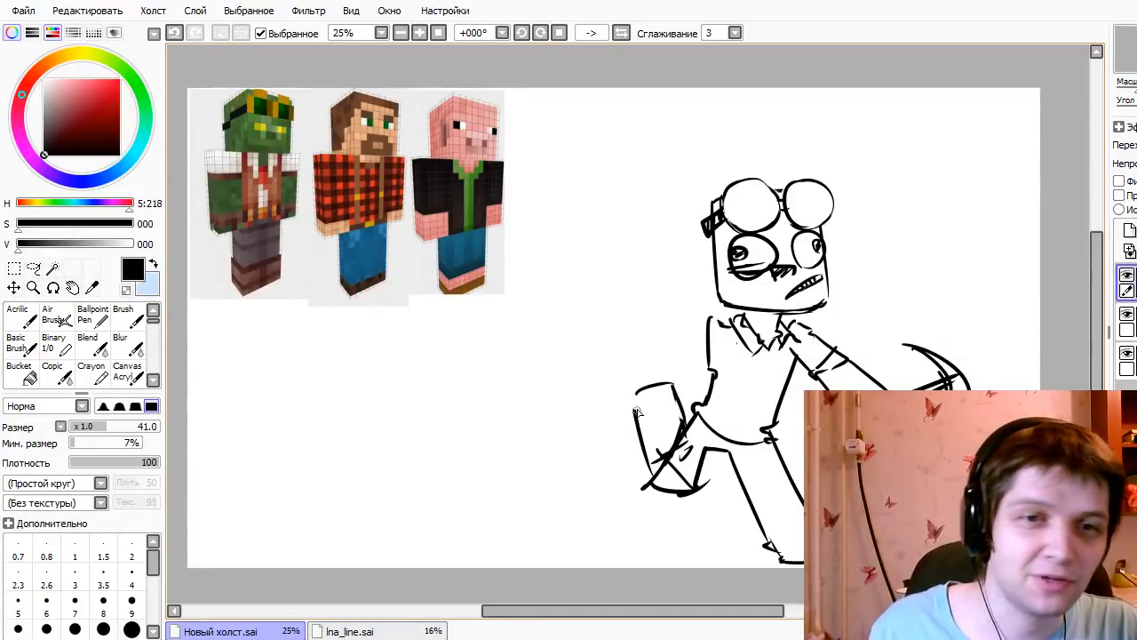
pyautogui.moveTo(633, 393); pyautogui.dragTo(638, 444)
# - Replace the smooth left shoulder and torso edge with a jagged, torn outline
pyautogui.press('e')
pyautogui.moveTo(708, 318)
pyautogui.mouseDown()
pyautogui.moveTo(711, 355)
pyautogui.moveTo(726, 337)
pyautogui.moveTo(711, 384)
pyautogui.moveTo(704, 367)
pyautogui.mouseUp()
pyautogui.press('b')
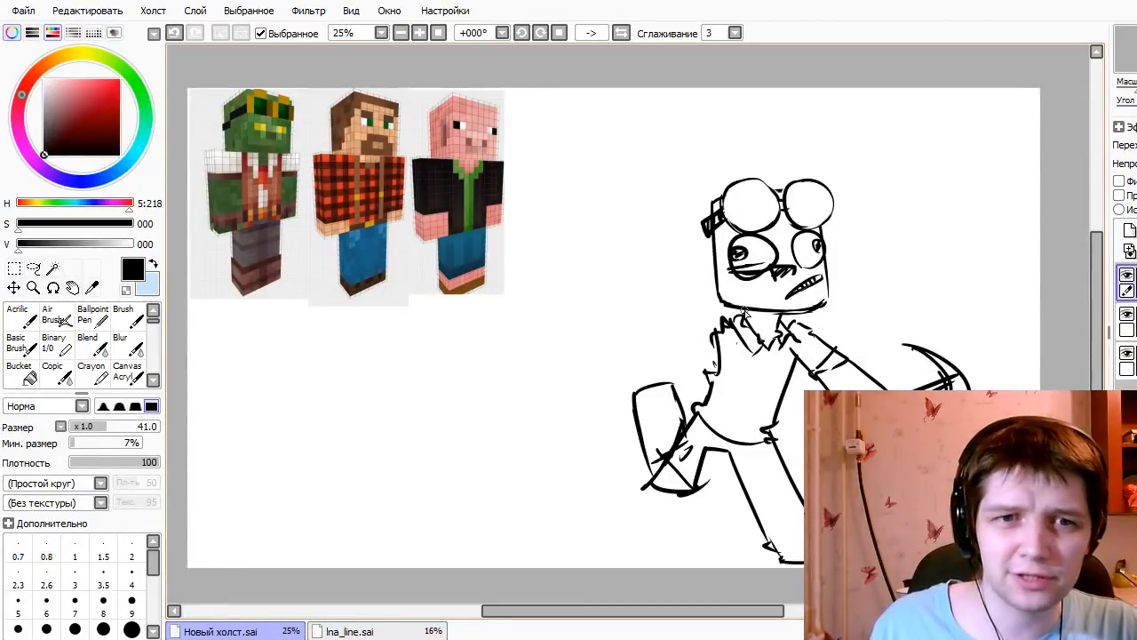
# - Sketch the neck, the tie and the slanted front edges of an open vest on the torso
pyautogui.moveTo(744, 308)
pyautogui.mouseDown()
pyautogui.moveTo(757, 362)
pyautogui.moveTo(762, 353)
pyautogui.moveTo(780, 374)
pyautogui.moveTo(771, 369)
pyautogui.moveTo(734, 404)
pyautogui.moveTo(773, 370)
pyautogui.moveTo(787, 385)
pyautogui.moveTo(771, 372)
pyautogui.moveTo(781, 388)
pyautogui.moveTo(775, 378)
pyautogui.moveTo(751, 393)
pyautogui.mouseUp()
pyautogui.moveTo(746, 341); pyautogui.dragTo(711, 424)
pyautogui.moveTo(778, 398)
pyautogui.mouseDown()
pyautogui.moveTo(771, 425)
pyautogui.moveTo(787, 431)
pyautogui.moveTo(789, 359)
pyautogui.moveTo(785, 395)
pyautogui.mouseUp()
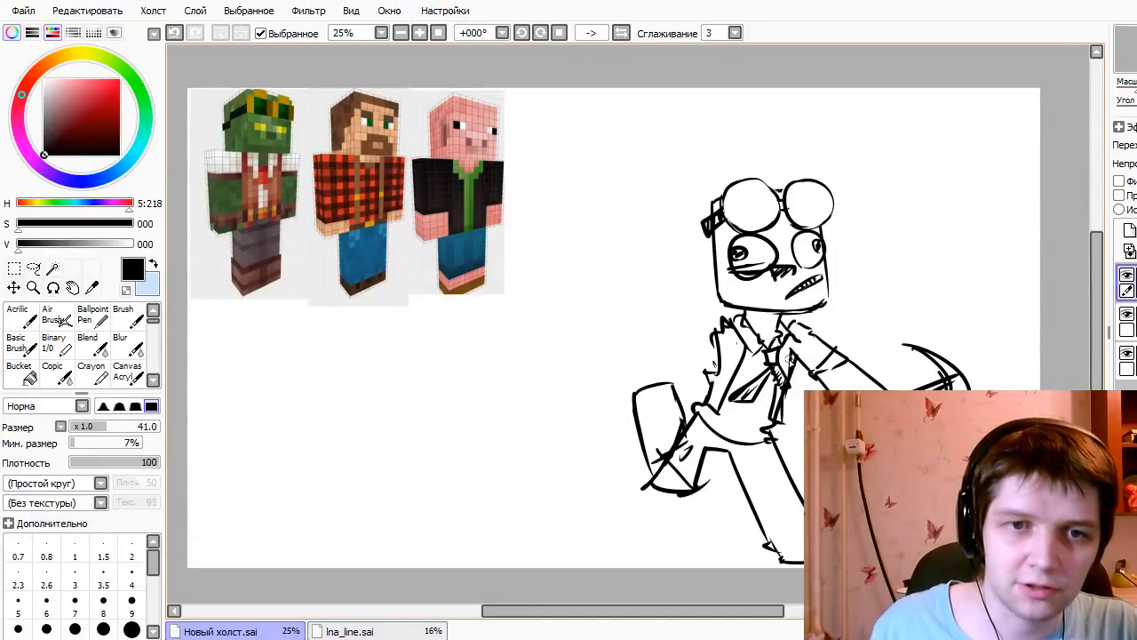
# - Fill both sides of the vest with dense diagonal hatching
pyautogui.moveTo(789, 345)
pyautogui.mouseDown()
pyautogui.moveTo(725, 348)
pyautogui.moveTo(725, 333)
pyautogui.moveTo(720, 361)
pyautogui.mouseUp()
pyautogui.moveTo(717, 366); pyautogui.dragTo(700, 402)
pyautogui.moveTo(736, 328)
pyautogui.mouseDown()
pyautogui.moveTo(739, 358)
pyautogui.moveTo(726, 381)
pyautogui.moveTo(743, 382)
pyautogui.moveTo(721, 423)
pyautogui.mouseUp()
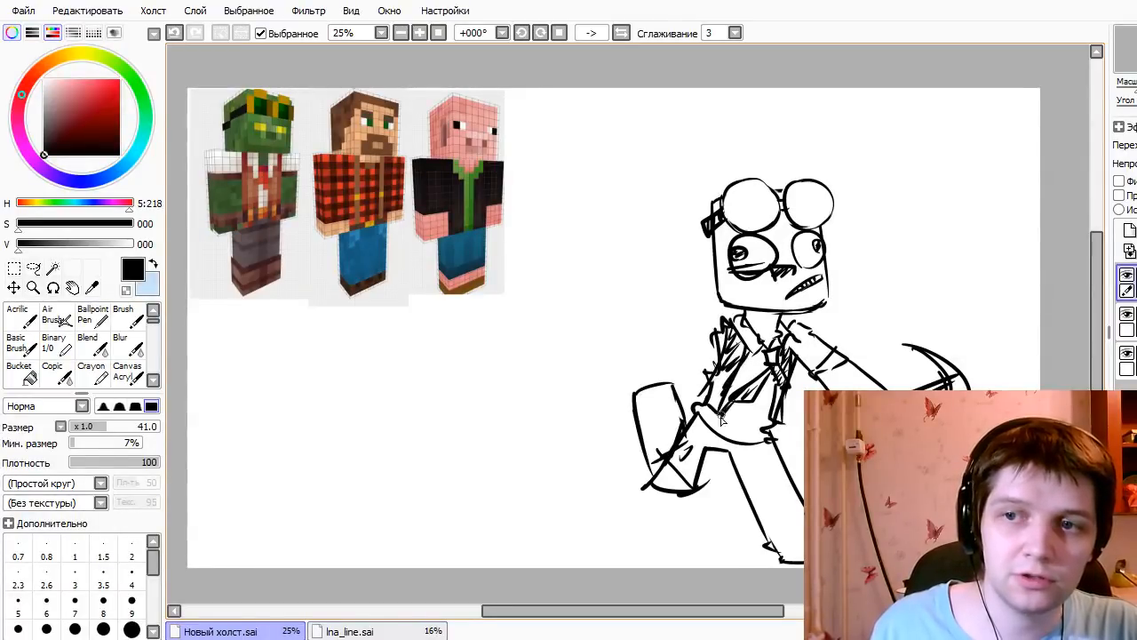
pyautogui.moveTo(722, 376); pyautogui.dragTo(714, 414)
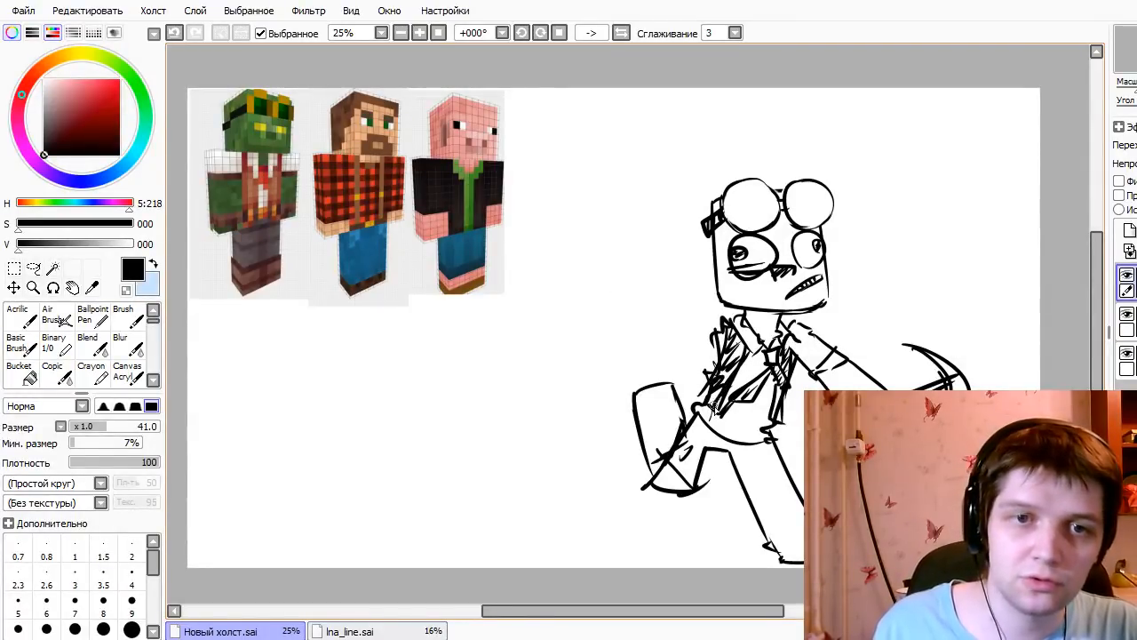
pyautogui.moveTo(791, 390); pyautogui.dragTo(786, 421)
pyautogui.moveTo(792, 364); pyautogui.dragTo(786, 425)
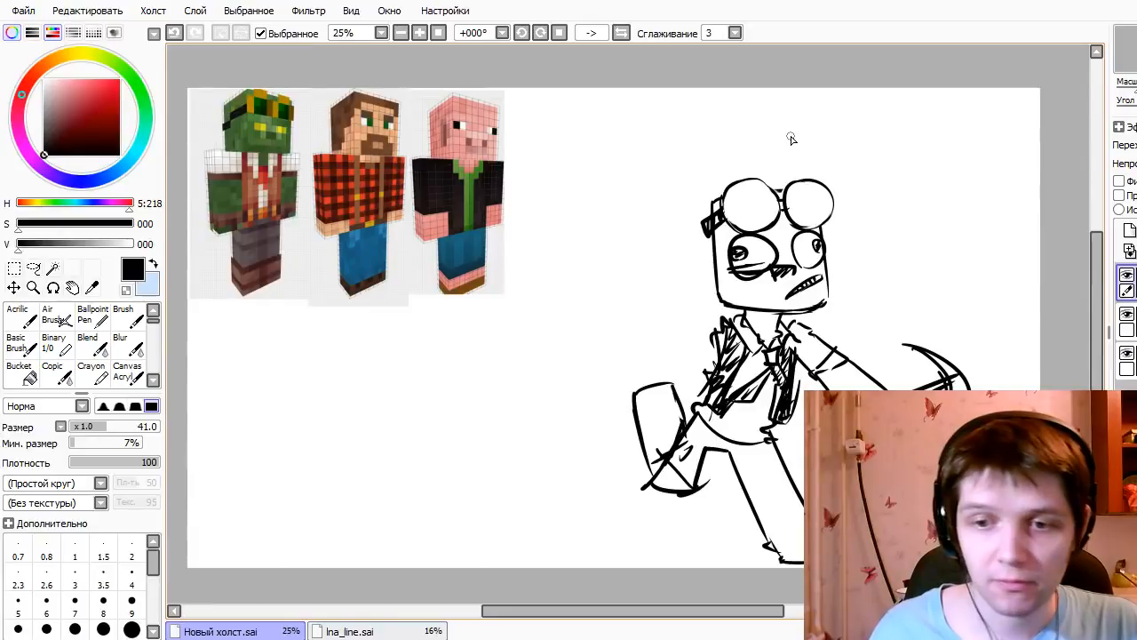
# - Sketch the left arm raised beside the head with a boxy forearm, and add a cuff line to the standing leg
pyautogui.moveTo(713, 287)
pyautogui.mouseDown()
pyautogui.moveTo(675, 295)
pyautogui.moveTo(713, 351)
pyautogui.mouseUp()
pyautogui.moveTo(666, 299); pyautogui.dragTo(707, 341)
pyautogui.moveTo(711, 282); pyautogui.dragTo(684, 214)
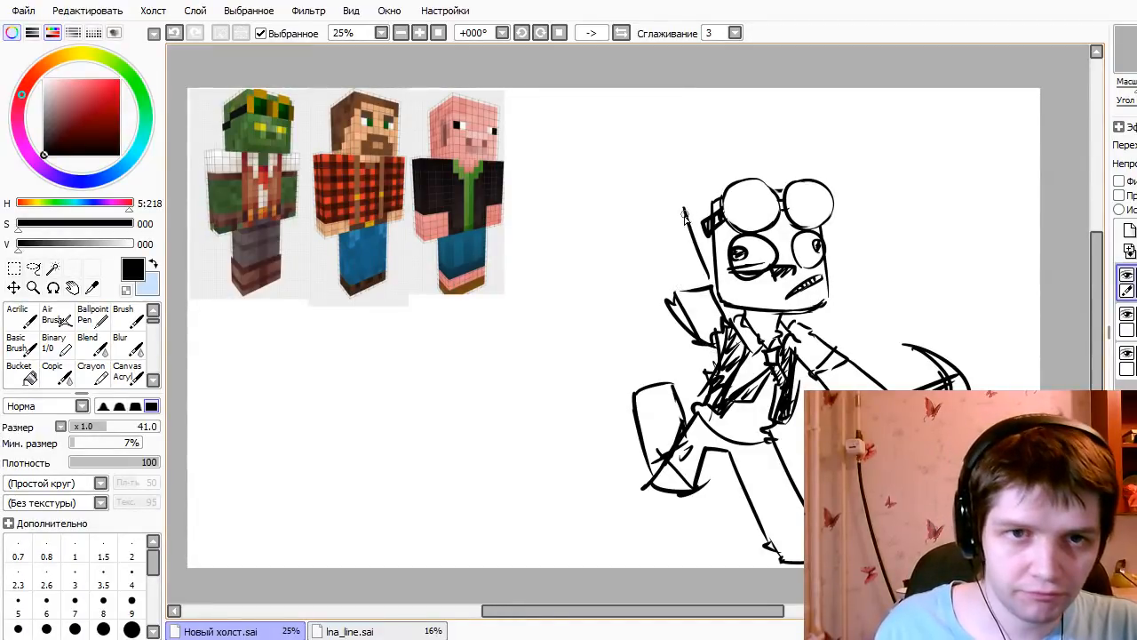
pyautogui.hotkey('ctrl', 'z')
pyautogui.moveTo(695, 255)
pyautogui.mouseDown()
pyautogui.moveTo(617, 280)
pyautogui.moveTo(687, 309)
pyautogui.moveTo(672, 291)
pyautogui.moveTo(678, 304)
pyautogui.mouseUp()
pyautogui.moveTo(779, 541); pyautogui.dragTo(805, 532)
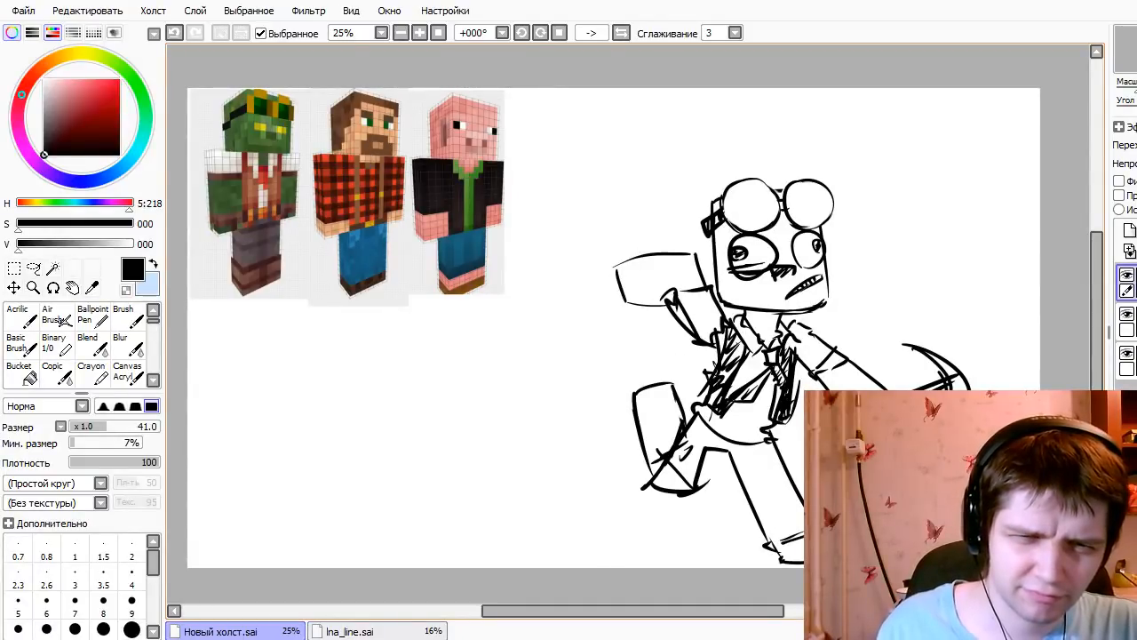
# - Rotate the whole figure clockwise so it leans forward, and reposition it on the canvas
pyautogui.hotkey('ctrl', 't')
pyautogui.moveTo(934, 122)
pyautogui.mouseDown()
pyautogui.moveTo(972, 300)
pyautogui.moveTo(949, 222)
pyautogui.moveTo(947, 256)
pyautogui.mouseUp()
pyautogui.press('Return')
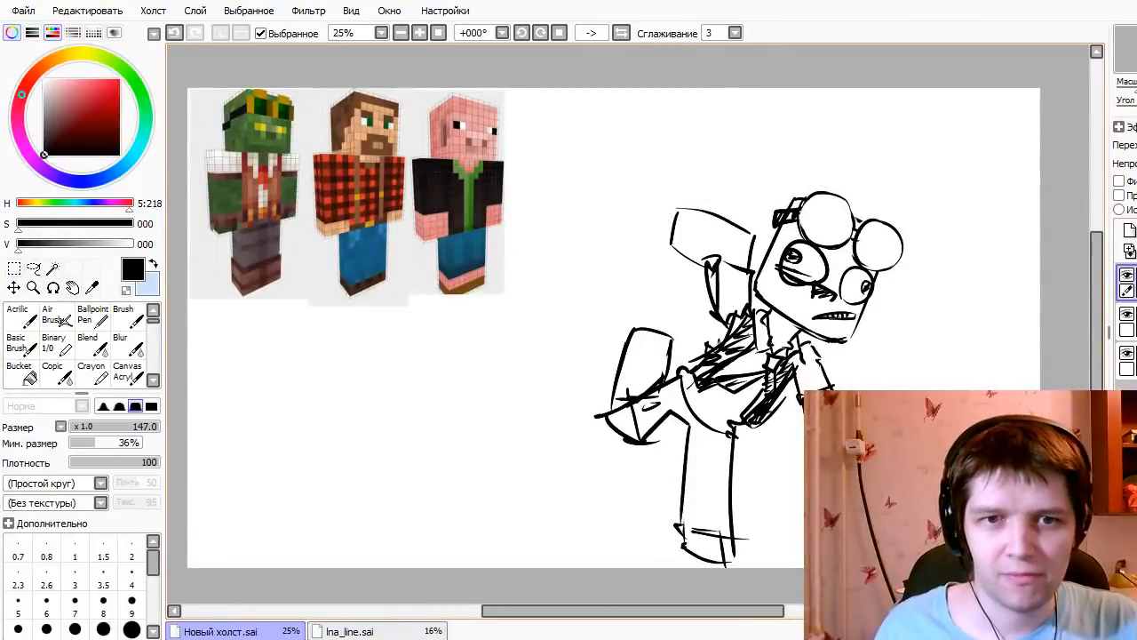
pyautogui.press(']')
pyautogui.press('n')
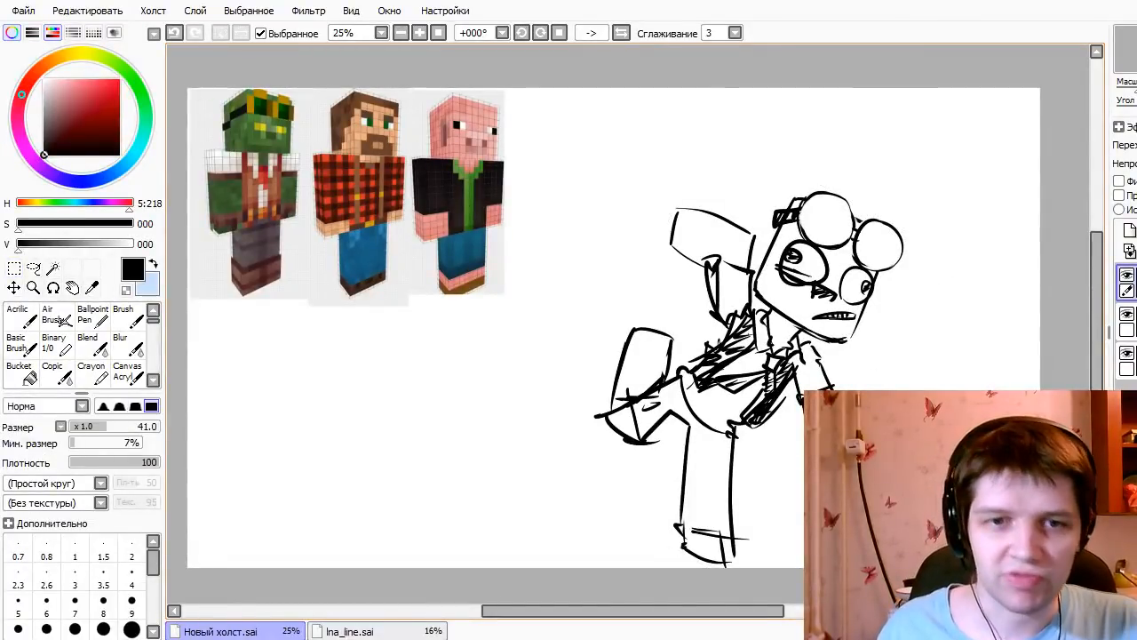
pyautogui.moveTo(935, 398)
pyautogui.mouseDown()
pyautogui.moveTo(830, 373)
pyautogui.moveTo(840, 387)
pyautogui.mouseUp()
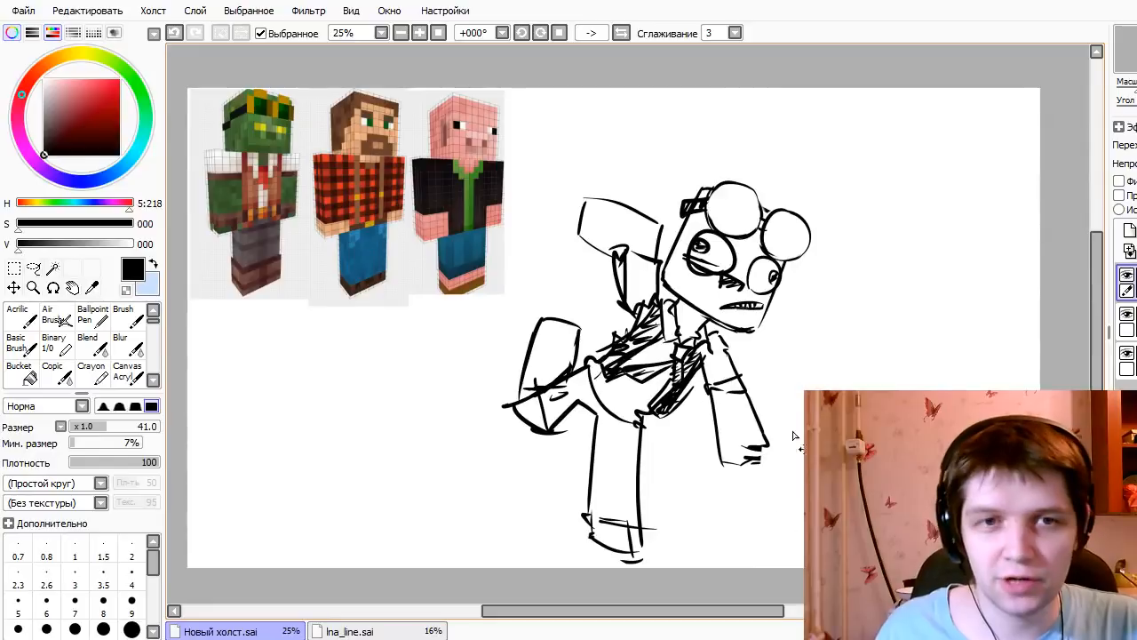
pyautogui.moveTo(698, 541)
pyautogui.mouseDown()
pyautogui.moveTo(754, 536)
pyautogui.moveTo(651, 539)
pyautogui.moveTo(956, 531)
pyautogui.moveTo(673, 534)
pyautogui.moveTo(691, 560)
pyautogui.moveTo(880, 524)
pyautogui.moveTo(776, 519)
pyautogui.moveTo(772, 532)
pyautogui.mouseUp()
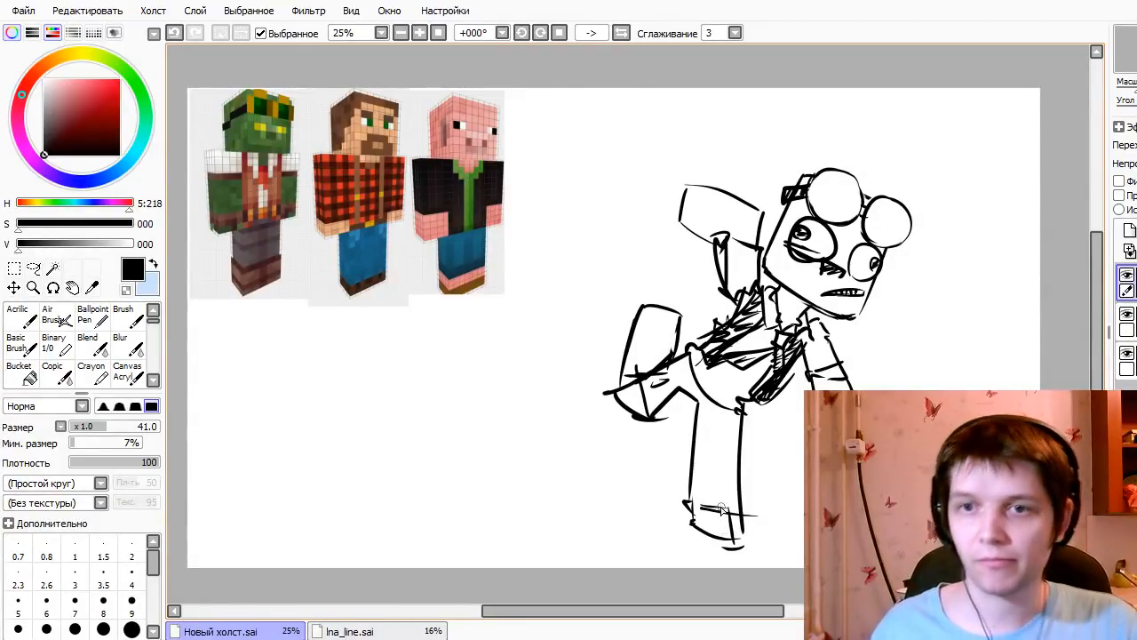
# - Clear the entire figure sketch from the layer and draw a large circle as the new head guide
pyautogui.press('Delete')
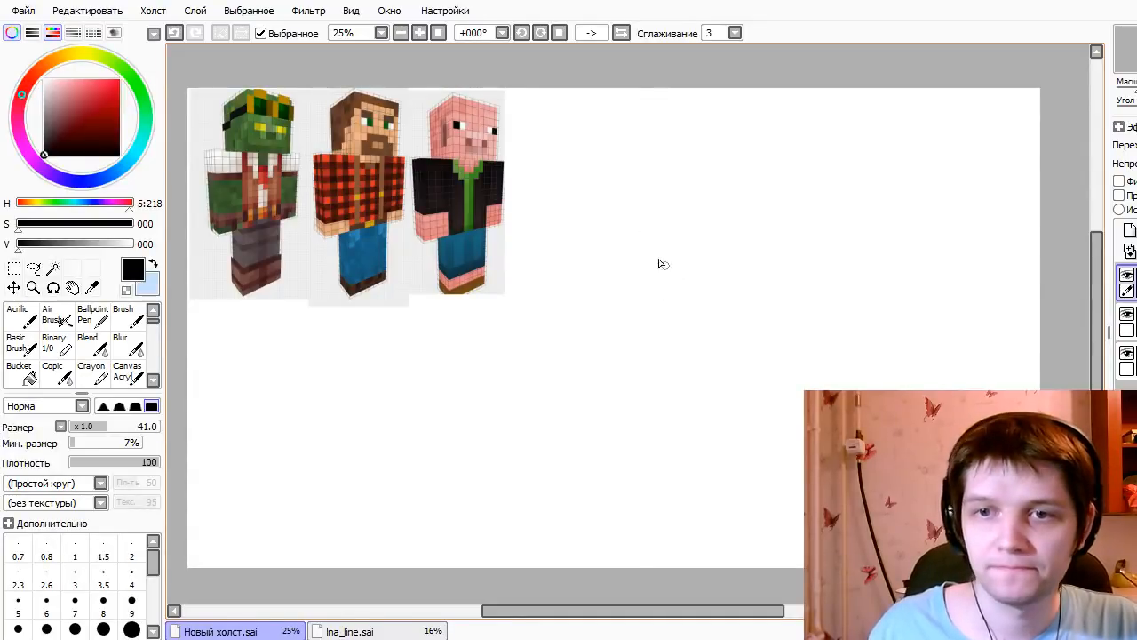
pyautogui.moveTo(668, 250); pyautogui.dragTo(678, 320)
pyautogui.hotkey('ctrl', 'z')
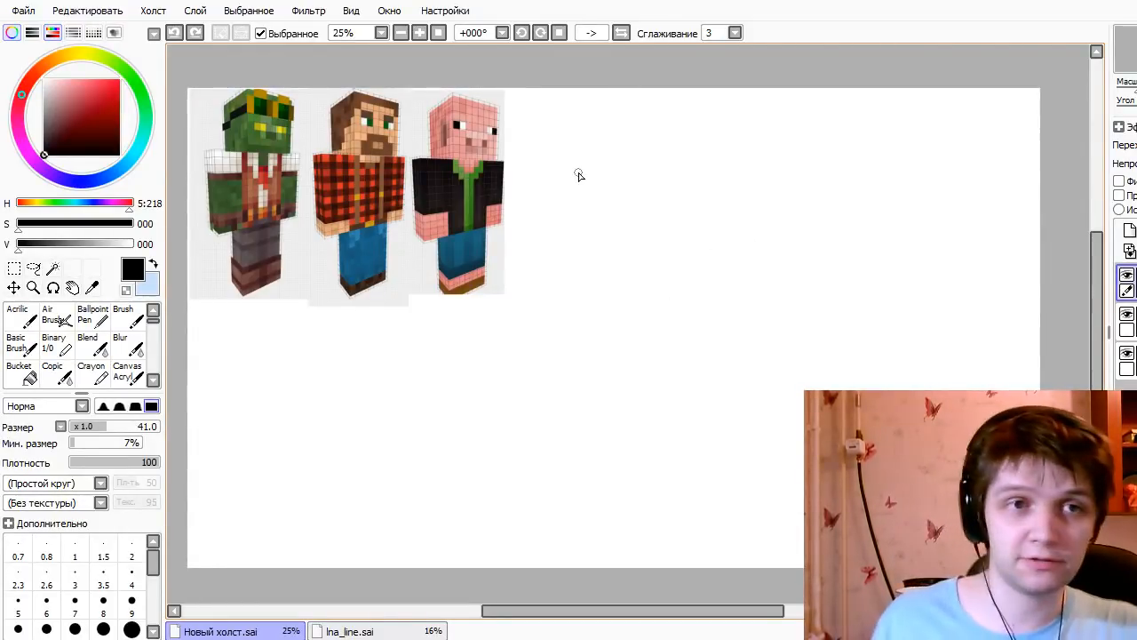
pyautogui.moveTo(807, 206)
pyautogui.mouseDown()
pyautogui.moveTo(804, 289)
pyautogui.moveTo(717, 233)
pyautogui.mouseUp()
pyautogui.hotkey('ctrl', 'z')
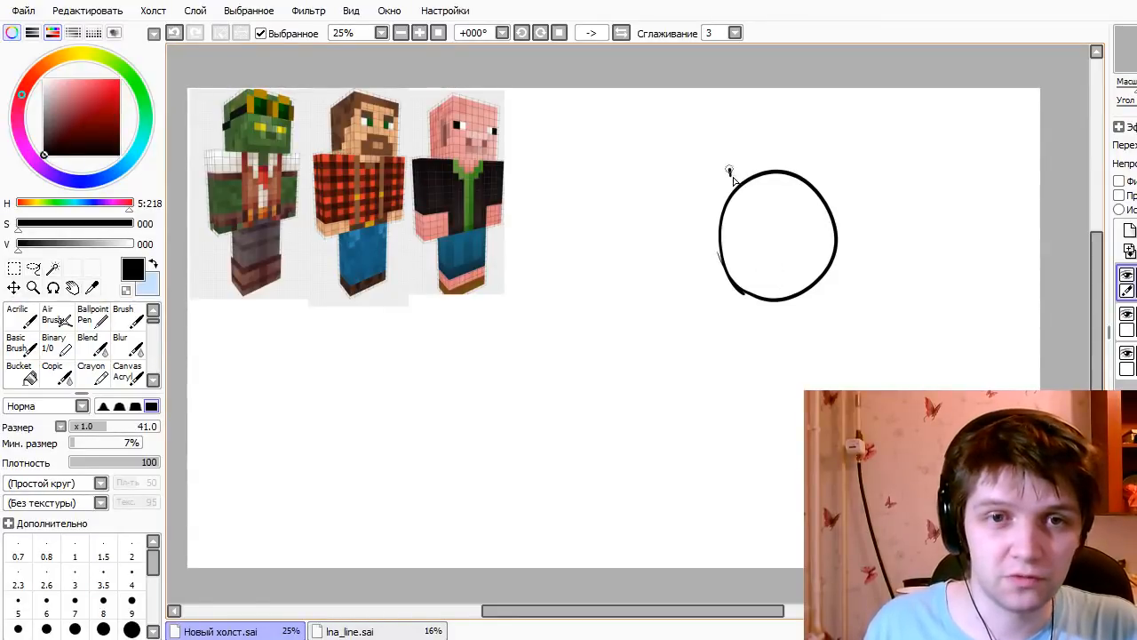
pyautogui.moveTo(731, 183); pyautogui.dragTo(755, 321)
pyautogui.moveTo(721, 249)
pyautogui.mouseDown()
pyautogui.moveTo(736, 320)
pyautogui.moveTo(800, 336)
pyautogui.mouseUp()
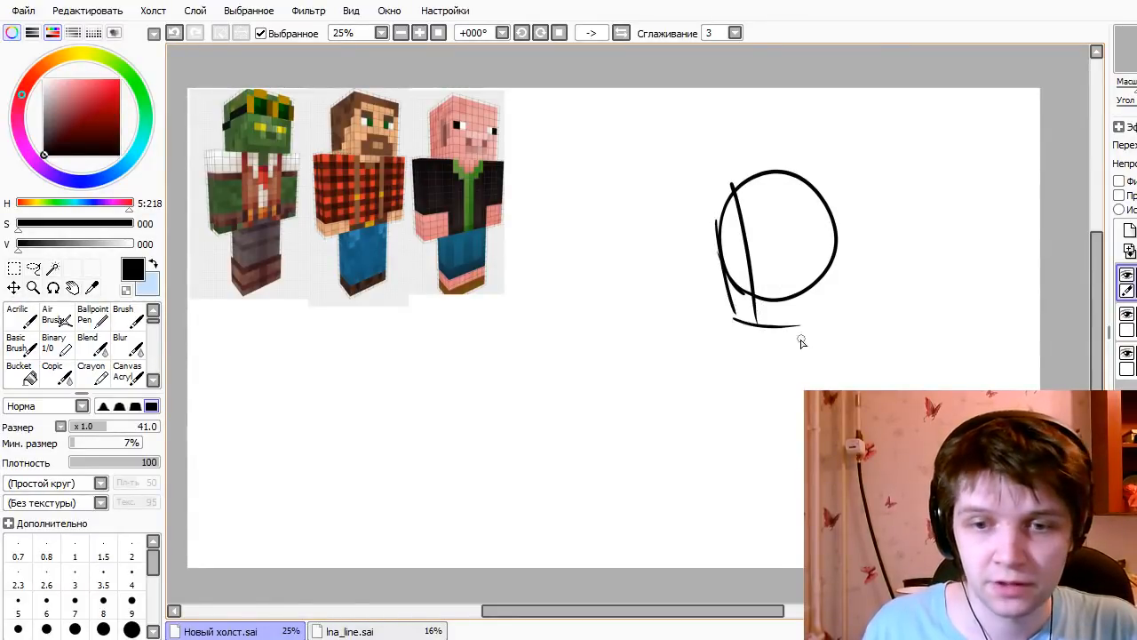
pyautogui.hotkey('ctrl', 'z')
pyautogui.moveTo(708, 186); pyautogui.dragTo(814, 337)
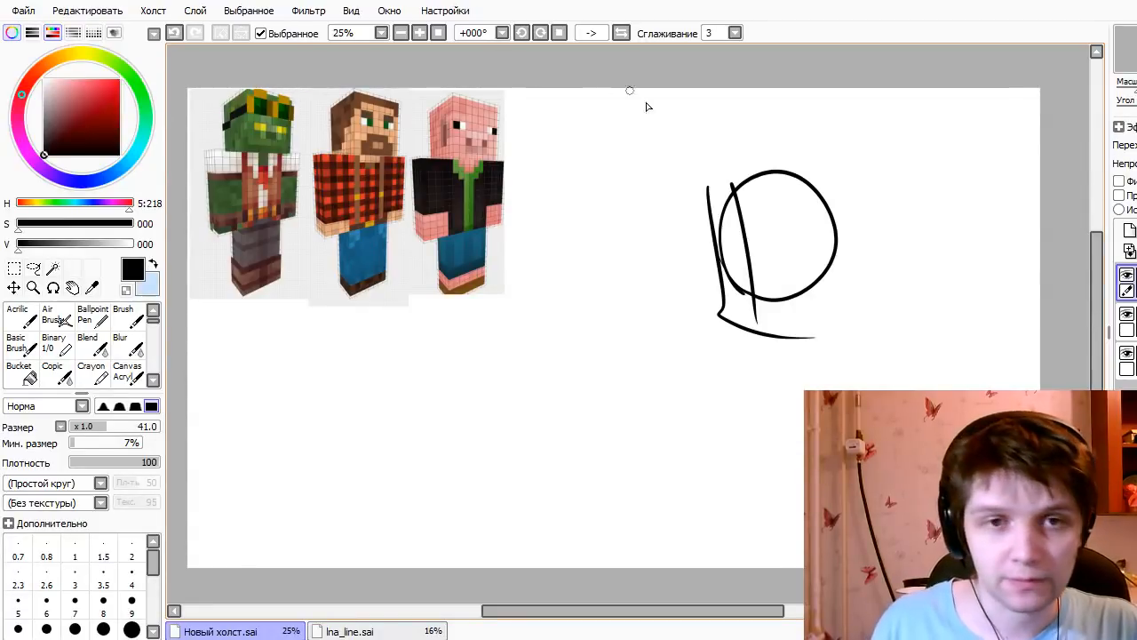
pyautogui.hotkey('ctrl', 'z')
pyautogui.hotkey('ctrl', 'z')
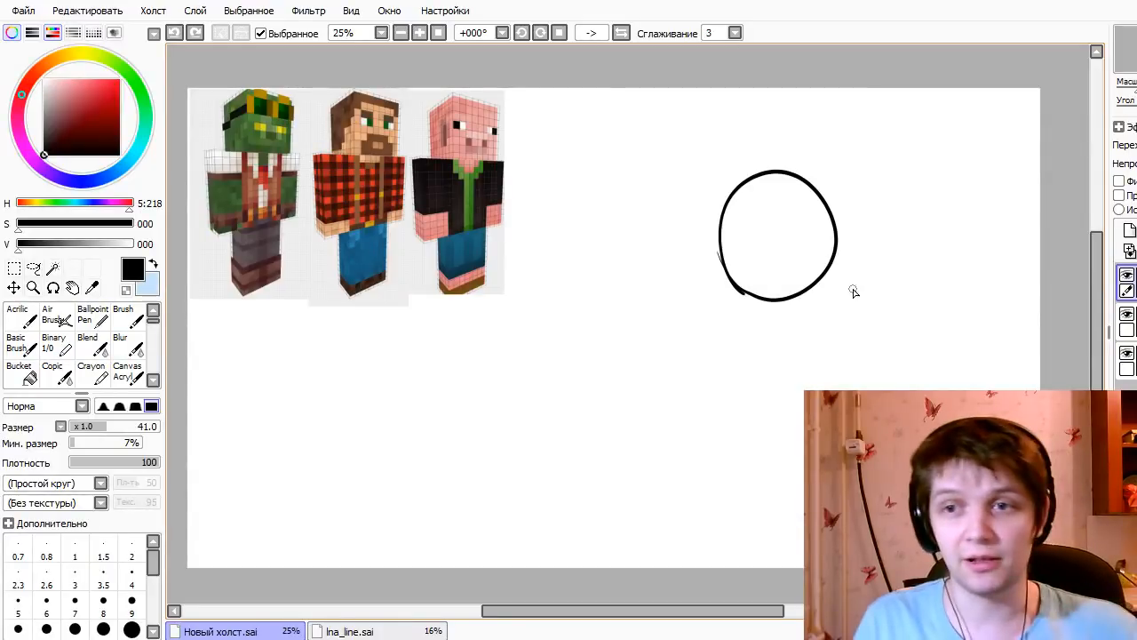
# - Draw a stick-figure spine below the head circle, with a slanted shoulder line and an outstretched right arm line
pyautogui.moveTo(791, 298); pyautogui.dragTo(803, 470)
pyautogui.hotkey('ctrl', 'z')
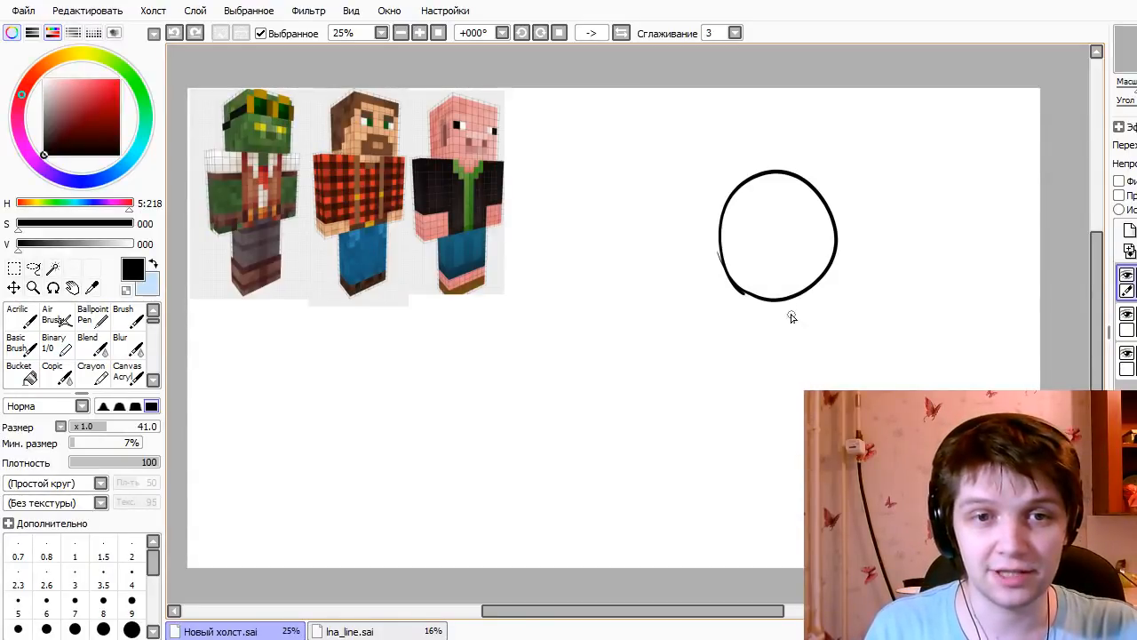
pyautogui.moveTo(792, 298); pyautogui.dragTo(800, 498)
pyautogui.moveTo(731, 353)
pyautogui.mouseDown()
pyautogui.moveTo(862, 306)
pyautogui.moveTo(762, 329)
pyautogui.moveTo(869, 321)
pyautogui.moveTo(906, 378)
pyautogui.mouseUp()
pyautogui.hotkey('ctrl', 'z')
pyautogui.hotkey('ctrl', 'z')
pyautogui.hotkey('ctrl', 'z')
pyautogui.moveTo(842, 302); pyautogui.dragTo(915, 389)
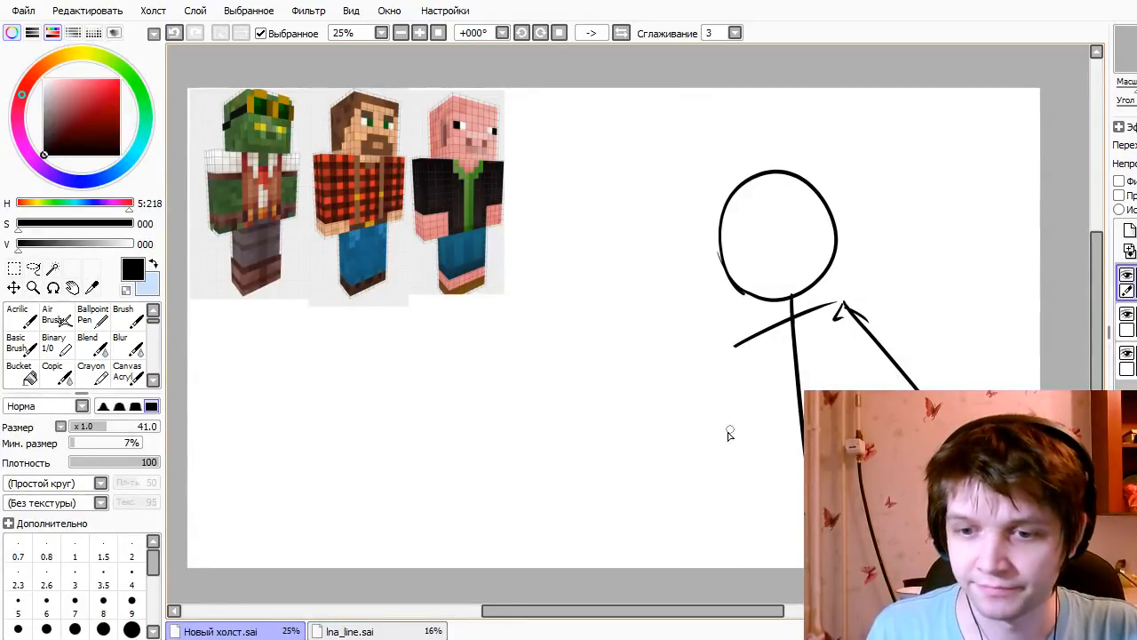
# - Add the left arm line, both torso sides and a leg line to the stick figure
pyautogui.press('e')
pyautogui.press('n')
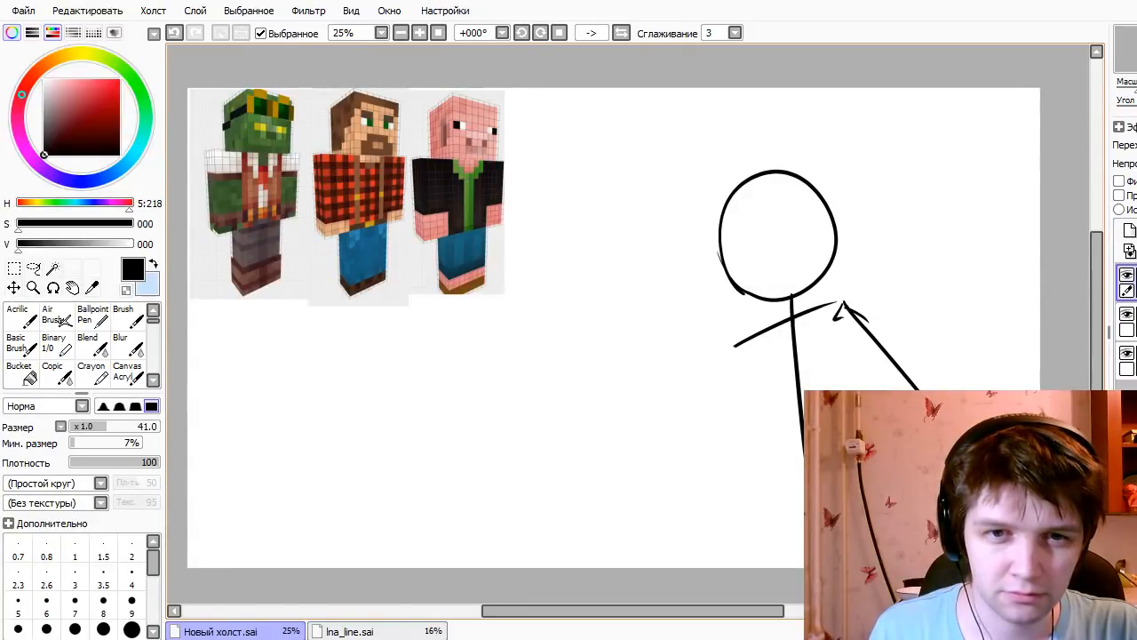
pyautogui.moveTo(731, 352); pyautogui.dragTo(689, 443)
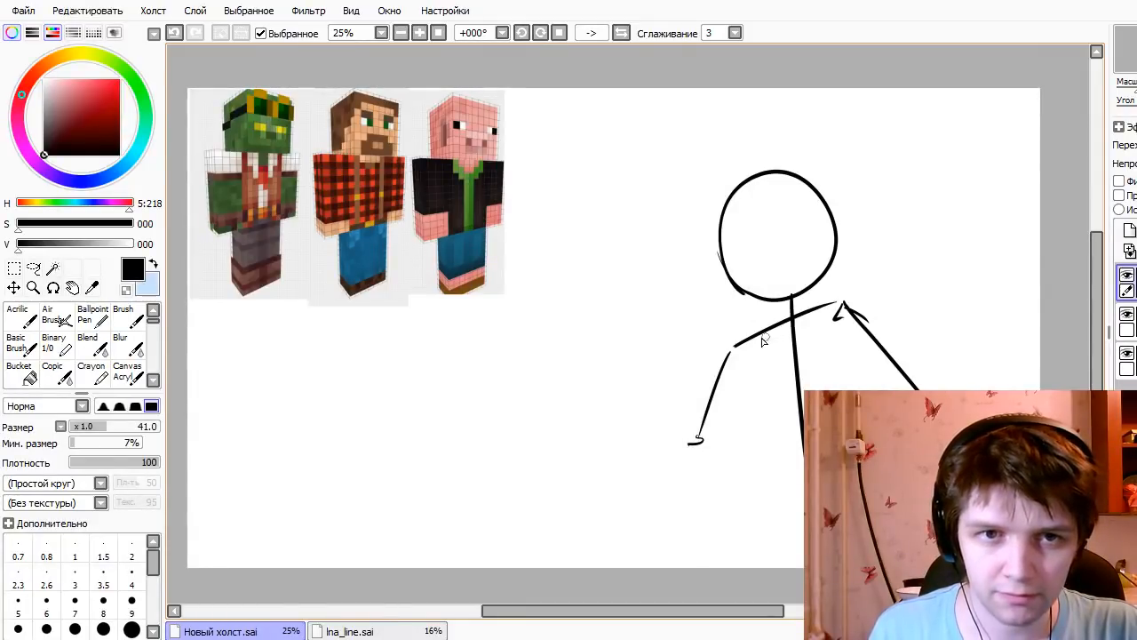
pyautogui.moveTo(726, 346)
pyautogui.mouseDown()
pyautogui.moveTo(836, 301)
pyautogui.moveTo(805, 333)
pyautogui.moveTo(831, 390)
pyautogui.mouseUp()
pyautogui.hotkey('ctrl', 'z')
pyautogui.hotkey('ctrl', 'z')
pyautogui.moveTo(860, 342); pyautogui.dragTo(851, 391)
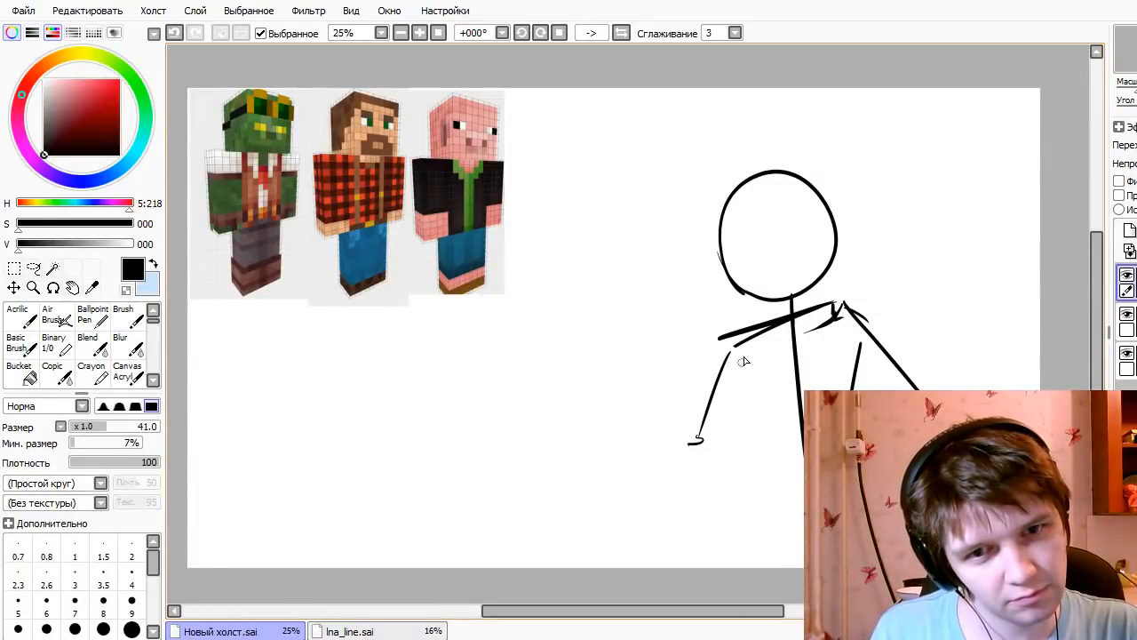
pyautogui.moveTo(738, 353)
pyautogui.mouseDown()
pyautogui.moveTo(734, 432)
pyautogui.moveTo(755, 546)
pyautogui.mouseUp()
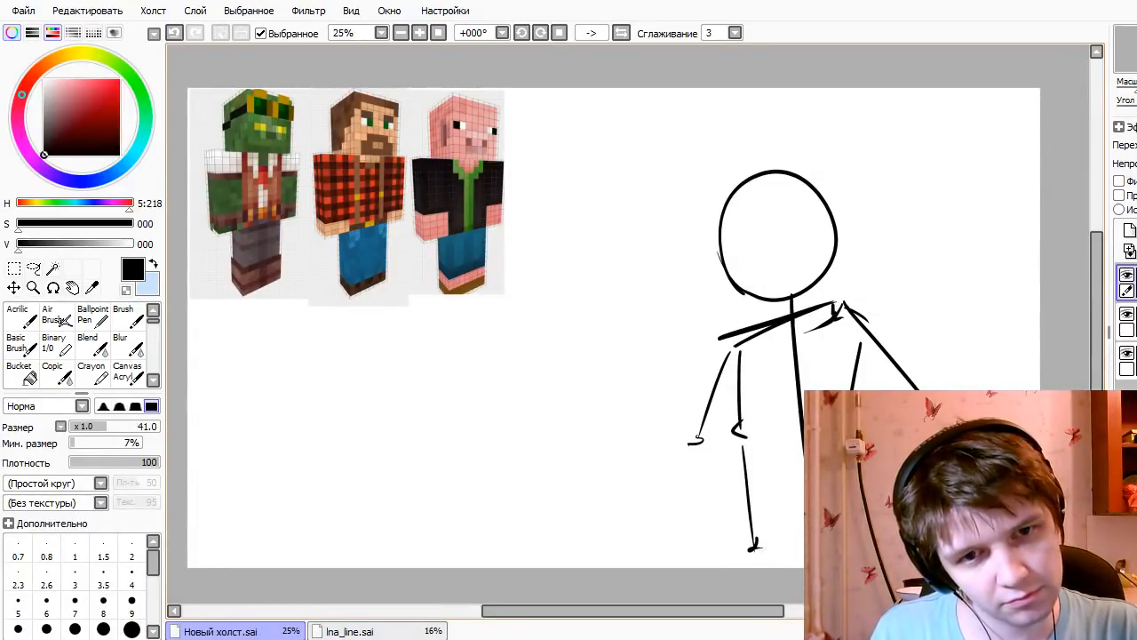
# - Draw a boxy head around the circle guide, with a narrow side face along its left edge
pyautogui.moveTo(716, 178); pyautogui.dragTo(728, 281)
pyautogui.hotkey('ctrl', 'z')
pyautogui.moveTo(722, 197); pyautogui.dragTo(701, 297)
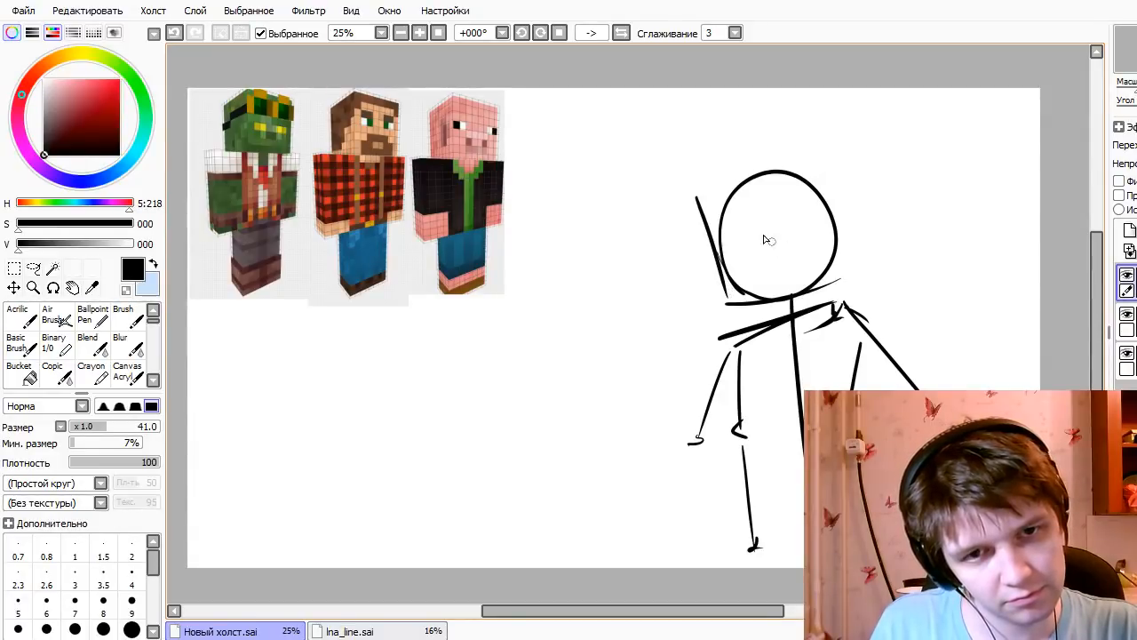
pyautogui.hotkey('ctrl', 'z')
pyautogui.moveTo(716, 174)
pyautogui.mouseDown()
pyautogui.moveTo(737, 286)
pyautogui.moveTo(867, 183)
pyautogui.moveTo(857, 271)
pyautogui.mouseUp()
pyautogui.moveTo(728, 290); pyautogui.dragTo(876, 277)
pyautogui.moveTo(721, 162); pyautogui.dragTo(704, 208)
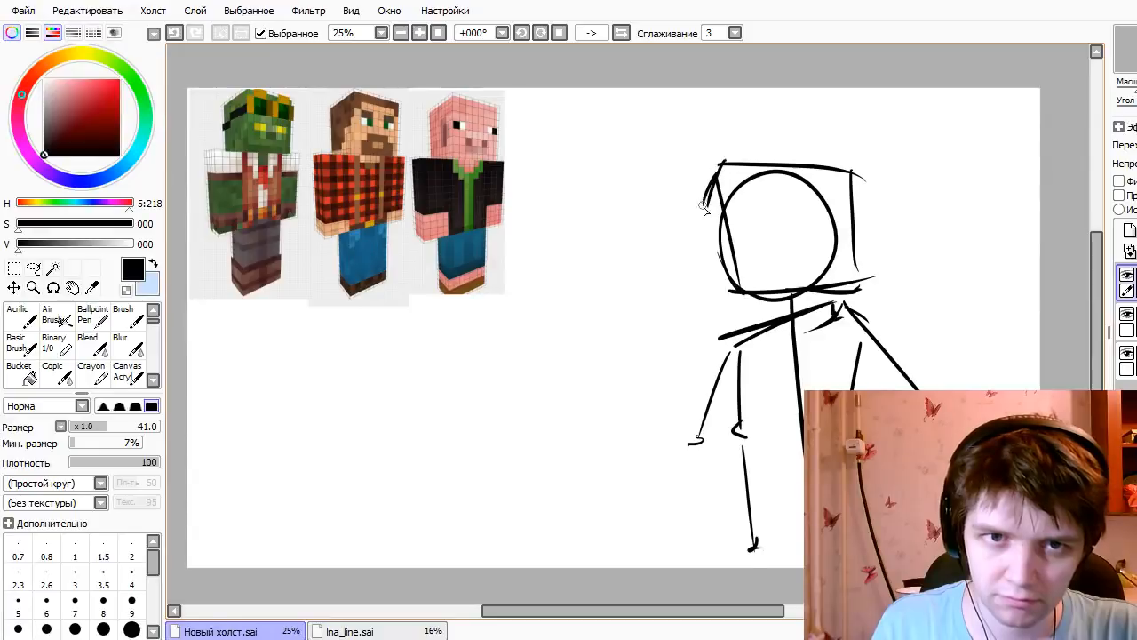
pyautogui.hotkey('ctrl', 'z')
pyautogui.moveTo(716, 166)
pyautogui.mouseDown()
pyautogui.moveTo(708, 255)
pyautogui.moveTo(741, 307)
pyautogui.moveTo(807, 310)
pyautogui.mouseUp()
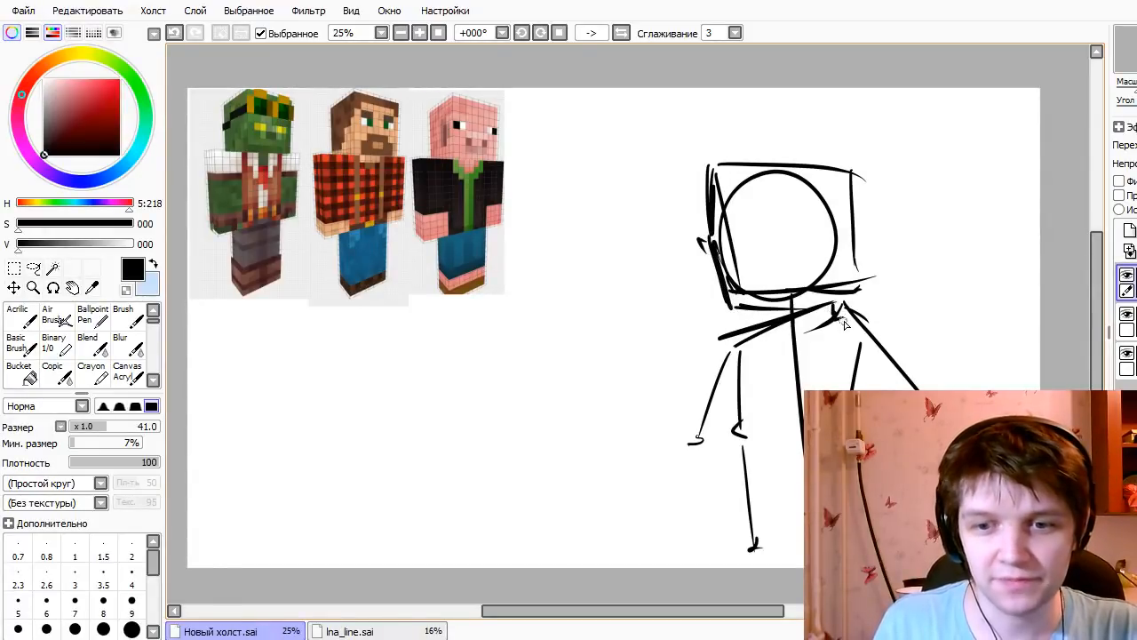
# - Erase the circle guide inside the boxy head and clean up the head's lower right corner
pyautogui.press('e')
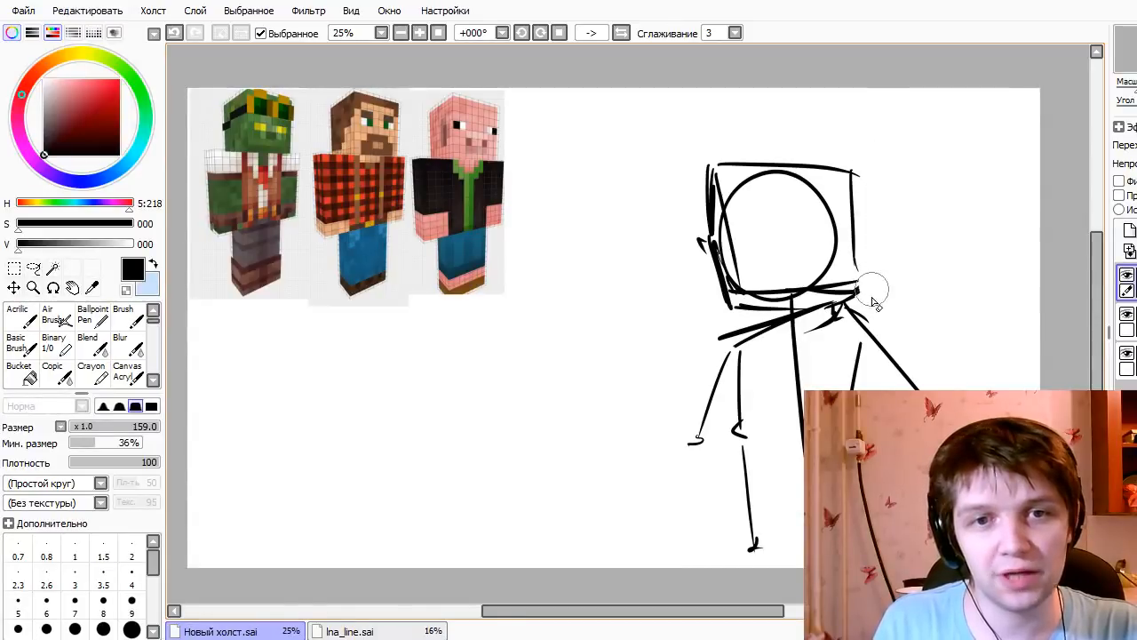
pyautogui.moveTo(873, 289)
pyautogui.mouseDown()
pyautogui.moveTo(787, 231)
pyautogui.moveTo(747, 182)
pyautogui.moveTo(738, 194)
pyautogui.moveTo(797, 182)
pyautogui.moveTo(818, 275)
pyautogui.moveTo(760, 285)
pyautogui.moveTo(845, 288)
pyautogui.mouseUp()
pyautogui.press('e')
pyautogui.hotkey('ctrl', 'z')
pyautogui.moveTo(741, 293); pyautogui.dragTo(856, 290)
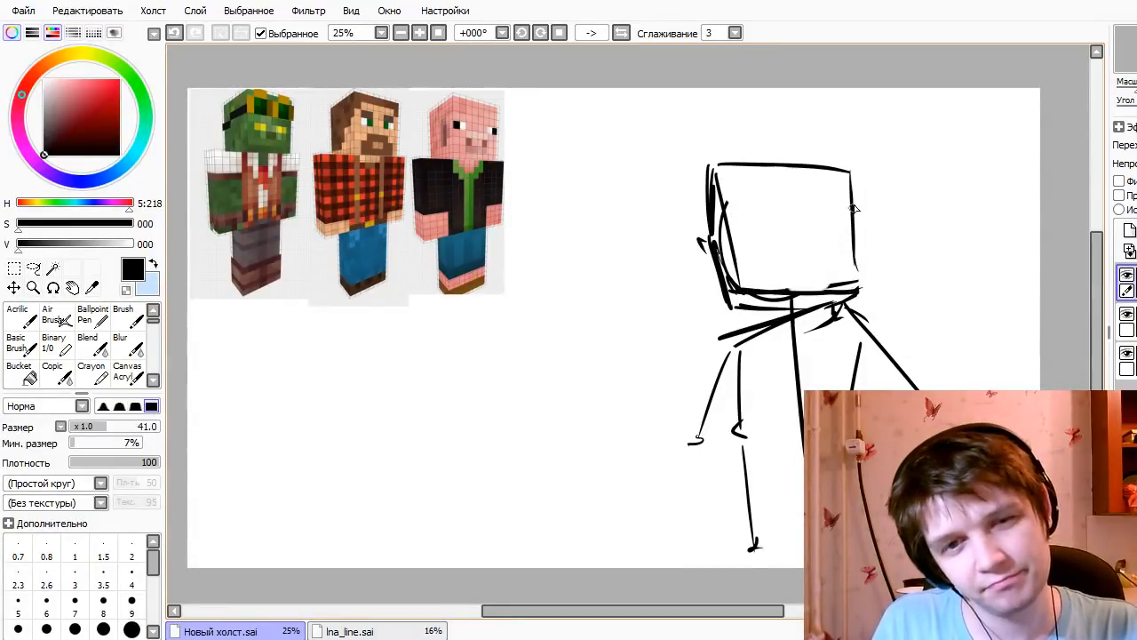
# - Thicken the head's right edge, clean up its left outline and hatch a dark beard along the jaw
pyautogui.moveTo(851, 167); pyautogui.dragTo(856, 299)
pyautogui.press('e')
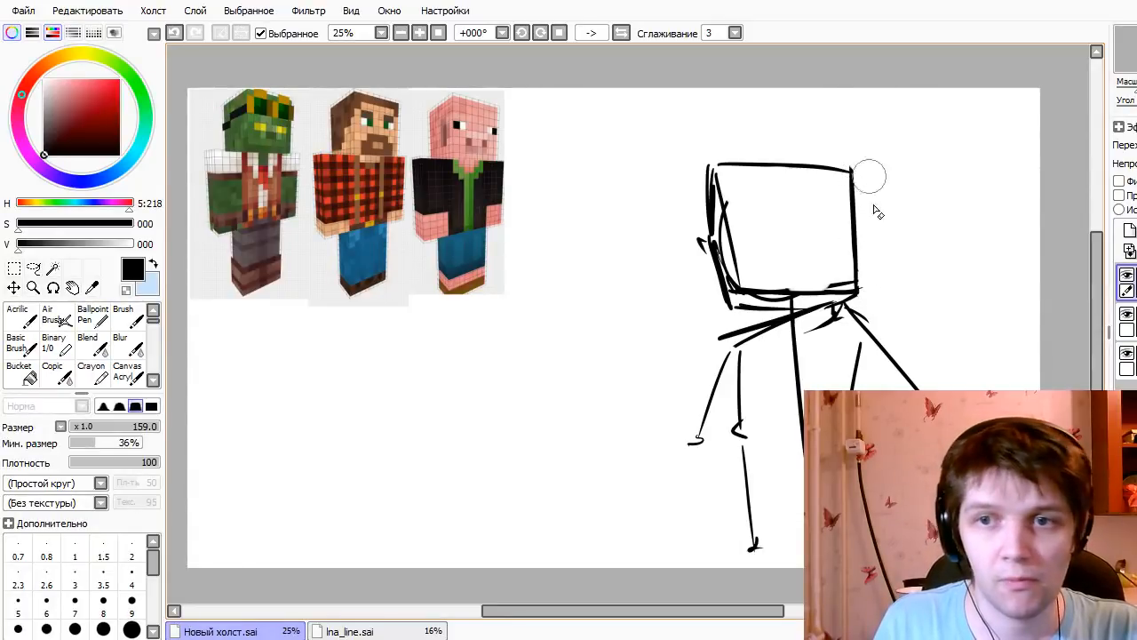
pyautogui.press('e')
pyautogui.press('e')
pyautogui.moveTo(707, 167)
pyautogui.mouseDown()
pyautogui.moveTo(687, 276)
pyautogui.moveTo(715, 154)
pyautogui.moveTo(717, 211)
pyautogui.moveTo(719, 174)
pyautogui.moveTo(704, 230)
pyautogui.moveTo(723, 313)
pyautogui.moveTo(739, 323)
pyautogui.moveTo(728, 321)
pyautogui.moveTo(715, 306)
pyautogui.moveTo(726, 315)
pyautogui.moveTo(739, 298)
pyautogui.moveTo(738, 313)
pyautogui.moveTo(756, 286)
pyautogui.moveTo(748, 312)
pyautogui.moveTo(798, 296)
pyautogui.moveTo(765, 326)
pyautogui.moveTo(855, 293)
pyautogui.mouseUp()
pyautogui.press('e')
# - Draw a hair fringe jutting past the head's upper right corner and a short sideburn line along the right edge
pyautogui.moveTo(791, 157); pyautogui.dragTo(880, 147)
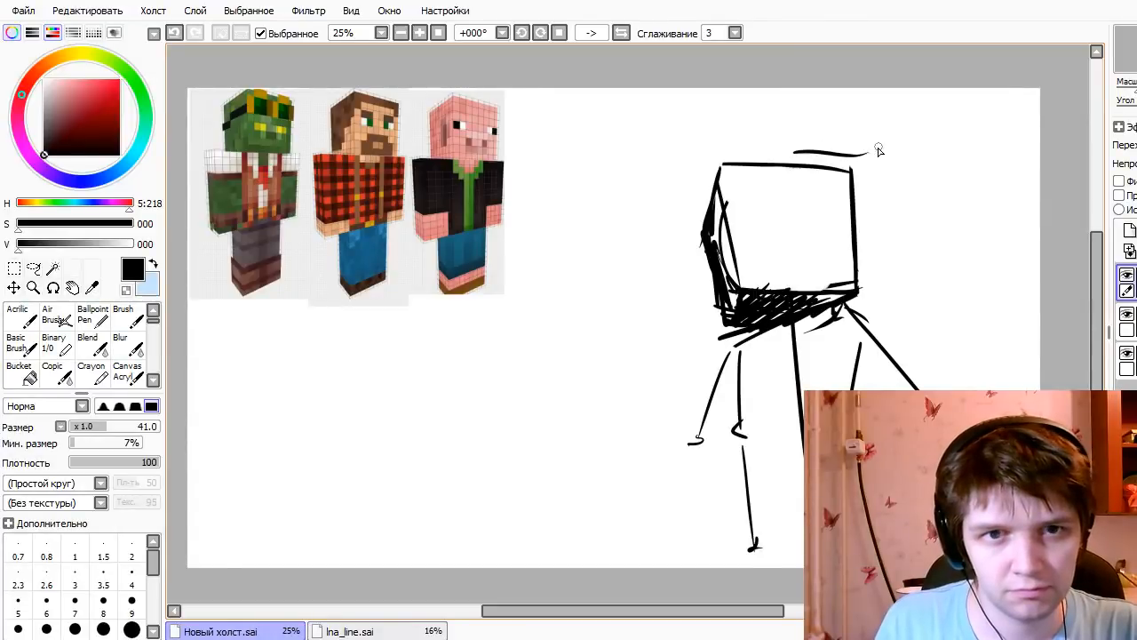
pyautogui.hotkey('ctrl', 'z')
pyautogui.moveTo(799, 157)
pyautogui.mouseDown()
pyautogui.moveTo(850, 182)
pyautogui.moveTo(880, 167)
pyautogui.moveTo(872, 259)
pyautogui.mouseUp()
pyautogui.hotkey('ctrl', 'z')
pyautogui.hotkey('ctrl', 'z')
pyautogui.hotkey('ctrl', 'z')
pyautogui.moveTo(860, 174); pyautogui.dragTo(863, 254)
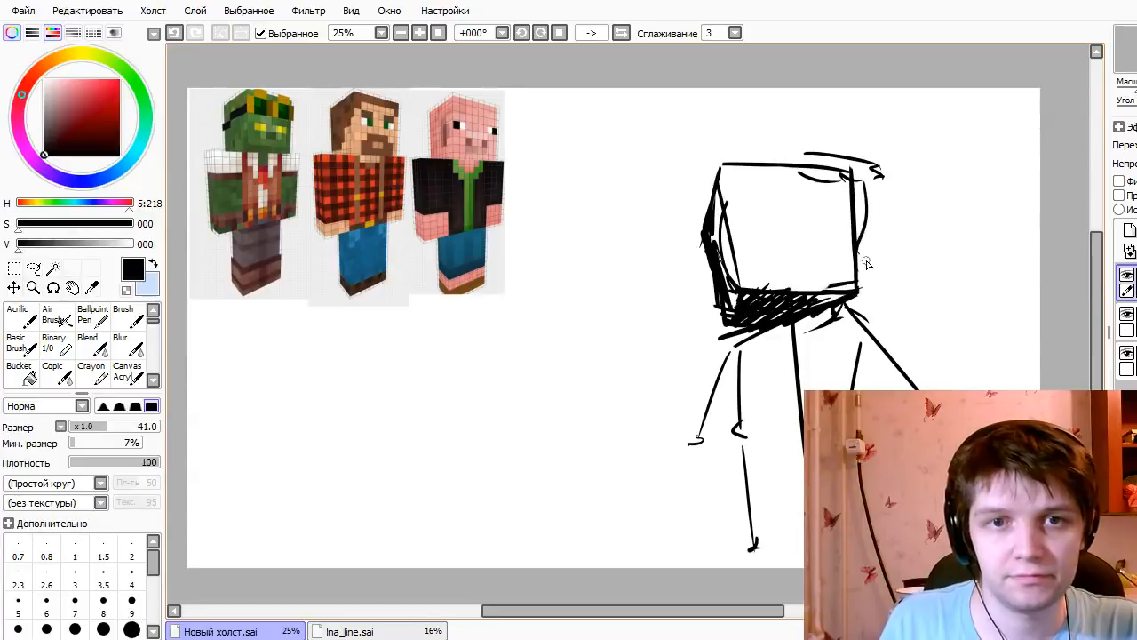
pyautogui.hotkey('ctrl', 'z')
pyautogui.moveTo(854, 190); pyautogui.dragTo(864, 266)
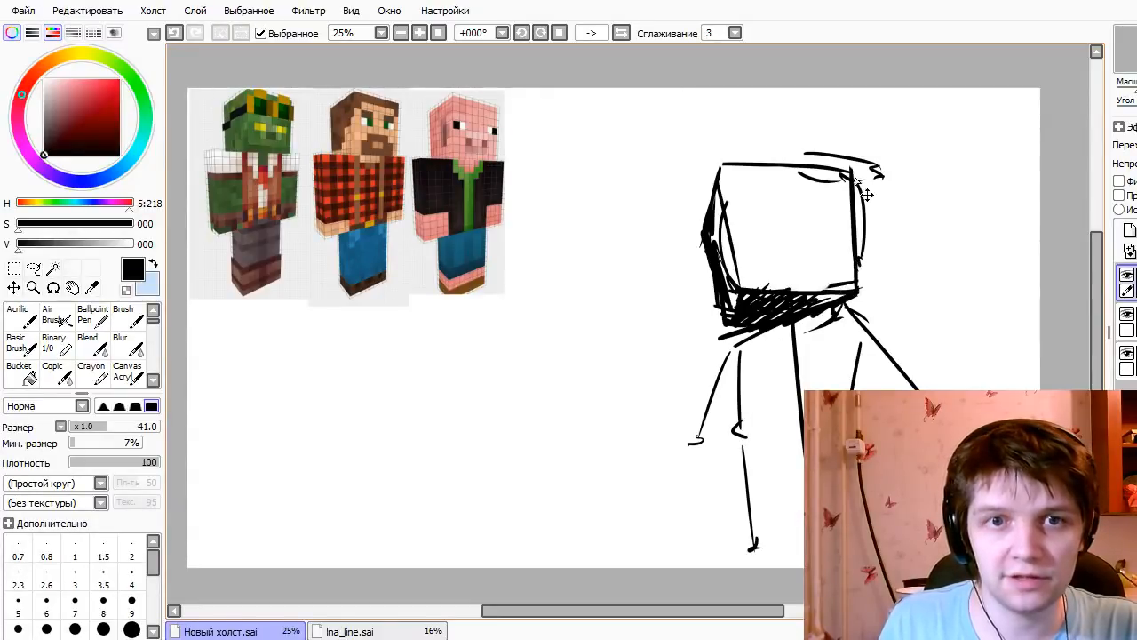
pyautogui.hotkey('ctrl', 'z')
pyautogui.moveTo(860, 179); pyautogui.dragTo(858, 245)
pyautogui.hotkey('ctrl', 'z')
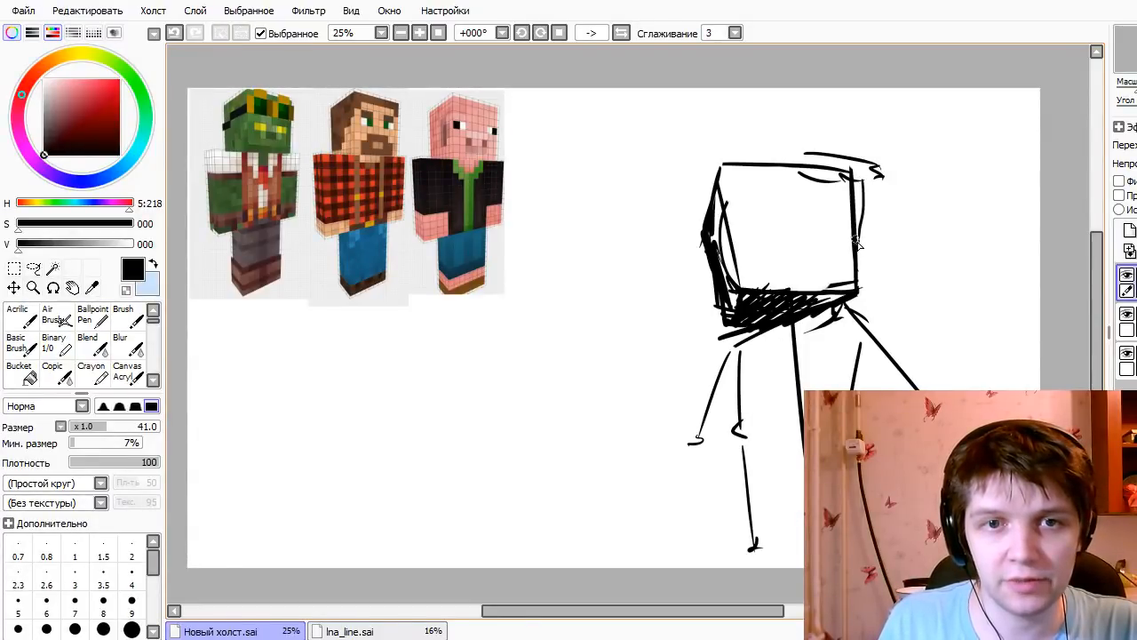
# - Draw the left sideburn and a rounded hair outline over the head's top and down its left side
pyautogui.moveTo(738, 170); pyautogui.dragTo(724, 248)
pyautogui.hotkey('ctrl', 'z')
pyautogui.moveTo(731, 169); pyautogui.dragTo(724, 256)
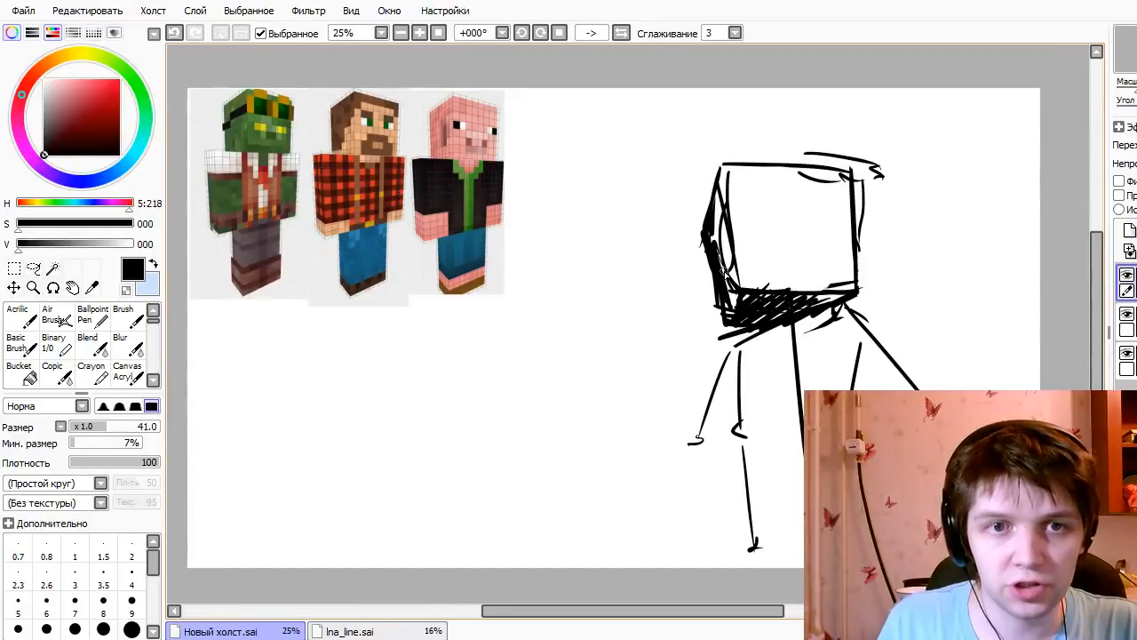
pyautogui.moveTo(710, 178); pyautogui.dragTo(742, 135)
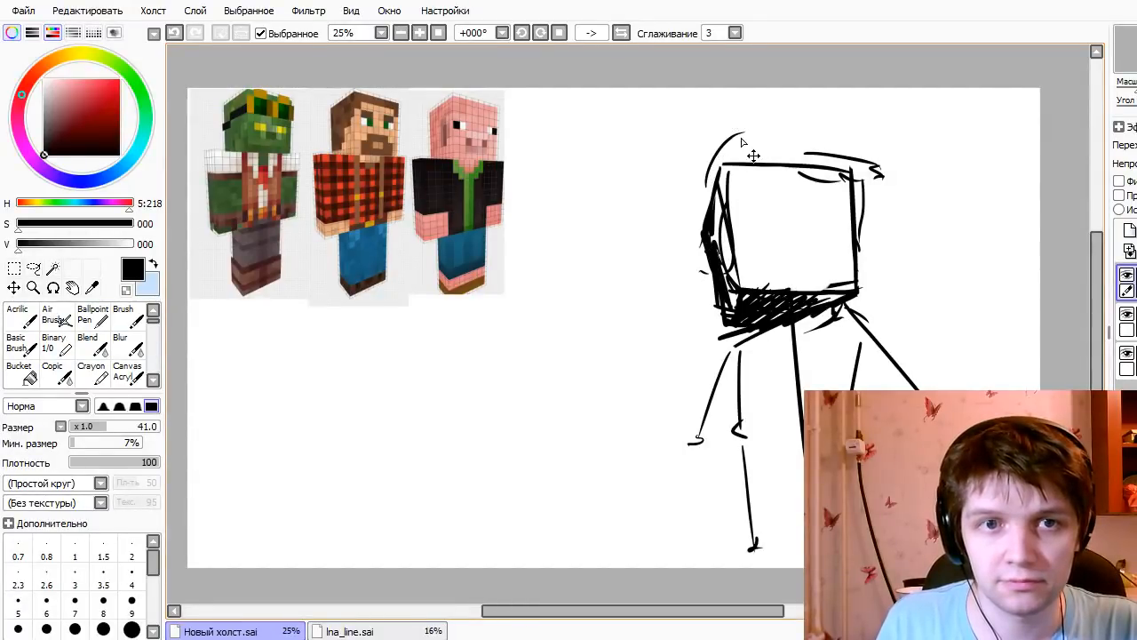
pyautogui.hotkey('ctrl', 'z')
pyautogui.moveTo(711, 178); pyautogui.dragTo(808, 153)
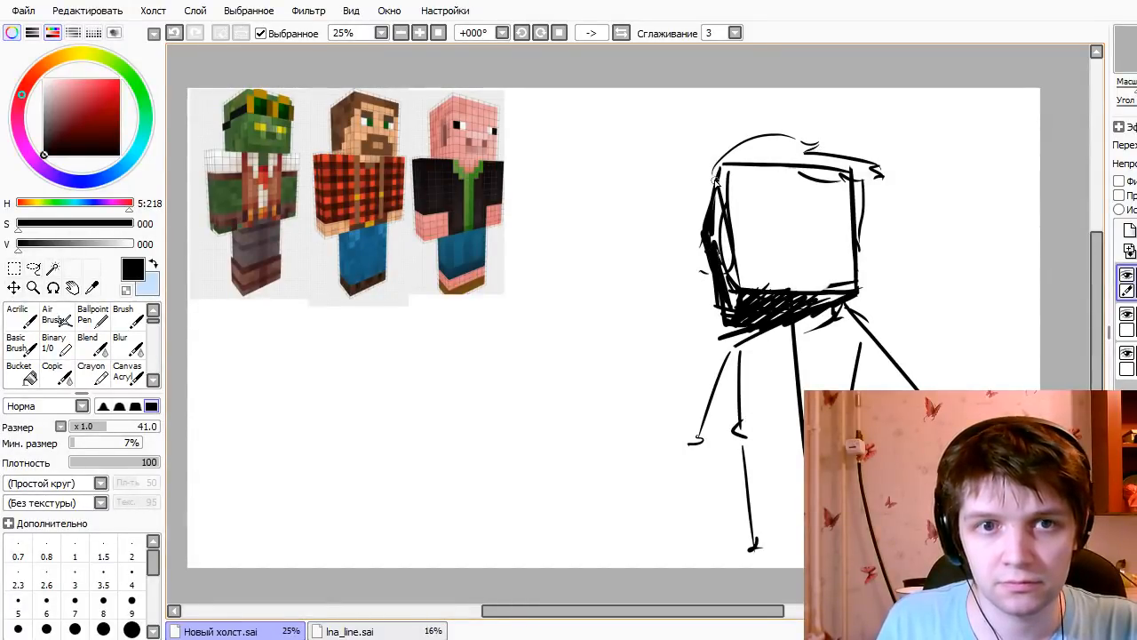
pyautogui.moveTo(716, 177)
pyautogui.mouseDown()
pyautogui.moveTo(709, 250)
pyautogui.moveTo(702, 238)
pyautogui.moveTo(721, 310)
pyautogui.mouseUp()
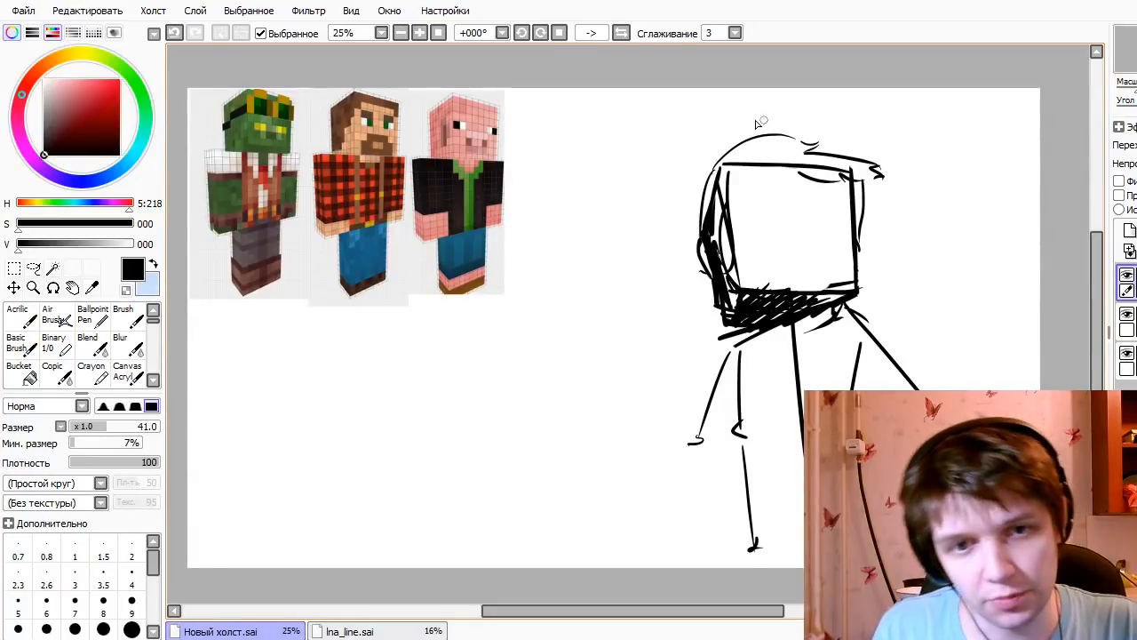
# - Thicken the shoulder lines and the right side of the torso
pyautogui.moveTo(735, 349)
pyautogui.mouseDown()
pyautogui.moveTo(829, 305)
pyautogui.moveTo(864, 340)
pyautogui.moveTo(858, 389)
pyautogui.mouseUp()
pyautogui.moveTo(862, 343); pyautogui.dragTo(851, 391)
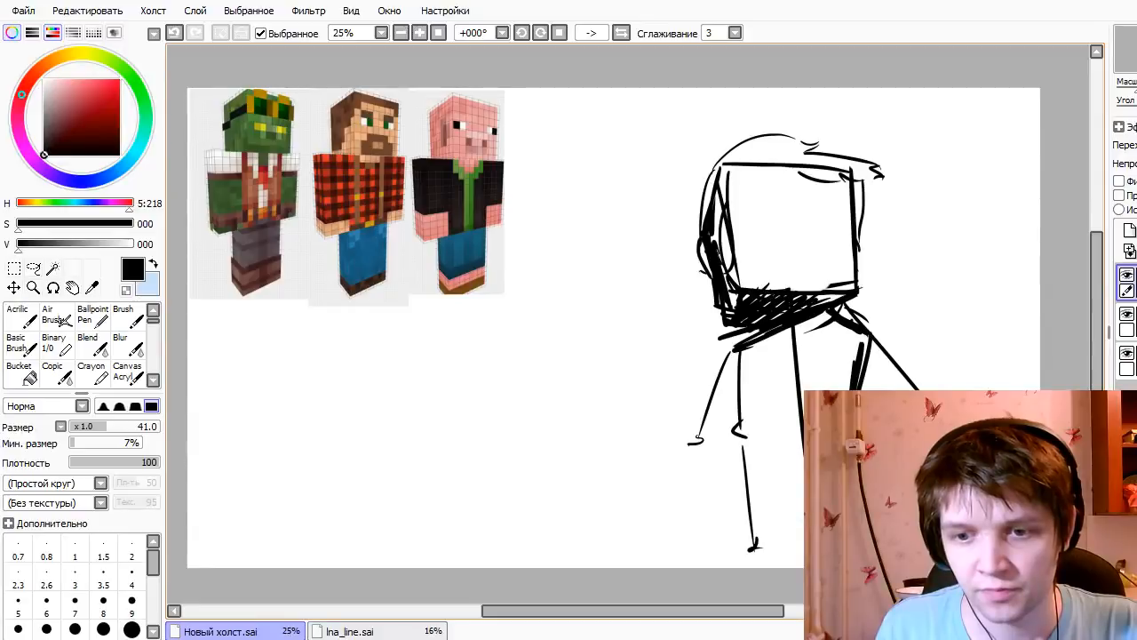
pyautogui.moveTo(787, 368)
pyautogui.mouseDown()
pyautogui.moveTo(787, 409)
pyautogui.moveTo(754, 398)
pyautogui.mouseUp()
# - Transform the whole figure sketch, enlarging it slightly and shifting it a little to the left
pyautogui.hotkey('ctrl', 't')
pyautogui.moveTo(936, 157); pyautogui.dragTo(934, 187)
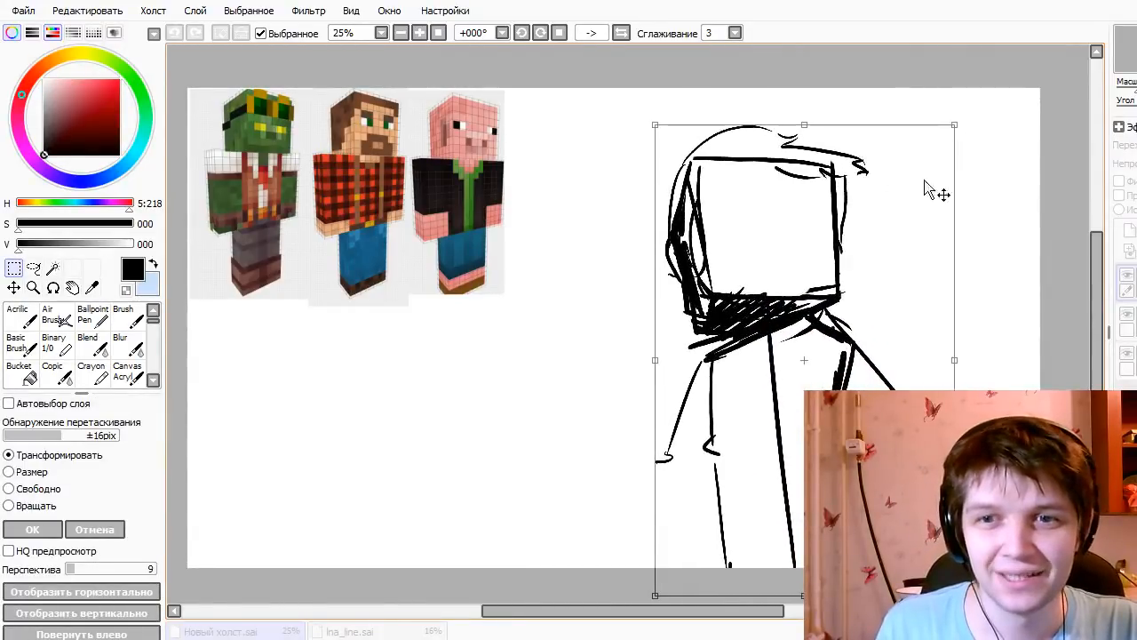
pyautogui.press('Return')
pyautogui.moveTo(796, 431); pyautogui.dragTo(828, 397)
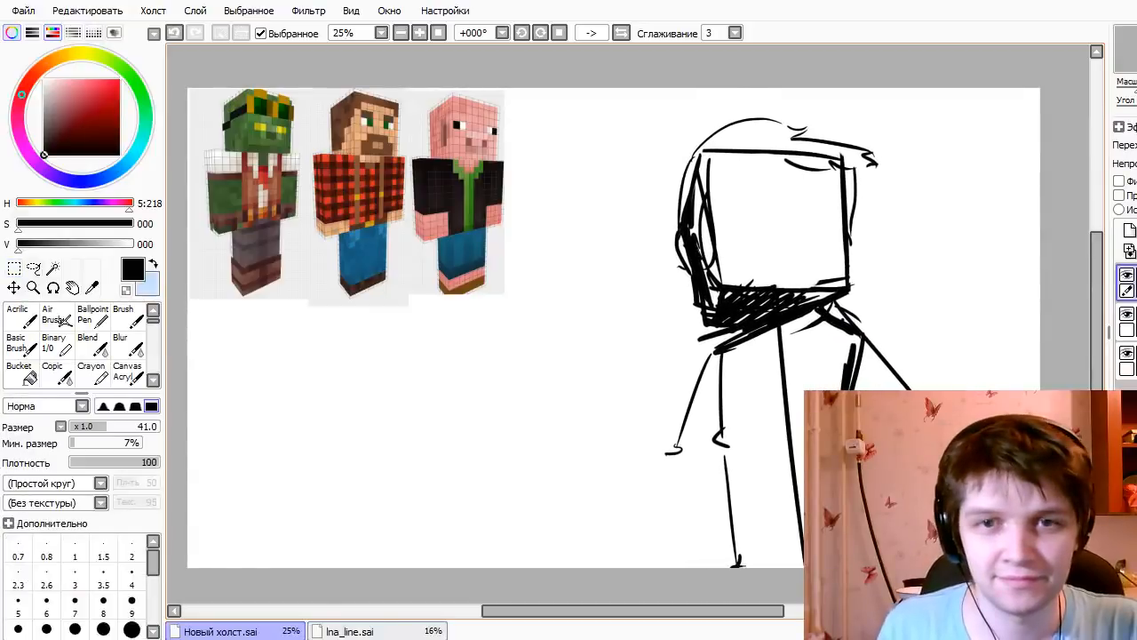
pyautogui.moveTo(707, 371)
pyautogui.mouseDown()
pyautogui.moveTo(683, 409)
pyautogui.moveTo(656, 422)
pyautogui.moveTo(671, 444)
pyautogui.mouseUp()
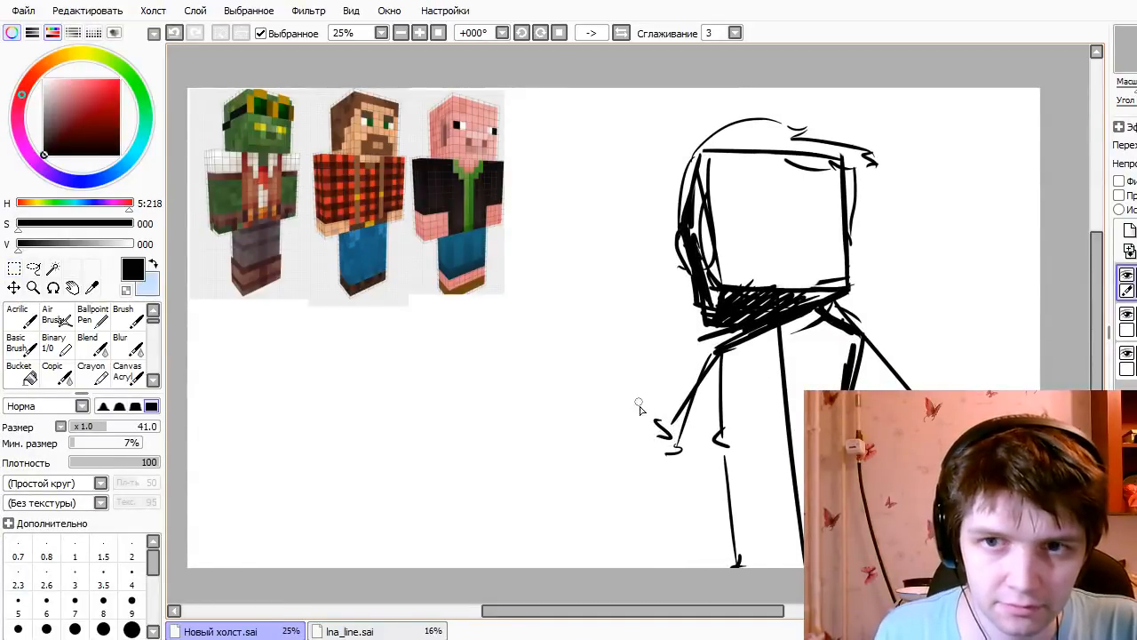
pyautogui.hotkey('ctrl', 'z')
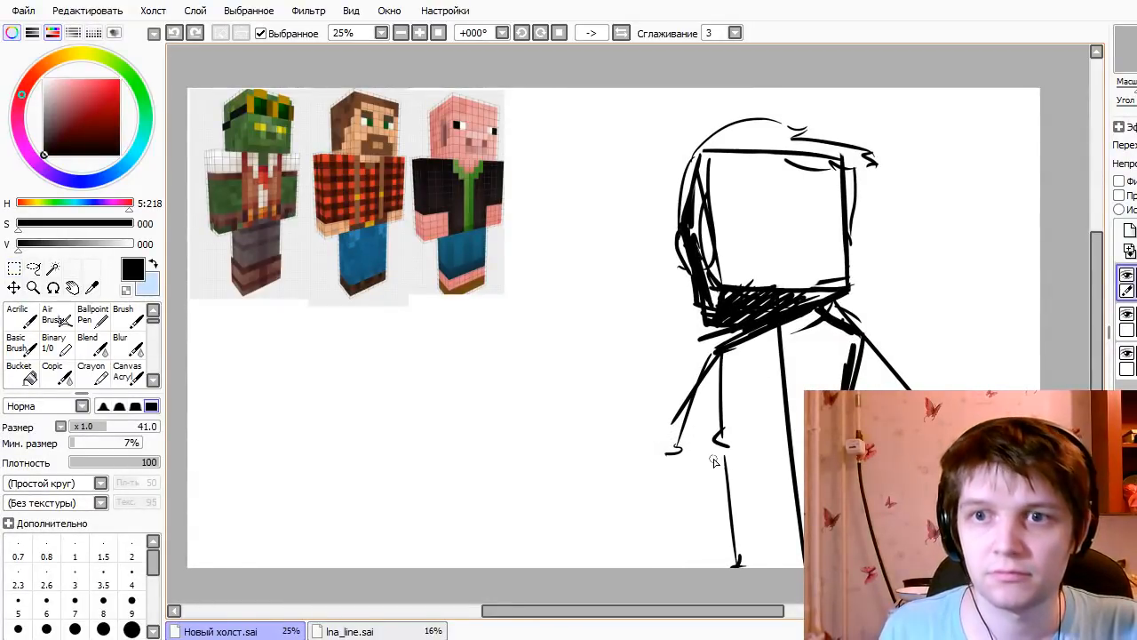
# - Erase the left arm and old torso guide lines, and redraw the torso with a straight, slightly flaring left side
pyautogui.press('e')
pyautogui.moveTo(714, 461)
pyautogui.mouseDown()
pyautogui.moveTo(681, 419)
pyautogui.moveTo(701, 401)
pyautogui.moveTo(698, 347)
pyautogui.moveTo(716, 444)
pyautogui.mouseUp()
pyautogui.press('b')
pyautogui.moveTo(728, 353); pyautogui.dragTo(707, 542)
pyautogui.press('e')
pyautogui.moveTo(729, 444)
pyautogui.mouseDown()
pyautogui.moveTo(726, 541)
pyautogui.moveTo(780, 349)
pyautogui.moveTo(790, 490)
pyautogui.mouseUp()
pyautogui.press('b')
pyautogui.moveTo(817, 333); pyautogui.dragTo(813, 390)
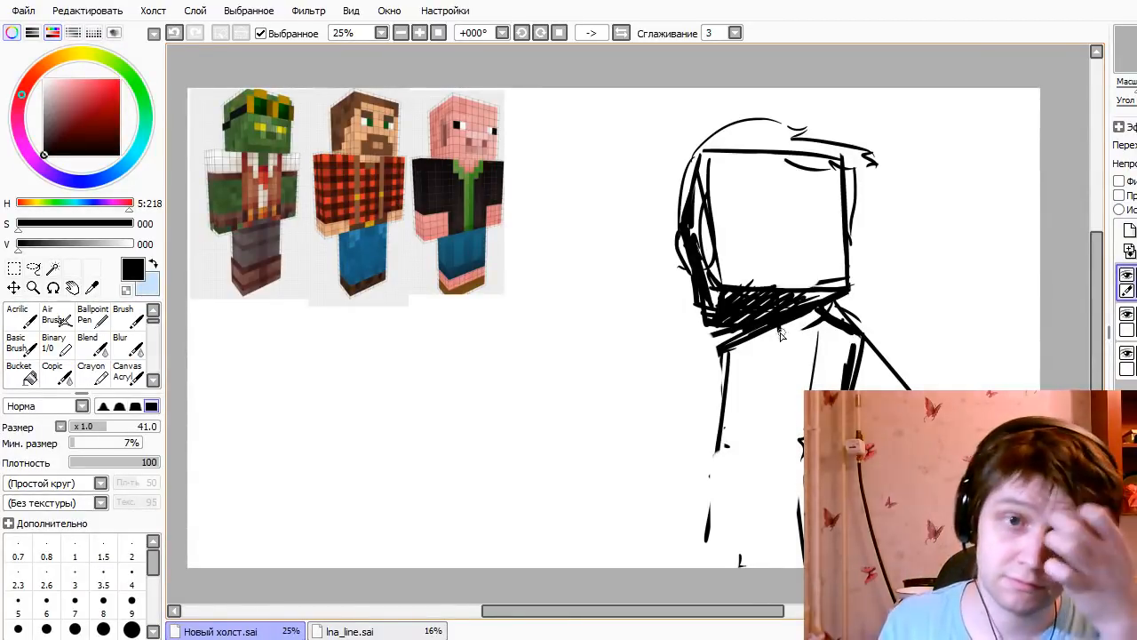
# - Draw a vertical shirt line down the torso and a hatched suspender strap to the right of it
pyautogui.moveTo(757, 349); pyautogui.dragTo(749, 515)
pyautogui.moveTo(791, 326)
pyautogui.mouseDown()
pyautogui.moveTo(771, 533)
pyautogui.moveTo(782, 506)
pyautogui.mouseUp()
pyautogui.moveTo(803, 311); pyautogui.dragTo(778, 526)
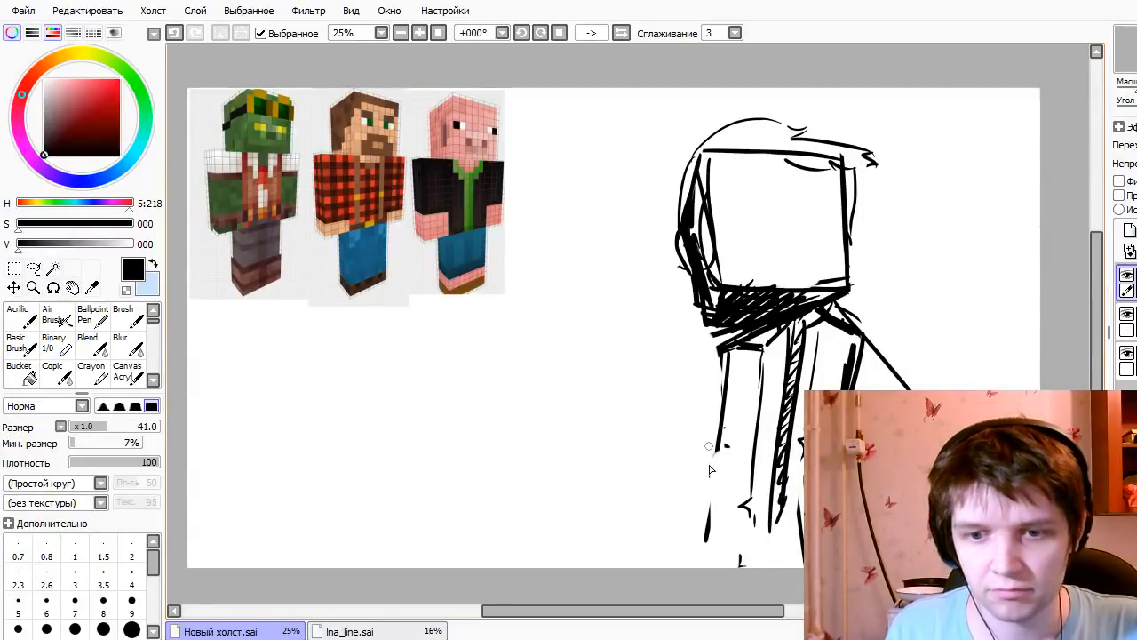
# - Draw the hatched left suspender strap and add a dark buckle to each strap
pyautogui.moveTo(736, 348); pyautogui.dragTo(721, 495)
pyautogui.hotkey('ctrl', 'z')
pyautogui.moveTo(741, 348)
pyautogui.mouseDown()
pyautogui.moveTo(732, 419)
pyautogui.moveTo(754, 355)
pyautogui.moveTo(735, 512)
pyautogui.mouseUp()
pyautogui.moveTo(742, 364)
pyautogui.mouseDown()
pyautogui.moveTo(726, 499)
pyautogui.moveTo(722, 446)
pyautogui.moveTo(733, 458)
pyautogui.moveTo(724, 467)
pyautogui.moveTo(741, 451)
pyautogui.moveTo(722, 531)
pyautogui.mouseUp()
pyautogui.moveTo(787, 375)
pyautogui.mouseDown()
pyautogui.moveTo(788, 393)
pyautogui.moveTo(732, 397)
pyautogui.moveTo(747, 393)
pyautogui.mouseUp()
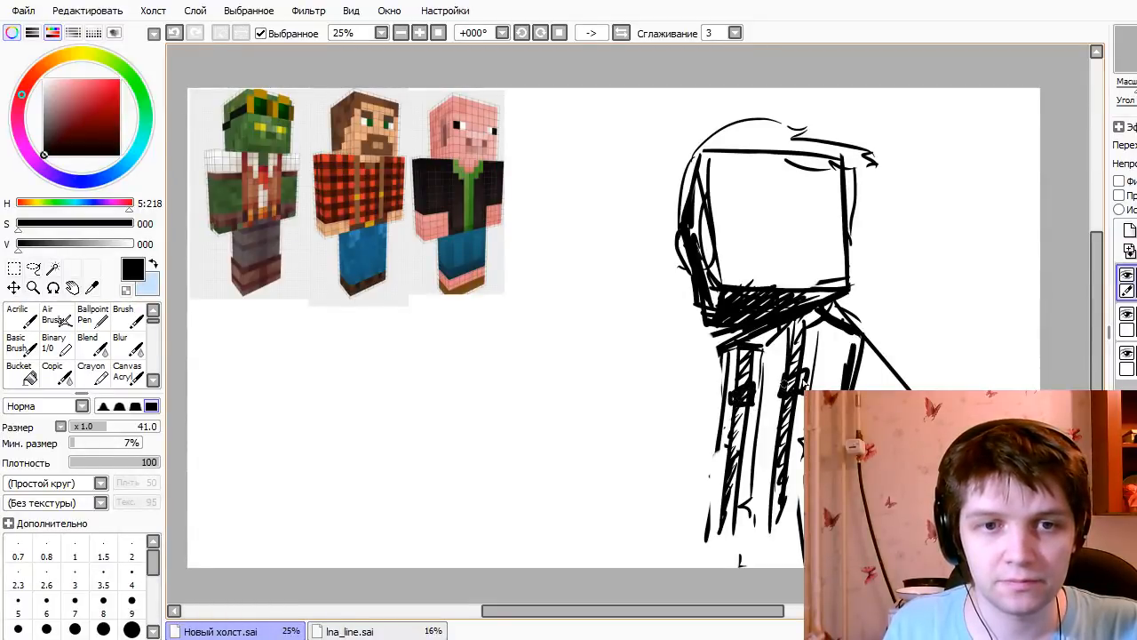
# - Trim the lower ends of the torso lines, complete the left side and close the bottom with a narrow hem band
pyautogui.press('e')
pyautogui.moveTo(721, 533); pyautogui.dragTo(799, 534)
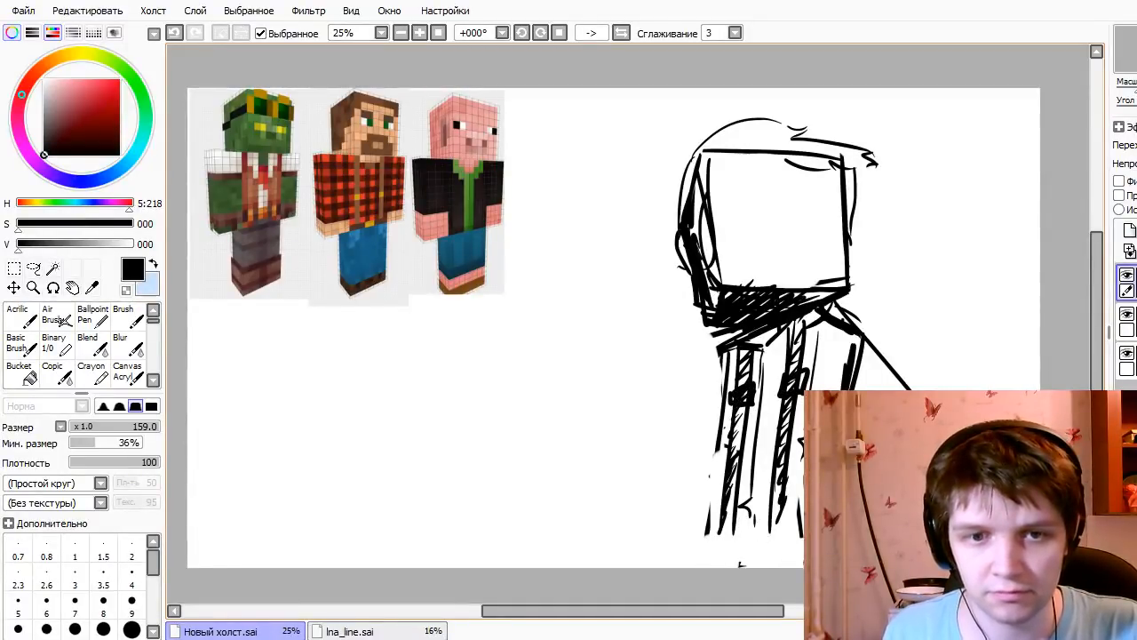
pyautogui.press('b')
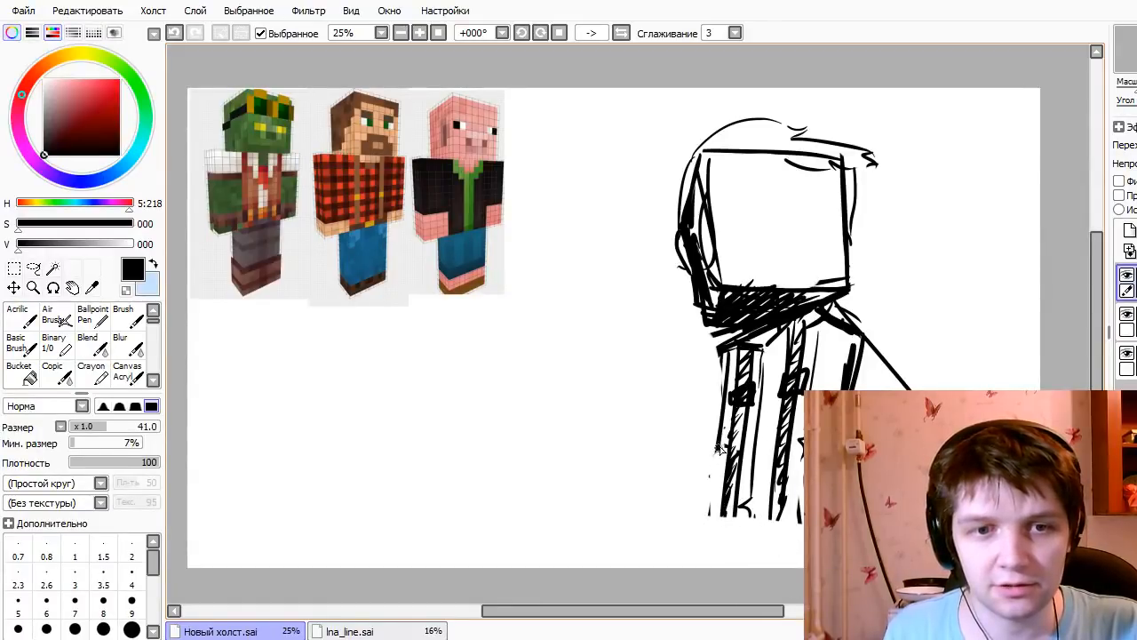
pyautogui.moveTo(721, 444)
pyautogui.mouseDown()
pyautogui.moveTo(702, 522)
pyautogui.moveTo(798, 516)
pyautogui.mouseUp()
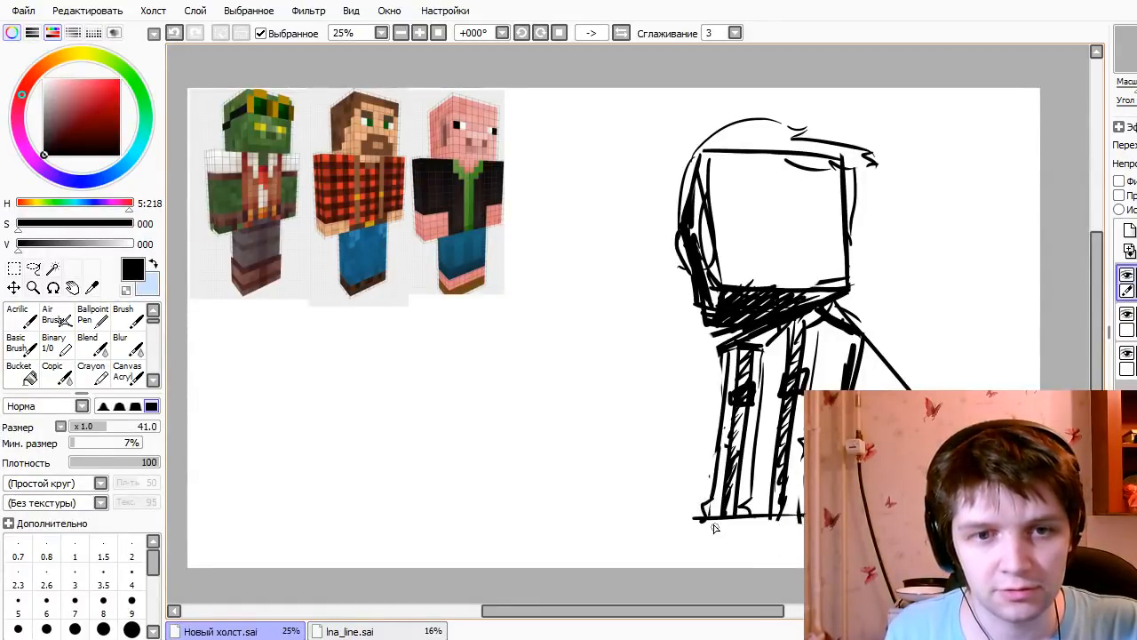
pyautogui.moveTo(700, 528); pyautogui.dragTo(803, 517)
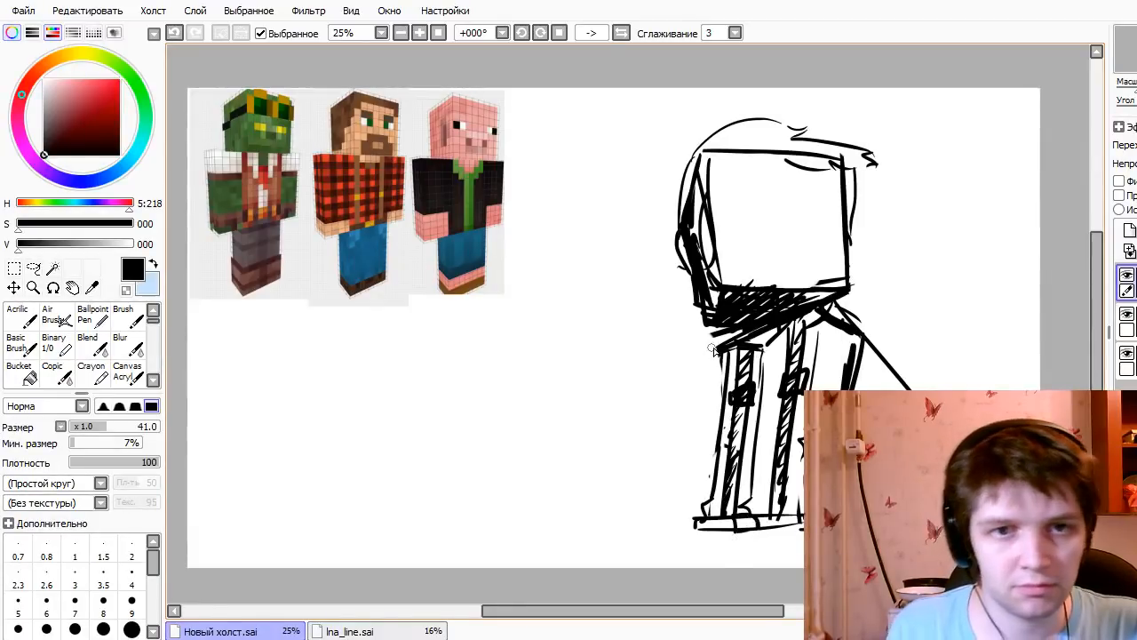
# - Draw the left upper arm line from the shoulder and rough out the upper edge of a boxy hand beside the torso
pyautogui.moveTo(718, 349)
pyautogui.mouseDown()
pyautogui.moveTo(674, 425)
pyautogui.moveTo(635, 401)
pyautogui.mouseUp()
pyautogui.moveTo(640, 396)
pyautogui.mouseDown()
pyautogui.moveTo(675, 397)
pyautogui.moveTo(686, 444)
pyautogui.mouseUp()
pyautogui.hotkey('ctrl', 'z')
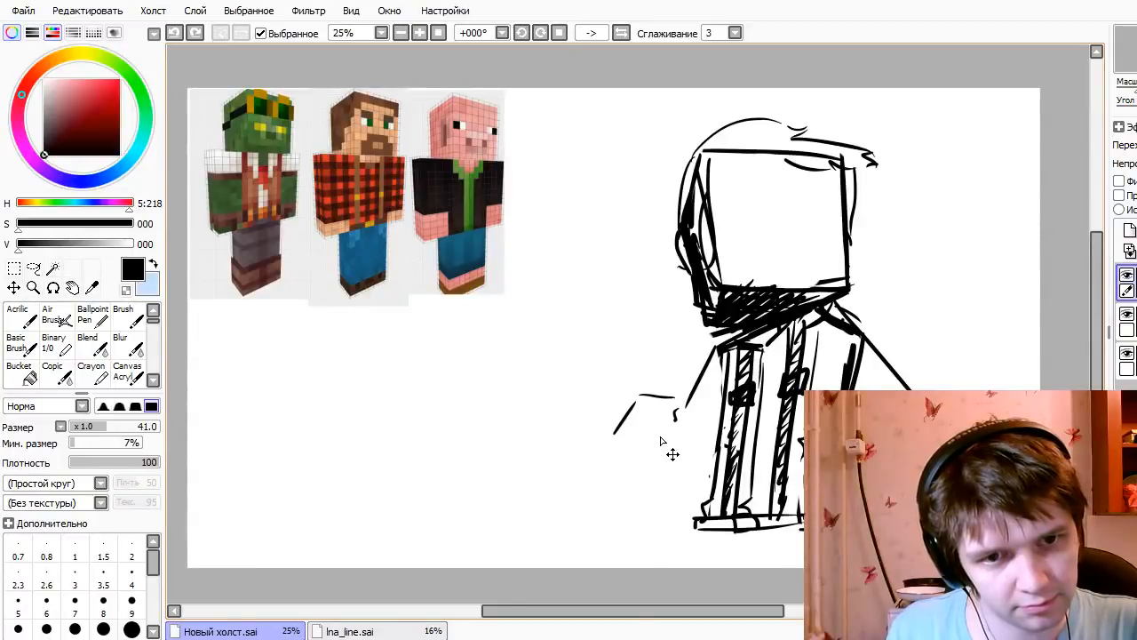
pyautogui.hotkey('ctrl', 'z')
pyautogui.hotkey('ctrl', 'z')
pyautogui.moveTo(598, 391)
pyautogui.mouseDown()
pyautogui.moveTo(619, 448)
pyautogui.moveTo(654, 372)
pyautogui.mouseUp()
pyautogui.moveTo(657, 371); pyautogui.dragTo(680, 440)
pyautogui.hotkey('ctrl', 'z')
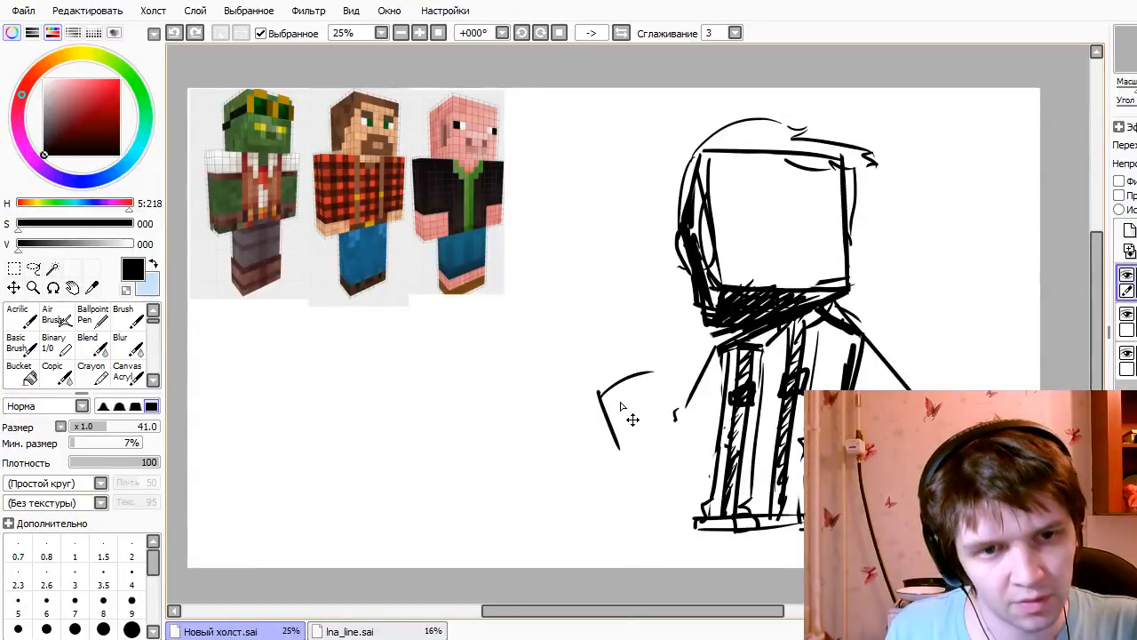
pyautogui.hotkey('ctrl', 'z')
# - Complete the boxy left fist as a four-sided shape and connect it to the torso with forearm lines
pyautogui.moveTo(598, 391)
pyautogui.mouseDown()
pyautogui.moveTo(661, 375)
pyautogui.moveTo(673, 448)
pyautogui.moveTo(618, 458)
pyautogui.moveTo(710, 466)
pyautogui.mouseUp()
pyautogui.hotkey('ctrl', 'z')
pyautogui.moveTo(664, 376)
pyautogui.mouseDown()
pyautogui.moveTo(695, 421)
pyautogui.moveTo(718, 421)
pyautogui.mouseUp()
pyautogui.hotkey('ctrl', 'z')
pyautogui.press('e')
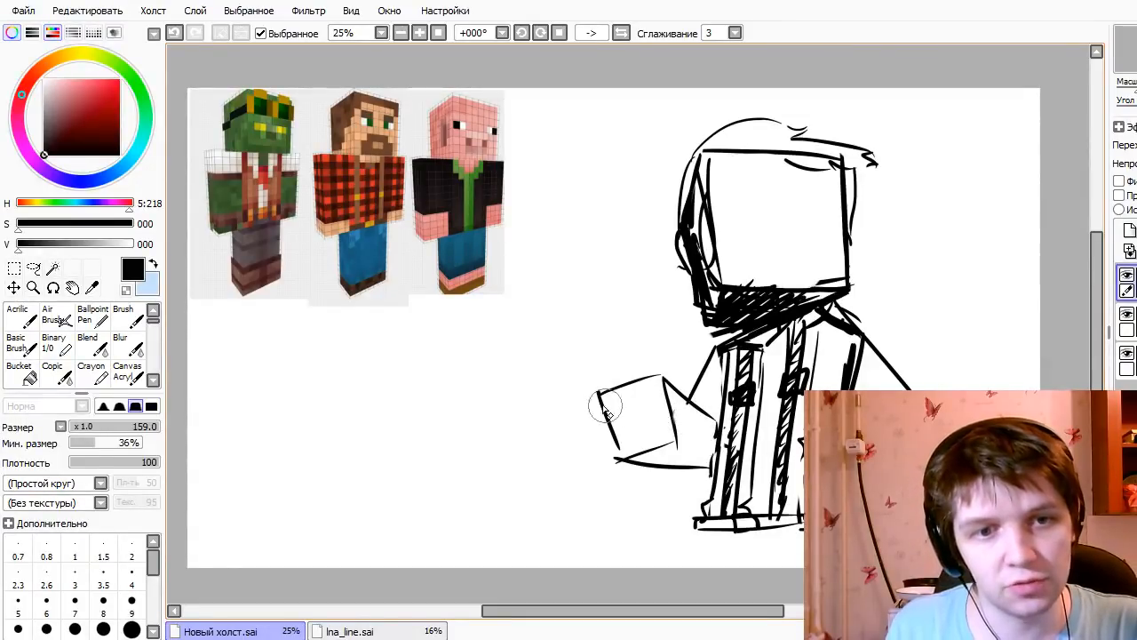
pyautogui.press('e')
pyautogui.moveTo(606, 411); pyautogui.dragTo(613, 463)
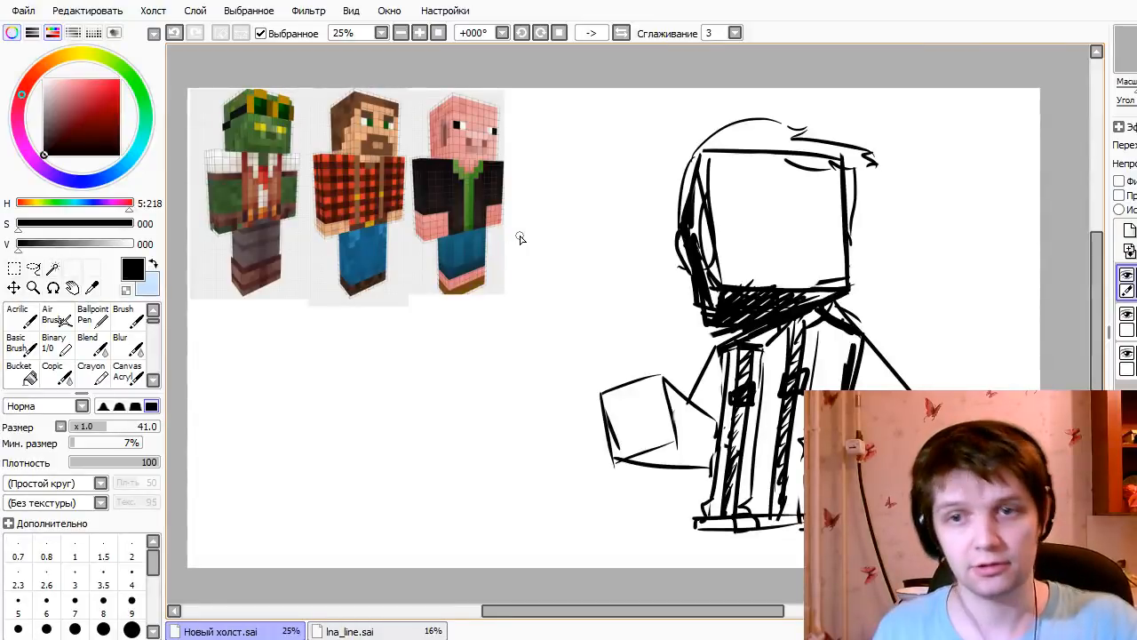
pyautogui.moveTo(608, 221); pyautogui.dragTo(622, 203)
pyautogui.moveTo(888, 213)
pyautogui.mouseDown()
pyautogui.moveTo(889, 267)
pyautogui.moveTo(884, 209)
pyautogui.mouseUp()
pyautogui.hotkey('ctrl', 'z')
pyautogui.hotkey('ctrl', 'z')
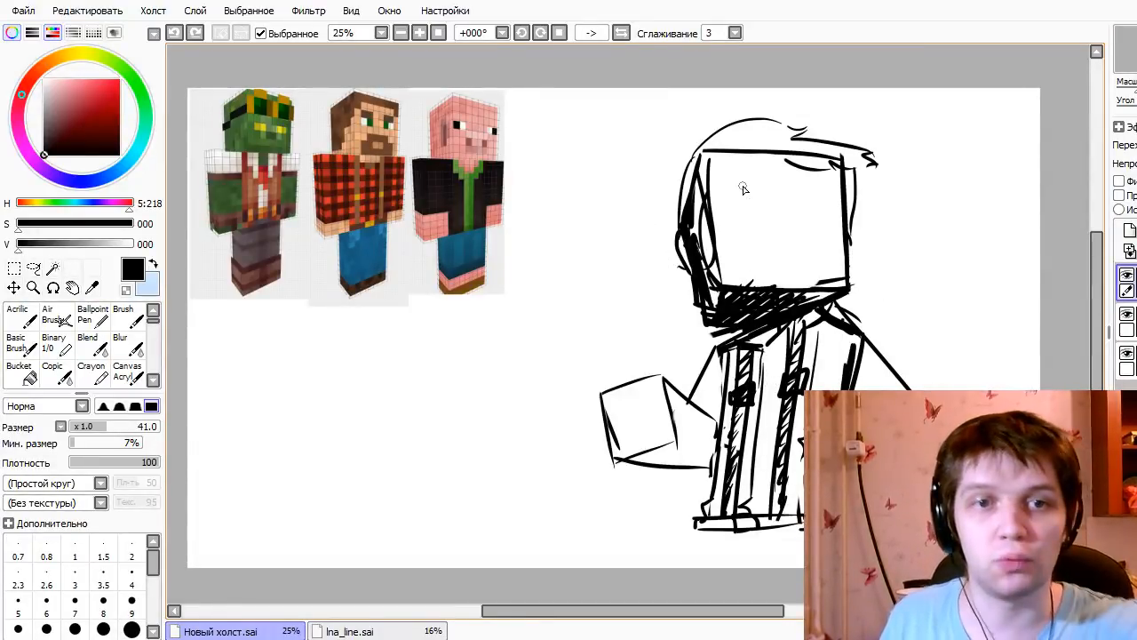
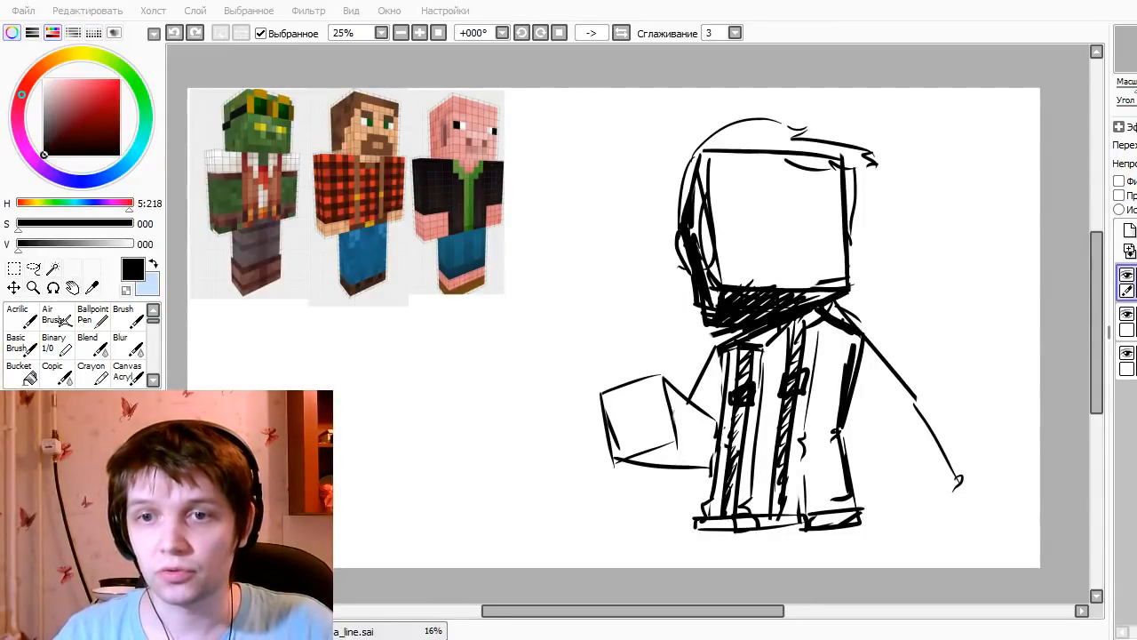
pyautogui.click(991, 9)
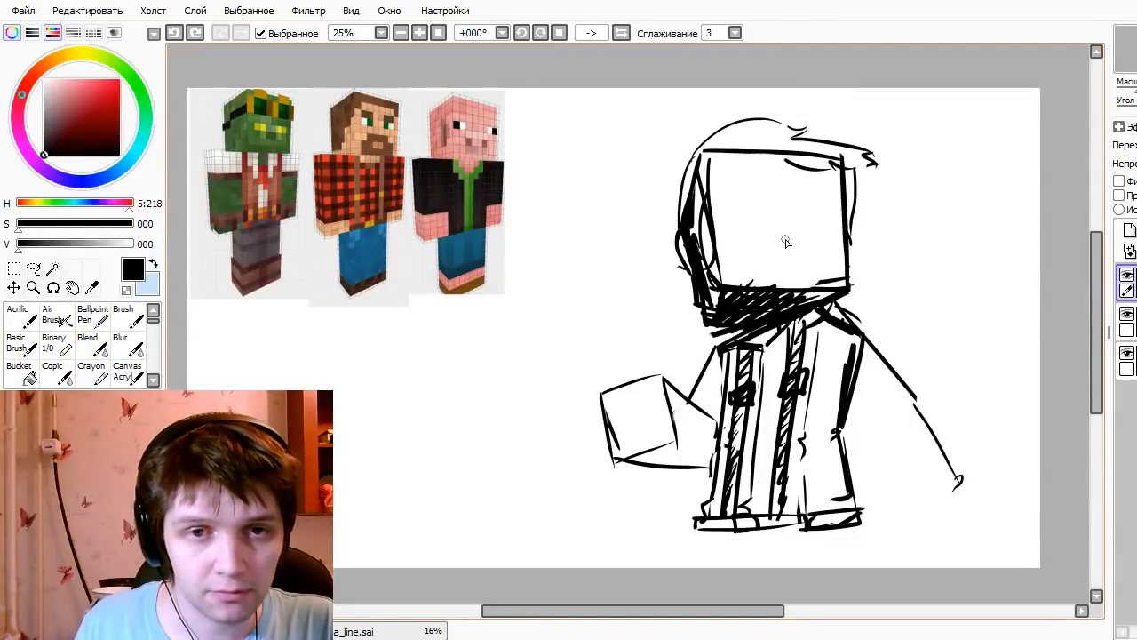
# - Draw an arched moustache area around a small mouth on the lower face, and add two eyes under the hairline
pyautogui.moveTo(800, 236)
pyautogui.mouseDown()
pyautogui.moveTo(764, 240)
pyautogui.moveTo(748, 281)
pyautogui.mouseUp()
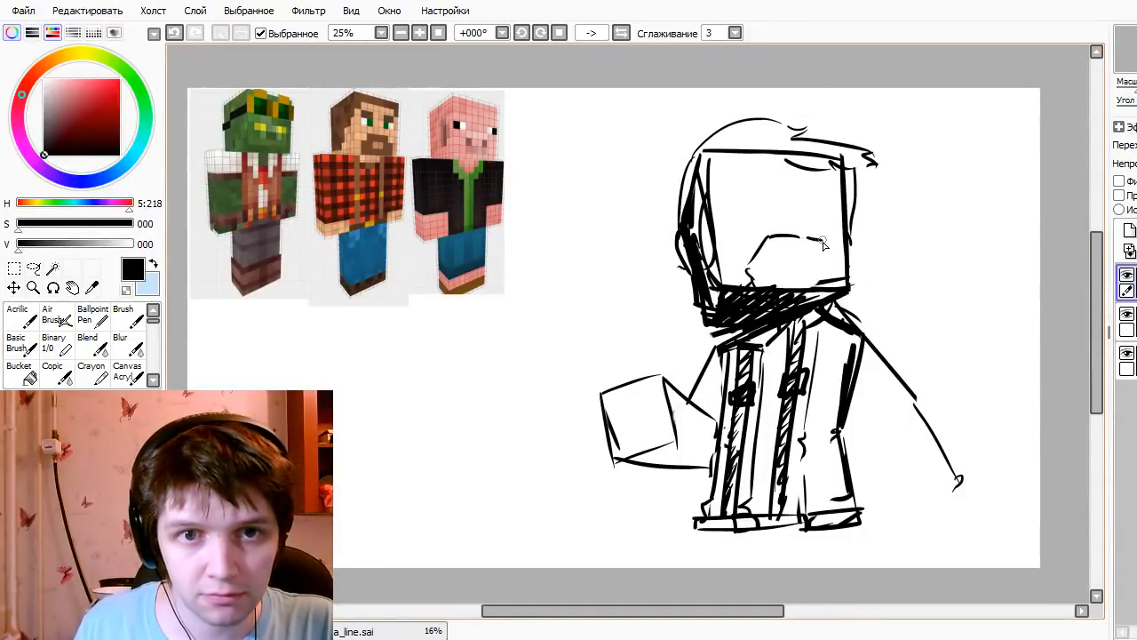
pyautogui.moveTo(823, 245); pyautogui.dragTo(837, 279)
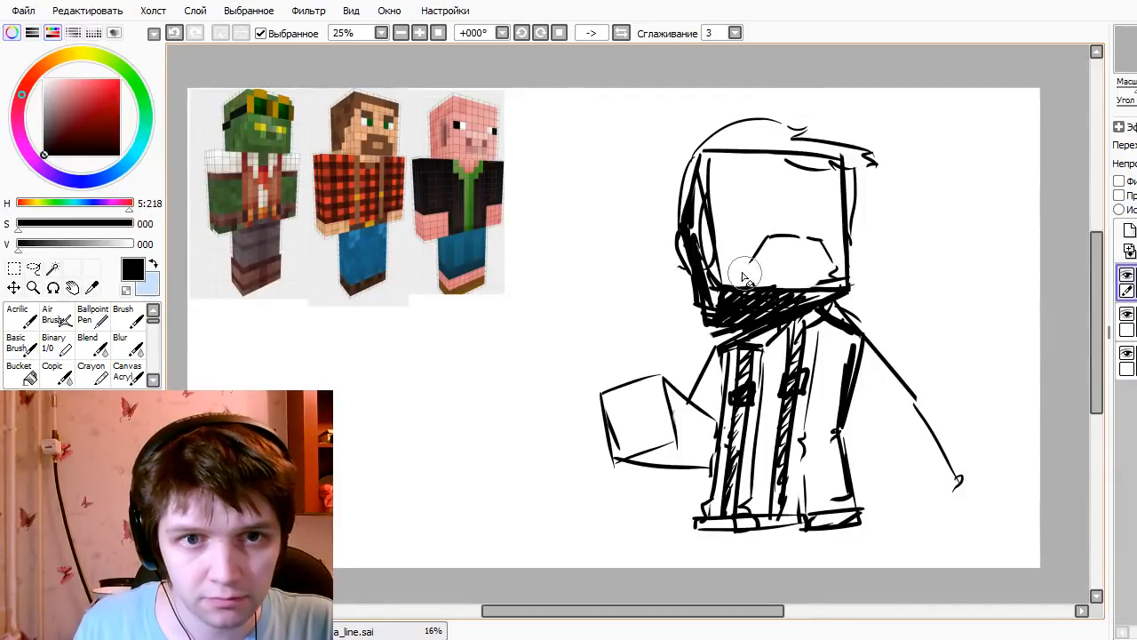
pyautogui.hotkey('ctrl', 'z')
pyautogui.moveTo(768, 237)
pyautogui.mouseDown()
pyautogui.moveTo(738, 264)
pyautogui.moveTo(763, 286)
pyautogui.mouseUp()
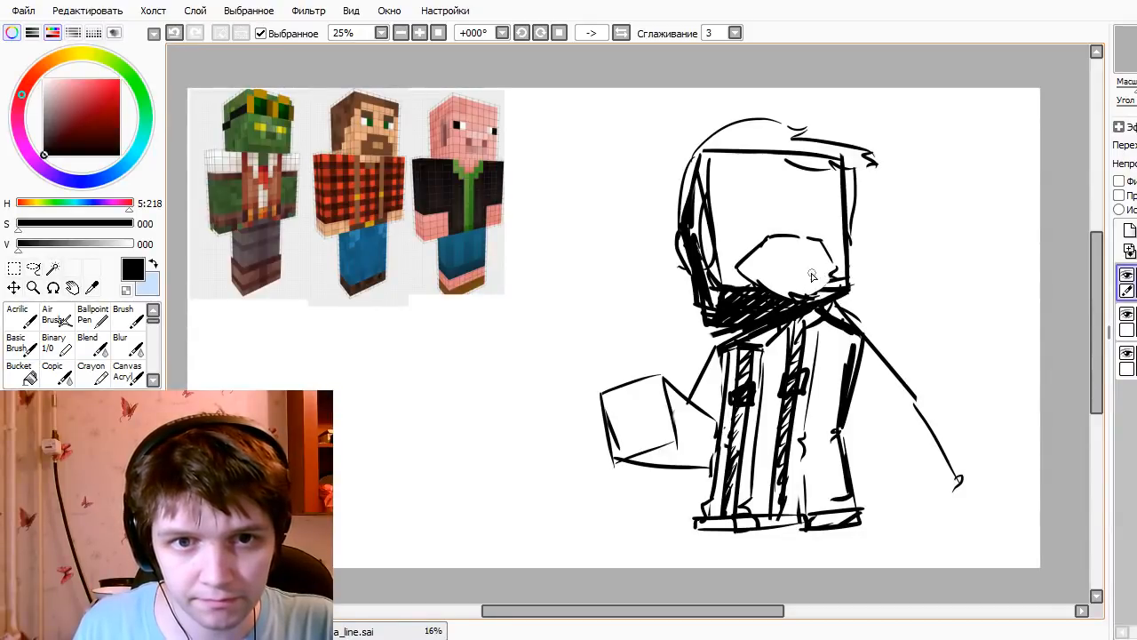
pyautogui.moveTo(787, 265)
pyautogui.mouseDown()
pyautogui.moveTo(824, 266)
pyautogui.moveTo(822, 255)
pyautogui.moveTo(810, 263)
pyautogui.mouseUp()
pyautogui.hotkey('ctrl', 'z')
pyautogui.hotkey('ctrl', 'z')
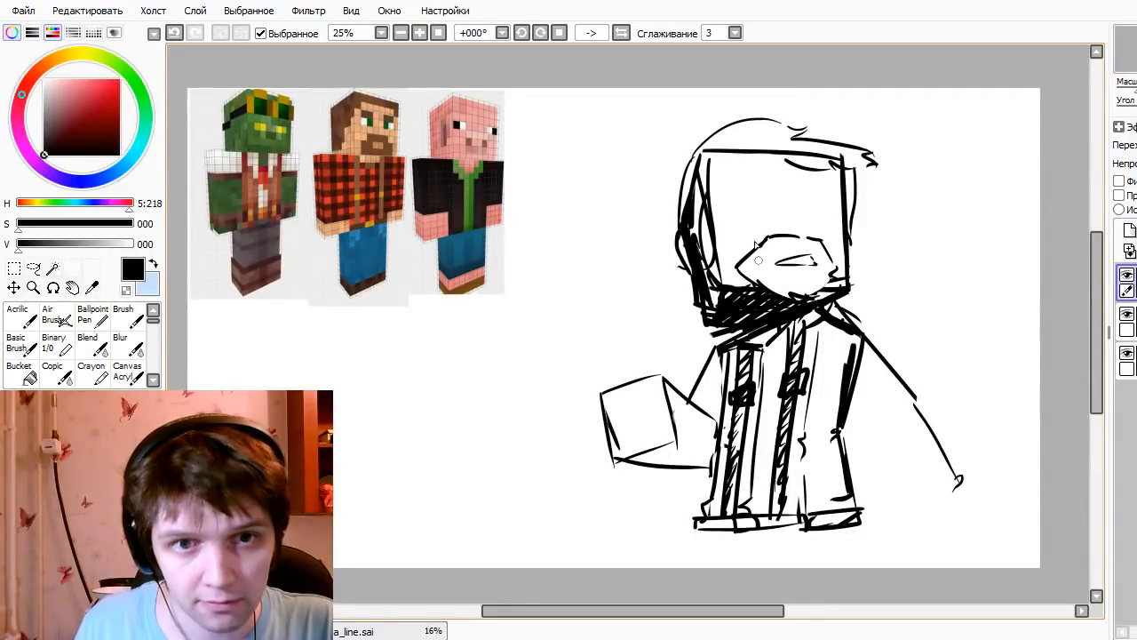
pyautogui.moveTo(724, 178)
pyautogui.mouseDown()
pyautogui.moveTo(840, 172)
pyautogui.moveTo(825, 155)
pyautogui.moveTo(844, 158)
pyautogui.moveTo(865, 189)
pyautogui.moveTo(836, 175)
pyautogui.moveTo(839, 187)
pyautogui.mouseUp()
pyautogui.hotkey('ctrl', 'z')
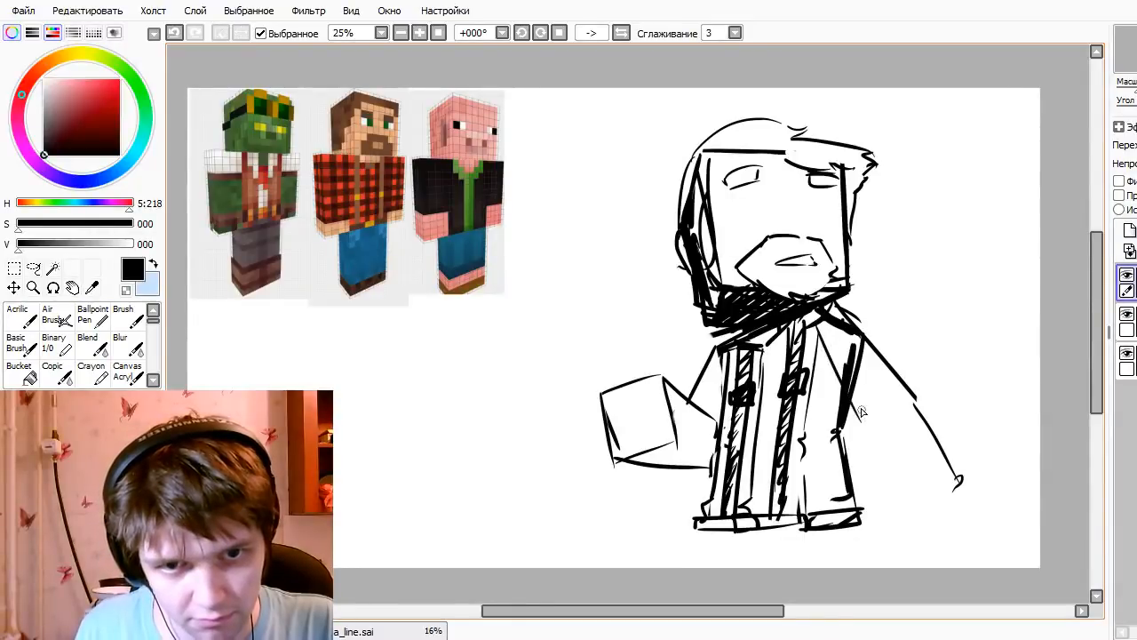
# - Complete the right arm as a wide sleeve with an inner edge, a closed lower end and a cuff line
pyautogui.moveTo(818, 356); pyautogui.dragTo(858, 419)
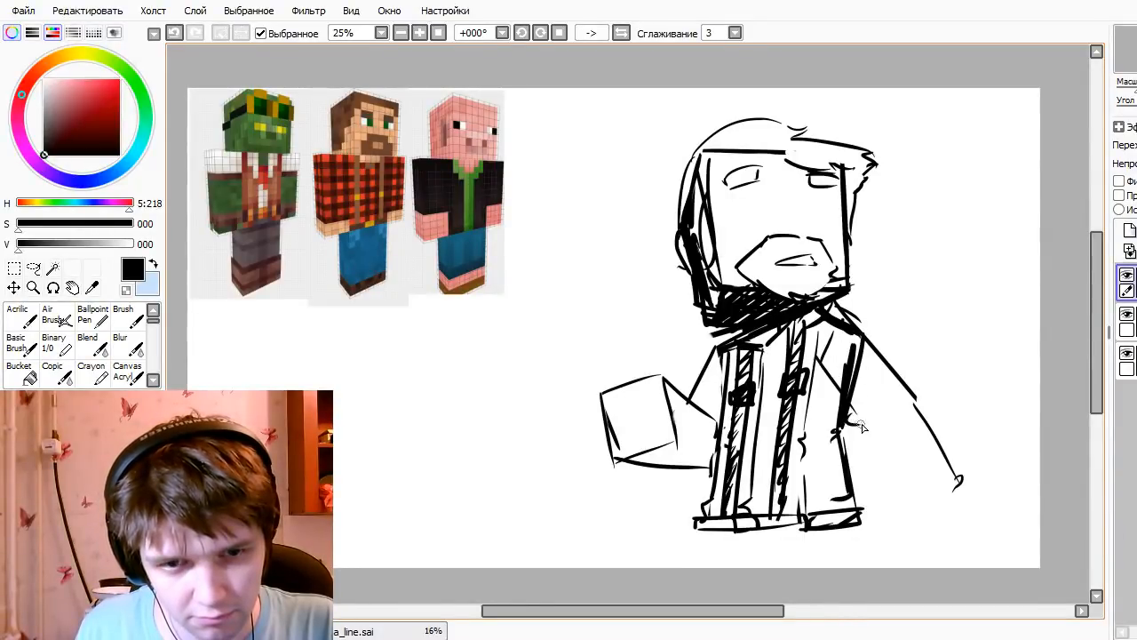
pyautogui.moveTo(818, 362)
pyautogui.mouseDown()
pyautogui.moveTo(864, 436)
pyautogui.moveTo(843, 369)
pyautogui.moveTo(855, 418)
pyautogui.moveTo(870, 373)
pyautogui.moveTo(882, 494)
pyautogui.moveTo(872, 471)
pyautogui.moveTo(890, 509)
pyautogui.moveTo(961, 482)
pyautogui.mouseUp()
pyautogui.hotkey('ctrl', 'z')
pyautogui.moveTo(884, 463); pyautogui.dragTo(946, 439)
# - Draw a thin upright handle with a rounded top rising from the left fist
pyautogui.moveTo(615, 380)
pyautogui.mouseDown()
pyautogui.moveTo(606, 317)
pyautogui.moveTo(627, 380)
pyautogui.mouseUp()
pyautogui.hotkey('ctrl', 'z')
pyautogui.hotkey('ctrl', 'z')
pyautogui.moveTo(613, 308); pyautogui.dragTo(634, 389)
pyautogui.moveTo(613, 303); pyautogui.dragTo(645, 383)
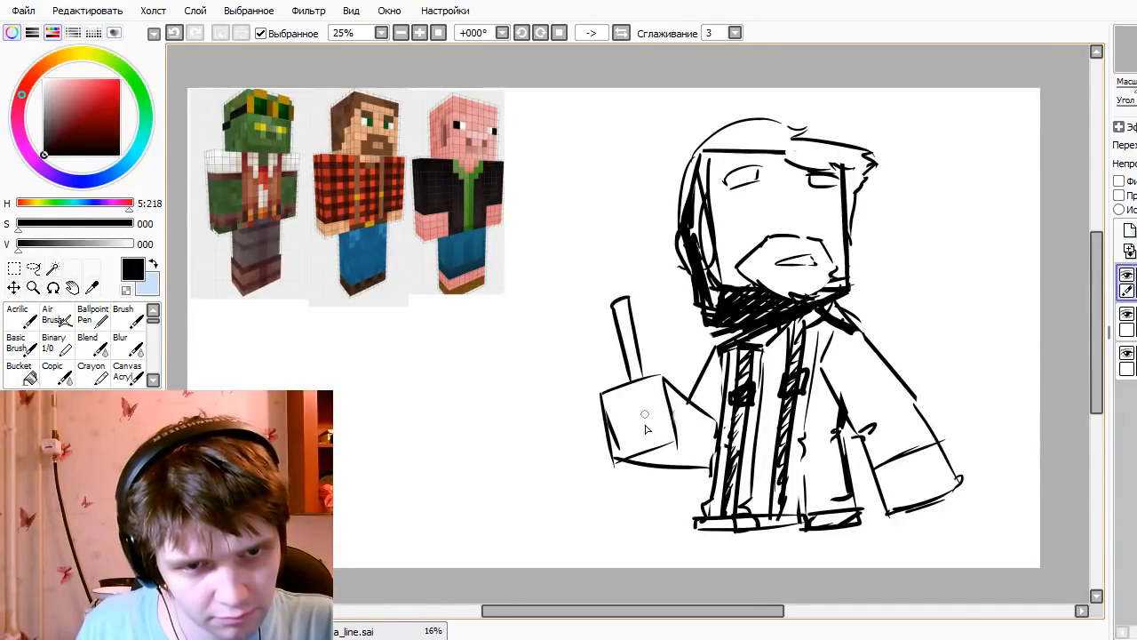
# - Complete the axe with a handle end below the fist and a curved blade with a hatched cutting edge
pyautogui.moveTo(646, 462)
pyautogui.mouseDown()
pyautogui.moveTo(665, 514)
pyautogui.moveTo(665, 488)
pyautogui.moveTo(677, 513)
pyautogui.mouseUp()
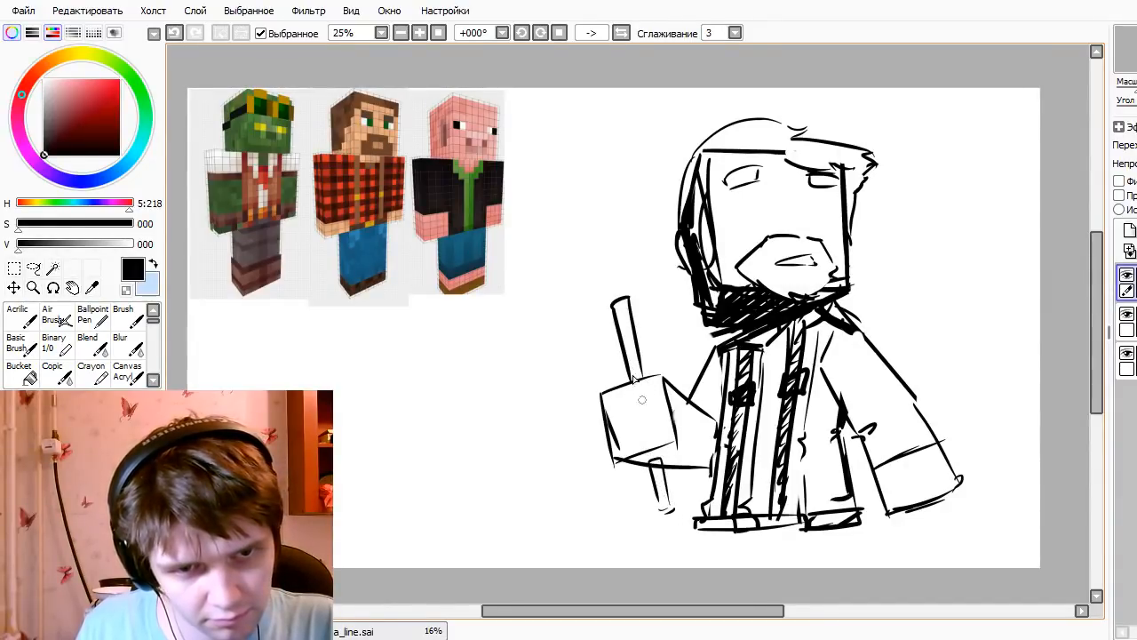
pyautogui.moveTo(632, 270); pyautogui.dragTo(585, 210)
pyautogui.moveTo(586, 212)
pyautogui.mouseDown()
pyautogui.moveTo(561, 254)
pyautogui.moveTo(584, 323)
pyautogui.moveTo(609, 312)
pyautogui.moveTo(624, 285)
pyautogui.moveTo(626, 299)
pyautogui.moveTo(640, 271)
pyautogui.moveTo(585, 336)
pyautogui.moveTo(558, 259)
pyautogui.moveTo(576, 231)
pyautogui.moveTo(573, 332)
pyautogui.mouseUp()
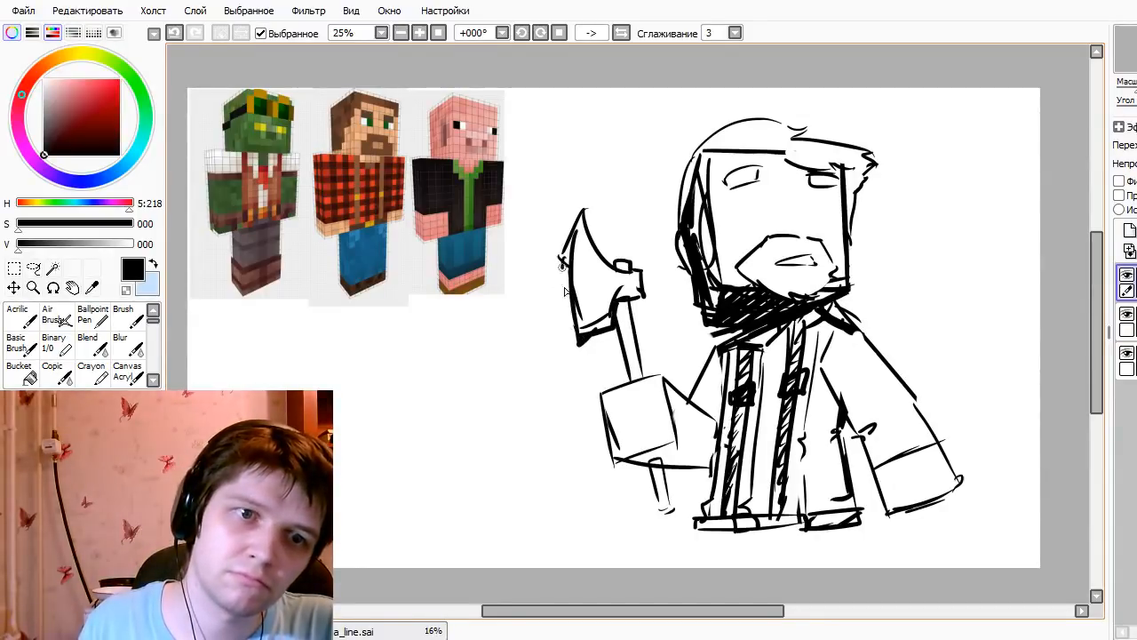
pyautogui.moveTo(562, 265); pyautogui.dragTo(576, 339)
pyautogui.moveTo(583, 224)
pyautogui.mouseDown()
pyautogui.moveTo(585, 209)
pyautogui.moveTo(552, 266)
pyautogui.moveTo(576, 342)
pyautogui.moveTo(571, 228)
pyautogui.moveTo(560, 241)
pyautogui.moveTo(579, 329)
pyautogui.mouseUp()
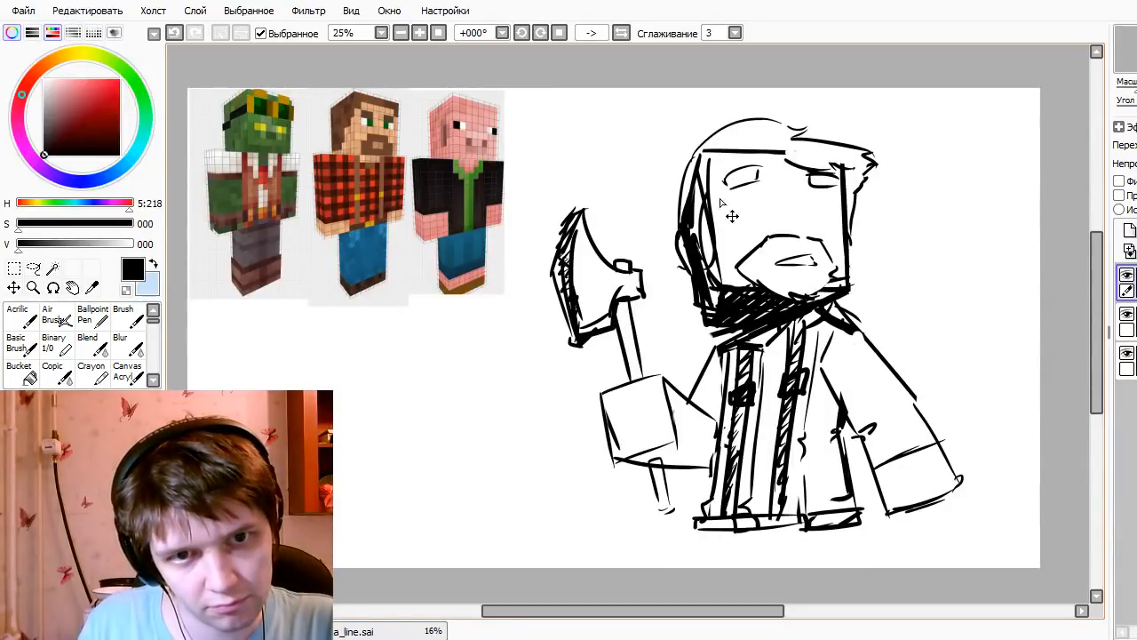
# - Draw two large round eyes with small pupils and a curved mouth with one tooth on the man's face
pyautogui.moveTo(744, 209)
pyautogui.mouseDown()
pyautogui.moveTo(720, 230)
pyautogui.moveTo(759, 210)
pyautogui.moveTo(727, 229)
pyautogui.mouseUp()
pyautogui.hotkey('ctrl', 'z')
pyautogui.moveTo(840, 218); pyautogui.dragTo(844, 217)
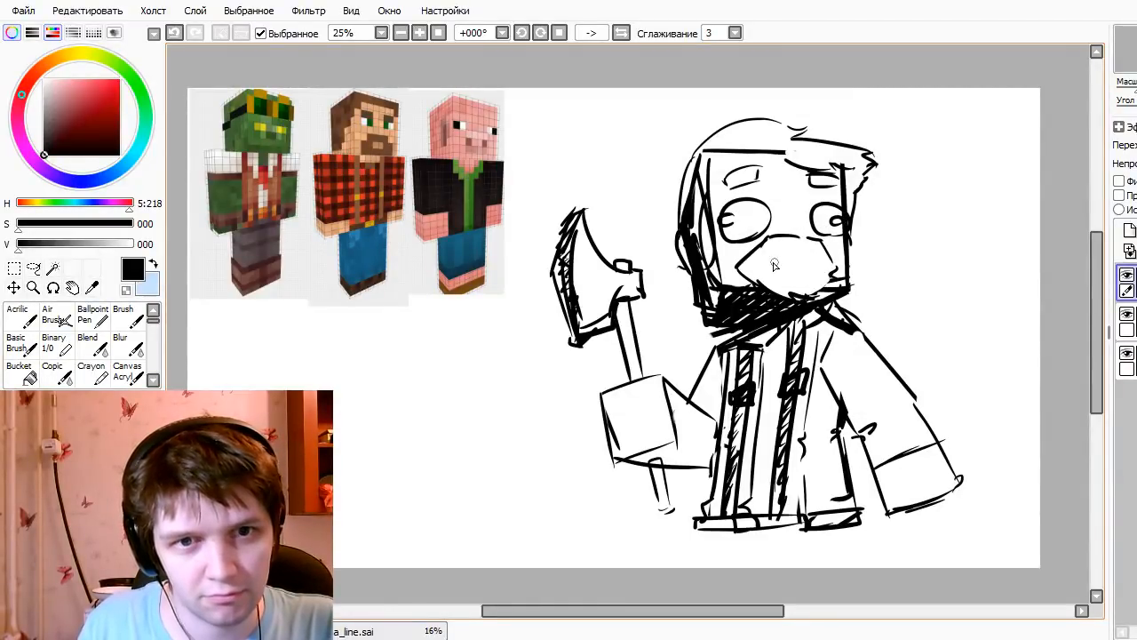
pyautogui.moveTo(773, 265); pyautogui.dragTo(818, 265)
pyautogui.hotkey('ctrl', 'z')
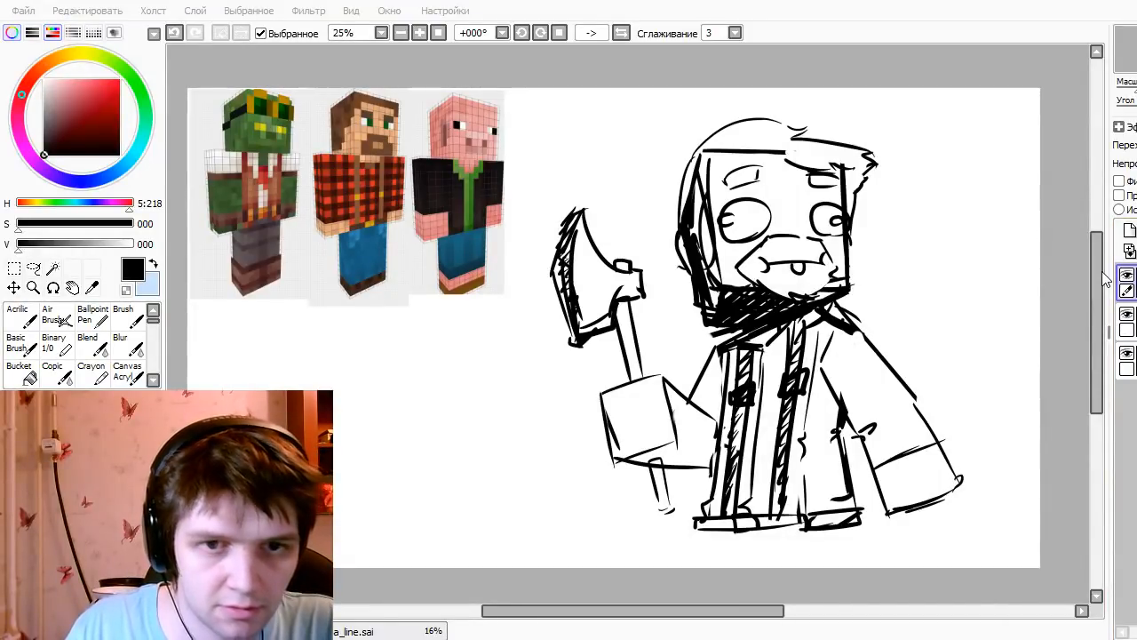
# - Add a new layer and shift the man's sketch left over the reference skins
pyautogui.hotkey('ctrl', 'shift', 'n')
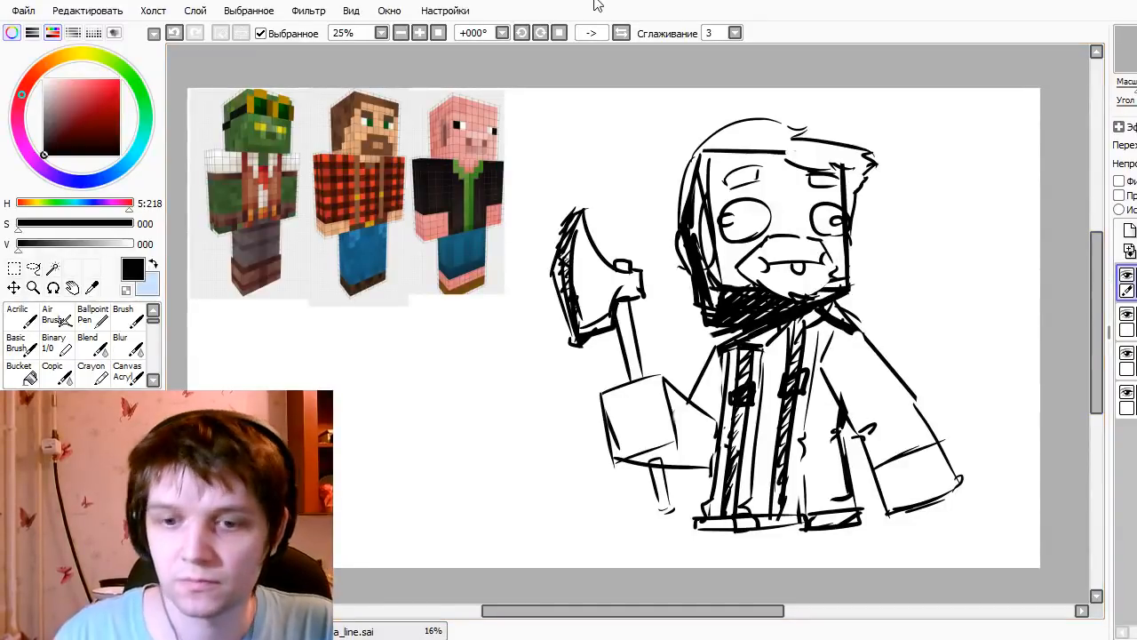
pyautogui.click(1127, 318)
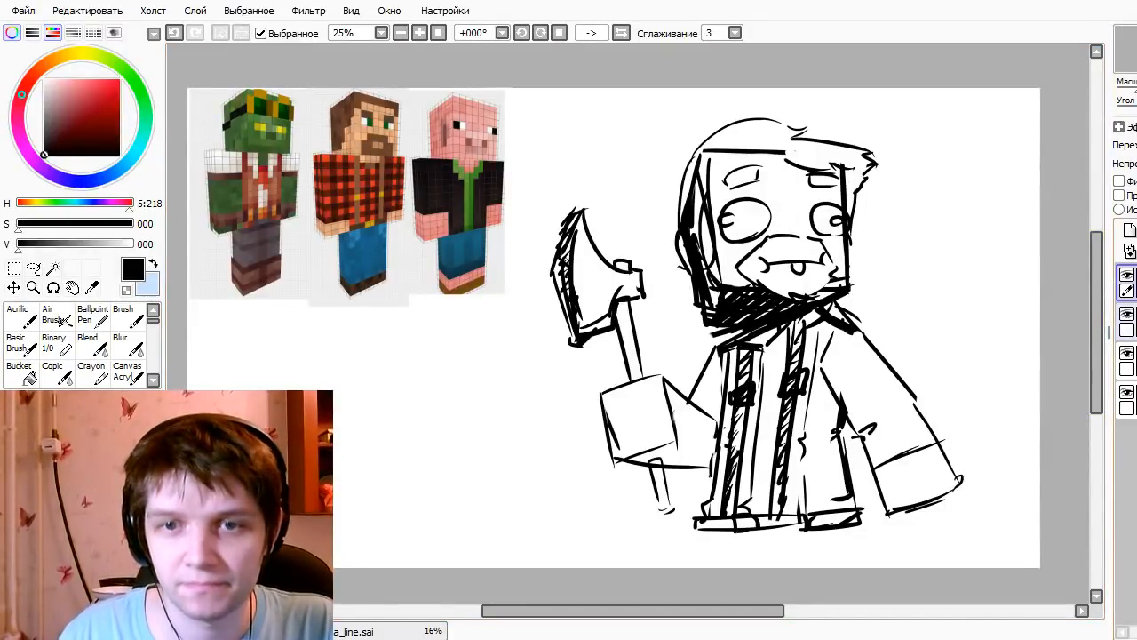
pyautogui.moveTo(871, 386)
pyautogui.mouseDown()
pyautogui.moveTo(924, 391)
pyautogui.moveTo(628, 415)
pyautogui.moveTo(932, 418)
pyautogui.moveTo(647, 404)
pyautogui.mouseUp()
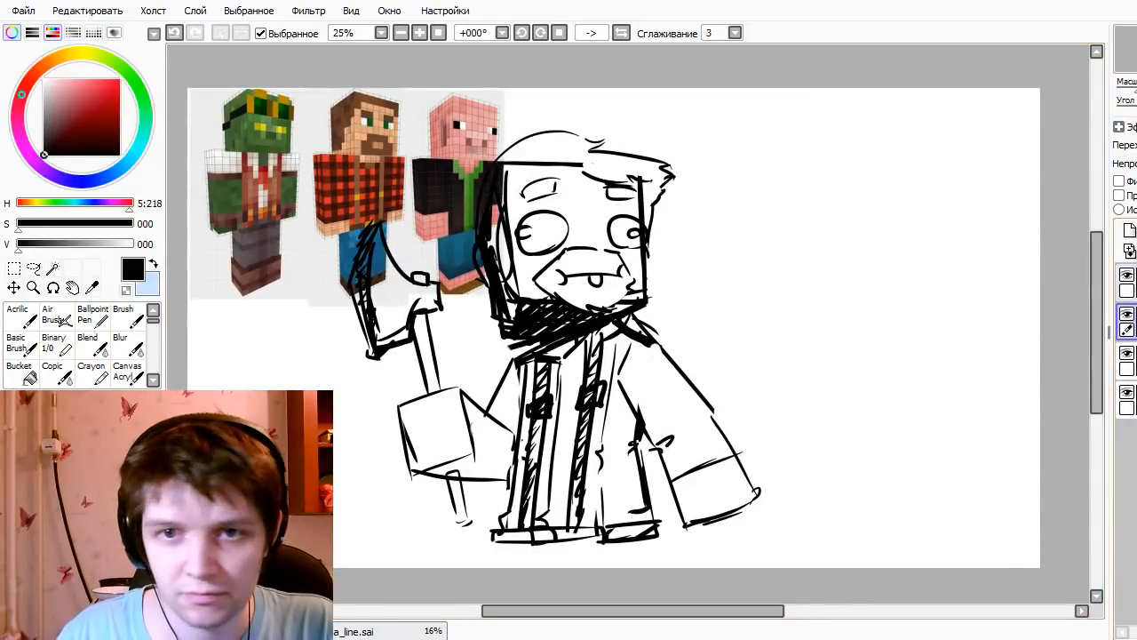
pyautogui.click(1126, 282)
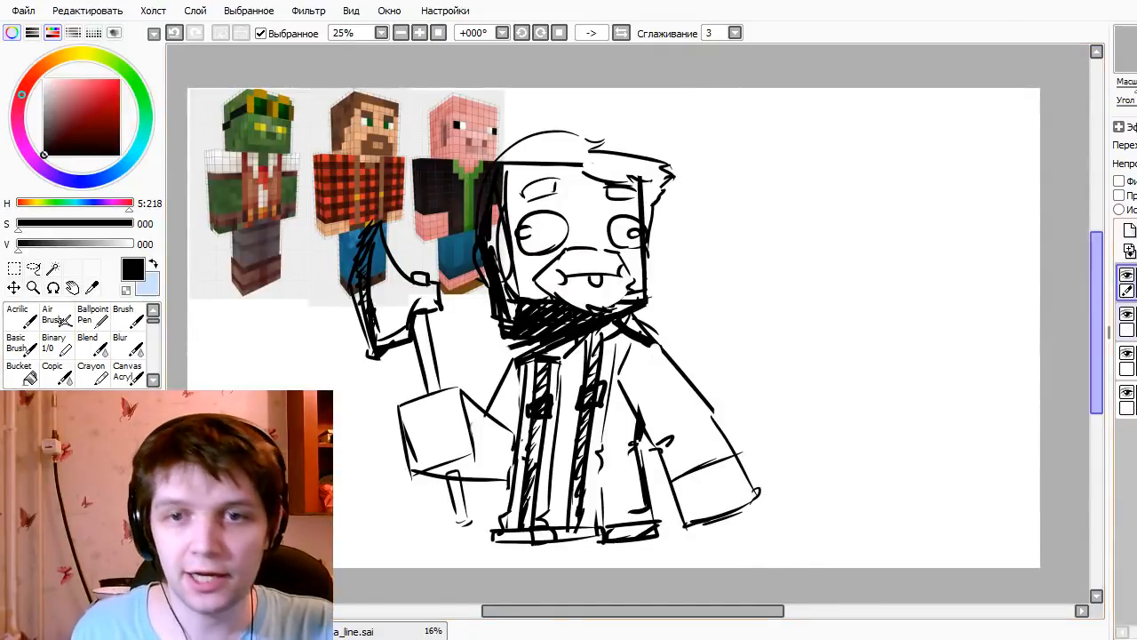
# - Move the man's sketch back beside the references, fade its layer to light grey, and make the empty layer active
pyautogui.click(1128, 322)
pyautogui.moveTo(820, 376)
pyautogui.mouseDown()
pyautogui.moveTo(964, 358)
pyautogui.moveTo(920, 368)
pyautogui.mouseUp()
pyautogui.moveTo(1136, 163); pyautogui.dragTo(1132, 163)
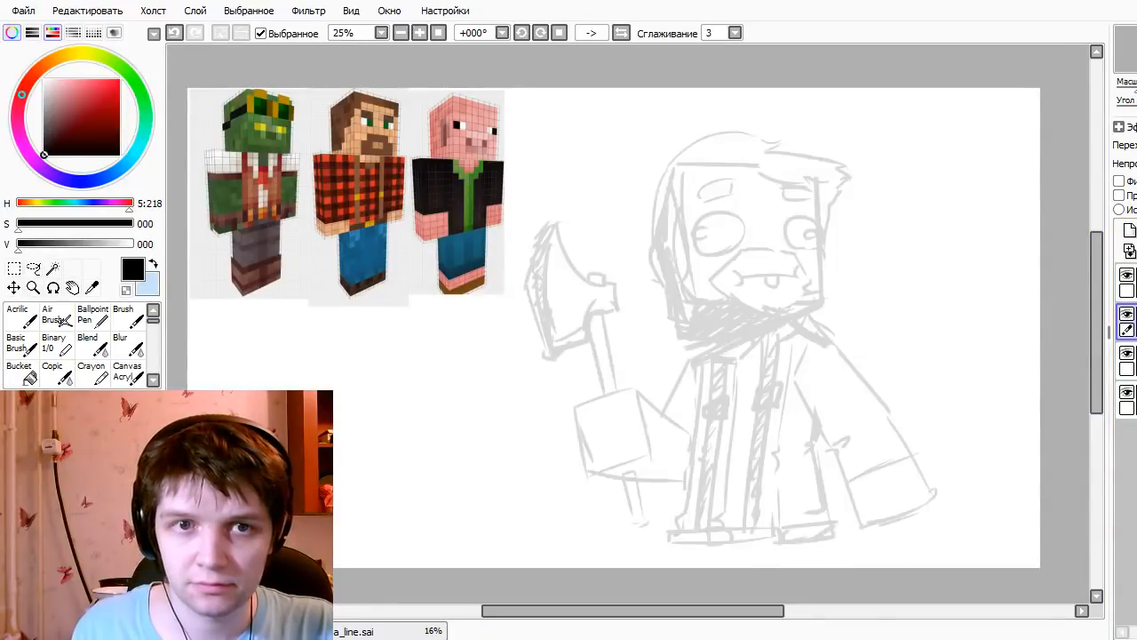
pyautogui.click(1130, 282)
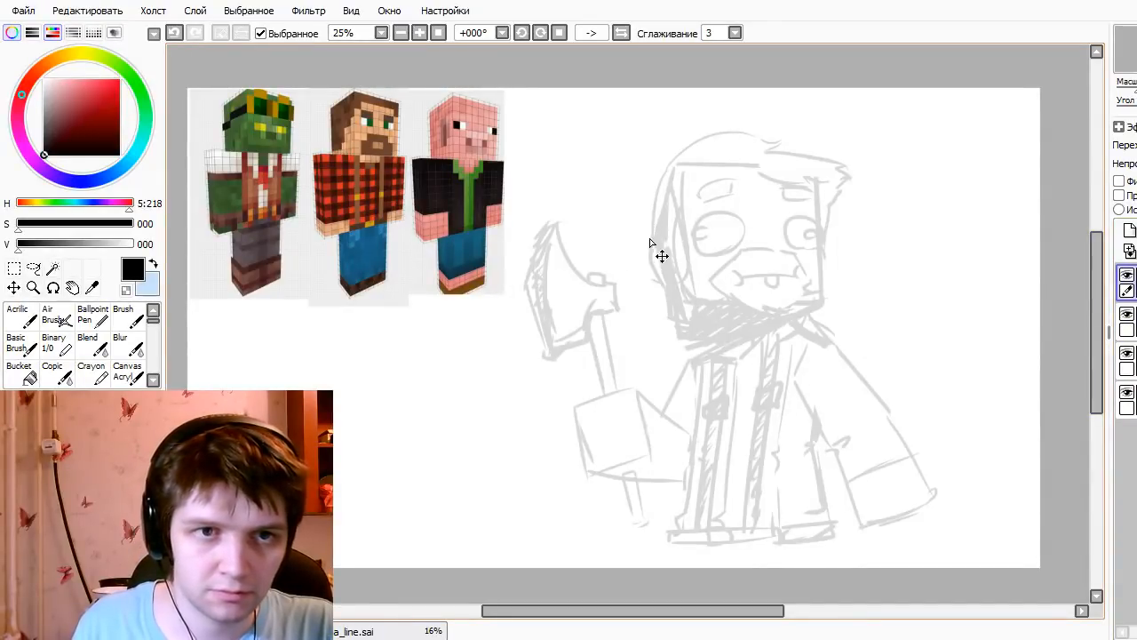
pyautogui.moveTo(637, 196); pyautogui.dragTo(671, 327)
pyautogui.hotkey('ctrl', 'z')
pyautogui.hotkey('ctrl', 'z')
pyautogui.moveTo(642, 184)
pyautogui.mouseDown()
pyautogui.moveTo(667, 291)
pyautogui.moveTo(657, 316)
pyautogui.mouseUp()
pyautogui.hotkey('ctrl', 'z')
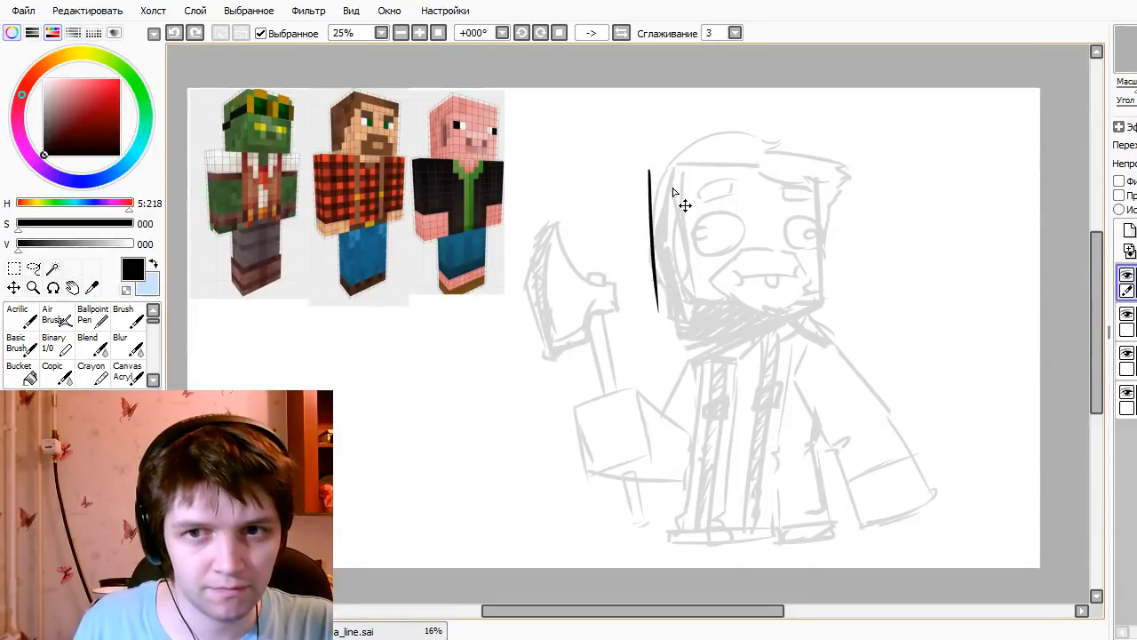
pyautogui.hotkey('ctrl', 'z')
# - Draw the pig's boxy head as a tilted four-sided front face with a narrow side face over the faded sketch
pyautogui.moveTo(653, 190)
pyautogui.mouseDown()
pyautogui.moveTo(666, 311)
pyautogui.moveTo(789, 154)
pyautogui.moveTo(795, 285)
pyautogui.mouseUp()
pyautogui.moveTo(662, 311); pyautogui.dragTo(824, 284)
pyautogui.moveTo(779, 153)
pyautogui.mouseDown()
pyautogui.moveTo(828, 206)
pyautogui.moveTo(817, 228)
pyautogui.mouseUp()
pyautogui.hotkey('ctrl', 'z')
pyautogui.hotkey('ctrl', 'z')
pyautogui.hotkey('ctrl', 'z')
pyautogui.hotkey('ctrl', 'z')
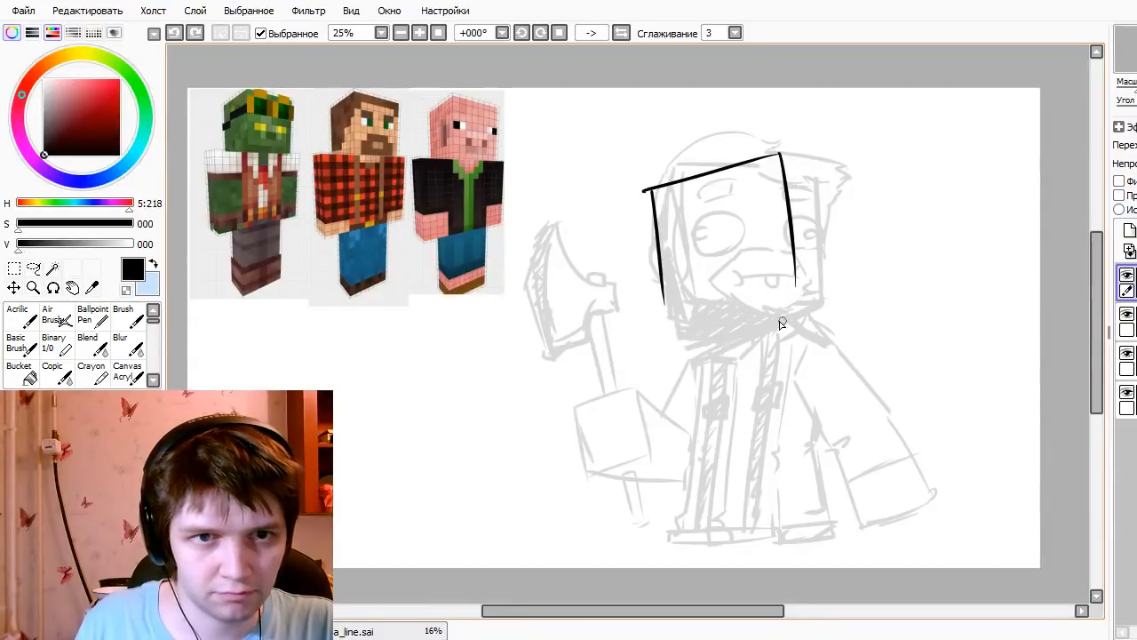
pyautogui.moveTo(651, 203)
pyautogui.mouseDown()
pyautogui.moveTo(674, 335)
pyautogui.moveTo(791, 329)
pyautogui.moveTo(796, 288)
pyautogui.mouseUp()
pyautogui.hotkey('ctrl', 'z')
pyautogui.moveTo(779, 154)
pyautogui.mouseDown()
pyautogui.moveTo(809, 217)
pyautogui.moveTo(820, 195)
pyautogui.moveTo(812, 323)
pyautogui.moveTo(796, 316)
pyautogui.moveTo(826, 303)
pyautogui.mouseUp()
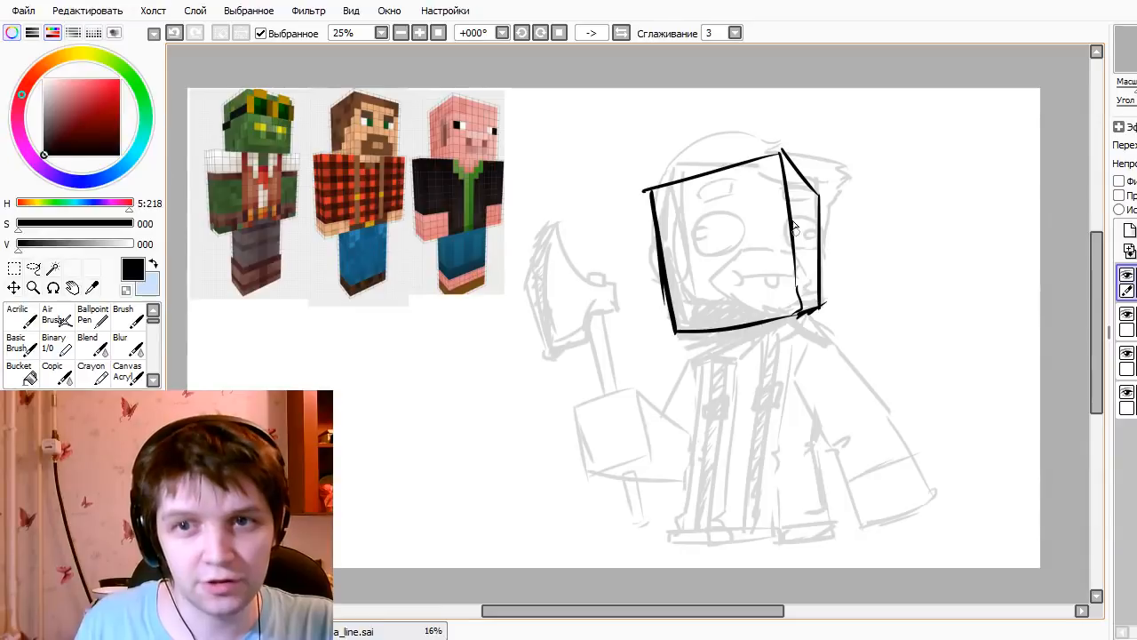
# - Clean up the overshooting line ends at the upper corners of the pig's head
pyautogui.press('e')
pyautogui.moveTo(781, 150); pyautogui.dragTo(815, 199)
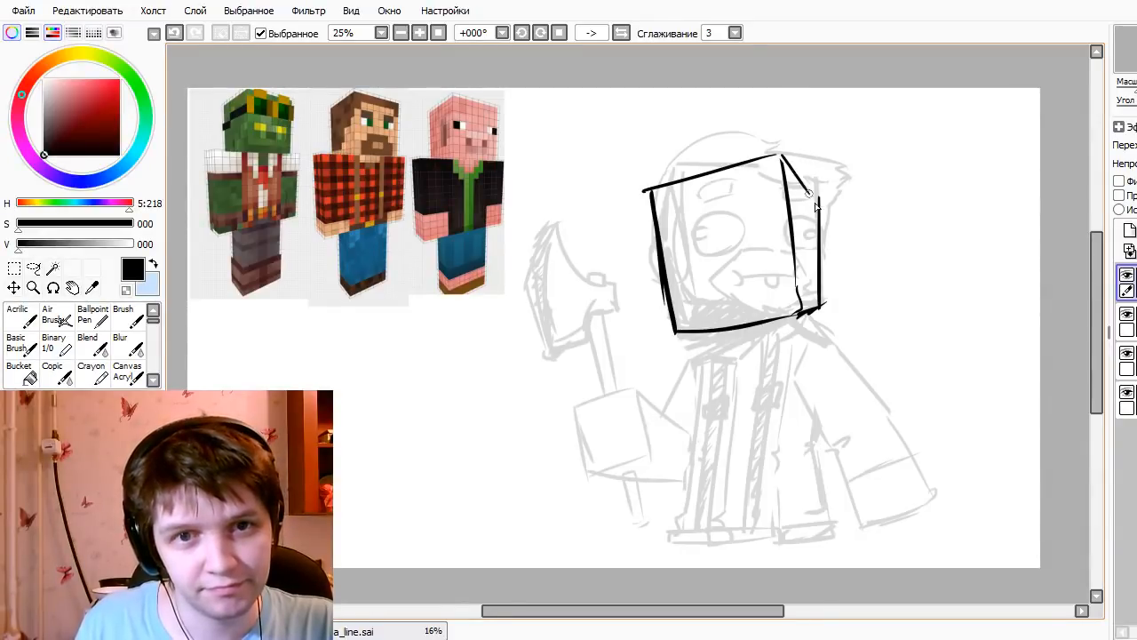
pyautogui.press('e')
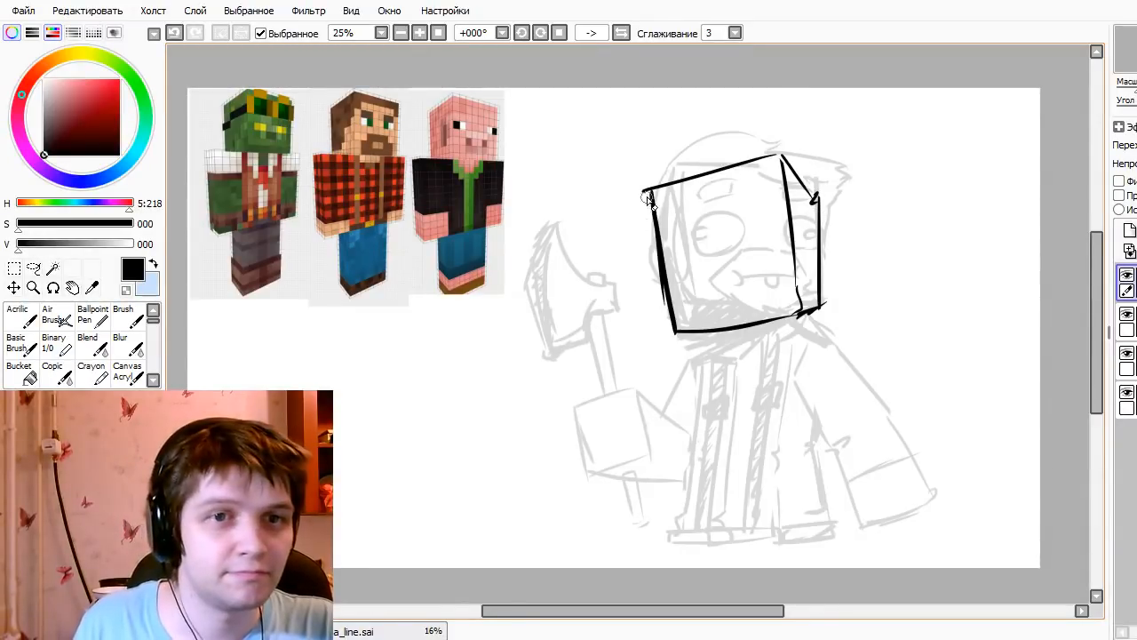
pyautogui.moveTo(643, 196)
pyautogui.mouseDown()
pyautogui.moveTo(650, 183)
pyautogui.moveTo(672, 238)
pyautogui.mouseUp()
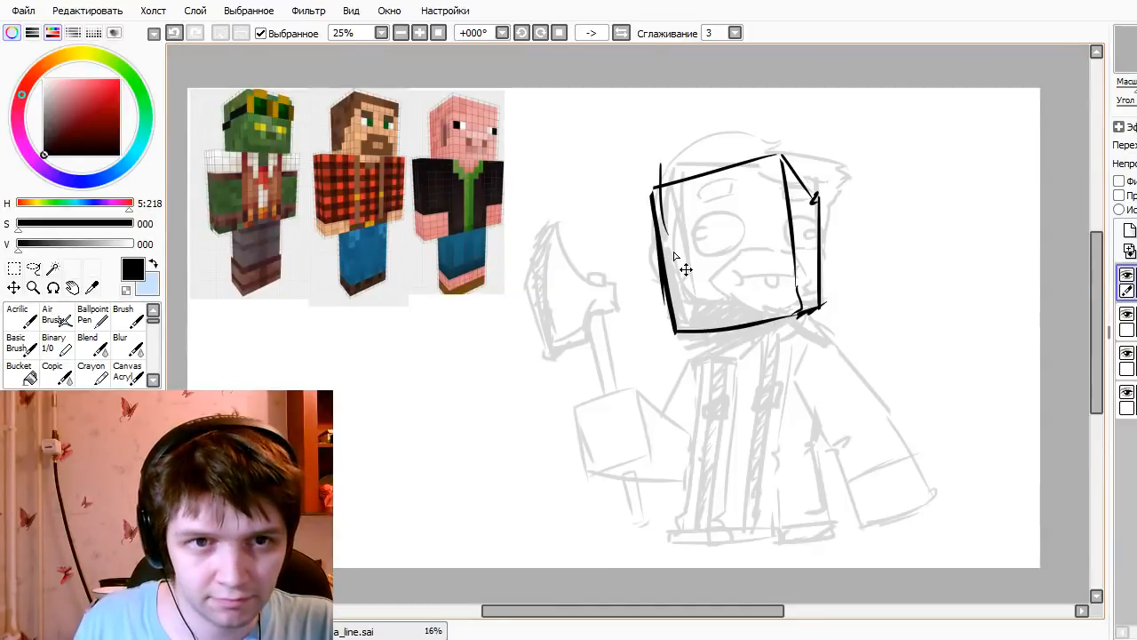
pyautogui.hotkey('ctrl', 'z')
# - Draw a four-sided snout with two nostrils and a hatched side edge on the lower front face
pyautogui.moveTo(679, 276)
pyautogui.mouseDown()
pyautogui.moveTo(754, 262)
pyautogui.moveTo(759, 294)
pyautogui.moveTo(695, 318)
pyautogui.moveTo(757, 306)
pyautogui.mouseUp()
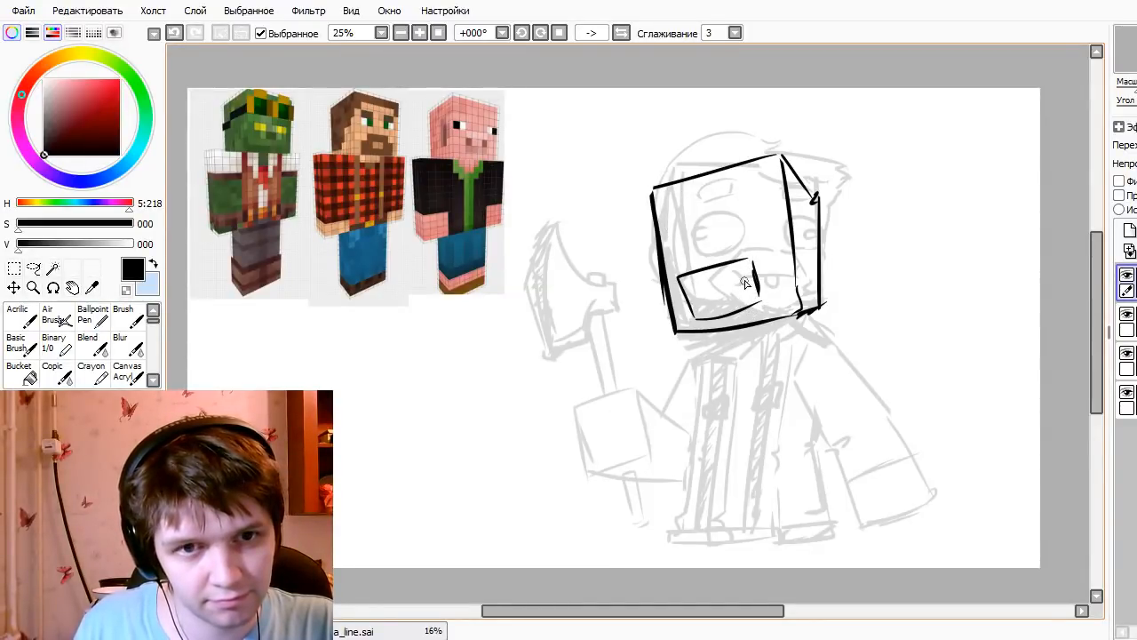
pyautogui.moveTo(745, 262)
pyautogui.mouseDown()
pyautogui.moveTo(755, 304)
pyautogui.moveTo(752, 281)
pyautogui.mouseUp()
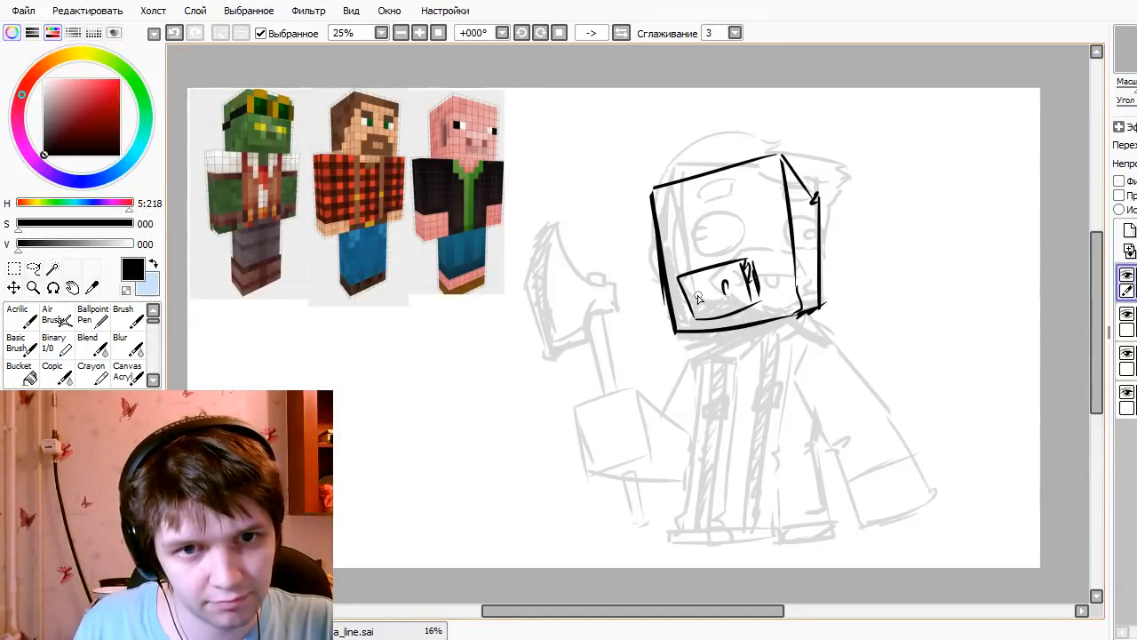
pyautogui.moveTo(762, 224); pyautogui.dragTo(765, 236)
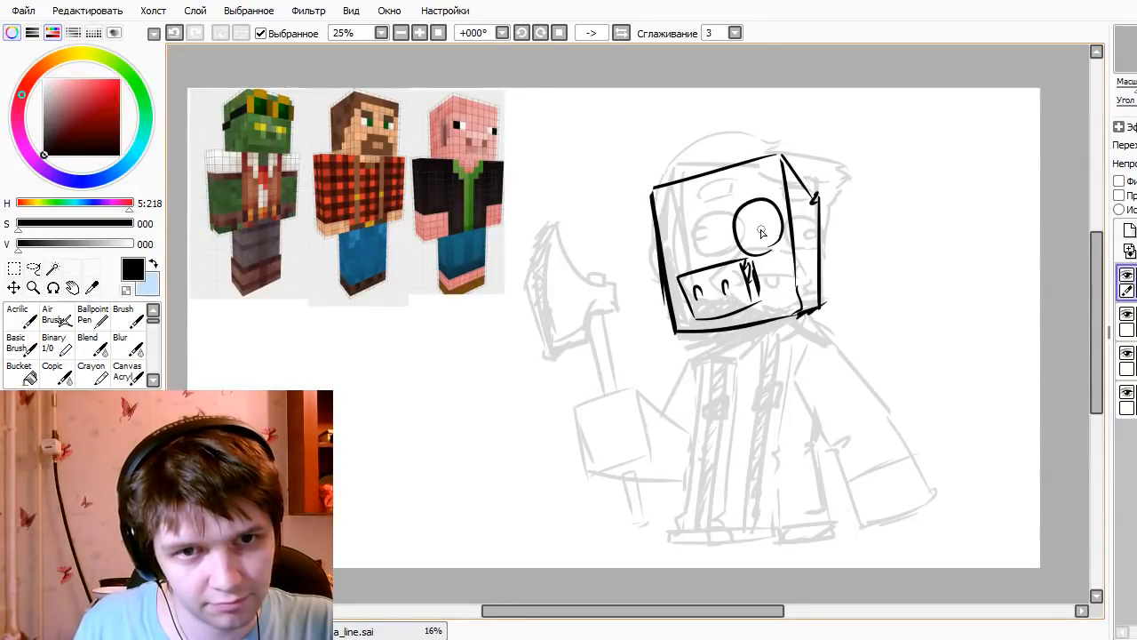
pyautogui.hotkey('ctrl', 'z')
# - Draw a large angular ear on the head's right side and a small ear on its left edge
pyautogui.moveTo(800, 184)
pyautogui.mouseDown()
pyautogui.moveTo(827, 165)
pyautogui.moveTo(862, 210)
pyautogui.moveTo(836, 237)
pyautogui.mouseUp()
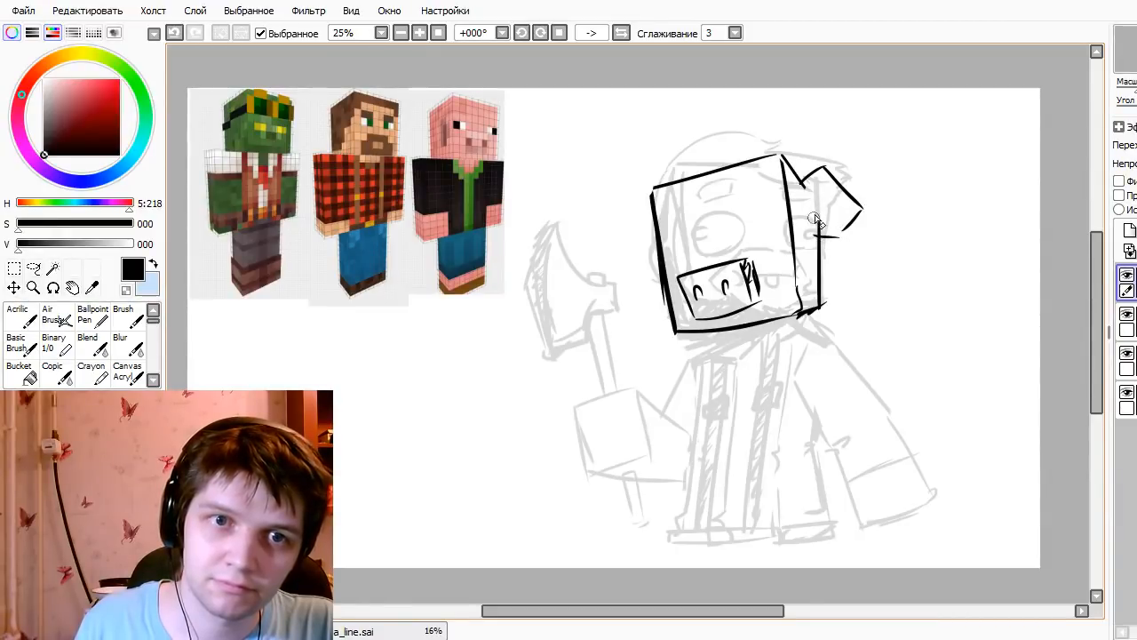
pyautogui.moveTo(801, 180); pyautogui.dragTo(827, 234)
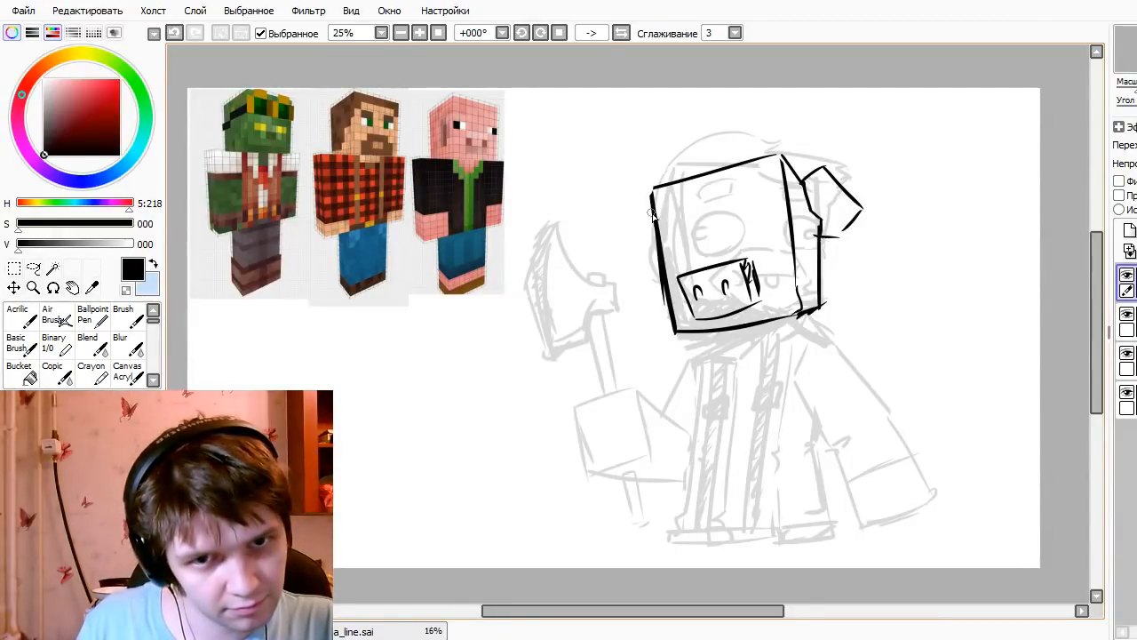
pyautogui.moveTo(657, 217)
pyautogui.mouseDown()
pyautogui.moveTo(636, 230)
pyautogui.moveTo(661, 268)
pyautogui.mouseUp()
pyautogui.hotkey('ctrl', 'z')
pyautogui.hotkey('ctrl', 'z')
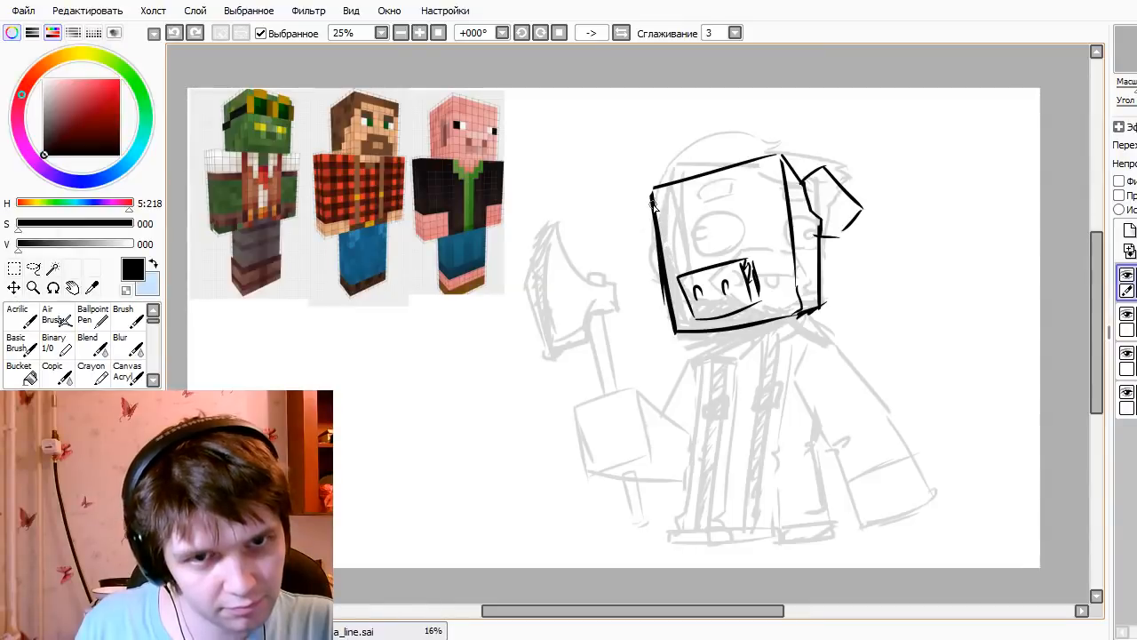
pyautogui.moveTo(652, 197)
pyautogui.mouseDown()
pyautogui.moveTo(636, 232)
pyautogui.moveTo(662, 241)
pyautogui.mouseUp()
pyautogui.hotkey('ctrl', 'z')
pyautogui.hotkey('ctrl', 'z')
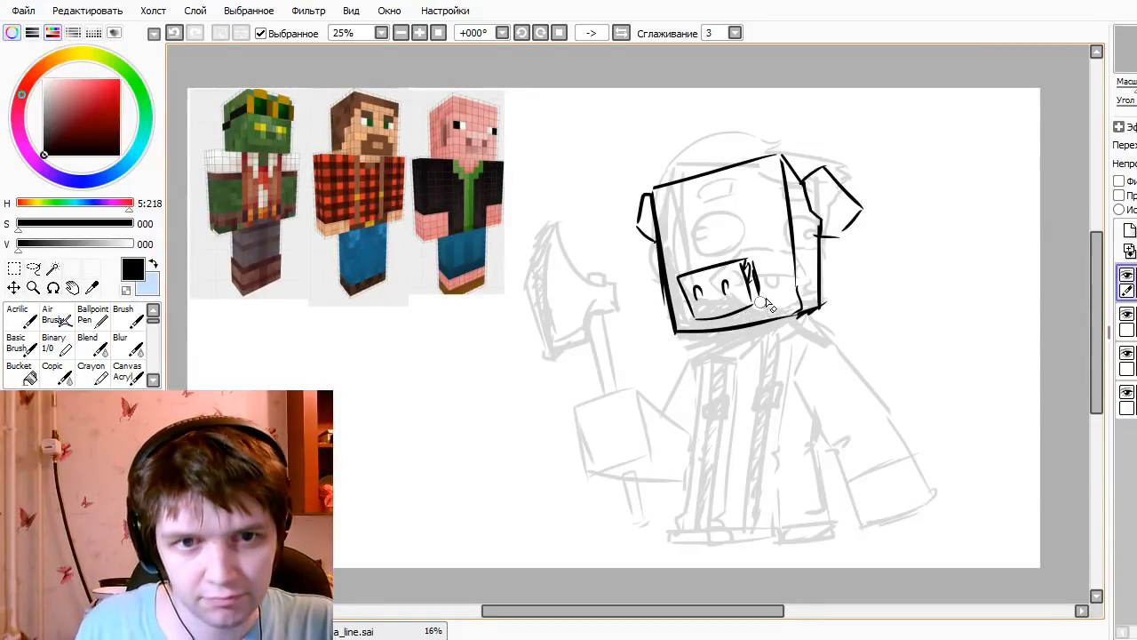
# - Close the snout's lower side edge and draw two round eyes of different sizes with dot pupils above it
pyautogui.hotkey('ctrl', 'z')
pyautogui.moveTo(746, 315); pyautogui.dragTo(766, 291)
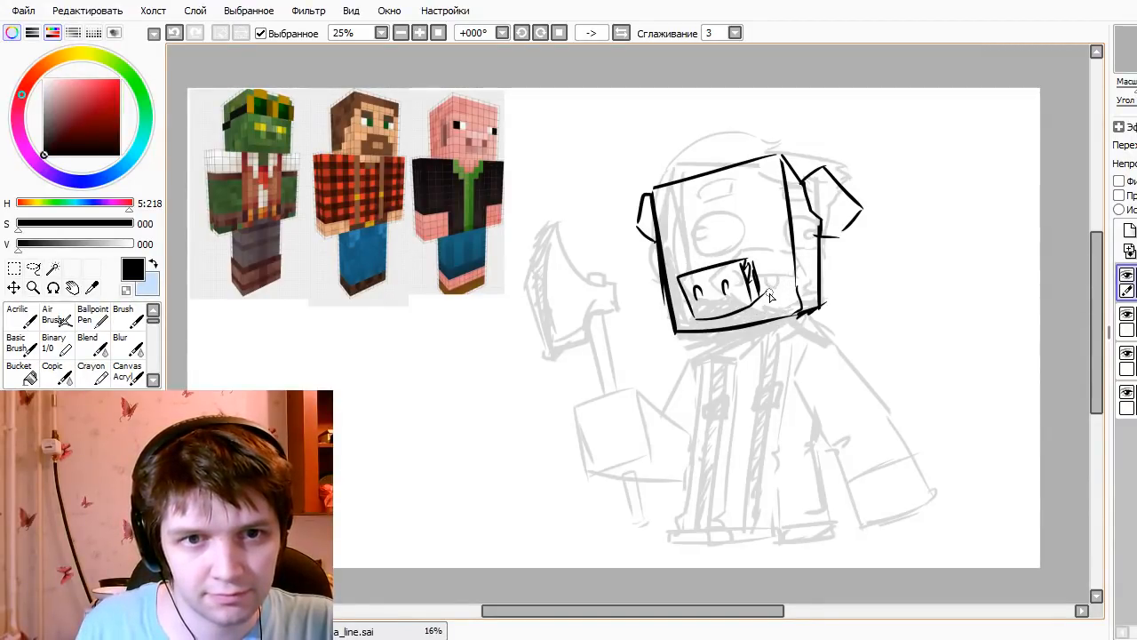
pyautogui.moveTo(744, 211); pyautogui.dragTo(768, 206)
pyautogui.hotkey('ctrl', 'z')
pyautogui.moveTo(702, 240); pyautogui.dragTo(670, 254)
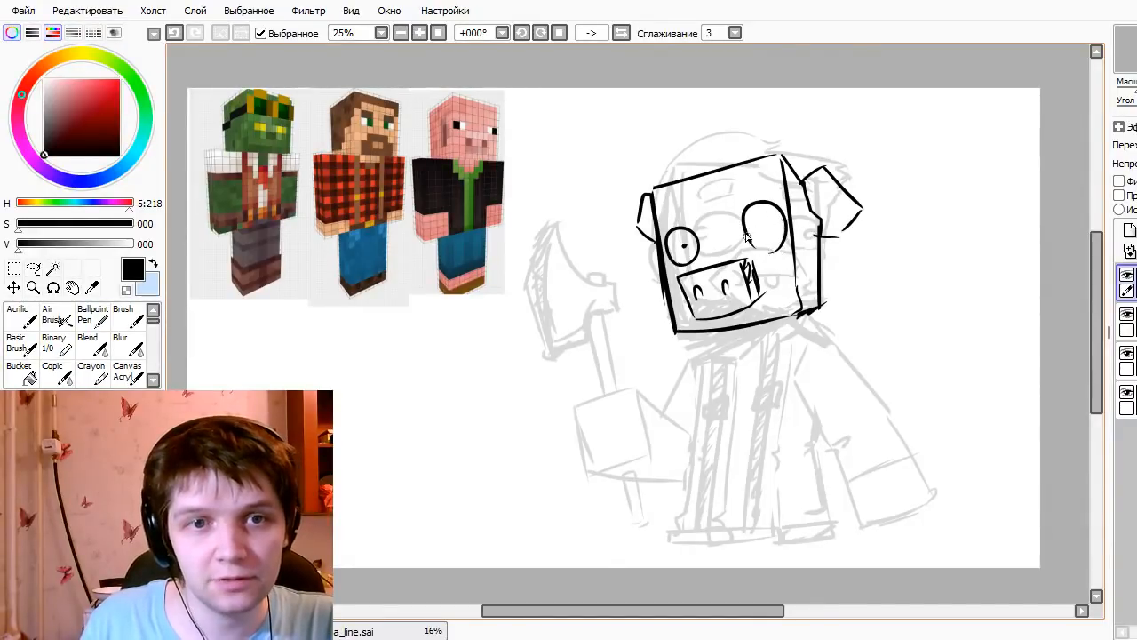
pyautogui.hotkey('ctrl', 'z')
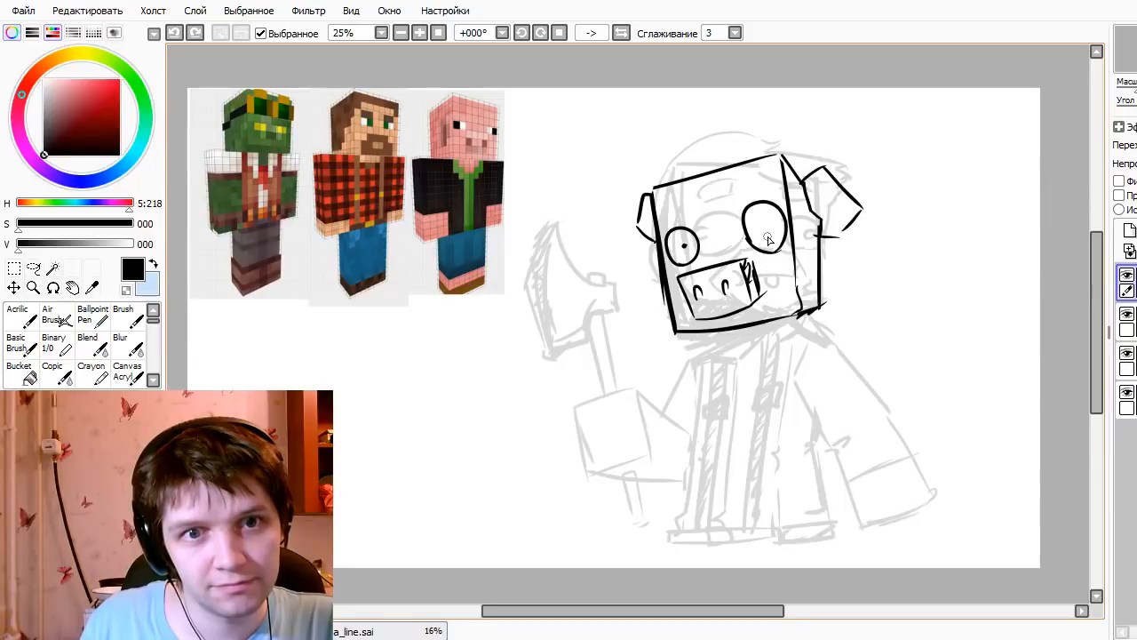
pyautogui.click(764, 228)
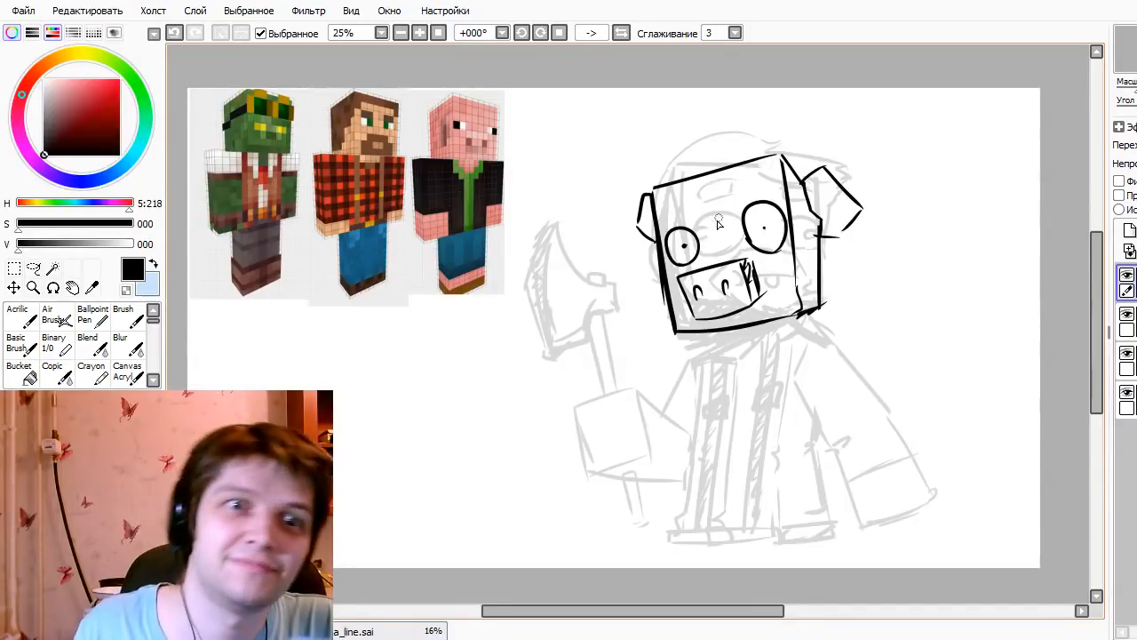
# - Try slanted brow marks by the eyes and mouth corners beside the snout, with the head shifted slightly up and left
pyautogui.moveTo(728, 215)
pyautogui.mouseDown()
pyautogui.moveTo(735, 231)
pyautogui.moveTo(746, 212)
pyautogui.mouseUp()
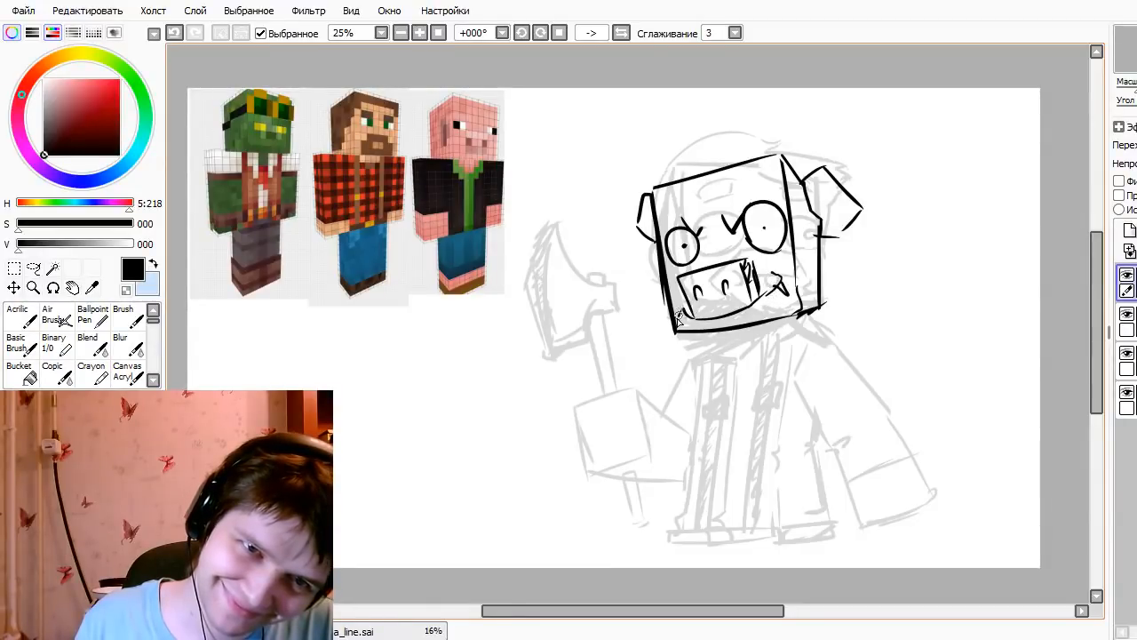
pyautogui.moveTo(771, 397); pyautogui.dragTo(769, 321)
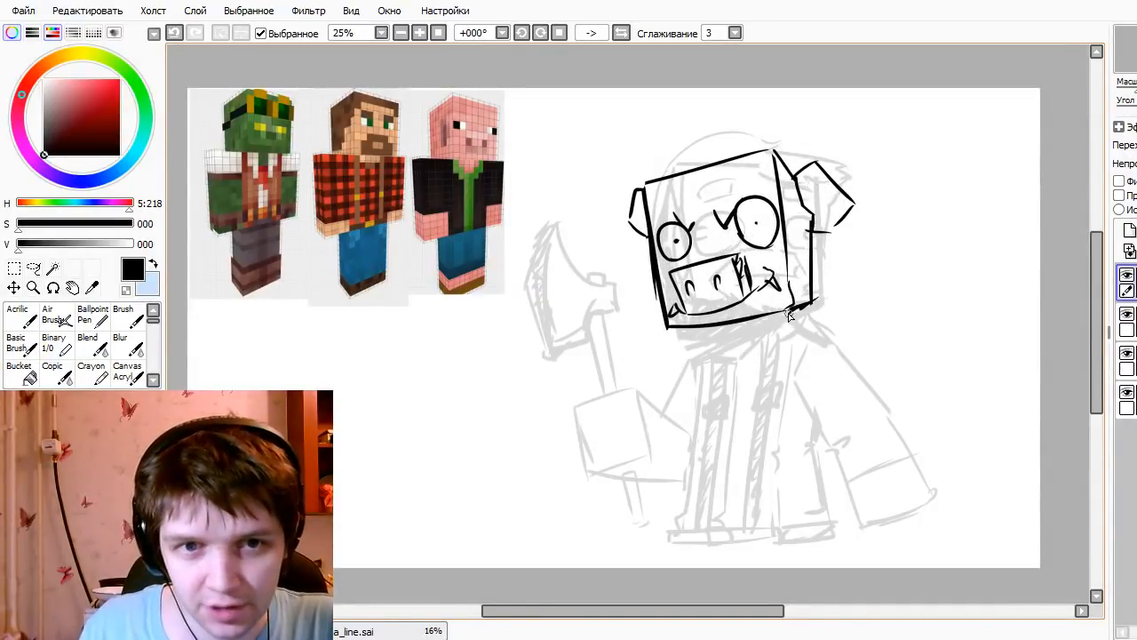
pyautogui.hotkey('ctrl', 'z')
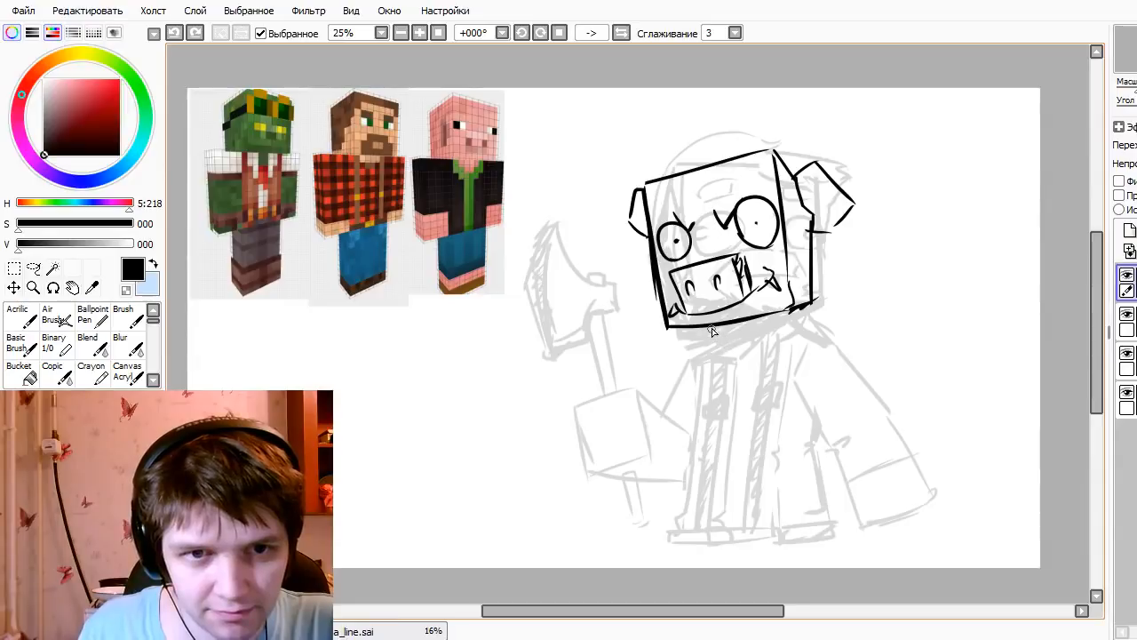
pyautogui.moveTo(748, 348); pyautogui.dragTo(784, 332)
pyautogui.hotkey('ctrl', 'z')
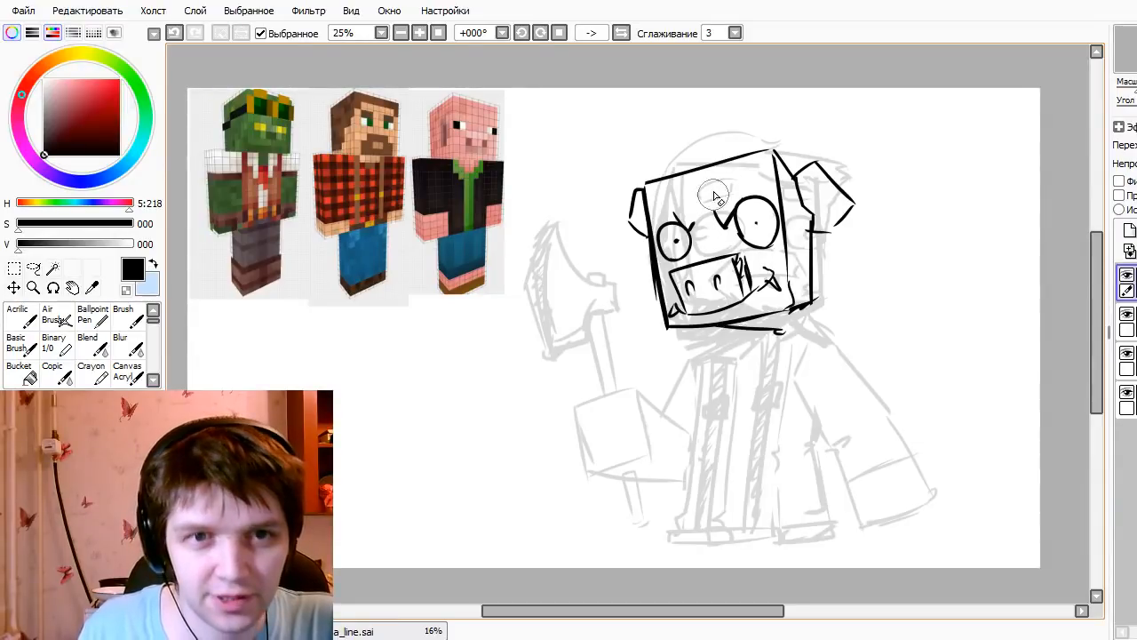
# - Undo the head shift, the mouth corners and the brow marks
pyautogui.moveTo(715, 197); pyautogui.dragTo(718, 213)
pyautogui.hotkey('ctrl', 'z')
pyautogui.hotkey('ctrl', 'z')
pyautogui.hotkey('ctrl', 'z')
pyautogui.hotkey('ctrl', 'z')
pyautogui.hotkey('ctrl', 'z')
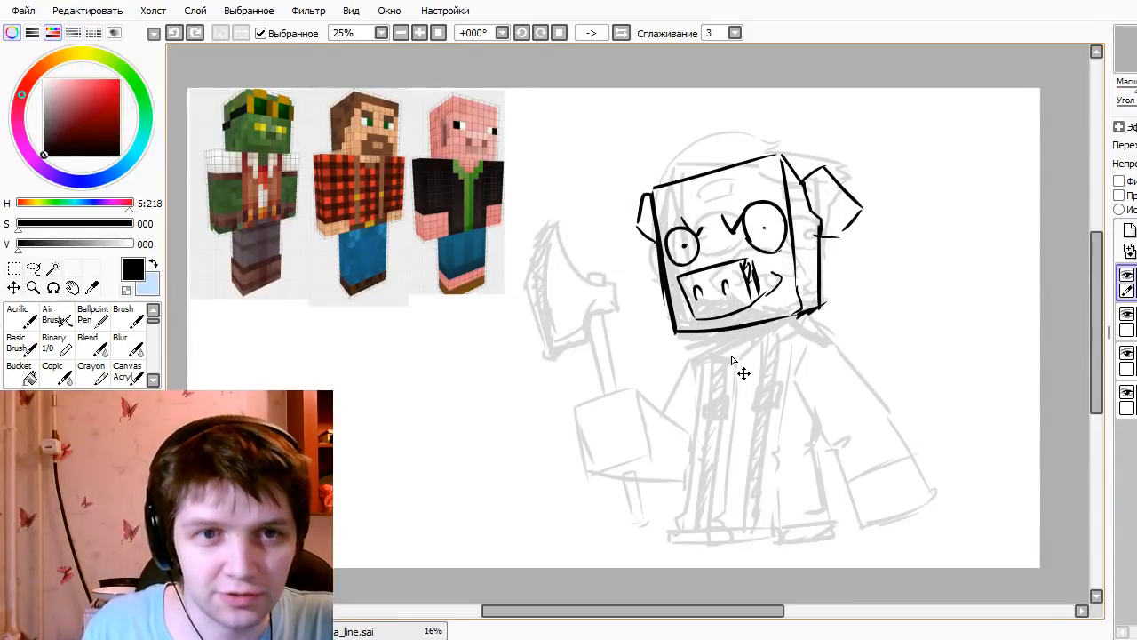
pyautogui.hotkey('ctrl', 'z')
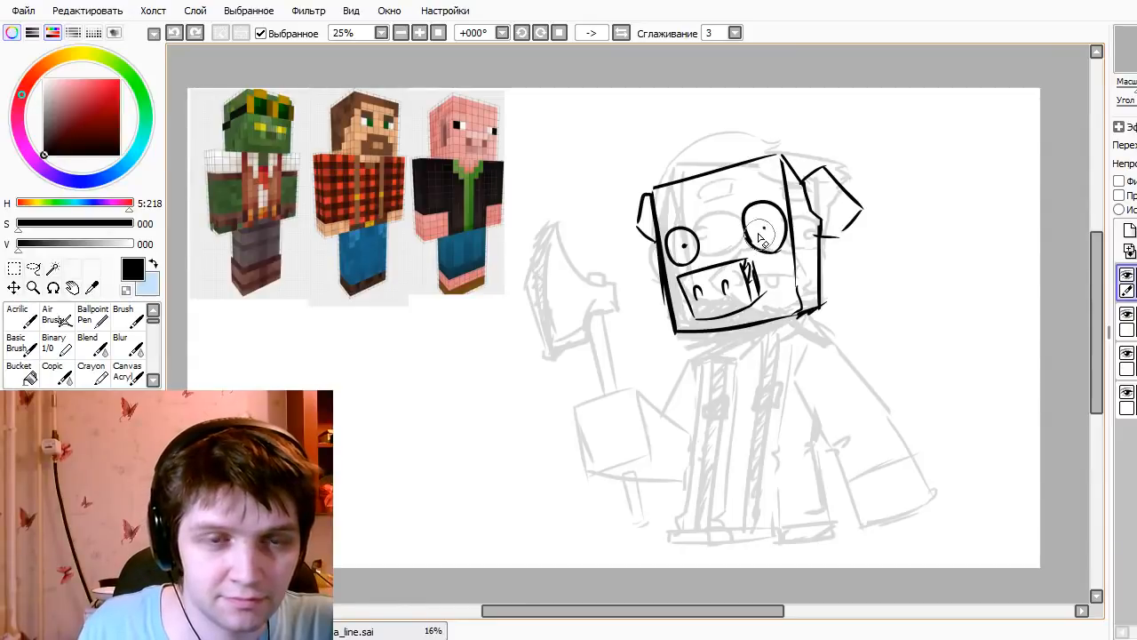
# - Remove the dot pupils from both of the pig's eyes
pyautogui.moveTo(761, 229); pyautogui.dragTo(766, 226)
pyautogui.moveTo(689, 242)
pyautogui.mouseDown()
pyautogui.moveTo(687, 261)
pyautogui.moveTo(696, 255)
pyautogui.mouseUp()
pyautogui.hotkey('ctrl', 'z')
pyautogui.hotkey('ctrl', 'z')
pyautogui.hotkey('ctrl', 'z')
pyautogui.hotkey('ctrl', 'z')
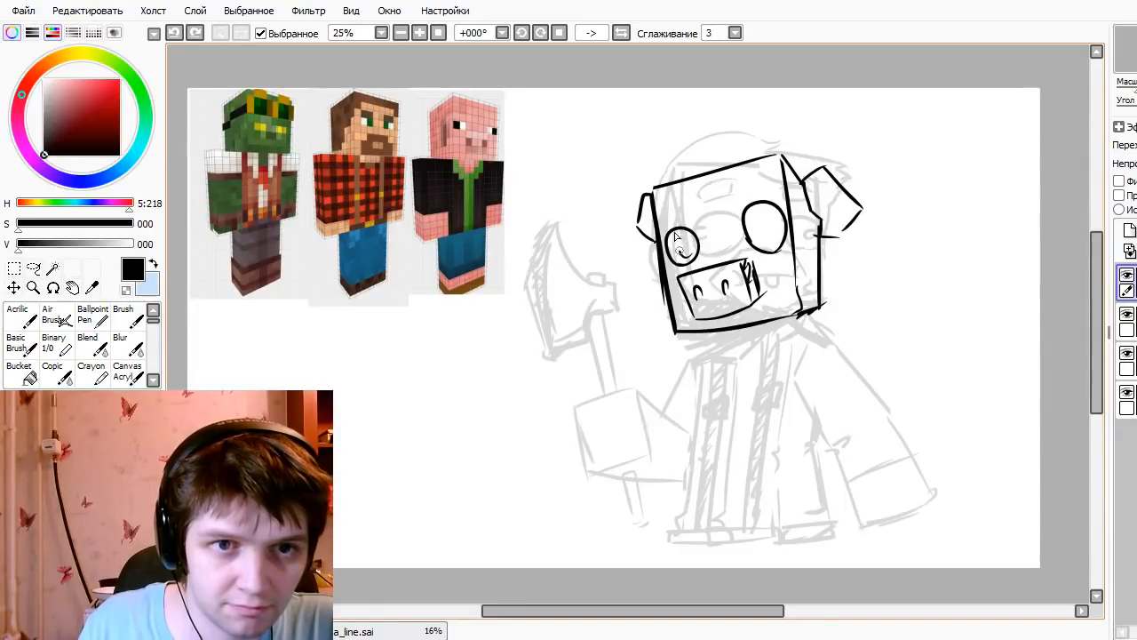
# - Draw large oval pupils in both eyes, each with a curved edge and dark hatching
pyautogui.moveTo(677, 231)
pyautogui.mouseDown()
pyautogui.moveTo(685, 254)
pyautogui.moveTo(697, 239)
pyautogui.moveTo(687, 256)
pyautogui.mouseUp()
pyautogui.hotkey('ctrl', 'z')
pyautogui.moveTo(766, 207); pyautogui.dragTo(778, 245)
pyautogui.hotkey('ctrl', 'z')
pyautogui.hotkey('ctrl', 'z')
pyautogui.hotkey('ctrl', 'z')
pyautogui.hotkey('ctrl', 'z')
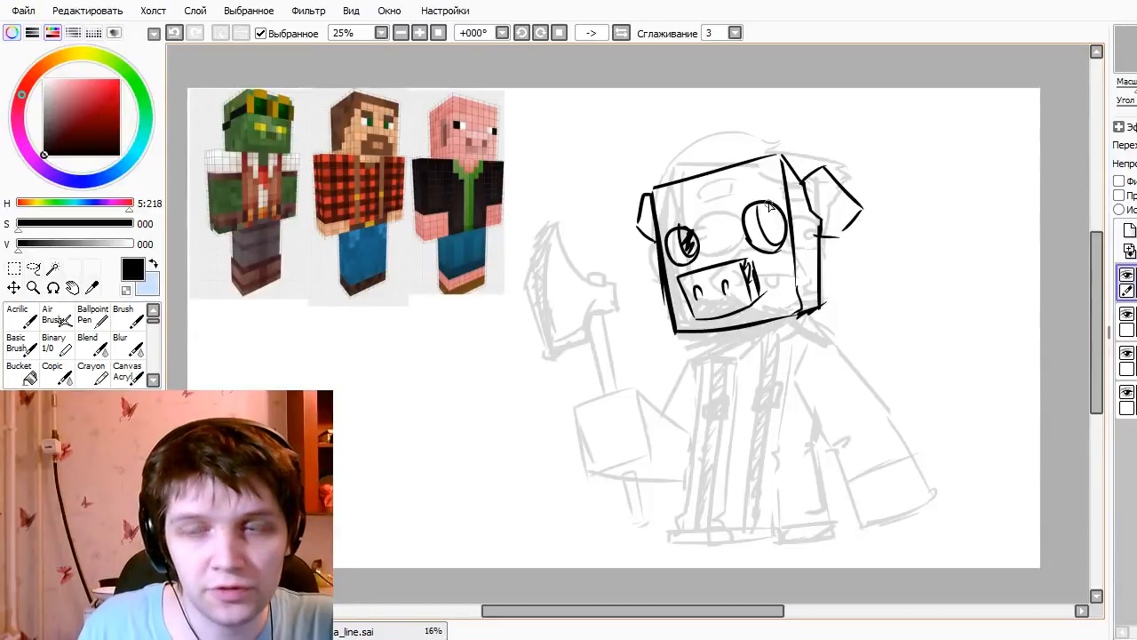
pyautogui.moveTo(770, 219); pyautogui.dragTo(772, 234)
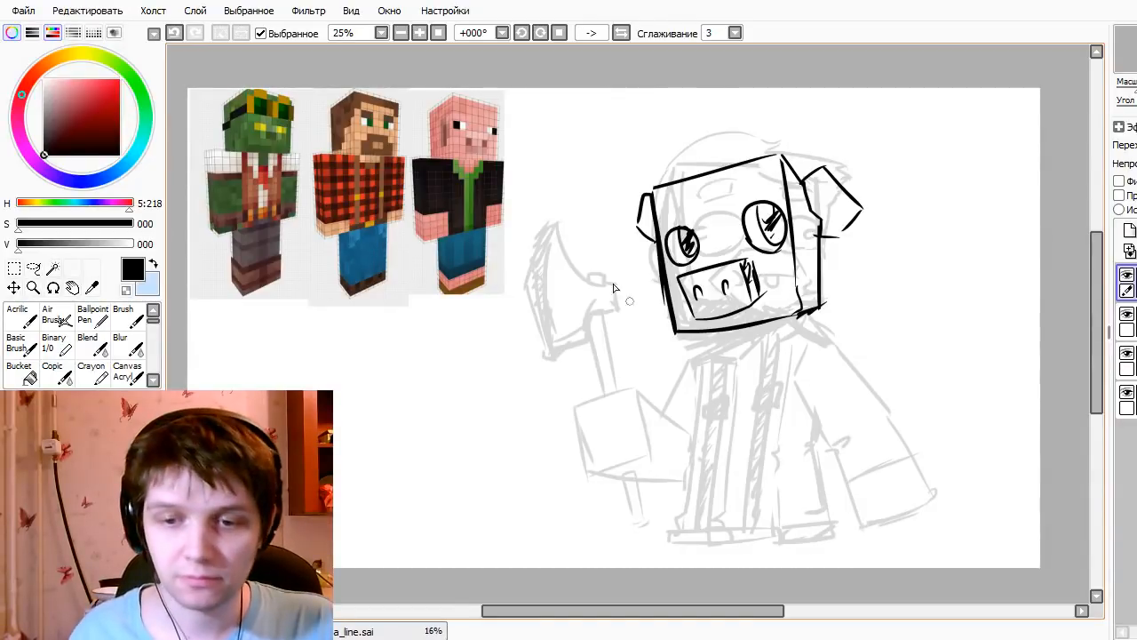
# - Draw short hatched eyebrows above both eyes and shift the head slightly down
pyautogui.moveTo(729, 208)
pyautogui.mouseDown()
pyautogui.moveTo(771, 178)
pyautogui.moveTo(757, 178)
pyautogui.mouseUp()
pyautogui.hotkey('ctrl', 'z')
pyautogui.hotkey('ctrl', 'z')
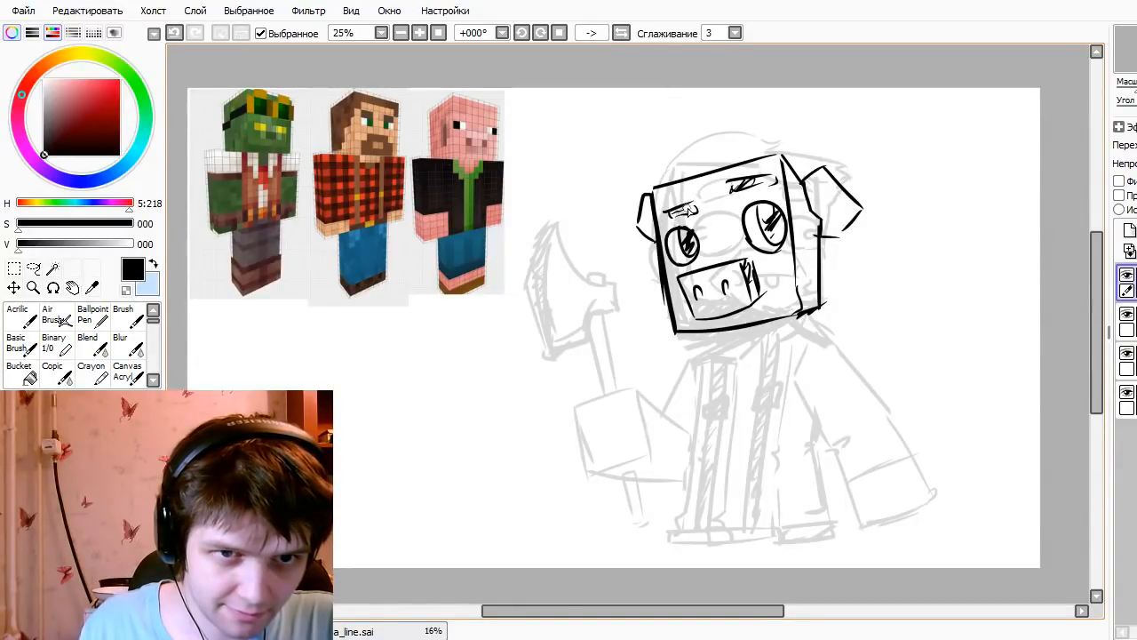
pyautogui.moveTo(825, 343)
pyautogui.mouseDown()
pyautogui.moveTo(789, 350)
pyautogui.moveTo(831, 357)
pyautogui.mouseUp()
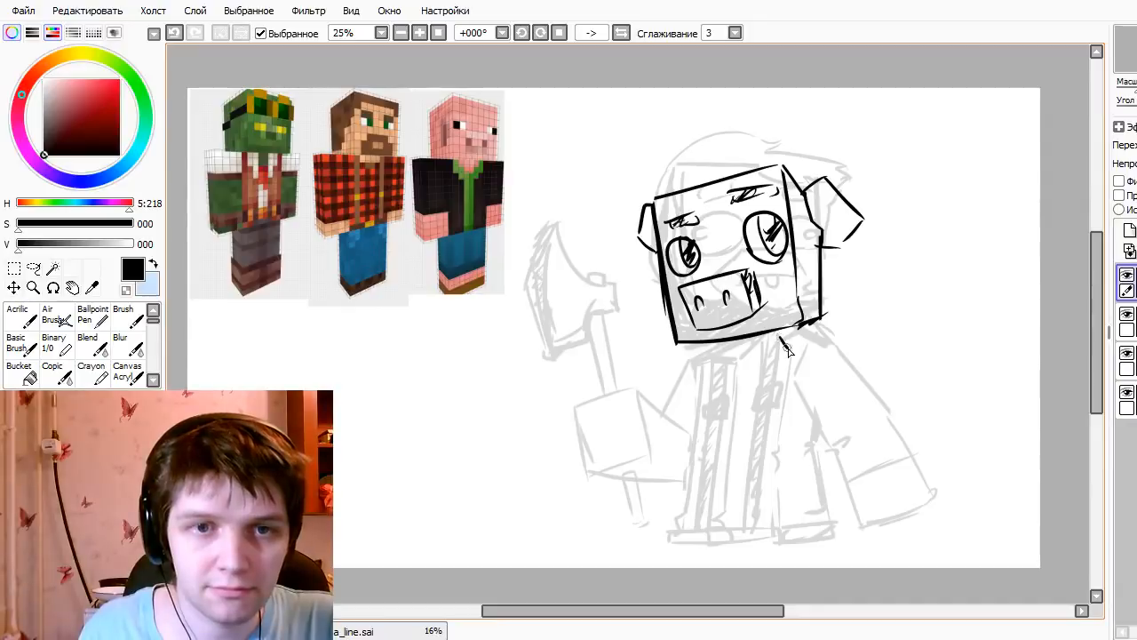
# - Add a short shadow line beneath the head's lower edge and thicken the lower part of its left edge
pyautogui.hotkey('ctrl', 'z')
pyautogui.hotkey('ctrl', 'y')
pyautogui.hotkey('ctrl', 'z')
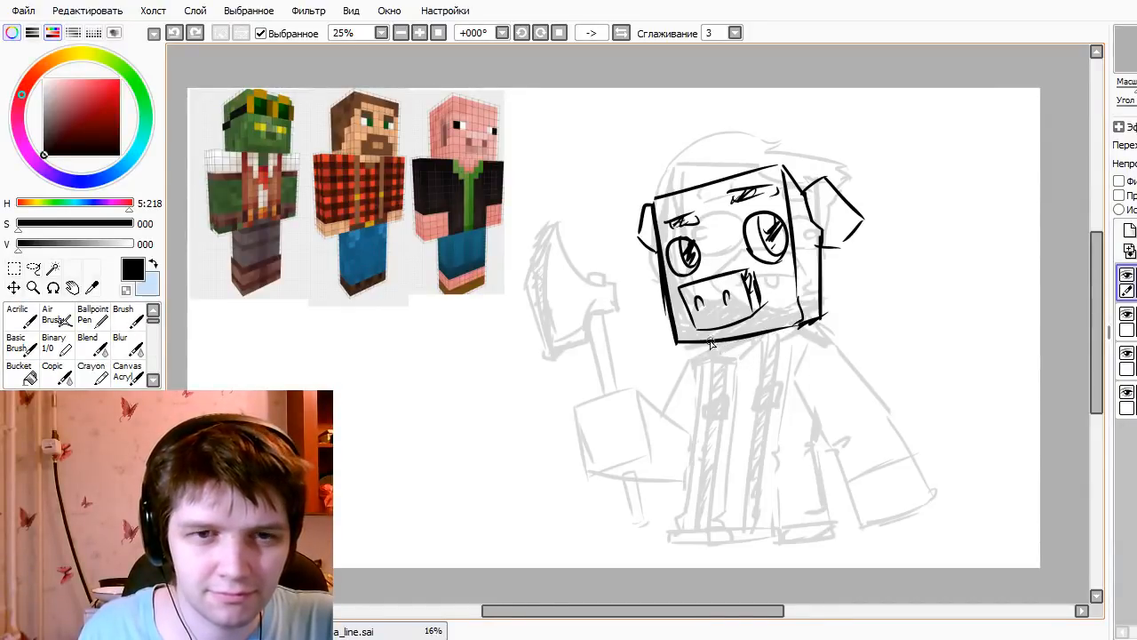
pyautogui.hotkey('ctrl', 'y')
pyautogui.hotkey('ctrl', 'z')
pyautogui.hotkey('ctrl', 'y')
pyautogui.hotkey('ctrl', 'z')
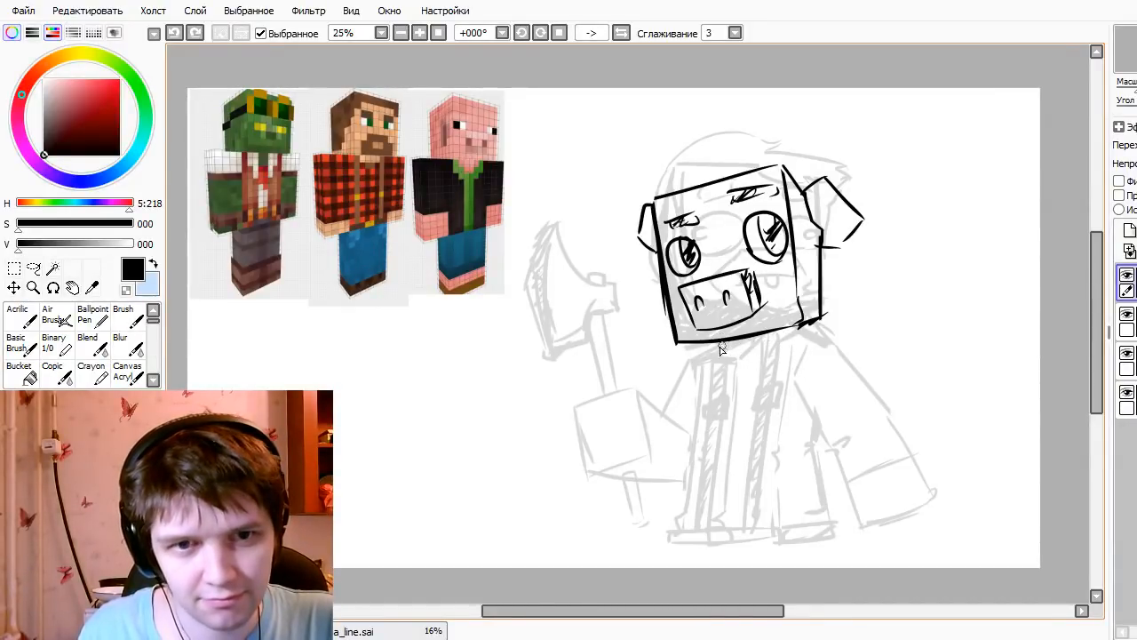
pyautogui.hotkey('ctrl', 'y')
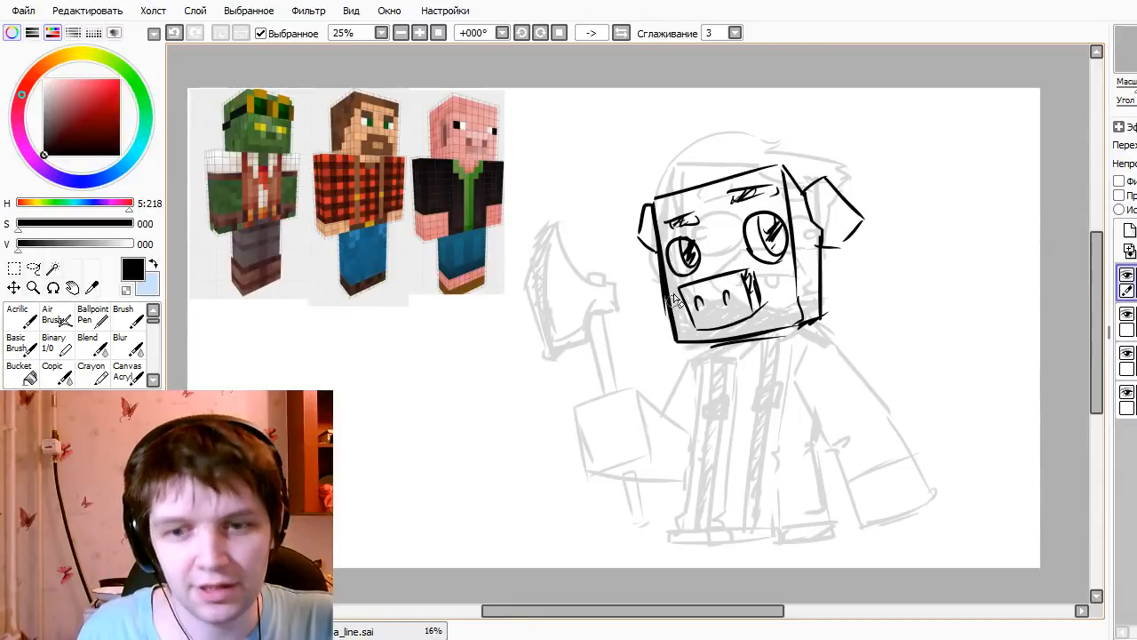
pyautogui.moveTo(658, 268); pyautogui.dragTo(672, 327)
pyautogui.moveTo(660, 265); pyautogui.dragTo(678, 326)
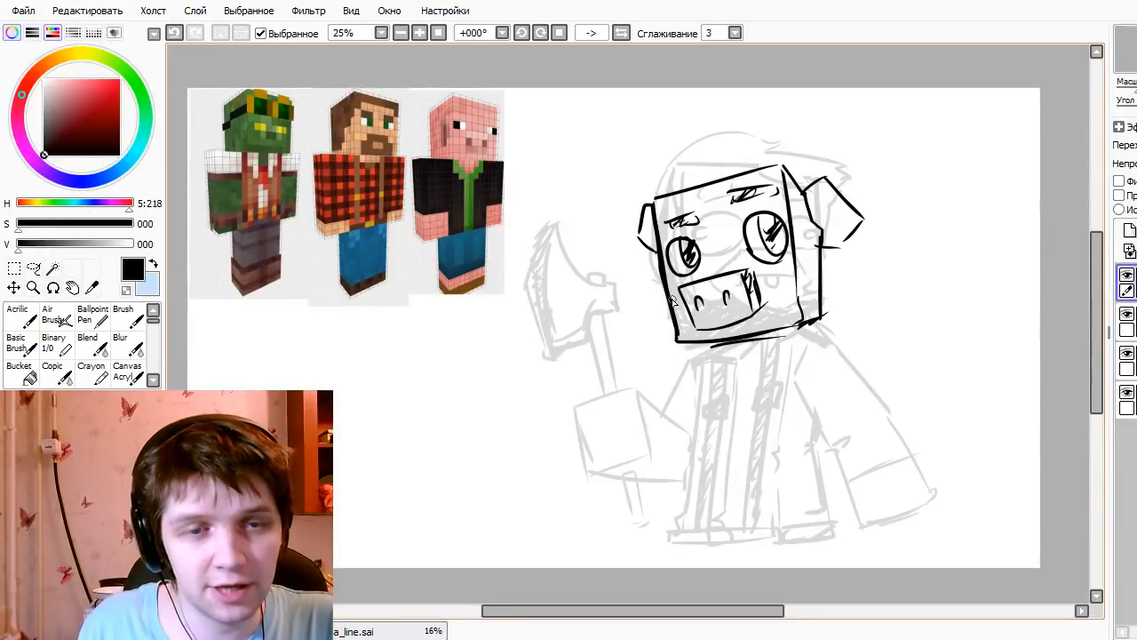
pyautogui.hotkey('ctrl', 'z')
pyautogui.hotkey('ctrl', 'y')
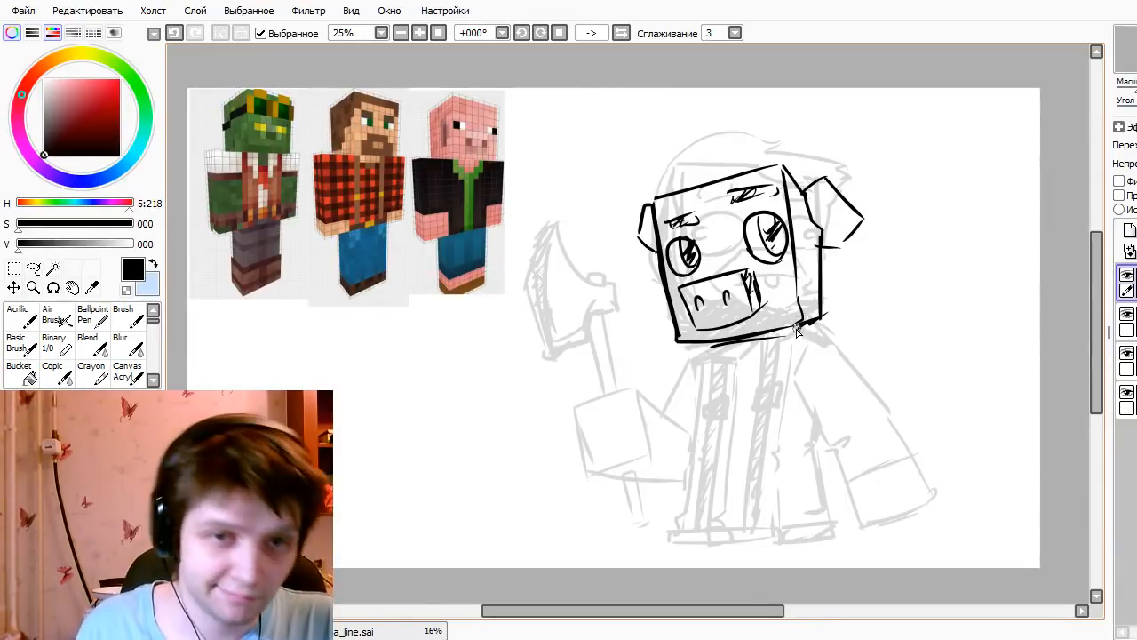
# - Draw the torso's two long front edges below the head and close them with a doubled, curved lower hem
pyautogui.moveTo(795, 340)
pyautogui.mouseDown()
pyautogui.moveTo(812, 339)
pyautogui.moveTo(838, 409)
pyautogui.mouseUp()
pyautogui.hotkey('ctrl', 'z')
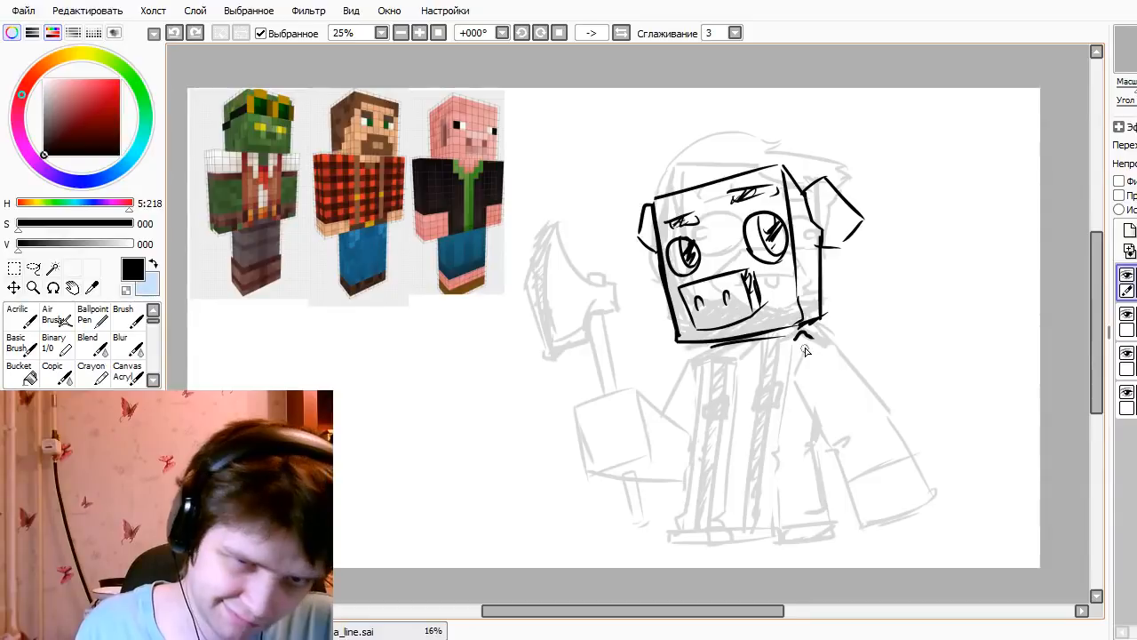
pyautogui.moveTo(691, 355)
pyautogui.mouseDown()
pyautogui.moveTo(699, 384)
pyautogui.moveTo(682, 513)
pyautogui.mouseUp()
pyautogui.hotkey('ctrl', 'z')
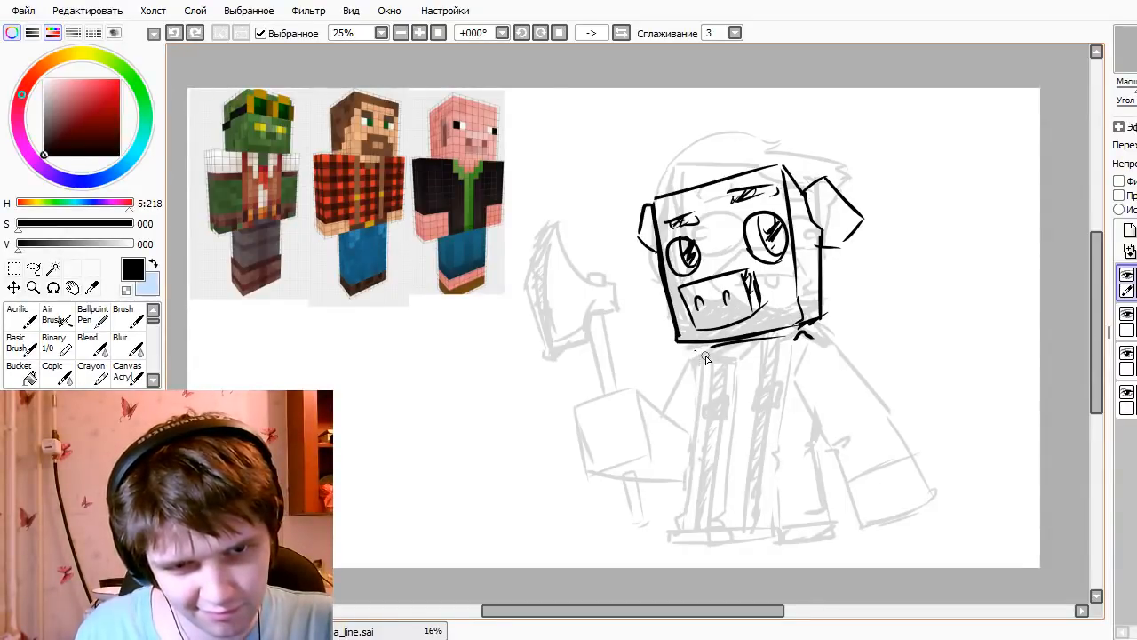
pyautogui.moveTo(707, 354)
pyautogui.mouseDown()
pyautogui.moveTo(695, 502)
pyautogui.moveTo(724, 522)
pyautogui.mouseUp()
pyautogui.moveTo(794, 337); pyautogui.dragTo(809, 497)
pyautogui.hotkey('ctrl', 'z')
pyautogui.moveTo(689, 513); pyautogui.dragTo(798, 502)
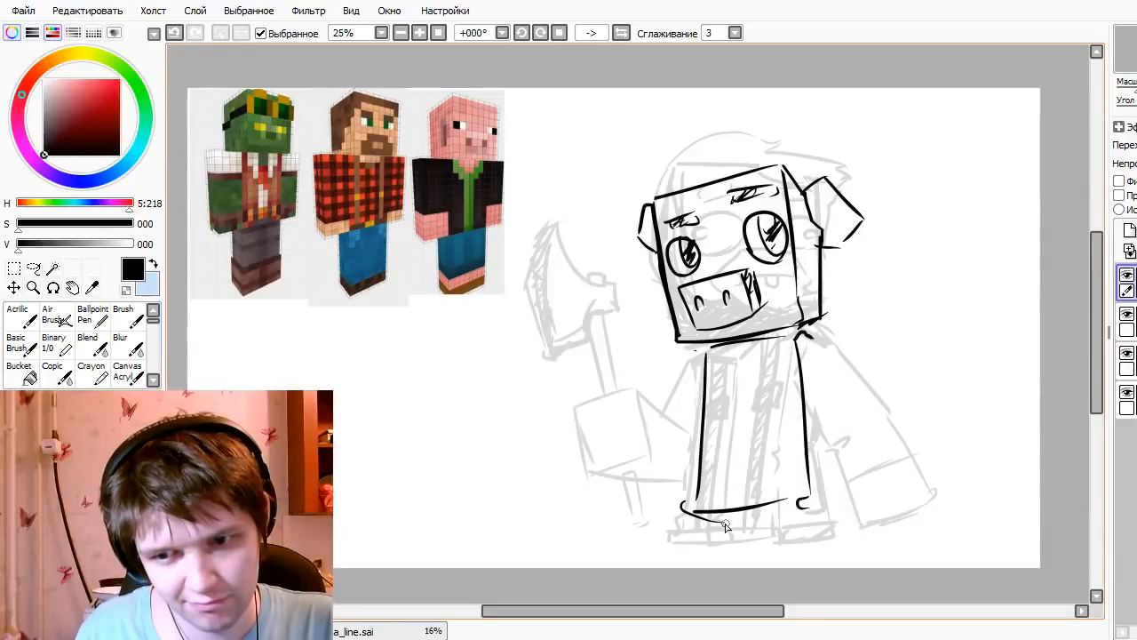
pyautogui.moveTo(684, 515); pyautogui.dragTo(762, 513)
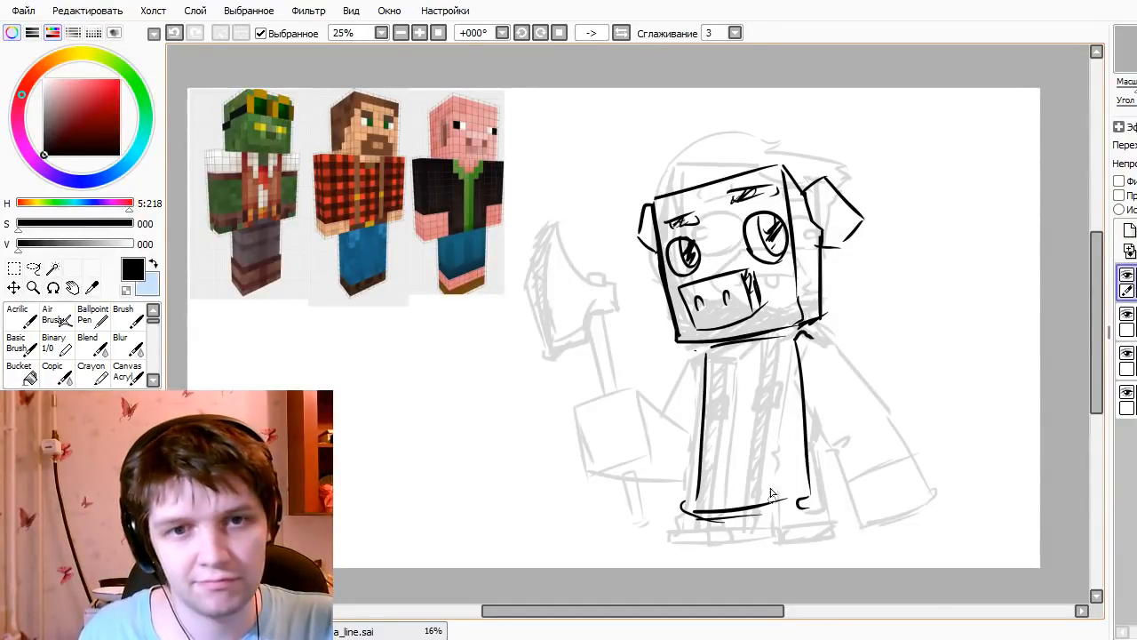
# - Draw the narrow side face of the torso with a sloped shoulder edge at its top
pyautogui.moveTo(801, 335)
pyautogui.mouseDown()
pyautogui.moveTo(823, 356)
pyautogui.moveTo(816, 349)
pyautogui.moveTo(844, 484)
pyautogui.moveTo(826, 506)
pyautogui.moveTo(798, 512)
pyautogui.moveTo(842, 503)
pyautogui.mouseUp()
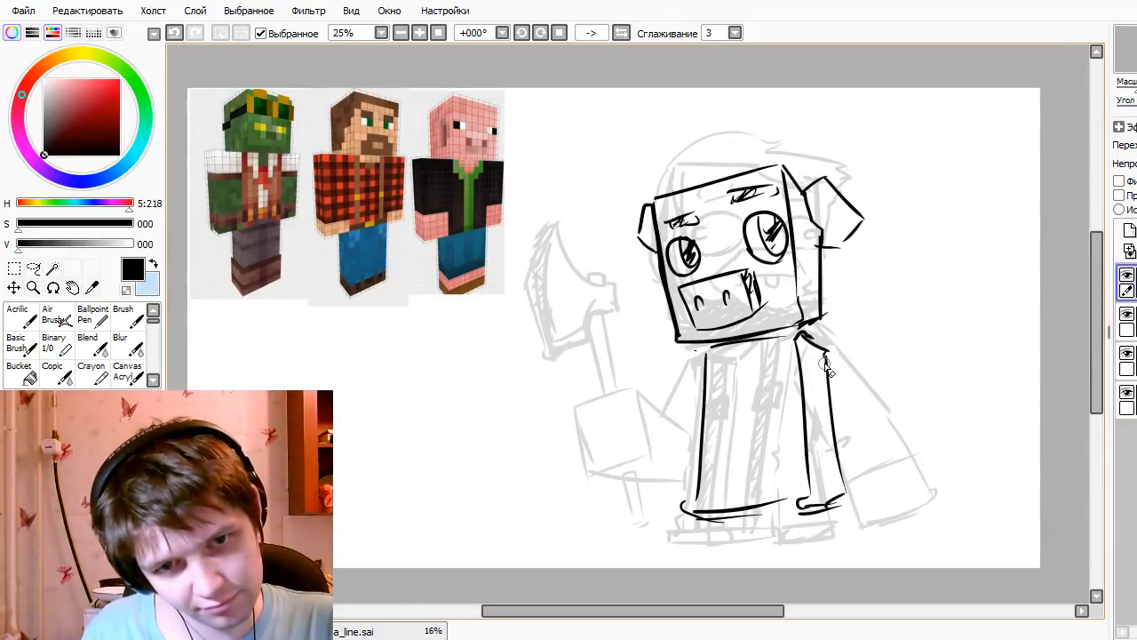
pyautogui.hotkey('ctrl', 'z')
pyautogui.moveTo(823, 350); pyautogui.dragTo(848, 513)
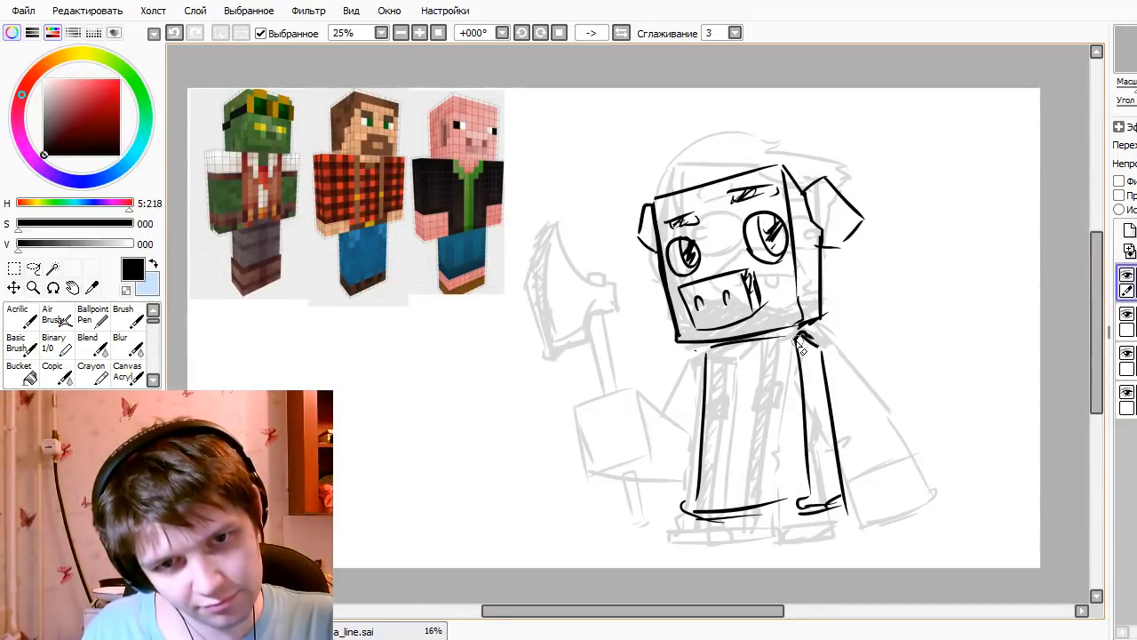
pyautogui.hotkey('ctrl', 'z')
pyautogui.moveTo(797, 331)
pyautogui.mouseDown()
pyautogui.moveTo(823, 344)
pyautogui.moveTo(827, 366)
pyautogui.mouseUp()
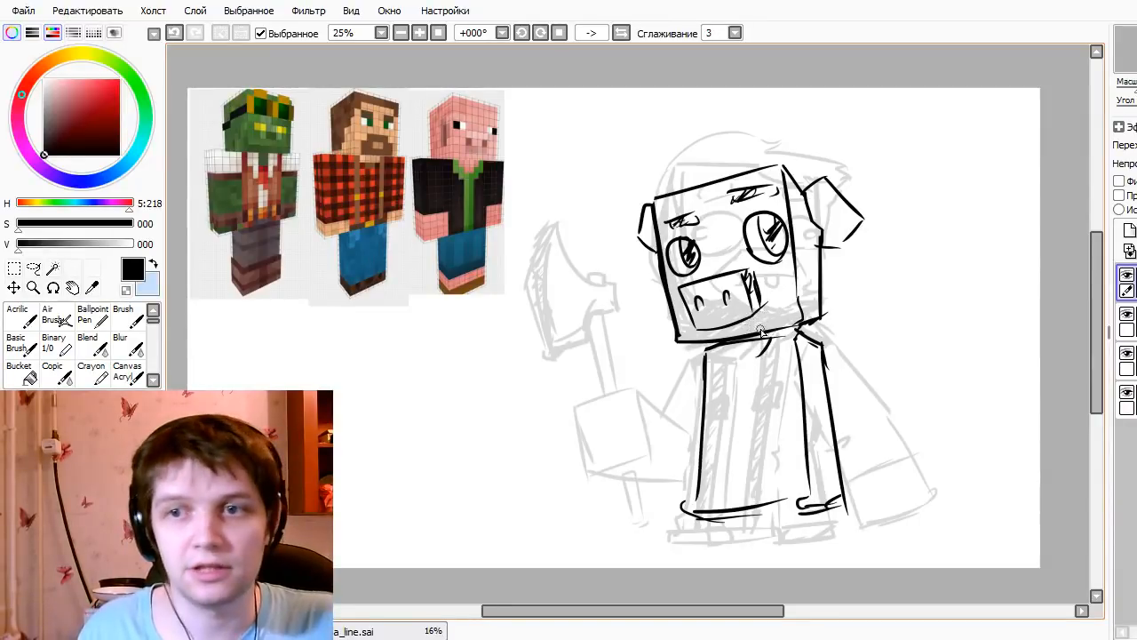
# - Add dark collar marks under the chin and two long vertical lines for the jacket opening down to the hem
pyautogui.moveTo(760, 356); pyautogui.dragTo(777, 335)
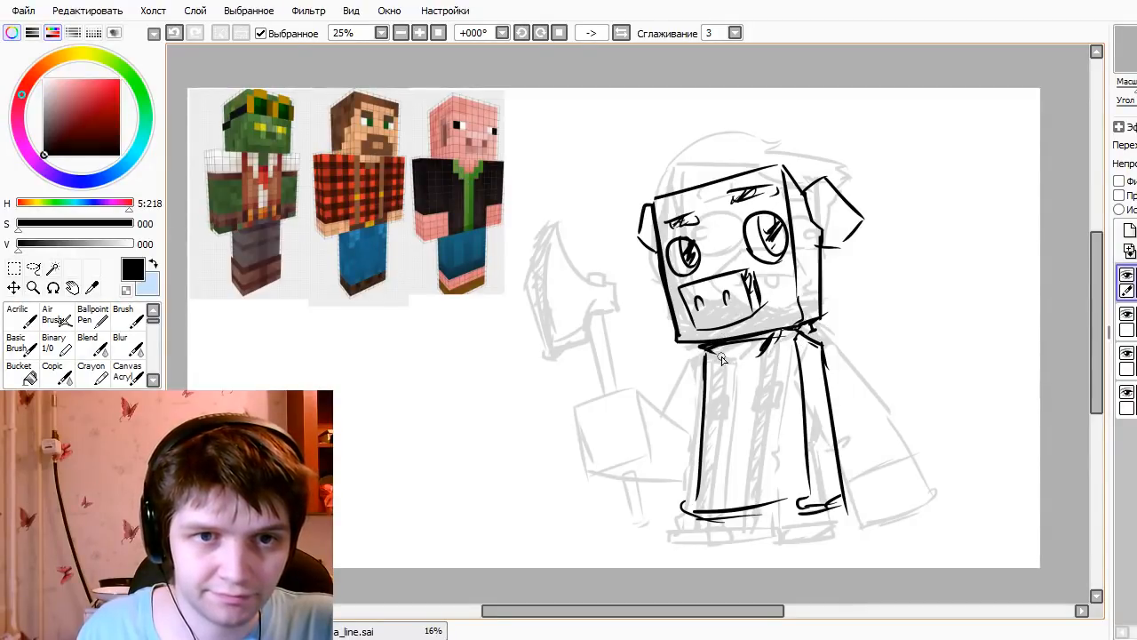
pyautogui.moveTo(718, 348); pyautogui.dragTo(723, 508)
pyautogui.moveTo(756, 352); pyautogui.dragTo(771, 525)
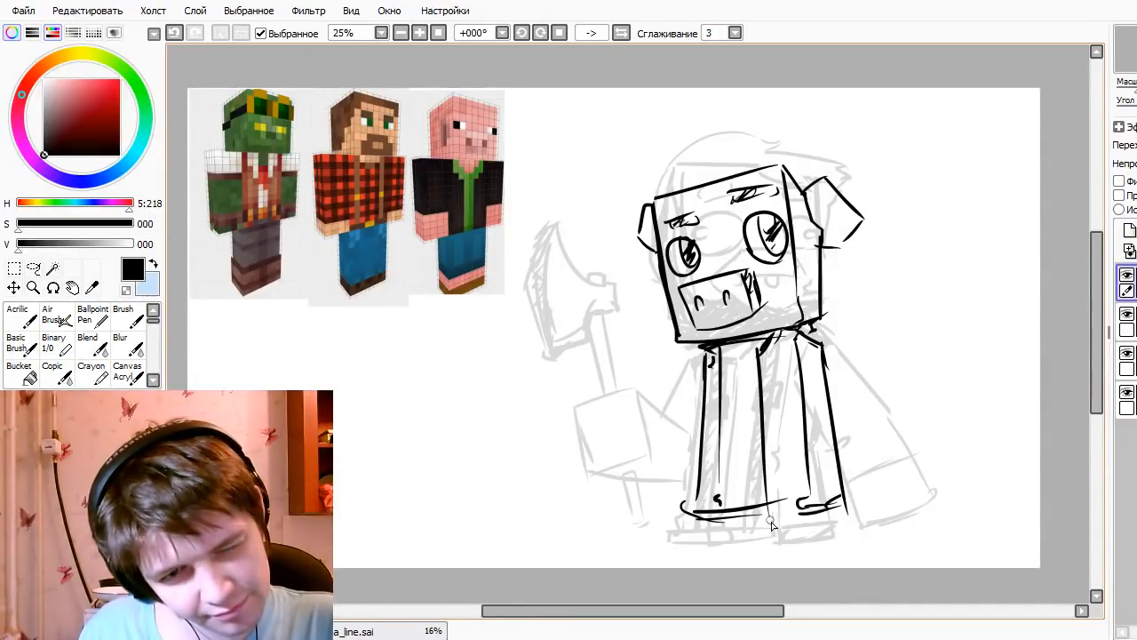
pyautogui.moveTo(781, 418)
pyautogui.mouseDown()
pyautogui.moveTo(610, 470)
pyautogui.moveTo(681, 495)
pyautogui.moveTo(647, 482)
pyautogui.moveTo(605, 487)
pyautogui.moveTo(738, 521)
pyautogui.mouseUp()
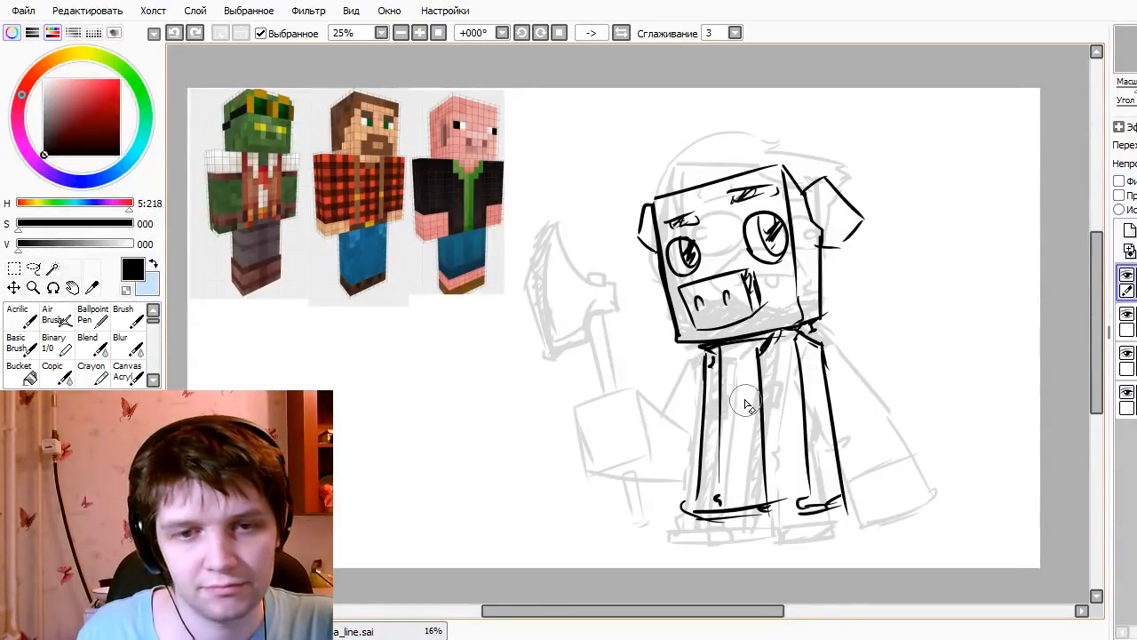
# - Rough in the arm on the right side, running from the shoulder to an outward elbow and back to the hip
pyautogui.moveTo(810, 337)
pyautogui.mouseDown()
pyautogui.moveTo(825, 322)
pyautogui.moveTo(826, 368)
pyautogui.moveTo(825, 322)
pyautogui.moveTo(913, 373)
pyautogui.mouseUp()
pyautogui.moveTo(924, 389)
pyautogui.mouseDown()
pyautogui.moveTo(872, 461)
pyautogui.moveTo(840, 485)
pyautogui.mouseUp()
pyautogui.moveTo(862, 388)
pyautogui.mouseDown()
pyautogui.moveTo(806, 440)
pyautogui.moveTo(834, 485)
pyautogui.moveTo(847, 466)
pyautogui.moveTo(821, 446)
pyautogui.moveTo(850, 433)
pyautogui.moveTo(848, 459)
pyautogui.moveTo(805, 435)
pyautogui.moveTo(838, 486)
pyautogui.mouseUp()
# - Redraw the bent forearm's upper and lower edges so they meet in sharp corners at the elbow and hip
pyautogui.press('e')
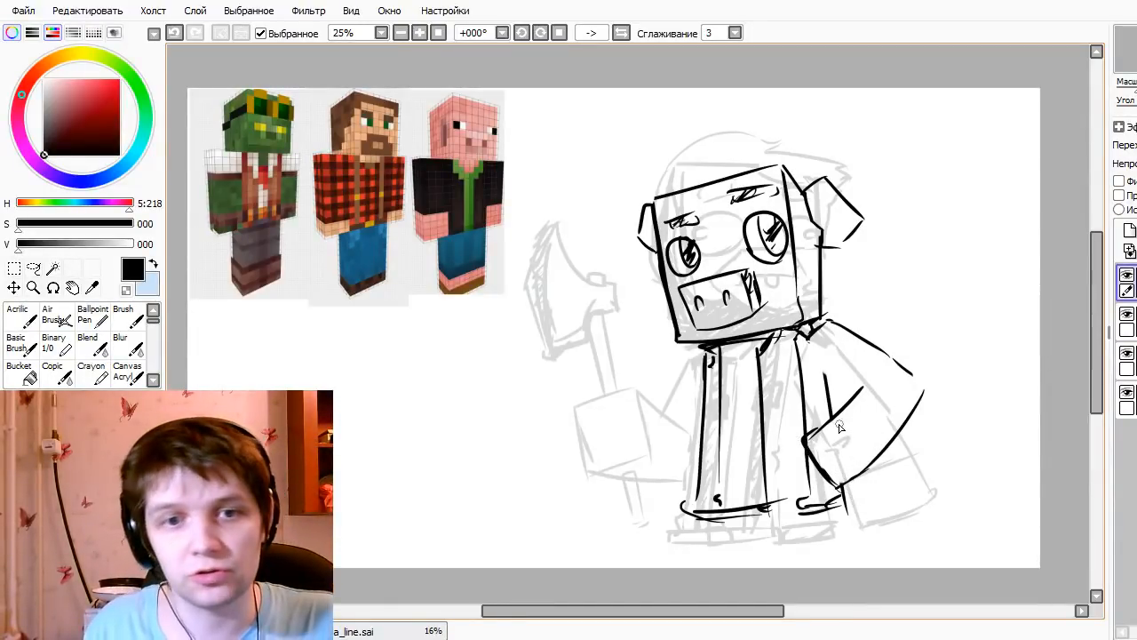
pyautogui.moveTo(835, 423)
pyautogui.mouseDown()
pyautogui.moveTo(870, 466)
pyautogui.moveTo(829, 429)
pyautogui.moveTo(871, 478)
pyautogui.mouseUp()
pyautogui.hotkey('ctrl', 'z')
pyautogui.moveTo(834, 421)
pyautogui.mouseDown()
pyautogui.moveTo(860, 395)
pyautogui.moveTo(838, 408)
pyautogui.moveTo(852, 400)
pyautogui.moveTo(846, 462)
pyautogui.moveTo(860, 447)
pyautogui.moveTo(846, 380)
pyautogui.moveTo(838, 395)
pyautogui.moveTo(877, 368)
pyautogui.mouseUp()
pyautogui.press('e')
pyautogui.press('n')
pyautogui.hotkey('ctrl', 'z')
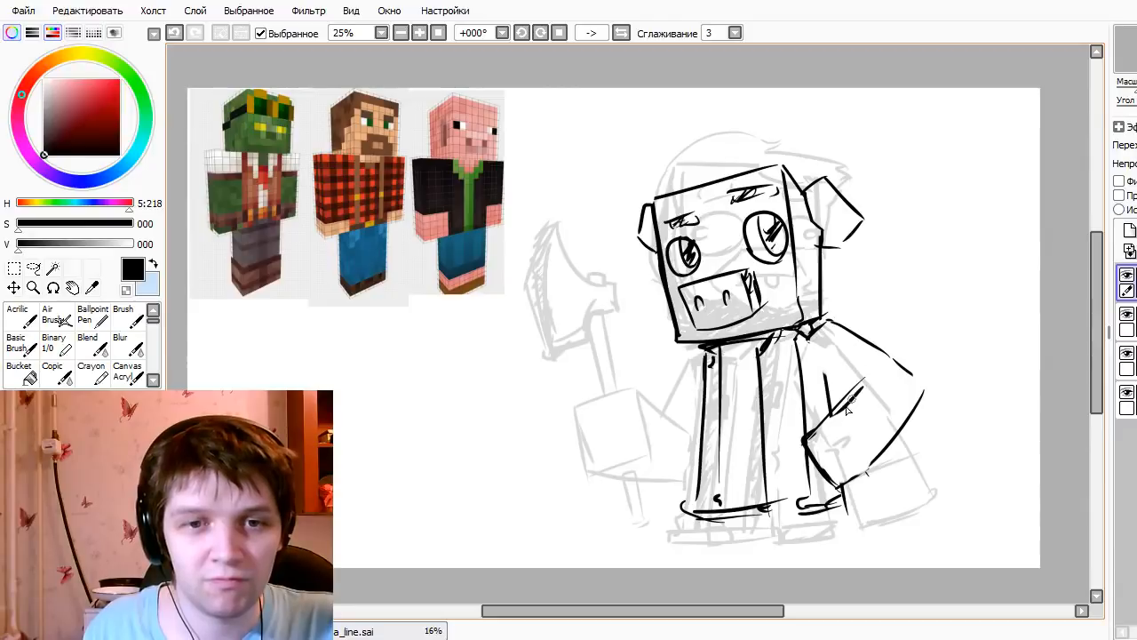
pyautogui.hotkey('ctrl', 'z')
pyautogui.moveTo(797, 439); pyautogui.dragTo(862, 388)
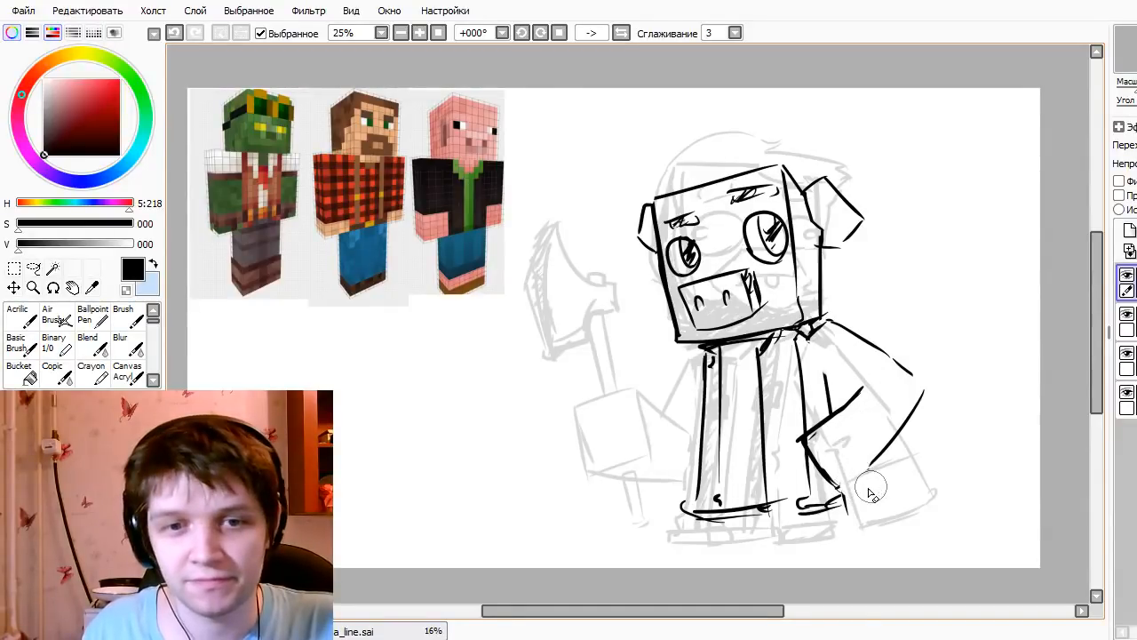
pyautogui.moveTo(848, 503); pyautogui.dragTo(924, 393)
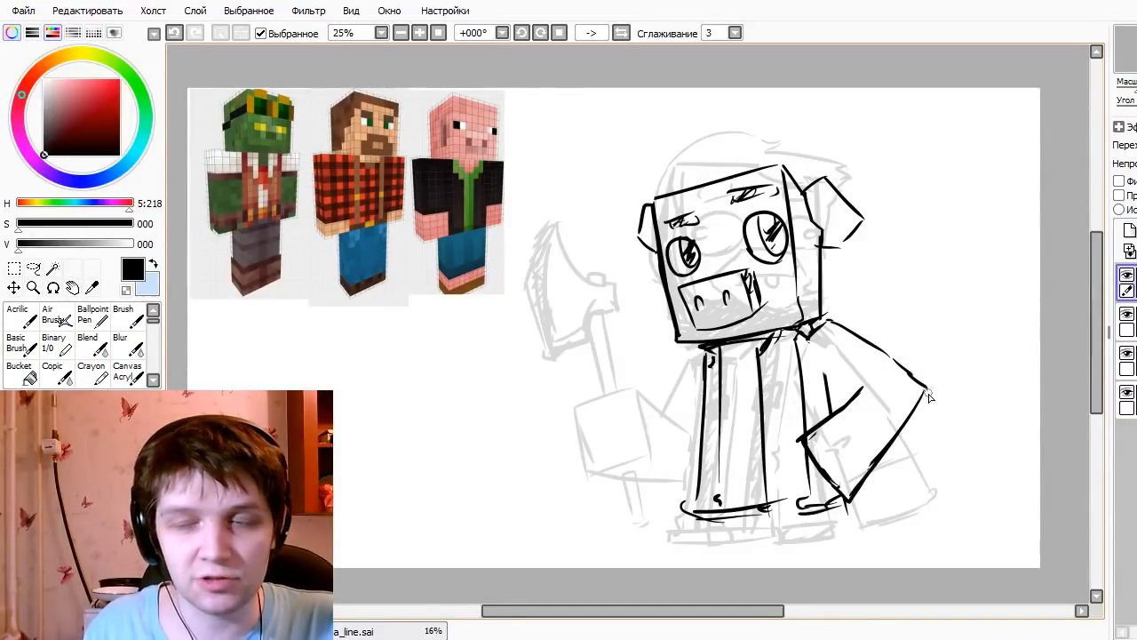
# - Erase the stray line ends inside the bent arm and draw the underside of the upper arm
pyautogui.moveTo(813, 375)
pyautogui.mouseDown()
pyautogui.moveTo(853, 404)
pyautogui.moveTo(823, 366)
pyautogui.mouseUp()
pyautogui.press('e')
pyautogui.moveTo(860, 386); pyautogui.dragTo(866, 396)
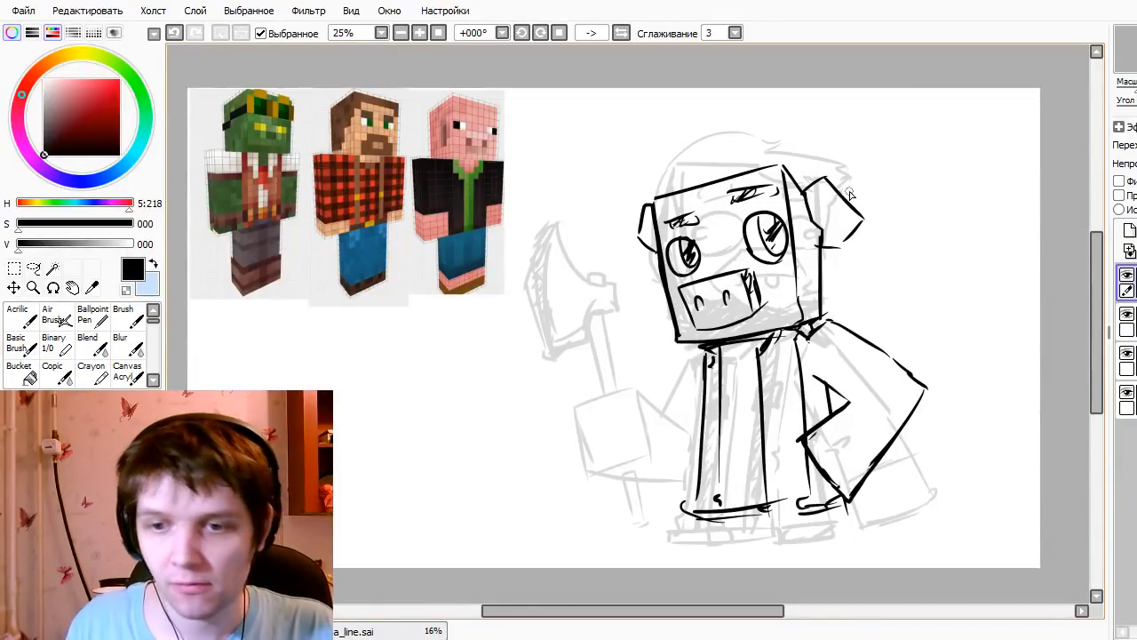
pyautogui.moveTo(845, 405); pyautogui.dragTo(888, 374)
pyautogui.moveTo(815, 380); pyautogui.dragTo(802, 347)
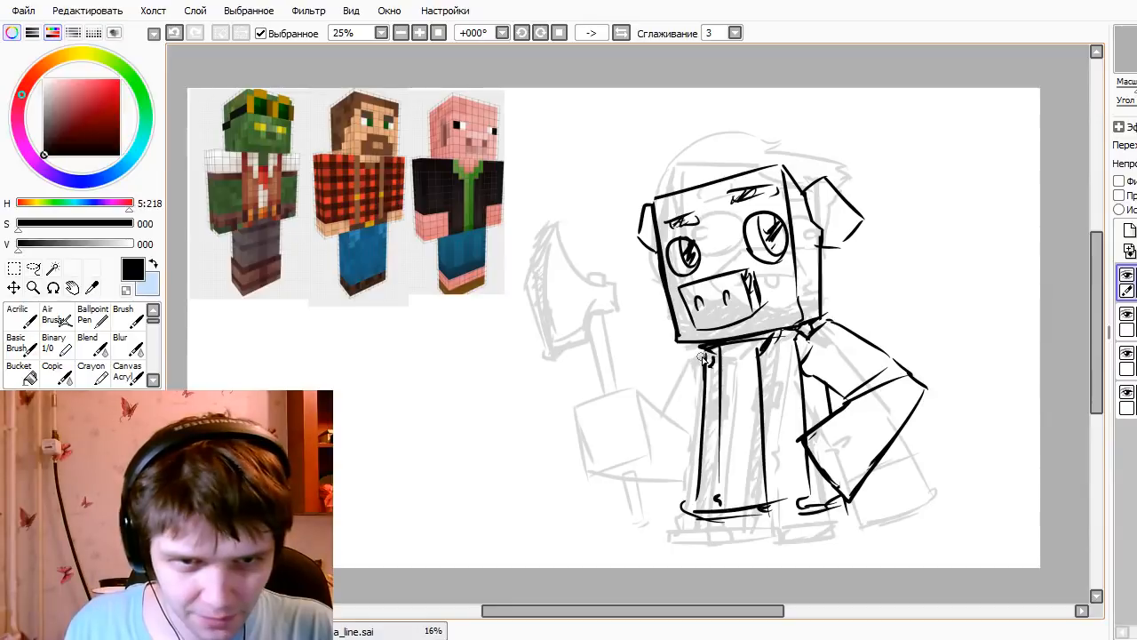
# - Draw the bent arm on the left side and move the torso's left edge slightly outward, extending it below the hem
pyautogui.moveTo(677, 396); pyautogui.dragTo(655, 437)
pyautogui.hotkey('ctrl', 'z')
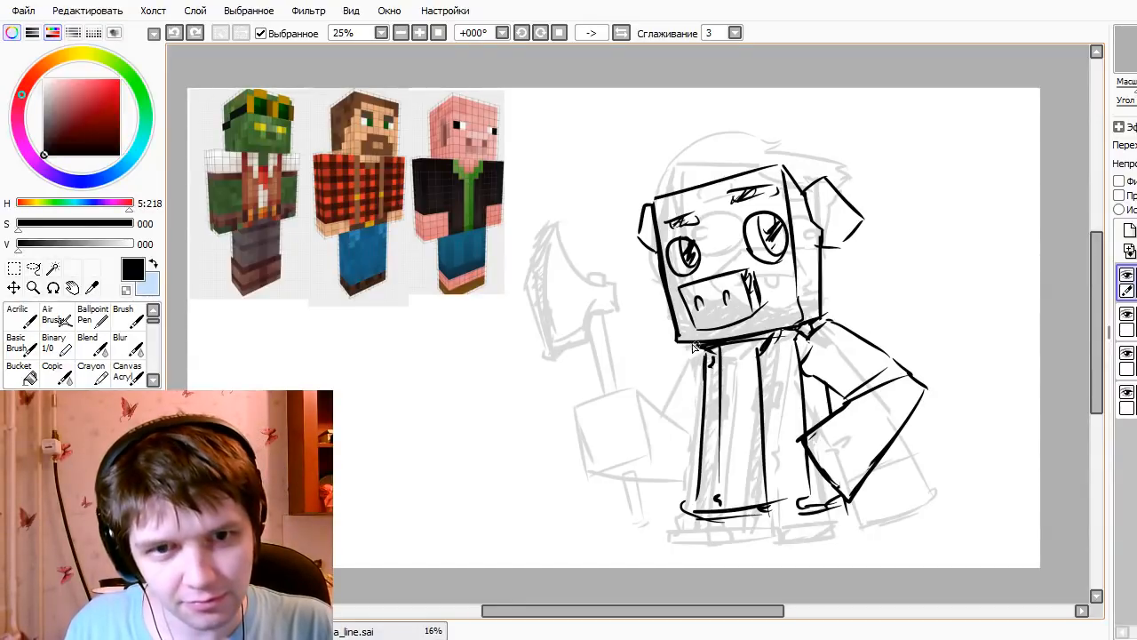
pyautogui.moveTo(675, 364)
pyautogui.mouseDown()
pyautogui.moveTo(646, 404)
pyautogui.moveTo(679, 460)
pyautogui.mouseUp()
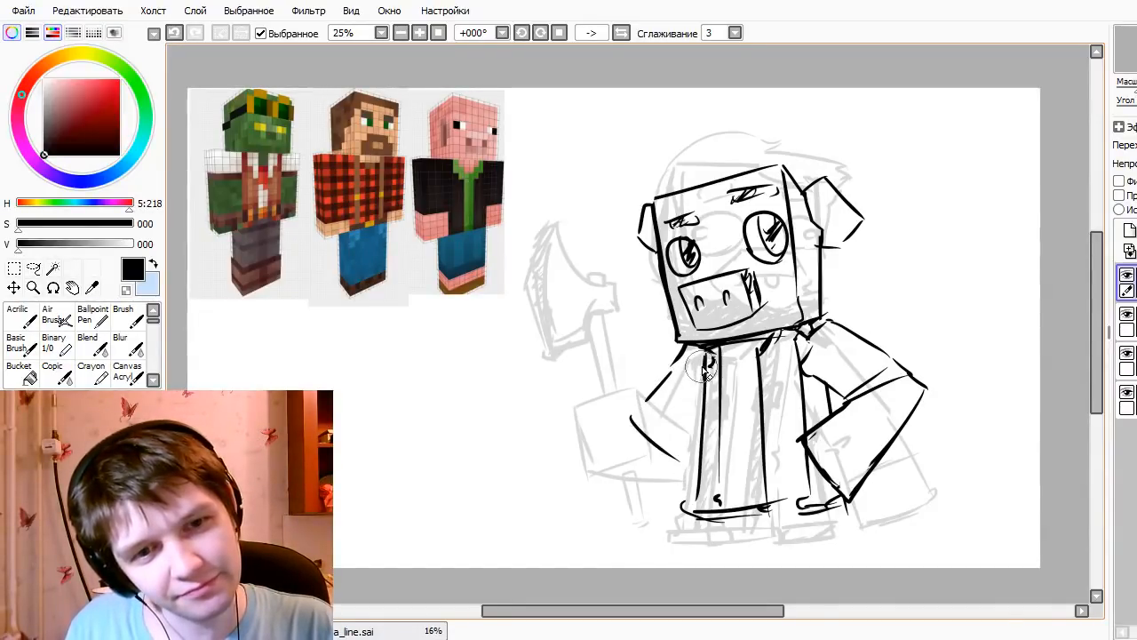
pyautogui.hotkey('ctrl', 'z')
pyautogui.moveTo(706, 346); pyautogui.dragTo(697, 508)
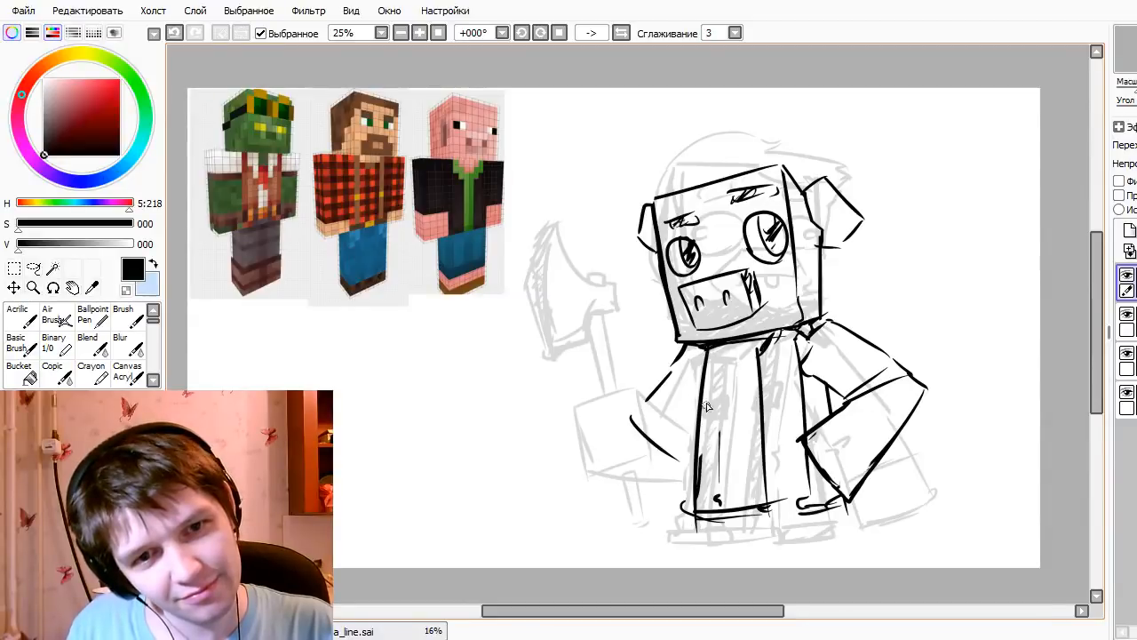
pyautogui.hotkey('ctrl', 'z')
pyautogui.moveTo(703, 349); pyautogui.dragTo(691, 536)
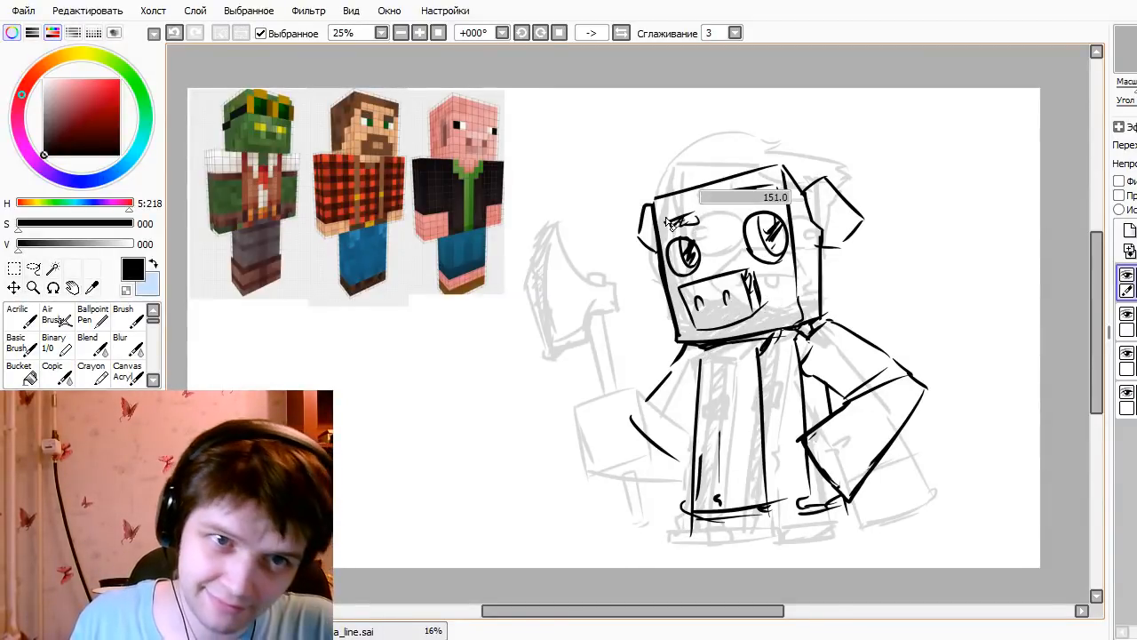
# - Replace the hatched eyebrows with paired short ticks and add a small slanted collar stroke under the chin's left part
pyautogui.moveTo(703, 218); pyautogui.dragTo(668, 222)
pyautogui.moveTo(728, 198); pyautogui.dragTo(771, 191)
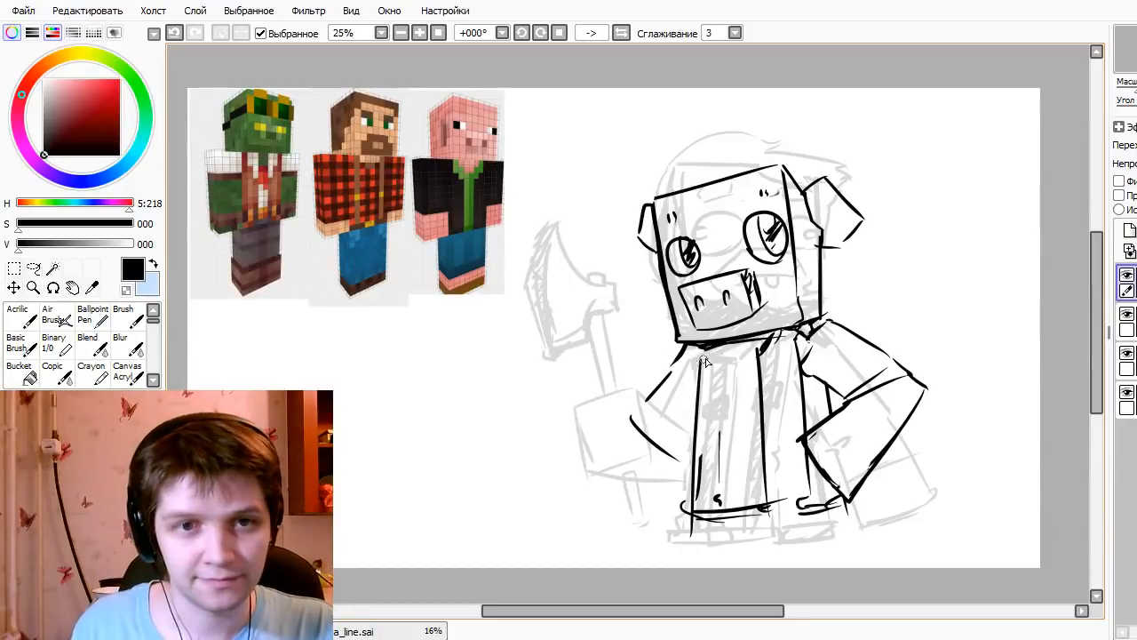
pyautogui.moveTo(705, 351)
pyautogui.mouseDown()
pyautogui.moveTo(723, 364)
pyautogui.moveTo(725, 510)
pyautogui.mouseUp()
pyautogui.hotkey('ctrl', 'z')
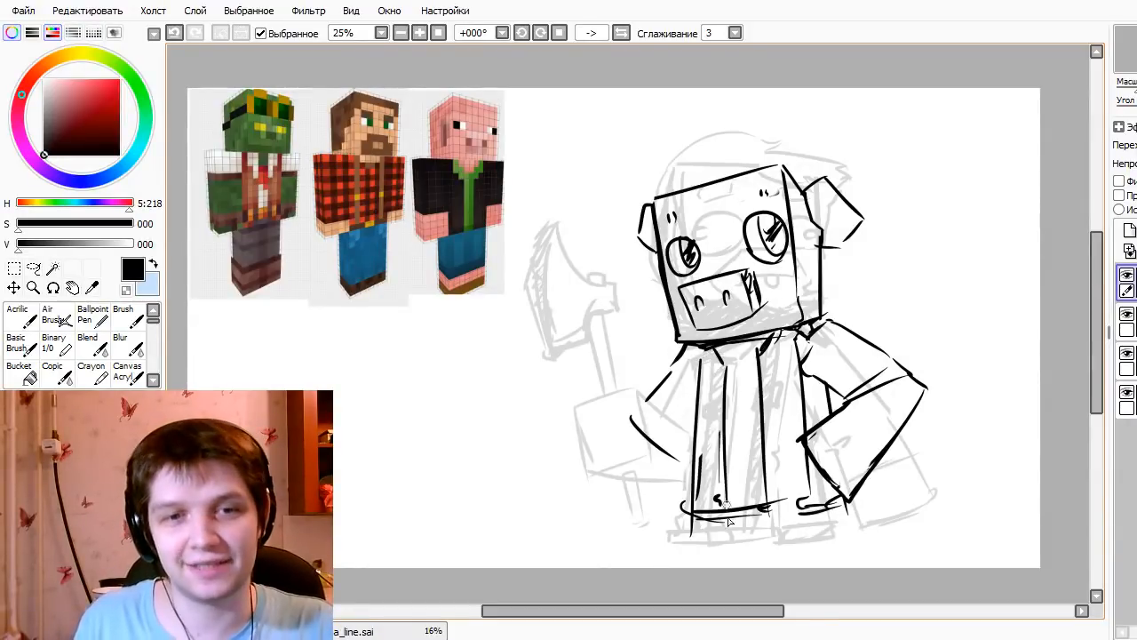
pyautogui.hotkey('ctrl', 'z')
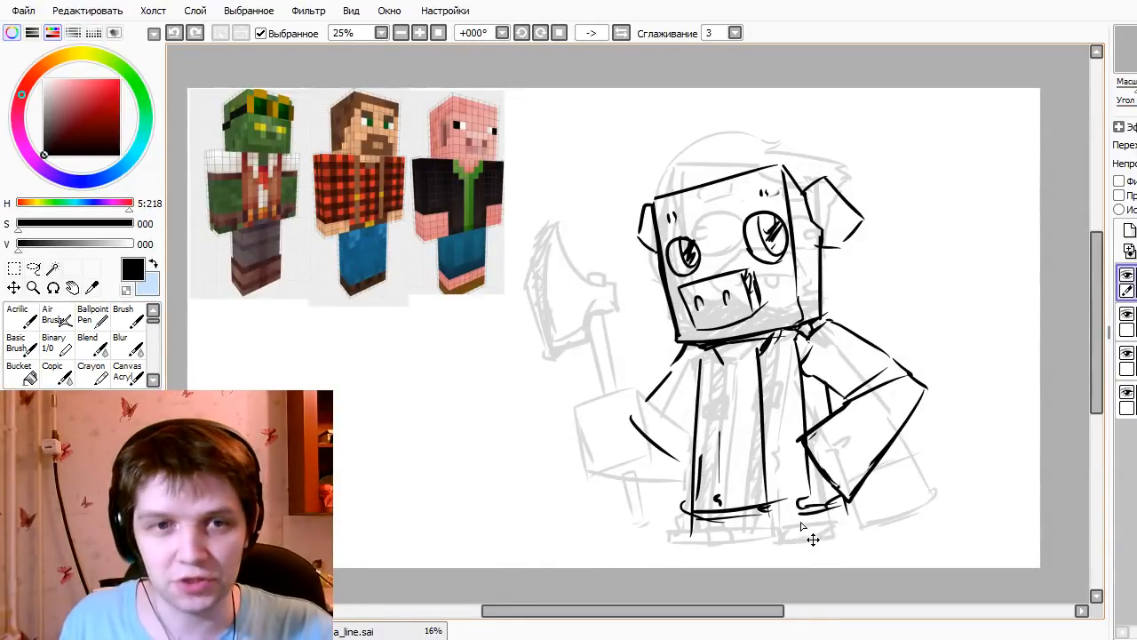
# - Move the whole pig sketch slightly to the left over the faded drawing of the man
pyautogui.moveTo(812, 539)
pyautogui.mouseDown()
pyautogui.moveTo(665, 538)
pyautogui.moveTo(679, 511)
pyautogui.moveTo(671, 497)
pyautogui.moveTo(644, 518)
pyautogui.moveTo(576, 506)
pyautogui.moveTo(614, 487)
pyautogui.moveTo(770, 473)
pyautogui.moveTo(738, 506)
pyautogui.moveTo(734, 472)
pyautogui.moveTo(765, 346)
pyautogui.moveTo(739, 403)
pyautogui.moveTo(646, 403)
pyautogui.mouseUp()
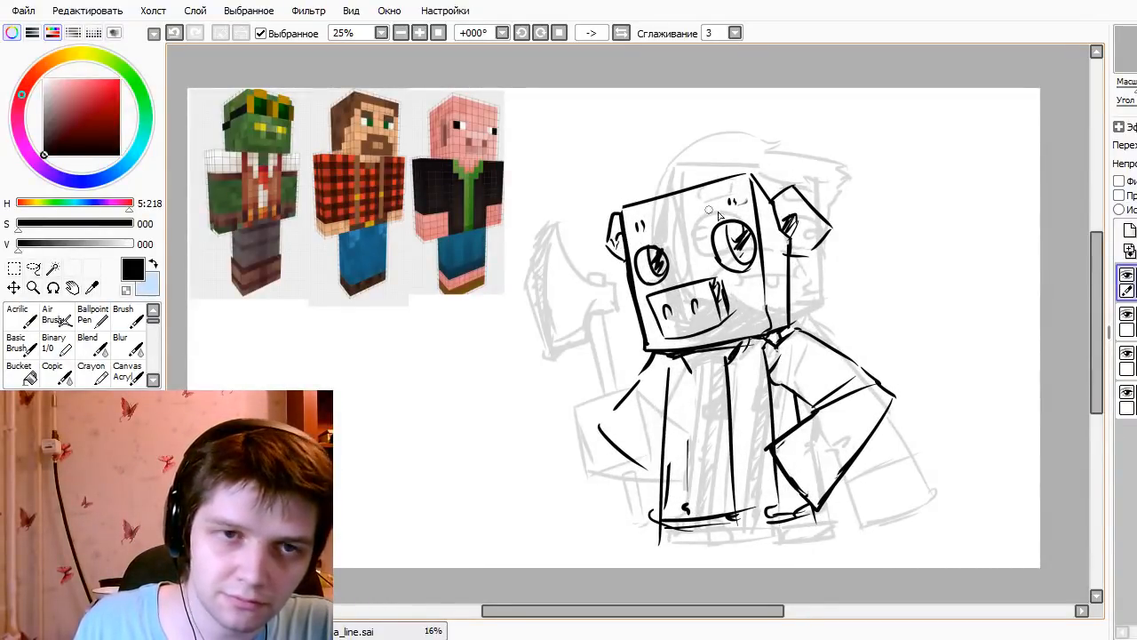
# - Try flattening the tops of both pig eyes with slanted eyelid lines
pyautogui.moveTo(709, 232)
pyautogui.mouseDown()
pyautogui.moveTo(757, 216)
pyautogui.moveTo(739, 224)
pyautogui.moveTo(729, 256)
pyautogui.moveTo(707, 240)
pyautogui.moveTo(750, 227)
pyautogui.moveTo(702, 233)
pyautogui.moveTo(751, 217)
pyautogui.mouseUp()
pyautogui.hotkey('ctrl', 'z')
pyautogui.hotkey('ctrl', 'z')
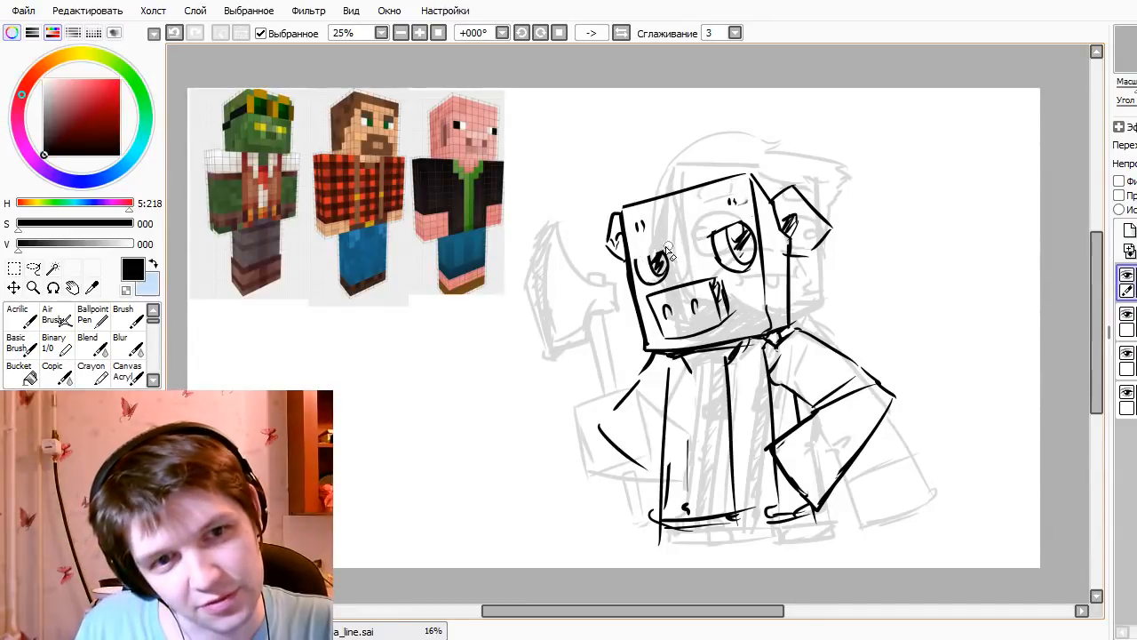
pyautogui.hotkey('ctrl', 'z')
pyautogui.moveTo(636, 258); pyautogui.dragTo(672, 246)
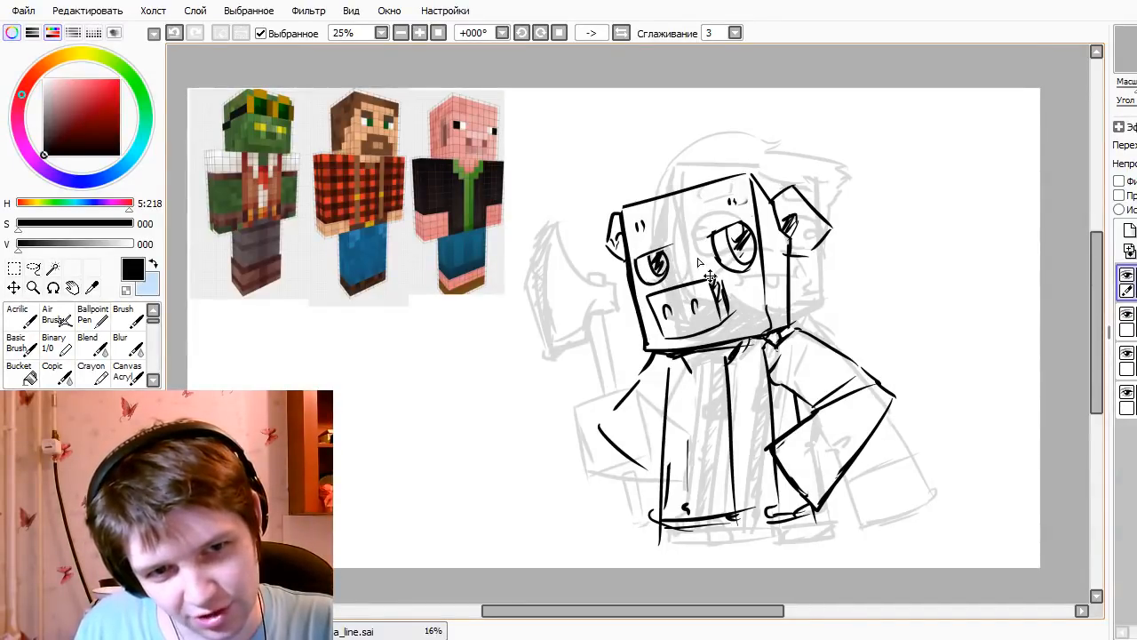
pyautogui.hotkey('ctrl', 'z')
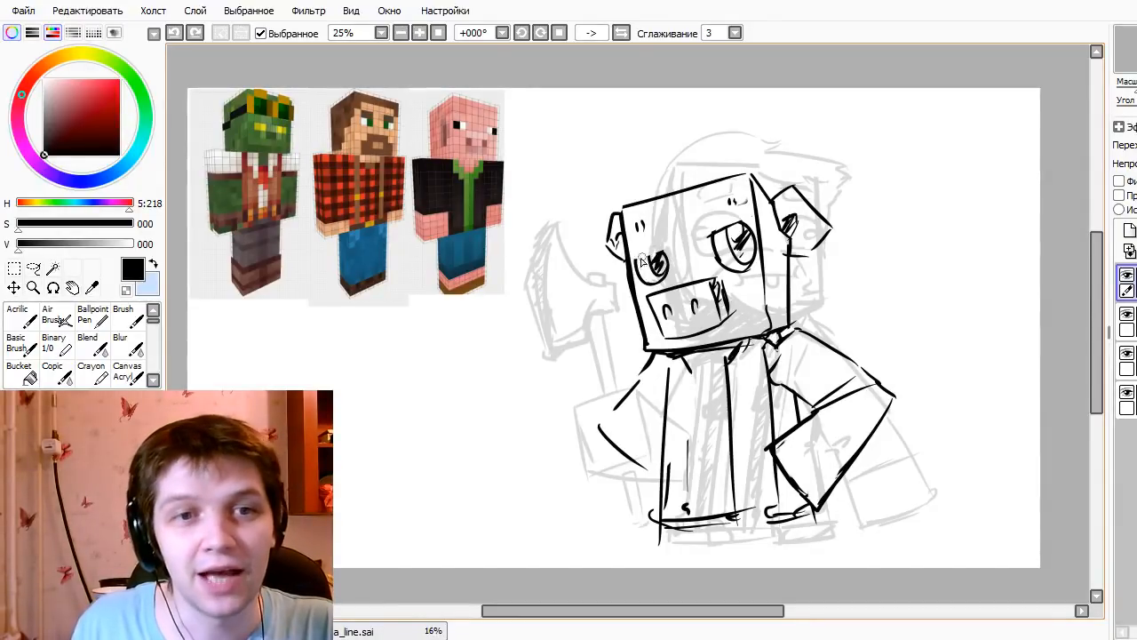
pyautogui.moveTo(634, 259)
pyautogui.mouseDown()
pyautogui.moveTo(661, 270)
pyautogui.moveTo(671, 249)
pyautogui.mouseUp()
pyautogui.hotkey('ctrl', 'z')
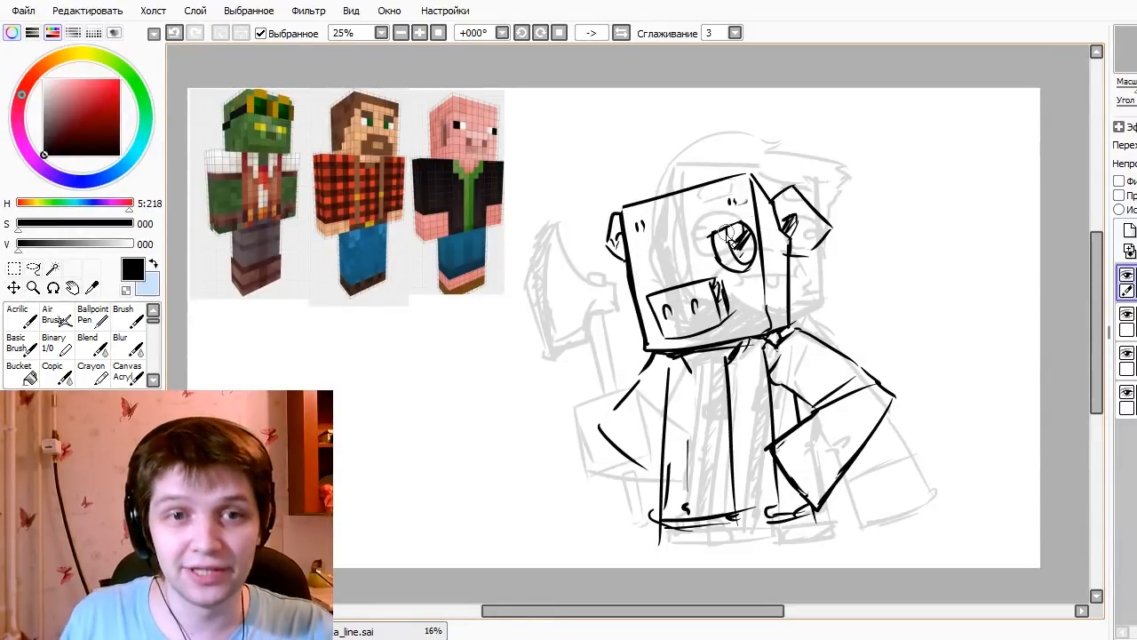
# - Erase the pig's larger eye and try new outline strokes in its place
pyautogui.moveTo(714, 237)
pyautogui.mouseDown()
pyautogui.moveTo(724, 269)
pyautogui.moveTo(720, 229)
pyautogui.moveTo(745, 255)
pyautogui.moveTo(739, 196)
pyautogui.moveTo(725, 209)
pyautogui.moveTo(754, 272)
pyautogui.mouseUp()
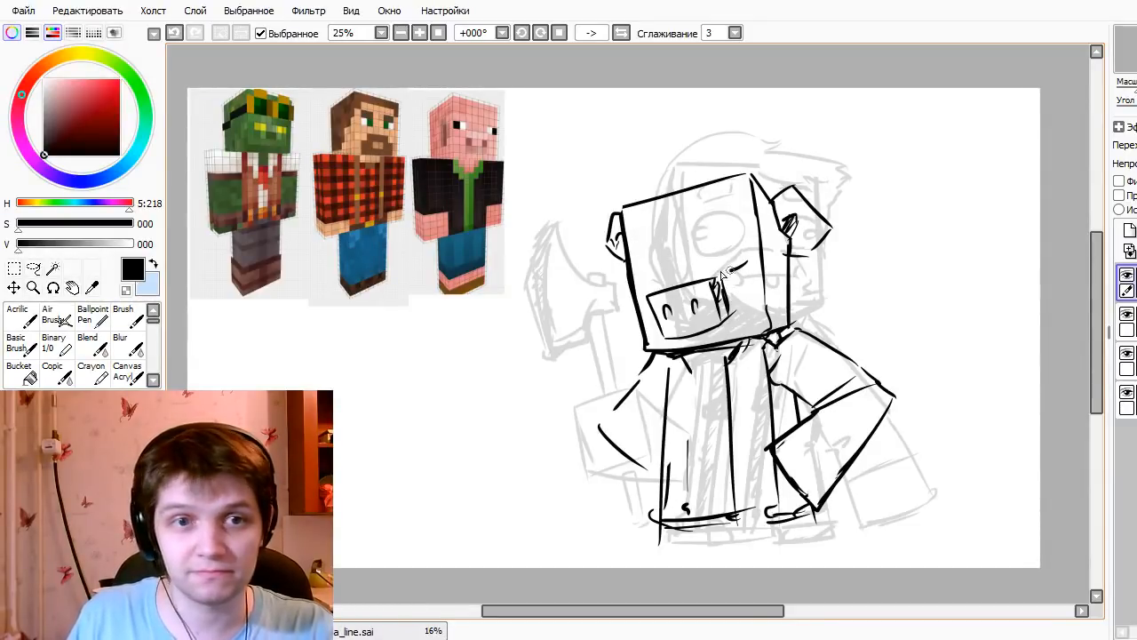
pyautogui.hotkey('ctrl', 'z')
pyautogui.moveTo(745, 266)
pyautogui.mouseDown()
pyautogui.moveTo(707, 267)
pyautogui.moveTo(719, 238)
pyautogui.moveTo(743, 257)
pyautogui.mouseUp()
pyautogui.hotkey('ctrl', 'z')
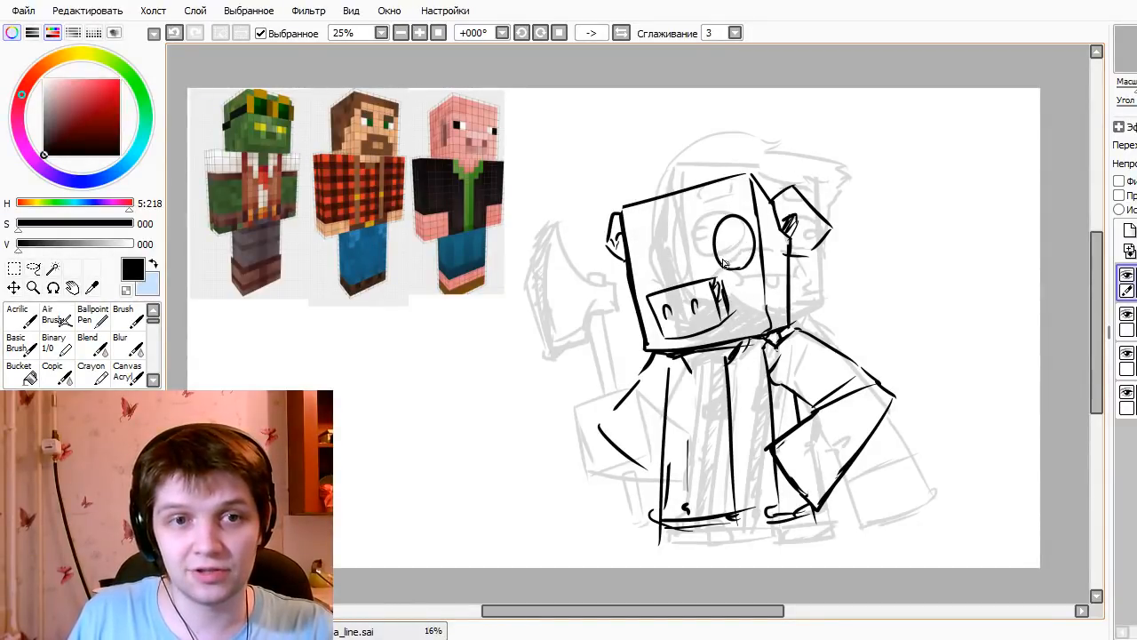
# - Draw the larger eye as a wide round outline with a narrow hatched pupil near its upper middle
pyautogui.hotkey('ctrl', 'z')
pyautogui.moveTo(730, 218)
pyautogui.mouseDown()
pyautogui.moveTo(726, 263)
pyautogui.moveTo(745, 242)
pyautogui.moveTo(734, 234)
pyautogui.moveTo(740, 260)
pyautogui.moveTo(725, 228)
pyautogui.moveTo(727, 283)
pyautogui.mouseUp()
pyautogui.hotkey('ctrl', 'z')
pyautogui.hotkey('ctrl', 'z')
pyautogui.moveTo(742, 224); pyautogui.dragTo(734, 265)
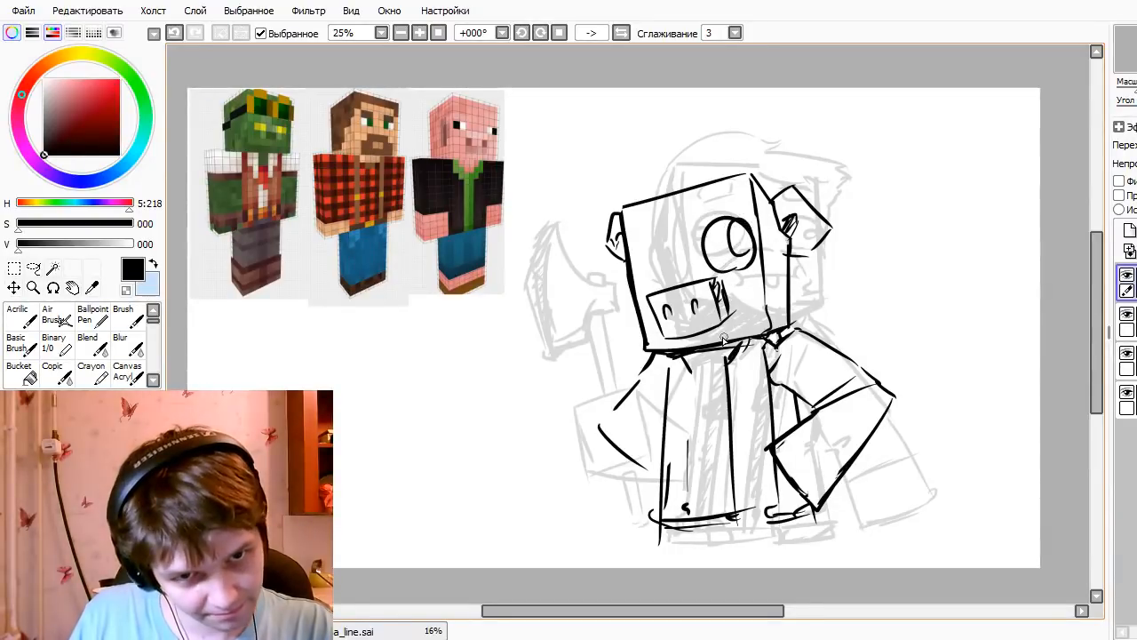
pyautogui.hotkey('ctrl', 'z')
pyautogui.moveTo(727, 222); pyautogui.dragTo(741, 259)
pyautogui.hotkey('ctrl', 'z')
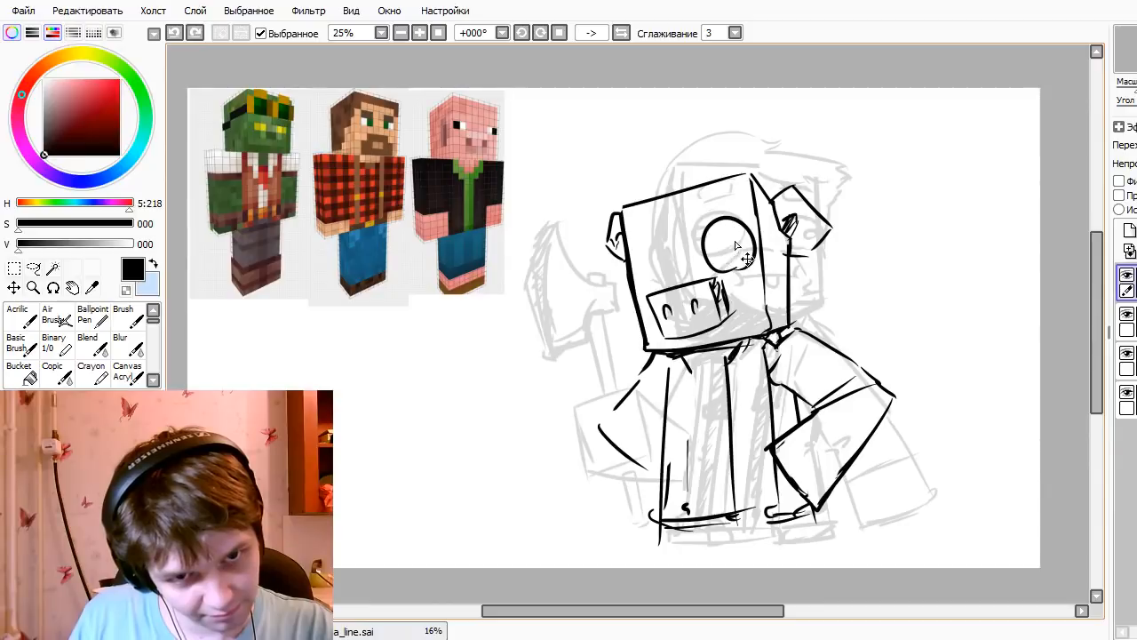
pyautogui.moveTo(723, 222); pyautogui.dragTo(737, 263)
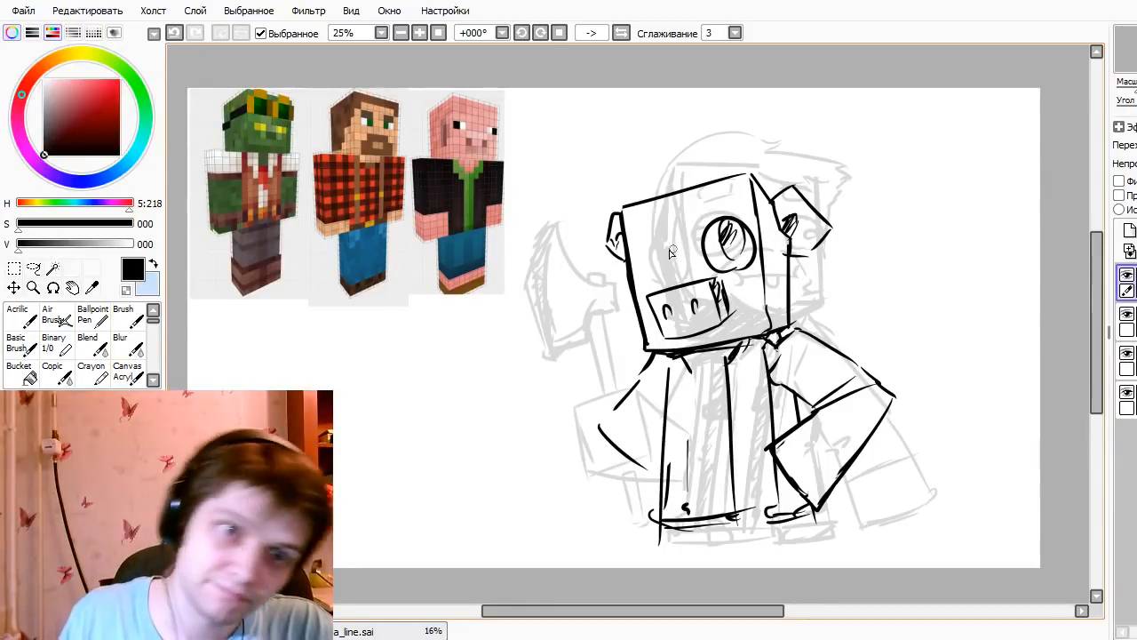
# - Draw the smaller eye as a narrow oval with a hatched pupil and replace the round larger eye with a matching tall oval
pyautogui.moveTo(645, 289)
pyautogui.mouseDown()
pyautogui.moveTo(658, 286)
pyautogui.moveTo(658, 270)
pyautogui.mouseUp()
pyautogui.hotkey('ctrl', 'z')
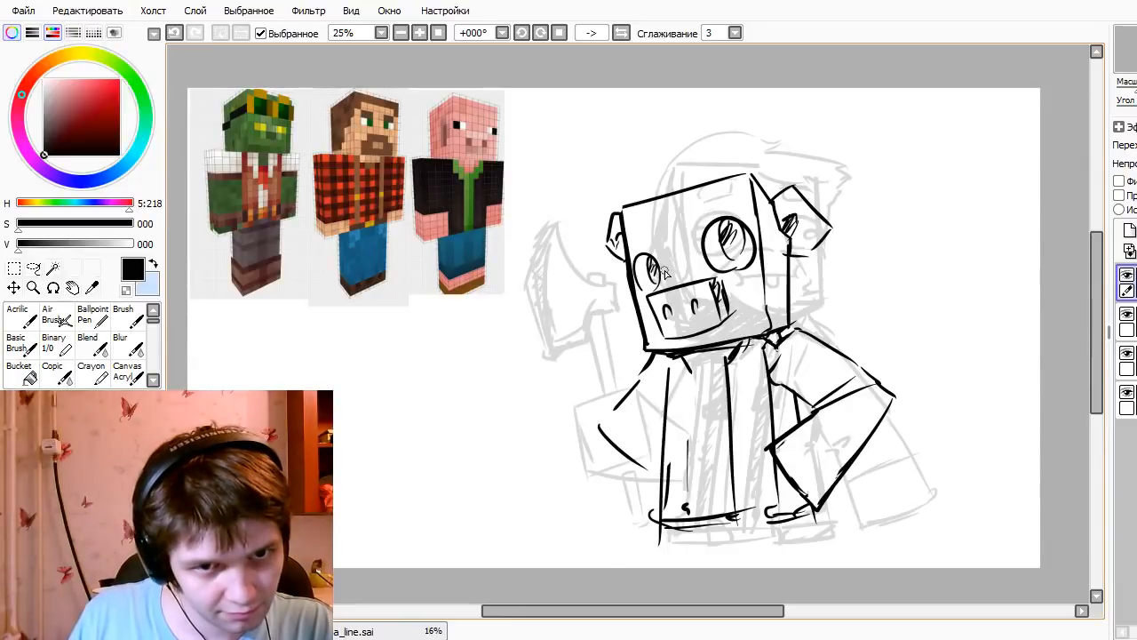
pyautogui.press('e')
pyautogui.moveTo(707, 232)
pyautogui.mouseDown()
pyautogui.moveTo(716, 258)
pyautogui.moveTo(723, 223)
pyautogui.moveTo(744, 257)
pyautogui.mouseUp()
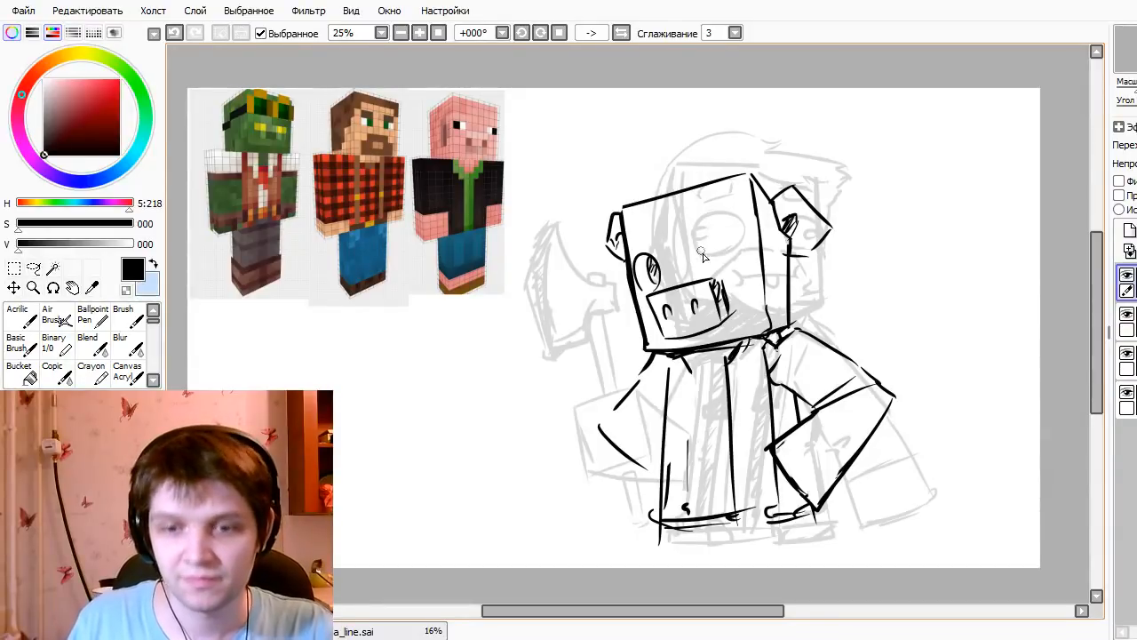
pyautogui.hotkey('ctrl', 'z')
pyautogui.moveTo(746, 240); pyautogui.dragTo(733, 270)
pyautogui.hotkey('ctrl', 'z')
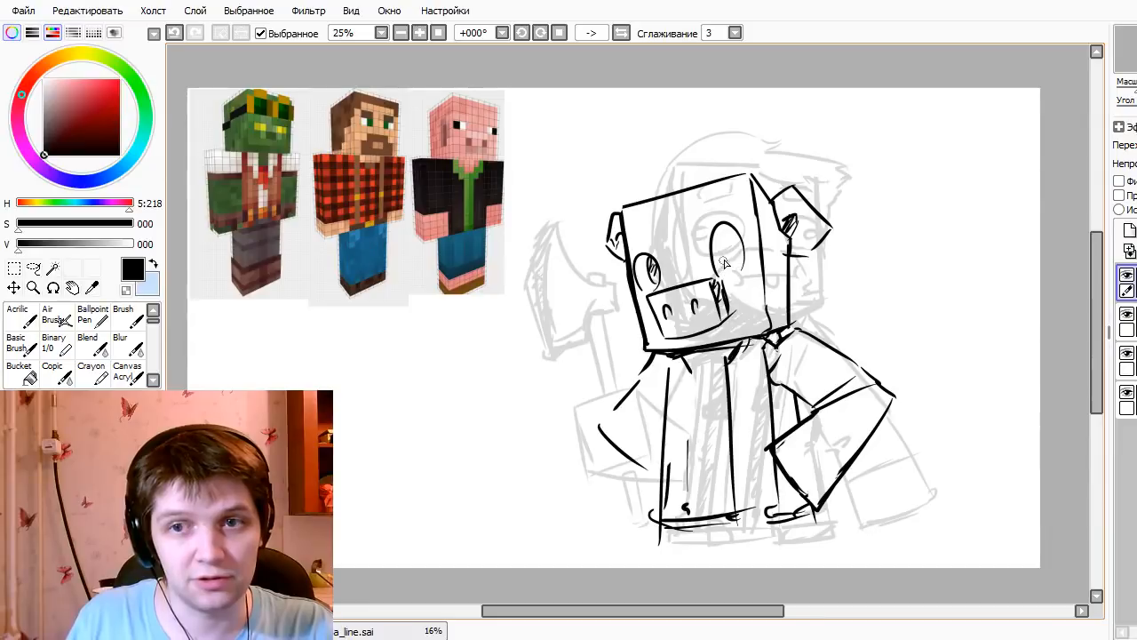
pyautogui.moveTo(732, 228); pyautogui.dragTo(739, 269)
pyautogui.hotkey('ctrl', 'z')
pyautogui.moveTo(732, 230); pyautogui.dragTo(737, 265)
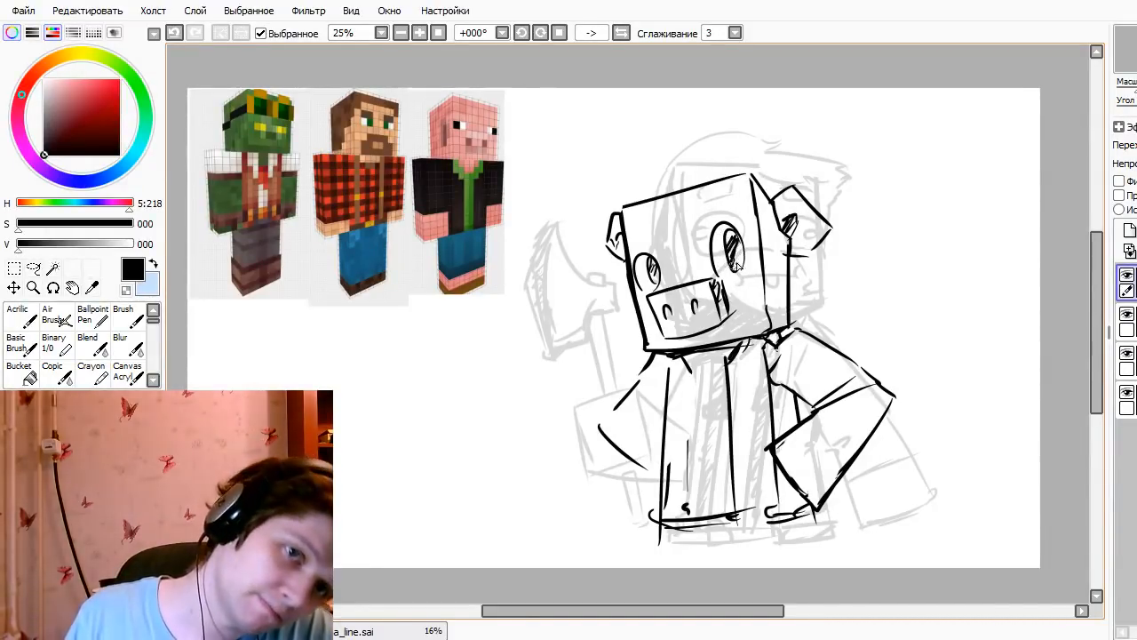
# - Select the pig's snout with a freehand outline and start a free transform on it
pyautogui.press('a')
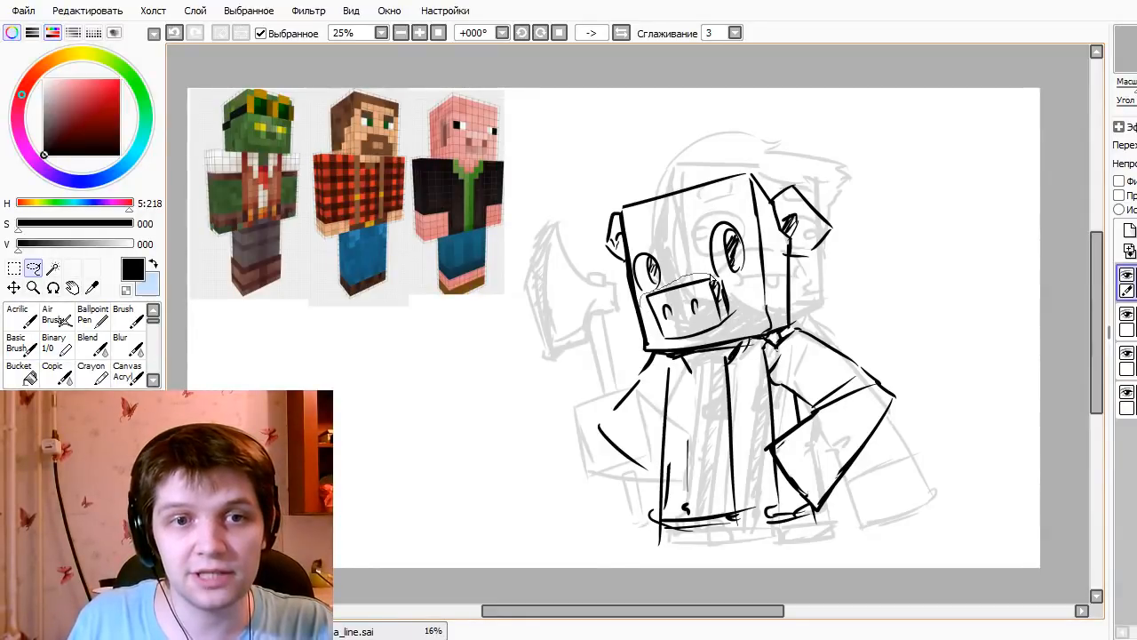
pyautogui.moveTo(730, 285)
pyautogui.mouseDown()
pyautogui.moveTo(743, 321)
pyautogui.moveTo(682, 347)
pyautogui.moveTo(657, 341)
pyautogui.mouseUp()
pyautogui.hotkey('ctrl', 't')
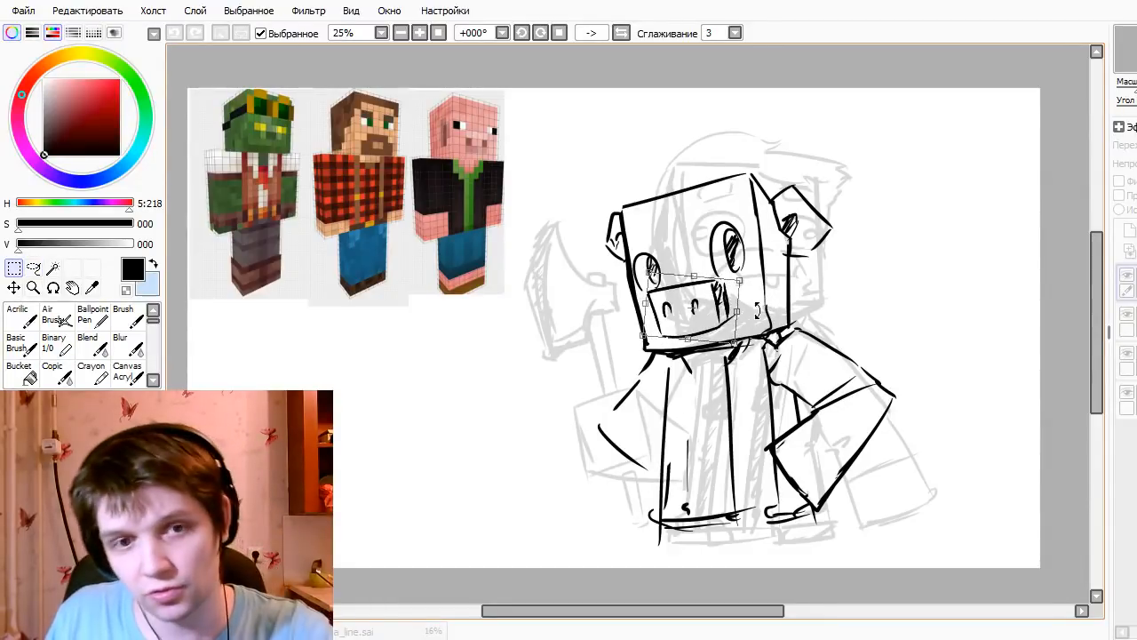
# - Apply the pig snout's transformation and remove the selection around it
pyautogui.press('Return')
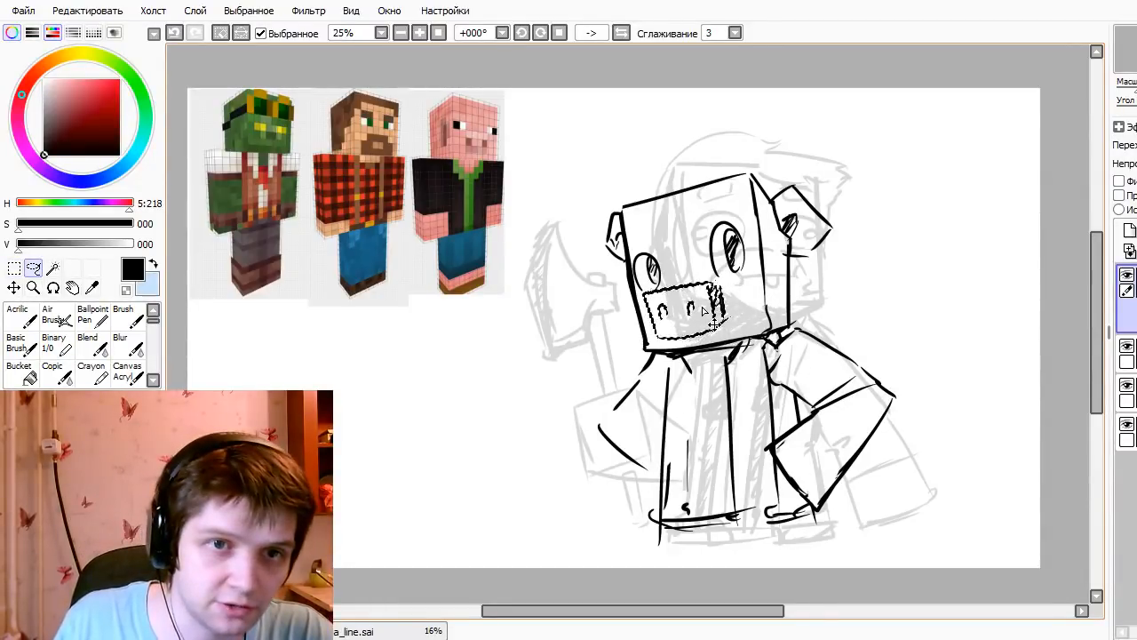
pyautogui.hotkey('ctrl', 'd')
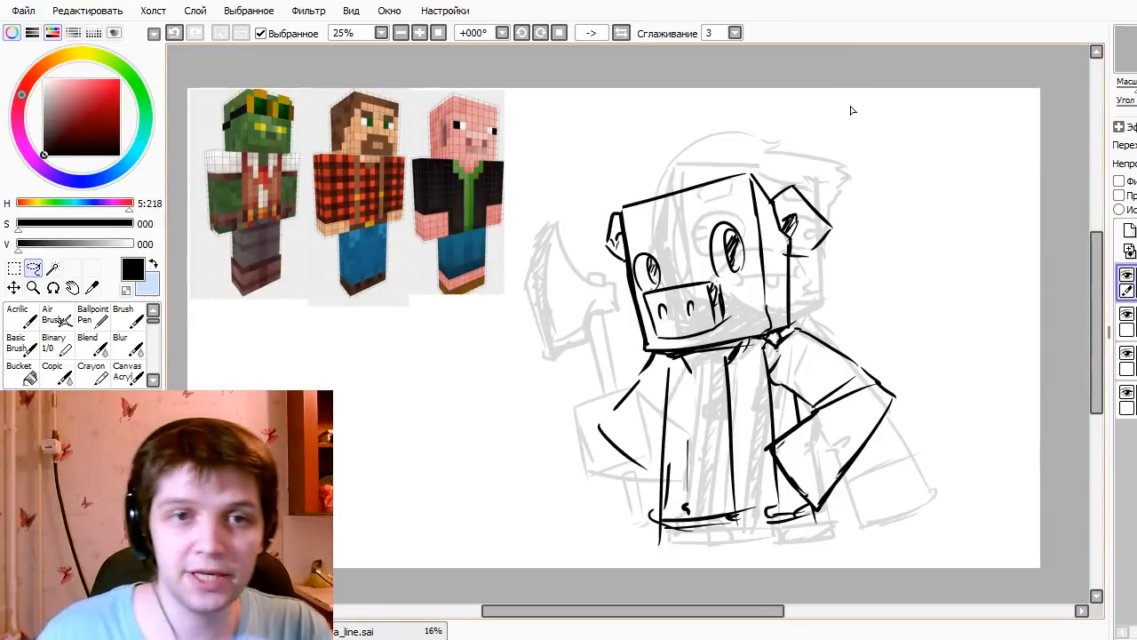
# - Erase the pig's arm on the axe side and redraw it bent, with its forearm tucked behind the torso
pyautogui.moveTo(738, 537); pyautogui.dragTo(622, 448)
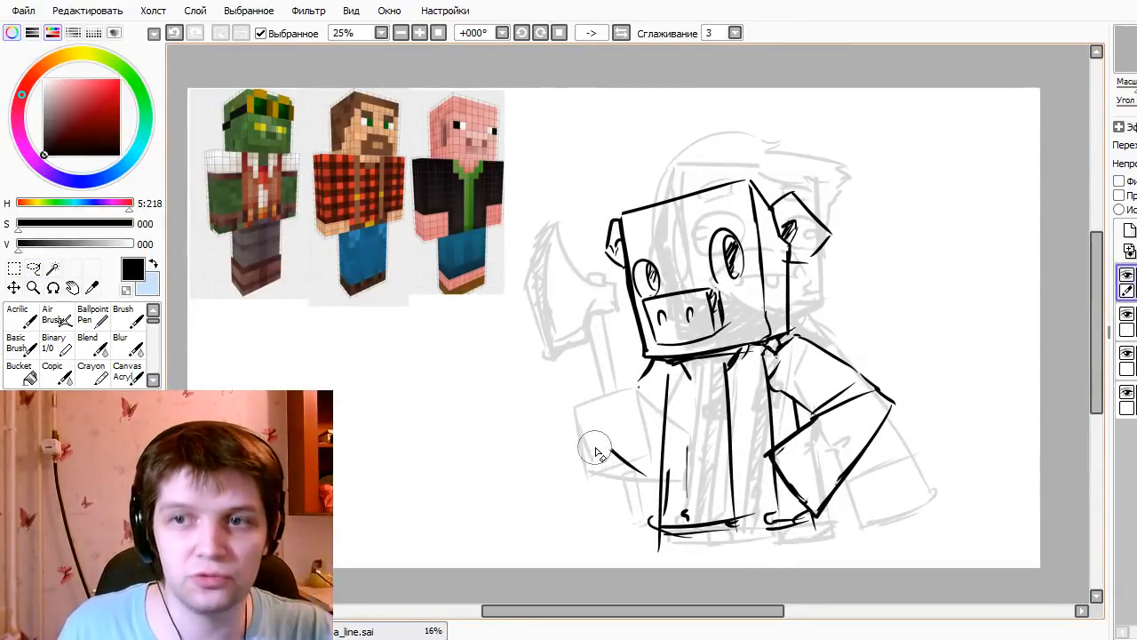
pyautogui.moveTo(615, 453); pyautogui.dragTo(630, 465)
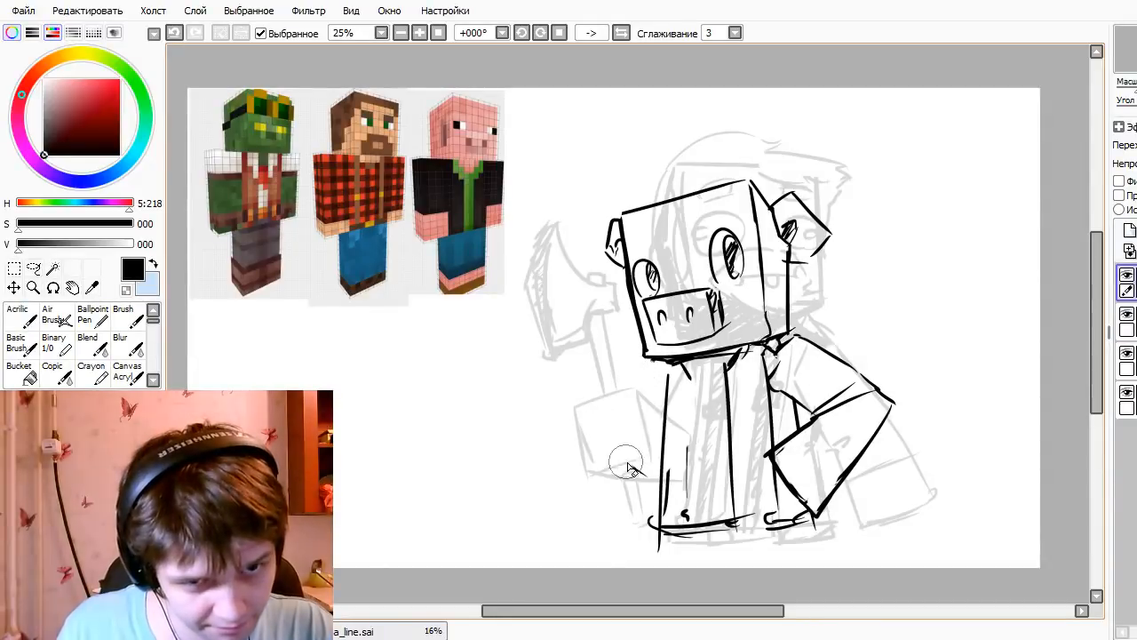
pyautogui.moveTo(654, 359)
pyautogui.mouseDown()
pyautogui.moveTo(619, 407)
pyautogui.moveTo(655, 449)
pyautogui.mouseUp()
pyautogui.moveTo(618, 398)
pyautogui.mouseDown()
pyautogui.moveTo(662, 453)
pyautogui.moveTo(611, 417)
pyautogui.moveTo(649, 498)
pyautogui.mouseUp()
pyautogui.hotkey('ctrl', 'z')
pyautogui.moveTo(602, 441); pyautogui.dragTo(657, 489)
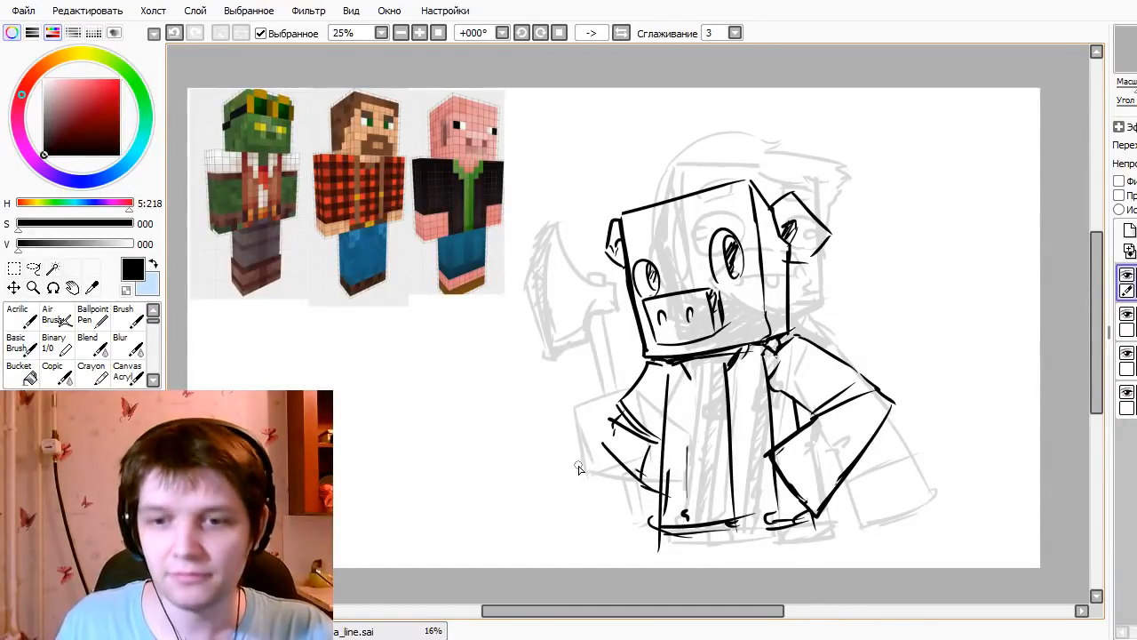
# - Move the pig sketch back over the faded bearded sketch and scale it up slightly
pyautogui.moveTo(787, 499)
pyautogui.mouseDown()
pyautogui.moveTo(540, 508)
pyautogui.moveTo(680, 490)
pyautogui.moveTo(738, 508)
pyautogui.moveTo(685, 513)
pyautogui.mouseUp()
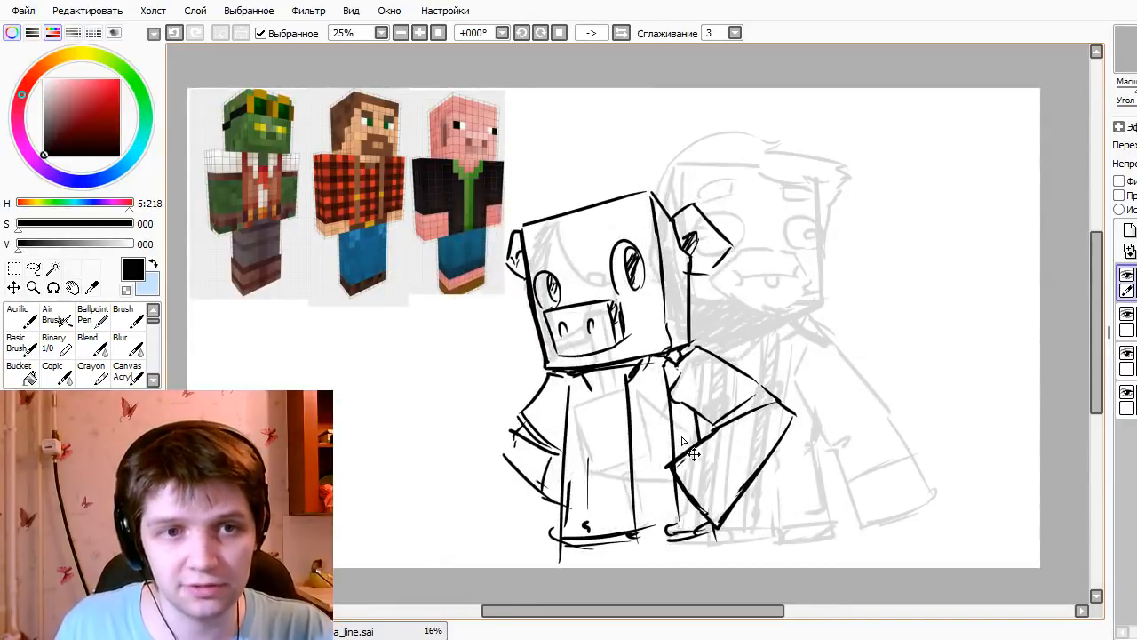
pyautogui.hotkey('ctrl', 't')
pyautogui.moveTo(702, 327); pyautogui.dragTo(795, 309)
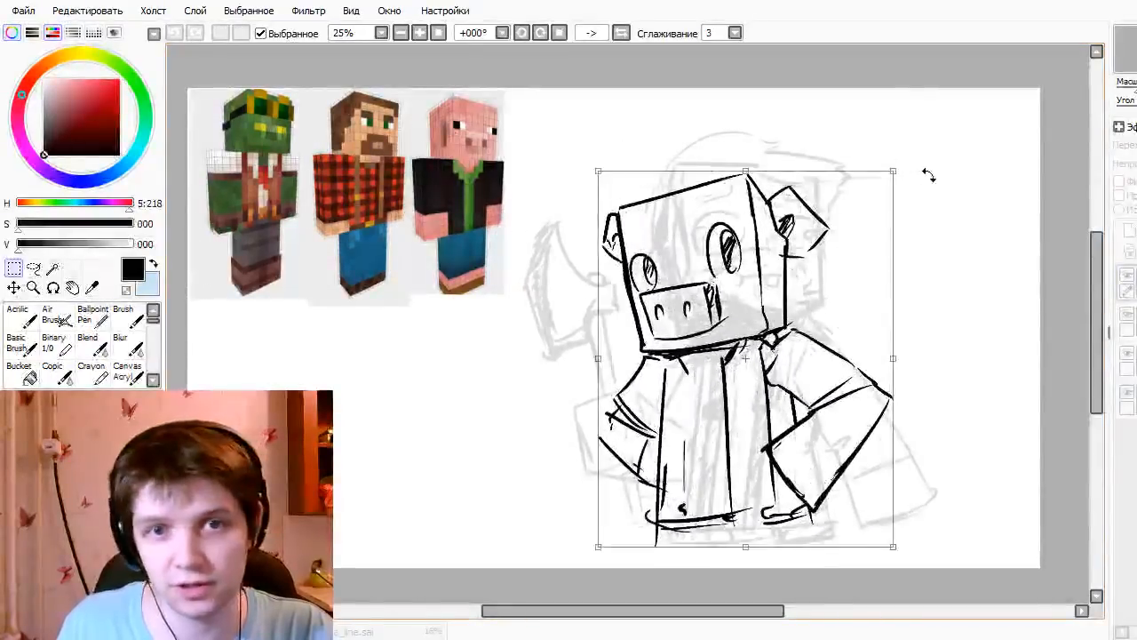
pyautogui.moveTo(896, 171); pyautogui.dragTo(933, 148)
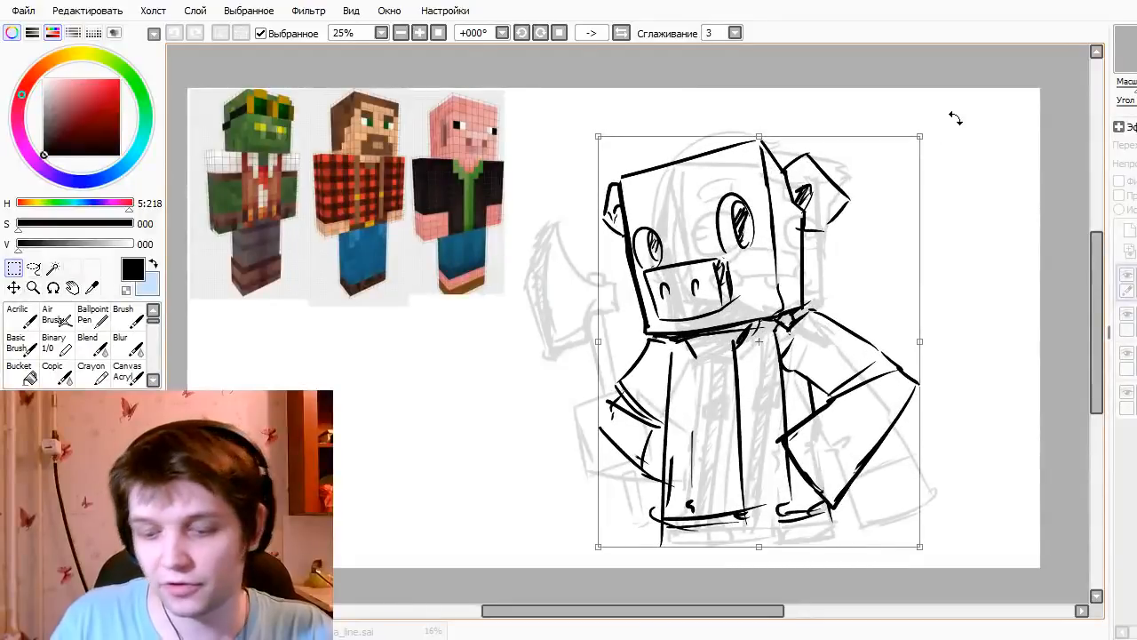
pyautogui.press('Return')
# - Add collar lines under the pig's head and redraw the axe-side arm with a thicker outline and sharper elbow
pyautogui.moveTo(776, 308)
pyautogui.mouseDown()
pyautogui.moveTo(788, 361)
pyautogui.moveTo(781, 313)
pyautogui.moveTo(780, 329)
pyautogui.mouseUp()
pyautogui.press('e')
pyautogui.moveTo(646, 347)
pyautogui.mouseDown()
pyautogui.moveTo(736, 332)
pyautogui.moveTo(662, 349)
pyautogui.moveTo(689, 339)
pyautogui.moveTo(659, 413)
pyautogui.mouseUp()
pyautogui.hotkey('ctrl', 'z')
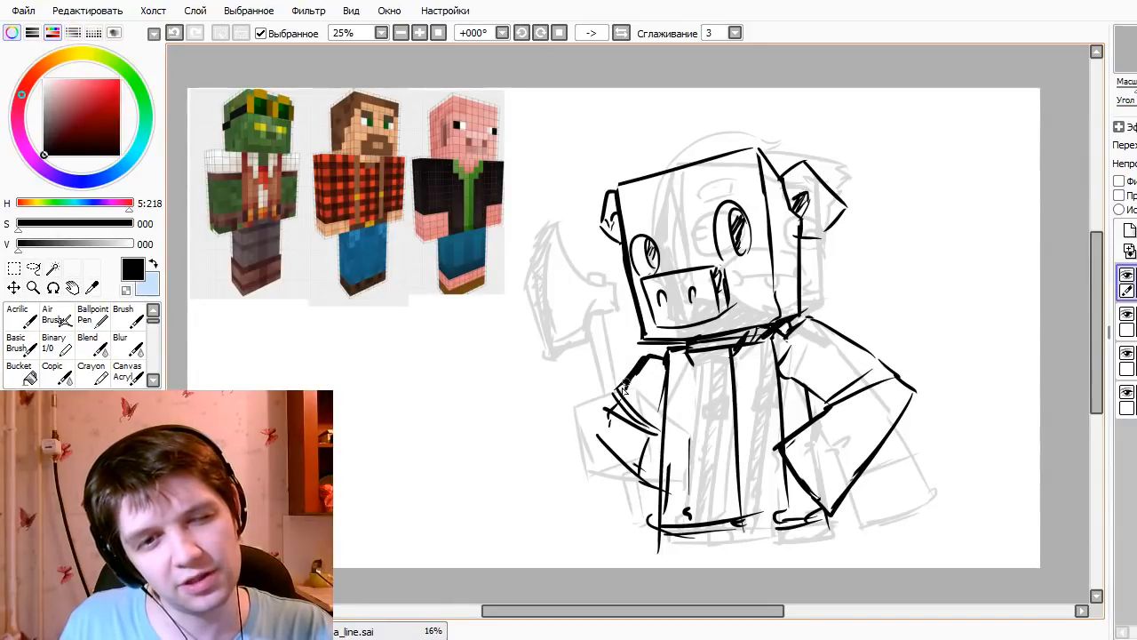
pyautogui.moveTo(633, 377)
pyautogui.mouseDown()
pyautogui.moveTo(592, 433)
pyautogui.moveTo(639, 470)
pyautogui.mouseUp()
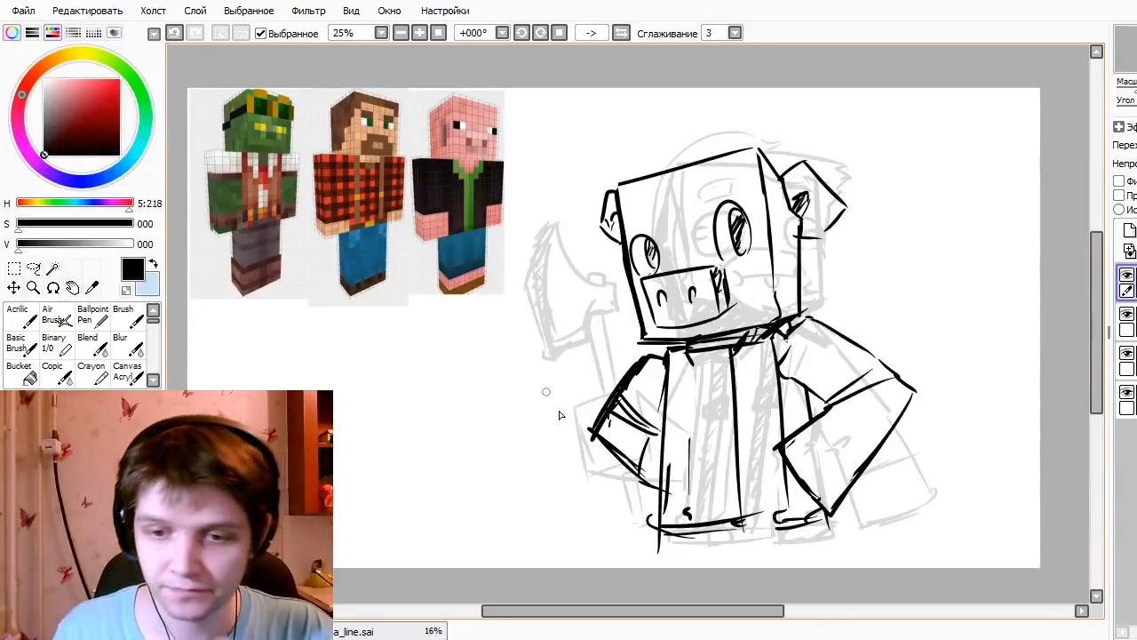
# - Hatch dark shading onto the inner side of both upper arms of the pig
pyautogui.moveTo(815, 523)
pyautogui.mouseDown()
pyautogui.moveTo(753, 539)
pyautogui.moveTo(705, 499)
pyautogui.moveTo(816, 519)
pyautogui.moveTo(818, 531)
pyautogui.mouseUp()
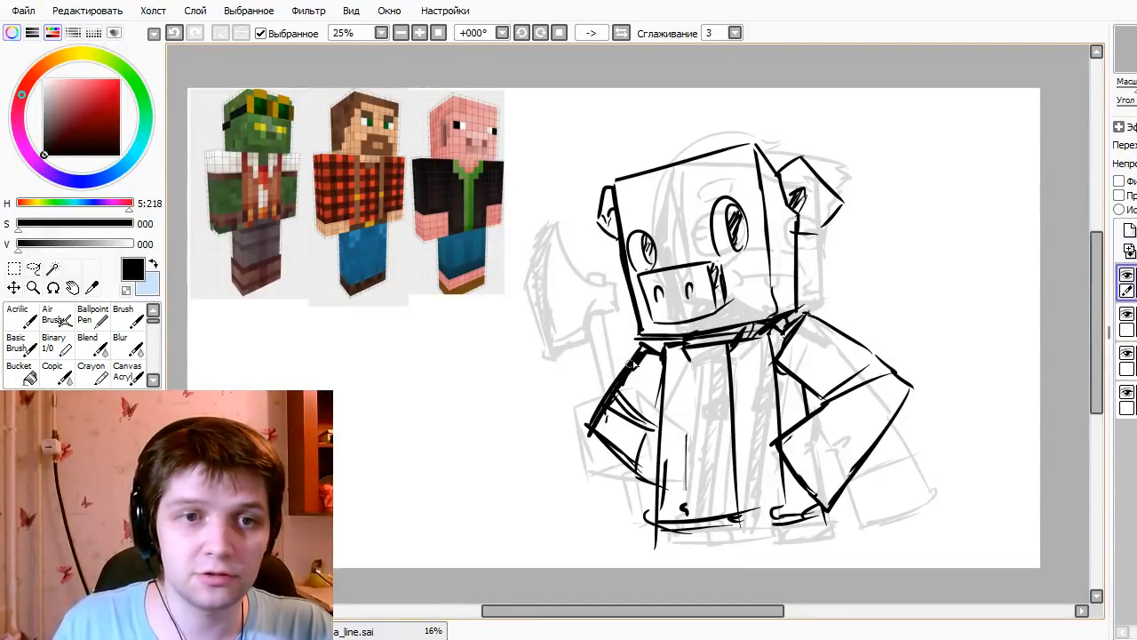
pyautogui.moveTo(663, 355); pyautogui.dragTo(640, 405)
pyautogui.moveTo(665, 364)
pyautogui.mouseDown()
pyautogui.moveTo(643, 396)
pyautogui.moveTo(650, 411)
pyautogui.mouseUp()
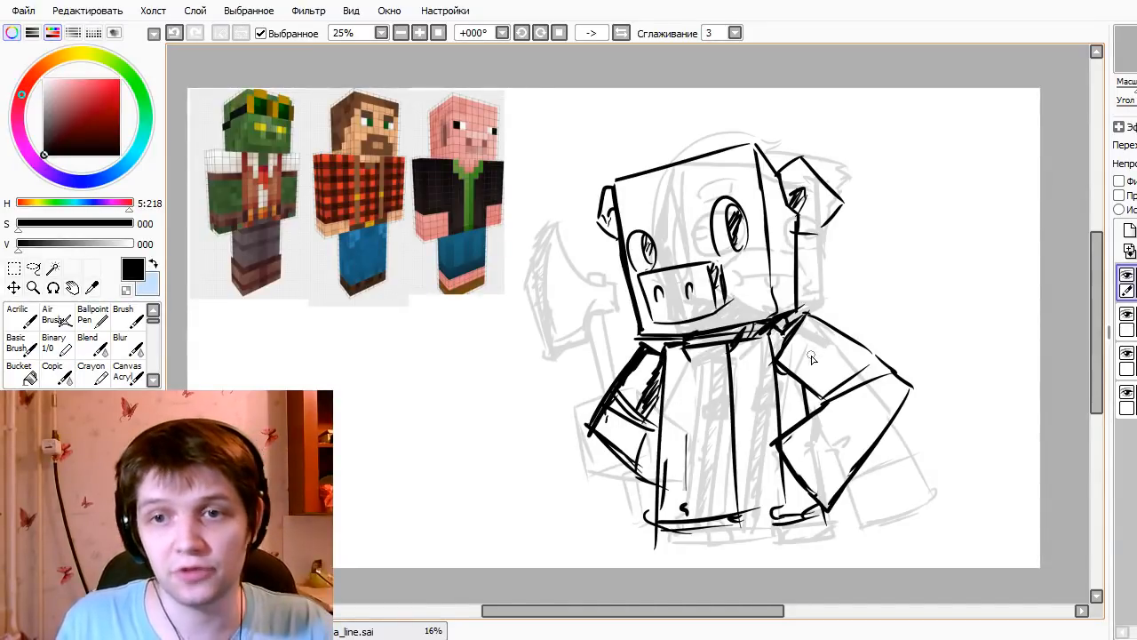
pyautogui.moveTo(796, 336)
pyautogui.mouseDown()
pyautogui.moveTo(860, 386)
pyautogui.moveTo(793, 363)
pyautogui.moveTo(799, 337)
pyautogui.moveTo(797, 382)
pyautogui.mouseUp()
pyautogui.moveTo(806, 340); pyautogui.dragTo(817, 396)
pyautogui.moveTo(821, 359); pyautogui.dragTo(821, 403)
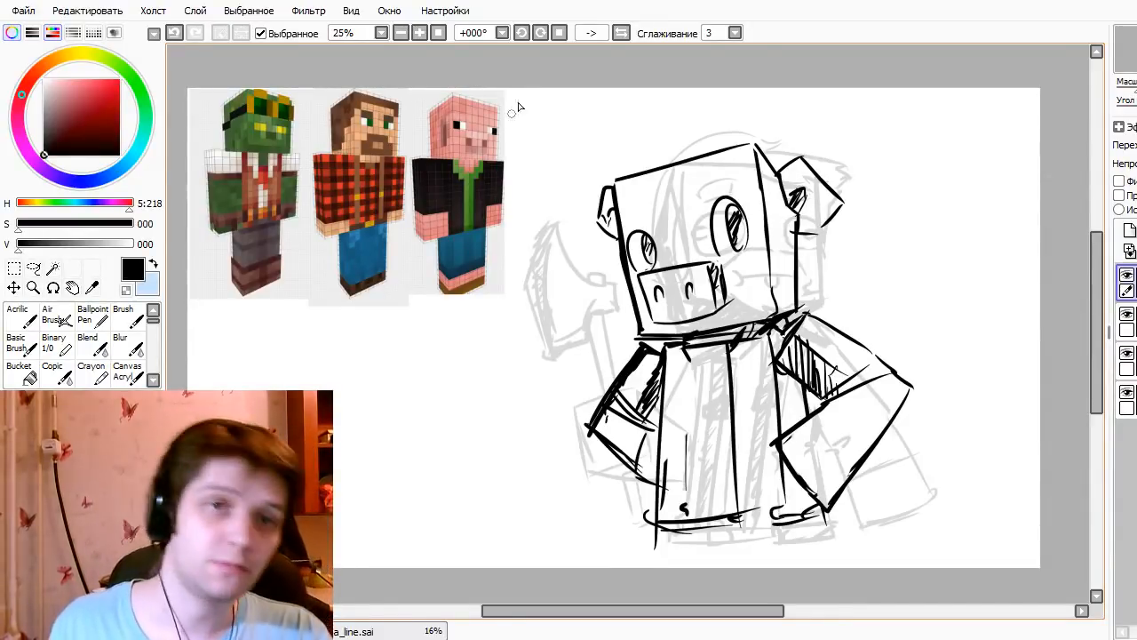
# - Lasso the pig's larger eye, reposition it slightly on the face, and deselect it
pyautogui.moveTo(792, 413)
pyautogui.mouseDown()
pyautogui.moveTo(758, 391)
pyautogui.moveTo(792, 408)
pyautogui.mouseUp()
pyautogui.press('a')
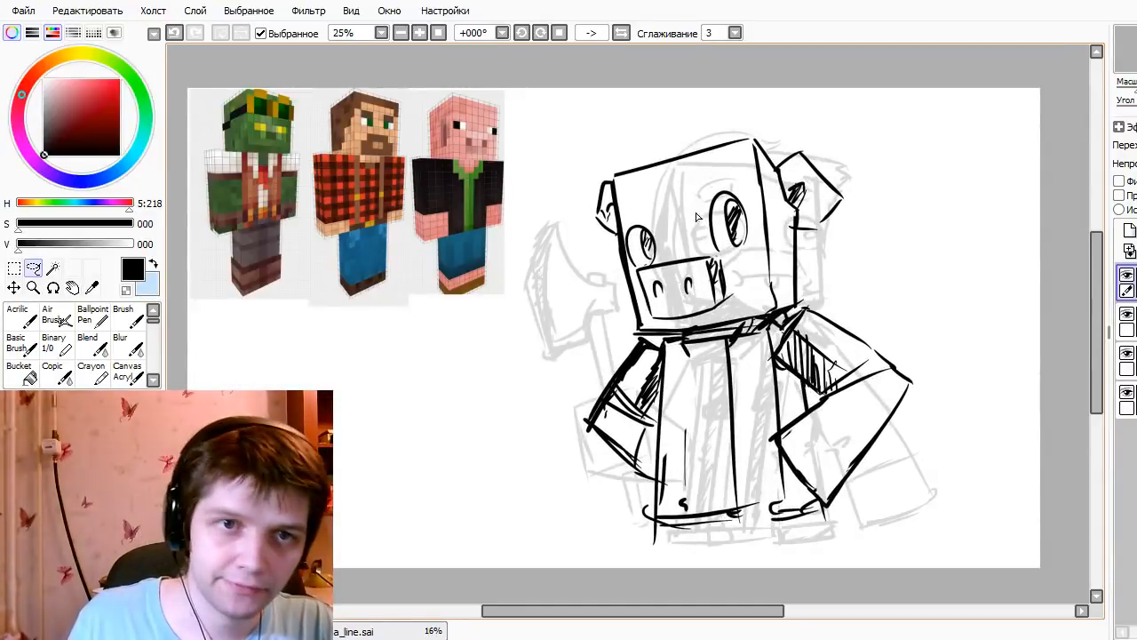
pyautogui.moveTo(766, 240)
pyautogui.mouseDown()
pyautogui.moveTo(729, 262)
pyautogui.moveTo(697, 217)
pyautogui.mouseUp()
pyautogui.hotkey('ctrl', 't')
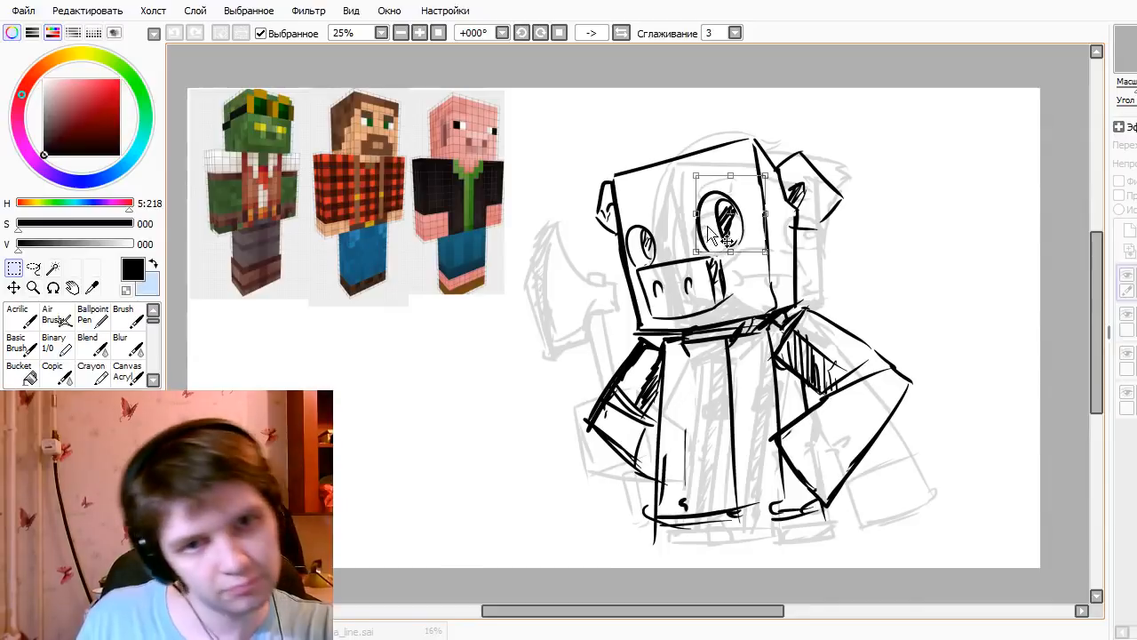
pyautogui.press('Return')
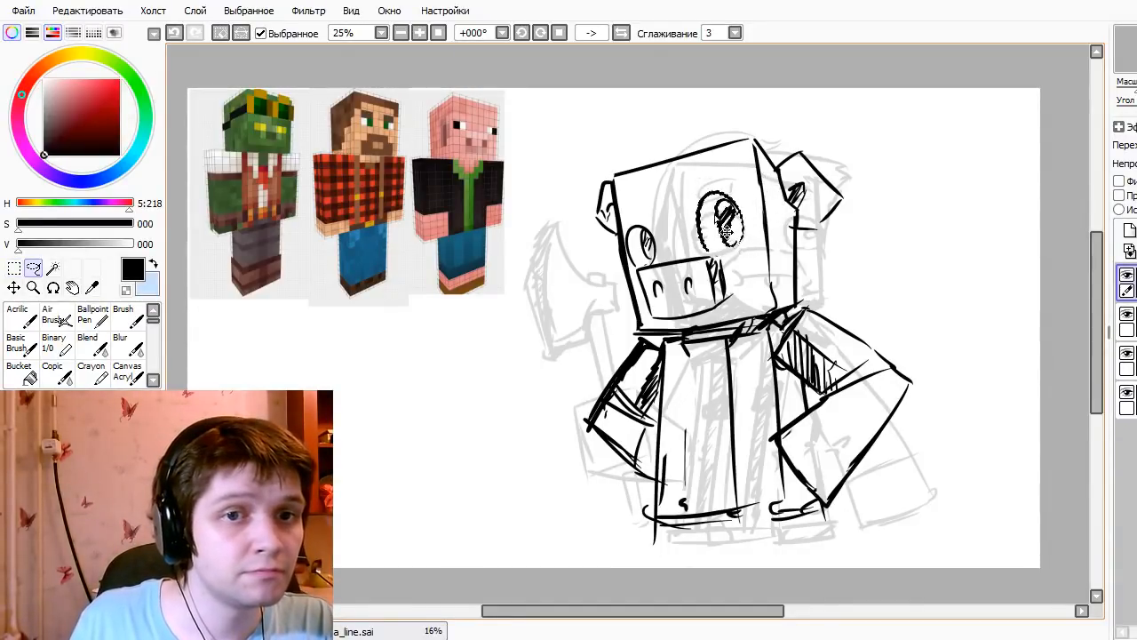
pyautogui.moveTo(726, 230)
pyautogui.mouseDown()
pyautogui.moveTo(745, 233)
pyautogui.moveTo(736, 236)
pyautogui.mouseUp()
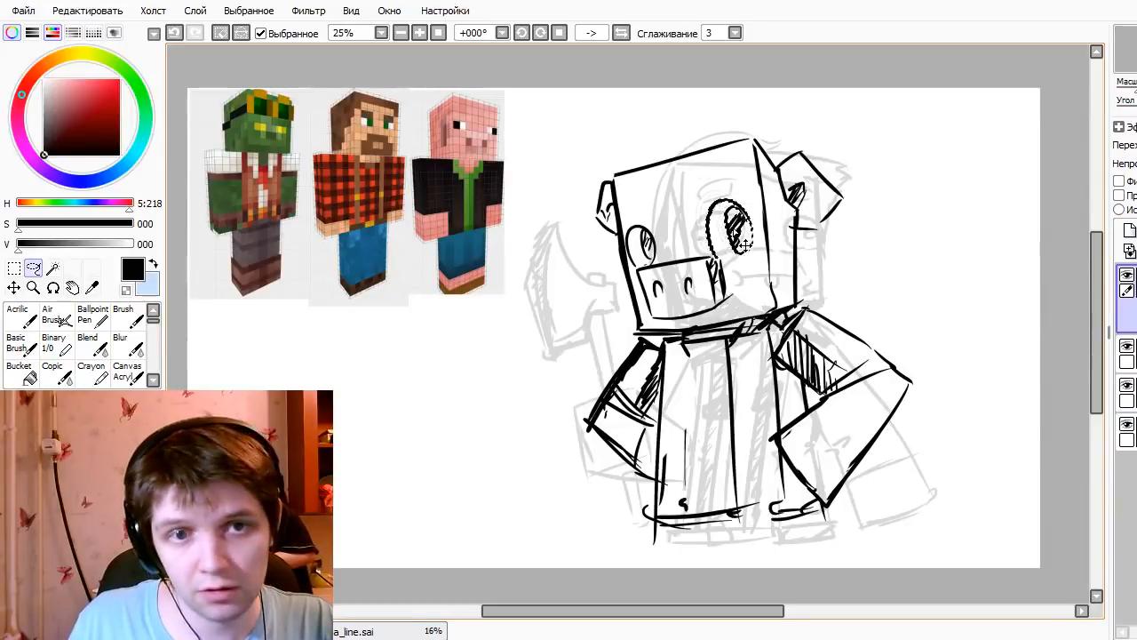
pyautogui.hotkey('ctrl', 'd')
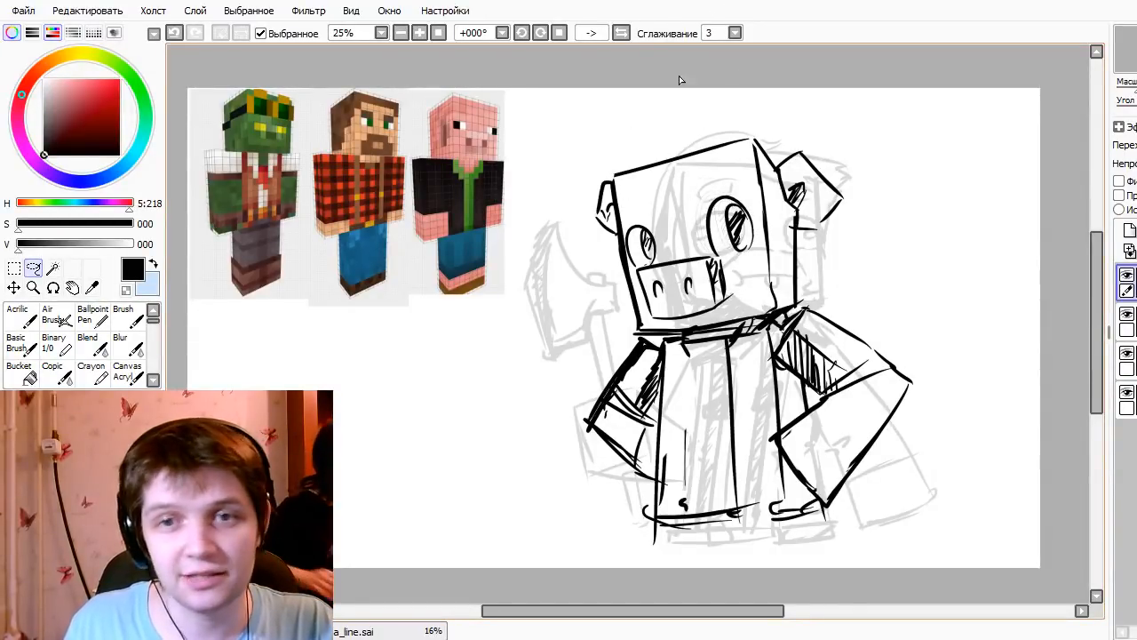
# - Nudge the sketch down, then lasso the pig's smaller ear and lower it along the head's edge
pyautogui.press('n')
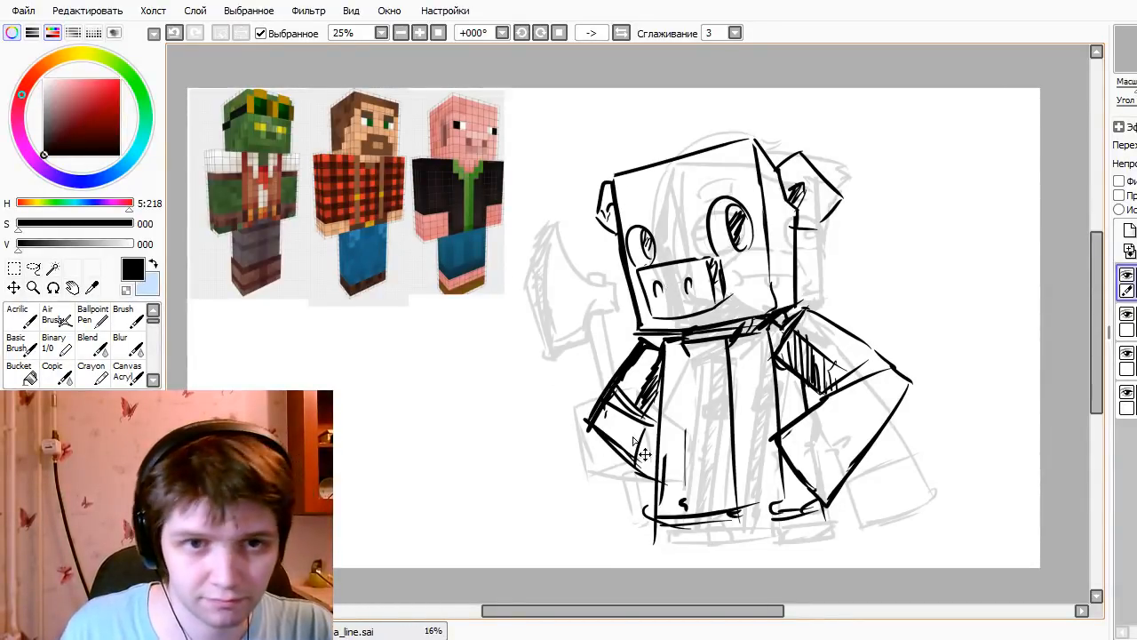
pyautogui.moveTo(644, 454)
pyautogui.mouseDown()
pyautogui.moveTo(609, 483)
pyautogui.moveTo(646, 466)
pyautogui.mouseUp()
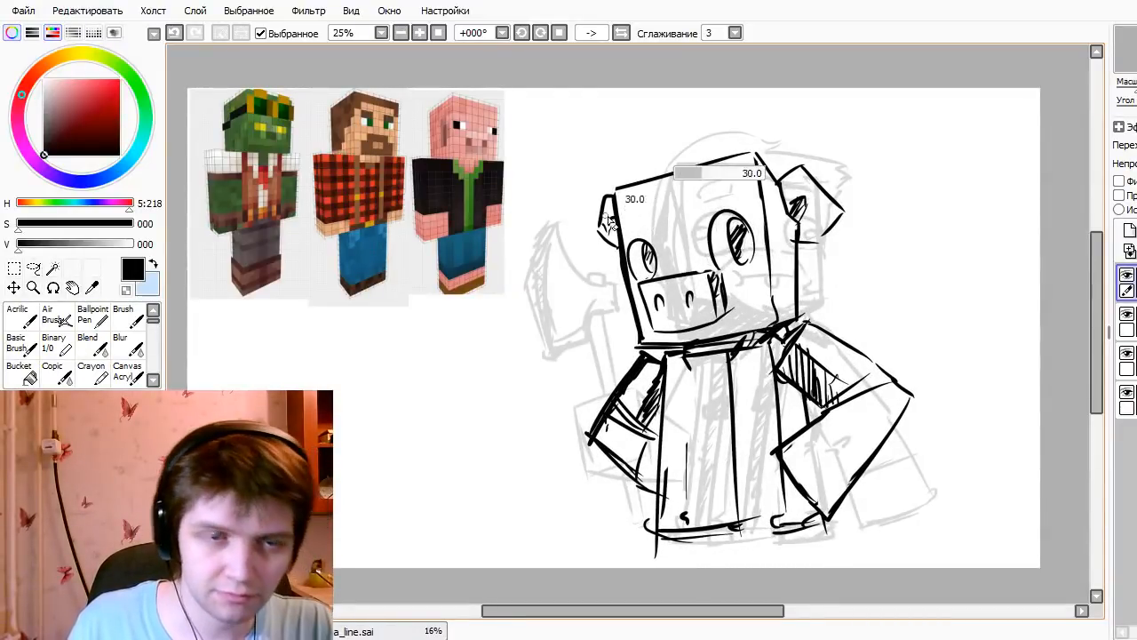
pyautogui.press('l')
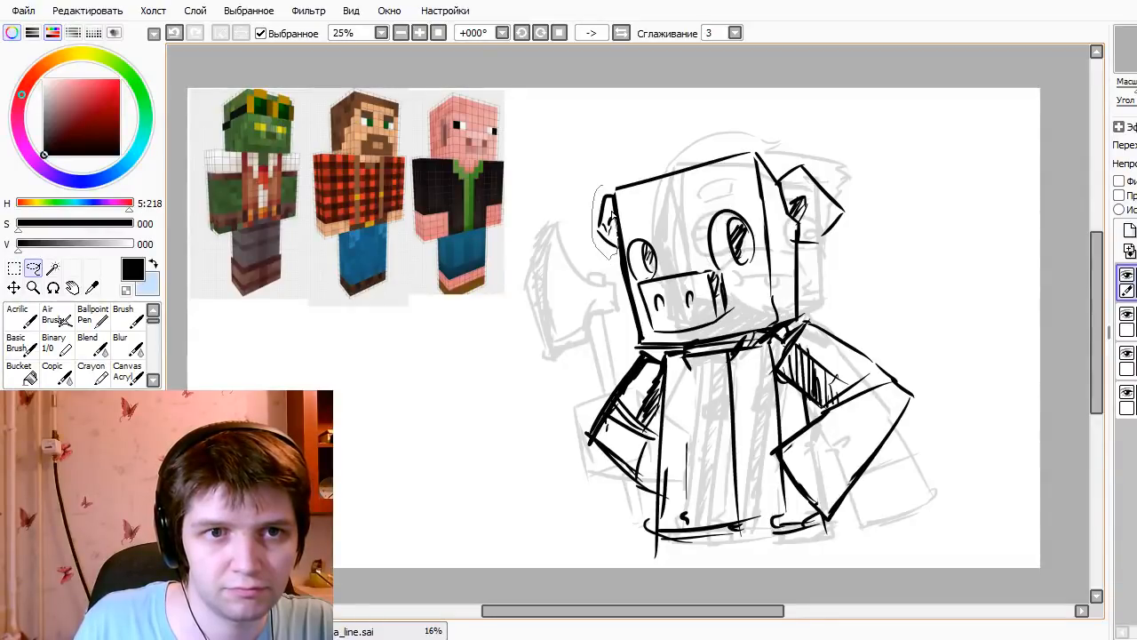
pyautogui.moveTo(604, 185); pyautogui.dragTo(617, 262)
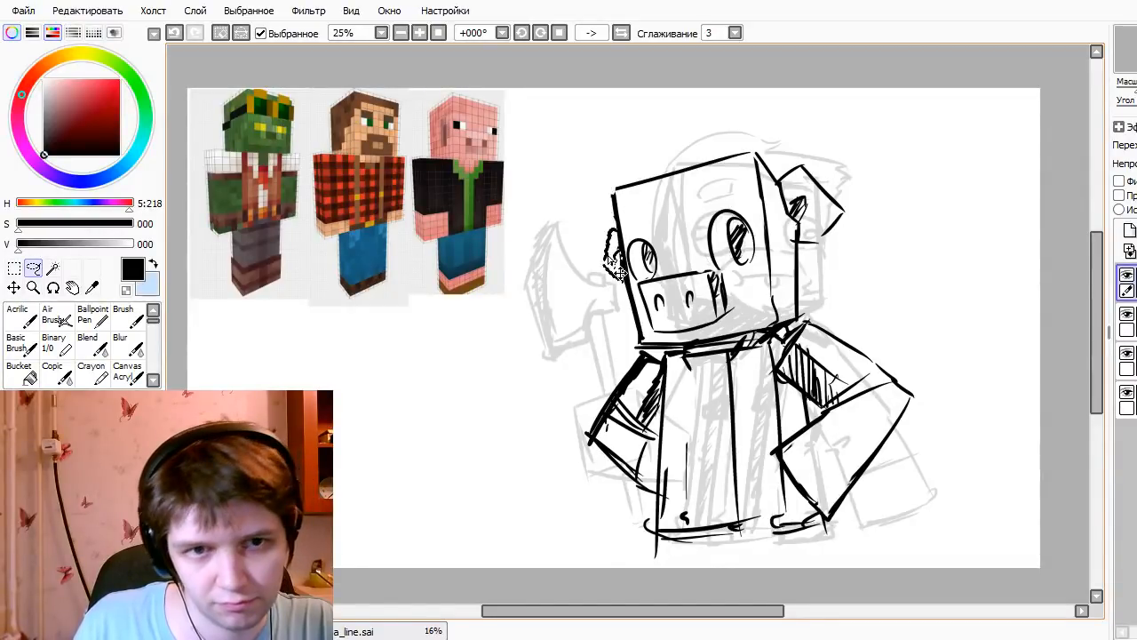
pyautogui.hotkey('ctrl', 'd')
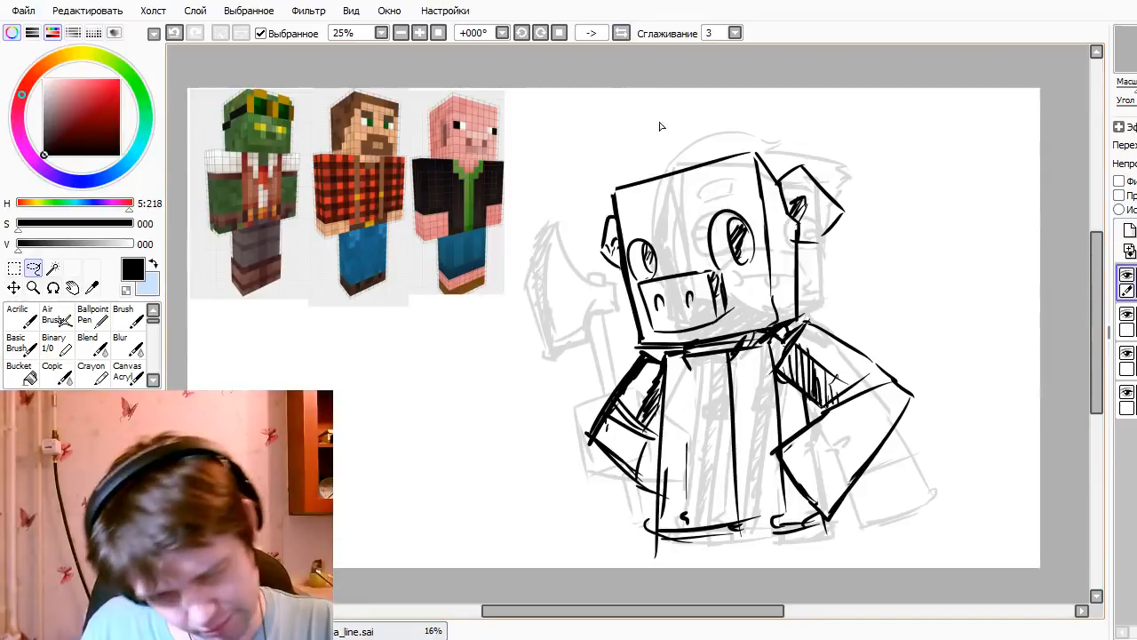
# - Touch up the head's side edge and the lower outline of the pig's larger ear with the pen
pyautogui.press('b')
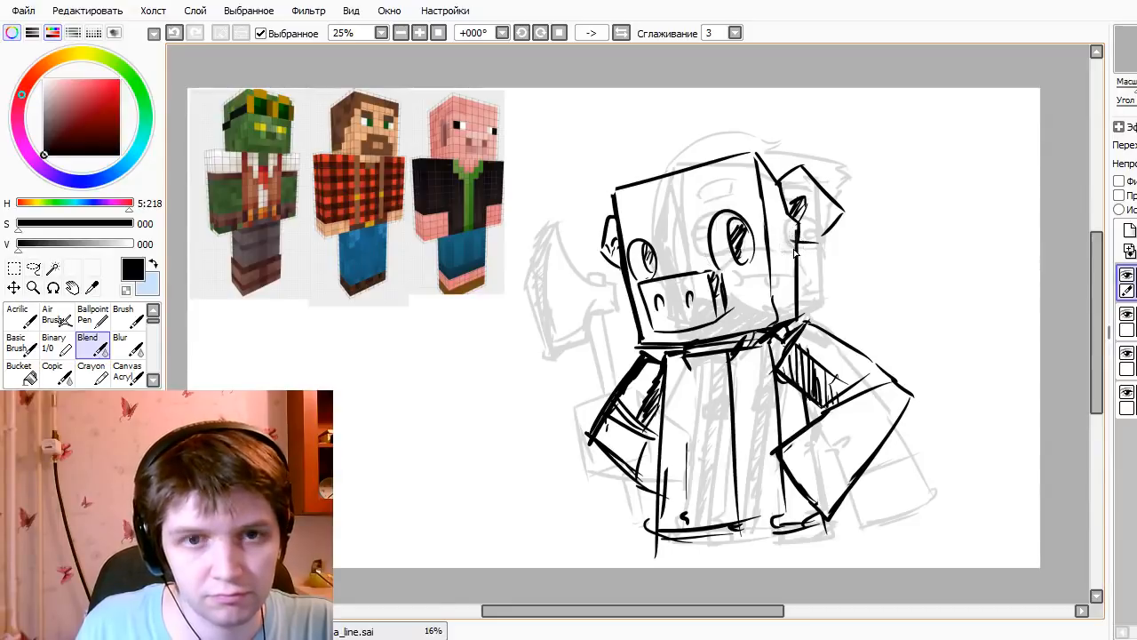
pyautogui.press('n')
pyautogui.moveTo(799, 225); pyautogui.dragTo(802, 311)
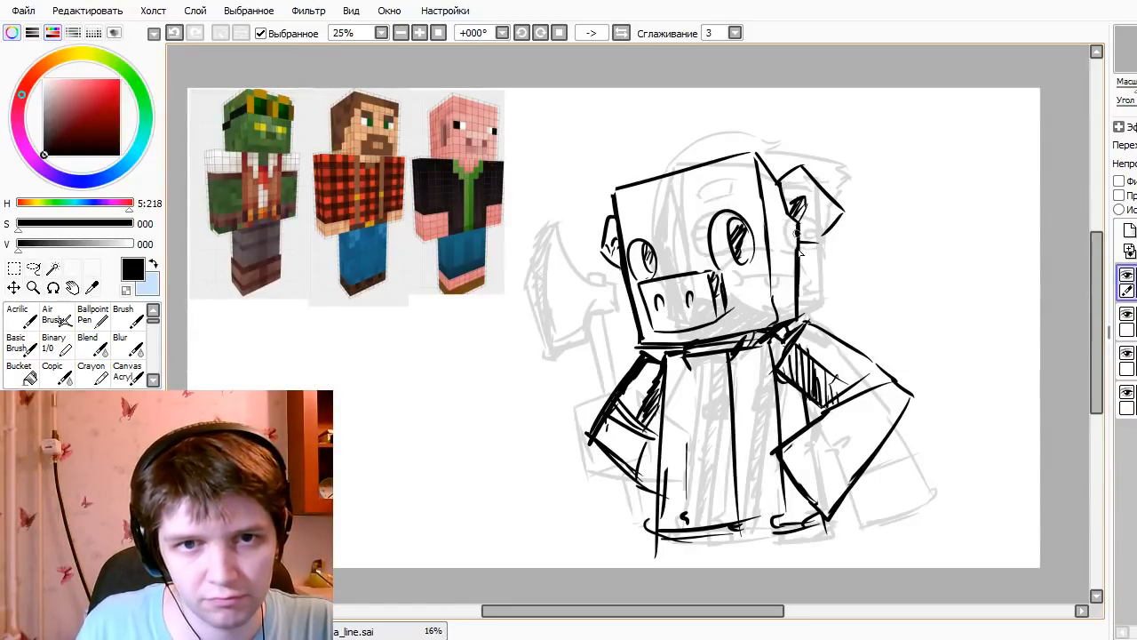
pyautogui.moveTo(802, 240); pyautogui.dragTo(828, 229)
# - Shift the pig sketch aside from the bearded sketch and back over it to compare their proportions
pyautogui.moveTo(875, 425)
pyautogui.mouseDown()
pyautogui.moveTo(786, 389)
pyautogui.moveTo(833, 428)
pyautogui.mouseUp()
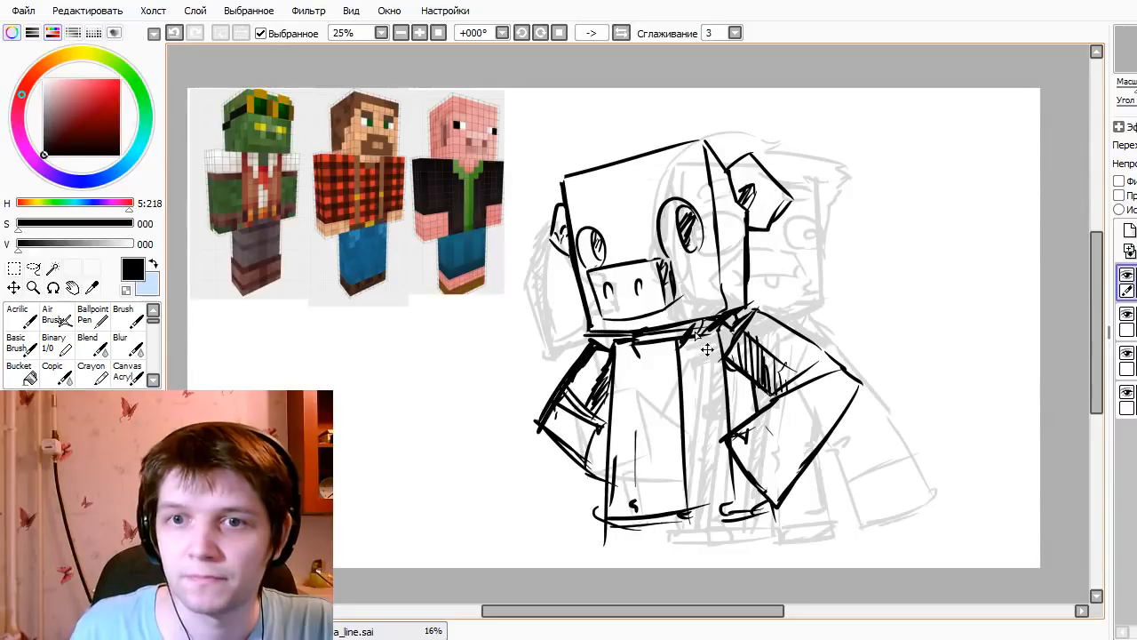
pyautogui.moveTo(565, 364)
pyautogui.mouseDown()
pyautogui.moveTo(636, 334)
pyautogui.moveTo(565, 380)
pyautogui.moveTo(445, 392)
pyautogui.mouseUp()
pyautogui.moveTo(590, 393); pyautogui.dragTo(623, 378)
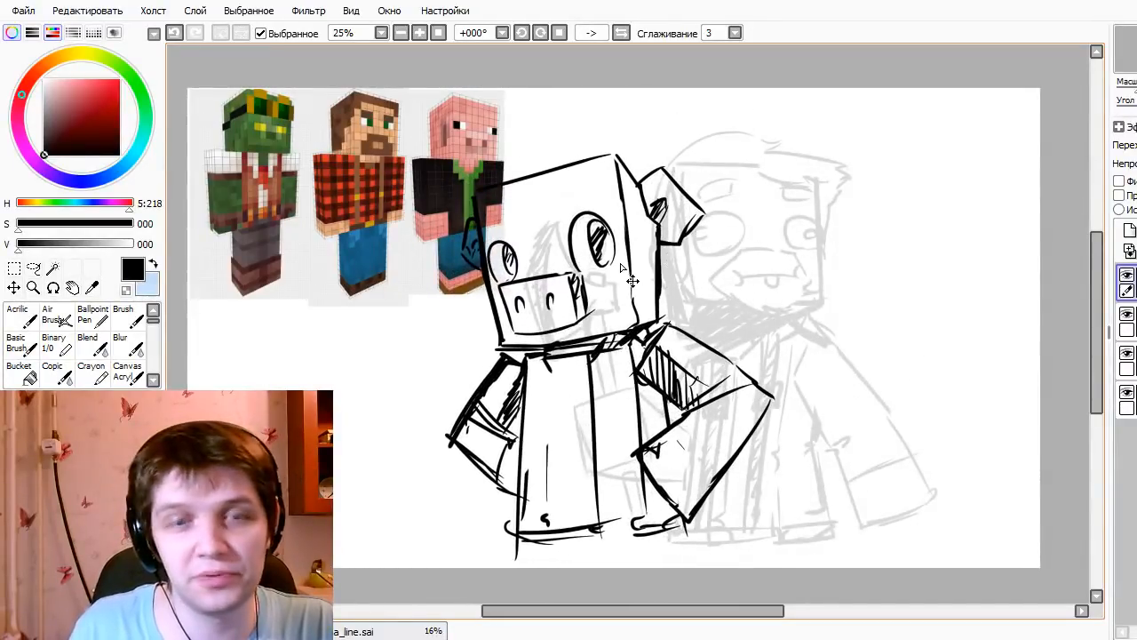
pyautogui.moveTo(644, 306); pyautogui.dragTo(787, 376)
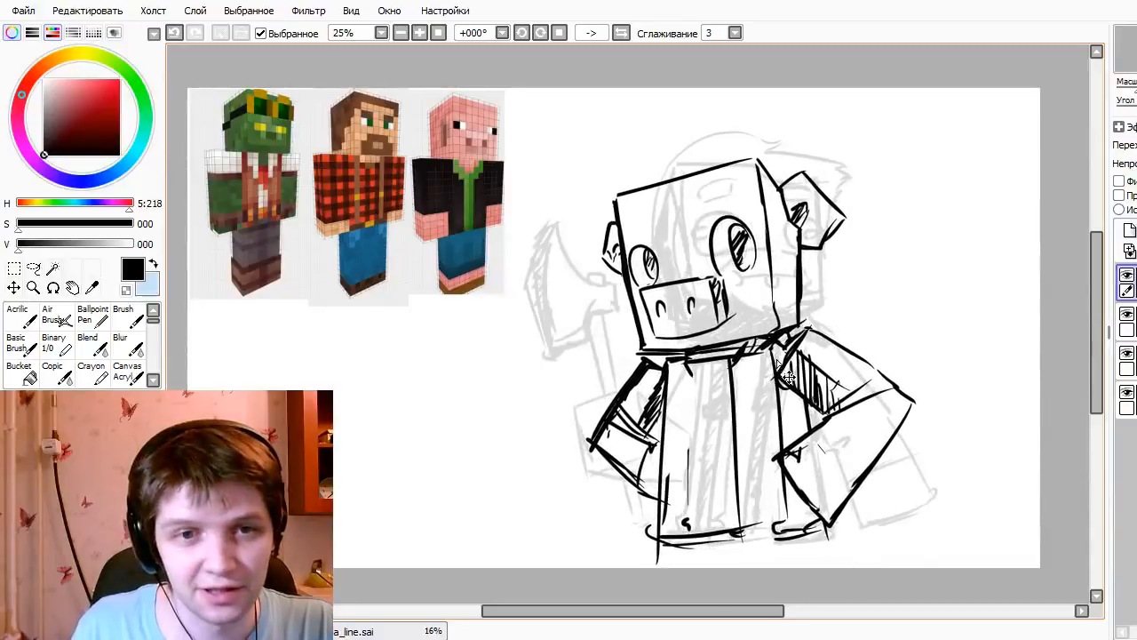
# - Transform the whole pig sketch to make it slightly narrower
pyautogui.hotkey('ctrl', 't')
pyautogui.moveTo(589, 361); pyautogui.dragTo(607, 361)
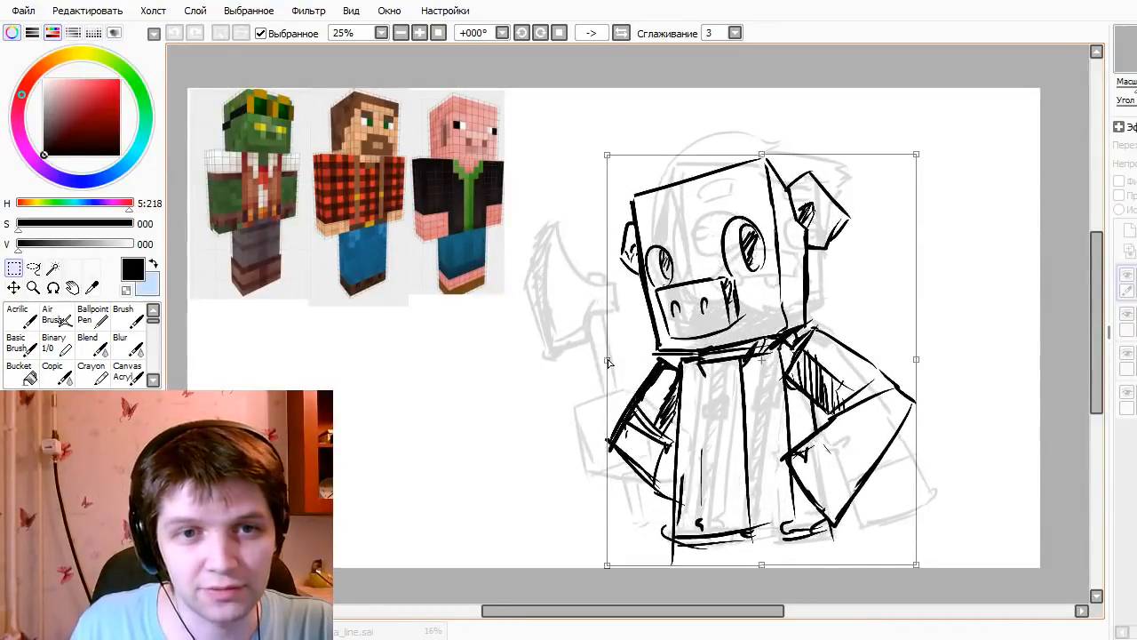
pyautogui.press('Return')
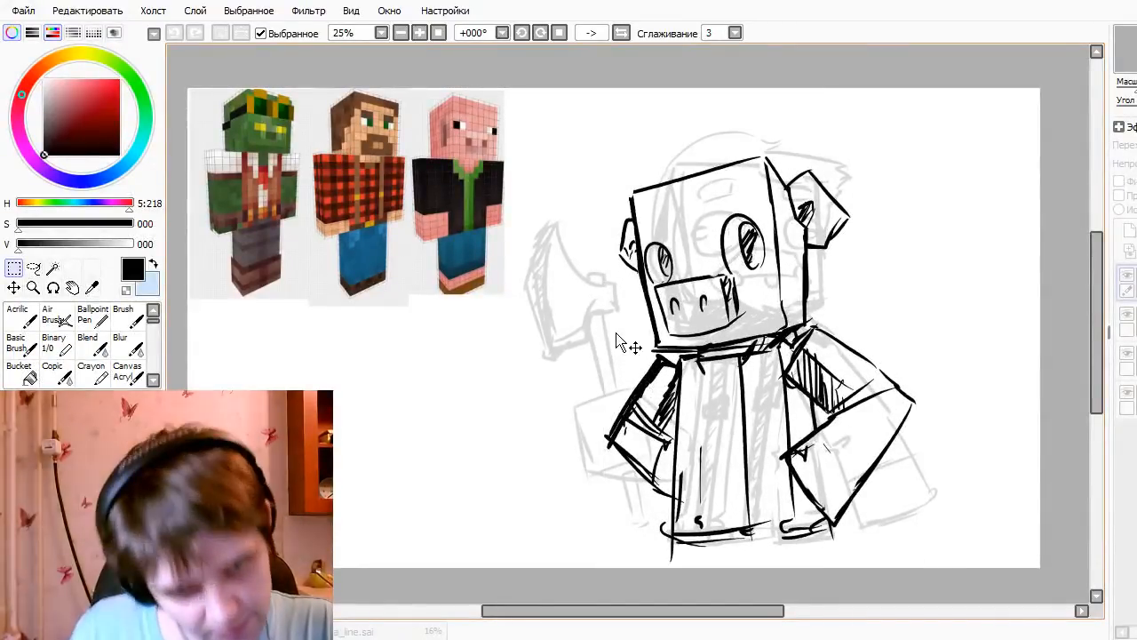
# - Move the pig sketch to stand beside the faded bearded sketch, partly overlapping the axe
pyautogui.moveTo(921, 363)
pyautogui.mouseDown()
pyautogui.moveTo(791, 431)
pyautogui.moveTo(799, 422)
pyautogui.moveTo(668, 412)
pyautogui.moveTo(809, 426)
pyautogui.moveTo(736, 420)
pyautogui.moveTo(693, 431)
pyautogui.moveTo(700, 446)
pyautogui.moveTo(722, 413)
pyautogui.moveTo(801, 434)
pyautogui.moveTo(1066, 435)
pyautogui.moveTo(752, 436)
pyautogui.moveTo(829, 424)
pyautogui.moveTo(689, 444)
pyautogui.mouseUp()
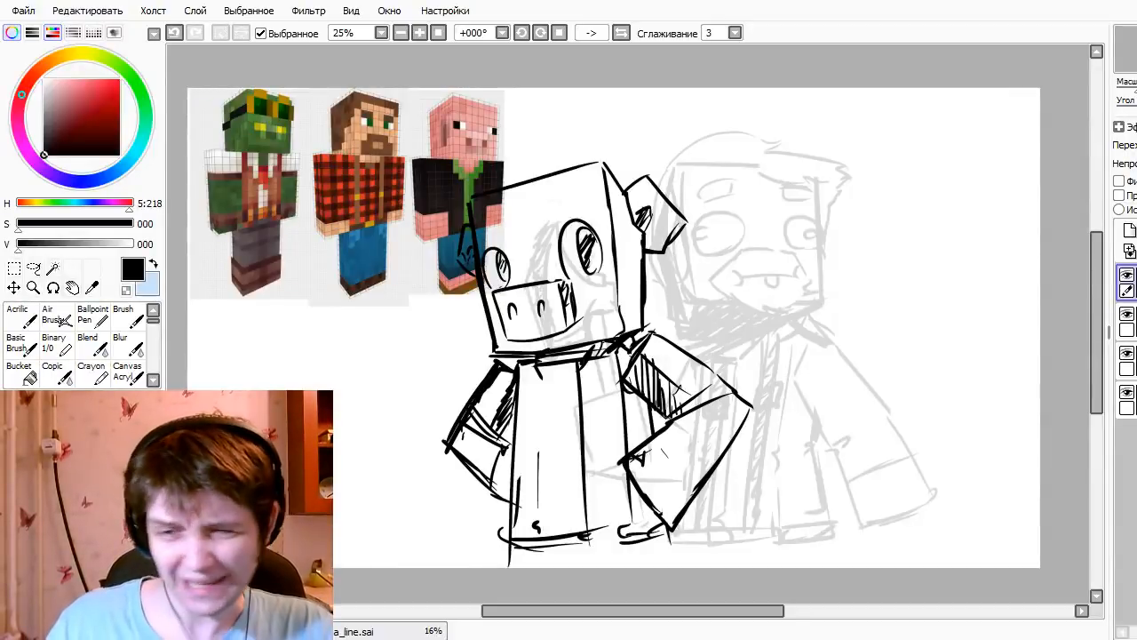
pyautogui.moveTo(711, 435)
pyautogui.mouseDown()
pyautogui.moveTo(800, 358)
pyautogui.moveTo(766, 437)
pyautogui.moveTo(719, 441)
pyautogui.mouseUp()
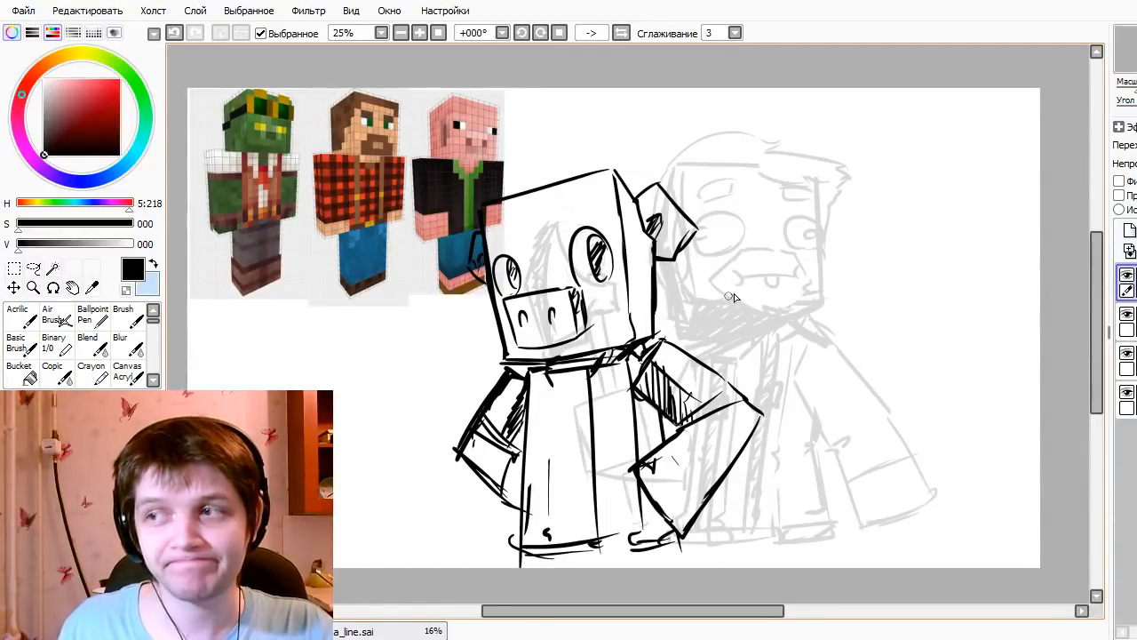
pyautogui.moveTo(717, 454); pyautogui.dragTo(795, 451)
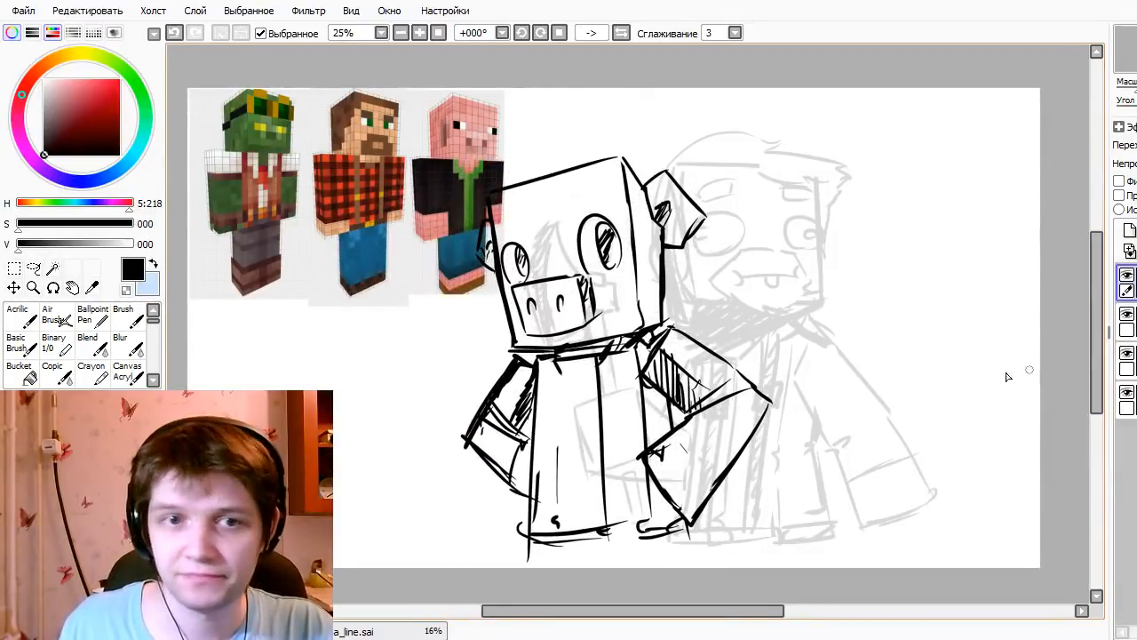
# - Toggle the visibility of the pig sketch and the layer below it to check the layers
pyautogui.click(1126, 277)
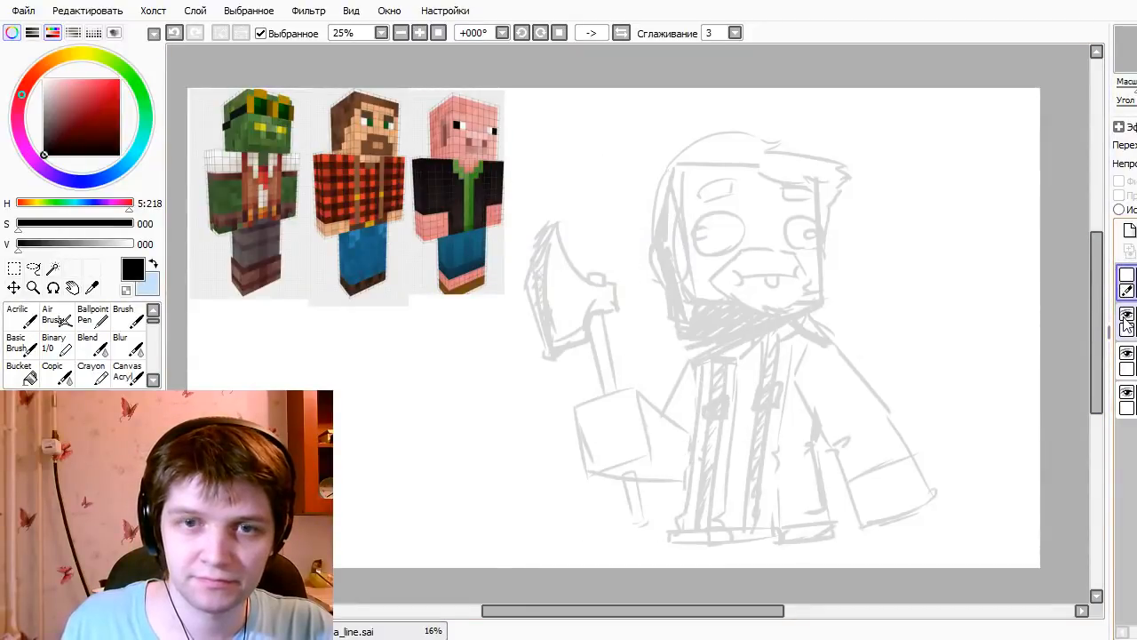
pyautogui.click(1127, 316)
pyautogui.click(1127, 316)
pyautogui.click(1126, 277)
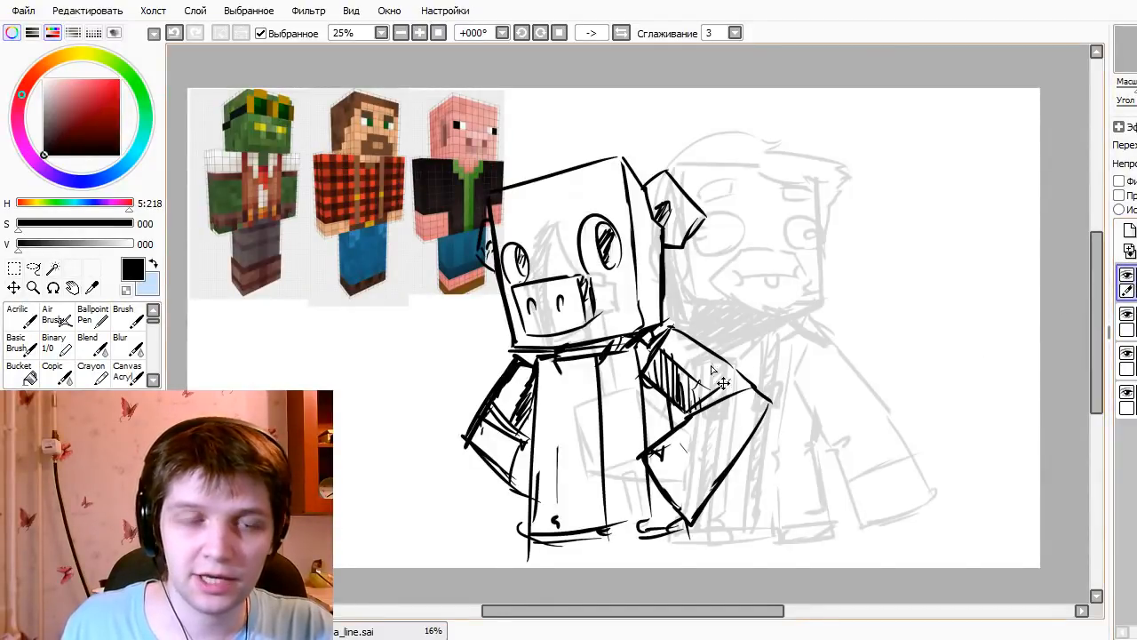
# - Move the pig sketch across the faded bearded sketch so it stands on the side away from the axe, partly overlapping
pyautogui.moveTo(711, 370); pyautogui.dragTo(833, 392)
pyautogui.moveTo(626, 376); pyautogui.dragTo(811, 394)
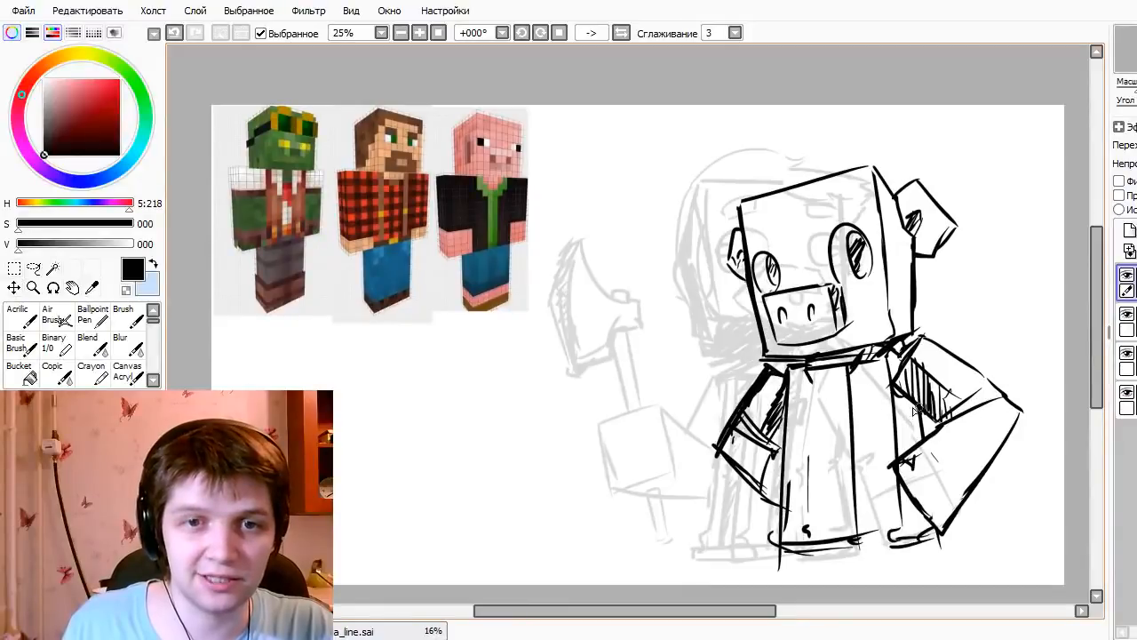
pyautogui.moveTo(912, 407); pyautogui.dragTo(901, 453)
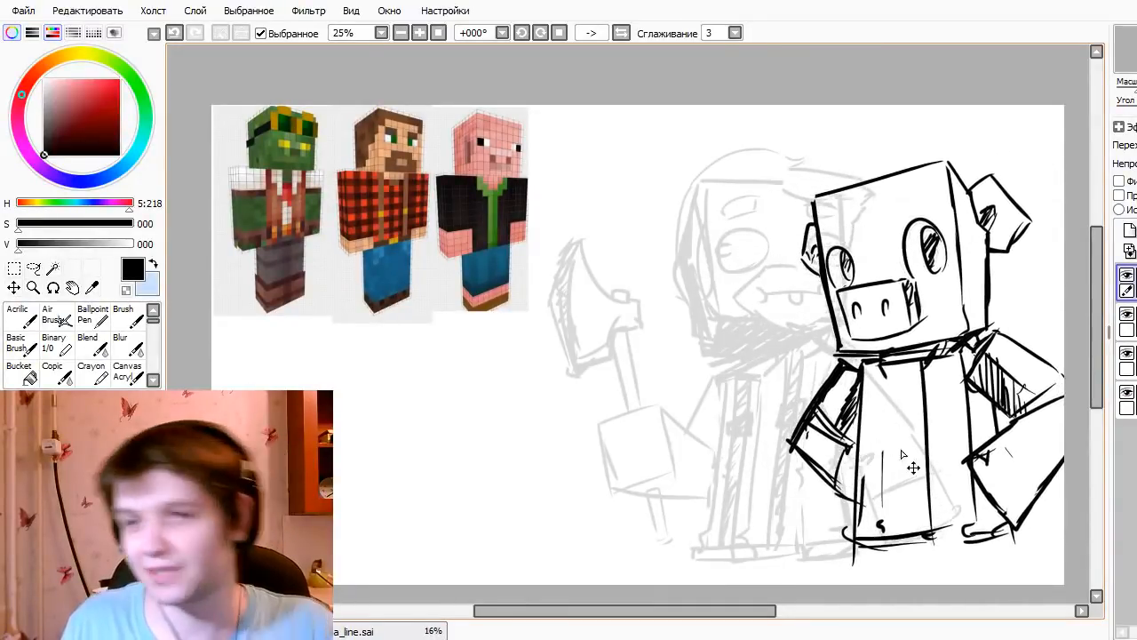
# - Hide the pig and bearded sketch layers and add a new layer for the next character
pyautogui.click(1128, 276)
pyautogui.click(1129, 315)
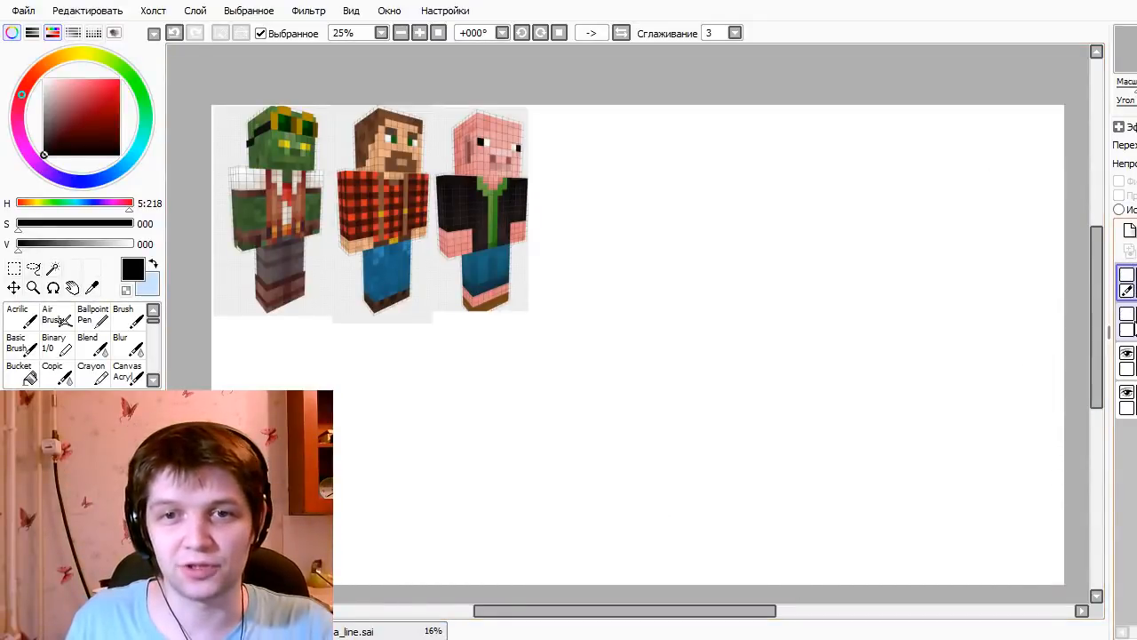
pyautogui.click(1129, 230)
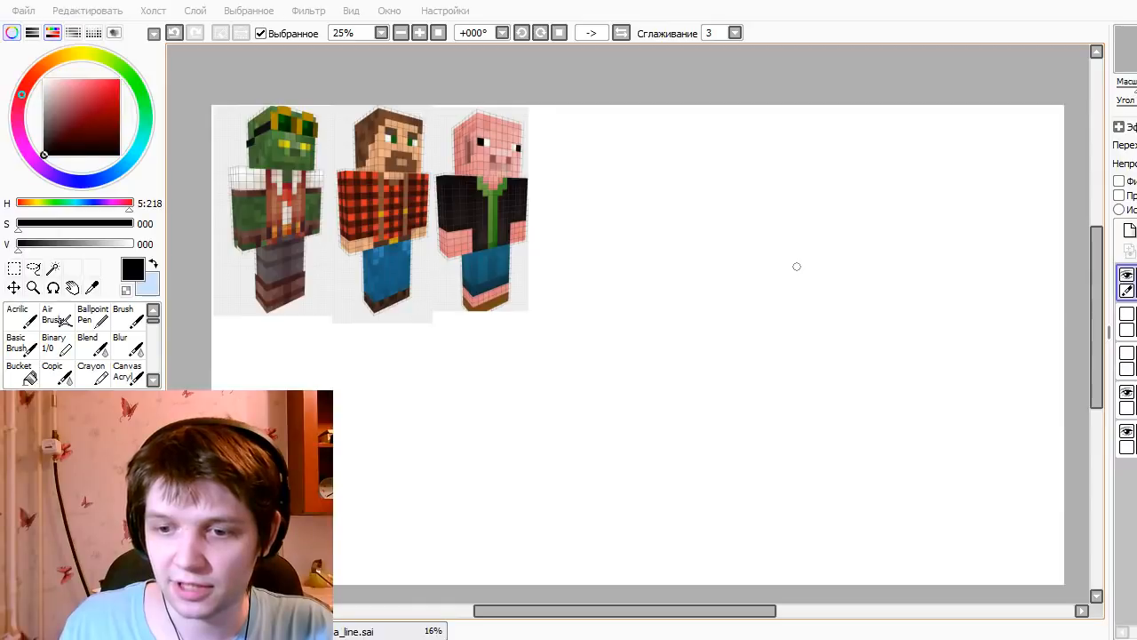
pyautogui.moveTo(808, 294); pyautogui.dragTo(773, 219)
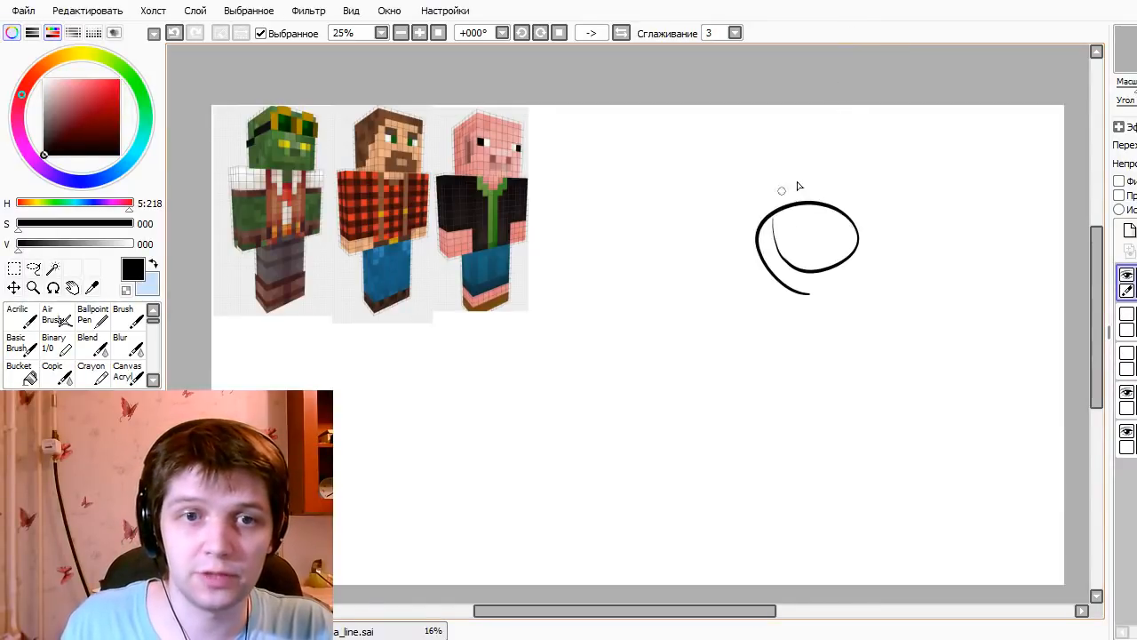
pyautogui.hotkey('ctrl', 'z')
pyautogui.moveTo(828, 295); pyautogui.dragTo(754, 278)
pyautogui.hotkey('ctrl', 'z')
pyautogui.hotkey('ctrl', 'z')
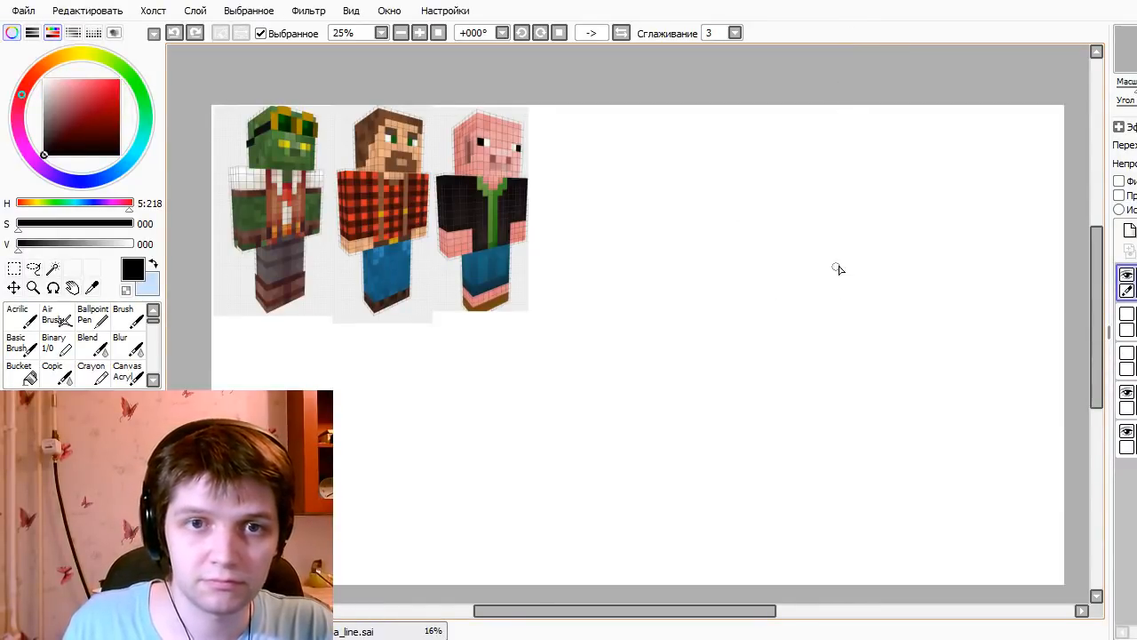
pyautogui.moveTo(837, 296)
pyautogui.mouseDown()
pyautogui.moveTo(790, 283)
pyautogui.moveTo(780, 266)
pyautogui.mouseUp()
pyautogui.hotkey('ctrl', 'z')
pyautogui.moveTo(868, 264); pyautogui.dragTo(861, 254)
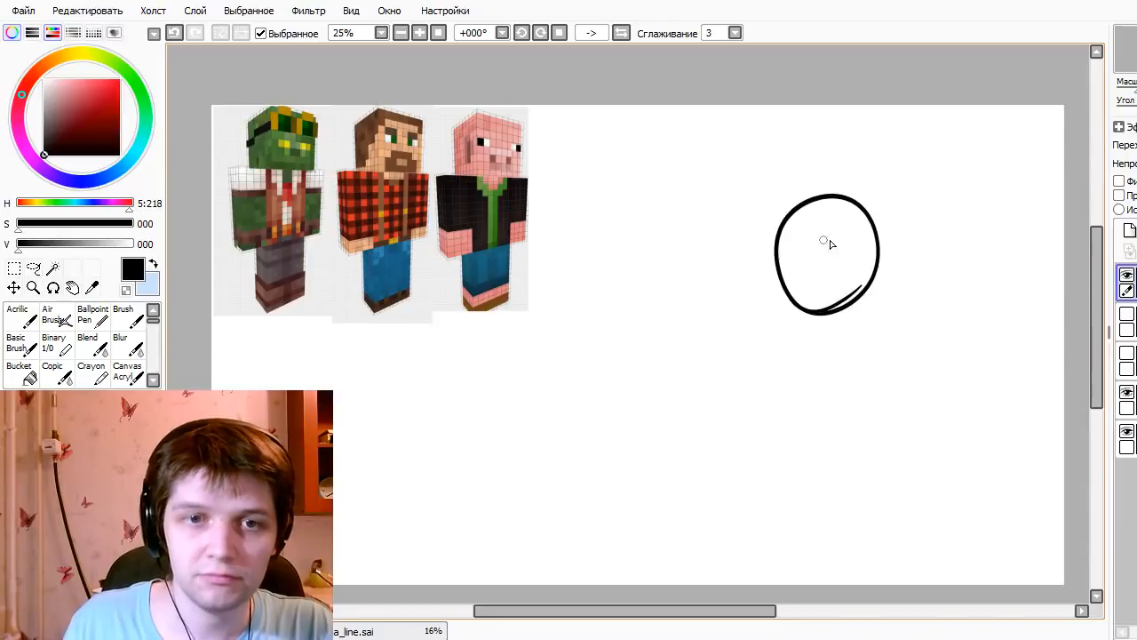
pyautogui.hotkey('ctrl', 'z')
pyautogui.moveTo(866, 298)
pyautogui.mouseDown()
pyautogui.moveTo(812, 319)
pyautogui.moveTo(868, 288)
pyautogui.moveTo(785, 308)
pyautogui.moveTo(807, 302)
pyautogui.mouseUp()
pyautogui.hotkey('ctrl', 'z')
pyautogui.hotkey('ctrl', 'z')
pyautogui.moveTo(804, 208)
pyautogui.mouseDown()
pyautogui.moveTo(818, 329)
pyautogui.moveTo(810, 300)
pyautogui.moveTo(855, 305)
pyautogui.mouseUp()
pyautogui.hotkey('ctrl', 'z')
# - Sketch a slightly tilted boxy head around a construction circle with a vertical centre line, then erase and redraw its top edge
pyautogui.moveTo(744, 216); pyautogui.dragTo(763, 317)
pyautogui.moveTo(754, 225)
pyautogui.mouseDown()
pyautogui.moveTo(765, 299)
pyautogui.moveTo(746, 229)
pyautogui.moveTo(791, 216)
pyautogui.moveTo(837, 209)
pyautogui.moveTo(854, 293)
pyautogui.mouseUp()
pyautogui.moveTo(849, 229); pyautogui.dragTo(864, 311)
pyautogui.hotkey('ctrl', 'z')
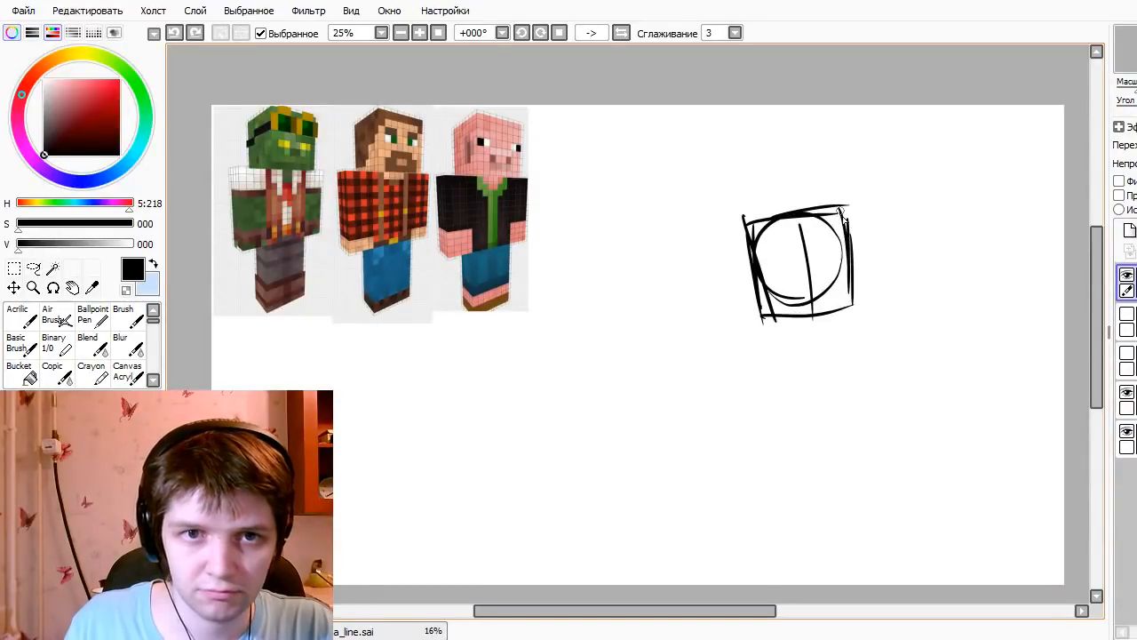
pyautogui.moveTo(841, 211); pyautogui.dragTo(853, 304)
pyautogui.press('e')
pyautogui.moveTo(773, 209); pyautogui.dragTo(860, 206)
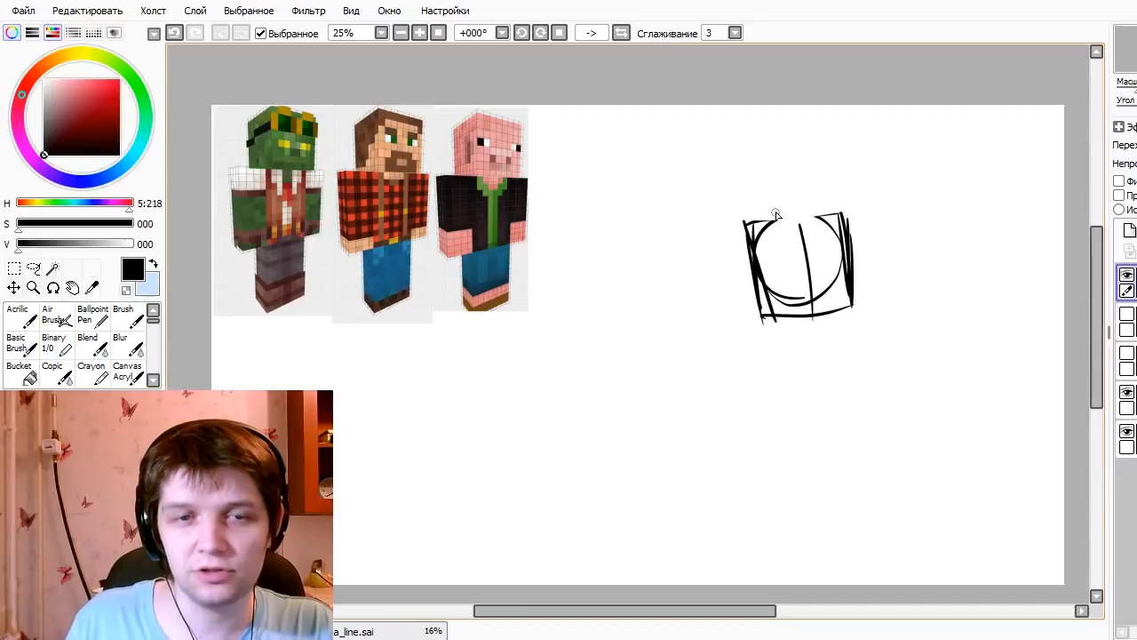
pyautogui.moveTo(743, 223); pyautogui.dragTo(858, 209)
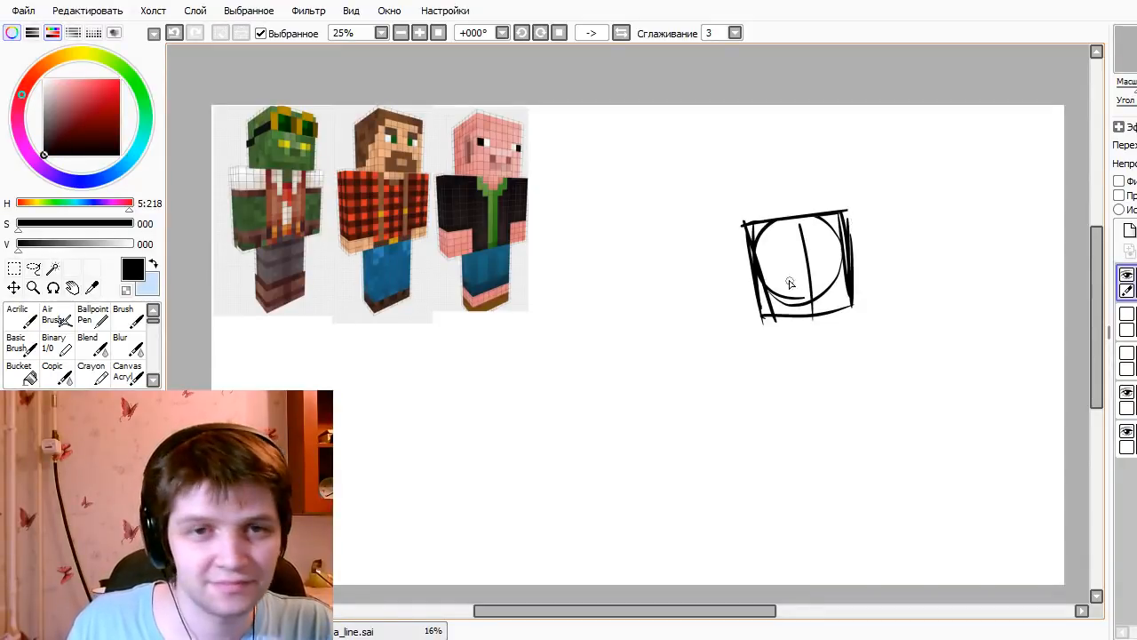
# - Erase the construction lines inside the boxy head and sketch short collar strokes beneath it
pyautogui.moveTo(790, 274)
pyautogui.mouseDown()
pyautogui.moveTo(768, 240)
pyautogui.moveTo(779, 298)
pyautogui.moveTo(819, 295)
pyautogui.moveTo(807, 297)
pyautogui.moveTo(827, 245)
pyautogui.moveTo(824, 324)
pyautogui.moveTo(792, 332)
pyautogui.moveTo(786, 316)
pyautogui.moveTo(810, 339)
pyautogui.moveTo(765, 334)
pyautogui.moveTo(810, 330)
pyautogui.moveTo(784, 310)
pyautogui.moveTo(850, 330)
pyautogui.moveTo(824, 319)
pyautogui.moveTo(851, 330)
pyautogui.mouseUp()
pyautogui.hotkey('ctrl', 'z')
pyautogui.hotkey('ctrl', 'z')
pyautogui.hotkey('ctrl', 'z')
pyautogui.press('e')
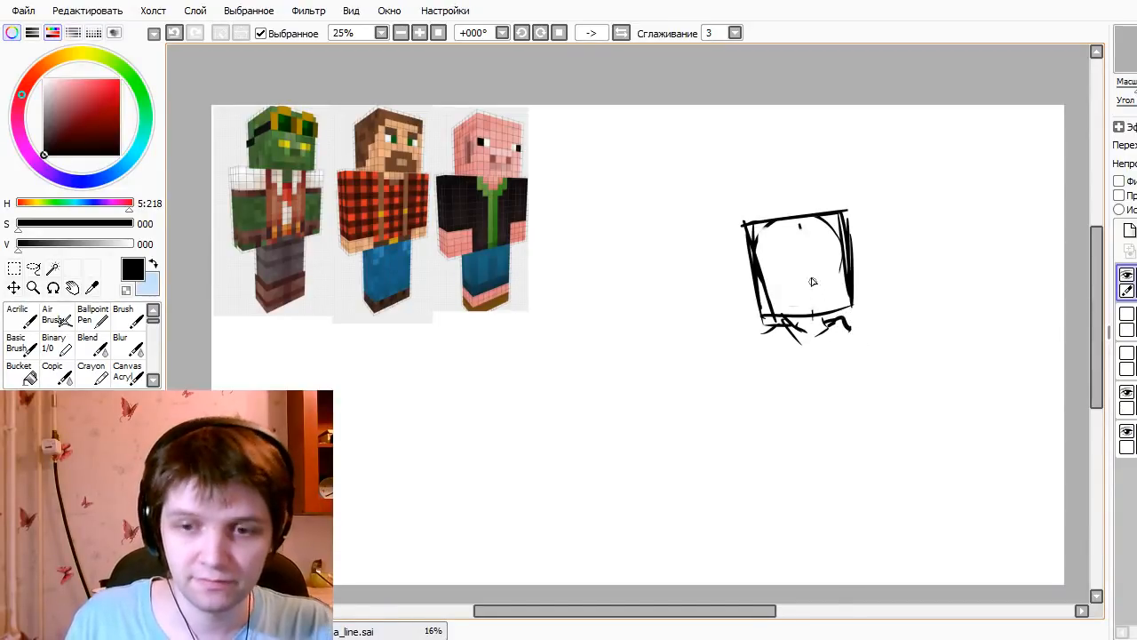
# - Try several torso outlines below the head, keeping only the far side line with its short bottom stroke
pyautogui.moveTo(849, 340)
pyautogui.mouseDown()
pyautogui.moveTo(810, 362)
pyautogui.moveTo(872, 328)
pyautogui.moveTo(859, 391)
pyautogui.moveTo(839, 422)
pyautogui.moveTo(821, 426)
pyautogui.mouseUp()
pyautogui.hotkey('ctrl', 'z')
pyautogui.hotkey('ctrl', 'z')
pyautogui.hotkey('ctrl', 'z')
pyautogui.moveTo(769, 353)
pyautogui.mouseDown()
pyautogui.moveTo(780, 405)
pyautogui.moveTo(765, 434)
pyautogui.moveTo(866, 437)
pyautogui.mouseUp()
pyautogui.hotkey('ctrl', 'z')
pyautogui.hotkey('ctrl', 'z')
pyautogui.hotkey('ctrl', 'z')
pyautogui.hotkey('ctrl', 'z')
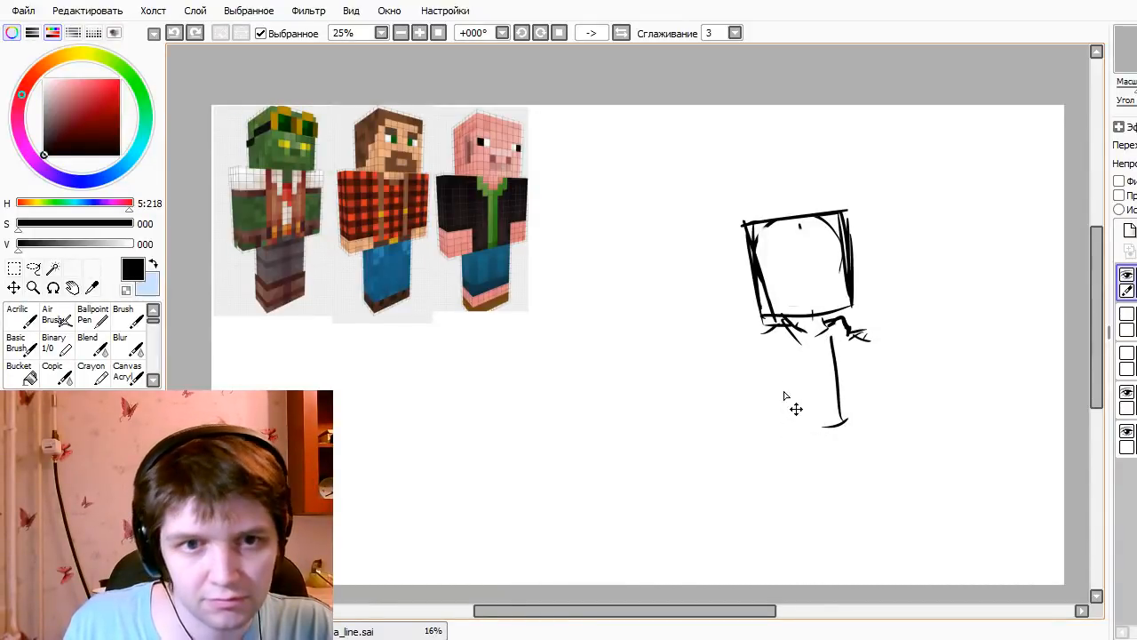
# - Sketch the torso's other side line, its slanted bottom edge and the vertical corner line between its two faces
pyautogui.moveTo(779, 344)
pyautogui.mouseDown()
pyautogui.moveTo(775, 426)
pyautogui.moveTo(833, 448)
pyautogui.mouseUp()
pyautogui.hotkey('ctrl', 'z')
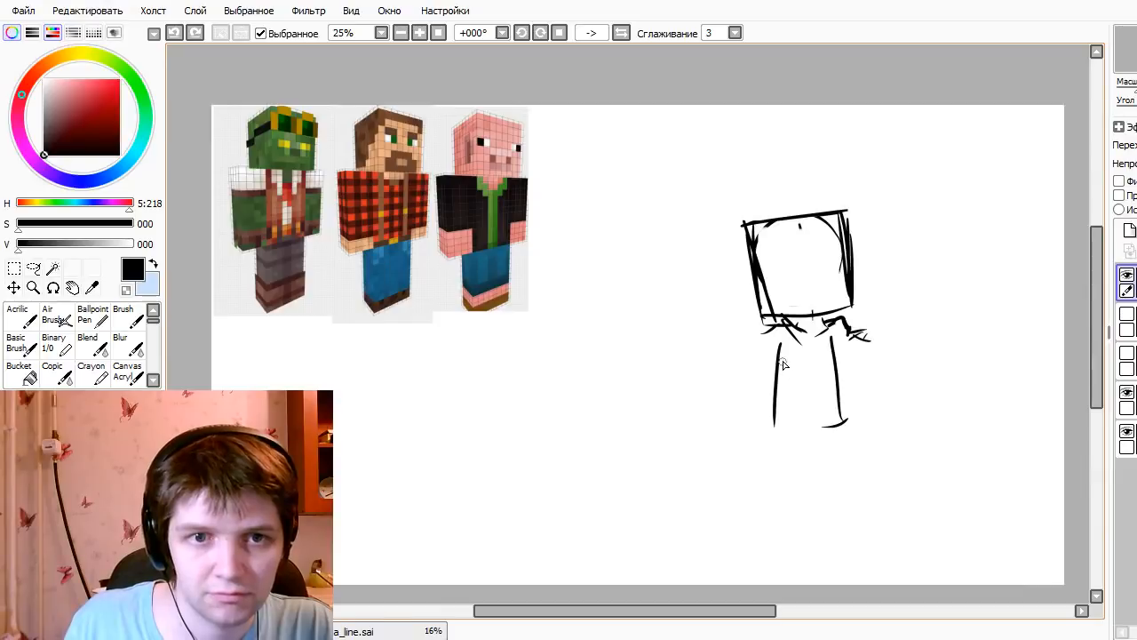
pyautogui.hotkey('ctrl', 'z')
pyautogui.moveTo(775, 343)
pyautogui.mouseDown()
pyautogui.moveTo(774, 412)
pyautogui.moveTo(806, 441)
pyautogui.mouseUp()
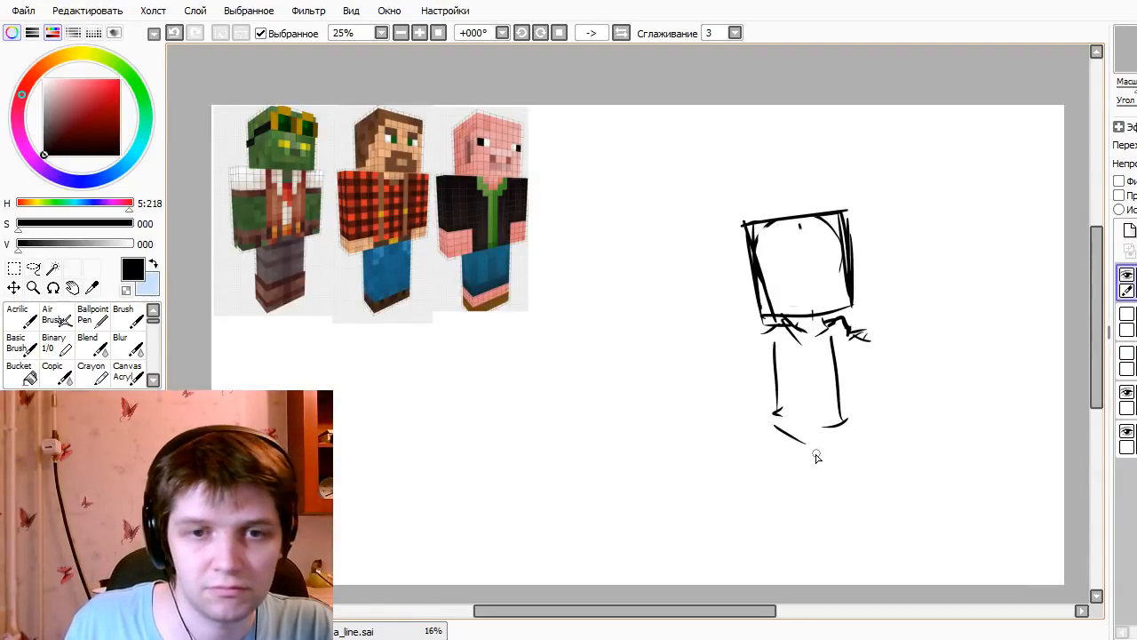
pyautogui.moveTo(805, 343); pyautogui.dragTo(807, 448)
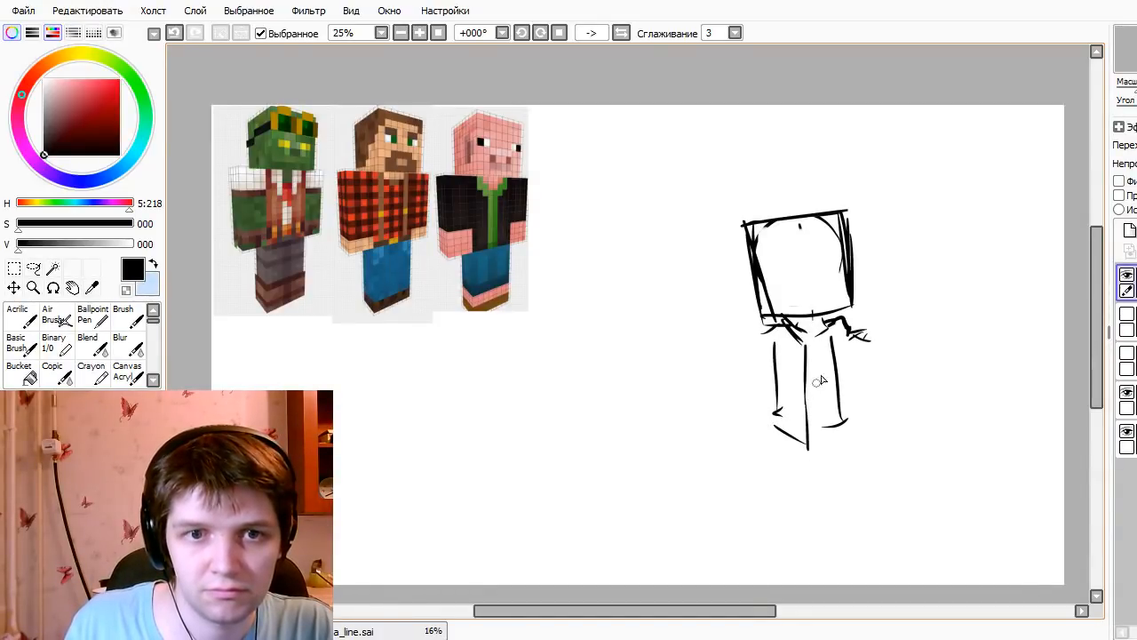
# - Add a narrow hatched strip along the torso's outer edge and sketch short arm lines from both shoulders
pyautogui.moveTo(844, 345)
pyautogui.mouseDown()
pyautogui.moveTo(852, 434)
pyautogui.moveTo(808, 438)
pyautogui.moveTo(844, 436)
pyautogui.moveTo(808, 429)
pyautogui.moveTo(845, 427)
pyautogui.moveTo(839, 416)
pyautogui.moveTo(835, 430)
pyautogui.moveTo(846, 412)
pyautogui.moveTo(854, 439)
pyautogui.mouseUp()
pyautogui.hotkey('ctrl', 'z')
pyautogui.press('e')
pyautogui.press('b')
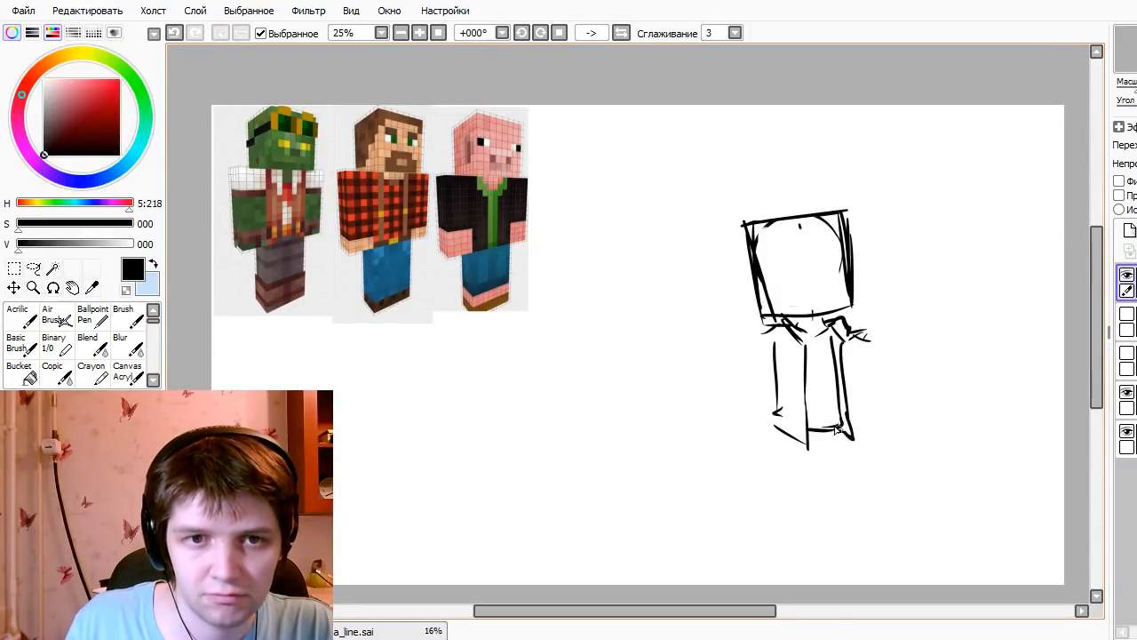
pyautogui.moveTo(830, 325); pyautogui.dragTo(851, 430)
pyautogui.moveTo(782, 329); pyautogui.dragTo(803, 387)
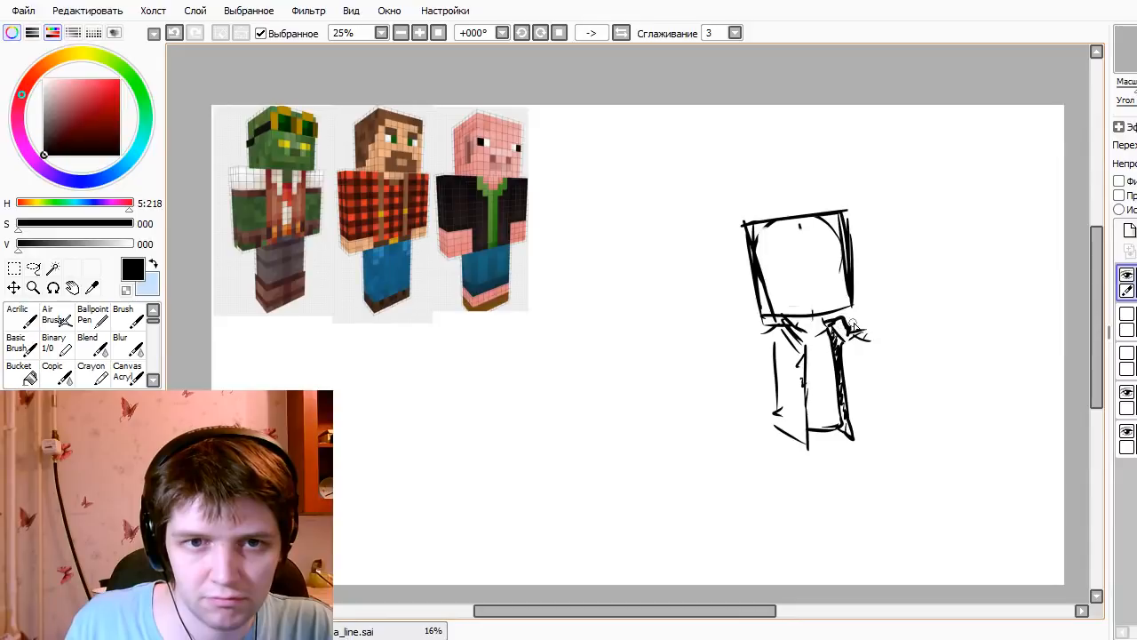
pyautogui.moveTo(848, 330); pyautogui.dragTo(883, 366)
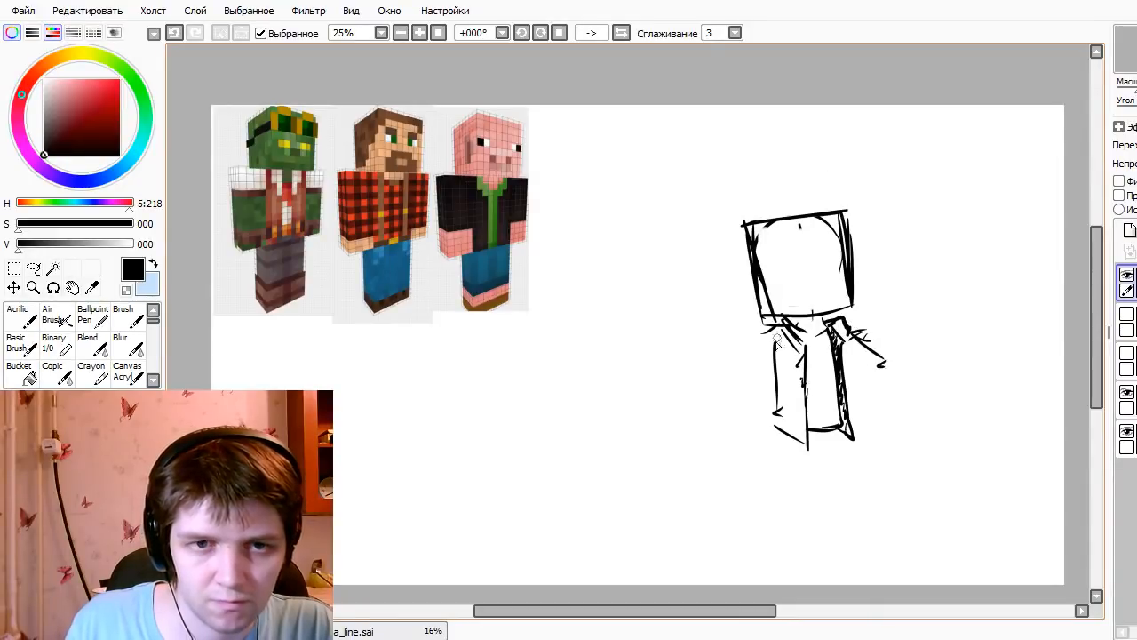
pyautogui.moveTo(764, 327)
pyautogui.mouseDown()
pyautogui.moveTo(750, 366)
pyautogui.moveTo(764, 351)
pyautogui.mouseUp()
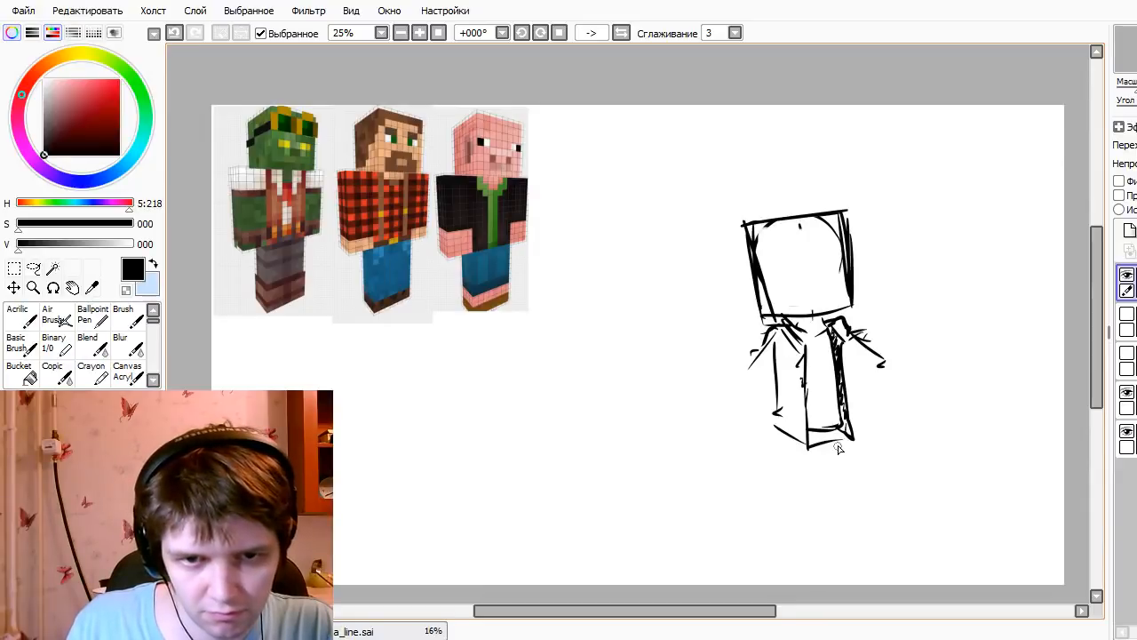
# - Sketch two spread legs below the torso, one straight down and one slanting outward, with small foot marks
pyautogui.moveTo(833, 441); pyautogui.dragTo(861, 508)
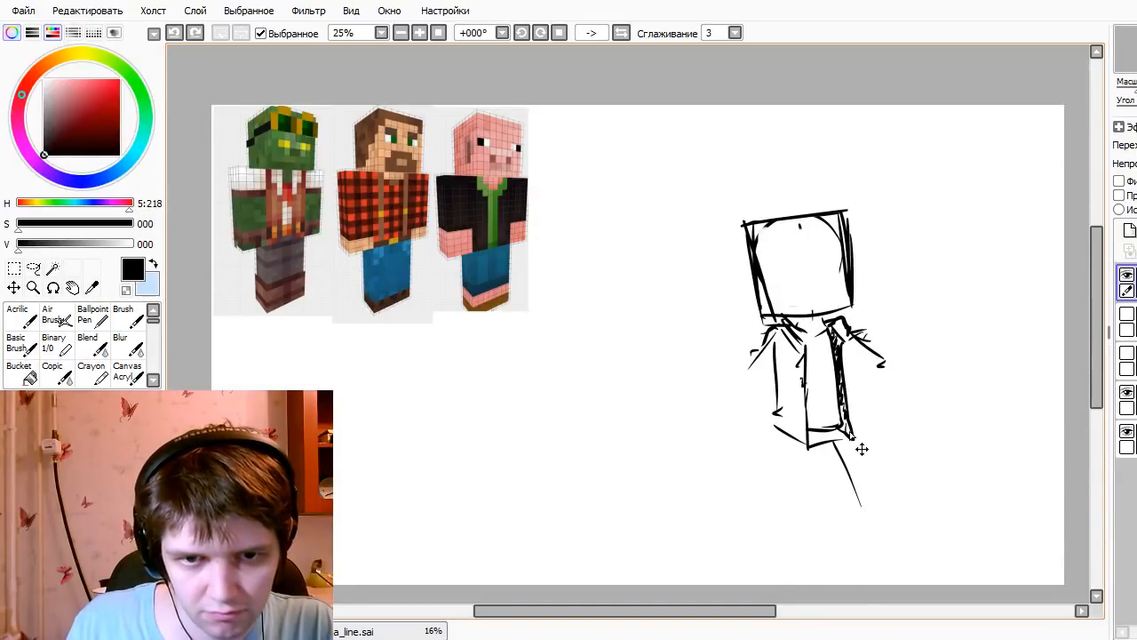
pyautogui.hotkey('ctrl', 'z')
pyautogui.moveTo(832, 443); pyautogui.dragTo(879, 515)
pyautogui.moveTo(853, 418); pyautogui.dragTo(907, 495)
pyautogui.hotkey('ctrl', 'z')
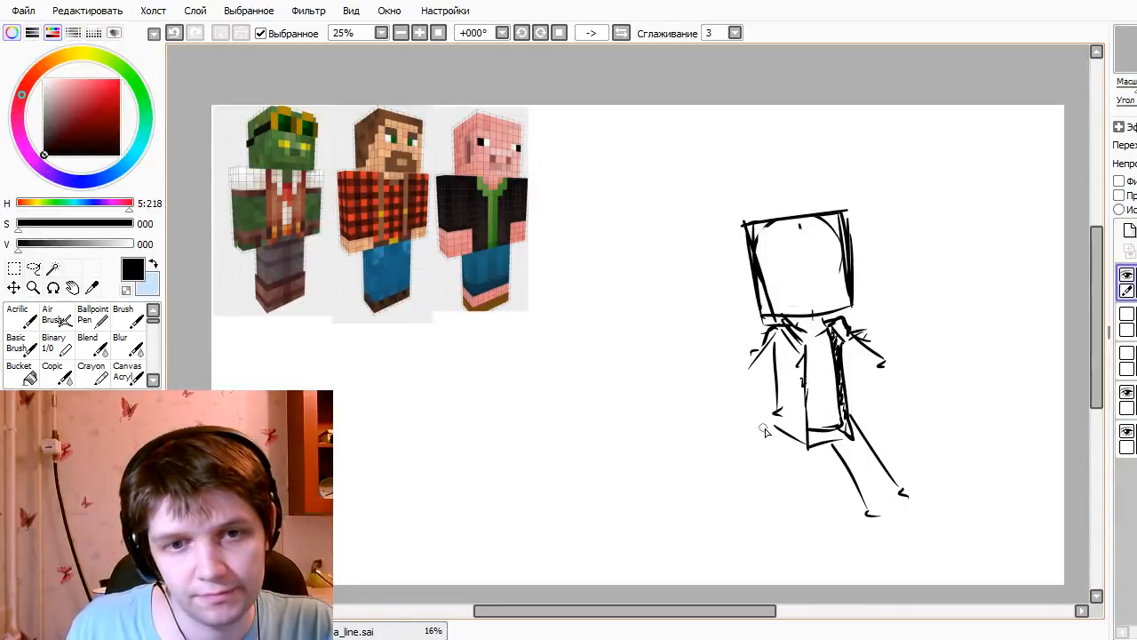
pyautogui.moveTo(773, 425)
pyautogui.mouseDown()
pyautogui.moveTo(762, 506)
pyautogui.moveTo(780, 526)
pyautogui.mouseUp()
pyautogui.moveTo(807, 448); pyautogui.dragTo(798, 528)
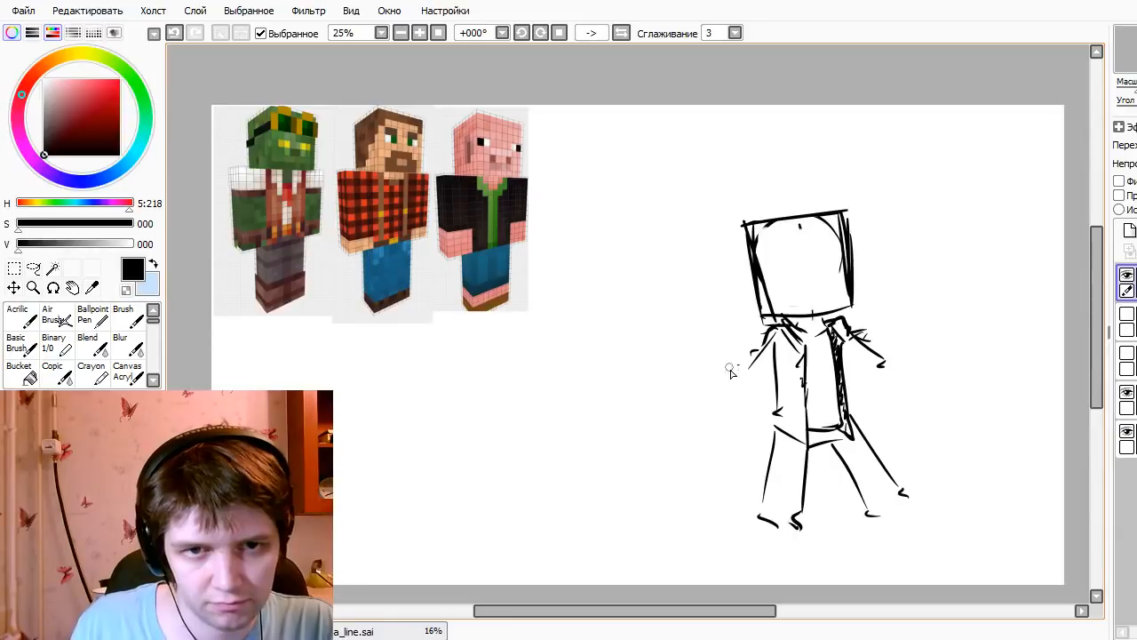
# - Clear the entire rough figure from the new layer
pyautogui.press('Delete')
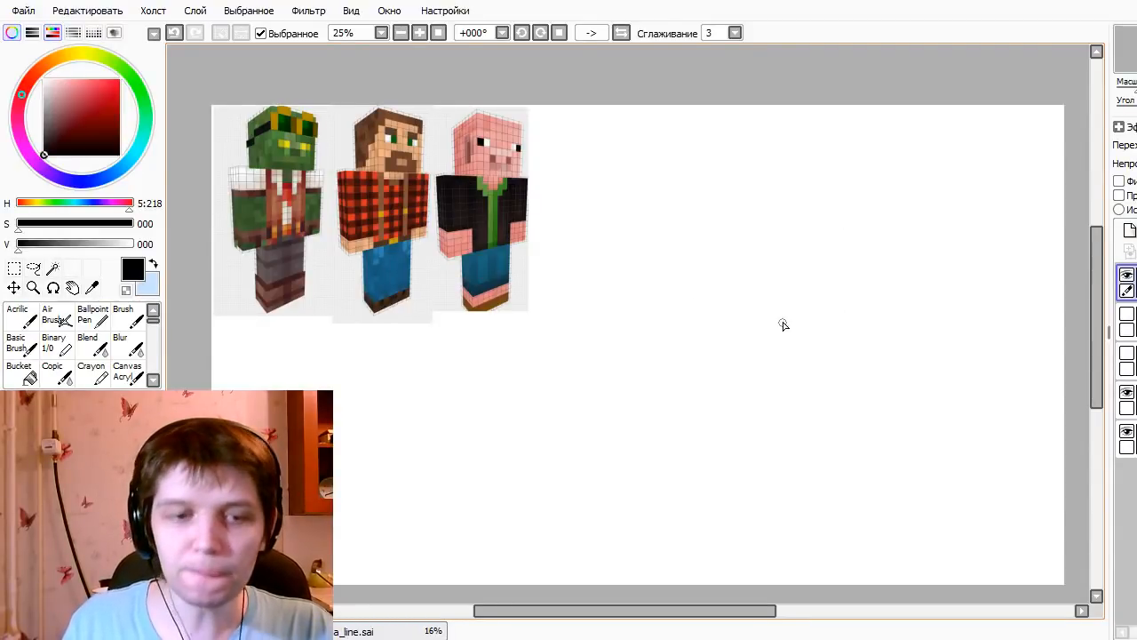
pyautogui.hotkey('alt', 'Tab')
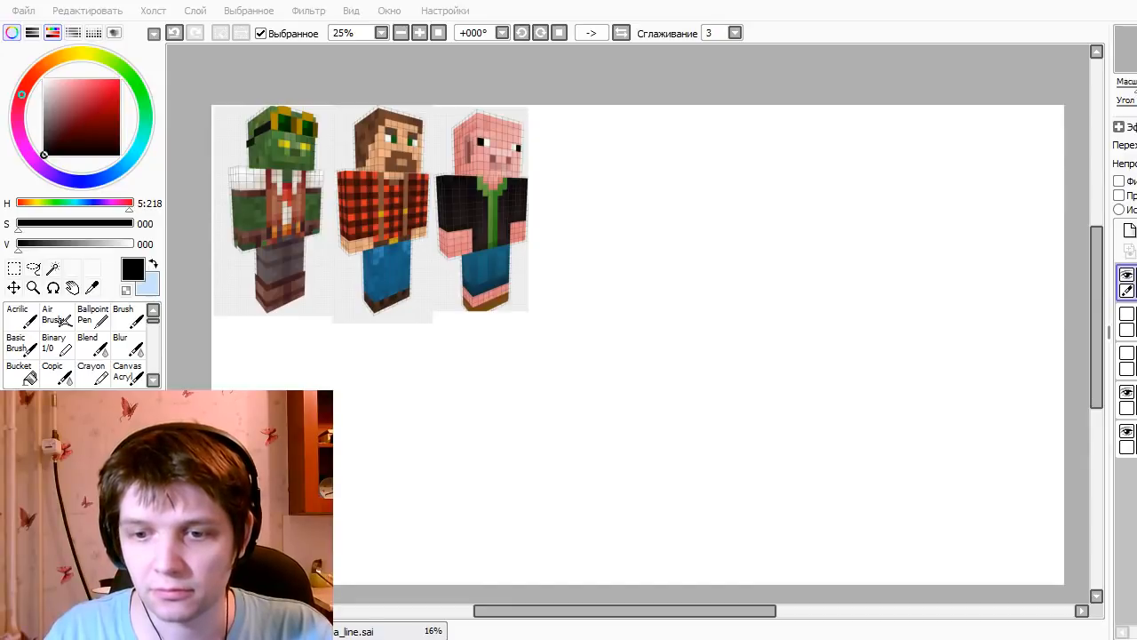
pyautogui.click(940, 18)
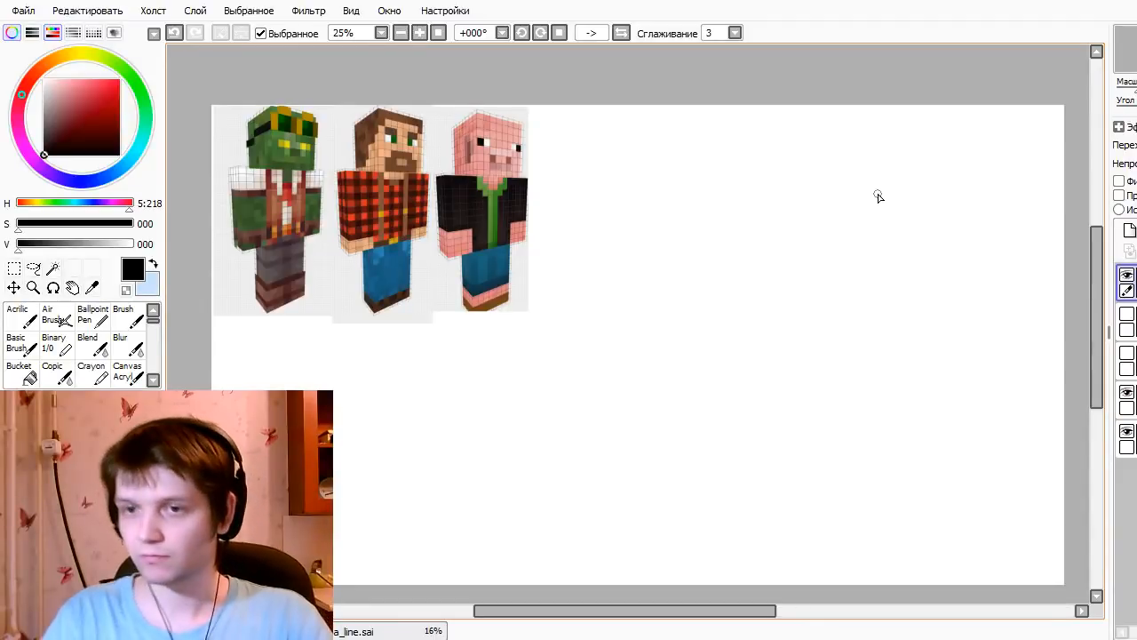
# - Draw a new construction circle for the head with vertical guide lines through it
pyautogui.moveTo(673, 292); pyautogui.dragTo(671, 369)
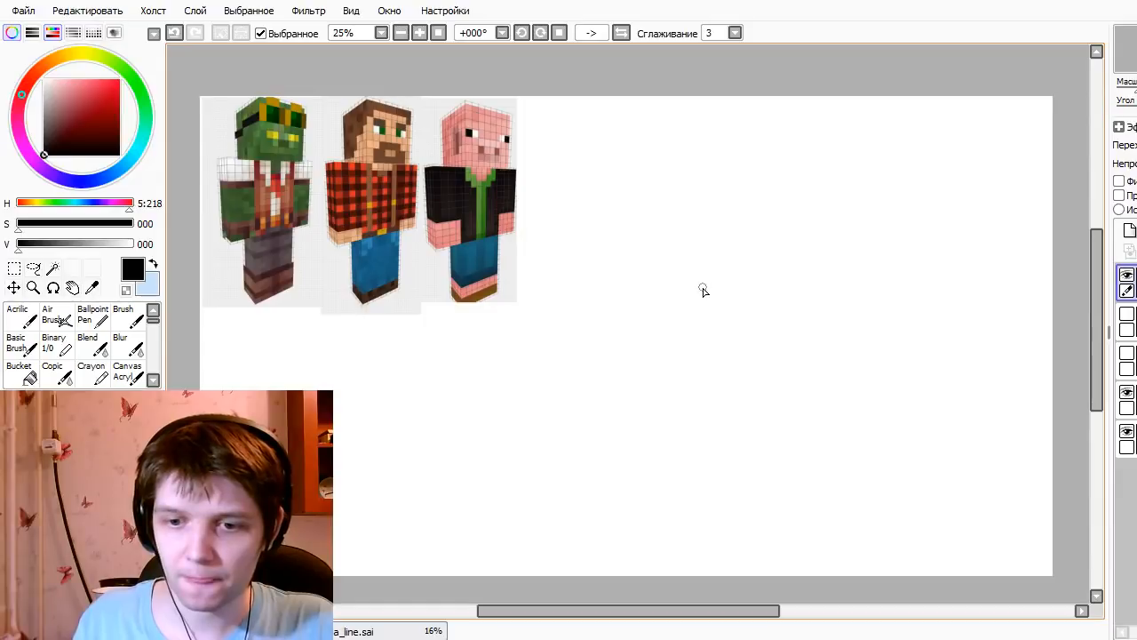
pyautogui.moveTo(782, 278); pyautogui.dragTo(812, 223)
pyautogui.hotkey('ctrl', 'z')
pyautogui.moveTo(761, 285)
pyautogui.mouseDown()
pyautogui.moveTo(754, 246)
pyautogui.moveTo(760, 311)
pyautogui.mouseUp()
pyautogui.moveTo(757, 222); pyautogui.dragTo(767, 337)
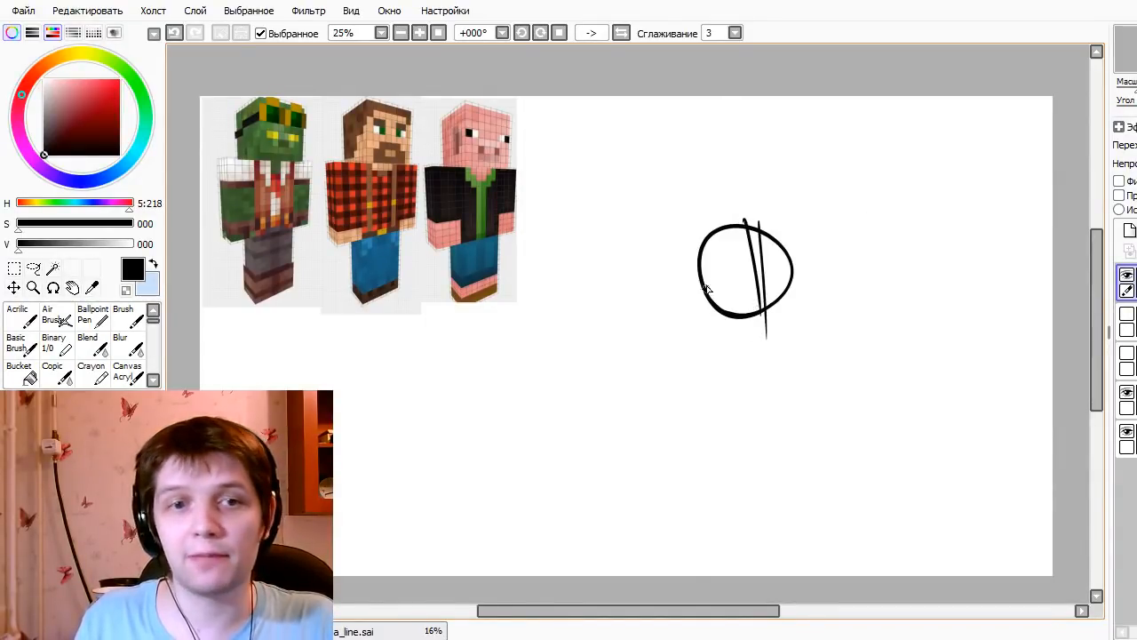
# - Box in the construction circle with two side lines, a curved bottom edge and a curved top edge
pyautogui.moveTo(690, 211)
pyautogui.mouseDown()
pyautogui.moveTo(710, 325)
pyautogui.moveTo(787, 344)
pyautogui.moveTo(814, 302)
pyautogui.mouseUp()
pyautogui.hotkey('ctrl', 'z')
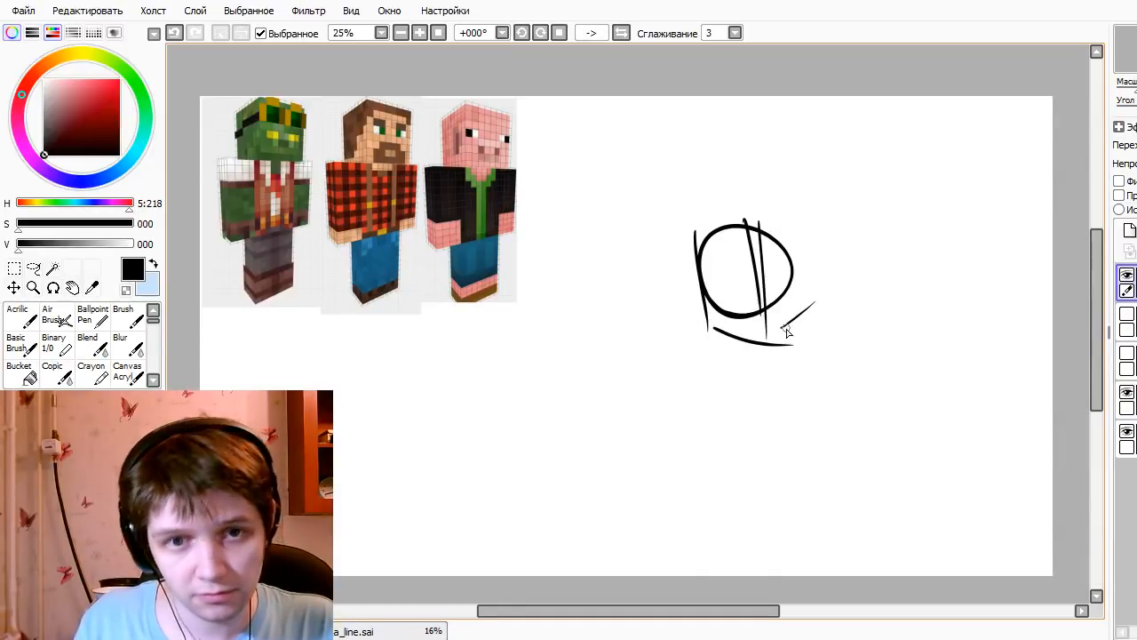
pyautogui.hotkey('ctrl', 'z')
pyautogui.hotkey('ctrl', 'z')
pyautogui.moveTo(711, 330); pyautogui.dragTo(803, 323)
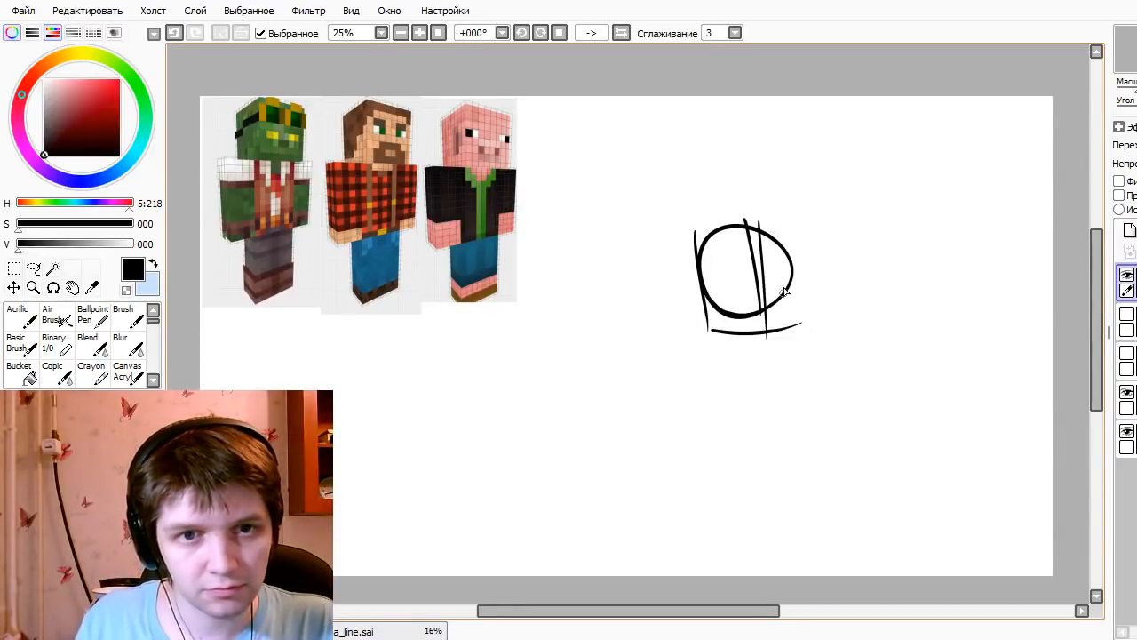
pyautogui.moveTo(796, 220); pyautogui.dragTo(803, 330)
pyautogui.moveTo(691, 232); pyautogui.dragTo(793, 214)
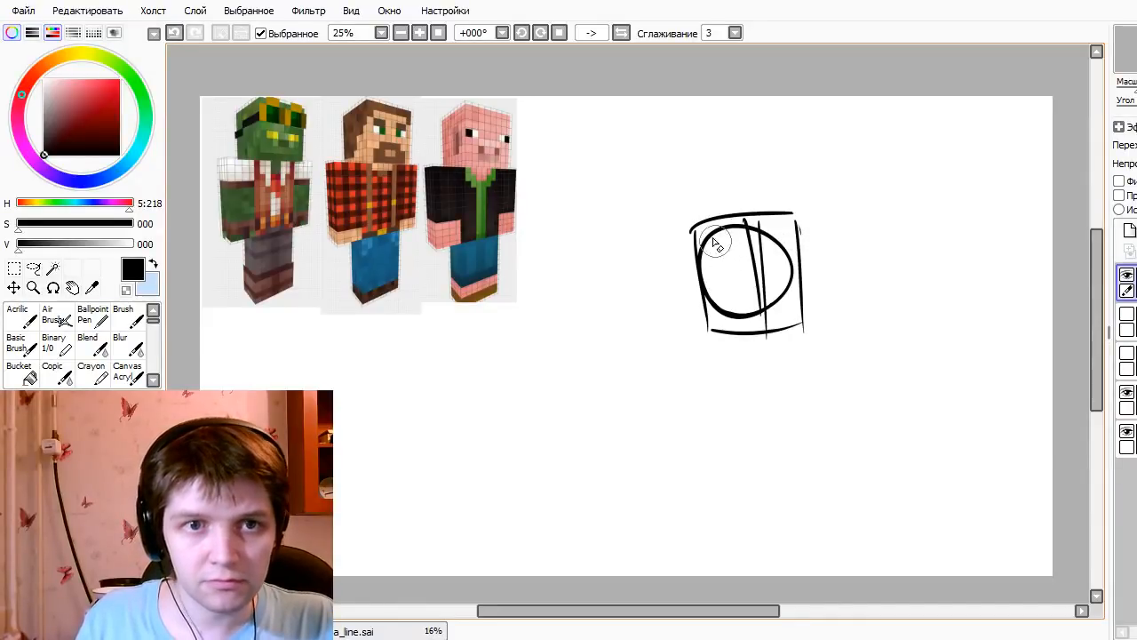
# - Erase the circle and guide lines inside the head, redraw its bottom edge and close the upper corner
pyautogui.moveTo(716, 246)
pyautogui.mouseDown()
pyautogui.moveTo(735, 314)
pyautogui.moveTo(756, 266)
pyautogui.moveTo(776, 284)
pyautogui.moveTo(775, 253)
pyautogui.moveTo(730, 233)
pyautogui.moveTo(763, 240)
pyautogui.moveTo(762, 308)
pyautogui.mouseUp()
pyautogui.moveTo(730, 345); pyautogui.dragTo(802, 318)
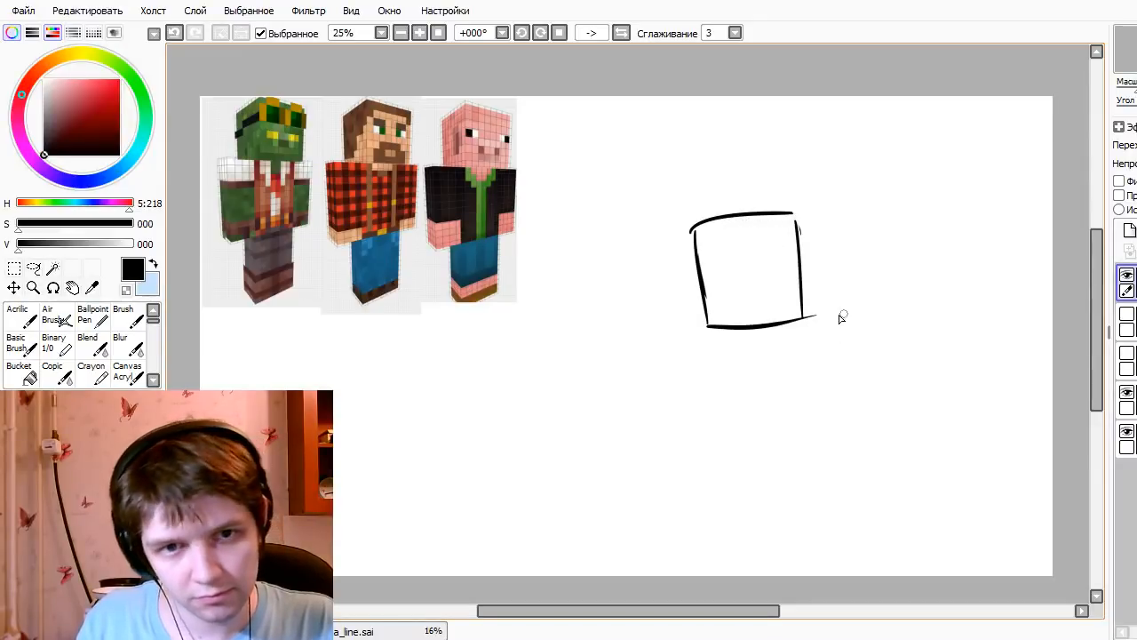
pyautogui.moveTo(726, 286); pyautogui.dragTo(791, 299)
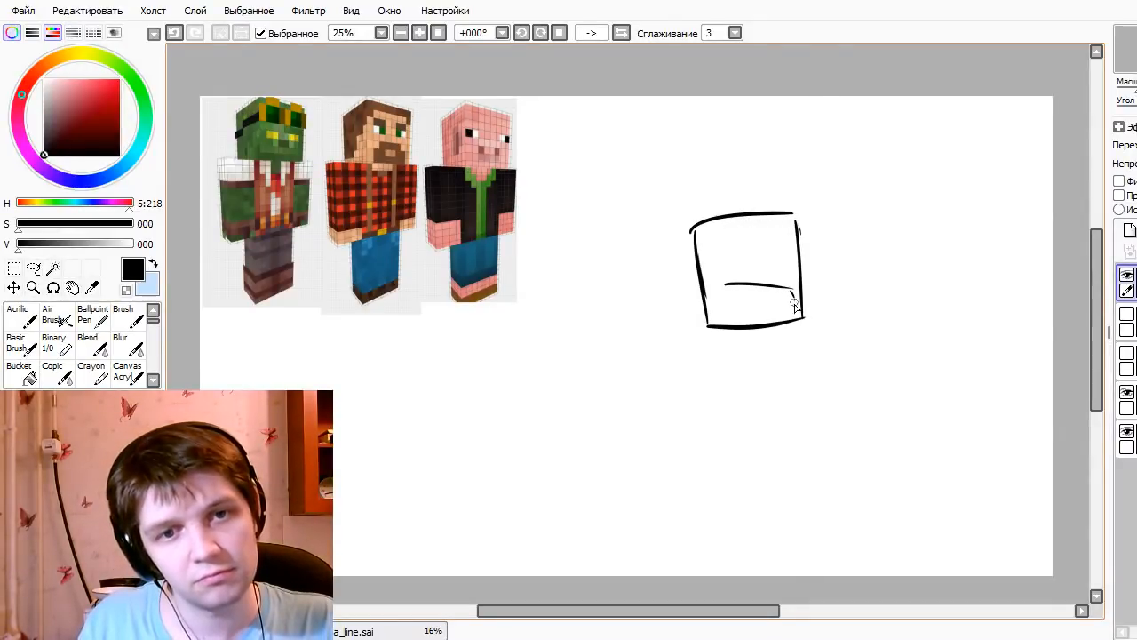
pyautogui.hotkey('ctrl', 'z')
pyautogui.moveTo(800, 223); pyautogui.dragTo(790, 220)
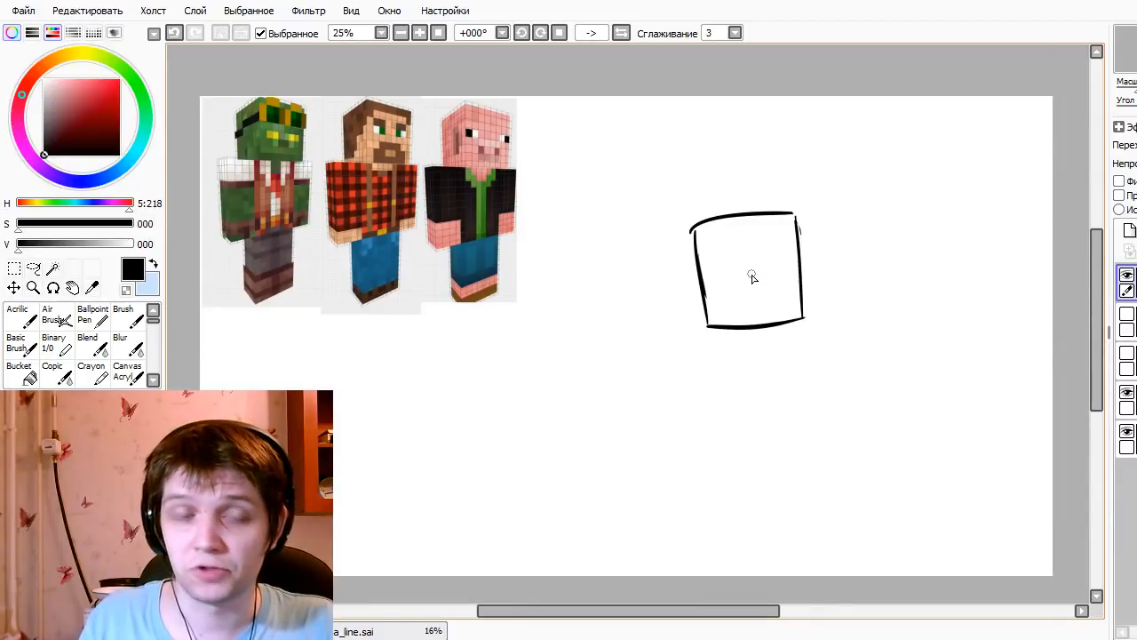
# - Move the boxy head outline higher on the canvas to leave room for the body
pyautogui.moveTo(822, 409)
pyautogui.mouseDown()
pyautogui.moveTo(761, 338)
pyautogui.moveTo(821, 354)
pyautogui.mouseUp()
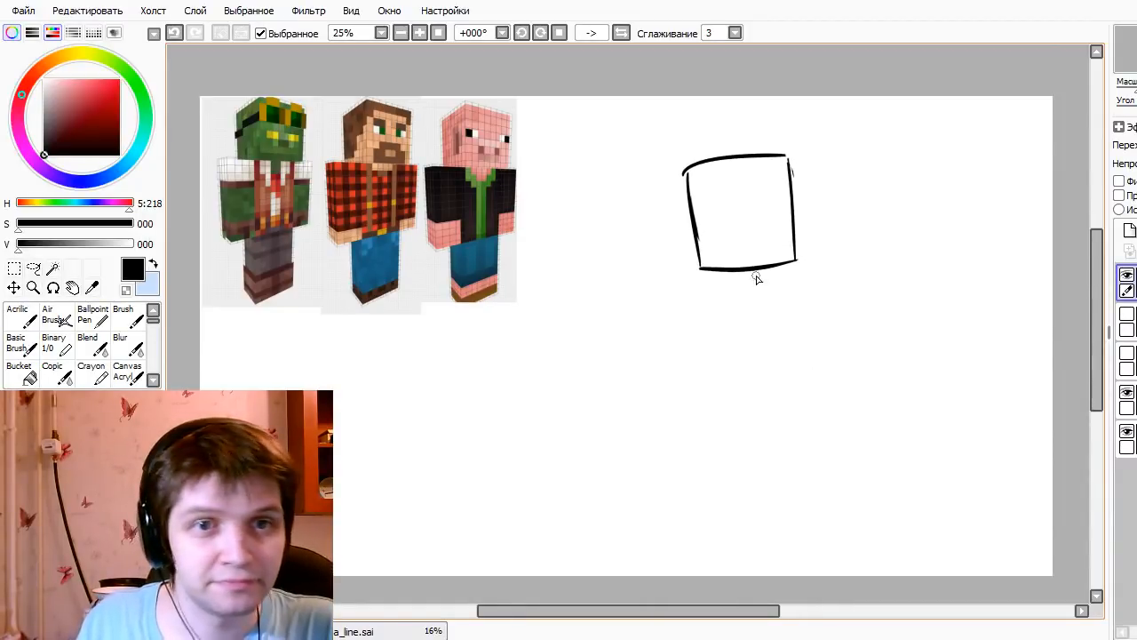
pyautogui.hotkey('ctrl', 'z')
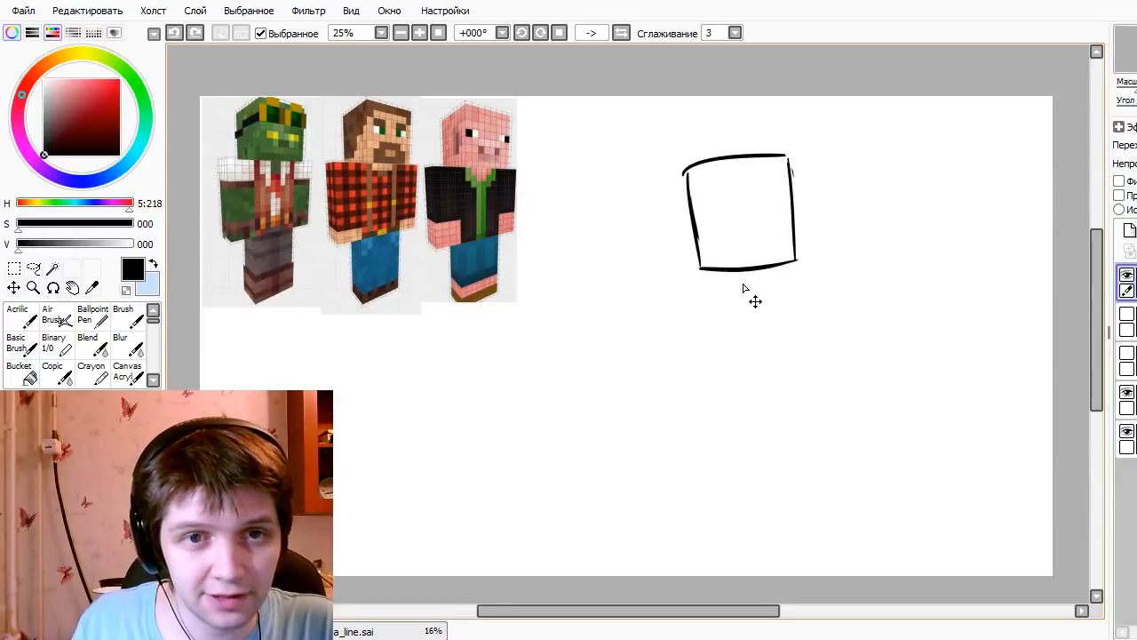
# - Sketch a short neck under the boxy head and a shoulder line with two side lines for the torso
pyautogui.moveTo(731, 270)
pyautogui.mouseDown()
pyautogui.moveTo(766, 283)
pyautogui.moveTo(759, 299)
pyautogui.moveTo(785, 288)
pyautogui.moveTo(712, 304)
pyautogui.moveTo(725, 396)
pyautogui.mouseUp()
pyautogui.hotkey('ctrl', 'z')
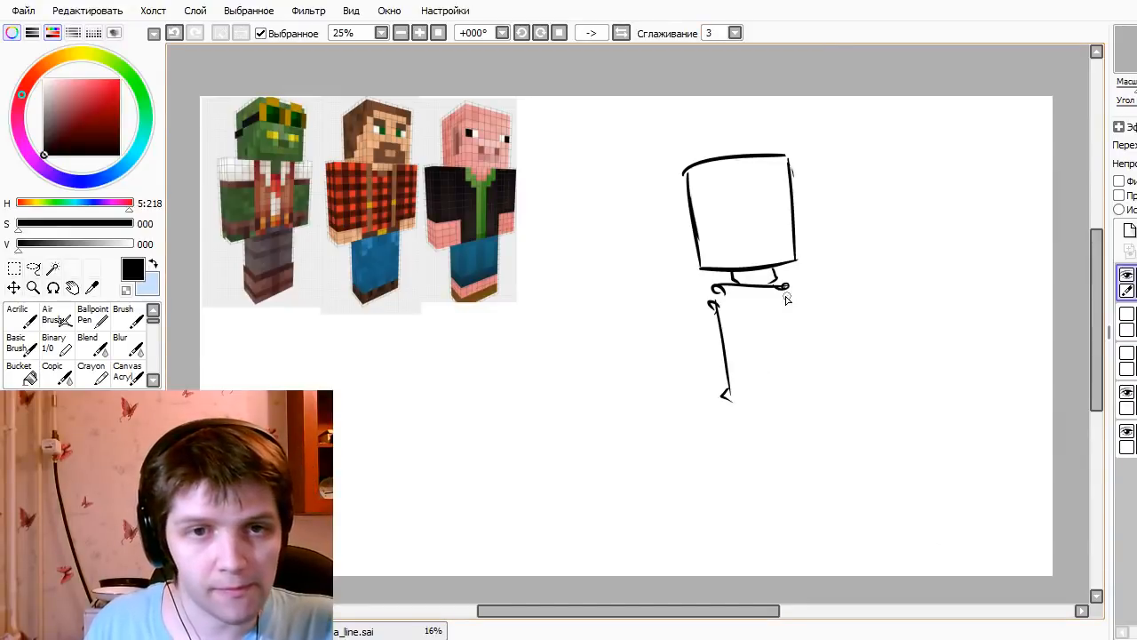
pyautogui.moveTo(775, 295)
pyautogui.mouseDown()
pyautogui.moveTo(792, 375)
pyautogui.moveTo(789, 411)
pyautogui.mouseUp()
pyautogui.hotkey('ctrl', 'z')
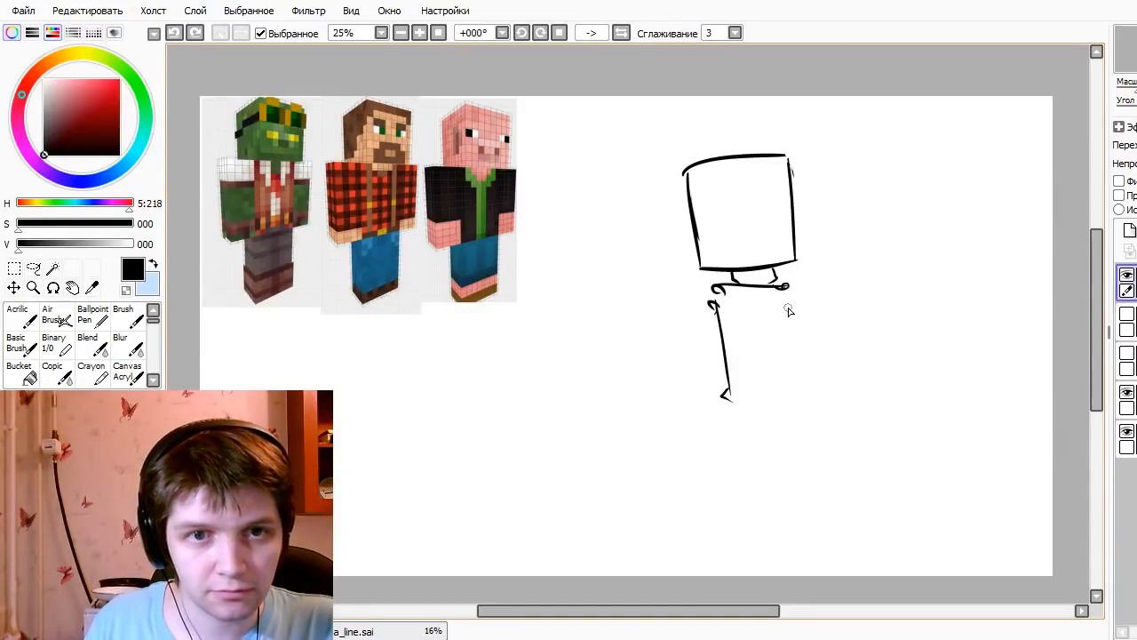
pyautogui.moveTo(785, 293); pyautogui.dragTo(797, 373)
pyautogui.hotkey('ctrl', 'z')
pyautogui.moveTo(785, 291)
pyautogui.mouseDown()
pyautogui.moveTo(794, 375)
pyautogui.moveTo(781, 392)
pyautogui.mouseUp()
pyautogui.moveTo(706, 388); pyautogui.dragTo(783, 406)
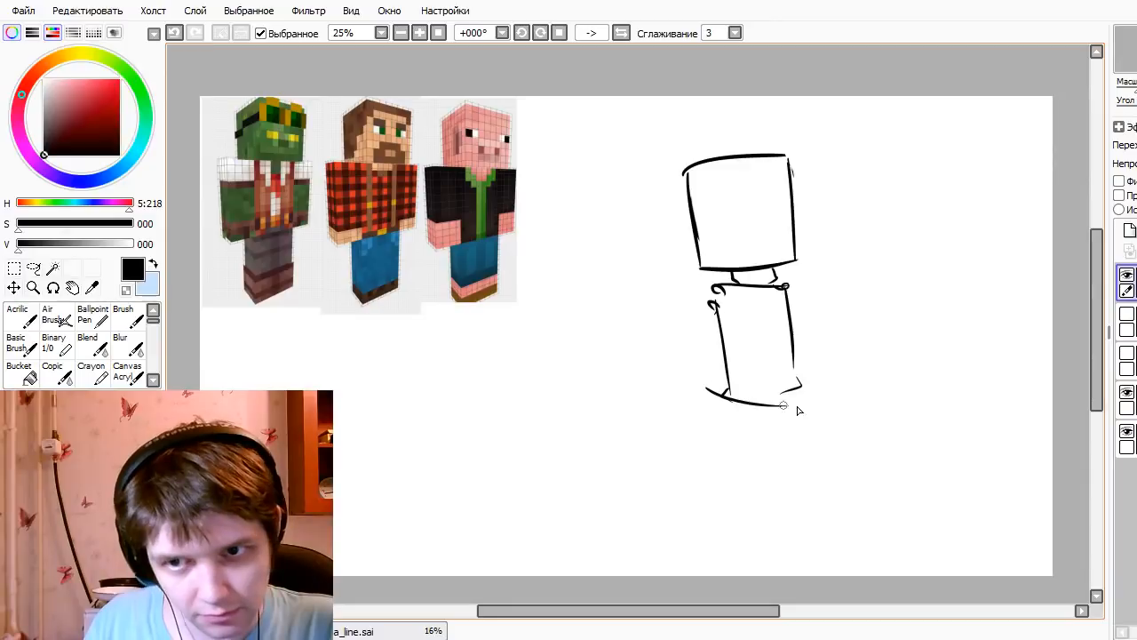
# - Redraw the torso's near side and bottom edge and erase the loose curls at the shoulder
pyautogui.hotkey('ctrl', 'z')
pyautogui.moveTo(718, 386)
pyautogui.mouseDown()
pyautogui.moveTo(785, 406)
pyautogui.moveTo(736, 389)
pyautogui.moveTo(728, 407)
pyautogui.moveTo(716, 335)
pyautogui.moveTo(716, 373)
pyautogui.mouseUp()
pyautogui.press('e')
pyautogui.press('n')
pyautogui.moveTo(727, 286); pyautogui.dragTo(730, 396)
pyautogui.hotkey('ctrl', 'z')
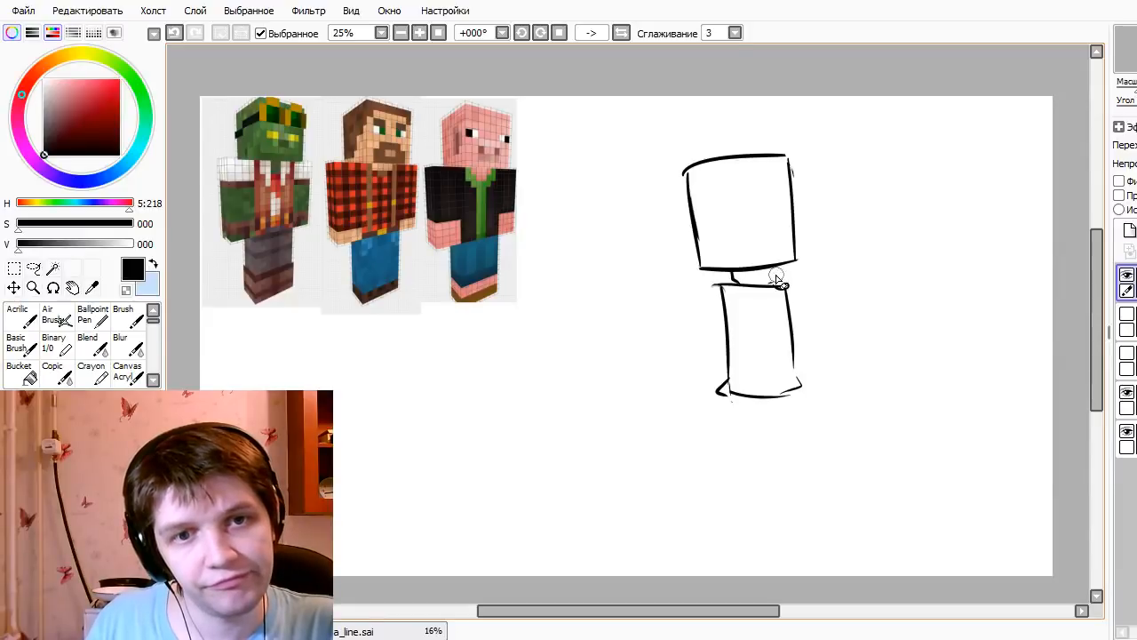
# - Add a shoulder stub beside the neck and draw a boxy snout with two curved nostrils low on the face
pyautogui.moveTo(768, 133); pyautogui.dragTo(804, 189)
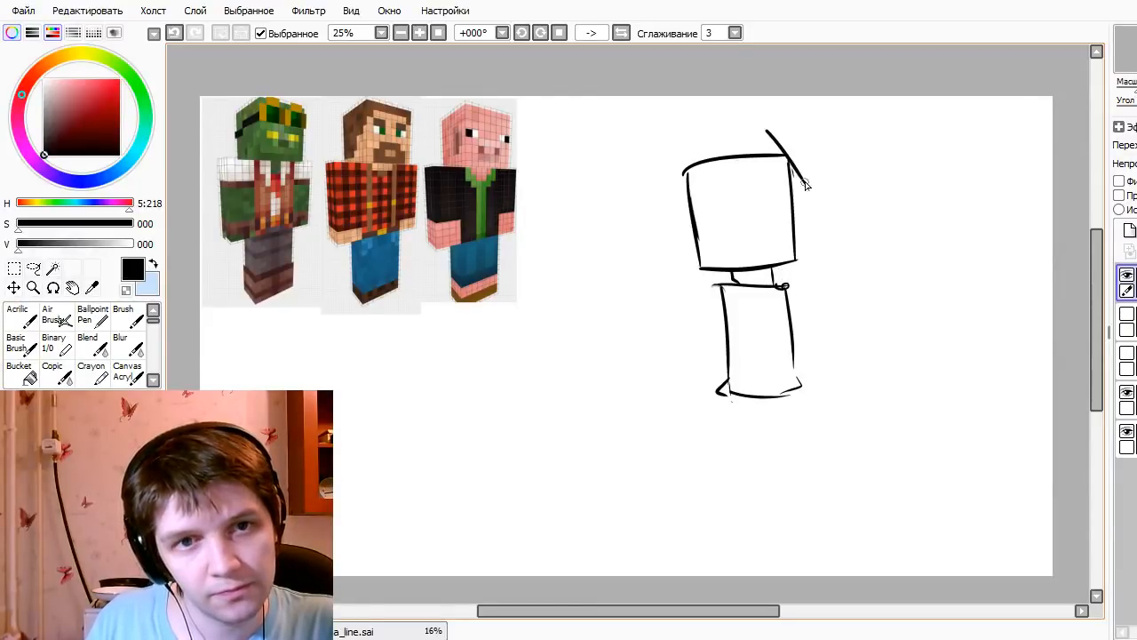
pyautogui.hotkey('ctrl', 'z')
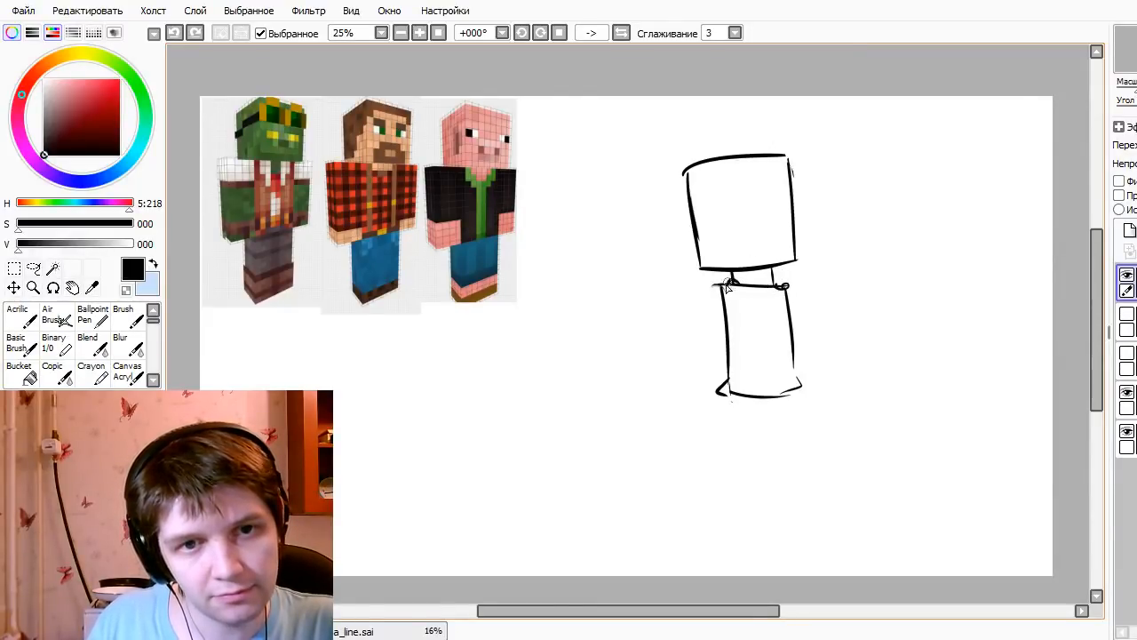
pyautogui.moveTo(727, 286); pyautogui.dragTo(698, 289)
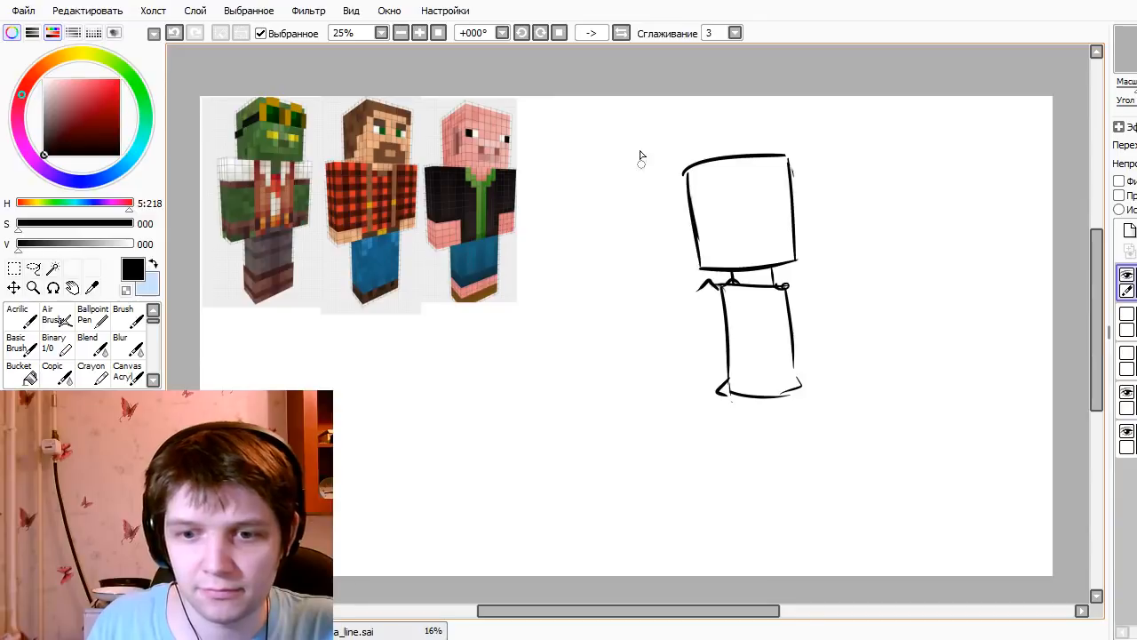
pyautogui.moveTo(734, 233)
pyautogui.mouseDown()
pyautogui.moveTo(777, 221)
pyautogui.moveTo(777, 256)
pyautogui.mouseUp()
pyautogui.hotkey('ctrl', 'z')
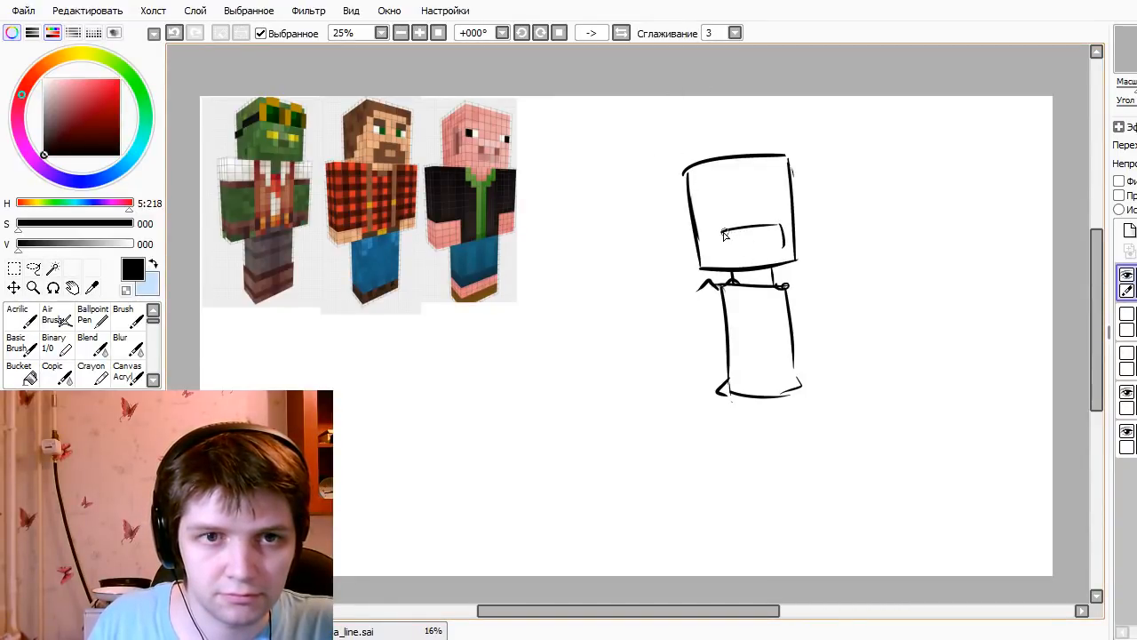
pyautogui.moveTo(720, 231)
pyautogui.mouseDown()
pyautogui.moveTo(721, 260)
pyautogui.moveTo(783, 252)
pyautogui.moveTo(730, 249)
pyautogui.moveTo(823, 256)
pyautogui.mouseUp()
pyautogui.hotkey('ctrl', 'z')
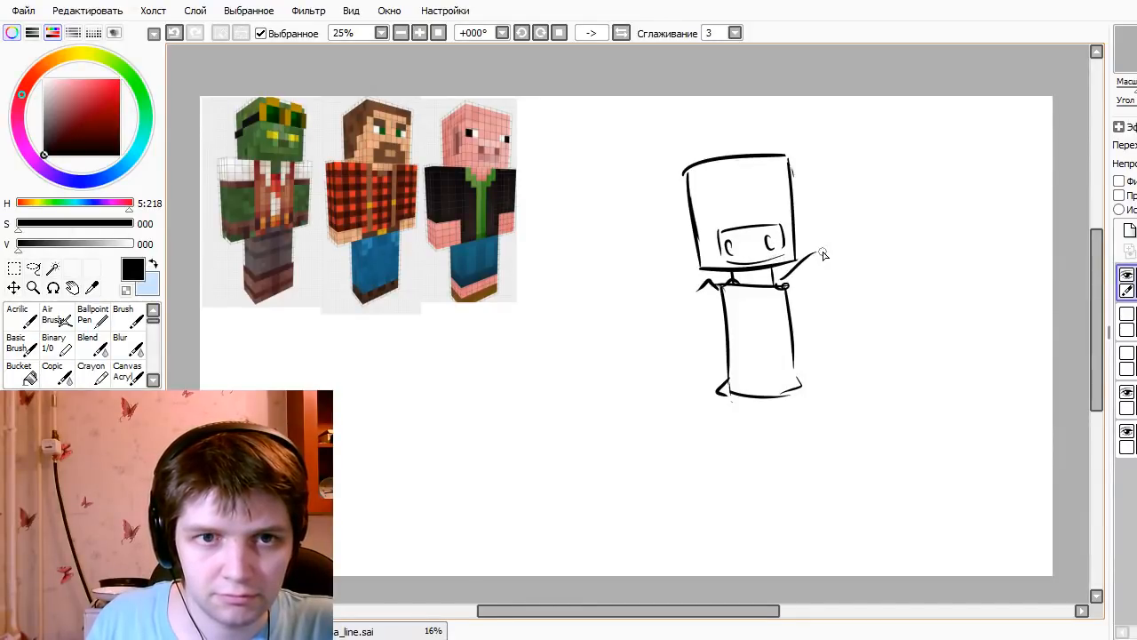
pyautogui.hotkey('ctrl', 'z')
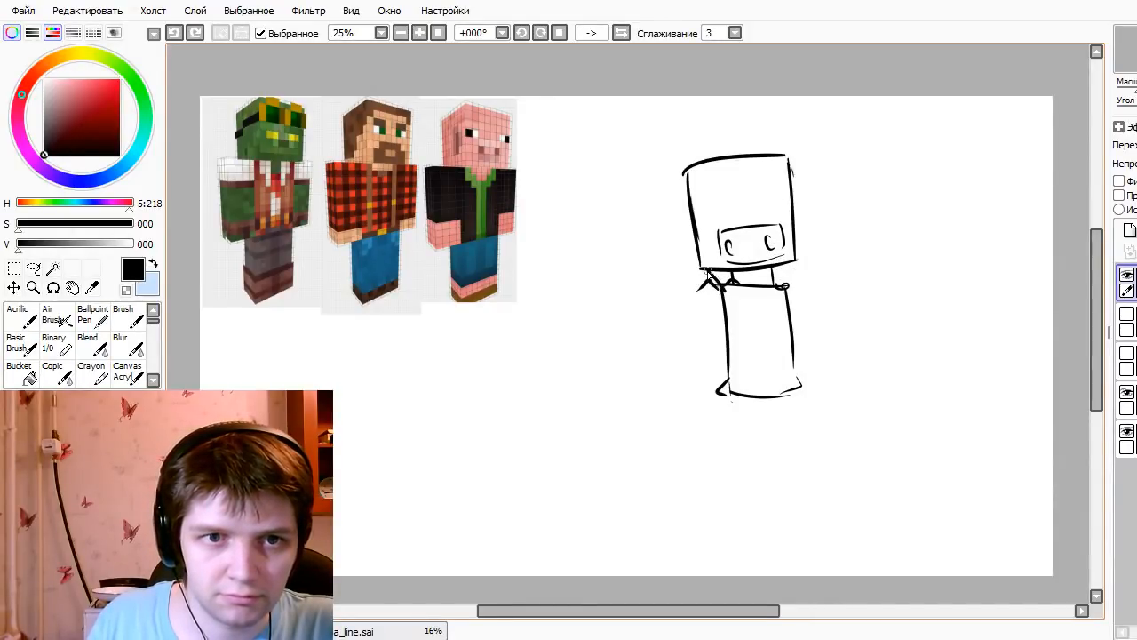
# - Draw the jacket opening down the torso's middle and add short shoulder strokes on both sides
pyautogui.moveTo(716, 285)
pyautogui.mouseDown()
pyautogui.moveTo(772, 293)
pyautogui.moveTo(750, 407)
pyautogui.mouseUp()
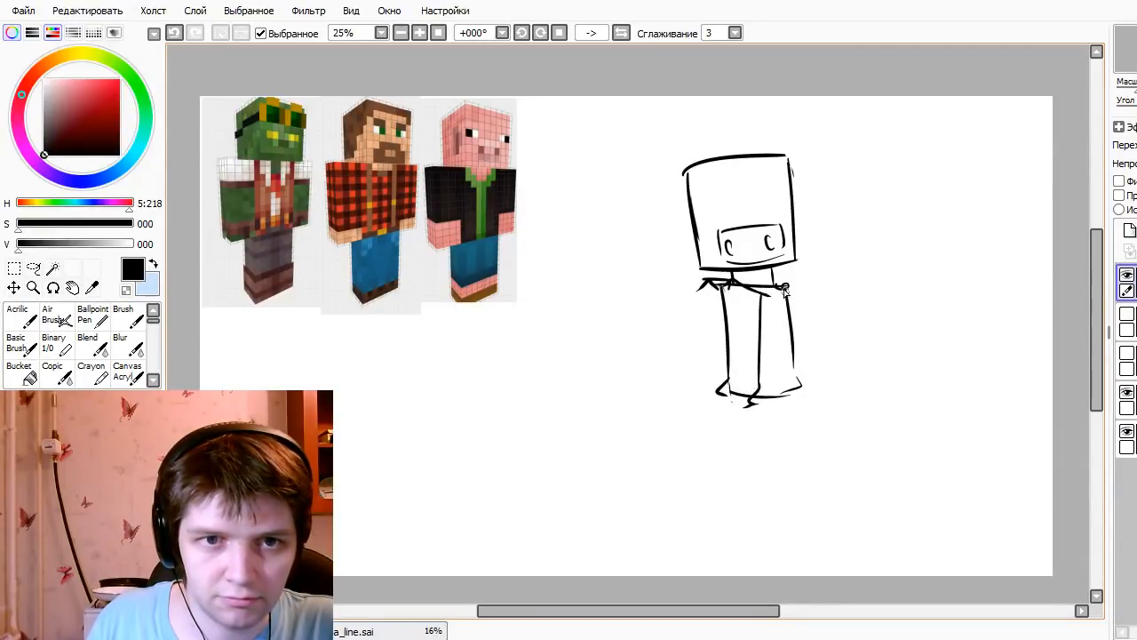
pyautogui.moveTo(784, 290); pyautogui.dragTo(784, 369)
pyautogui.moveTo(778, 277); pyautogui.dragTo(793, 293)
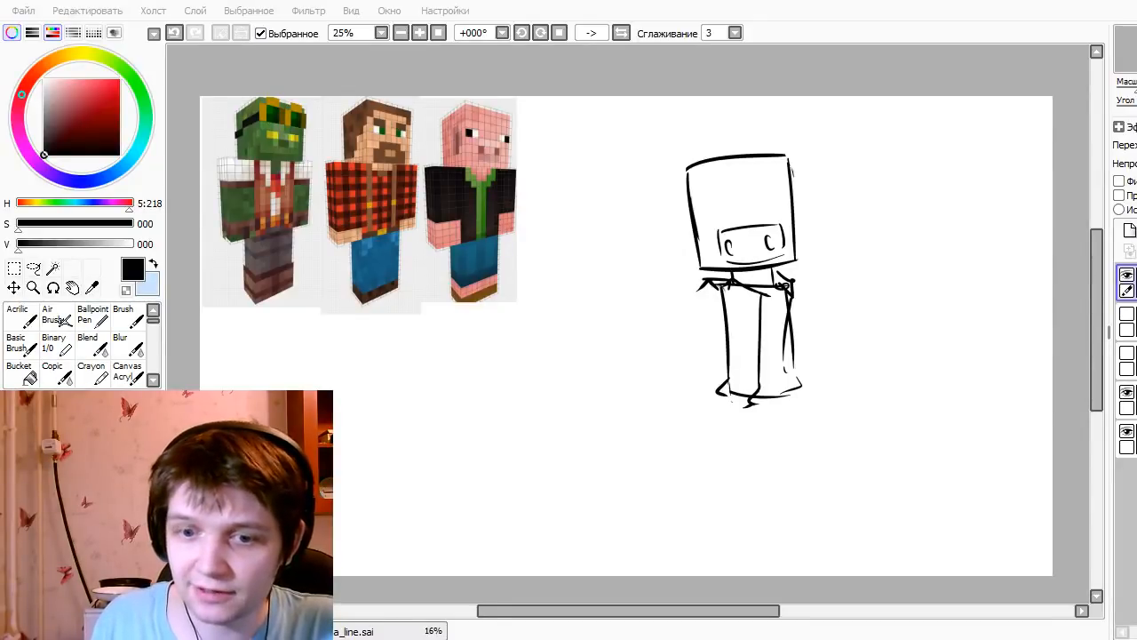
pyautogui.click(920, 175)
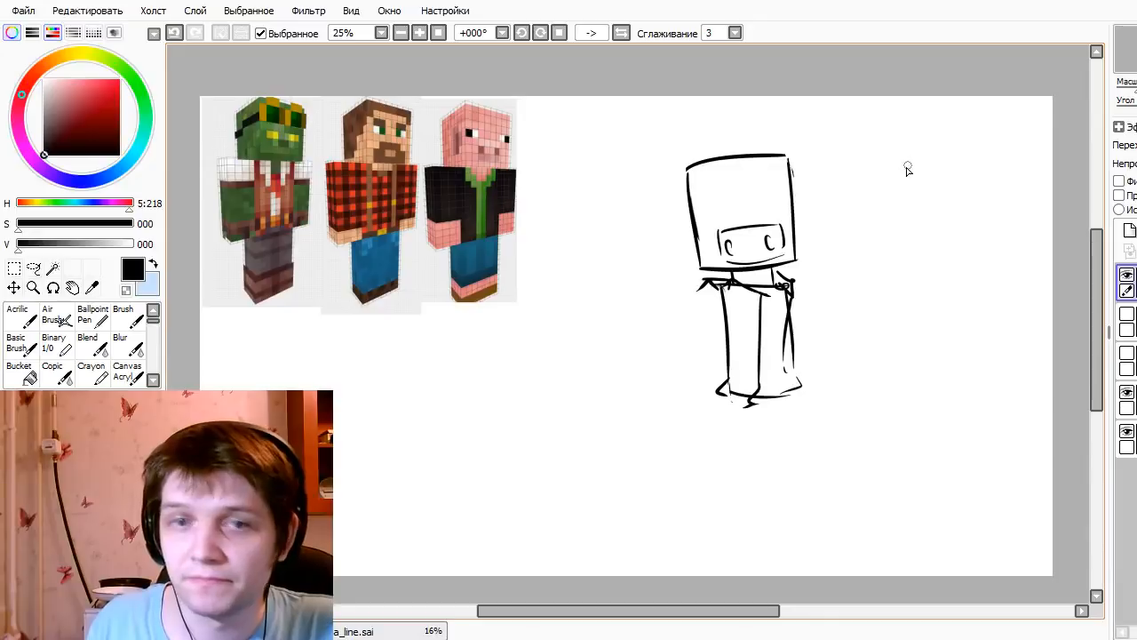
pyautogui.moveTo(789, 289); pyautogui.dragTo(805, 274)
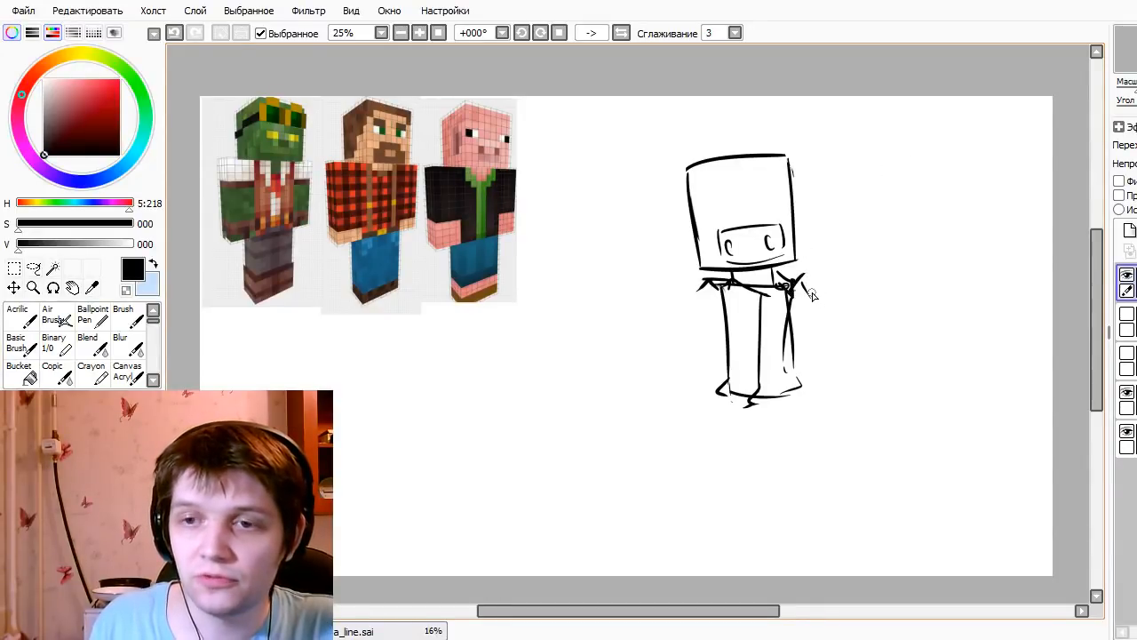
pyautogui.moveTo(788, 286); pyautogui.dragTo(796, 395)
# - Clear the whole head and torso sketch from the layer
pyautogui.moveTo(768, 343)
pyautogui.mouseDown()
pyautogui.moveTo(722, 289)
pyautogui.moveTo(720, 313)
pyautogui.moveTo(743, 368)
pyautogui.moveTo(773, 371)
pyautogui.moveTo(752, 178)
pyautogui.moveTo(686, 178)
pyautogui.moveTo(683, 275)
pyautogui.moveTo(768, 224)
pyautogui.moveTo(794, 176)
pyautogui.moveTo(822, 249)
pyautogui.moveTo(778, 84)
pyautogui.mouseUp()
pyautogui.moveTo(762, 165); pyautogui.dragTo(837, 240)
pyautogui.hotkey('ctrl', 'z')
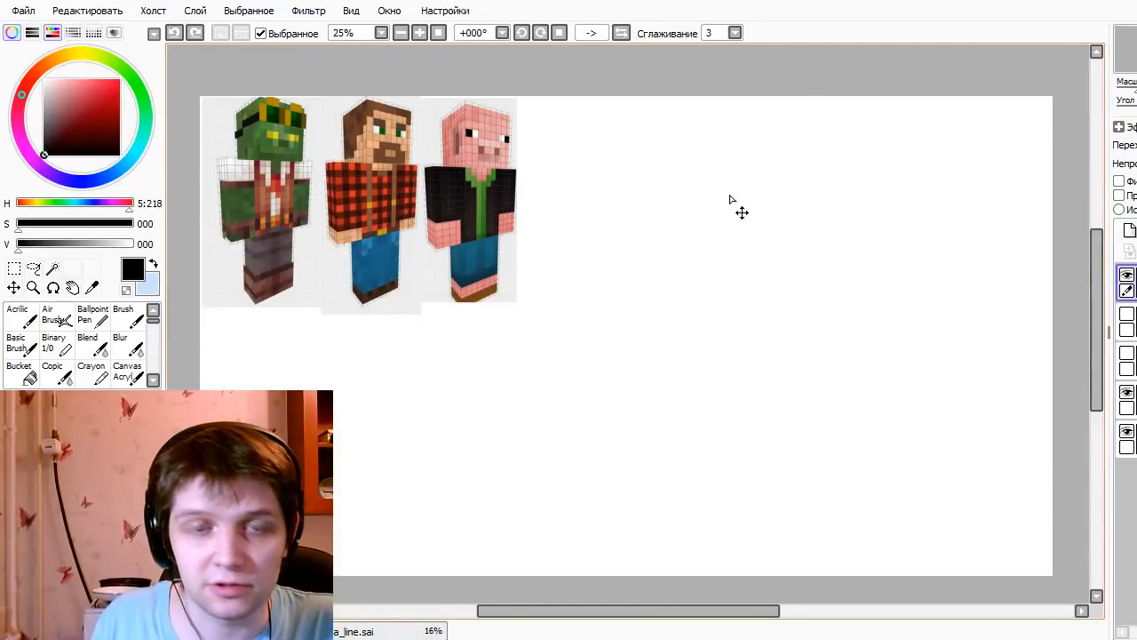
pyautogui.moveTo(736, 203)
pyautogui.mouseDown()
pyautogui.moveTo(779, 254)
pyautogui.moveTo(720, 269)
pyautogui.mouseUp()
pyautogui.hotkey('ctrl', 'z')
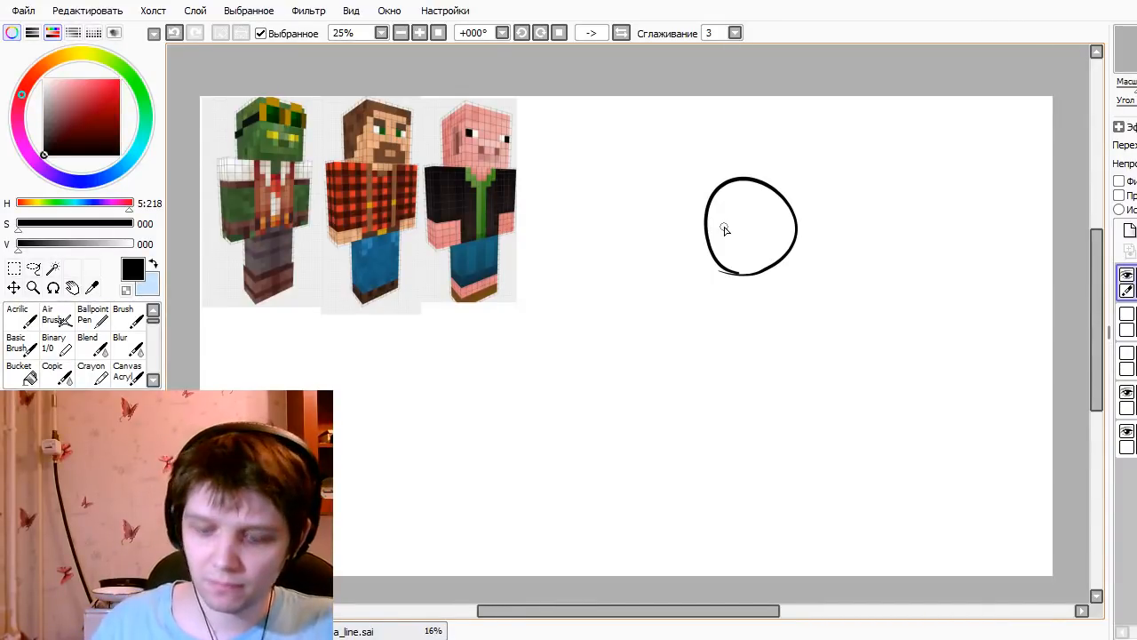
pyautogui.hotkey('ctrl', 'z')
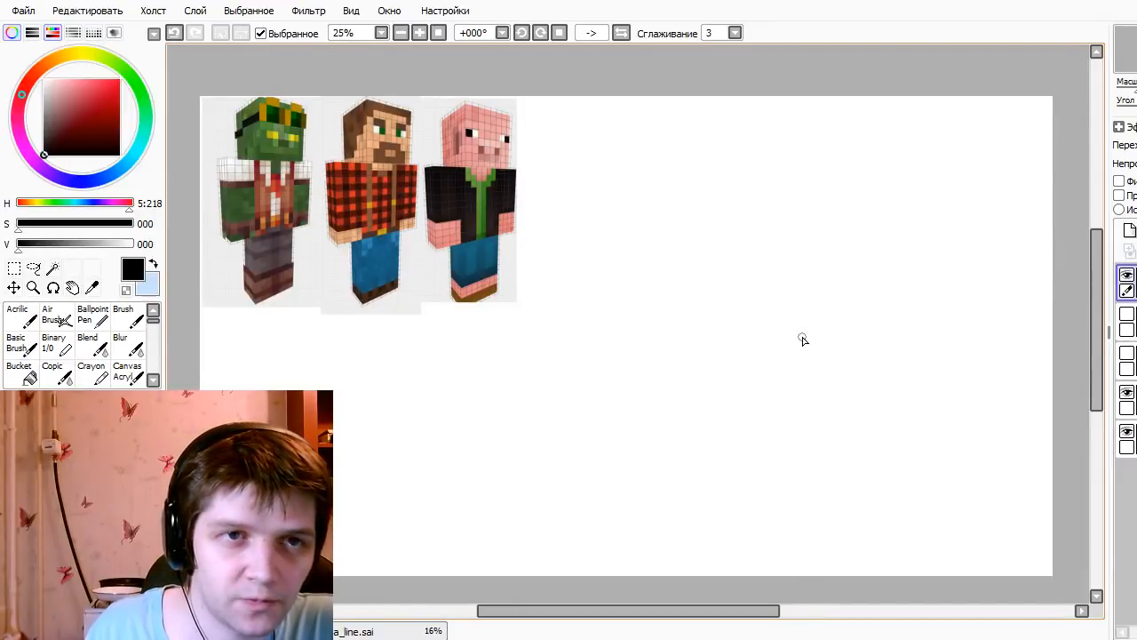
pyautogui.moveTo(752, 292); pyautogui.dragTo(746, 385)
pyautogui.hotkey('ctrl', 'z')
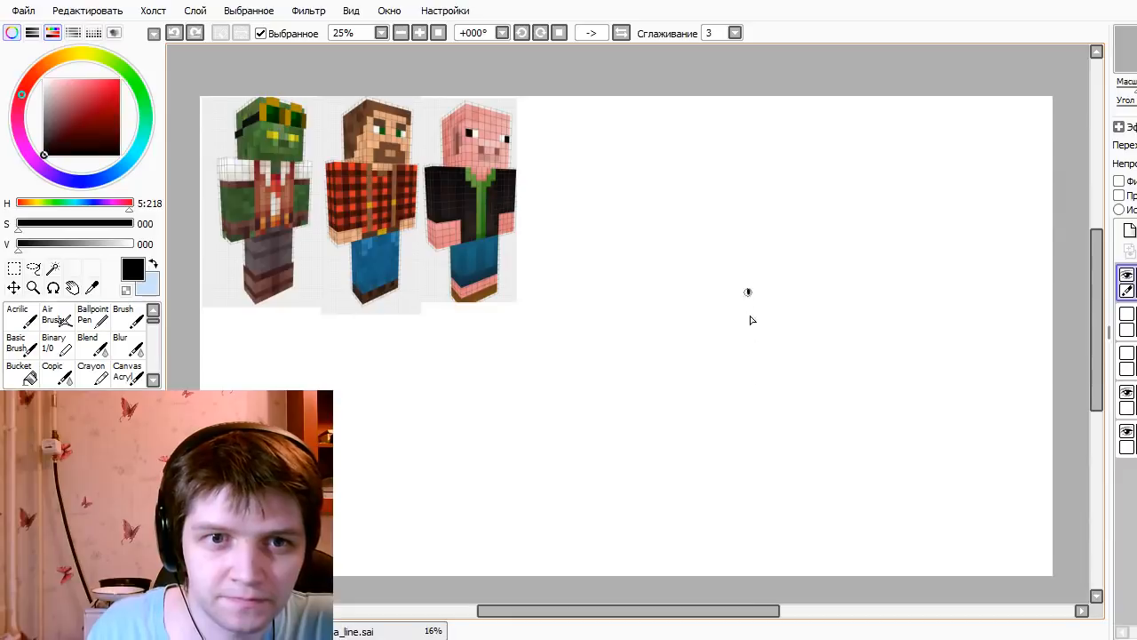
pyautogui.hotkey('ctrl', 'y')
pyautogui.hotkey('ctrl', 'z')
# - Draw a tilted boxy head with a curved top edge and straight side lines on the empty layer
pyautogui.moveTo(744, 276)
pyautogui.mouseDown()
pyautogui.moveTo(763, 377)
pyautogui.moveTo(860, 243)
pyautogui.mouseUp()
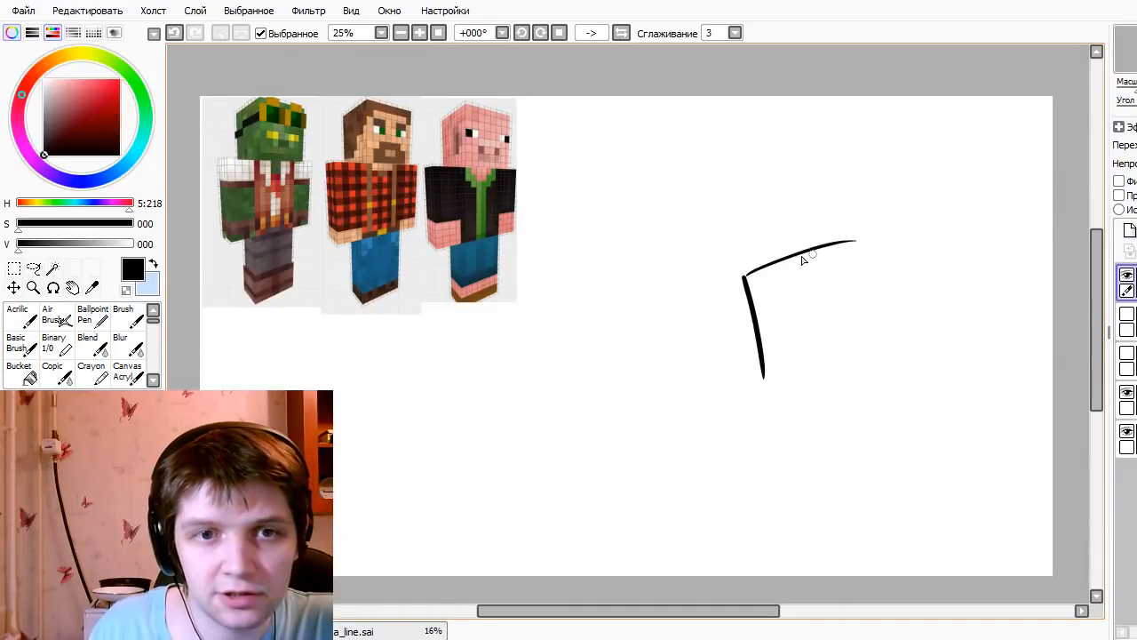
pyautogui.hotkey('ctrl', 'z')
pyautogui.moveTo(743, 277); pyautogui.dragTo(841, 245)
pyautogui.moveTo(838, 246)
pyautogui.mouseDown()
pyautogui.moveTo(850, 386)
pyautogui.moveTo(854, 404)
pyautogui.moveTo(866, 397)
pyautogui.mouseUp()
pyautogui.hotkey('ctrl', 'z')
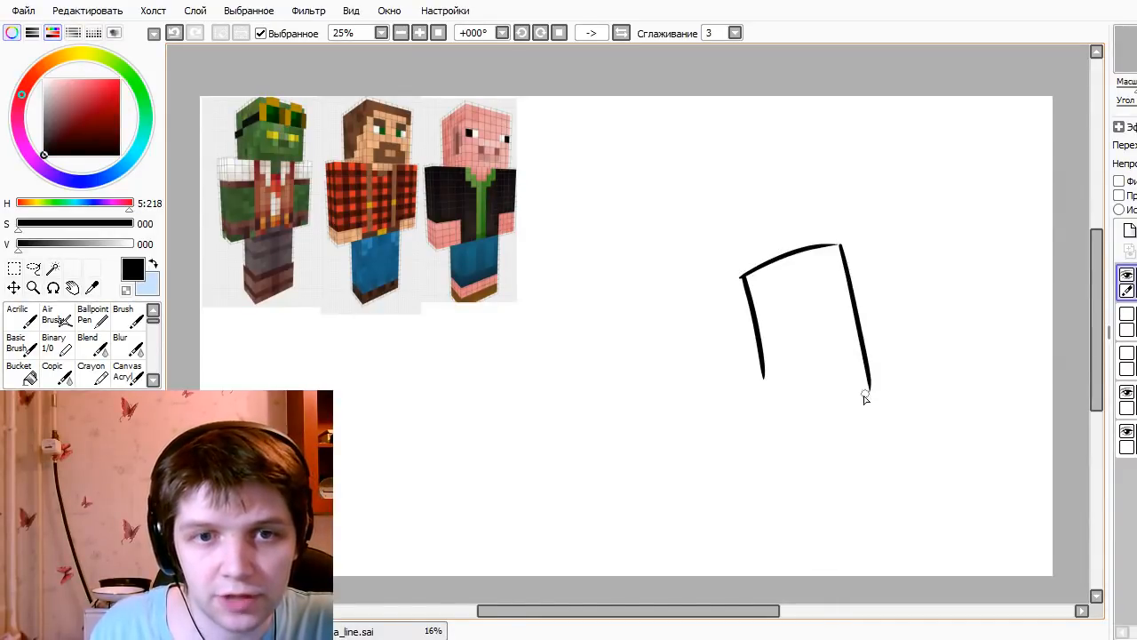
# - Extend the tilted head's shorter side line and close the shape with a slanted bottom edge
pyautogui.moveTo(766, 365)
pyautogui.mouseDown()
pyautogui.moveTo(778, 393)
pyautogui.moveTo(896, 371)
pyautogui.mouseUp()
pyautogui.hotkey('ctrl', 'z')
pyautogui.moveTo(762, 361)
pyautogui.mouseDown()
pyautogui.moveTo(771, 406)
pyautogui.moveTo(879, 400)
pyautogui.mouseUp()
pyautogui.hotkey('ctrl', 'z')
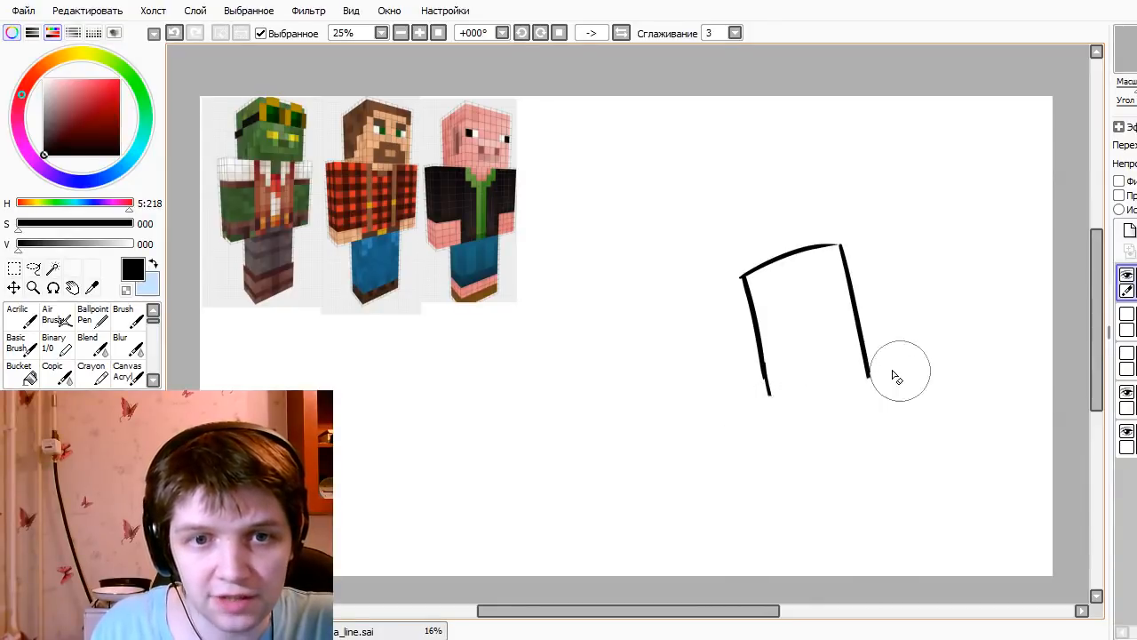
pyautogui.moveTo(769, 394); pyautogui.dragTo(868, 371)
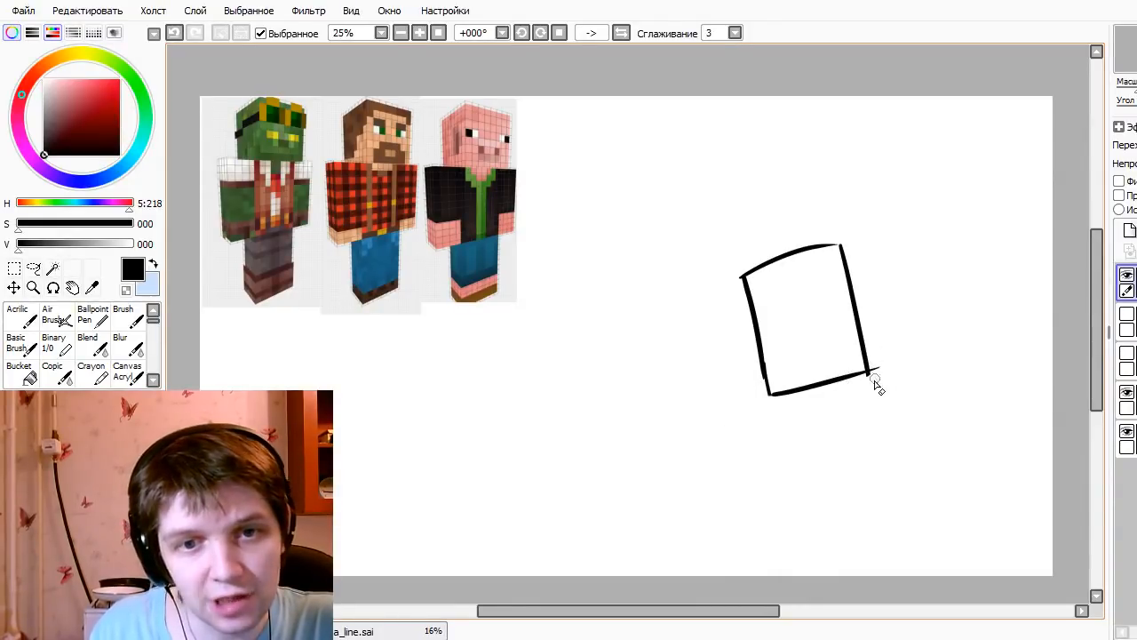
# - Draw a tall arched mouth shape across the jaw and two round eyes with small pupils above it
pyautogui.moveTo(795, 343)
pyautogui.mouseDown()
pyautogui.moveTo(801, 401)
pyautogui.moveTo(851, 382)
pyautogui.moveTo(810, 386)
pyautogui.moveTo(849, 389)
pyautogui.mouseUp()
pyautogui.press('e')
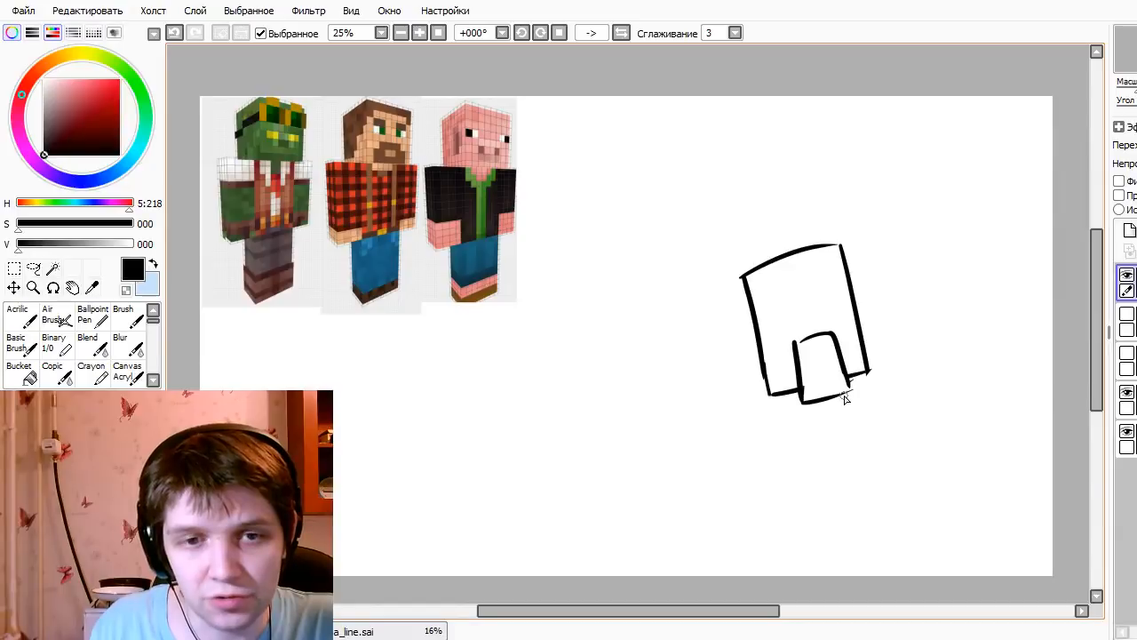
pyautogui.moveTo(824, 329)
pyautogui.mouseDown()
pyautogui.moveTo(829, 351)
pyautogui.moveTo(835, 341)
pyautogui.mouseUp()
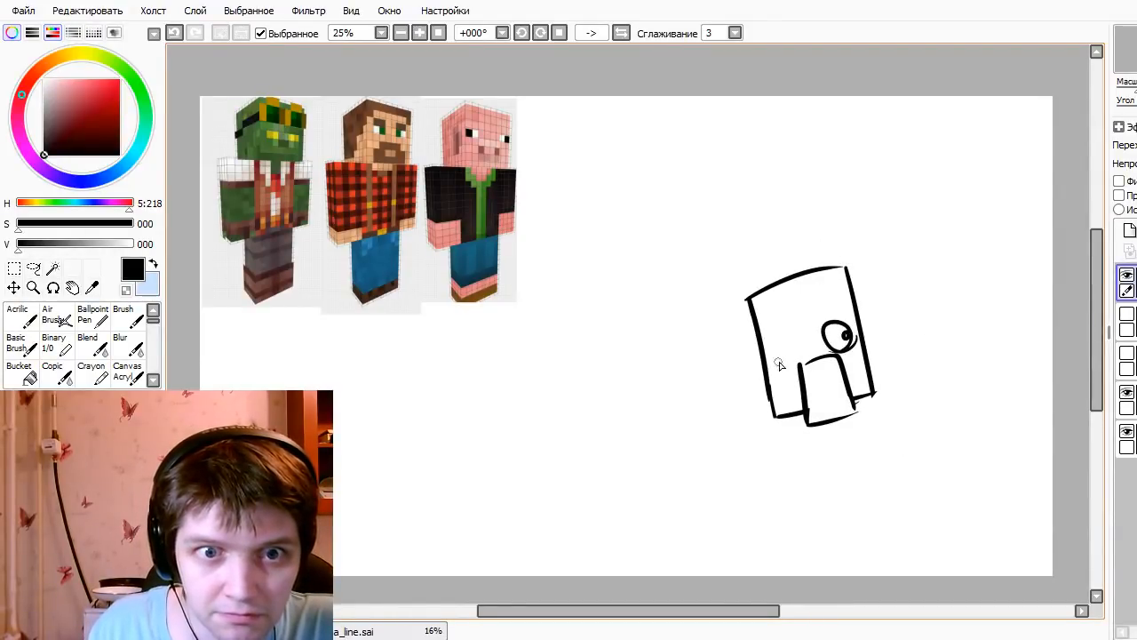
pyautogui.moveTo(779, 364); pyautogui.dragTo(788, 359)
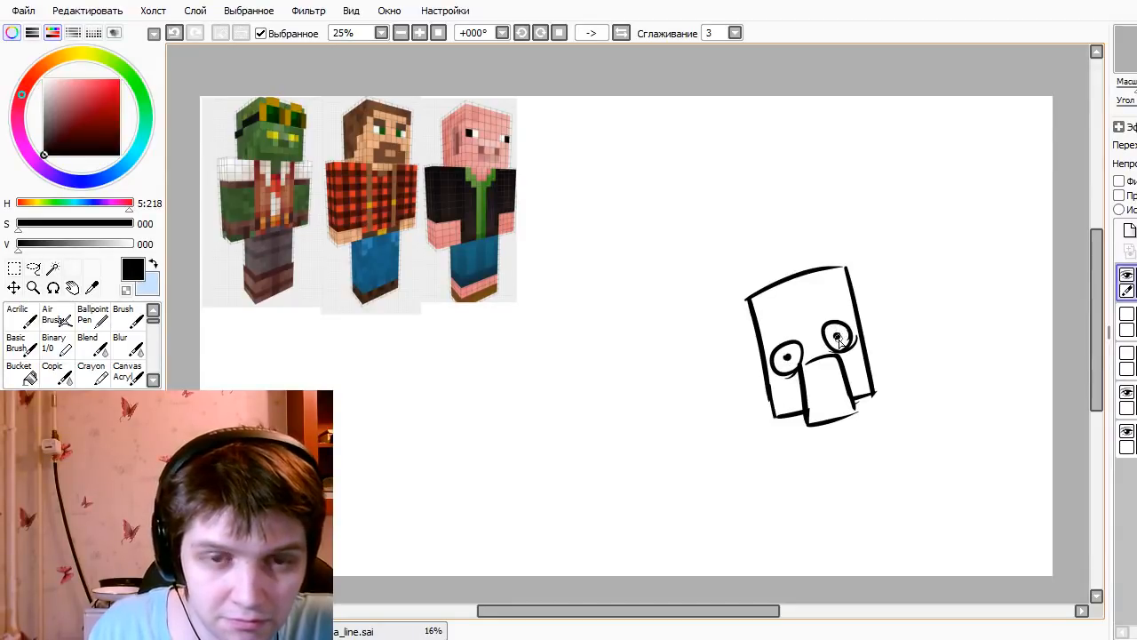
# - Draw two peaked lines across the forehead as a band and hatch one end of it
pyautogui.moveTo(768, 344)
pyautogui.mouseDown()
pyautogui.moveTo(798, 312)
pyautogui.moveTo(860, 311)
pyautogui.mouseUp()
pyautogui.hotkey('ctrl', 'z')
pyautogui.hotkey('ctrl', 'z')
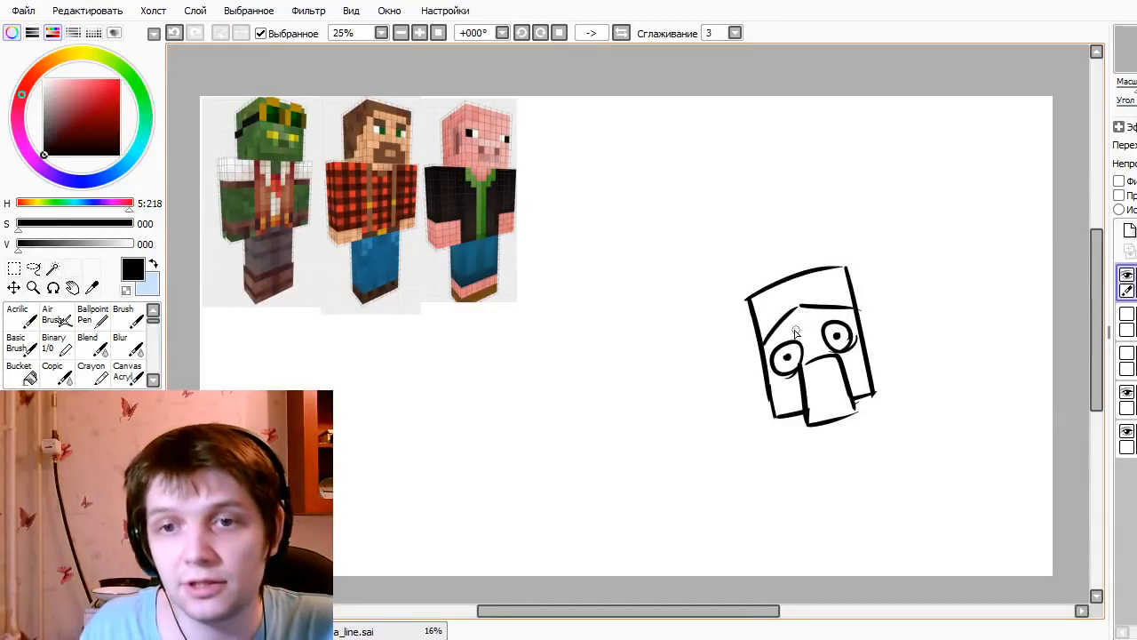
pyautogui.moveTo(758, 328)
pyautogui.mouseDown()
pyautogui.moveTo(789, 291)
pyautogui.moveTo(846, 306)
pyautogui.moveTo(853, 295)
pyautogui.mouseUp()
pyautogui.hotkey('ctrl', 'z')
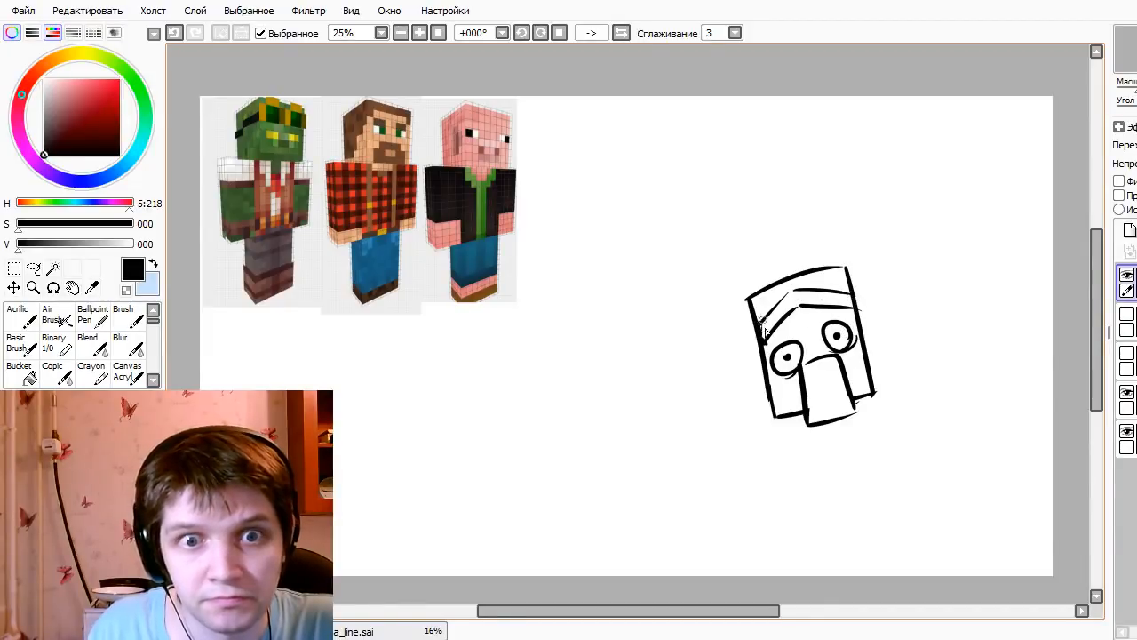
pyautogui.moveTo(764, 324); pyautogui.dragTo(809, 299)
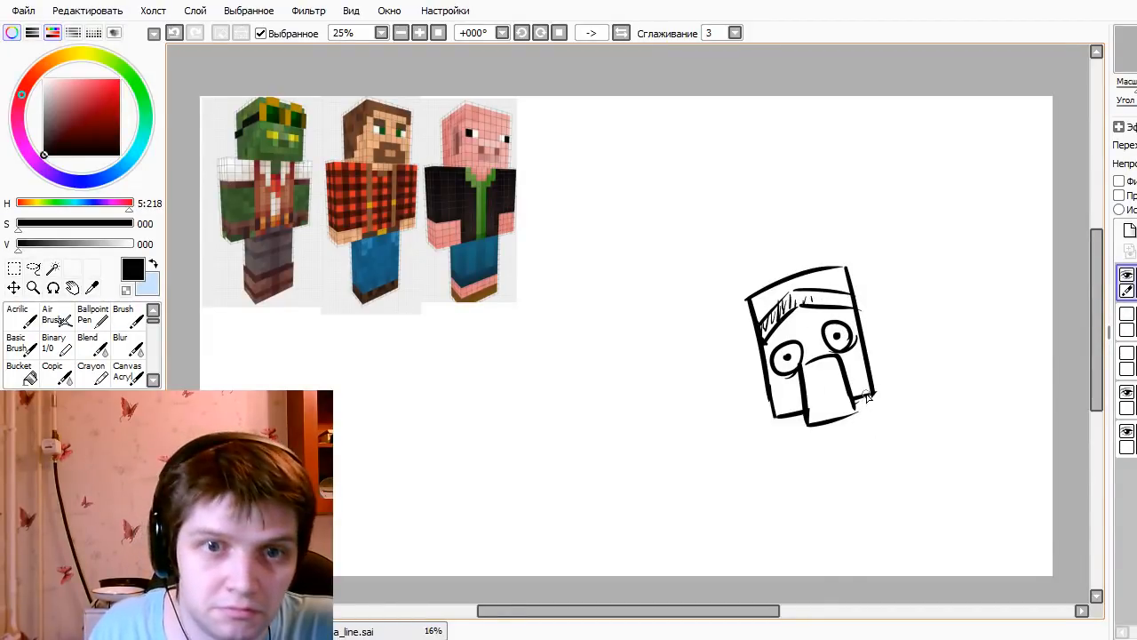
# - Redraw the mouth's bottom edge level with the jaw, add small neck marks and thicken its sides with hatching
pyautogui.moveTo(864, 398); pyautogui.dragTo(865, 410)
pyautogui.hotkey('ctrl', 'z')
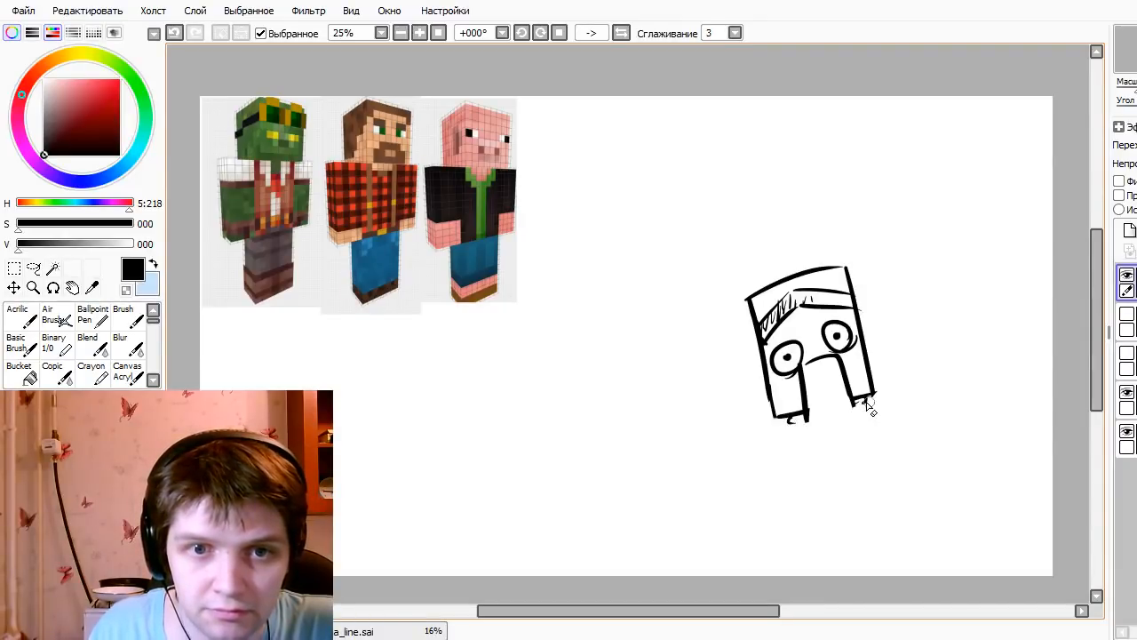
pyautogui.moveTo(813, 423); pyautogui.dragTo(855, 404)
pyautogui.moveTo(802, 361)
pyautogui.mouseDown()
pyautogui.moveTo(841, 361)
pyautogui.moveTo(808, 419)
pyautogui.mouseUp()
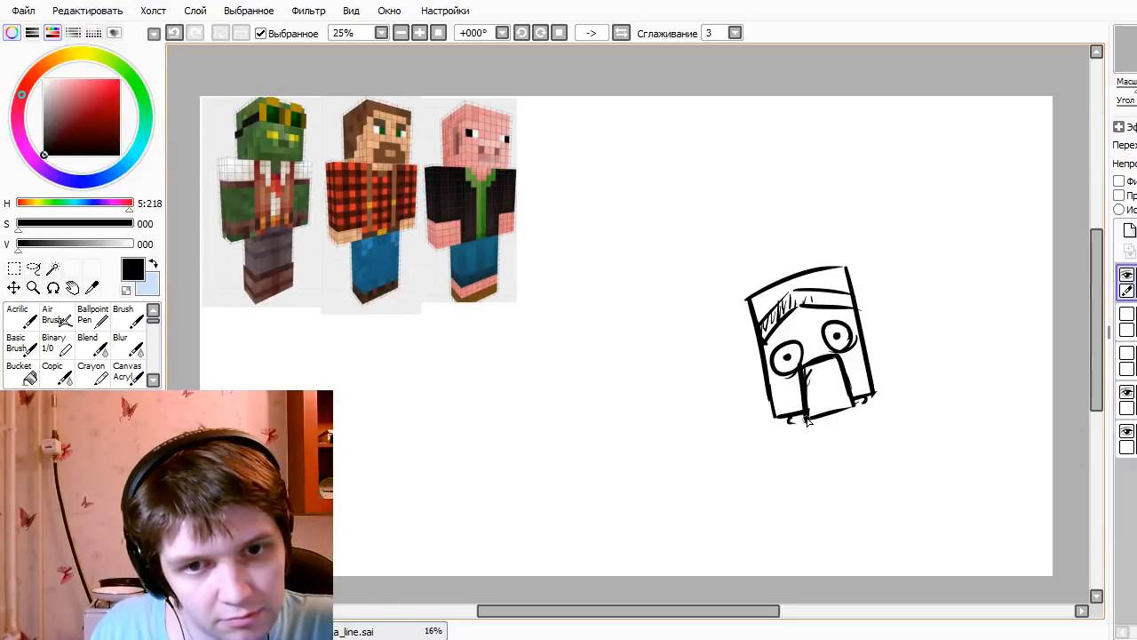
pyautogui.moveTo(836, 357); pyautogui.dragTo(847, 400)
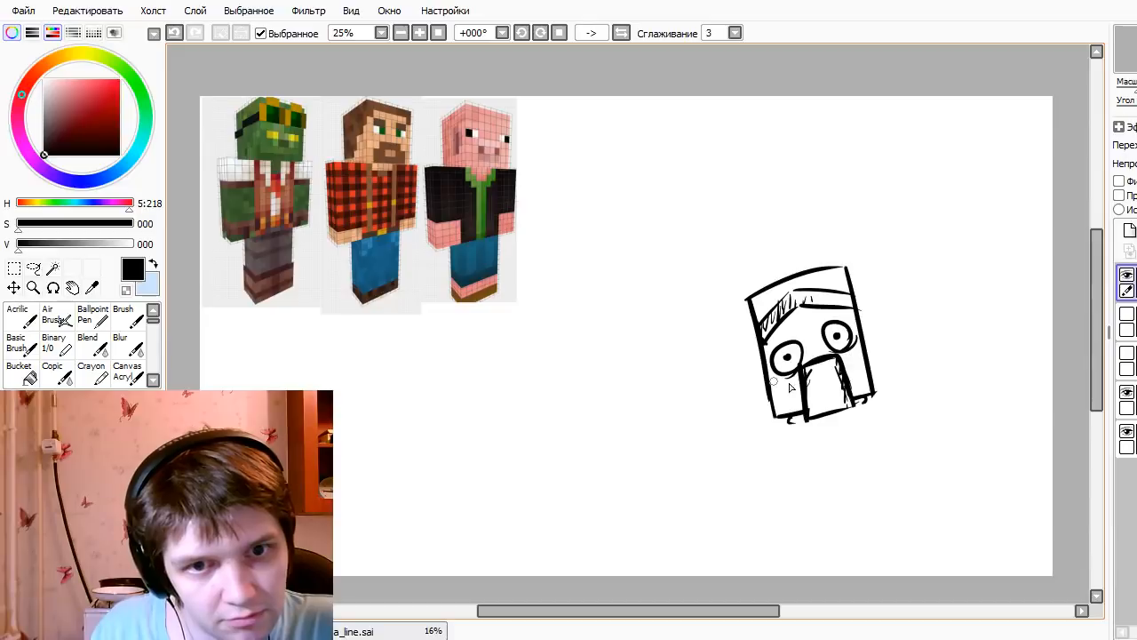
# - Draw the two long side lines of the torso running down from the neck marks
pyautogui.moveTo(869, 414); pyautogui.dragTo(891, 498)
pyautogui.moveTo(887, 520); pyautogui.dragTo(897, 527)
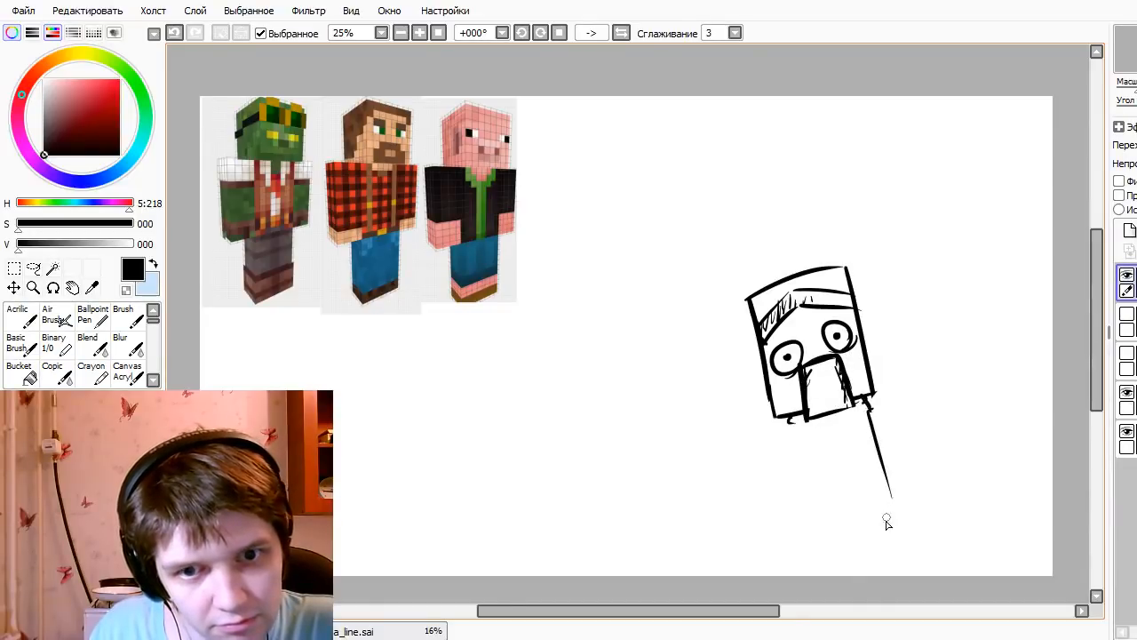
pyautogui.moveTo(790, 424); pyautogui.dragTo(790, 517)
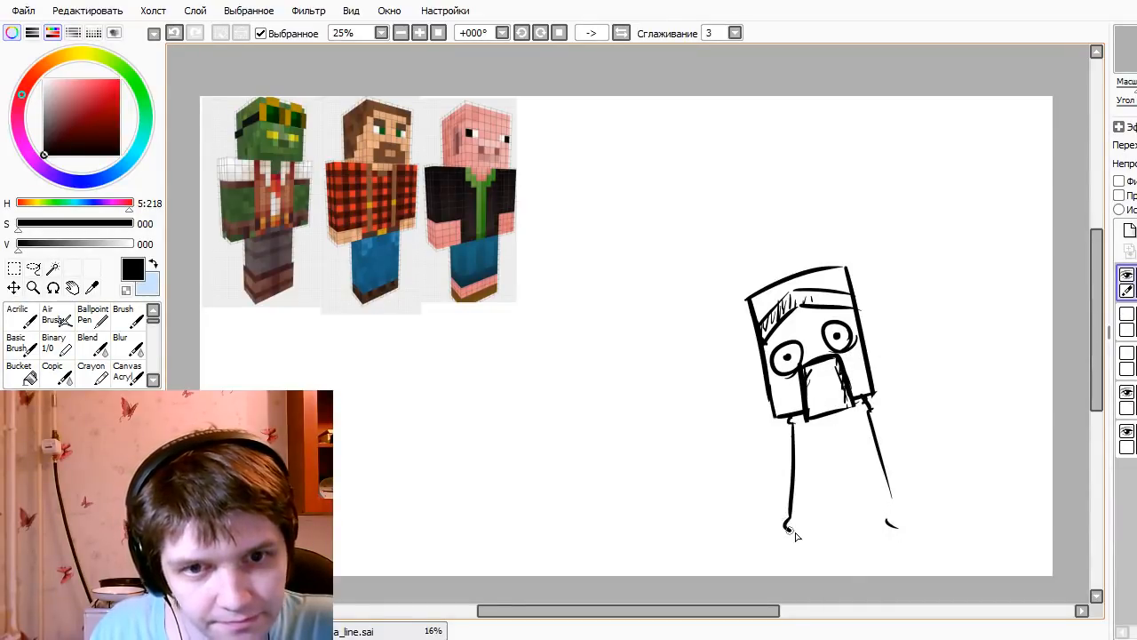
pyautogui.moveTo(792, 425); pyautogui.dragTo(800, 531)
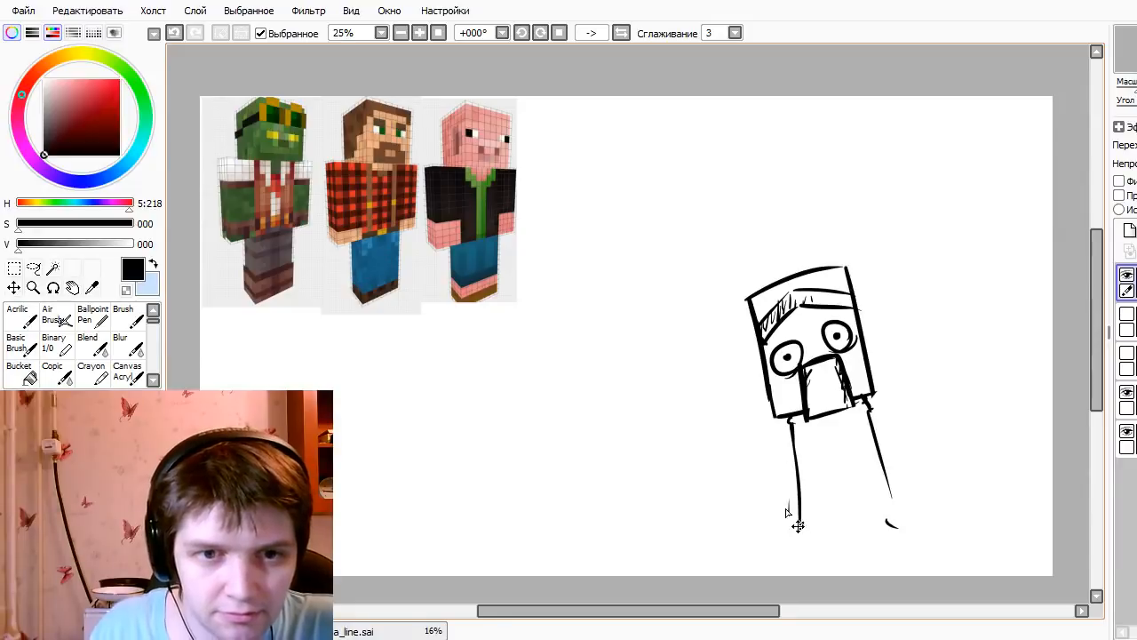
pyautogui.moveTo(792, 425); pyautogui.dragTo(798, 529)
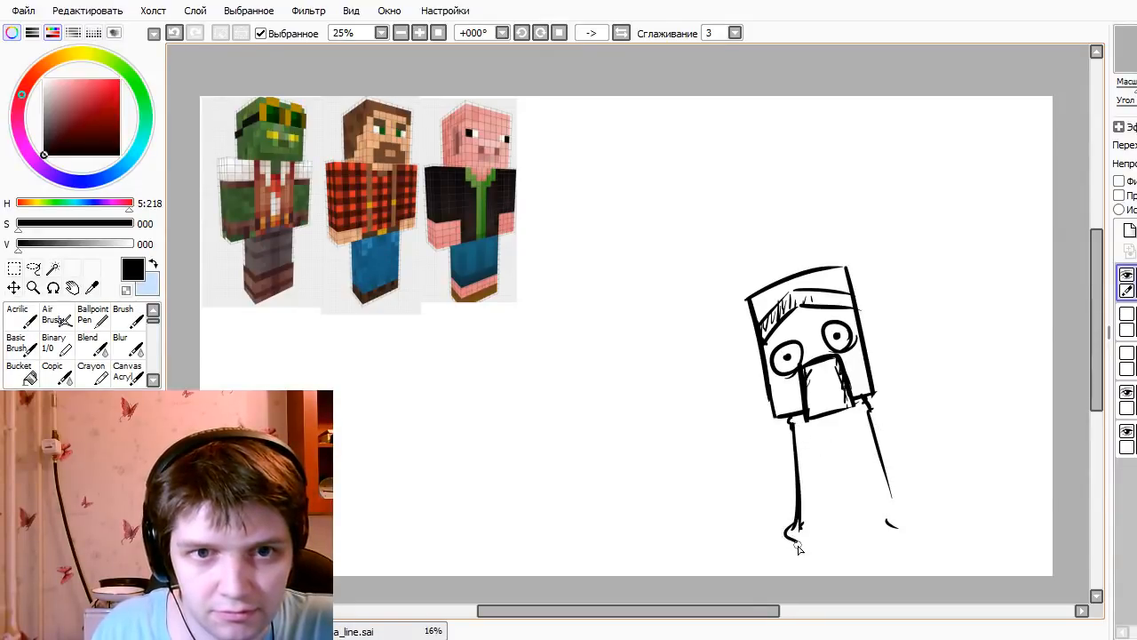
# - Draw flared leg lines below the torso and two inner lines down its front, and shift the sketch slightly up and sideways
pyautogui.moveTo(799, 432)
pyautogui.mouseDown()
pyautogui.moveTo(800, 541)
pyautogui.moveTo(783, 544)
pyautogui.moveTo(802, 547)
pyautogui.moveTo(793, 536)
pyautogui.moveTo(793, 573)
pyautogui.moveTo(792, 532)
pyautogui.moveTo(775, 579)
pyautogui.mouseUp()
pyautogui.hotkey('ctrl', 'z')
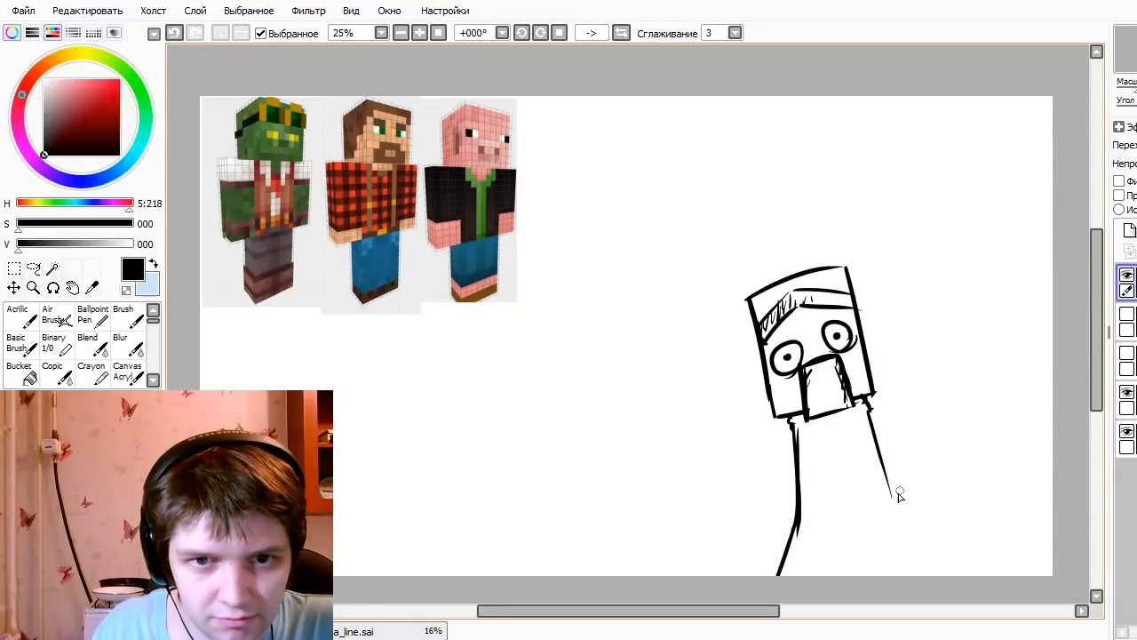
pyautogui.moveTo(895, 491); pyautogui.dragTo(954, 576)
pyautogui.moveTo(875, 455)
pyautogui.mouseDown()
pyautogui.moveTo(832, 467)
pyautogui.moveTo(913, 576)
pyautogui.mouseUp()
pyautogui.hotkey('ctrl', 'z')
pyautogui.moveTo(789, 414)
pyautogui.mouseDown()
pyautogui.moveTo(793, 576)
pyautogui.moveTo(831, 508)
pyautogui.moveTo(883, 615)
pyautogui.mouseUp()
pyautogui.moveTo(788, 507); pyautogui.dragTo(791, 582)
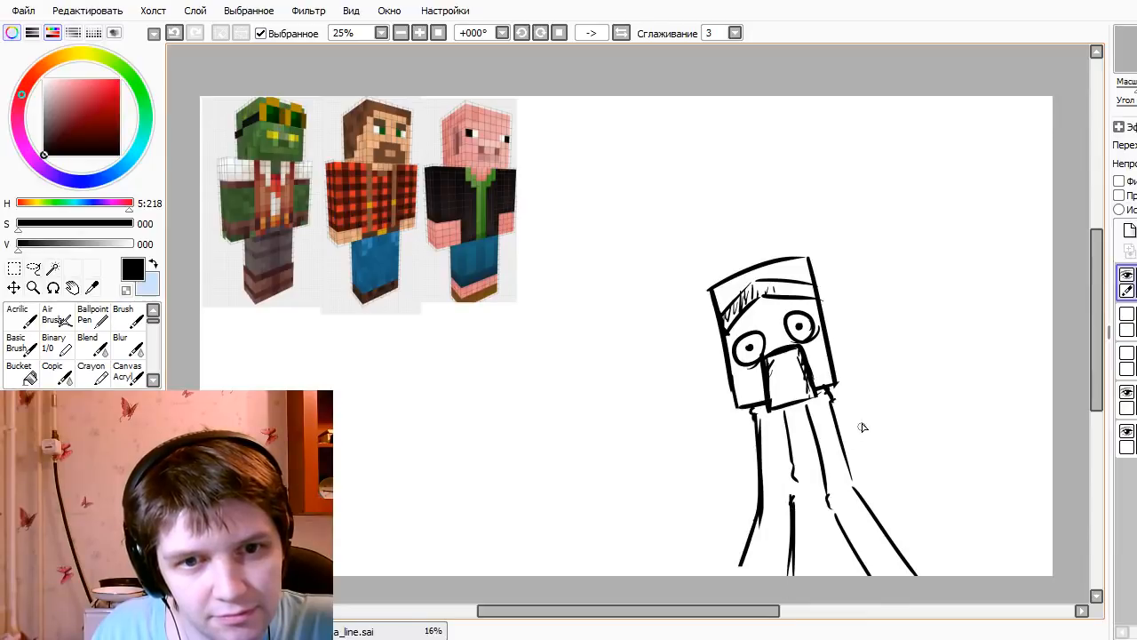
# - Draw a bent boxy arm with a cuff line beside the mouth's hatched edge and the top edge of the opposite arm
pyautogui.moveTo(835, 375)
pyautogui.mouseDown()
pyautogui.moveTo(864, 359)
pyautogui.moveTo(932, 424)
pyautogui.moveTo(902, 451)
pyautogui.mouseUp()
pyautogui.moveTo(835, 420)
pyautogui.mouseDown()
pyautogui.moveTo(860, 411)
pyautogui.moveTo(890, 451)
pyautogui.moveTo(920, 412)
pyautogui.mouseUp()
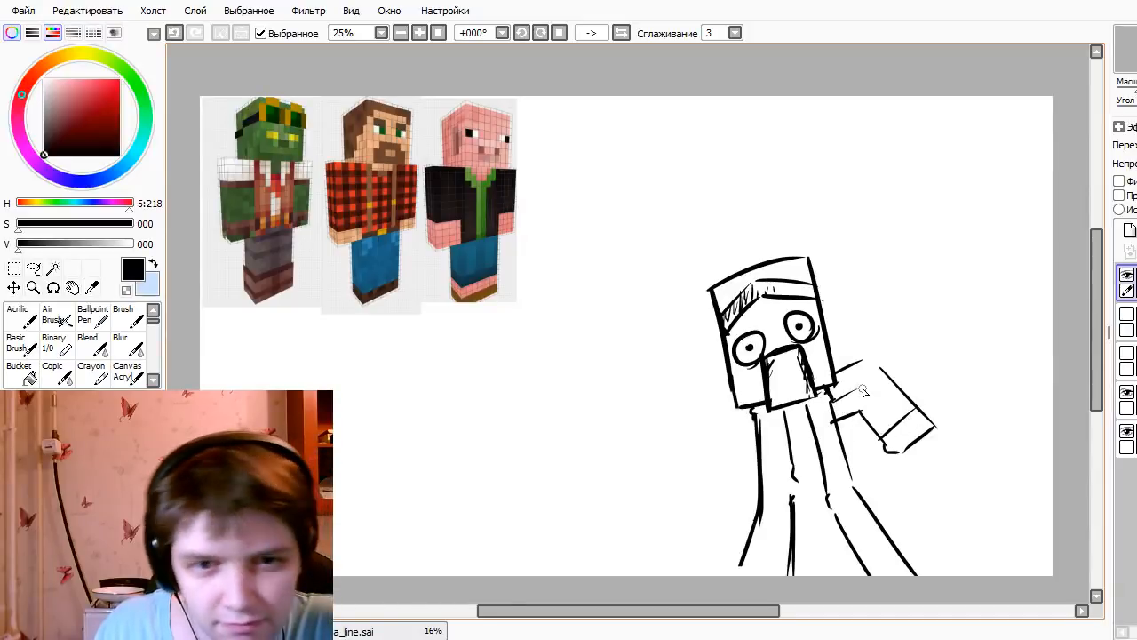
pyautogui.moveTo(737, 405)
pyautogui.mouseDown()
pyautogui.moveTo(716, 395)
pyautogui.moveTo(694, 435)
pyautogui.mouseUp()
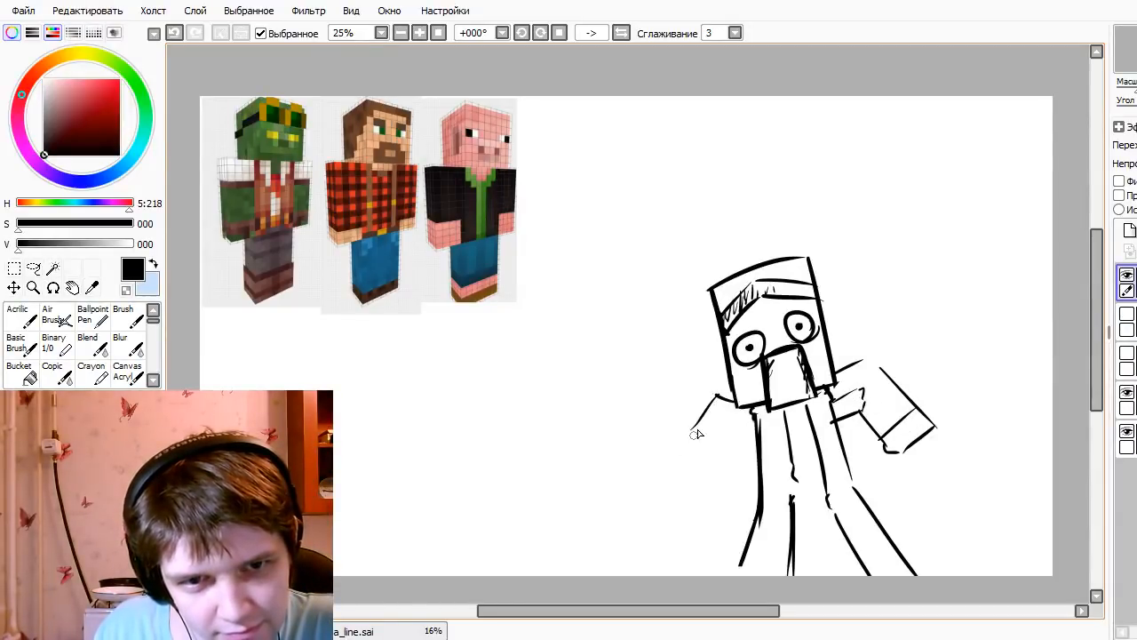
pyautogui.hotkey('ctrl', 'z')
pyautogui.moveTo(716, 393)
pyautogui.mouseDown()
pyautogui.moveTo(650, 420)
pyautogui.moveTo(670, 477)
pyautogui.mouseUp()
pyautogui.hotkey('ctrl', 'z')
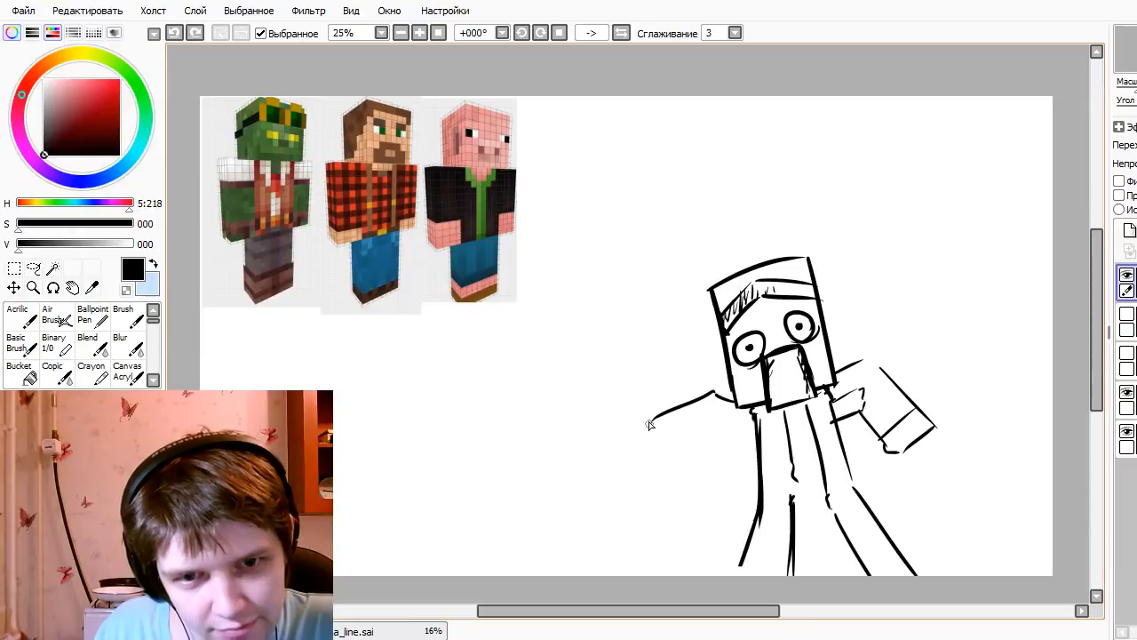
# - Close the outstretched arm with a square end and a lower edge, and add short finger-like lines at its end
pyautogui.moveTo(649, 423); pyautogui.dragTo(669, 473)
pyautogui.moveTo(671, 472); pyautogui.dragTo(730, 444)
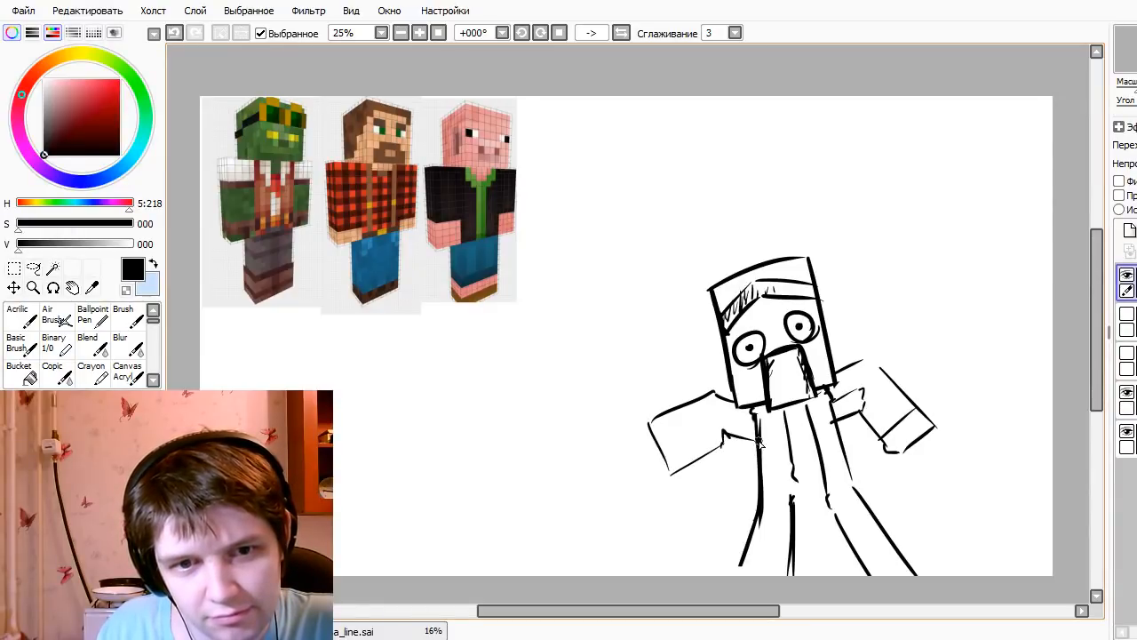
pyautogui.hotkey('ctrl', 'z')
pyautogui.hotkey('ctrl', 'z')
pyautogui.moveTo(666, 467); pyautogui.dragTo(726, 438)
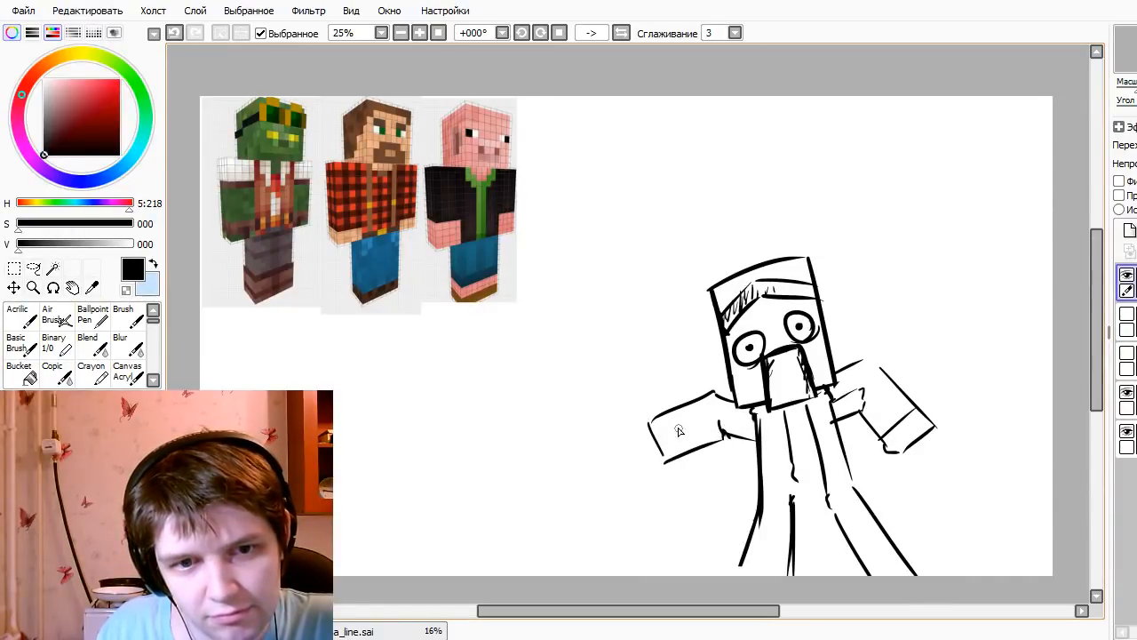
pyautogui.moveTo(649, 421)
pyautogui.mouseDown()
pyautogui.moveTo(663, 455)
pyautogui.moveTo(691, 442)
pyautogui.mouseUp()
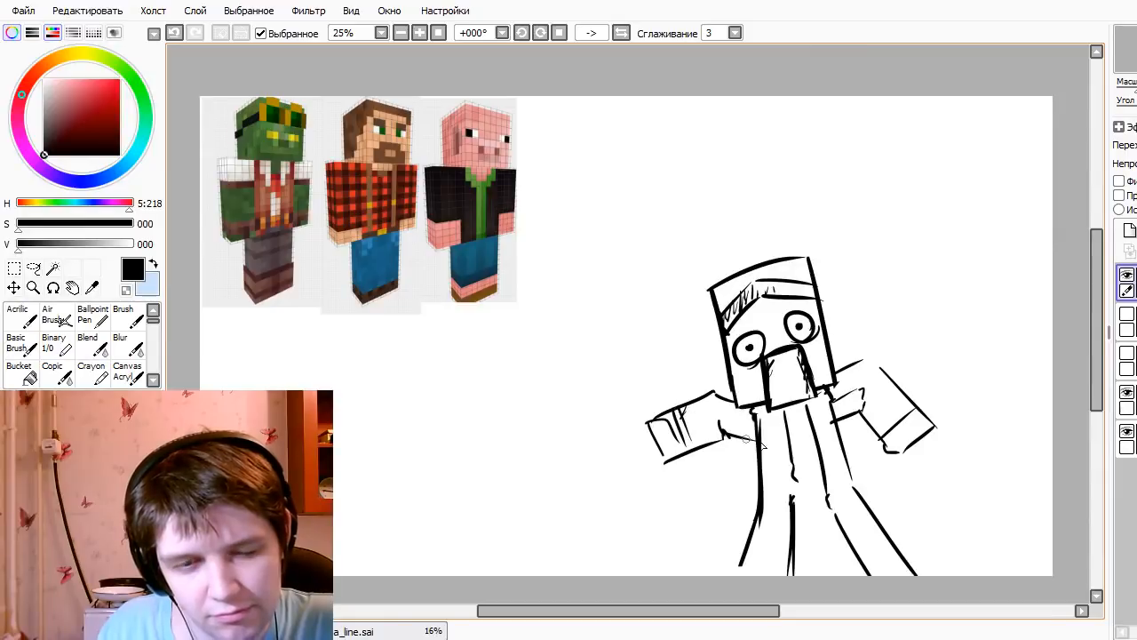
# - Erase the flared leg lines below the torso and try out new flared ends for its sides
pyautogui.moveTo(750, 547)
pyautogui.mouseDown()
pyautogui.moveTo(773, 525)
pyautogui.moveTo(746, 560)
pyautogui.mouseUp()
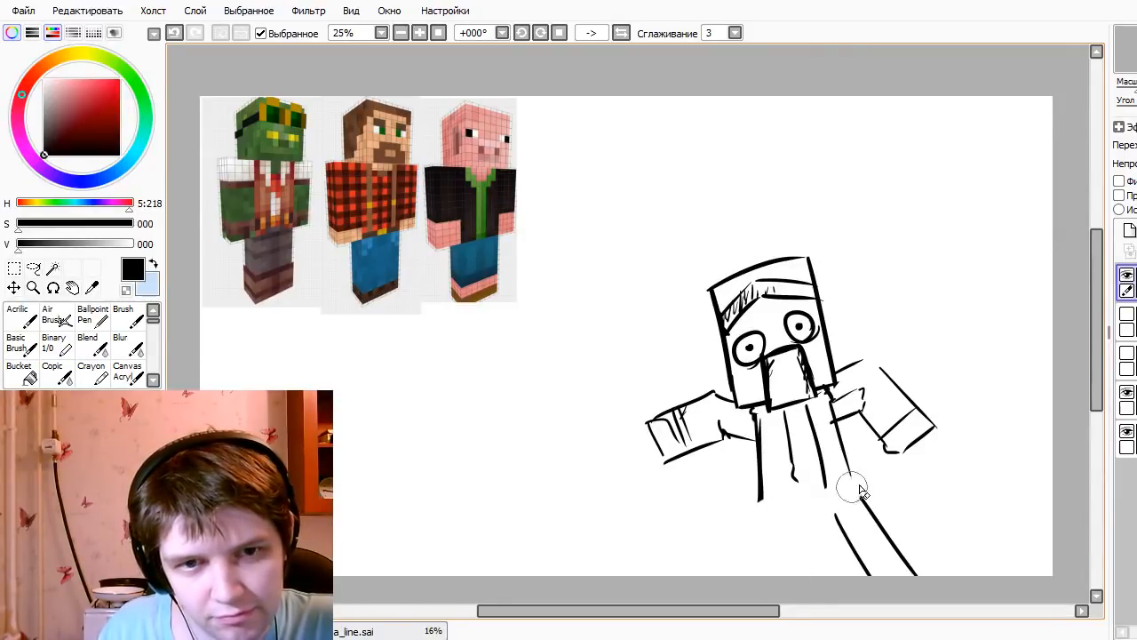
pyautogui.moveTo(856, 492)
pyautogui.mouseDown()
pyautogui.moveTo(838, 528)
pyautogui.moveTo(906, 588)
pyautogui.moveTo(896, 475)
pyautogui.moveTo(944, 575)
pyautogui.mouseUp()
pyautogui.hotkey('ctrl', 'z')
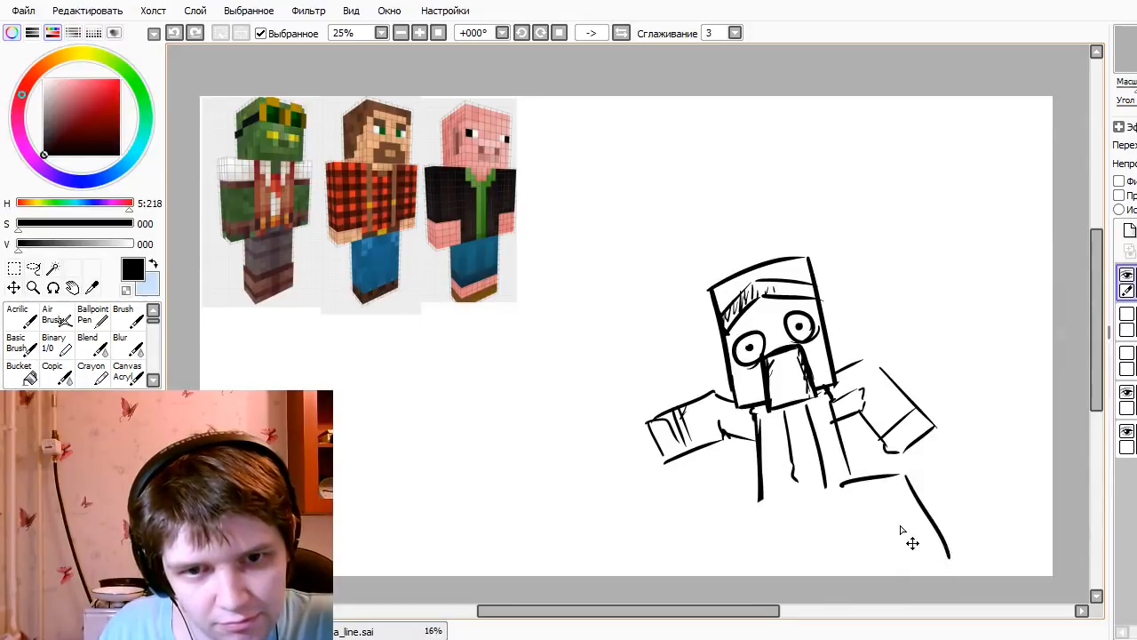
pyautogui.hotkey('ctrl', 'z')
pyautogui.moveTo(847, 478); pyautogui.dragTo(858, 522)
pyautogui.moveTo(752, 489); pyautogui.dragTo(750, 537)
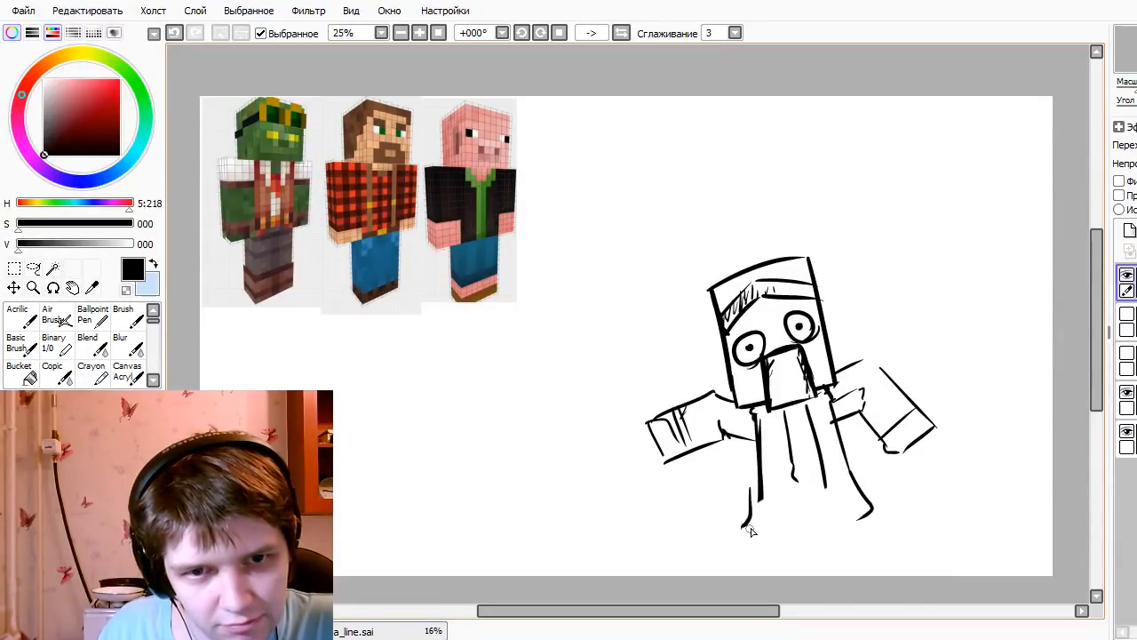
pyautogui.hotkey('ctrl', 'z')
# - Redraw the torso's side lines as long straight edges reaching the canvas's lower edge
pyautogui.moveTo(855, 477); pyautogui.dragTo(876, 534)
pyautogui.moveTo(847, 444); pyautogui.dragTo(876, 522)
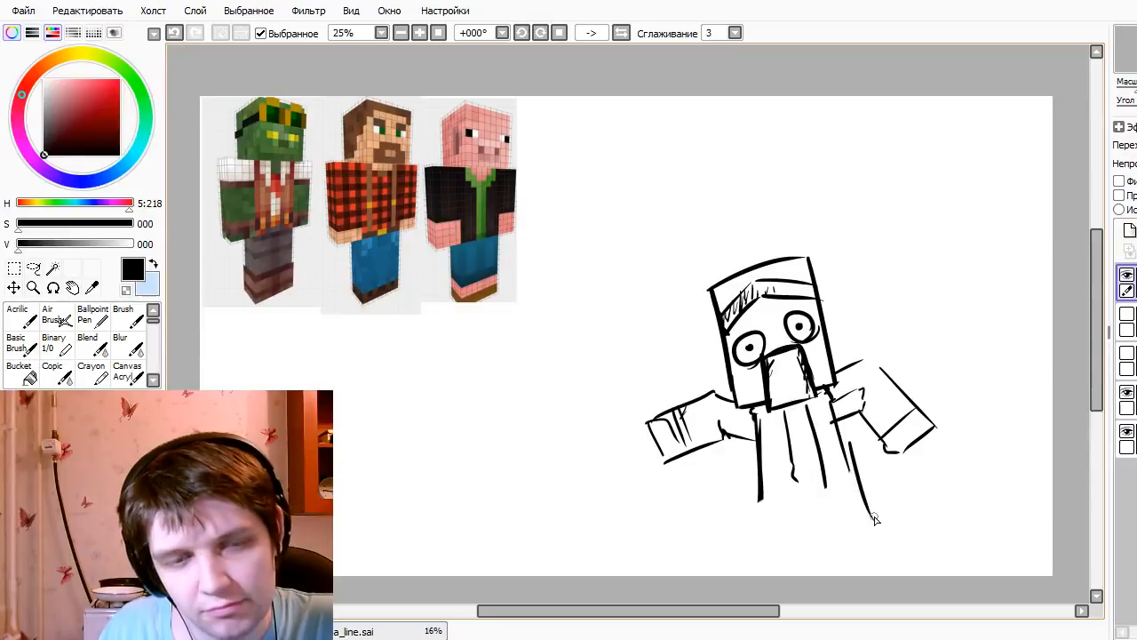
pyautogui.hotkey('ctrl', 'z')
pyautogui.moveTo(831, 416)
pyautogui.mouseDown()
pyautogui.moveTo(854, 521)
pyautogui.moveTo(878, 542)
pyautogui.mouseUp()
pyautogui.hotkey('ctrl', 'z')
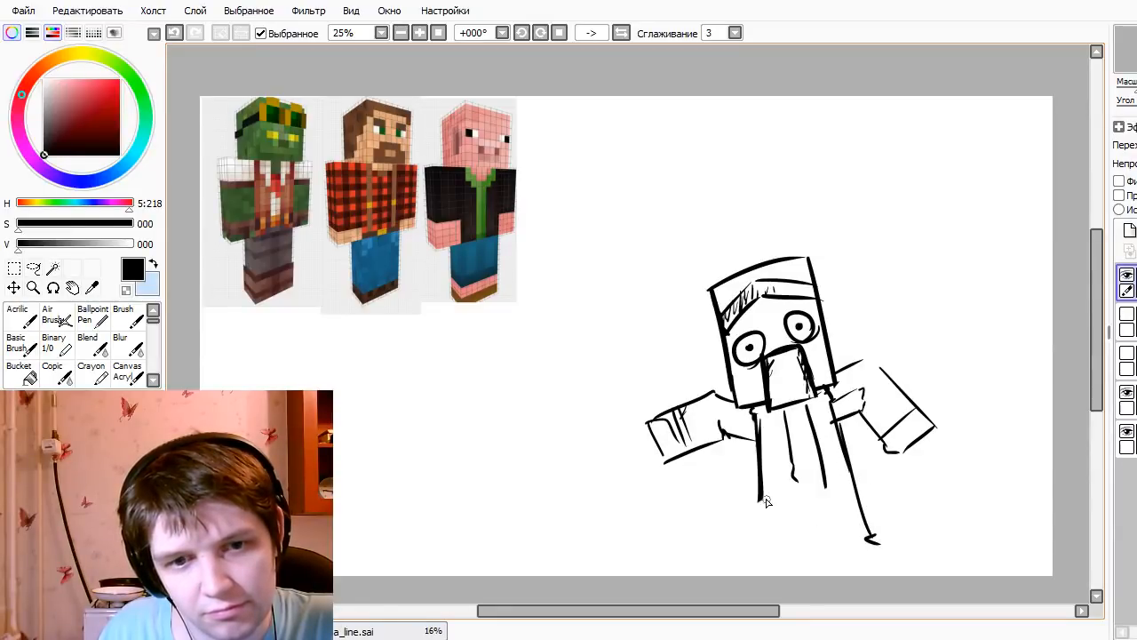
pyautogui.moveTo(761, 495); pyautogui.dragTo(760, 576)
pyautogui.hotkey('ctrl', 'z')
# - Rotate the whole sketch clockwise until the head stands upright, and move it down to the canvas's lower edge
pyautogui.hotkey('ctrl', 't')
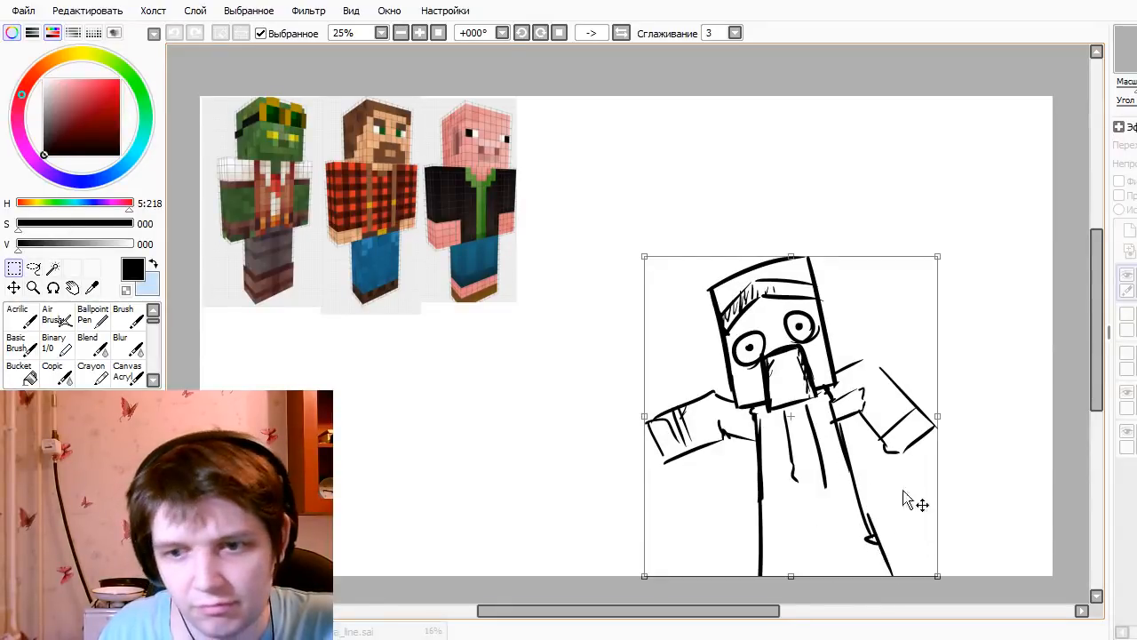
pyautogui.moveTo(940, 256)
pyautogui.mouseDown()
pyautogui.moveTo(977, 236)
pyautogui.moveTo(965, 183)
pyautogui.mouseUp()
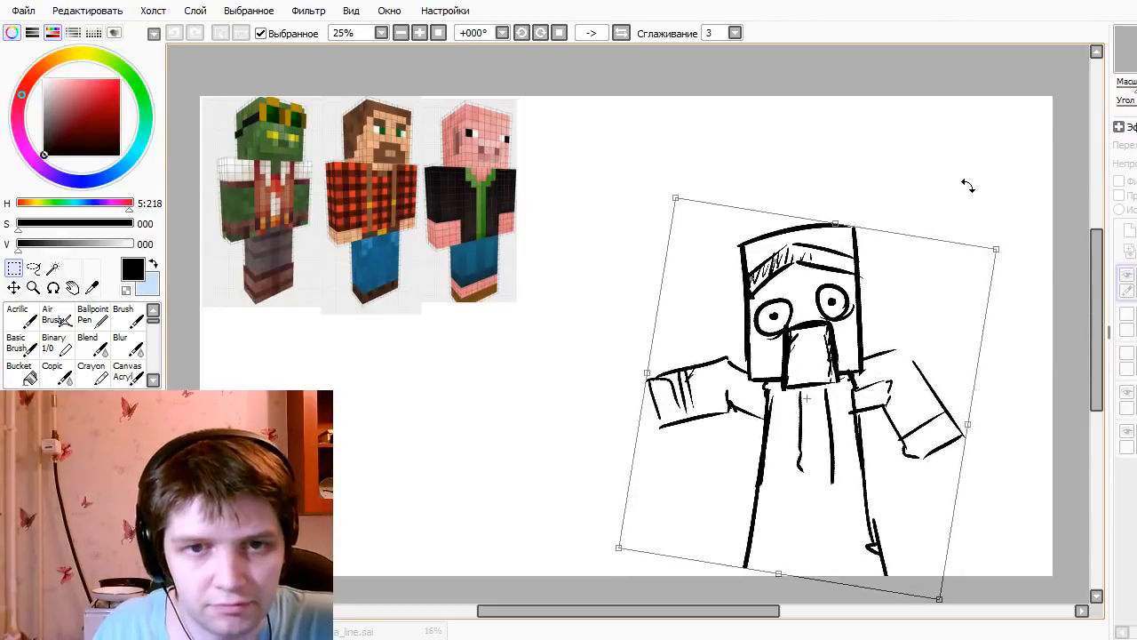
pyautogui.press('Return')
pyautogui.moveTo(897, 323)
pyautogui.mouseDown()
pyautogui.moveTo(894, 371)
pyautogui.moveTo(881, 339)
pyautogui.moveTo(881, 373)
pyautogui.mouseUp()
# - Clean up the outstretched arm with the finger lines by redrawing its lower edge, square end and shoulder lines
pyautogui.press('e')
pyautogui.moveTo(643, 472)
pyautogui.mouseDown()
pyautogui.moveTo(700, 464)
pyautogui.moveTo(640, 456)
pyautogui.moveTo(723, 431)
pyautogui.moveTo(645, 467)
pyautogui.moveTo(716, 442)
pyautogui.mouseUp()
pyautogui.press('n')
pyautogui.hotkey('ctrl', 'z')
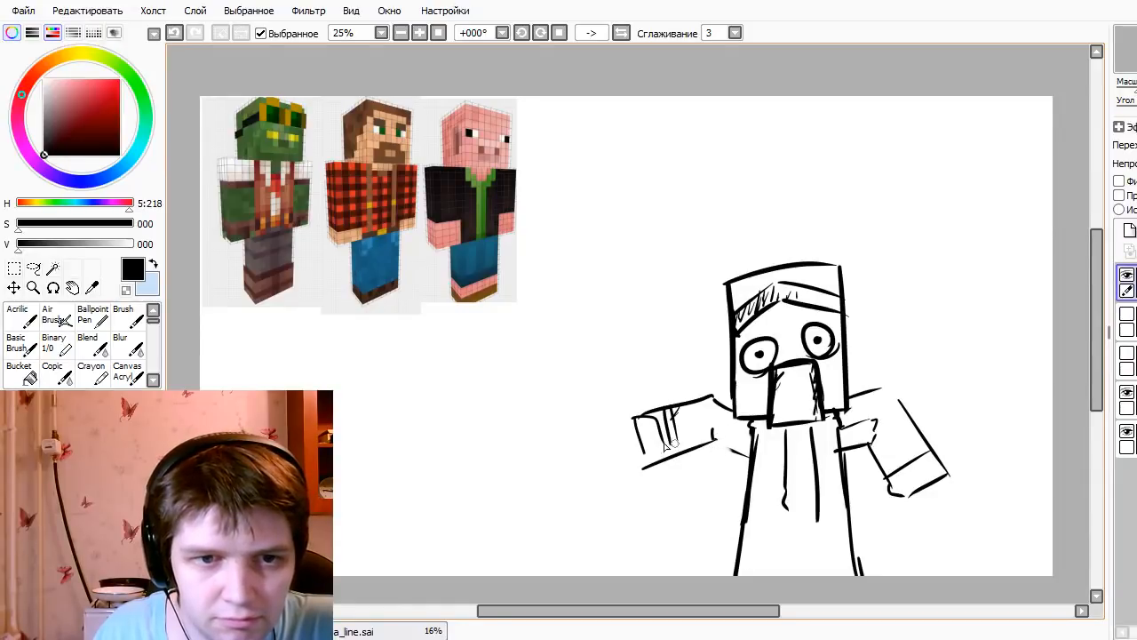
pyautogui.moveTo(633, 418); pyautogui.dragTo(647, 461)
pyautogui.moveTo(713, 438); pyautogui.dragTo(751, 455)
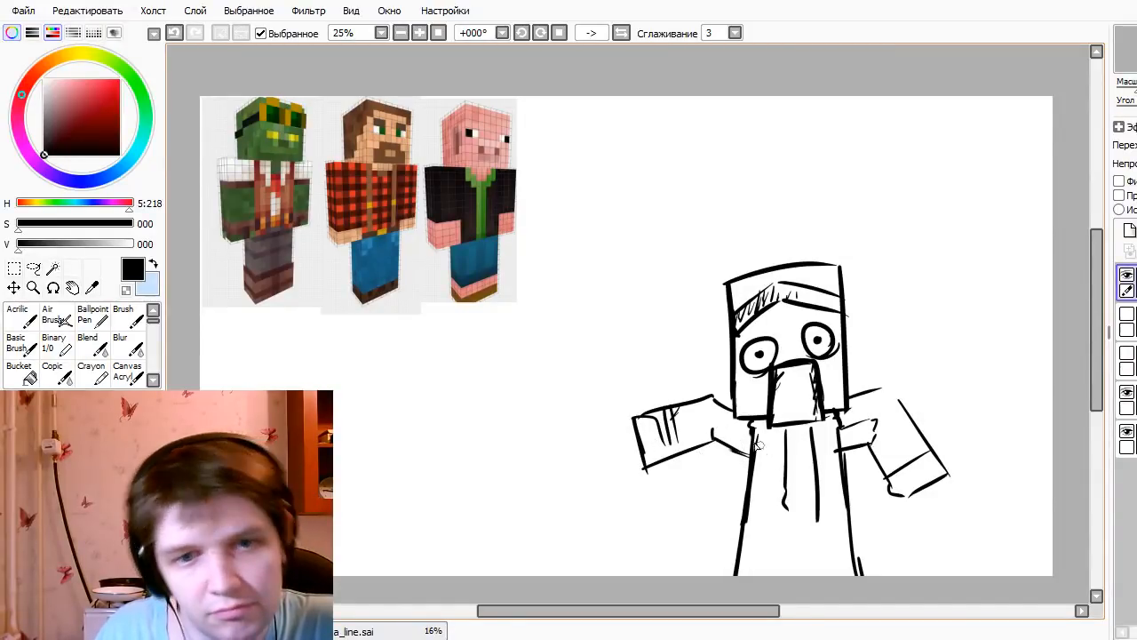
pyautogui.press('e')
pyautogui.press('n')
pyautogui.moveTo(712, 401); pyautogui.dragTo(734, 411)
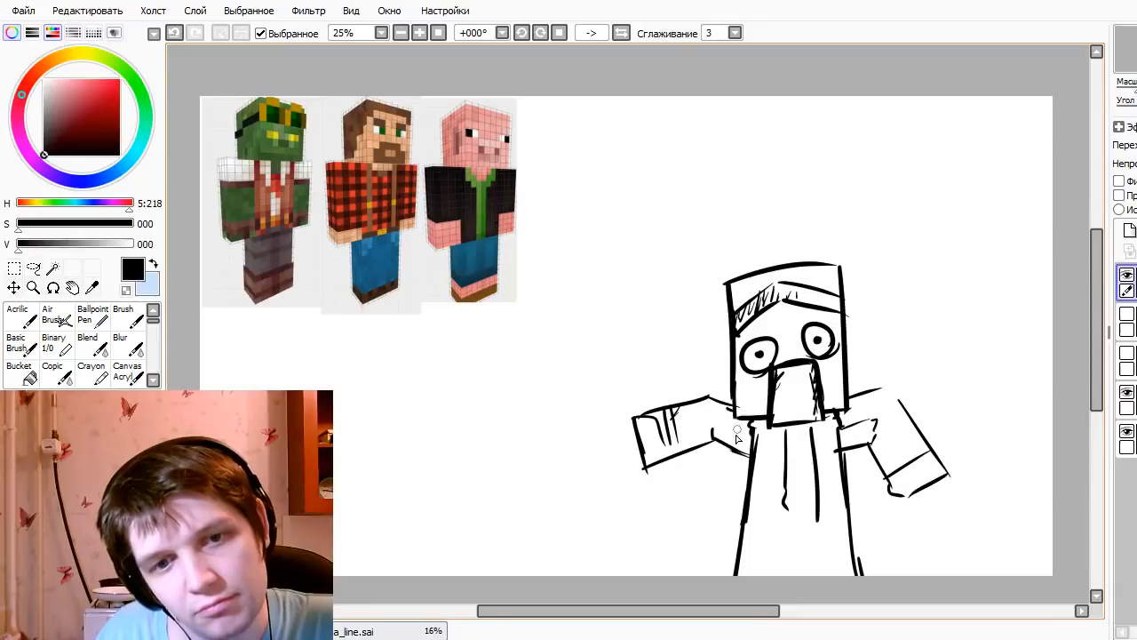
# - Erase the bent forearm with the cuff and redraw it as a shorter, wider arm angled outward and downward
pyautogui.press(']')
pyautogui.moveTo(856, 397)
pyautogui.mouseDown()
pyautogui.moveTo(891, 390)
pyautogui.moveTo(894, 474)
pyautogui.moveTo(924, 517)
pyautogui.moveTo(951, 470)
pyautogui.mouseUp()
pyautogui.press('n')
pyautogui.press('e')
pyautogui.press('n')
pyautogui.moveTo(892, 391); pyautogui.dragTo(964, 436)
pyautogui.hotkey('ctrl', 'z')
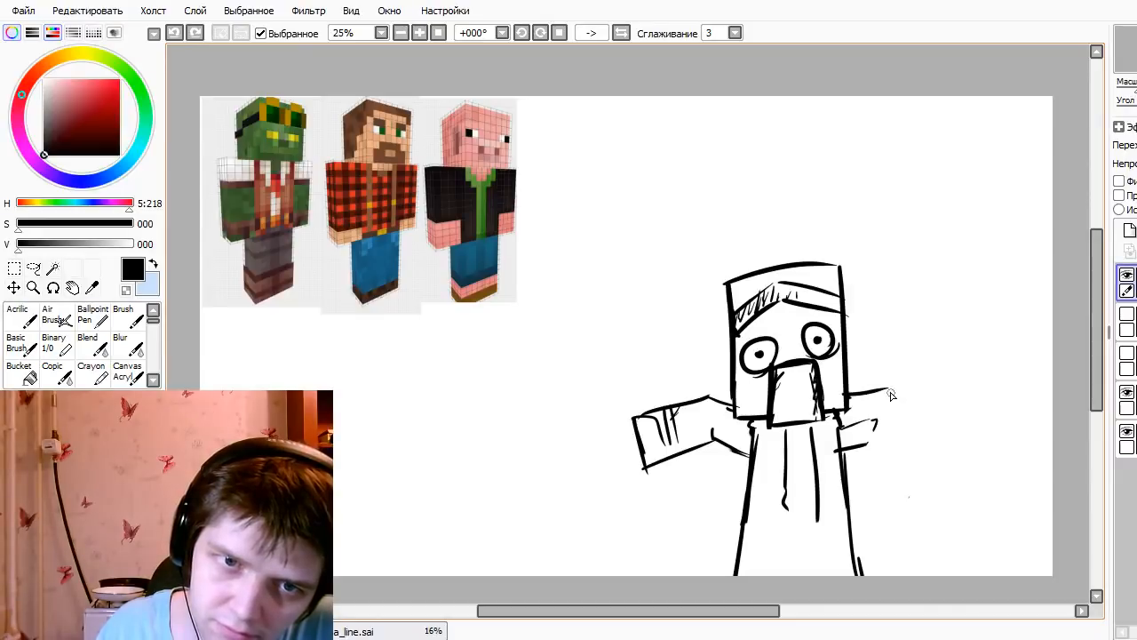
pyautogui.moveTo(888, 391); pyautogui.dragTo(961, 442)
pyautogui.hotkey('ctrl', 'z')
pyautogui.moveTo(890, 388); pyautogui.dragTo(951, 422)
pyautogui.moveTo(943, 430)
pyautogui.mouseDown()
pyautogui.moveTo(927, 468)
pyautogui.moveTo(937, 457)
pyautogui.mouseUp()
pyautogui.moveTo(946, 464); pyautogui.dragTo(950, 435)
pyautogui.hotkey('ctrl', 'z')
# - Draw a long slanted outline behind the figure above and below the finger-lined arm, joined to the head by a short top edge
pyautogui.moveTo(708, 320); pyautogui.dragTo(716, 575)
pyautogui.hotkey('ctrl', 'z')
pyautogui.hotkey('ctrl', 'z')
pyautogui.moveTo(702, 300)
pyautogui.mouseDown()
pyautogui.moveTo(714, 408)
pyautogui.moveTo(710, 395)
pyautogui.mouseUp()
pyautogui.hotkey('ctrl', 'z')
pyautogui.moveTo(711, 437); pyautogui.dragTo(736, 573)
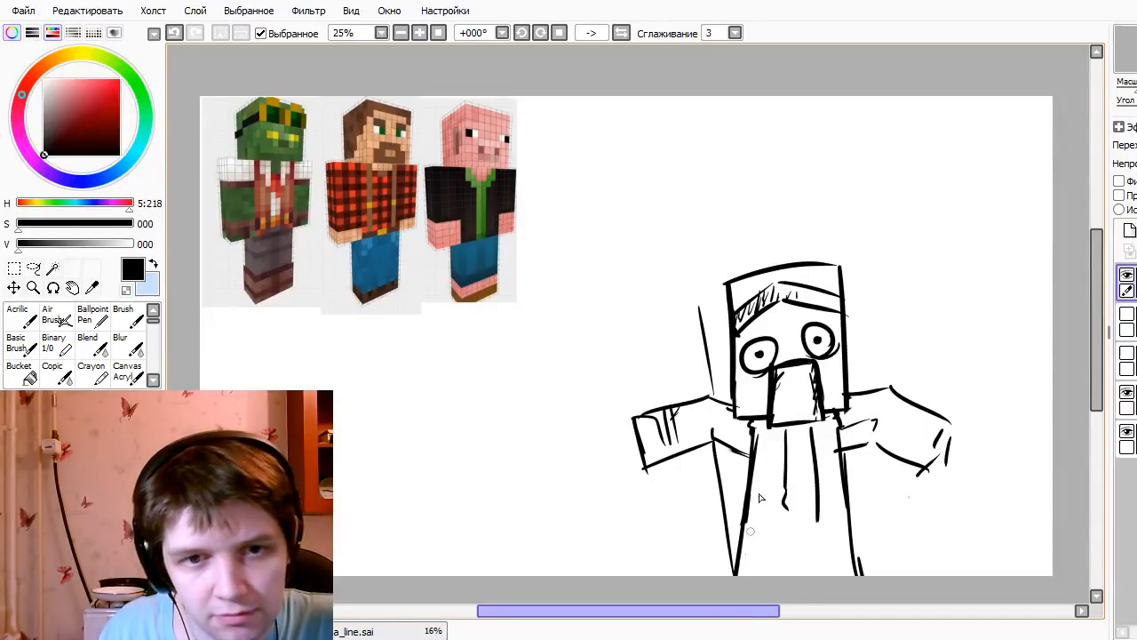
pyautogui.hotkey('ctrl', 'z')
pyautogui.moveTo(711, 440); pyautogui.dragTo(735, 571)
pyautogui.hotkey('ctrl', 'z')
pyautogui.moveTo(707, 302)
pyautogui.mouseDown()
pyautogui.moveTo(738, 323)
pyautogui.moveTo(725, 296)
pyautogui.mouseUp()
# - Draw the matching outline behind the other side of the head and below the redrawn arm down to the canvas edge
pyautogui.moveTo(840, 280)
pyautogui.mouseDown()
pyautogui.moveTo(882, 291)
pyautogui.moveTo(878, 378)
pyautogui.mouseUp()
pyautogui.hotkey('ctrl', 'z')
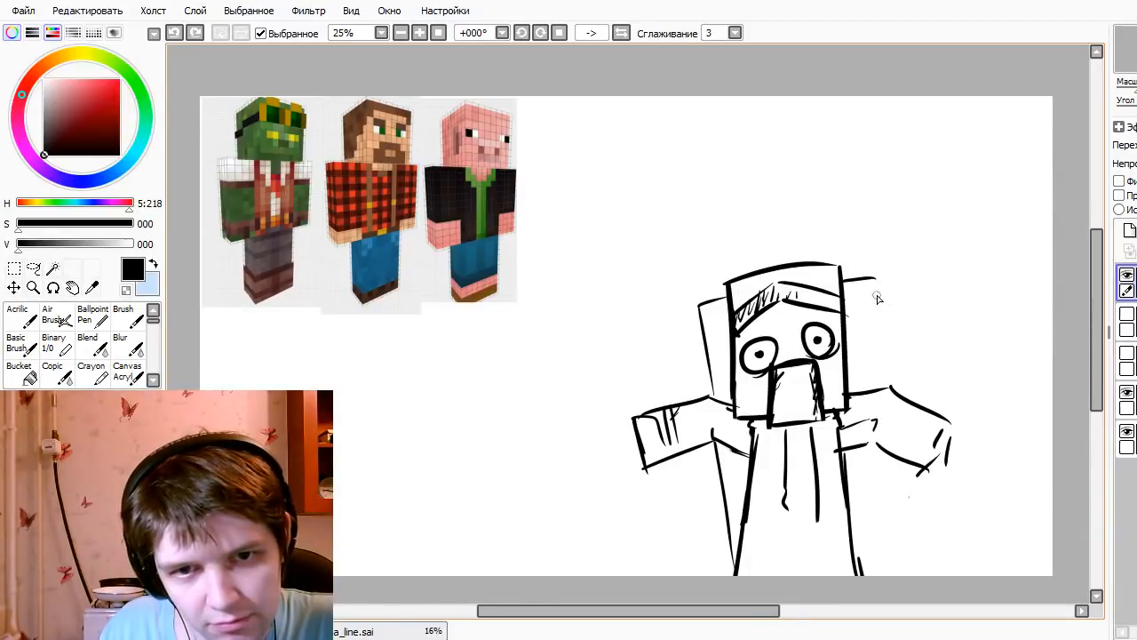
pyautogui.moveTo(872, 279); pyautogui.dragTo(888, 396)
pyautogui.hotkey('ctrl', 'z')
pyautogui.moveTo(871, 282); pyautogui.dragTo(887, 391)
pyautogui.moveTo(884, 458); pyautogui.dragTo(908, 570)
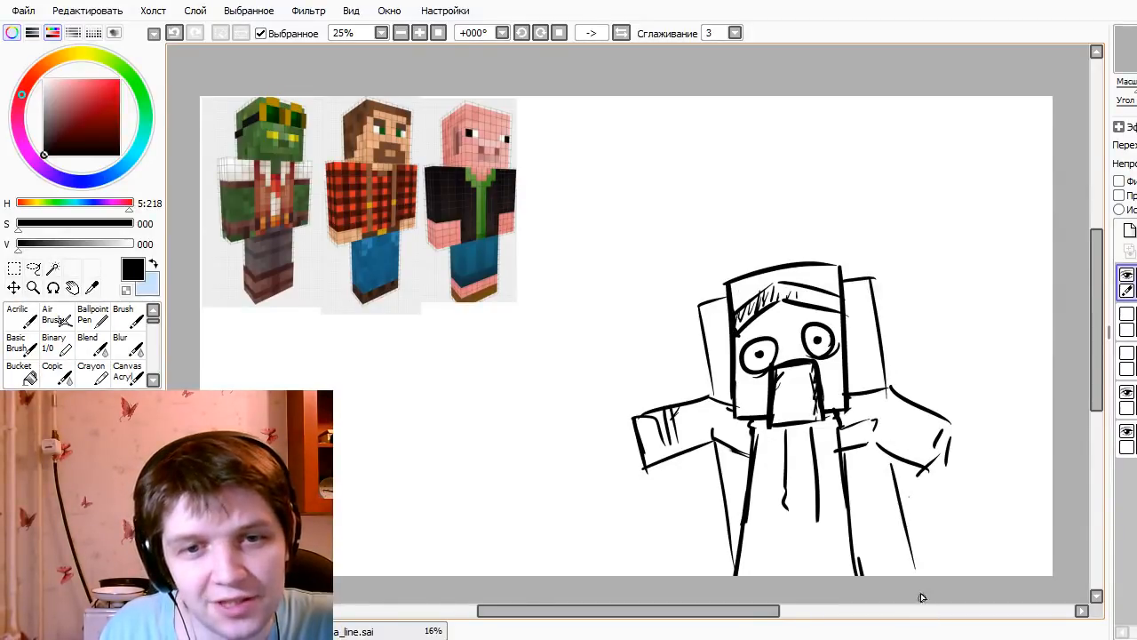
pyautogui.hotkey('ctrl', 'z')
pyautogui.moveTo(885, 450); pyautogui.dragTo(908, 574)
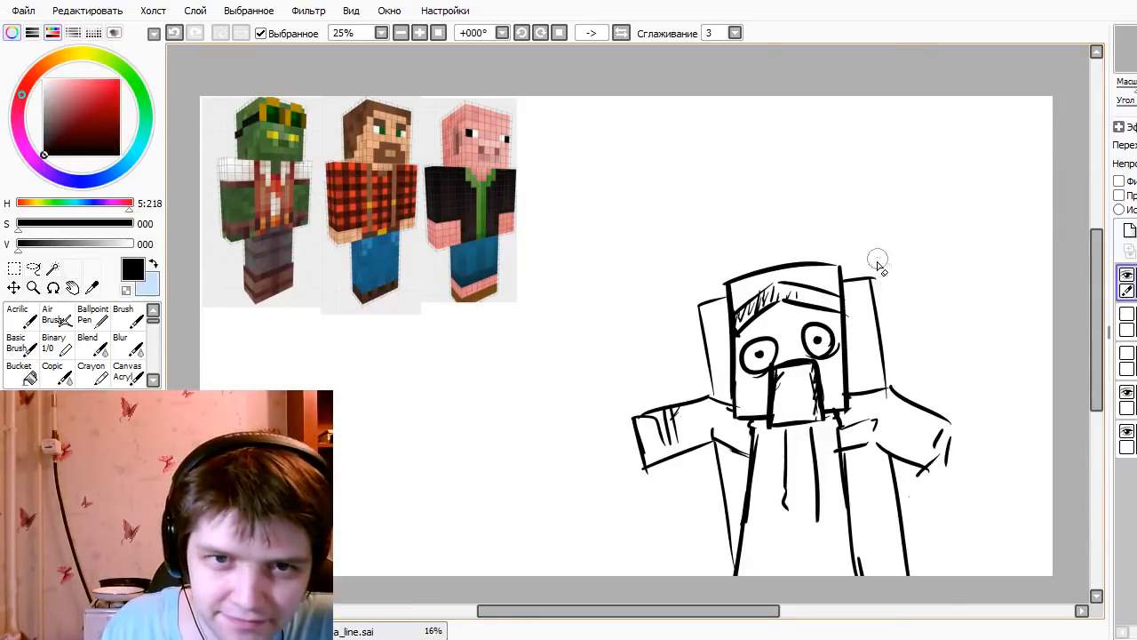
# - Redraw the second outline closer to the head, add short shading strokes inside both outlines, and shift the sketch sideways
pyautogui.hotkey('ctrl', 'z')
pyautogui.moveTo(865, 277); pyautogui.dragTo(884, 398)
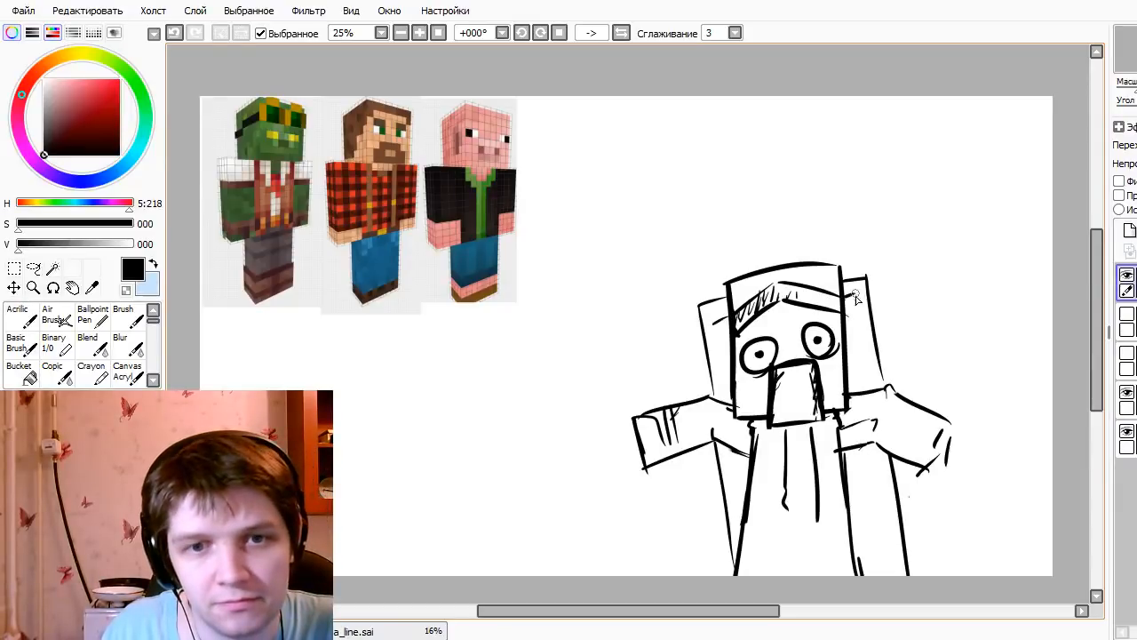
pyautogui.moveTo(716, 326); pyautogui.dragTo(723, 378)
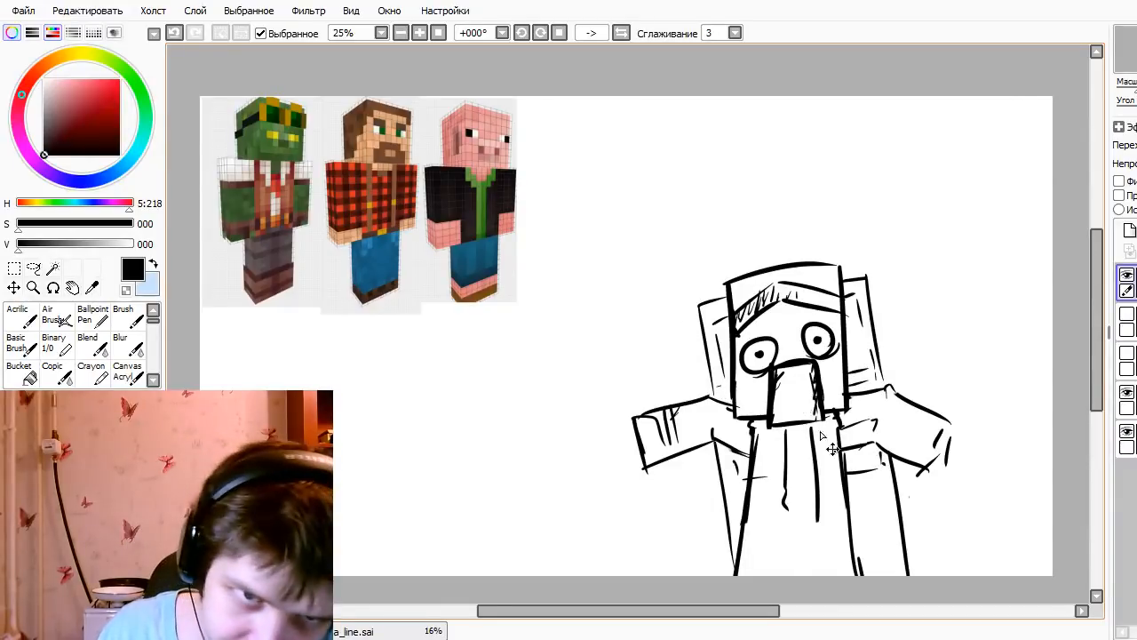
pyautogui.moveTo(820, 431)
pyautogui.mouseDown()
pyautogui.moveTo(872, 425)
pyautogui.moveTo(818, 441)
pyautogui.moveTo(836, 442)
pyautogui.moveTo(858, 468)
pyautogui.mouseUp()
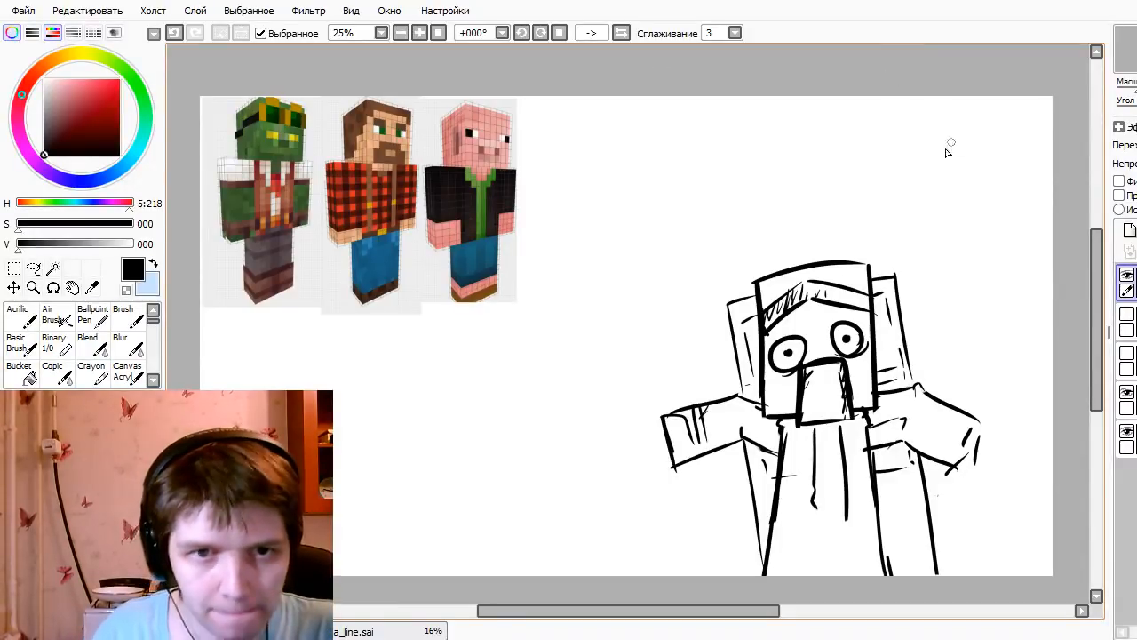
pyautogui.moveTo(905, 330)
pyautogui.mouseDown()
pyautogui.moveTo(956, 301)
pyautogui.moveTo(998, 343)
pyautogui.moveTo(977, 427)
pyautogui.mouseUp()
pyautogui.hotkey('ctrl', 'z')
pyautogui.hotkey('ctrl', 'z')
pyautogui.moveTo(908, 342)
pyautogui.mouseDown()
pyautogui.moveTo(945, 318)
pyautogui.moveTo(986, 352)
pyautogui.moveTo(977, 418)
pyautogui.mouseUp()
pyautogui.moveTo(934, 284); pyautogui.dragTo(935, 302)
pyautogui.hotkey('ctrl', 'z')
pyautogui.moveTo(924, 222); pyautogui.dragTo(931, 312)
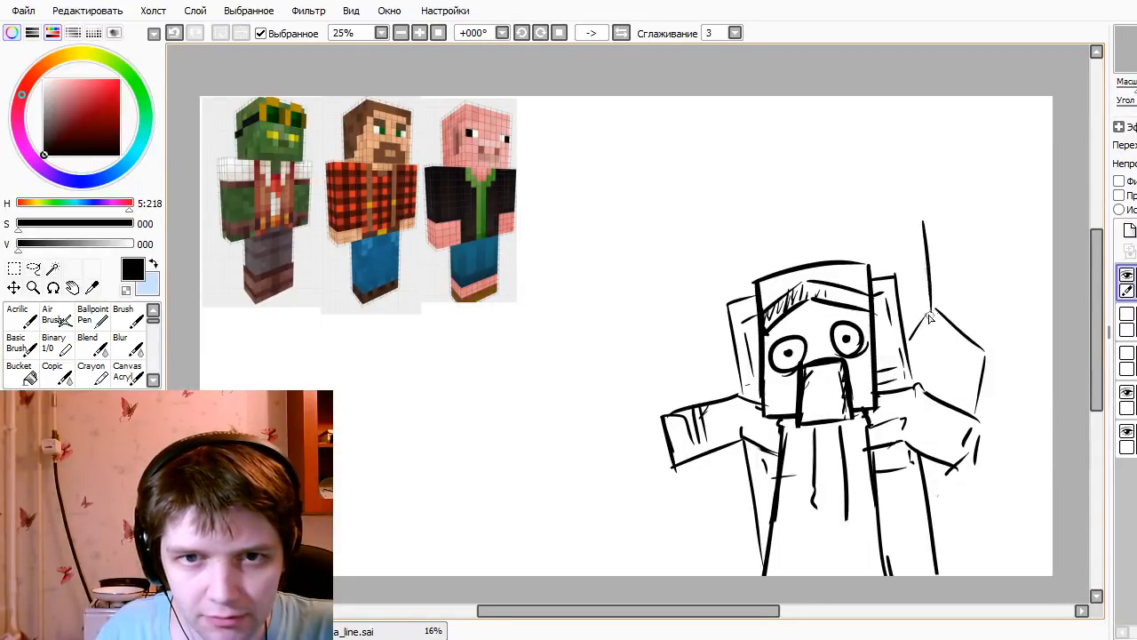
pyautogui.moveTo(924, 213)
pyautogui.mouseDown()
pyautogui.moveTo(1023, 238)
pyautogui.moveTo(1022, 328)
pyautogui.moveTo(1006, 364)
pyautogui.mouseUp()
pyautogui.hotkey('ctrl', 'z')
pyautogui.hotkey('ctrl', 'z')
pyautogui.moveTo(964, 229)
pyautogui.mouseDown()
pyautogui.moveTo(939, 310)
pyautogui.moveTo(1030, 265)
pyautogui.moveTo(1043, 297)
pyautogui.moveTo(1013, 359)
pyautogui.mouseUp()
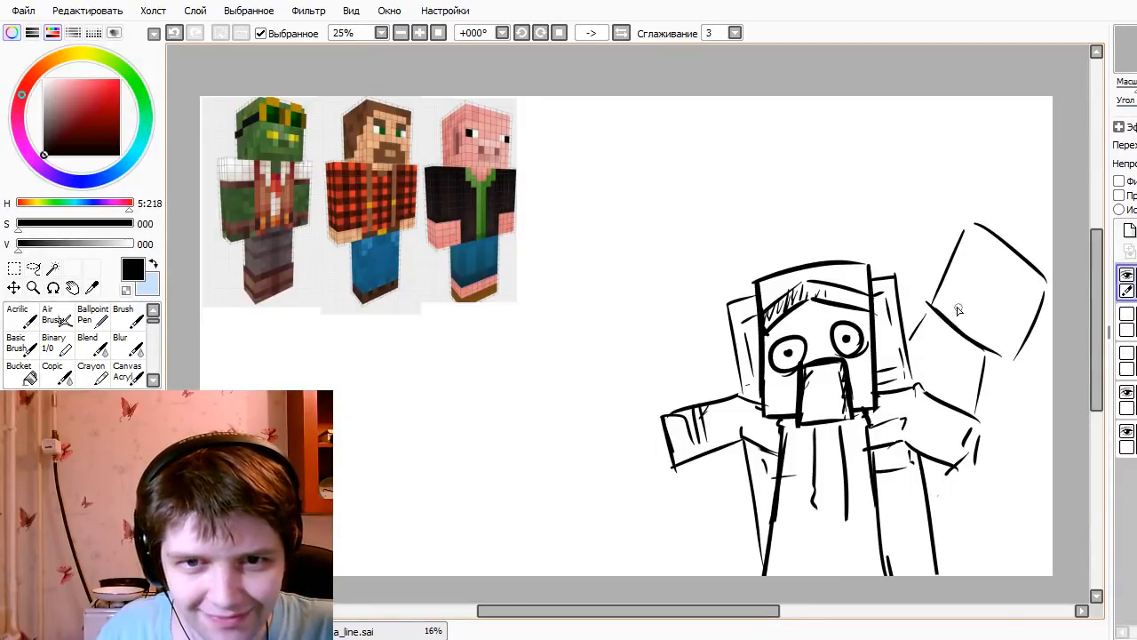
pyautogui.moveTo(947, 289)
pyautogui.mouseDown()
pyautogui.moveTo(991, 279)
pyautogui.moveTo(1013, 354)
pyautogui.mouseUp()
pyautogui.hotkey('ctrl', 'z')
pyautogui.moveTo(977, 282); pyautogui.dragTo(1006, 341)
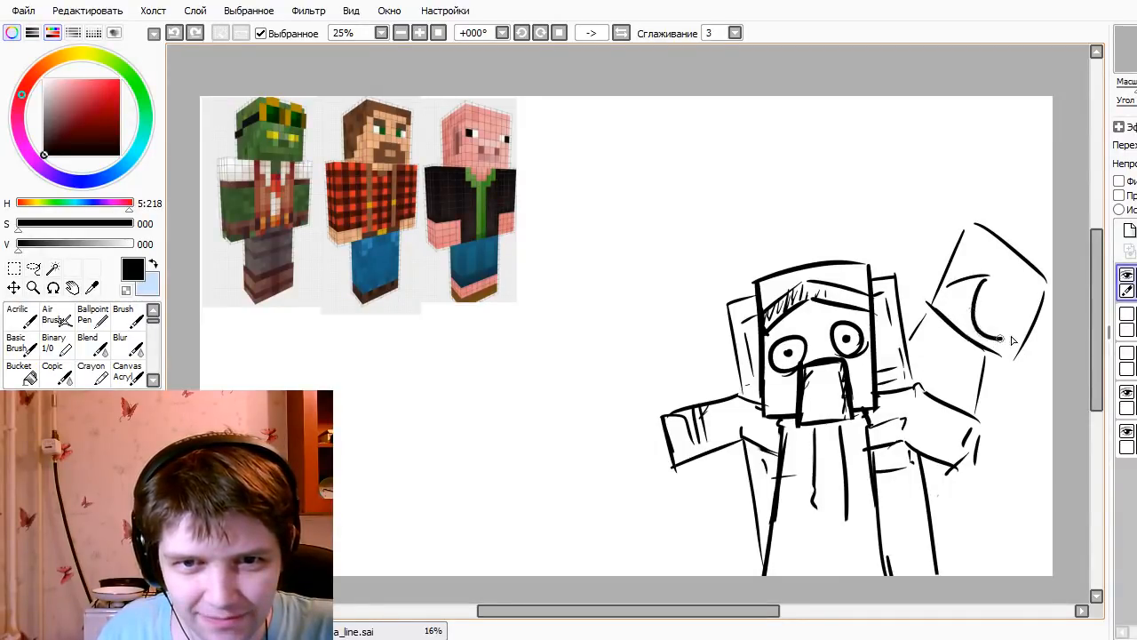
pyautogui.moveTo(1021, 298)
pyautogui.mouseDown()
pyautogui.moveTo(1018, 345)
pyautogui.moveTo(1032, 347)
pyautogui.mouseUp()
pyautogui.hotkey('ctrl', 'z')
pyautogui.hotkey('ctrl', 'z')
pyautogui.hotkey('ctrl', 'z')
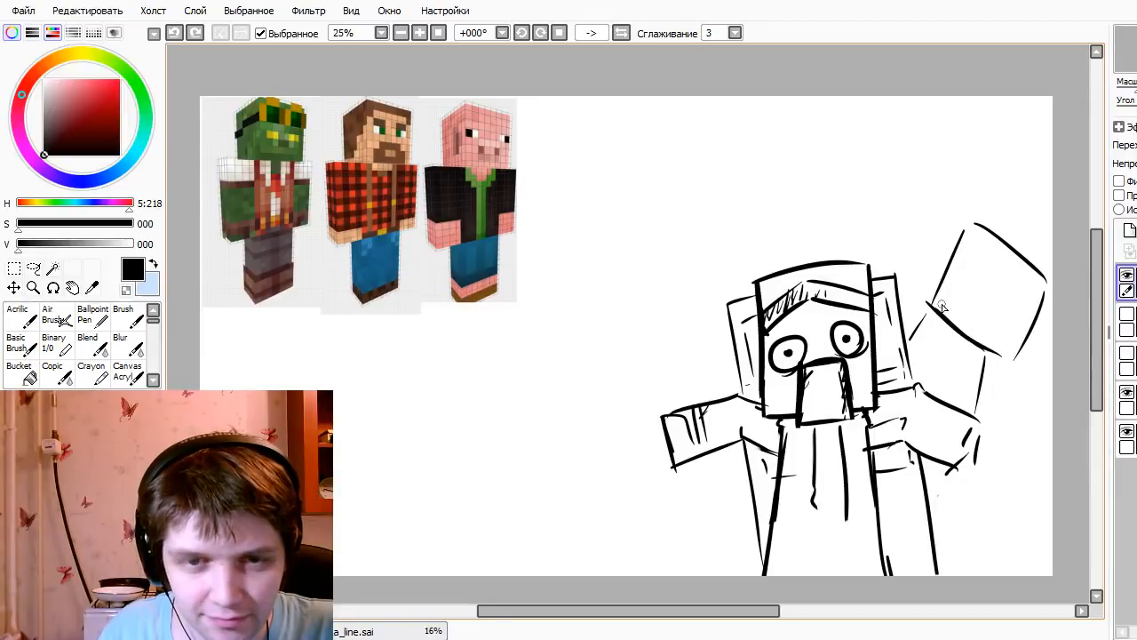
pyautogui.press('e')
pyautogui.moveTo(934, 338)
pyautogui.mouseDown()
pyautogui.moveTo(952, 239)
pyautogui.moveTo(983, 322)
pyautogui.moveTo(1026, 286)
pyautogui.moveTo(998, 303)
pyautogui.moveTo(989, 390)
pyautogui.mouseUp()
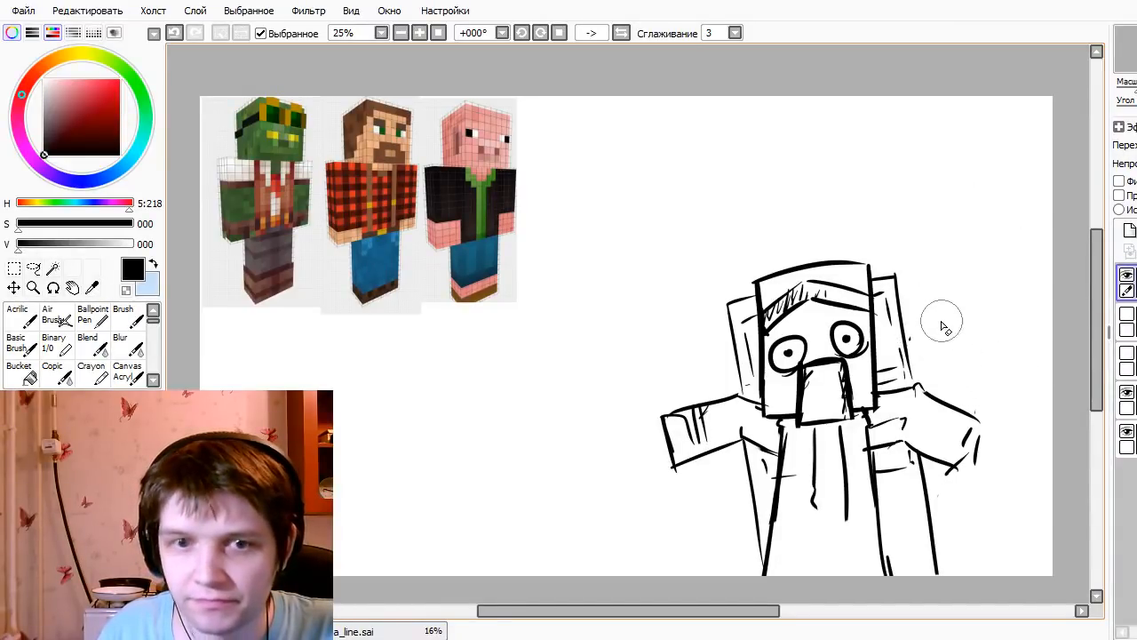
# - Erase the ragged end of the downward-angled arm, redraw its end and lower edge with clean lines, and add a cuff line
pyautogui.moveTo(973, 432); pyautogui.dragTo(966, 468)
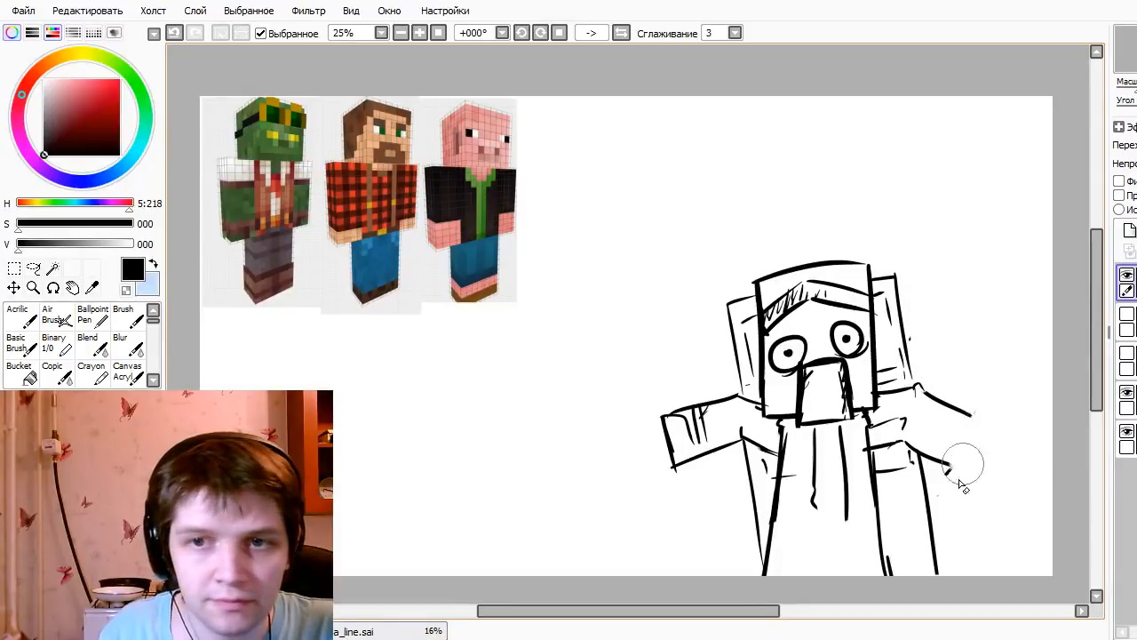
pyautogui.press('n')
pyautogui.moveTo(973, 416); pyautogui.dragTo(955, 470)
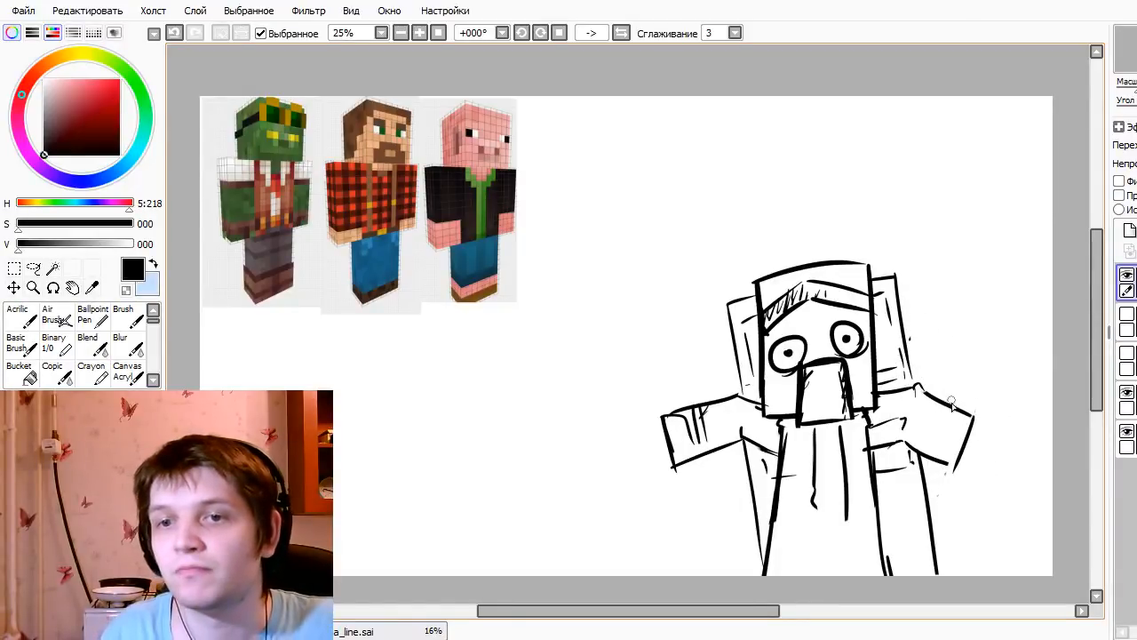
pyautogui.press('e')
pyautogui.moveTo(904, 444); pyautogui.dragTo(950, 467)
pyautogui.press('n')
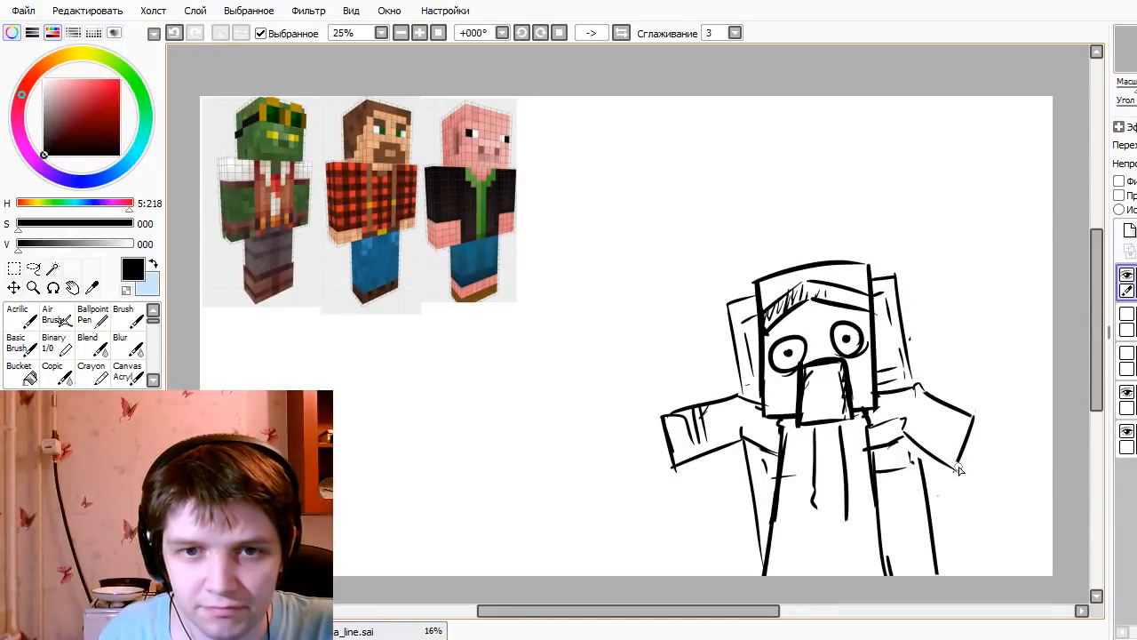
pyautogui.moveTo(962, 423); pyautogui.dragTo(944, 463)
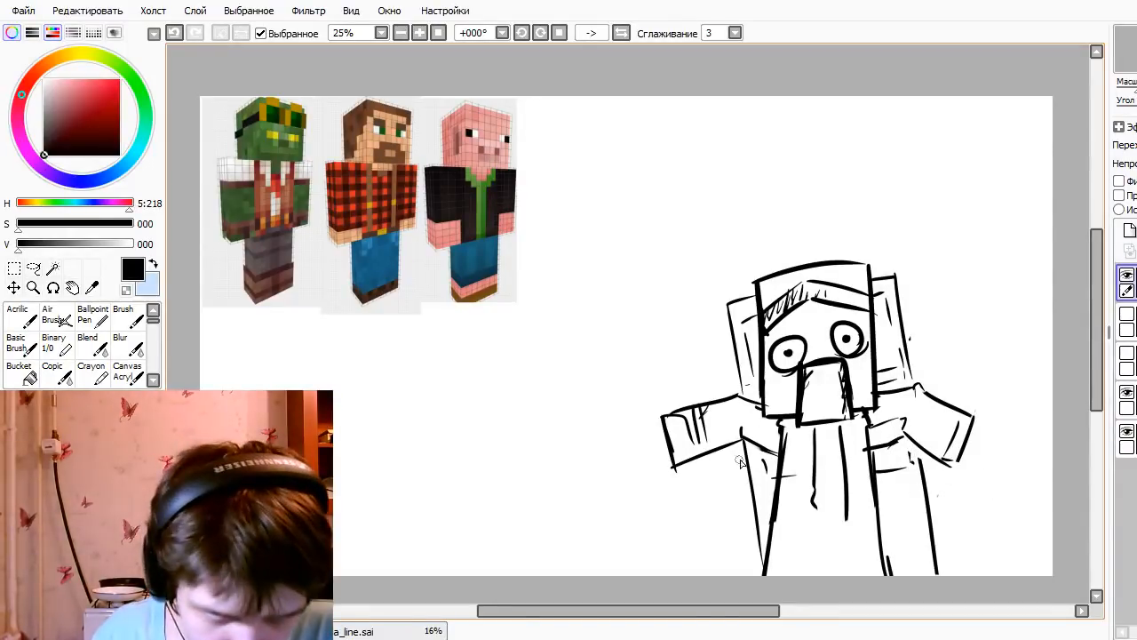
# - Thicken the shading inside the outline behind the head and shift the whole figure sideways toward the reference skins
pyautogui.moveTo(750, 332); pyautogui.dragTo(757, 389)
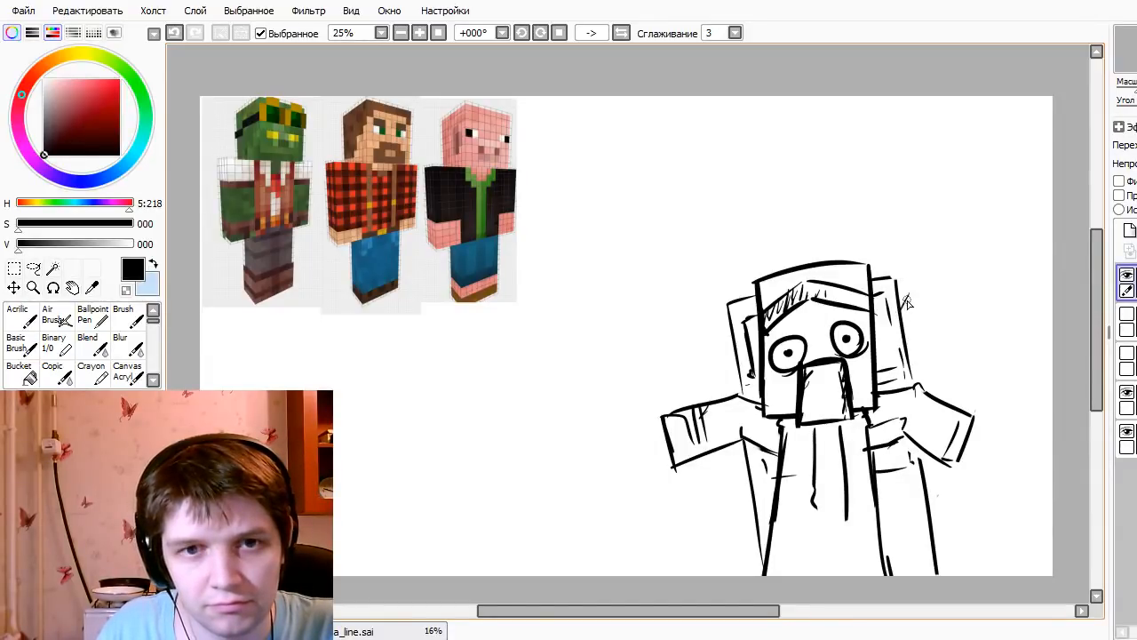
pyautogui.moveTo(920, 428)
pyautogui.mouseDown()
pyautogui.moveTo(737, 427)
pyautogui.moveTo(763, 412)
pyautogui.moveTo(754, 409)
pyautogui.mouseUp()
pyautogui.moveTo(772, 315)
pyautogui.mouseDown()
pyautogui.moveTo(792, 275)
pyautogui.moveTo(854, 331)
pyautogui.moveTo(828, 413)
pyautogui.mouseUp()
pyautogui.hotkey('ctrl', 'z')
pyautogui.hotkey('ctrl', 'z')
pyautogui.hotkey('ctrl', 'z')
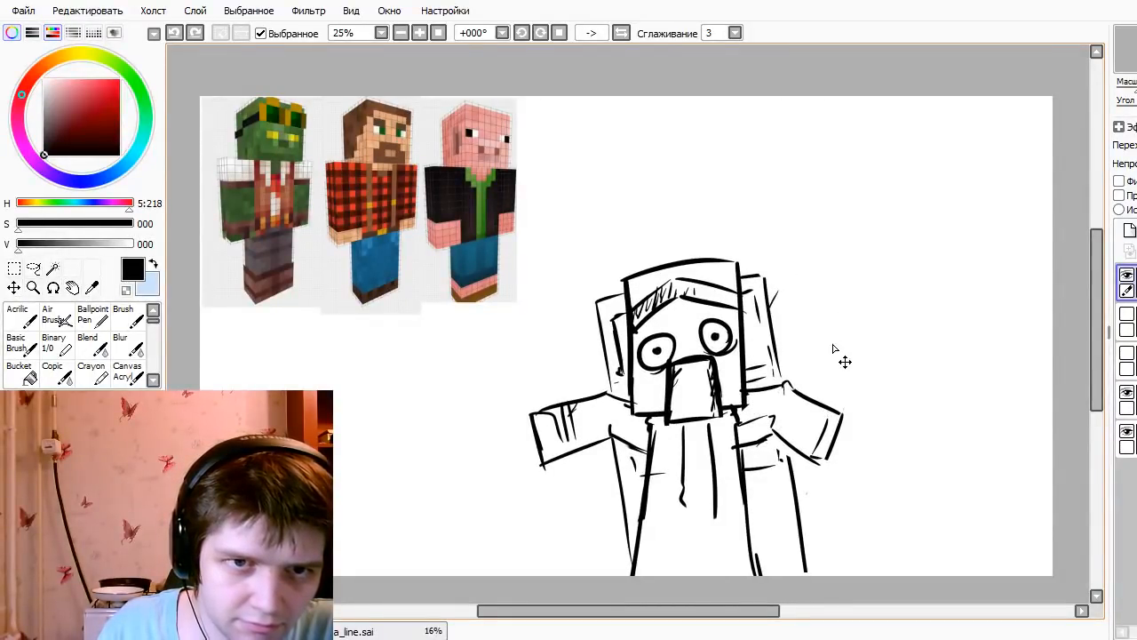
# - Sketch a square pig head beside the figure with a rectangular snout and two nostrils low on the face
pyautogui.moveTo(805, 277)
pyautogui.mouseDown()
pyautogui.moveTo(818, 316)
pyautogui.moveTo(879, 250)
pyautogui.moveTo(904, 364)
pyautogui.mouseUp()
pyautogui.moveTo(819, 359); pyautogui.dragTo(915, 346)
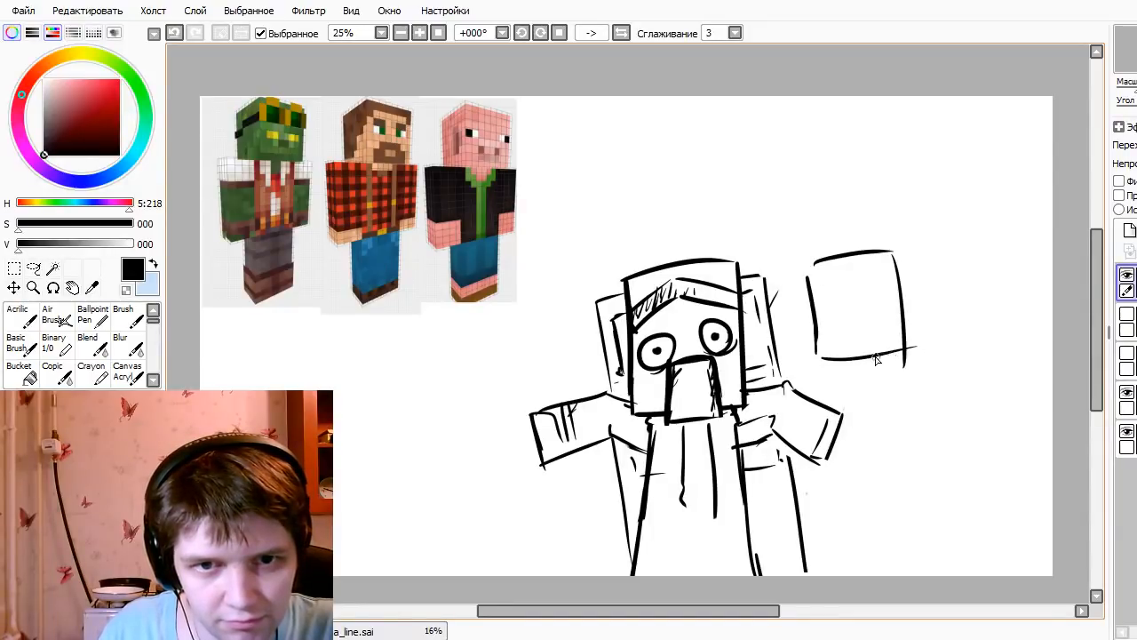
pyautogui.hotkey('ctrl', 'z')
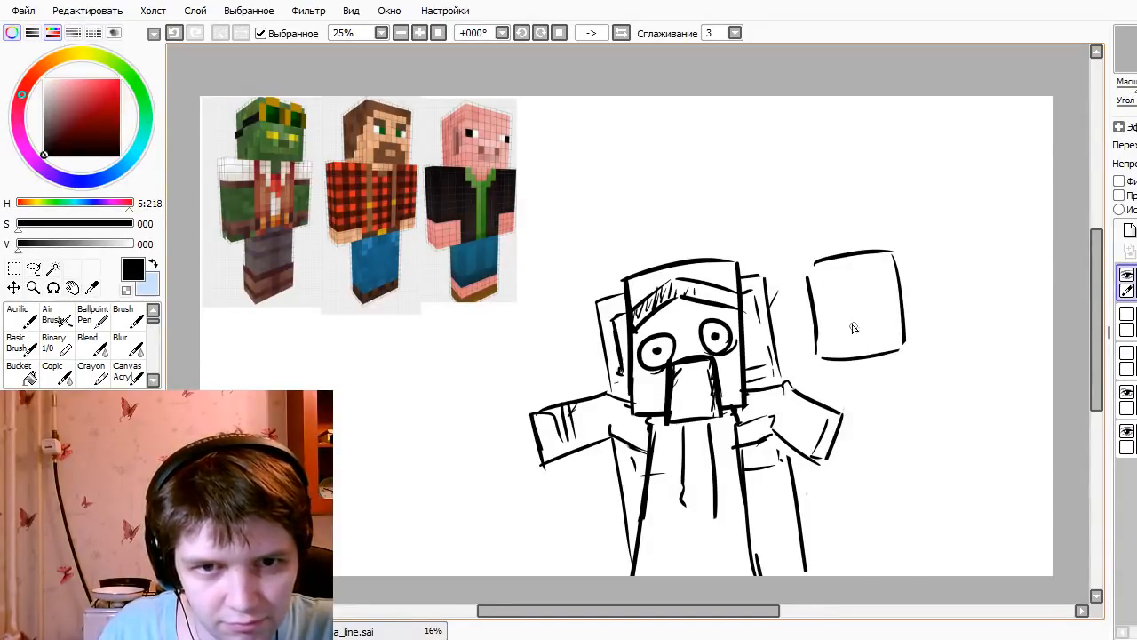
pyautogui.moveTo(840, 312)
pyautogui.mouseDown()
pyautogui.moveTo(899, 310)
pyautogui.moveTo(900, 347)
pyautogui.moveTo(844, 343)
pyautogui.moveTo(899, 341)
pyautogui.moveTo(887, 333)
pyautogui.mouseUp()
pyautogui.hotkey('ctrl', 'z')
pyautogui.hotkey('ctrl', 'z')
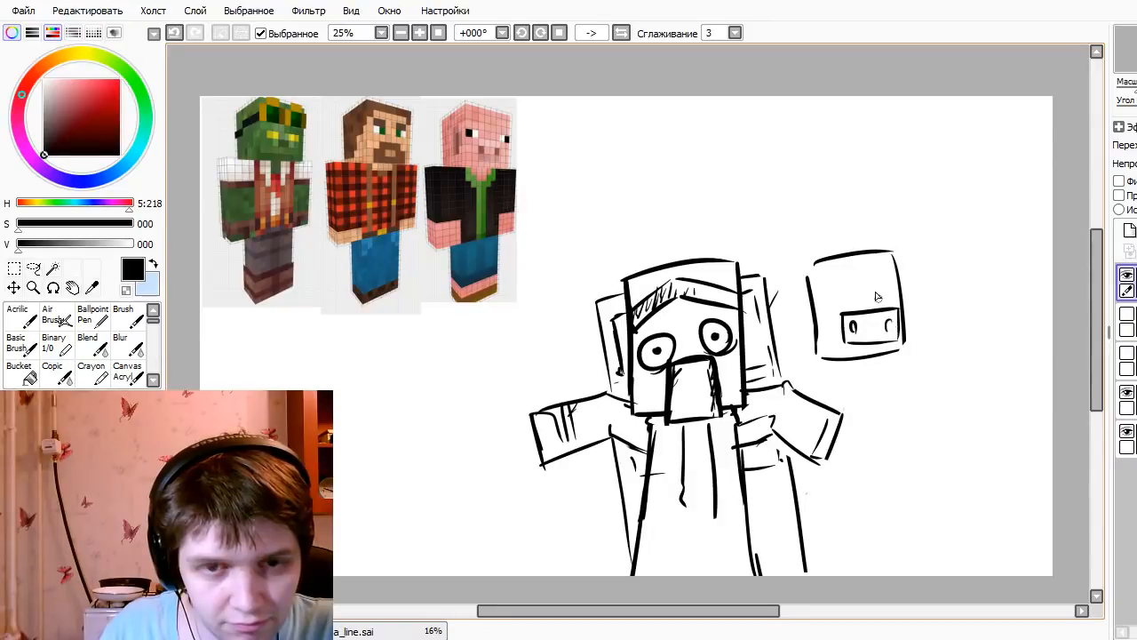
# - Lasso the pig head, transfer it to its own layer, and nudge it slightly upward
pyautogui.press('a')
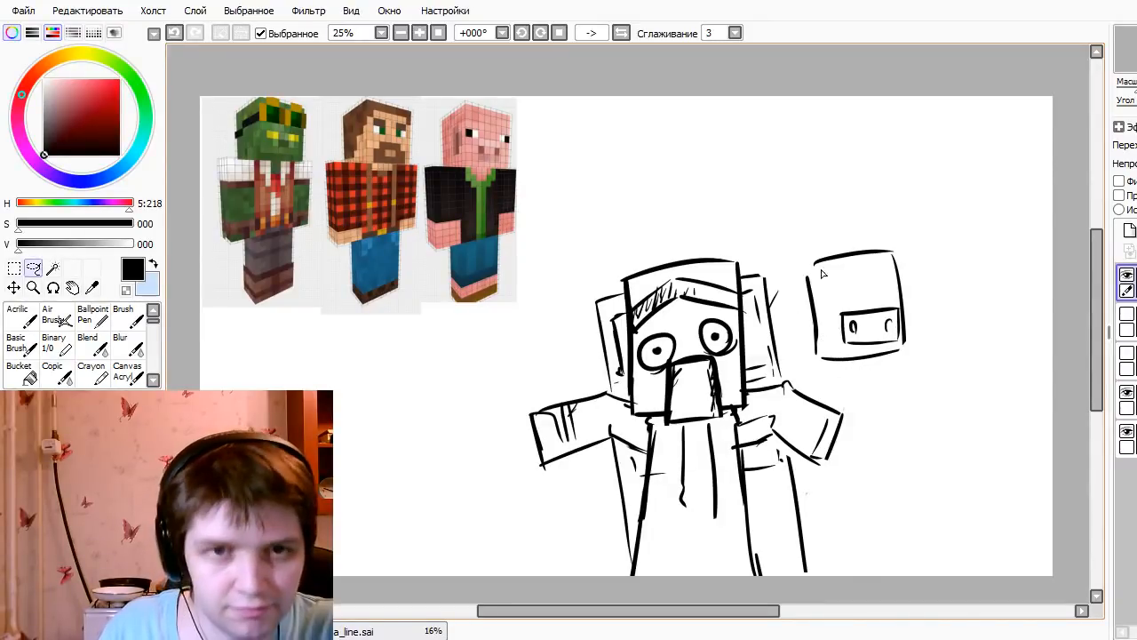
pyautogui.moveTo(805, 213)
pyautogui.mouseDown()
pyautogui.moveTo(965, 265)
pyautogui.moveTo(872, 214)
pyautogui.mouseUp()
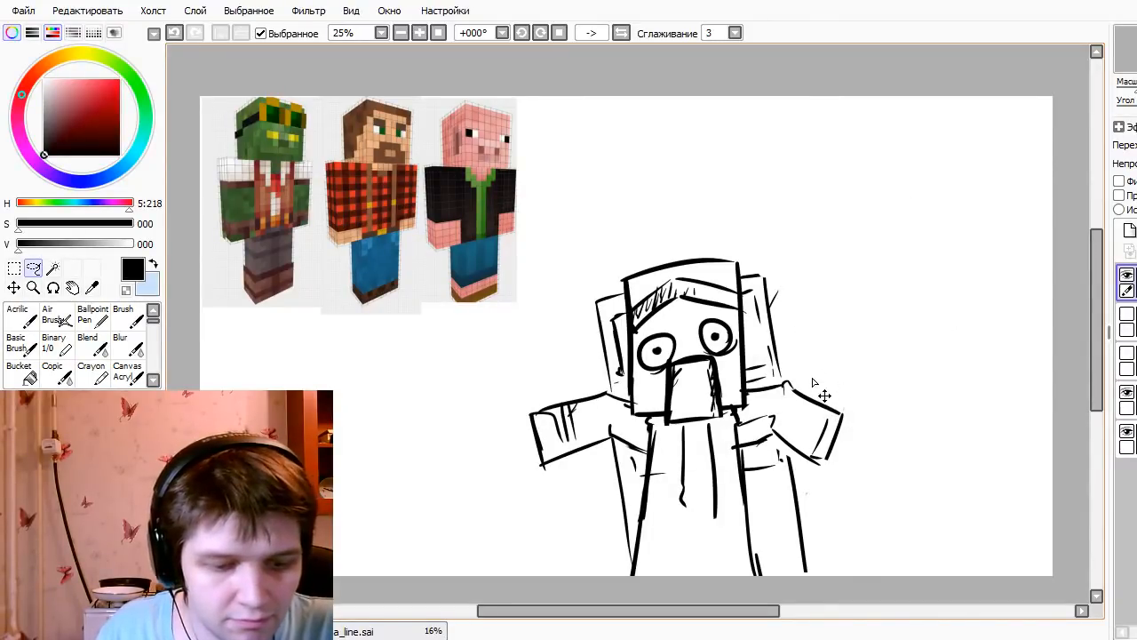
pyautogui.moveTo(852, 369)
pyautogui.mouseDown()
pyautogui.moveTo(832, 276)
pyautogui.moveTo(851, 348)
pyautogui.mouseUp()
pyautogui.press('b')
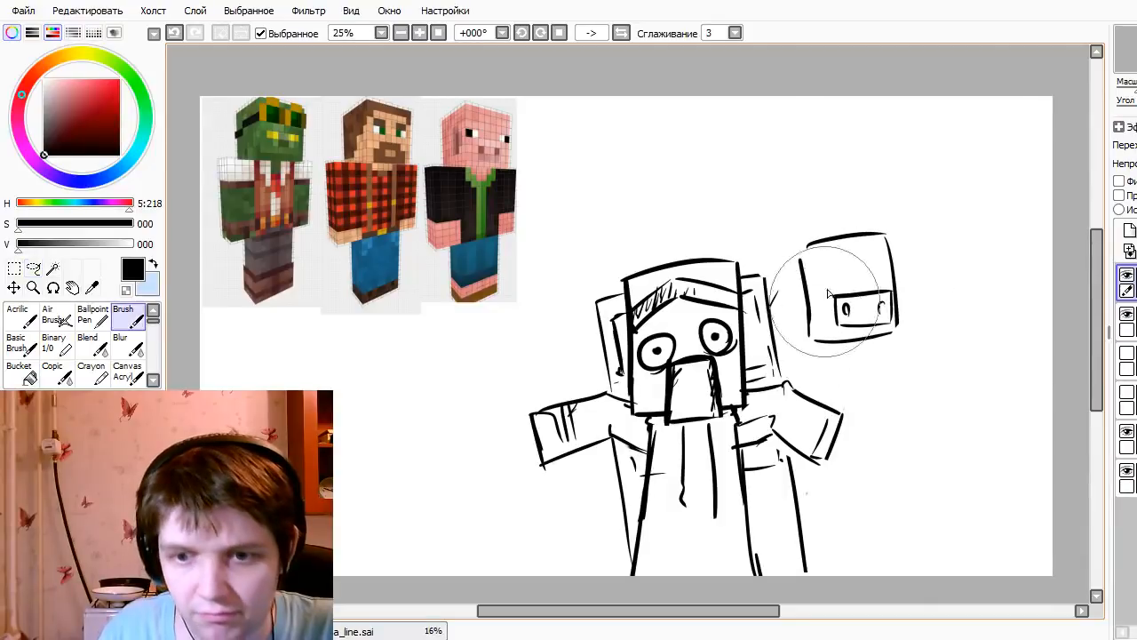
# - Enlarge the pig head with a free transform and move it up beside the first figure's head
pyautogui.press('n')
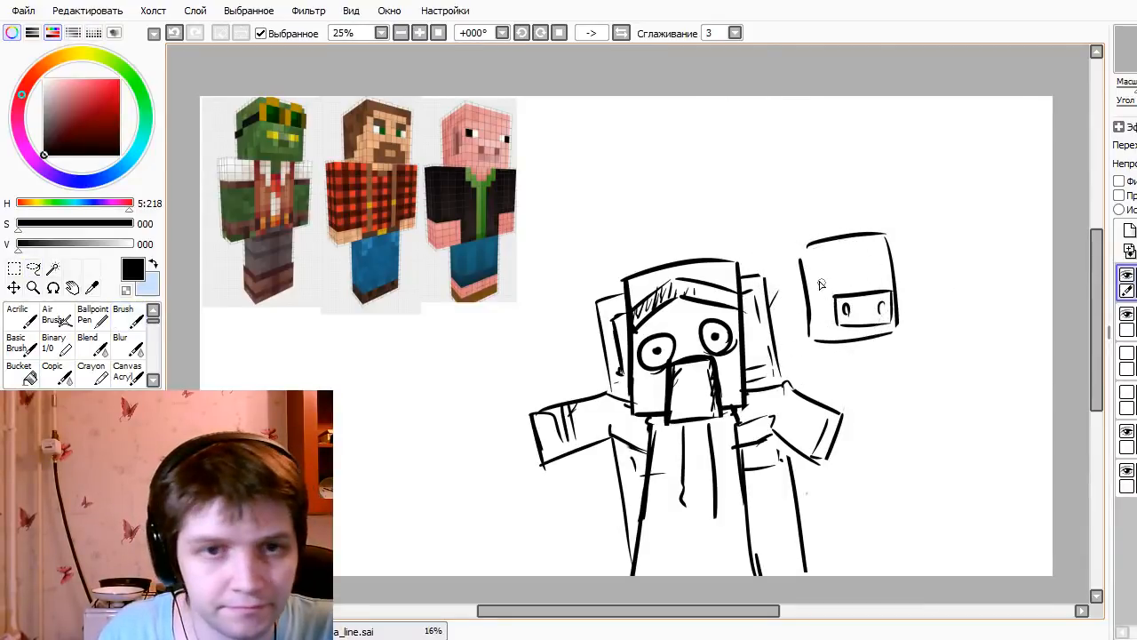
pyautogui.moveTo(803, 269); pyautogui.dragTo(812, 334)
pyautogui.hotkey('ctrl', 'z')
pyautogui.hotkey('ctrl', 't')
pyautogui.moveTo(901, 223); pyautogui.dragTo(914, 213)
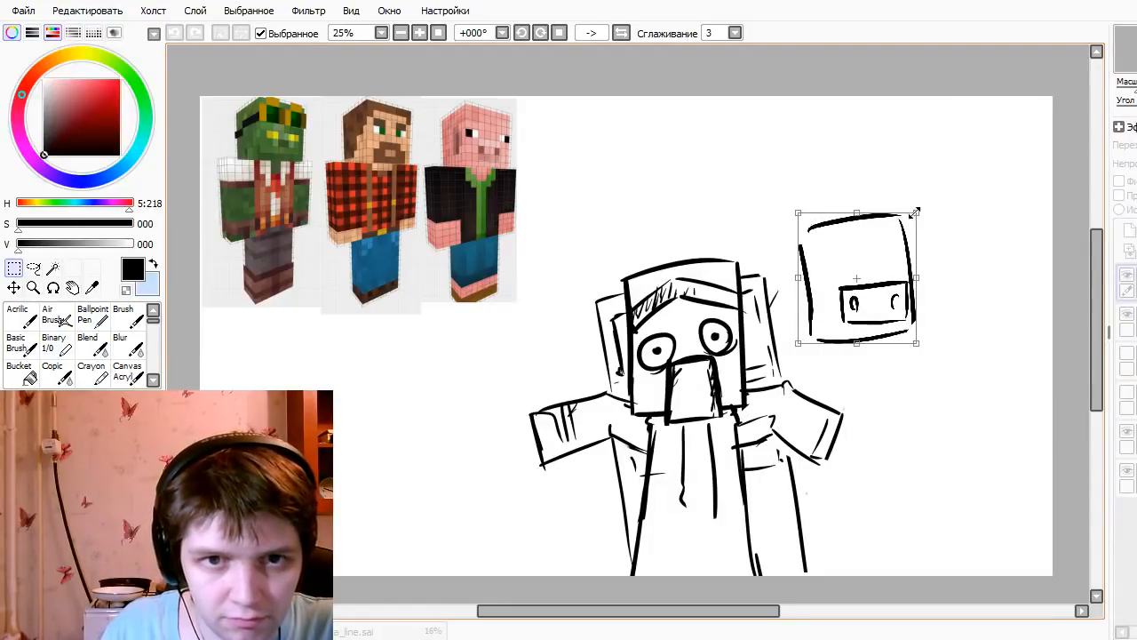
pyautogui.moveTo(912, 267); pyautogui.dragTo(919, 264)
pyautogui.press('Return')
pyautogui.moveTo(848, 311); pyautogui.dragTo(824, 292)
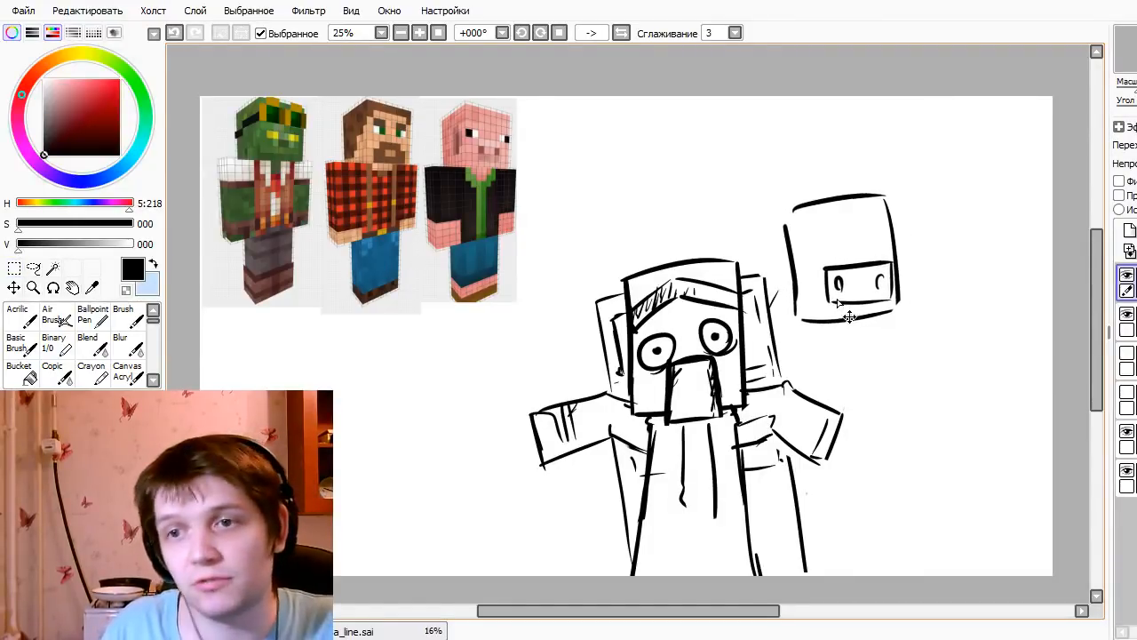
# - Draw angular ears on both sides of the pig head and two tall oval eyes with small pupils above the snout
pyautogui.moveTo(885, 198); pyautogui.dragTo(917, 212)
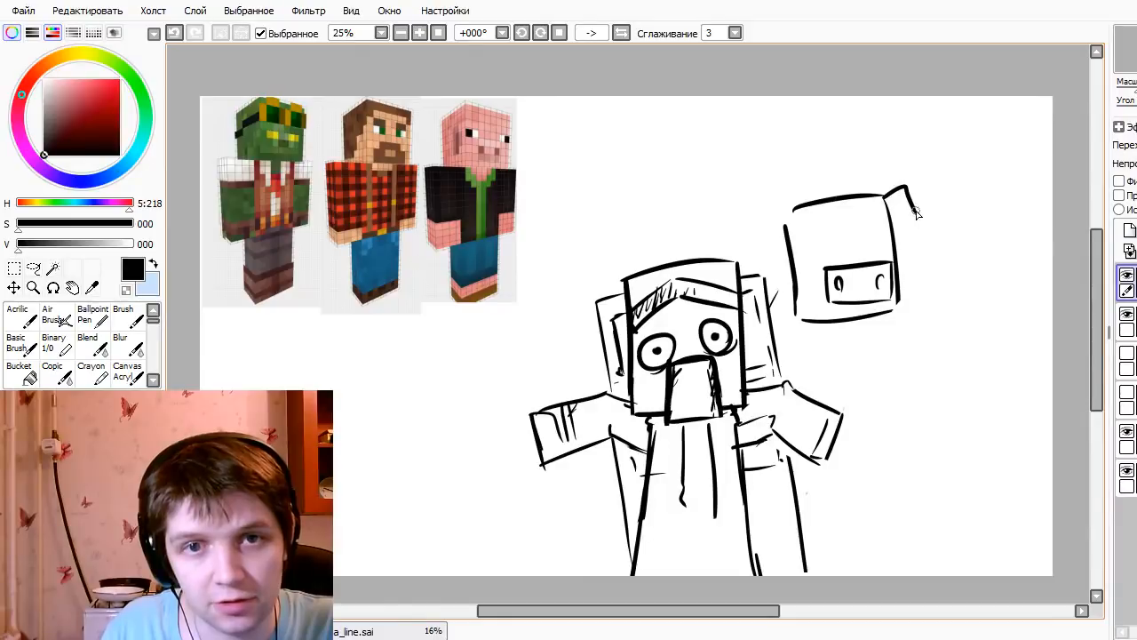
pyautogui.moveTo(779, 205)
pyautogui.mouseDown()
pyautogui.moveTo(748, 246)
pyautogui.moveTo(815, 273)
pyautogui.moveTo(822, 249)
pyautogui.moveTo(815, 268)
pyautogui.moveTo(801, 235)
pyautogui.moveTo(820, 279)
pyautogui.mouseUp()
pyautogui.hotkey('ctrl', 'z')
pyautogui.hotkey('ctrl', 'z')
pyautogui.hotkey('ctrl', 'z')
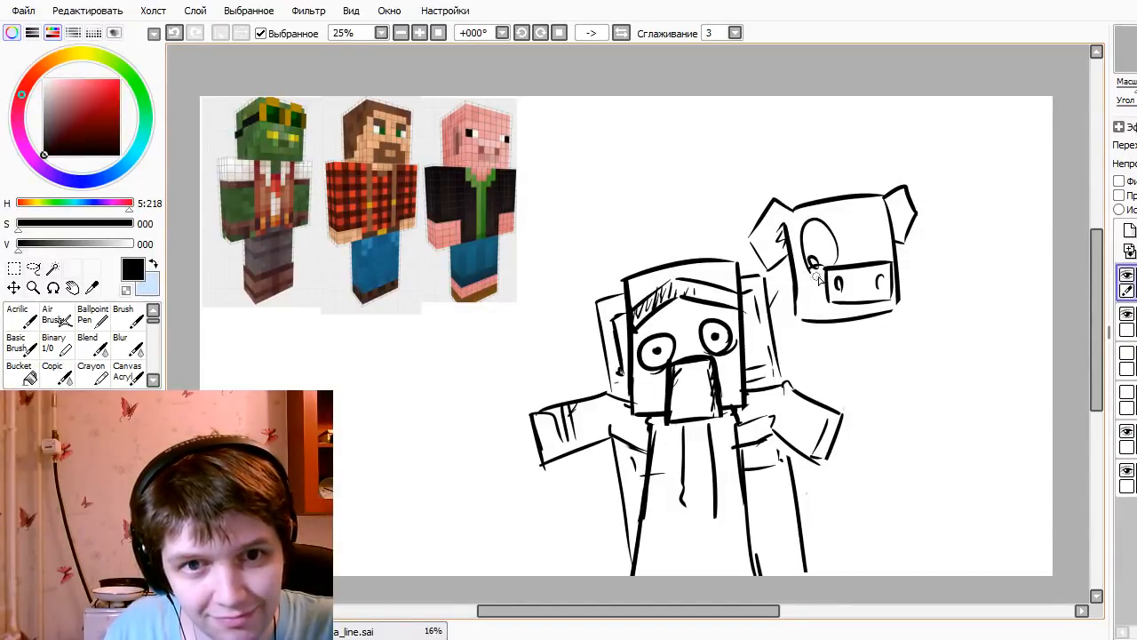
pyautogui.moveTo(876, 254)
pyautogui.mouseDown()
pyautogui.moveTo(890, 253)
pyautogui.moveTo(878, 274)
pyautogui.mouseUp()
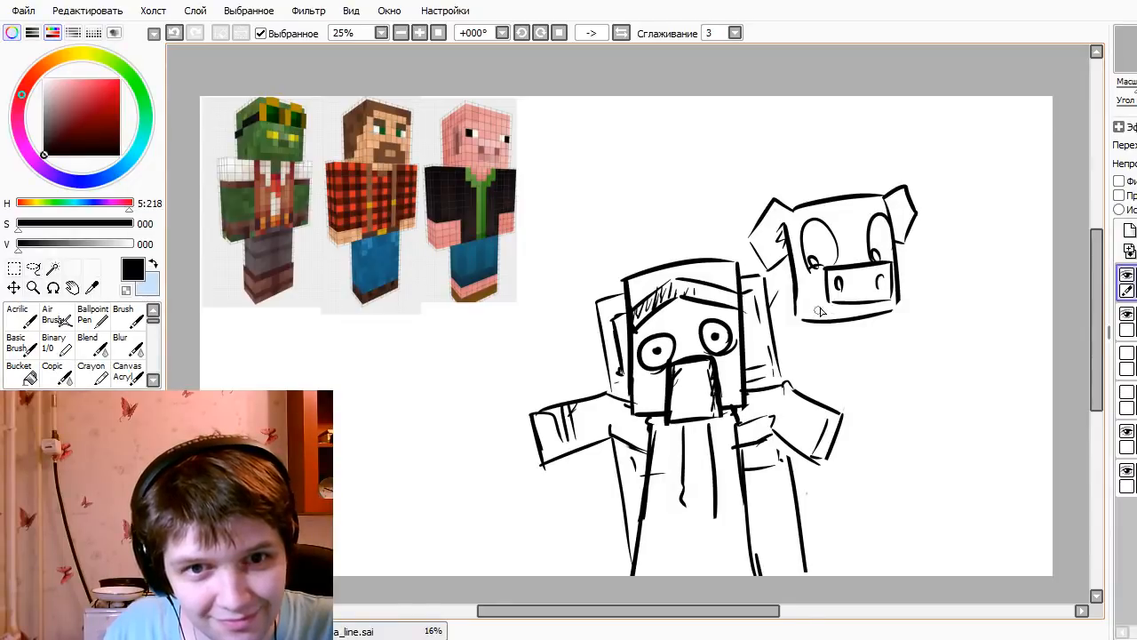
pyautogui.hotkey('ctrl', 'z')
pyautogui.hotkey('ctrl', 'z')
# - Add the pig's smile, a collar and slanted chest line under the chin, and short shoulder strokes on both sides
pyautogui.moveTo(813, 293)
pyautogui.mouseDown()
pyautogui.moveTo(922, 320)
pyautogui.moveTo(856, 286)
pyautogui.moveTo(874, 371)
pyautogui.mouseUp()
pyautogui.hotkey('ctrl', 'z')
pyautogui.moveTo(827, 329)
pyautogui.mouseDown()
pyautogui.moveTo(867, 356)
pyautogui.moveTo(876, 333)
pyautogui.moveTo(816, 402)
pyautogui.mouseUp()
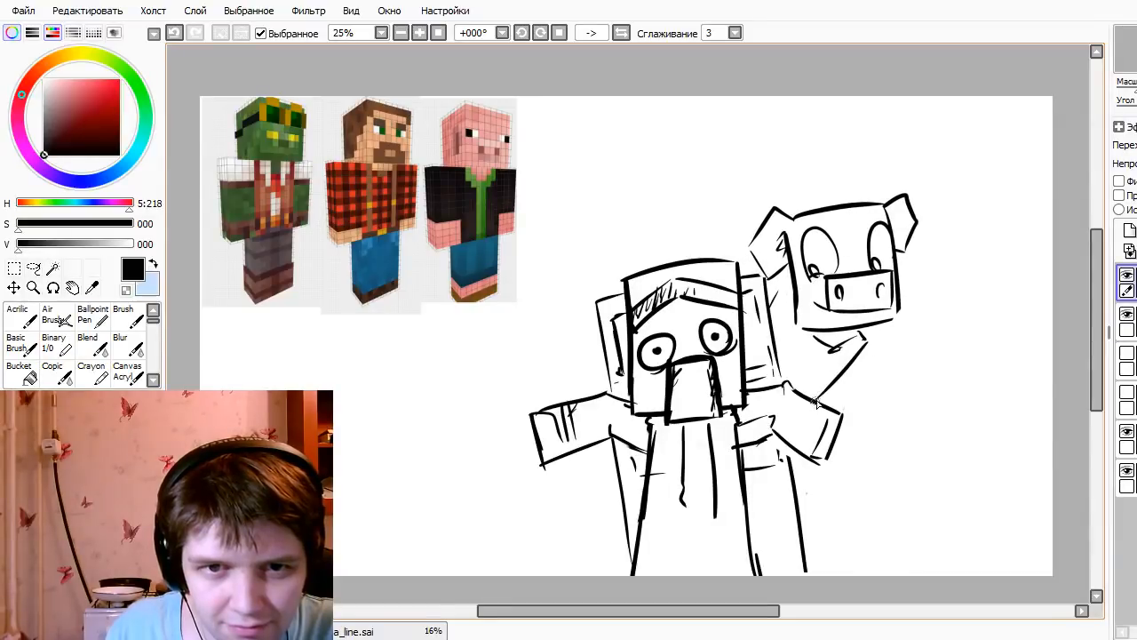
pyautogui.moveTo(790, 312); pyautogui.dragTo(771, 339)
pyautogui.moveTo(871, 339)
pyautogui.mouseDown()
pyautogui.moveTo(880, 333)
pyautogui.moveTo(900, 359)
pyautogui.mouseUp()
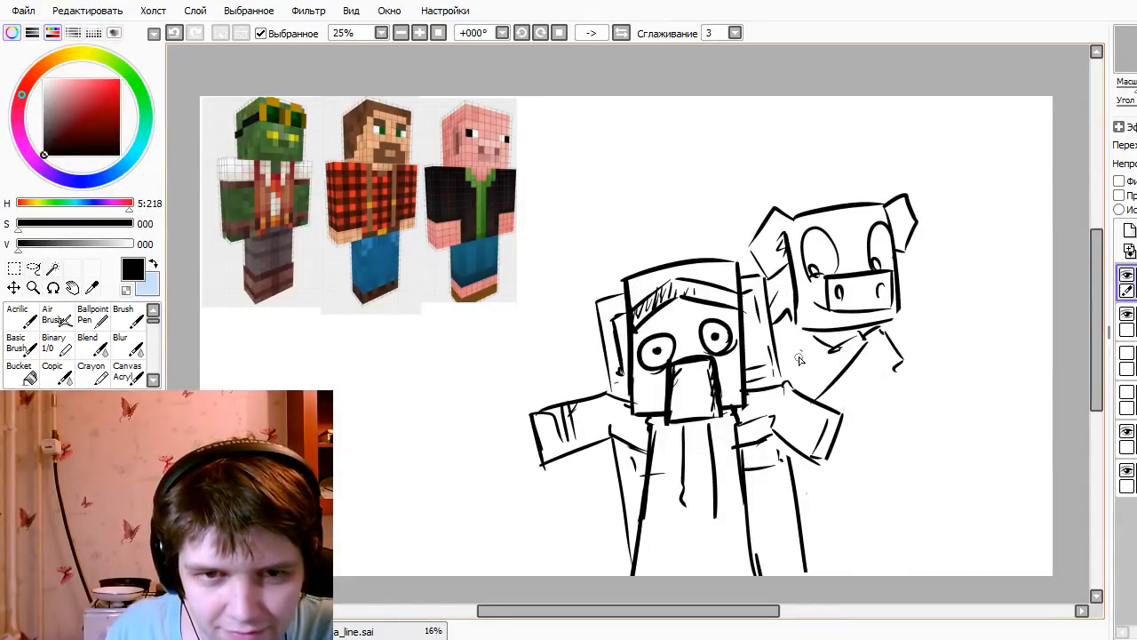
# - Redraw the pig's slanted chest line, add a second one beside it, and hatch the strip between them
pyautogui.hotkey('ctrl', 'z')
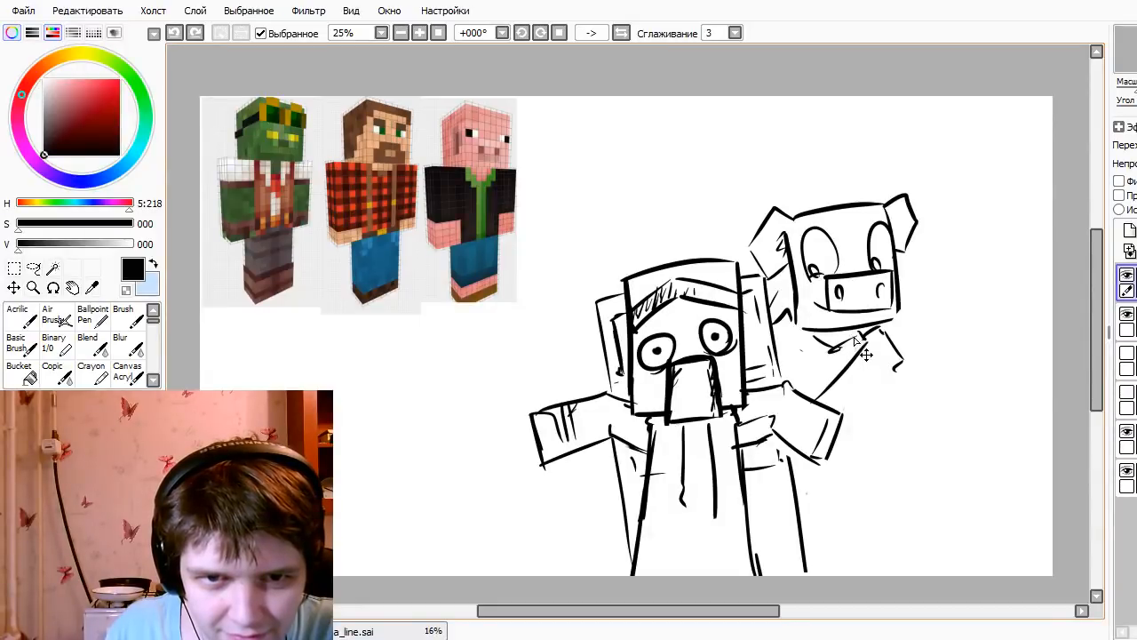
pyautogui.moveTo(851, 346); pyautogui.dragTo(815, 400)
pyautogui.hotkey('ctrl', 'z')
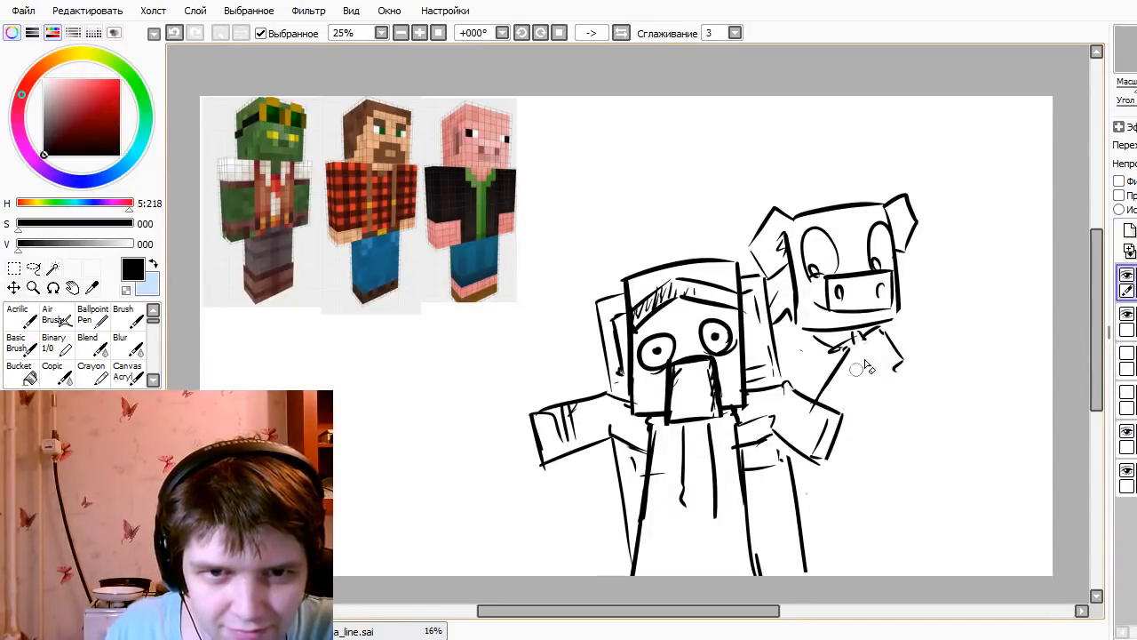
pyautogui.moveTo(860, 360)
pyautogui.mouseDown()
pyautogui.moveTo(831, 426)
pyautogui.moveTo(838, 364)
pyautogui.moveTo(859, 343)
pyautogui.moveTo(793, 379)
pyautogui.mouseUp()
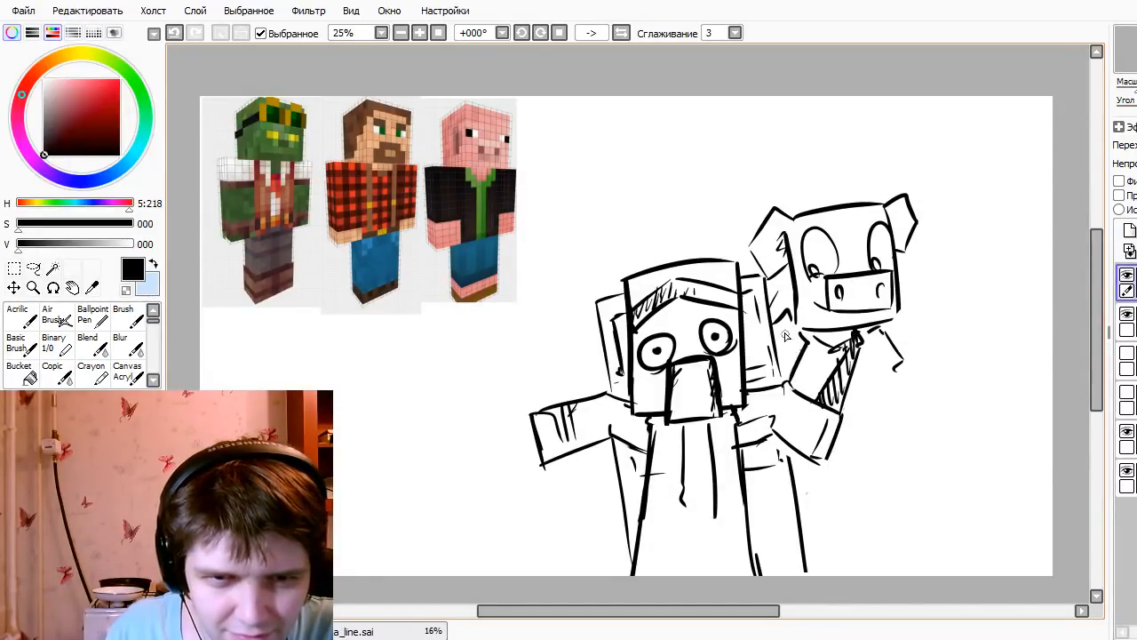
# - Fill the gap between the two characters with black and darken the edge of the outline behind the first figure
pyautogui.moveTo(785, 335)
pyautogui.mouseDown()
pyautogui.moveTo(776, 351)
pyautogui.moveTo(800, 364)
pyautogui.moveTo(787, 373)
pyautogui.moveTo(773, 328)
pyautogui.moveTo(786, 374)
pyautogui.moveTo(772, 391)
pyautogui.mouseUp()
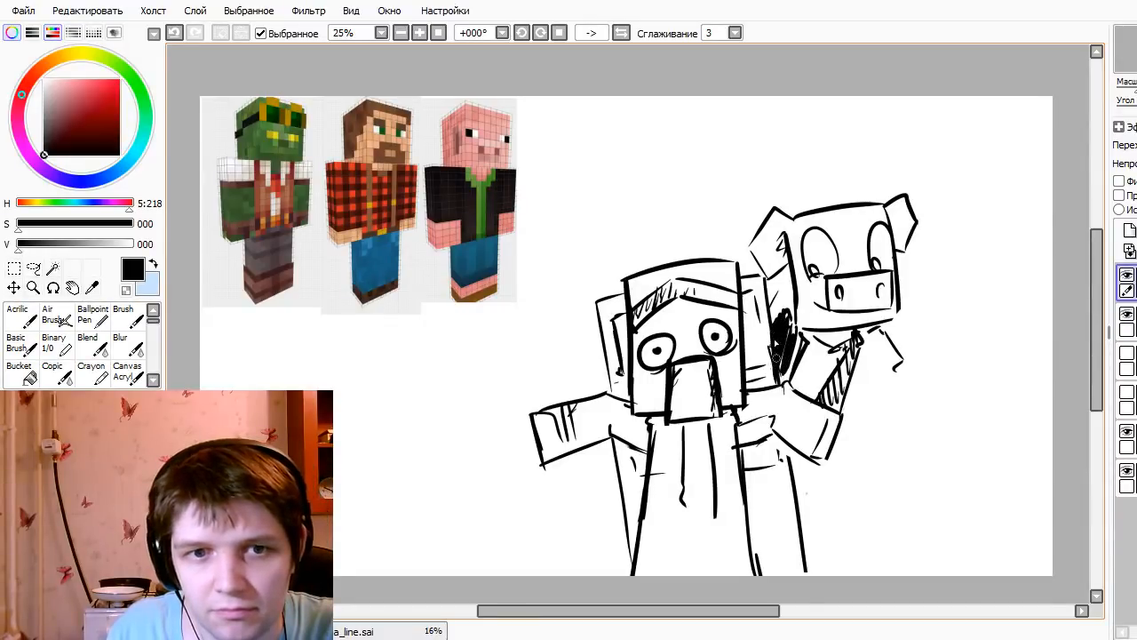
pyautogui.moveTo(768, 285); pyautogui.dragTo(782, 394)
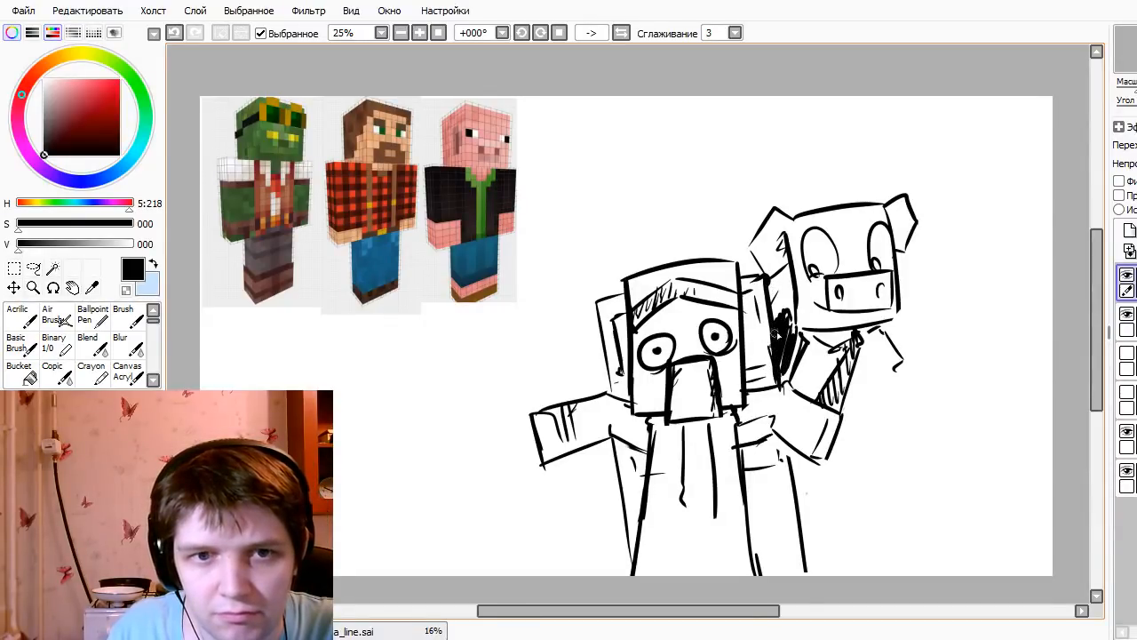
pyautogui.moveTo(787, 318); pyautogui.dragTo(809, 354)
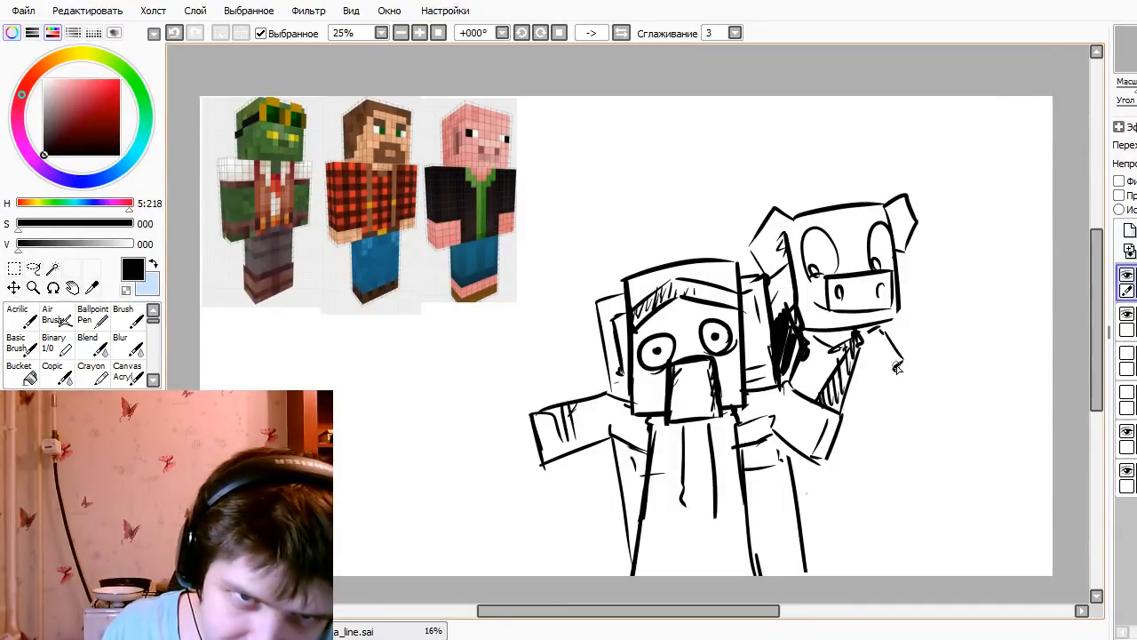
# - Draw the pig's bent arm with a raised forearm, a sharp elbow and an inner fold line
pyautogui.moveTo(897, 366)
pyautogui.mouseDown()
pyautogui.moveTo(921, 330)
pyautogui.moveTo(945, 385)
pyautogui.moveTo(884, 429)
pyautogui.mouseUp()
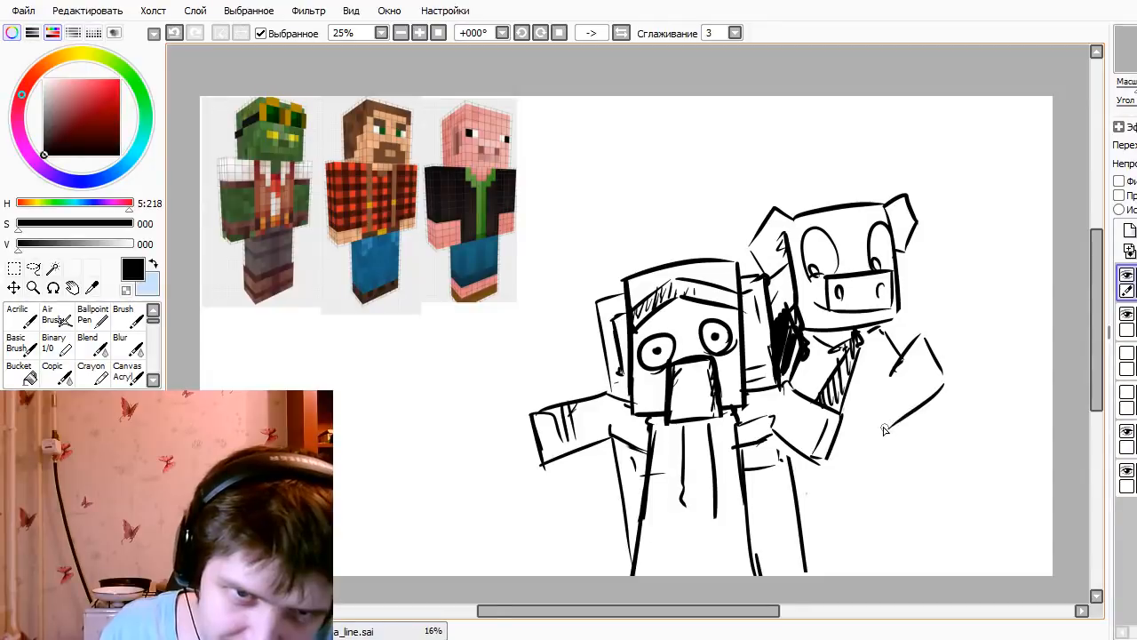
pyautogui.moveTo(850, 380); pyautogui.dragTo(887, 433)
pyautogui.moveTo(897, 375); pyautogui.dragTo(906, 406)
pyautogui.moveTo(907, 407); pyautogui.dragTo(923, 402)
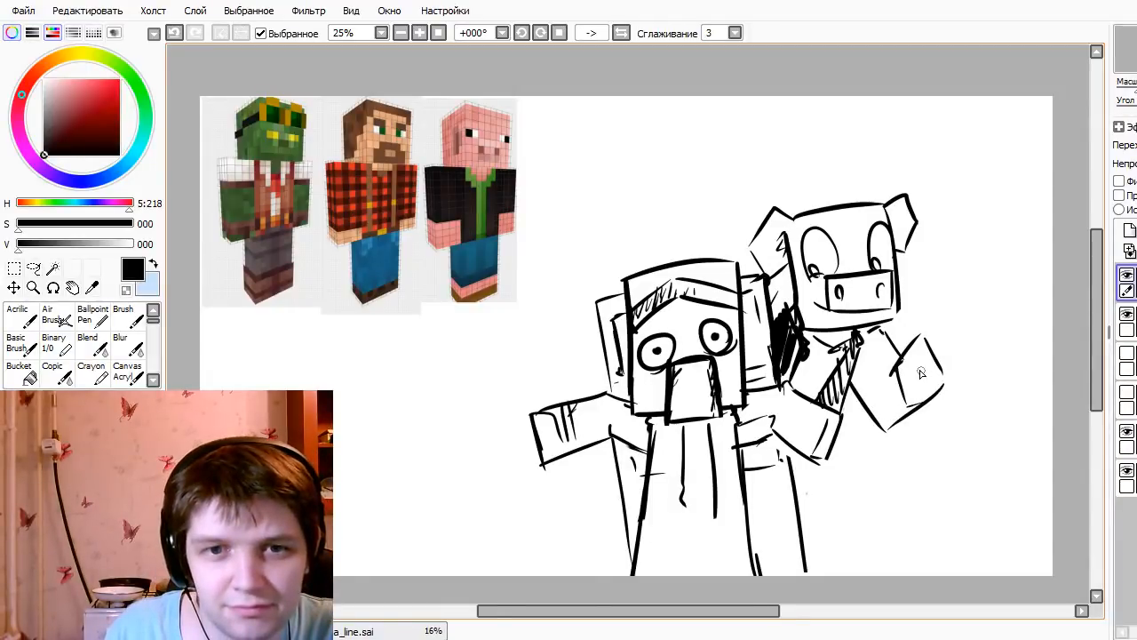
pyautogui.moveTo(920, 331); pyautogui.dragTo(881, 381)
pyautogui.hotkey('ctrl', 'z')
pyautogui.moveTo(921, 334); pyautogui.dragTo(878, 385)
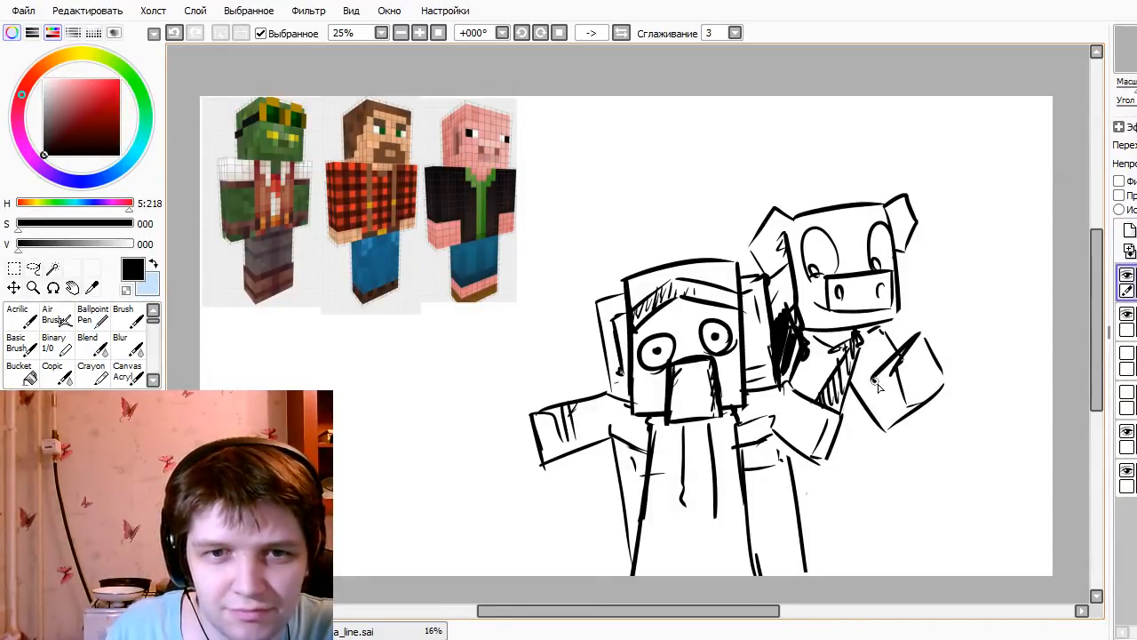
pyautogui.moveTo(923, 335); pyautogui.dragTo(944, 388)
# - Draw an oval shape with a thin star-tipped stem above the pig's forearm and a narrow pointed shape over it
pyautogui.moveTo(913, 335)
pyautogui.mouseDown()
pyautogui.moveTo(924, 307)
pyautogui.moveTo(972, 329)
pyautogui.moveTo(959, 327)
pyautogui.moveTo(1004, 320)
pyautogui.mouseUp()
pyautogui.hotkey('ctrl', 'z')
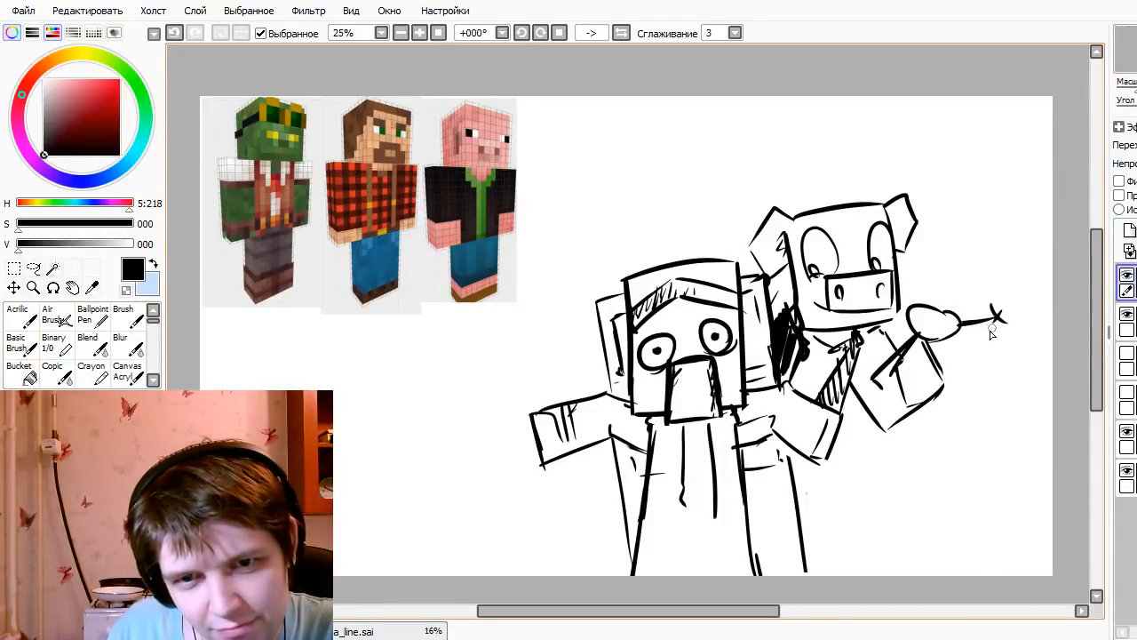
pyautogui.hotkey('ctrl', 'z')
pyautogui.moveTo(914, 283)
pyautogui.mouseDown()
pyautogui.moveTo(943, 318)
pyautogui.moveTo(954, 301)
pyautogui.moveTo(957, 318)
pyautogui.moveTo(955, 303)
pyautogui.moveTo(963, 311)
pyautogui.moveTo(947, 307)
pyautogui.moveTo(957, 301)
pyautogui.moveTo(948, 336)
pyautogui.mouseUp()
pyautogui.hotkey('ctrl', 'z')
pyautogui.hotkey('ctrl', 'z')
pyautogui.hotkey('ctrl', 'z')
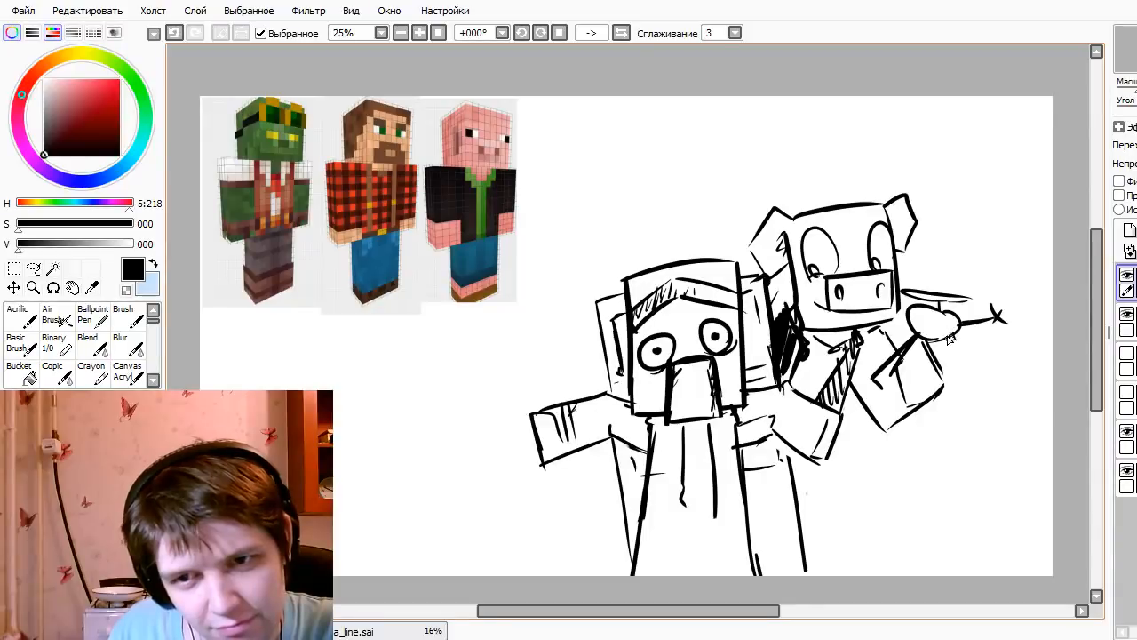
# - Fade the reference skins to a faint tint and return to the pig's sketch layer
pyautogui.moveTo(709, 441)
pyautogui.mouseDown()
pyautogui.moveTo(844, 450)
pyautogui.moveTo(818, 450)
pyautogui.mouseUp()
pyautogui.hotkey('ctrl', 'z')
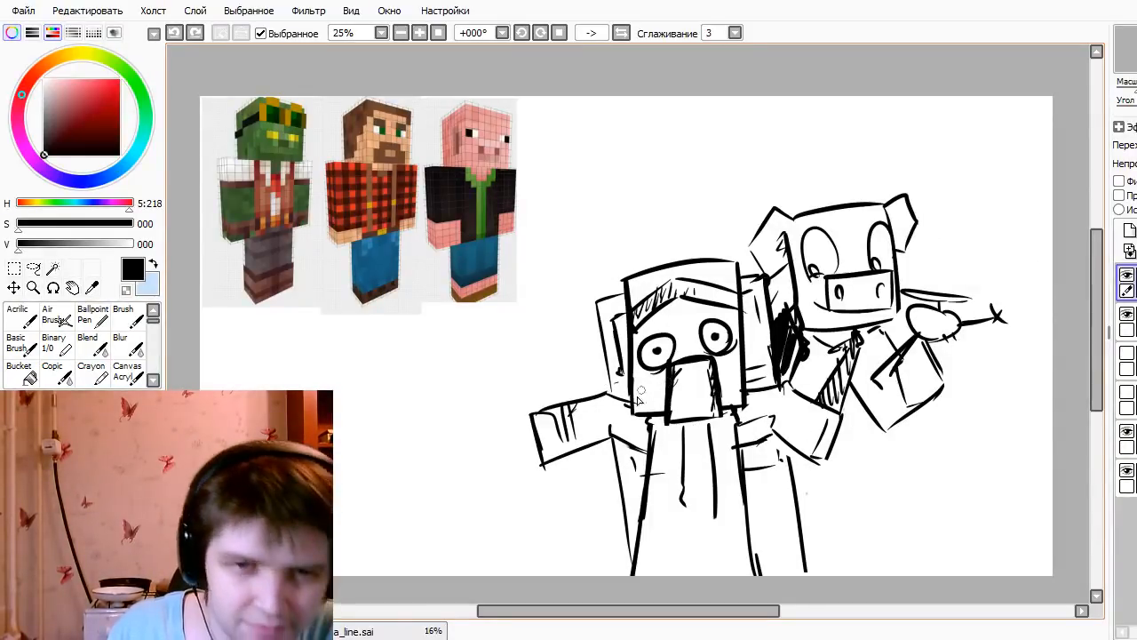
pyautogui.click(1131, 439)
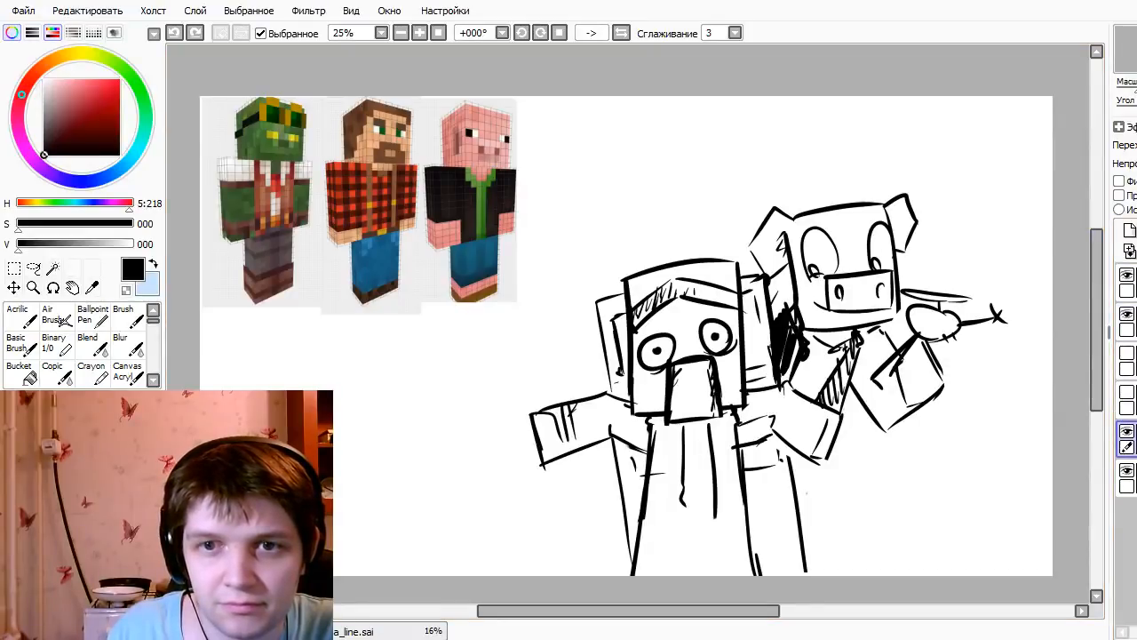
pyautogui.press('Delete')
pyautogui.click(1132, 313)
pyautogui.click(1132, 274)
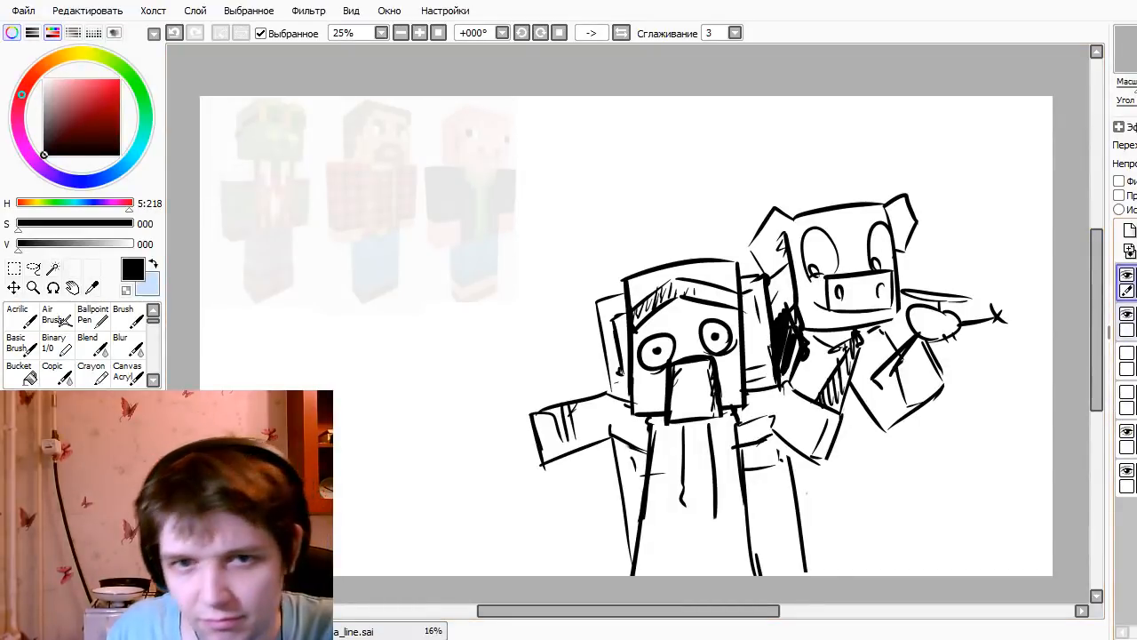
# - On a new layer, sketch a tilted square head beside the central figure on the wrench arm's empty side and enlarge it slightly
pyautogui.click(1130, 230)
pyautogui.moveTo(469, 266); pyautogui.dragTo(496, 340)
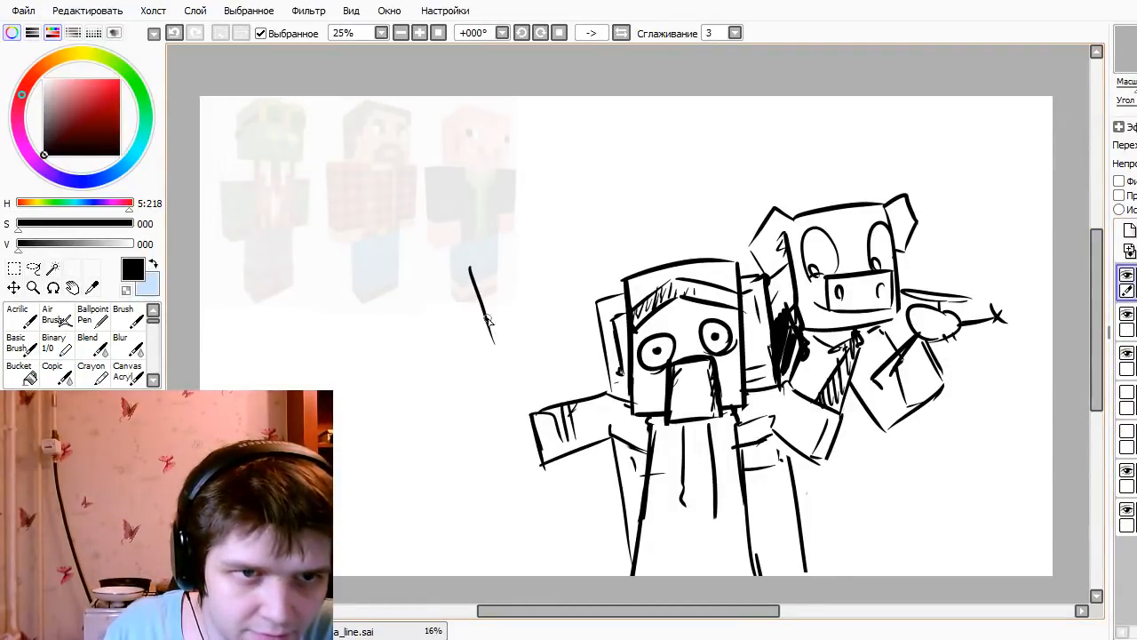
pyautogui.moveTo(472, 269)
pyautogui.mouseDown()
pyautogui.moveTo(552, 231)
pyautogui.moveTo(576, 324)
pyautogui.mouseUp()
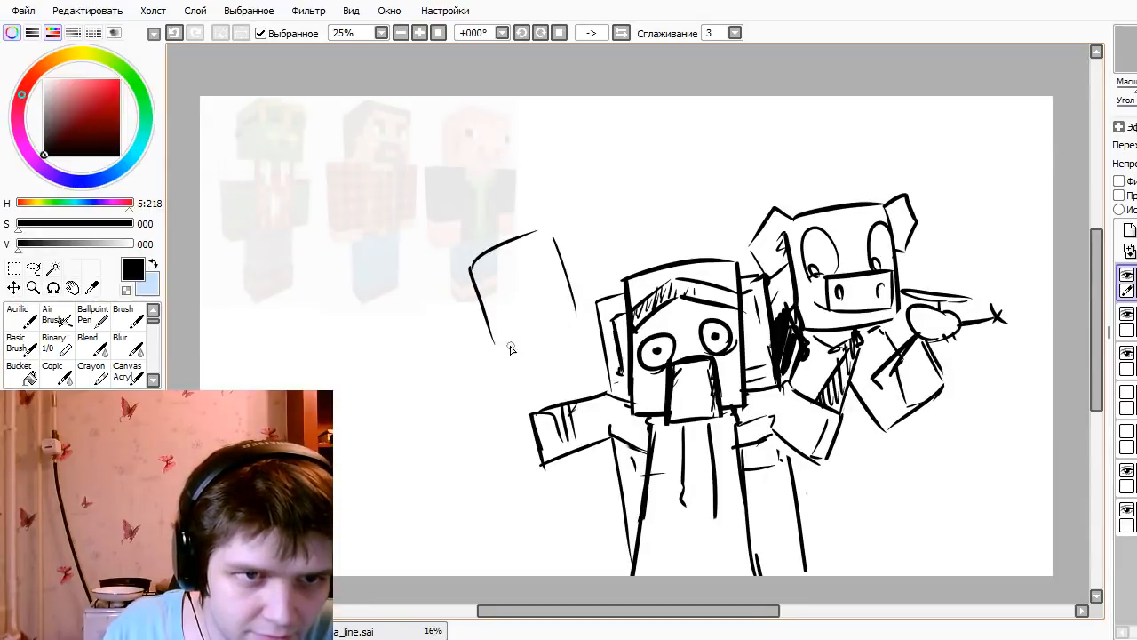
pyautogui.moveTo(506, 344)
pyautogui.mouseDown()
pyautogui.moveTo(561, 329)
pyautogui.moveTo(894, 306)
pyautogui.moveTo(841, 314)
pyautogui.mouseUp()
pyautogui.hotkey('ctrl', 't')
pyautogui.moveTo(875, 204); pyautogui.dragTo(922, 179)
pyautogui.press('Return')
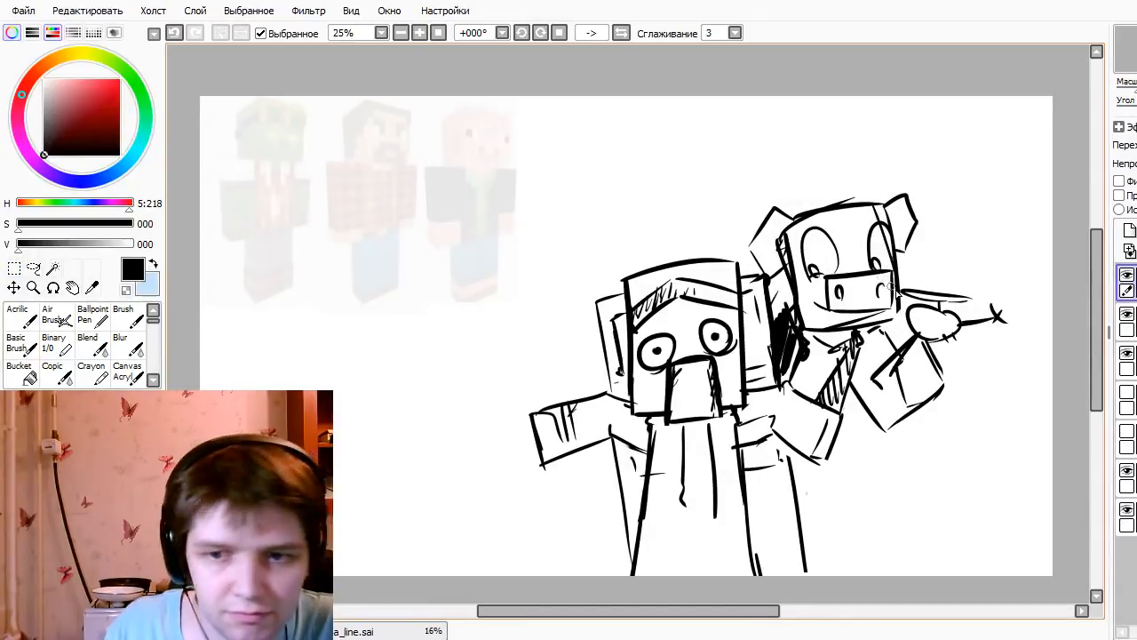
pyautogui.moveTo(1015, 333); pyautogui.dragTo(690, 355)
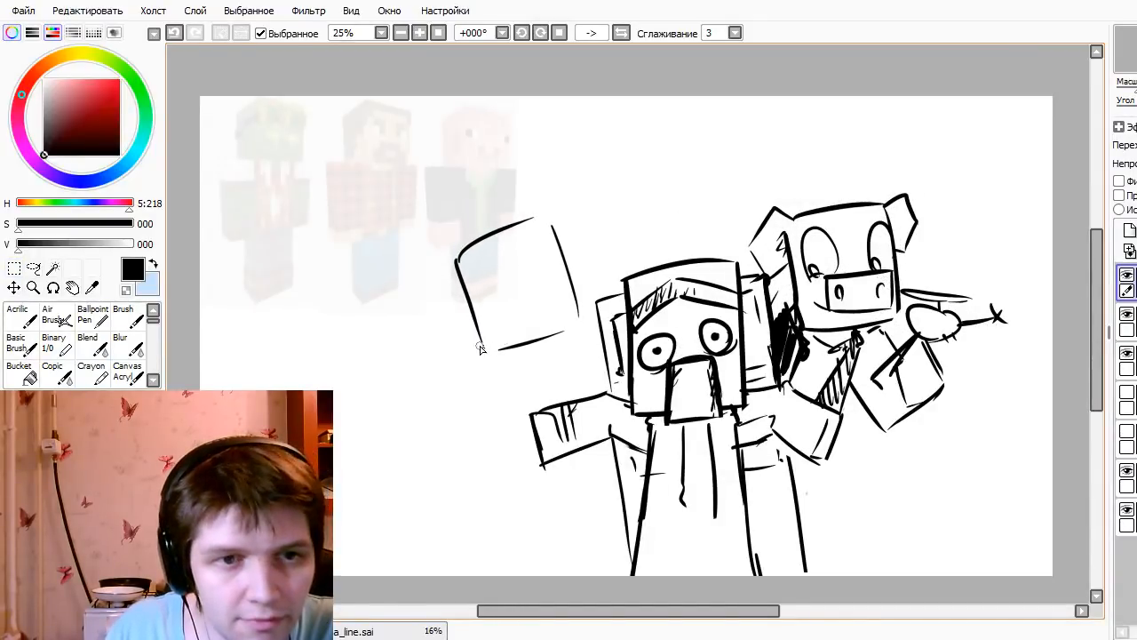
# - Draw the tilted head's face with a curved smile, two large round eyes, small pupils, a nose and short cheek lines
pyautogui.moveTo(497, 327); pyautogui.dragTo(559, 277)
pyautogui.hotkey('ctrl', 'z')
pyautogui.moveTo(495, 323); pyautogui.dragTo(565, 270)
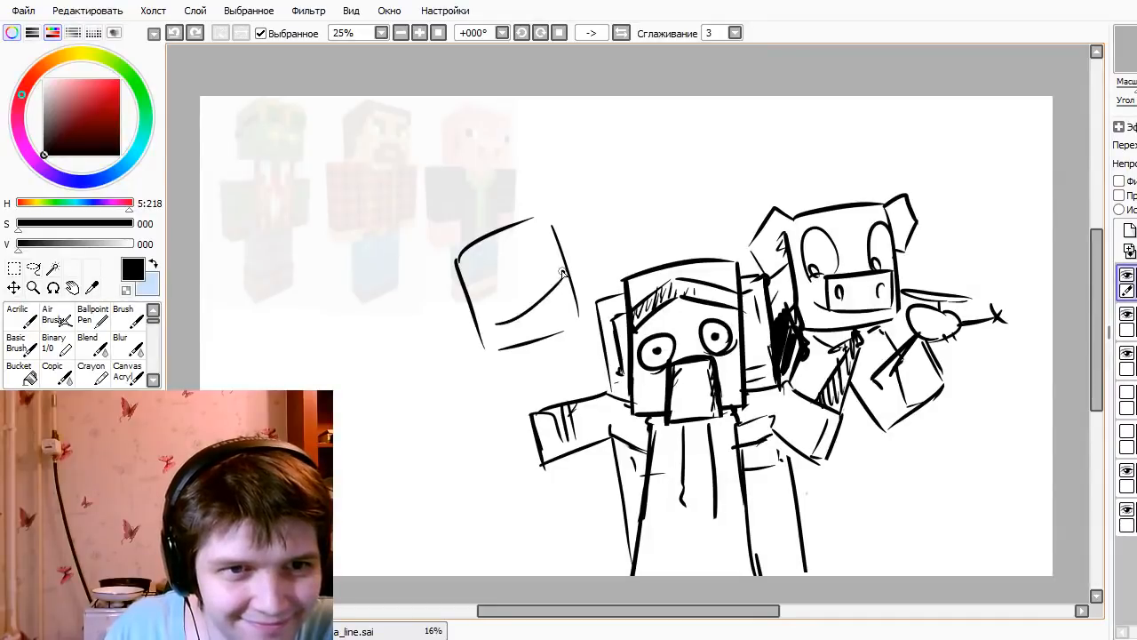
pyautogui.hotkey('ctrl', 'z')
pyautogui.moveTo(545, 310)
pyautogui.mouseDown()
pyautogui.moveTo(539, 267)
pyautogui.moveTo(574, 294)
pyautogui.moveTo(558, 290)
pyautogui.moveTo(574, 309)
pyautogui.moveTo(553, 336)
pyautogui.moveTo(481, 332)
pyautogui.moveTo(525, 326)
pyautogui.moveTo(498, 349)
pyautogui.mouseUp()
pyautogui.hotkey('ctrl', 'z')
pyautogui.moveTo(516, 333)
pyautogui.mouseDown()
pyautogui.moveTo(519, 298)
pyautogui.moveTo(528, 330)
pyautogui.moveTo(554, 300)
pyautogui.moveTo(521, 305)
pyautogui.moveTo(530, 281)
pyautogui.moveTo(507, 283)
pyautogui.moveTo(537, 266)
pyautogui.mouseUp()
pyautogui.hotkey('ctrl', 'z')
pyautogui.hotkey('ctrl', 'z')
pyautogui.hotkey('ctrl', 'z')
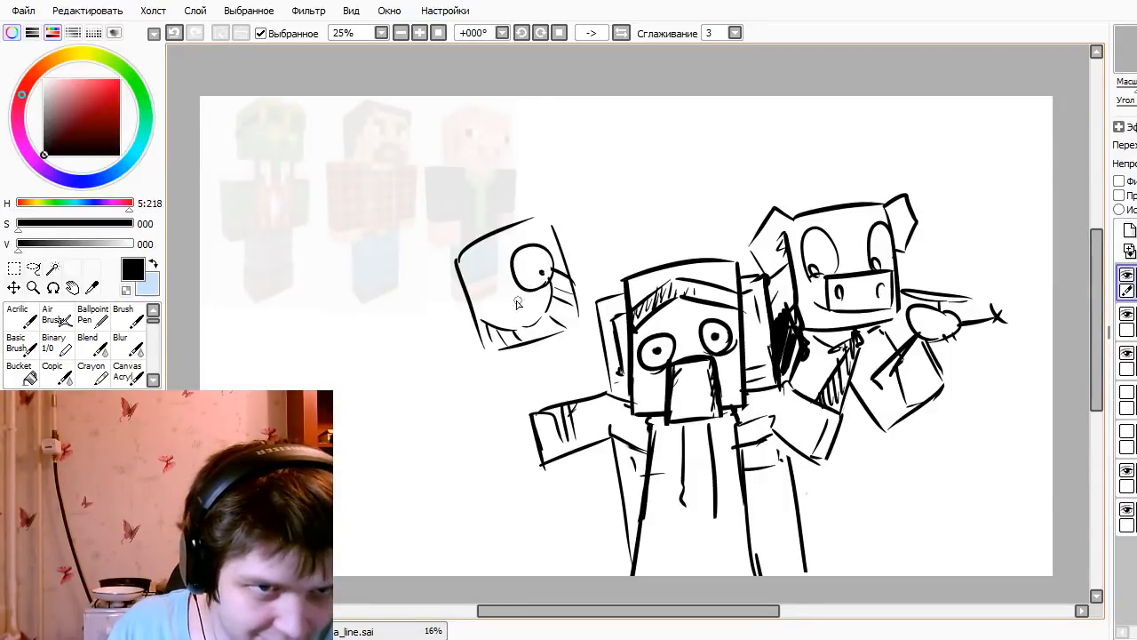
pyautogui.moveTo(492, 301)
pyautogui.mouseDown()
pyautogui.moveTo(475, 299)
pyautogui.moveTo(528, 302)
pyautogui.mouseUp()
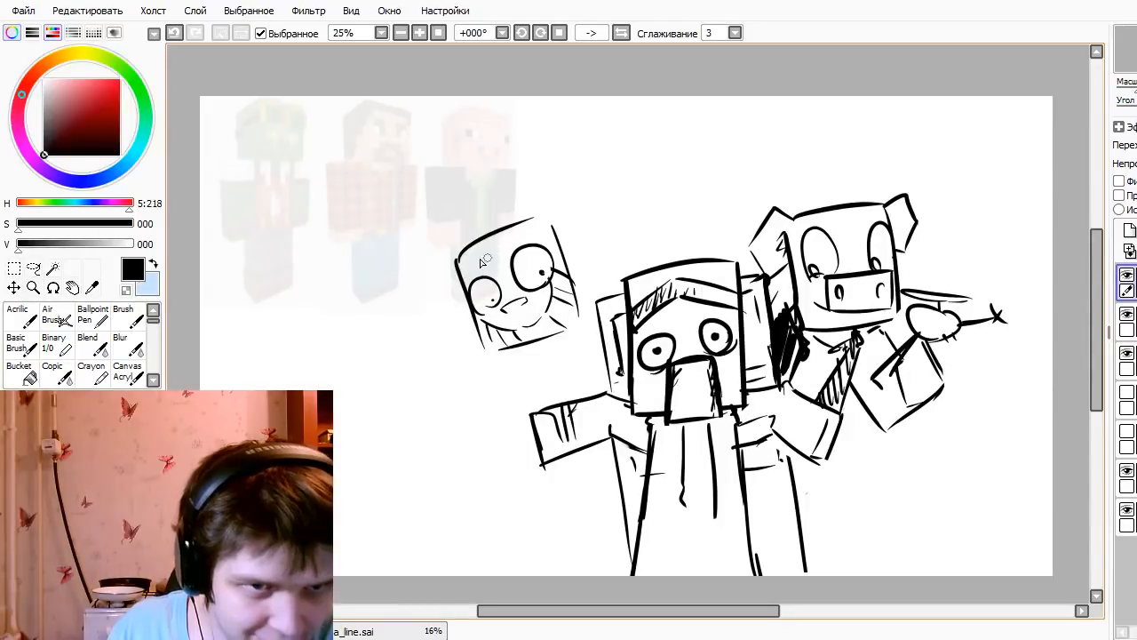
# - Add round goggles and dark hatched hair on top of the tilted head and firm up its side and lower edges
pyautogui.moveTo(478, 233); pyautogui.dragTo(481, 244)
pyautogui.moveTo(541, 211)
pyautogui.mouseDown()
pyautogui.moveTo(510, 243)
pyautogui.moveTo(492, 218)
pyautogui.moveTo(487, 251)
pyautogui.moveTo(520, 227)
pyautogui.moveTo(567, 232)
pyautogui.moveTo(558, 243)
pyautogui.moveTo(574, 254)
pyautogui.moveTo(576, 302)
pyautogui.mouseUp()
pyautogui.hotkey('ctrl', 'z')
pyautogui.hotkey('ctrl', 'z')
pyautogui.hotkey('ctrl', 'z')
pyautogui.hotkey('ctrl', 'z')
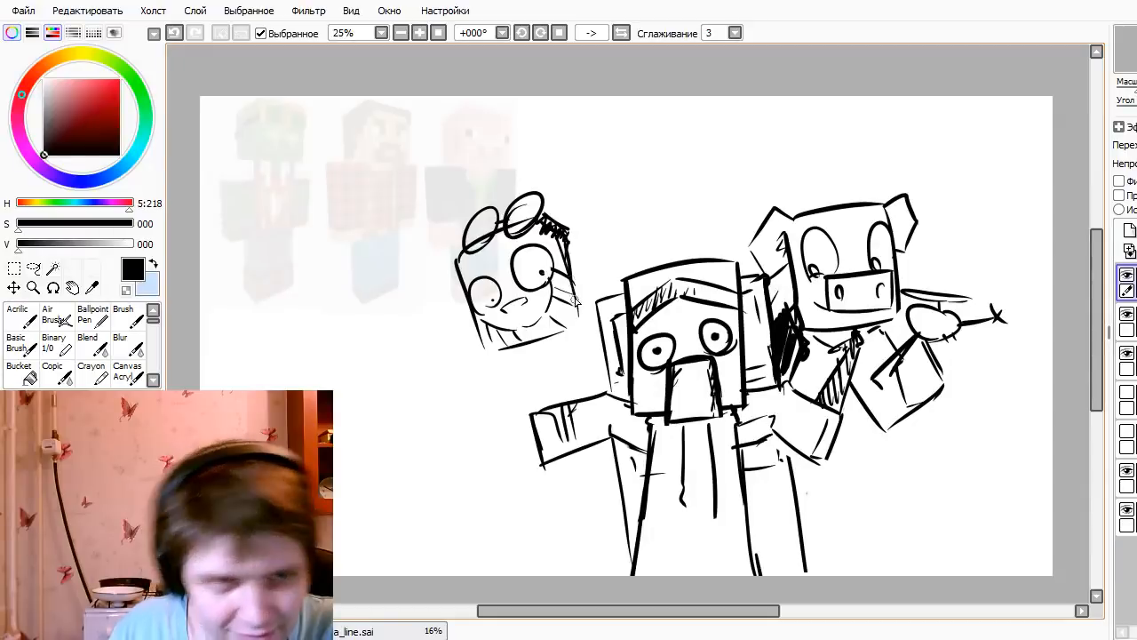
pyautogui.moveTo(560, 249)
pyautogui.mouseDown()
pyautogui.moveTo(583, 316)
pyautogui.moveTo(537, 343)
pyautogui.moveTo(582, 320)
pyautogui.mouseUp()
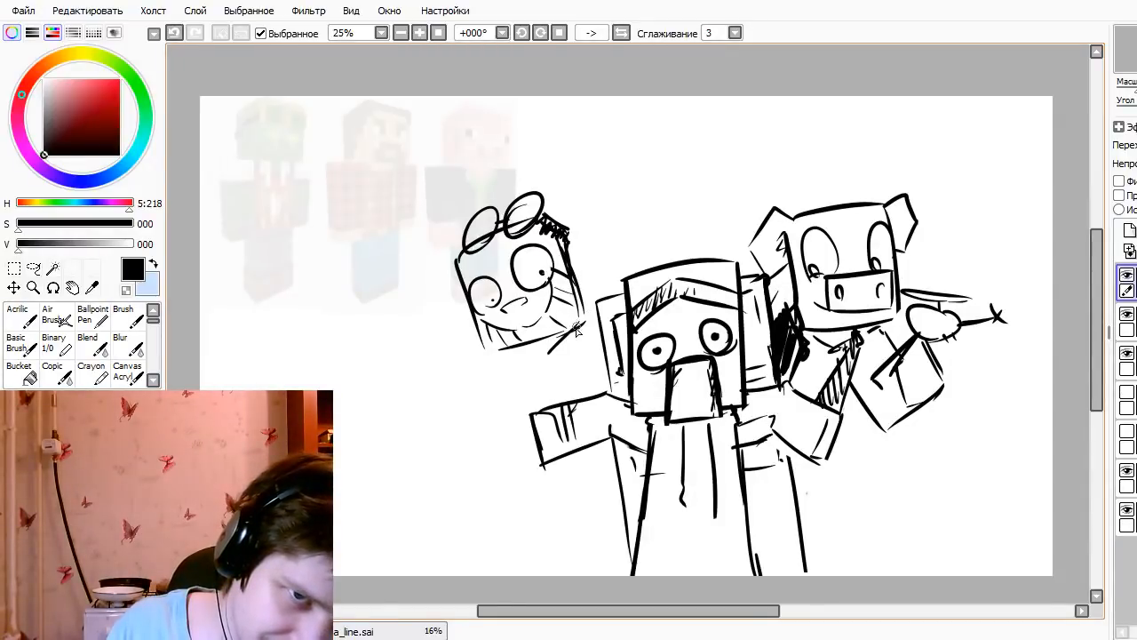
pyautogui.moveTo(538, 357); pyautogui.dragTo(530, 361)
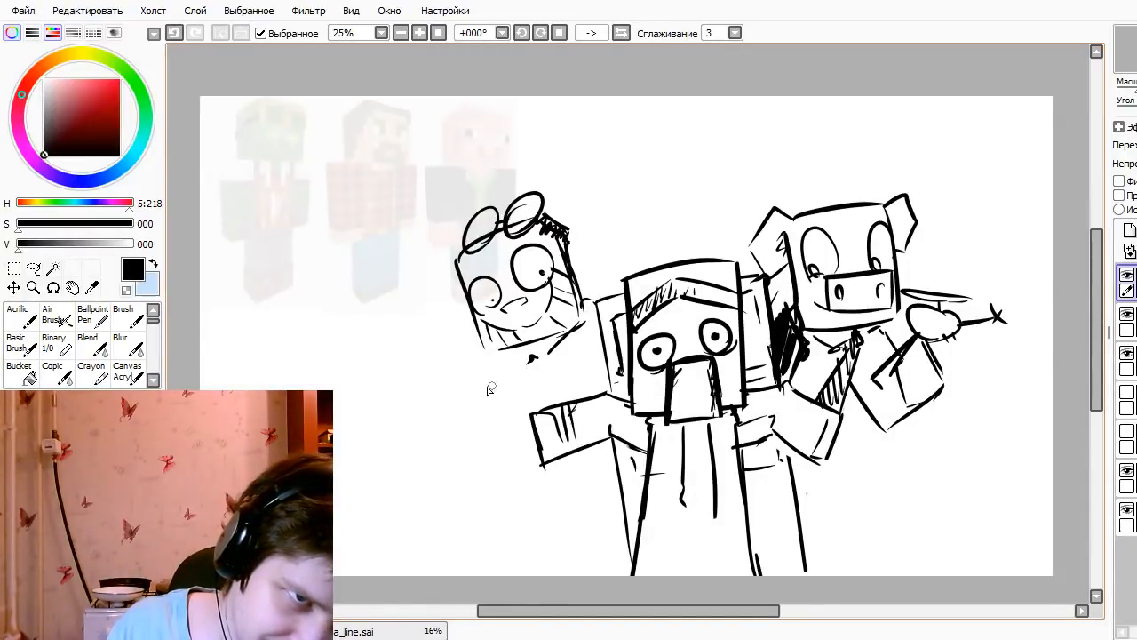
# - Draw the goggled character's bent arm and hand holding a wrench, with a body line under the head
pyautogui.moveTo(478, 399); pyautogui.dragTo(510, 369)
pyautogui.moveTo(517, 370)
pyautogui.mouseDown()
pyautogui.moveTo(515, 404)
pyautogui.moveTo(473, 377)
pyautogui.moveTo(533, 407)
pyautogui.moveTo(462, 372)
pyautogui.moveTo(483, 361)
pyautogui.moveTo(533, 408)
pyautogui.moveTo(497, 399)
pyautogui.moveTo(502, 413)
pyautogui.moveTo(519, 402)
pyautogui.moveTo(508, 383)
pyautogui.moveTo(537, 398)
pyautogui.moveTo(553, 391)
pyautogui.moveTo(544, 368)
pyautogui.moveTo(595, 390)
pyautogui.mouseUp()
pyautogui.hotkey('ctrl', 'z')
pyautogui.hotkey('ctrl', 'z')
pyautogui.hotkey('ctrl', 'z')
pyautogui.hotkey('ctrl', 'z')
pyautogui.moveTo(537, 359)
pyautogui.mouseDown()
pyautogui.moveTo(578, 433)
pyautogui.moveTo(622, 476)
pyautogui.mouseUp()
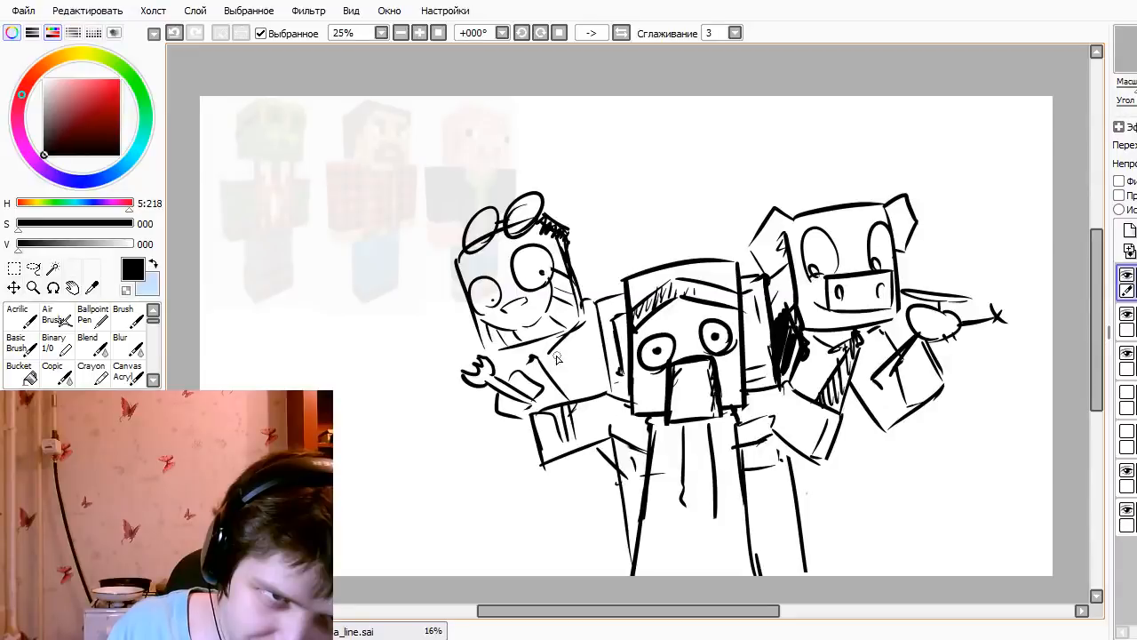
# - Redraw the goggled character's body line thicker, add a short lower body edge and start the collar
pyautogui.hotkey('ctrl', 'z')
pyautogui.hotkey('ctrl', 'z')
pyautogui.moveTo(551, 355)
pyautogui.mouseDown()
pyautogui.moveTo(574, 334)
pyautogui.moveTo(543, 344)
pyautogui.moveTo(585, 315)
pyautogui.moveTo(540, 352)
pyautogui.moveTo(573, 406)
pyautogui.mouseUp()
pyautogui.moveTo(588, 446); pyautogui.dragTo(611, 462)
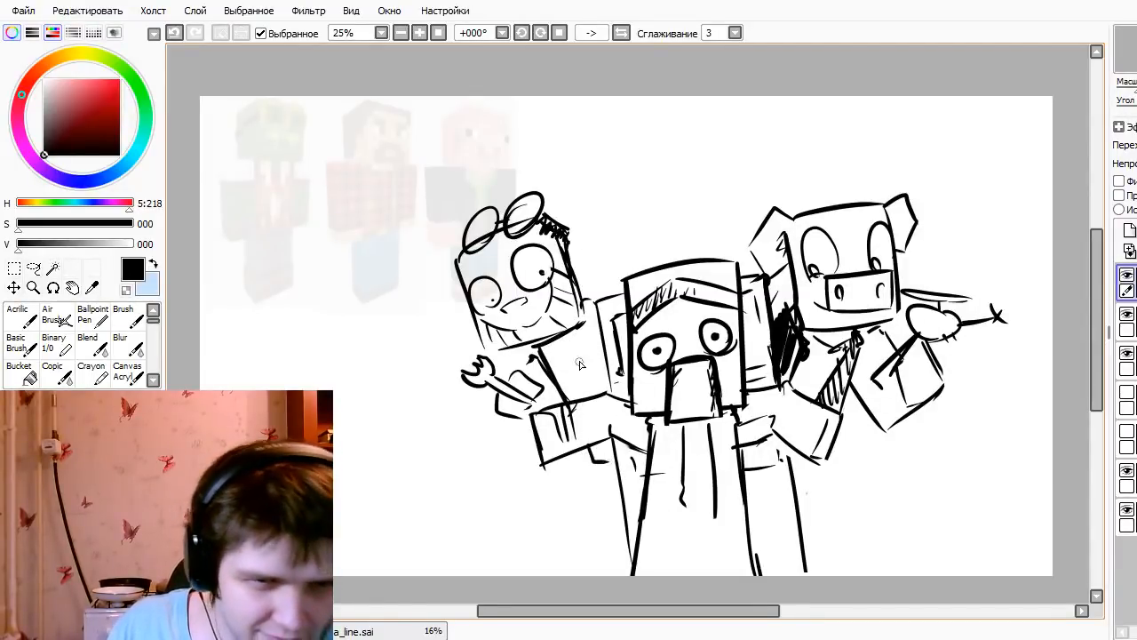
pyautogui.moveTo(560, 348); pyautogui.dragTo(595, 413)
pyautogui.hotkey('ctrl', 'z')
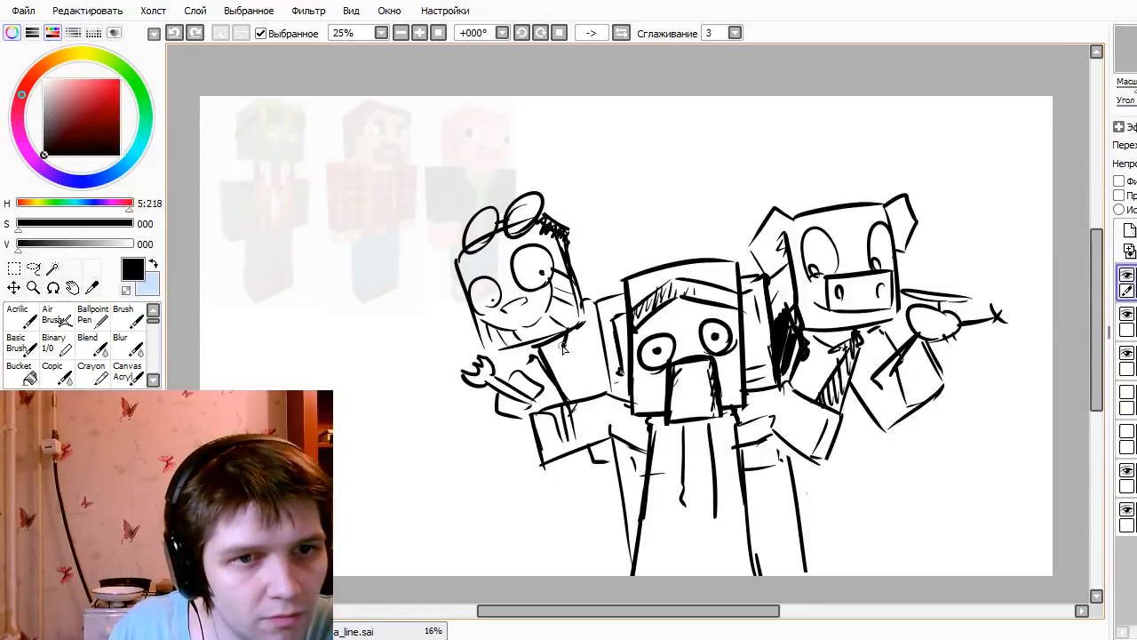
pyautogui.moveTo(562, 349); pyautogui.dragTo(580, 357)
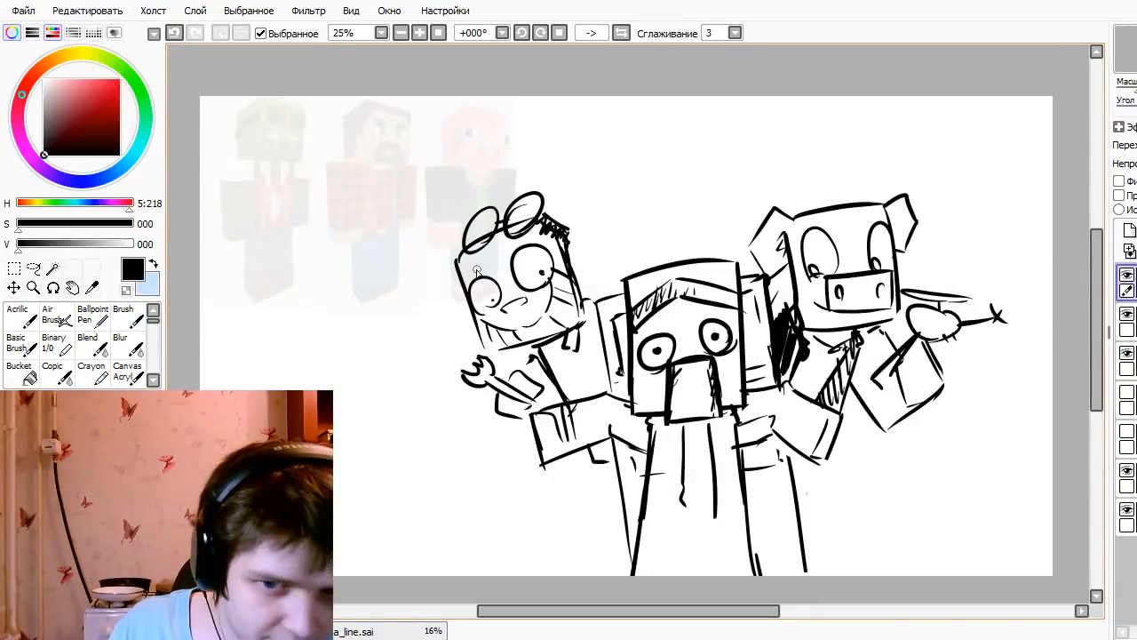
# - Draw thick slanted eyebrows, a pointed object in the raised far hand, and collar and chest lines on the goggled character
pyautogui.moveTo(460, 278); pyautogui.dragTo(498, 281)
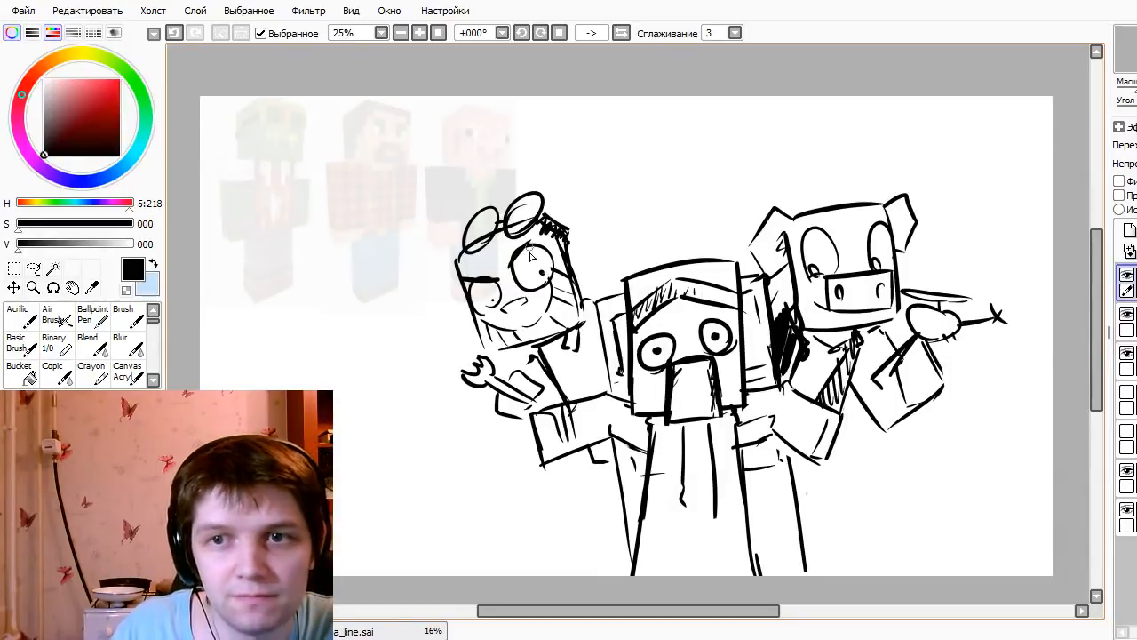
pyautogui.moveTo(538, 240)
pyautogui.mouseDown()
pyautogui.moveTo(463, 272)
pyautogui.moveTo(500, 279)
pyautogui.mouseUp()
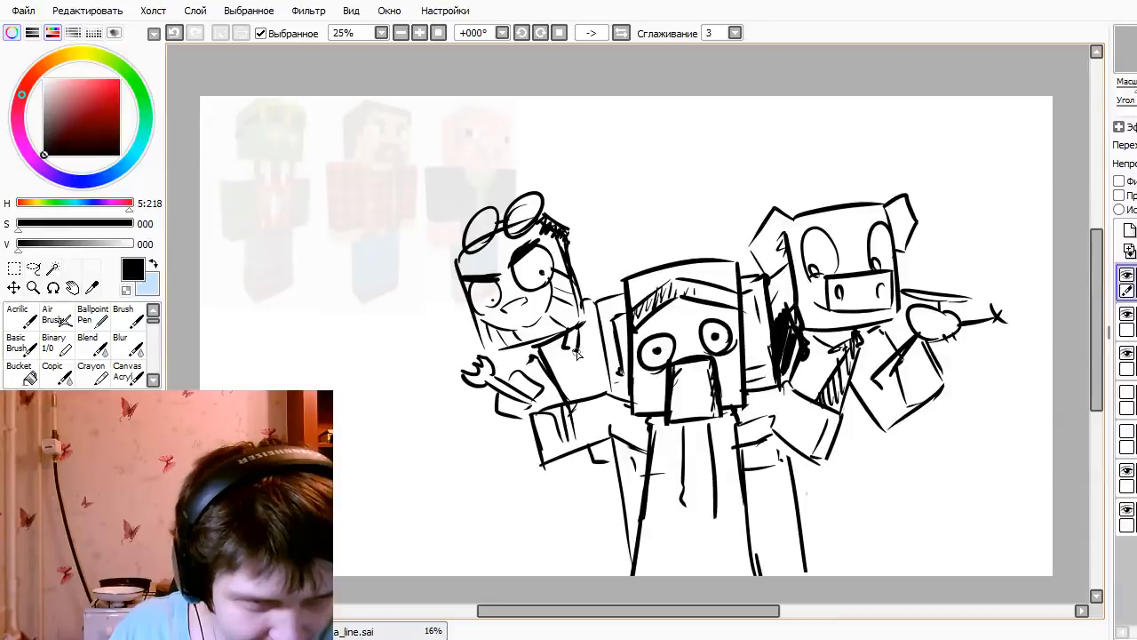
pyautogui.moveTo(578, 354)
pyautogui.mouseDown()
pyautogui.moveTo(601, 332)
pyautogui.moveTo(573, 397)
pyautogui.moveTo(608, 382)
pyautogui.mouseUp()
pyautogui.hotkey('ctrl', 'z')
pyautogui.hotkey('ctrl', 'z')
pyautogui.moveTo(600, 334)
pyautogui.mouseDown()
pyautogui.moveTo(588, 369)
pyautogui.moveTo(605, 383)
pyautogui.moveTo(598, 351)
pyautogui.moveTo(519, 370)
pyautogui.moveTo(605, 325)
pyautogui.moveTo(595, 336)
pyautogui.moveTo(595, 314)
pyautogui.moveTo(600, 338)
pyautogui.moveTo(597, 312)
pyautogui.moveTo(607, 331)
pyautogui.moveTo(602, 289)
pyautogui.moveTo(598, 304)
pyautogui.moveTo(589, 280)
pyautogui.moveTo(602, 308)
pyautogui.moveTo(596, 332)
pyautogui.moveTo(585, 291)
pyautogui.moveTo(597, 391)
pyautogui.mouseUp()
pyautogui.hotkey('ctrl', 'z')
pyautogui.hotkey('ctrl', 'z')
pyautogui.hotkey('ctrl', 'z')
pyautogui.moveTo(544, 343)
pyautogui.mouseDown()
pyautogui.moveTo(566, 363)
pyautogui.moveTo(569, 345)
pyautogui.moveTo(585, 406)
pyautogui.mouseUp()
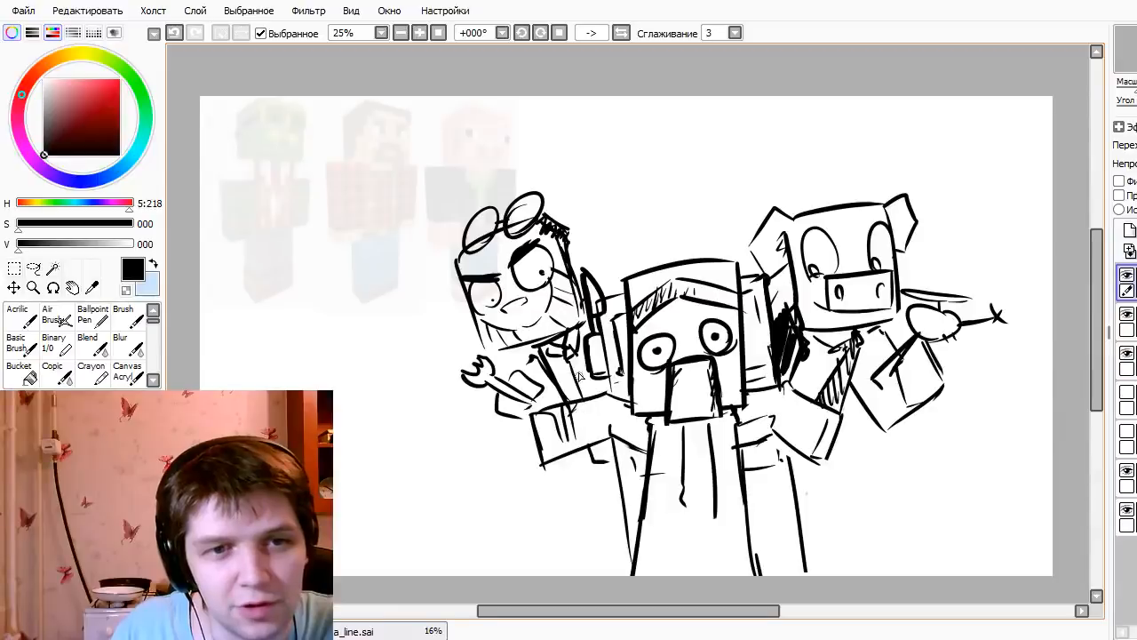
pyautogui.moveTo(574, 359); pyautogui.dragTo(593, 401)
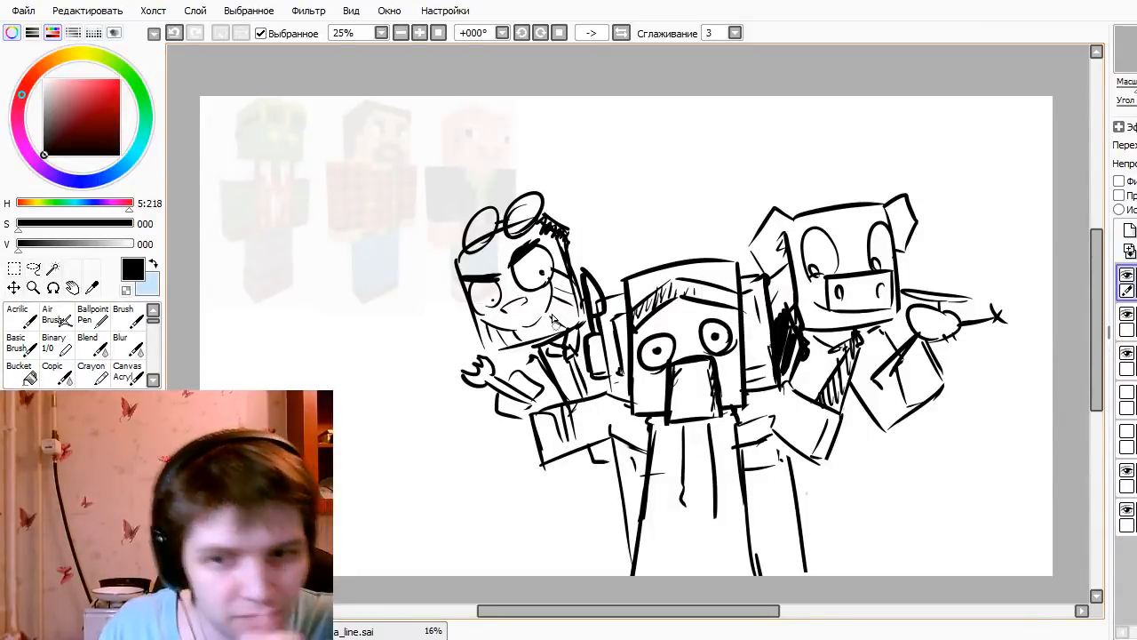
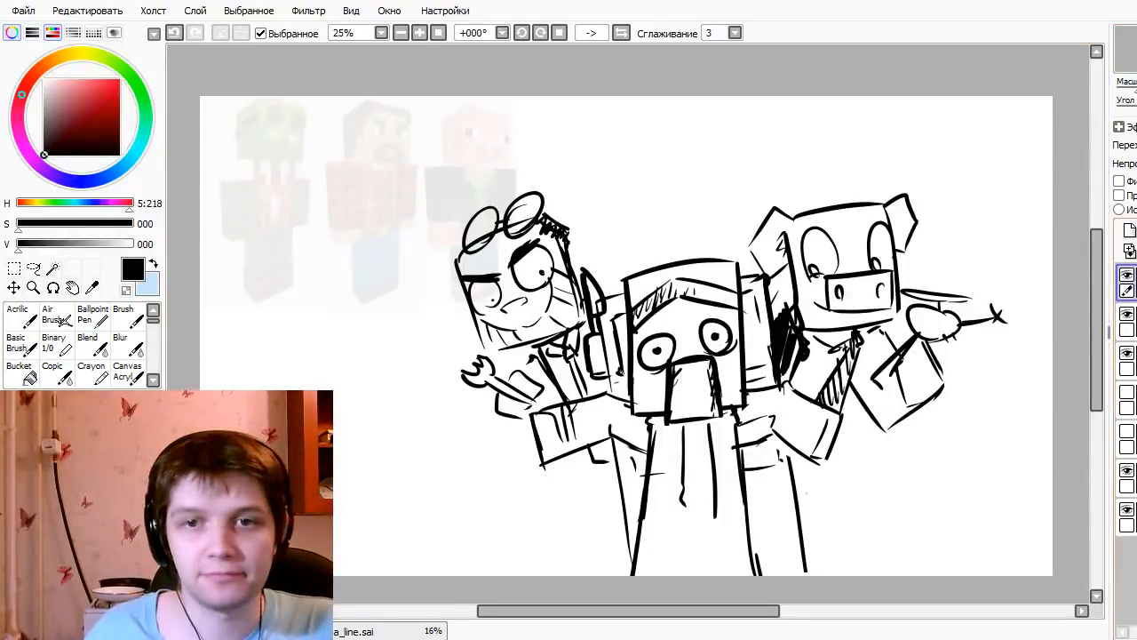
# - Gather the three character sketch layers into a new folder and shift the whole group down toward the pig's side
pyautogui.click(1136, 230)
pyautogui.moveTo(1136, 321); pyautogui.dragTo(1136, 283)
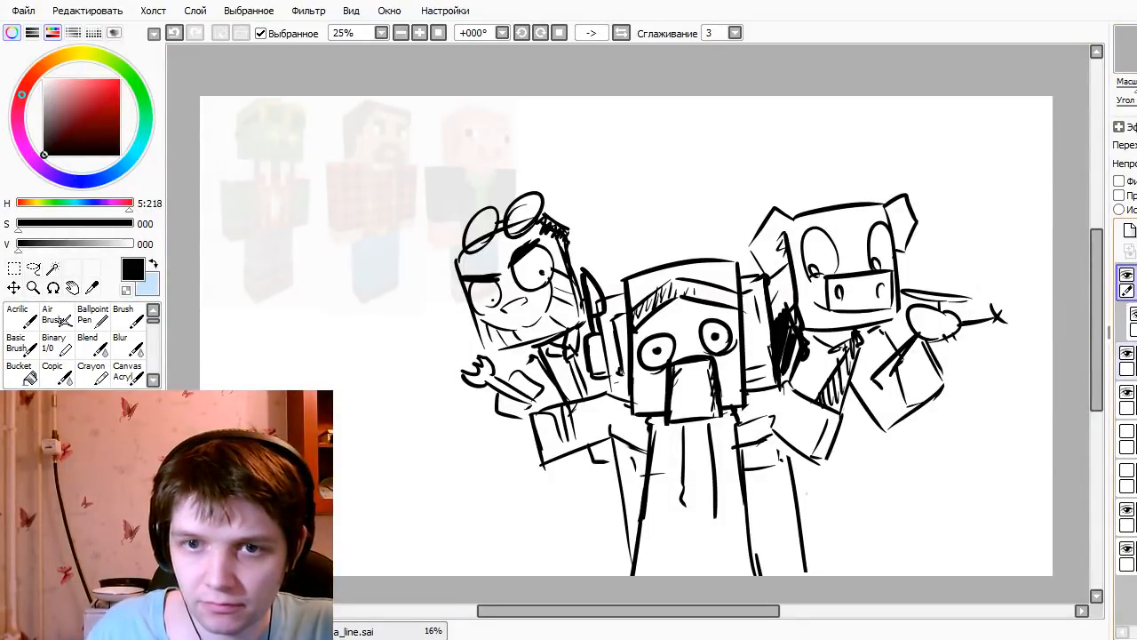
pyautogui.moveTo(1136, 361); pyautogui.dragTo(1136, 283)
pyautogui.moveTo(1136, 399); pyautogui.dragTo(1136, 283)
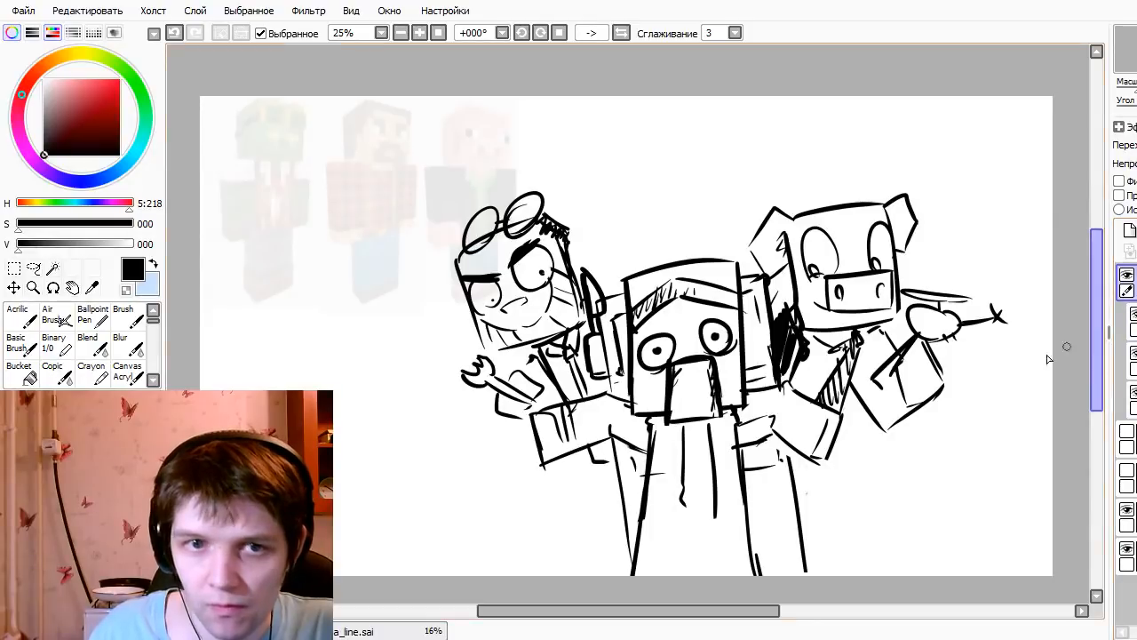
pyautogui.moveTo(930, 316)
pyautogui.mouseDown()
pyautogui.moveTo(944, 405)
pyautogui.moveTo(957, 356)
pyautogui.moveTo(982, 373)
pyautogui.moveTo(986, 342)
pyautogui.moveTo(979, 367)
pyautogui.mouseUp()
# - Sketch a tilted square head outline above the central figure on a new layer inside the folder
pyautogui.click(1132, 320)
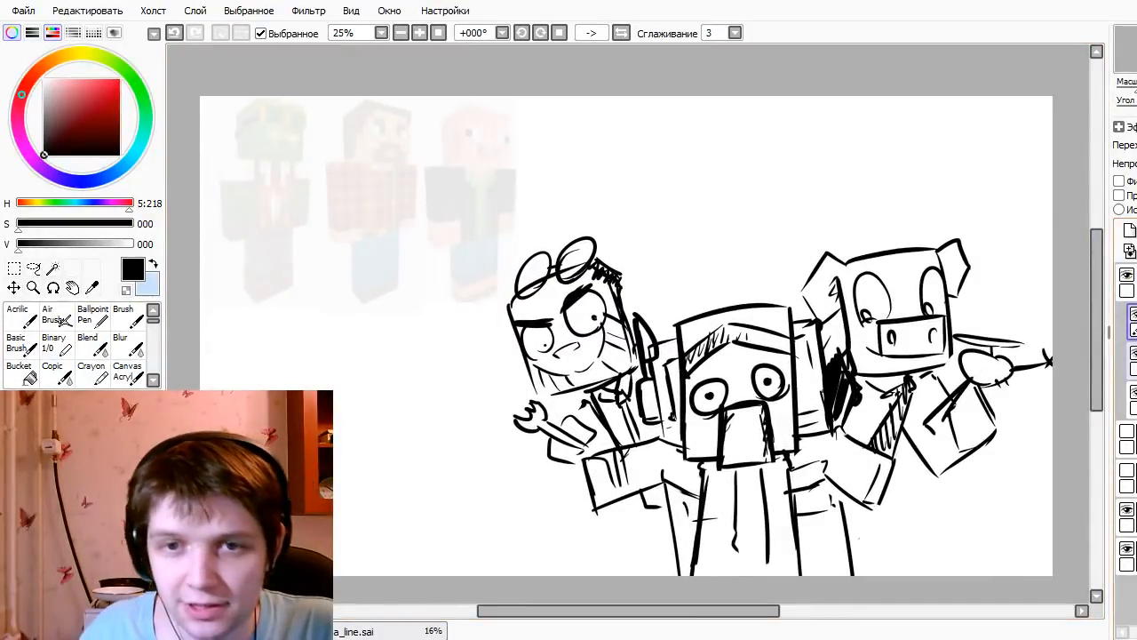
pyautogui.moveTo(671, 209); pyautogui.dragTo(680, 266)
pyautogui.hotkey('ctrl', 'z')
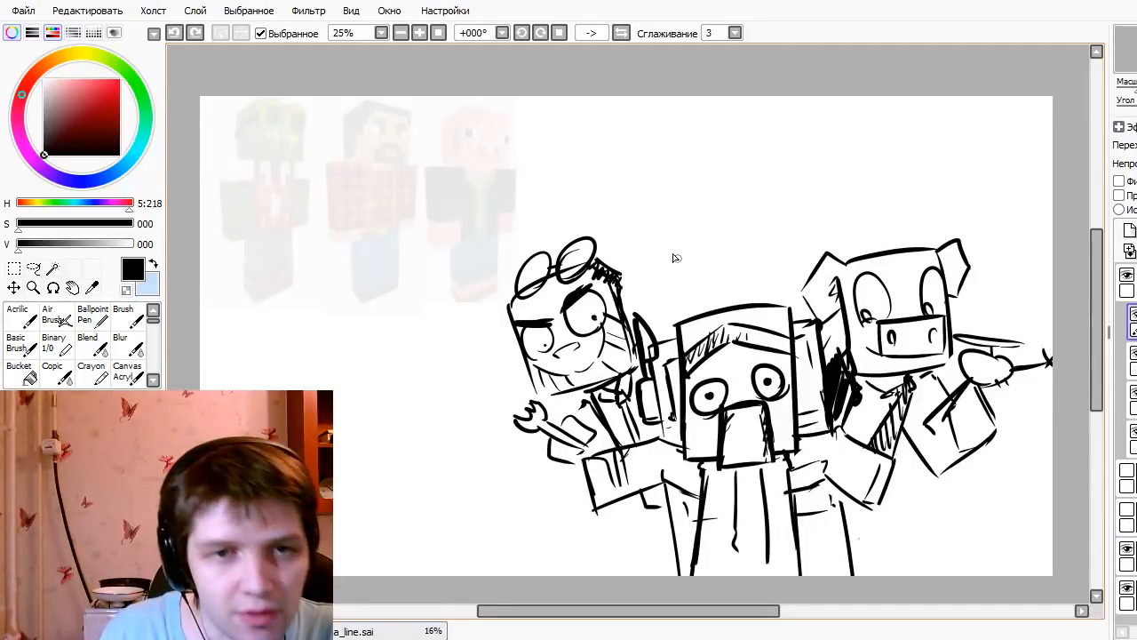
pyautogui.moveTo(667, 208)
pyautogui.mouseDown()
pyautogui.moveTo(695, 284)
pyautogui.moveTo(676, 283)
pyautogui.mouseUp()
pyautogui.hotkey('ctrl', 'z')
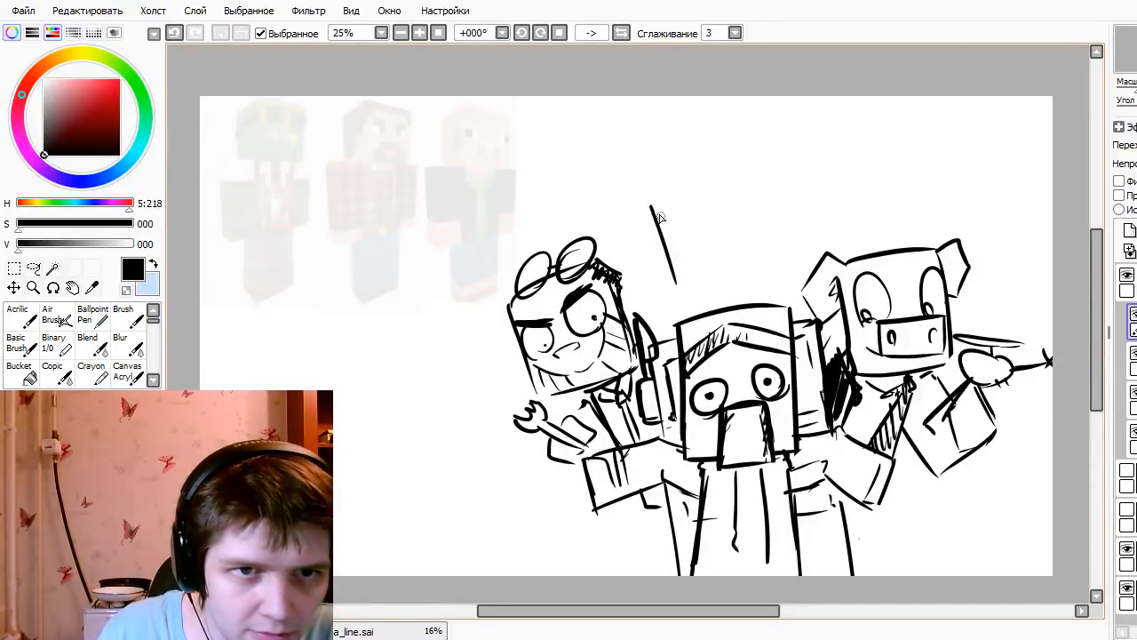
pyautogui.moveTo(645, 201)
pyautogui.mouseDown()
pyautogui.moveTo(738, 175)
pyautogui.moveTo(773, 269)
pyautogui.mouseUp()
pyautogui.moveTo(684, 294); pyautogui.dragTo(780, 283)
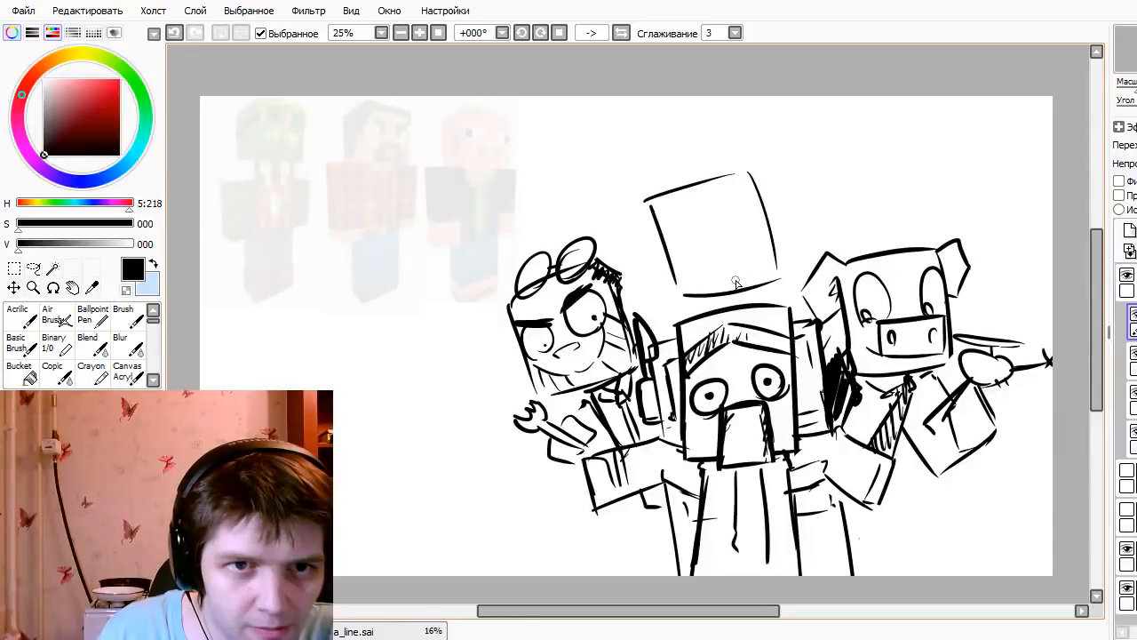
# - Redo the top, far side and lower edges of the new head and draw an open smiling mouth in it
pyautogui.hotkey('ctrl', 'z')
pyautogui.hotkey('ctrl', 'z')
pyautogui.hotkey('ctrl', 'z')
pyautogui.moveTo(648, 197)
pyautogui.mouseDown()
pyautogui.moveTo(751, 167)
pyautogui.moveTo(777, 271)
pyautogui.mouseUp()
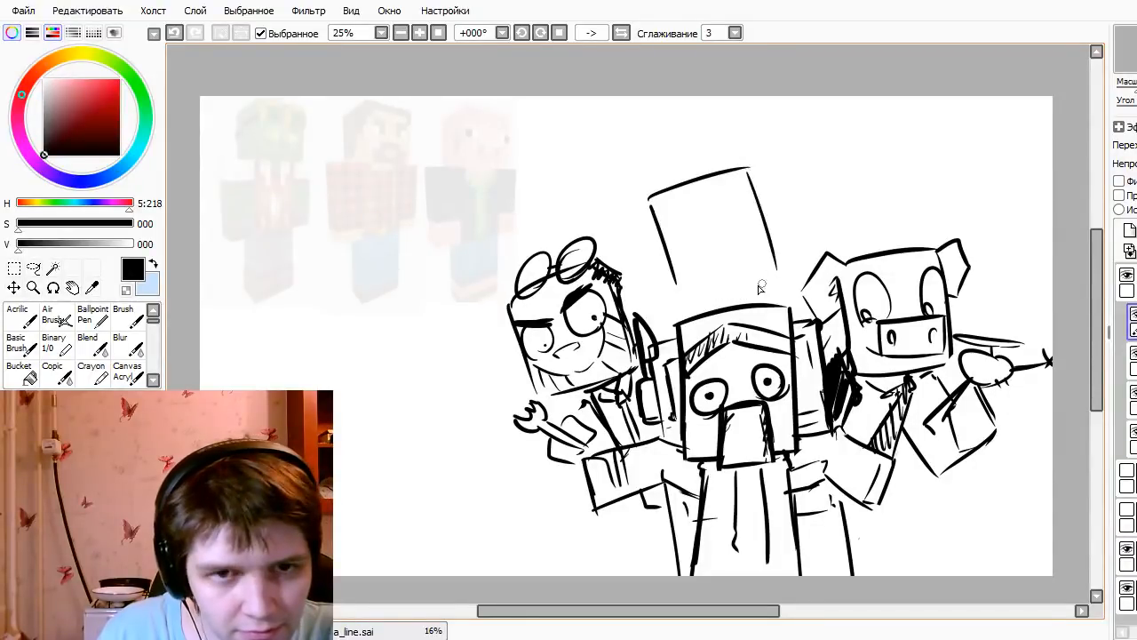
pyautogui.moveTo(679, 286)
pyautogui.mouseDown()
pyautogui.moveTo(778, 269)
pyautogui.moveTo(733, 275)
pyautogui.moveTo(761, 236)
pyautogui.moveTo(755, 272)
pyautogui.mouseUp()
pyautogui.hotkey('ctrl', 'z')
pyautogui.hotkey('ctrl', 'z')
pyautogui.hotkey('ctrl', 'z')
pyautogui.moveTo(695, 240)
pyautogui.mouseDown()
pyautogui.moveTo(742, 250)
pyautogui.moveTo(728, 277)
pyautogui.moveTo(722, 265)
pyautogui.mouseUp()
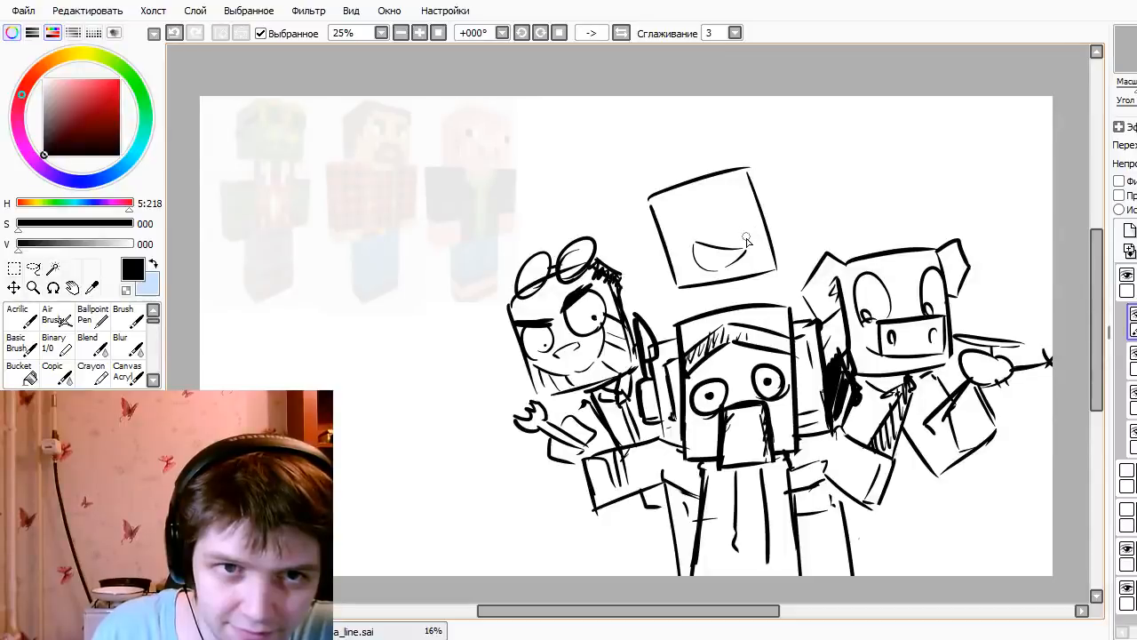
# - Enlarge the new head slightly and move it higher above the central figure
pyautogui.hotkey('ctrl', 't')
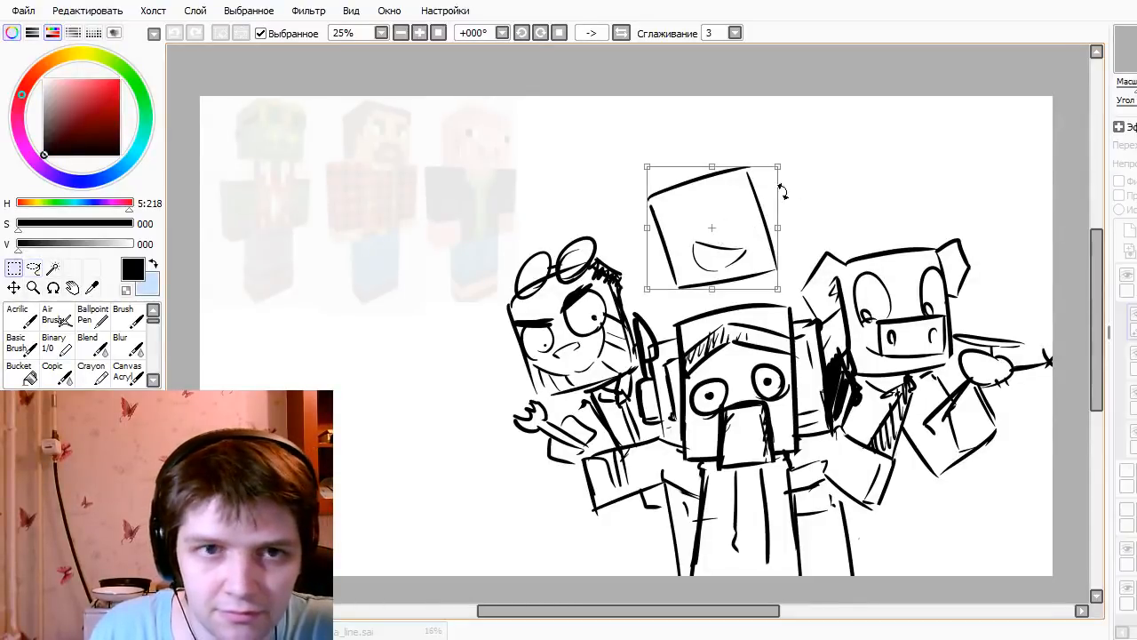
pyautogui.moveTo(782, 163); pyautogui.dragTo(800, 144)
pyautogui.moveTo(759, 222); pyautogui.dragTo(770, 183)
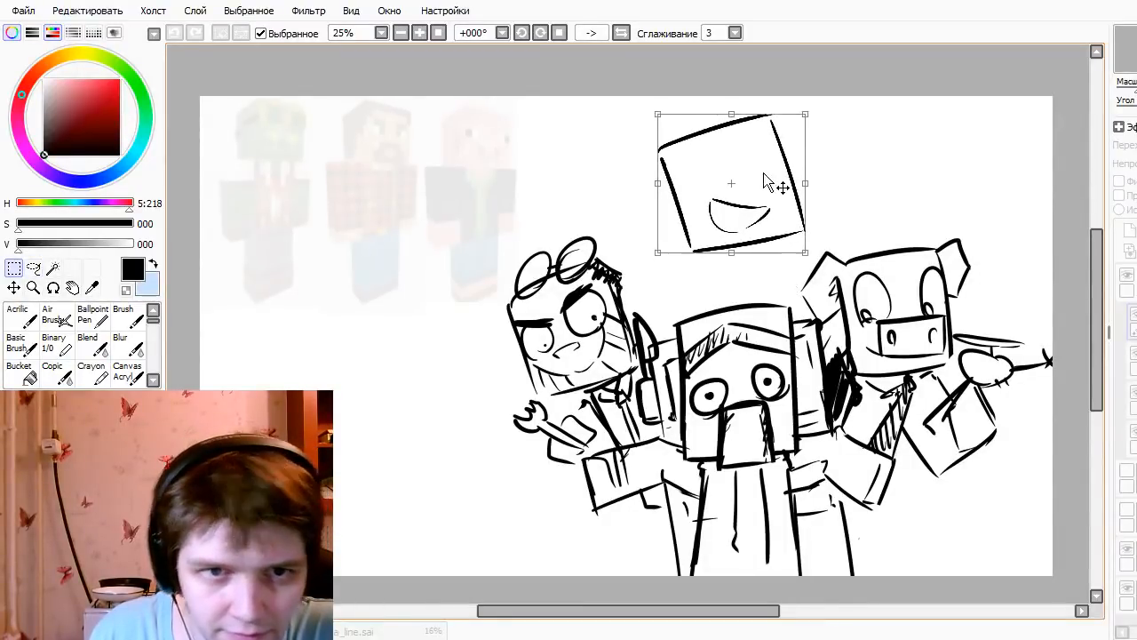
pyautogui.press('Return')
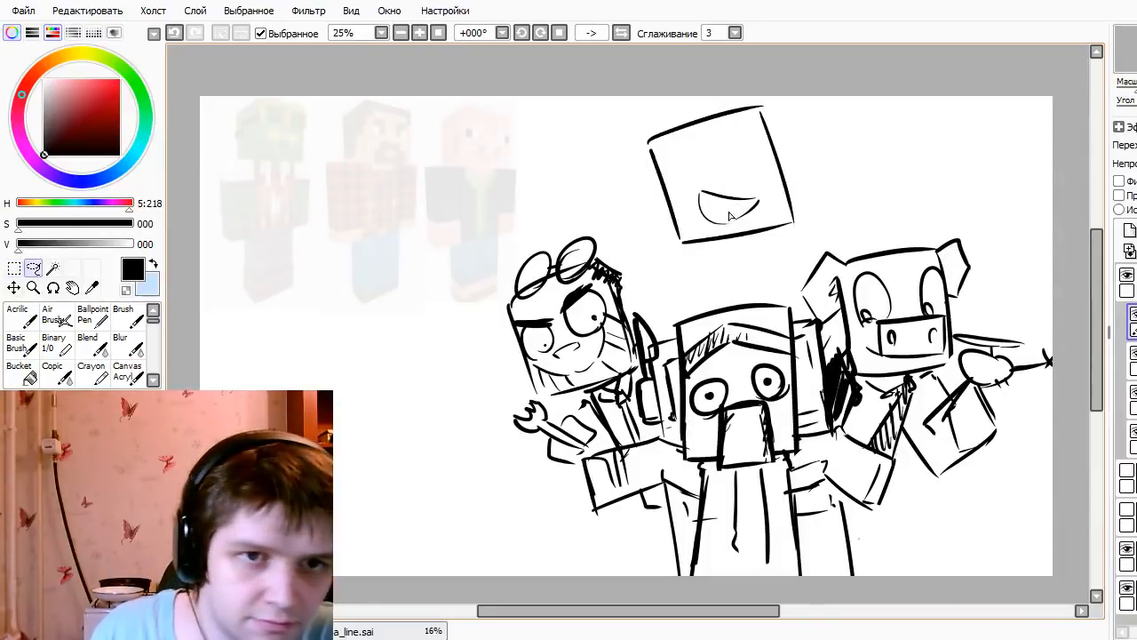
# - Draw a jagged beard around the new head's mouth and chin and erase the square outline running through it
pyautogui.moveTo(693, 236); pyautogui.dragTo(763, 251)
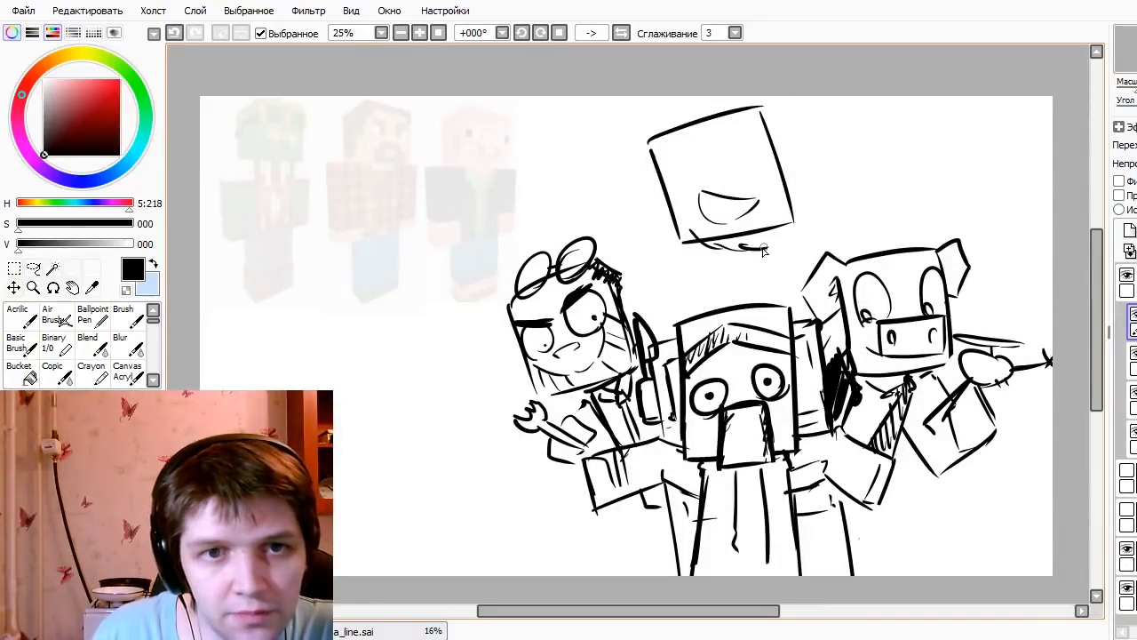
pyautogui.moveTo(764, 206)
pyautogui.mouseDown()
pyautogui.moveTo(784, 192)
pyautogui.moveTo(787, 207)
pyautogui.mouseUp()
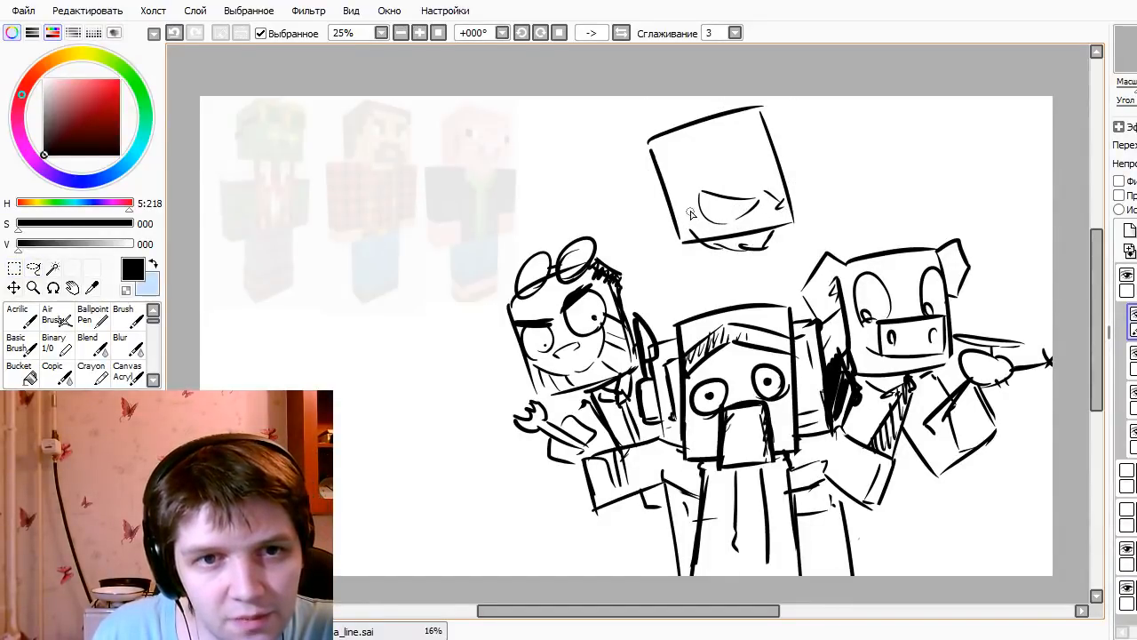
pyautogui.moveTo(716, 241)
pyautogui.mouseDown()
pyautogui.moveTo(773, 236)
pyautogui.moveTo(708, 242)
pyautogui.mouseUp()
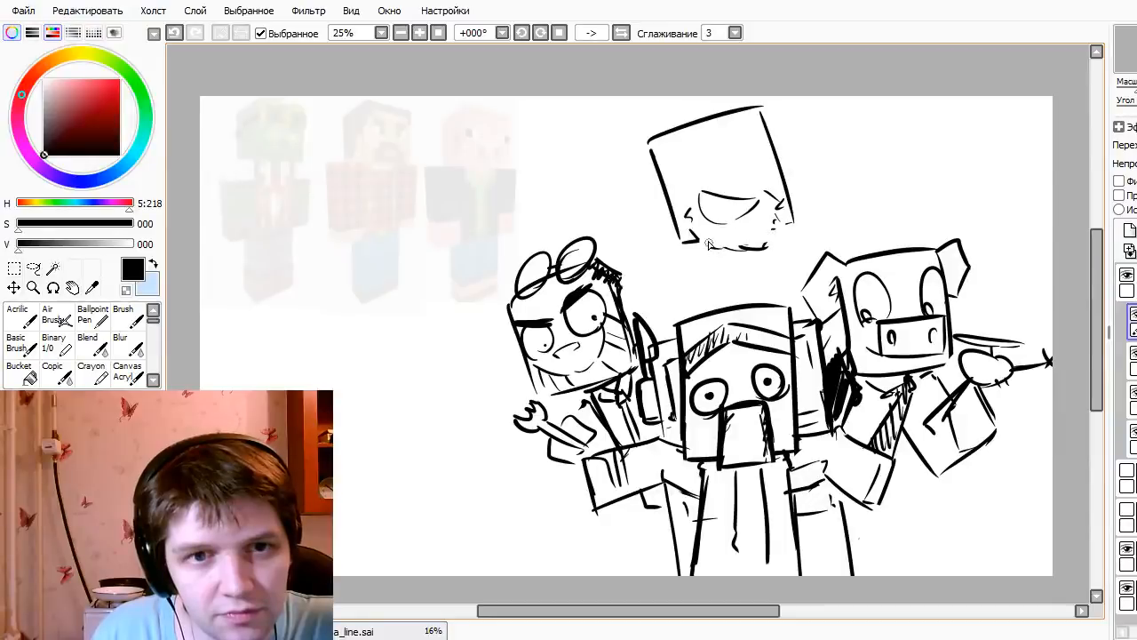
# - Select the new head's mouth with a freehand outline and move it slightly lower within the beard
pyautogui.press('l')
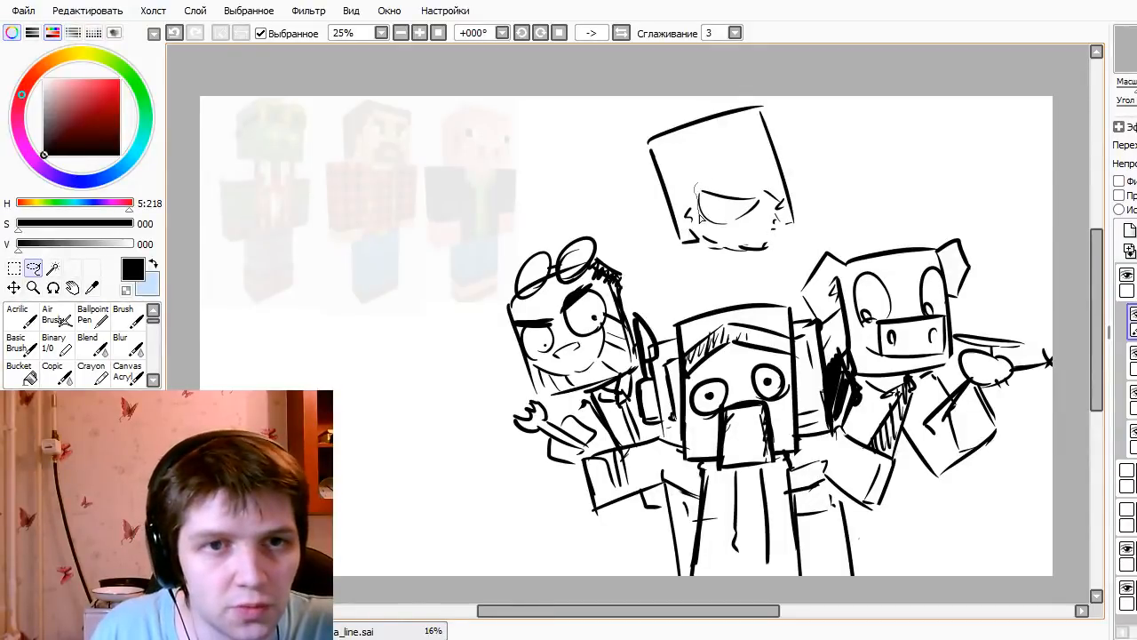
pyautogui.moveTo(762, 195); pyautogui.dragTo(739, 225)
pyautogui.press('e')
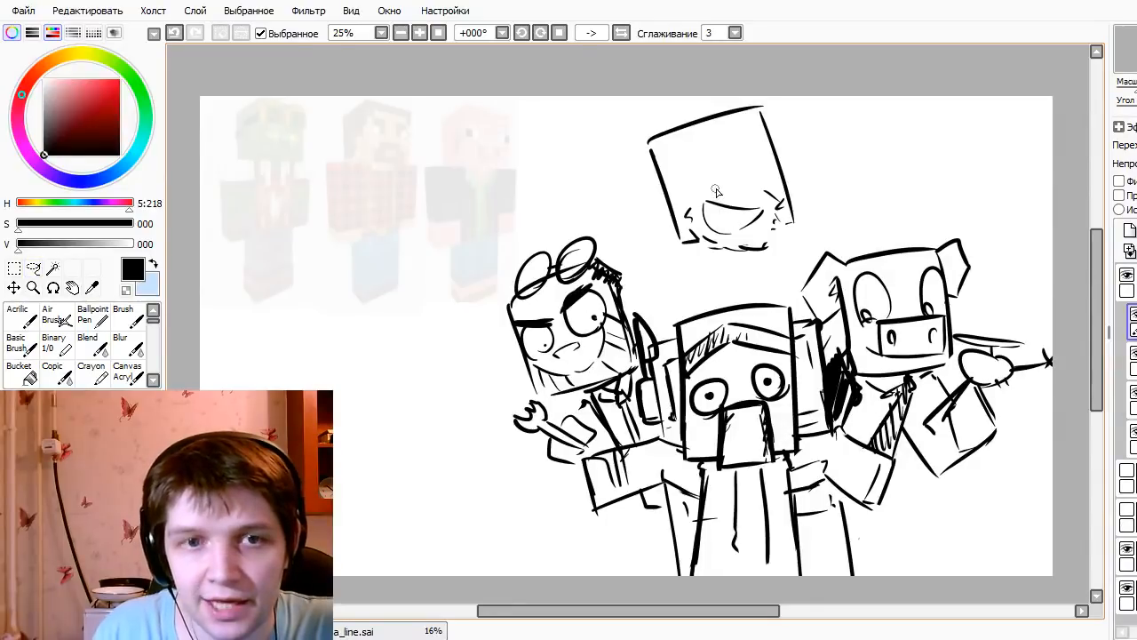
# - Draw a broken upper edge for the beard above the fourth figure's mouth and add a teeth line inside the smile
pyautogui.moveTo(735, 185); pyautogui.dragTo(708, 193)
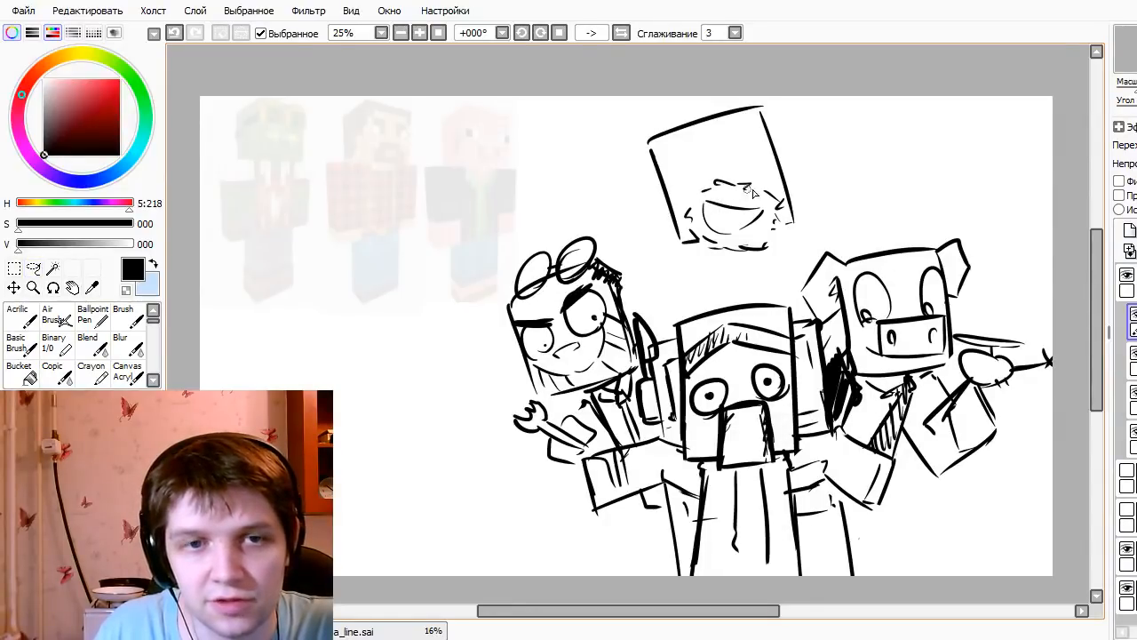
pyautogui.hotkey('ctrl', 'z')
pyautogui.hotkey('ctrl', 'y')
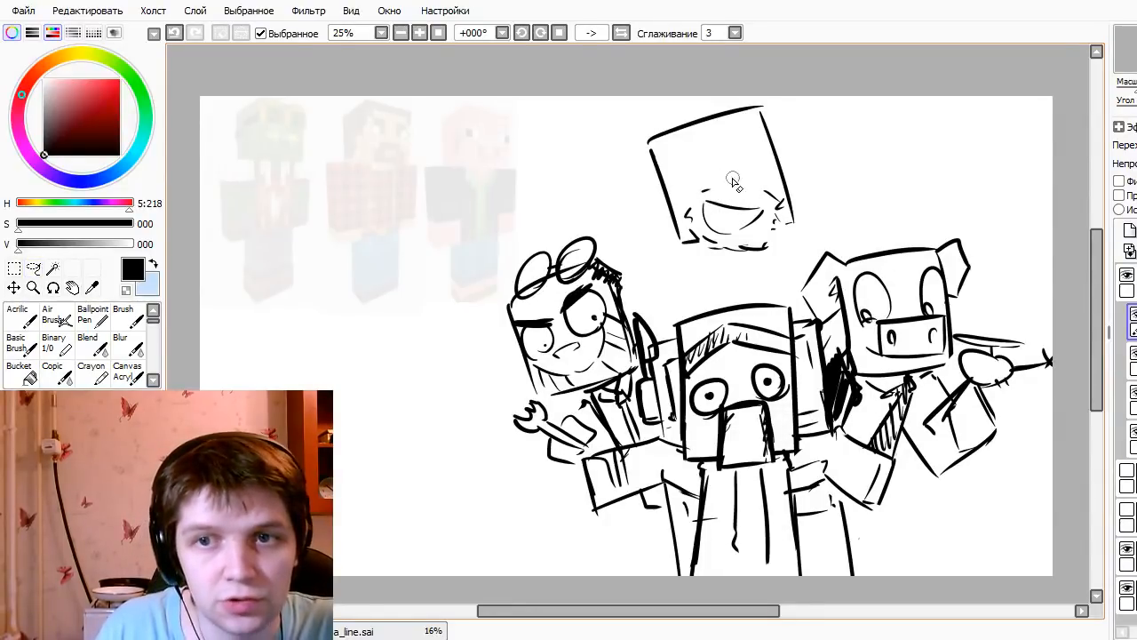
pyautogui.moveTo(732, 182)
pyautogui.mouseDown()
pyautogui.moveTo(704, 186)
pyautogui.moveTo(760, 205)
pyautogui.mouseUp()
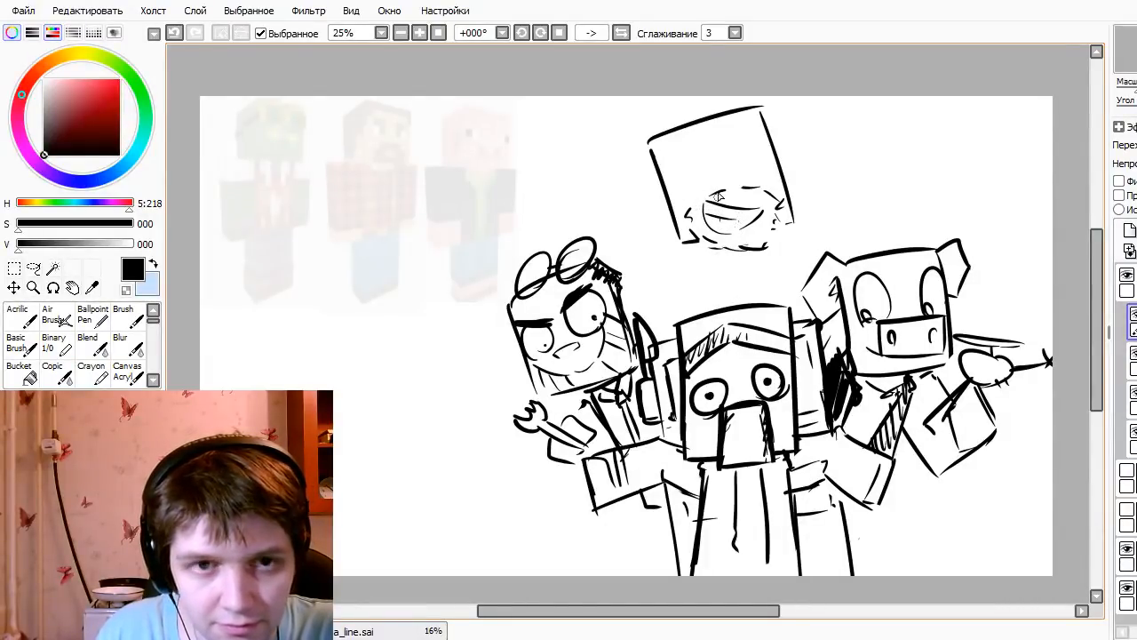
pyautogui.moveTo(752, 156); pyautogui.dragTo(755, 169)
pyautogui.hotkey('ctrl', 'z')
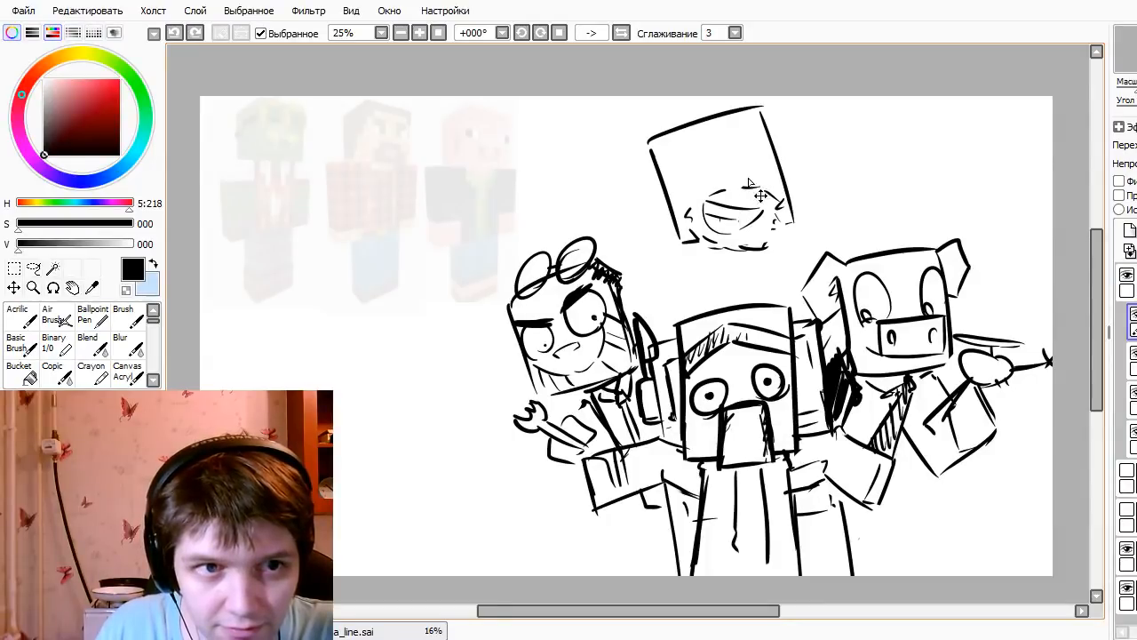
# - Draw a jagged fringe and side hair across the fourth figure's forehead
pyautogui.moveTo(735, 119)
pyautogui.mouseDown()
pyautogui.moveTo(710, 151)
pyautogui.moveTo(705, 135)
pyautogui.moveTo(682, 155)
pyautogui.moveTo(679, 145)
pyautogui.moveTo(673, 205)
pyautogui.mouseUp()
pyautogui.moveTo(746, 120); pyautogui.dragTo(783, 160)
pyautogui.hotkey('ctrl', 'z')
# - Sketch collar lines under the fourth figure's beard and a raised arm reaching up beside the head on the pig's side
pyautogui.moveTo(710, 249)
pyautogui.mouseDown()
pyautogui.moveTo(741, 255)
pyautogui.moveTo(713, 266)
pyautogui.moveTo(698, 252)
pyautogui.moveTo(675, 273)
pyautogui.mouseUp()
pyautogui.moveTo(748, 259)
pyautogui.mouseDown()
pyautogui.moveTo(783, 258)
pyautogui.moveTo(851, 177)
pyautogui.mouseUp()
pyautogui.hotkey('ctrl', 'z')
pyautogui.moveTo(770, 246)
pyautogui.mouseDown()
pyautogui.moveTo(835, 158)
pyautogui.moveTo(847, 210)
pyautogui.moveTo(835, 226)
pyautogui.mouseUp()
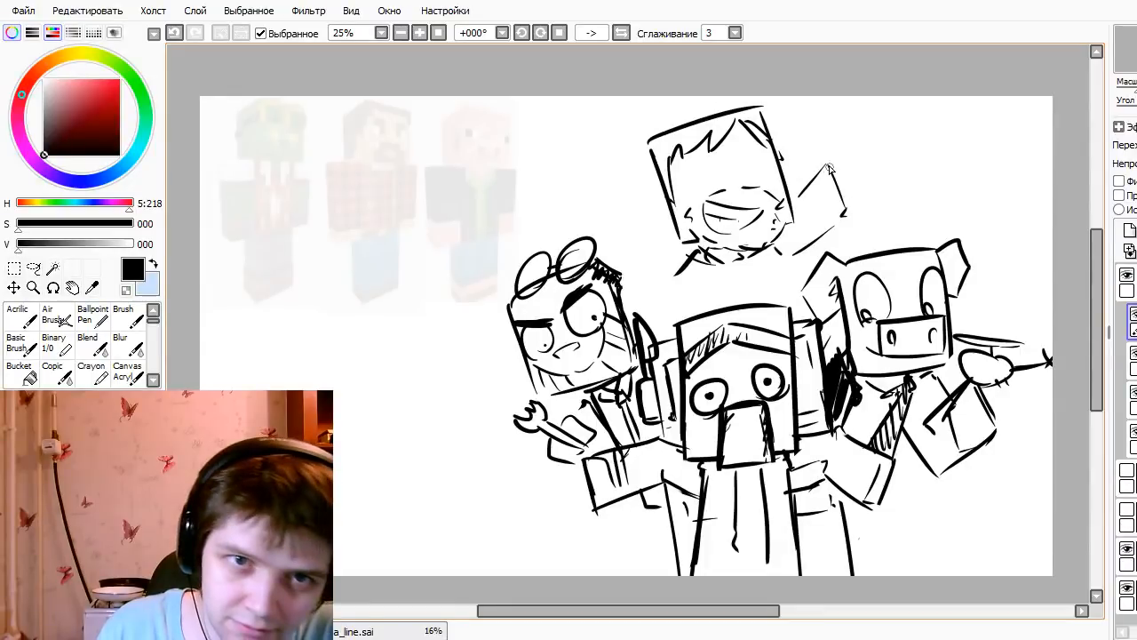
pyautogui.moveTo(828, 166); pyautogui.dragTo(853, 207)
# - Draw a small ladder-like rail piece with two uprights and crossbars in the fourth figure's raised hand
pyautogui.moveTo(817, 140); pyautogui.dragTo(834, 185)
pyautogui.hotkey('ctrl', 'z')
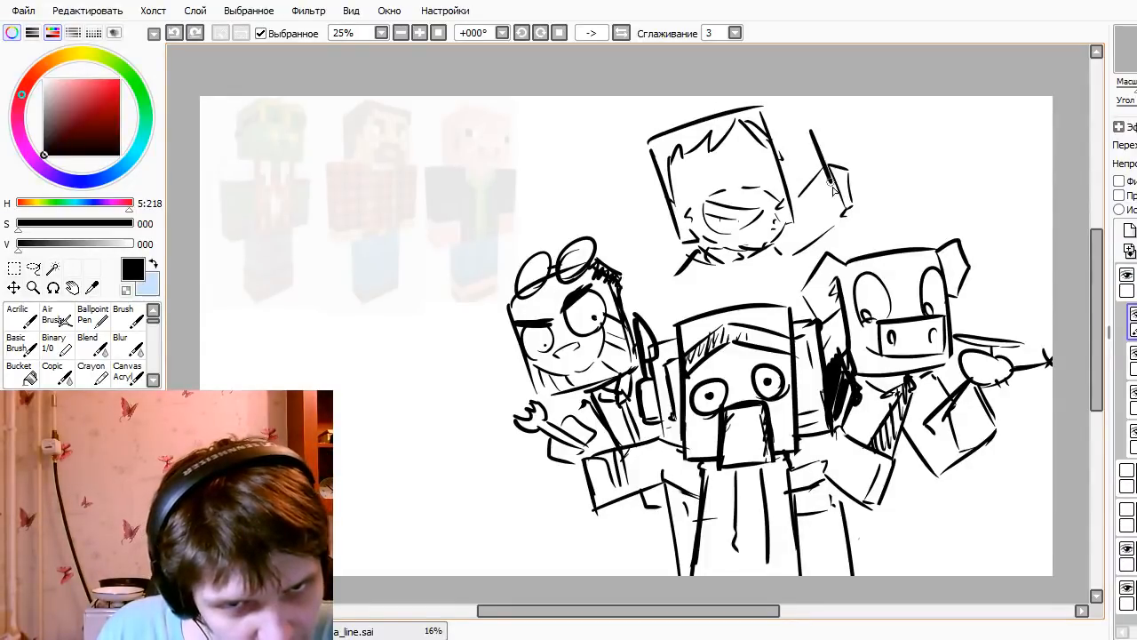
pyautogui.moveTo(813, 131); pyautogui.dragTo(838, 185)
pyautogui.moveTo(846, 127); pyautogui.dragTo(860, 182)
pyautogui.moveTo(826, 144)
pyautogui.mouseDown()
pyautogui.moveTo(856, 133)
pyautogui.moveTo(832, 163)
pyautogui.moveTo(869, 148)
pyautogui.mouseUp()
pyautogui.moveTo(835, 181); pyautogui.dragTo(869, 167)
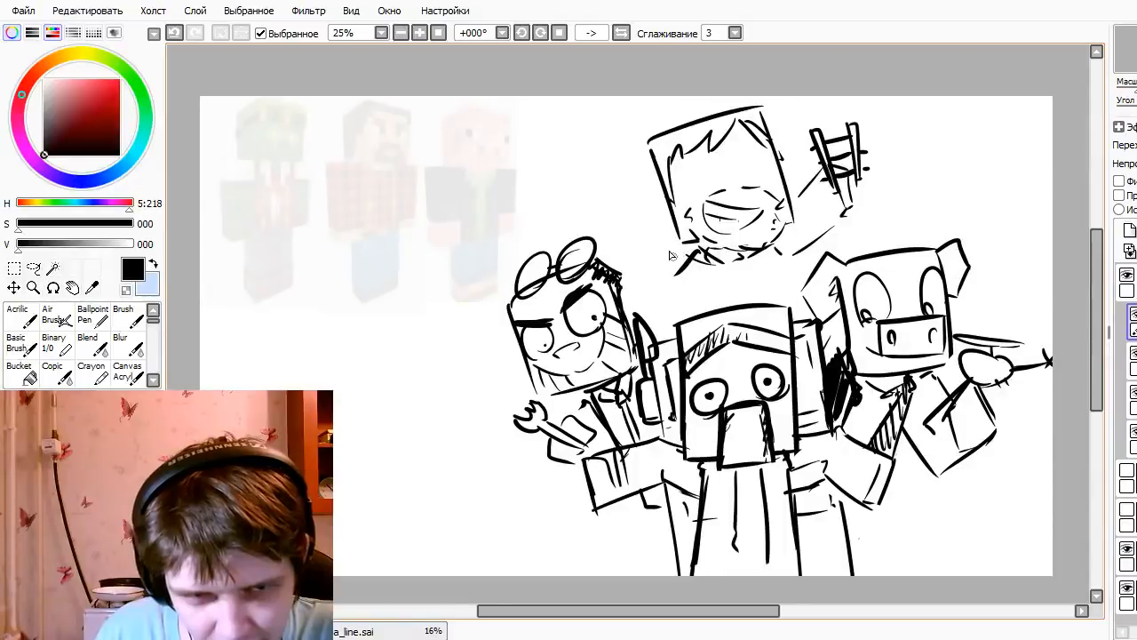
# - Sketch the fourth figure's other raised arm and draw two wide round eyes with small pupils
pyautogui.moveTo(631, 189); pyautogui.dragTo(677, 230)
pyautogui.hotkey('ctrl', 'z')
pyautogui.moveTo(625, 186)
pyautogui.mouseDown()
pyautogui.moveTo(698, 244)
pyautogui.moveTo(606, 196)
pyautogui.moveTo(659, 259)
pyautogui.mouseUp()
pyautogui.moveTo(708, 160)
pyautogui.mouseDown()
pyautogui.moveTo(702, 197)
pyautogui.moveTo(771, 138)
pyautogui.mouseUp()
pyautogui.hotkey('ctrl', 'z')
pyautogui.hotkey('ctrl', 'z')
pyautogui.moveTo(750, 183)
pyautogui.mouseDown()
pyautogui.moveTo(769, 146)
pyautogui.moveTo(760, 190)
pyautogui.mouseUp()
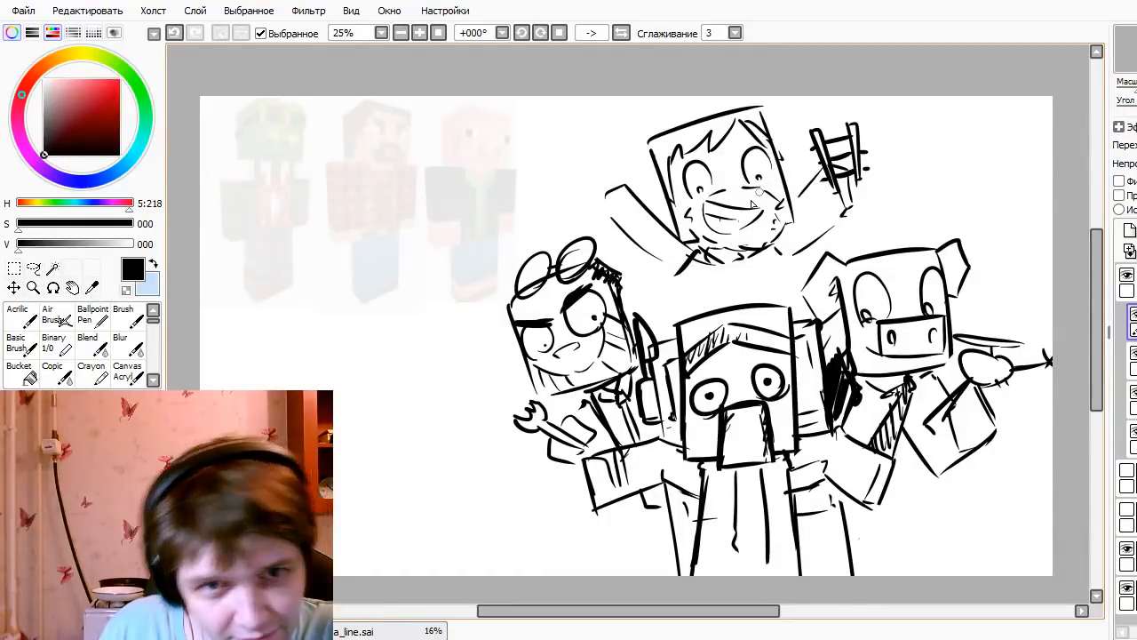
pyautogui.hotkey('ctrl', 'z')
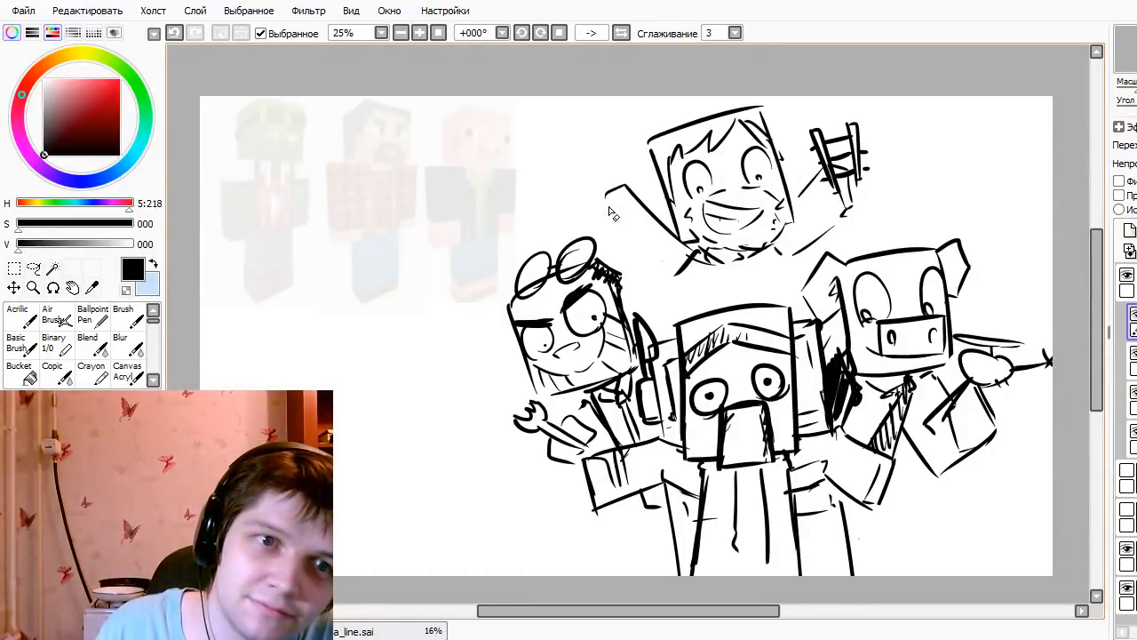
# - Redraw the rounded end and lower edge of the second raised arm and add both sides of the torso
pyautogui.moveTo(606, 193)
pyautogui.mouseDown()
pyautogui.moveTo(601, 233)
pyautogui.moveTo(685, 267)
pyautogui.moveTo(672, 259)
pyautogui.moveTo(697, 290)
pyautogui.moveTo(702, 275)
pyautogui.moveTo(709, 311)
pyautogui.mouseUp()
pyautogui.moveTo(766, 250); pyautogui.dragTo(789, 298)
# - Redo the fourth figure's mouth as a smaller lopsided grin and draw two straps down the torso
pyautogui.press('e')
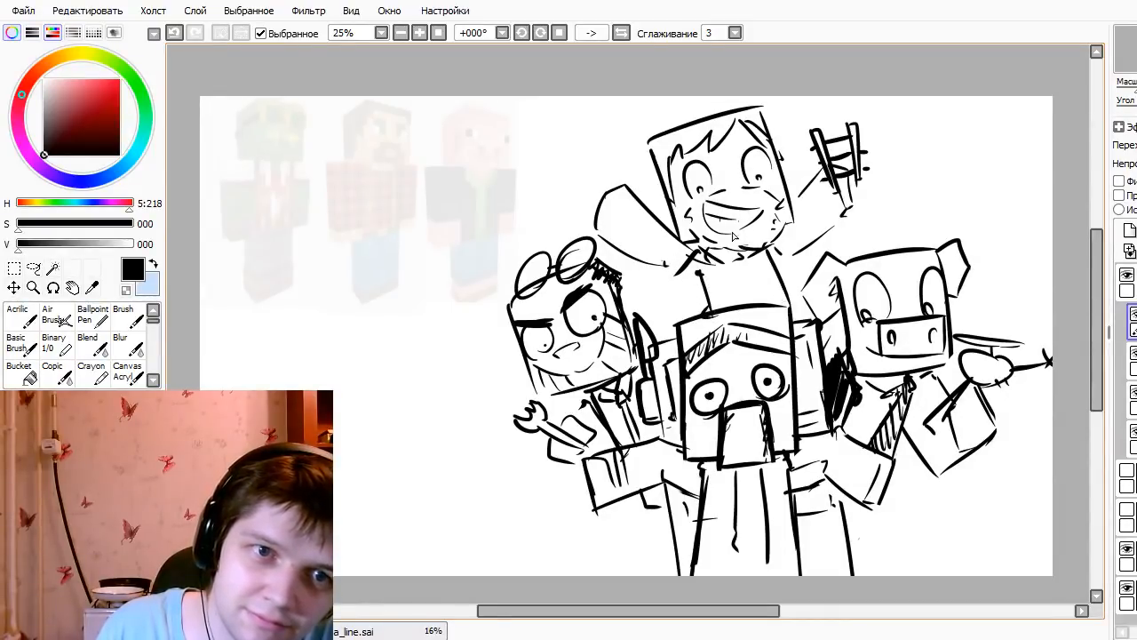
pyautogui.moveTo(710, 217)
pyautogui.mouseDown()
pyautogui.moveTo(756, 218)
pyautogui.moveTo(702, 207)
pyautogui.moveTo(741, 239)
pyautogui.moveTo(745, 219)
pyautogui.moveTo(725, 233)
pyautogui.moveTo(705, 216)
pyautogui.moveTo(729, 227)
pyautogui.moveTo(721, 238)
pyautogui.moveTo(702, 221)
pyautogui.moveTo(764, 242)
pyautogui.moveTo(737, 253)
pyautogui.moveTo(703, 225)
pyautogui.moveTo(741, 218)
pyautogui.mouseUp()
pyautogui.press('n')
pyautogui.hotkey('ctrl', 'z')
pyautogui.hotkey('ctrl', 'z')
pyautogui.hotkey('ctrl', 'z')
pyautogui.hotkey('ctrl', 'z')
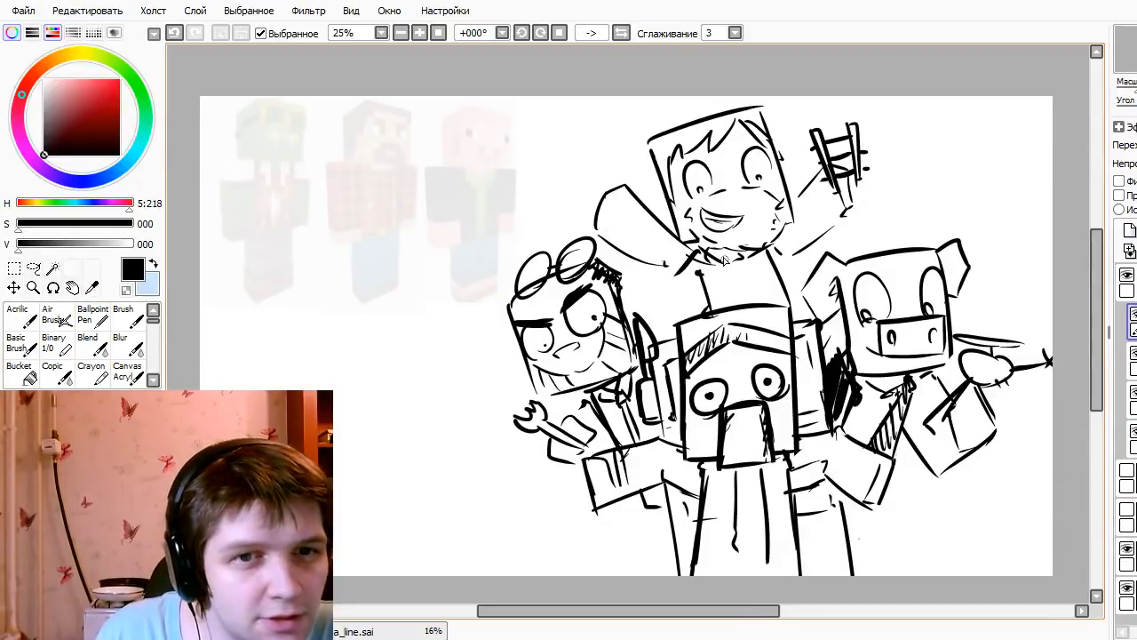
pyautogui.moveTo(710, 257)
pyautogui.mouseDown()
pyautogui.moveTo(715, 308)
pyautogui.moveTo(731, 309)
pyautogui.mouseUp()
pyautogui.moveTo(755, 255); pyautogui.dragTo(770, 304)
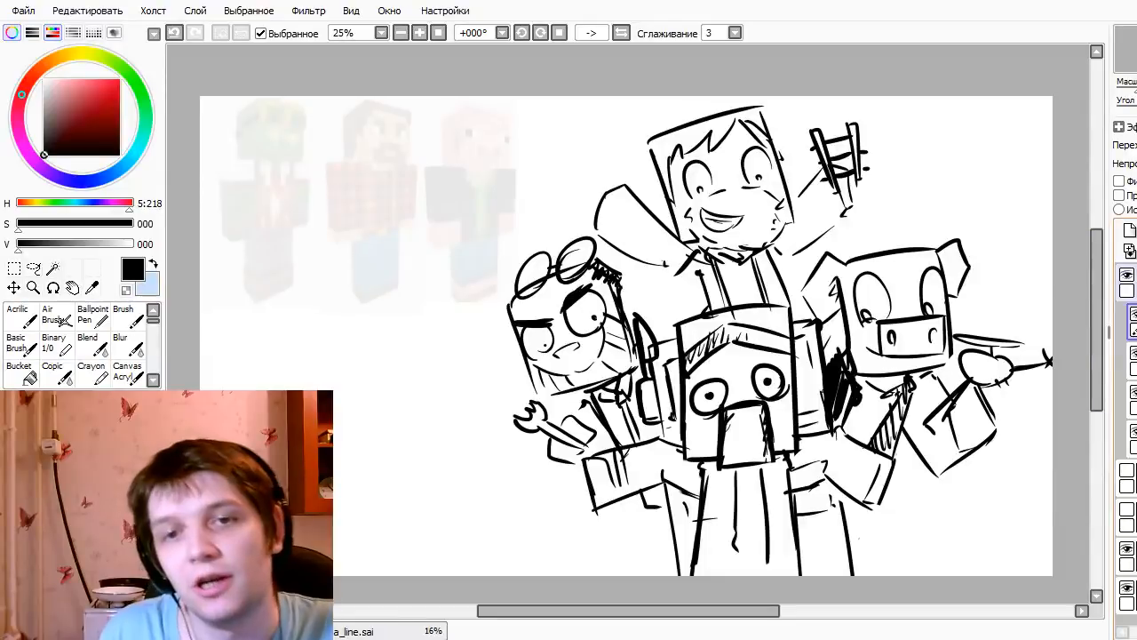
# - Fade the whole group sketch to a faint opacity and add an empty layer above it for the line art
pyautogui.click(1135, 282)
pyautogui.click(1135, 283)
pyautogui.click(1135, 163)
pyautogui.moveTo(1136, 164); pyautogui.dragTo(1121, 165)
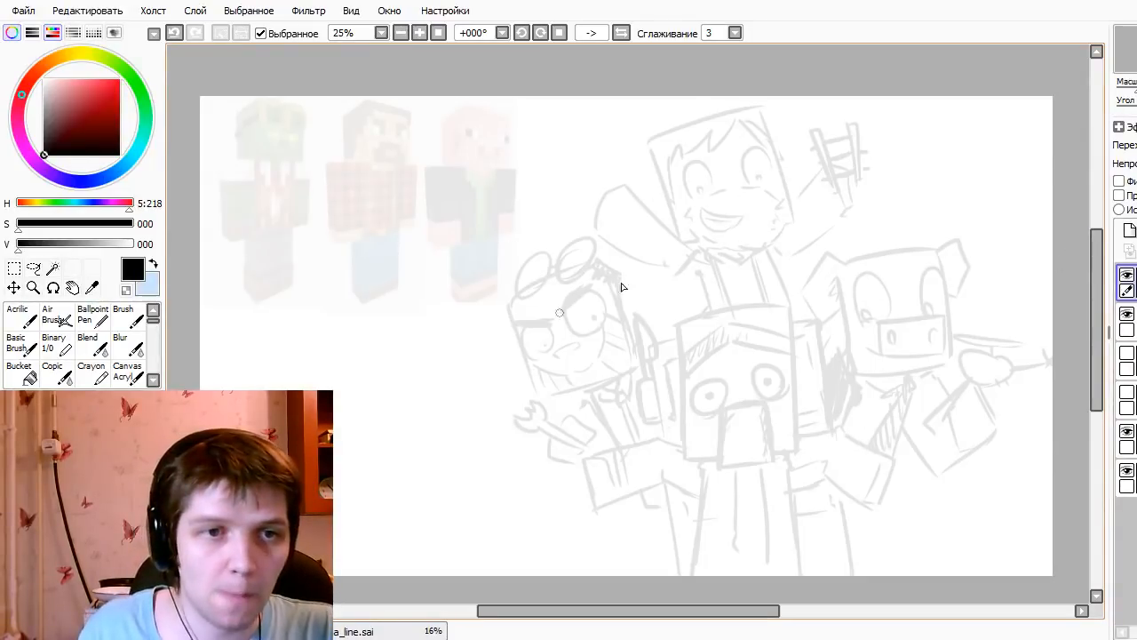
# - Handwrite the note "Getting teA BRB" with a long diagonal line on the new layer, and clear the layer
pyautogui.moveTo(803, 214)
pyautogui.mouseDown()
pyautogui.moveTo(457, 407)
pyautogui.moveTo(471, 407)
pyautogui.mouseUp()
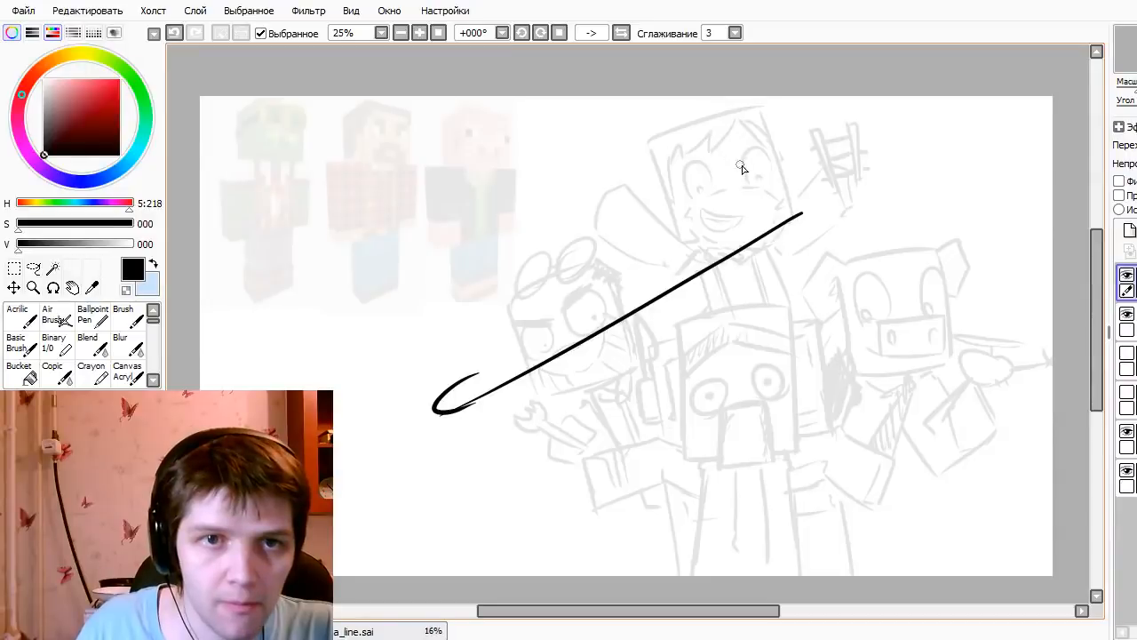
pyautogui.moveTo(744, 147)
pyautogui.mouseDown()
pyautogui.moveTo(718, 213)
pyautogui.moveTo(719, 178)
pyautogui.moveTo(782, 206)
pyautogui.mouseUp()
pyautogui.moveTo(793, 138); pyautogui.dragTo(798, 203)
pyautogui.moveTo(770, 162); pyautogui.dragTo(792, 160)
pyautogui.moveTo(817, 124); pyautogui.dragTo(816, 199)
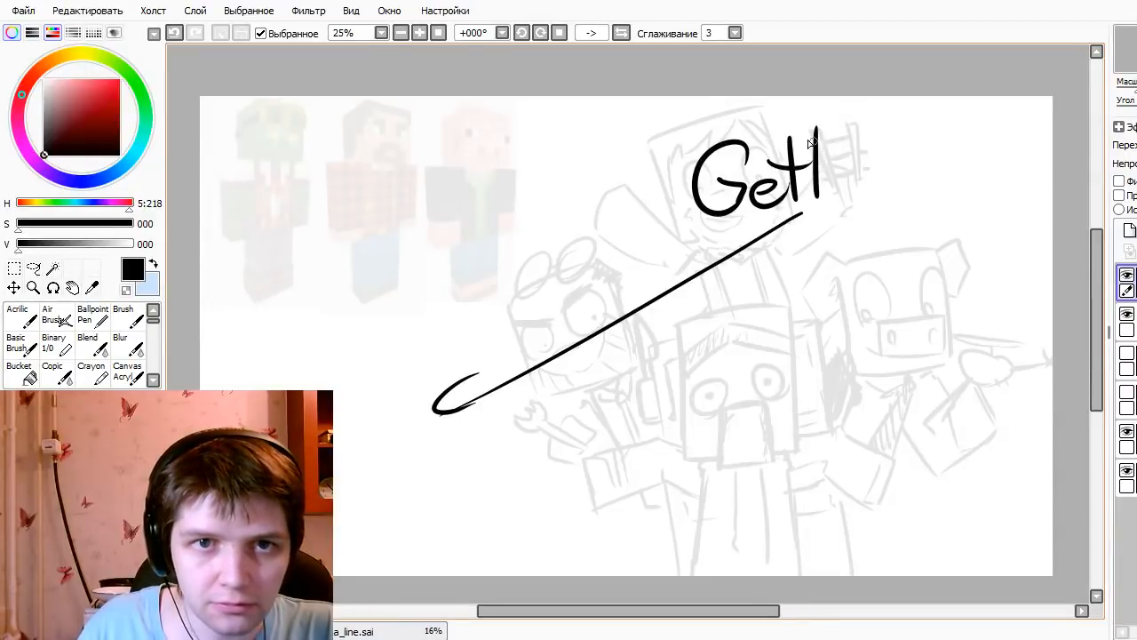
pyautogui.moveTo(798, 146); pyautogui.dragTo(831, 140)
pyautogui.click(838, 141)
pyautogui.moveTo(835, 153)
pyautogui.mouseDown()
pyautogui.moveTo(841, 195)
pyautogui.moveTo(869, 201)
pyautogui.mouseUp()
pyautogui.moveTo(904, 166); pyautogui.dragTo(922, 190)
pyautogui.moveTo(835, 228)
pyautogui.mouseDown()
pyautogui.moveTo(828, 277)
pyautogui.moveTo(838, 240)
pyautogui.mouseUp()
pyautogui.moveTo(849, 260)
pyautogui.mouseDown()
pyautogui.moveTo(877, 252)
pyautogui.moveTo(892, 277)
pyautogui.mouseUp()
pyautogui.moveTo(898, 283)
pyautogui.mouseDown()
pyautogui.moveTo(912, 233)
pyautogui.moveTo(927, 282)
pyautogui.mouseUp()
pyautogui.moveTo(899, 268); pyautogui.dragTo(924, 265)
pyautogui.moveTo(769, 289); pyautogui.dragTo(779, 349)
pyautogui.moveTo(771, 292)
pyautogui.mouseDown()
pyautogui.moveTo(799, 315)
pyautogui.moveTo(782, 348)
pyautogui.mouseUp()
pyautogui.moveTo(826, 298)
pyautogui.mouseDown()
pyautogui.moveTo(835, 348)
pyautogui.moveTo(875, 345)
pyautogui.mouseUp()
pyautogui.moveTo(879, 293)
pyautogui.mouseDown()
pyautogui.moveTo(888, 345)
pyautogui.moveTo(923, 329)
pyautogui.mouseUp()
pyautogui.moveTo(924, 328); pyautogui.dragTo(869, 352)
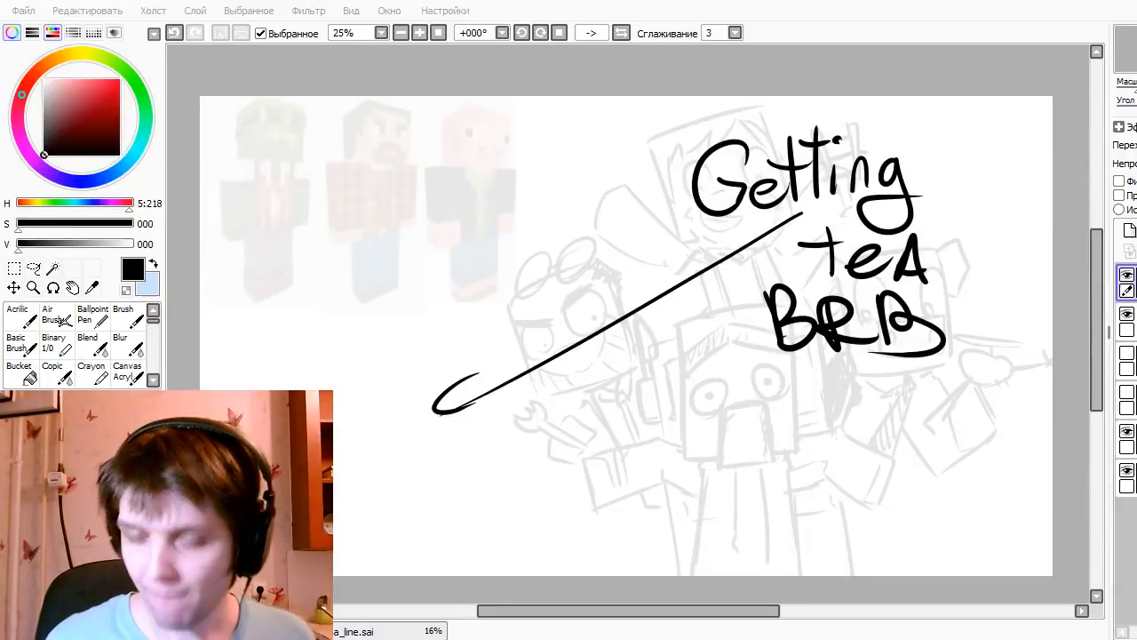
pyautogui.click(876, 302)
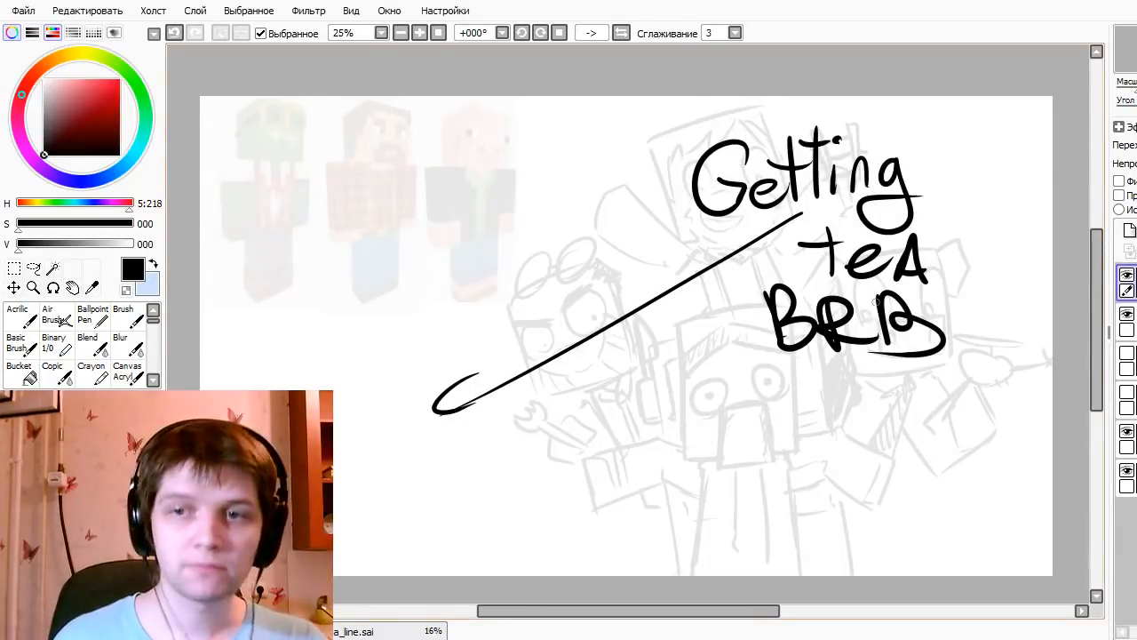
pyautogui.press('Delete')
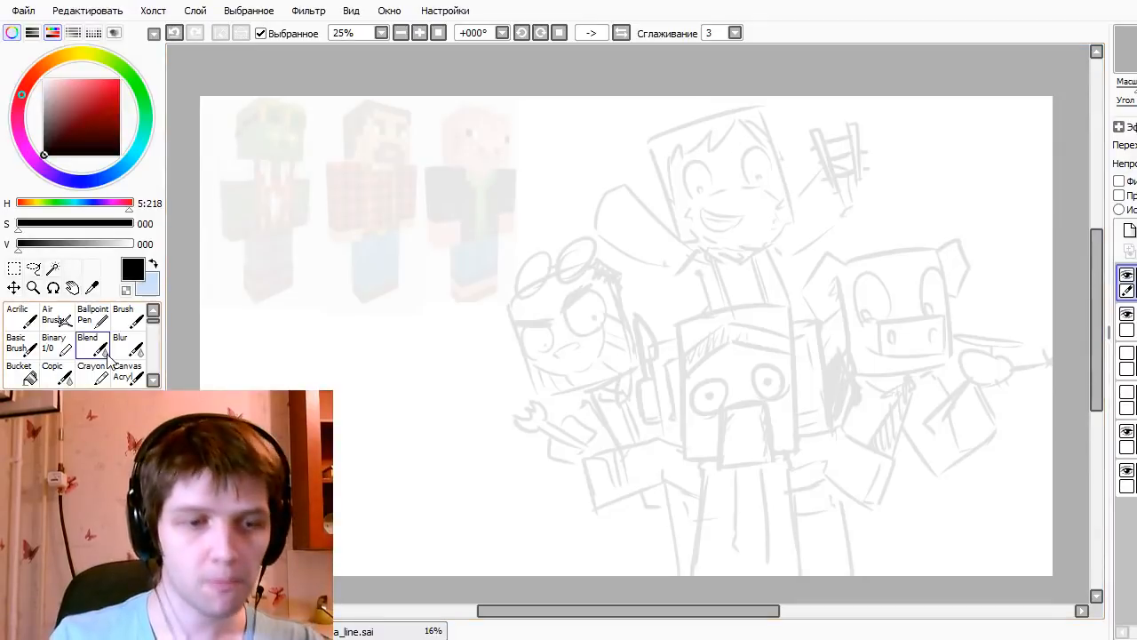
# - Try out ink lines in the empty space beside the fourth figure's head
pyautogui.scroll(2, 895, 379)
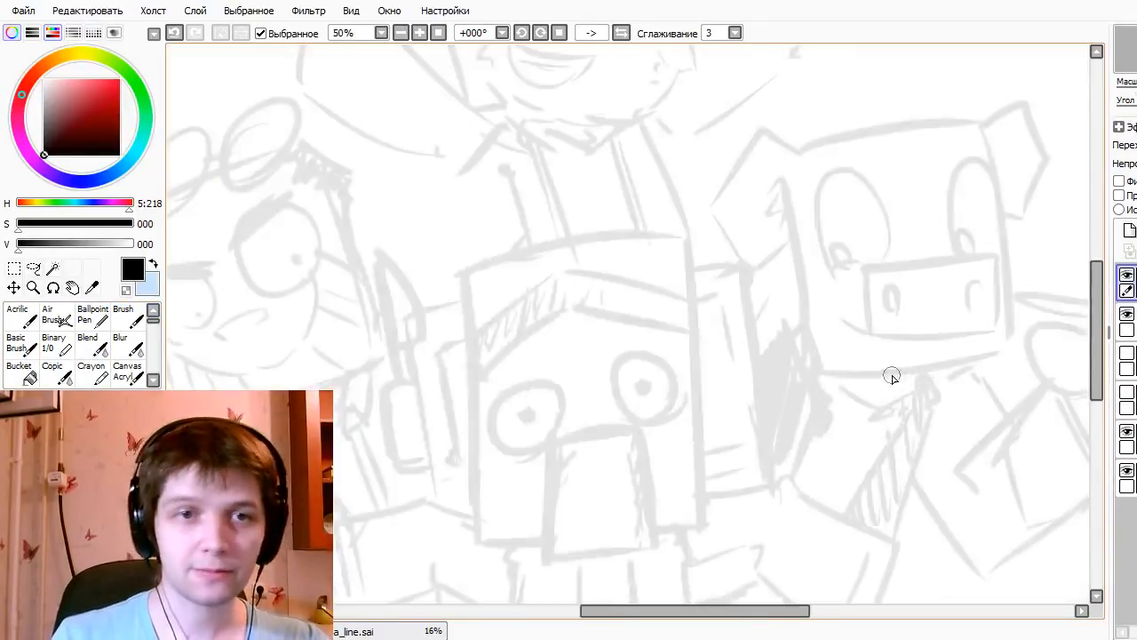
pyautogui.moveTo(555, 238); pyautogui.dragTo(907, 517)
pyautogui.press('Tab')
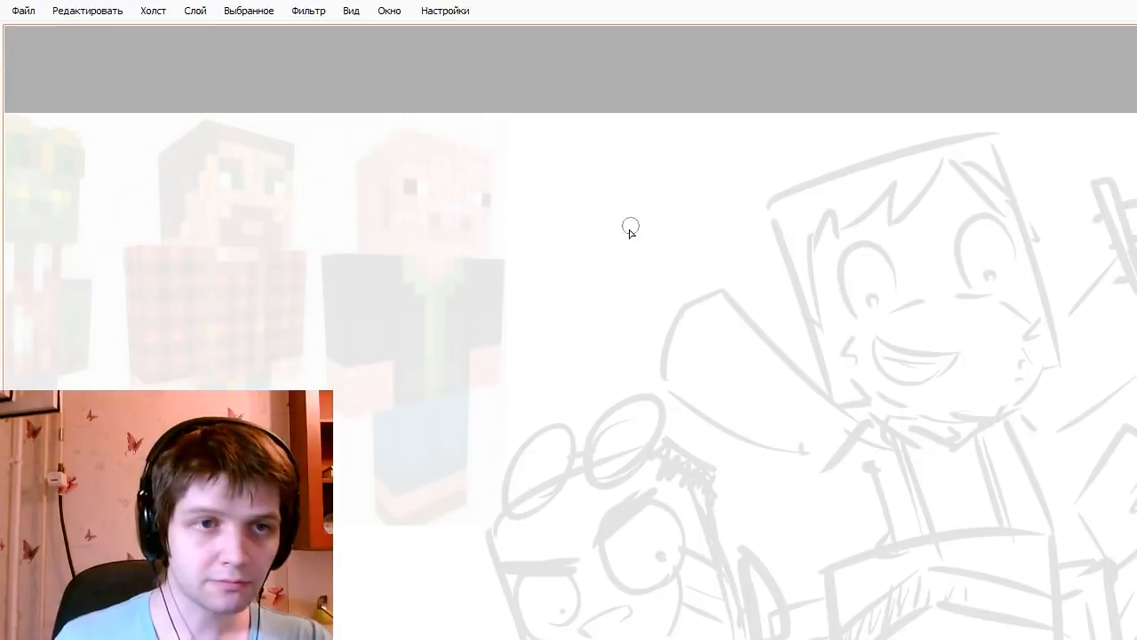
pyautogui.moveTo(670, 246); pyautogui.dragTo(677, 336)
pyautogui.moveTo(689, 269); pyautogui.dragTo(949, 277)
pyautogui.hotkey('ctrl', 'z')
pyautogui.hotkey('ctrl', 'z')
# - Ink the fourth figure's pointed fringe and the lock of hair running down the near side of the face
pyautogui.moveTo(848, 296); pyautogui.dragTo(816, 262)
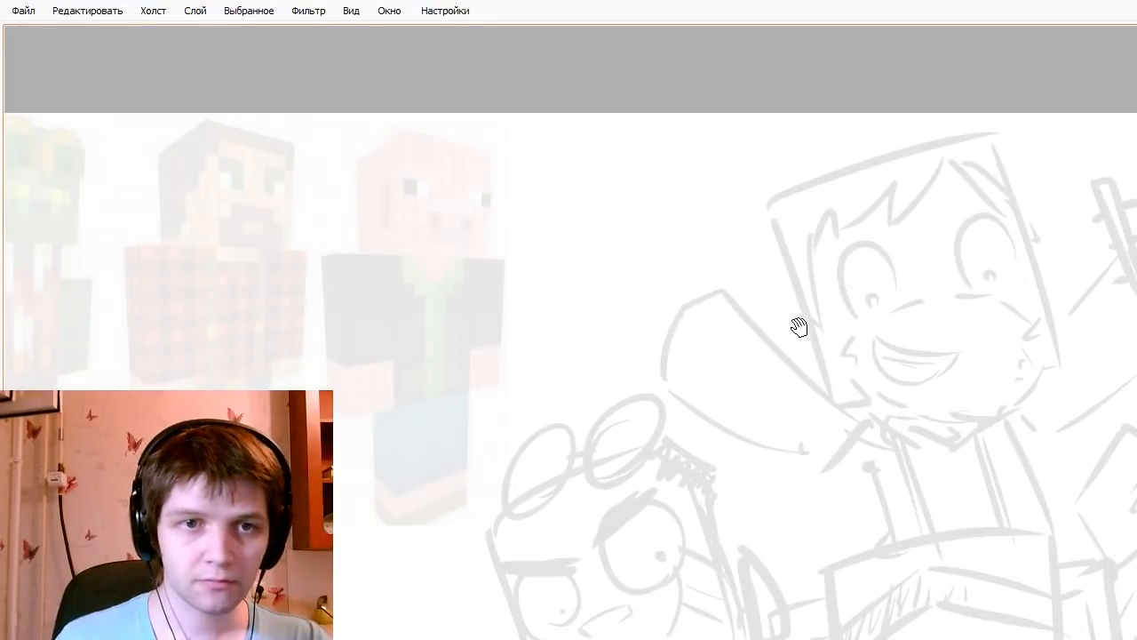
pyautogui.moveTo(794, 325)
pyautogui.mouseDown()
pyautogui.moveTo(456, 216)
pyautogui.moveTo(505, 272)
pyautogui.mouseUp()
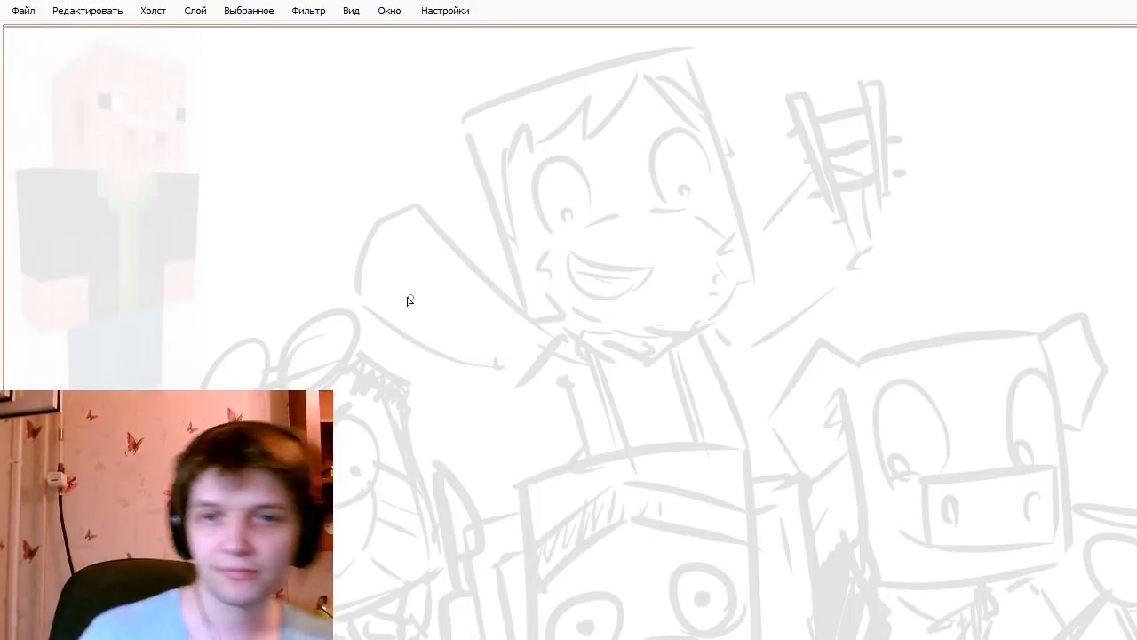
pyautogui.moveTo(416, 206); pyautogui.dragTo(662, 317)
pyautogui.moveTo(749, 91)
pyautogui.mouseDown()
pyautogui.moveTo(689, 164)
pyautogui.moveTo(733, 131)
pyautogui.moveTo(708, 161)
pyautogui.moveTo(701, 150)
pyautogui.moveTo(642, 175)
pyautogui.moveTo(696, 139)
pyautogui.moveTo(688, 160)
pyautogui.moveTo(712, 172)
pyautogui.moveTo(699, 156)
pyautogui.moveTo(602, 174)
pyautogui.moveTo(622, 293)
pyautogui.mouseUp()
pyautogui.hotkey('ctrl', 'z')
pyautogui.hotkey('ctrl', 'z')
pyautogui.hotkey('ctrl', 'z')
pyautogui.hotkey('ctrl', 'z')
pyautogui.moveTo(609, 168)
pyautogui.mouseDown()
pyautogui.moveTo(624, 274)
pyautogui.moveTo(605, 263)
pyautogui.mouseUp()
# - Ink the near side edge of the fourth figure's head down to the jaw and tidy the overlap below the sideburn
pyautogui.moveTo(563, 140); pyautogui.dragTo(601, 271)
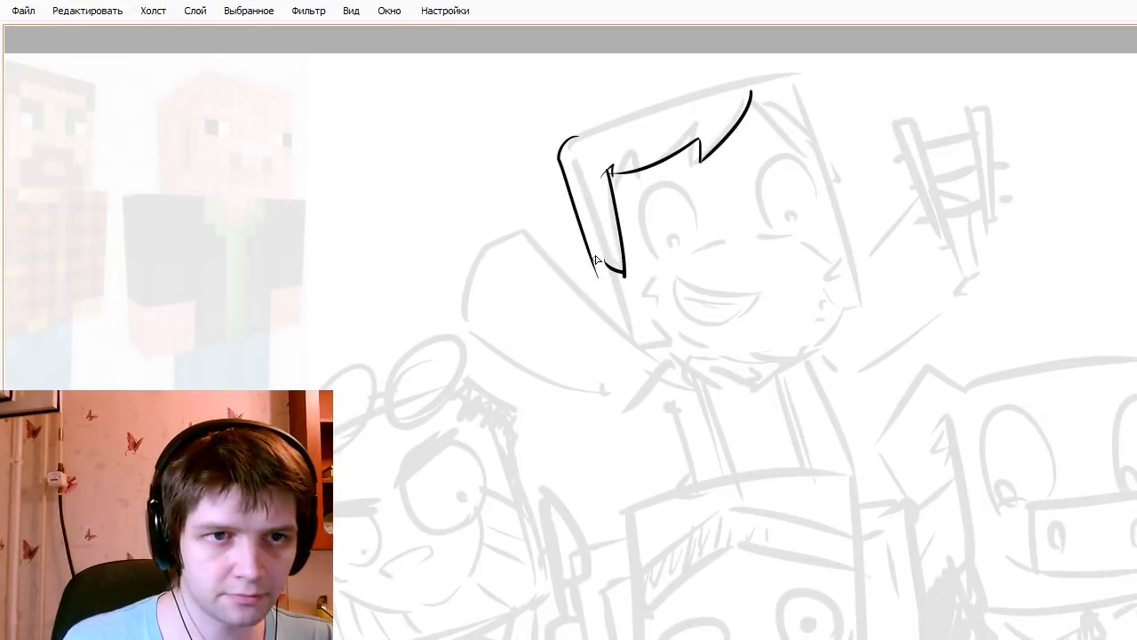
pyautogui.hotkey('ctrl', 'z')
pyautogui.moveTo(559, 145); pyautogui.dragTo(631, 327)
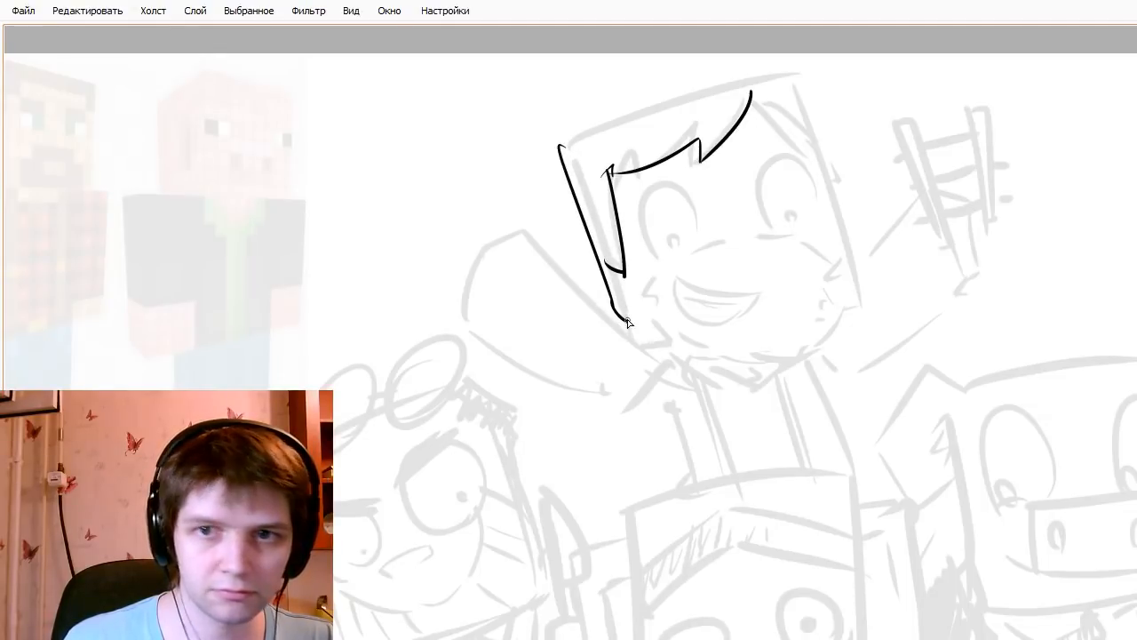
pyautogui.moveTo(635, 393)
pyautogui.mouseDown()
pyautogui.moveTo(589, 358)
pyautogui.moveTo(632, 378)
pyautogui.mouseUp()
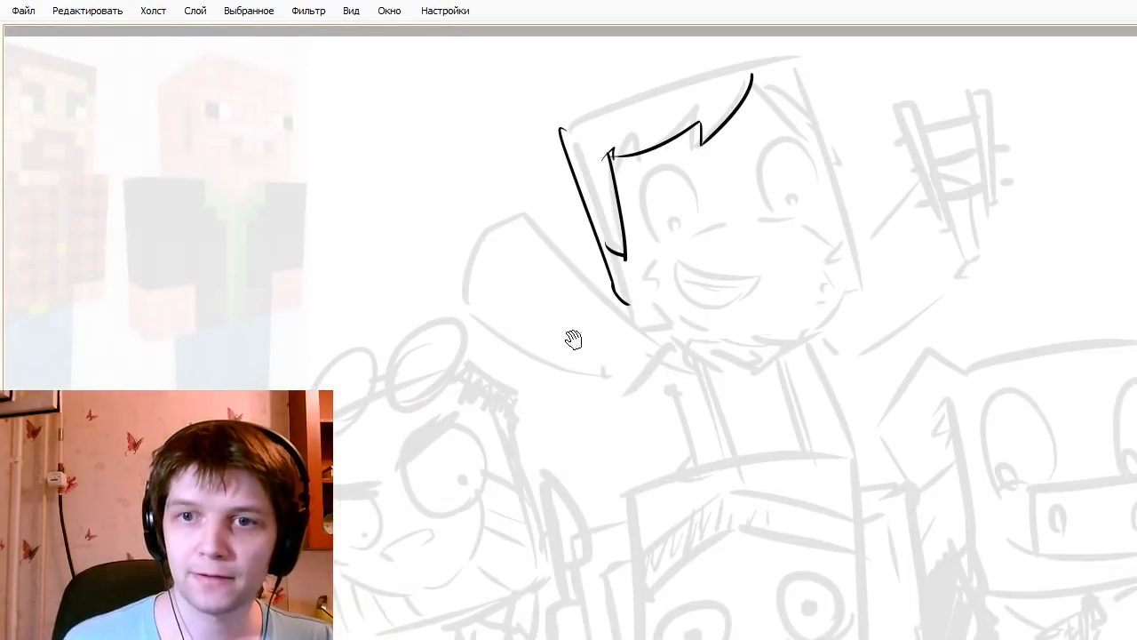
pyautogui.moveTo(614, 258)
pyautogui.mouseDown()
pyautogui.moveTo(641, 326)
pyautogui.moveTo(623, 311)
pyautogui.mouseUp()
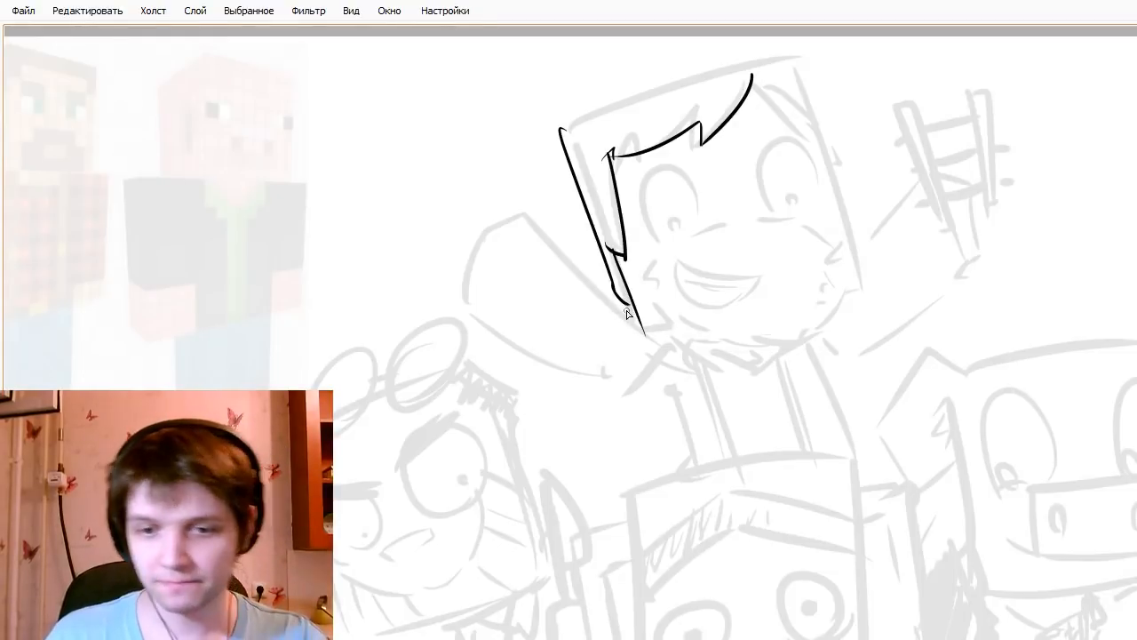
pyautogui.moveTo(753, 362)
pyautogui.mouseDown()
pyautogui.moveTo(640, 345)
pyautogui.moveTo(736, 354)
pyautogui.mouseUp()
pyautogui.press('e')
pyautogui.moveTo(585, 248); pyautogui.dragTo(588, 238)
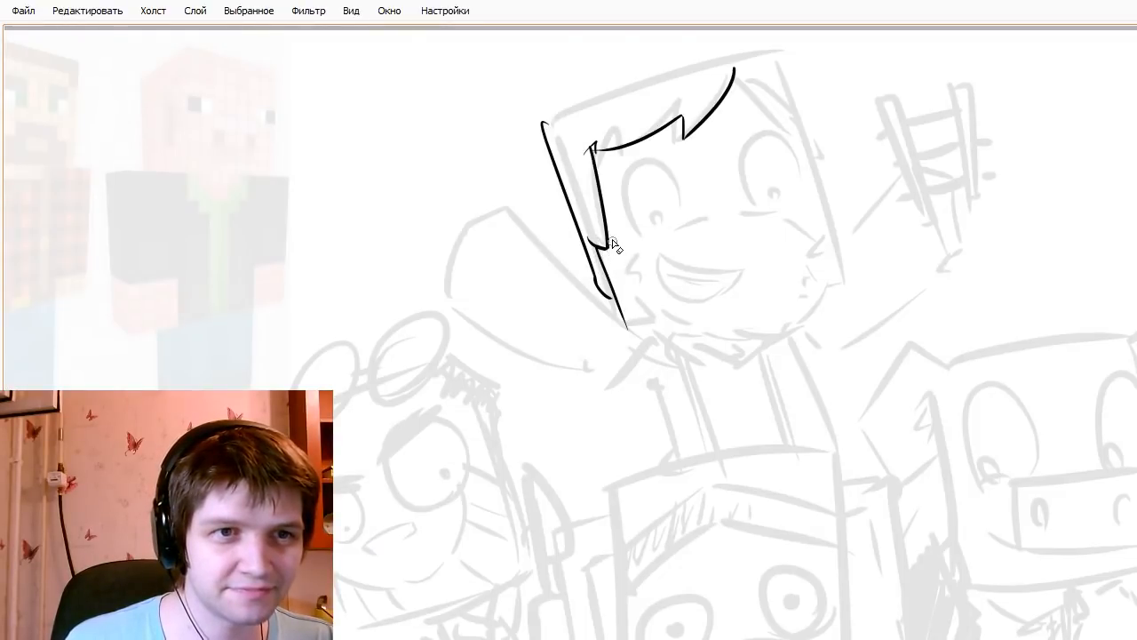
# - Ink the slanted, slightly curved top edge of the fourth figure's head
pyautogui.moveTo(546, 123); pyautogui.dragTo(778, 41)
pyautogui.moveTo(640, 167); pyautogui.dragTo(667, 202)
pyautogui.hotkey('ctrl', 'z')
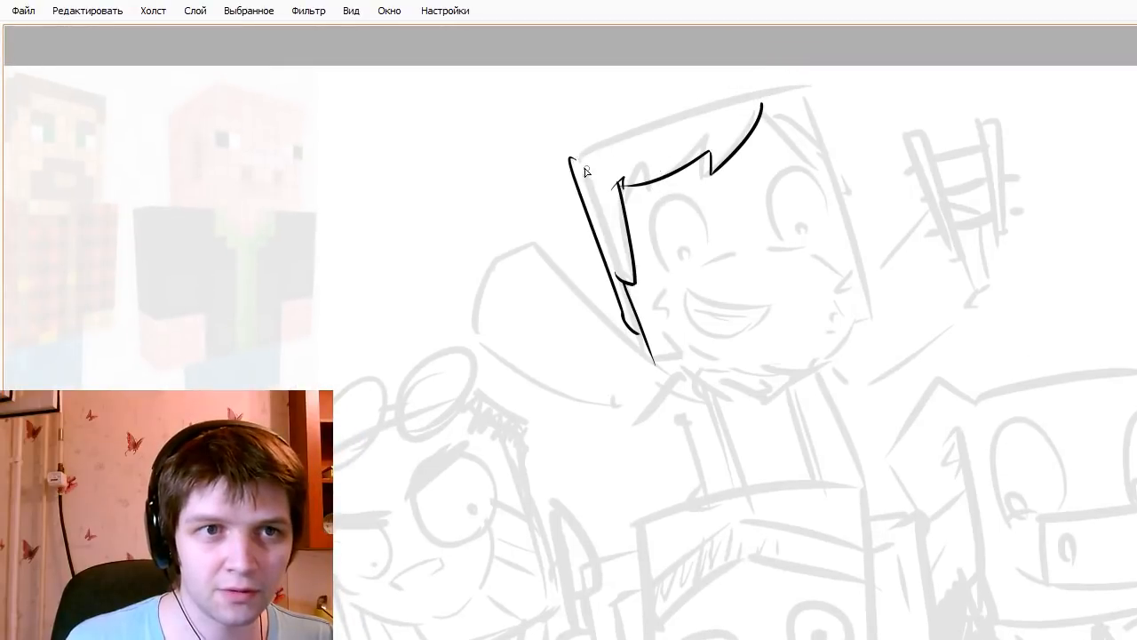
pyautogui.moveTo(572, 159); pyautogui.dragTo(801, 80)
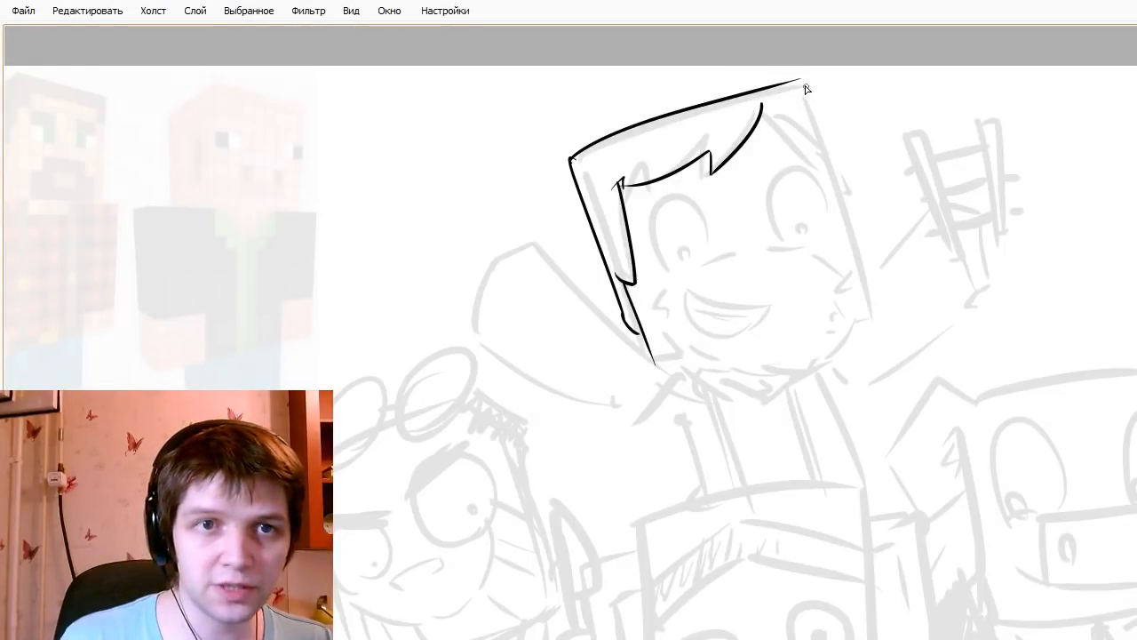
# - Ink a straight far side edge down from the top corner of the fourth figure's head
pyautogui.moveTo(797, 85); pyautogui.dragTo(851, 206)
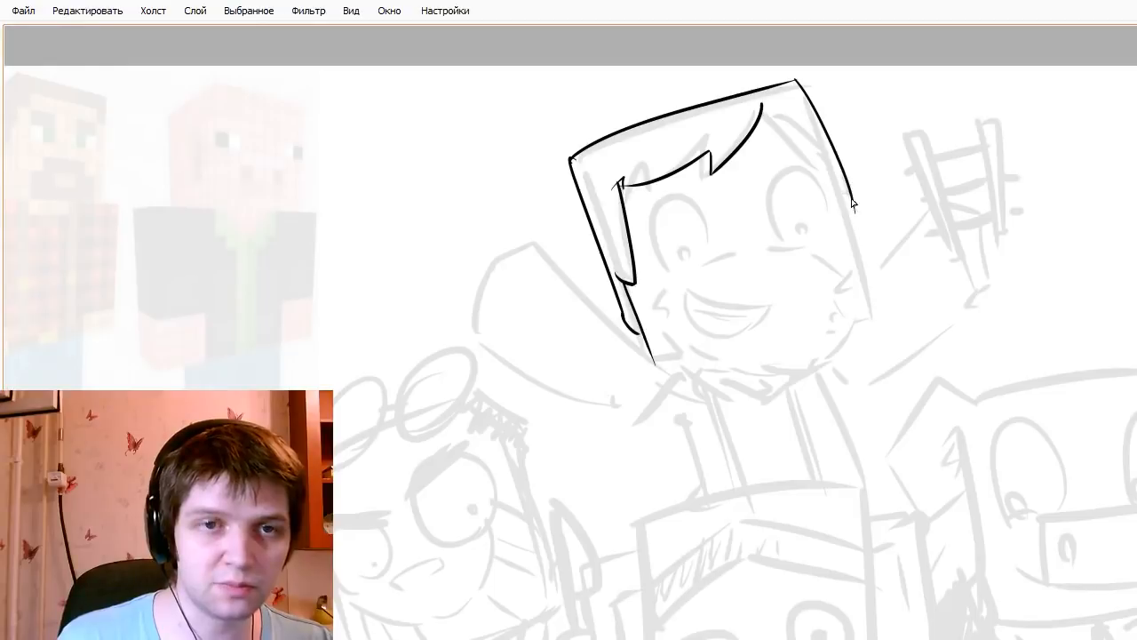
pyautogui.hotkey('ctrl', 'z')
pyautogui.moveTo(795, 82); pyautogui.dragTo(852, 210)
pyautogui.hotkey('ctrl', 'z')
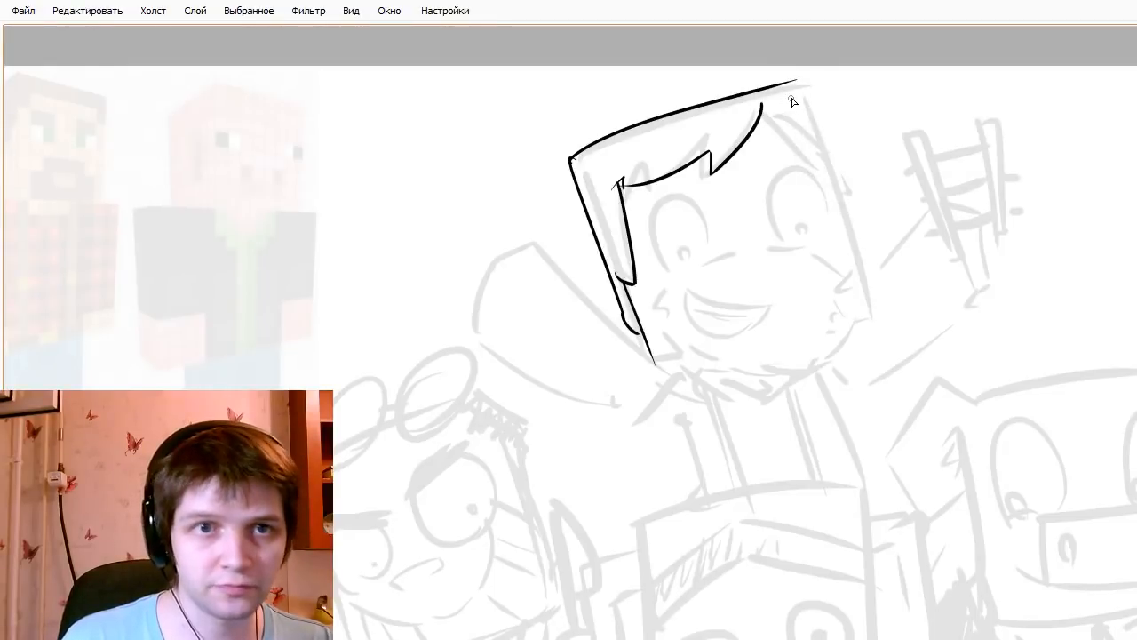
pyautogui.moveTo(795, 81); pyautogui.dragTo(850, 226)
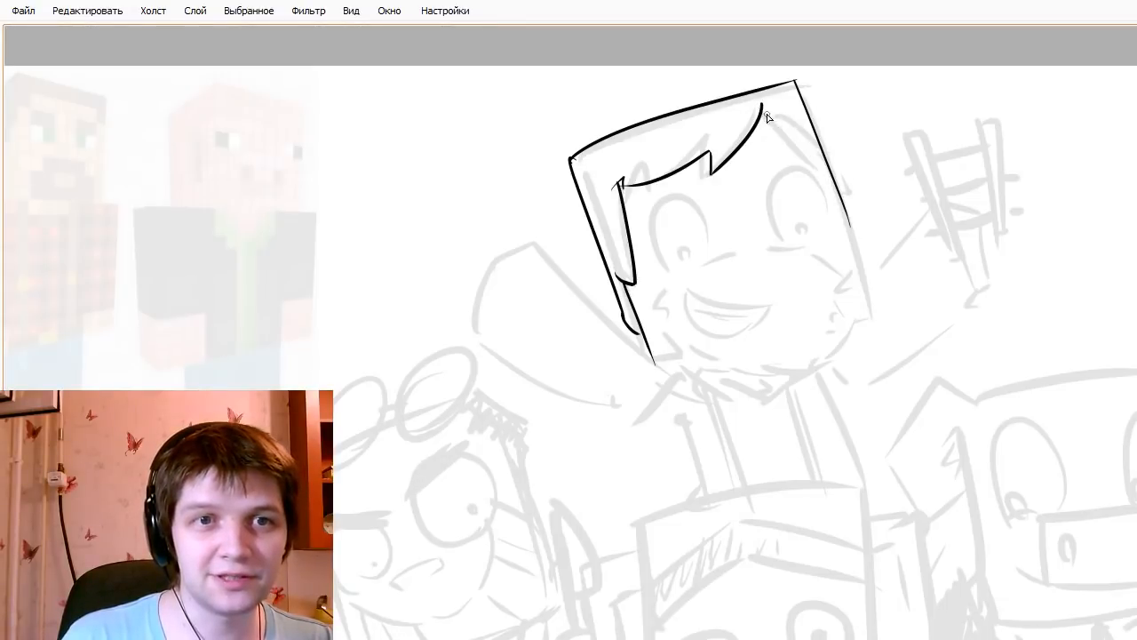
# - Ink the short jagged end of the fourth figure's fringe at the far side and thicken the far side edge of the head
pyautogui.moveTo(763, 108); pyautogui.dragTo(819, 144)
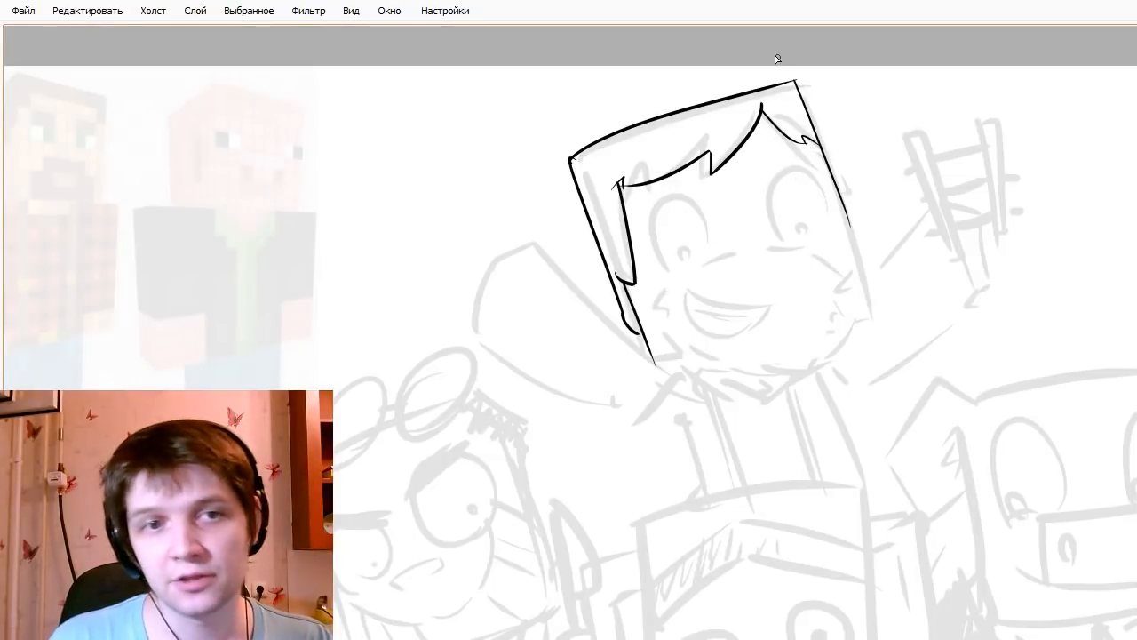
pyautogui.hotkey('ctrl', 'z')
pyautogui.moveTo(796, 81); pyautogui.dragTo(858, 264)
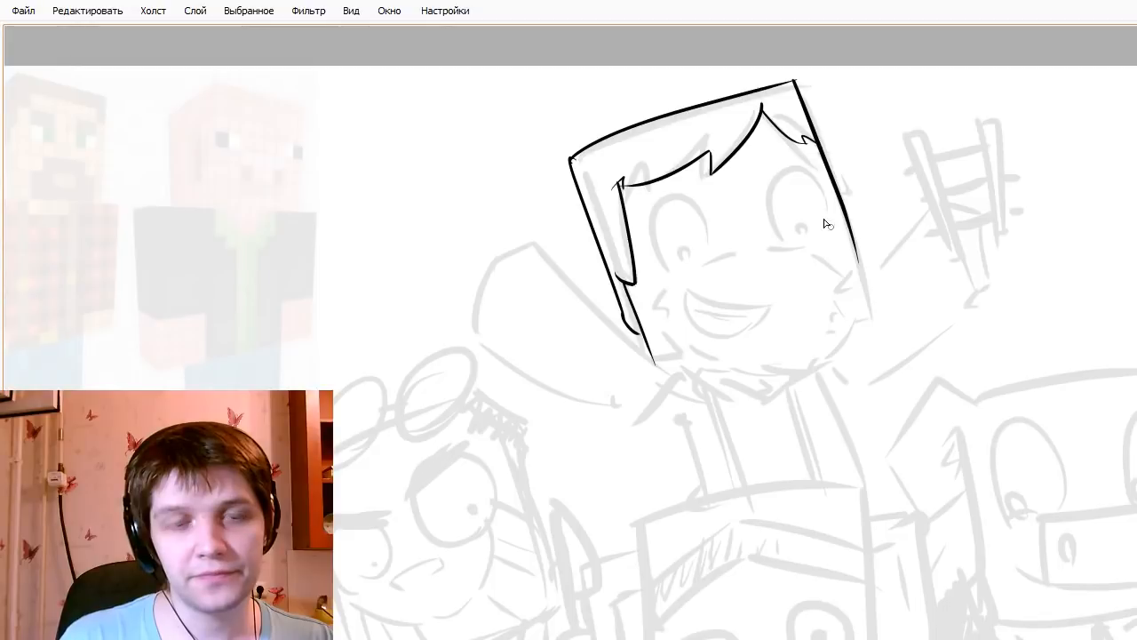
# - Extend the far side edge of the fourth figure's head in one clean line down to the lower corner
pyautogui.moveTo(861, 336); pyautogui.dragTo(877, 312)
pyautogui.moveTo(867, 208); pyautogui.dragTo(894, 299)
pyautogui.hotkey('ctrl', 'z')
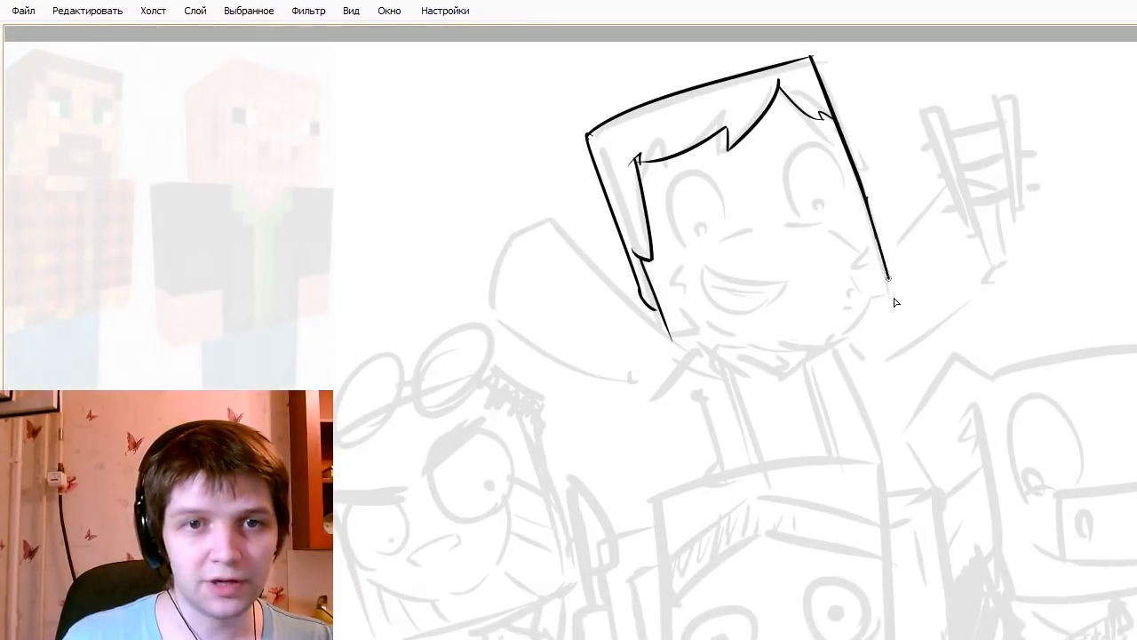
pyautogui.hotkey('ctrl', 'z')
pyautogui.moveTo(862, 197); pyautogui.dragTo(886, 296)
pyautogui.hotkey('ctrl', 'z')
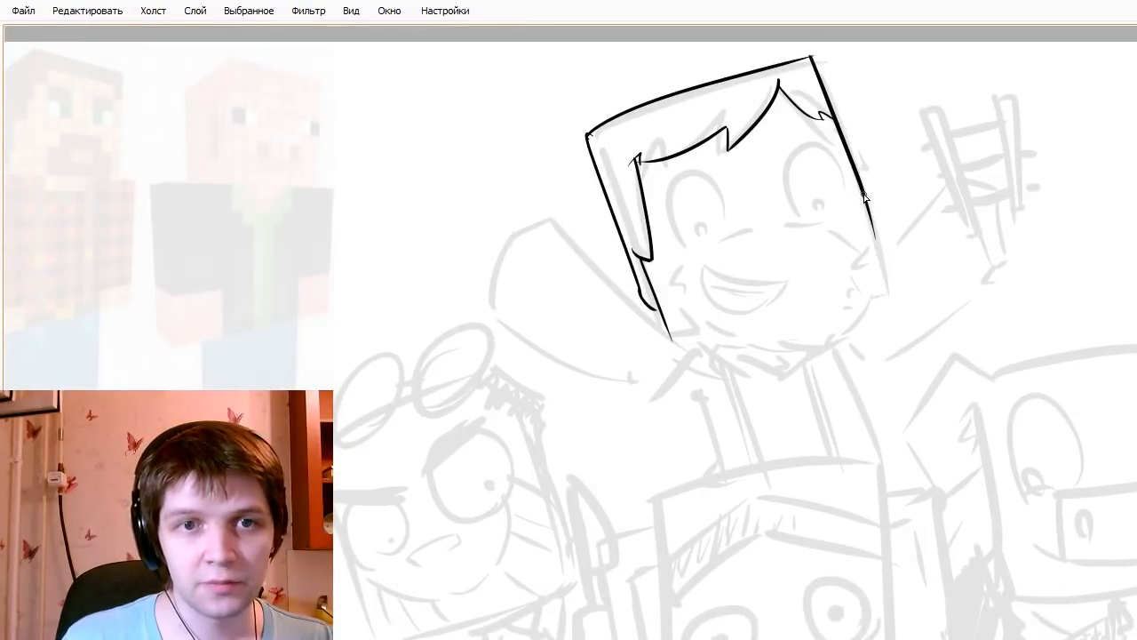
pyautogui.moveTo(863, 198)
pyautogui.mouseDown()
pyautogui.moveTo(891, 338)
pyautogui.moveTo(890, 292)
pyautogui.mouseUp()
pyautogui.press('e')
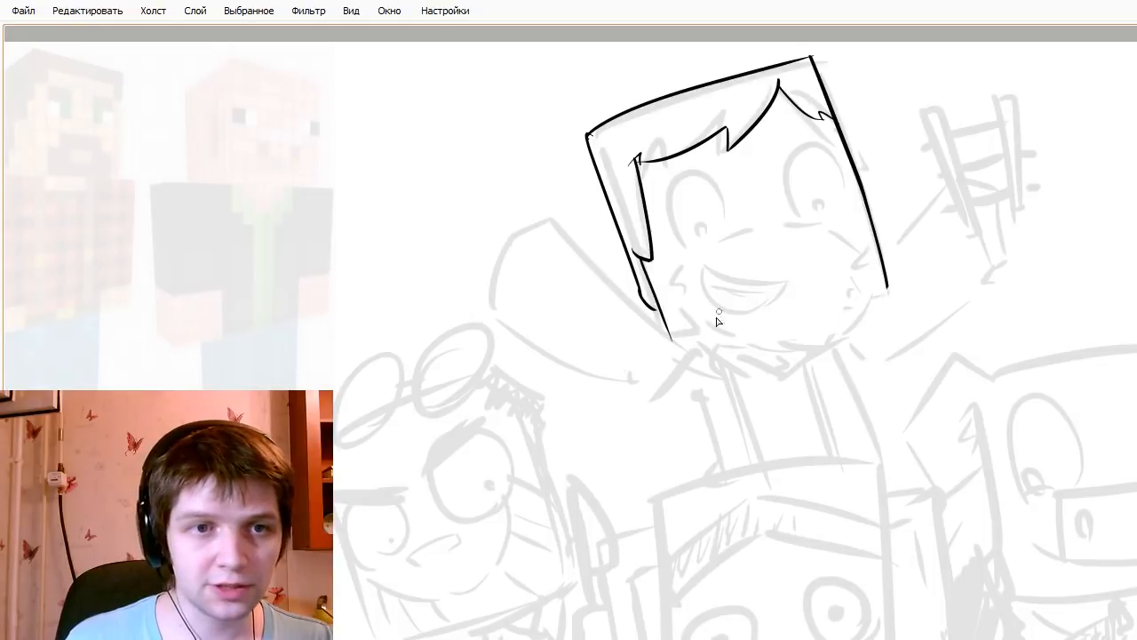
# - Ink the curved bottom edge of the fourth figure's head, trim the overshoot at the near corner and finish the sideburn's tip
pyautogui.moveTo(666, 334); pyautogui.dragTo(887, 283)
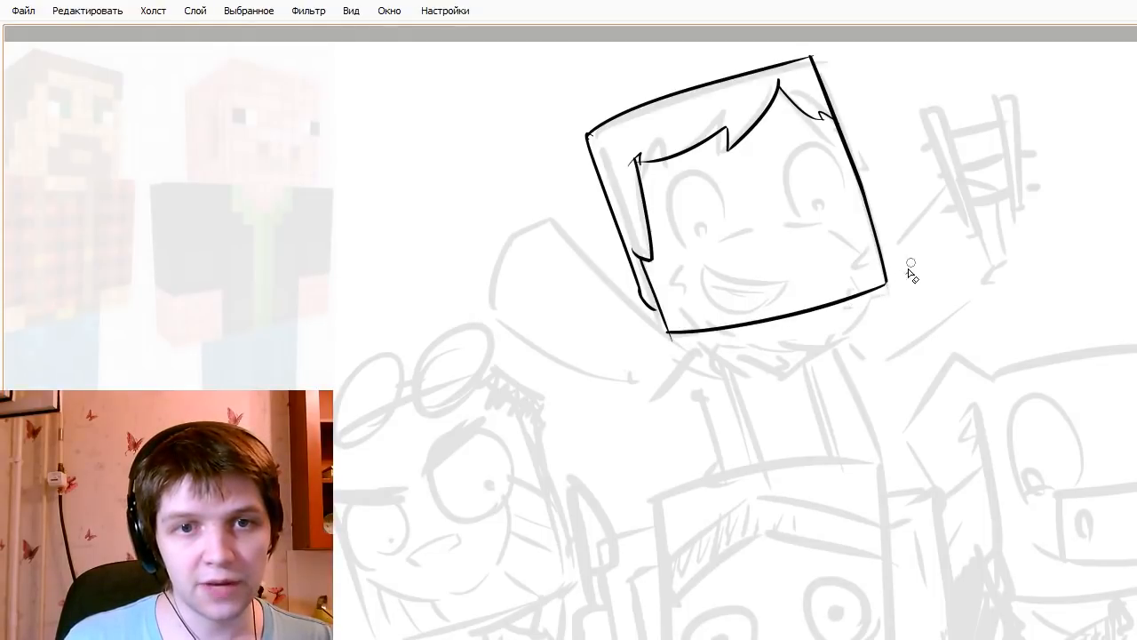
pyautogui.moveTo(667, 343); pyautogui.dragTo(667, 338)
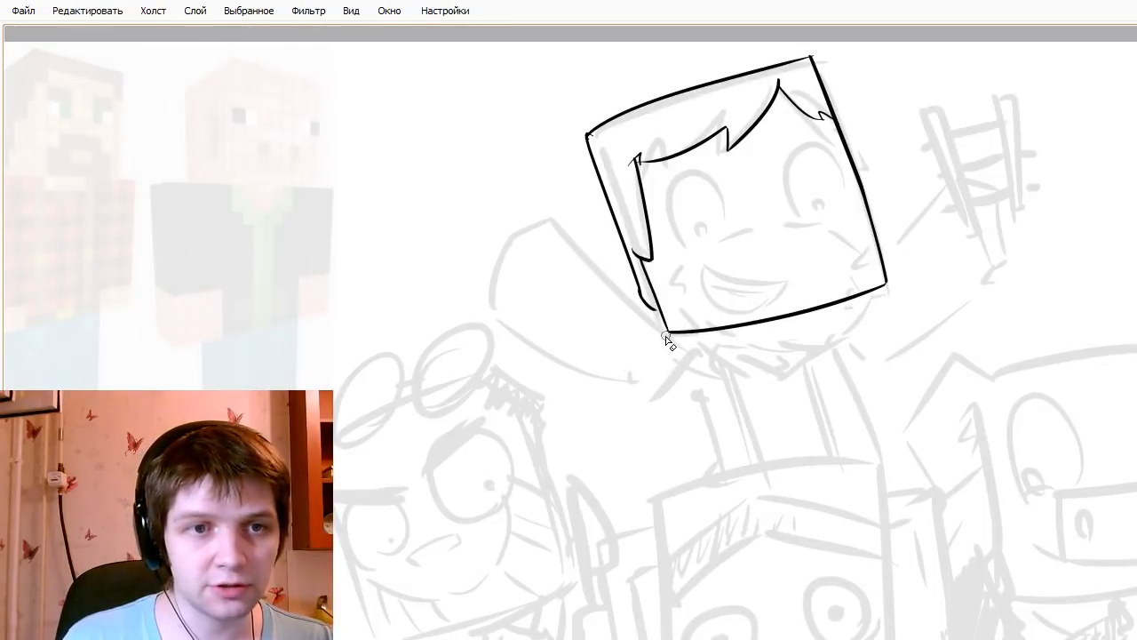
pyautogui.moveTo(630, 399); pyautogui.dragTo(698, 395)
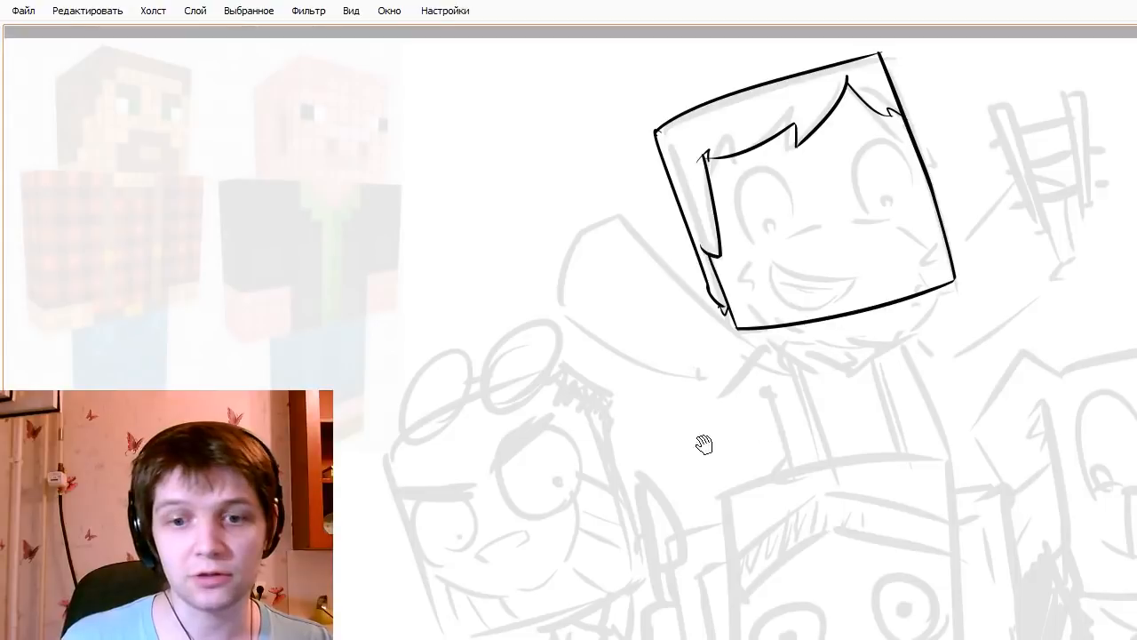
# - Ink the fourth figure's two tall oval eyes, open at the bottom, with a small round pupil low in each
pyautogui.moveTo(730, 446); pyautogui.dragTo(561, 392)
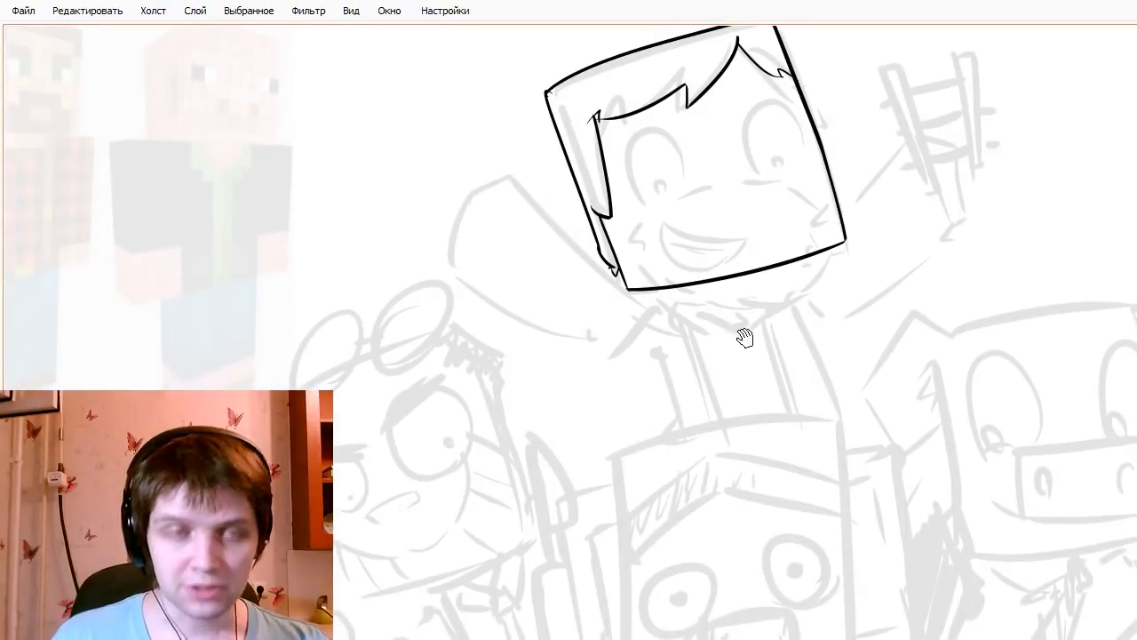
pyautogui.moveTo(717, 296); pyautogui.dragTo(756, 355)
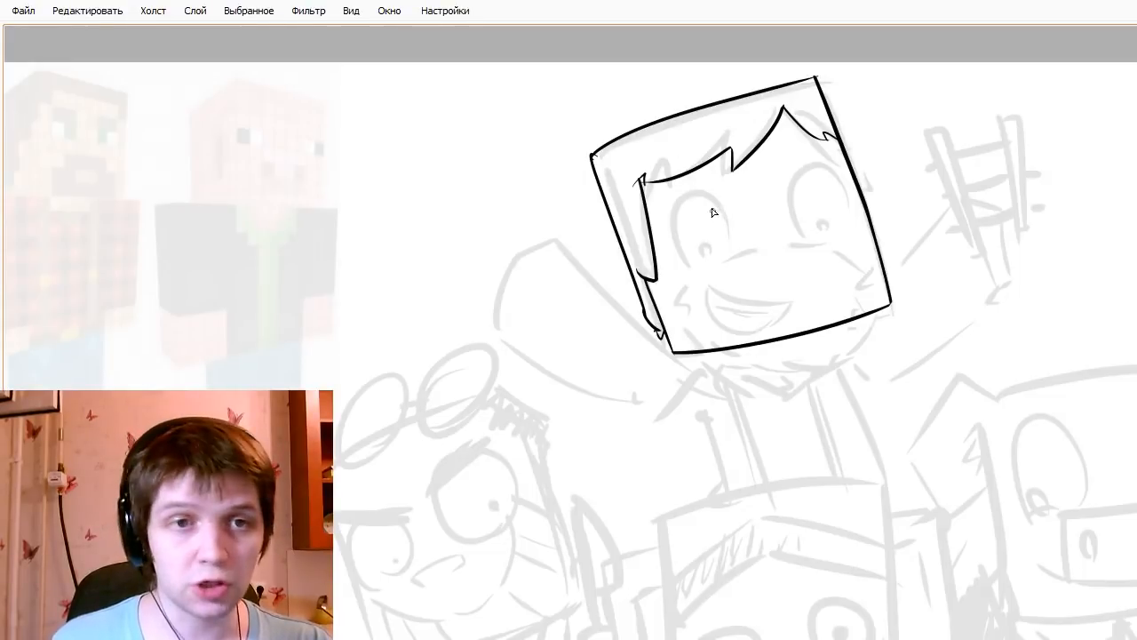
pyautogui.moveTo(831, 312)
pyautogui.mouseDown()
pyautogui.moveTo(743, 275)
pyautogui.moveTo(659, 171)
pyautogui.mouseUp()
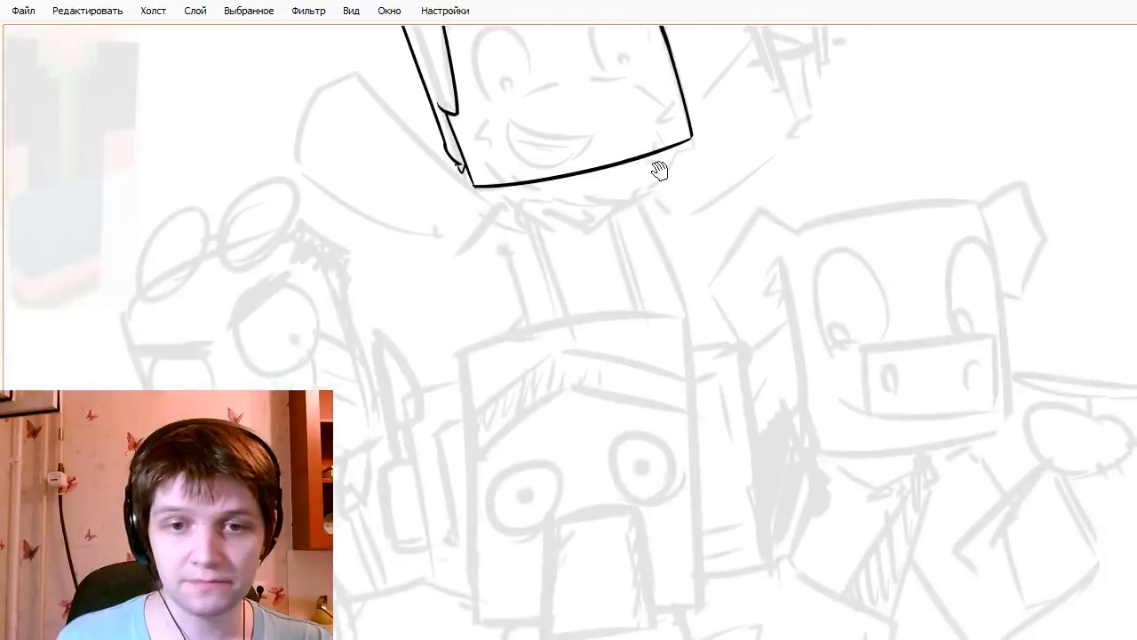
pyautogui.moveTo(676, 233); pyautogui.dragTo(809, 322)
pyautogui.moveTo(812, 229); pyautogui.dragTo(679, 257)
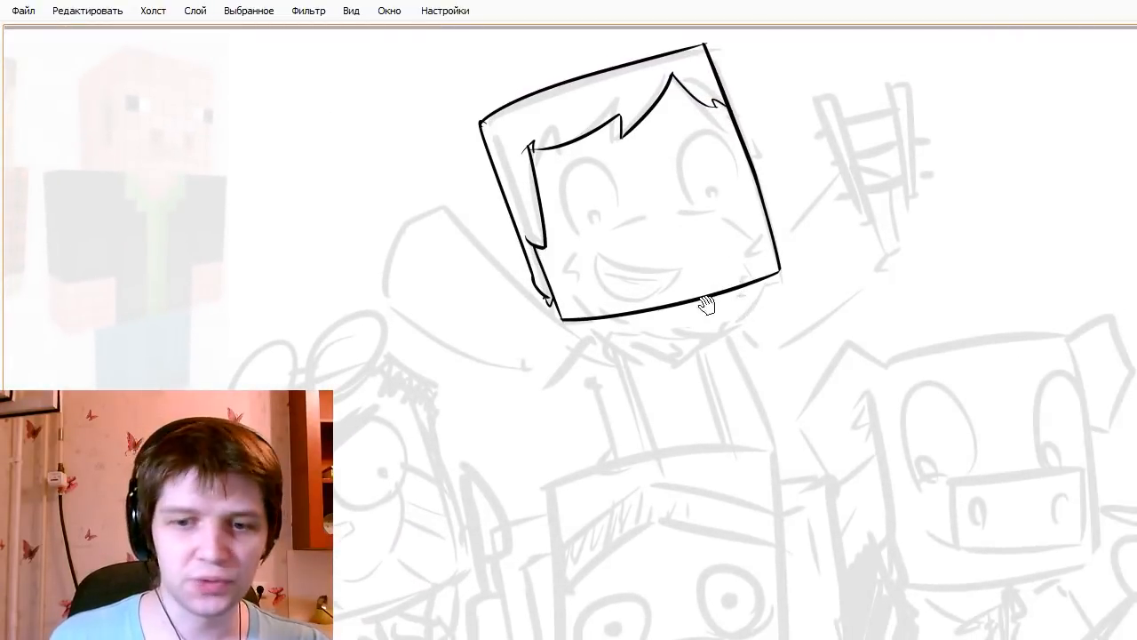
pyautogui.moveTo(624, 281); pyautogui.dragTo(726, 323)
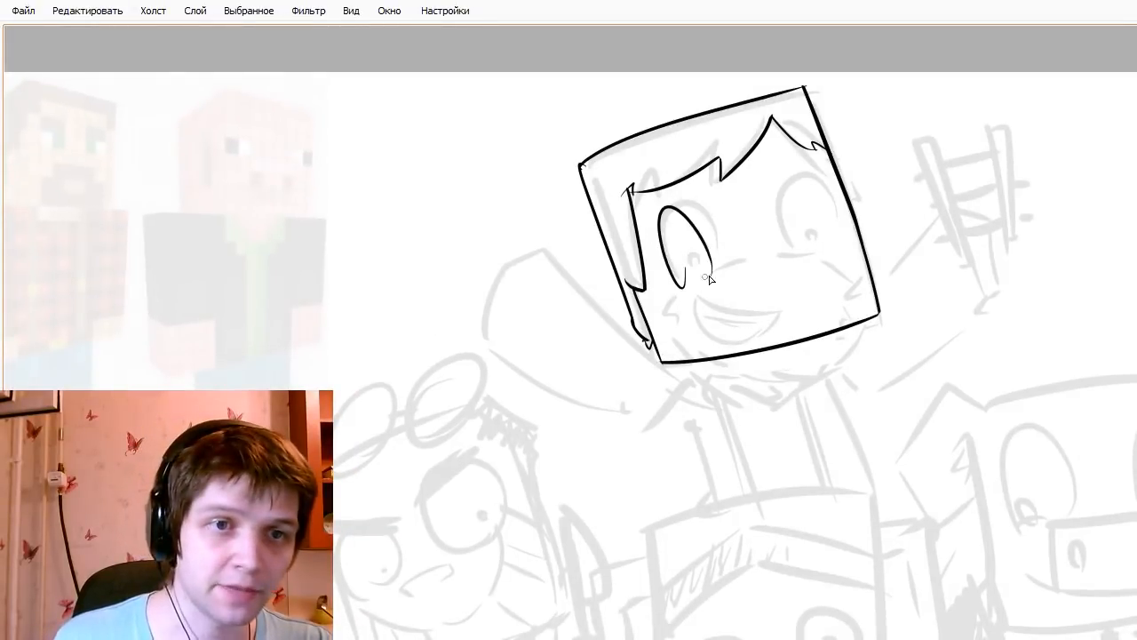
pyautogui.moveTo(688, 279)
pyautogui.mouseDown()
pyautogui.moveTo(722, 265)
pyautogui.moveTo(699, 206)
pyautogui.moveTo(724, 263)
pyautogui.moveTo(694, 267)
pyautogui.mouseUp()
pyautogui.hotkey('ctrl', 'z')
pyautogui.moveTo(789, 245)
pyautogui.mouseDown()
pyautogui.moveTo(783, 226)
pyautogui.moveTo(831, 241)
pyautogui.mouseUp()
pyautogui.moveTo(803, 229); pyautogui.dragTo(804, 241)
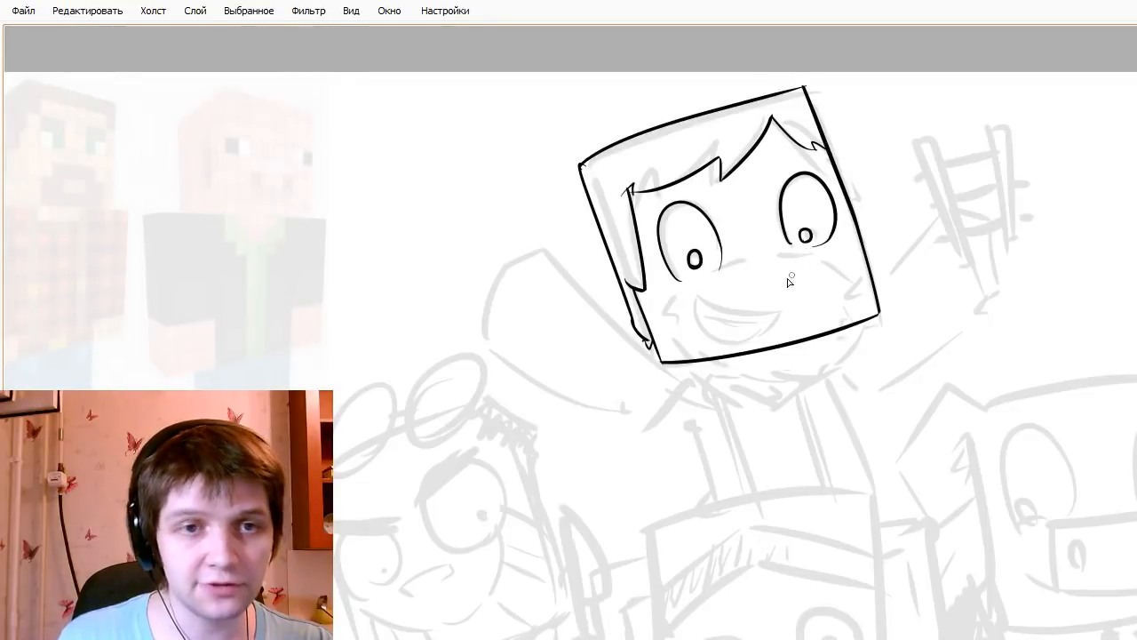
# - Ink the small curved underside of the fourth figure's nose between the eyes
pyautogui.moveTo(790, 281)
pyautogui.mouseDown()
pyautogui.moveTo(874, 281)
pyautogui.moveTo(798, 246)
pyautogui.moveTo(747, 281)
pyautogui.mouseUp()
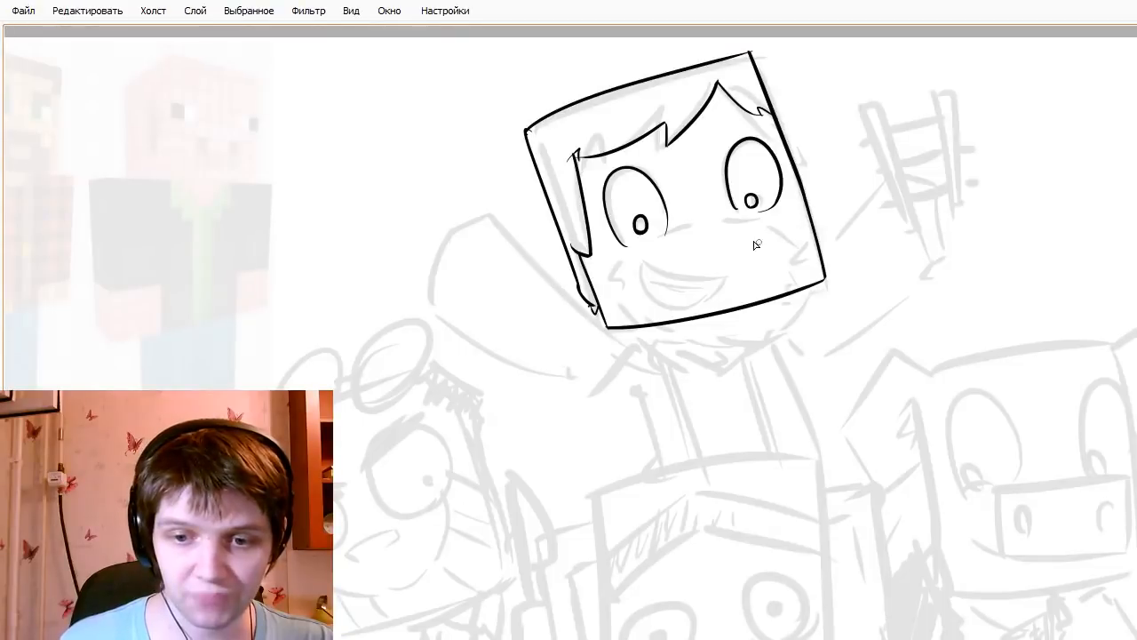
pyautogui.moveTo(700, 227)
pyautogui.mouseDown()
pyautogui.moveTo(734, 217)
pyautogui.moveTo(715, 228)
pyautogui.mouseUp()
pyautogui.hotkey('ctrl', 'z')
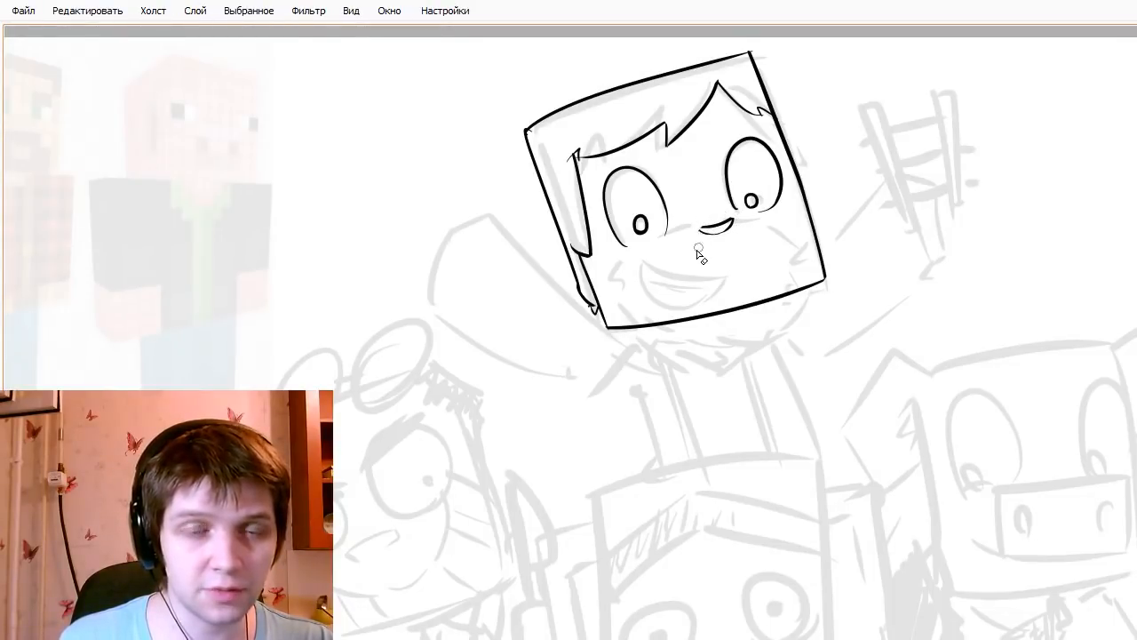
# - Ink the moustache's upper edge from the nose to the far cheek and continue it as a jagged beard edge below the jaw
pyautogui.moveTo(727, 218); pyautogui.dragTo(777, 222)
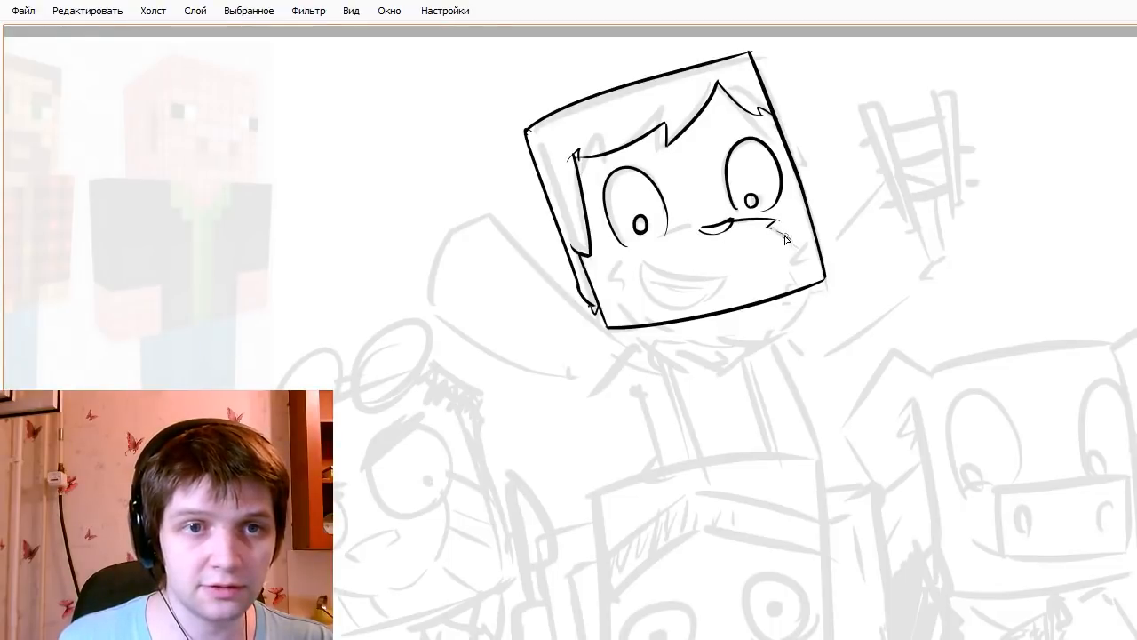
pyautogui.moveTo(790, 238); pyautogui.dragTo(766, 227)
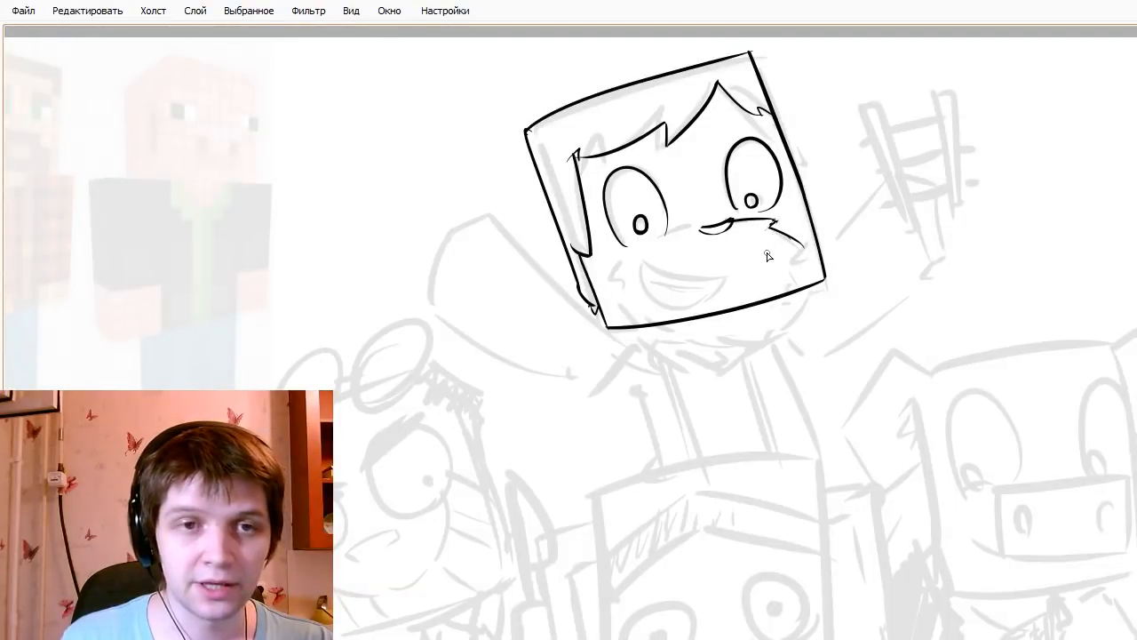
pyautogui.moveTo(805, 249)
pyautogui.mouseDown()
pyautogui.moveTo(794, 276)
pyautogui.moveTo(793, 251)
pyautogui.moveTo(804, 261)
pyautogui.moveTo(792, 265)
pyautogui.moveTo(802, 305)
pyautogui.moveTo(762, 330)
pyautogui.mouseUp()
pyautogui.hotkey('ctrl', 'z')
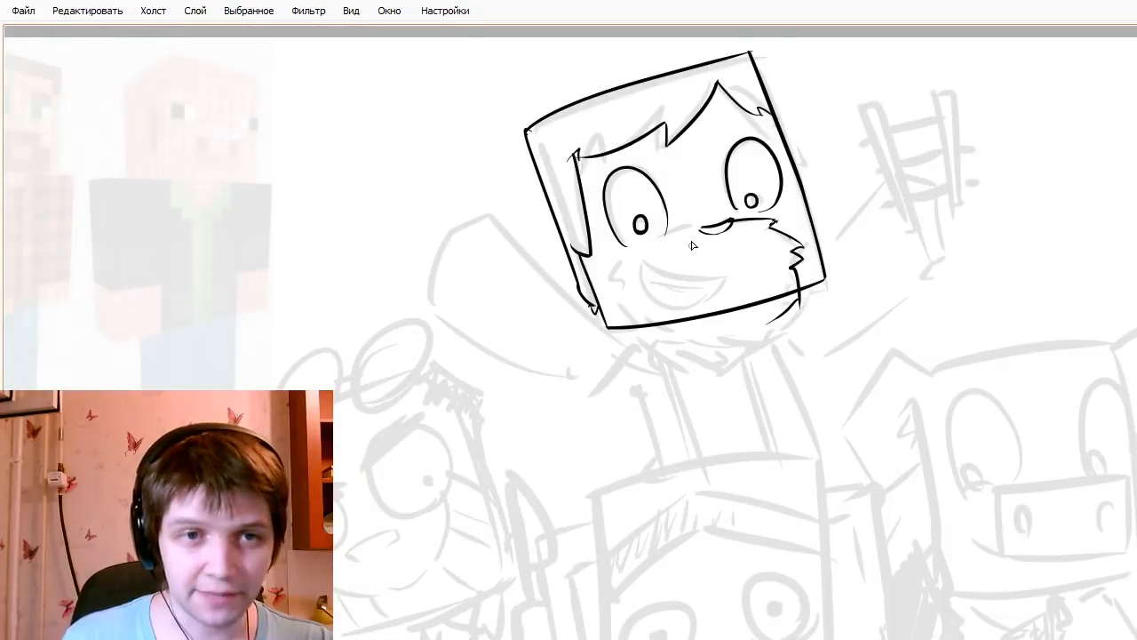
# - Ink the moustache's upper edge from the nose to the near cheek with a ragged end, and add a small nose mark above
pyautogui.hotkey('ctrl', 'y')
pyautogui.hotkey('ctrl', 'z')
pyautogui.hotkey('ctrl', 'y')
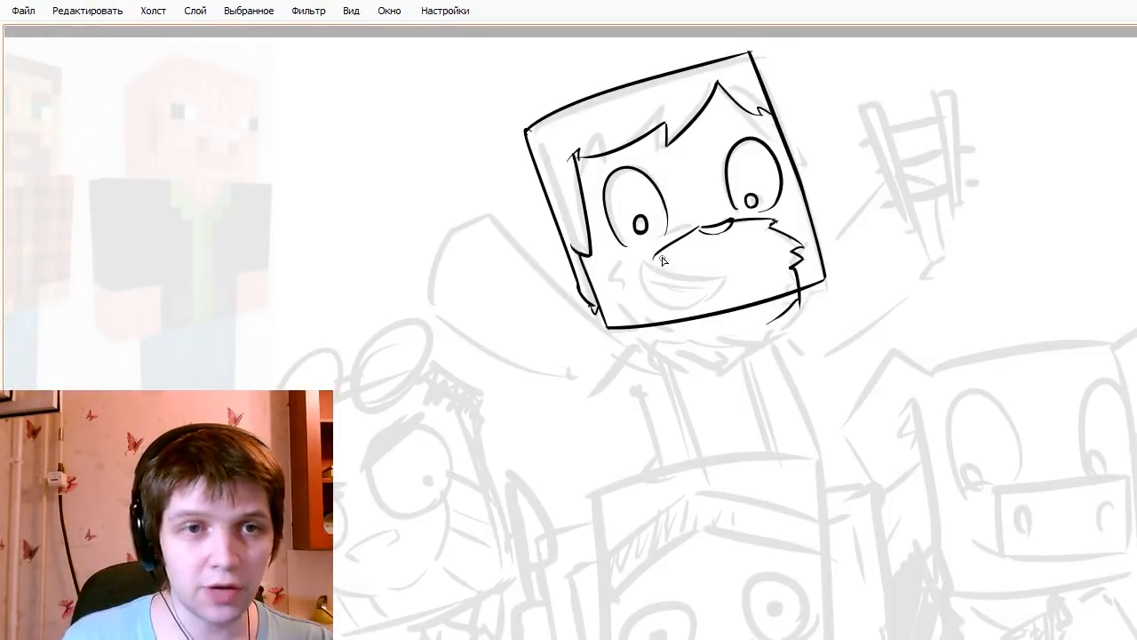
pyautogui.hotkey('ctrl', 'z')
pyautogui.hotkey('ctrl', 'y')
pyautogui.hotkey('ctrl', 'z')
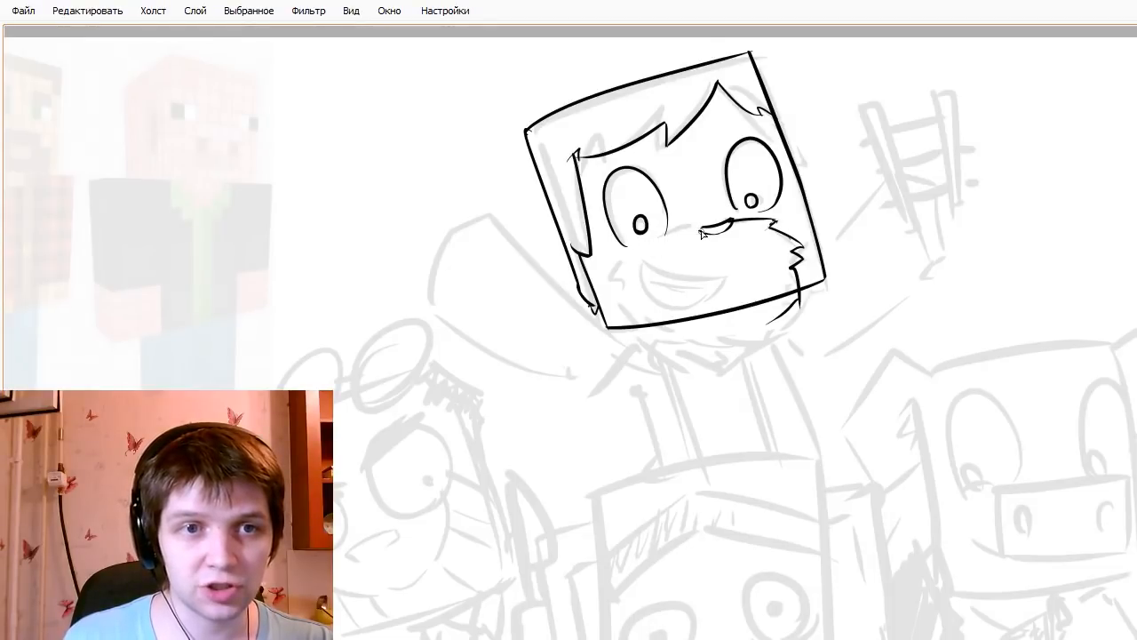
pyautogui.moveTo(707, 229); pyautogui.dragTo(638, 262)
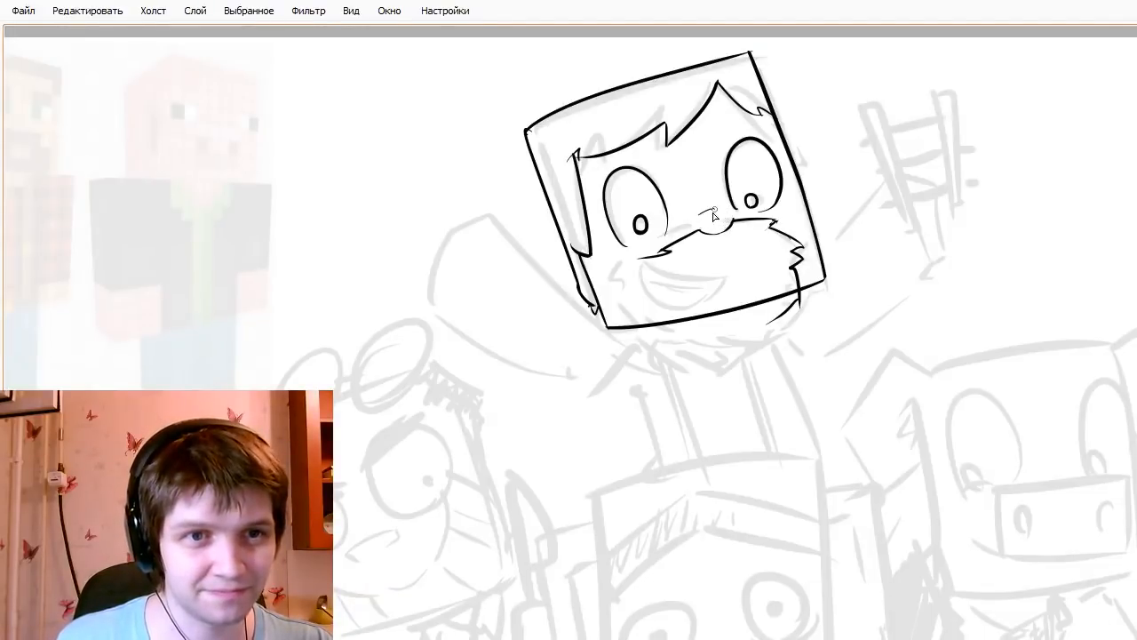
# - Ink the fourth figure's wide, open smiling mouth inside the beard
pyautogui.moveTo(647, 268)
pyautogui.mouseDown()
pyautogui.moveTo(748, 264)
pyautogui.moveTo(685, 276)
pyautogui.moveTo(754, 263)
pyautogui.moveTo(722, 299)
pyautogui.moveTo(755, 270)
pyautogui.moveTo(646, 284)
pyautogui.moveTo(747, 276)
pyautogui.mouseUp()
pyautogui.hotkey('ctrl', 'z')
pyautogui.hotkey('ctrl', 'z')
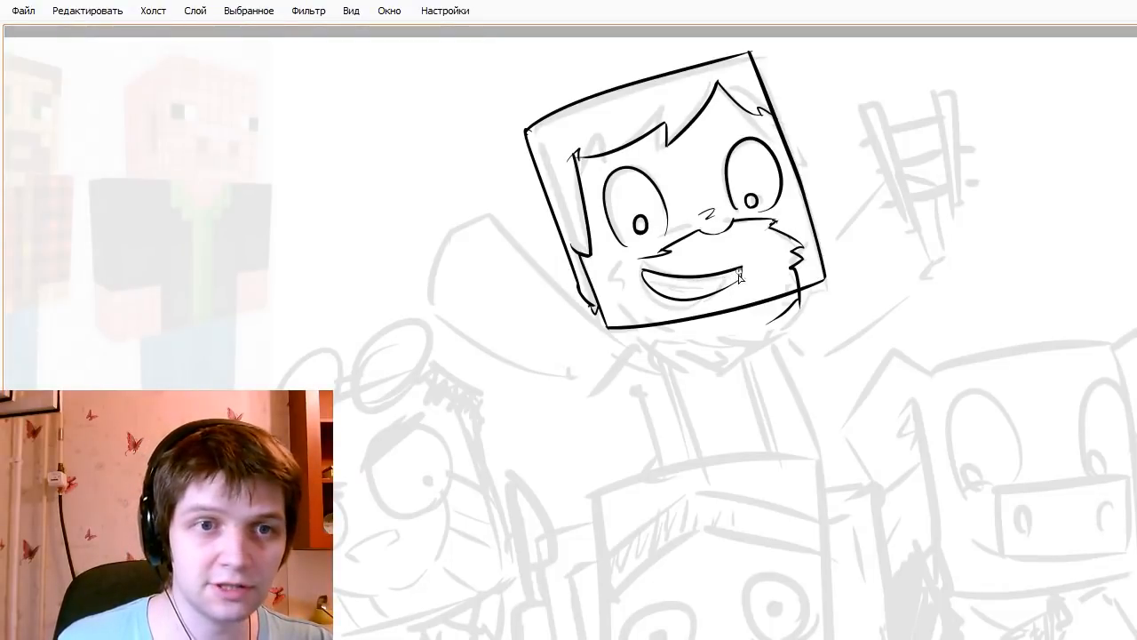
# - Erase the head's bottom edge where it crosses the beard and ink the beard's ragged near side and rounded underside
pyautogui.moveTo(634, 338); pyautogui.dragTo(782, 298)
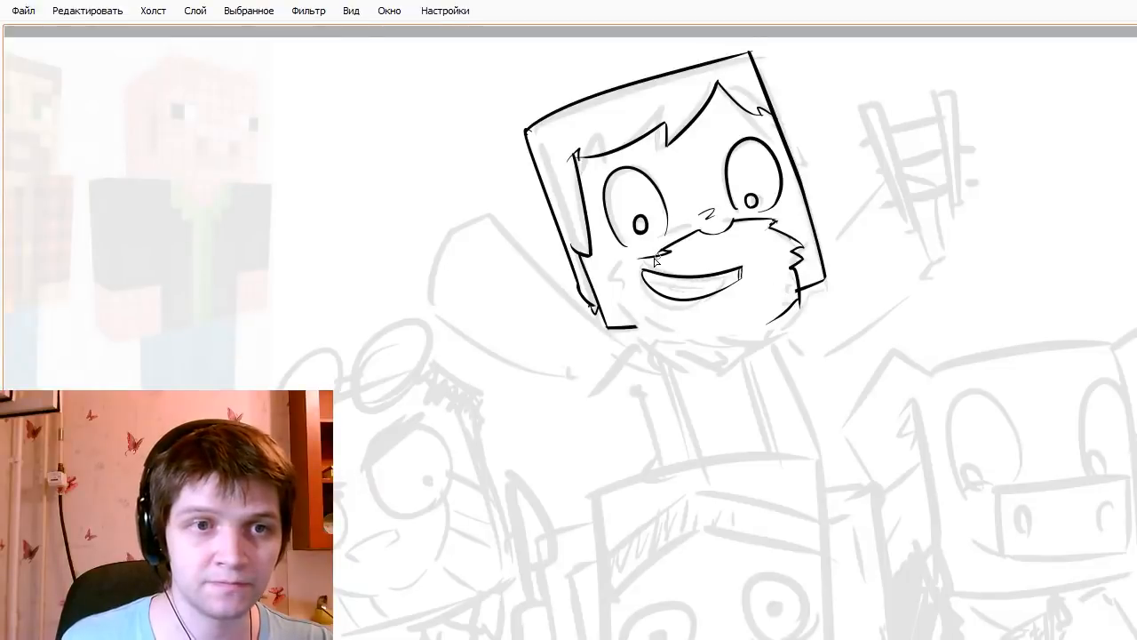
pyautogui.moveTo(636, 287)
pyautogui.mouseDown()
pyautogui.moveTo(632, 316)
pyautogui.moveTo(651, 324)
pyautogui.moveTo(760, 316)
pyautogui.mouseUp()
pyautogui.hotkey('ctrl', 'z')
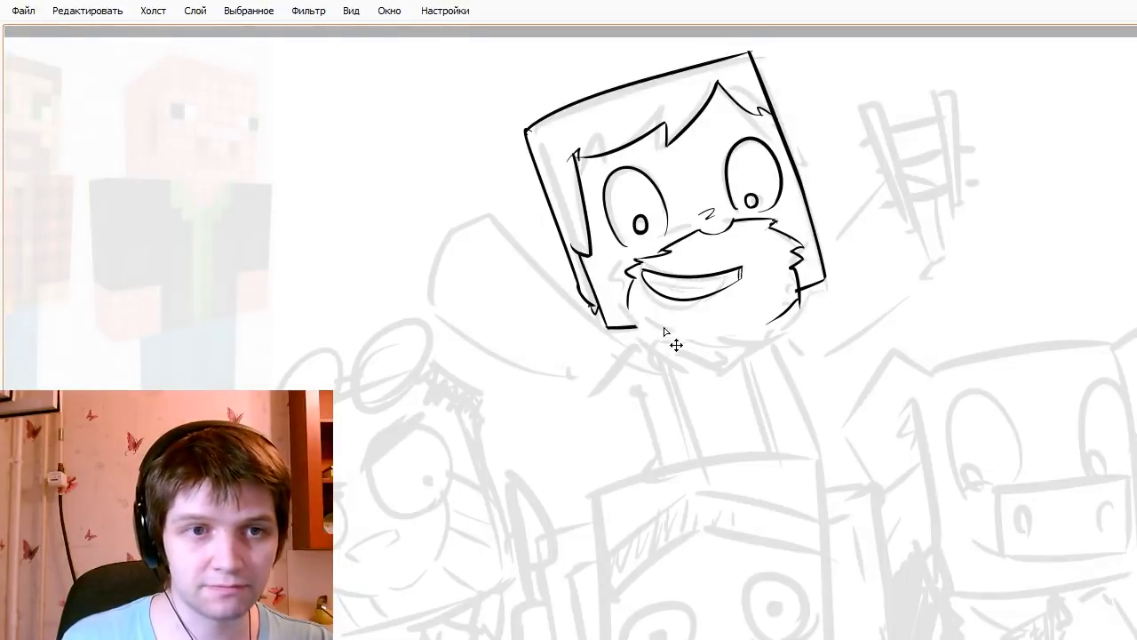
pyautogui.hotkey('ctrl', 'z')
pyautogui.moveTo(634, 276)
pyautogui.mouseDown()
pyautogui.moveTo(626, 311)
pyautogui.moveTo(659, 326)
pyautogui.moveTo(650, 332)
pyautogui.moveTo(771, 328)
pyautogui.mouseUp()
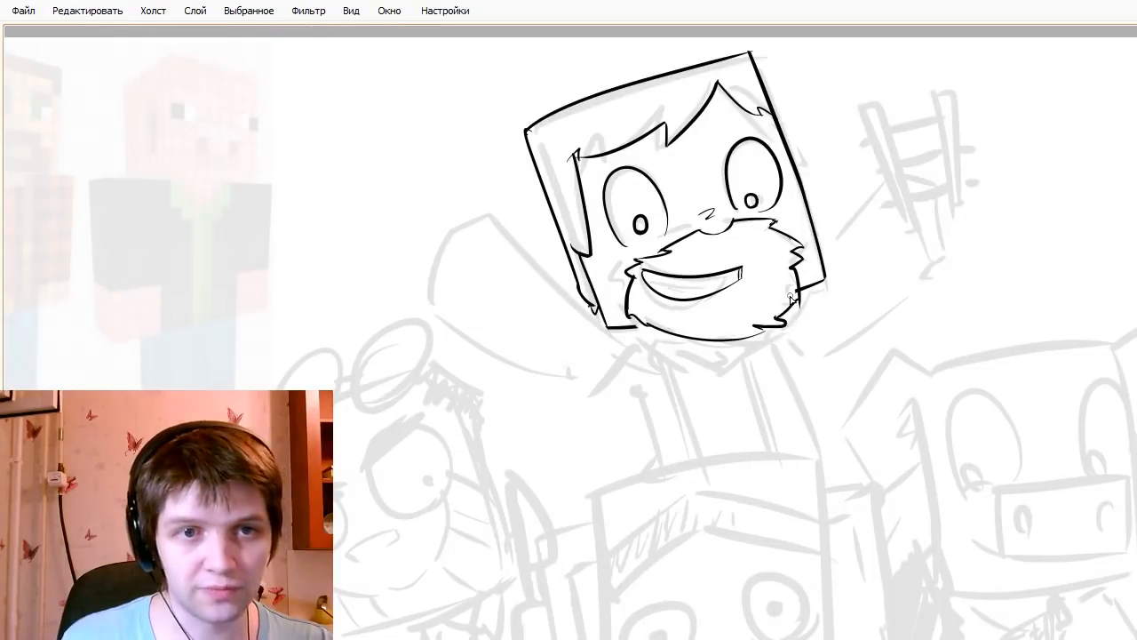
pyautogui.moveTo(782, 328); pyautogui.dragTo(759, 327)
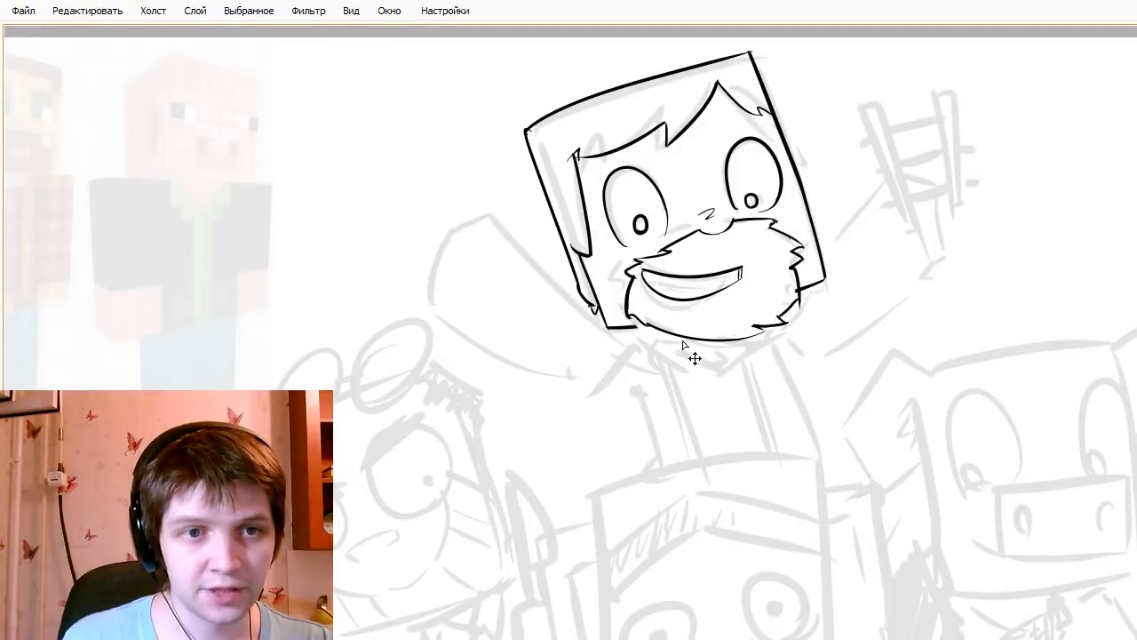
# - Thicken the underside of the fourth figure's beard and tidy the hair tuft at its far lower end
pyautogui.moveTo(640, 325)
pyautogui.mouseDown()
pyautogui.moveTo(755, 338)
pyautogui.moveTo(796, 324)
pyautogui.mouseUp()
pyautogui.hotkey('ctrl', 'z')
pyautogui.moveTo(634, 324)
pyautogui.mouseDown()
pyautogui.moveTo(785, 295)
pyautogui.moveTo(776, 332)
pyautogui.mouseUp()
pyautogui.press('e')
pyautogui.press('n')
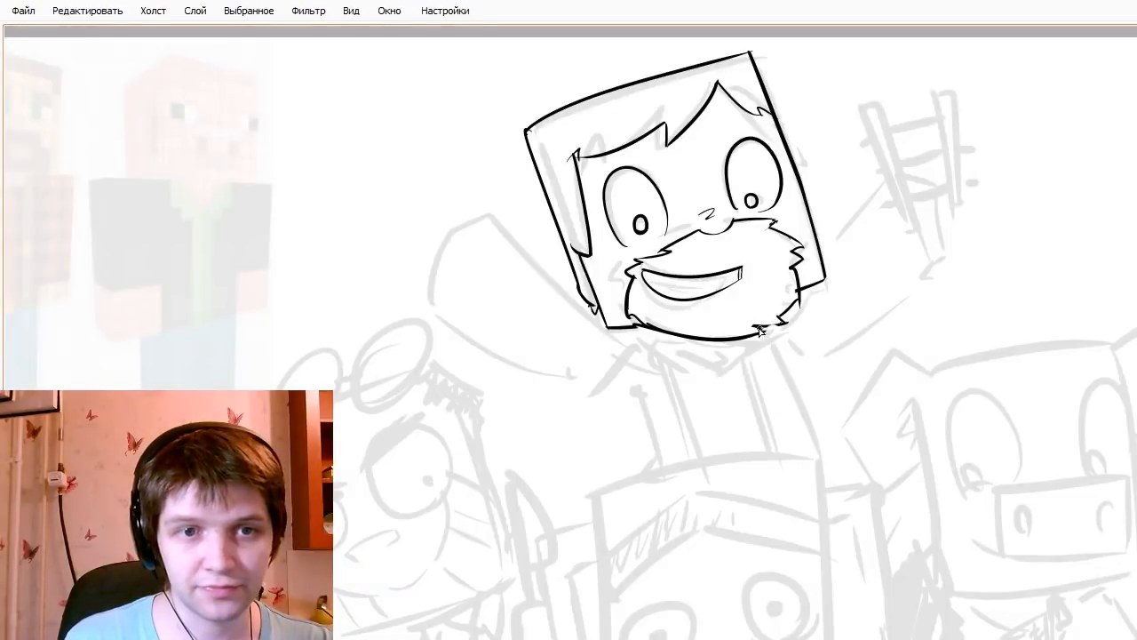
pyautogui.press('e')
pyautogui.press('[')
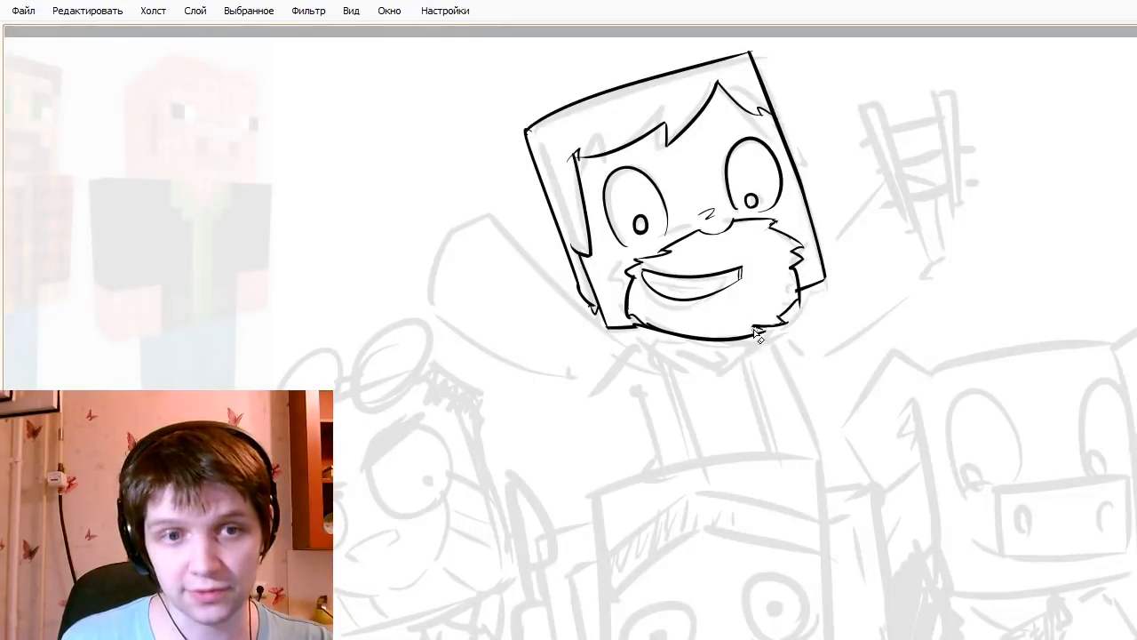
pyautogui.moveTo(754, 328); pyautogui.dragTo(765, 331)
pyautogui.press('n')
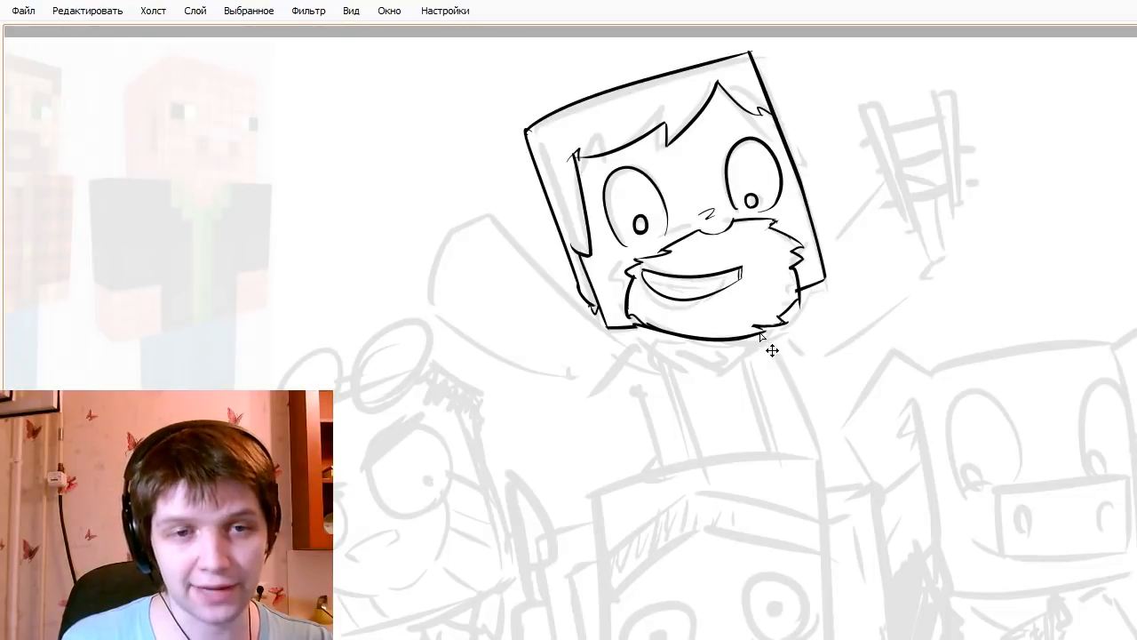
# - Ink a small hair mark beside the lower lip and a curved line inside the fourth figure's open mouth
pyautogui.moveTo(729, 293); pyautogui.dragTo(741, 295)
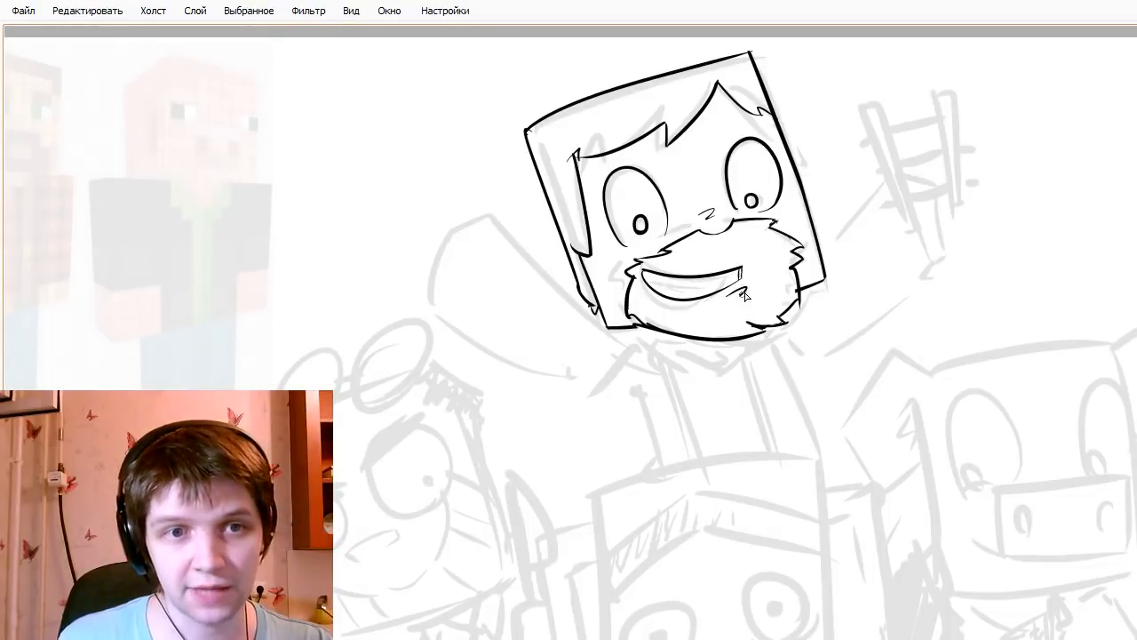
pyautogui.press('e')
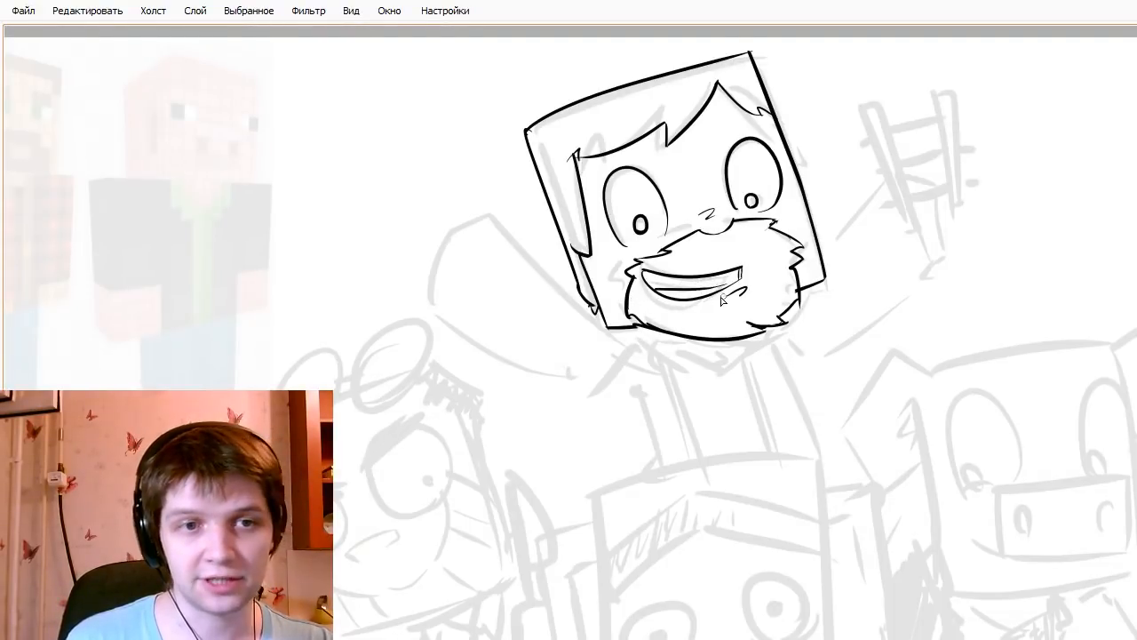
pyautogui.moveTo(649, 289); pyautogui.dragTo(736, 277)
pyautogui.hotkey('ctrl', 'z')
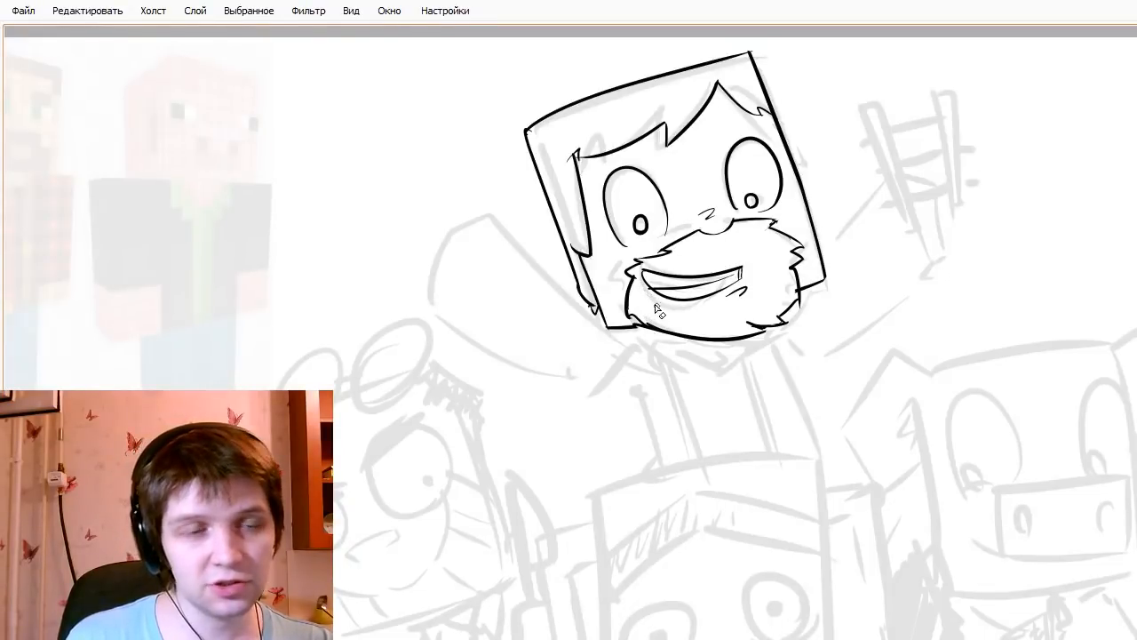
# - Ink the fourth figure's two eyebrows peeking out from under the fringe and clean up their overlap with the hair
pyautogui.moveTo(613, 380); pyautogui.dragTo(699, 419)
pyautogui.moveTo(792, 456); pyautogui.dragTo(643, 364)
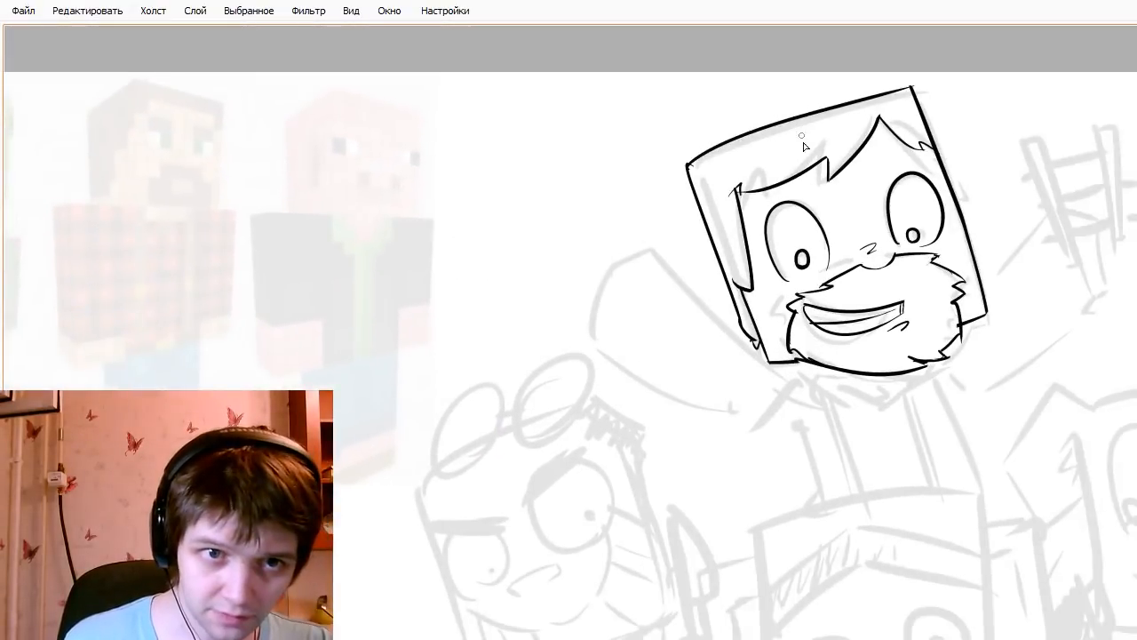
pyautogui.moveTo(742, 192)
pyautogui.mouseDown()
pyautogui.moveTo(780, 163)
pyautogui.moveTo(761, 208)
pyautogui.moveTo(796, 187)
pyautogui.moveTo(767, 211)
pyautogui.moveTo(763, 171)
pyautogui.moveTo(812, 160)
pyautogui.mouseUp()
pyautogui.press('e')
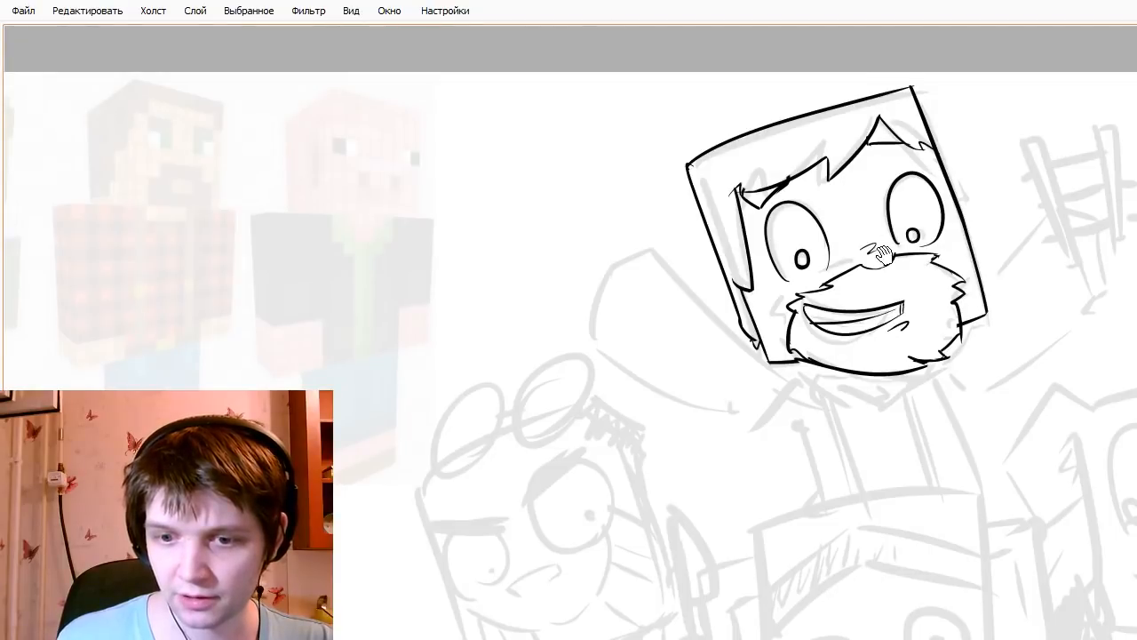
pyautogui.moveTo(884, 257); pyautogui.dragTo(839, 215)
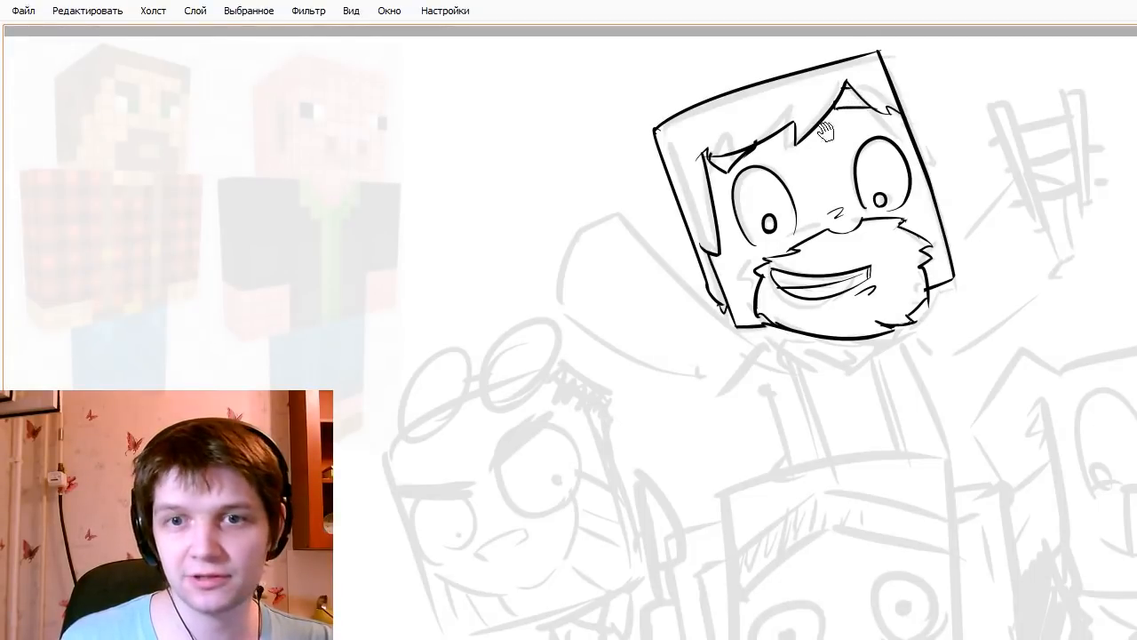
pyautogui.moveTo(812, 259)
pyautogui.mouseDown()
pyautogui.moveTo(740, 166)
pyautogui.moveTo(730, 229)
pyautogui.mouseUp()
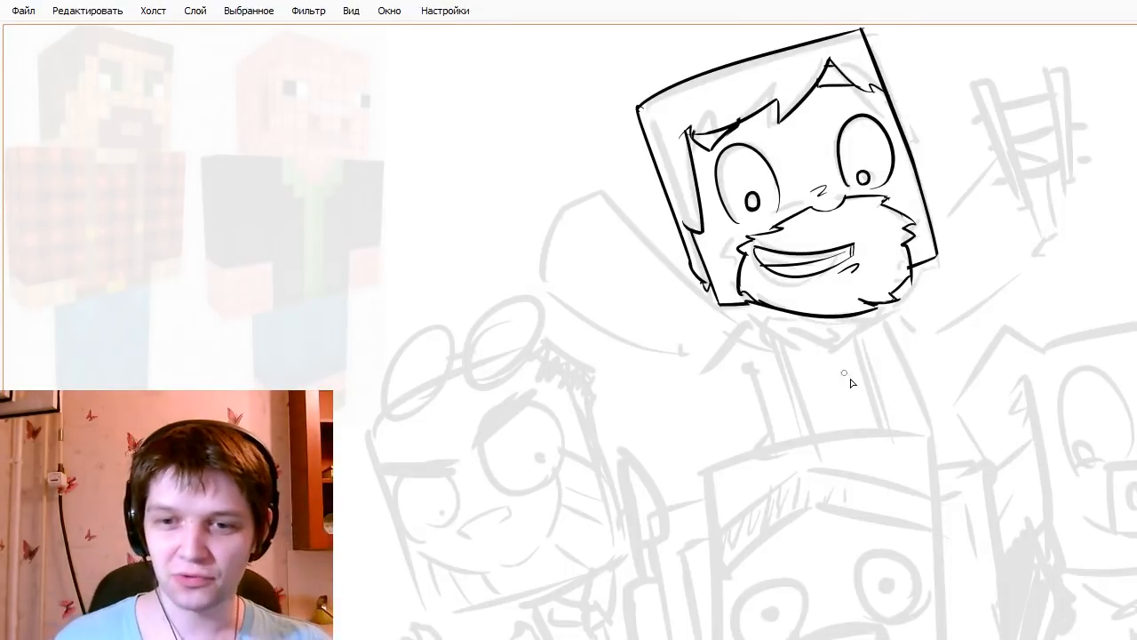
pyautogui.moveTo(945, 368); pyautogui.dragTo(895, 318)
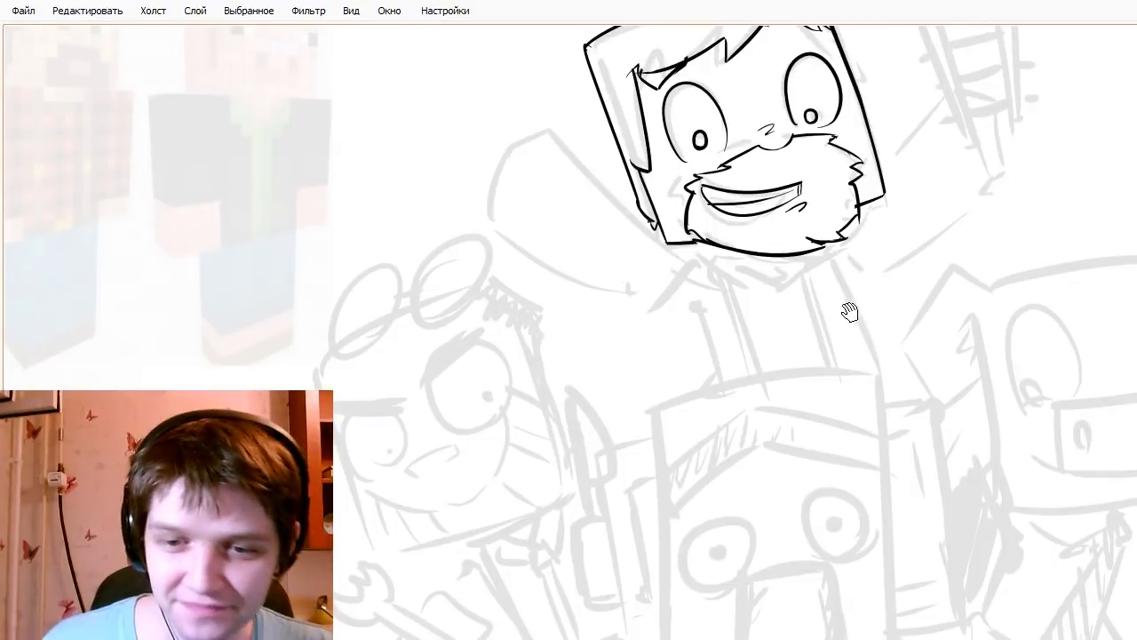
pyautogui.moveTo(759, 308)
pyautogui.mouseDown()
pyautogui.moveTo(823, 347)
pyautogui.moveTo(786, 332)
pyautogui.mouseUp()
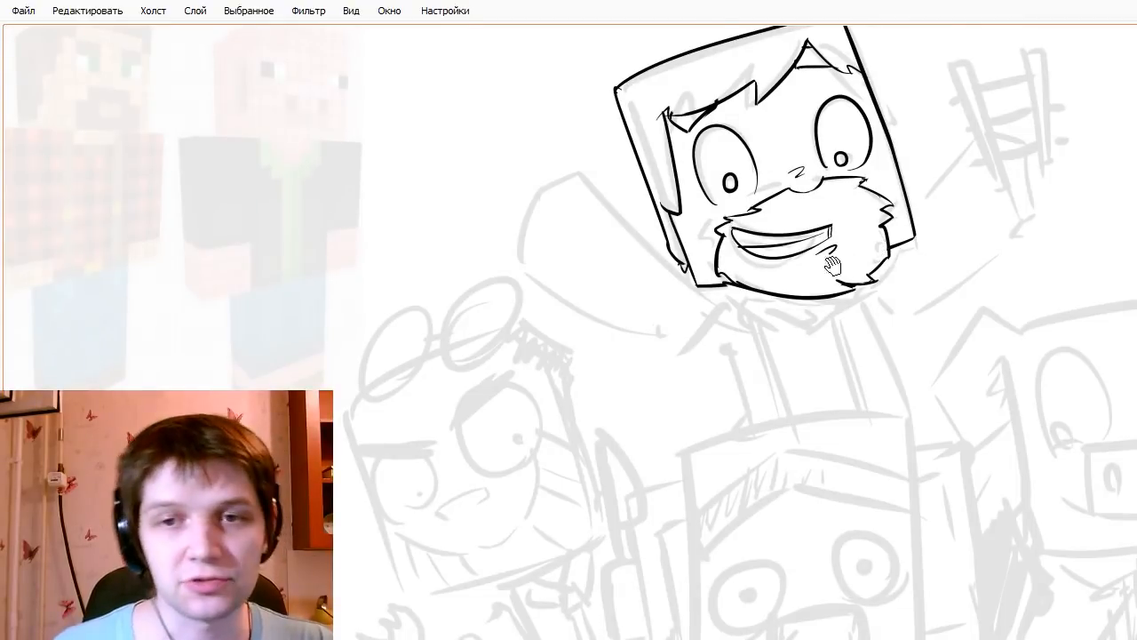
pyautogui.moveTo(832, 264)
pyautogui.mouseDown()
pyautogui.moveTo(812, 314)
pyautogui.moveTo(850, 312)
pyautogui.moveTo(850, 332)
pyautogui.moveTo(770, 256)
pyautogui.moveTo(772, 280)
pyautogui.moveTo(766, 272)
pyautogui.mouseUp()
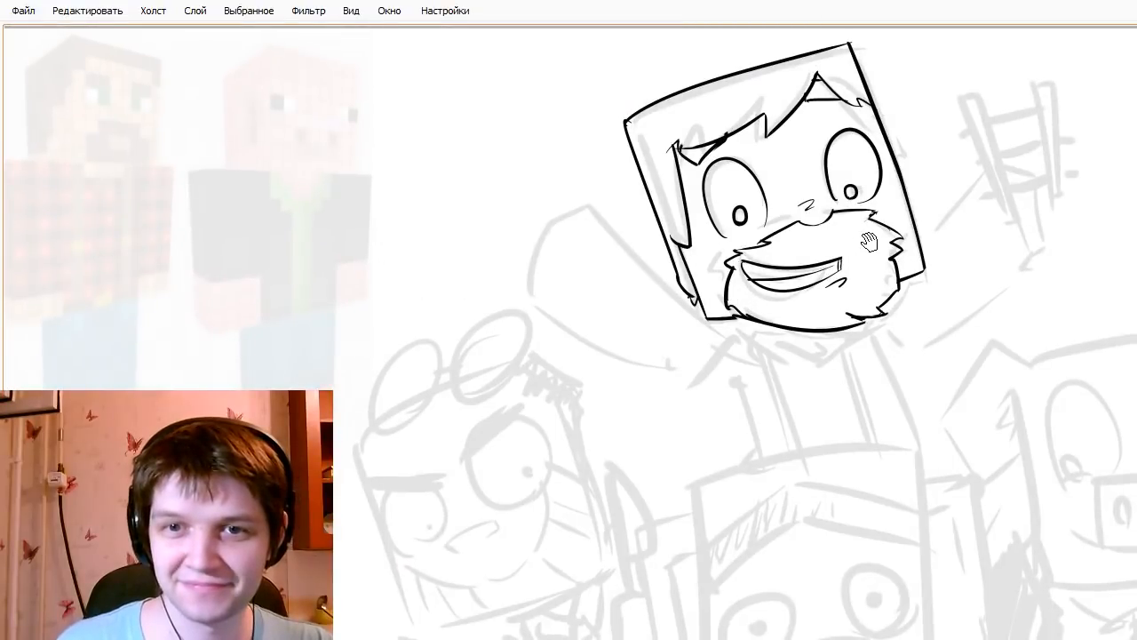
# - Ink the upper edge of the fourth figure's raised arm beside the ladder and the slanted end of its hand
pyautogui.moveTo(985, 166)
pyautogui.mouseDown()
pyautogui.moveTo(924, 268)
pyautogui.moveTo(997, 146)
pyautogui.mouseUp()
pyautogui.hotkey('ctrl', 'z')
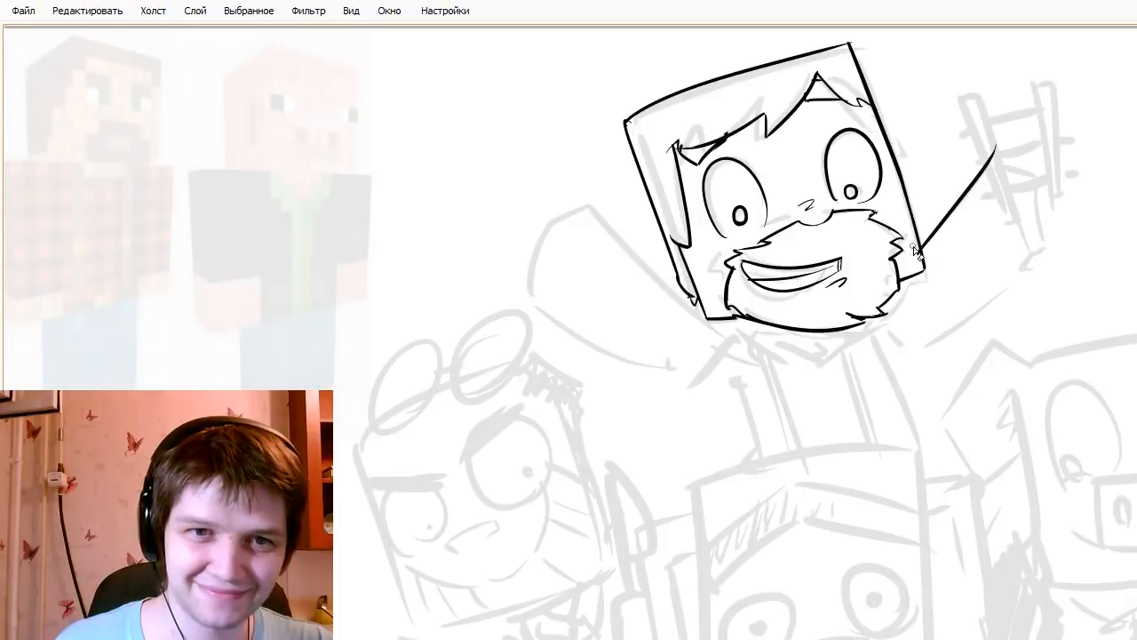
pyautogui.moveTo(995, 149); pyautogui.dragTo(984, 169)
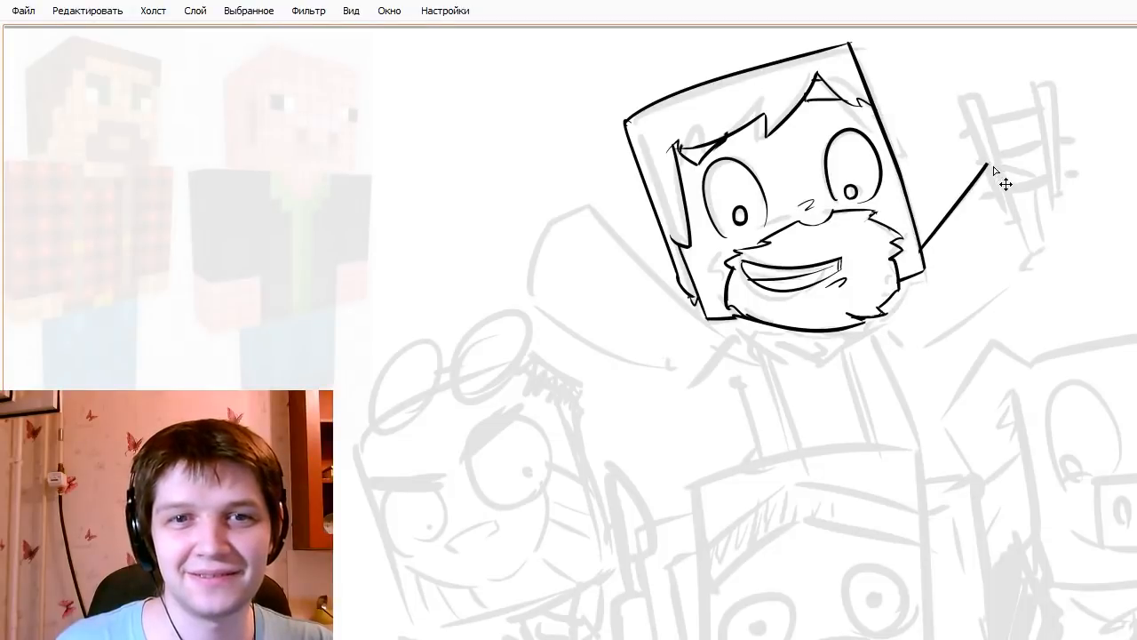
pyautogui.moveTo(988, 163); pyautogui.dragTo(1065, 177)
pyautogui.hotkey('ctrl', 'z')
pyautogui.moveTo(987, 164); pyautogui.dragTo(1044, 183)
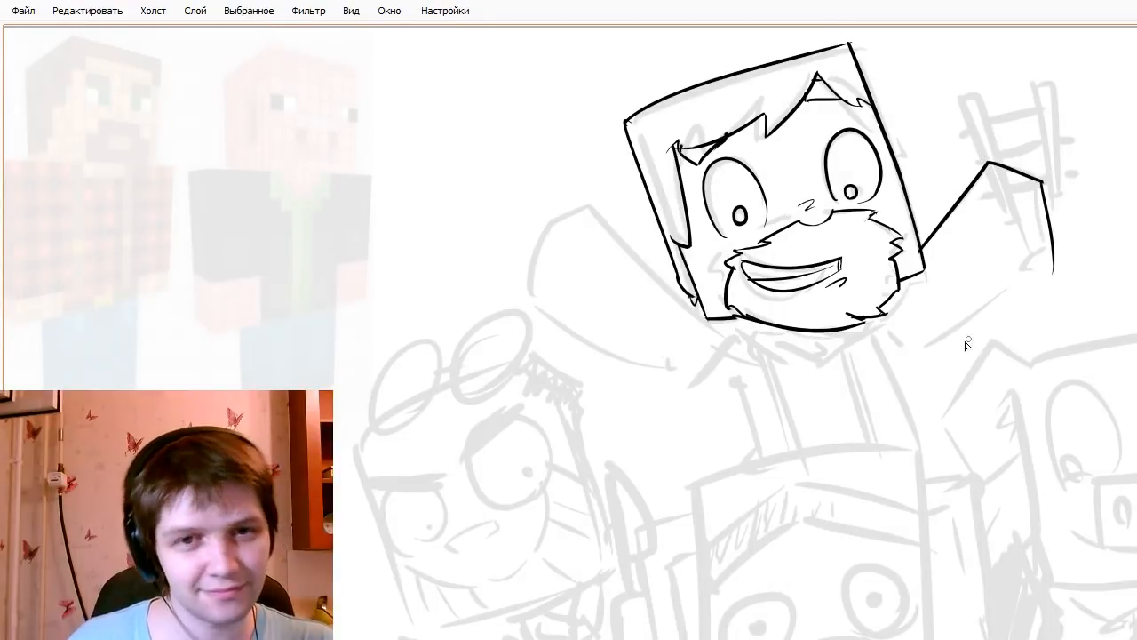
# - Ink the short outer side of the raised hand and the long curved underside of the arm down toward the shoulder
pyautogui.moveTo(1043, 184)
pyautogui.mouseDown()
pyautogui.moveTo(1048, 244)
pyautogui.moveTo(853, 372)
pyautogui.mouseUp()
pyautogui.hotkey('ctrl', 'z')
pyautogui.moveTo(1047, 235); pyautogui.dragTo(851, 360)
pyautogui.hotkey('ctrl', 'z')
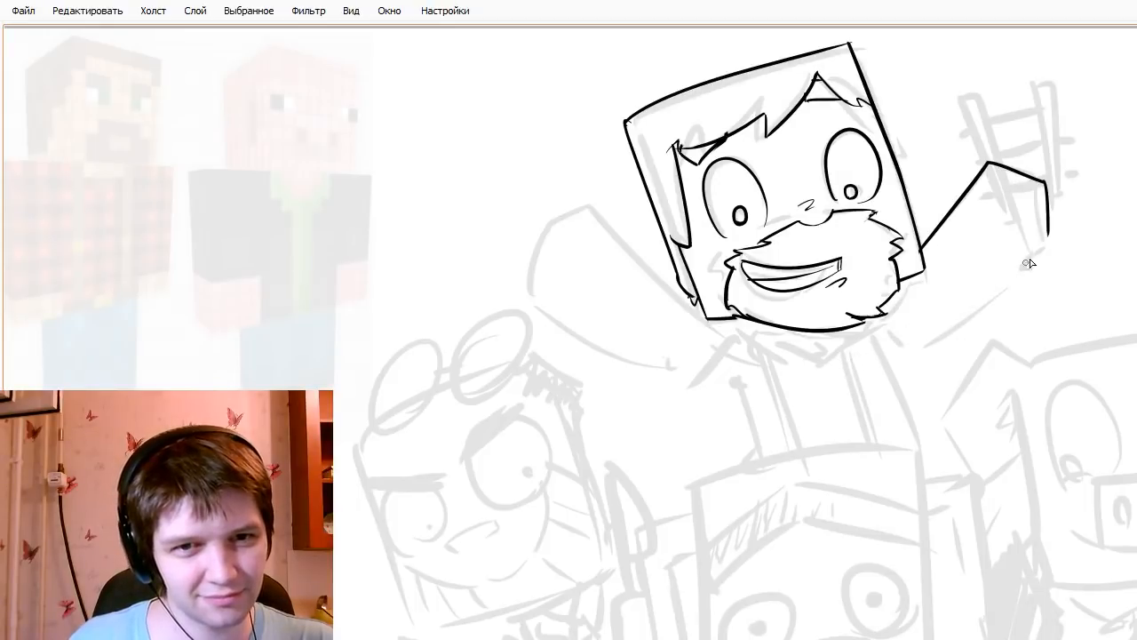
pyautogui.moveTo(1049, 240); pyautogui.dragTo(874, 370)
# - Thicken the outline of the fourth figure's head along its back side and top edge with a heavier brush
pyautogui.moveTo(764, 291)
pyautogui.mouseDown()
pyautogui.moveTo(734, 162)
pyautogui.moveTo(708, 378)
pyautogui.moveTo(673, 395)
pyautogui.moveTo(665, 386)
pyautogui.moveTo(681, 401)
pyautogui.mouseUp()
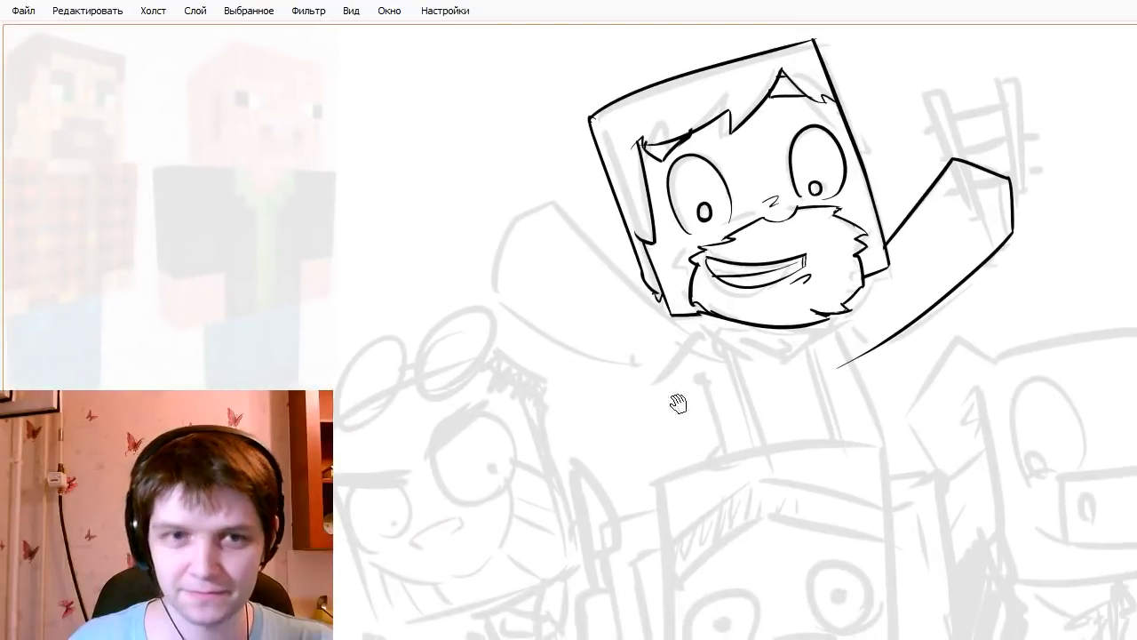
pyautogui.moveTo(587, 119); pyautogui.dragTo(659, 304)
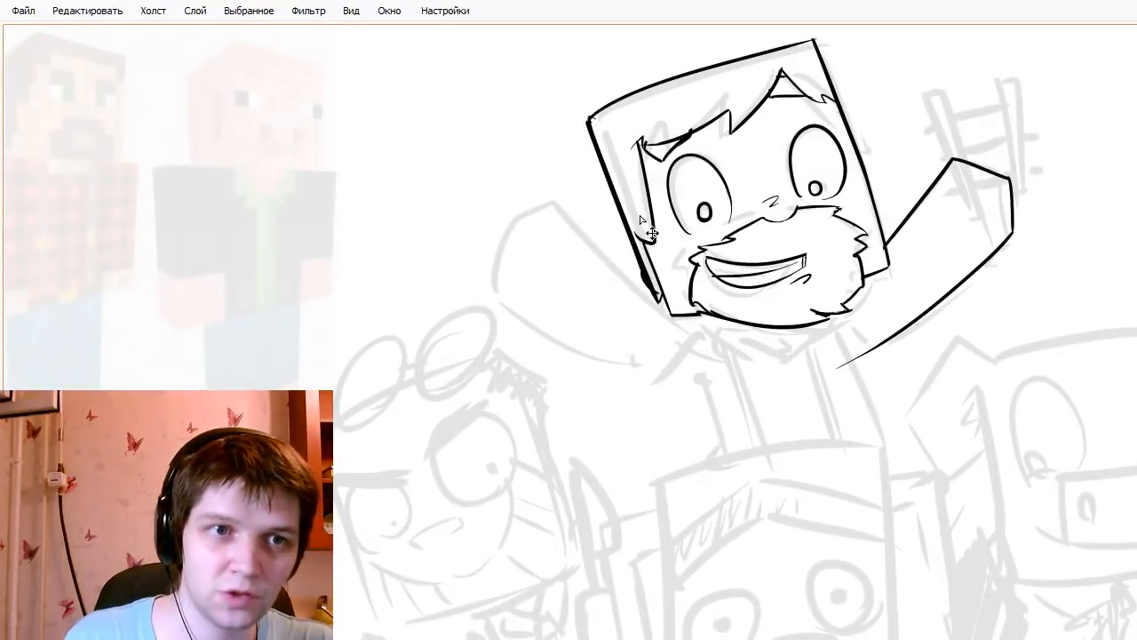
pyautogui.moveTo(588, 132); pyautogui.dragTo(659, 305)
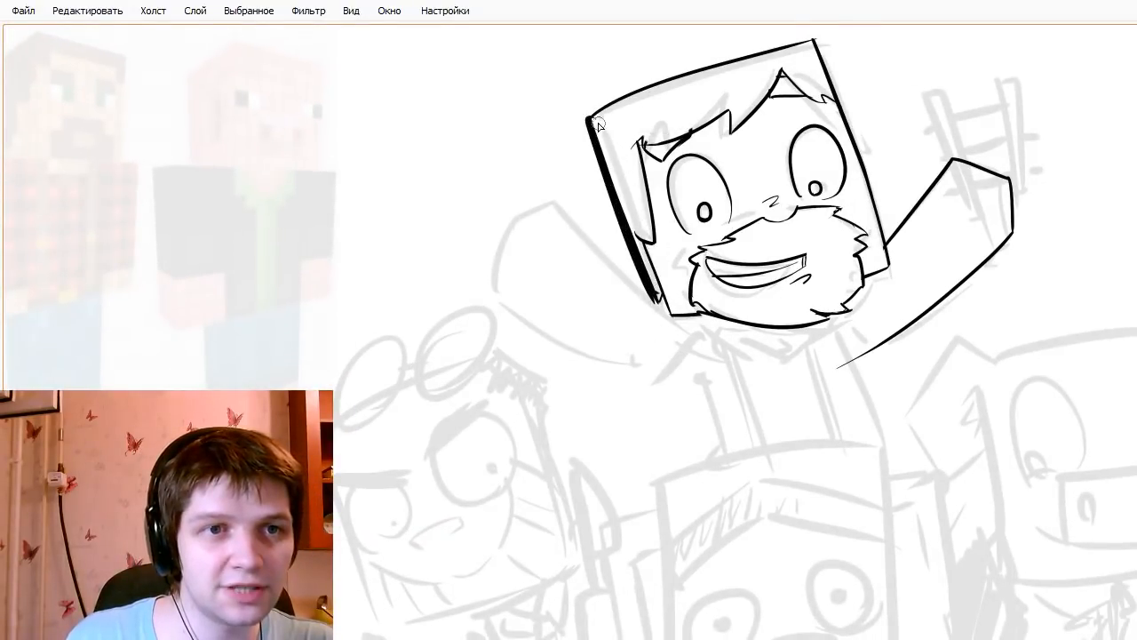
pyautogui.moveTo(582, 117); pyautogui.dragTo(839, 23)
pyautogui.hotkey('ctrl', 'z')
pyautogui.moveTo(583, 123); pyautogui.dragTo(814, 27)
pyautogui.hotkey('ctrl', 'z')
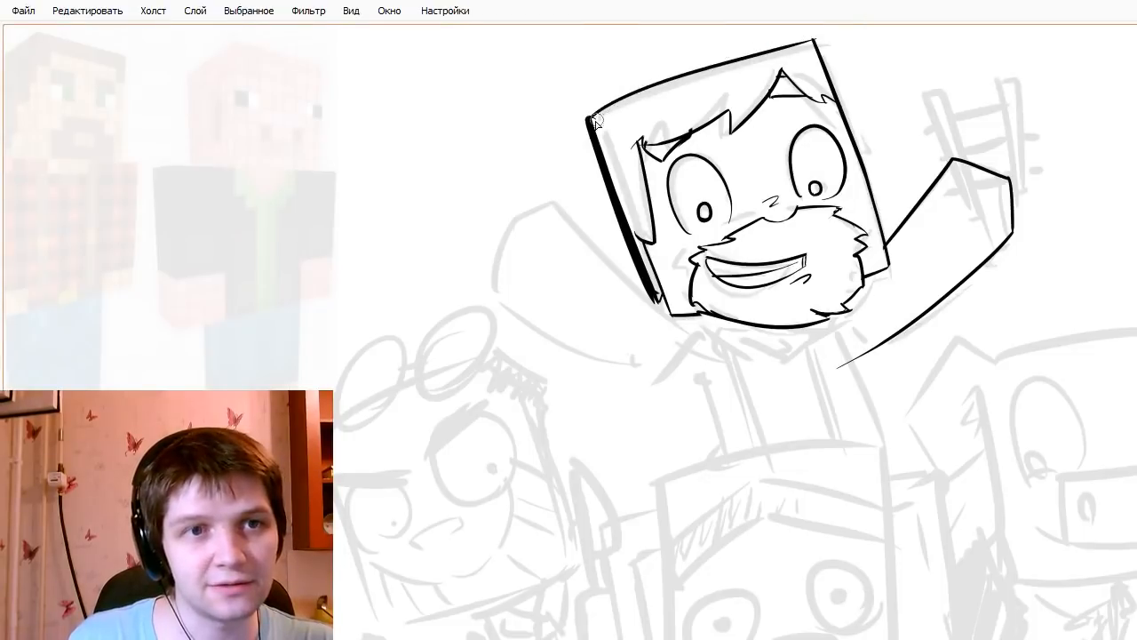
pyautogui.moveTo(581, 122); pyautogui.dragTo(830, 45)
pyautogui.hotkey('ctrl', 'z')
pyautogui.moveTo(591, 121); pyautogui.dragTo(835, 27)
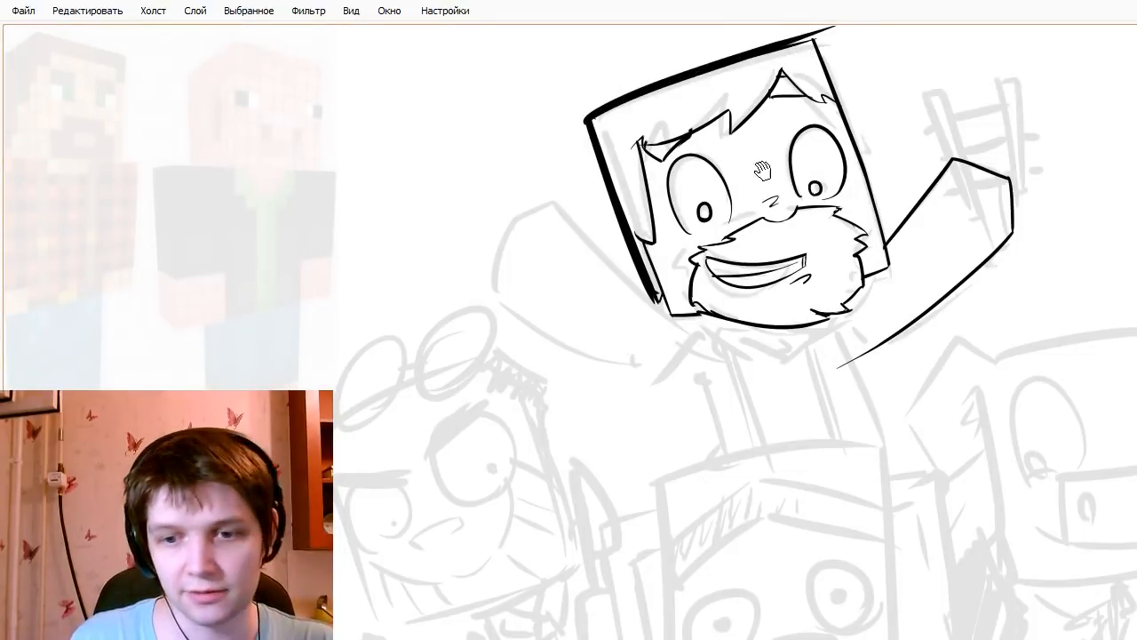
# - Erase the top edge's overshoot at the head's upper corner and thicken the side edge facing the raised arm
pyautogui.moveTo(767, 173); pyautogui.dragTo(716, 234)
pyautogui.moveTo(766, 93)
pyautogui.mouseDown()
pyautogui.moveTo(774, 76)
pyautogui.moveTo(815, 69)
pyautogui.mouseUp()
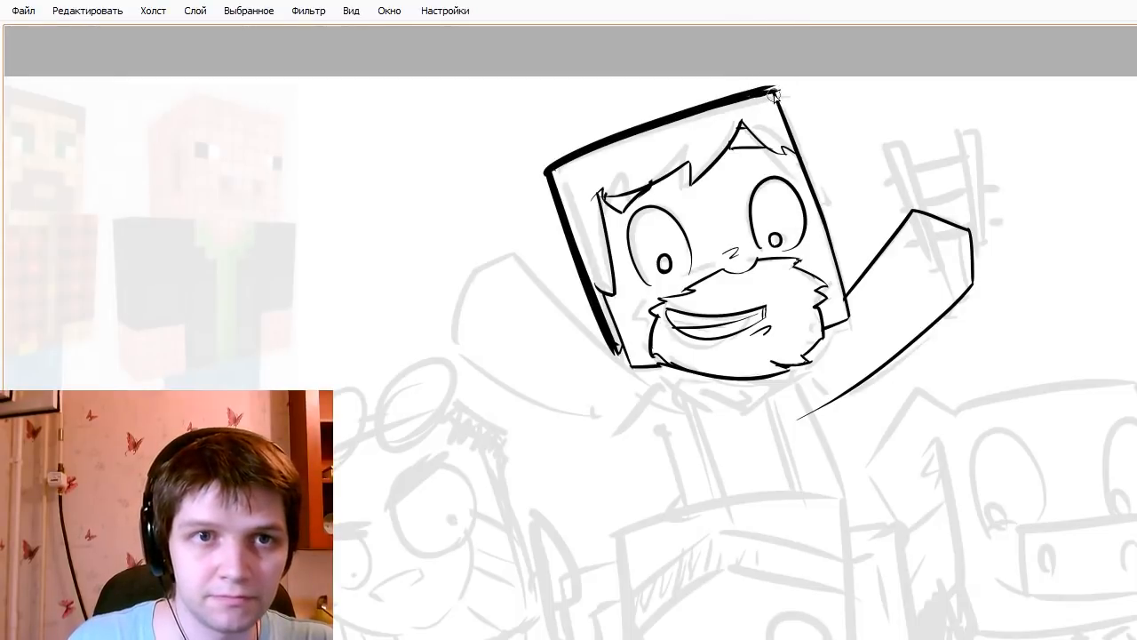
pyautogui.moveTo(775, 89)
pyautogui.mouseDown()
pyautogui.moveTo(836, 265)
pyautogui.moveTo(802, 146)
pyautogui.moveTo(784, 104)
pyautogui.moveTo(848, 318)
pyautogui.mouseUp()
pyautogui.hotkey('ctrl', 'z')
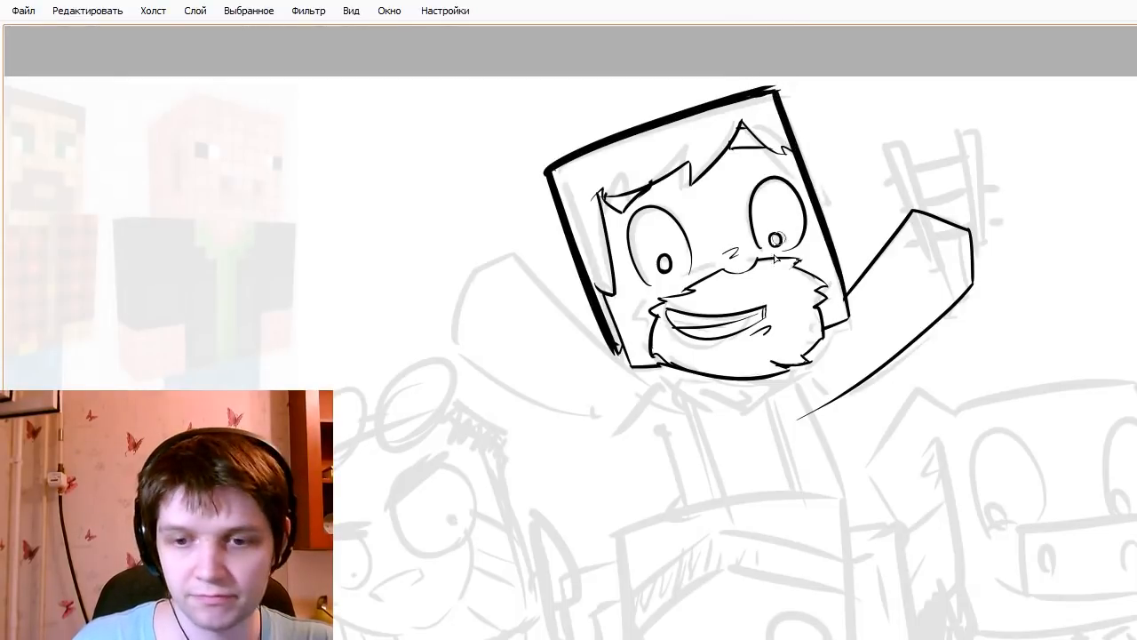
# - Thicken the upper edge of the raised arm beside the ladder and the outline around the end of its hand
pyautogui.moveTo(808, 355); pyautogui.dragTo(778, 312)
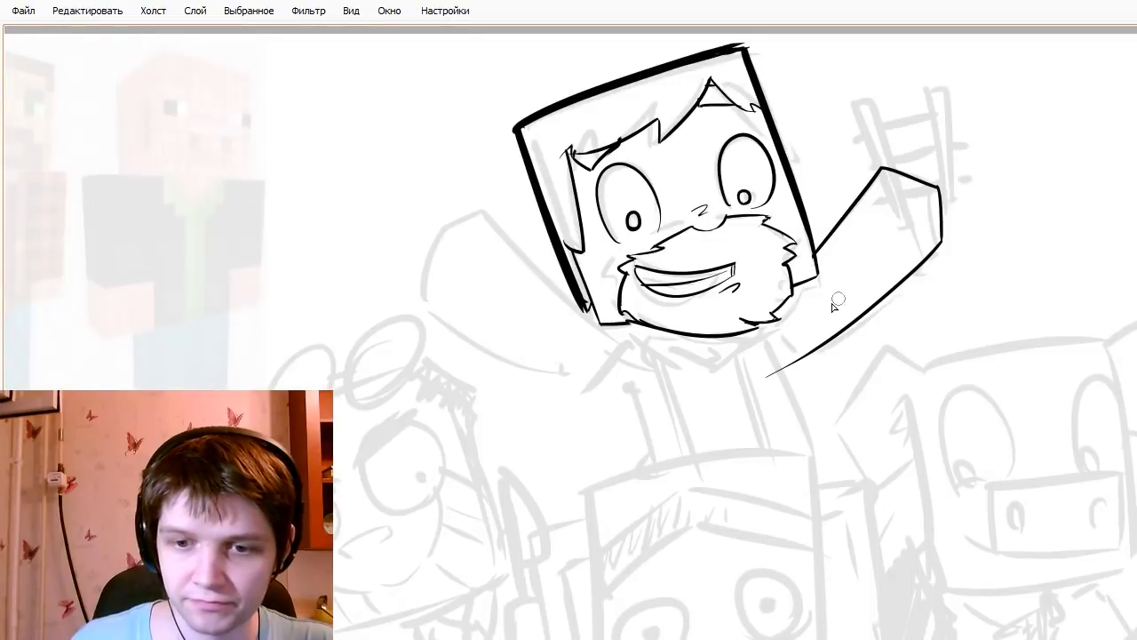
pyautogui.moveTo(817, 256); pyautogui.dragTo(893, 167)
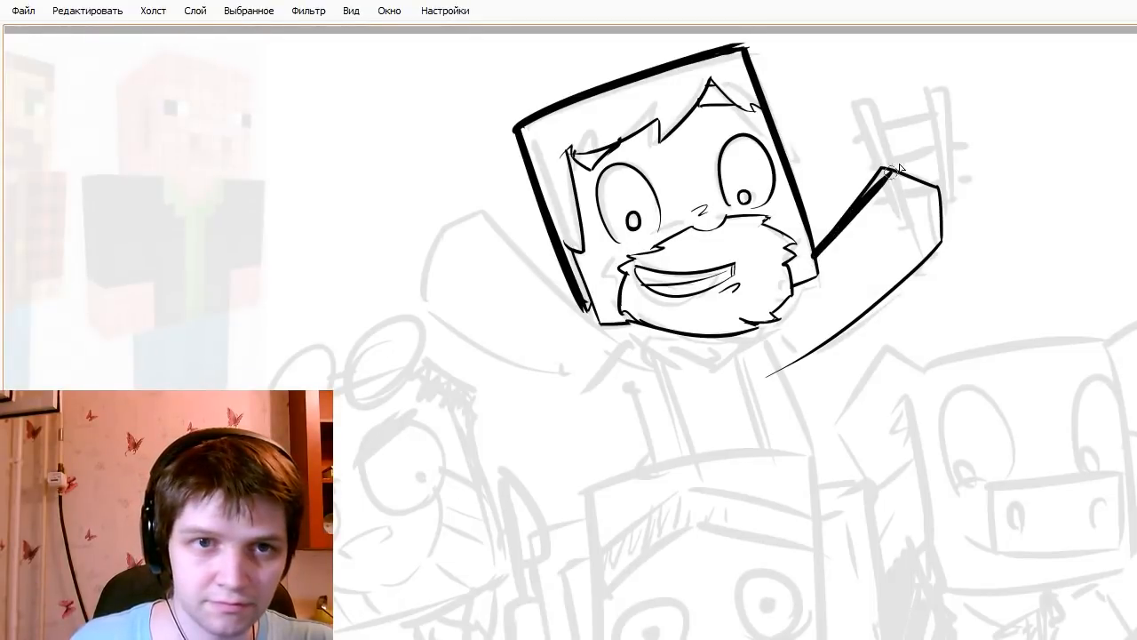
pyautogui.hotkey('ctrl', 'z')
pyautogui.moveTo(816, 253); pyautogui.dragTo(891, 162)
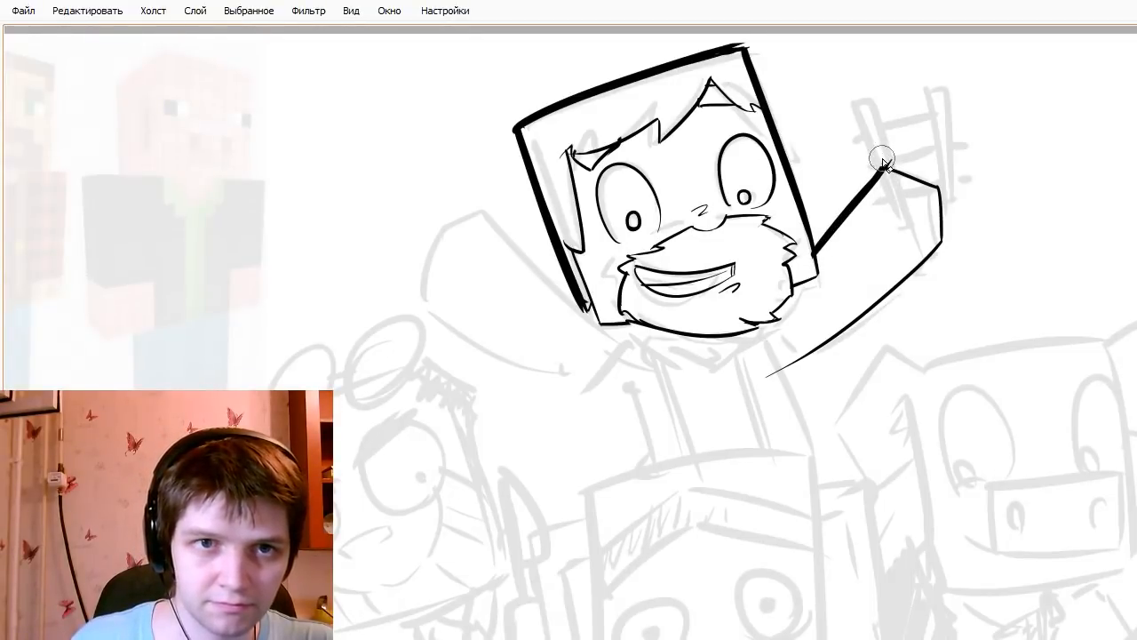
pyautogui.hotkey('ctrl', 'z')
pyautogui.moveTo(885, 170)
pyautogui.mouseDown()
pyautogui.moveTo(943, 191)
pyautogui.moveTo(941, 247)
pyautogui.mouseUp()
pyautogui.hotkey('ctrl', 'z')
pyautogui.moveTo(940, 189); pyautogui.dragTo(942, 249)
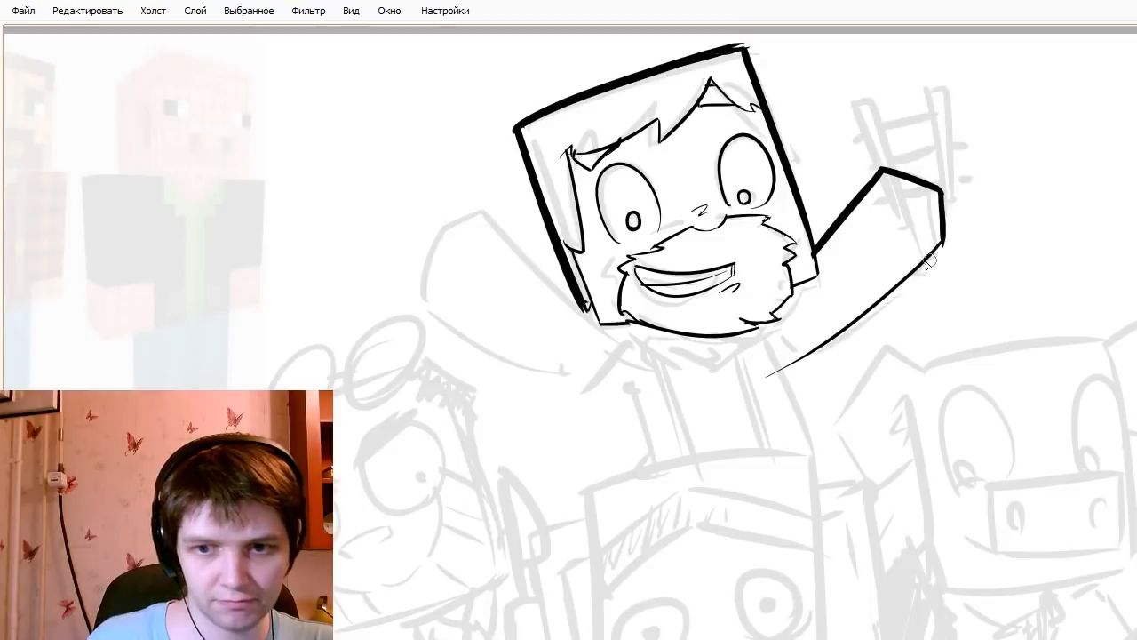
# - Retrace the underside of the same raised arm with a heavy line from the hand down to the shoulder
pyautogui.moveTo(820, 422)
pyautogui.mouseDown()
pyautogui.moveTo(852, 391)
pyautogui.moveTo(860, 399)
pyautogui.mouseUp()
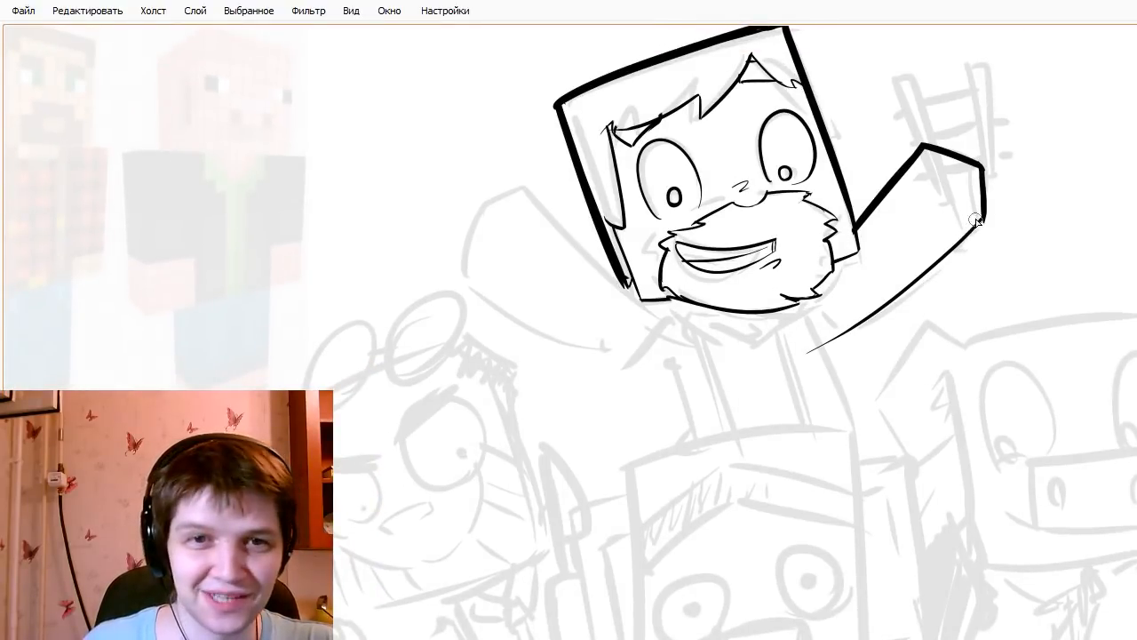
pyautogui.moveTo(981, 221); pyautogui.dragTo(791, 373)
pyautogui.hotkey('ctrl', 'z')
pyautogui.moveTo(984, 216); pyautogui.dragTo(808, 351)
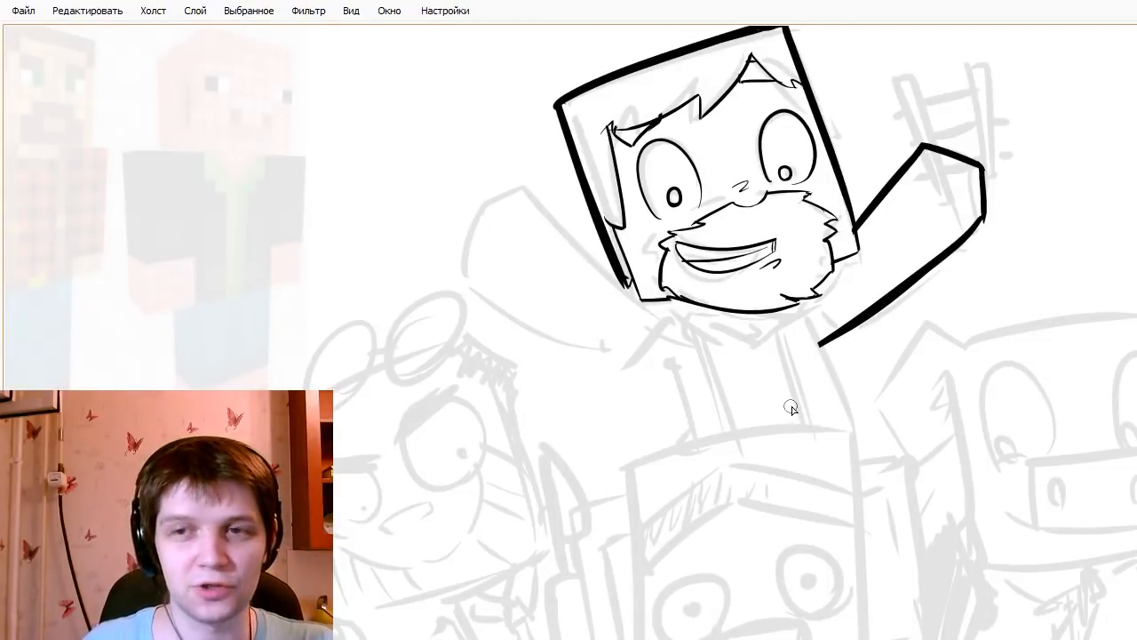
# - Ink a curved cuff line across the raised arm to separate the hand from the sleeve
pyautogui.moveTo(787, 415)
pyautogui.mouseDown()
pyautogui.moveTo(726, 471)
pyautogui.moveTo(797, 525)
pyautogui.moveTo(780, 533)
pyautogui.moveTo(778, 509)
pyautogui.moveTo(781, 539)
pyautogui.mouseUp()
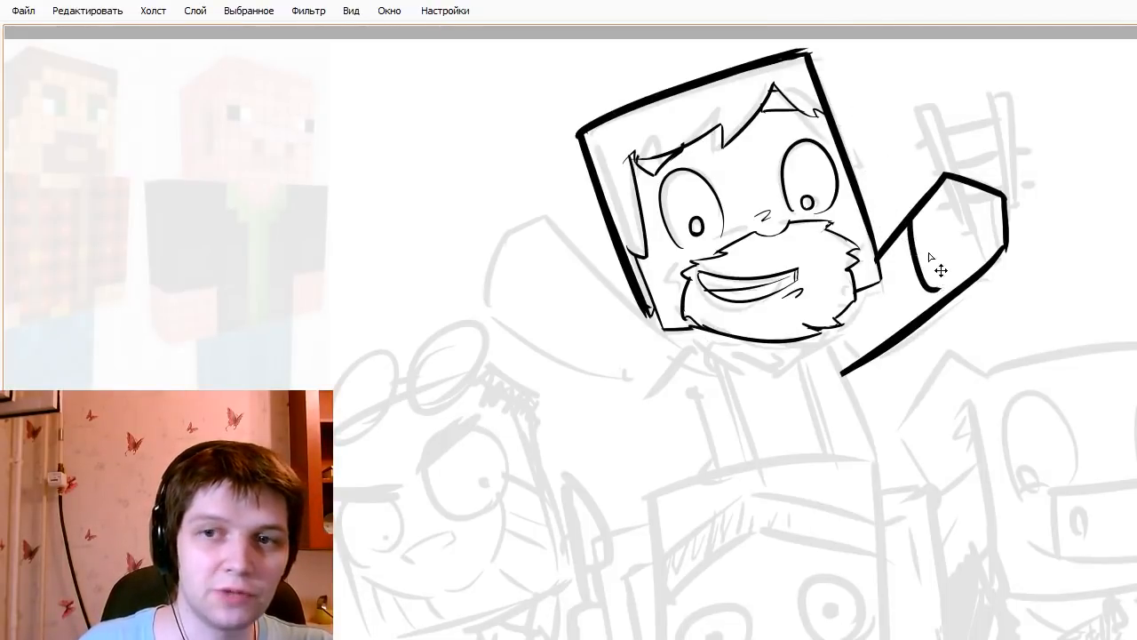
pyautogui.moveTo(904, 218)
pyautogui.mouseDown()
pyautogui.moveTo(909, 283)
pyautogui.moveTo(943, 288)
pyautogui.mouseUp()
pyautogui.hotkey('ctrl', 'z')
pyautogui.moveTo(901, 222); pyautogui.dragTo(931, 305)
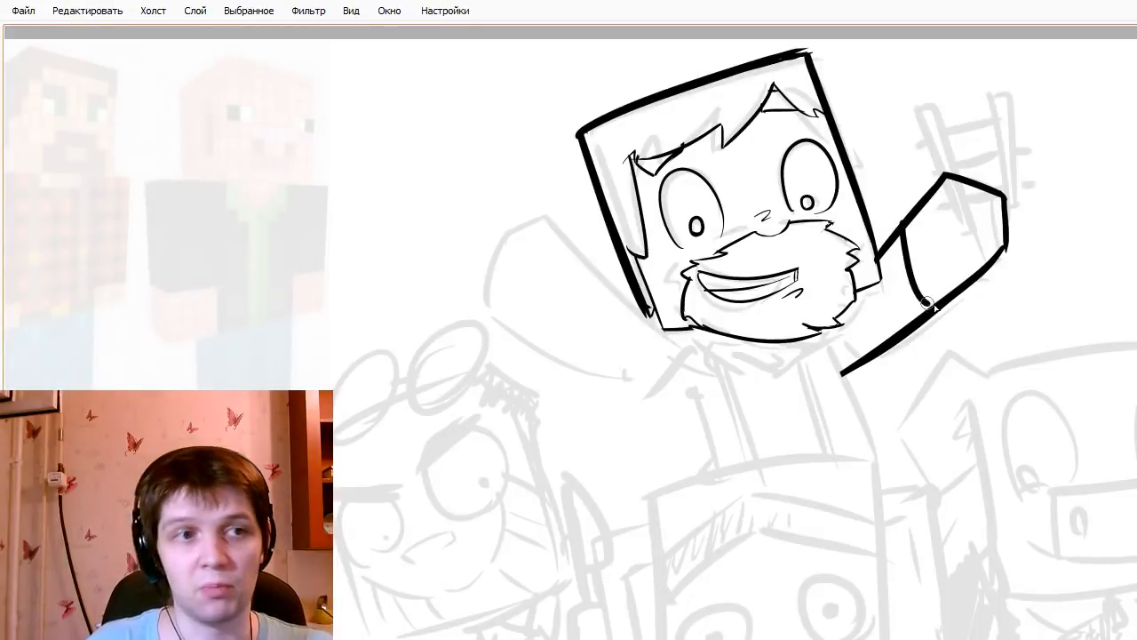
pyautogui.moveTo(841, 355); pyautogui.dragTo(924, 317)
pyautogui.moveTo(1036, 226); pyautogui.dragTo(937, 261)
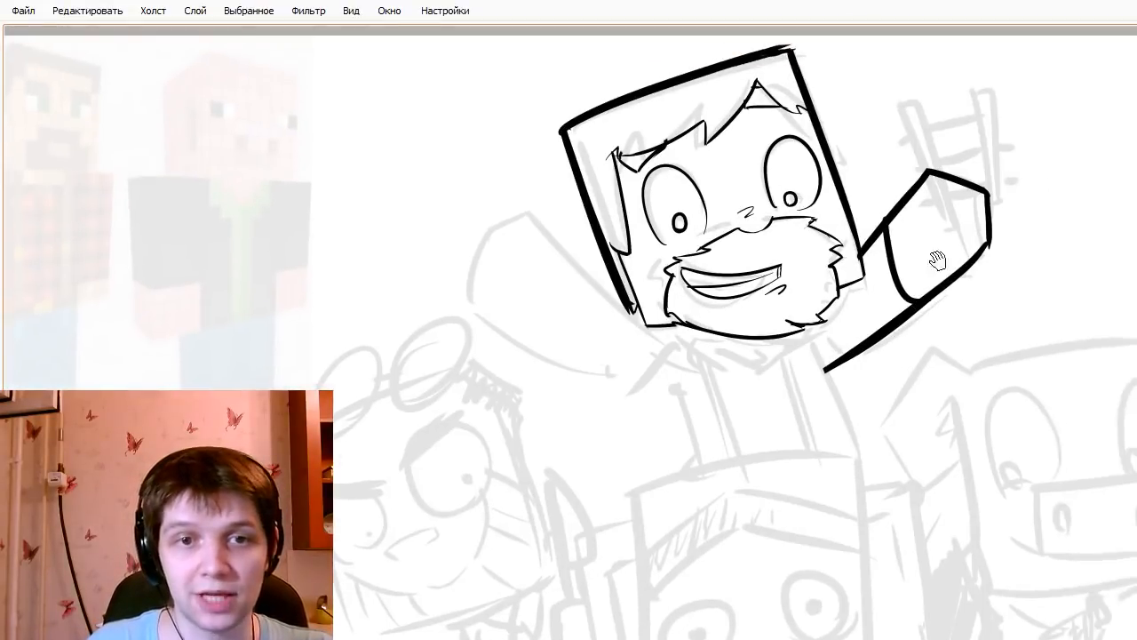
pyautogui.hotkey('ctrl', 'z')
pyautogui.moveTo(894, 218); pyautogui.dragTo(945, 282)
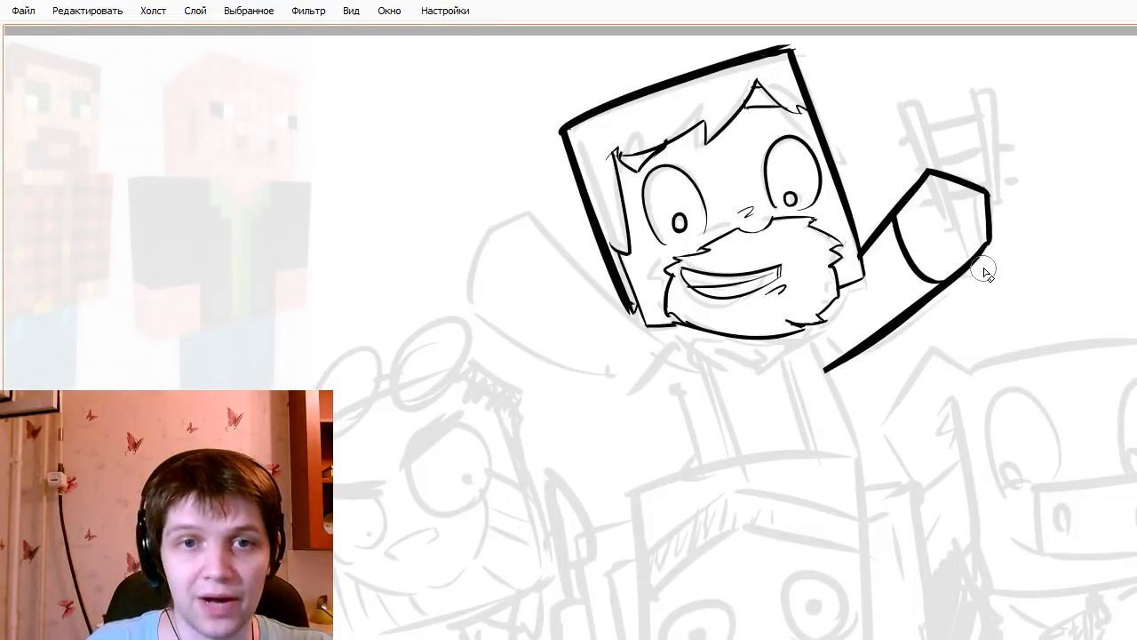
# - Ink the fourth figure's other raised arm with a slanted hand end and a long upper edge running behind the head
pyautogui.moveTo(917, 396); pyautogui.dragTo(955, 373)
pyautogui.moveTo(926, 461); pyautogui.dragTo(929, 475)
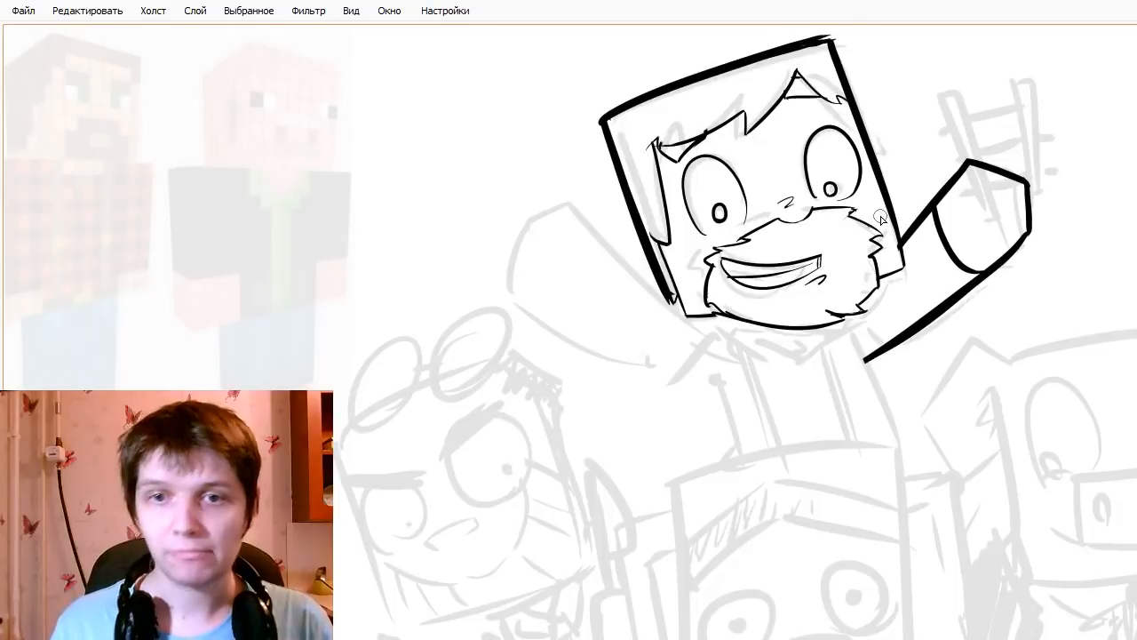
pyautogui.moveTo(837, 394)
pyautogui.mouseDown()
pyautogui.moveTo(779, 421)
pyautogui.moveTo(690, 432)
pyautogui.moveTo(784, 434)
pyautogui.mouseUp()
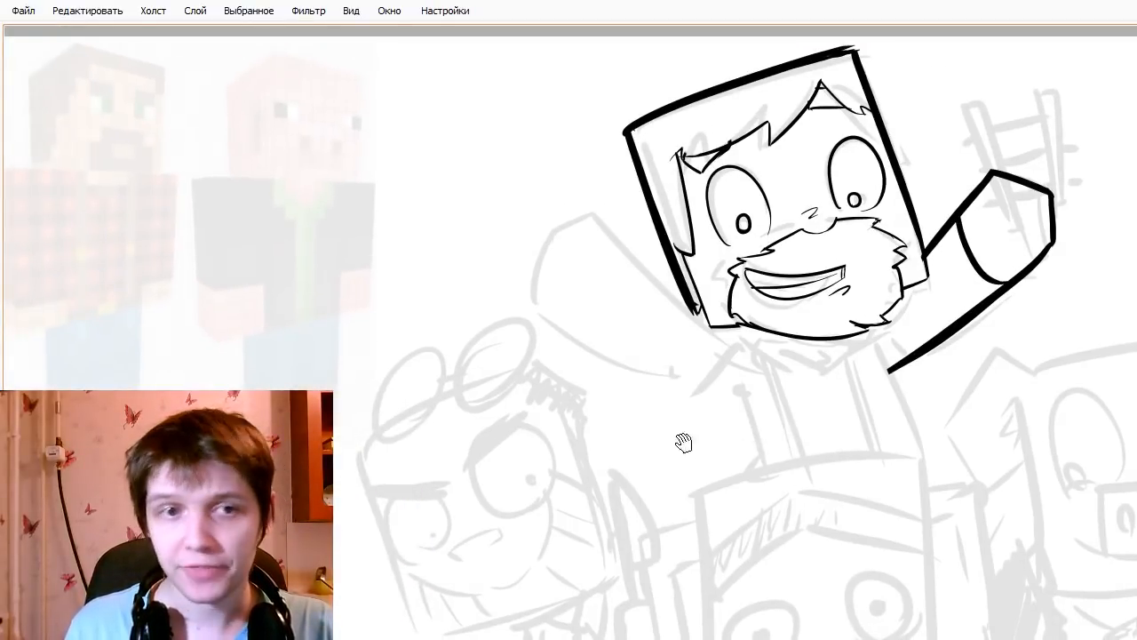
pyautogui.moveTo(683, 444); pyautogui.dragTo(734, 468)
pyautogui.moveTo(539, 251); pyautogui.dragTo(626, 207)
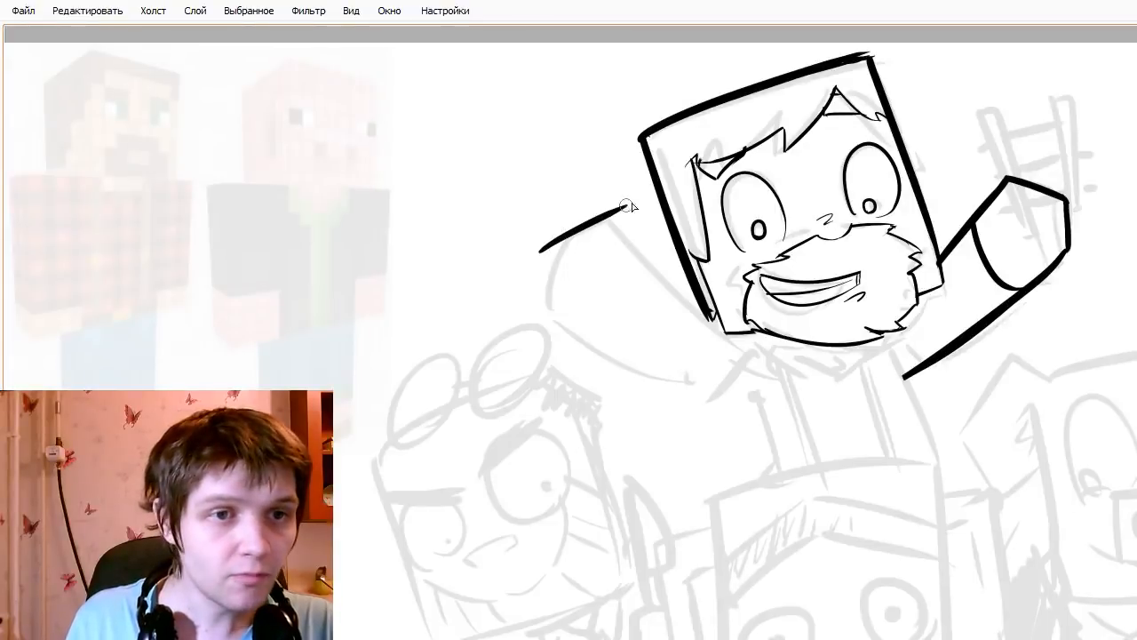
pyautogui.hotkey('ctrl', 'z')
pyautogui.moveTo(558, 253); pyautogui.dragTo(619, 216)
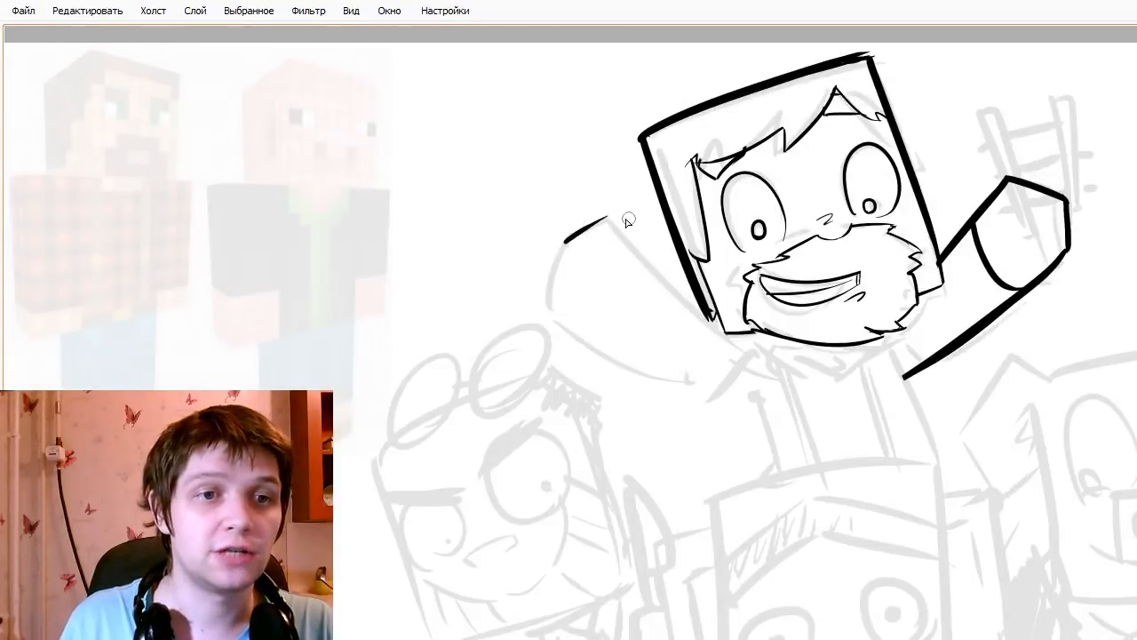
pyautogui.hotkey('ctrl', 'z')
pyautogui.moveTo(552, 251)
pyautogui.mouseDown()
pyautogui.moveTo(619, 219)
pyautogui.moveTo(754, 371)
pyautogui.mouseUp()
pyautogui.hotkey('ctrl', 'z')
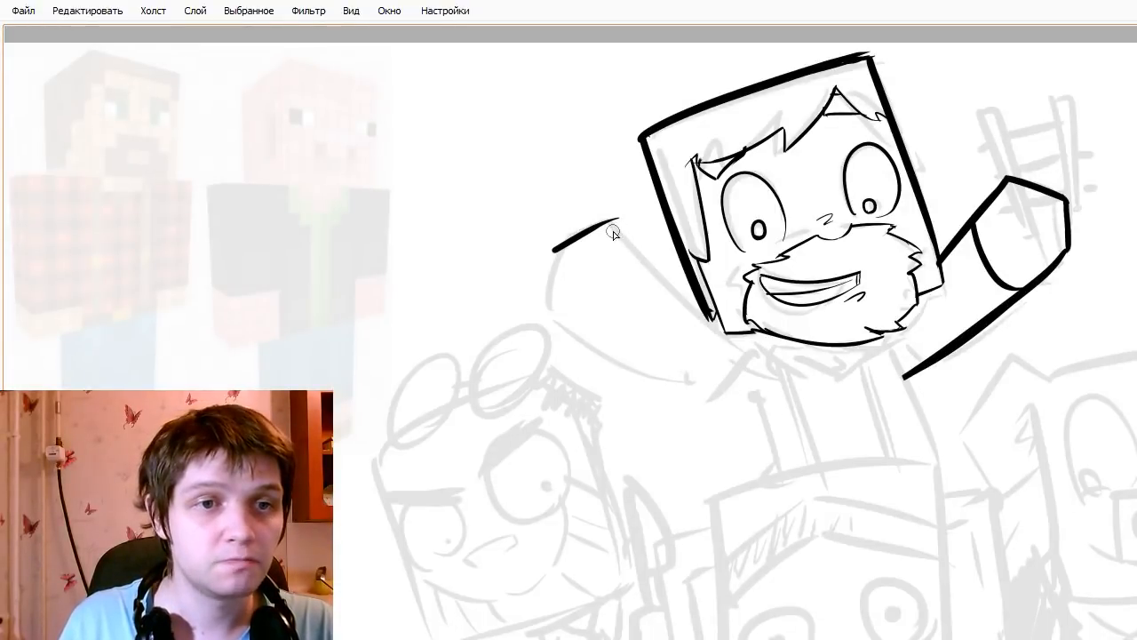
pyautogui.moveTo(610, 224); pyautogui.dragTo(768, 368)
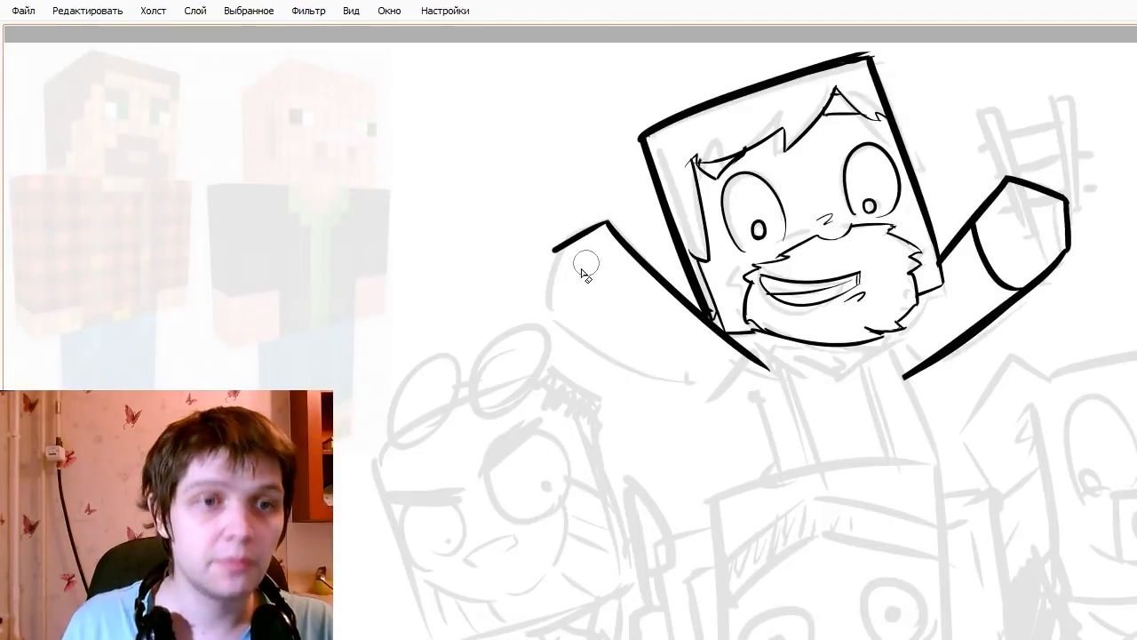
# - Ink the outer side of this second hand and the curved underside of its arm toward the shoulder
pyautogui.moveTo(553, 252); pyautogui.dragTo(548, 329)
pyautogui.hotkey('ctrl', 'z')
pyautogui.moveTo(553, 252); pyautogui.dragTo(547, 339)
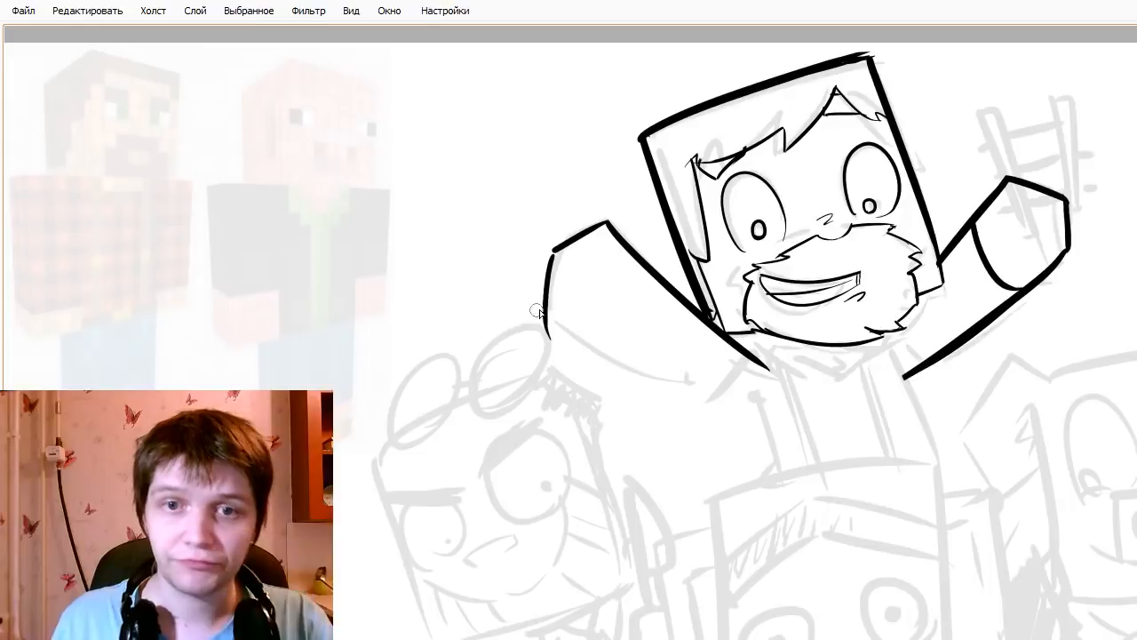
pyautogui.hotkey('ctrl', 'z')
pyautogui.moveTo(554, 252); pyautogui.dragTo(546, 328)
pyautogui.hotkey('ctrl', 'z')
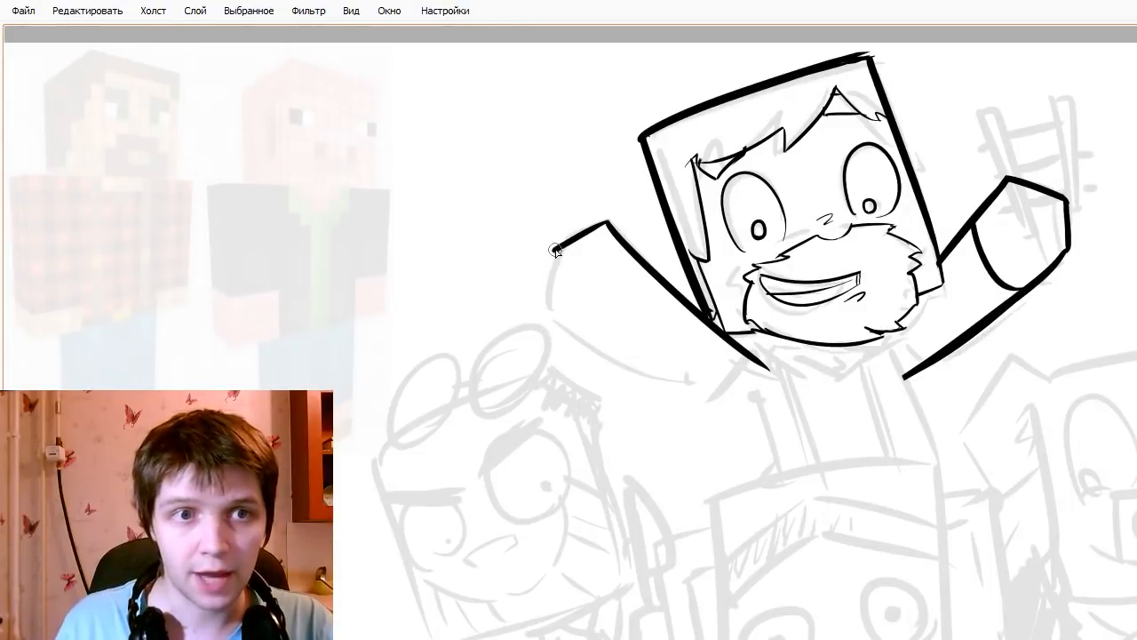
pyautogui.moveTo(554, 251)
pyautogui.mouseDown()
pyautogui.moveTo(541, 336)
pyautogui.moveTo(737, 398)
pyautogui.mouseUp()
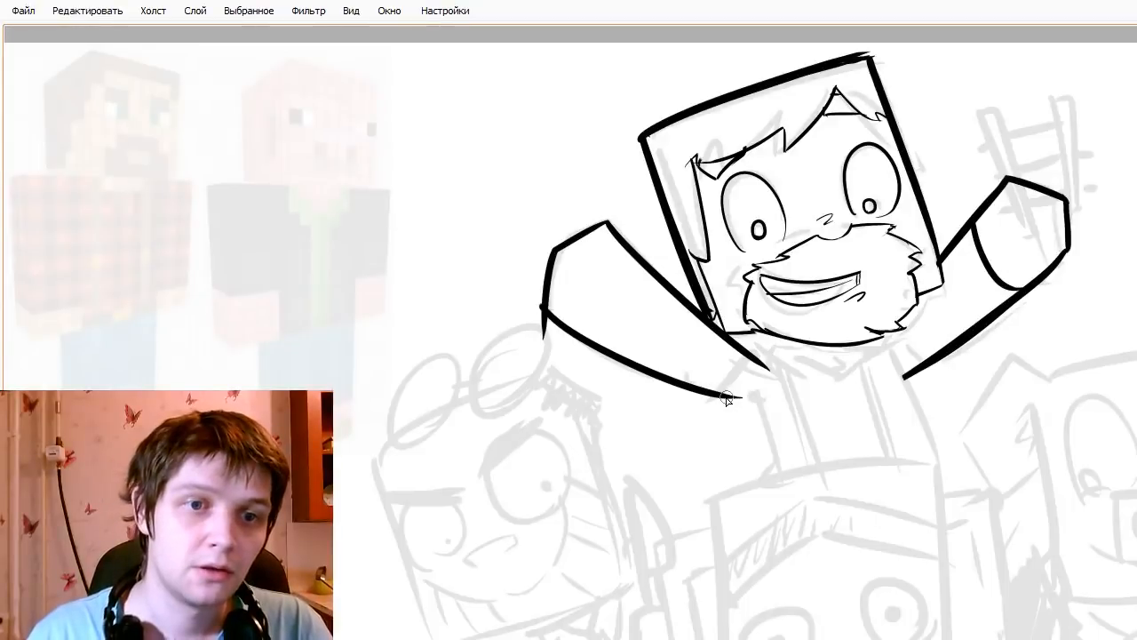
# - Clean up the bearded figure's raised hand outline, ink its curved cuff line, and extend the arm's underside toward the shoulder
pyautogui.moveTo(552, 327); pyautogui.dragTo(525, 312)
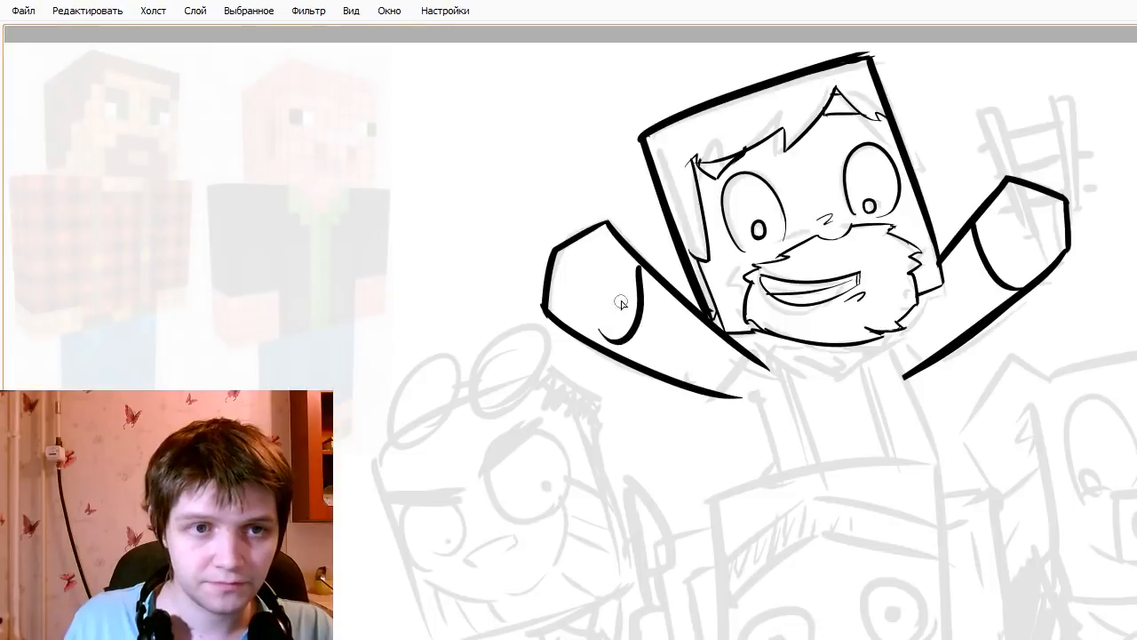
pyautogui.moveTo(634, 262); pyautogui.dragTo(611, 349)
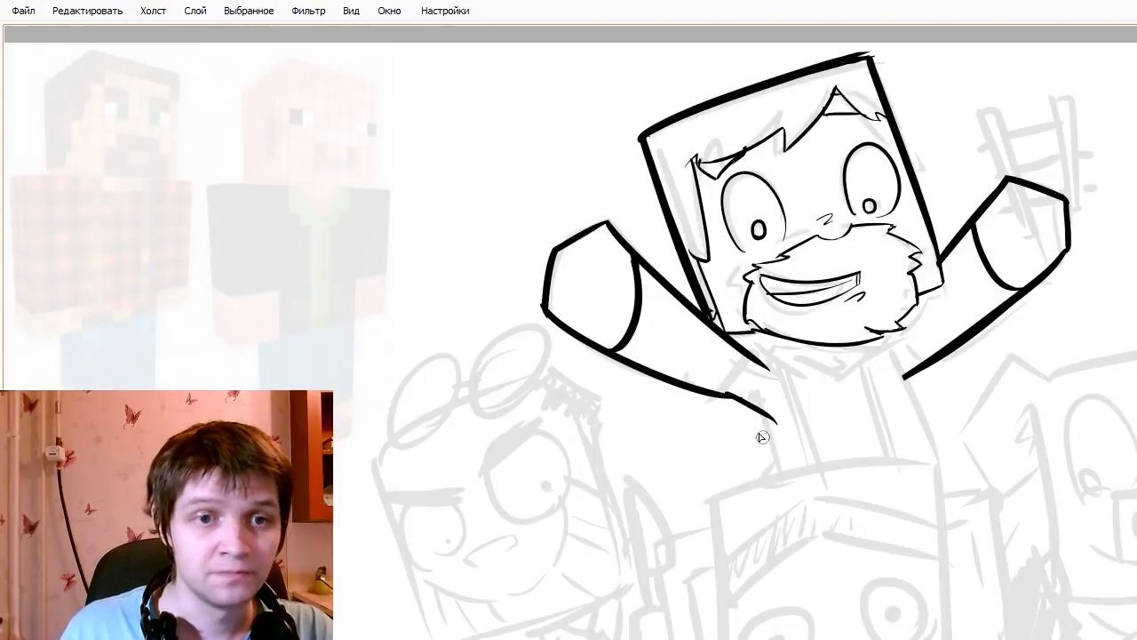
pyautogui.moveTo(715, 393); pyautogui.dragTo(759, 401)
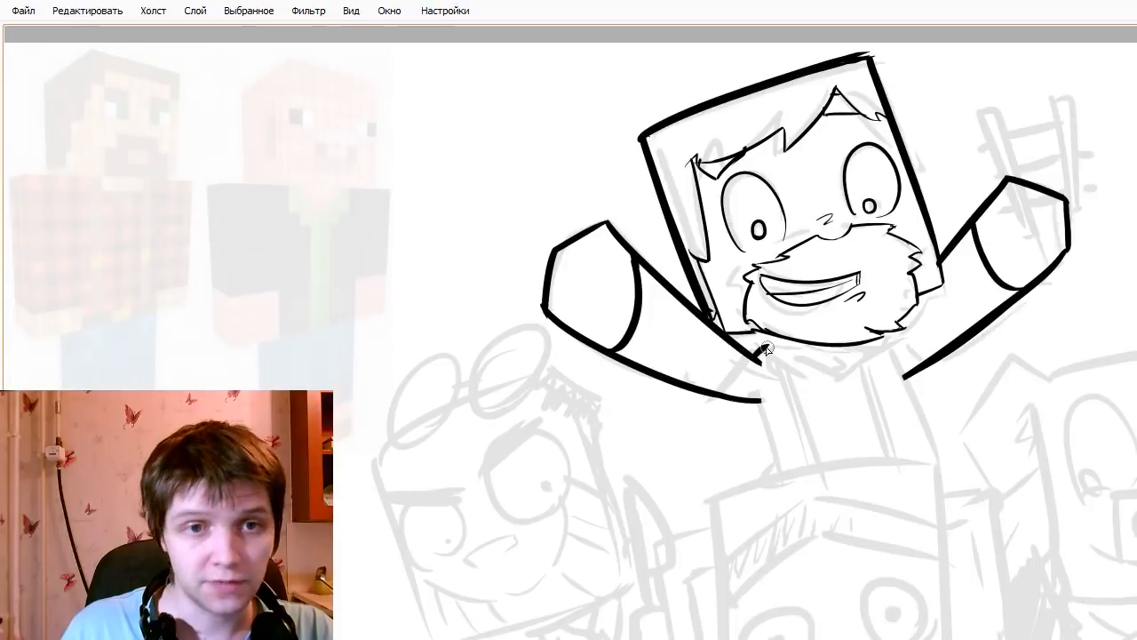
# - Thicken the head's lower edges on both sides of the beard and ink the pointed shirt collar beneath it
pyautogui.moveTo(744, 332); pyautogui.dragTo(799, 322)
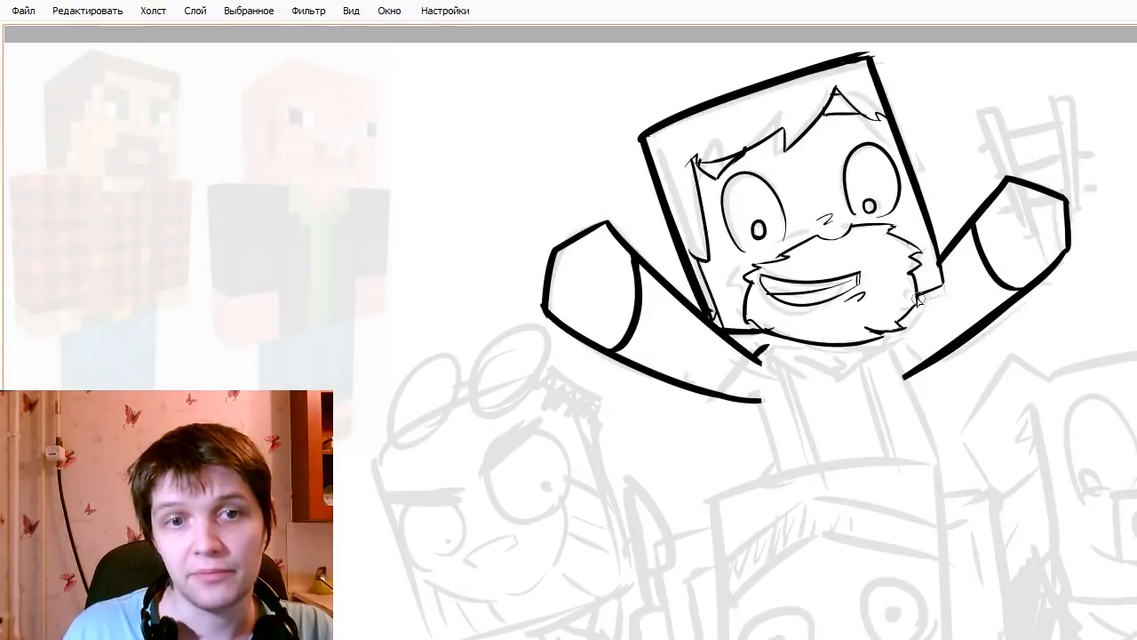
pyautogui.moveTo(918, 301); pyautogui.dragTo(943, 271)
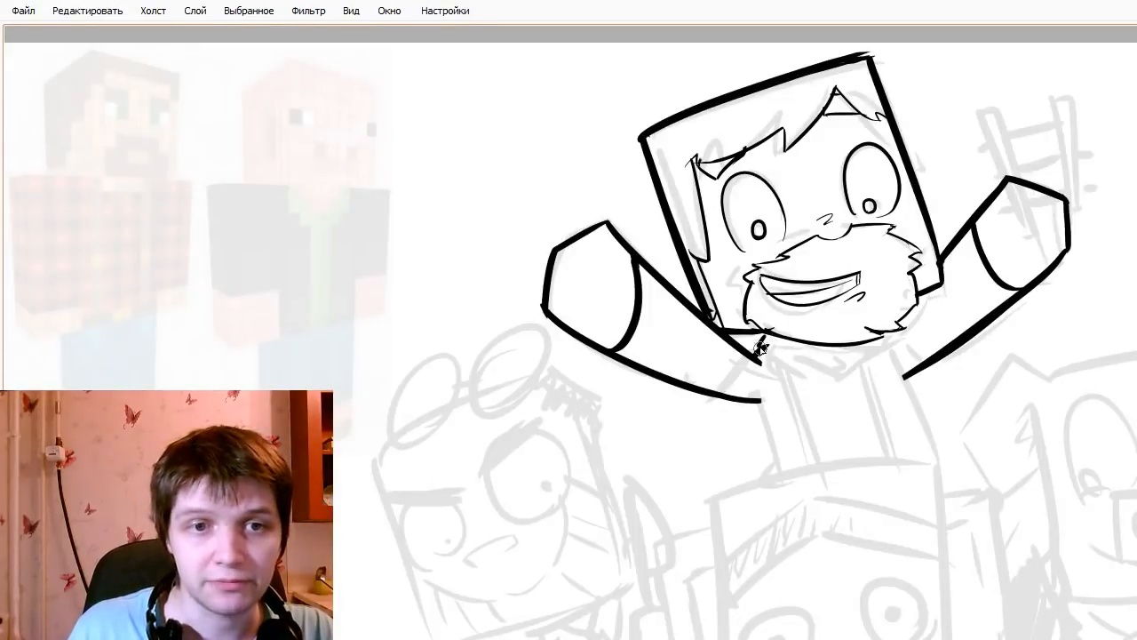
pyautogui.moveTo(772, 336)
pyautogui.mouseDown()
pyautogui.moveTo(757, 356)
pyautogui.moveTo(825, 383)
pyautogui.moveTo(831, 353)
pyautogui.mouseUp()
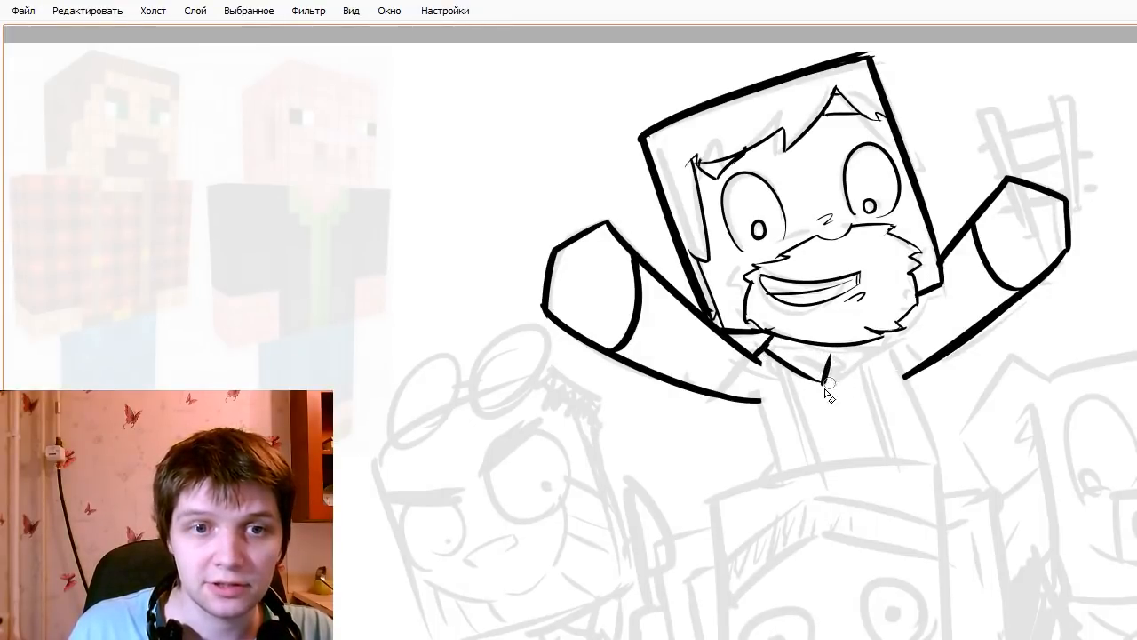
pyautogui.moveTo(831, 354)
pyautogui.mouseDown()
pyautogui.moveTo(850, 371)
pyautogui.moveTo(838, 353)
pyautogui.moveTo(849, 366)
pyautogui.moveTo(865, 343)
pyautogui.moveTo(867, 359)
pyautogui.moveTo(845, 364)
pyautogui.moveTo(888, 467)
pyautogui.mouseUp()
pyautogui.hotkey('ctrl', 'z')
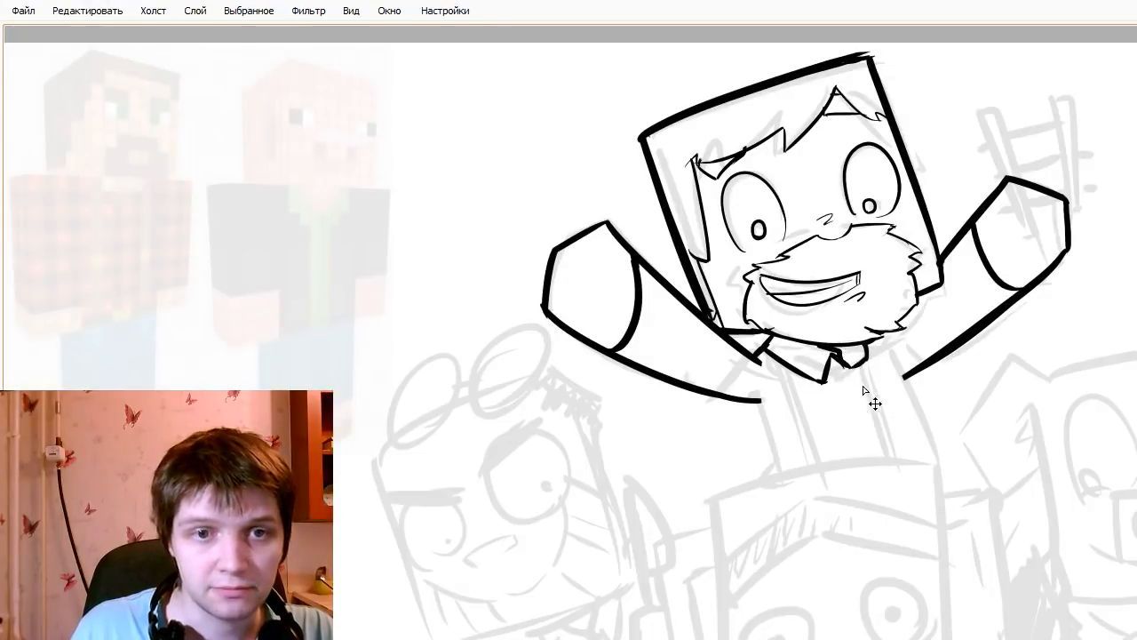
# - Ink the slanted shirt-front line below the collar and both sides of the torso running down from the armpits
pyautogui.moveTo(854, 377); pyautogui.dragTo(886, 451)
pyautogui.moveTo(757, 401); pyautogui.dragTo(795, 482)
pyautogui.hotkey('ctrl', 'z')
pyautogui.moveTo(678, 414); pyautogui.dragTo(598, 378)
pyautogui.moveTo(824, 340); pyautogui.dragTo(871, 460)
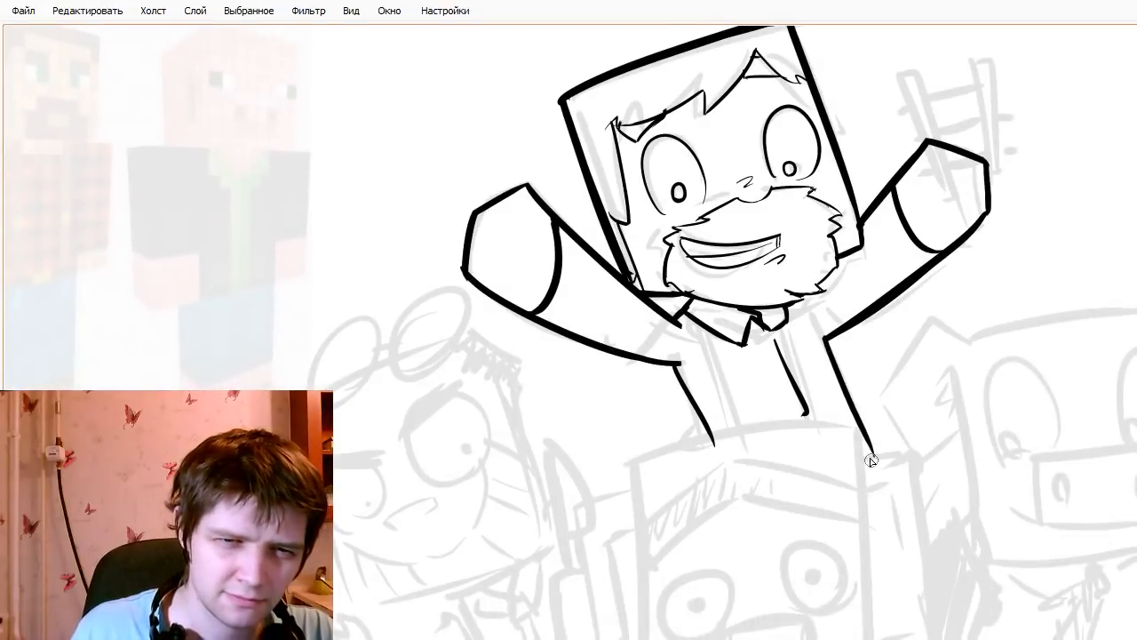
pyautogui.hotkey('ctrl', 'z')
pyautogui.moveTo(826, 341); pyautogui.dragTo(898, 489)
pyautogui.moveTo(727, 474); pyautogui.dragTo(789, 512)
# - Ink the outer edges of the ladder's two rails and a line joining their tops above the raised hand
pyautogui.moveTo(927, 327); pyautogui.dragTo(839, 310)
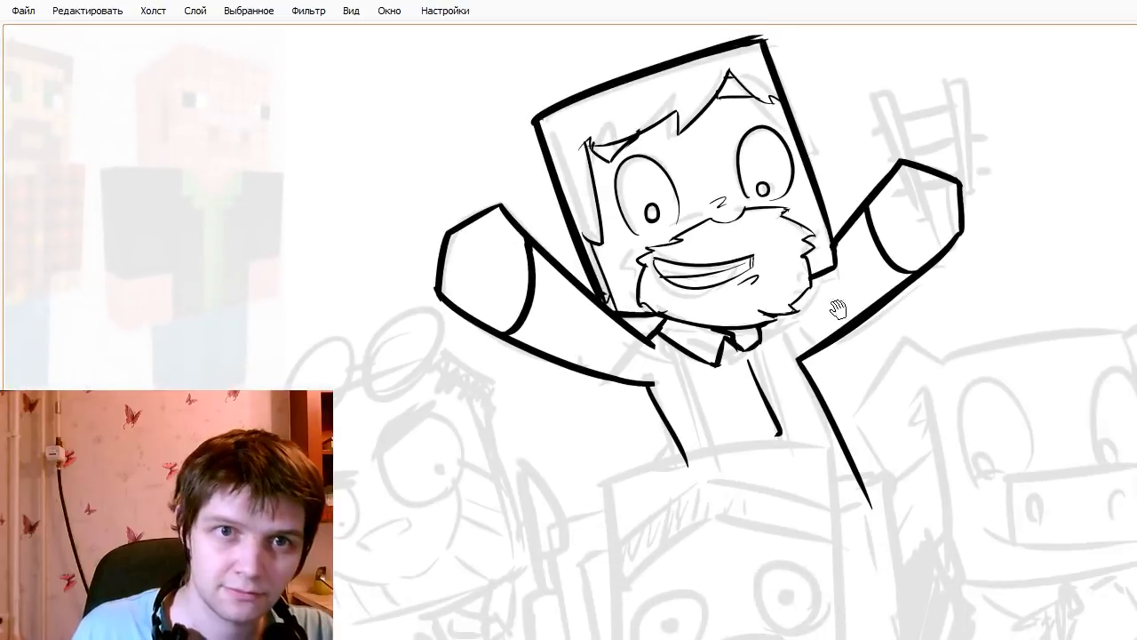
pyautogui.moveTo(869, 95); pyautogui.dragTo(919, 219)
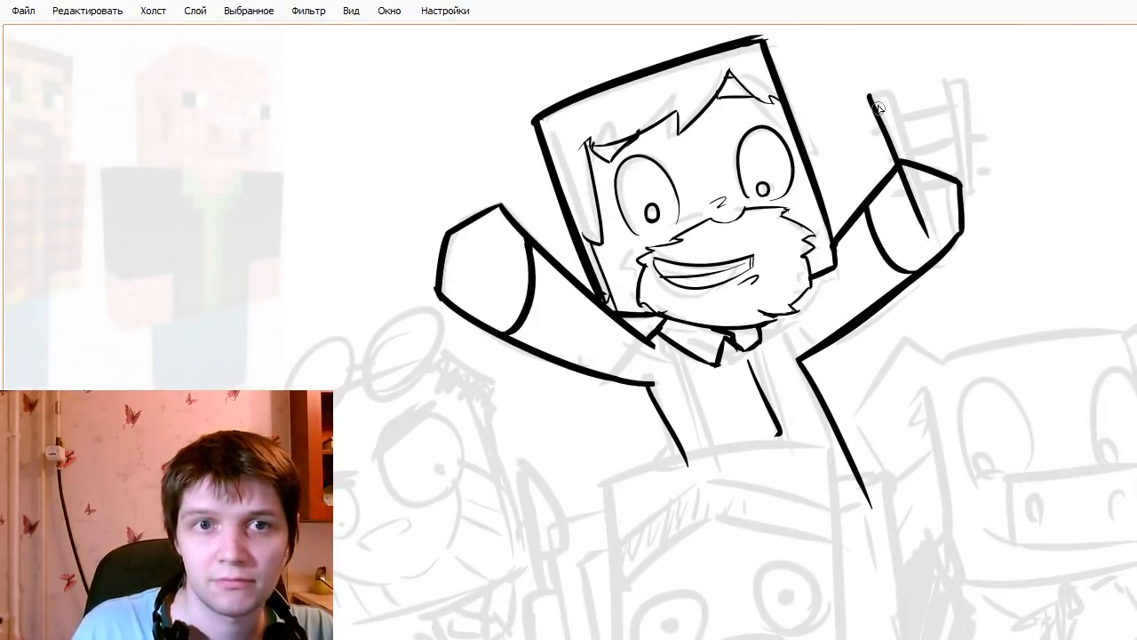
pyautogui.moveTo(868, 92)
pyautogui.mouseDown()
pyautogui.moveTo(989, 72)
pyautogui.moveTo(988, 207)
pyautogui.mouseUp()
pyautogui.hotkey('ctrl', 'z')
pyautogui.moveTo(968, 75); pyautogui.dragTo(975, 206)
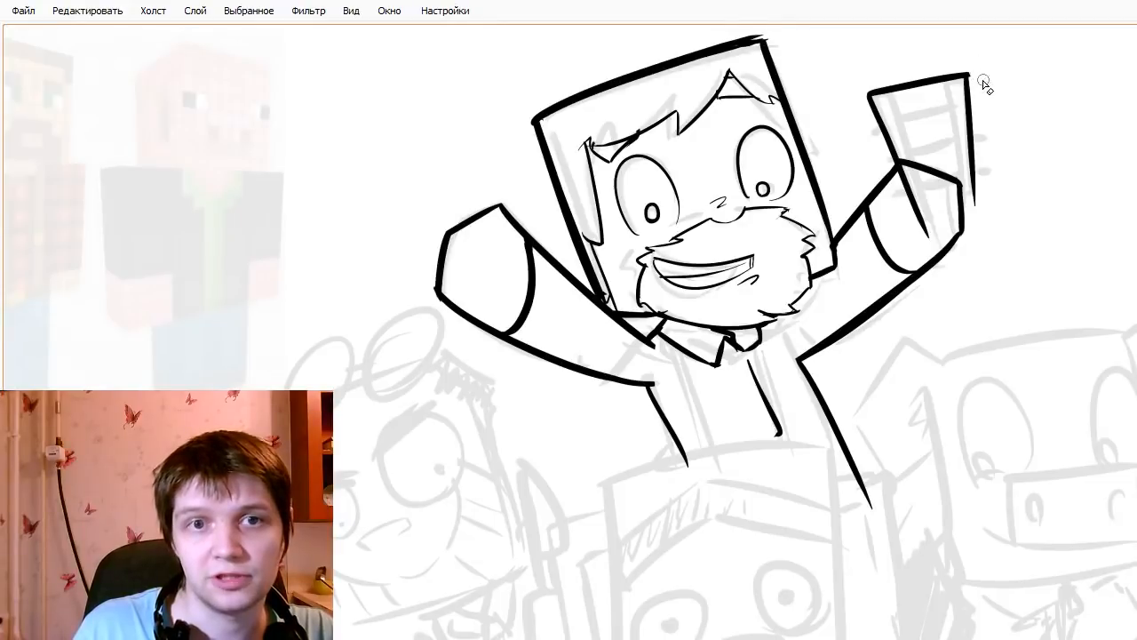
pyautogui.hotkey('ctrl', 'z')
# - Ink the inner edges and lower ends of both ladder rails, and clear the hand outline crossing inside the nearer rail
pyautogui.moveTo(952, 83); pyautogui.dragTo(969, 203)
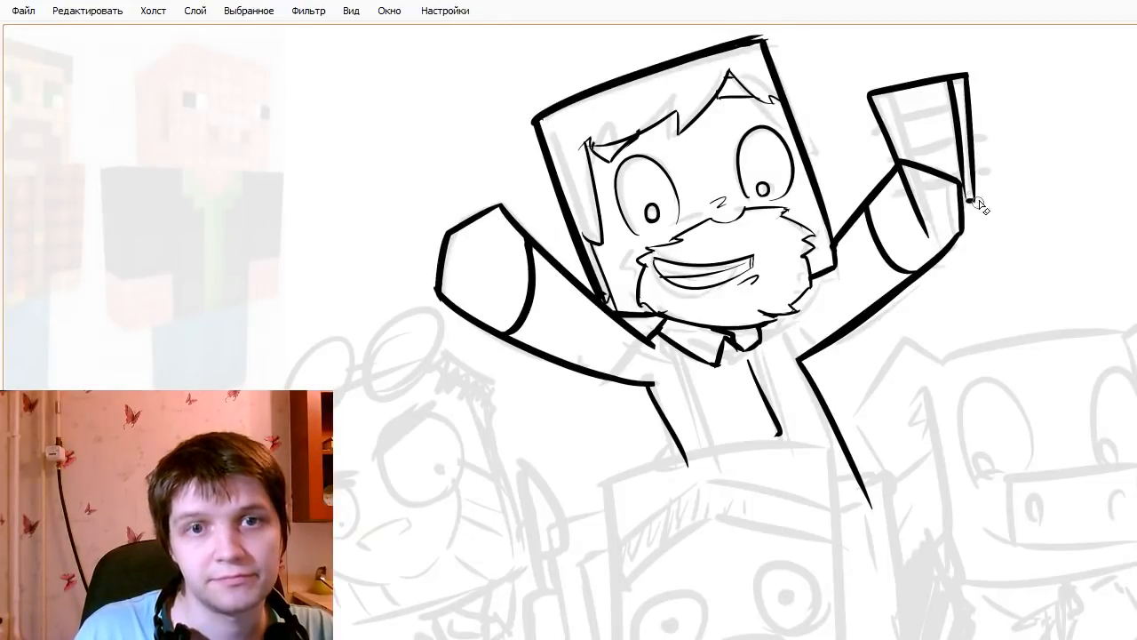
pyautogui.moveTo(891, 103); pyautogui.dragTo(943, 249)
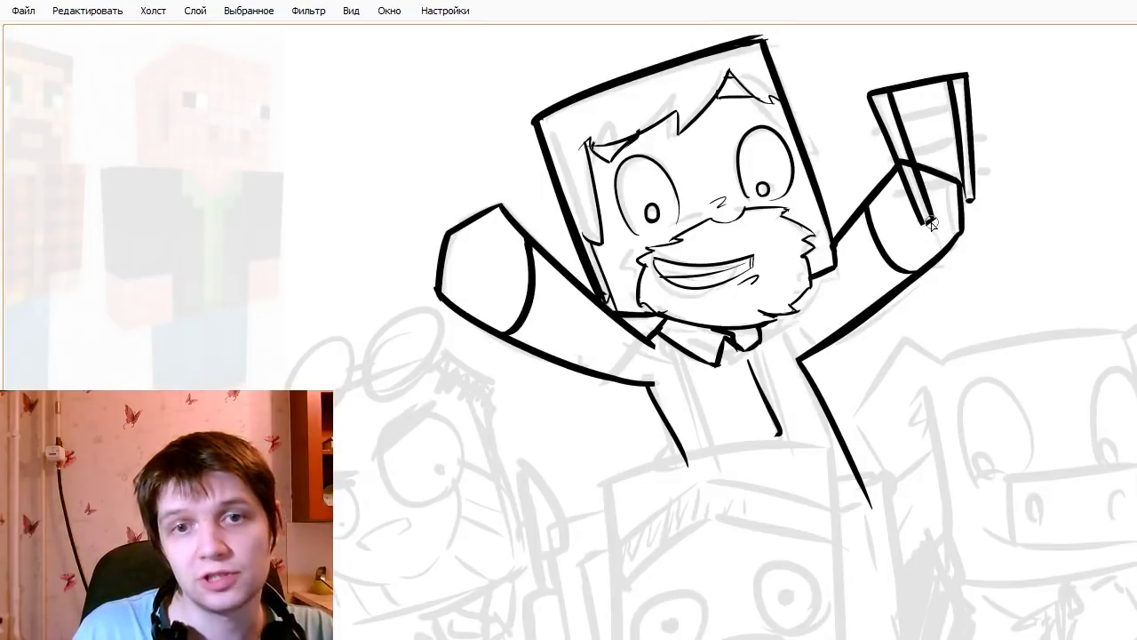
pyautogui.moveTo(903, 164); pyautogui.dragTo(921, 216)
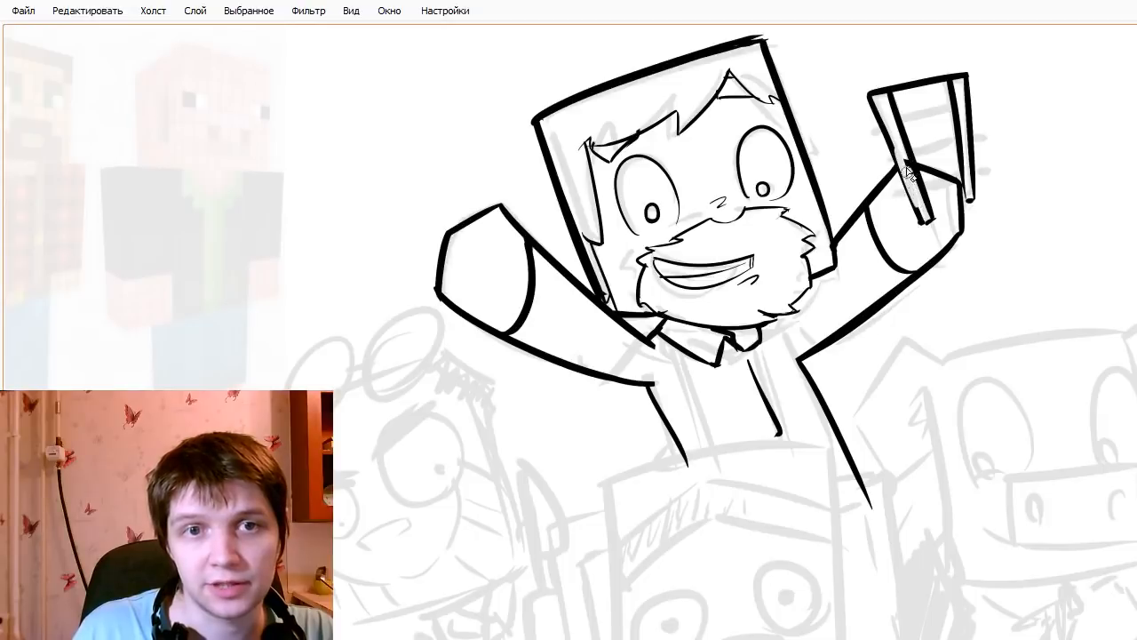
pyautogui.hotkey('ctrl', 'z')
pyautogui.moveTo(904, 162); pyautogui.dragTo(920, 204)
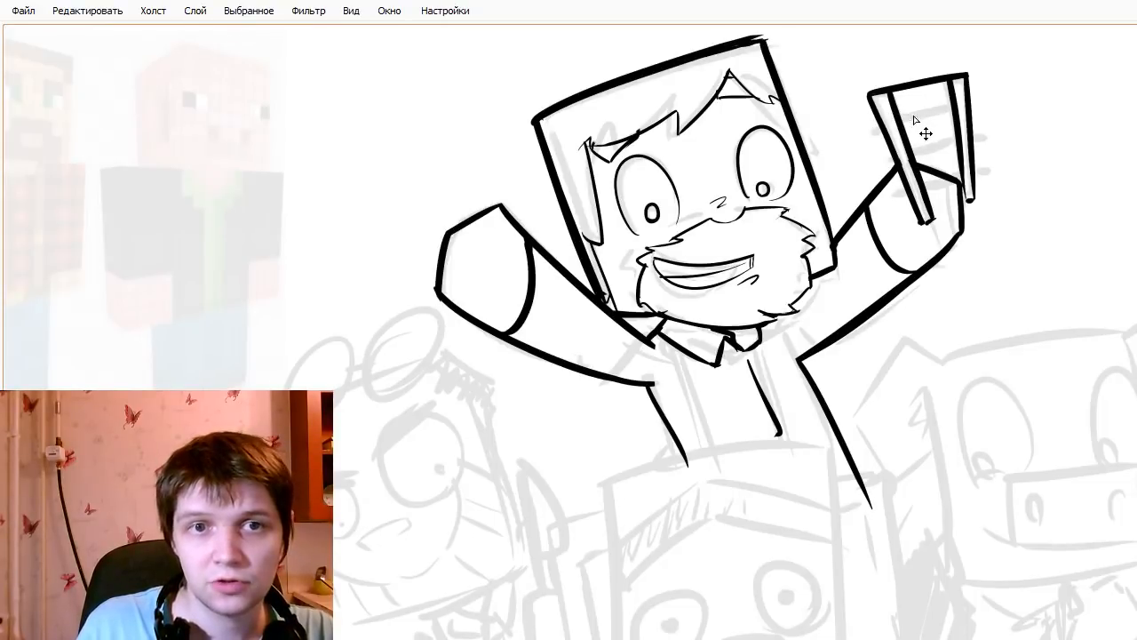
# - Erase the line joining the tops of the ladder rails and ink a double-lined upper rung between them
pyautogui.moveTo(900, 114)
pyautogui.mouseDown()
pyautogui.moveTo(950, 95)
pyautogui.moveTo(899, 79)
pyautogui.moveTo(903, 100)
pyautogui.moveTo(899, 80)
pyautogui.moveTo(908, 89)
pyautogui.moveTo(936, 74)
pyautogui.mouseUp()
pyautogui.press('e')
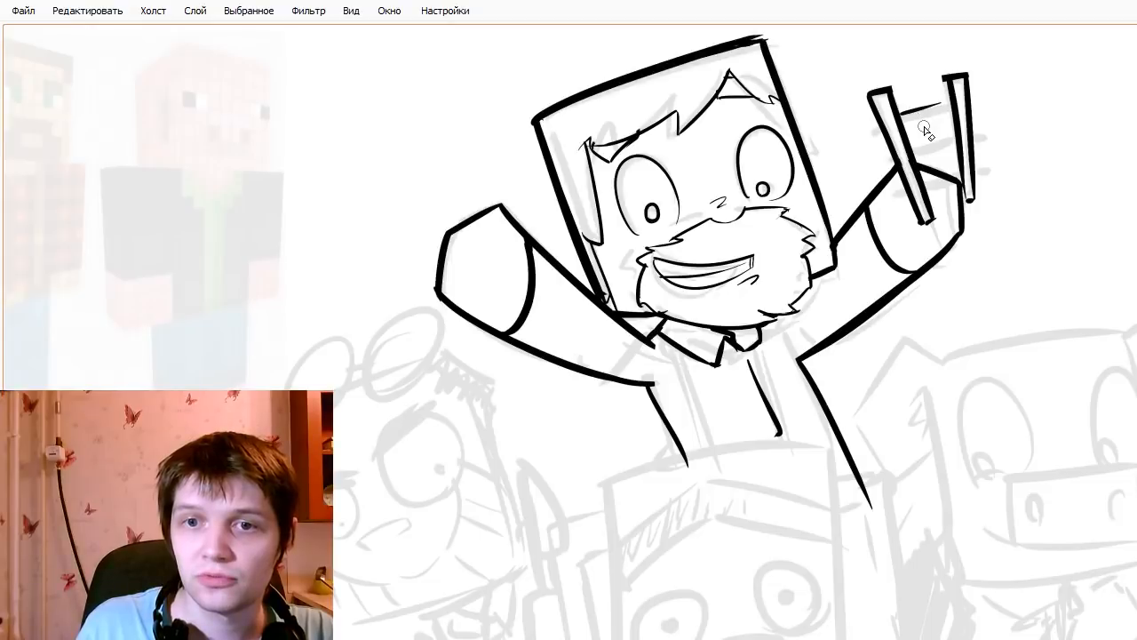
pyautogui.moveTo(899, 116); pyautogui.dragTo(958, 109)
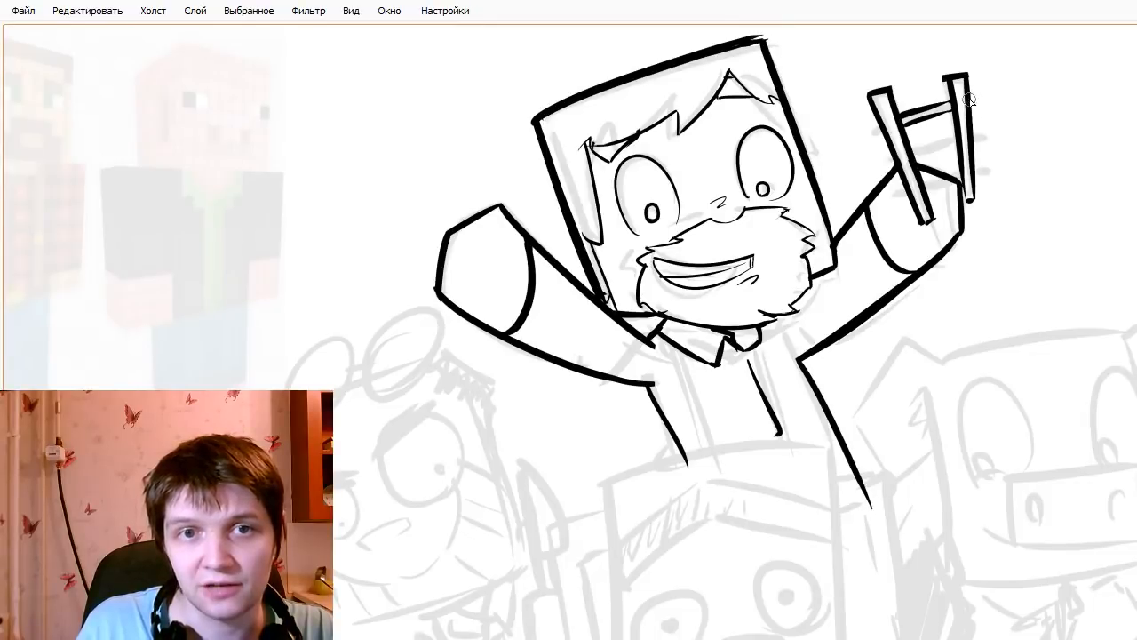
# - Ink the remaining rungs and protruding rung ends of the small ladder in the bearded character's raised hand
pyautogui.moveTo(972, 99); pyautogui.dragTo(976, 112)
pyautogui.moveTo(874, 135); pyautogui.dragTo(888, 129)
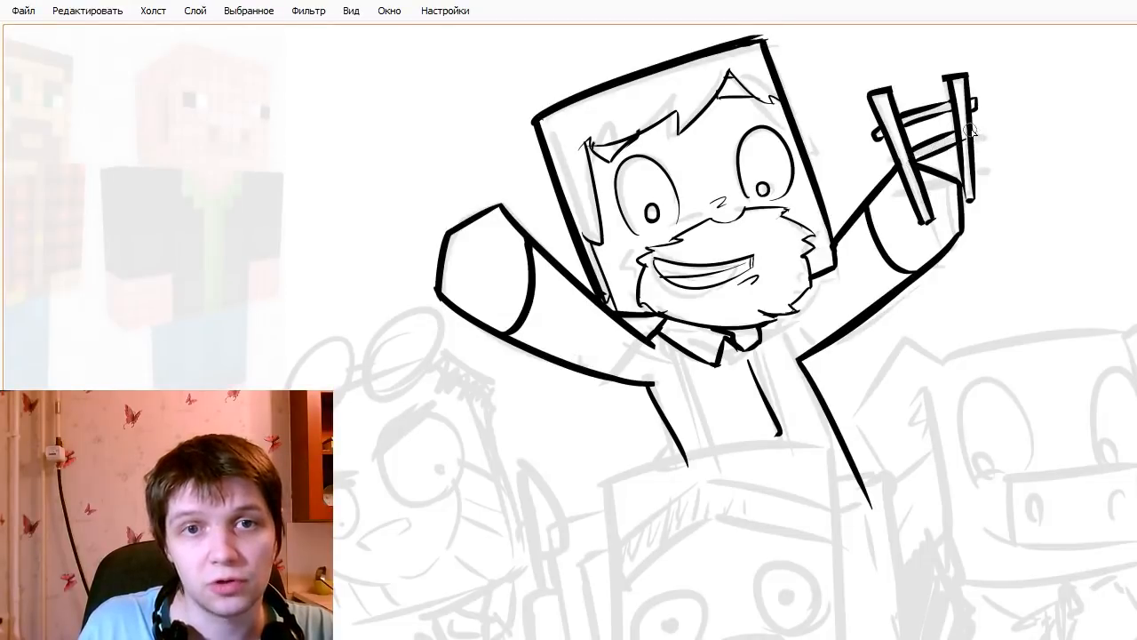
pyautogui.moveTo(974, 127); pyautogui.dragTo(976, 137)
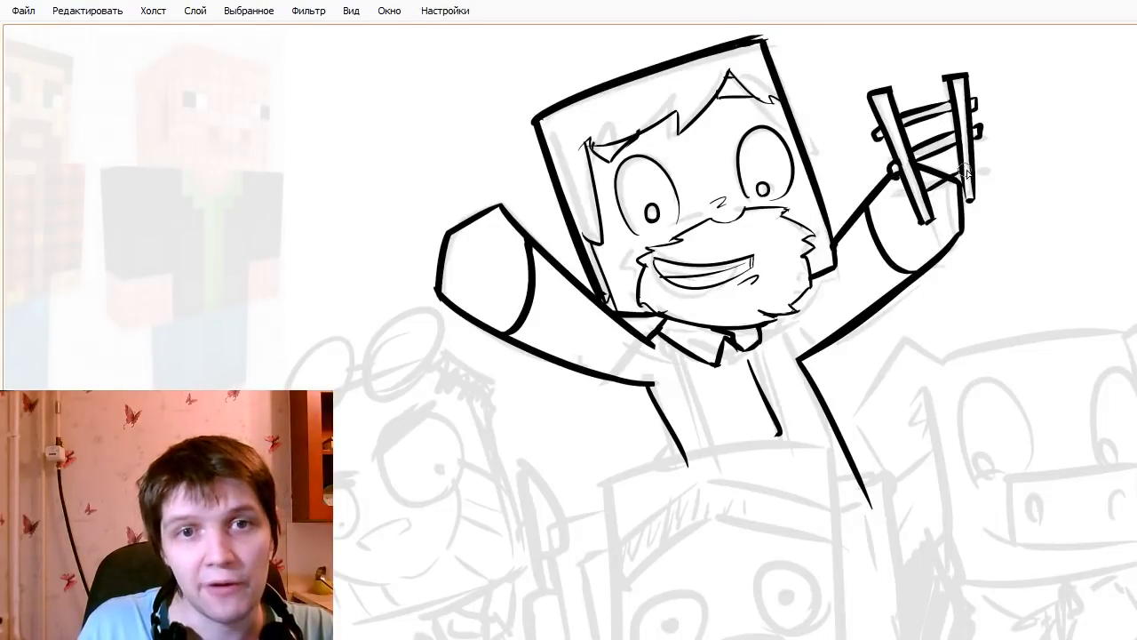
pyautogui.moveTo(925, 199); pyautogui.dragTo(969, 180)
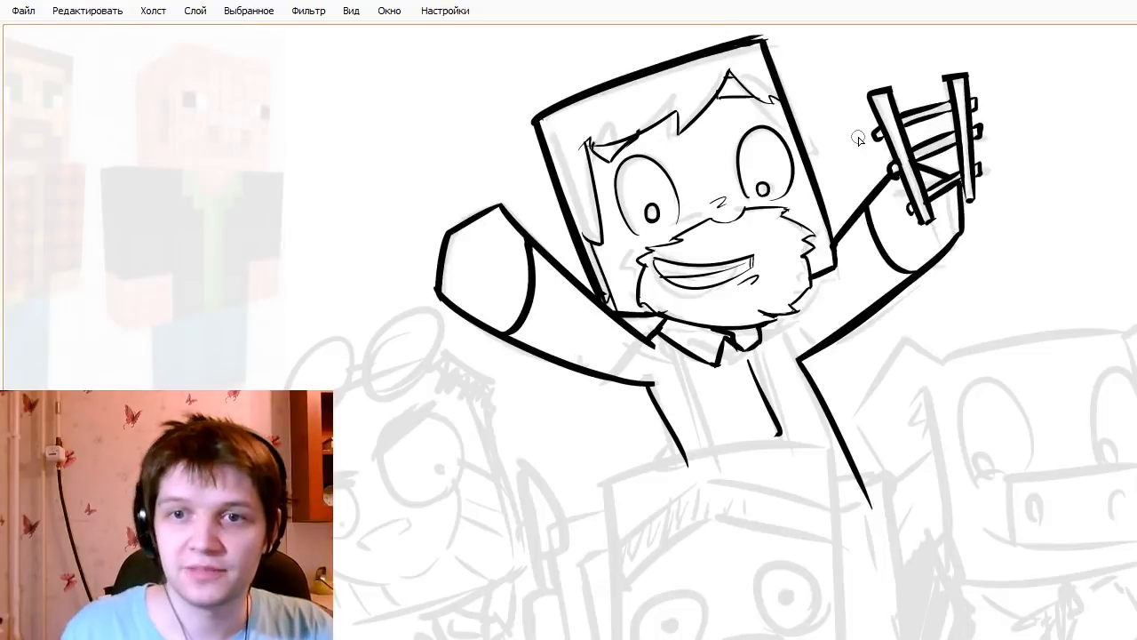
# - Ink the lower end of the axe handle sticking out below the bearded character's empty fist
pyautogui.press('space')
pyautogui.moveTo(871, 378)
pyautogui.mouseDown()
pyautogui.moveTo(857, 338)
pyautogui.moveTo(849, 396)
pyautogui.moveTo(868, 457)
pyautogui.mouseUp()
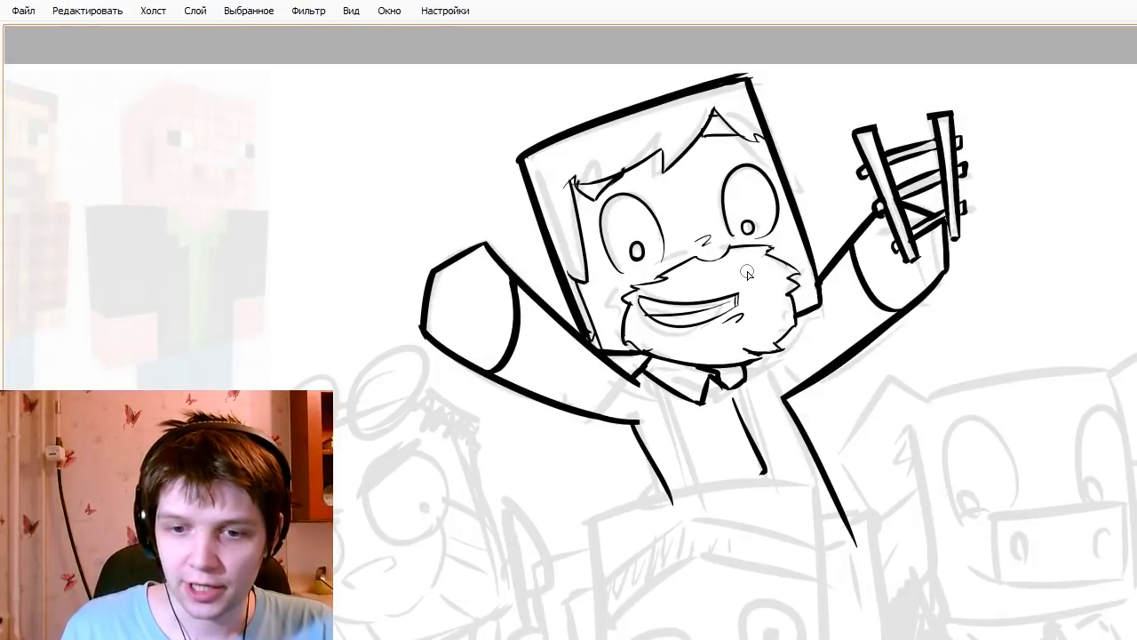
pyautogui.moveTo(925, 243); pyautogui.dragTo(962, 319)
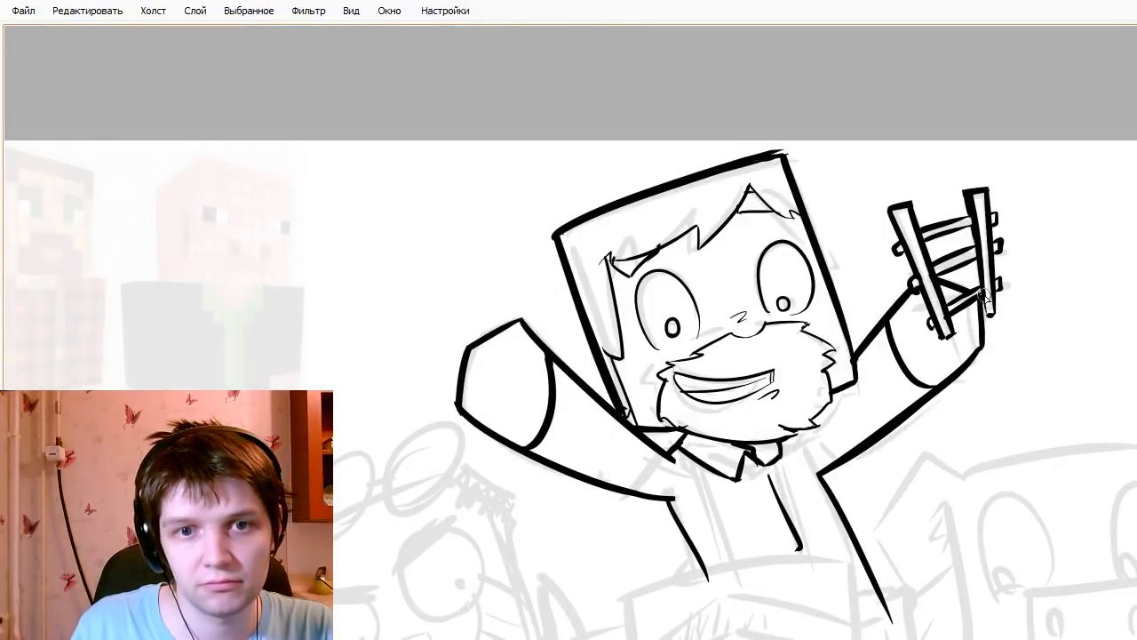
pyautogui.moveTo(619, 331); pyautogui.dragTo(617, 293)
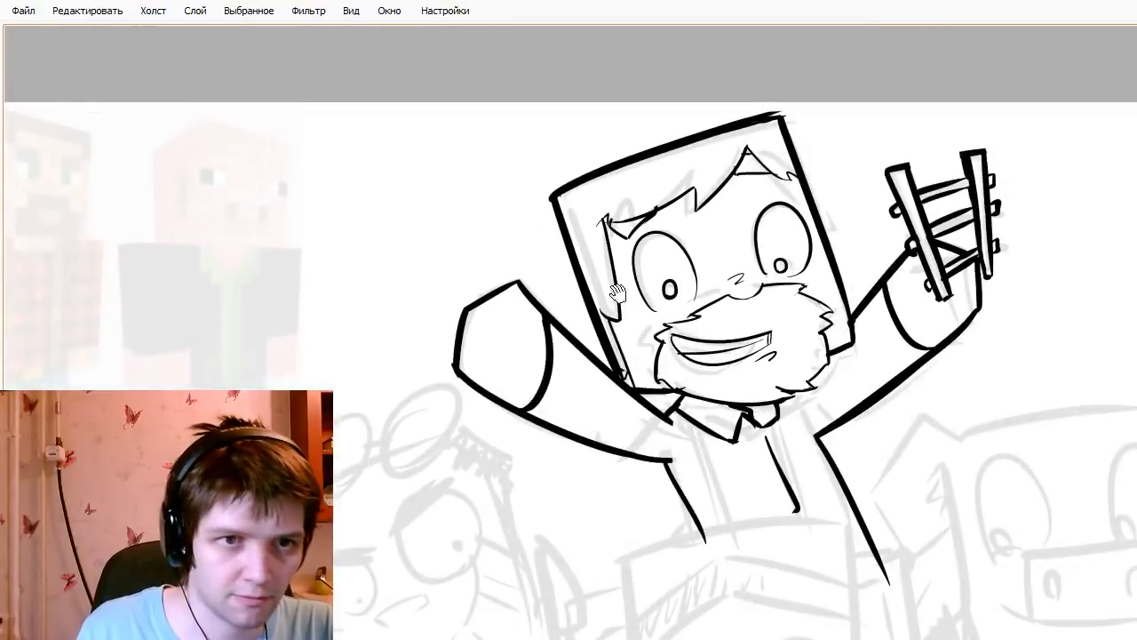
pyautogui.moveTo(506, 381)
pyautogui.mouseDown()
pyautogui.moveTo(524, 464)
pyautogui.moveTo(514, 456)
pyautogui.moveTo(517, 380)
pyautogui.moveTo(531, 465)
pyautogui.mouseUp()
pyautogui.hotkey('ctrl', 'z')
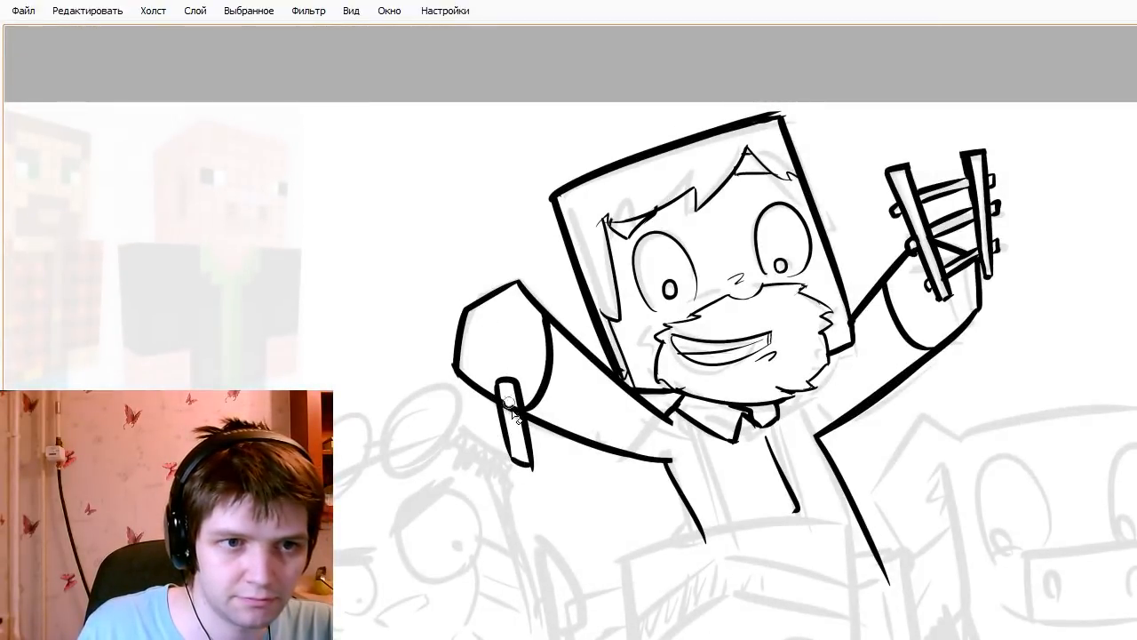
# - Ink the upper part of the axe handle rising above the same fist
pyautogui.moveTo(570, 330)
pyautogui.mouseDown()
pyautogui.moveTo(602, 407)
pyautogui.moveTo(600, 385)
pyautogui.mouseUp()
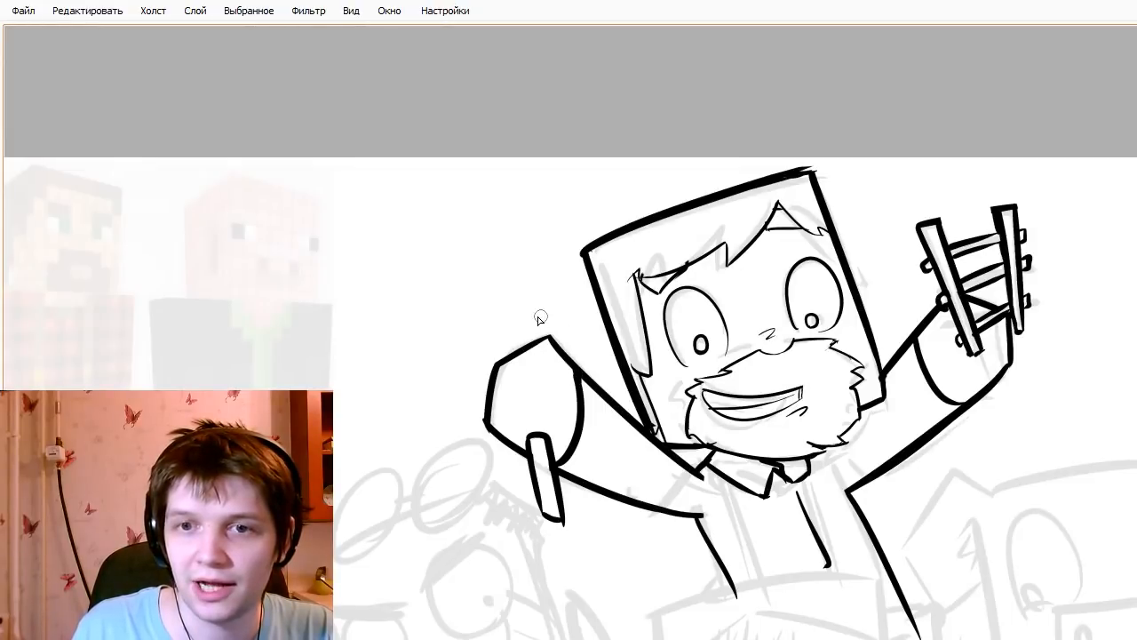
pyautogui.moveTo(530, 345)
pyautogui.mouseDown()
pyautogui.moveTo(527, 272)
pyautogui.moveTo(557, 347)
pyautogui.moveTo(551, 359)
pyautogui.moveTo(532, 358)
pyautogui.moveTo(513, 335)
pyautogui.moveTo(500, 259)
pyautogui.mouseUp()
pyautogui.hotkey('ctrl', 'z')
pyautogui.hotkey('ctrl', 'z')
pyautogui.moveTo(531, 360)
pyautogui.mouseDown()
pyautogui.moveTo(501, 256)
pyautogui.moveTo(537, 342)
pyautogui.mouseUp()
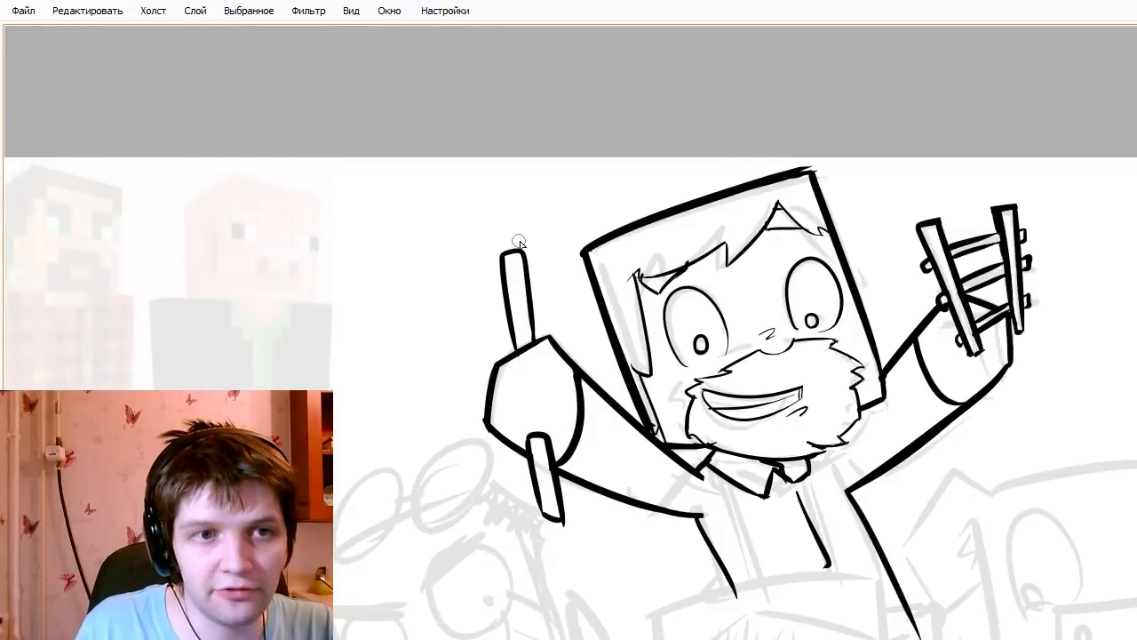
# - Ink the axe head with a curved pointed blade and square back, adding a small round rivet
pyautogui.moveTo(499, 250); pyautogui.dragTo(480, 202)
pyautogui.hotkey('ctrl', 'z')
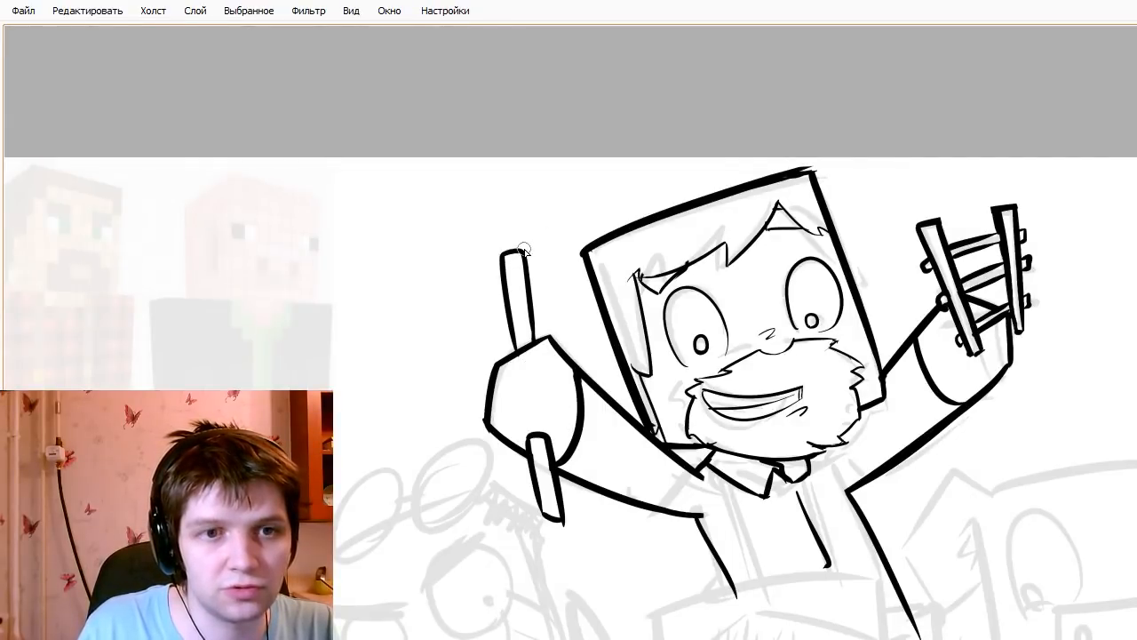
pyautogui.moveTo(531, 257)
pyautogui.mouseDown()
pyautogui.moveTo(477, 191)
pyautogui.moveTo(490, 320)
pyautogui.moveTo(531, 287)
pyautogui.mouseUp()
pyautogui.hotkey('ctrl', 'z')
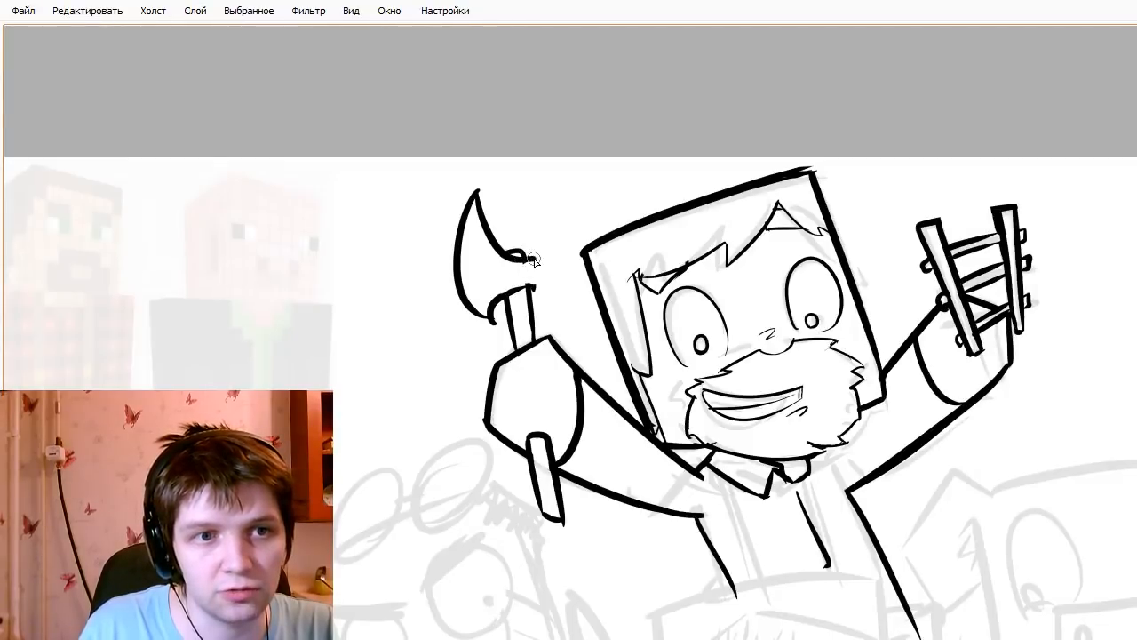
pyautogui.moveTo(533, 257); pyautogui.dragTo(536, 288)
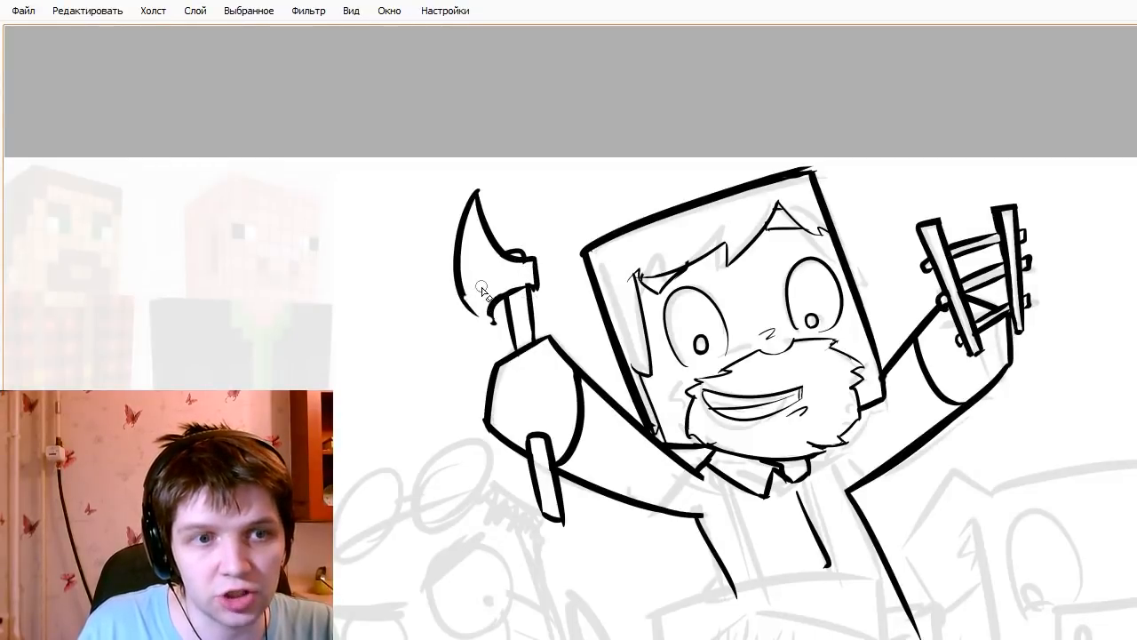
pyautogui.moveTo(465, 306); pyautogui.dragTo(495, 322)
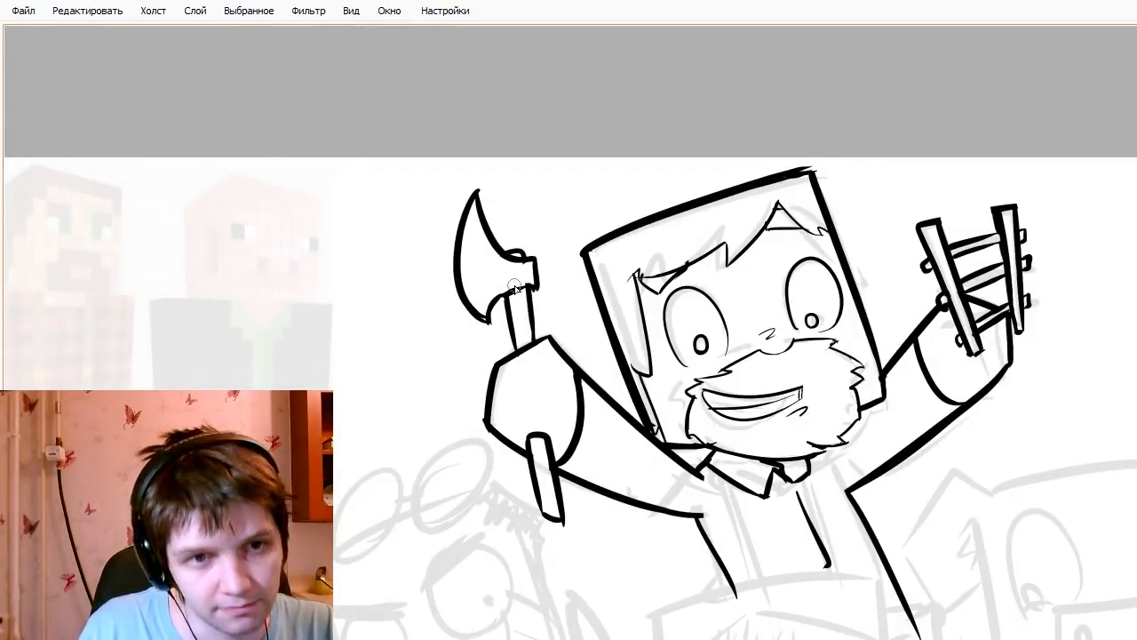
pyautogui.moveTo(713, 407); pyautogui.dragTo(567, 302)
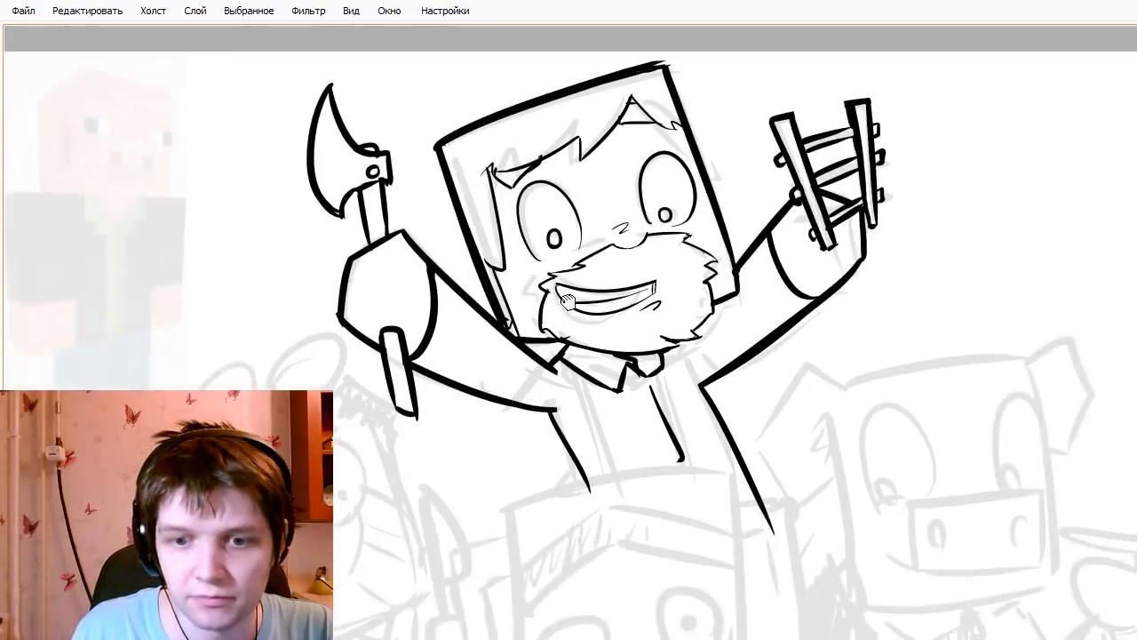
# - Draw two small round buttons along the front of the bearded character's shirt
pyautogui.moveTo(538, 166); pyautogui.dragTo(579, 211)
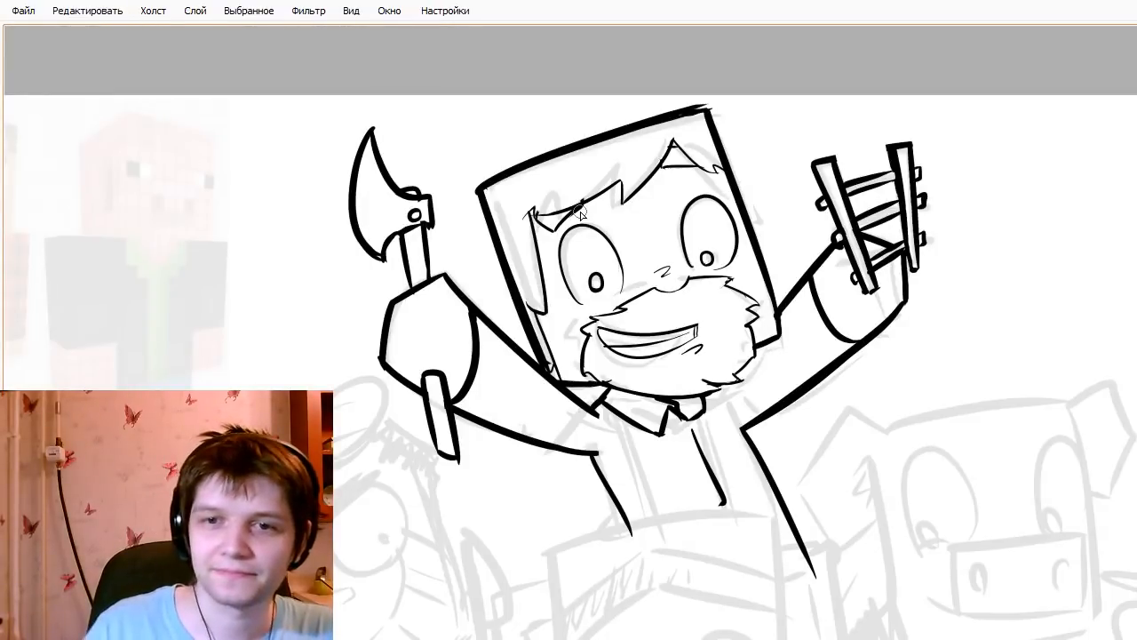
pyautogui.moveTo(621, 483); pyautogui.dragTo(730, 264)
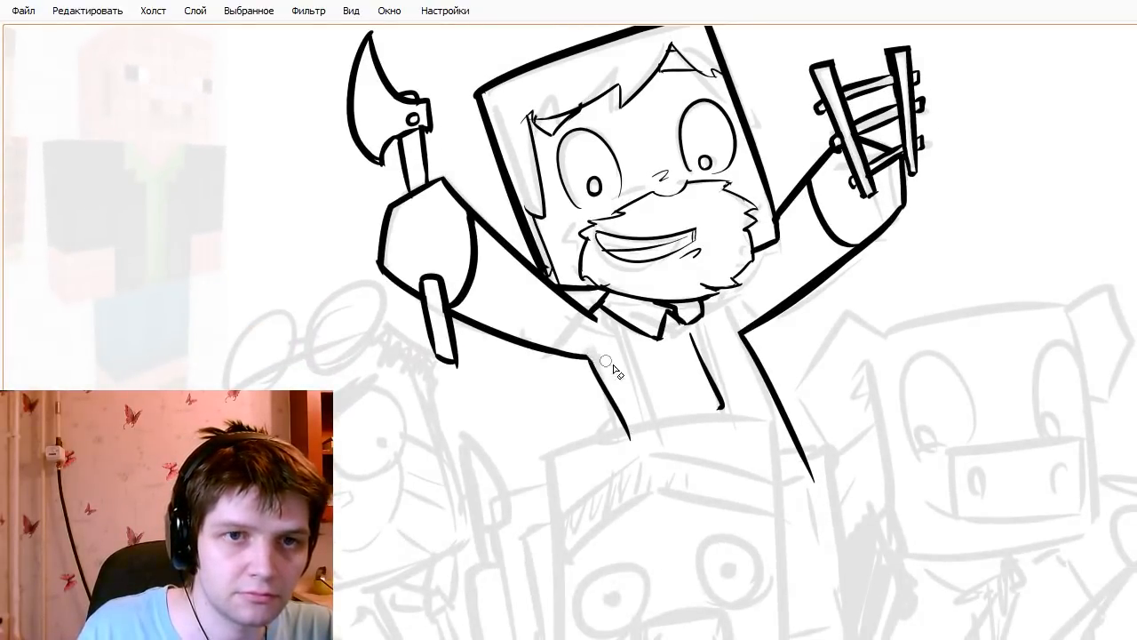
pyautogui.moveTo(520, 330); pyautogui.dragTo(701, 365)
pyautogui.moveTo(762, 387); pyautogui.dragTo(681, 361)
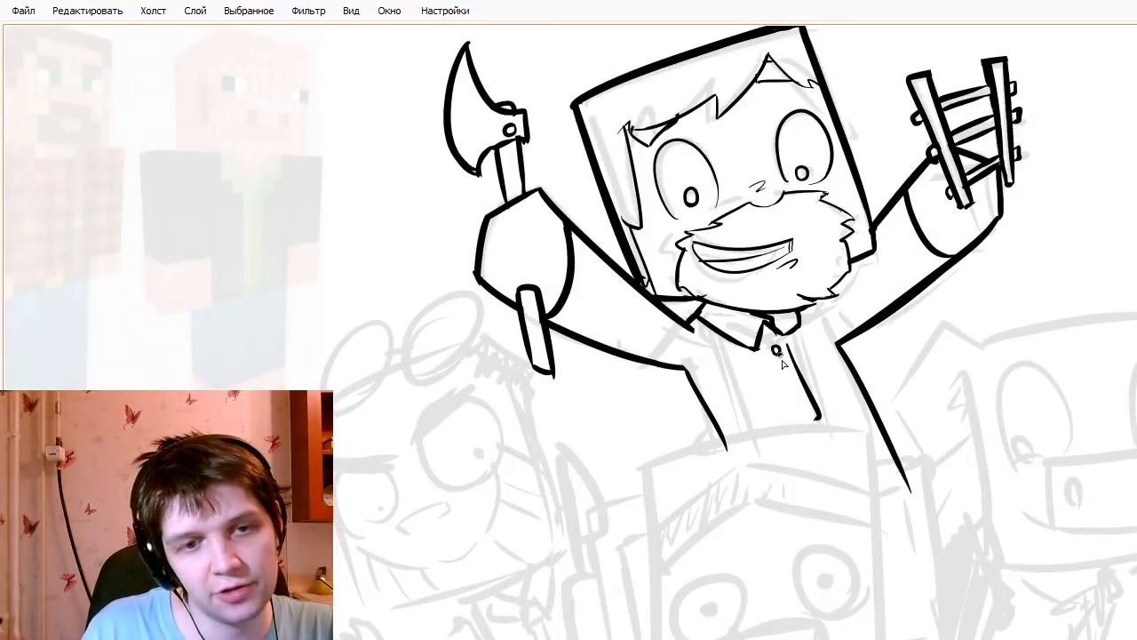
pyautogui.hotkey('ctrl', 'z')
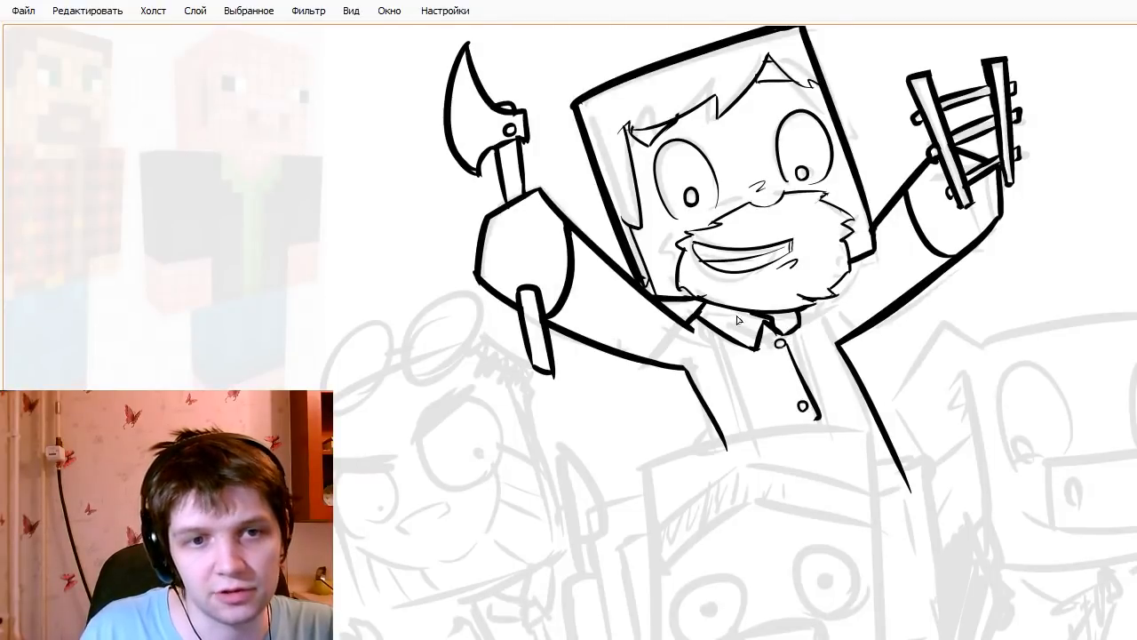
# - Ink the open jacket edges as double lines running down both sides of the buttoned shirt
pyautogui.moveTo(717, 335)
pyautogui.mouseDown()
pyautogui.moveTo(765, 427)
pyautogui.moveTo(748, 377)
pyautogui.moveTo(780, 482)
pyautogui.mouseUp()
pyautogui.hotkey('ctrl', 'z')
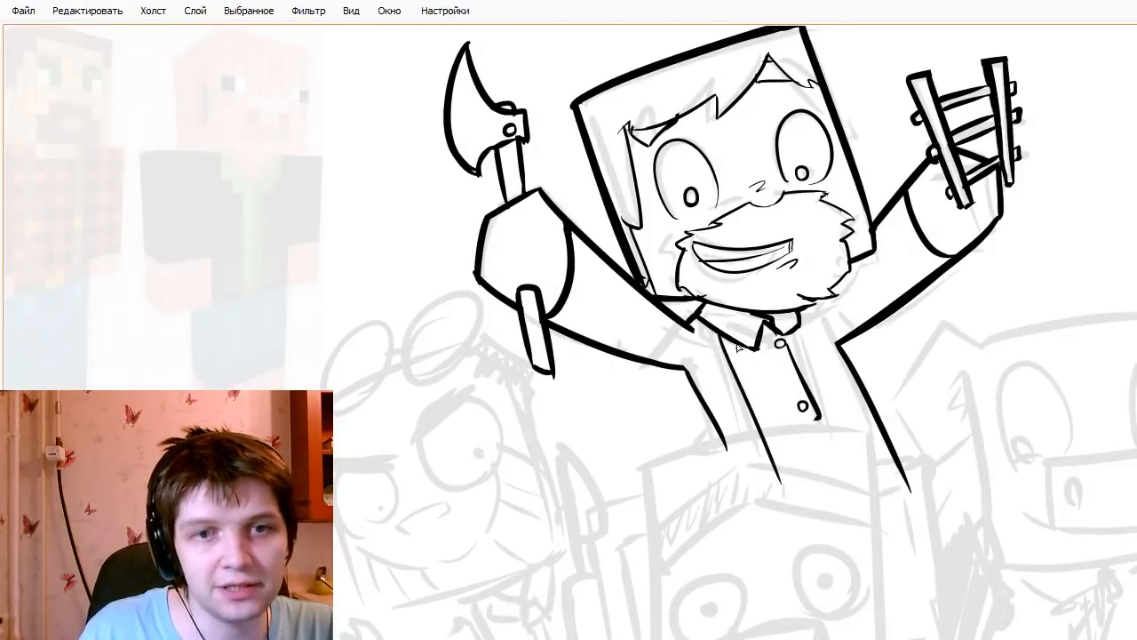
pyautogui.moveTo(737, 349); pyautogui.dragTo(792, 487)
pyautogui.moveTo(799, 323)
pyautogui.mouseDown()
pyautogui.moveTo(878, 502)
pyautogui.moveTo(906, 533)
pyautogui.mouseUp()
pyautogui.hotkey('ctrl', 'z')
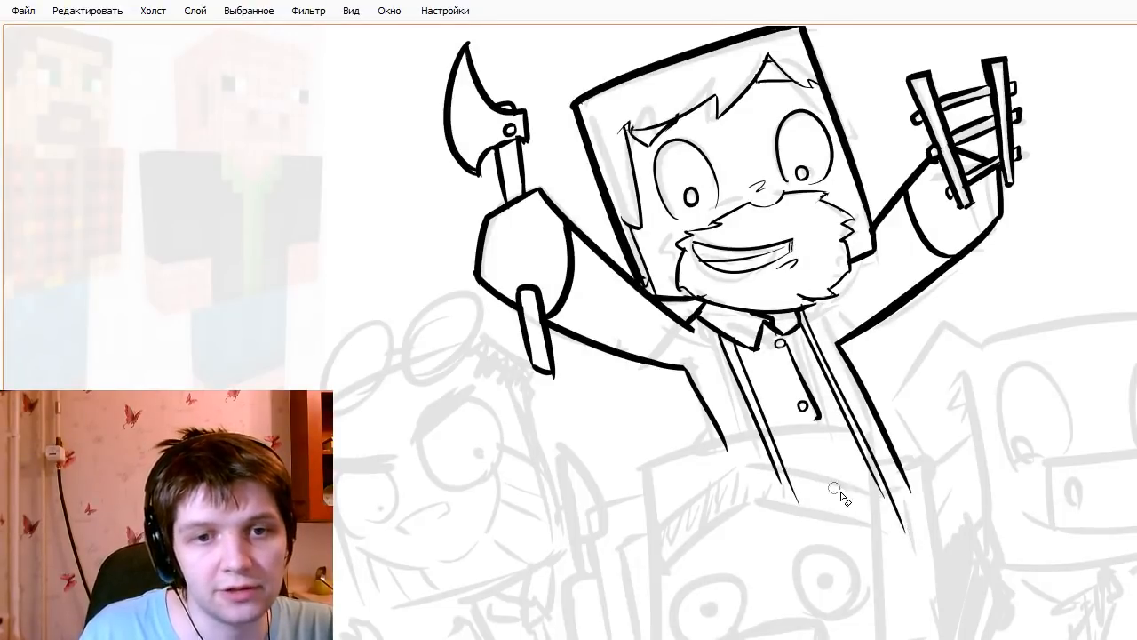
# - Erase the ends of the jacket lines that overlap the head of the character in front
pyautogui.moveTo(828, 502); pyautogui.dragTo(858, 459)
pyautogui.moveTo(812, 400)
pyautogui.mouseDown()
pyautogui.moveTo(772, 405)
pyautogui.moveTo(813, 406)
pyautogui.moveTo(793, 449)
pyautogui.moveTo(827, 452)
pyautogui.mouseUp()
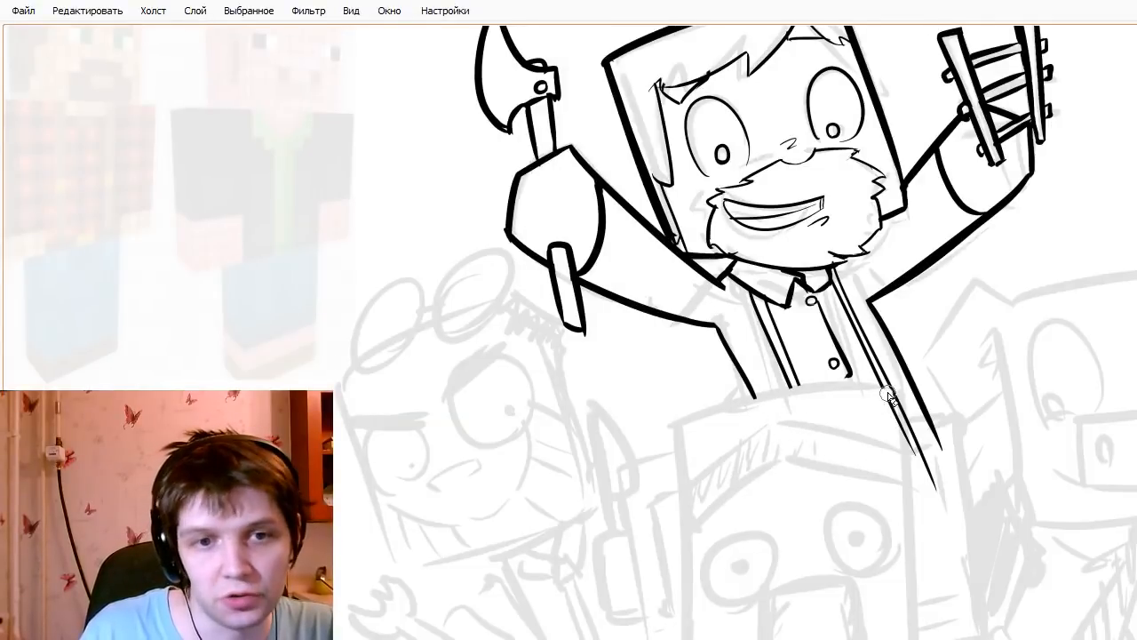
pyautogui.moveTo(889, 396); pyautogui.dragTo(924, 470)
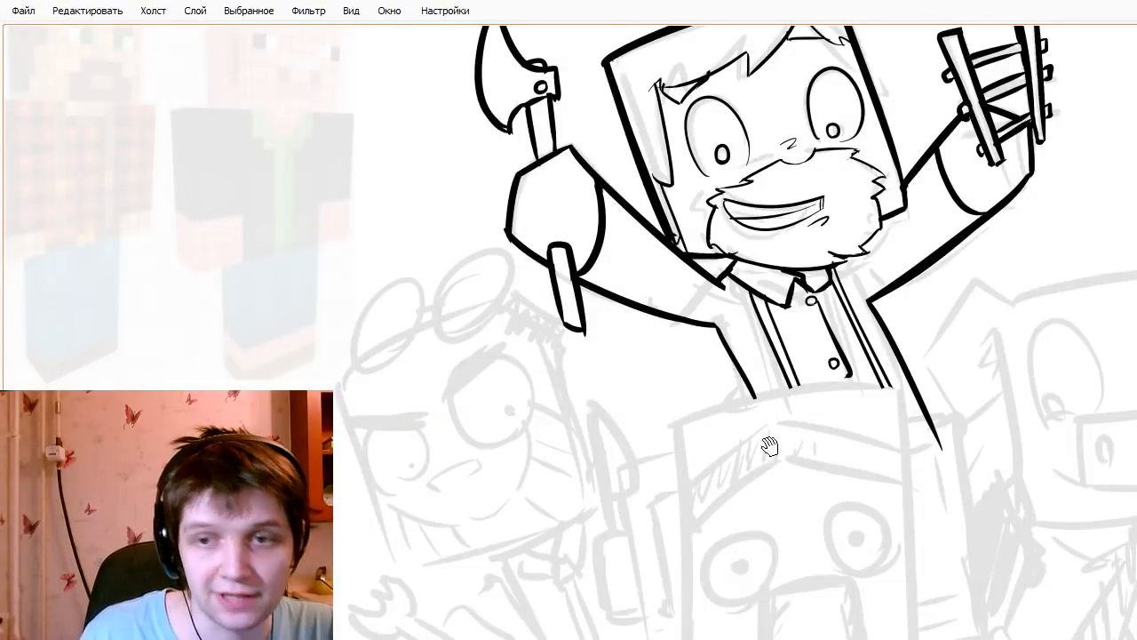
# - Redraw the bearded character's torso side line below the axe arm as one tapered stroke
pyautogui.moveTo(770, 445); pyautogui.dragTo(762, 465)
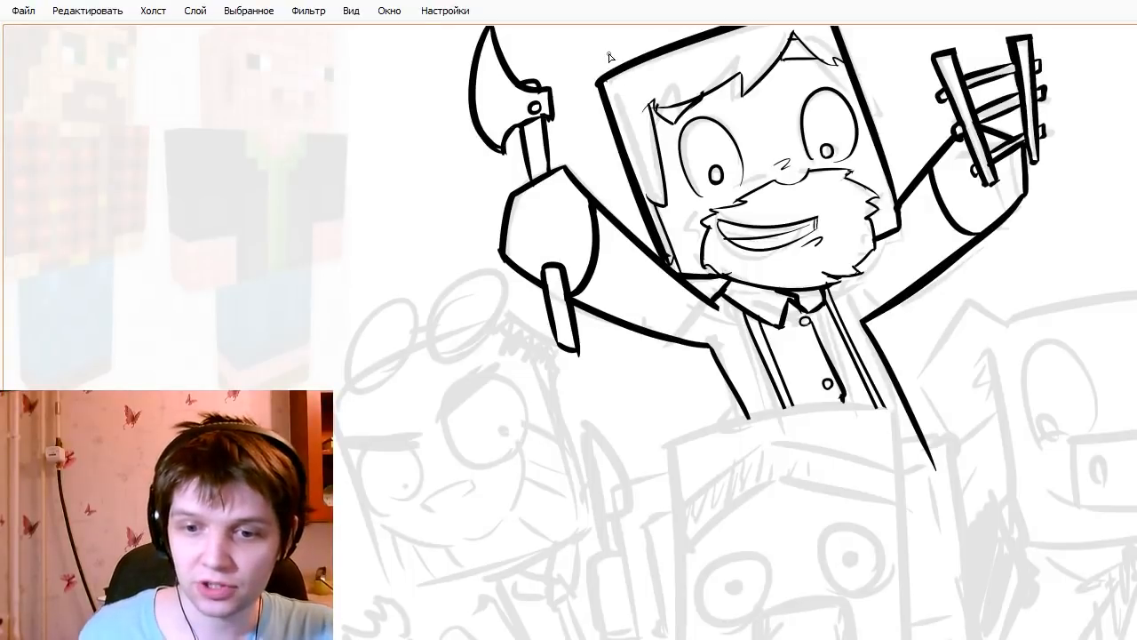
pyautogui.moveTo(893, 447)
pyautogui.mouseDown()
pyautogui.moveTo(863, 350)
pyautogui.moveTo(909, 401)
pyautogui.moveTo(900, 458)
pyautogui.mouseUp()
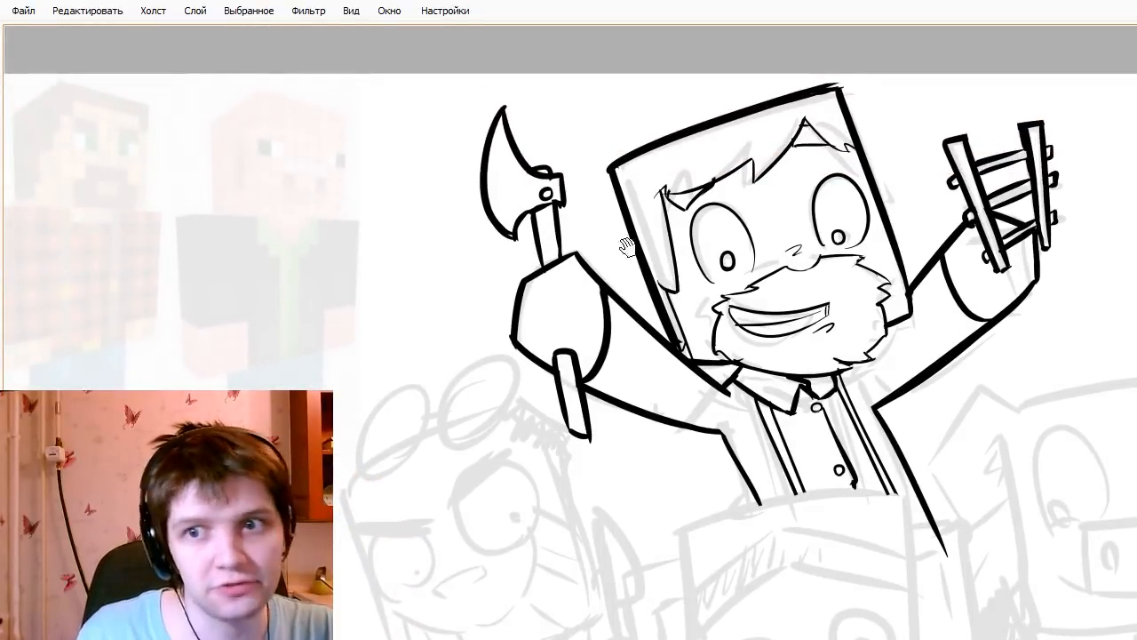
pyautogui.moveTo(747, 474)
pyautogui.mouseDown()
pyautogui.moveTo(716, 258)
pyautogui.moveTo(718, 349)
pyautogui.mouseUp()
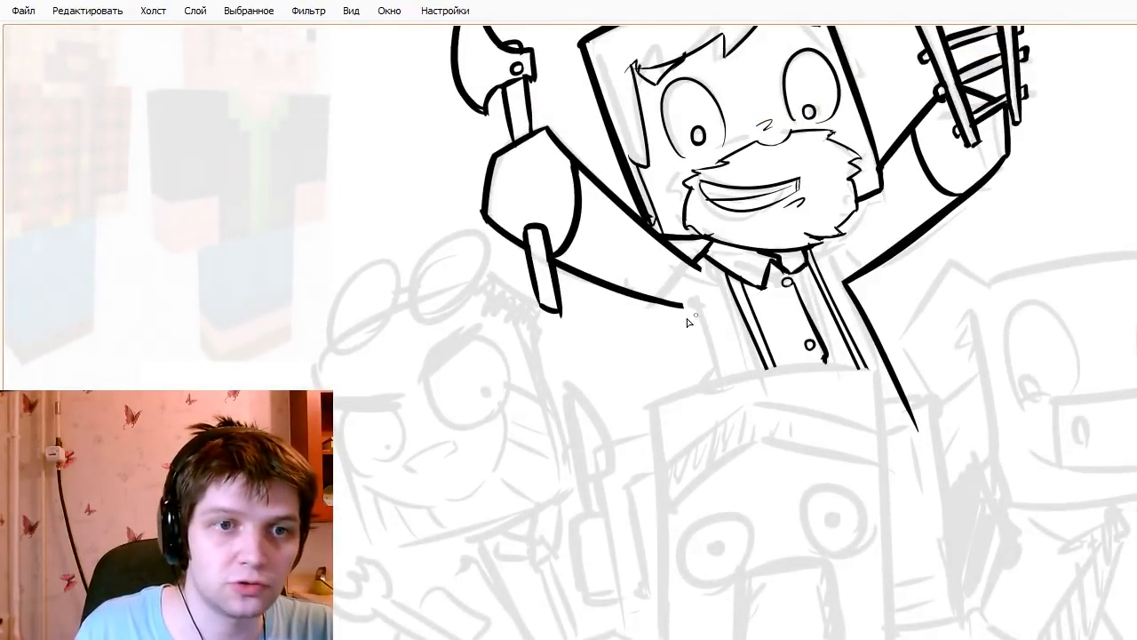
pyautogui.moveTo(686, 318); pyautogui.dragTo(741, 424)
pyautogui.hotkey('ctrl', 'z')
pyautogui.moveTo(685, 314); pyautogui.dragTo(764, 448)
pyautogui.hotkey('ctrl', 'z')
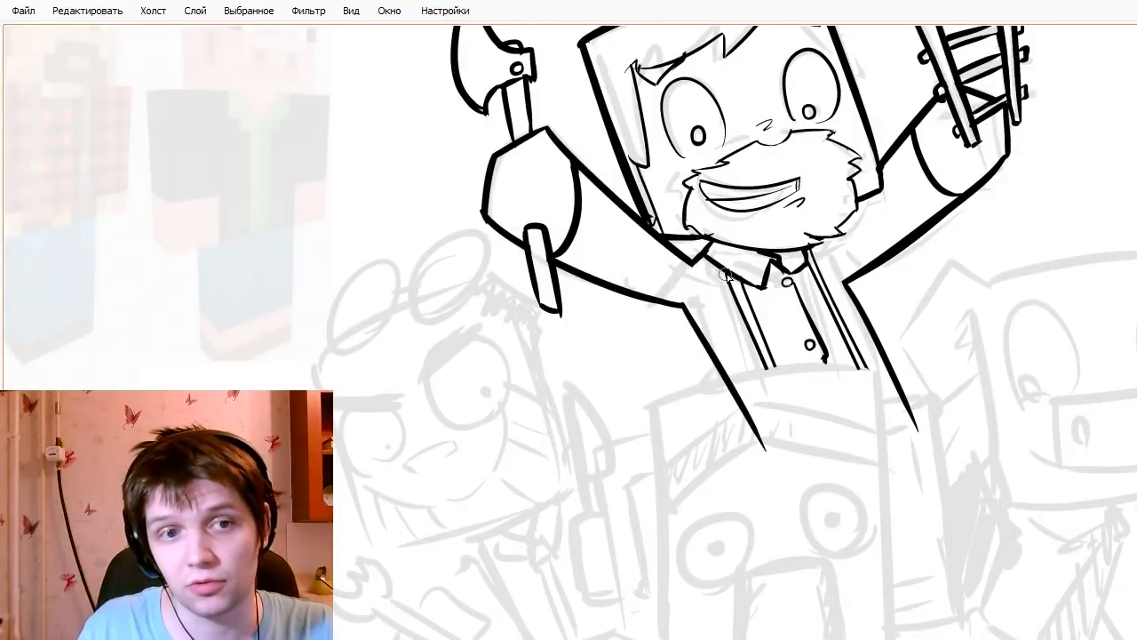
# - Erase the lower ends of both torso side lines where they run behind the neighbouring characters
pyautogui.moveTo(785, 398)
pyautogui.mouseDown()
pyautogui.moveTo(754, 324)
pyautogui.moveTo(845, 495)
pyautogui.moveTo(772, 462)
pyautogui.moveTo(631, 364)
pyautogui.moveTo(608, 232)
pyautogui.mouseUp()
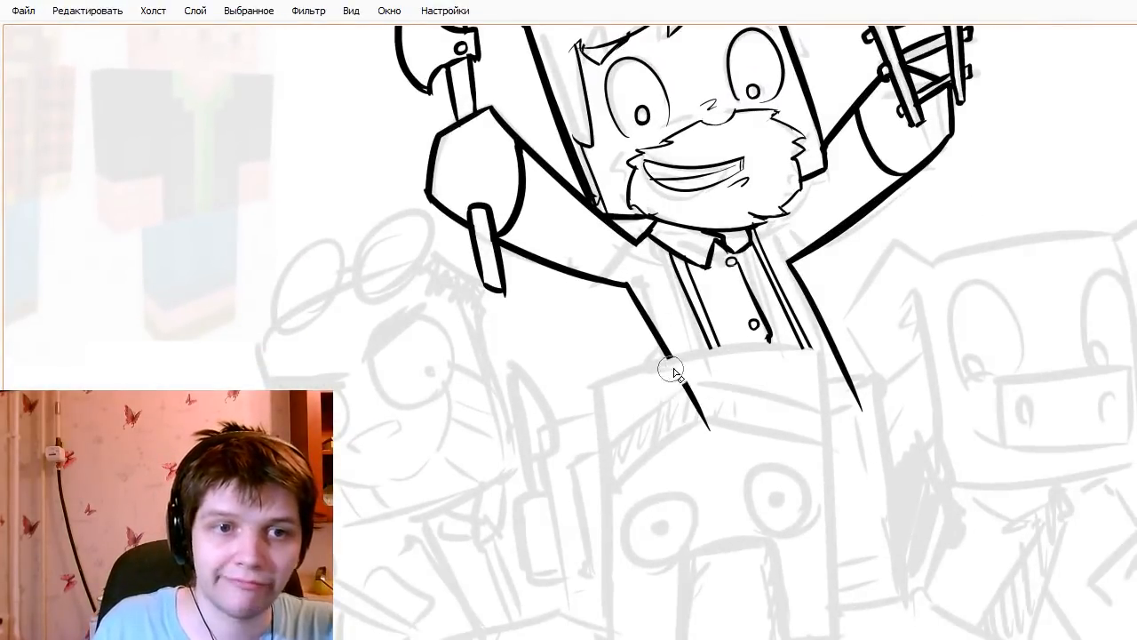
pyautogui.moveTo(672, 373)
pyautogui.mouseDown()
pyautogui.moveTo(699, 394)
pyautogui.moveTo(710, 434)
pyautogui.mouseUp()
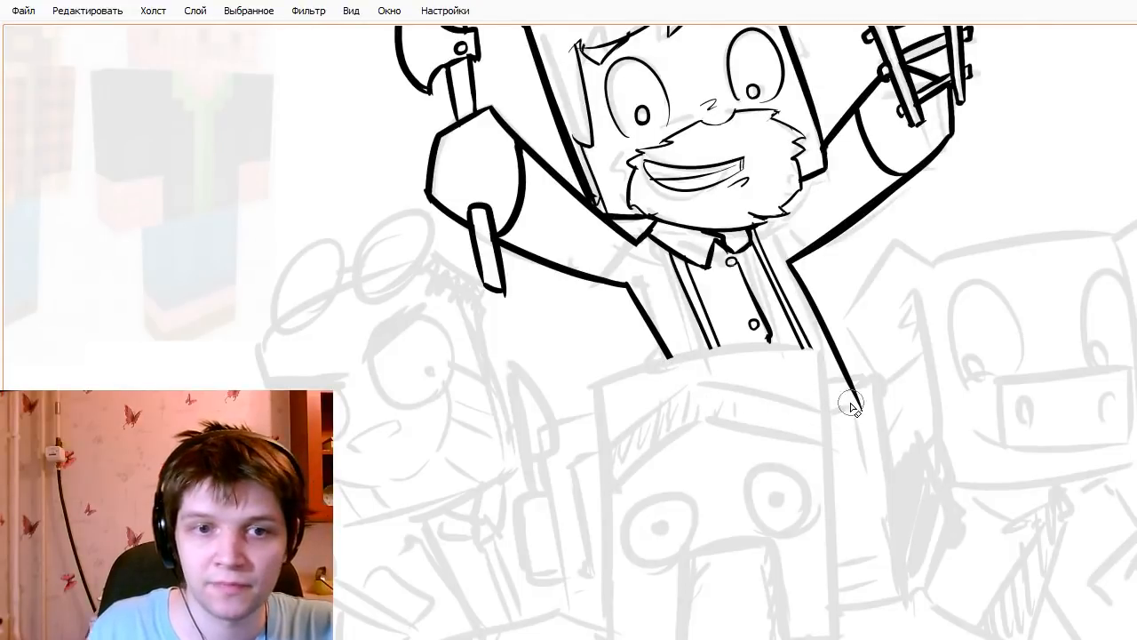
pyautogui.moveTo(851, 406); pyautogui.dragTo(856, 388)
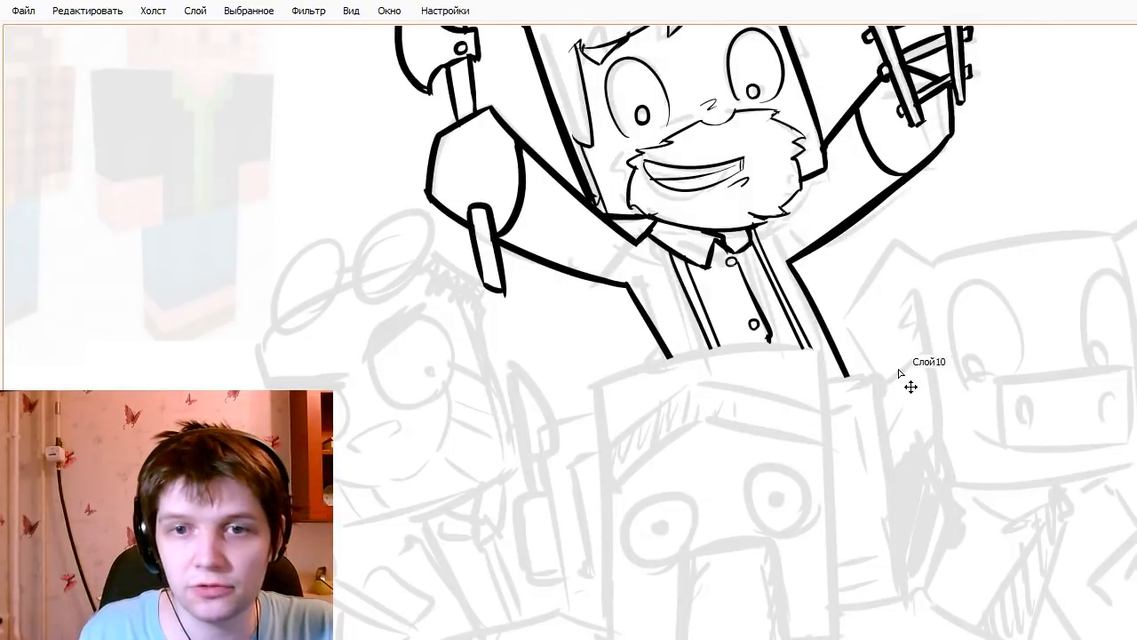
# - Ink the straight left edge of the goggled character's head over the sketch
pyautogui.press('Tab')
pyautogui.press('Tab')
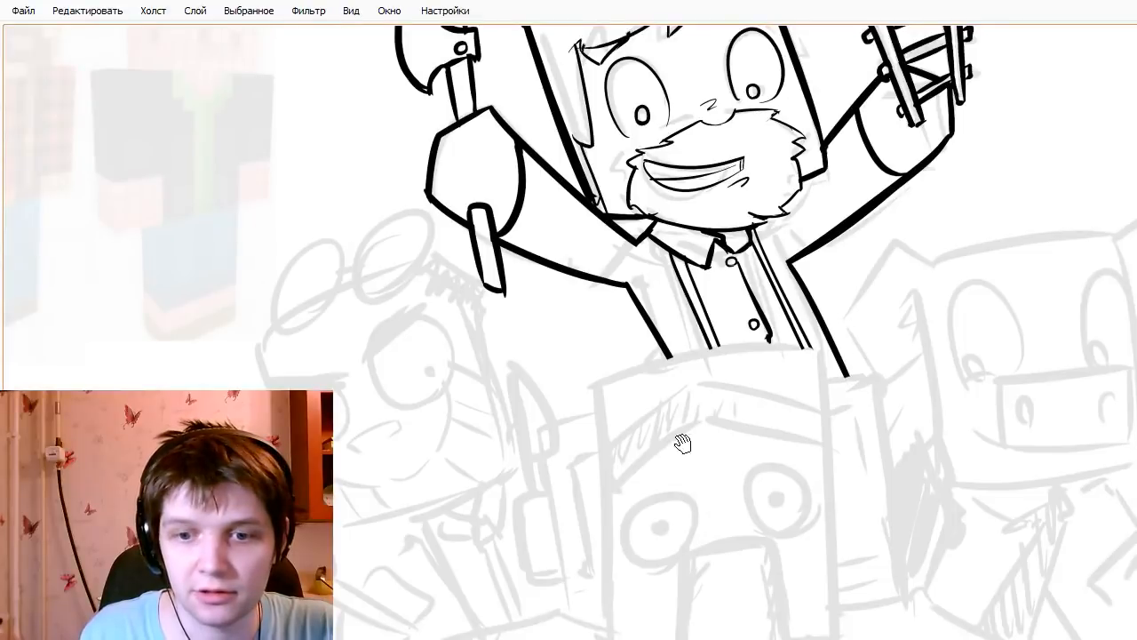
pyautogui.moveTo(767, 399)
pyautogui.mouseDown()
pyautogui.moveTo(844, 299)
pyautogui.moveTo(839, 367)
pyautogui.mouseUp()
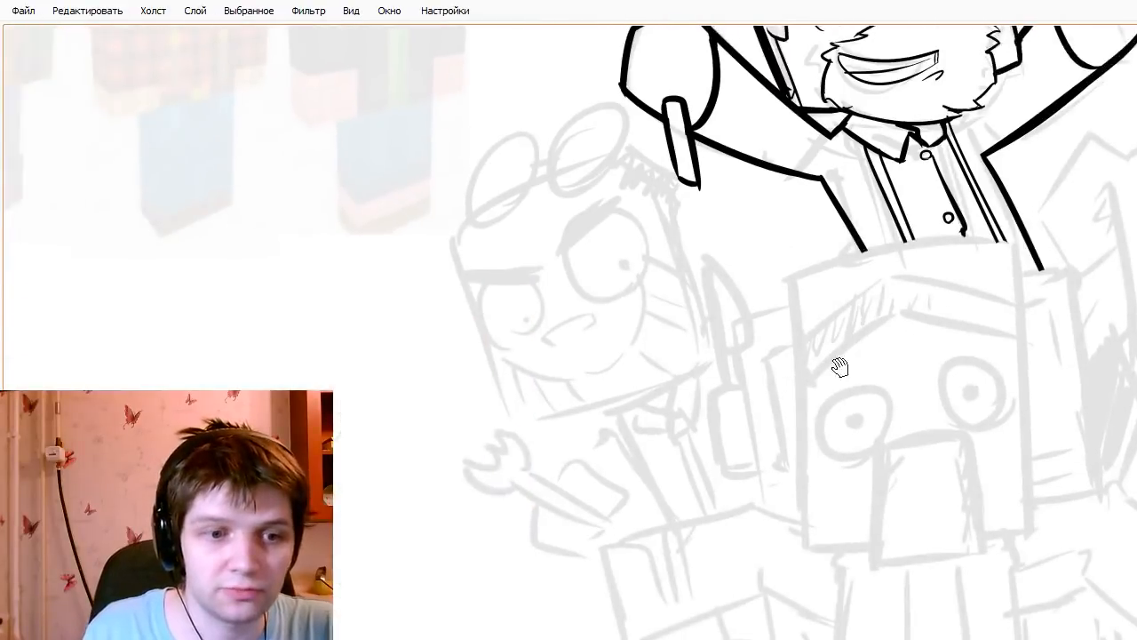
pyautogui.moveTo(906, 292)
pyautogui.mouseDown()
pyautogui.moveTo(845, 356)
pyautogui.moveTo(766, 377)
pyautogui.moveTo(853, 355)
pyautogui.moveTo(766, 314)
pyautogui.moveTo(704, 322)
pyautogui.mouseUp()
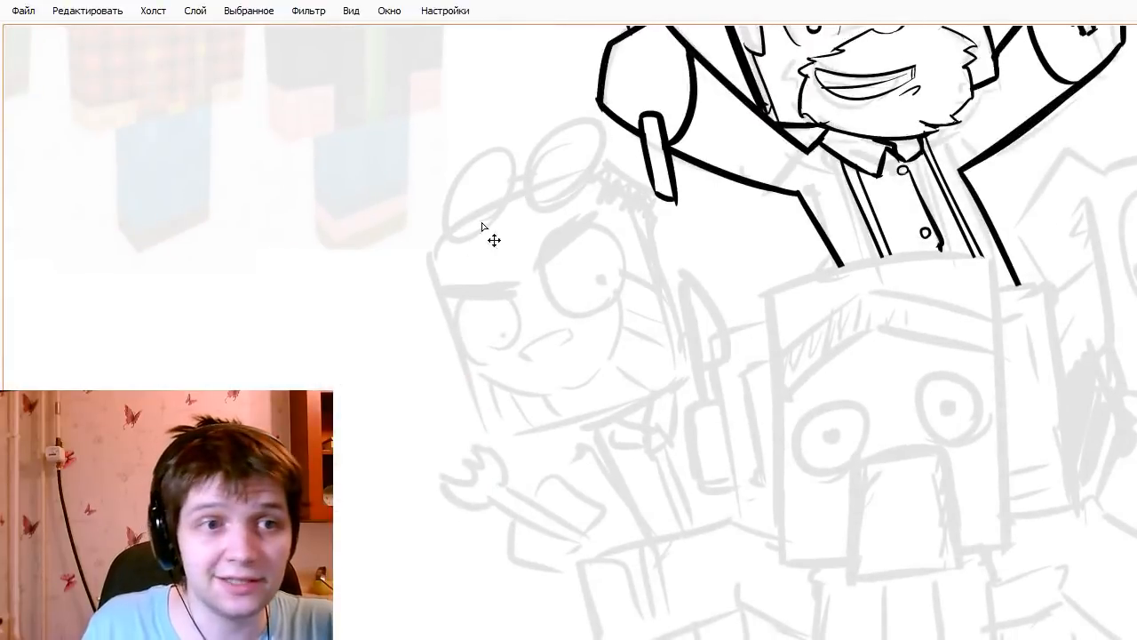
pyautogui.moveTo(430, 247)
pyautogui.mouseDown()
pyautogui.moveTo(495, 469)
pyautogui.moveTo(781, 349)
pyautogui.mouseUp()
pyautogui.hotkey('ctrl', 'z')
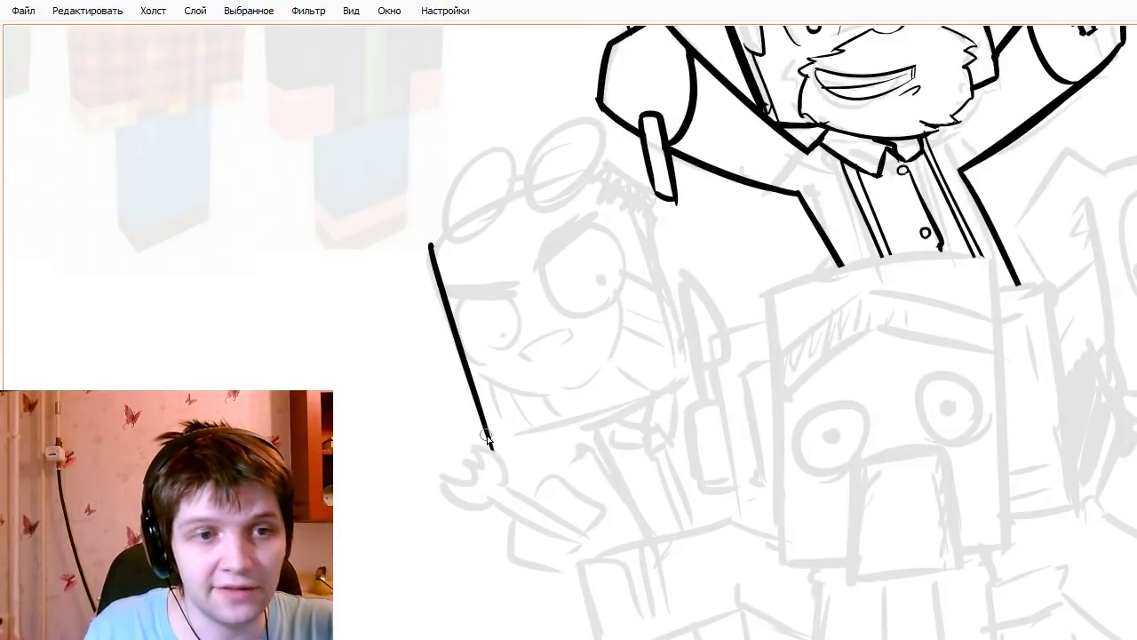
# - Ink the curved bottom edge of the goggled character's head and erase the overshooting line ends
pyautogui.moveTo(487, 438); pyautogui.dragTo(788, 336)
pyautogui.press('e')
pyautogui.moveTo(474, 454); pyautogui.dragTo(485, 454)
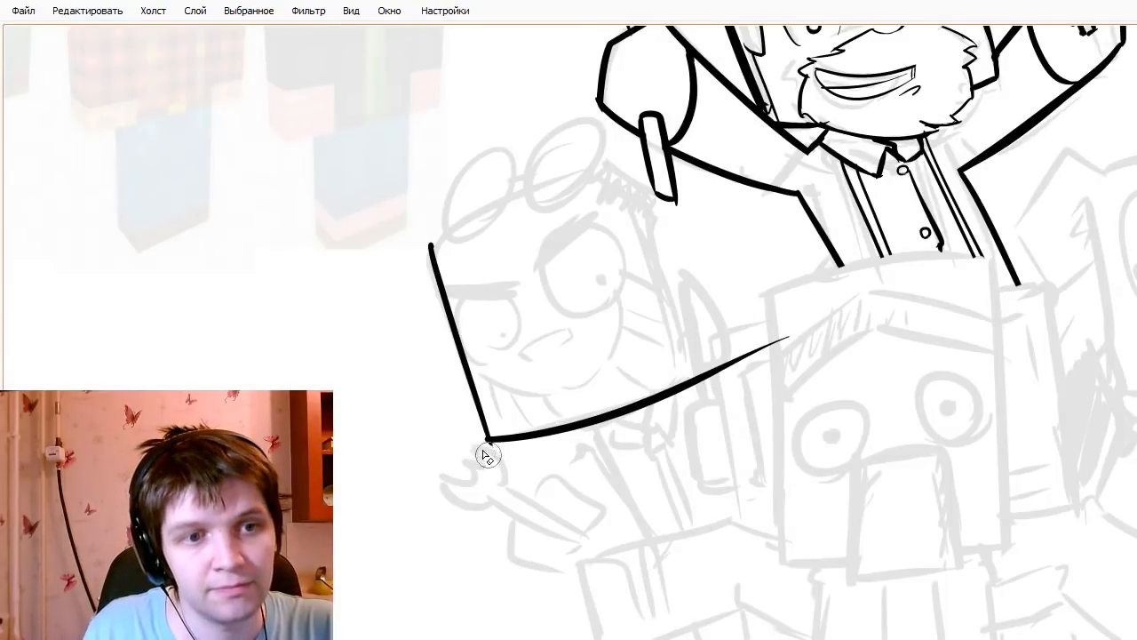
pyautogui.moveTo(752, 375)
pyautogui.mouseDown()
pyautogui.moveTo(716, 389)
pyautogui.moveTo(734, 325)
pyautogui.moveTo(766, 365)
pyautogui.moveTo(791, 333)
pyautogui.mouseUp()
pyautogui.press('space')
pyautogui.moveTo(684, 354); pyautogui.dragTo(762, 416)
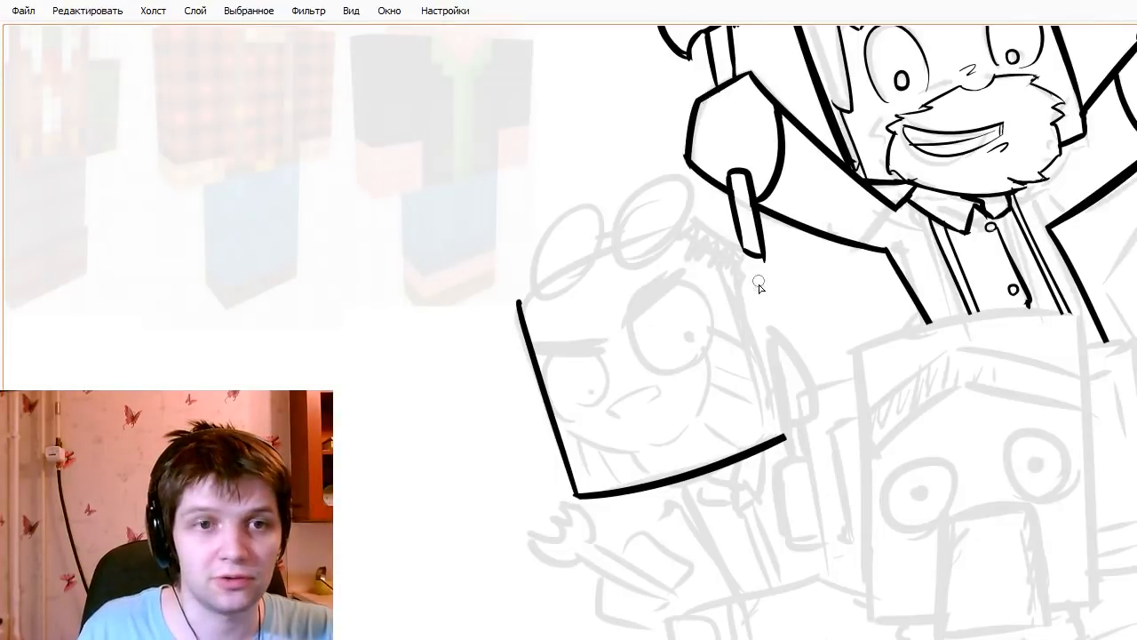
# - Ink the straight right edge of the goggled character's head down to the bottom corner
pyautogui.moveTo(736, 257); pyautogui.dragTo(783, 438)
pyautogui.hotkey('ctrl', 'z')
pyautogui.hotkey('ctrl', 'z')
pyautogui.moveTo(737, 256); pyautogui.dragTo(785, 469)
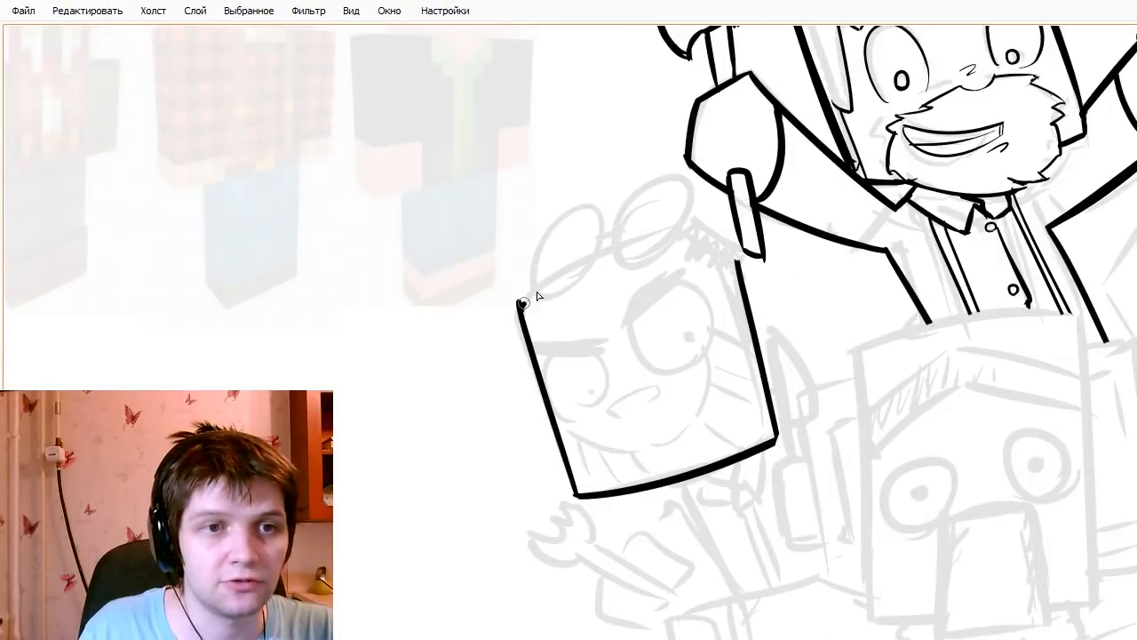
# - Ink the top edge and short slanted upper-right edge of the goggled character's head, and trim the overshooting line ends at the corners
pyautogui.moveTo(522, 303)
pyautogui.mouseDown()
pyautogui.moveTo(698, 213)
pyautogui.moveTo(758, 277)
pyautogui.mouseUp()
pyautogui.hotkey('ctrl', 'z')
pyautogui.moveTo(693, 223); pyautogui.dragTo(761, 273)
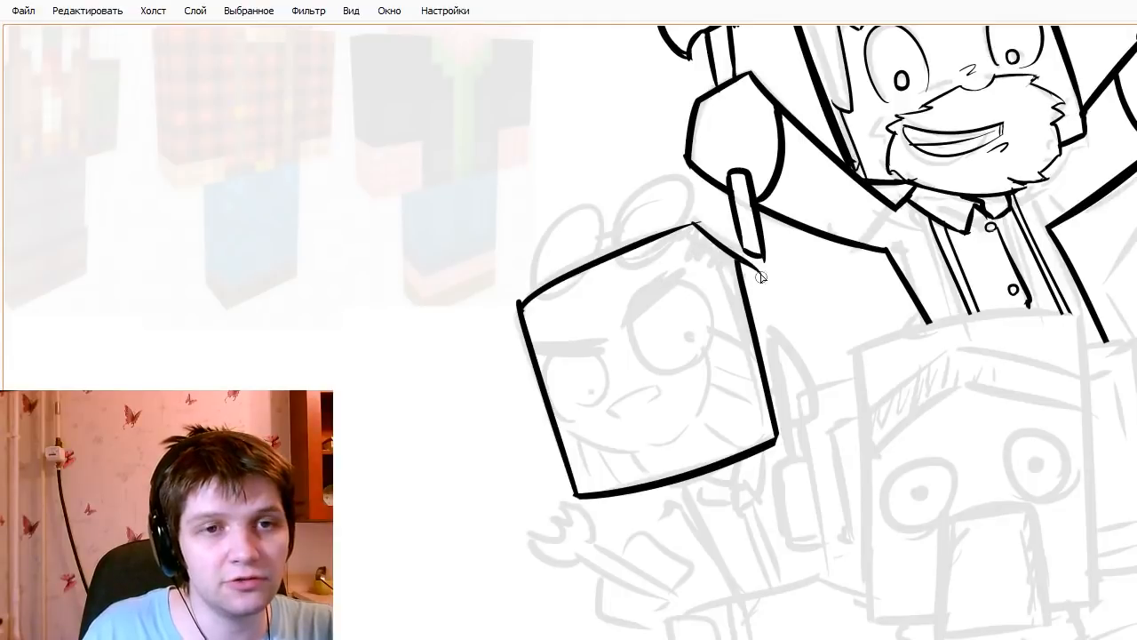
pyautogui.hotkey('ctrl', 'z')
pyautogui.moveTo(691, 224); pyautogui.dragTo(741, 270)
pyautogui.hotkey('ctrl', 'z')
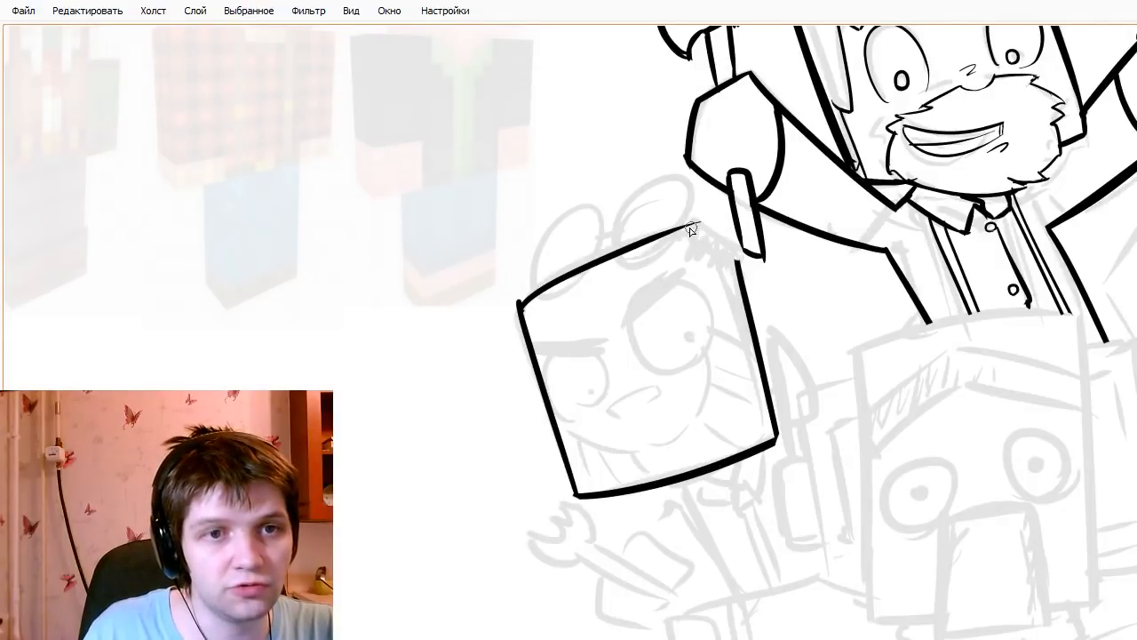
pyautogui.moveTo(691, 227); pyautogui.dragTo(762, 288)
pyautogui.hotkey('ctrl', 'z')
pyautogui.moveTo(689, 226)
pyautogui.mouseDown()
pyautogui.moveTo(724, 229)
pyautogui.moveTo(758, 282)
pyautogui.mouseUp()
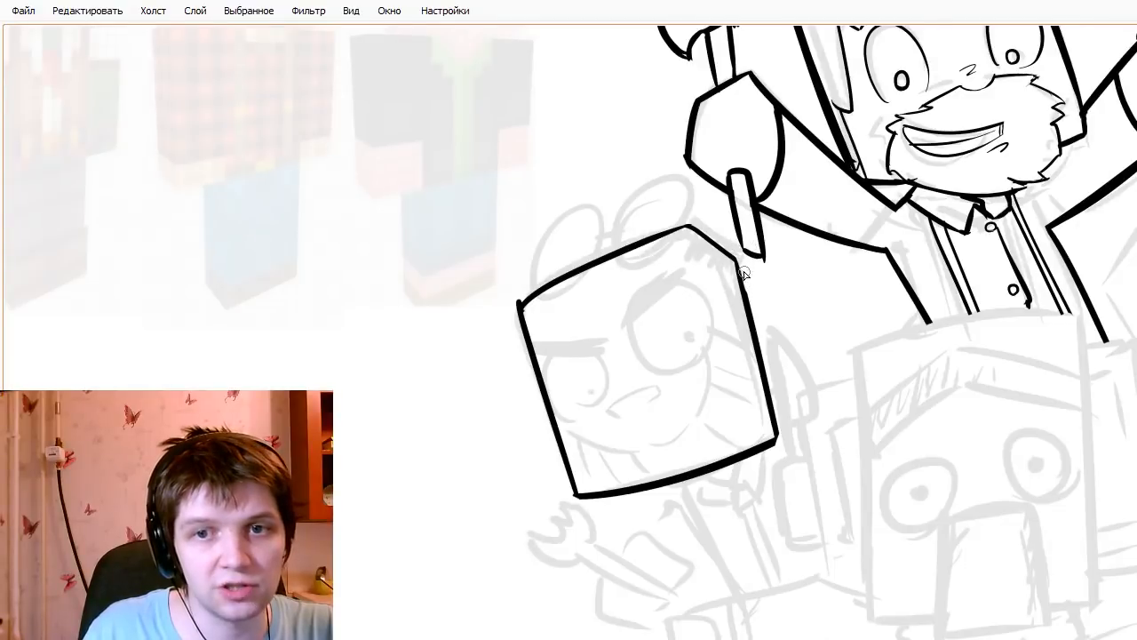
pyautogui.press('e')
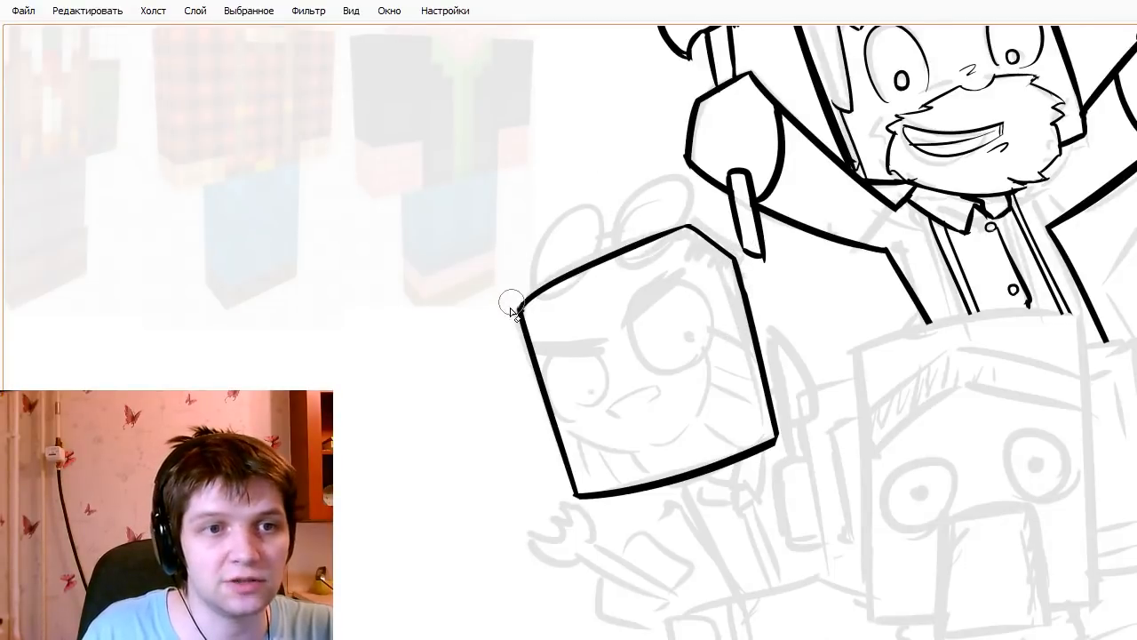
pyautogui.moveTo(511, 297); pyautogui.dragTo(508, 306)
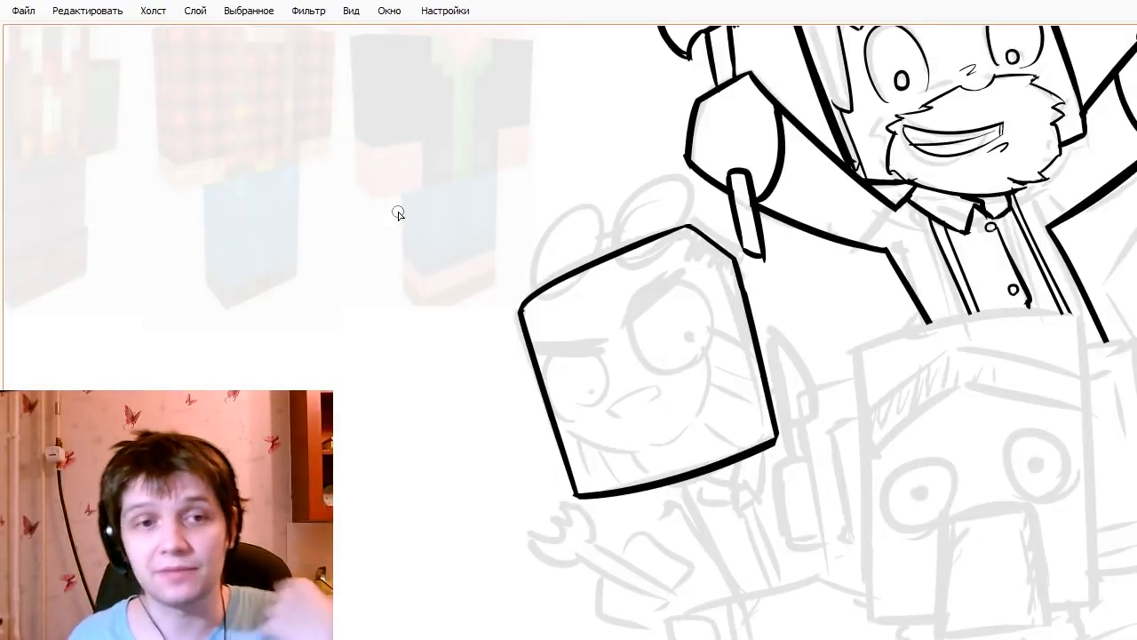
# - Ink the oval outline of the larger goggle lens and erase the head line running inside it
pyautogui.moveTo(508, 300); pyautogui.dragTo(547, 327)
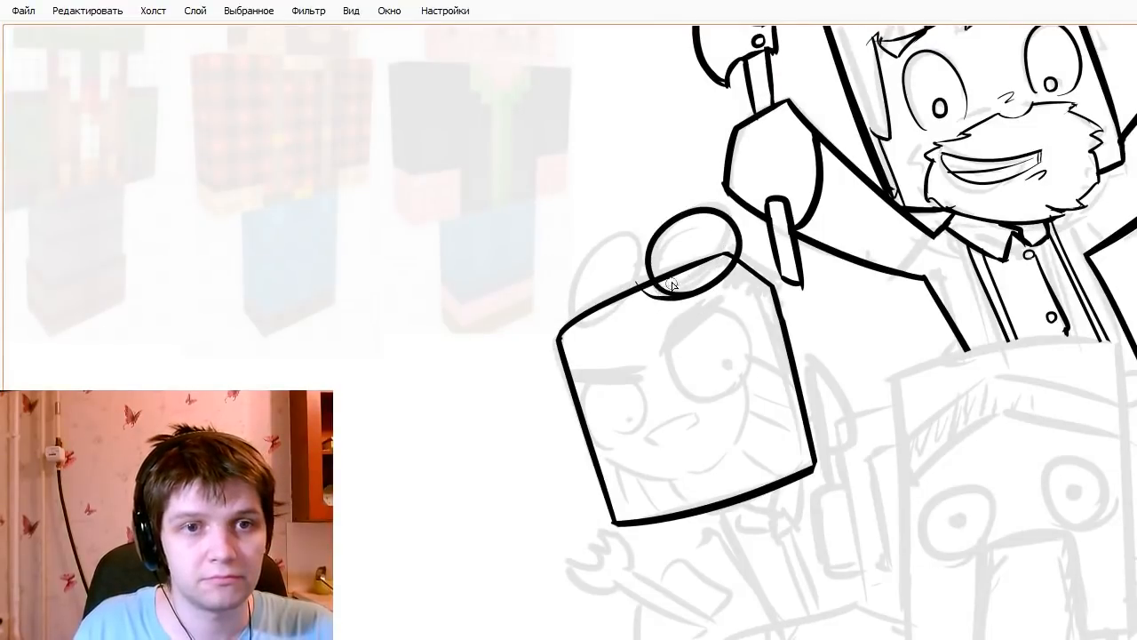
pyautogui.moveTo(692, 269); pyautogui.dragTo(641, 278)
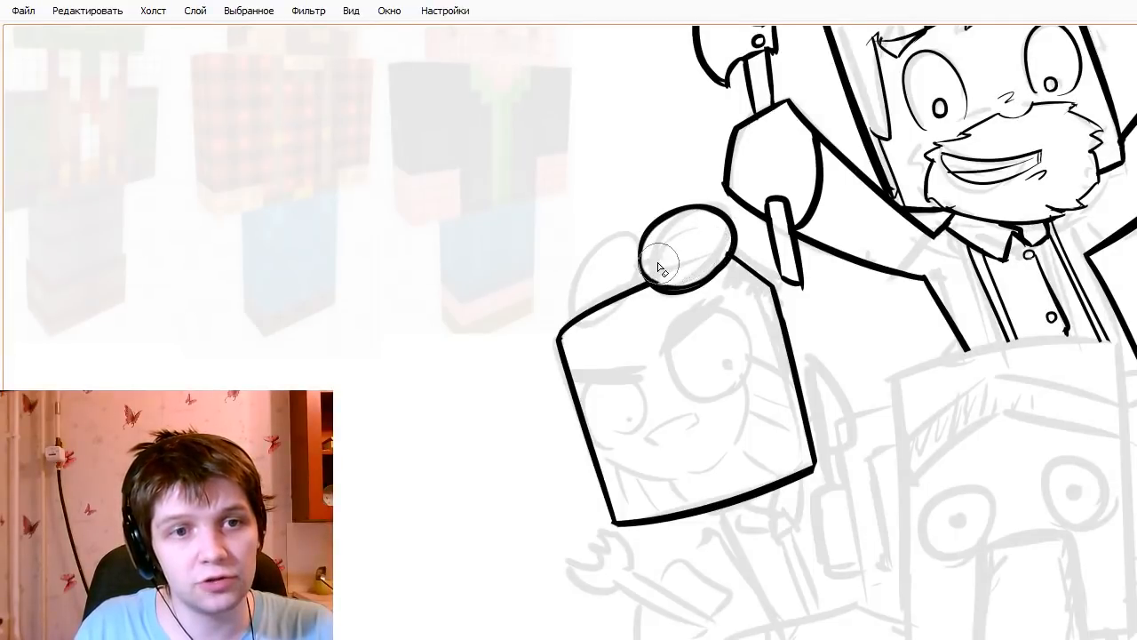
pyautogui.moveTo(639, 255); pyautogui.dragTo(689, 294)
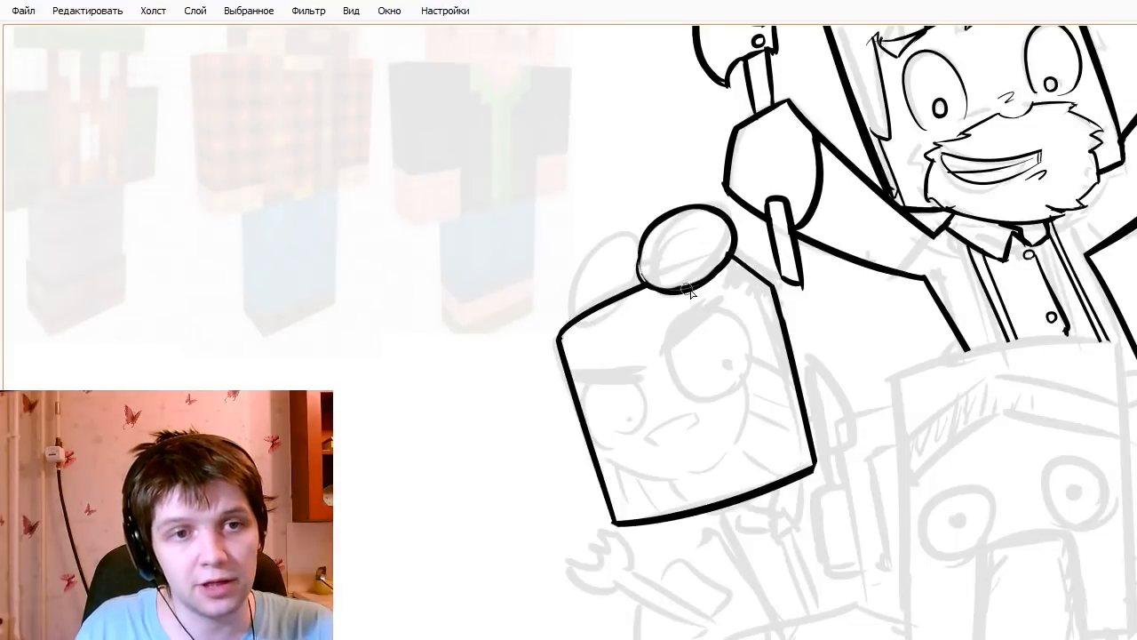
pyautogui.hotkey('ctrl', 'z')
pyautogui.moveTo(640, 255)
pyautogui.mouseDown()
pyautogui.moveTo(648, 282)
pyautogui.moveTo(698, 293)
pyautogui.mouseUp()
pyautogui.hotkey('ctrl', 'z')
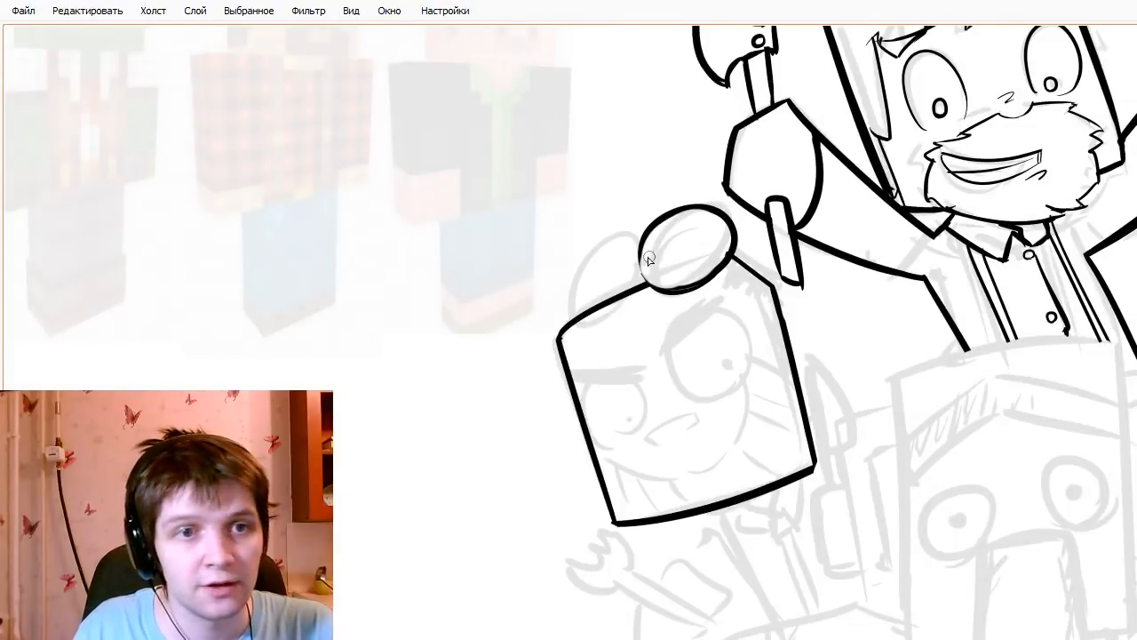
pyautogui.moveTo(640, 254); pyautogui.dragTo(677, 292)
pyautogui.hotkey('ctrl', 'z')
pyautogui.moveTo(641, 257)
pyautogui.mouseDown()
pyautogui.moveTo(691, 284)
pyautogui.moveTo(657, 255)
pyautogui.moveTo(633, 261)
pyautogui.moveTo(750, 279)
pyautogui.moveTo(744, 263)
pyautogui.moveTo(733, 268)
pyautogui.moveTo(794, 327)
pyautogui.mouseUp()
pyautogui.hotkey('ctrl', 'z')
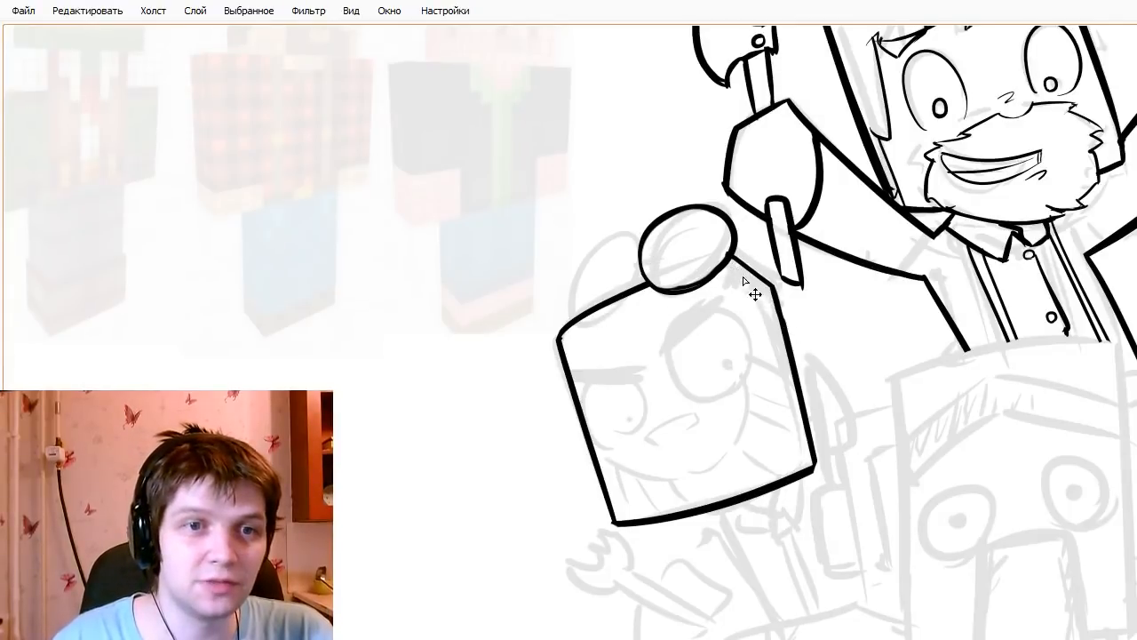
# - Ink the goggle strap as a narrow band along the head's slanted upper-right edge
pyautogui.moveTo(728, 257); pyautogui.dragTo(797, 329)
pyautogui.hotkey('ctrl', 'z')
pyautogui.moveTo(728, 256); pyautogui.dragTo(797, 326)
pyautogui.press('e')
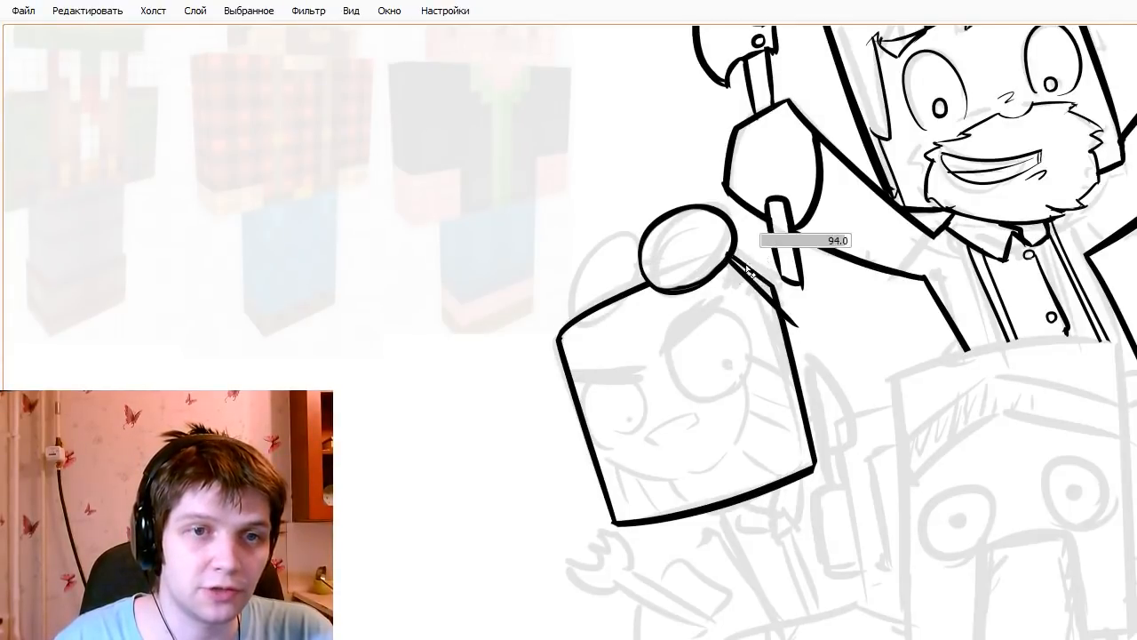
pyautogui.moveTo(738, 257); pyautogui.dragTo(794, 314)
pyautogui.hotkey('ctrl', 'z')
pyautogui.moveTo(731, 247); pyautogui.dragTo(800, 320)
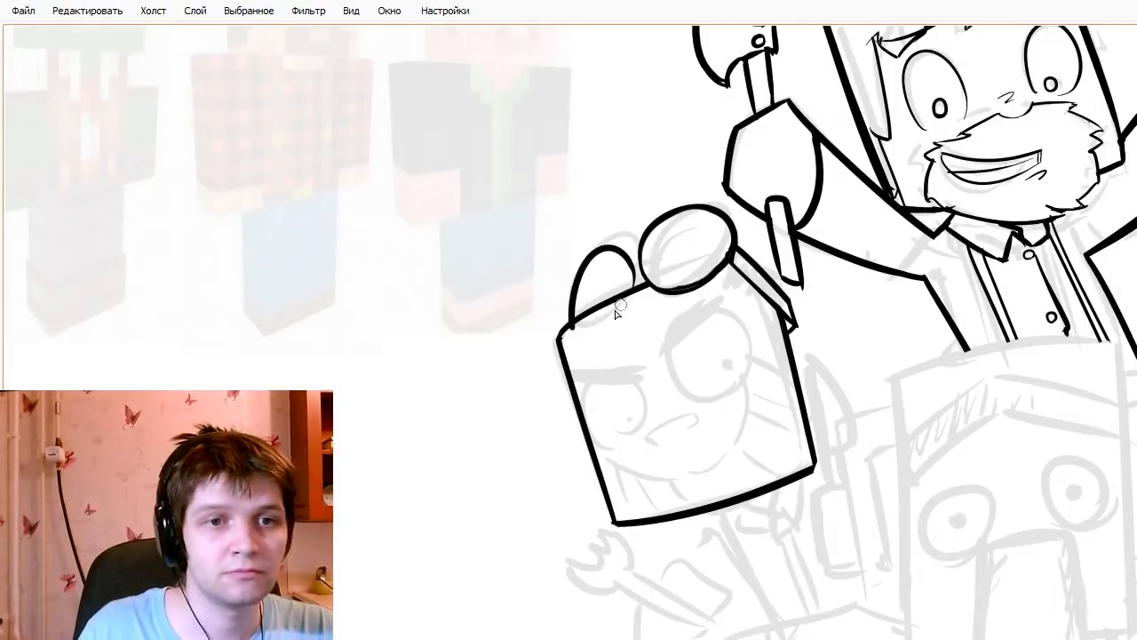
# - Ink the narrower oval of the smaller goggle lens and erase the head line inside it
pyautogui.moveTo(579, 325)
pyautogui.mouseDown()
pyautogui.moveTo(571, 298)
pyautogui.moveTo(612, 307)
pyautogui.moveTo(599, 330)
pyautogui.moveTo(626, 304)
pyautogui.moveTo(601, 336)
pyautogui.moveTo(682, 276)
pyautogui.mouseUp()
pyautogui.hotkey('ctrl', 'z')
pyautogui.hotkey('ctrl', 'z')
pyautogui.hotkey('ctrl', 'z')
pyautogui.hotkey('ctrl', 'z')
pyautogui.hotkey('ctrl', 'z')
pyautogui.hotkey('ctrl', 'z')
pyautogui.moveTo(600, 307); pyautogui.dragTo(586, 311)
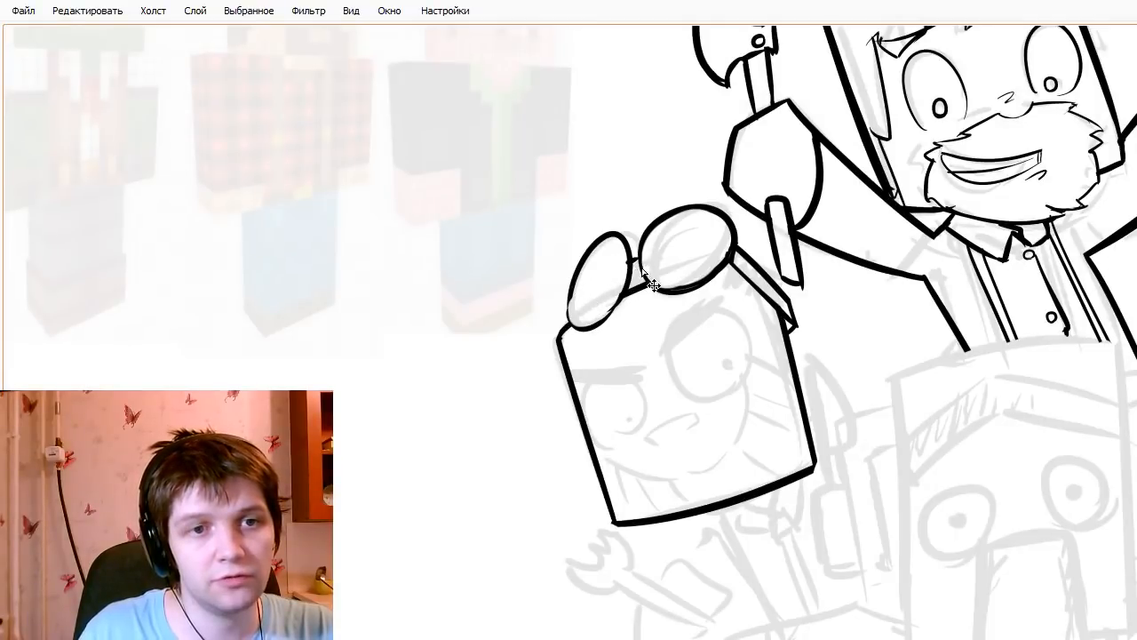
# - Ink the bridge joining the two goggle lenses and the short strap end beside the smaller lens
pyautogui.moveTo(653, 285); pyautogui.dragTo(634, 263)
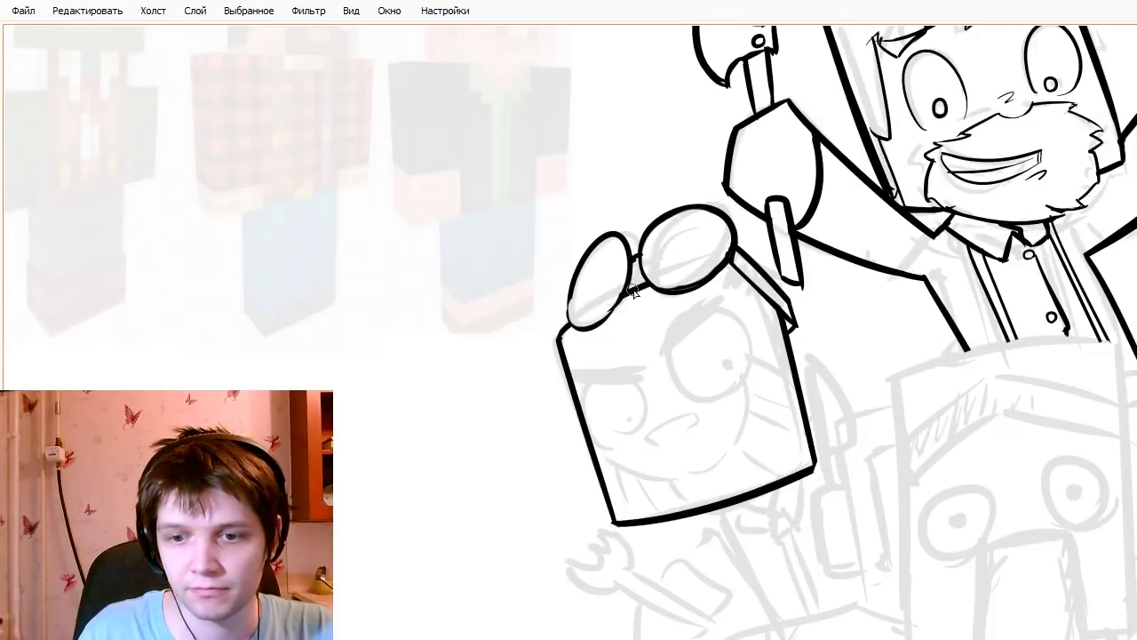
pyautogui.moveTo(639, 279); pyautogui.dragTo(647, 274)
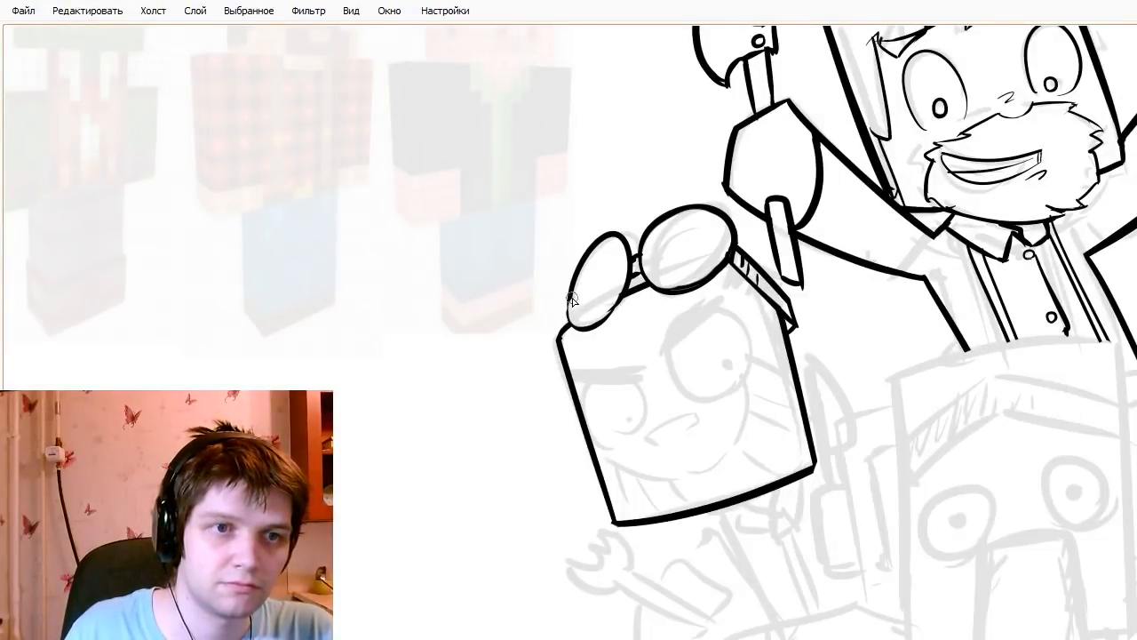
pyautogui.moveTo(568, 331); pyautogui.dragTo(636, 308)
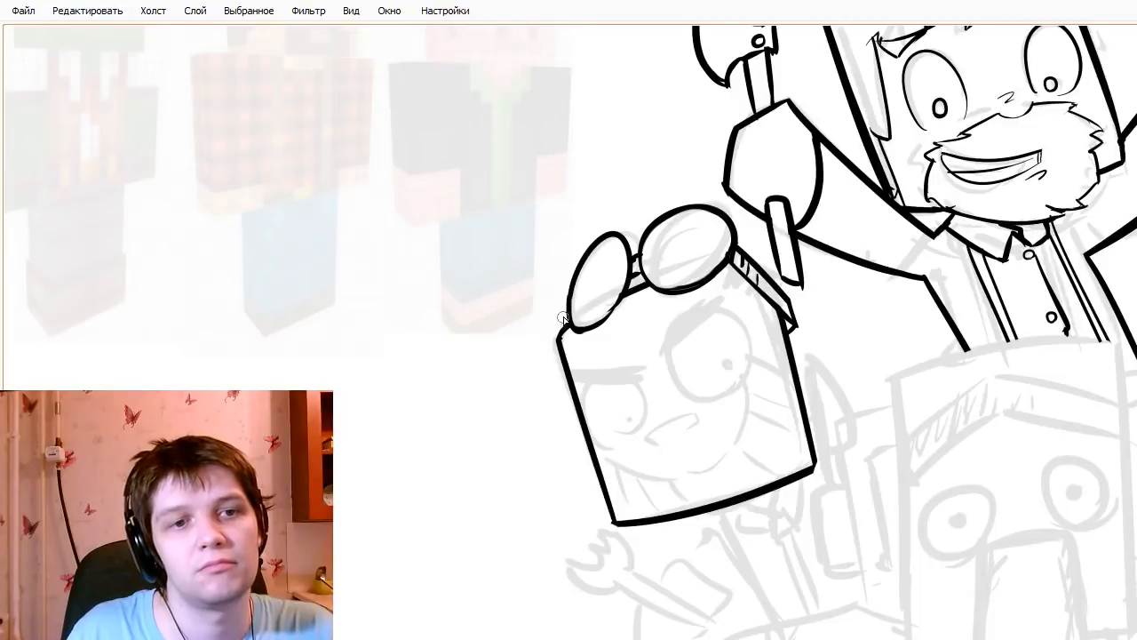
pyautogui.moveTo(570, 329); pyautogui.dragTo(568, 295)
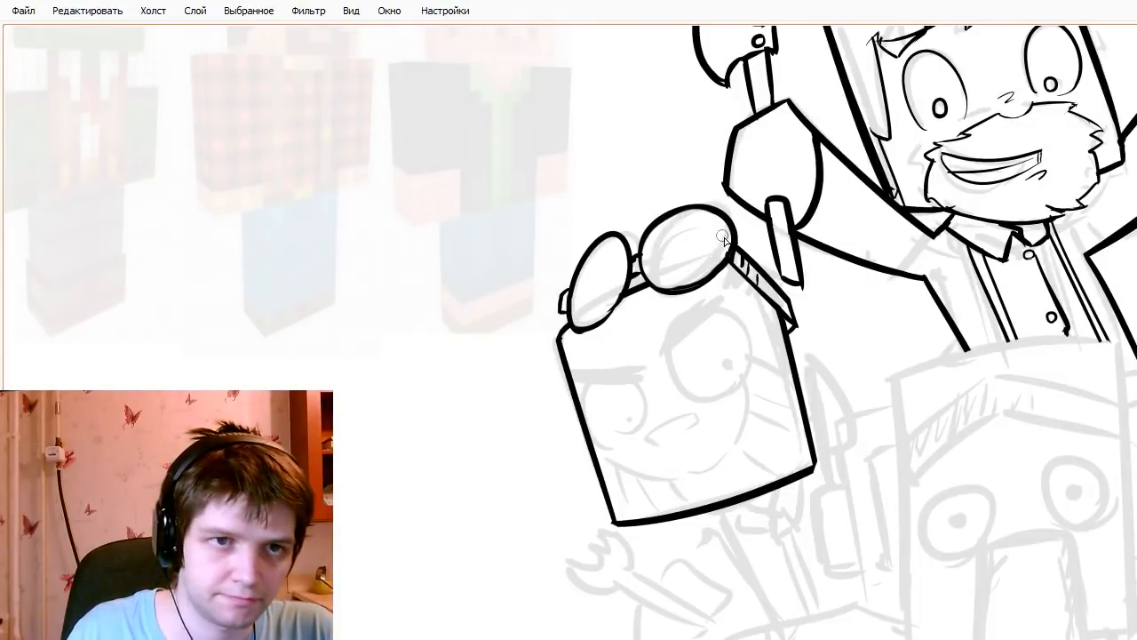
pyautogui.moveTo(692, 245); pyautogui.dragTo(684, 266)
pyautogui.hotkey('ctrl', 'z')
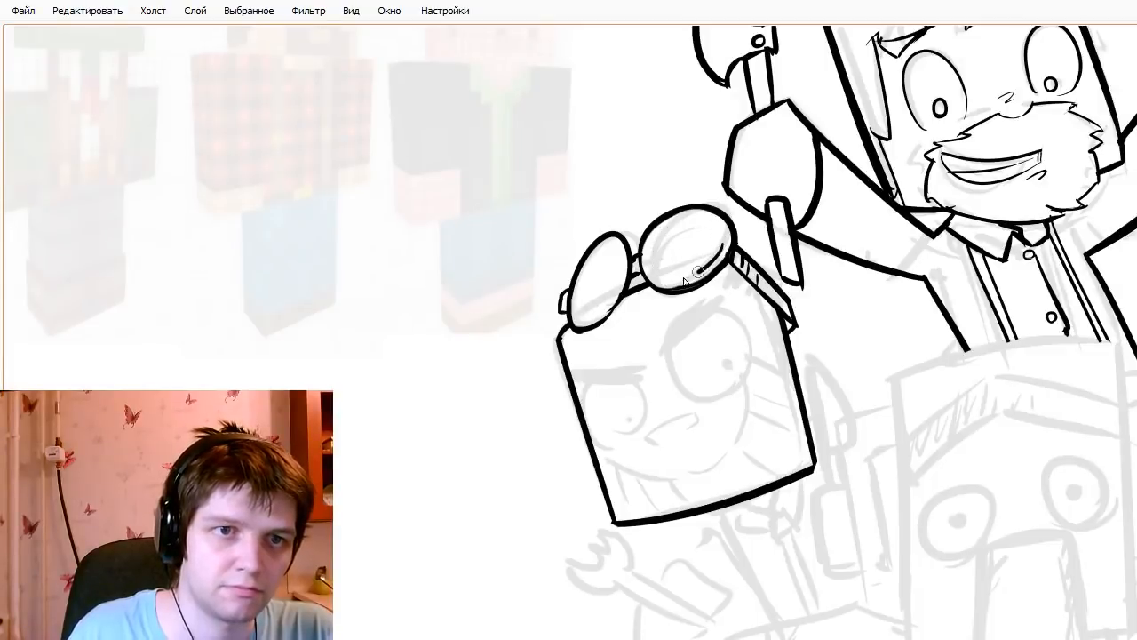
pyautogui.moveTo(684, 213); pyautogui.dragTo(710, 253)
pyautogui.hotkey('ctrl', 'z')
pyautogui.moveTo(702, 213); pyautogui.dragTo(675, 266)
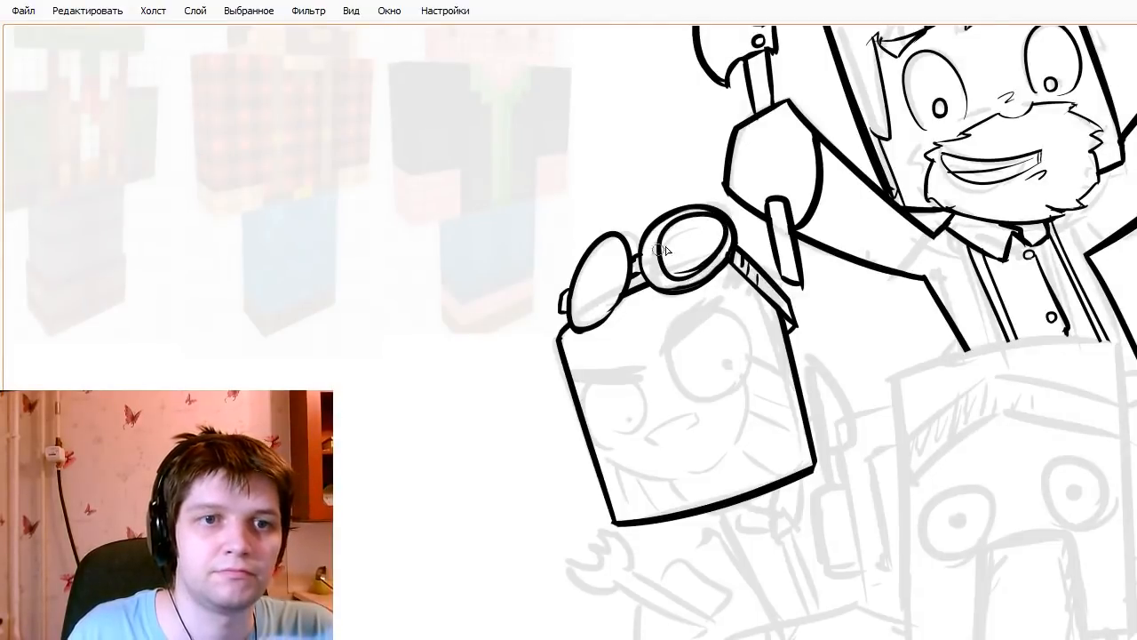
pyautogui.hotkey('ctrl', 'z')
pyautogui.moveTo(693, 206)
pyautogui.mouseDown()
pyautogui.moveTo(648, 255)
pyautogui.moveTo(673, 278)
pyautogui.moveTo(714, 239)
pyautogui.moveTo(644, 246)
pyautogui.mouseUp()
pyautogui.hotkey('ctrl', 'z')
pyautogui.hotkey('ctrl', 'z')
pyautogui.hotkey('ctrl', 'z')
# - Ink the inner rim of the larger goggle lens and fill the glass black, leaving two small white highlights
pyautogui.moveTo(715, 238)
pyautogui.mouseDown()
pyautogui.moveTo(653, 226)
pyautogui.moveTo(676, 247)
pyautogui.moveTo(659, 266)
pyautogui.moveTo(700, 253)
pyautogui.moveTo(684, 282)
pyautogui.mouseUp()
pyautogui.hotkey('ctrl', 'z')
pyautogui.moveTo(660, 244); pyautogui.dragTo(691, 262)
pyautogui.hotkey('ctrl', 'z')
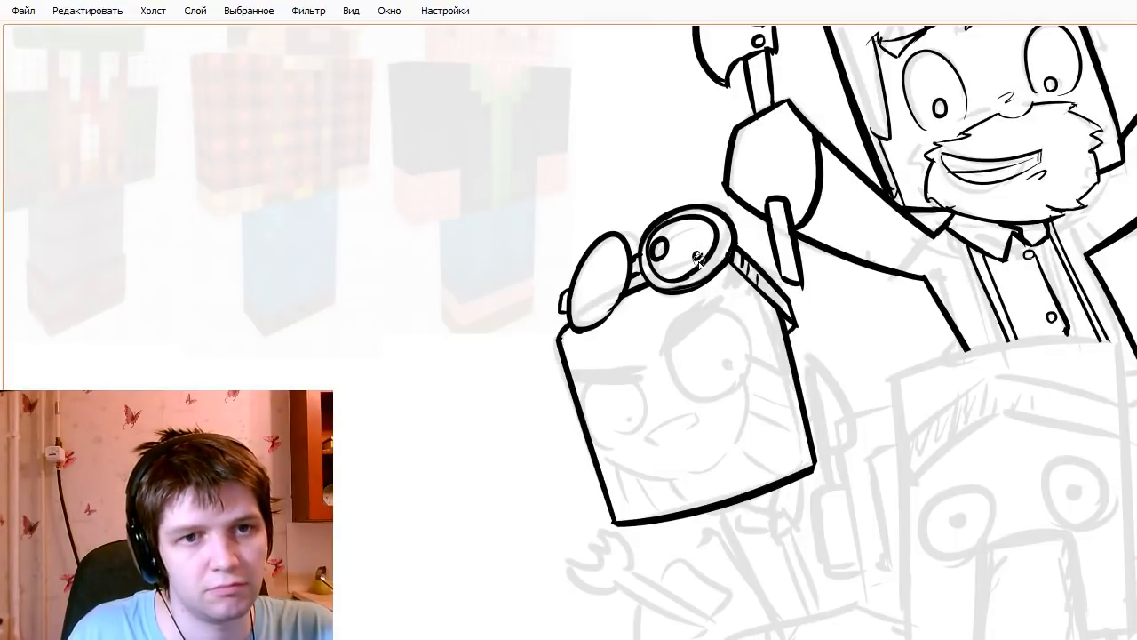
pyautogui.click(694, 260)
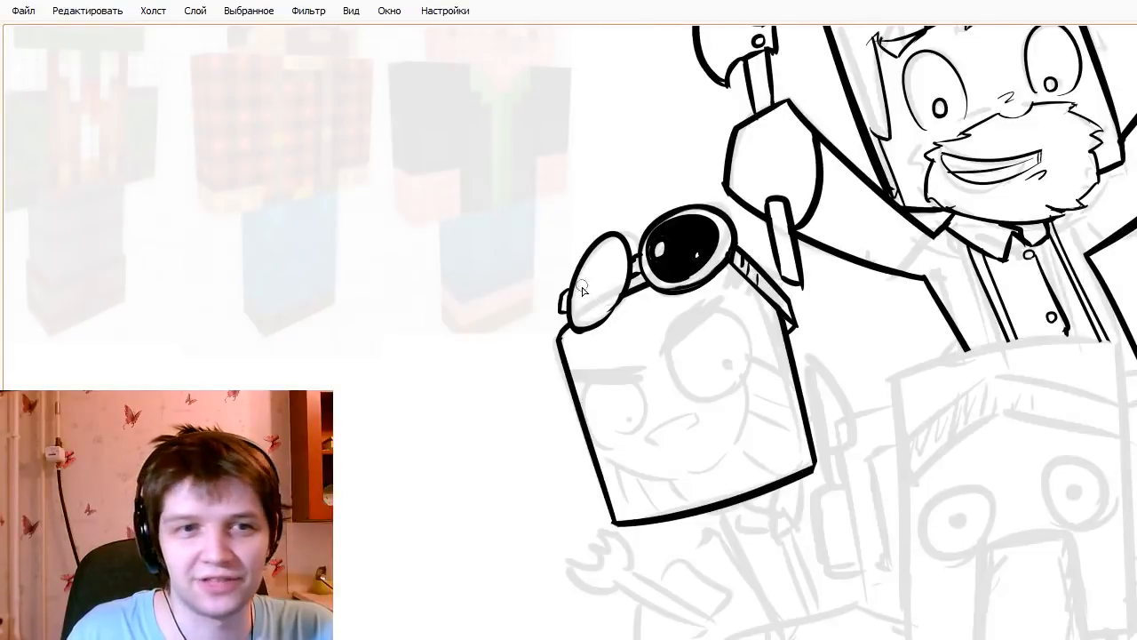
# - Ink the inner rim and highlights of the smaller goggle lens and fill its glass black
pyautogui.moveTo(613, 259)
pyautogui.mouseDown()
pyautogui.moveTo(594, 314)
pyautogui.moveTo(619, 260)
pyautogui.moveTo(588, 270)
pyautogui.moveTo(594, 283)
pyautogui.mouseUp()
pyautogui.hotkey('ctrl', 'z')
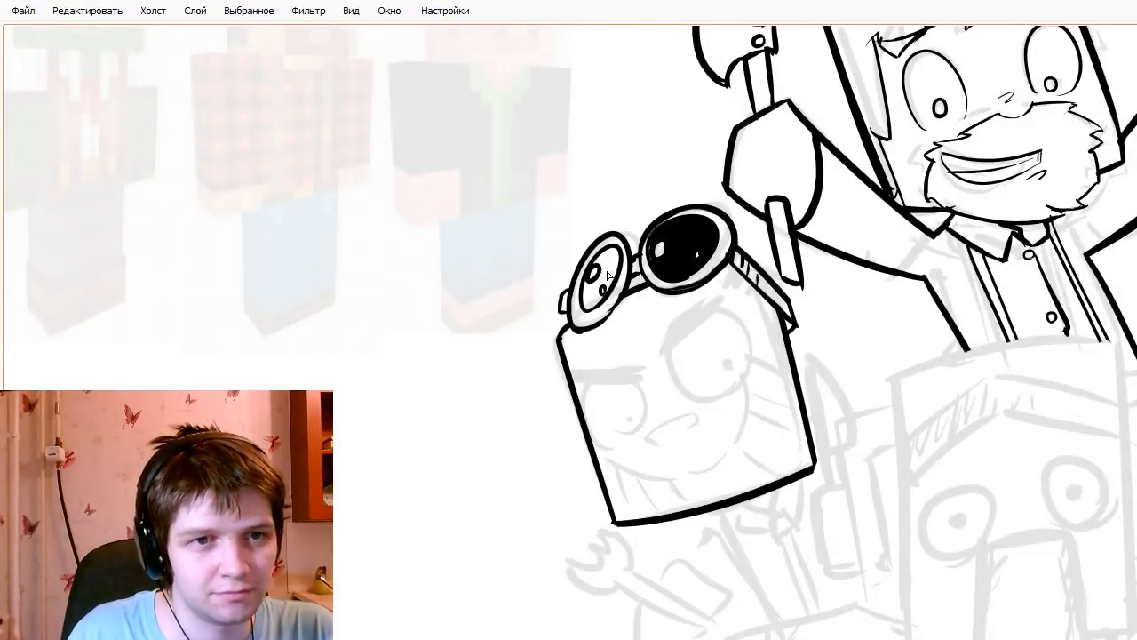
pyautogui.click(608, 277)
# - Outline both of the goggled character's angry eyebrows over the sketch and fill them with dense black hatching
pyautogui.moveTo(659, 360); pyautogui.dragTo(725, 316)
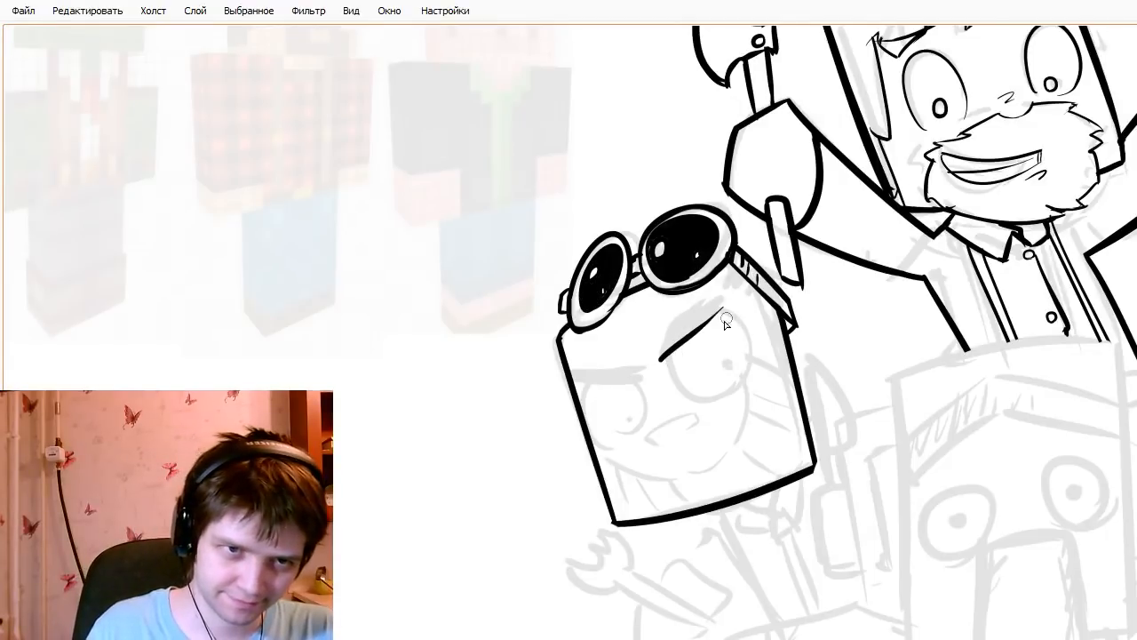
pyautogui.hotkey('ctrl', 'z')
pyautogui.moveTo(663, 352); pyautogui.dragTo(707, 307)
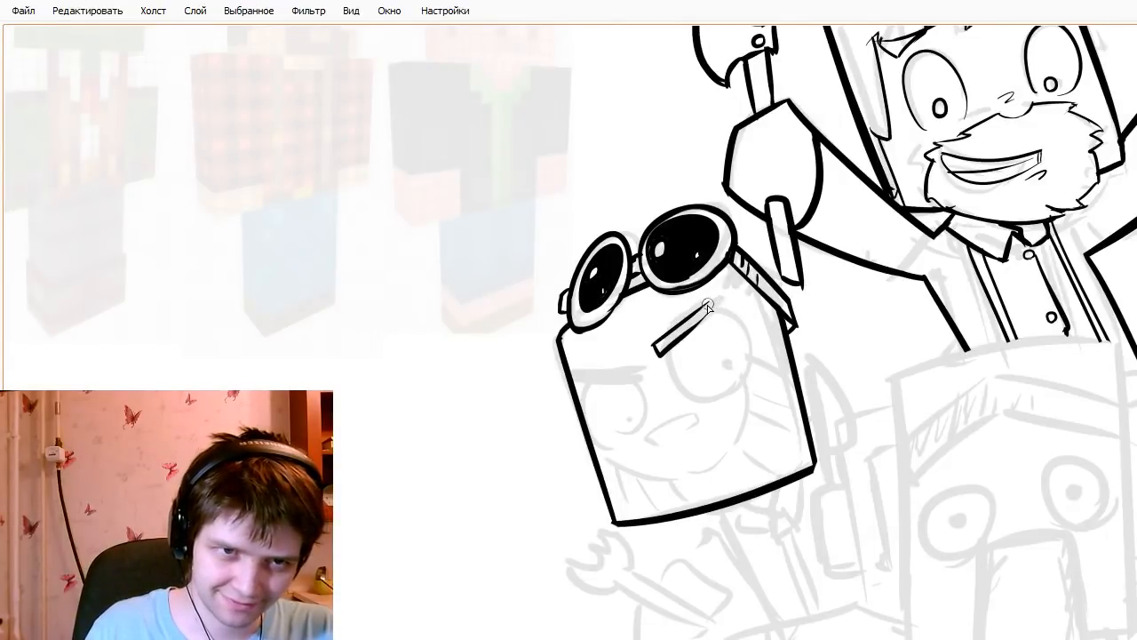
pyautogui.moveTo(657, 349); pyautogui.dragTo(716, 315)
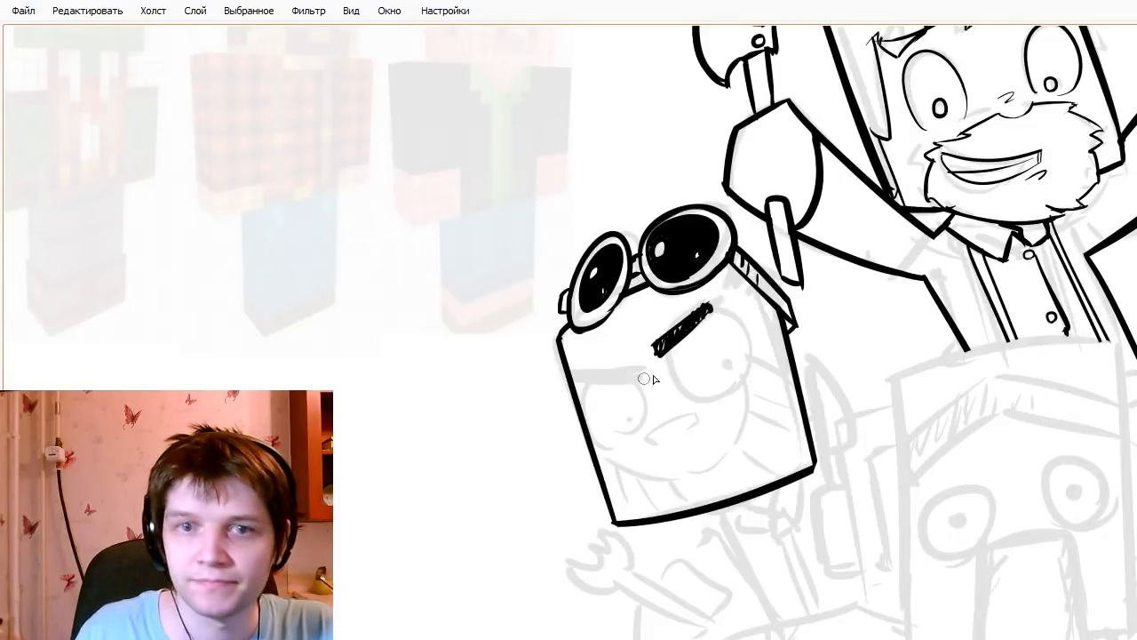
pyautogui.moveTo(576, 377); pyautogui.dragTo(635, 375)
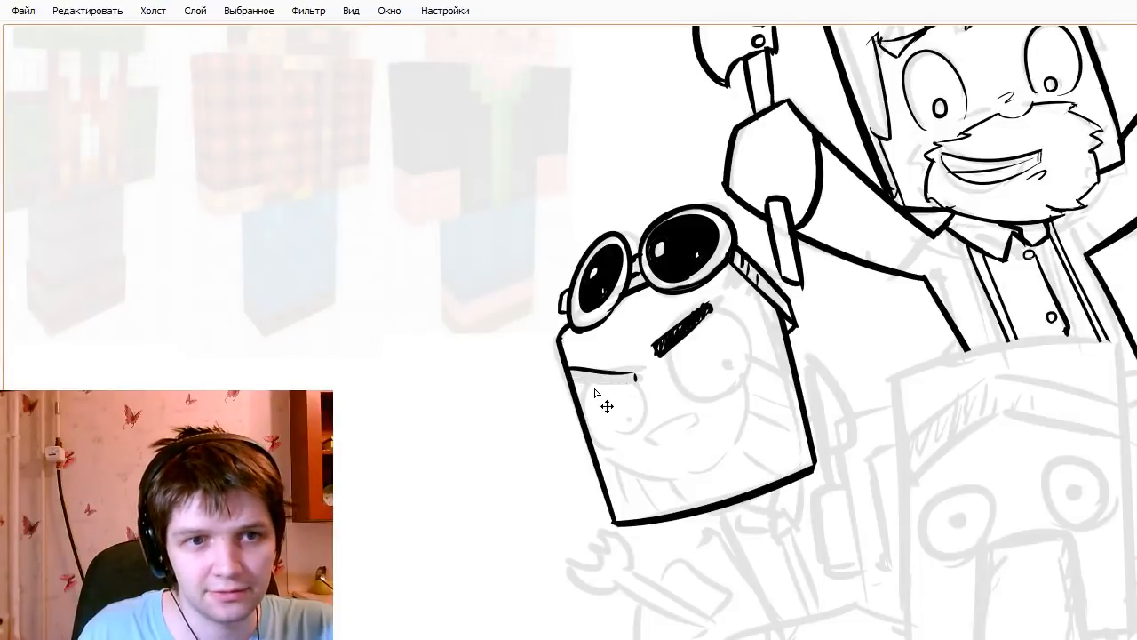
pyautogui.moveTo(606, 383)
pyautogui.mouseDown()
pyautogui.moveTo(633, 378)
pyautogui.moveTo(574, 374)
pyautogui.mouseUp()
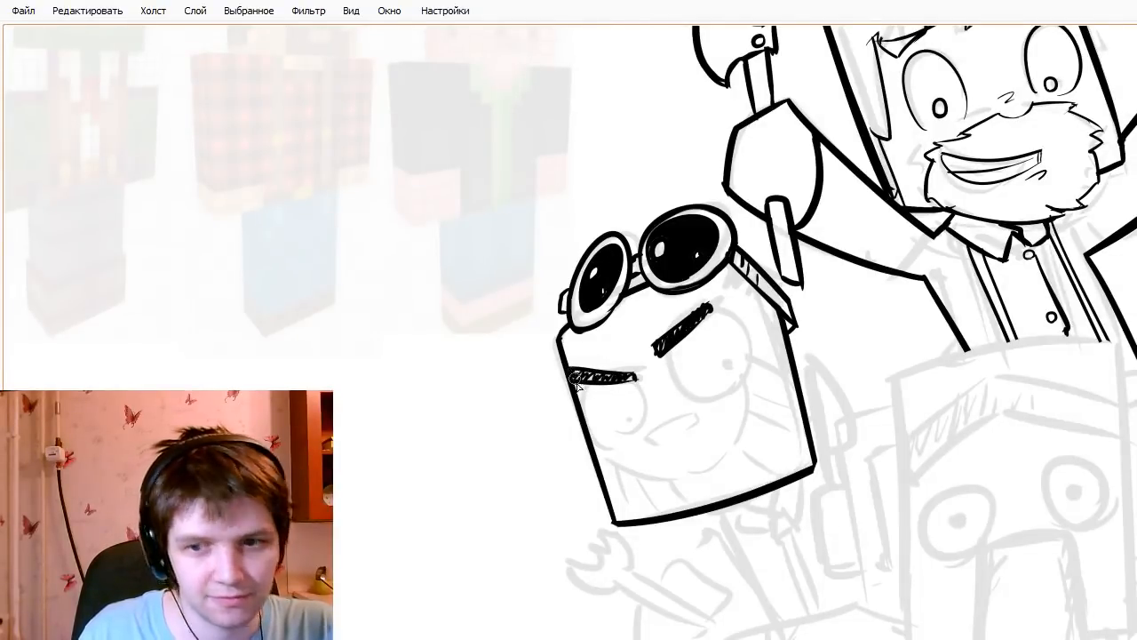
pyautogui.moveTo(668, 348)
pyautogui.mouseDown()
pyautogui.moveTo(702, 401)
pyautogui.moveTo(766, 354)
pyautogui.mouseUp()
pyautogui.hotkey('ctrl', 'z')
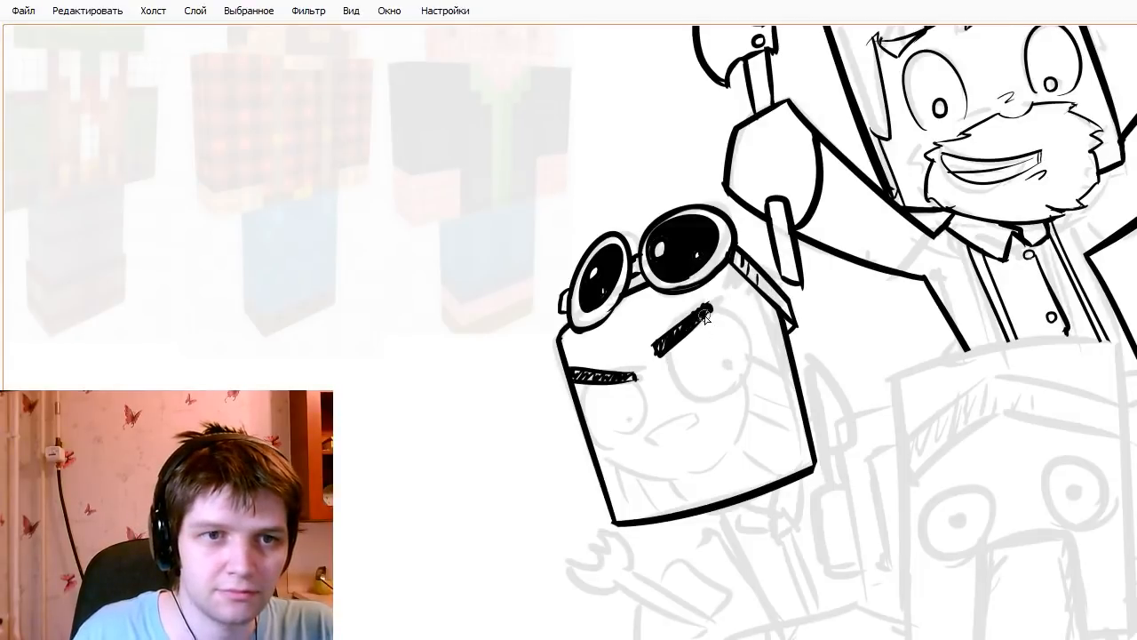
pyautogui.moveTo(713, 309); pyautogui.dragTo(697, 392)
pyautogui.hotkey('ctrl', 'z')
pyautogui.moveTo(670, 348)
pyautogui.mouseDown()
pyautogui.moveTo(700, 398)
pyautogui.moveTo(765, 353)
pyautogui.mouseUp()
pyautogui.hotkey('ctrl', 'z')
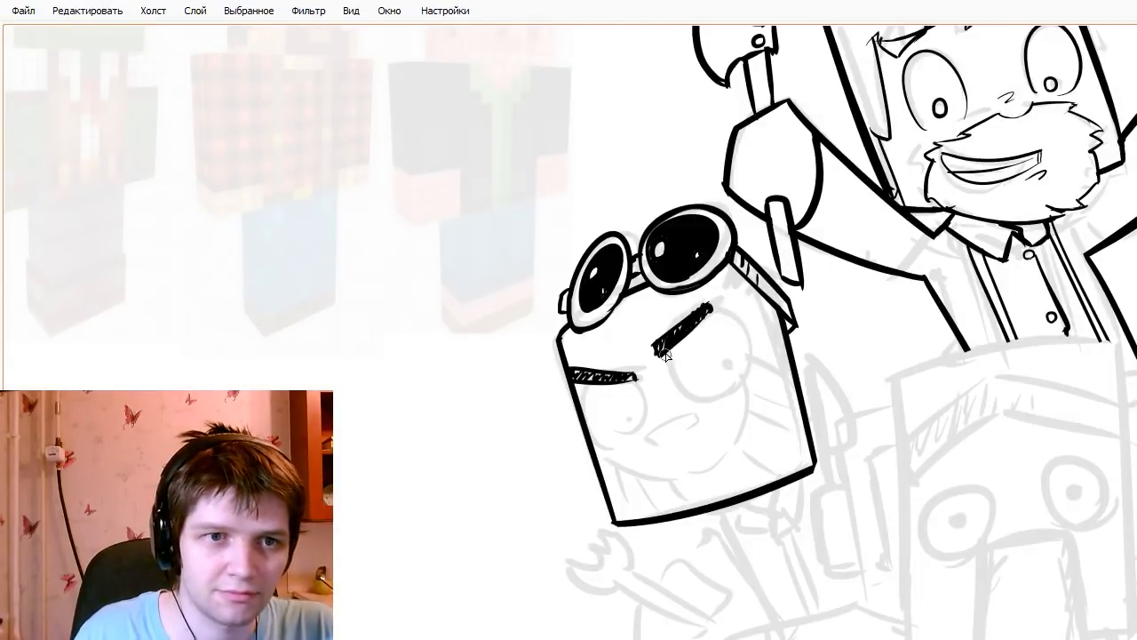
# - Ink the round outline of the goggled character's larger eye below its eyebrow and add a small pupil
pyautogui.moveTo(665, 349)
pyautogui.mouseDown()
pyautogui.moveTo(713, 395)
pyautogui.moveTo(743, 373)
pyautogui.mouseUp()
pyautogui.moveTo(711, 309)
pyautogui.mouseDown()
pyautogui.moveTo(748, 357)
pyautogui.moveTo(716, 386)
pyautogui.mouseUp()
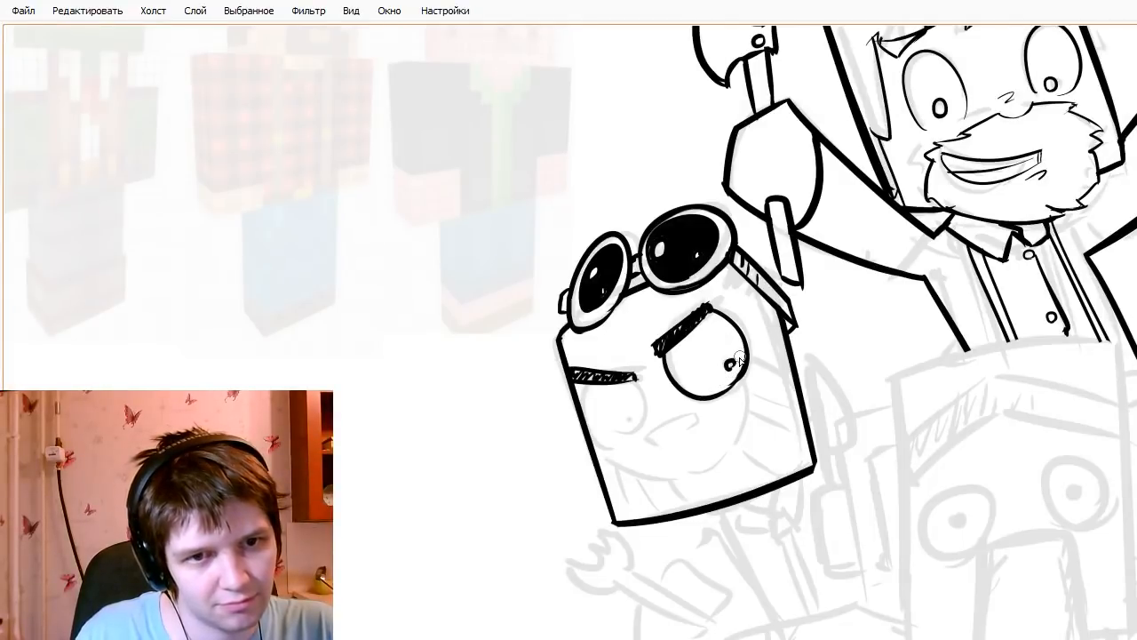
pyautogui.moveTo(738, 359)
pyautogui.mouseDown()
pyautogui.moveTo(720, 377)
pyautogui.moveTo(729, 363)
pyautogui.mouseUp()
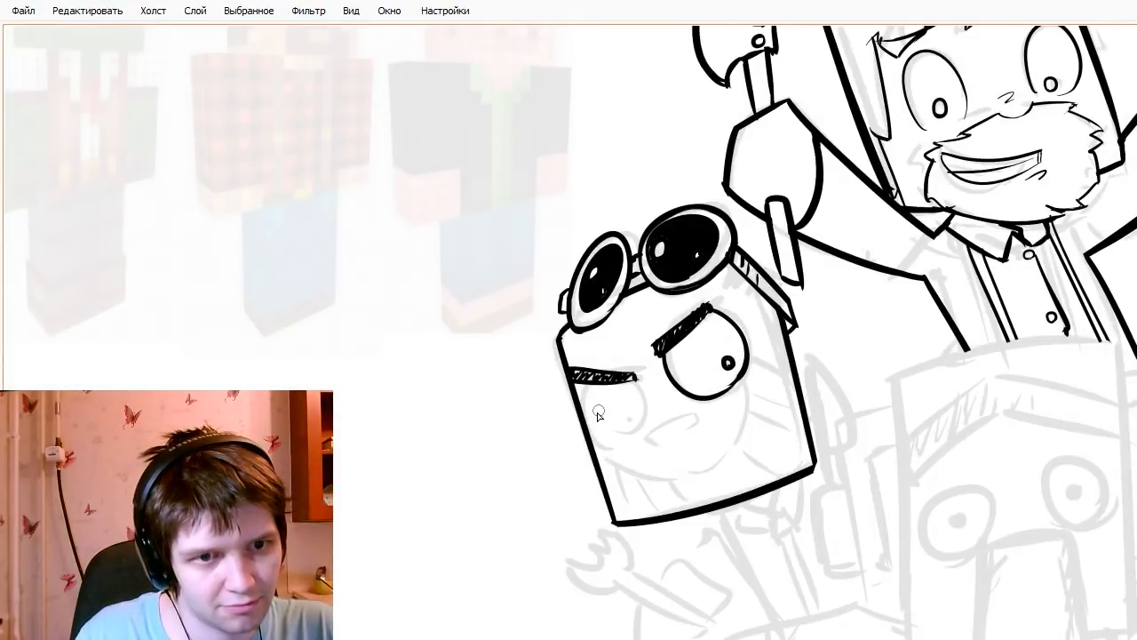
# - Ink the goggled character's smaller eye under the flat eyebrow, clean up its outline and add a small pupil
pyautogui.moveTo(581, 388)
pyautogui.mouseDown()
pyautogui.moveTo(638, 415)
pyautogui.moveTo(621, 434)
pyautogui.mouseUp()
pyautogui.press('e')
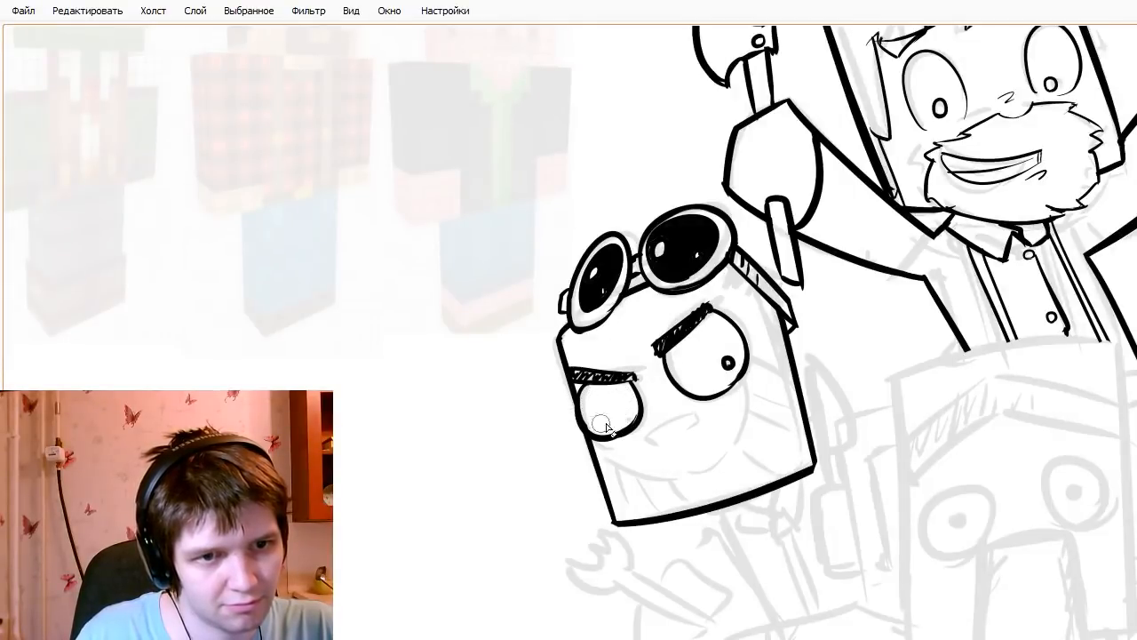
pyautogui.press('e')
pyautogui.moveTo(622, 414); pyautogui.dragTo(624, 418)
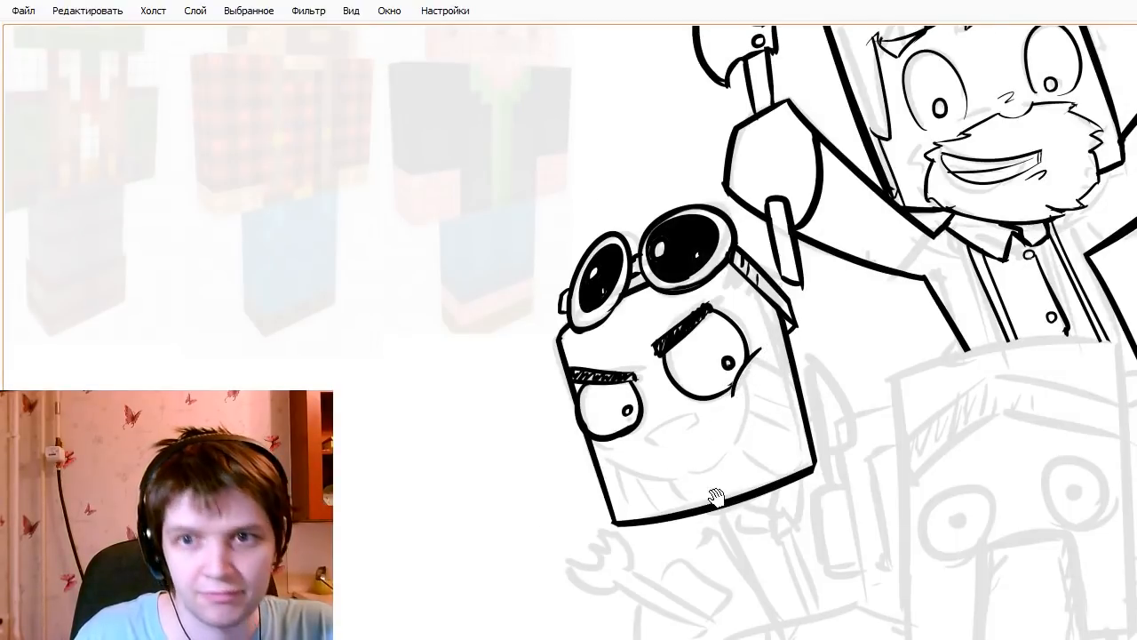
pyautogui.moveTo(716, 500); pyautogui.dragTo(733, 460)
pyautogui.moveTo(761, 331)
pyautogui.mouseDown()
pyautogui.moveTo(768, 345)
pyautogui.moveTo(680, 437)
pyautogui.mouseUp()
pyautogui.moveTo(751, 345)
pyautogui.mouseDown()
pyautogui.moveTo(671, 432)
pyautogui.moveTo(737, 426)
pyautogui.mouseUp()
pyautogui.hotkey('ctrl', 'z')
pyautogui.hotkey('ctrl', 'z')
pyautogui.hotkey('ctrl', 'z')
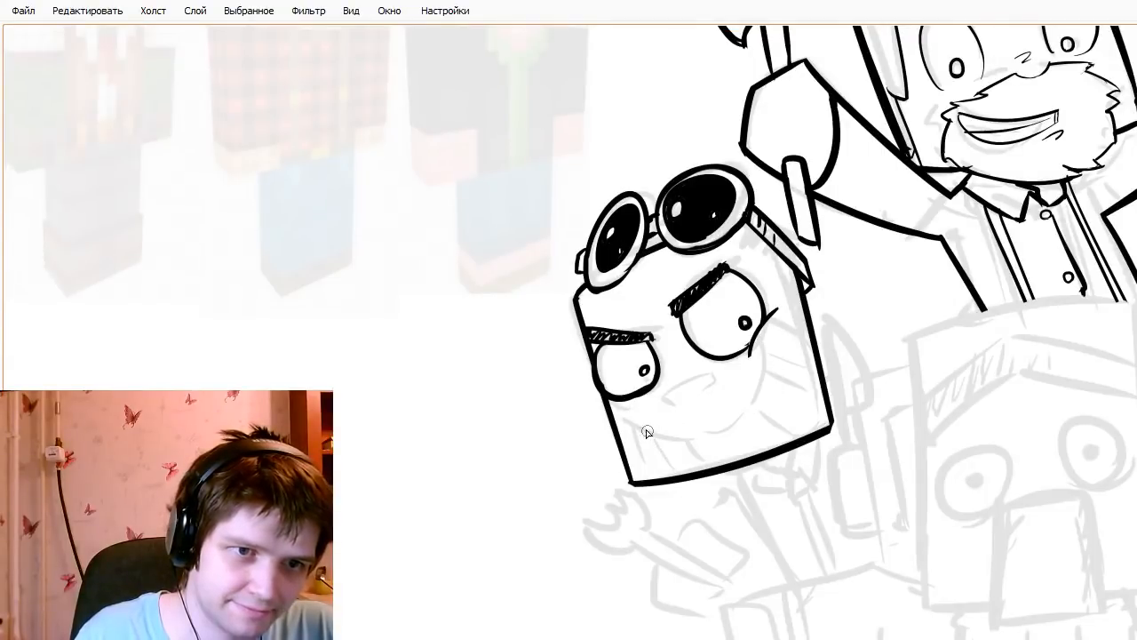
# - Ink the goggled character's wide grin: the curved upper lip, the raised corner, both side edges and the lower edge along the chin
pyautogui.moveTo(630, 422)
pyautogui.mouseDown()
pyautogui.moveTo(754, 350)
pyautogui.moveTo(709, 441)
pyautogui.mouseUp()
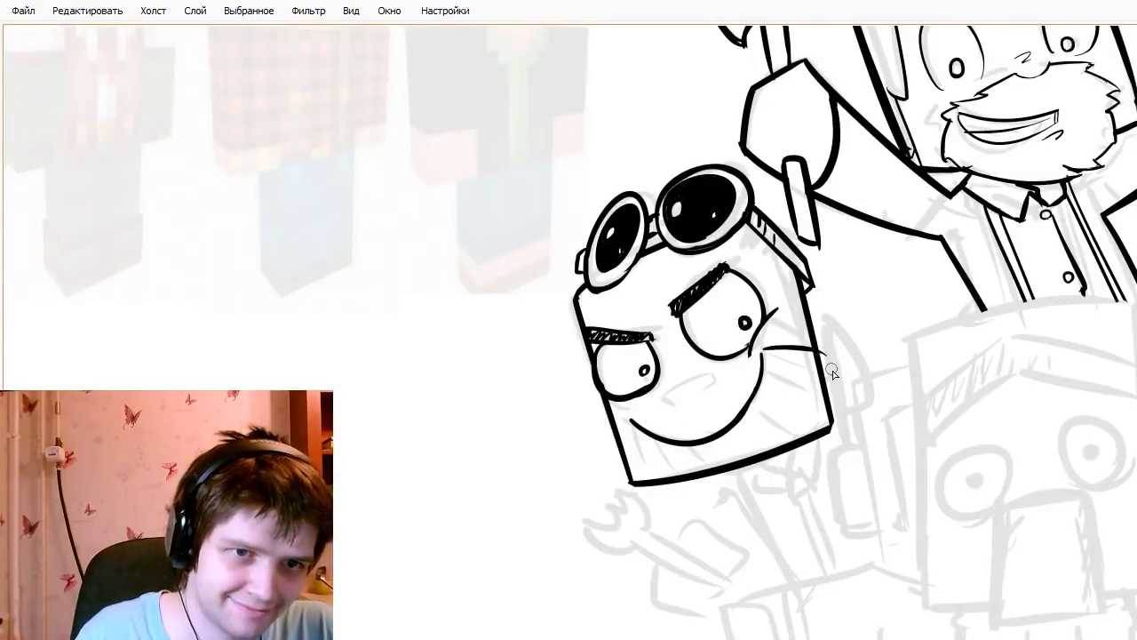
pyautogui.moveTo(769, 359)
pyautogui.mouseDown()
pyautogui.moveTo(815, 368)
pyautogui.moveTo(803, 432)
pyautogui.mouseUp()
pyautogui.hotkey('ctrl', 'z')
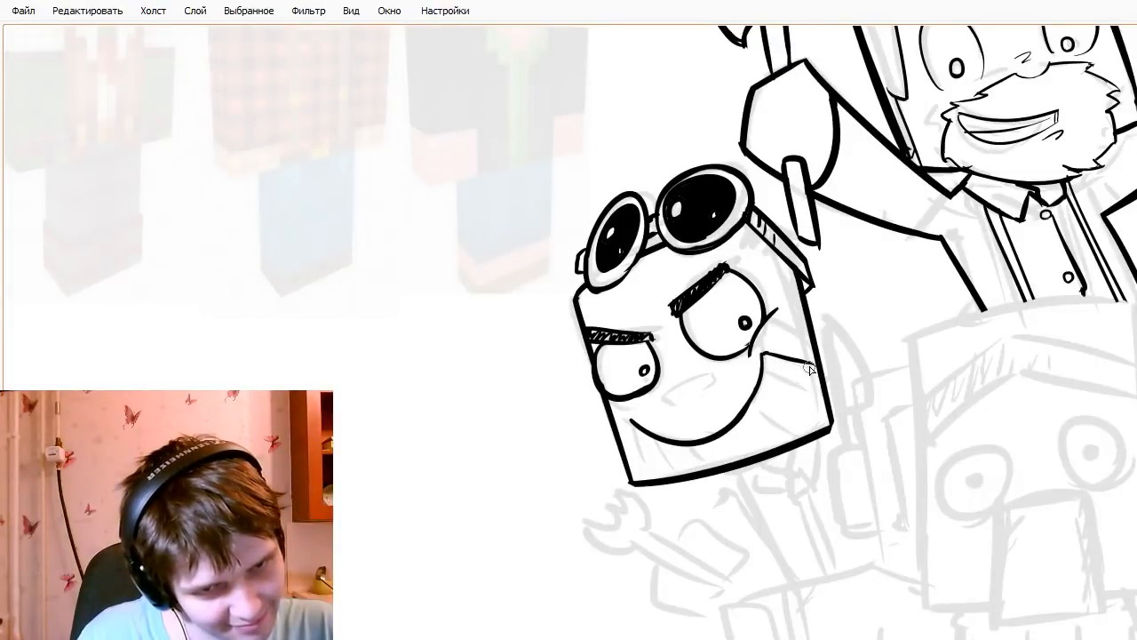
pyautogui.moveTo(809, 370); pyautogui.dragTo(795, 423)
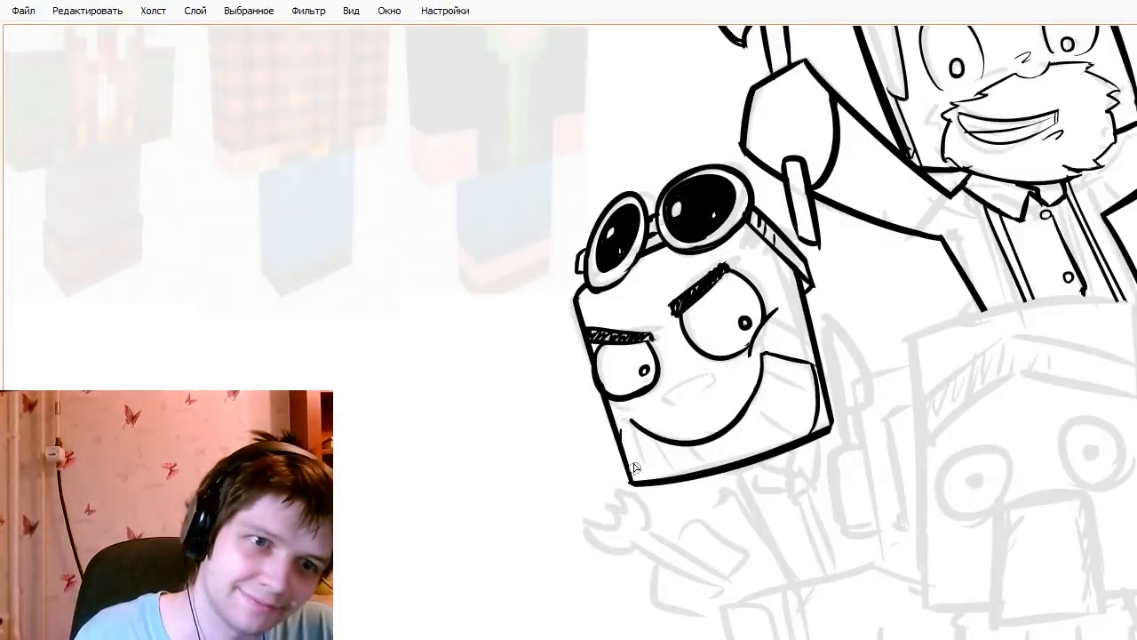
pyautogui.moveTo(629, 421); pyautogui.dragTo(632, 480)
pyautogui.hotkey('ctrl', 'z')
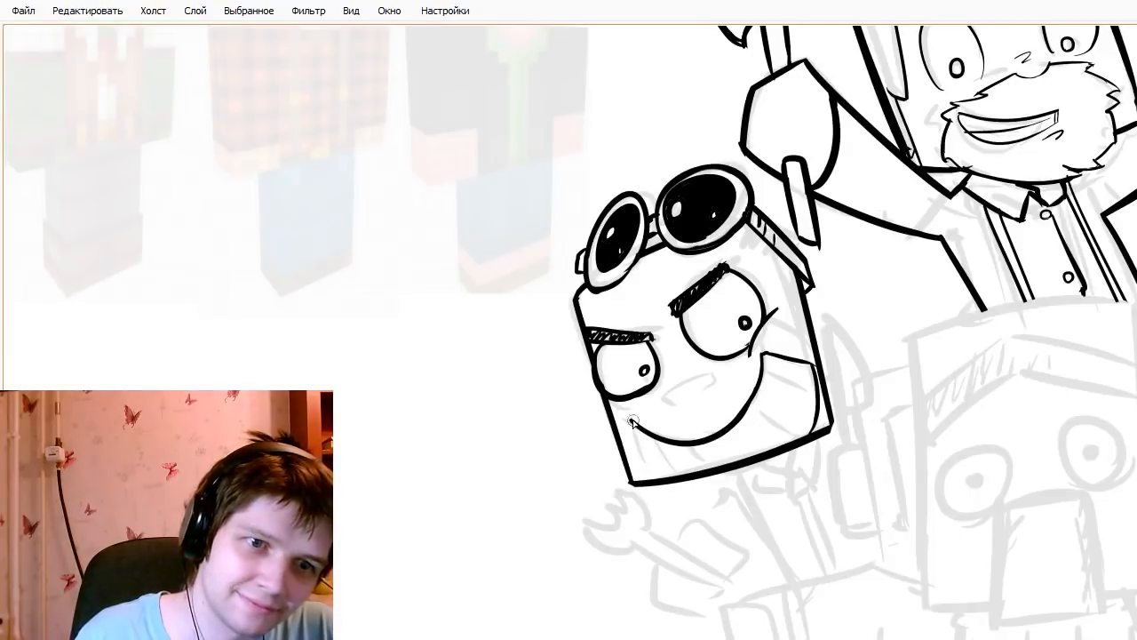
pyautogui.moveTo(632, 421)
pyautogui.mouseDown()
pyautogui.moveTo(665, 480)
pyautogui.moveTo(636, 472)
pyautogui.moveTo(684, 473)
pyautogui.mouseUp()
pyautogui.hotkey('ctrl', 'z')
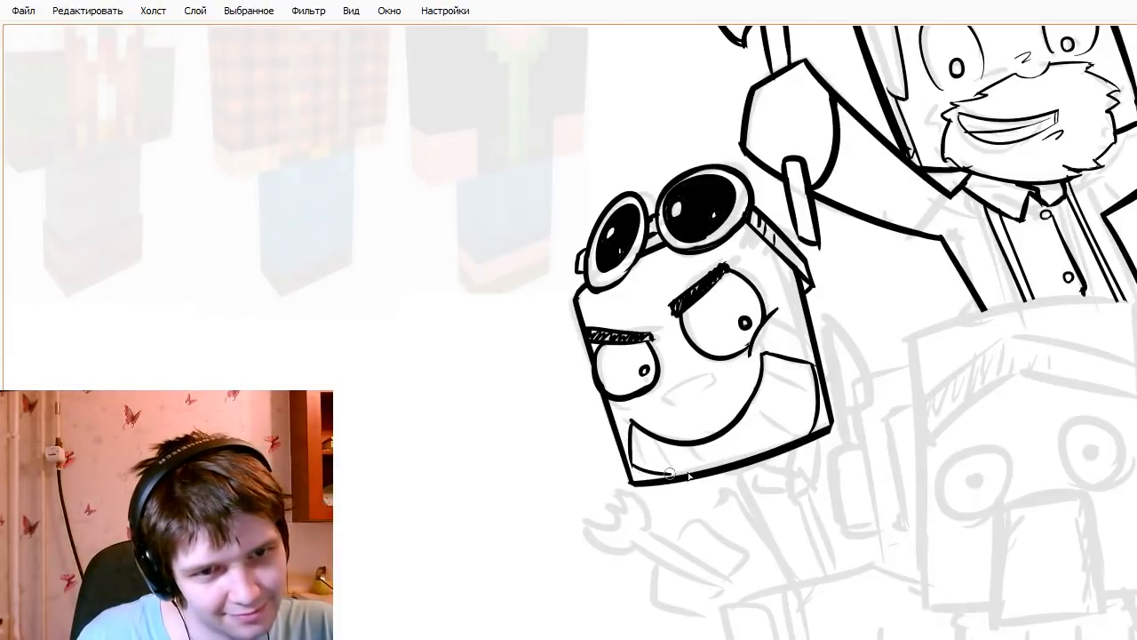
pyautogui.moveTo(794, 500); pyautogui.dragTo(749, 482)
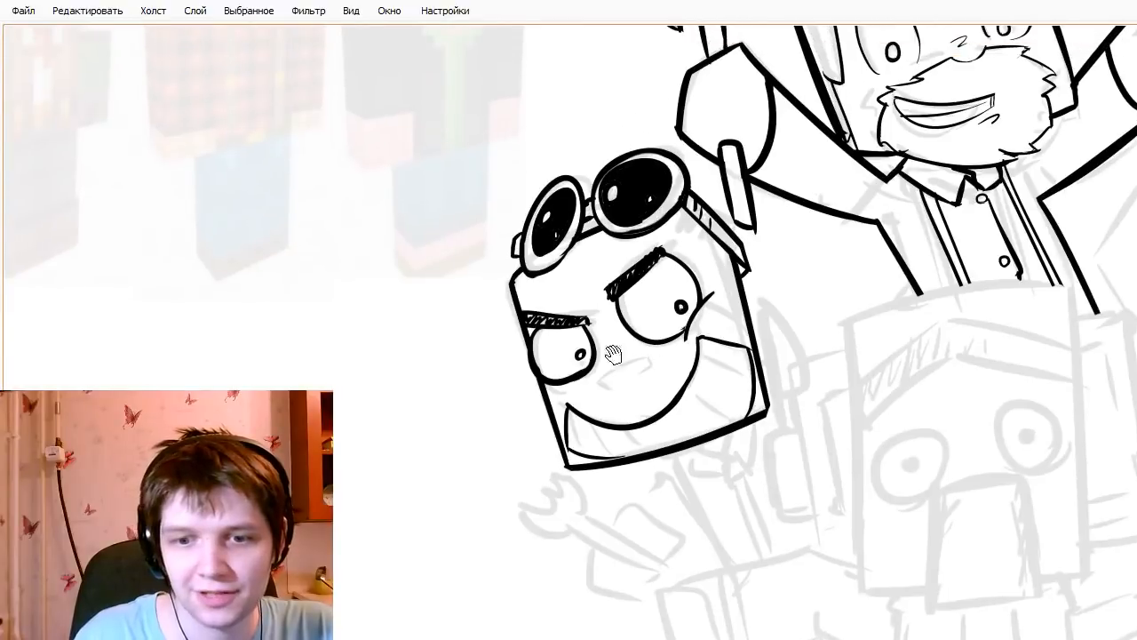
# - Select the inside of the grin, ink the dividing lines between the teeth within it, and clear the selection
pyautogui.click(703, 416)
pyautogui.press('n')
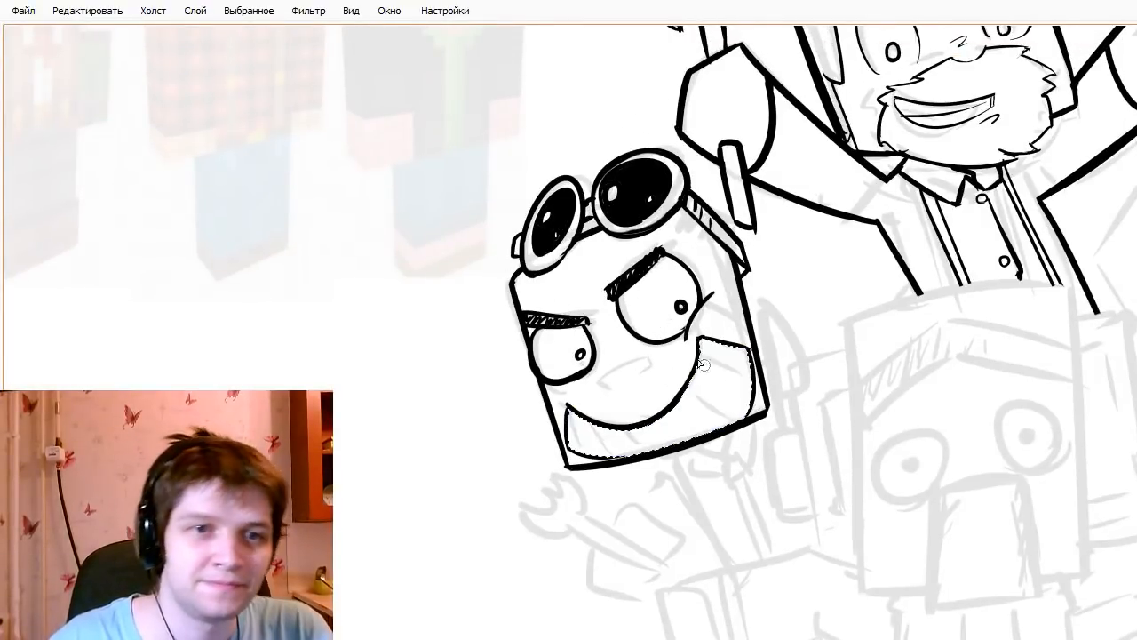
pyautogui.moveTo(702, 353)
pyautogui.mouseDown()
pyautogui.moveTo(751, 373)
pyautogui.moveTo(733, 422)
pyautogui.mouseUp()
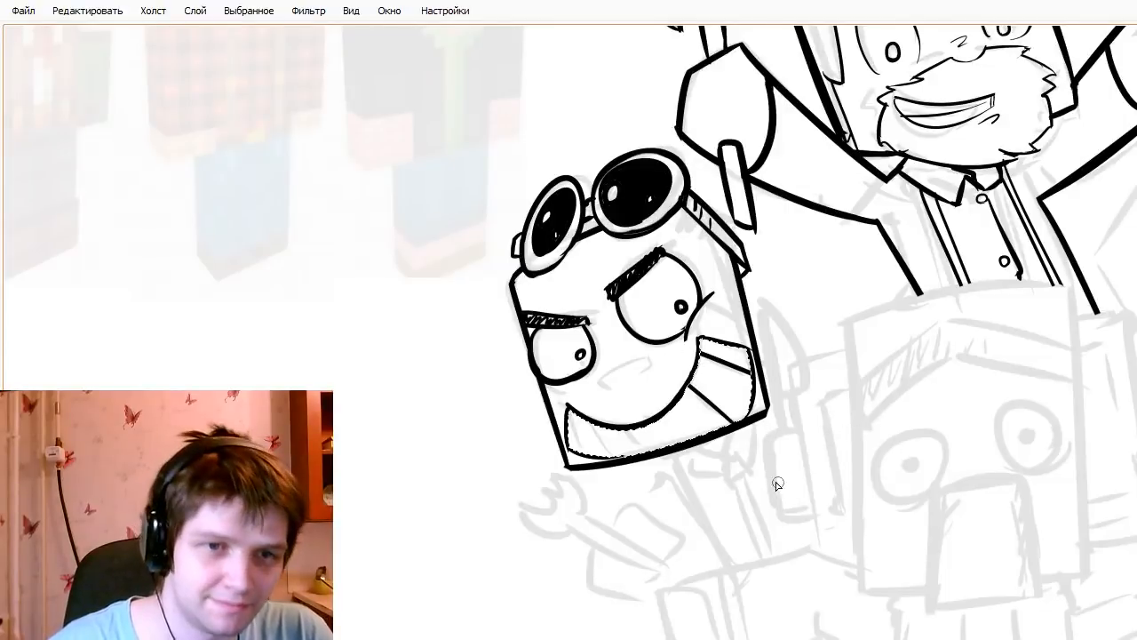
pyautogui.moveTo(648, 425)
pyautogui.mouseDown()
pyautogui.moveTo(666, 449)
pyautogui.moveTo(586, 453)
pyautogui.mouseUp()
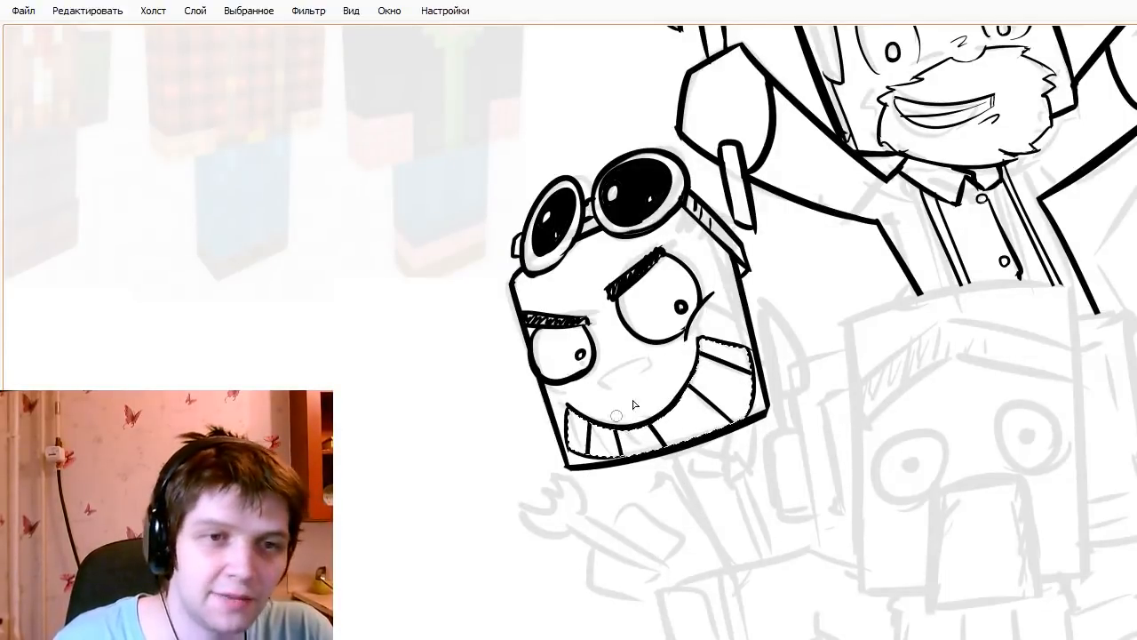
pyautogui.hotkey('ctrl', 'd')
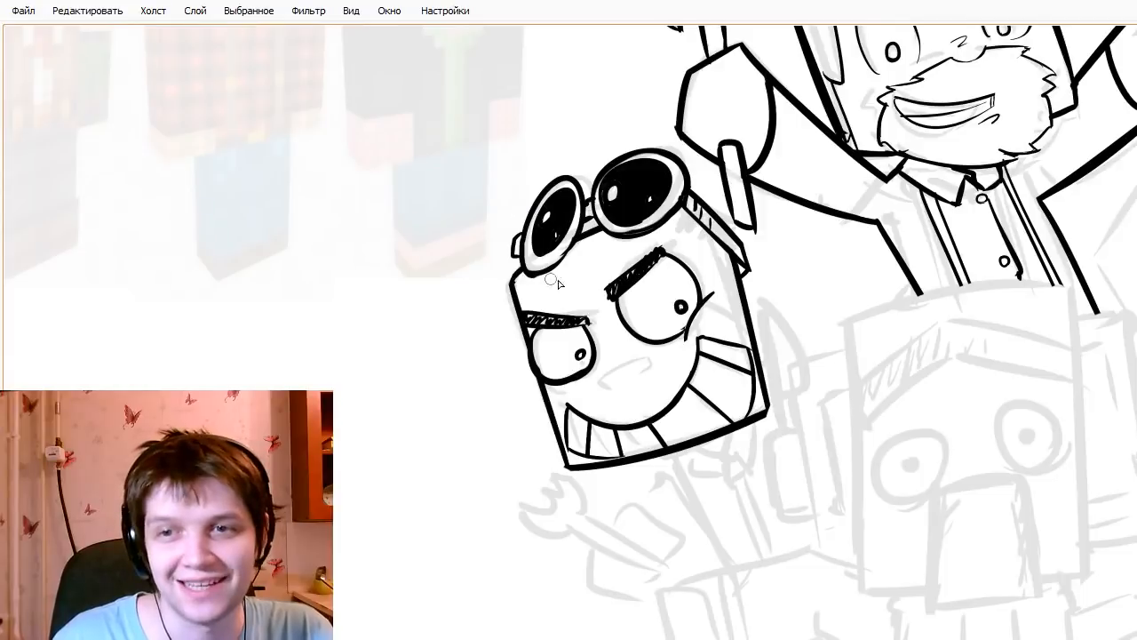
# - Ink the goggled character's small blocky nose with a nostril mark between the eyes and the grin, and compare with the faded reference figures
pyautogui.moveTo(610, 391)
pyautogui.mouseDown()
pyautogui.moveTo(643, 359)
pyautogui.moveTo(639, 382)
pyautogui.moveTo(604, 391)
pyautogui.mouseUp()
pyautogui.hotkey('ctrl', 'z')
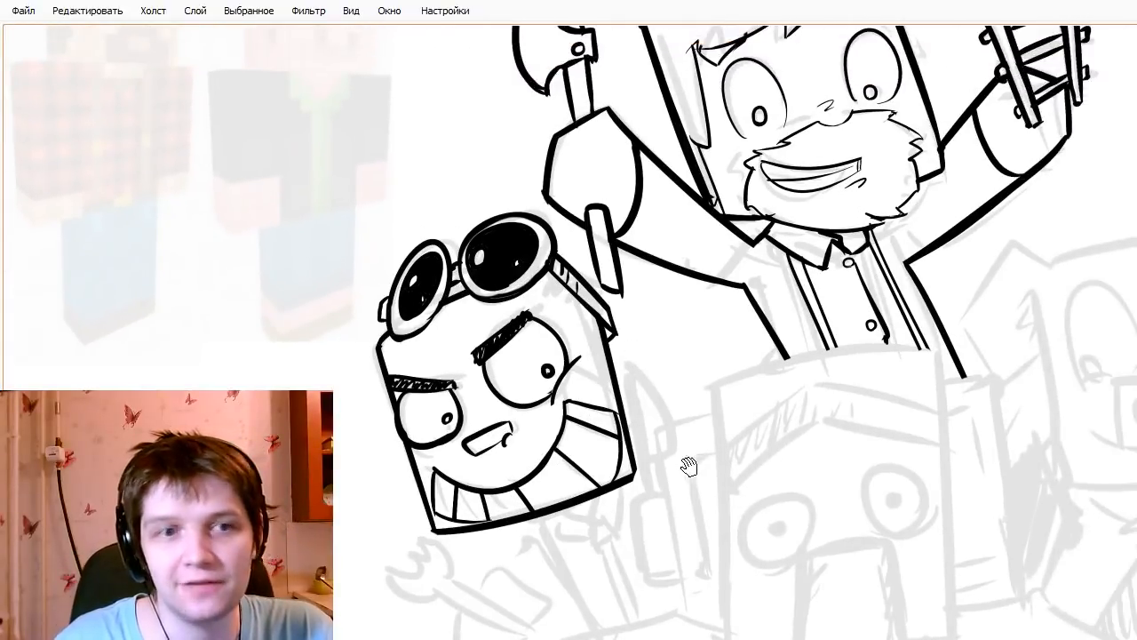
pyautogui.moveTo(643, 501); pyautogui.dragTo(662, 384)
pyautogui.moveTo(406, 87); pyautogui.dragTo(754, 369)
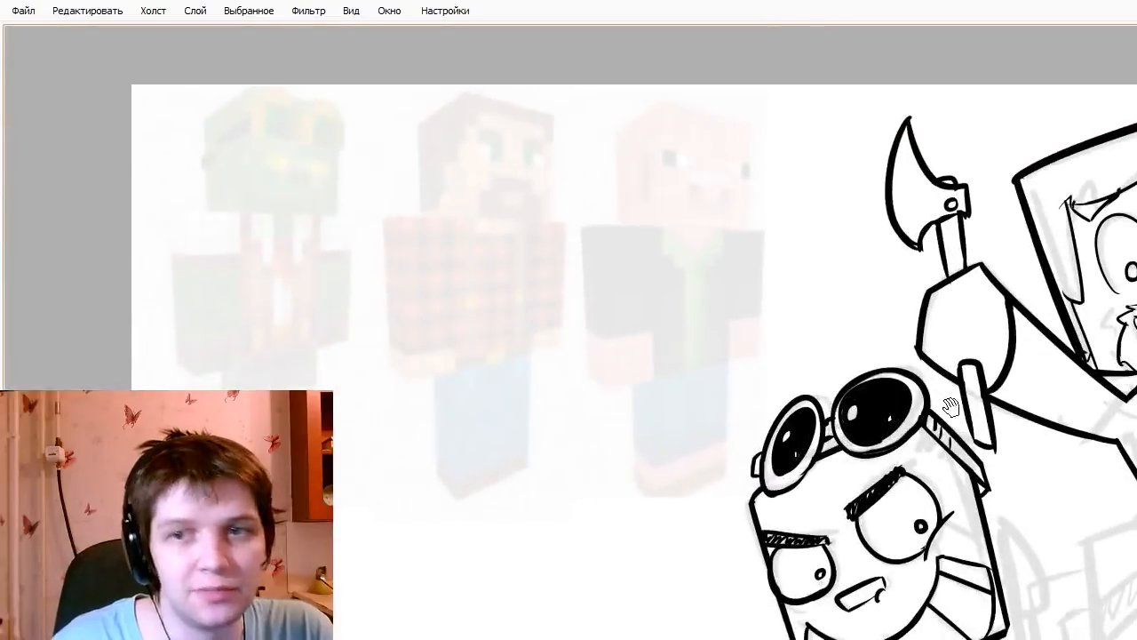
pyautogui.moveTo(991, 450); pyautogui.dragTo(817, 397)
pyautogui.moveTo(933, 497); pyautogui.dragTo(769, 333)
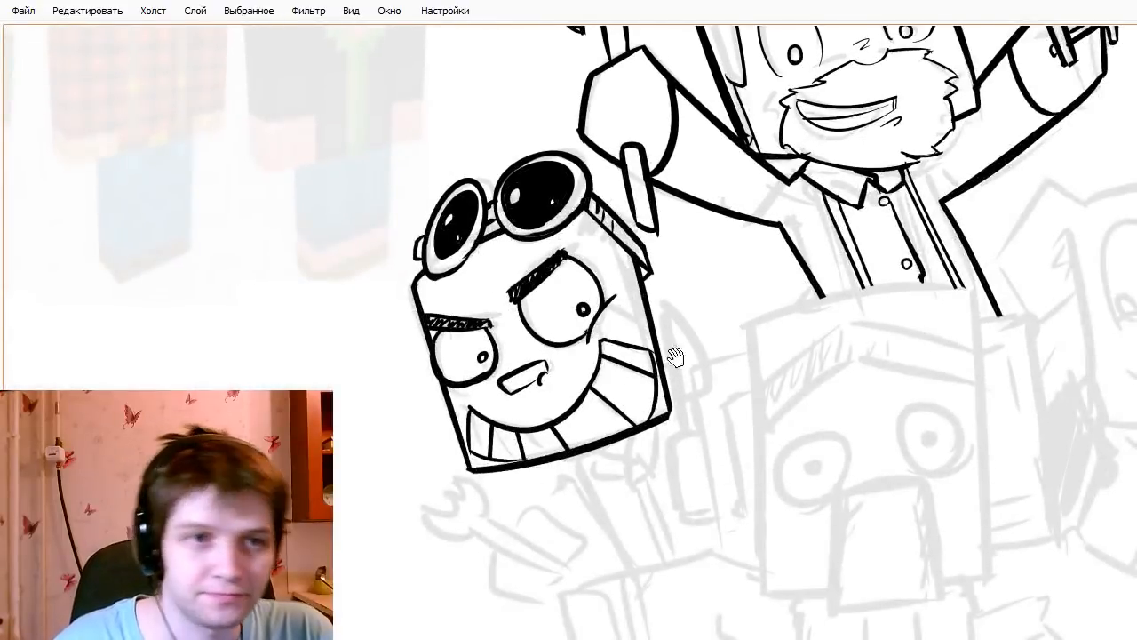
# - Ink the two upper edges of the goggled character's square hand below the head, meeting in a corner
pyautogui.moveTo(674, 358); pyautogui.dragTo(737, 265)
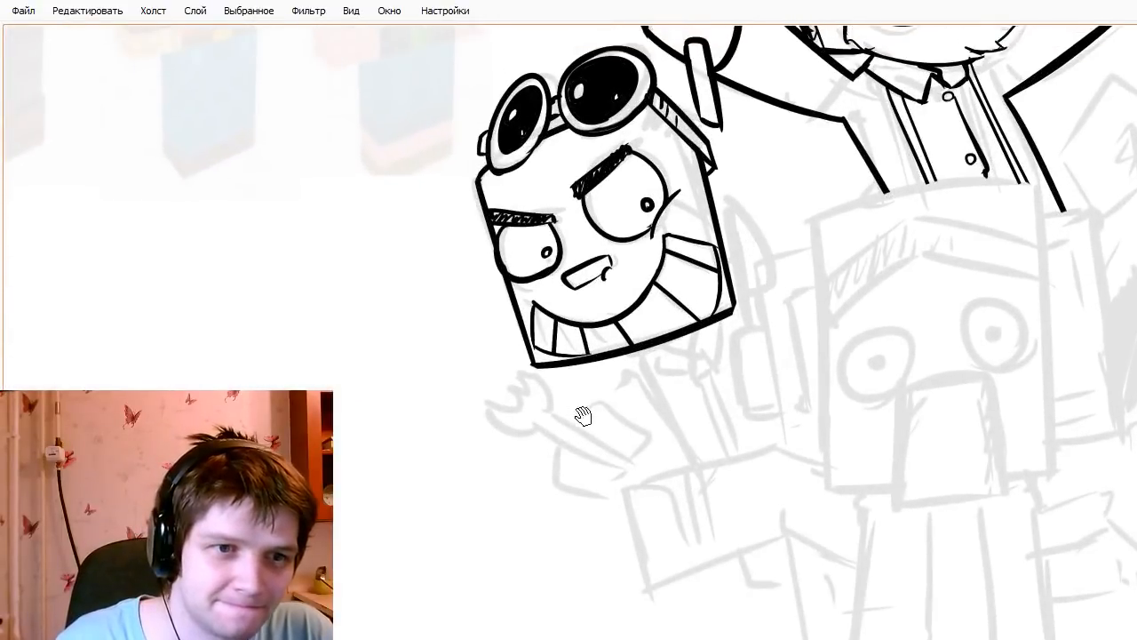
pyautogui.moveTo(540, 469)
pyautogui.mouseDown()
pyautogui.moveTo(609, 405)
pyautogui.moveTo(660, 487)
pyautogui.mouseUp()
pyautogui.hotkey('ctrl', 'z')
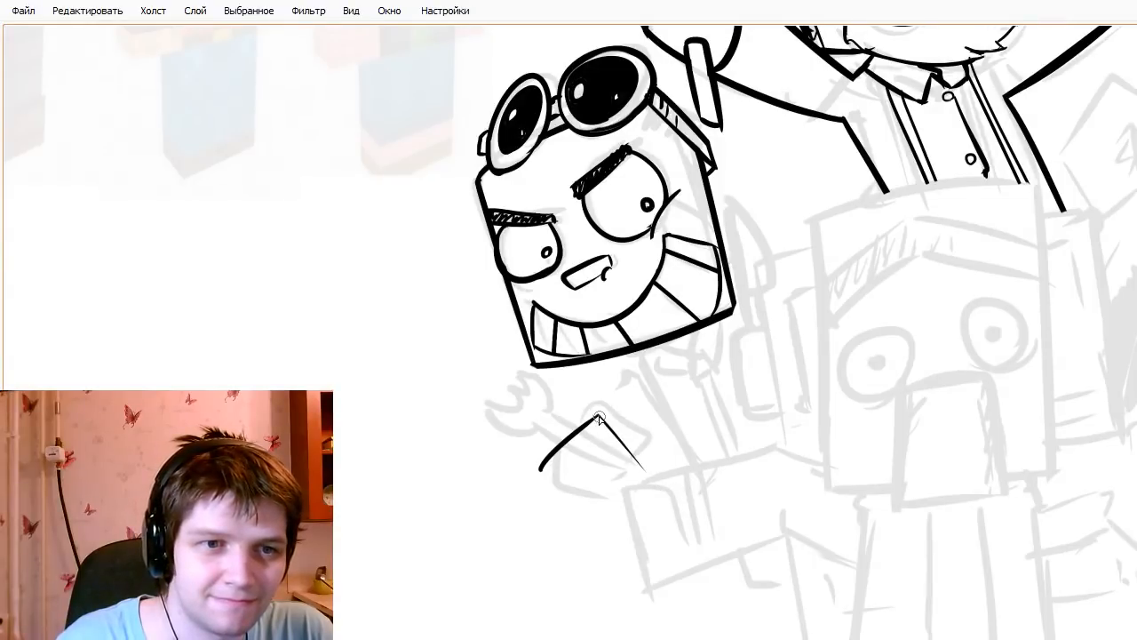
pyautogui.moveTo(598, 416)
pyautogui.mouseDown()
pyautogui.moveTo(653, 494)
pyautogui.moveTo(636, 463)
pyautogui.mouseUp()
pyautogui.hotkey('ctrl', 'z')
pyautogui.hotkey('ctrl', 'z')
pyautogui.moveTo(597, 415); pyautogui.dragTo(659, 485)
# - Ink the two lower edges of the square hand, closing its outline and tidying the corners
pyautogui.moveTo(542, 468); pyautogui.dragTo(609, 527)
pyautogui.hotkey('ctrl', 'z')
pyautogui.moveTo(542, 468)
pyautogui.mouseDown()
pyautogui.moveTo(591, 516)
pyautogui.moveTo(654, 471)
pyautogui.mouseUp()
pyautogui.hotkey('ctrl', 'z')
pyautogui.moveTo(588, 513); pyautogui.dragTo(657, 470)
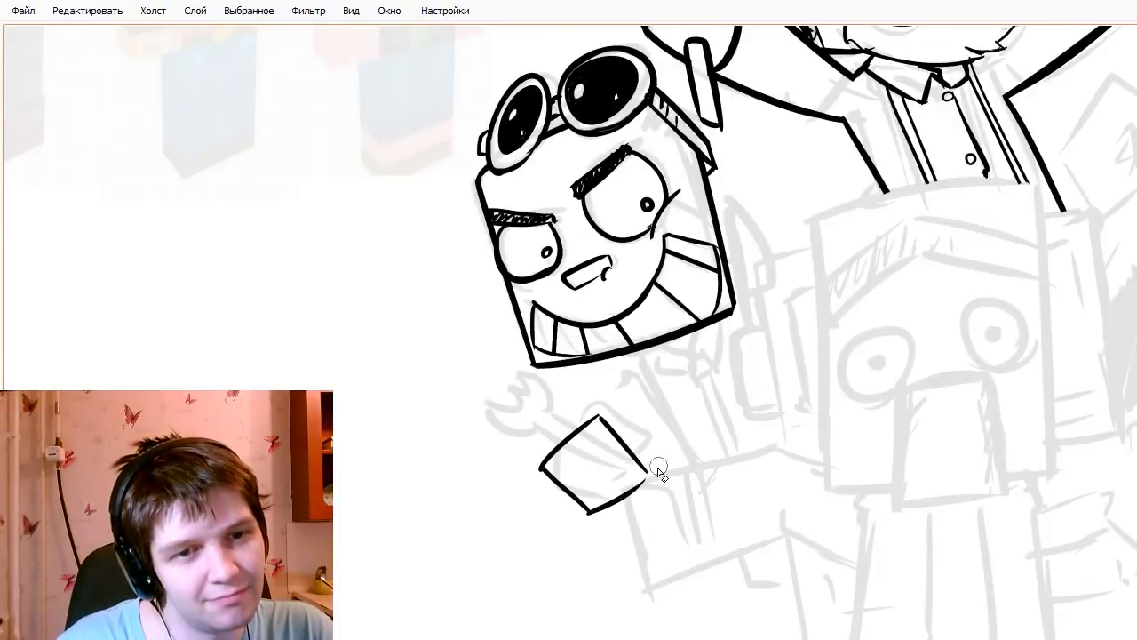
pyautogui.moveTo(597, 512)
pyautogui.mouseDown()
pyautogui.moveTo(645, 469)
pyautogui.moveTo(575, 437)
pyautogui.moveTo(631, 491)
pyautogui.mouseUp()
pyautogui.hotkey('ctrl', 'z')
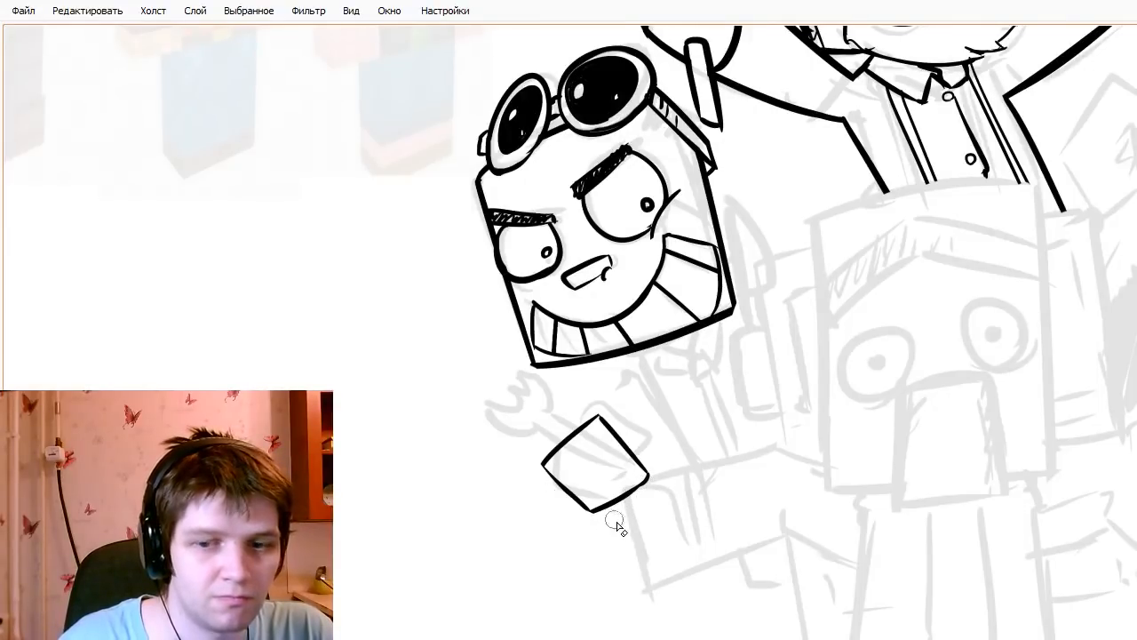
# - Ink the tool's straight double-line handle through the square hand, erase the lines crossing the hand and shorten the lower end
pyautogui.moveTo(527, 408)
pyautogui.mouseDown()
pyautogui.moveTo(664, 546)
pyautogui.moveTo(650, 522)
pyautogui.moveTo(674, 560)
pyautogui.mouseUp()
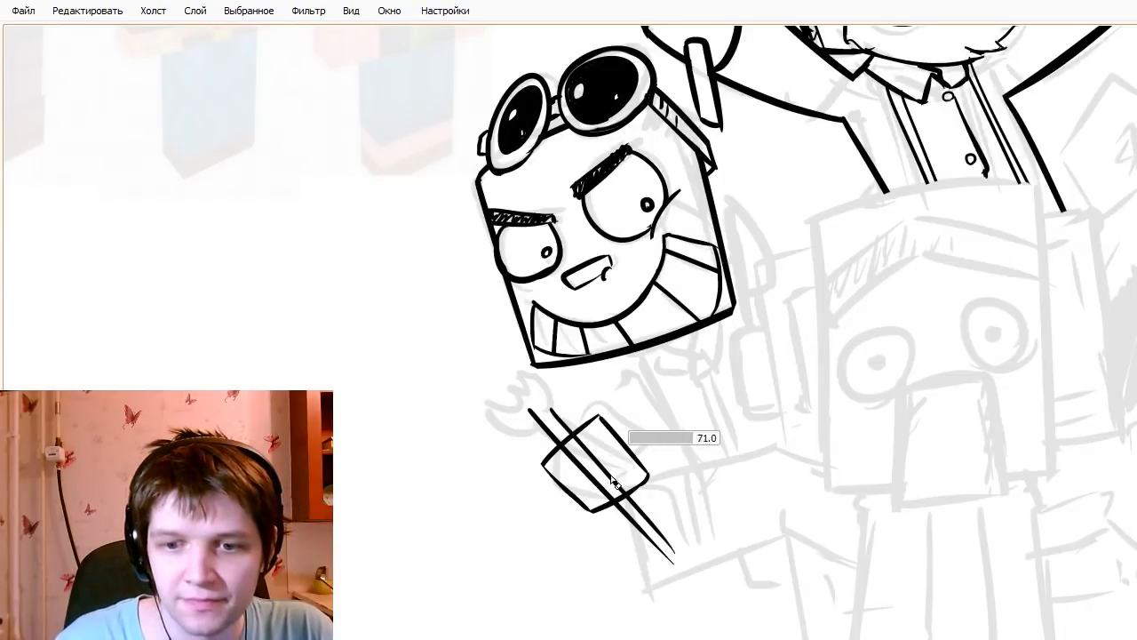
pyautogui.moveTo(548, 468)
pyautogui.mouseDown()
pyautogui.moveTo(582, 445)
pyautogui.moveTo(574, 459)
pyautogui.moveTo(595, 456)
pyautogui.moveTo(610, 488)
pyautogui.moveTo(616, 479)
pyautogui.moveTo(654, 497)
pyautogui.moveTo(649, 529)
pyautogui.moveTo(664, 517)
pyautogui.moveTo(657, 551)
pyautogui.mouseUp()
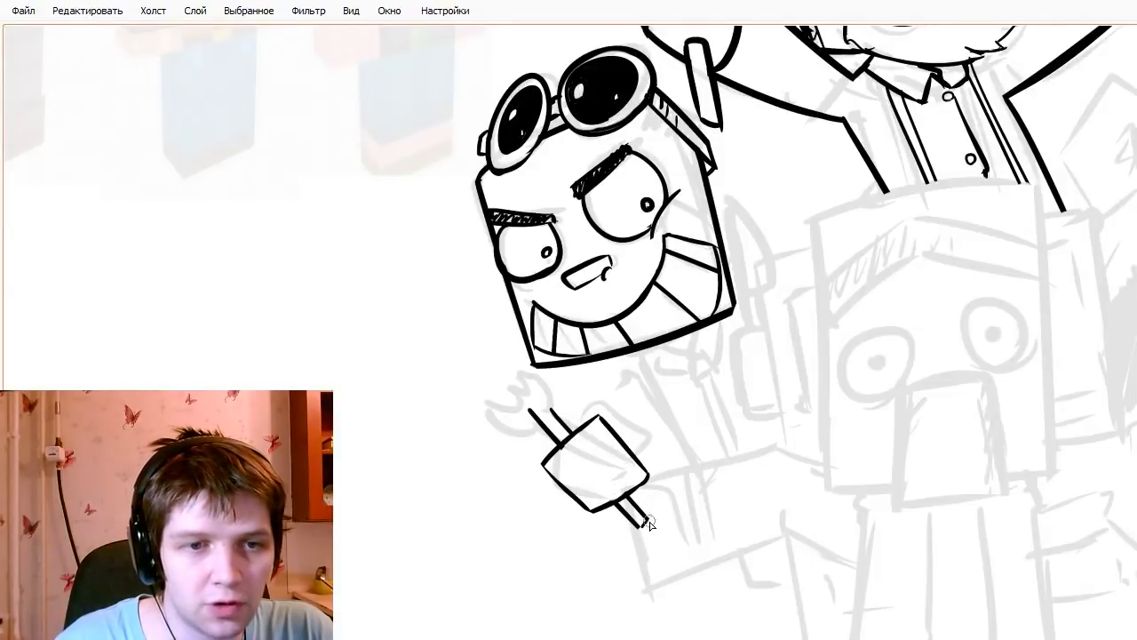
# - Ink the rounded outline of the tool's head at the upper end of the handle, redoing the side strokes until it closes
pyautogui.moveTo(525, 431)
pyautogui.mouseDown()
pyautogui.moveTo(538, 444)
pyautogui.moveTo(498, 379)
pyautogui.moveTo(544, 427)
pyautogui.mouseUp()
pyautogui.hotkey('ctrl', 'z')
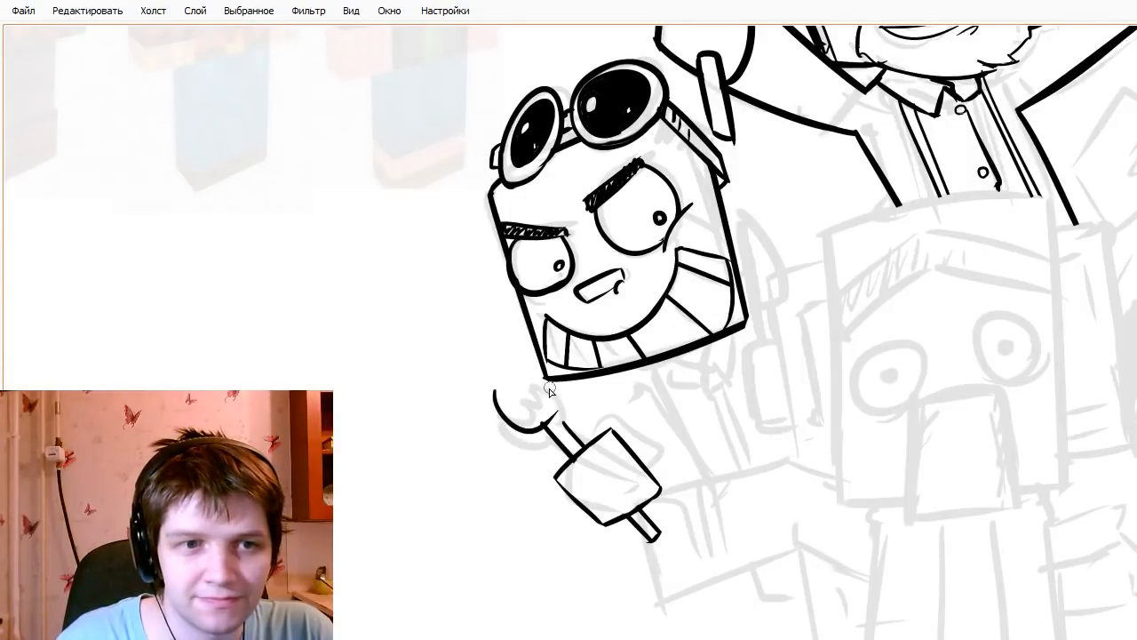
pyautogui.moveTo(533, 373); pyautogui.dragTo(552, 424)
pyautogui.hotkey('ctrl', 'z')
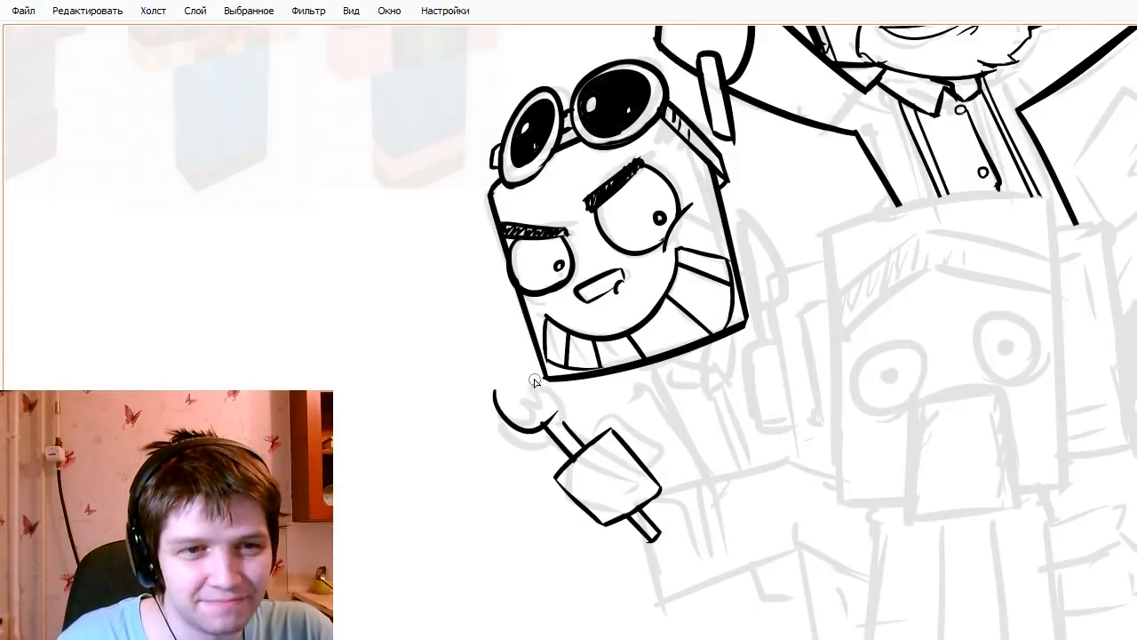
pyautogui.moveTo(531, 366)
pyautogui.mouseDown()
pyautogui.moveTo(555, 382)
pyautogui.moveTo(531, 364)
pyautogui.moveTo(532, 374)
pyautogui.mouseUp()
pyautogui.hotkey('ctrl', 'z')
pyautogui.hotkey('ctrl', 'z')
pyautogui.hotkey('ctrl', 'z')
pyautogui.hotkey('ctrl', 'z')
pyautogui.hotkey('ctrl', 'z')
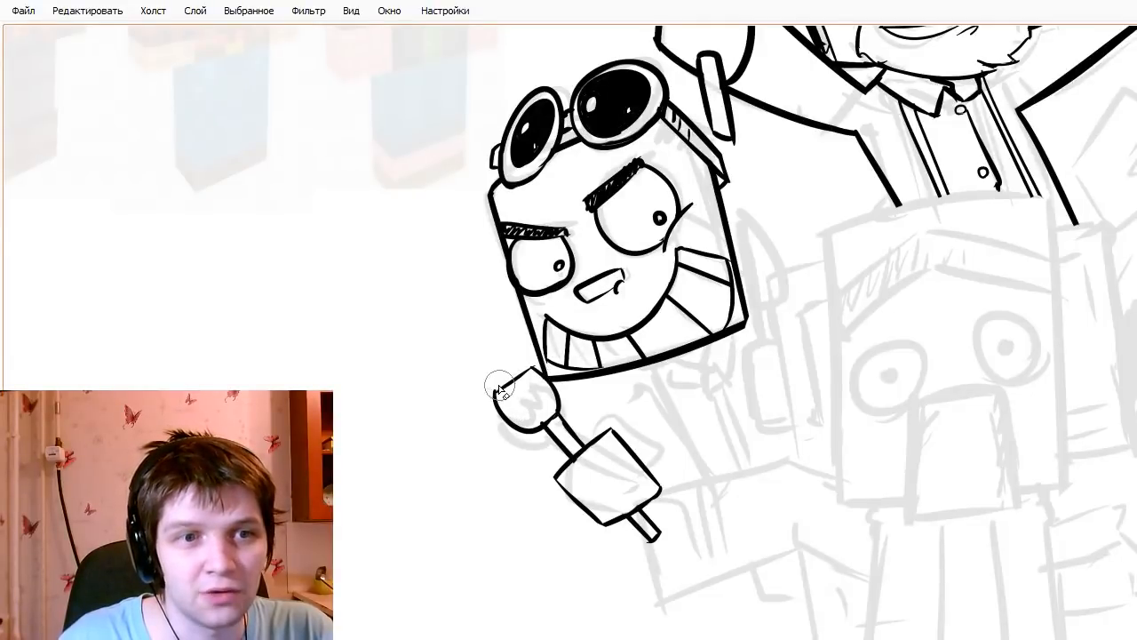
# - Ink two U-shaped notches into the tool's head and erase the edge across them, leaving three prongs with closed tips
pyautogui.moveTo(533, 370)
pyautogui.mouseDown()
pyautogui.moveTo(497, 392)
pyautogui.moveTo(515, 417)
pyautogui.mouseUp()
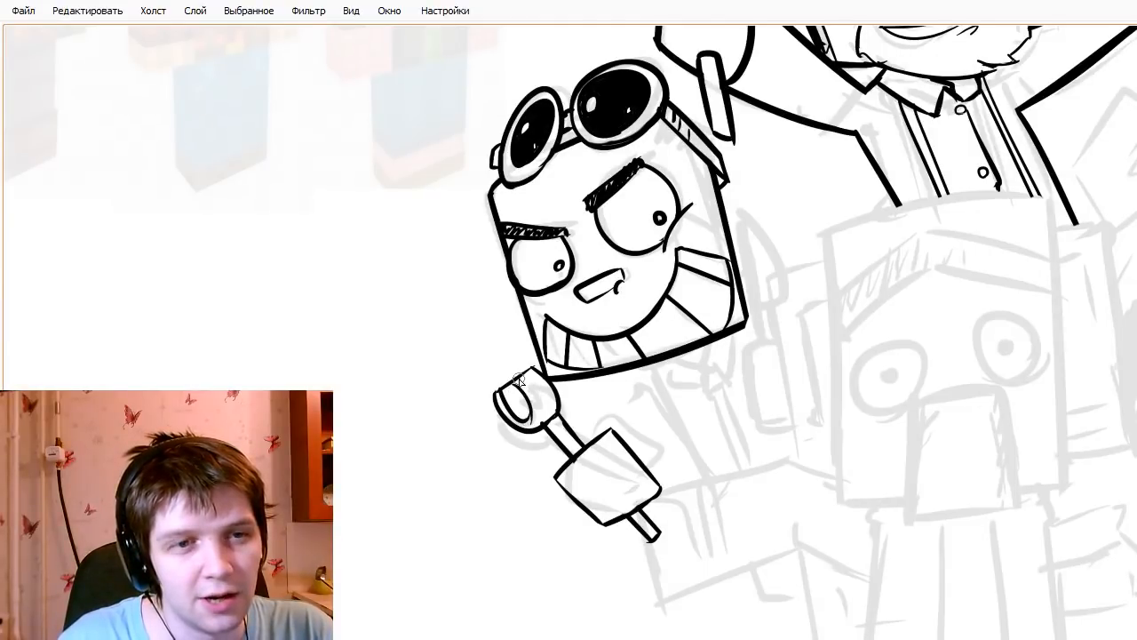
pyautogui.moveTo(521, 400); pyautogui.dragTo(526, 422)
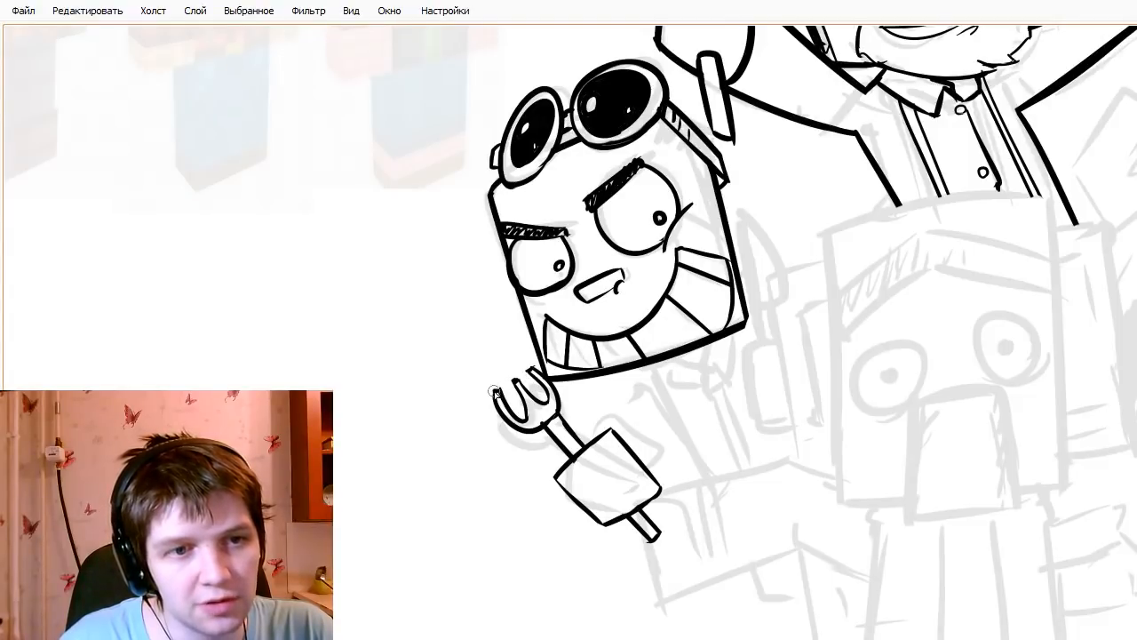
pyautogui.moveTo(495, 393)
pyautogui.mouseDown()
pyautogui.moveTo(511, 415)
pyautogui.moveTo(535, 404)
pyautogui.moveTo(533, 419)
pyautogui.moveTo(502, 380)
pyautogui.moveTo(543, 376)
pyautogui.mouseUp()
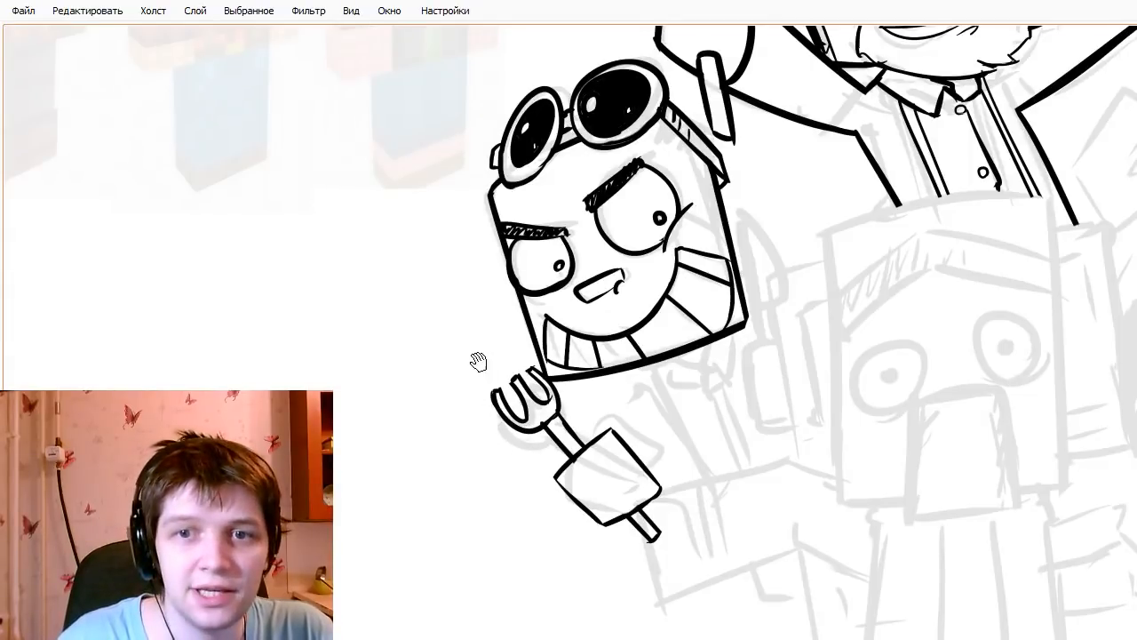
pyautogui.moveTo(459, 363); pyautogui.dragTo(481, 373)
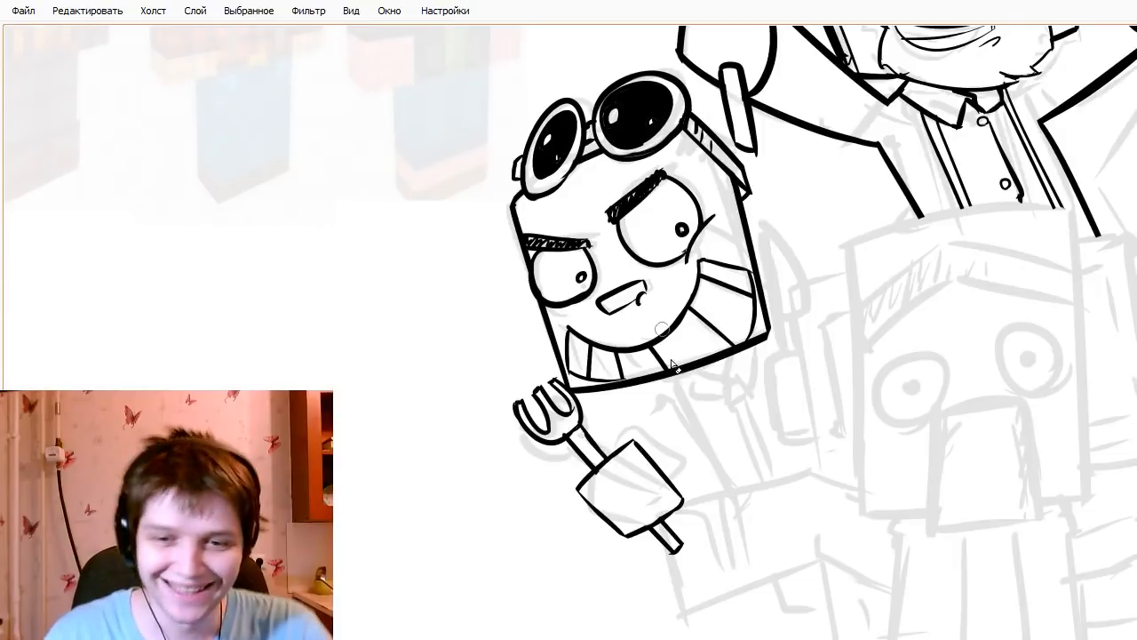
# - Clean up the joint between the tool's head and its handle with a larger brush size
pyautogui.moveTo(634, 460)
pyautogui.mouseDown()
pyautogui.moveTo(543, 365)
pyautogui.moveTo(632, 439)
pyautogui.mouseUp()
pyautogui.press(']')
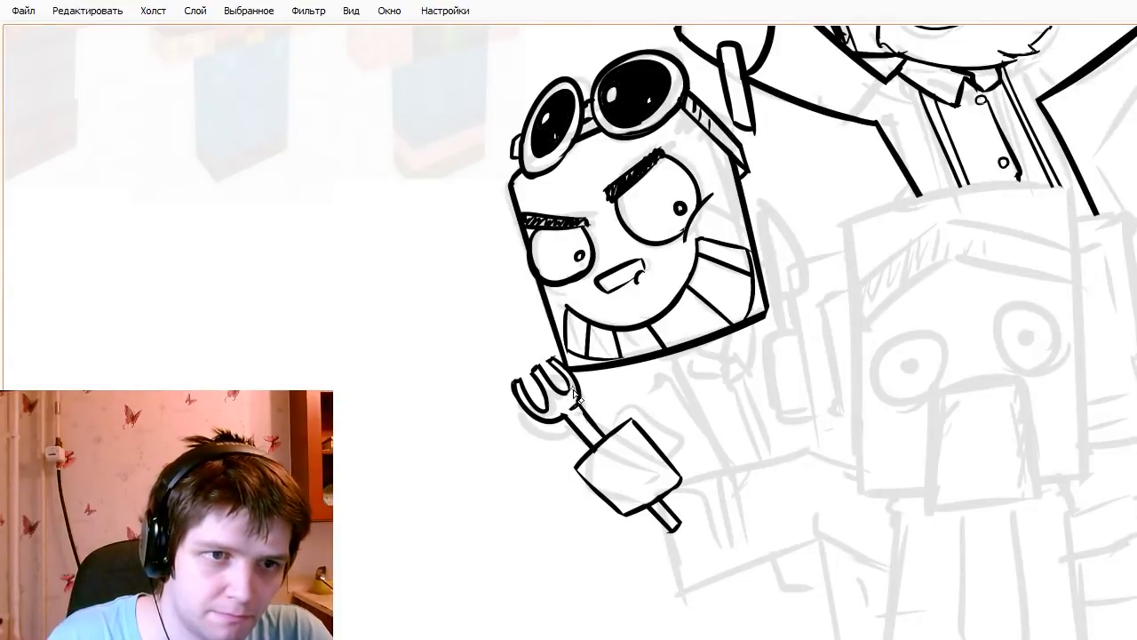
pyautogui.moveTo(591, 466); pyautogui.dragTo(558, 452)
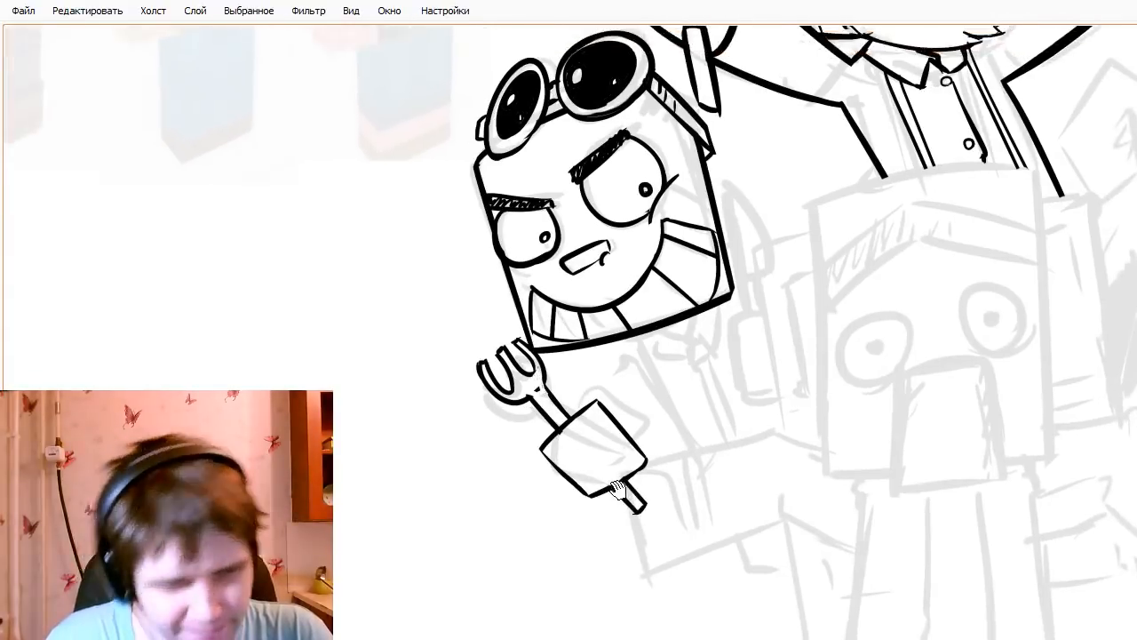
# - Ink the front edge of the goggled character's torso as a long diagonal line running down from the chin
pyautogui.moveTo(617, 340); pyautogui.dragTo(696, 468)
pyautogui.hotkey('ctrl', 'z')
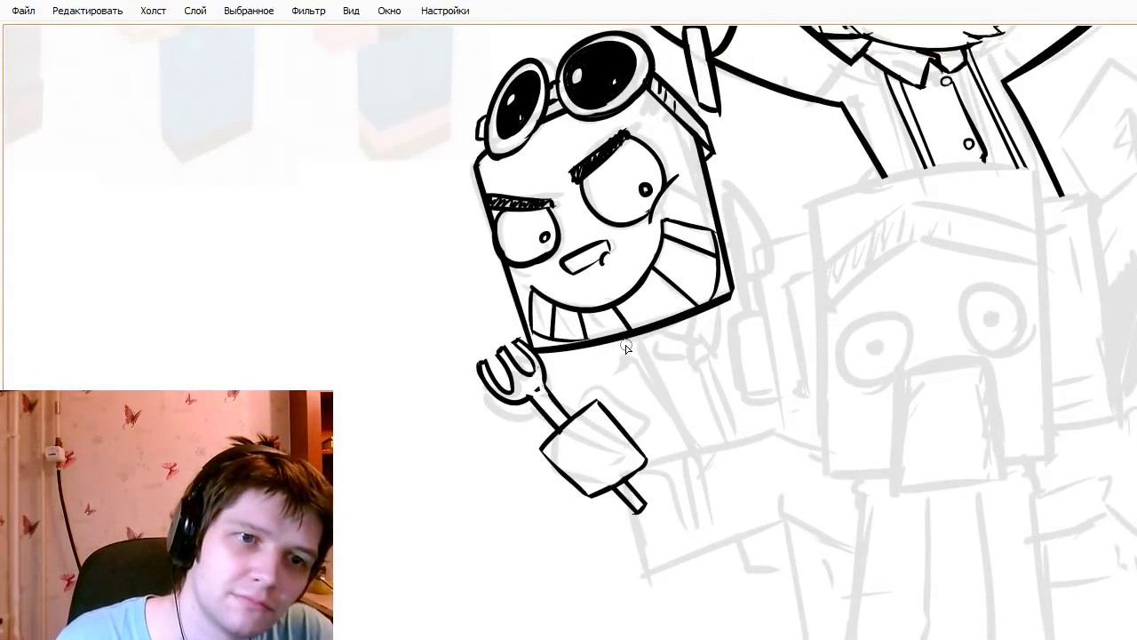
pyautogui.moveTo(620, 341); pyautogui.dragTo(709, 487)
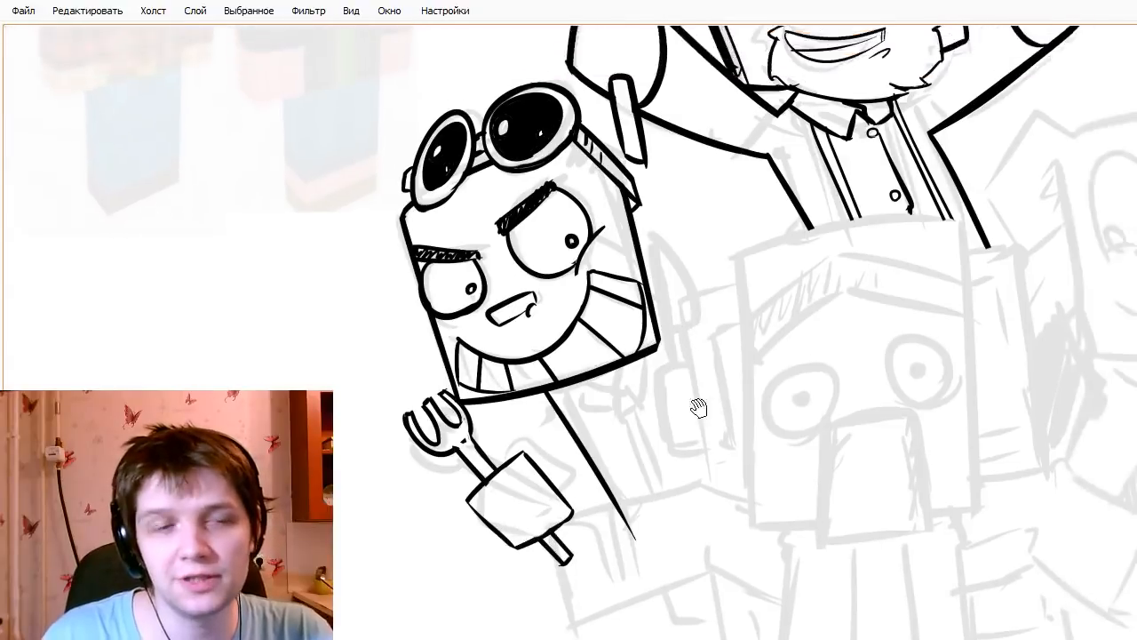
# - Ink the short shoulder line beside the jaw and the long diagonal back edge of the torso running down from it
pyautogui.moveTo(756, 274)
pyautogui.mouseDown()
pyautogui.moveTo(682, 328)
pyautogui.moveTo(684, 294)
pyautogui.mouseUp()
pyautogui.hotkey('ctrl', 'z')
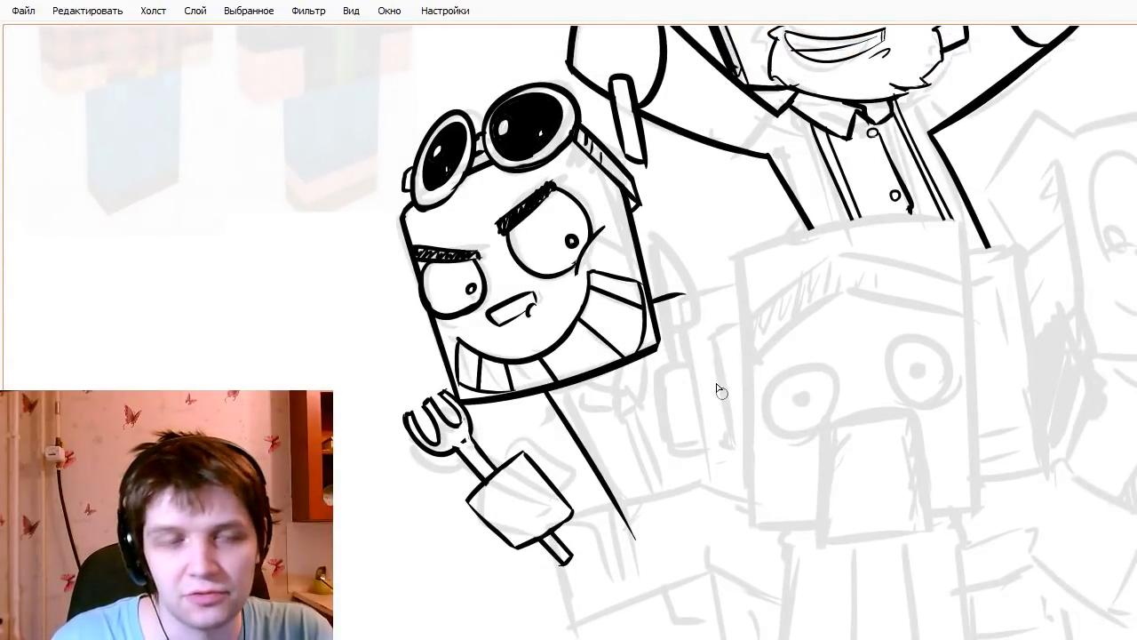
pyautogui.hotkey('ctrl', 'z')
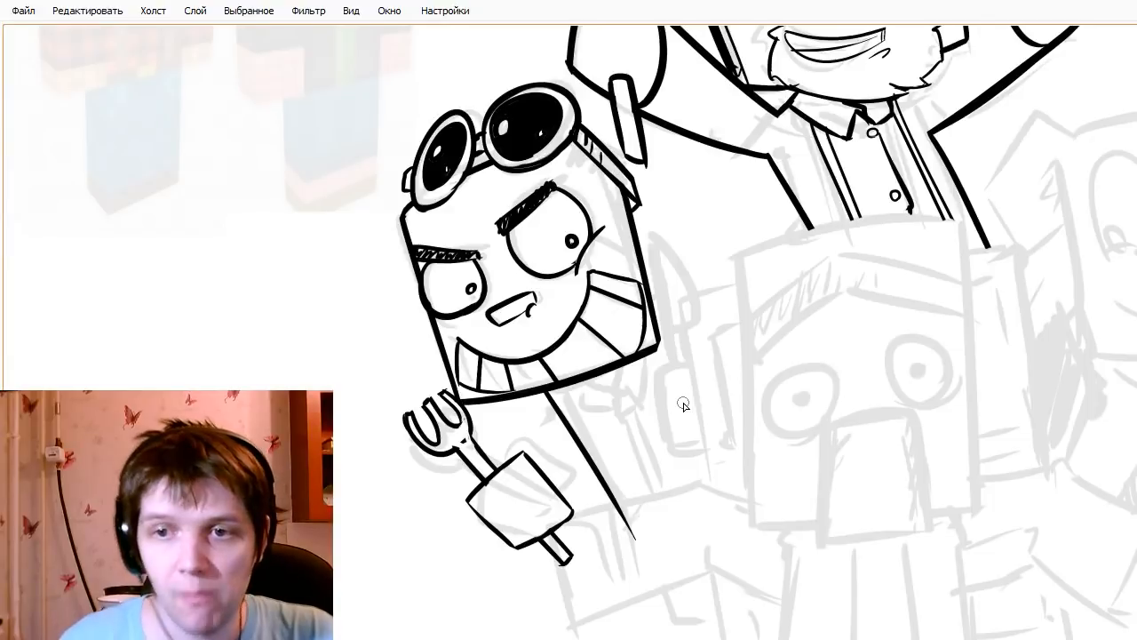
pyautogui.moveTo(646, 348); pyautogui.dragTo(679, 377)
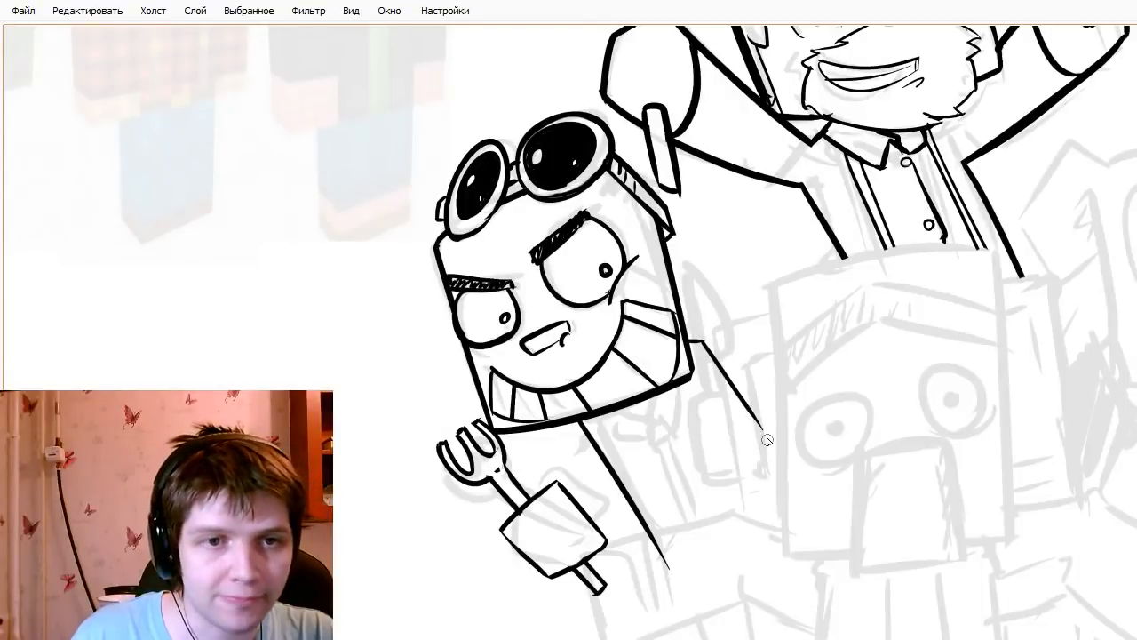
pyautogui.moveTo(702, 342); pyautogui.dragTo(803, 497)
pyautogui.hotkey('ctrl', 'z')
pyautogui.moveTo(702, 342); pyautogui.dragTo(828, 531)
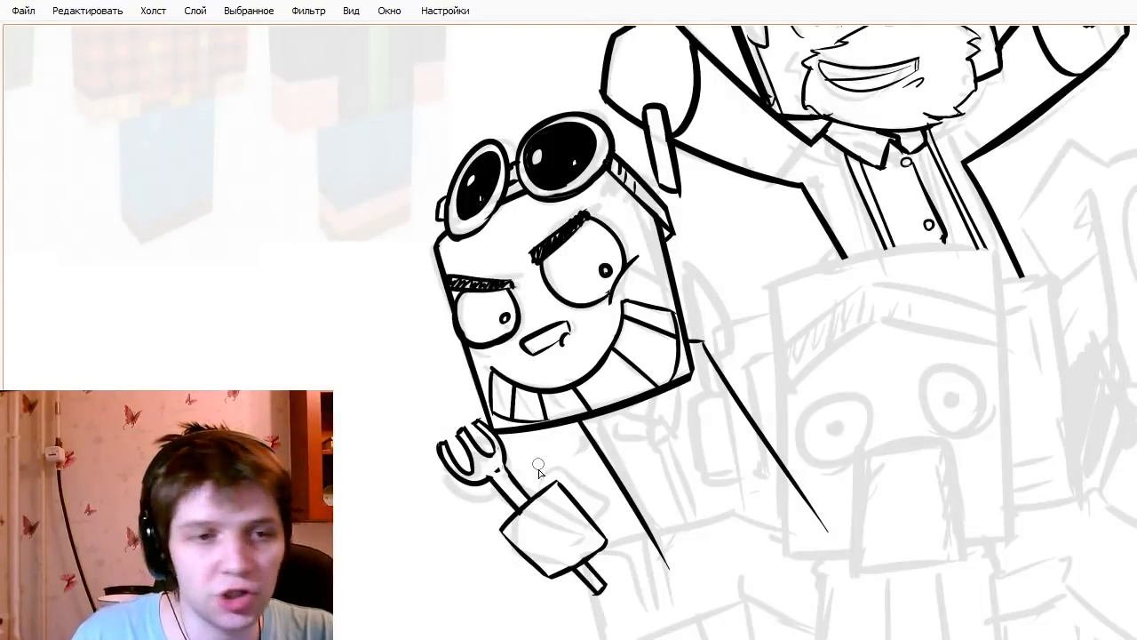
# - Ink the upper edge of the forearm from the square hand's top corner to the torso's front edge
pyautogui.moveTo(557, 483); pyautogui.dragTo(634, 524)
pyautogui.hotkey('ctrl', 'z')
pyautogui.moveTo(557, 483); pyautogui.dragTo(613, 515)
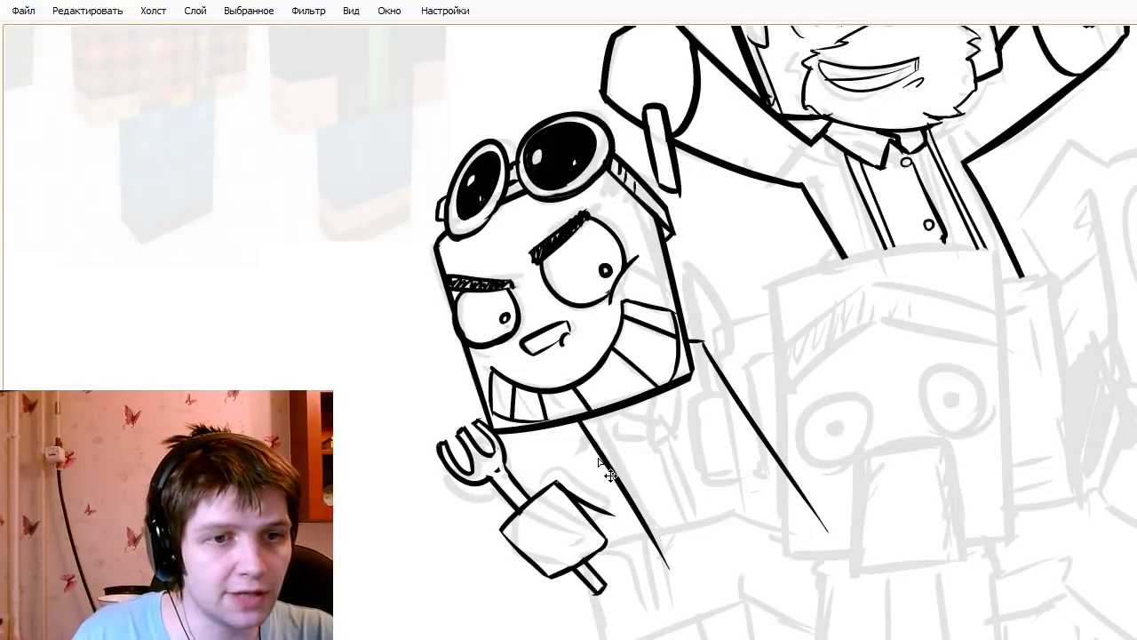
# - Ink the goggled character's upper arm from under the chin to the square tool-holding hand and rework the forearm's upper edge
pyautogui.moveTo(558, 430); pyautogui.dragTo(619, 533)
pyautogui.hotkey('ctrl', 'z')
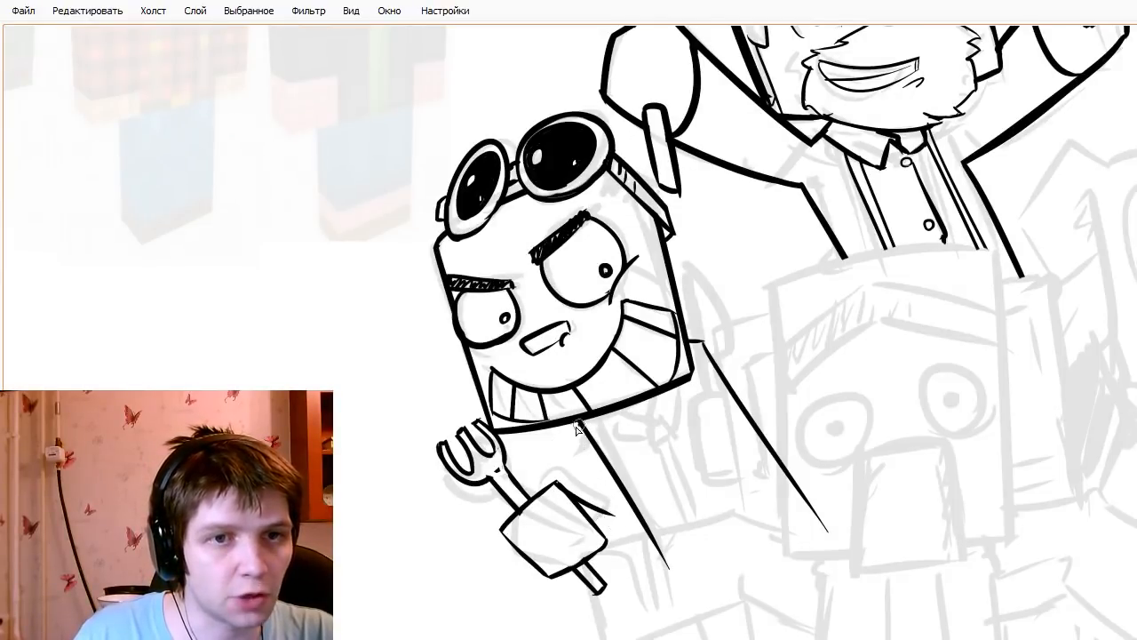
pyautogui.moveTo(575, 430); pyautogui.dragTo(606, 533)
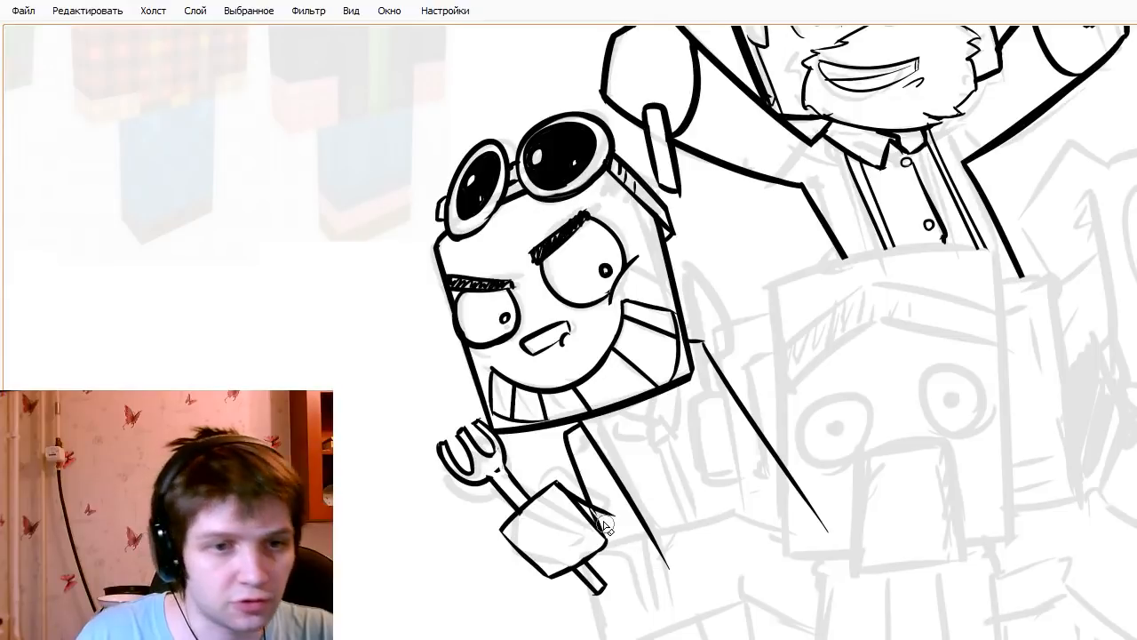
pyautogui.moveTo(578, 503); pyautogui.dragTo(624, 518)
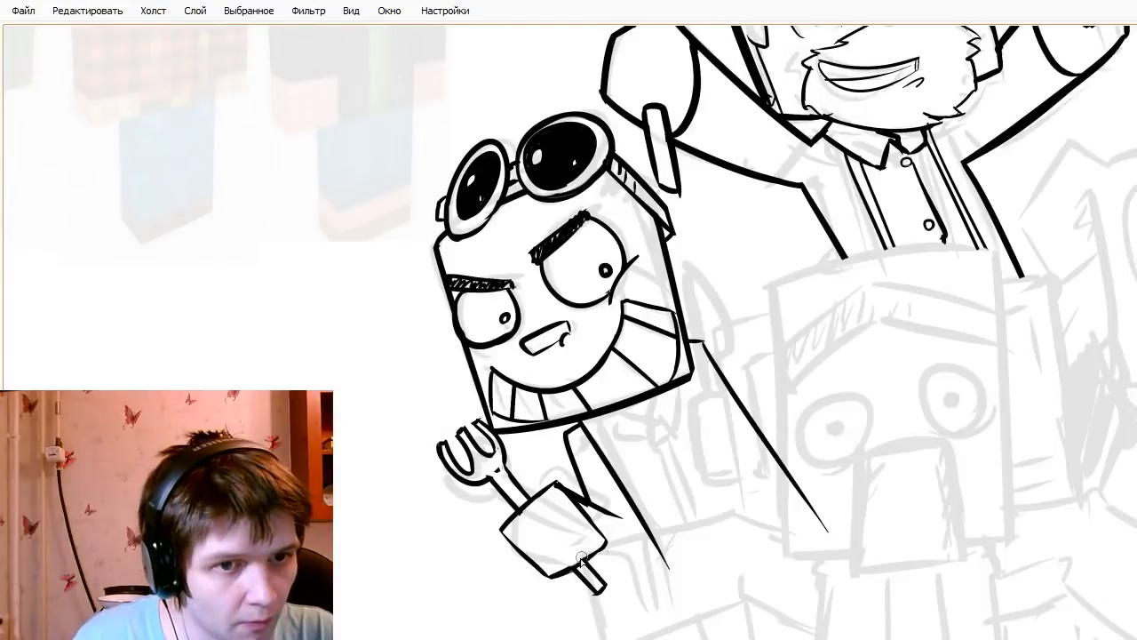
# - Ink the square outline of the goggled character's other hand over the back edge of the torso
pyautogui.moveTo(684, 419)
pyautogui.mouseDown()
pyautogui.moveTo(743, 397)
pyautogui.moveTo(709, 405)
pyautogui.moveTo(751, 373)
pyautogui.mouseUp()
pyautogui.hotkey('ctrl', 'z')
pyautogui.moveTo(748, 377); pyautogui.dragTo(780, 455)
pyautogui.hotkey('ctrl', 'z')
pyautogui.hotkey('ctrl', 'z')
pyautogui.moveTo(691, 407)
pyautogui.mouseDown()
pyautogui.moveTo(756, 398)
pyautogui.moveTo(773, 469)
pyautogui.mouseUp()
pyautogui.moveTo(692, 407); pyautogui.dragTo(712, 479)
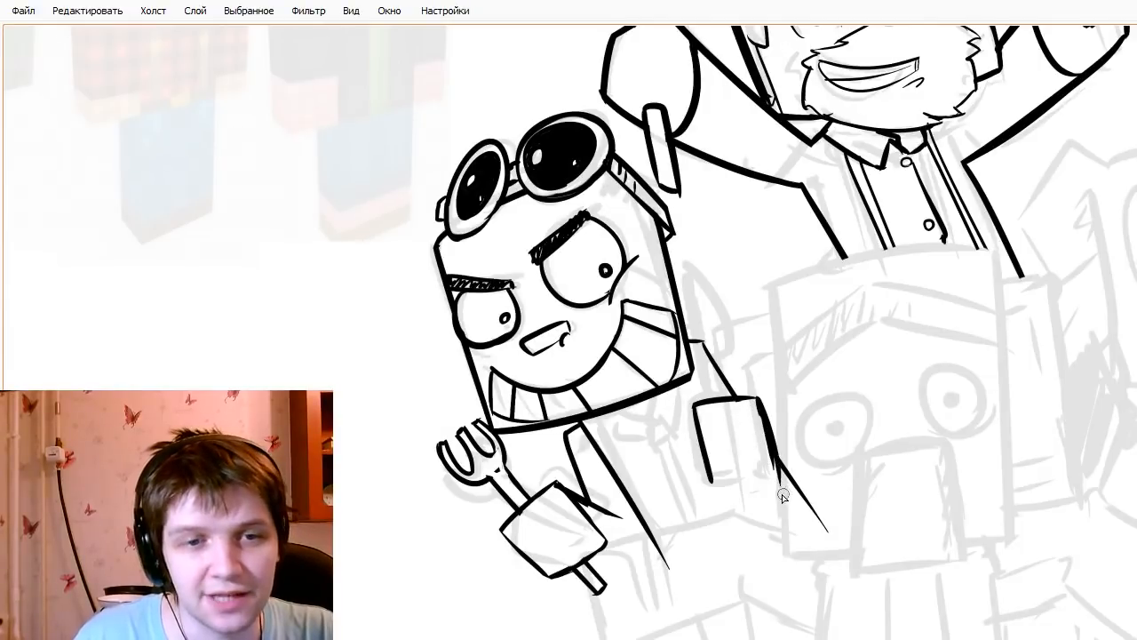
pyautogui.moveTo(711, 485)
pyautogui.mouseDown()
pyautogui.moveTo(776, 481)
pyautogui.moveTo(756, 477)
pyautogui.moveTo(778, 469)
pyautogui.mouseUp()
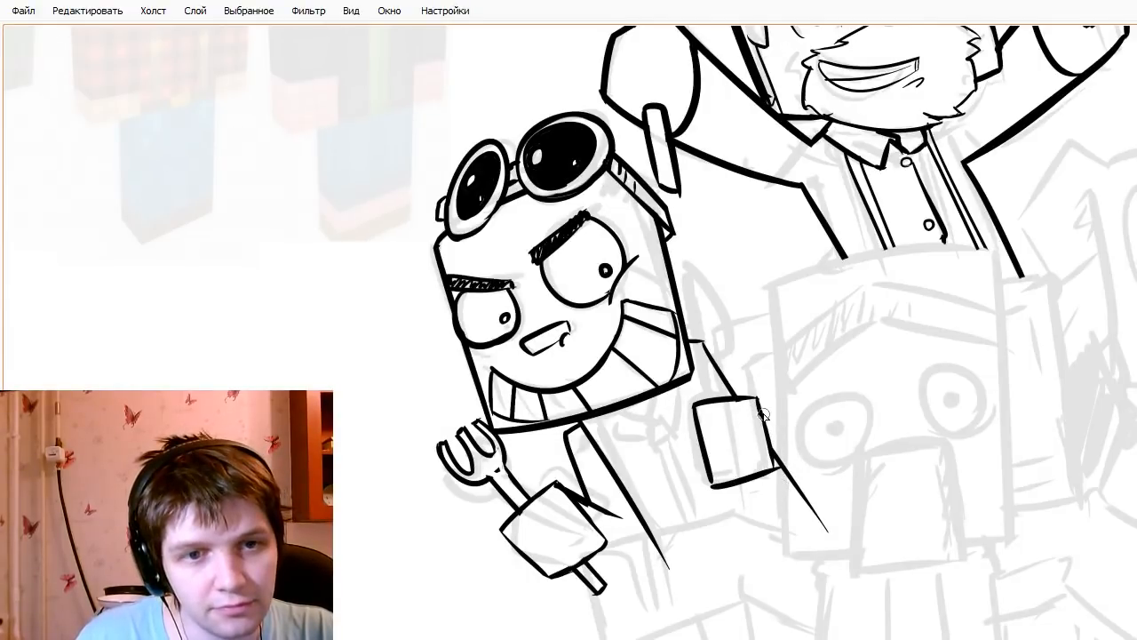
pyautogui.moveTo(757, 400); pyautogui.dragTo(778, 467)
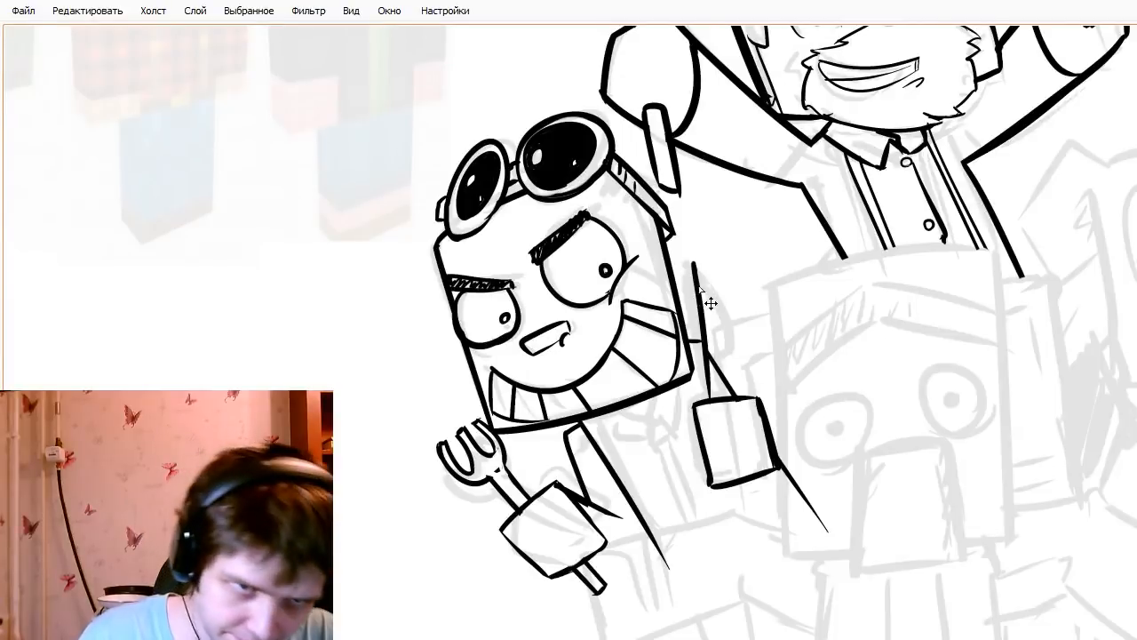
# - Ink the knife above the second hand, with a straight back, a curved cutting edge and a short narrow handle
pyautogui.moveTo(685, 244); pyautogui.dragTo(714, 413)
pyautogui.hotkey('ctrl', 'z')
pyautogui.moveTo(692, 250); pyautogui.dragTo(731, 348)
pyautogui.hotkey('ctrl', 'z')
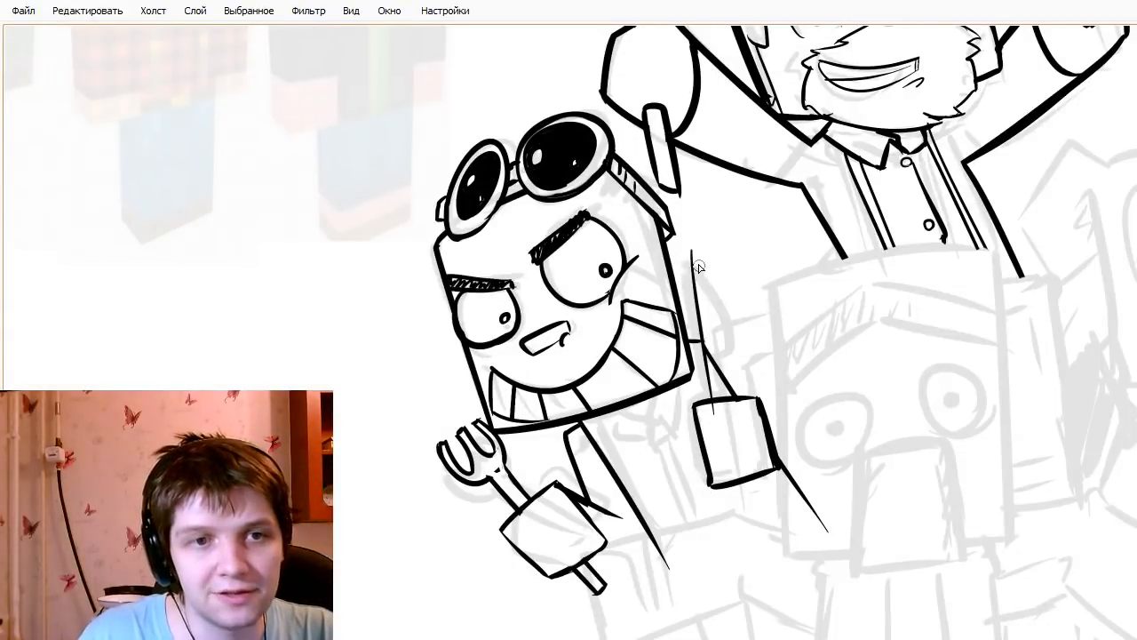
pyautogui.moveTo(693, 251)
pyautogui.mouseDown()
pyautogui.moveTo(741, 358)
pyautogui.moveTo(717, 398)
pyautogui.mouseUp()
pyautogui.press('[')
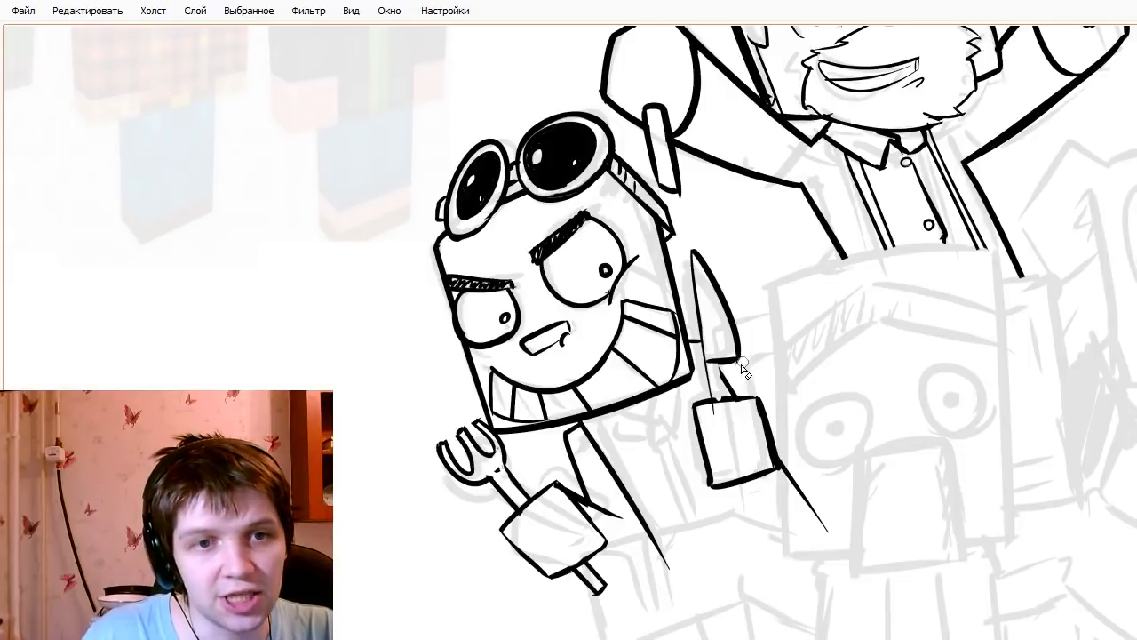
pyautogui.moveTo(720, 359); pyautogui.dragTo(727, 405)
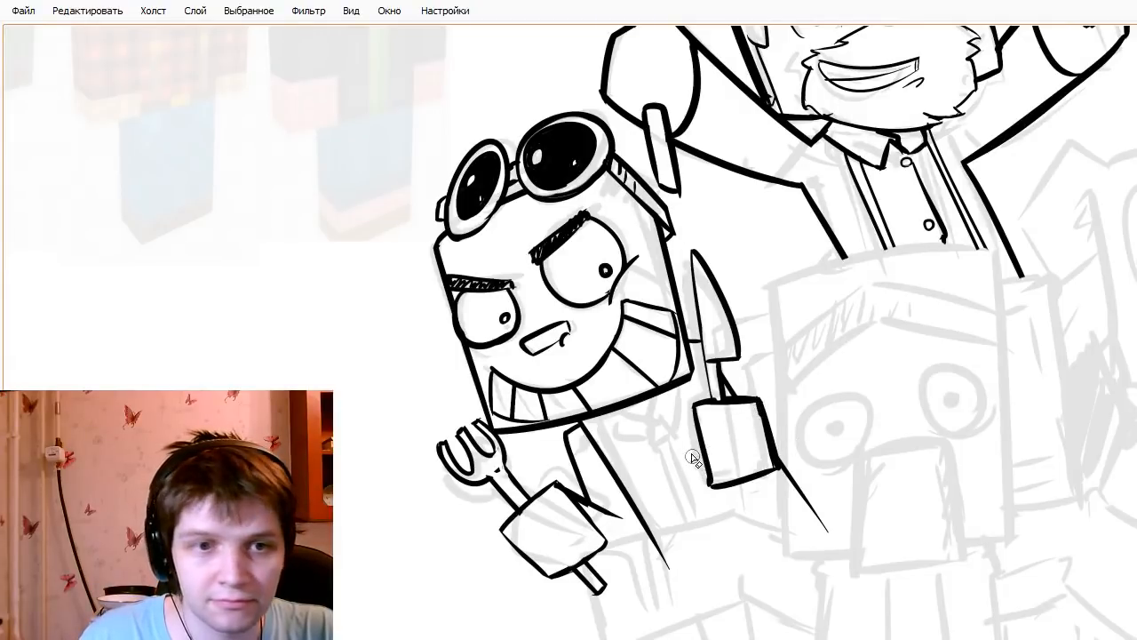
# - Straighten the knife hand's outer edge, ink the arm behind it and clear the torso line around that arm
pyautogui.moveTo(708, 490); pyautogui.dragTo(695, 428)
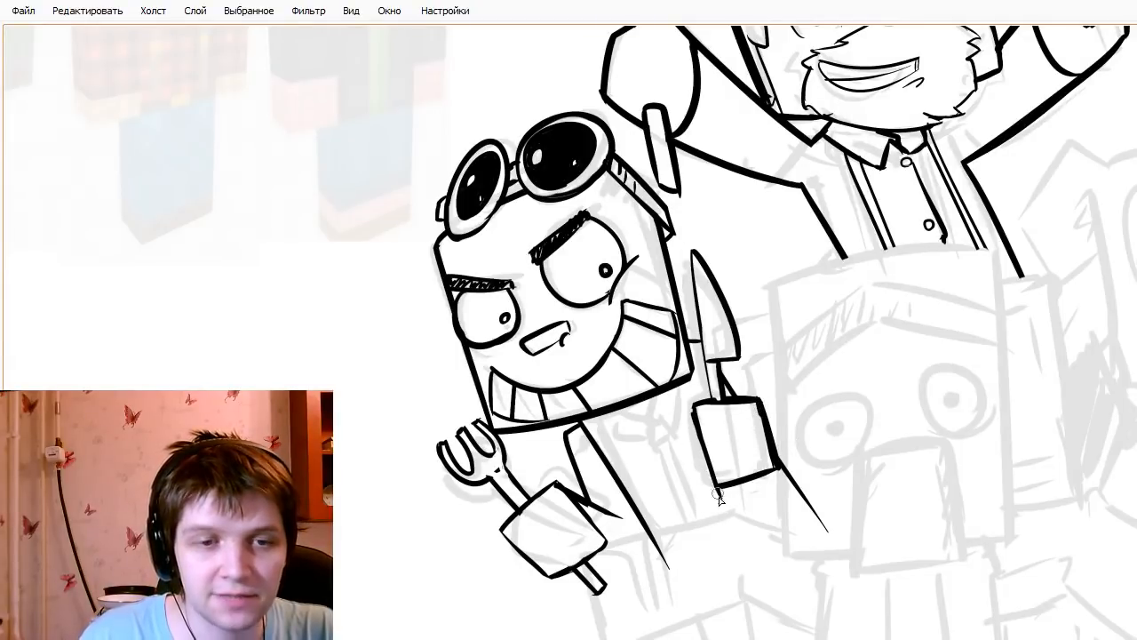
pyautogui.moveTo(717, 485); pyautogui.dragTo(799, 490)
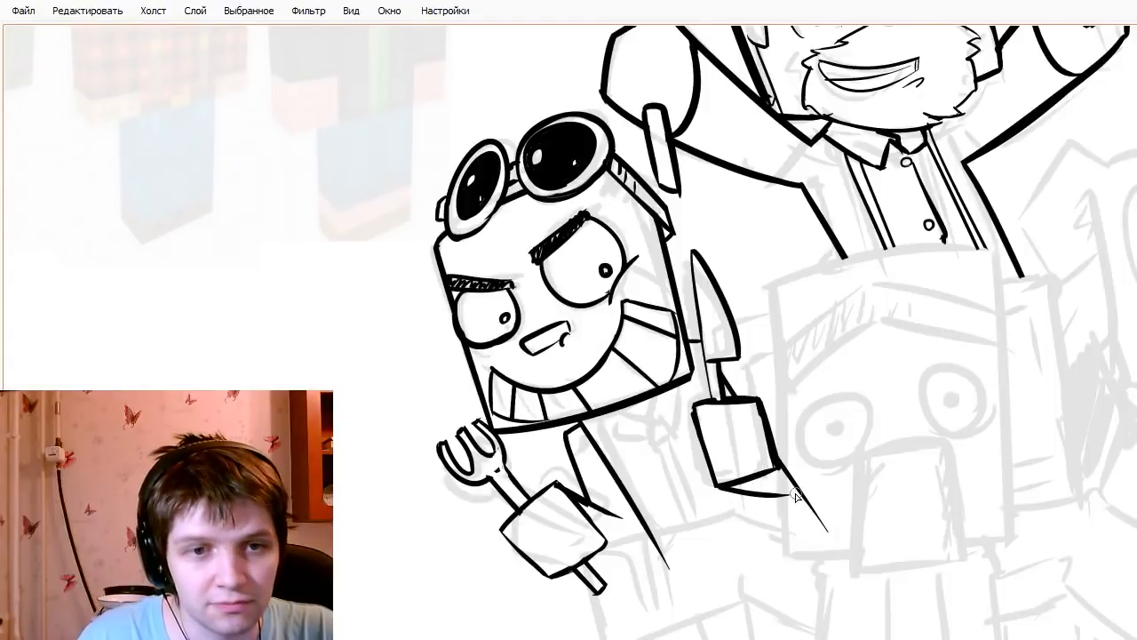
pyautogui.hotkey('ctrl', 'z')
pyautogui.moveTo(727, 486); pyautogui.dragTo(804, 491)
pyautogui.moveTo(755, 389)
pyautogui.mouseDown()
pyautogui.moveTo(793, 438)
pyautogui.moveTo(797, 491)
pyautogui.mouseUp()
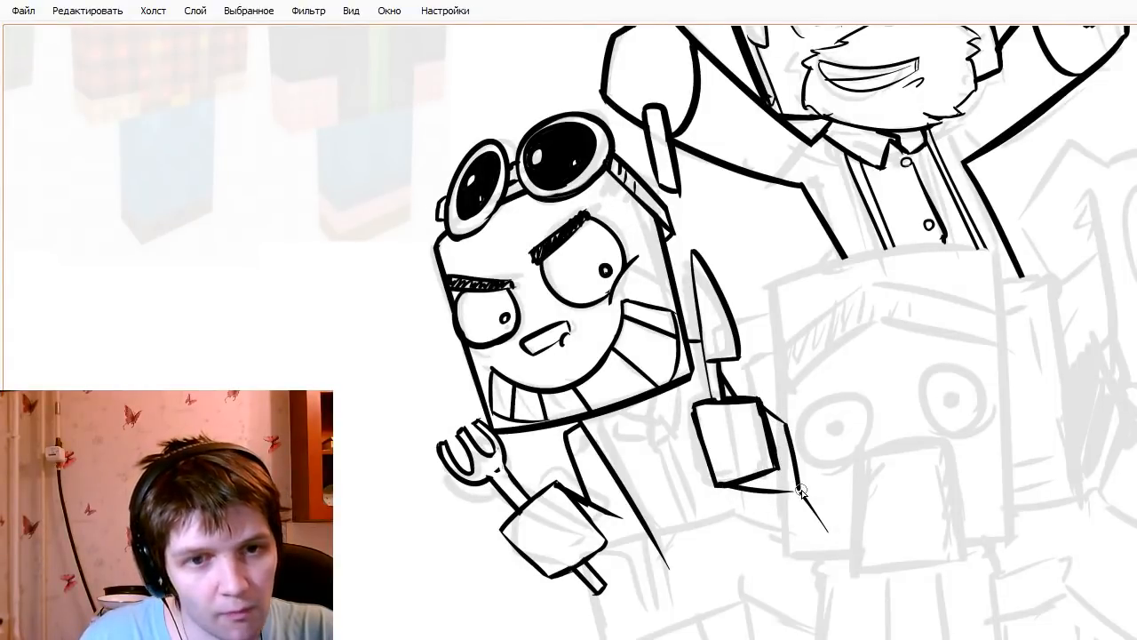
pyautogui.moveTo(737, 344); pyautogui.dragTo(786, 417)
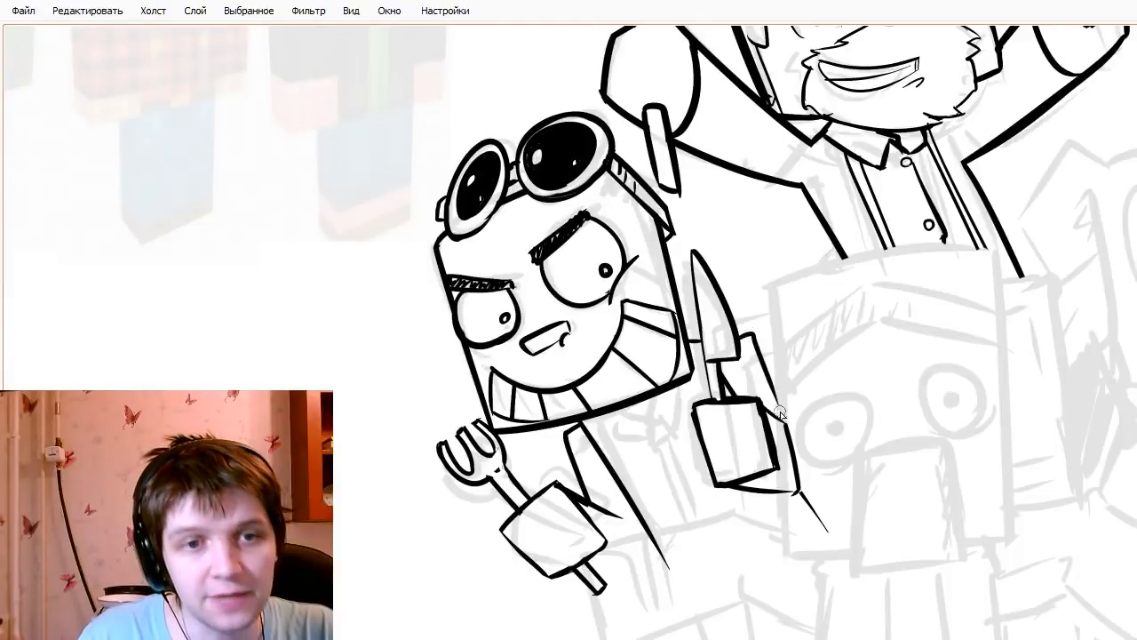
pyautogui.hotkey('ctrl', 'z')
pyautogui.moveTo(736, 347)
pyautogui.mouseDown()
pyautogui.moveTo(761, 362)
pyautogui.moveTo(780, 426)
pyautogui.moveTo(797, 433)
pyautogui.moveTo(791, 403)
pyautogui.moveTo(796, 444)
pyautogui.moveTo(779, 369)
pyautogui.moveTo(815, 515)
pyautogui.moveTo(780, 398)
pyautogui.moveTo(791, 444)
pyautogui.moveTo(815, 460)
pyautogui.moveTo(831, 536)
pyautogui.mouseUp()
# - Ink the goggled character's shirt collar with short pointed strokes under the chin
pyautogui.moveTo(693, 384); pyautogui.dragTo(750, 352)
pyautogui.moveTo(659, 348); pyautogui.dragTo(679, 367)
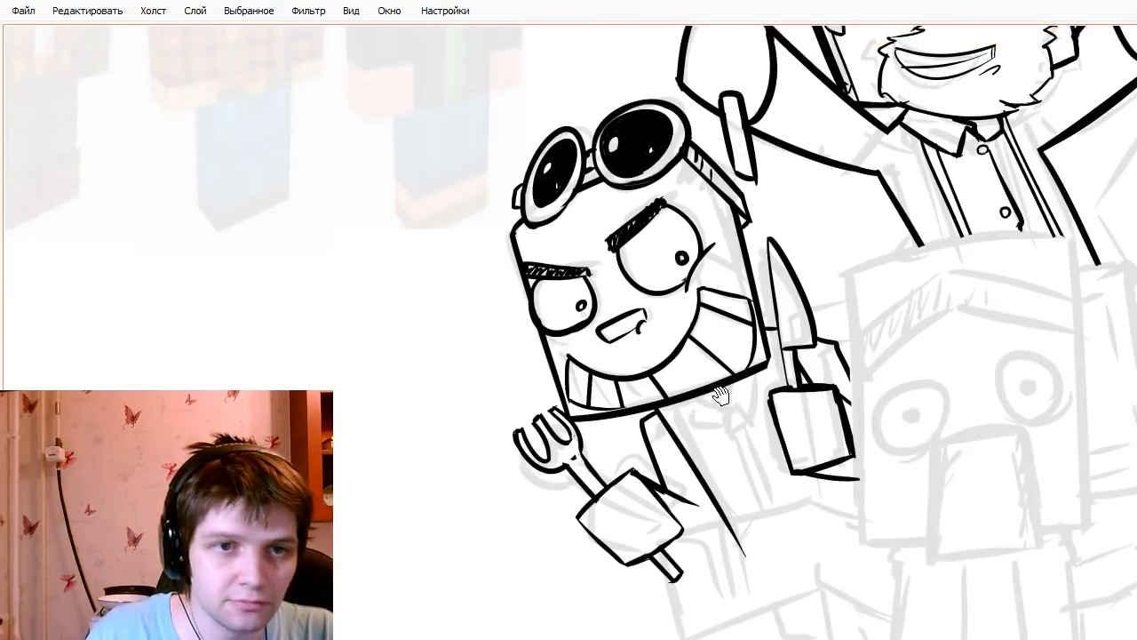
pyautogui.moveTo(721, 401)
pyautogui.mouseDown()
pyautogui.moveTo(748, 416)
pyautogui.moveTo(747, 387)
pyautogui.moveTo(748, 422)
pyautogui.mouseUp()
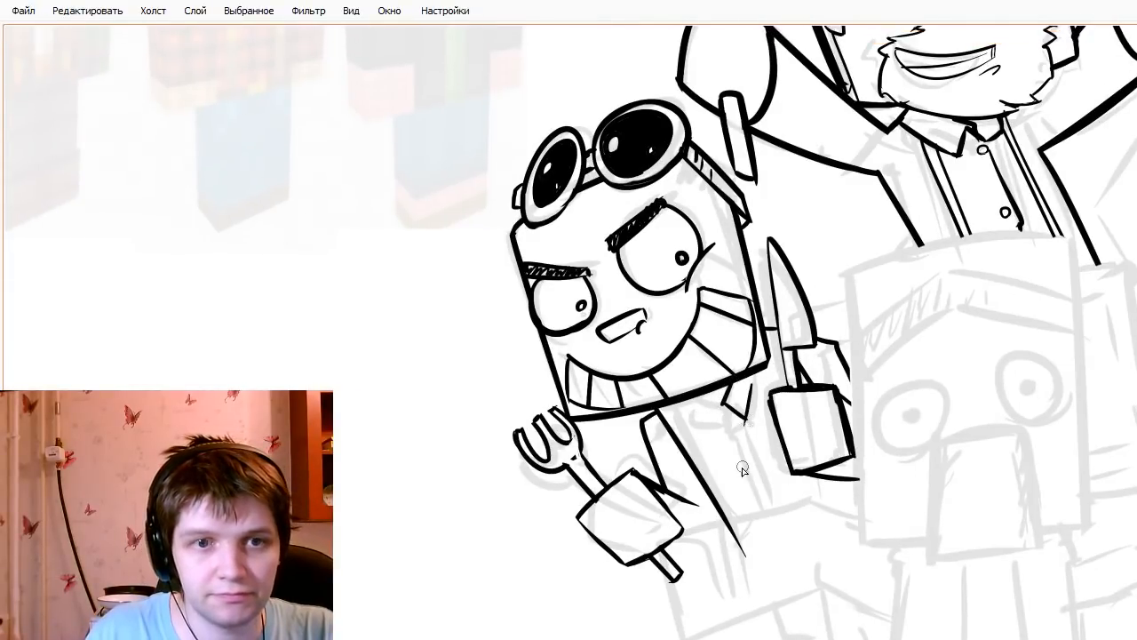
pyautogui.hotkey('ctrl', 'z')
pyautogui.moveTo(755, 374); pyautogui.dragTo(748, 428)
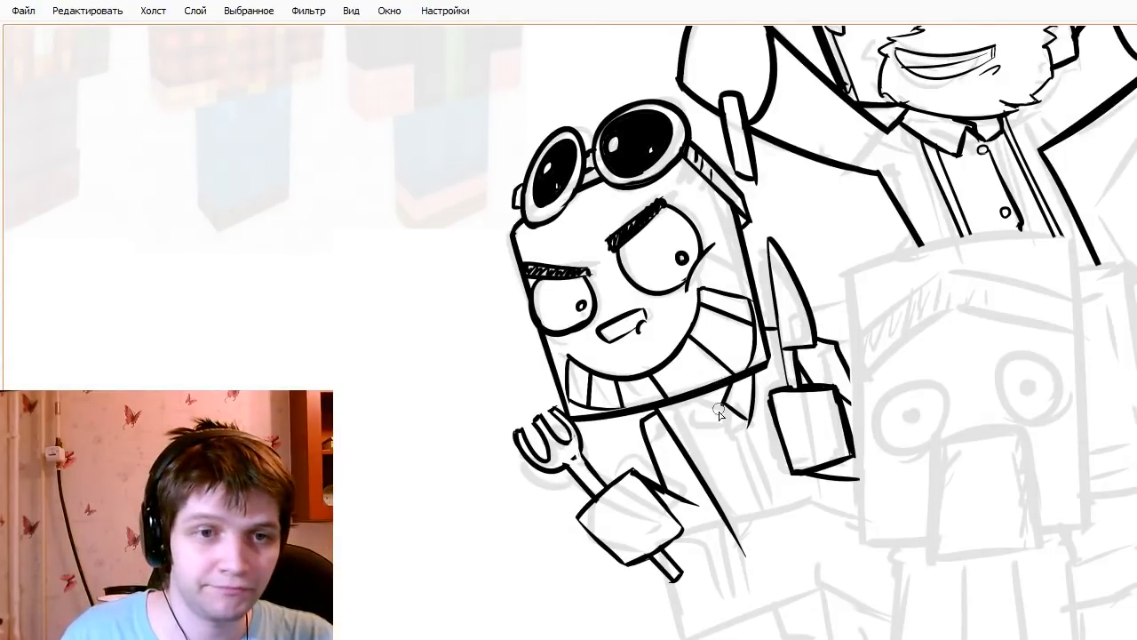
pyautogui.moveTo(711, 417); pyautogui.dragTo(707, 439)
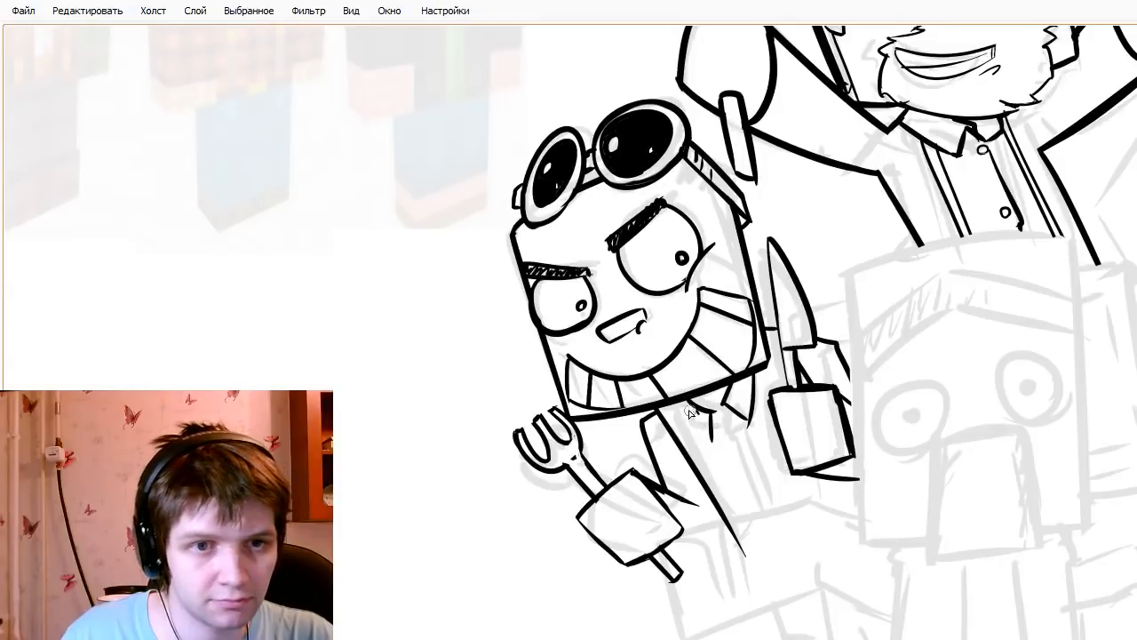
# - Ink the tie's knot and hanging ends below the collar, along with the long shirt-front lines beside them
pyautogui.moveTo(684, 402)
pyautogui.mouseDown()
pyautogui.moveTo(699, 440)
pyautogui.moveTo(723, 409)
pyautogui.moveTo(759, 528)
pyautogui.mouseUp()
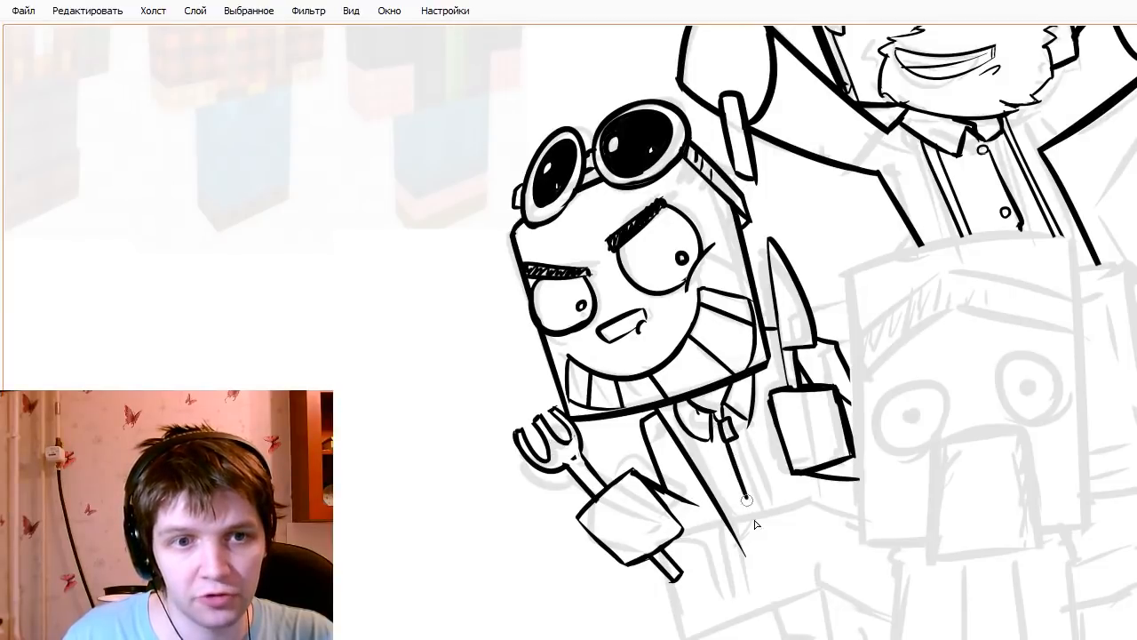
pyautogui.moveTo(732, 439); pyautogui.dragTo(781, 538)
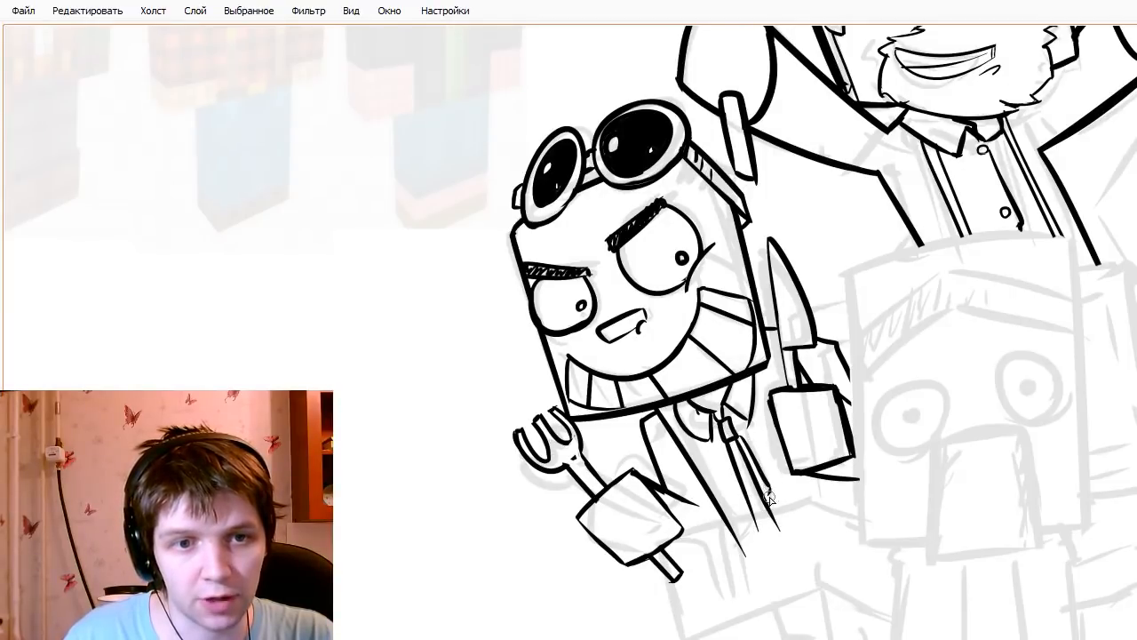
pyautogui.moveTo(737, 433); pyautogui.dragTo(763, 492)
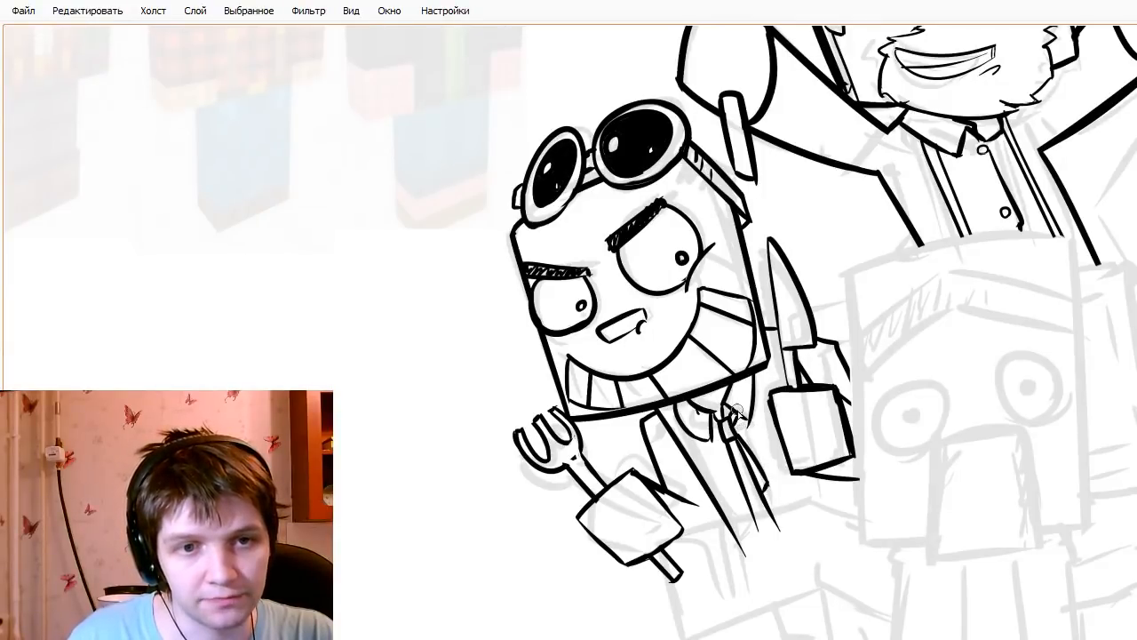
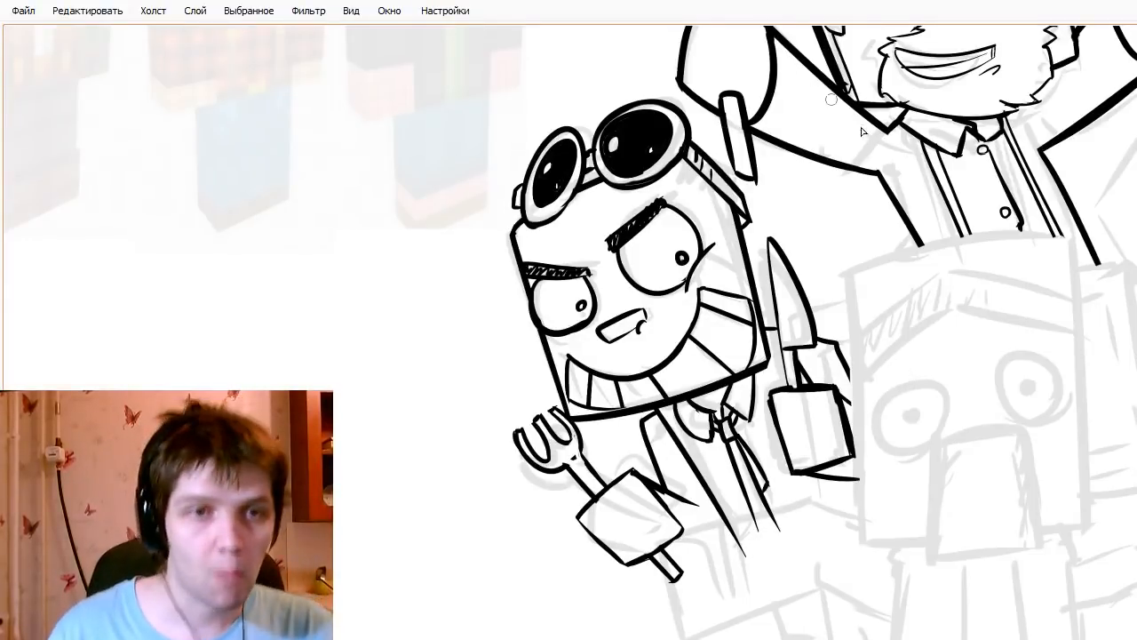
# - Trim the lower ends of the torso and shirt-front lines and ink the torso's back edge below the knife hand
pyautogui.moveTo(860, 132)
pyautogui.mouseDown()
pyautogui.moveTo(769, 246)
pyautogui.moveTo(776, 335)
pyautogui.mouseUp()
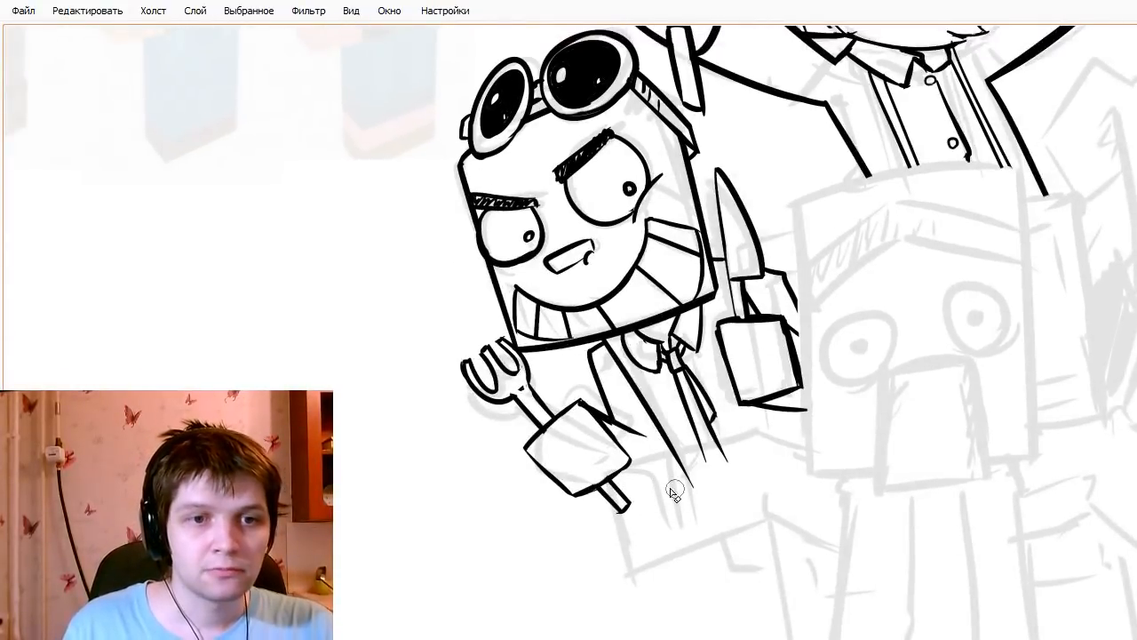
pyautogui.hotkey('ctrl', 'z')
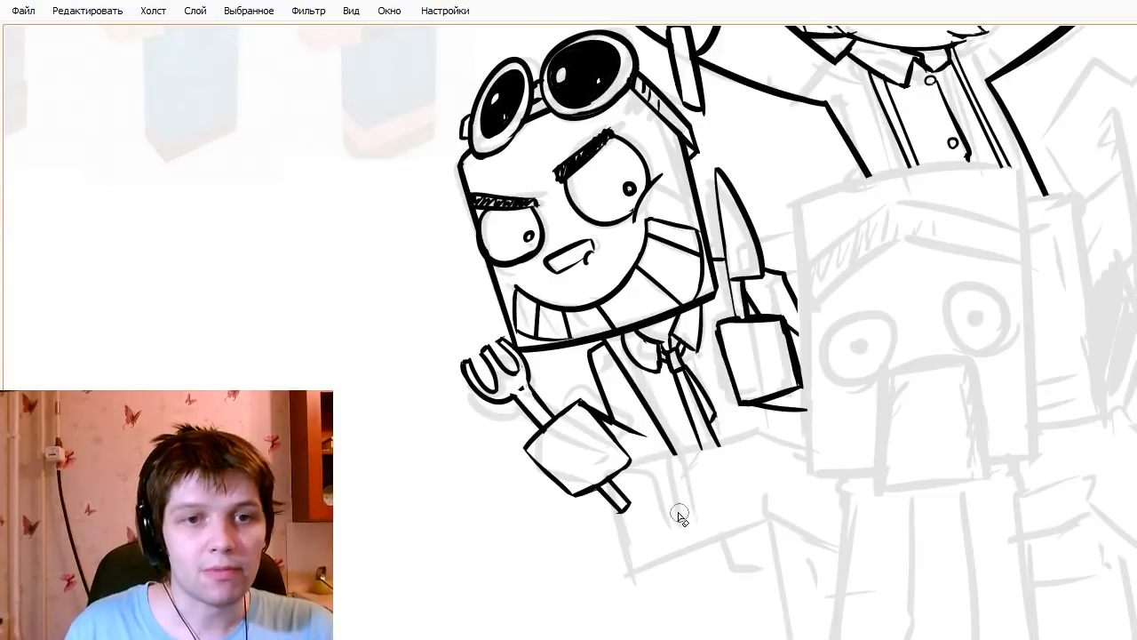
pyautogui.moveTo(744, 432)
pyautogui.mouseDown()
pyautogui.moveTo(622, 439)
pyautogui.moveTo(683, 473)
pyautogui.mouseUp()
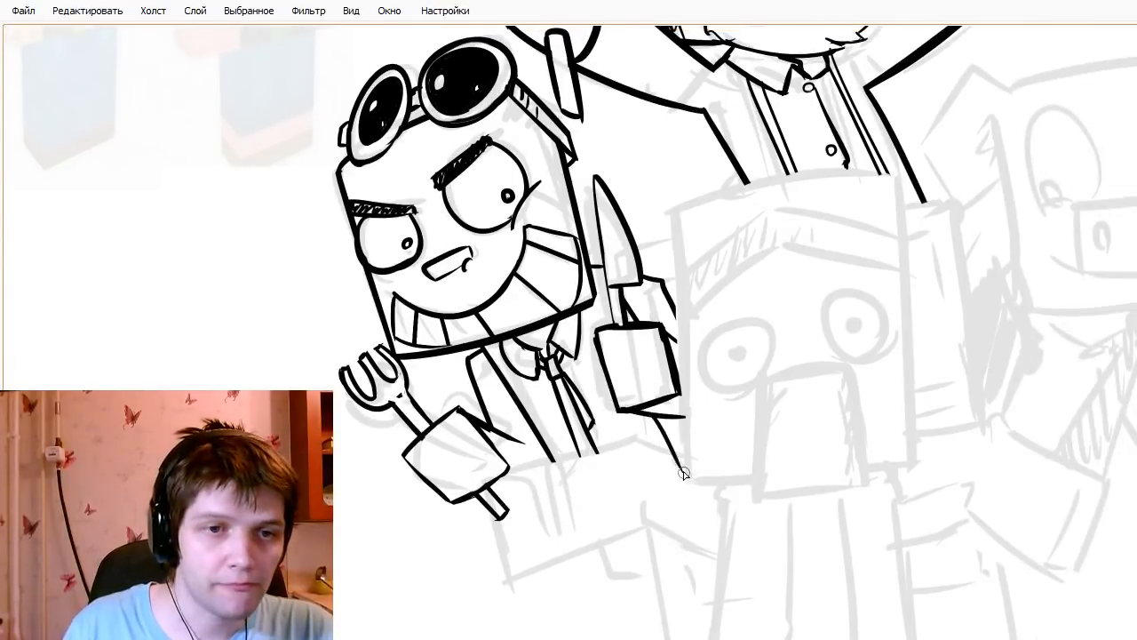
pyautogui.hotkey('ctrl', 'z')
pyautogui.moveTo(653, 407); pyautogui.dragTo(681, 469)
pyautogui.hotkey('ctrl', 'z')
pyautogui.moveTo(652, 405); pyautogui.dragTo(681, 468)
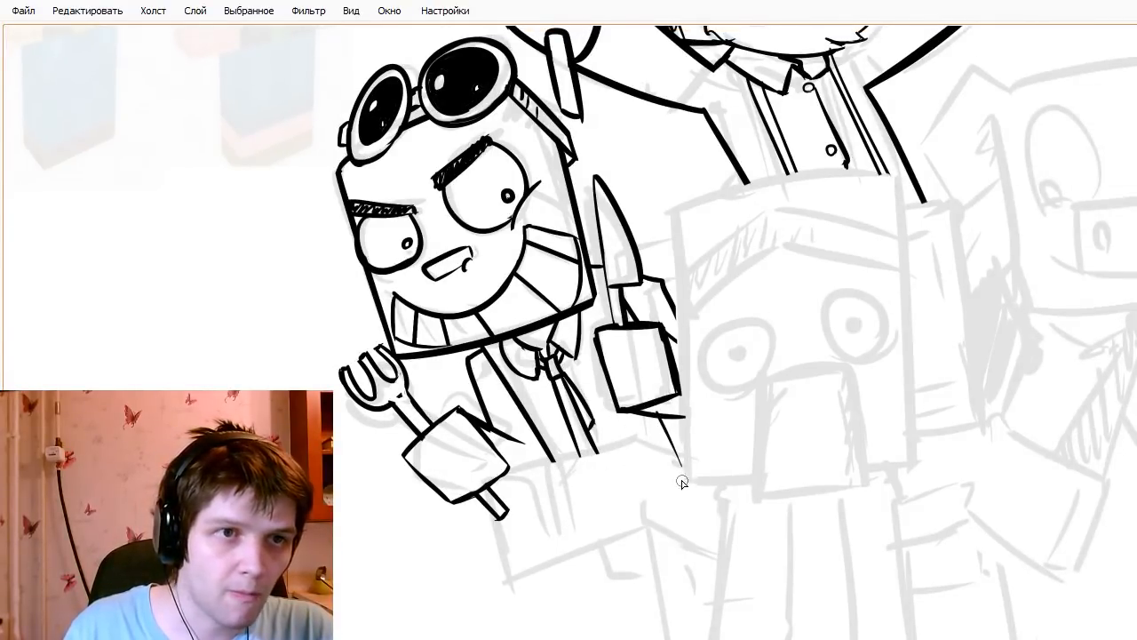
# - Ink the outer and upper edges of the pig character's pointed ear nearest the bearded man
pyautogui.moveTo(560, 231)
pyautogui.mouseDown()
pyautogui.moveTo(639, 409)
pyautogui.moveTo(680, 461)
pyautogui.moveTo(738, 417)
pyautogui.moveTo(868, 382)
pyautogui.moveTo(833, 376)
pyautogui.moveTo(855, 408)
pyautogui.moveTo(701, 401)
pyautogui.mouseUp()
pyautogui.press('Tab')
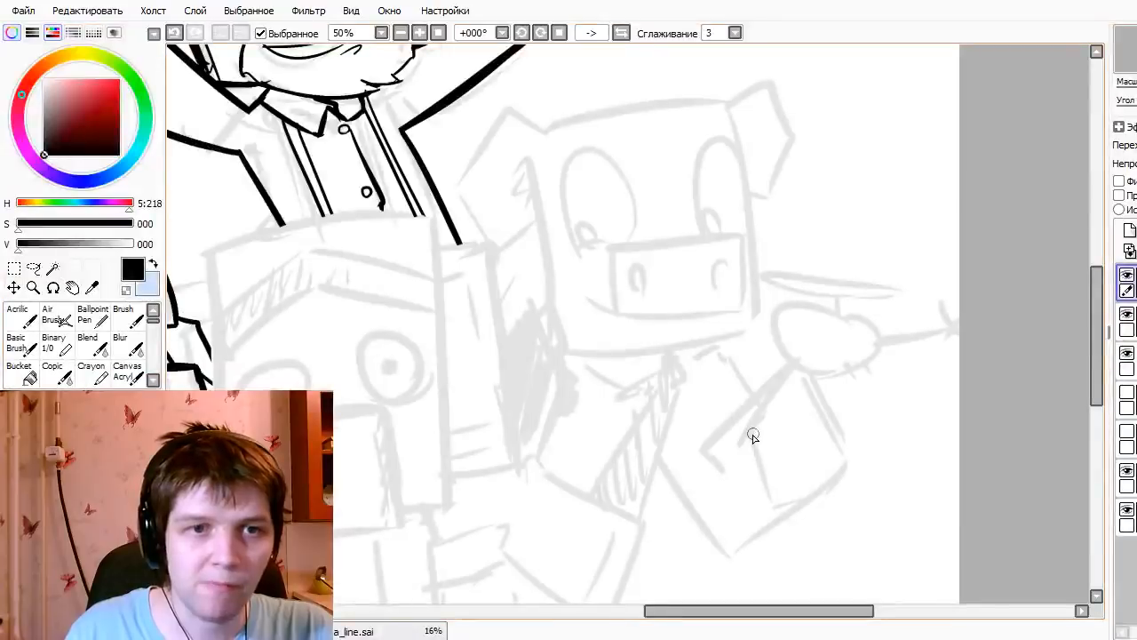
pyautogui.moveTo(752, 436); pyautogui.dragTo(739, 477)
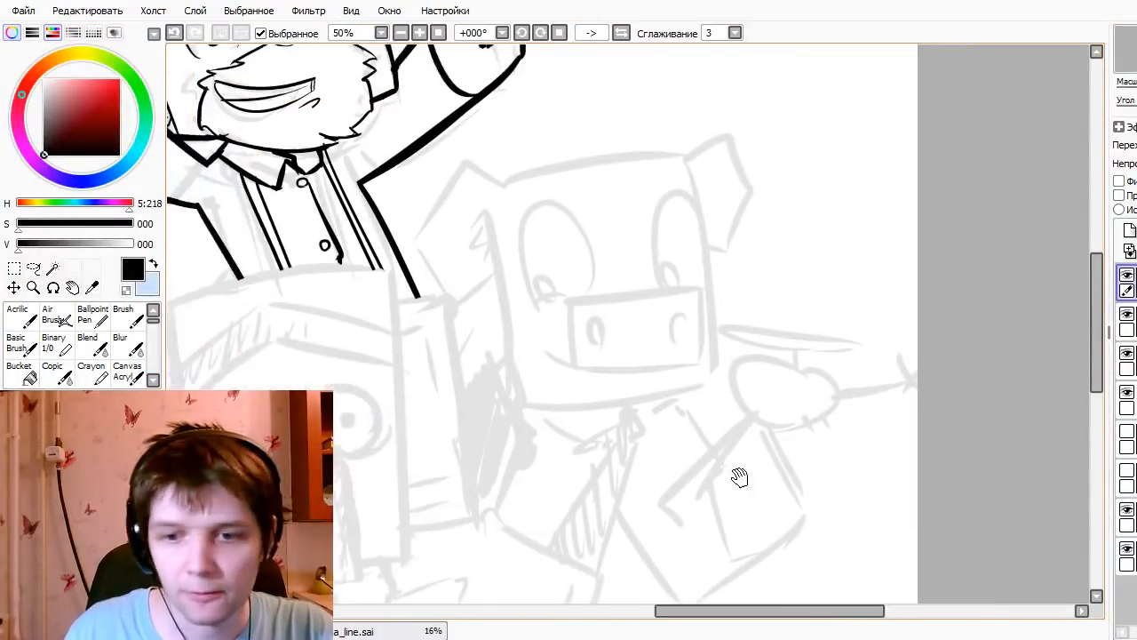
pyautogui.press('Tab')
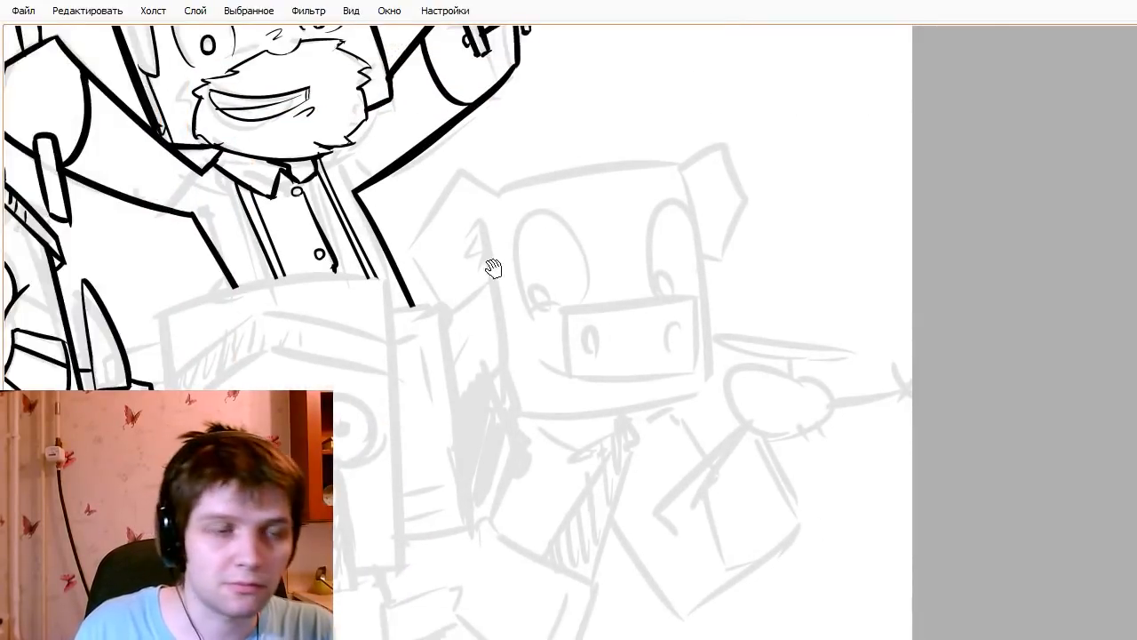
pyautogui.moveTo(493, 268); pyautogui.dragTo(594, 310)
pyautogui.moveTo(505, 298); pyautogui.dragTo(571, 204)
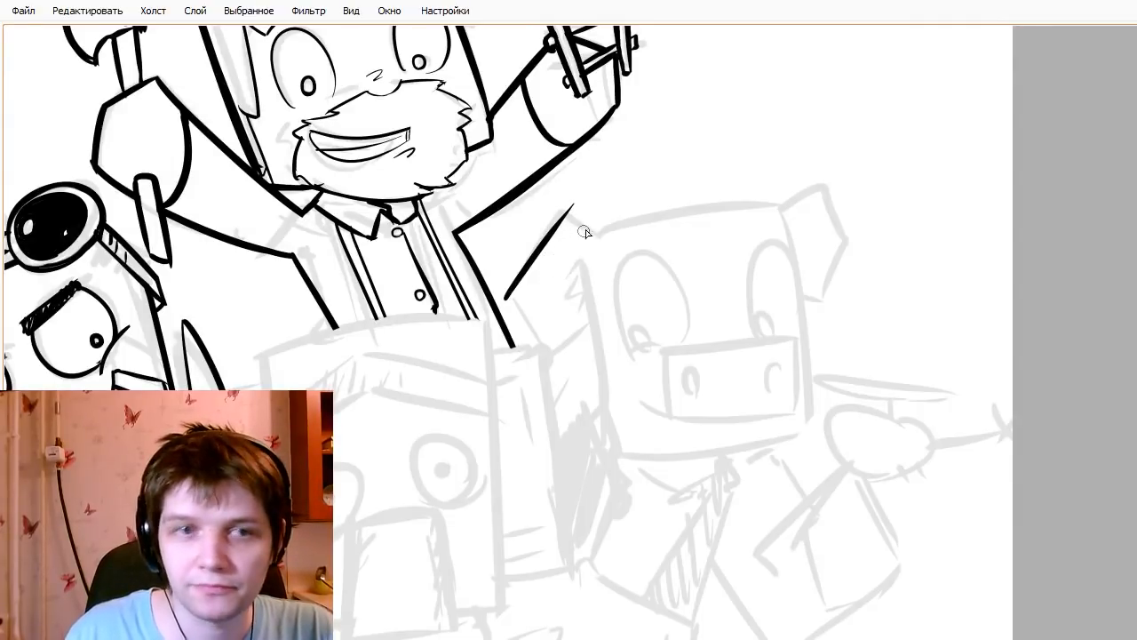
pyautogui.moveTo(566, 214); pyautogui.dragTo(619, 263)
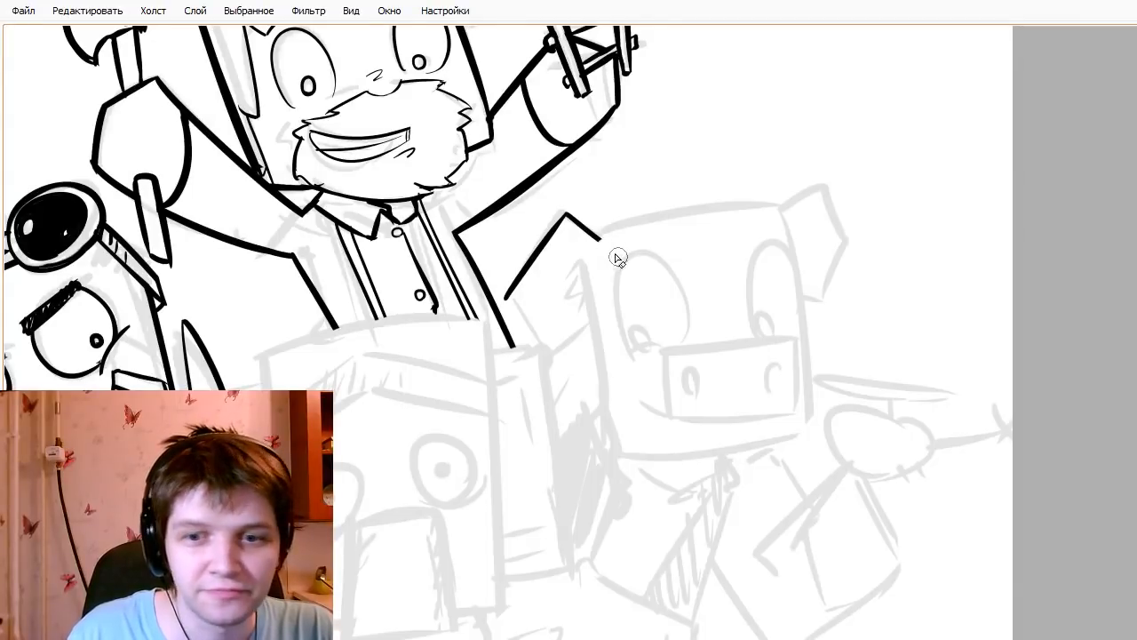
pyautogui.hotkey('ctrl', 'z')
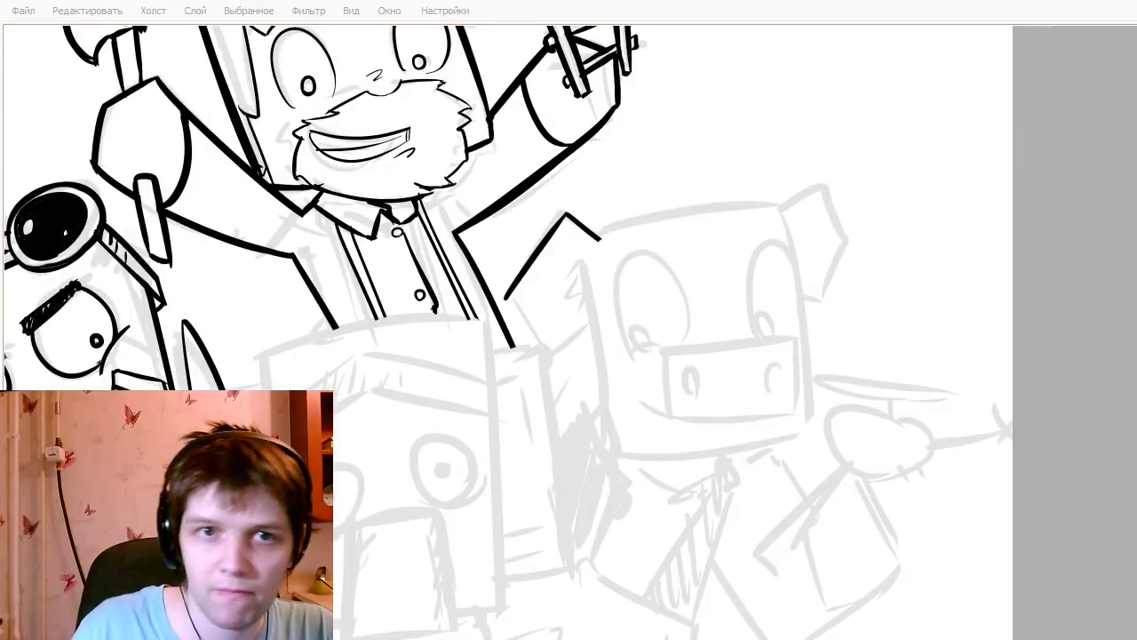
# - Ink the top edge of the pig's head as one long line from the inked ear to the opposite corner
pyautogui.hotkey('alt', 'Tab')
pyautogui.moveTo(600, 229); pyautogui.dragTo(813, 176)
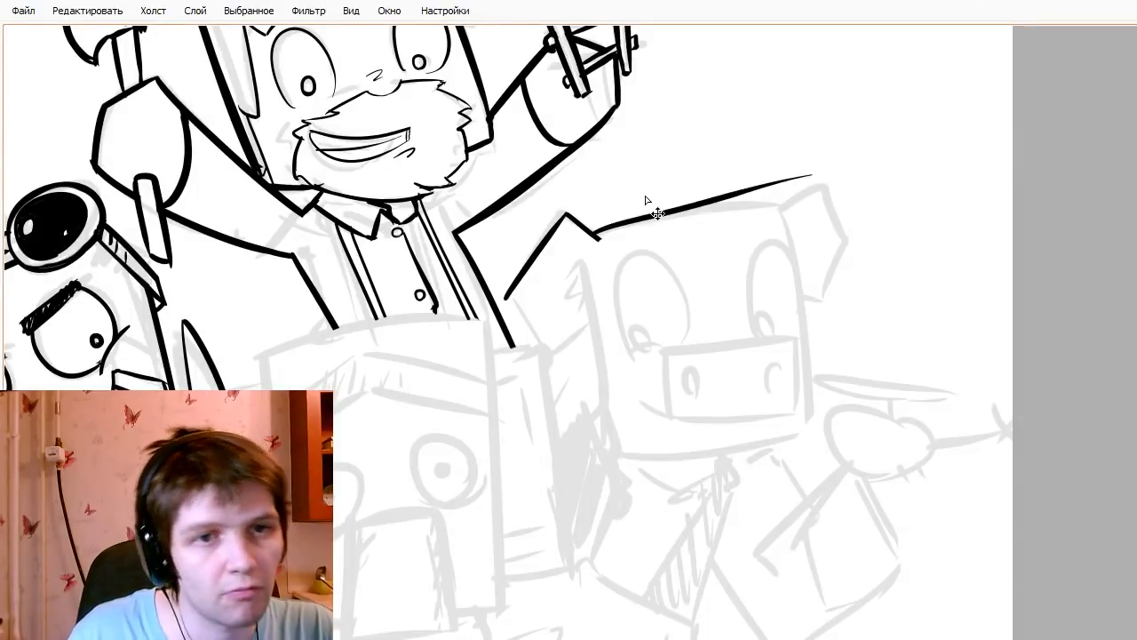
pyautogui.hotkey('ctrl', 'z')
pyautogui.moveTo(588, 238); pyautogui.dragTo(868, 214)
pyautogui.hotkey('ctrl', 'z')
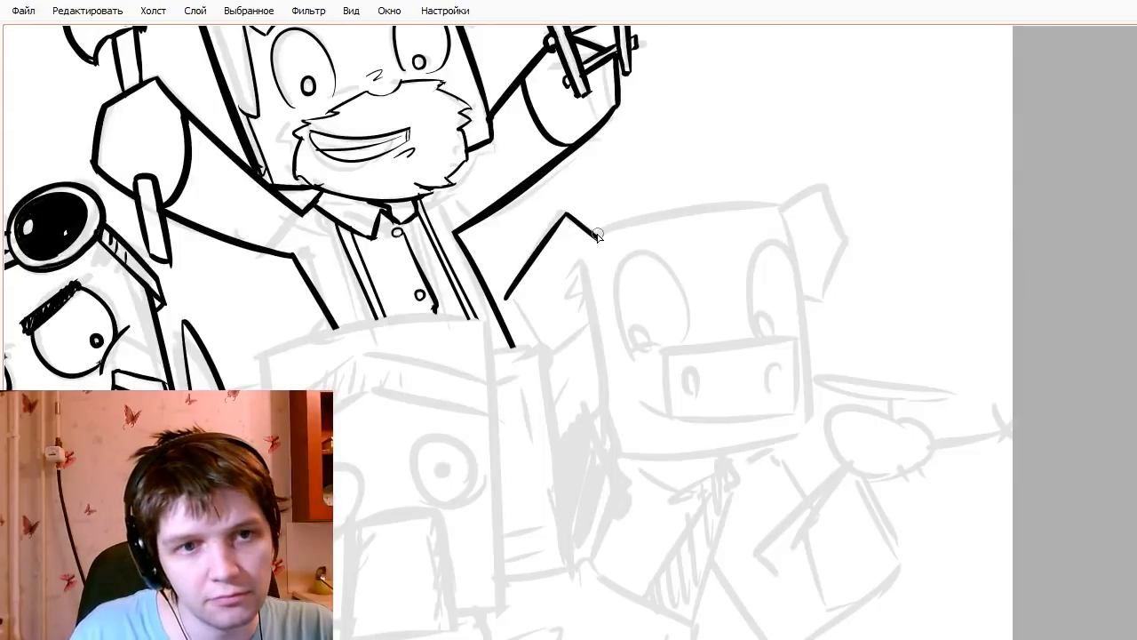
pyautogui.moveTo(595, 236); pyautogui.dragTo(880, 194)
pyautogui.moveTo(782, 193)
pyautogui.mouseDown()
pyautogui.moveTo(823, 185)
pyautogui.moveTo(858, 210)
pyautogui.moveTo(885, 180)
pyautogui.mouseUp()
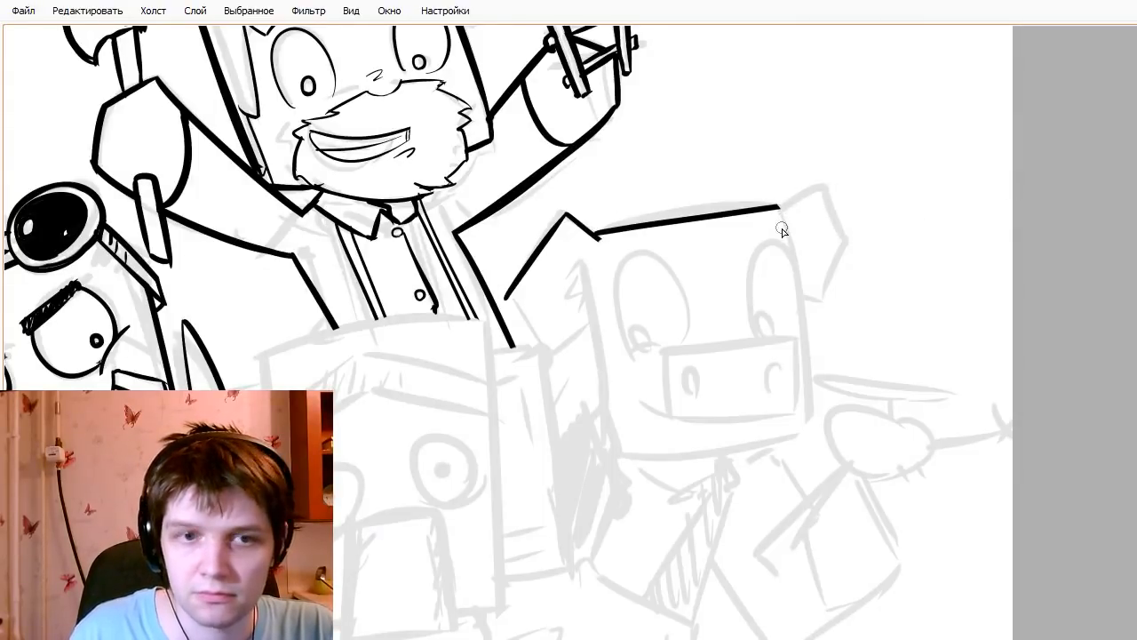
# - Ink the far side edge of the pig's head as one straight line down from the upper corner
pyautogui.moveTo(780, 206); pyautogui.dragTo(845, 477)
pyautogui.hotkey('ctrl', 'z')
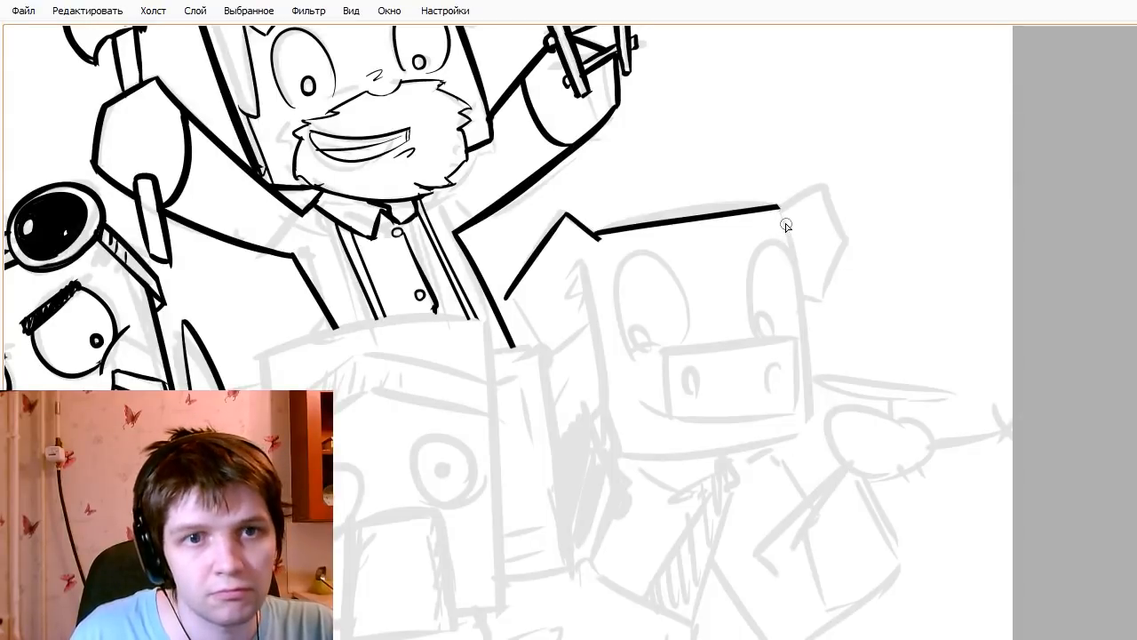
pyautogui.moveTo(778, 207); pyautogui.dragTo(825, 489)
pyautogui.hotkey('ctrl', 'z')
pyautogui.moveTo(779, 208)
pyautogui.mouseDown()
pyautogui.moveTo(817, 465)
pyautogui.moveTo(747, 417)
pyautogui.mouseUp()
# - Ink the near side and the slightly curved bottom edge of the pig's head, trimming the overshoot past the lower corner
pyautogui.moveTo(581, 264)
pyautogui.mouseDown()
pyautogui.moveTo(616, 469)
pyautogui.moveTo(868, 423)
pyautogui.mouseUp()
pyautogui.hotkey('ctrl', 'z')
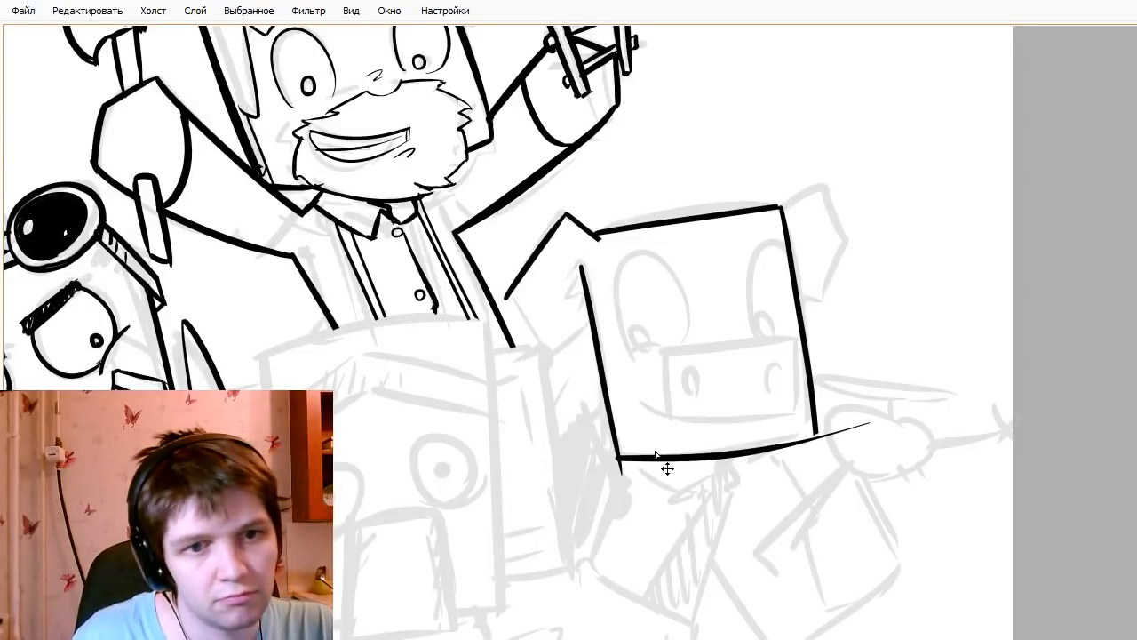
pyautogui.hotkey('ctrl', 'z')
pyautogui.moveTo(620, 459); pyautogui.dragTo(951, 395)
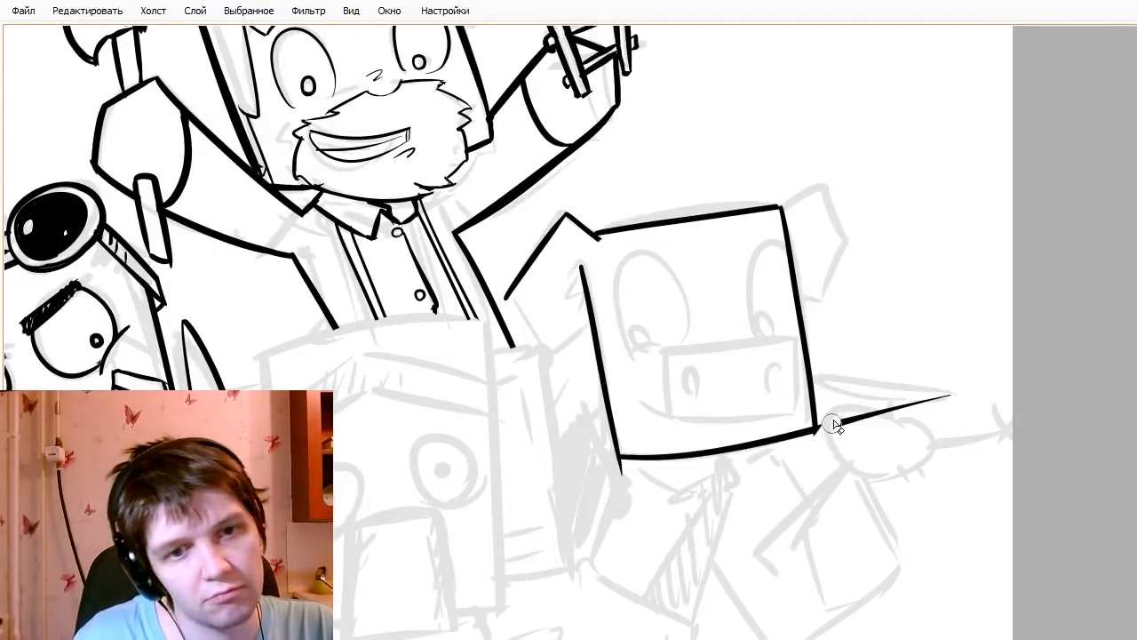
pyautogui.moveTo(820, 436)
pyautogui.mouseDown()
pyautogui.moveTo(865, 388)
pyautogui.moveTo(921, 381)
pyautogui.moveTo(945, 437)
pyautogui.mouseUp()
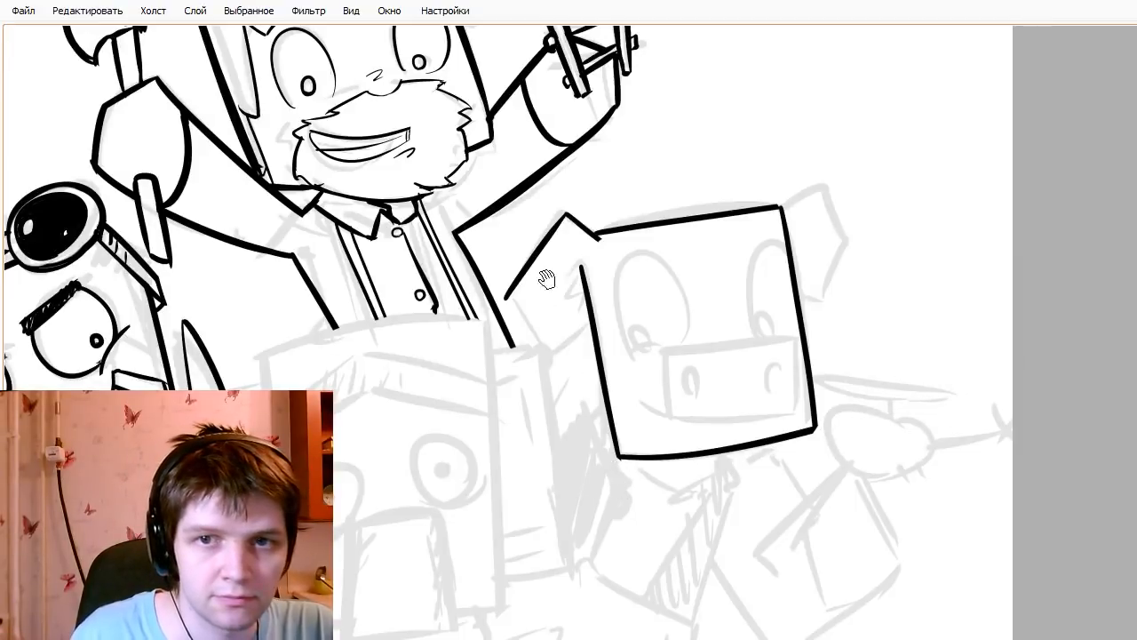
# - Close the lower outline of the pig's ear nearest the bearded man and add short crease strokes inside it
pyautogui.moveTo(540, 274); pyautogui.dragTo(605, 294)
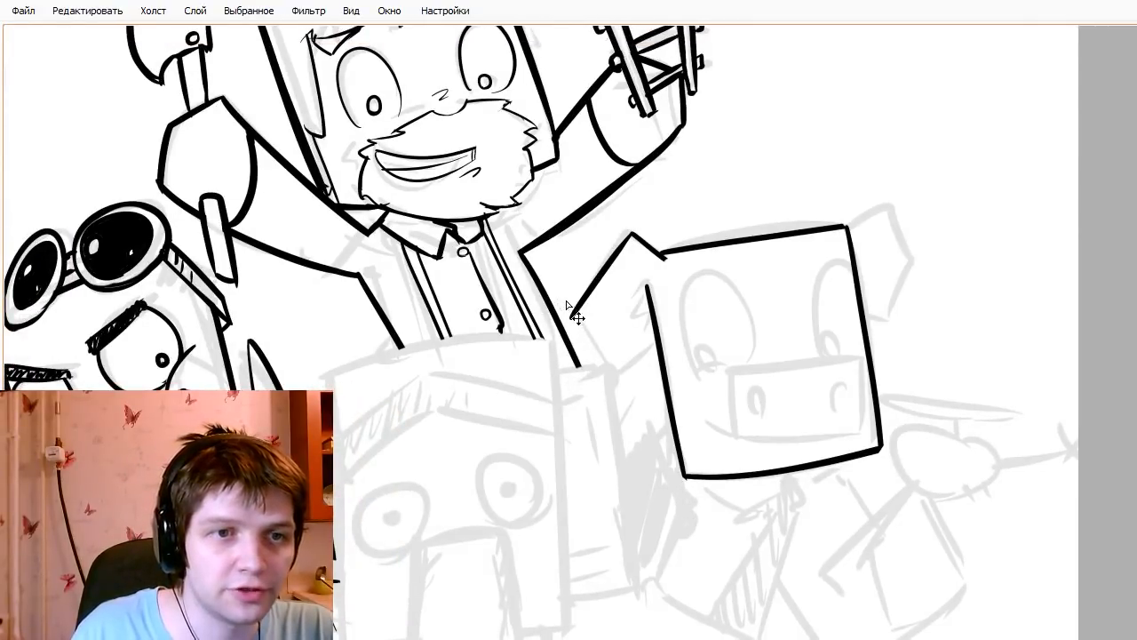
pyautogui.moveTo(576, 311)
pyautogui.mouseDown()
pyautogui.moveTo(611, 378)
pyautogui.moveTo(659, 347)
pyautogui.mouseUp()
pyautogui.hotkey('ctrl', 'z')
pyautogui.moveTo(611, 378); pyautogui.dragTo(659, 345)
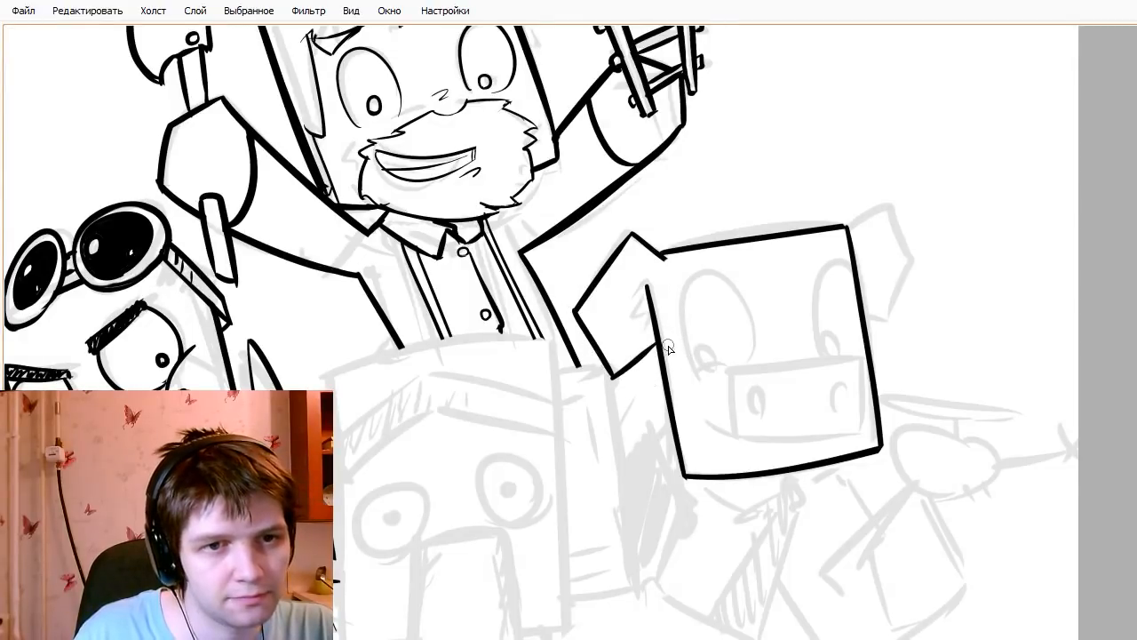
pyautogui.moveTo(613, 312); pyautogui.dragTo(645, 278)
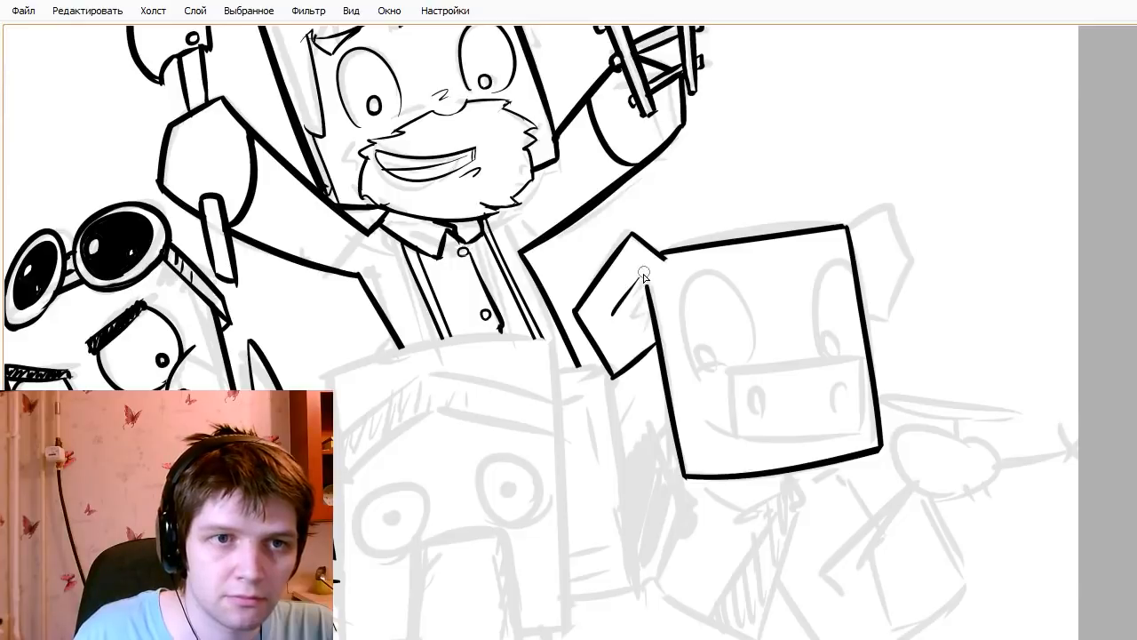
# - Ink the upper edge of the pig's far ear out from the head's corner and trim its tip
pyautogui.moveTo(851, 236); pyautogui.dragTo(886, 214)
pyautogui.hotkey('ctrl', 'z')
pyautogui.moveTo(887, 214); pyautogui.dragTo(908, 260)
pyautogui.hotkey('ctrl', 'z')
pyautogui.hotkey('ctrl', 'z')
pyautogui.moveTo(845, 238); pyautogui.dragTo(895, 209)
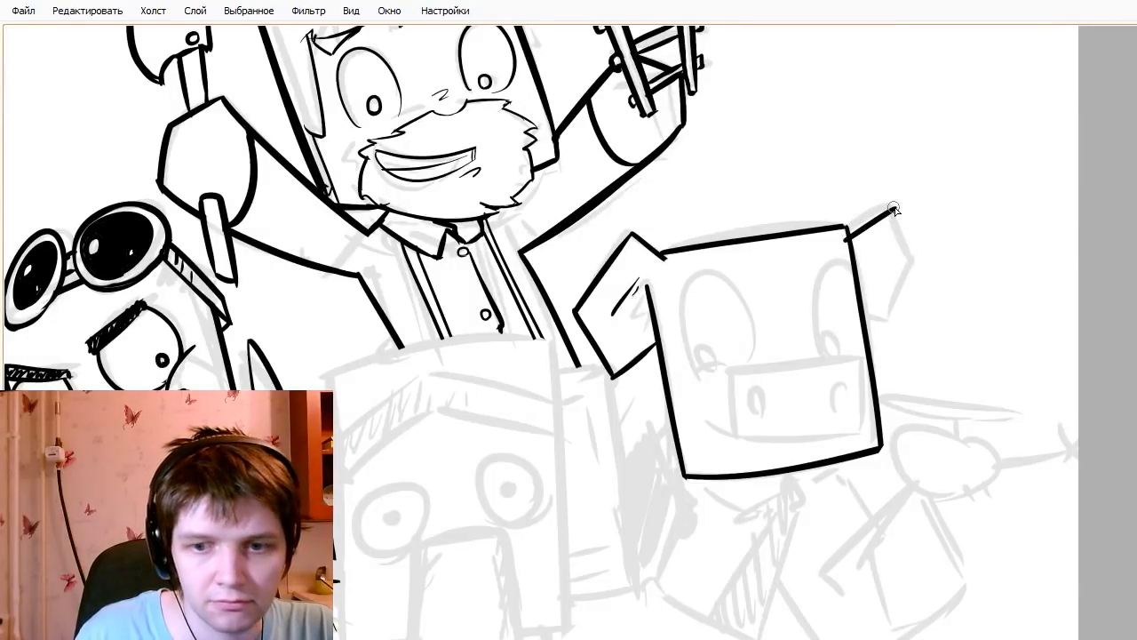
pyautogui.press('e')
pyautogui.press(']')
pyautogui.press(']')
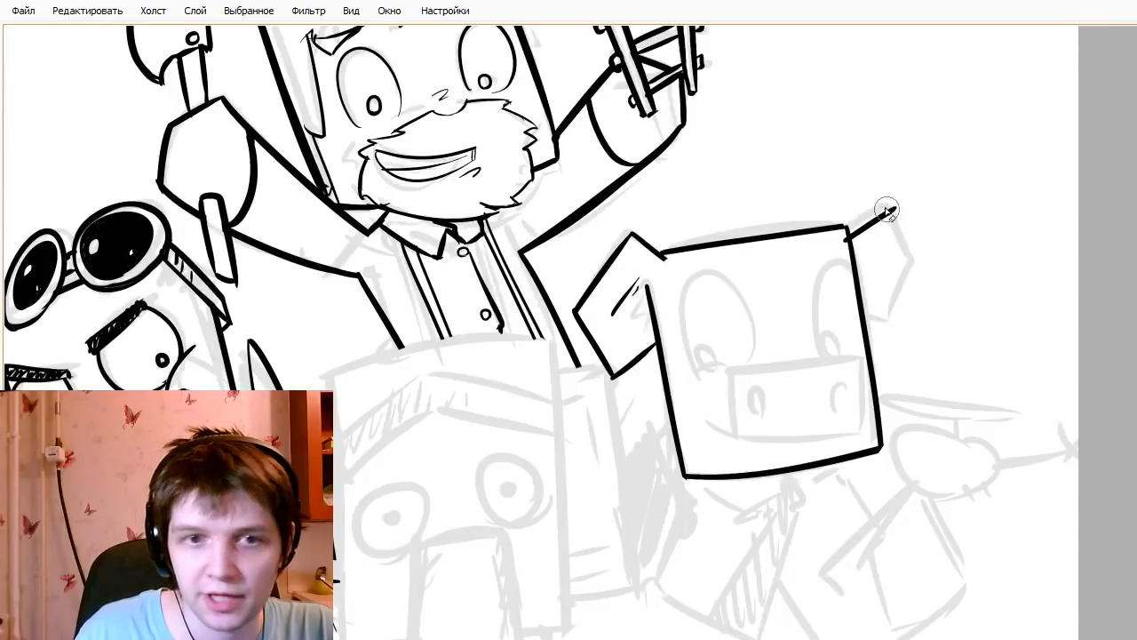
pyautogui.click(896, 197)
pyautogui.hotkey('ctrl', 'z')
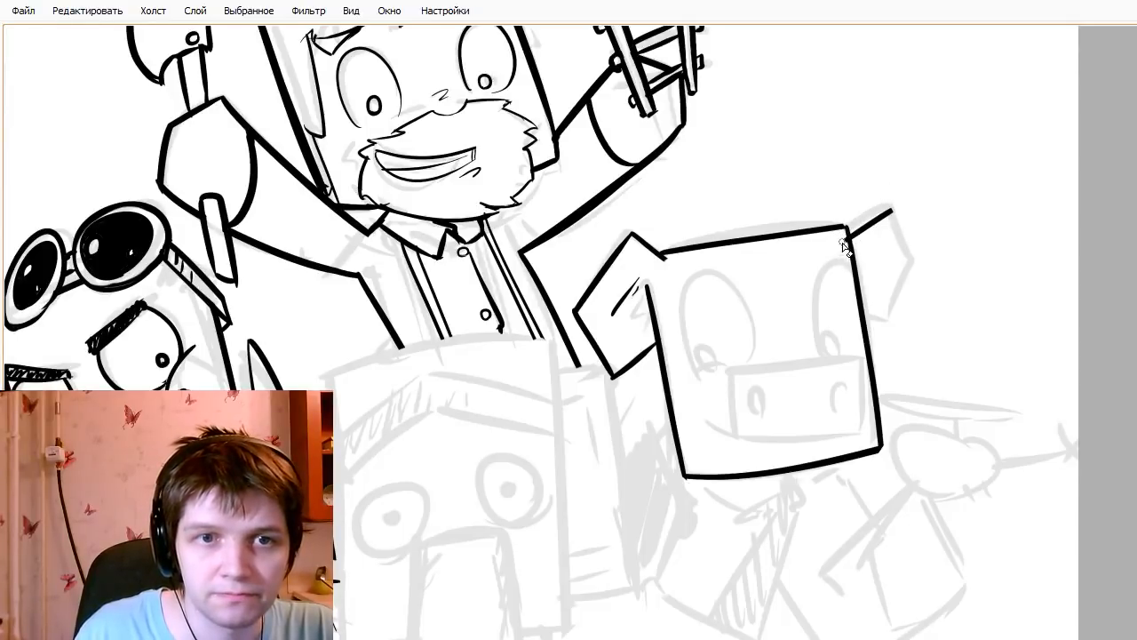
# - Ink the outer and lower edges of the pig's far ear, closing its outline against the head
pyautogui.moveTo(891, 210); pyautogui.dragTo(914, 284)
pyautogui.hotkey('ctrl', 'z')
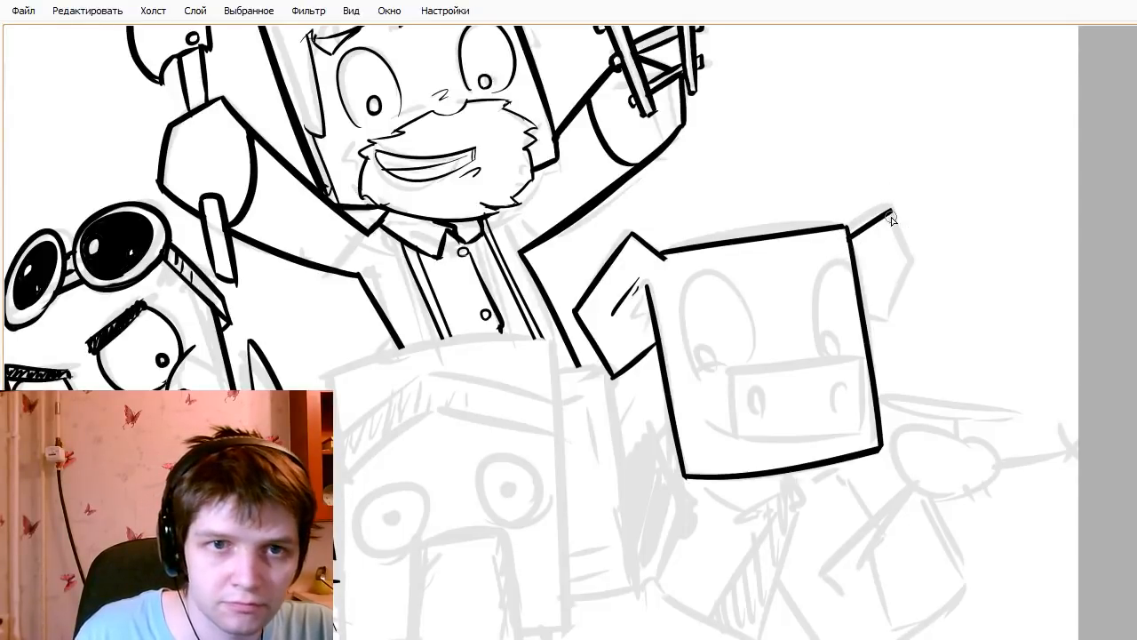
pyautogui.moveTo(890, 209)
pyautogui.mouseDown()
pyautogui.moveTo(910, 284)
pyautogui.moveTo(867, 369)
pyautogui.mouseUp()
pyautogui.hotkey('ctrl', 'z')
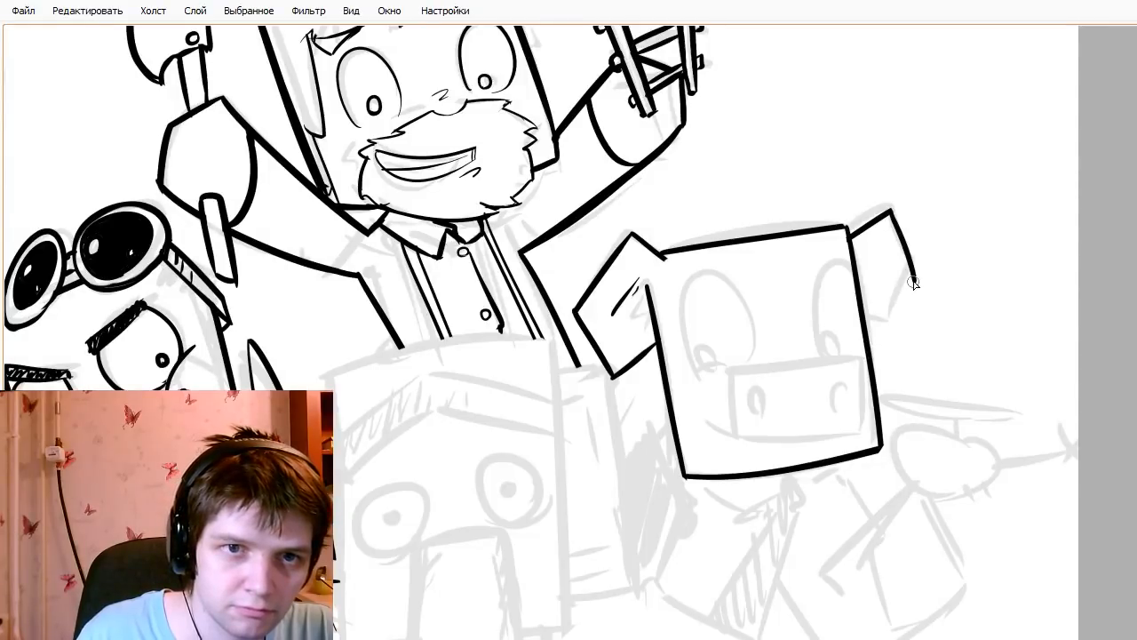
pyautogui.moveTo(914, 283)
pyautogui.mouseDown()
pyautogui.moveTo(888, 330)
pyautogui.moveTo(867, 326)
pyautogui.moveTo(899, 331)
pyautogui.mouseUp()
pyautogui.hotkey('ctrl', 'z')
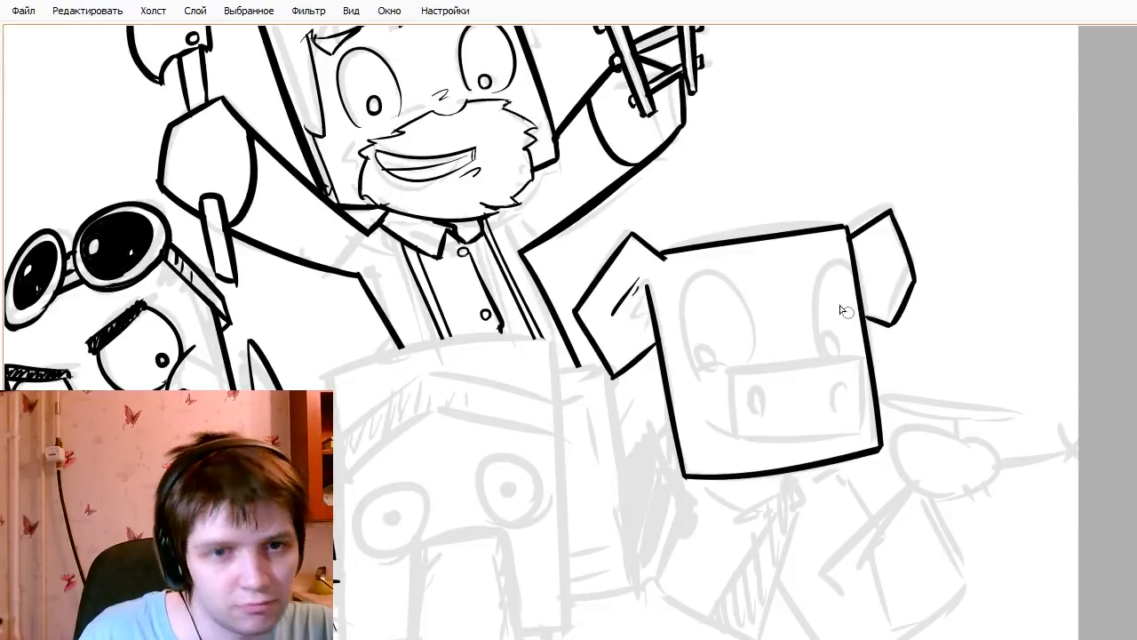
# - Ink the pig's larger eye nearest the bearded man as a tall oval with a small oval pupil low inside
pyautogui.moveTo(659, 506)
pyautogui.mouseDown()
pyautogui.moveTo(631, 302)
pyautogui.moveTo(716, 386)
pyautogui.moveTo(624, 383)
pyautogui.mouseUp()
pyautogui.moveTo(502, 315); pyautogui.dragTo(593, 372)
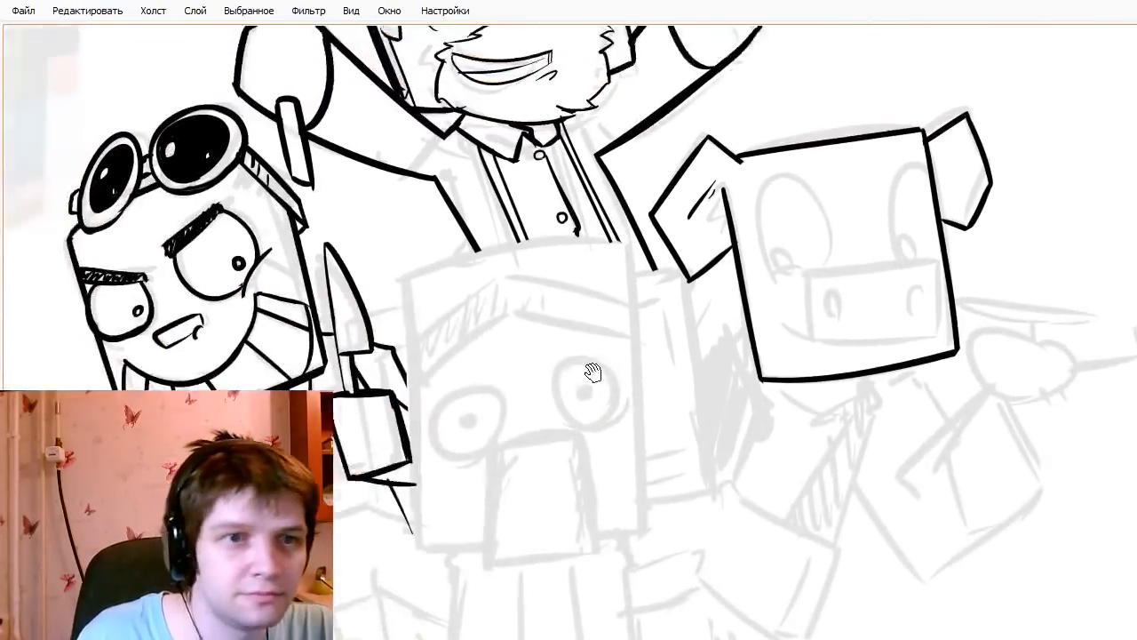
pyautogui.moveTo(772, 349)
pyautogui.mouseDown()
pyautogui.moveTo(685, 340)
pyautogui.moveTo(684, 374)
pyautogui.moveTo(736, 327)
pyautogui.moveTo(723, 342)
pyautogui.mouseUp()
pyautogui.hotkey('ctrl', 'z')
pyautogui.hotkey('ctrl', 'z')
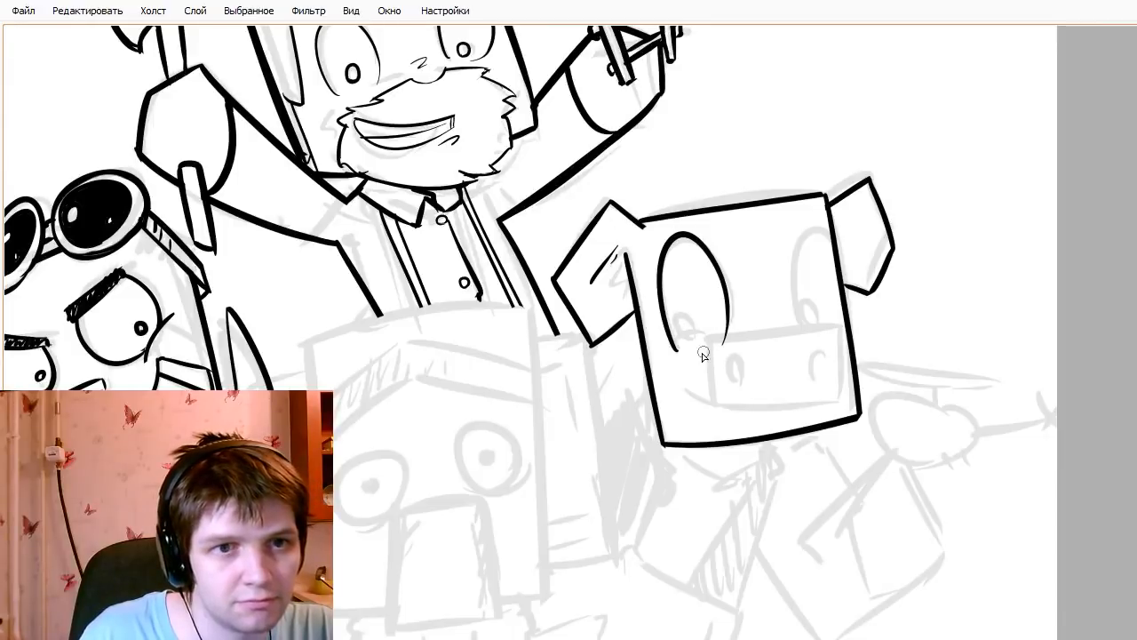
pyautogui.hotkey('ctrl', 'z')
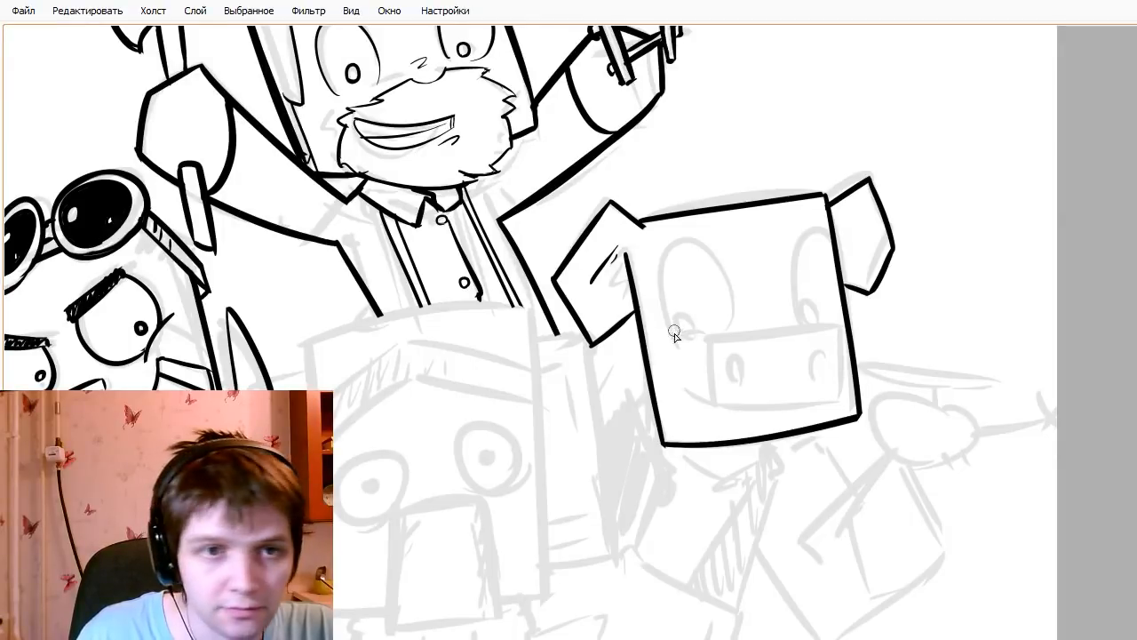
pyautogui.moveTo(670, 347)
pyautogui.mouseDown()
pyautogui.moveTo(727, 337)
pyautogui.moveTo(696, 247)
pyautogui.moveTo(725, 341)
pyautogui.moveTo(686, 309)
pyautogui.moveTo(697, 346)
pyautogui.moveTo(717, 343)
pyautogui.mouseUp()
pyautogui.hotkey('ctrl', 'z')
pyautogui.hotkey('ctrl', 'z')
pyautogui.hotkey('ctrl', 'z')
pyautogui.press('e')
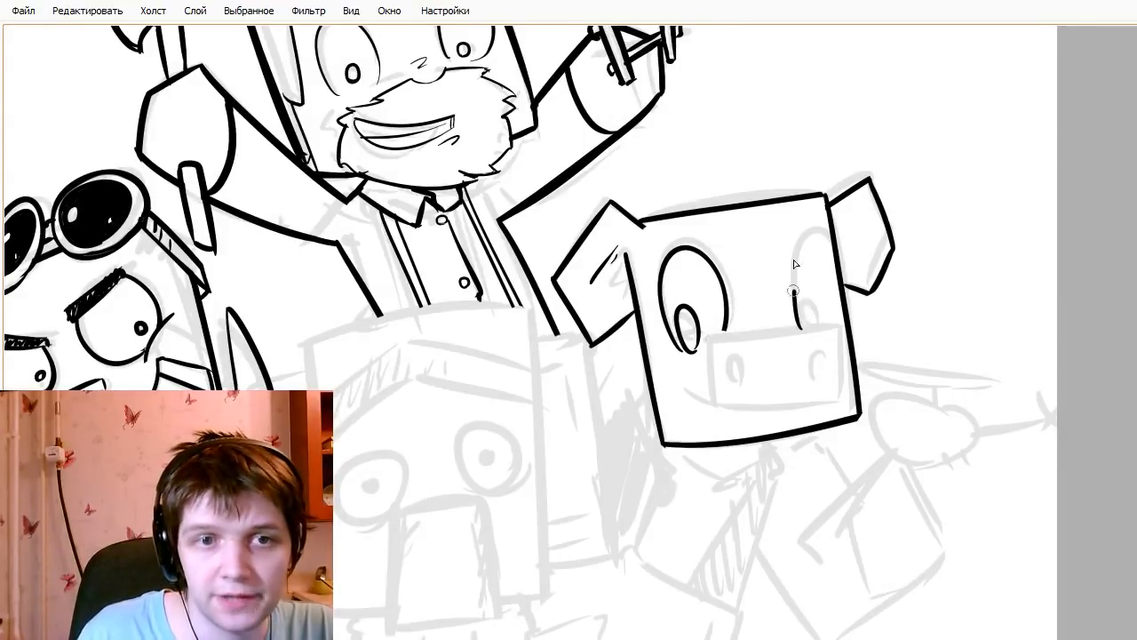
# - Ink the pig's far eye as a narrow oval against the head's edge, with a small oval pupil
pyautogui.hotkey('ctrl', 'z')
pyautogui.moveTo(790, 318)
pyautogui.mouseDown()
pyautogui.moveTo(834, 330)
pyautogui.moveTo(825, 261)
pyautogui.moveTo(814, 330)
pyautogui.mouseUp()
pyautogui.moveTo(810, 305); pyautogui.dragTo(811, 329)
pyautogui.hotkey('ctrl', 'z')
pyautogui.hotkey('ctrl', 'z')
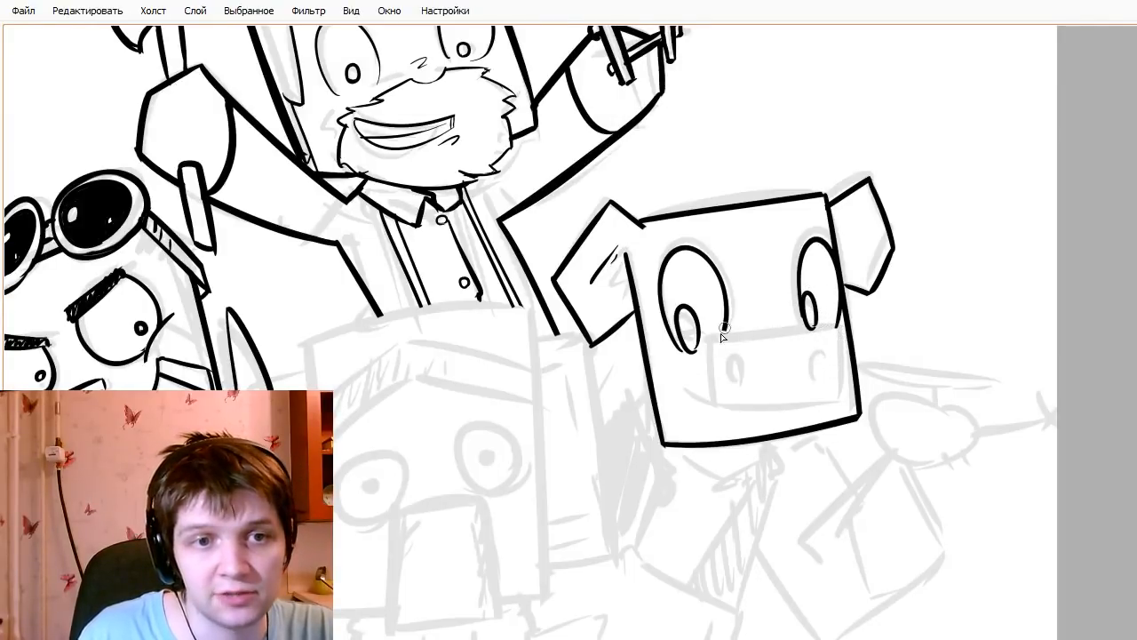
# - Ink the top edge of the pig's snout just below the eyes and clean up its overshoot at the head's edge
pyautogui.moveTo(709, 337); pyautogui.dragTo(847, 332)
pyautogui.hotkey('ctrl', 'z')
pyautogui.moveTo(714, 335); pyautogui.dragTo(848, 329)
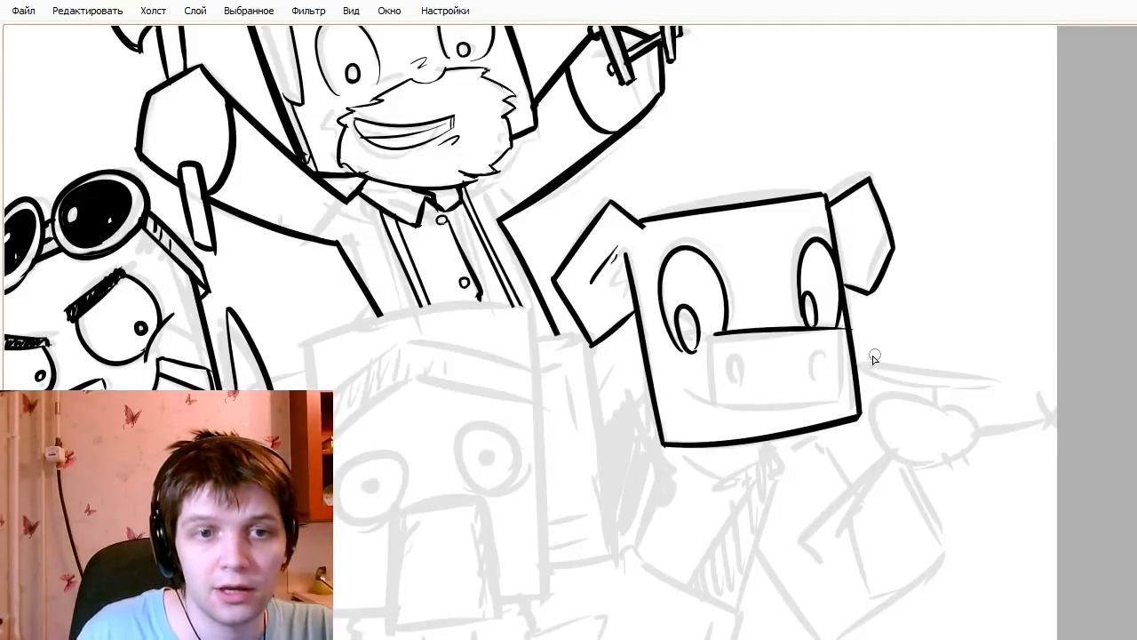
pyautogui.press('e')
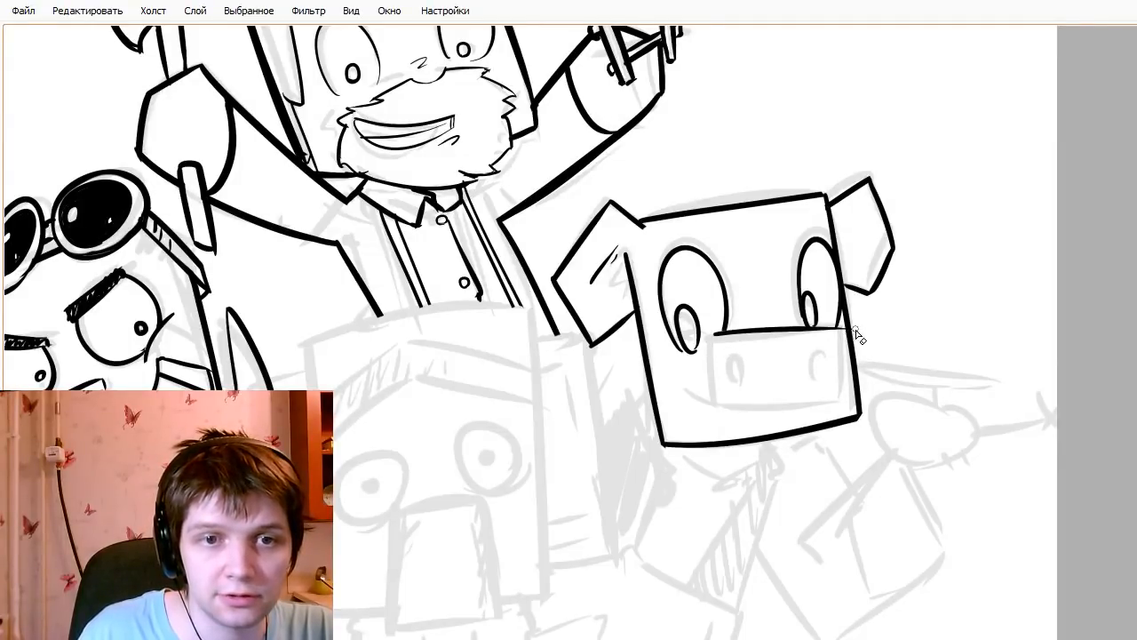
pyautogui.hotkey('ctrl', 'z')
# - Ink the far vertical edge of the pig's snout down from the end of its top edge
pyautogui.moveTo(843, 322); pyautogui.dragTo(842, 414)
pyautogui.hotkey('ctrl', 'z')
pyautogui.moveTo(842, 327); pyautogui.dragTo(839, 407)
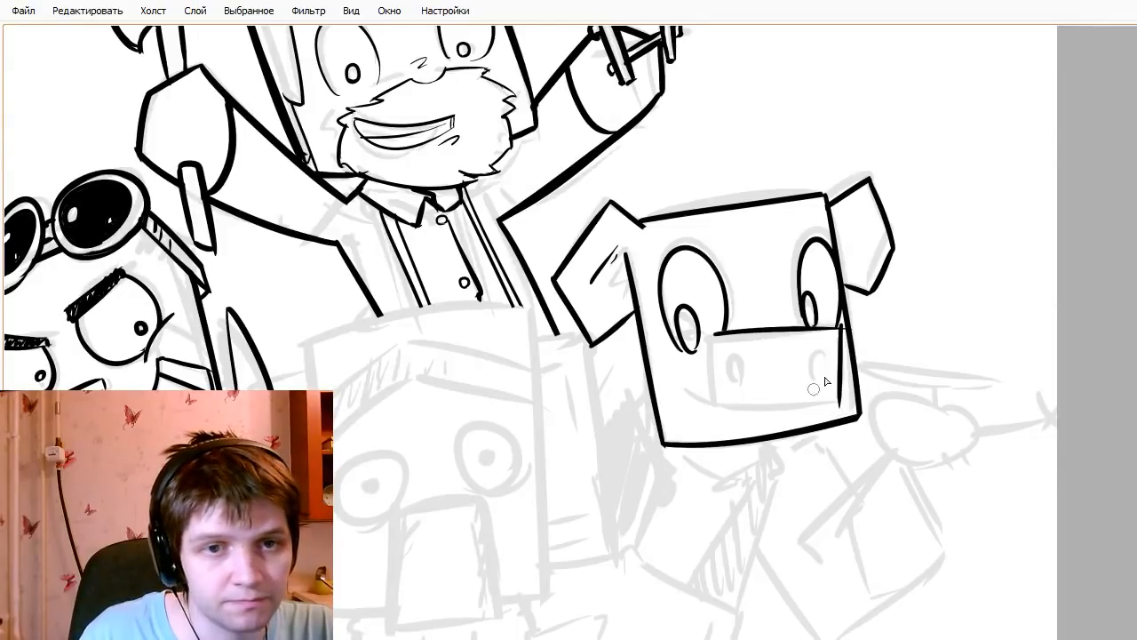
pyautogui.hotkey('ctrl', 'z')
pyautogui.moveTo(841, 322); pyautogui.dragTo(842, 400)
pyautogui.hotkey('ctrl', 'z')
pyautogui.moveTo(842, 325); pyautogui.dragTo(844, 409)
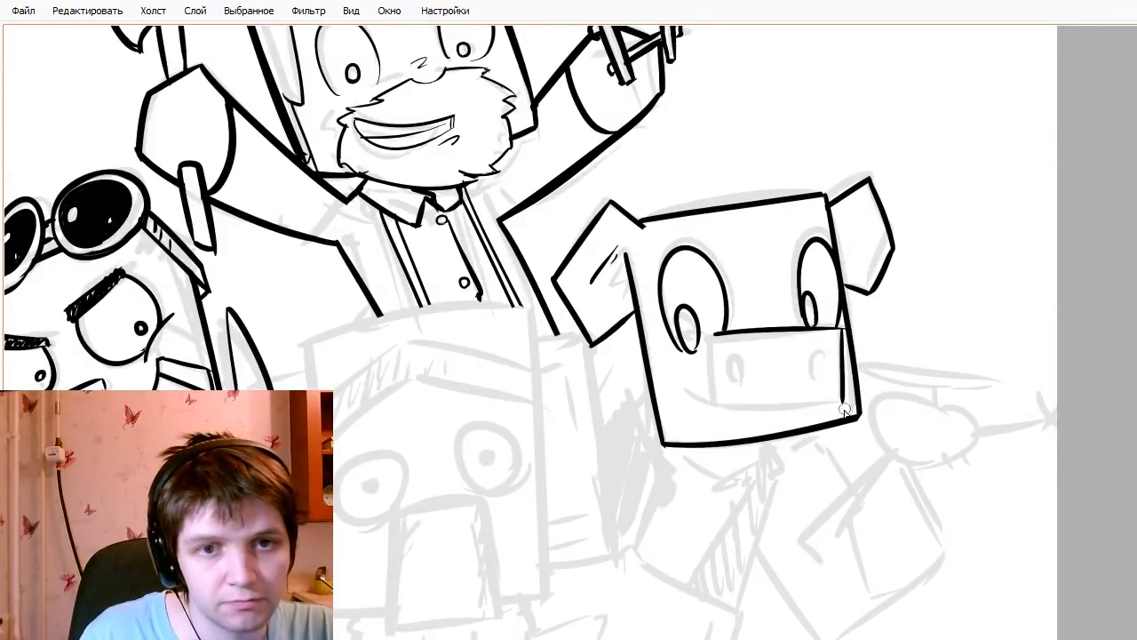
# - Ink the pig's smile as one long curve running from the cheek under the snout to its far edge
pyautogui.moveTo(715, 411); pyautogui.dragTo(863, 409)
pyautogui.hotkey('ctrl', 'z')
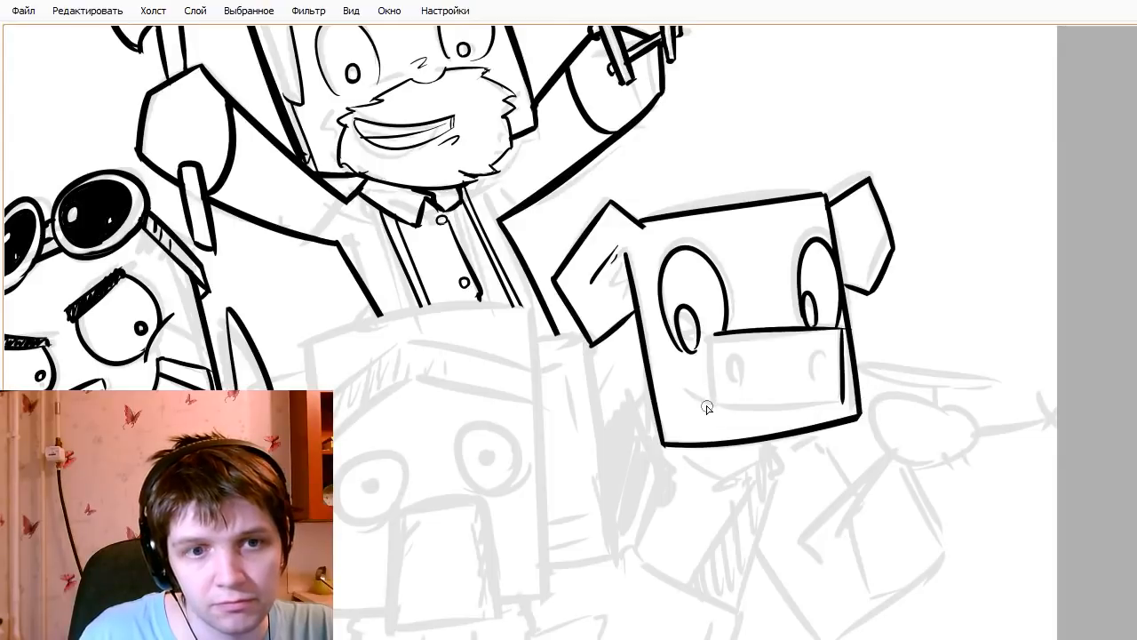
pyautogui.moveTo(682, 391); pyautogui.dragTo(857, 406)
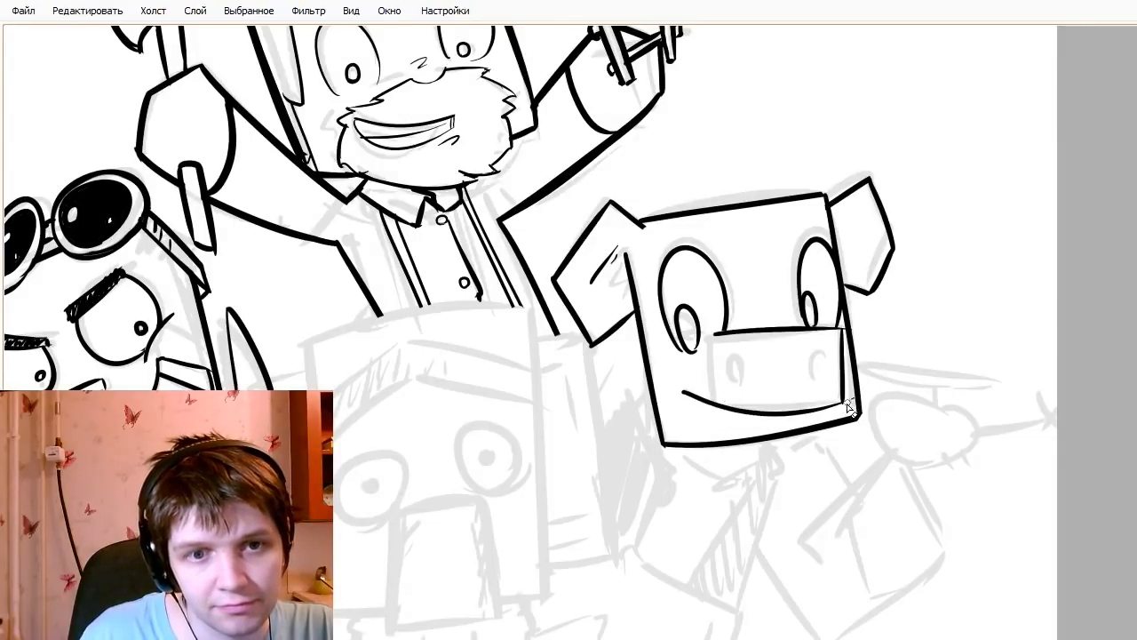
pyautogui.hotkey('ctrl', 'z')
# - Ink the snout's near vertical edge down to the smile line and draw two oval nostrils
pyautogui.moveTo(713, 336); pyautogui.dragTo(716, 398)
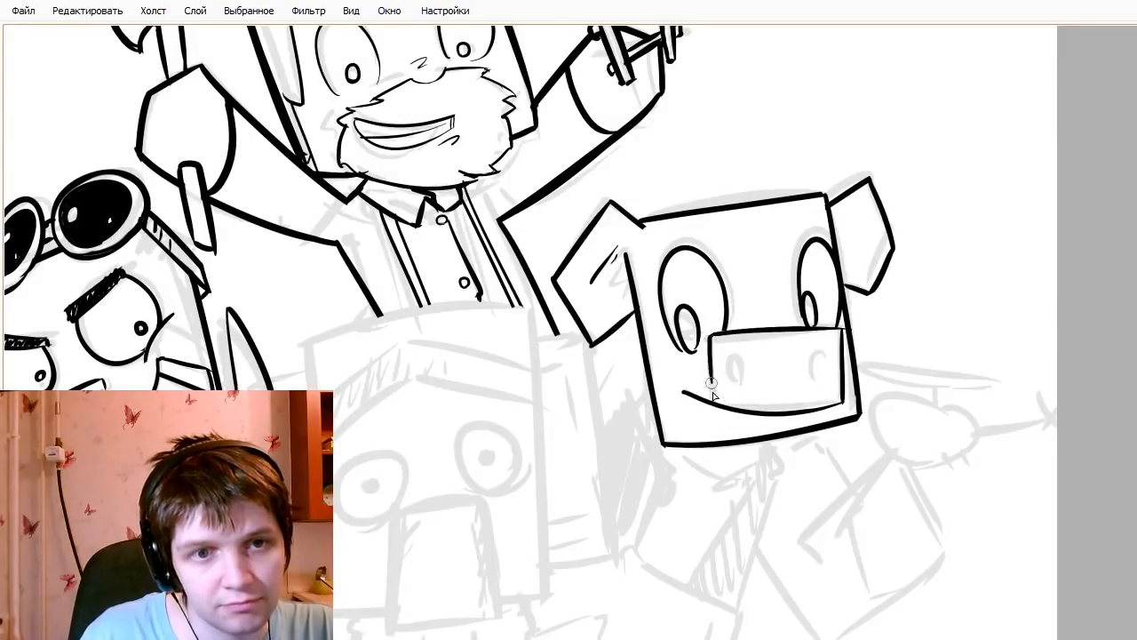
pyautogui.hotkey('ctrl', 'z')
pyautogui.moveTo(710, 334); pyautogui.dragTo(720, 405)
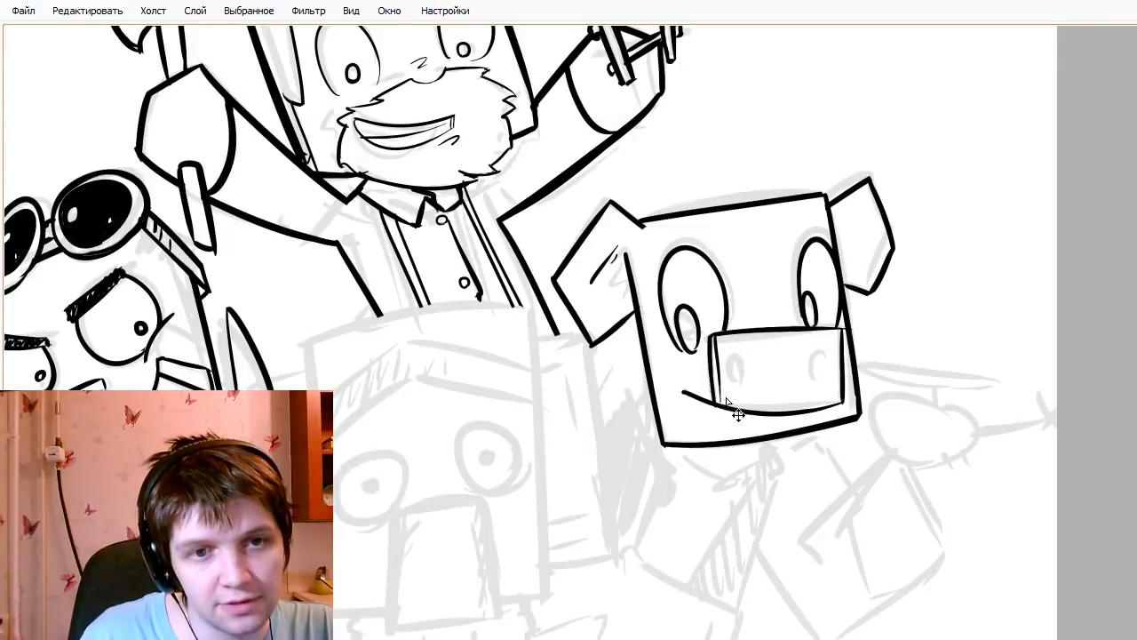
pyautogui.hotkey('ctrl', 'z')
pyautogui.moveTo(736, 355); pyautogui.dragTo(747, 381)
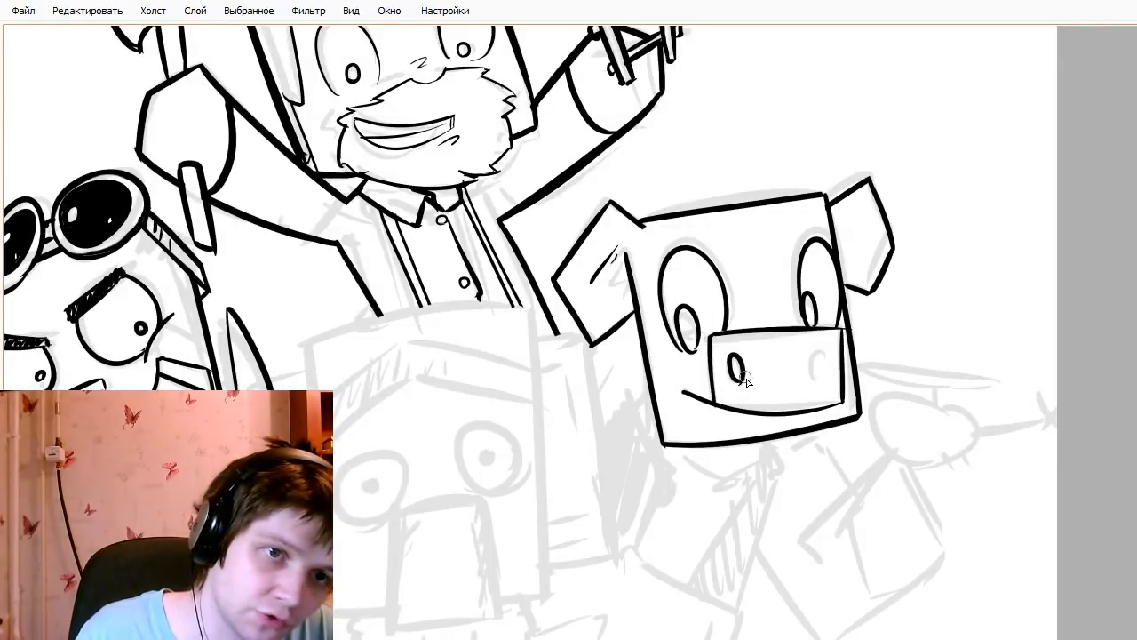
pyautogui.moveTo(826, 368)
pyautogui.mouseDown()
pyautogui.moveTo(814, 356)
pyautogui.moveTo(824, 381)
pyautogui.moveTo(821, 354)
pyautogui.mouseUp()
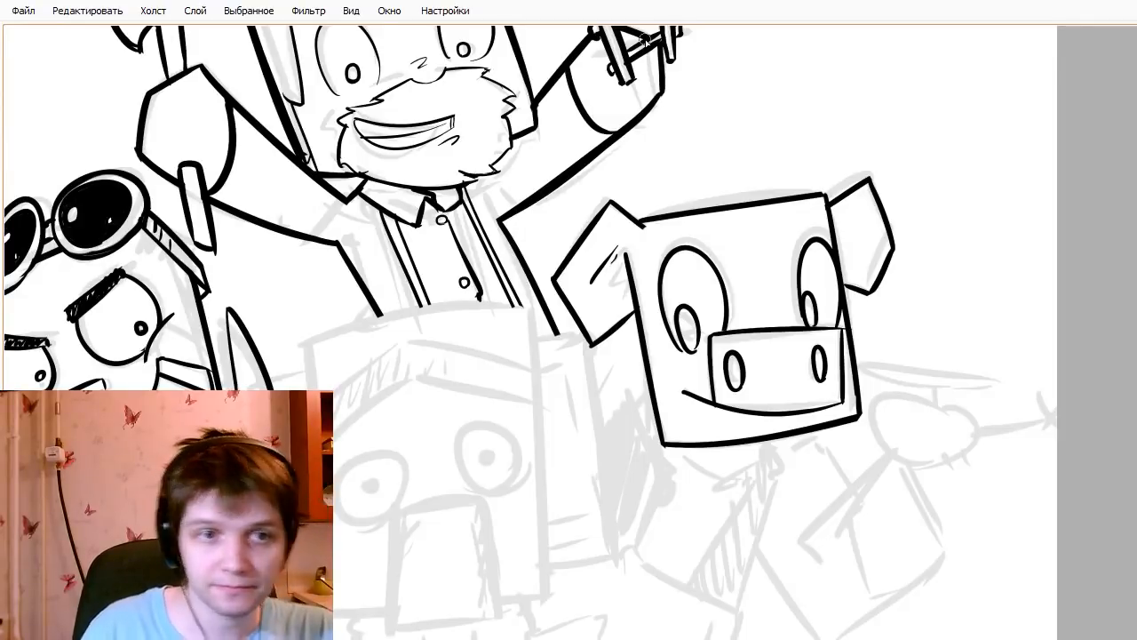
# - Add short thin accent strokes just inside the top edge of the pig's forehead
pyautogui.moveTo(709, 257)
pyautogui.mouseDown()
pyautogui.moveTo(773, 405)
pyautogui.moveTo(703, 241)
pyautogui.mouseUp()
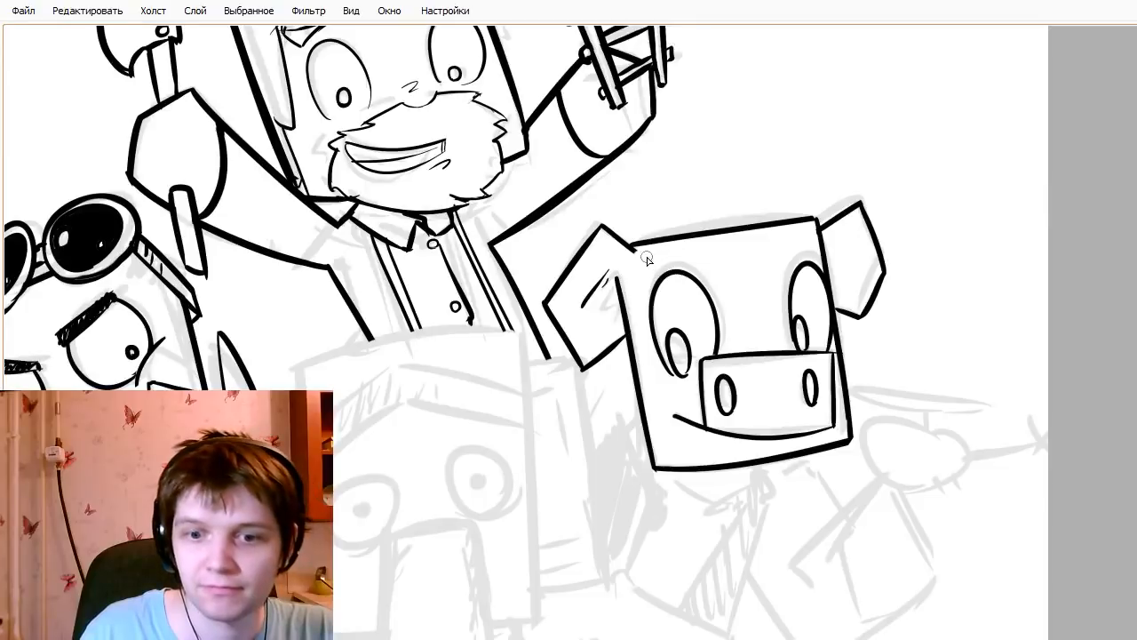
pyautogui.moveTo(637, 263); pyautogui.dragTo(704, 244)
pyautogui.hotkey('ctrl', 'z')
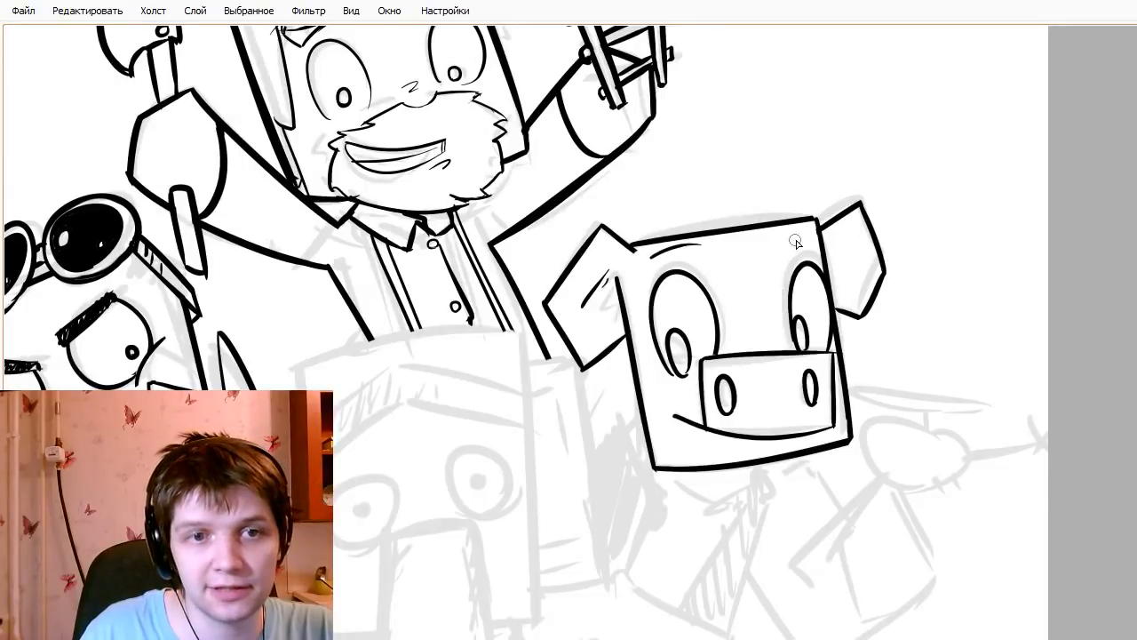
# - Raise the character reference layer to full opacity and make the line-art layer active again
pyautogui.scroll(-2, 1015, 216)
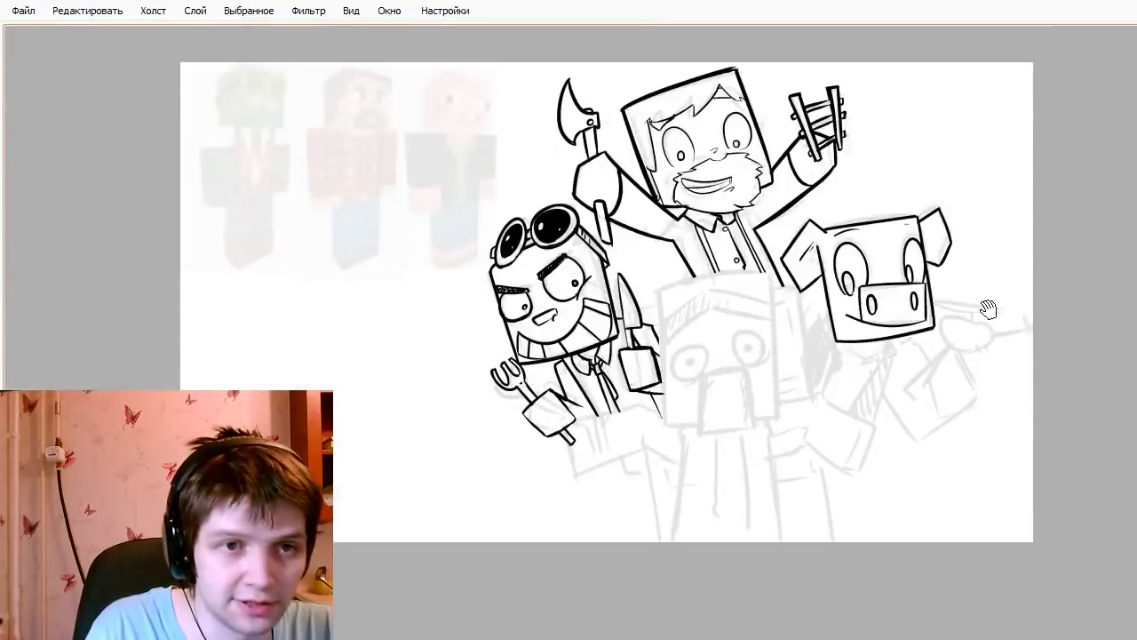
pyautogui.press('Tab')
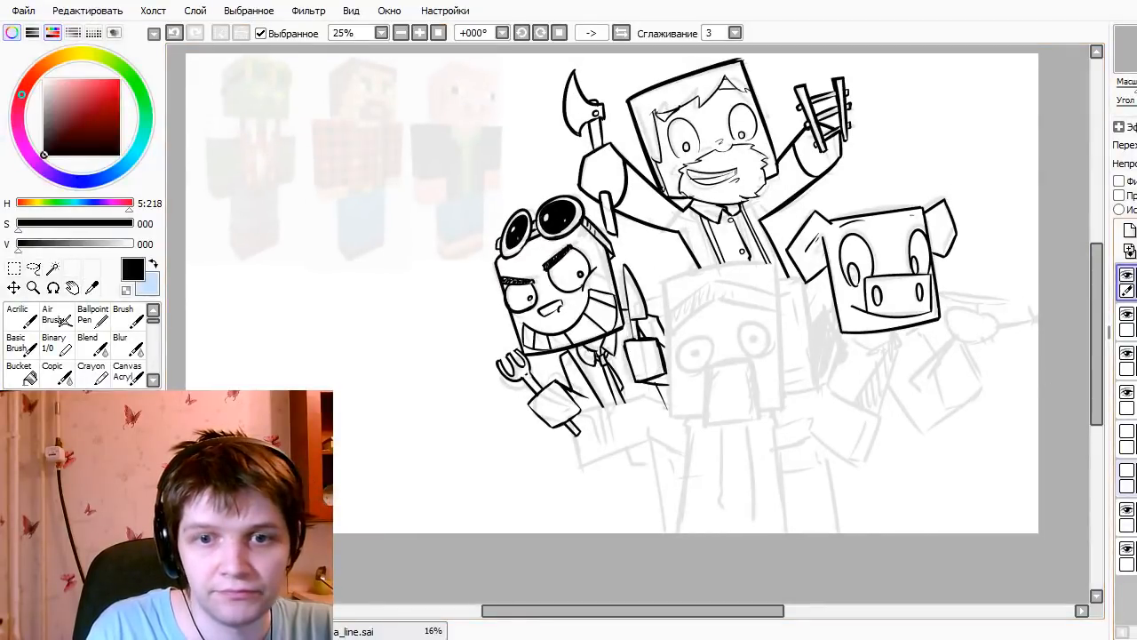
pyautogui.click(1126, 516)
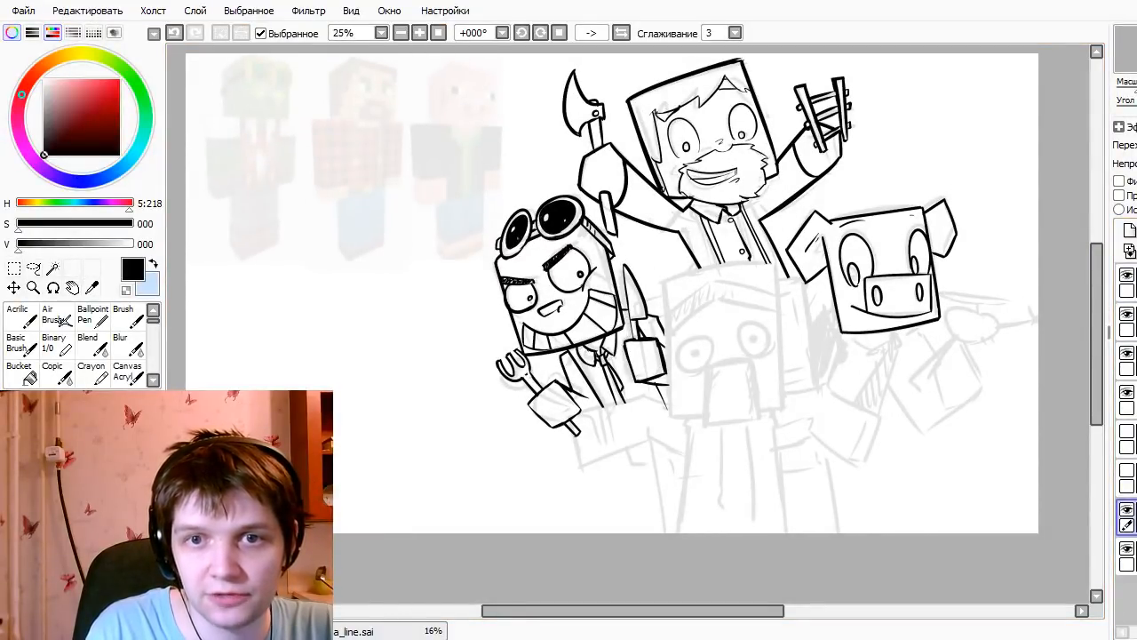
pyautogui.click(1136, 164)
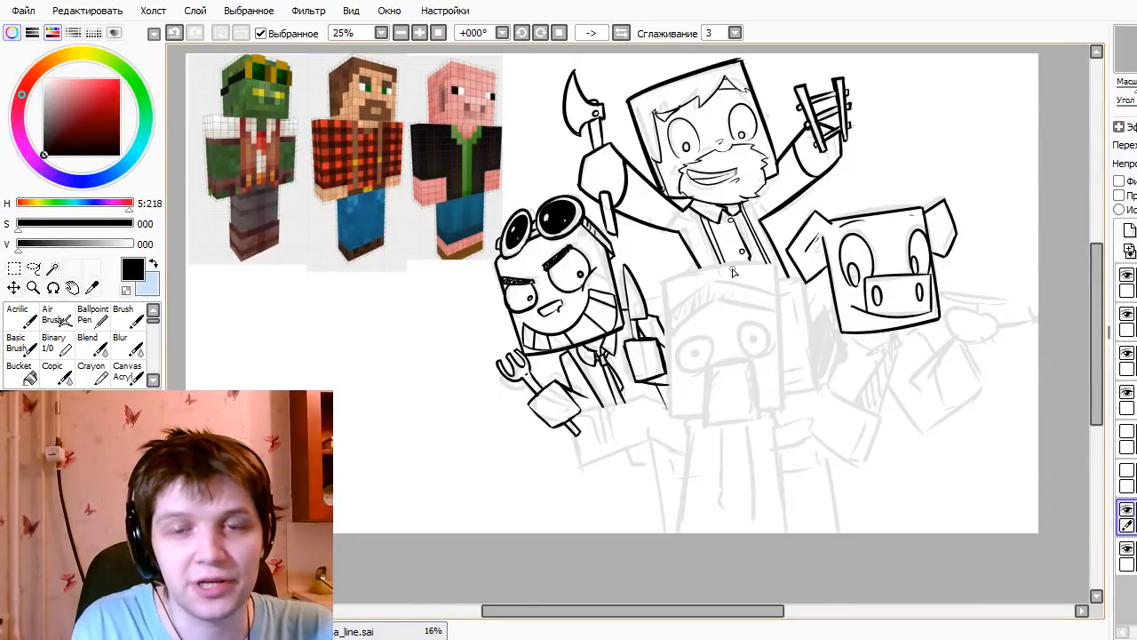
pyautogui.click(1129, 283)
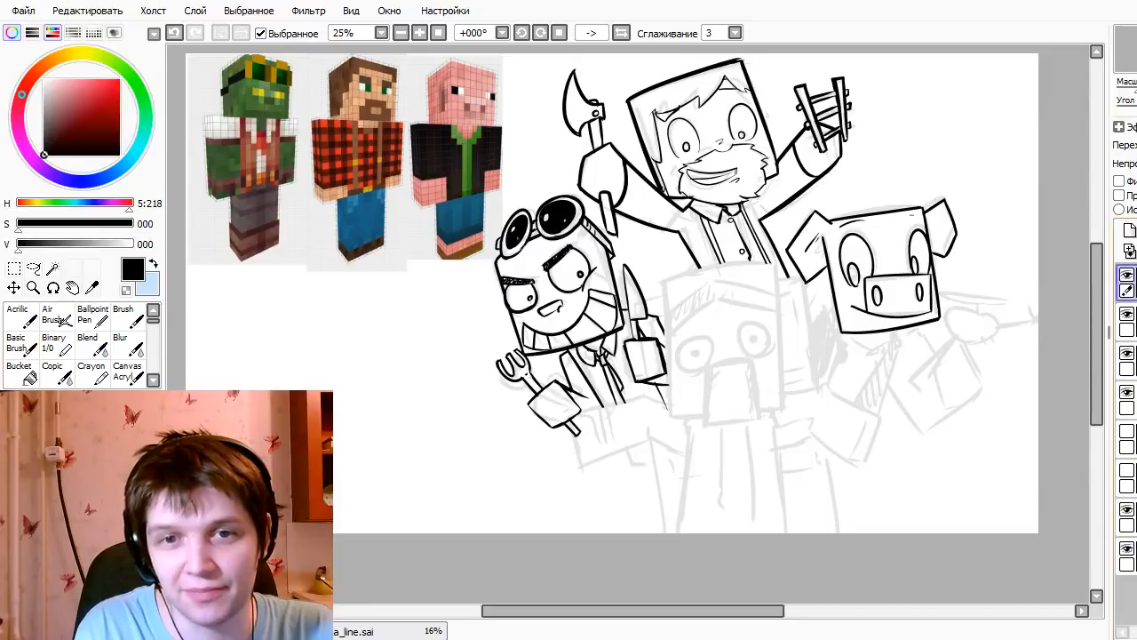
pyautogui.scroll(2, 875, 329)
pyautogui.moveTo(896, 411); pyautogui.dragTo(533, 422)
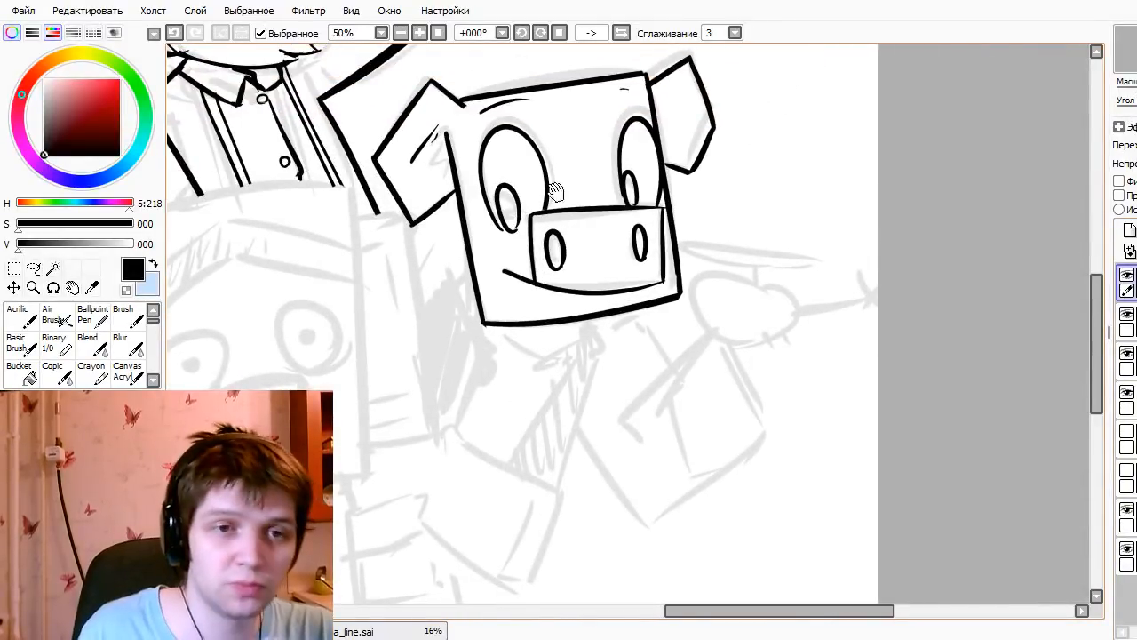
pyautogui.moveTo(556, 192)
pyautogui.mouseDown()
pyautogui.moveTo(666, 414)
pyautogui.moveTo(652, 293)
pyautogui.mouseUp()
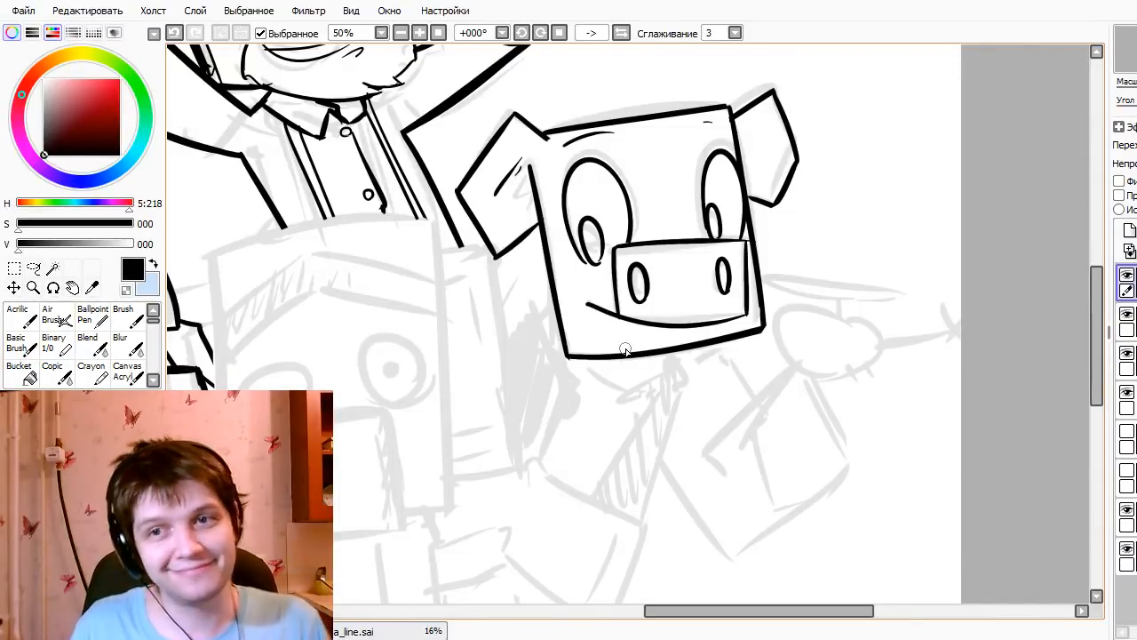
pyautogui.moveTo(792, 381)
pyautogui.mouseDown()
pyautogui.moveTo(896, 238)
pyautogui.moveTo(933, 298)
pyautogui.mouseUp()
pyautogui.moveTo(716, 266); pyautogui.dragTo(775, 290)
pyautogui.moveTo(685, 350); pyautogui.dragTo(678, 326)
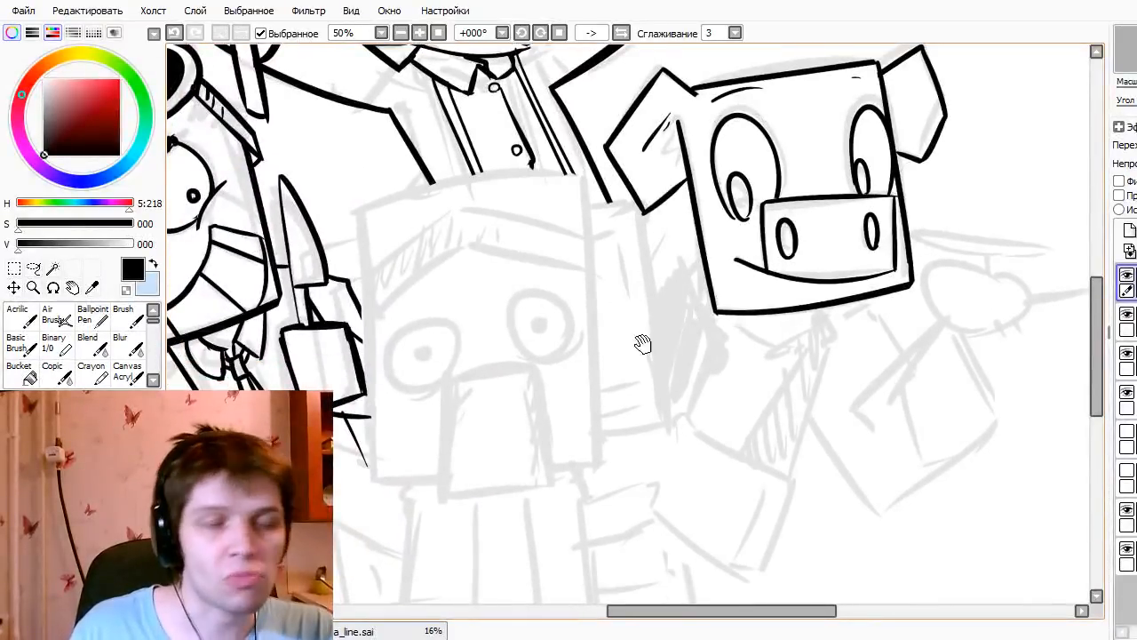
pyautogui.moveTo(622, 358); pyautogui.dragTo(681, 396)
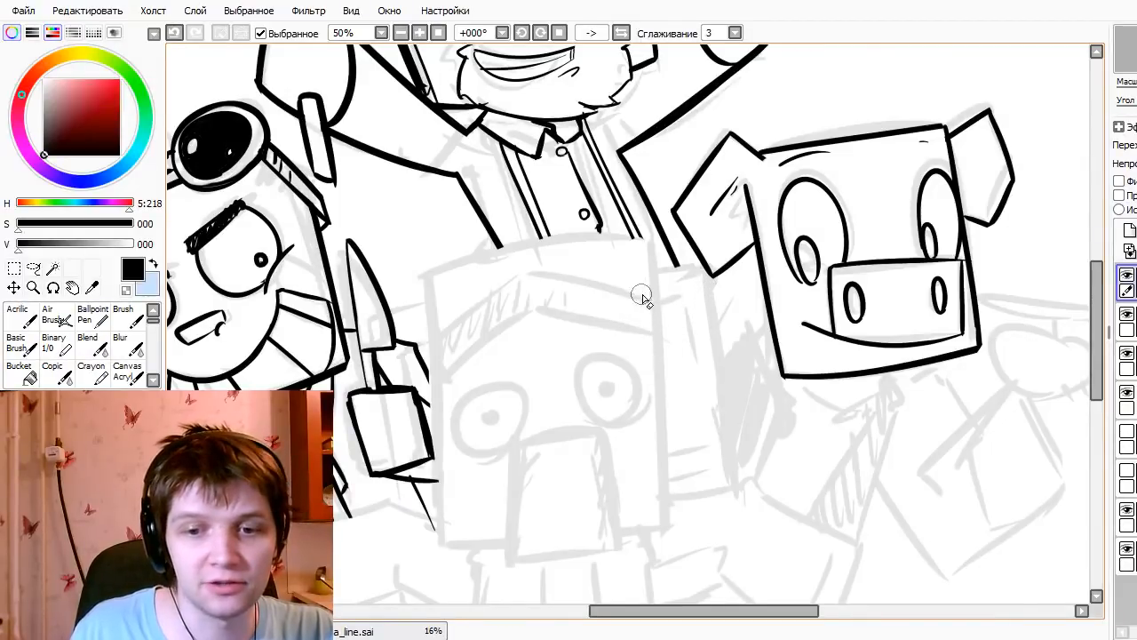
pyautogui.moveTo(652, 294); pyautogui.dragTo(983, 333)
pyautogui.moveTo(940, 457); pyautogui.dragTo(455, 332)
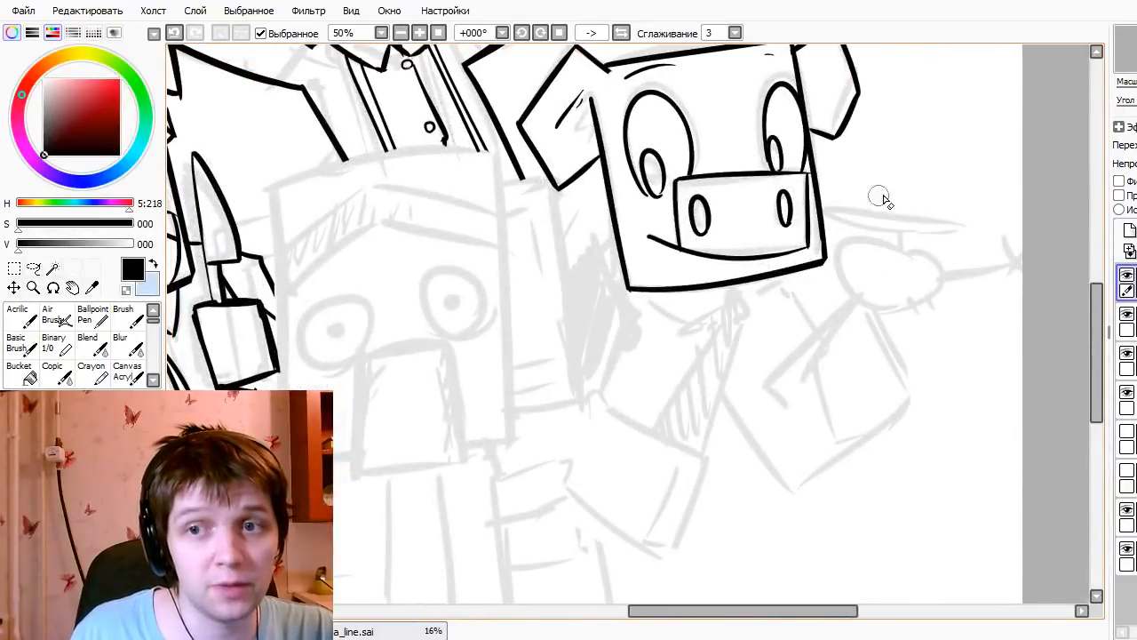
# - Ink the short shoulder line below the pig's head and the inner edge of its raised arm running down toward the elbow
pyautogui.moveTo(838, 335); pyautogui.dragTo(769, 317)
pyautogui.moveTo(677, 307)
pyautogui.mouseDown()
pyautogui.moveTo(734, 300)
pyautogui.moveTo(746, 279)
pyautogui.moveTo(754, 381)
pyautogui.mouseUp()
pyautogui.hotkey('ctrl', 'z')
pyautogui.hotkey('ctrl', 'z')
pyautogui.hotkey('ctrl', 'z')
pyautogui.moveTo(725, 285)
pyautogui.mouseDown()
pyautogui.moveTo(755, 391)
pyautogui.moveTo(759, 373)
pyautogui.mouseUp()
pyautogui.hotkey('ctrl', 'z')
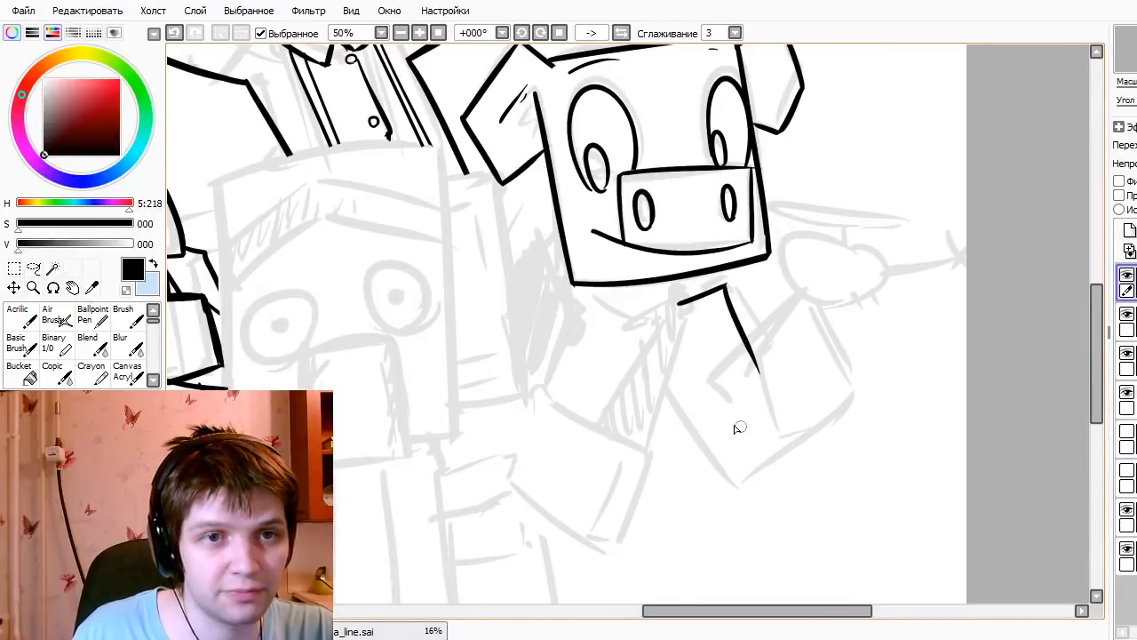
# - Ink the raised arm's outer contour as straight strokes down to the elbow corner, along the forearm's underside and up to the wrist
pyautogui.moveTo(648, 334)
pyautogui.mouseDown()
pyautogui.moveTo(737, 493)
pyautogui.moveTo(879, 374)
pyautogui.mouseUp()
pyautogui.hotkey('ctrl', 'z')
pyautogui.moveTo(734, 488); pyautogui.dragTo(888, 367)
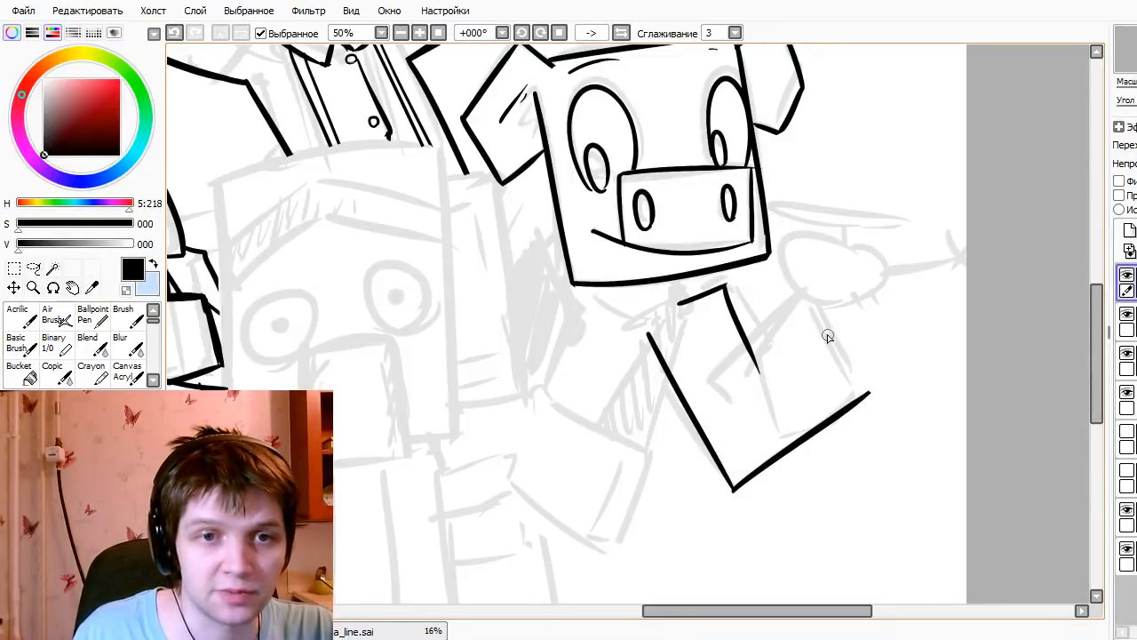
pyautogui.moveTo(809, 287); pyautogui.dragTo(875, 431)
pyautogui.hotkey('ctrl', 'z')
pyautogui.moveTo(808, 287); pyautogui.dragTo(869, 392)
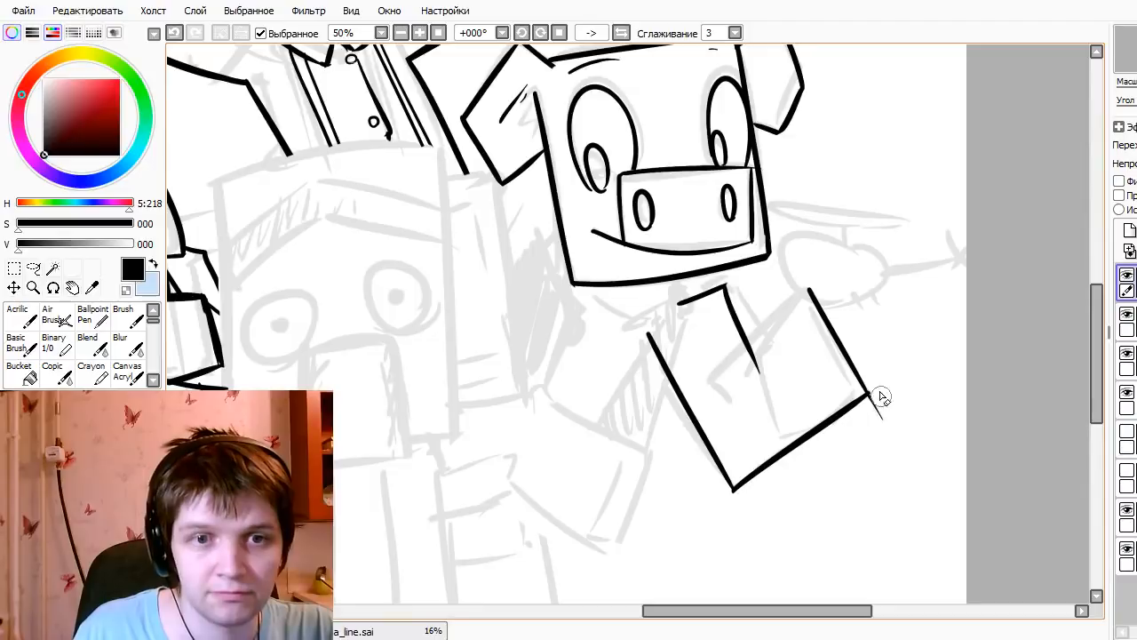
pyautogui.hotkey('ctrl', 'z')
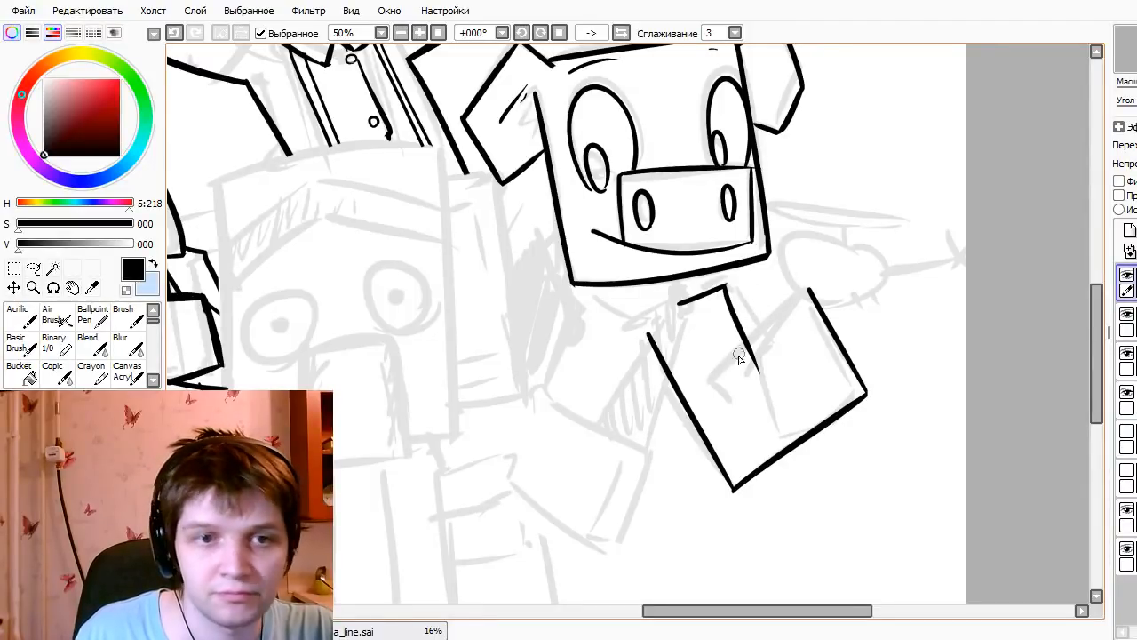
# - Ink the forearm's inner edge from the elbow crease up to the wrist and add small crease marks at the bend
pyautogui.moveTo(708, 384); pyautogui.dragTo(866, 278)
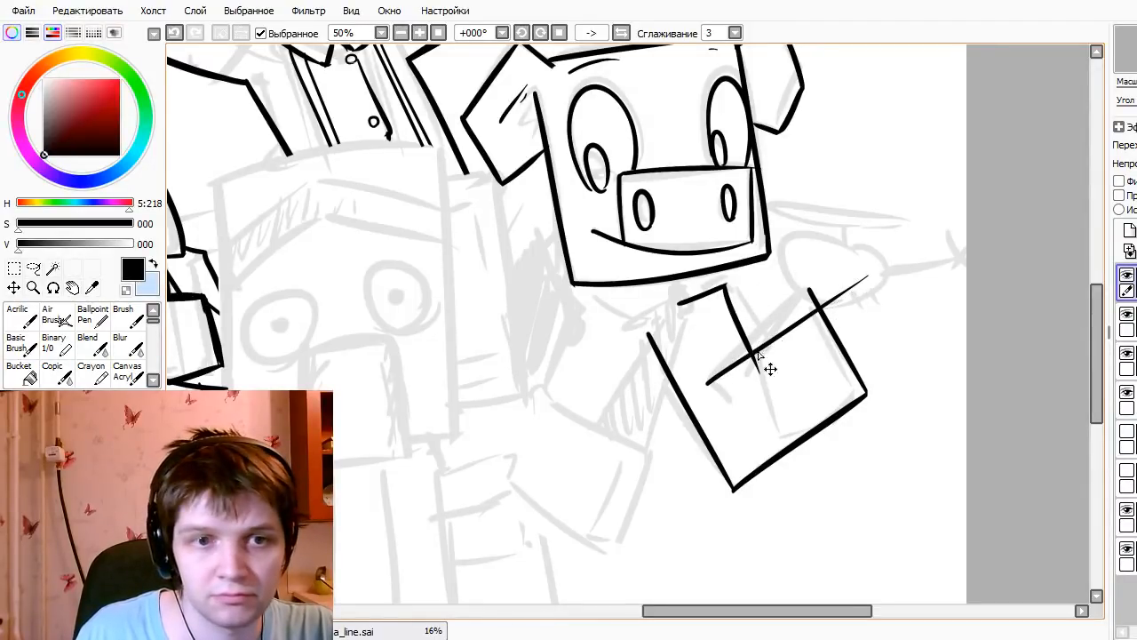
pyautogui.hotkey('ctrl', 'z')
pyautogui.moveTo(708, 384)
pyautogui.mouseDown()
pyautogui.moveTo(854, 263)
pyautogui.moveTo(822, 289)
pyautogui.mouseUp()
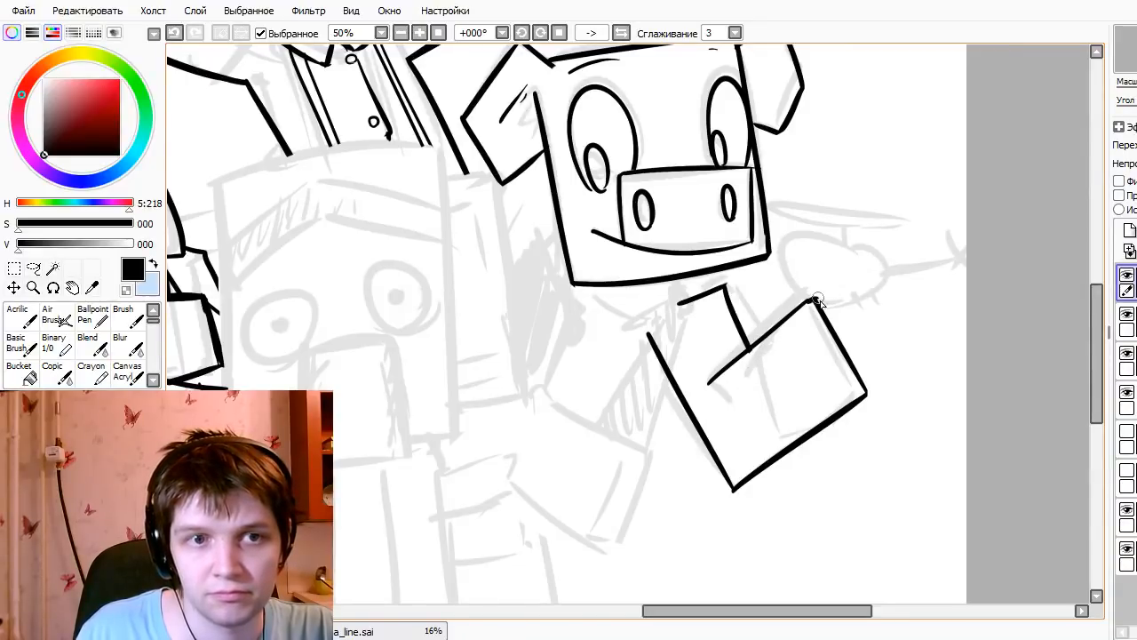
pyautogui.moveTo(708, 381); pyautogui.dragTo(715, 414)
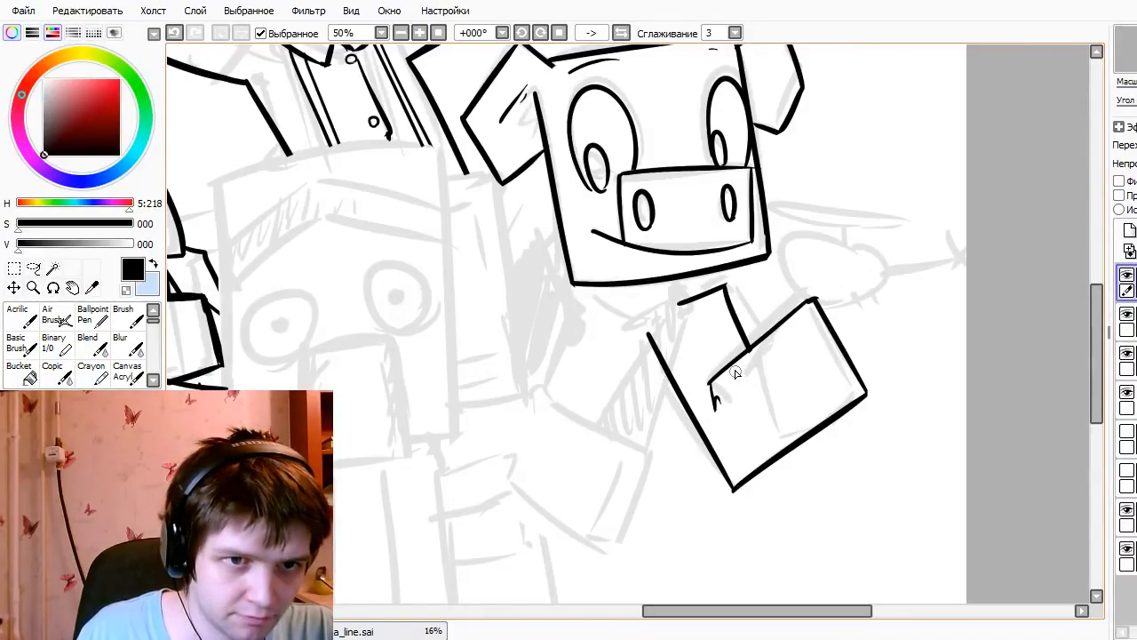
# - Ink a fold line across the bent sleeve down to its lower edge and add jagged notches at the sleeve's end
pyautogui.moveTo(729, 368); pyautogui.dragTo(762, 464)
pyautogui.hotkey('ctrl', 'z')
pyautogui.hotkey('ctrl', 'z')
pyautogui.moveTo(730, 368); pyautogui.dragTo(762, 463)
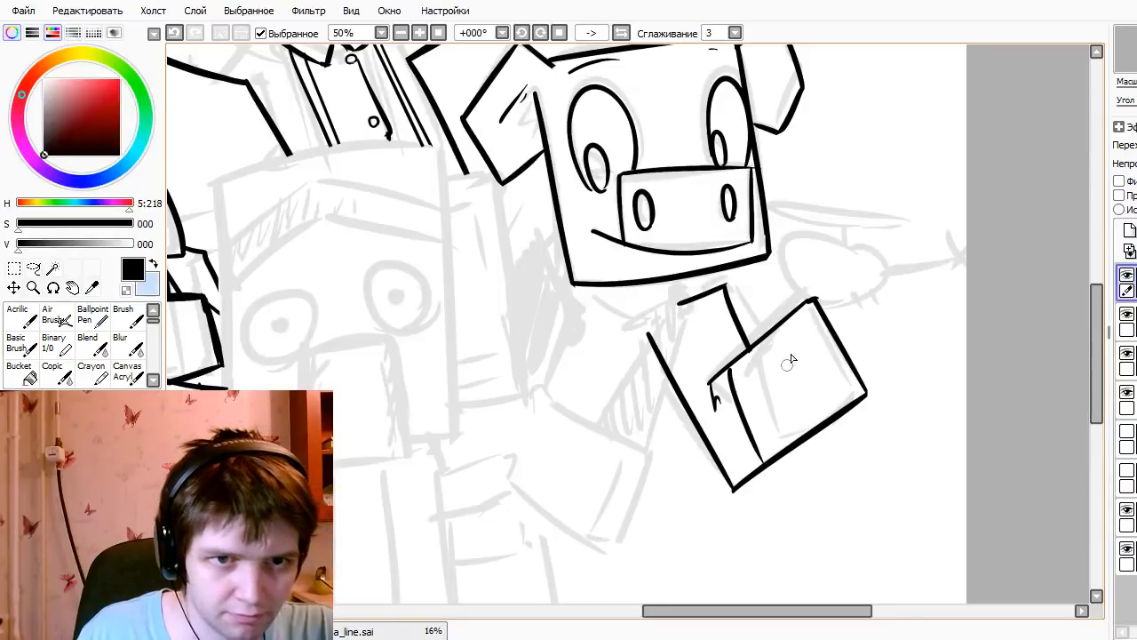
pyautogui.moveTo(794, 325)
pyautogui.mouseDown()
pyautogui.moveTo(802, 308)
pyautogui.moveTo(782, 322)
pyautogui.moveTo(802, 310)
pyautogui.moveTo(810, 279)
pyautogui.moveTo(816, 300)
pyautogui.mouseUp()
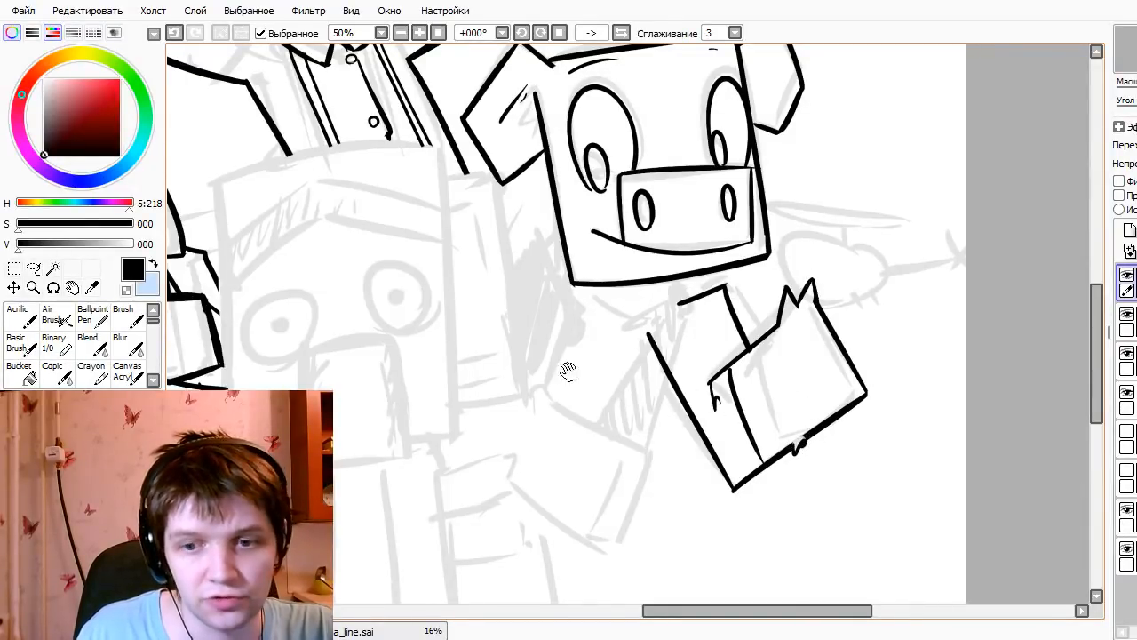
# - Ink the pig's torso edge as one long straight diagonal from the raised arm's shoulder down past the sketched lower hand
pyautogui.moveTo(569, 371)
pyautogui.mouseDown()
pyautogui.moveTo(632, 383)
pyautogui.moveTo(616, 406)
pyautogui.moveTo(656, 431)
pyautogui.mouseUp()
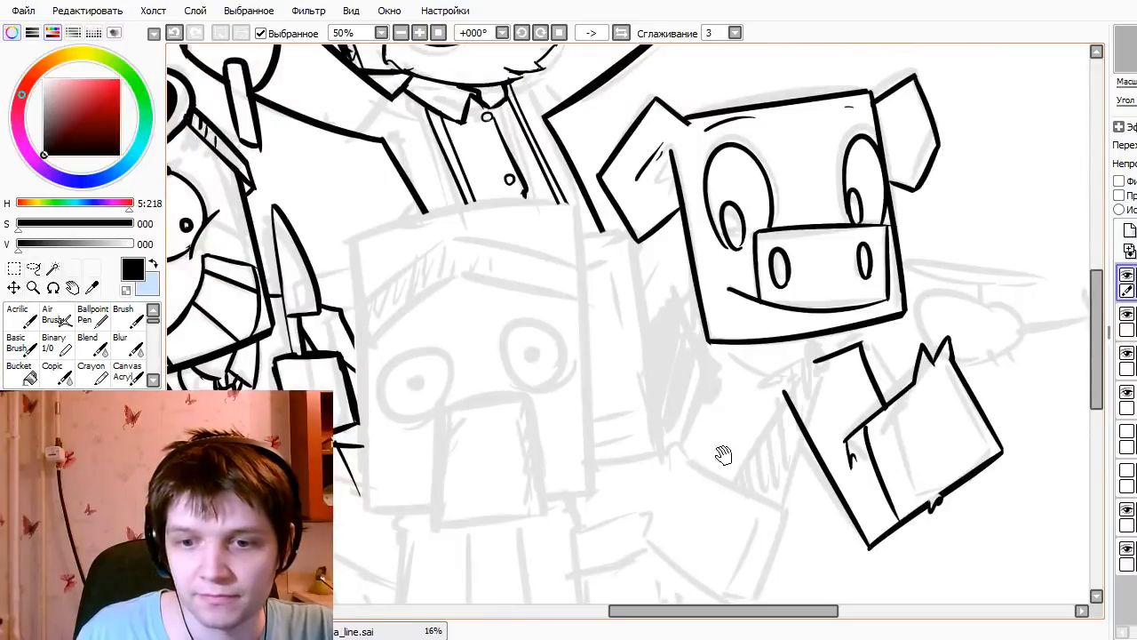
pyautogui.moveTo(723, 455); pyautogui.dragTo(603, 370)
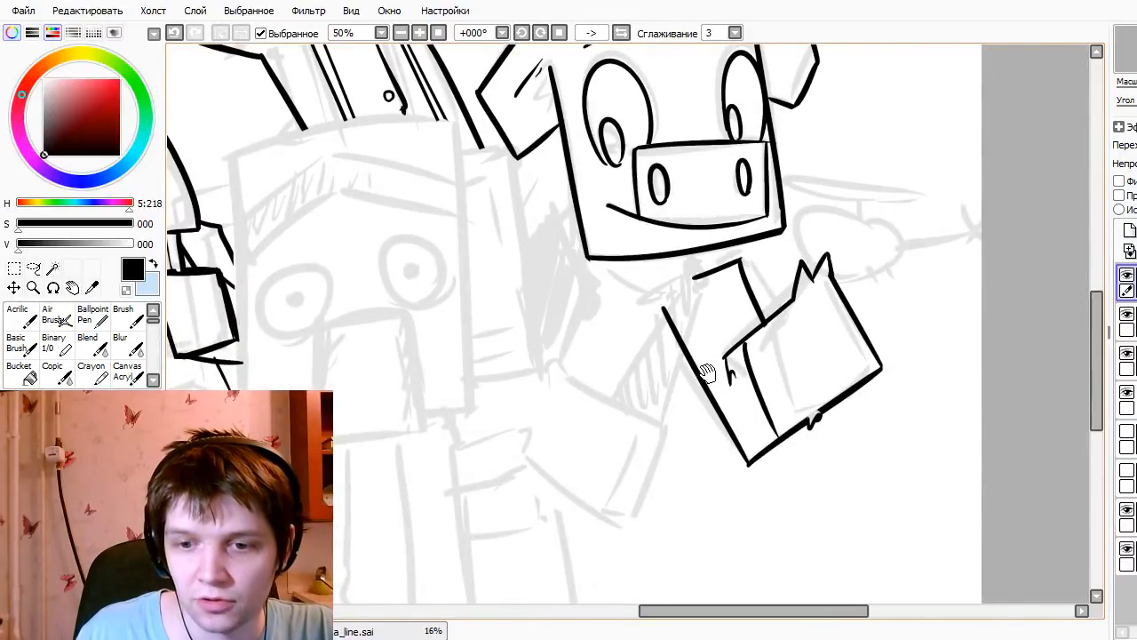
pyautogui.moveTo(568, 414); pyautogui.dragTo(616, 431)
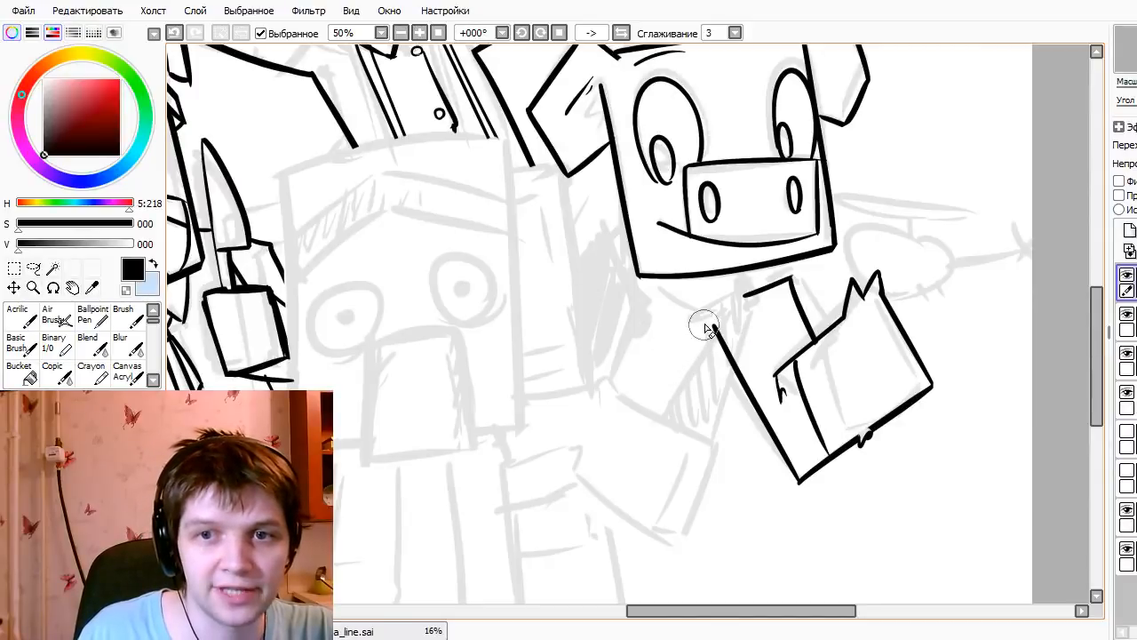
pyautogui.moveTo(713, 327); pyautogui.dragTo(728, 357)
pyautogui.hotkey('ctrl', 'z')
pyautogui.moveTo(748, 312); pyautogui.dragTo(669, 482)
pyautogui.hotkey('ctrl', 'z')
pyautogui.moveTo(756, 310)
pyautogui.mouseDown()
pyautogui.moveTo(642, 535)
pyautogui.moveTo(631, 452)
pyautogui.moveTo(783, 443)
pyautogui.moveTo(711, 423)
pyautogui.moveTo(675, 374)
pyautogui.mouseUp()
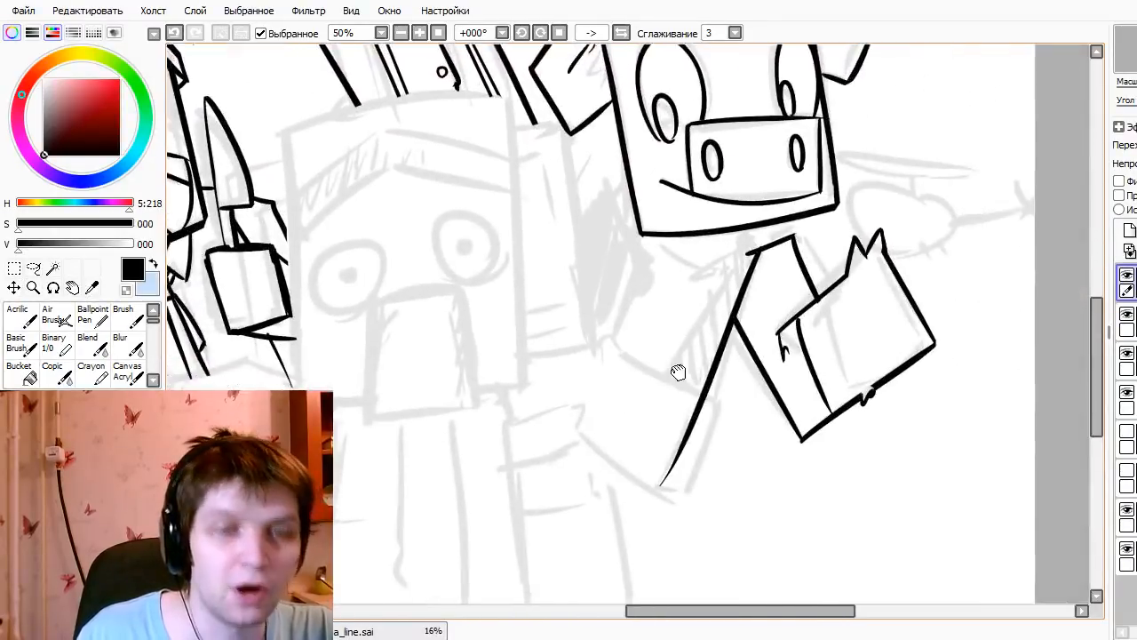
pyautogui.hotkey('ctrl', 'z')
pyautogui.moveTo(753, 252); pyautogui.dragTo(624, 456)
pyautogui.hotkey('ctrl', 'z')
pyautogui.moveTo(755, 248); pyautogui.dragTo(566, 546)
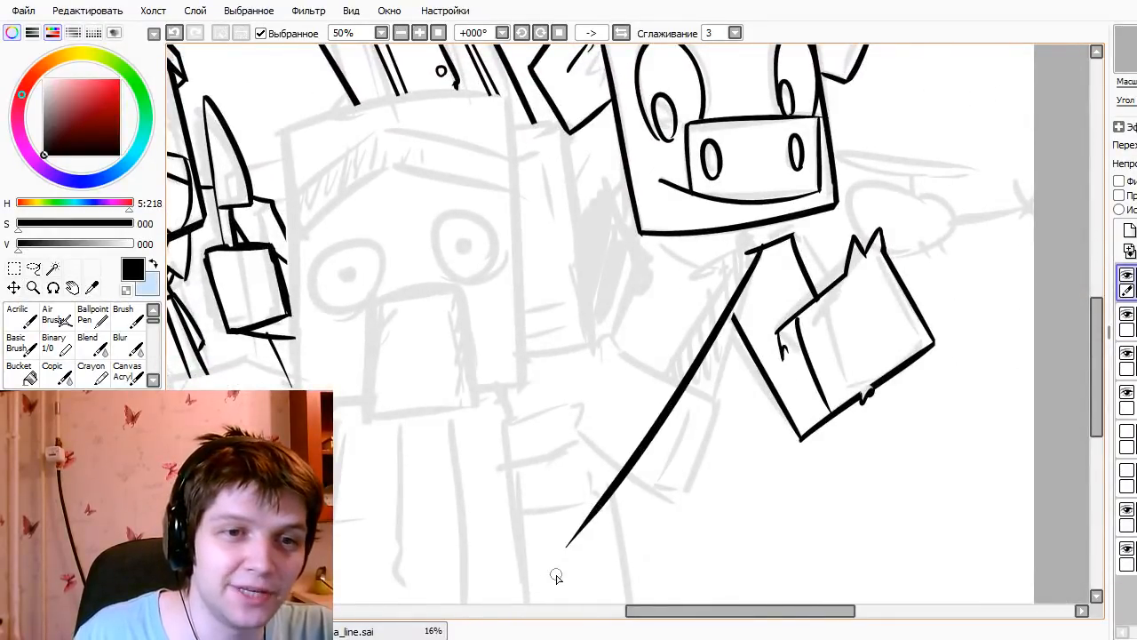
pyautogui.hotkey('ctrl', 'z')
pyautogui.moveTo(753, 250); pyautogui.dragTo(593, 538)
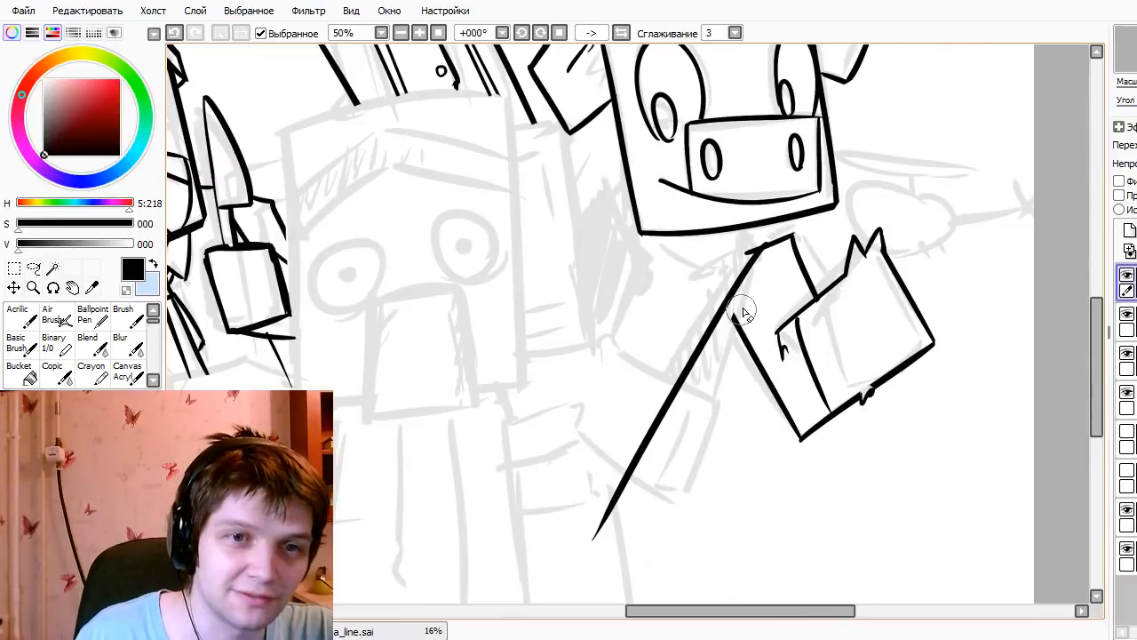
# - Extend the underside of the raised upper arm so it meets the long torso line
pyautogui.moveTo(723, 309)
pyautogui.mouseDown()
pyautogui.moveTo(731, 346)
pyautogui.moveTo(748, 350)
pyautogui.mouseUp()
pyautogui.hotkey('ctrl', 'z')
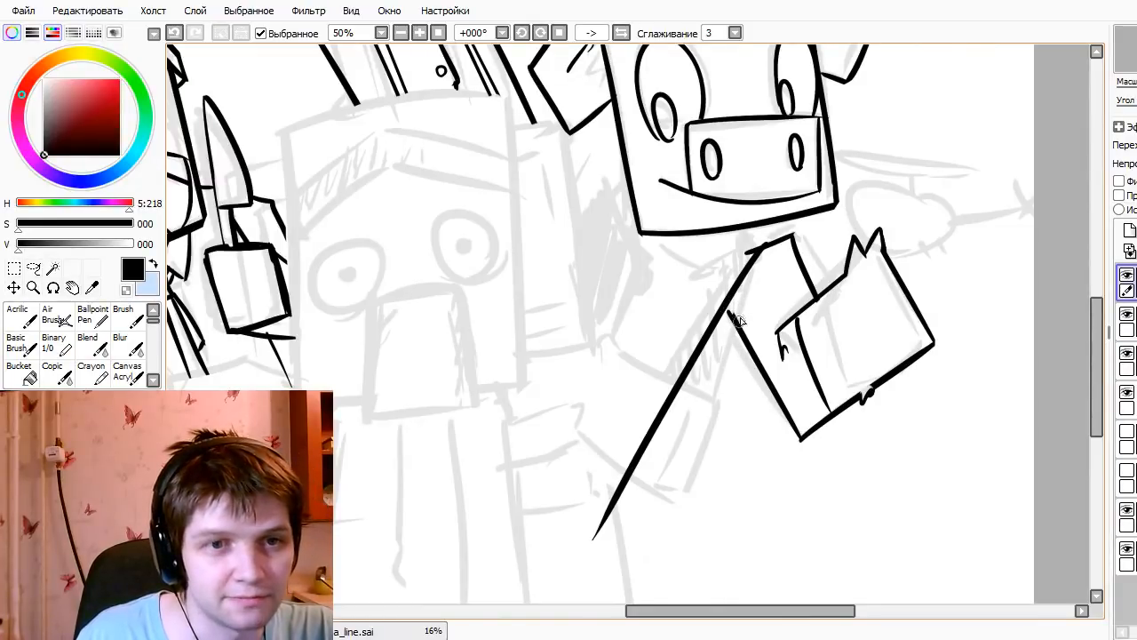
pyautogui.hotkey('ctrl', 'z')
pyautogui.moveTo(727, 300); pyautogui.dragTo(746, 345)
# - Erase the thin lower tip of the torso line and part of the pointed outline at the sleeve's end
pyautogui.press('e')
pyautogui.moveTo(591, 526)
pyautogui.mouseDown()
pyautogui.moveTo(594, 498)
pyautogui.moveTo(601, 549)
pyautogui.mouseUp()
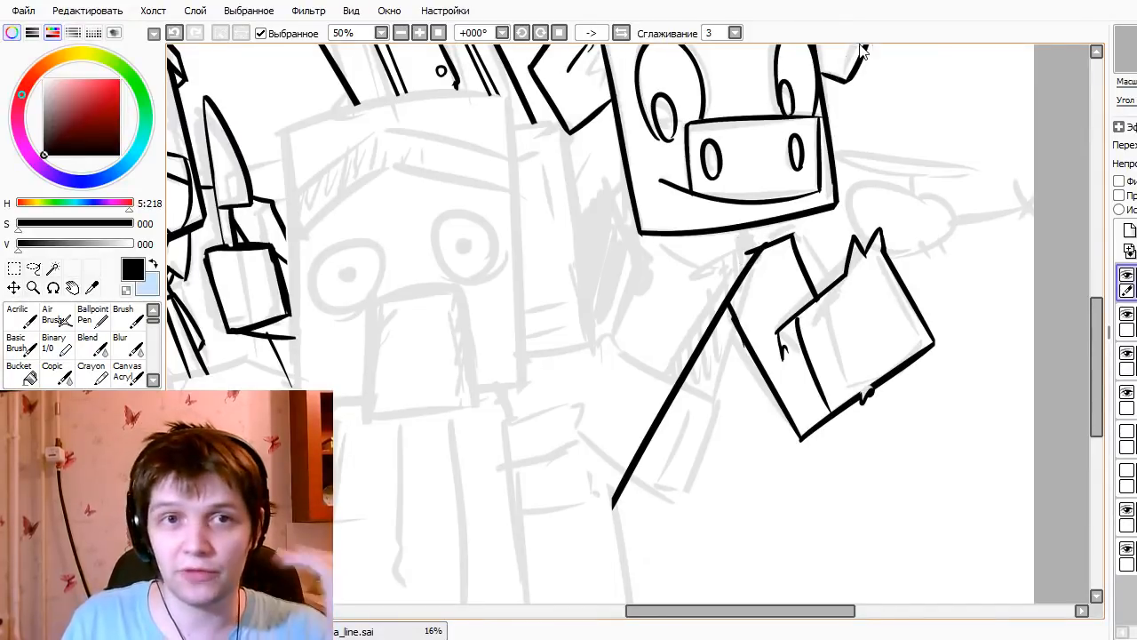
pyautogui.moveTo(679, 325); pyautogui.dragTo(719, 390)
pyautogui.moveTo(891, 252); pyautogui.dragTo(909, 321)
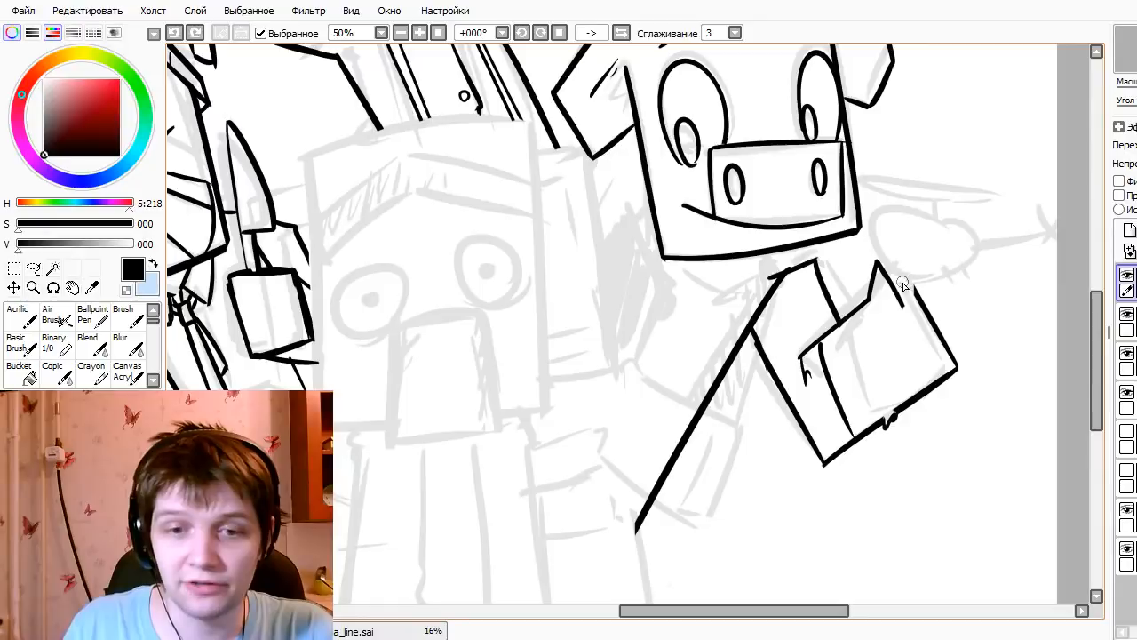
# - Ink a short neck line from under the pig's chin to the shoulder and clean up the raised arm's elbow corner
pyautogui.moveTo(750, 332); pyautogui.dragTo(749, 306)
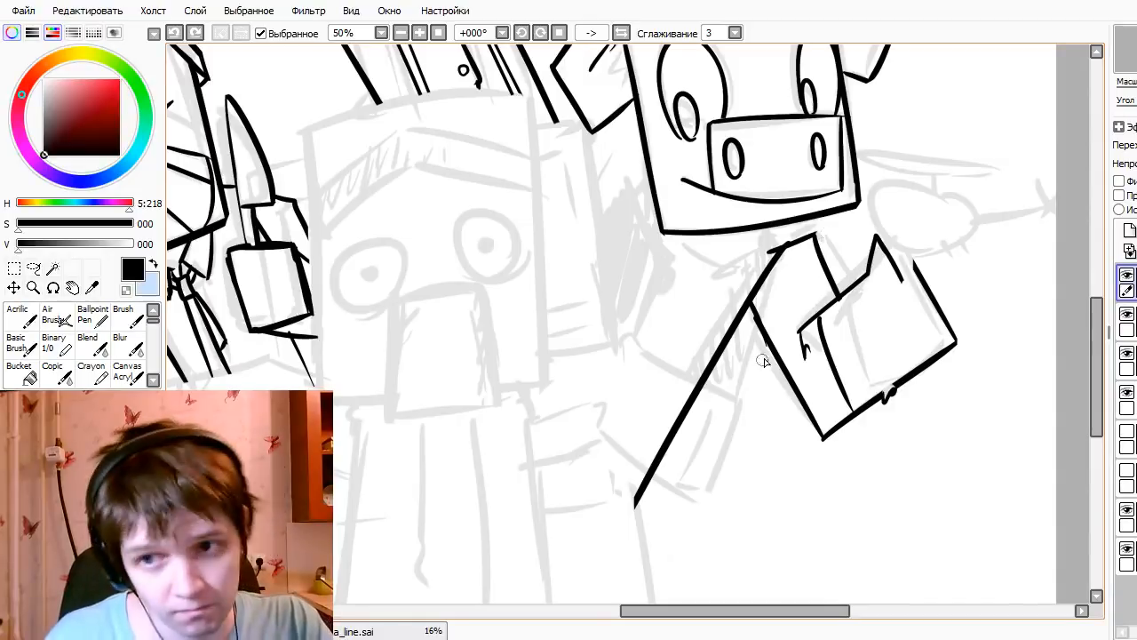
pyautogui.scroll(2, 710, 267)
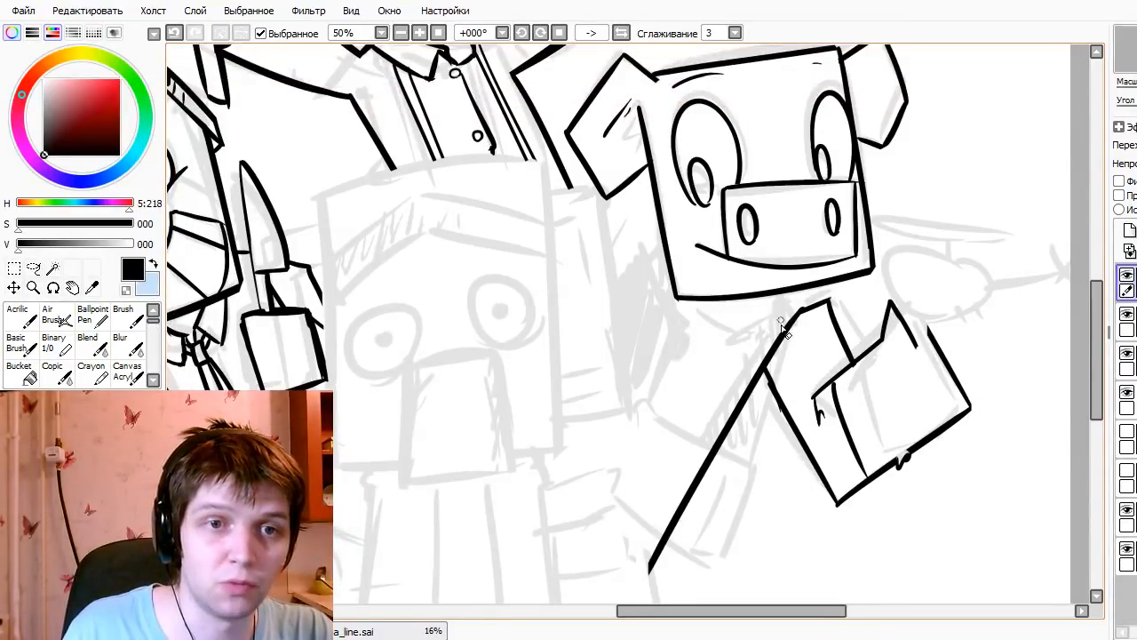
pyautogui.moveTo(791, 290)
pyautogui.mouseDown()
pyautogui.moveTo(807, 315)
pyautogui.moveTo(782, 302)
pyautogui.moveTo(804, 314)
pyautogui.mouseUp()
pyautogui.hotkey('ctrl', 'z')
pyautogui.hotkey('ctrl', 'z')
pyautogui.hotkey('ctrl', 'z')
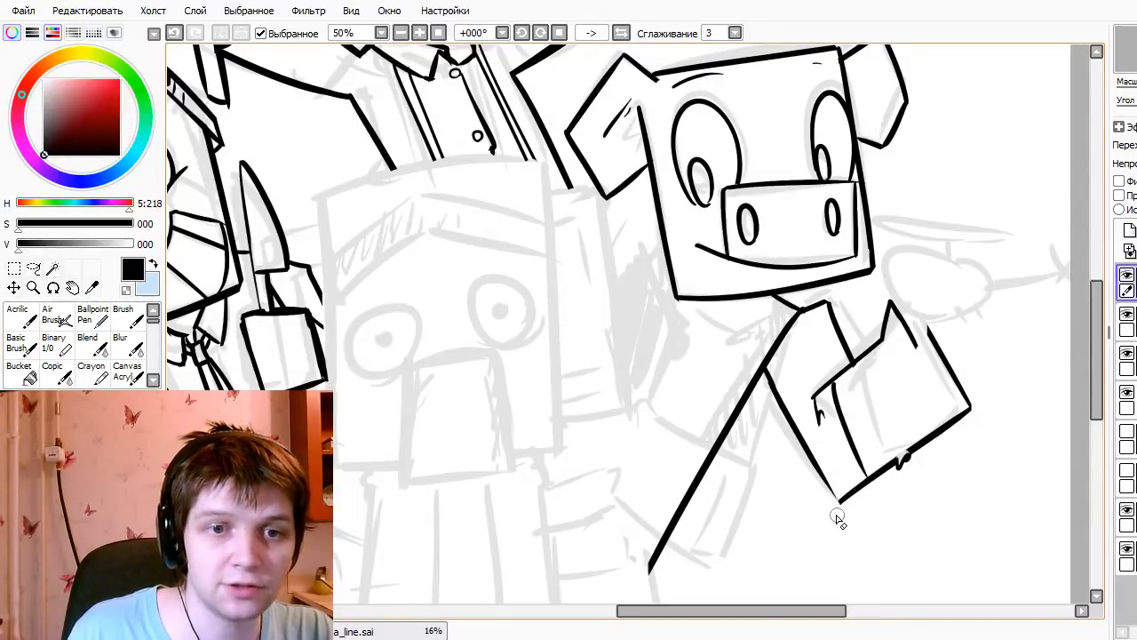
pyautogui.moveTo(817, 471); pyautogui.dragTo(837, 497)
pyautogui.hotkey('ctrl', 'z')
pyautogui.hotkey('ctrl', 'y')
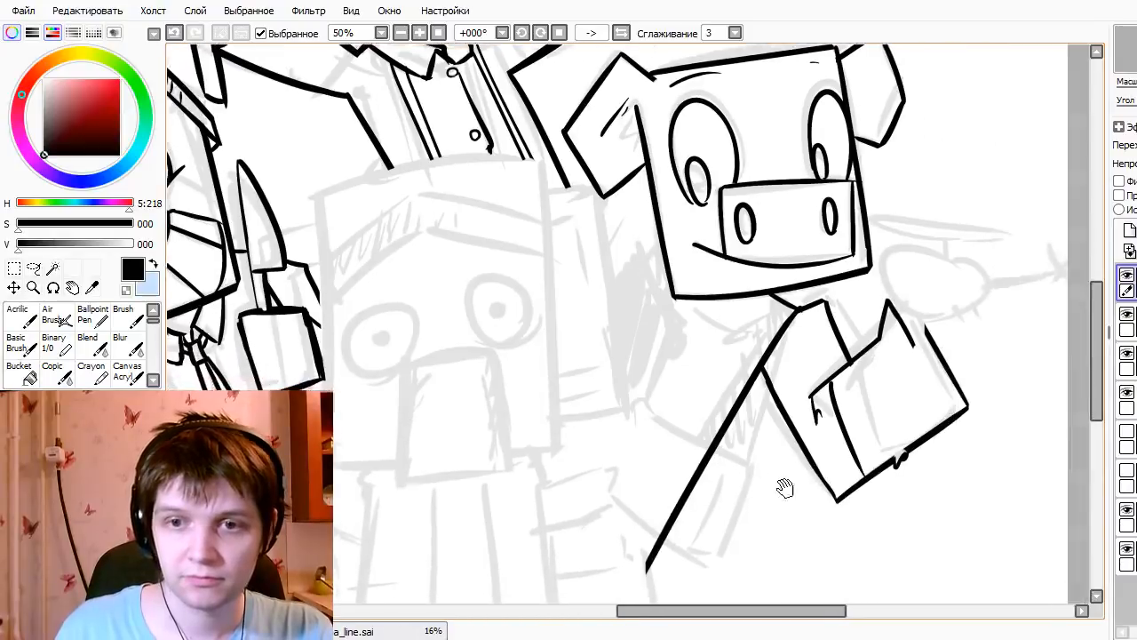
# - Ink the pig's other shoulder as a short line out from the cheek with a short downward stroke at its end
pyautogui.moveTo(785, 488)
pyautogui.mouseDown()
pyautogui.moveTo(823, 462)
pyautogui.moveTo(802, 436)
pyautogui.mouseUp()
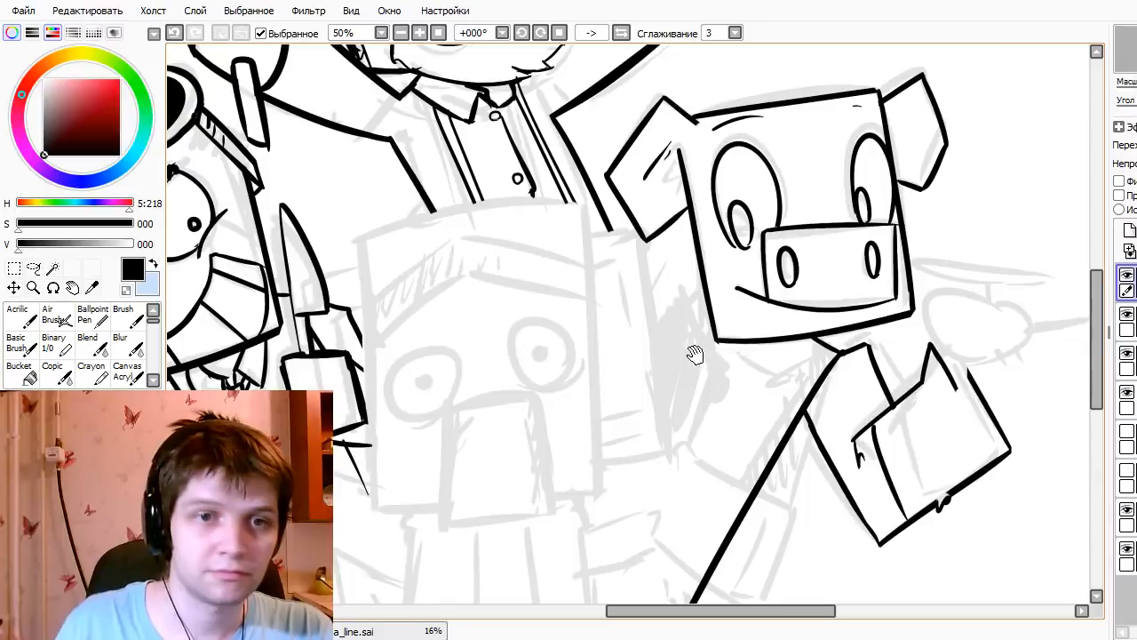
pyautogui.scroll(2, 702, 338)
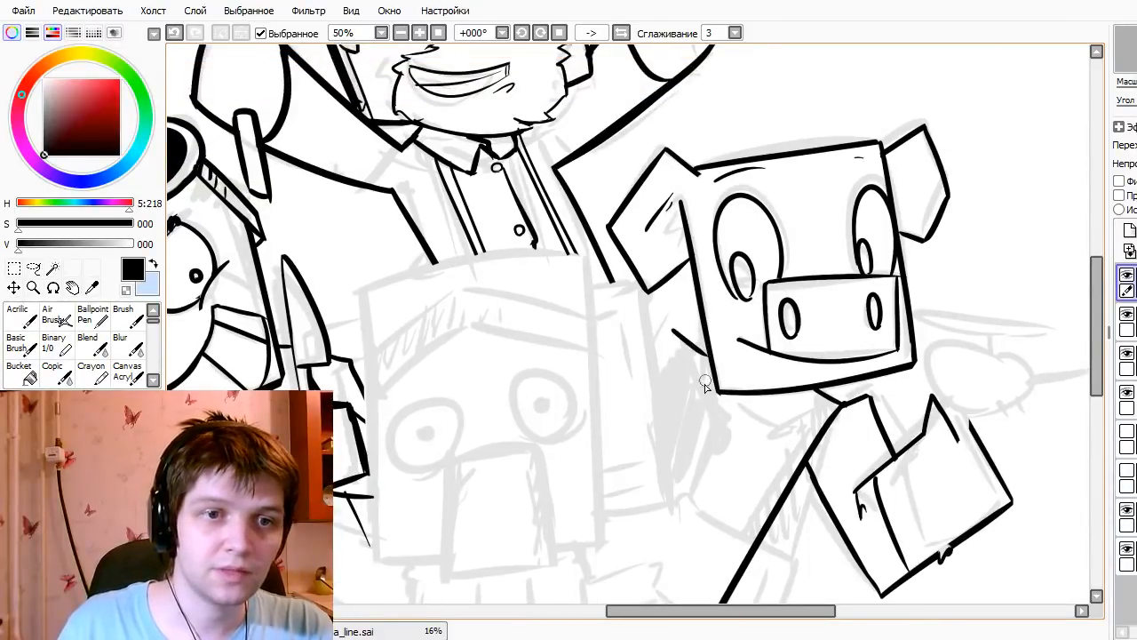
pyautogui.moveTo(673, 340)
pyautogui.mouseDown()
pyautogui.moveTo(711, 354)
pyautogui.moveTo(624, 388)
pyautogui.mouseUp()
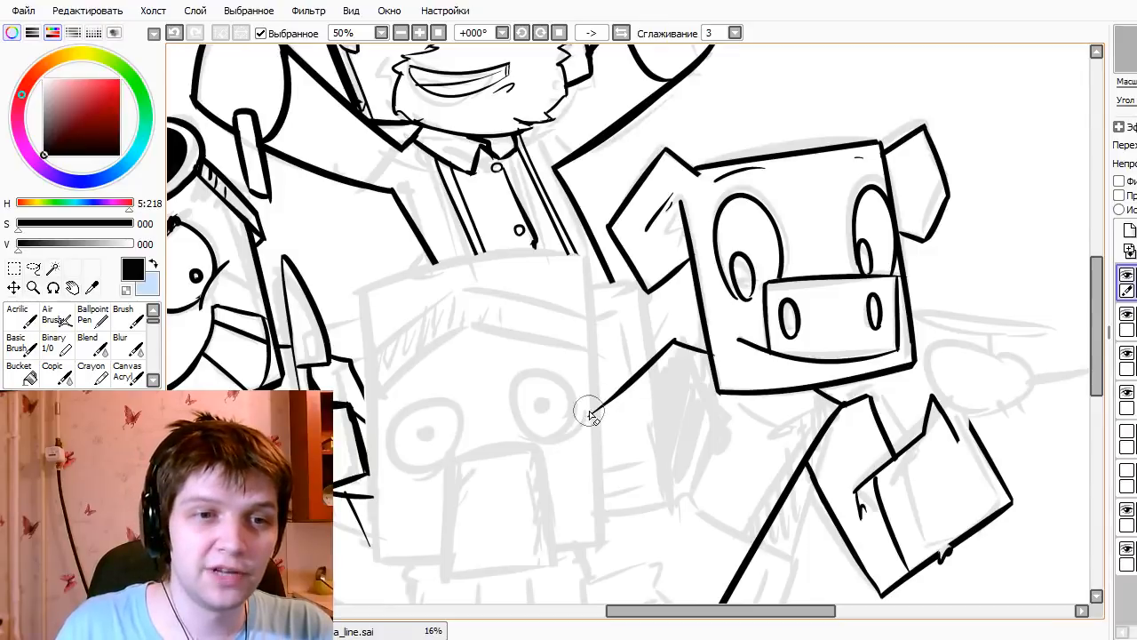
pyautogui.hotkey('ctrl', 'z')
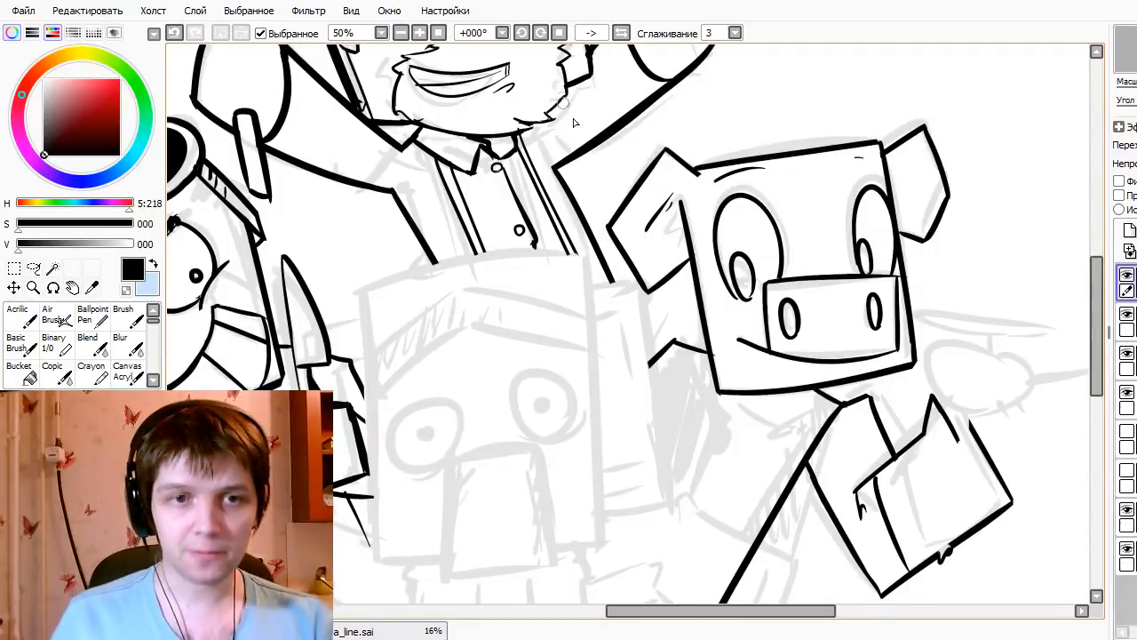
# - Ink the notched collar under the pig's chin and the straight jacket edge running down from it, parallel to the torso line
pyautogui.press('[')
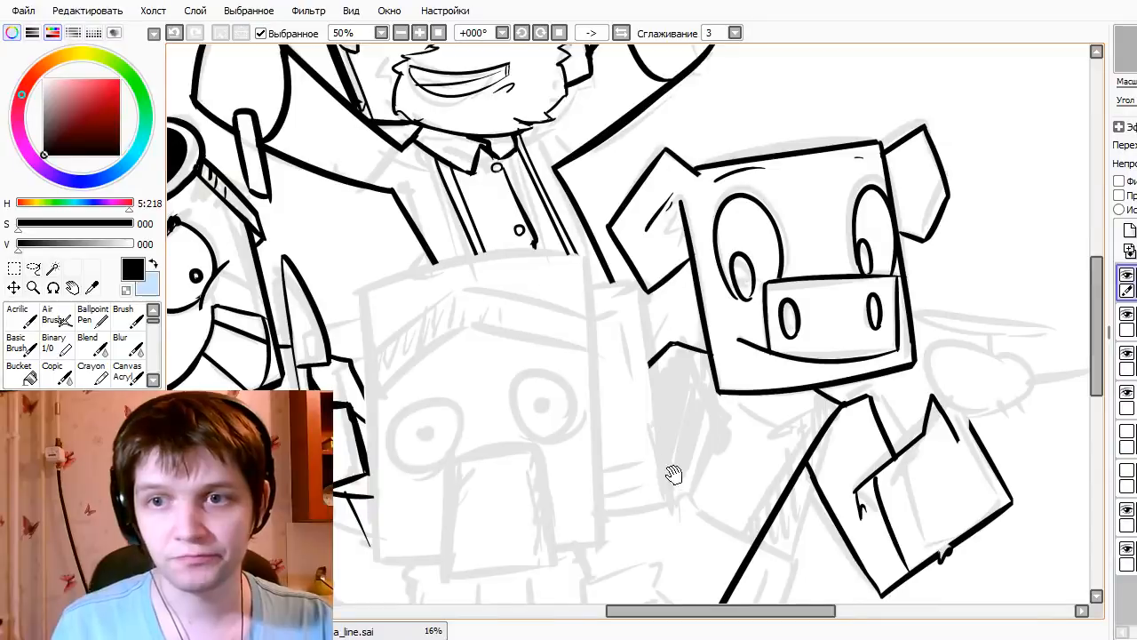
pyautogui.scroll(-2, 672, 472)
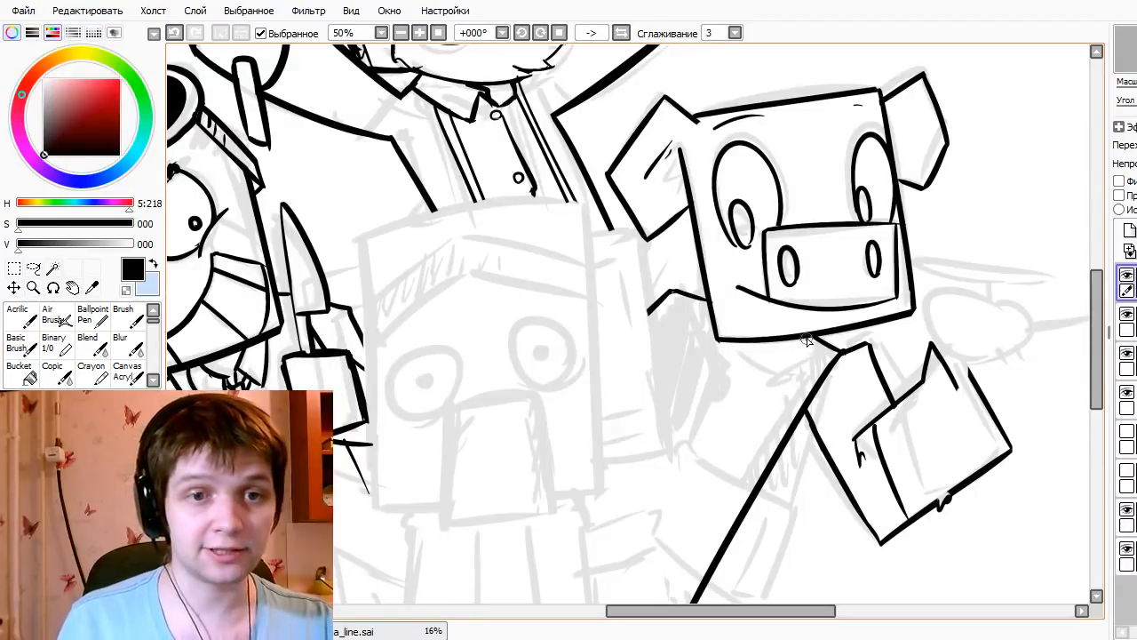
pyautogui.moveTo(807, 340); pyautogui.dragTo(768, 379)
pyautogui.hotkey('ctrl', 'z')
pyautogui.keyDown('space'); pyautogui.moveTo(687, 443); pyautogui.dragTo(728, 423); pyautogui.keyUp('space')
pyautogui.hotkey('ctrl', 'z')
pyautogui.moveTo(845, 319)
pyautogui.mouseDown()
pyautogui.moveTo(802, 357)
pyautogui.moveTo(801, 372)
pyautogui.moveTo(802, 356)
pyautogui.moveTo(799, 391)
pyautogui.moveTo(801, 380)
pyautogui.moveTo(690, 519)
pyautogui.mouseUp()
pyautogui.hotkey('ctrl', 'z')
pyautogui.hotkey('ctrl', 'z')
pyautogui.moveTo(803, 377)
pyautogui.mouseDown()
pyautogui.moveTo(656, 540)
pyautogui.moveTo(694, 497)
pyautogui.moveTo(702, 519)
pyautogui.moveTo(746, 455)
pyautogui.mouseUp()
# - Erase the stretch of the long torso line that crosses the pig's sketched lower hand
pyautogui.press('e')
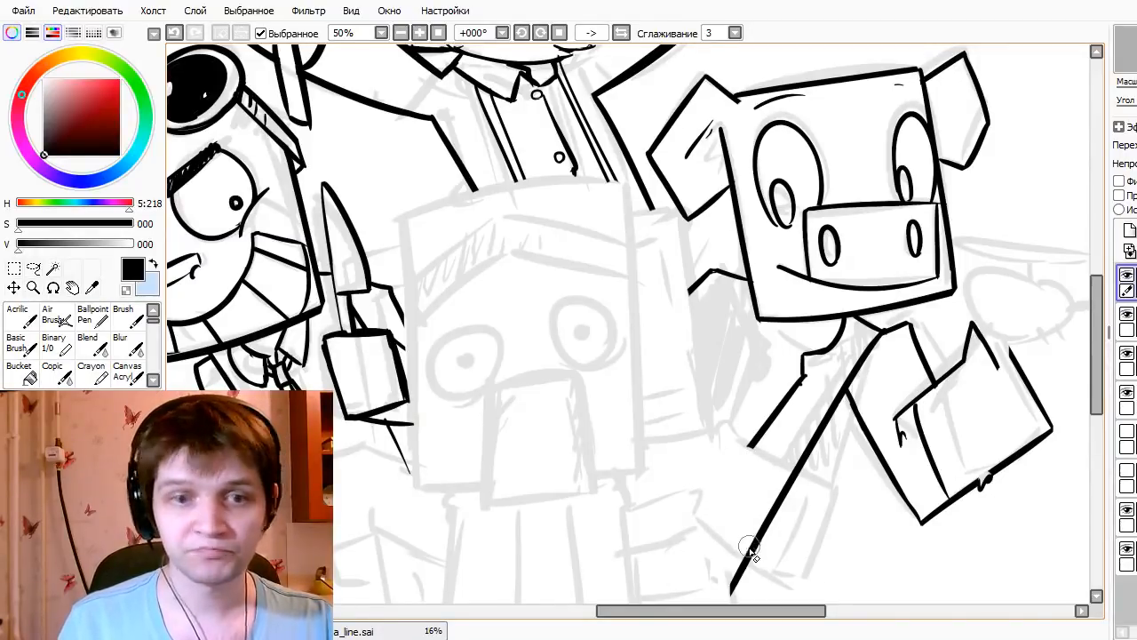
pyautogui.moveTo(751, 551)
pyautogui.mouseDown()
pyautogui.moveTo(761, 553)
pyautogui.moveTo(751, 528)
pyautogui.moveTo(761, 507)
pyautogui.moveTo(785, 494)
pyautogui.mouseUp()
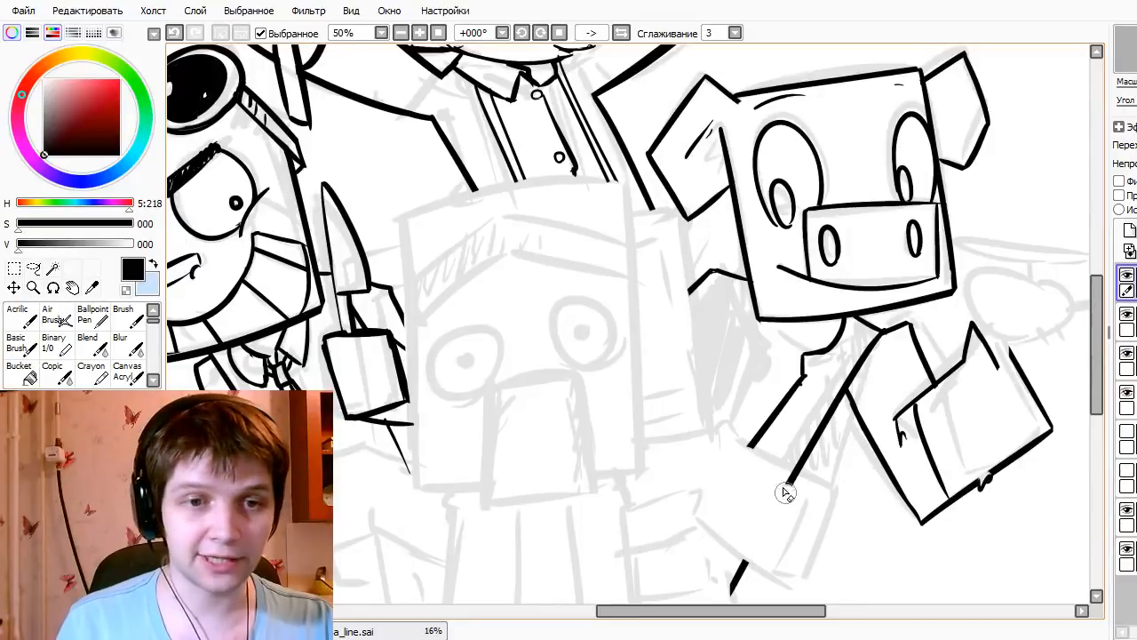
# - Ink the left side of the pig's collar under the chin and the jacket edge slanting down from it
pyautogui.moveTo(768, 446); pyautogui.dragTo(724, 496)
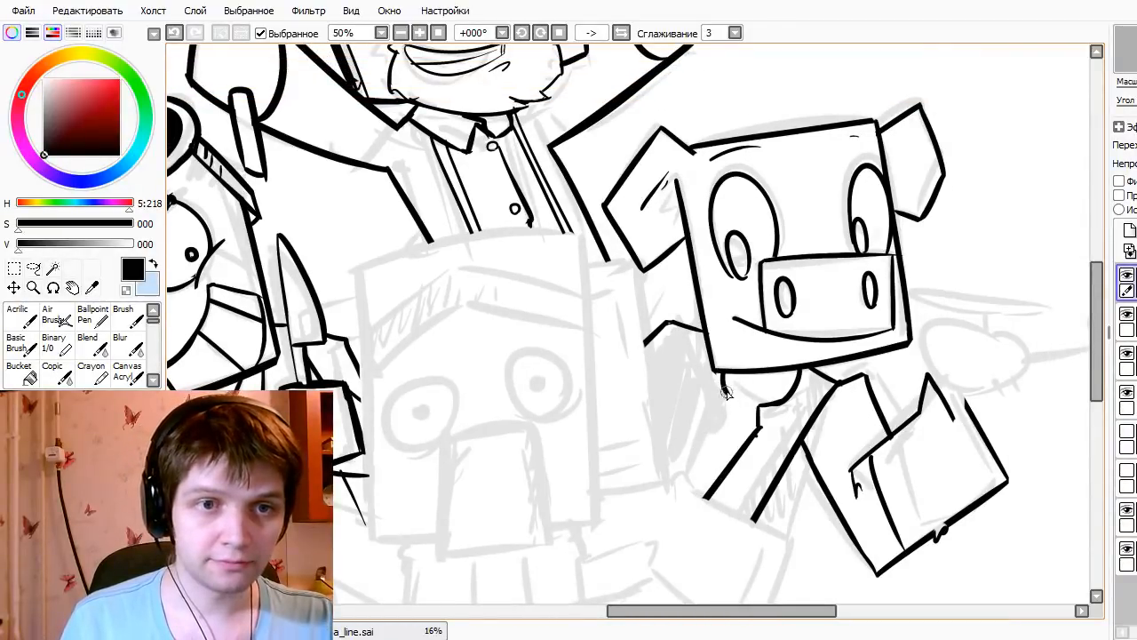
pyautogui.hotkey('ctrl', 'z')
pyautogui.moveTo(726, 374)
pyautogui.mouseDown()
pyautogui.moveTo(722, 415)
pyautogui.moveTo(693, 429)
pyautogui.moveTo(696, 417)
pyautogui.moveTo(653, 486)
pyautogui.mouseUp()
pyautogui.hotkey('ctrl', 'z')
pyautogui.hotkey('ctrl', 'z')
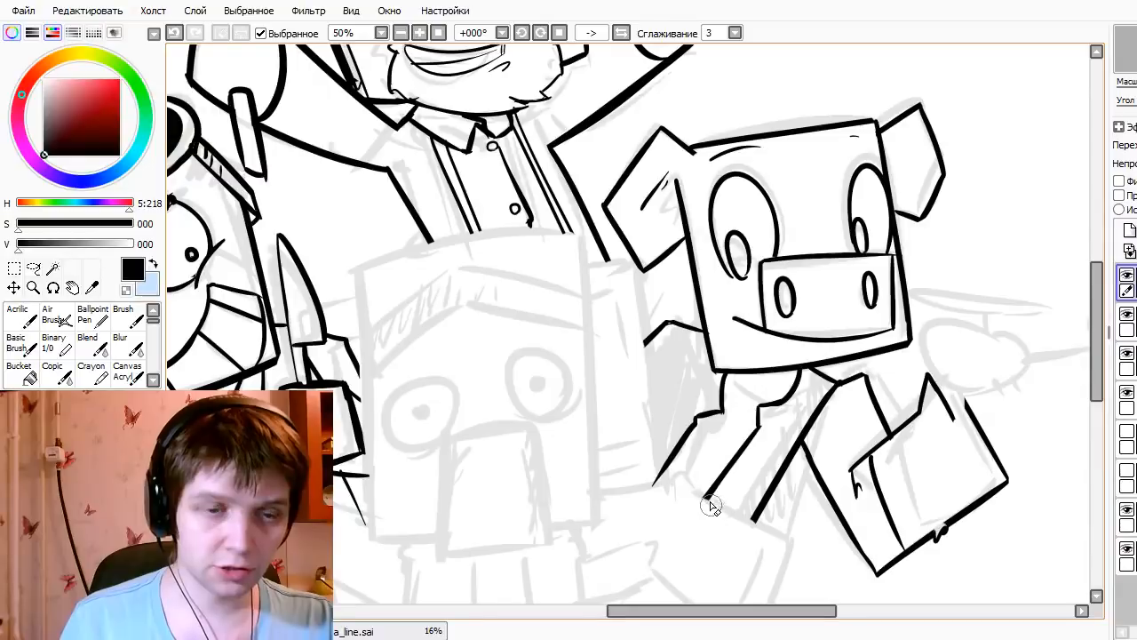
# - Ink the toy helicopter's rounded body above the pig's raised hand, with its small landing skid and the upper tail line
pyautogui.moveTo(570, 421)
pyautogui.mouseDown()
pyautogui.moveTo(701, 284)
pyautogui.moveTo(670, 490)
pyautogui.moveTo(592, 518)
pyautogui.moveTo(644, 528)
pyautogui.moveTo(518, 389)
pyautogui.mouseUp()
pyautogui.moveTo(660, 417); pyautogui.dragTo(625, 439)
pyautogui.moveTo(784, 302)
pyautogui.mouseDown()
pyautogui.moveTo(871, 373)
pyautogui.moveTo(770, 348)
pyautogui.moveTo(842, 366)
pyautogui.mouseUp()
pyautogui.hotkey('ctrl', 'z')
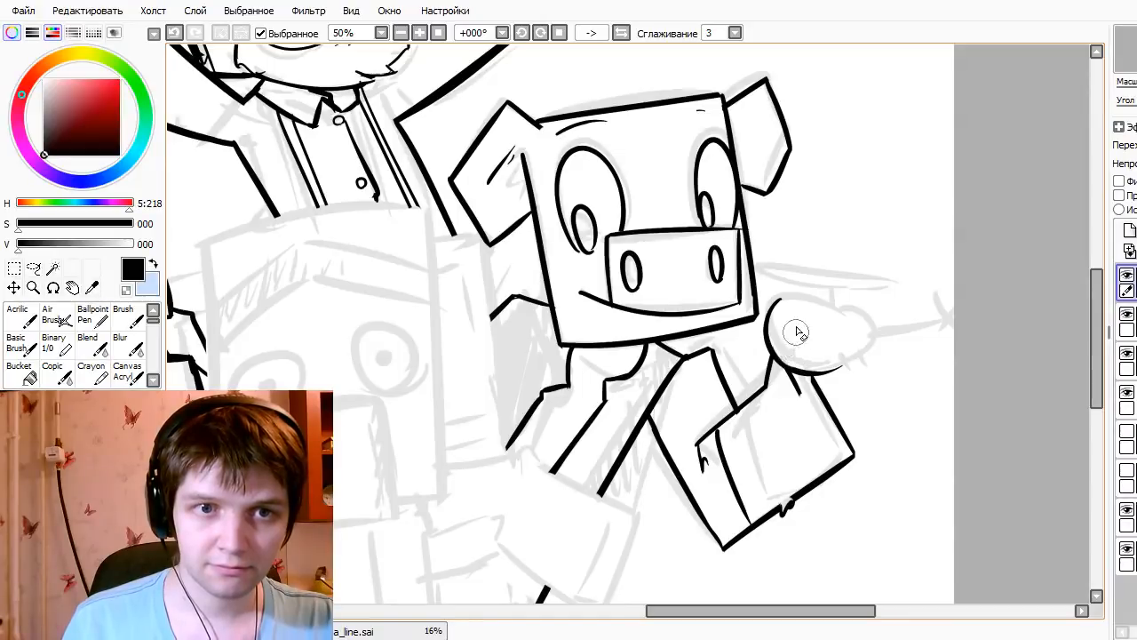
pyautogui.moveTo(780, 300)
pyautogui.mouseDown()
pyautogui.moveTo(819, 304)
pyautogui.moveTo(838, 321)
pyautogui.moveTo(796, 294)
pyautogui.moveTo(842, 315)
pyautogui.moveTo(816, 366)
pyautogui.moveTo(844, 387)
pyautogui.moveTo(919, 304)
pyautogui.mouseUp()
pyautogui.hotkey('ctrl', 'z')
pyautogui.hotkey('ctrl', 'z')
pyautogui.hotkey('ctrl', 'z')
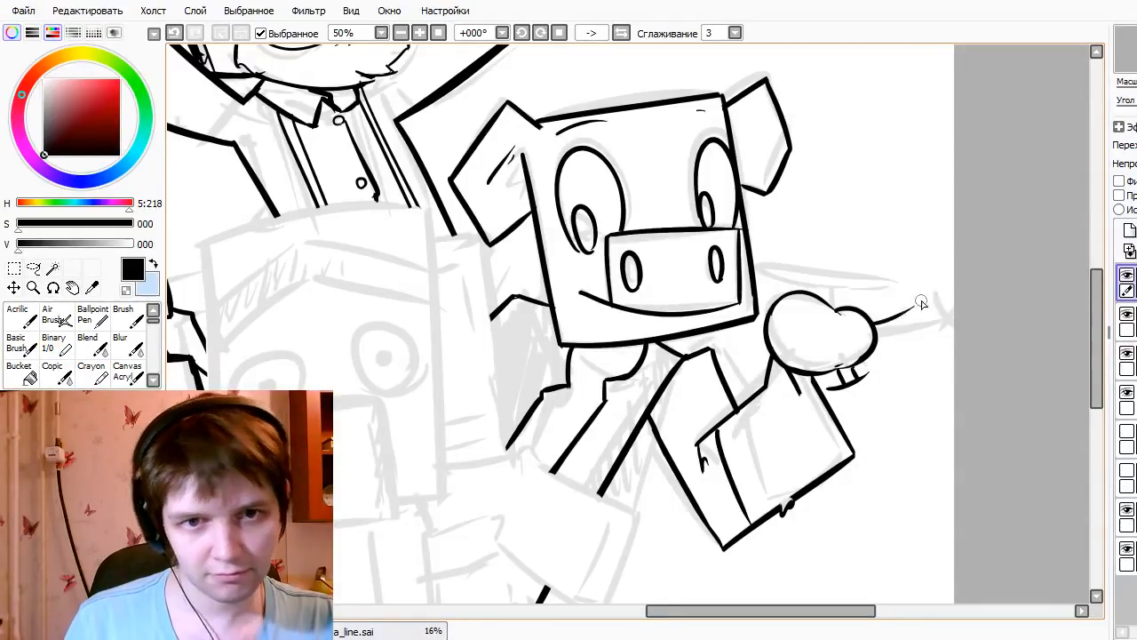
# - Ink the helicopter's tapered tail with short hatching strokes and a small oval tail rotor at its tip
pyautogui.moveTo(878, 347); pyautogui.dragTo(918, 306)
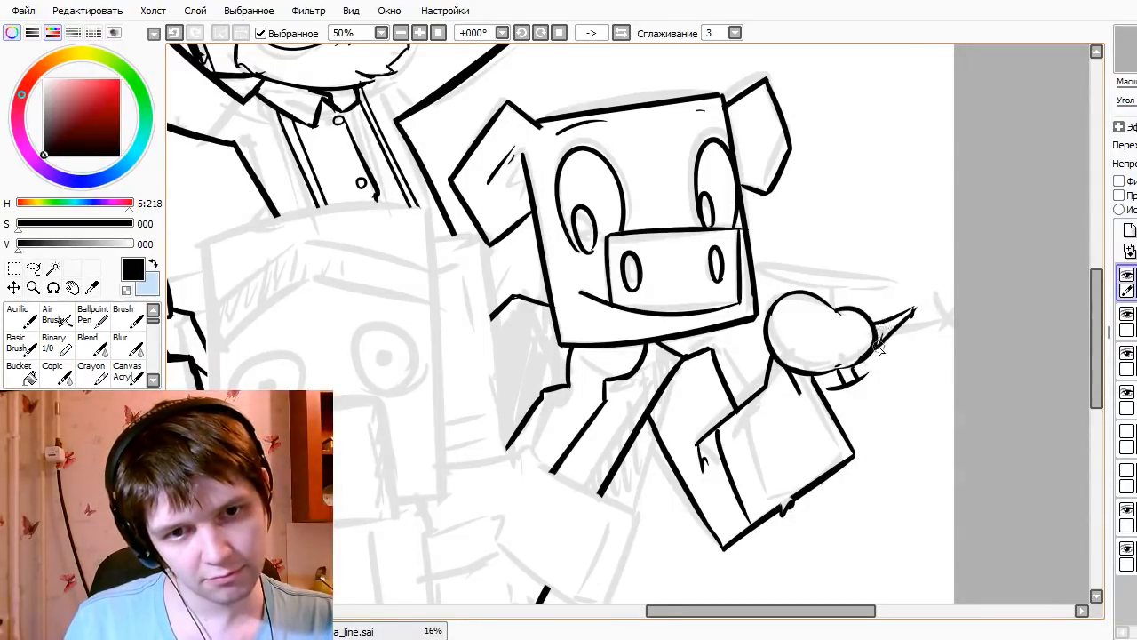
pyautogui.hotkey('ctrl', 'z')
pyautogui.moveTo(878, 347)
pyautogui.mouseDown()
pyautogui.moveTo(933, 295)
pyautogui.moveTo(917, 318)
pyautogui.mouseUp()
pyautogui.hotkey('ctrl', 'z')
pyautogui.hotkey('ctrl', 'z')
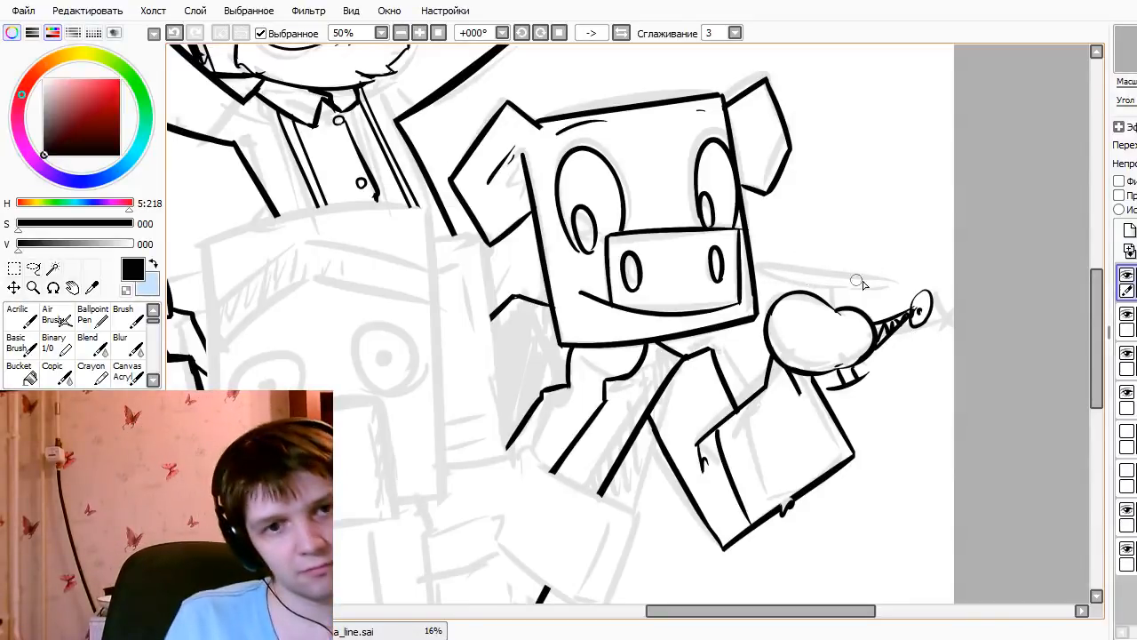
# - Ink the helicopter's main rotor as a flat tilted ellipse with a centre dot and a short mast down to the body
pyautogui.moveTo(860, 283)
pyautogui.mouseDown()
pyautogui.moveTo(795, 252)
pyautogui.moveTo(818, 275)
pyautogui.moveTo(870, 289)
pyautogui.moveTo(828, 287)
pyautogui.moveTo(882, 294)
pyautogui.moveTo(829, 296)
pyautogui.moveTo(841, 270)
pyautogui.moveTo(833, 316)
pyautogui.mouseUp()
pyautogui.hotkey('ctrl', 'z')
pyautogui.hotkey('ctrl', 'z')
pyautogui.hotkey('ctrl', 'z')
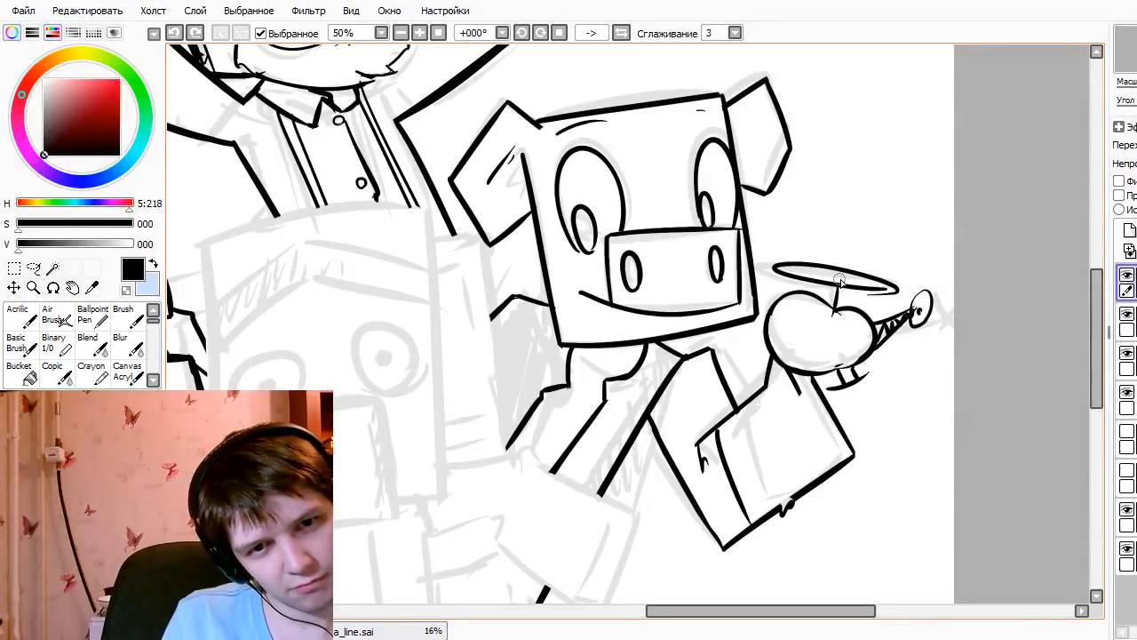
pyautogui.moveTo(839, 274); pyautogui.dragTo(837, 304)
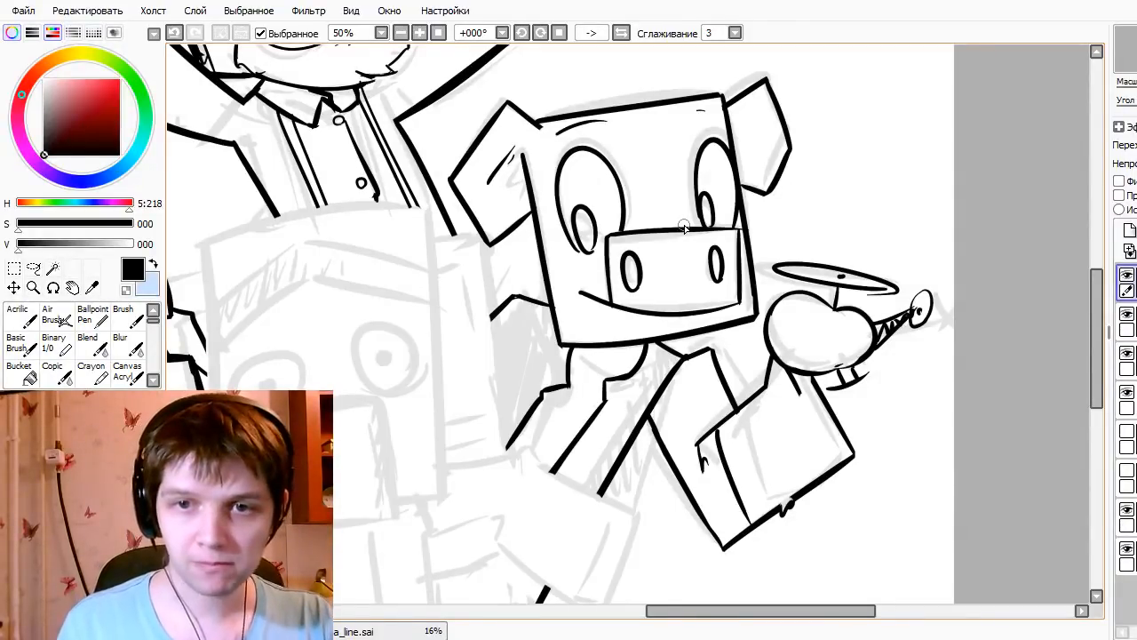
# - Ink a small round-topped window with glint strokes on the helicopter's body
pyautogui.moveTo(732, 461); pyautogui.dragTo(817, 495)
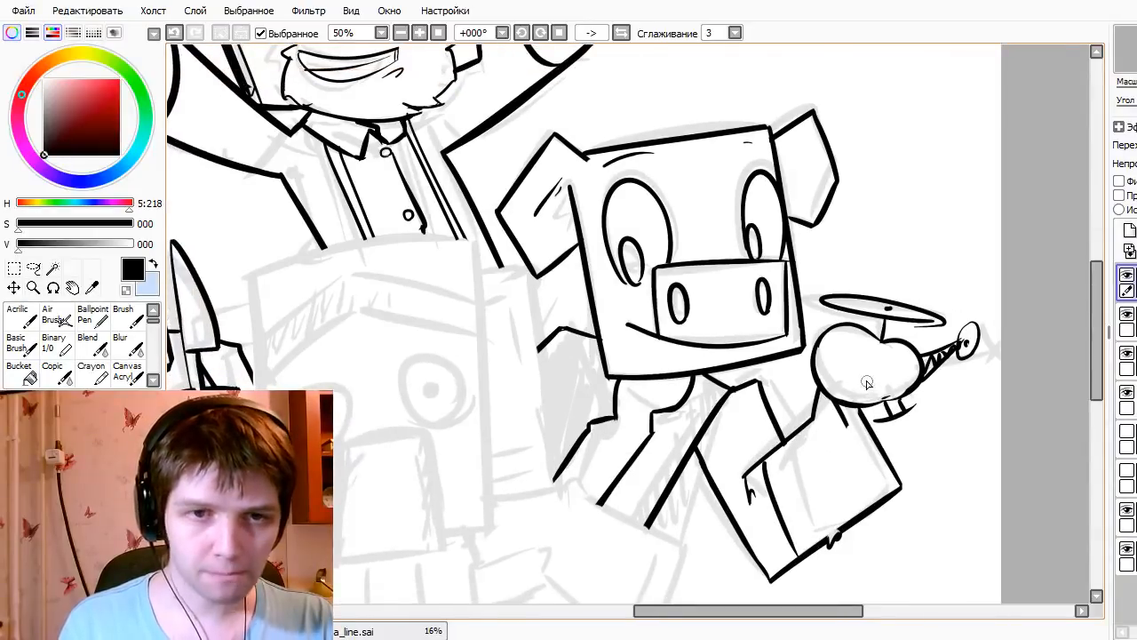
pyautogui.moveTo(851, 373)
pyautogui.mouseDown()
pyautogui.moveTo(883, 370)
pyautogui.moveTo(882, 355)
pyautogui.mouseUp()
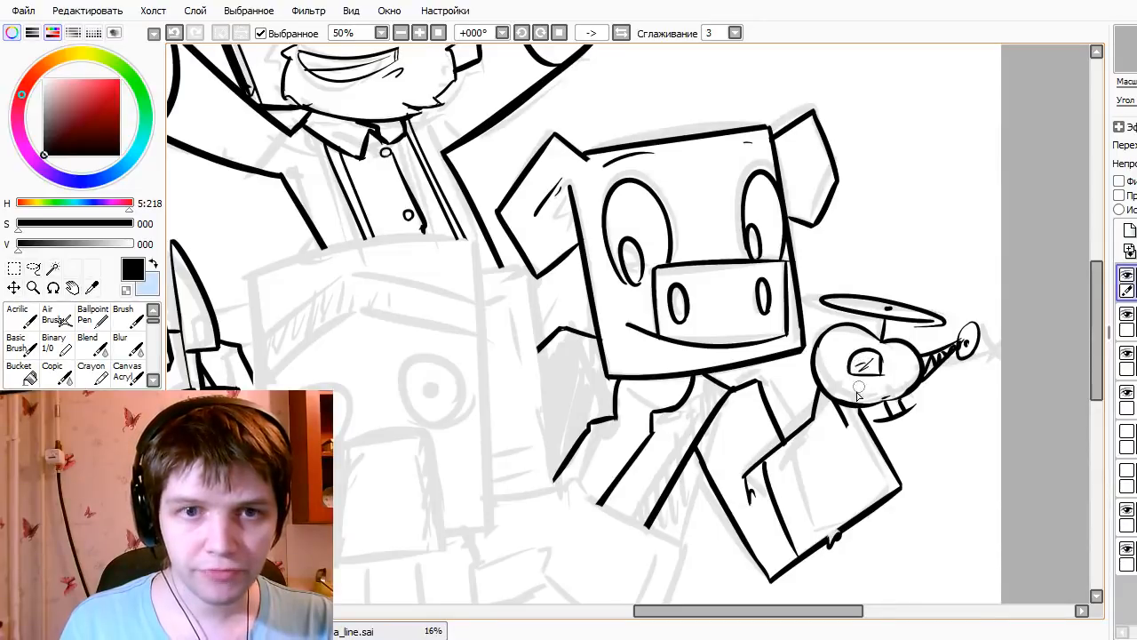
pyautogui.hotkey('ctrl', 'z')
pyautogui.hotkey('ctrl', 'y')
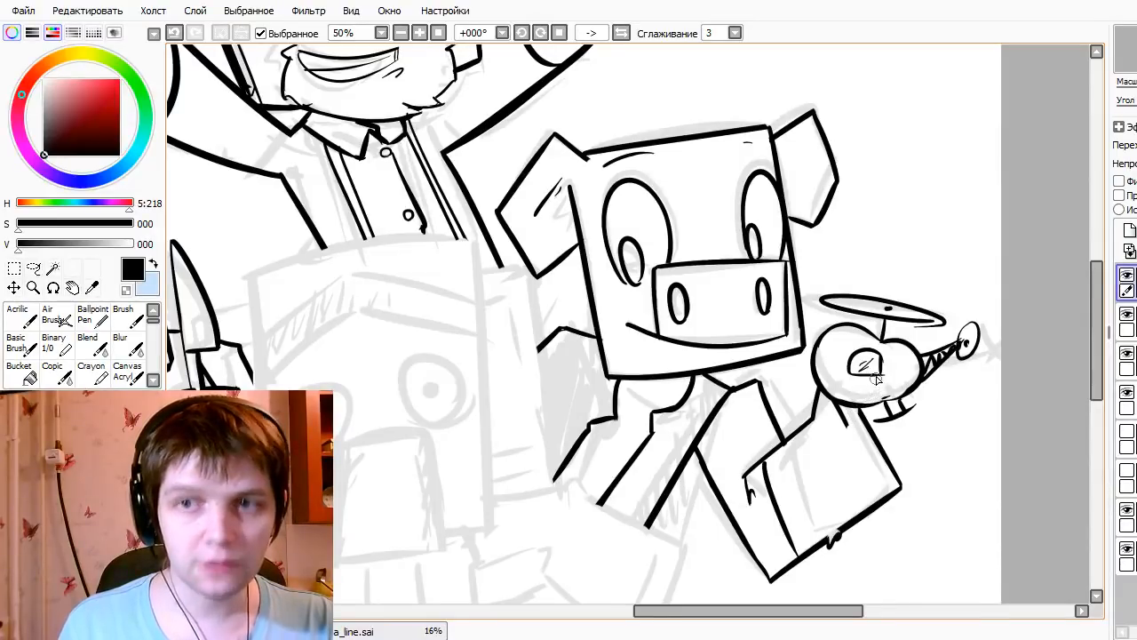
pyautogui.hotkey('ctrl', 'z')
pyautogui.moveTo(868, 359); pyautogui.dragTo(870, 360)
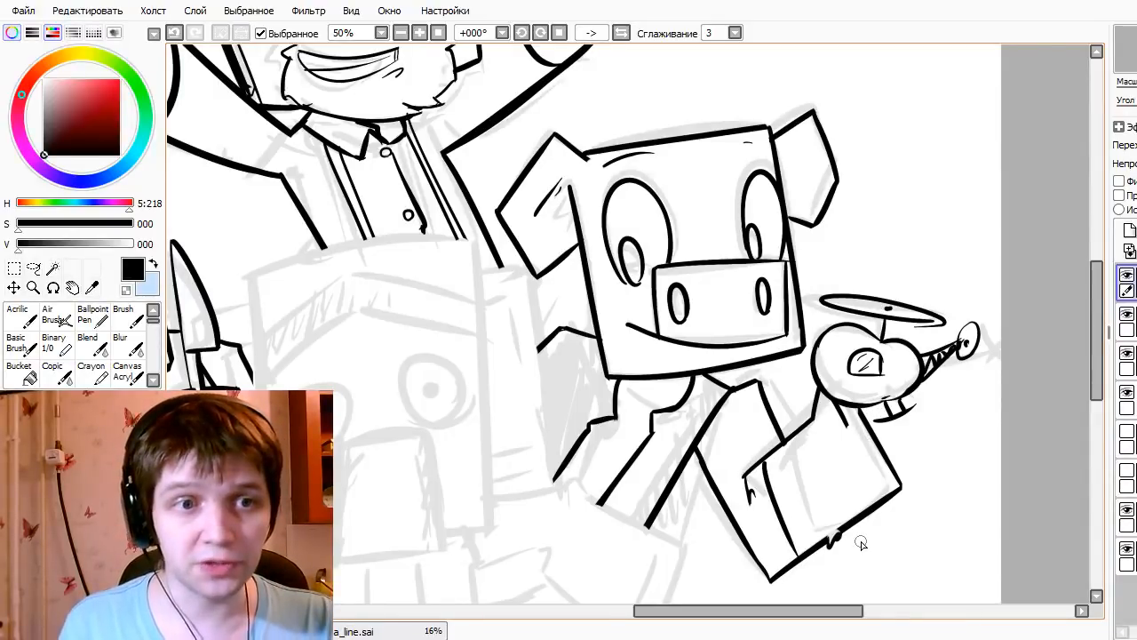
# - Move the four line art layers into the layer folder and select the uppermost layer inside it
pyautogui.moveTo(563, 315)
pyautogui.mouseDown()
pyautogui.moveTo(617, 231)
pyautogui.moveTo(573, 190)
pyautogui.moveTo(589, 285)
pyautogui.moveTo(606, 252)
pyautogui.moveTo(594, 346)
pyautogui.mouseUp()
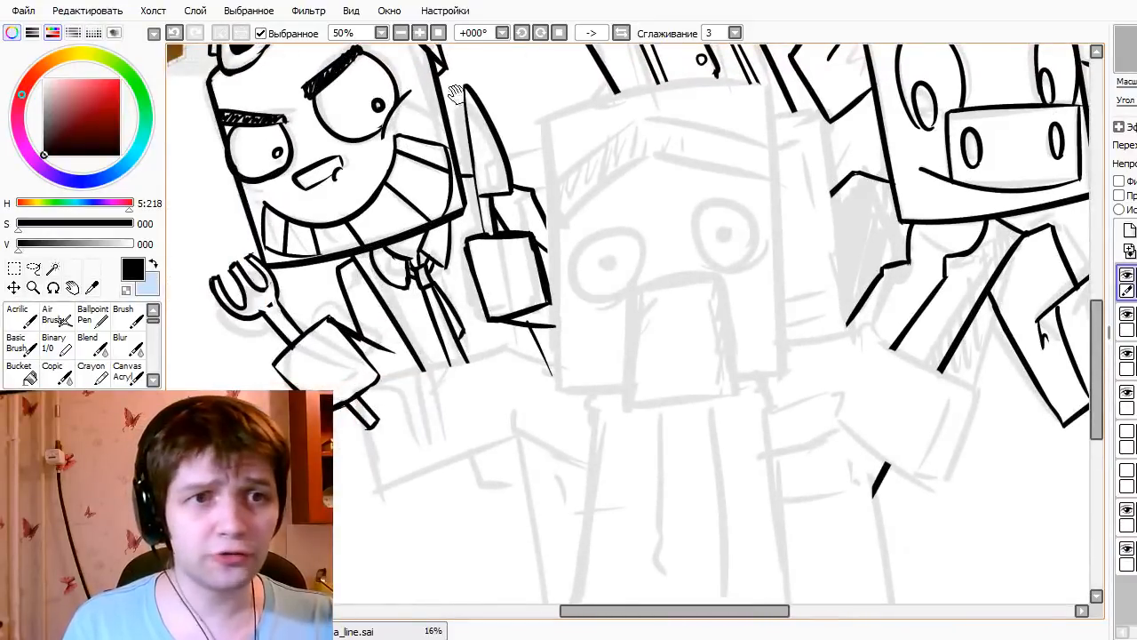
pyautogui.moveTo(445, 273); pyautogui.dragTo(492, 331)
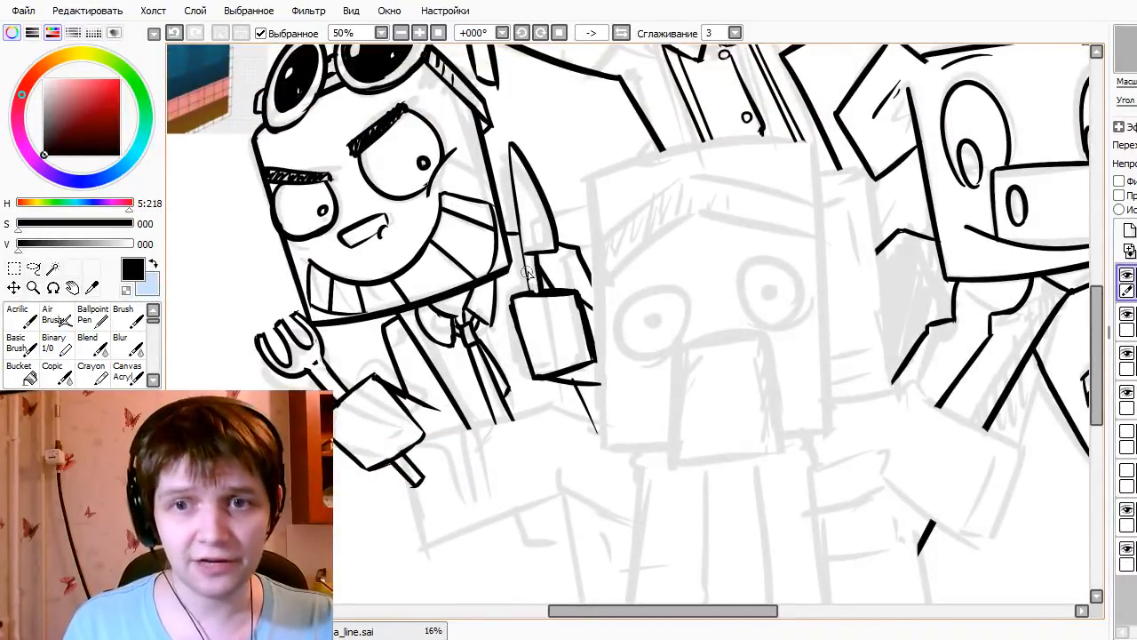
pyautogui.moveTo(543, 302); pyautogui.dragTo(592, 325)
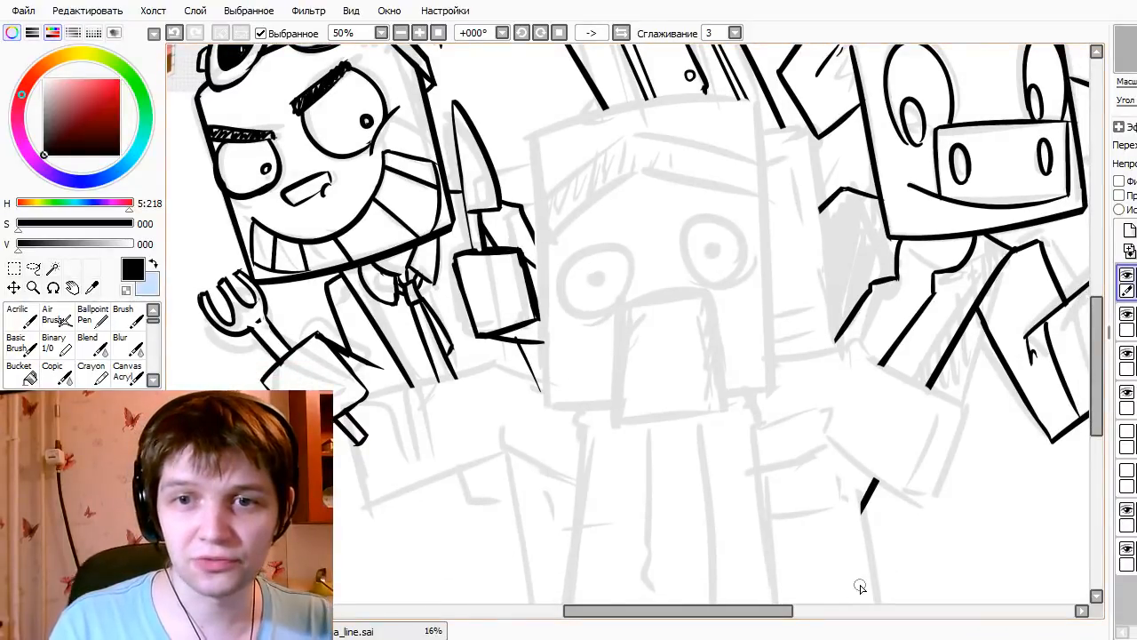
pyautogui.scroll(-1, 744, 322)
pyautogui.moveTo(766, 349); pyautogui.dragTo(731, 337)
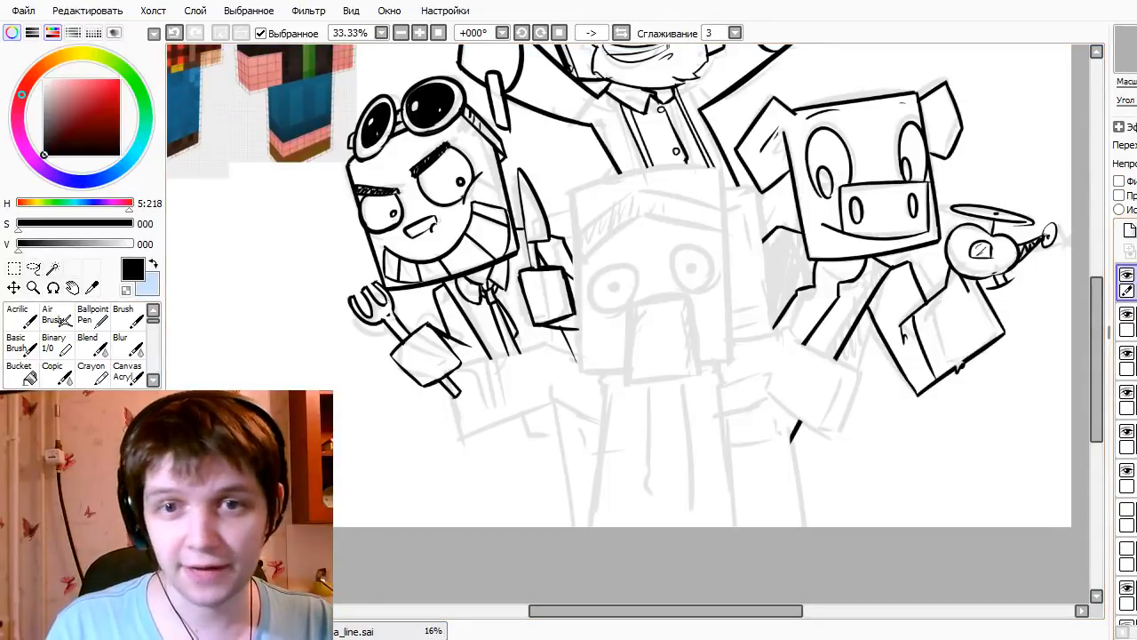
pyautogui.moveTo(1128, 321); pyautogui.dragTo(1128, 284)
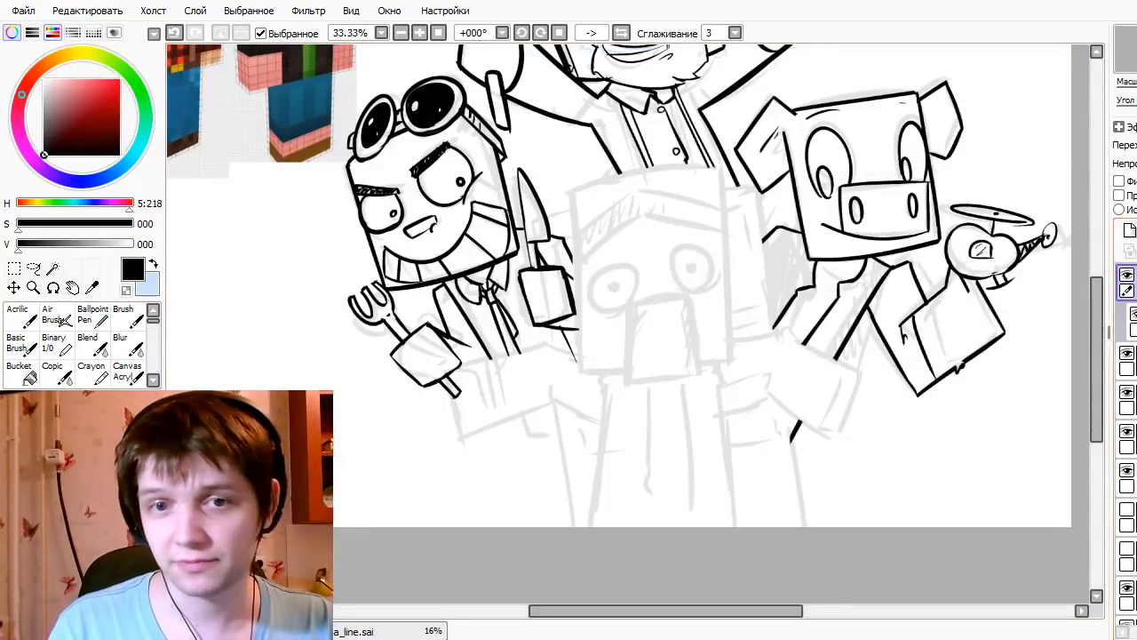
pyautogui.moveTo(1128, 360); pyautogui.dragTo(1128, 284)
pyautogui.moveTo(1128, 398); pyautogui.dragTo(1128, 363)
pyautogui.moveTo(1128, 438); pyautogui.dragTo(1128, 391)
pyautogui.click(1128, 321)
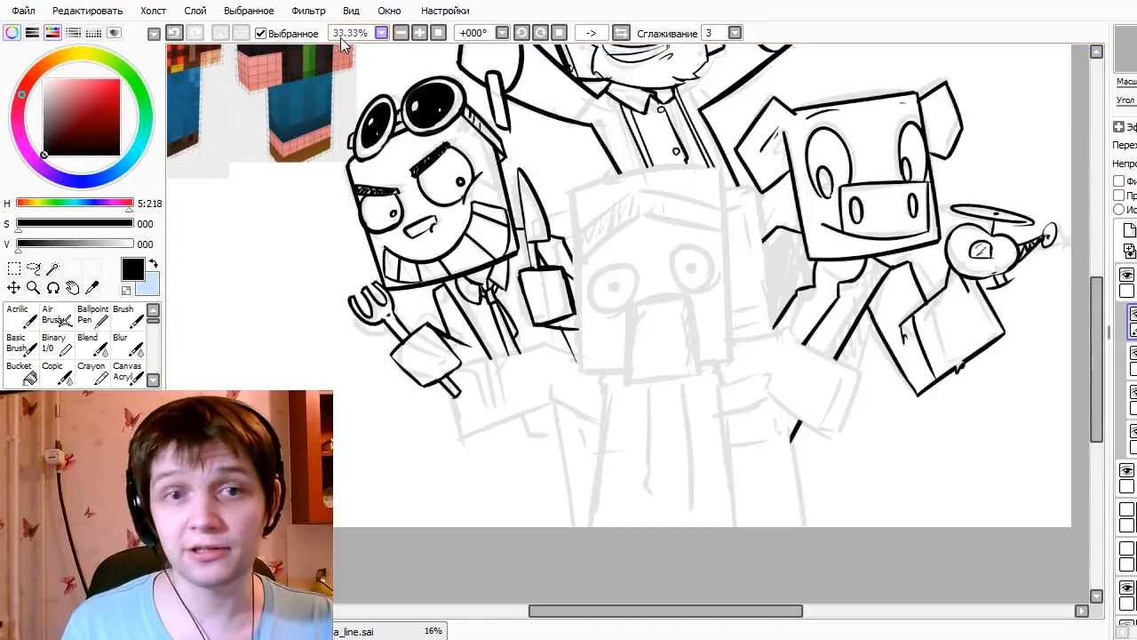
# - Ink the long left edge and the slanted top edge of a tall rectangle around the sketched middle character
pyautogui.moveTo(533, 238)
pyautogui.mouseDown()
pyautogui.moveTo(556, 507)
pyautogui.moveTo(561, 533)
pyautogui.moveTo(575, 537)
pyautogui.mouseUp()
pyautogui.hotkey('ctrl', 'z')
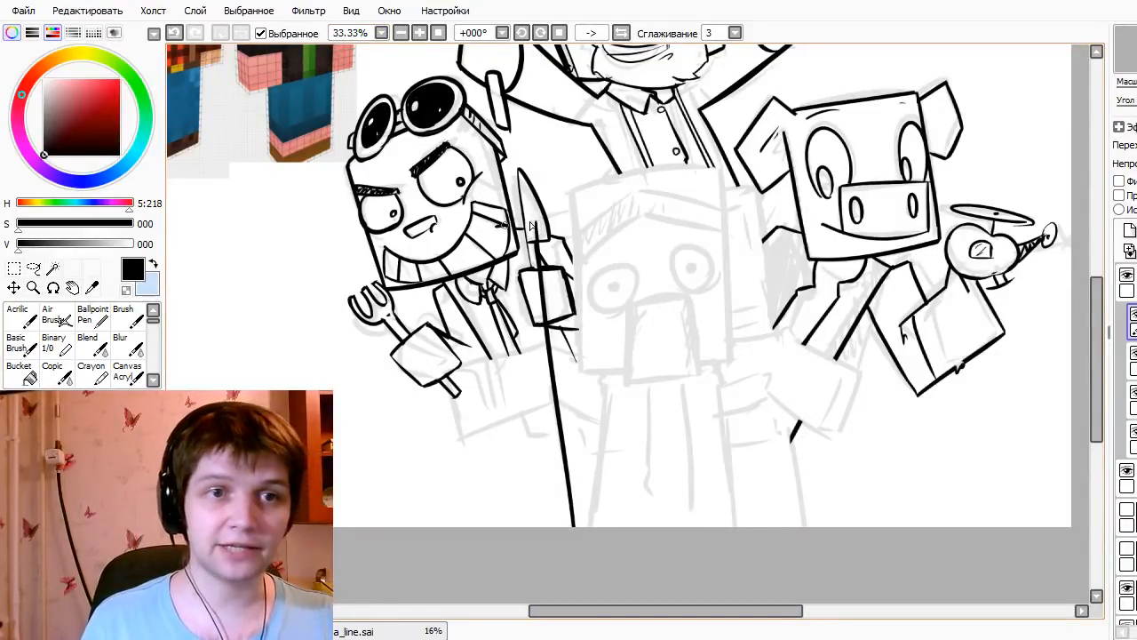
pyautogui.hotkey('ctrl', 'z')
pyautogui.moveTo(522, 228); pyautogui.dragTo(977, 151)
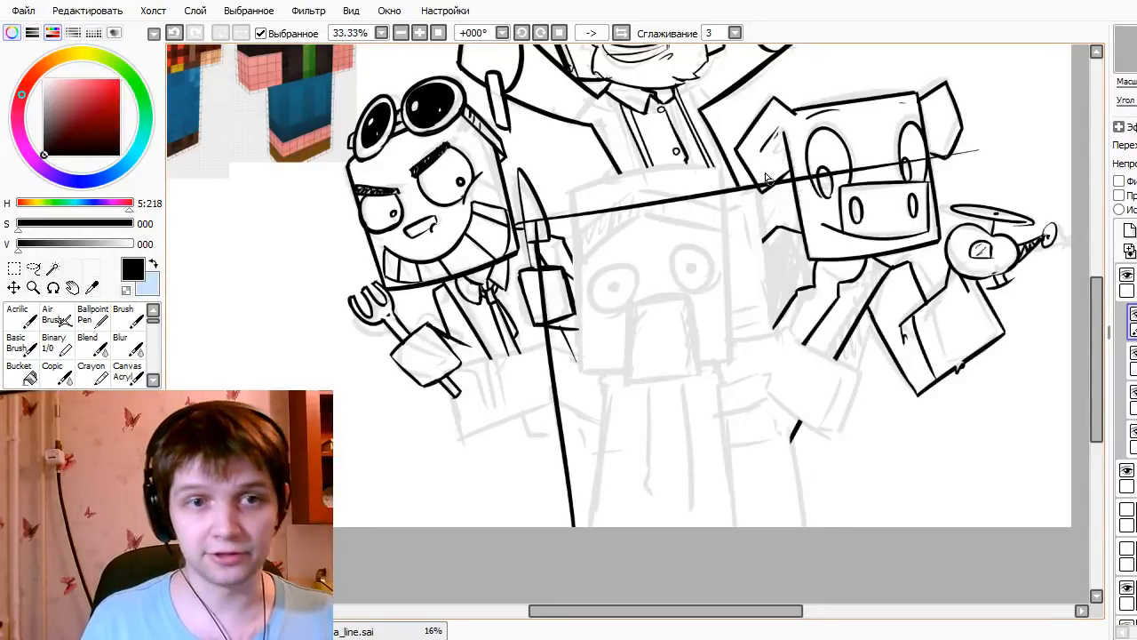
# - Ink the tall rectangle's right edge as one straight line from the slanted top edge down to the canvas bottom
pyautogui.moveTo(755, 178); pyautogui.dragTo(807, 524)
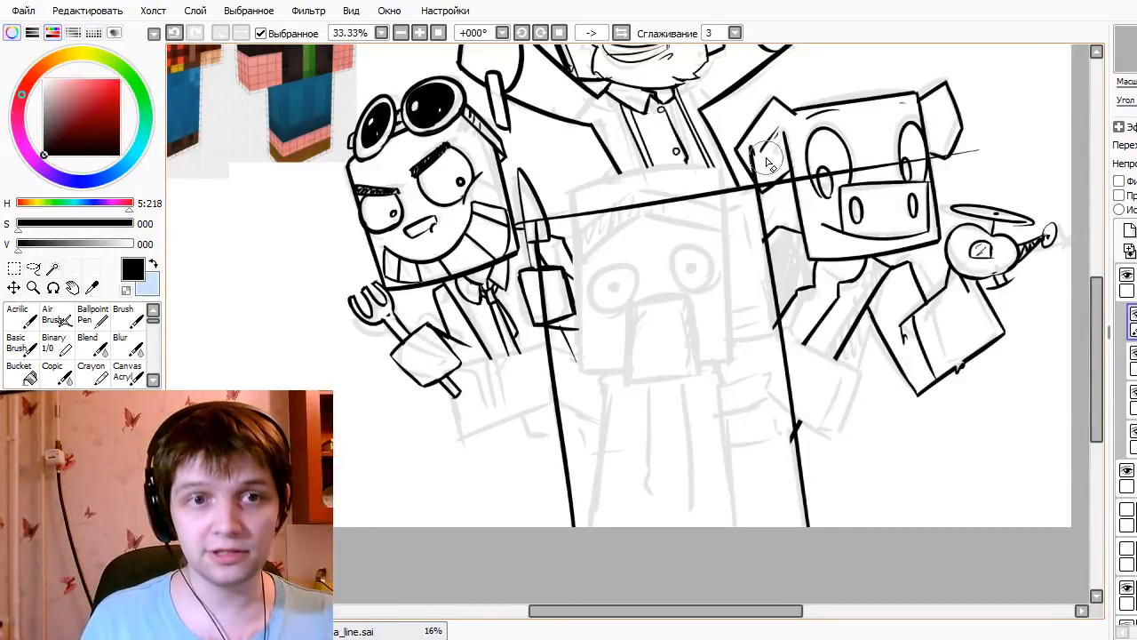
pyautogui.hotkey('ctrl', 'z')
pyautogui.moveTo(752, 188); pyautogui.dragTo(790, 505)
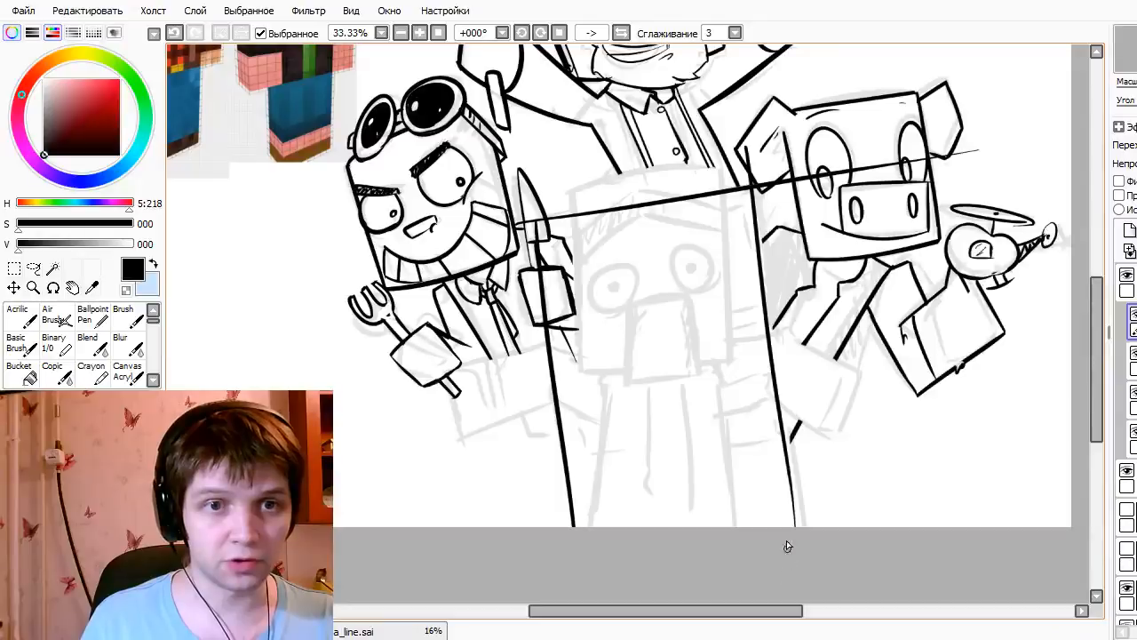
pyautogui.hotkey('ctrl', 'z')
pyautogui.moveTo(748, 189); pyautogui.dragTo(800, 526)
pyautogui.hotkey('ctrl', 'z')
pyautogui.moveTo(753, 133); pyautogui.dragTo(806, 560)
pyautogui.hotkey('ctrl', 'z')
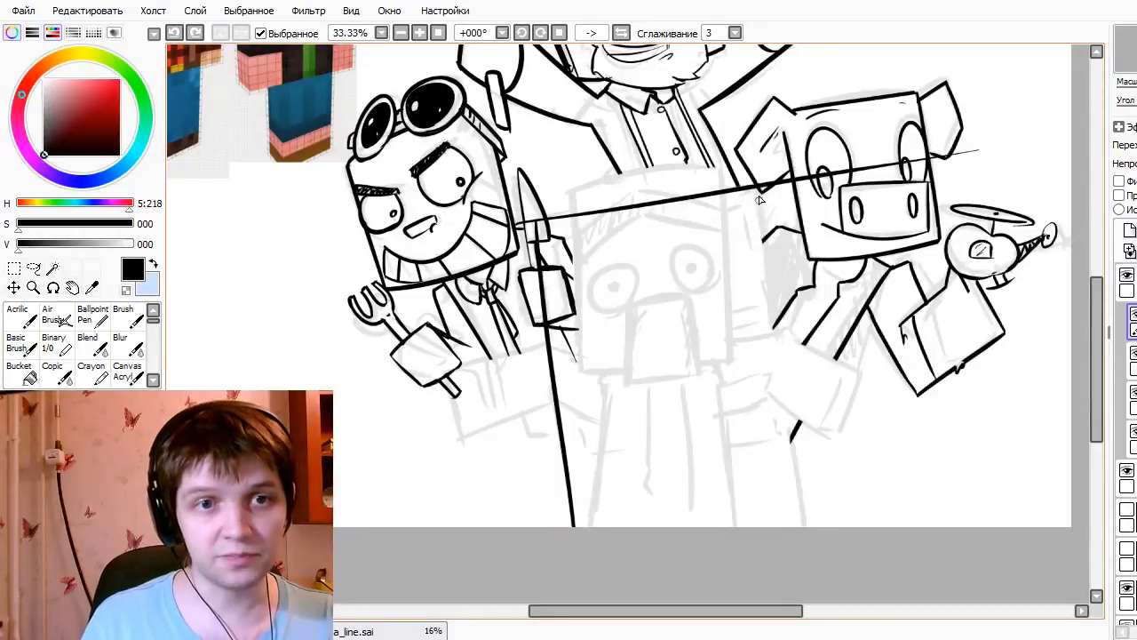
pyautogui.moveTo(749, 149); pyautogui.dragTo(802, 551)
pyautogui.hotkey('ctrl', 'z')
pyautogui.moveTo(750, 188); pyautogui.dragTo(803, 528)
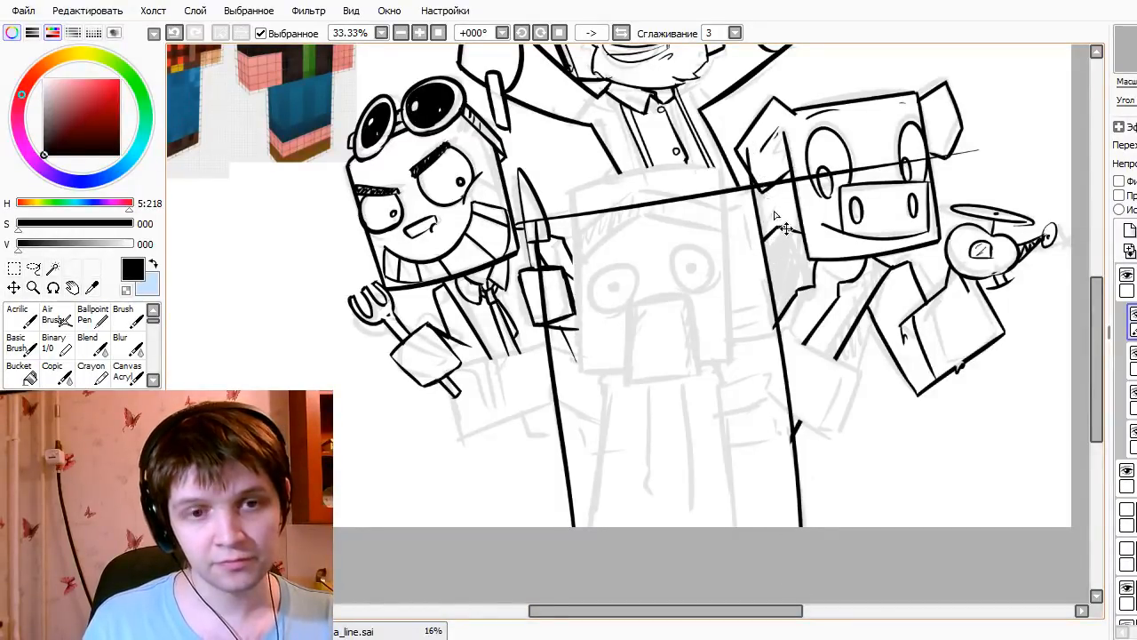
pyautogui.hotkey('ctrl', 'z')
pyautogui.moveTo(748, 189); pyautogui.dragTo(802, 528)
pyautogui.hotkey('ctrl', 'z')
pyautogui.moveTo(755, 182); pyautogui.dragTo(802, 528)
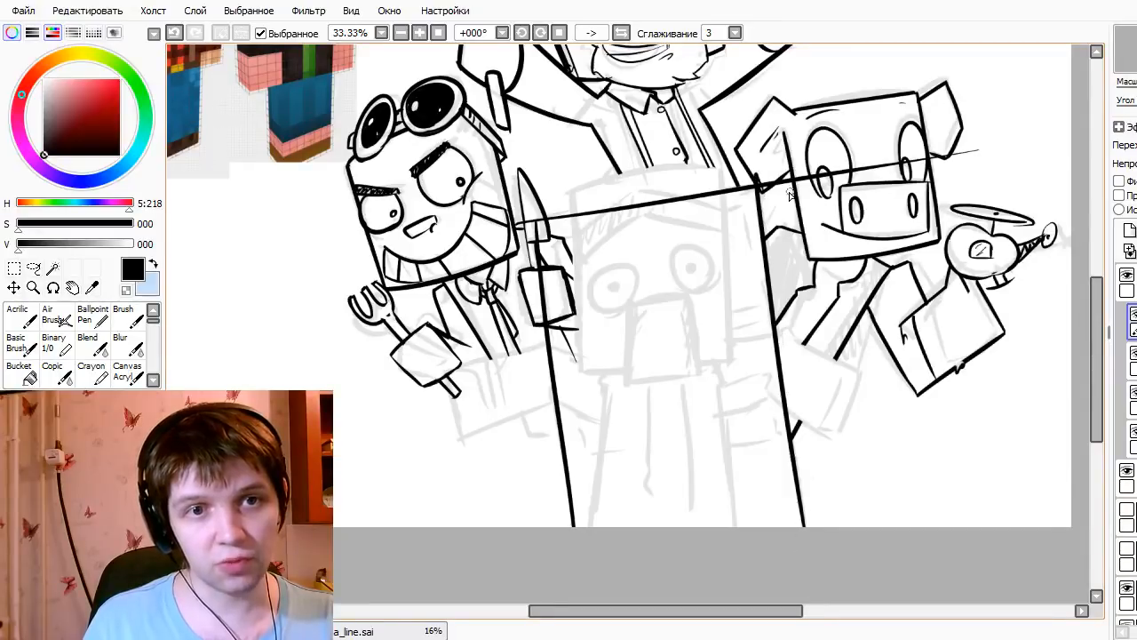
# - Erase the rectangle's lines overshooting its top corners, across the pig's face and the goggled character's knife
pyautogui.moveTo(771, 175); pyautogui.dragTo(967, 153)
pyautogui.moveTo(524, 203); pyautogui.dragTo(517, 231)
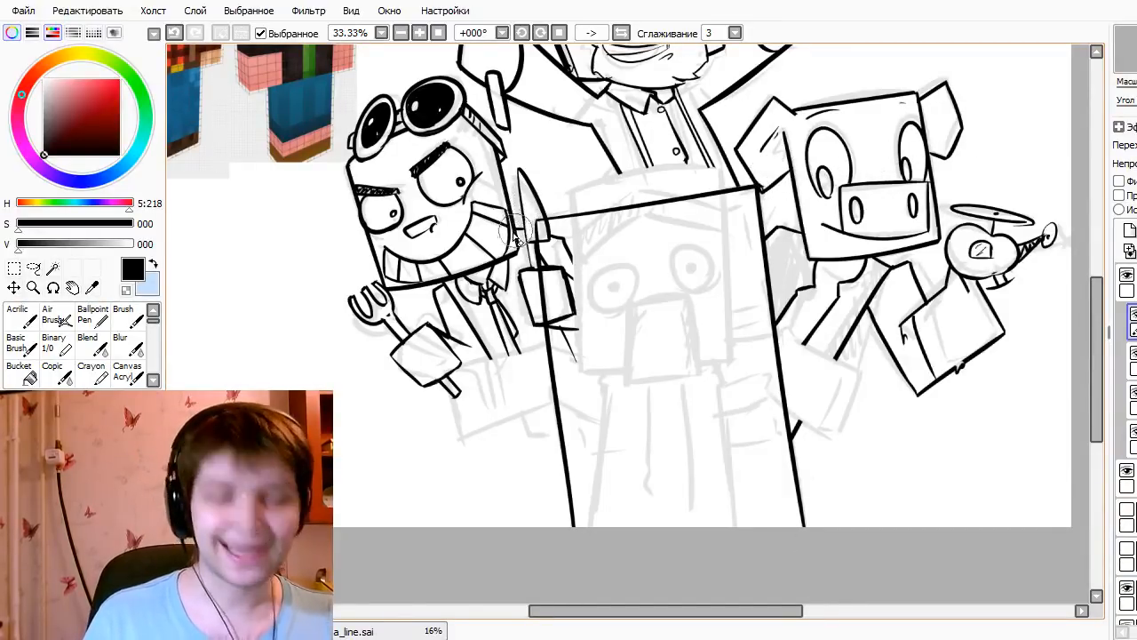
pyautogui.press('[')
pyautogui.press('[')
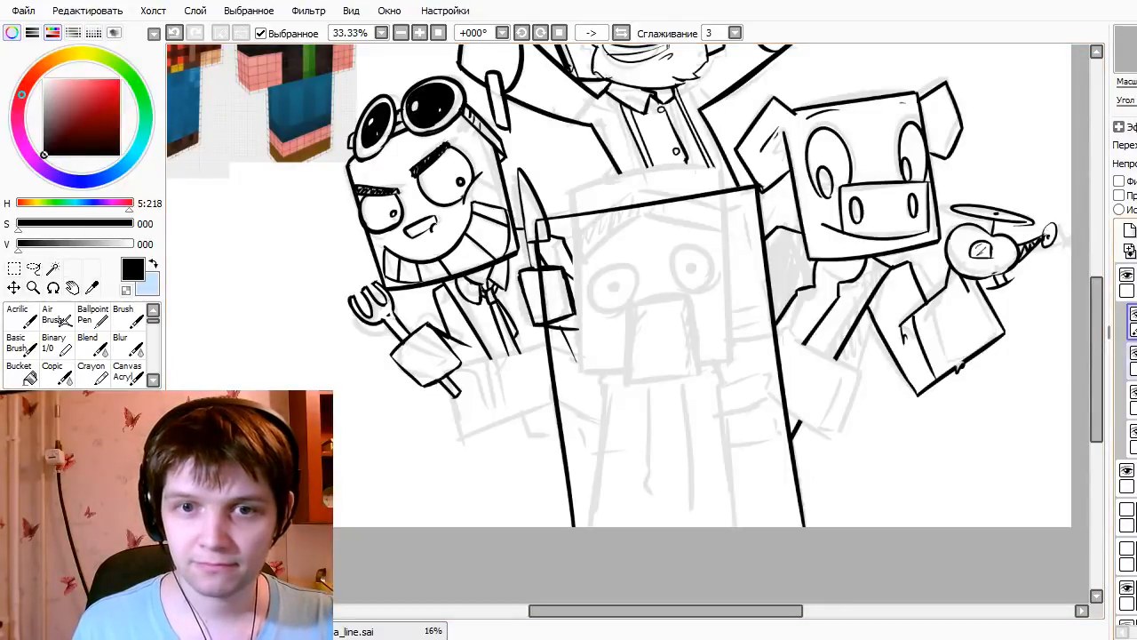
# - Select the goggled character's line layer and erase the parts of the knife and hand that lie inside the tall rectangle
pyautogui.click(1134, 354)
pyautogui.click(1134, 354)
pyautogui.click(1133, 398)
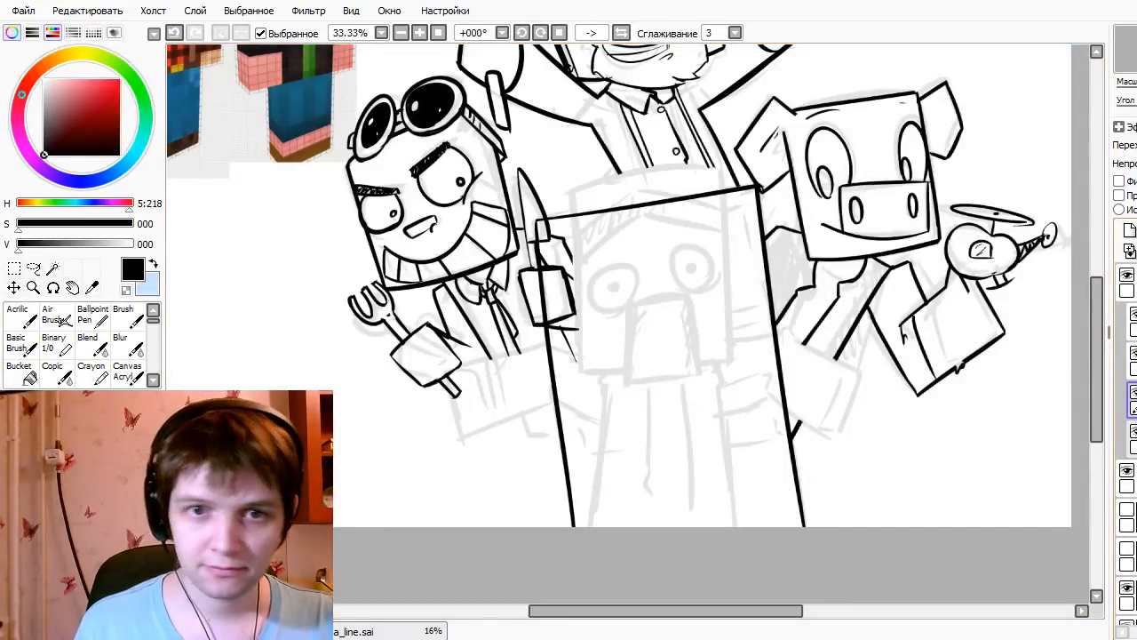
pyautogui.moveTo(551, 251)
pyautogui.mouseDown()
pyautogui.moveTo(547, 229)
pyautogui.moveTo(569, 320)
pyautogui.moveTo(557, 277)
pyautogui.mouseUp()
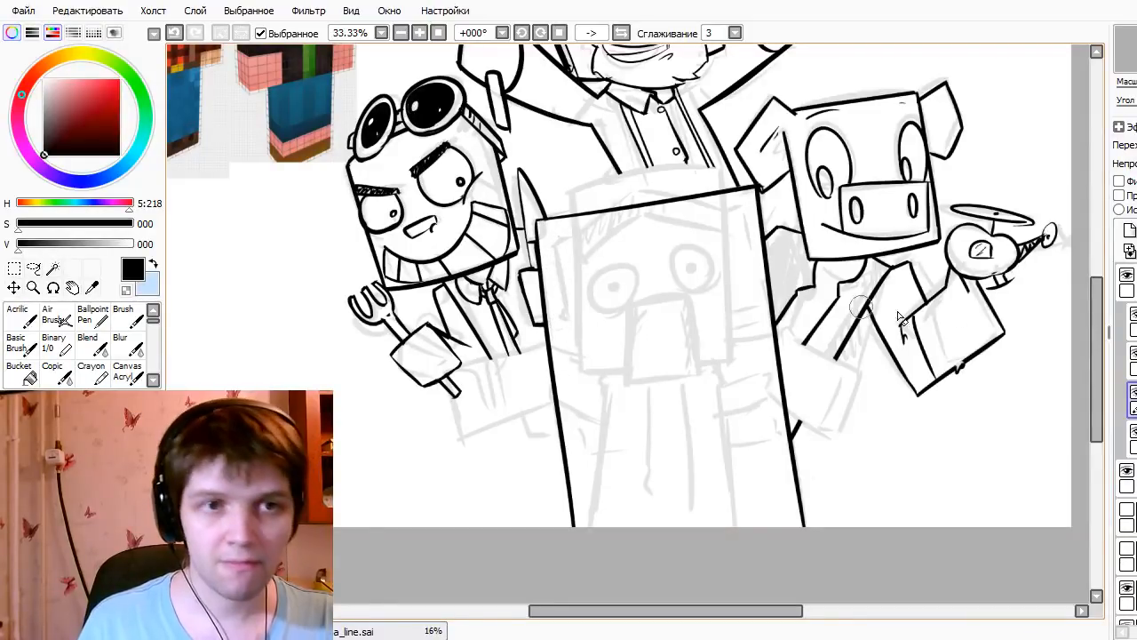
# - On the folder's uppermost line layer, ink the left side of the middle character's head as a long, nearly vertical line
pyautogui.click(1133, 322)
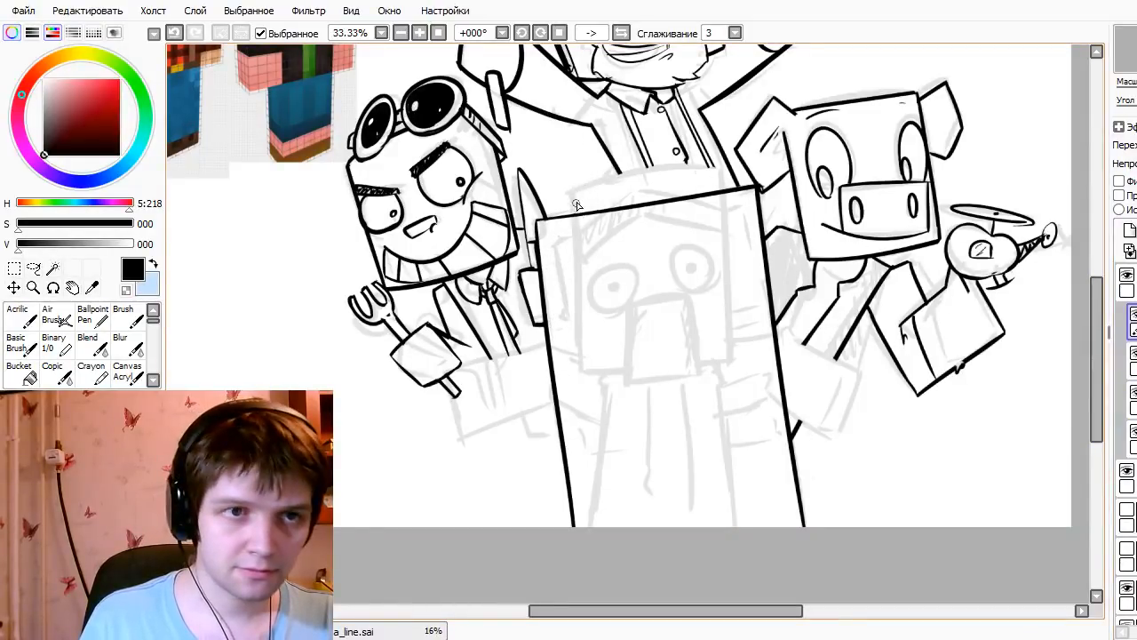
pyautogui.moveTo(577, 188); pyautogui.dragTo(578, 406)
pyautogui.hotkey('ctrl', 'z')
pyautogui.moveTo(571, 164); pyautogui.dragTo(571, 296)
pyautogui.moveTo(572, 353); pyautogui.dragTo(578, 416)
pyautogui.hotkey('ctrl', 'z')
pyautogui.moveTo(567, 158); pyautogui.dragTo(587, 415)
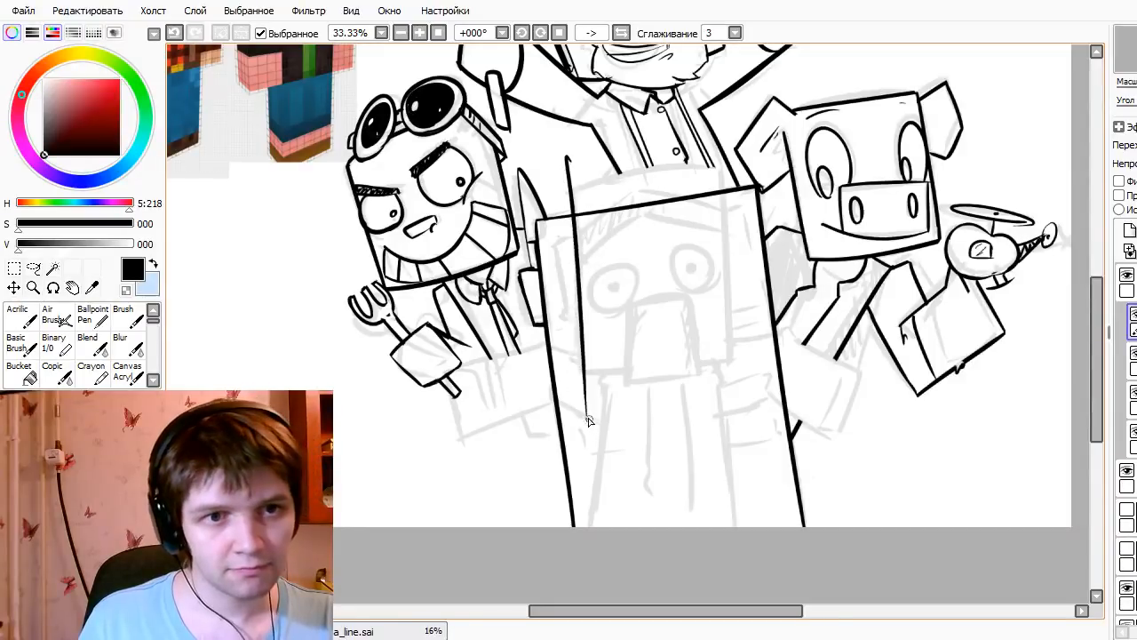
# - Ink the slightly slanted top edge of the middle character's head, above the tall rectangle's top edge
pyautogui.moveTo(566, 192); pyautogui.dragTo(728, 182)
pyautogui.hotkey('ctrl', 'z')
pyautogui.moveTo(570, 191); pyautogui.dragTo(730, 178)
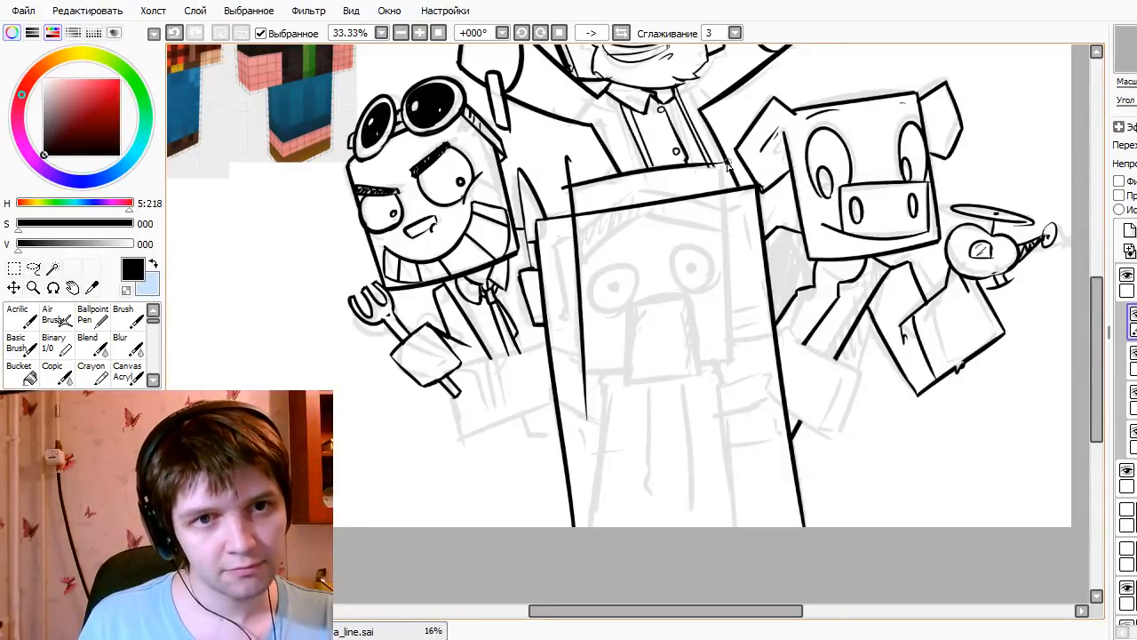
pyautogui.hotkey('ctrl', 'z')
pyautogui.moveTo(566, 186); pyautogui.dragTo(728, 177)
pyautogui.hotkey('ctrl', 'z')
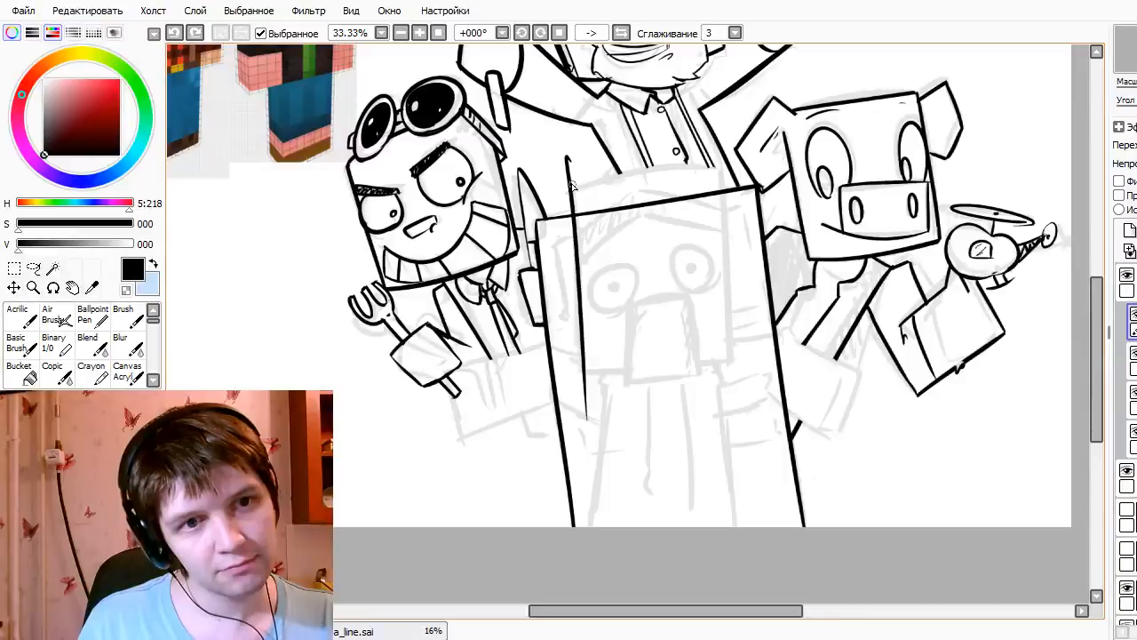
pyautogui.moveTo(568, 180)
pyautogui.mouseDown()
pyautogui.moveTo(713, 166)
pyautogui.moveTo(722, 421)
pyautogui.mouseUp()
# - Ink the right side of the middle character's head and erase the excess lower ends of both side lines
pyautogui.hotkey('ctrl', 'z')
pyautogui.moveTo(720, 169); pyautogui.dragTo(732, 414)
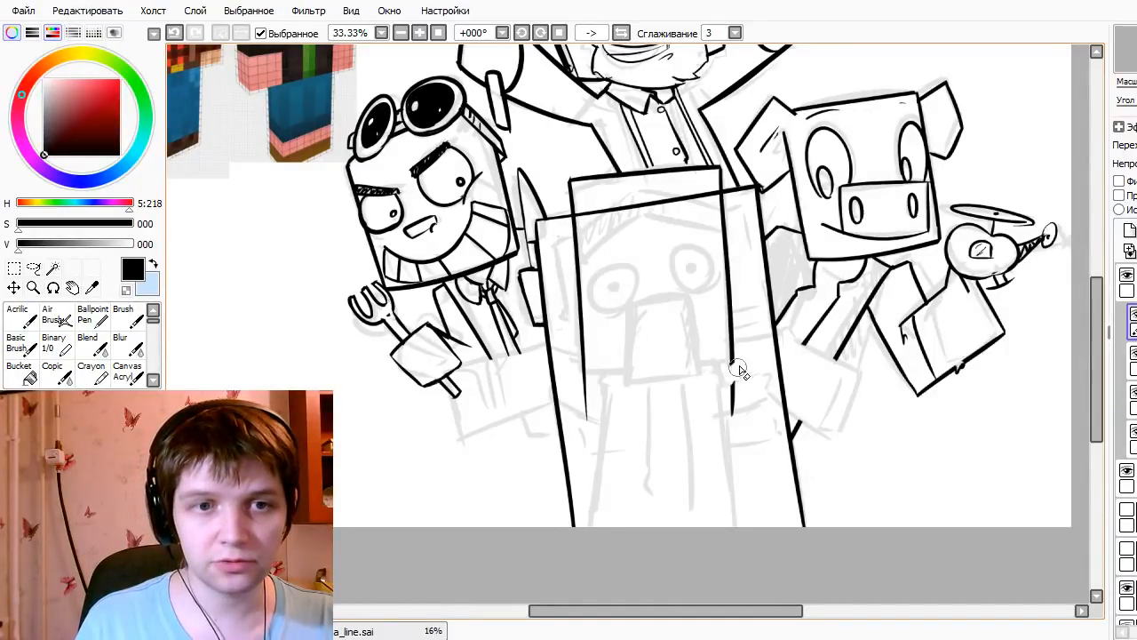
pyautogui.moveTo(733, 370); pyautogui.dragTo(733, 430)
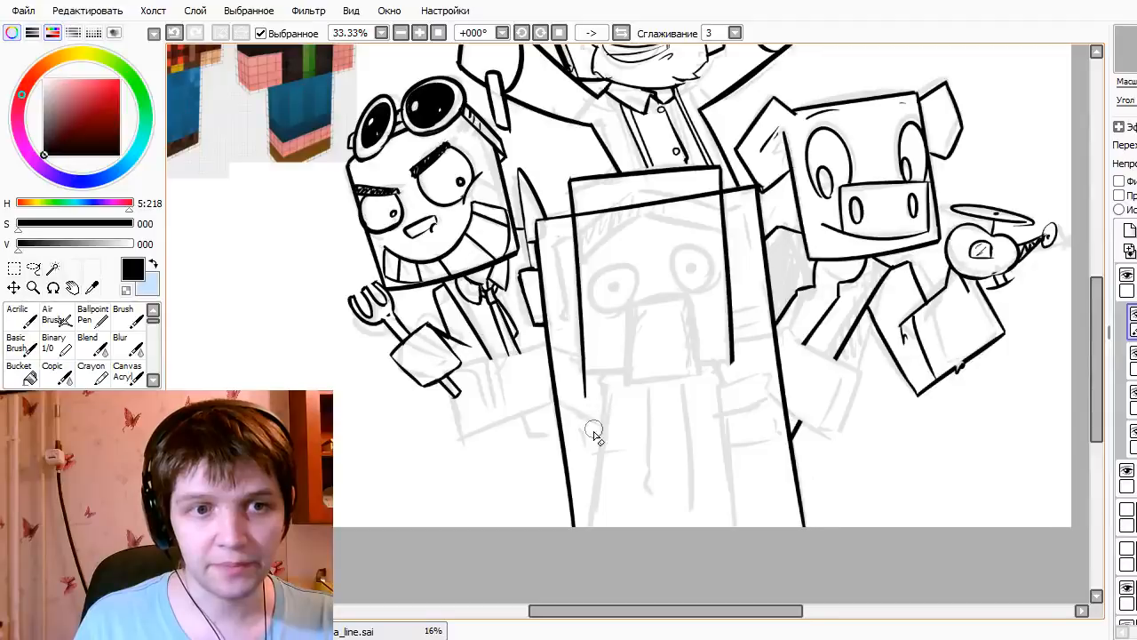
# - Ink the bottom edge of the middle character's head and erase the overshoot at its lower left corner
pyautogui.moveTo(596, 436)
pyautogui.mouseDown()
pyautogui.moveTo(578, 394)
pyautogui.moveTo(586, 384)
pyautogui.moveTo(730, 365)
pyautogui.mouseUp()
pyautogui.hotkey('ctrl', 'z')
pyautogui.moveTo(577, 370)
pyautogui.mouseDown()
pyautogui.moveTo(682, 369)
pyautogui.moveTo(731, 350)
pyautogui.moveTo(717, 363)
pyautogui.moveTo(729, 364)
pyautogui.moveTo(614, 372)
pyautogui.moveTo(708, 366)
pyautogui.mouseUp()
pyautogui.hotkey('ctrl', 'z')
pyautogui.hotkey('ctrl', 'z')
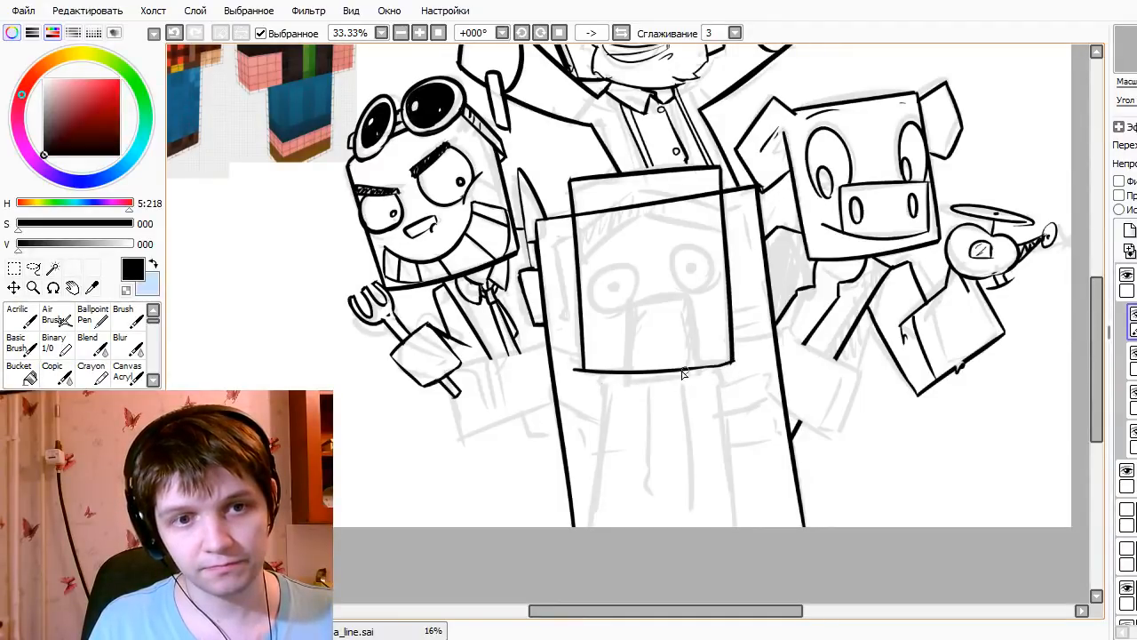
pyautogui.press('e')
pyautogui.moveTo(573, 367); pyautogui.dragTo(572, 374)
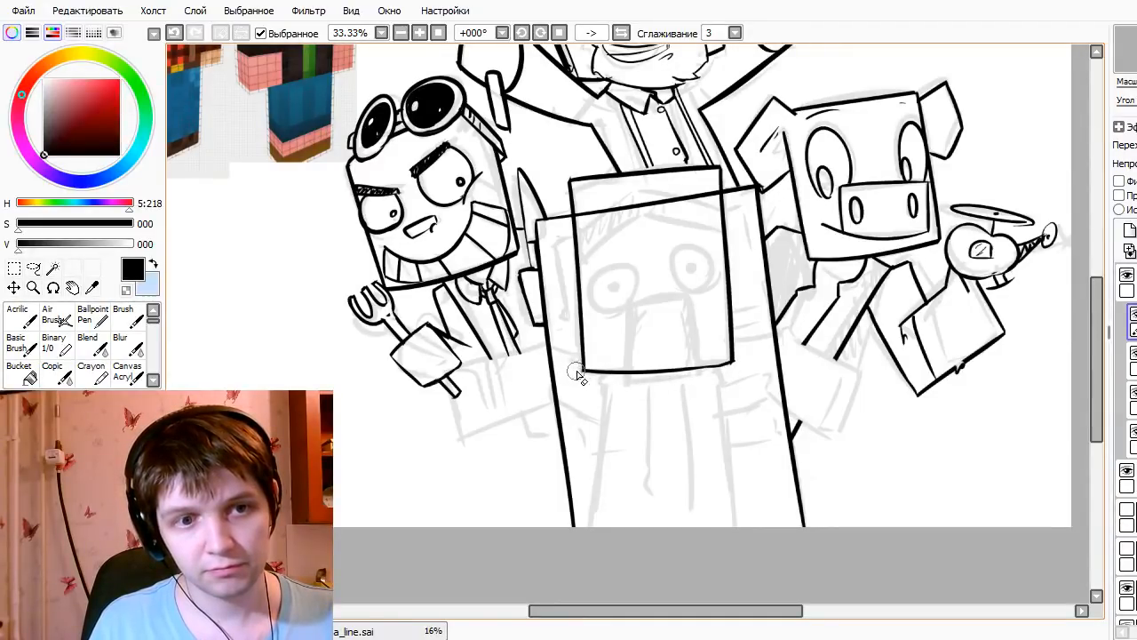
# - Erase the head's bottom edge where the nose crosses it and ink the middle character's long four-sided nose hanging below the chin
pyautogui.moveTo(631, 371); pyautogui.dragTo(694, 370)
pyautogui.moveTo(635, 304)
pyautogui.mouseDown()
pyautogui.moveTo(636, 418)
pyautogui.moveTo(627, 410)
pyautogui.mouseUp()
pyautogui.hotkey('ctrl', 'z')
pyautogui.hotkey('ctrl', 'z')
pyautogui.moveTo(634, 301)
pyautogui.mouseDown()
pyautogui.moveTo(629, 392)
pyautogui.moveTo(734, 378)
pyautogui.mouseUp()
pyautogui.hotkey('ctrl', 'z')
pyautogui.moveTo(626, 387); pyautogui.dragTo(717, 378)
pyautogui.moveTo(690, 292); pyautogui.dragTo(697, 391)
pyautogui.hotkey('ctrl', 'z')
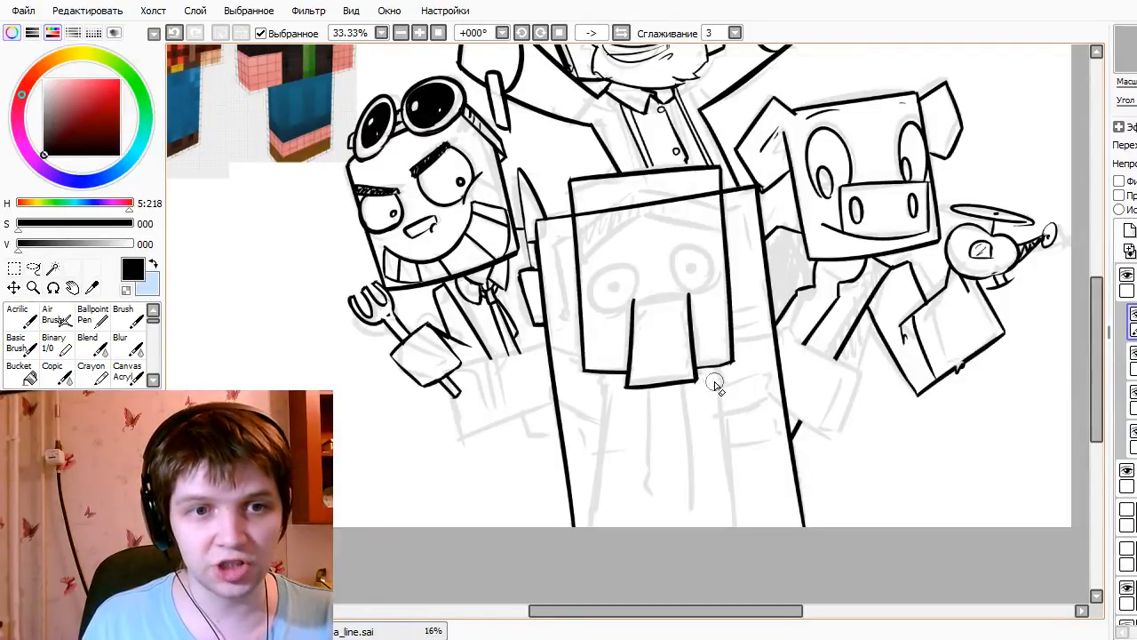
pyautogui.moveTo(633, 300); pyautogui.dragTo(692, 294)
pyautogui.hotkey('ctrl', 'z')
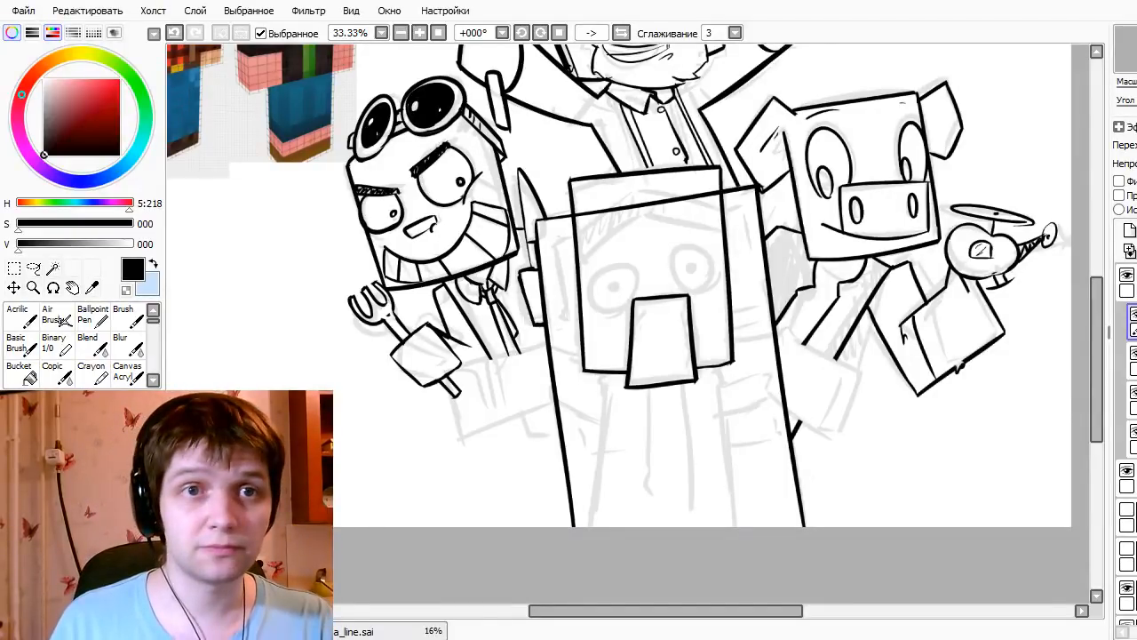
# - Erase the part of the tall rectangle's top edge that runs through the middle character's forehead
pyautogui.moveTo(665, 361); pyautogui.dragTo(685, 371)
pyautogui.press('e')
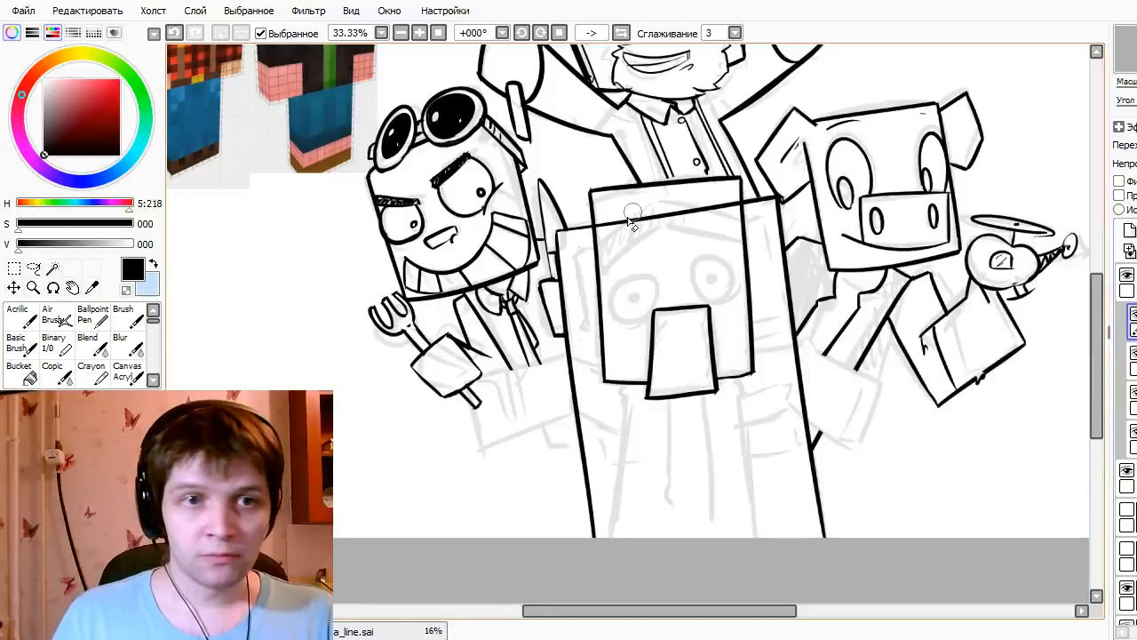
pyautogui.moveTo(619, 219)
pyautogui.mouseDown()
pyautogui.moveTo(605, 225)
pyautogui.moveTo(727, 203)
pyautogui.mouseUp()
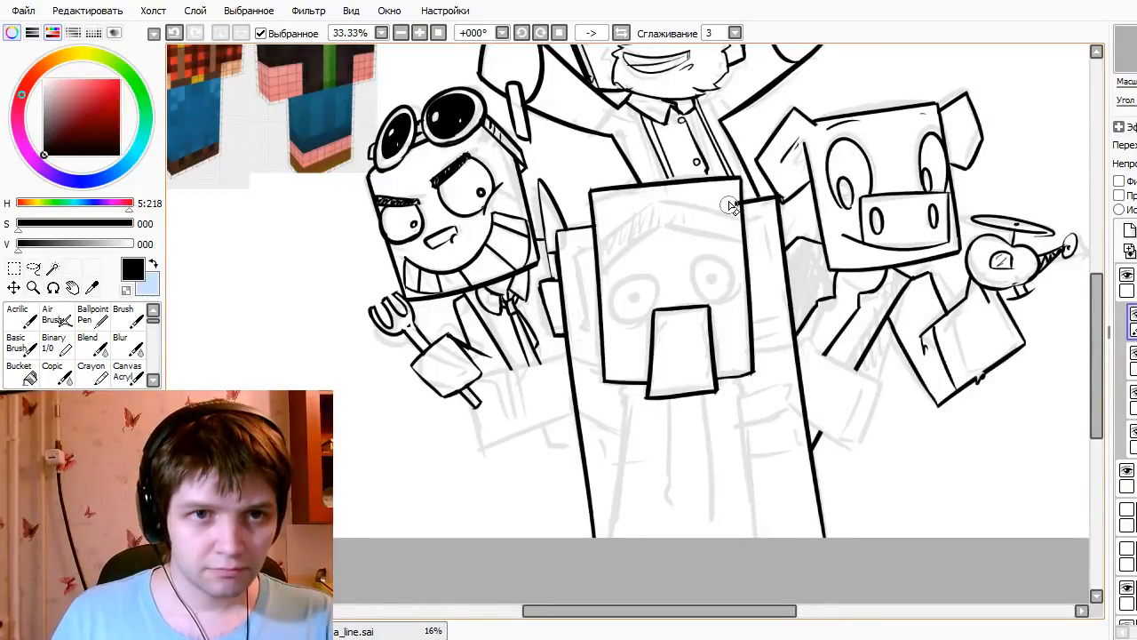
# - Ink the middle character's two round eyes with small ring pupils and add curved lower-lid lines
pyautogui.moveTo(615, 309)
pyautogui.mouseDown()
pyautogui.moveTo(653, 309)
pyautogui.moveTo(636, 311)
pyautogui.moveTo(632, 296)
pyautogui.mouseUp()
pyautogui.hotkey('ctrl', 'z')
pyautogui.hotkey('ctrl', 'z')
pyautogui.moveTo(732, 258)
pyautogui.mouseDown()
pyautogui.moveTo(718, 304)
pyautogui.moveTo(734, 259)
pyautogui.moveTo(693, 267)
pyautogui.moveTo(711, 301)
pyautogui.moveTo(712, 280)
pyautogui.mouseUp()
pyautogui.hotkey('ctrl', 'z')
pyautogui.hotkey('ctrl', 'z')
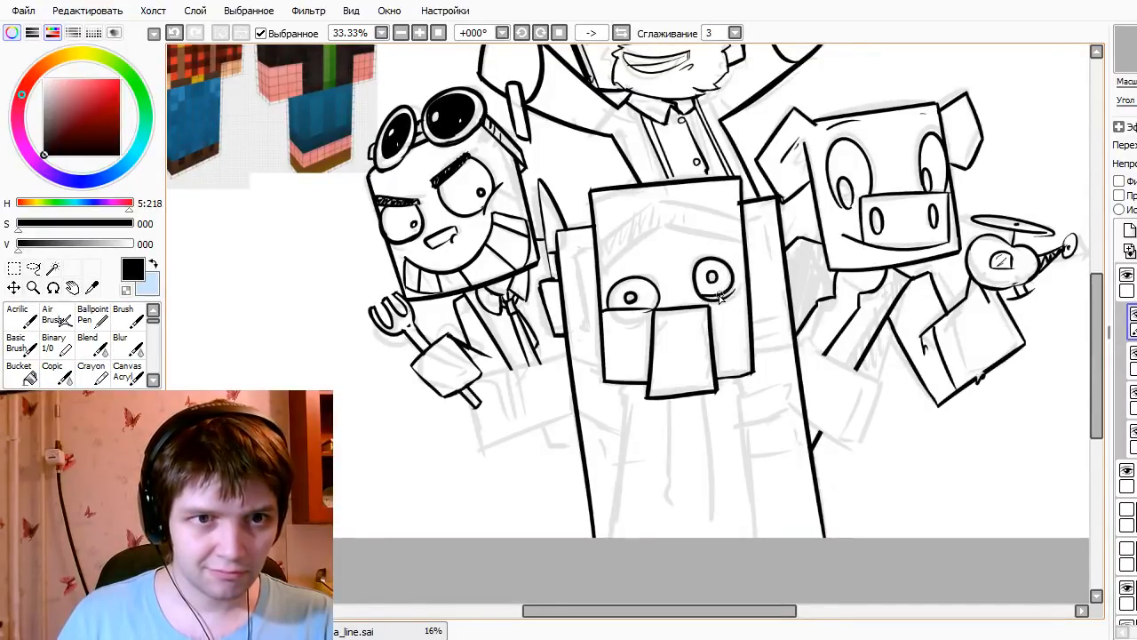
pyautogui.hotkey('ctrl', 'z')
pyautogui.moveTo(611, 311); pyautogui.dragTo(647, 312)
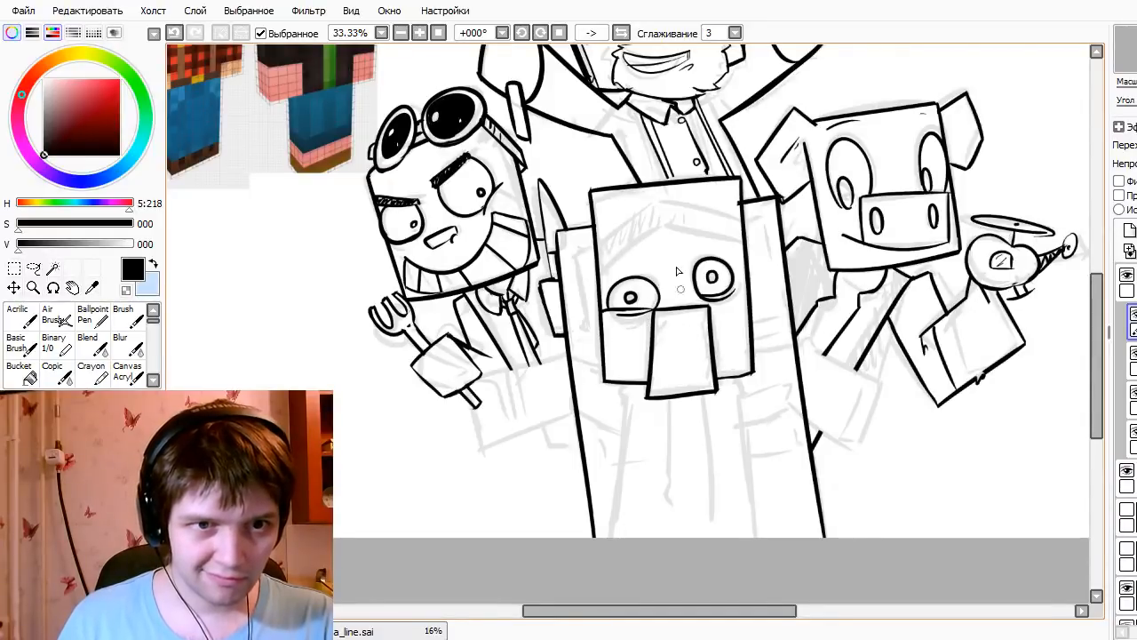
# - Ink the arched upper edge of the middle character's single wide eyebrow across the forehead
pyautogui.moveTo(648, 202)
pyautogui.mouseDown()
pyautogui.moveTo(604, 245)
pyautogui.moveTo(666, 198)
pyautogui.moveTo(730, 224)
pyautogui.mouseUp()
pyautogui.hotkey('ctrl', 'z')
pyautogui.hotkey('ctrl', 'z')
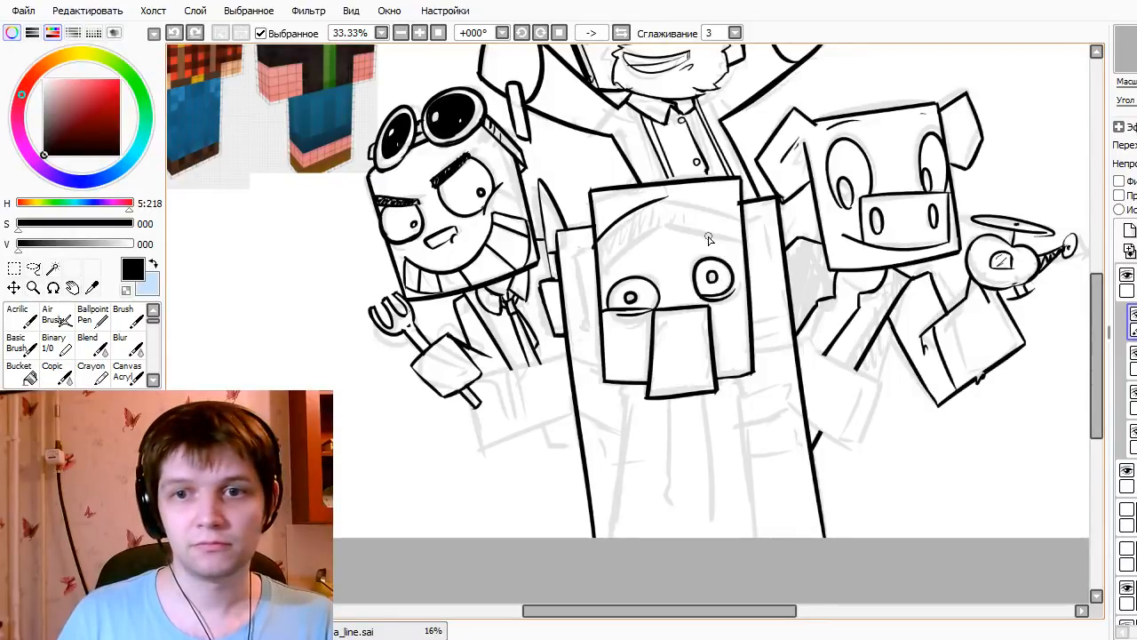
pyautogui.moveTo(663, 198); pyautogui.dragTo(740, 213)
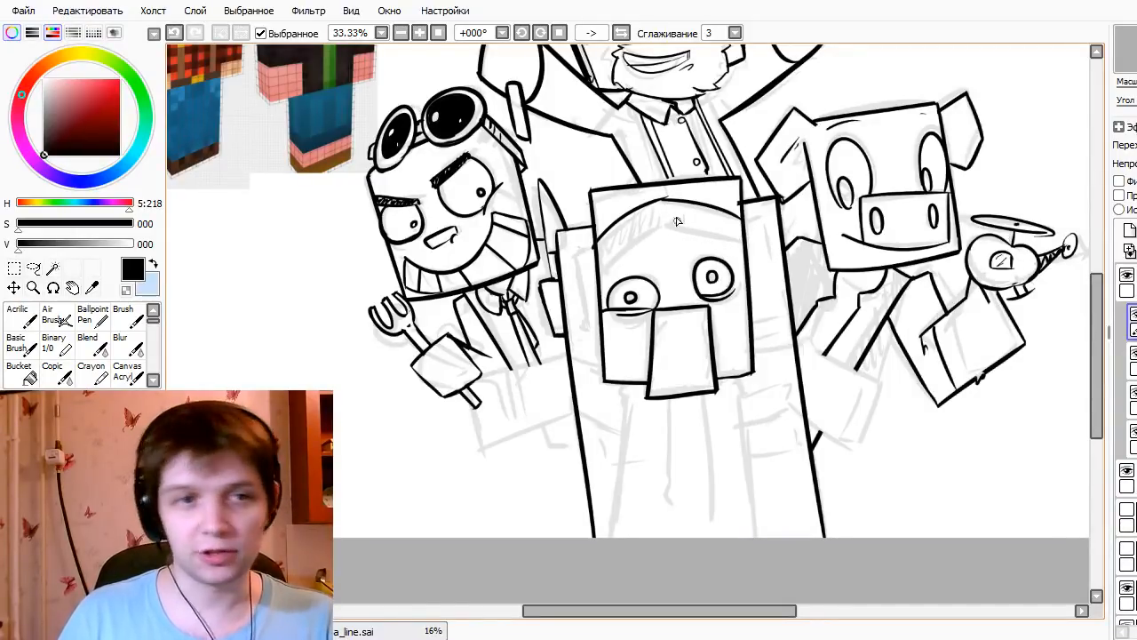
# - Ink the short left end of the eyebrow and the left half of its lower edge up to the peak
pyautogui.moveTo(594, 244)
pyautogui.mouseDown()
pyautogui.moveTo(618, 267)
pyautogui.moveTo(606, 265)
pyautogui.mouseUp()
pyautogui.hotkey('ctrl', 'z')
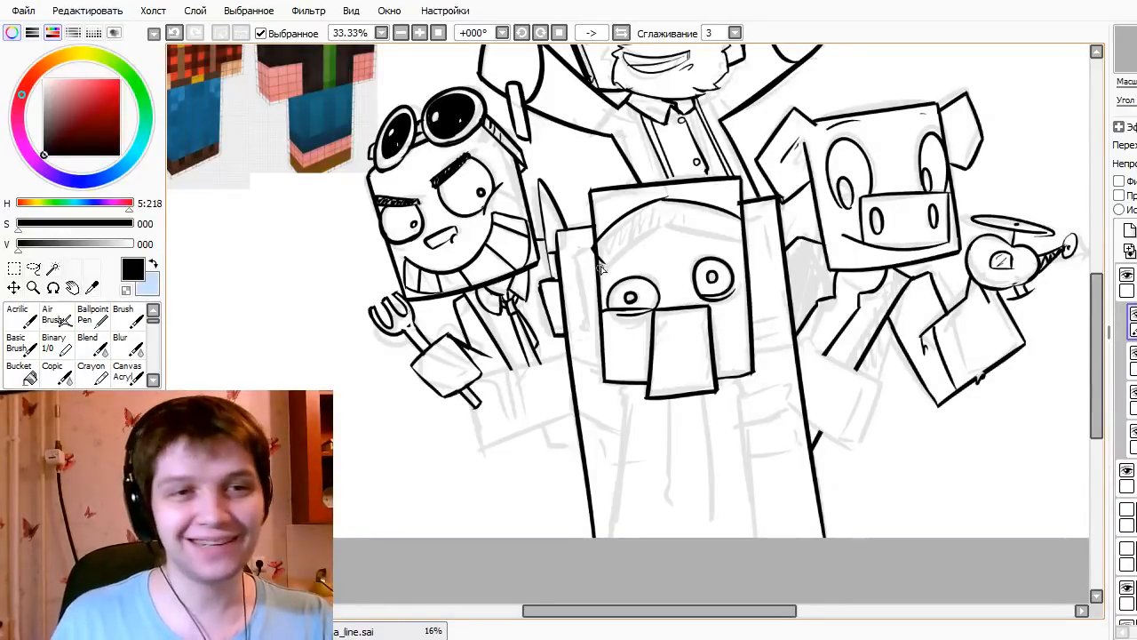
pyautogui.press('[')
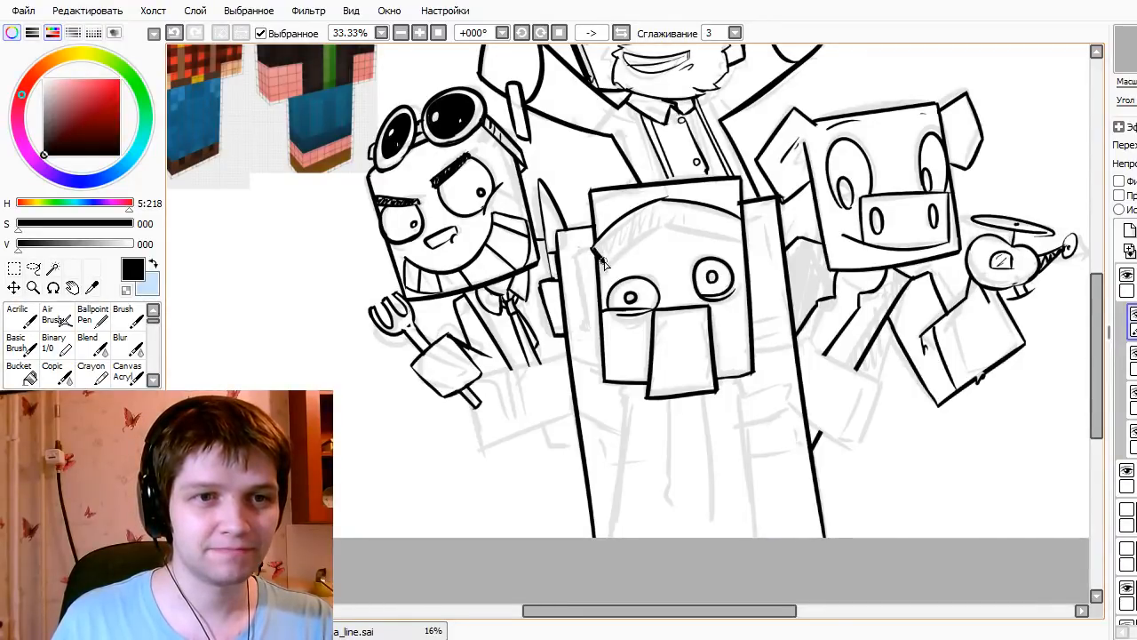
pyautogui.hotkey('ctrl', 'z')
pyautogui.moveTo(604, 272); pyautogui.dragTo(664, 224)
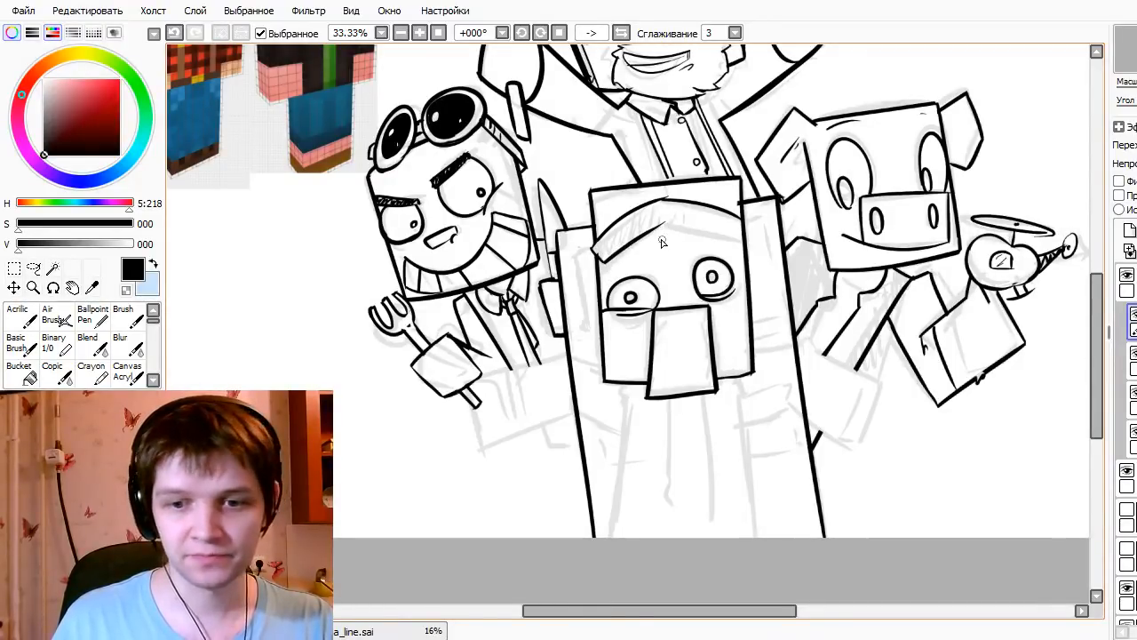
pyautogui.hotkey('ctrl', 'z')
pyautogui.moveTo(601, 267)
pyautogui.mouseDown()
pyautogui.moveTo(683, 211)
pyautogui.moveTo(658, 227)
pyautogui.moveTo(738, 253)
pyautogui.mouseUp()
pyautogui.hotkey('ctrl', 'z')
# - Ink the right half of the eyebrow's lower edge, sloping from the peak down to the head's right side
pyautogui.moveTo(665, 222); pyautogui.dragTo(738, 245)
pyautogui.hotkey('ctrl', 'z')
pyautogui.moveTo(662, 222); pyautogui.dragTo(739, 245)
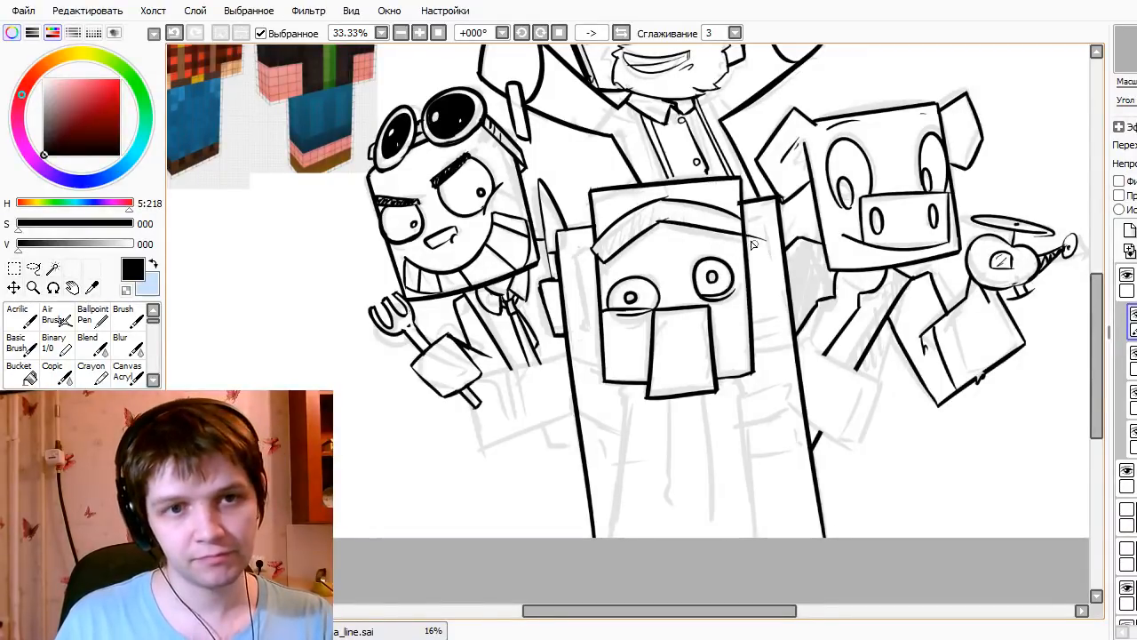
pyautogui.hotkey('ctrl', 'z')
pyautogui.moveTo(661, 222)
pyautogui.mouseDown()
pyautogui.moveTo(742, 244)
pyautogui.moveTo(736, 218)
pyautogui.moveTo(749, 231)
pyautogui.mouseUp()
pyautogui.hotkey('ctrl', 'z')
pyautogui.hotkey('ctrl', 'z')
pyautogui.hotkey('ctrl', 'z')
pyautogui.hotkey('ctrl', 'z')
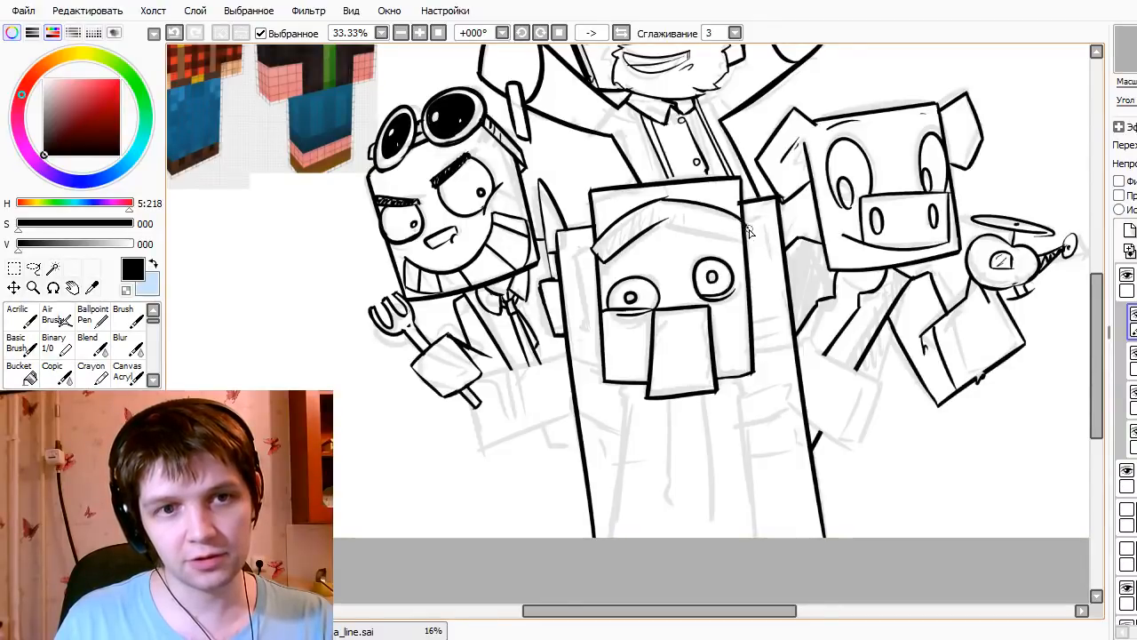
pyautogui.moveTo(662, 221); pyautogui.dragTo(745, 246)
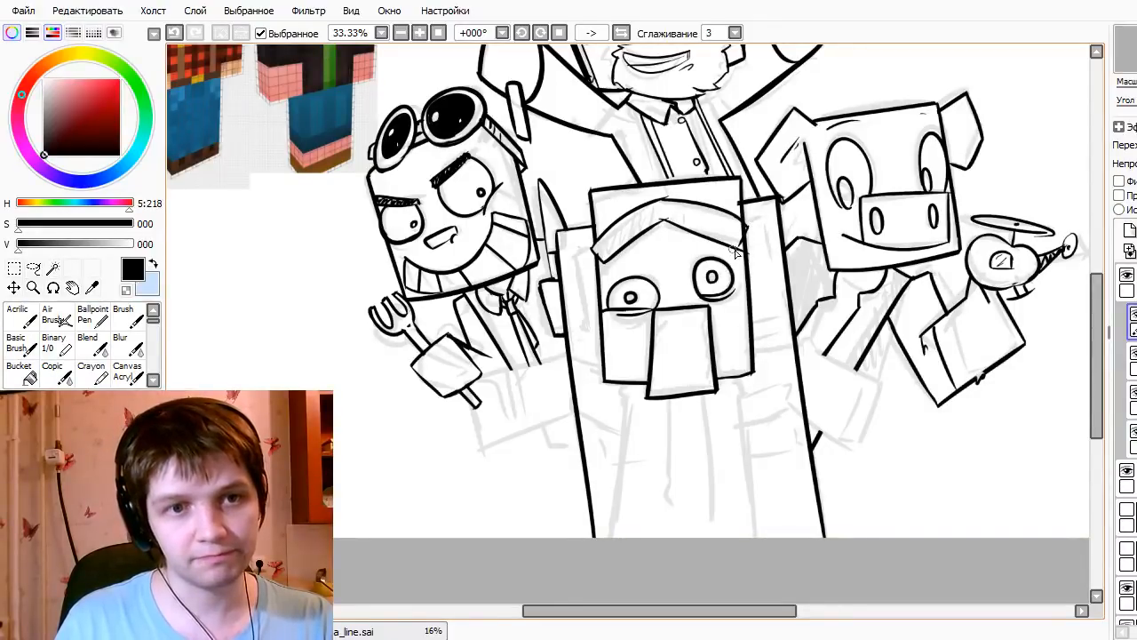
pyautogui.hotkey('ctrl', 'z')
pyautogui.moveTo(661, 220)
pyautogui.mouseDown()
pyautogui.moveTo(753, 261)
pyautogui.moveTo(711, 263)
pyautogui.moveTo(663, 229)
pyautogui.moveTo(743, 247)
pyautogui.mouseUp()
# - Close the eyebrow's right end with a short line just past the head's right side
pyautogui.hotkey('ctrl', 'z')
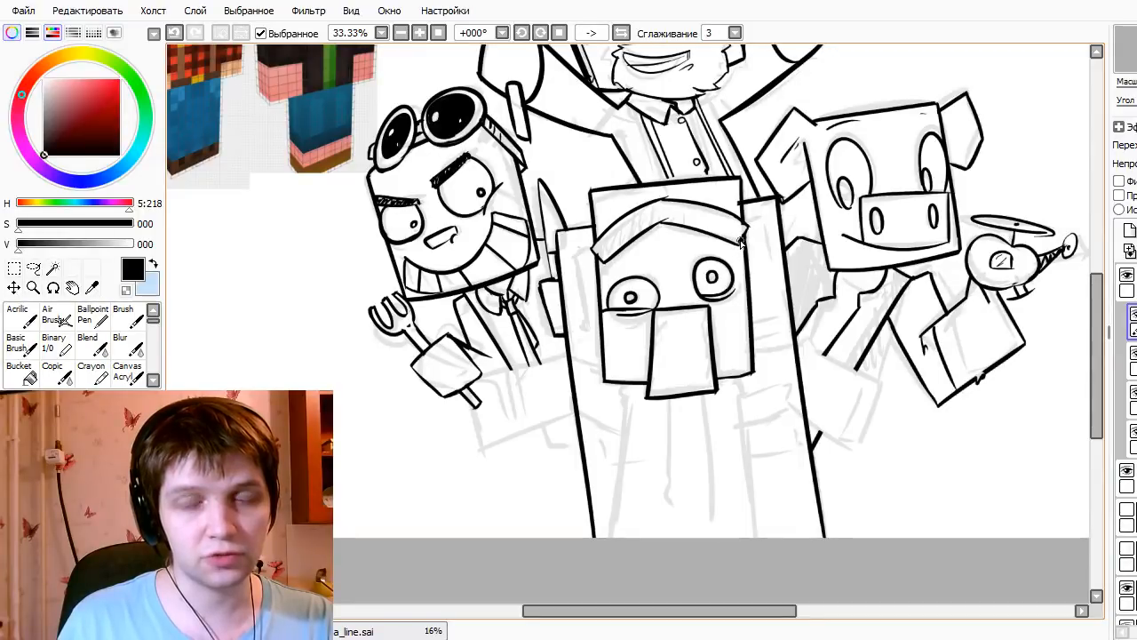
pyautogui.hotkey('ctrl', 'z')
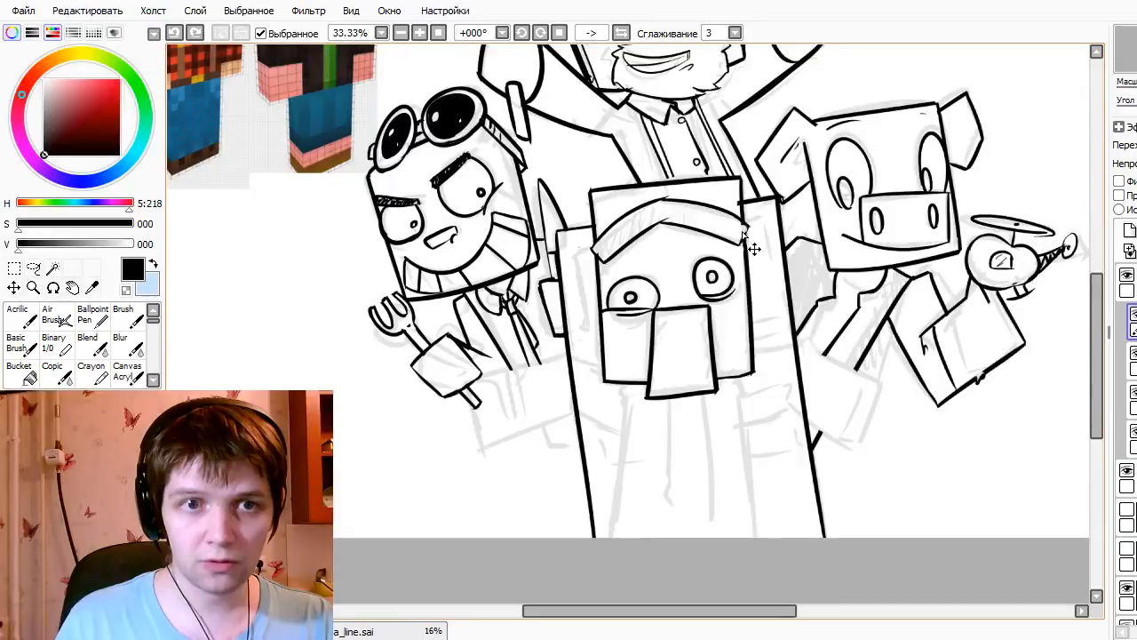
pyautogui.moveTo(746, 224); pyautogui.dragTo(741, 242)
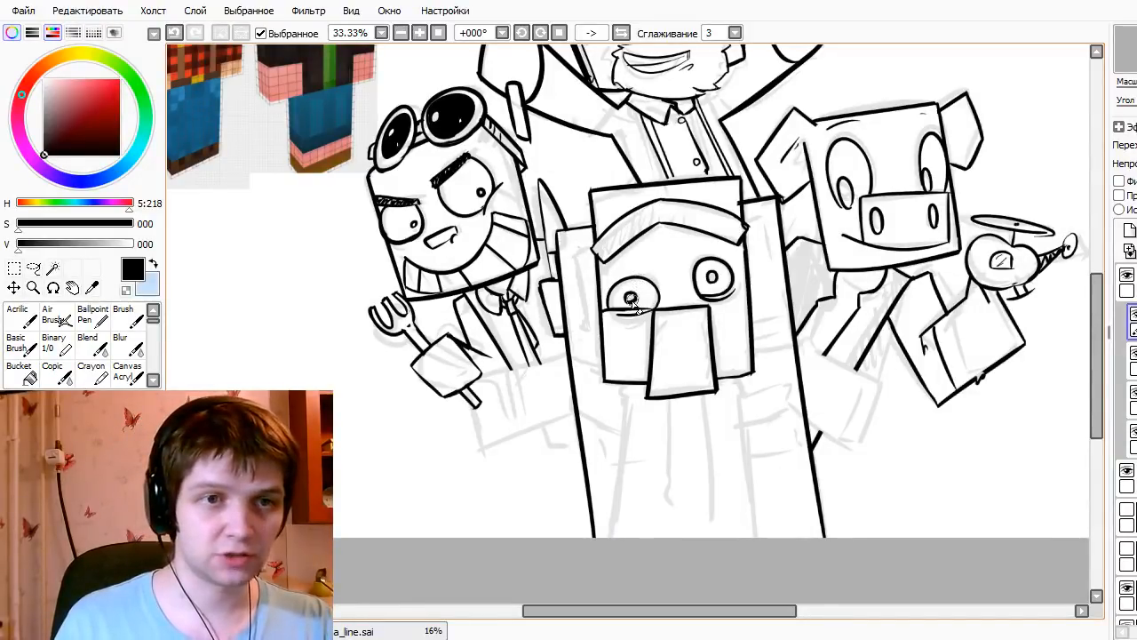
# - Lasso the pupil of the middle character's left eye and move it slightly up and to the right
pyautogui.press('l')
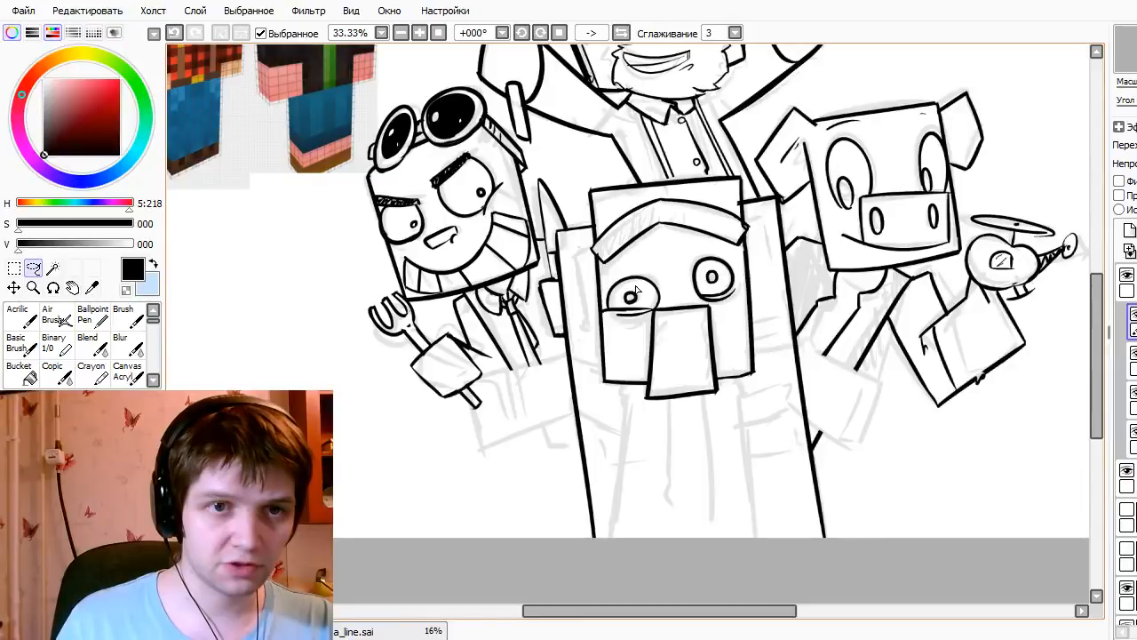
pyautogui.moveTo(626, 302)
pyautogui.mouseDown()
pyautogui.moveTo(642, 307)
pyautogui.moveTo(622, 293)
pyautogui.moveTo(650, 311)
pyautogui.mouseUp()
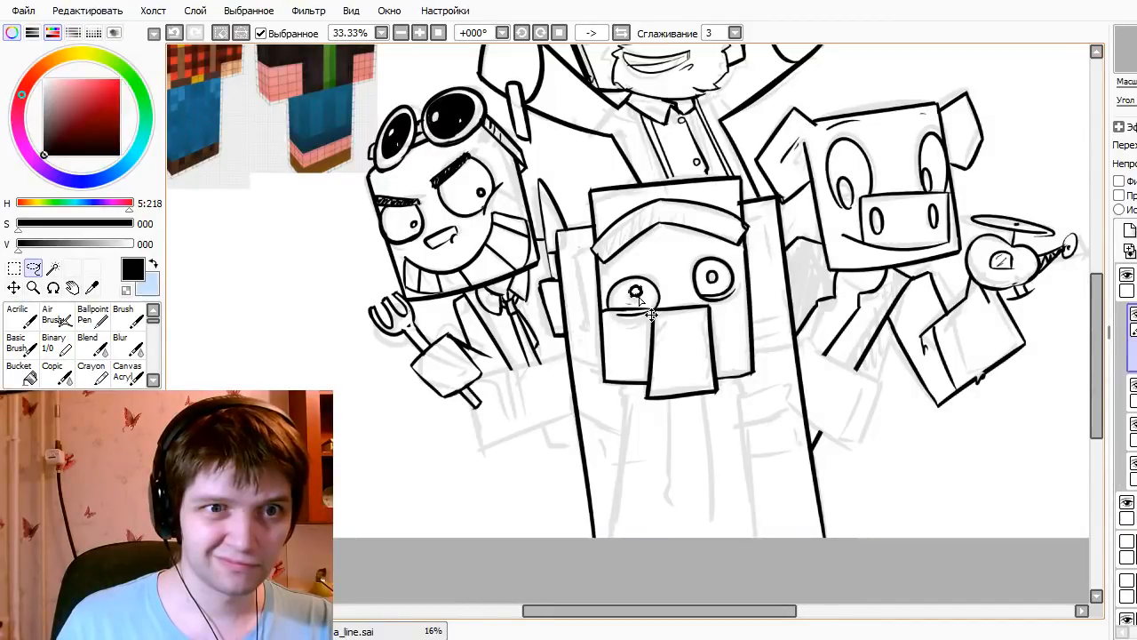
pyautogui.hotkey('ctrl', 'd')
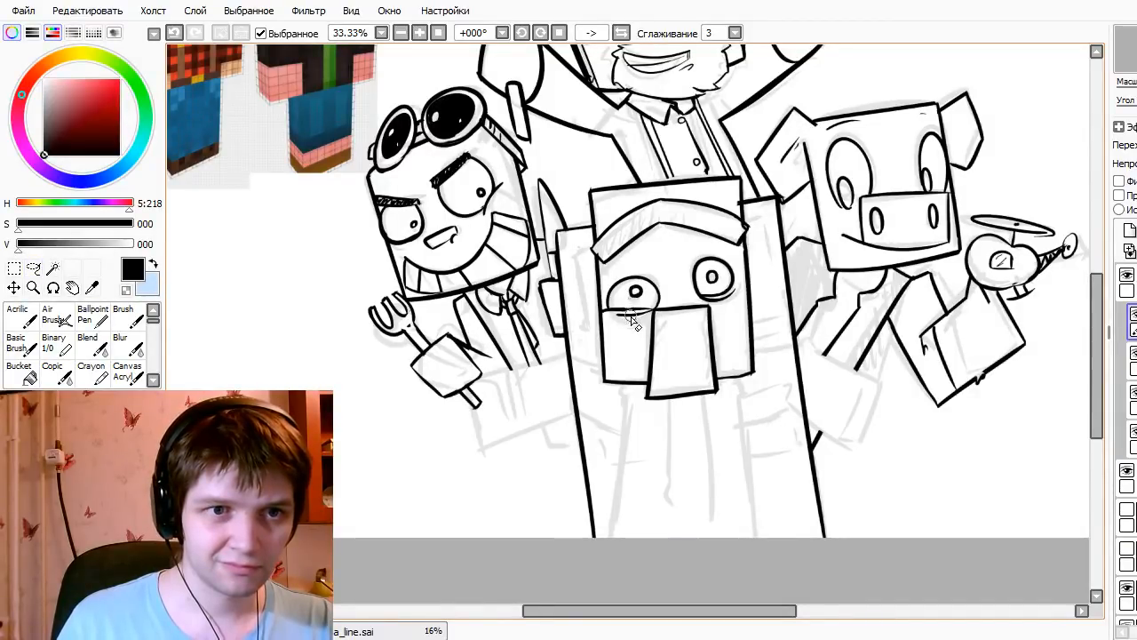
# - Lasso the pupil of the middle character's right eye and adjust its position near the eye's centre
pyautogui.press('l')
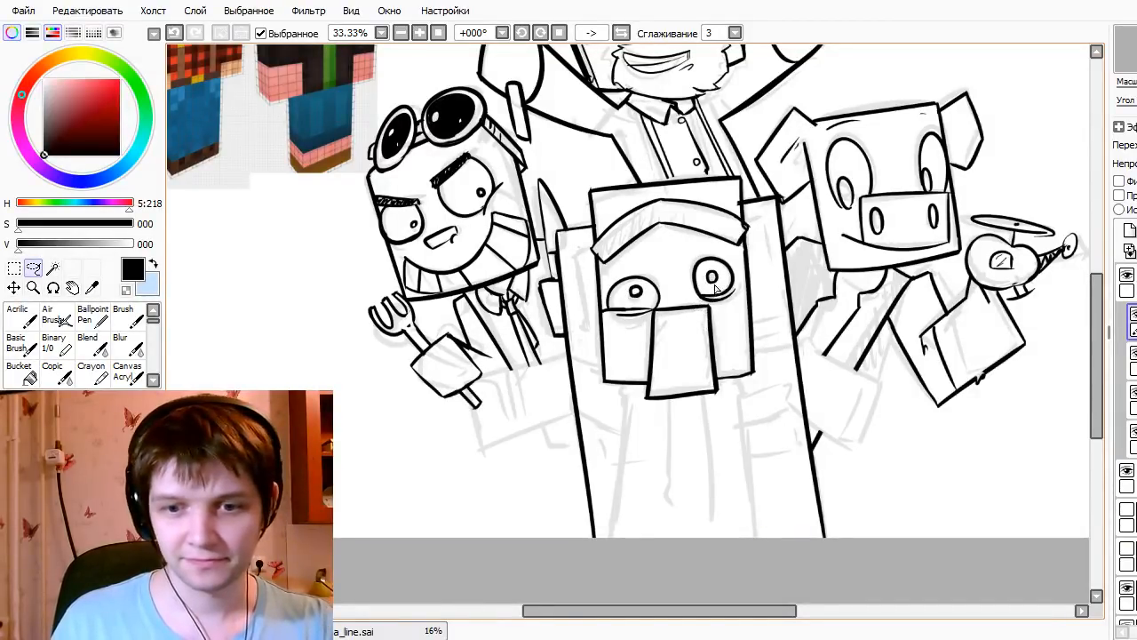
pyautogui.moveTo(717, 290)
pyautogui.mouseDown()
pyautogui.moveTo(718, 274)
pyautogui.moveTo(705, 283)
pyautogui.moveTo(714, 291)
pyautogui.mouseUp()
pyautogui.hotkey('ctrl', 't')
pyautogui.press('Return')
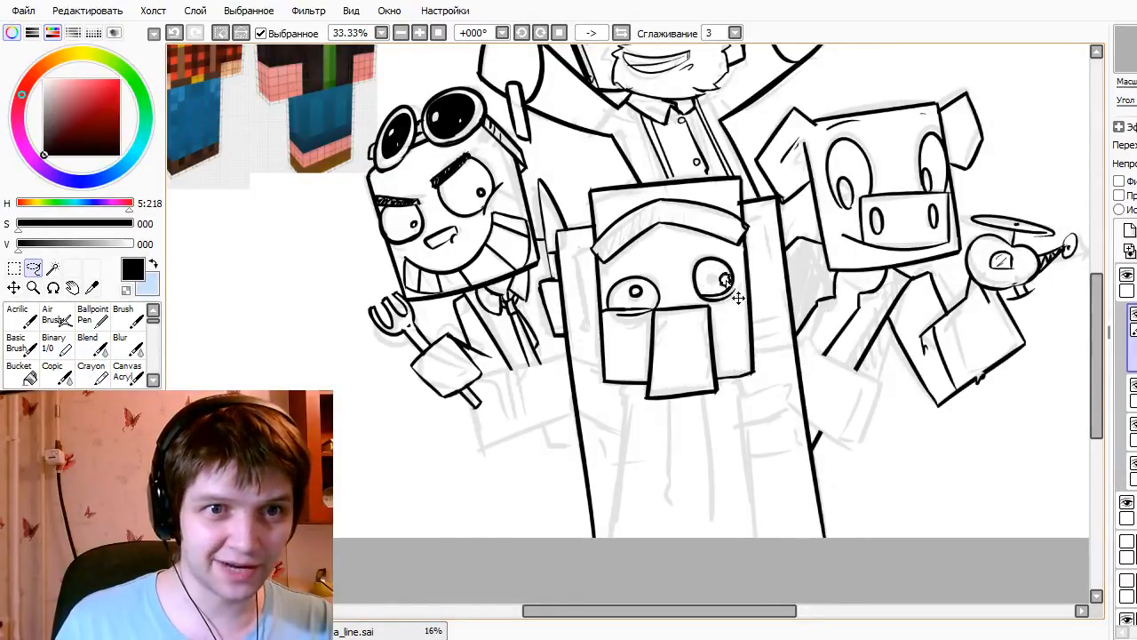
pyautogui.moveTo(714, 281); pyautogui.dragTo(717, 286)
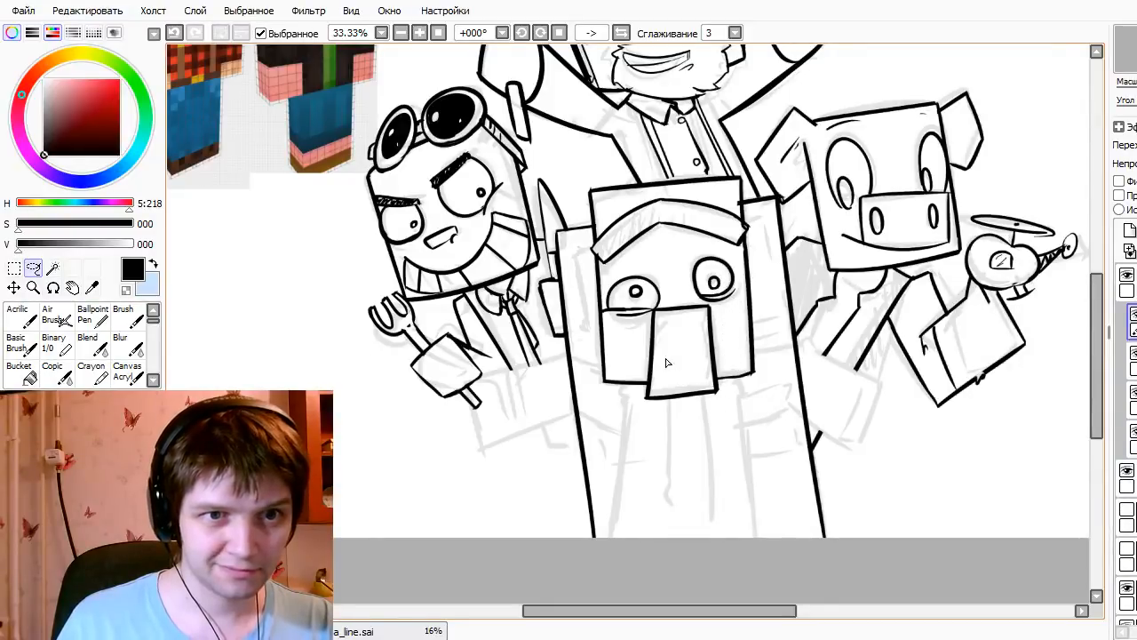
pyautogui.moveTo(727, 295); pyautogui.dragTo(724, 291)
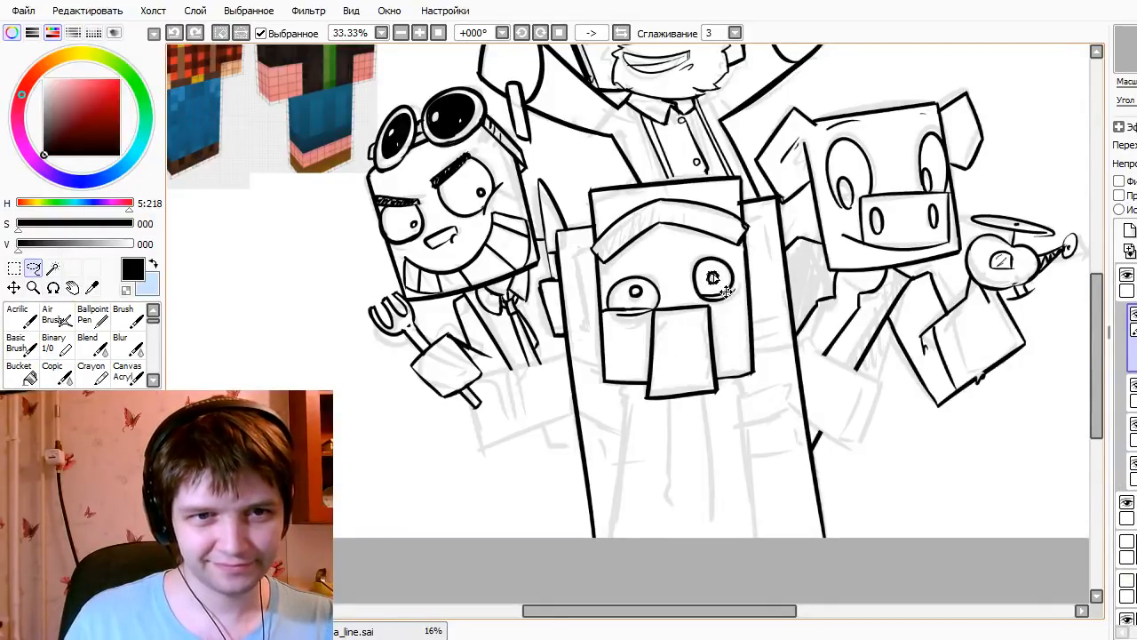
pyautogui.hotkey('ctrl', 'd')
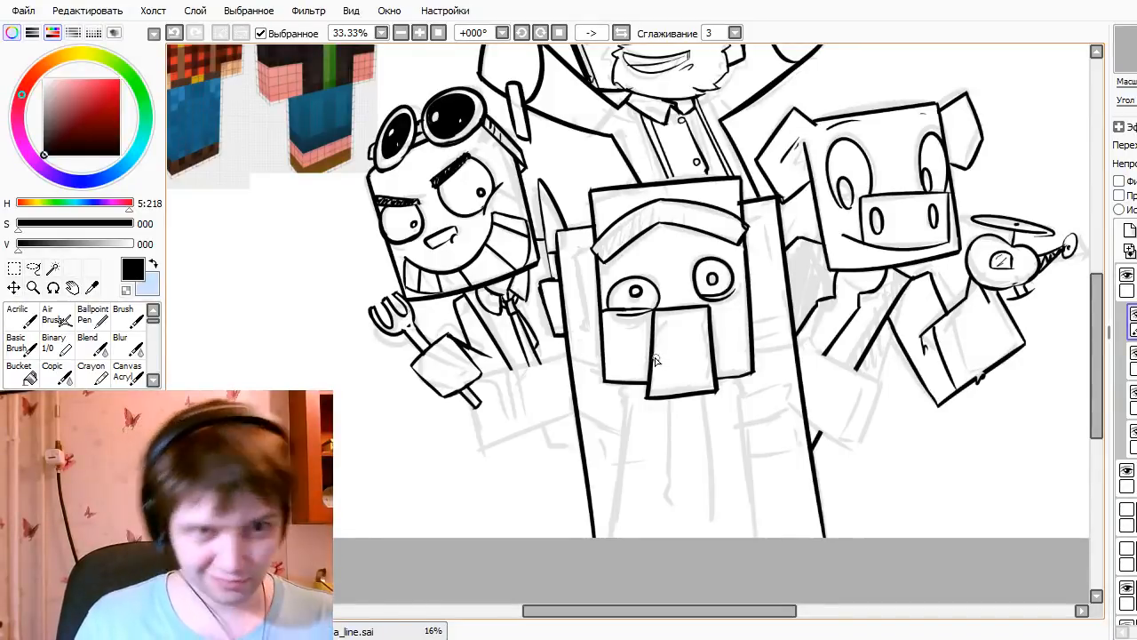
pyautogui.moveTo(652, 345); pyautogui.dragTo(626, 366)
pyautogui.hotkey('ctrl', 'z')
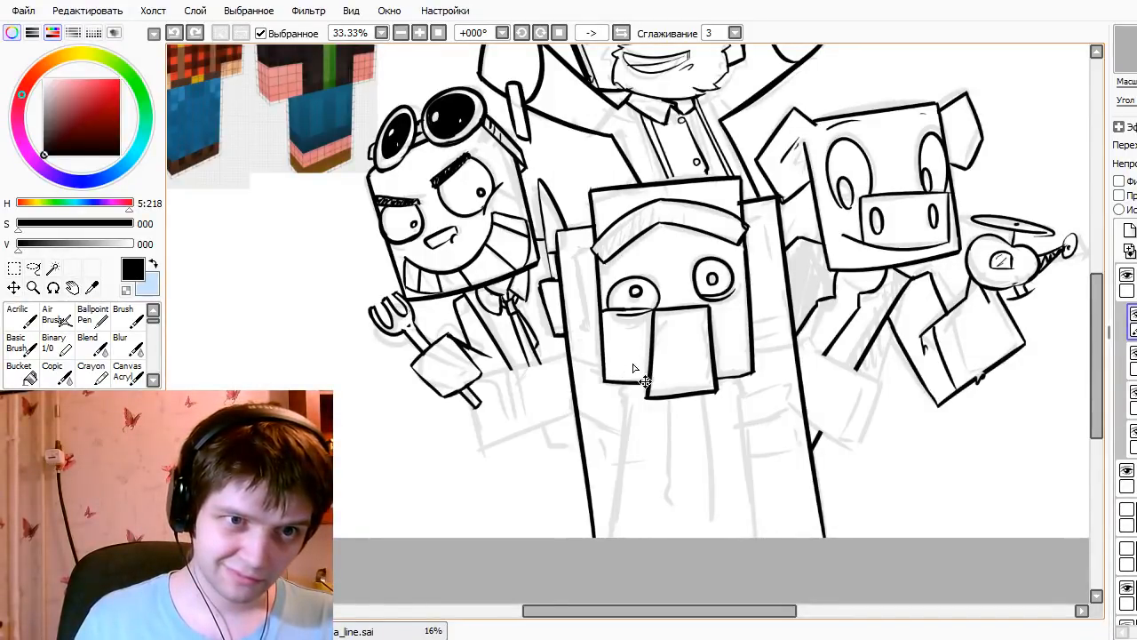
pyautogui.moveTo(751, 474)
pyautogui.mouseDown()
pyautogui.moveTo(802, 495)
pyautogui.moveTo(754, 502)
pyautogui.moveTo(767, 472)
pyautogui.mouseUp()
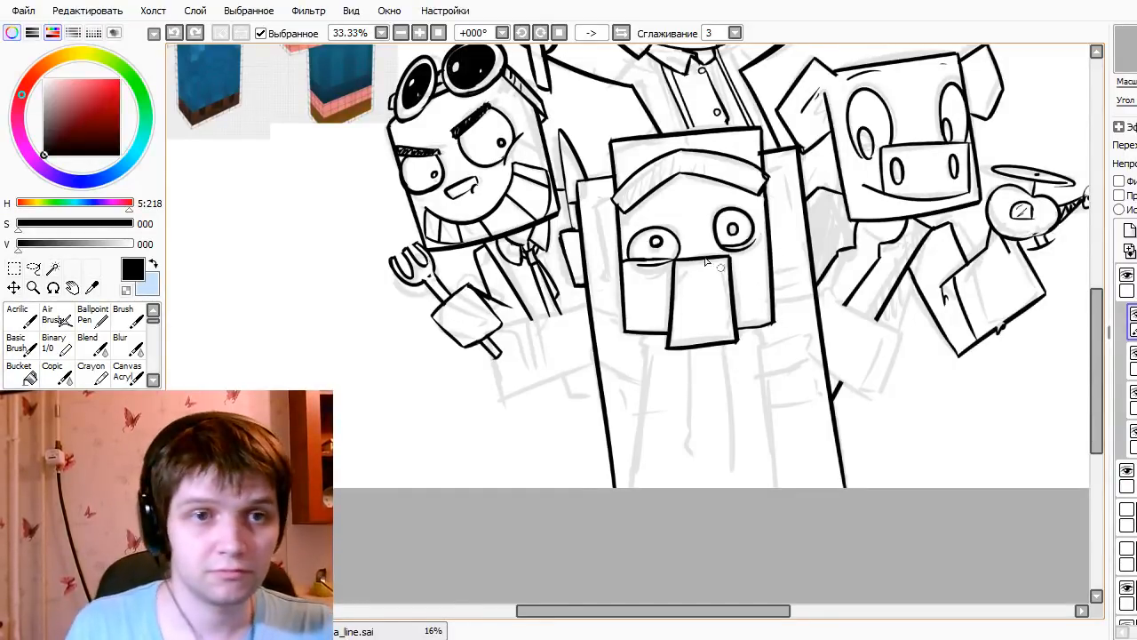
# - Ink the right side of the middle character's body as a long line slanting outward from under the chin to the canvas's lower edge
pyautogui.moveTo(752, 331); pyautogui.dragTo(759, 445)
pyautogui.moveTo(761, 488); pyautogui.dragTo(763, 515)
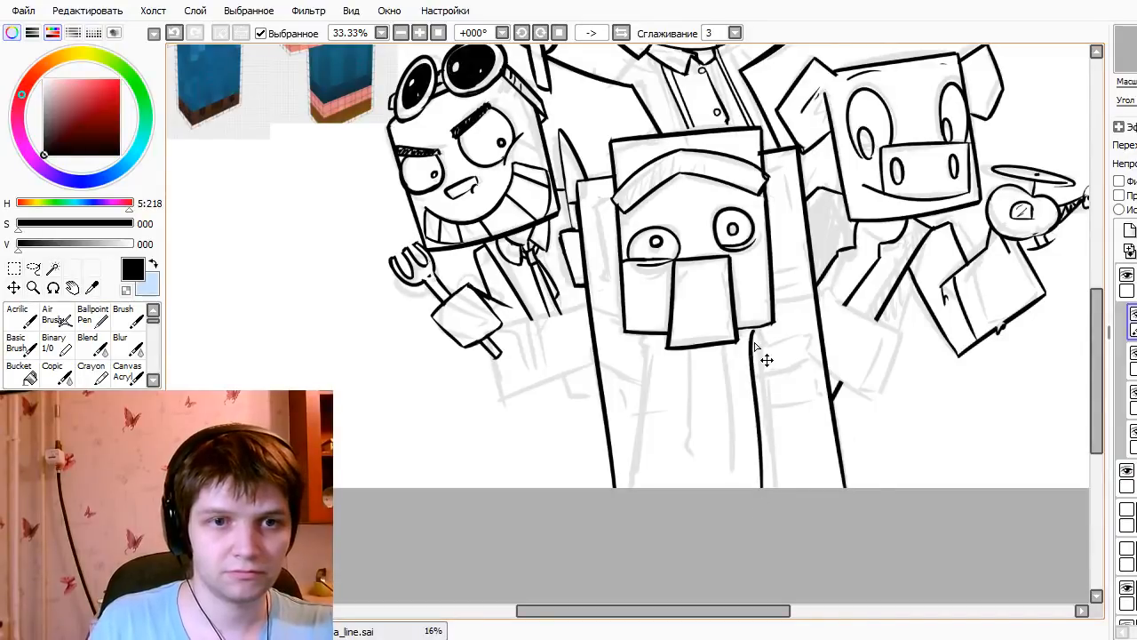
pyautogui.hotkey('ctrl', 'z')
pyautogui.hotkey('ctrl', 'z')
pyautogui.moveTo(753, 331); pyautogui.dragTo(785, 555)
pyautogui.hotkey('ctrl', 'z')
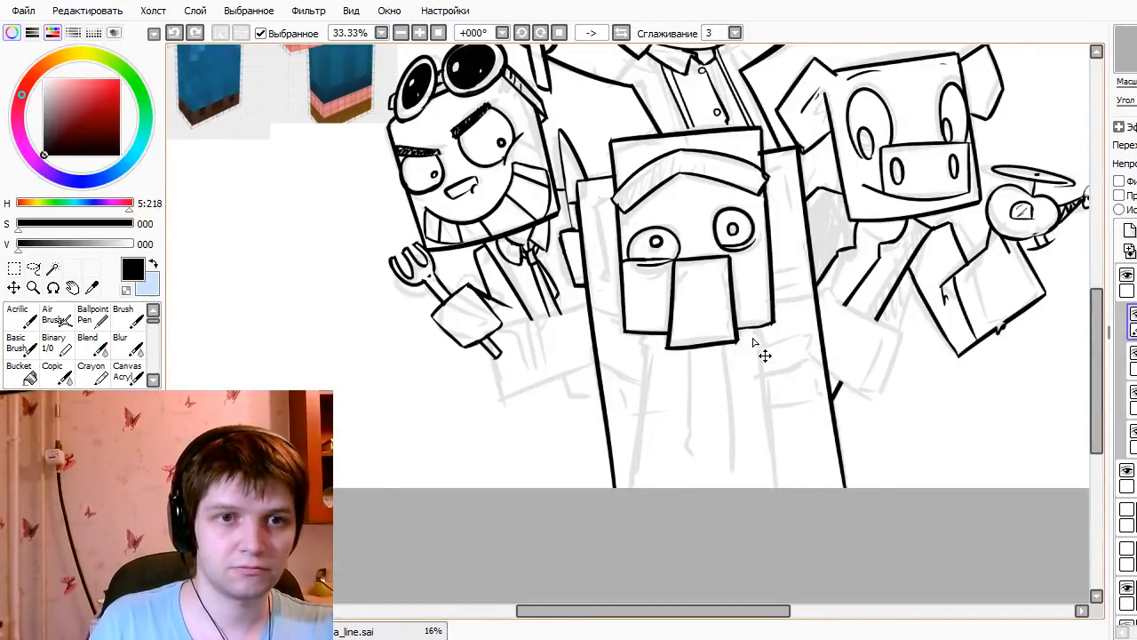
pyautogui.moveTo(753, 327); pyautogui.dragTo(783, 493)
pyautogui.hotkey('ctrl', 'z')
pyautogui.moveTo(752, 334); pyautogui.dragTo(785, 536)
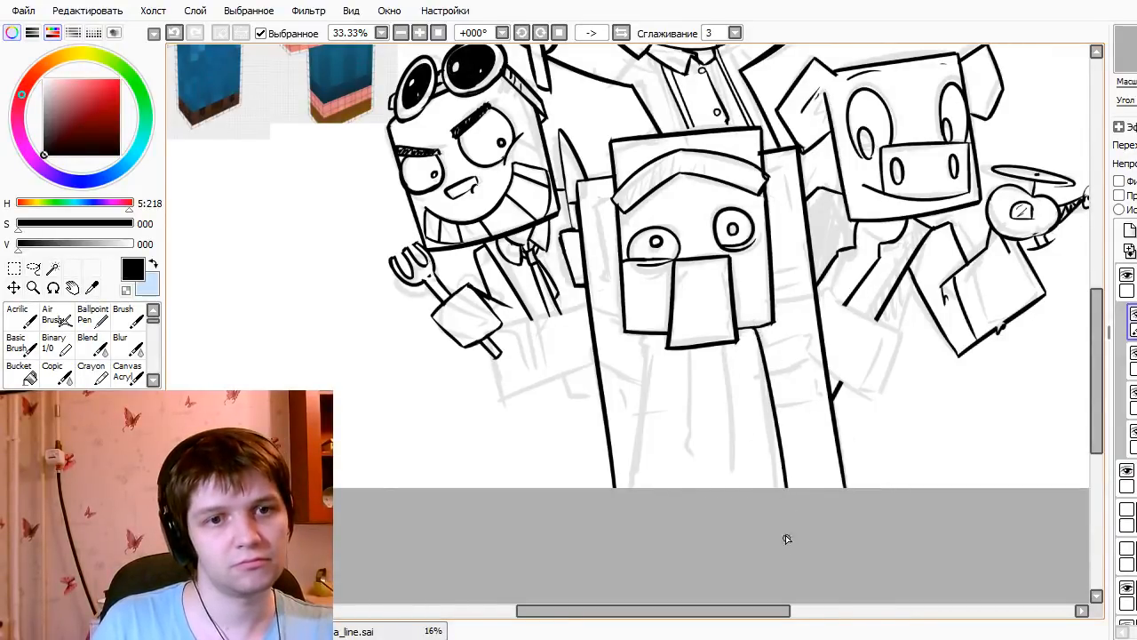
pyautogui.hotkey('ctrl', 'z')
pyautogui.moveTo(754, 325); pyautogui.dragTo(790, 578)
# - Ink the body's left side down to the canvas's lower edge and add short shoulder lines under both sides of the chin
pyautogui.moveTo(655, 334)
pyautogui.mouseDown()
pyautogui.moveTo(640, 338)
pyautogui.moveTo(604, 567)
pyautogui.mouseUp()
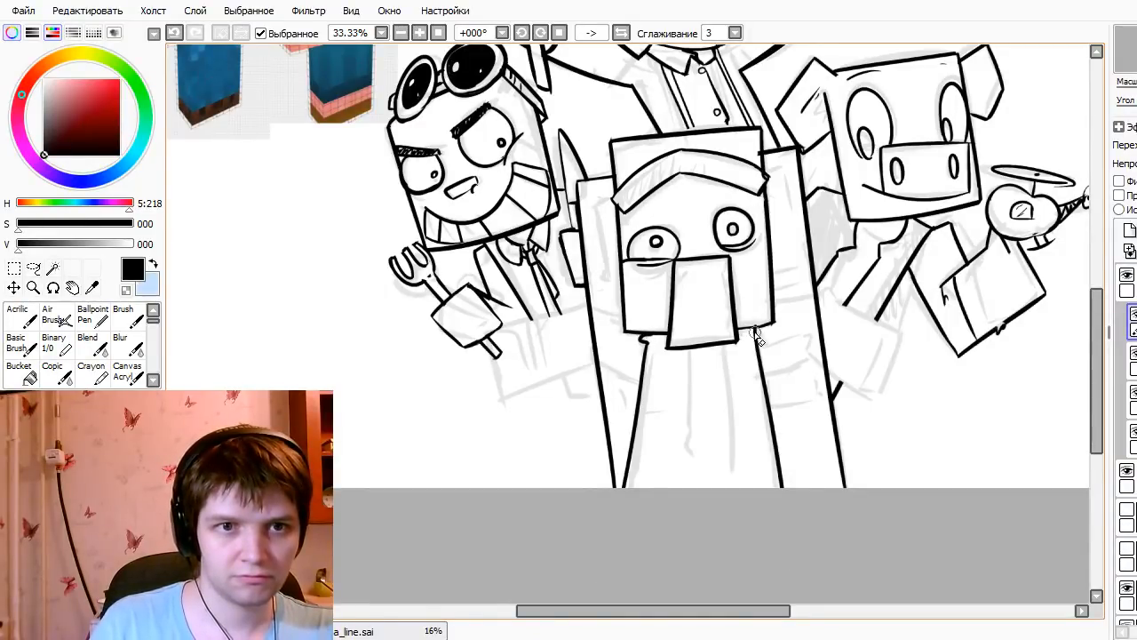
pyautogui.moveTo(751, 329)
pyautogui.mouseDown()
pyautogui.moveTo(761, 336)
pyautogui.moveTo(728, 473)
pyautogui.mouseUp()
pyautogui.hotkey('ctrl', 'z')
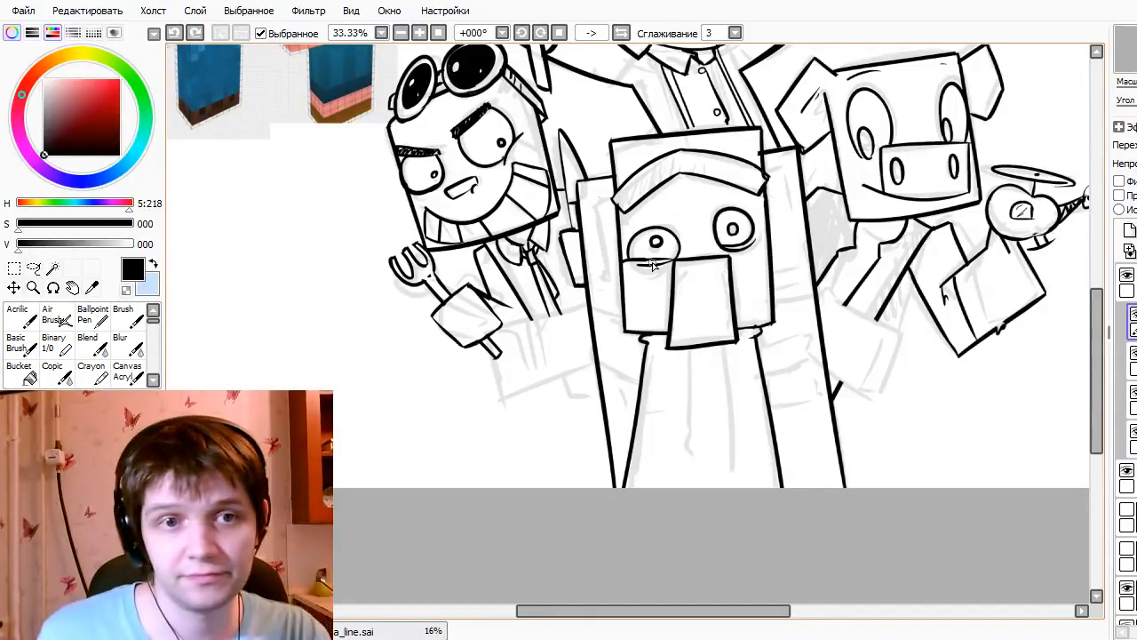
pyautogui.moveTo(770, 420); pyautogui.dragTo(746, 466)
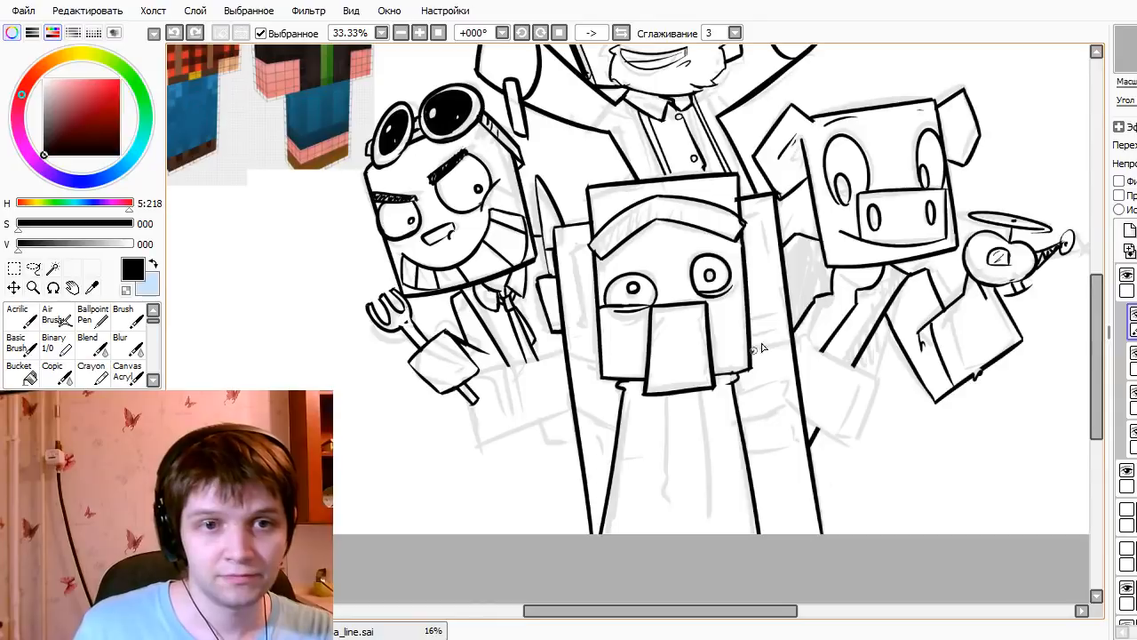
# - Ink the upper edge of the middle character's right-hand arm from the face's lower corner to the shoulder and then sloping down outward
pyautogui.hotkey('ctrl', 'z')
pyautogui.moveTo(753, 349); pyautogui.dragTo(790, 334)
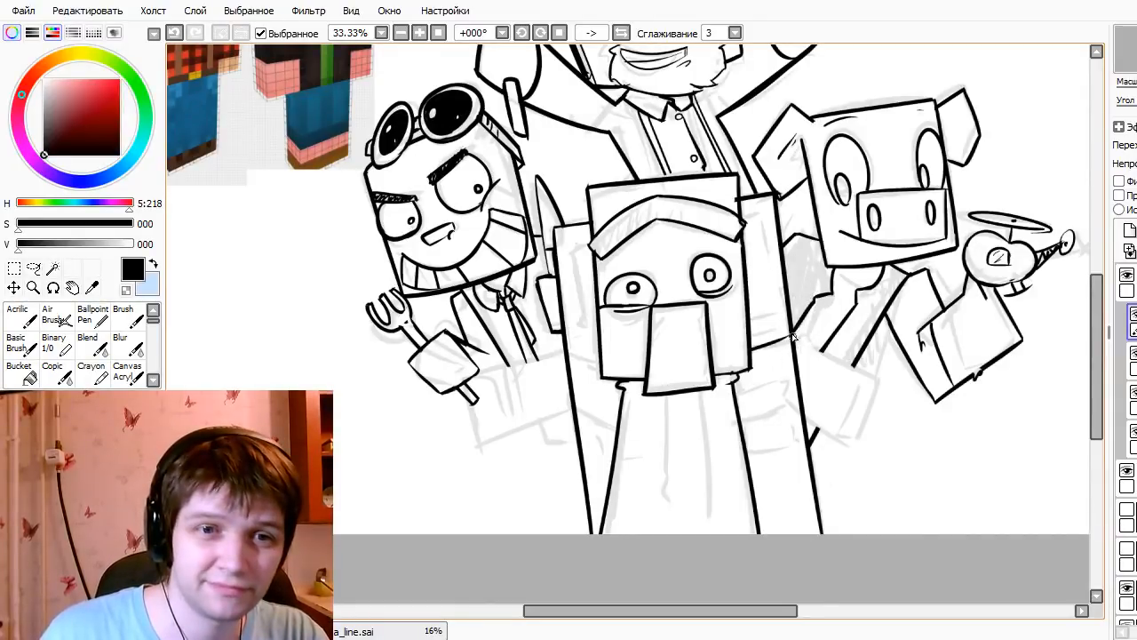
pyautogui.hotkey('ctrl', 'z')
pyautogui.moveTo(793, 336)
pyautogui.mouseDown()
pyautogui.moveTo(880, 425)
pyautogui.moveTo(888, 390)
pyautogui.mouseUp()
pyautogui.hotkey('ctrl', 'z')
pyautogui.moveTo(793, 336); pyautogui.dragTo(899, 384)
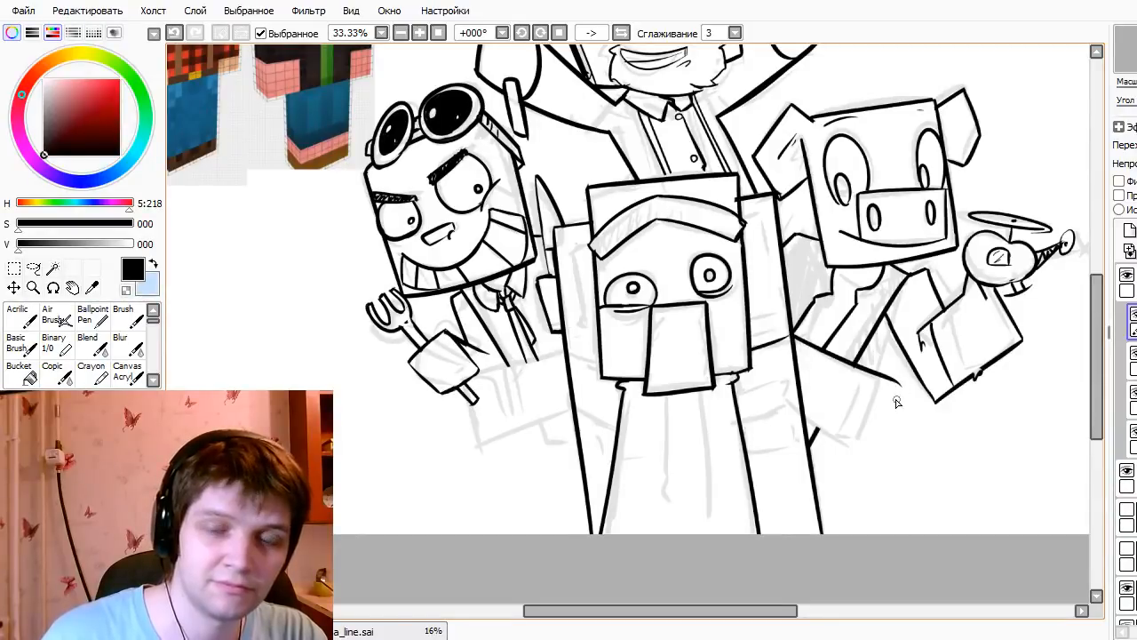
# - Ink the right-hand arm's lower edge and close the arm with a slanted blunt end
pyautogui.moveTo(779, 397); pyautogui.dragTo(860, 456)
pyautogui.hotkey('ctrl', 'z')
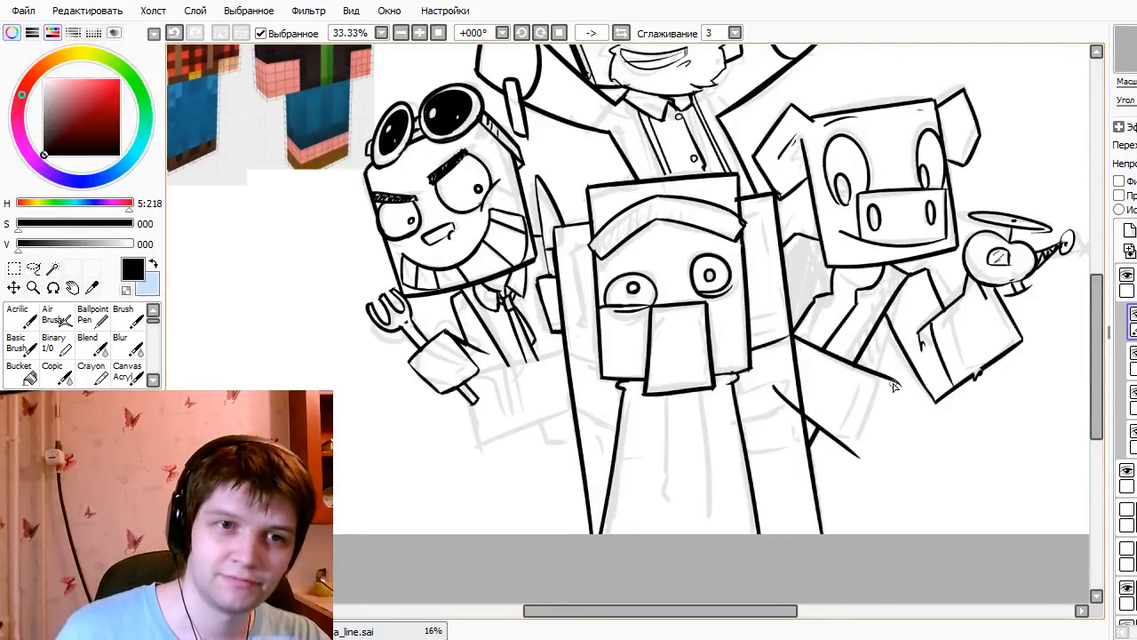
pyautogui.hotkey('ctrl', 'z')
pyautogui.moveTo(896, 384)
pyautogui.mouseDown()
pyautogui.moveTo(853, 484)
pyautogui.moveTo(839, 464)
pyautogui.mouseUp()
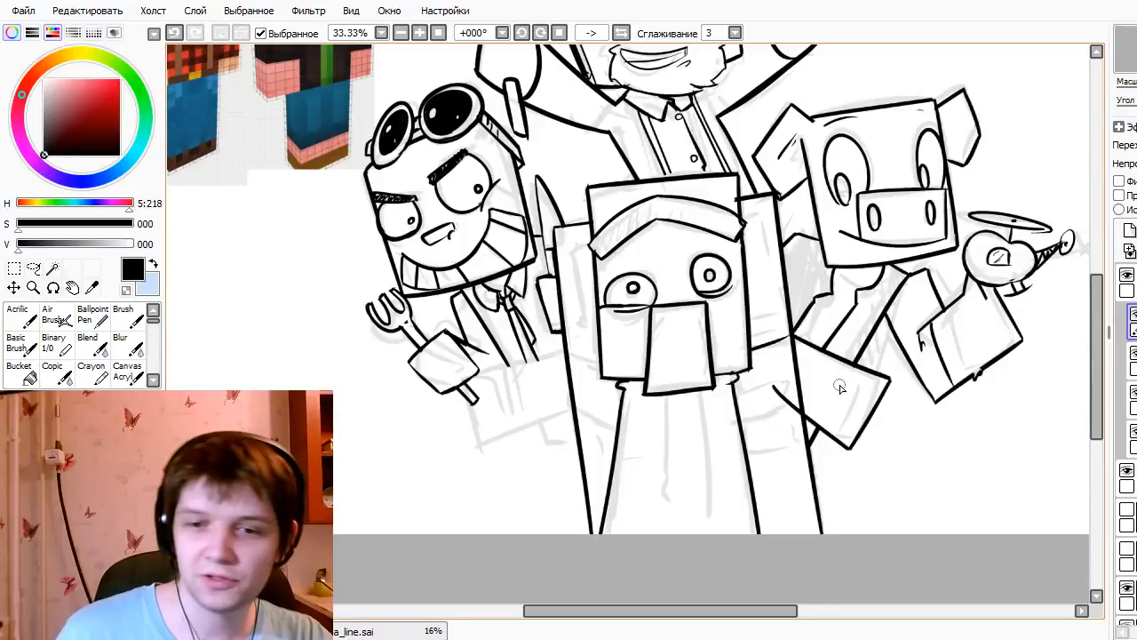
# - Add a cuff line parallel to the right-hand arm's end and a short underarm line joining the arm to the body
pyautogui.moveTo(870, 370); pyautogui.dragTo(840, 453)
pyautogui.hotkey('ctrl', 'z')
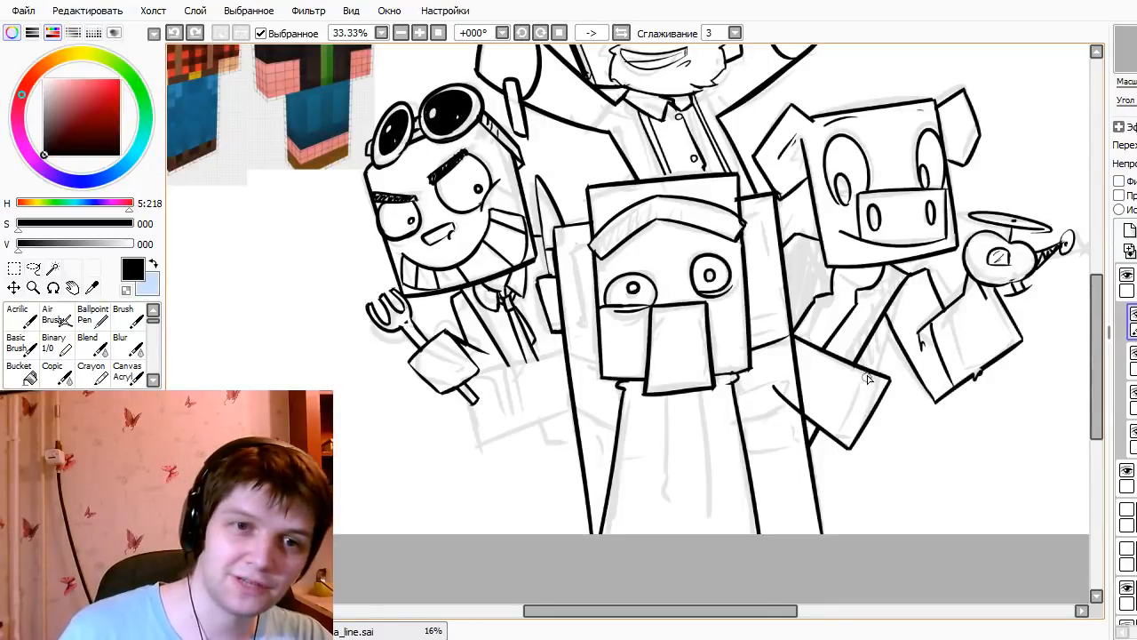
pyautogui.moveTo(868, 378); pyautogui.dragTo(838, 457)
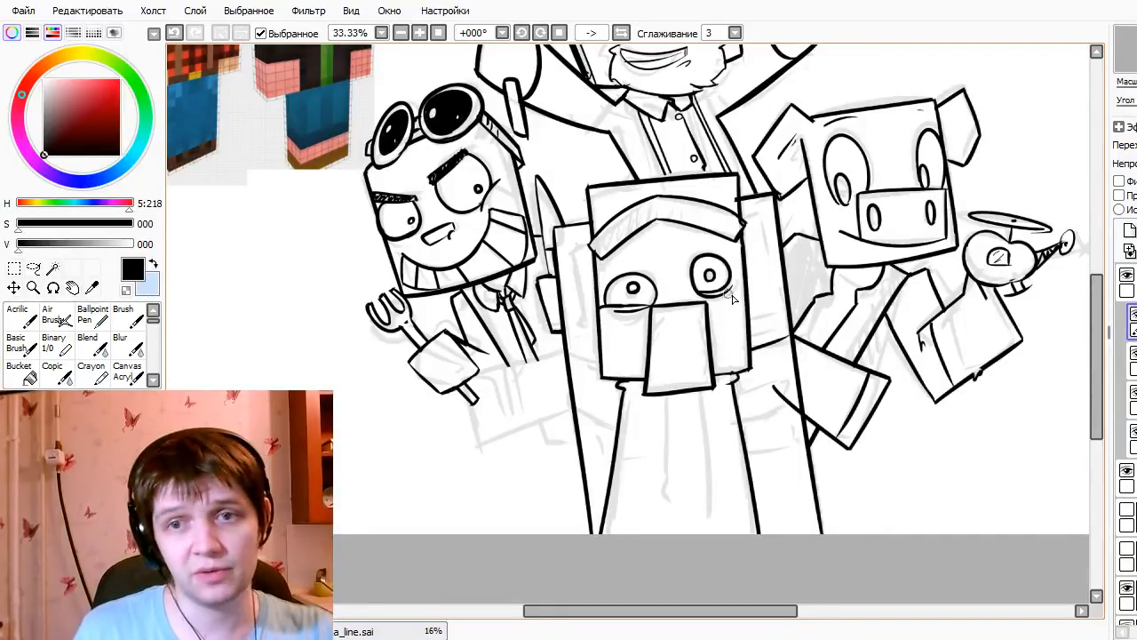
pyautogui.hotkey('ctrl', 'z')
pyautogui.moveTo(742, 425)
pyautogui.mouseDown()
pyautogui.moveTo(769, 401)
pyautogui.moveTo(724, 426)
pyautogui.mouseUp()
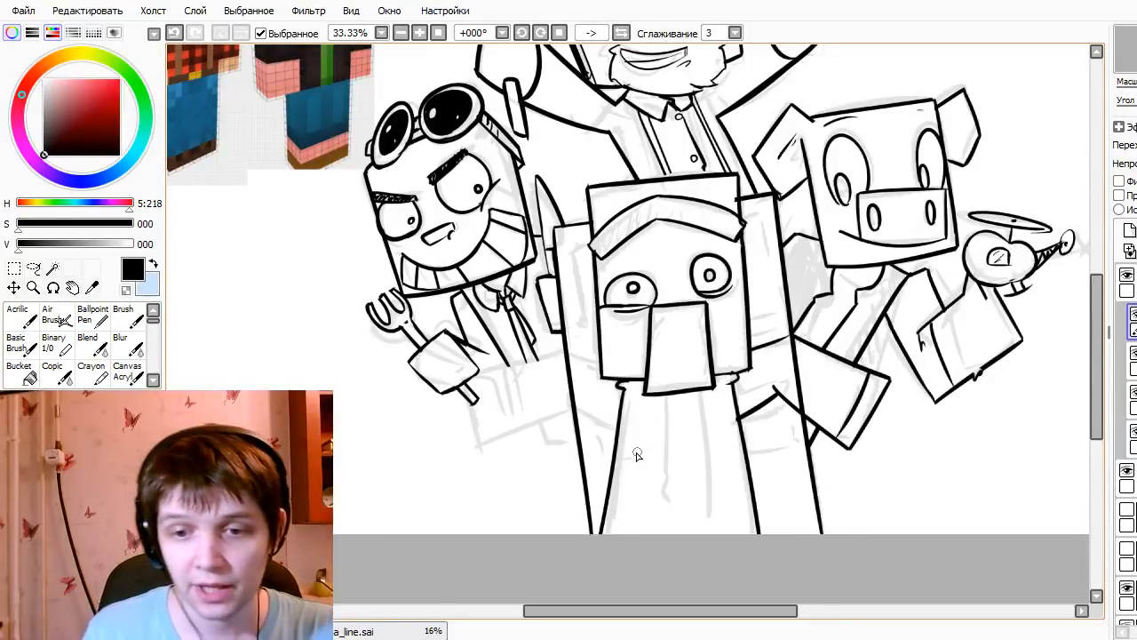
# - Ink the middle character's left-hand arm as a block with an upper edge, a blunt end and a lower edge running back to the body
pyautogui.moveTo(469, 374); pyautogui.dragTo(565, 351)
pyautogui.hotkey('ctrl', 'z')
pyautogui.hotkey('ctrl', 'z')
pyautogui.moveTo(464, 384); pyautogui.dragTo(569, 351)
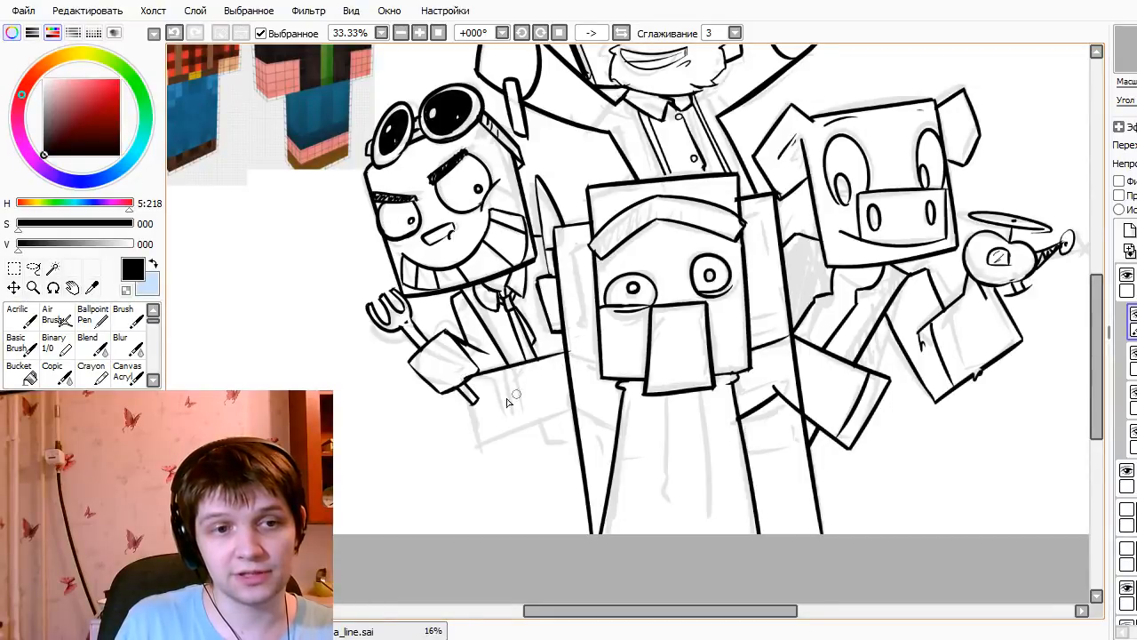
pyautogui.moveTo(463, 400); pyautogui.dragTo(476, 455)
pyautogui.hotkey('ctrl', 'z')
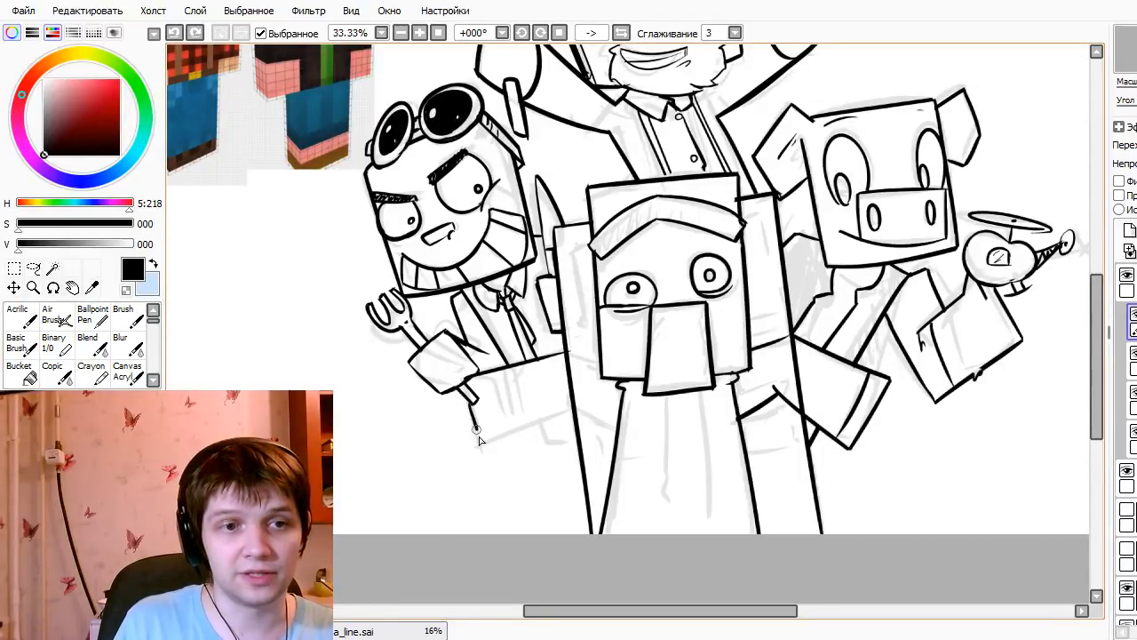
pyautogui.moveTo(469, 411)
pyautogui.mouseDown()
pyautogui.moveTo(483, 455)
pyautogui.moveTo(481, 434)
pyautogui.moveTo(484, 447)
pyautogui.moveTo(600, 400)
pyautogui.mouseUp()
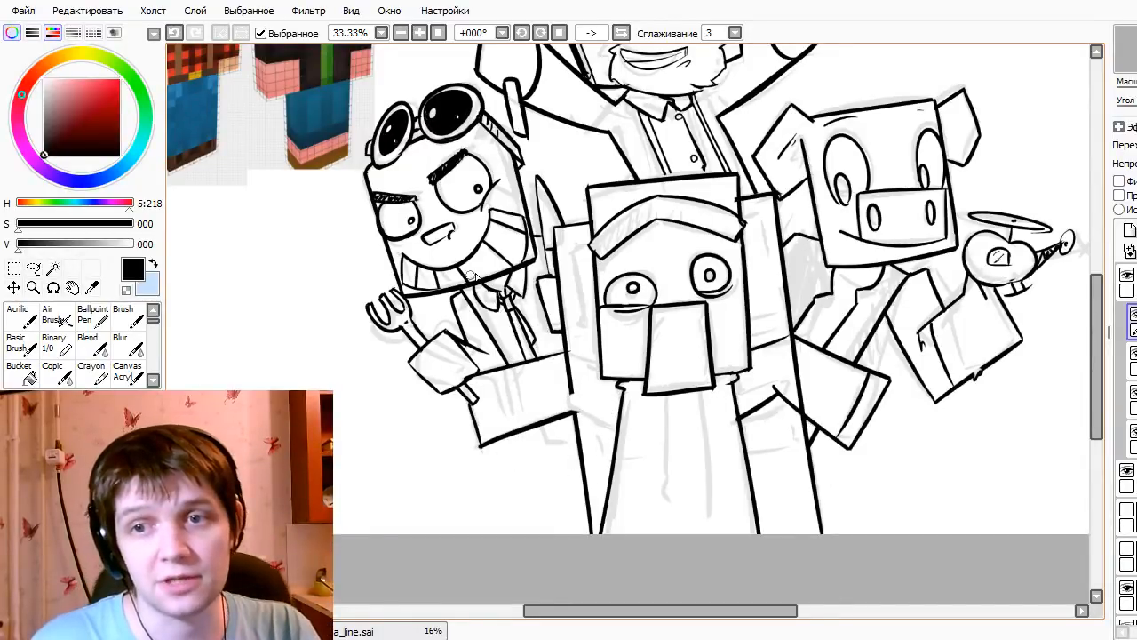
# - Join the left-hand arm to the body with shoulder and underarm lines, and erase the long outlines crossing both arms
pyautogui.moveTo(568, 409); pyautogui.dragTo(624, 430)
pyautogui.hotkey('ctrl', 'z')
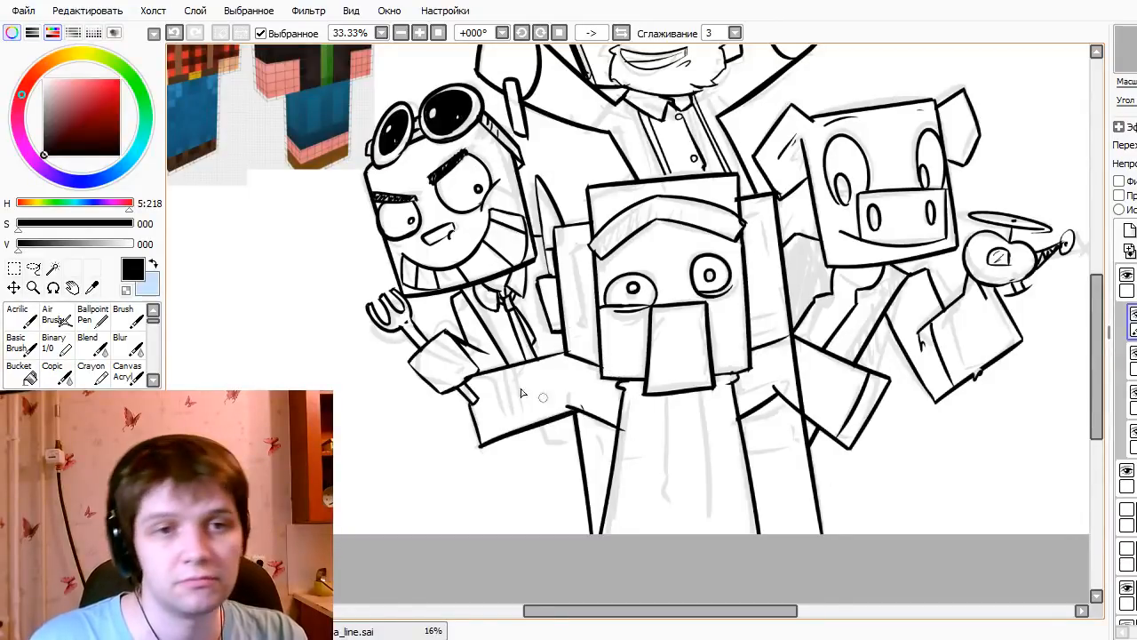
pyautogui.press(']')
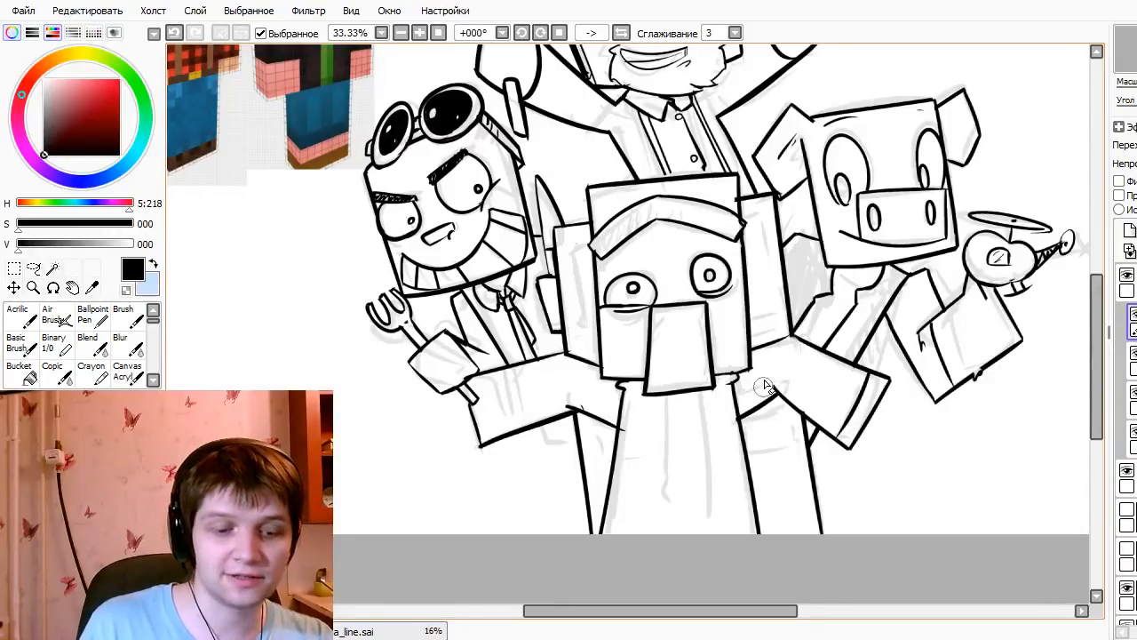
pyautogui.hotkey('ctrl', 'z')
pyautogui.hotkey('ctrl', 'y')
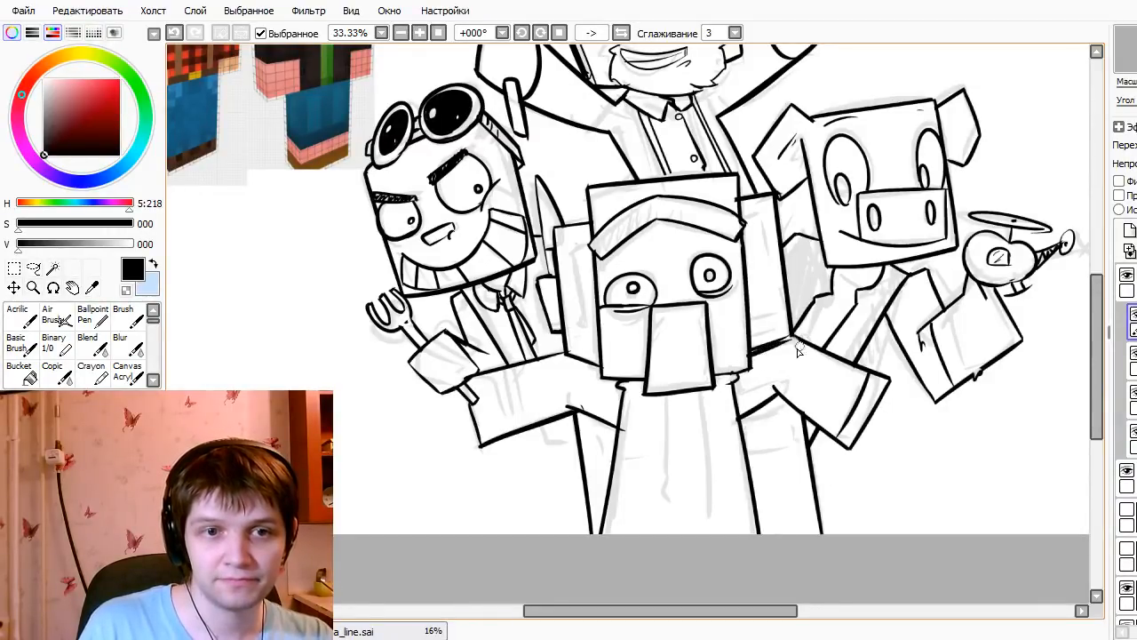
pyautogui.hotkey('ctrl', 'z')
pyautogui.hotkey('ctrl', 'y')
pyautogui.hotkey('ctrl', 'z')
pyautogui.hotkey('ctrl', 'y')
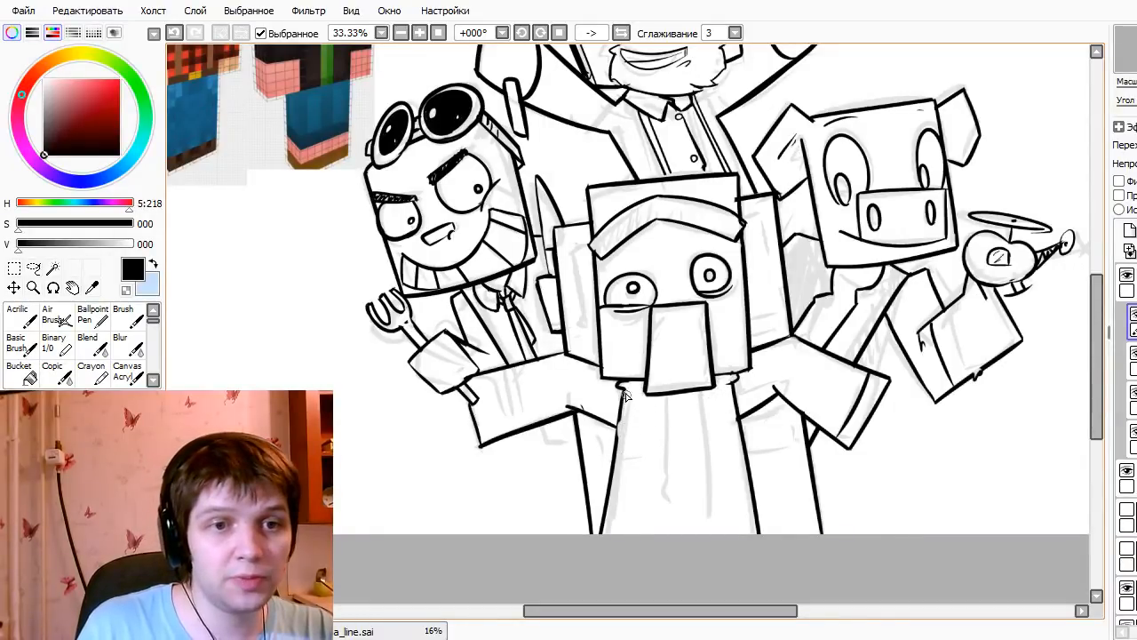
# - Clean up the left edge of the middle character's body from under the chin down past the underarm line
pyautogui.moveTo(624, 391); pyautogui.dragTo(609, 473)
pyautogui.hotkey('ctrl', 'z')
pyautogui.moveTo(613, 428); pyautogui.dragTo(599, 467)
pyautogui.hotkey('ctrl', 'z')
pyautogui.moveTo(622, 402); pyautogui.dragTo(622, 462)
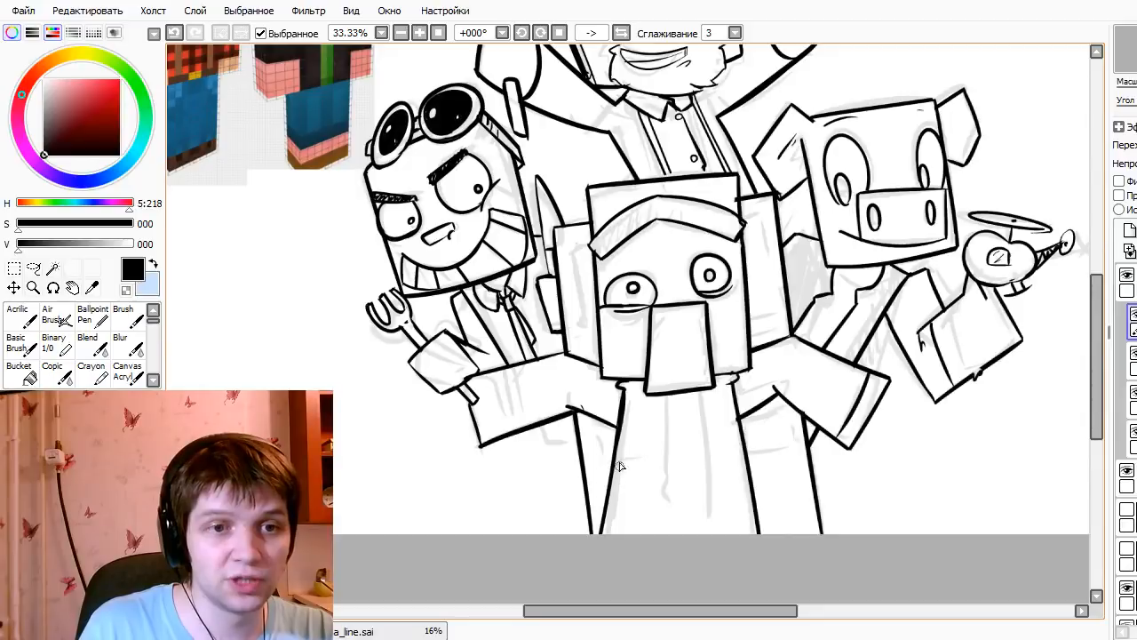
# - Ink a cuff line across the left-hand arm close to its blunt end
pyautogui.moveTo(503, 368); pyautogui.dragTo(524, 446)
pyautogui.hotkey('ctrl', 'z')
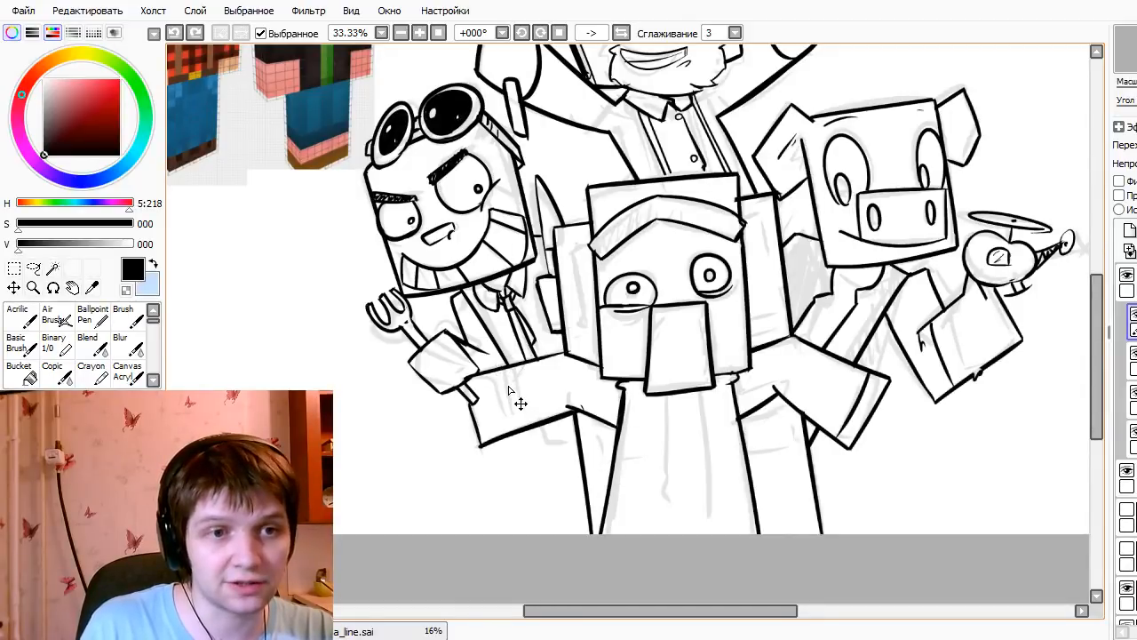
pyautogui.moveTo(504, 371); pyautogui.dragTo(523, 428)
pyautogui.hotkey('ctrl', 'z')
pyautogui.moveTo(504, 371); pyautogui.dragTo(524, 444)
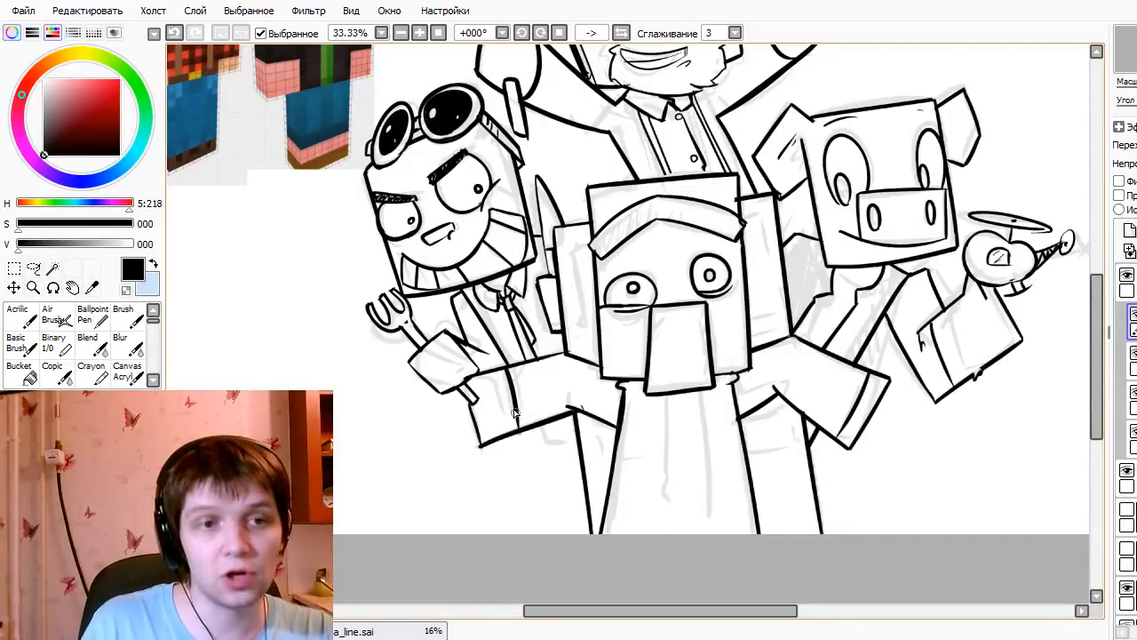
pyautogui.hotkey('ctrl', 'z')
pyautogui.moveTo(501, 368)
pyautogui.mouseDown()
pyautogui.moveTo(521, 441)
pyautogui.moveTo(516, 415)
pyautogui.moveTo(501, 415)
pyautogui.moveTo(502, 427)
pyautogui.moveTo(485, 390)
pyautogui.moveTo(502, 445)
pyautogui.moveTo(488, 386)
pyautogui.moveTo(500, 432)
pyautogui.mouseUp()
pyautogui.hotkey('ctrl', 'z')
pyautogui.hotkey('ctrl', 'z')
pyautogui.hotkey('ctrl', 'z')
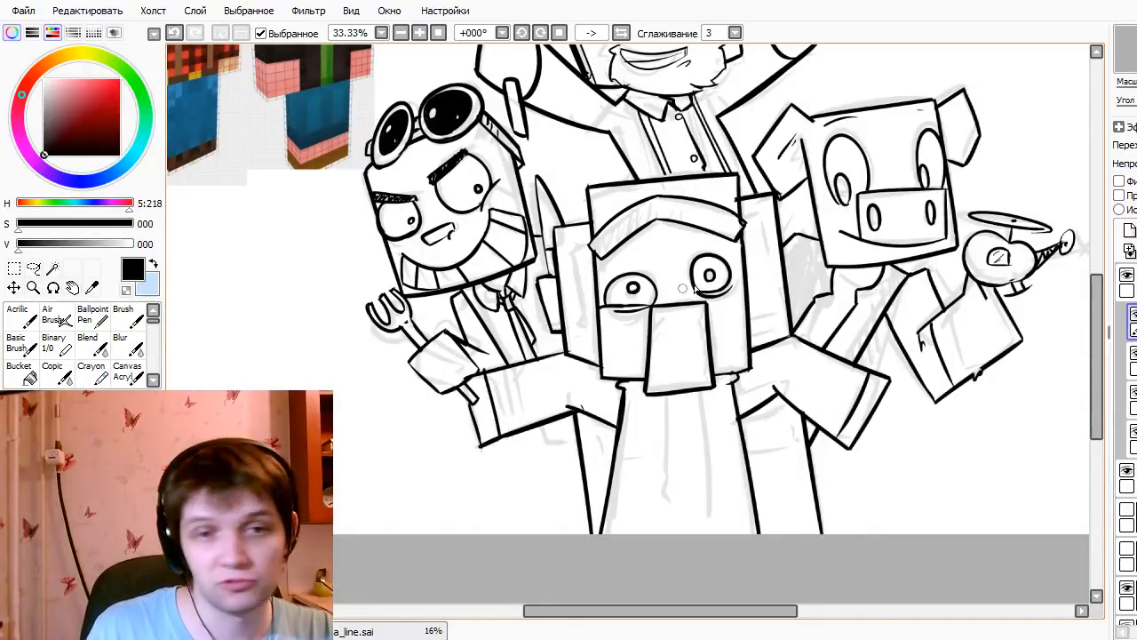
# - Ink short slanted collar lines on both sides under the nose and a vertical robe line down from the left one
pyautogui.moveTo(698, 405); pyautogui.dragTo(732, 388)
pyautogui.hotkey('ctrl', 'z')
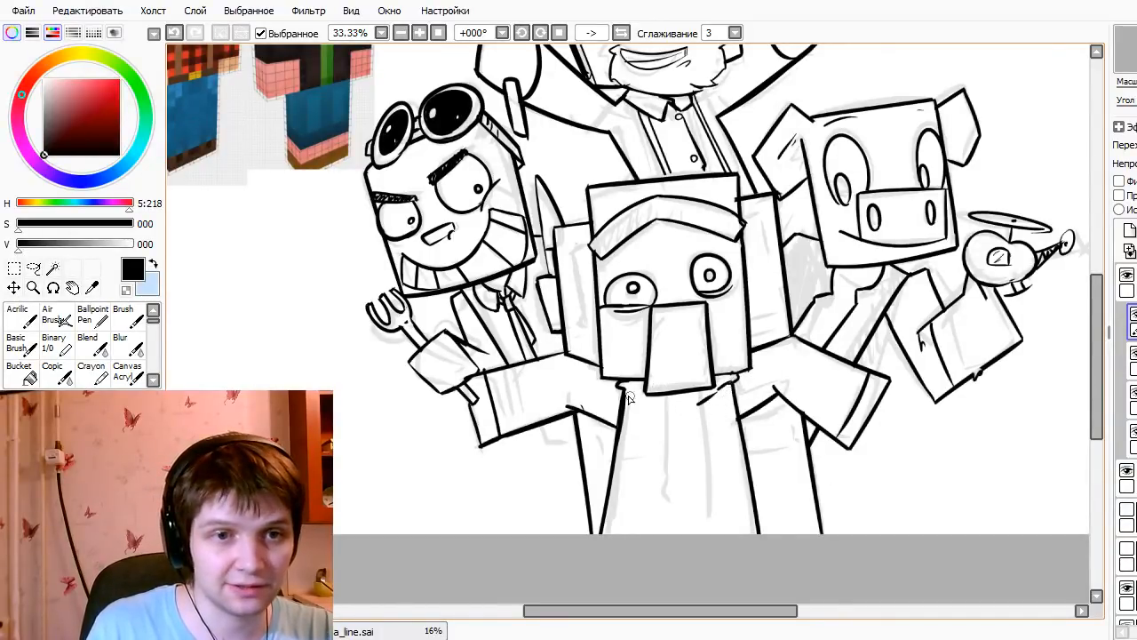
pyautogui.moveTo(626, 385)
pyautogui.mouseDown()
pyautogui.moveTo(651, 421)
pyautogui.moveTo(628, 395)
pyautogui.moveTo(675, 410)
pyautogui.moveTo(632, 388)
pyautogui.moveTo(667, 410)
pyautogui.moveTo(656, 406)
pyautogui.moveTo(655, 565)
pyautogui.mouseUp()
pyautogui.hotkey('ctrl', 'z')
pyautogui.hotkey('ctrl', 'z')
pyautogui.hotkey('ctrl', 'z')
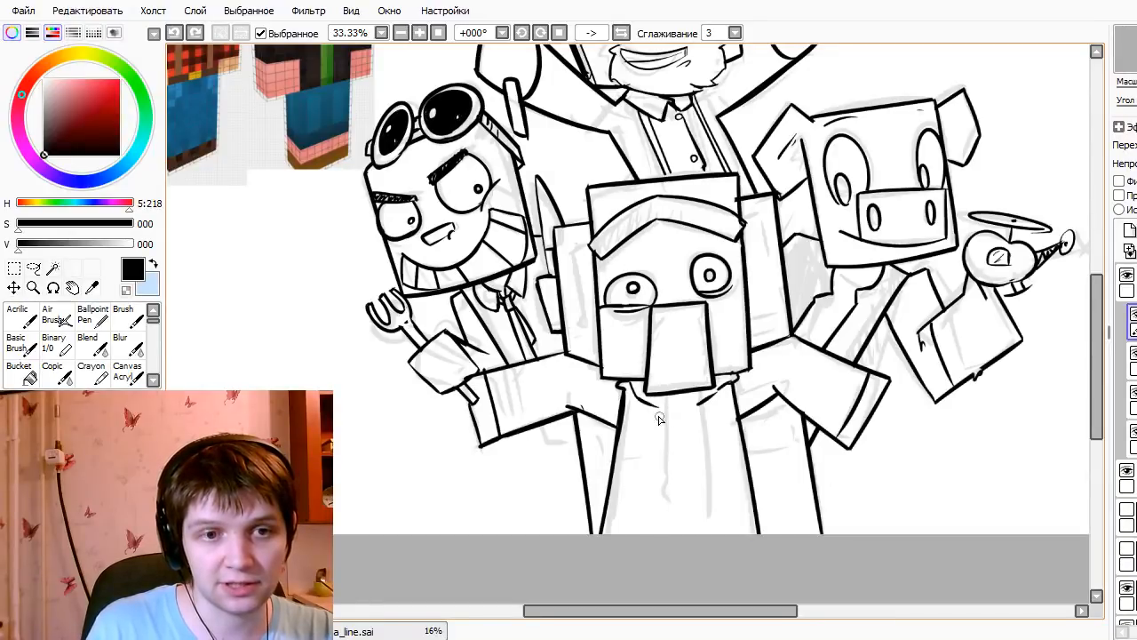
pyautogui.hotkey('ctrl', 'y')
# - Ink the robe's second vertical opening line from the right collar line down to the canvas's lower edge
pyautogui.moveTo(690, 408); pyautogui.dragTo(687, 568)
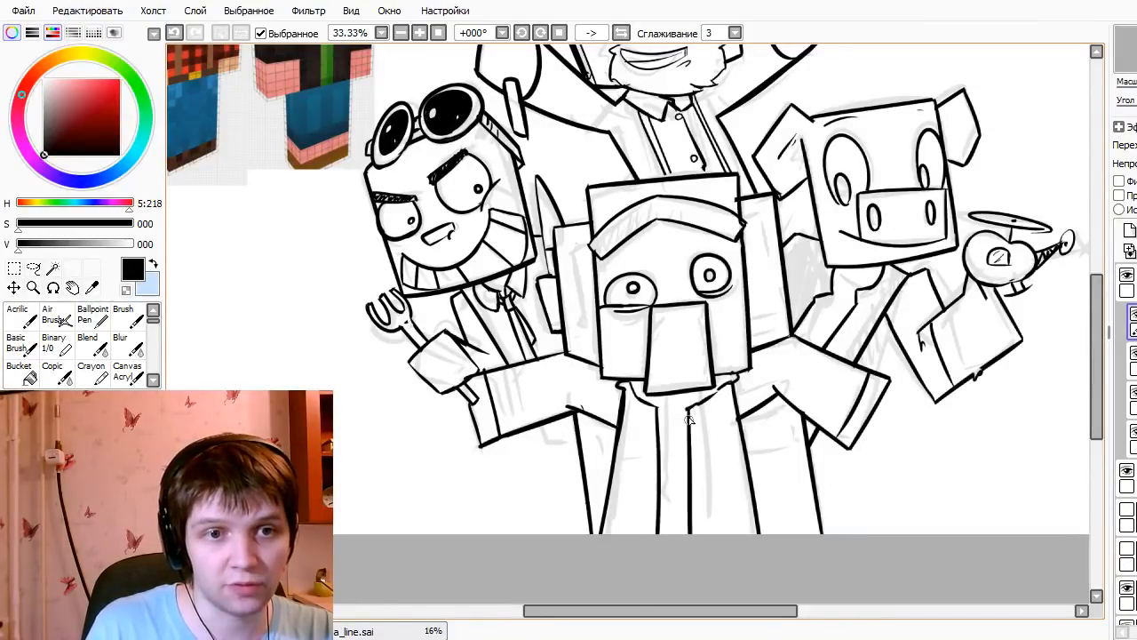
pyautogui.hotkey('ctrl', 'z')
pyautogui.moveTo(689, 404); pyautogui.dragTo(690, 567)
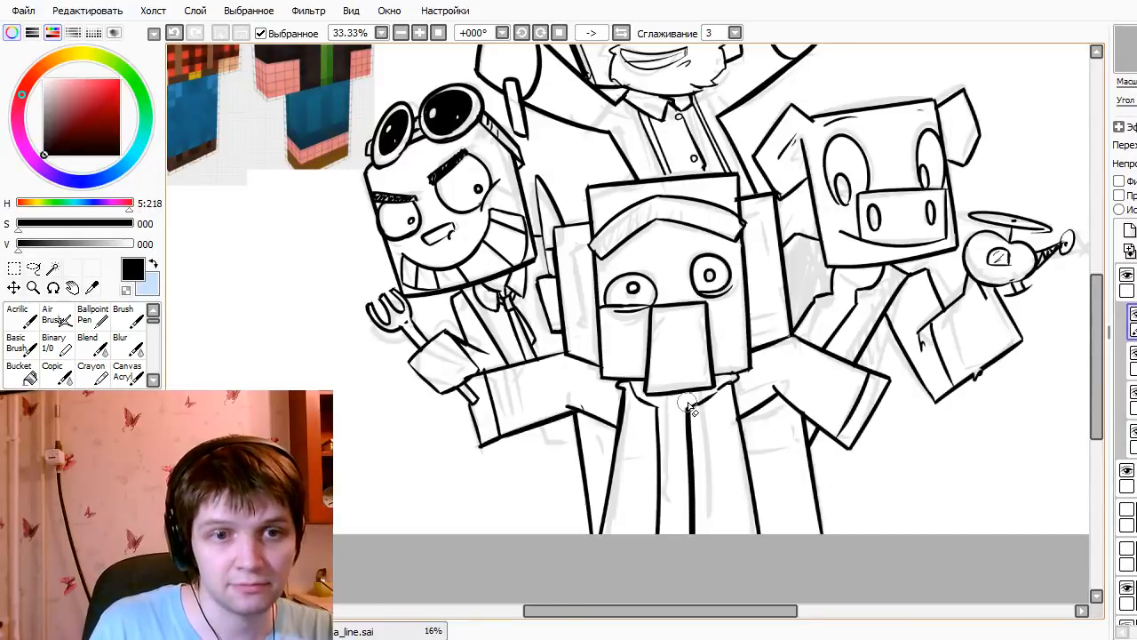
pyautogui.moveTo(689, 410)
pyautogui.mouseDown()
pyautogui.moveTo(724, 376)
pyautogui.moveTo(691, 410)
pyautogui.mouseUp()
pyautogui.hotkey('ctrl', 'z')
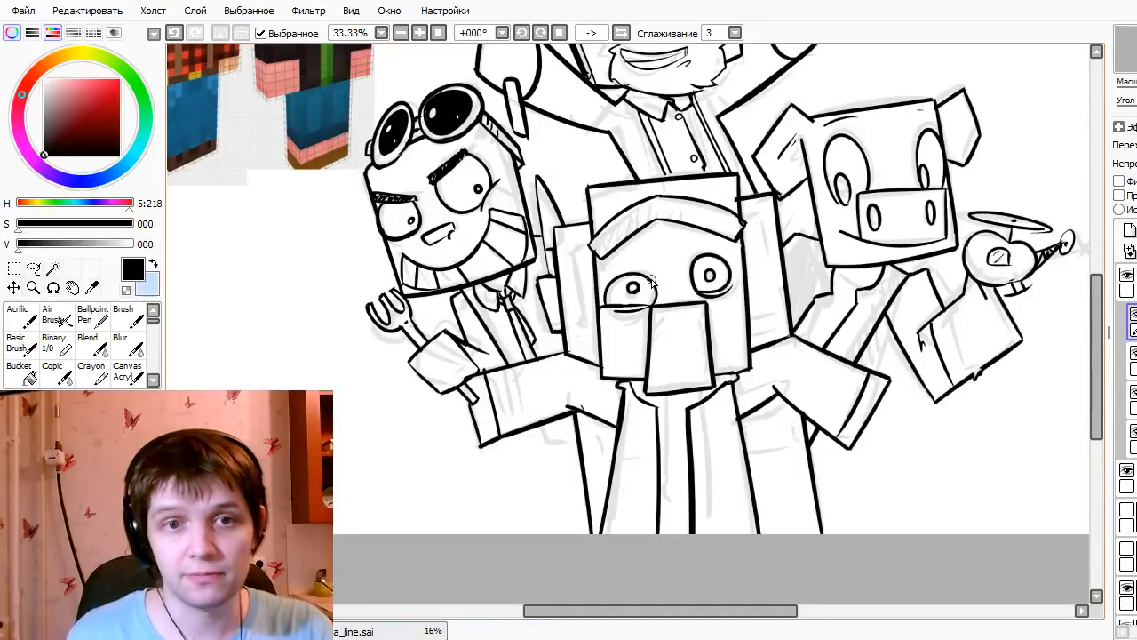
# - Select the bearded top character's line layer and add small clip details to both suspender straps on his shirt
pyautogui.scroll(-1, 653, 281)
pyautogui.scroll(-1, 726, 293)
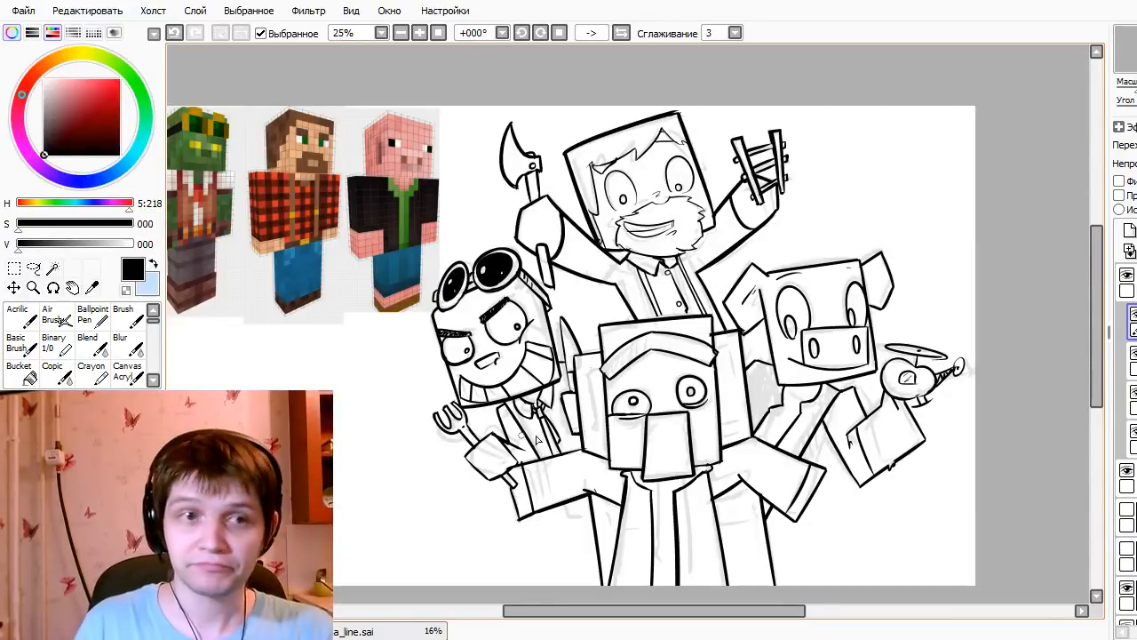
pyautogui.moveTo(588, 389); pyautogui.dragTo(638, 411)
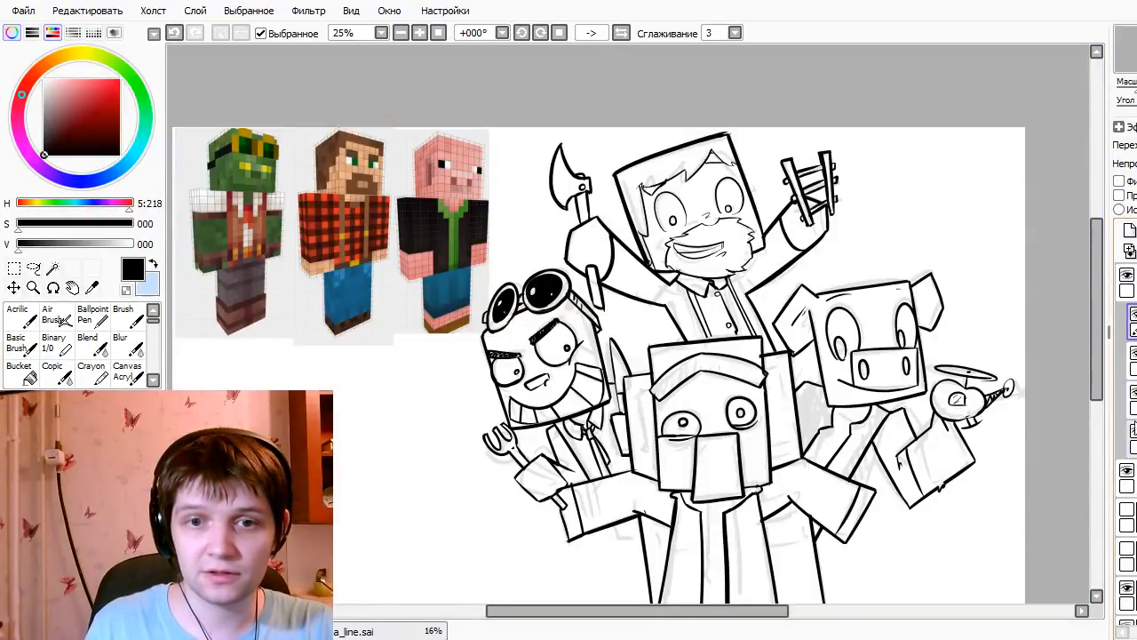
pyautogui.click(1130, 427)
pyautogui.click(1130, 426)
pyautogui.click(1133, 440)
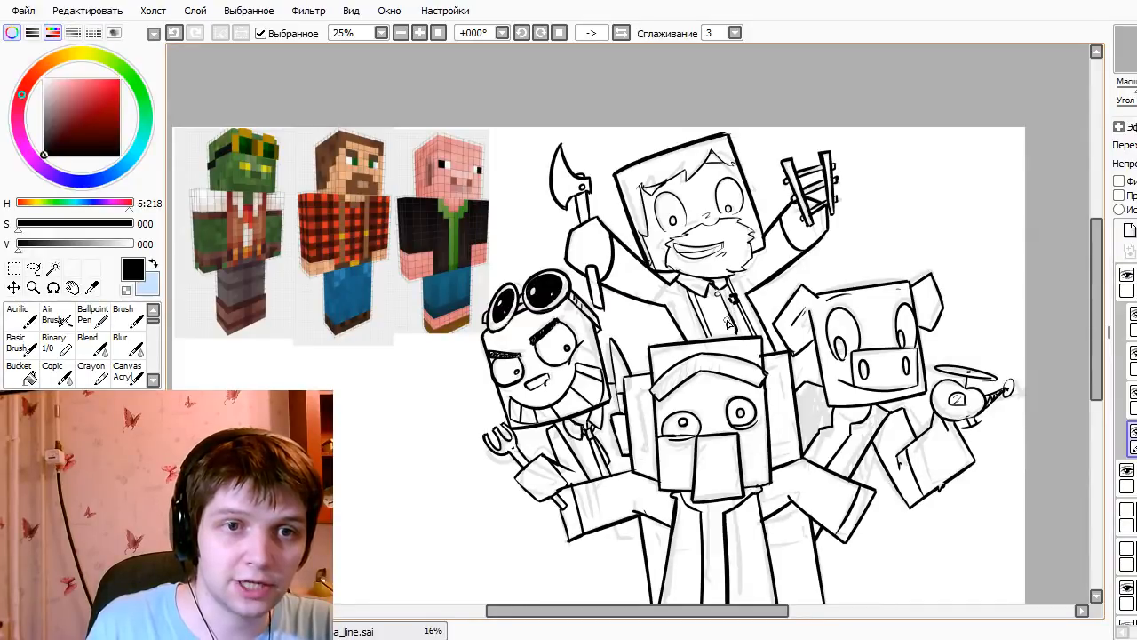
pyautogui.hotkey('ctrl', 'z')
pyautogui.hotkey('ctrl', 'y')
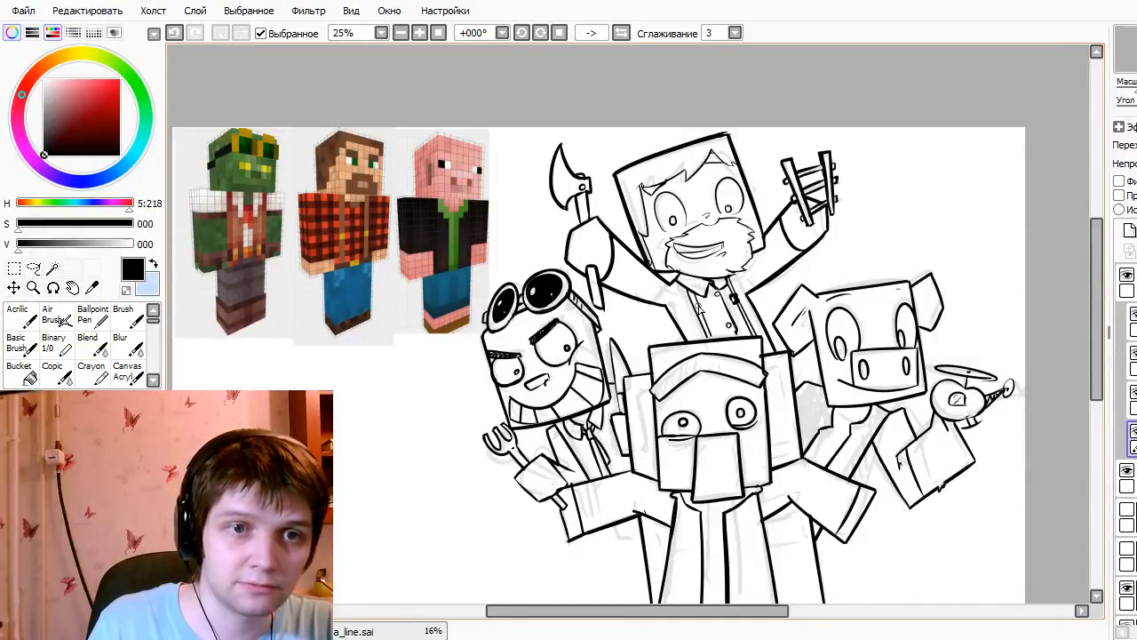
pyautogui.hotkey('ctrl', 'z')
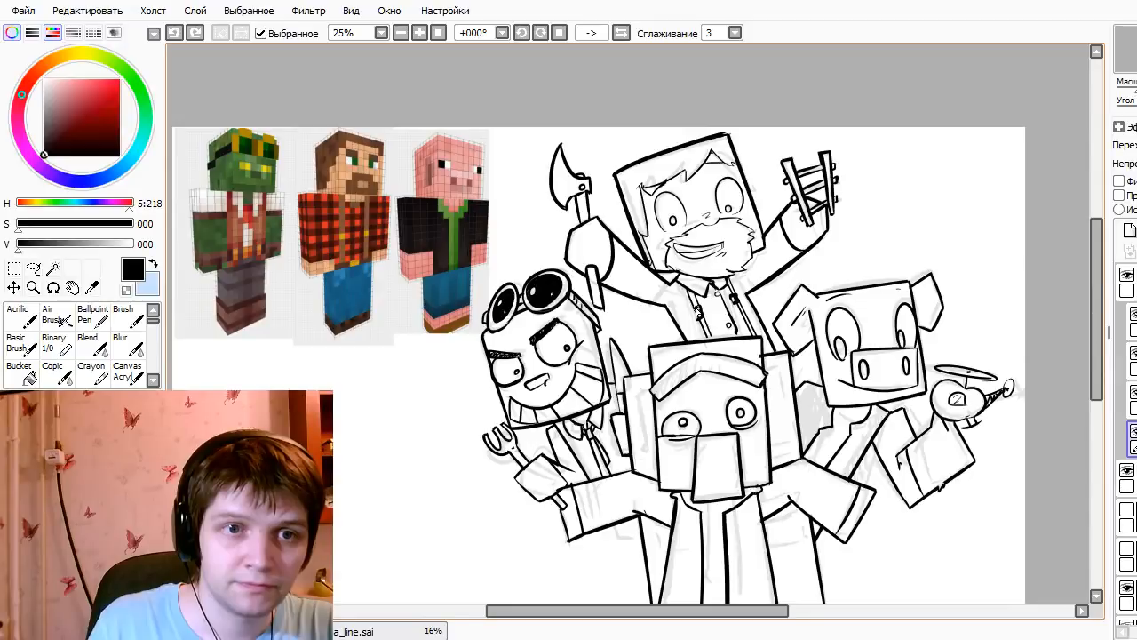
pyautogui.hotkey('ctrl', 'y')
pyautogui.hotkey('ctrl', 'z')
pyautogui.hotkey('ctrl', 'y')
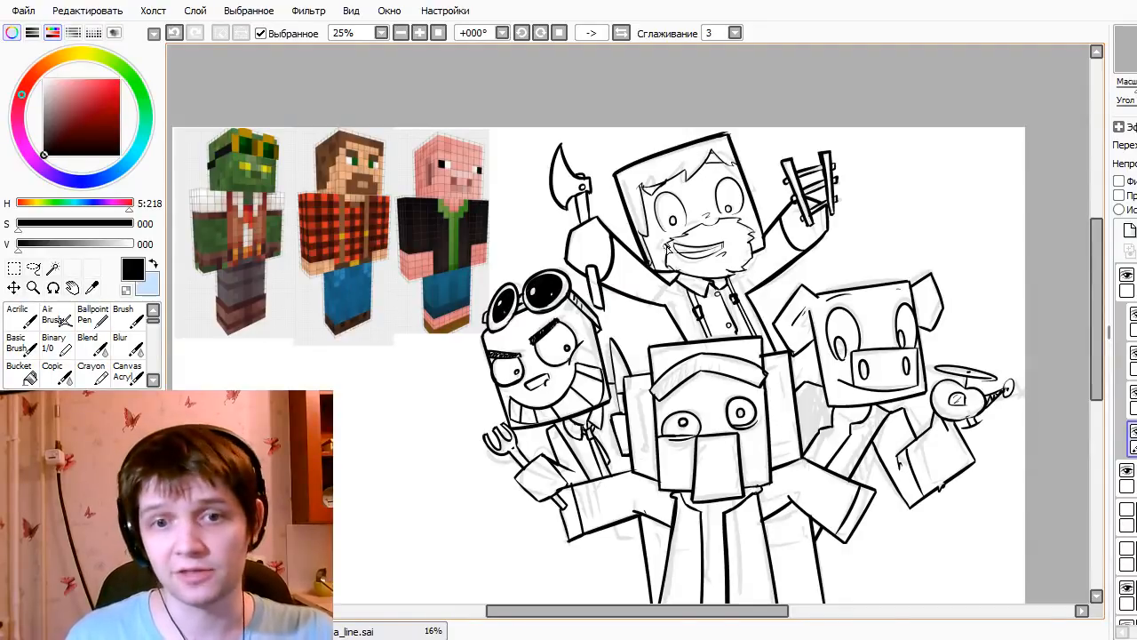
# - Switch back to the middle character's line layer and touch up the eyebrow's right end where it meets the head's edge
pyautogui.click(1130, 316)
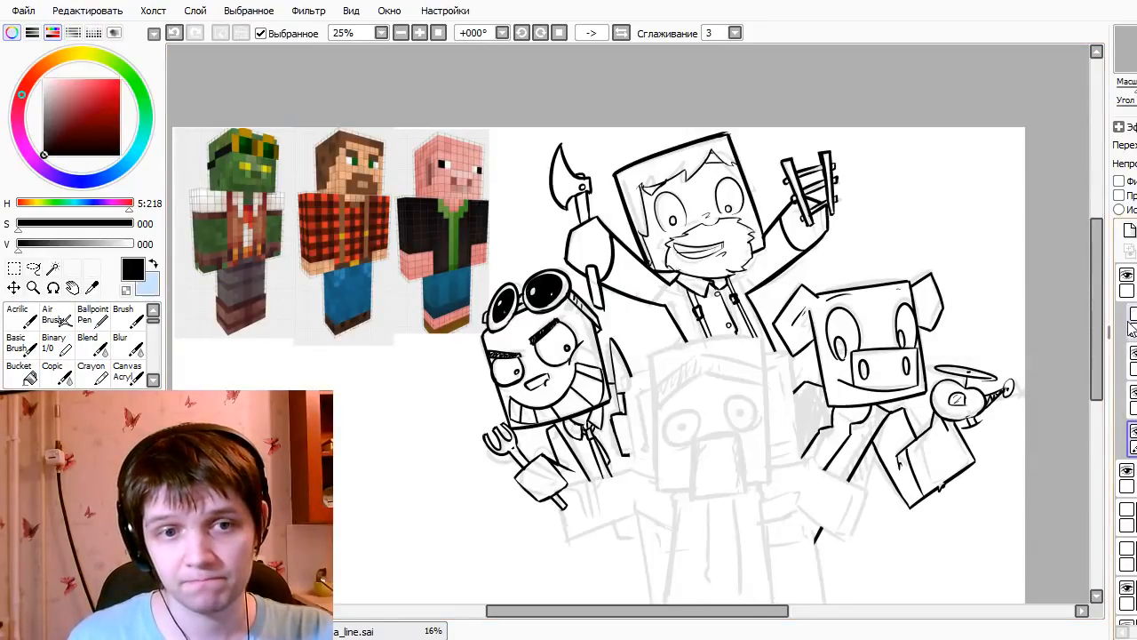
pyautogui.click(1133, 334)
pyautogui.click(1132, 315)
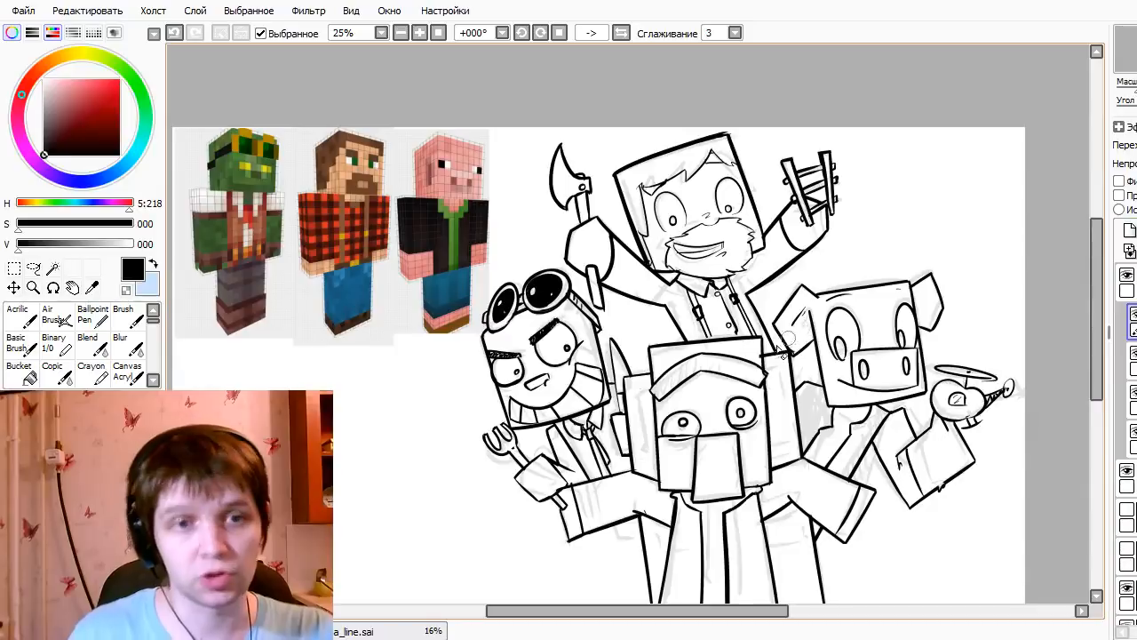
pyautogui.moveTo(653, 395); pyautogui.dragTo(763, 373)
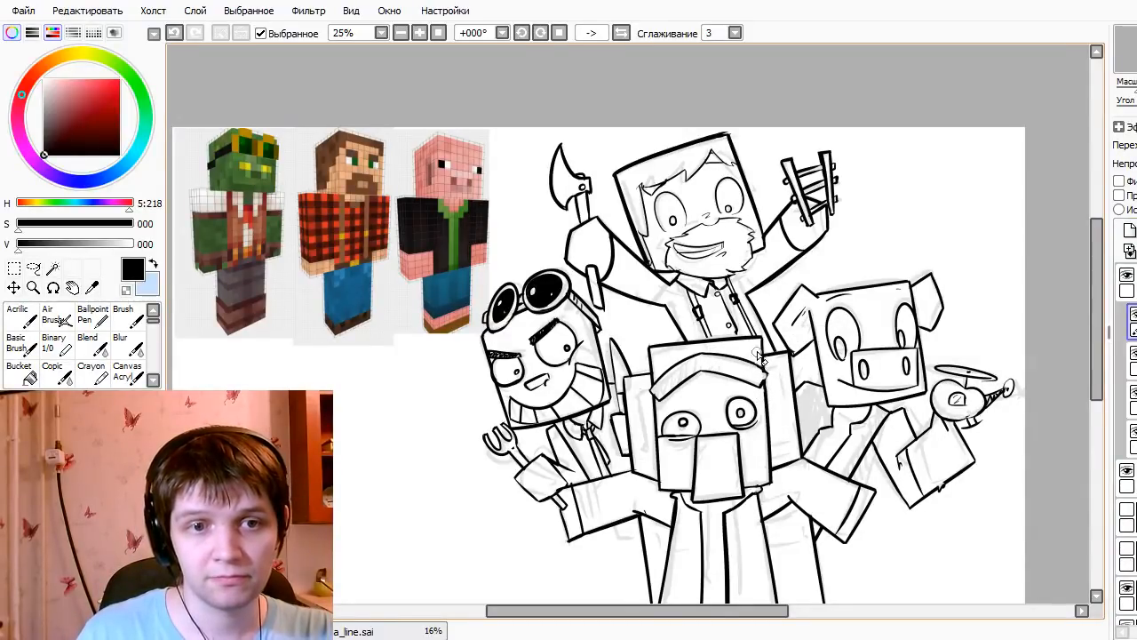
pyautogui.moveTo(757, 382); pyautogui.dragTo(782, 402)
pyautogui.hotkey('ctrl', 'z')
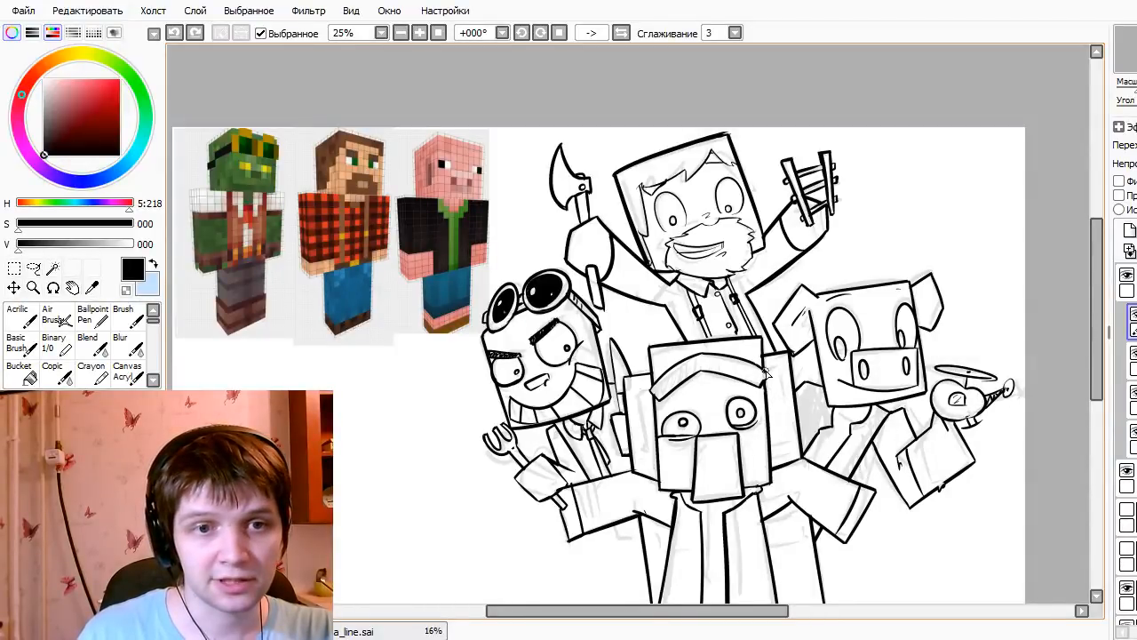
pyautogui.moveTo(766, 373); pyautogui.dragTo(759, 391)
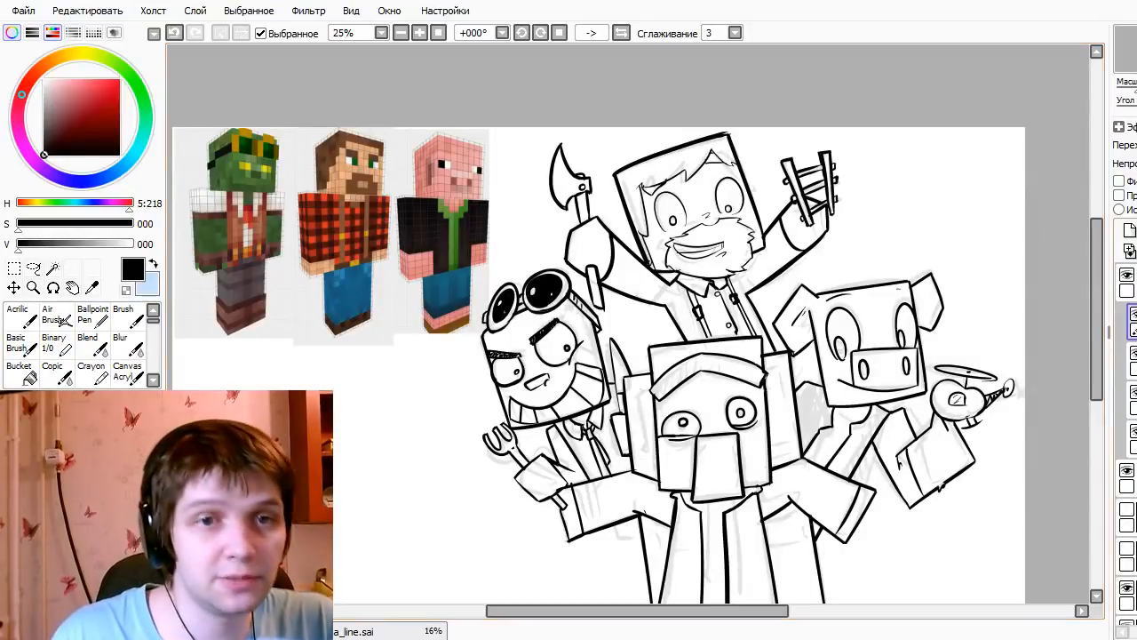
# - Hide the rough sketch layer so that only the clean line art is shown
pyautogui.click(1127, 471)
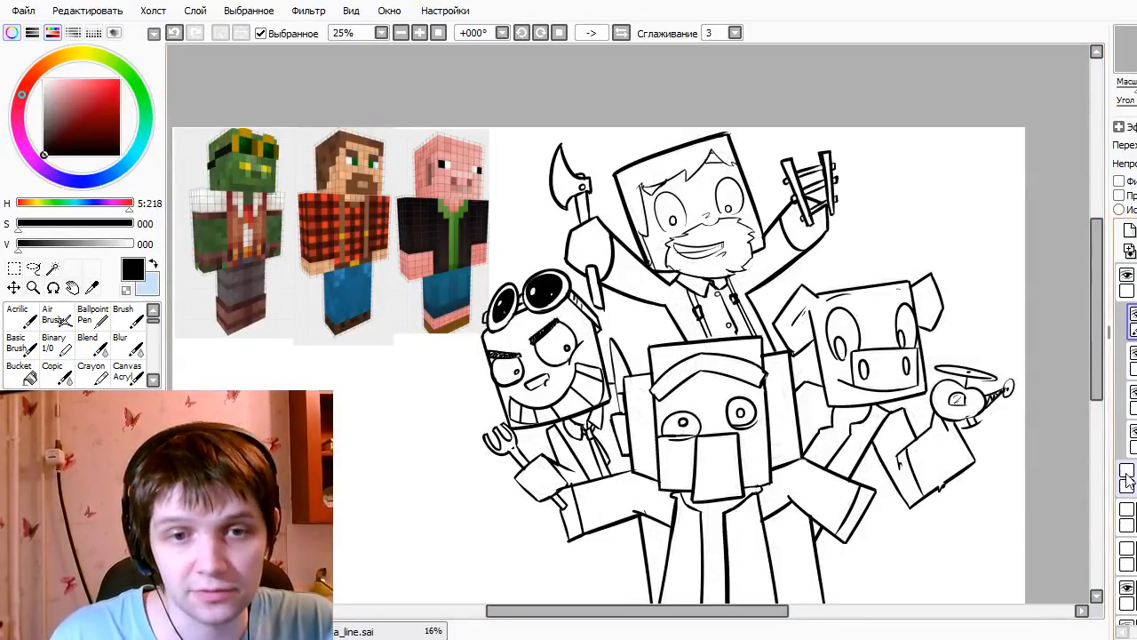
# - Add a new layer for the pig character's base colours and arrange it beneath the line art in the layer stack
pyautogui.click(1134, 479)
pyautogui.click(1130, 231)
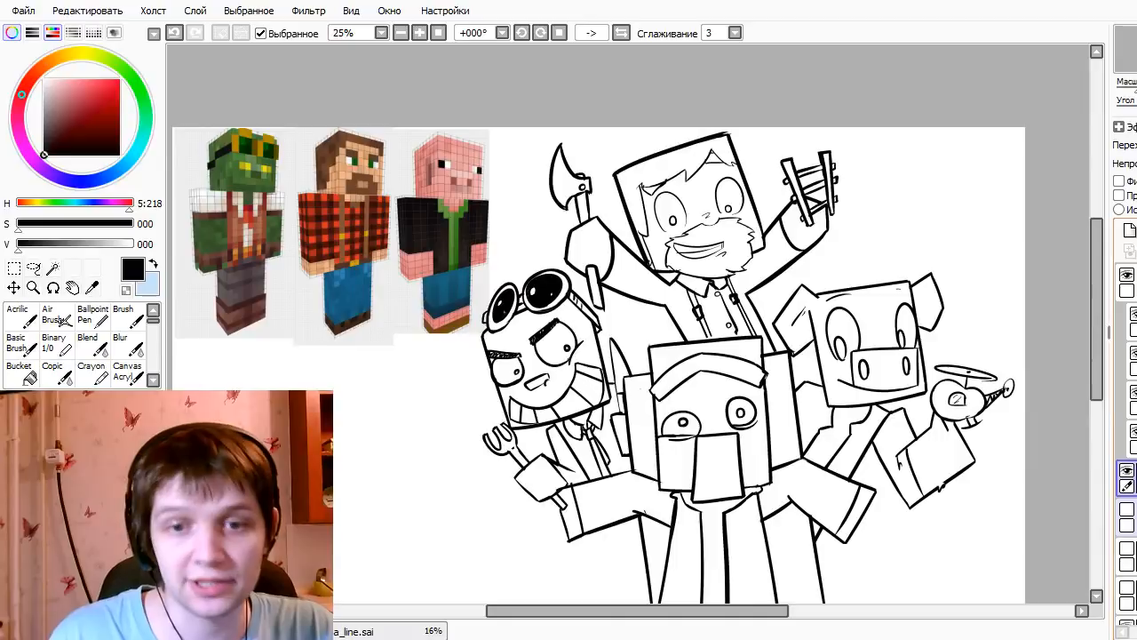
pyautogui.moveTo(1126, 479); pyautogui.dragTo(1132, 282)
pyautogui.click(1130, 283)
pyautogui.click(1136, 231)
pyautogui.moveTo(1132, 361); pyautogui.dragTo(1132, 284)
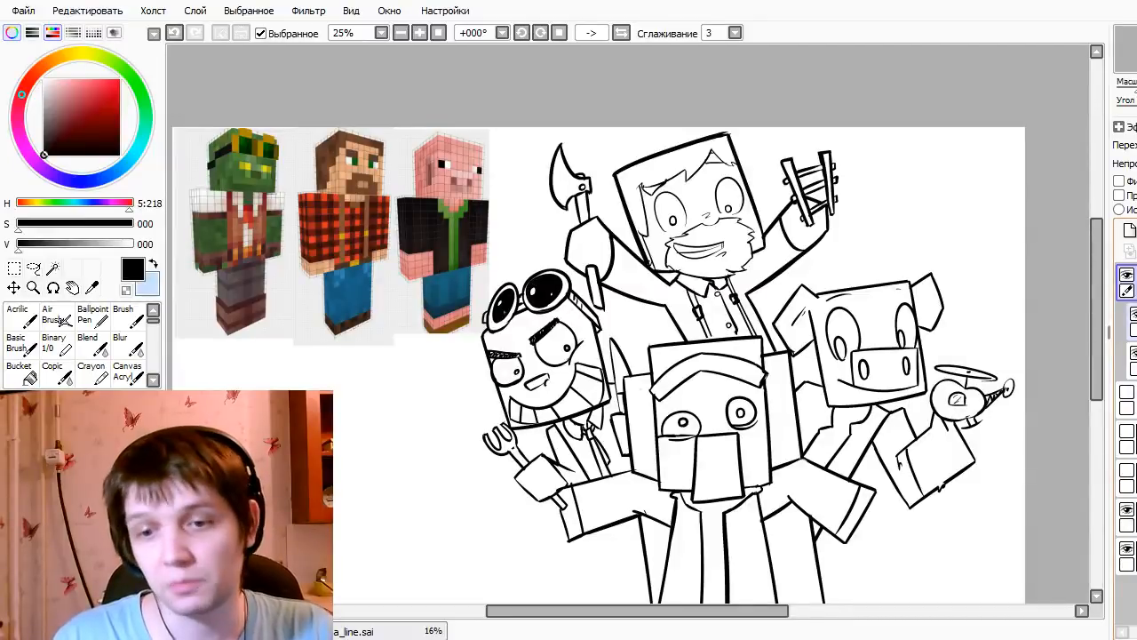
pyautogui.click(1130, 360)
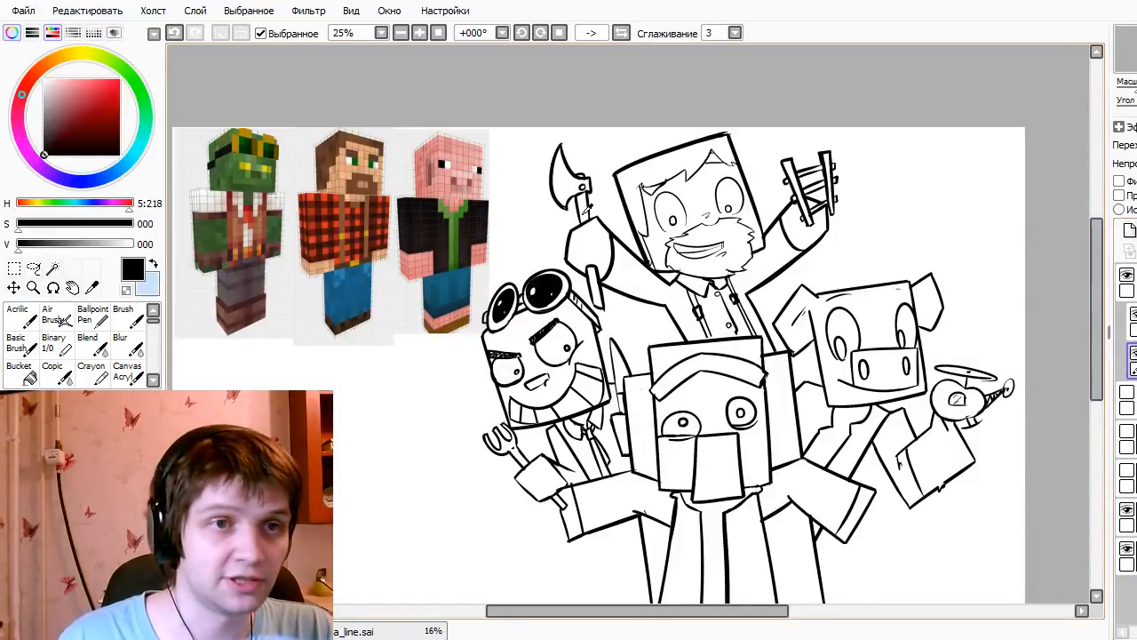
# - Sample the pink skin colour from the pig reference and bucket-fill the pig character's head with it
pyautogui.keyDown('alt'); pyautogui.click(456, 143); pyautogui.keyUp('alt')
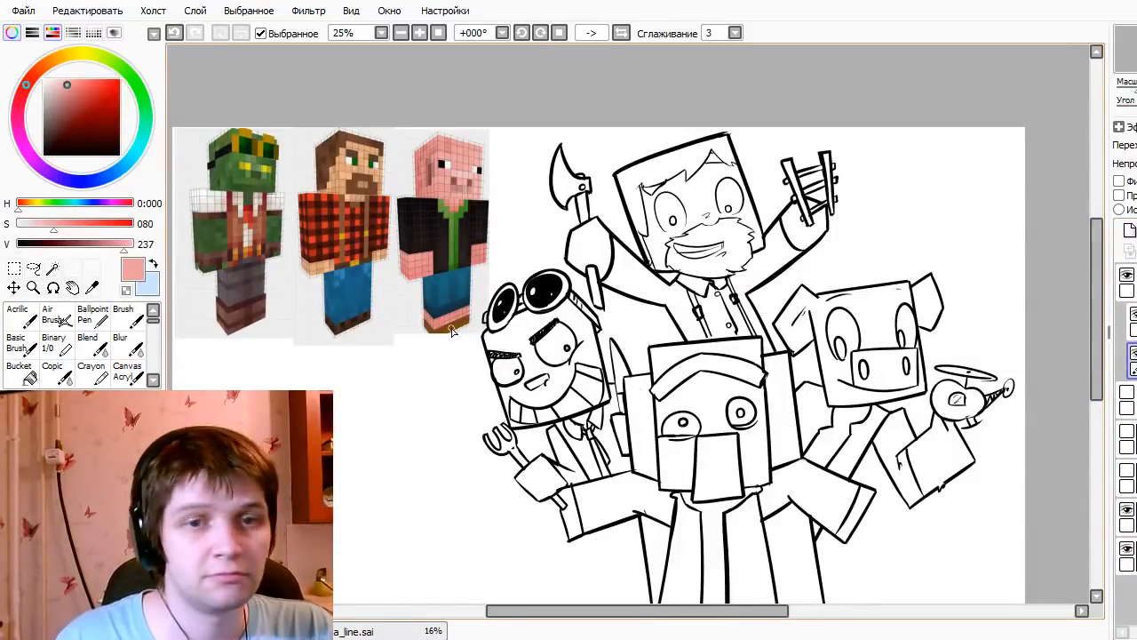
pyautogui.press('b')
pyautogui.click(903, 305)
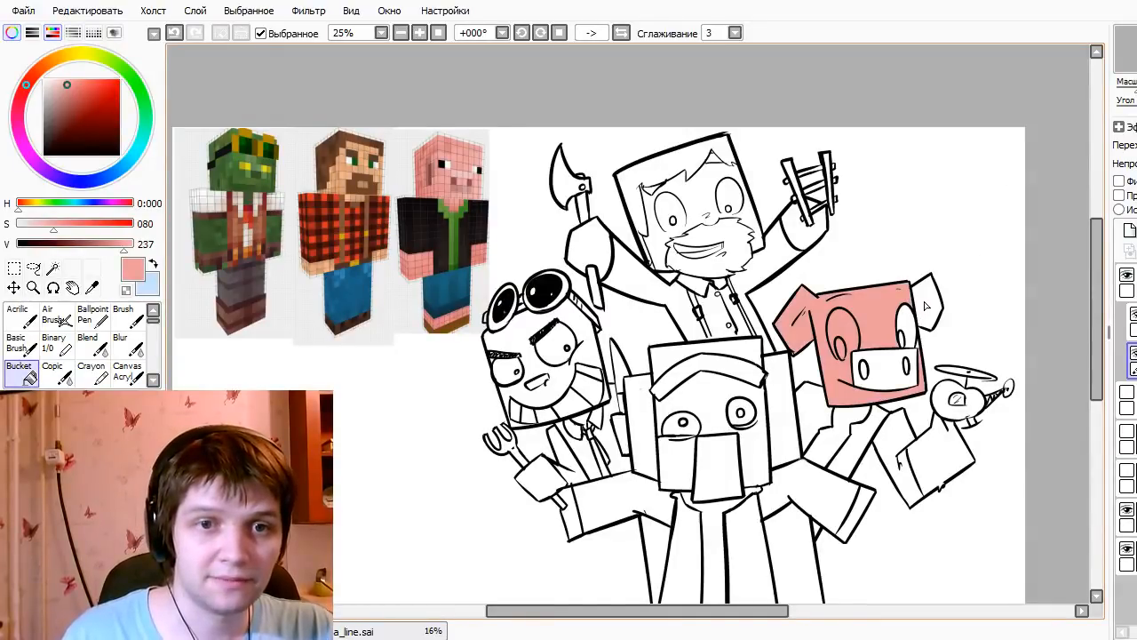
# - Close the gap along the head's edge beside the pig's right-hand ear with a larger pink brush and bucket-fill the ear
pyautogui.click(925, 305)
pyautogui.hotkey('ctrl', 'z')
pyautogui.press('n')
pyautogui.press(']')
pyautogui.moveTo(911, 346)
pyautogui.mouseDown()
pyautogui.moveTo(907, 307)
pyautogui.moveTo(919, 313)
pyautogui.mouseUp()
pyautogui.press('b')
pyautogui.click(924, 303)
# - Paint the pig's snout pink and bucket-fill its hand below the propeller toy with the same colour
pyautogui.press('n')
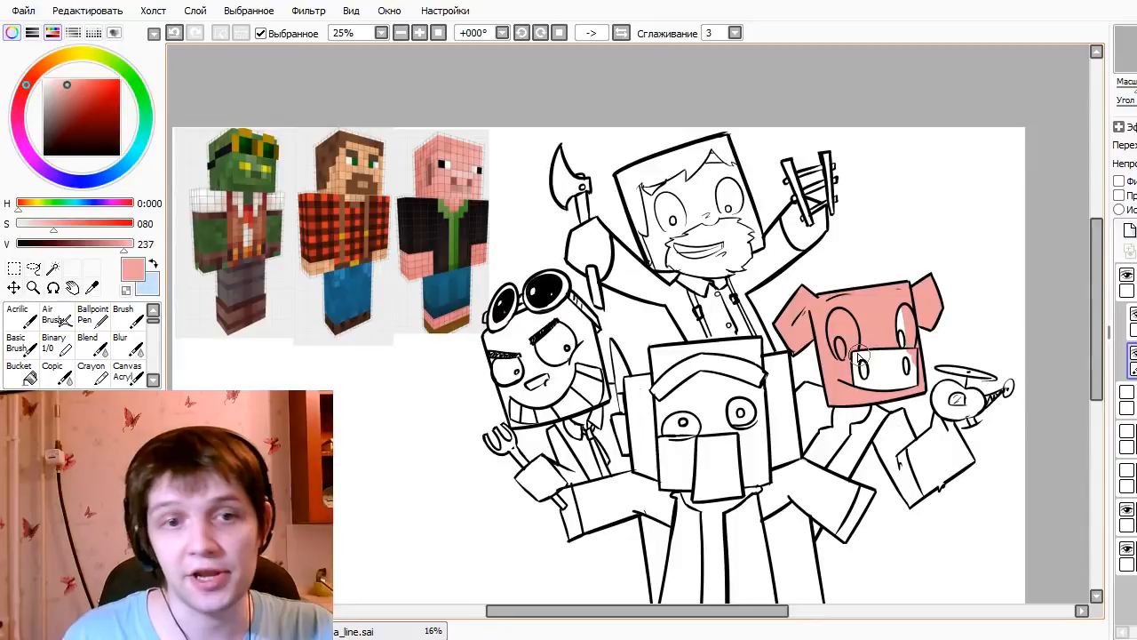
pyautogui.moveTo(860, 352)
pyautogui.mouseDown()
pyautogui.moveTo(868, 382)
pyautogui.moveTo(884, 358)
pyautogui.moveTo(915, 363)
pyautogui.mouseUp()
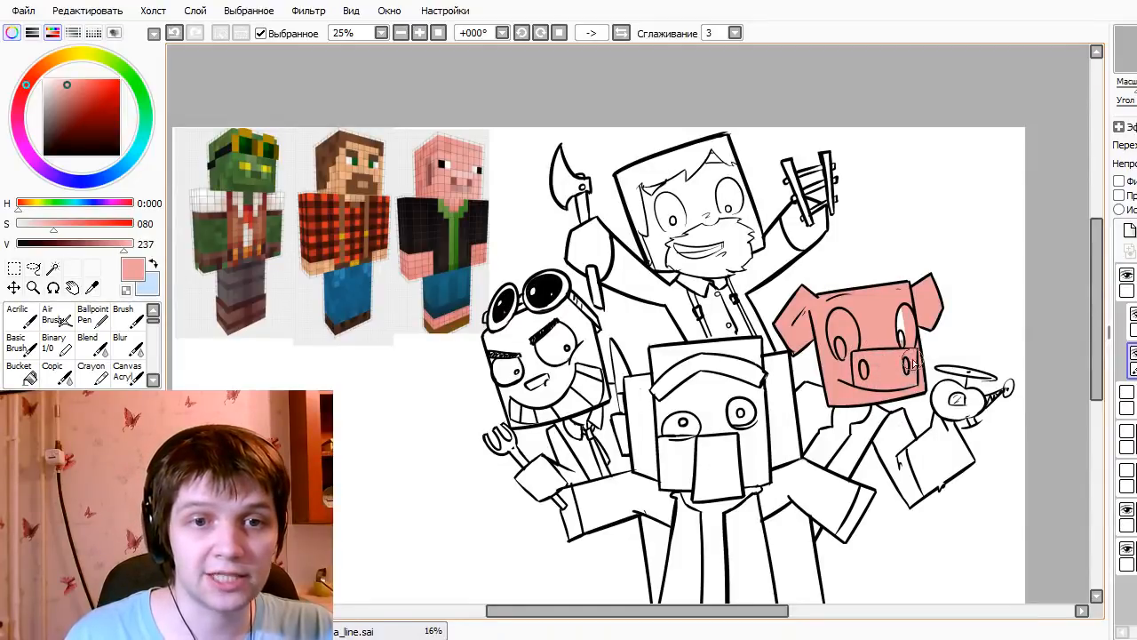
pyautogui.press('b')
pyautogui.click(946, 458)
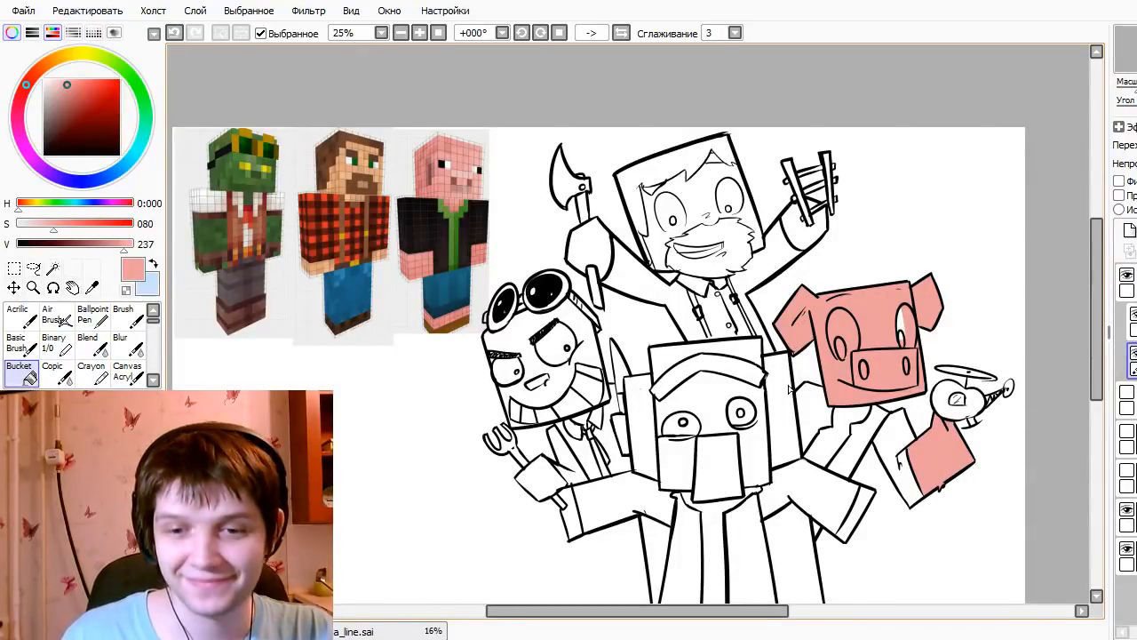
# - Brush pink over the unfilled part of the pig's right-hand eye and sample black from the drawing
pyautogui.scroll(3, 789, 389)
pyautogui.scroll(-4, 826, 355)
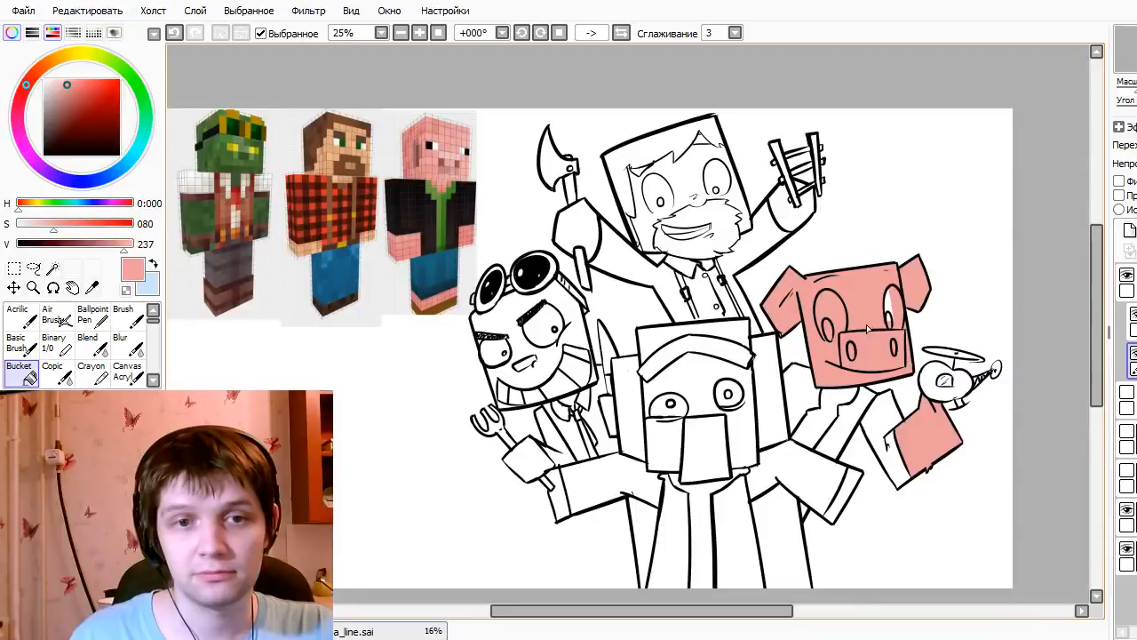
pyautogui.press('n')
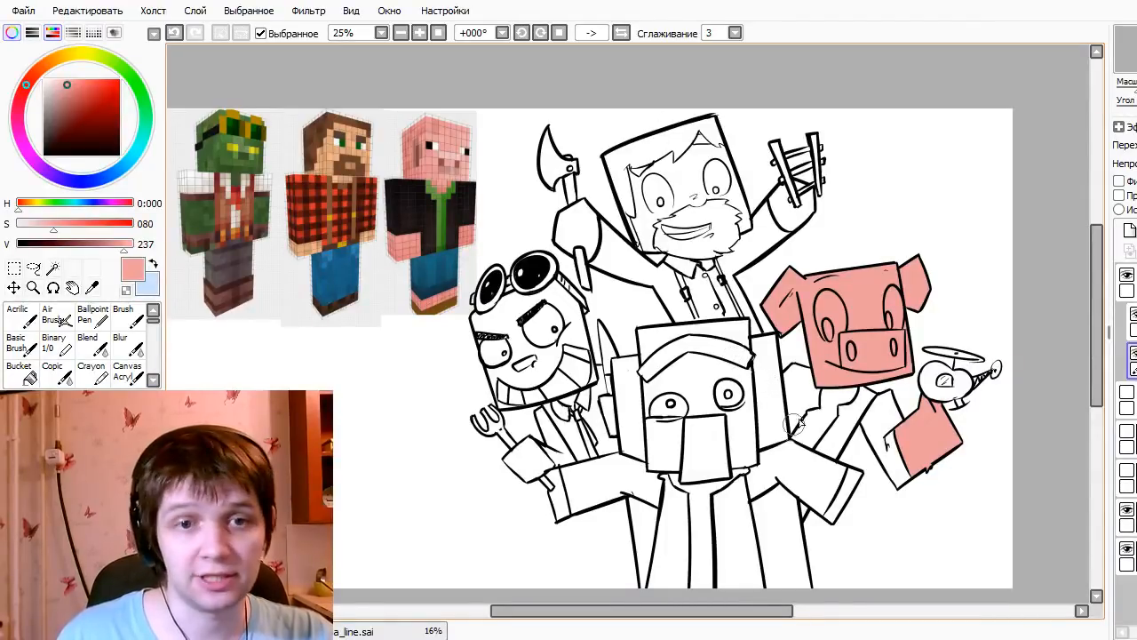
pyautogui.keyDown('alt'); pyautogui.click(860, 341); pyautogui.keyUp('alt')
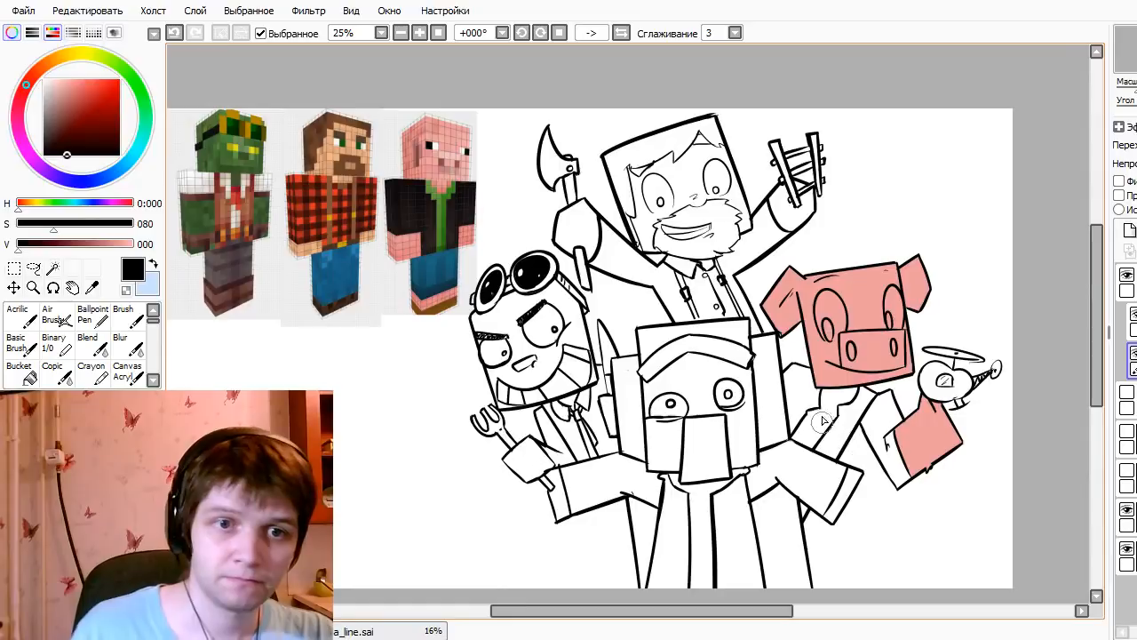
pyautogui.moveTo(825, 390); pyautogui.dragTo(847, 399)
pyautogui.hotkey('ctrl', 'z')
pyautogui.hotkey('ctrl', 'z')
pyautogui.keyDown('alt'); pyautogui.click(832, 368); pyautogui.keyUp('alt')
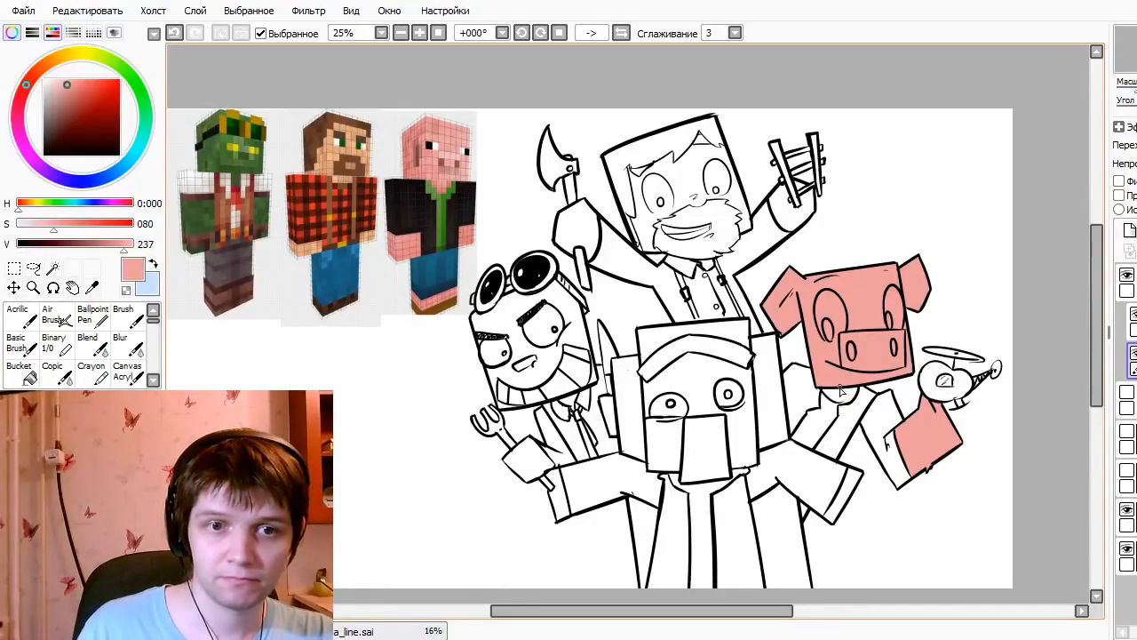
pyautogui.press('g')
pyautogui.click(841, 396)
pyautogui.hotkey('ctrl', 'z')
# - Close the pig's neck outline with a black curve beneath the head and fill the neck with the head's pink
pyautogui.press('n')
pyautogui.keyDown('alt'); pyautogui.click(844, 397); pyautogui.keyUp('alt')
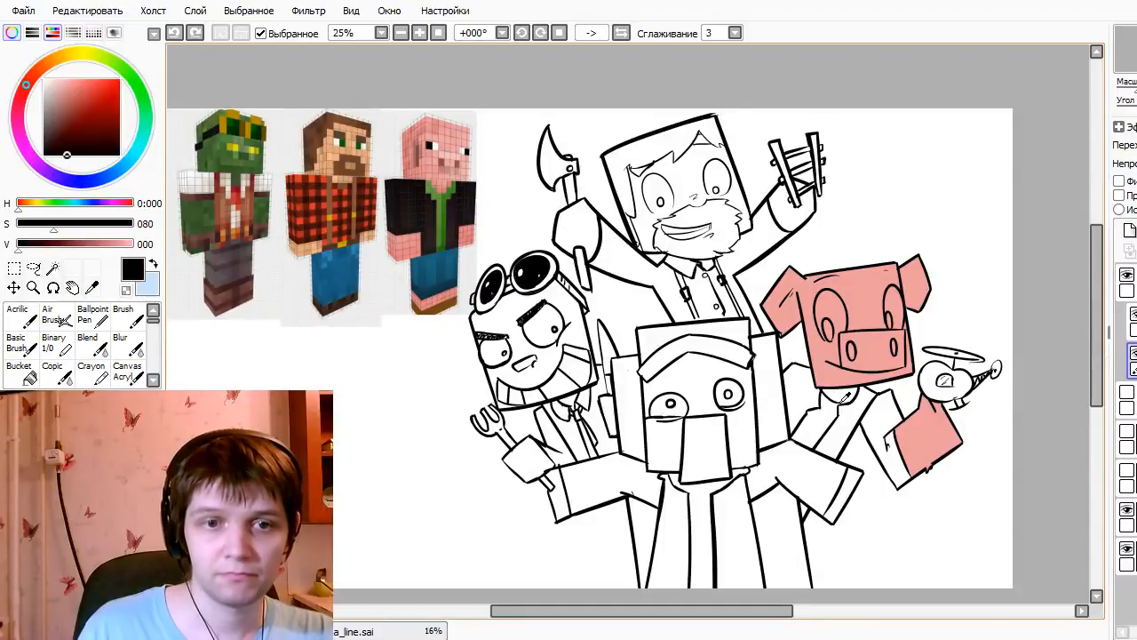
pyautogui.moveTo(841, 405); pyautogui.dragTo(853, 414)
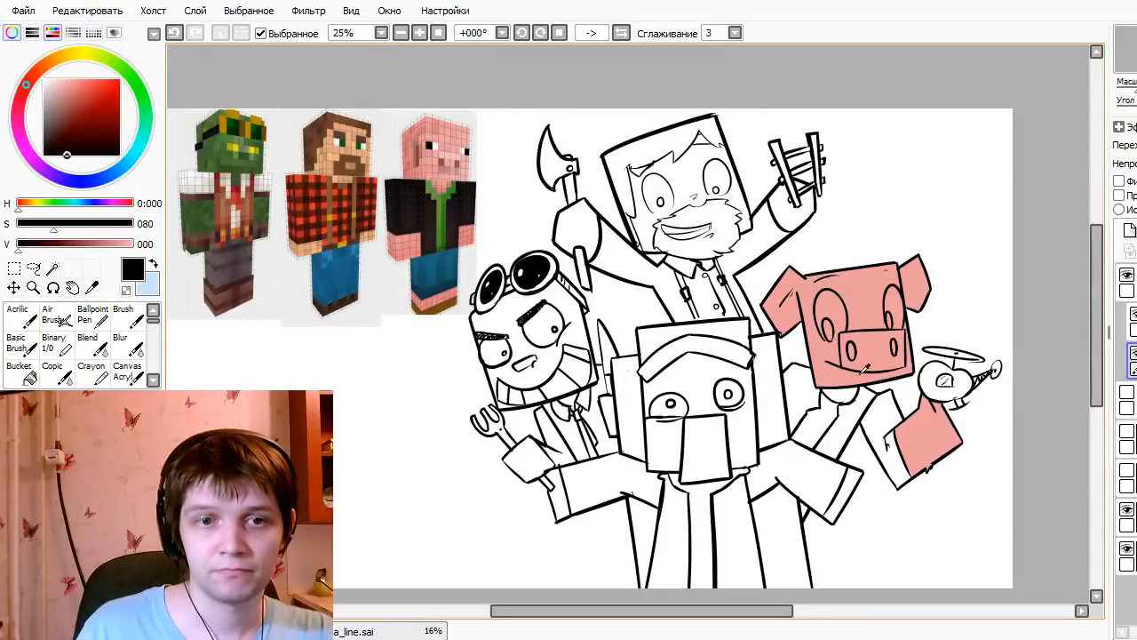
pyautogui.keyDown('alt'); pyautogui.click(863, 368); pyautogui.keyUp('alt')
pyautogui.press('g')
pyautogui.click(851, 399)
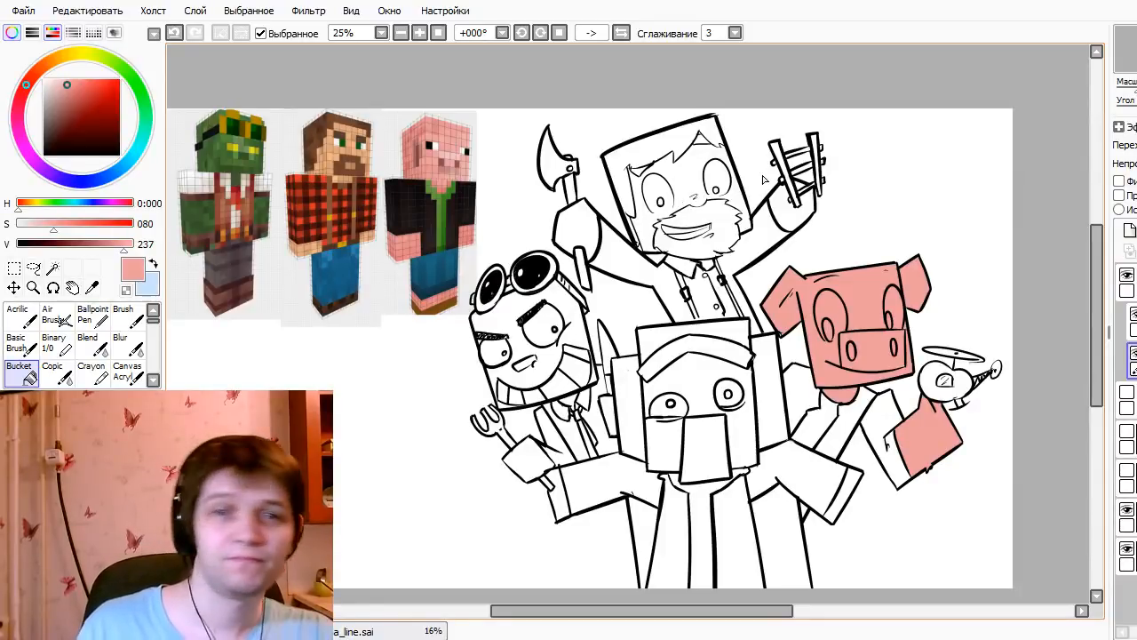
# - Fill the pig's shirt with a brighter version of the green sampled from the pig reference's shirt
pyautogui.moveTo(807, 405); pyautogui.dragTo(785, 388)
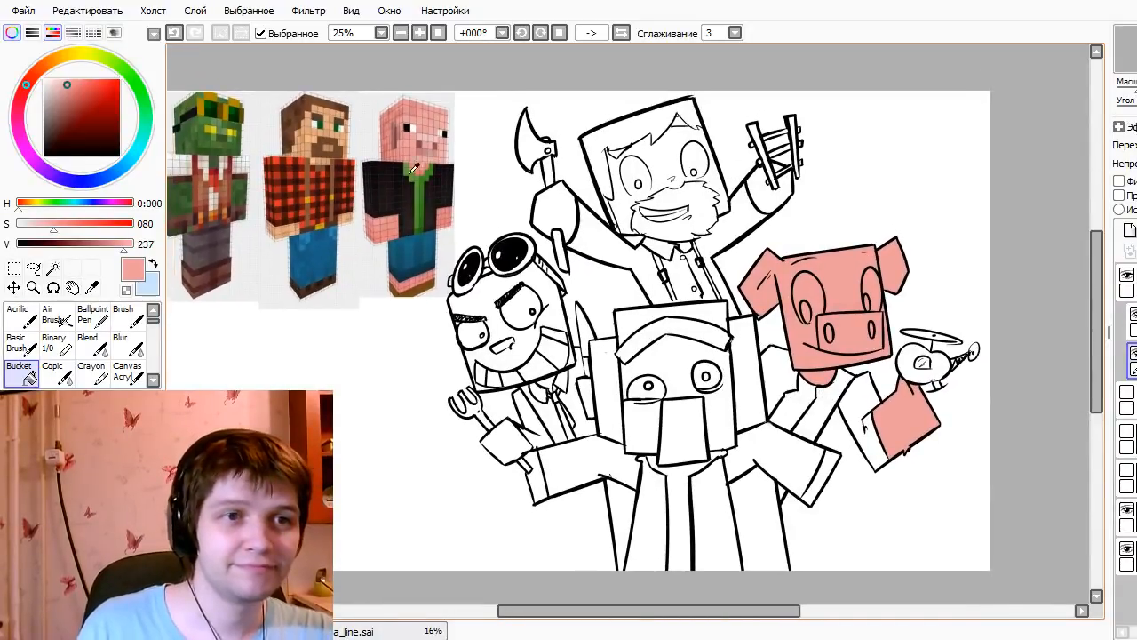
pyautogui.keyDown('alt'); pyautogui.click(426, 200); pyautogui.keyUp('alt')
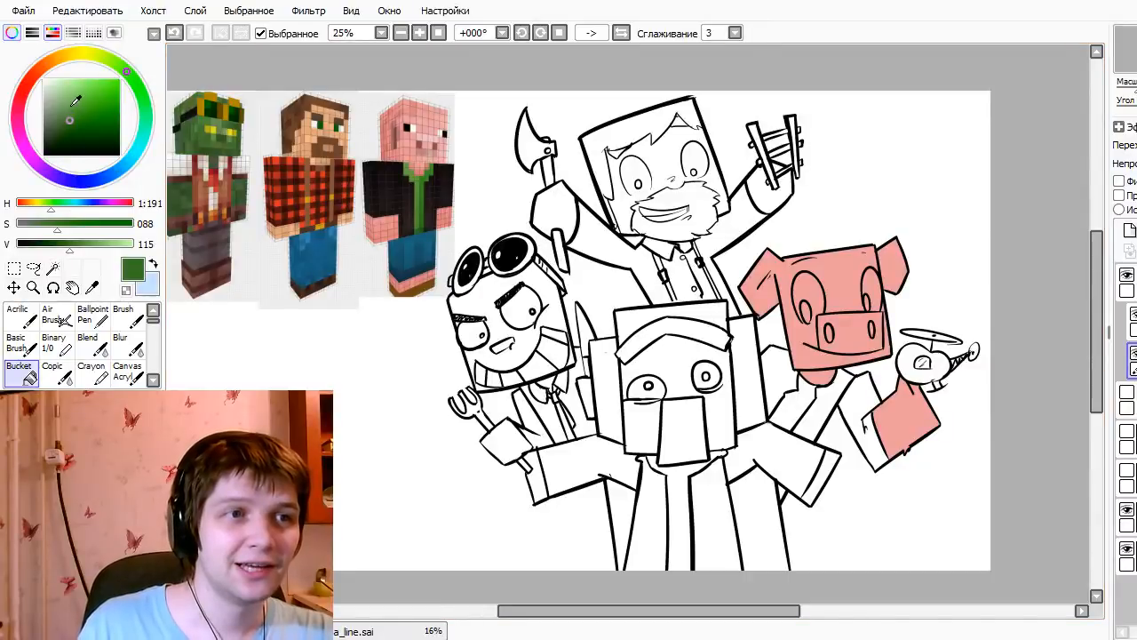
pyautogui.click(801, 409)
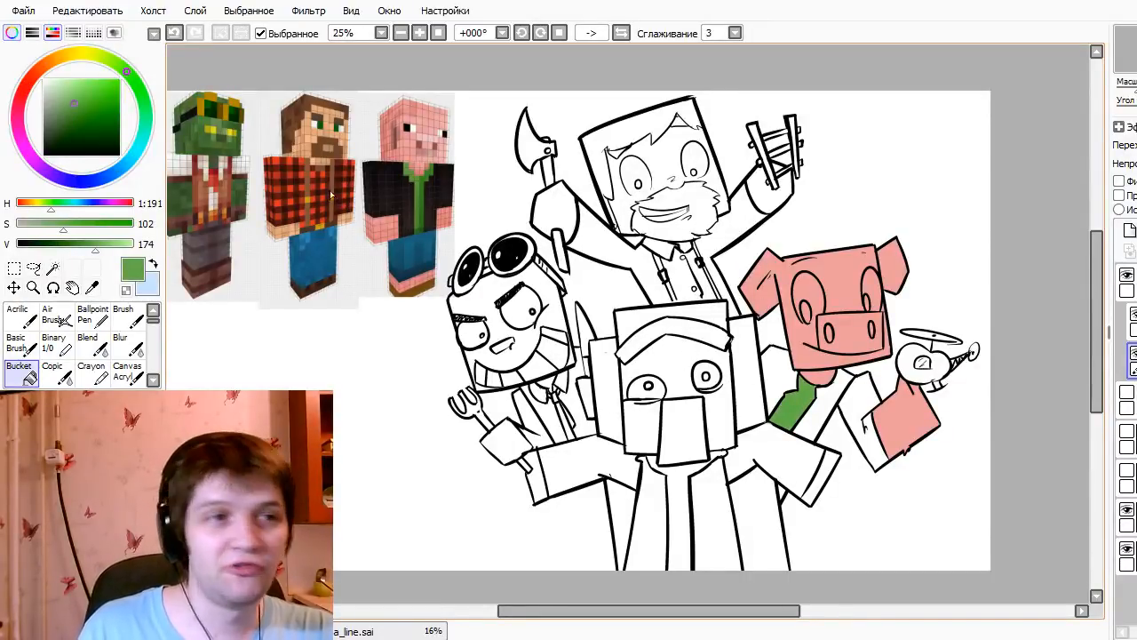
# - Fill all parts of the pig's jacket, including the sleeve, with dark grey at saturation 0 and value 54
pyautogui.moveTo(60, 120); pyautogui.dragTo(44, 139)
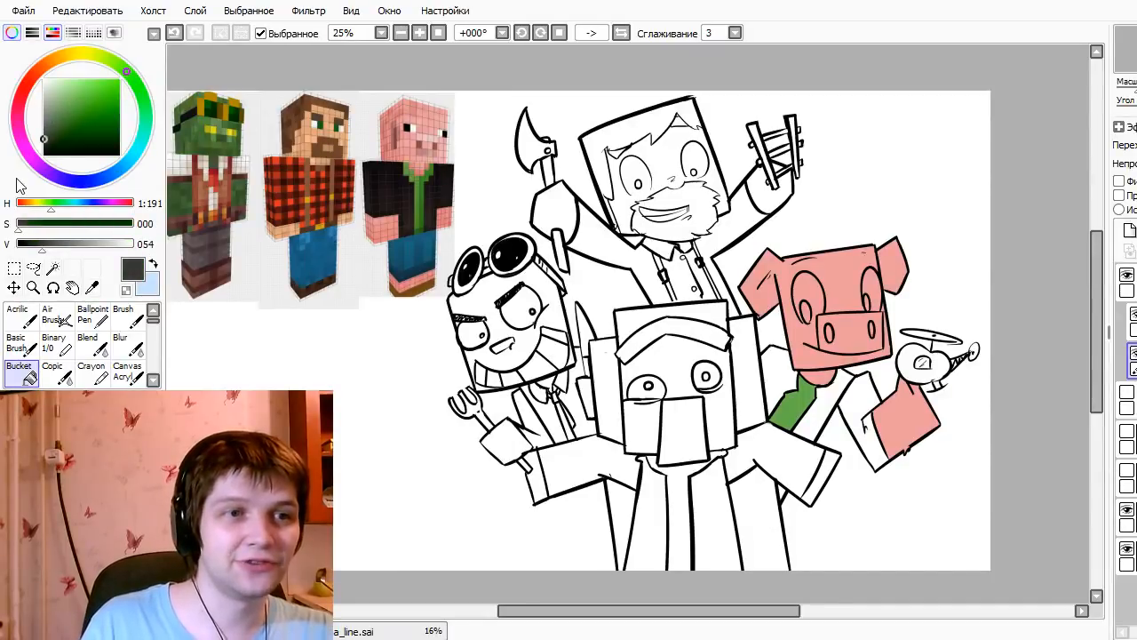
pyautogui.click(786, 380)
pyautogui.click(828, 410)
pyautogui.click(835, 415)
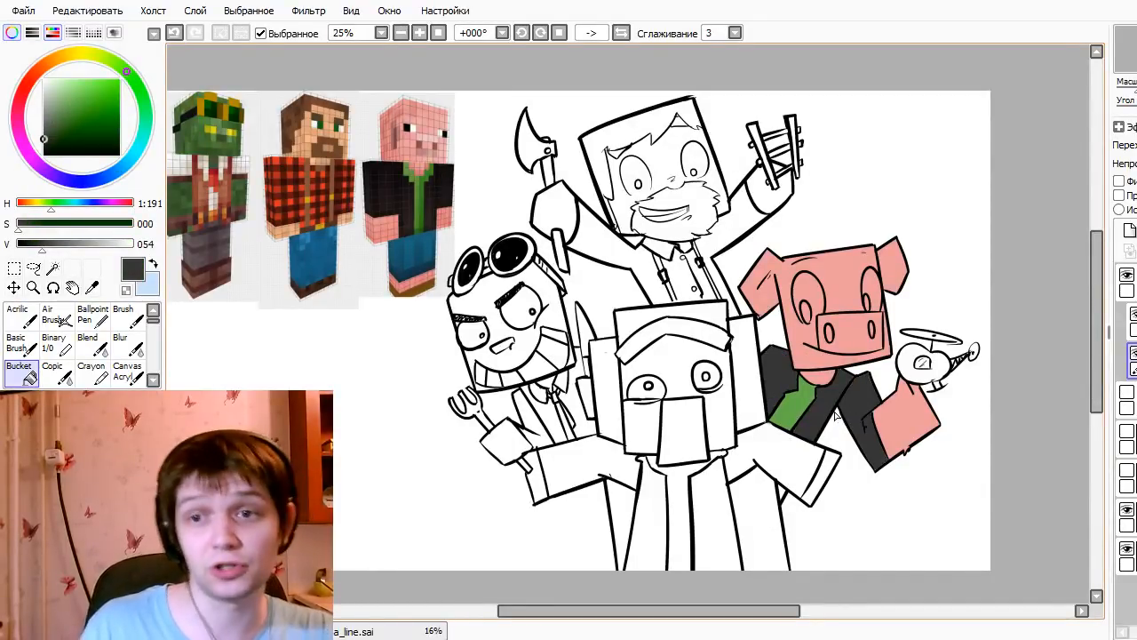
# - Fill the whites of both pig eyes with white sampled from the canvas
pyautogui.keyDown('alt'); pyautogui.click(970, 248); pyautogui.keyUp('alt')
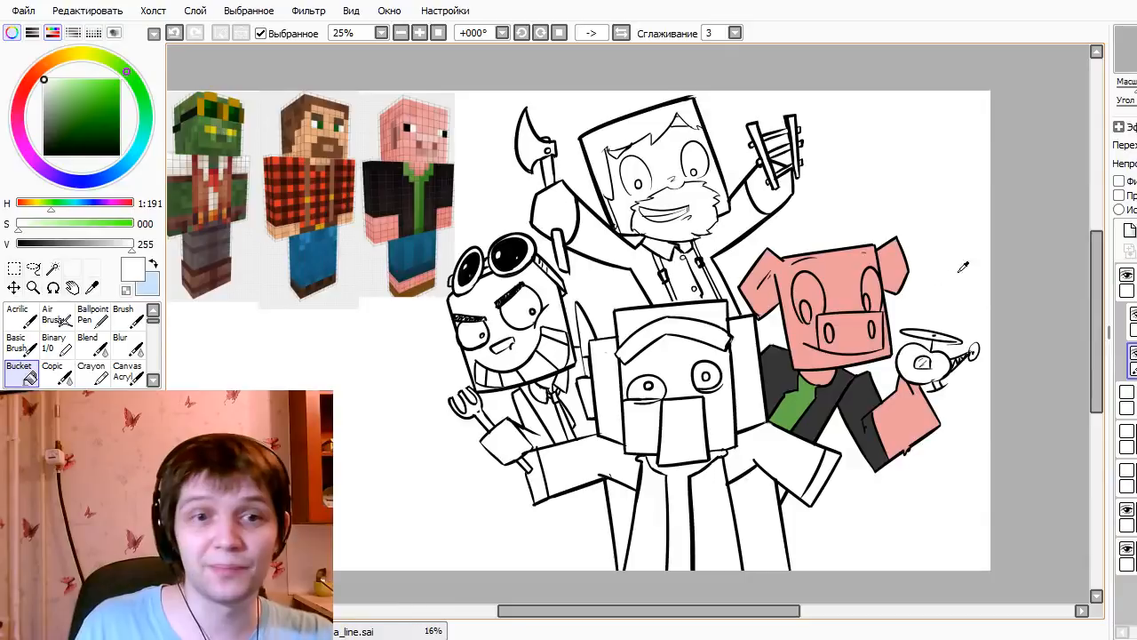
pyautogui.click(815, 305)
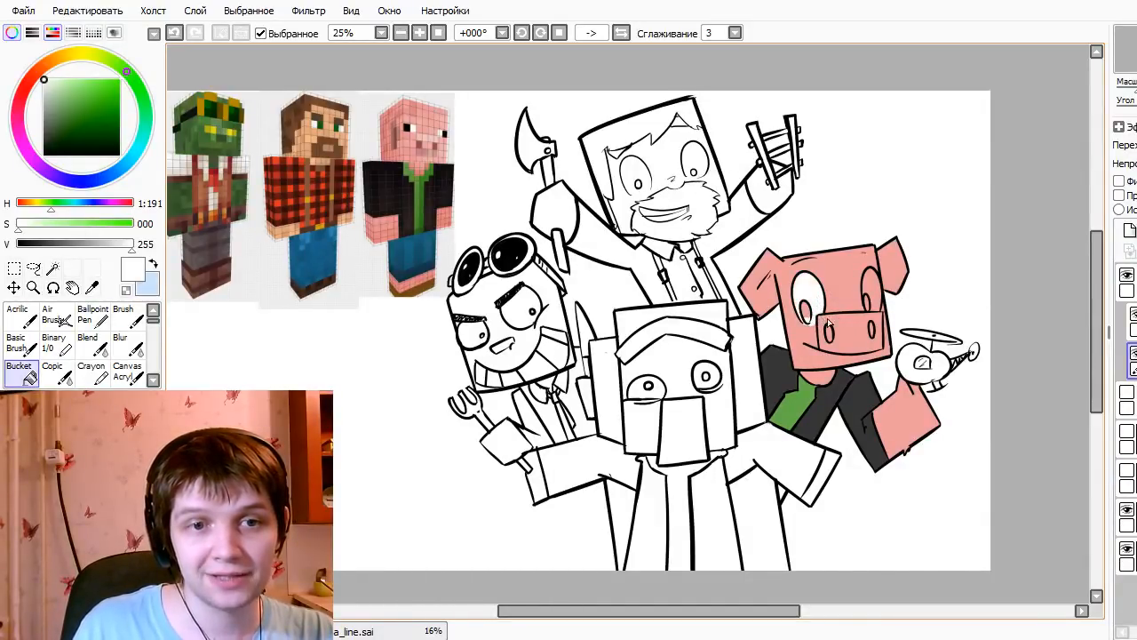
pyautogui.click(878, 300)
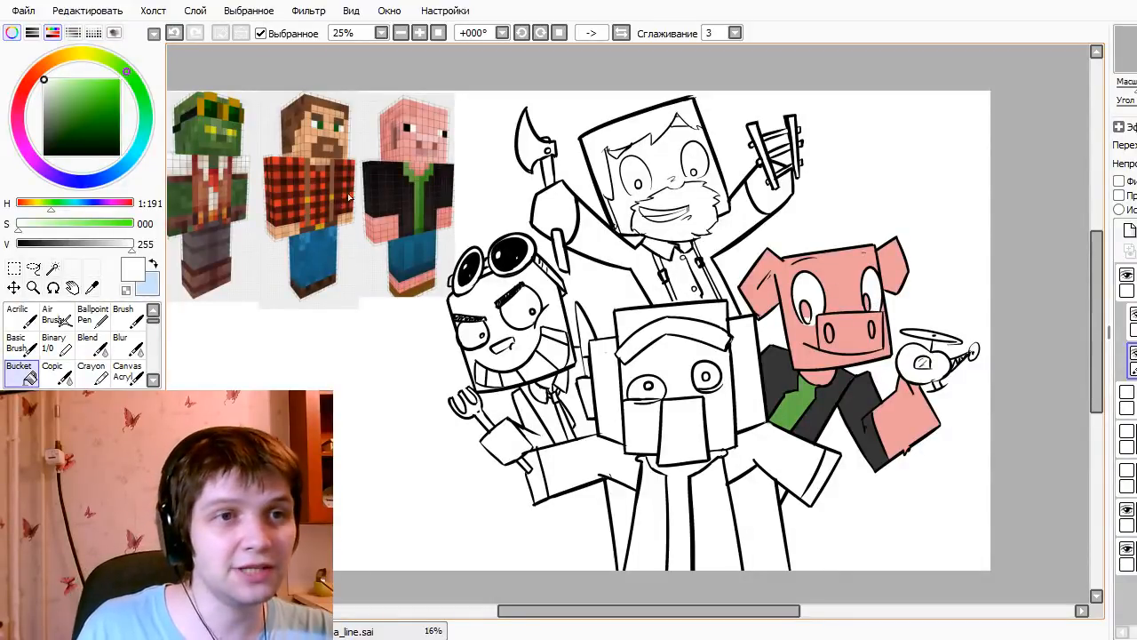
# - Colour both of the pig's pupils with the jacket's dark grey
pyautogui.keyDown('alt'); pyautogui.click(784, 359); pyautogui.keyUp('alt')
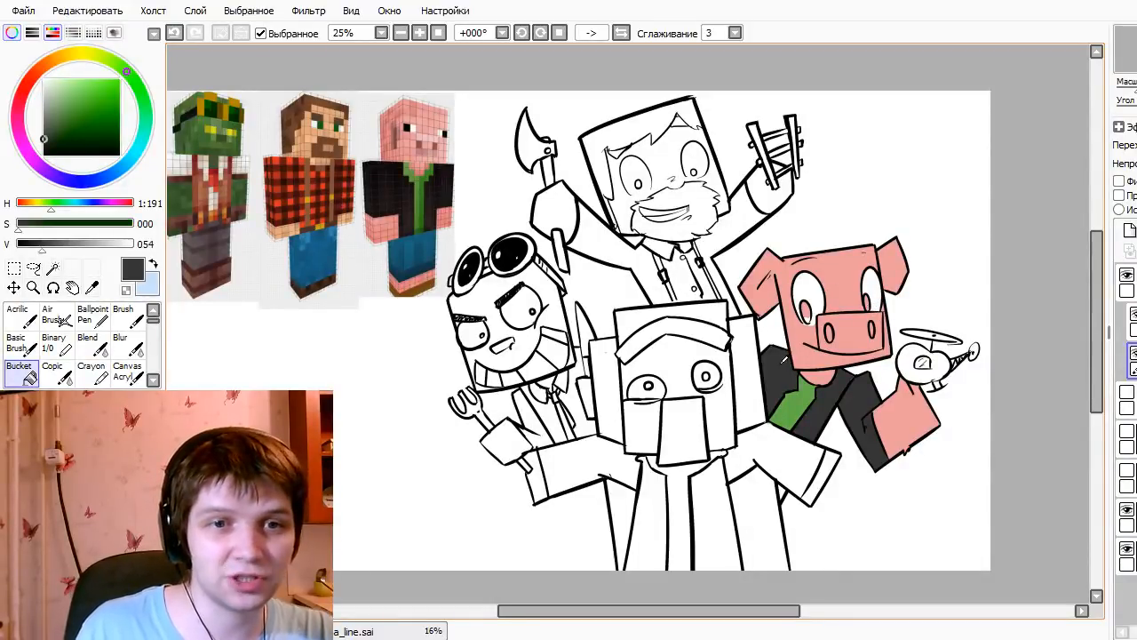
pyautogui.click(810, 309)
pyautogui.hotkey('ctrl', 'z')
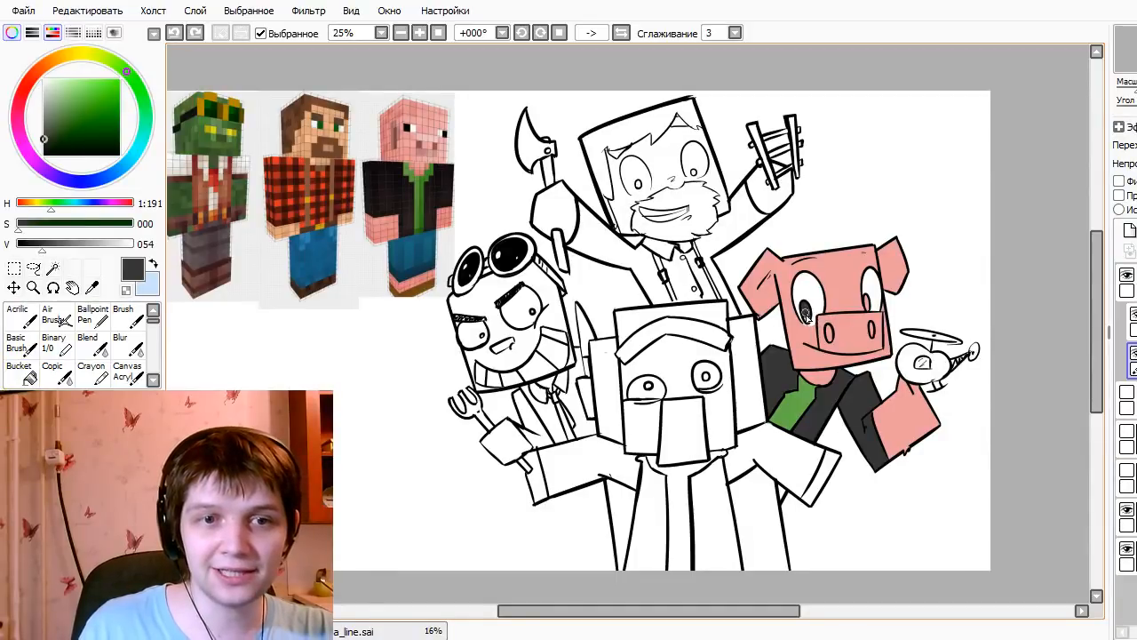
pyautogui.click(807, 322)
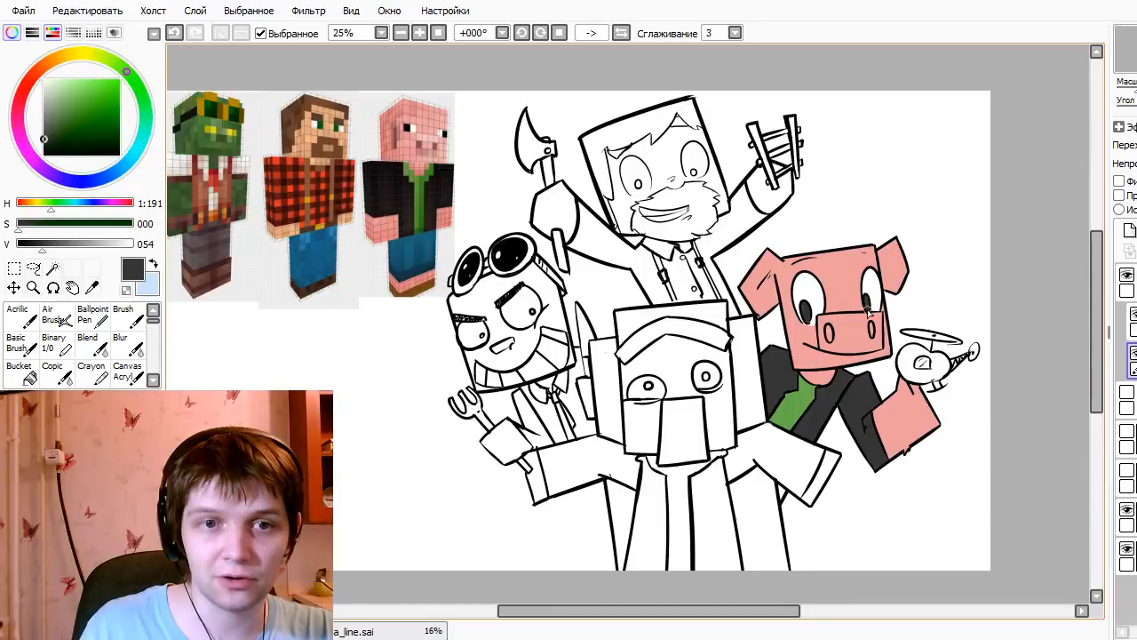
# - Fill both of the pig's nostrils with dark red at saturation 93 and value 105
pyautogui.keyDown('alt'); pyautogui.click(855, 338); pyautogui.keyUp('alt')
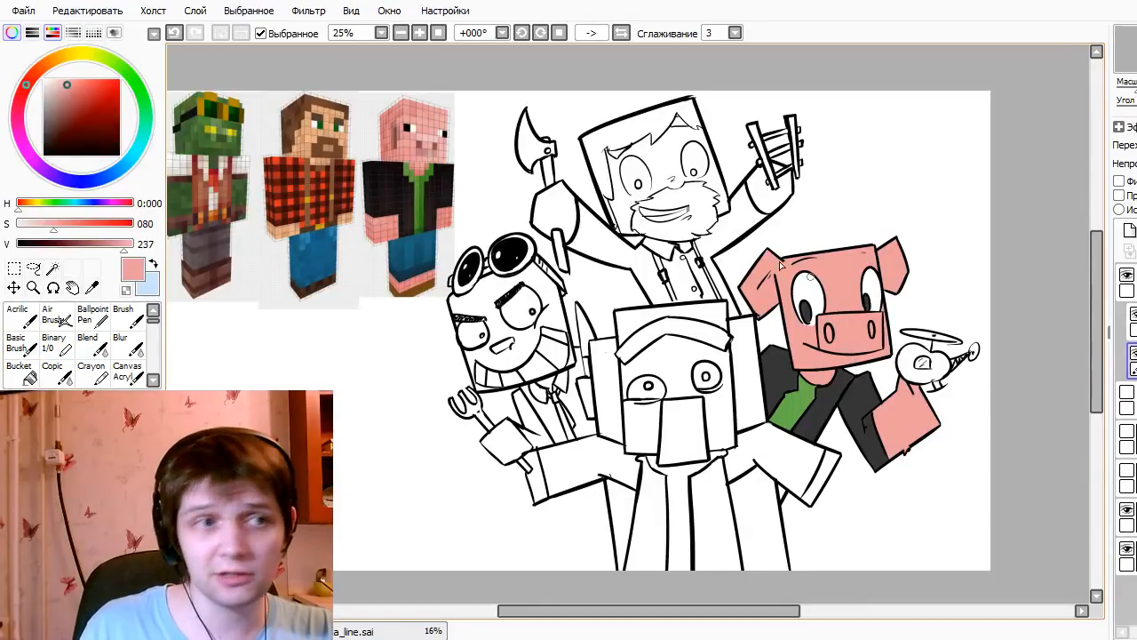
pyautogui.click(65, 98)
pyautogui.press('g')
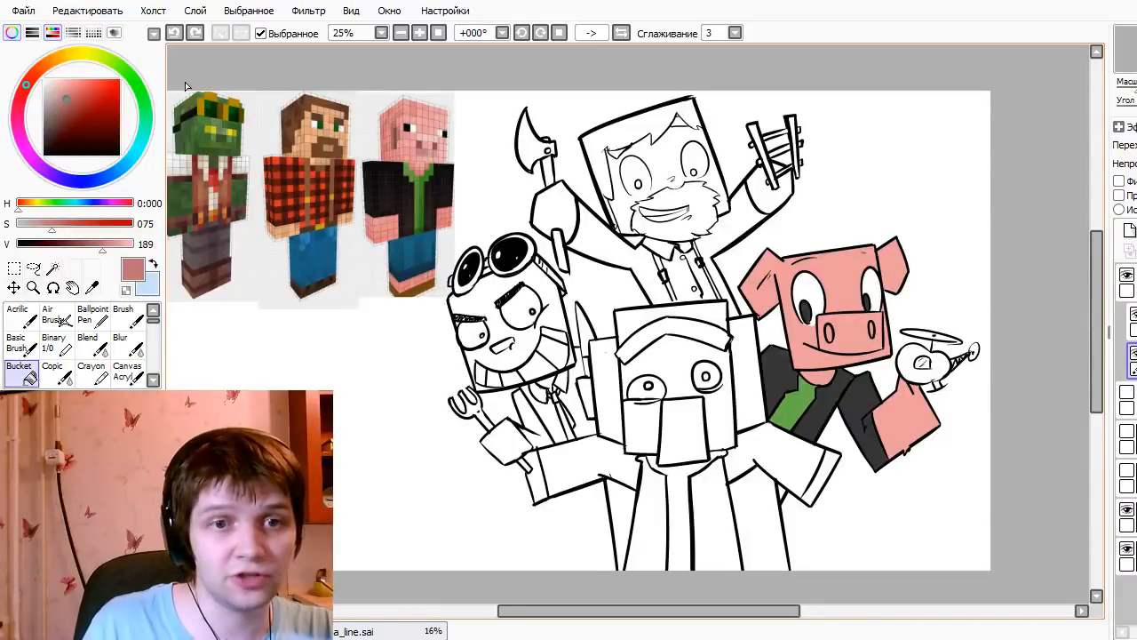
pyautogui.click(71, 123)
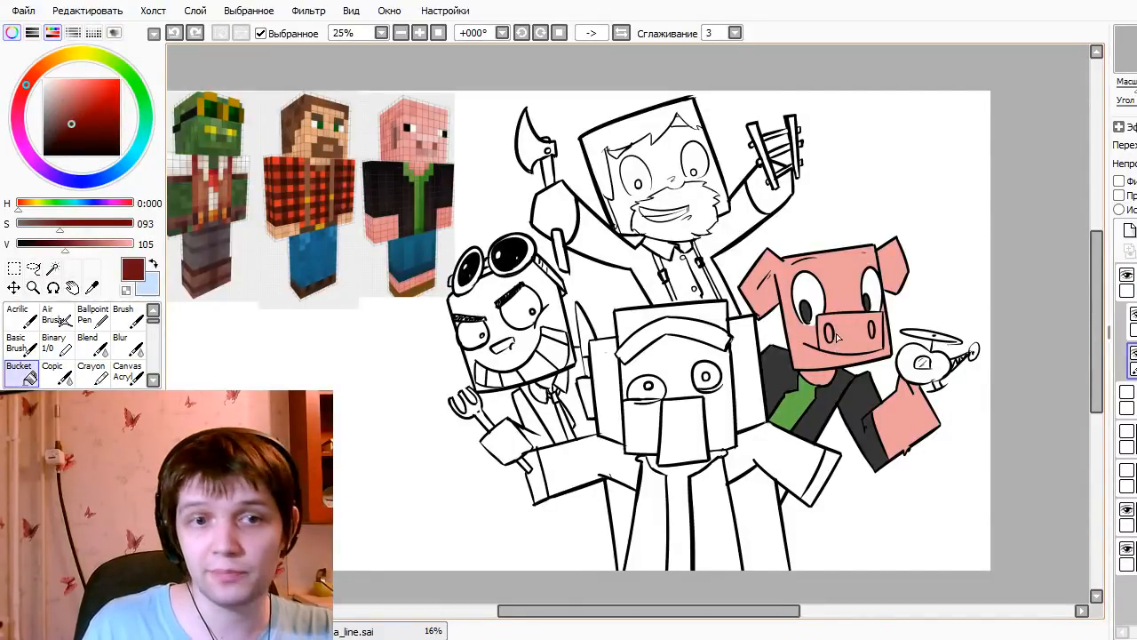
pyautogui.click(872, 331)
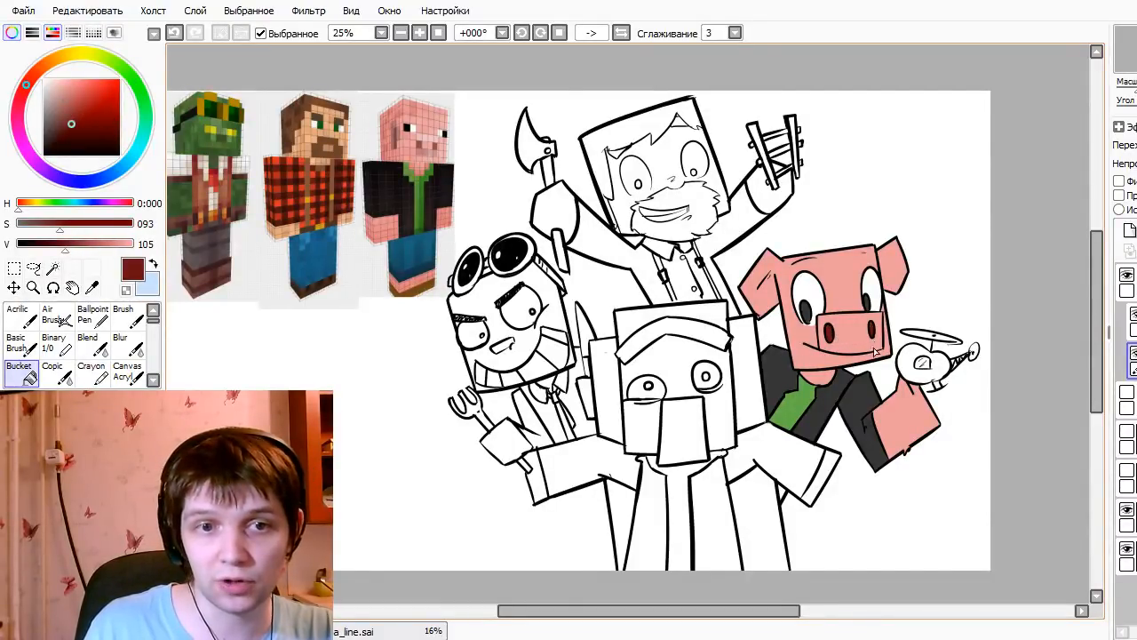
# - Sample the pig's pink and add a new layer clipped to the line art layer
pyautogui.keyDown('alt'); pyautogui.click(854, 289); pyautogui.keyUp('alt')
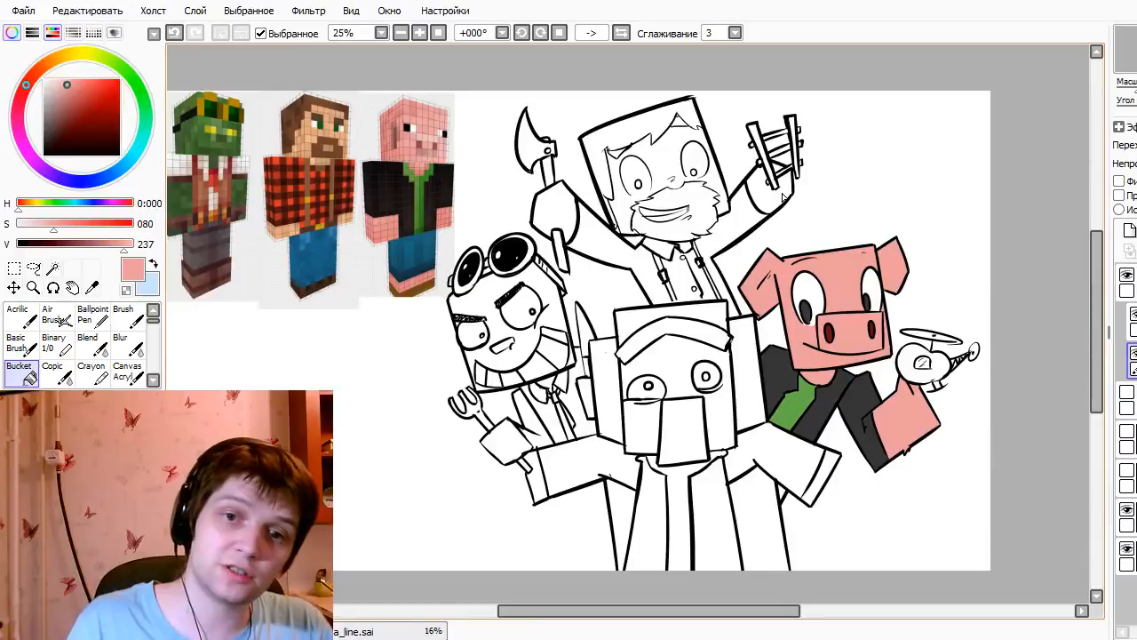
pyautogui.click(1128, 318)
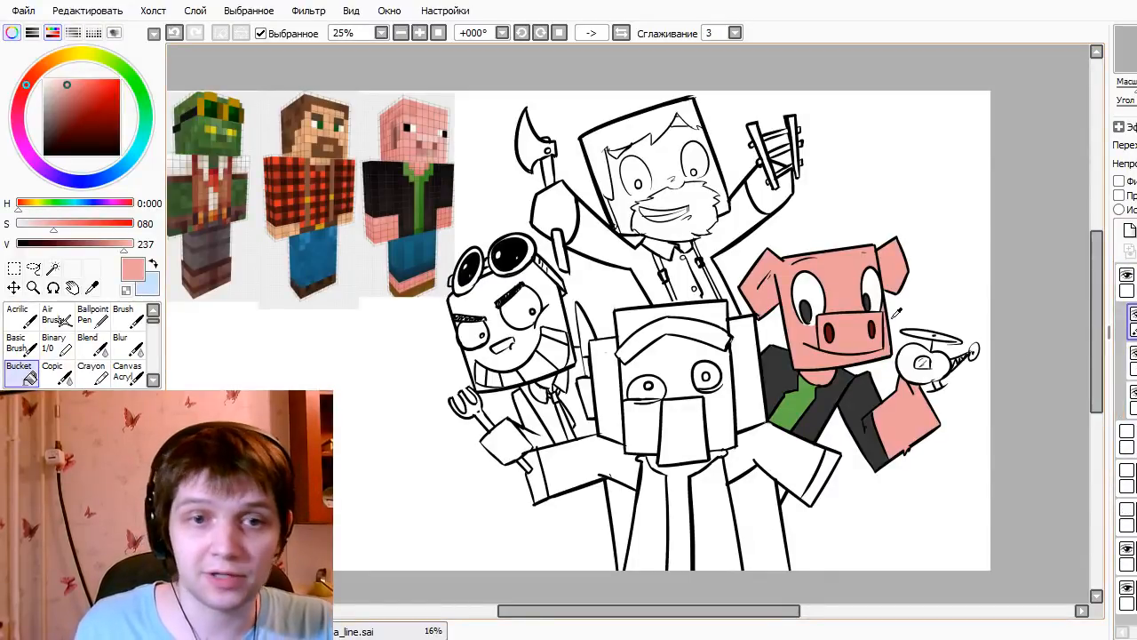
pyautogui.click(1119, 196)
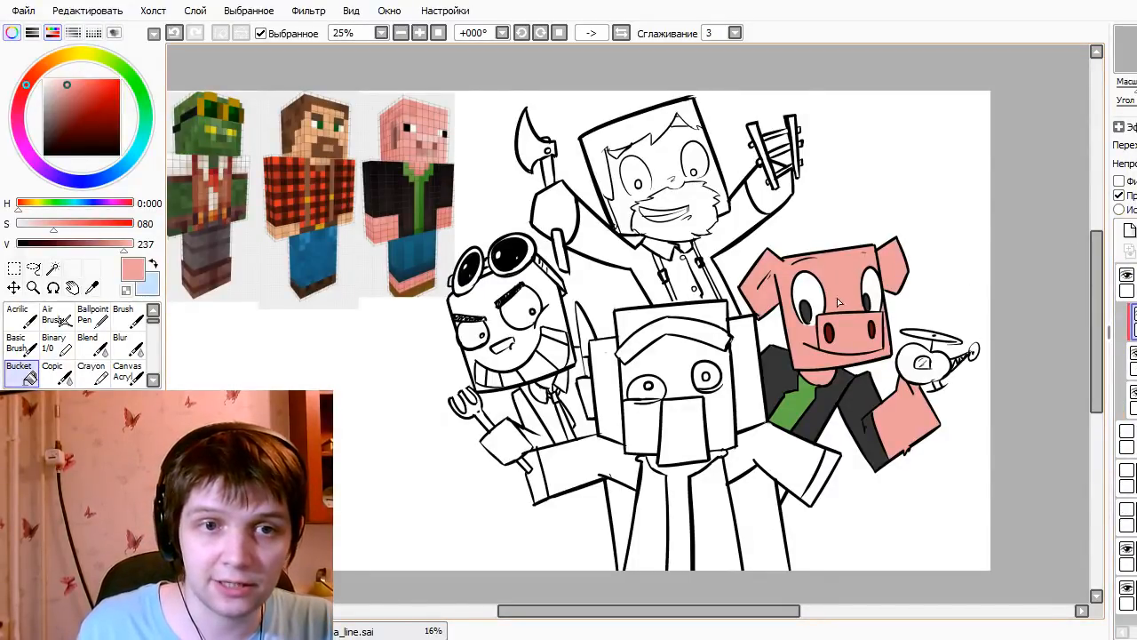
# - Paint pink over the pig head's outlines on the clipped layer and adjust the layer's opacity to soften the tint
pyautogui.press('n')
pyautogui.moveTo(817, 239)
pyautogui.mouseDown()
pyautogui.moveTo(881, 285)
pyautogui.moveTo(880, 320)
pyautogui.moveTo(858, 246)
pyautogui.moveTo(812, 320)
pyautogui.moveTo(790, 293)
pyautogui.mouseUp()
pyautogui.click(1134, 163)
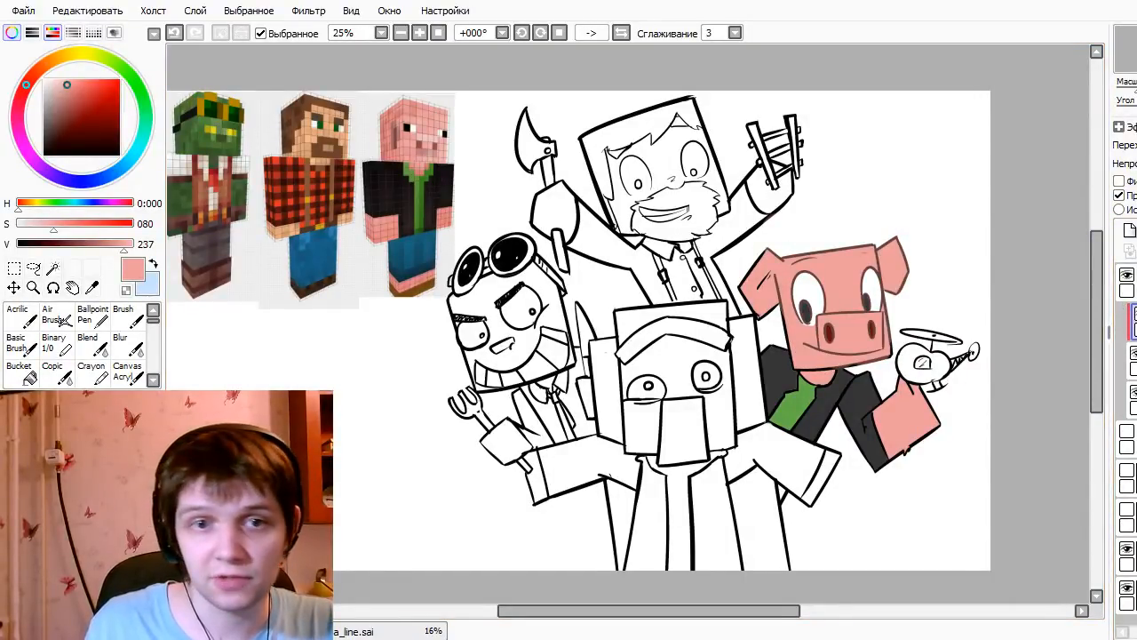
pyautogui.click(1134, 164)
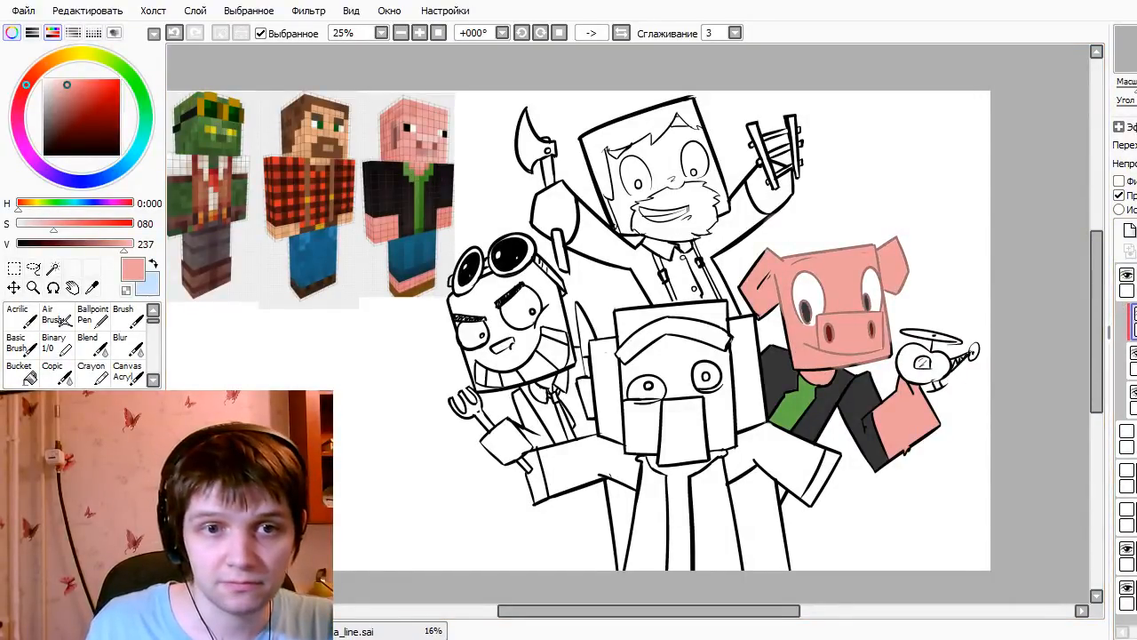
# - Recolour the nostril outlines with their dark red and the pupil outlines with their dark grey
pyautogui.keyDown('alt'); pyautogui.click(832, 330); pyautogui.keyUp('alt')
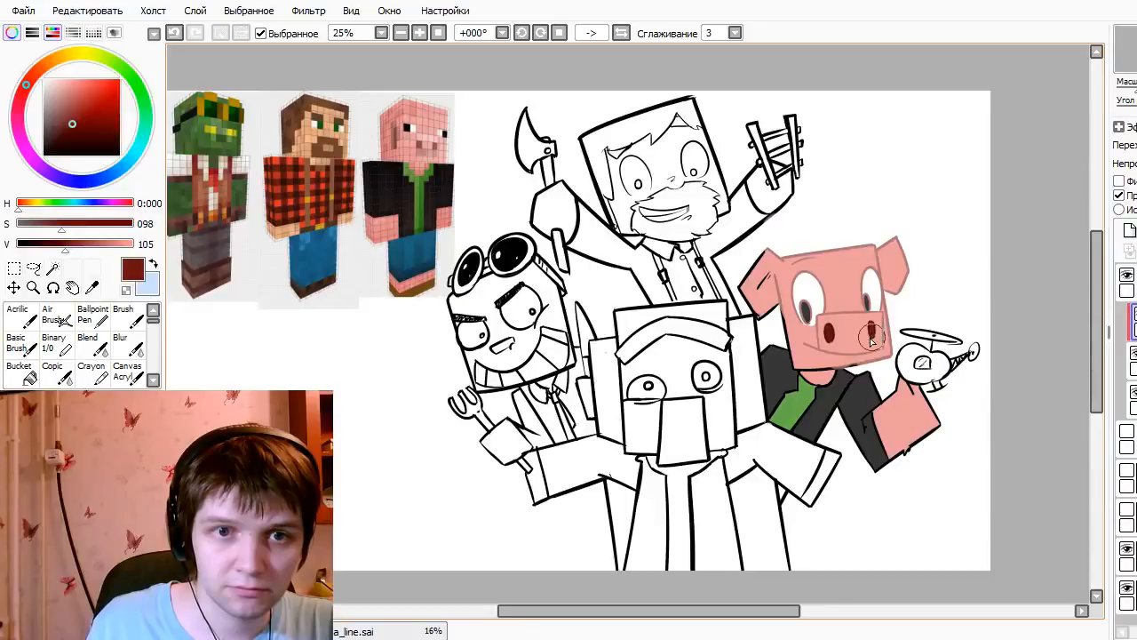
pyautogui.keyDown('alt'); pyautogui.click(872, 302); pyautogui.keyUp('alt')
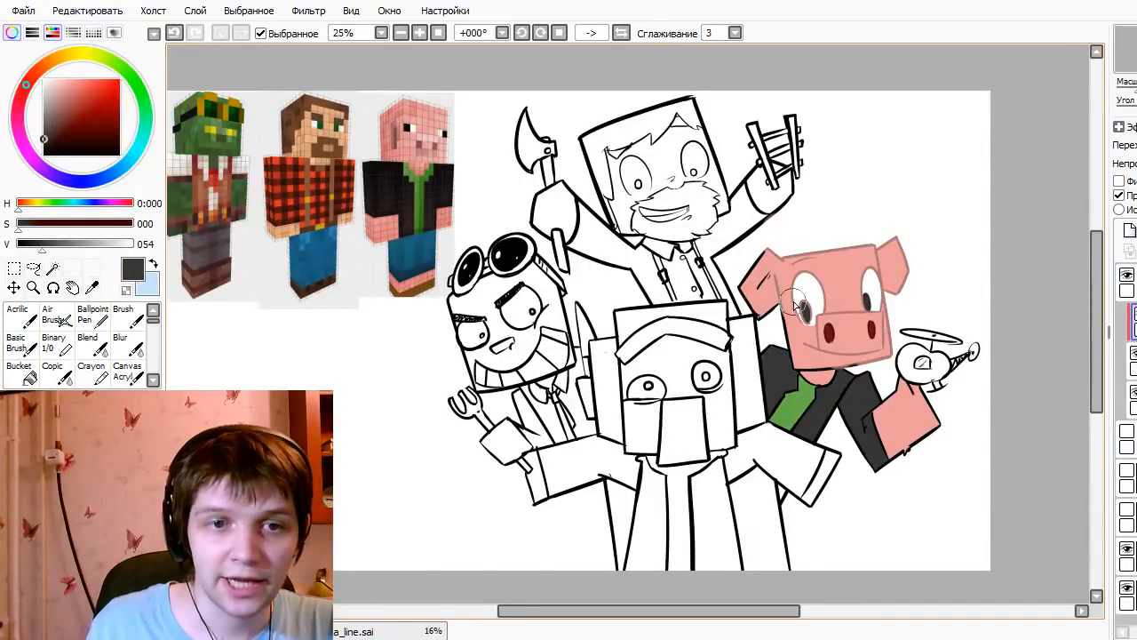
pyautogui.moveTo(795, 305); pyautogui.dragTo(809, 313)
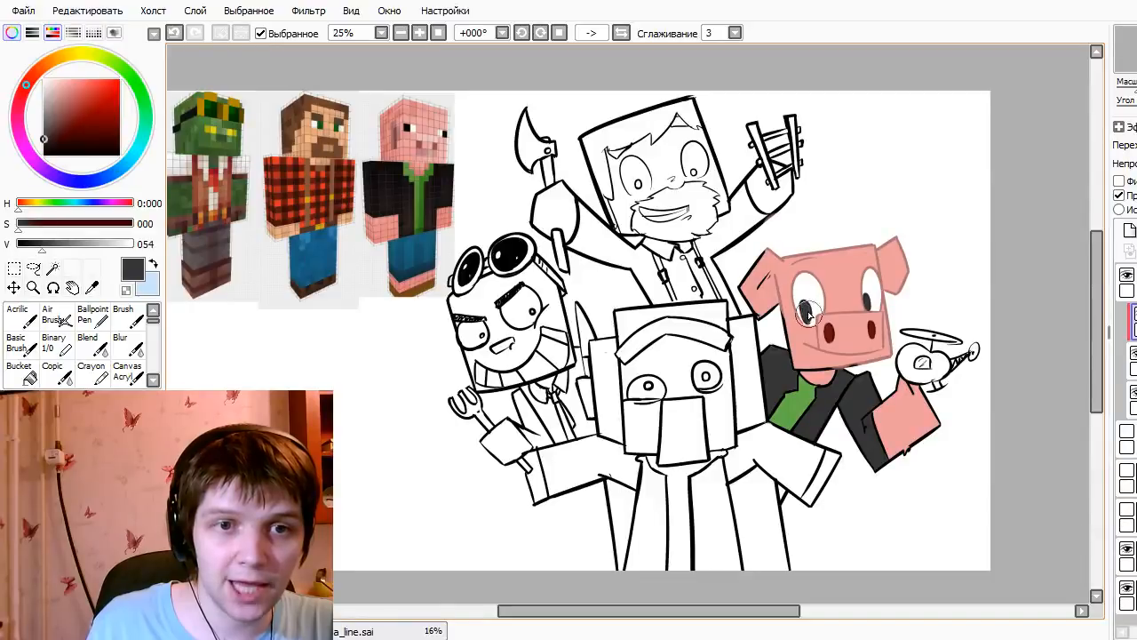
# - Recolour the outlines of the pig's ear, neck and shirt with the pink and green sampled from their fills
pyautogui.keyDown('alt'); pyautogui.click(787, 274); pyautogui.keyUp('alt')
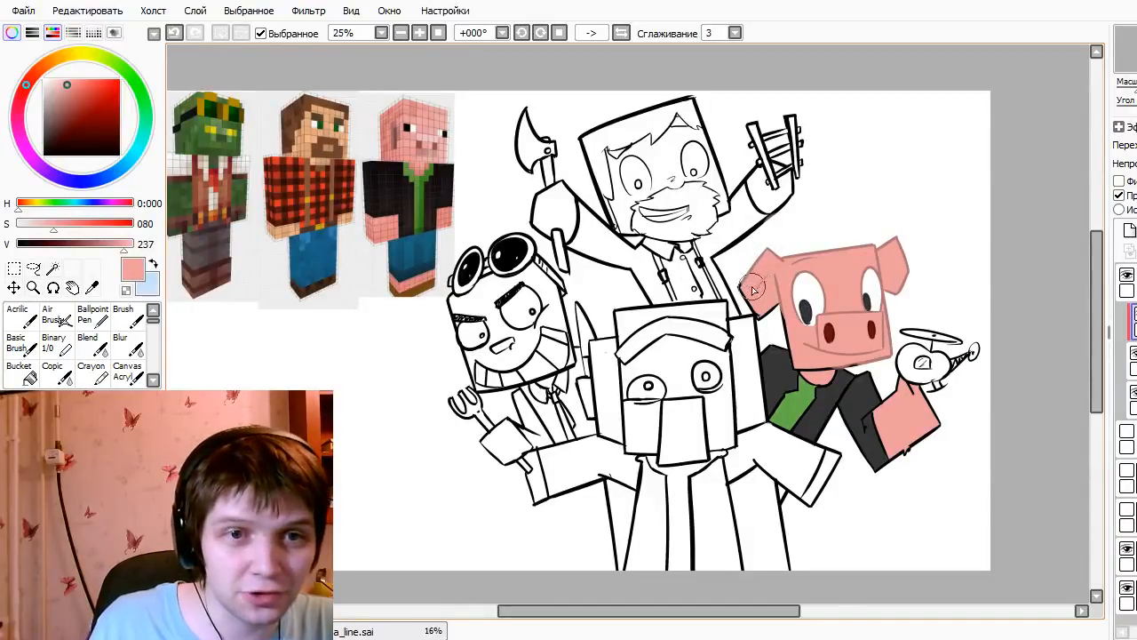
pyautogui.moveTo(754, 290); pyautogui.dragTo(771, 320)
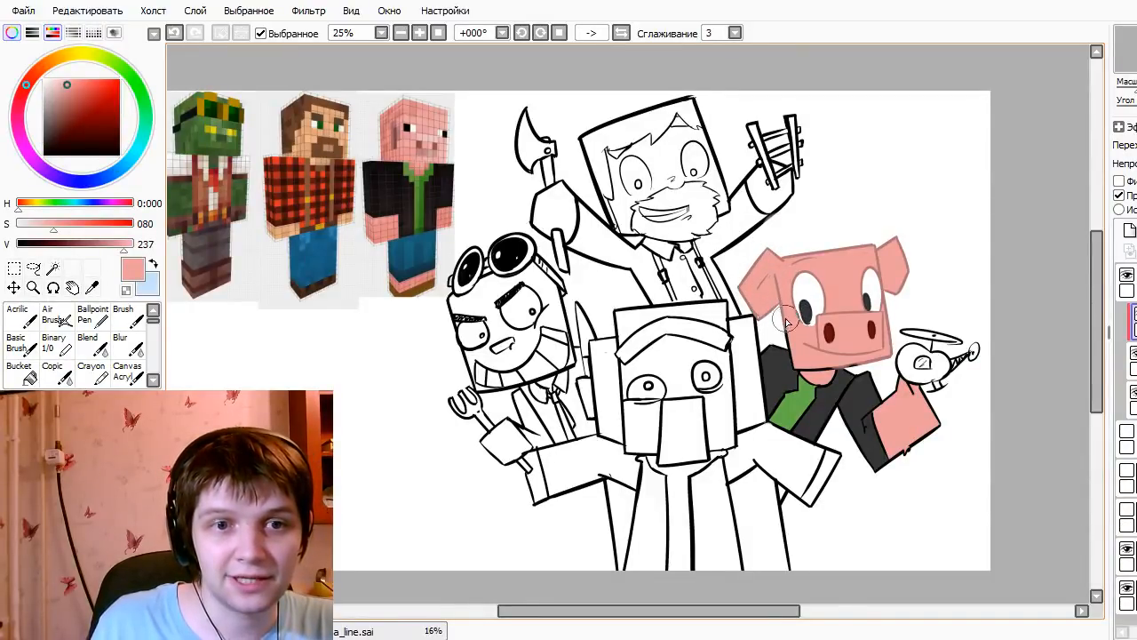
pyautogui.keyDown('alt'); pyautogui.click(814, 399); pyautogui.keyUp('alt')
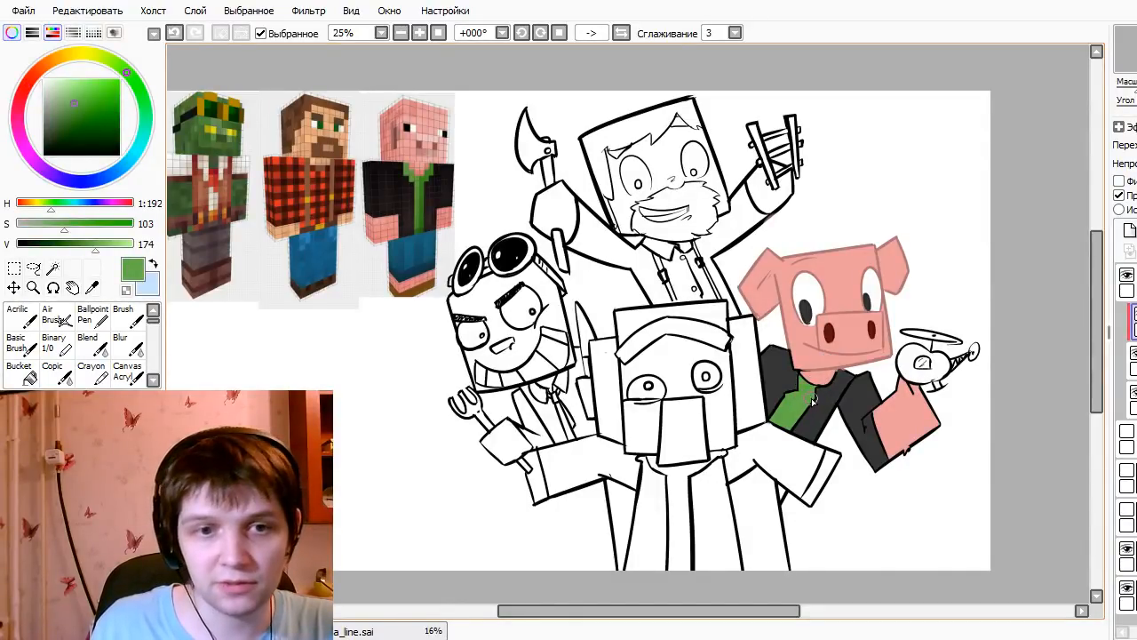
pyautogui.keyDown('alt'); pyautogui.click(821, 378); pyautogui.keyUp('alt')
pyautogui.keyDown('alt'); pyautogui.click(798, 379); pyautogui.keyUp('alt')
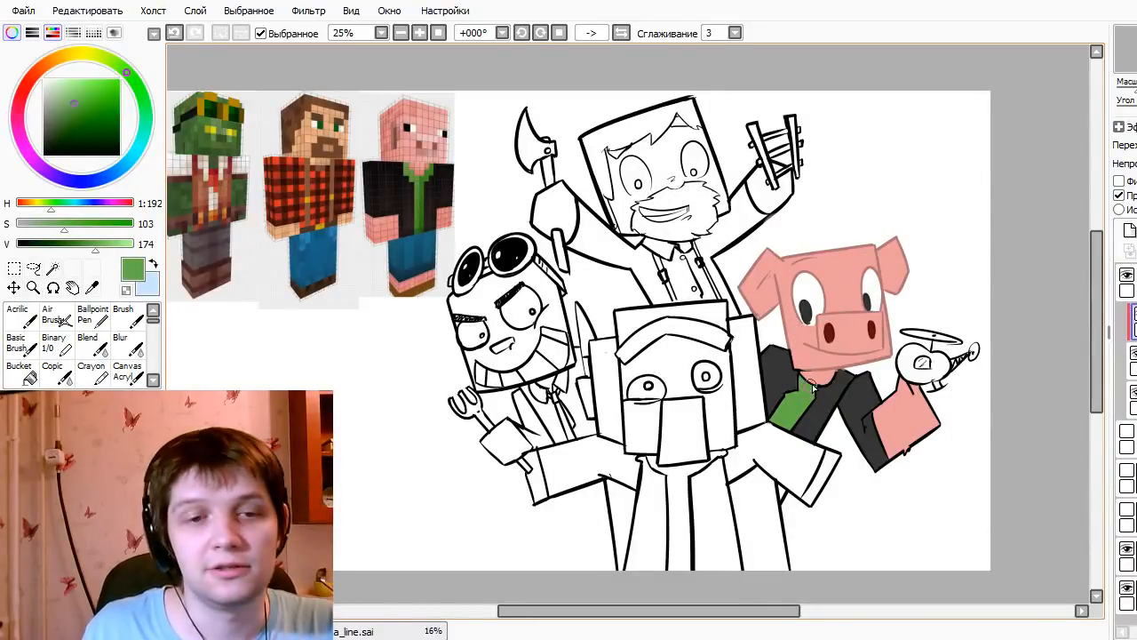
pyautogui.keyDown('alt'); pyautogui.click(811, 382); pyautogui.keyUp('alt')
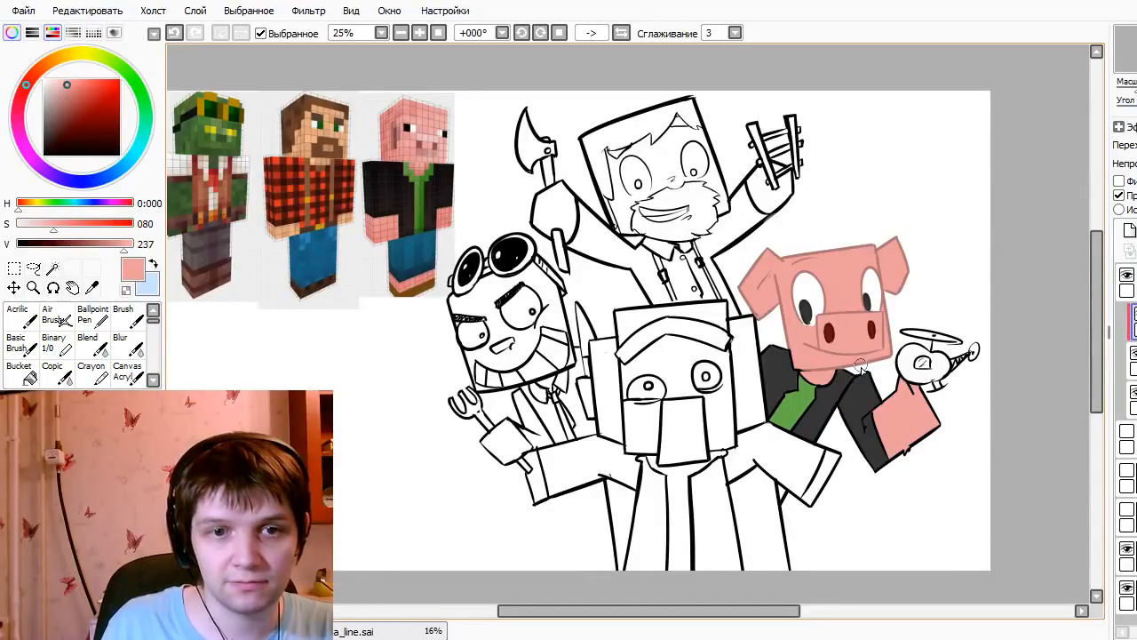
pyautogui.moveTo(864, 402); pyautogui.dragTo(824, 400)
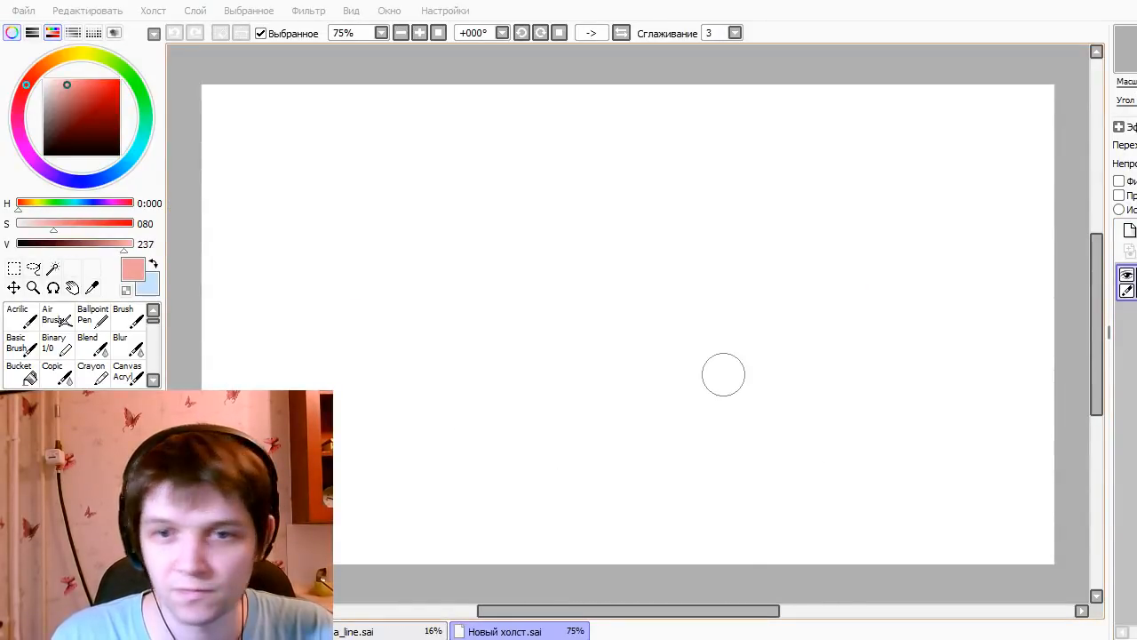
# - Paste the skin editor screenshot, move only the grey cat figure to its own layer and delete the rest of the screenshot
pyautogui.hotkey('ctrl', 'v')
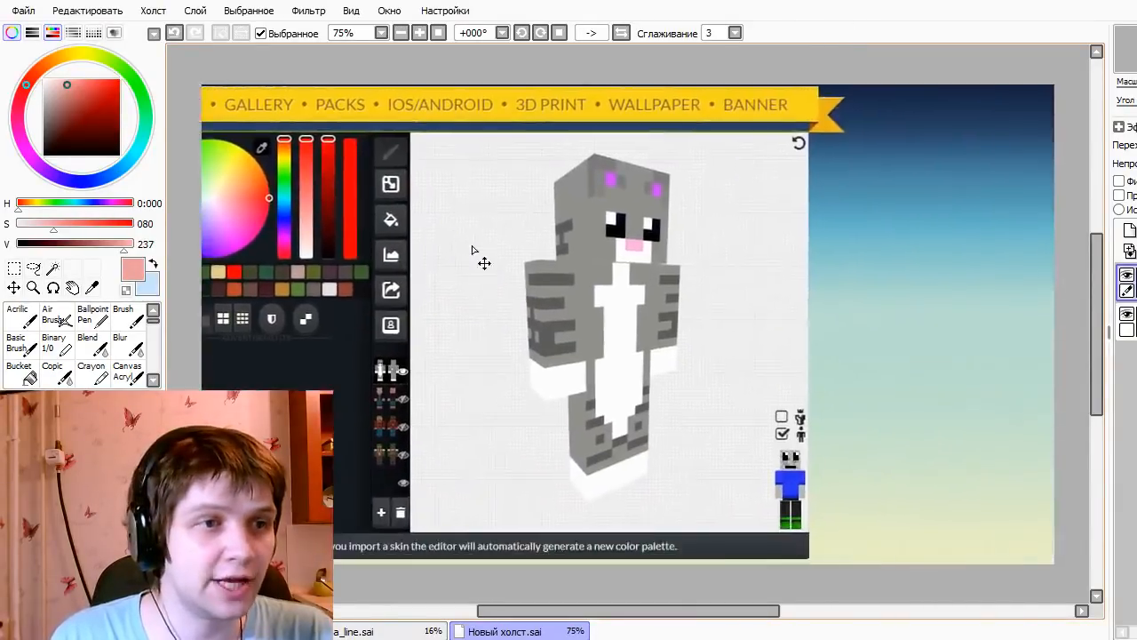
pyautogui.click(13, 268)
pyautogui.moveTo(506, 150); pyautogui.dragTo(697, 499)
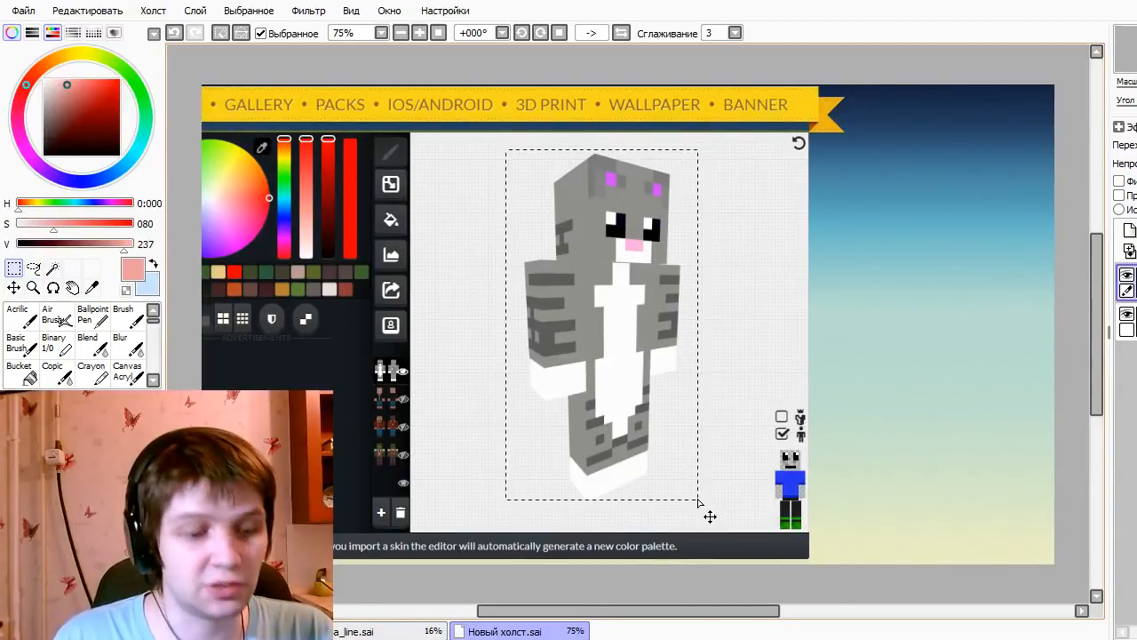
pyautogui.hotkey('ctrl', 'x')
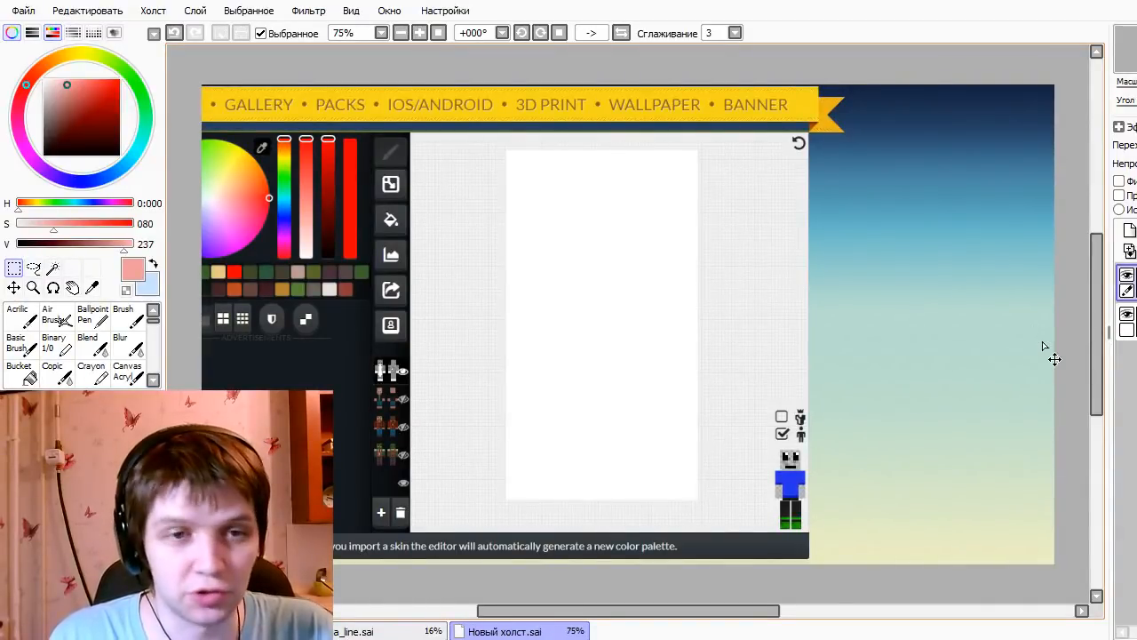
pyautogui.hotkey('ctrl', 'v')
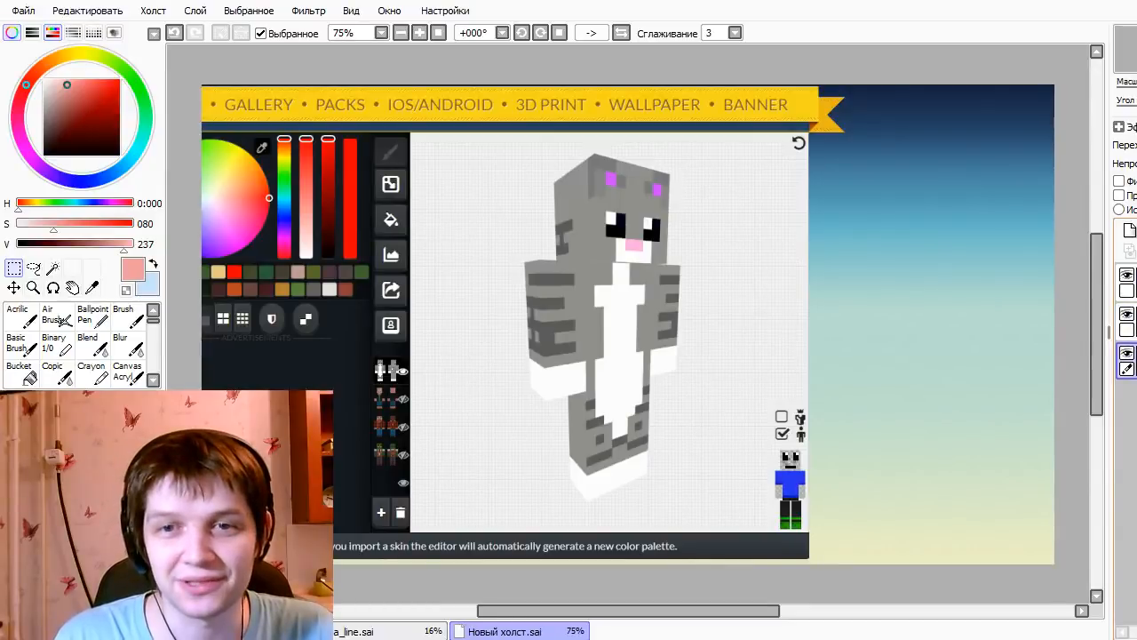
pyautogui.click(1128, 322)
pyautogui.click(1136, 251)
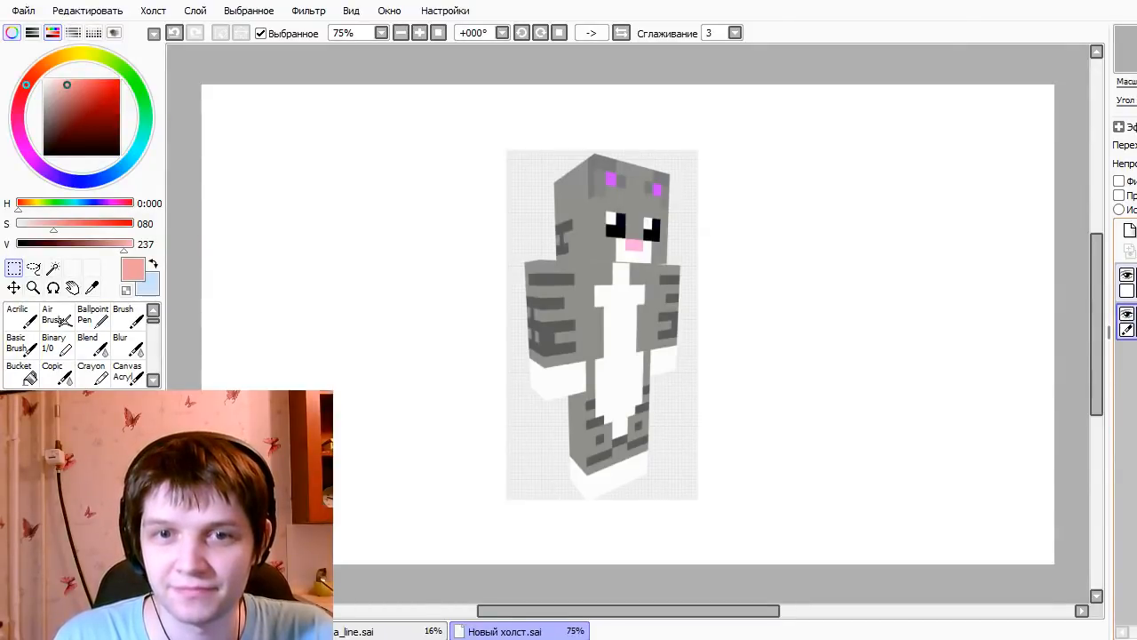
# - Move the cat skin reference to the left part of the canvas and set the drawing colour to black
pyautogui.click(1126, 280)
pyautogui.moveTo(1010, 355); pyautogui.dragTo(729, 400)
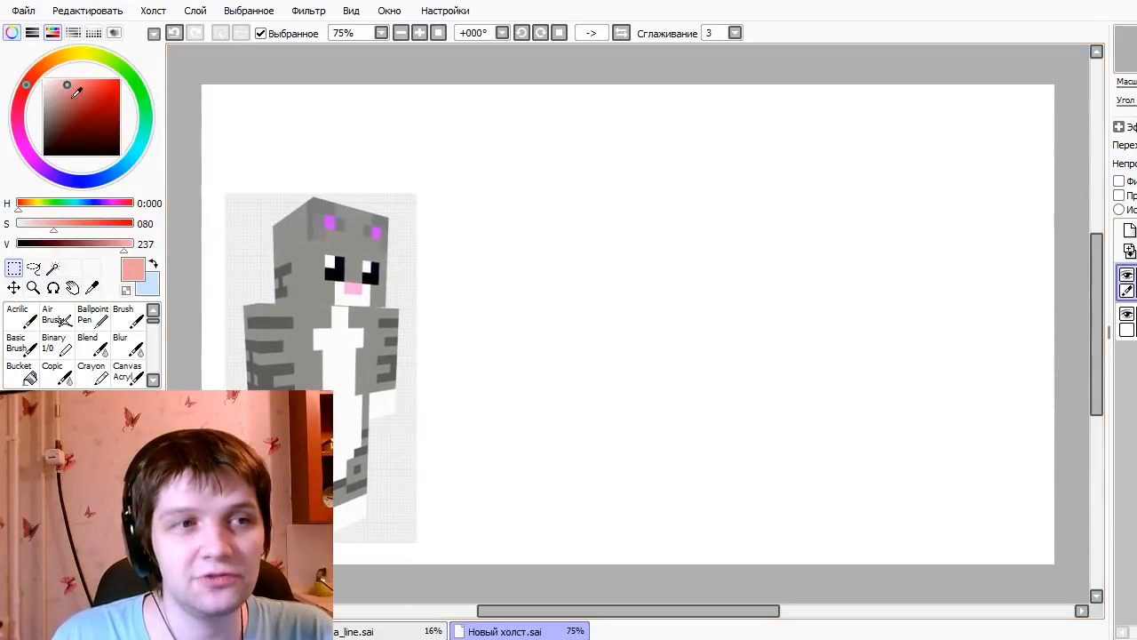
pyautogui.moveTo(76, 93); pyautogui.dragTo(3, 339)
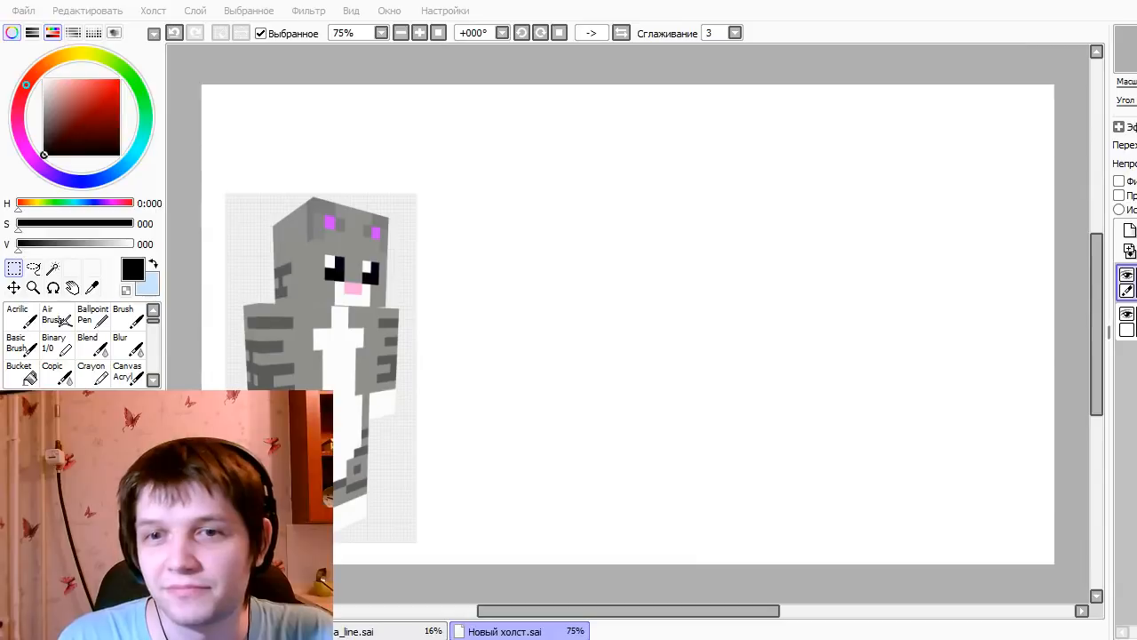
pyautogui.click(903, 33)
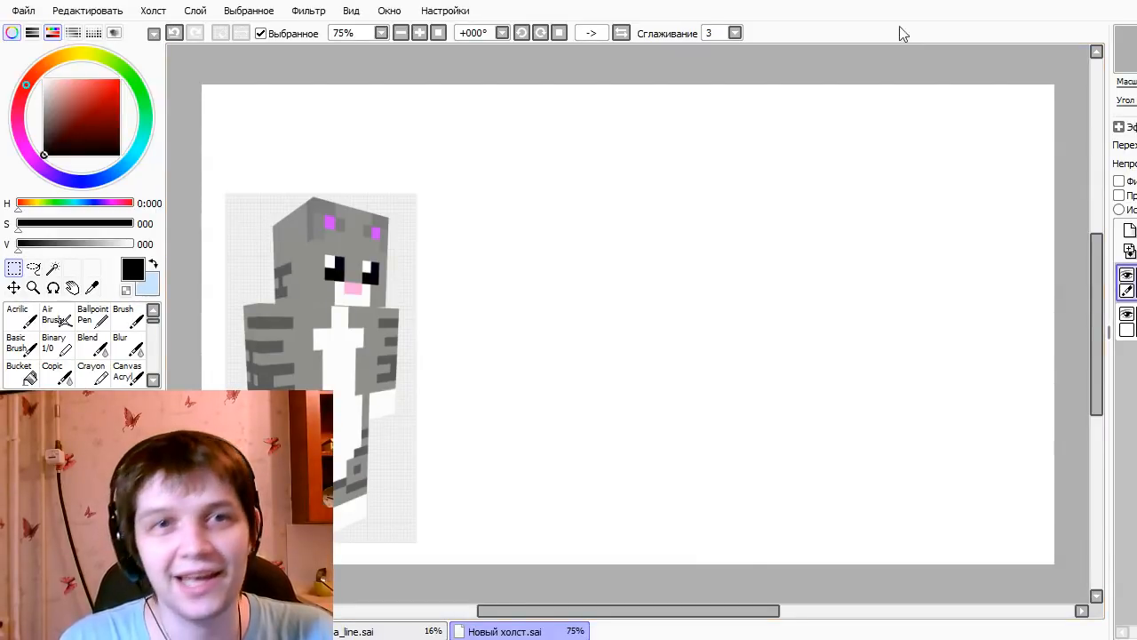
pyautogui.click(19, 13)
pyautogui.click(74, 46)
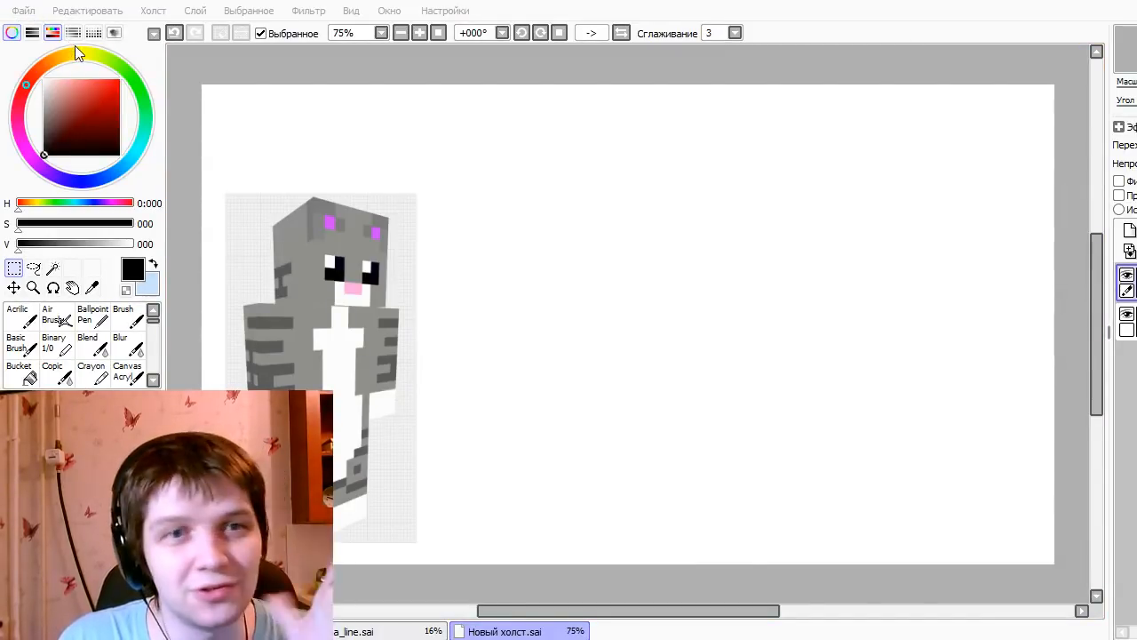
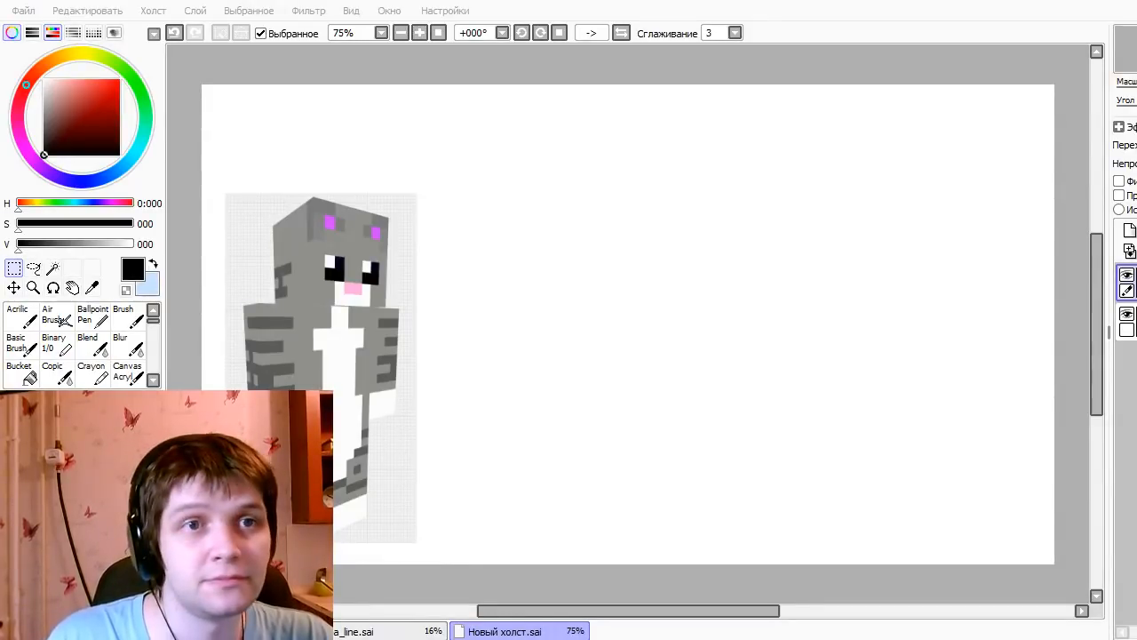
pyautogui.click(812, 35)
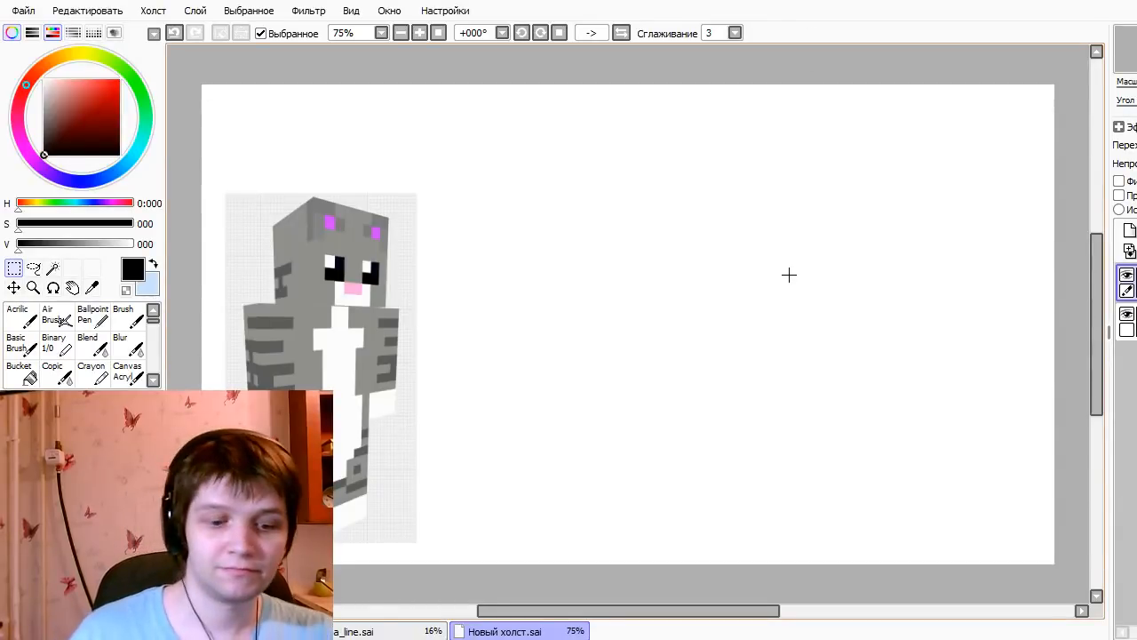
# - Switch to the sketching pencil and adjust its brush size
pyautogui.press('n')
pyautogui.keyDown('ctrl'); pyautogui.keyDown('alt'); pyautogui.moveTo(545, 260); pyautogui.dragTo(565, 258); pyautogui.keyUp('alt'); pyautogui.keyUp('ctrl')
pyautogui.hotkey('ctrl', 'z')
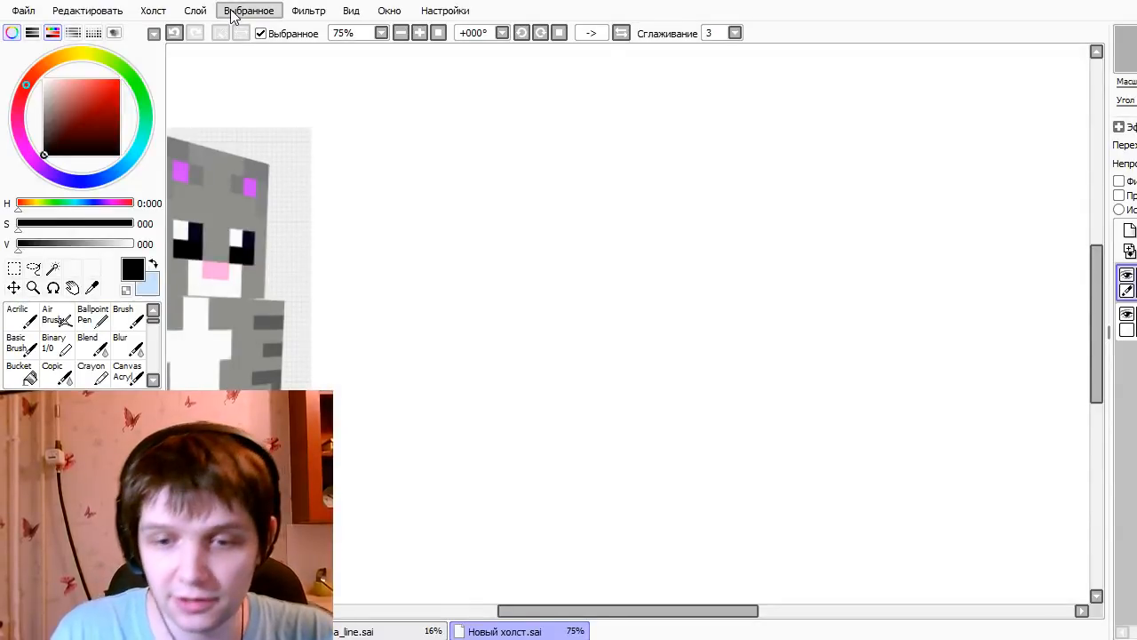
pyautogui.scroll(-1, 443, 317)
pyautogui.moveTo(622, 341); pyautogui.dragTo(303, 25)
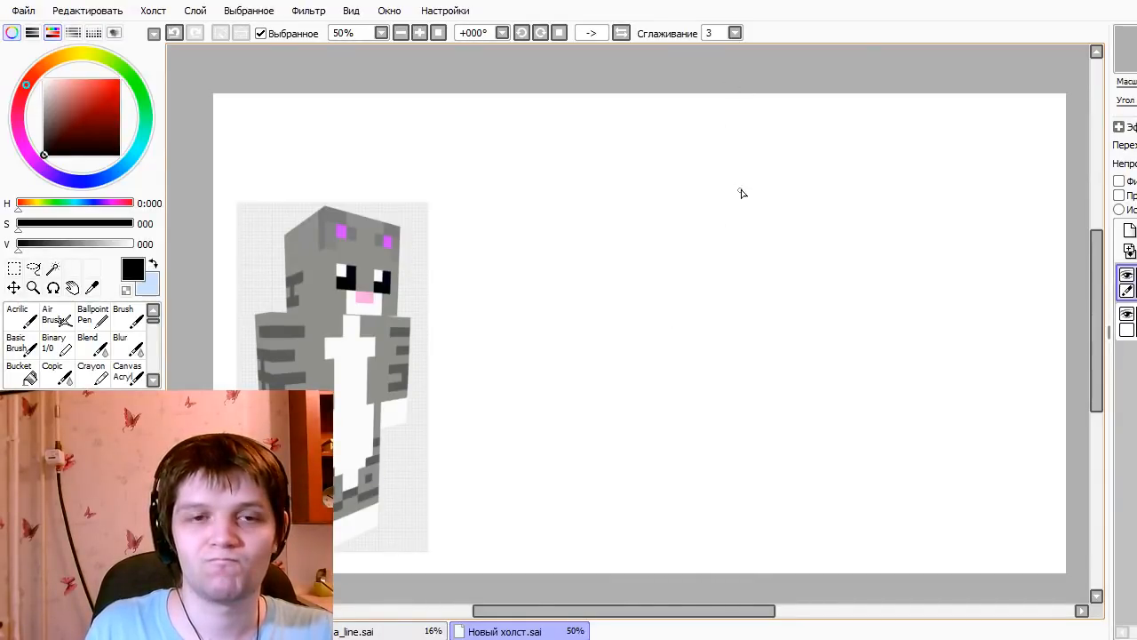
pyautogui.moveTo(661, 216); pyautogui.dragTo(665, 317)
pyautogui.hotkey('ctrl', 'z')
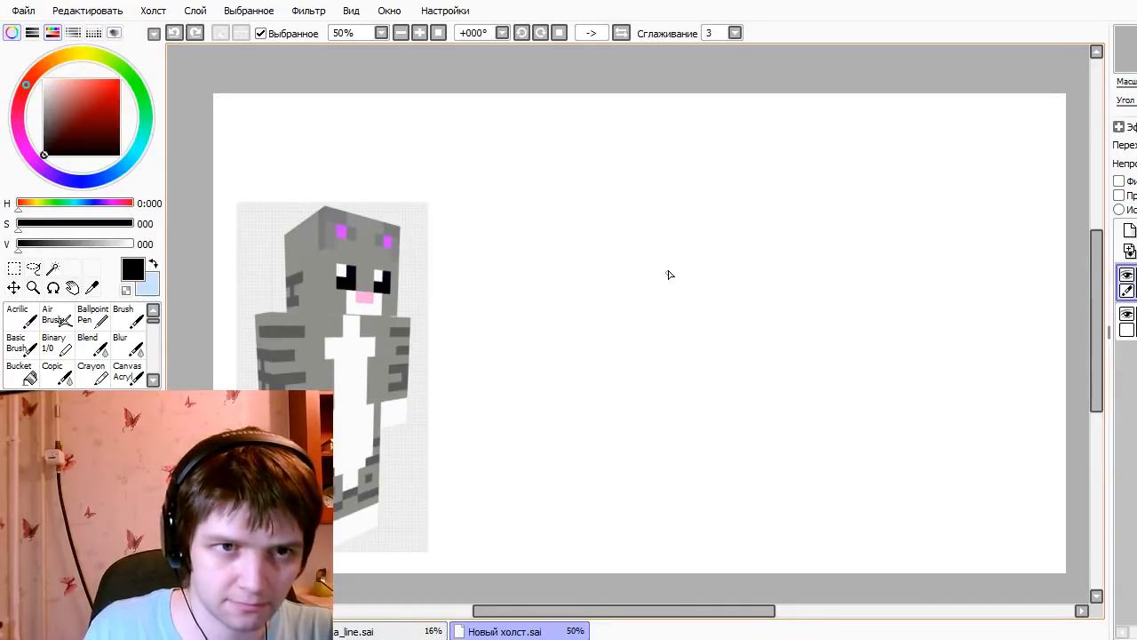
pyautogui.moveTo(760, 240); pyautogui.dragTo(761, 279)
pyautogui.hotkey('ctrl', 'z')
pyautogui.moveTo(665, 275); pyautogui.dragTo(756, 261)
pyautogui.hotkey('ctrl', 'z')
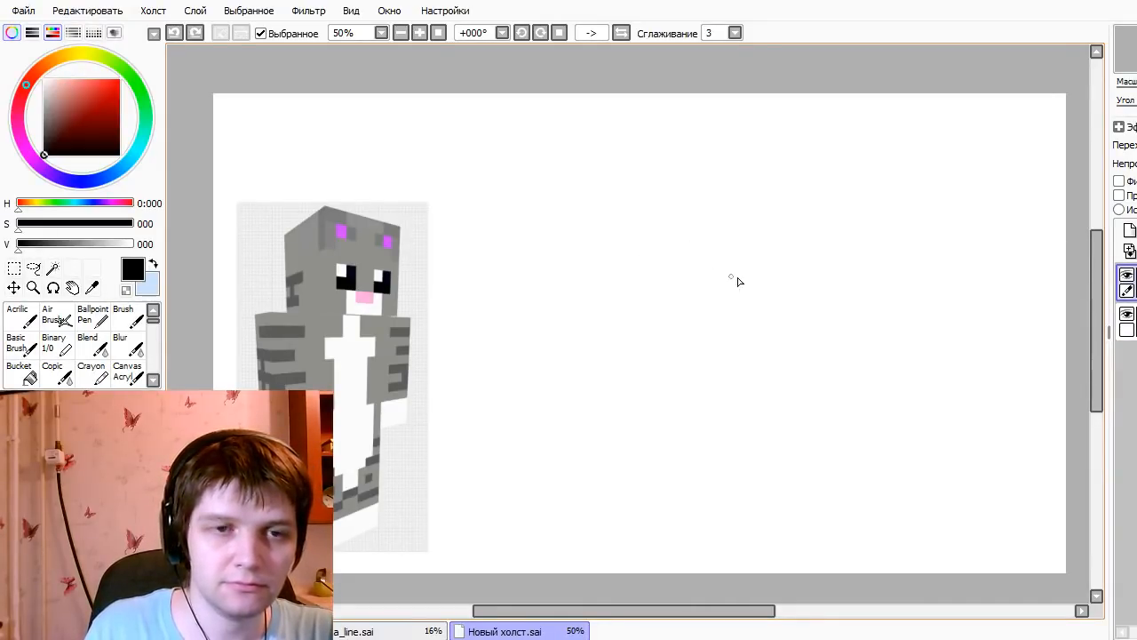
# - Sketch the cat's head as a rounded square around a guide circle on the blank canvas area, and erase the guide circle
pyautogui.moveTo(675, 278); pyautogui.dragTo(734, 297)
pyautogui.moveTo(657, 194); pyautogui.dragTo(666, 305)
pyautogui.hotkey('ctrl', 'z')
pyautogui.moveTo(663, 302); pyautogui.dragTo(775, 299)
pyautogui.moveTo(658, 213)
pyautogui.mouseDown()
pyautogui.moveTo(671, 195)
pyautogui.moveTo(767, 195)
pyautogui.moveTo(769, 295)
pyautogui.mouseUp()
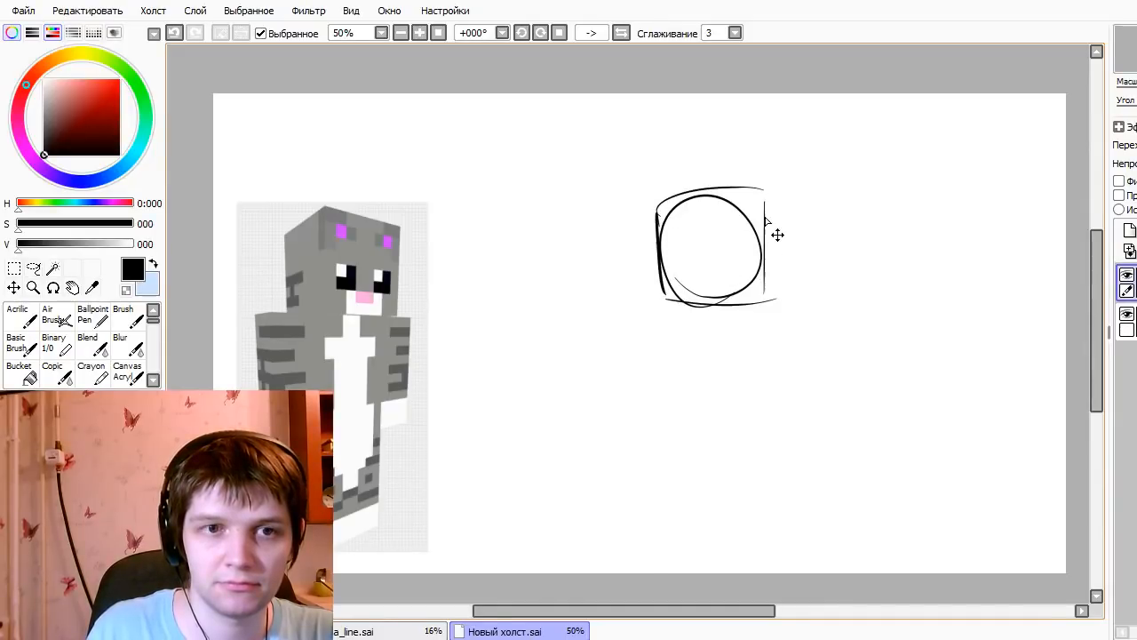
pyautogui.hotkey('ctrl', 'z')
pyautogui.moveTo(763, 190); pyautogui.dragTo(763, 294)
pyautogui.press('e')
pyautogui.moveTo(665, 223)
pyautogui.mouseDown()
pyautogui.moveTo(723, 270)
pyautogui.moveTo(722, 210)
pyautogui.moveTo(696, 208)
pyautogui.moveTo(749, 232)
pyautogui.moveTo(757, 266)
pyautogui.moveTo(698, 287)
pyautogui.moveTo(737, 292)
pyautogui.moveTo(661, 259)
pyautogui.moveTo(667, 304)
pyautogui.moveTo(788, 304)
pyautogui.moveTo(709, 378)
pyautogui.moveTo(695, 408)
pyautogui.moveTo(722, 419)
pyautogui.mouseUp()
pyautogui.hotkey('ctrl', 'z')
pyautogui.hotkey('ctrl', 'z')
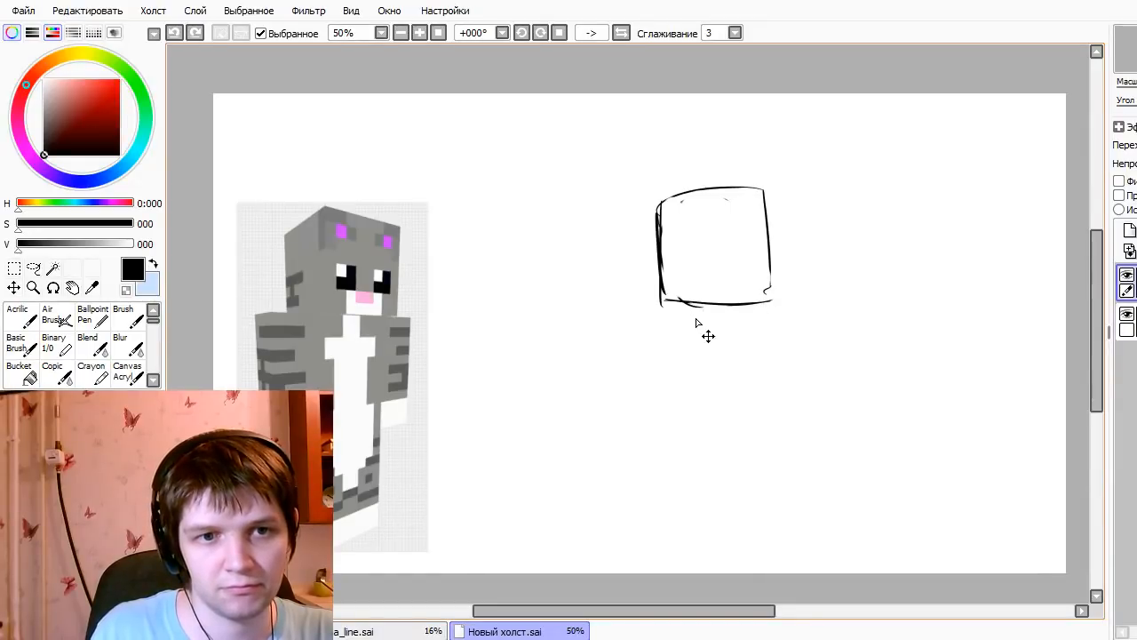
# - Sketch two slanted side lines below the head for the cat's leaning torso
pyautogui.moveTo(691, 304)
pyautogui.mouseDown()
pyautogui.moveTo(714, 415)
pyautogui.moveTo(728, 419)
pyautogui.mouseUp()
pyautogui.moveTo(763, 306)
pyautogui.mouseDown()
pyautogui.moveTo(781, 407)
pyautogui.moveTo(797, 401)
pyautogui.mouseUp()
pyautogui.hotkey('ctrl', 'z')
pyautogui.hotkey('ctrl', 'z')
pyautogui.hotkey('ctrl', 'z')
pyautogui.moveTo(756, 306); pyautogui.dragTo(781, 405)
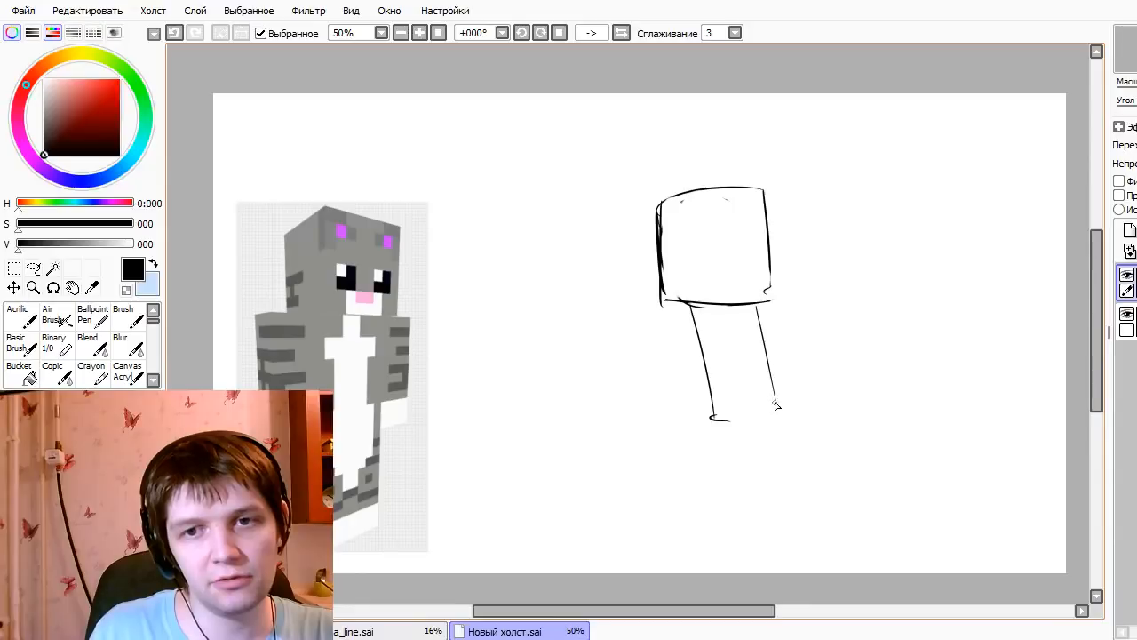
pyautogui.moveTo(774, 310); pyautogui.dragTo(799, 406)
pyautogui.hotkey('ctrl', 'z')
pyautogui.moveTo(769, 301); pyautogui.dragTo(795, 423)
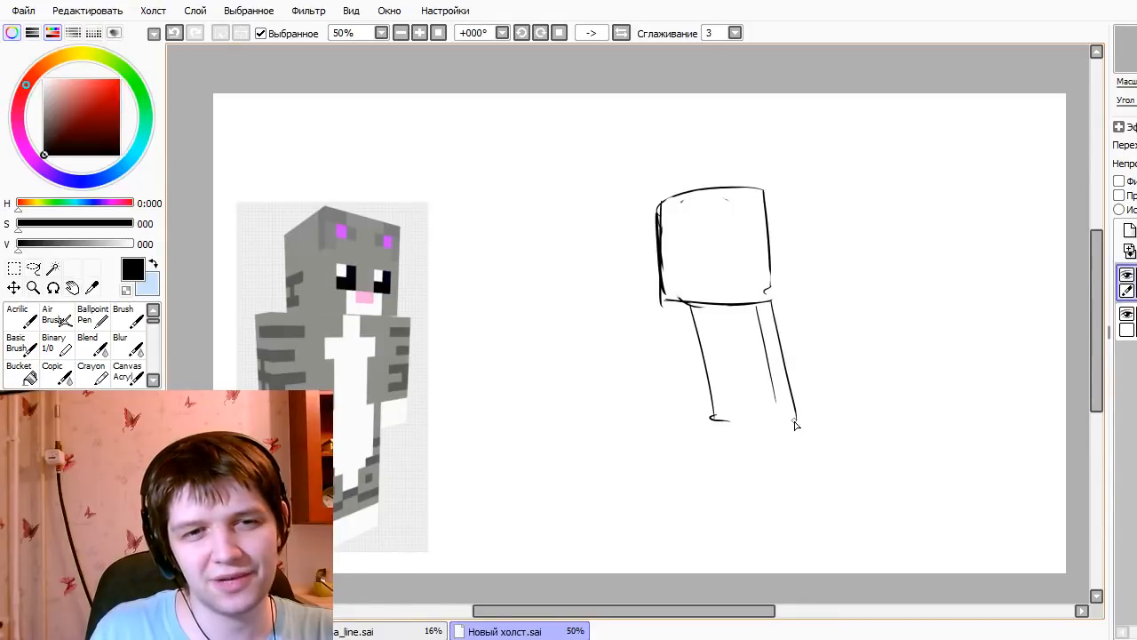
# - Erase the extra inner line and the stray lower ends of the torso sketch
pyautogui.press('e')
pyautogui.moveTo(756, 325)
pyautogui.mouseDown()
pyautogui.moveTo(774, 406)
pyautogui.moveTo(715, 418)
pyautogui.mouseUp()
pyautogui.moveTo(799, 414); pyautogui.dragTo(812, 419)
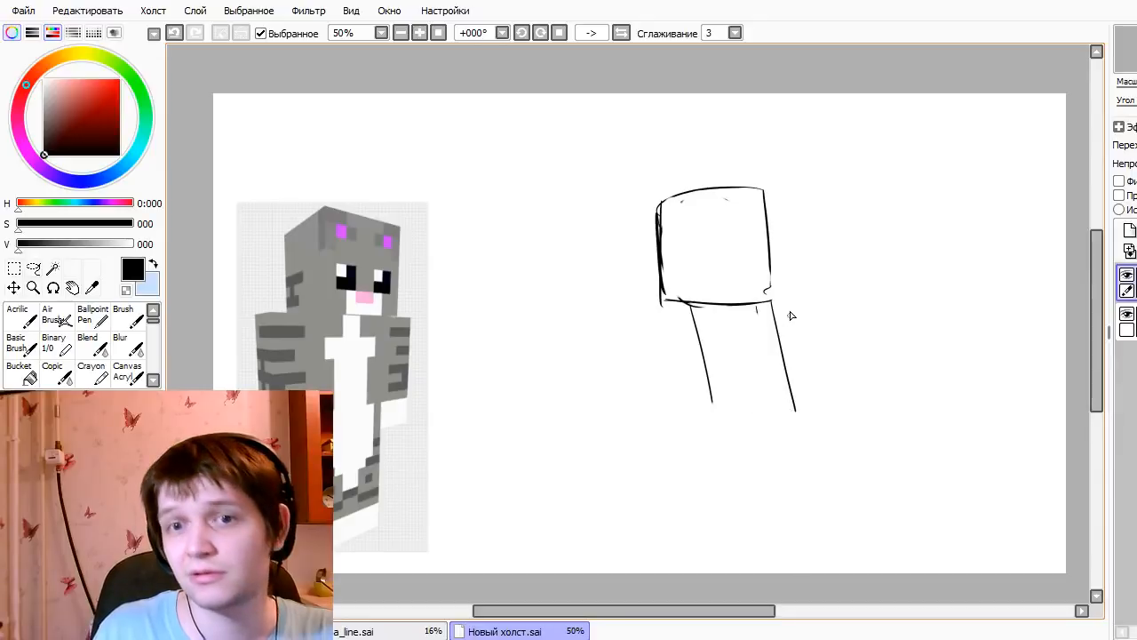
# - Erase the doubled left edge of the head and redraw it as a single clean line
pyautogui.moveTo(655, 258); pyautogui.dragTo(649, 259)
pyautogui.moveTo(653, 198)
pyautogui.mouseDown()
pyautogui.moveTo(664, 317)
pyautogui.moveTo(665, 286)
pyautogui.moveTo(667, 309)
pyautogui.moveTo(702, 295)
pyautogui.moveTo(672, 308)
pyautogui.moveTo(668, 293)
pyautogui.moveTo(700, 297)
pyautogui.mouseUp()
pyautogui.press('n')
pyautogui.press('e')
pyautogui.hotkey('ctrl', 'z')
pyautogui.hotkey('ctrl', 'z')
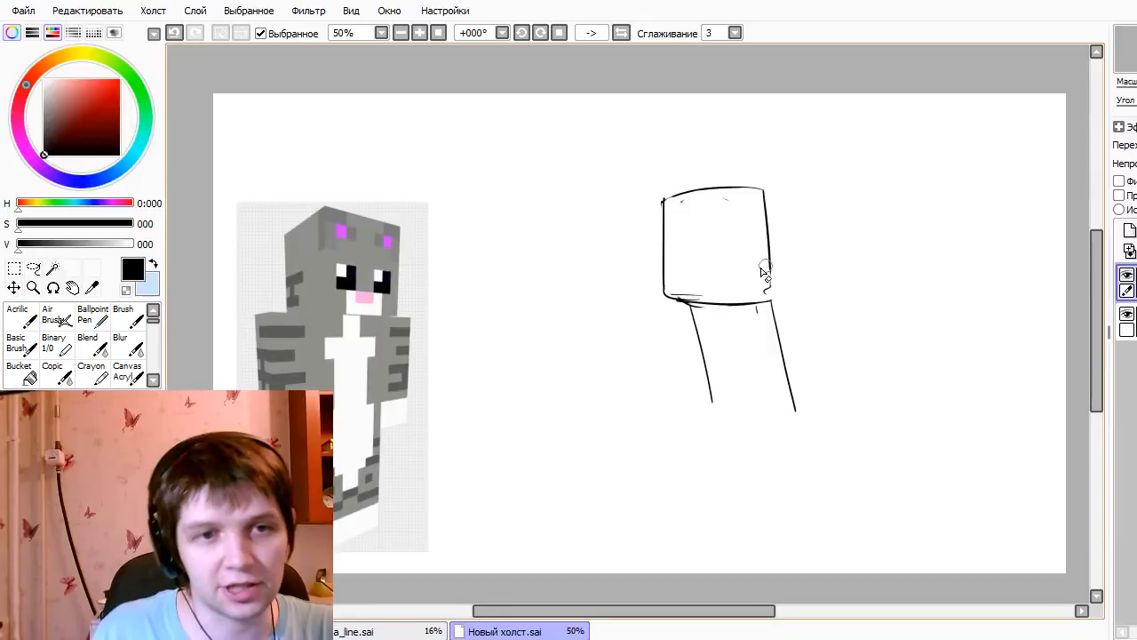
# - Erase the head's bottom edge with a larger eraser and redraw it as a slightly curved line
pyautogui.press(']')
pyautogui.press(']')
pyautogui.moveTo(693, 304); pyautogui.dragTo(756, 304)
pyautogui.press('n')
pyautogui.moveTo(674, 299); pyautogui.dragTo(765, 299)
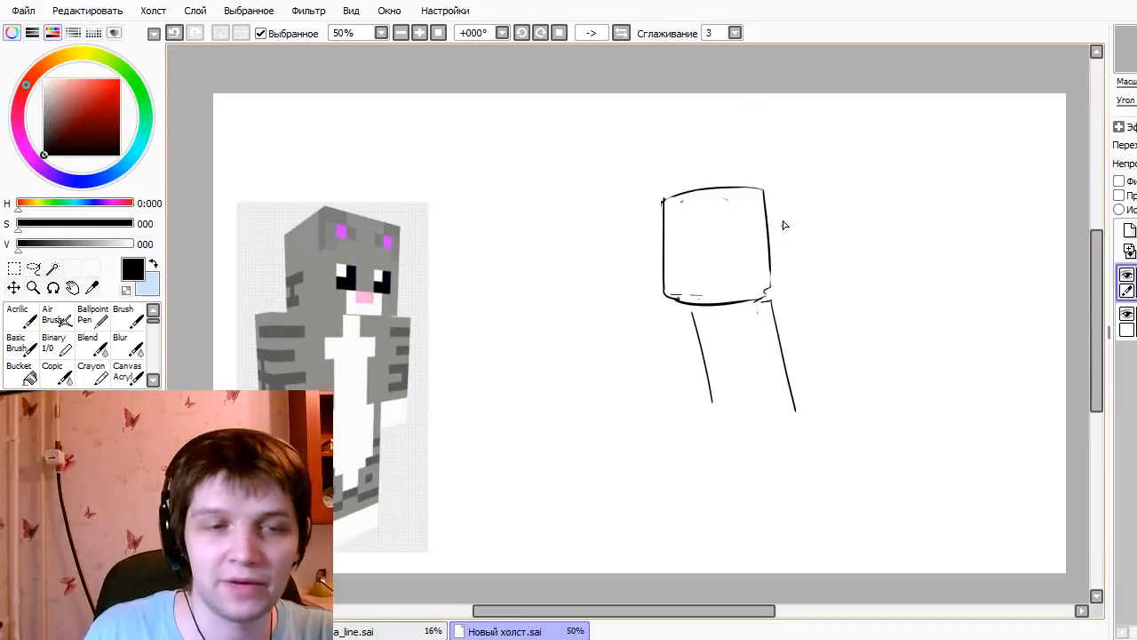
pyautogui.moveTo(751, 189); pyautogui.dragTo(813, 165)
pyautogui.hotkey('ctrl', 'z')
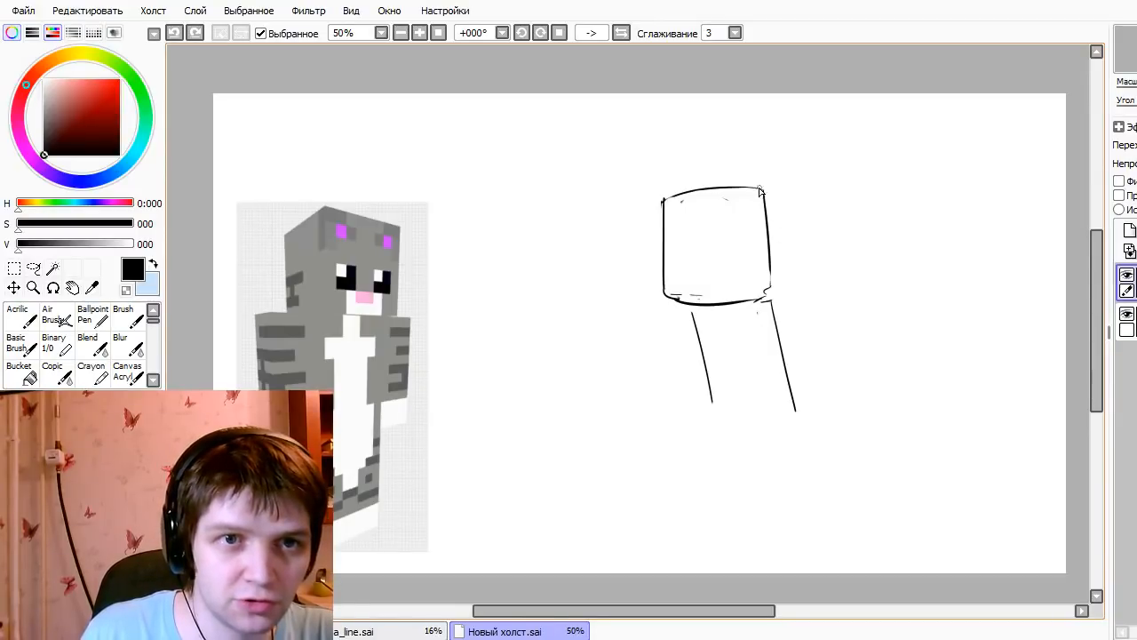
pyautogui.moveTo(755, 188)
pyautogui.mouseDown()
pyautogui.moveTo(817, 168)
pyautogui.moveTo(771, 231)
pyautogui.moveTo(796, 190)
pyautogui.moveTo(731, 140)
pyautogui.moveTo(729, 113)
pyautogui.mouseUp()
pyautogui.hotkey('ctrl', 'z')
pyautogui.hotkey('ctrl', 'z')
pyautogui.hotkey('ctrl', 'z')
pyautogui.hotkey('ctrl', 'z')
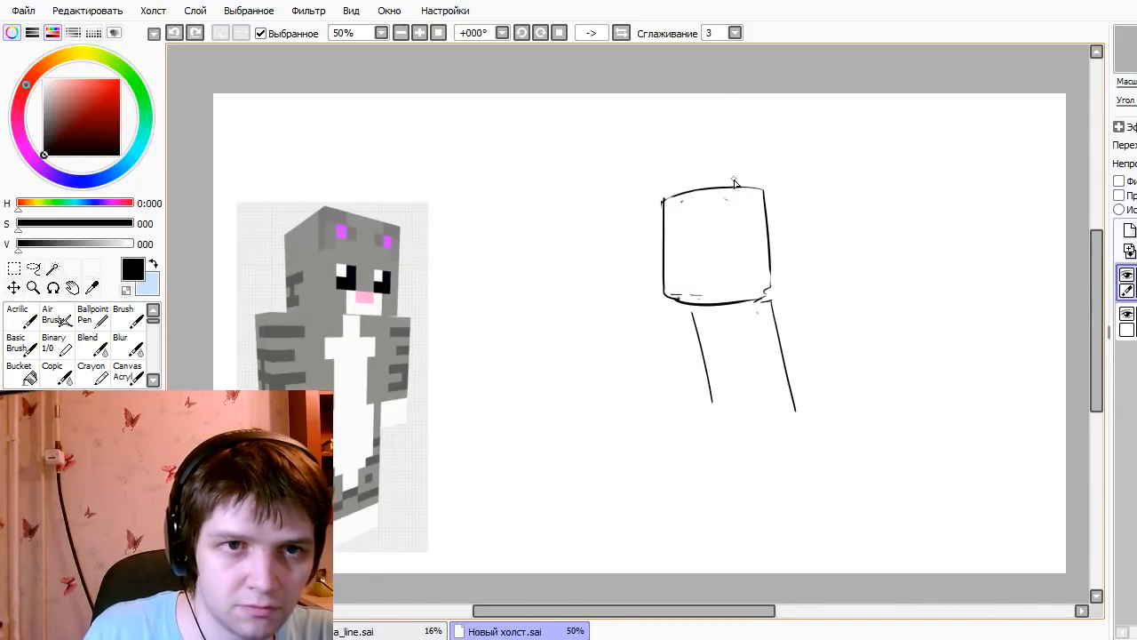
# - Try sketching tall, upright pointed ears on both upper corners of the head
pyautogui.moveTo(731, 188)
pyautogui.mouseDown()
pyautogui.moveTo(745, 113)
pyautogui.moveTo(736, 133)
pyautogui.moveTo(762, 233)
pyautogui.mouseUp()
pyautogui.hotkey('ctrl', 'z')
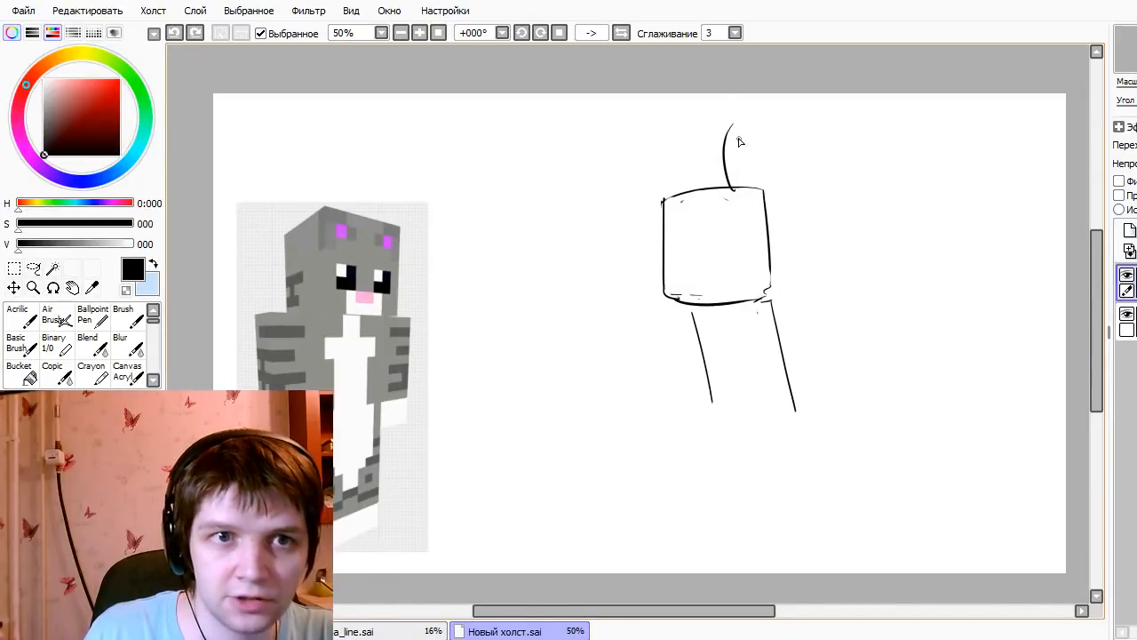
pyautogui.moveTo(733, 126)
pyautogui.mouseDown()
pyautogui.moveTo(771, 167)
pyautogui.moveTo(766, 231)
pyautogui.mouseUp()
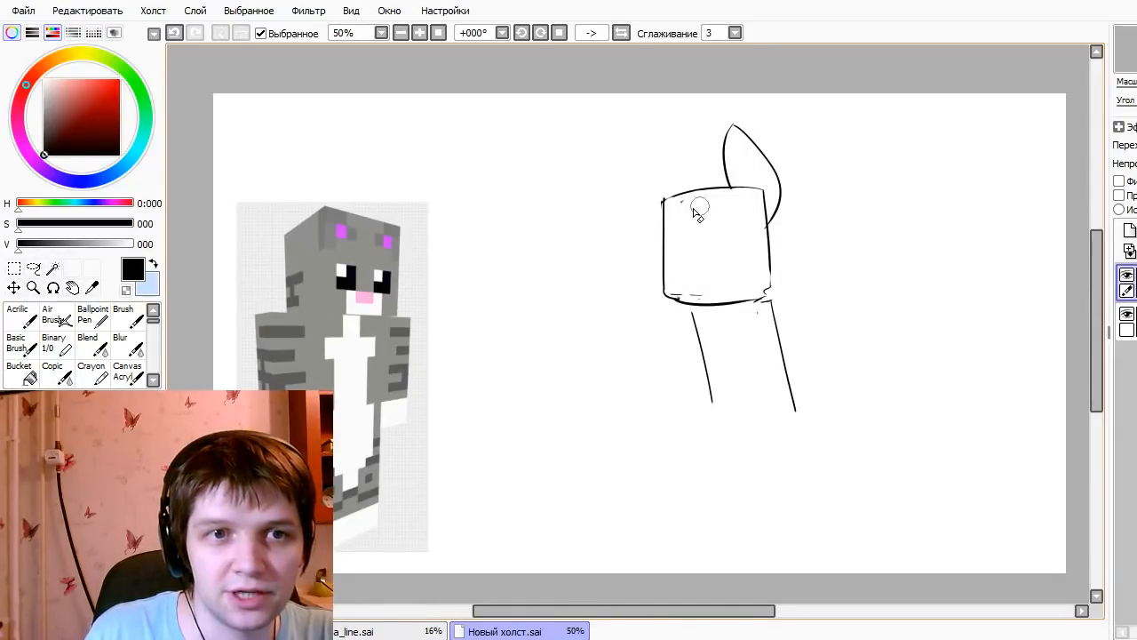
pyautogui.moveTo(661, 209); pyautogui.dragTo(672, 144)
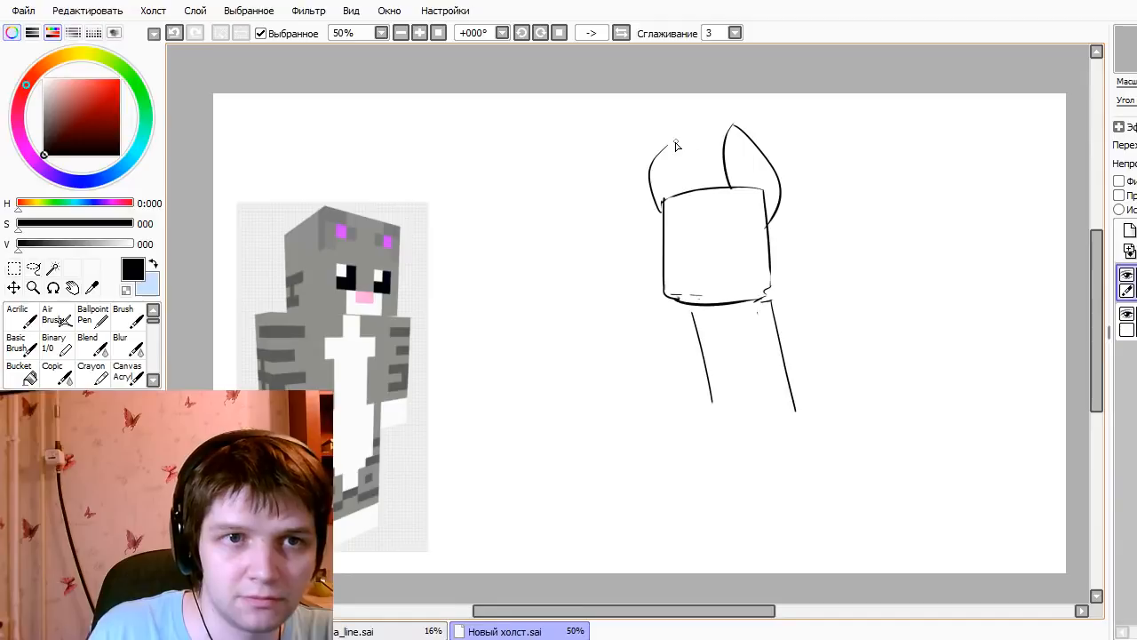
pyautogui.hotkey('ctrl', 'z')
pyautogui.moveTo(662, 213)
pyautogui.mouseDown()
pyautogui.moveTo(673, 121)
pyautogui.moveTo(667, 138)
pyautogui.moveTo(686, 189)
pyautogui.mouseUp()
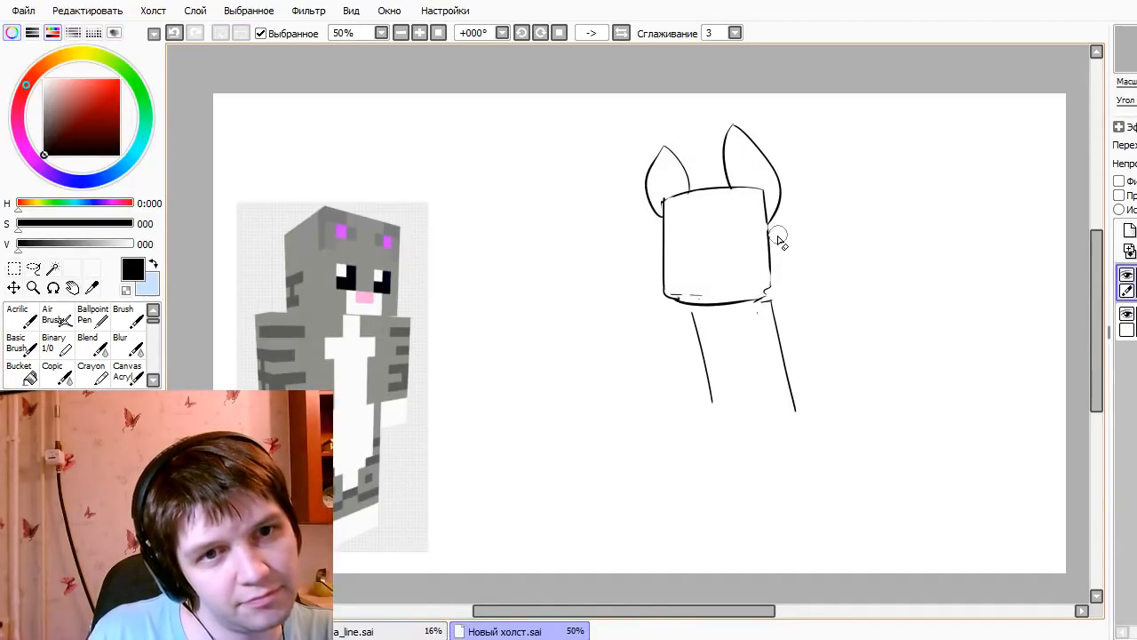
# - Try a shorter, narrower version of the head's right ear with an inner fold line
pyautogui.moveTo(775, 230)
pyautogui.mouseDown()
pyautogui.moveTo(773, 164)
pyautogui.moveTo(735, 128)
pyautogui.moveTo(725, 167)
pyautogui.mouseUp()
pyautogui.moveTo(731, 188); pyautogui.dragTo(737, 126)
pyautogui.hotkey('ctrl', 'z')
pyautogui.moveTo(731, 188)
pyautogui.mouseDown()
pyautogui.moveTo(738, 127)
pyautogui.moveTo(768, 227)
pyautogui.mouseUp()
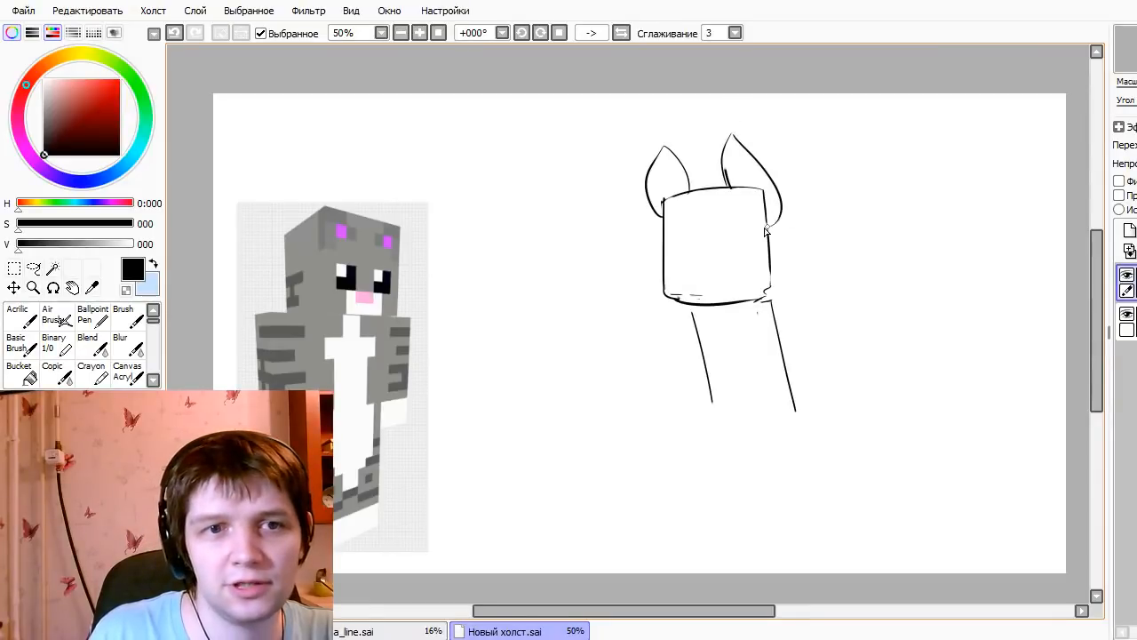
pyautogui.hotkey('ctrl', 'z')
pyautogui.moveTo(735, 133); pyautogui.dragTo(770, 213)
pyautogui.hotkey('ctrl', 'z')
pyautogui.moveTo(734, 132)
pyautogui.mouseDown()
pyautogui.moveTo(775, 191)
pyautogui.moveTo(768, 289)
pyautogui.mouseUp()
pyautogui.hotkey('ctrl', 'z')
pyautogui.moveTo(764, 211); pyautogui.dragTo(771, 275)
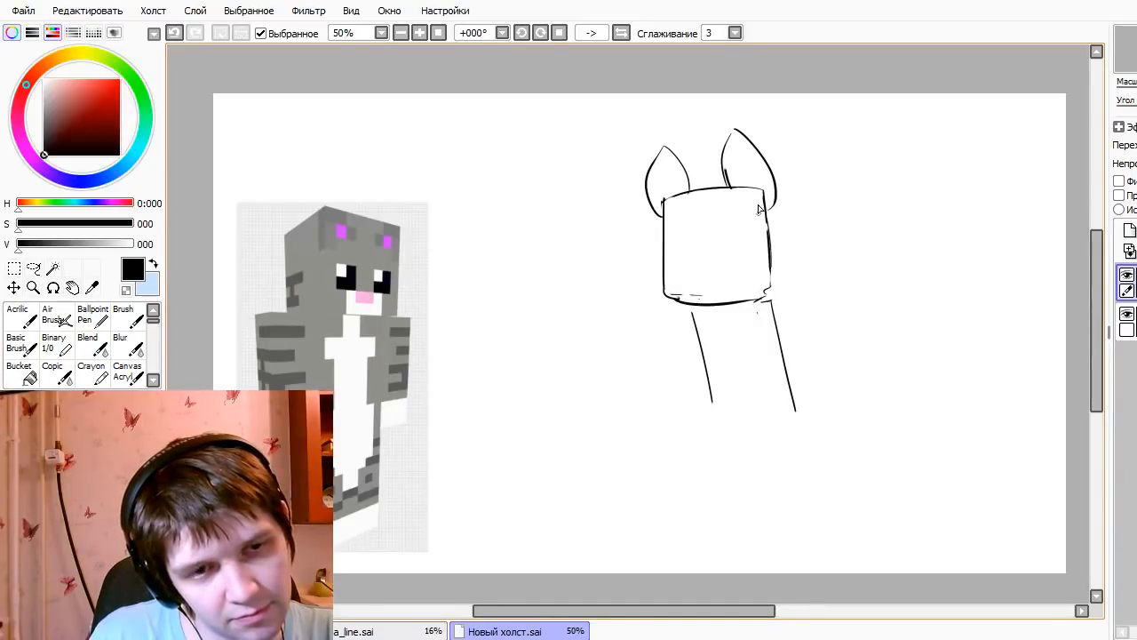
pyautogui.moveTo(736, 137)
pyautogui.mouseDown()
pyautogui.moveTo(745, 215)
pyautogui.moveTo(762, 190)
pyautogui.mouseUp()
pyautogui.hotkey('ctrl', 'z')
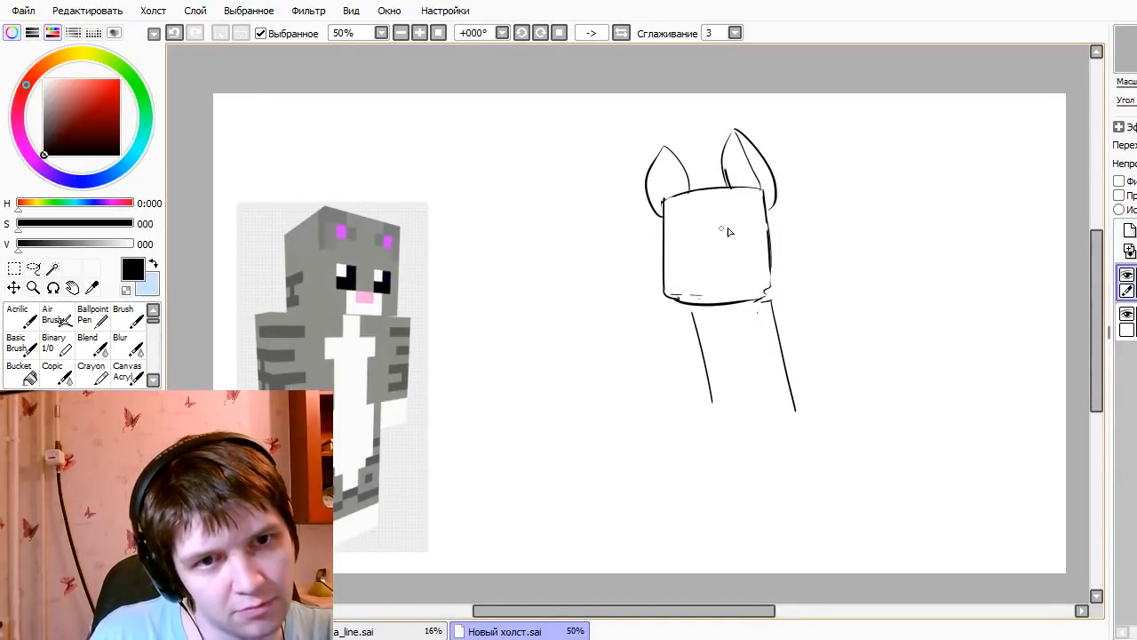
pyautogui.hotkey('ctrl', 'z')
# - Erase the upright ears and sketch lower, outward-pointing cat ears on both upper corners of the head
pyautogui.press('e')
pyautogui.moveTo(734, 142)
pyautogui.mouseDown()
pyautogui.moveTo(730, 165)
pyautogui.moveTo(782, 190)
pyautogui.moveTo(756, 145)
pyautogui.moveTo(779, 221)
pyautogui.mouseUp()
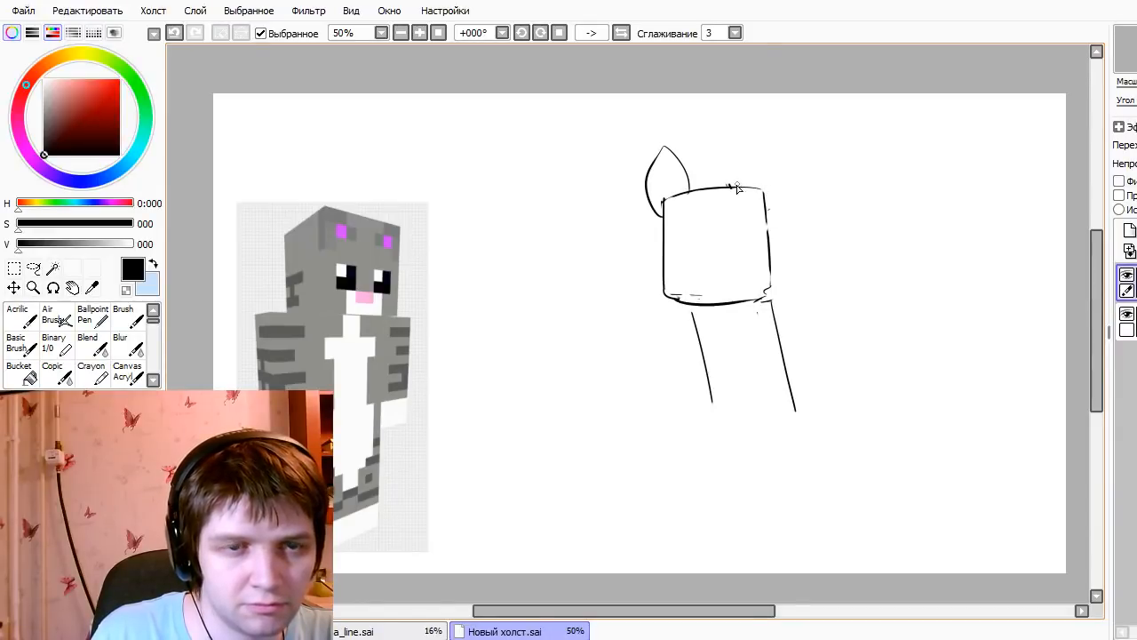
pyautogui.moveTo(736, 189)
pyautogui.mouseDown()
pyautogui.moveTo(788, 137)
pyautogui.moveTo(777, 217)
pyautogui.mouseUp()
pyautogui.hotkey('ctrl', 'z')
pyautogui.hotkey('ctrl', 'z')
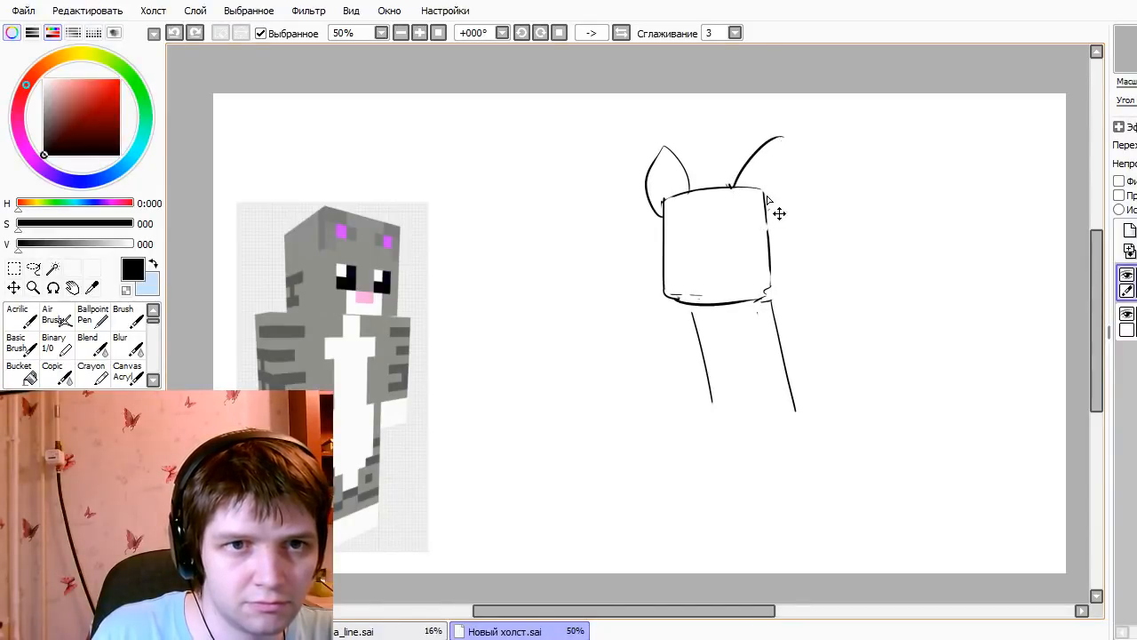
pyautogui.hotkey('ctrl', 'z')
pyautogui.moveTo(728, 186)
pyautogui.mouseDown()
pyautogui.moveTo(797, 176)
pyautogui.moveTo(764, 222)
pyautogui.mouseUp()
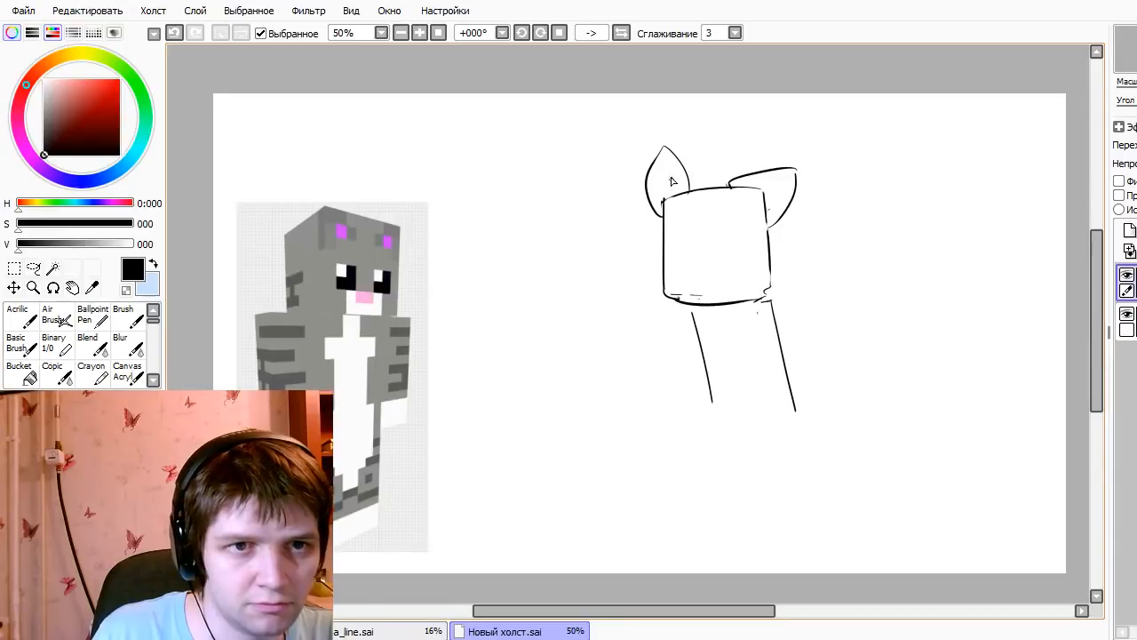
pyautogui.moveTo(672, 181)
pyautogui.mouseDown()
pyautogui.moveTo(673, 149)
pyautogui.moveTo(660, 146)
pyautogui.moveTo(672, 140)
pyautogui.moveTo(653, 162)
pyautogui.moveTo(659, 202)
pyautogui.moveTo(672, 163)
pyautogui.moveTo(664, 185)
pyautogui.moveTo(685, 189)
pyautogui.moveTo(640, 177)
pyautogui.moveTo(668, 224)
pyautogui.mouseUp()
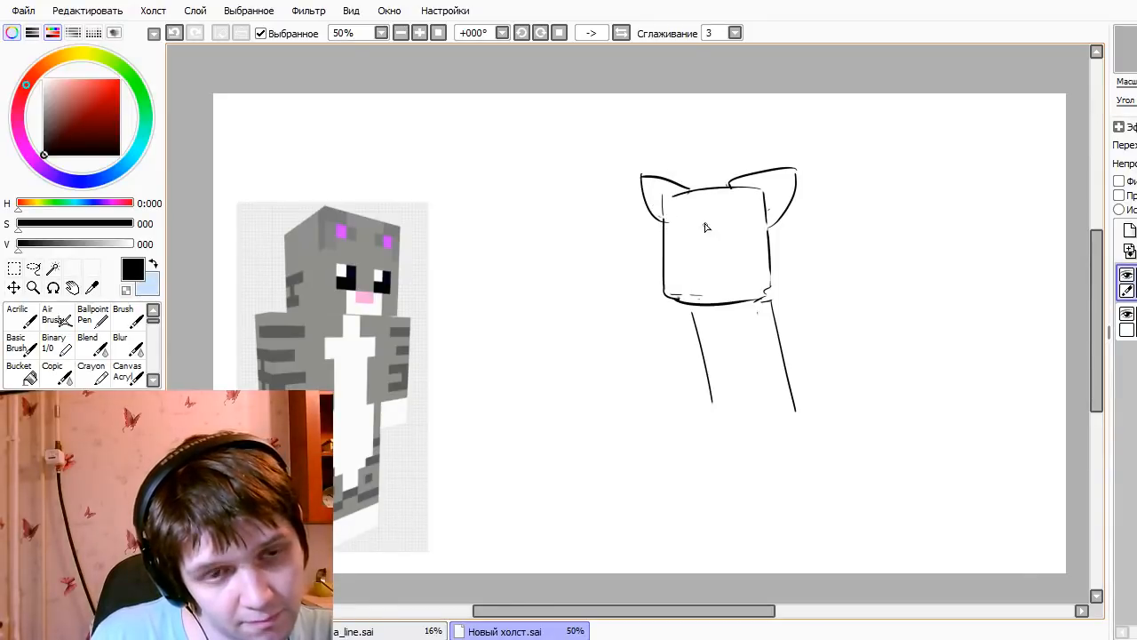
# - Try a curved guide line across the lower part of the face
pyautogui.moveTo(675, 263); pyautogui.dragTo(725, 259)
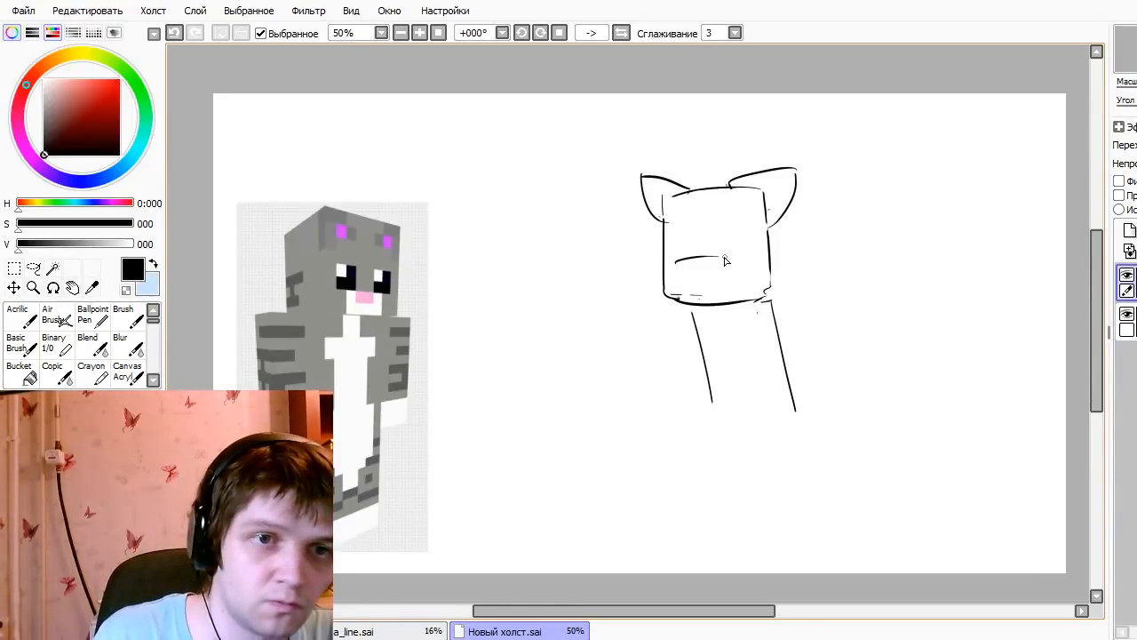
pyautogui.hotkey('ctrl', 'z')
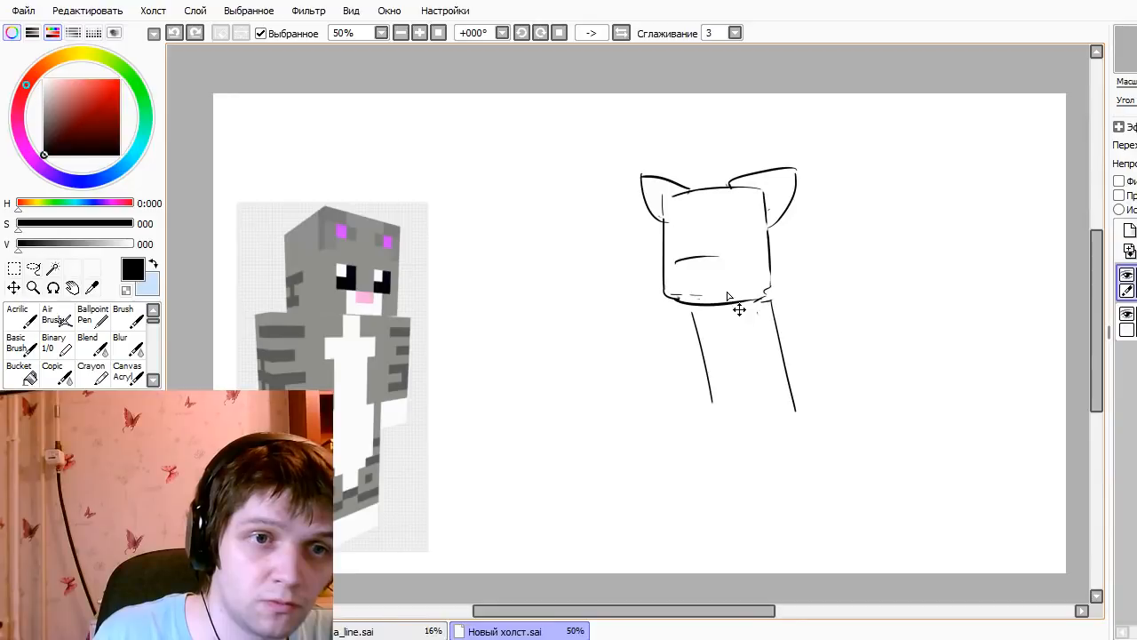
pyautogui.click(667, 221)
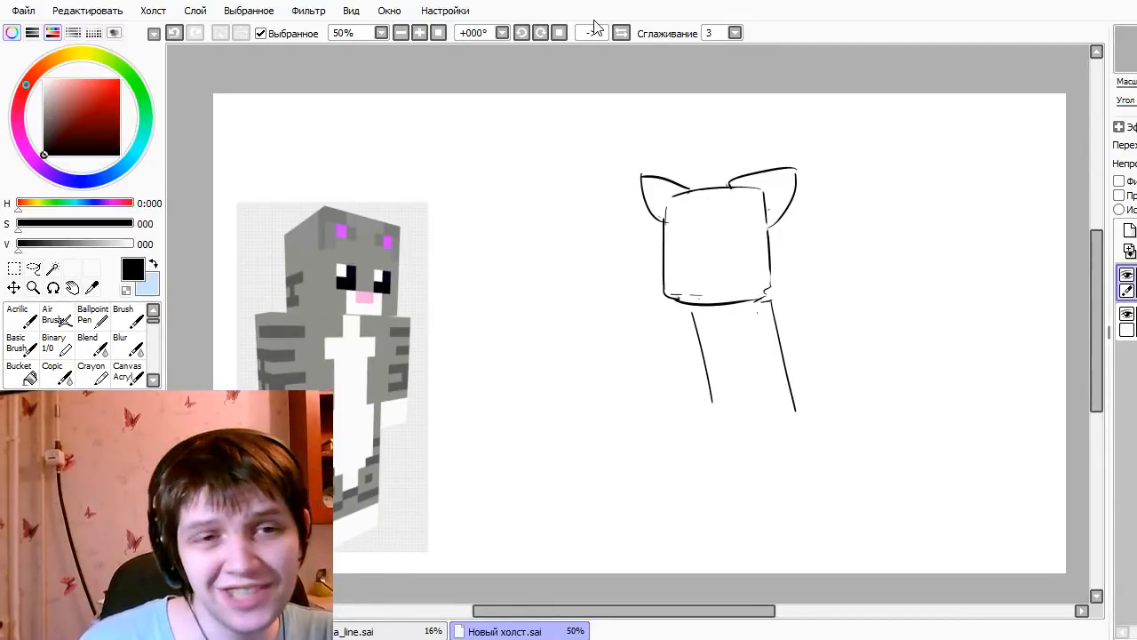
# - Redraw the right ear's top and outer edges as smoother curves meeting at the outward tip
pyautogui.moveTo(767, 221)
pyautogui.mouseDown()
pyautogui.moveTo(802, 181)
pyautogui.moveTo(794, 205)
pyautogui.moveTo(765, 224)
pyautogui.mouseUp()
pyautogui.hotkey('ctrl', 'z')
pyautogui.hotkey('ctrl', 'z')
pyautogui.moveTo(797, 169)
pyautogui.mouseDown()
pyautogui.moveTo(780, 227)
pyautogui.moveTo(790, 182)
pyautogui.moveTo(757, 226)
pyautogui.mouseUp()
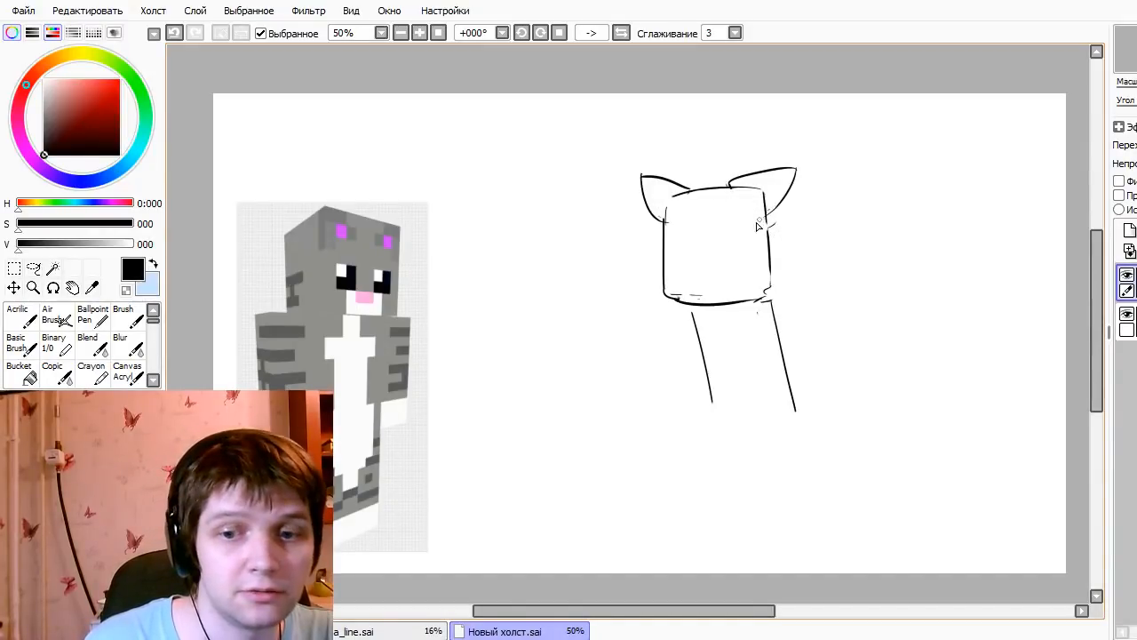
pyautogui.moveTo(741, 170); pyautogui.dragTo(795, 165)
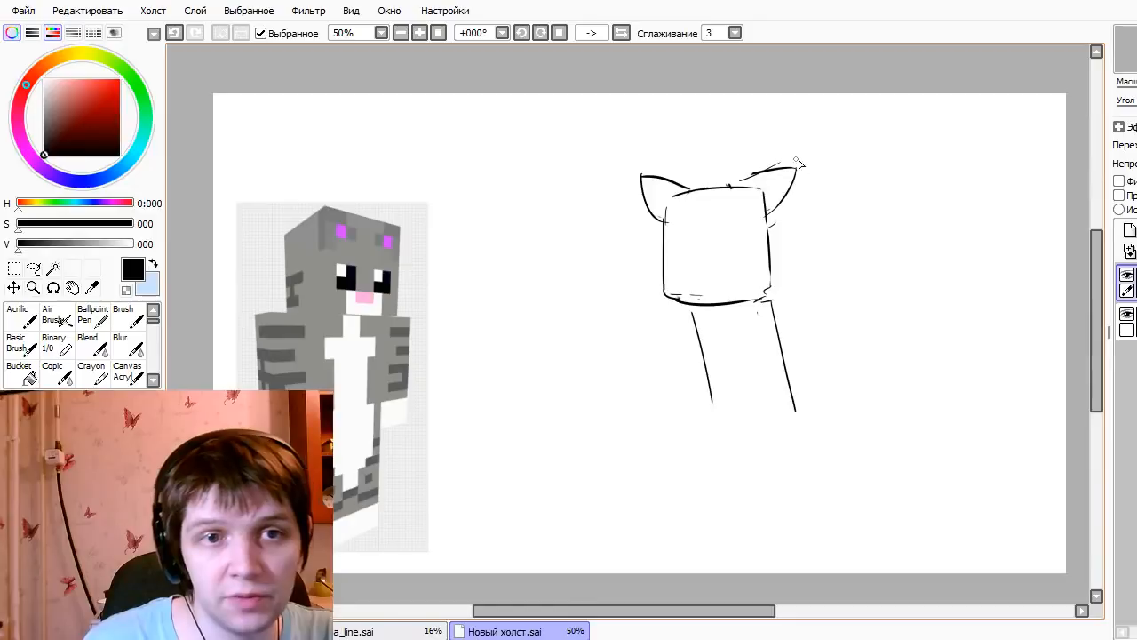
pyautogui.hotkey('ctrl', 'z')
pyautogui.moveTo(732, 187)
pyautogui.mouseDown()
pyautogui.moveTo(796, 168)
pyautogui.moveTo(768, 219)
pyautogui.mouseUp()
pyautogui.hotkey('ctrl', 'z')
pyautogui.hotkey('ctrl', 'z')
pyautogui.moveTo(795, 171); pyautogui.dragTo(760, 234)
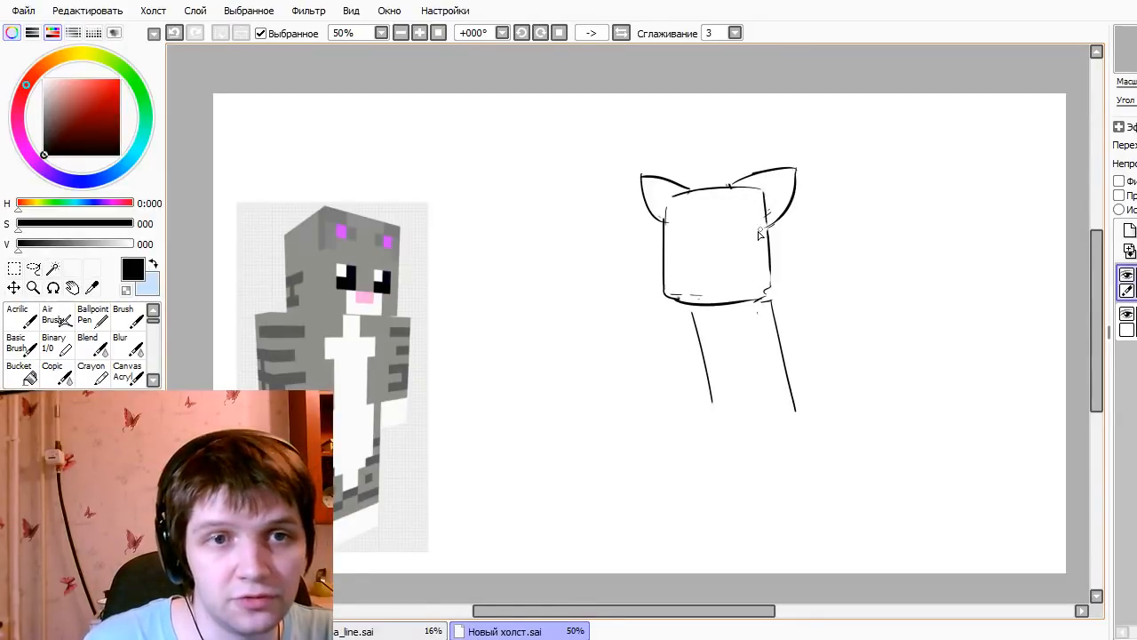
pyautogui.hotkey('ctrl', 'z')
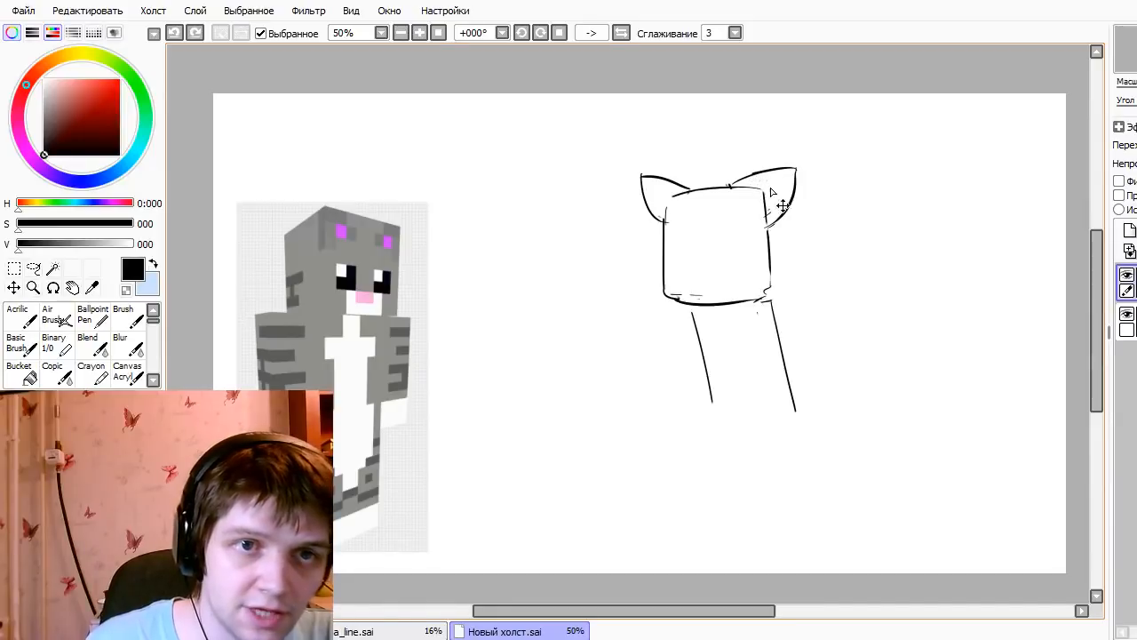
# - Add inner fold lines following the outer edges of both ears
pyautogui.moveTo(753, 191)
pyautogui.mouseDown()
pyautogui.moveTo(791, 175)
pyautogui.moveTo(760, 223)
pyautogui.mouseUp()
pyautogui.hotkey('ctrl', 'z')
pyautogui.hotkey('ctrl', 'z')
pyautogui.hotkey('ctrl', 'z')
pyautogui.moveTo(796, 169); pyautogui.dragTo(771, 218)
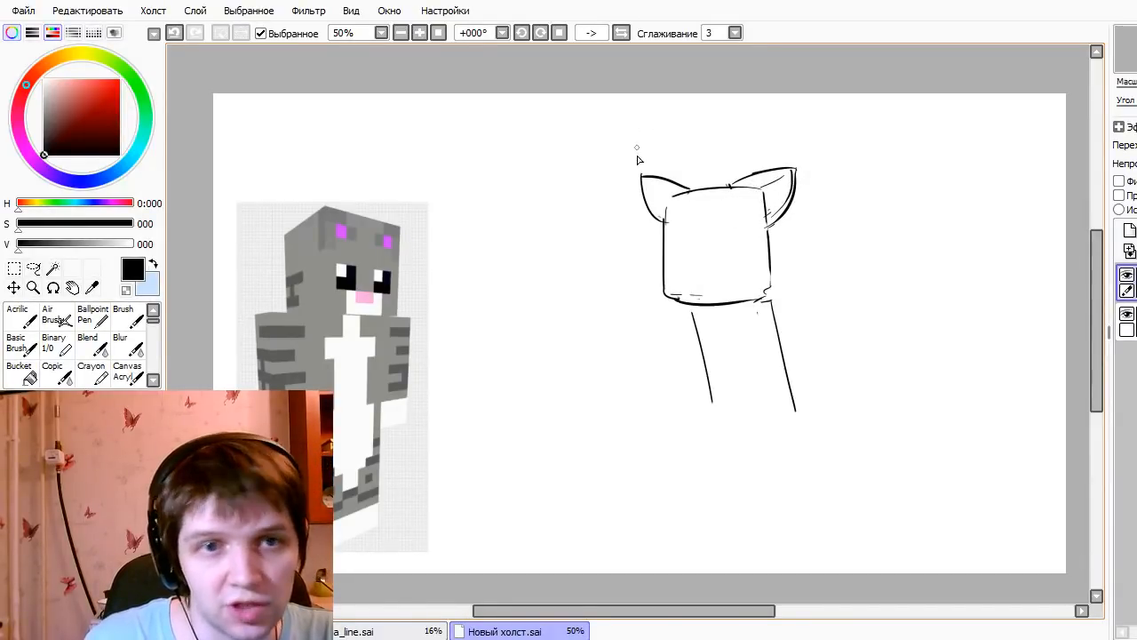
pyautogui.moveTo(653, 191)
pyautogui.mouseDown()
pyautogui.moveTo(665, 236)
pyautogui.moveTo(677, 238)
pyautogui.mouseUp()
pyautogui.hotkey('ctrl', 'z')
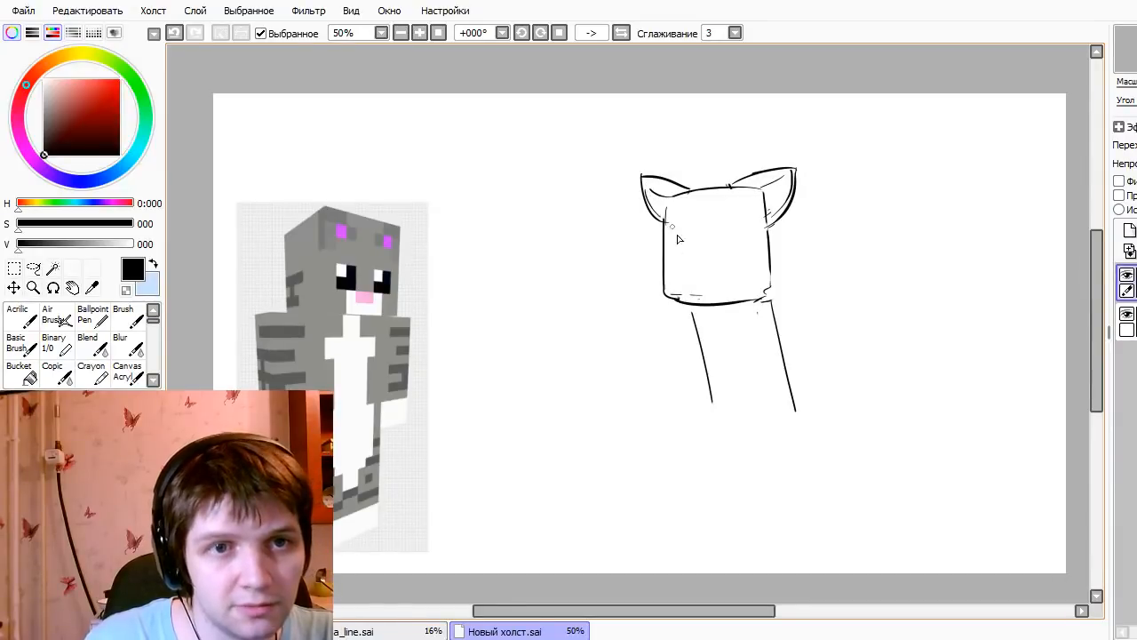
# - Try a tall oval eye on the right half of the face
pyautogui.moveTo(741, 220)
pyautogui.mouseDown()
pyautogui.moveTo(751, 250)
pyautogui.moveTo(739, 258)
pyautogui.moveTo(751, 251)
pyautogui.mouseUp()
pyautogui.hotkey('ctrl', 'z')
pyautogui.hotkey('ctrl', 'z')
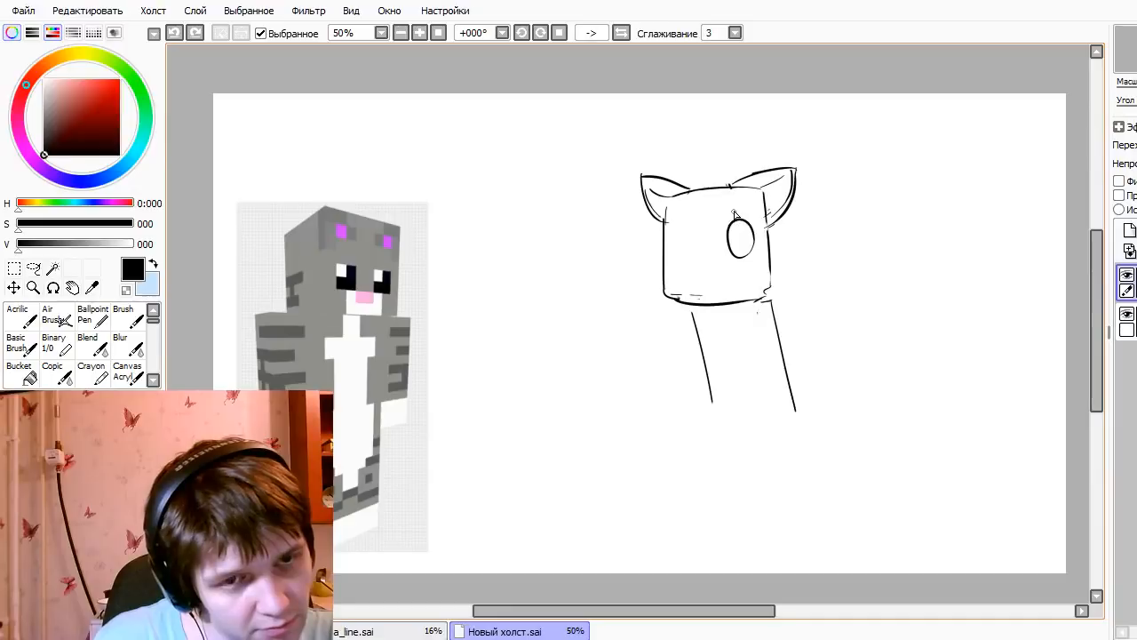
pyautogui.moveTo(737, 205); pyautogui.dragTo(734, 211)
pyautogui.hotkey('ctrl', 'z')
pyautogui.hotkey('ctrl', 'z')
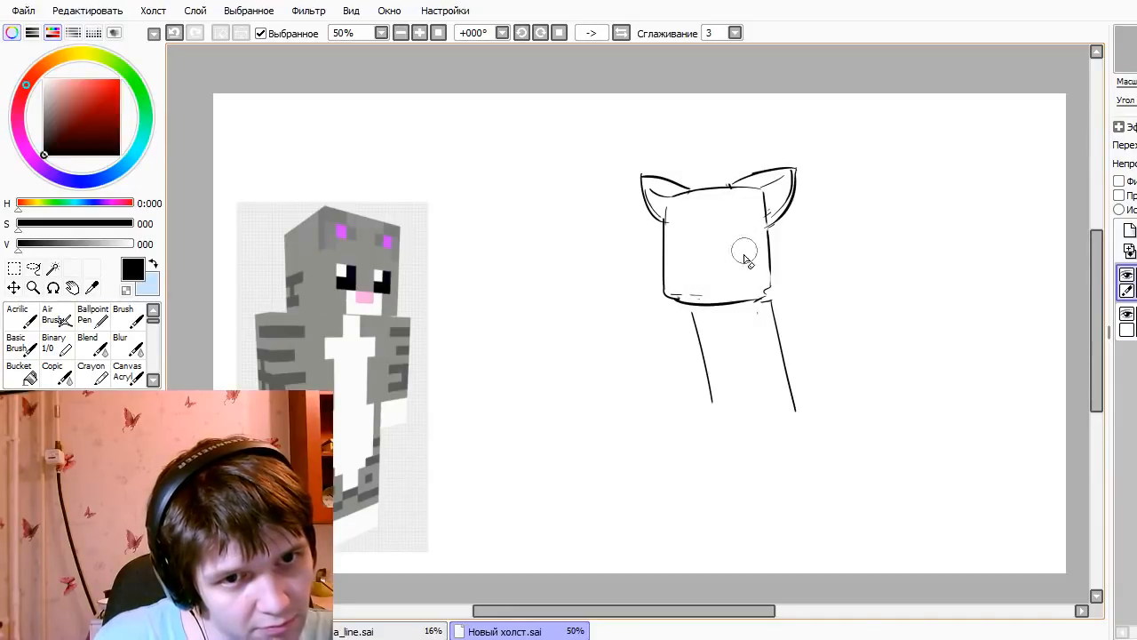
# - Erase the two old body lines below the head and sketch a small fur tuft under its lower-left corner
pyautogui.hotkey('ctrl', 'z')
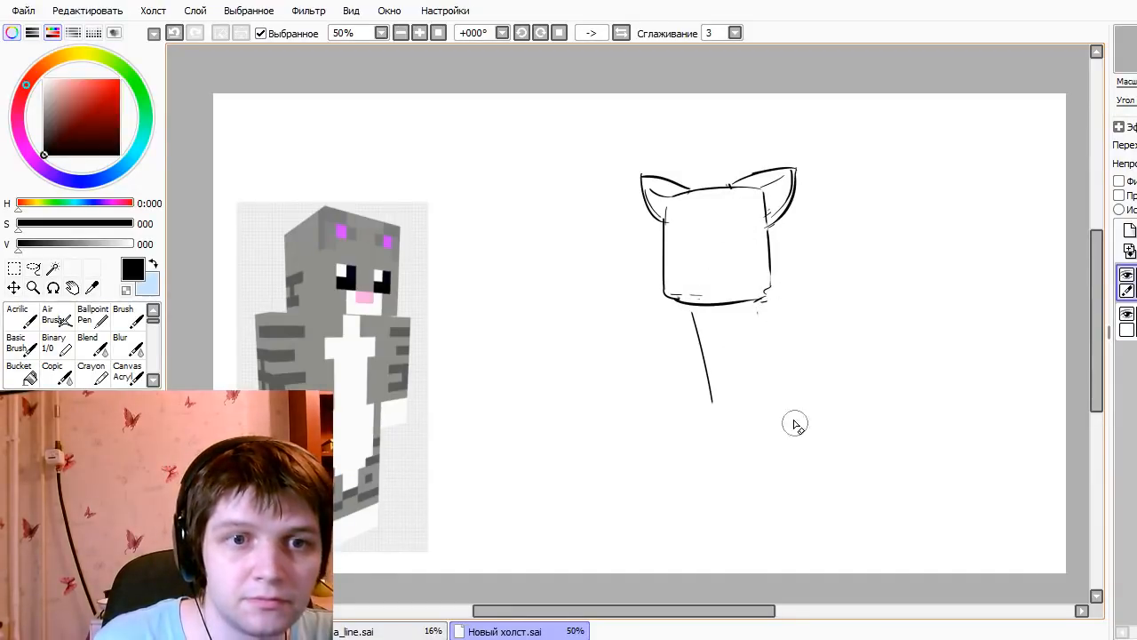
pyautogui.hotkey('ctrl', 'z')
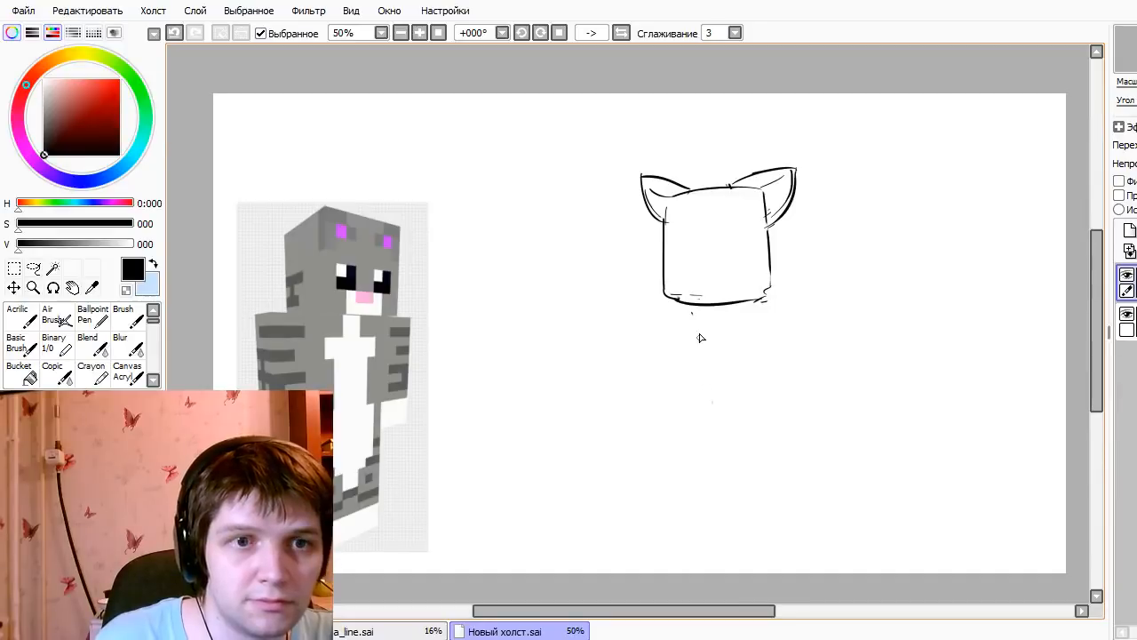
pyautogui.moveTo(696, 307)
pyautogui.mouseDown()
pyautogui.moveTo(701, 331)
pyautogui.moveTo(695, 324)
pyautogui.mouseUp()
pyautogui.hotkey('ctrl', 'z')
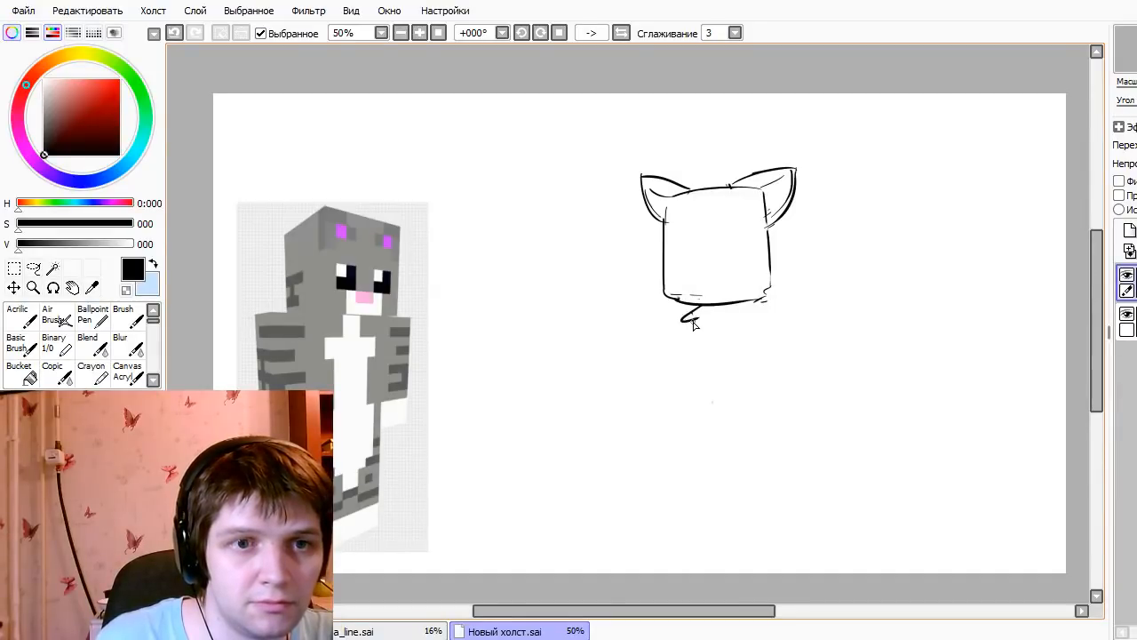
# - Sketch the slanted line down from the head's lower-right corner and a right leg with a rounded foot
pyautogui.moveTo(762, 303)
pyautogui.mouseDown()
pyautogui.moveTo(796, 418)
pyautogui.moveTo(795, 397)
pyautogui.moveTo(722, 406)
pyautogui.moveTo(748, 503)
pyautogui.mouseUp()
pyautogui.hotkey('ctrl', 'z')
pyautogui.moveTo(766, 398)
pyautogui.mouseDown()
pyautogui.moveTo(795, 483)
pyautogui.moveTo(742, 499)
pyautogui.moveTo(794, 485)
pyautogui.mouseUp()
pyautogui.hotkey('ctrl', 'z')
pyautogui.hotkey('ctrl', 'z')
pyautogui.hotkey('ctrl', 'z')
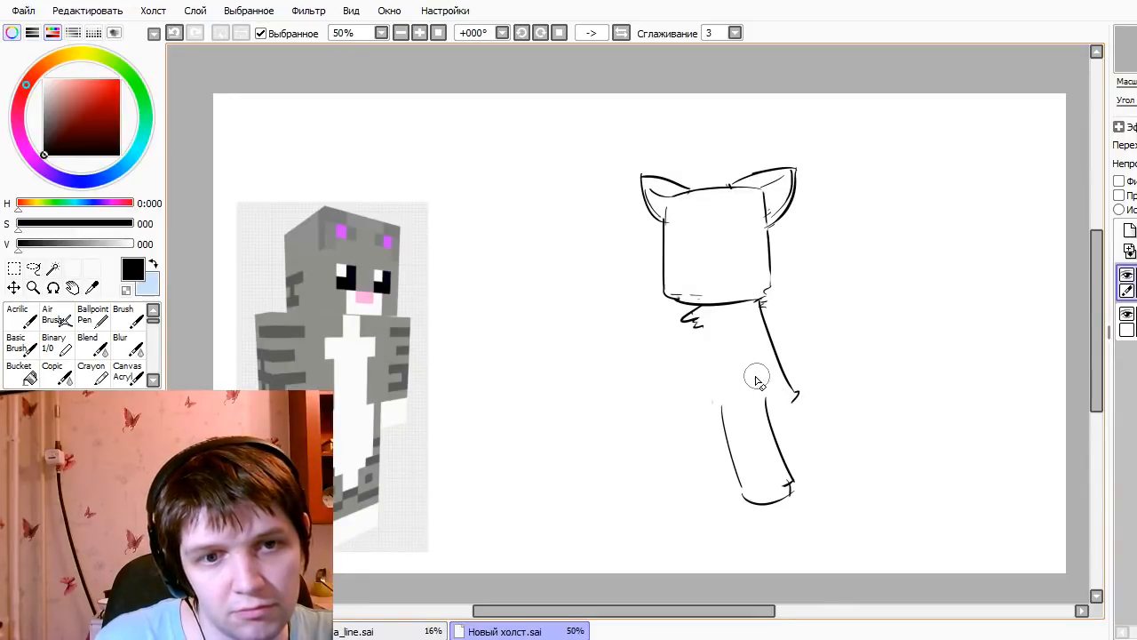
# - Close the top of the legs, add the left leg beside the right one, and draw cuff lines above both feet
pyautogui.moveTo(727, 407)
pyautogui.mouseDown()
pyautogui.moveTo(718, 391)
pyautogui.moveTo(768, 377)
pyautogui.moveTo(796, 401)
pyautogui.mouseUp()
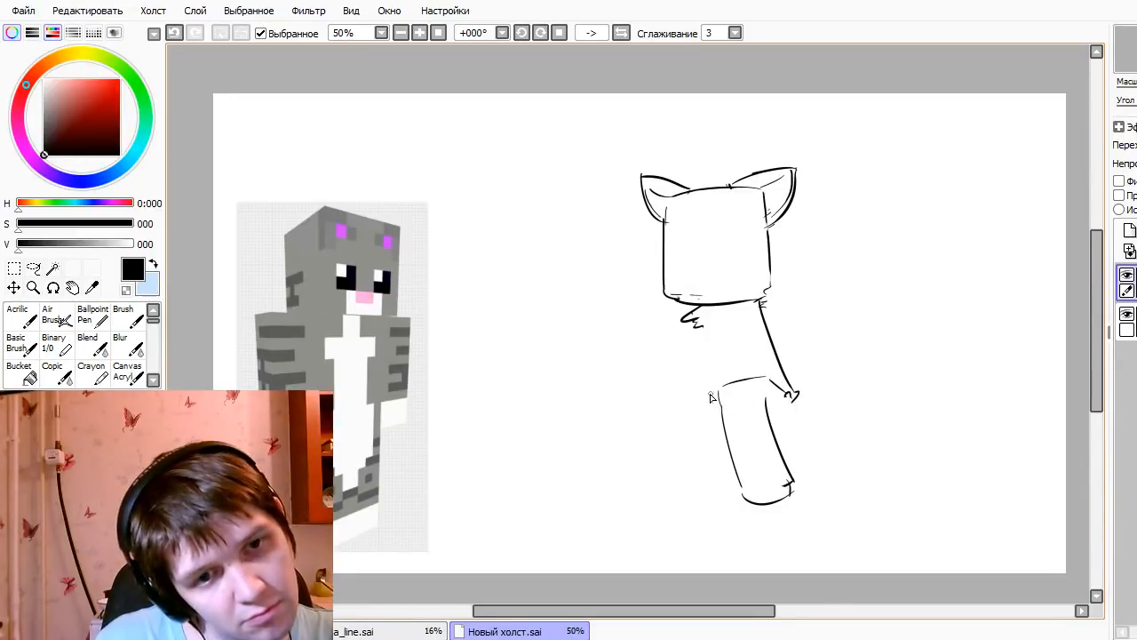
pyautogui.moveTo(689, 391); pyautogui.dragTo(705, 445)
pyautogui.hotkey('ctrl', 'z')
pyautogui.moveTo(715, 388)
pyautogui.mouseDown()
pyautogui.moveTo(686, 391)
pyautogui.moveTo(684, 423)
pyautogui.moveTo(708, 497)
pyautogui.moveTo(744, 501)
pyautogui.moveTo(736, 464)
pyautogui.moveTo(795, 446)
pyautogui.mouseUp()
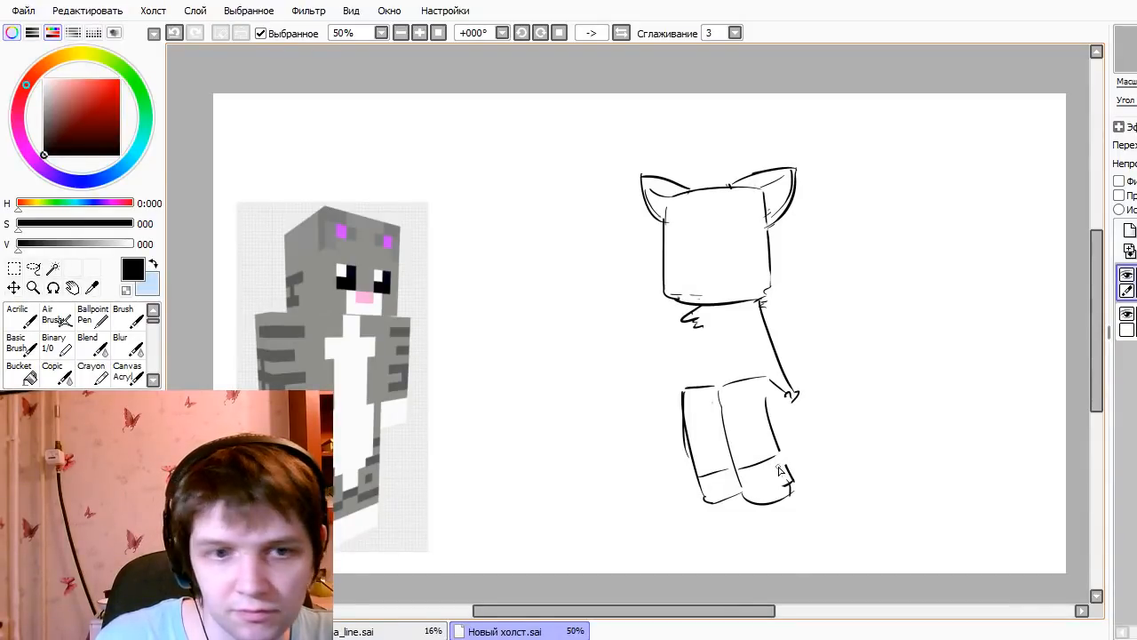
pyautogui.moveTo(780, 459)
pyautogui.mouseDown()
pyautogui.moveTo(788, 453)
pyautogui.moveTo(791, 467)
pyautogui.mouseUp()
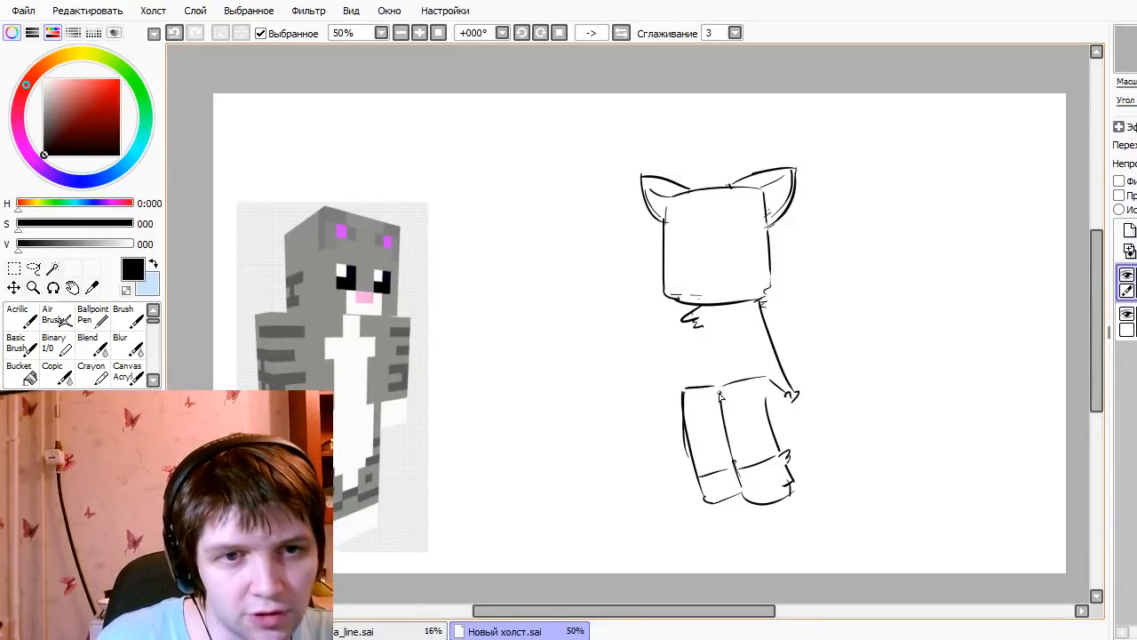
# - Erase the left leg's outer edge and redraw it as one smooth slanted line
pyautogui.moveTo(678, 399); pyautogui.dragTo(688, 452)
pyautogui.moveTo(693, 393); pyautogui.dragTo(703, 496)
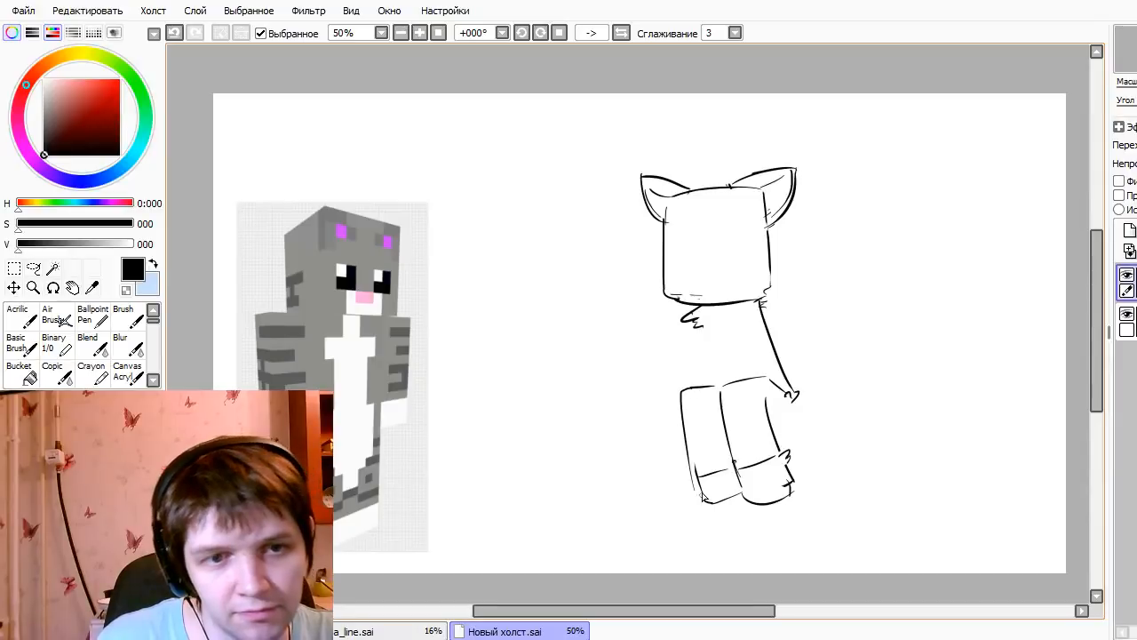
pyautogui.hotkey('ctrl', 'z')
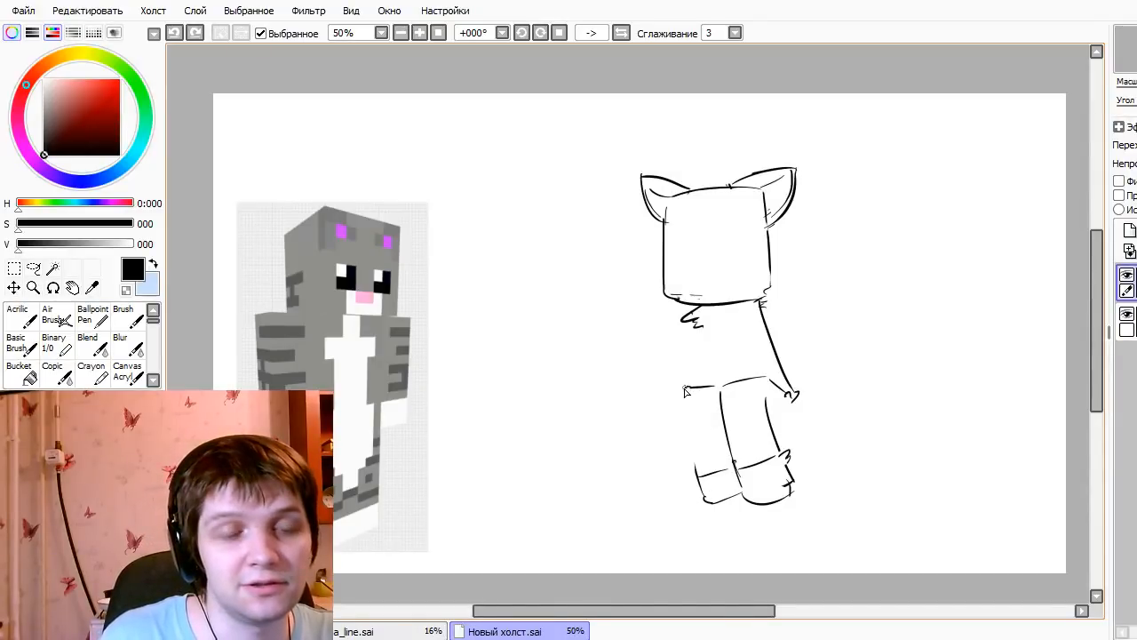
pyautogui.moveTo(685, 391); pyautogui.dragTo(699, 478)
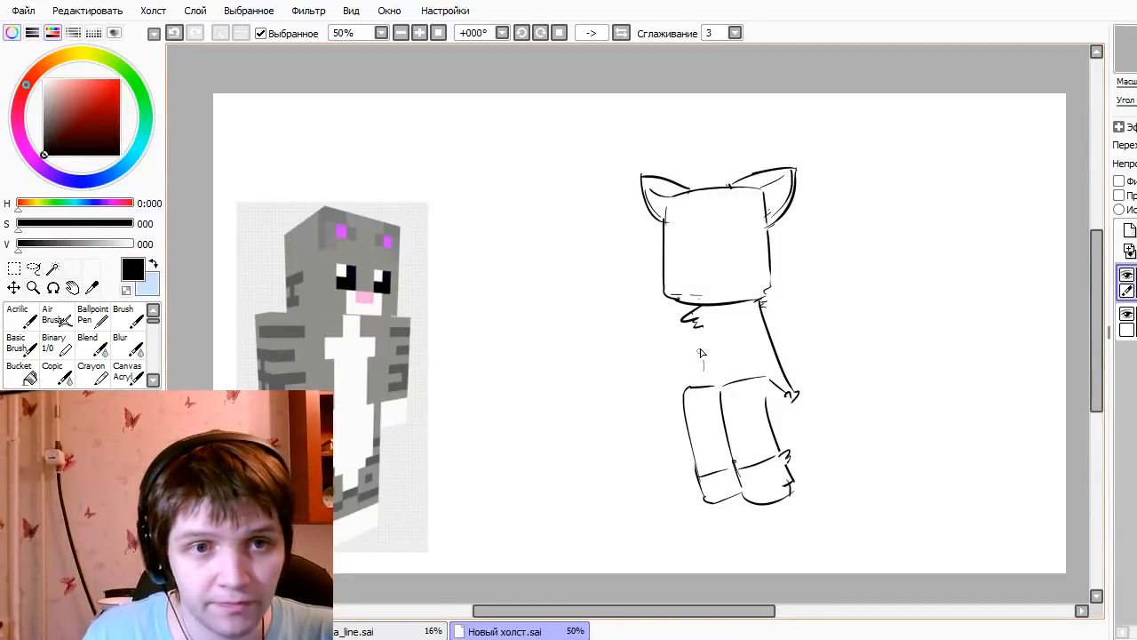
# - Draw the torso's left side as a slightly slanted line from the neck tuft to the top of the legs
pyautogui.moveTo(698, 325); pyautogui.dragTo(699, 389)
pyautogui.hotkey('ctrl', 'z')
pyautogui.moveTo(700, 326); pyautogui.dragTo(725, 392)
pyautogui.hotkey('ctrl', 'z')
pyautogui.hotkey('ctrl', 'z')
pyautogui.moveTo(700, 327); pyautogui.dragTo(721, 392)
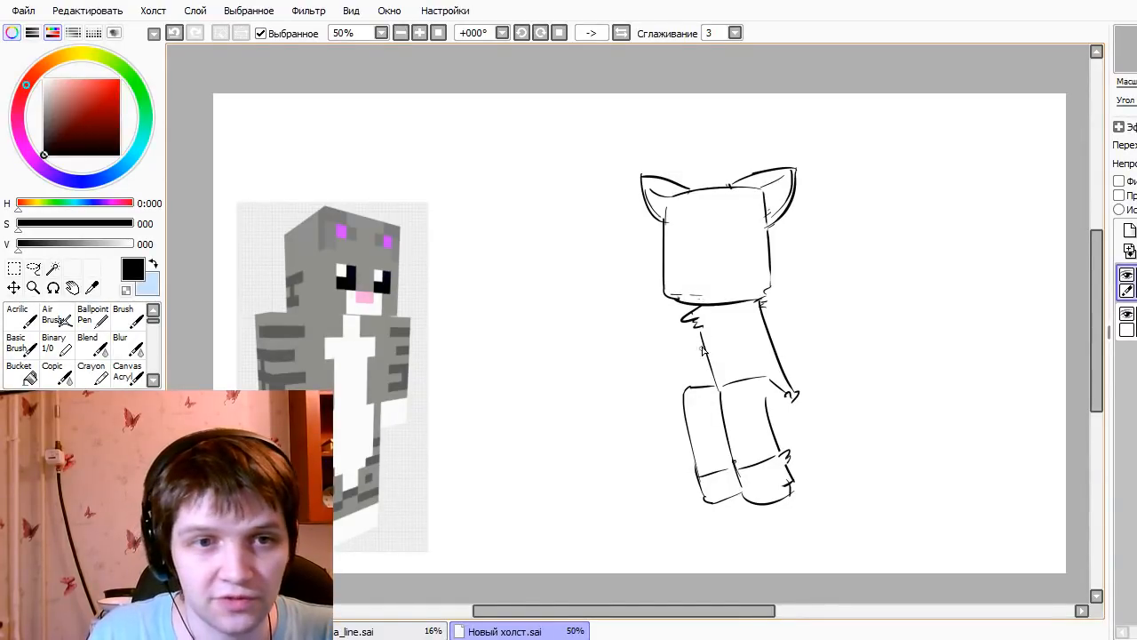
pyautogui.press('e')
pyautogui.moveTo(700, 331); pyautogui.dragTo(716, 388)
pyautogui.moveTo(694, 326); pyautogui.dragTo(713, 389)
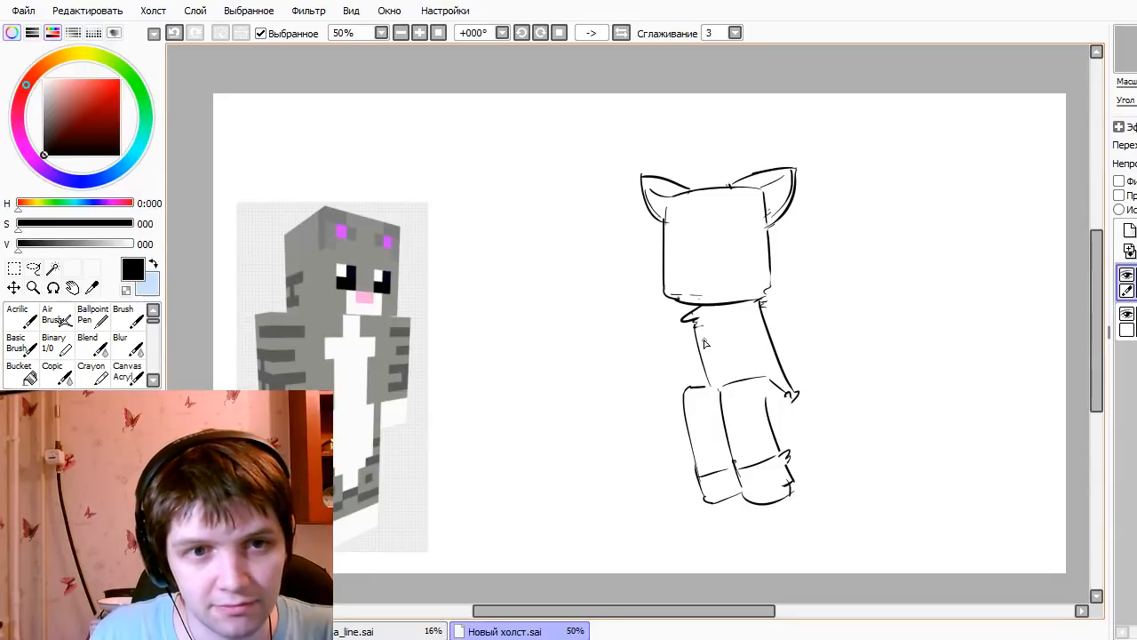
# - Rotate the sketch and the skin reference slightly clockwise with a transform
pyautogui.hotkey('ctrl', 't')
pyautogui.moveTo(898, 259); pyautogui.dragTo(902, 307)
pyautogui.press('Return')
pyautogui.press('l')
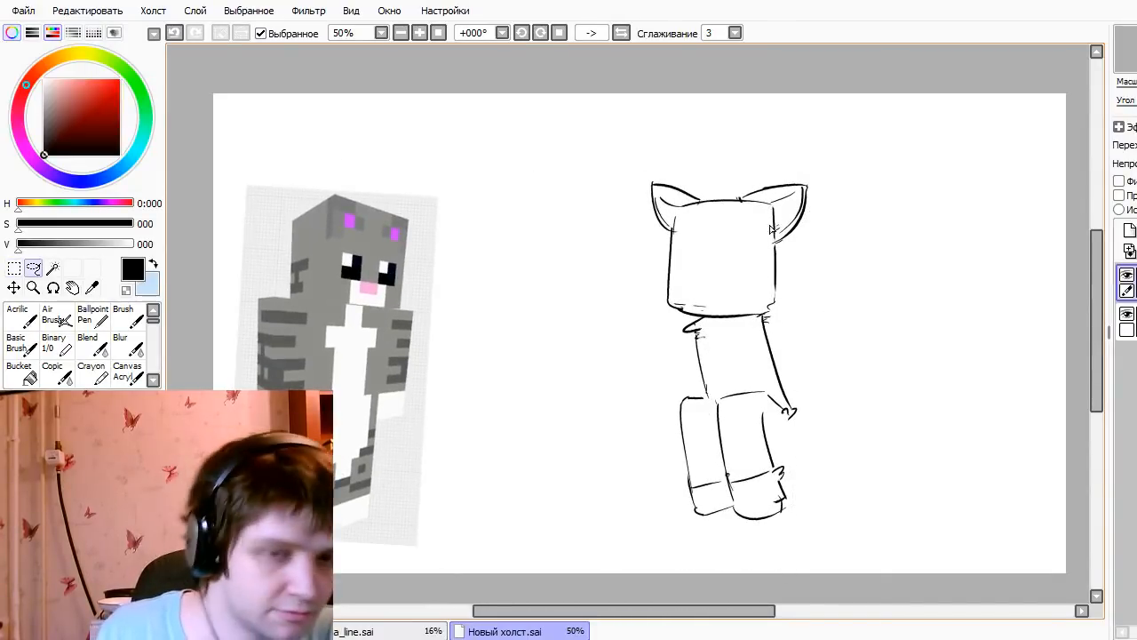
pyautogui.moveTo(689, 122)
pyautogui.mouseDown()
pyautogui.moveTo(553, 330)
pyautogui.moveTo(873, 99)
pyautogui.mouseUp()
pyautogui.hotkey('ctrl', 'd')
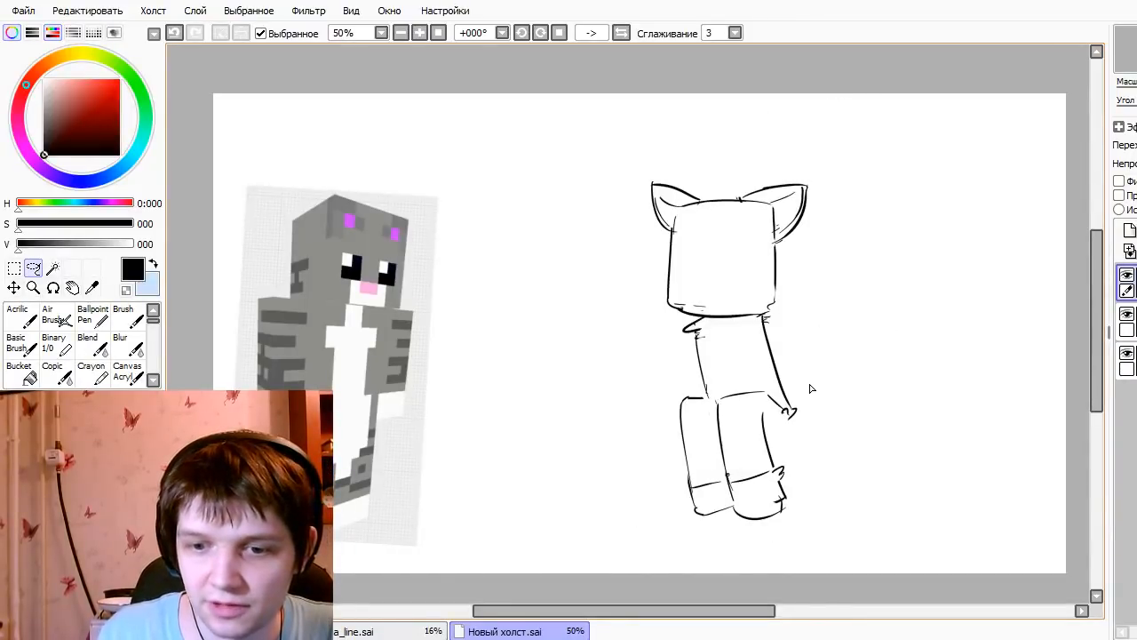
# - Sketch the left arm hanging outward from the shoulder, ending in a small paw beside the leg
pyautogui.press('n')
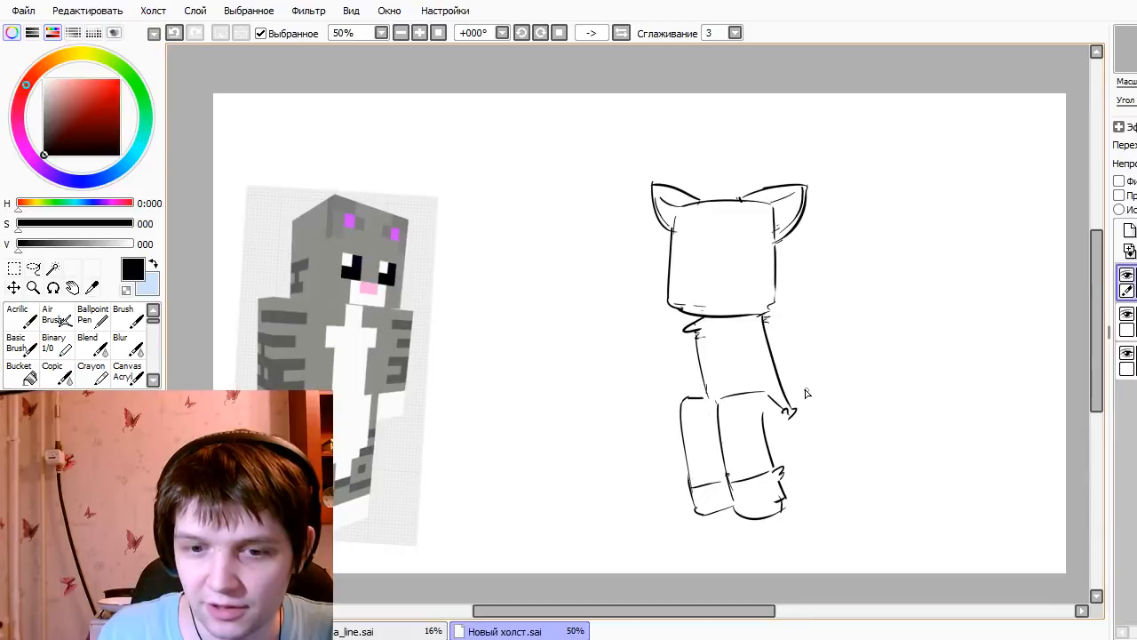
pyautogui.hotkey('ctrl', 'z')
pyautogui.moveTo(692, 337); pyautogui.dragTo(658, 427)
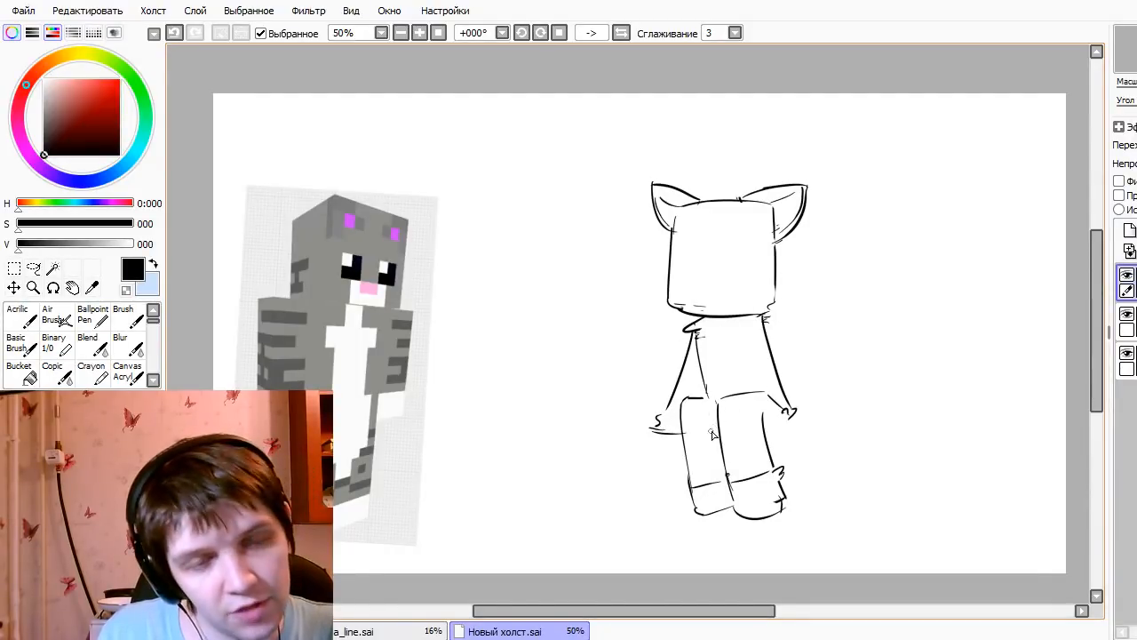
pyautogui.hotkey('ctrl', 'z')
pyautogui.moveTo(666, 410)
pyautogui.mouseDown()
pyautogui.moveTo(656, 432)
pyautogui.moveTo(676, 435)
pyautogui.mouseUp()
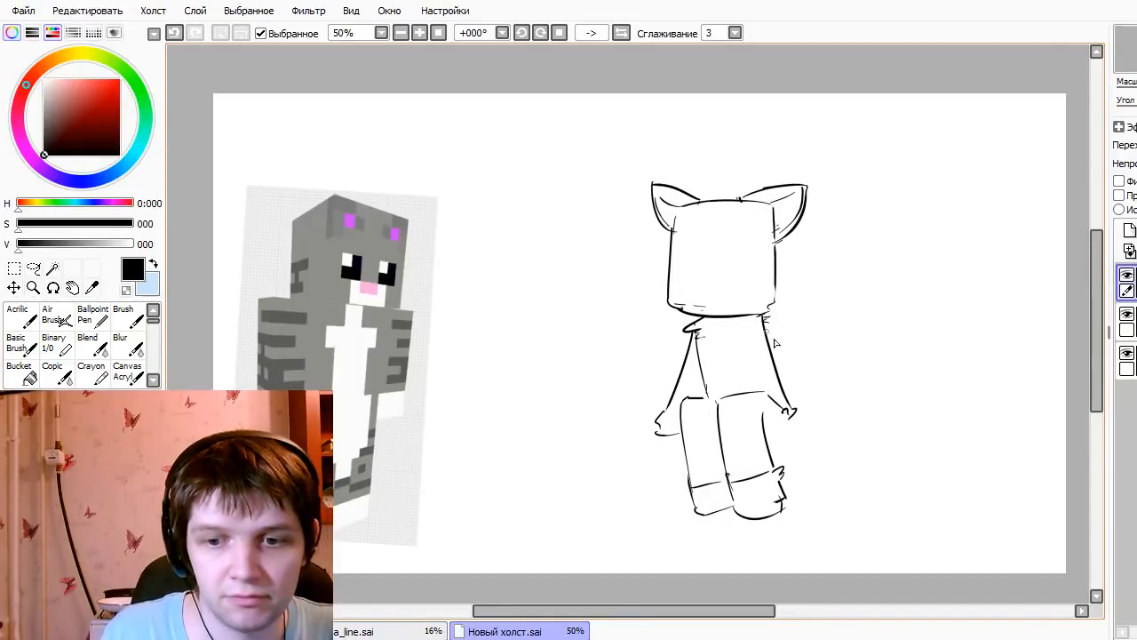
# - Try a torso side line and an outer edge for the right arm
pyautogui.hotkey('ctrl', 'z')
pyautogui.moveTo(764, 324); pyautogui.dragTo(771, 417)
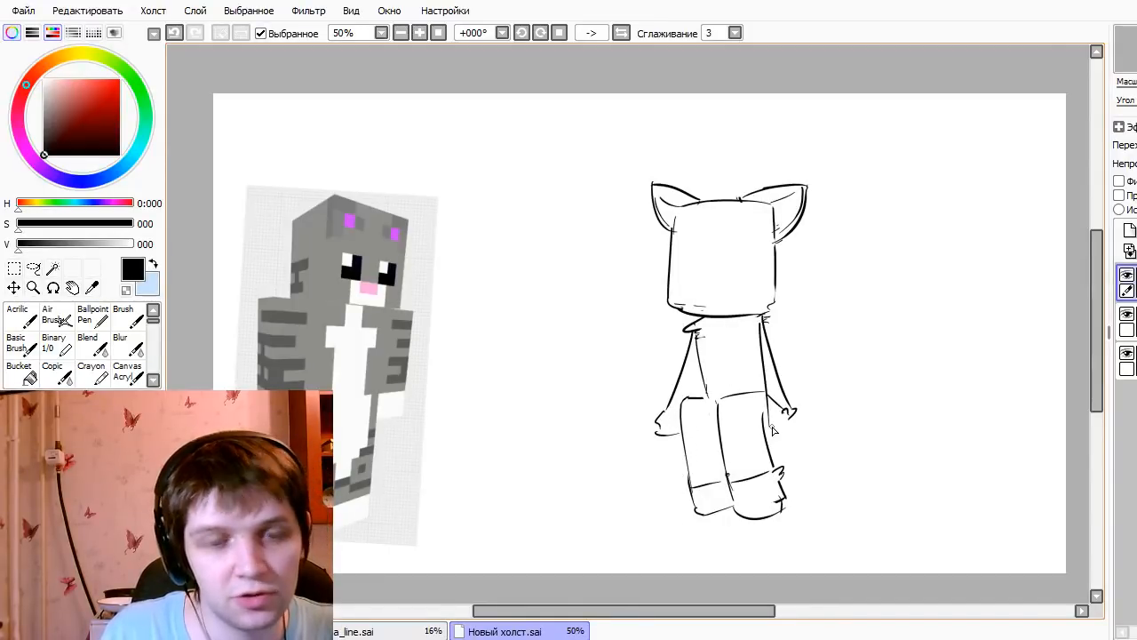
pyautogui.hotkey('ctrl', 'z')
pyautogui.moveTo(764, 324)
pyautogui.mouseDown()
pyautogui.moveTo(773, 421)
pyautogui.moveTo(788, 323)
pyautogui.moveTo(775, 312)
pyautogui.moveTo(786, 308)
pyautogui.moveTo(811, 429)
pyautogui.mouseUp()
pyautogui.hotkey('ctrl', 'z')
pyautogui.hotkey('ctrl', 'z')
pyautogui.hotkey('ctrl', 'z')
pyautogui.moveTo(810, 430); pyautogui.dragTo(814, 434)
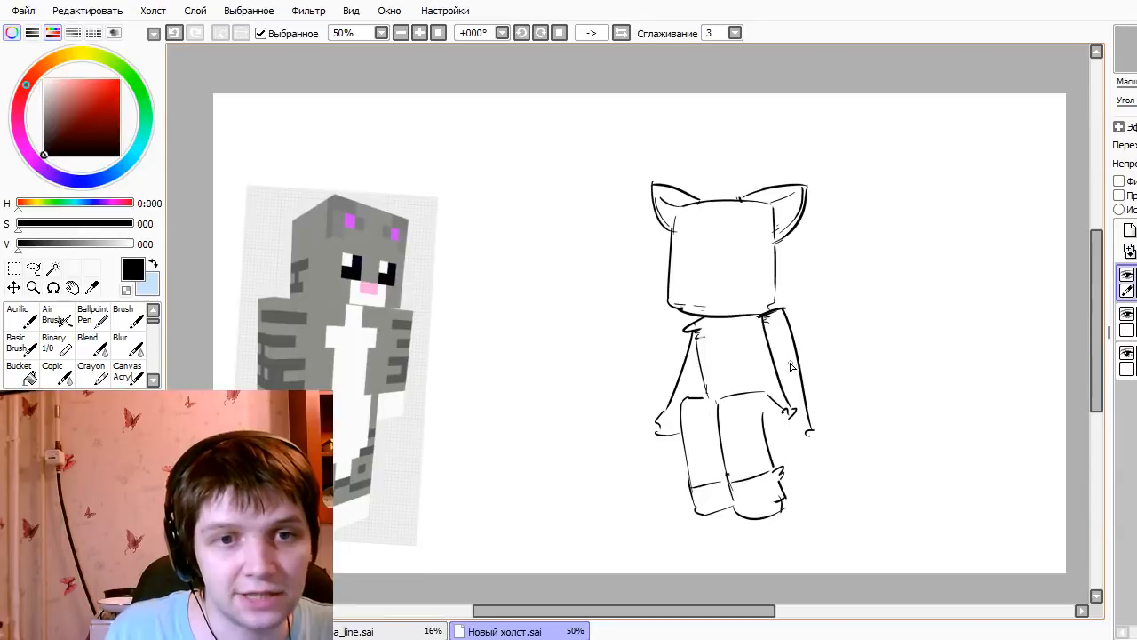
pyautogui.hotkey('ctrl', 'z')
pyautogui.hotkey('ctrl', 'z')
pyautogui.hotkey('ctrl', 'z')
pyautogui.hotkey('ctrl', 'z')
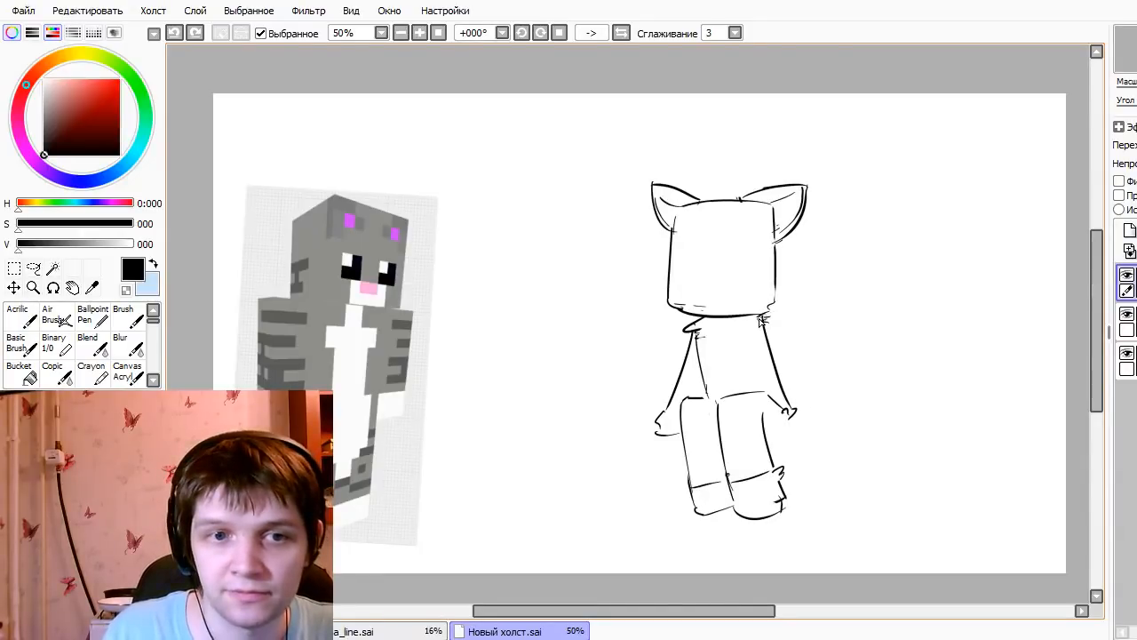
# - Redraw the right arm longer, with a rounded shoulder, a slanted outer edge and a flat end beside the leg
pyautogui.moveTo(761, 315)
pyautogui.mouseDown()
pyautogui.moveTo(788, 329)
pyautogui.moveTo(763, 346)
pyautogui.moveTo(800, 424)
pyautogui.moveTo(775, 351)
pyautogui.moveTo(782, 404)
pyautogui.moveTo(765, 328)
pyautogui.moveTo(795, 442)
pyautogui.mouseUp()
pyautogui.hotkey('ctrl', 'z')
pyautogui.hotkey('ctrl', 'z')
pyautogui.hotkey('ctrl', 'z')
pyautogui.moveTo(791, 442); pyautogui.dragTo(810, 440)
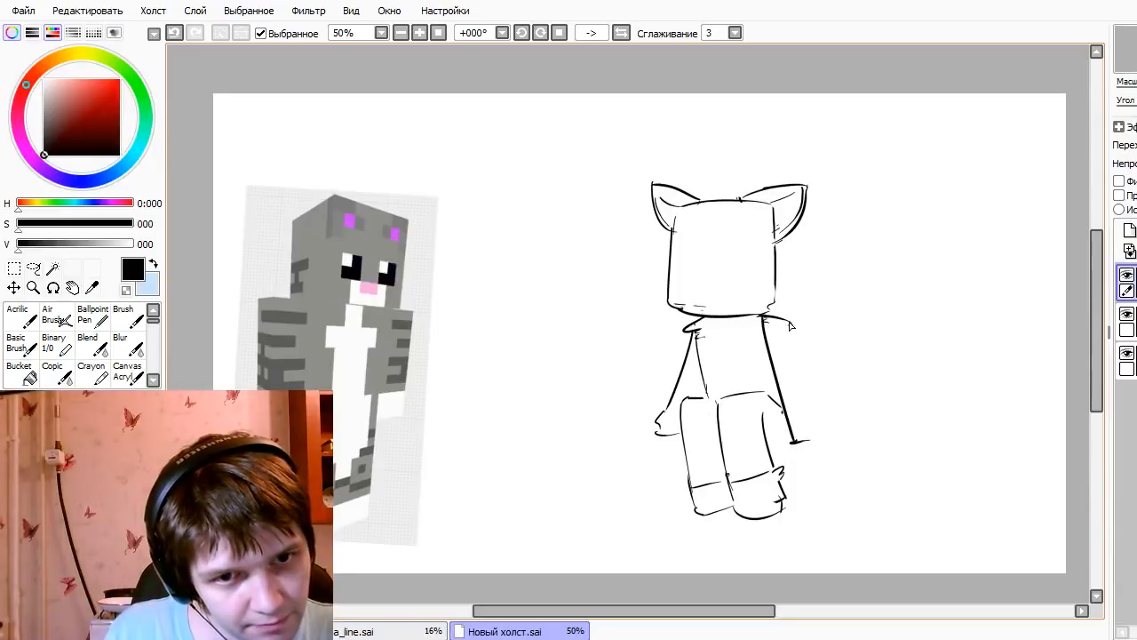
pyautogui.moveTo(790, 323); pyautogui.dragTo(828, 430)
pyautogui.hotkey('ctrl', 'z')
pyautogui.press('e')
pyautogui.moveTo(791, 322)
pyautogui.mouseDown()
pyautogui.moveTo(823, 433)
pyautogui.moveTo(808, 455)
pyautogui.moveTo(799, 444)
pyautogui.moveTo(831, 441)
pyautogui.mouseUp()
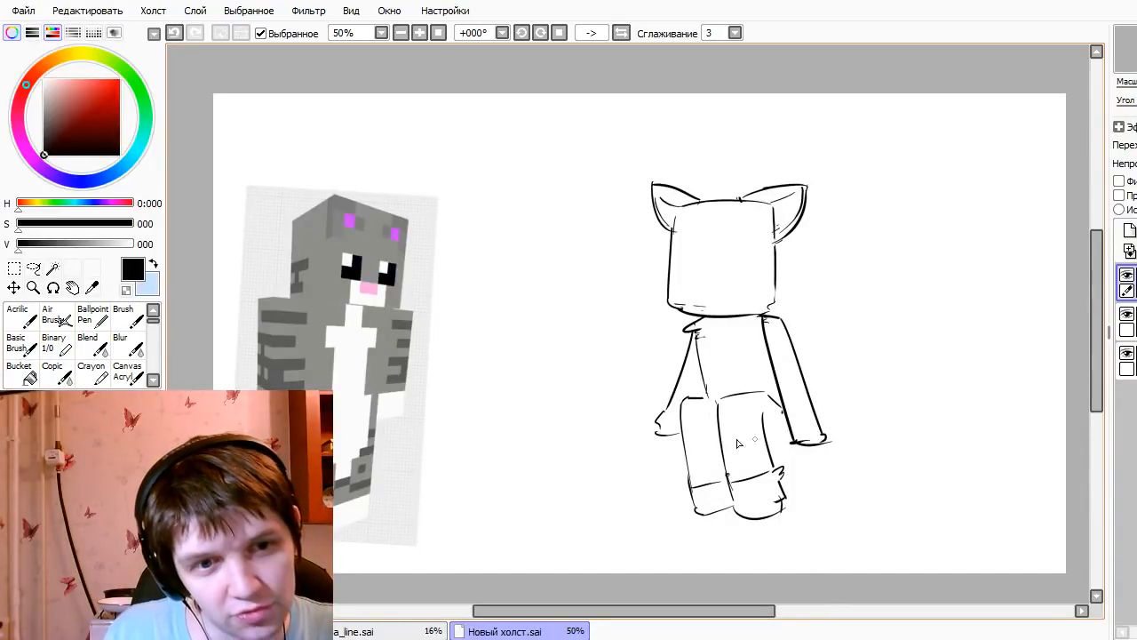
# - Erase the left arm's paw and redraw the arm with a curved edge and a lower, rounded paw
pyautogui.press('e')
pyautogui.moveTo(660, 433); pyautogui.dragTo(657, 409)
pyautogui.moveTo(681, 348)
pyautogui.mouseDown()
pyautogui.moveTo(658, 427)
pyautogui.moveTo(668, 447)
pyautogui.moveTo(689, 339)
pyautogui.moveTo(675, 409)
pyautogui.mouseUp()
pyautogui.hotkey('ctrl', 'z')
pyautogui.moveTo(693, 332)
pyautogui.mouseDown()
pyautogui.moveTo(671, 421)
pyautogui.moveTo(693, 448)
pyautogui.mouseUp()
# - Sketch a thin, S-curved tail rising from behind the right arm and refine its inner edge
pyautogui.moveTo(809, 410)
pyautogui.mouseDown()
pyautogui.moveTo(839, 287)
pyautogui.moveTo(861, 287)
pyautogui.moveTo(849, 283)
pyautogui.moveTo(820, 353)
pyautogui.moveTo(819, 328)
pyautogui.moveTo(826, 314)
pyautogui.moveTo(823, 411)
pyautogui.mouseUp()
pyautogui.hotkey('ctrl', 'z')
pyautogui.moveTo(818, 321); pyautogui.dragTo(821, 434)
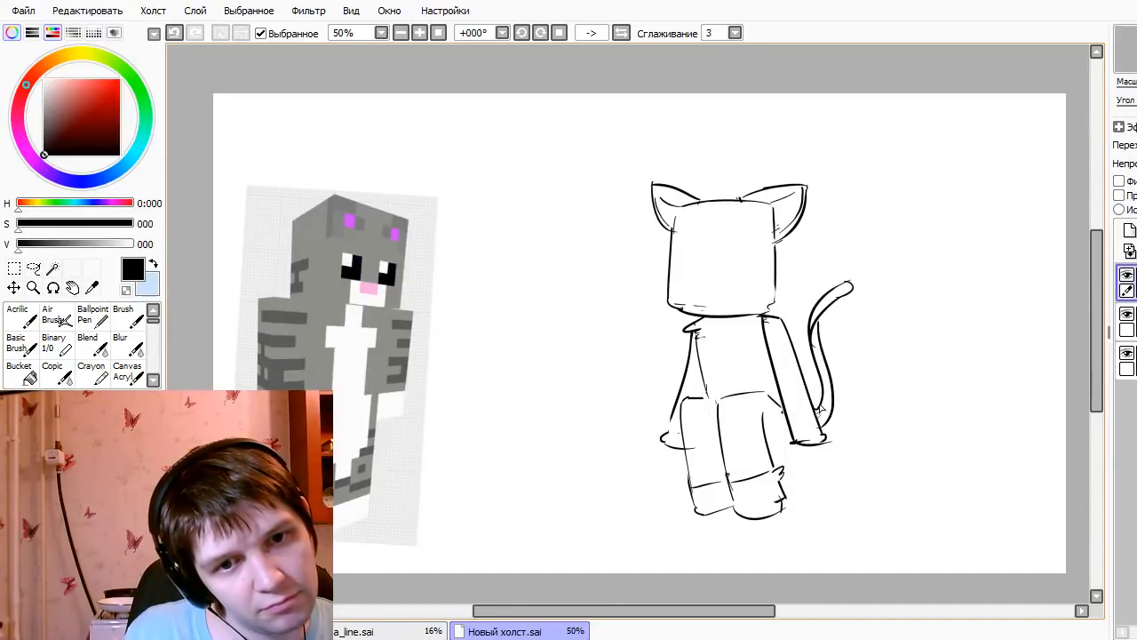
pyautogui.moveTo(816, 304)
pyautogui.mouseDown()
pyautogui.moveTo(812, 355)
pyautogui.moveTo(814, 342)
pyautogui.mouseUp()
pyautogui.hotkey('ctrl', 'z')
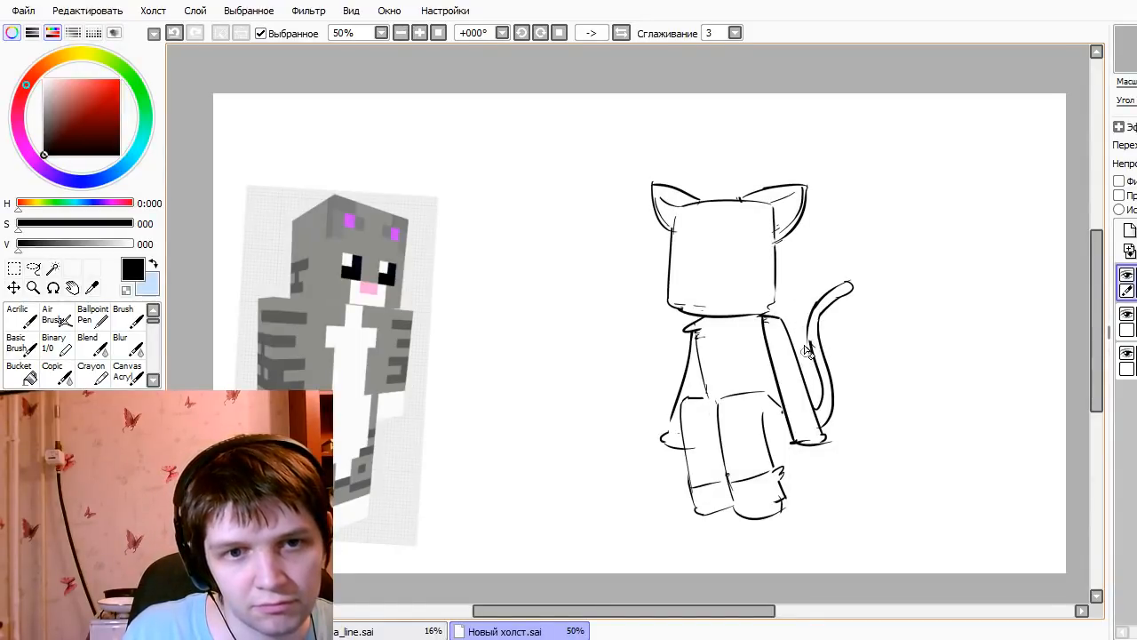
# - Refine the tail's inner edge below its upper bend and try another stroke near the tip
pyautogui.moveTo(808, 320); pyautogui.dragTo(817, 373)
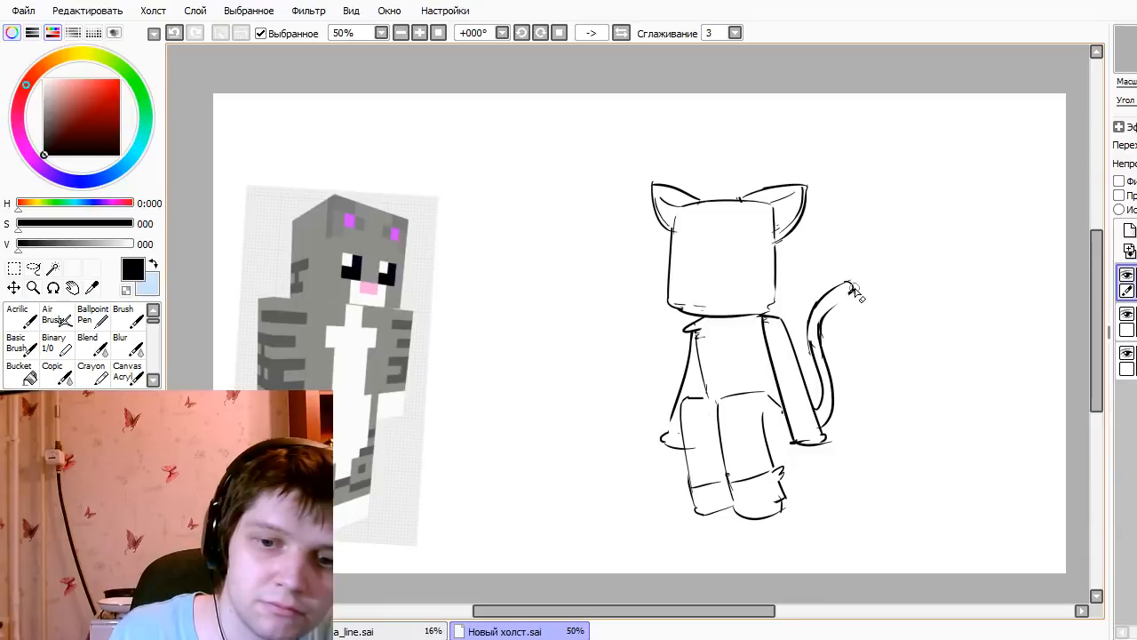
pyautogui.moveTo(858, 284); pyautogui.dragTo(818, 321)
pyautogui.hotkey('ctrl', 'z')
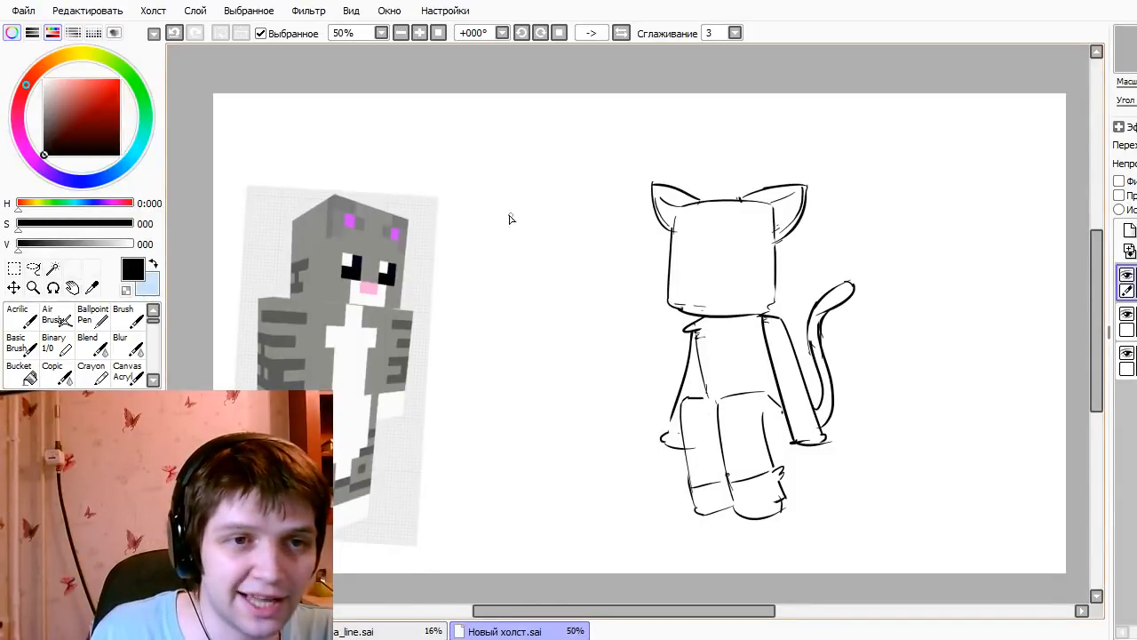
pyautogui.moveTo(510, 221)
pyautogui.mouseDown()
pyautogui.moveTo(580, 257)
pyautogui.moveTo(562, 232)
pyautogui.moveTo(554, 307)
pyautogui.mouseUp()
pyautogui.hotkey('ctrl', 'z')
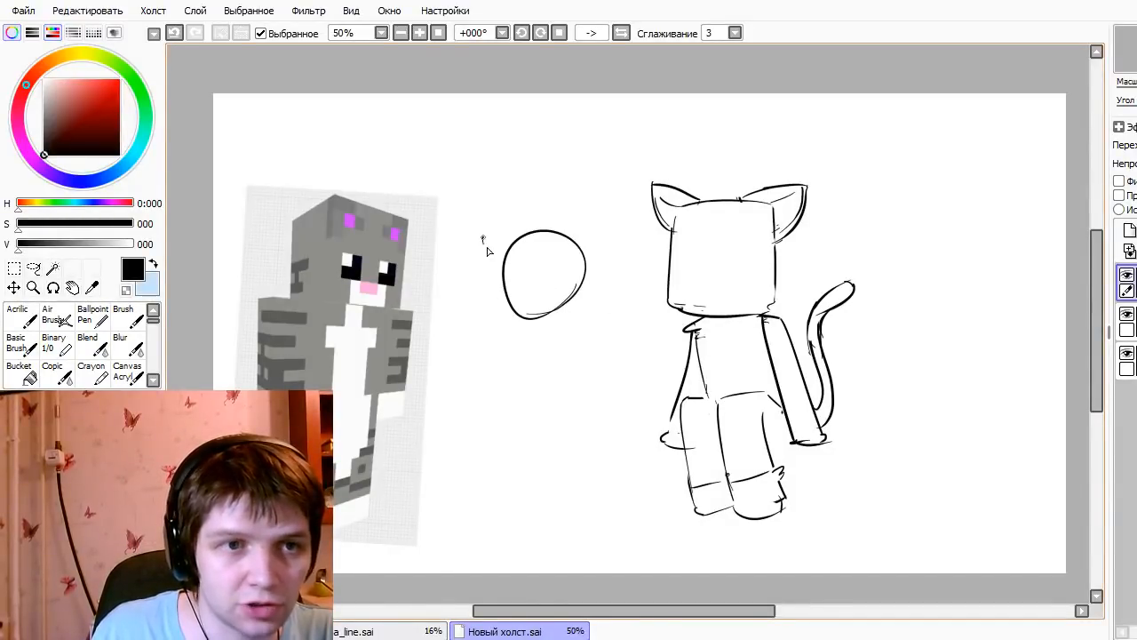
pyautogui.moveTo(484, 236); pyautogui.dragTo(508, 318)
pyautogui.hotkey('ctrl', 'z')
pyautogui.moveTo(496, 238)
pyautogui.mouseDown()
pyautogui.moveTo(516, 339)
pyautogui.moveTo(582, 316)
pyautogui.mouseUp()
pyautogui.moveTo(570, 221); pyautogui.dragTo(592, 234)
pyautogui.moveTo(592, 233); pyautogui.dragTo(594, 310)
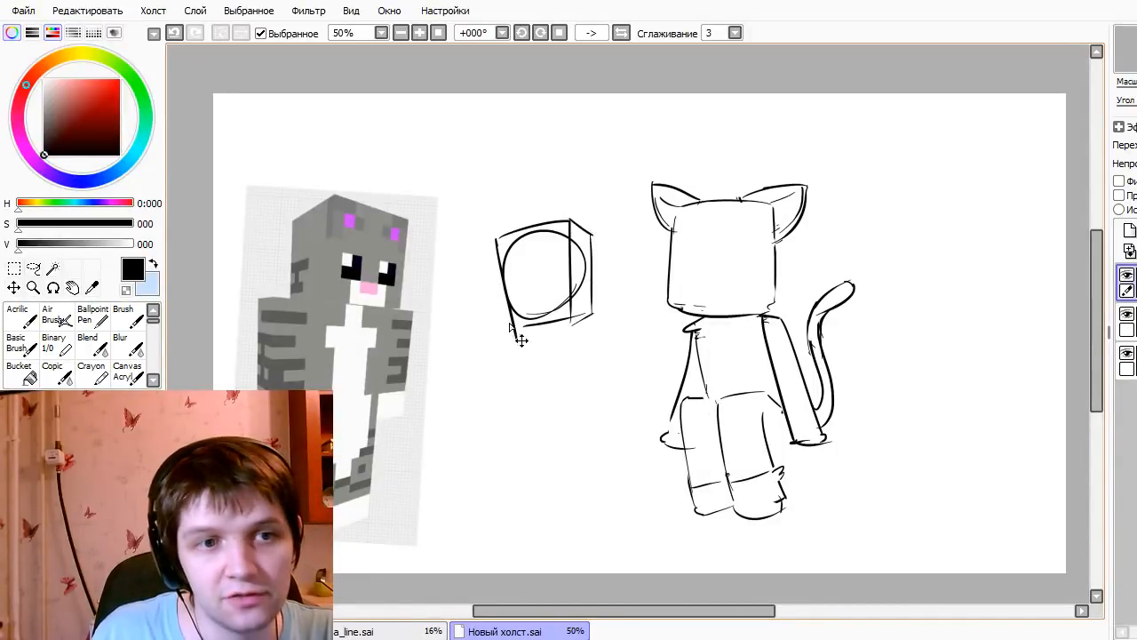
pyautogui.hotkey('ctrl', 'z')
pyautogui.hotkey('ctrl', 'z')
pyautogui.hotkey('ctrl', 'z')
pyautogui.hotkey('ctrl', 'z')
pyautogui.hotkey('ctrl', 'z')
pyautogui.hotkey('ctrl', 'z')
pyautogui.hotkey('ctrl', 'z')
pyautogui.hotkey('ctrl', 'z')
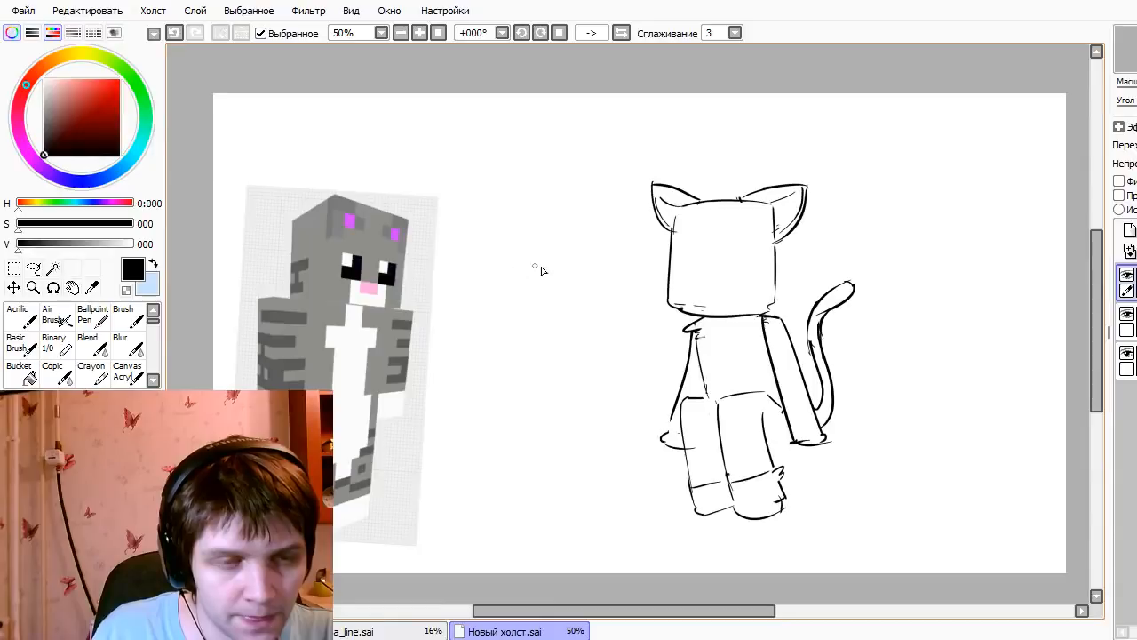
pyautogui.moveTo(537, 240); pyautogui.dragTo(537, 252)
pyautogui.hotkey('ctrl', 'z')
pyautogui.moveTo(507, 300)
pyautogui.mouseDown()
pyautogui.moveTo(516, 254)
pyautogui.moveTo(563, 279)
pyautogui.moveTo(565, 254)
pyautogui.moveTo(556, 283)
pyautogui.mouseUp()
pyautogui.hotkey('ctrl', 'z')
pyautogui.hotkey('ctrl', 'z')
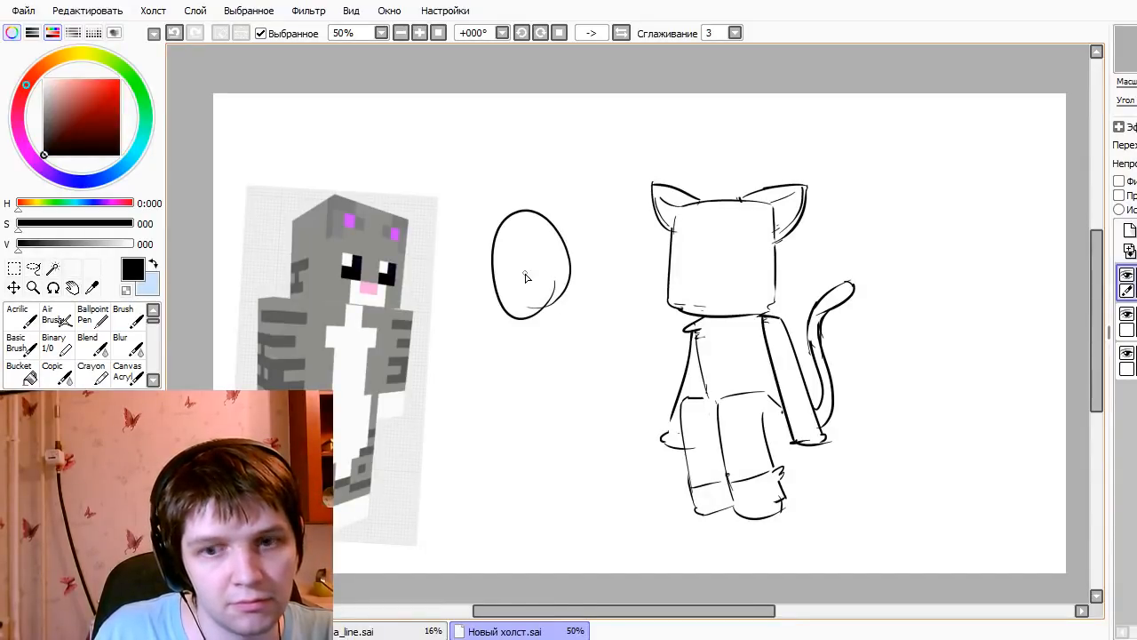
pyautogui.hotkey('ctrl', 'z')
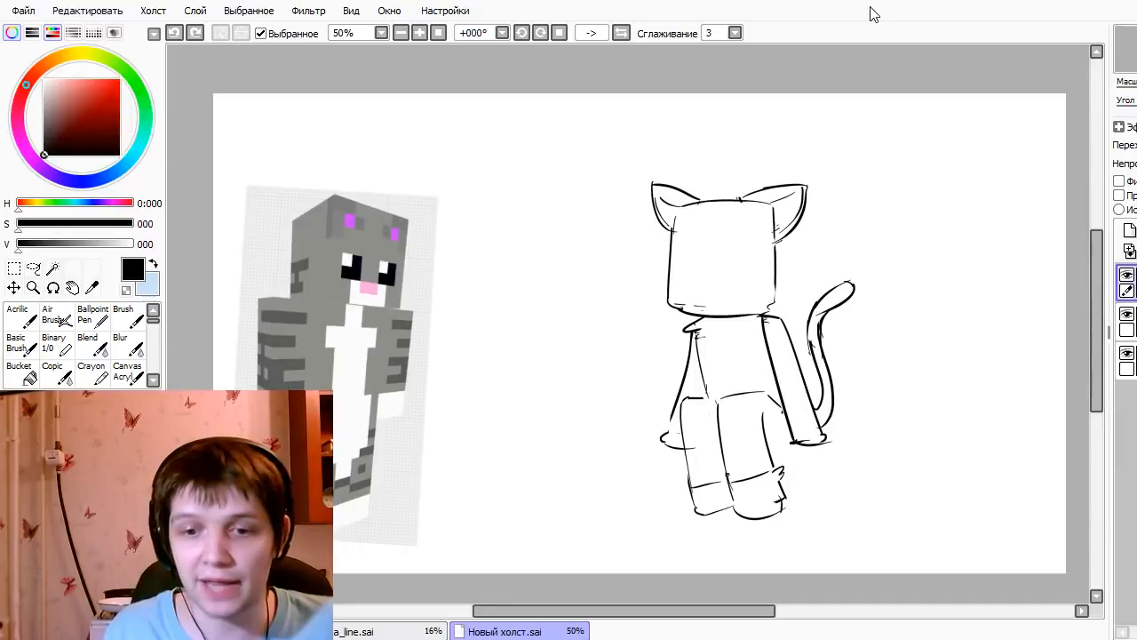
pyautogui.moveTo(552, 286)
pyautogui.mouseDown()
pyautogui.moveTo(533, 335)
pyautogui.moveTo(618, 320)
pyautogui.moveTo(549, 297)
pyautogui.moveTo(539, 356)
pyautogui.moveTo(544, 346)
pyautogui.moveTo(469, 305)
pyautogui.mouseUp()
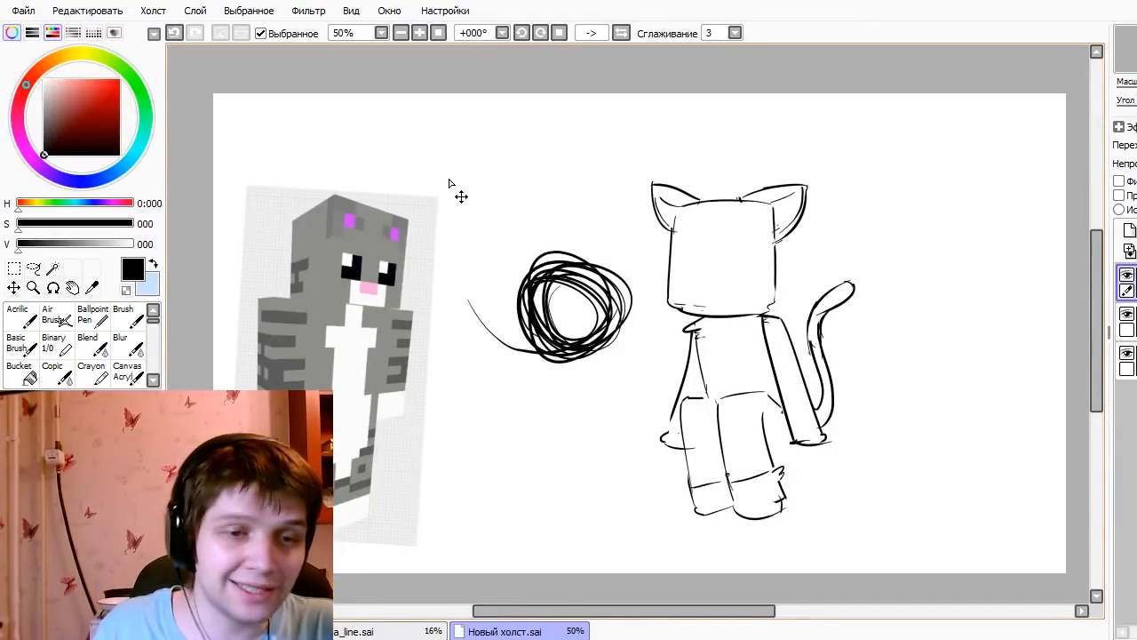
pyautogui.hotkey('ctrl', 'z')
pyautogui.hotkey('ctrl', 'z')
pyautogui.hotkey('ctrl', 'z')
pyautogui.hotkey('ctrl', 'z')
pyautogui.hotkey('ctrl', 'z')
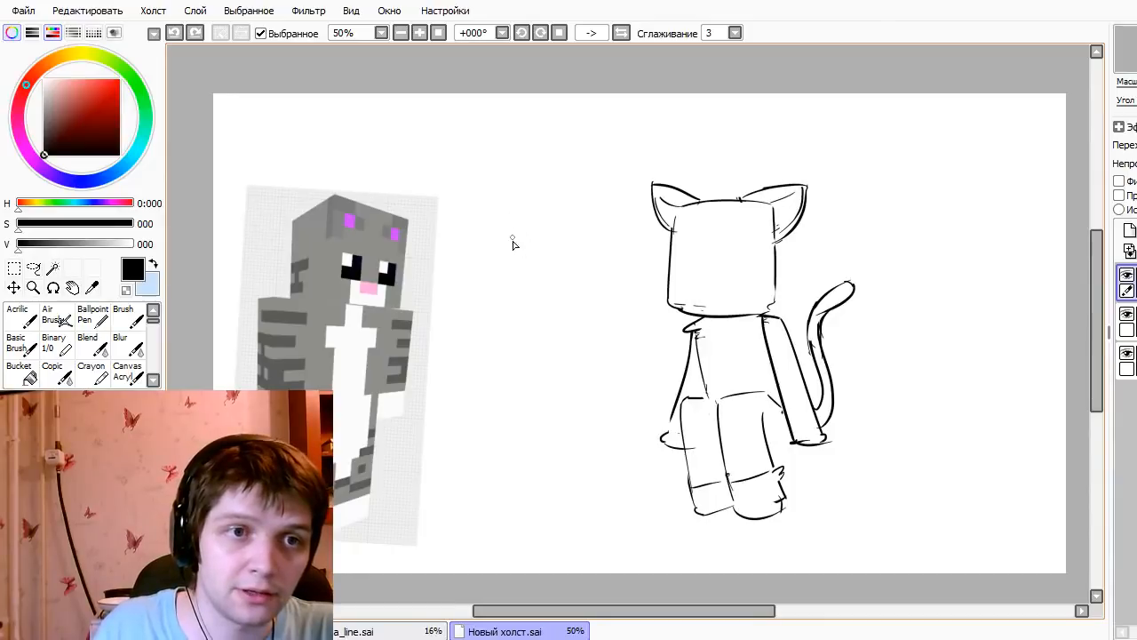
pyautogui.moveTo(513, 241); pyautogui.dragTo(491, 255)
pyautogui.hotkey('ctrl', 'z')
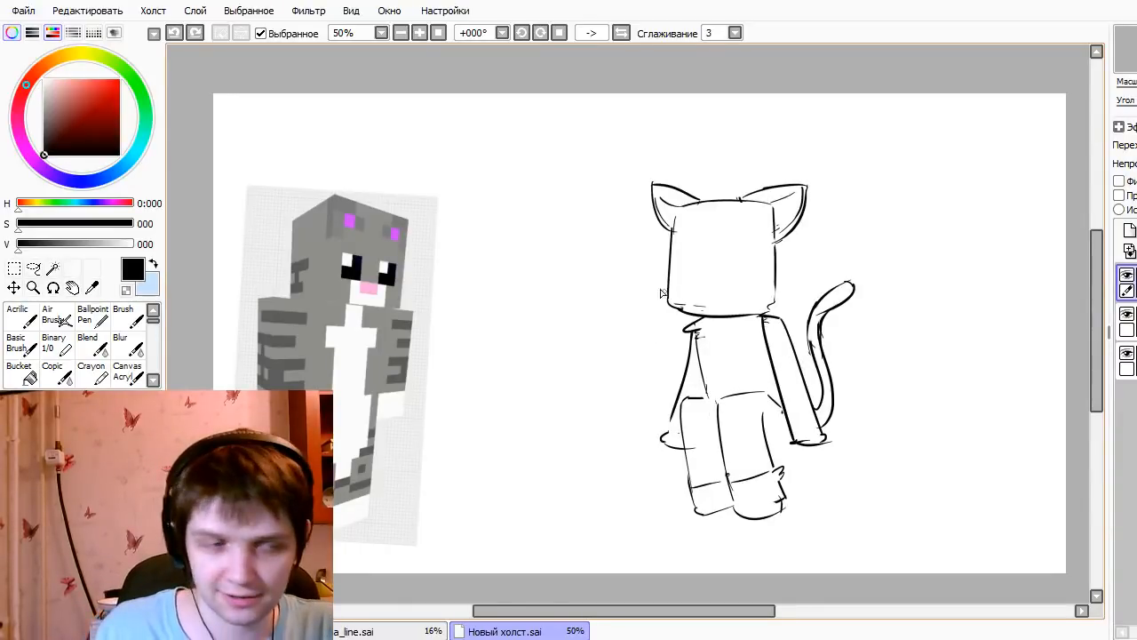
# - Sketch two oval eyes with small inner highlights on the upper half of the cat's face
pyautogui.moveTo(727, 270)
pyautogui.mouseDown()
pyautogui.moveTo(737, 233)
pyautogui.moveTo(720, 258)
pyautogui.moveTo(732, 270)
pyautogui.moveTo(692, 254)
pyautogui.moveTo(695, 264)
pyautogui.mouseUp()
pyautogui.hotkey('ctrl', 'z')
pyautogui.hotkey('ctrl', 'z')
pyautogui.hotkey('ctrl', 'z')
pyautogui.hotkey('ctrl', 'z')
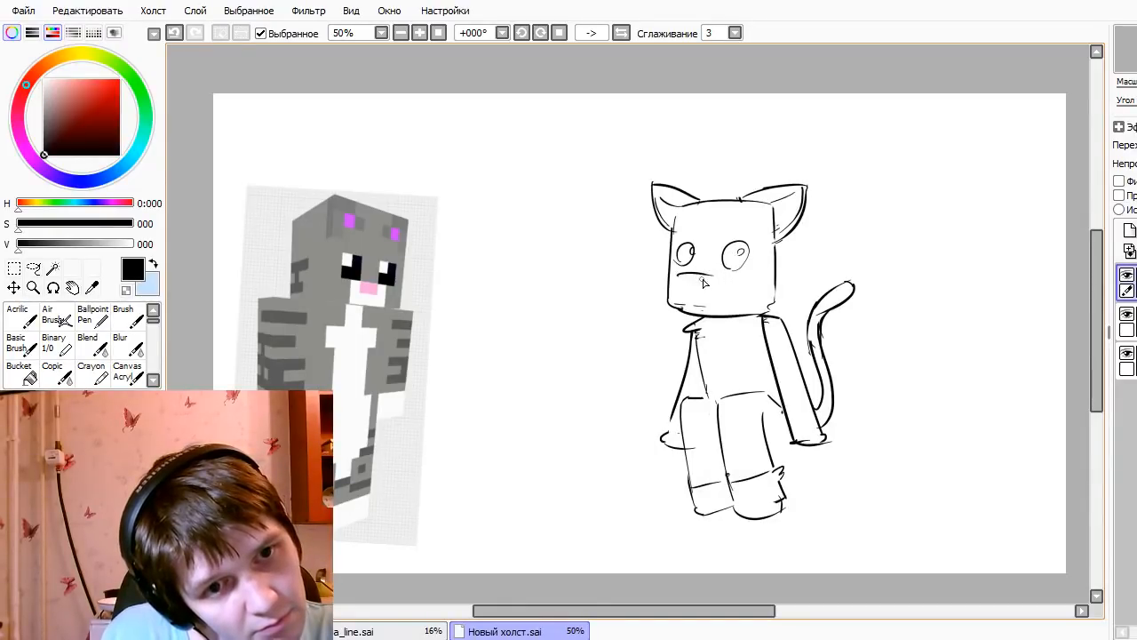
pyautogui.hotkey('ctrl', 'z')
pyautogui.moveTo(696, 275); pyautogui.dragTo(743, 278)
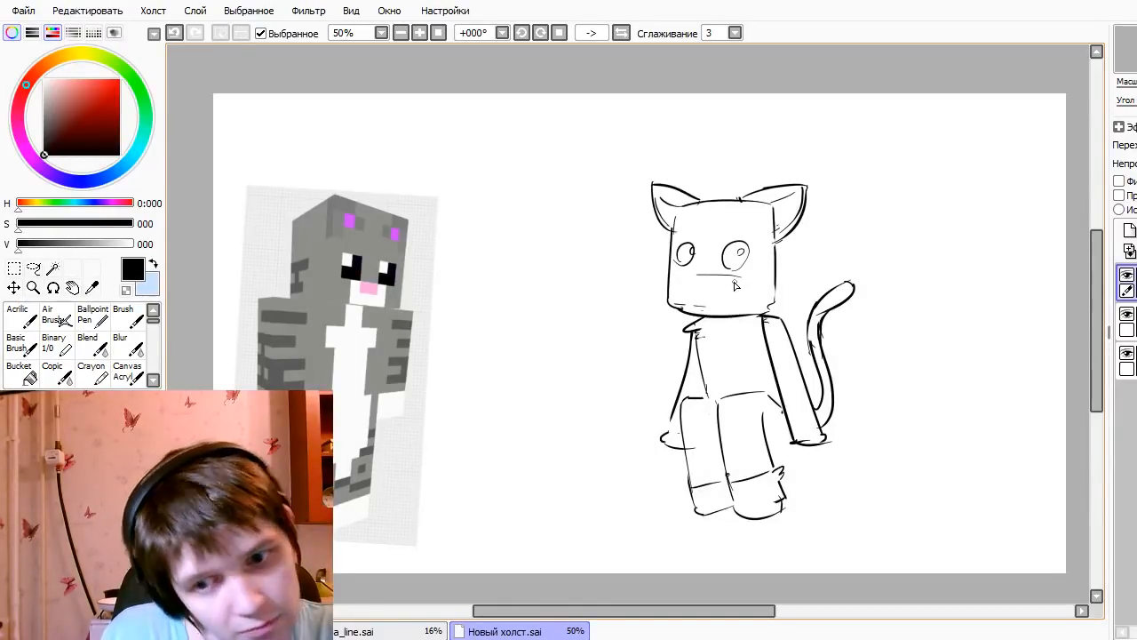
pyautogui.hotkey('ctrl', 'z')
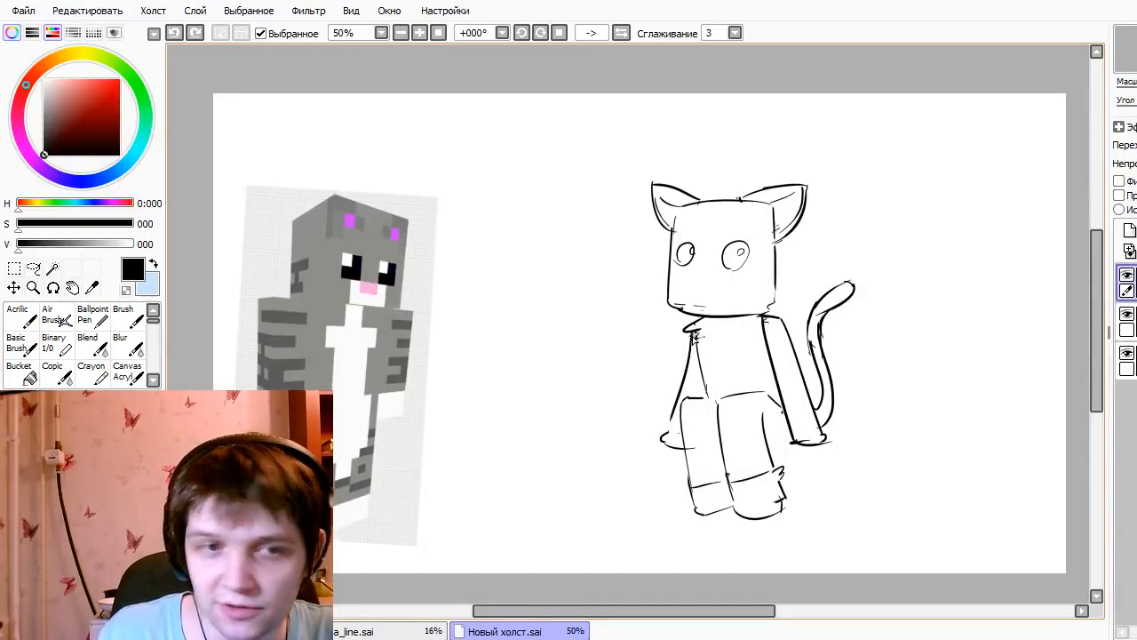
# - Sketch a half-oval nose between the eyes, with a rounded muzzle outline and a small mouth beneath it
pyautogui.moveTo(691, 277)
pyautogui.mouseDown()
pyautogui.moveTo(719, 276)
pyautogui.moveTo(689, 280)
pyautogui.moveTo(727, 304)
pyautogui.moveTo(677, 304)
pyautogui.moveTo(735, 279)
pyautogui.moveTo(742, 305)
pyautogui.mouseUp()
pyautogui.hotkey('ctrl', 'z')
pyautogui.hotkey('ctrl', 'z')
pyautogui.hotkey('ctrl', 'z')
pyautogui.hotkey('ctrl', 'z')
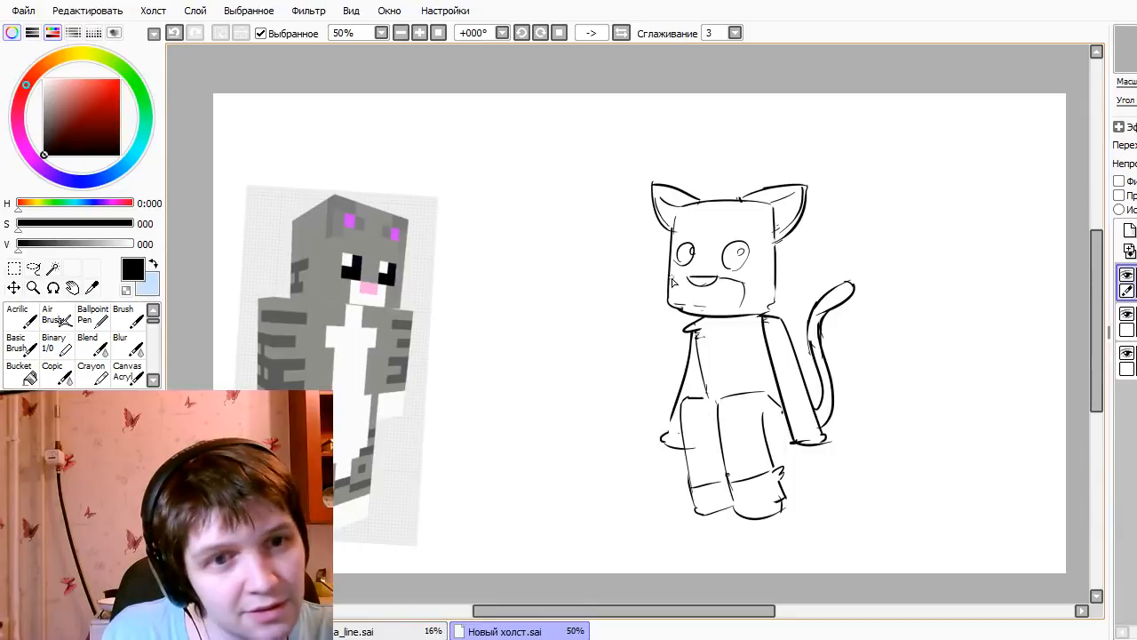
pyautogui.moveTo(688, 281)
pyautogui.mouseDown()
pyautogui.moveTo(708, 315)
pyautogui.moveTo(699, 318)
pyautogui.moveTo(715, 308)
pyautogui.moveTo(693, 304)
pyautogui.moveTo(706, 329)
pyautogui.moveTo(690, 342)
pyautogui.moveTo(687, 310)
pyautogui.moveTo(756, 307)
pyautogui.moveTo(720, 340)
pyautogui.moveTo(717, 327)
pyautogui.moveTo(748, 332)
pyautogui.moveTo(739, 335)
pyautogui.moveTo(742, 380)
pyautogui.mouseUp()
# - Outline the chest patch on the torso with a short top line and two long vertical edges
pyautogui.press('e')
pyautogui.hotkey('ctrl', 'z')
pyautogui.hotkey('ctrl', 'z')
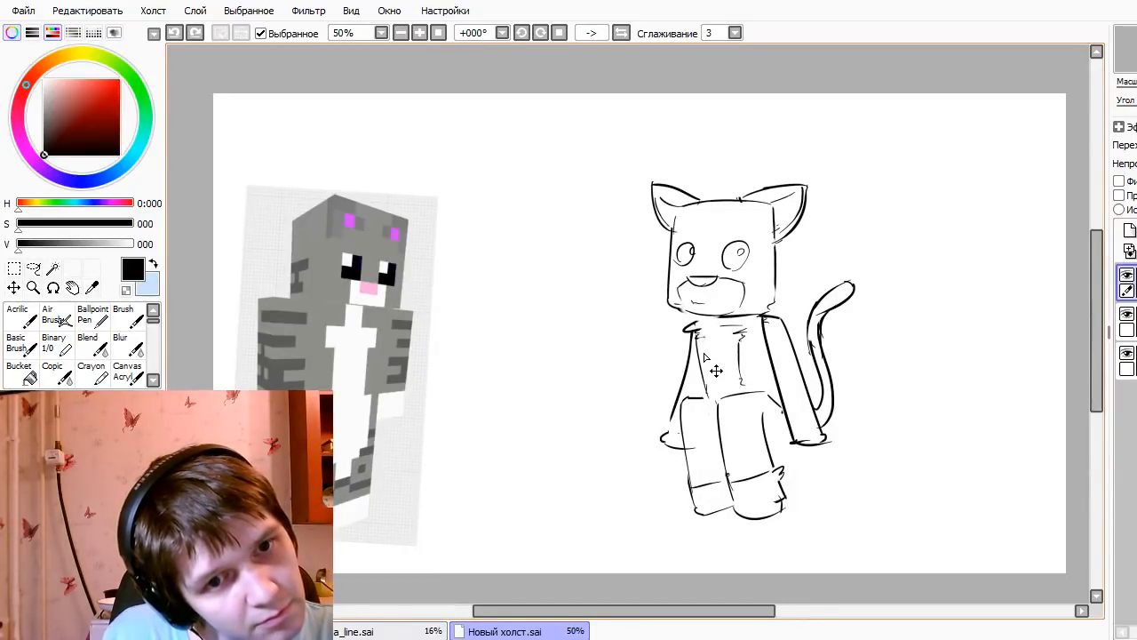
pyautogui.hotkey('ctrl', 'z')
pyautogui.moveTo(721, 332); pyautogui.dragTo(746, 332)
pyautogui.moveTo(745, 331); pyautogui.dragTo(750, 405)
pyautogui.moveTo(700, 338); pyautogui.dragTo(711, 393)
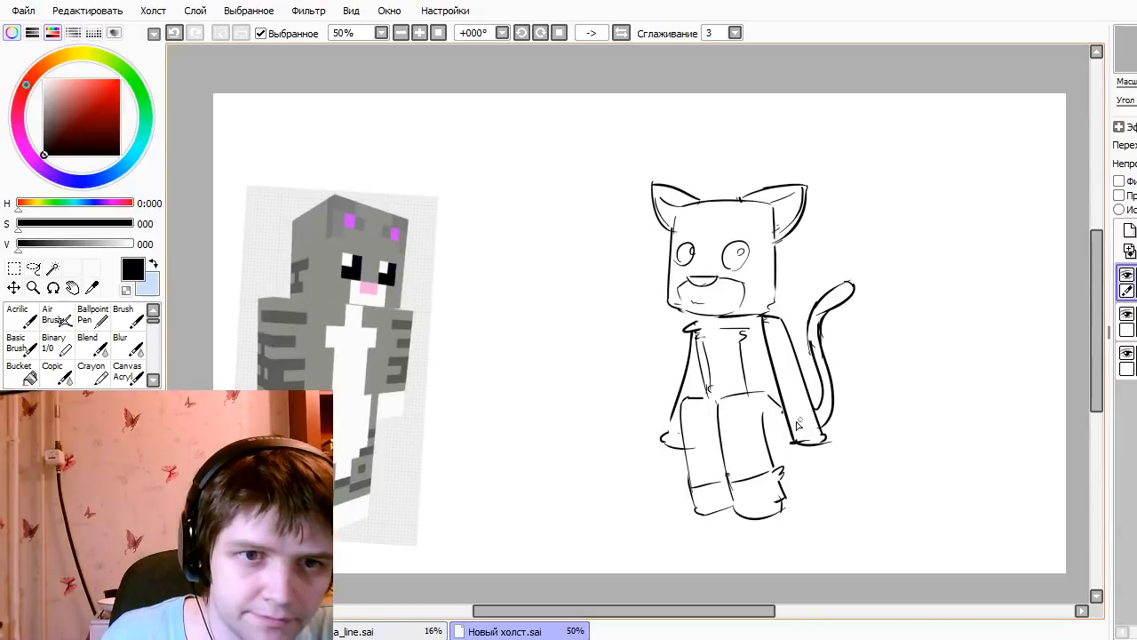
# - Mark the paws with a short line across each lower arm and refine the left arm's outer edge
pyautogui.moveTo(789, 418); pyautogui.dragTo(814, 409)
pyautogui.hotkey('ctrl', 'z')
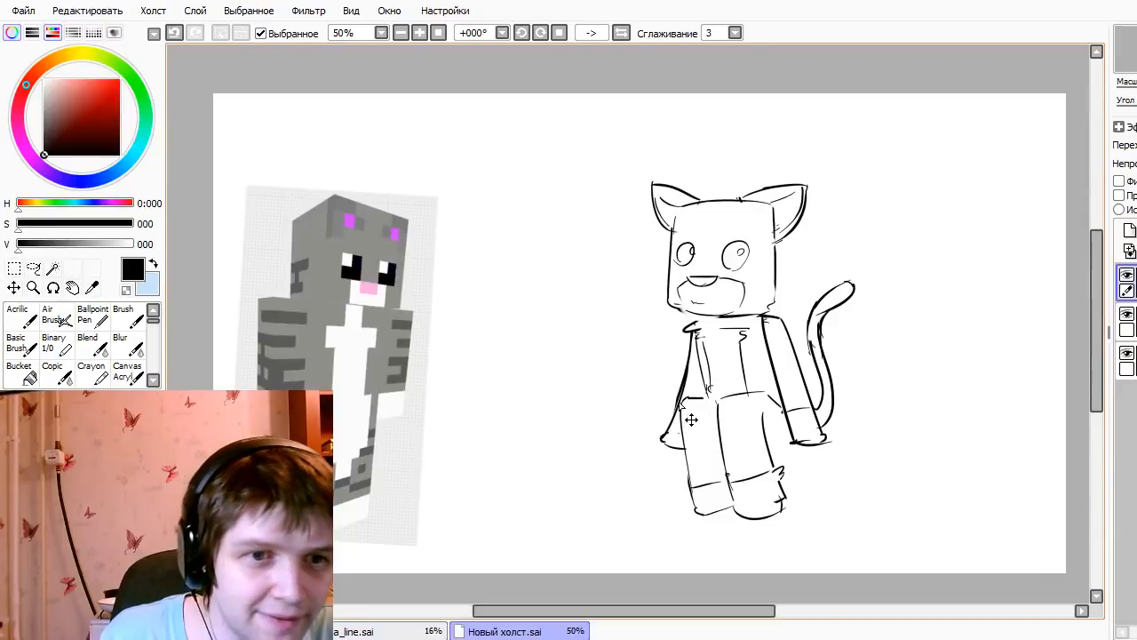
pyautogui.hotkey('ctrl', 'z')
pyautogui.moveTo(677, 409); pyautogui.dragTo(662, 444)
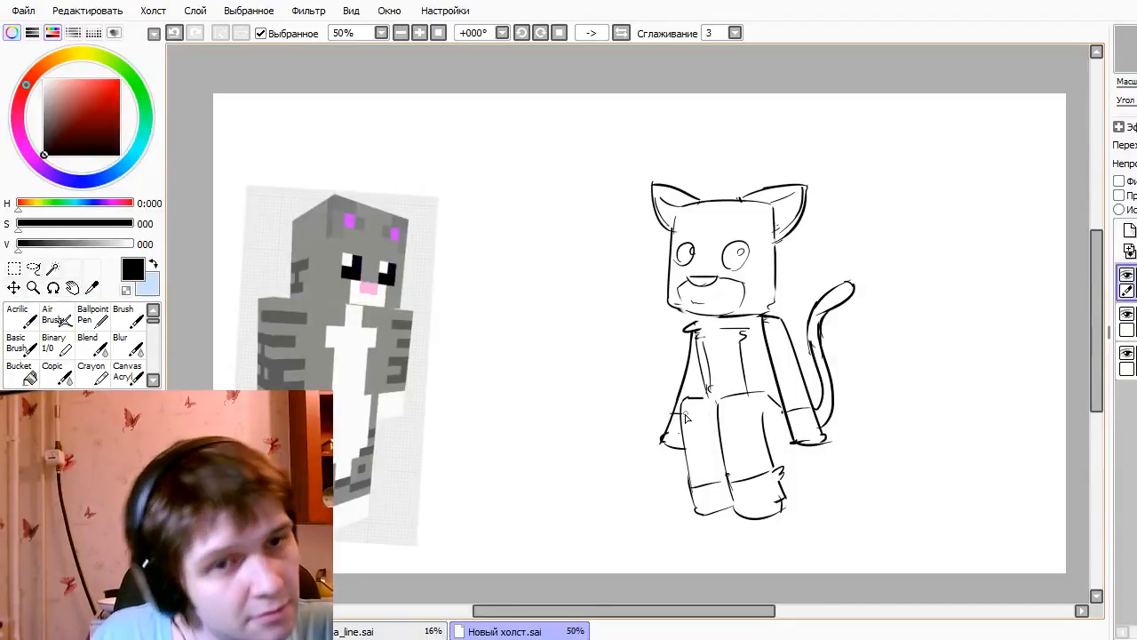
# - Tilt the whole cat sketch slightly clockwise with a free transform and compare it with the untilted version
pyautogui.hotkey('ctrl', 't')
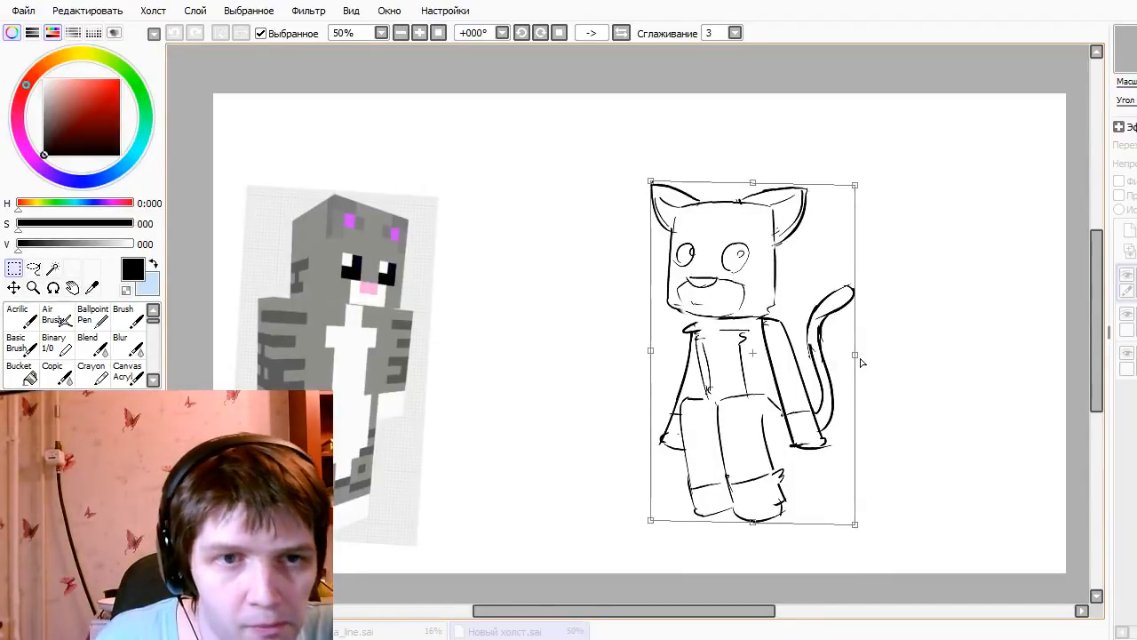
pyautogui.moveTo(859, 362); pyautogui.dragTo(918, 317)
pyautogui.press('Return')
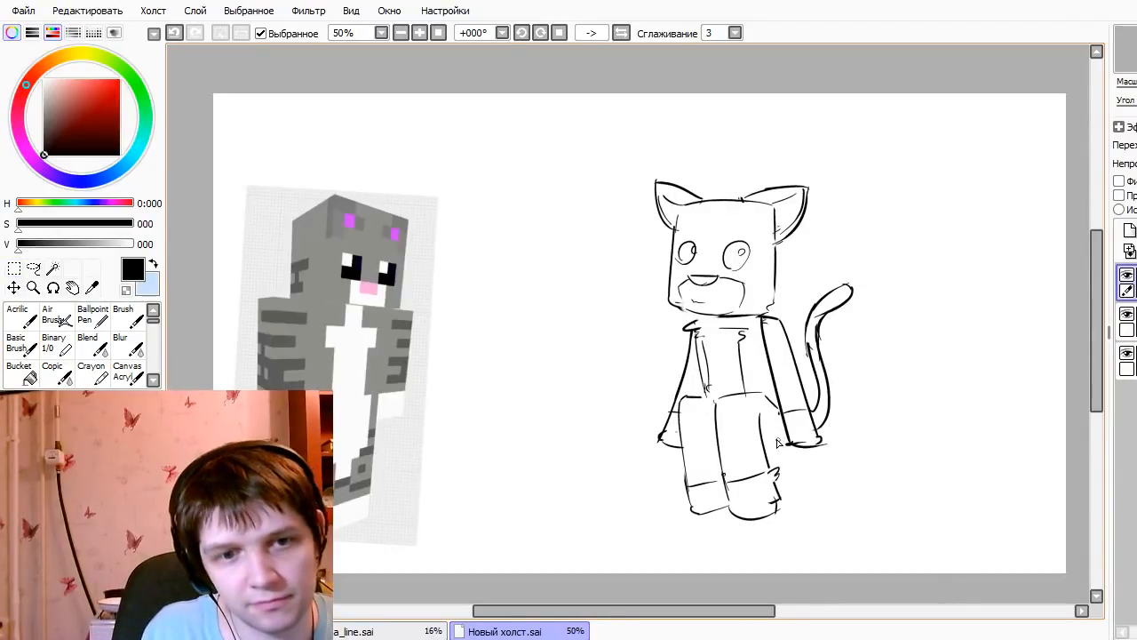
pyautogui.hotkey('ctrl', 'z')
pyautogui.hotkey('ctrl', 'y')
pyautogui.hotkey('ctrl', 'z')
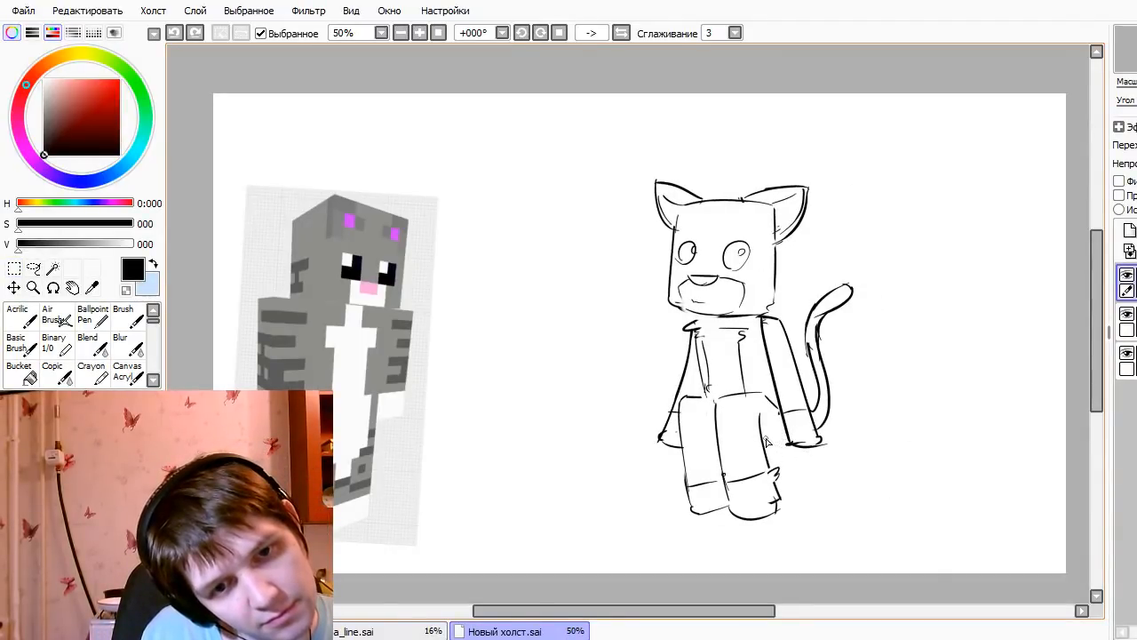
pyautogui.moveTo(762, 437); pyautogui.dragTo(929, 433)
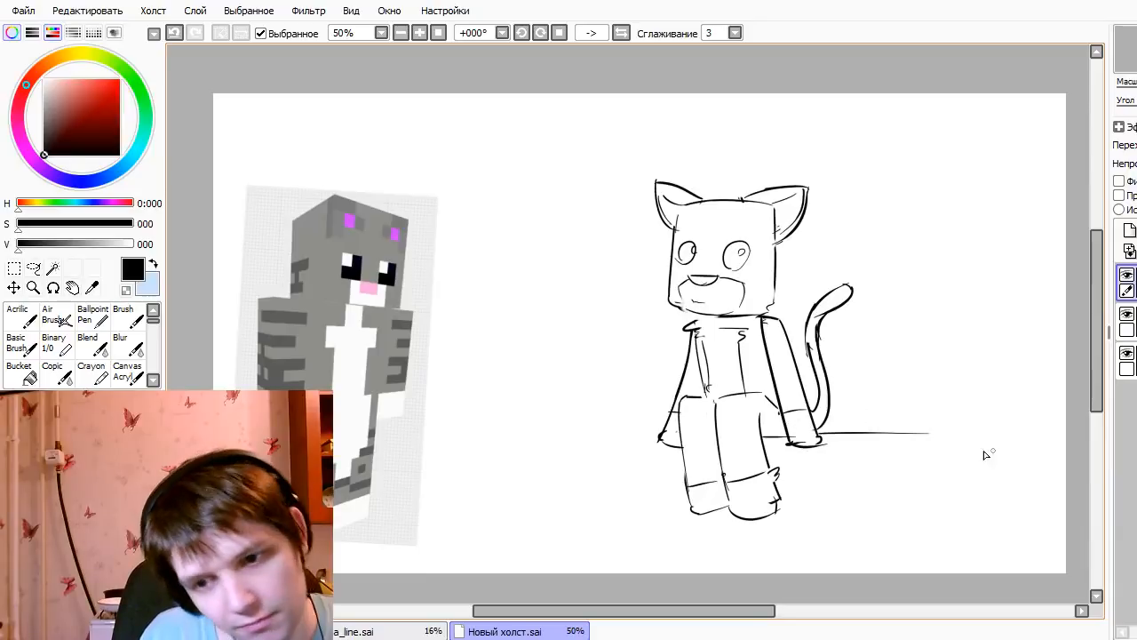
pyautogui.hotkey('ctrl', 'z')
pyautogui.moveTo(816, 434); pyautogui.dragTo(995, 437)
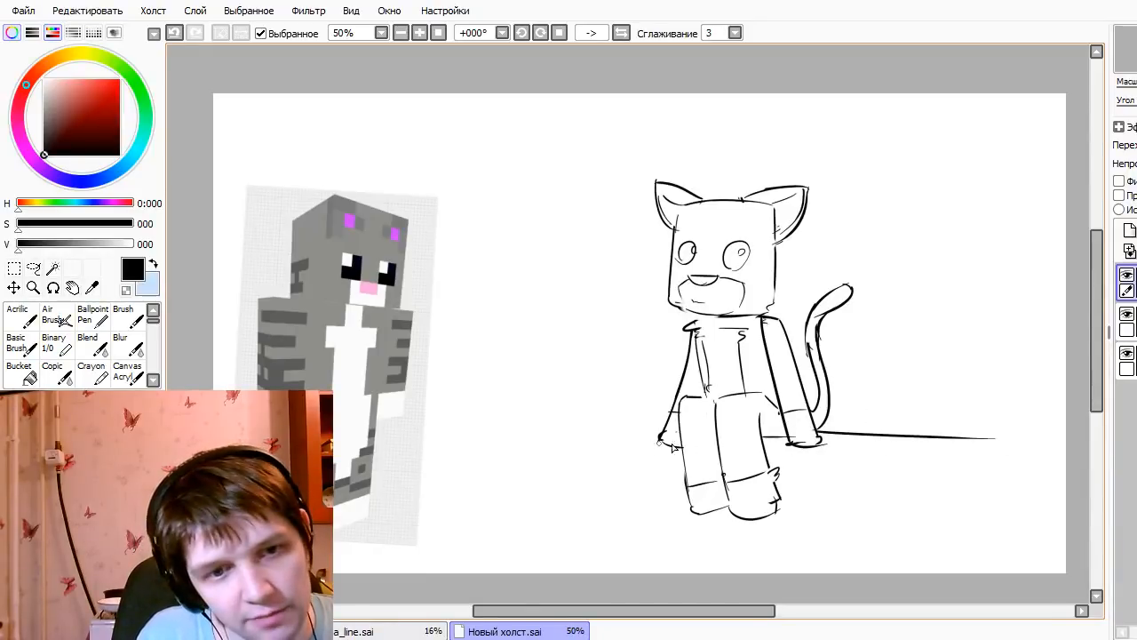
pyautogui.hotkey('ctrl', 'z')
pyautogui.hotkey('ctrl', 'z')
# - Add a new layer beneath the cat sketch and draw a horizontal seat line at paw level to the canvas's right edge
pyautogui.click(1126, 322)
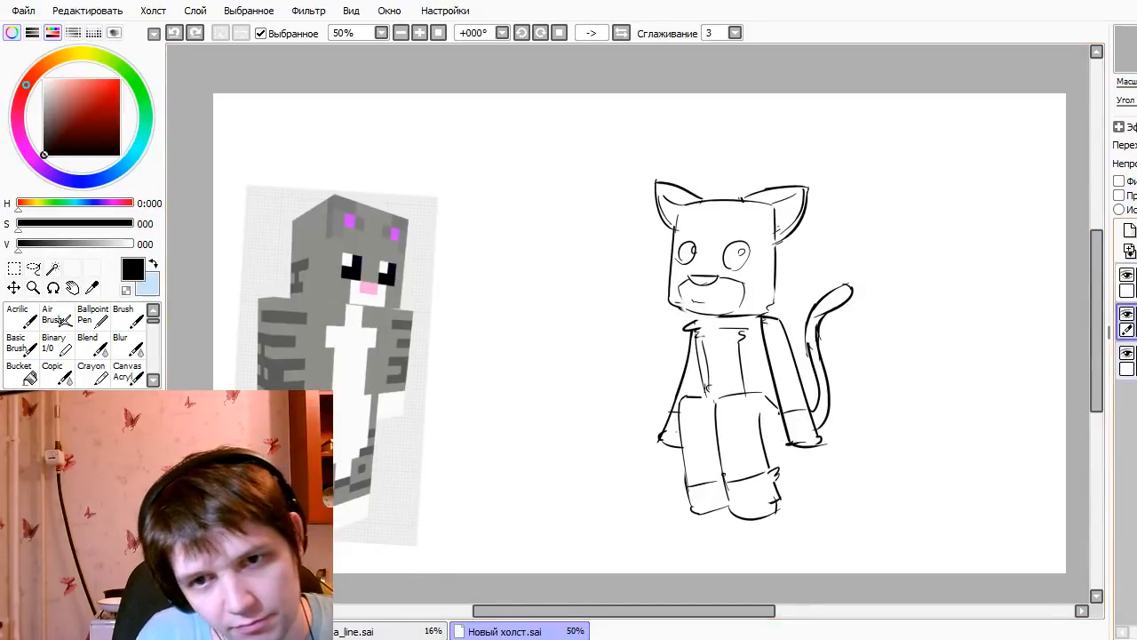
pyautogui.click(1129, 230)
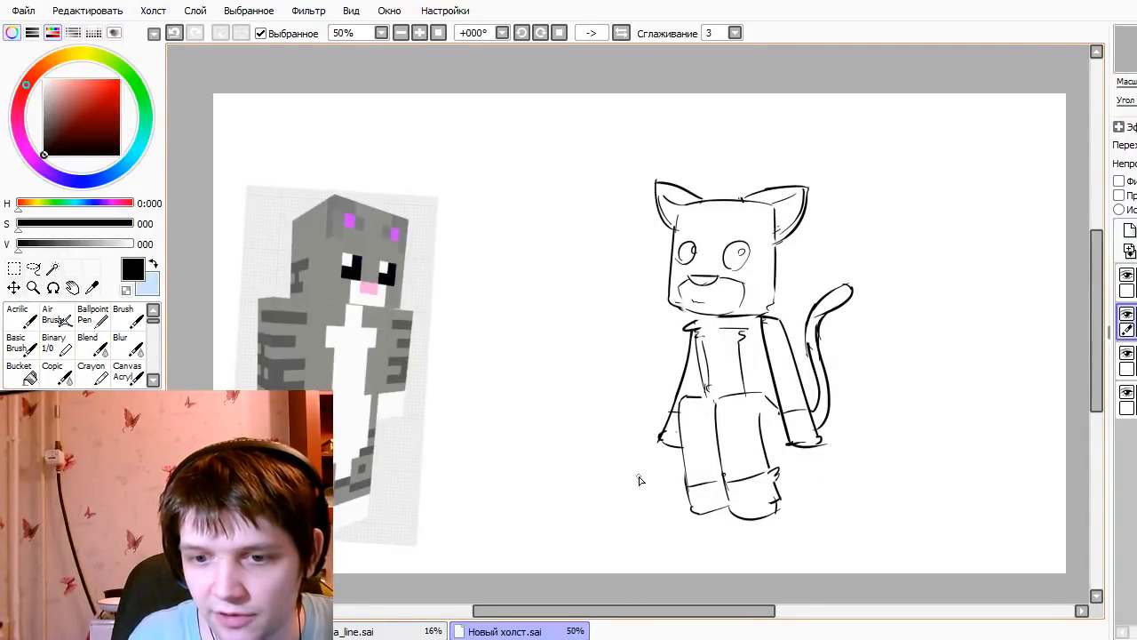
pyautogui.moveTo(609, 439); pyautogui.dragTo(1090, 429)
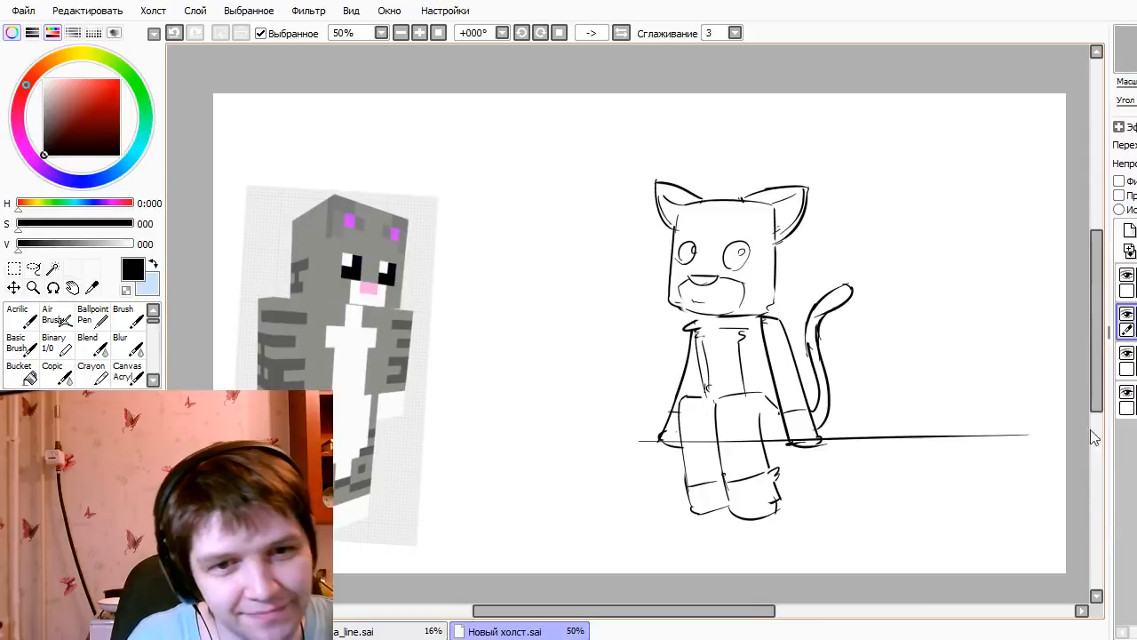
pyautogui.hotkey('ctrl', 'z')
pyautogui.moveTo(606, 455); pyautogui.dragTo(1075, 442)
pyautogui.hotkey('ctrl', 'z')
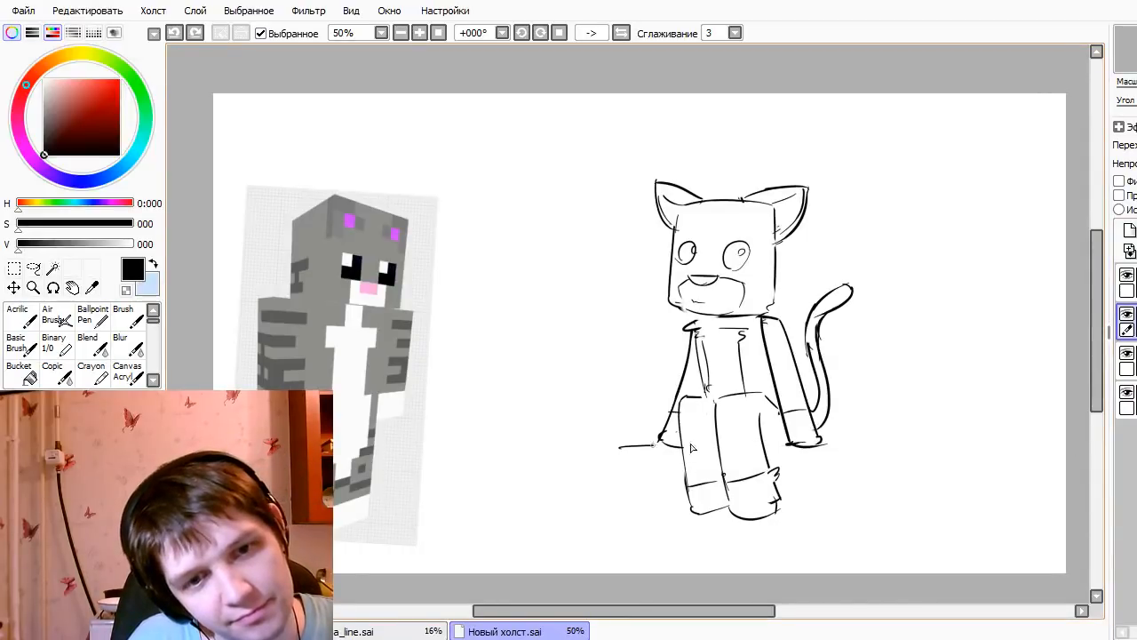
pyautogui.moveTo(620, 447); pyautogui.dragTo(1079, 440)
pyautogui.moveTo(746, 442); pyautogui.dragTo(991, 446)
pyautogui.hotkey('ctrl', 'z')
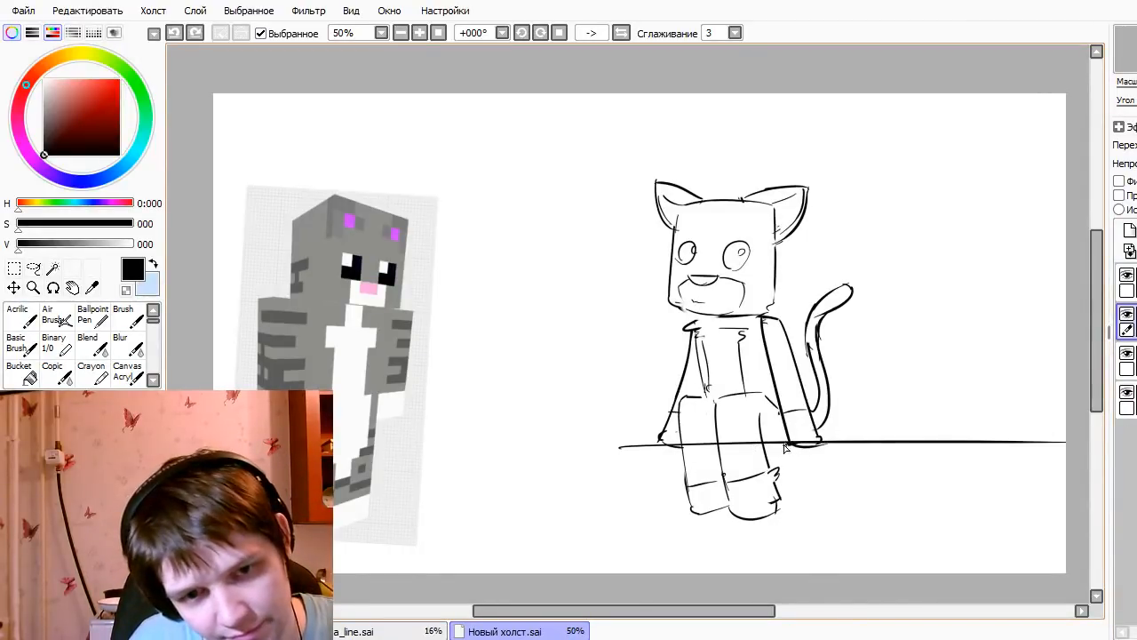
pyautogui.moveTo(787, 442); pyautogui.dragTo(970, 441)
pyautogui.moveTo(739, 442); pyautogui.dragTo(974, 436)
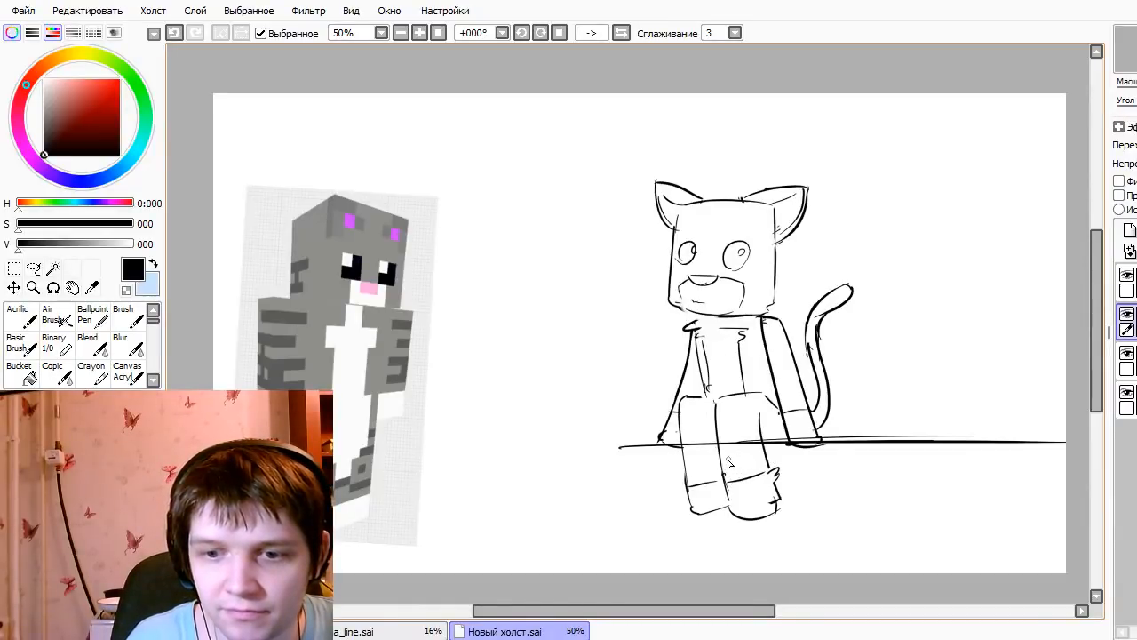
pyautogui.hotkey('alt', 'Tab')
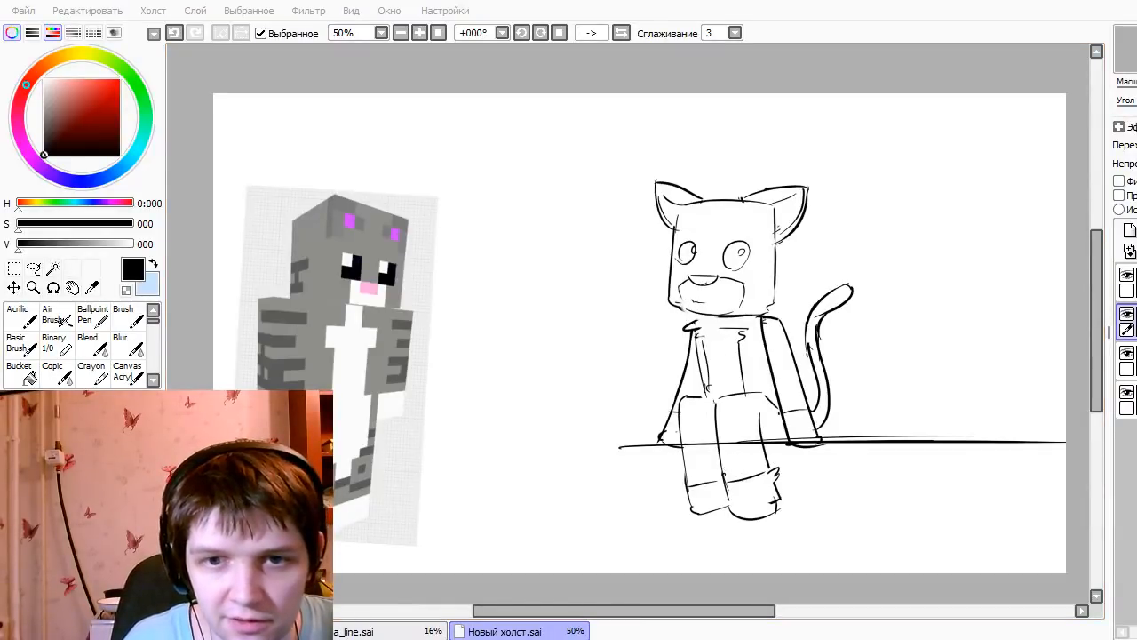
pyautogui.hotkey('alt', 'Tab')
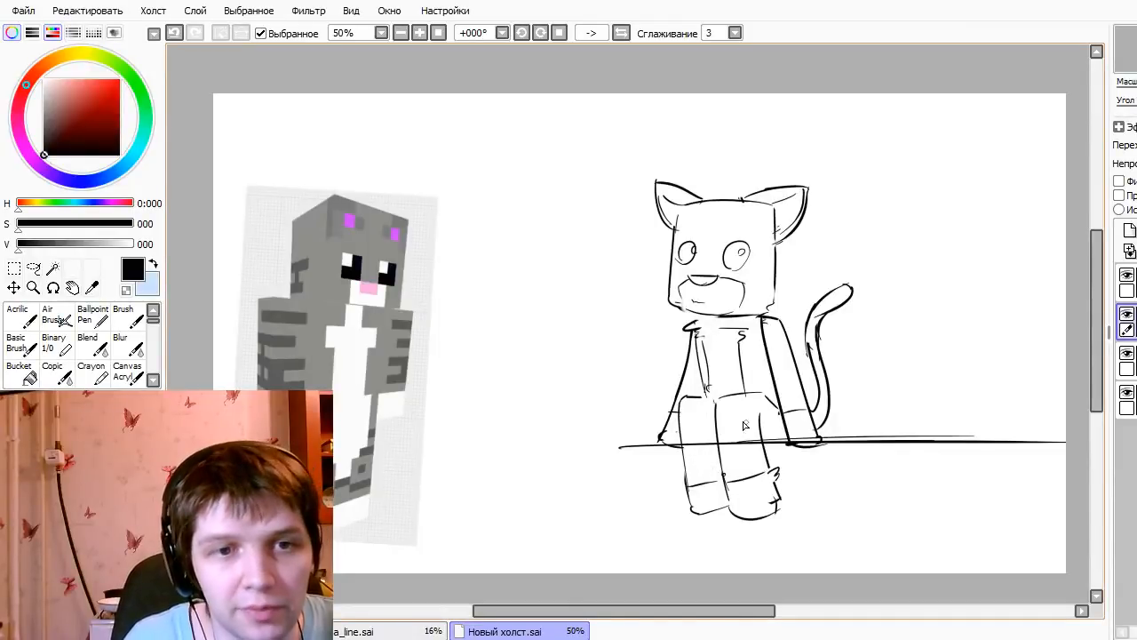
# - Extend the horizontal line further out beyond the left paw and erase the part crossing the legs
pyautogui.moveTo(584, 446); pyautogui.dragTo(687, 441)
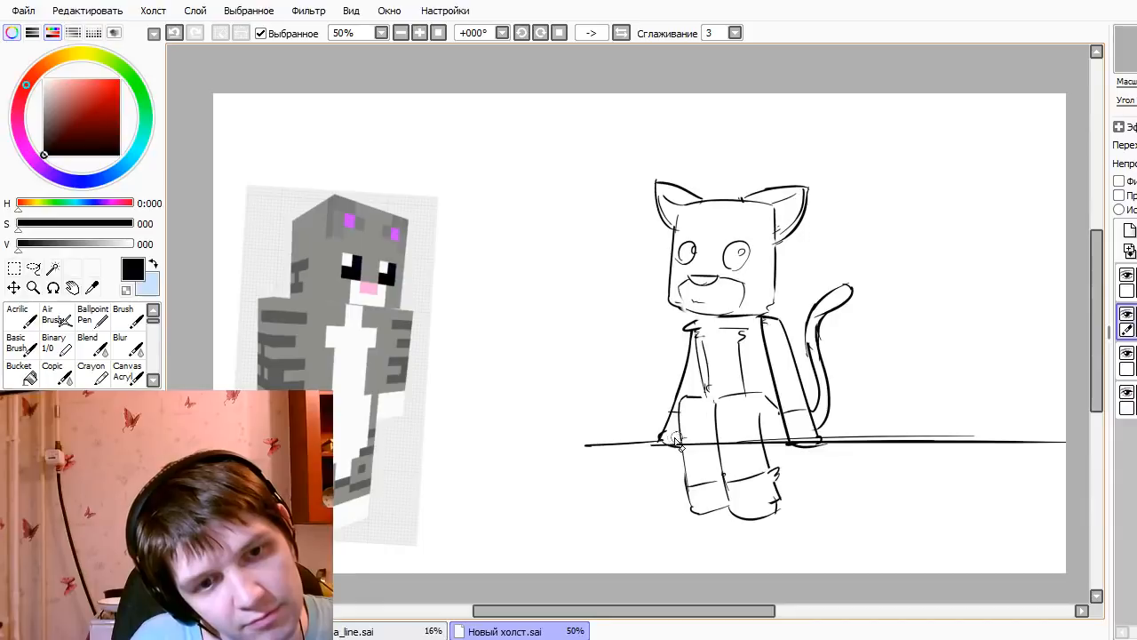
pyautogui.moveTo(688, 441); pyautogui.dragTo(760, 441)
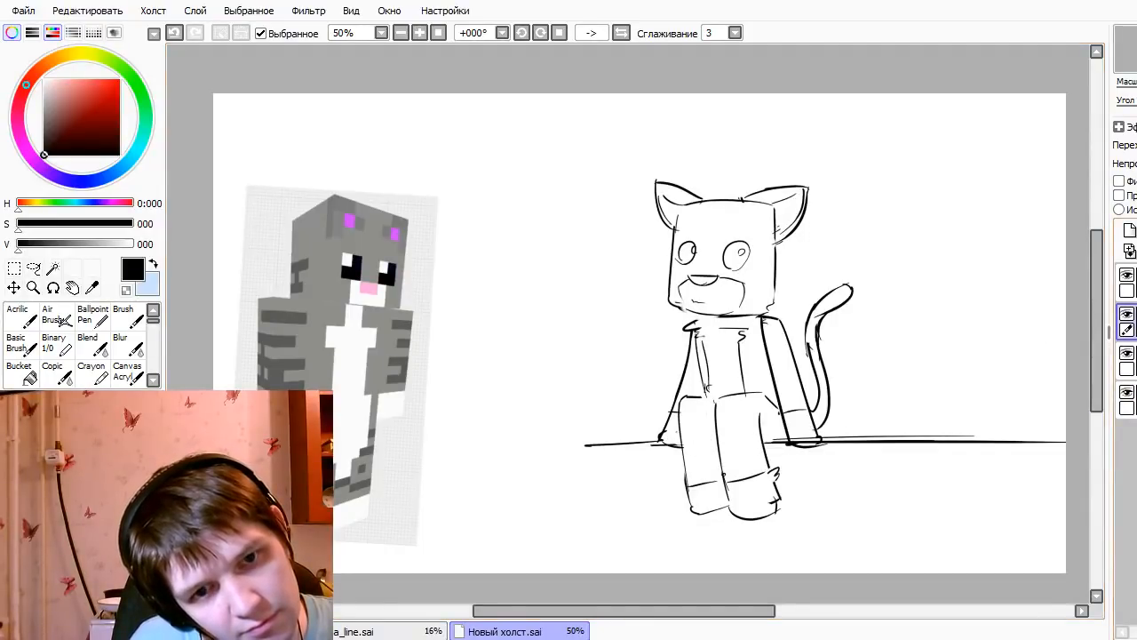
# - Return to the cat sketch layer and redraw the right shoulder higher, sloping up from the neck to the arm
pyautogui.click(1130, 282)
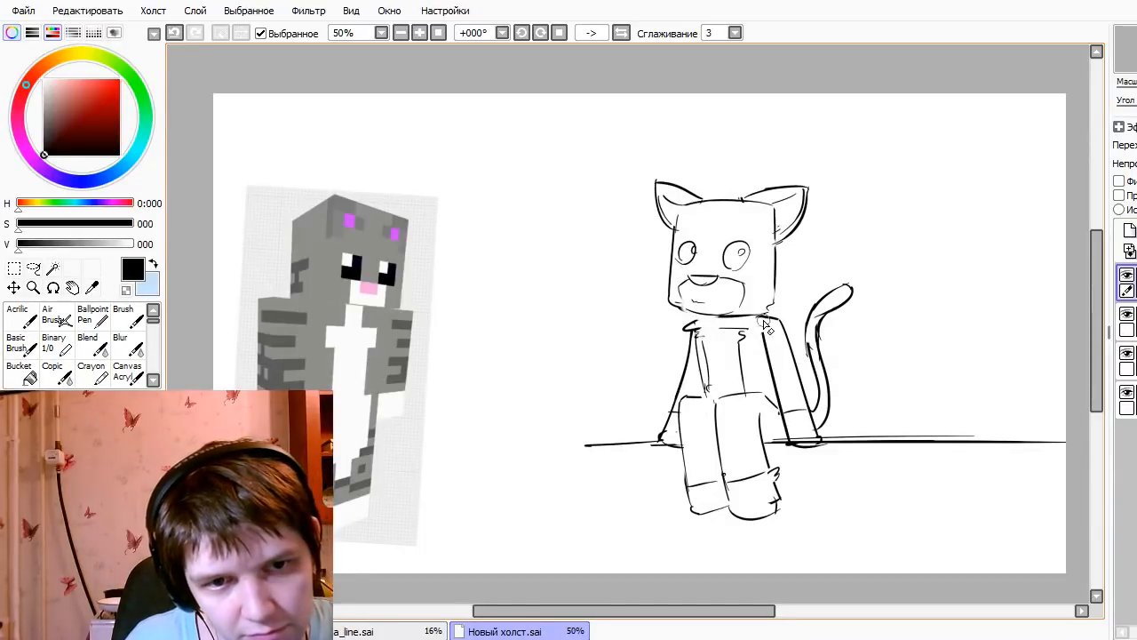
pyautogui.hotkey('ctrl', 'z')
pyautogui.moveTo(755, 317)
pyautogui.mouseDown()
pyautogui.moveTo(786, 327)
pyautogui.moveTo(789, 355)
pyautogui.mouseUp()
pyautogui.hotkey('ctrl', 'z')
pyautogui.moveTo(748, 313)
pyautogui.mouseDown()
pyautogui.moveTo(784, 311)
pyautogui.moveTo(786, 358)
pyautogui.mouseUp()
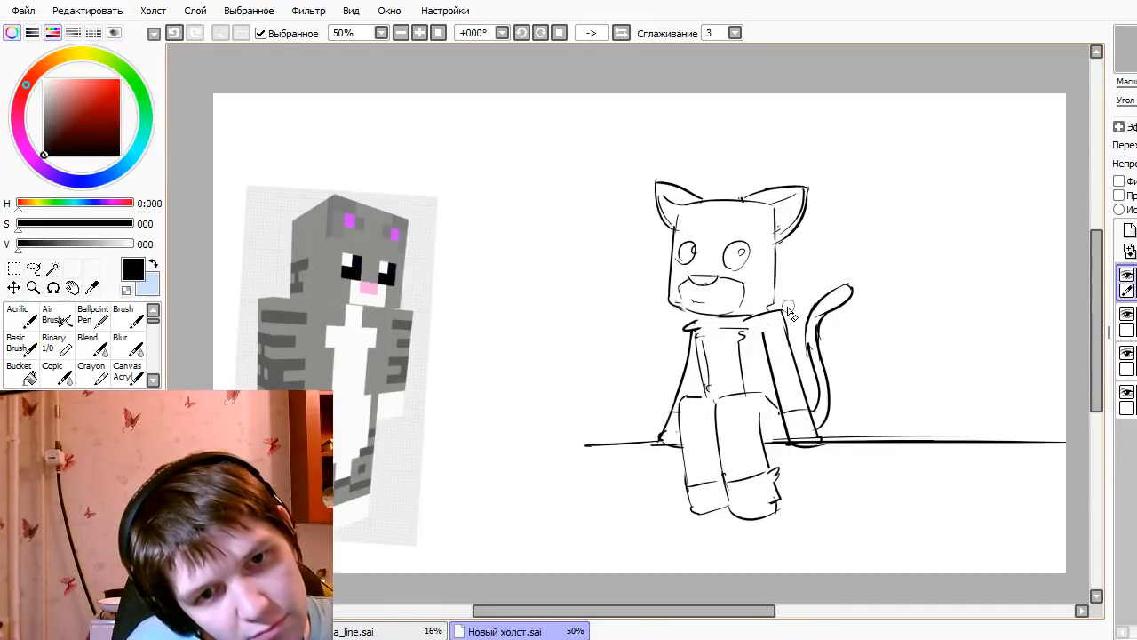
# - Join the raised right shoulder to the arm with a line running down from the shoulder corner along the outer edge
pyautogui.moveTo(781, 308); pyautogui.dragTo(785, 374)
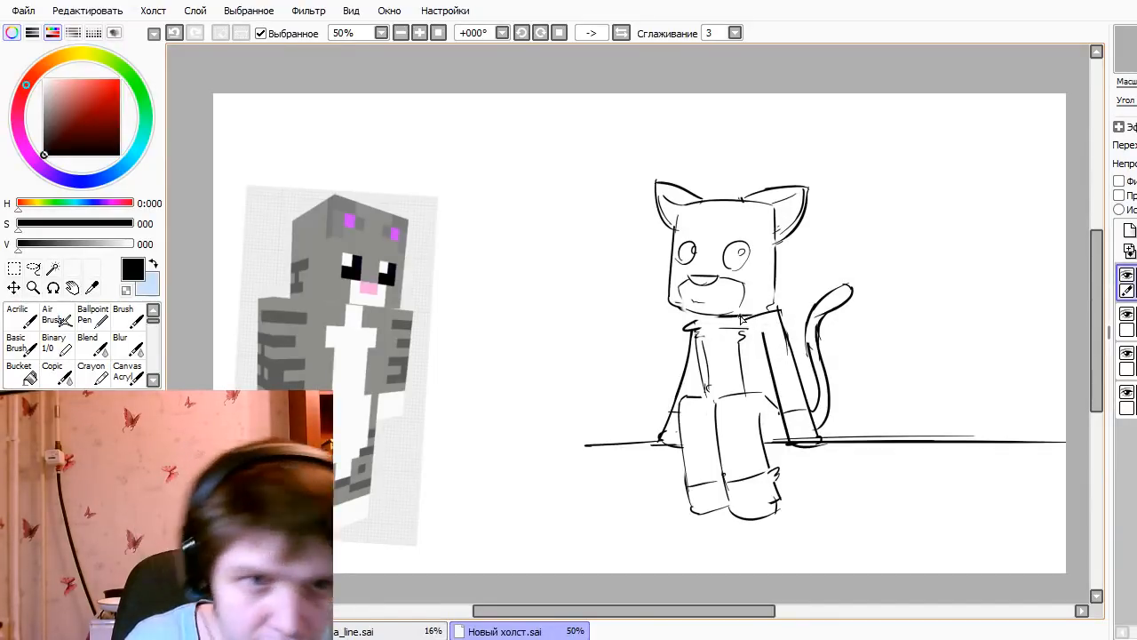
pyautogui.moveTo(744, 310)
pyautogui.mouseDown()
pyautogui.moveTo(765, 292)
pyautogui.moveTo(733, 310)
pyautogui.mouseUp()
pyautogui.hotkey('ctrl', 'z')
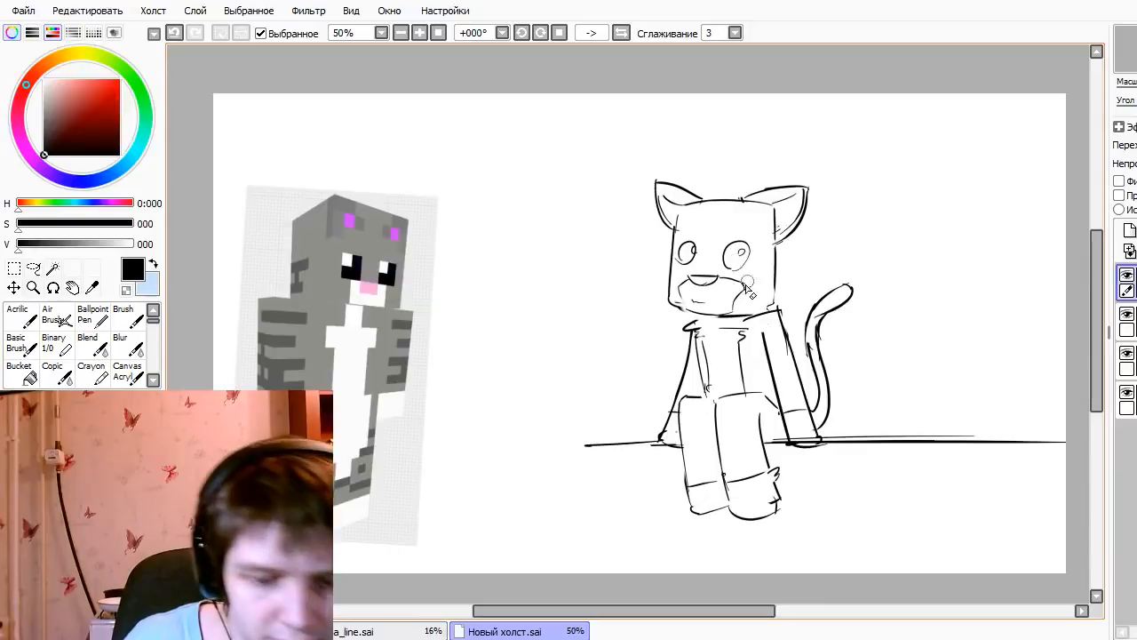
# - Lasso the cat's head, rotate it slightly clockwise, lower it onto the neck with a free transform, and deselect
pyautogui.press('l')
pyautogui.moveTo(744, 320)
pyautogui.mouseDown()
pyautogui.moveTo(819, 279)
pyautogui.moveTo(874, 191)
pyautogui.moveTo(744, 123)
pyautogui.moveTo(627, 303)
pyautogui.mouseUp()
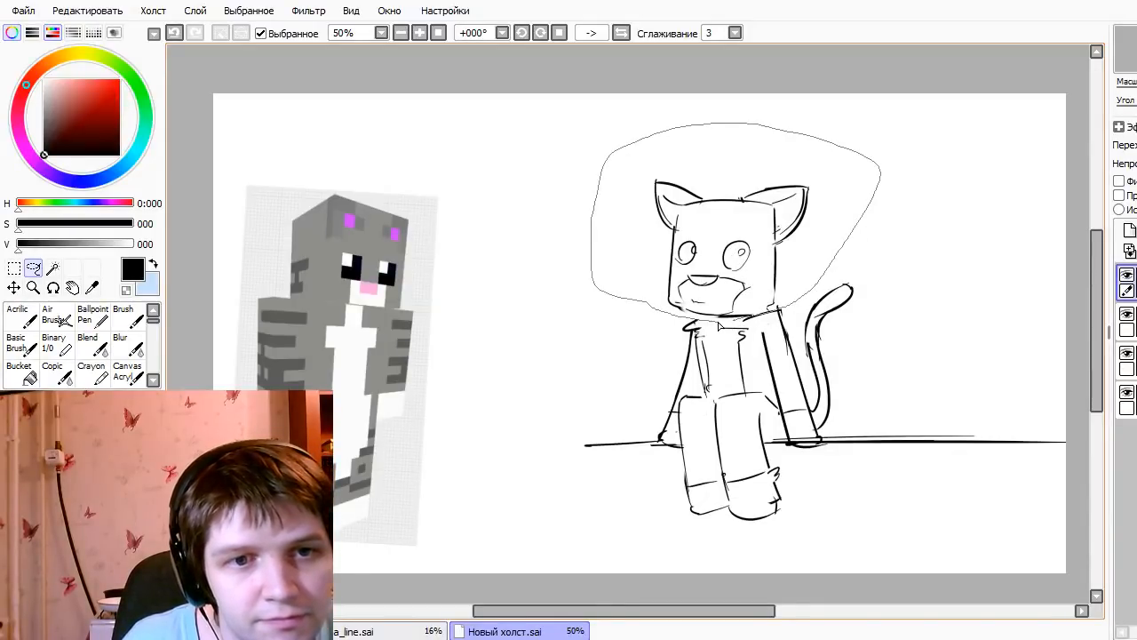
pyautogui.moveTo(720, 327); pyautogui.dragTo(716, 329)
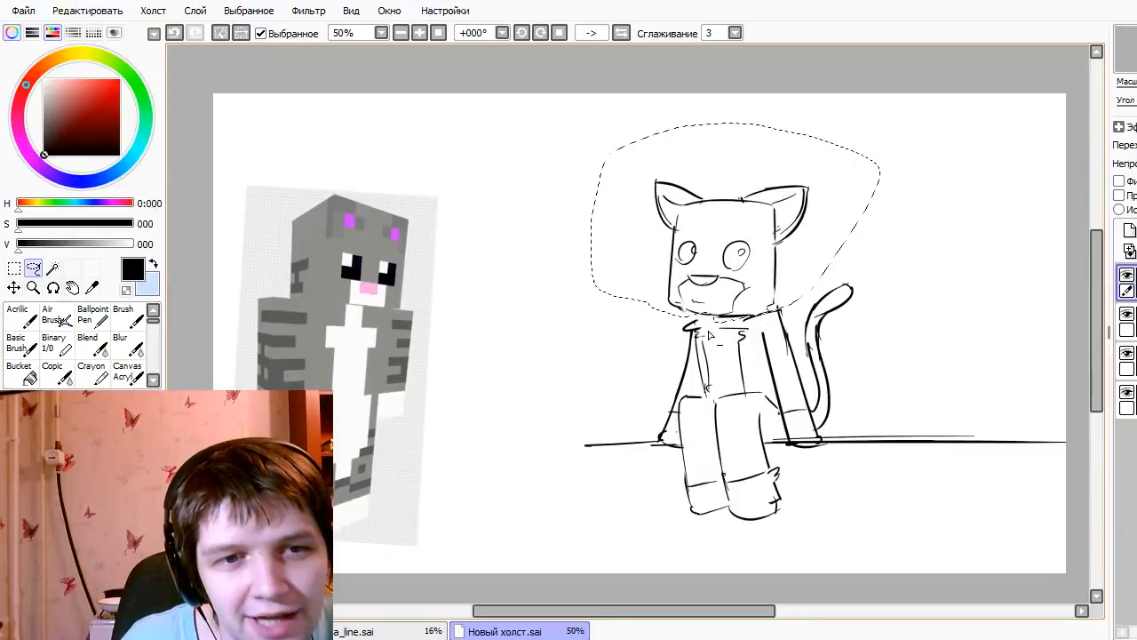
pyautogui.hotkey('ctrl', 't')
pyautogui.moveTo(853, 223); pyautogui.dragTo(887, 221)
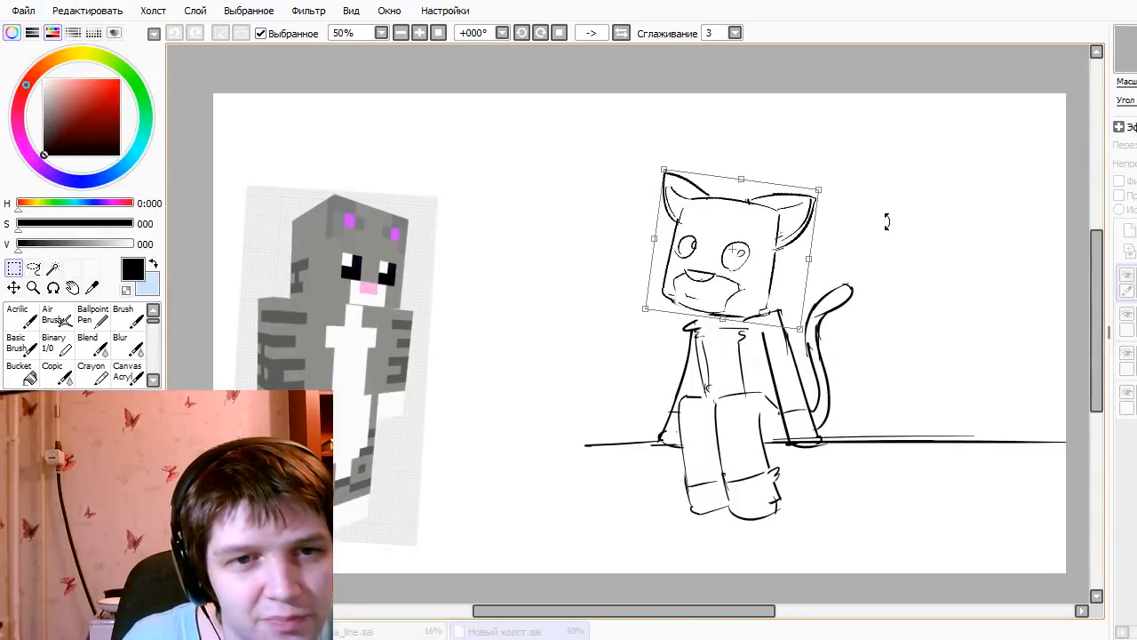
pyautogui.moveTo(773, 260)
pyautogui.mouseDown()
pyautogui.moveTo(785, 276)
pyautogui.moveTo(772, 263)
pyautogui.moveTo(773, 277)
pyautogui.mouseUp()
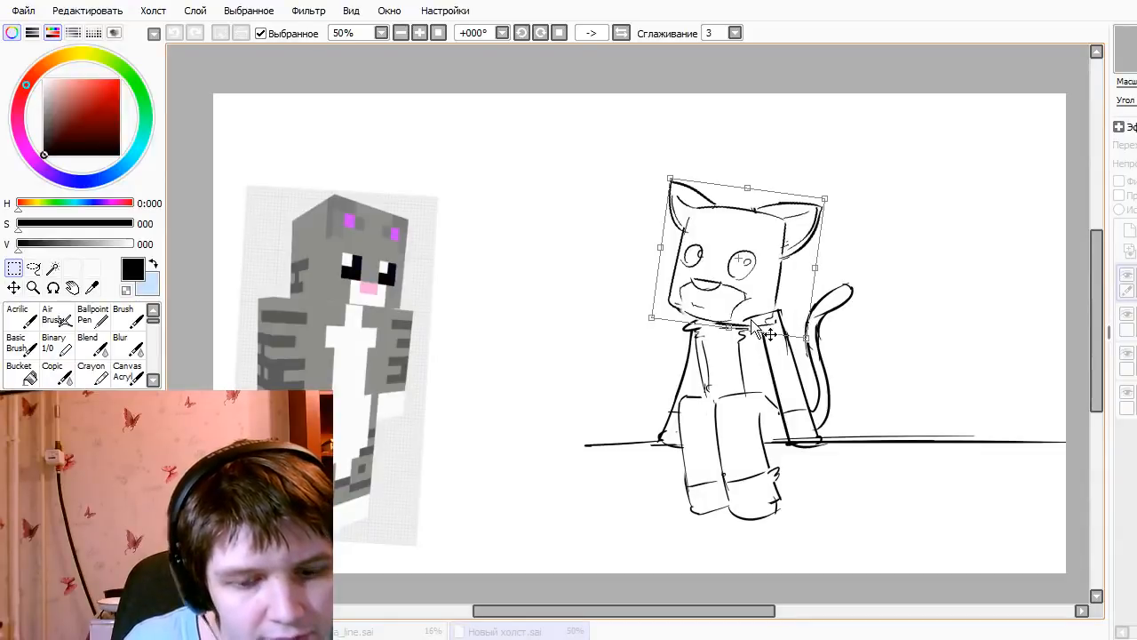
pyautogui.press('Return')
pyautogui.hotkey('ctrl', 'd')
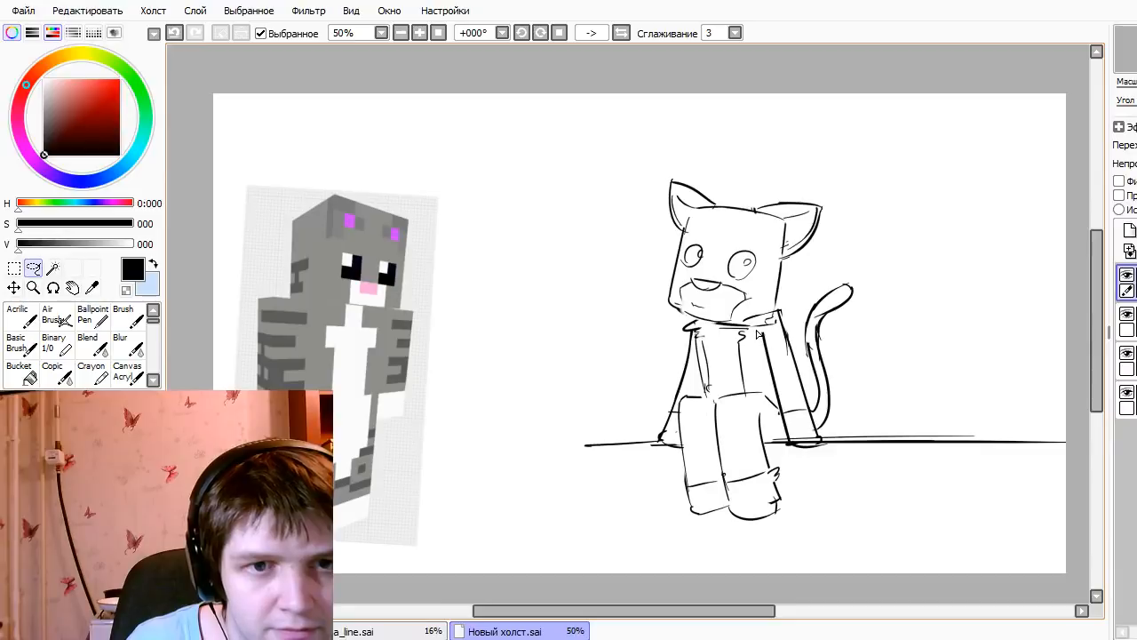
# - Clean up stray marks around the neck and right shoulder, and redraw the bottom edge of the right paw on the seat line
pyautogui.press('n')
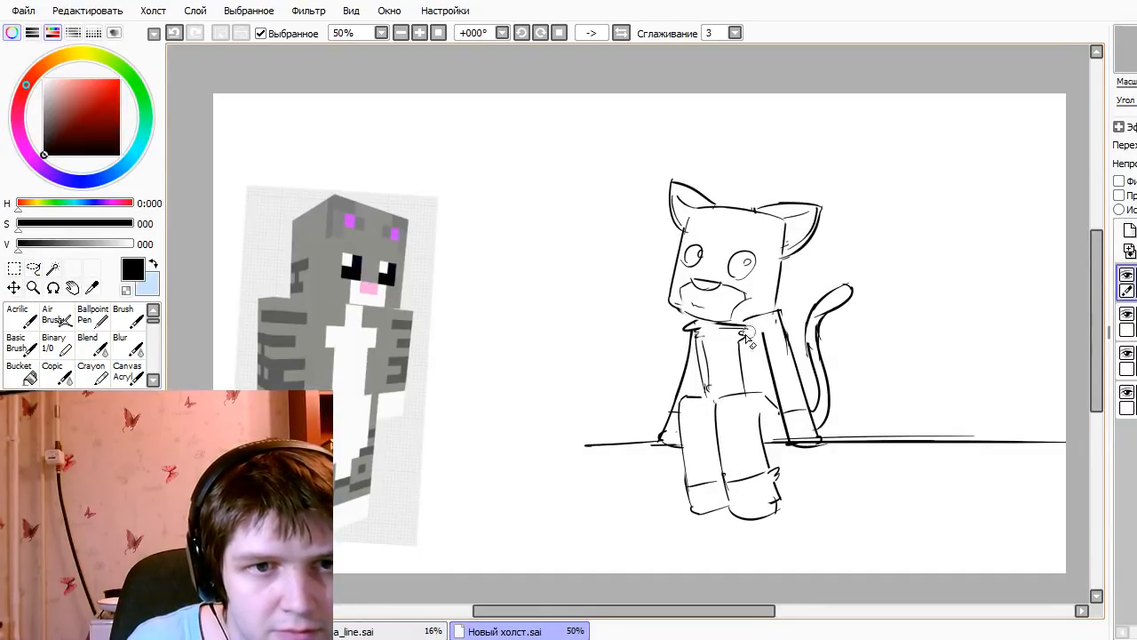
pyautogui.moveTo(817, 485)
pyautogui.mouseDown()
pyautogui.moveTo(764, 490)
pyautogui.moveTo(819, 492)
pyautogui.mouseUp()
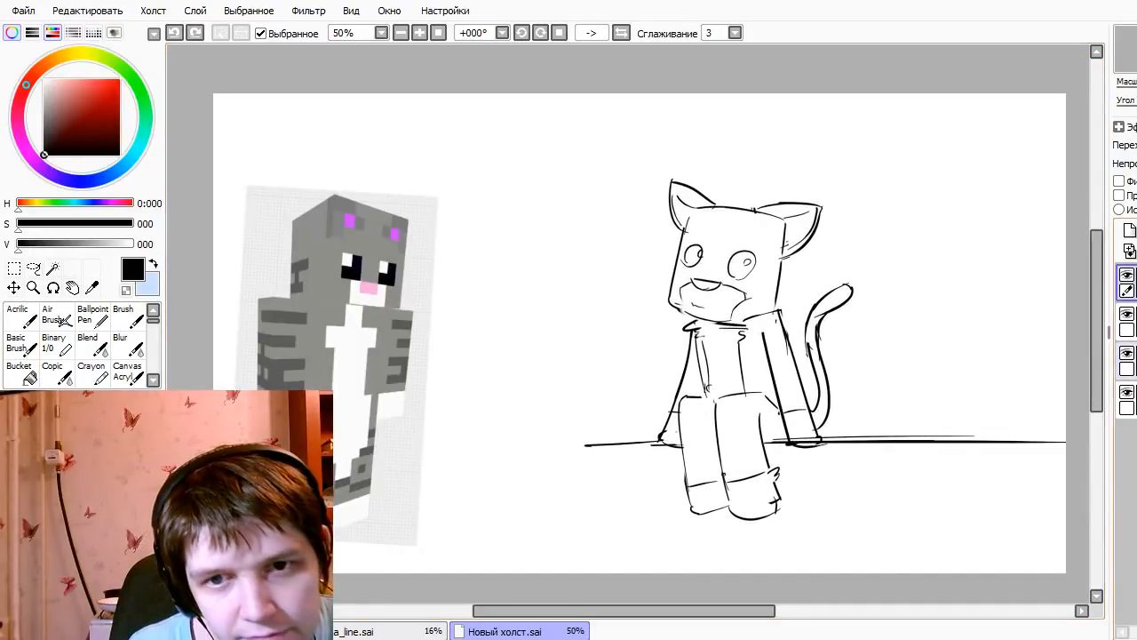
pyautogui.click(1126, 321)
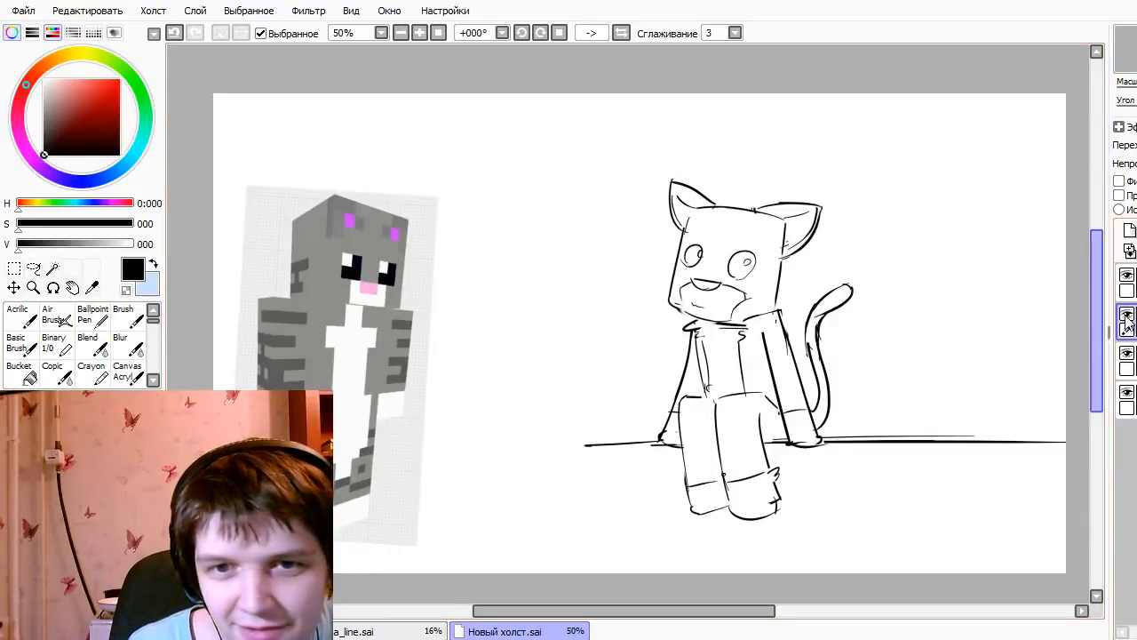
pyautogui.click(1127, 282)
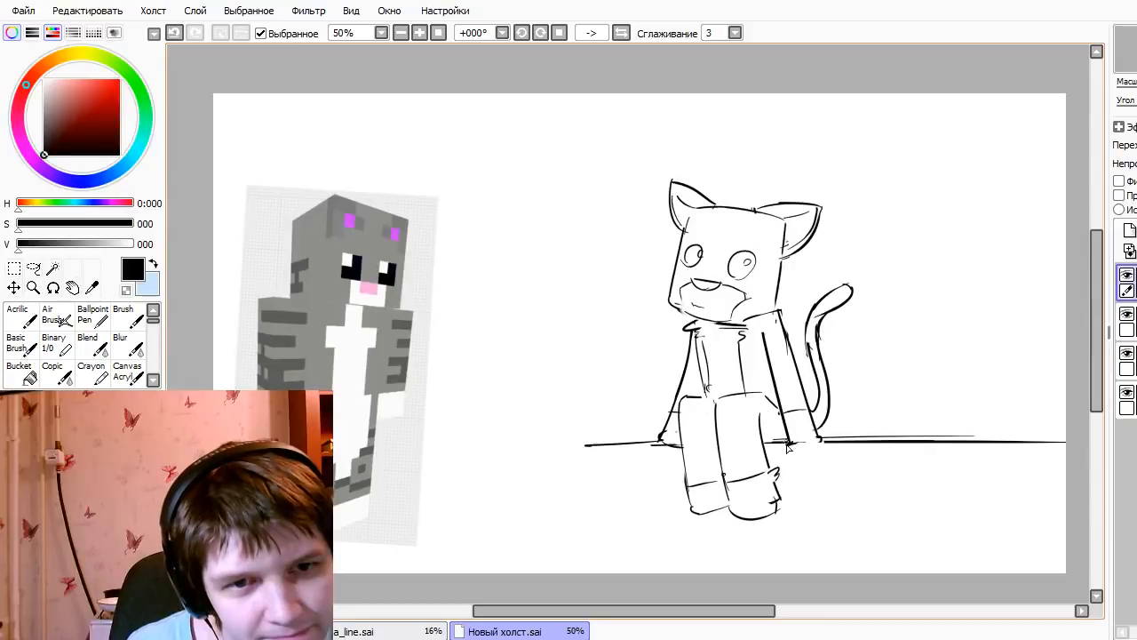
pyautogui.moveTo(786, 444); pyautogui.dragTo(821, 441)
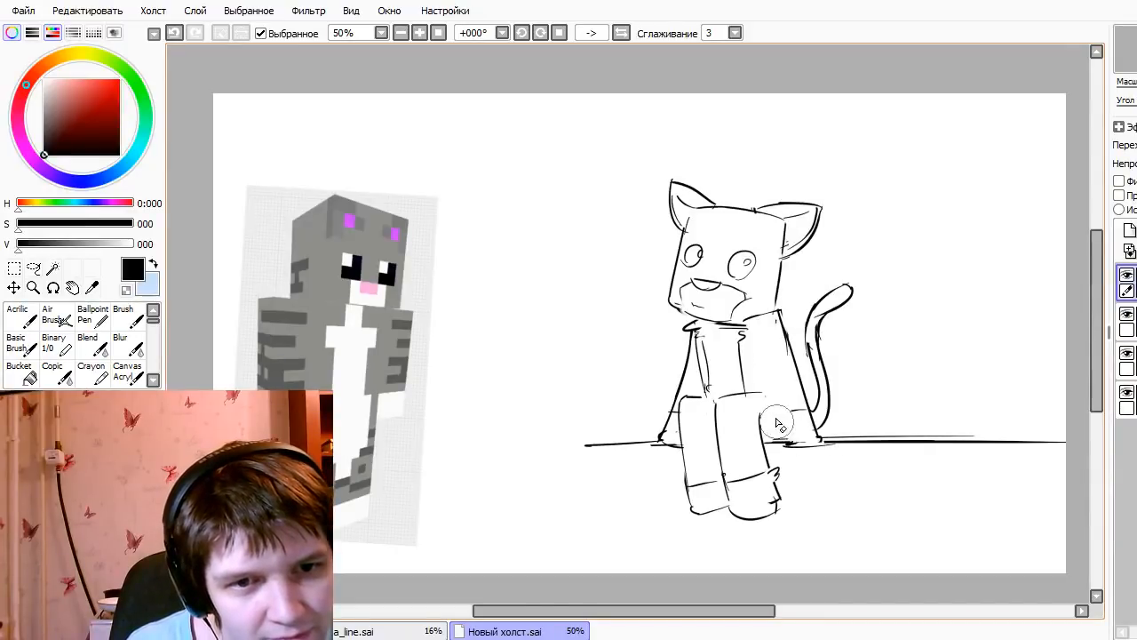
# - Erase the right arm's inner line and redraw it closer to the torso, running from the neck down to the paw
pyautogui.moveTo(747, 331); pyautogui.dragTo(781, 444)
pyautogui.hotkey('ctrl', 'z')
pyautogui.hotkey('ctrl', 'z')
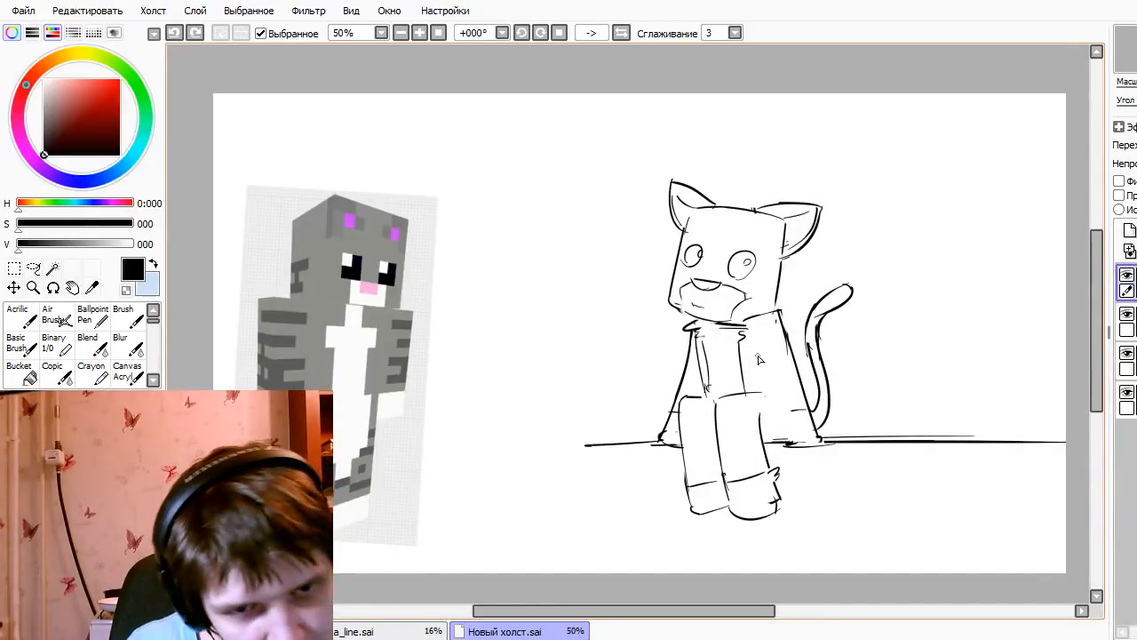
pyautogui.moveTo(748, 339); pyautogui.dragTo(780, 440)
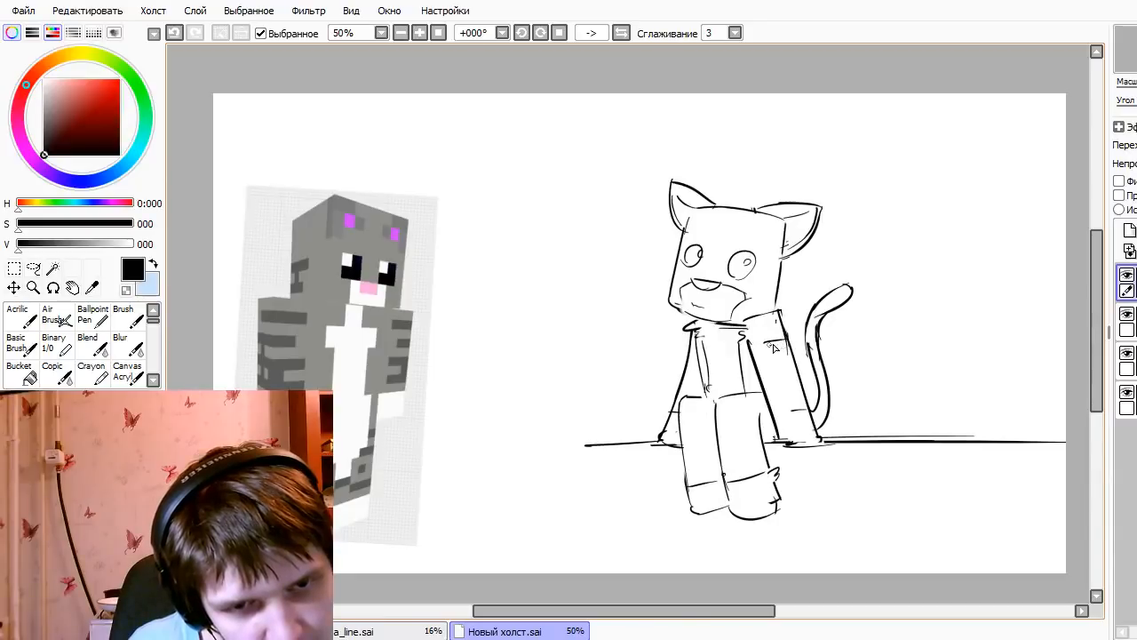
pyautogui.hotkey('ctrl', 'z')
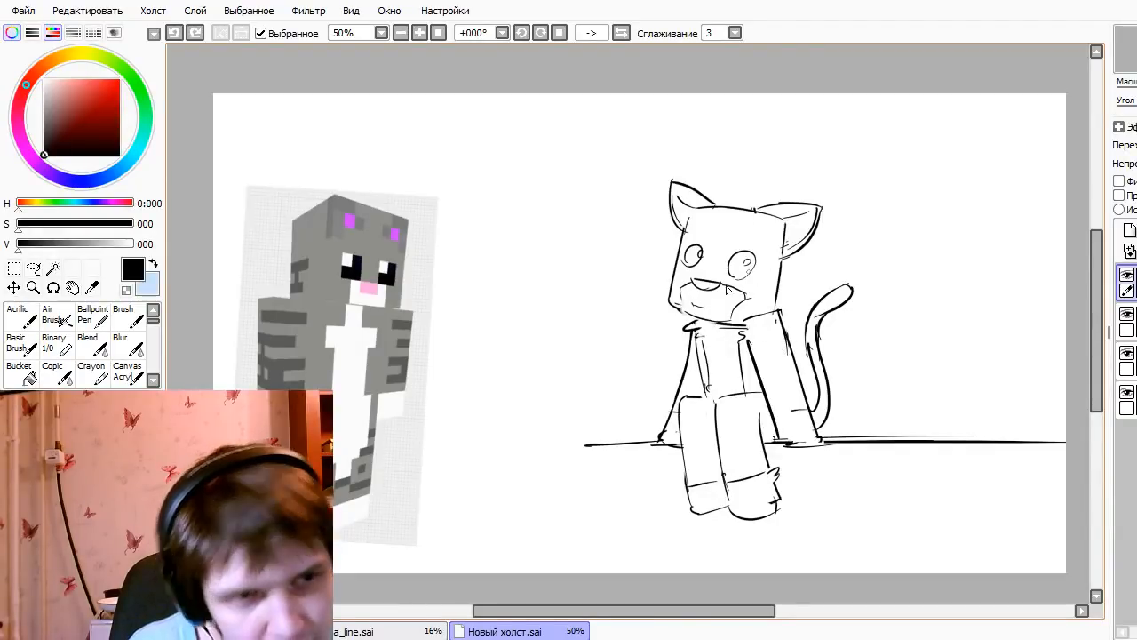
# - Add a new layer and draw short fur stripes on the right cheek, the middle of the forehead and above both eyes
pyautogui.moveTo(773, 284); pyautogui.dragTo(770, 296)
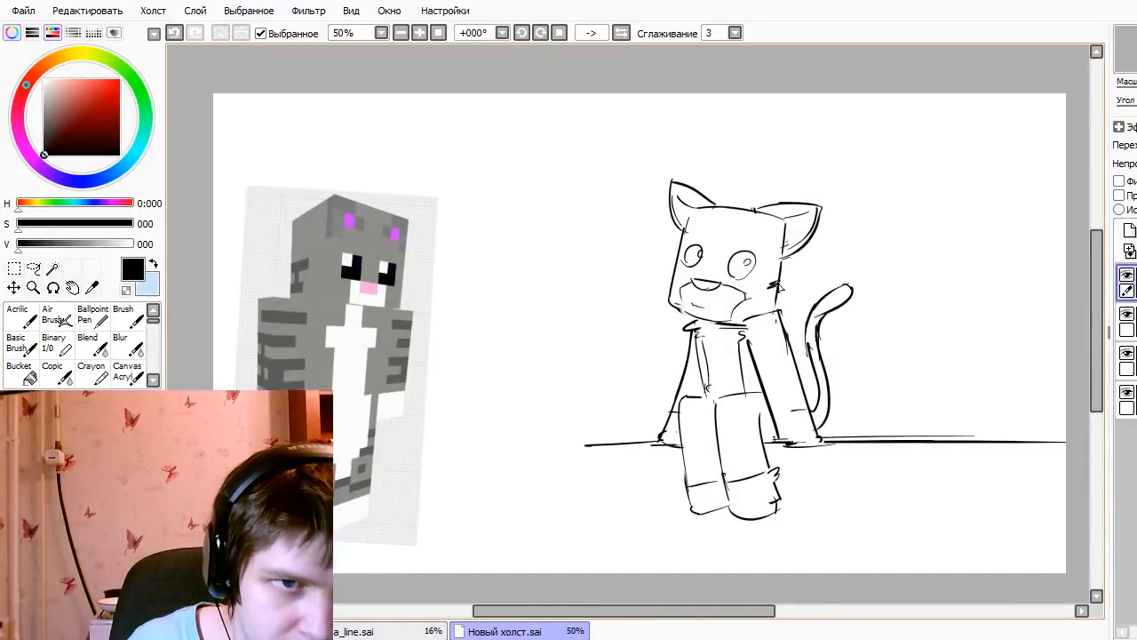
pyautogui.hotkey('ctrl', 'shift', 'n')
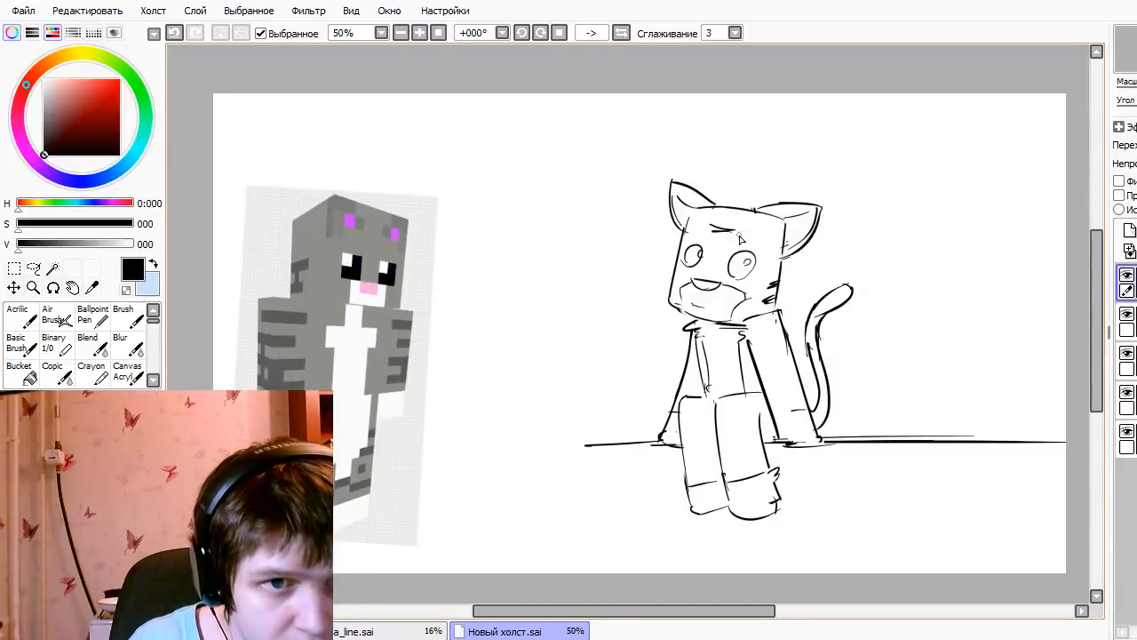
pyautogui.hotkey('ctrl', 'z')
pyautogui.hotkey('ctrl', 'y')
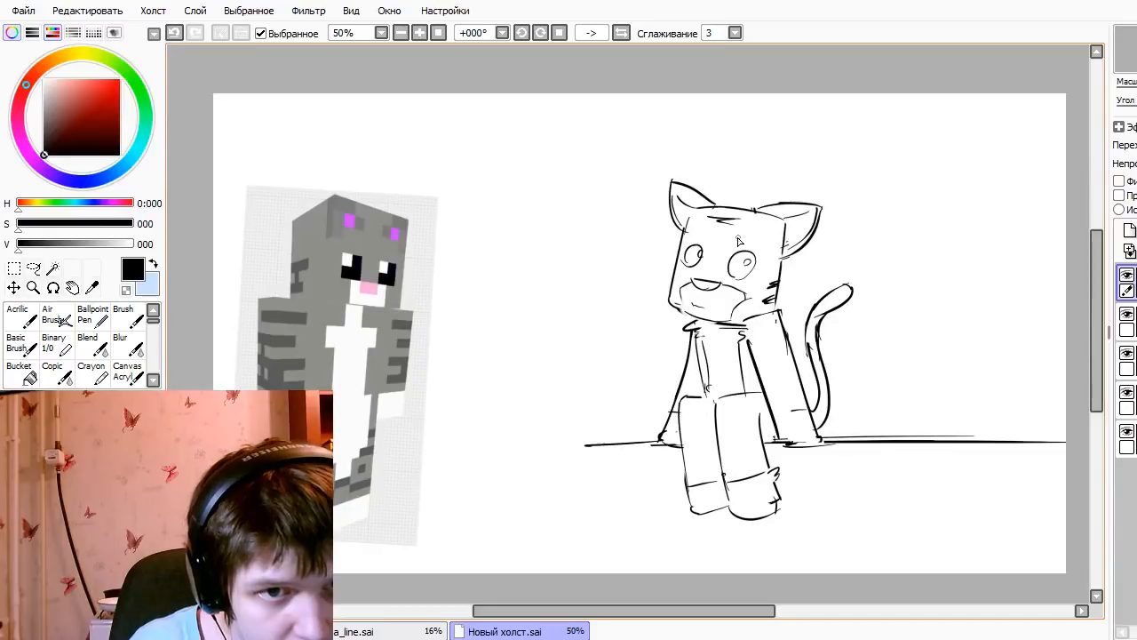
pyautogui.hotkey('ctrl', 'z')
pyautogui.hotkey('ctrl', 'y')
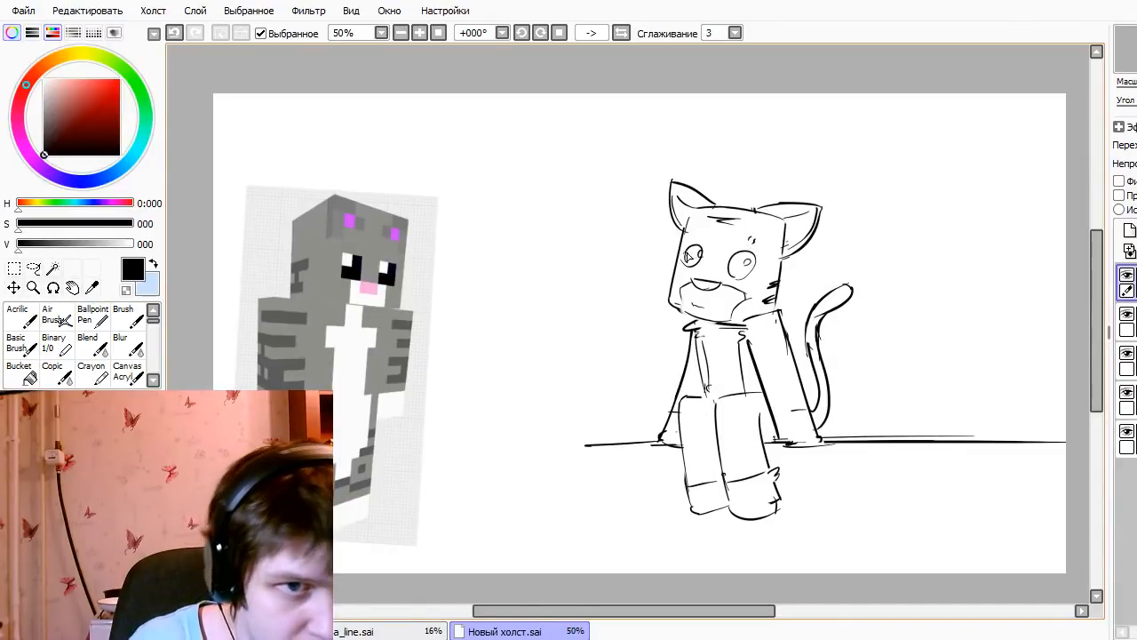
# - Return to the cat sketch layer and redraw both eyes as rounder circles with a small highlight circle at the upper left of each
pyautogui.click(1126, 319)
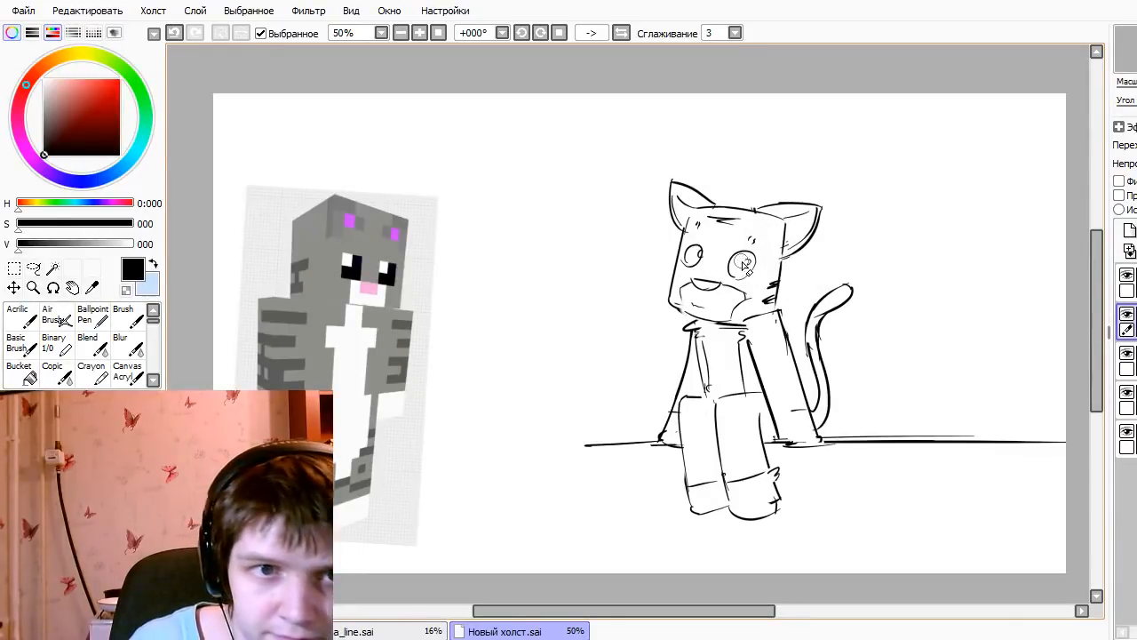
pyautogui.moveTo(731, 270)
pyautogui.mouseDown()
pyautogui.moveTo(756, 262)
pyautogui.moveTo(732, 271)
pyautogui.mouseUp()
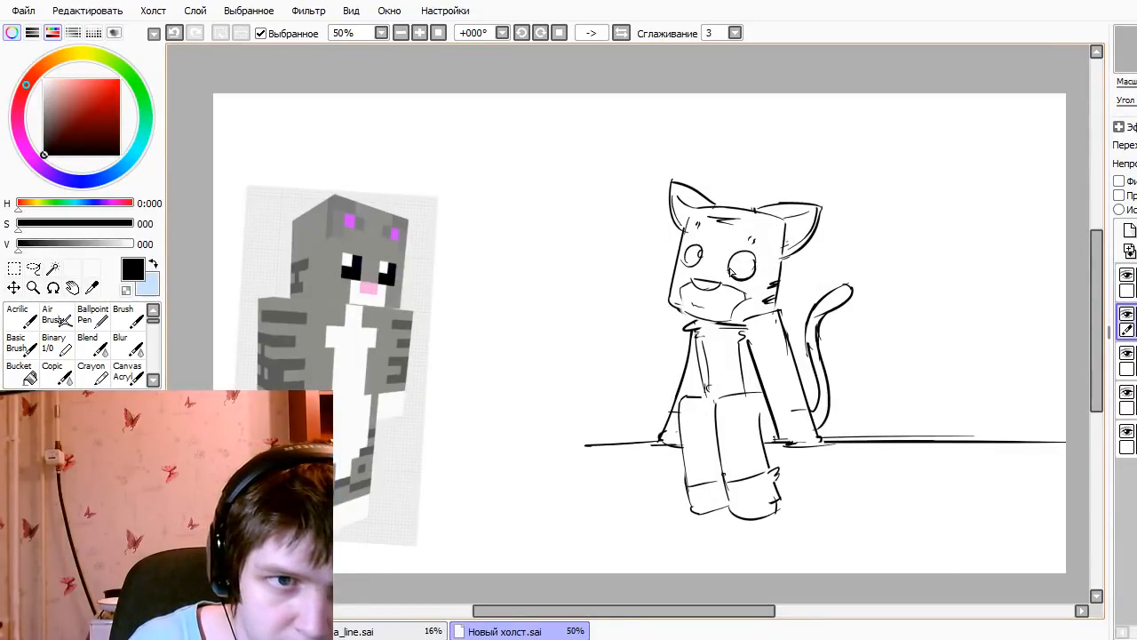
pyautogui.hotkey('ctrl', 'z')
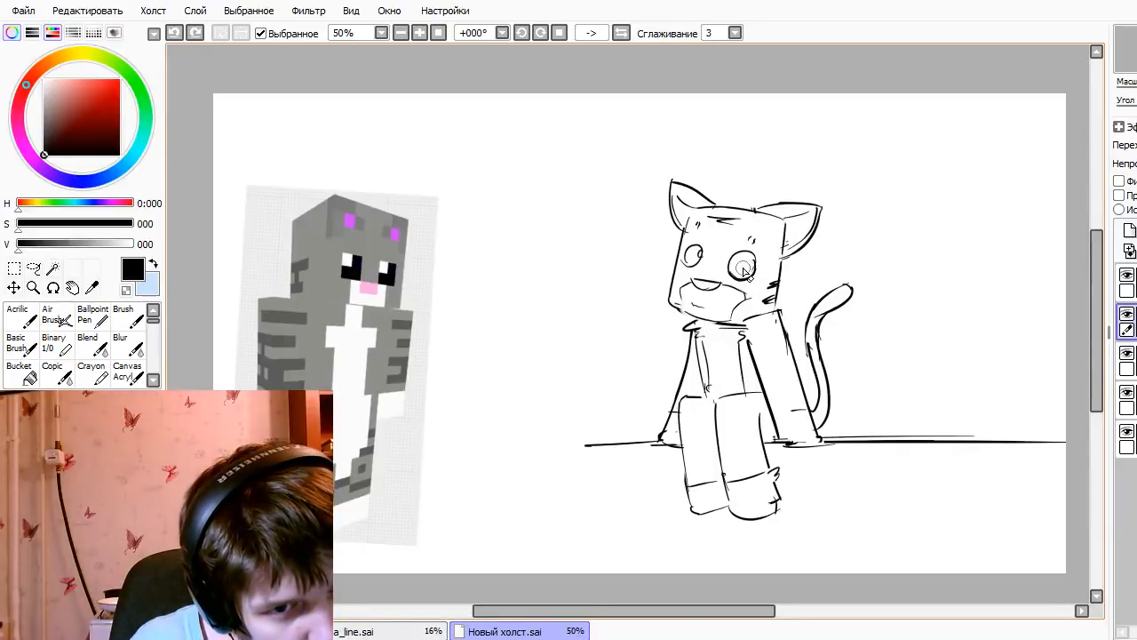
pyautogui.moveTo(744, 265)
pyautogui.mouseDown()
pyautogui.moveTo(736, 292)
pyautogui.moveTo(680, 292)
pyautogui.moveTo(700, 263)
pyautogui.moveTo(697, 251)
pyautogui.moveTo(683, 256)
pyautogui.moveTo(694, 249)
pyautogui.moveTo(687, 275)
pyautogui.moveTo(683, 254)
pyautogui.moveTo(731, 265)
pyautogui.mouseUp()
pyautogui.hotkey('ctrl', 'z')
pyautogui.hotkey('ctrl', 'z')
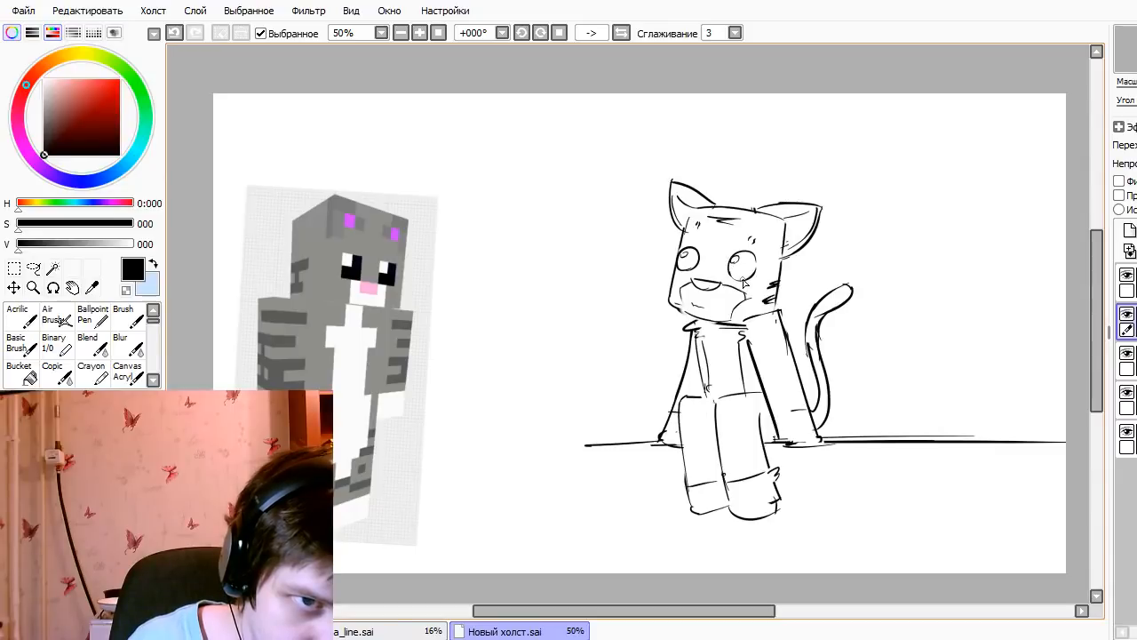
pyautogui.hotkey('ctrl', 'z')
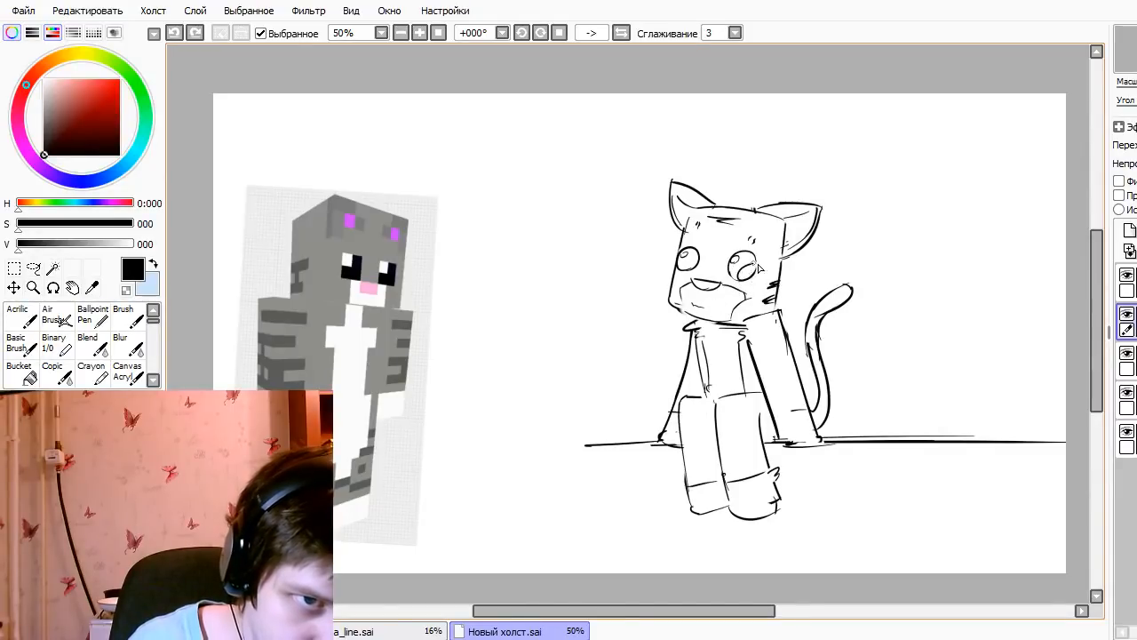
# - Outline a second highlight at the lower right of each eye and fill the rest of both eyes with black
pyautogui.moveTo(751, 269); pyautogui.dragTo(746, 277)
pyautogui.moveTo(744, 273); pyautogui.dragTo(693, 266)
pyautogui.hotkey('ctrl', 'z')
pyautogui.hotkey('ctrl', 'z')
pyautogui.hotkey('ctrl', 'z')
pyautogui.press('g')
pyautogui.click(739, 274)
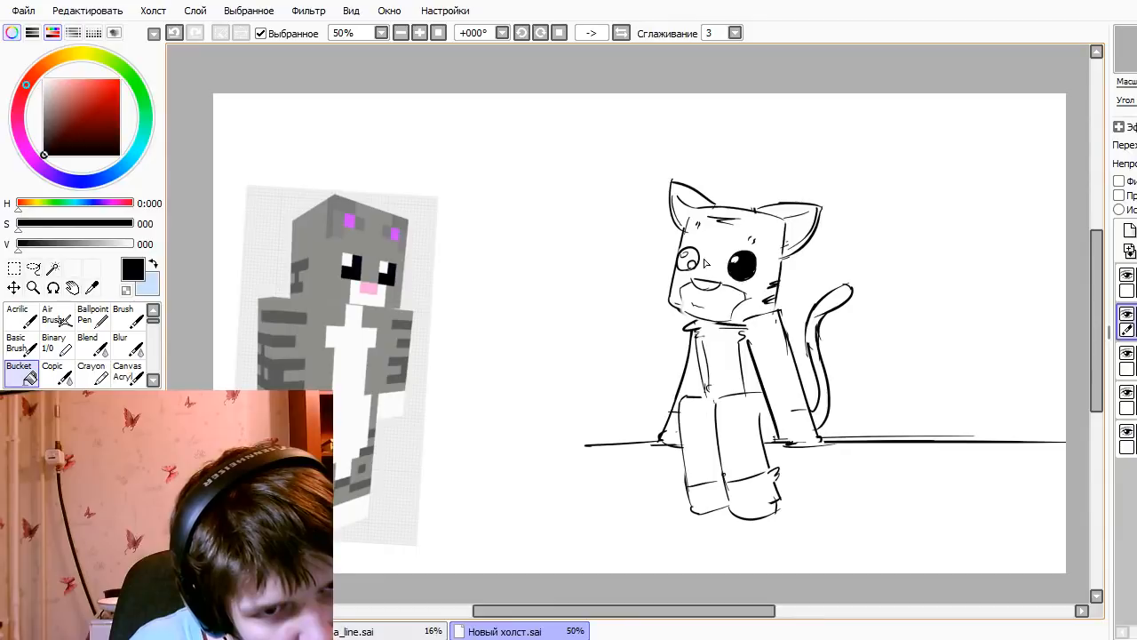
pyautogui.click(695, 268)
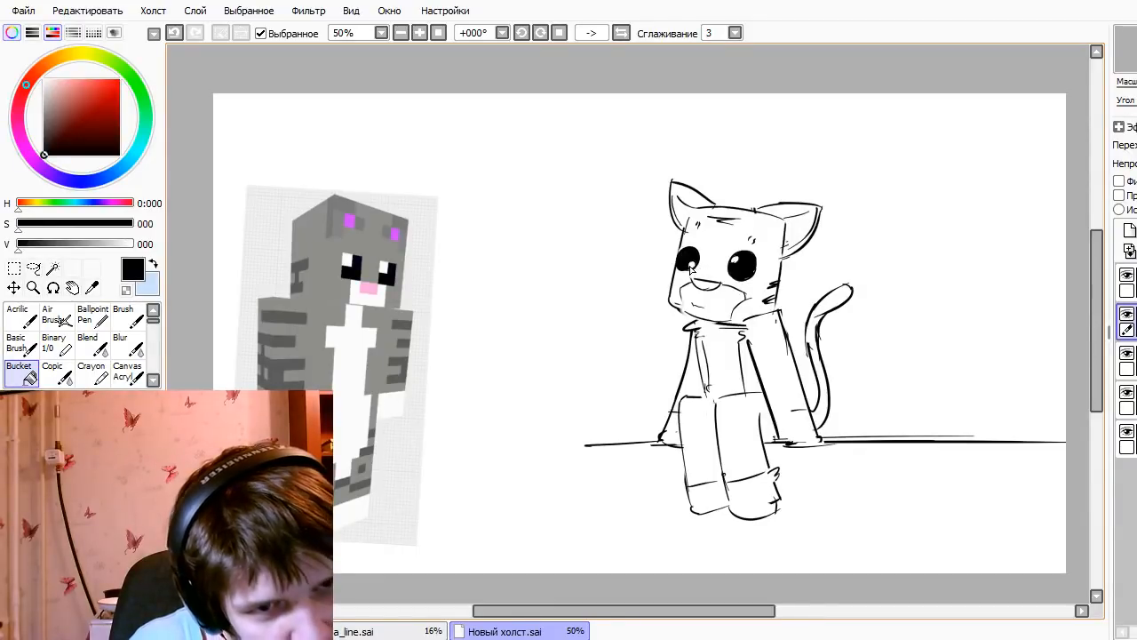
# - Touch up the white highlights in both eyes, with a larger dot at the upper left and a smaller one at the lower right
pyautogui.press('n')
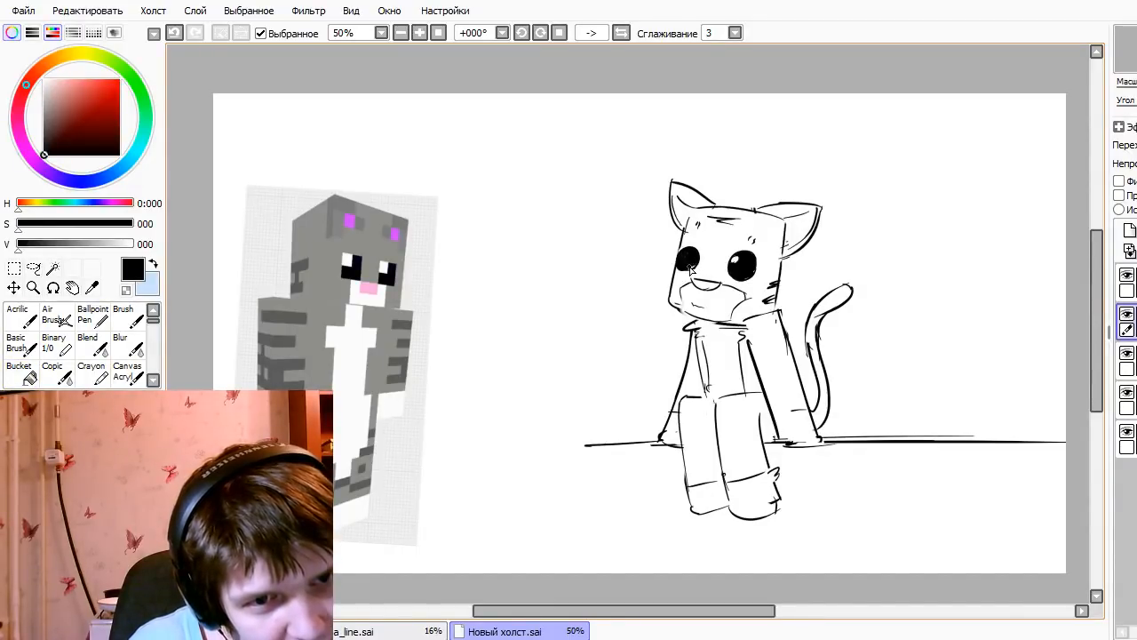
pyautogui.click(684, 258)
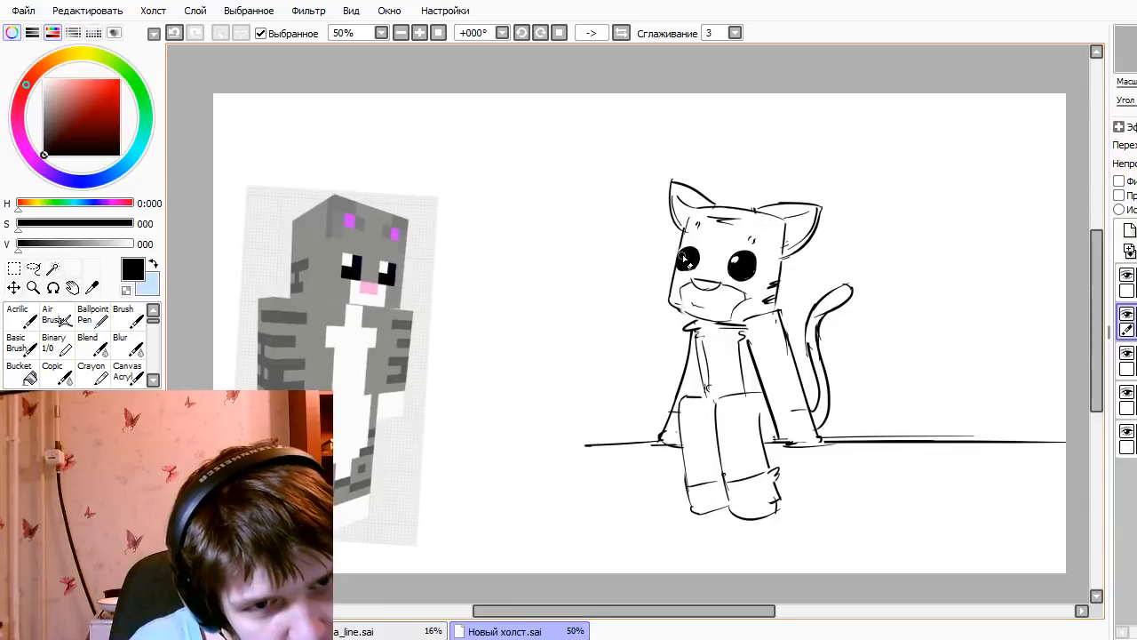
pyautogui.hotkey('ctrl', 'z')
pyautogui.click(735, 260)
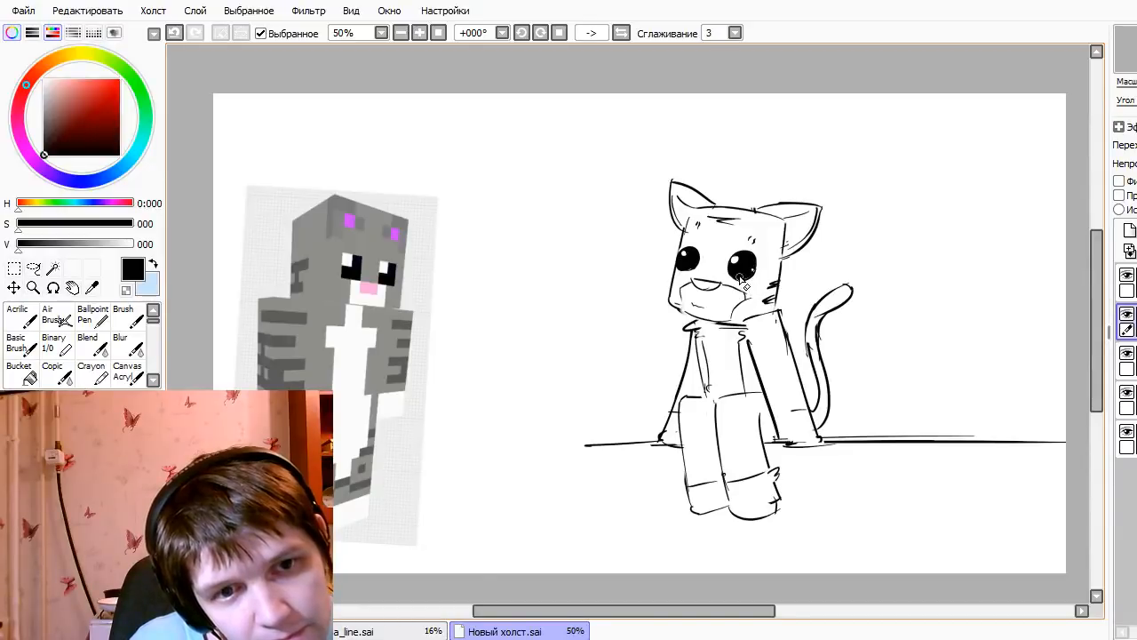
pyautogui.hotkey('ctrl', 'z')
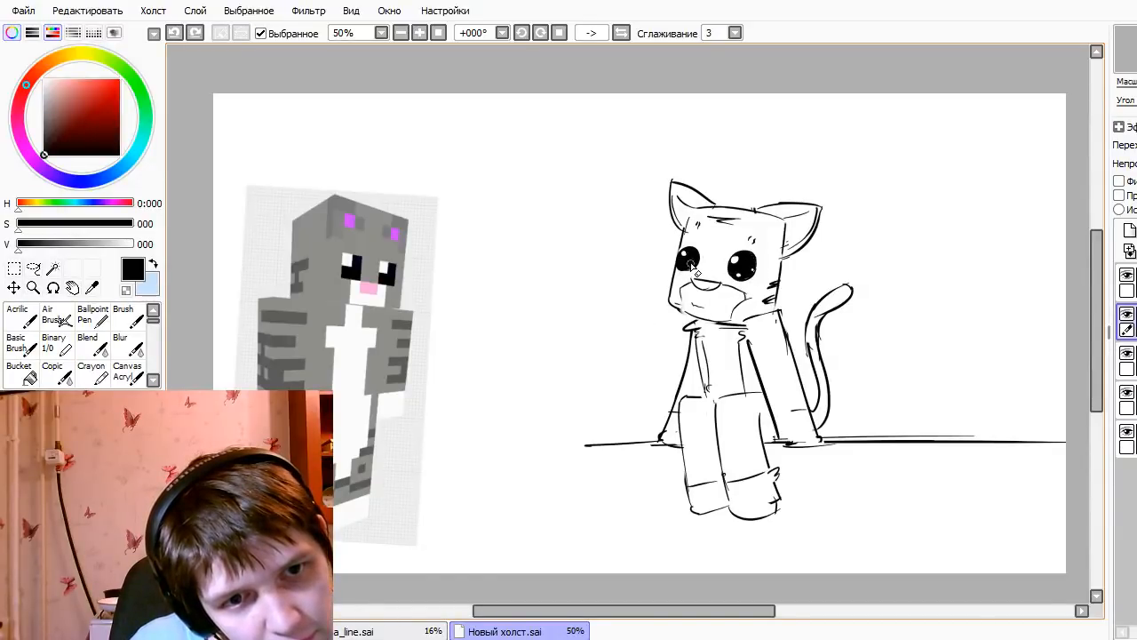
pyautogui.click(692, 260)
pyautogui.click(680, 267)
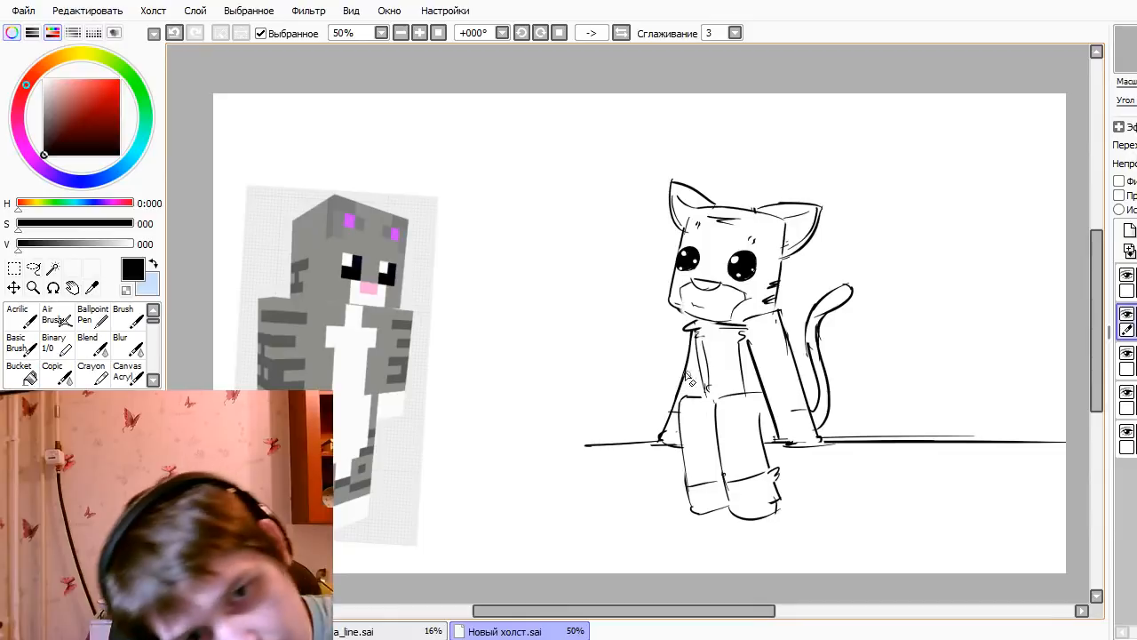
# - Undo the last dots in the left eye and redo its small lower-right highlight with the brush size at 18
pyautogui.hotkey('ctrl', 'z')
pyautogui.click(683, 266)
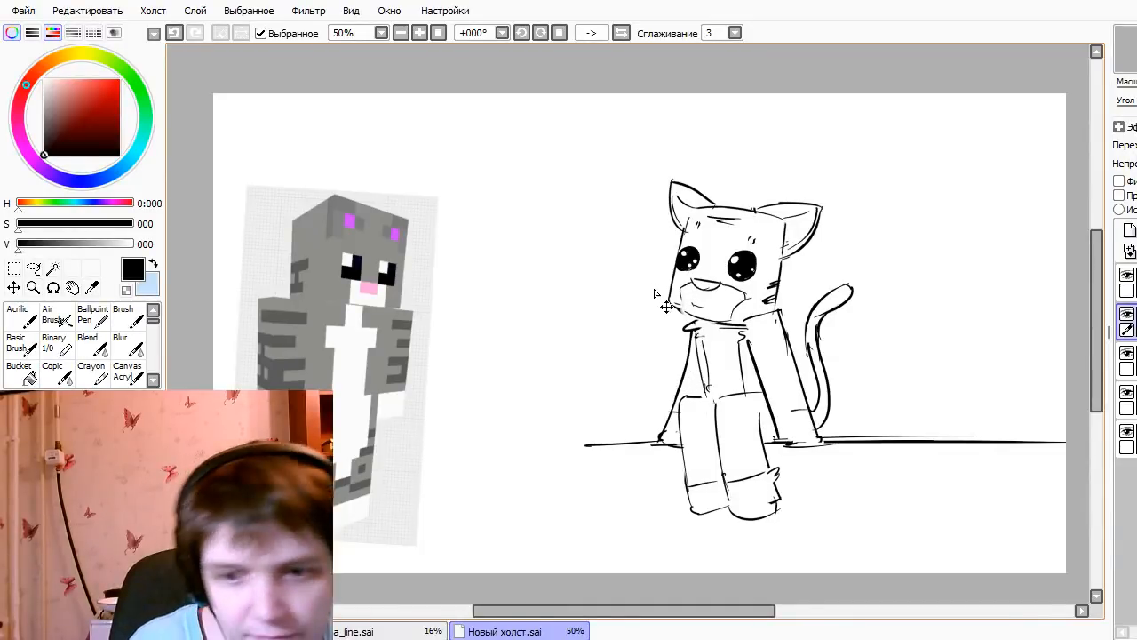
pyautogui.hotkey('ctrl', 'z')
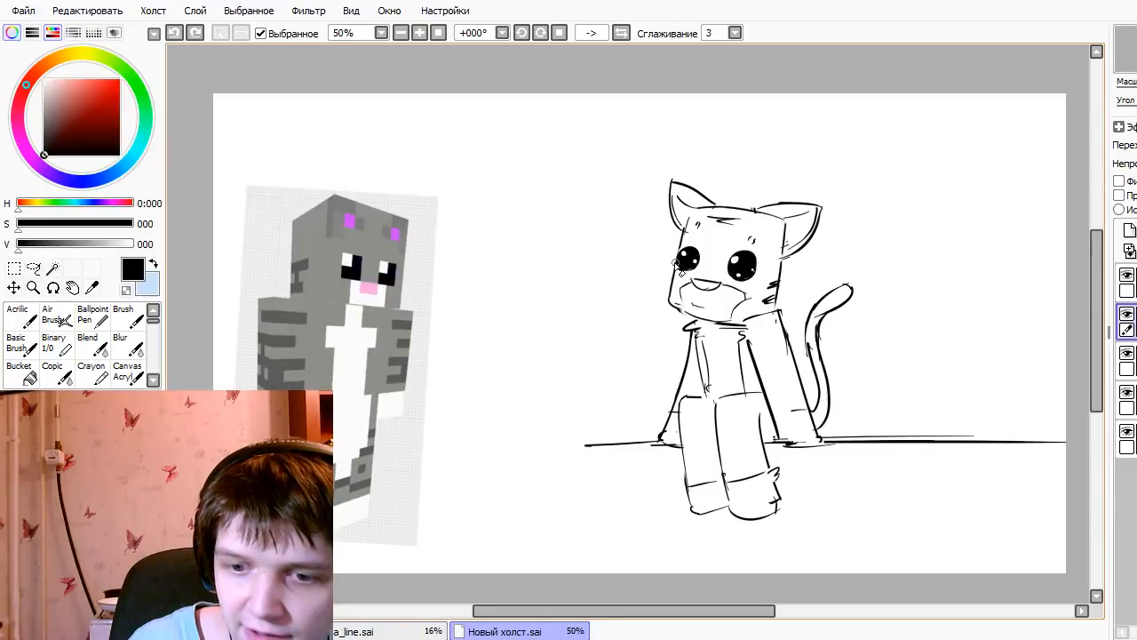
pyautogui.press(']')
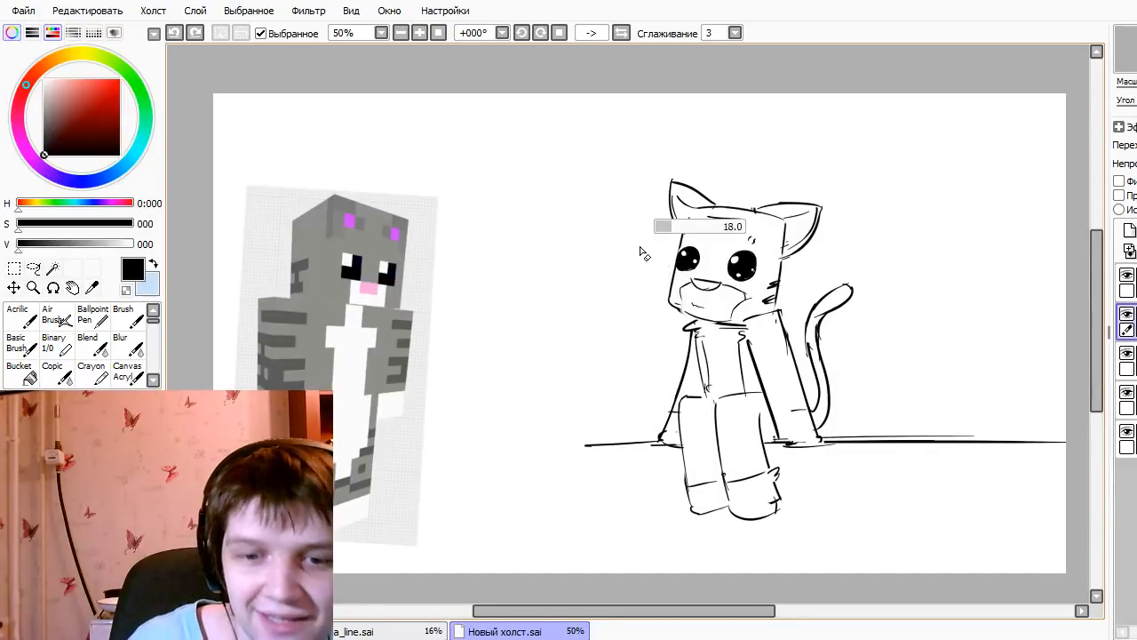
pyautogui.click(694, 267)
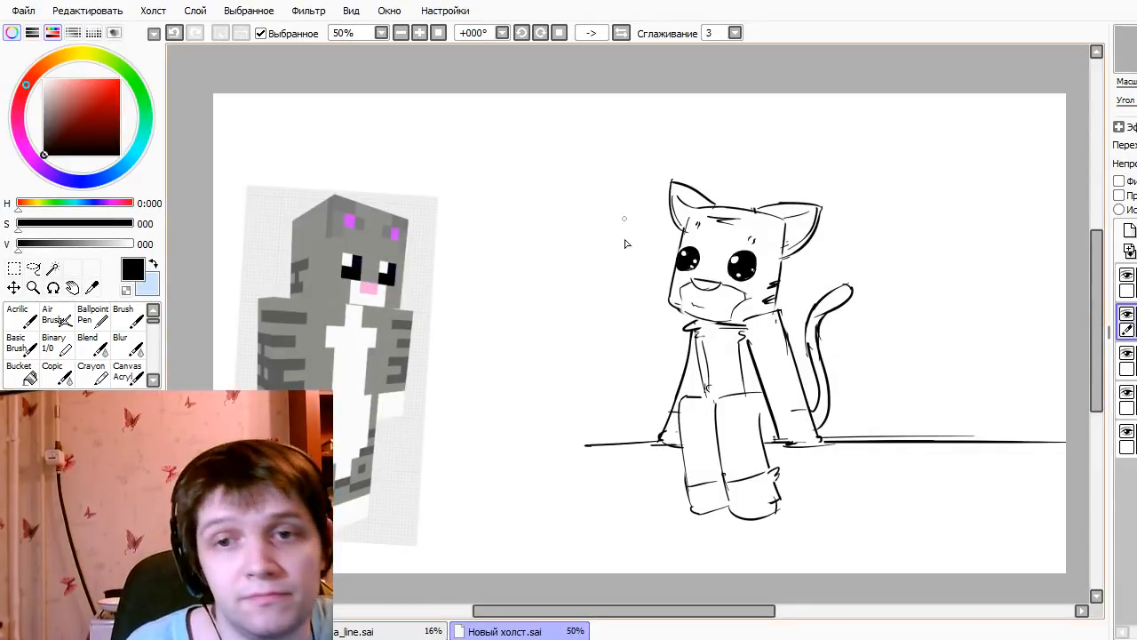
# - Redraw the wrist edge on the cat's right-hand arm with a small fur tuft and tidy the outline of both hands
pyautogui.moveTo(703, 399); pyautogui.dragTo(670, 404)
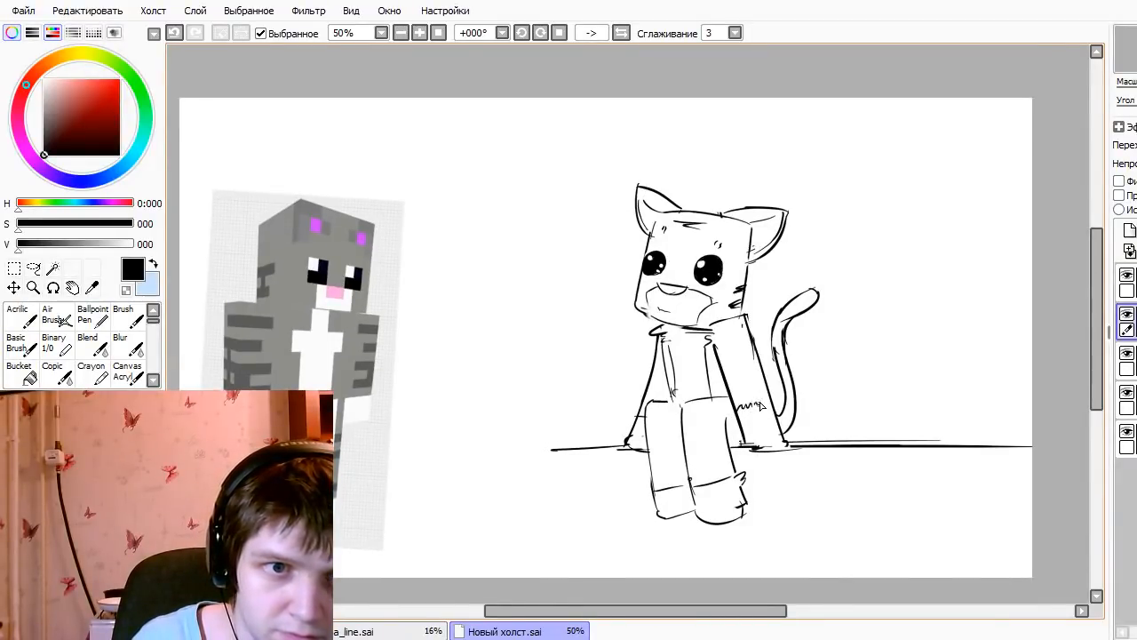
pyautogui.hotkey('ctrl', 'z')
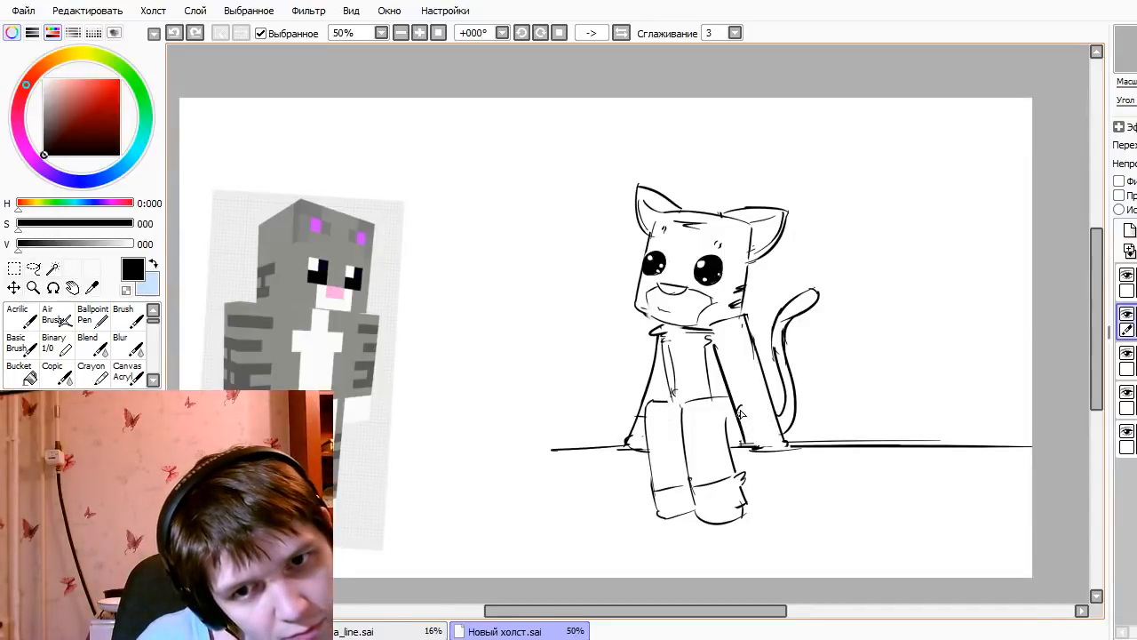
pyautogui.moveTo(740, 413); pyautogui.dragTo(762, 408)
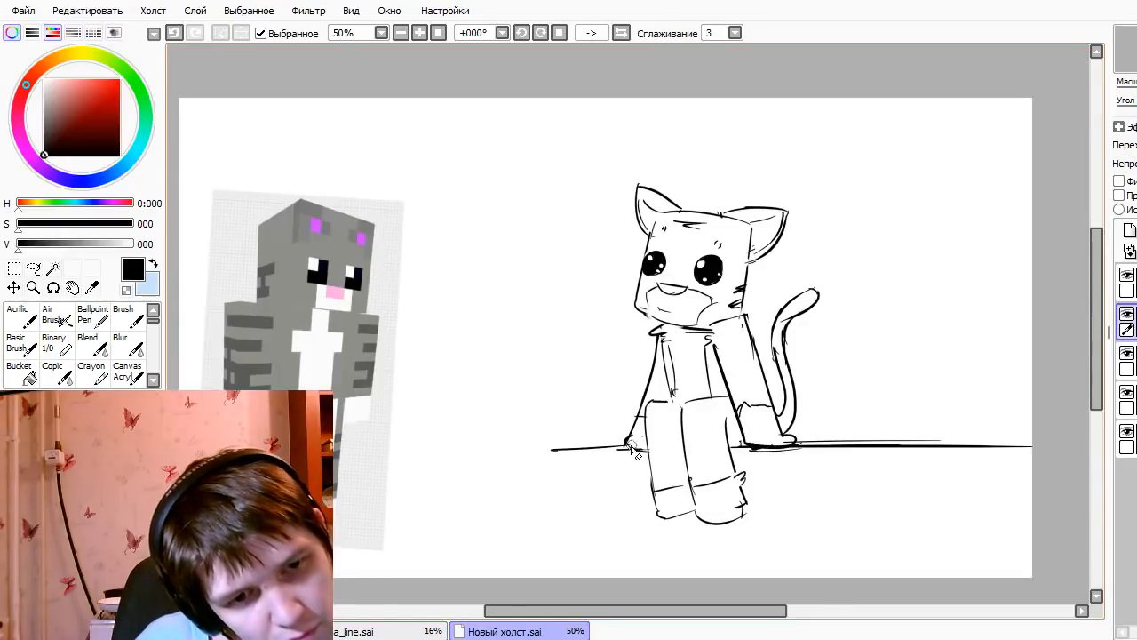
pyautogui.hotkey('ctrl', 'z')
pyautogui.moveTo(633, 435)
pyautogui.mouseDown()
pyautogui.moveTo(624, 444)
pyautogui.moveTo(646, 450)
pyautogui.mouseUp()
# - Redraw both feet with rounder, thicker paw outlines and jagged fur tufts at the outer ankles
pyautogui.press('e')
pyautogui.moveTo(653, 503)
pyautogui.mouseDown()
pyautogui.moveTo(686, 502)
pyautogui.moveTo(661, 504)
pyautogui.moveTo(653, 487)
pyautogui.moveTo(684, 510)
pyautogui.moveTo(673, 516)
pyautogui.moveTo(732, 510)
pyautogui.moveTo(670, 518)
pyautogui.moveTo(700, 509)
pyautogui.moveTo(701, 520)
pyautogui.moveTo(743, 515)
pyautogui.mouseUp()
pyautogui.press('n')
pyautogui.hotkey('ctrl', 'z')
pyautogui.hotkey('ctrl', 'z')
pyautogui.press('e')
pyautogui.press('n')
pyautogui.hotkey('ctrl', 'z')
pyautogui.press('e')
pyautogui.press('n')
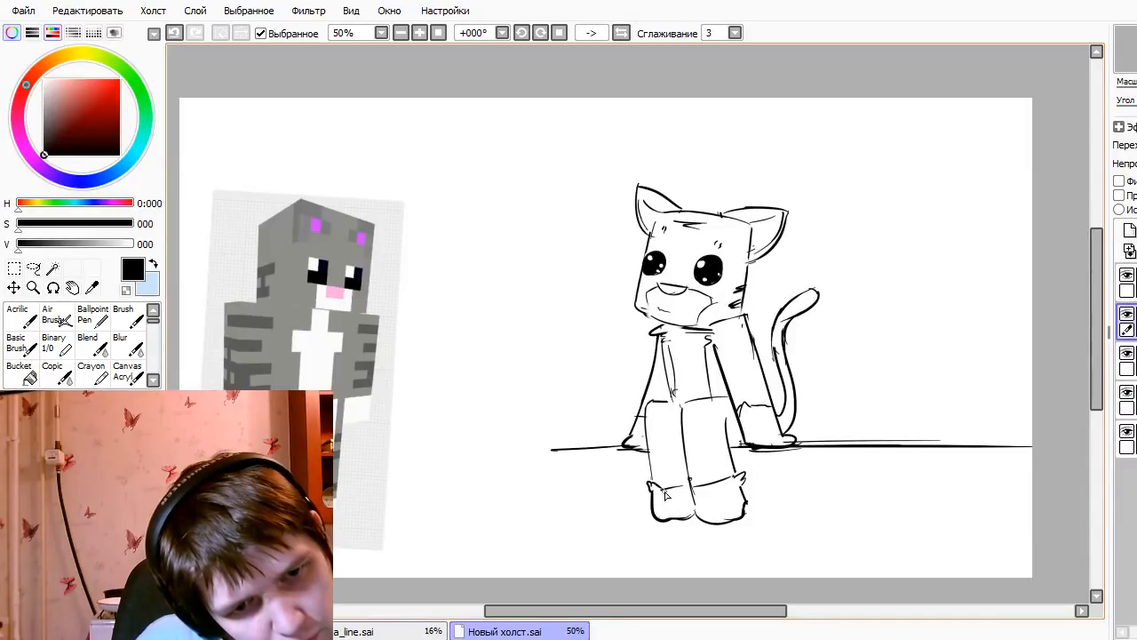
pyautogui.hotkey('ctrl', 'z')
pyautogui.moveTo(652, 490); pyautogui.dragTo(673, 490)
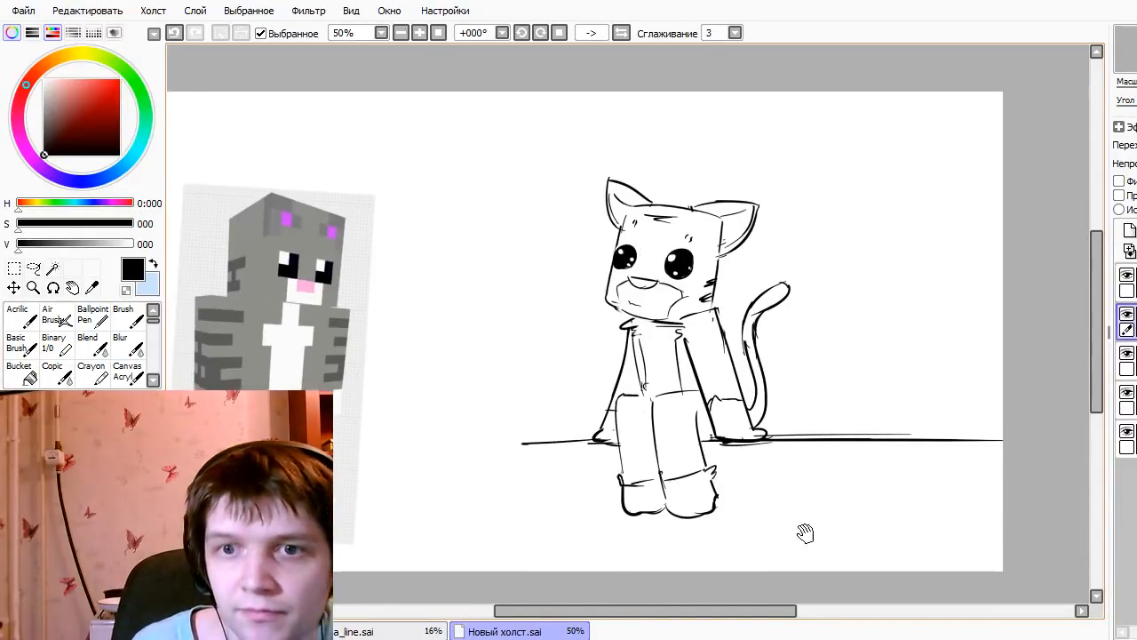
pyautogui.moveTo(802, 533)
pyautogui.mouseDown()
pyautogui.moveTo(725, 500)
pyautogui.moveTo(752, 507)
pyautogui.mouseUp()
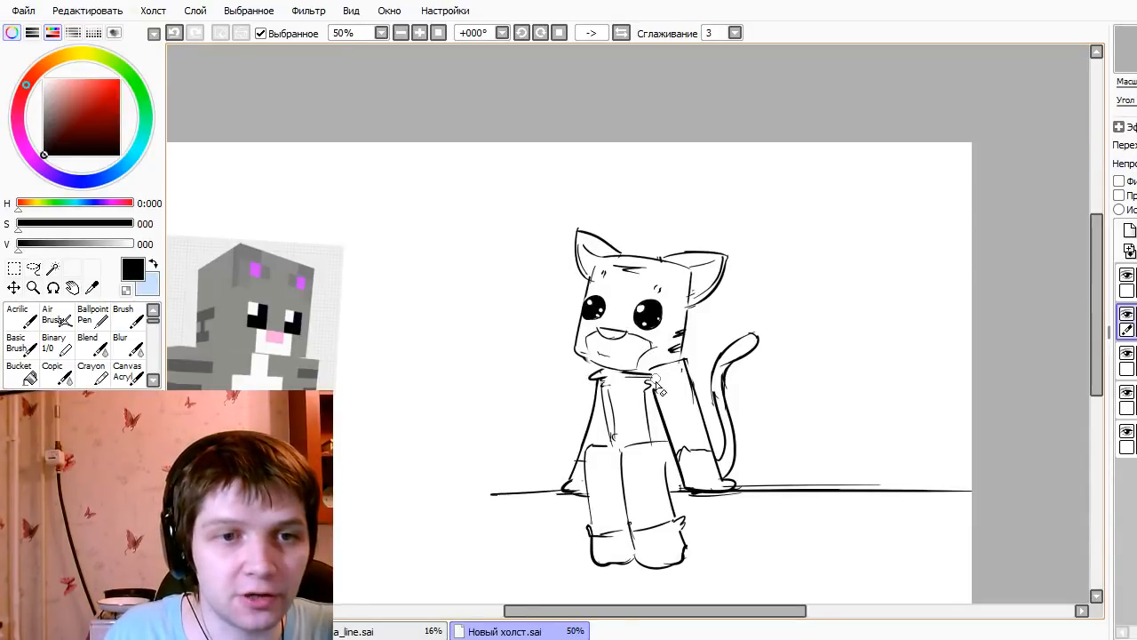
pyautogui.moveTo(590, 508); pyautogui.dragTo(741, 453)
pyautogui.moveTo(858, 450); pyautogui.dragTo(831, 487)
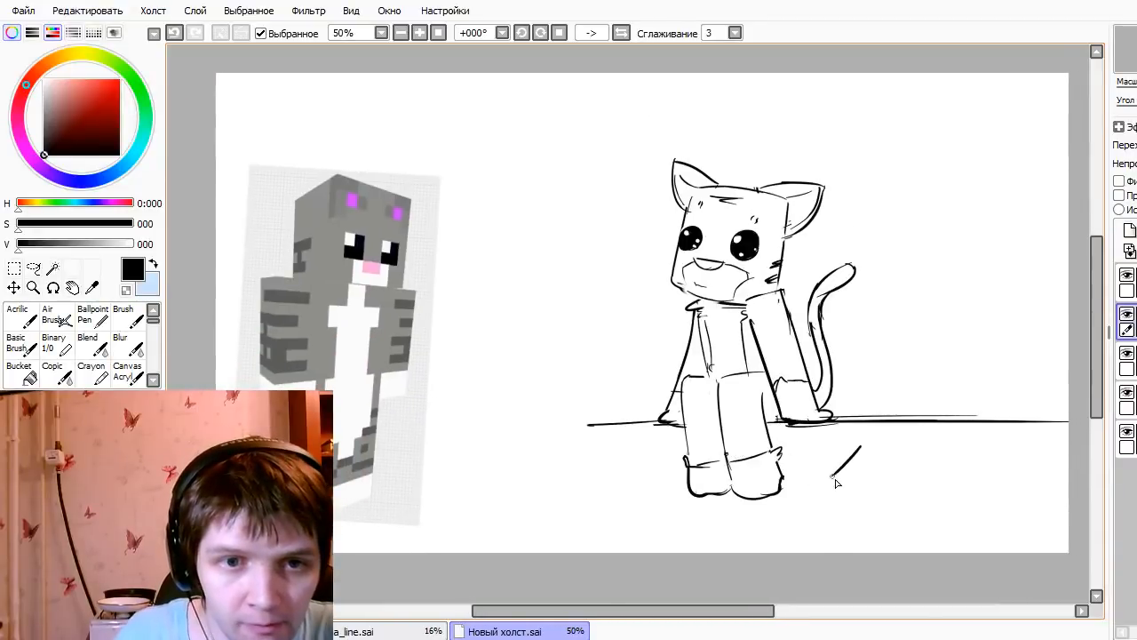
pyautogui.hotkey('ctrl', 'z')
pyautogui.moveTo(858, 449); pyautogui.dragTo(828, 491)
pyautogui.hotkey('ctrl', 'z')
# - Switch to the topmost layer and hatch dark fur stripes along both of the cat's arms
pyautogui.click(1129, 283)
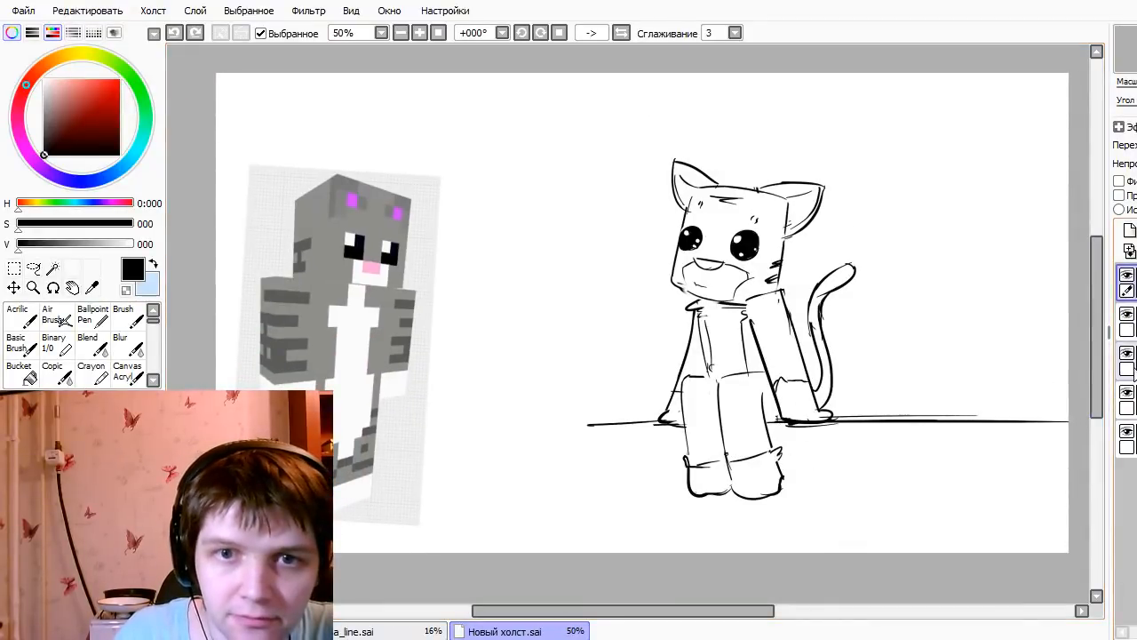
pyautogui.moveTo(785, 298)
pyautogui.mouseDown()
pyautogui.moveTo(766, 305)
pyautogui.moveTo(787, 304)
pyautogui.mouseUp()
pyautogui.moveTo(770, 314)
pyautogui.mouseDown()
pyautogui.moveTo(792, 331)
pyautogui.moveTo(770, 345)
pyautogui.moveTo(806, 370)
pyautogui.mouseUp()
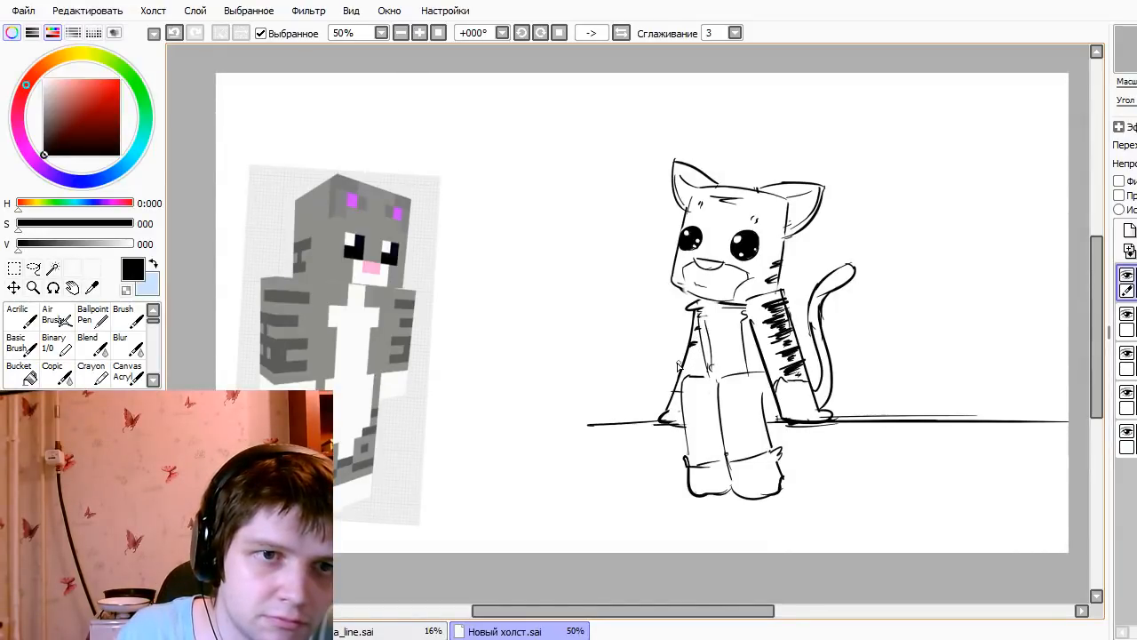
pyautogui.moveTo(677, 372); pyautogui.dragTo(693, 367)
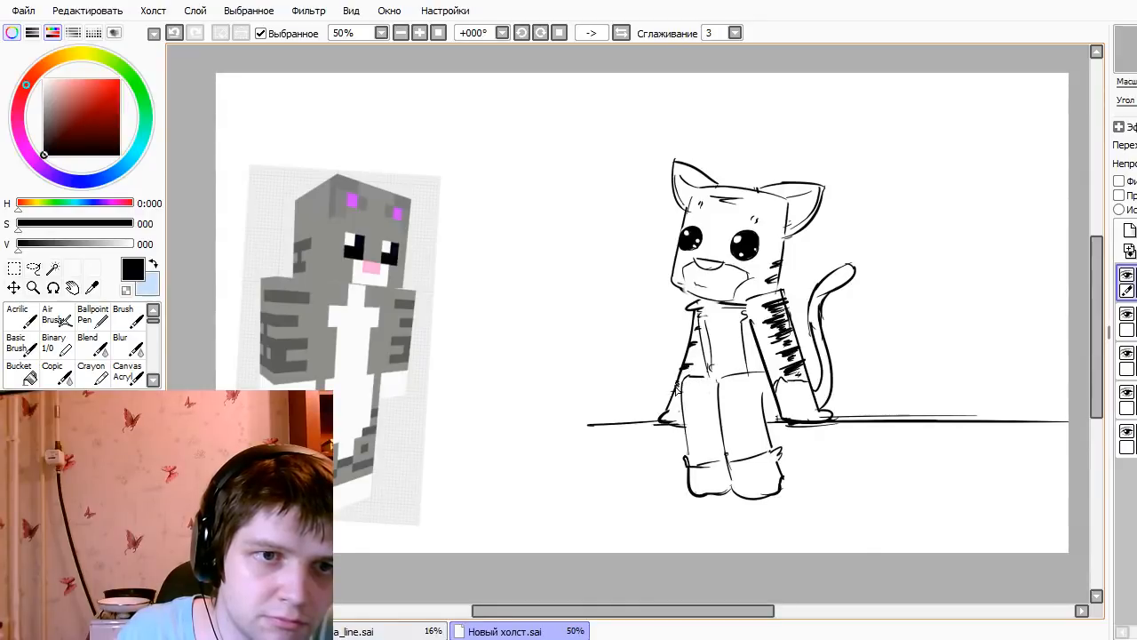
# - Hatch dark fur stripes on both legs and thicken the outer outline of the left leg
pyautogui.moveTo(733, 409); pyautogui.dragTo(759, 404)
pyautogui.moveTo(737, 444)
pyautogui.mouseDown()
pyautogui.moveTo(766, 442)
pyautogui.moveTo(764, 423)
pyautogui.moveTo(753, 427)
pyautogui.moveTo(760, 392)
pyautogui.mouseUp()
pyautogui.moveTo(684, 407)
pyautogui.mouseDown()
pyautogui.moveTo(698, 397)
pyautogui.moveTo(697, 409)
pyautogui.mouseUp()
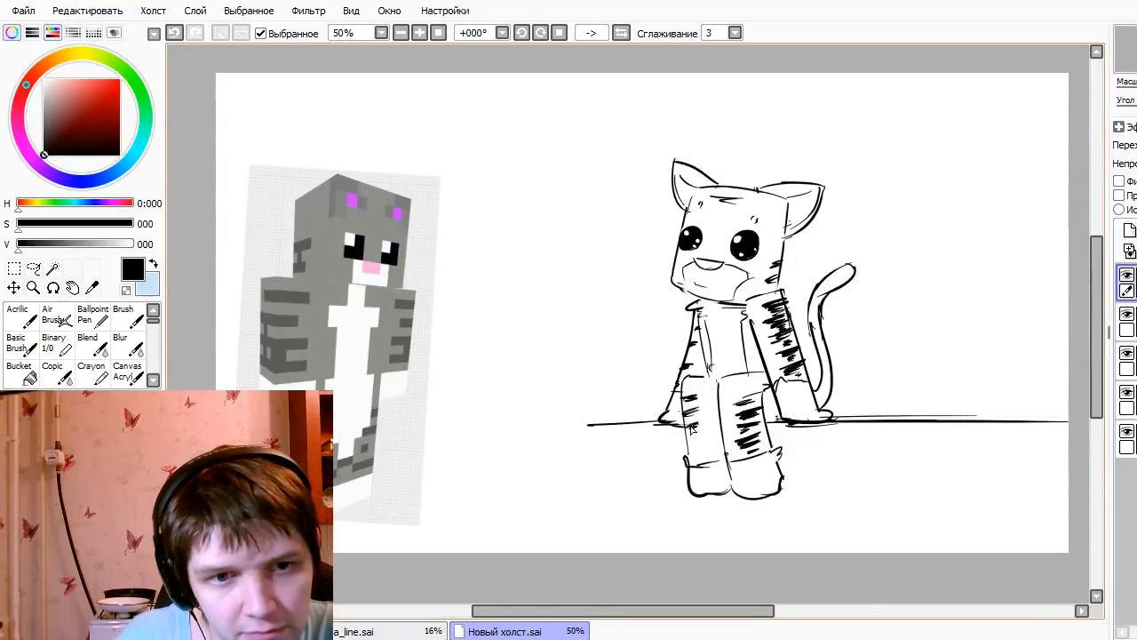
pyautogui.moveTo(687, 410); pyautogui.dragTo(686, 464)
pyautogui.hotkey('ctrl', 'z')
pyautogui.moveTo(684, 380)
pyautogui.mouseDown()
pyautogui.moveTo(683, 480)
pyautogui.moveTo(684, 465)
pyautogui.mouseUp()
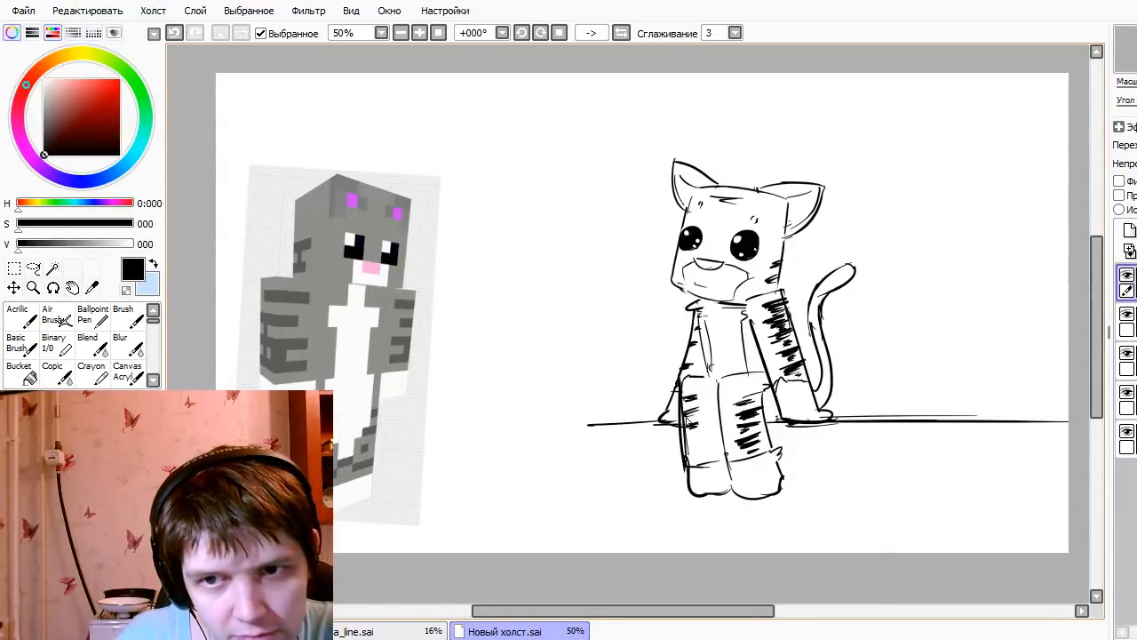
# - Extend the dark stripes along both legs and darken the stripes on the right side of the cat's face
pyautogui.moveTo(687, 408); pyautogui.dragTo(695, 498)
pyautogui.hotkey('ctrl', 'z')
pyautogui.hotkey('ctrl', 'z')
pyautogui.moveTo(684, 458)
pyautogui.mouseDown()
pyautogui.moveTo(691, 402)
pyautogui.moveTo(696, 446)
pyautogui.mouseUp()
pyautogui.moveTo(683, 431)
pyautogui.mouseDown()
pyautogui.moveTo(696, 416)
pyautogui.moveTo(752, 401)
pyautogui.moveTo(761, 424)
pyautogui.mouseUp()
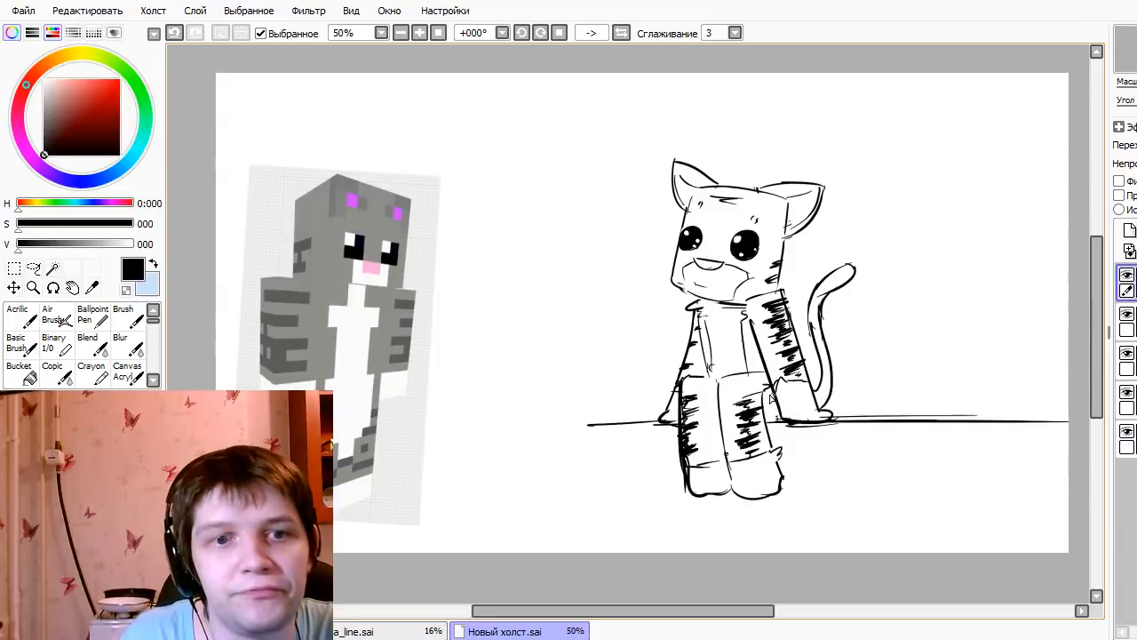
pyautogui.moveTo(746, 404); pyautogui.dragTo(766, 387)
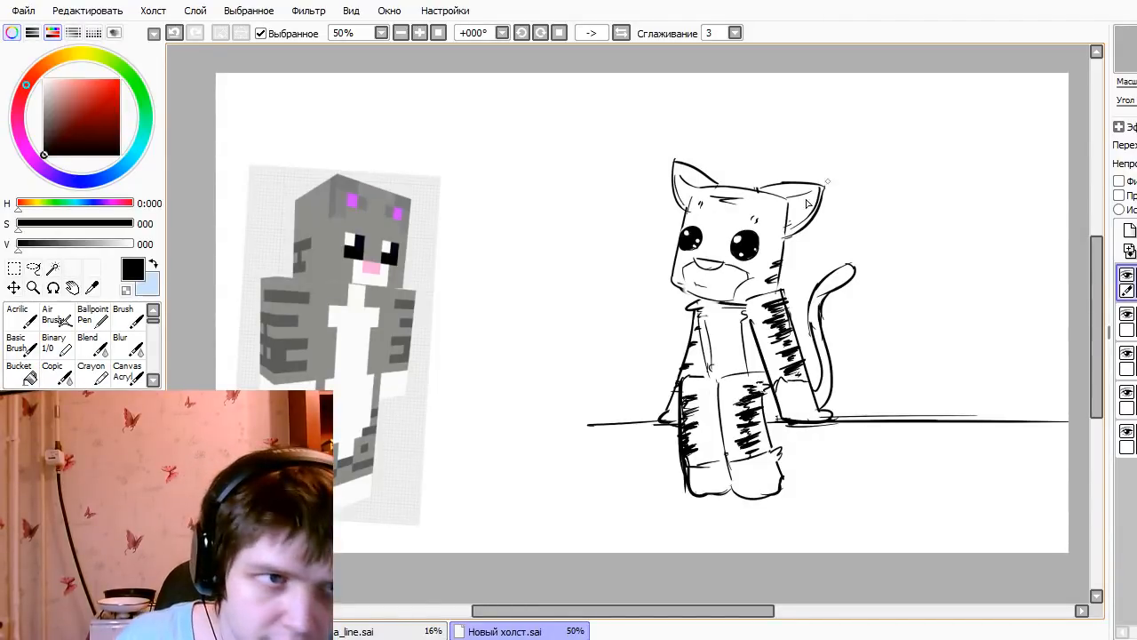
pyautogui.moveTo(773, 276); pyautogui.dragTo(785, 267)
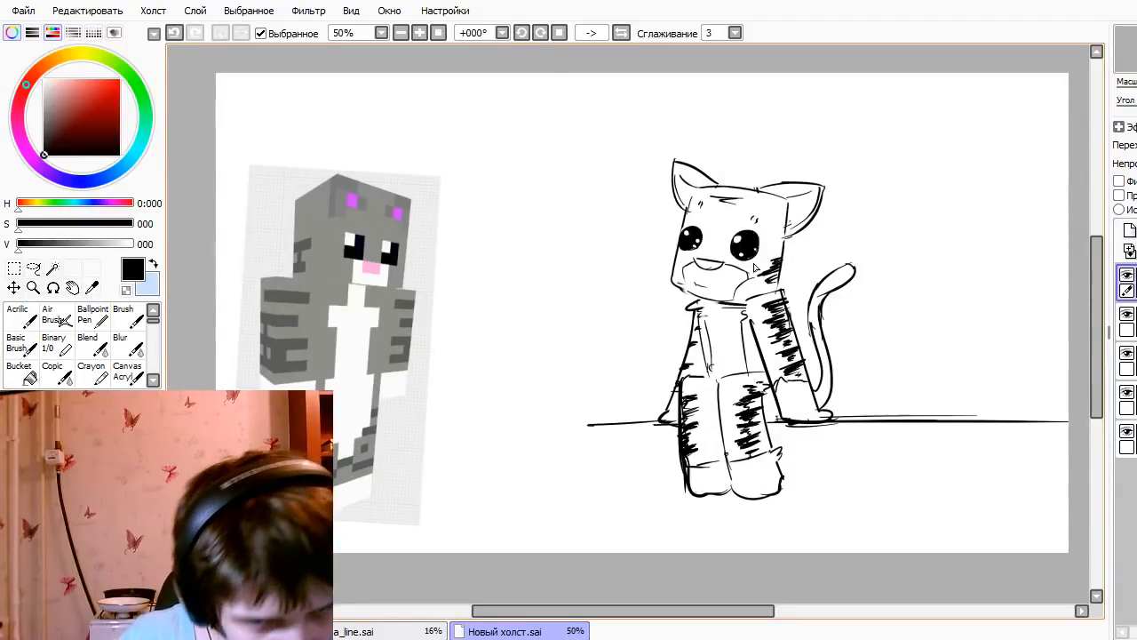
# - Return to the cat sketch layer and redraw the tail's inner outline as one smooth, thicker curve
pyautogui.moveTo(839, 286); pyautogui.dragTo(832, 270)
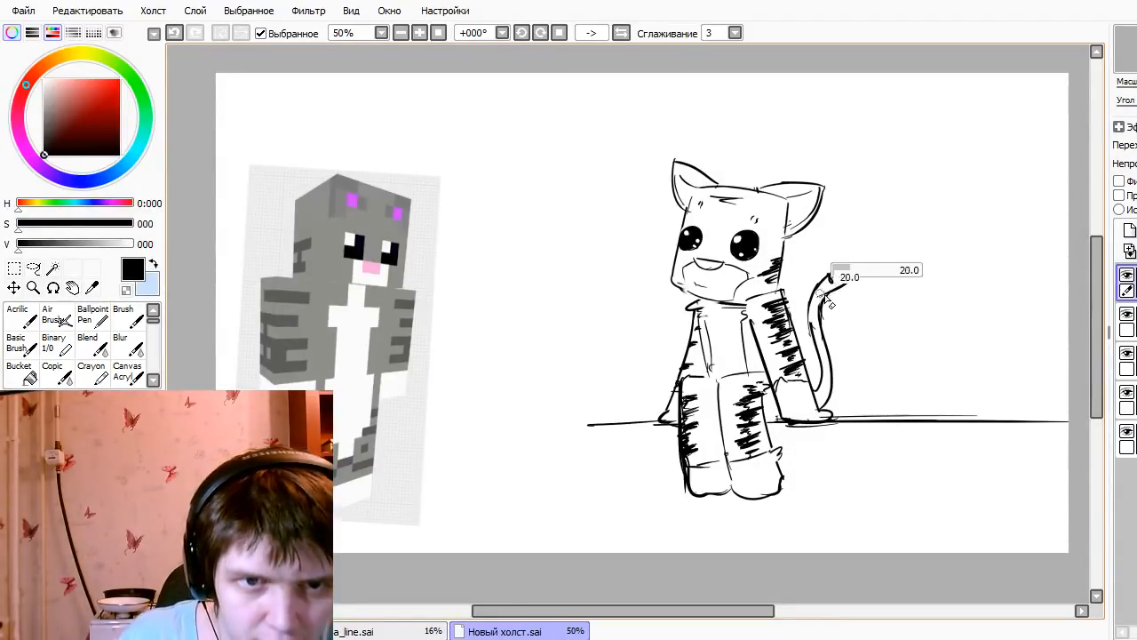
pyautogui.press('Down')
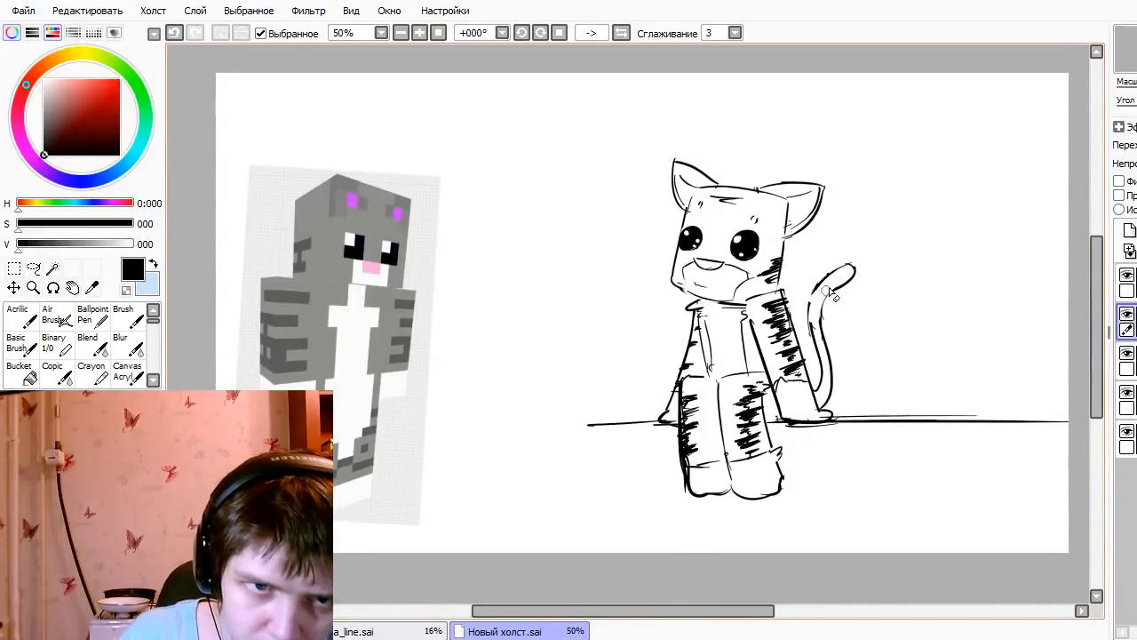
pyautogui.moveTo(817, 286); pyautogui.dragTo(815, 342)
pyautogui.hotkey('ctrl', 'z')
pyautogui.moveTo(823, 285); pyautogui.dragTo(814, 348)
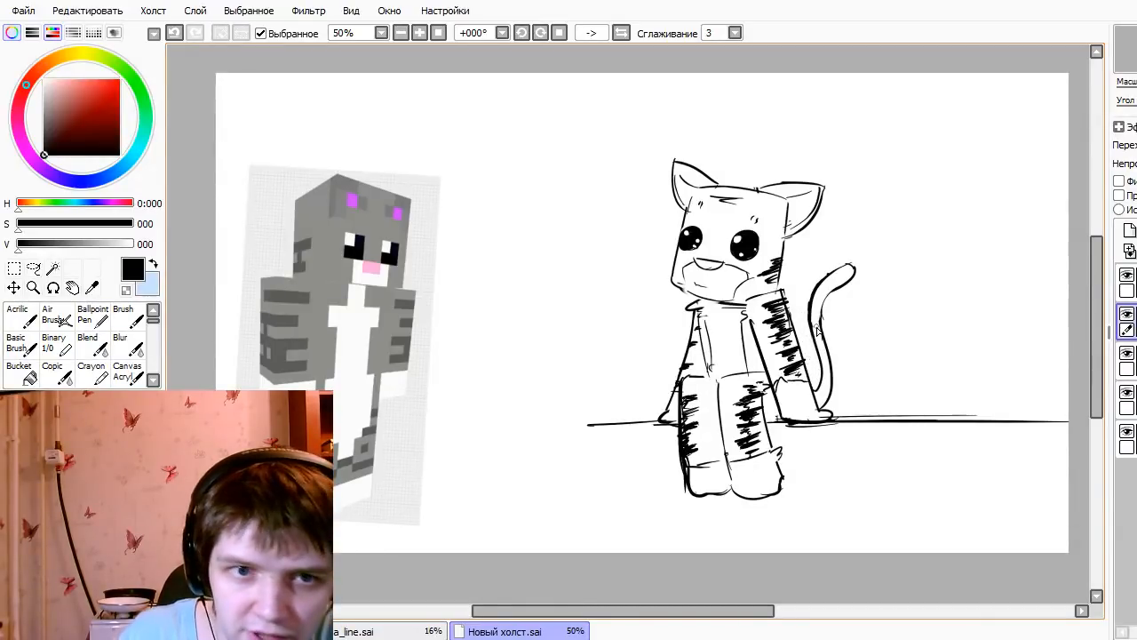
pyautogui.hotkey('ctrl', 'z')
pyautogui.moveTo(819, 320); pyautogui.dragTo(812, 396)
pyautogui.hotkey('ctrl', 'z')
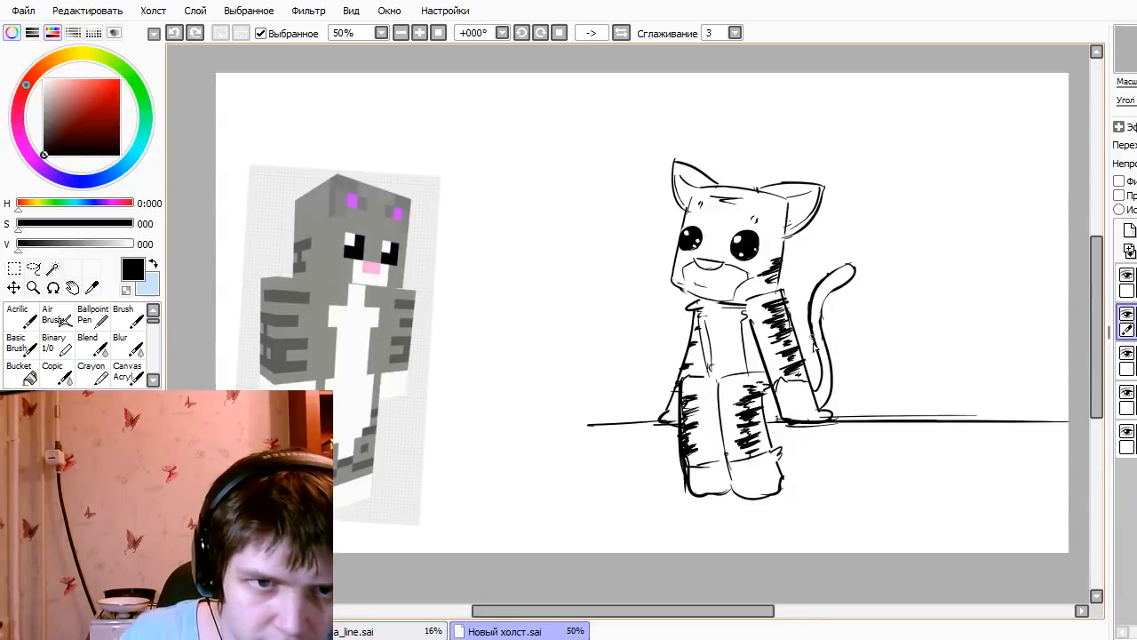
pyautogui.moveTo(815, 338); pyautogui.dragTo(812, 393)
pyautogui.hotkey('ctrl', 'z')
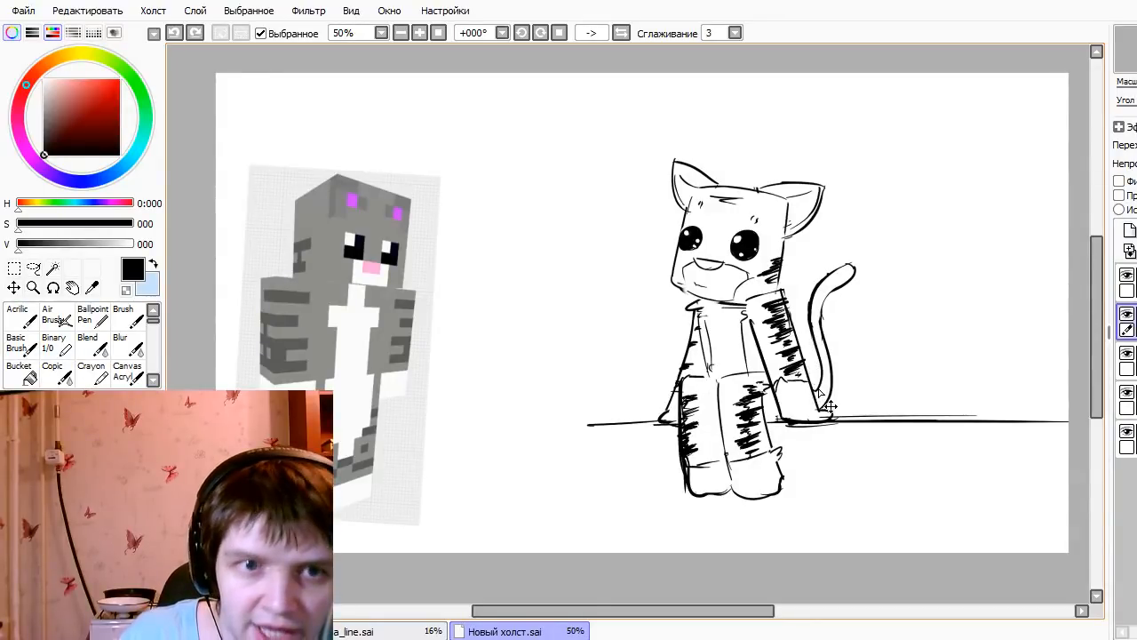
pyautogui.moveTo(819, 331)
pyautogui.mouseDown()
pyautogui.moveTo(811, 382)
pyautogui.moveTo(815, 367)
pyautogui.mouseUp()
pyautogui.hotkey('ctrl', 'z')
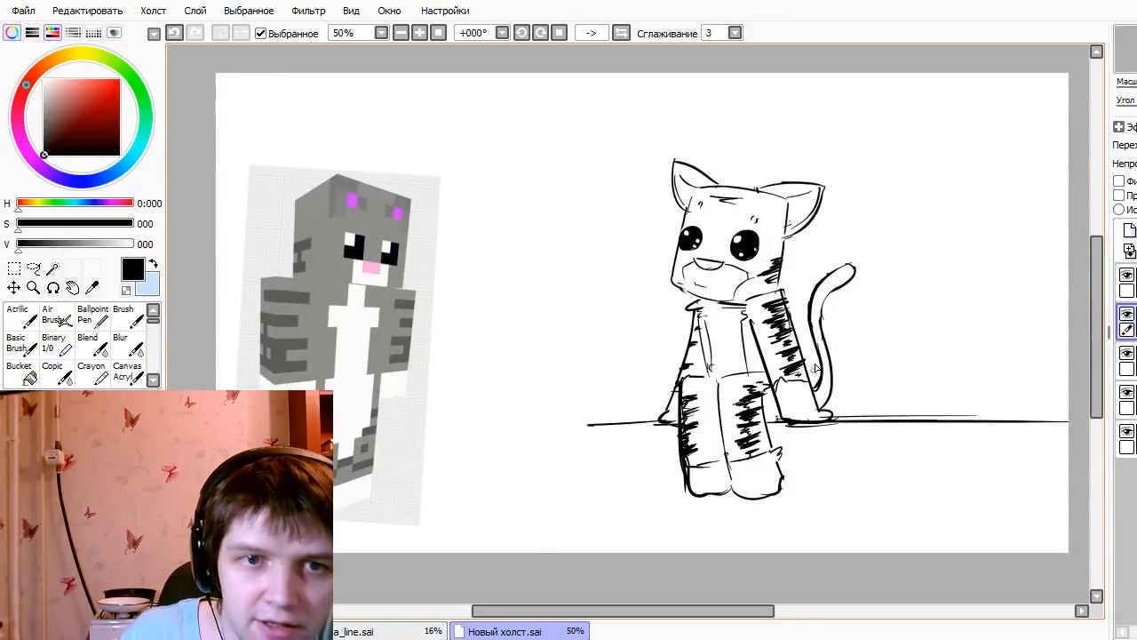
# - Draw a band near the tail's tip and short stripes along its length
pyautogui.moveTo(842, 286); pyautogui.dragTo(817, 334)
pyautogui.hotkey('ctrl', 'z')
pyautogui.moveTo(841, 288); pyautogui.dragTo(825, 355)
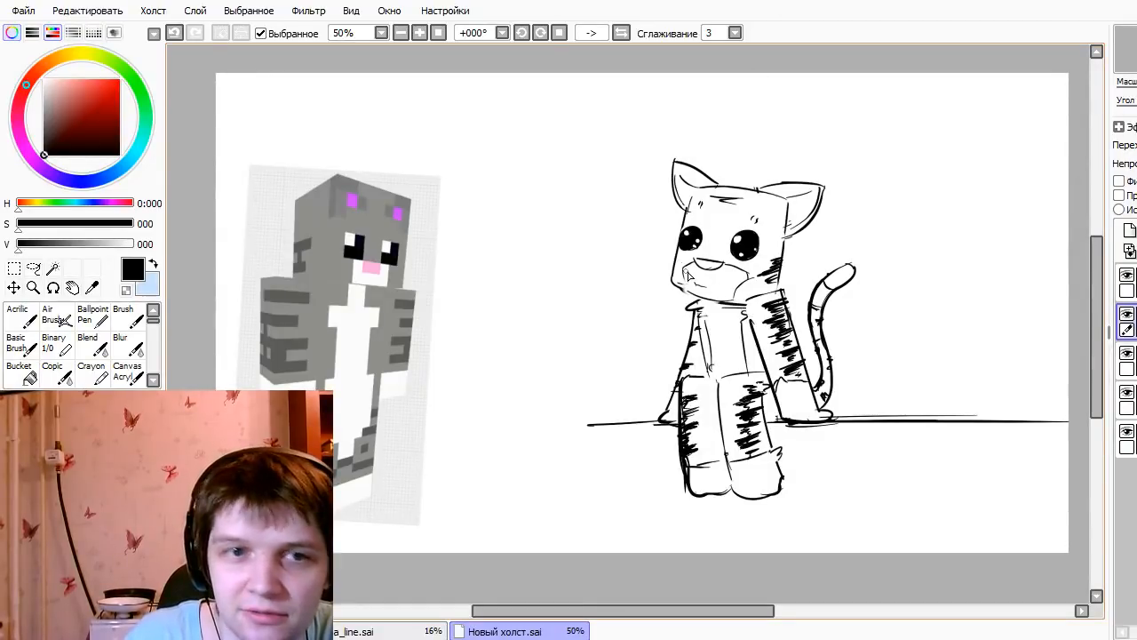
# - Thicken the left edge of the face and the chin, and redraw the mouth as a small downturned curve
pyautogui.moveTo(687, 201); pyautogui.dragTo(677, 288)
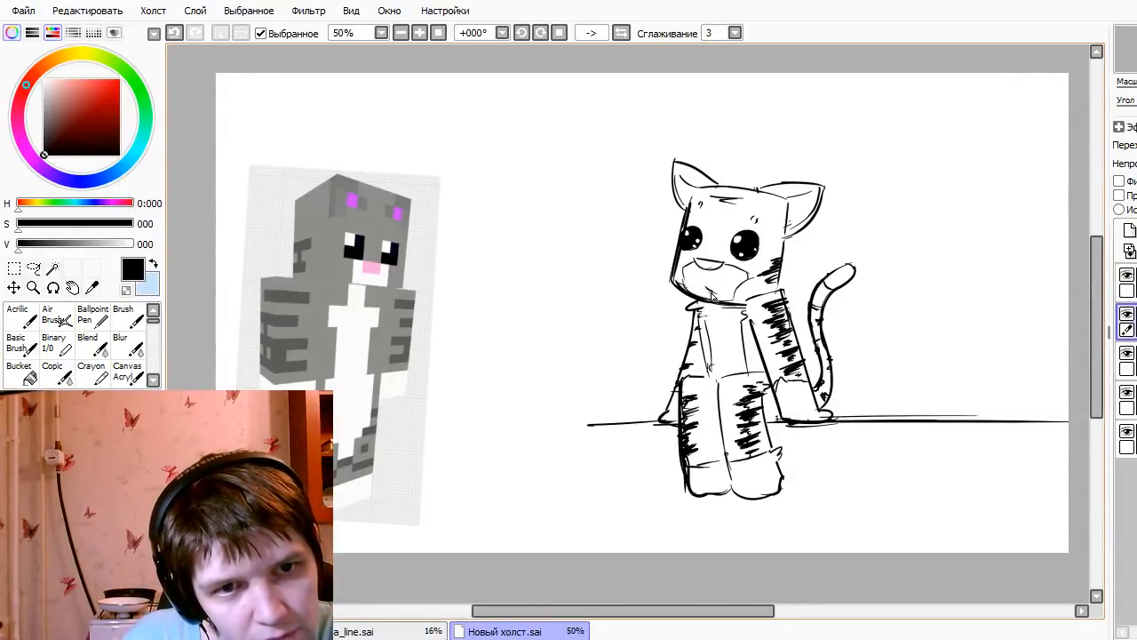
pyautogui.moveTo(824, 486)
pyautogui.mouseDown()
pyautogui.moveTo(857, 483)
pyautogui.moveTo(868, 508)
pyautogui.moveTo(824, 517)
pyautogui.moveTo(862, 485)
pyautogui.moveTo(859, 516)
pyautogui.moveTo(866, 469)
pyautogui.moveTo(868, 490)
pyautogui.moveTo(858, 501)
pyautogui.moveTo(853, 484)
pyautogui.moveTo(848, 519)
pyautogui.moveTo(826, 517)
pyautogui.moveTo(862, 473)
pyautogui.mouseUp()
pyautogui.hotkey('ctrl', 'z')
pyautogui.hotkey('ctrl', 'z')
pyautogui.hotkey('ctrl', 'z')
pyautogui.hotkey('ctrl', 'z')
pyautogui.hotkey('ctrl', 'z')
pyautogui.hotkey('ctrl', 'z')
pyautogui.hotkey('ctrl', 'z')
pyautogui.hotkey('ctrl', 'z')
pyautogui.hotkey('ctrl', 'z')
# - Sketch the upper side, base and lower side of a tipped-over cup to the right of the cat's feet
pyautogui.moveTo(814, 504); pyautogui.dragTo(869, 472)
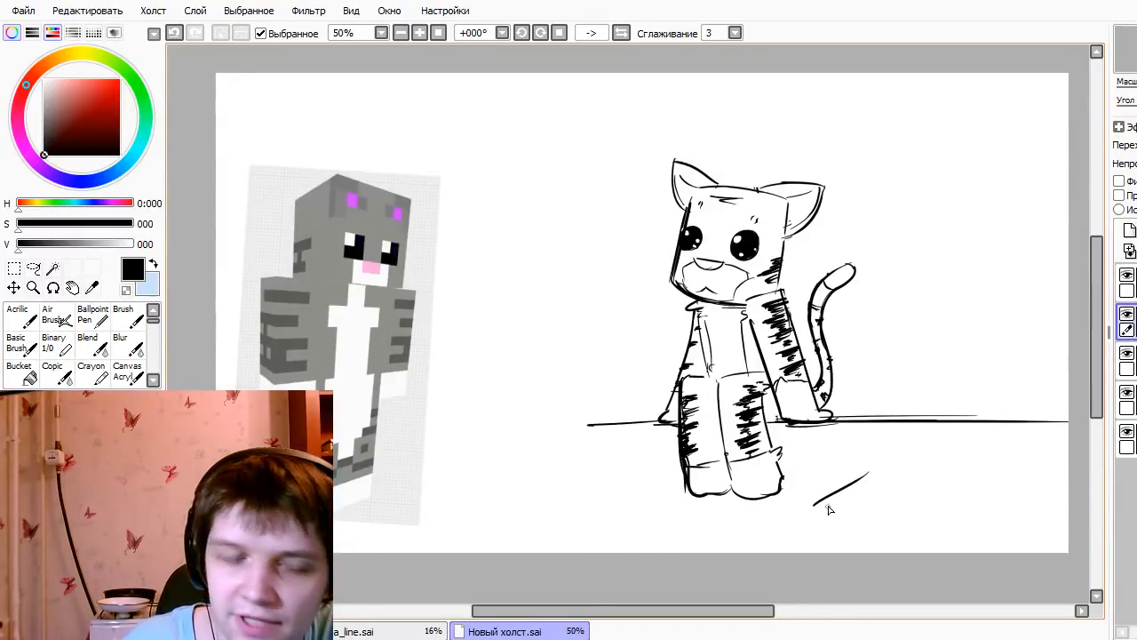
pyautogui.moveTo(815, 504)
pyautogui.mouseDown()
pyautogui.moveTo(826, 531)
pyautogui.moveTo(850, 544)
pyautogui.mouseUp()
pyautogui.hotkey('ctrl', 'z')
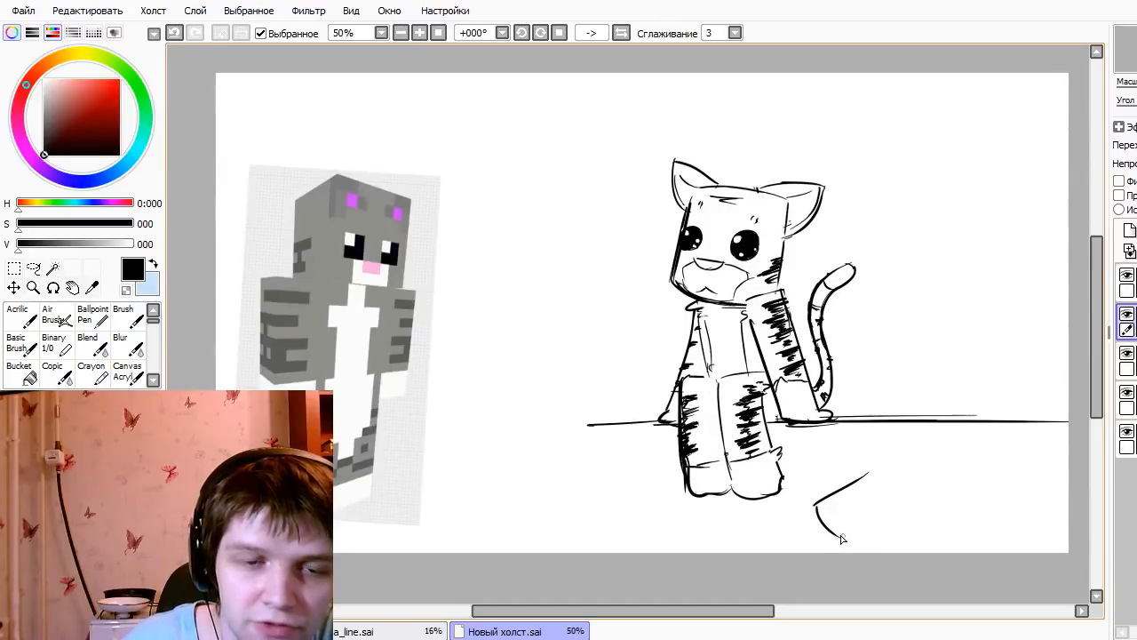
pyautogui.hotkey('ctrl', 'z')
pyautogui.moveTo(816, 505)
pyautogui.mouseDown()
pyautogui.moveTo(839, 536)
pyautogui.moveTo(899, 531)
pyautogui.mouseUp()
pyautogui.hotkey('ctrl', 'z')
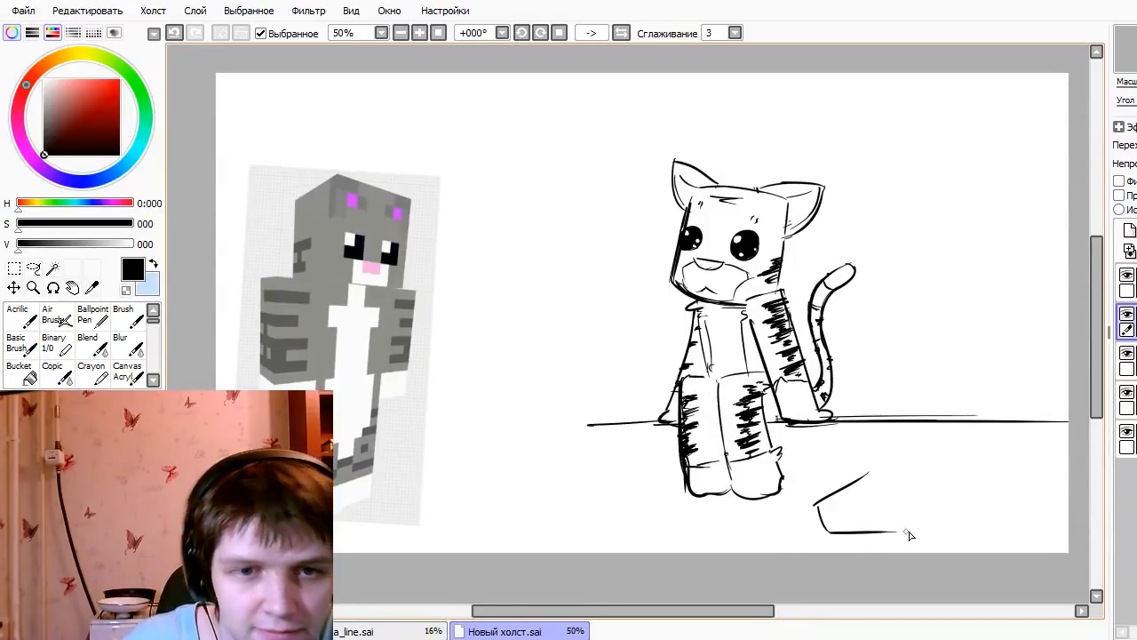
# - Redraw the cup's rim as a narrow tilted ellipse and clean off the lines extending beyond it
pyautogui.moveTo(863, 479)
pyautogui.mouseDown()
pyautogui.moveTo(865, 530)
pyautogui.moveTo(876, 531)
pyautogui.mouseUp()
pyautogui.hotkey('ctrl', 'z')
pyautogui.hotkey('ctrl', 'z')
pyautogui.hotkey('ctrl', 'z')
pyautogui.hotkey('ctrl', 'z')
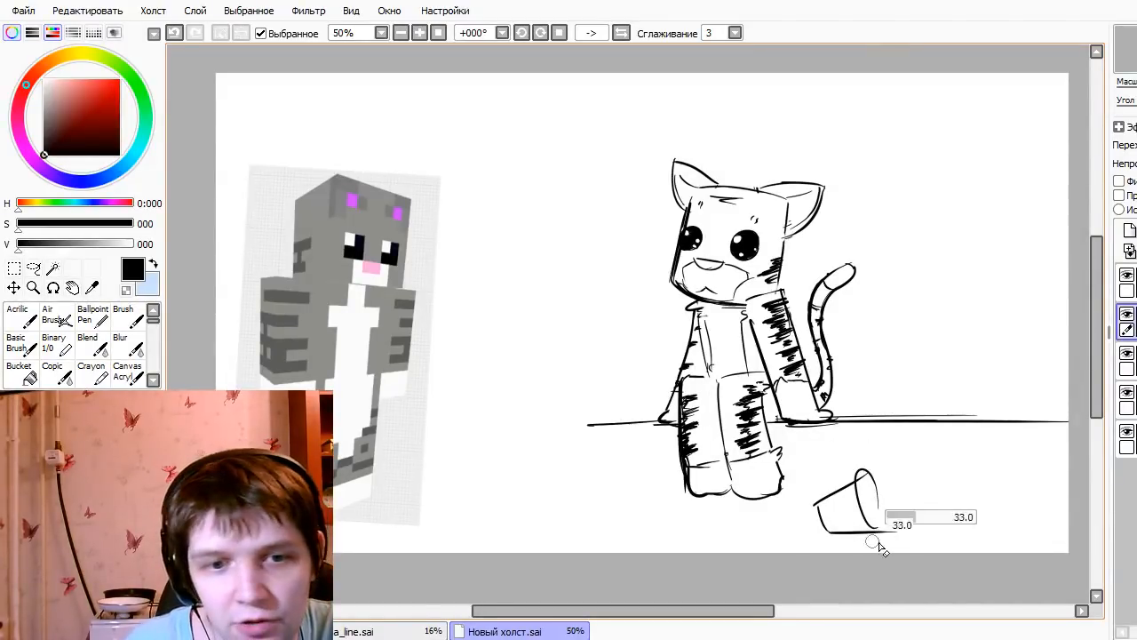
pyautogui.hotkey('ctrl', 'z')
pyautogui.moveTo(860, 466)
pyautogui.mouseDown()
pyautogui.moveTo(879, 497)
pyautogui.moveTo(859, 495)
pyautogui.moveTo(875, 529)
pyautogui.mouseUp()
pyautogui.hotkey('ctrl', 'z')
pyautogui.moveTo(857, 482); pyautogui.dragTo(876, 530)
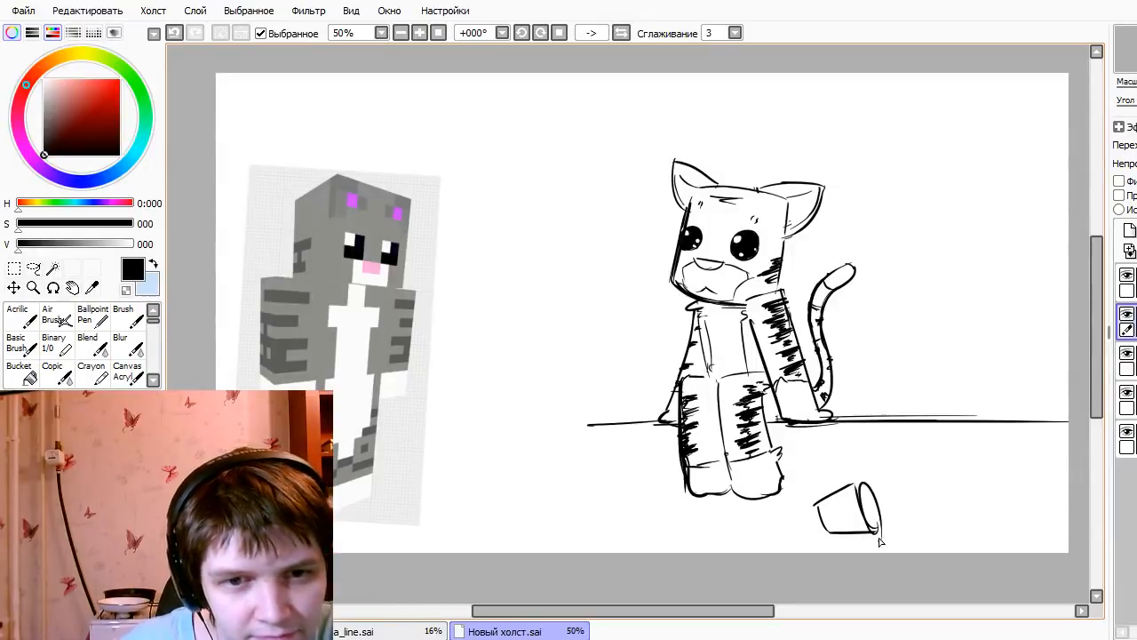
pyautogui.hotkey('ctrl', 'z')
pyautogui.moveTo(858, 482); pyautogui.dragTo(877, 531)
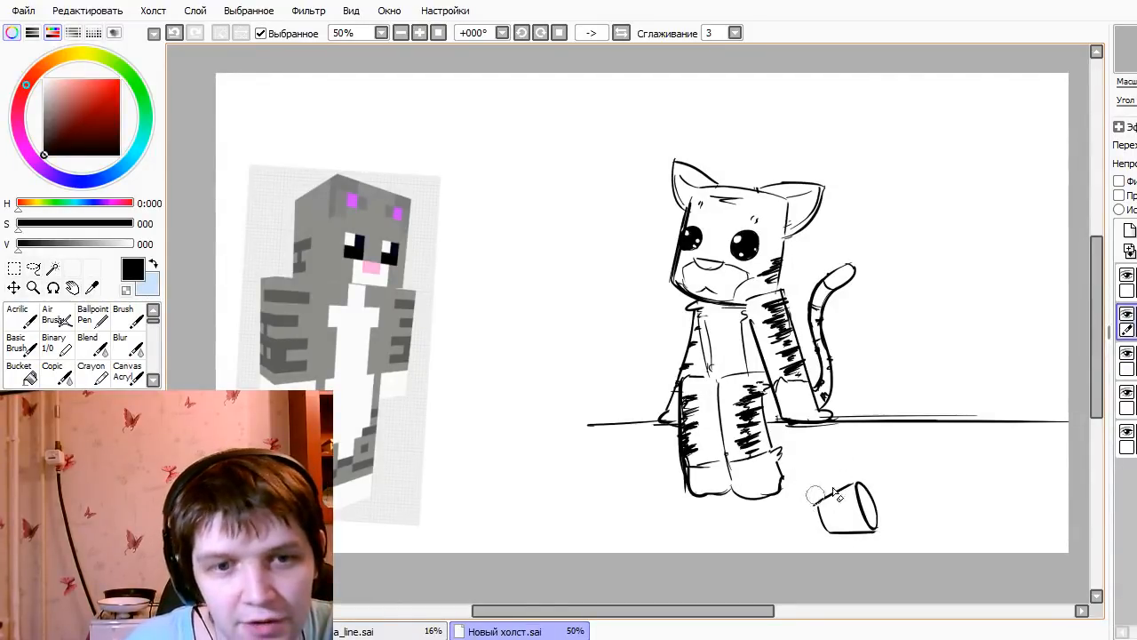
# - Redraw the cup's base as a curved edge joining its upper and lower sides
pyautogui.hotkey('ctrl', 'z')
pyautogui.moveTo(816, 507)
pyautogui.mouseDown()
pyautogui.moveTo(863, 481)
pyautogui.moveTo(826, 531)
pyautogui.mouseUp()
pyautogui.hotkey('ctrl', 'z')
pyautogui.hotkey('ctrl', 'z')
pyautogui.hotkey('ctrl', 'z')
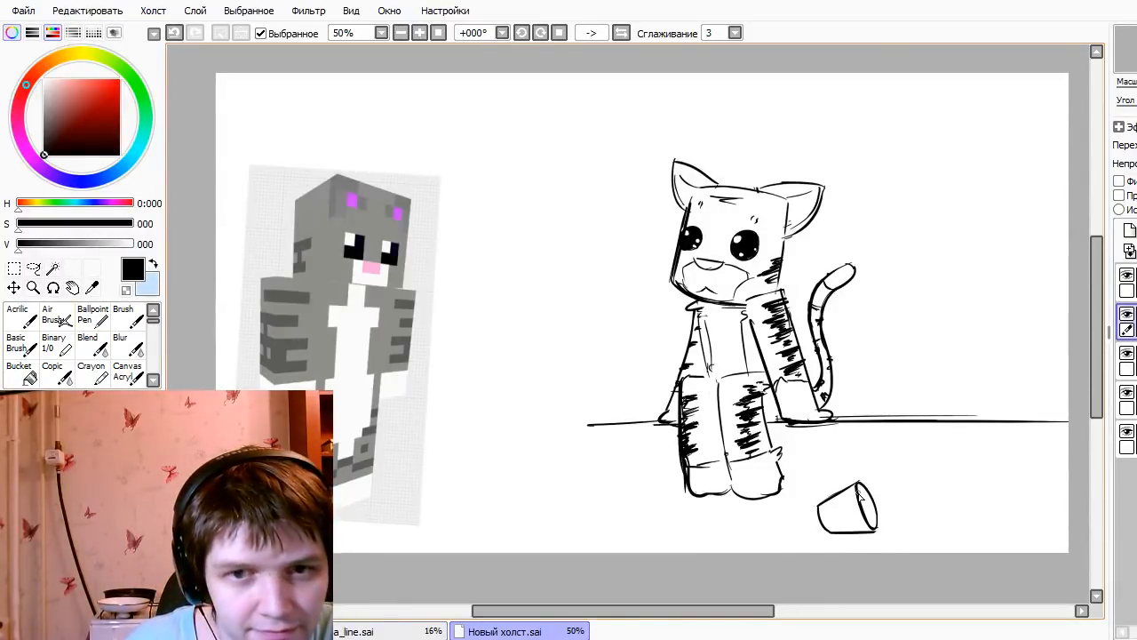
# - Sketch a narrow wavy splash rising from the tipped cup's rim, with a small round drop beside it
pyautogui.moveTo(860, 495)
pyautogui.mouseDown()
pyautogui.moveTo(869, 440)
pyautogui.moveTo(857, 457)
pyautogui.mouseUp()
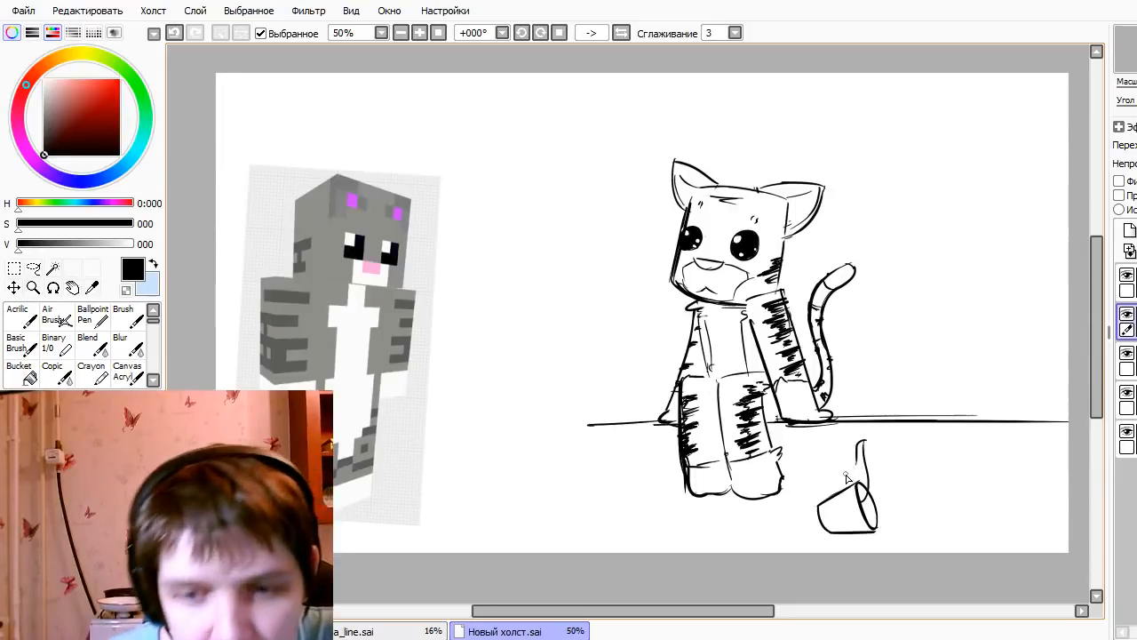
pyautogui.hotkey('ctrl', 'z')
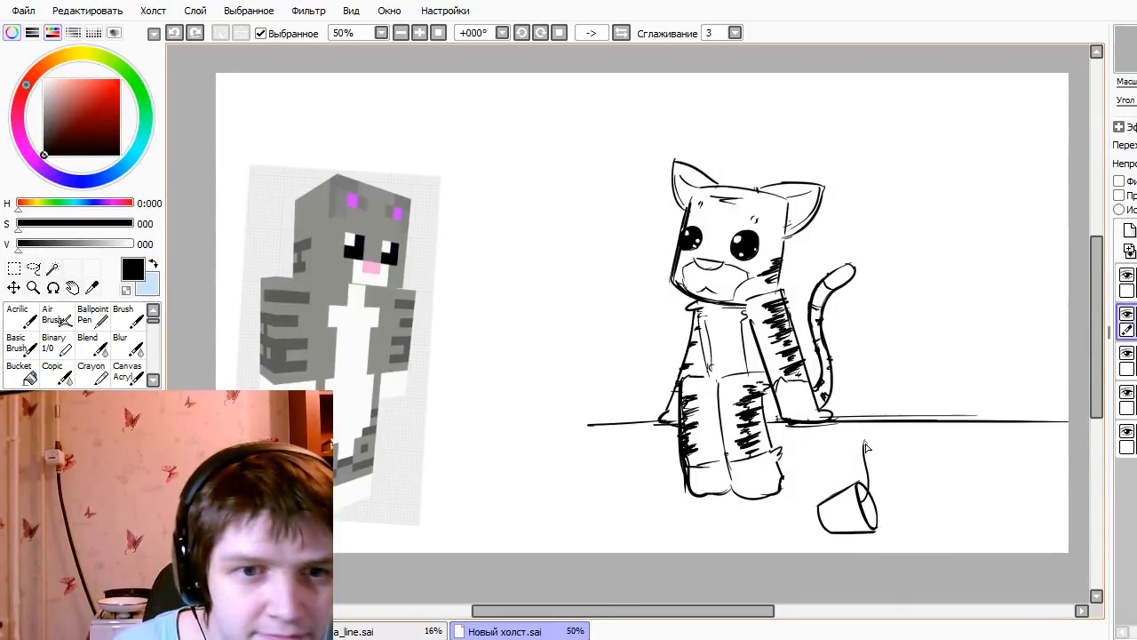
pyautogui.moveTo(864, 439); pyautogui.dragTo(856, 482)
pyautogui.hotkey('ctrl', 'z')
pyautogui.hotkey('ctrl', 'z')
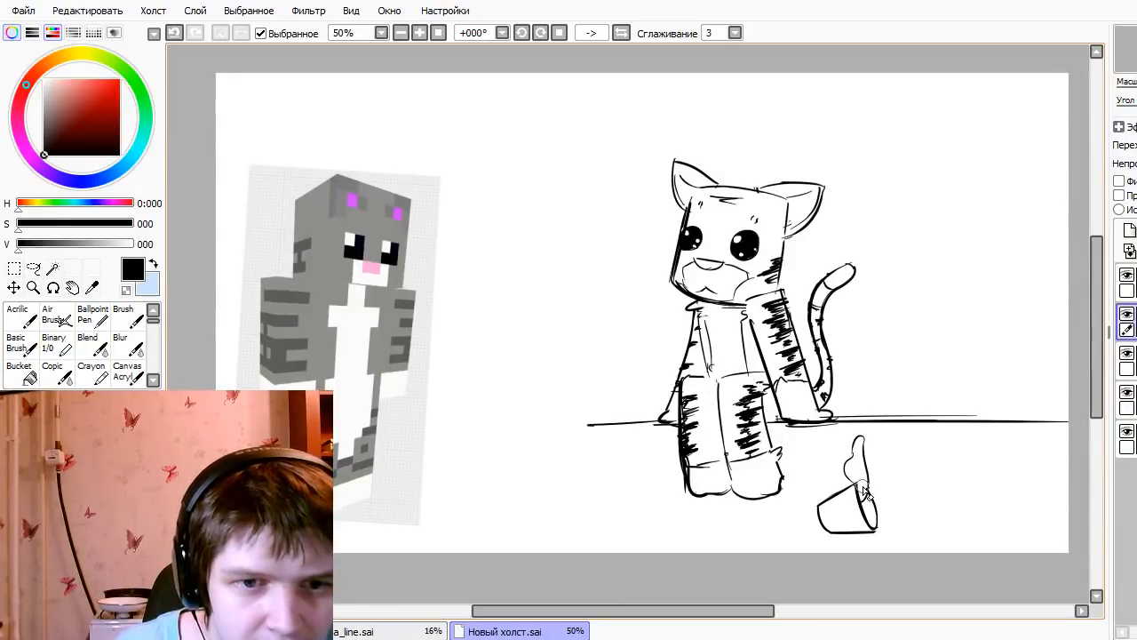
pyautogui.hotkey('ctrl', 'z')
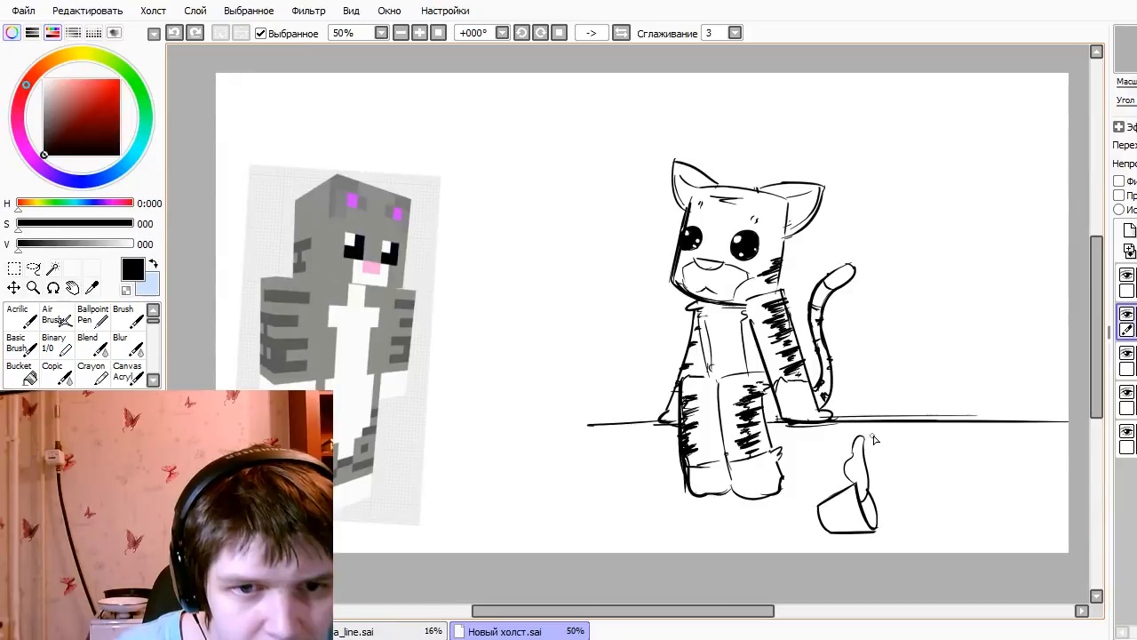
pyautogui.moveTo(874, 440); pyautogui.dragTo(876, 442)
pyautogui.hotkey('ctrl', 'z')
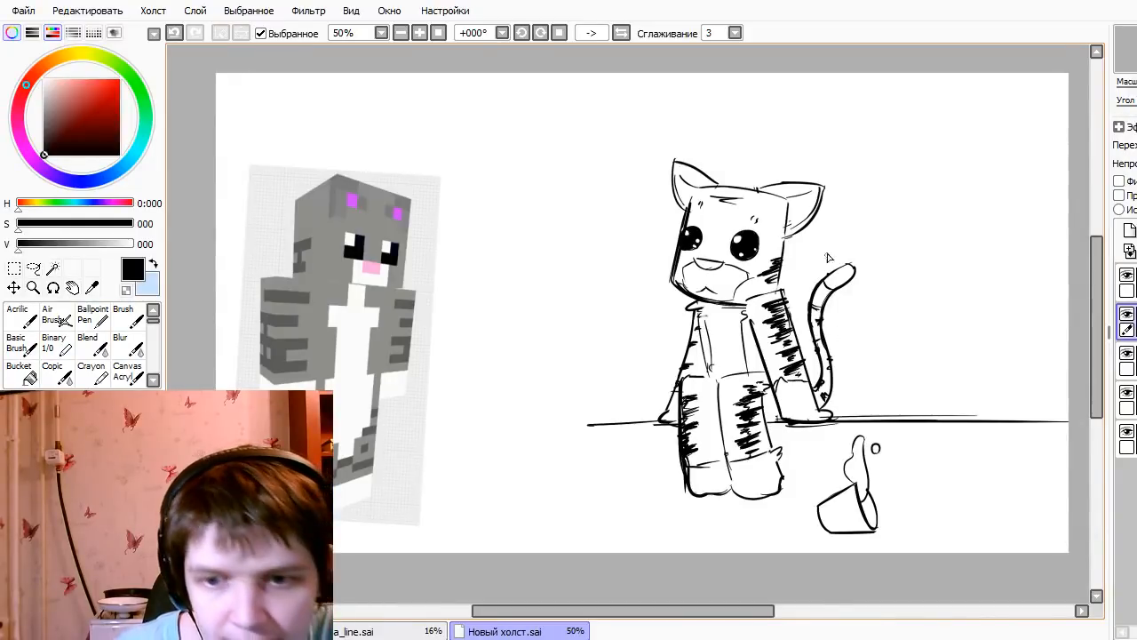
# - Draw thin vertical motion lines above the cup's base and a curved liquid line inside the cup
pyautogui.moveTo(844, 343); pyautogui.dragTo(846, 324)
pyautogui.moveTo(875, 128); pyautogui.dragTo(846, 175)
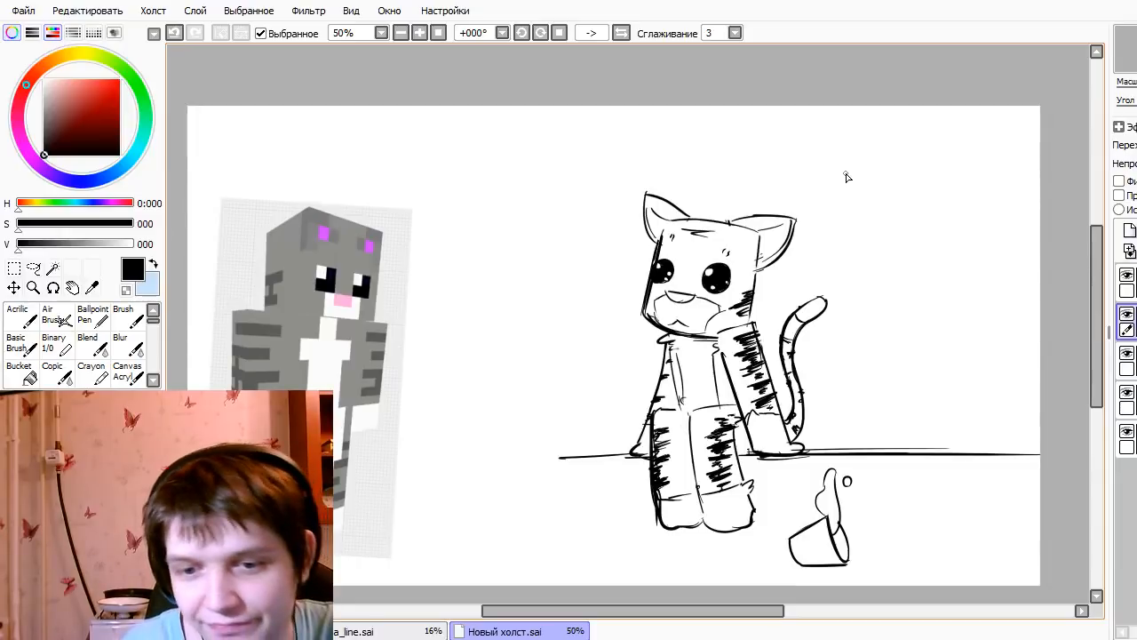
pyautogui.moveTo(860, 427); pyautogui.dragTo(871, 380)
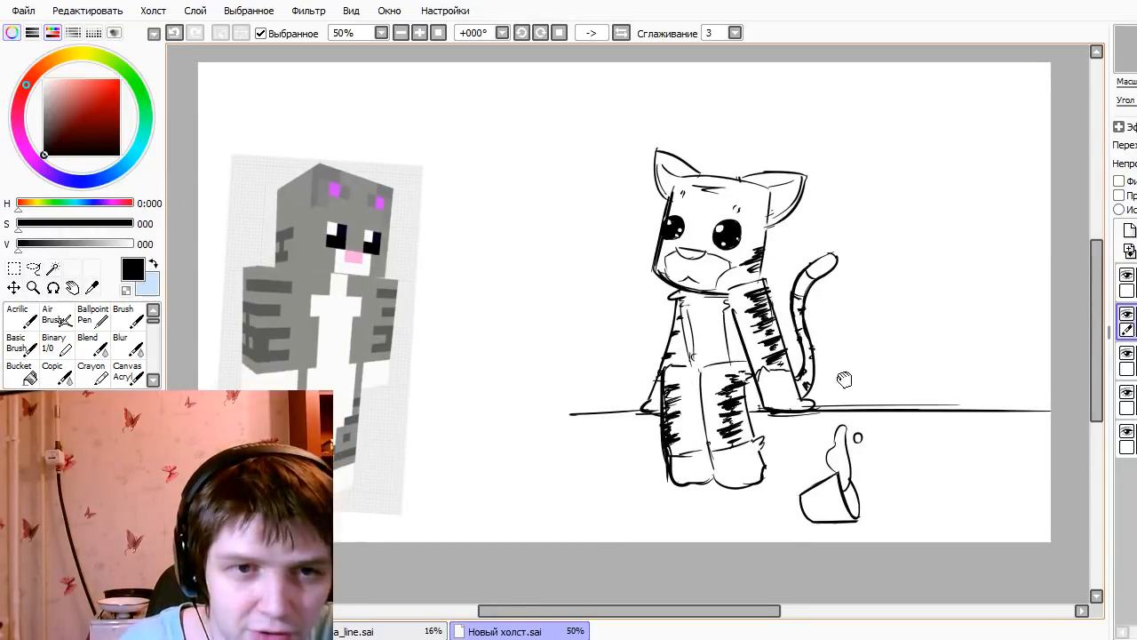
pyautogui.moveTo(802, 450); pyautogui.dragTo(809, 486)
pyautogui.hotkey('ctrl', 'z')
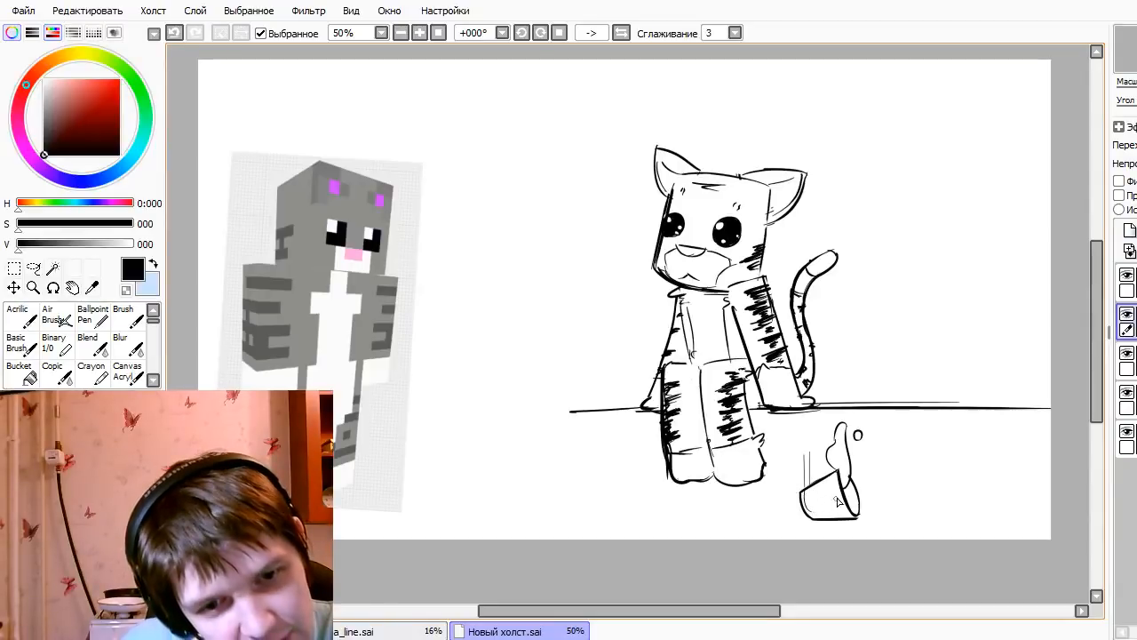
pyautogui.hotkey('ctrl', 'z')
pyautogui.moveTo(842, 488); pyautogui.dragTo(816, 506)
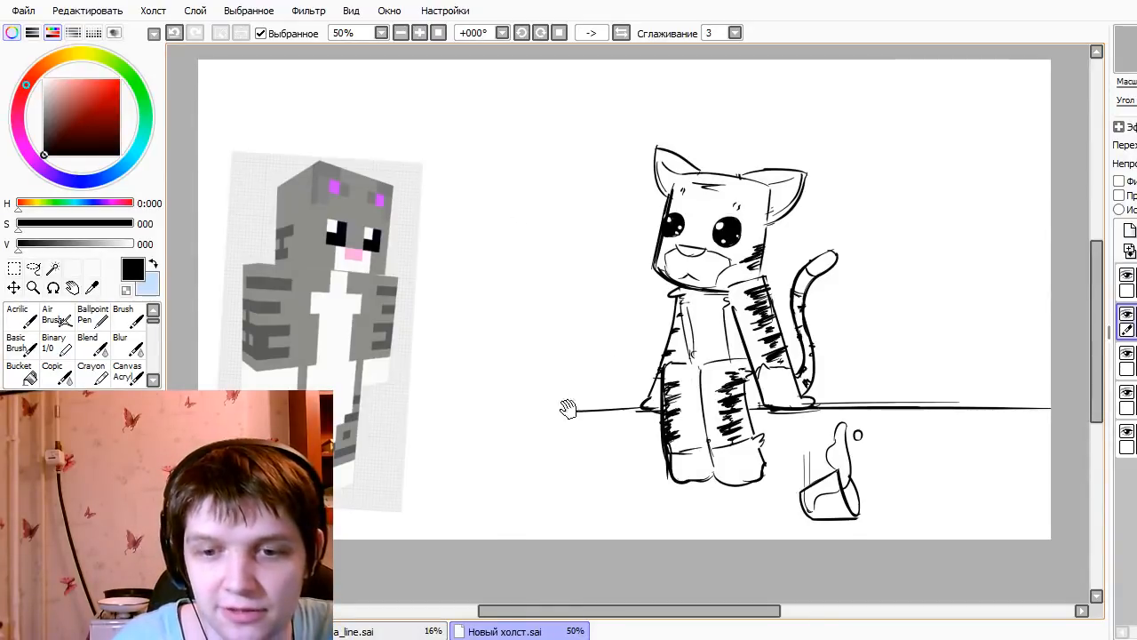
pyautogui.moveTo(569, 406); pyautogui.dragTo(602, 438)
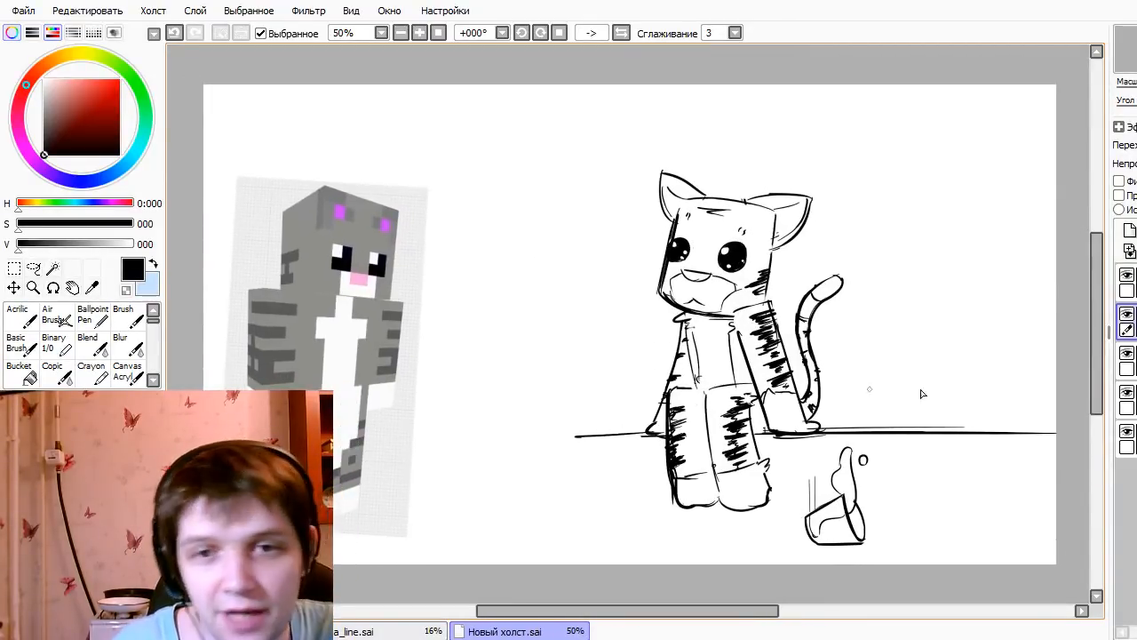
# - Hide the skin reference layer and group the sketch layers in a new layer folder
pyautogui.click(1126, 391)
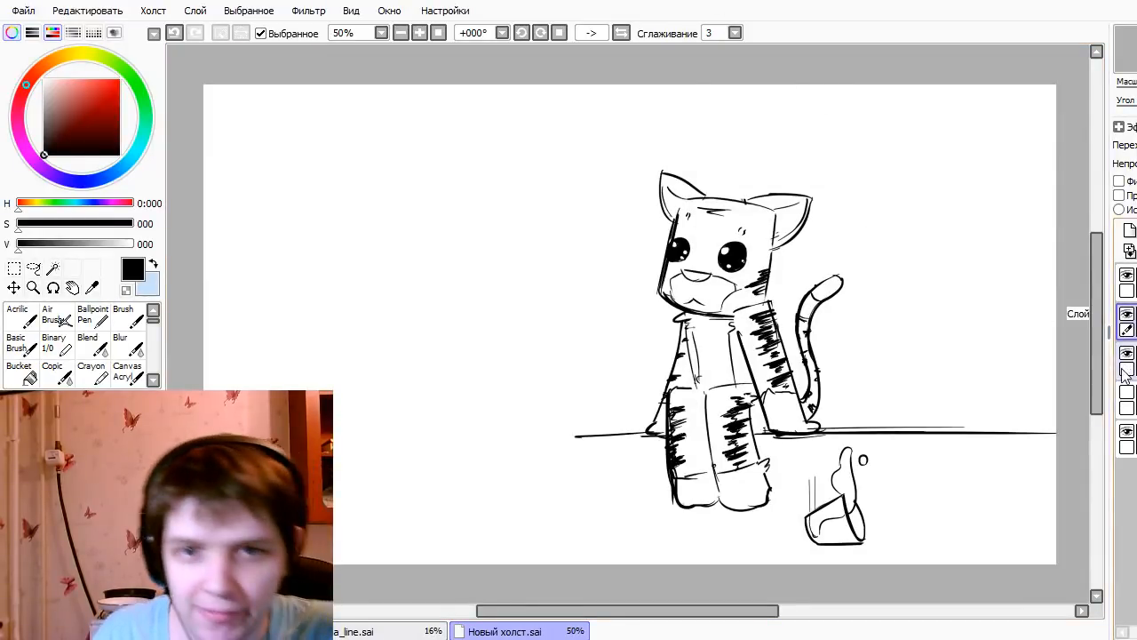
pyautogui.click(1130, 230)
pyautogui.click(1130, 231)
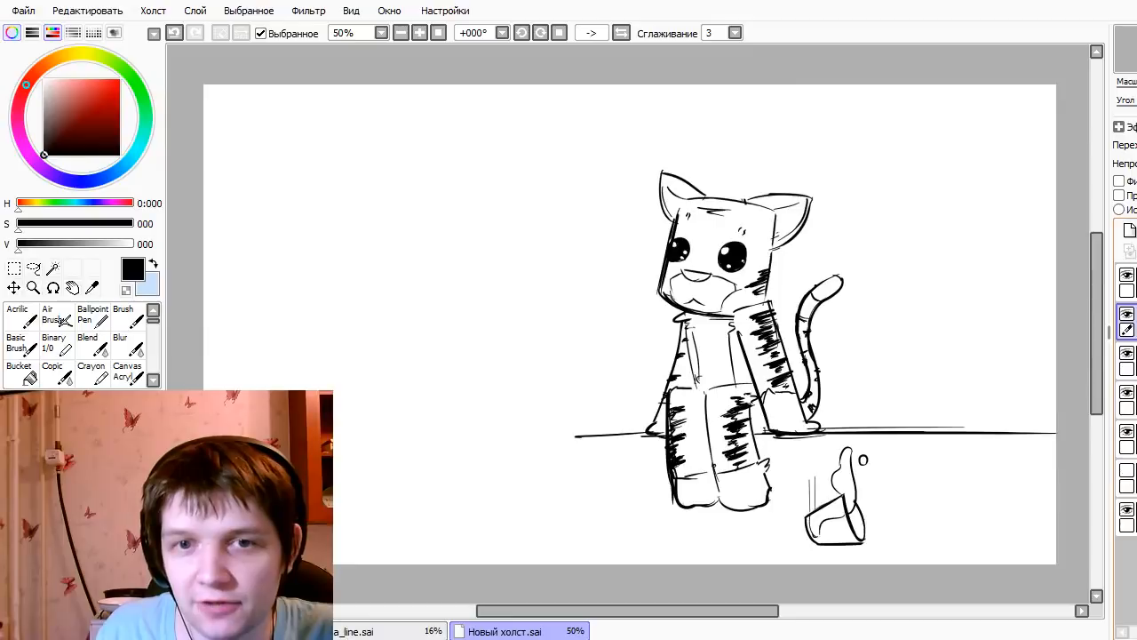
pyautogui.moveTo(1131, 360); pyautogui.dragTo(1132, 320)
pyautogui.moveTo(1131, 399); pyautogui.dragTo(1131, 371)
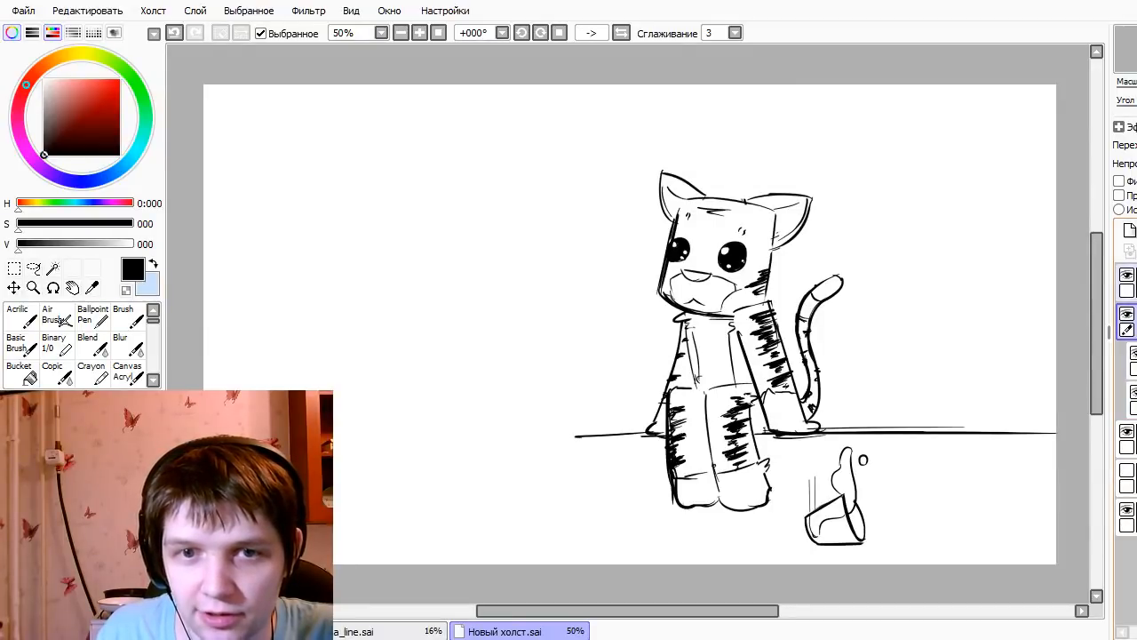
# - Select the lower layer inside the folder and save the image as LOOVECATS.jpg
pyautogui.click(1131, 282)
pyautogui.click(1132, 360)
pyautogui.click(1132, 400)
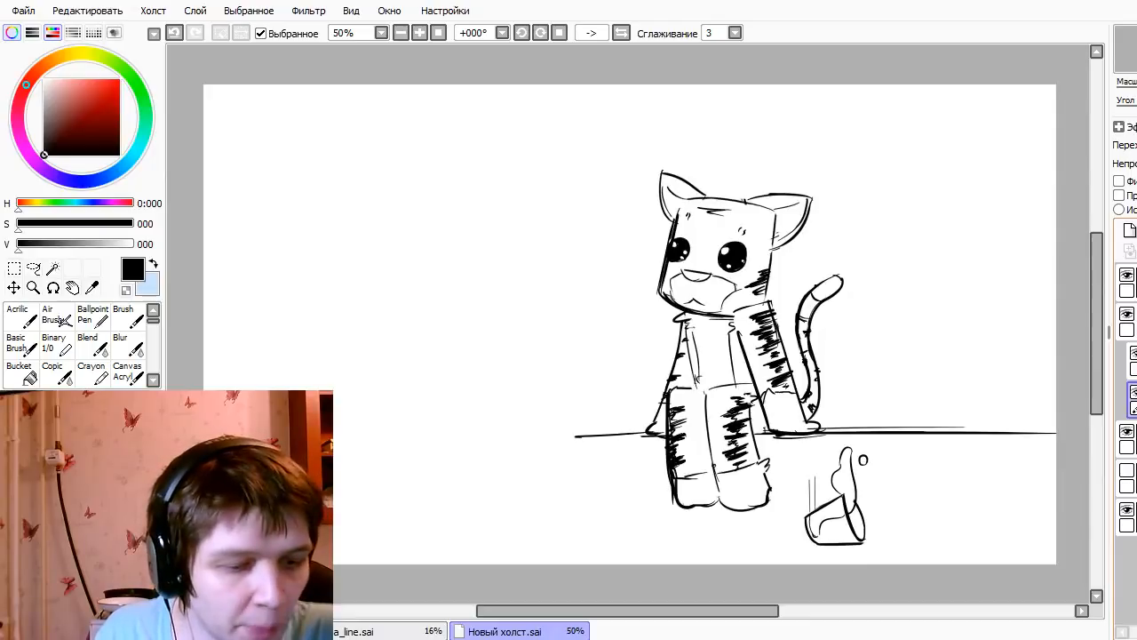
pyautogui.doubleClick(1134, 400)
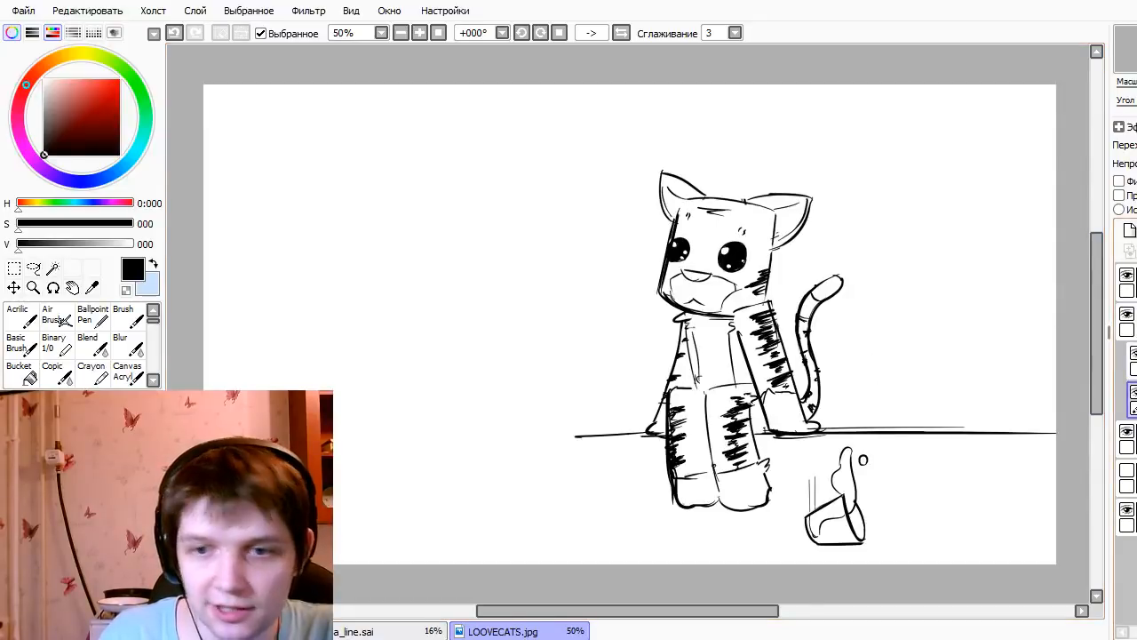
# - Collapse the layer folder and look over the group line drawing of the characters before returning to LOOVECATS.jpg
pyautogui.click(1132, 314)
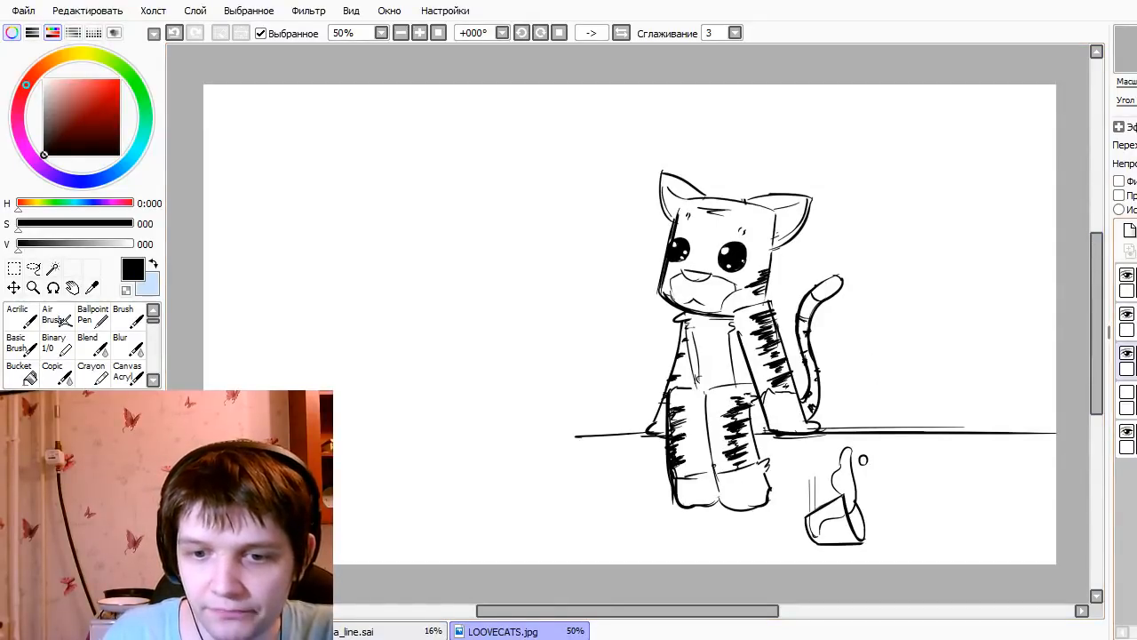
pyautogui.click(1132, 400)
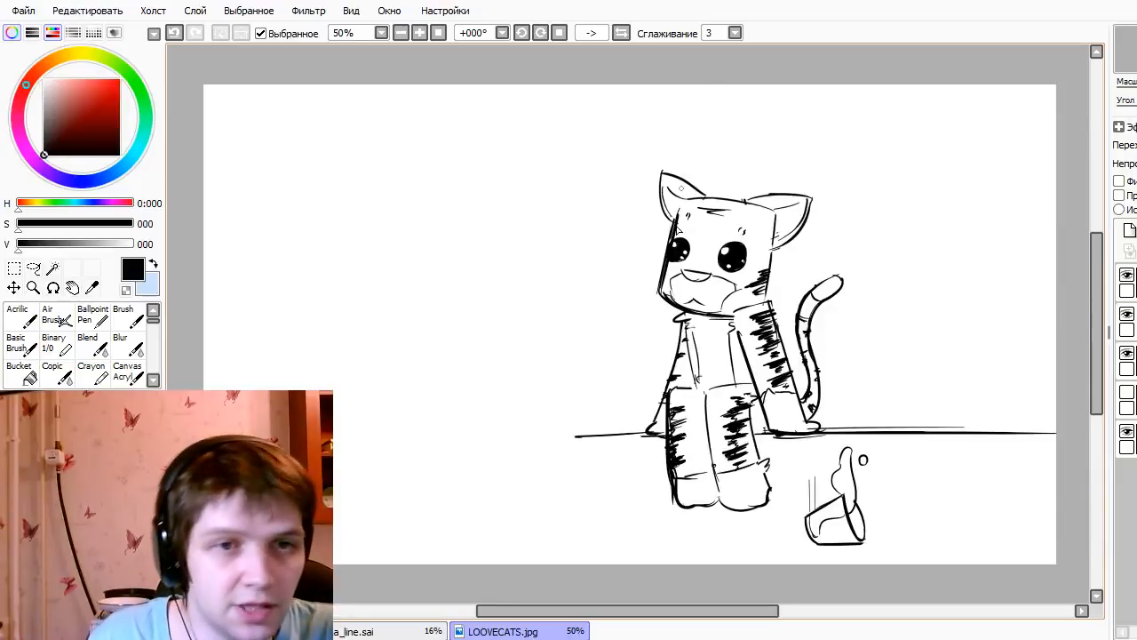
pyautogui.click(391, 631)
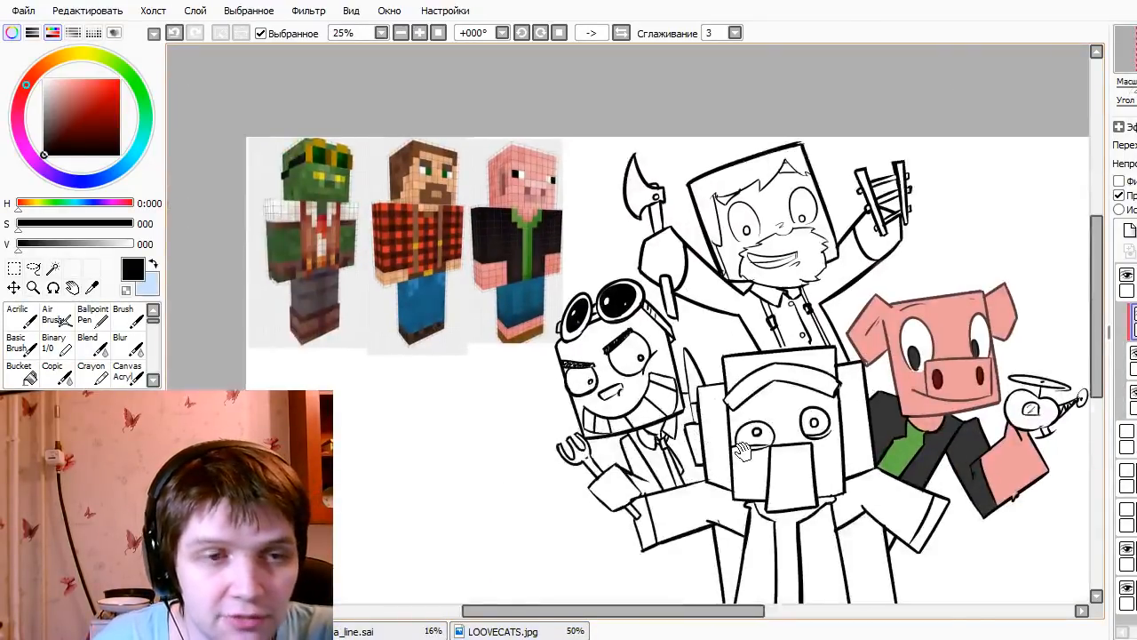
pyautogui.moveTo(834, 455); pyautogui.dragTo(777, 425)
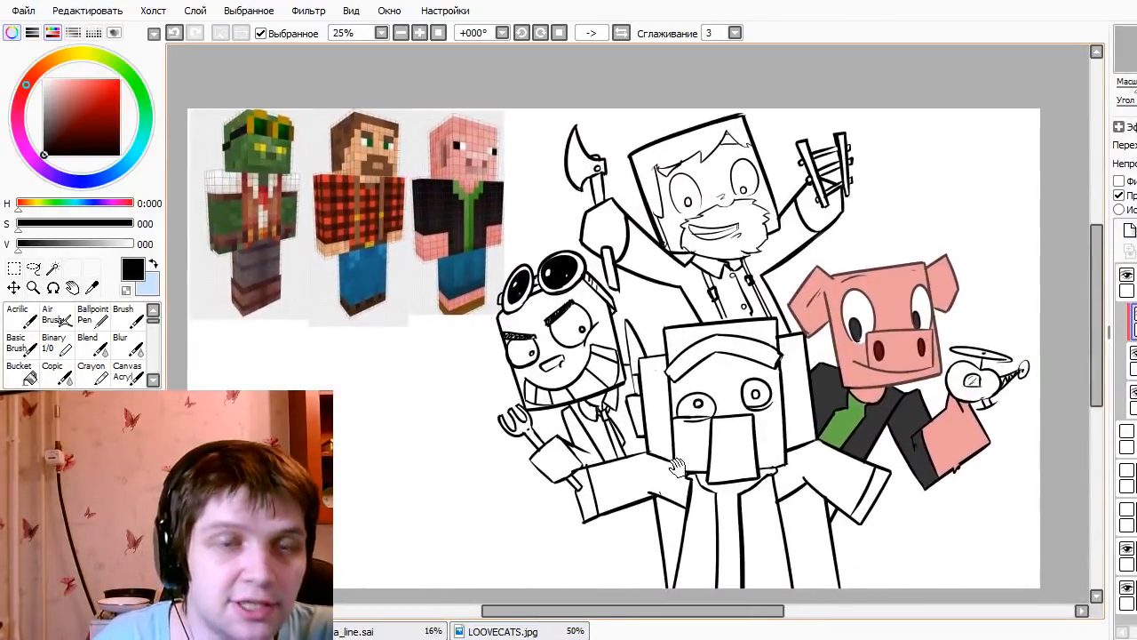
pyautogui.click(502, 631)
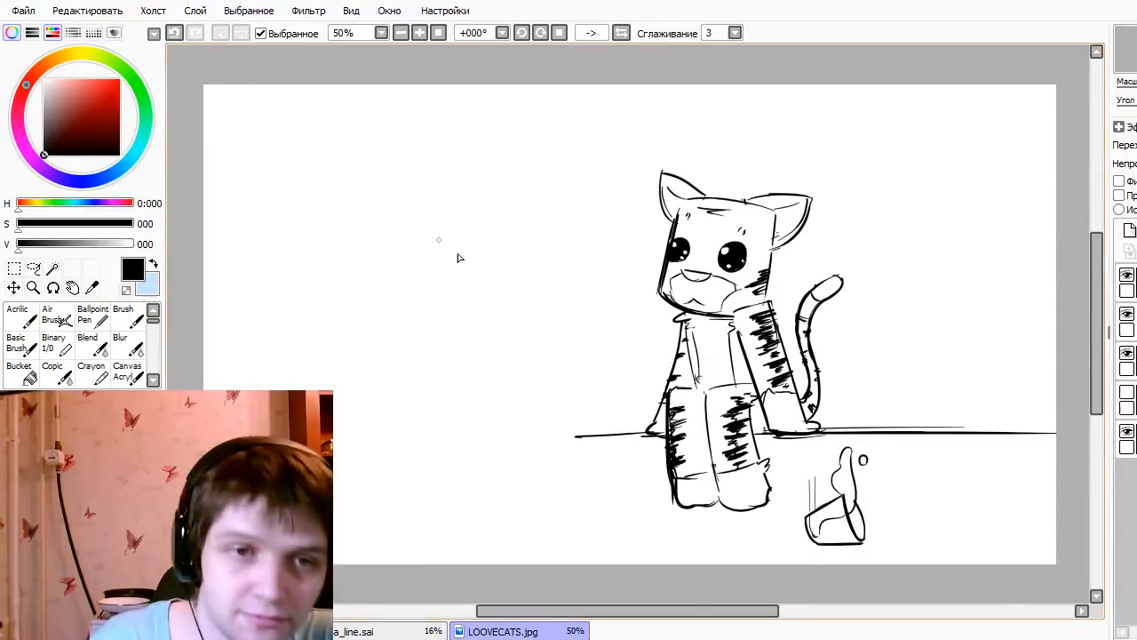
# - Expand the layer folder, select its lower sketch layer and erase the cat's ears, nose, mouth and muzzle
pyautogui.moveTo(667, 456)
pyautogui.mouseDown()
pyautogui.moveTo(659, 411)
pyautogui.moveTo(637, 458)
pyautogui.mouseUp()
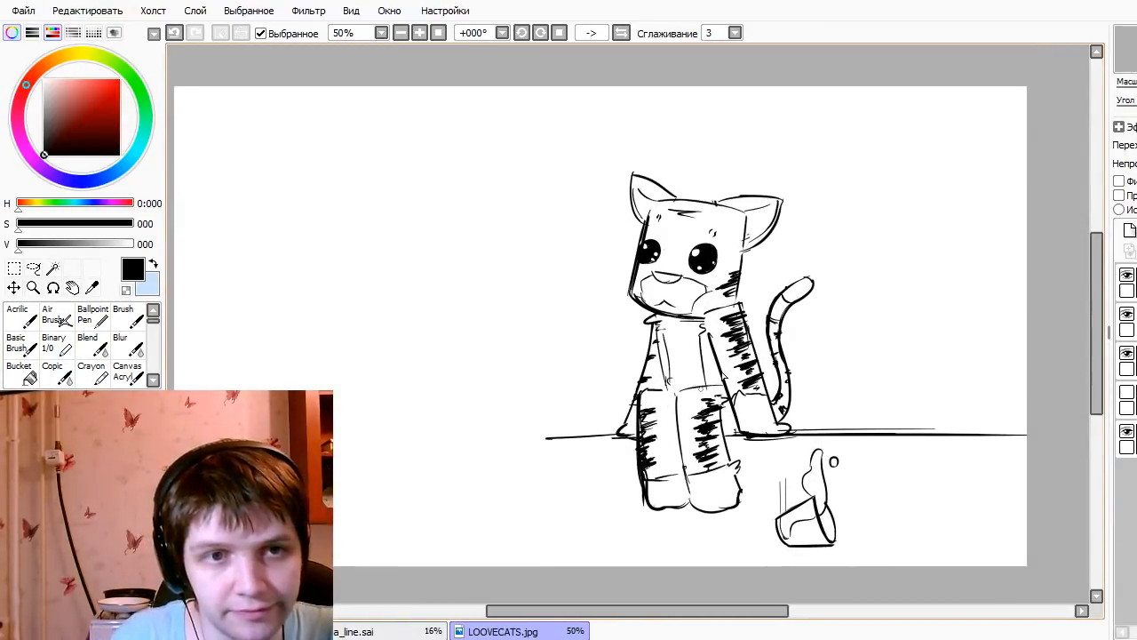
pyautogui.click(1133, 282)
pyautogui.click(1133, 322)
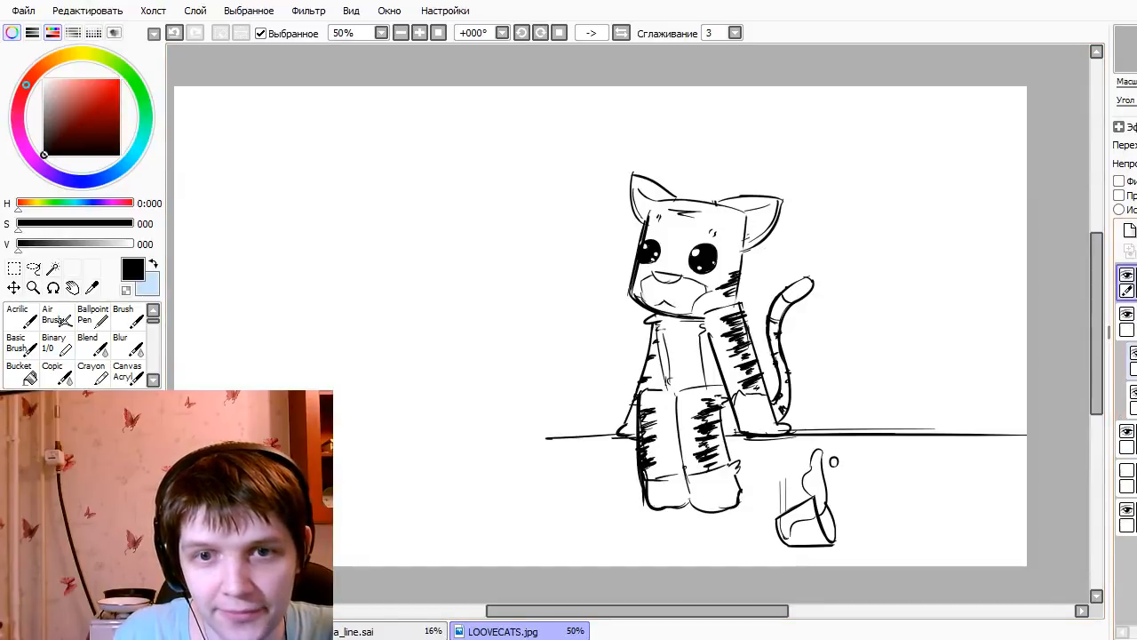
pyautogui.click(1134, 392)
pyautogui.click(1134, 392)
pyautogui.click(1135, 402)
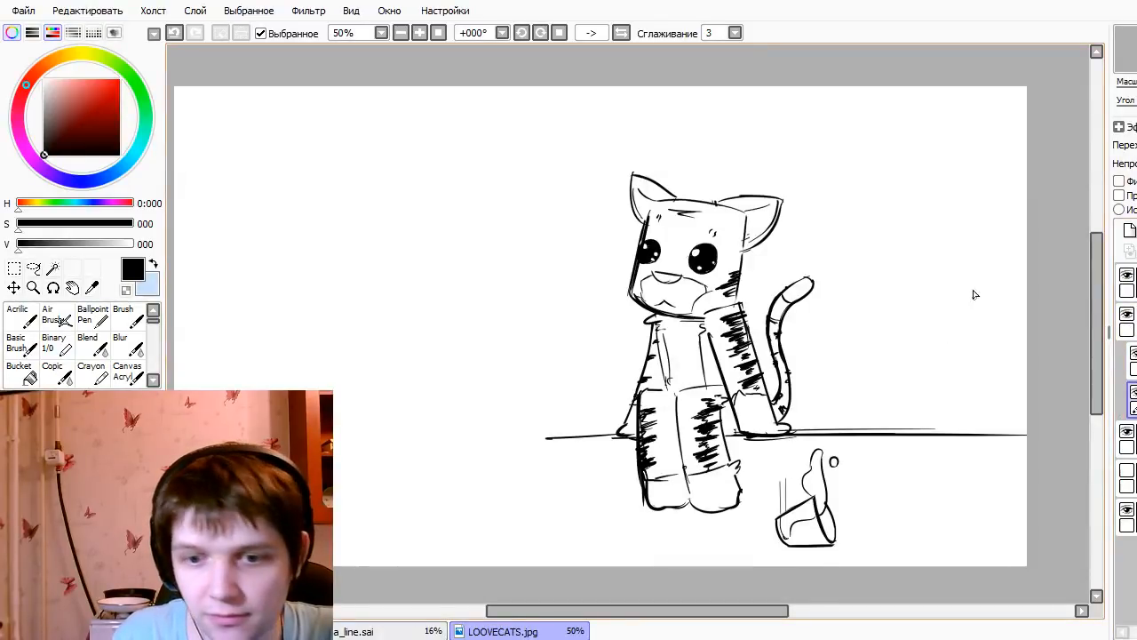
pyautogui.moveTo(720, 206)
pyautogui.mouseDown()
pyautogui.moveTo(619, 209)
pyautogui.moveTo(630, 168)
pyautogui.moveTo(769, 210)
pyautogui.mouseUp()
pyautogui.moveTo(708, 292)
pyautogui.mouseDown()
pyautogui.moveTo(661, 288)
pyautogui.moveTo(702, 295)
pyautogui.moveTo(710, 289)
pyautogui.moveTo(699, 276)
pyautogui.mouseUp()
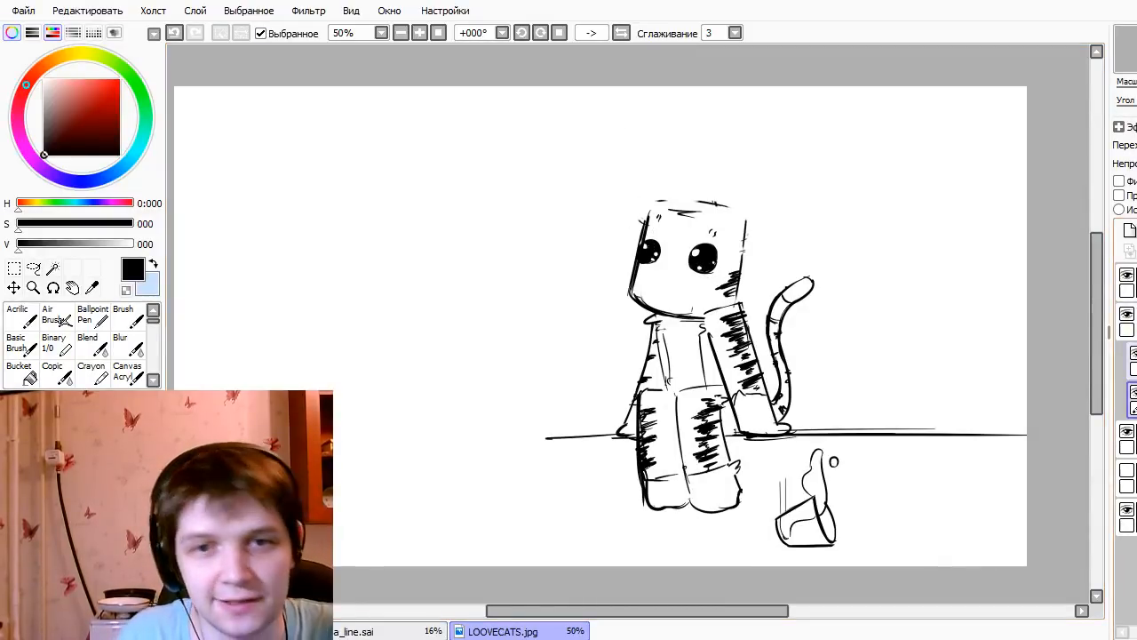
# - Draw a wide rectangular beak across the lower face with a small shaded rectangular wattle hanging below it
pyautogui.press('n')
pyautogui.moveTo(621, 271)
pyautogui.mouseDown()
pyautogui.moveTo(716, 278)
pyautogui.moveTo(720, 300)
pyautogui.mouseUp()
pyautogui.hotkey('ctrl', 'z')
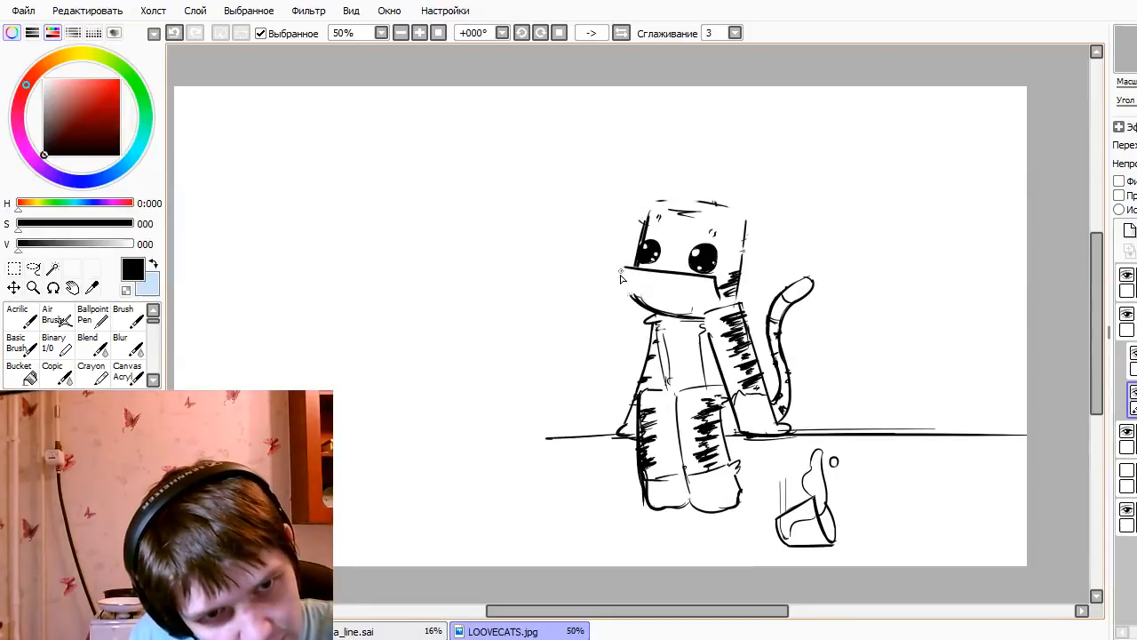
pyautogui.moveTo(620, 270)
pyautogui.mouseDown()
pyautogui.moveTo(674, 306)
pyautogui.moveTo(720, 302)
pyautogui.mouseUp()
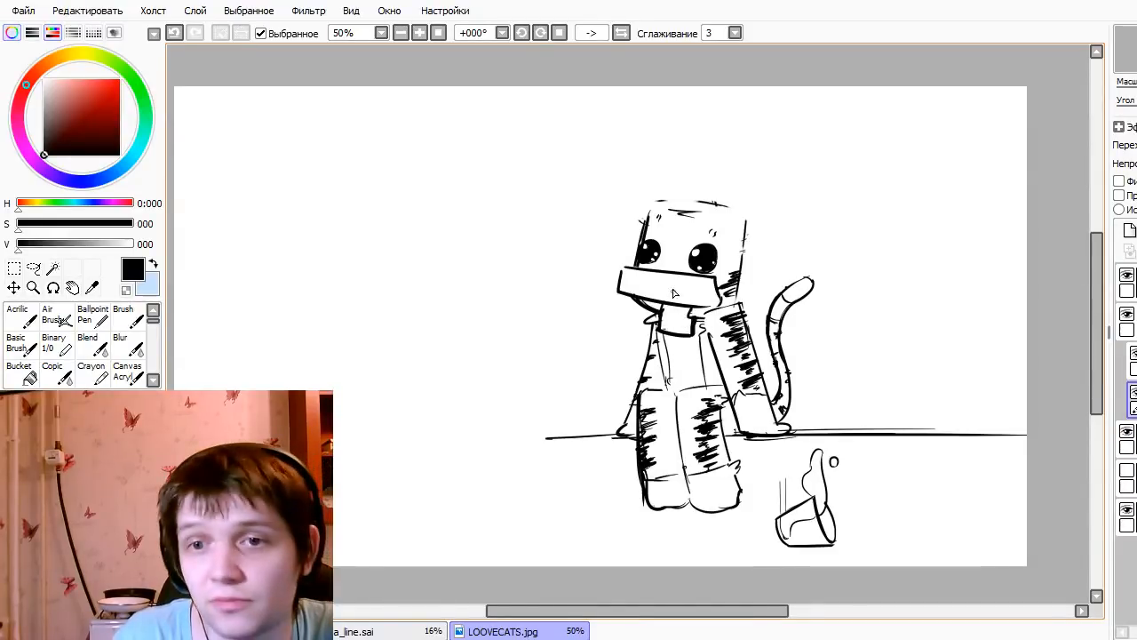
pyautogui.hotkey('ctrl', 'z')
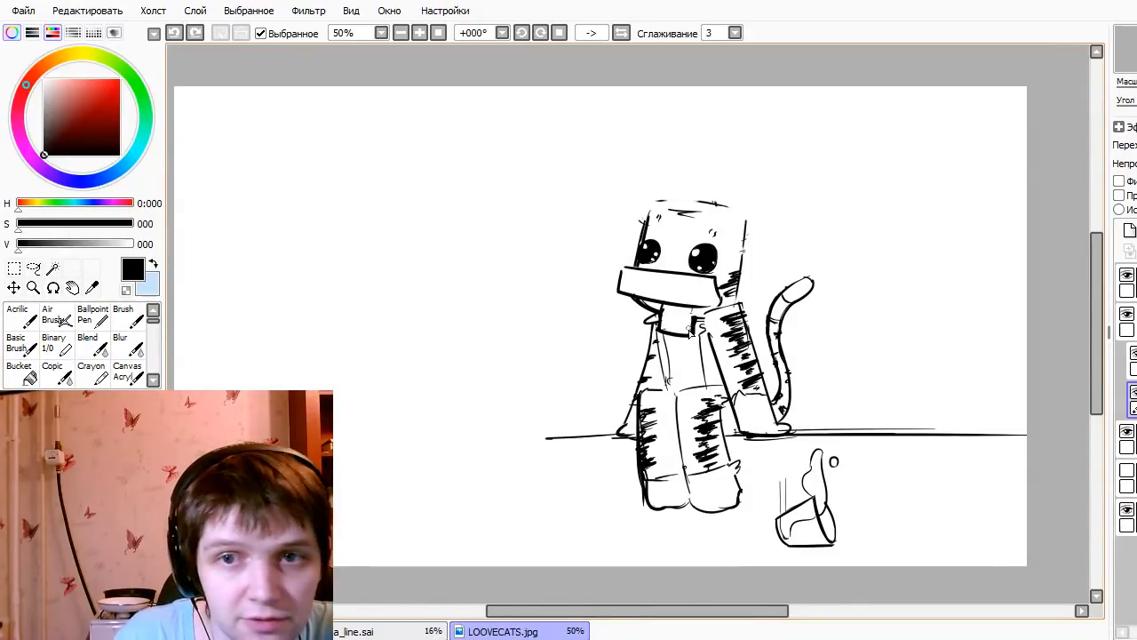
pyautogui.moveTo(691, 316); pyautogui.dragTo(682, 337)
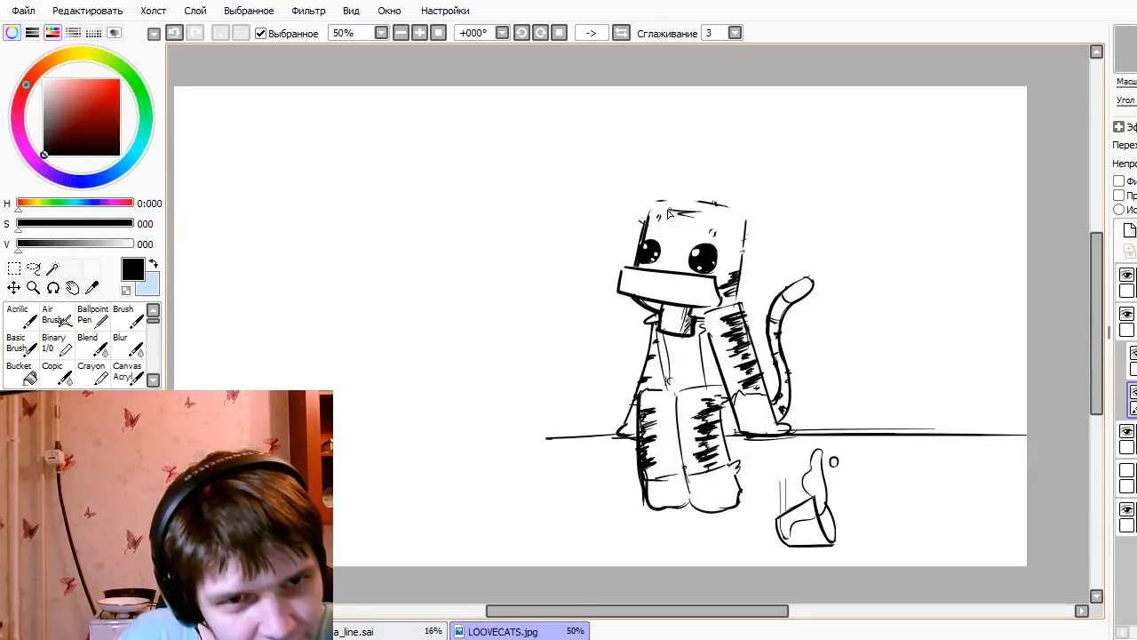
# - Sketch a three-lobed comb on top of the head, close the head outline and add a small tuft at its upper corner
pyautogui.moveTo(668, 211)
pyautogui.mouseDown()
pyautogui.moveTo(672, 182)
pyautogui.moveTo(699, 175)
pyautogui.moveTo(702, 203)
pyautogui.moveTo(716, 186)
pyautogui.moveTo(708, 206)
pyautogui.moveTo(643, 228)
pyautogui.mouseUp()
pyautogui.moveTo(715, 210)
pyautogui.mouseDown()
pyautogui.moveTo(751, 237)
pyautogui.moveTo(747, 220)
pyautogui.mouseUp()
pyautogui.hotkey('ctrl', 'z')
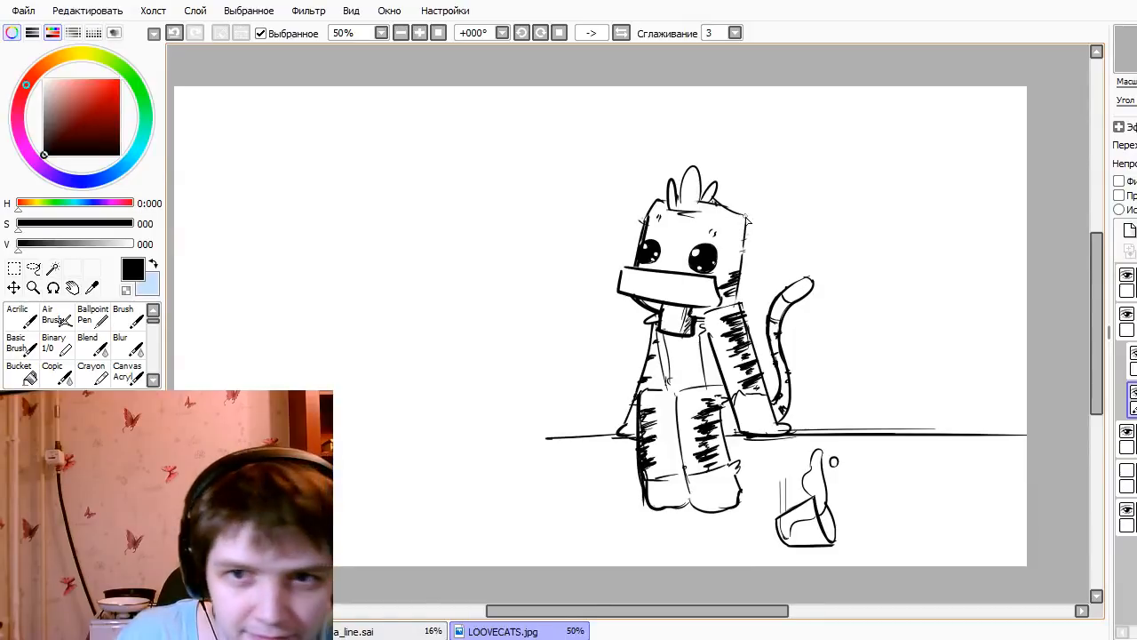
pyautogui.press(']')
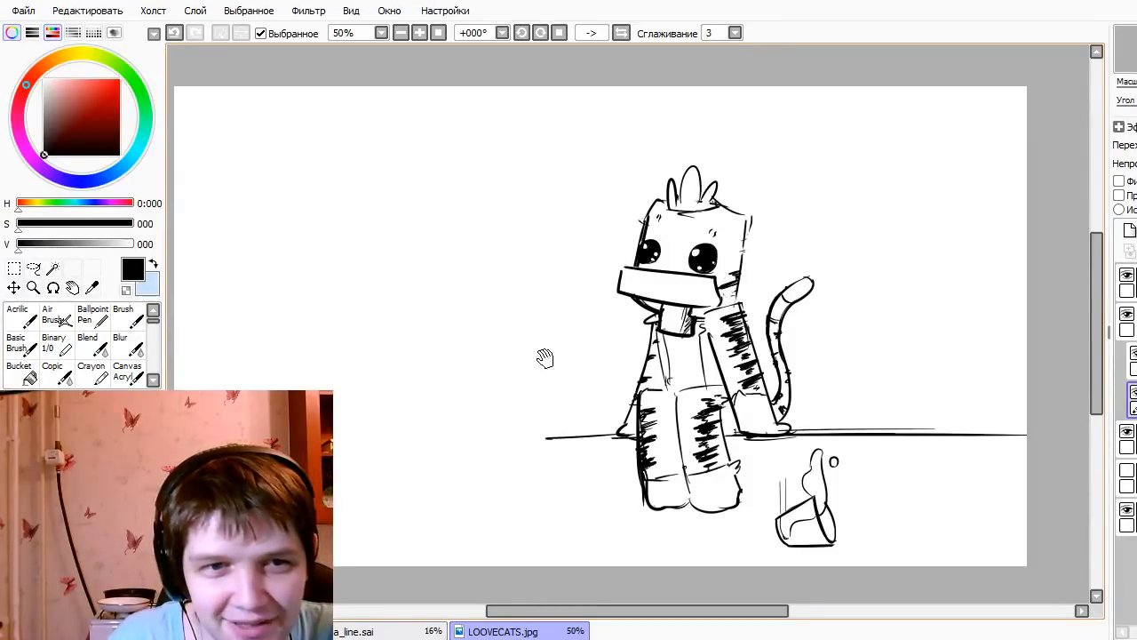
pyautogui.moveTo(541, 358)
pyautogui.mouseDown()
pyautogui.moveTo(527, 346)
pyautogui.moveTo(533, 403)
pyautogui.mouseUp()
pyautogui.moveTo(713, 206)
pyautogui.mouseDown()
pyautogui.moveTo(726, 226)
pyautogui.moveTo(715, 226)
pyautogui.mouseUp()
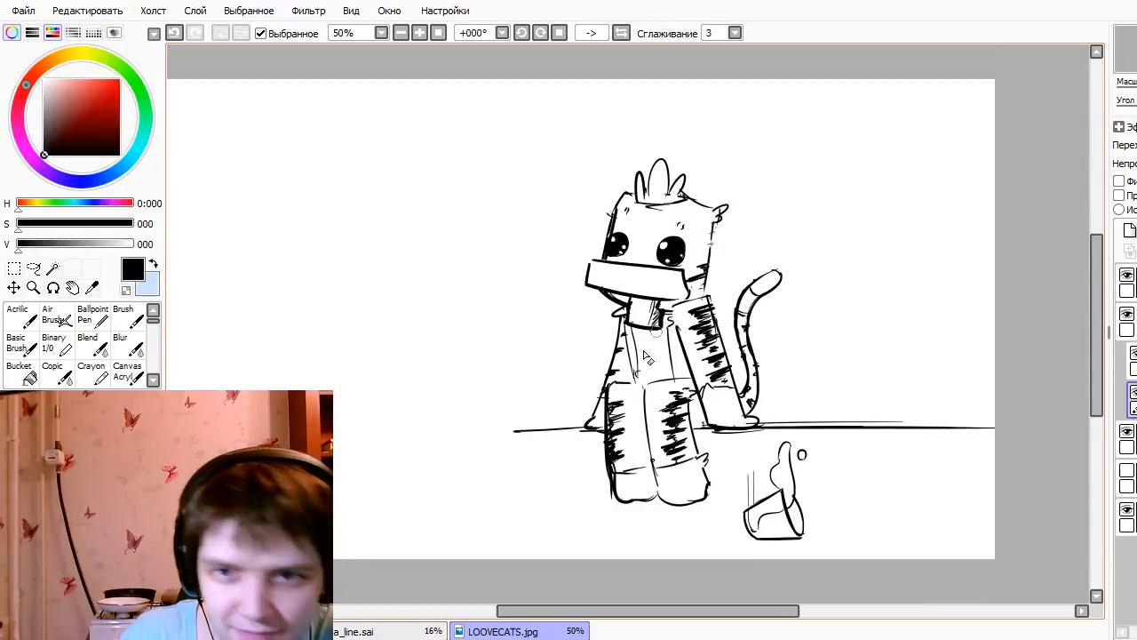
# - Save the altered drawing as LOOVECATS1.jpg and look over the group line drawing before returning to it
pyautogui.moveTo(491, 302); pyautogui.dragTo(523, 368)
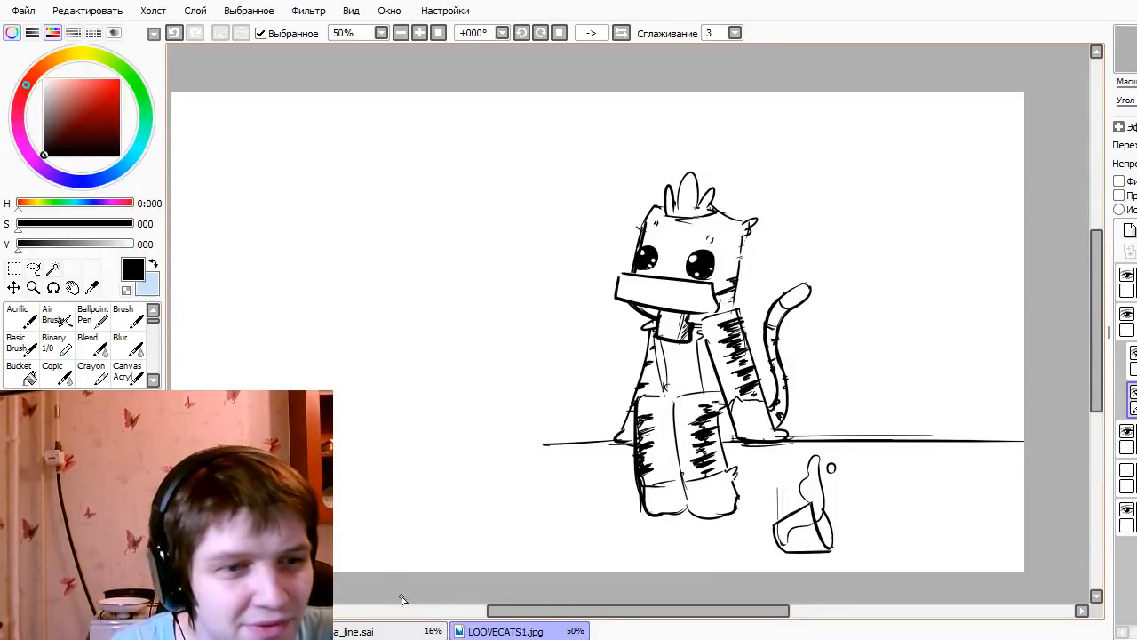
pyautogui.click(356, 632)
pyautogui.click(266, 631)
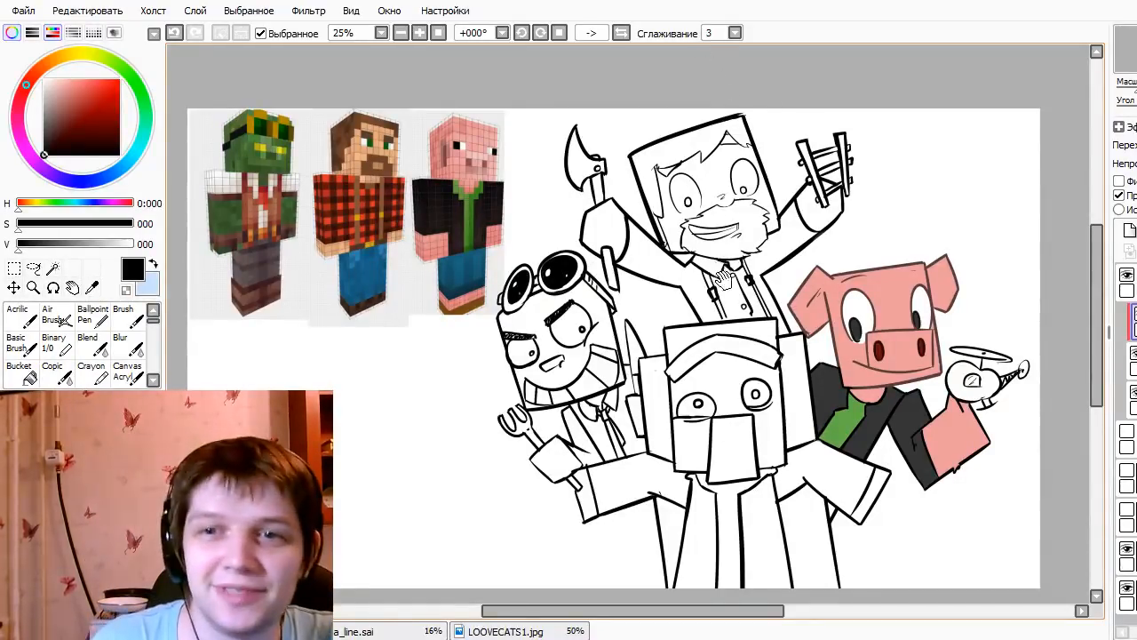
pyautogui.moveTo(694, 406)
pyautogui.mouseDown()
pyautogui.moveTo(717, 392)
pyautogui.moveTo(682, 401)
pyautogui.mouseUp()
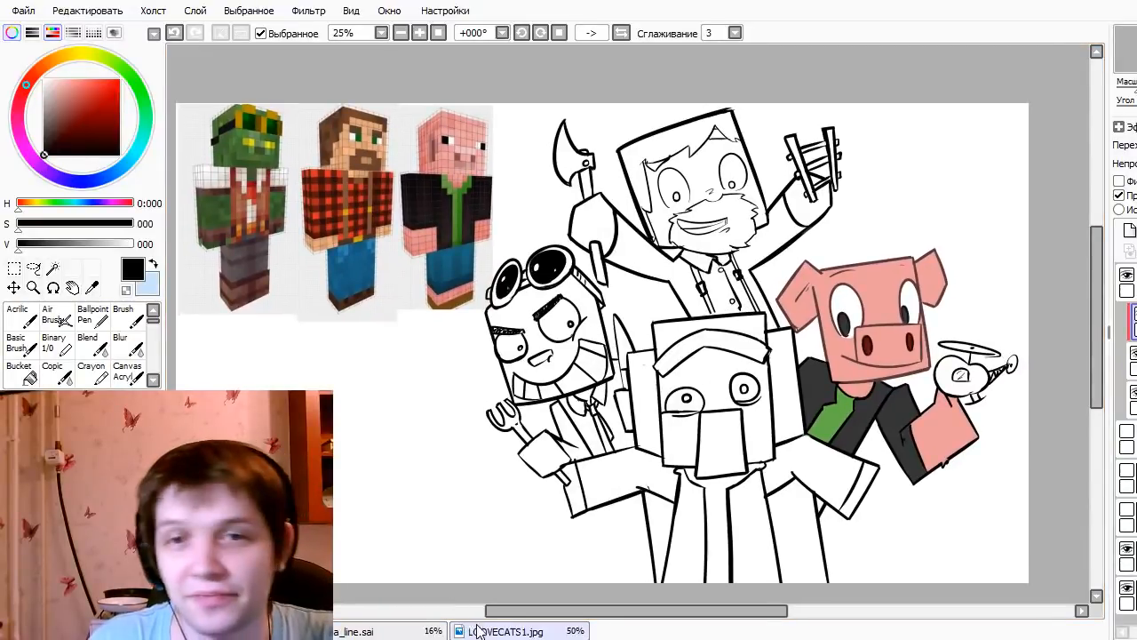
pyautogui.click(496, 630)
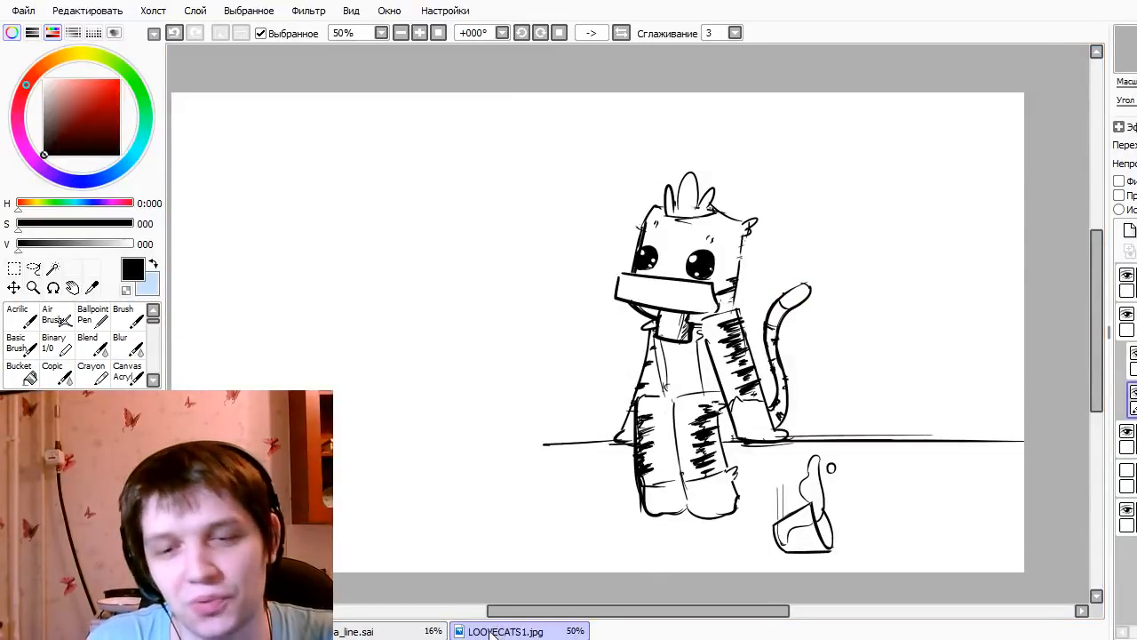
# - Compare the group line drawing with LOOVECATS1.jpg and examine the altered cat sketch with the interface hidden
pyautogui.click(382, 631)
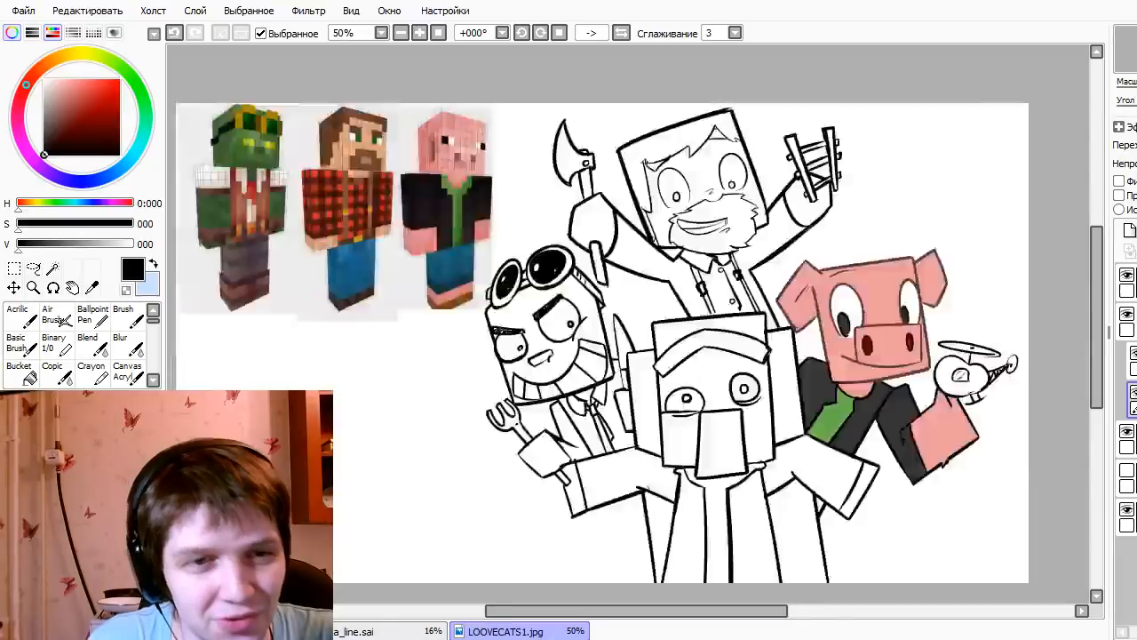
pyautogui.click(497, 631)
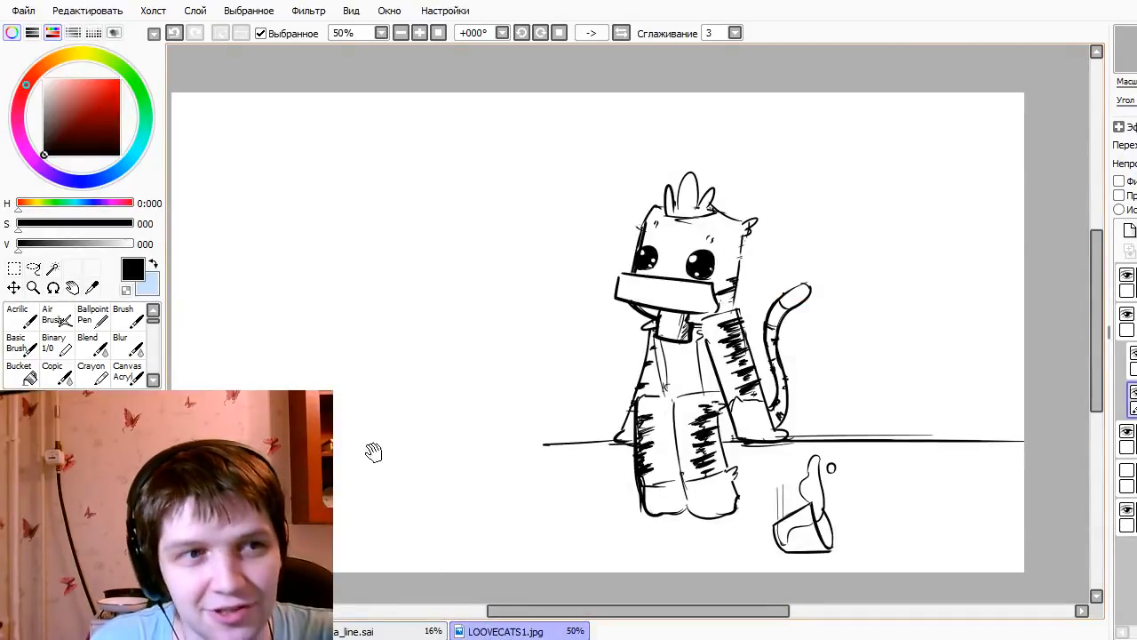
pyautogui.moveTo(373, 452); pyautogui.dragTo(373, 444)
pyautogui.press('Tab')
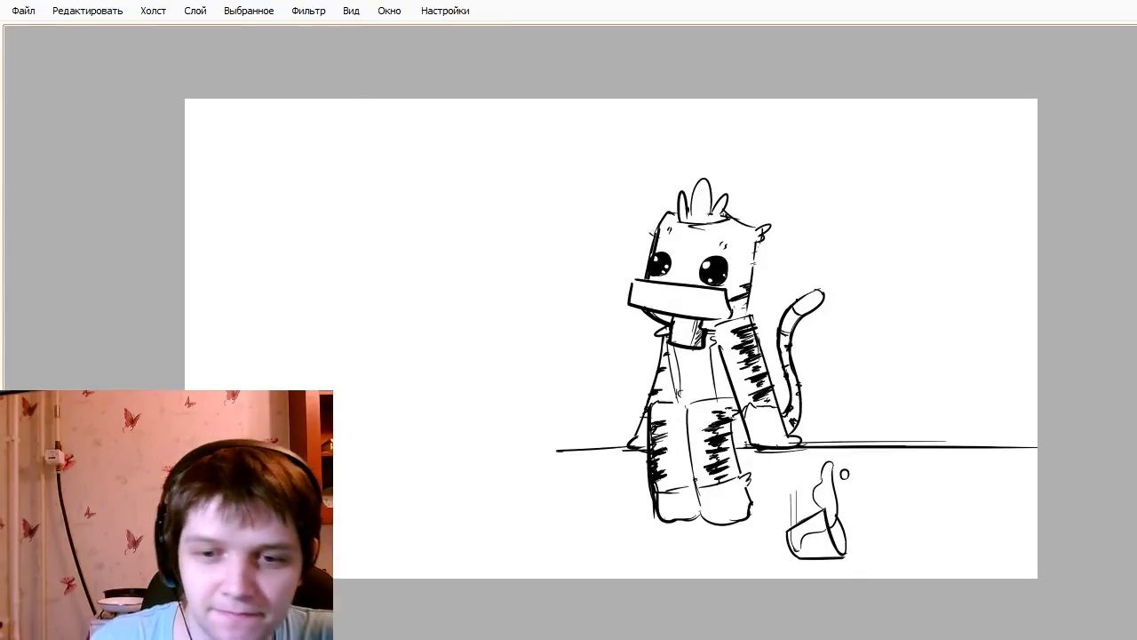
pyautogui.press('Tab')
pyautogui.press('Tab')
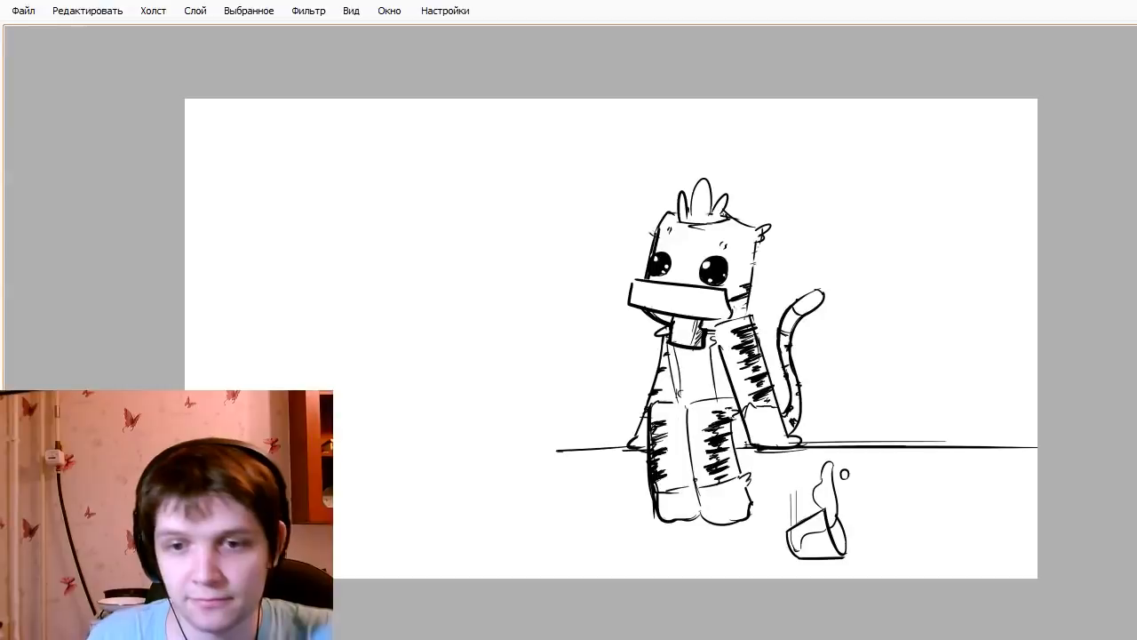
pyautogui.press('Tab')
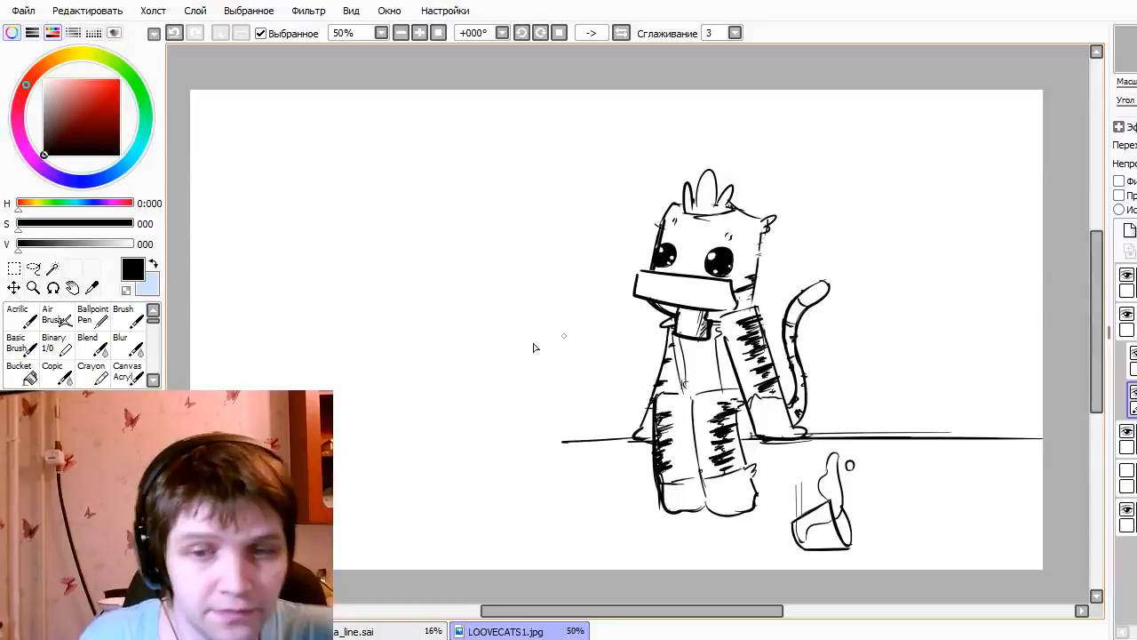
# - Return to the group line drawing and add a new layer inside its layer folder
pyautogui.hotkey('ctrl', 'Tab')
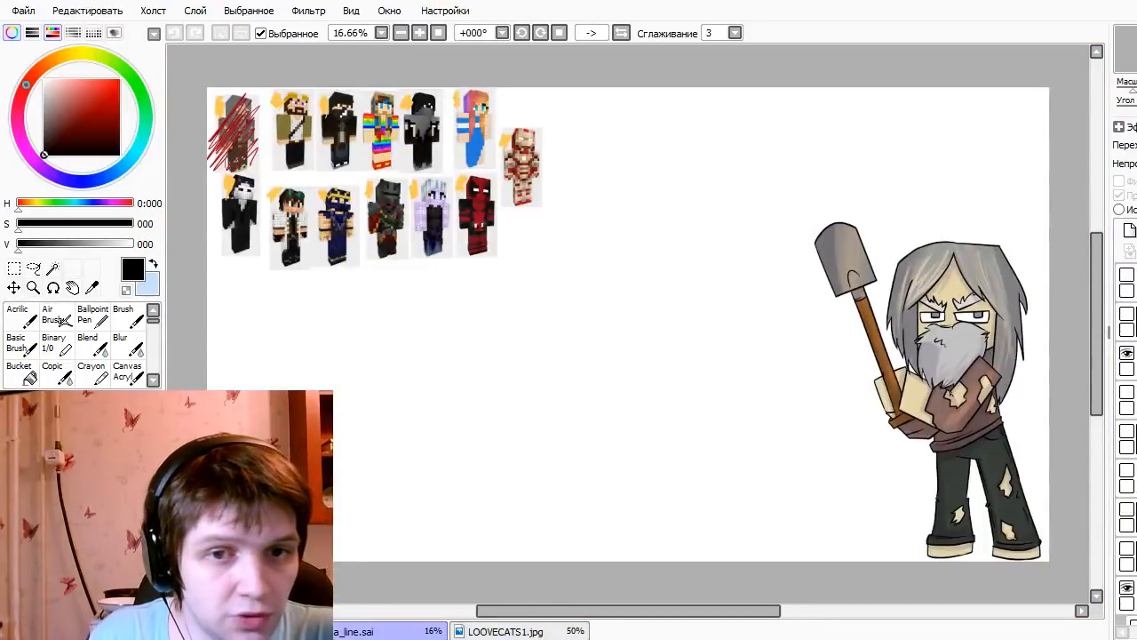
pyautogui.hotkey('ctrl', 'Tab')
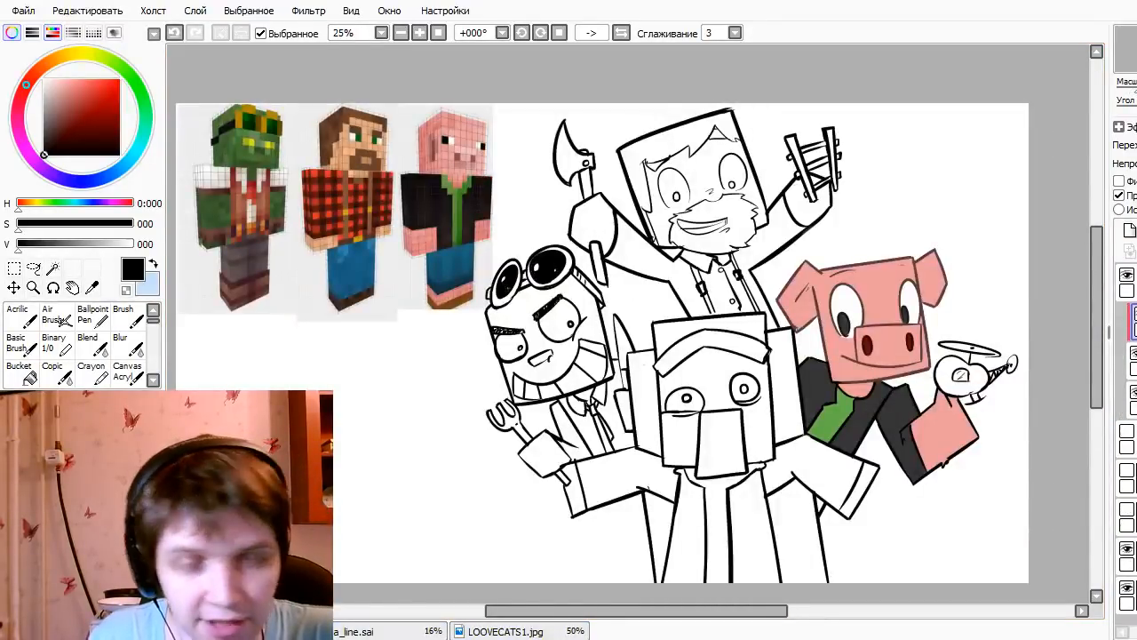
pyautogui.moveTo(739, 408); pyautogui.dragTo(848, 397)
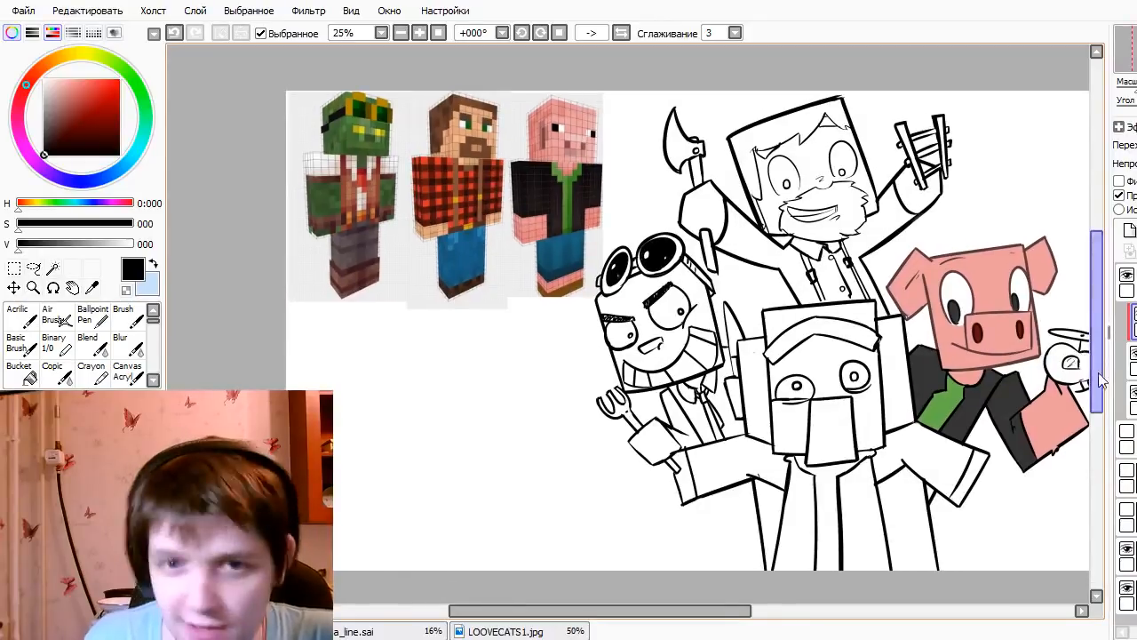
pyautogui.moveTo(928, 431); pyautogui.dragTo(826, 404)
pyautogui.click(1133, 399)
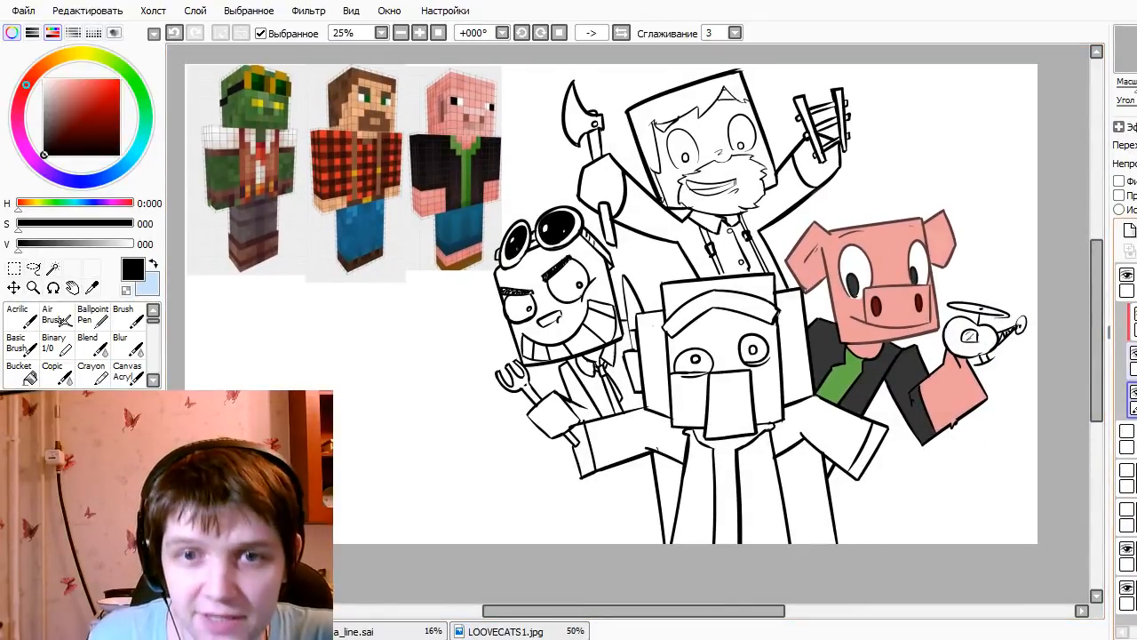
pyautogui.click(1132, 322)
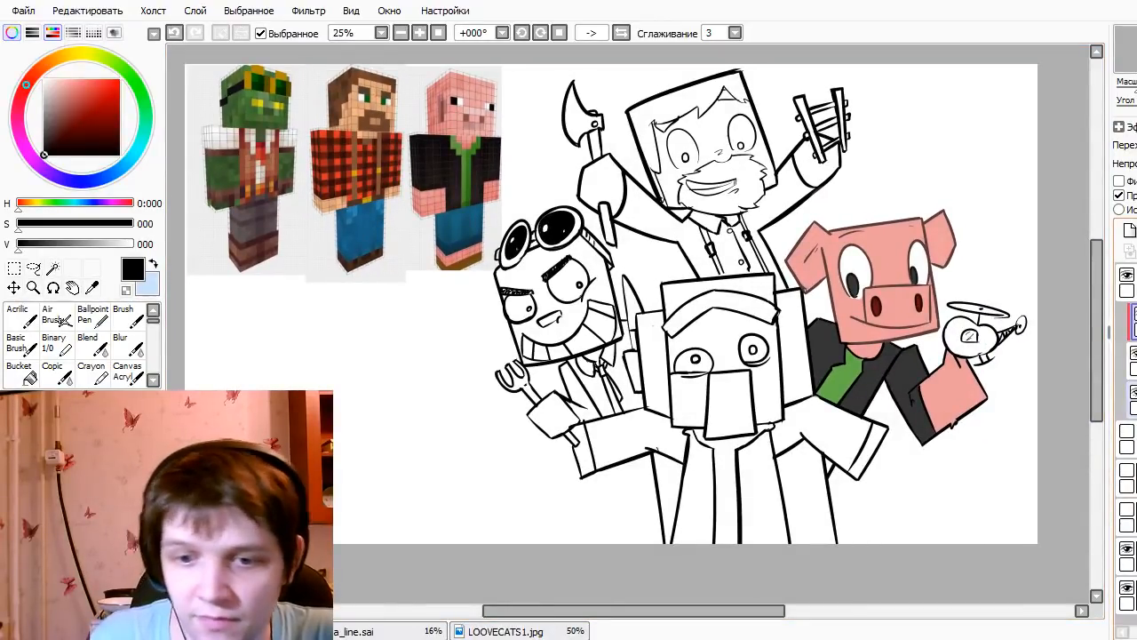
pyautogui.click(1132, 400)
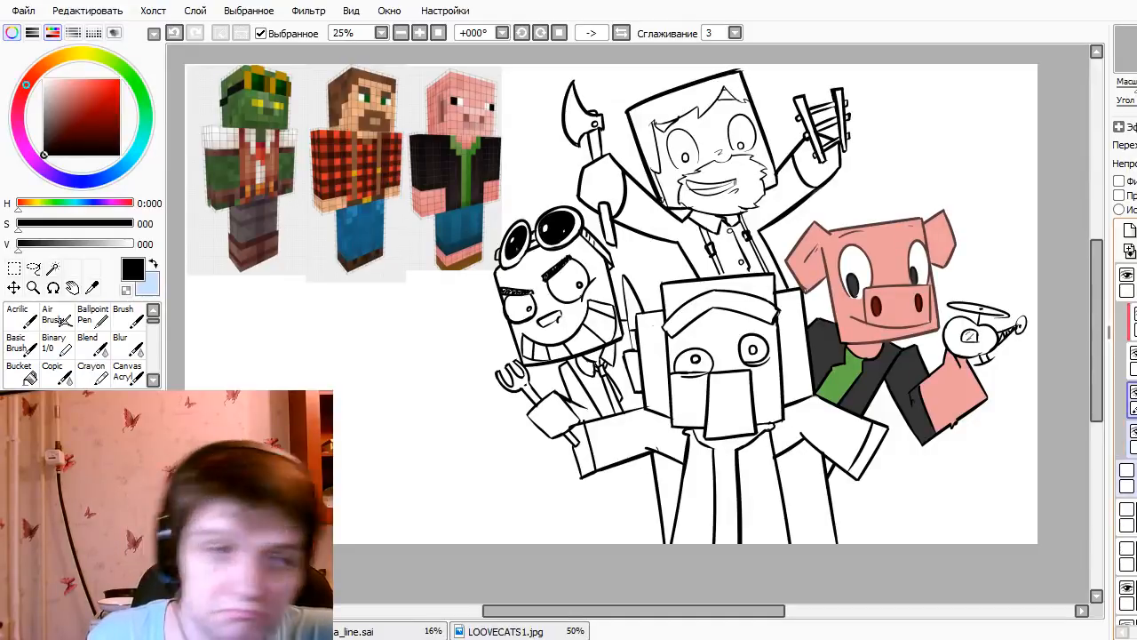
# - Sample the skin tone from the bearded reference skin's face and lighten it to a pale peach (S 42, V 249)
pyautogui.keyDown('alt'); pyautogui.click(362, 112); pyautogui.keyUp('alt')
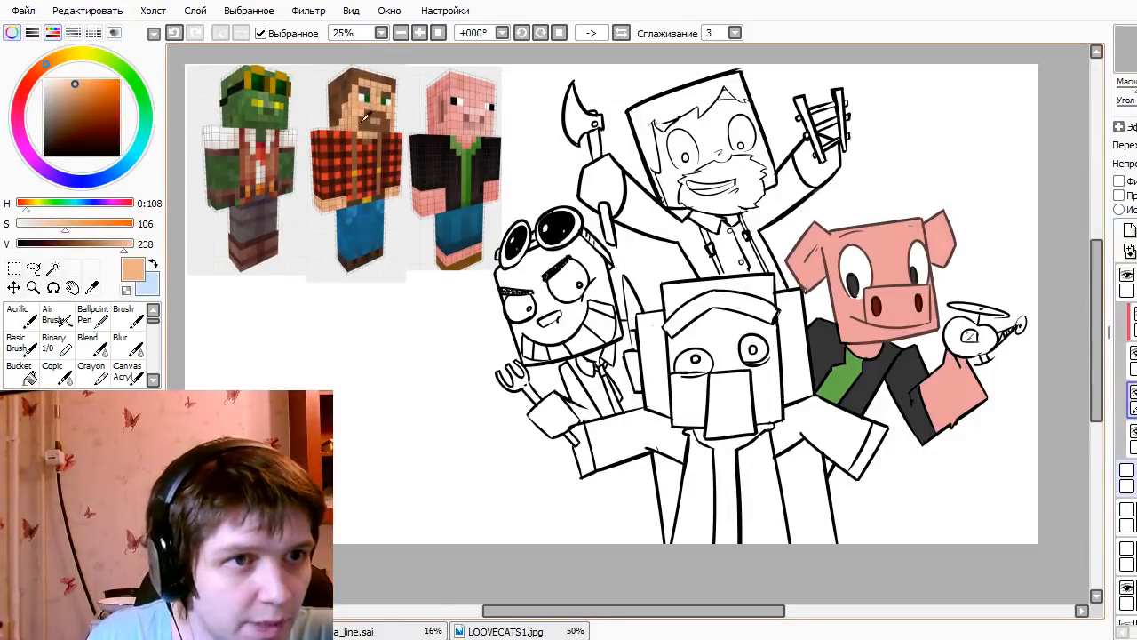
pyautogui.click(59, 80)
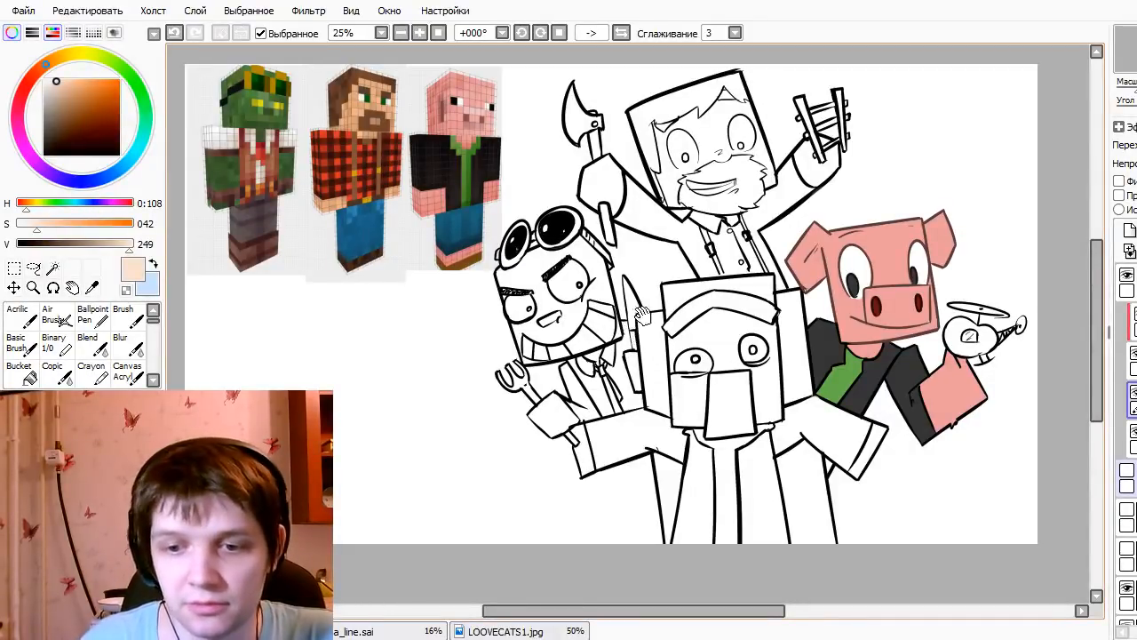
pyautogui.moveTo(702, 318)
pyautogui.mouseDown()
pyautogui.moveTo(673, 357)
pyautogui.moveTo(675, 384)
pyautogui.mouseUp()
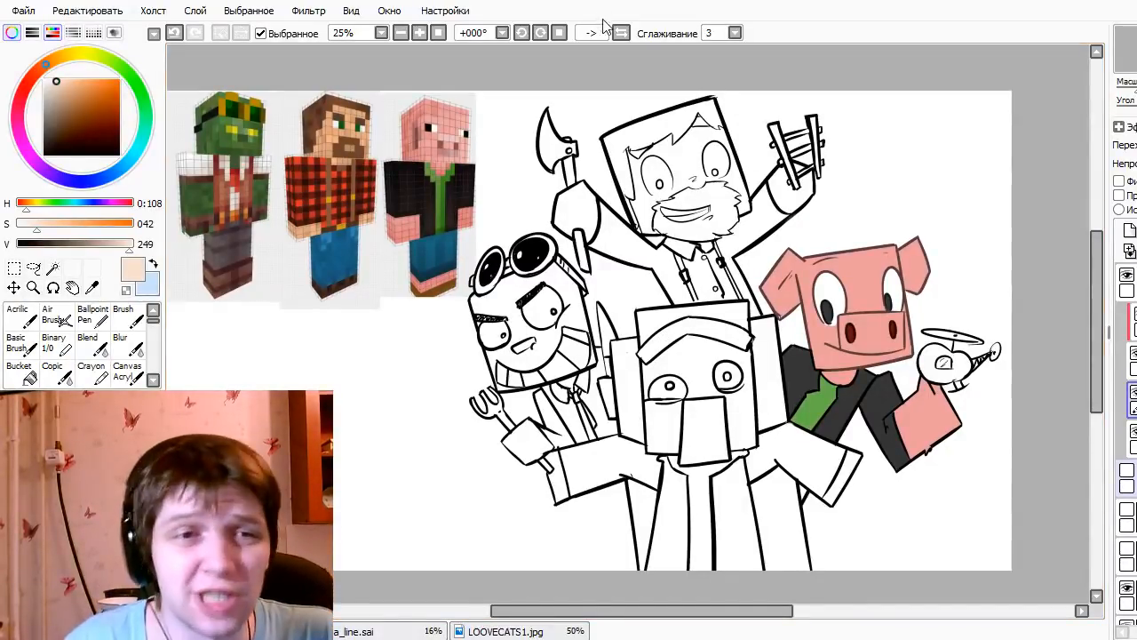
# - Try filling the cartoon bearded man's skin with the pale peach and with a darker tone (S 84, V 225), undoing both
pyautogui.press('g')
pyautogui.click(668, 169)
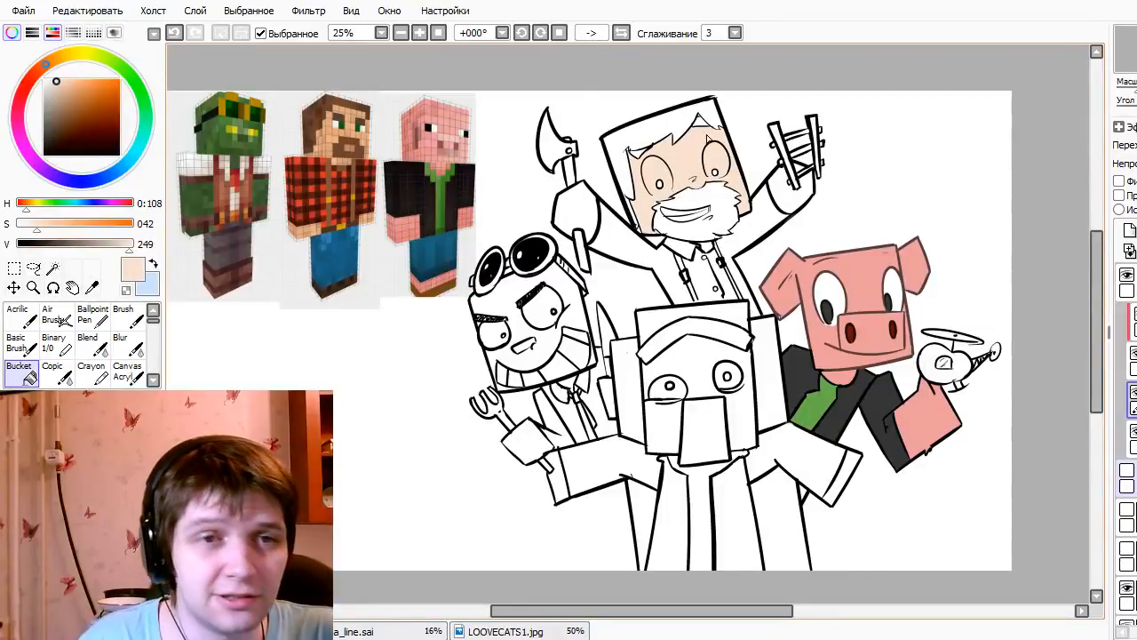
pyautogui.click(593, 209)
pyautogui.hotkey('ctrl', 'z')
pyautogui.hotkey('ctrl', 'z')
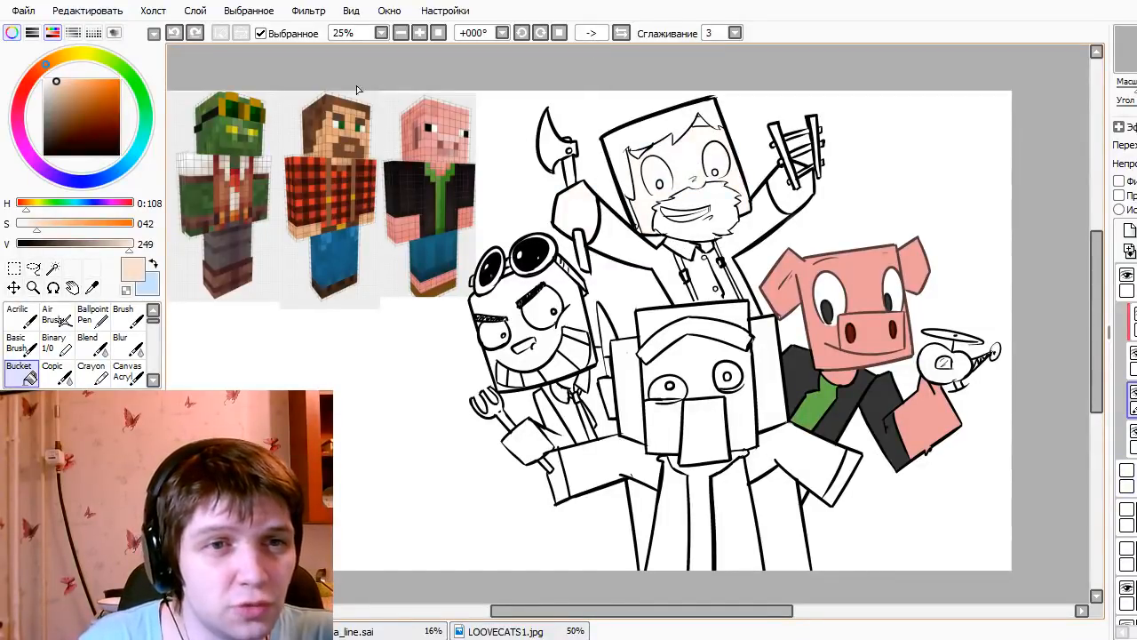
pyautogui.click(66, 79)
pyautogui.click(69, 88)
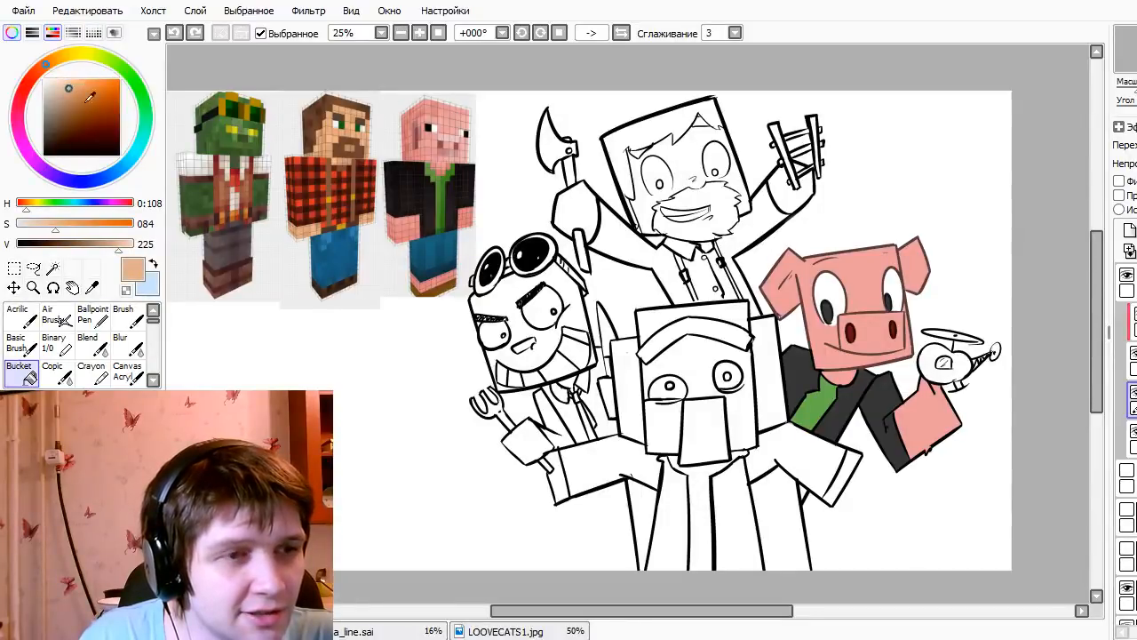
pyautogui.click(691, 229)
pyautogui.hotkey('ctrl', 'z')
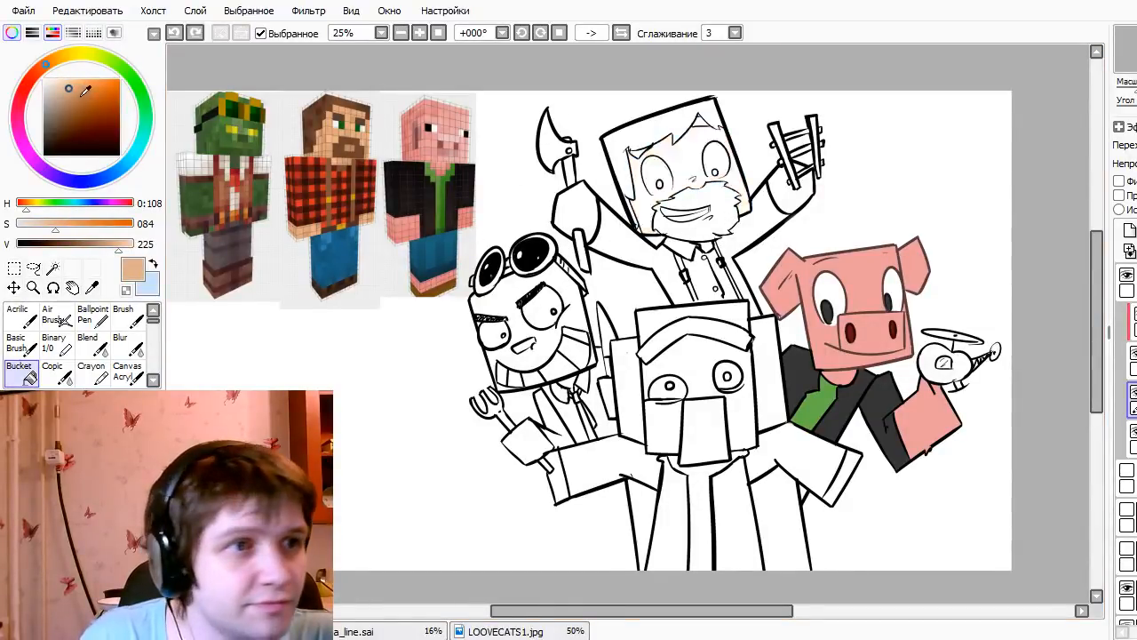
# - Fill the bearded man's face and both raised hands with a medium peach (S 66, V 243)
pyautogui.click(63, 82)
pyautogui.click(666, 185)
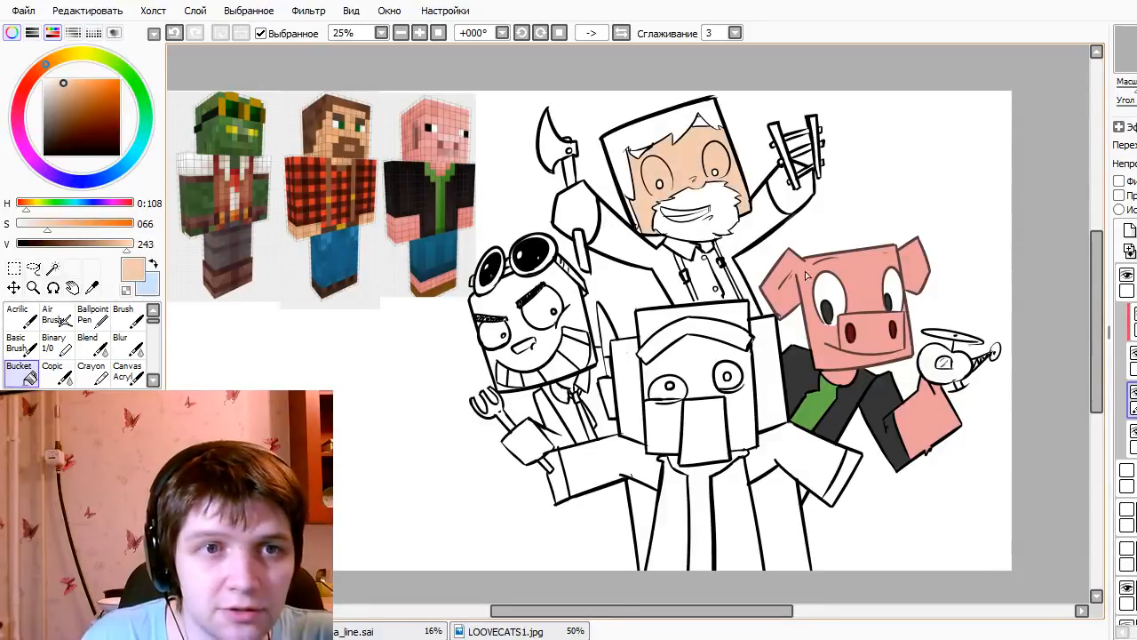
pyautogui.click(800, 203)
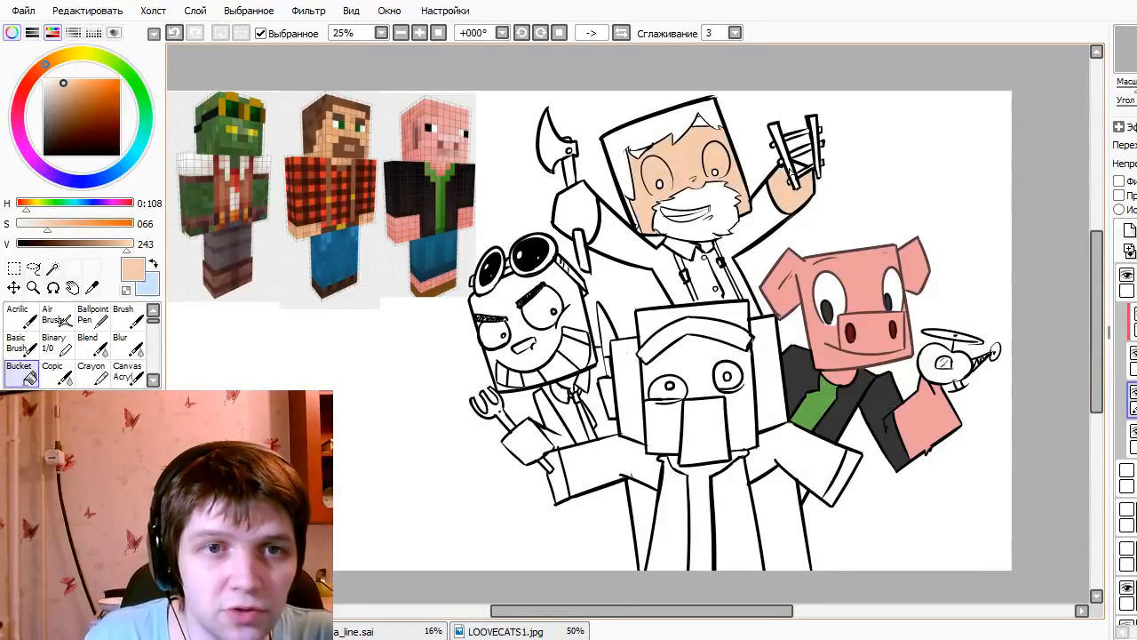
pyautogui.click(575, 198)
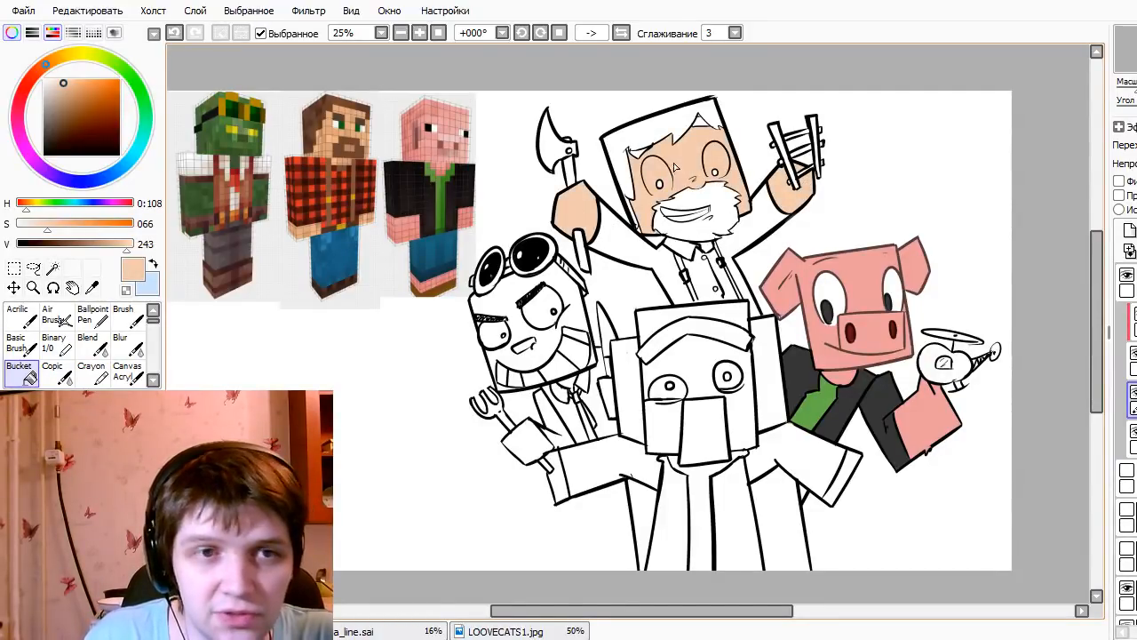
pyautogui.press('n')
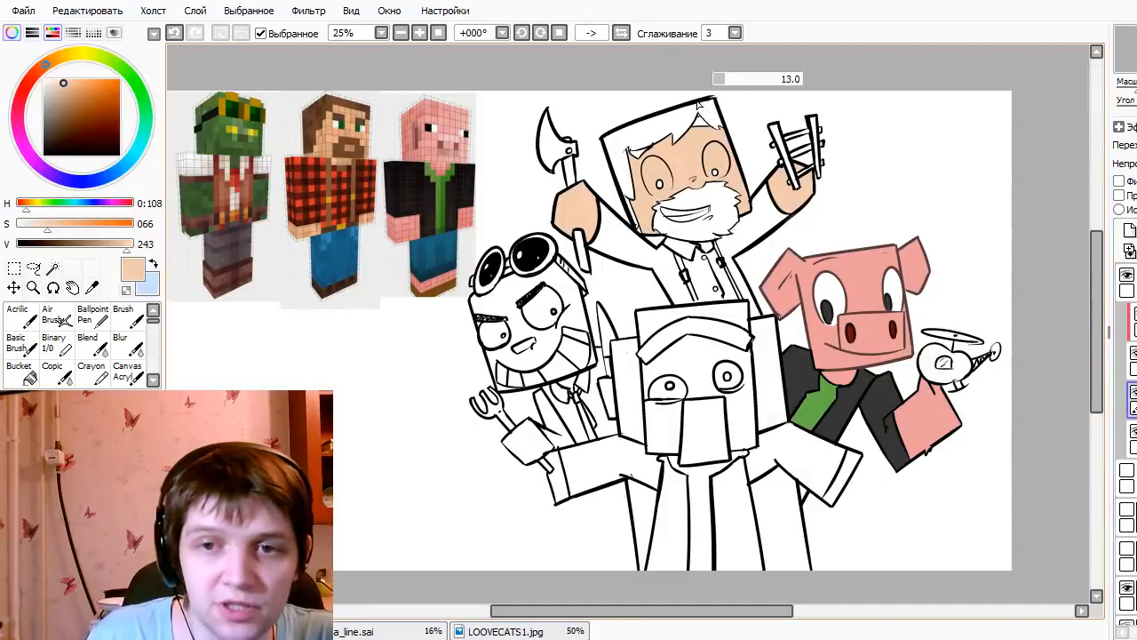
pyautogui.hotkey('ctrl', 'z')
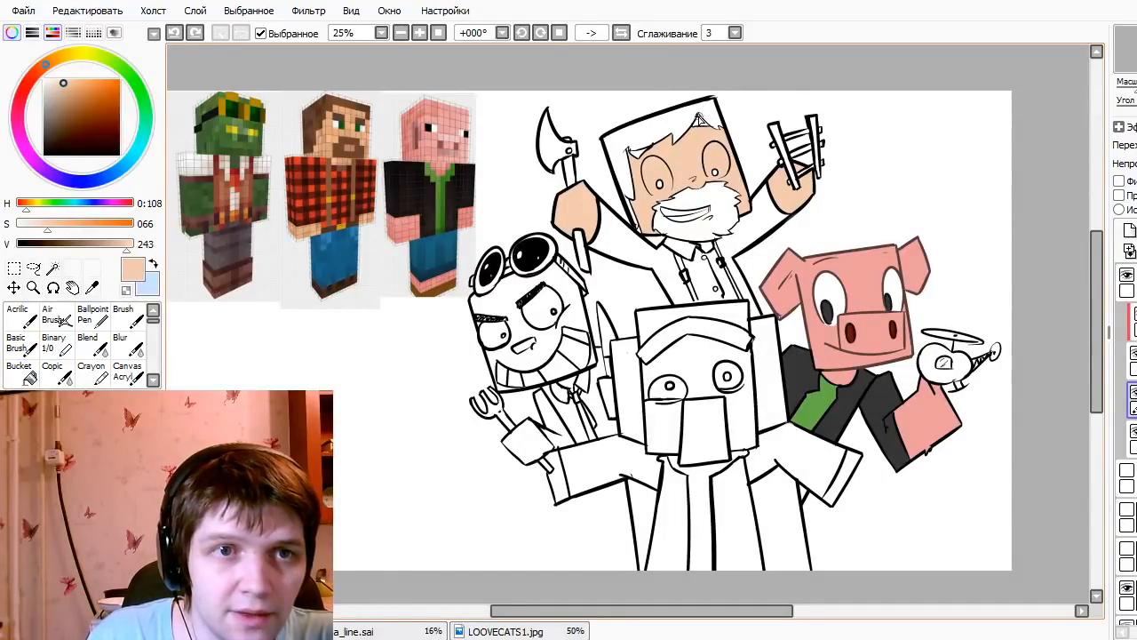
pyautogui.hotkey('ctrl', 'y')
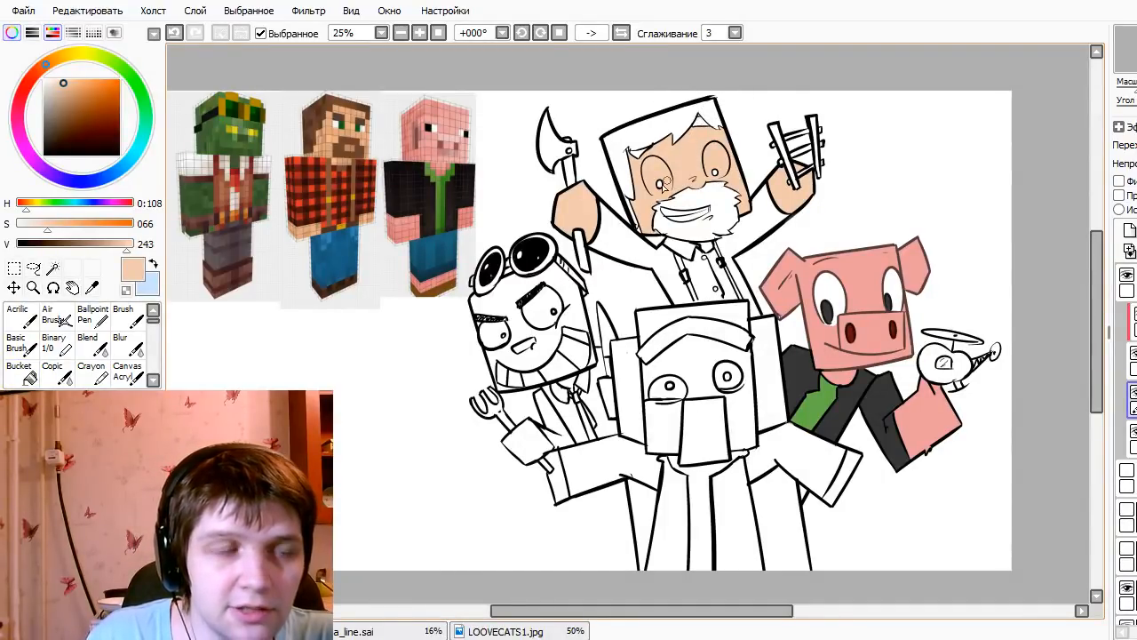
# - Fill the man's hair with reddish brown (S 84, V 117) based on the reference skin's hair, using darker brown (S 45, V 84) for the small inner locks
pyautogui.keyDown('alt'); pyautogui.click(333, 98); pyautogui.keyUp('alt')
pyautogui.press('g')
pyautogui.click(683, 122)
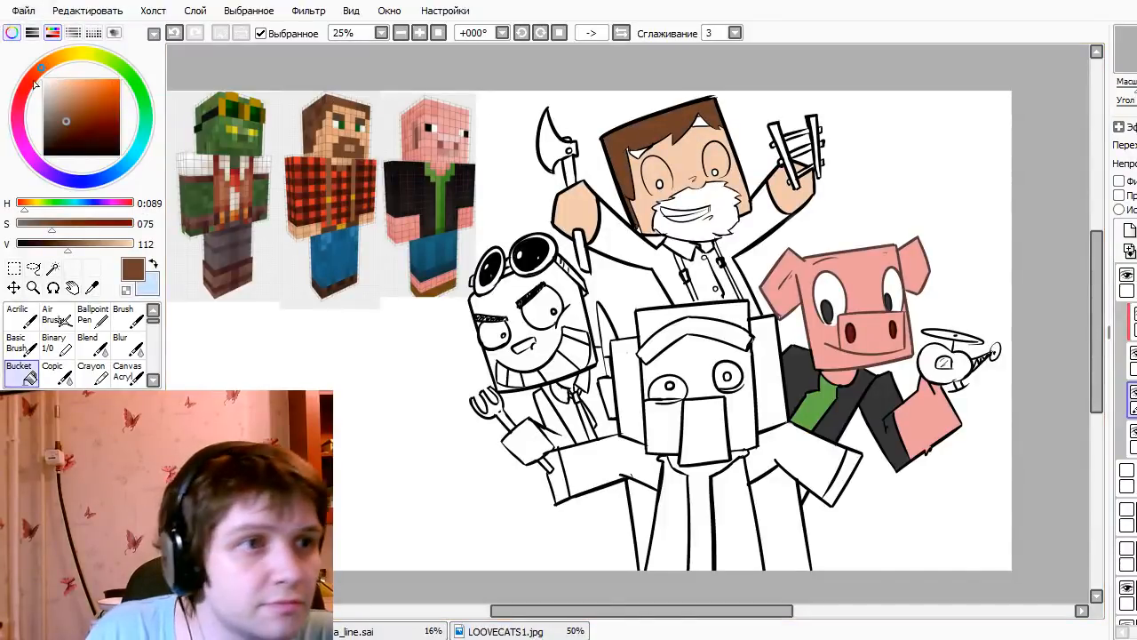
pyautogui.click(57, 130)
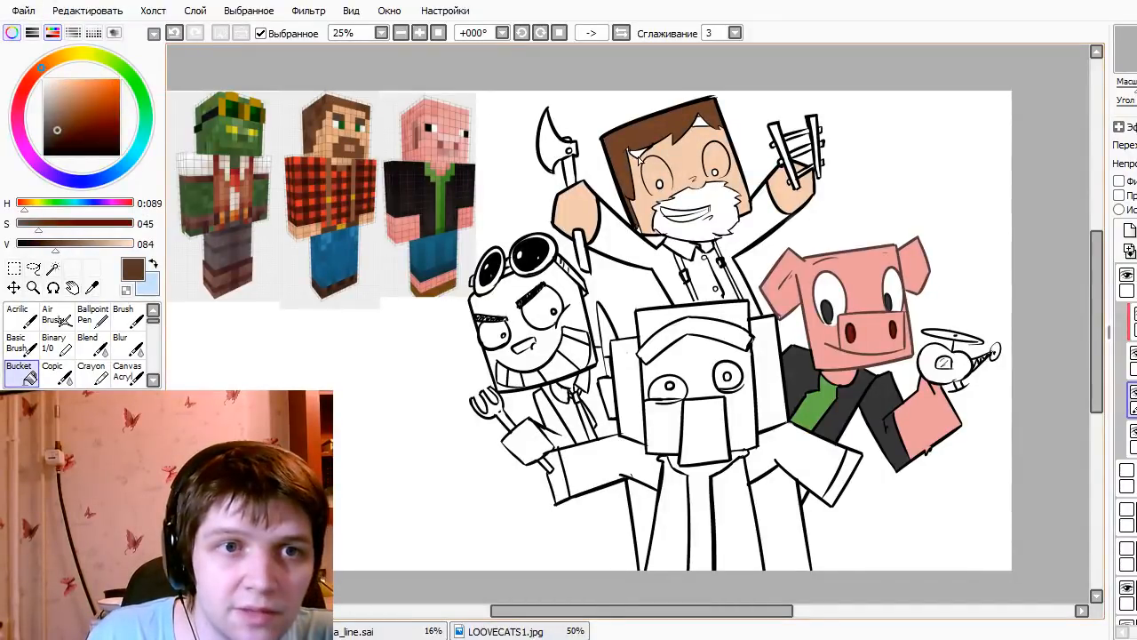
pyautogui.hotkey('ctrl', 'z')
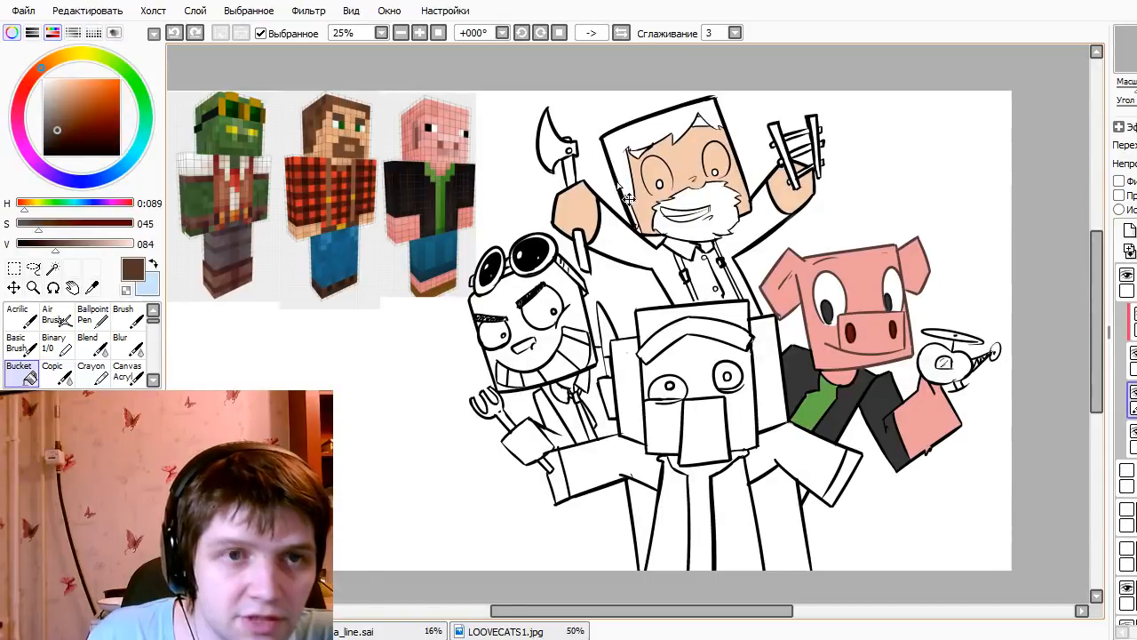
pyautogui.click(636, 159)
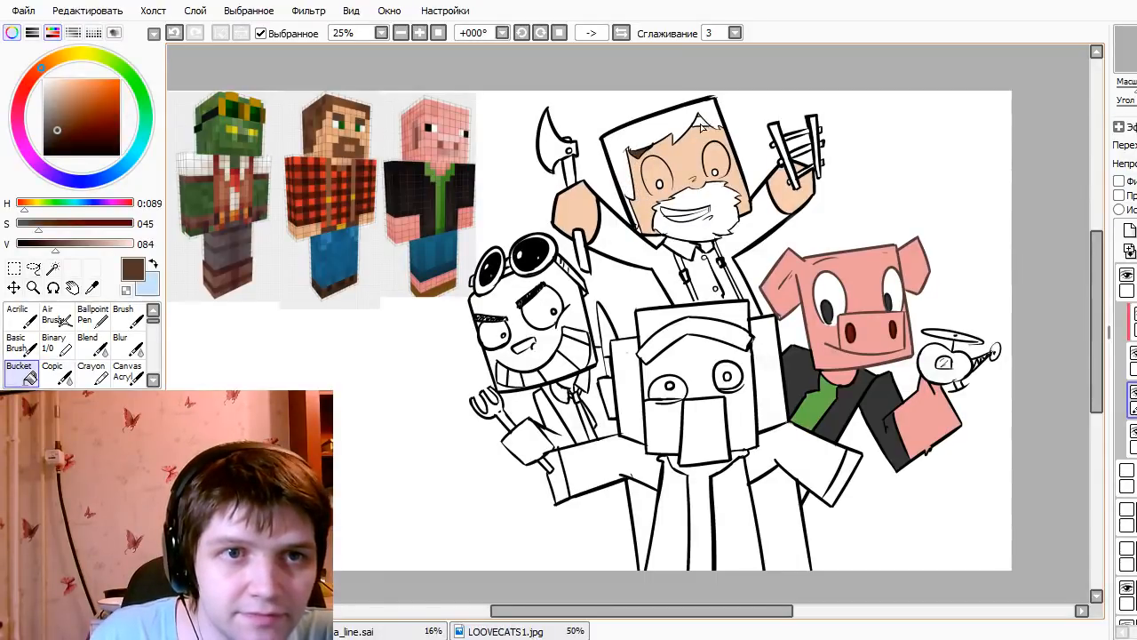
pyautogui.click(69, 120)
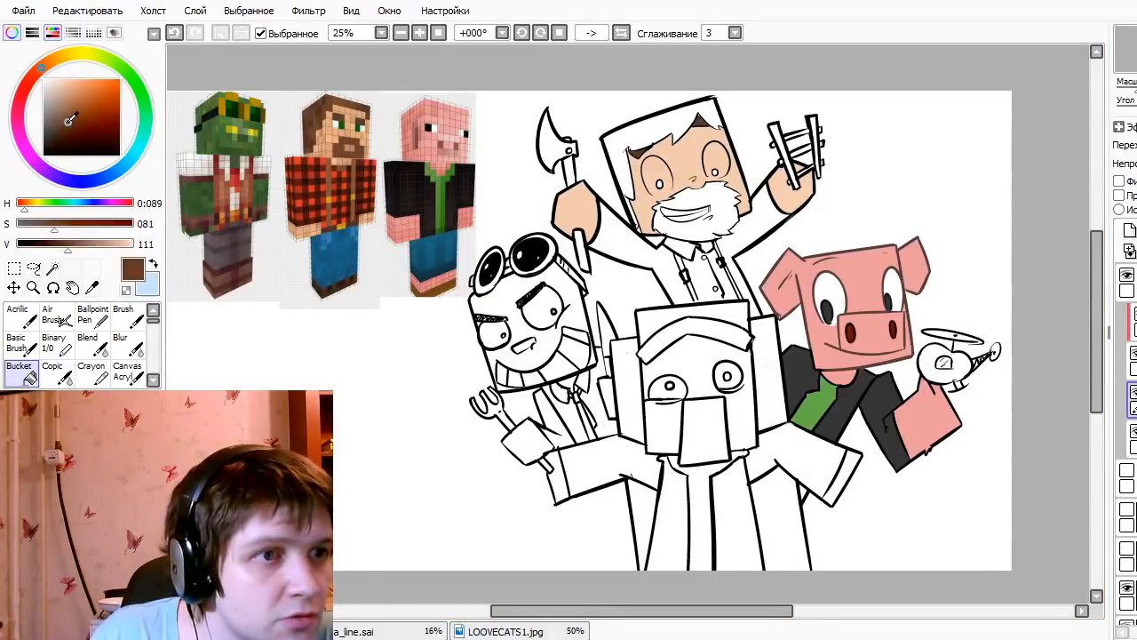
pyautogui.click(629, 144)
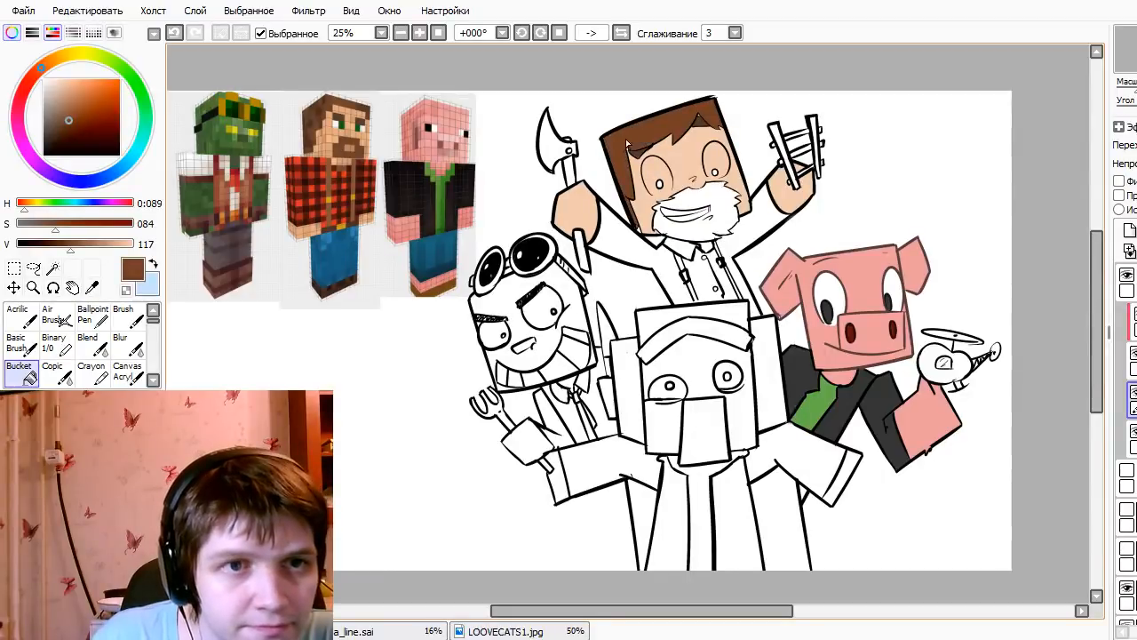
# - Sample the face's peach, add another layer and brush over the forehead just below the man's hair
pyautogui.keyDown('alt'); pyautogui.click(642, 168); pyautogui.keyUp('alt')
pyautogui.click(1133, 438)
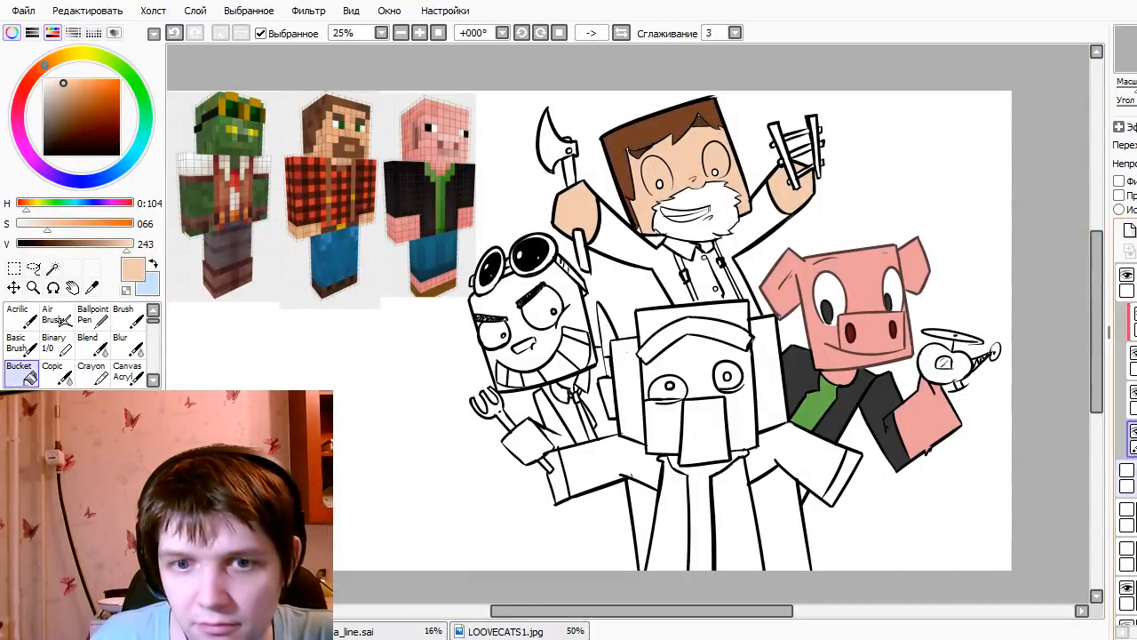
pyautogui.click(1129, 230)
pyautogui.press('n')
pyautogui.moveTo(658, 146); pyautogui.dragTo(680, 146)
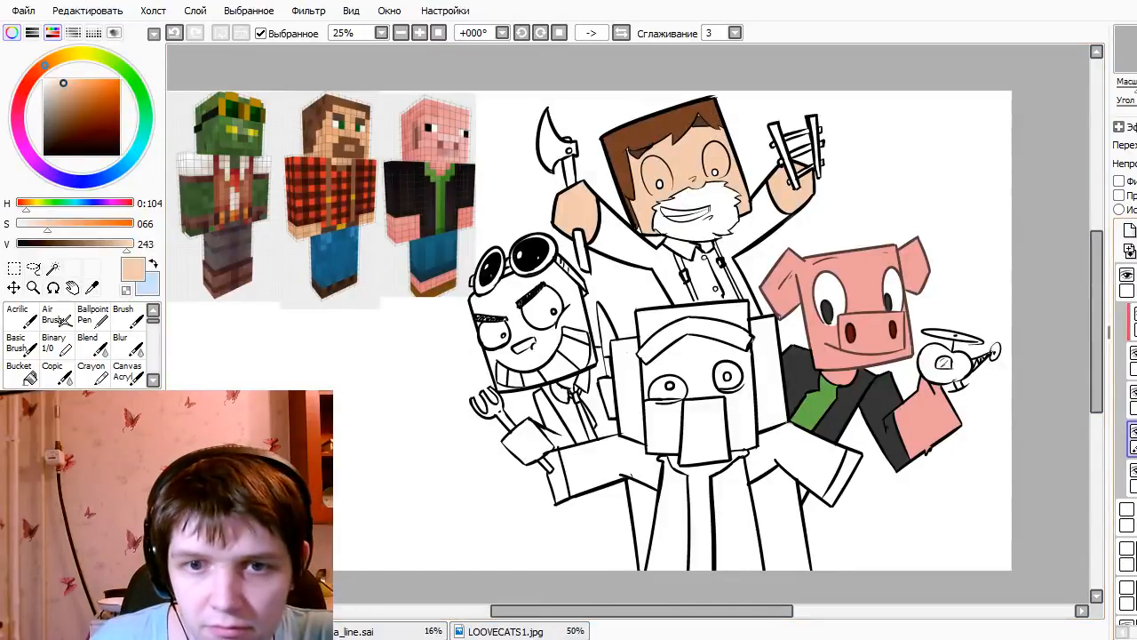
# - Sample the eye off-white (S 0, V 244) and dark green (S 74, V 118) from the bearded reference skin and paint both cartoon eyes off-white
pyautogui.moveTo(785, 258); pyautogui.dragTo(786, 329)
pyautogui.moveTo(768, 289)
pyautogui.mouseDown()
pyautogui.moveTo(826, 306)
pyautogui.moveTo(778, 306)
pyautogui.mouseUp()
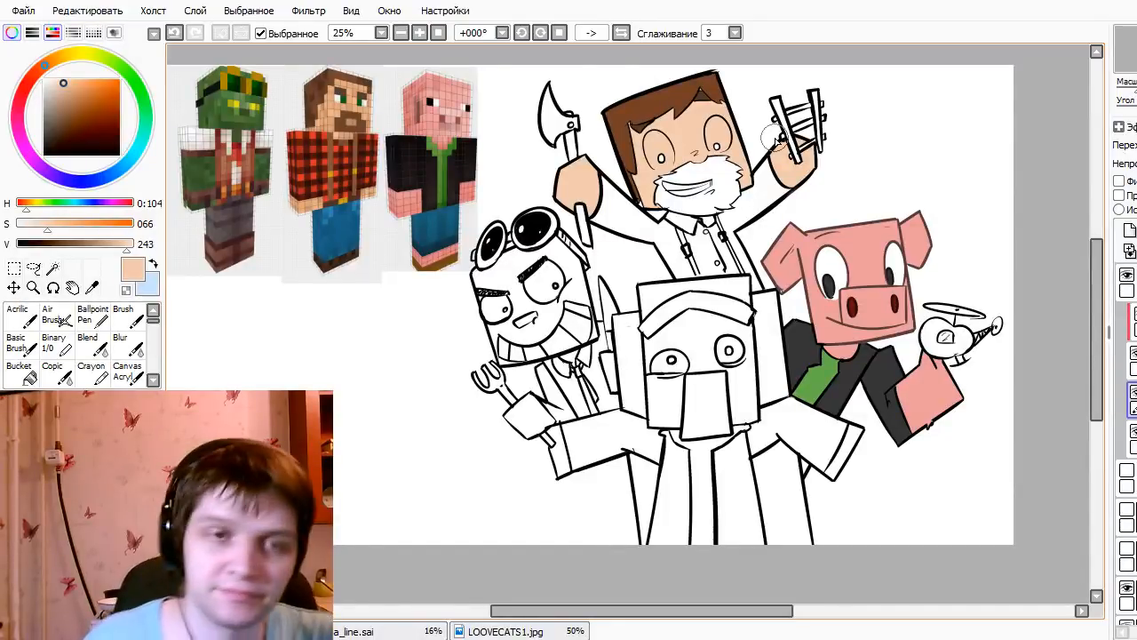
pyautogui.moveTo(629, 269); pyautogui.dragTo(690, 316)
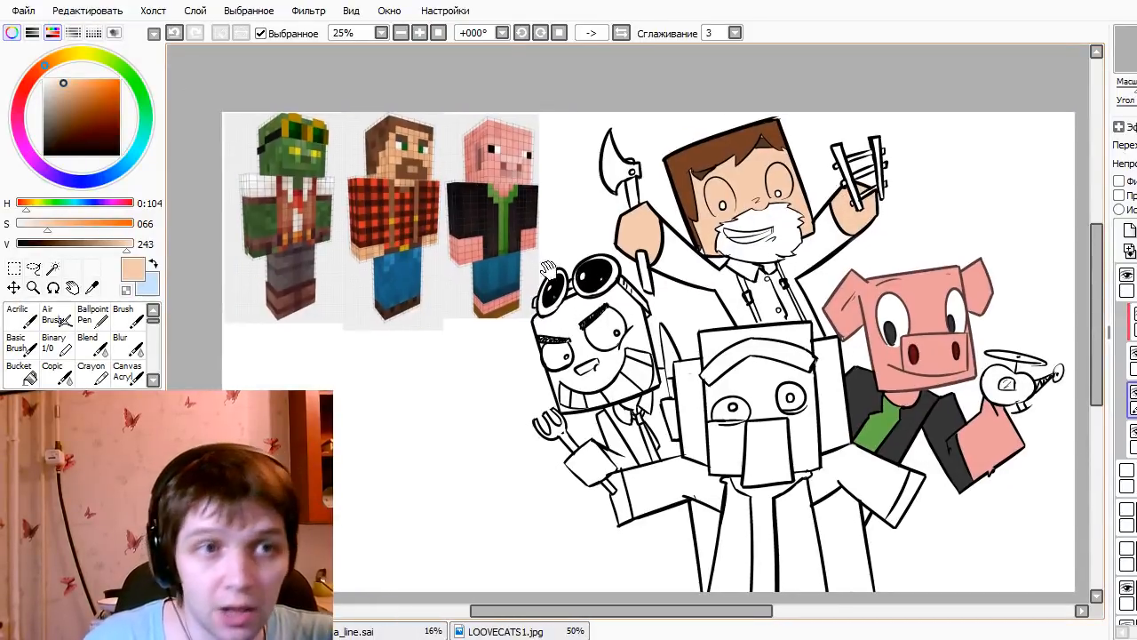
pyautogui.keyDown('alt'); pyautogui.click(399, 149); pyautogui.keyUp('alt')
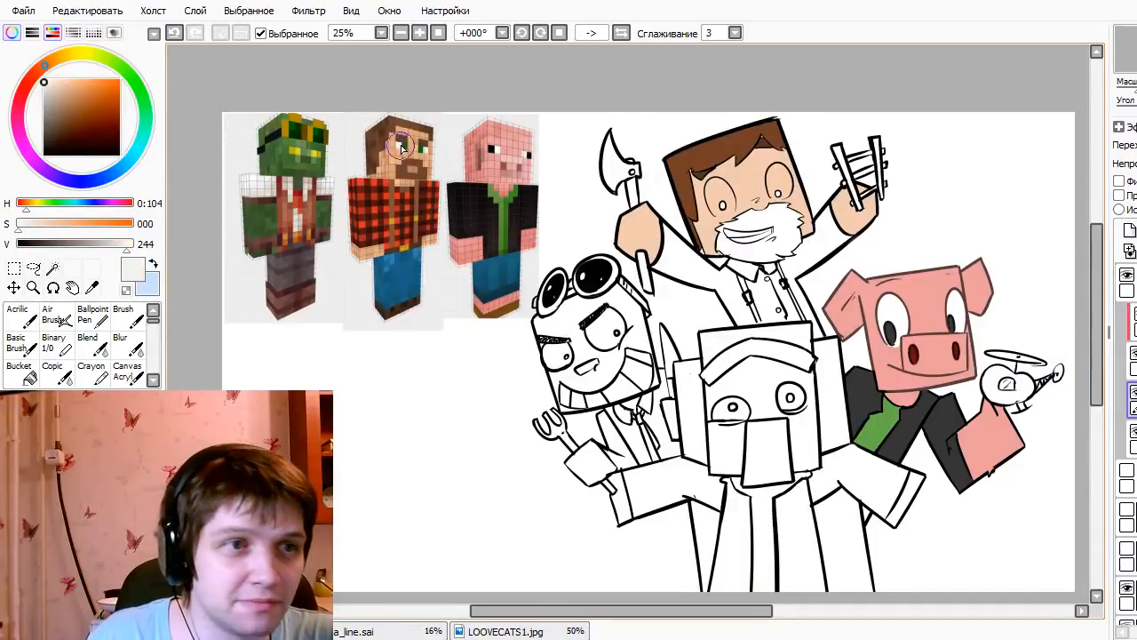
pyautogui.press('x')
pyautogui.keyDown('alt'); pyautogui.click(402, 147); pyautogui.keyUp('alt')
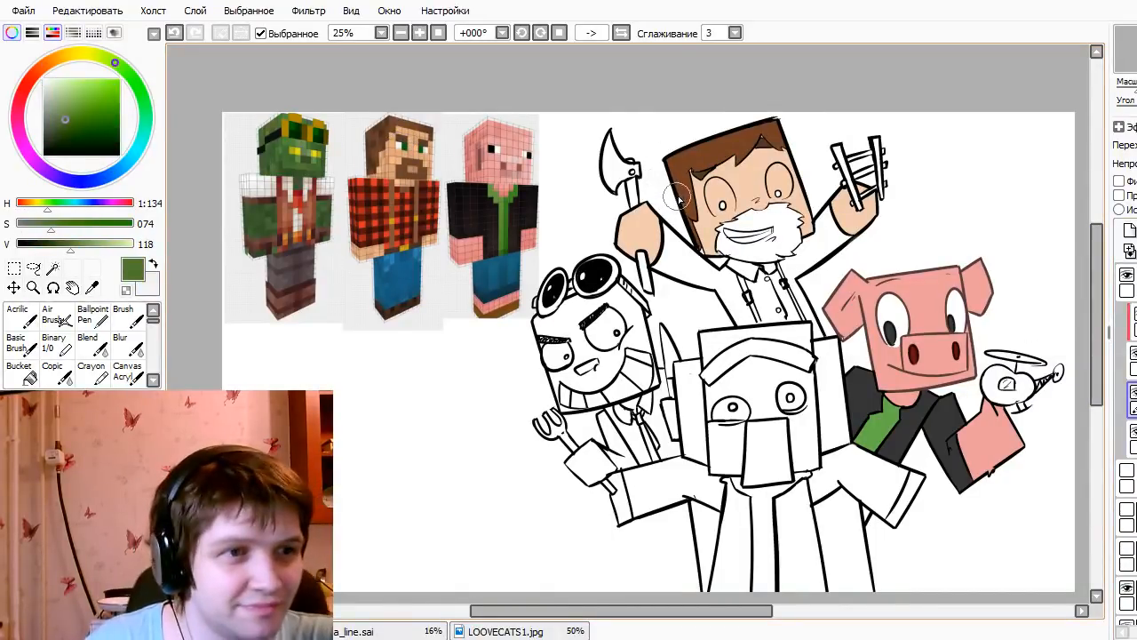
pyautogui.moveTo(710, 197); pyautogui.dragTo(723, 202)
pyautogui.hotkey('ctrl', 'z')
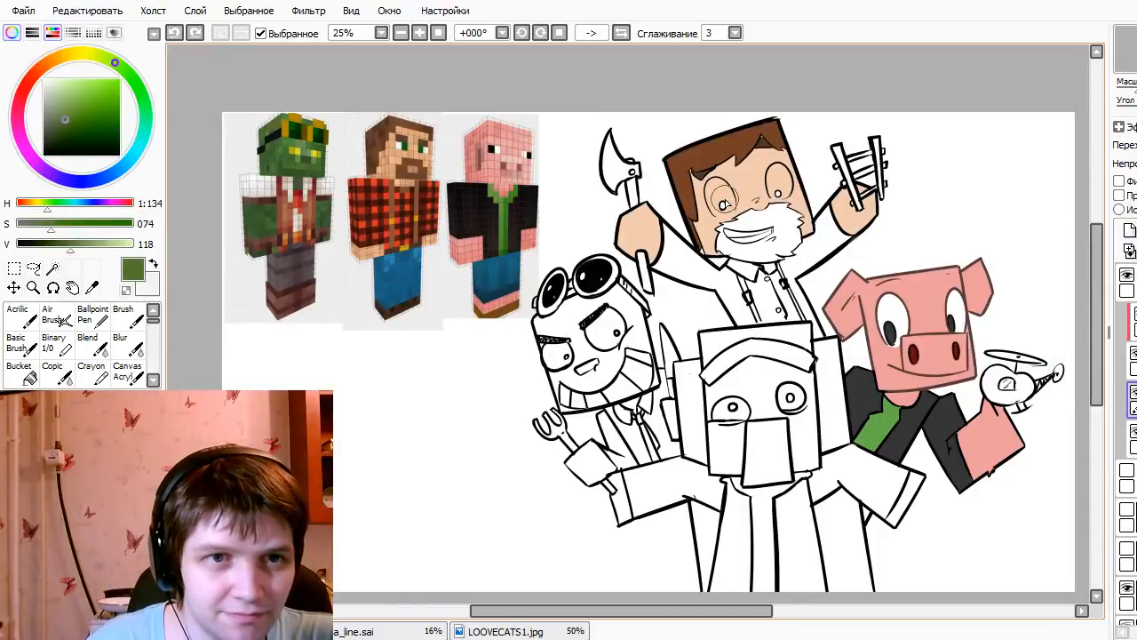
pyautogui.press('x')
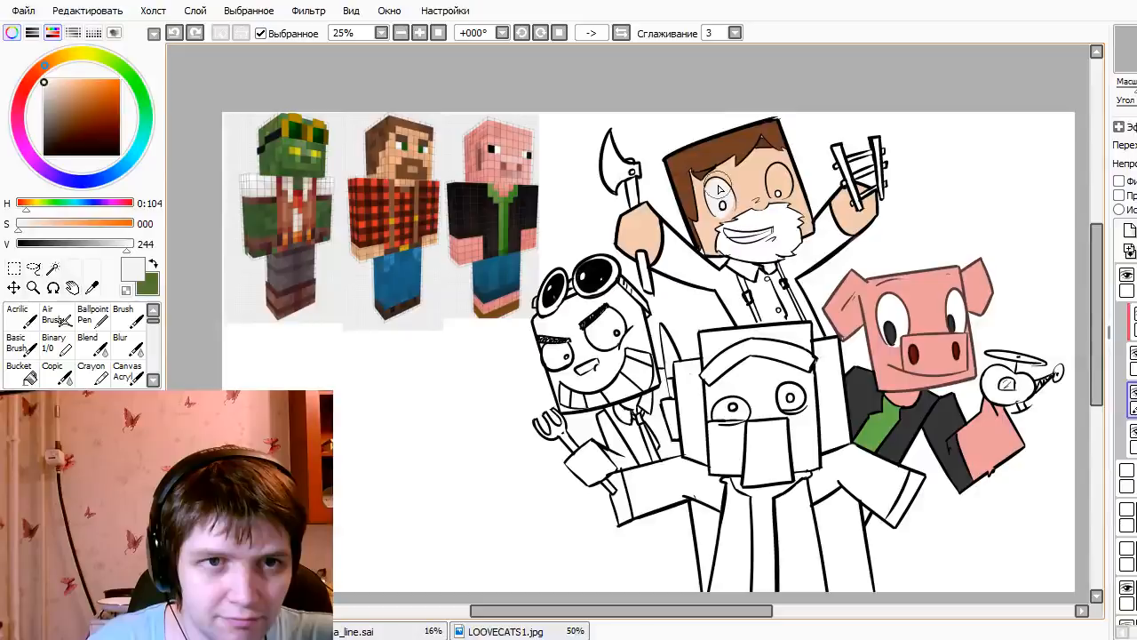
pyautogui.moveTo(717, 200); pyautogui.dragTo(726, 207)
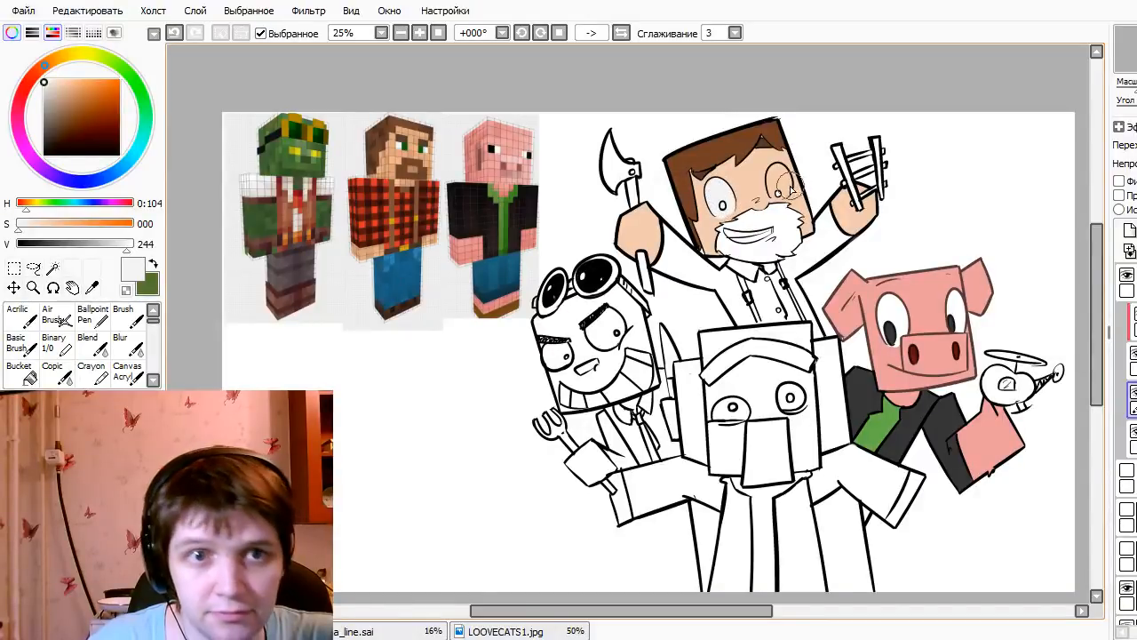
pyautogui.moveTo(790, 186); pyautogui.dragTo(778, 190)
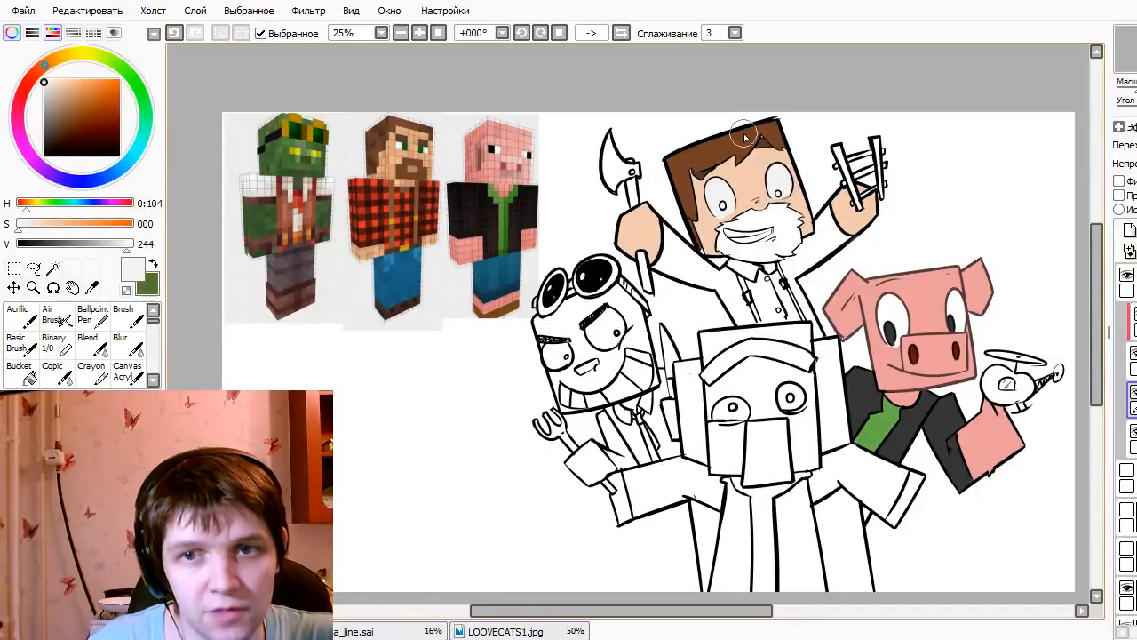
# - Touch up the off-white of both eyes and clean their lower edges with the face's peach (S 66, V 243)
pyautogui.scroll(2, 584, 135)
pyautogui.moveTo(717, 298); pyautogui.dragTo(745, 433)
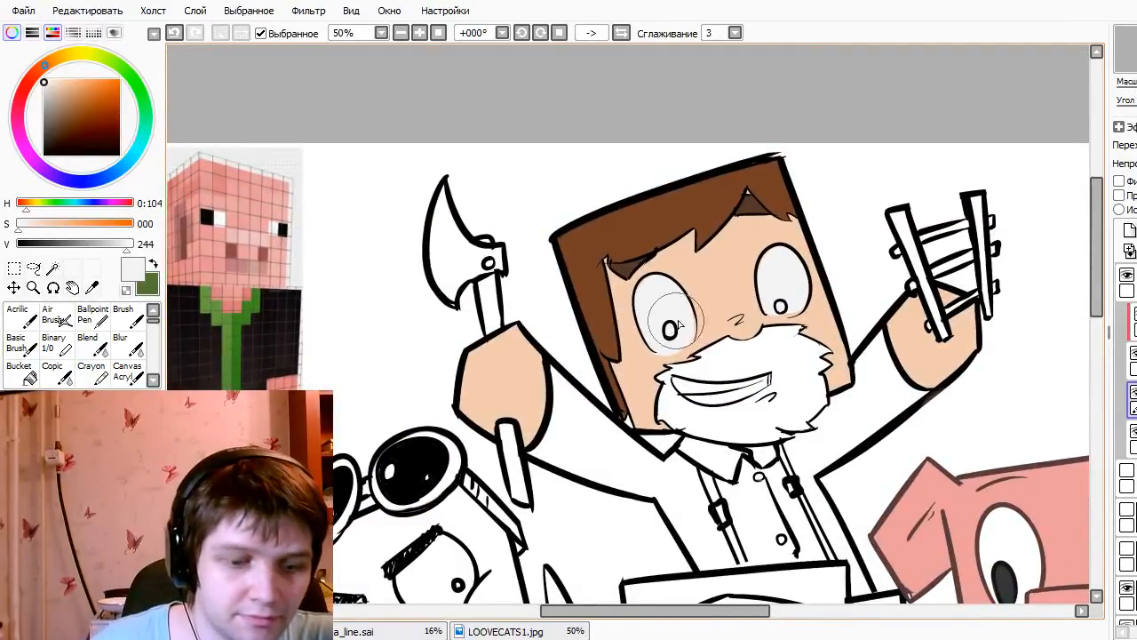
pyautogui.moveTo(666, 314); pyautogui.dragTo(664, 312)
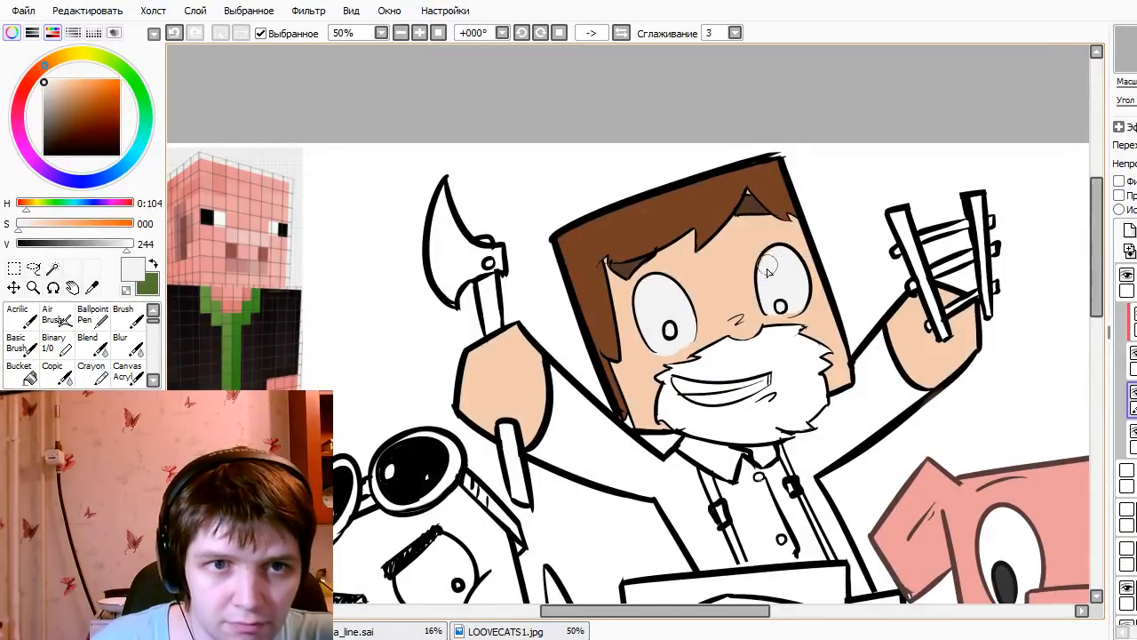
pyautogui.keyDown('alt'); pyautogui.click(717, 299); pyautogui.keyUp('alt')
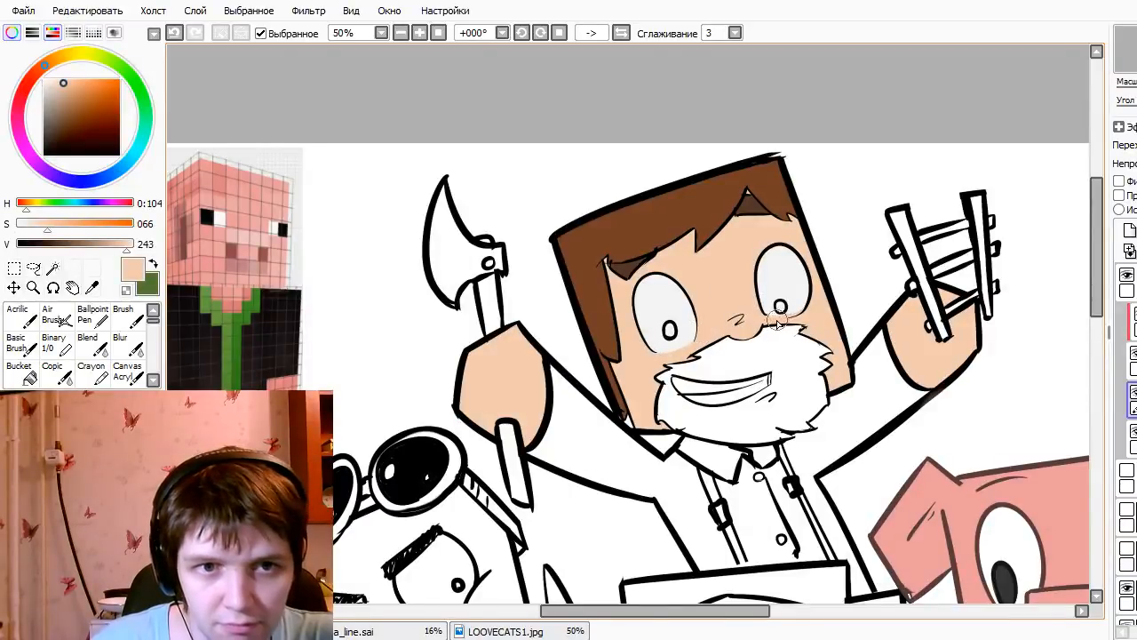
pyautogui.keyDown('alt'); pyautogui.click(795, 302); pyautogui.keyUp('alt')
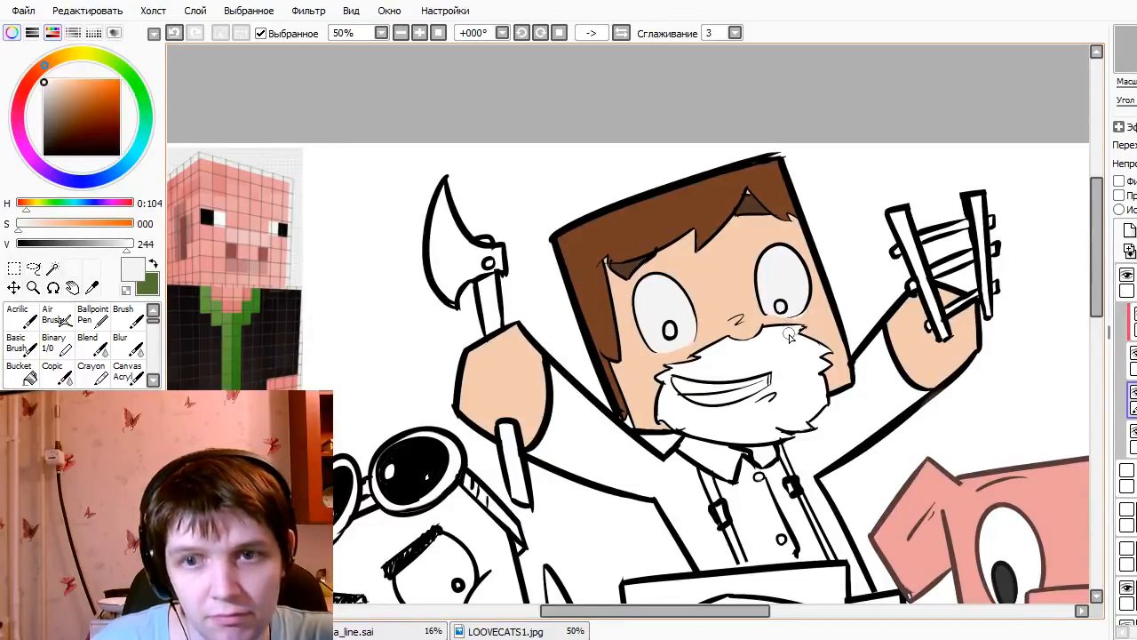
pyautogui.keyDown('alt'); pyautogui.click(789, 334); pyautogui.keyUp('alt')
pyautogui.moveTo(831, 309); pyautogui.dragTo(819, 313)
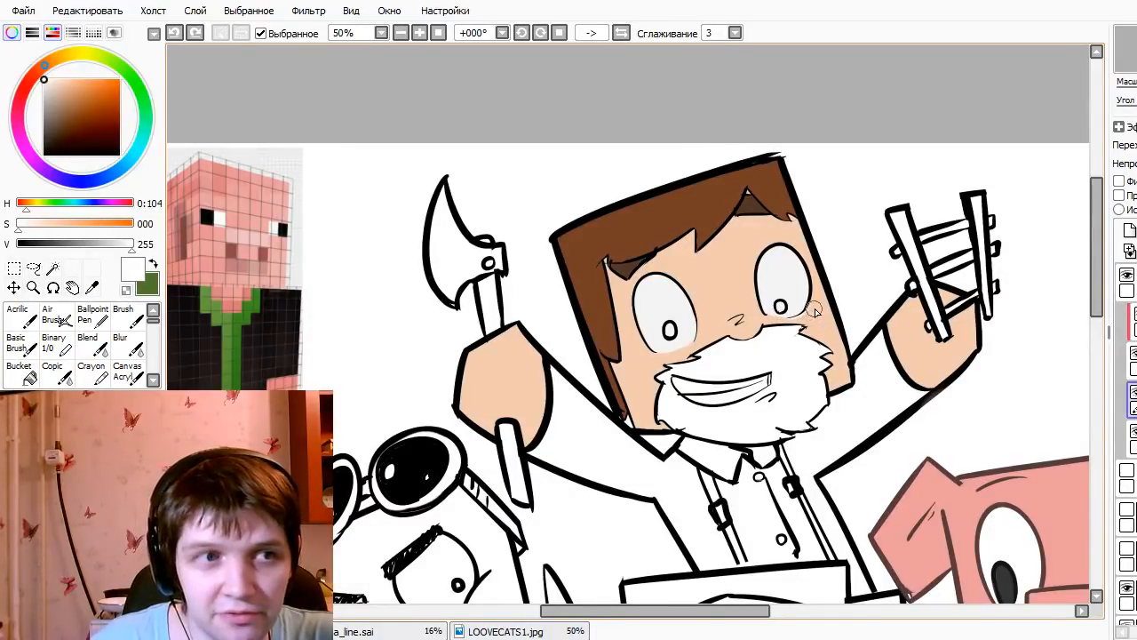
pyautogui.keyDown('alt'); pyautogui.click(808, 315); pyautogui.keyUp('alt')
pyautogui.moveTo(814, 335)
pyautogui.mouseDown()
pyautogui.moveTo(779, 329)
pyautogui.moveTo(802, 308)
pyautogui.mouseUp()
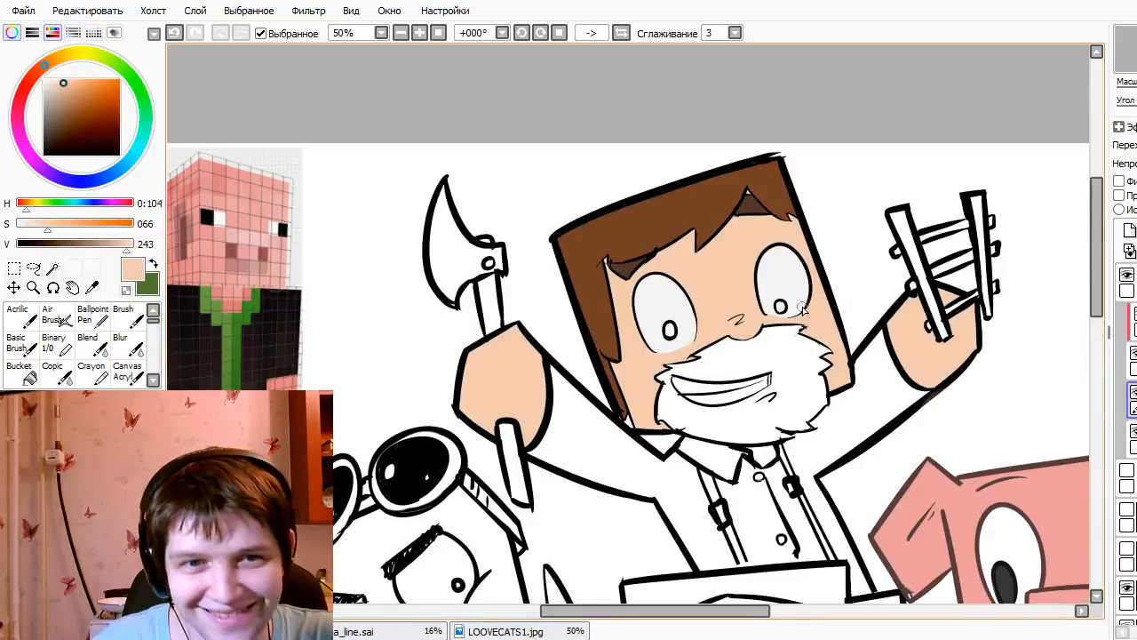
# - Fill the pupils of both of the man's eyes with the dark green (S 74, V 118)
pyautogui.press('x')
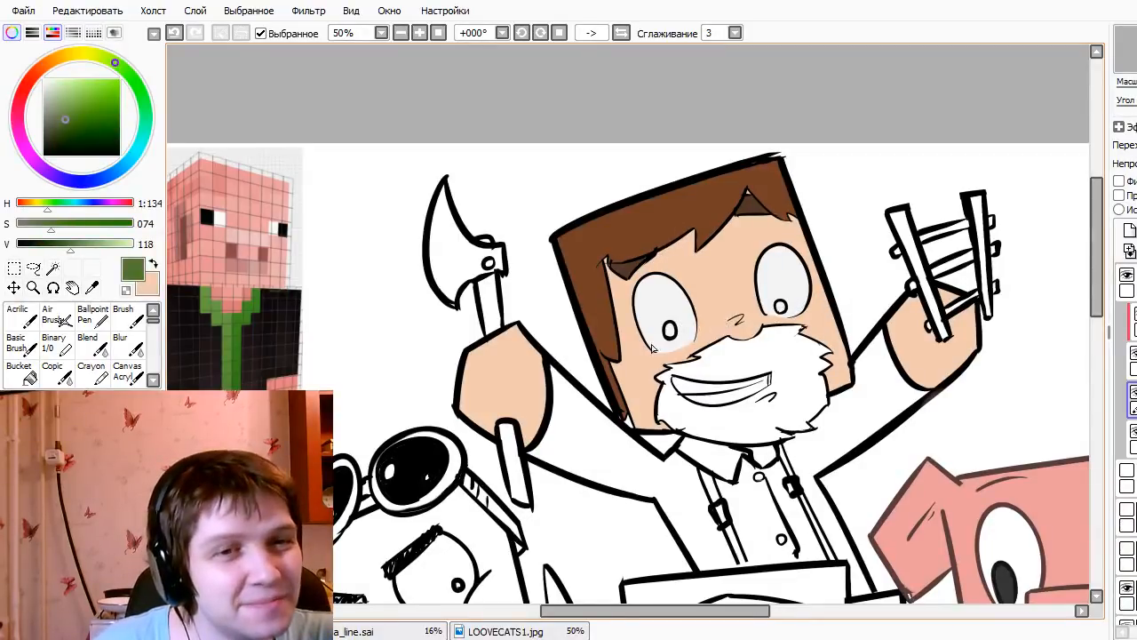
pyautogui.press('g')
pyautogui.click(669, 331)
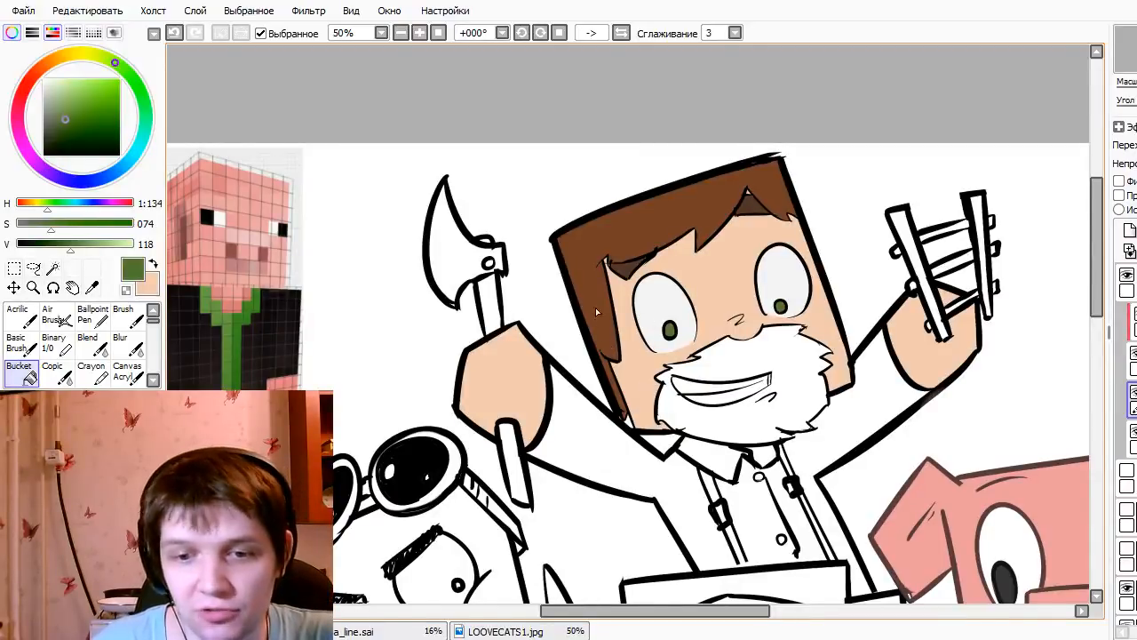
# - Fill the man's beard with brown (S 73, V 112) sampled from the reference skin, undoing the spilled fill and sealing the gap towards the arm
pyautogui.moveTo(421, 424); pyautogui.dragTo(702, 424)
pyautogui.keyDown('alt'); pyautogui.click(442, 251); pyautogui.keyUp('alt')
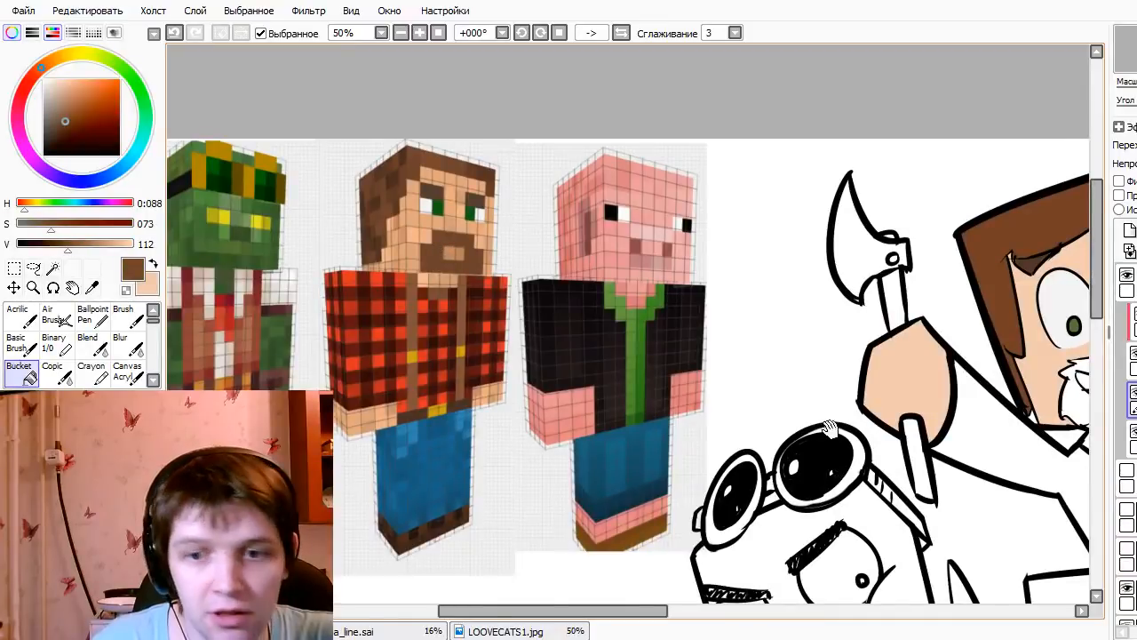
pyautogui.moveTo(726, 365); pyautogui.dragTo(499, 323)
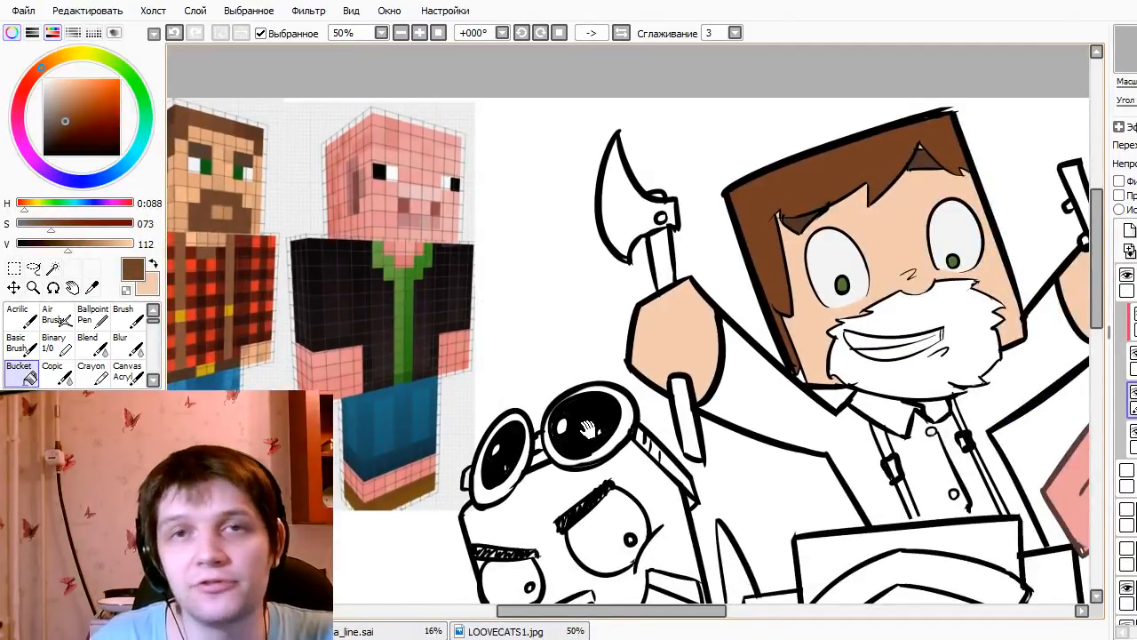
pyautogui.moveTo(678, 422); pyautogui.dragTo(443, 405)
pyautogui.click(659, 343)
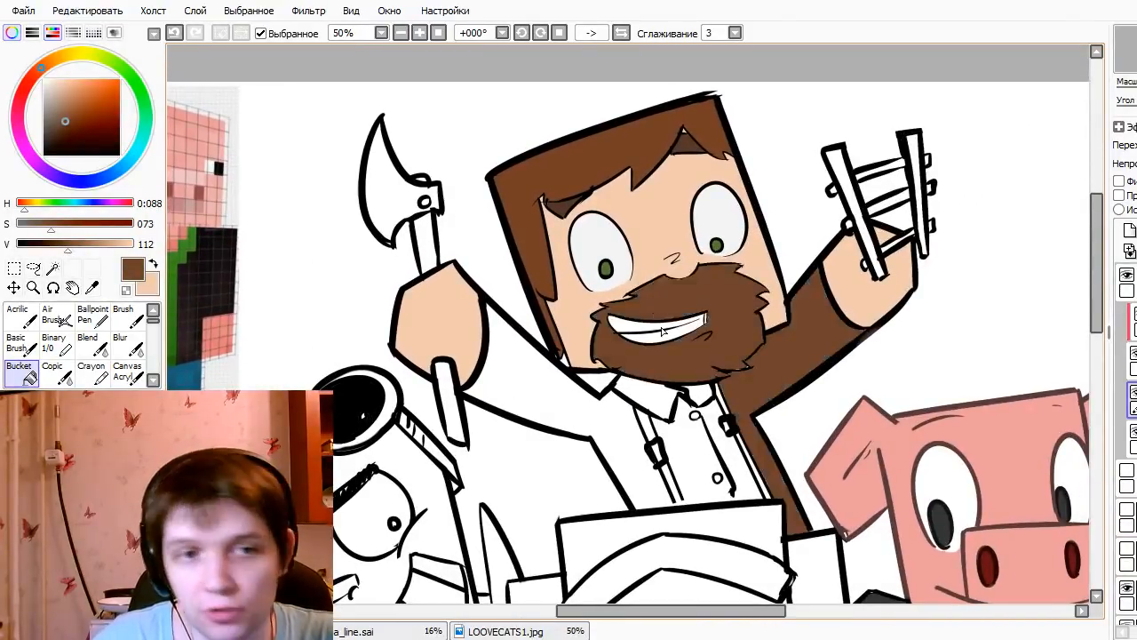
pyautogui.hotkey('ctrl', 'z')
pyautogui.press('n')
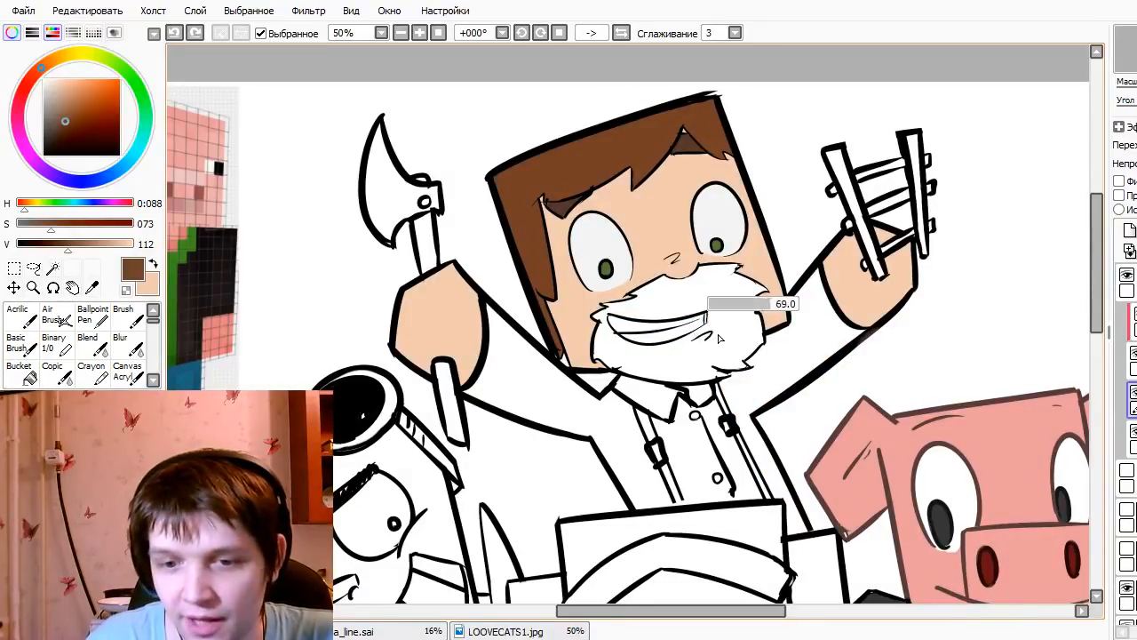
pyautogui.moveTo(795, 378)
pyautogui.mouseDown()
pyautogui.moveTo(761, 363)
pyautogui.moveTo(781, 433)
pyautogui.moveTo(751, 397)
pyautogui.moveTo(763, 414)
pyautogui.mouseUp()
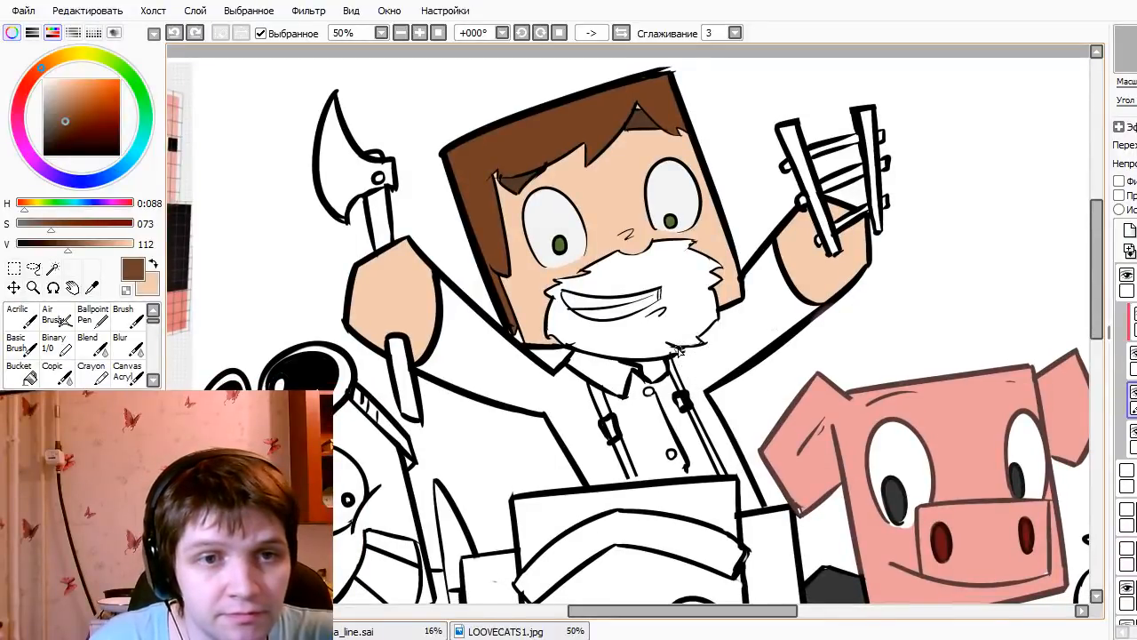
pyautogui.press('g')
pyautogui.click(645, 324)
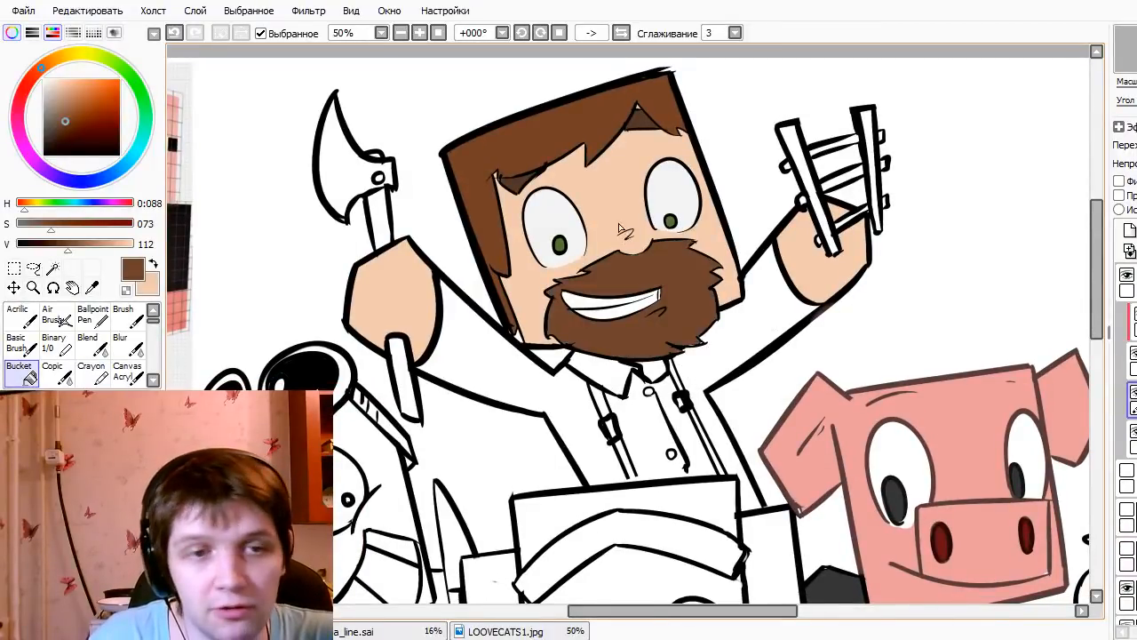
# - Brush the man's teeth pure white (S 0, V 255) and resample the beard's brown around the mouth
pyautogui.rightClick(726, 139)
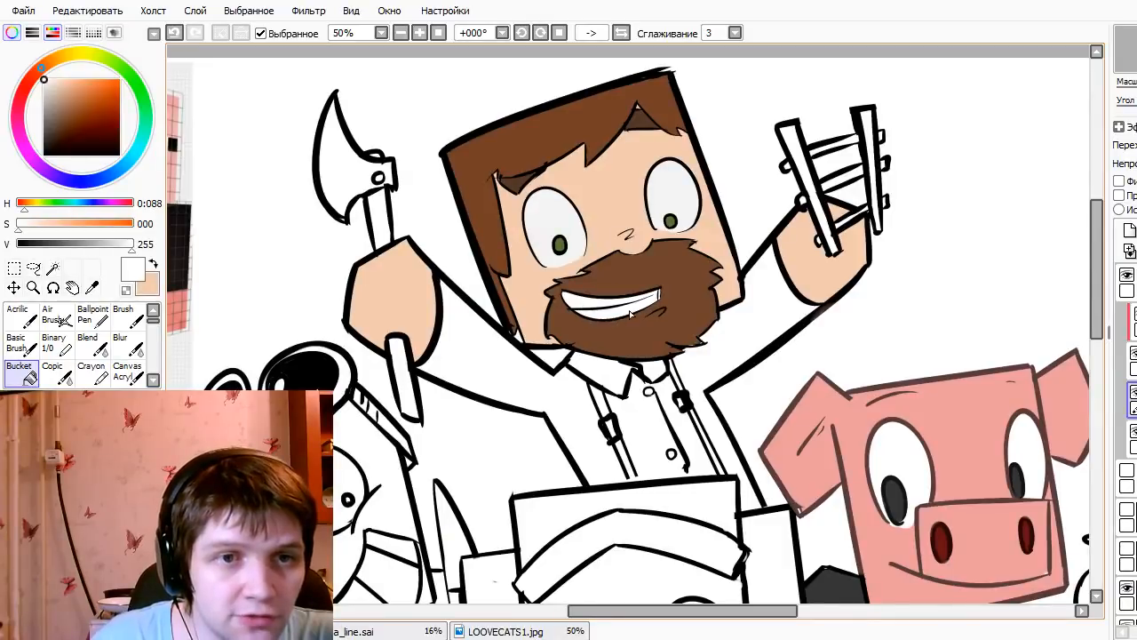
pyautogui.press('n')
pyautogui.rightClick(661, 299)
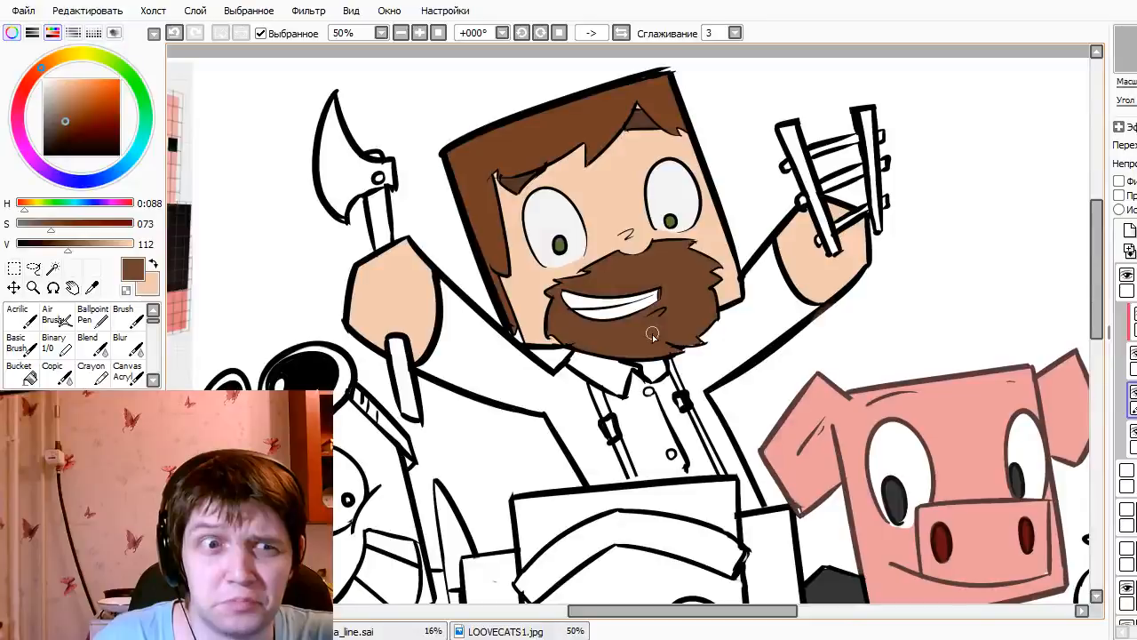
# - Fill the man's shirt front and both sleeves with orange-red (S 203, V 226) sampled from the reference skin's plaid shirt
pyautogui.moveTo(394, 279); pyautogui.dragTo(818, 372)
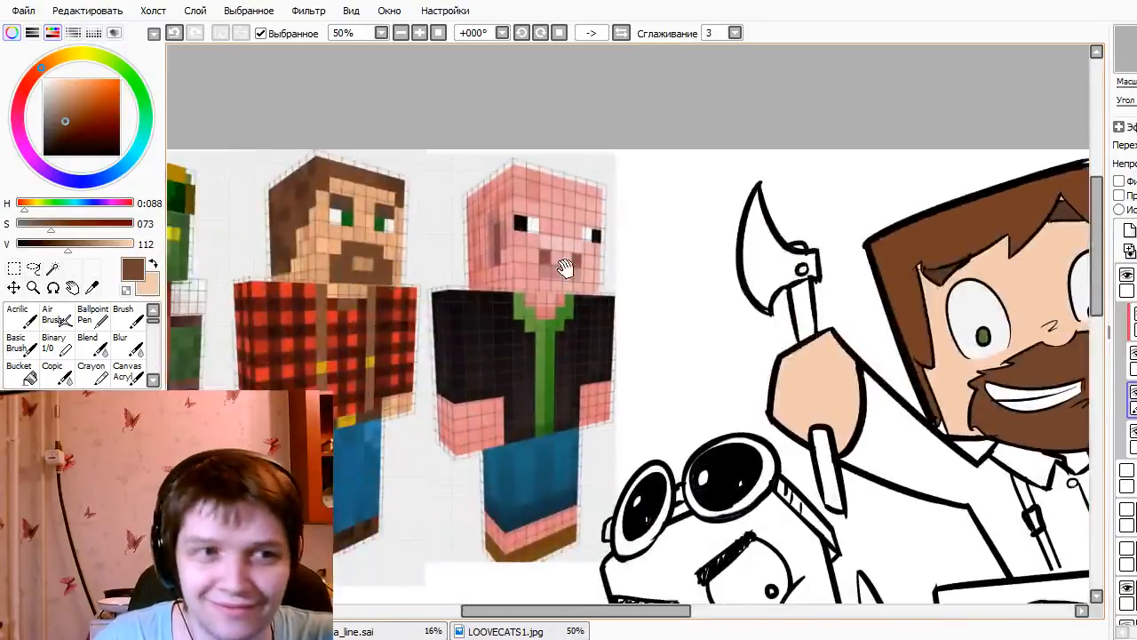
pyautogui.rightClick(317, 310)
pyautogui.moveTo(317, 311); pyautogui.dragTo(86, 130)
pyautogui.click(20, 373)
pyautogui.click(675, 355)
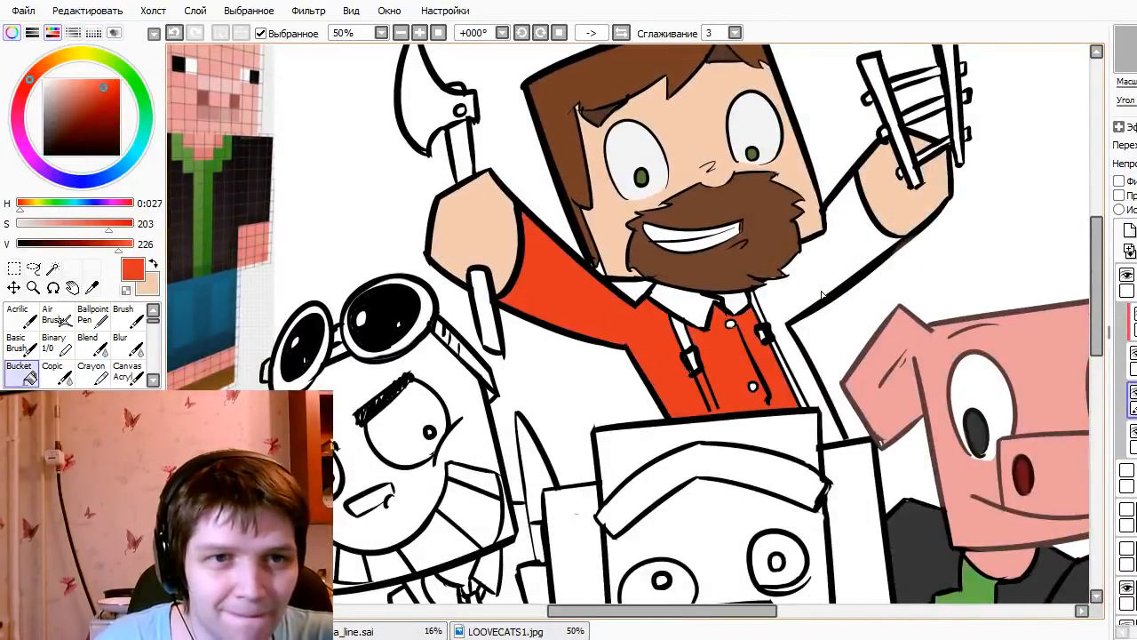
pyautogui.click(759, 397)
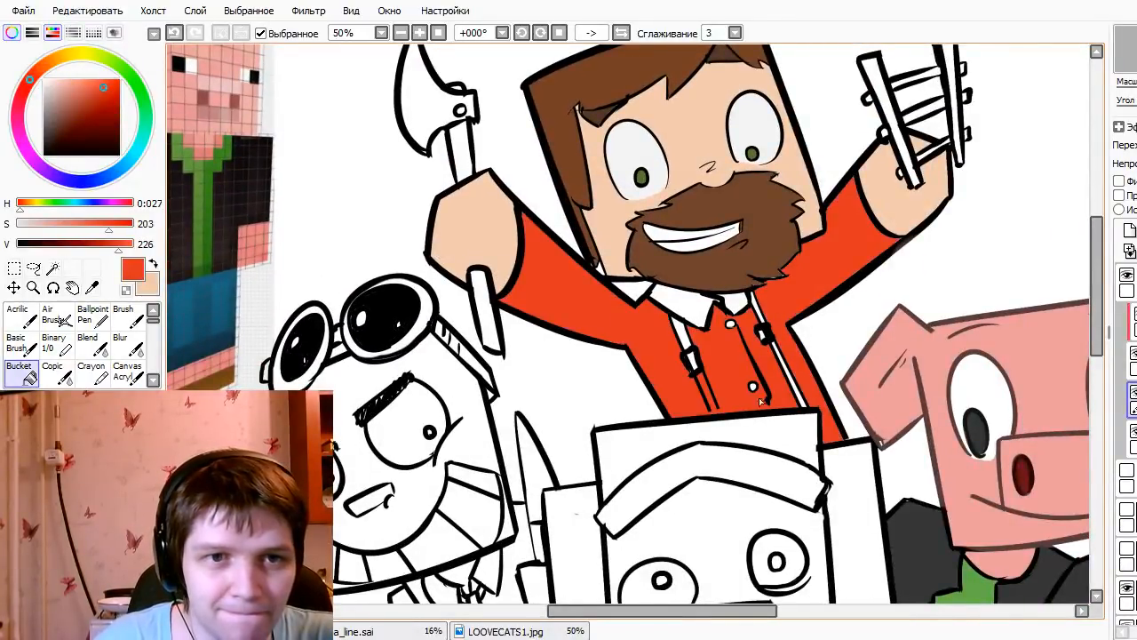
# - Paint the man's neck opening with the face's peach (S 66, V 243) and his shirt collar with the shirt's orange-red
pyautogui.rightClick(771, 272)
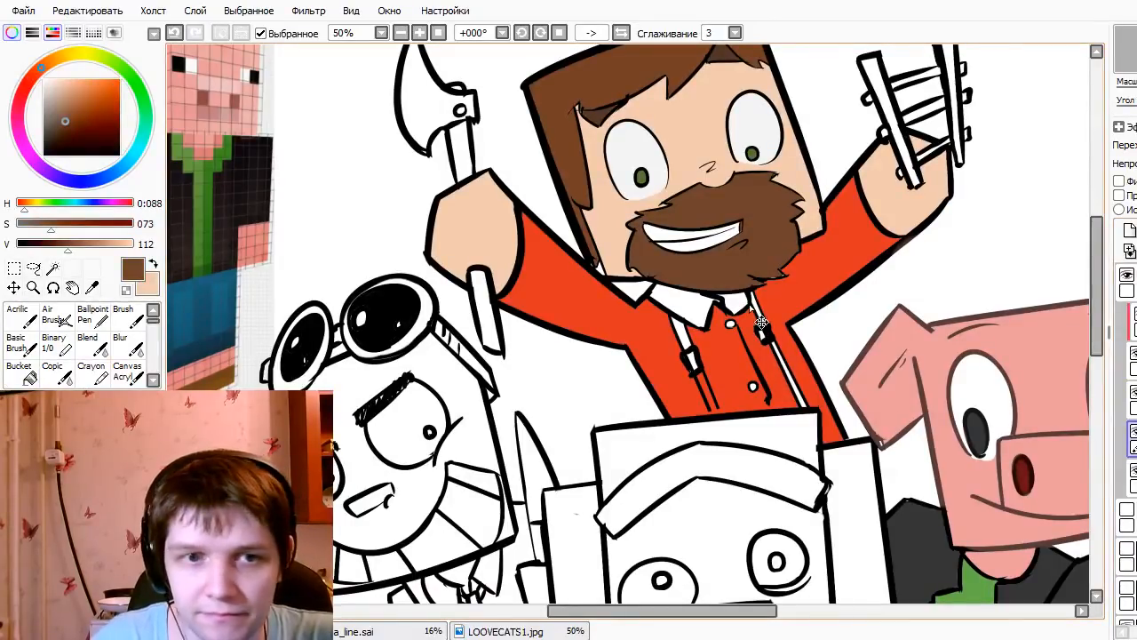
pyautogui.rightClick(803, 187)
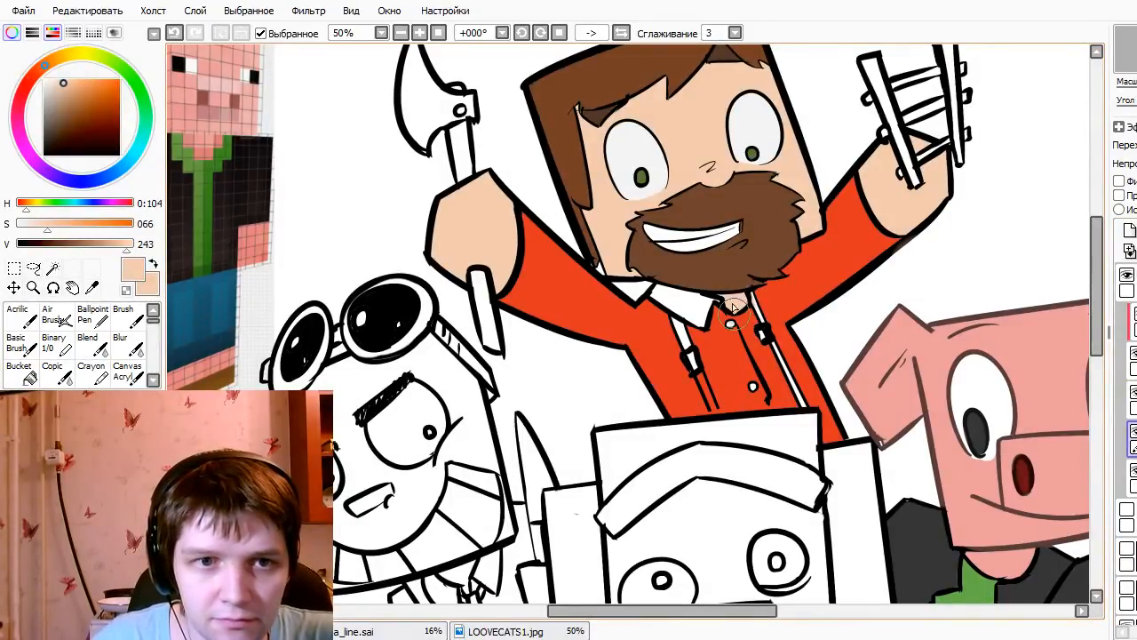
pyautogui.rightClick(721, 364)
pyautogui.moveTo(702, 298)
pyautogui.mouseDown()
pyautogui.moveTo(662, 291)
pyautogui.moveTo(666, 313)
pyautogui.moveTo(693, 293)
pyautogui.moveTo(713, 310)
pyautogui.moveTo(706, 326)
pyautogui.moveTo(728, 330)
pyautogui.moveTo(750, 373)
pyautogui.mouseUp()
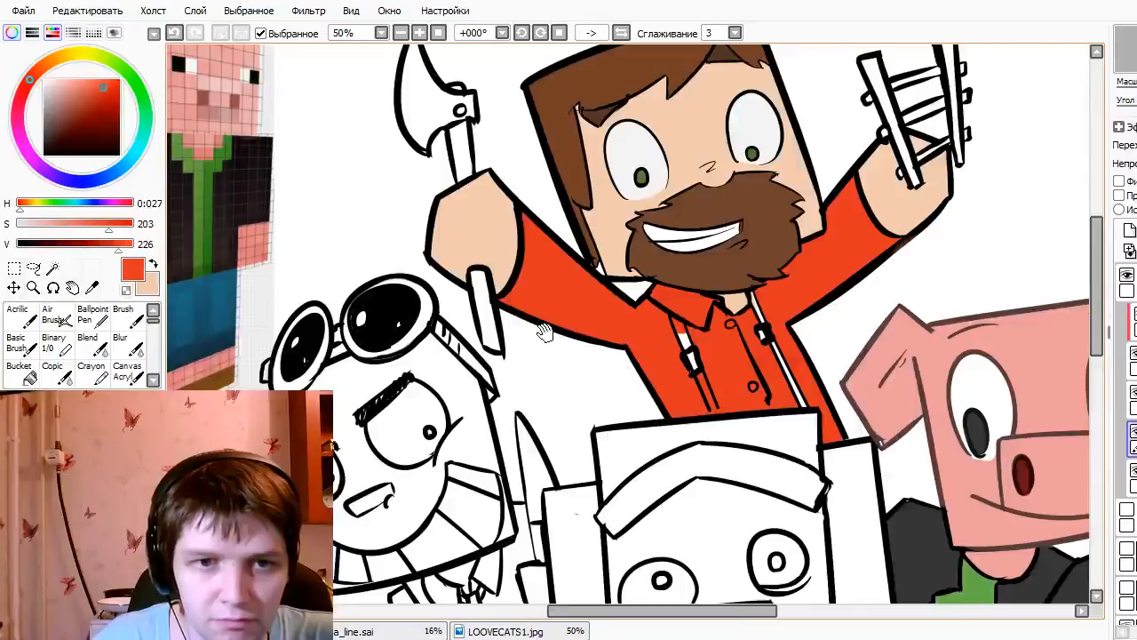
pyautogui.moveTo(545, 332); pyautogui.dragTo(529, 317)
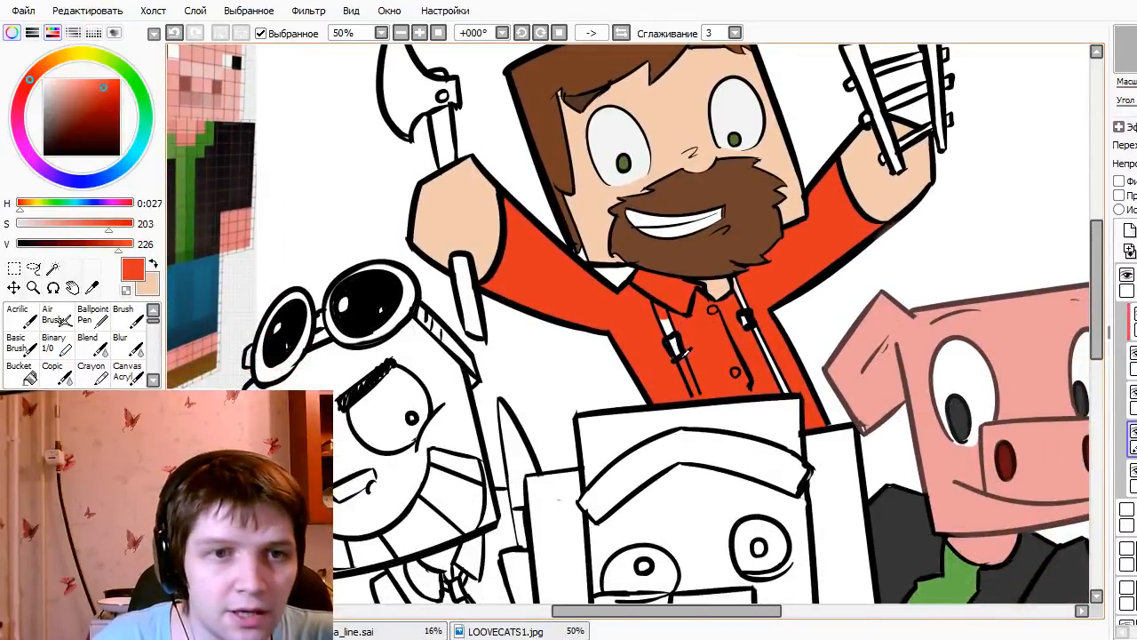
pyautogui.keyDown('alt'); pyautogui.click(684, 355); pyautogui.keyUp('alt')
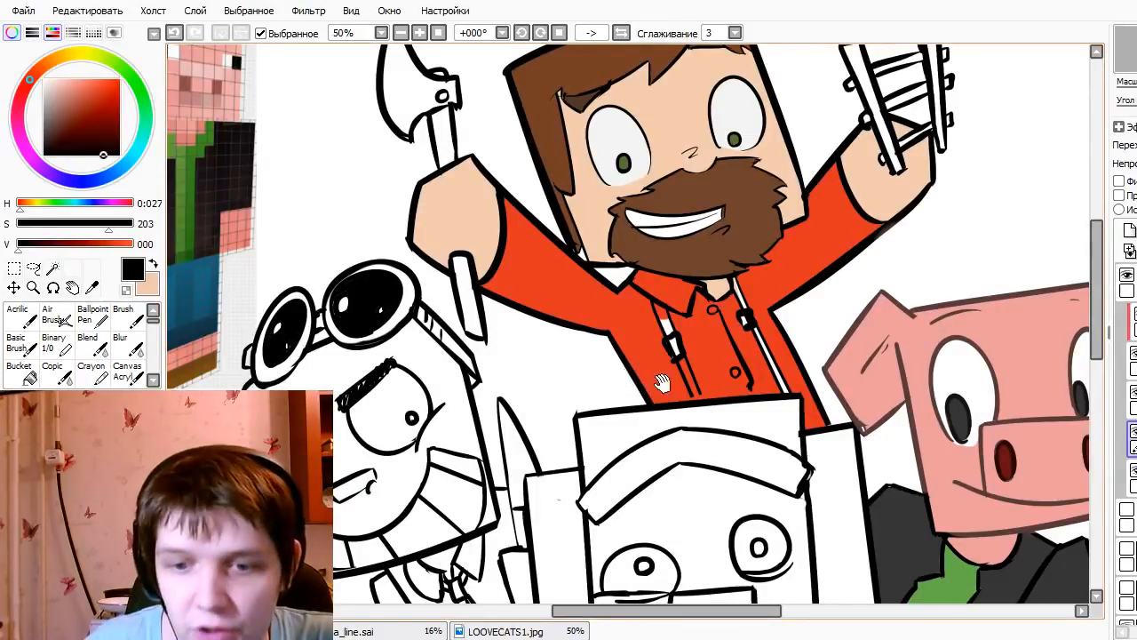
pyautogui.moveTo(638, 312)
pyautogui.mouseDown()
pyautogui.moveTo(569, 309)
pyautogui.moveTo(577, 331)
pyautogui.moveTo(622, 342)
pyautogui.moveTo(635, 324)
pyautogui.mouseUp()
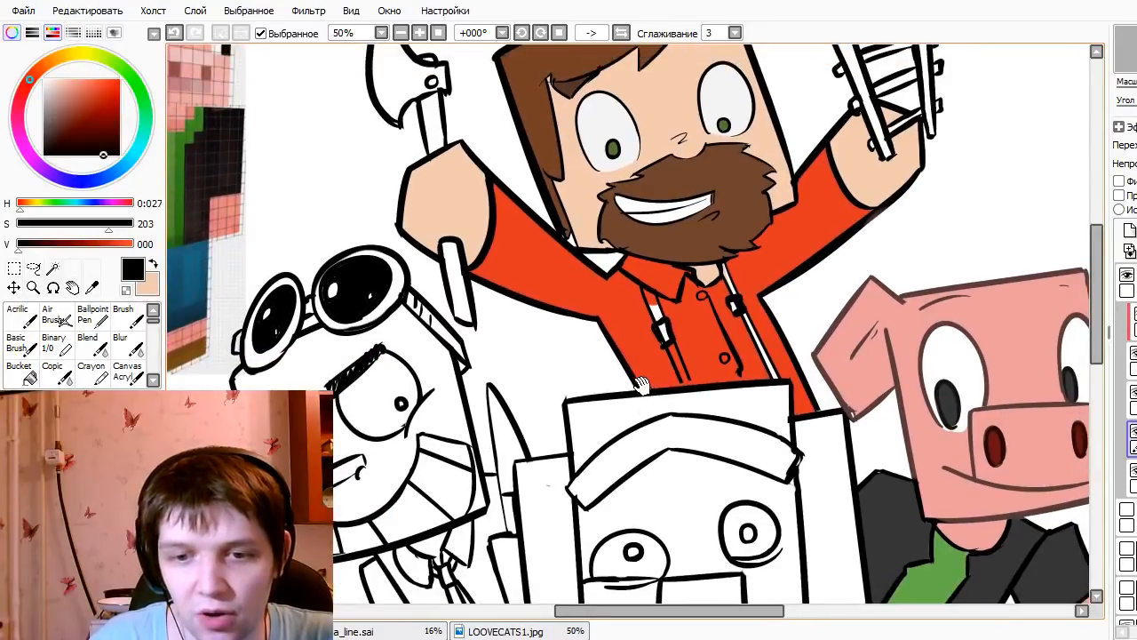
pyautogui.moveTo(681, 445); pyautogui.dragTo(651, 445)
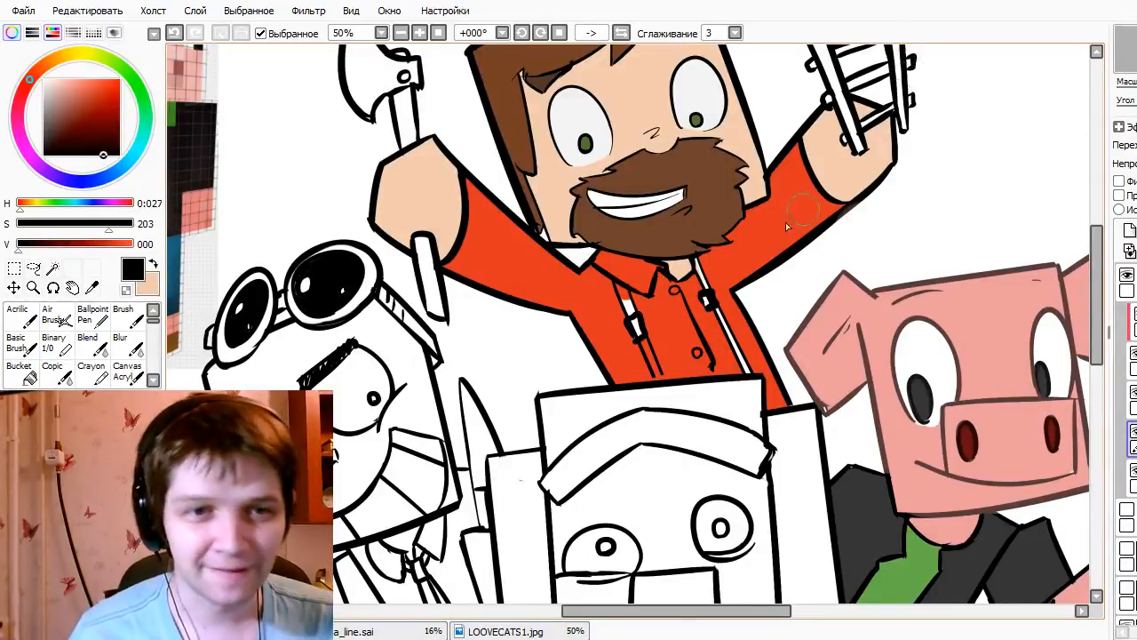
pyautogui.moveTo(662, 222)
pyautogui.mouseDown()
pyautogui.moveTo(676, 266)
pyautogui.moveTo(649, 96)
pyautogui.mouseUp()
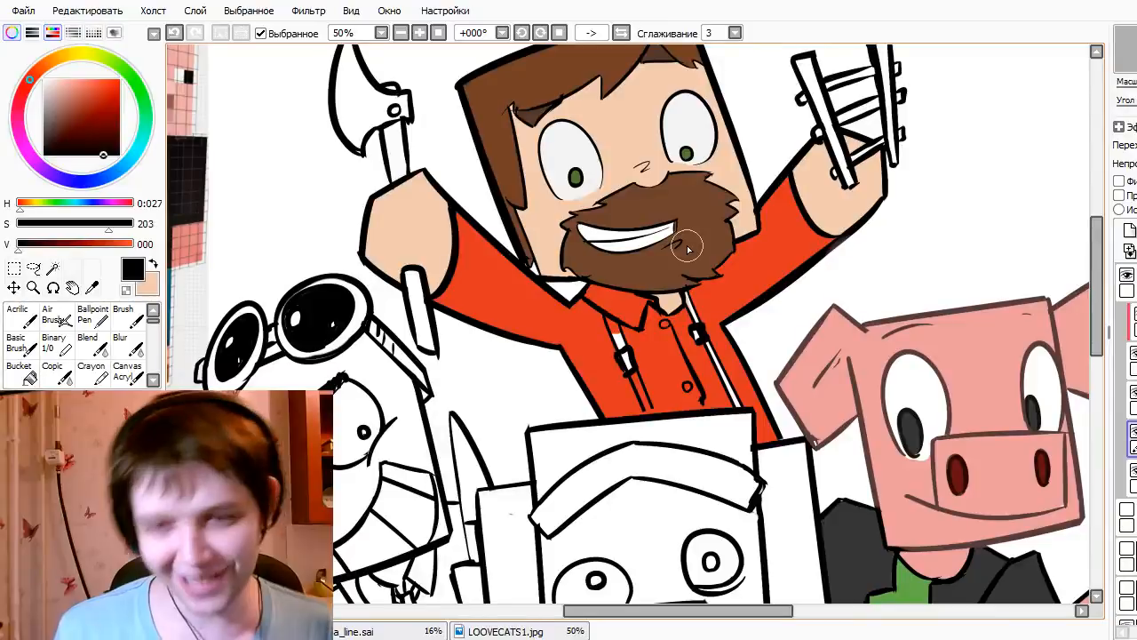
pyautogui.moveTo(616, 320); pyautogui.dragTo(745, 369)
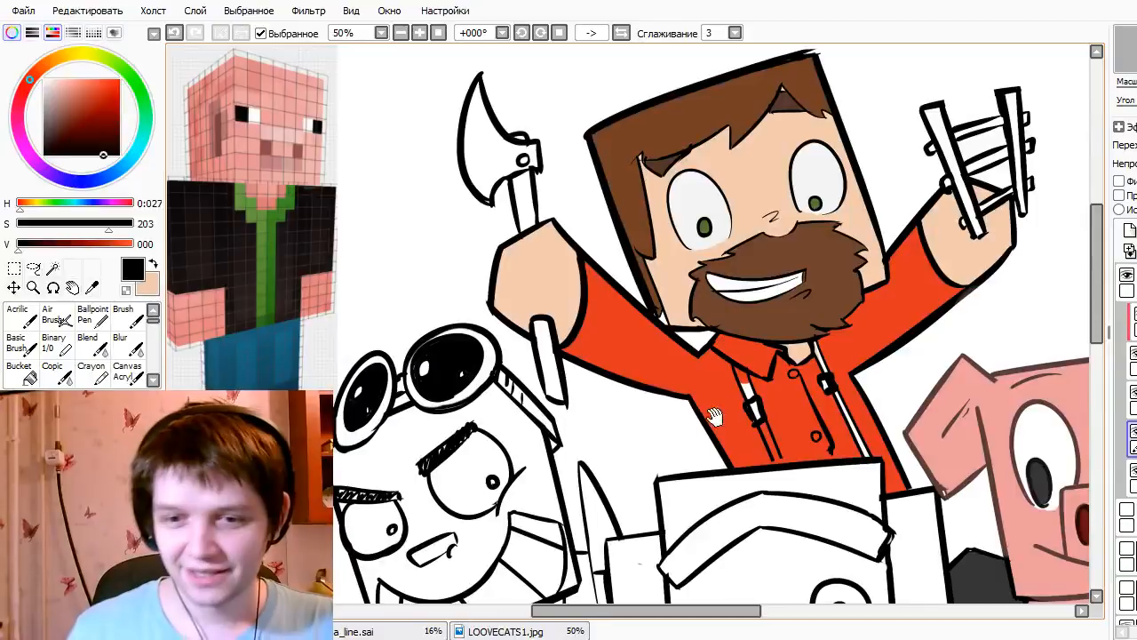
# - Paint both of the man's suspender straps brown (S 85, V 137) sampled from the reference skin, keeping the buckle gold as secondary colour
pyautogui.scroll(-3, 685, 436)
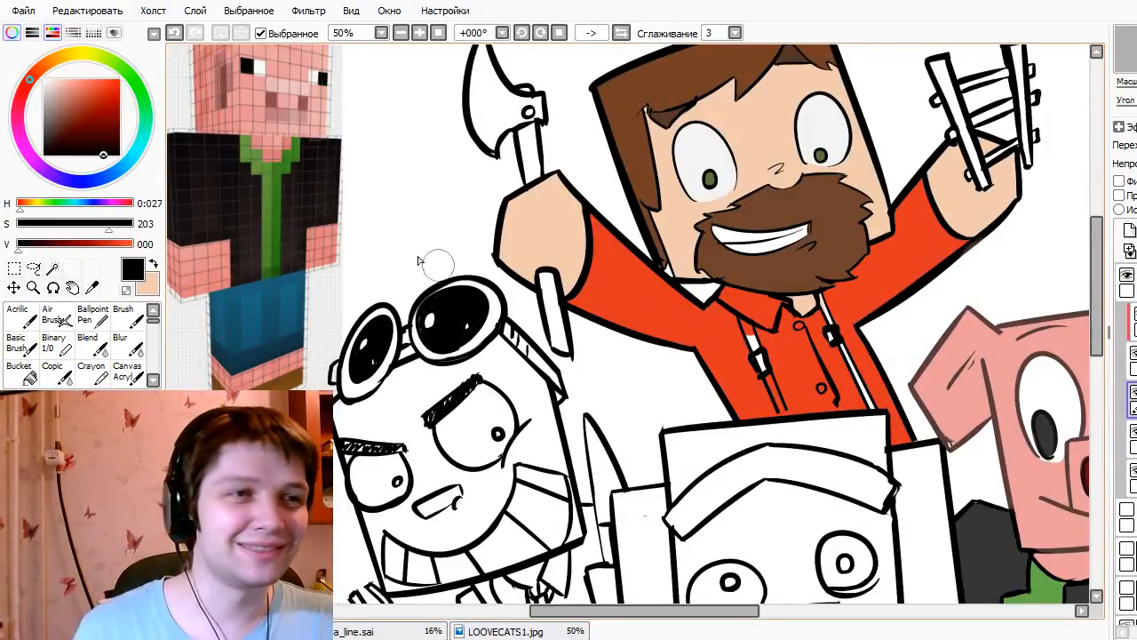
pyautogui.moveTo(382, 278); pyautogui.dragTo(884, 294)
pyautogui.keyDown('alt'); pyautogui.click(560, 215); pyautogui.keyUp('alt')
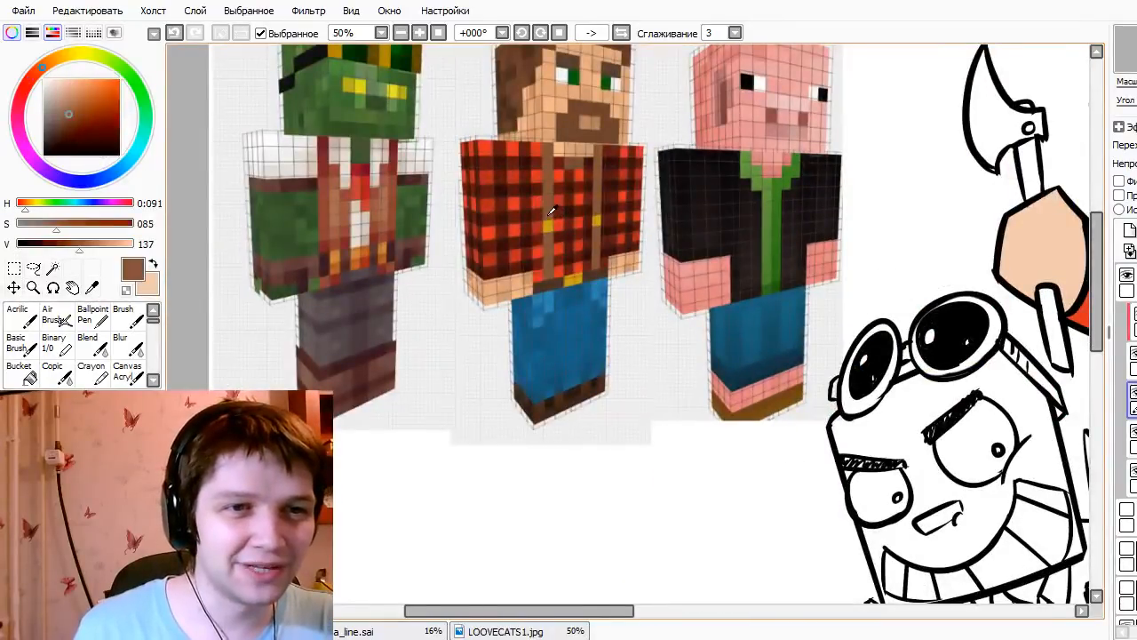
pyautogui.keyDown('alt'); pyautogui.click(558, 217); pyautogui.keyUp('alt')
pyautogui.keyDown('alt'); pyautogui.click(551, 220); pyautogui.keyUp('alt')
pyautogui.moveTo(778, 317)
pyautogui.mouseDown()
pyautogui.moveTo(680, 259)
pyautogui.moveTo(578, 284)
pyautogui.mouseUp()
pyautogui.press('x')
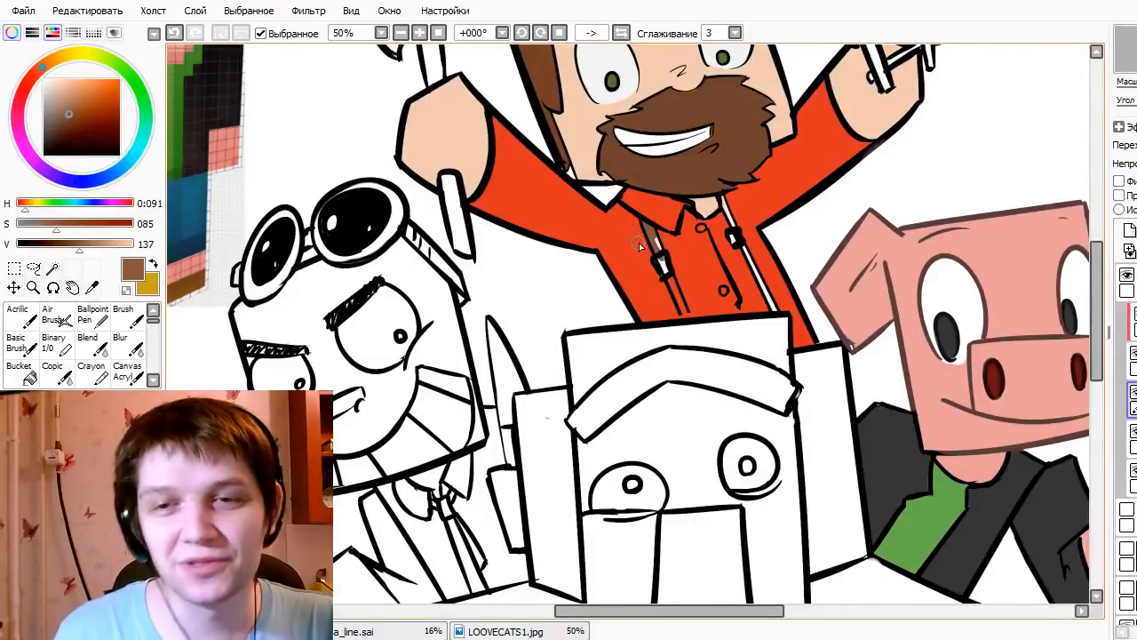
pyautogui.moveTo(649, 238); pyautogui.dragTo(684, 315)
pyautogui.moveTo(646, 221); pyautogui.dragTo(699, 334)
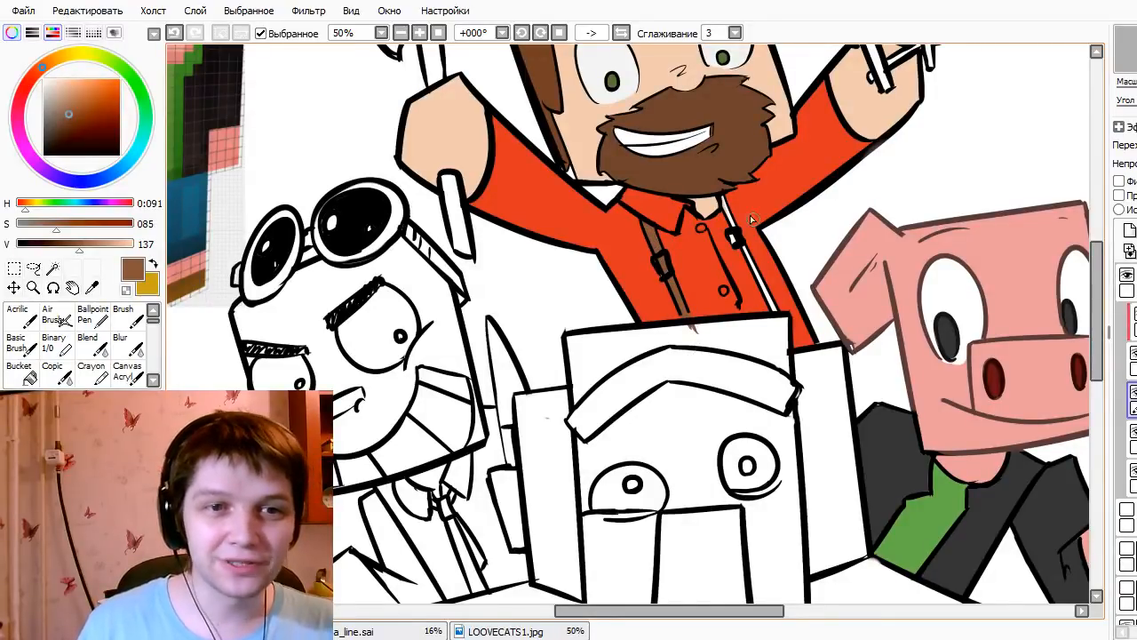
pyautogui.moveTo(726, 202); pyautogui.dragTo(774, 323)
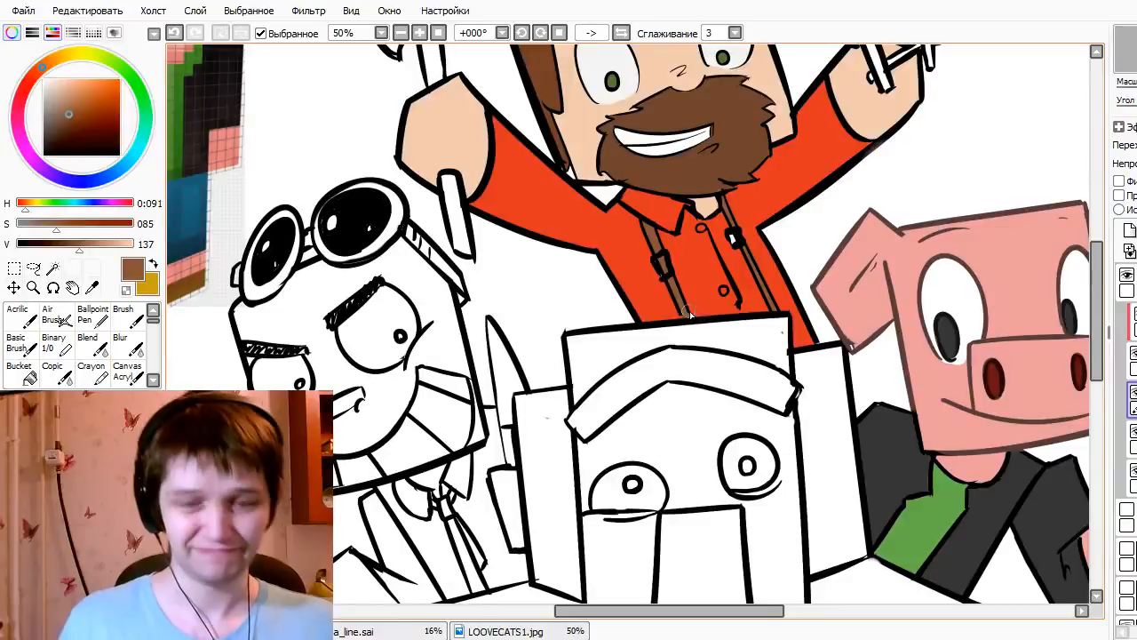
# - Paint both suspender buckles gold (S 201, V 206) and resample the shirt's orange-red beside them
pyautogui.press('x')
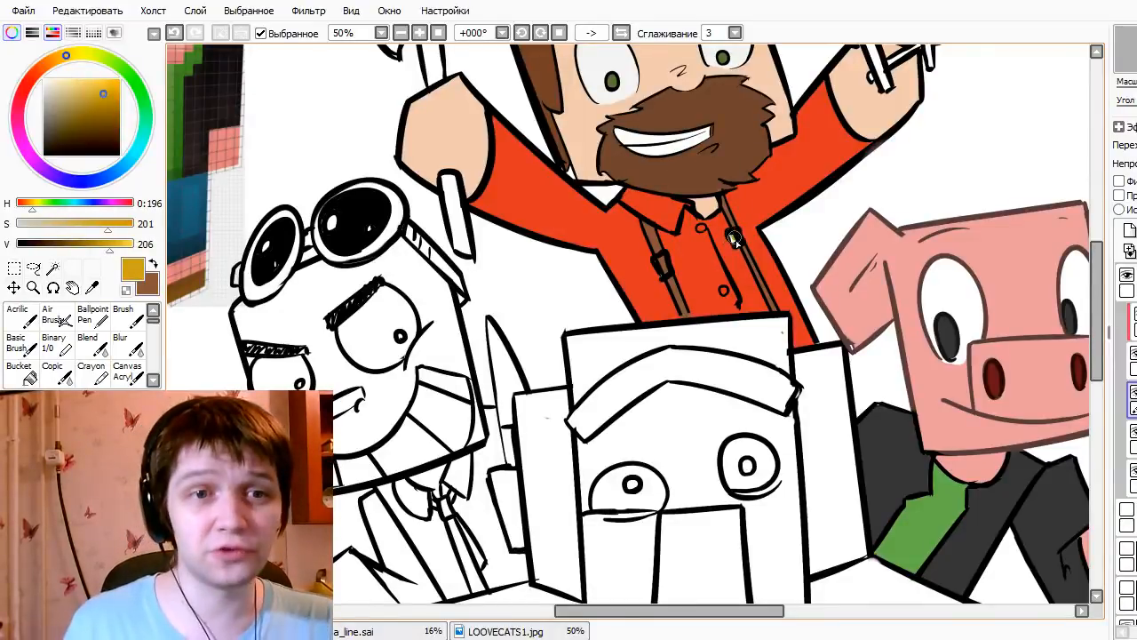
pyautogui.moveTo(736, 239); pyautogui.dragTo(732, 240)
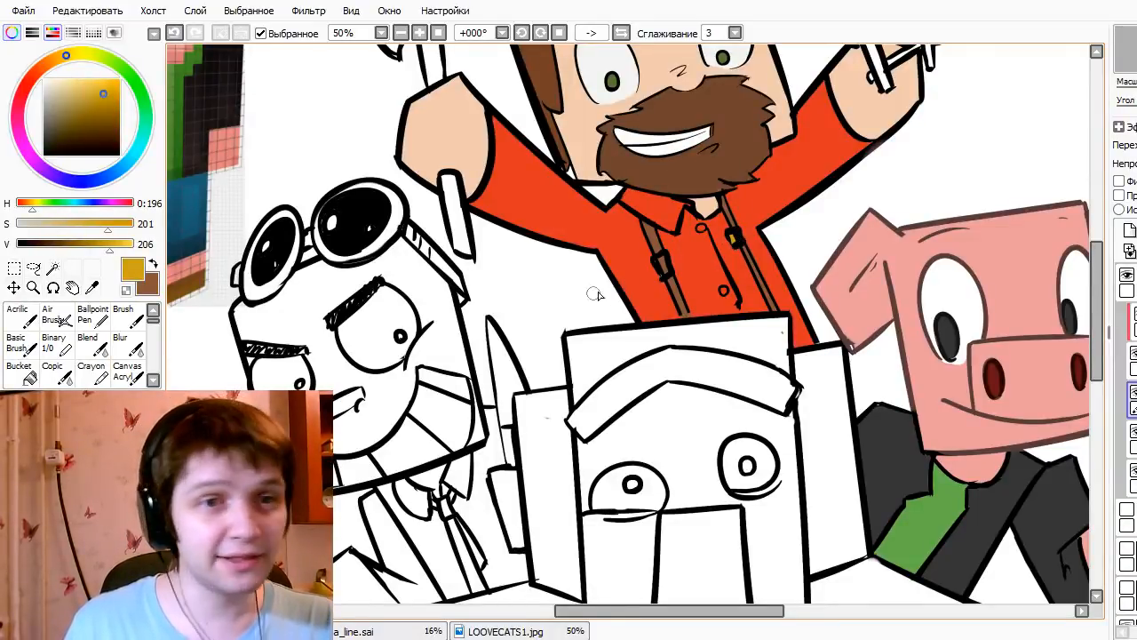
pyautogui.moveTo(660, 264); pyautogui.dragTo(657, 271)
pyautogui.rightClick(658, 280)
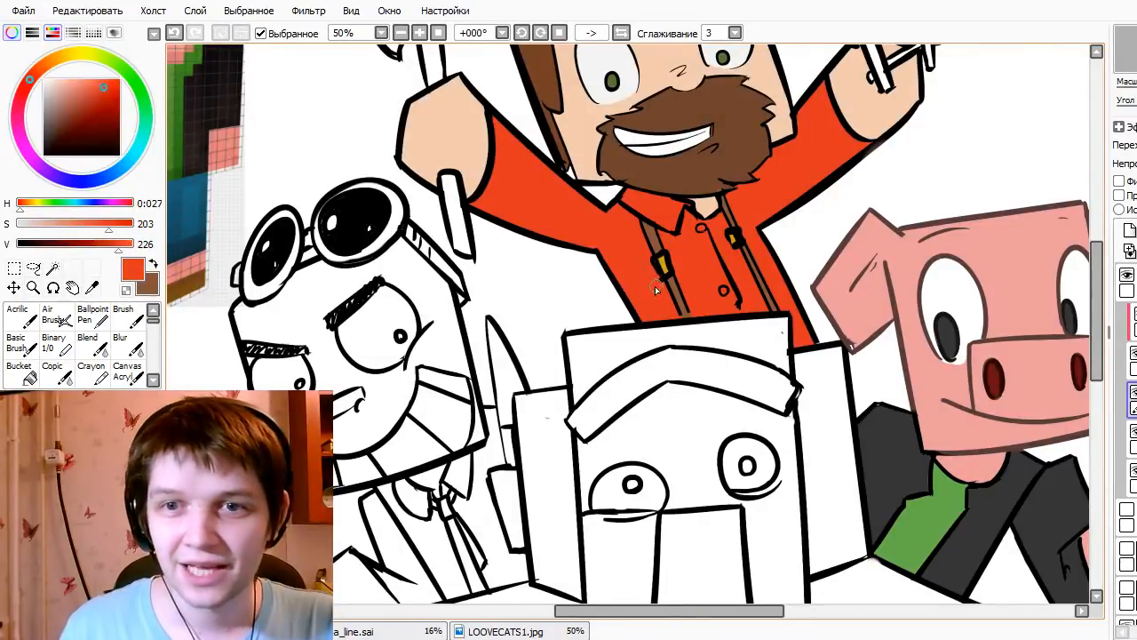
# - Look over the whole group drawing and the LOOVECATS1.jpg sketch, returning to the group drawing
pyautogui.scroll(-3, 734, 268)
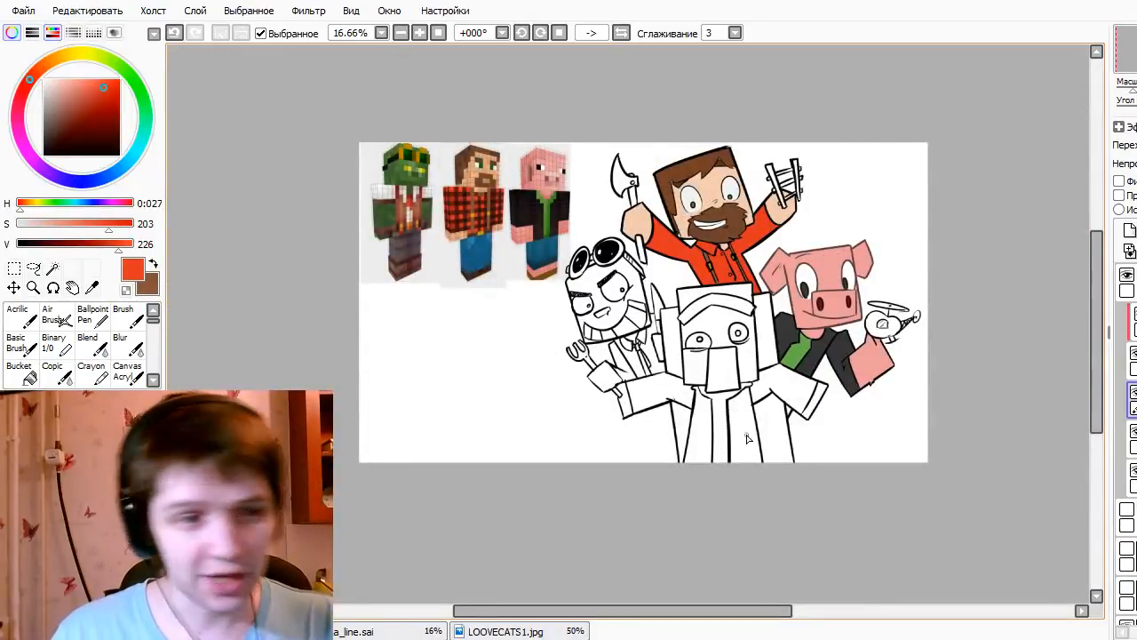
pyautogui.click(495, 632)
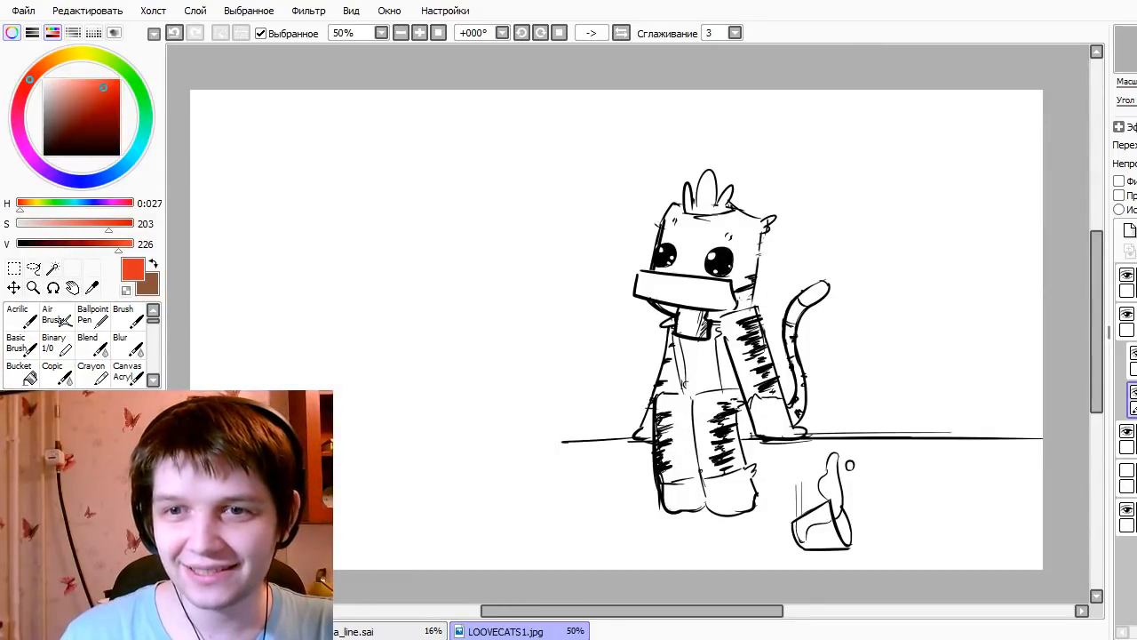
pyautogui.hotkey('ctrl', 'Tab')
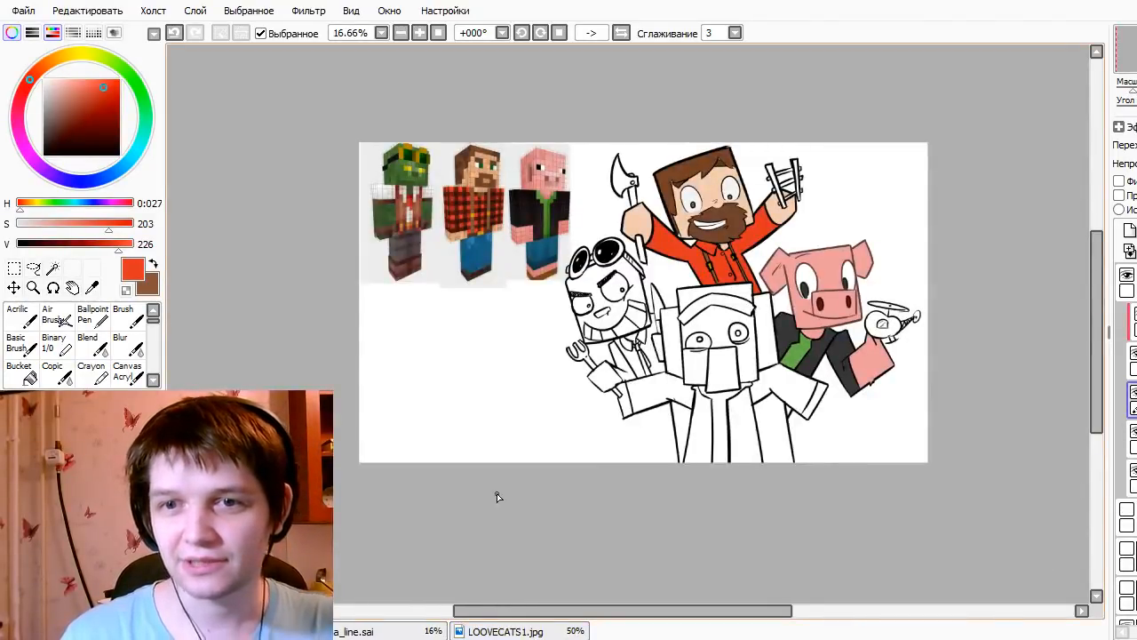
pyautogui.scroll(1, 802, 330)
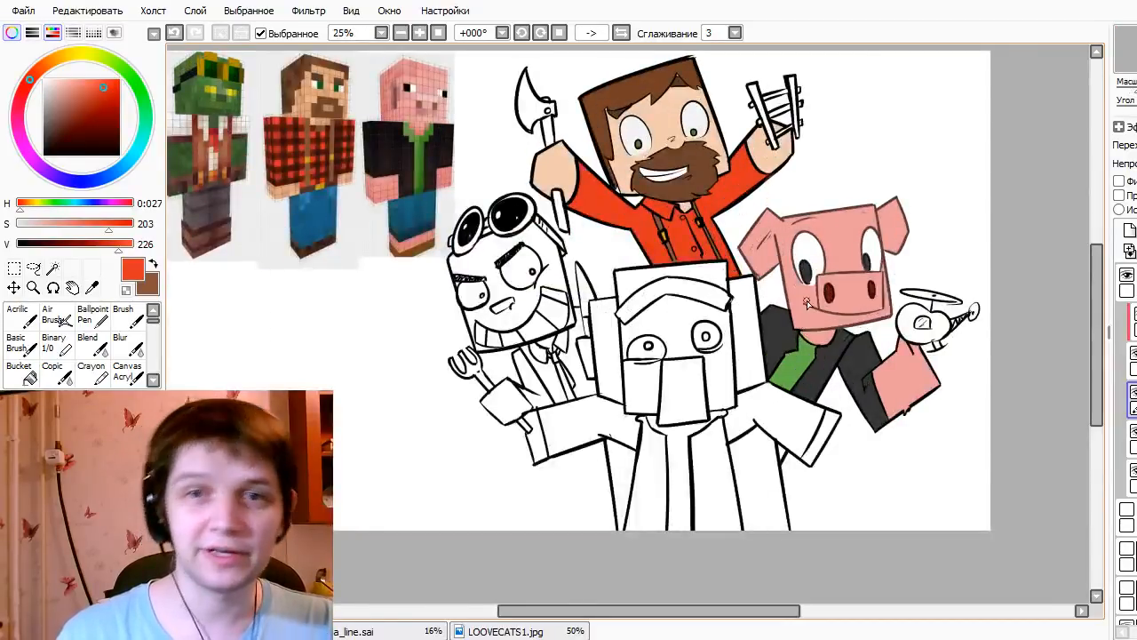
pyautogui.moveTo(809, 270); pyautogui.dragTo(783, 332)
pyautogui.moveTo(547, 123)
pyautogui.mouseDown()
pyautogui.moveTo(644, 111)
pyautogui.moveTo(600, 89)
pyautogui.mouseUp()
pyautogui.moveTo(609, 302)
pyautogui.mouseDown()
pyautogui.moveTo(609, 218)
pyautogui.moveTo(610, 280)
pyautogui.moveTo(565, 284)
pyautogui.mouseUp()
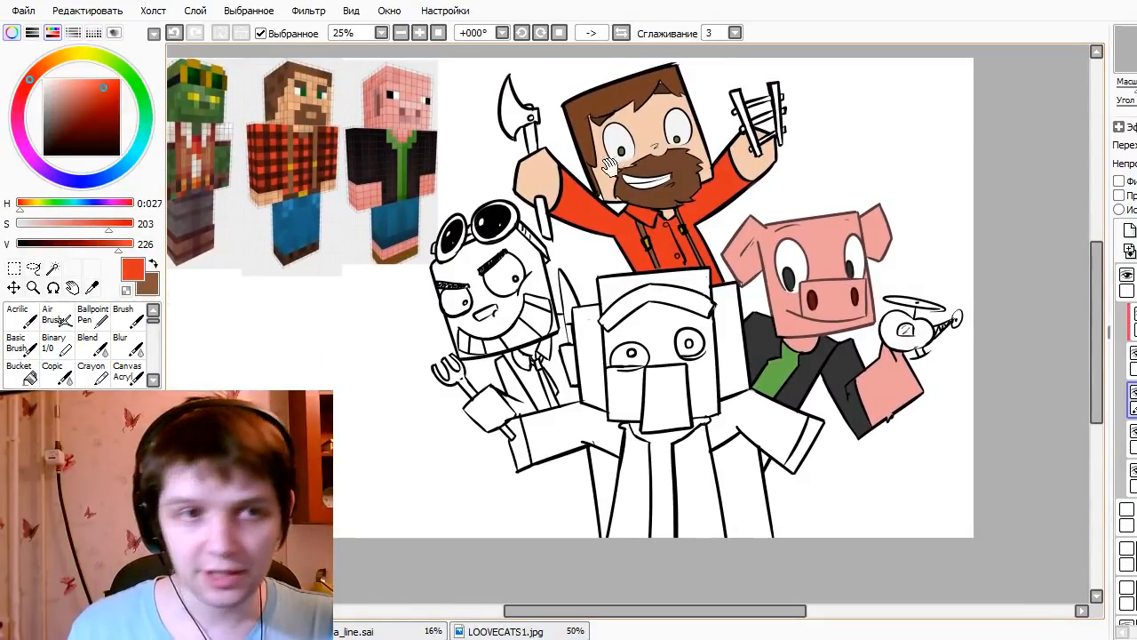
pyautogui.moveTo(632, 174); pyautogui.dragTo(647, 219)
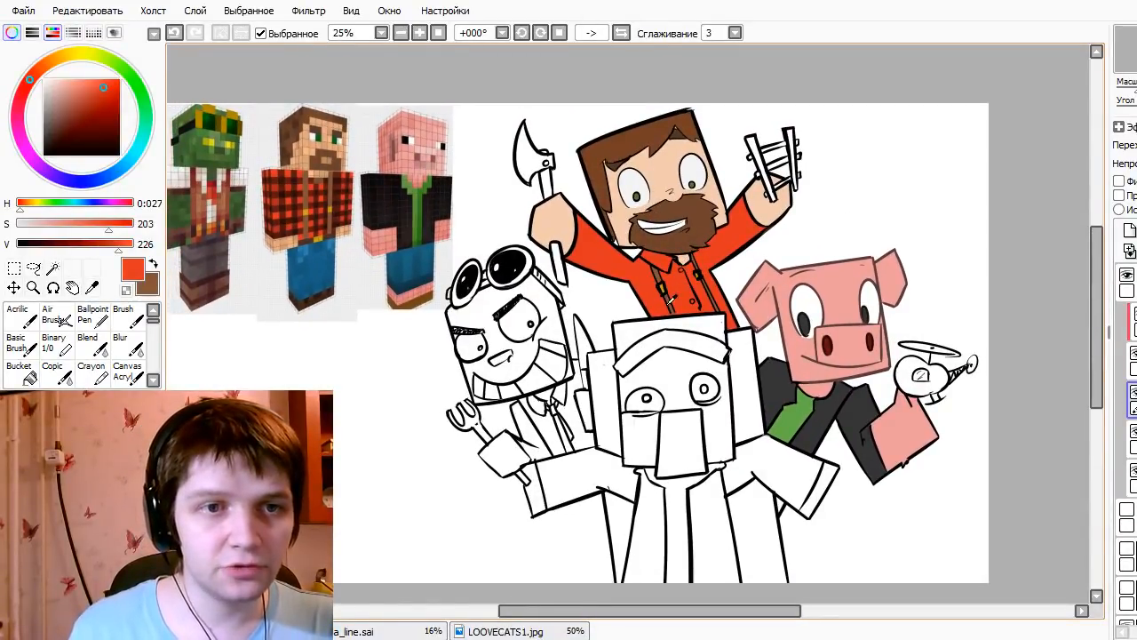
# - Sample the brown and gold of the man's suspenders and the black of his outline, and reduce the brush size
pyautogui.keyDown('alt'); pyautogui.click(668, 294); pyautogui.keyUp('alt')
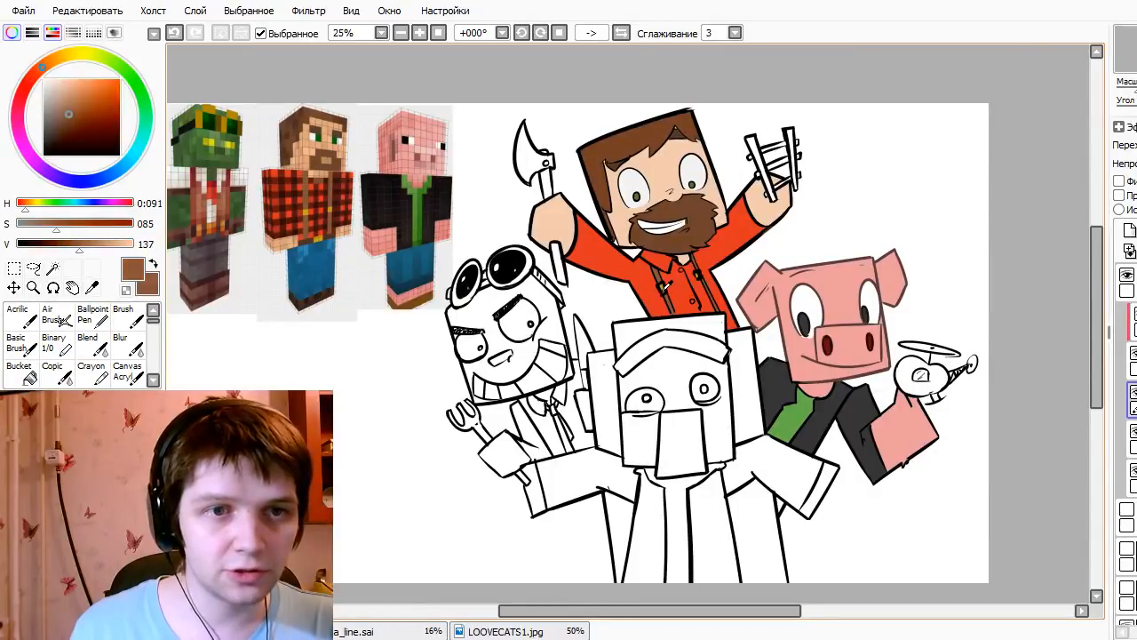
pyautogui.keyDown('alt'); pyautogui.click(651, 260); pyautogui.keyUp('alt')
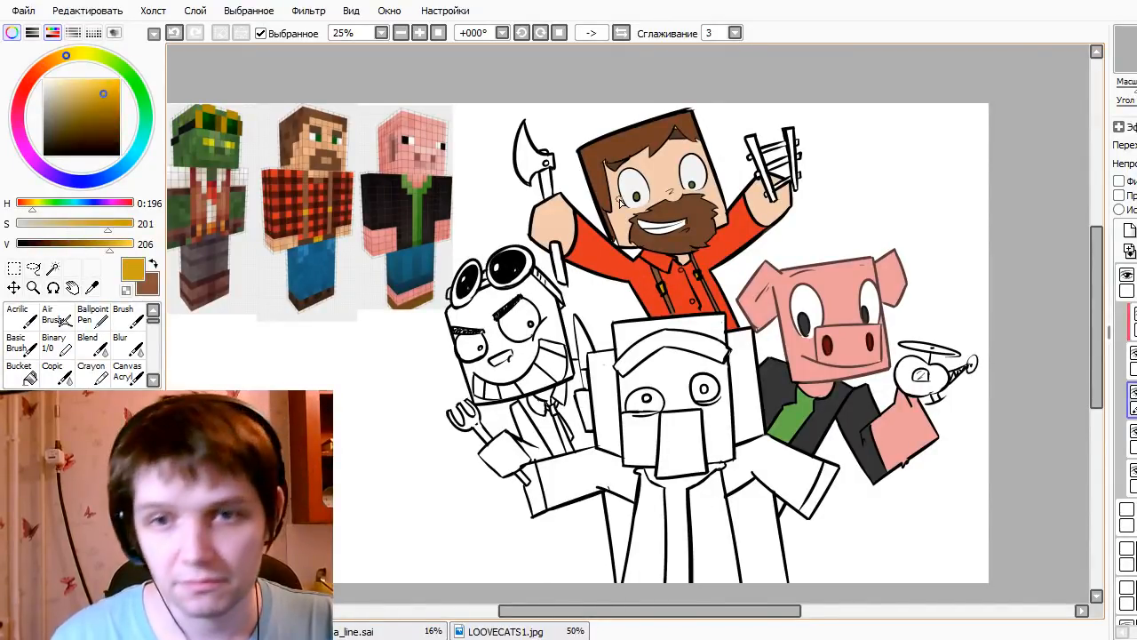
pyautogui.scroll(2, 619, 203)
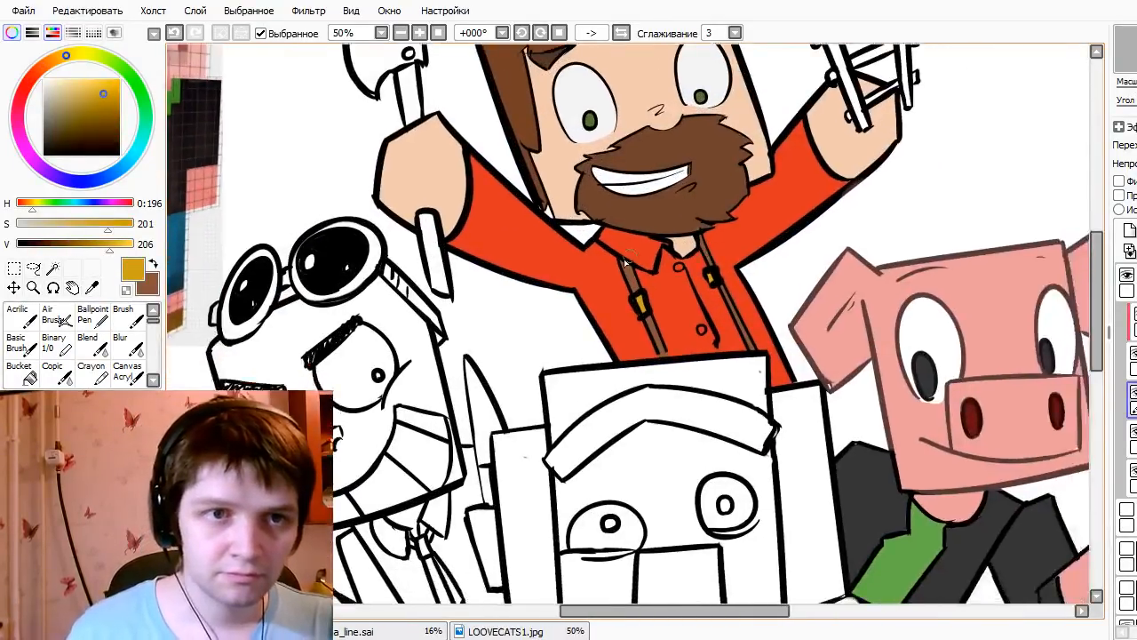
pyautogui.keyDown('alt'); pyautogui.click(656, 264); pyautogui.keyUp('alt')
pyautogui.press('[')
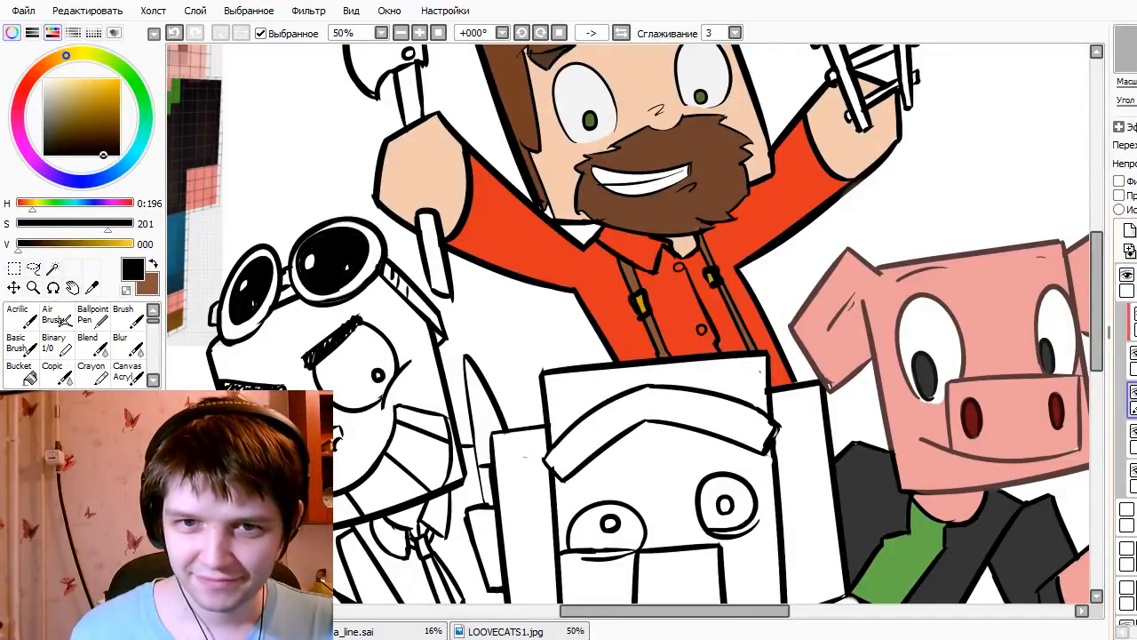
pyautogui.moveTo(747, 287); pyautogui.dragTo(902, 282)
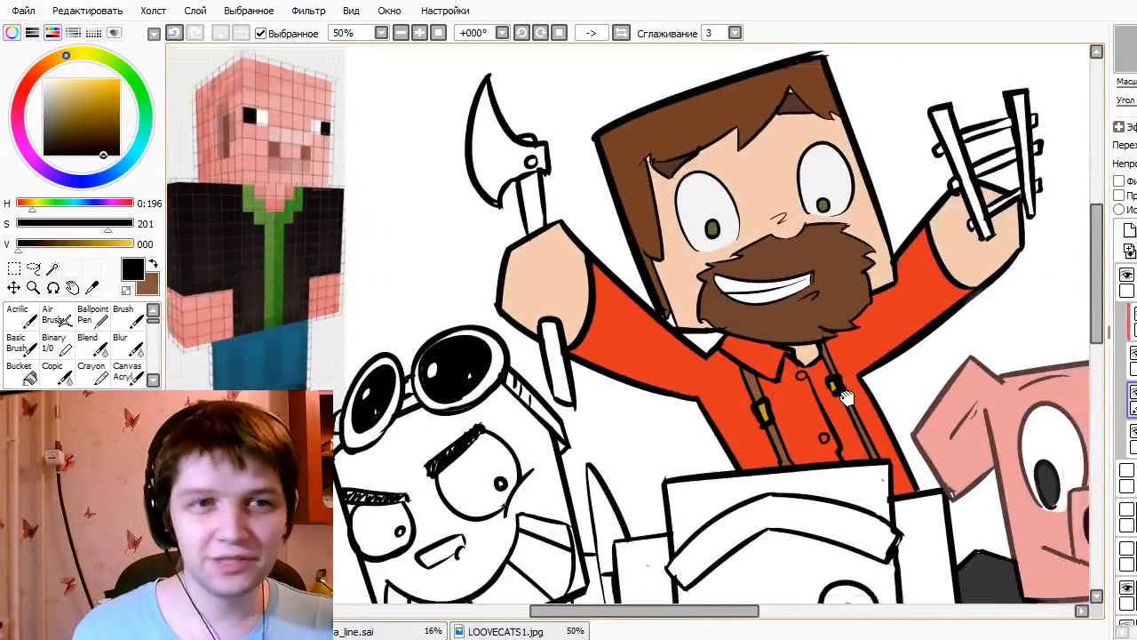
pyautogui.moveTo(846, 397); pyautogui.dragTo(751, 329)
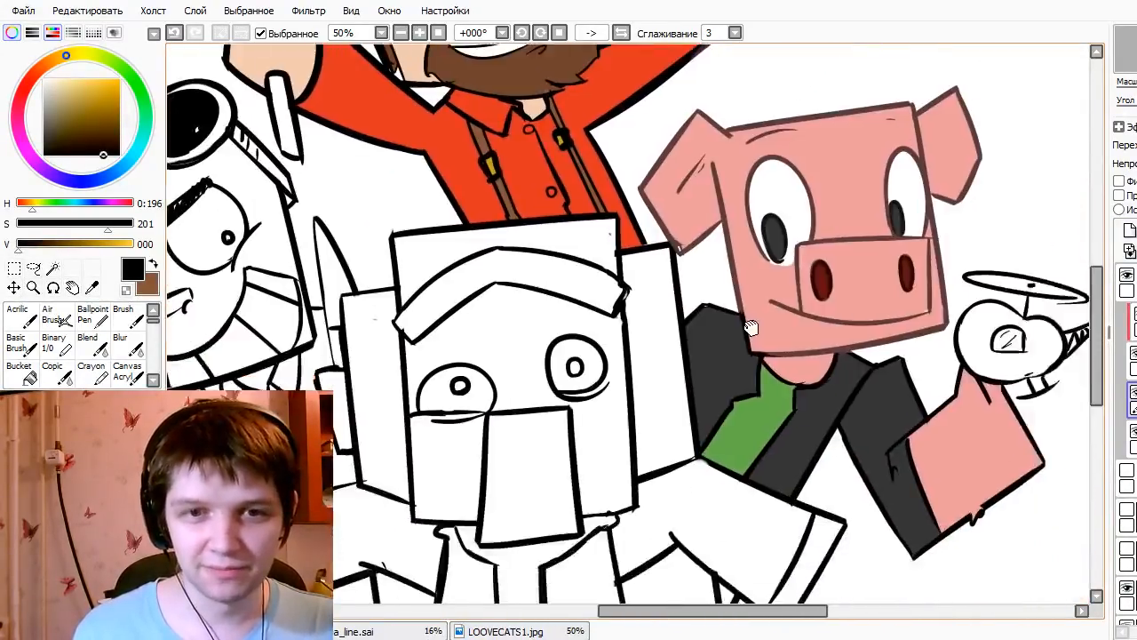
pyautogui.keyDown('alt'); pyautogui.click(906, 302); pyautogui.keyUp('alt')
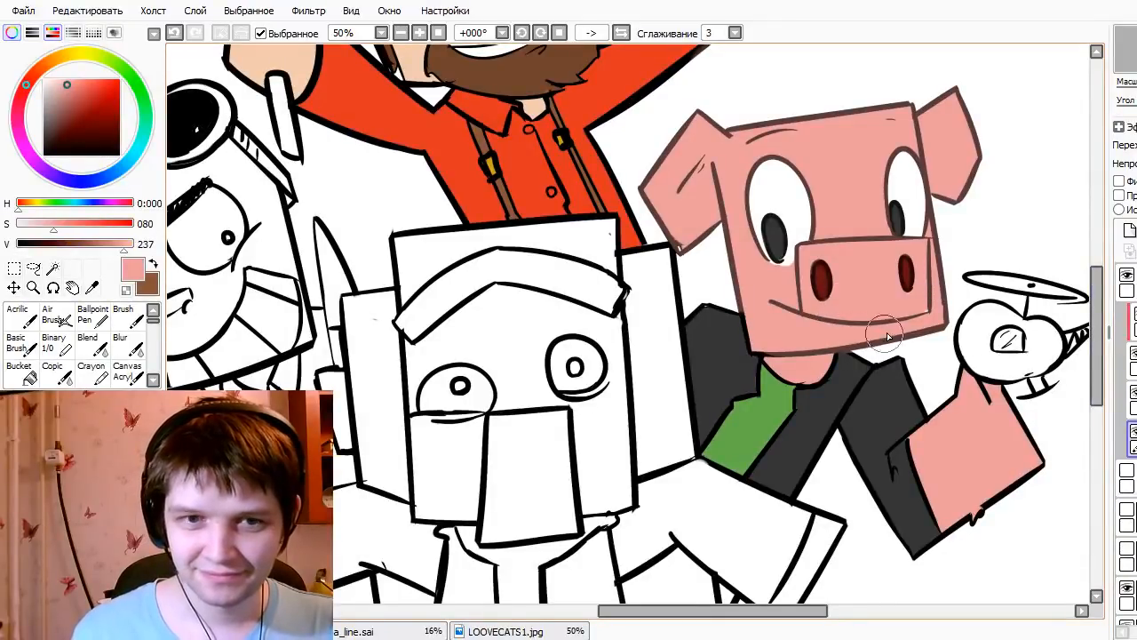
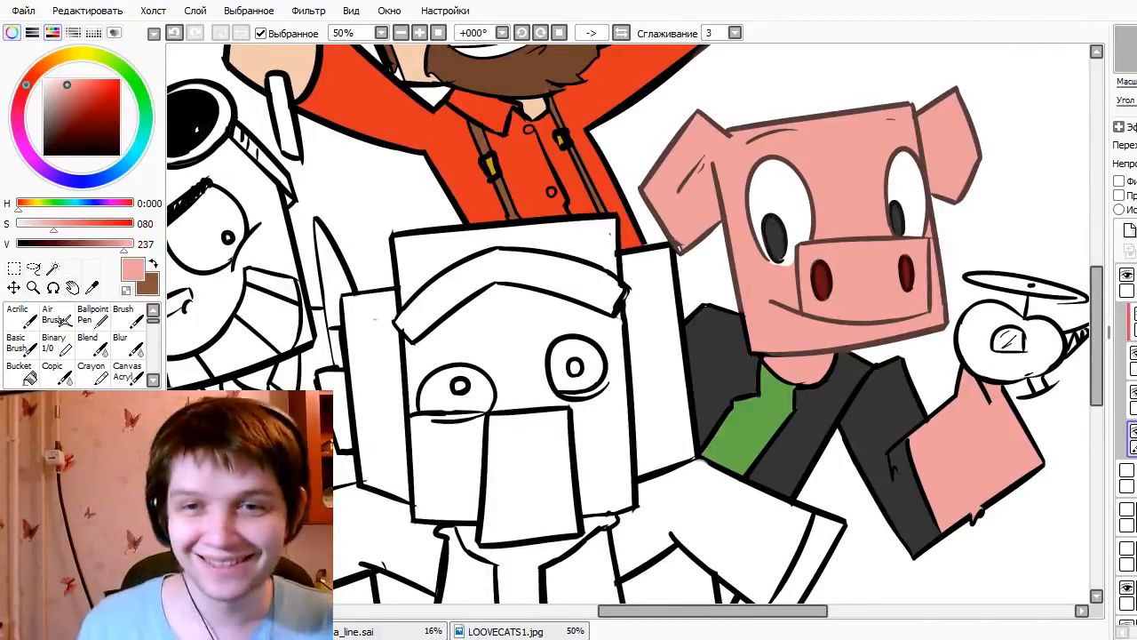
pyautogui.keyDown('alt'); pyautogui.click(785, 246); pyautogui.keyUp('alt')
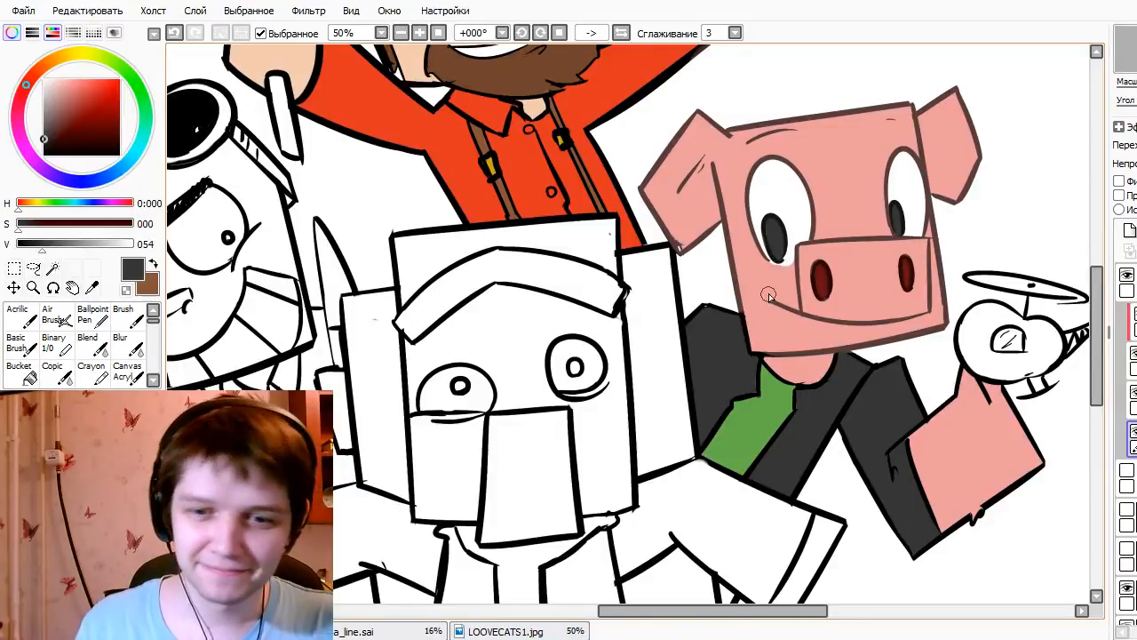
pyautogui.moveTo(951, 422); pyautogui.dragTo(804, 398)
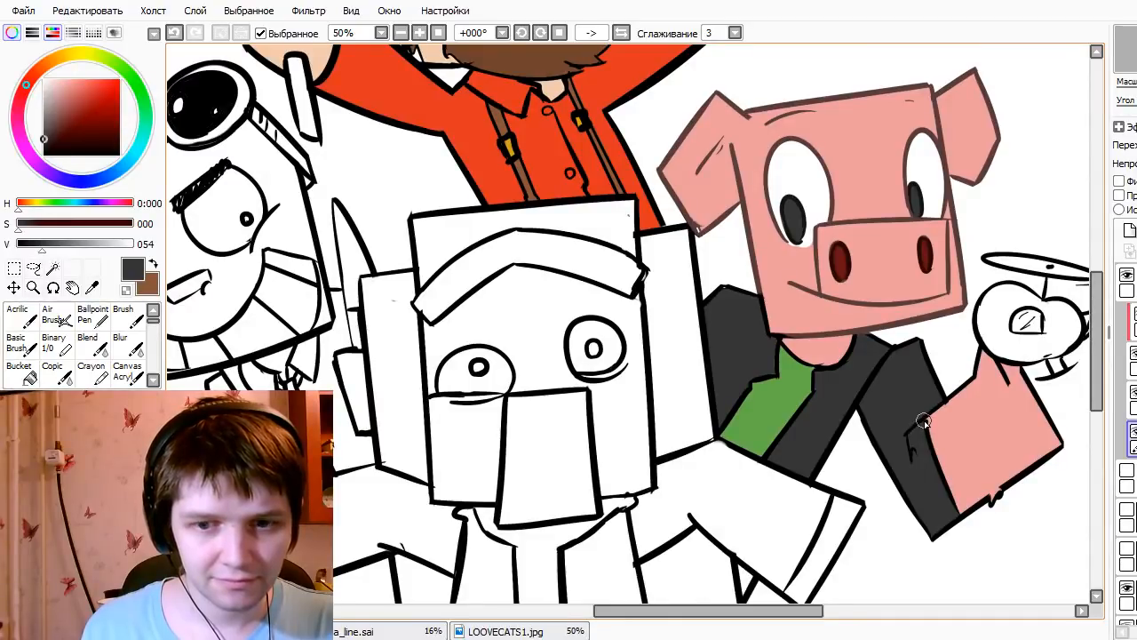
pyautogui.moveTo(914, 482); pyautogui.dragTo(917, 446)
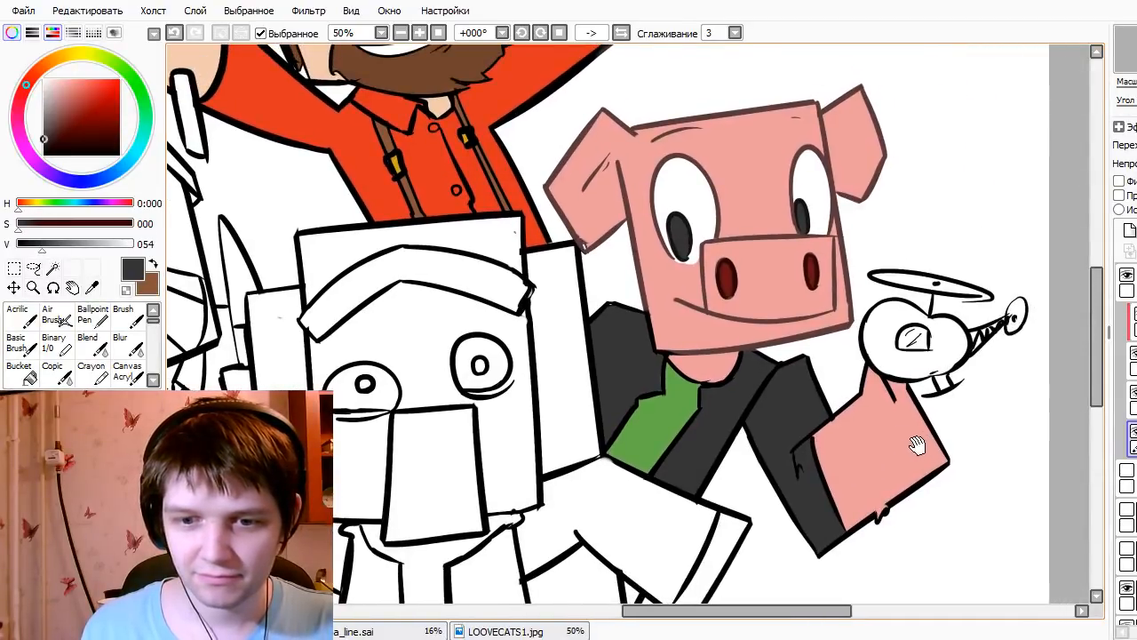
# - Mix a pale beige (H 196, S 39, V 240) and fill the body of the helicopter above the pig's hand
pyautogui.click(66, 56)
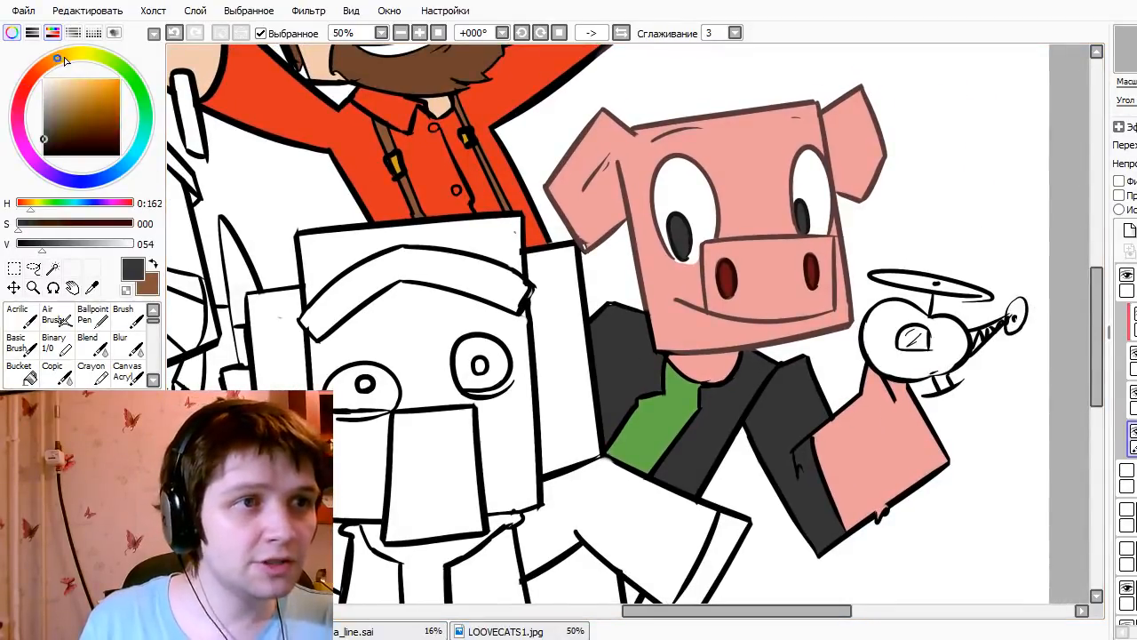
pyautogui.moveTo(64, 85)
pyautogui.mouseDown()
pyautogui.moveTo(75, 106)
pyautogui.moveTo(55, 84)
pyautogui.mouseUp()
pyautogui.moveTo(574, 404); pyautogui.dragTo(373, 327)
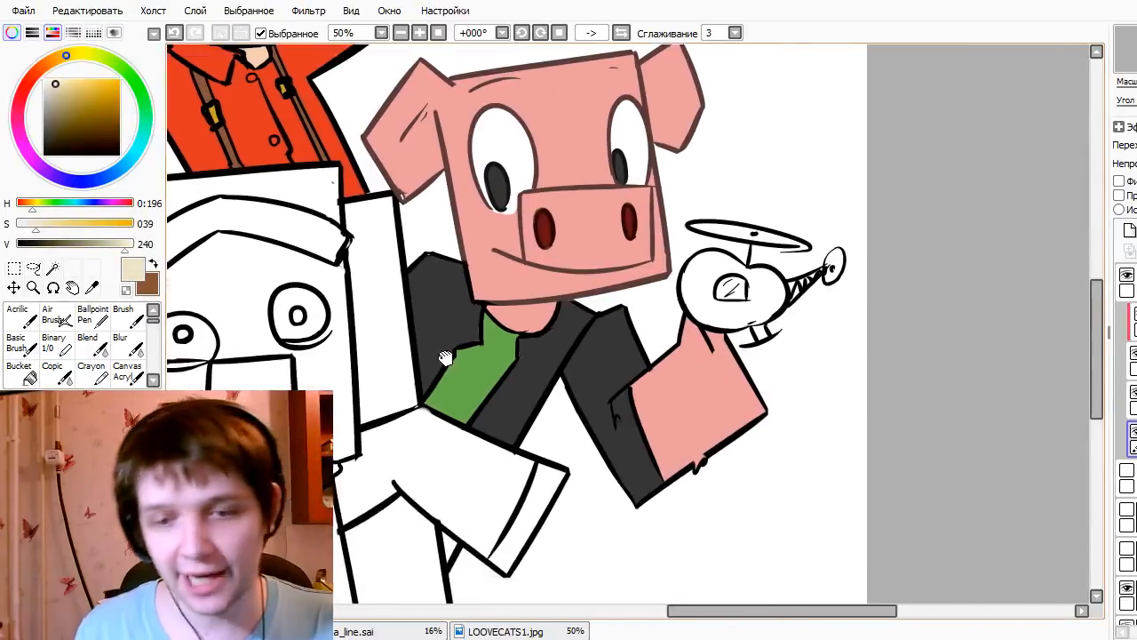
pyautogui.moveTo(543, 206); pyautogui.dragTo(600, 329)
pyautogui.press('g')
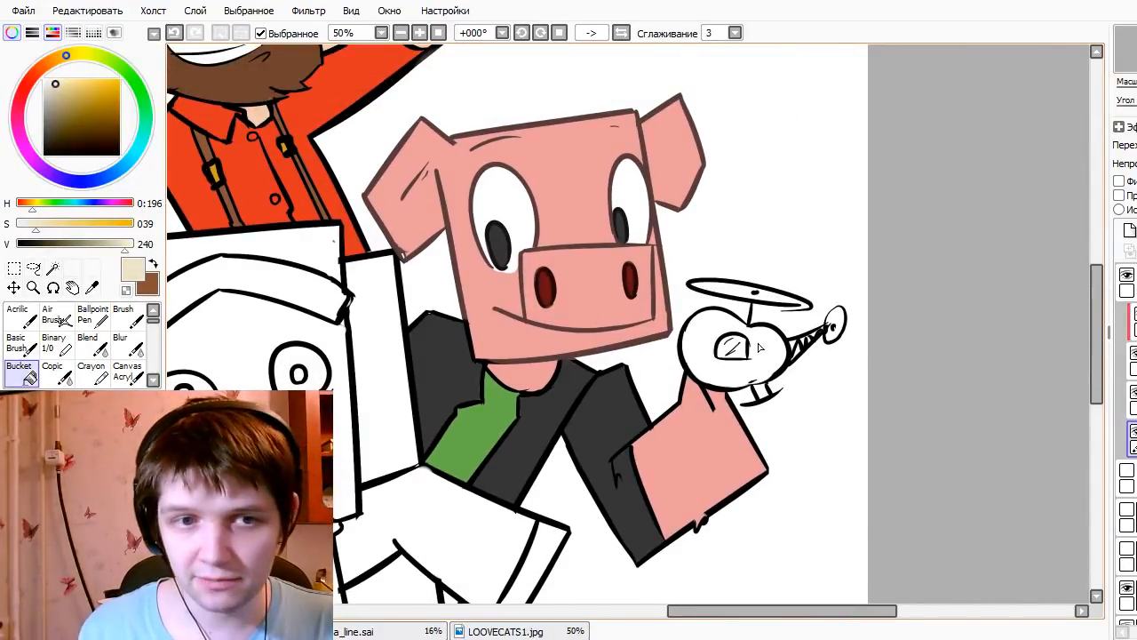
pyautogui.click(708, 376)
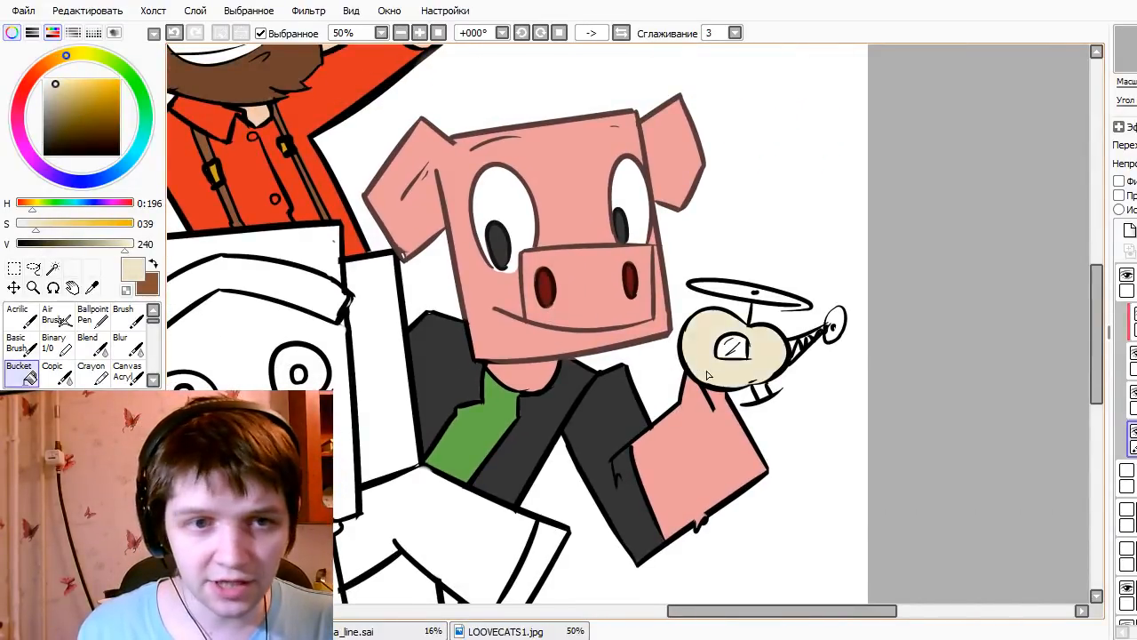
# - Colour the helicopter's main rotor and tail rotor light grey (value 210), undoing the last stray stroke
pyautogui.keyDown('alt'); pyautogui.click(686, 289); pyautogui.keyUp('alt')
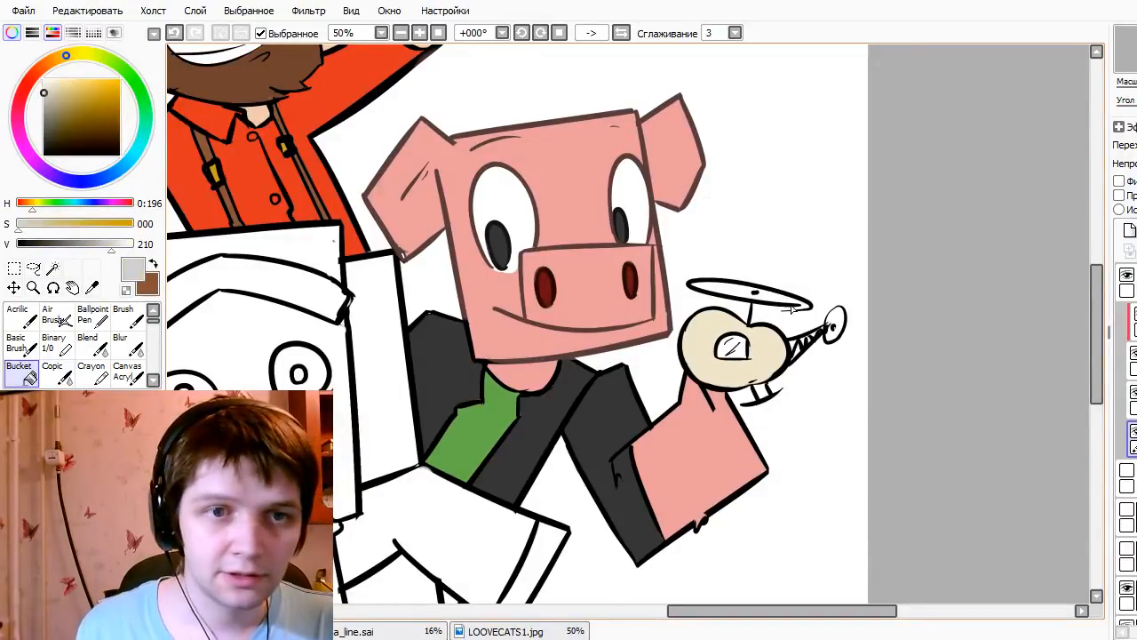
pyautogui.press('n')
pyautogui.press('[')
pyautogui.press('[')
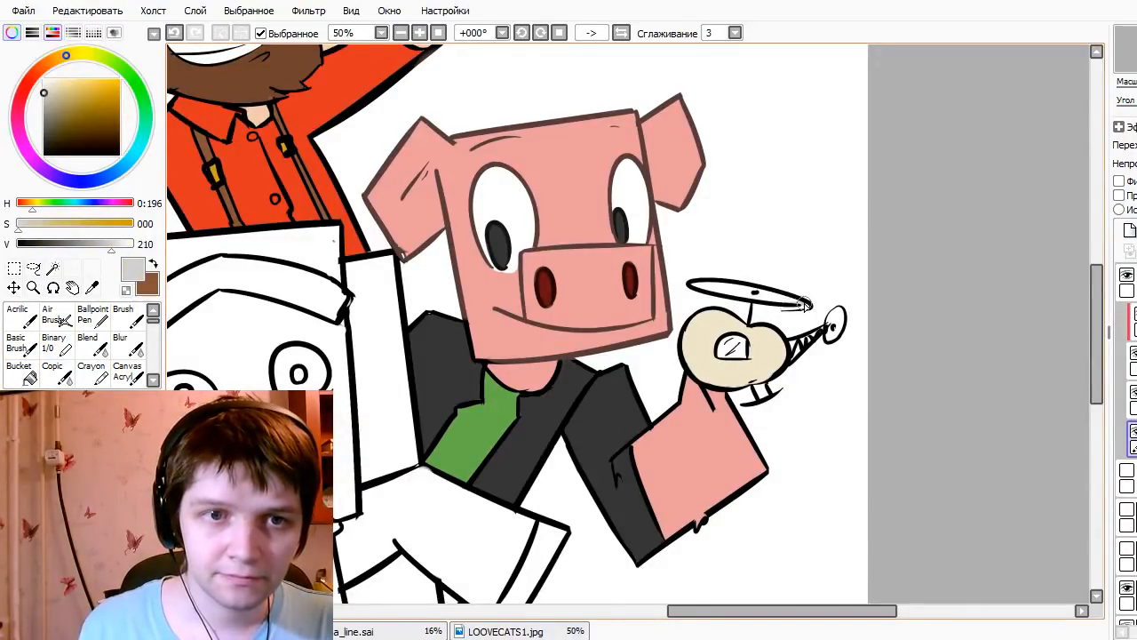
pyautogui.press('g')
pyautogui.click(775, 298)
pyautogui.press('n')
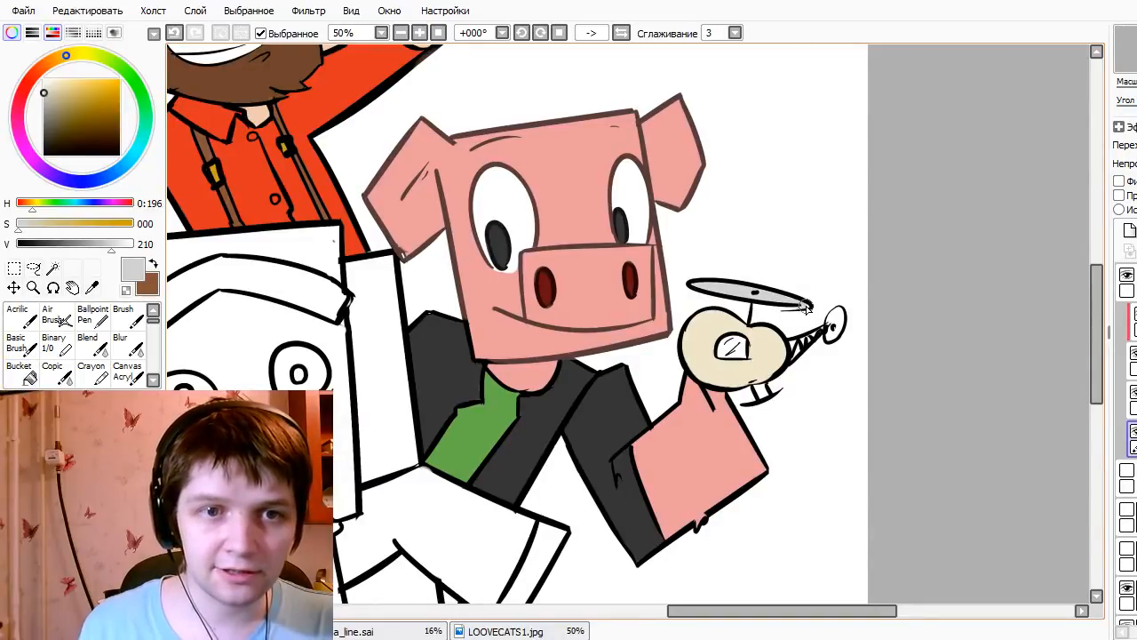
pyautogui.moveTo(826, 318); pyautogui.dragTo(831, 330)
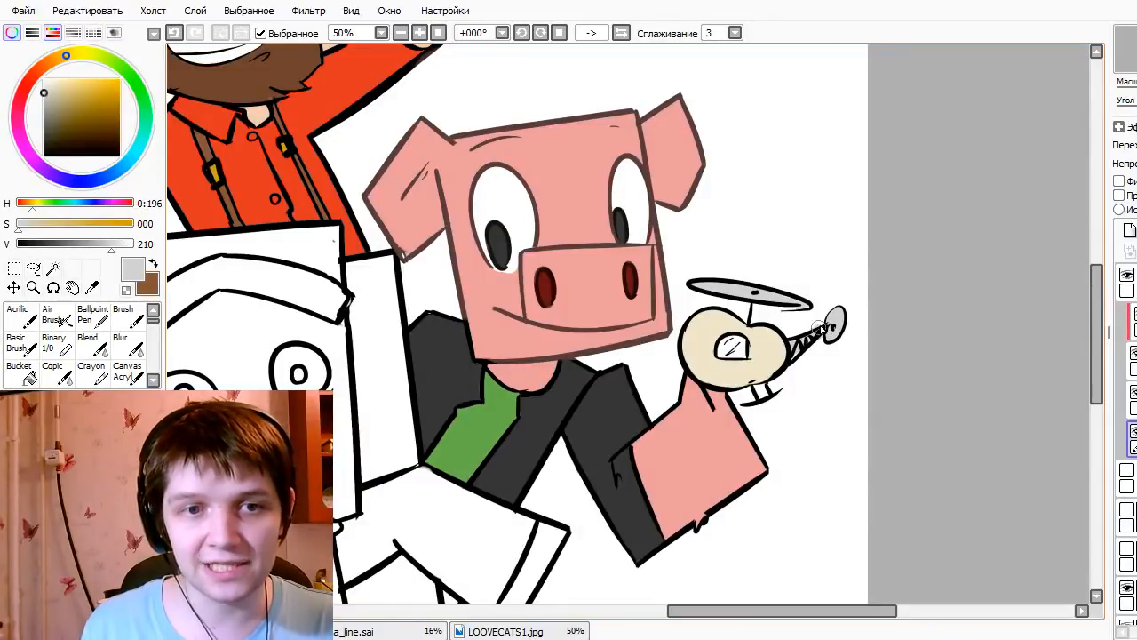
pyautogui.hotkey('ctrl', 'z')
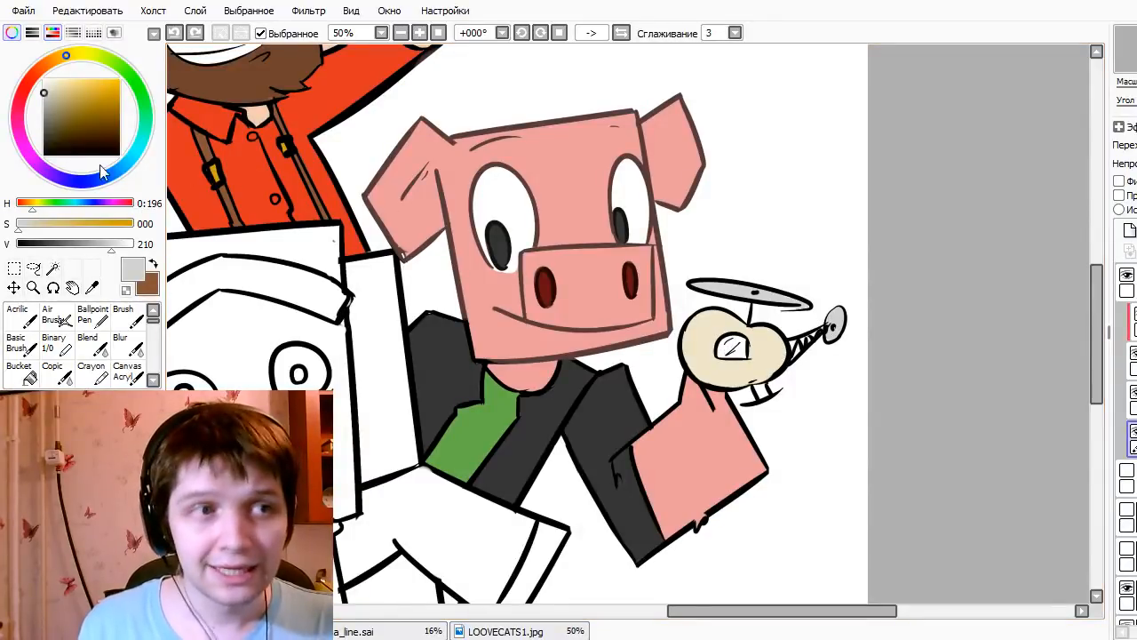
# - Paint the helicopter's tail boom in a dark brownish grey (H 196, S 27, V 90)
pyautogui.click(52, 128)
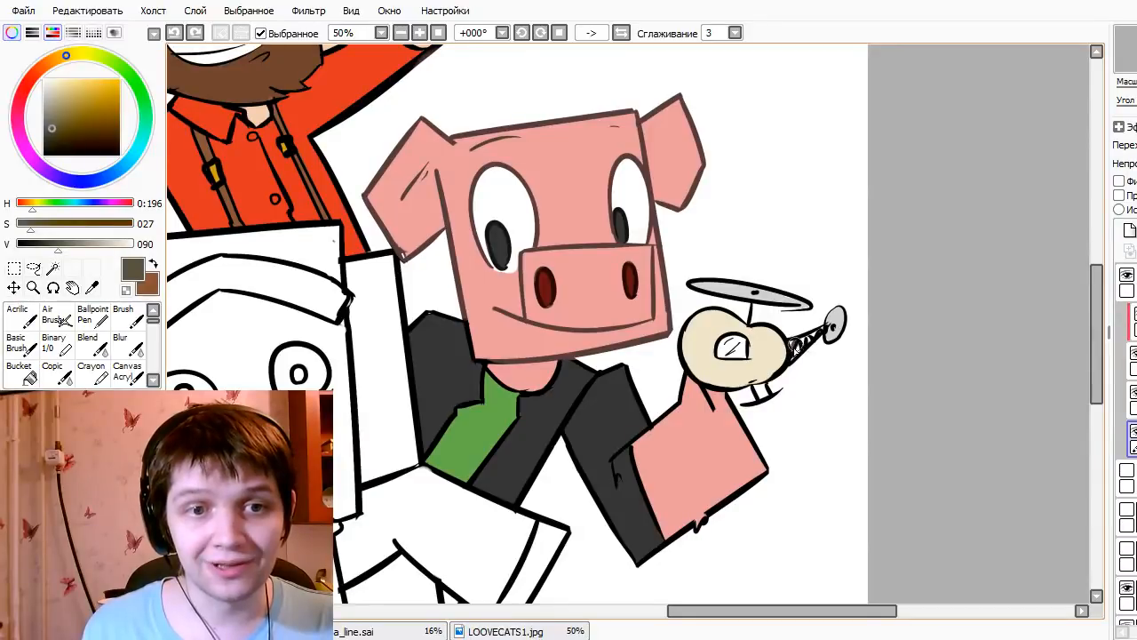
pyautogui.moveTo(795, 345); pyautogui.dragTo(804, 341)
pyautogui.moveTo(803, 340)
pyautogui.mouseDown()
pyautogui.moveTo(822, 326)
pyautogui.moveTo(795, 355)
pyautogui.mouseUp()
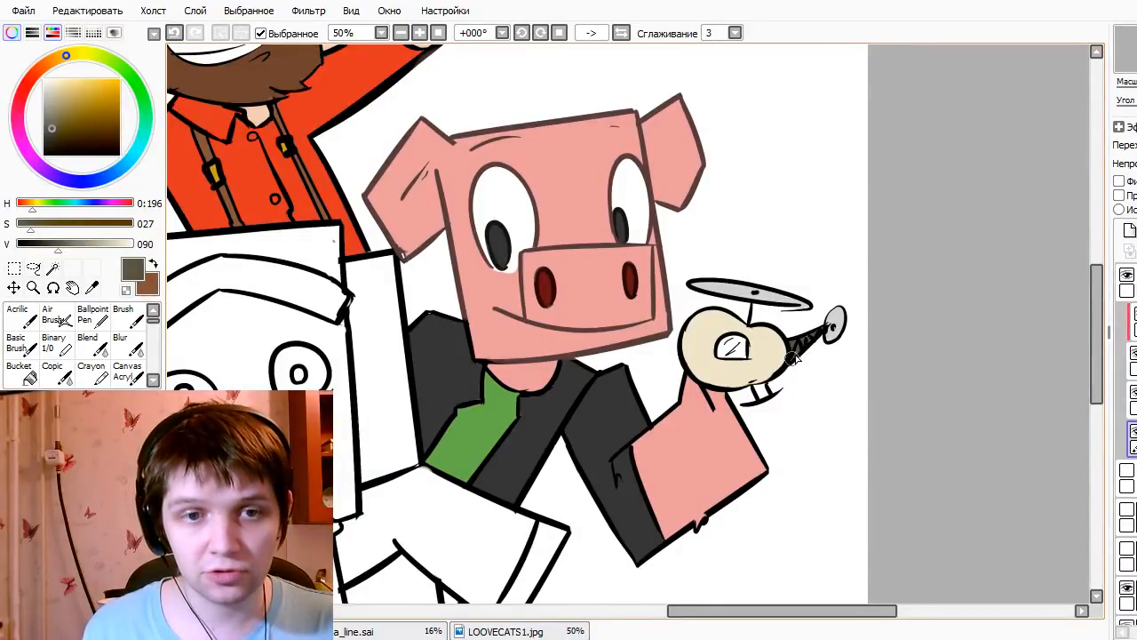
pyautogui.keyDown('alt'); pyautogui.click(833, 325); pyautogui.keyUp('alt')
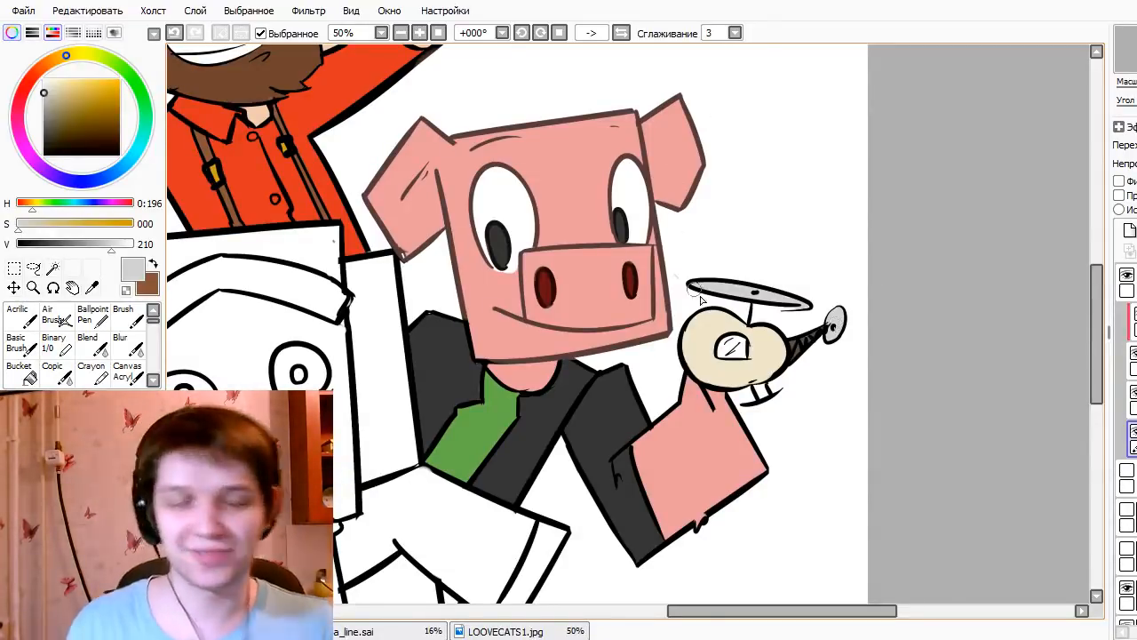
pyautogui.moveTo(578, 332); pyautogui.dragTo(668, 341)
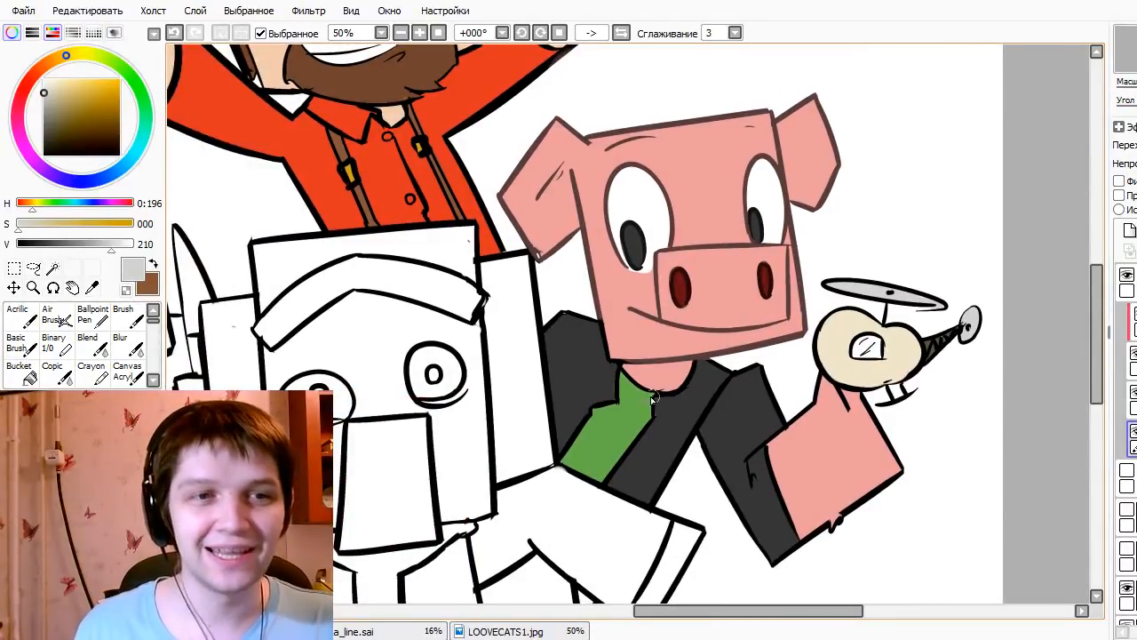
pyautogui.keyDown('alt'); pyautogui.click(629, 286); pyautogui.keyUp('alt')
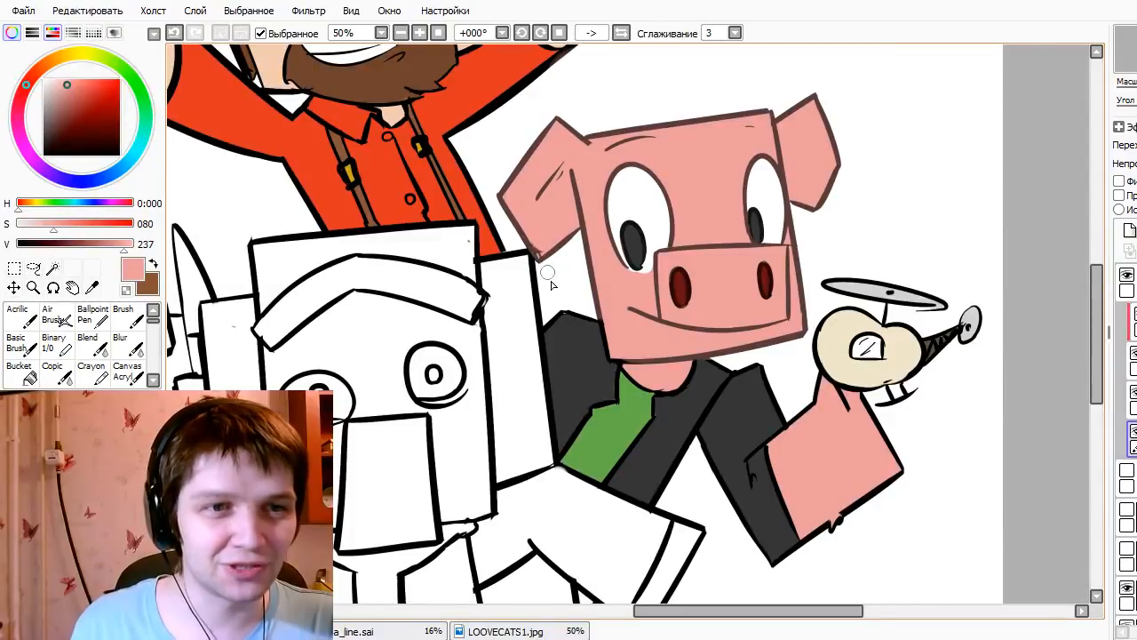
pyautogui.moveTo(465, 307); pyautogui.dragTo(544, 368)
pyautogui.moveTo(400, 338); pyautogui.dragTo(459, 404)
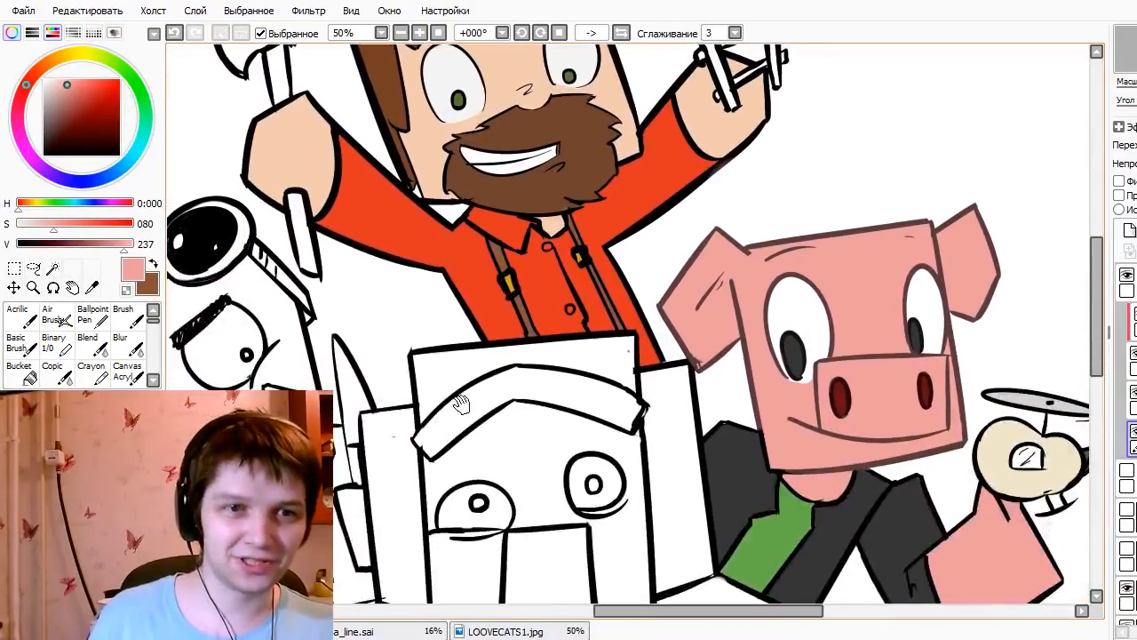
# - Make the lowest layer in the expanded group active for filling colours on the goggled character
pyautogui.click(1128, 400)
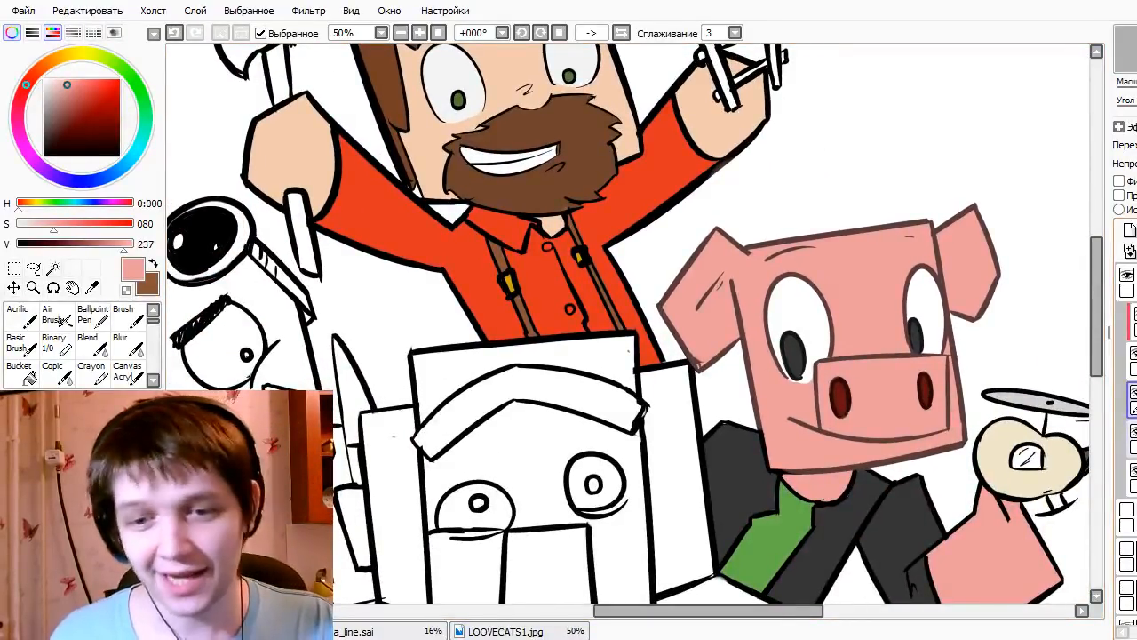
pyautogui.moveTo(702, 324)
pyautogui.mouseDown()
pyautogui.moveTo(761, 376)
pyautogui.moveTo(754, 452)
pyautogui.moveTo(521, 333)
pyautogui.moveTo(547, 185)
pyautogui.moveTo(622, 204)
pyautogui.mouseUp()
pyautogui.moveTo(886, 464)
pyautogui.mouseDown()
pyautogui.moveTo(657, 371)
pyautogui.moveTo(278, 94)
pyautogui.mouseUp()
pyautogui.moveTo(605, 246); pyautogui.dragTo(751, 386)
pyautogui.rightClick(918, 306)
pyautogui.click(1128, 477)
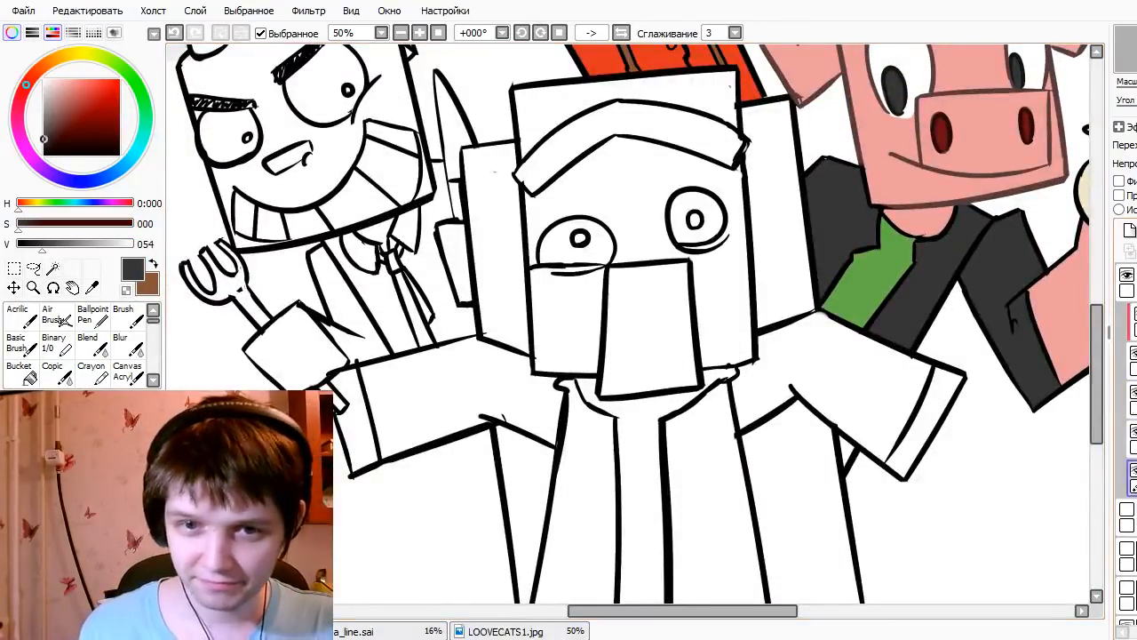
pyautogui.press('g')
pyautogui.moveTo(574, 388)
pyautogui.mouseDown()
pyautogui.moveTo(627, 427)
pyautogui.moveTo(721, 556)
pyautogui.mouseUp()
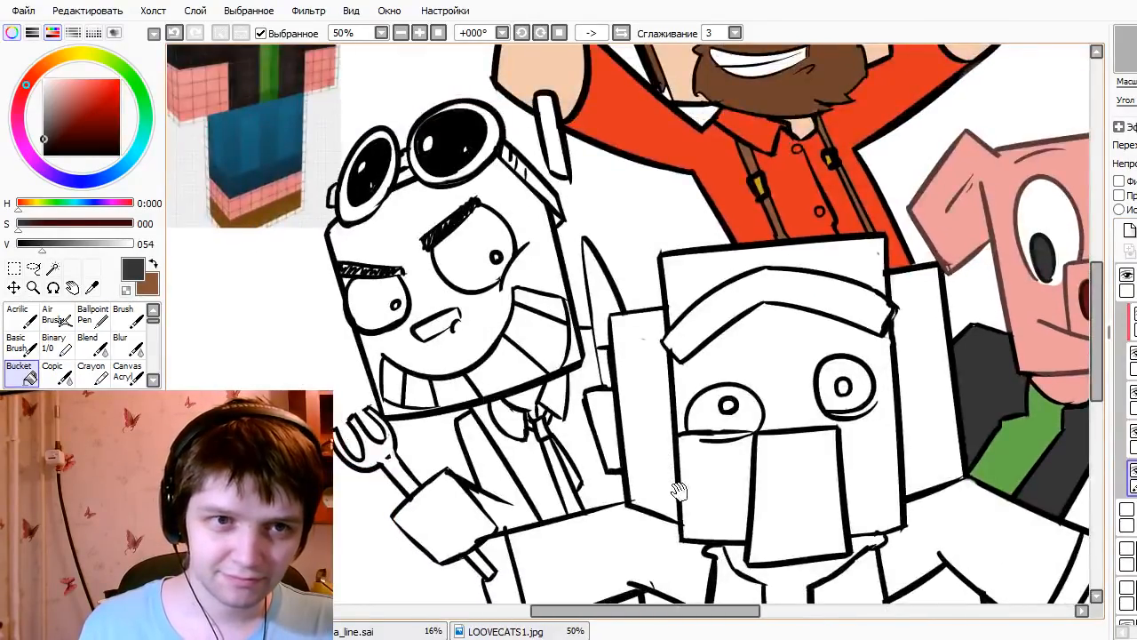
pyautogui.moveTo(503, 470)
pyautogui.mouseDown()
pyautogui.moveTo(355, 246)
pyautogui.moveTo(373, 313)
pyautogui.mouseUp()
pyautogui.moveTo(481, 386); pyautogui.dragTo(515, 406)
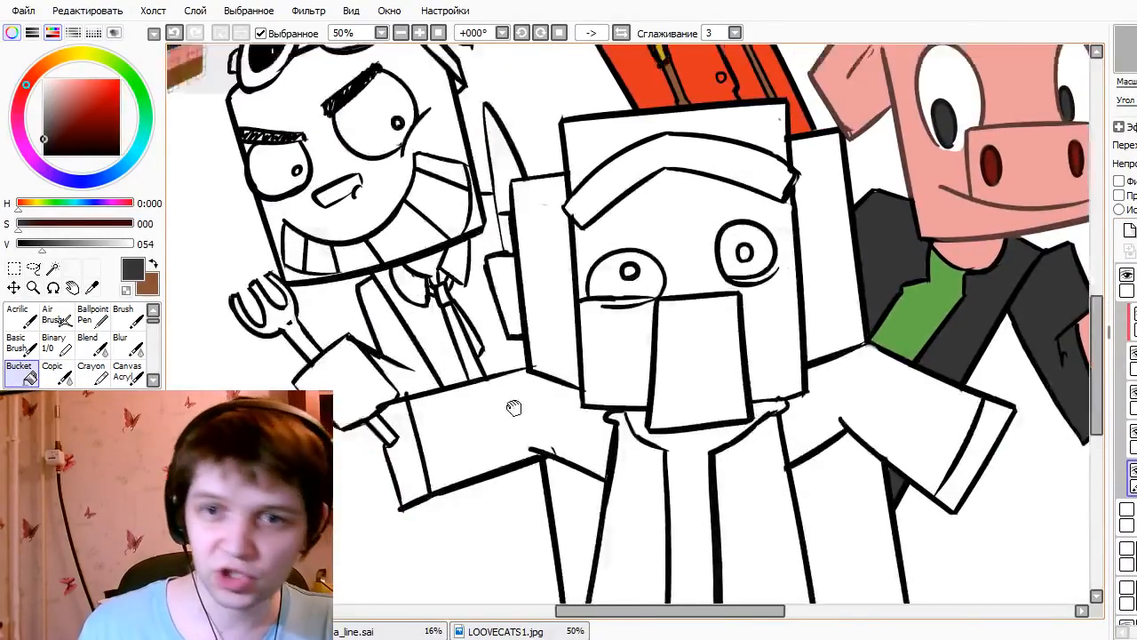
pyautogui.moveTo(477, 321); pyautogui.dragTo(622, 403)
pyautogui.moveTo(572, 239)
pyautogui.mouseDown()
pyautogui.moveTo(698, 322)
pyautogui.moveTo(755, 382)
pyautogui.mouseUp()
pyautogui.moveTo(463, 85)
pyautogui.mouseDown()
pyautogui.moveTo(607, 213)
pyautogui.moveTo(754, 284)
pyautogui.mouseUp()
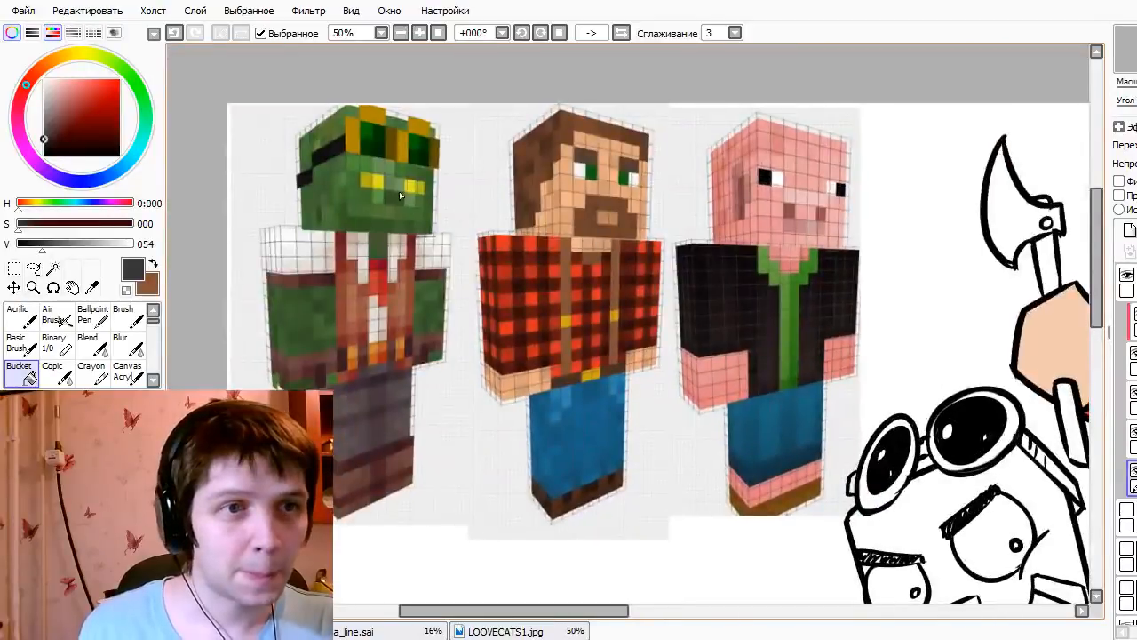
pyautogui.keyDown('alt'); pyautogui.click(396, 183); pyautogui.keyUp('alt')
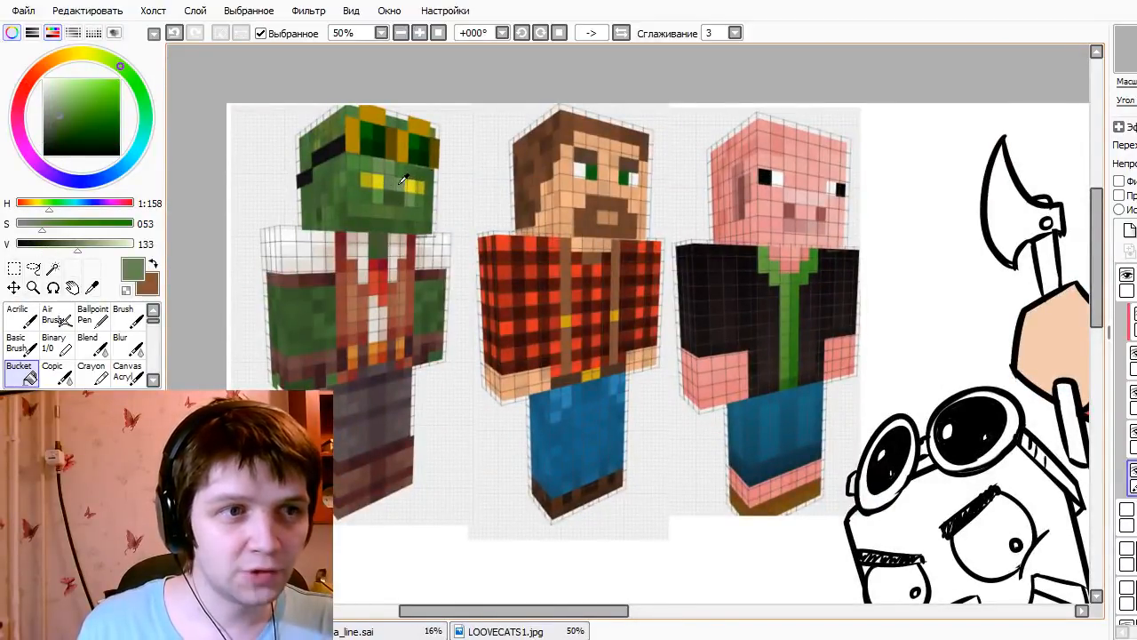
pyautogui.press('n')
pyautogui.moveTo(451, 391); pyautogui.dragTo(494, 470)
pyautogui.moveTo(468, 402)
pyautogui.mouseDown()
pyautogui.moveTo(447, 384)
pyautogui.moveTo(440, 421)
pyautogui.mouseUp()
pyautogui.hotkey('ctrl', 'z')
pyautogui.hotkey('ctrl', 'z')
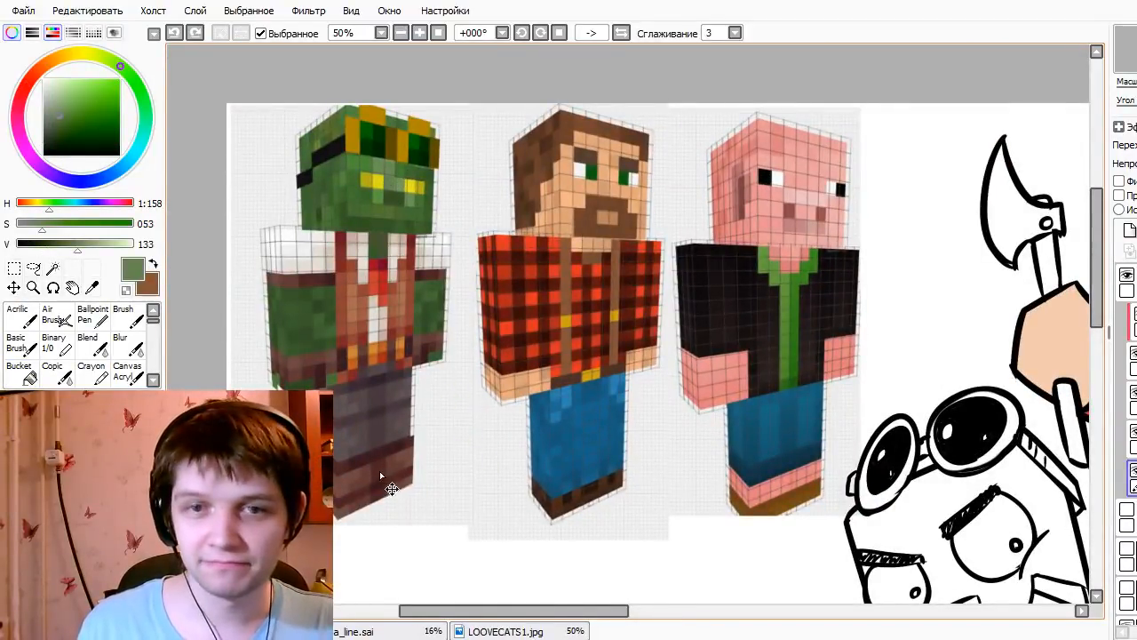
# - Sample dark green (S 71, V 115) from the green character's reference skin and fill the goggled character's face with it
pyautogui.moveTo(382, 477); pyautogui.dragTo(439, 356)
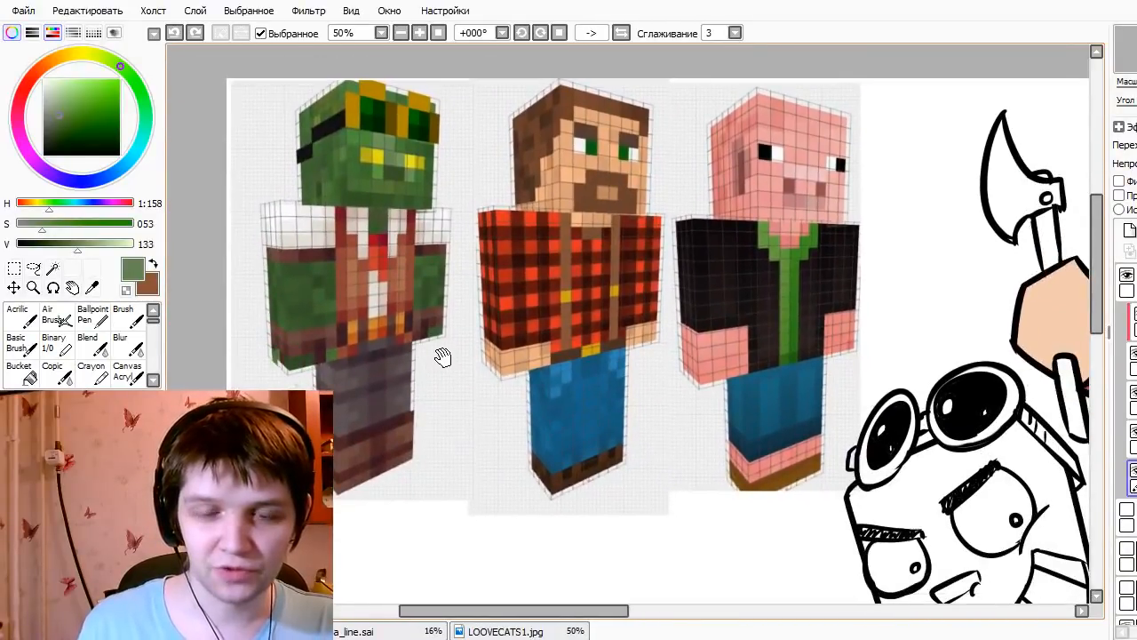
pyautogui.rightClick(351, 191)
pyautogui.moveTo(810, 440); pyautogui.dragTo(637, 285)
pyautogui.moveTo(801, 396); pyautogui.dragTo(708, 320)
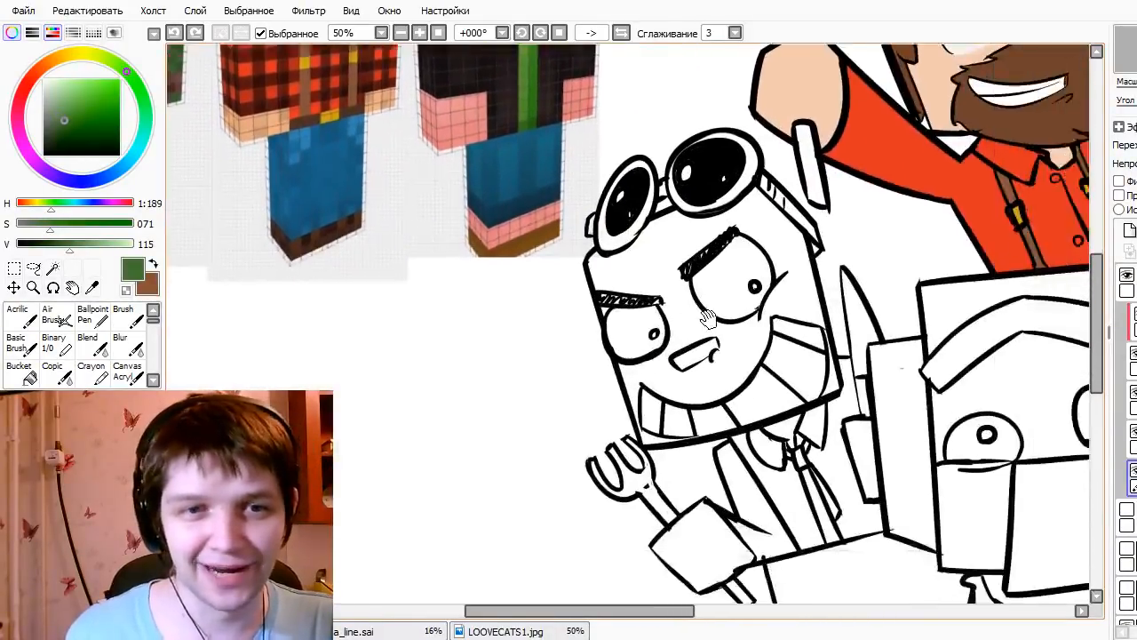
pyautogui.press('g')
pyautogui.click(674, 312)
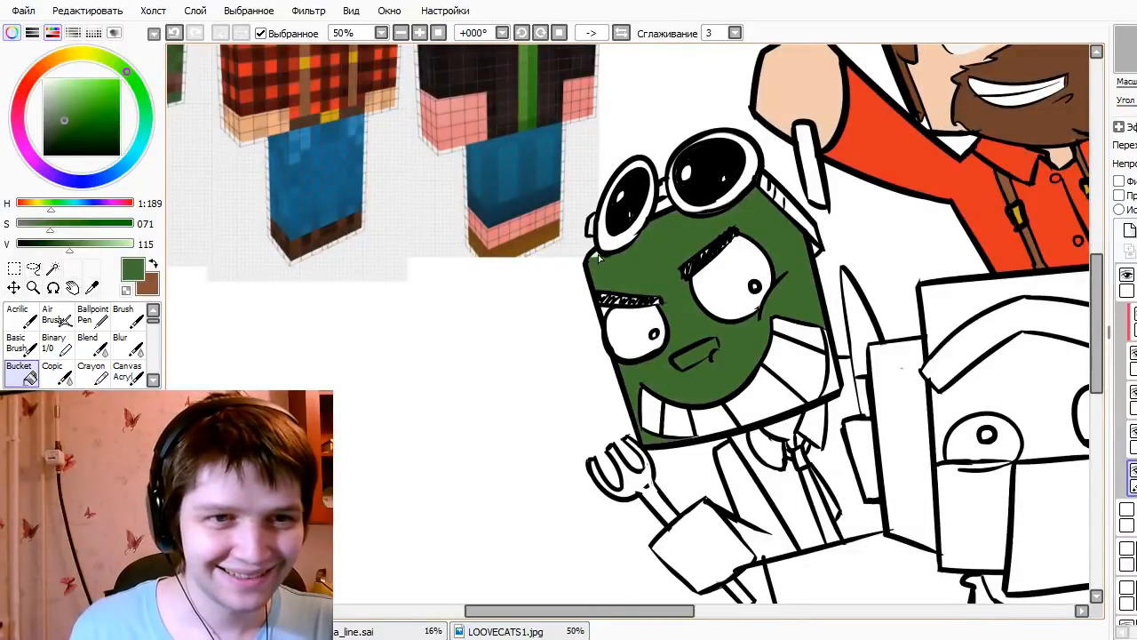
pyautogui.press('n')
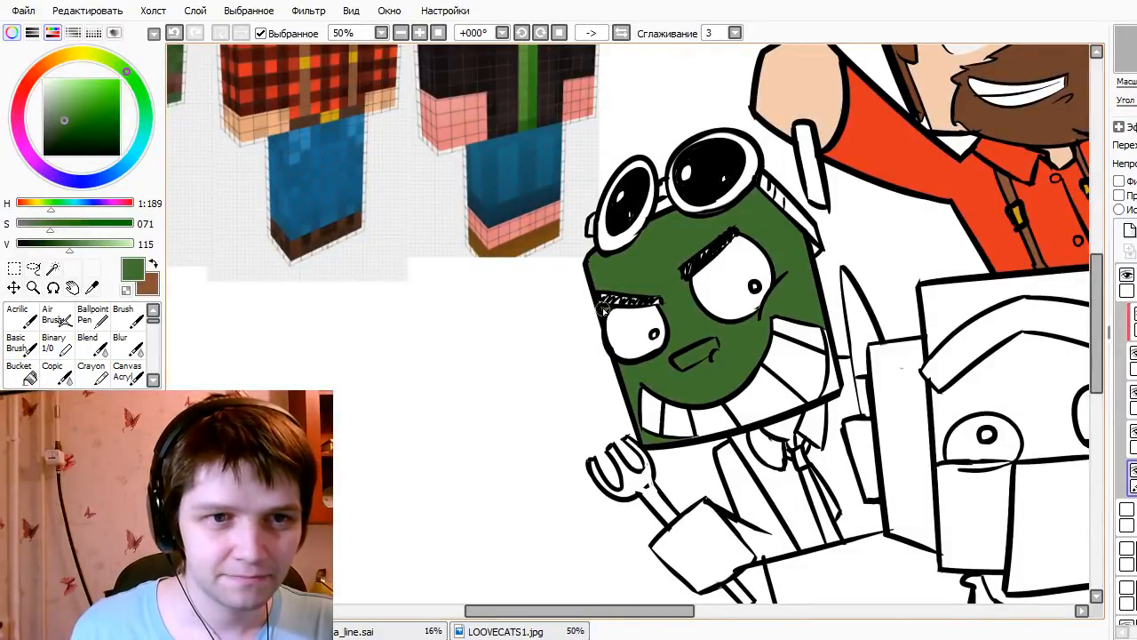
pyautogui.moveTo(759, 399); pyautogui.dragTo(701, 363)
pyautogui.press('g')
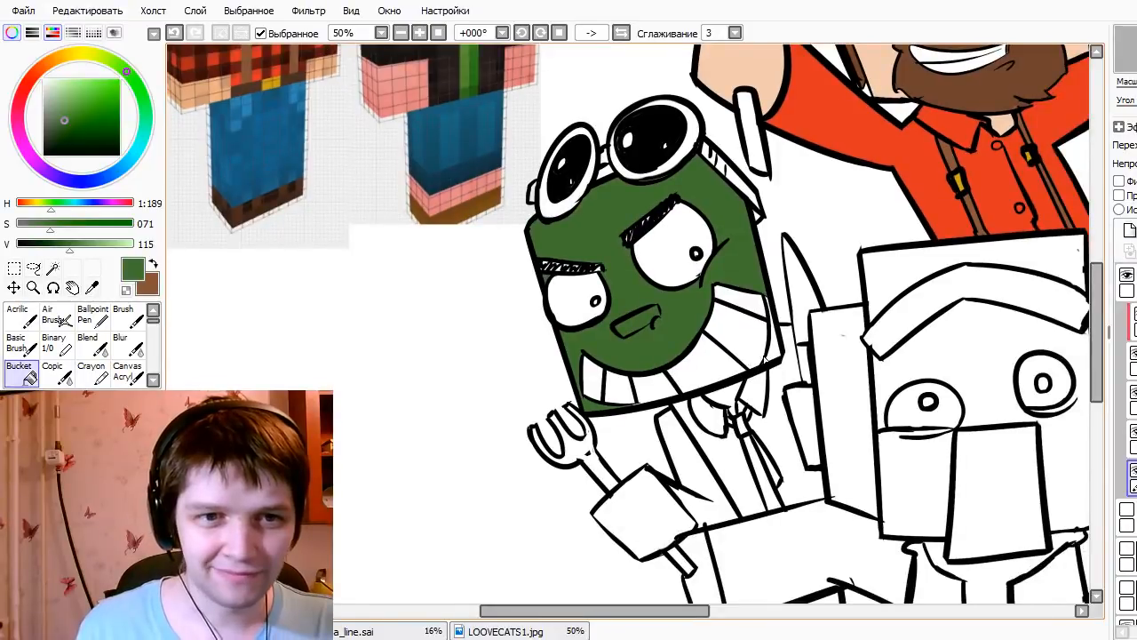
pyautogui.moveTo(368, 236); pyautogui.dragTo(380, 281)
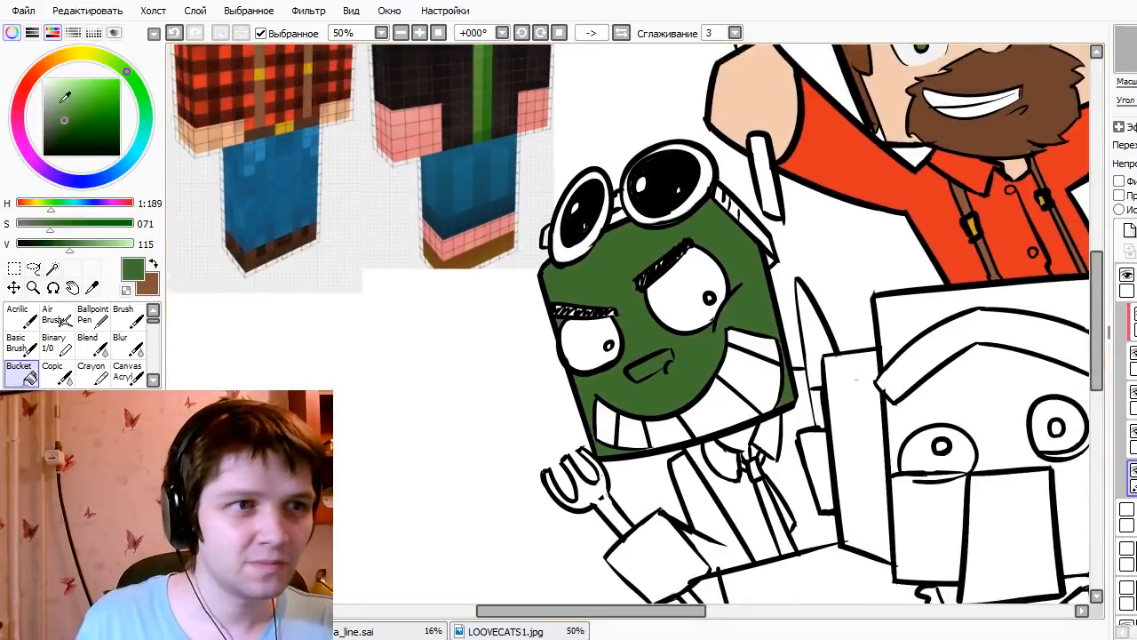
# - Refill the goggled character's face with a lighter yellowish green (S 78, V 165)
pyautogui.click(67, 97)
pyautogui.moveTo(122, 71); pyautogui.dragTo(109, 59)
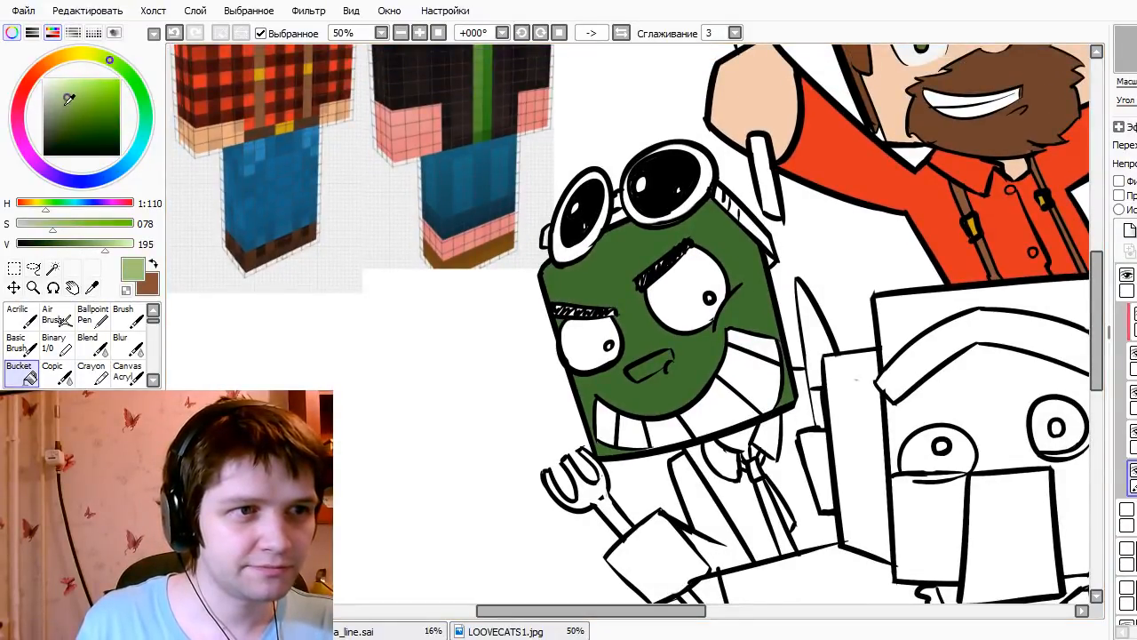
pyautogui.click(67, 107)
pyautogui.click(621, 289)
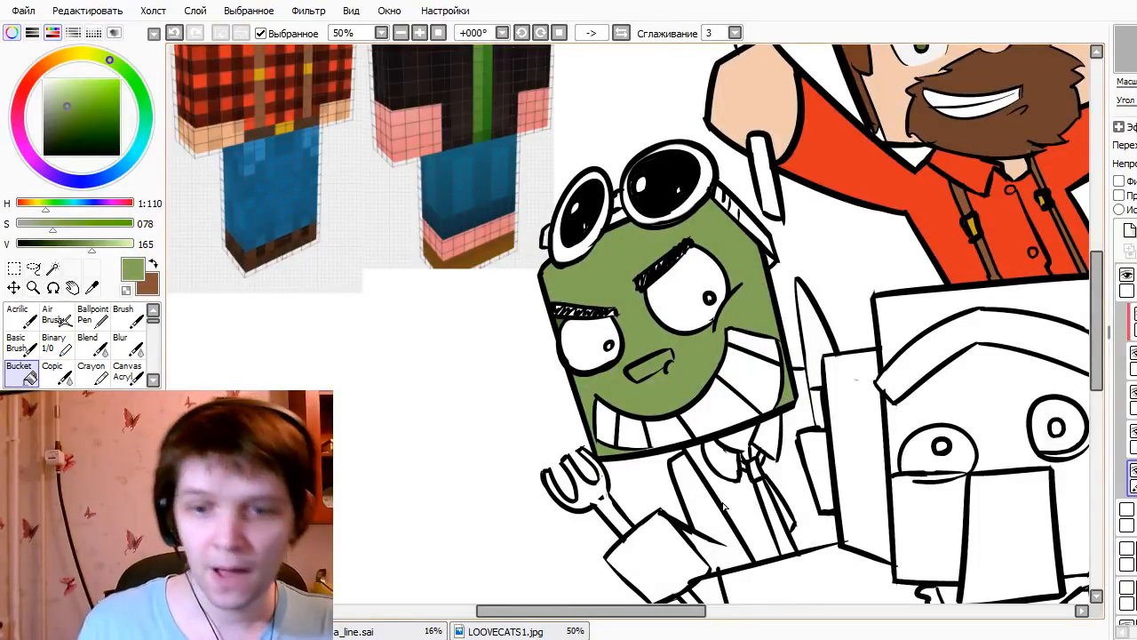
# - Fill the goggled character's two hands and the raised arm with the same green (S 78, V 165)
pyautogui.click(656, 563)
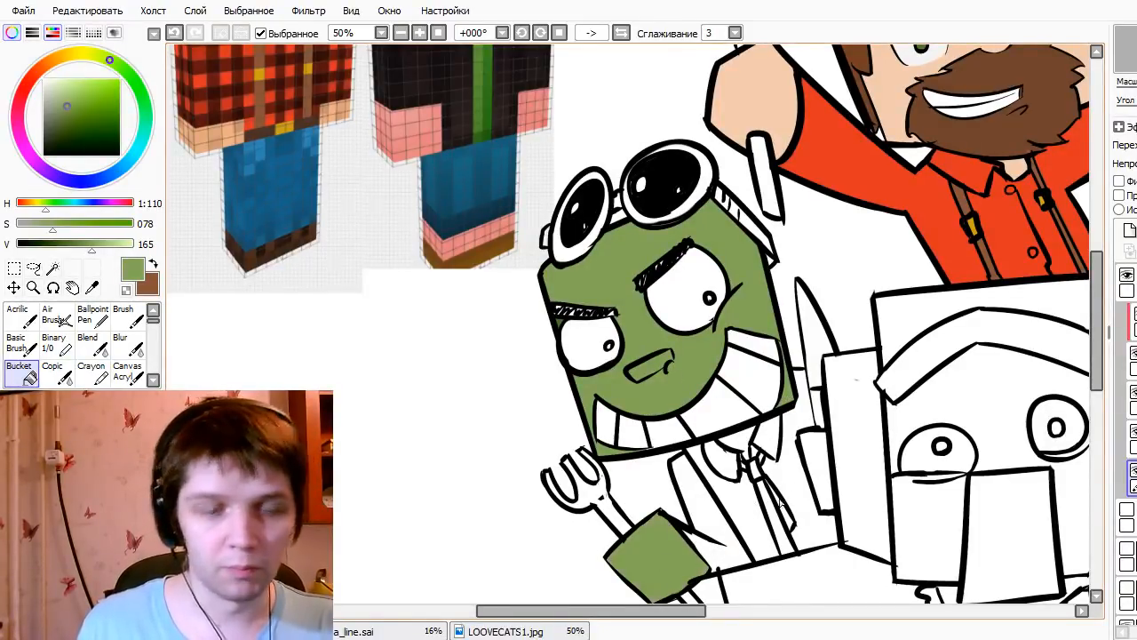
pyautogui.click(822, 453)
pyautogui.moveTo(724, 547); pyautogui.dragTo(669, 490)
pyautogui.click(657, 499)
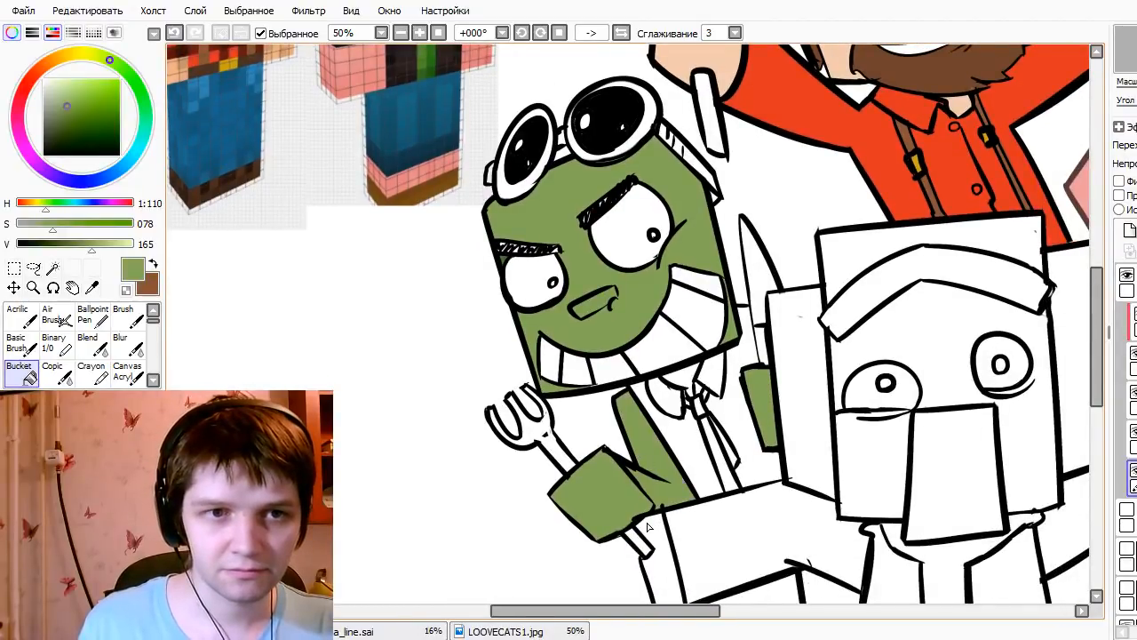
pyautogui.moveTo(682, 398); pyautogui.dragTo(585, 442)
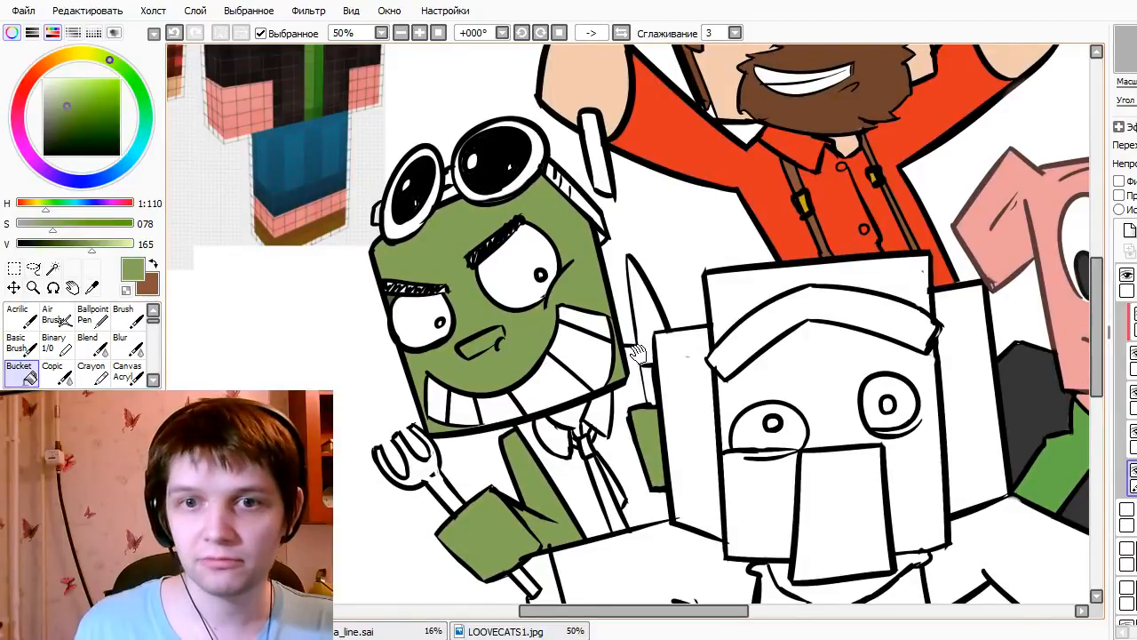
pyautogui.moveTo(612, 346); pyautogui.dragTo(636, 393)
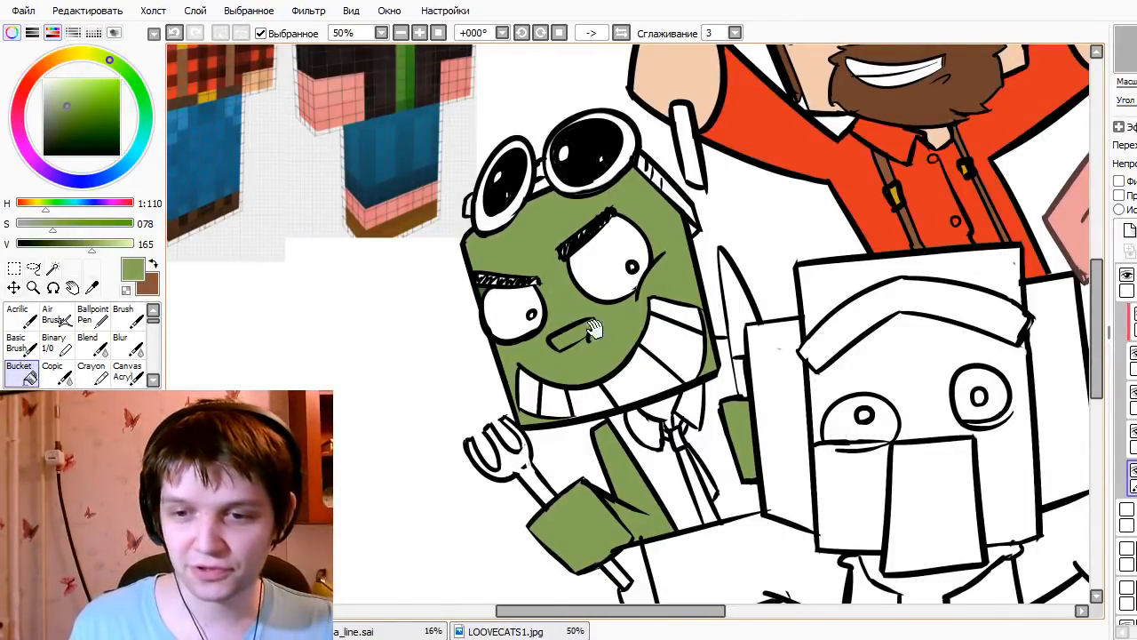
# - Sample yellow from the green reference skin and fill both of the goggled character's eyes with it (S 207, V 222)
pyautogui.moveTo(680, 480); pyautogui.dragTo(615, 421)
pyautogui.moveTo(527, 418)
pyautogui.mouseDown()
pyautogui.moveTo(545, 406)
pyautogui.moveTo(541, 386)
pyautogui.moveTo(609, 364)
pyautogui.moveTo(732, 460)
pyautogui.mouseUp()
pyautogui.moveTo(429, 292); pyautogui.dragTo(629, 465)
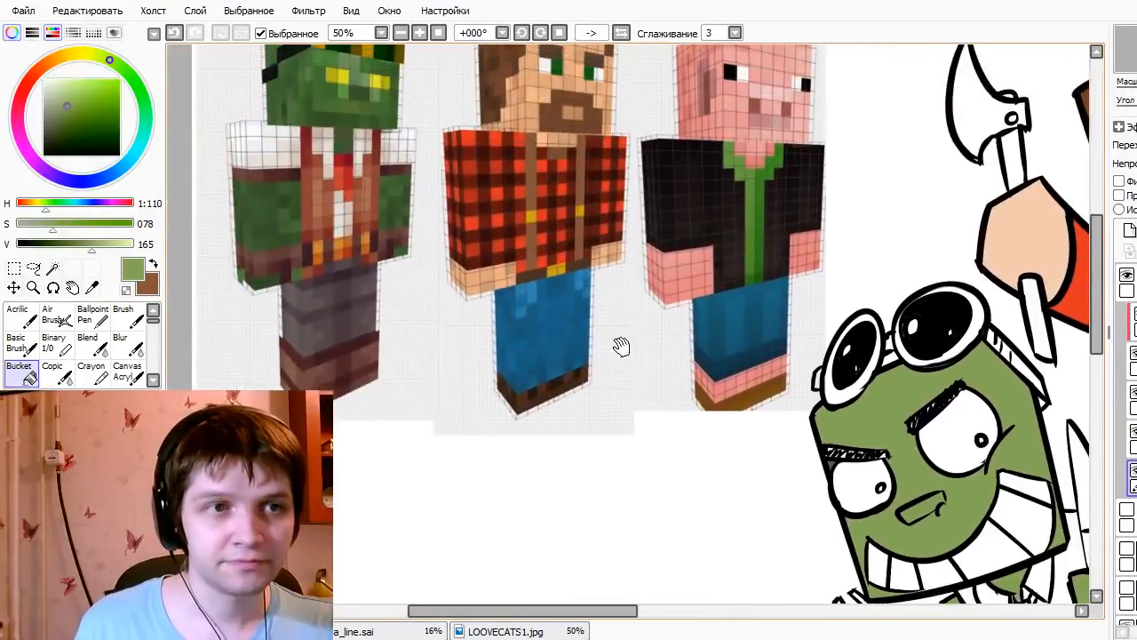
pyautogui.moveTo(598, 334); pyautogui.dragTo(531, 378)
pyautogui.keyDown('alt'); pyautogui.click(291, 123); pyautogui.keyUp('alt')
pyautogui.moveTo(678, 390); pyautogui.dragTo(487, 221)
pyautogui.click(686, 342)
pyautogui.click(624, 373)
pyautogui.moveTo(261, 207); pyautogui.dragTo(403, 318)
pyautogui.click(86, 79)
# - Paint both of the goggled character's eyebrows solid with a very dark green (S 81, V 51) using a larger brush
pyautogui.press('n')
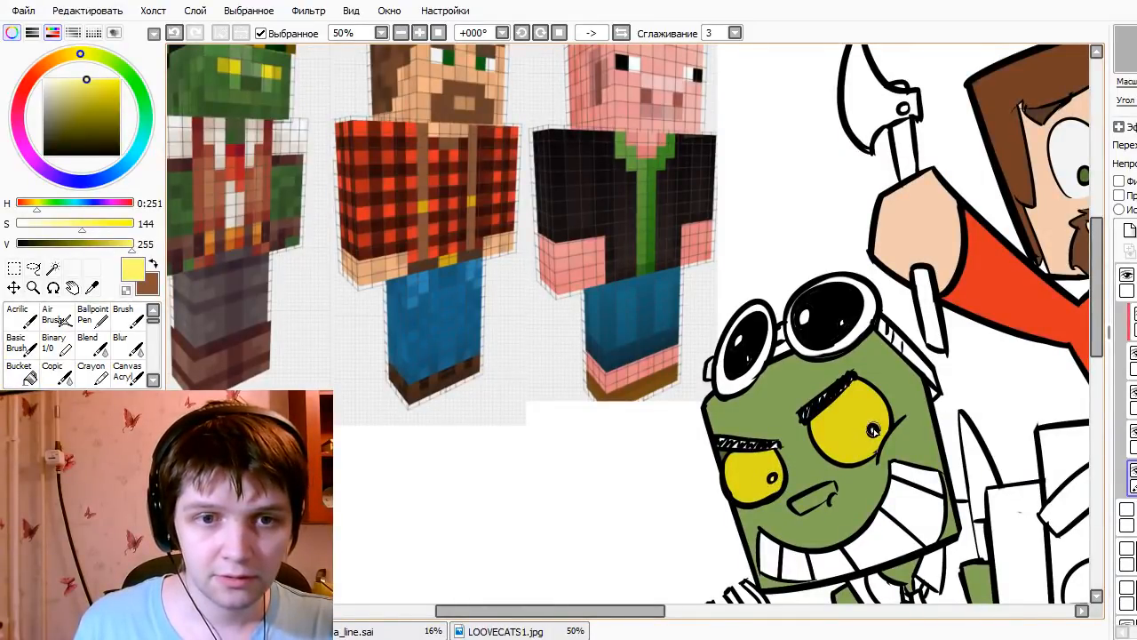
pyautogui.keyDown('alt'); pyautogui.click(882, 367); pyautogui.keyUp('alt')
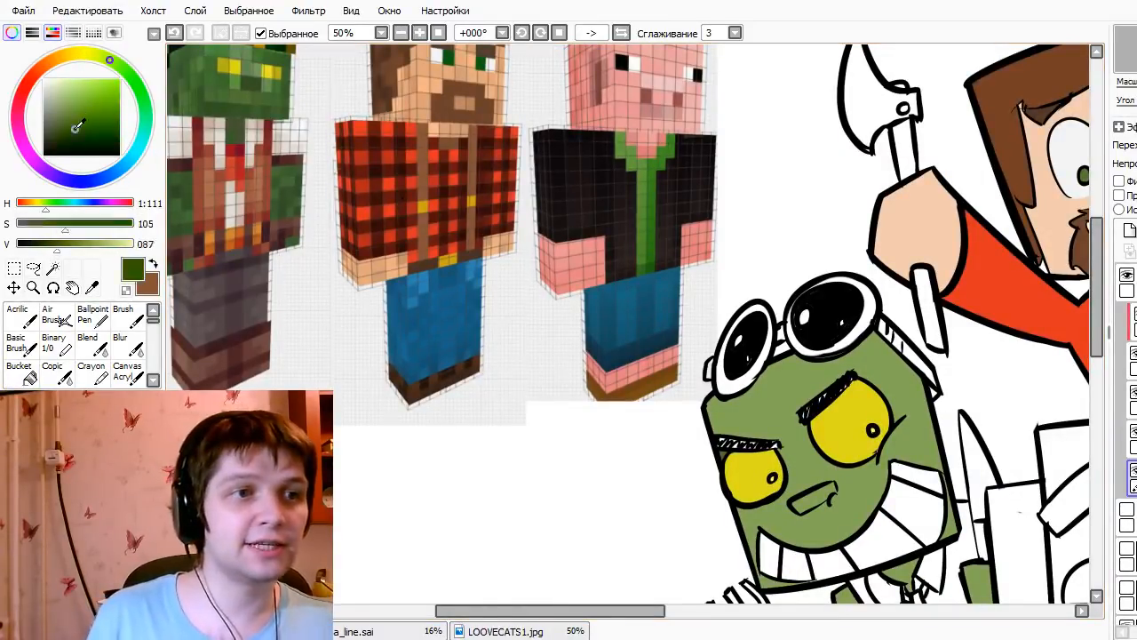
pyautogui.keyDown('alt'); pyautogui.click(810, 413); pyautogui.keyUp('alt')
pyautogui.press(']')
pyautogui.moveTo(818, 406)
pyautogui.mouseDown()
pyautogui.moveTo(850, 379)
pyautogui.moveTo(806, 414)
pyautogui.moveTo(846, 384)
pyautogui.mouseUp()
pyautogui.hotkey('ctrl', 'z')
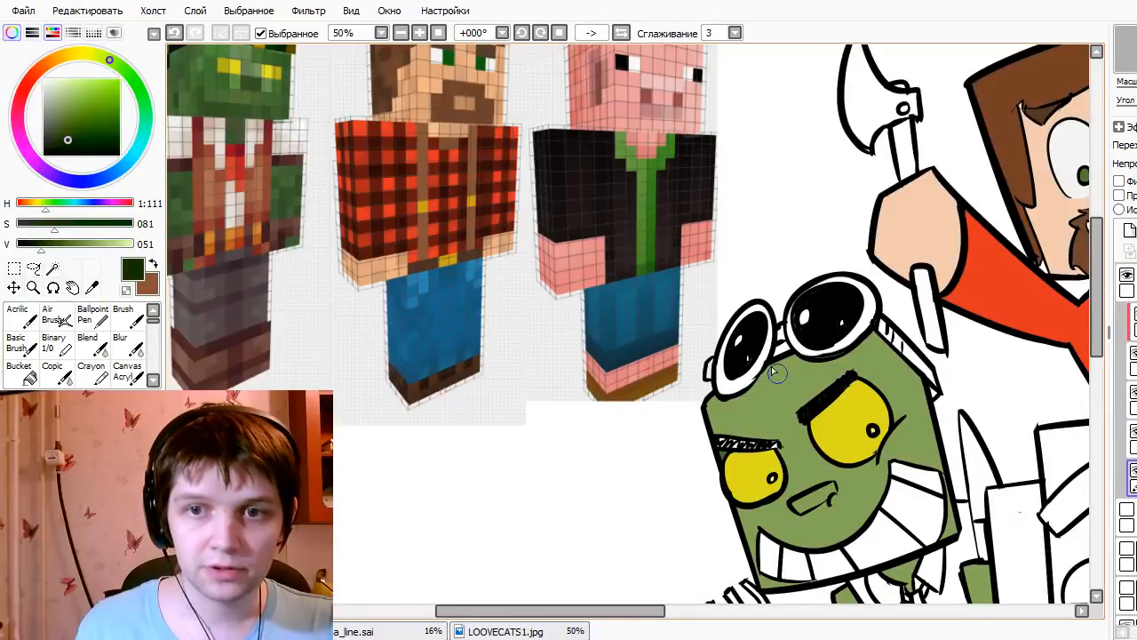
pyautogui.moveTo(734, 450)
pyautogui.mouseDown()
pyautogui.moveTo(718, 445)
pyautogui.moveTo(774, 449)
pyautogui.mouseUp()
# - Fill all of the goggled character's teeth with a dull beige-yellow (S 93, V 219), undoing the stray fill
pyautogui.keyDown('alt'); pyautogui.click(760, 485); pyautogui.keyUp('alt')
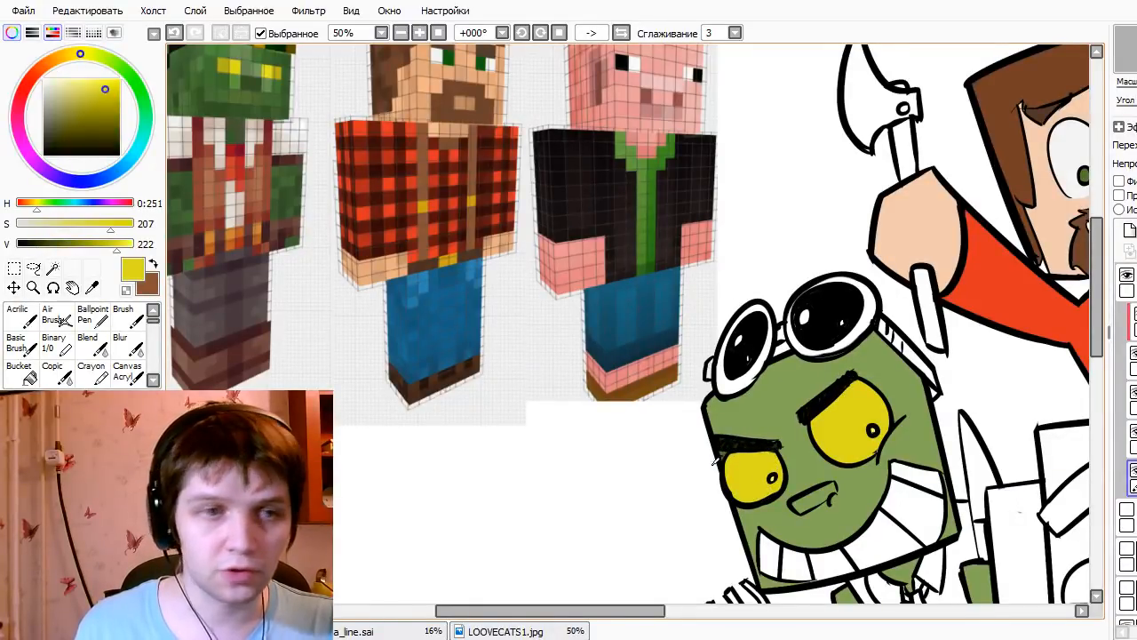
pyautogui.click(70, 90)
pyautogui.moveTo(80, 55); pyautogui.dragTo(70, 55)
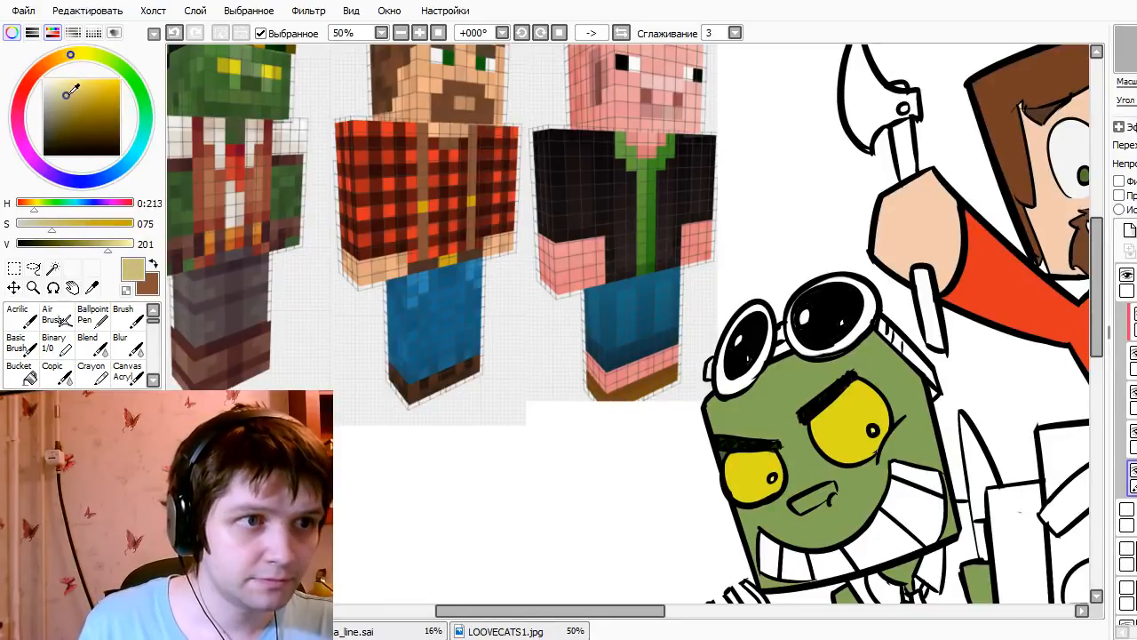
pyautogui.click(71, 90)
pyautogui.moveTo(746, 328)
pyautogui.mouseDown()
pyautogui.moveTo(644, 249)
pyautogui.moveTo(618, 200)
pyautogui.mouseUp()
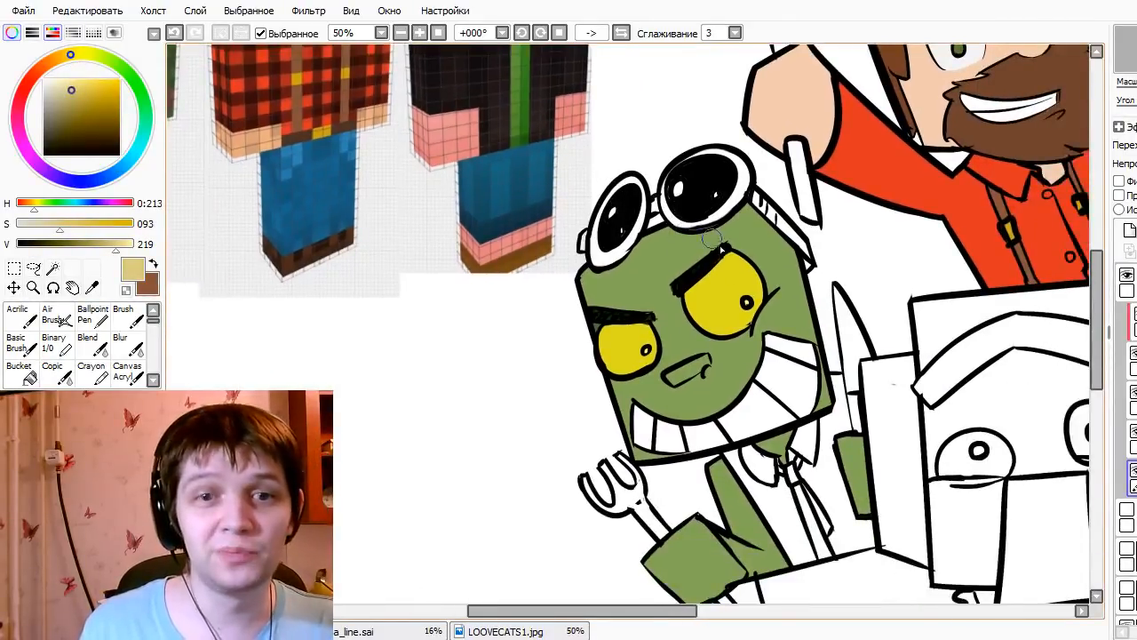
pyautogui.press('g')
pyautogui.click(778, 349)
pyautogui.click(780, 384)
pyautogui.click(766, 414)
pyautogui.click(702, 437)
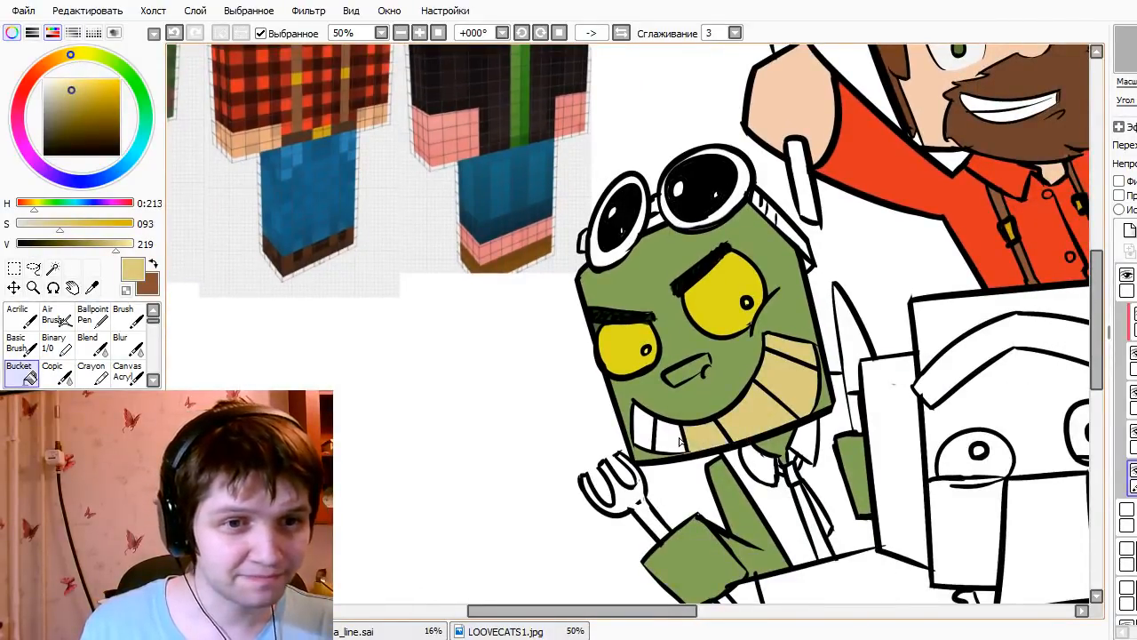
pyautogui.click(672, 438)
pyautogui.click(644, 434)
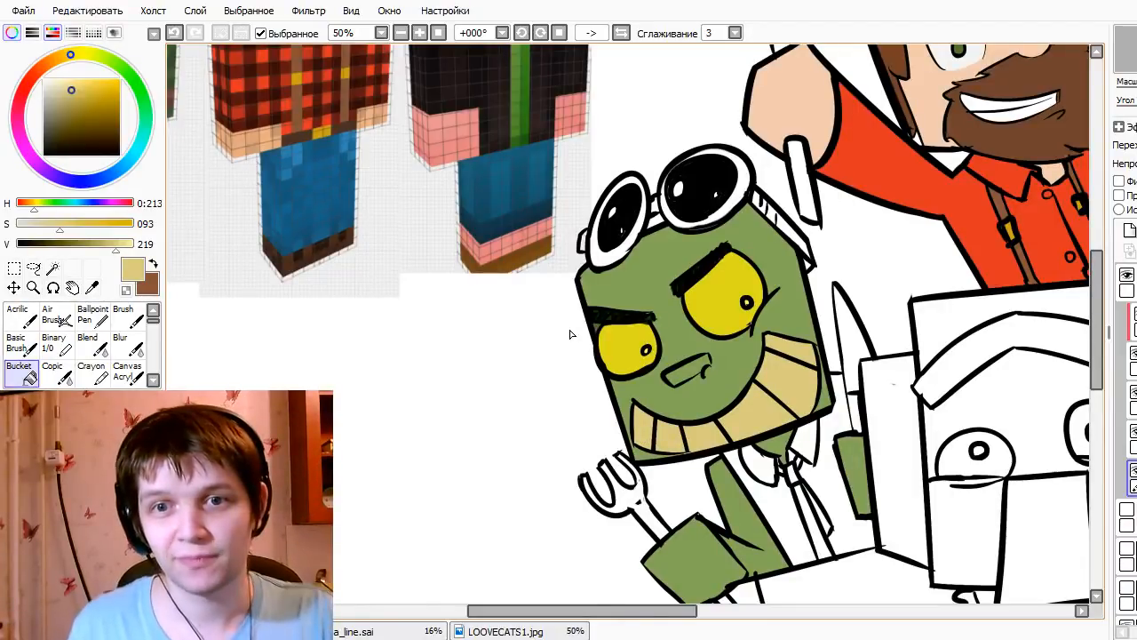
pyautogui.click(536, 402)
pyautogui.hotkey('ctrl', 'z')
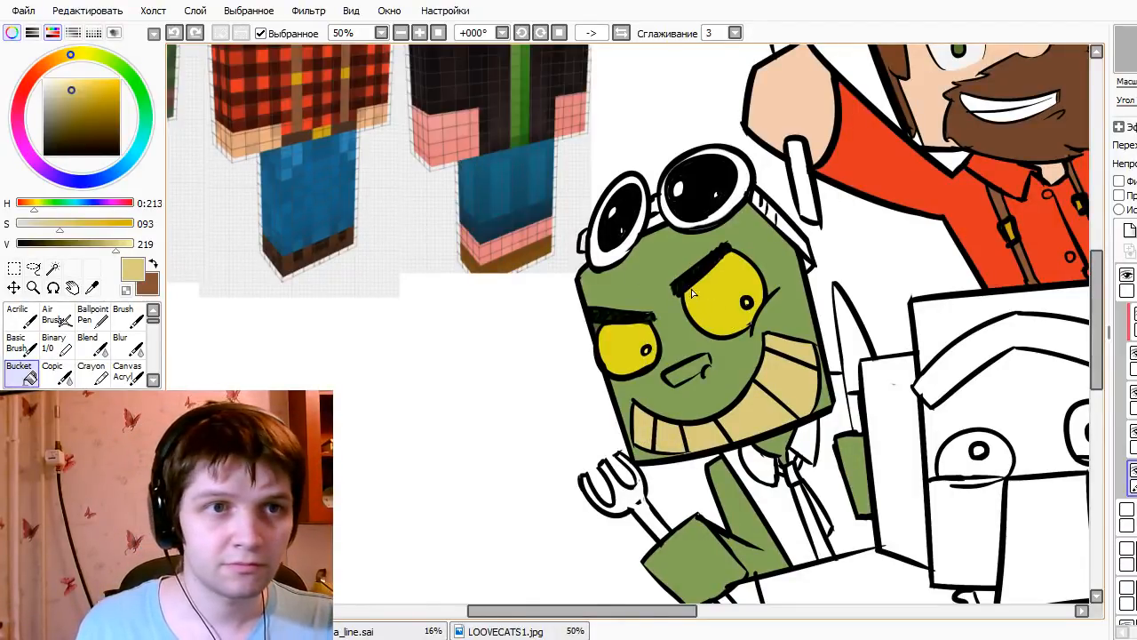
# - Fill the bearded character's axe handle above and below his hand with light brownish grey (S 24, V 183), undoing the stray mark
pyautogui.moveTo(773, 391); pyautogui.dragTo(662, 329)
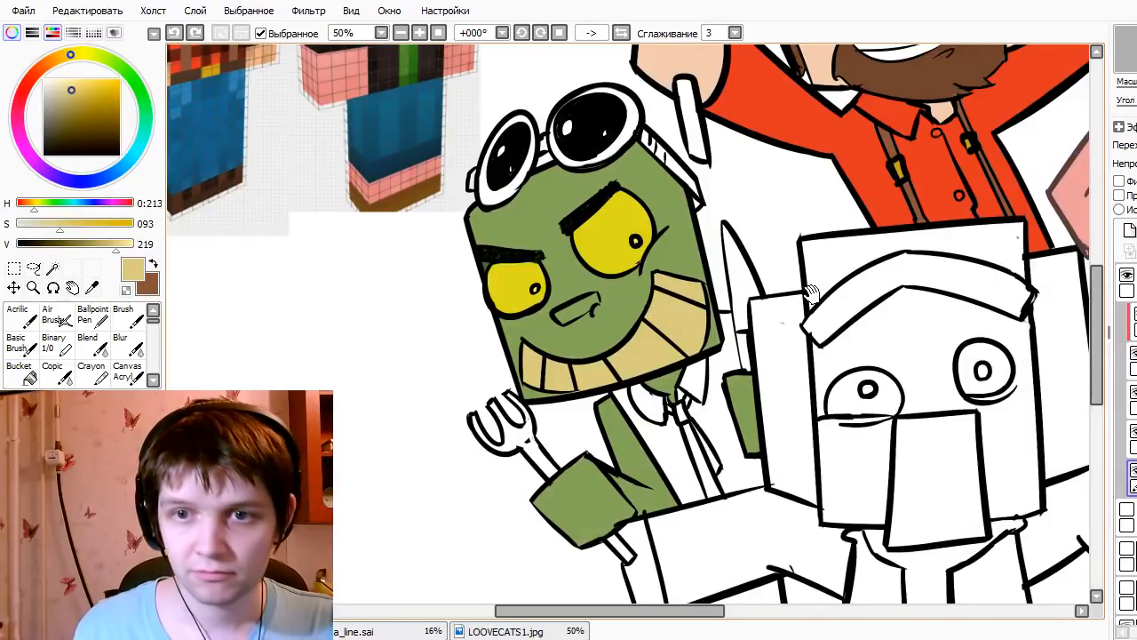
pyautogui.moveTo(808, 293)
pyautogui.mouseDown()
pyautogui.moveTo(826, 439)
pyautogui.moveTo(770, 531)
pyautogui.moveTo(788, 347)
pyautogui.moveTo(697, 426)
pyautogui.mouseUp()
pyautogui.moveTo(638, 385); pyautogui.dragTo(704, 377)
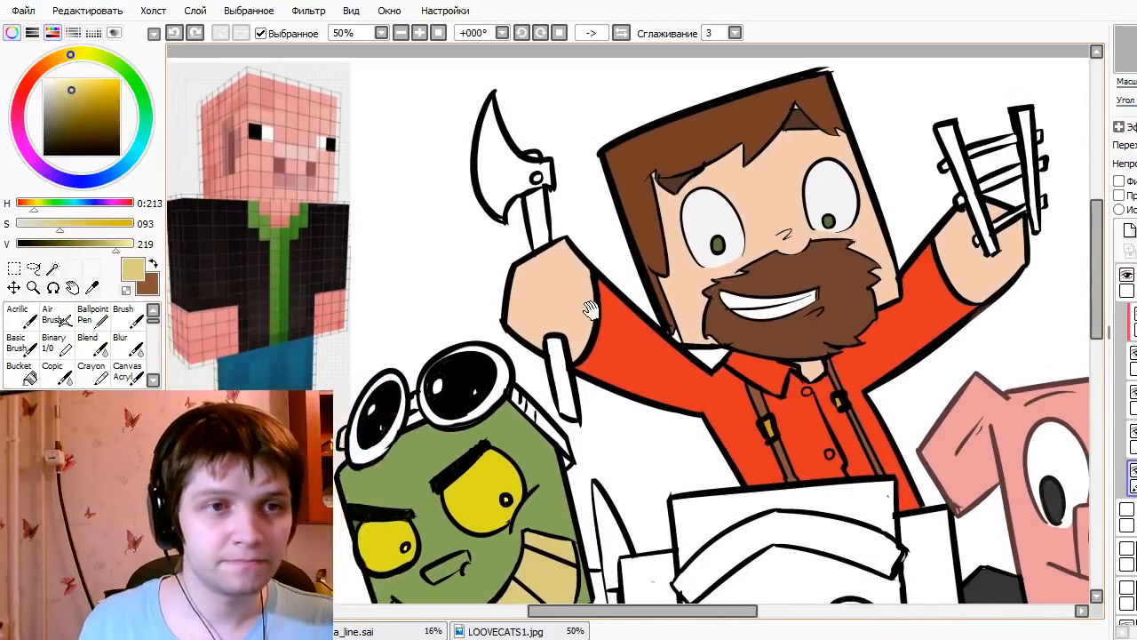
pyautogui.rightClick(639, 177)
pyautogui.rightClick(229, 81)
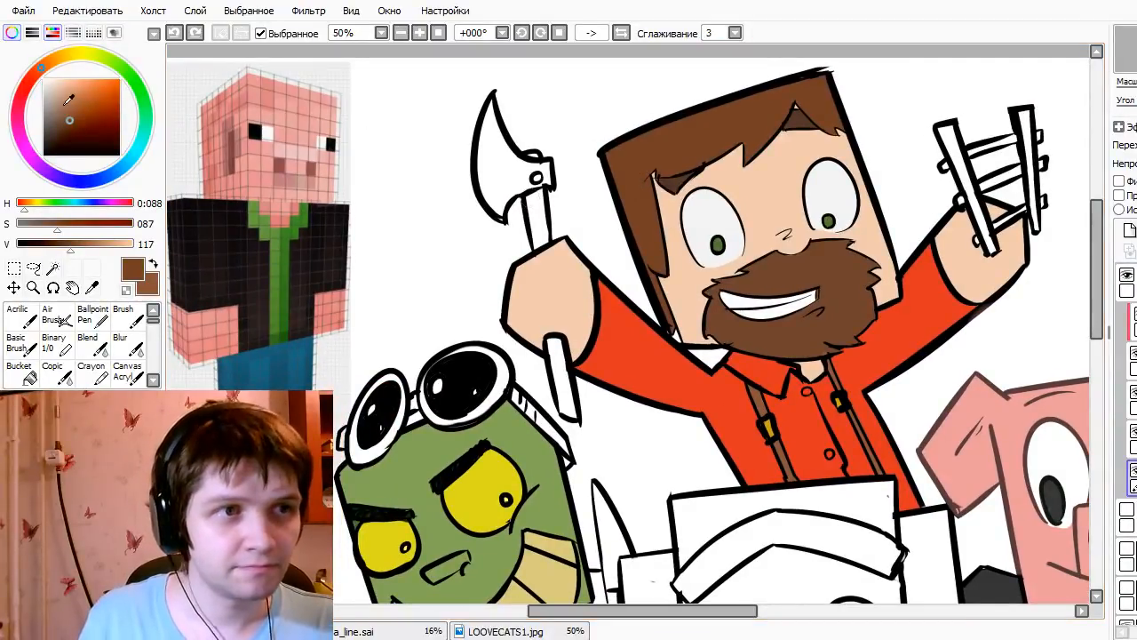
pyautogui.press('h')
pyautogui.press('h')
pyautogui.press('g')
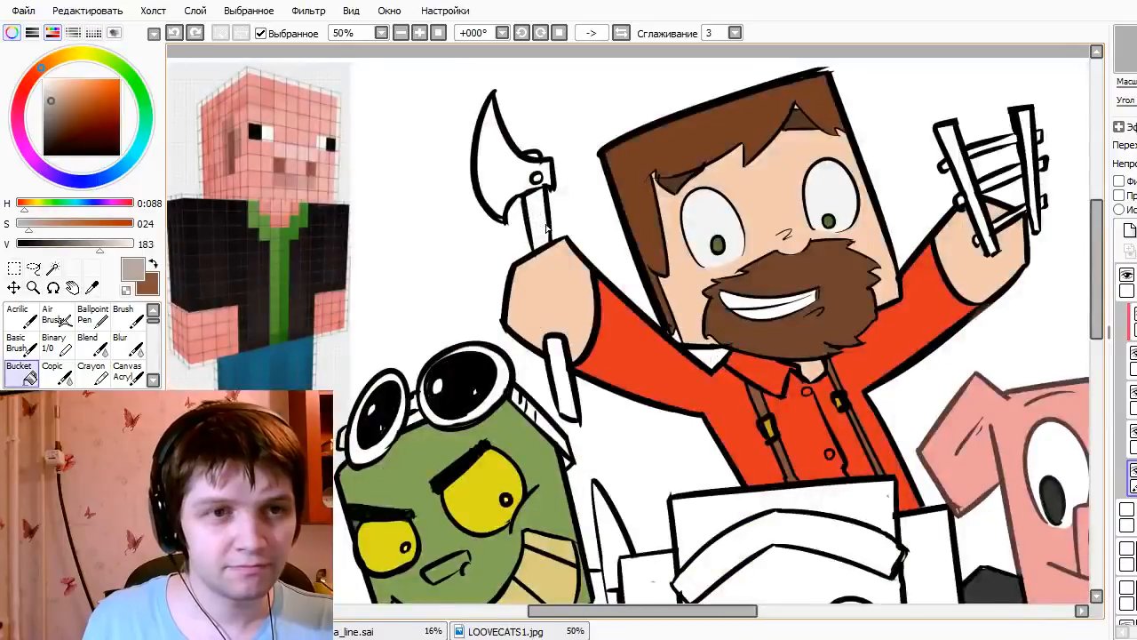
pyautogui.click(564, 371)
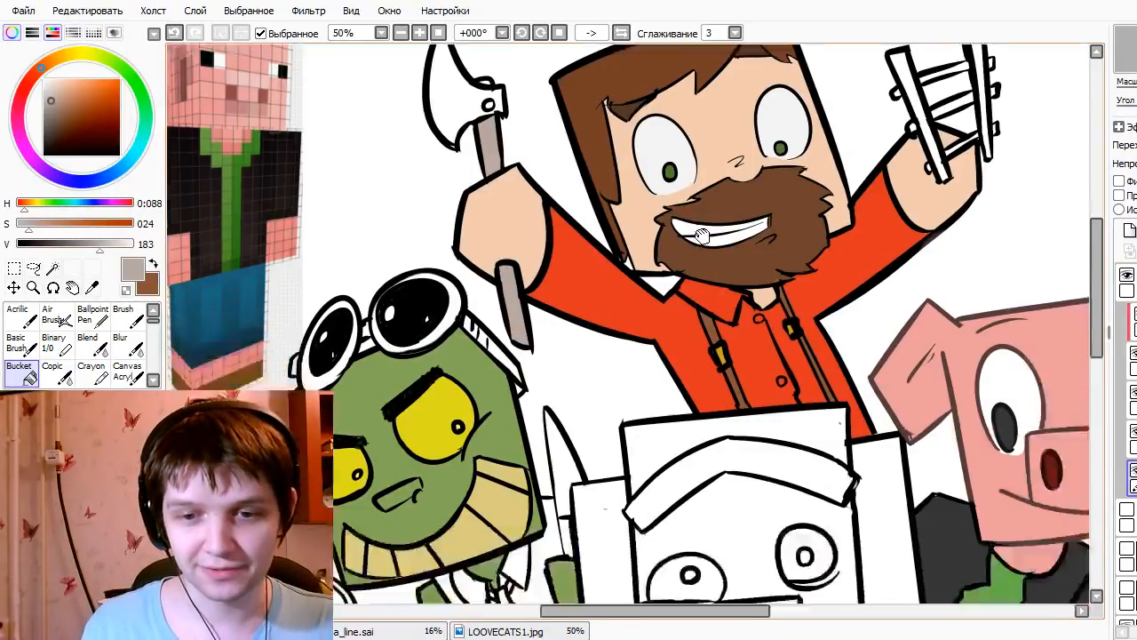
pyautogui.moveTo(842, 240); pyautogui.dragTo(787, 305)
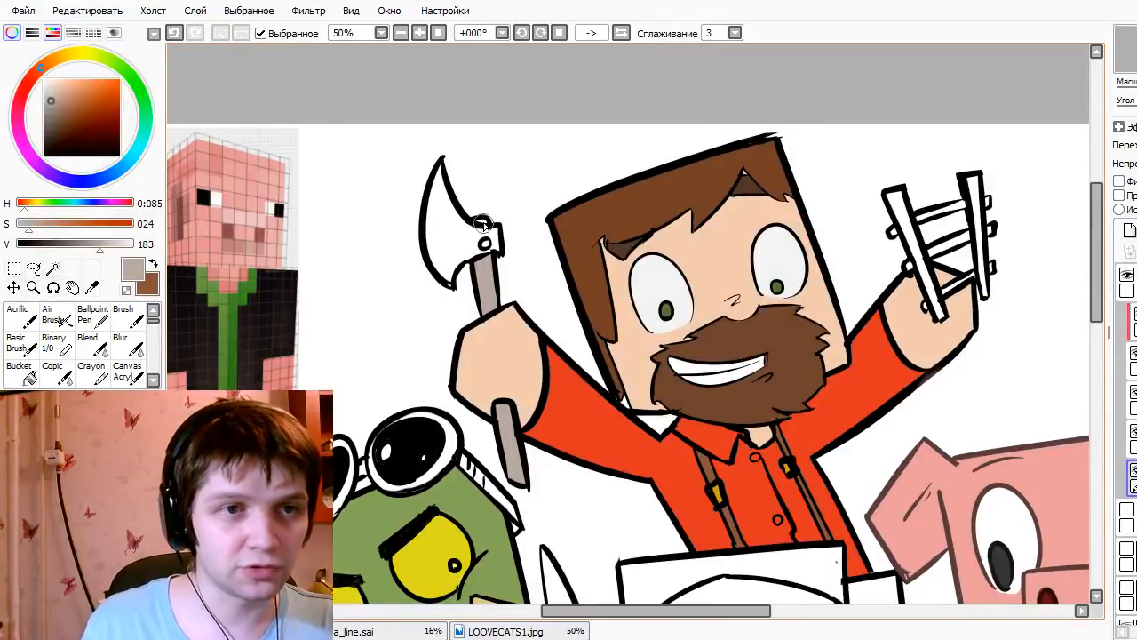
pyautogui.hotkey('ctrl', 'z')
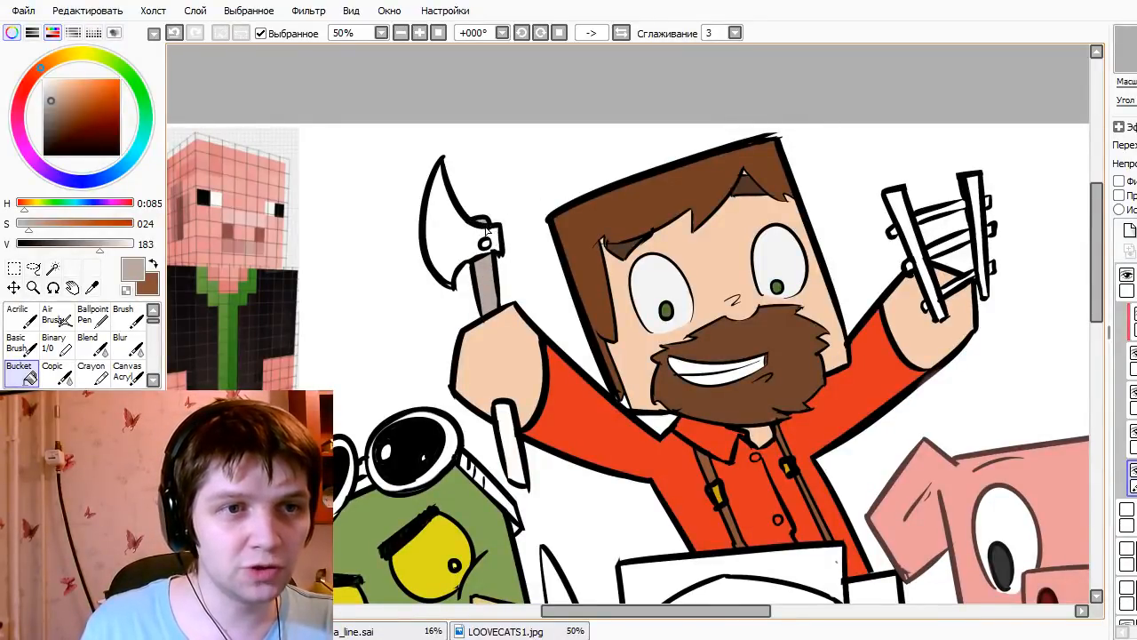
pyautogui.click(513, 446)
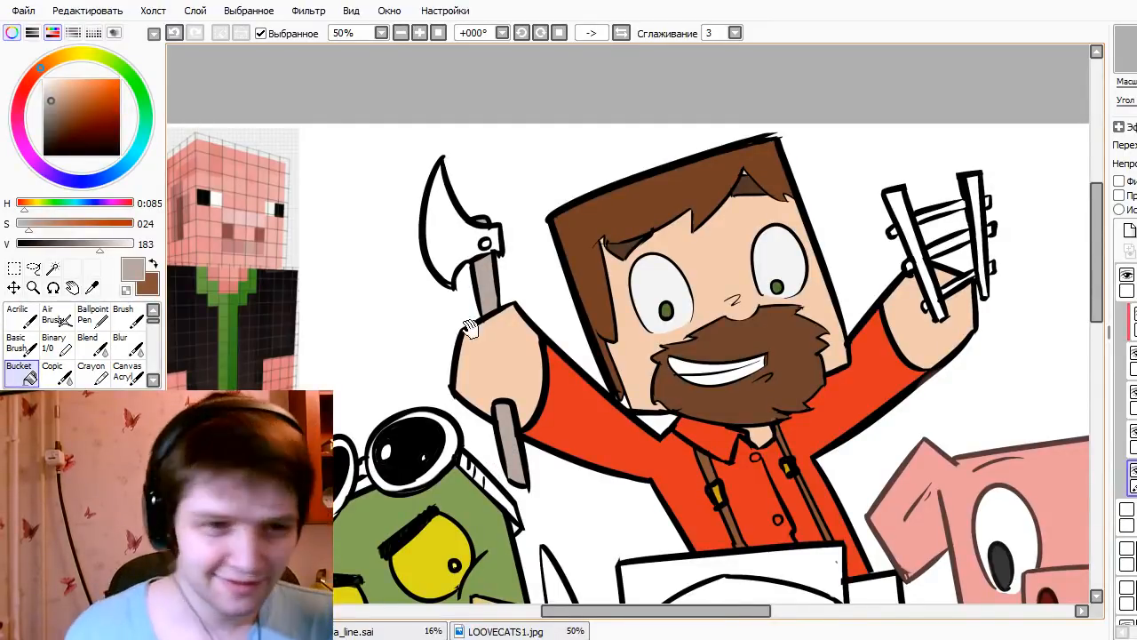
# - Try filling the central long-nosed character's face with a pale skin tone (S 36, V 231), and undo the fills
pyautogui.moveTo(417, 332); pyautogui.dragTo(401, 241)
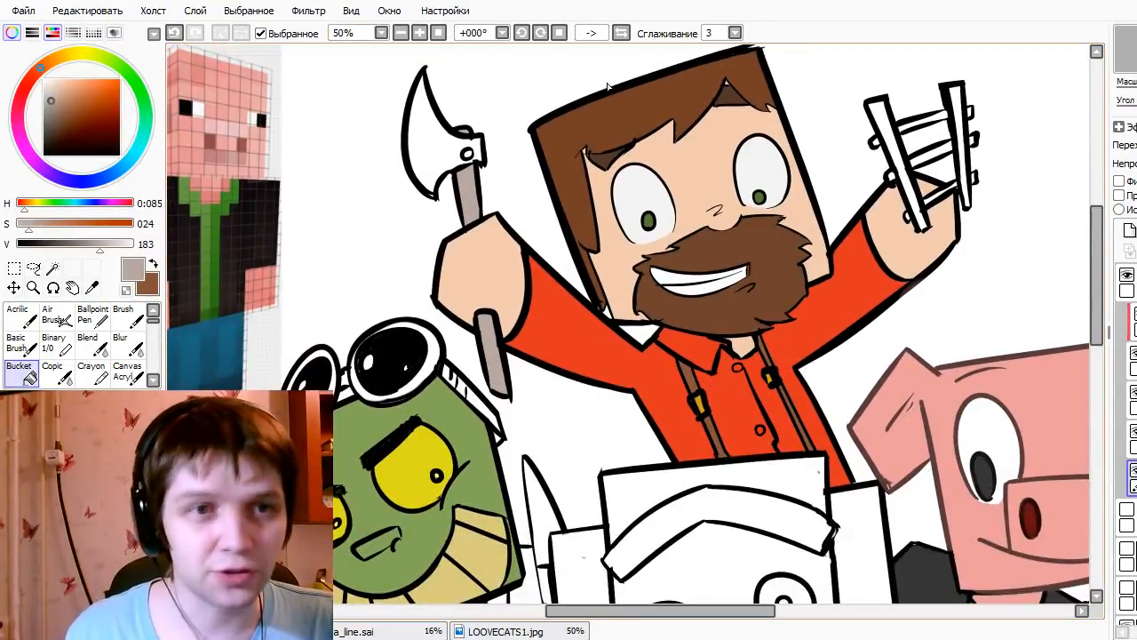
pyautogui.keyDown('alt'); pyautogui.click(696, 156); pyautogui.keyUp('alt')
pyautogui.moveTo(78, 88); pyautogui.dragTo(54, 86)
pyautogui.moveTo(615, 434); pyautogui.dragTo(533, 236)
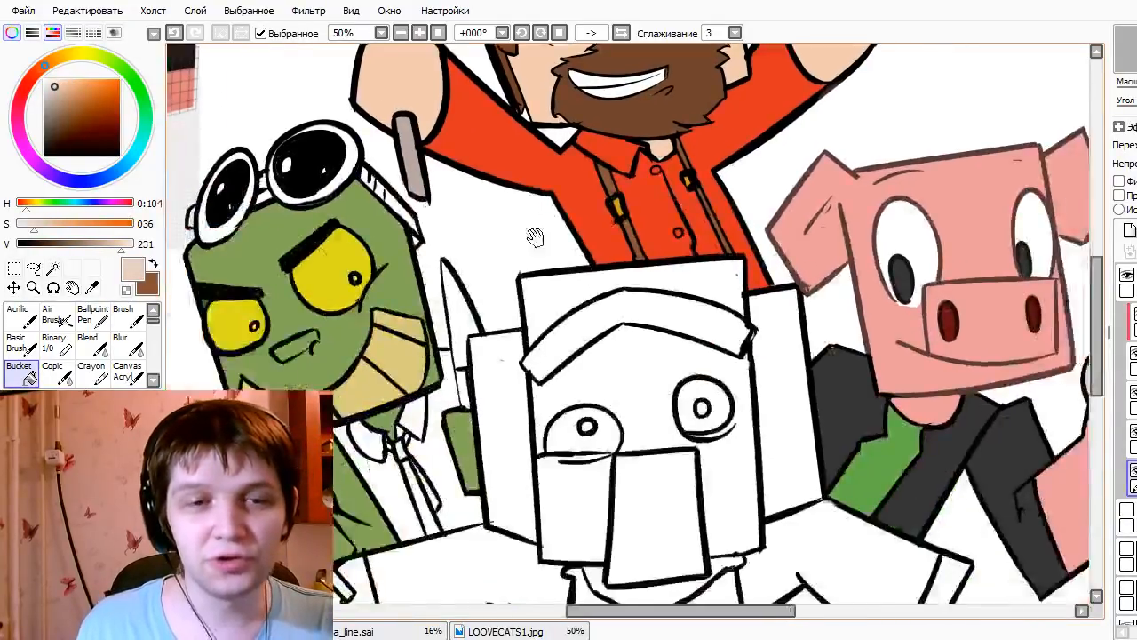
pyautogui.click(596, 387)
pyautogui.click(551, 305)
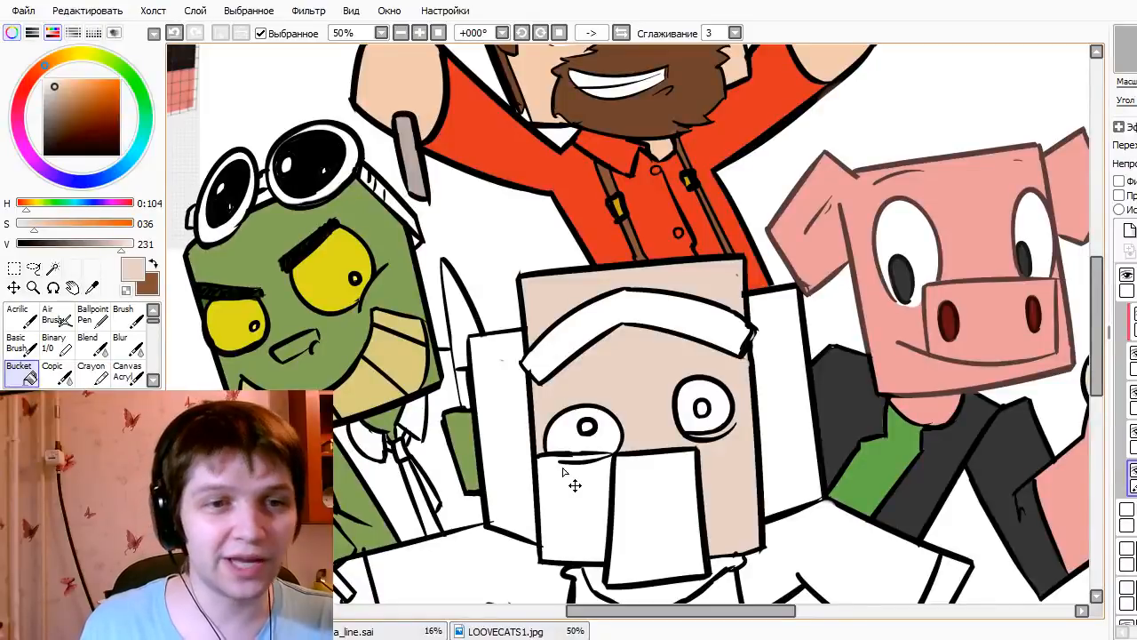
pyautogui.hotkey('ctrl', 'z')
pyautogui.hotkey('ctrl', 'z')
# - Fill the central long-nosed character's forehead, face and cheek with a yellowish tan (S 78, V 231)
pyautogui.moveTo(65, 66); pyautogui.dragTo(60, 58)
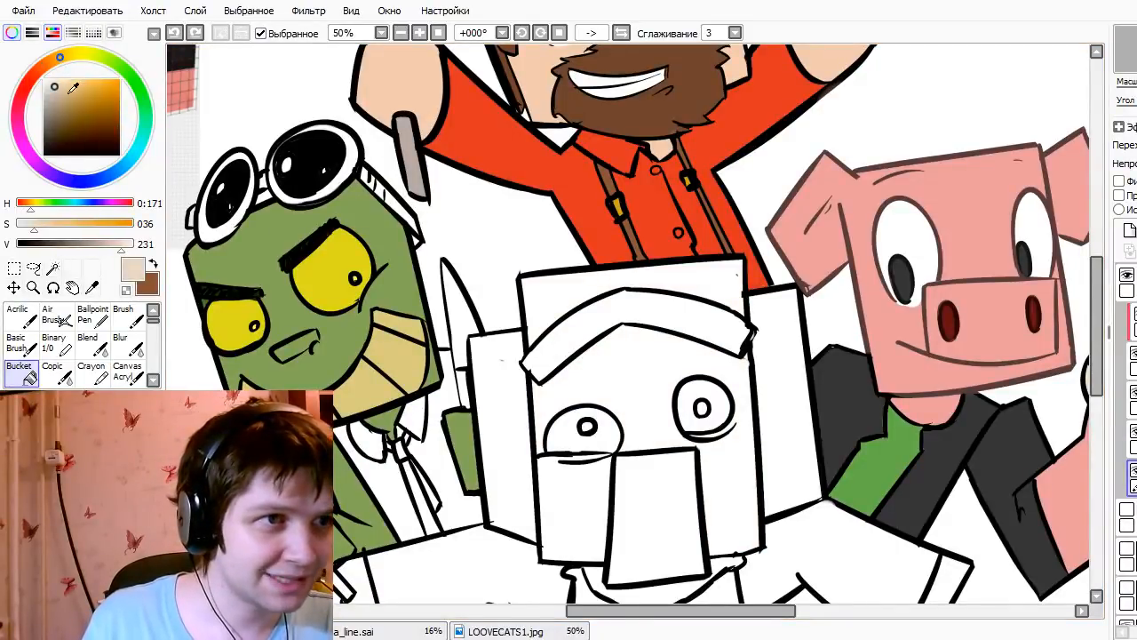
pyautogui.click(67, 86)
pyautogui.click(568, 299)
pyautogui.click(610, 412)
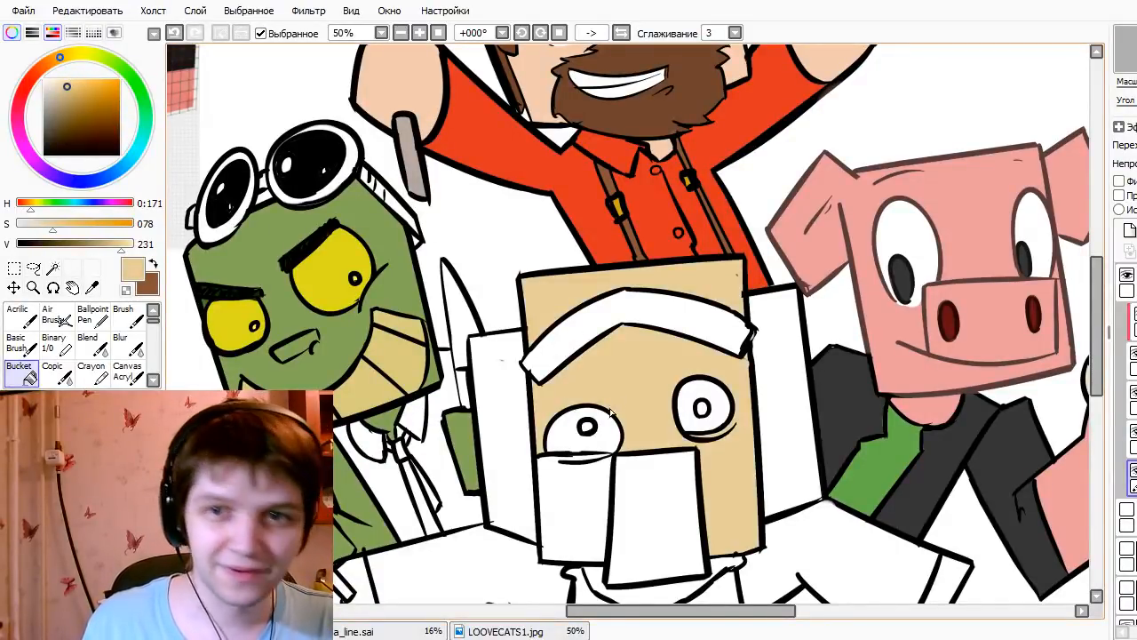
pyautogui.click(577, 499)
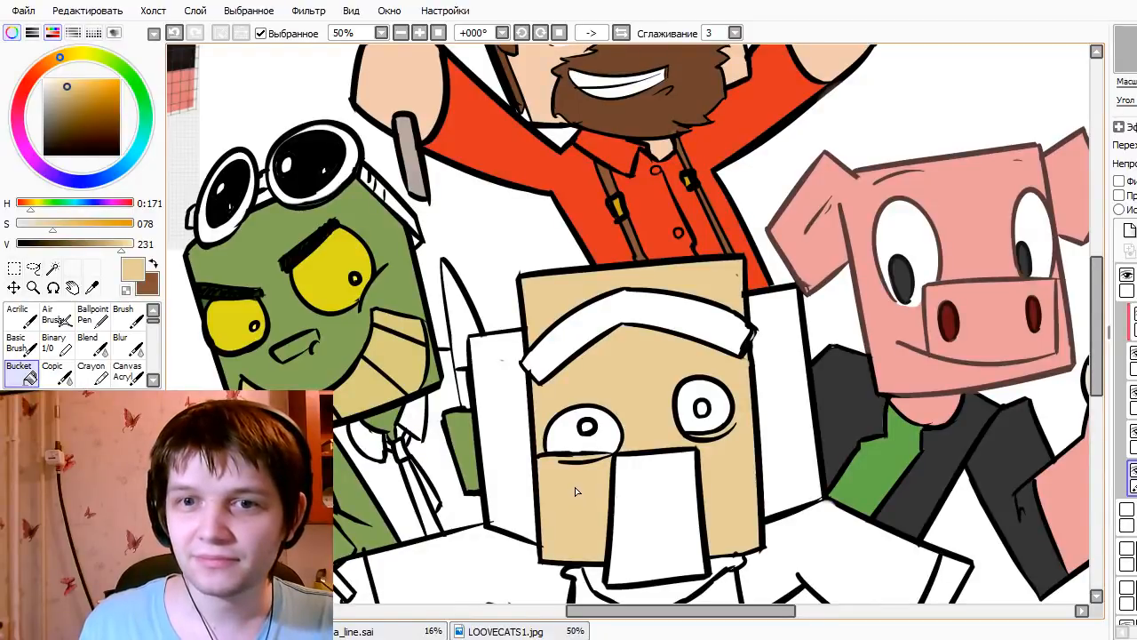
# - Fill the central character's hands at both sleeve ends with the same yellowish tan
pyautogui.moveTo(575, 487); pyautogui.dragTo(521, 406)
pyautogui.moveTo(489, 355); pyautogui.dragTo(530, 394)
pyautogui.moveTo(581, 457); pyautogui.dragTo(552, 432)
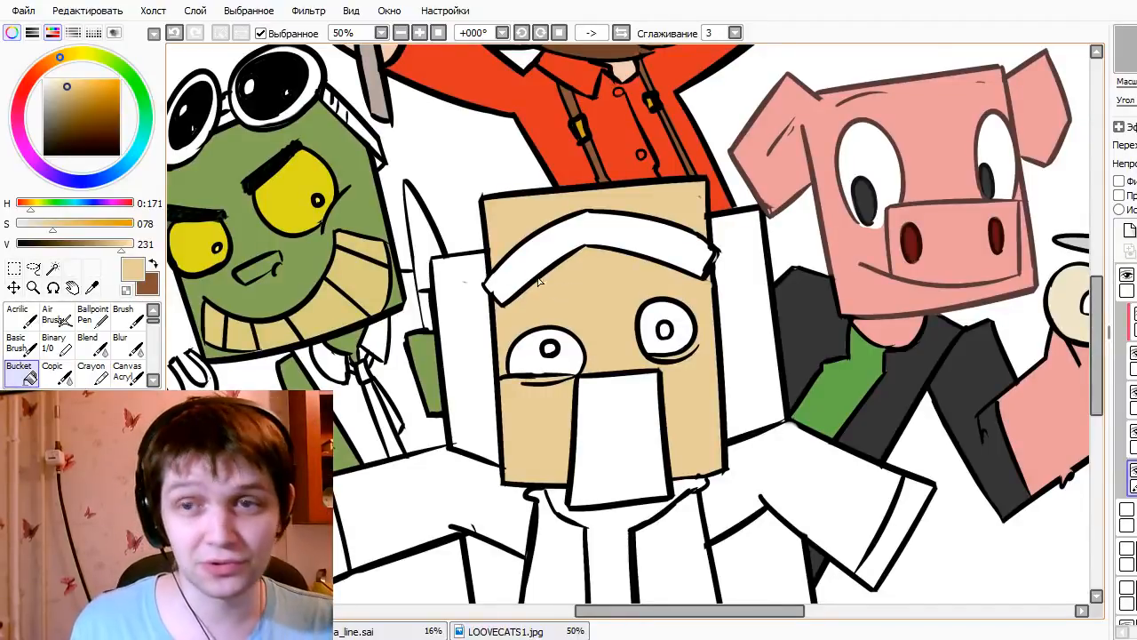
pyautogui.moveTo(546, 399); pyautogui.dragTo(521, 254)
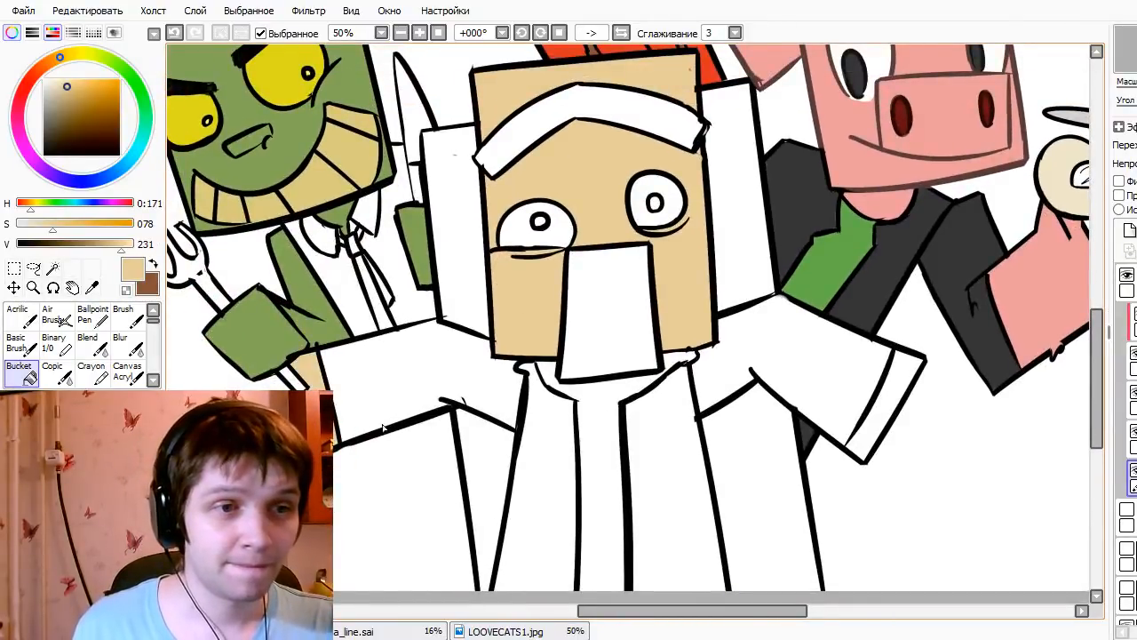
pyautogui.click(887, 402)
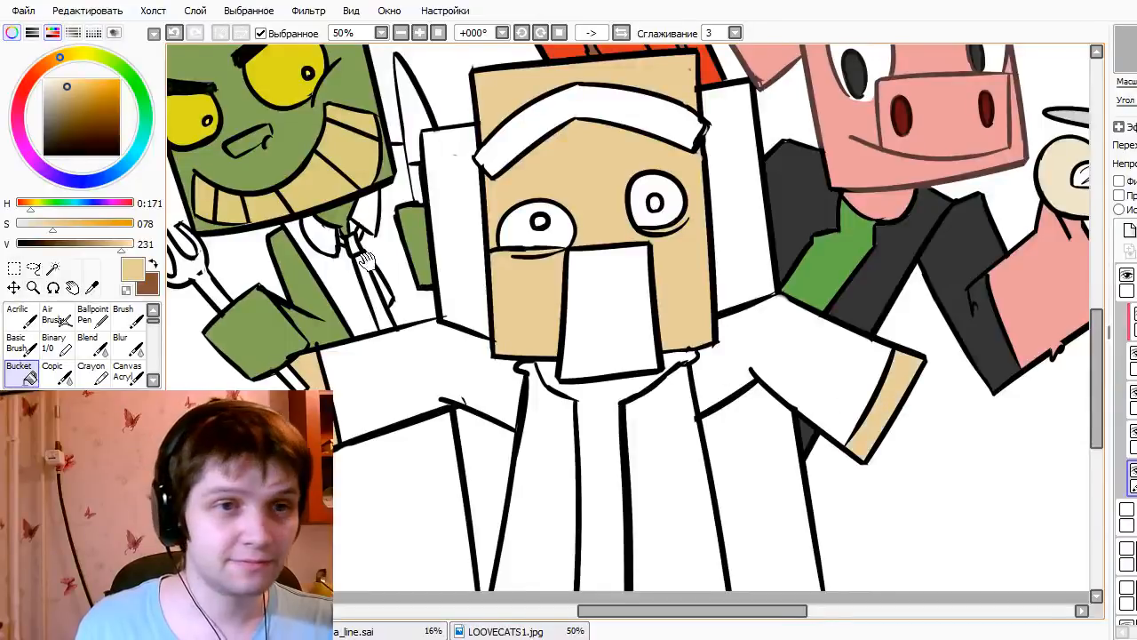
# - Fill the central character's long nose with darker tan (S 105, V 174) and his joined eyebrow with brown (S 85, V 137)
pyautogui.moveTo(252, 172); pyautogui.dragTo(302, 237)
pyautogui.click(75, 103)
pyautogui.click(662, 360)
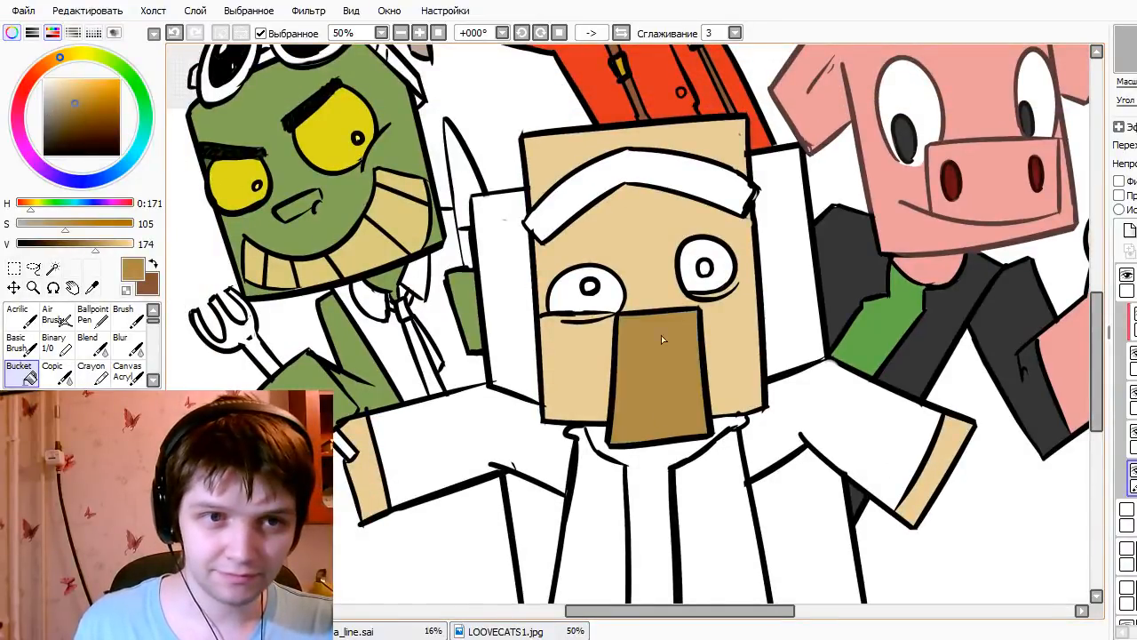
pyautogui.click(153, 263)
pyautogui.click(616, 181)
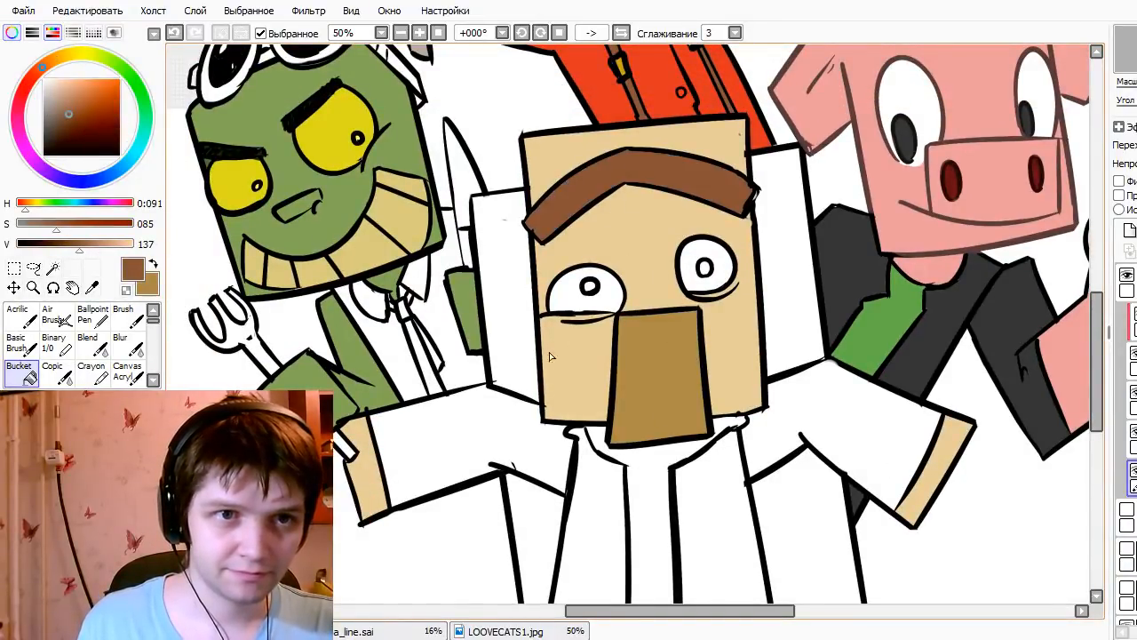
# - Fill the central character's robe panels and sleeves with muted brown (S 60, V 129) and its collar and centre strip with darker brown
pyautogui.press('n')
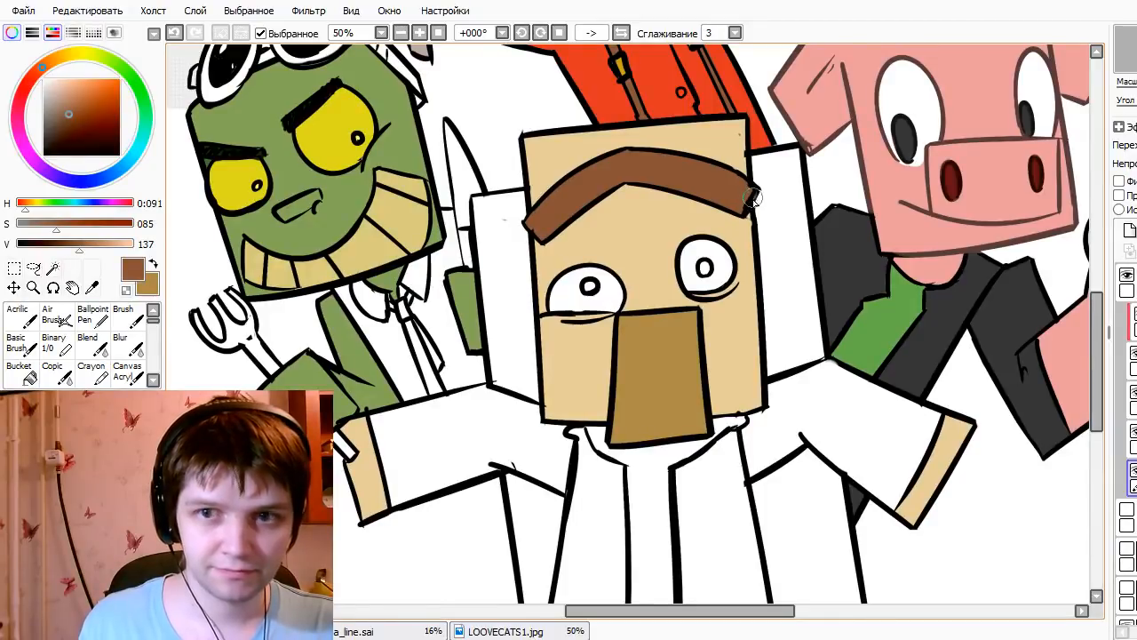
pyautogui.moveTo(847, 452)
pyautogui.mouseDown()
pyautogui.moveTo(693, 369)
pyautogui.moveTo(729, 430)
pyautogui.mouseUp()
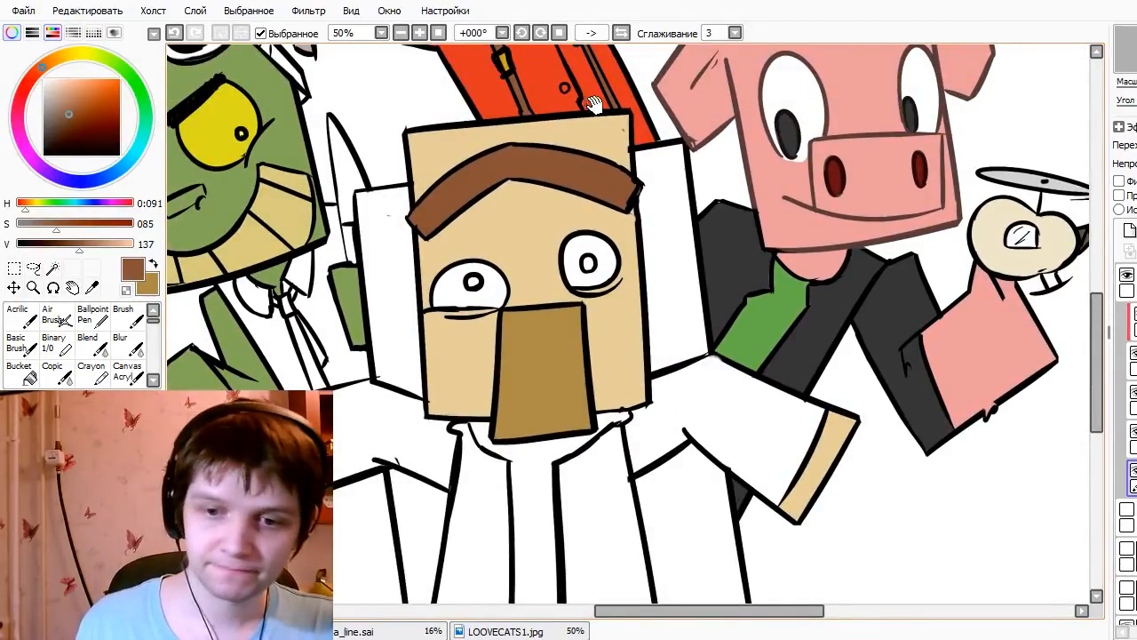
pyautogui.moveTo(697, 360)
pyautogui.mouseDown()
pyautogui.moveTo(634, 312)
pyautogui.moveTo(581, 314)
pyautogui.moveTo(721, 319)
pyautogui.moveTo(817, 400)
pyautogui.moveTo(726, 251)
pyautogui.moveTo(751, 335)
pyautogui.moveTo(640, 217)
pyautogui.mouseUp()
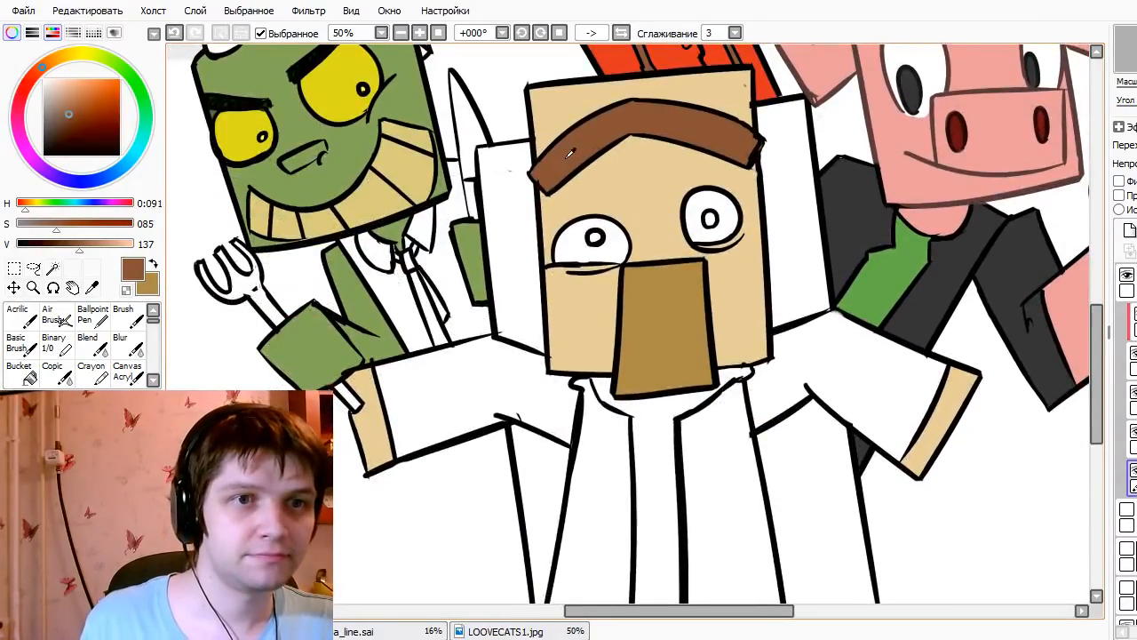
pyautogui.moveTo(75, 114); pyautogui.dragTo(62, 117)
pyautogui.press('b')
pyautogui.click(651, 432)
pyautogui.click(625, 485)
pyautogui.click(714, 462)
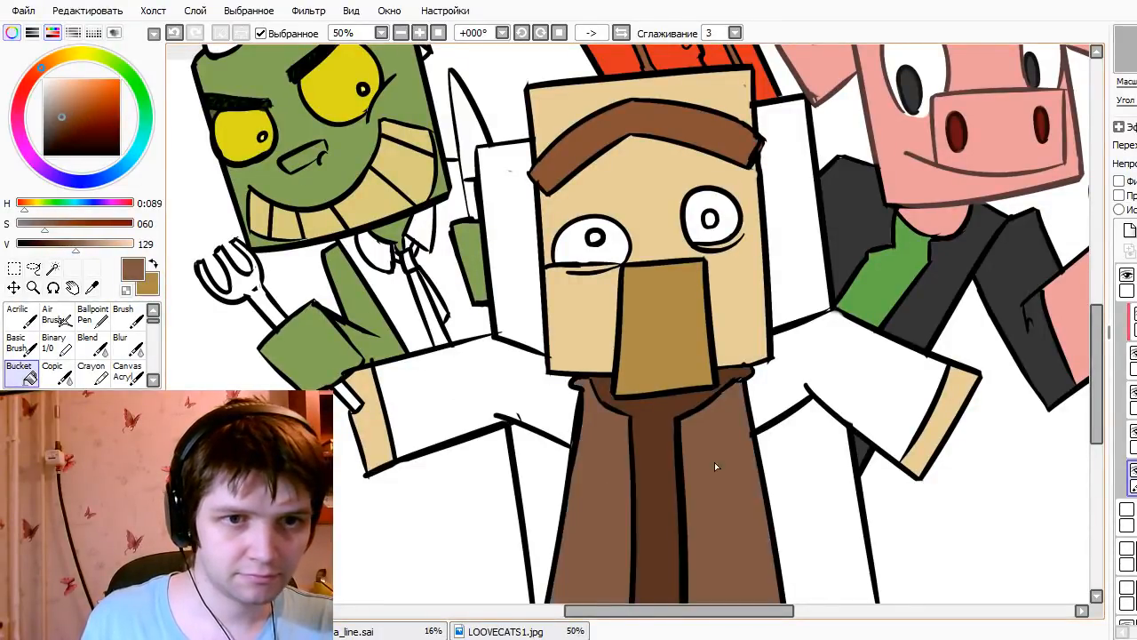
pyautogui.click(751, 402)
pyautogui.click(511, 390)
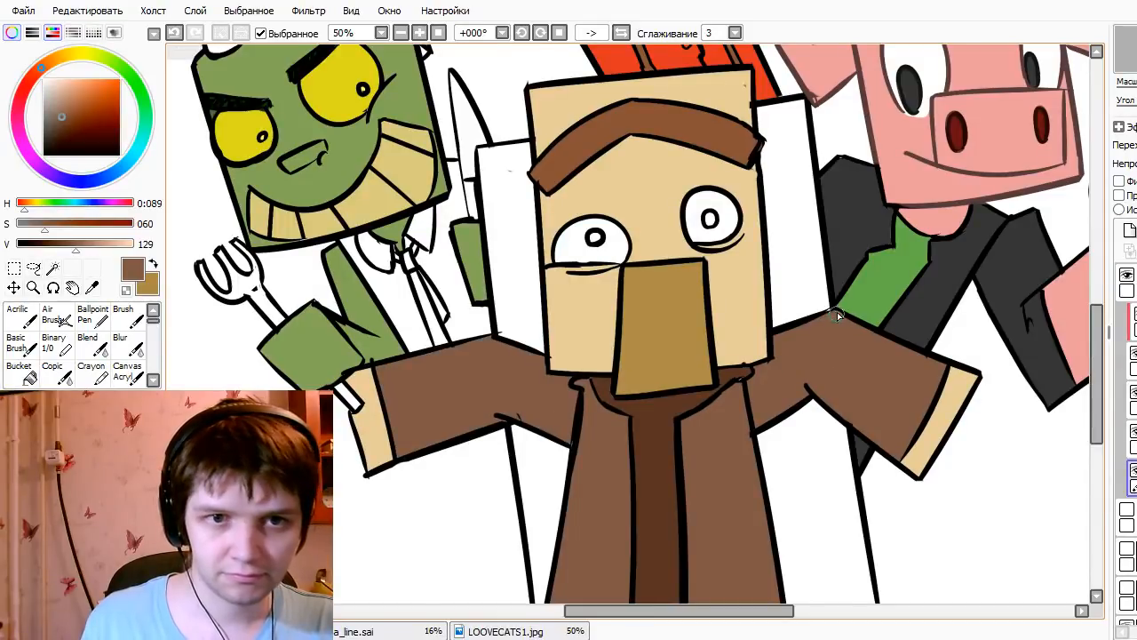
# - Fill the tall block areas behind the central character's head and beside his robe with olive (S 60, V 153)
pyautogui.moveTo(806, 401); pyautogui.dragTo(678, 283)
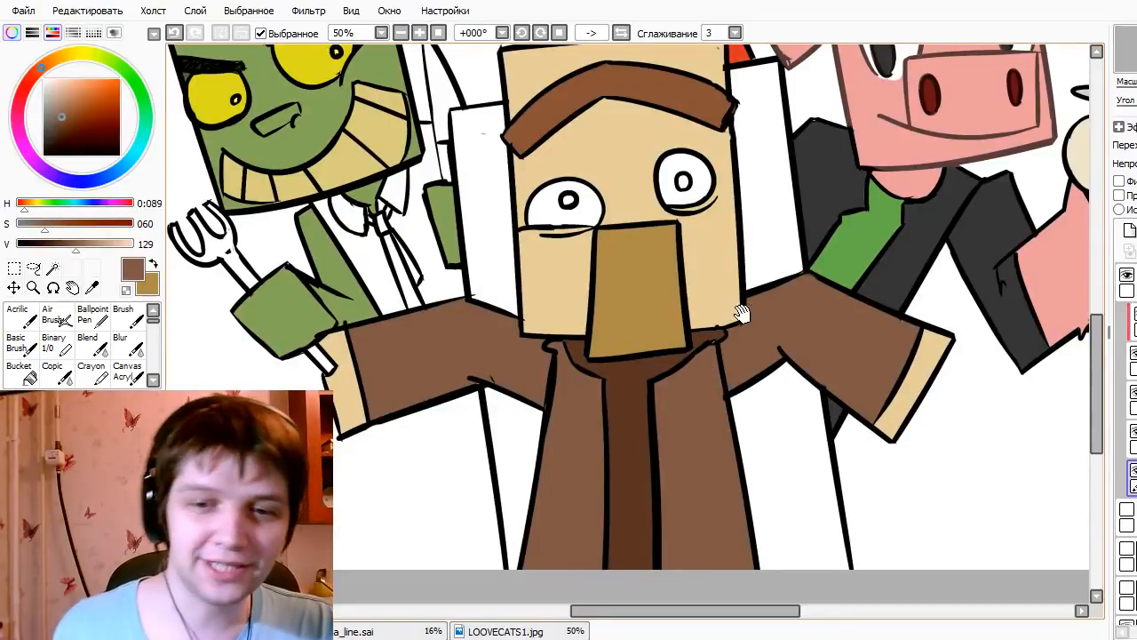
pyautogui.moveTo(645, 308); pyautogui.dragTo(670, 432)
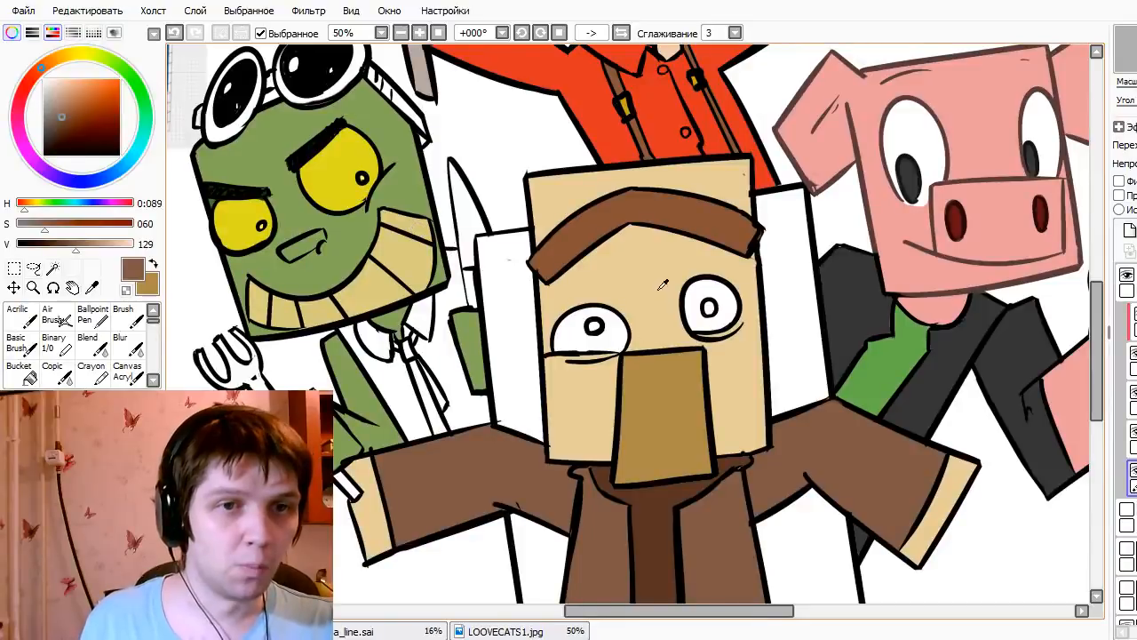
pyautogui.rightClick(662, 287)
pyautogui.click(79, 57)
pyautogui.moveTo(73, 96); pyautogui.dragTo(61, 110)
pyautogui.click(68, 57)
pyautogui.press('g')
pyautogui.click(491, 321)
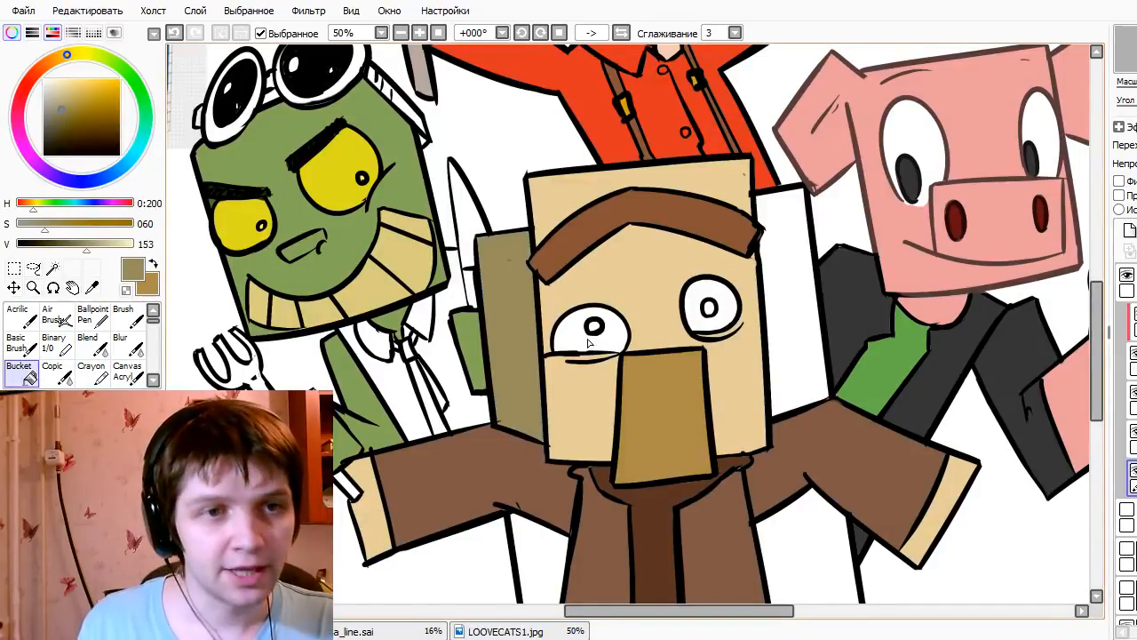
pyautogui.click(786, 305)
pyautogui.click(799, 552)
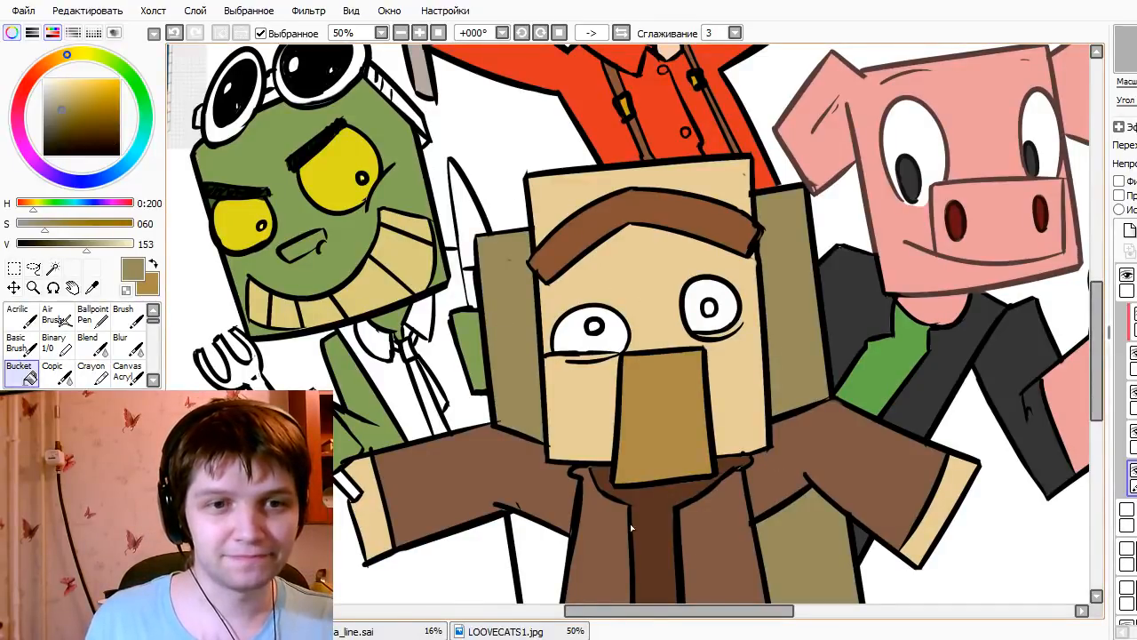
pyautogui.click(548, 555)
pyautogui.moveTo(680, 539); pyautogui.dragTo(574, 305)
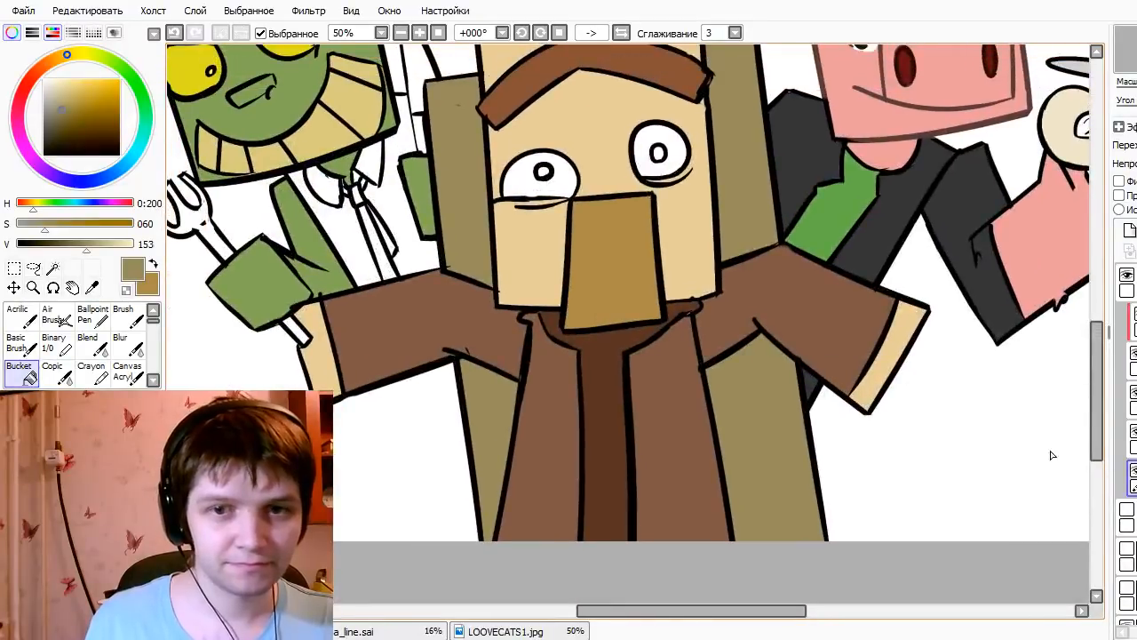
# - Show the hidden layer directly below the current one and make it the active layer
pyautogui.click(1132, 517)
pyautogui.click(1127, 509)
pyautogui.moveTo(1133, 517); pyautogui.dragTo(1133, 496)
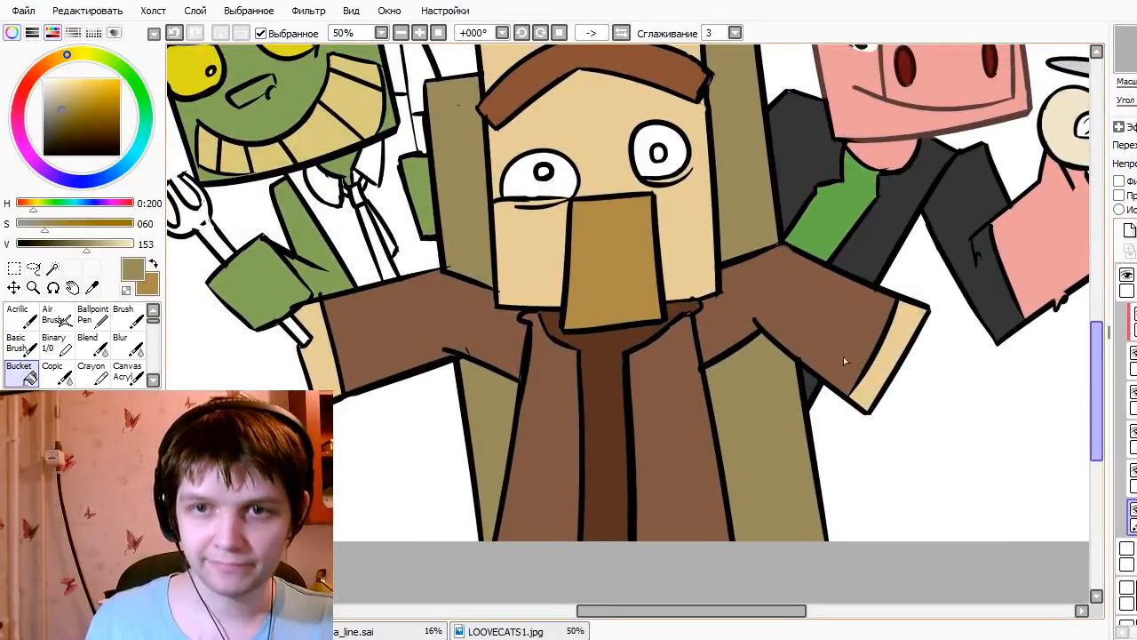
pyautogui.moveTo(582, 296); pyautogui.dragTo(639, 348)
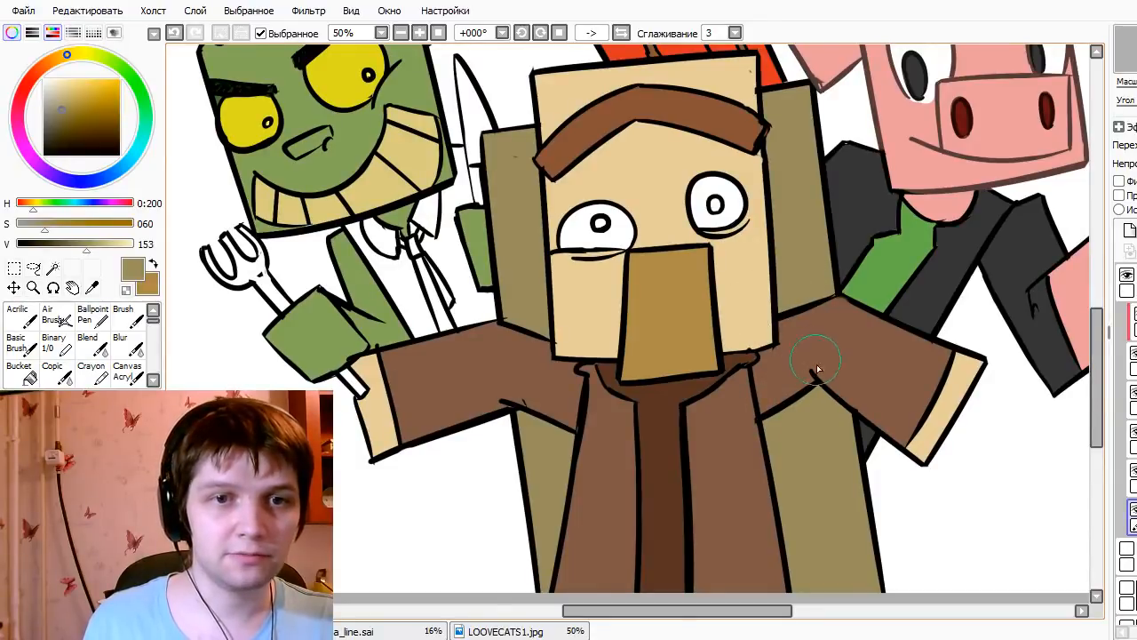
pyautogui.moveTo(559, 319); pyautogui.dragTo(622, 378)
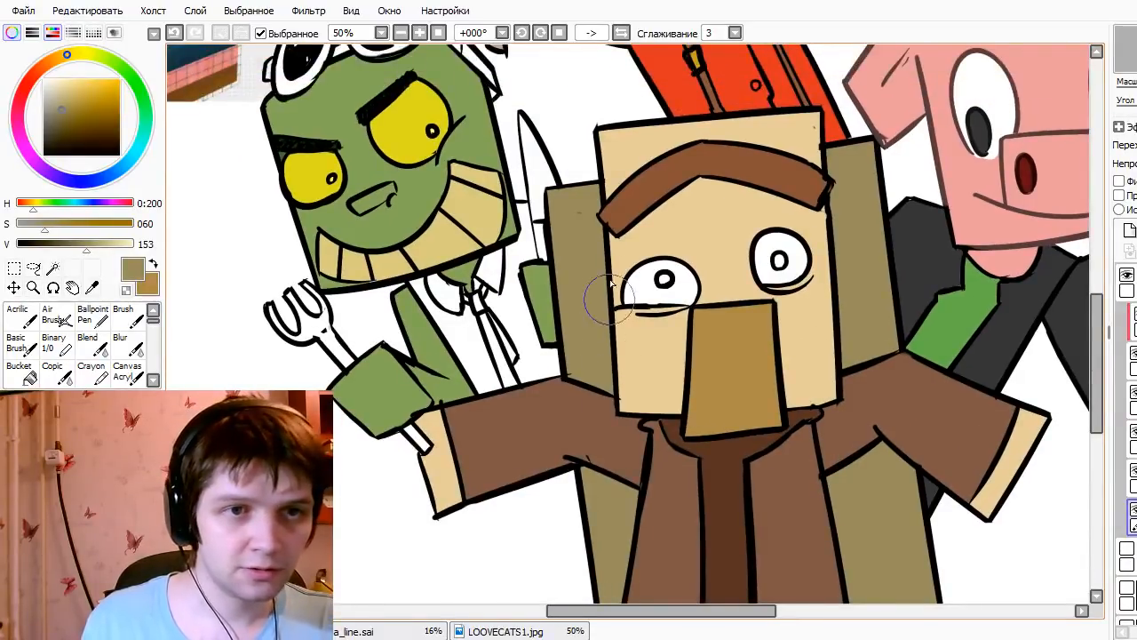
# - Paint the central character's eye white and fill both pupils with green (S 103, V 174) sampled from the pig character's shirt
pyautogui.keyDown('alt'); pyautogui.click(660, 300); pyautogui.keyUp('alt')
pyautogui.moveTo(660, 299); pyautogui.dragTo(654, 304)
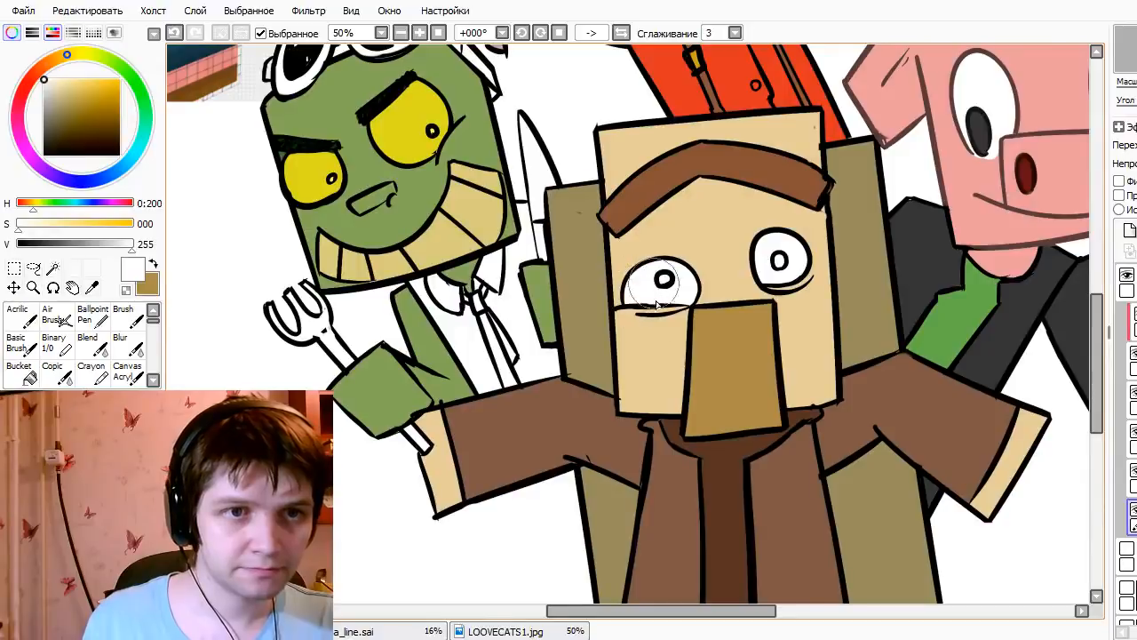
pyautogui.keyDown('alt'); pyautogui.click(956, 342); pyautogui.keyUp('alt')
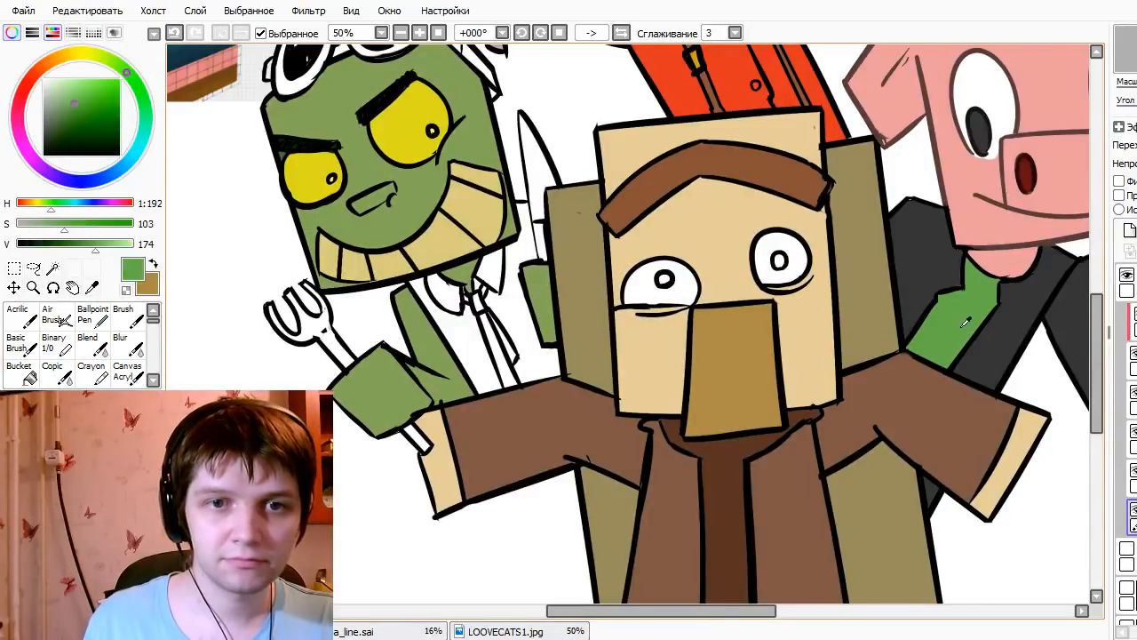
pyautogui.press('g')
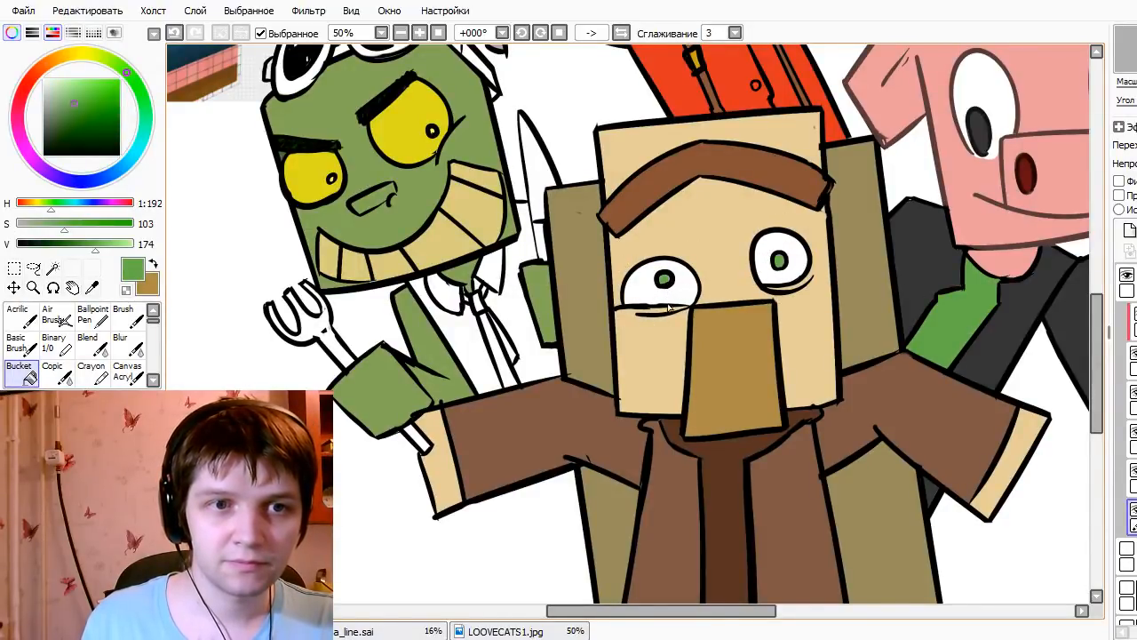
# - Fill both halves of the green character's collar with pale beige (S 45, V 210) based on his tooth colour
pyautogui.moveTo(588, 372); pyautogui.dragTo(522, 263)
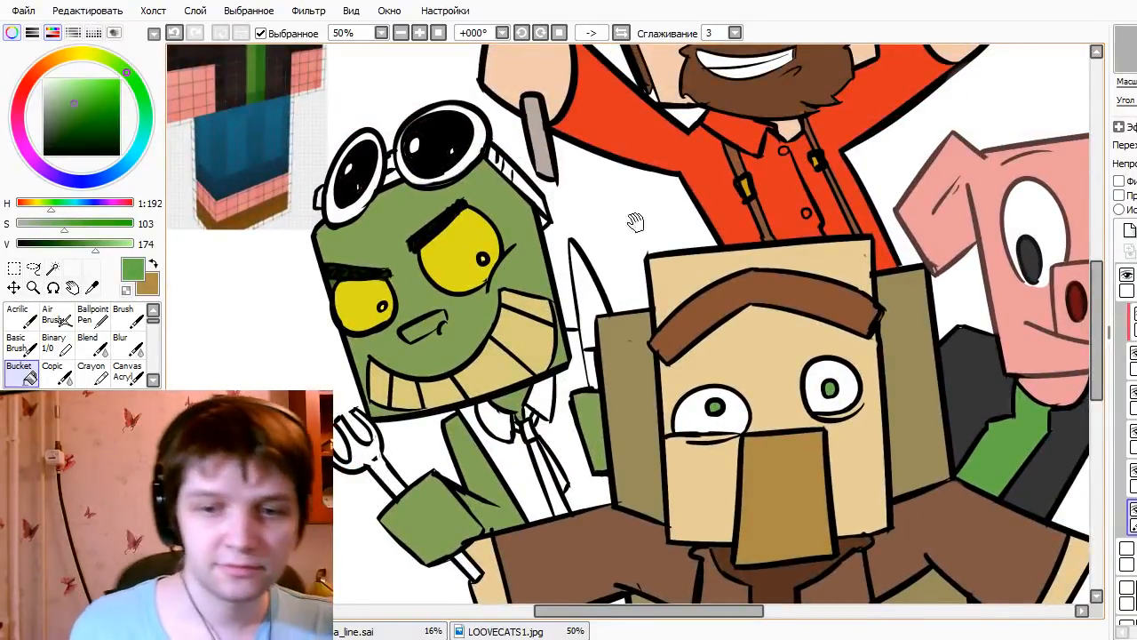
pyautogui.moveTo(635, 221); pyautogui.dragTo(675, 277)
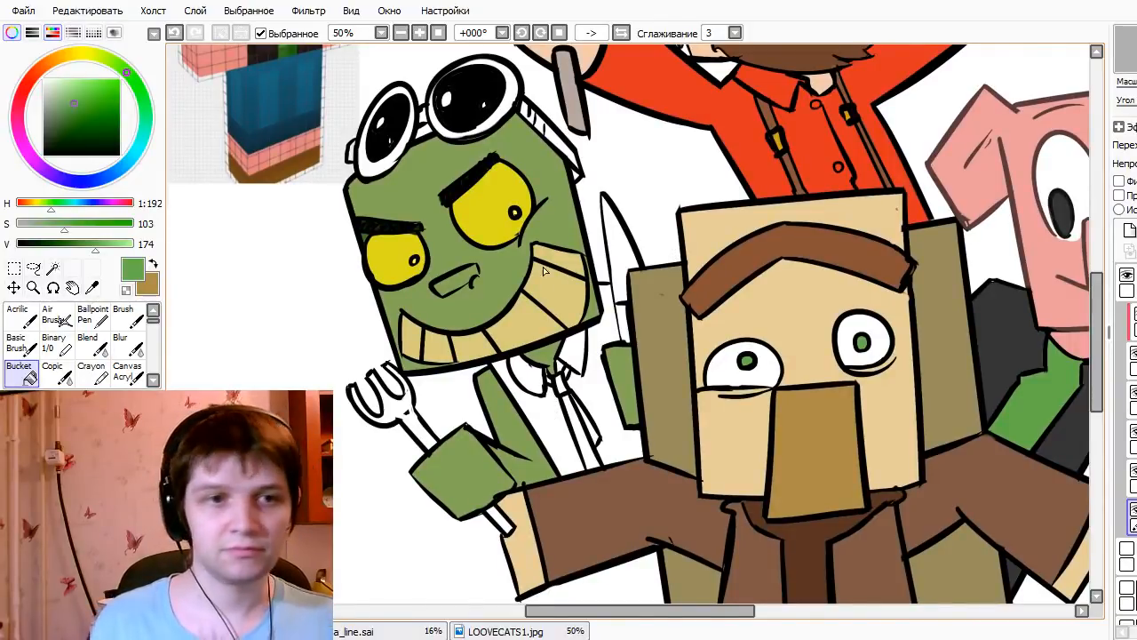
pyautogui.keyDown('alt'); pyautogui.click(561, 300); pyautogui.keyUp('alt')
pyautogui.moveTo(69, 92); pyautogui.dragTo(57, 93)
pyautogui.click(531, 380)
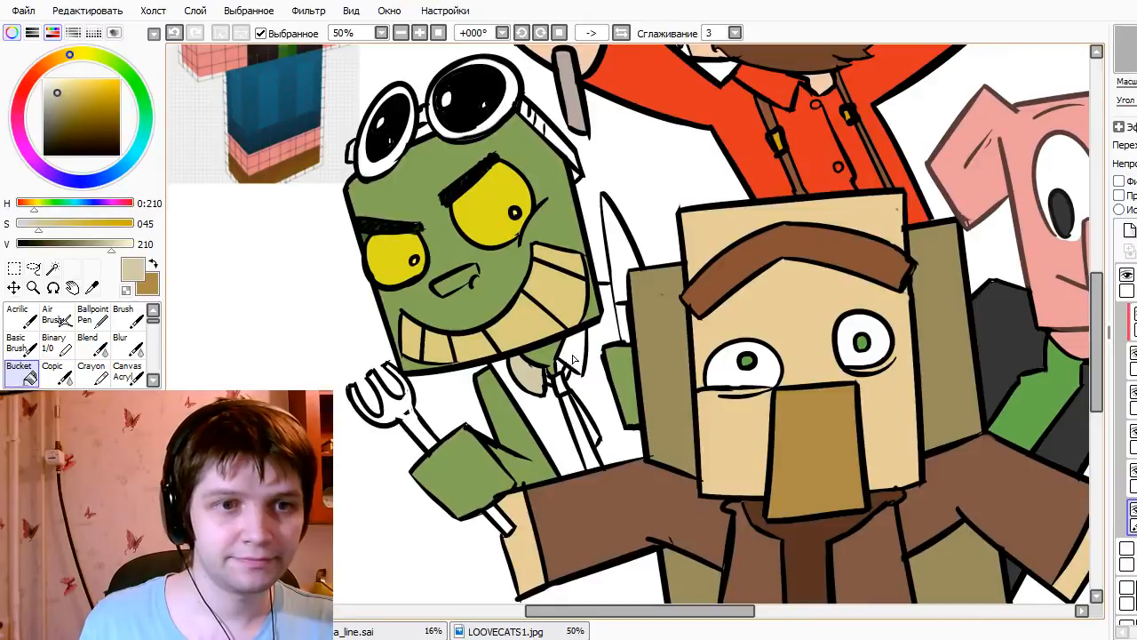
pyautogui.click(575, 364)
pyautogui.press('n')
pyautogui.press('[')
pyautogui.press('[')
pyautogui.press('[')
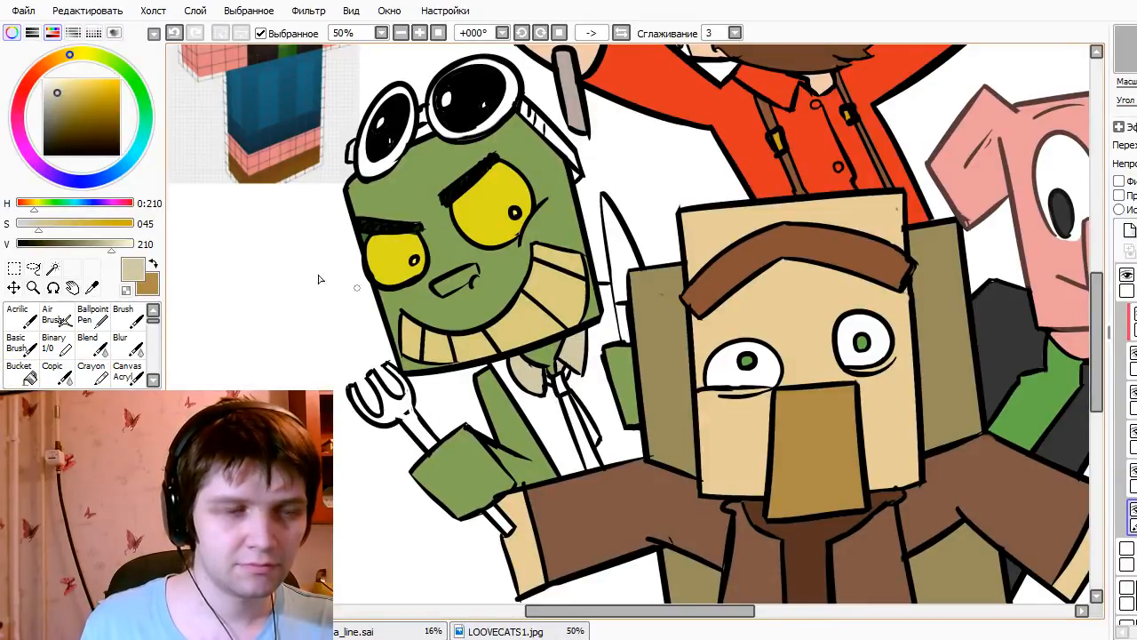
# - Try filling the green character's tie with dusty reddish brown (S 81, V 177), and undo the fill
pyautogui.click(40, 69)
pyautogui.click(68, 103)
pyautogui.press('g')
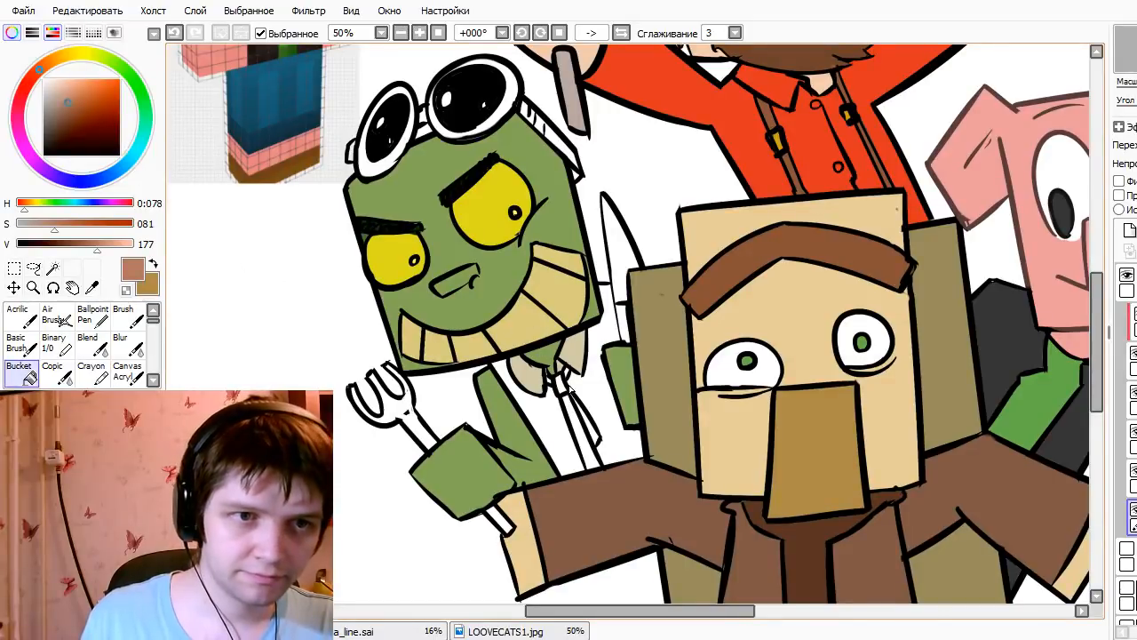
pyautogui.click(573, 410)
pyautogui.hotkey('ctrl', 'z')
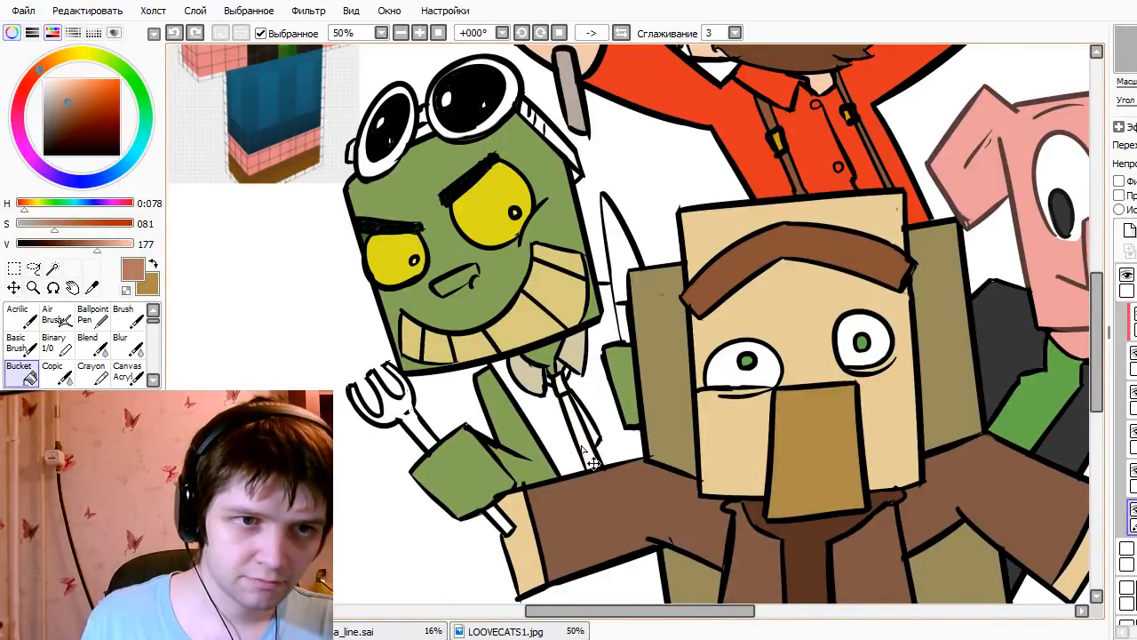
# - Fill the knot and hanging parts of the green character's tie with bright red (S 168, V 219)
pyautogui.click(98, 85)
pyautogui.moveTo(40, 68); pyautogui.dragTo(29, 80)
pyautogui.click(560, 384)
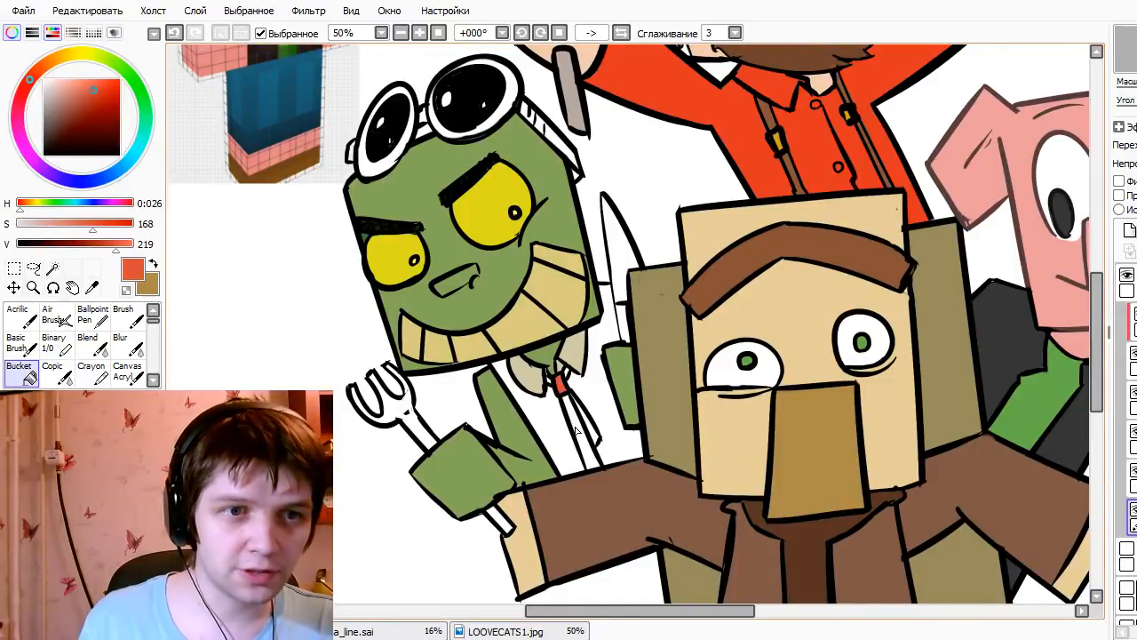
pyautogui.click(583, 439)
pyautogui.click(594, 436)
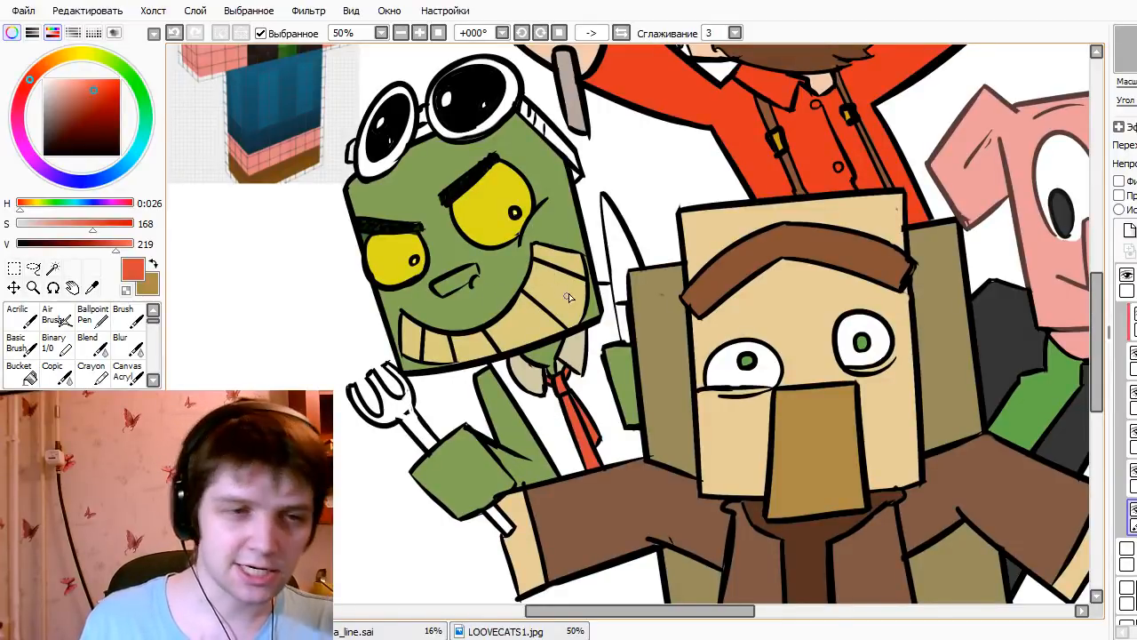
# - Fill the green character's shirt on both sides of the tie with the beige sampled from his collar
pyautogui.keyDown('alt'); pyautogui.click(534, 376); pyautogui.keyUp('alt')
pyautogui.click(611, 433)
pyautogui.click(556, 458)
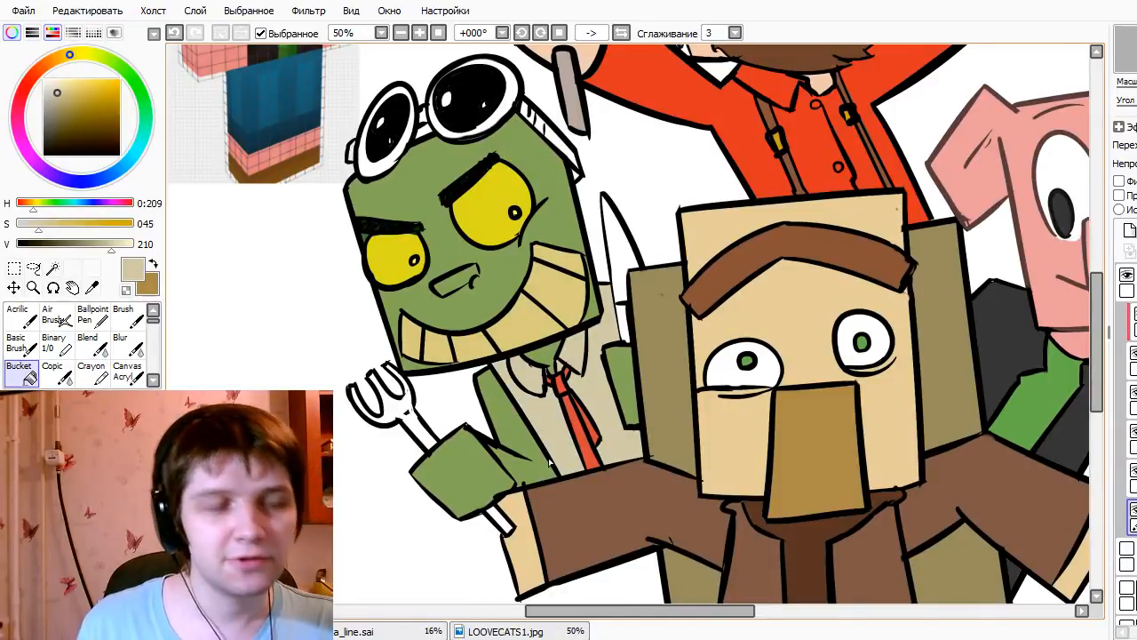
# - Fill the knife blade with light grey (S 0, V 228) and its handle with the brown (S 87, V 137) of the central character's eyebrow
pyautogui.scroll(2, 356, 389)
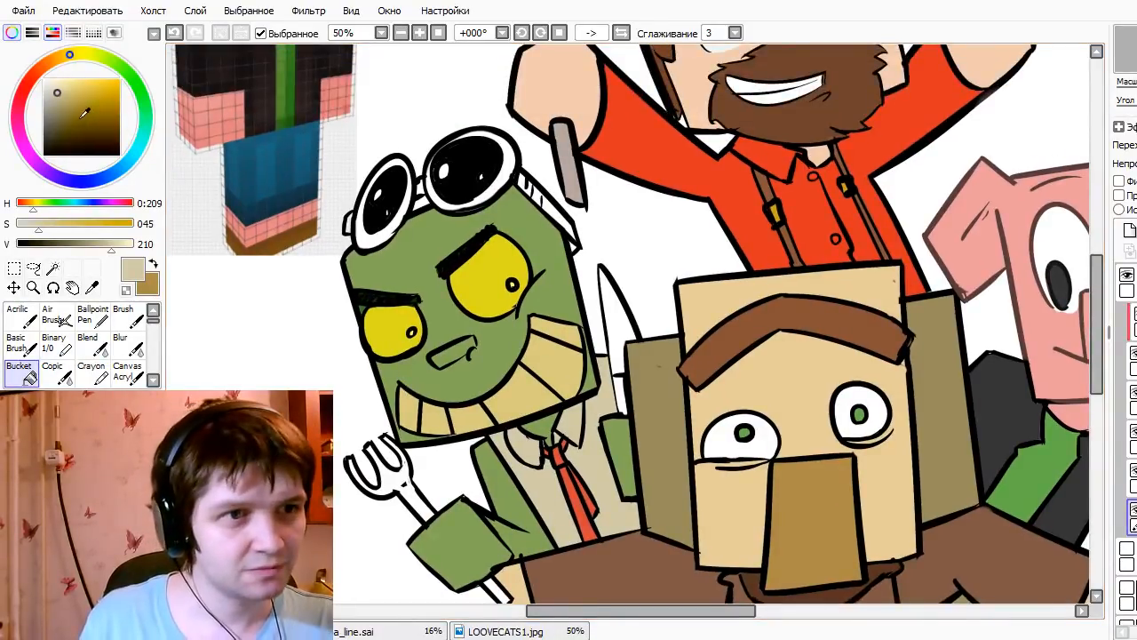
pyautogui.click(56, 91)
pyautogui.click(43, 87)
pyautogui.click(625, 338)
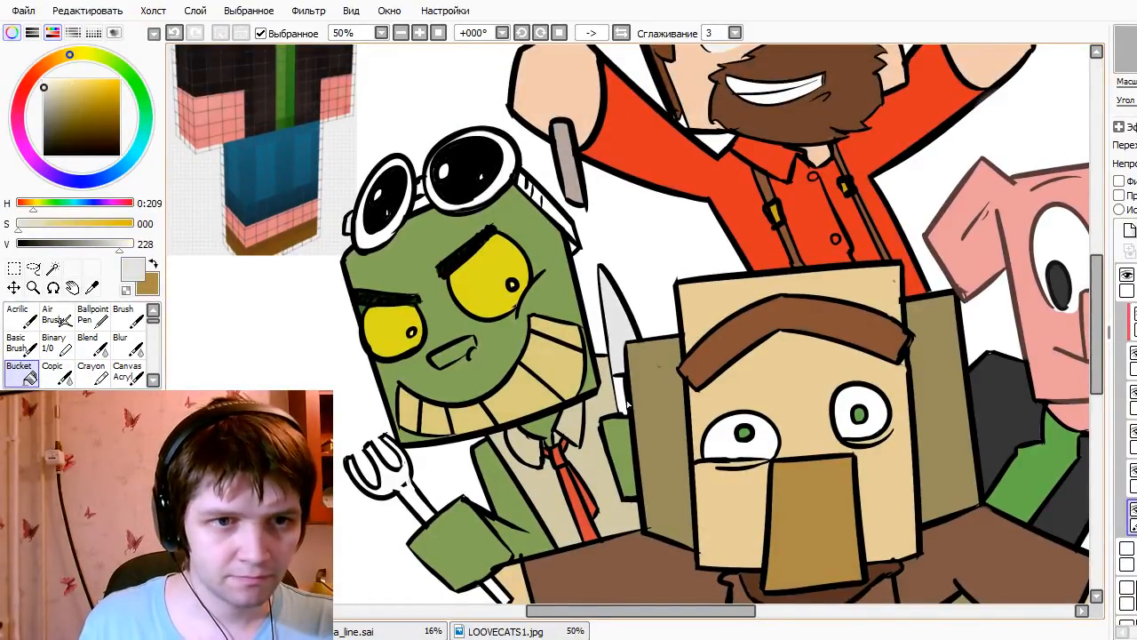
pyautogui.keyDown('alt'); pyautogui.click(729, 349); pyautogui.keyUp('alt')
pyautogui.click(622, 388)
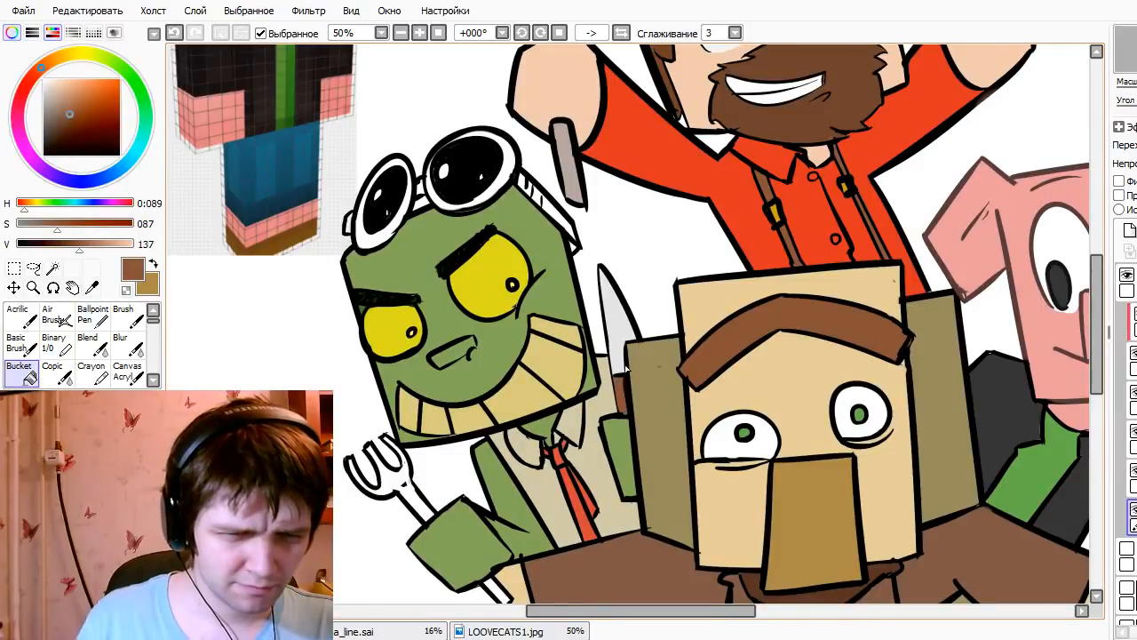
# - Review the coloured group drawing against the reference skins and examine the green character's goggles and the remaining uncoloured props
pyautogui.scroll(-2, 626, 368)
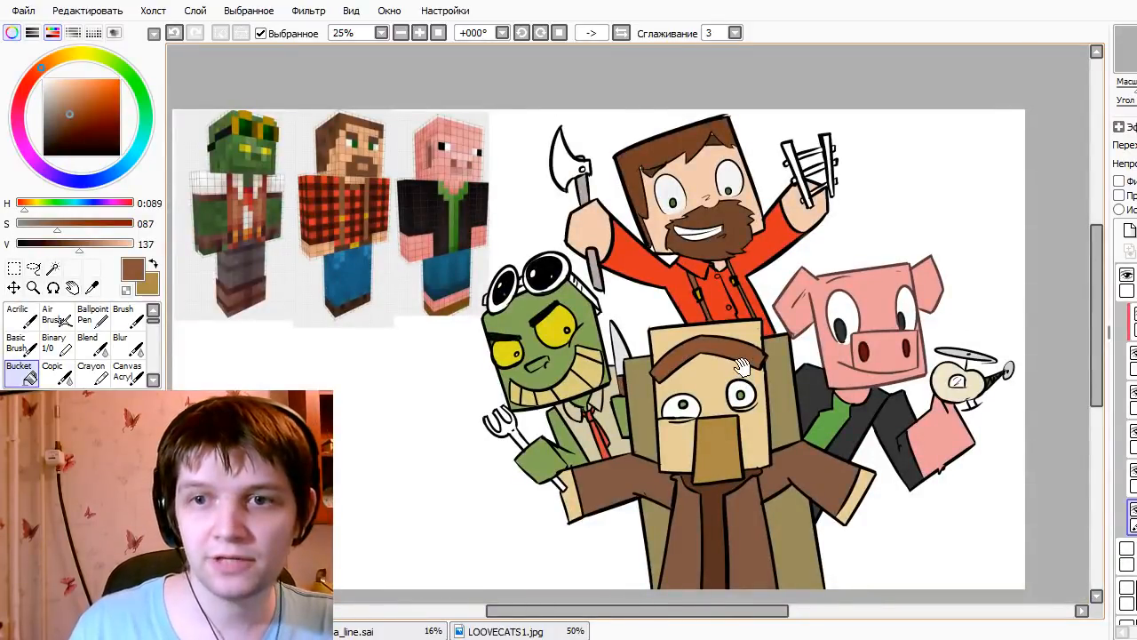
pyautogui.moveTo(849, 379); pyautogui.dragTo(755, 346)
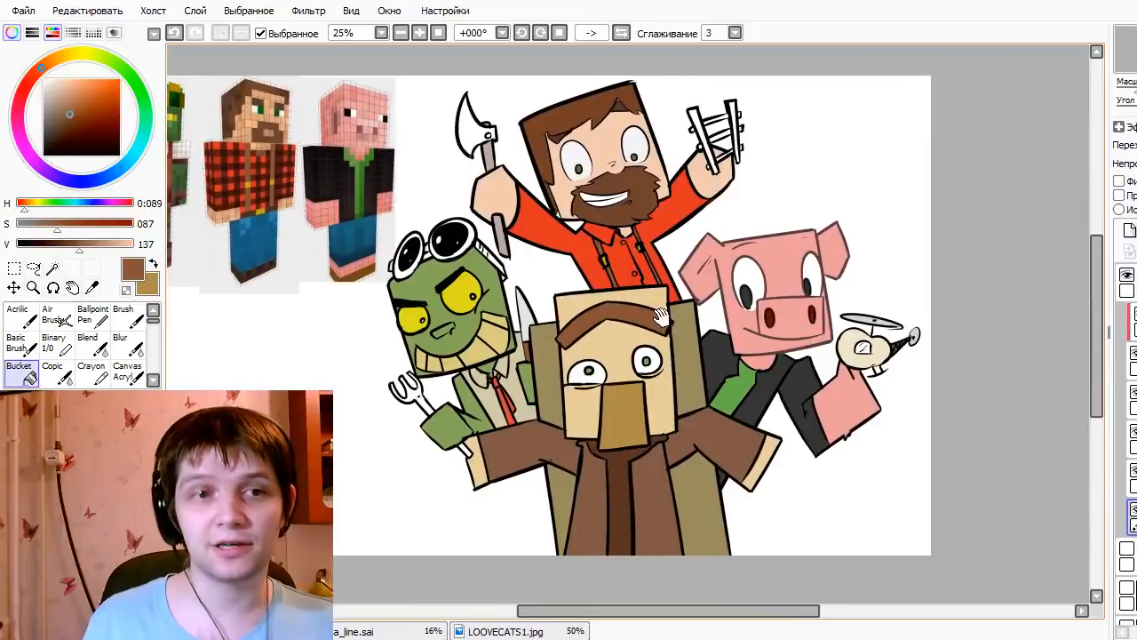
pyautogui.moveTo(662, 317)
pyautogui.mouseDown()
pyautogui.moveTo(781, 185)
pyautogui.moveTo(826, 233)
pyautogui.mouseUp()
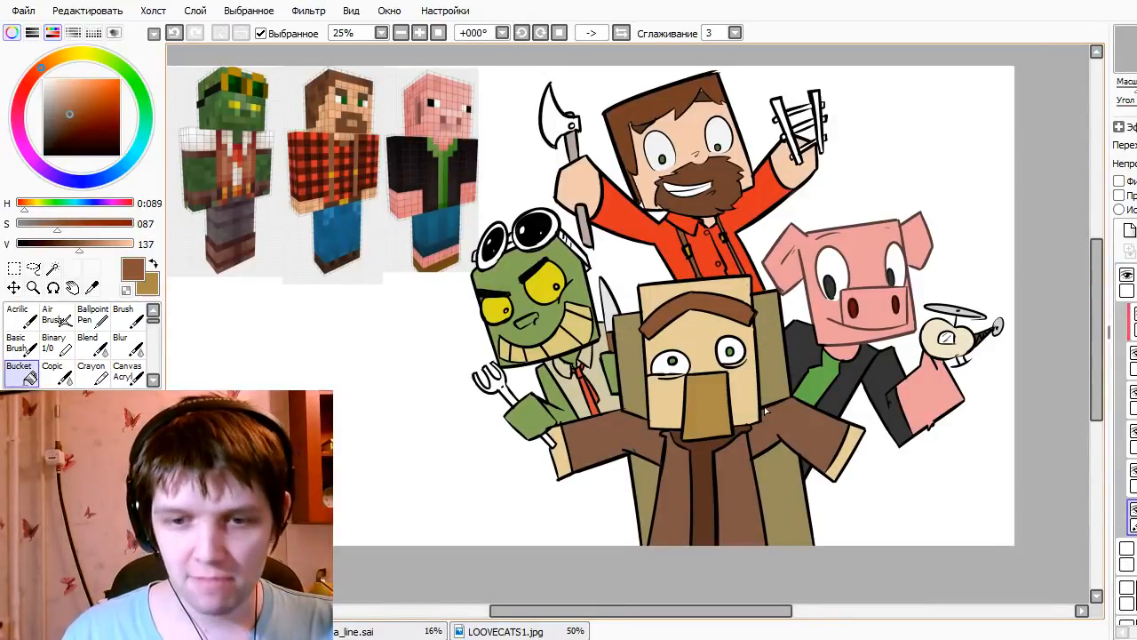
pyautogui.scroll(-1, 764, 406)
pyautogui.scroll(1, 590, 317)
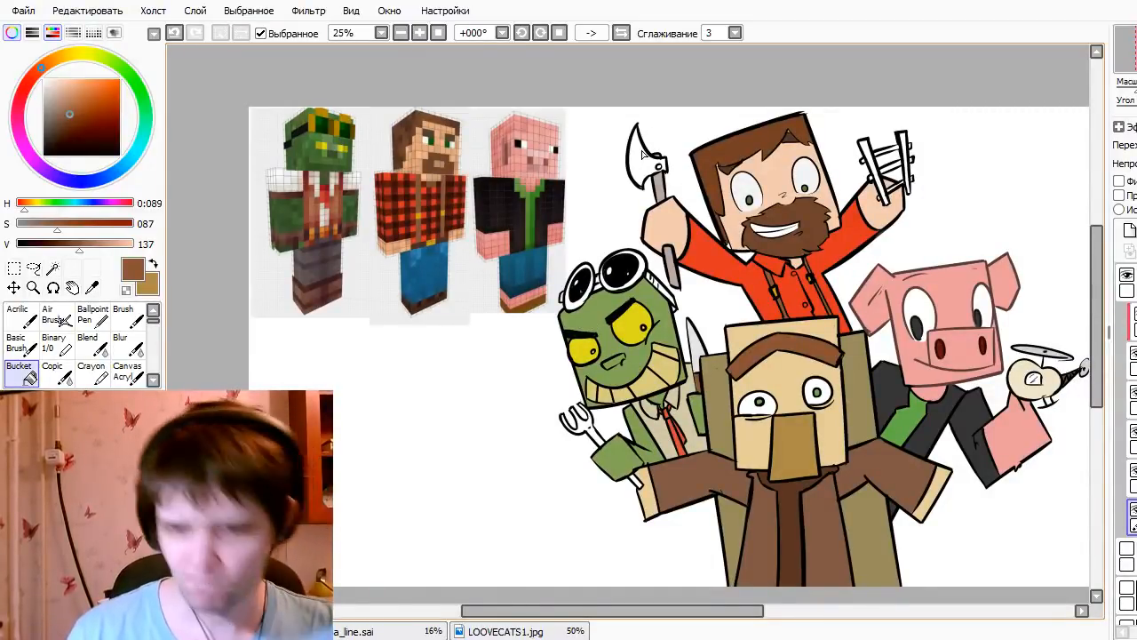
pyautogui.scroll(3, 609, 407)
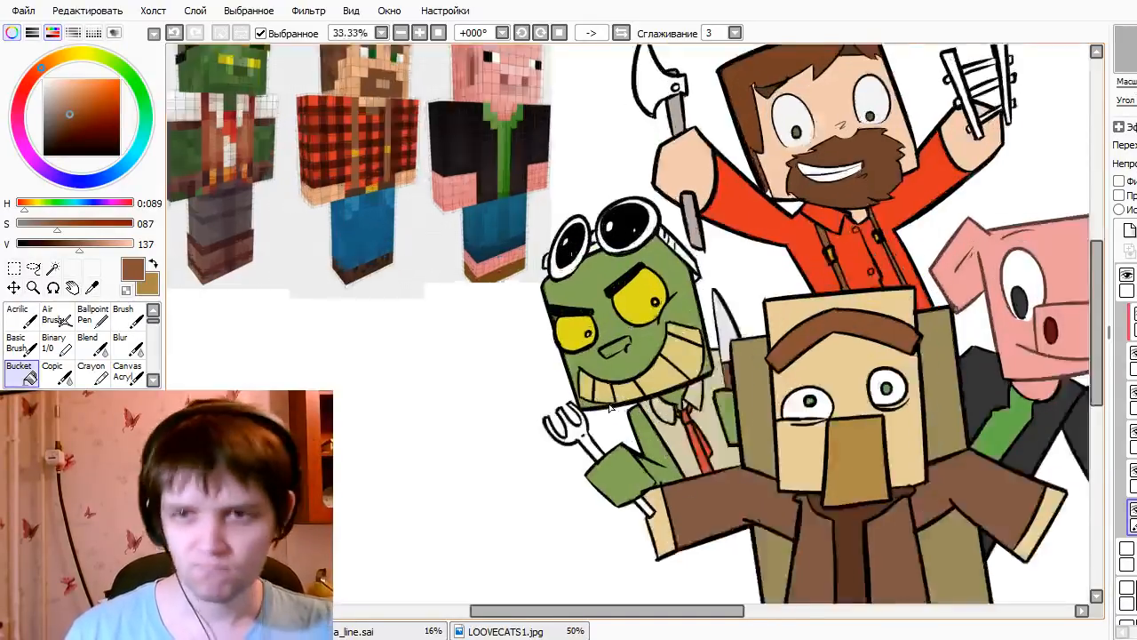
pyautogui.scroll(-1, 616, 249)
pyautogui.moveTo(804, 538); pyautogui.dragTo(703, 462)
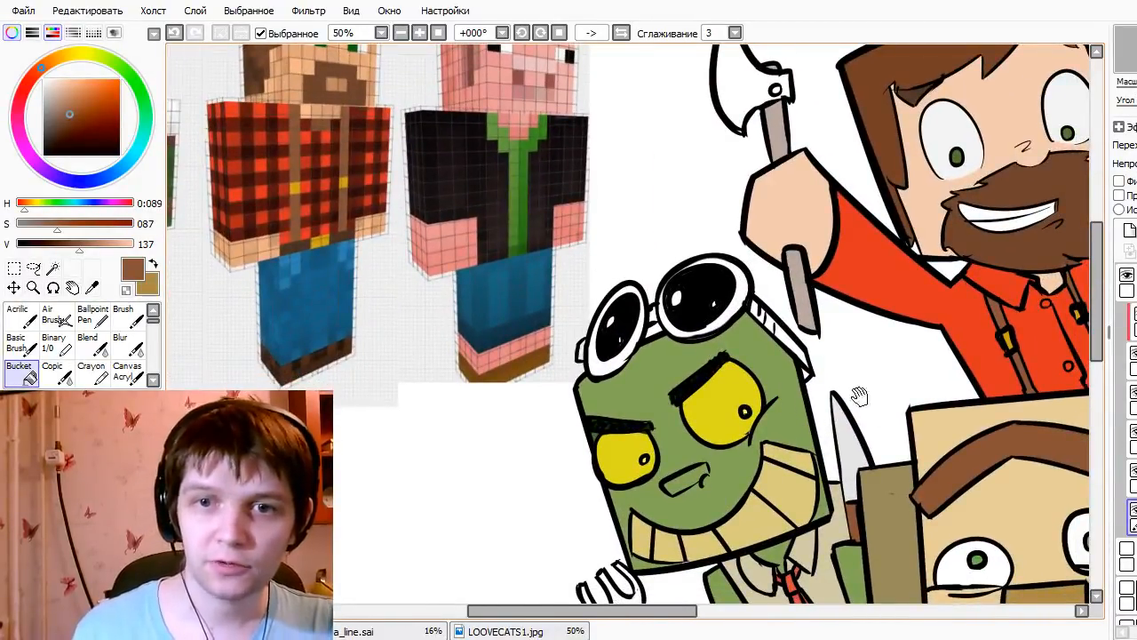
pyautogui.moveTo(765, 334); pyautogui.dragTo(871, 446)
pyautogui.moveTo(776, 435); pyautogui.dragTo(748, 394)
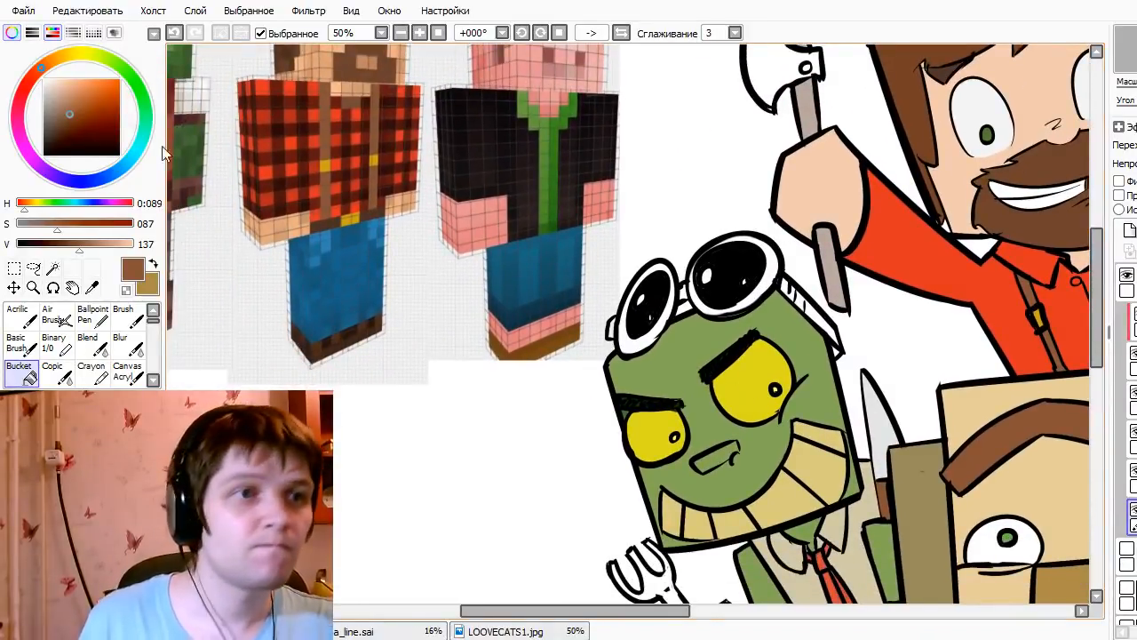
# - Fill both frames of the green character's goggles with bright yellow (S 204, V 255)
pyautogui.moveTo(68, 62); pyautogui.dragTo(74, 55)
pyautogui.click(91, 80)
pyautogui.click(104, 80)
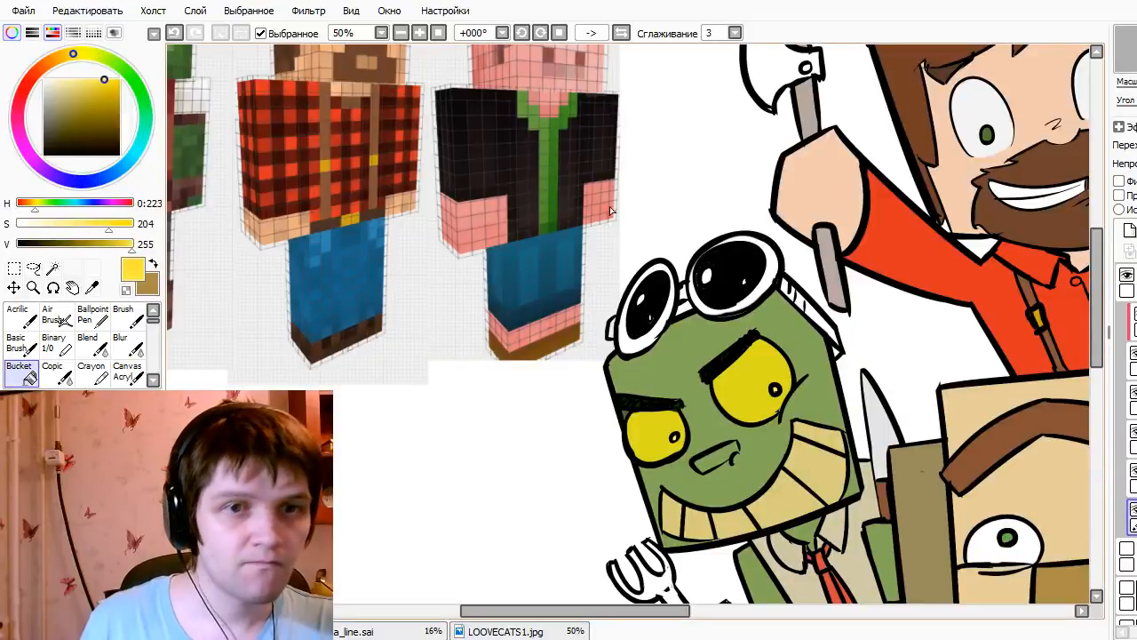
pyautogui.click(773, 266)
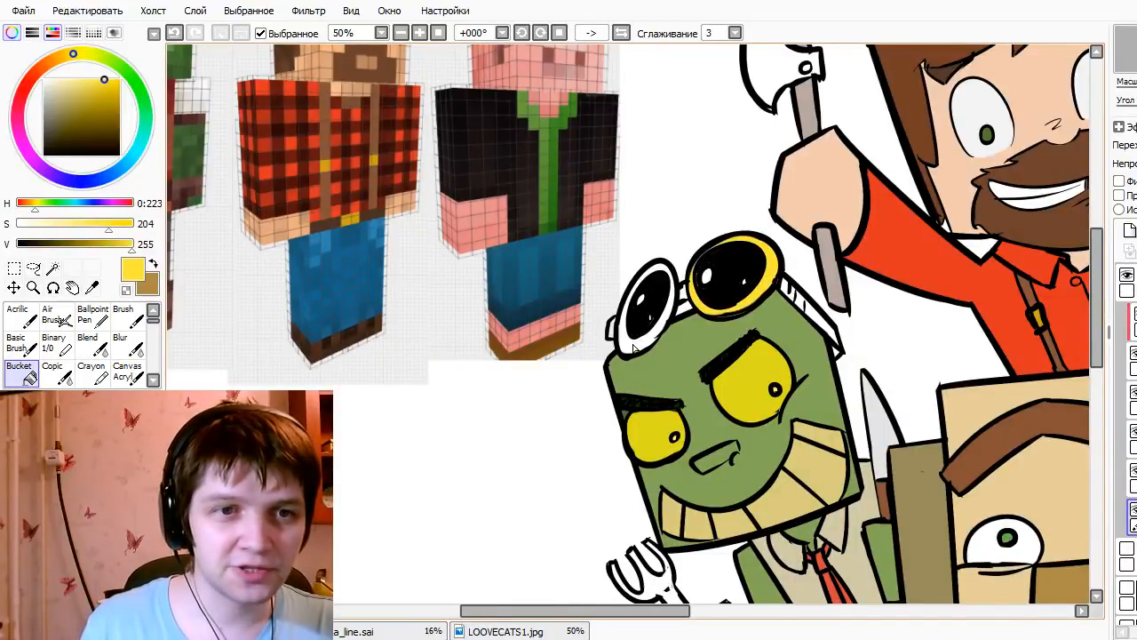
pyautogui.click(634, 348)
# - Fill the goggles' strap sections with the brown (S 87, V 137) sampled from the central character's eyebrow
pyautogui.keyDown('alt'); pyautogui.click(1000, 451); pyautogui.keyUp('alt')
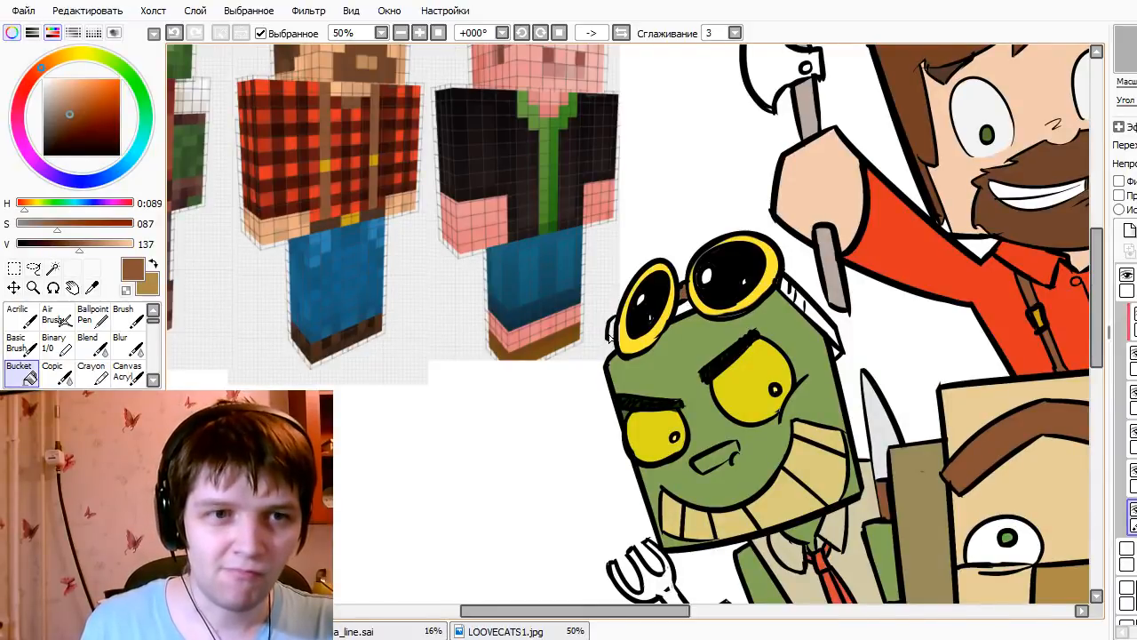
pyautogui.click(823, 321)
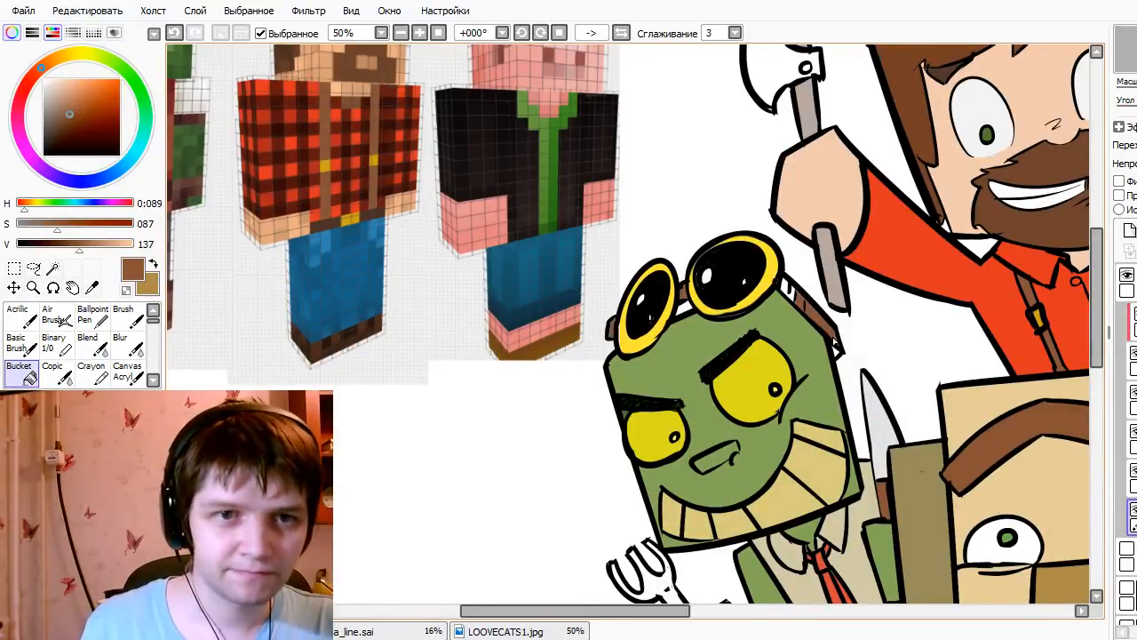
pyautogui.click(789, 293)
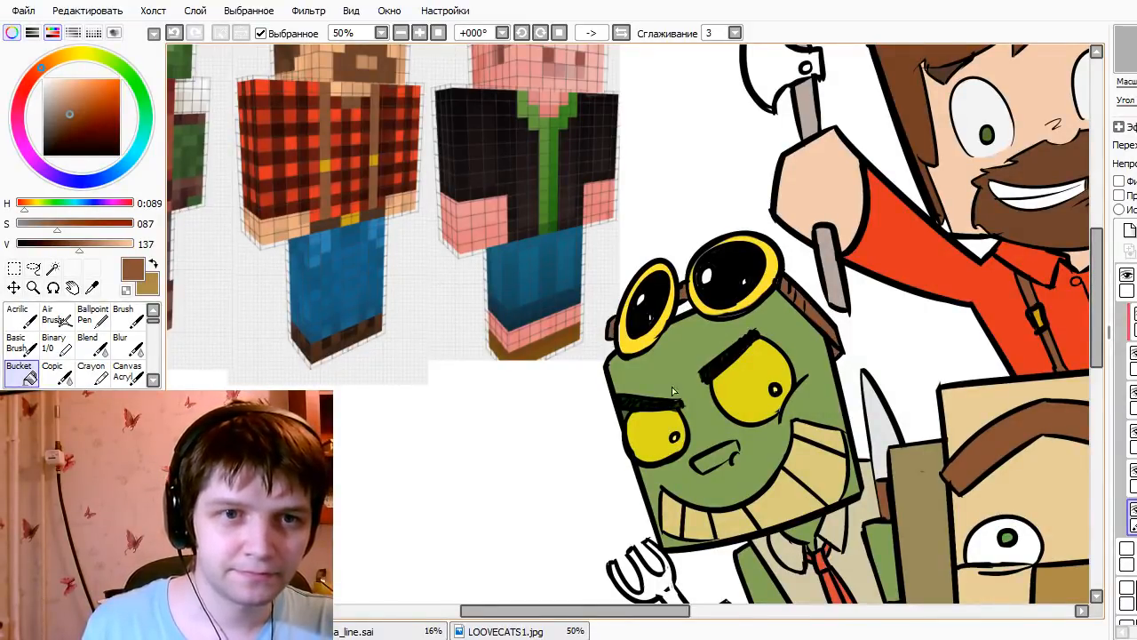
# - Sample white from a goggle lens highlight and touch up the highlights on both black lenses
pyautogui.keyDown('alt'); pyautogui.click(711, 275); pyautogui.keyUp('alt')
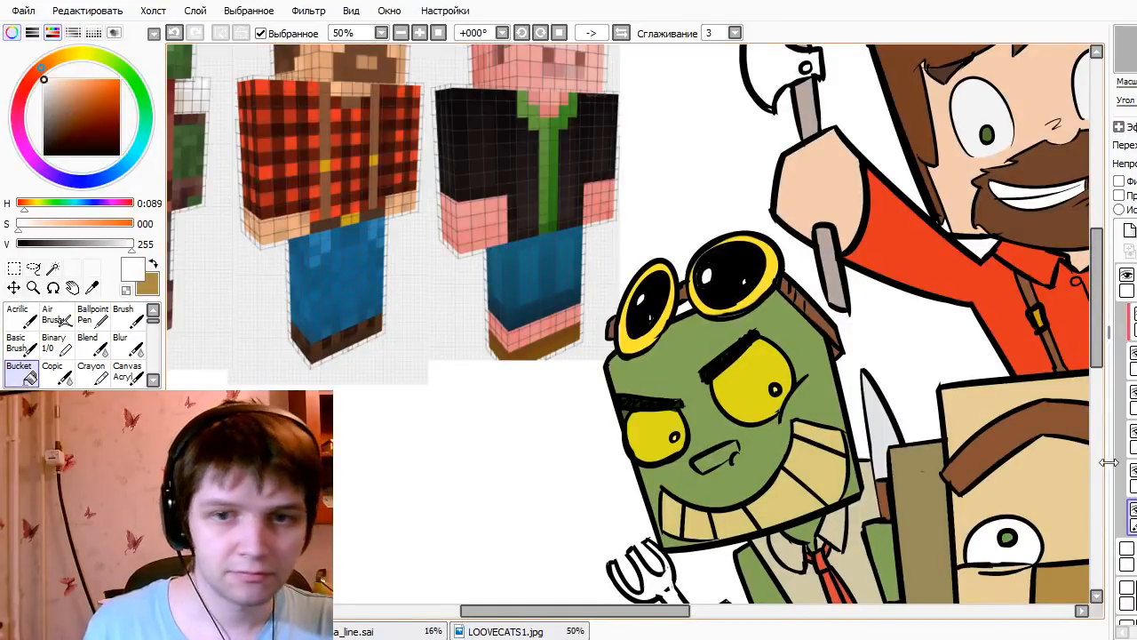
pyautogui.press('n')
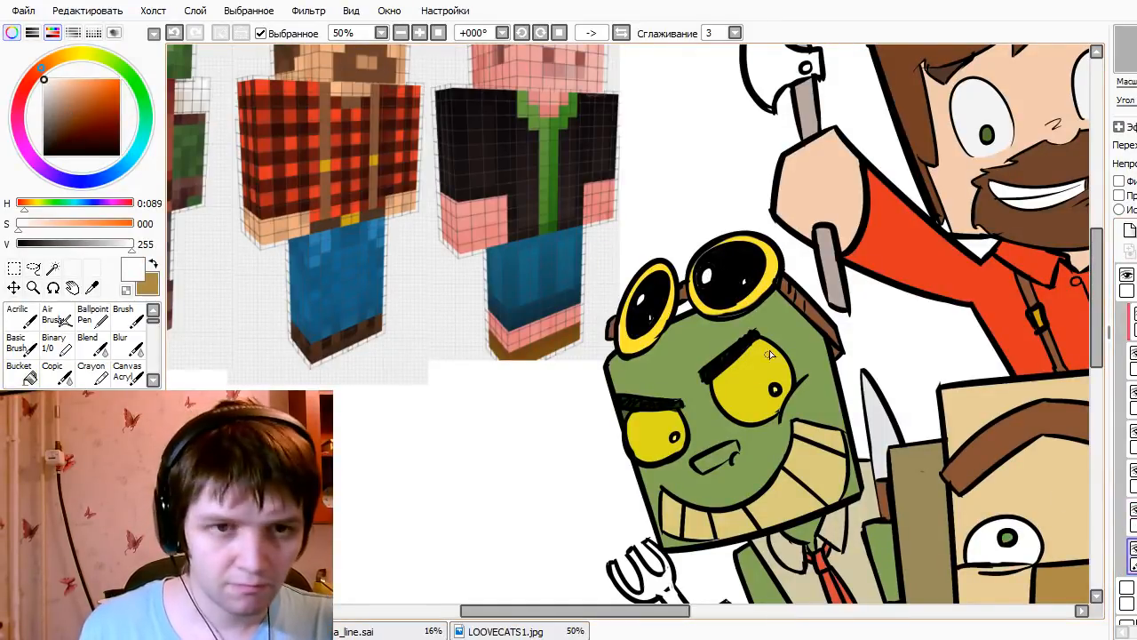
pyautogui.click(718, 266)
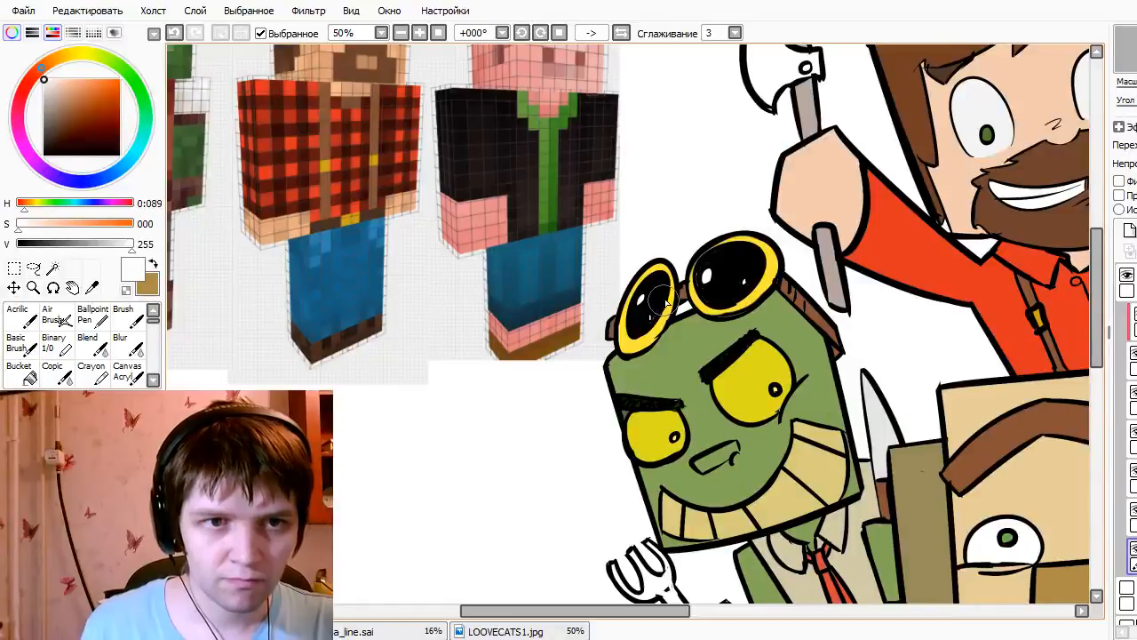
pyautogui.click(651, 297)
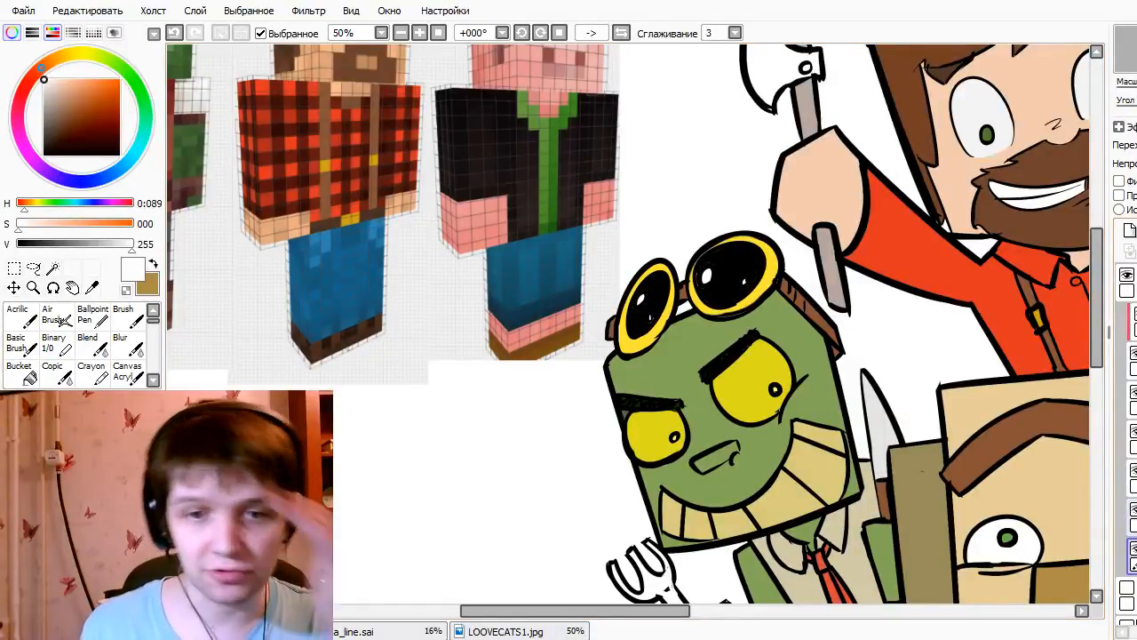
# - Switch back to the green character's colour layer and paint his raised arm's upper sleeve with the shirt's beige (S 45, V 210)
pyautogui.click(1131, 507)
pyautogui.click(1132, 475)
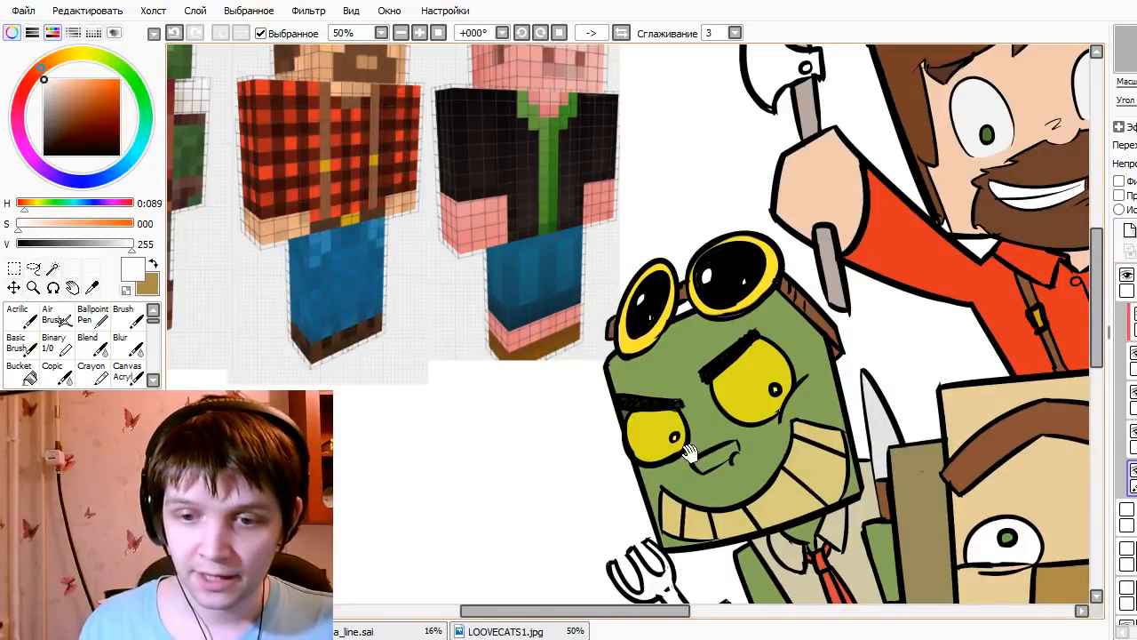
pyautogui.moveTo(691, 455)
pyautogui.mouseDown()
pyautogui.moveTo(675, 356)
pyautogui.moveTo(574, 167)
pyautogui.moveTo(581, 282)
pyautogui.mouseUp()
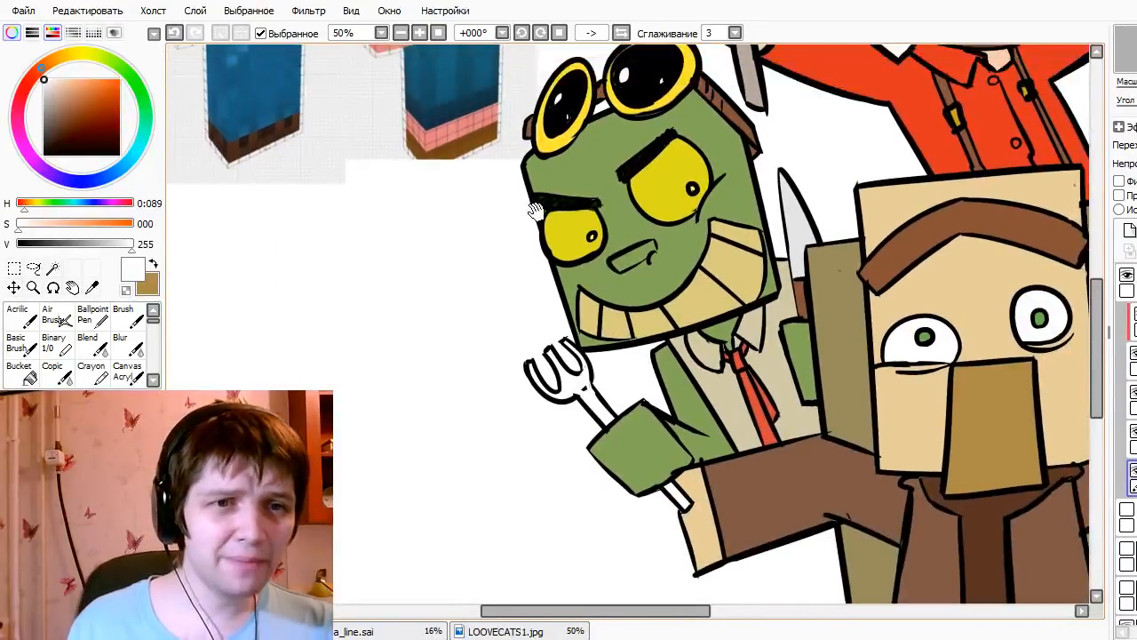
pyautogui.moveTo(650, 333); pyautogui.dragTo(604, 238)
pyautogui.keyDown('alt'); pyautogui.click(665, 287); pyautogui.keyUp('alt')
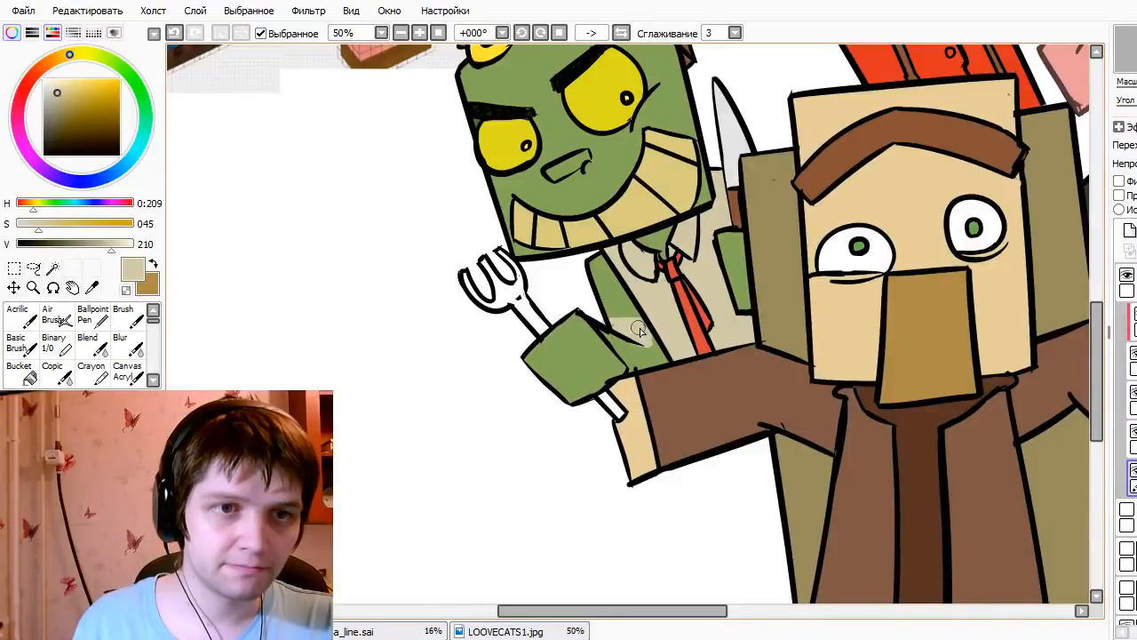
pyautogui.moveTo(601, 299)
pyautogui.mouseDown()
pyautogui.moveTo(598, 268)
pyautogui.moveTo(641, 323)
pyautogui.moveTo(600, 265)
pyautogui.mouseUp()
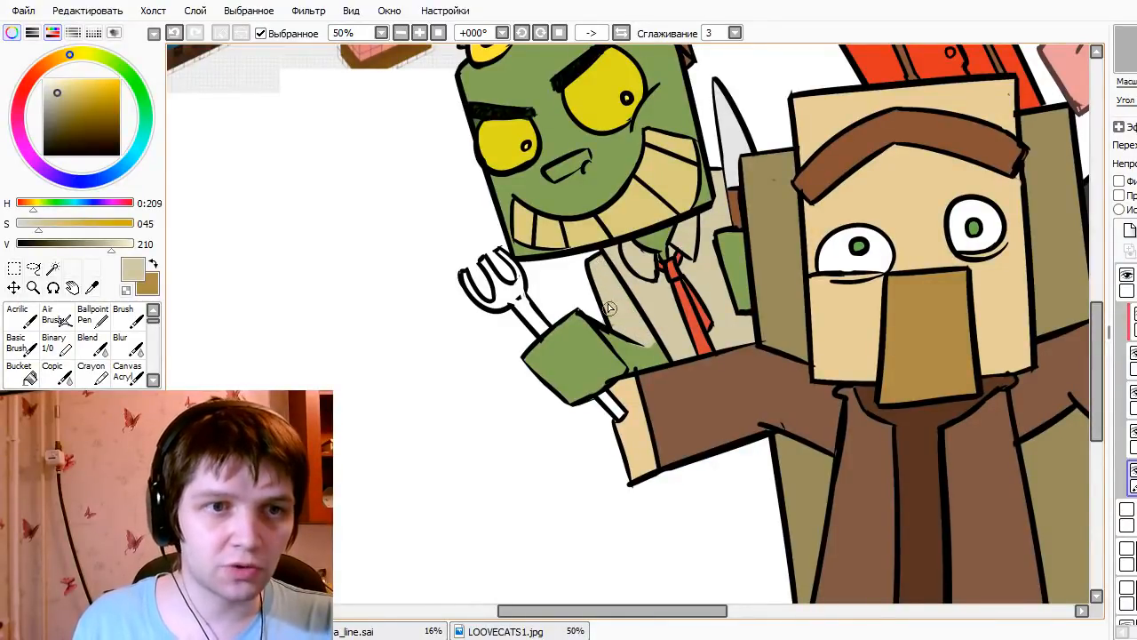
# - Sample the reddish brown (S 95, V 172) of the vest on the green reference skin for the green character
pyautogui.moveTo(428, 107); pyautogui.dragTo(623, 373)
pyautogui.moveTo(466, 89); pyautogui.dragTo(602, 293)
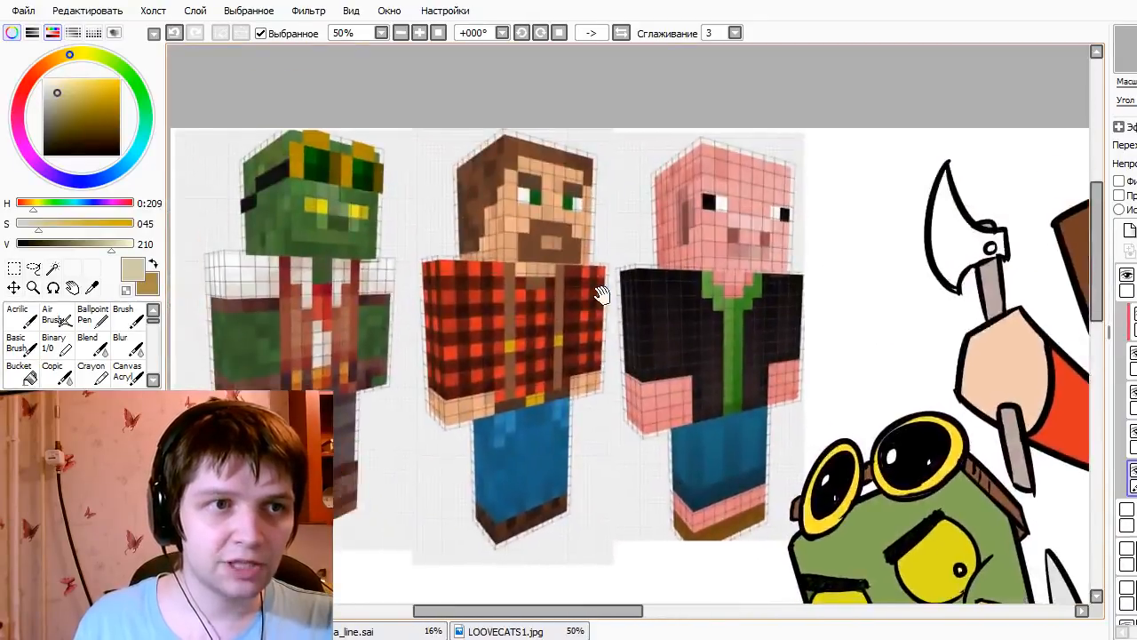
pyautogui.click(303, 313)
pyautogui.moveTo(808, 436)
pyautogui.mouseDown()
pyautogui.moveTo(551, 213)
pyautogui.moveTo(497, 191)
pyautogui.mouseUp()
pyautogui.moveTo(598, 480); pyautogui.dragTo(532, 423)
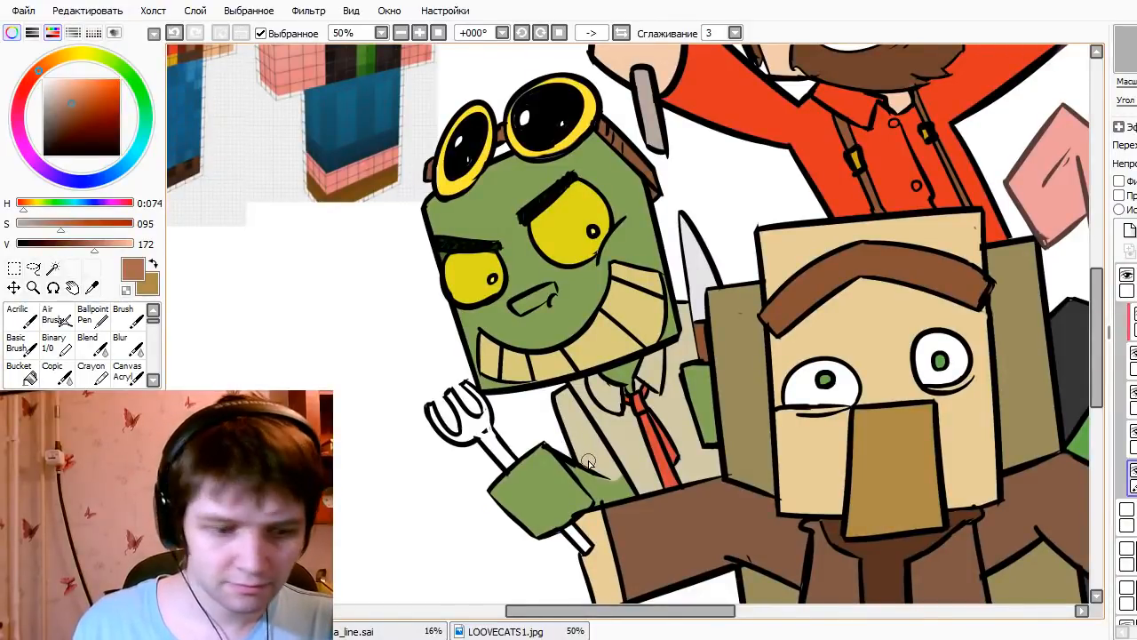
# - Clean up the sleeve's lower edge on the raised arm with the sampled skin green and outline it in black
pyautogui.press('x')
pyautogui.moveTo(586, 466); pyautogui.dragTo(564, 453)
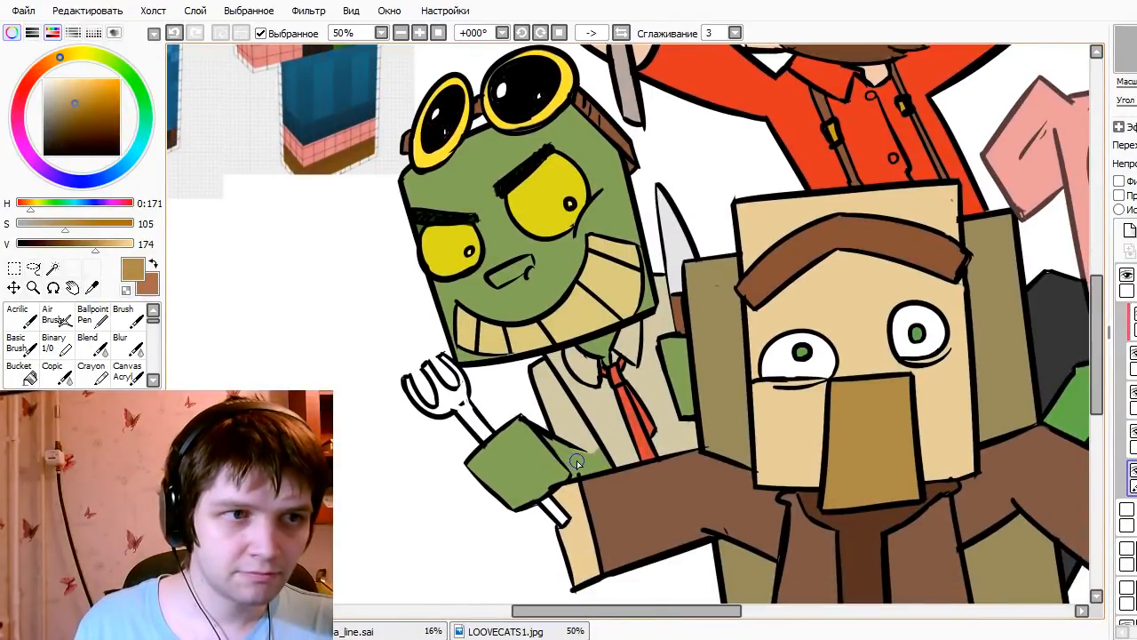
pyautogui.keyDown('alt'); pyautogui.click(580, 458); pyautogui.keyUp('alt')
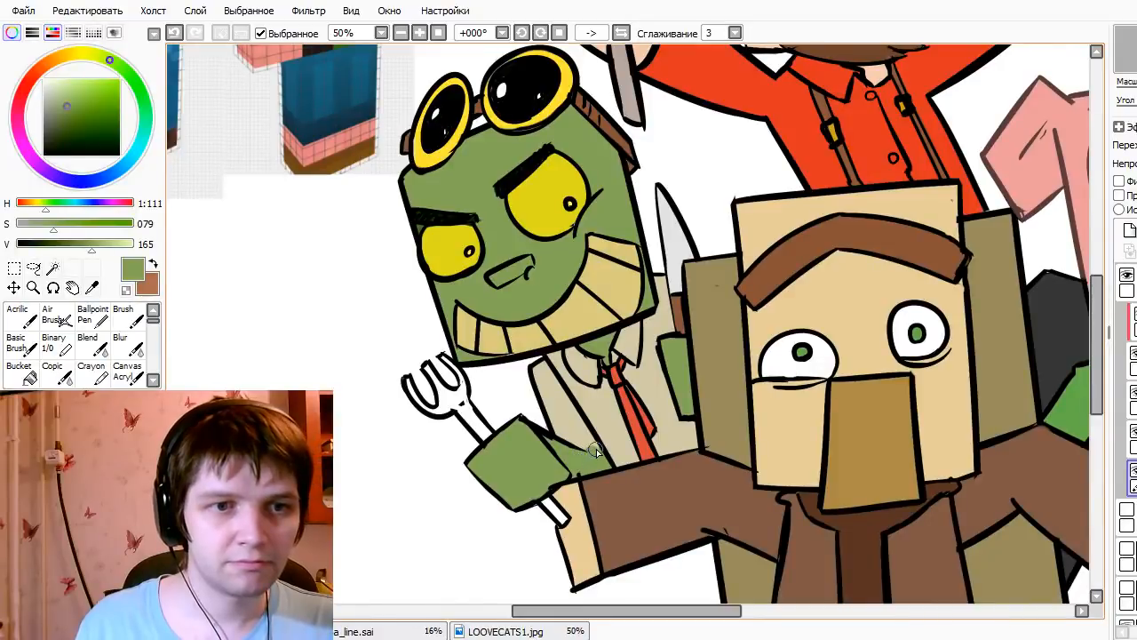
pyautogui.keyDown('alt'); pyautogui.click(589, 447); pyautogui.keyUp('alt')
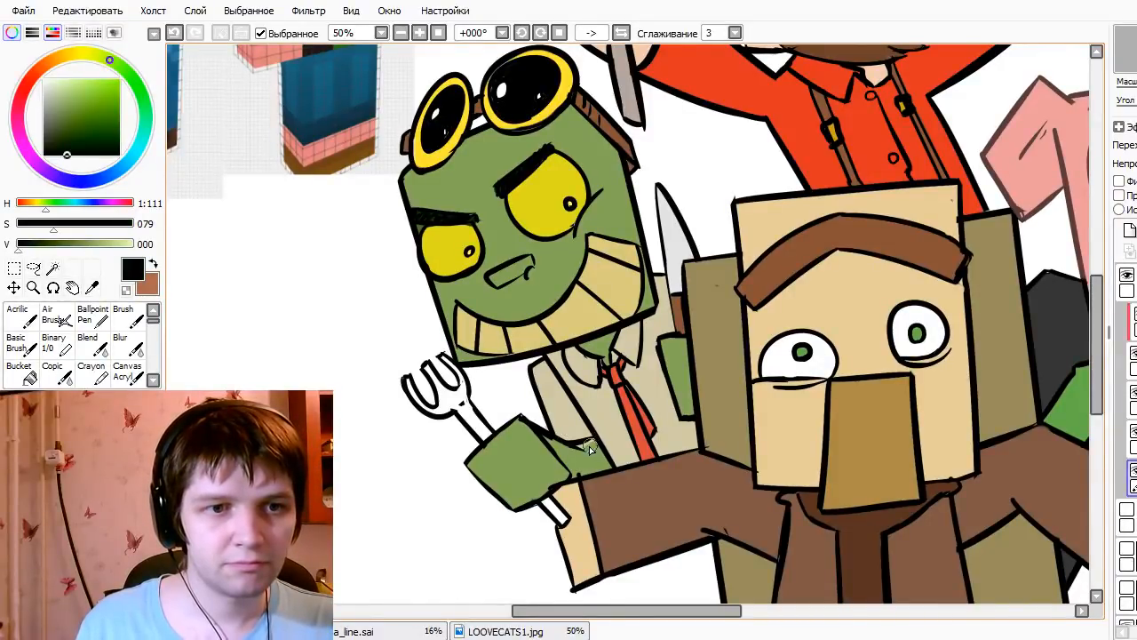
pyautogui.keyDown('alt'); pyautogui.click(576, 446); pyautogui.keyUp('alt')
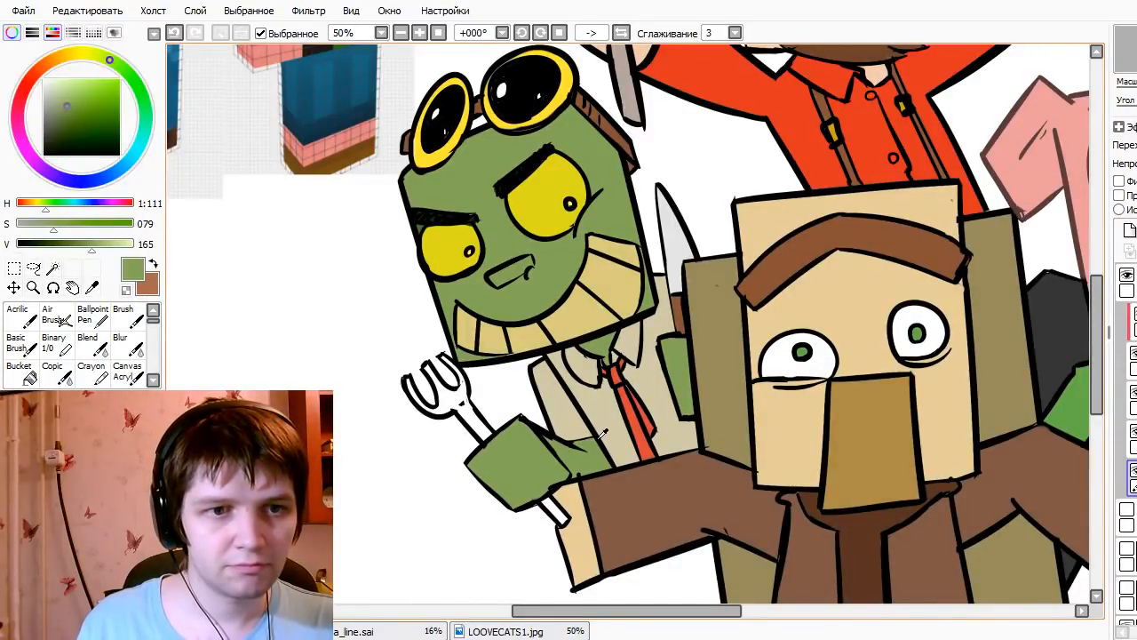
pyautogui.keyDown('alt'); pyautogui.click(573, 441); pyautogui.keyUp('alt')
pyautogui.moveTo(568, 437); pyautogui.dragTo(604, 451)
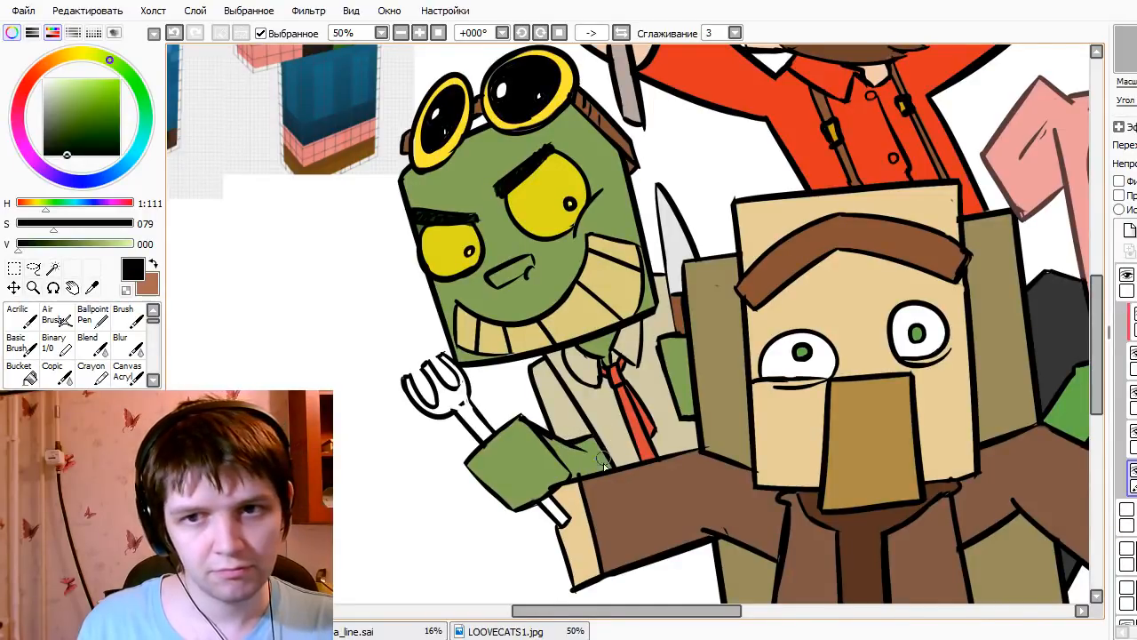
# - Select the green character's shirt areas beside the tie and paint reddish-brown vest panels (S 95, V 172) inside them with a size 35 brush
pyautogui.moveTo(555, 387); pyautogui.dragTo(513, 393)
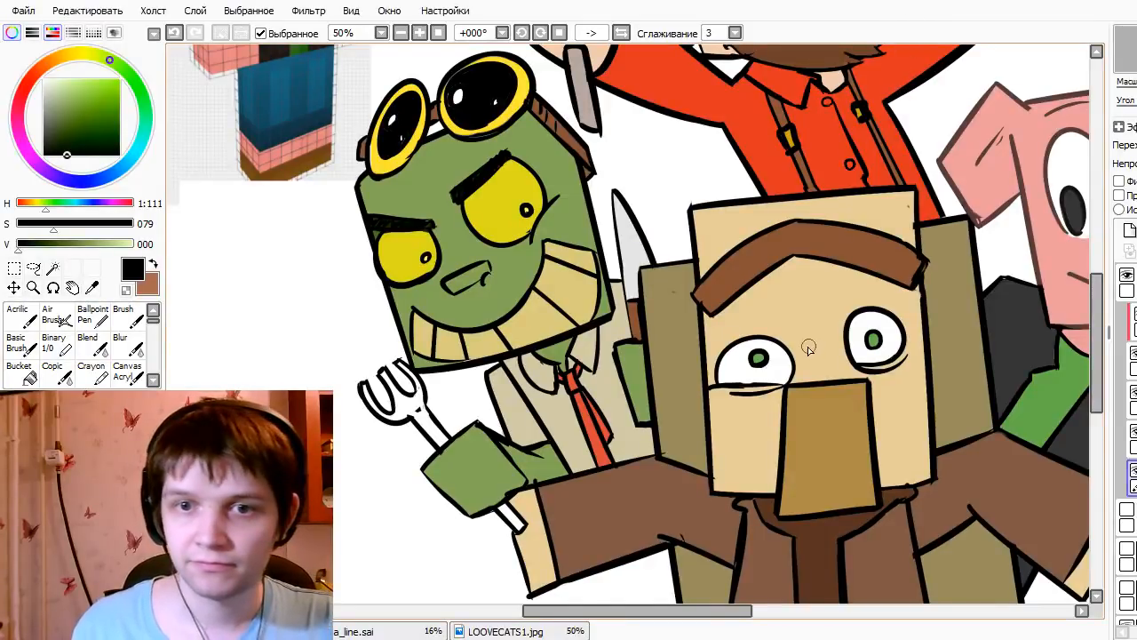
pyautogui.moveTo(821, 446); pyautogui.dragTo(754, 355)
pyautogui.moveTo(755, 286); pyautogui.dragTo(756, 334)
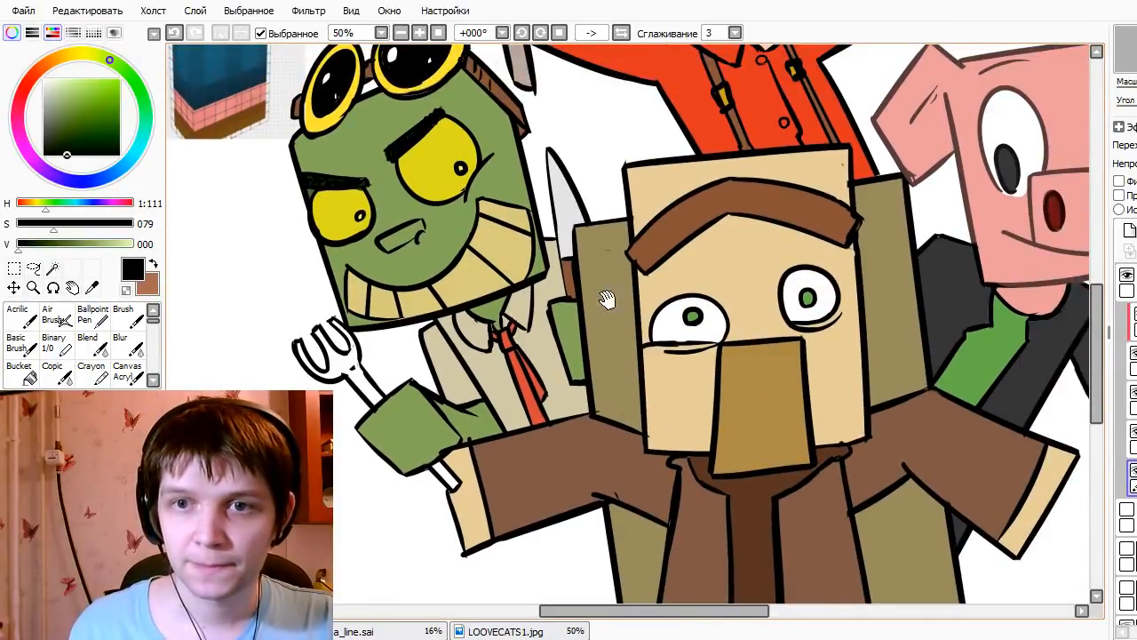
pyautogui.moveTo(660, 310); pyautogui.dragTo(716, 319)
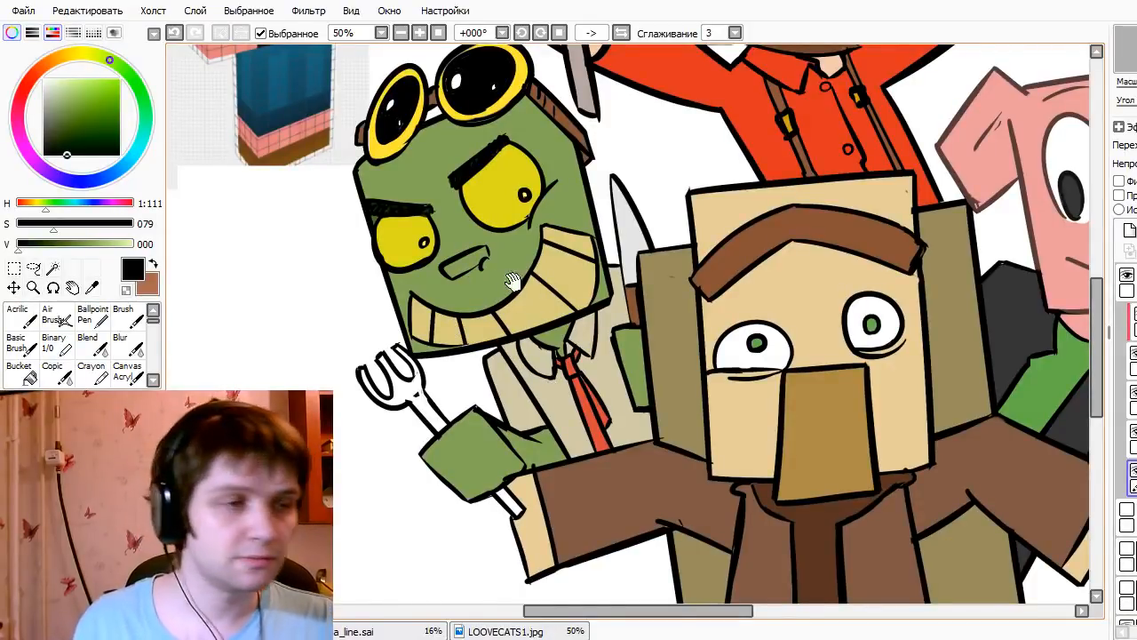
pyautogui.press('x')
pyautogui.press('w')
pyautogui.click(556, 407)
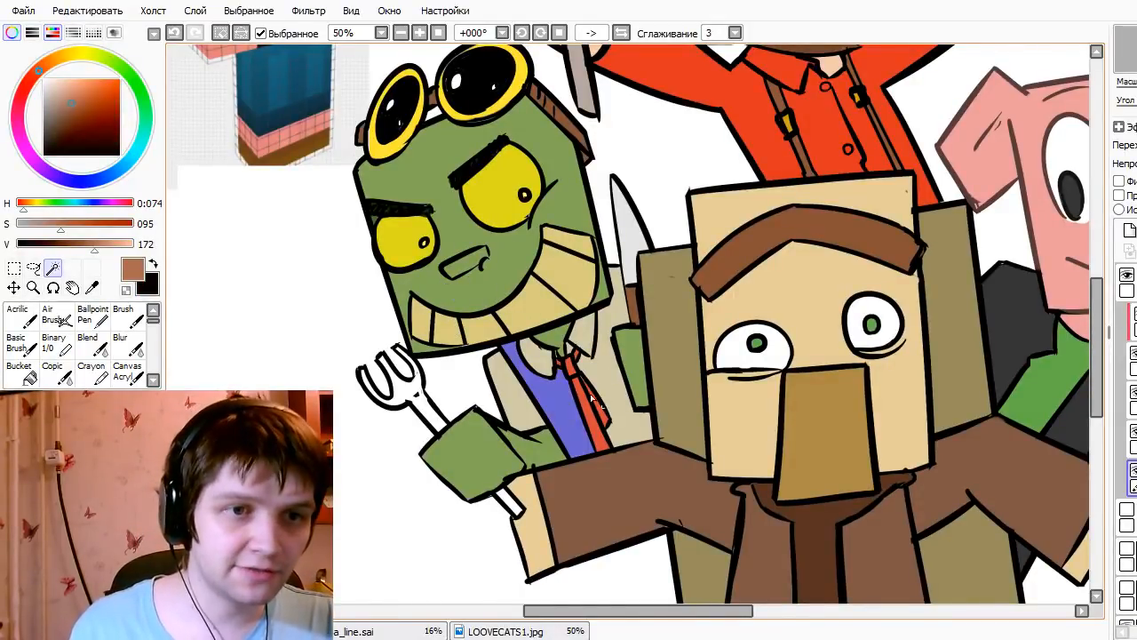
pyautogui.click(598, 378)
pyautogui.press('n')
pyautogui.press(']')
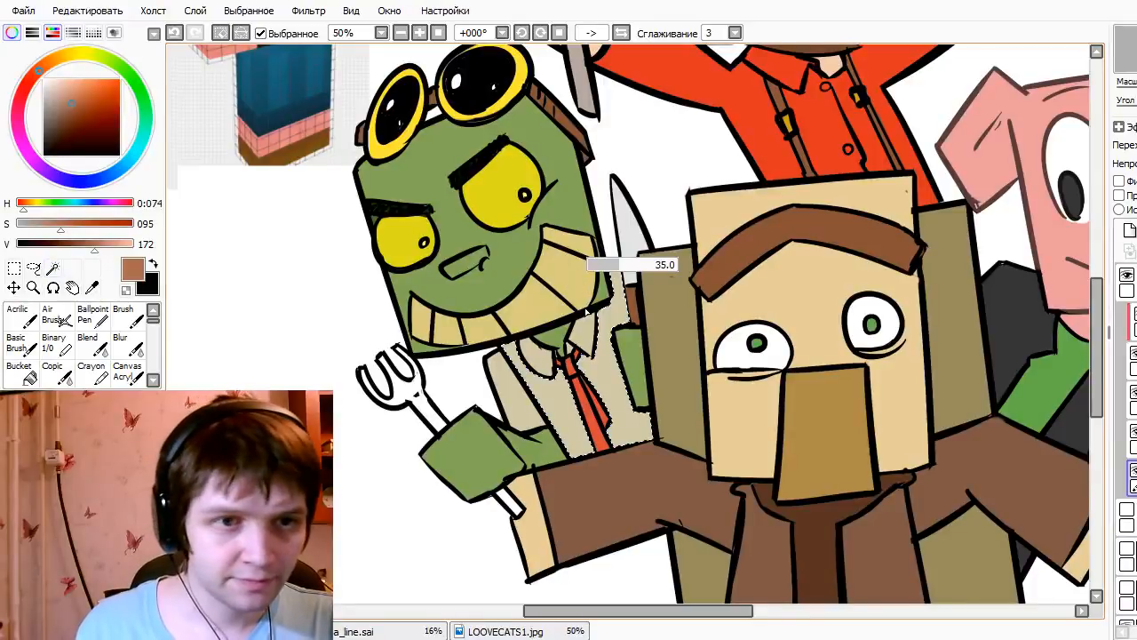
pyautogui.moveTo(587, 311)
pyautogui.mouseDown()
pyautogui.moveTo(608, 280)
pyautogui.moveTo(641, 450)
pyautogui.moveTo(609, 290)
pyautogui.moveTo(660, 484)
pyautogui.moveTo(617, 371)
pyautogui.moveTo(596, 238)
pyautogui.moveTo(630, 443)
pyautogui.moveTo(600, 318)
pyautogui.moveTo(621, 390)
pyautogui.moveTo(604, 266)
pyautogui.moveTo(640, 424)
pyautogui.moveTo(639, 395)
pyautogui.moveTo(524, 357)
pyautogui.moveTo(592, 496)
pyautogui.moveTo(509, 331)
pyautogui.moveTo(584, 449)
pyautogui.moveTo(516, 339)
pyautogui.moveTo(596, 530)
pyautogui.moveTo(601, 340)
pyautogui.mouseUp()
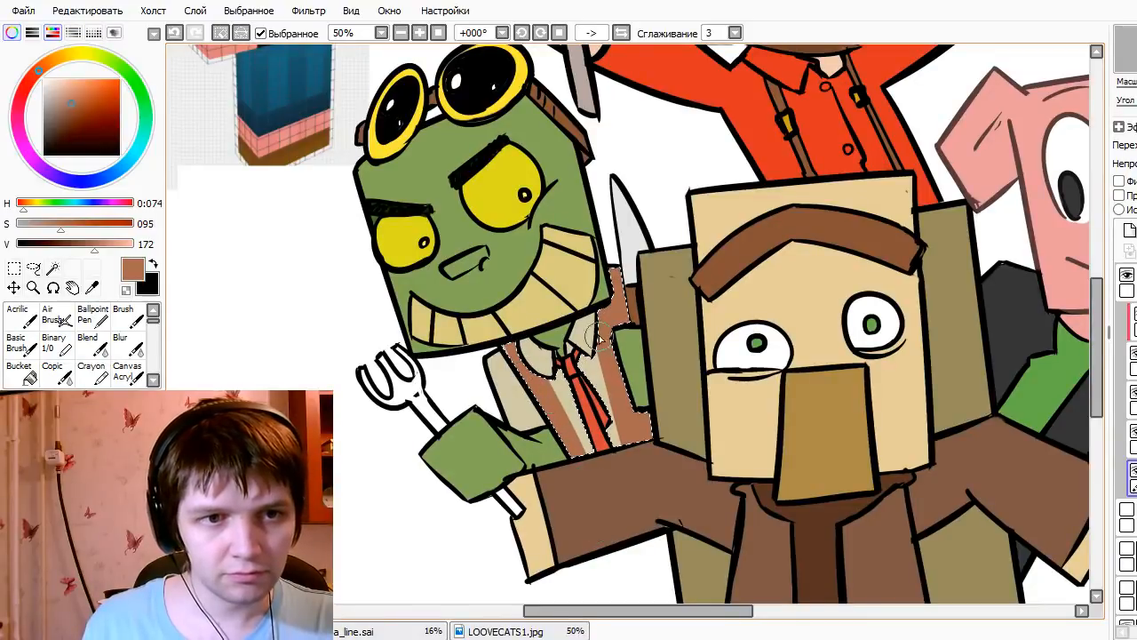
# - Outline the vest's inner edges beside the tie with thin black strokes at brush size 1 and clear the selection
pyautogui.rightClick(595, 353)
pyautogui.press('[')
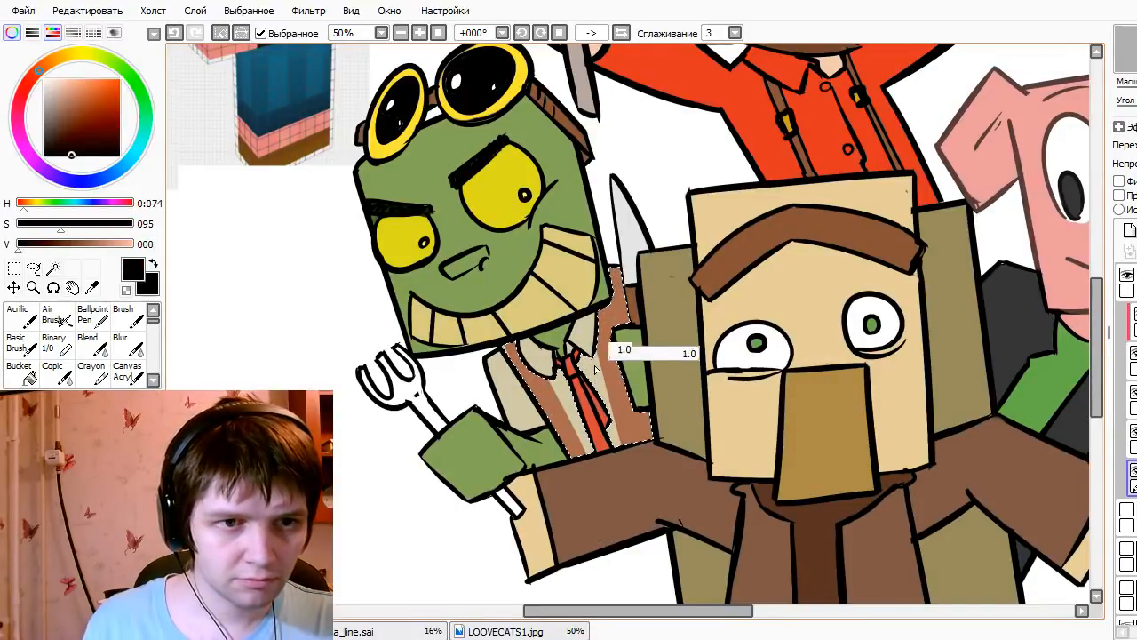
pyautogui.moveTo(594, 345); pyautogui.dragTo(624, 446)
pyautogui.hotkey('ctrl', 'z')
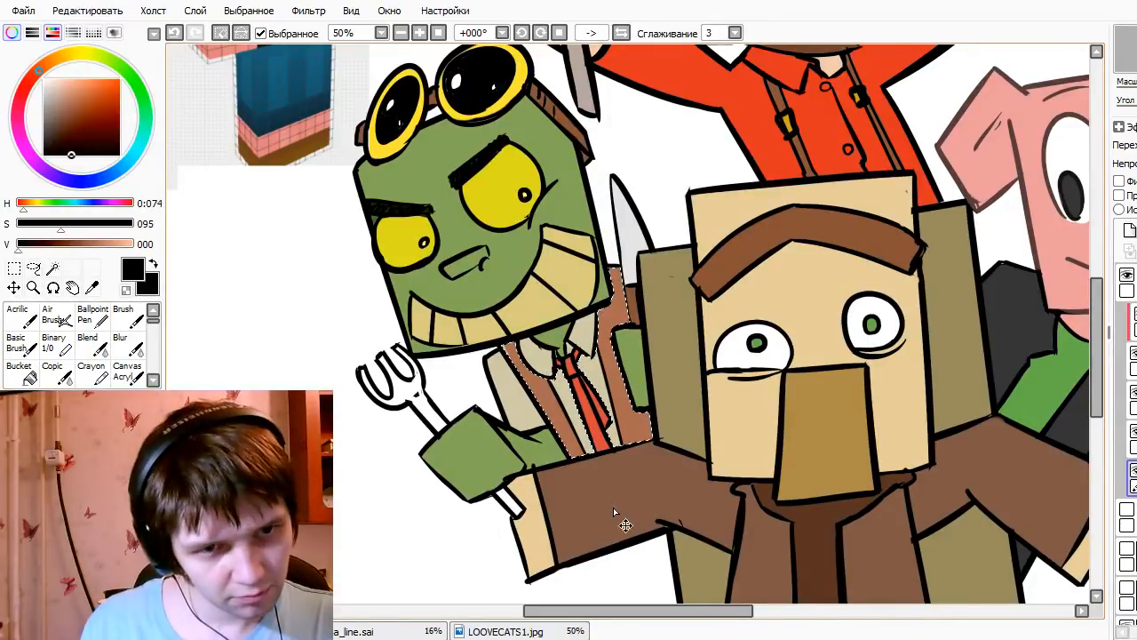
pyautogui.hotkey('ctrl', 'd')
# - Try filling the green character's vest with light grey (V 228) sampled from the knife blade, and undo the fill
pyautogui.moveTo(551, 320); pyautogui.dragTo(527, 418)
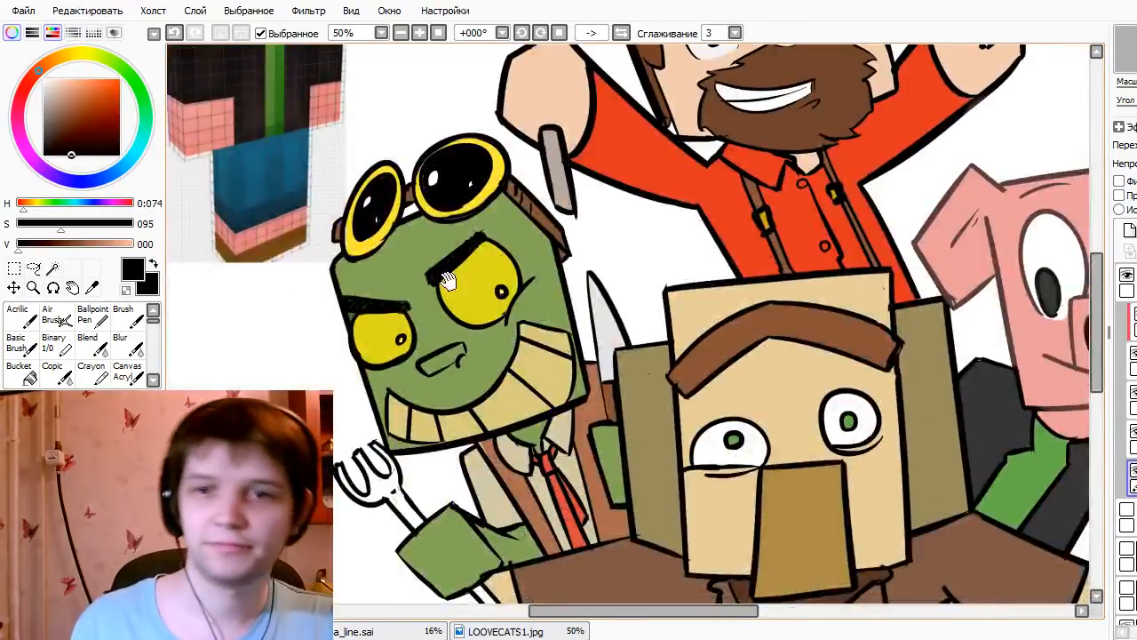
pyautogui.moveTo(583, 441); pyautogui.dragTo(543, 327)
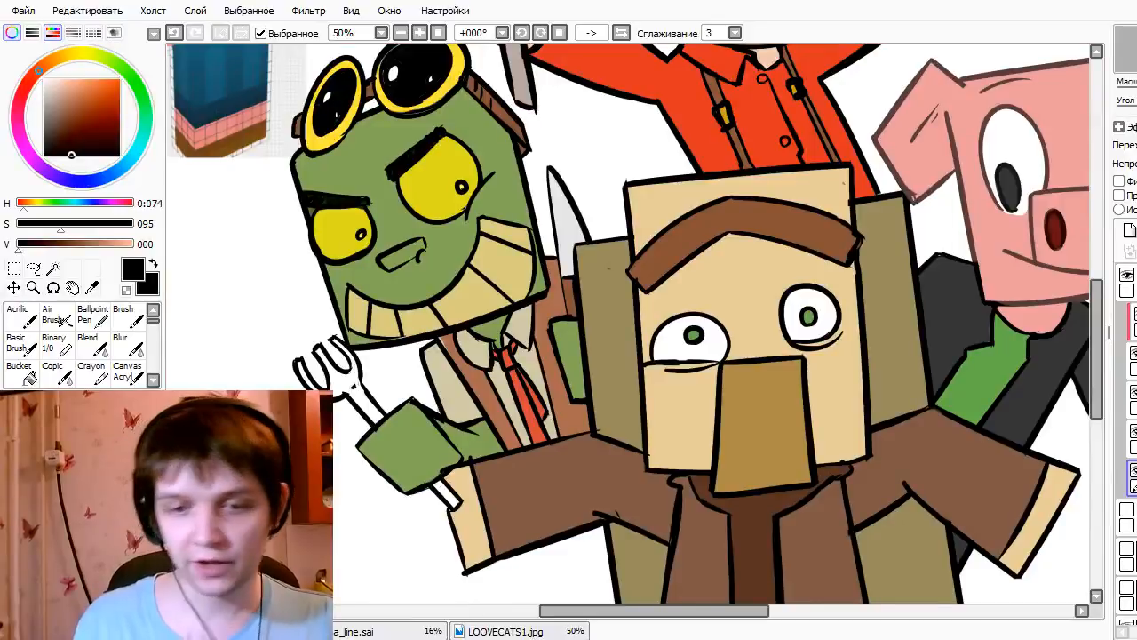
pyautogui.moveTo(780, 85)
pyautogui.mouseDown()
pyautogui.moveTo(855, 299)
pyautogui.moveTo(827, 472)
pyautogui.moveTo(802, 393)
pyautogui.moveTo(755, 346)
pyautogui.mouseUp()
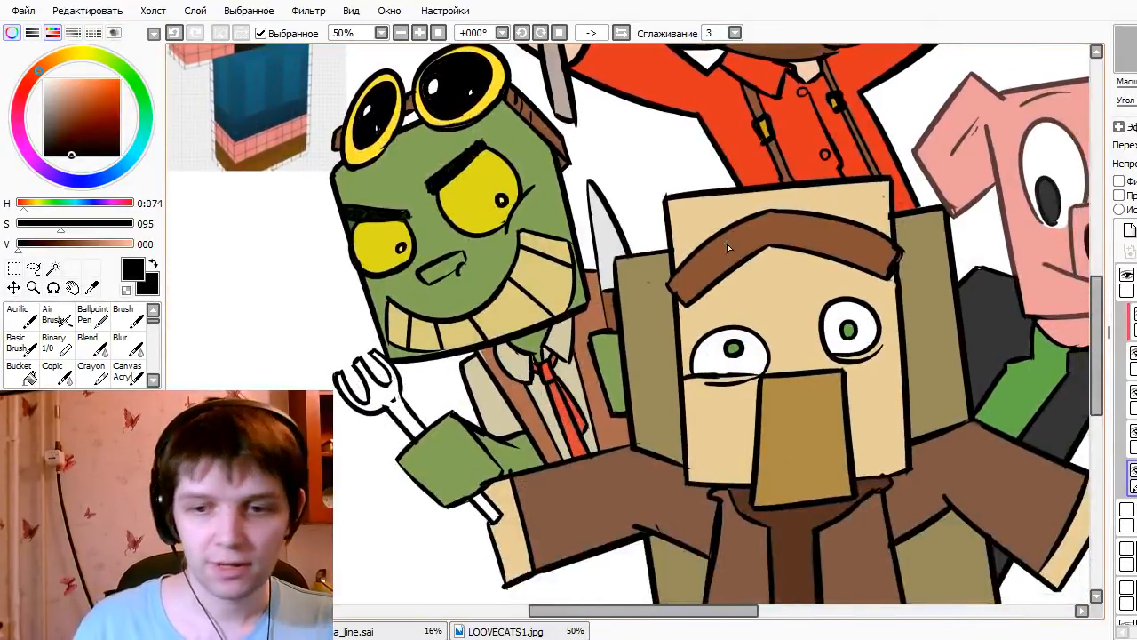
pyautogui.scroll(-1, 769, 238)
pyautogui.moveTo(769, 238); pyautogui.dragTo(708, 265)
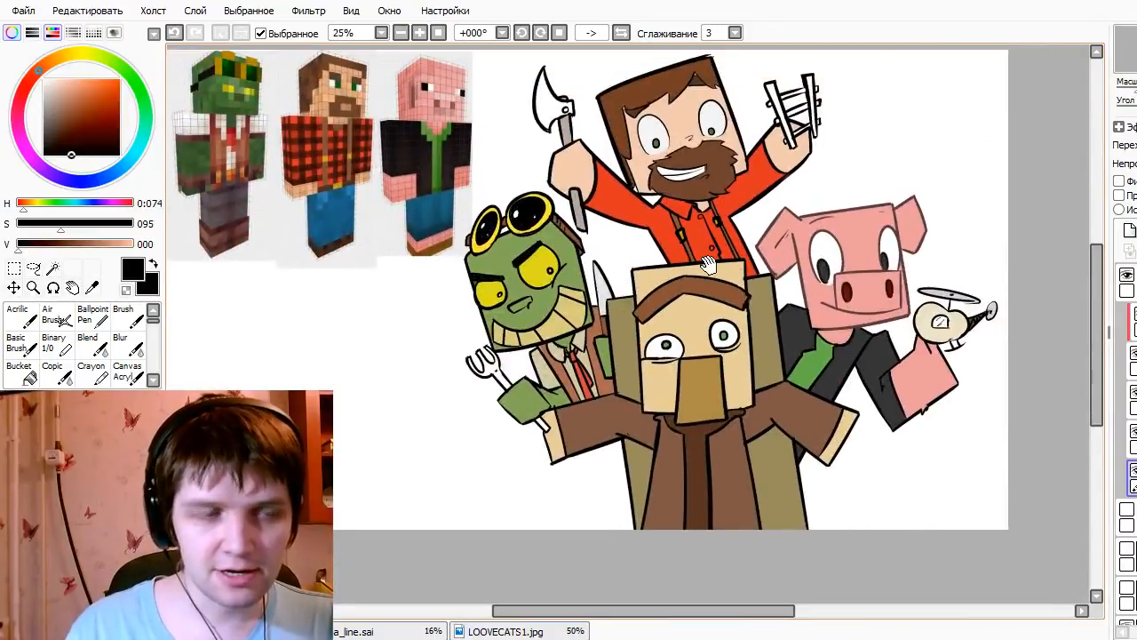
pyautogui.keyDown('alt'); pyautogui.click(598, 294); pyautogui.keyUp('alt')
pyautogui.click(492, 375)
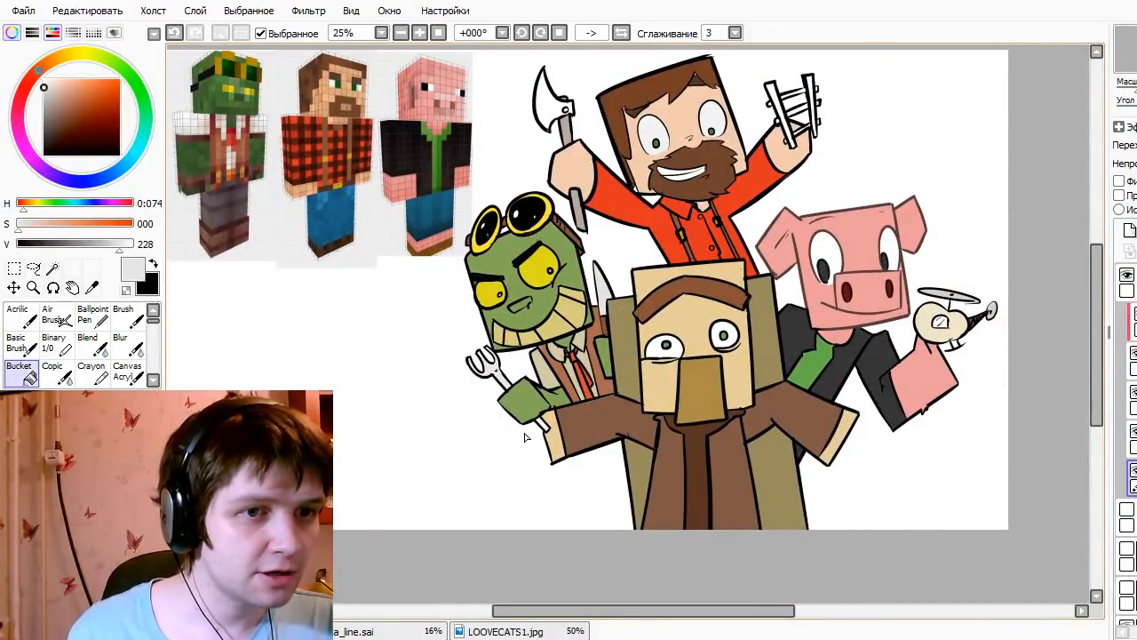
pyautogui.moveTo(640, 300); pyautogui.dragTo(529, 311)
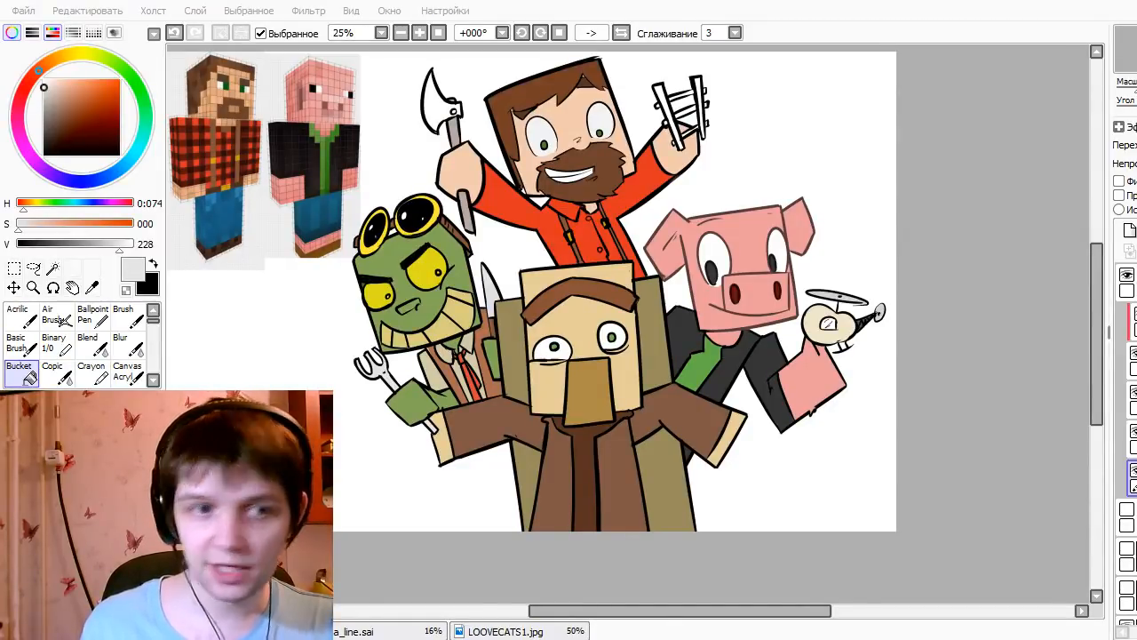
pyautogui.click(493, 378)
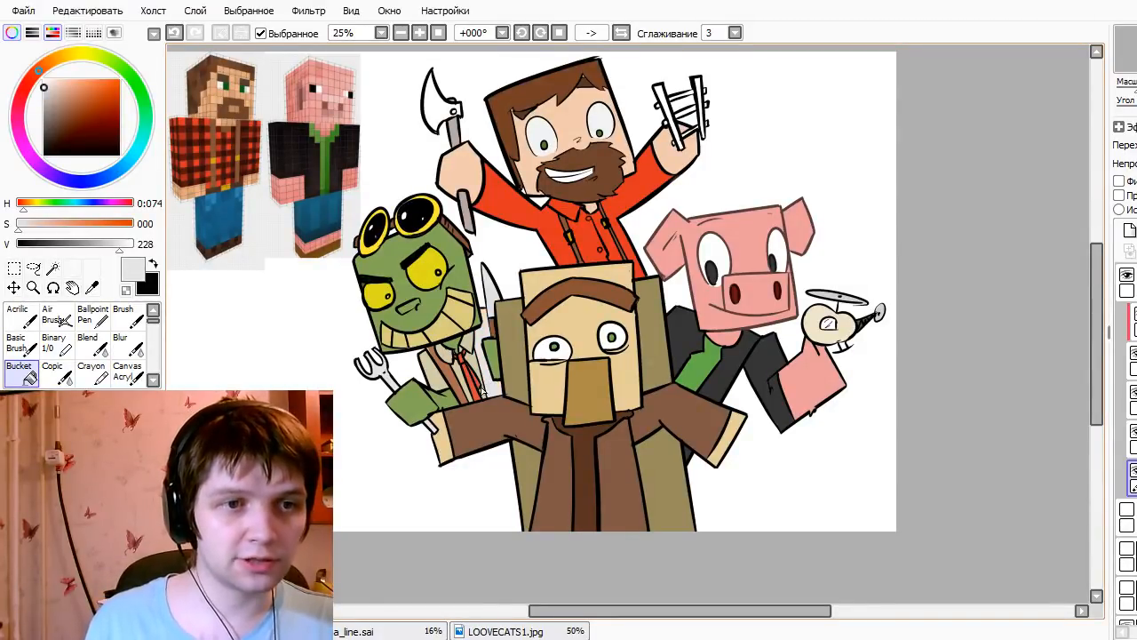
pyautogui.hotkey('ctrl', 'z')
# - Sample the outline black and the vest's reddish brown (S 95, V 172) to touch up the green character's vest
pyautogui.keyDown('alt'); pyautogui.click(426, 354); pyautogui.keyUp('alt')
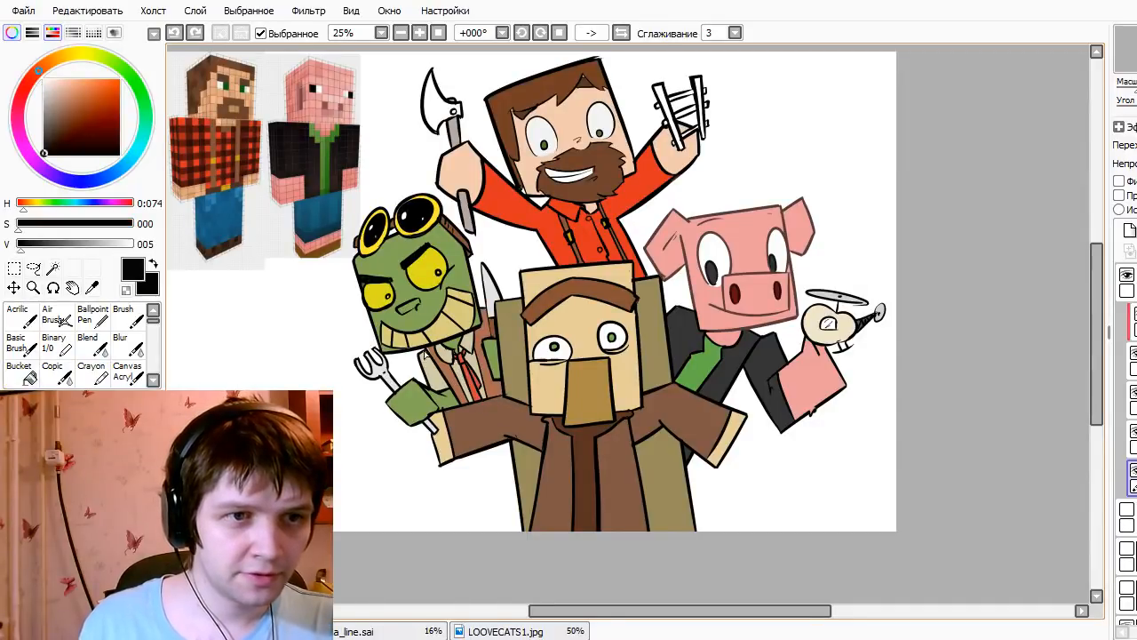
pyautogui.keyDown('alt'); pyautogui.click(453, 377); pyautogui.keyUp('alt')
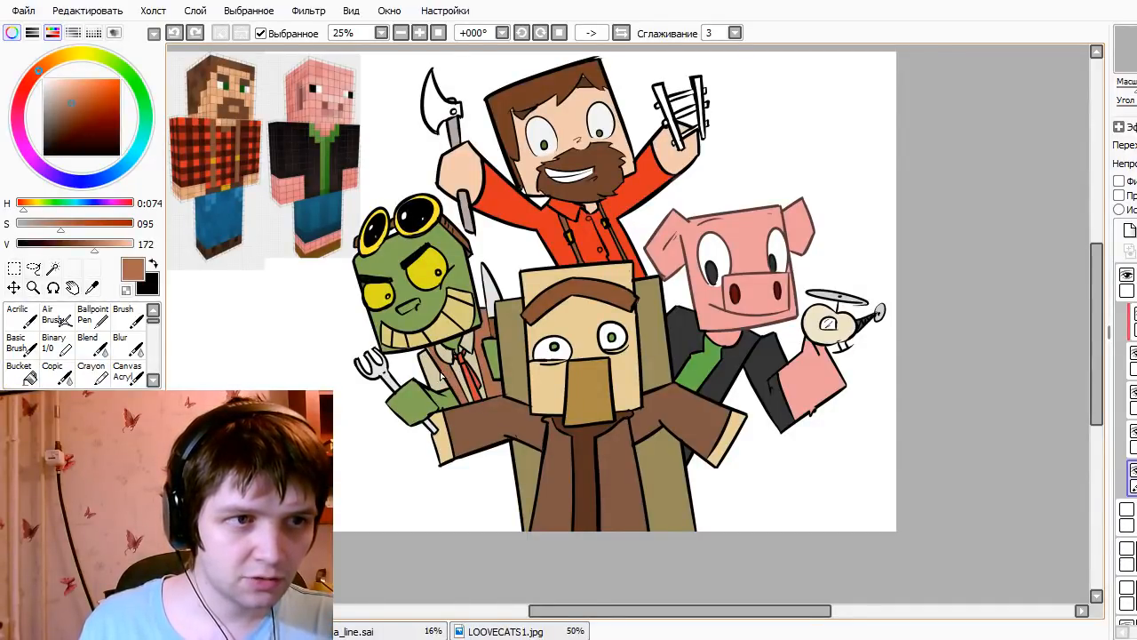
pyautogui.click(430, 355)
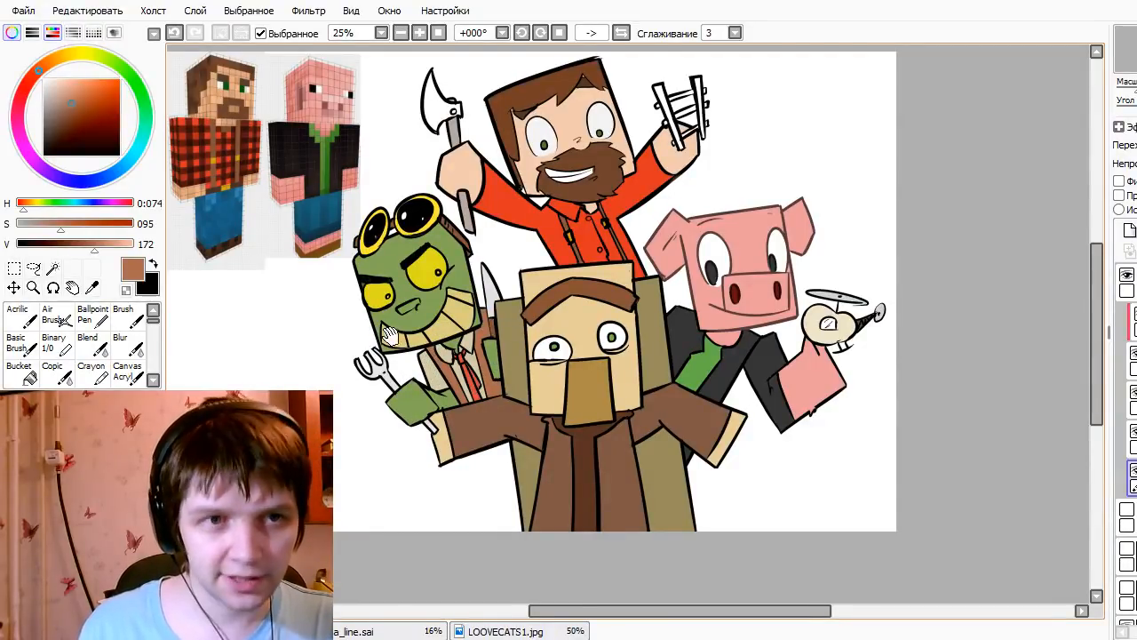
pyautogui.moveTo(388, 337); pyautogui.dragTo(484, 400)
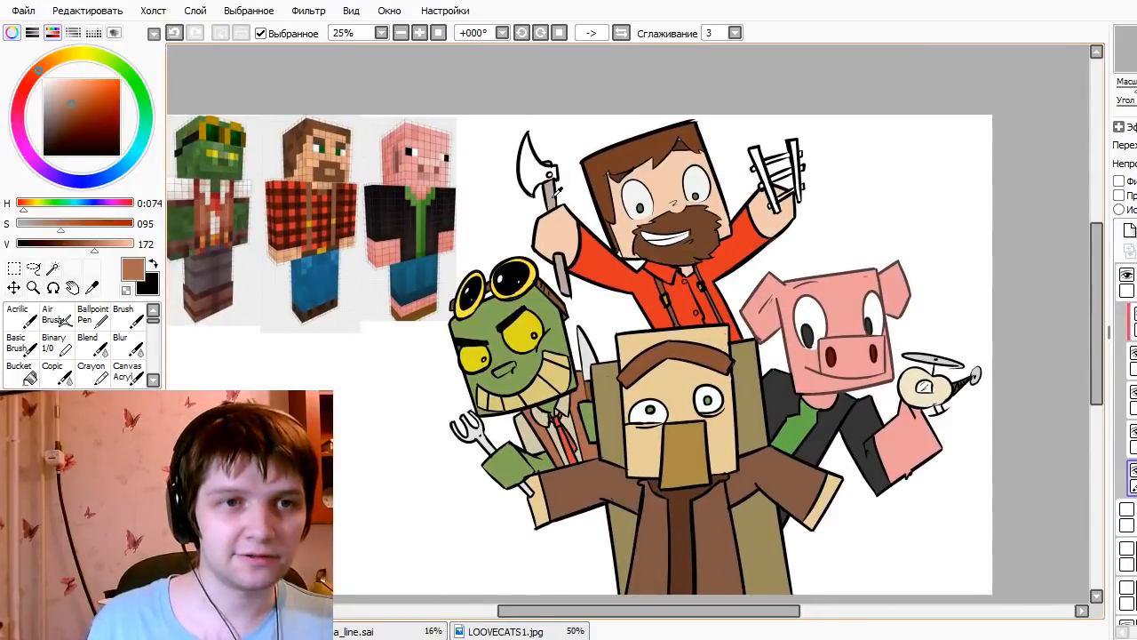
# - Choose a light grey (V 219) and fill the axe blade, the ladder's side rails and the helicopter's rotors with it
pyautogui.keyDown('alt'); pyautogui.click(558, 188); pyautogui.keyUp('alt')
pyautogui.click(47, 86)
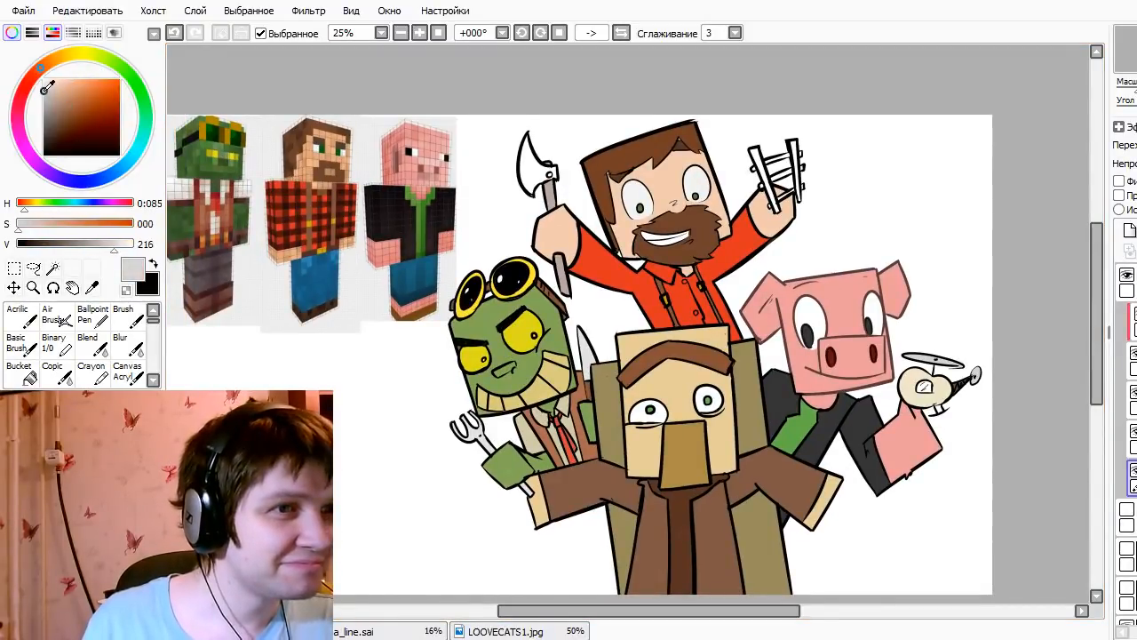
pyautogui.keyDown('alt'); pyautogui.click(549, 173); pyautogui.keyUp('alt')
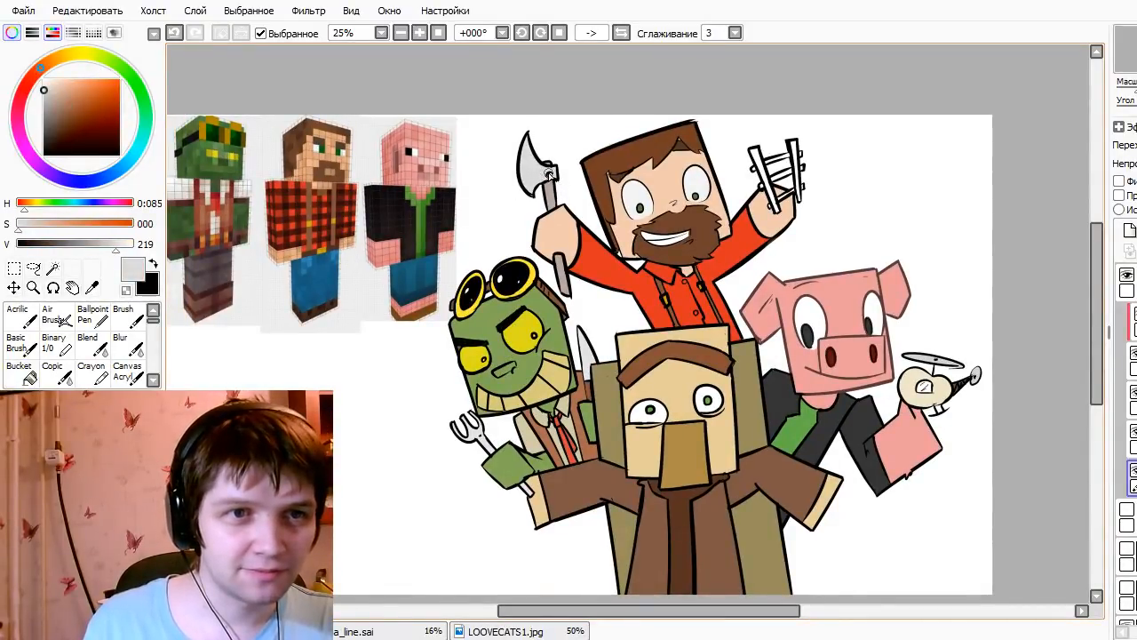
pyautogui.press('g')
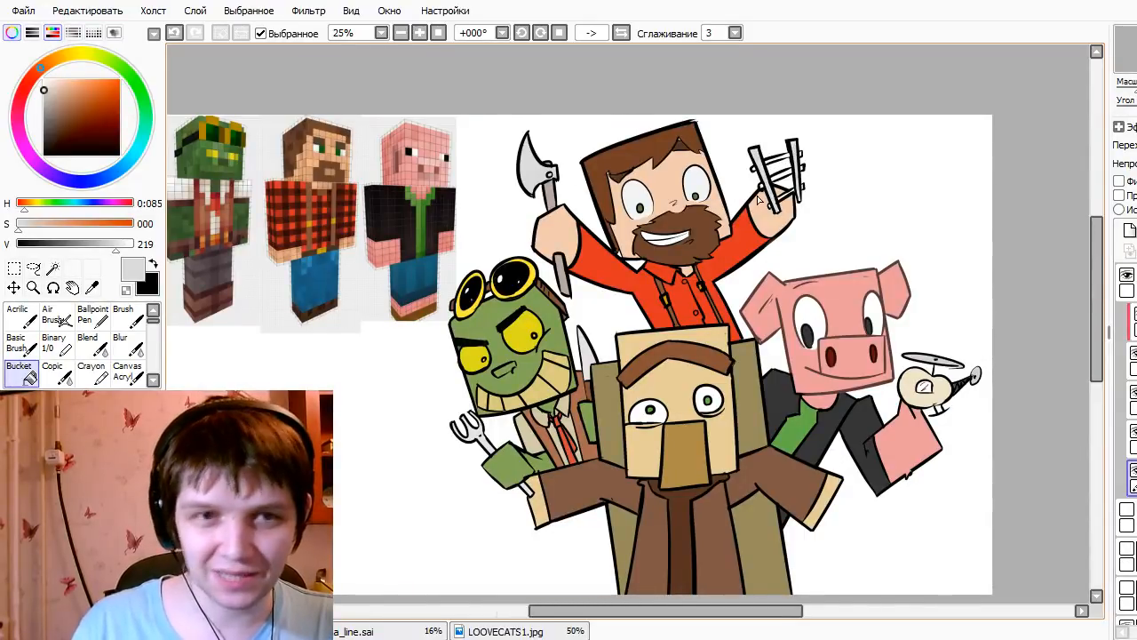
pyautogui.scroll(2, 754, 198)
pyautogui.moveTo(624, 315); pyautogui.dragTo(564, 98)
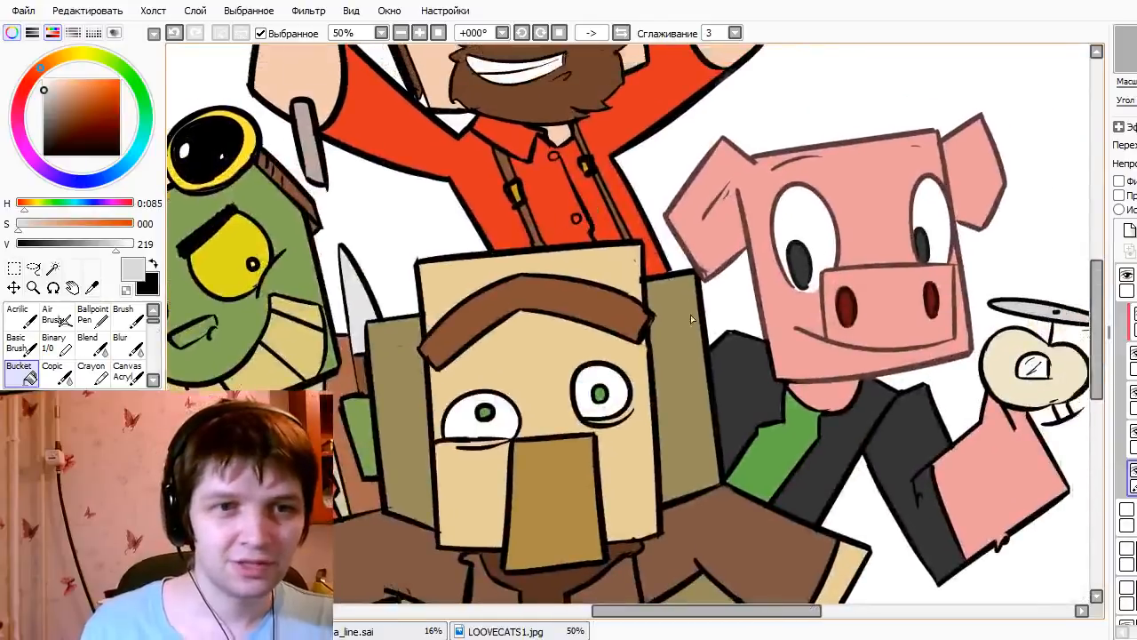
# - Sample the brown of the central character's eyebrow (S 87, V 137) and fill the rungs of the bearded man's ladder
pyautogui.keyDown('alt'); pyautogui.click(663, 319); pyautogui.keyUp('alt')
pyautogui.keyDown('alt'); pyautogui.click(637, 312); pyautogui.keyUp('alt')
pyautogui.moveTo(751, 170); pyautogui.dragTo(586, 452)
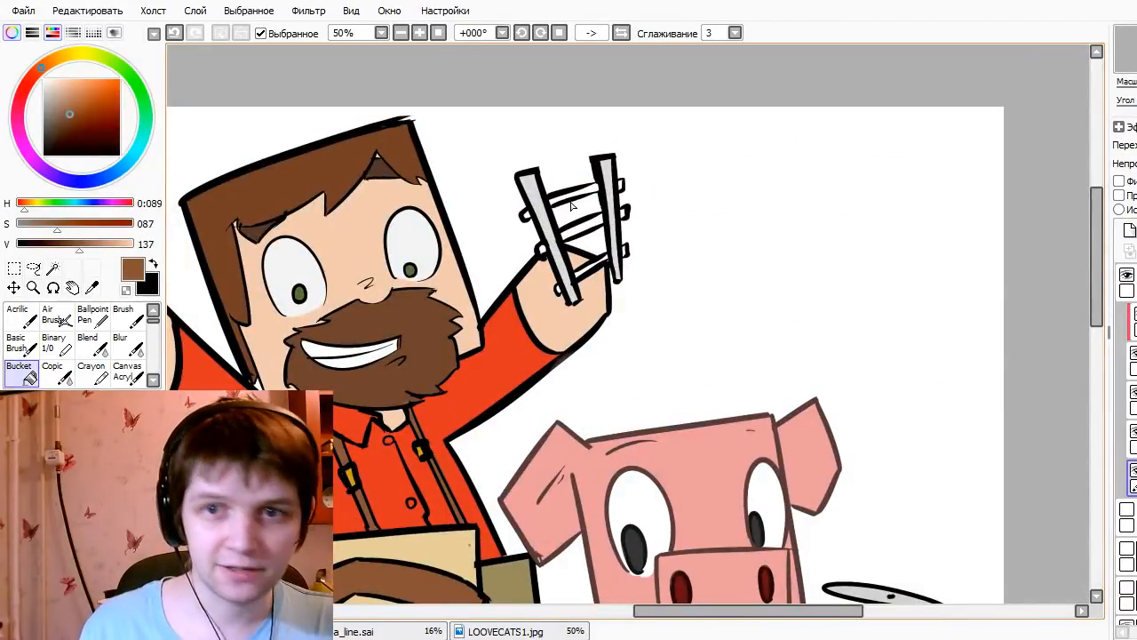
pyautogui.moveTo(519, 267); pyautogui.dragTo(542, 266)
pyautogui.click(612, 196)
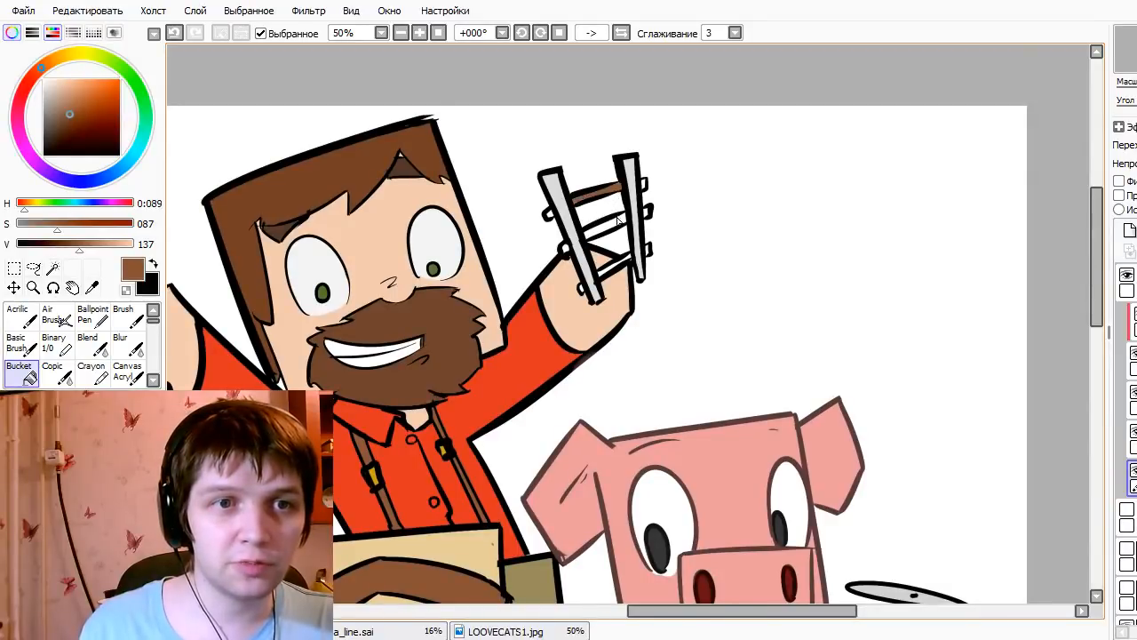
pyautogui.click(619, 222)
pyautogui.click(622, 260)
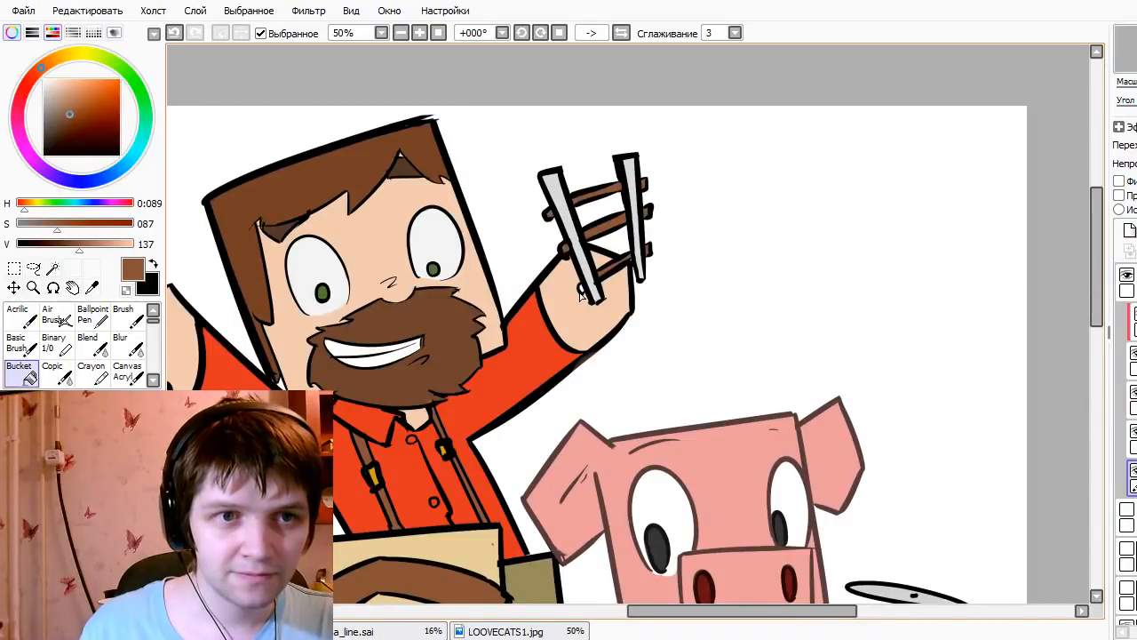
# - Sample the rotor's light grey (V 210) and fill the helicopter's window and the green character's fork with it
pyautogui.moveTo(680, 399); pyautogui.dragTo(497, 75)
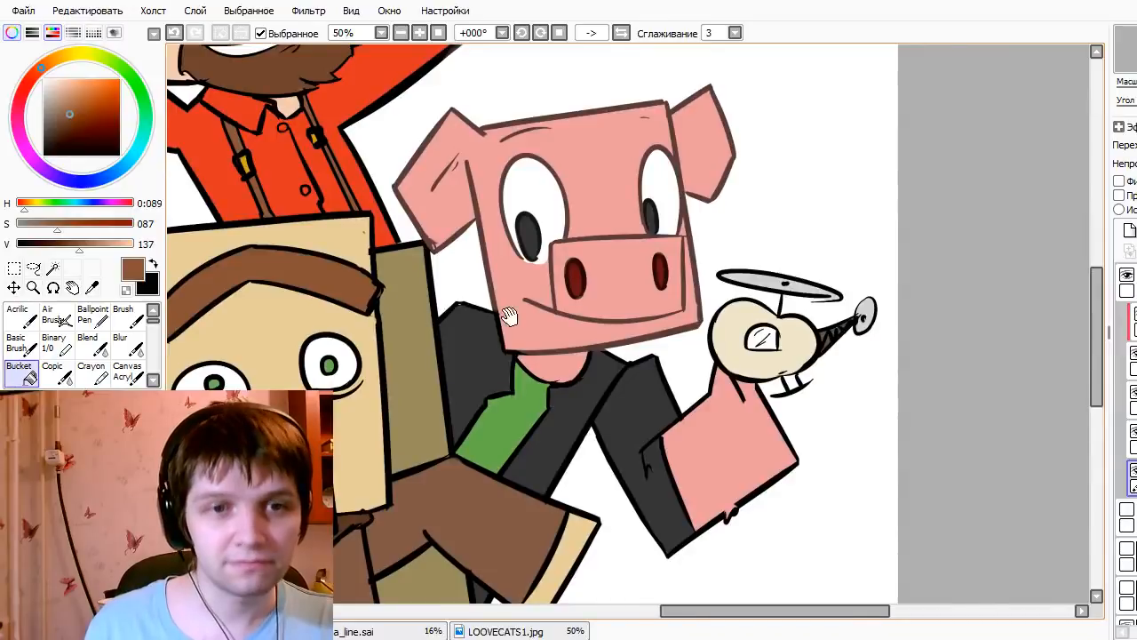
pyautogui.moveTo(506, 315); pyautogui.dragTo(637, 356)
pyautogui.keyDown('alt'); pyautogui.click(851, 236); pyautogui.keyUp('alt')
pyautogui.click(854, 305)
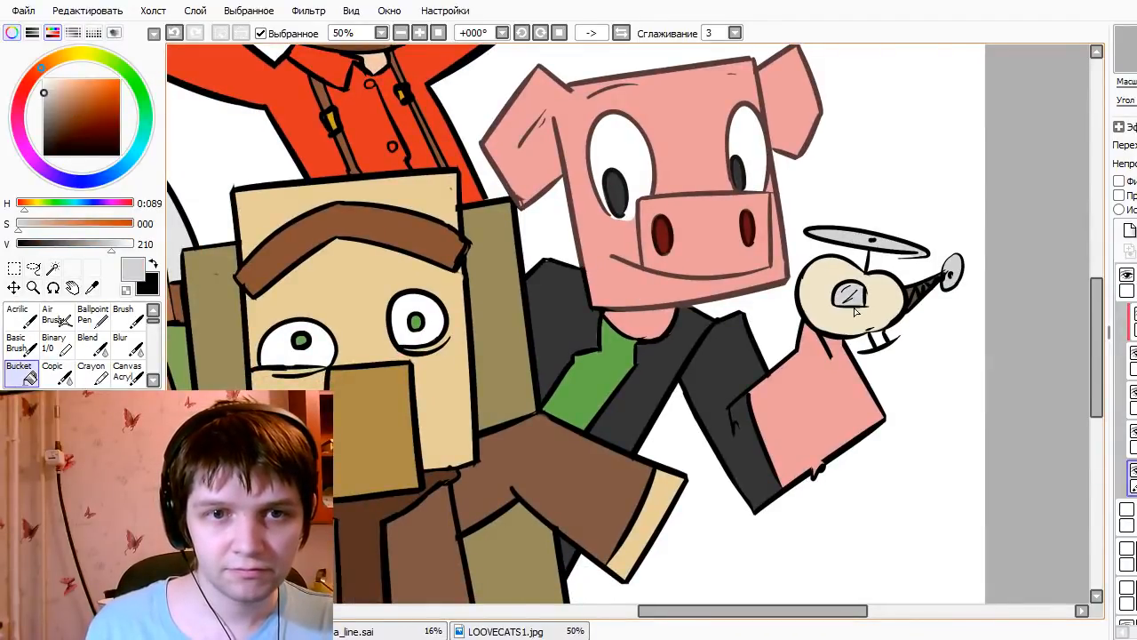
pyautogui.moveTo(843, 335); pyautogui.dragTo(617, 292)
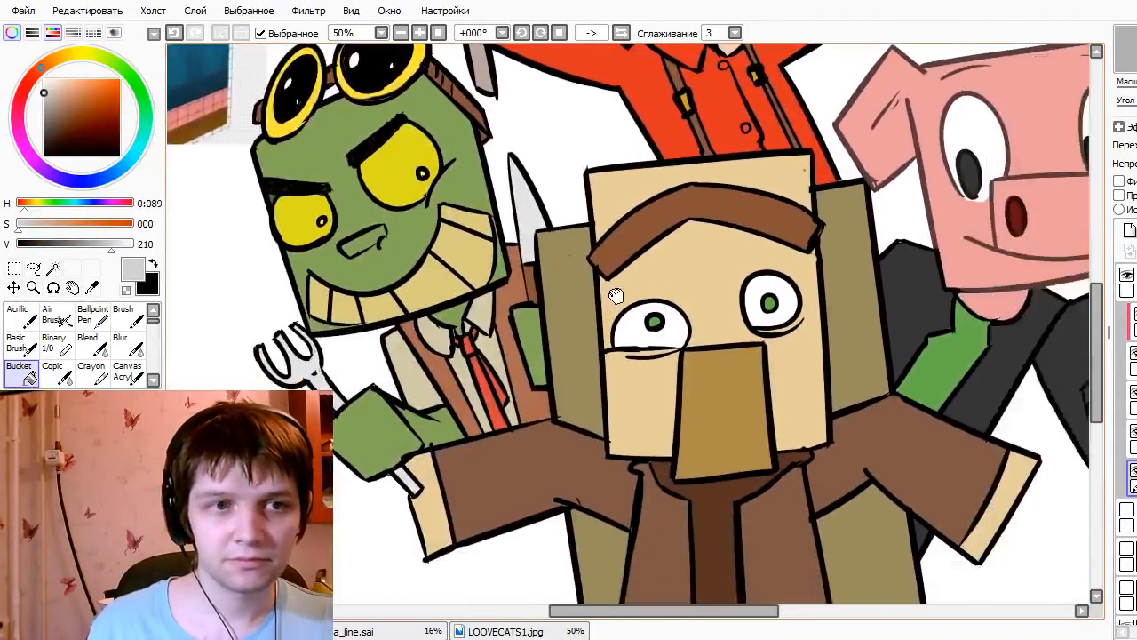
pyautogui.moveTo(533, 316); pyautogui.dragTo(507, 310)
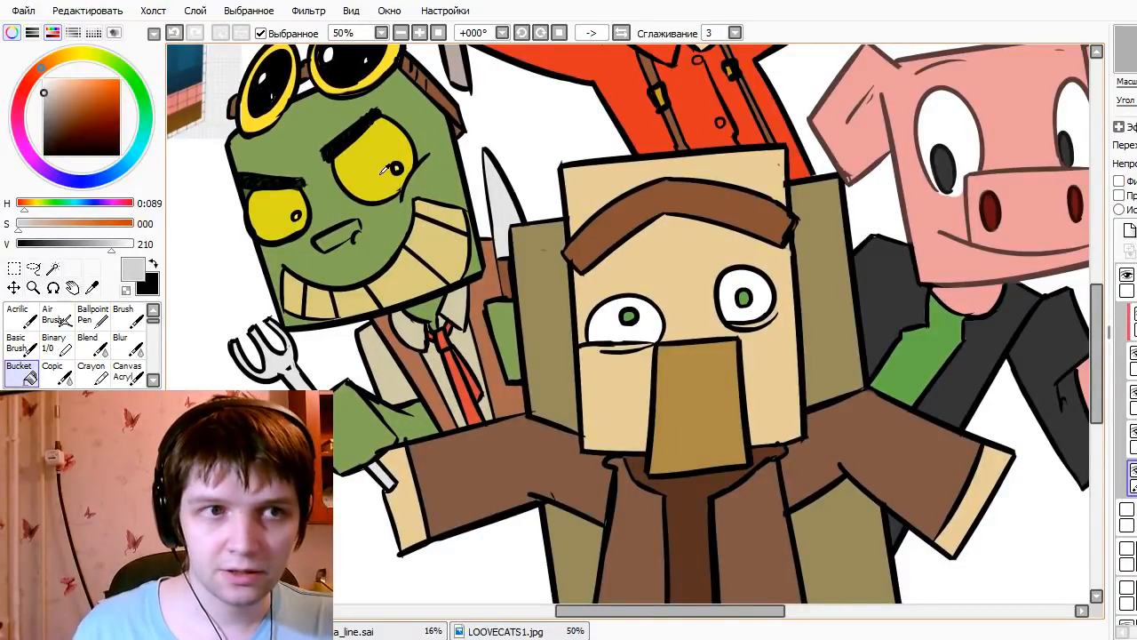
pyautogui.scroll(-2, 561, 351)
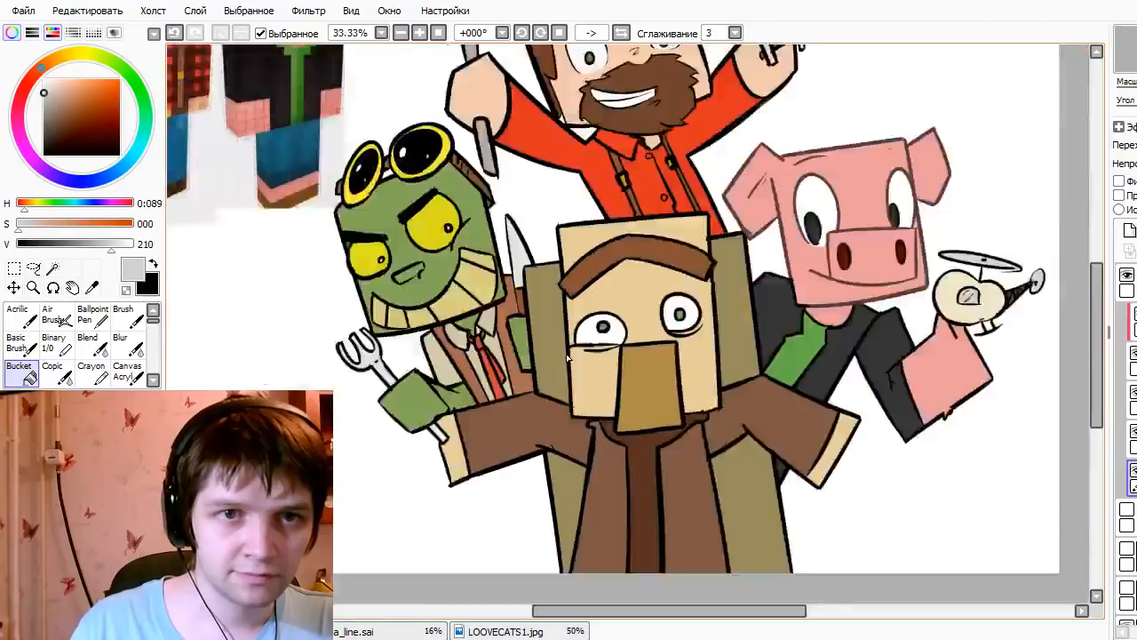
# - Select the clipped layer above the fills and set up a brush with a more saturated skin green (S 204, V 168)
pyautogui.click(1133, 321)
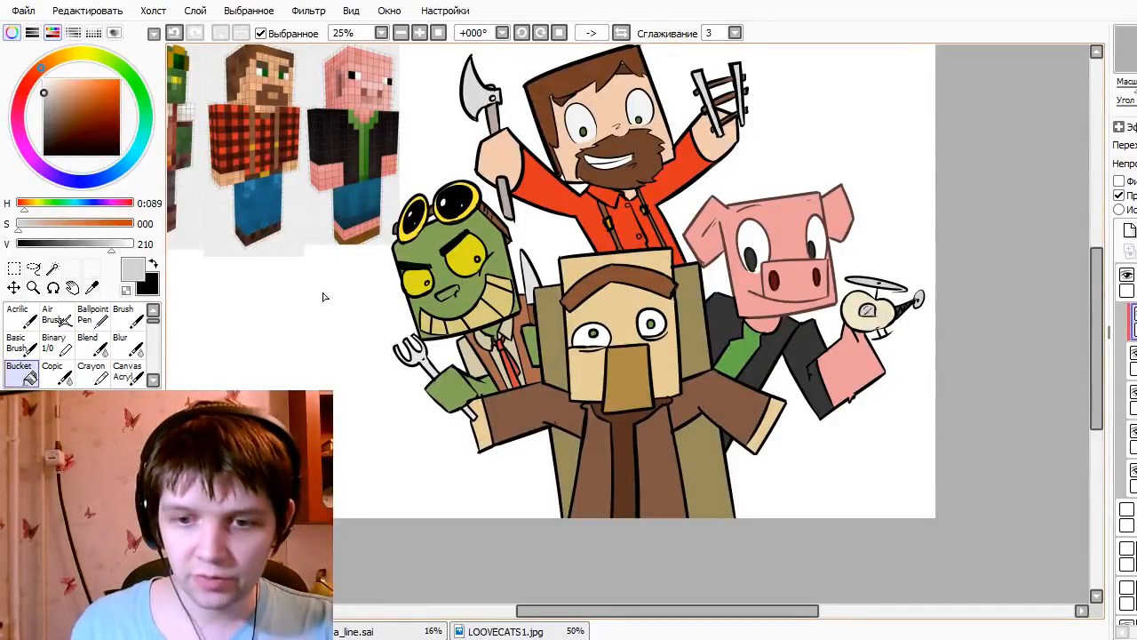
pyautogui.moveTo(384, 361); pyautogui.dragTo(457, 387)
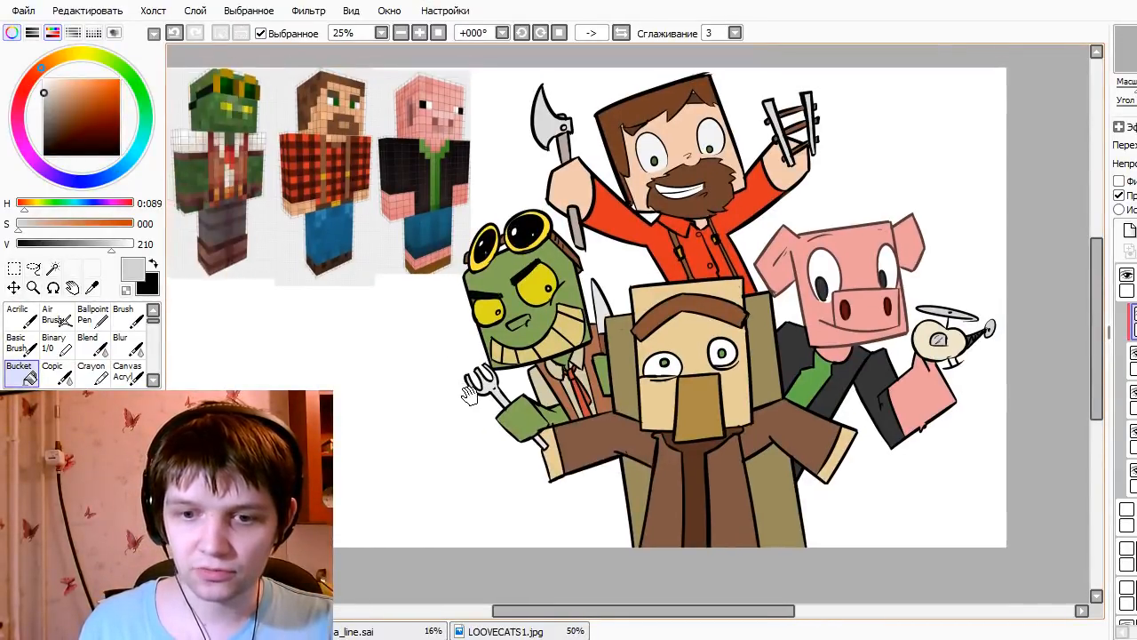
pyautogui.keyDown('alt'); pyautogui.click(511, 272); pyautogui.keyUp('alt')
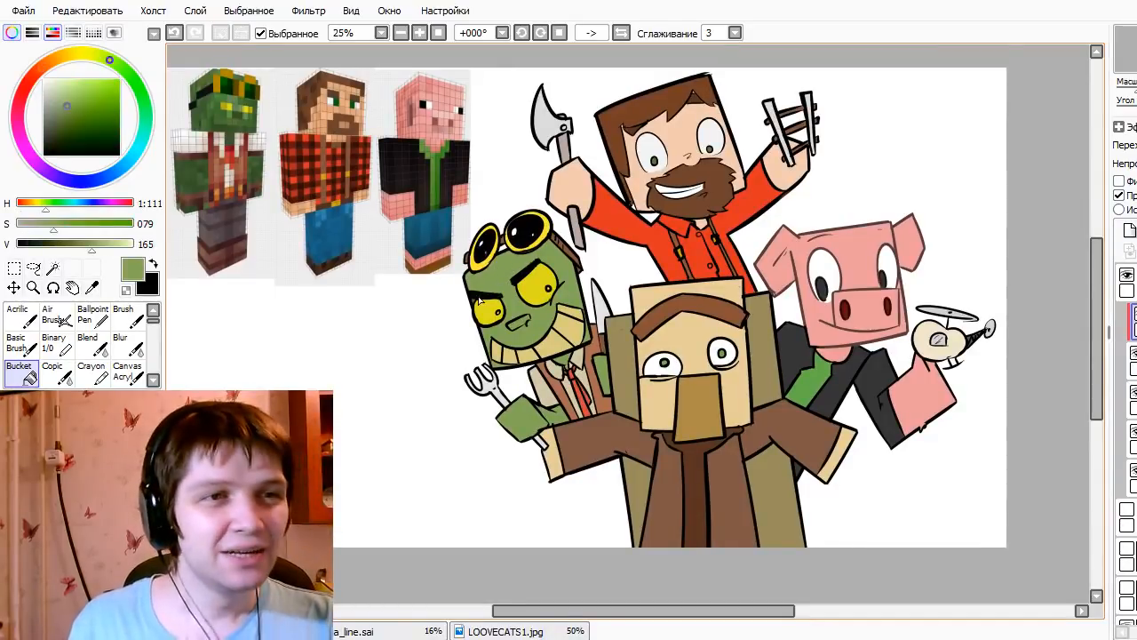
pyautogui.click(106, 104)
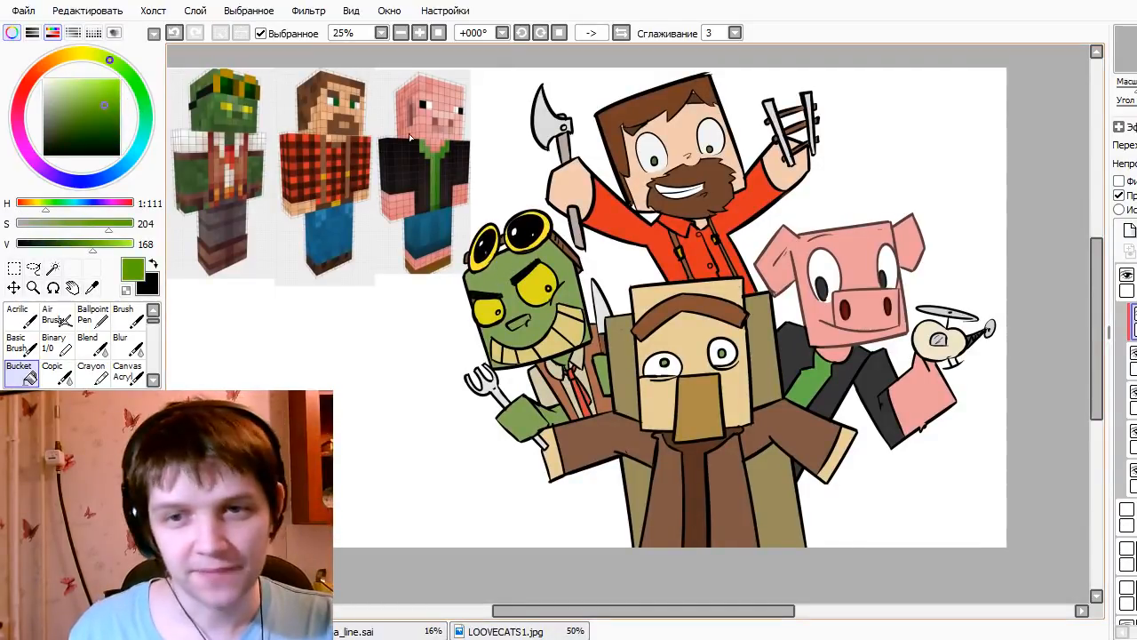
pyautogui.press('n')
pyautogui.moveTo(608, 200); pyautogui.dragTo(654, 200)
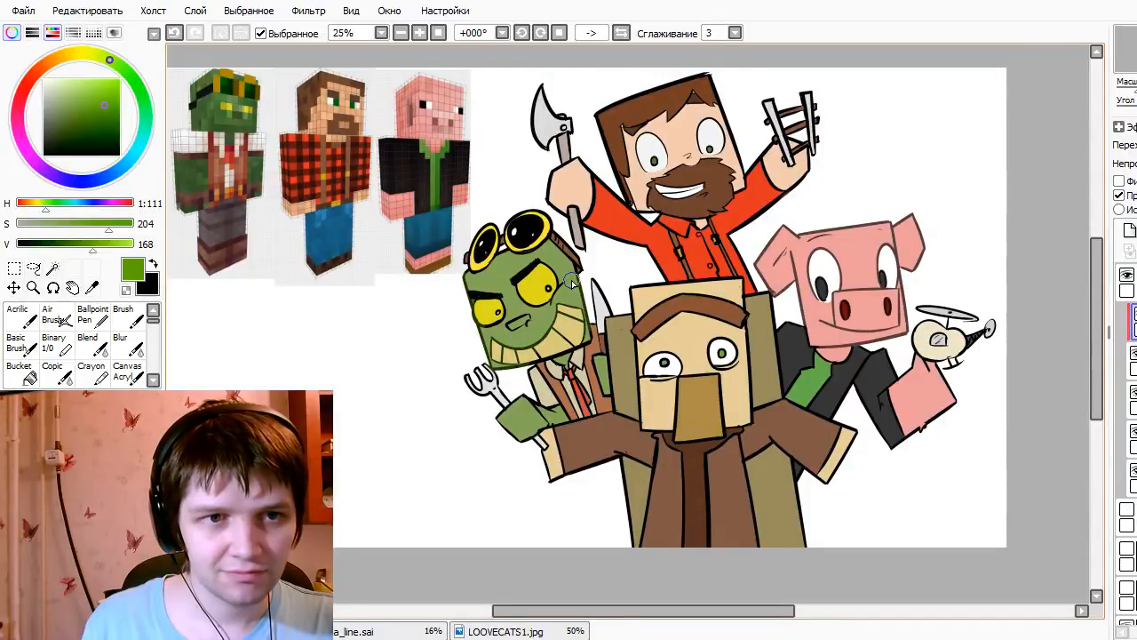
# - Brush sampled brown (S 87, V 137) over the goggle strap's details and skin green (S 79, V 165) over the fork hand's
pyautogui.keyDown('alt'); pyautogui.click(575, 247); pyautogui.keyUp('alt')
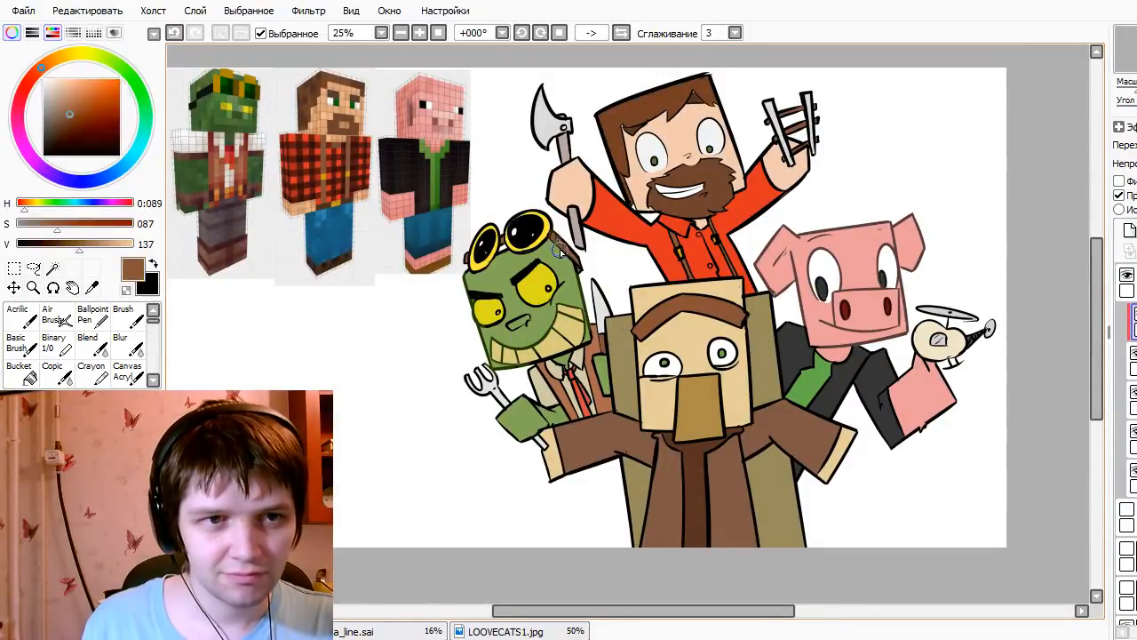
pyautogui.keyDown('alt'); pyautogui.click(580, 277); pyautogui.keyUp('alt')
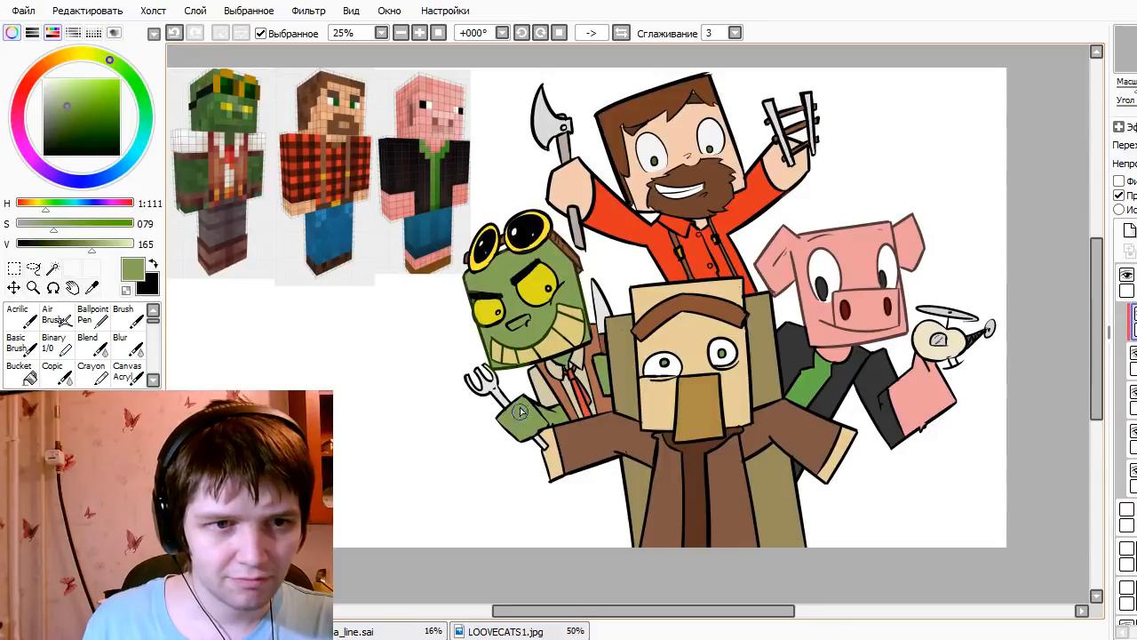
pyautogui.moveTo(520, 413); pyautogui.dragTo(536, 411)
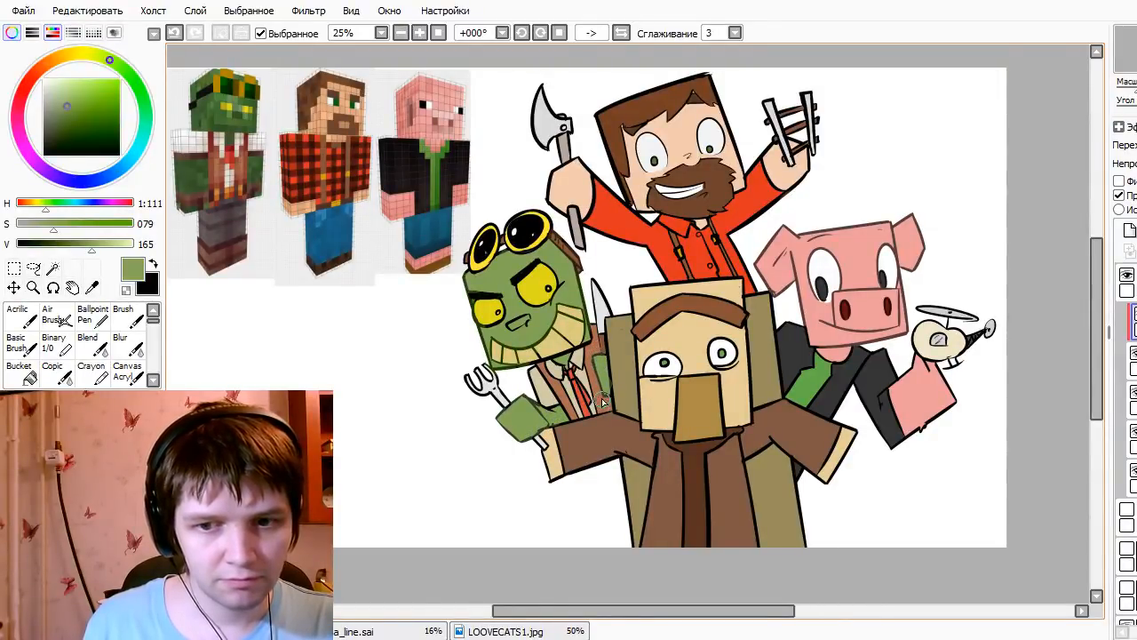
# - Sample the teeth's yellow (S 93, V 219) to brush over the green character's tooth details, and resample the skin green (S 79, V 165)
pyautogui.moveTo(551, 329); pyautogui.dragTo(539, 280)
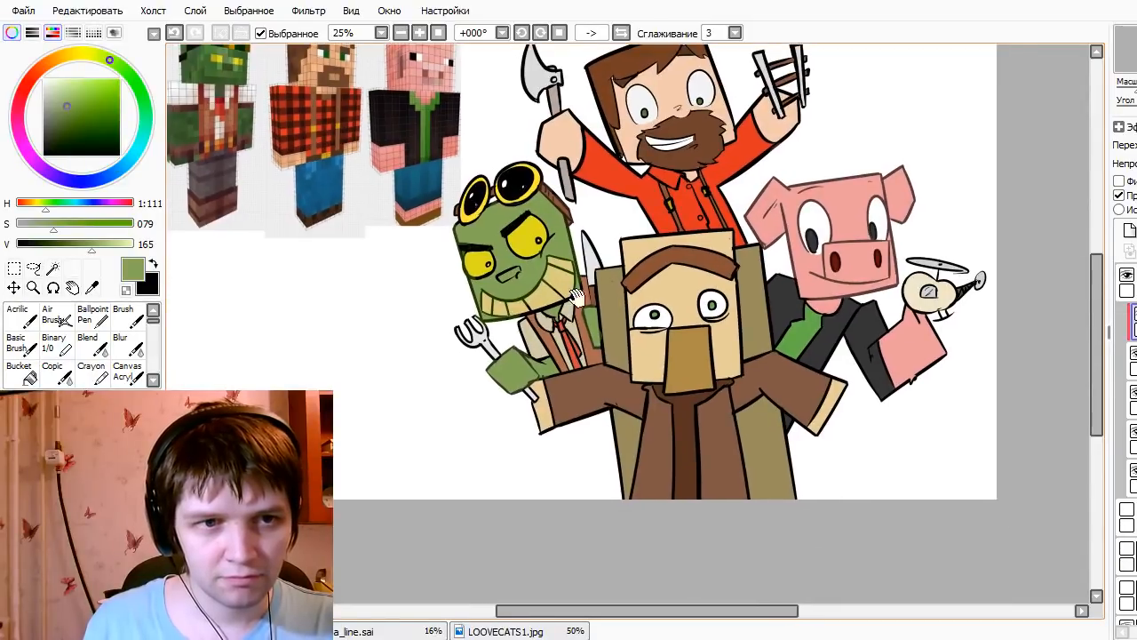
pyautogui.keyDown('alt'); pyautogui.click(543, 284); pyautogui.keyUp('alt')
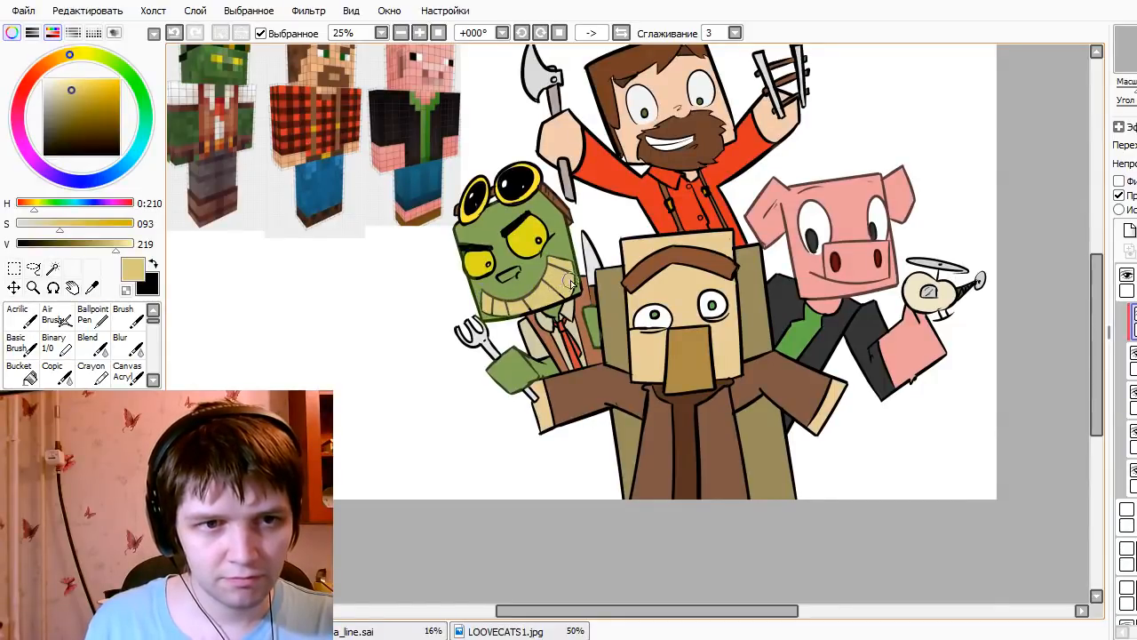
pyautogui.keyDown('alt'); pyautogui.click(566, 233); pyautogui.keyUp('alt')
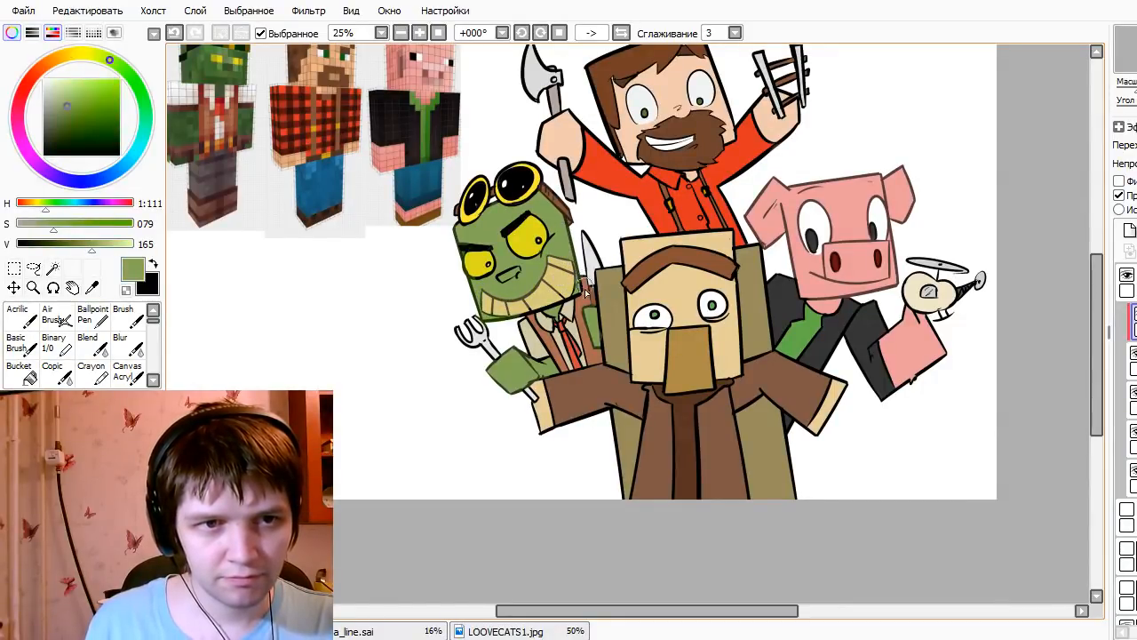
pyautogui.moveTo(633, 220); pyautogui.dragTo(607, 238)
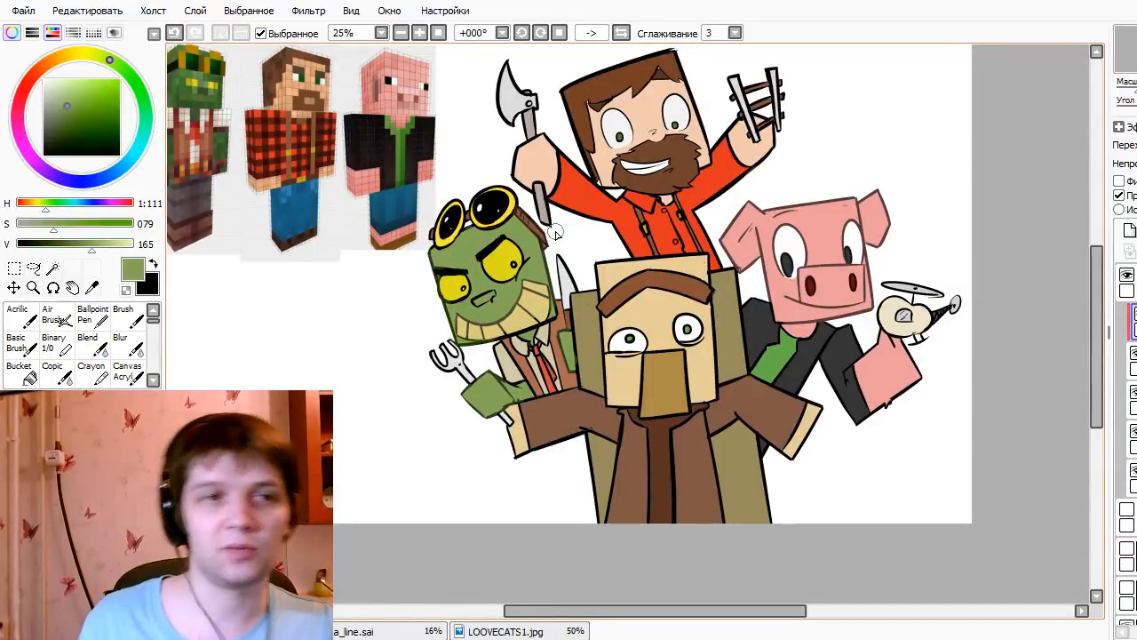
# - Brush sampled brown (S 87, V 117), shirt red (S 203, V 226) and skin tone (S 66, V 243) over the bearded man's outlines
pyautogui.moveTo(552, 263); pyautogui.dragTo(616, 356)
pyautogui.rightClick(680, 184)
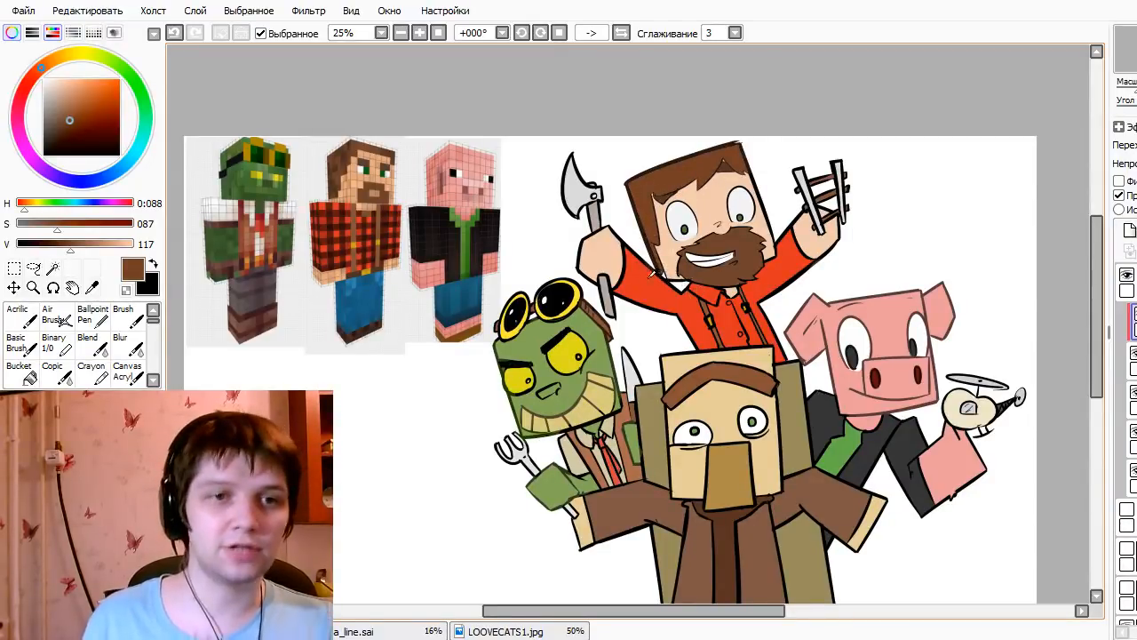
pyautogui.keyDown('alt'); pyautogui.click(655, 273); pyautogui.keyUp('alt')
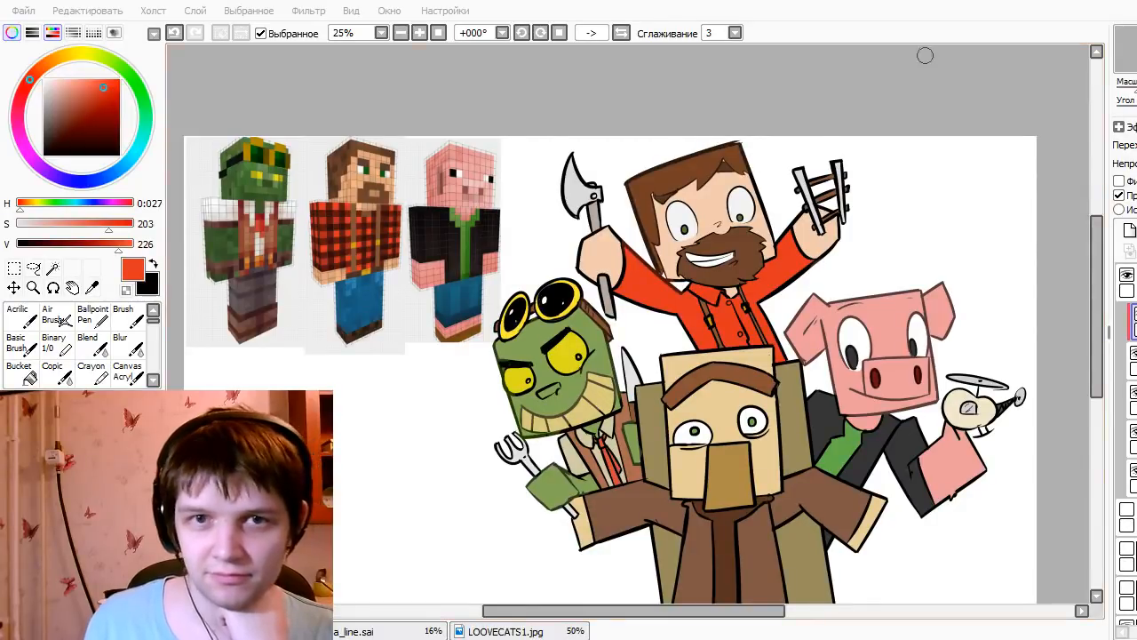
pyautogui.click(889, 13)
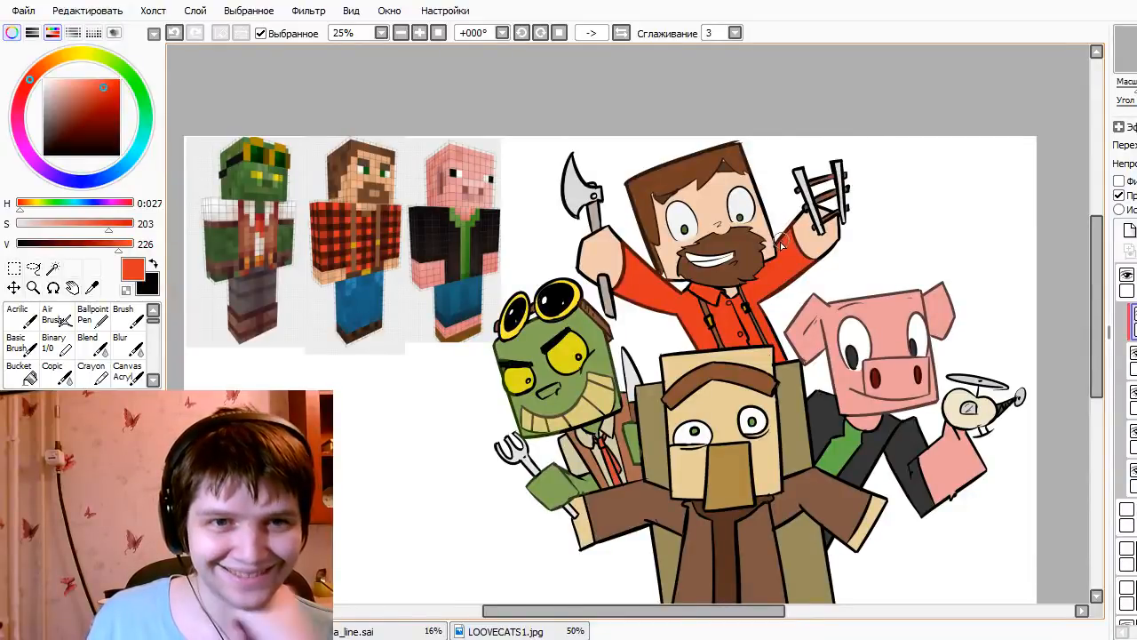
pyautogui.rightClick(808, 229)
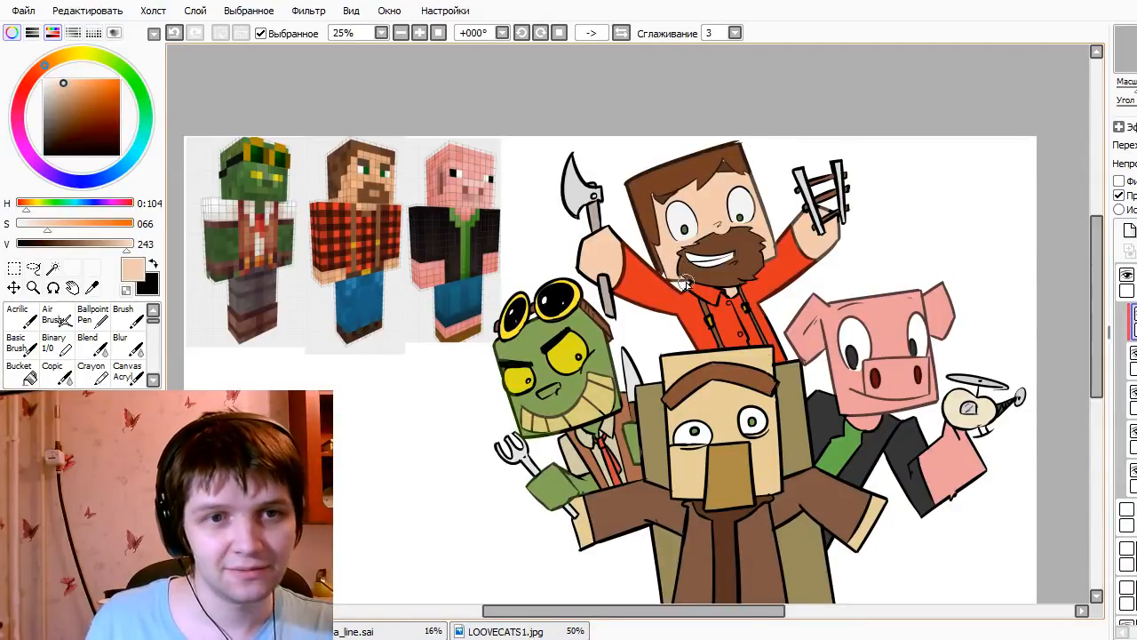
pyautogui.keyDown('alt'); pyautogui.click(708, 298); pyautogui.keyUp('alt')
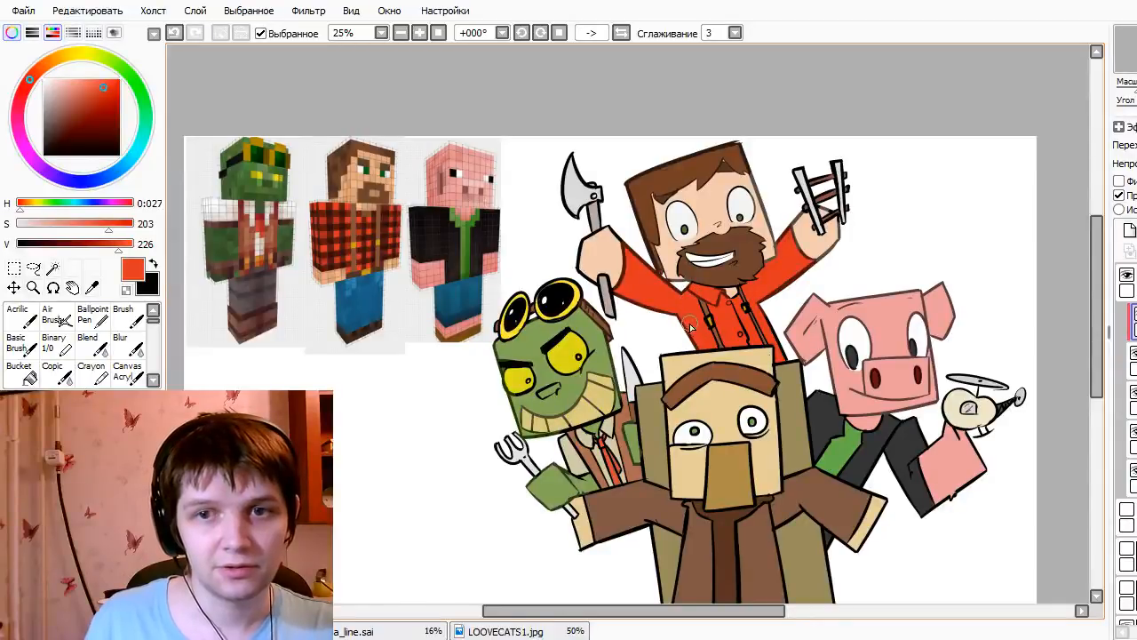
# - Brush sampled tan (S 78, V 231) over the villager's head and hand outlines and brown (S 61, V 129) over the robe's
pyautogui.keyDown('alt'); pyautogui.click(680, 360); pyautogui.keyUp('alt')
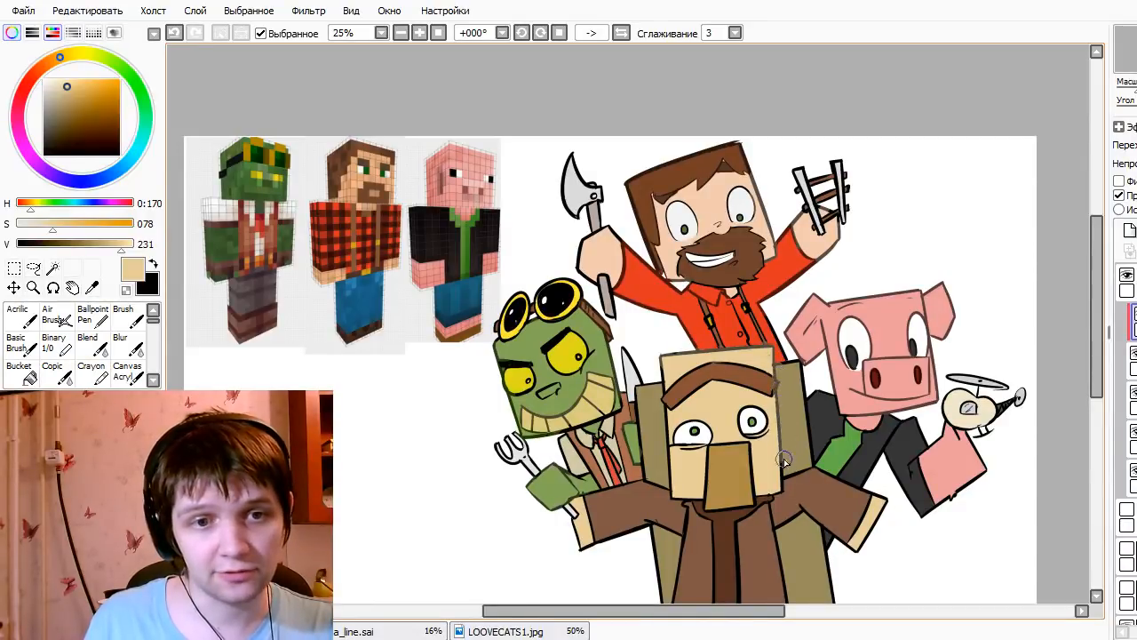
pyautogui.keyDown('alt'); pyautogui.click(859, 511); pyautogui.keyUp('alt')
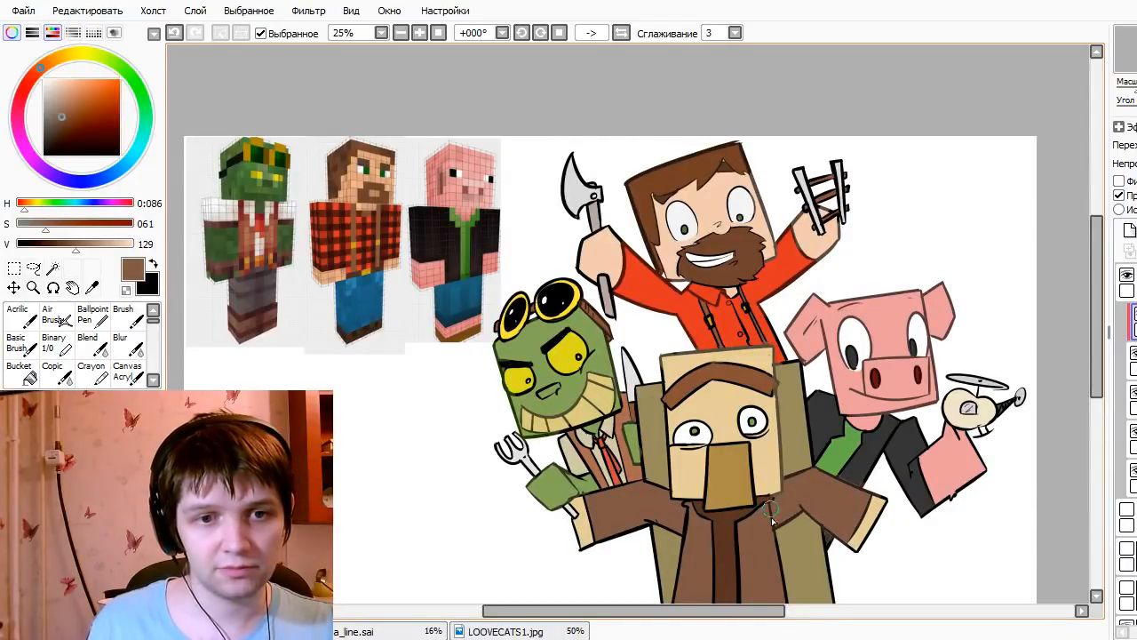
pyautogui.scroll(-2, 725, 515)
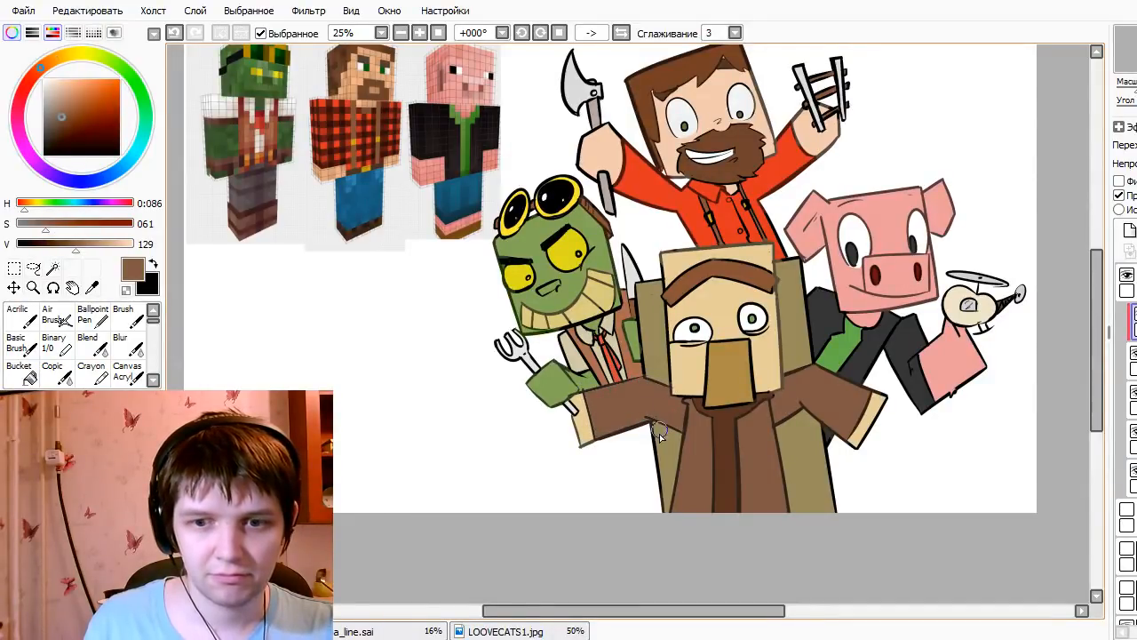
pyautogui.moveTo(718, 445); pyautogui.dragTo(653, 397)
pyautogui.moveTo(560, 356)
pyautogui.mouseDown()
pyautogui.moveTo(613, 312)
pyautogui.moveTo(580, 346)
pyautogui.mouseUp()
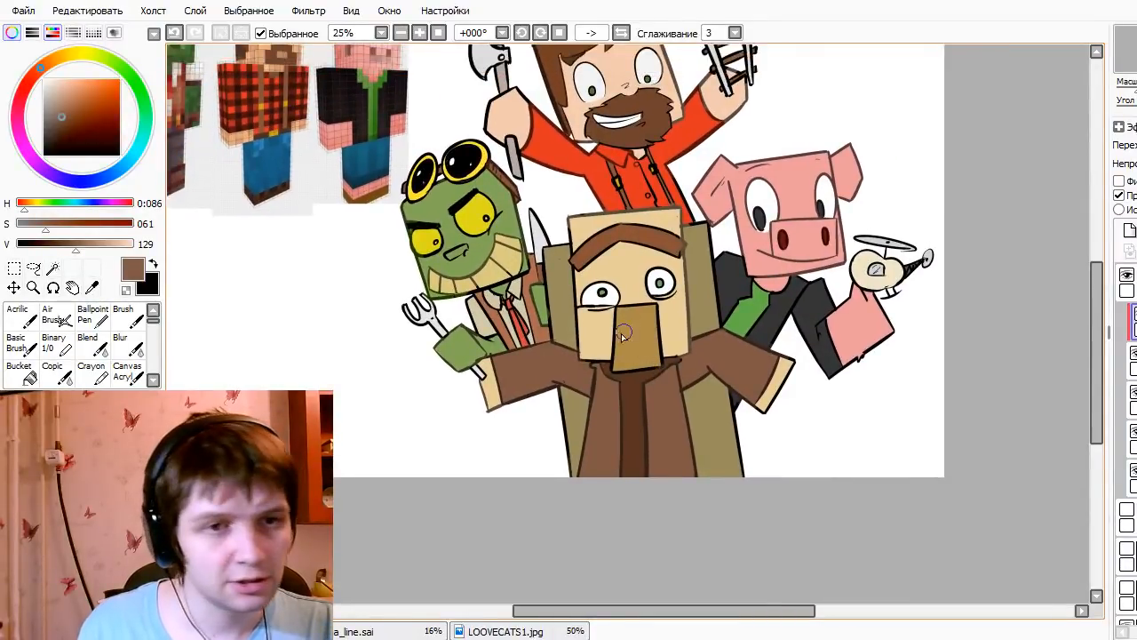
# - Brush sampled ochre (S 106, V 174) over the villager's nose outline, and green (S 103, V 174), white and tan (S 78, V 231) around the eyes
pyautogui.keyDown('alt'); pyautogui.click(625, 313); pyautogui.keyUp('alt')
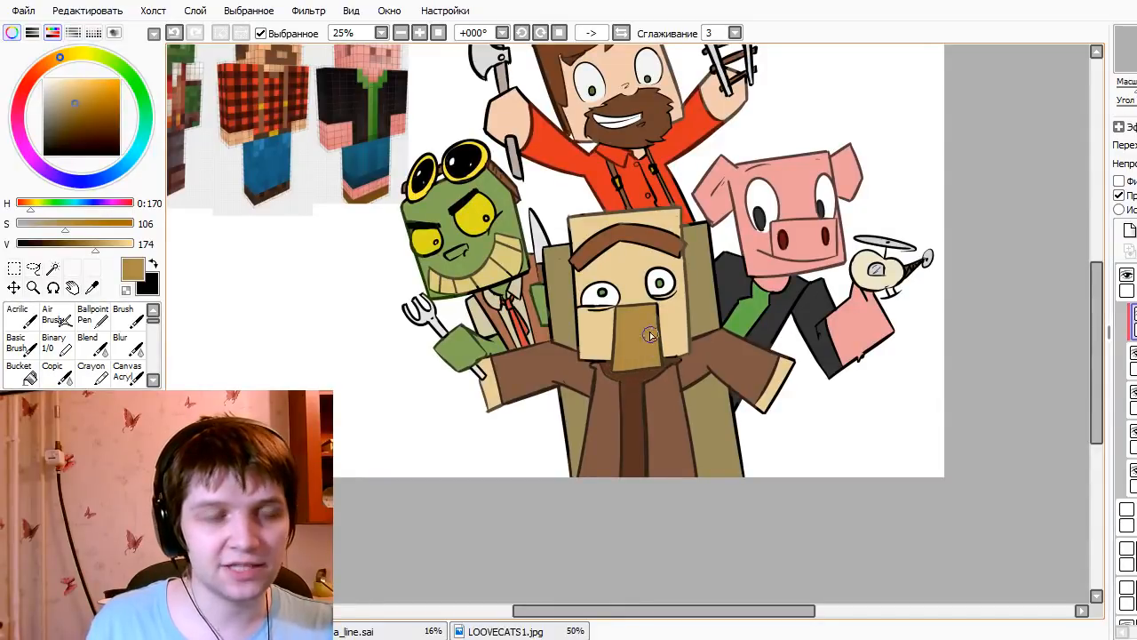
pyautogui.moveTo(649, 331); pyautogui.dragTo(654, 349)
pyautogui.keyDown('alt'); pyautogui.click(662, 308); pyautogui.keyUp('alt')
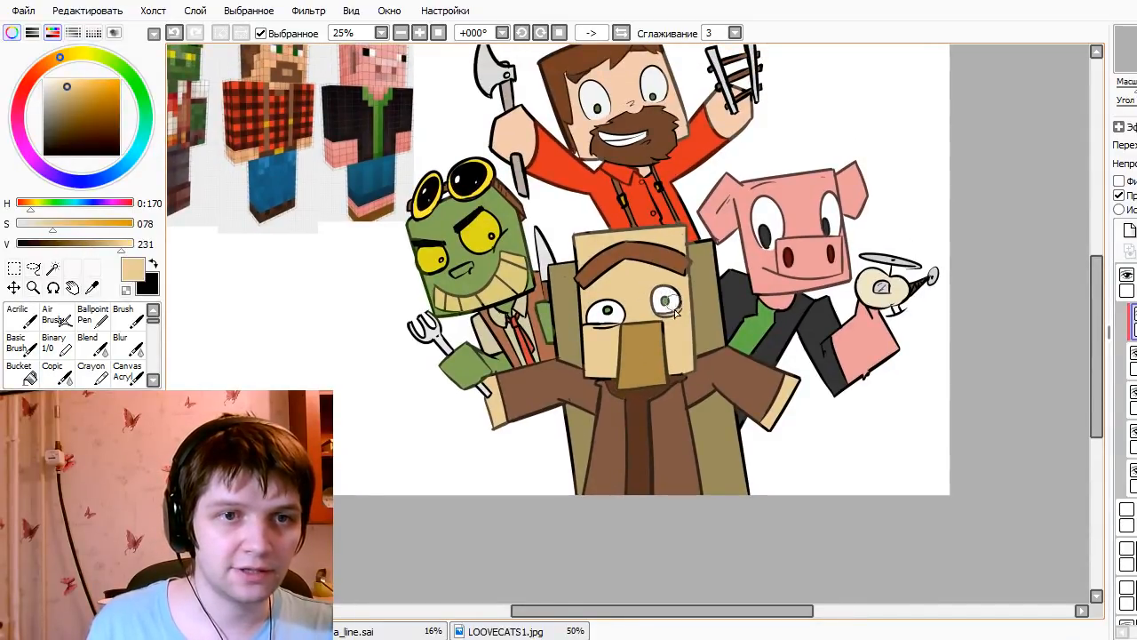
pyautogui.keyDown('alt'); pyautogui.click(665, 302); pyautogui.keyUp('alt')
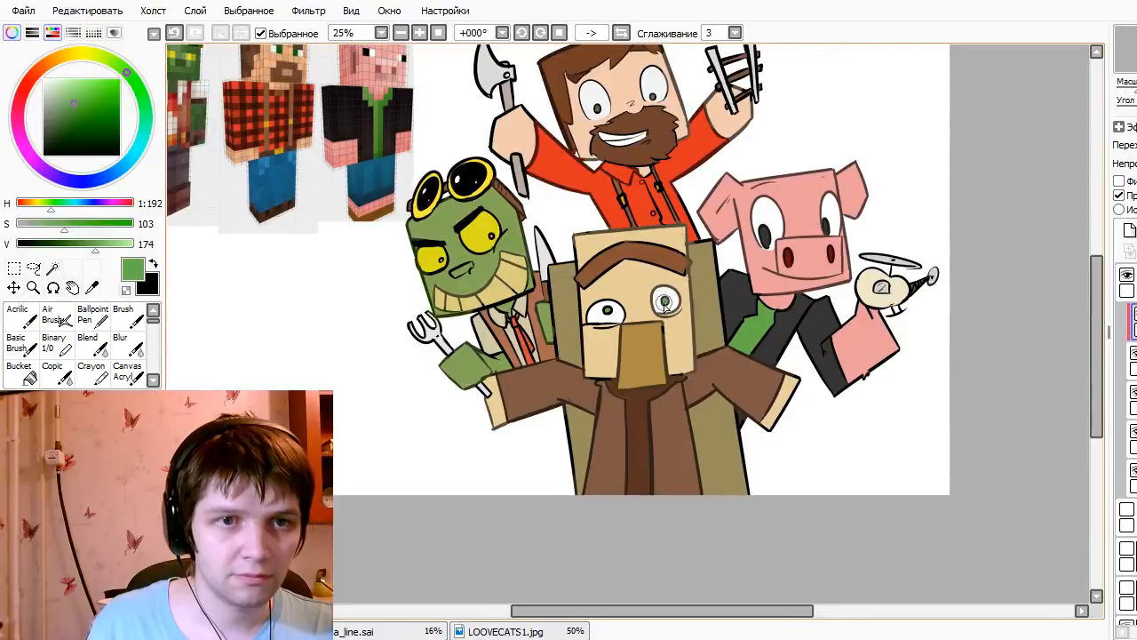
pyautogui.keyDown('alt'); pyautogui.click(621, 322); pyautogui.keyUp('alt')
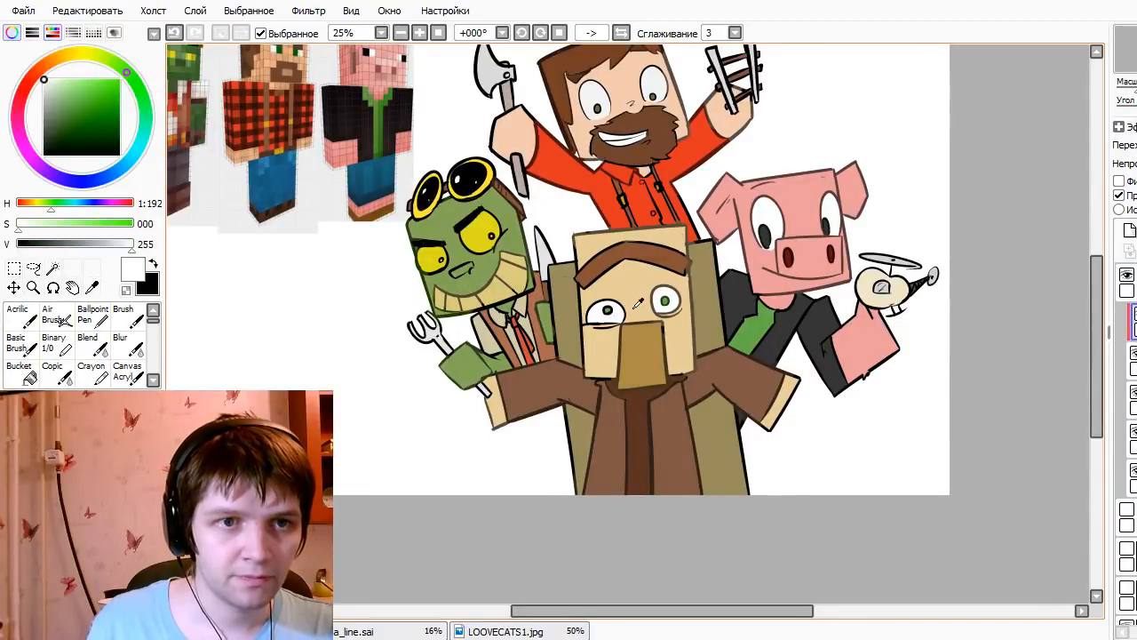
pyautogui.keyDown('alt'); pyautogui.click(636, 304); pyautogui.keyUp('alt')
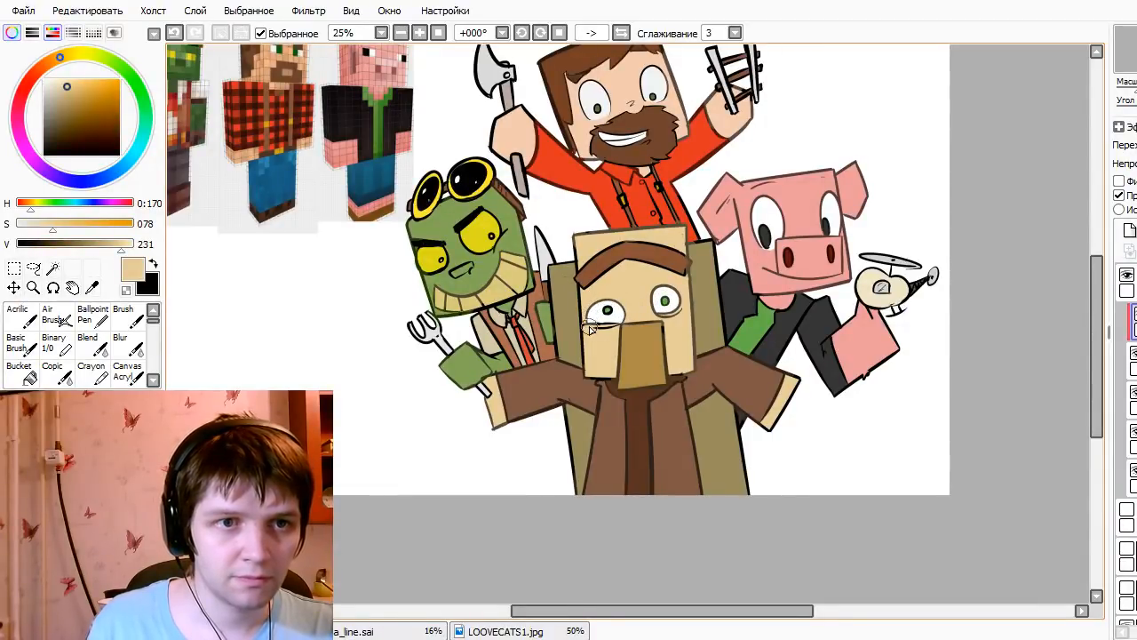
pyautogui.keyDown('alt'); pyautogui.click(608, 311); pyautogui.keyUp('alt')
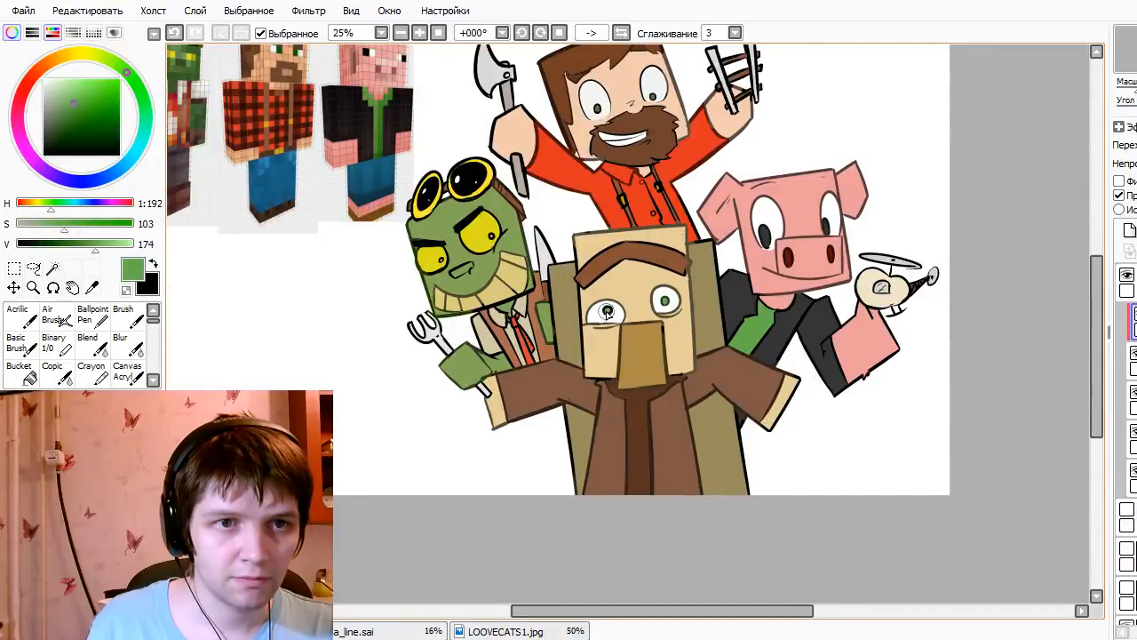
pyautogui.moveTo(607, 311); pyautogui.dragTo(621, 376)
# - Brush sampled brown (S 87, V 137) over the villager's eyebrow outline, and resample tan (S 78, V 231) for the remaining face lines
pyautogui.keyDown('alt'); pyautogui.click(610, 315); pyautogui.keyUp('alt')
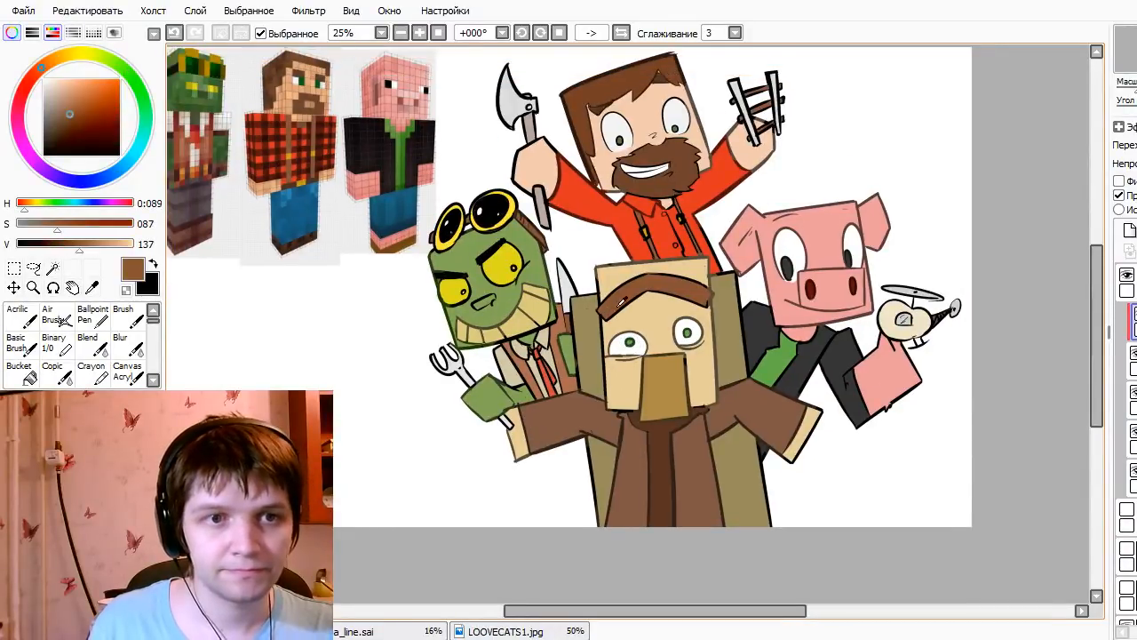
pyautogui.moveTo(637, 282); pyautogui.dragTo(664, 294)
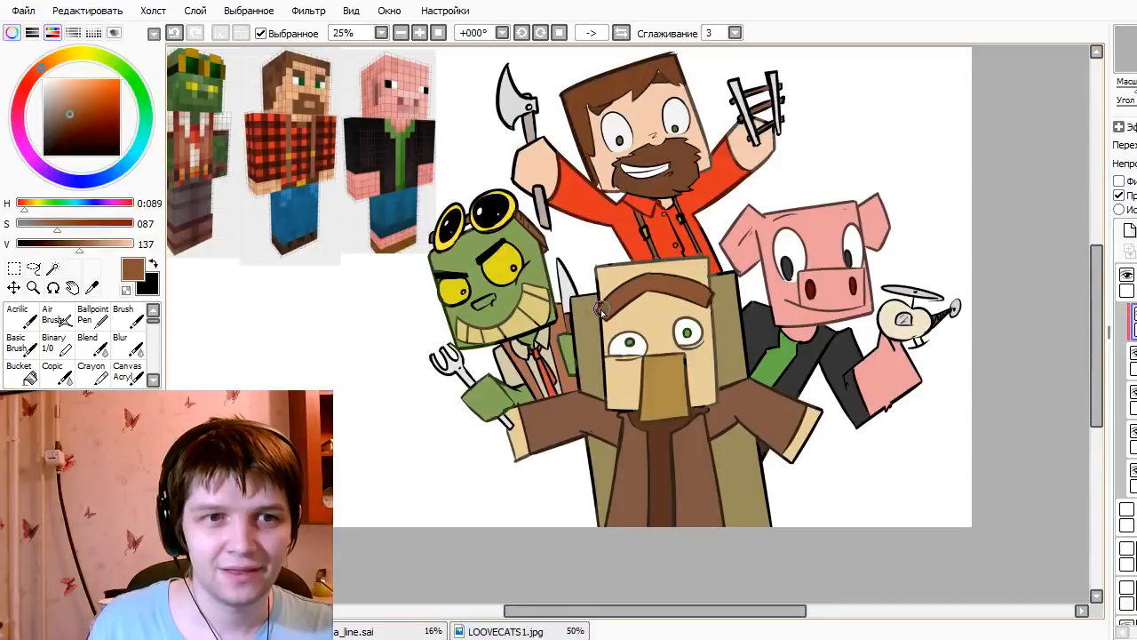
pyautogui.keyDown('alt'); pyautogui.click(611, 279); pyautogui.keyUp('alt')
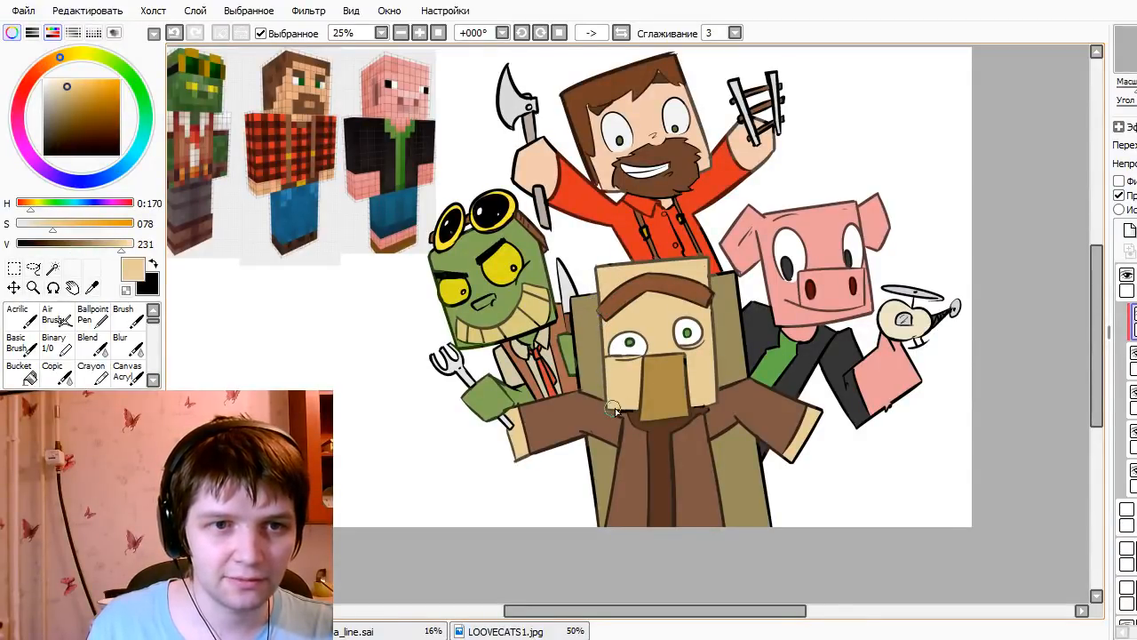
pyautogui.moveTo(548, 357); pyautogui.dragTo(533, 405)
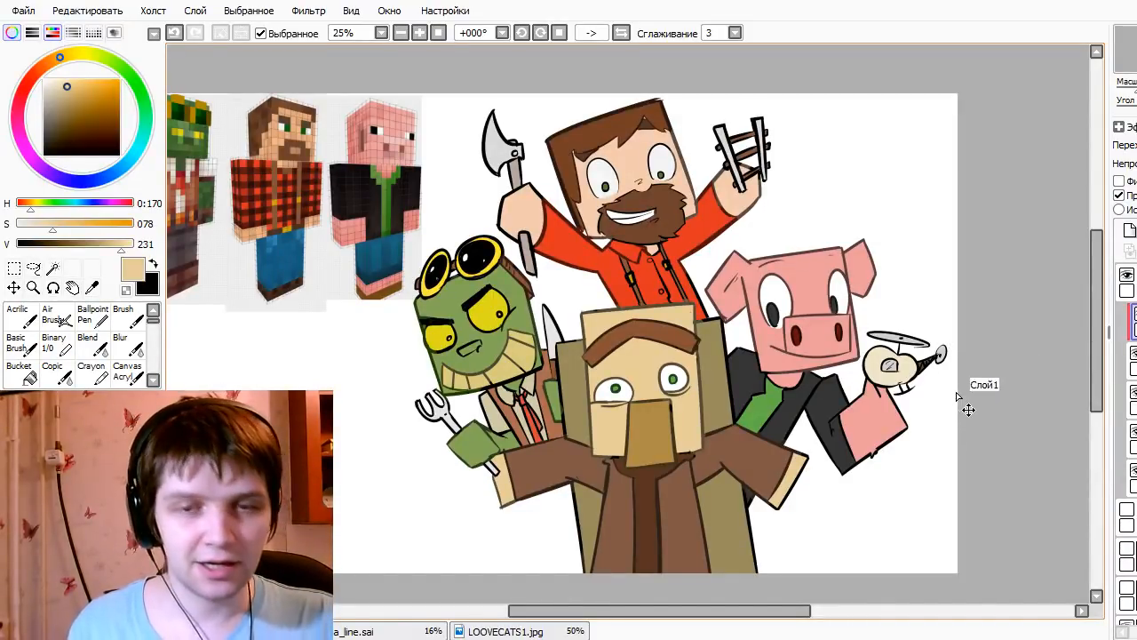
# - Clip the layer above the character group to it and set up a Brush with dark purple (S 84, V 102)
pyautogui.click(1129, 282)
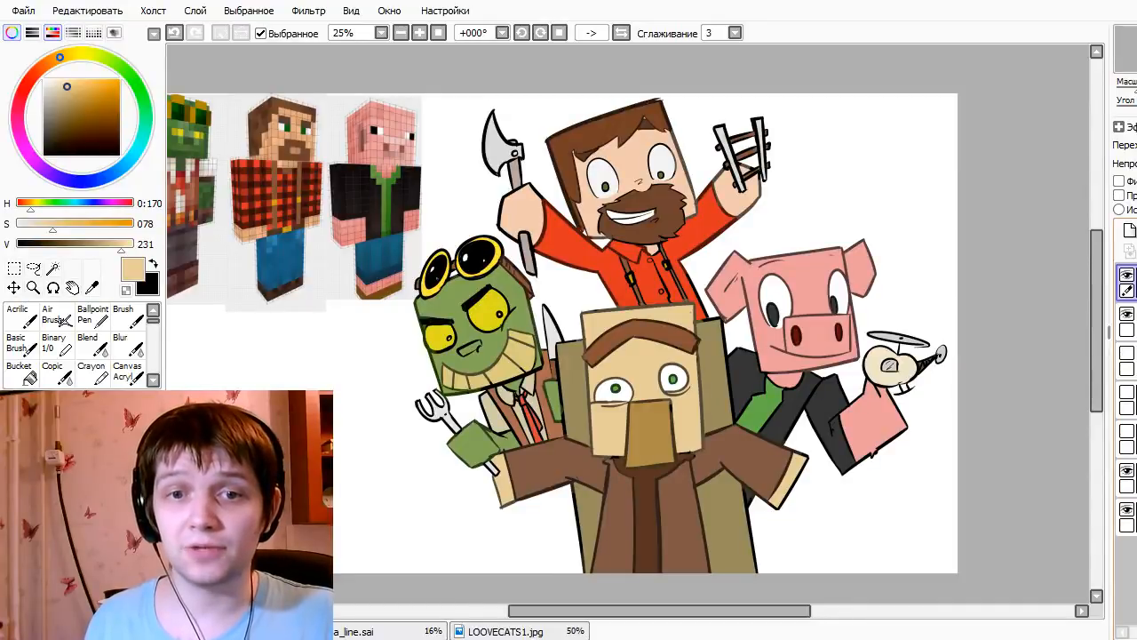
pyautogui.click(1120, 194)
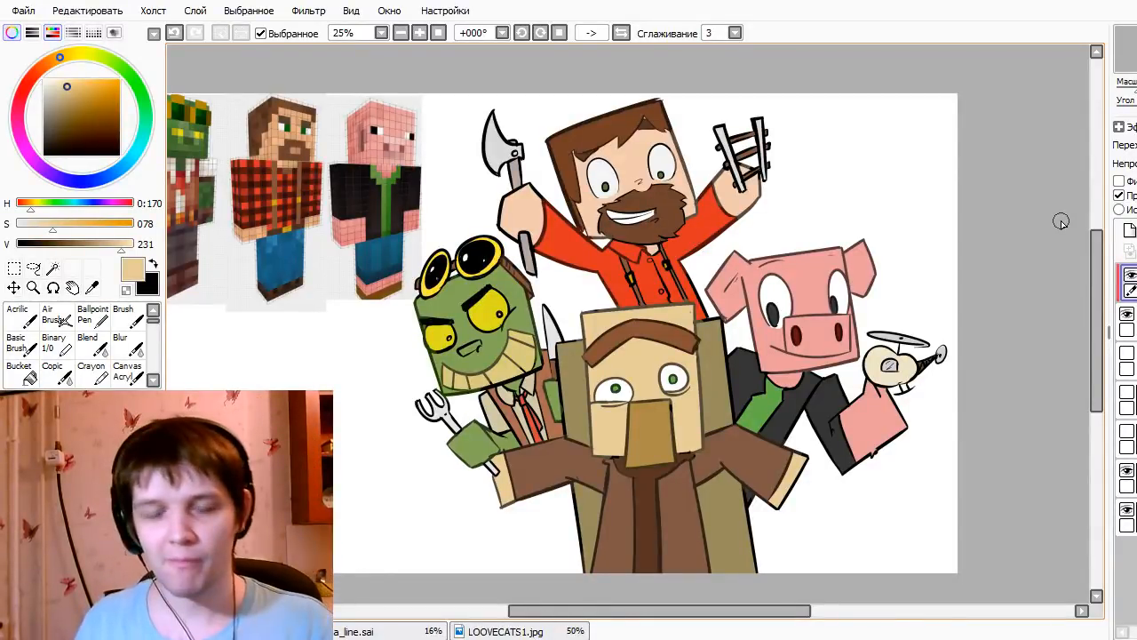
pyautogui.moveTo(429, 464); pyautogui.dragTo(507, 490)
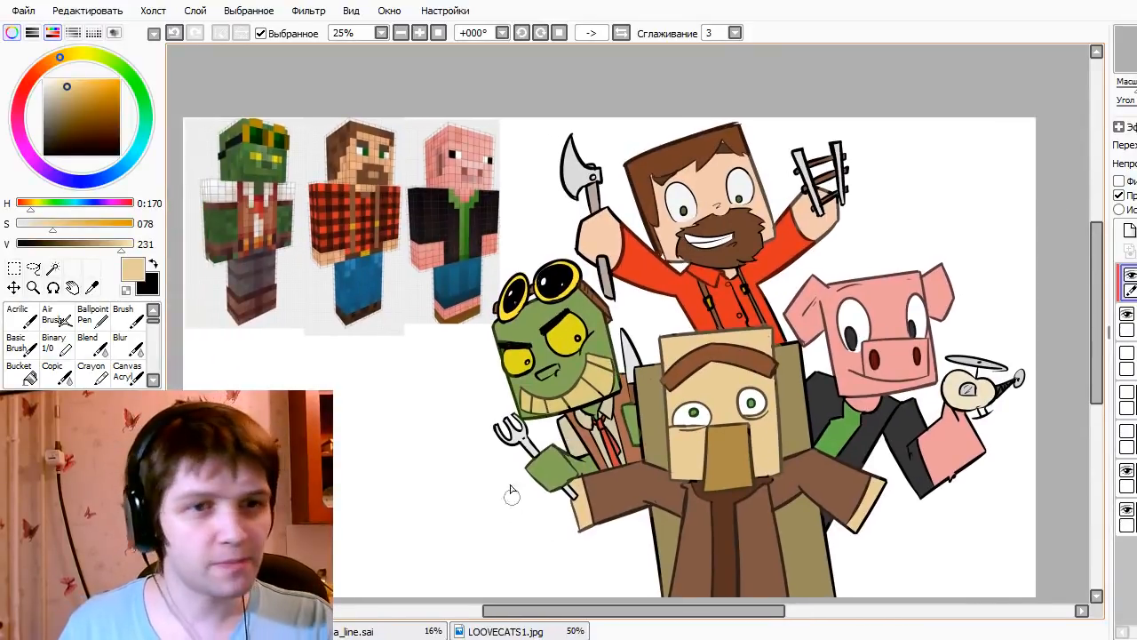
pyautogui.click(39, 165)
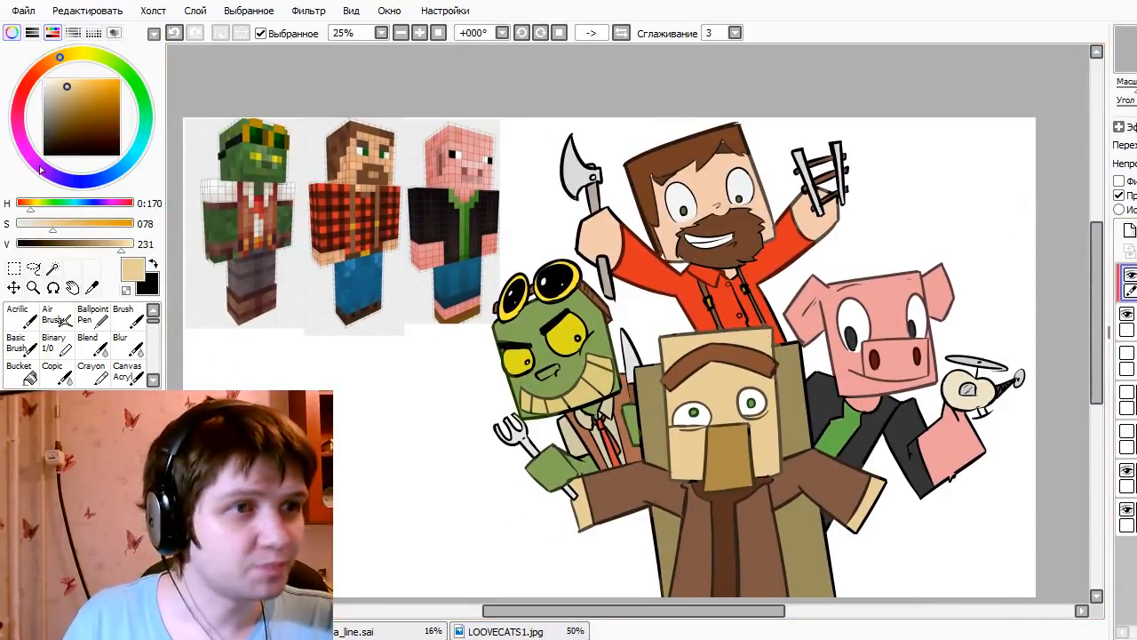
pyautogui.click(69, 129)
pyautogui.moveTo(69, 129); pyautogui.dragTo(68, 125)
pyautogui.press('b')
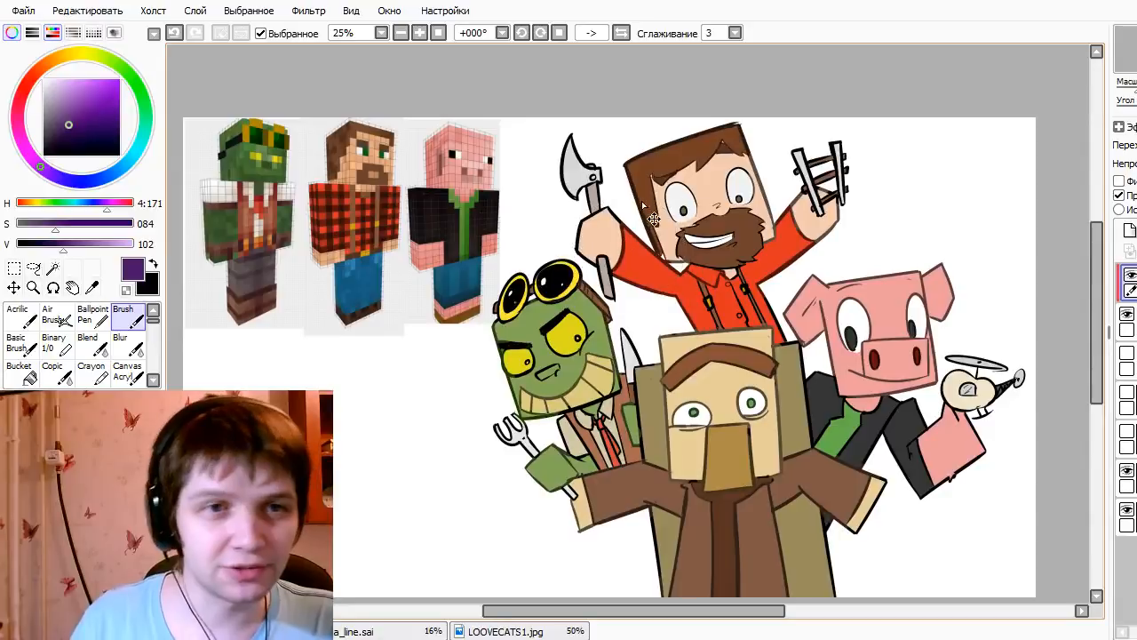
# - Paint purple shadows along the bearded man's head side and top, beard edge and the raised arm holding the ladder piece
pyautogui.moveTo(646, 216)
pyautogui.mouseDown()
pyautogui.moveTo(624, 161)
pyautogui.moveTo(677, 282)
pyautogui.mouseUp()
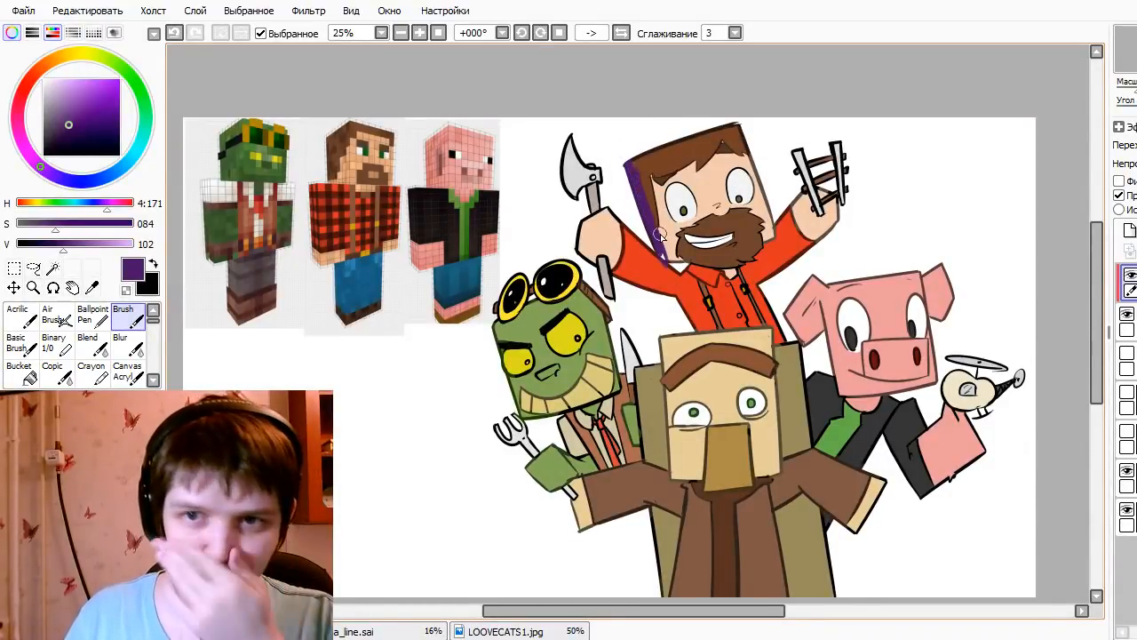
pyautogui.moveTo(660, 239)
pyautogui.mouseDown()
pyautogui.moveTo(633, 215)
pyautogui.moveTo(668, 216)
pyautogui.moveTo(657, 184)
pyautogui.moveTo(664, 229)
pyautogui.moveTo(665, 201)
pyautogui.moveTo(673, 207)
pyautogui.moveTo(650, 185)
pyautogui.moveTo(661, 210)
pyautogui.moveTo(642, 170)
pyautogui.moveTo(634, 175)
pyautogui.moveTo(649, 148)
pyautogui.moveTo(733, 106)
pyautogui.moveTo(633, 169)
pyautogui.moveTo(779, 103)
pyautogui.moveTo(648, 166)
pyautogui.moveTo(697, 137)
pyautogui.moveTo(724, 148)
pyautogui.moveTo(643, 188)
pyautogui.moveTo(655, 167)
pyautogui.moveTo(654, 217)
pyautogui.moveTo(639, 177)
pyautogui.moveTo(652, 220)
pyautogui.moveTo(648, 164)
pyautogui.moveTo(670, 262)
pyautogui.moveTo(679, 260)
pyautogui.moveTo(671, 250)
pyautogui.moveTo(750, 264)
pyautogui.moveTo(711, 263)
pyautogui.moveTo(749, 258)
pyautogui.moveTo(804, 187)
pyautogui.moveTo(812, 214)
pyautogui.mouseUp()
pyautogui.press('e')
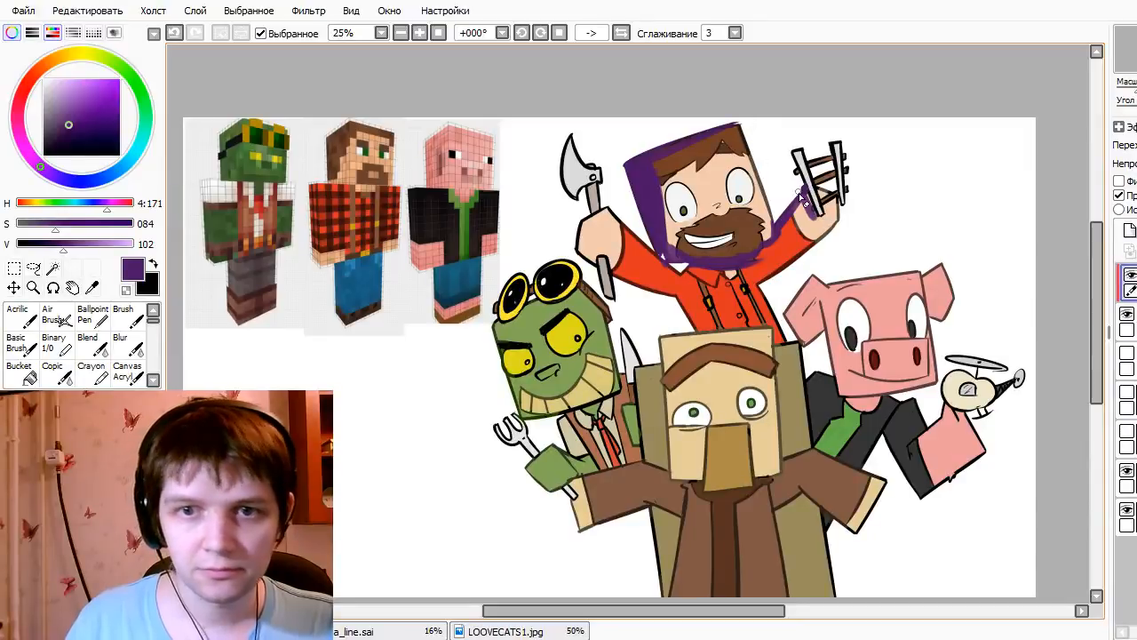
pyautogui.press('b')
pyautogui.moveTo(802, 190)
pyautogui.mouseDown()
pyautogui.moveTo(829, 214)
pyautogui.moveTo(822, 189)
pyautogui.moveTo(838, 188)
pyautogui.moveTo(822, 237)
pyautogui.moveTo(743, 196)
pyautogui.moveTo(791, 231)
pyautogui.moveTo(794, 214)
pyautogui.moveTo(829, 255)
pyautogui.moveTo(796, 211)
pyautogui.moveTo(853, 227)
pyautogui.moveTo(785, 197)
pyautogui.moveTo(784, 235)
pyautogui.moveTo(789, 214)
pyautogui.moveTo(742, 267)
pyautogui.moveTo(783, 213)
pyautogui.moveTo(773, 266)
pyautogui.mouseUp()
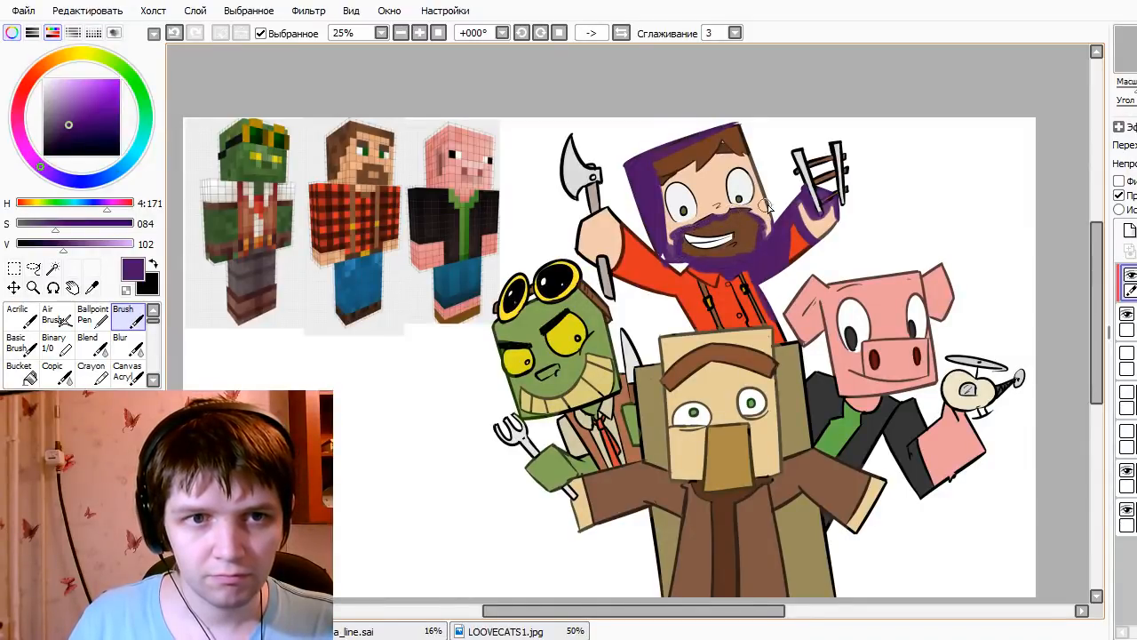
pyautogui.moveTo(737, 174)
pyautogui.mouseDown()
pyautogui.moveTo(727, 201)
pyautogui.moveTo(751, 227)
pyautogui.moveTo(737, 169)
pyautogui.moveTo(727, 200)
pyautogui.mouseUp()
pyautogui.hotkey('ctrl', 'z')
pyautogui.hotkey('ctrl', 'z')
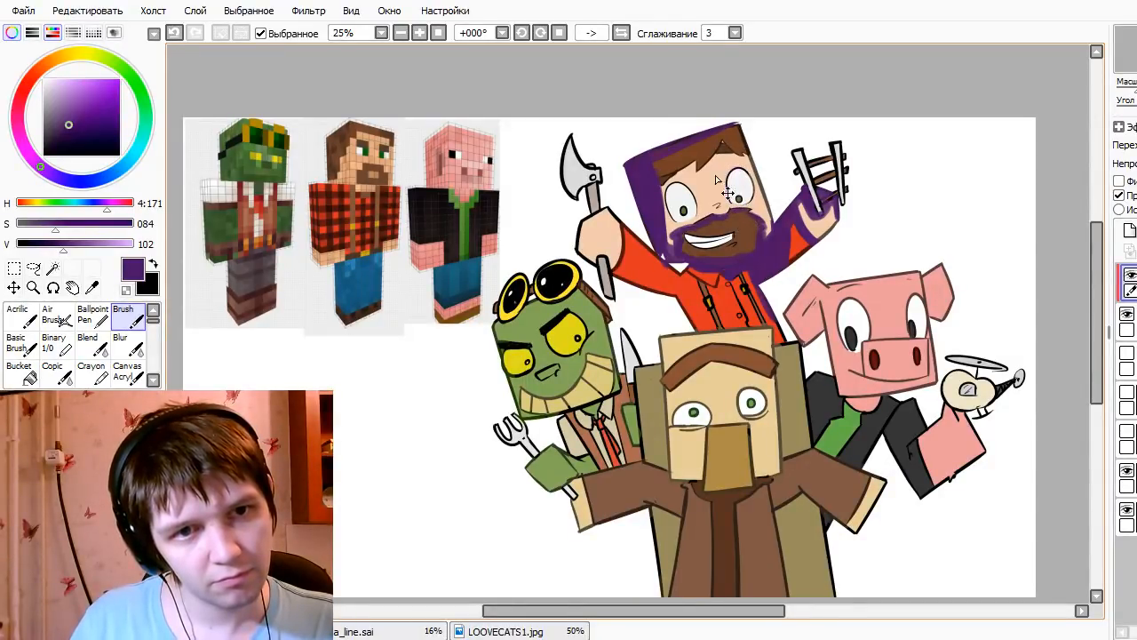
pyautogui.hotkey('ctrl', 'z')
# - Paint a purple shadow along the bearded man's fringe, then change the shadow layer's blending mode and lower its opacity
pyautogui.moveTo(724, 140)
pyautogui.mouseDown()
pyautogui.moveTo(704, 168)
pyautogui.moveTo(659, 182)
pyautogui.moveTo(670, 174)
pyautogui.mouseUp()
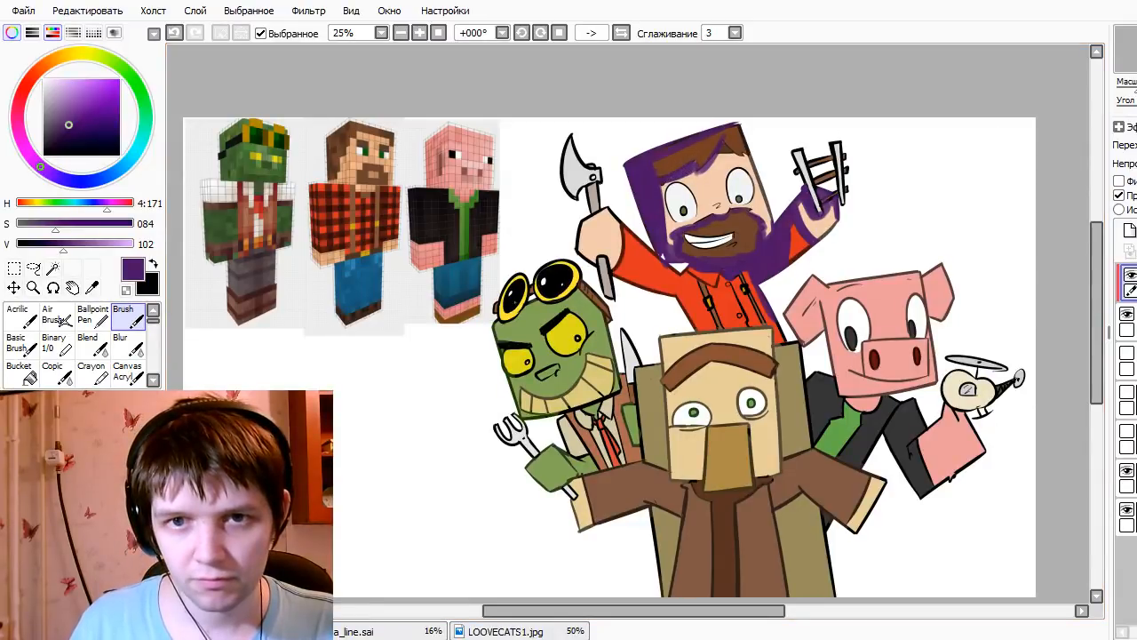
pyautogui.click(1135, 145)
pyautogui.moveTo(1136, 164); pyautogui.dragTo(1132, 164)
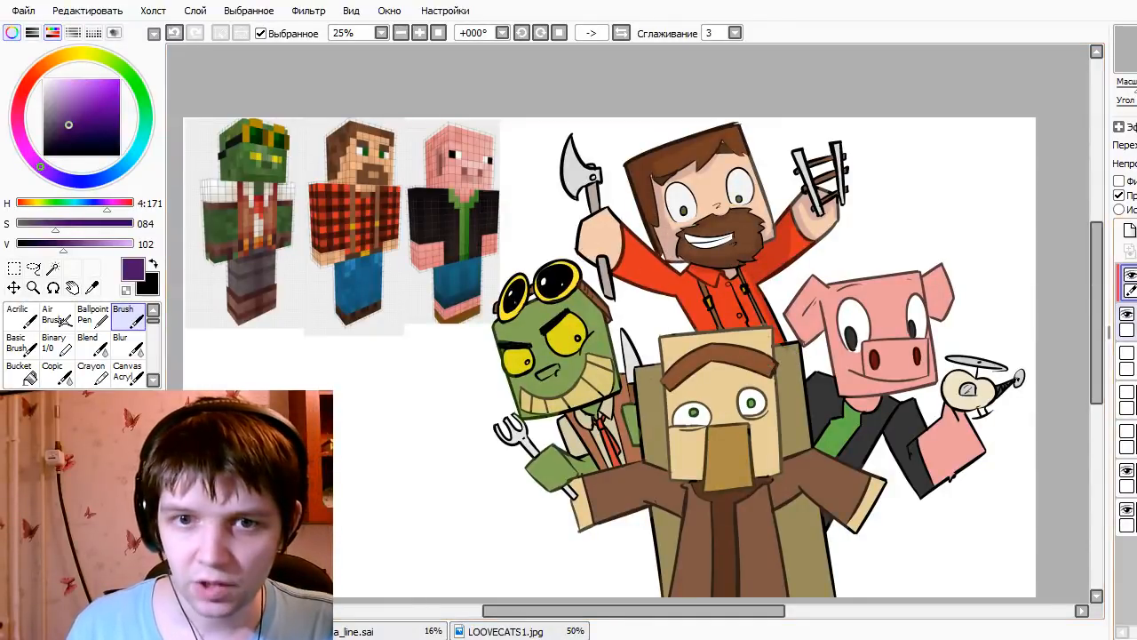
# - Add a clipped layer above the fills inside the character group and darken the Brush's purple to S 78, V 72
pyautogui.click(1136, 322)
pyautogui.click(1135, 478)
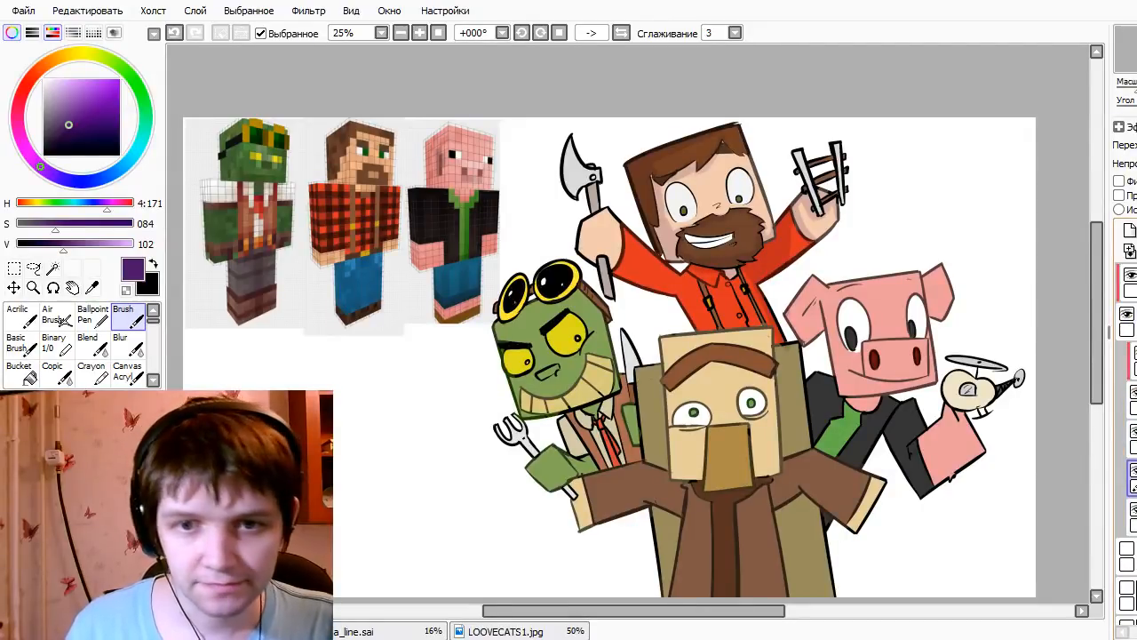
pyautogui.hotkey('ctrl', 'v')
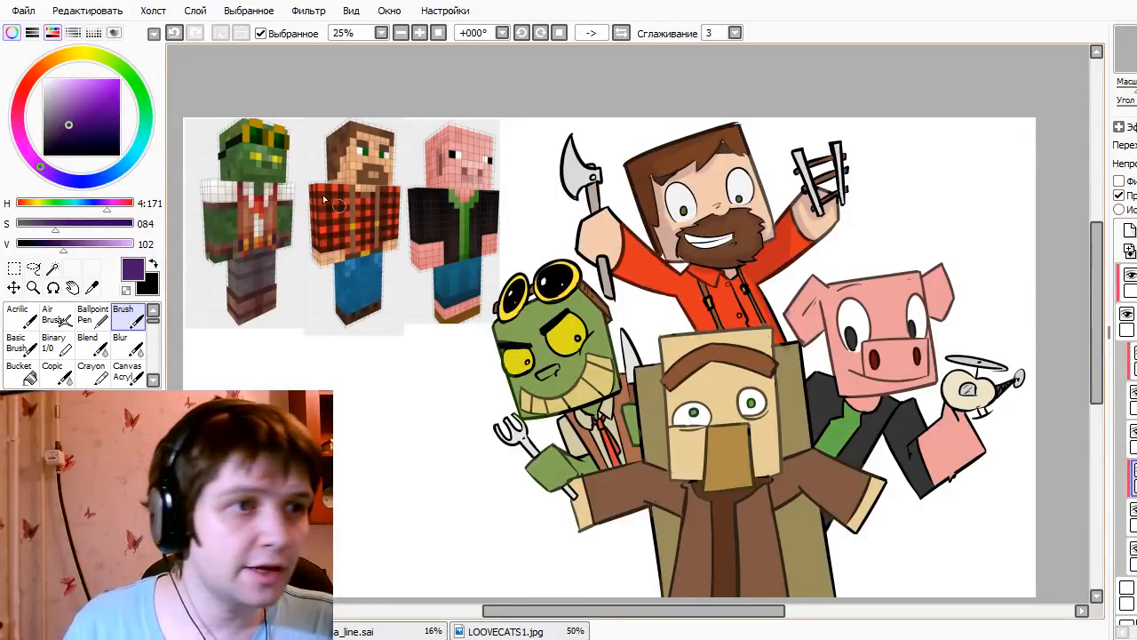
pyautogui.click(49, 140)
pyautogui.click(66, 134)
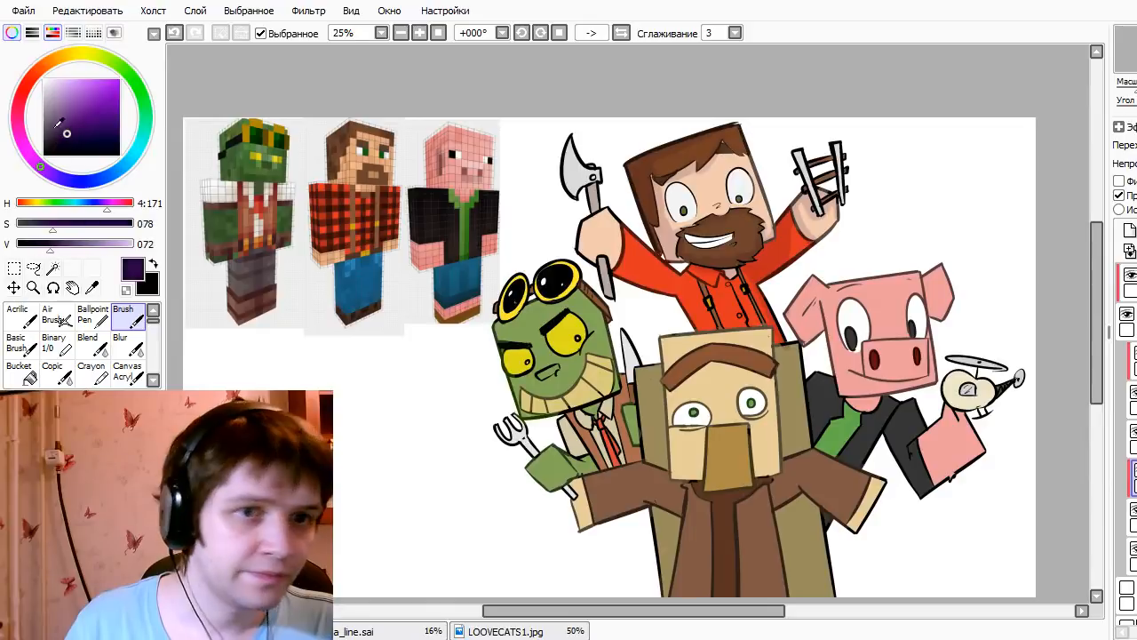
# - Paint dark purple vertical stripes on the left and centre panels of the bearded man's red shirt, selecting the centre panel first
pyautogui.moveTo(680, 278); pyautogui.dragTo(707, 316)
pyautogui.moveTo(686, 269); pyautogui.dragTo(716, 329)
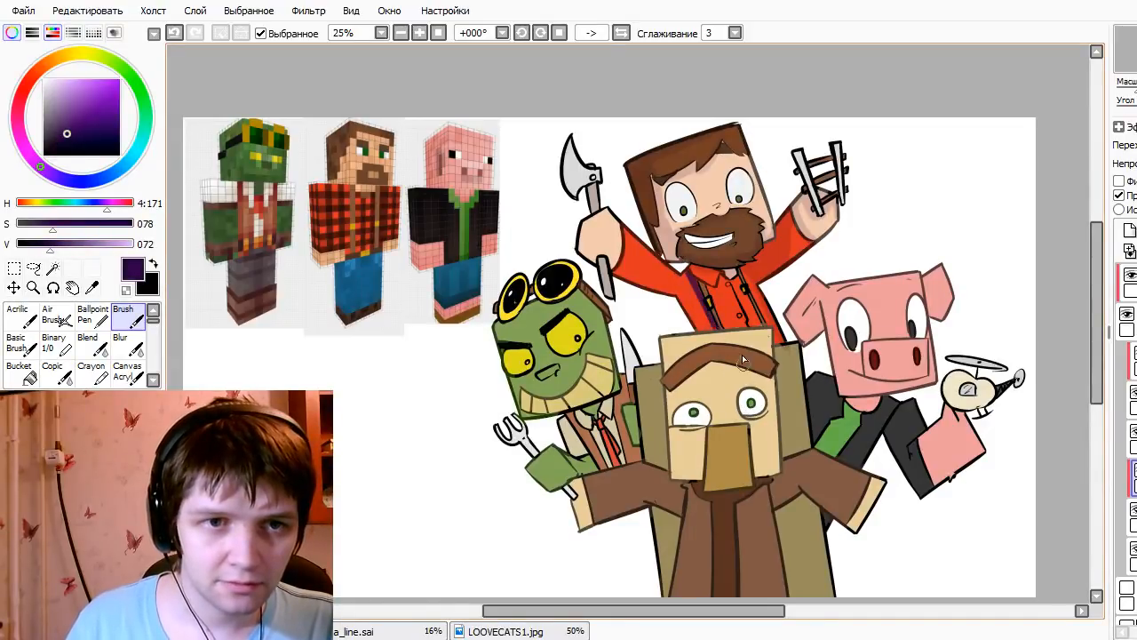
pyautogui.moveTo(682, 272)
pyautogui.mouseDown()
pyautogui.moveTo(708, 328)
pyautogui.moveTo(740, 328)
pyautogui.mouseUp()
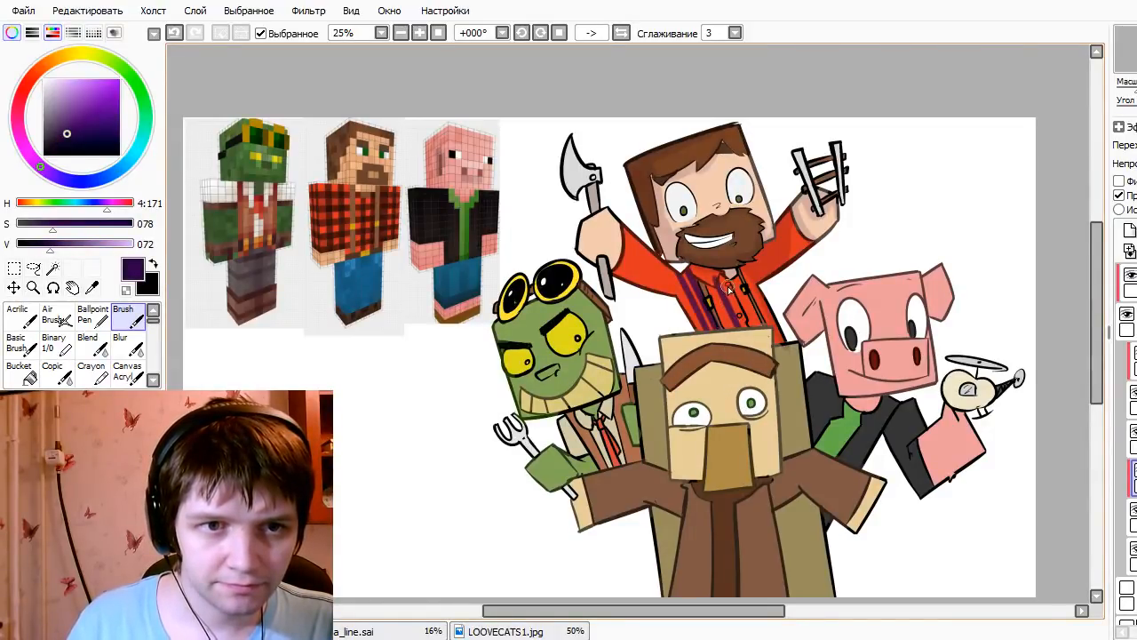
pyautogui.press('w')
pyautogui.click(746, 327)
pyautogui.press('b')
pyautogui.moveTo(714, 278)
pyautogui.mouseDown()
pyautogui.moveTo(750, 373)
pyautogui.moveTo(746, 329)
pyautogui.moveTo(778, 375)
pyautogui.mouseUp()
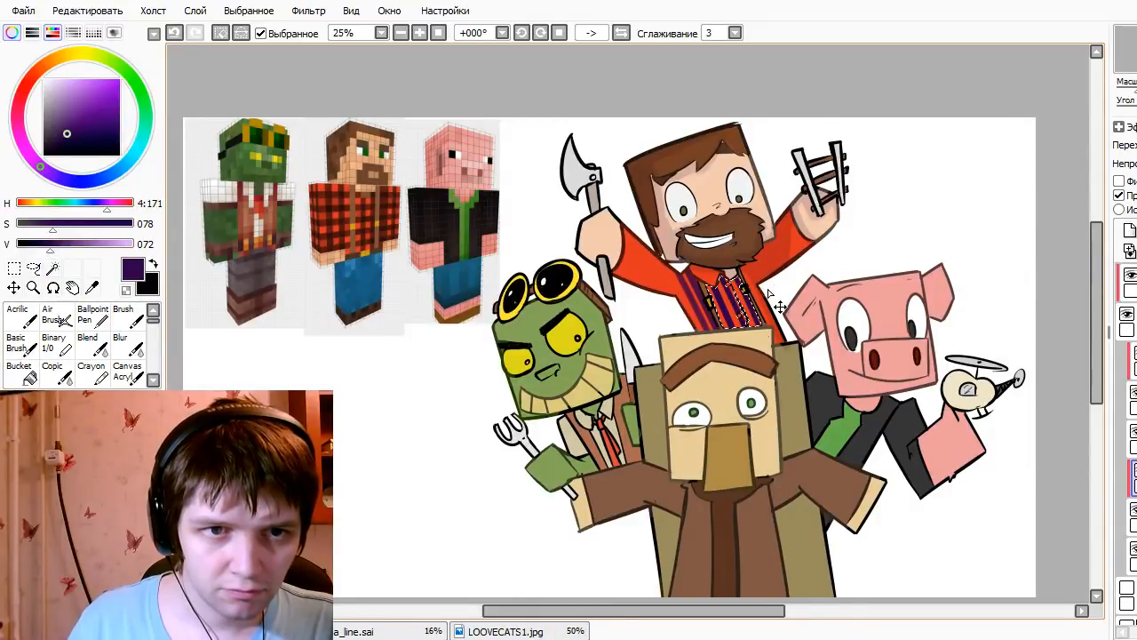
# - Select the shirt's remaining side panel with the sleeve of the ladder-holding arm and paint lengthwise purple stripes on both
pyautogui.hotkey('ctrl', 'd')
pyautogui.press('w')
pyautogui.click(747, 265)
pyautogui.press('b')
pyautogui.moveTo(746, 265); pyautogui.dragTo(780, 330)
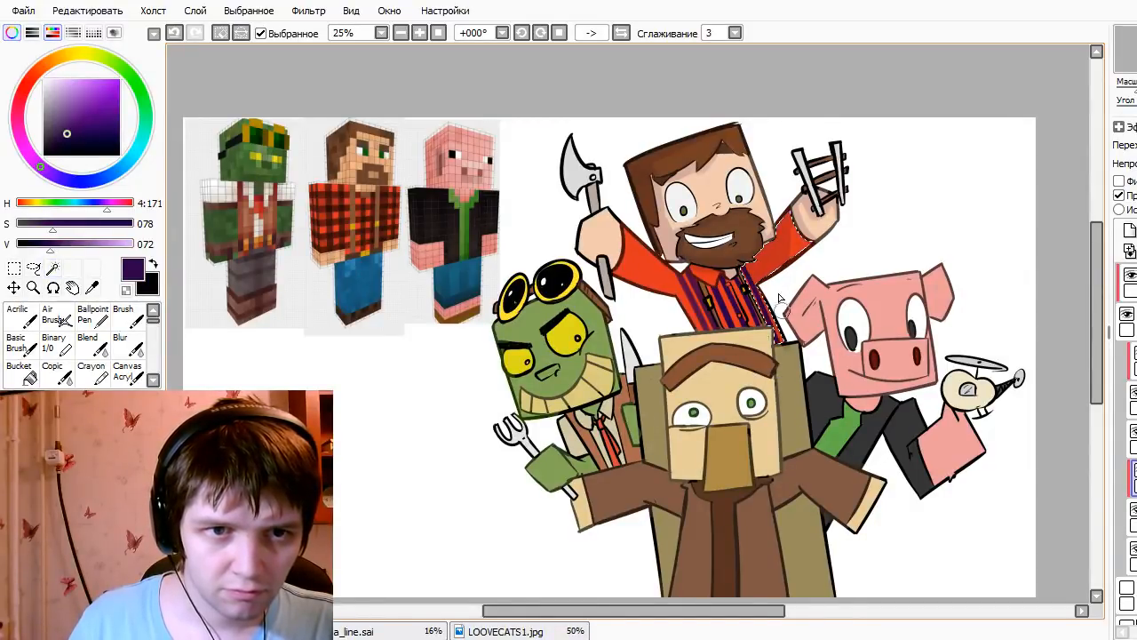
pyautogui.moveTo(755, 293); pyautogui.dragTo(804, 208)
pyautogui.moveTo(750, 338); pyautogui.dragTo(810, 213)
pyautogui.moveTo(782, 257)
pyautogui.mouseDown()
pyautogui.moveTo(748, 286)
pyautogui.moveTo(810, 234)
pyautogui.mouseUp()
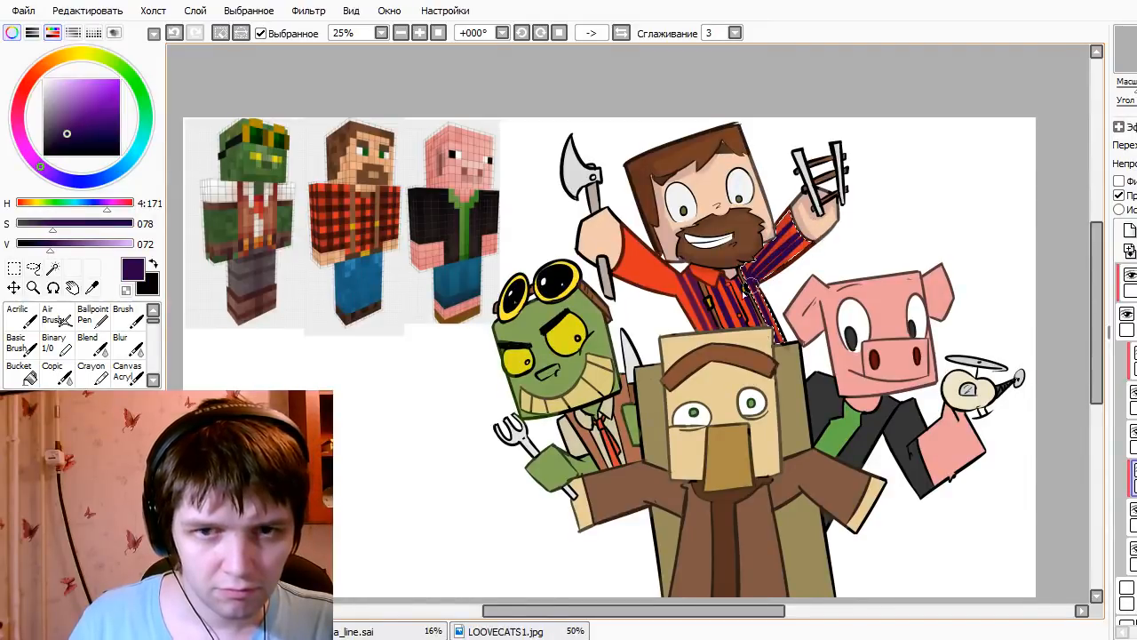
pyautogui.moveTo(753, 282); pyautogui.dragTo(780, 343)
pyautogui.hotkey('ctrl', 'z')
pyautogui.moveTo(752, 289)
pyautogui.mouseDown()
pyautogui.moveTo(814, 240)
pyautogui.moveTo(810, 220)
pyautogui.mouseUp()
pyautogui.hotkey('ctrl', 'd')
# - Select the axe arm's sleeve, paint lengthwise purple stripes on it, clear the selection and lower the stripe layer's opacity
pyautogui.press('w')
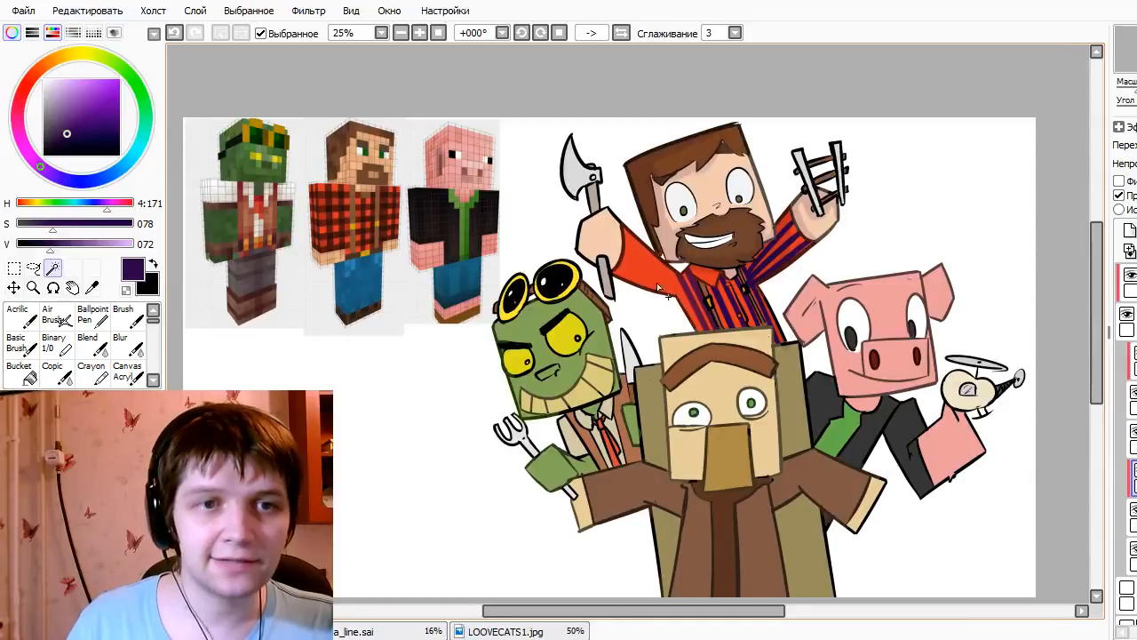
pyautogui.click(658, 283)
pyautogui.press('b')
pyautogui.moveTo(638, 274)
pyautogui.mouseDown()
pyautogui.moveTo(661, 249)
pyautogui.moveTo(697, 324)
pyautogui.mouseUp()
pyautogui.moveTo(640, 244)
pyautogui.mouseDown()
pyautogui.moveTo(677, 276)
pyautogui.moveTo(622, 279)
pyautogui.moveTo(708, 299)
pyautogui.moveTo(698, 327)
pyautogui.mouseUp()
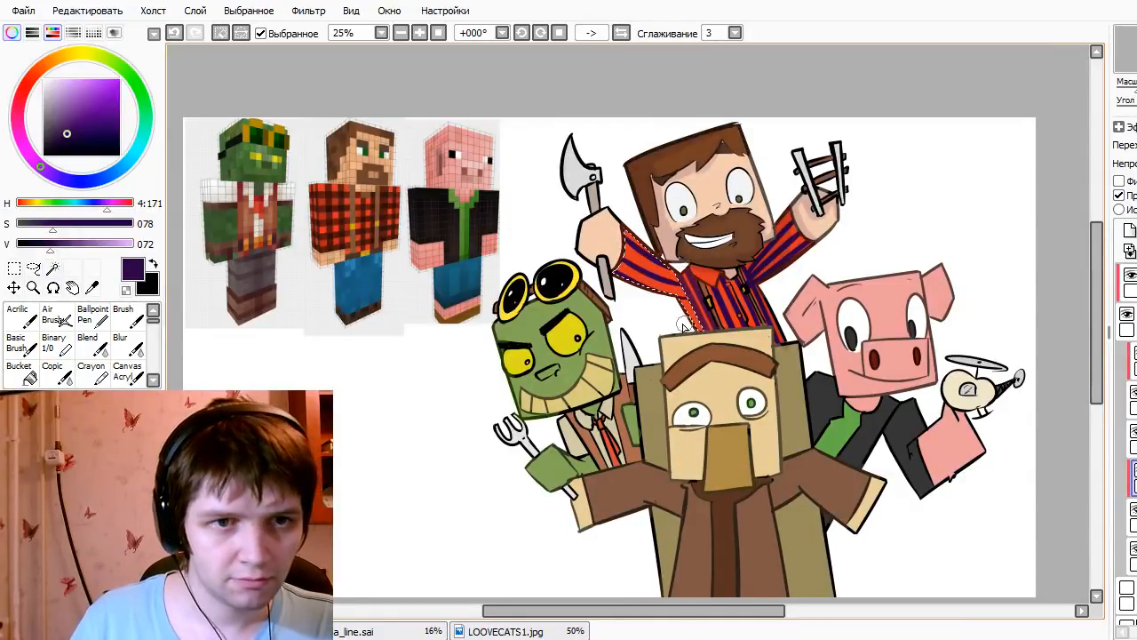
pyautogui.hotkey('ctrl', 'd')
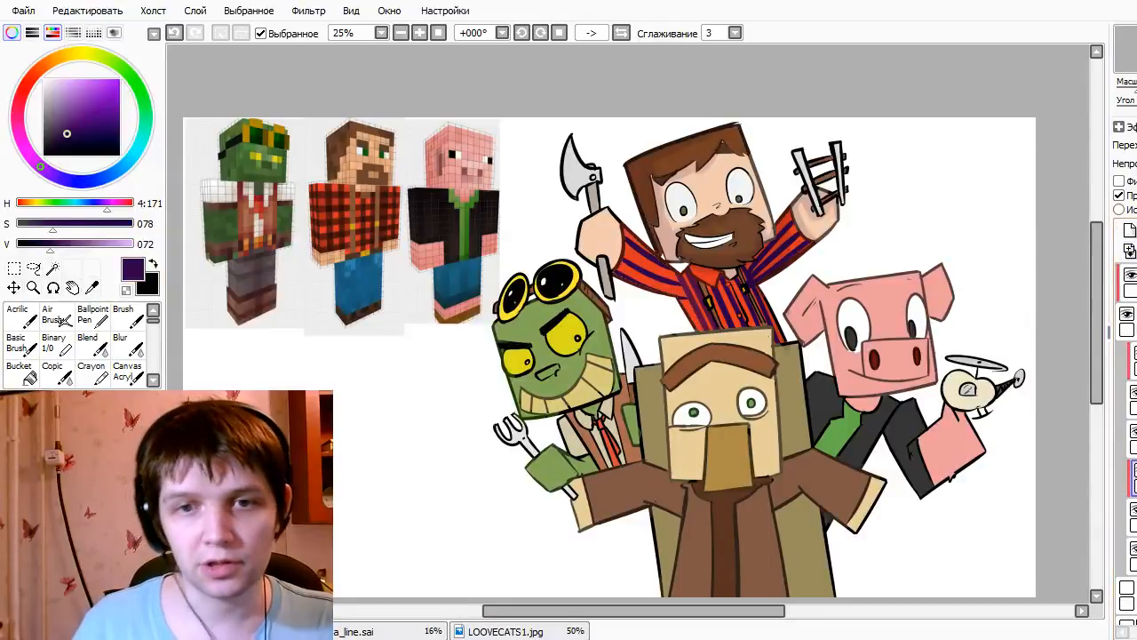
pyautogui.moveTo(1136, 164); pyautogui.dragTo(1132, 163)
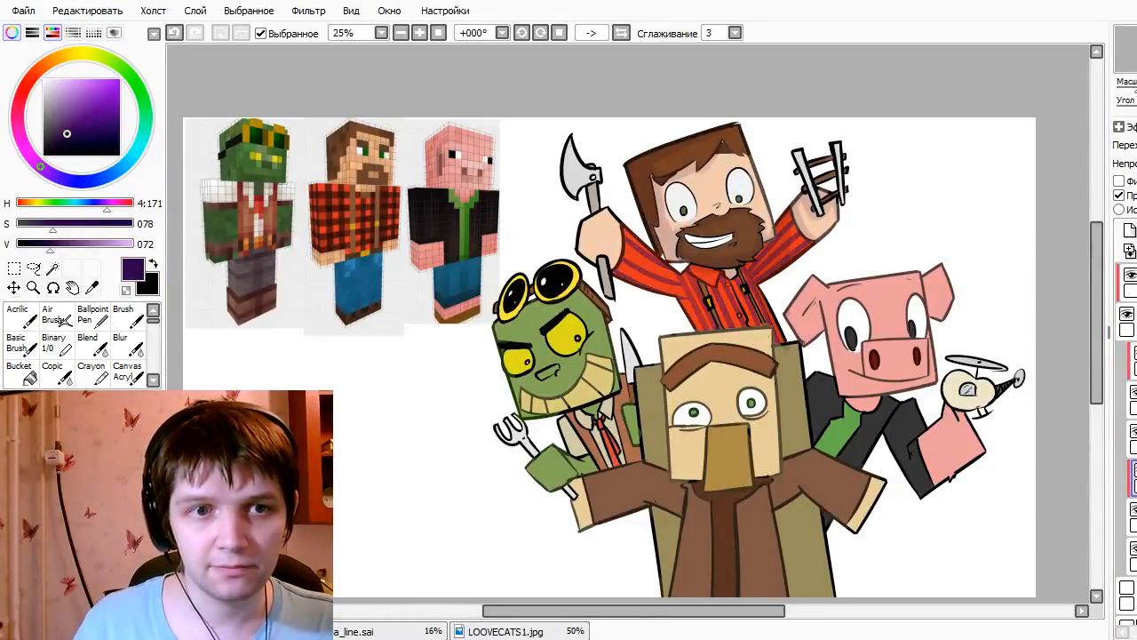
# - Add a layer for the crosswise plaid stripes and paint them in purple over the shirt's body and both sleeves
pyautogui.click(1130, 230)
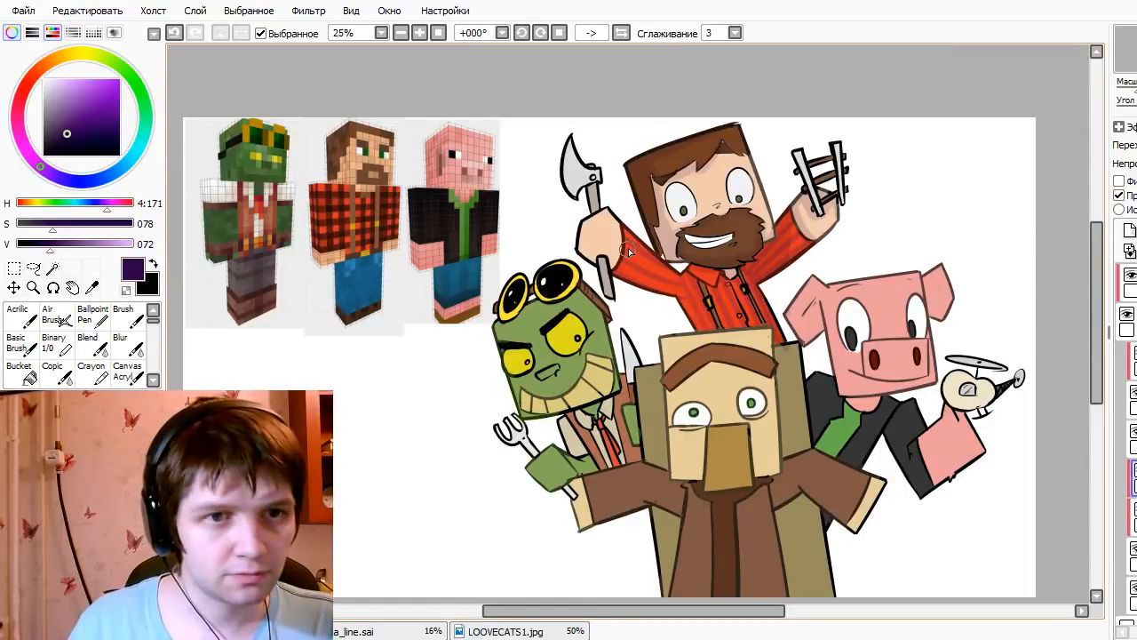
pyautogui.moveTo(637, 240)
pyautogui.mouseDown()
pyautogui.moveTo(630, 280)
pyautogui.moveTo(712, 328)
pyautogui.moveTo(743, 289)
pyautogui.mouseUp()
pyautogui.moveTo(677, 337); pyautogui.dragTo(741, 301)
pyautogui.moveTo(695, 325); pyautogui.dragTo(764, 297)
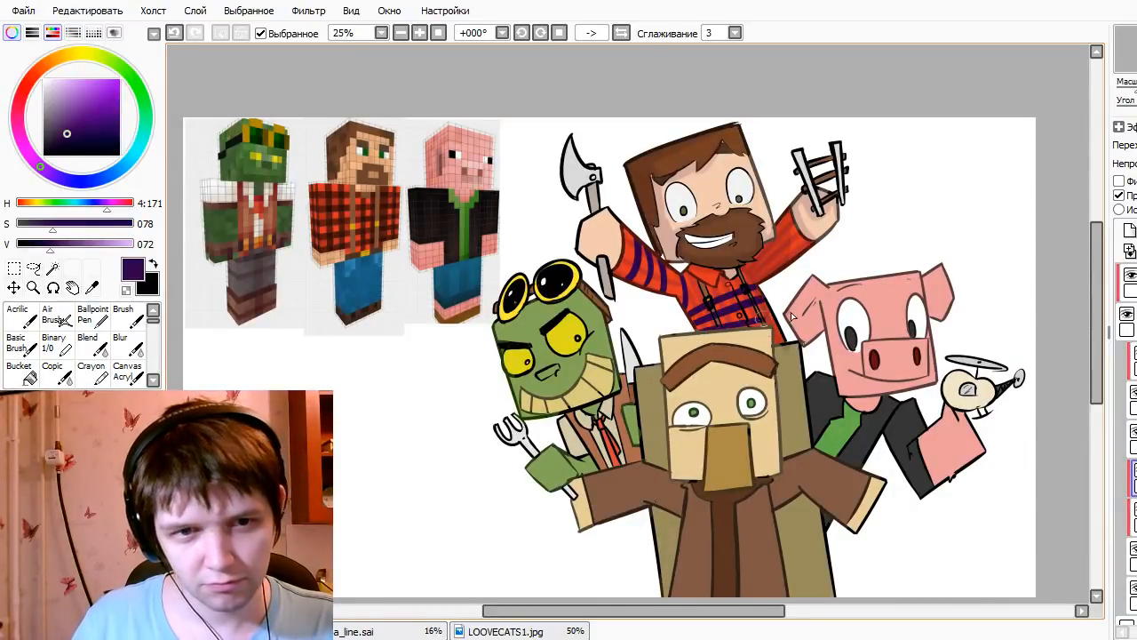
pyautogui.moveTo(680, 307)
pyautogui.mouseDown()
pyautogui.moveTo(776, 322)
pyautogui.moveTo(747, 312)
pyautogui.moveTo(753, 264)
pyautogui.moveTo(771, 279)
pyautogui.moveTo(765, 253)
pyautogui.moveTo(793, 259)
pyautogui.moveTo(776, 242)
pyautogui.moveTo(804, 243)
pyautogui.moveTo(811, 212)
pyautogui.mouseUp()
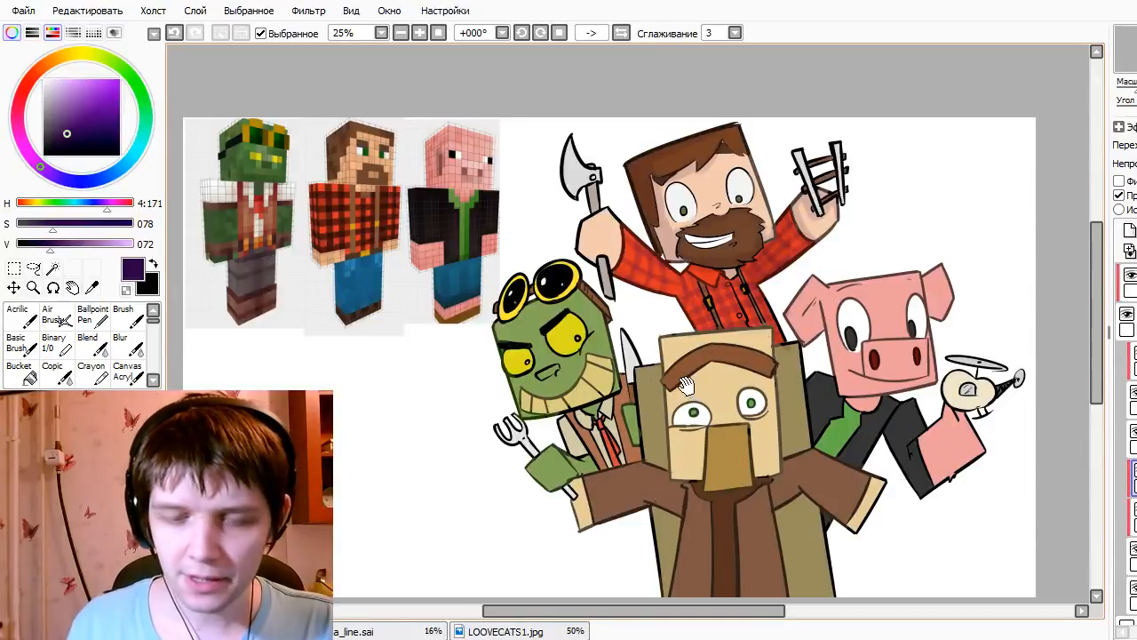
# - Select the shadow layer above the character group and paint purple shadows on the villager's forehead and head side
pyautogui.moveTo(658, 427); pyautogui.dragTo(734, 347)
pyautogui.moveTo(853, 309); pyautogui.dragTo(868, 440)
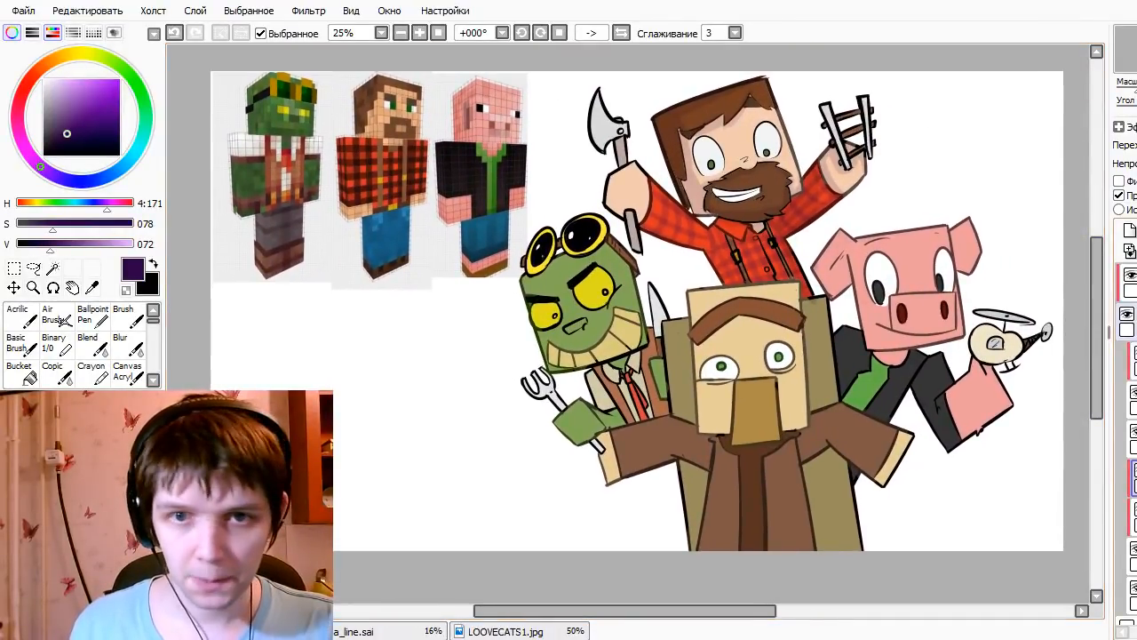
pyautogui.click(1132, 282)
pyautogui.moveTo(758, 73); pyautogui.dragTo(803, 147)
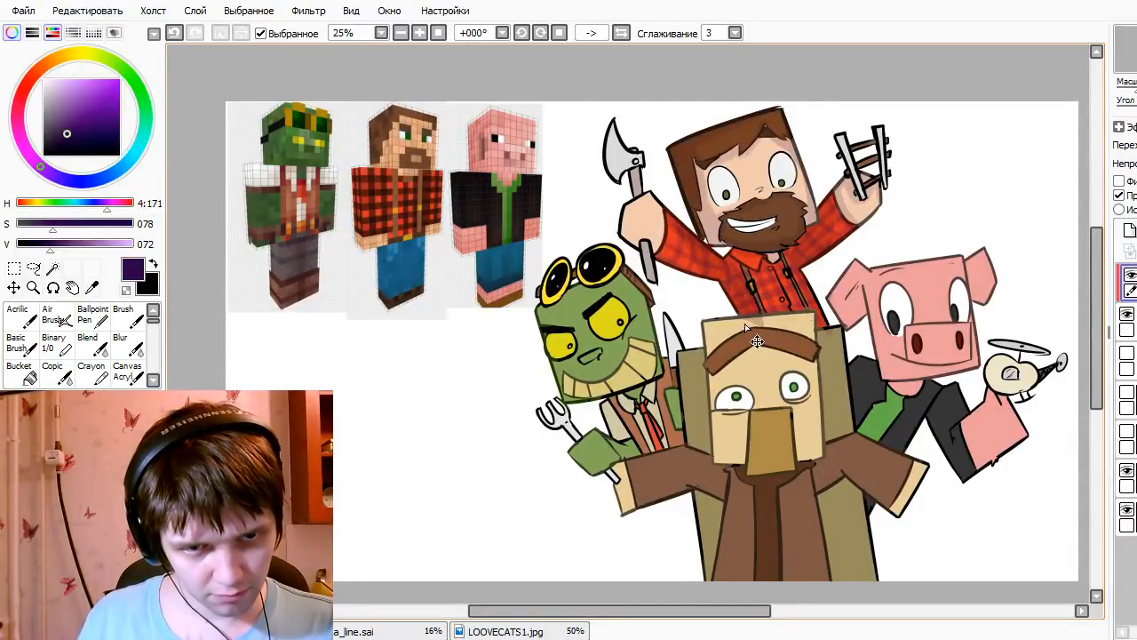
pyautogui.moveTo(742, 321); pyautogui.dragTo(757, 315)
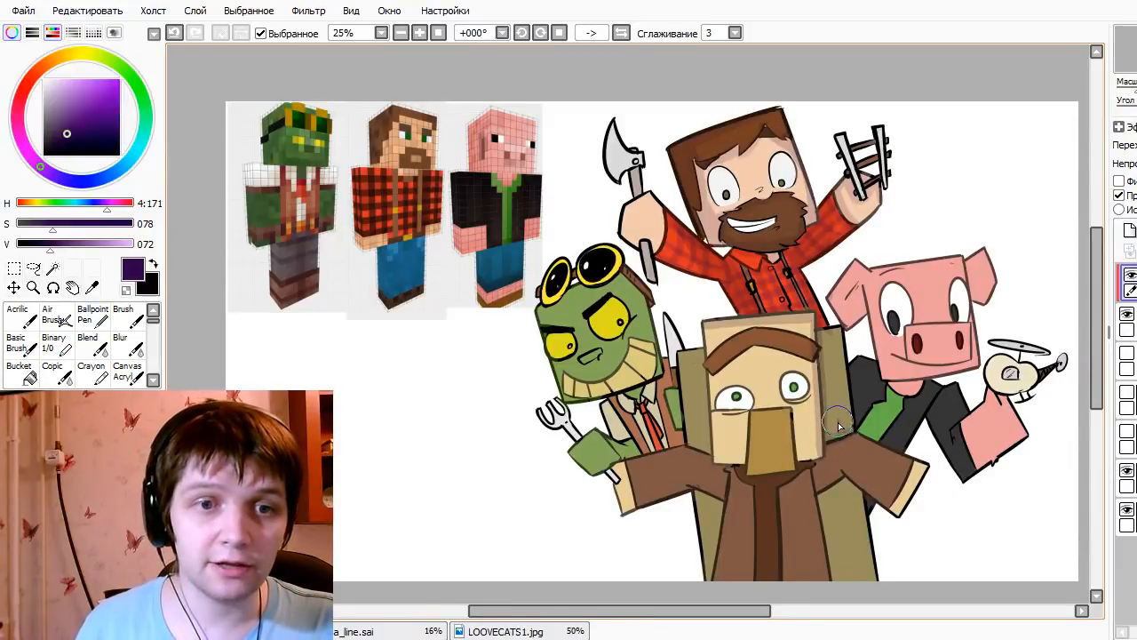
# - Paint purple shadows along the villager's sleeves, hands and coat, undoing the strokes that miss
pyautogui.hotkey('ctrl', 'z')
pyautogui.moveTo(830, 441)
pyautogui.mouseDown()
pyautogui.moveTo(869, 432)
pyautogui.moveTo(915, 459)
pyautogui.moveTo(922, 478)
pyautogui.mouseUp()
pyautogui.hotkey('ctrl', 'z')
pyautogui.hotkey('ctrl', 'z')
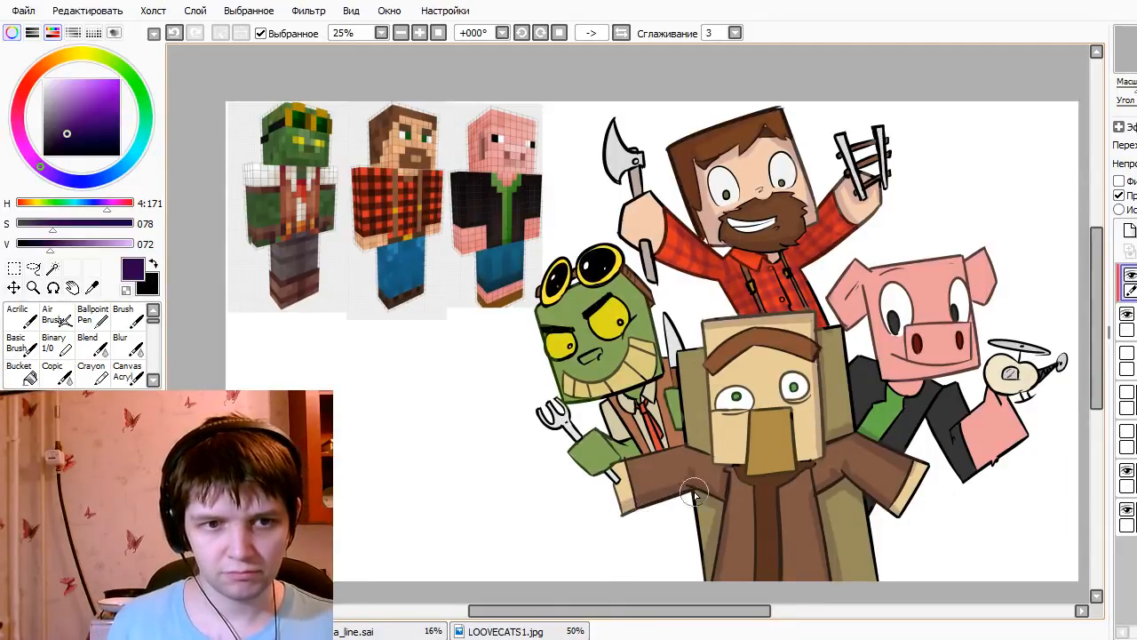
pyautogui.moveTo(658, 511)
pyautogui.mouseDown()
pyautogui.moveTo(666, 457)
pyautogui.moveTo(627, 464)
pyautogui.mouseUp()
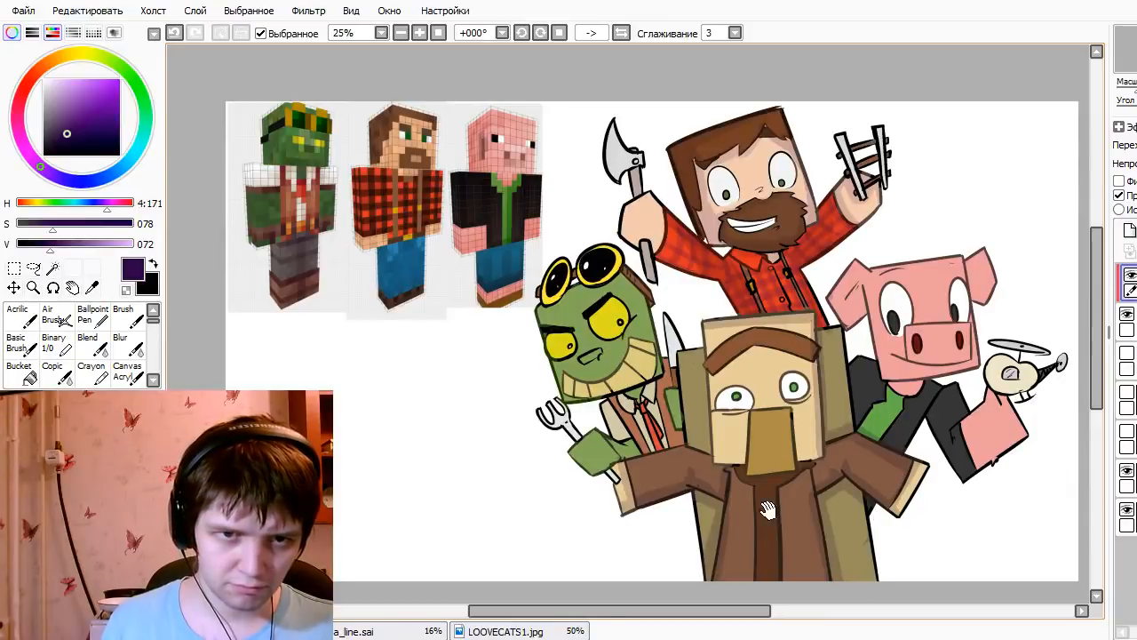
pyautogui.moveTo(870, 533); pyautogui.dragTo(855, 522)
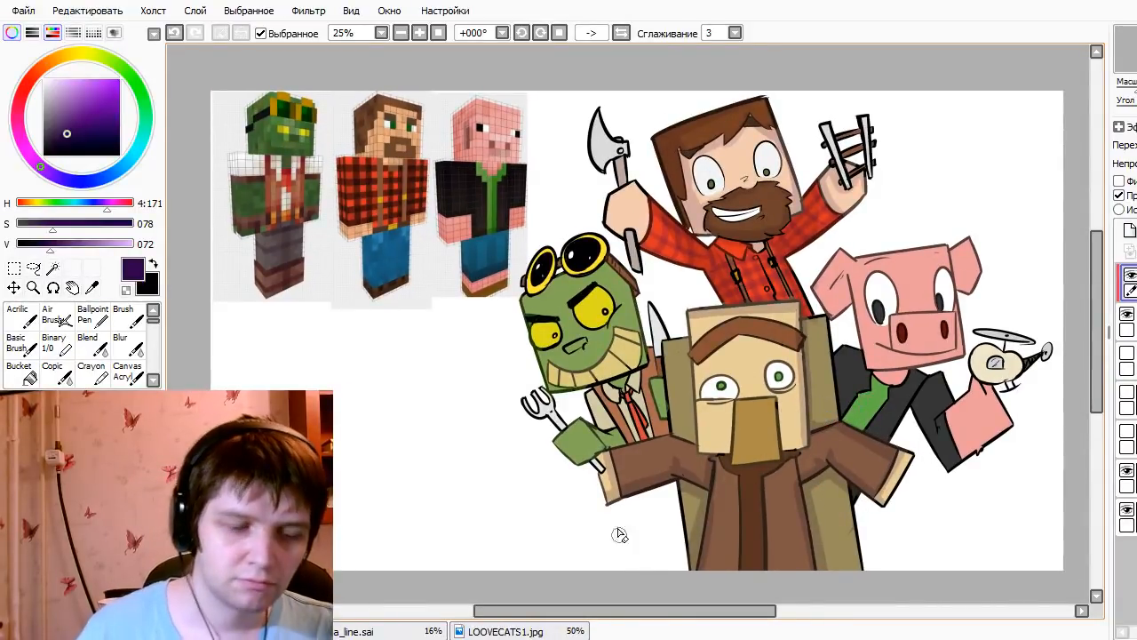
# - Paint purple shadows beside the villager's head and on the green character's knife, vest and sleeves, redoing the misplaced stroke
pyautogui.moveTo(688, 336); pyautogui.dragTo(694, 400)
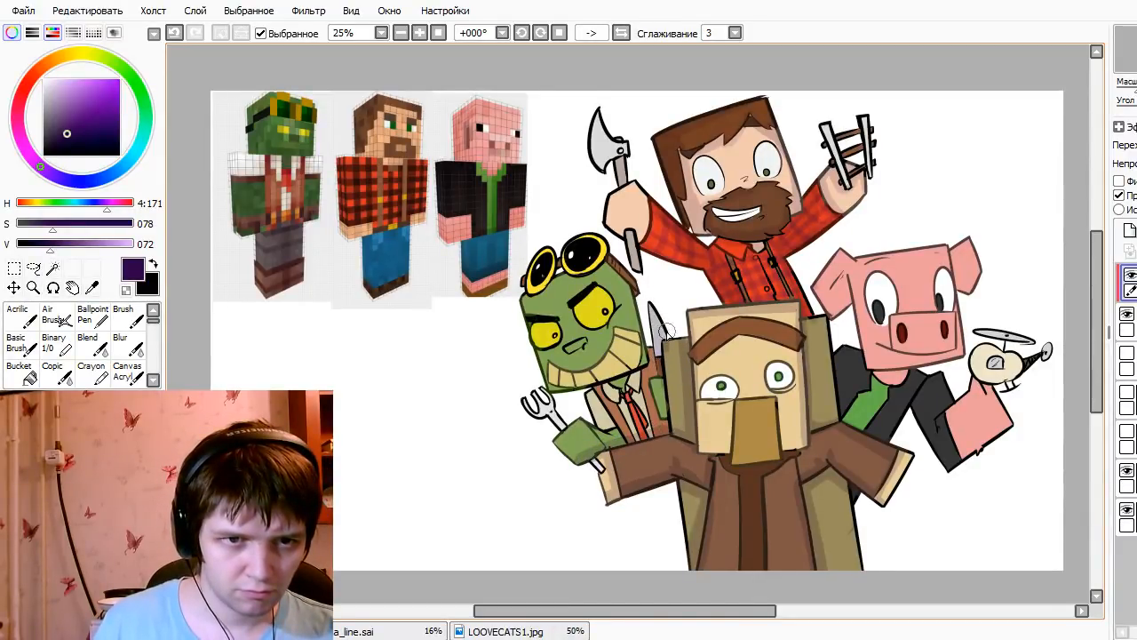
pyautogui.hotkey('ctrl', 'z')
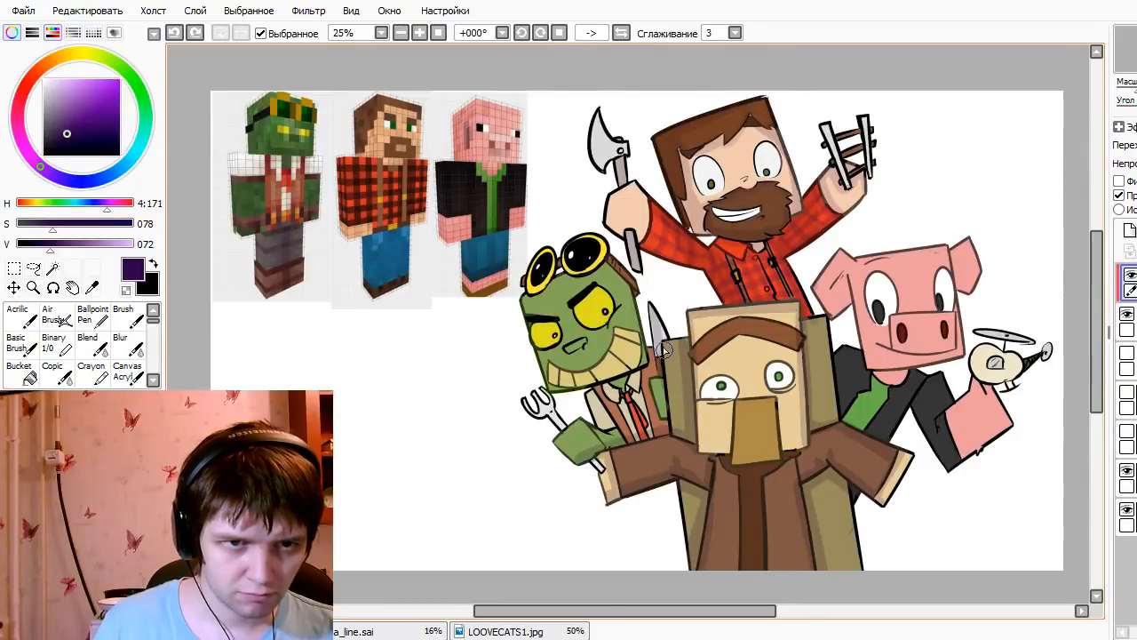
pyautogui.moveTo(666, 380); pyautogui.dragTo(663, 426)
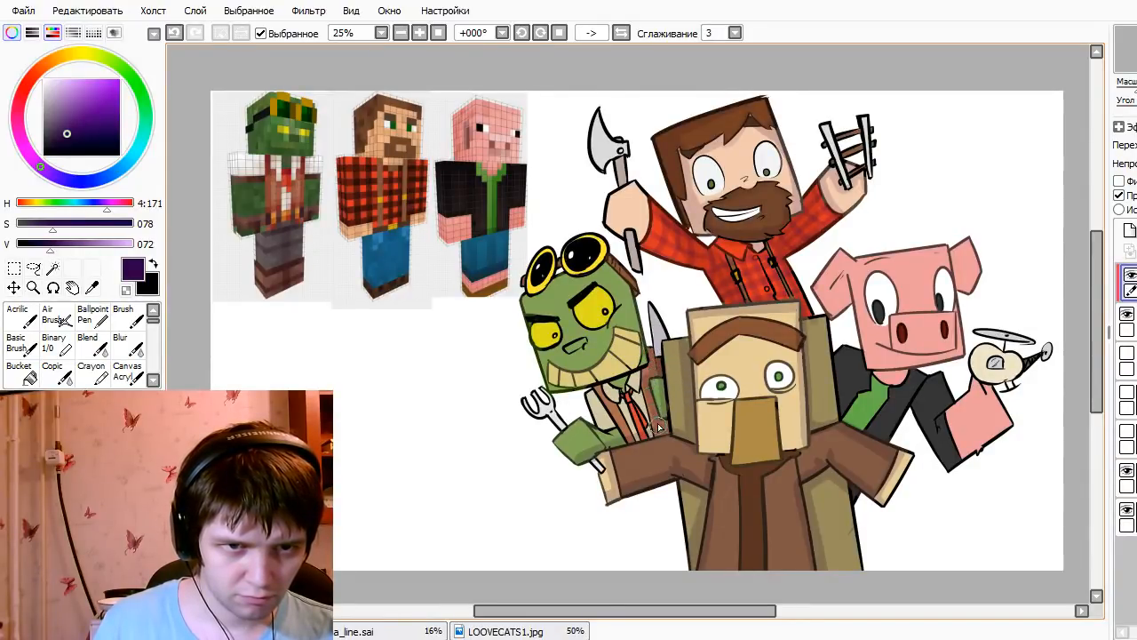
pyautogui.moveTo(639, 399)
pyautogui.mouseDown()
pyautogui.moveTo(642, 432)
pyautogui.moveTo(587, 410)
pyautogui.moveTo(611, 437)
pyautogui.mouseUp()
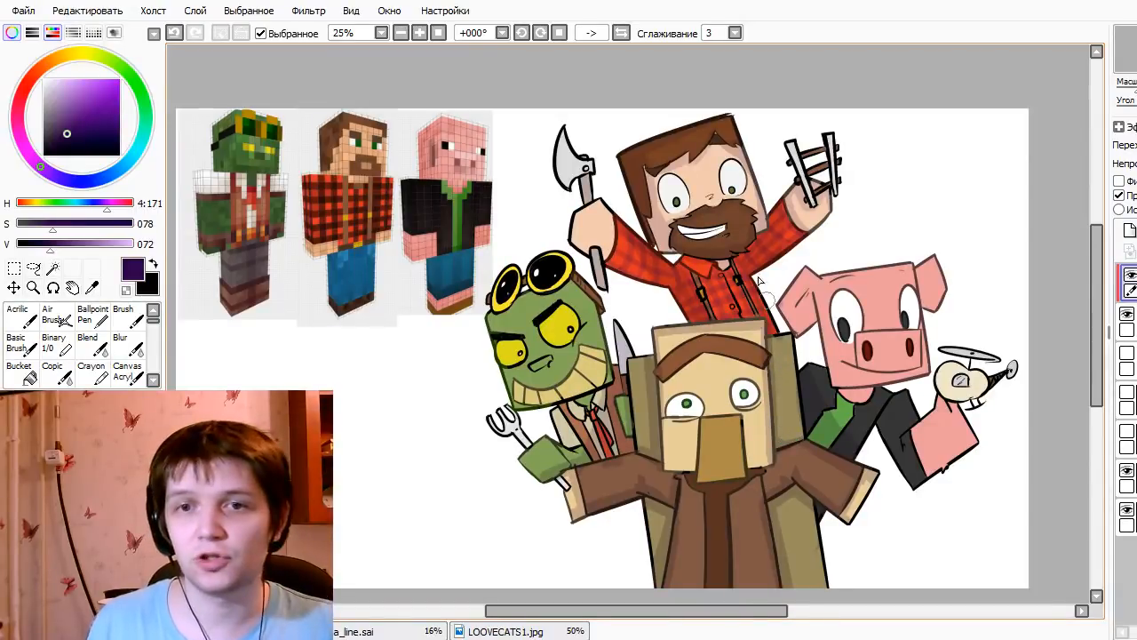
# - Paint purple shadows on both of the pig's ears, replacing the first stroke on the outer ear
pyautogui.moveTo(819, 347); pyautogui.dragTo(858, 351)
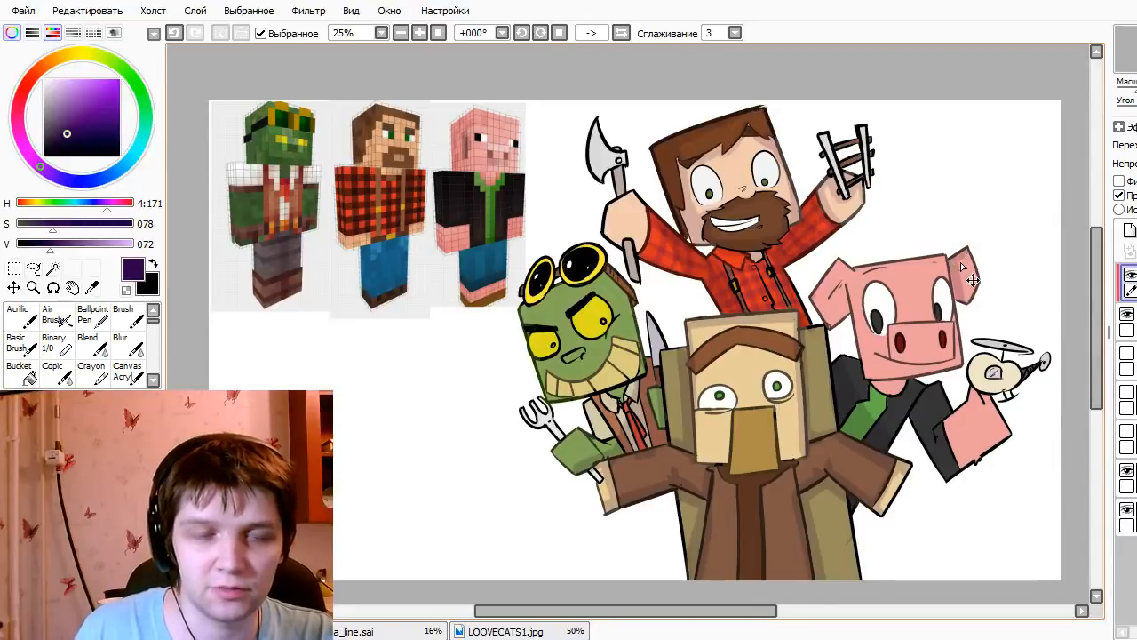
pyautogui.hotkey('ctrl', 'z')
pyautogui.moveTo(962, 262); pyautogui.dragTo(975, 298)
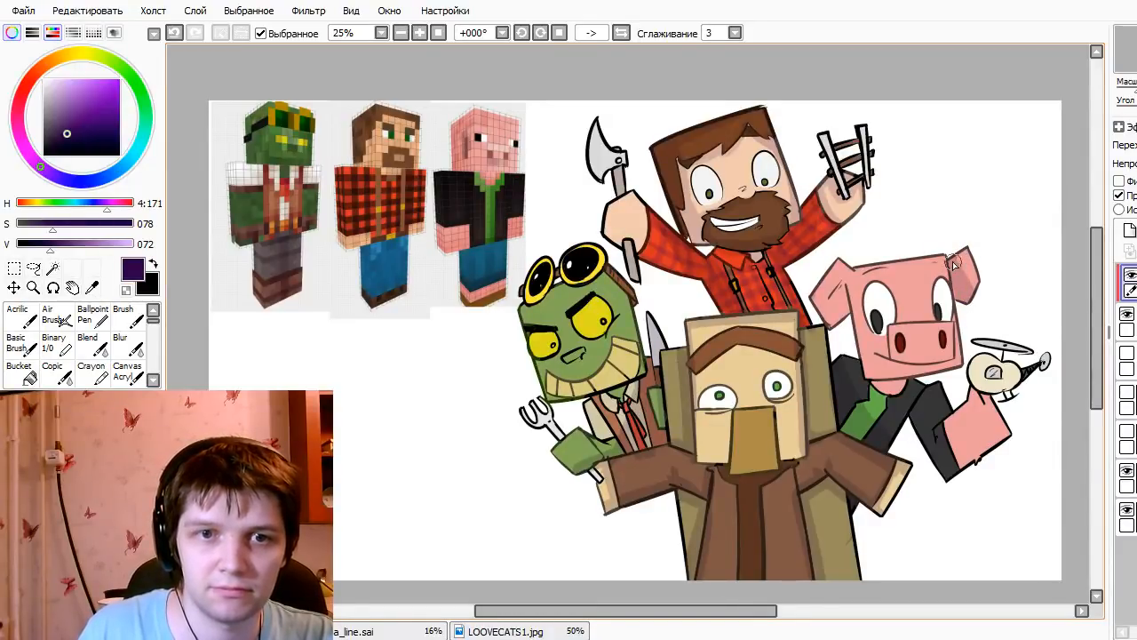
pyautogui.moveTo(837, 298); pyautogui.dragTo(844, 328)
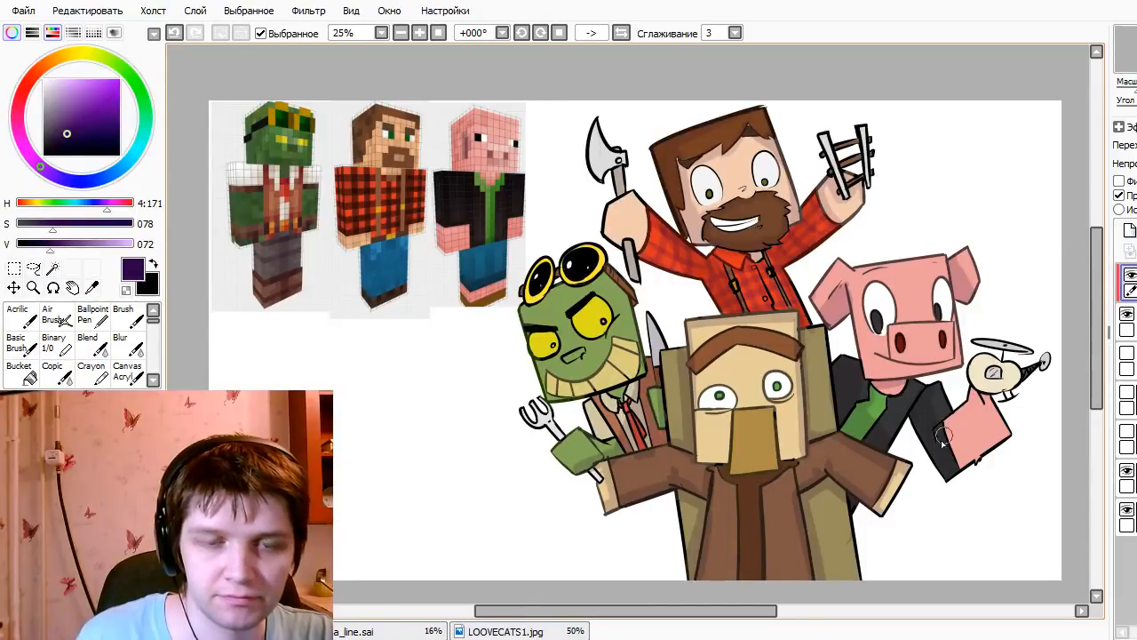
# - Paint purple shadows on the pig's raised arm and along the underside of the toy helicopter, undoing the bad strokes
pyautogui.hotkey('ctrl', 'z')
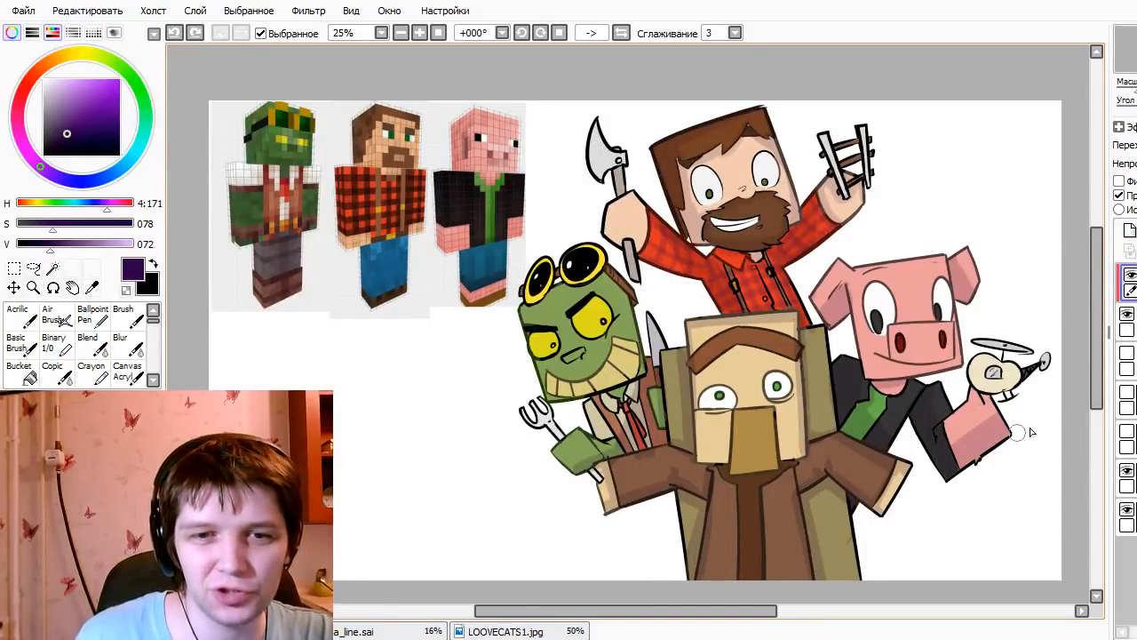
pyautogui.moveTo(1021, 431); pyautogui.dragTo(982, 431)
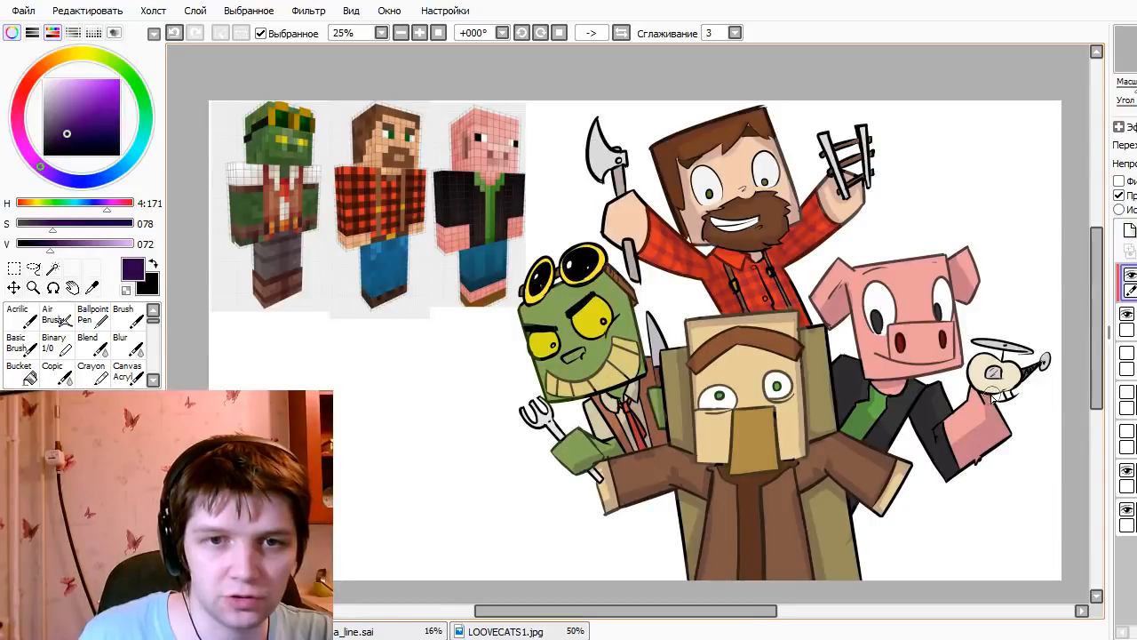
pyautogui.moveTo(971, 382); pyautogui.dragTo(1027, 374)
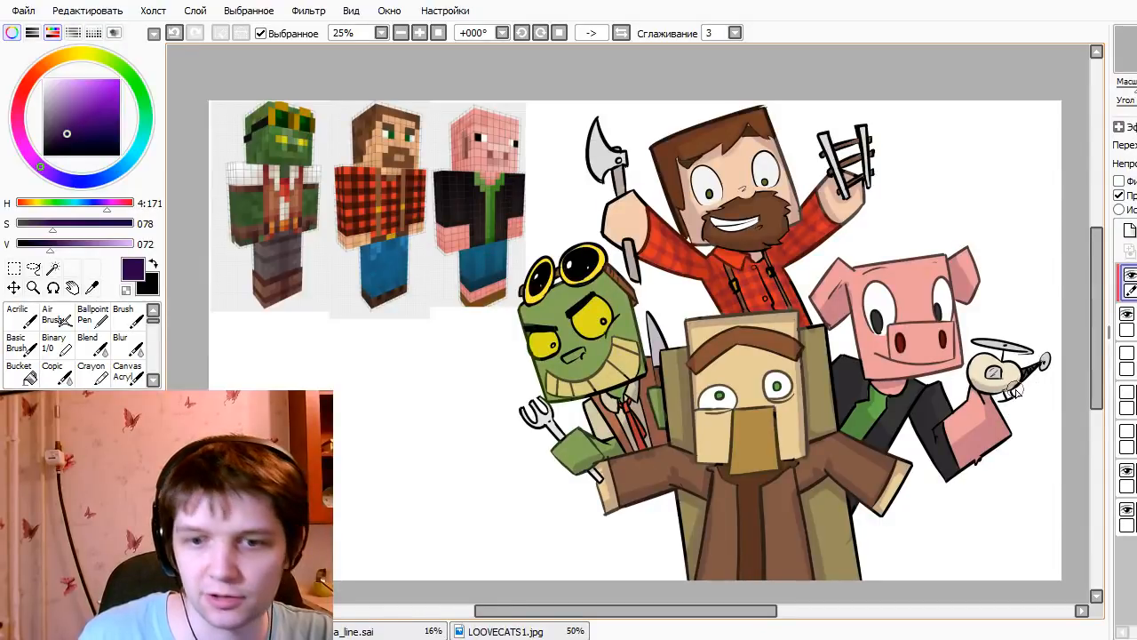
pyautogui.hotkey('ctrl', 'z')
pyautogui.moveTo(1020, 372); pyautogui.dragTo(1001, 394)
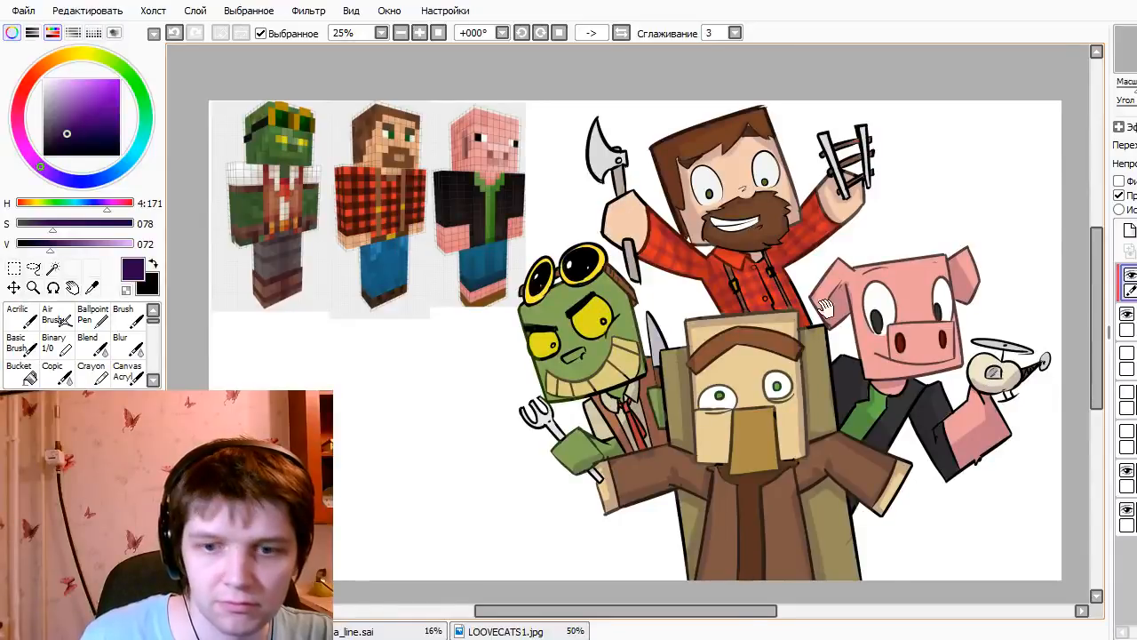
# - Paint purple shadows with the Brush on the green character's head, around the goggles and along the face edges
pyautogui.moveTo(749, 305); pyautogui.dragTo(839, 358)
pyautogui.press('b')
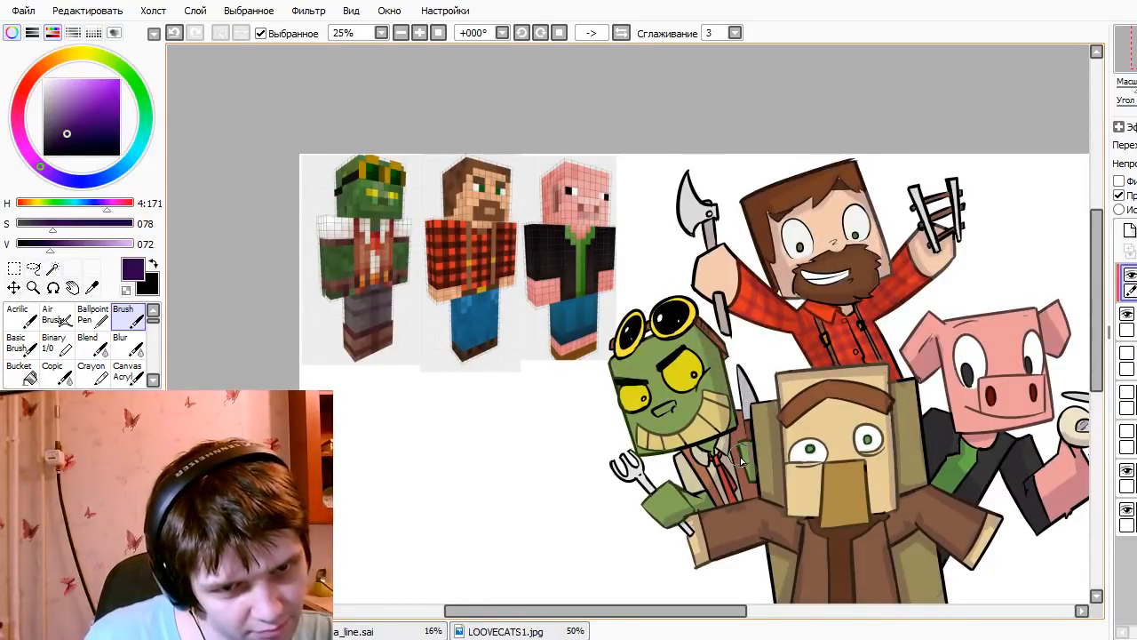
pyautogui.scroll(-2, 722, 373)
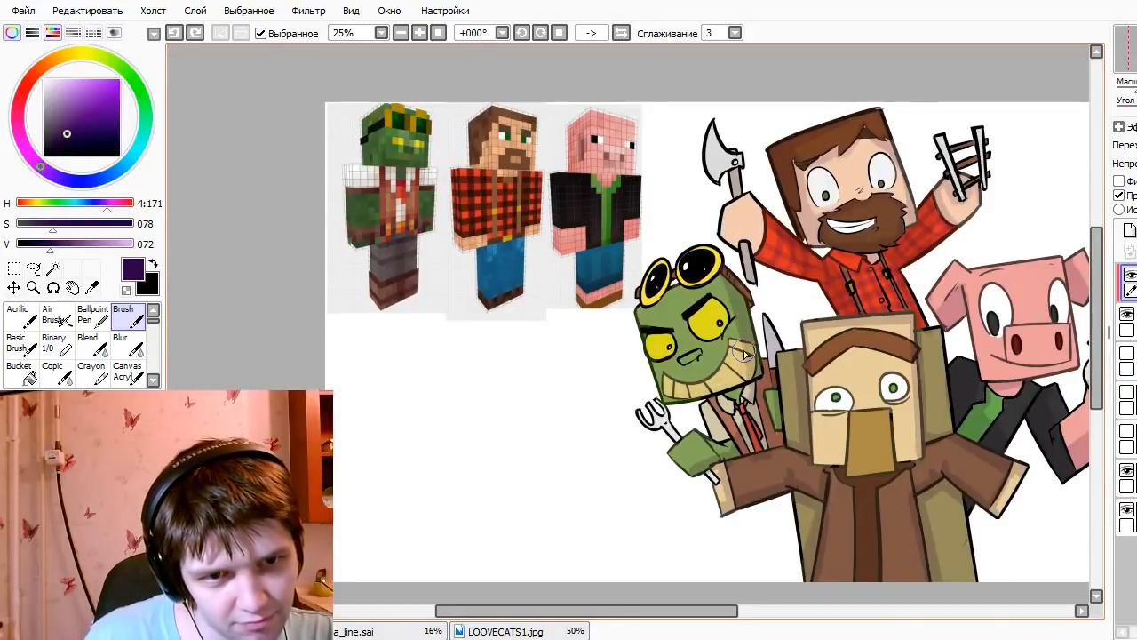
pyautogui.hscroll(2, 718, 428)
pyautogui.hscroll(2, 718, 428)
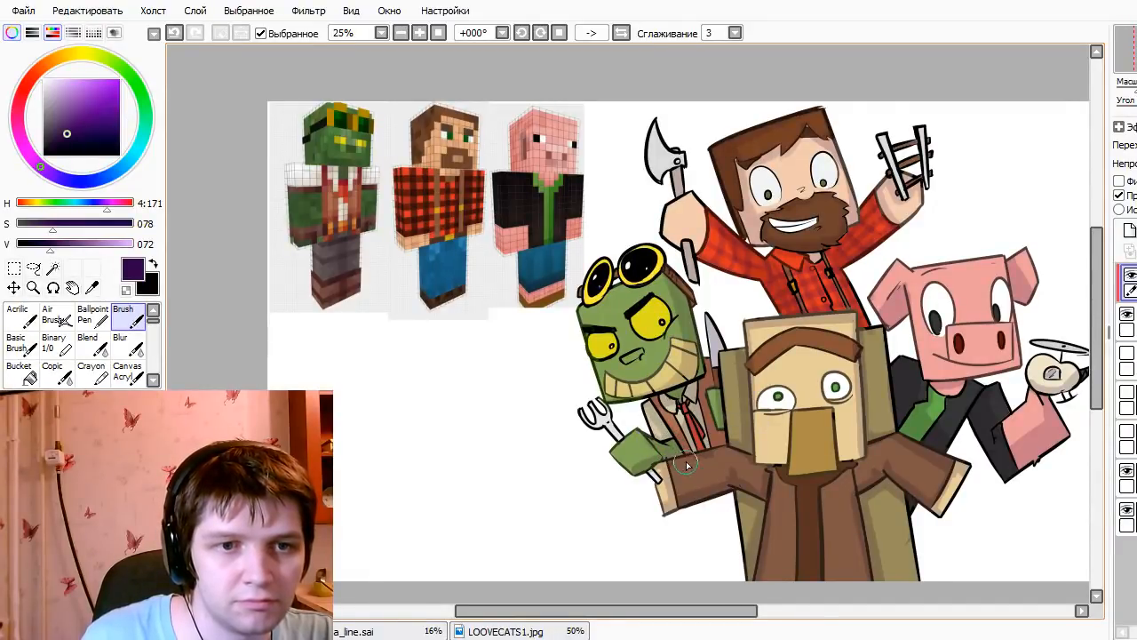
pyautogui.moveTo(627, 435)
pyautogui.mouseDown()
pyautogui.moveTo(639, 481)
pyautogui.moveTo(628, 468)
pyautogui.mouseUp()
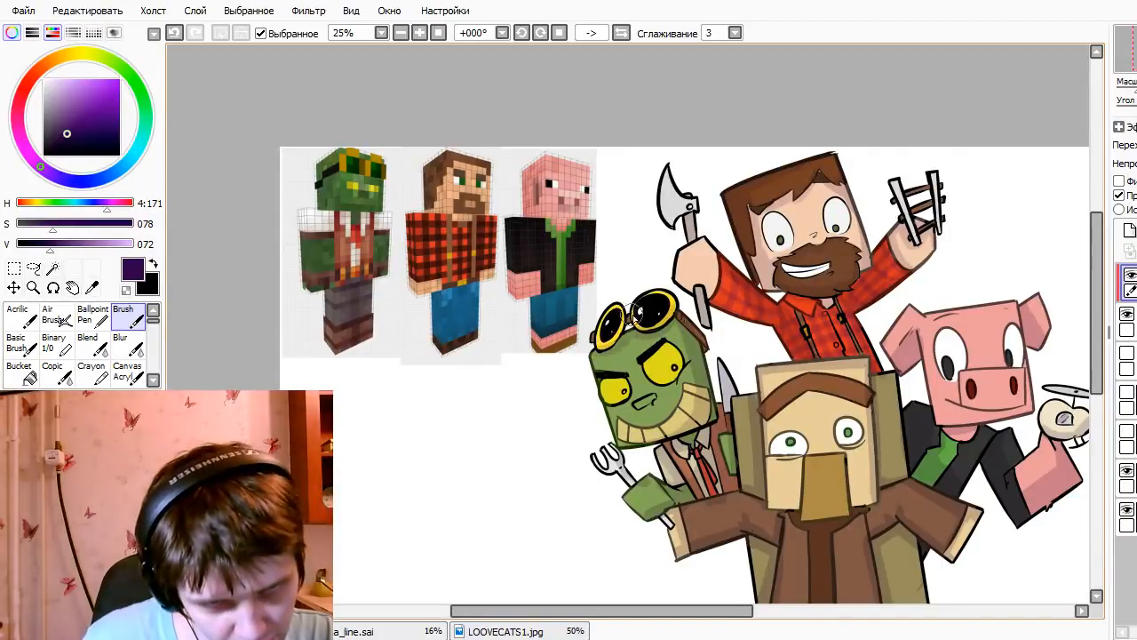
# - Paint purple shadows along the edges of the pig's face with the Brush, redoing the bad strokes
pyautogui.moveTo(683, 383); pyautogui.dragTo(556, 367)
pyautogui.moveTo(775, 394)
pyautogui.mouseDown()
pyautogui.moveTo(771, 377)
pyautogui.moveTo(703, 384)
pyautogui.mouseUp()
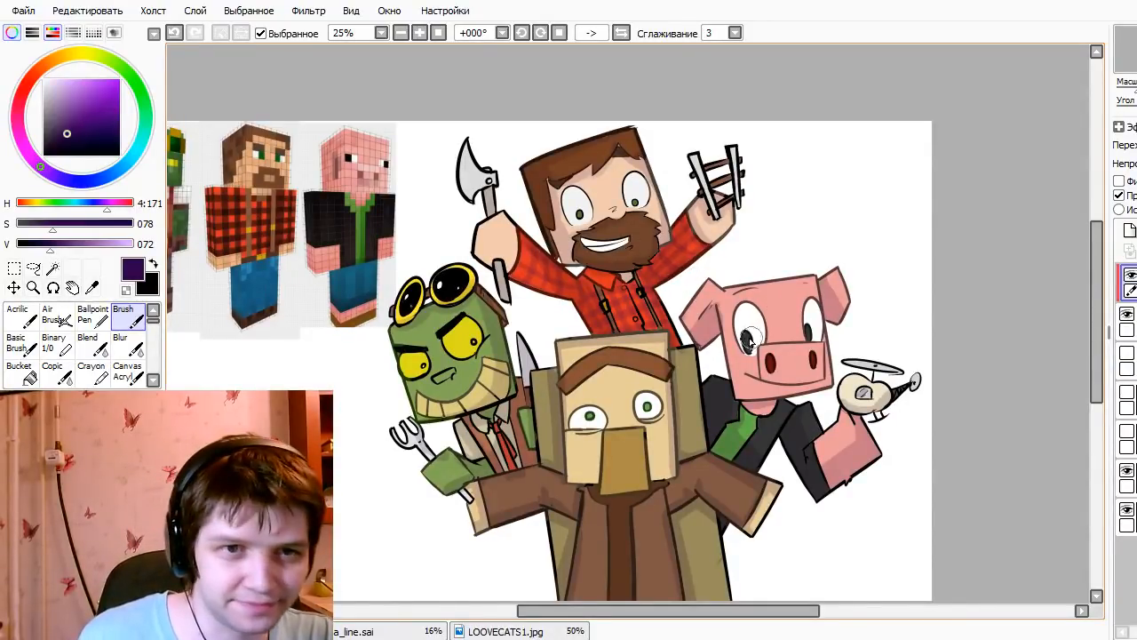
pyautogui.press('e')
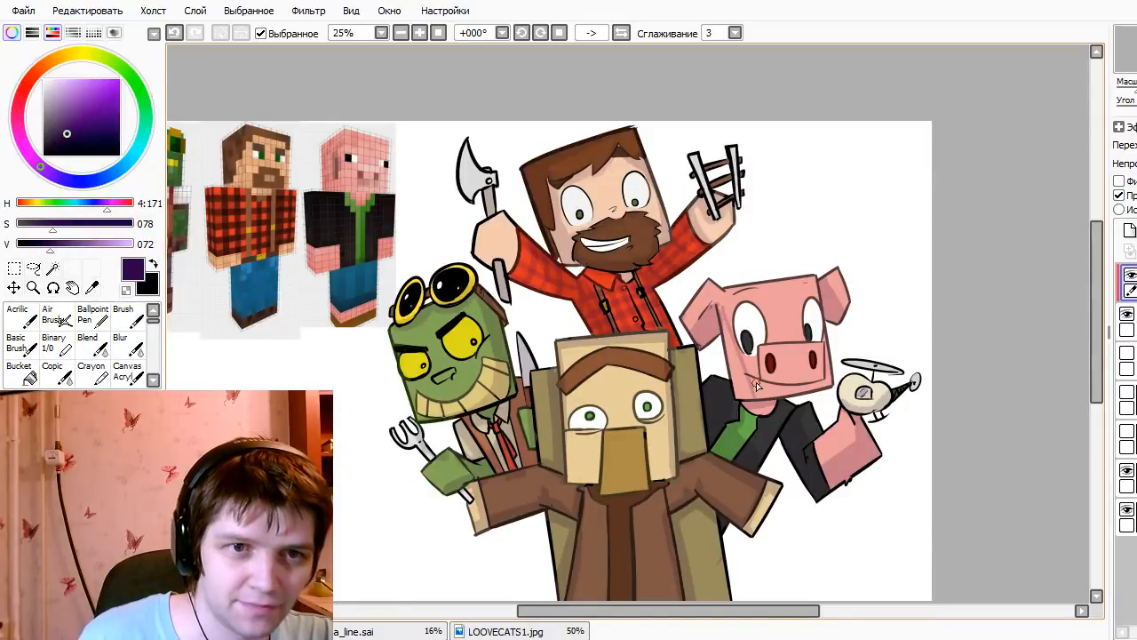
pyautogui.press('b')
pyautogui.hotkey('ctrl', 'z')
pyautogui.moveTo(722, 313)
pyautogui.mouseDown()
pyautogui.moveTo(739, 392)
pyautogui.moveTo(831, 386)
pyautogui.mouseUp()
pyautogui.hotkey('ctrl', 'z')
pyautogui.moveTo(721, 311)
pyautogui.mouseDown()
pyautogui.moveTo(740, 389)
pyautogui.moveTo(831, 386)
pyautogui.mouseUp()
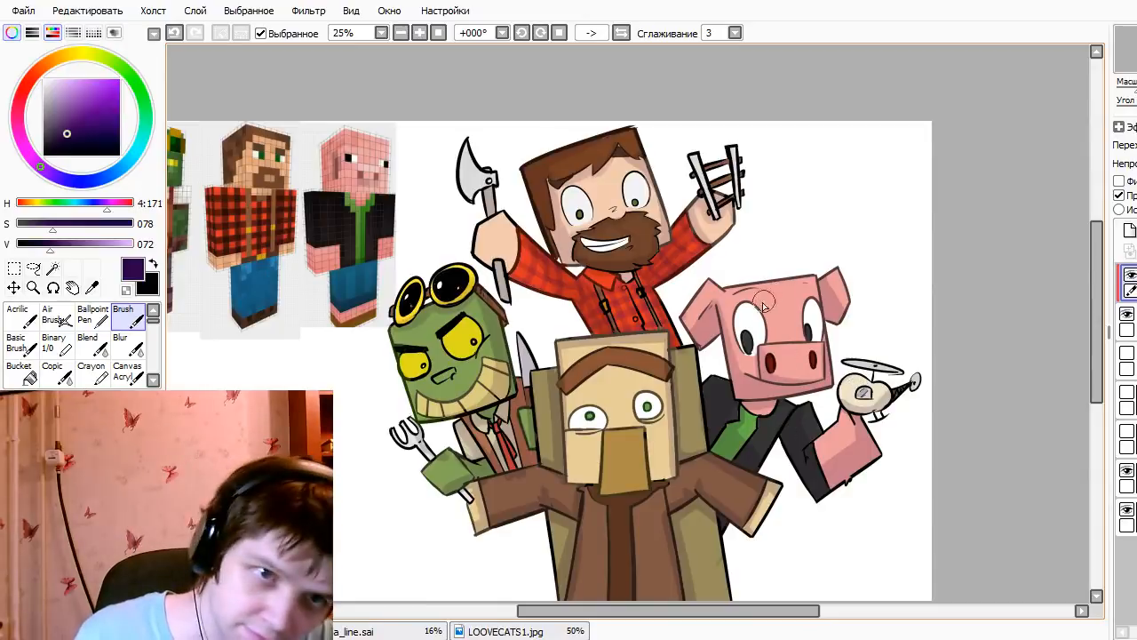
# - Undo the last stroke and paint a purple shadow on the green character's cheek beside the larger eye
pyautogui.moveTo(710, 338); pyautogui.dragTo(733, 376)
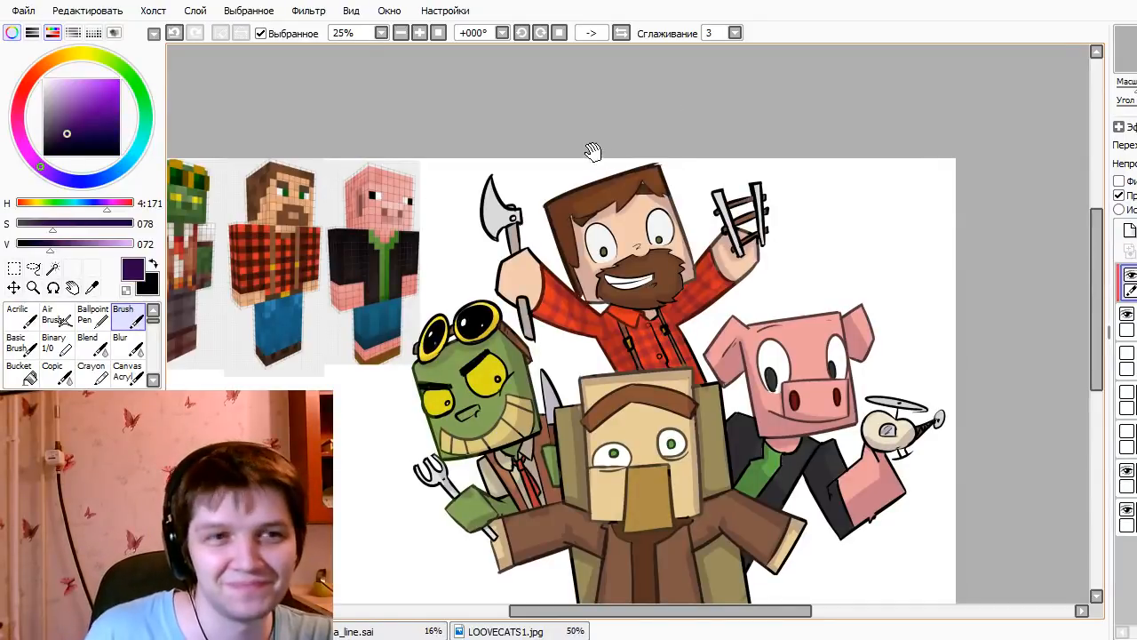
pyautogui.moveTo(691, 263); pyautogui.dragTo(706, 197)
pyautogui.moveTo(622, 281); pyautogui.dragTo(649, 298)
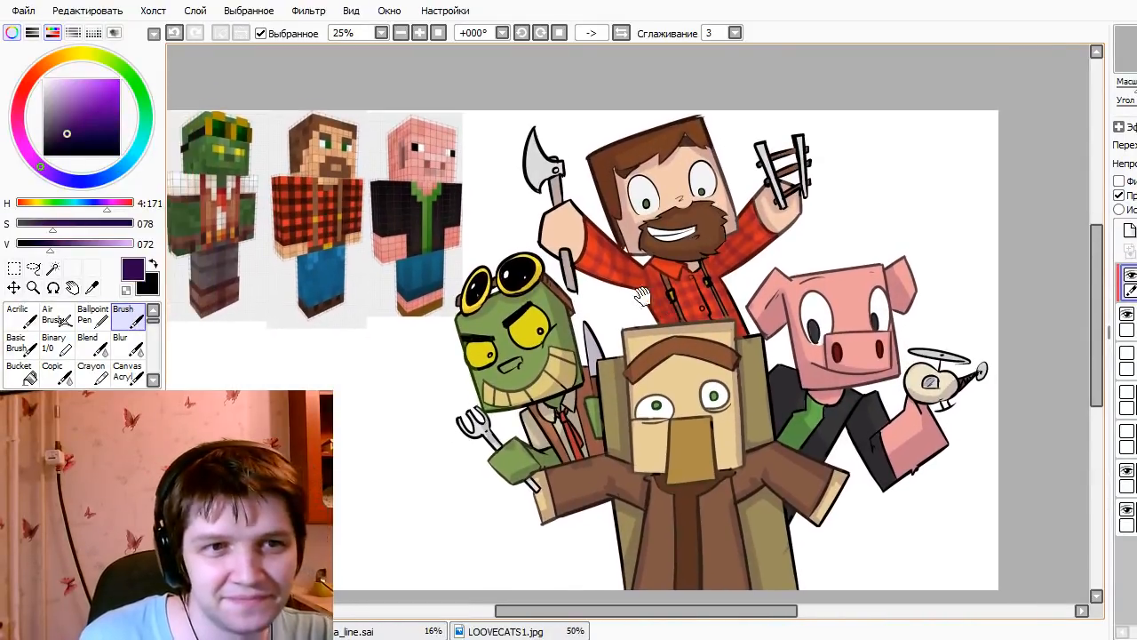
pyautogui.hotkey('ctrl', 'z')
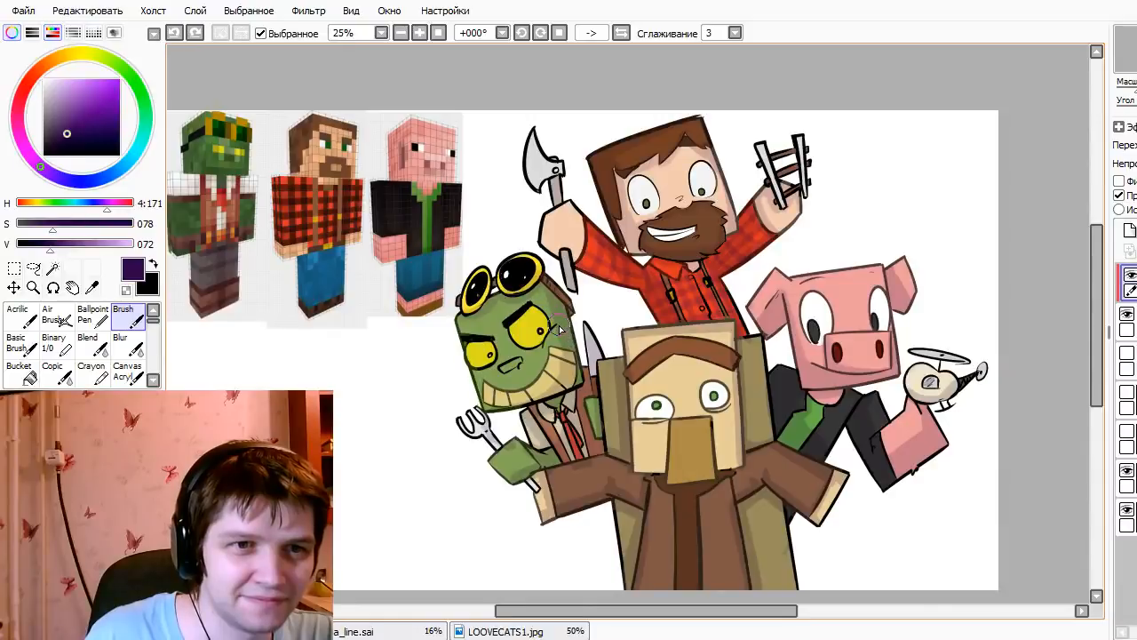
pyautogui.moveTo(559, 333); pyautogui.dragTo(545, 346)
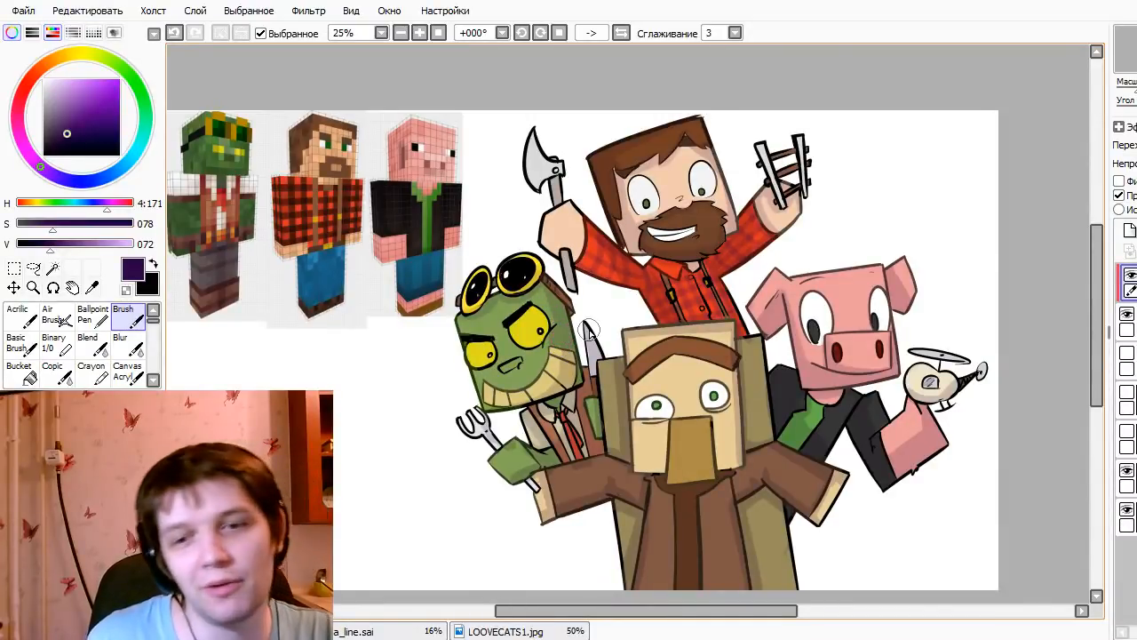
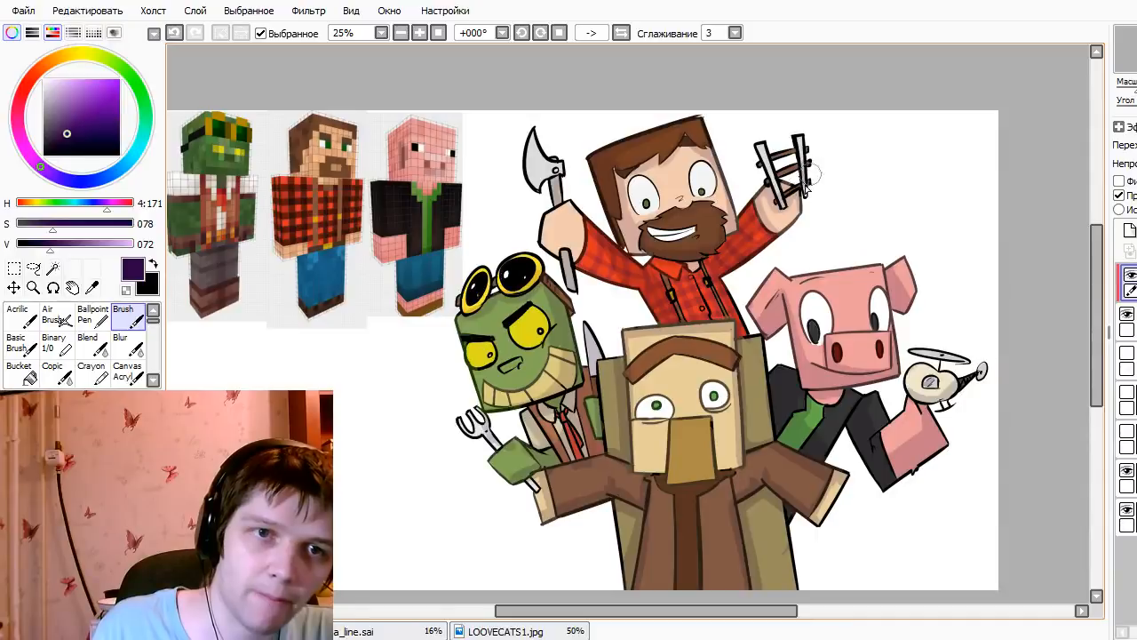
# - On a new layer, paint pale yellow highlights (saturation 93, value 255) on the rails and rungs of the ladder, redoing bad strokes
pyautogui.click(1128, 229)
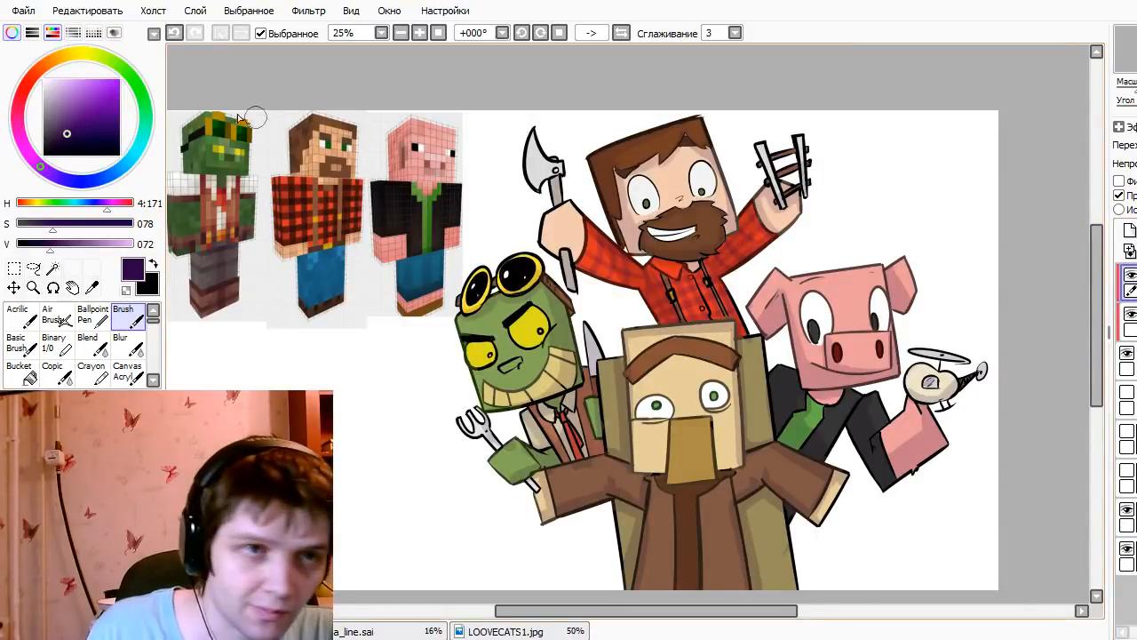
pyautogui.click(78, 56)
pyautogui.moveTo(125, 135); pyautogui.dragTo(71, 79)
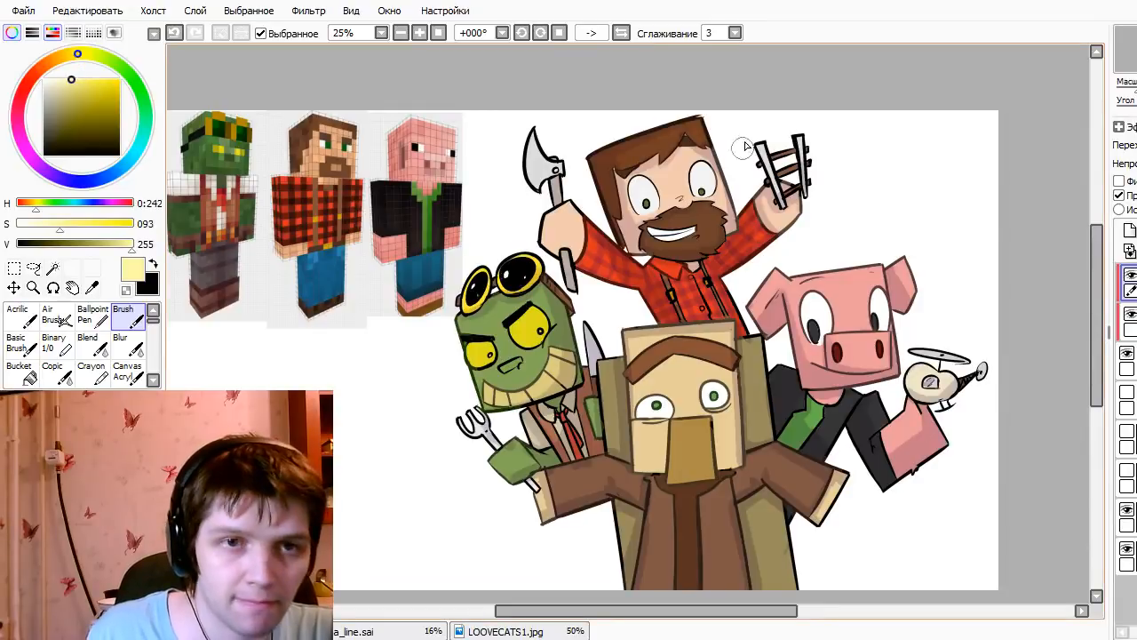
pyautogui.moveTo(798, 134); pyautogui.dragTo(805, 194)
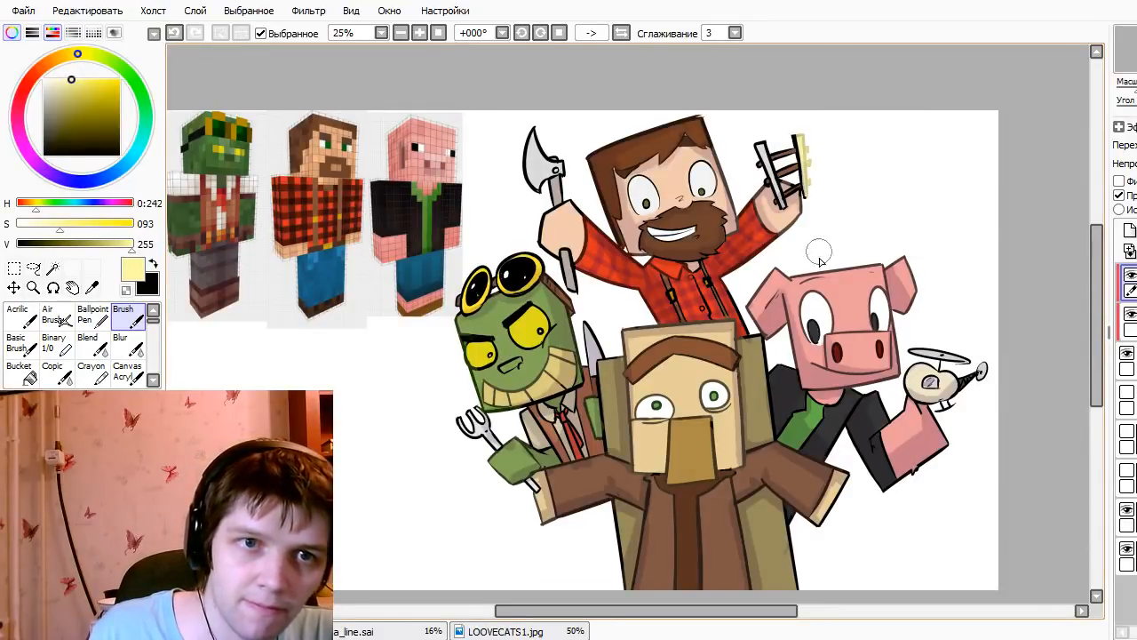
pyautogui.hotkey('ctrl', 'z')
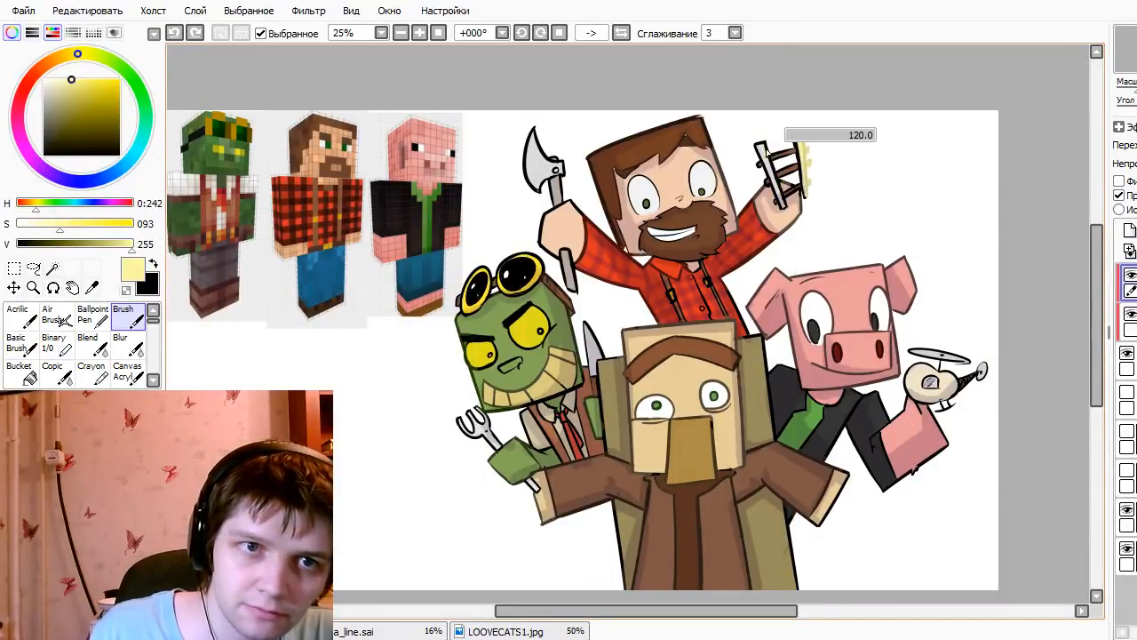
pyautogui.moveTo(762, 144); pyautogui.dragTo(795, 202)
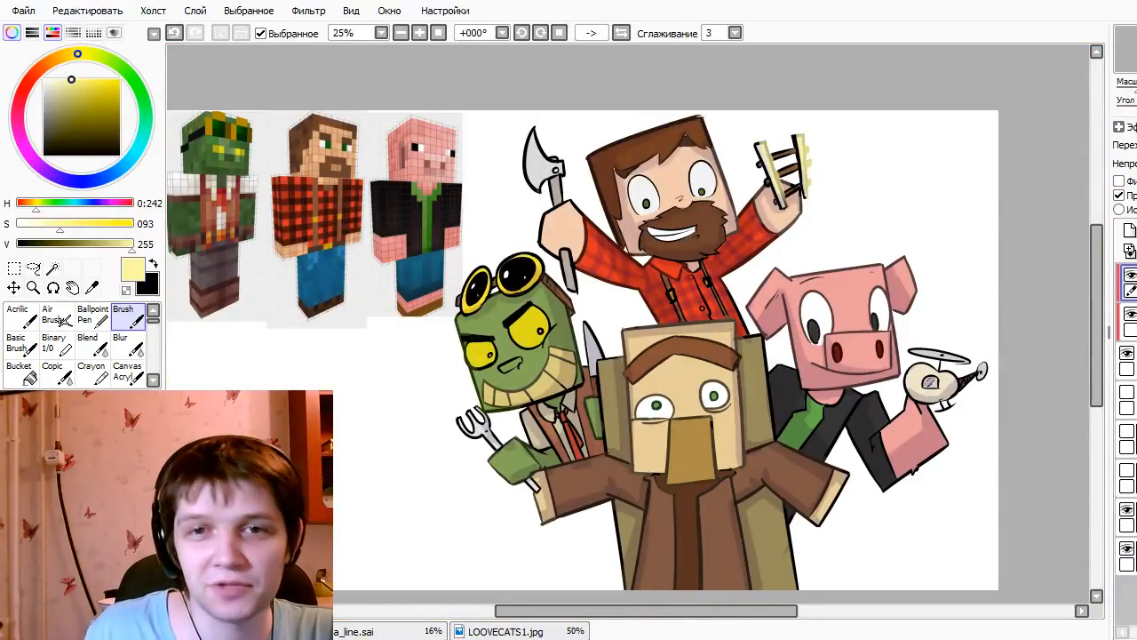
pyautogui.moveTo(762, 146); pyautogui.dragTo(787, 206)
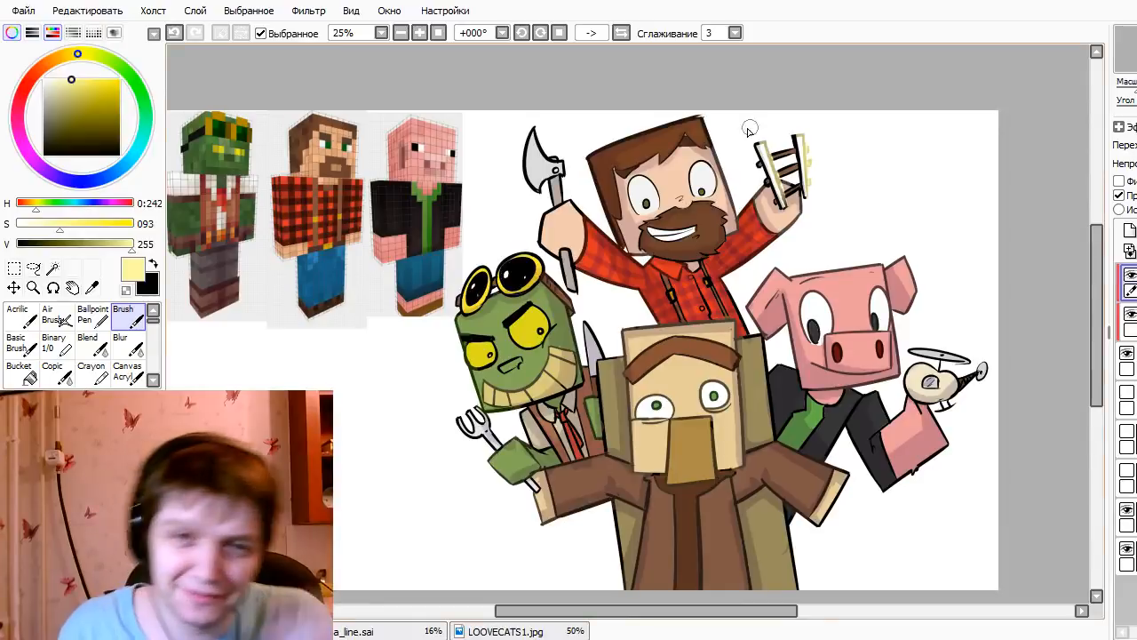
pyautogui.hotkey('ctrl', 'z')
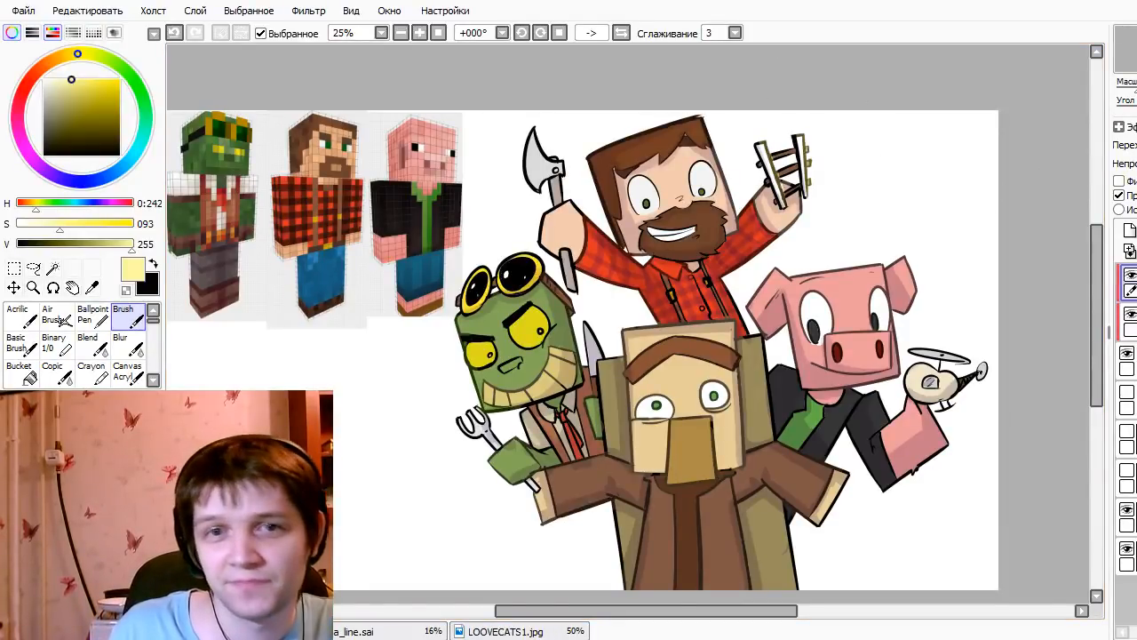
pyautogui.hotkey('ctrl', 'y')
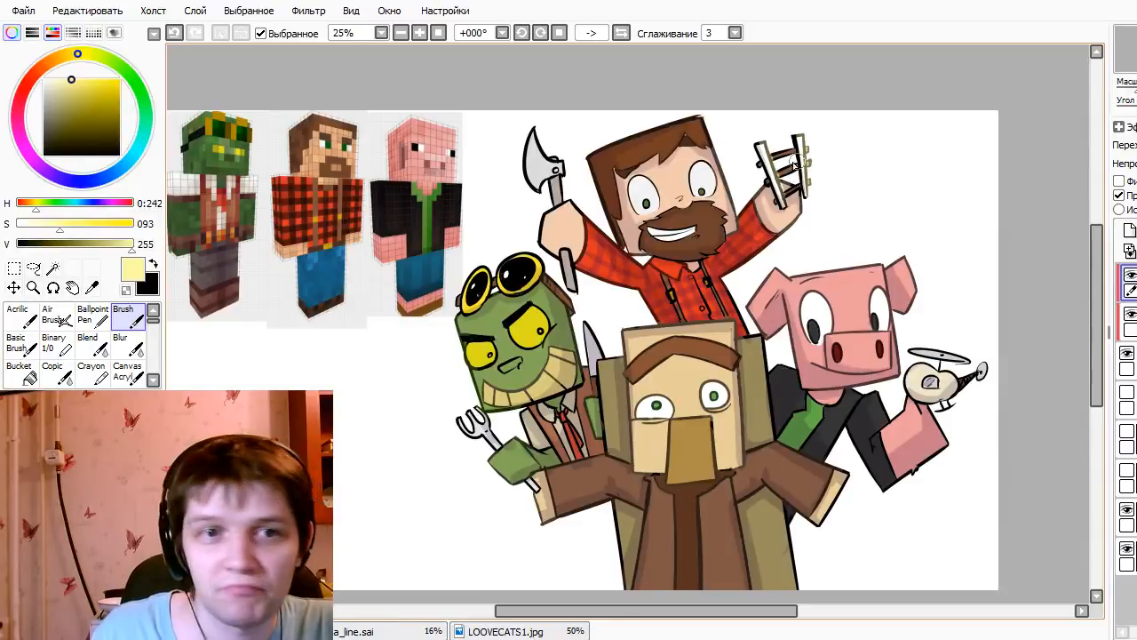
pyautogui.moveTo(771, 158); pyautogui.dragTo(790, 165)
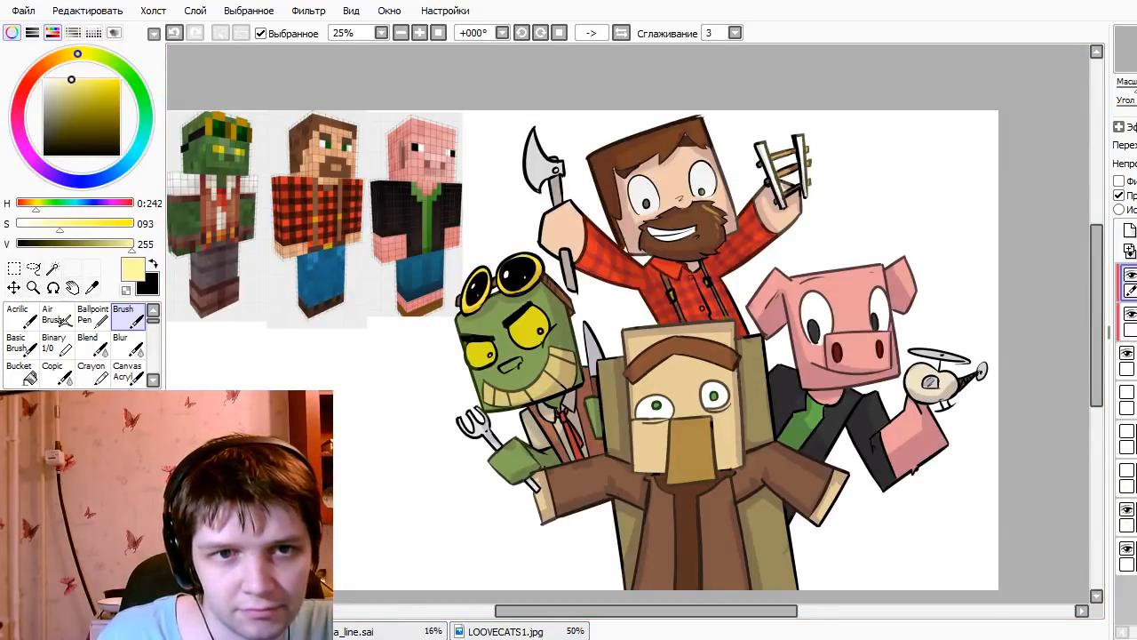
# - Add another new layer and paint pale yellow highlight strands on the bearded man's hair and sideburn, undoing the bad stroke
pyautogui.press('ctrl')
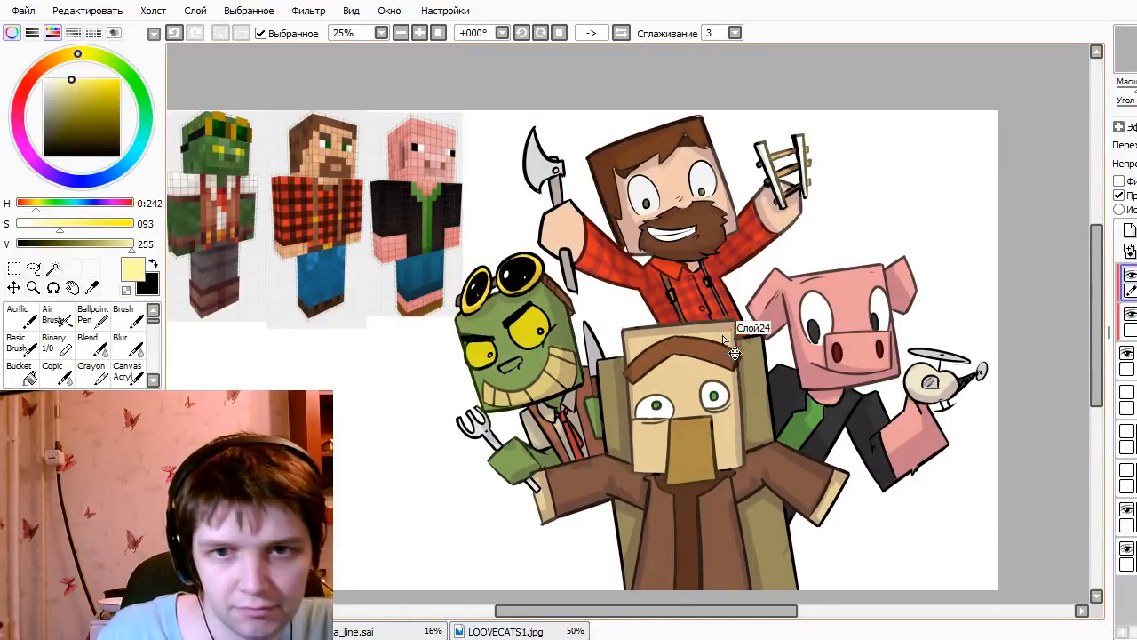
pyautogui.hotkey('ctrl', 'shift', 'n')
pyautogui.click(1128, 195)
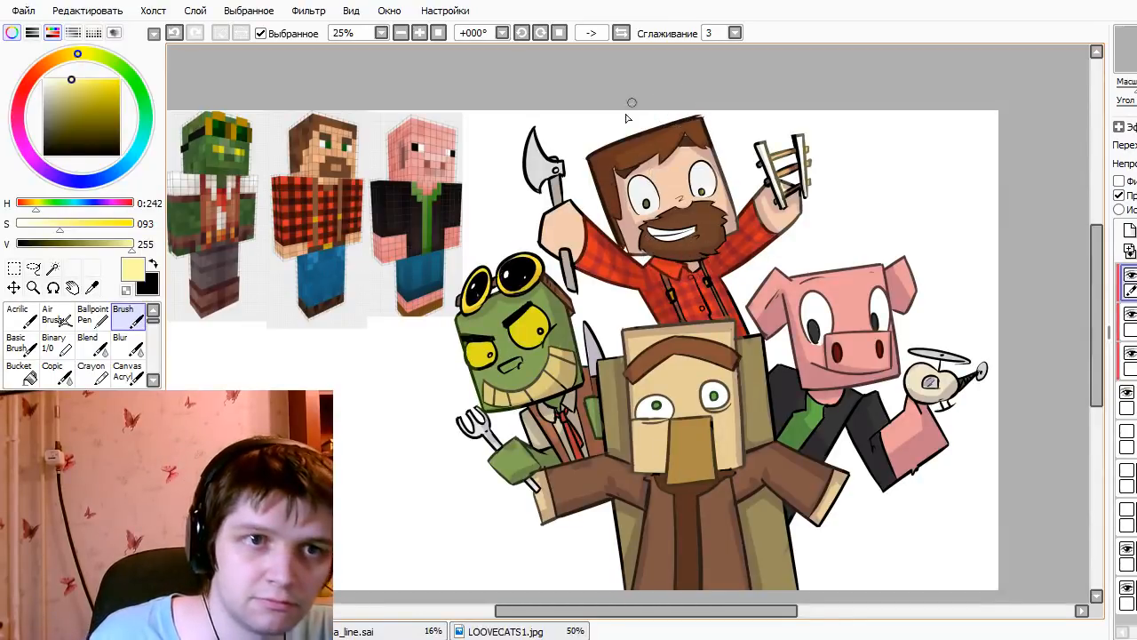
pyautogui.hotkey('ctrl', 'z')
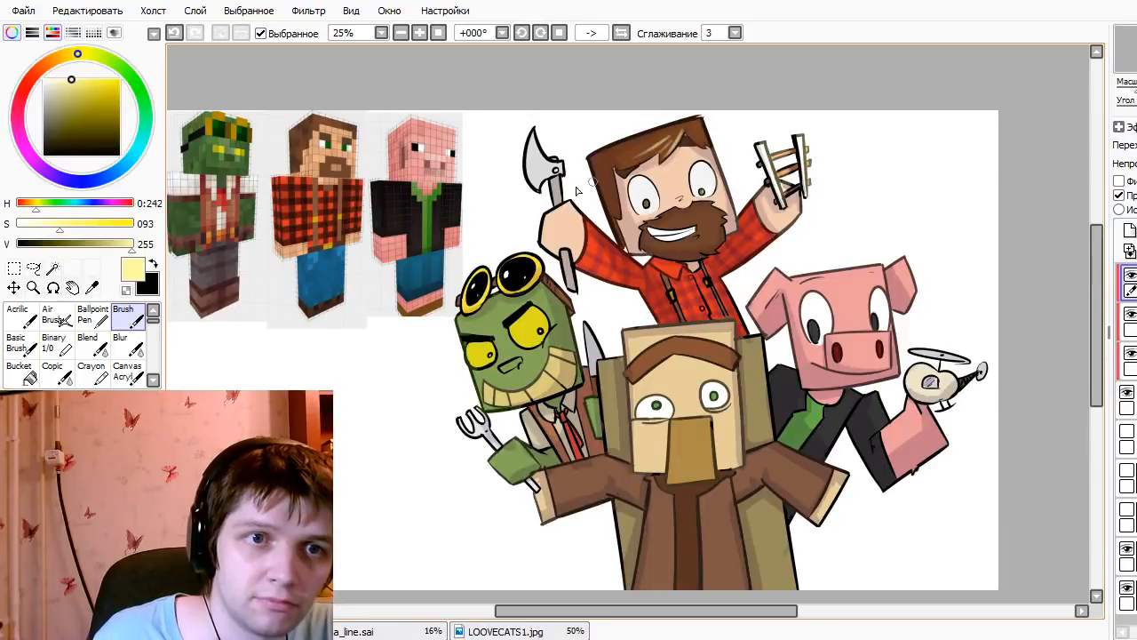
pyautogui.moveTo(638, 160); pyautogui.dragTo(657, 140)
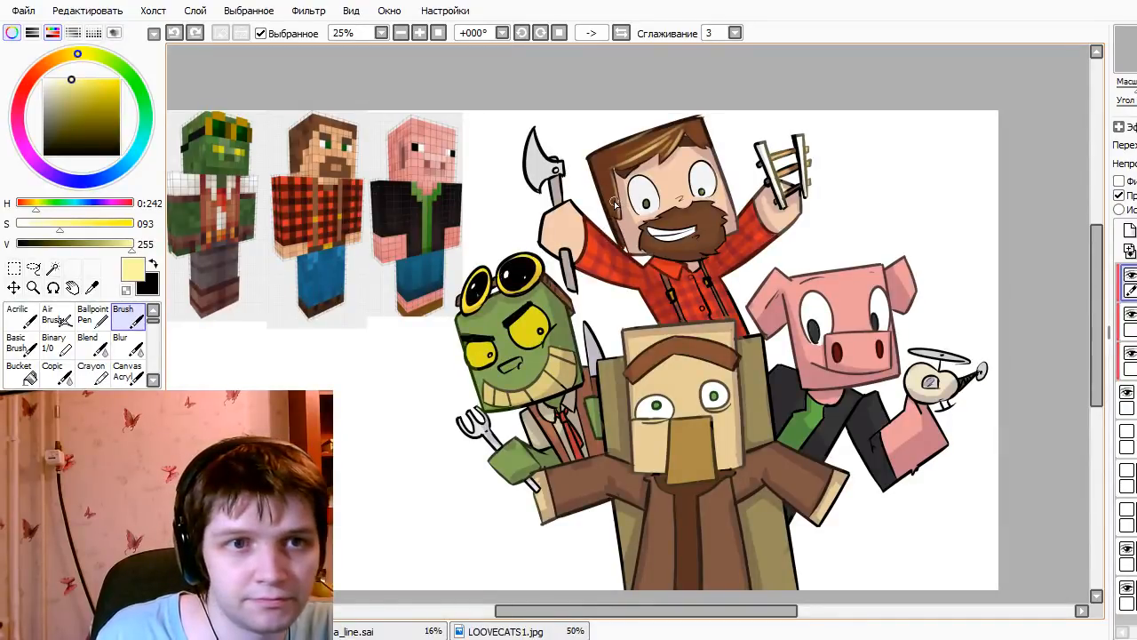
pyautogui.moveTo(615, 203); pyautogui.dragTo(614, 216)
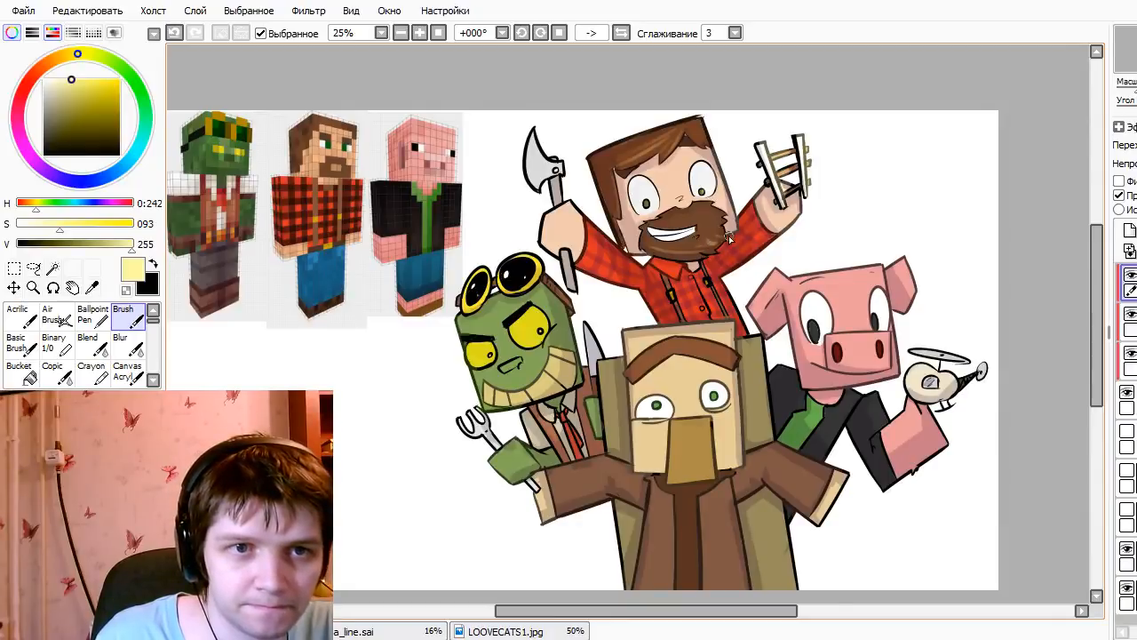
# - Paint thin pale yellow highlight strands across the bearded man's beard and moustache, comparing strokes with undo and redo
pyautogui.hotkey('ctrl', 'z')
pyautogui.hotkey('ctrl', 'y')
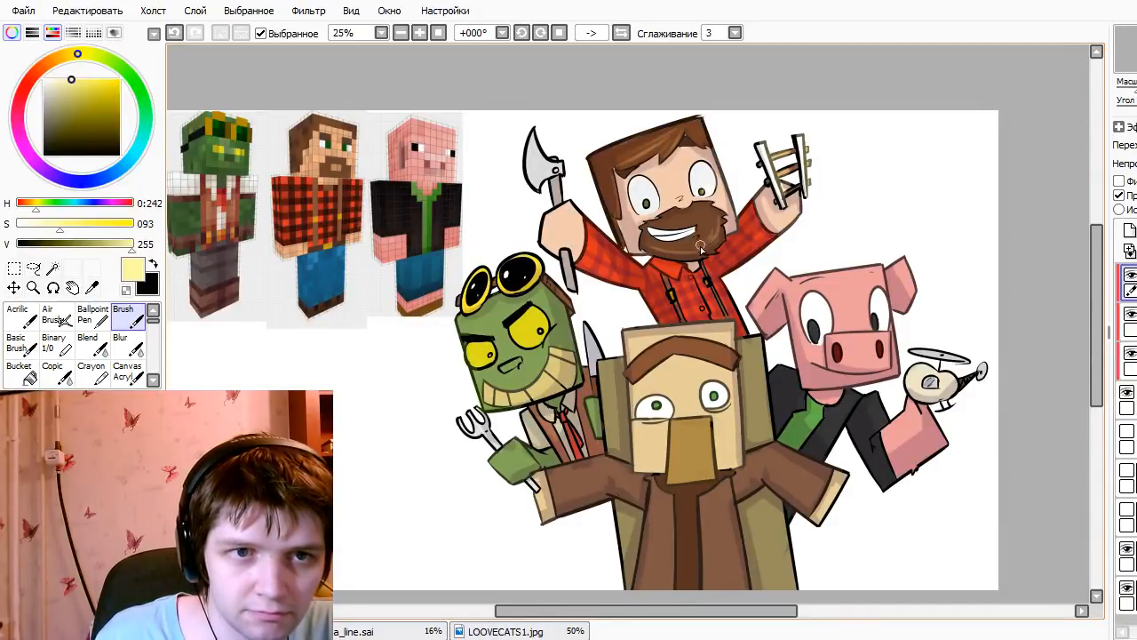
pyautogui.hotkey('ctrl', 'z')
pyautogui.hotkey('ctrl', 'y')
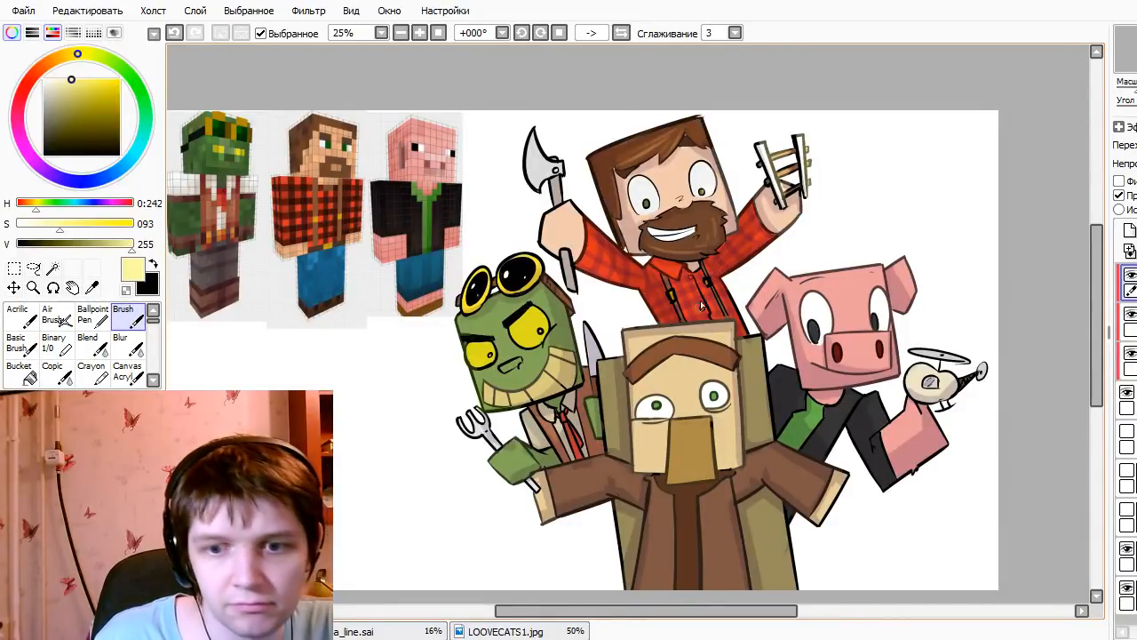
pyautogui.hotkey('ctrl', 'z')
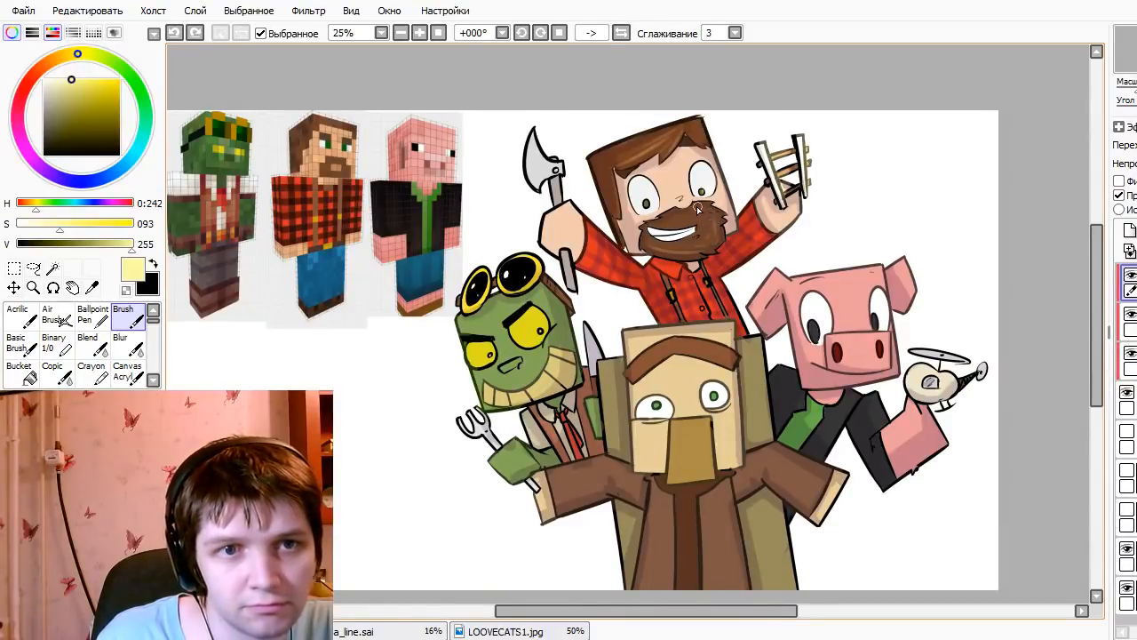
pyautogui.hotkey('ctrl', 'y')
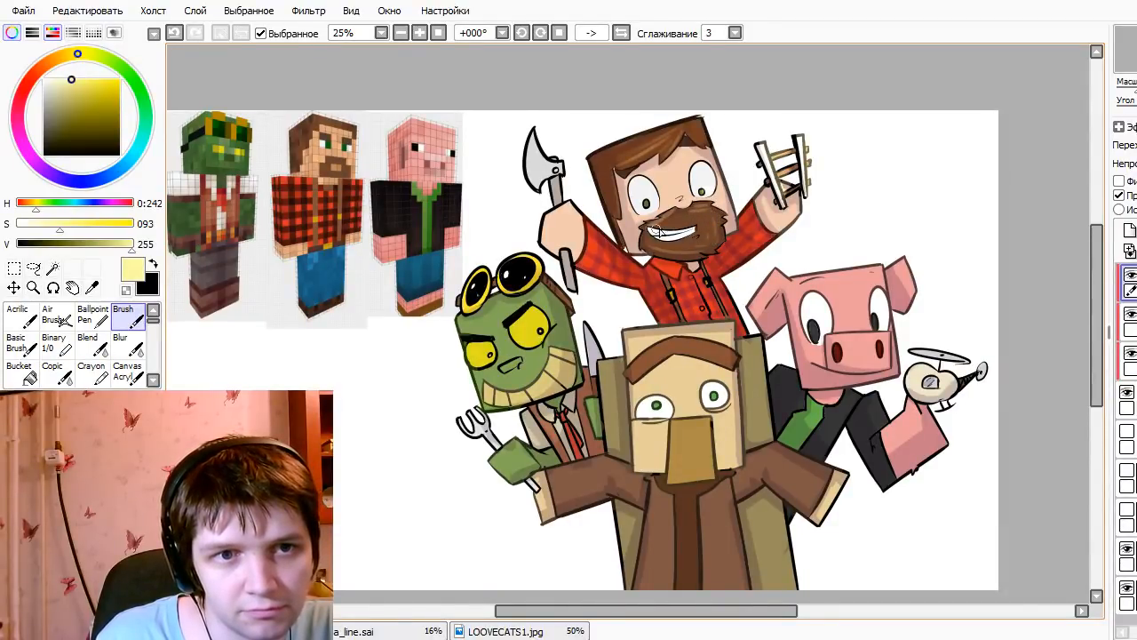
pyautogui.hotkey('ctrl', 'z')
pyautogui.hotkey('ctrl', 'y')
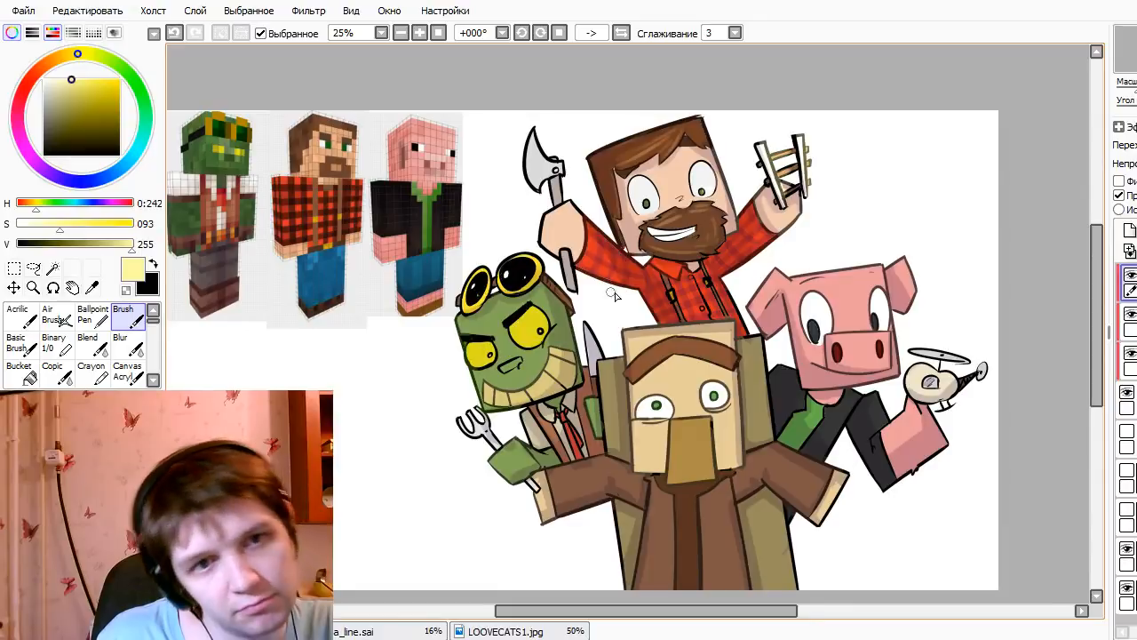
# - Paint a pale yellow glow around the bearded man's nose and between the eyes, and soften it with the Blur tool
pyautogui.press('e')
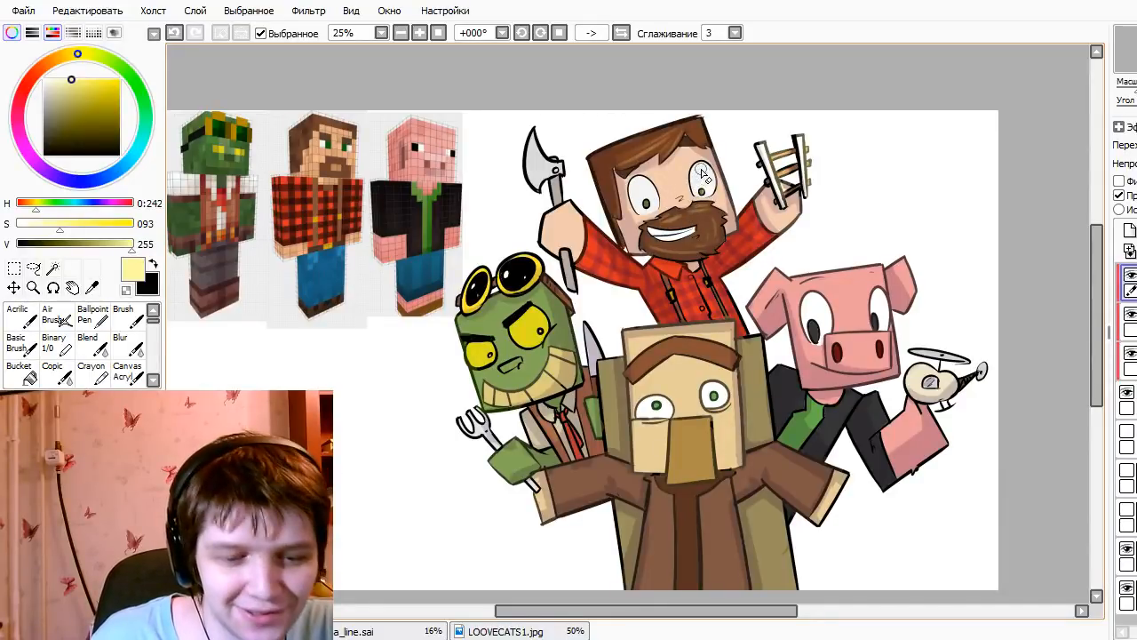
pyautogui.press('b')
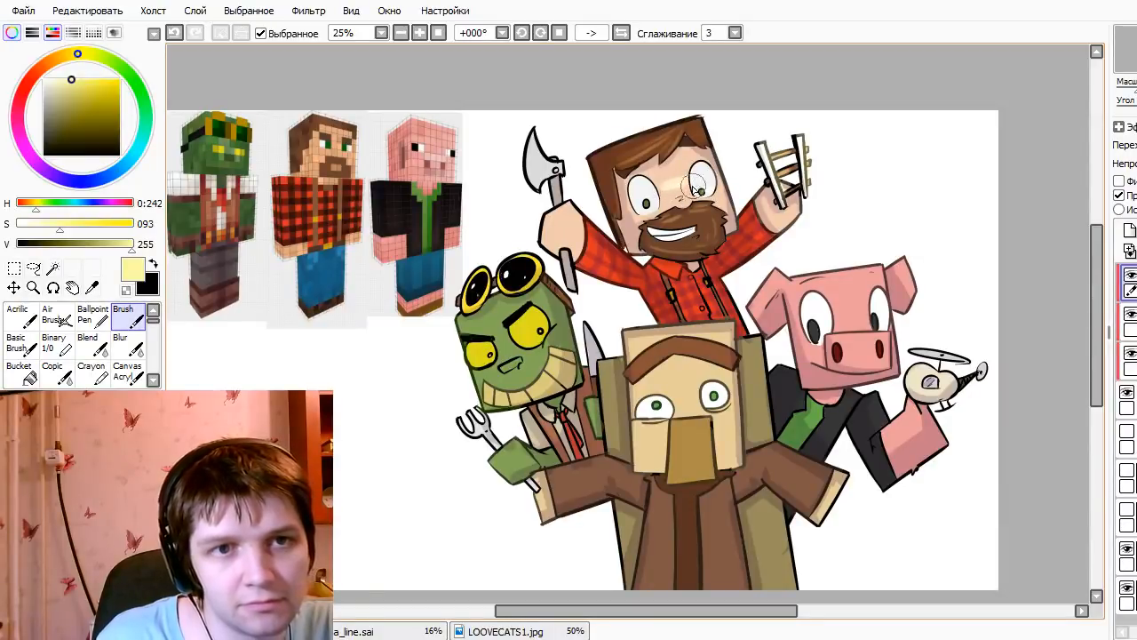
pyautogui.click(129, 353)
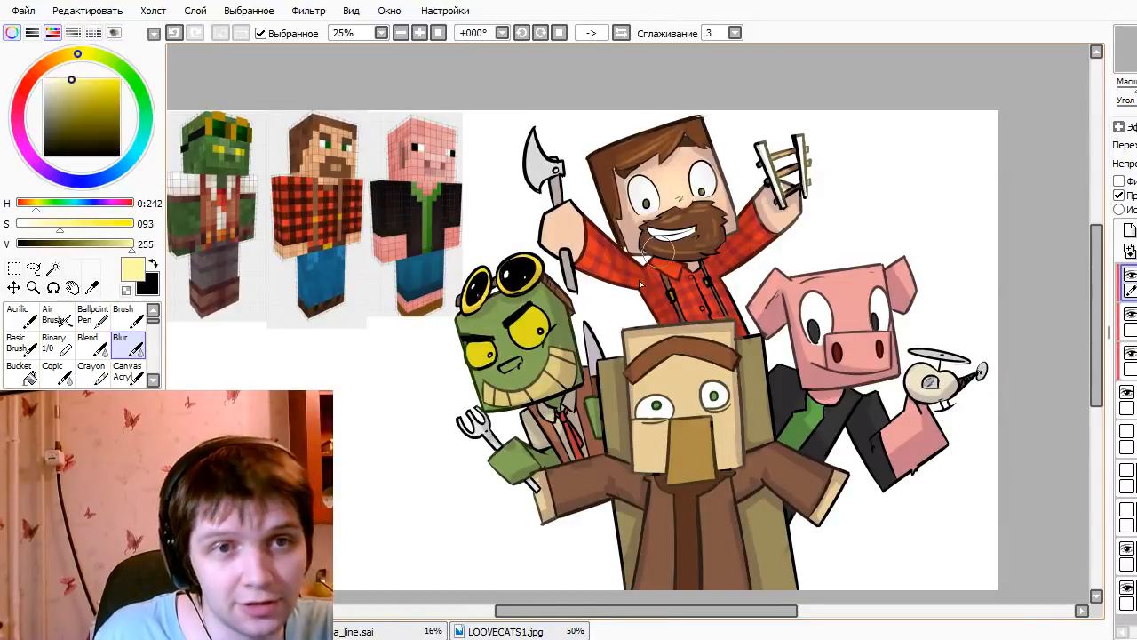
pyautogui.press('b')
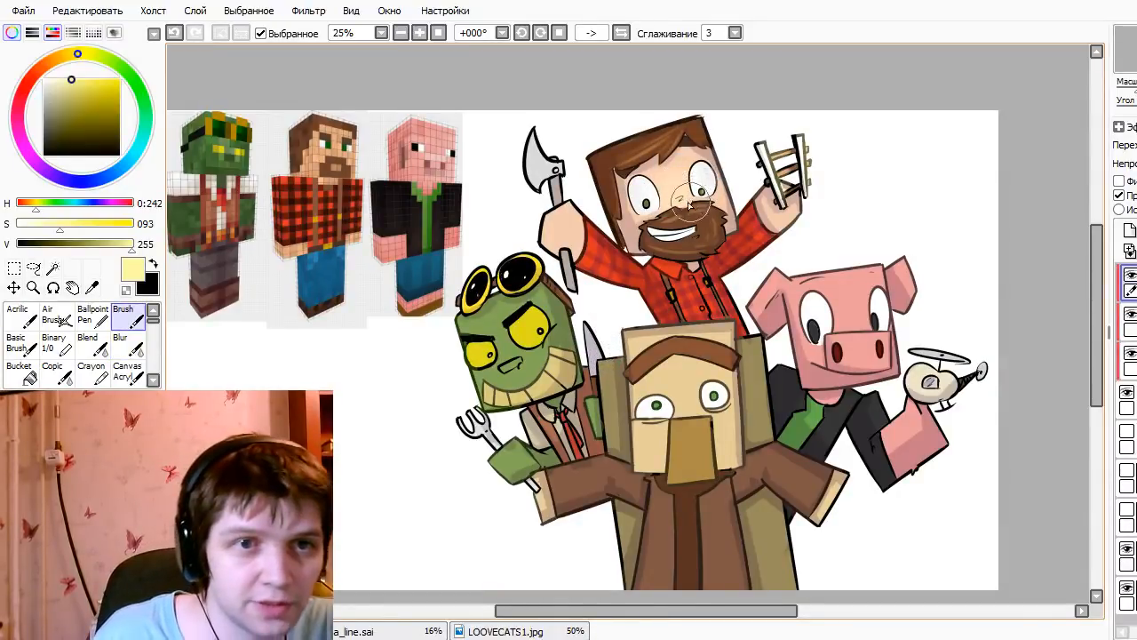
pyautogui.click(126, 345)
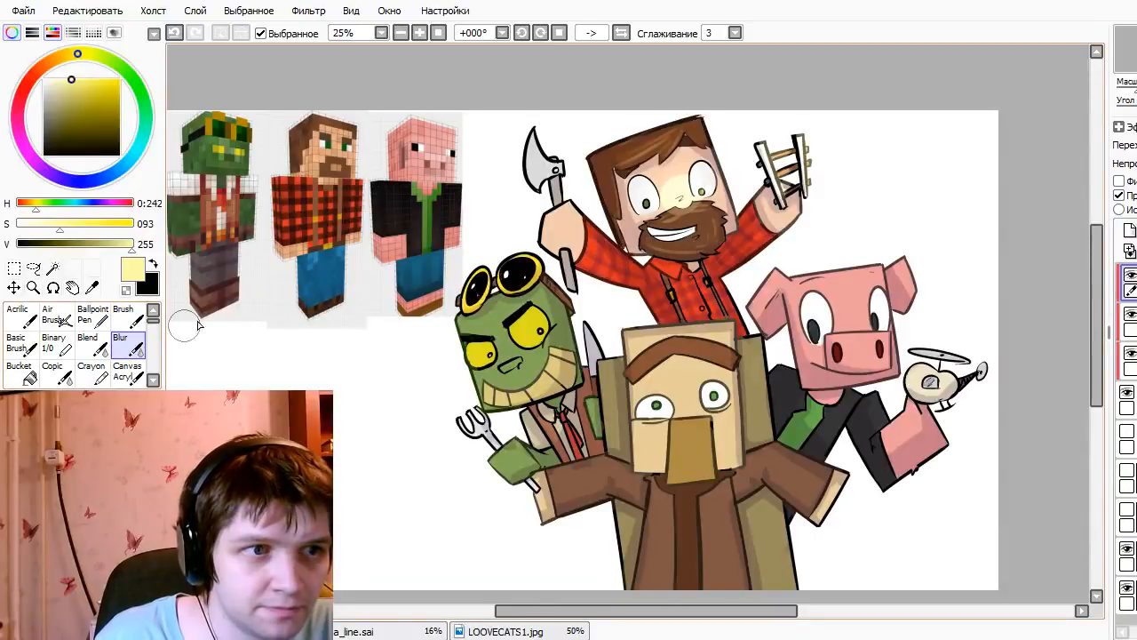
pyautogui.moveTo(702, 198)
pyautogui.mouseDown()
pyautogui.moveTo(673, 206)
pyautogui.moveTo(677, 185)
pyautogui.mouseUp()
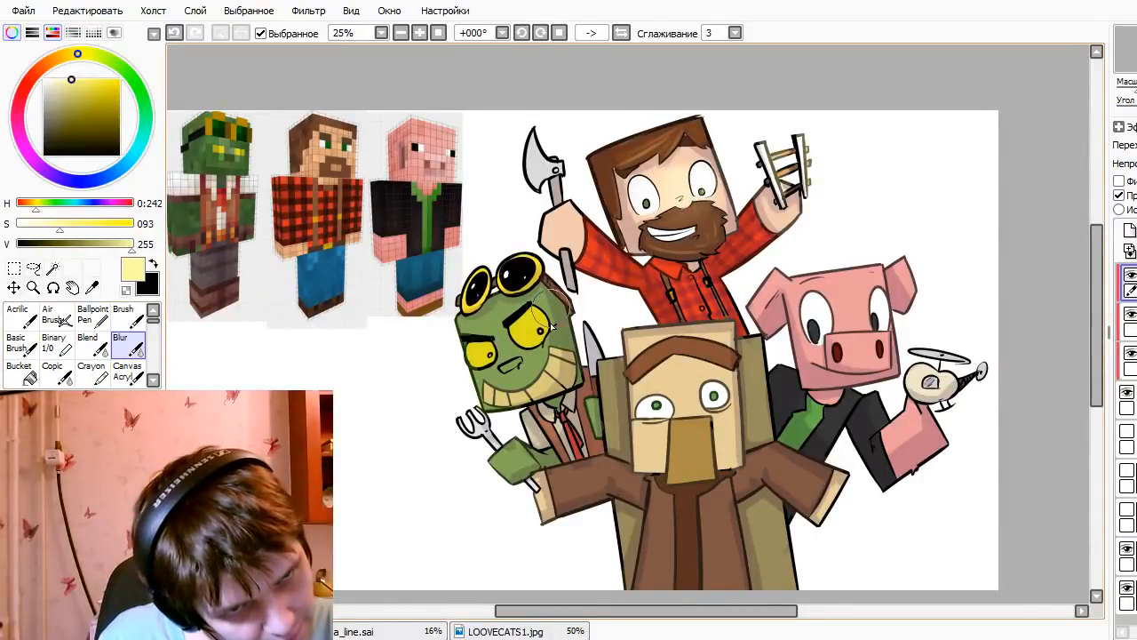
# - Paint pale yellow highlights on the bearded man's hands and red shirt, undoing the bad stroke, and soften them with the Blur tool
pyautogui.moveTo(536, 359); pyautogui.dragTo(561, 346)
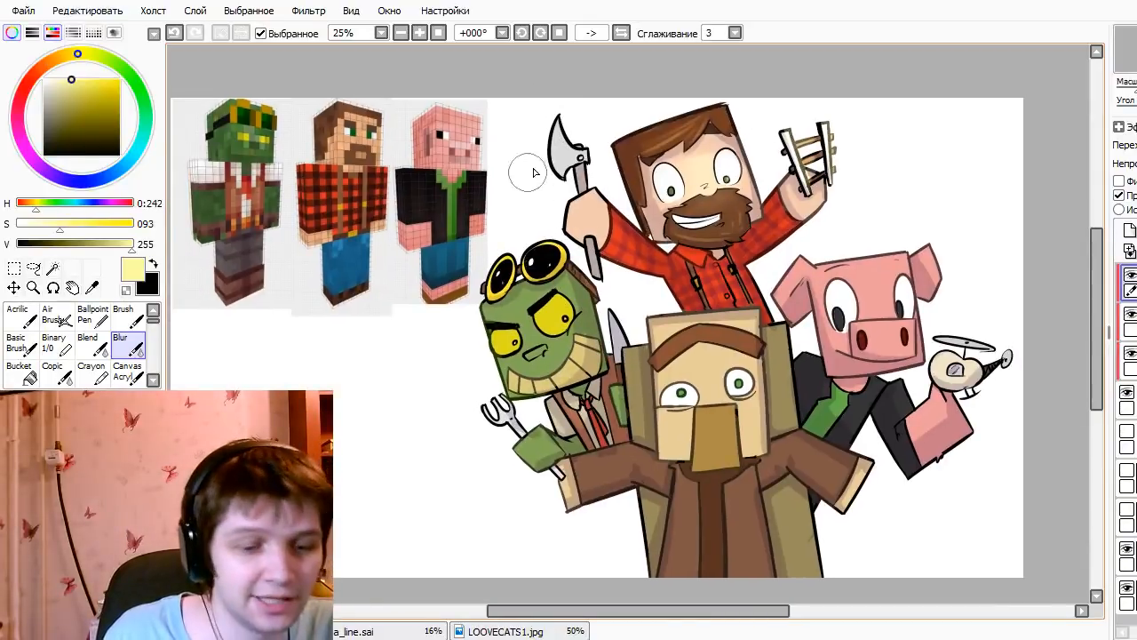
pyautogui.press('v')
pyautogui.moveTo(804, 185); pyautogui.dragTo(826, 182)
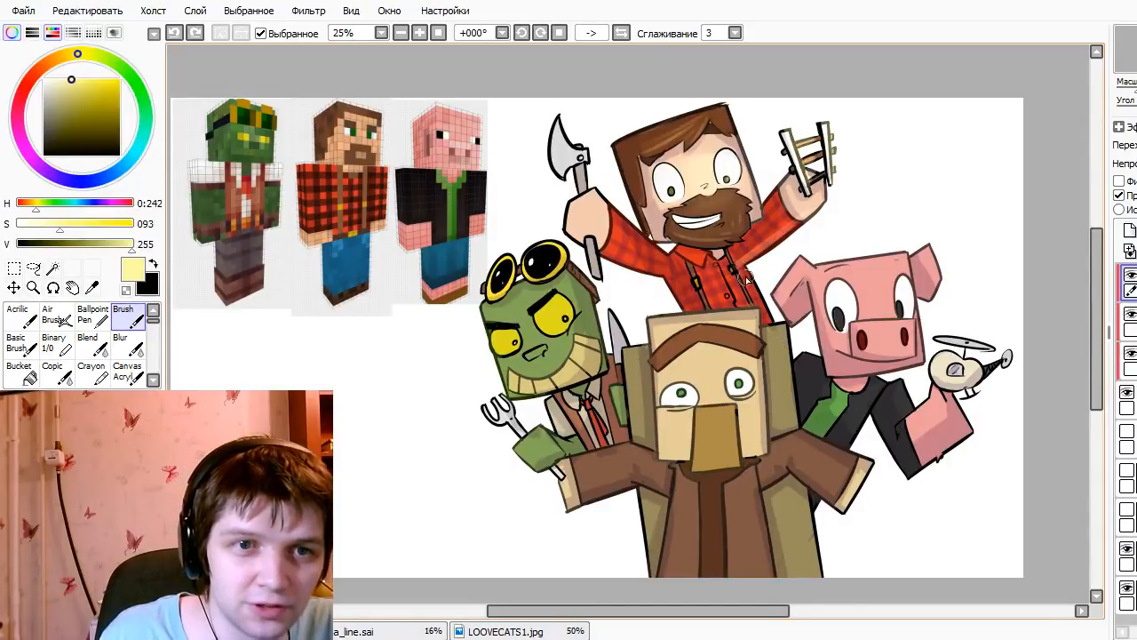
pyautogui.moveTo(744, 277); pyautogui.dragTo(762, 309)
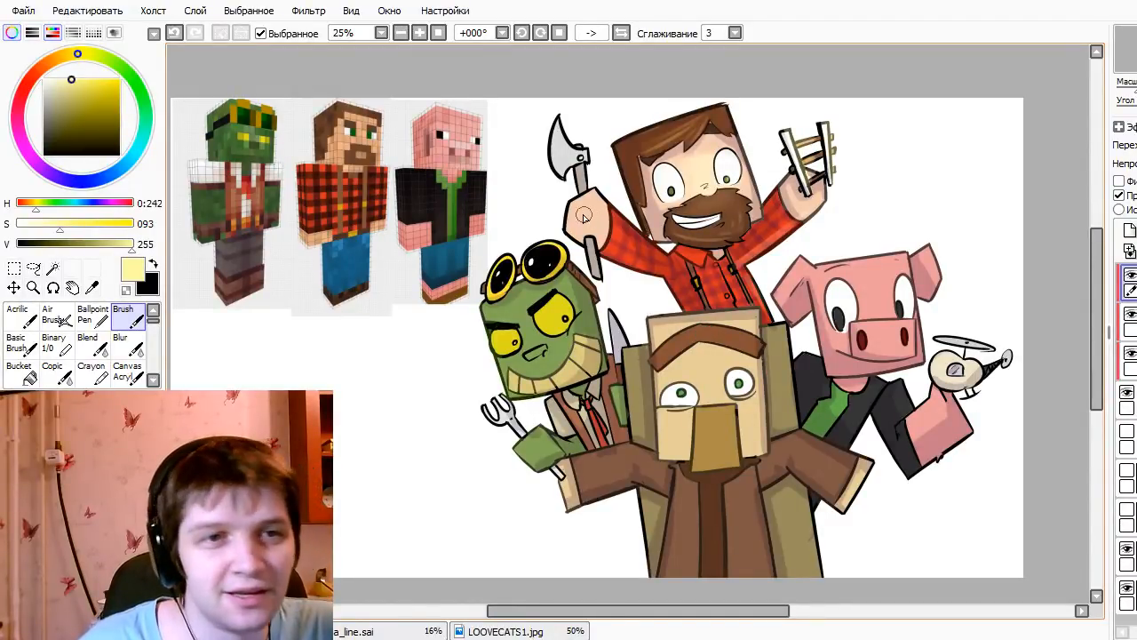
pyautogui.moveTo(577, 202); pyautogui.dragTo(577, 237)
pyautogui.hotkey('ctrl', 'z')
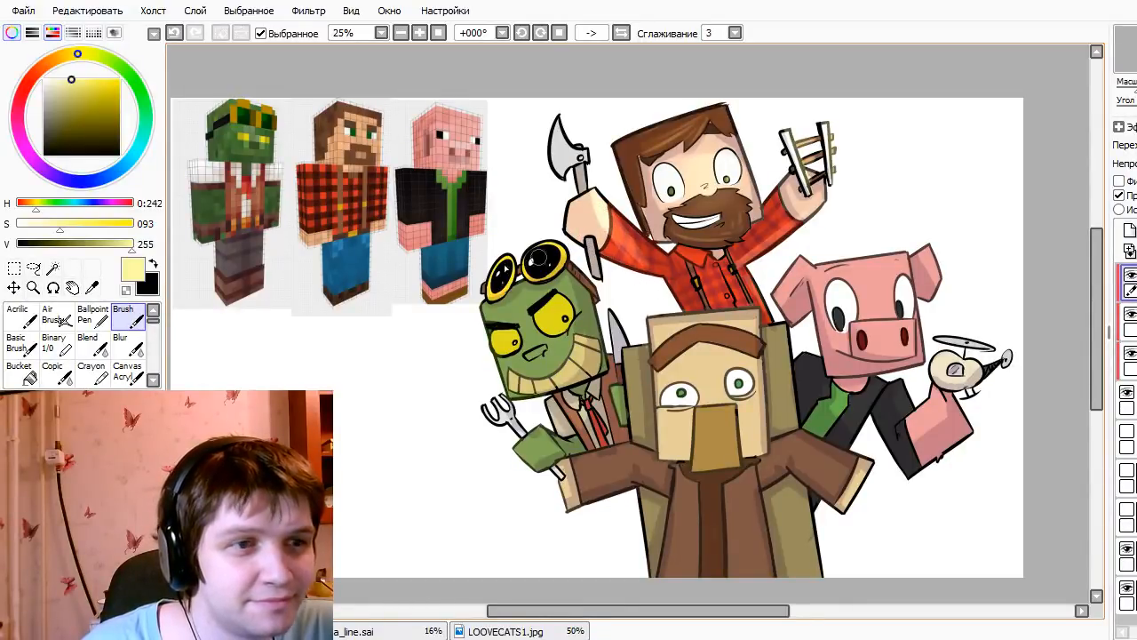
pyautogui.click(127, 345)
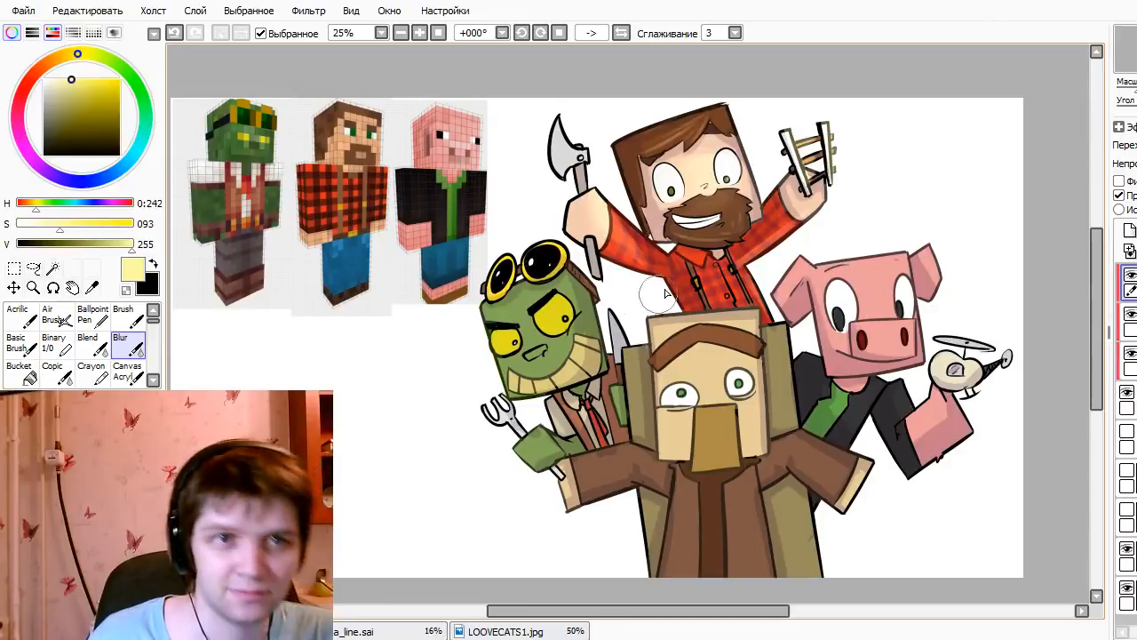
# - Try a blurred pale yellow highlight across the green character's face and jaw, and undo it
pyautogui.press('b')
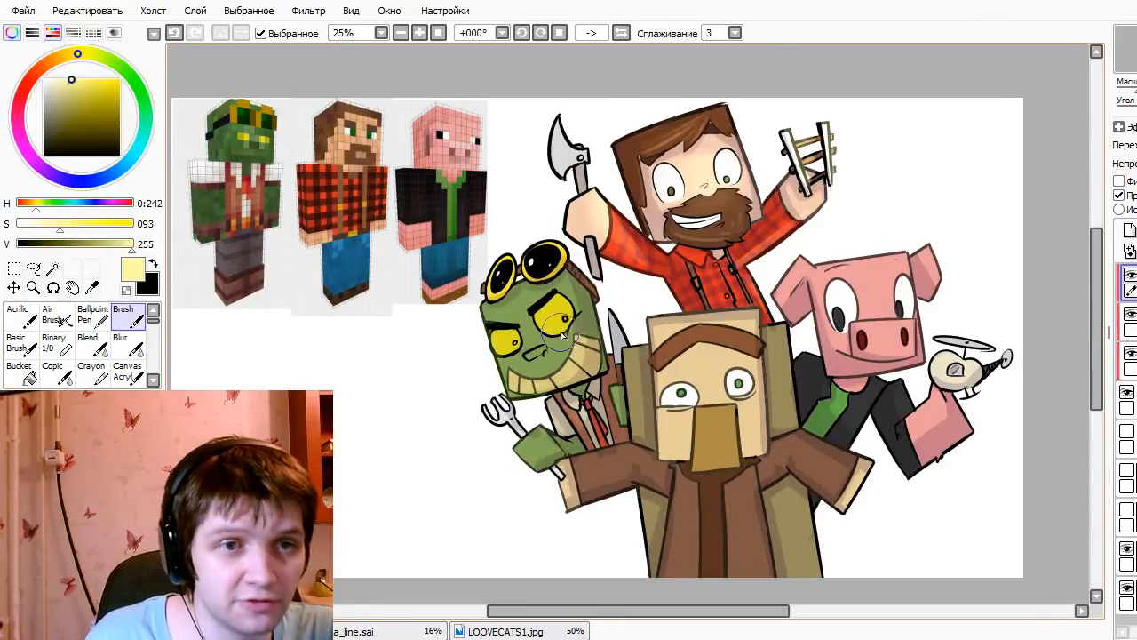
pyautogui.moveTo(582, 306)
pyautogui.mouseDown()
pyautogui.moveTo(588, 369)
pyautogui.moveTo(564, 307)
pyautogui.moveTo(543, 298)
pyautogui.moveTo(559, 382)
pyautogui.moveTo(533, 302)
pyautogui.moveTo(524, 400)
pyautogui.mouseUp()
pyautogui.click(123, 345)
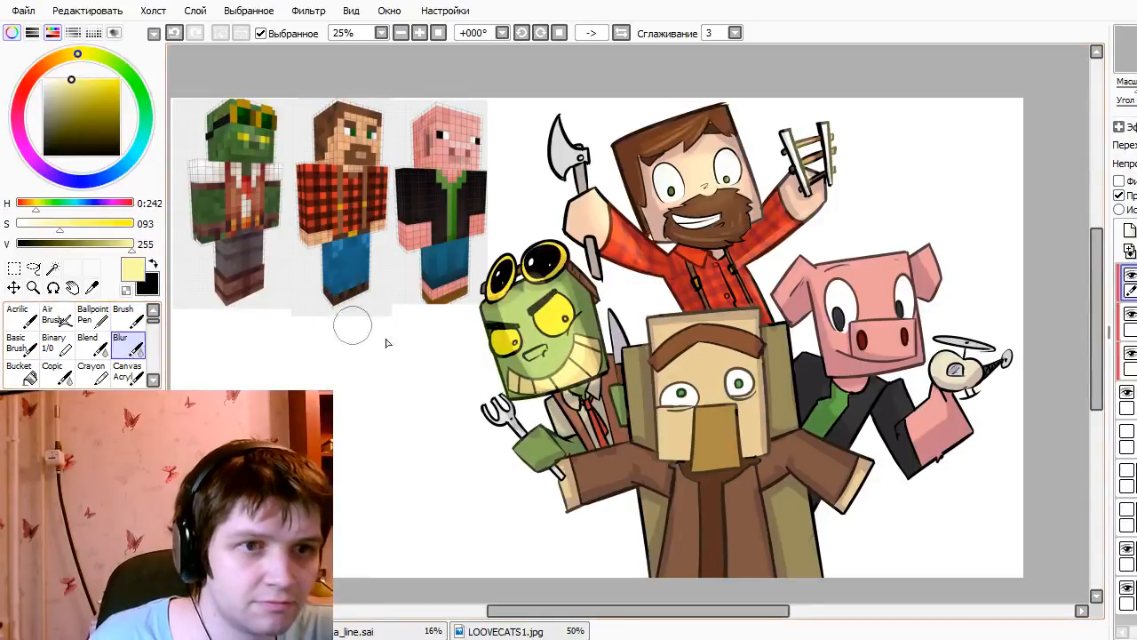
pyautogui.moveTo(538, 311)
pyautogui.mouseDown()
pyautogui.moveTo(551, 373)
pyautogui.moveTo(561, 363)
pyautogui.mouseUp()
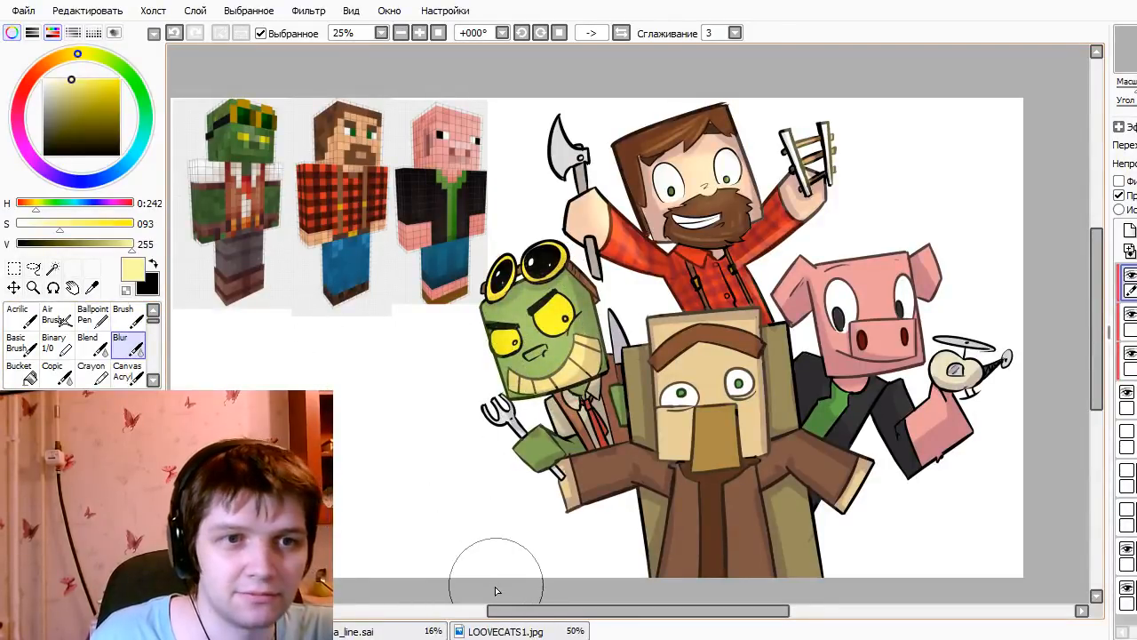
pyautogui.hotkey('ctrl', 'z')
pyautogui.hotkey('ctrl', 'z')
pyautogui.hotkey('ctrl', 'z')
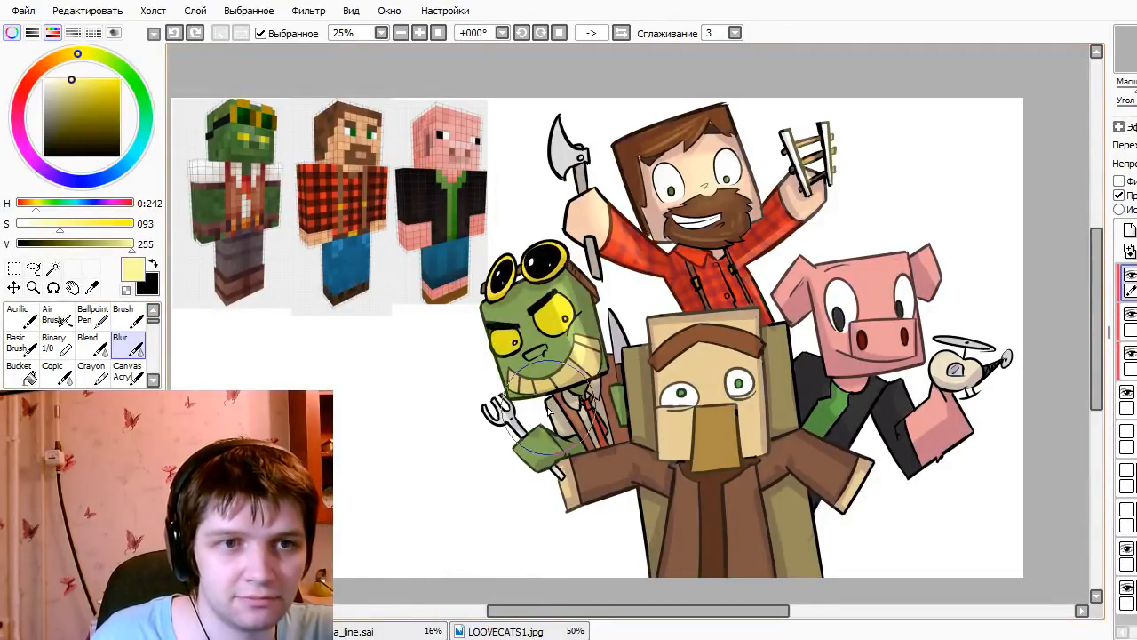
# - Brighten the green character's yellow eyes with pale yellow brush strokes and soften them with the Blur tool
pyautogui.press('b')
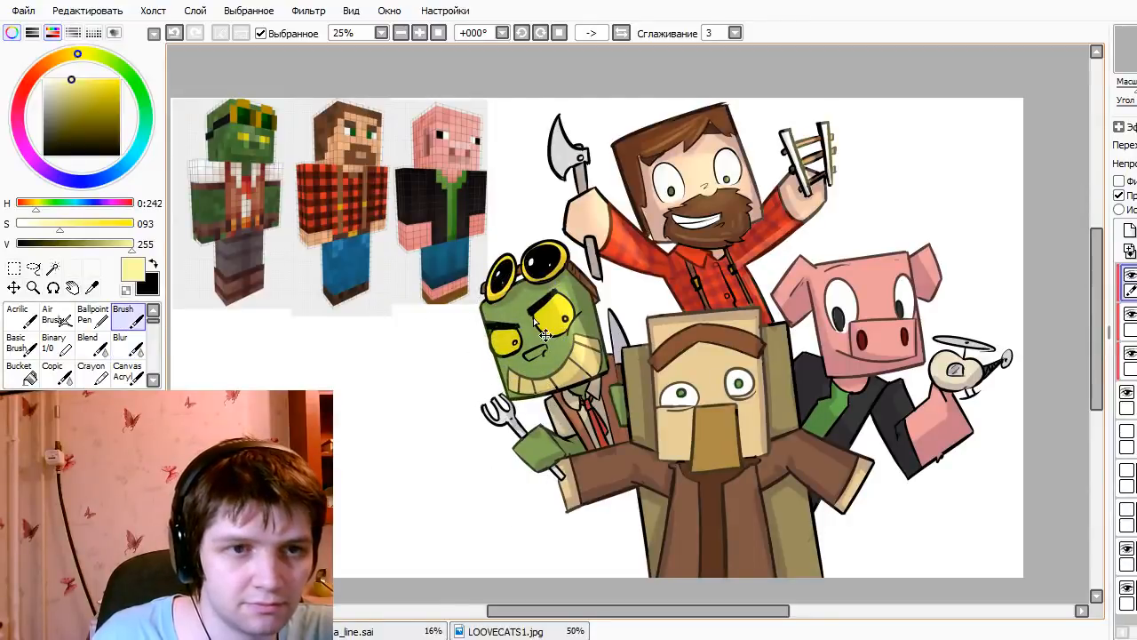
pyautogui.moveTo(553, 320); pyautogui.dragTo(562, 315)
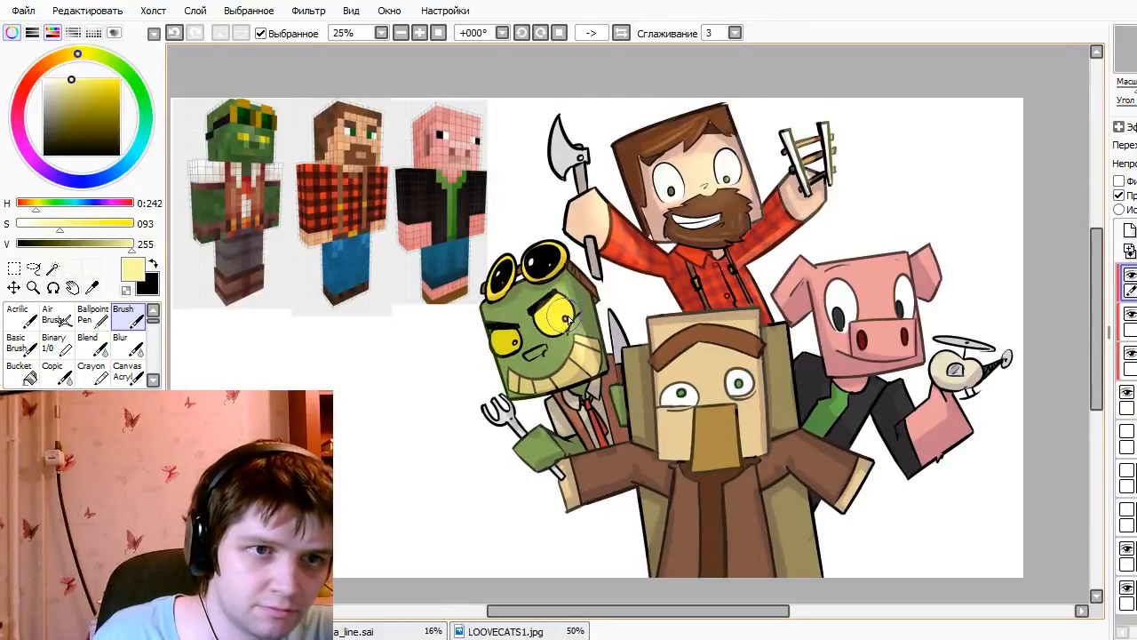
pyautogui.moveTo(518, 345); pyautogui.dragTo(509, 343)
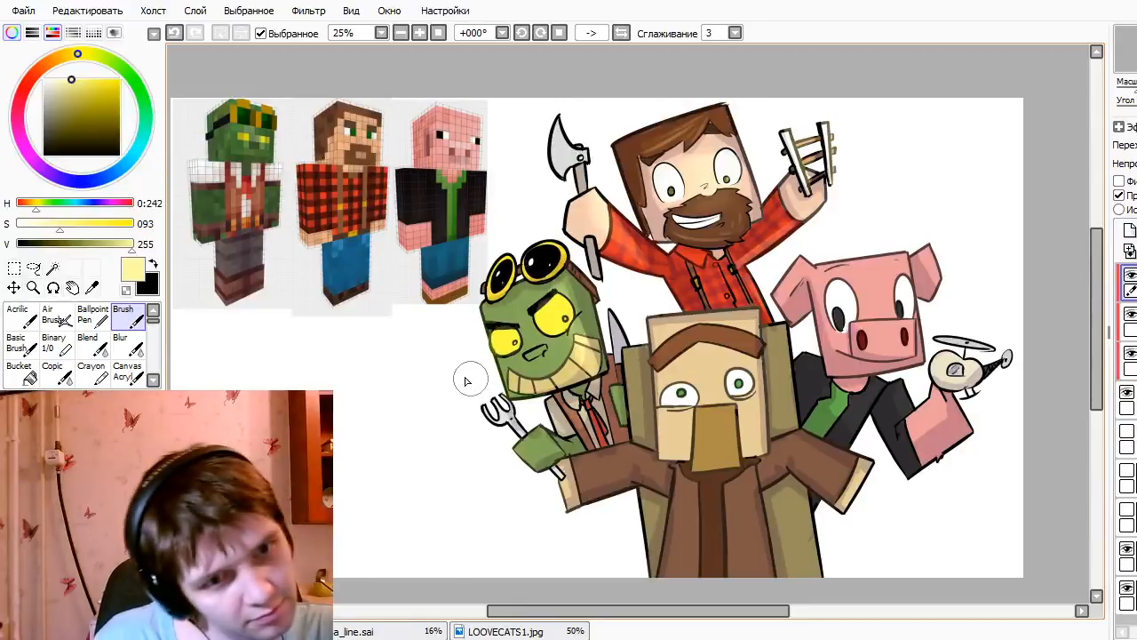
pyautogui.click(127, 344)
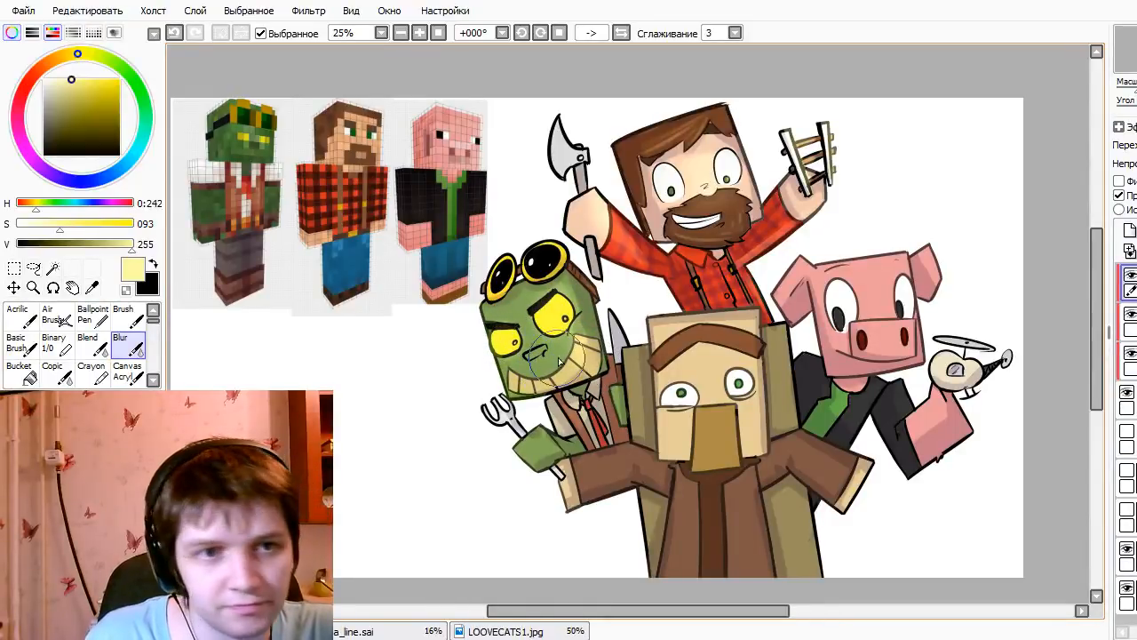
# - Paint pale yellow highlights on the pig's face and snout, soften them with the Blur tool, and undo the bad strokes
pyautogui.press('b')
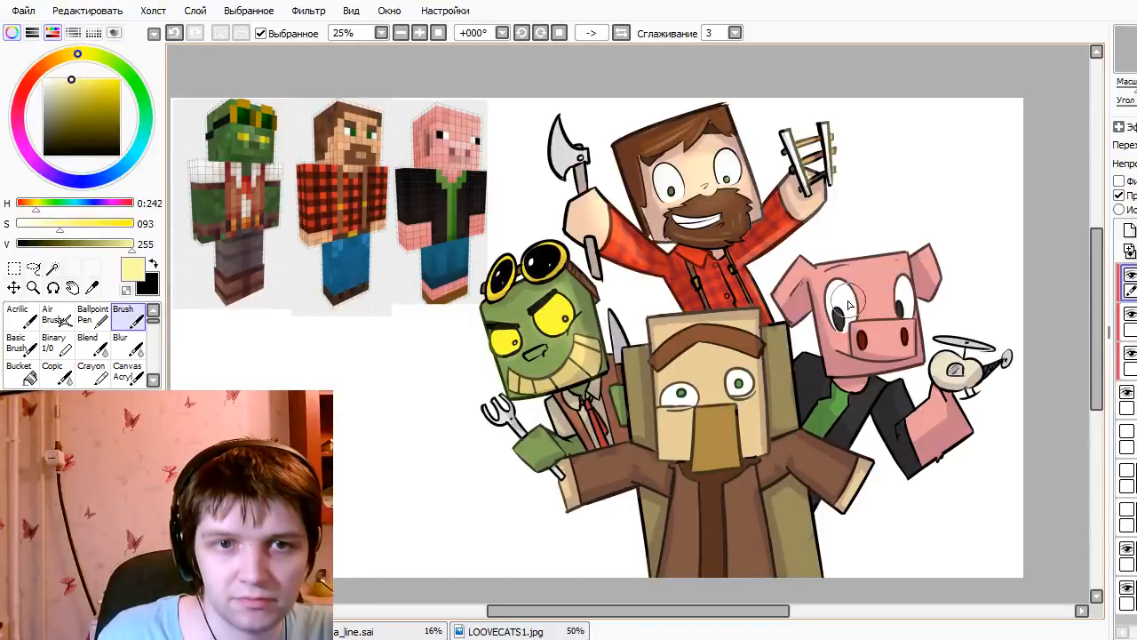
pyautogui.moveTo(863, 273)
pyautogui.mouseDown()
pyautogui.moveTo(856, 301)
pyautogui.moveTo(885, 305)
pyautogui.moveTo(860, 329)
pyautogui.moveTo(837, 271)
pyautogui.moveTo(897, 287)
pyautogui.moveTo(907, 306)
pyautogui.moveTo(903, 328)
pyautogui.moveTo(872, 339)
pyautogui.mouseUp()
pyautogui.click(124, 345)
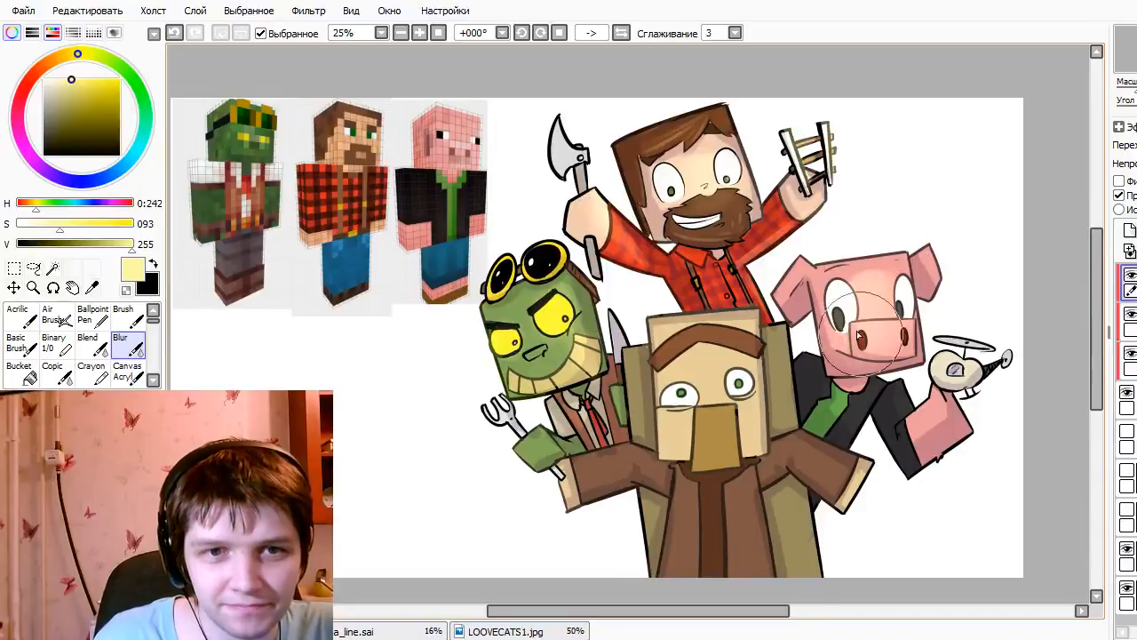
pyautogui.press('b')
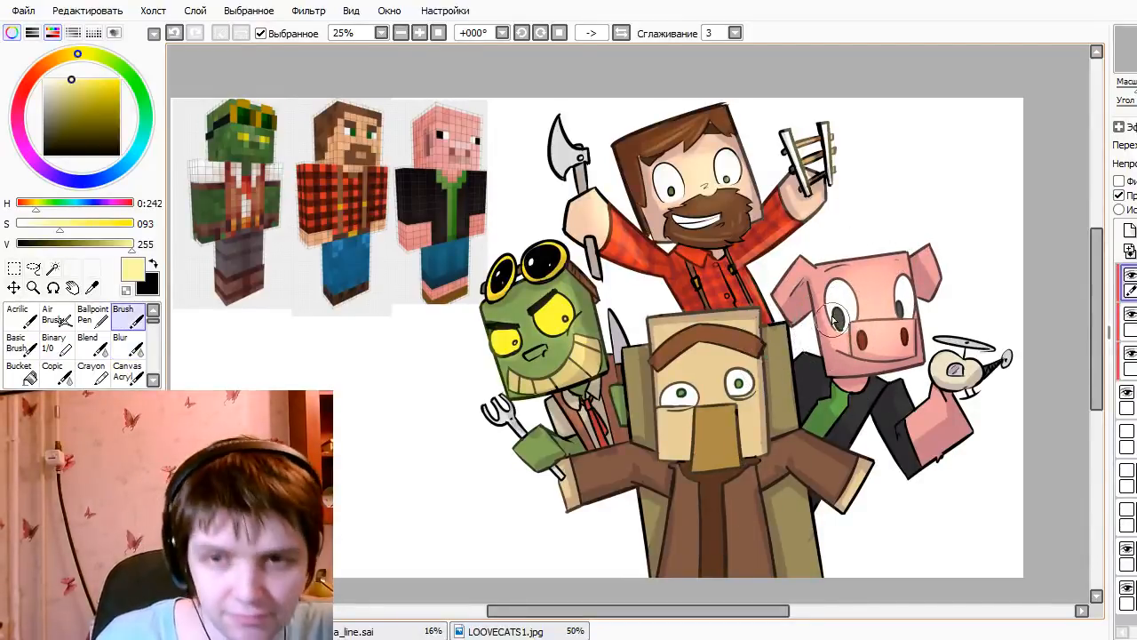
pyautogui.moveTo(864, 327)
pyautogui.mouseDown()
pyautogui.moveTo(913, 346)
pyautogui.moveTo(860, 335)
pyautogui.moveTo(915, 335)
pyautogui.moveTo(891, 350)
pyautogui.moveTo(875, 322)
pyautogui.moveTo(877, 347)
pyautogui.moveTo(912, 326)
pyautogui.mouseUp()
pyautogui.hotkey('ctrl', 'z')
pyautogui.hotkey('ctrl', 'z')
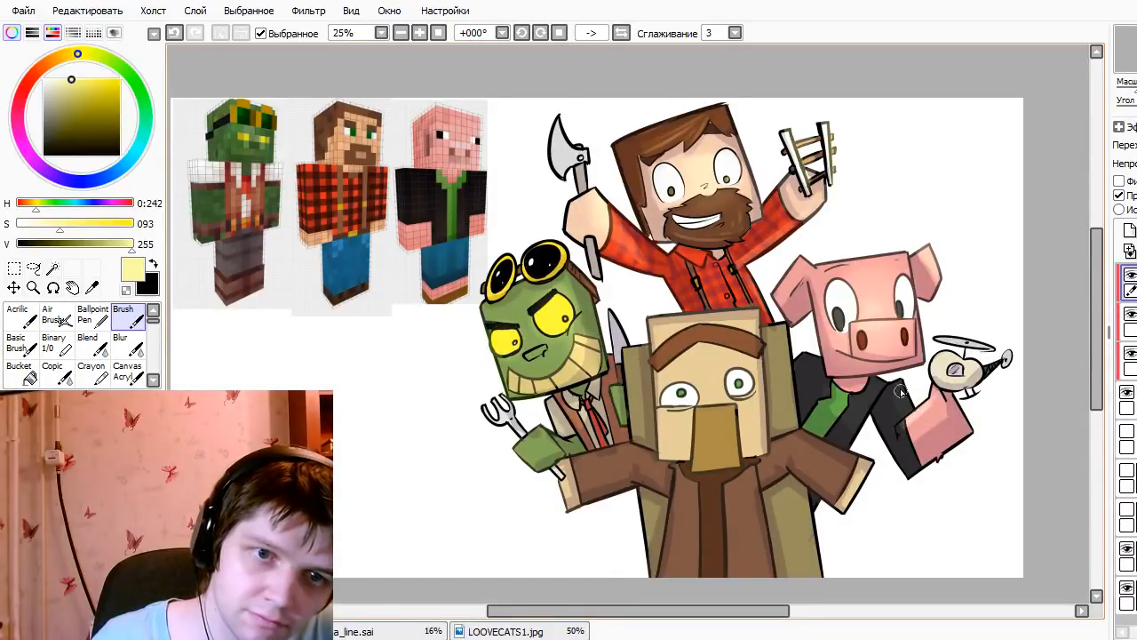
pyautogui.hotkey('ctrl', 'z')
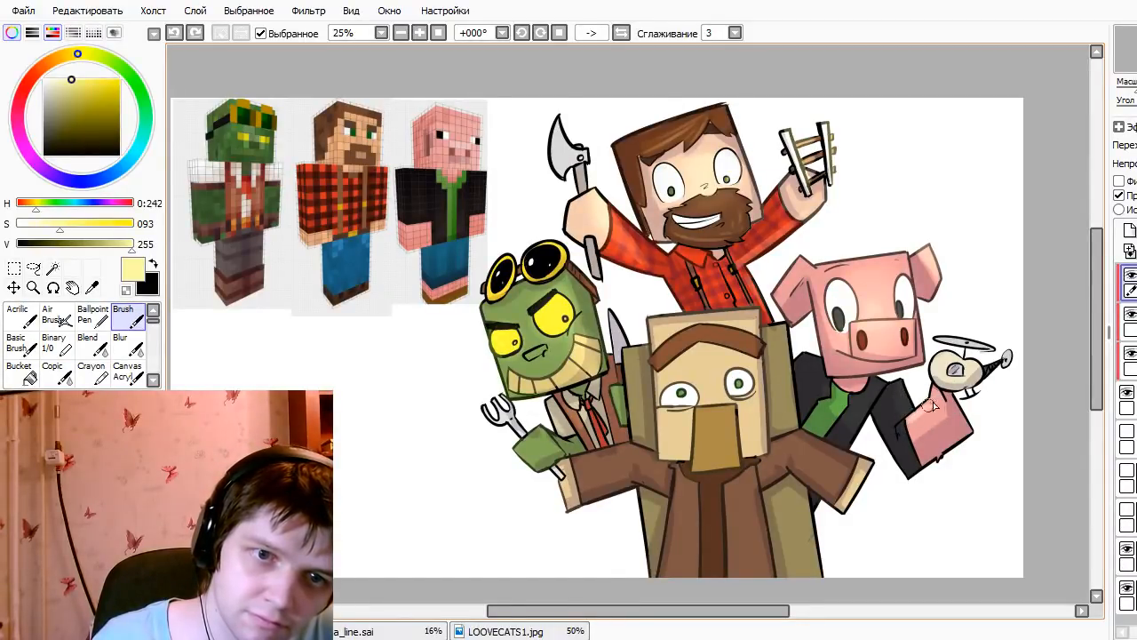
# - Paint pale yellow highlights on the pig's raised arm and the green character's hand, softening them with the Blur tool
pyautogui.moveTo(930, 405); pyautogui.dragTo(935, 395)
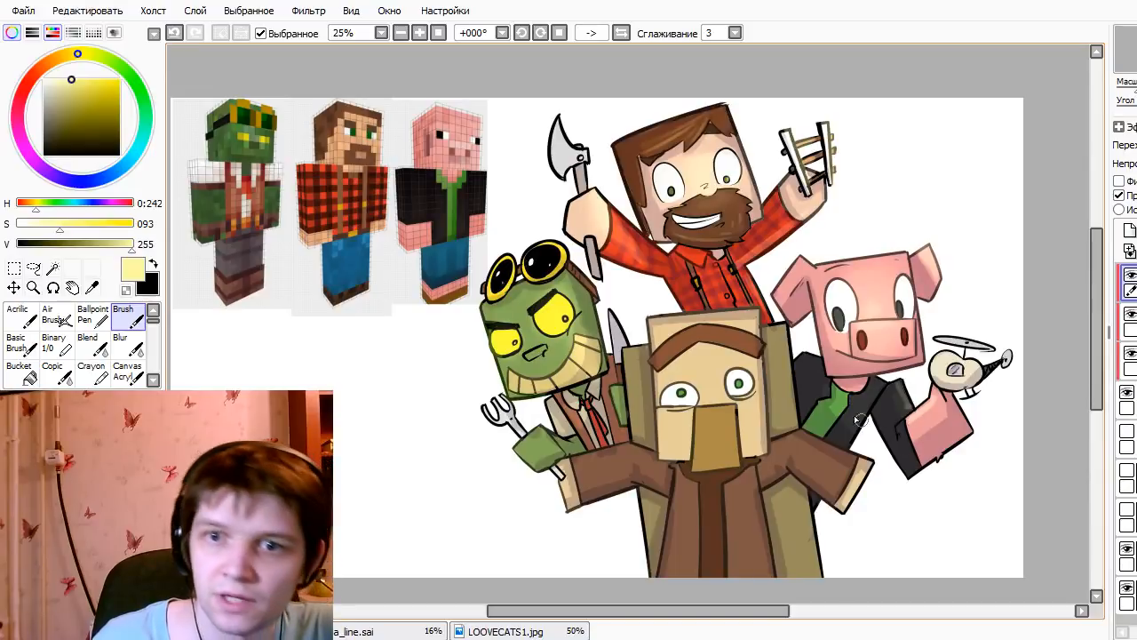
pyautogui.scroll(1, 857, 420)
pyautogui.scroll(-1, 853, 404)
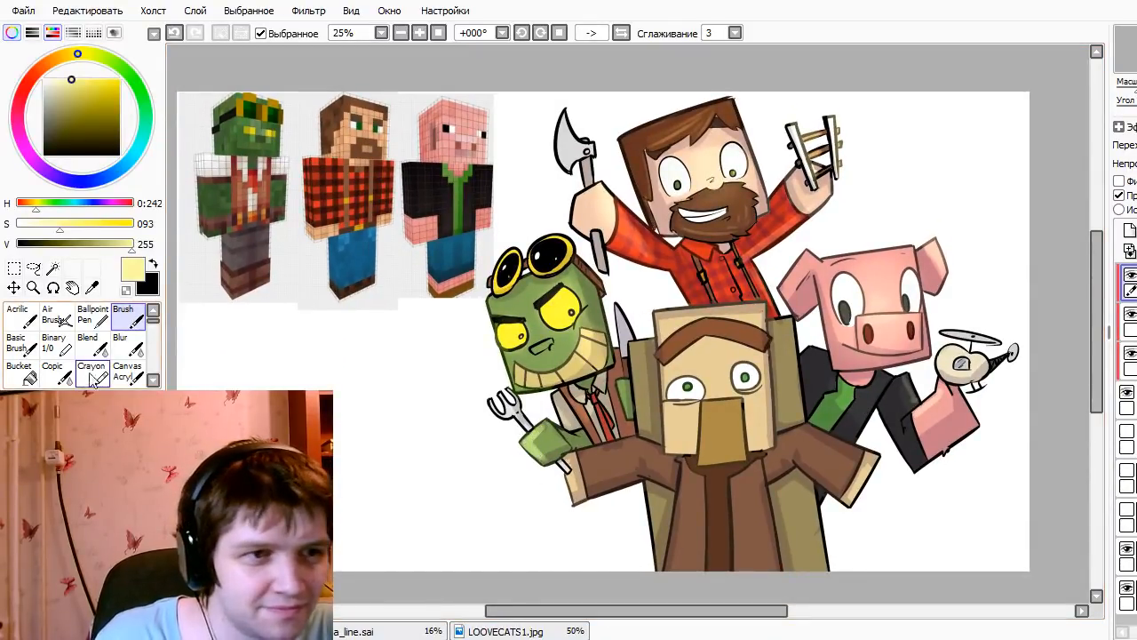
pyautogui.click(125, 342)
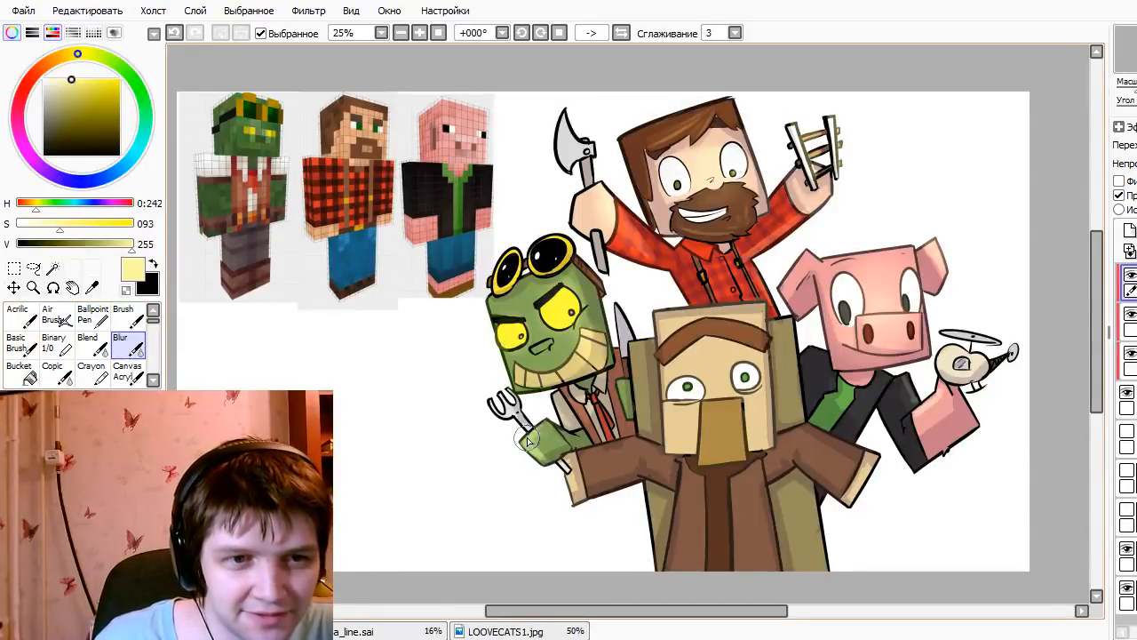
pyautogui.moveTo(542, 439)
pyautogui.mouseDown()
pyautogui.moveTo(533, 449)
pyautogui.moveTo(543, 457)
pyautogui.mouseUp()
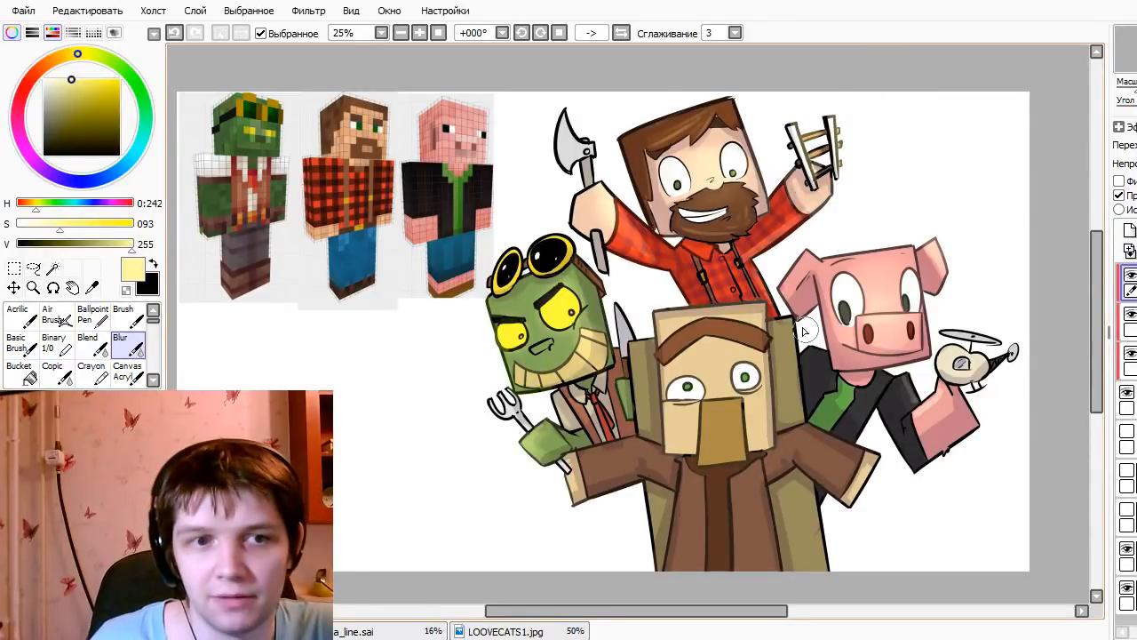
# - Paint a pale yellow highlight along the villager's thick eyebrow, redoing bad strokes, and soften it with the Blur tool
pyautogui.moveTo(855, 391)
pyautogui.mouseDown()
pyautogui.moveTo(778, 405)
pyautogui.moveTo(815, 392)
pyautogui.mouseUp()
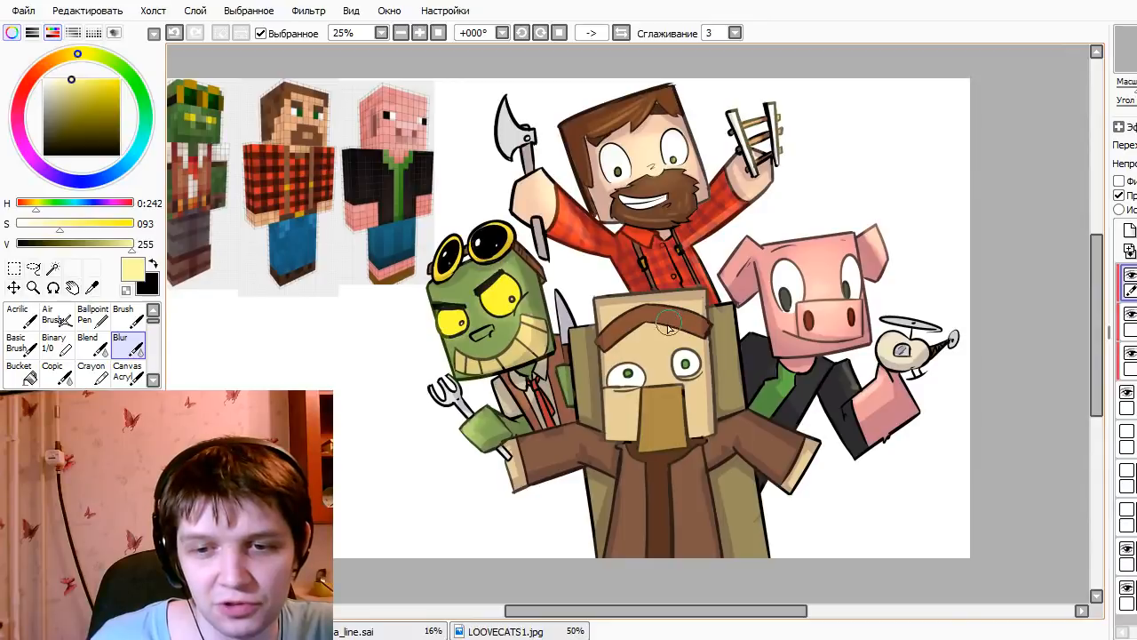
pyautogui.moveTo(671, 331); pyautogui.dragTo(690, 331)
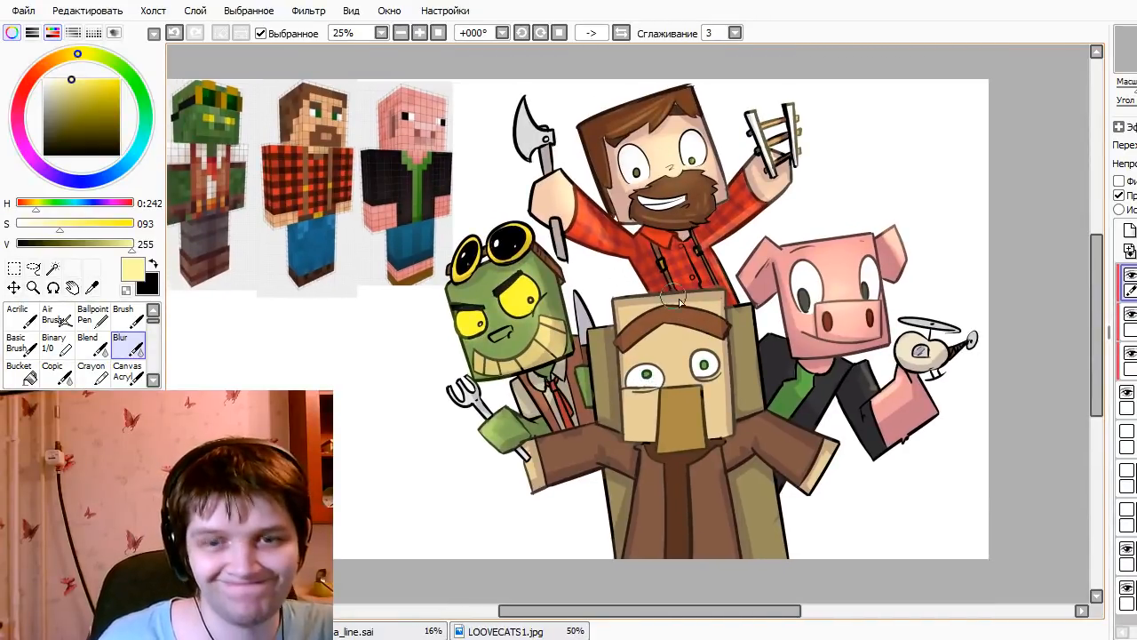
pyautogui.press('b')
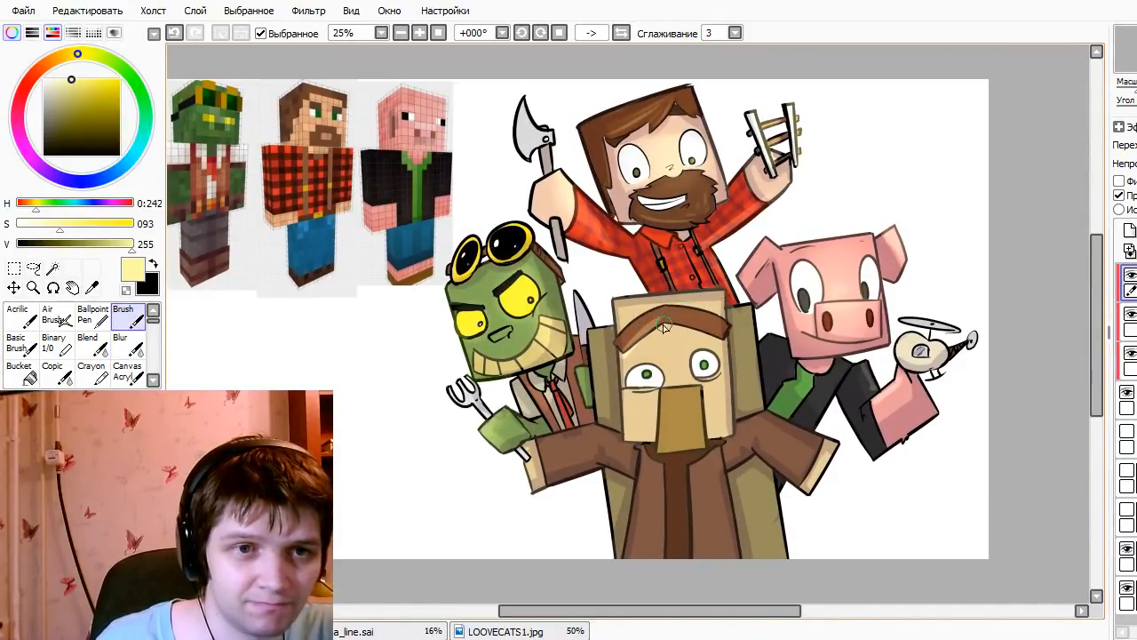
pyautogui.hotkey('ctrl', 'z')
pyautogui.moveTo(625, 349)
pyautogui.mouseDown()
pyautogui.moveTo(666, 322)
pyautogui.moveTo(724, 329)
pyautogui.moveTo(706, 337)
pyautogui.moveTo(732, 326)
pyautogui.moveTo(686, 322)
pyautogui.moveTo(708, 332)
pyautogui.moveTo(717, 320)
pyautogui.mouseUp()
pyautogui.hotkey('ctrl', 'z')
pyautogui.hotkey('ctrl', 'z')
pyautogui.hotkey('ctrl', 'z')
pyautogui.hotkey('ctrl', 'z')
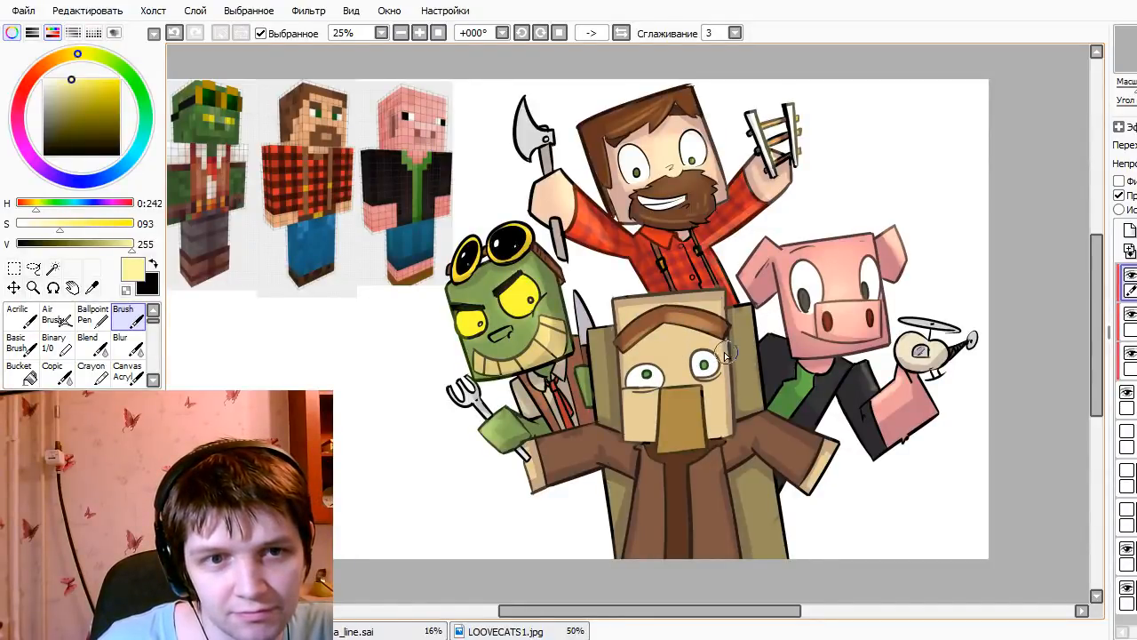
pyautogui.hotkey('ctrl', 'z')
pyautogui.moveTo(643, 327); pyautogui.dragTo(677, 322)
pyautogui.hotkey('ctrl', 'z')
pyautogui.click(124, 342)
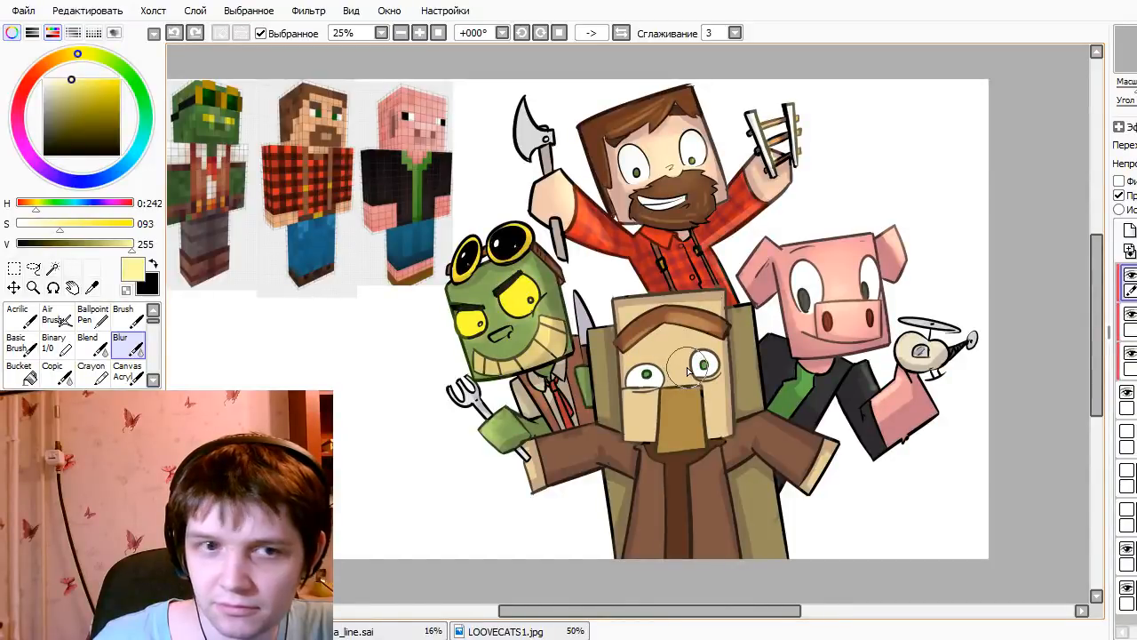
pyautogui.moveTo(669, 312)
pyautogui.mouseDown()
pyautogui.moveTo(699, 325)
pyautogui.moveTo(657, 324)
pyautogui.moveTo(637, 344)
pyautogui.moveTo(698, 318)
pyautogui.moveTo(729, 331)
pyautogui.mouseUp()
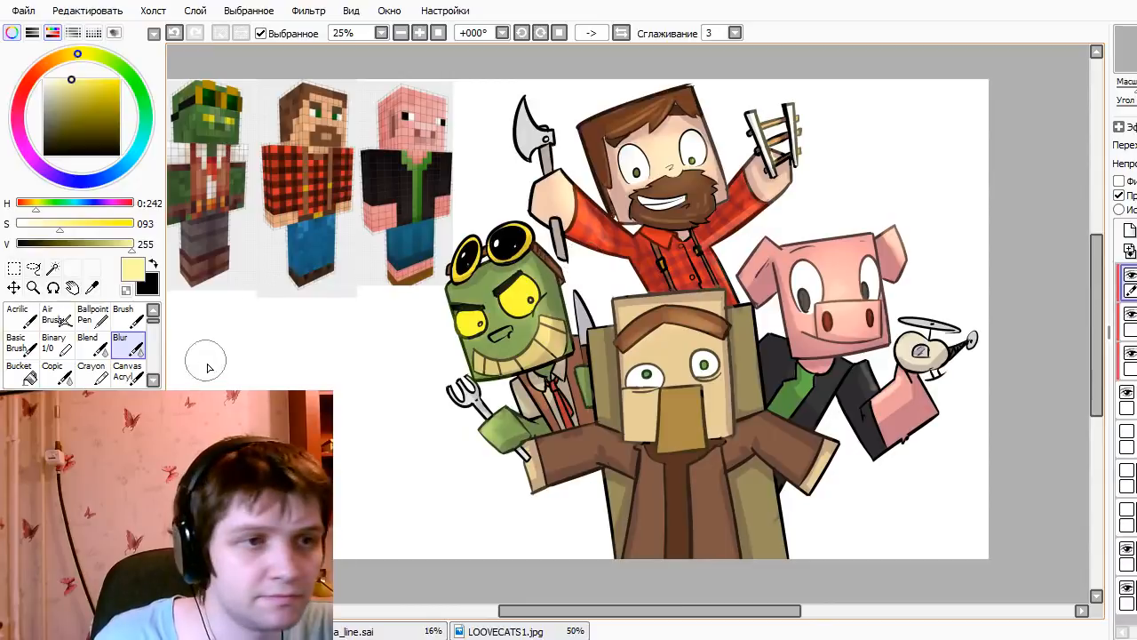
# - Paint pale yellow highlights on the villager's long nose, redoing bad strokes, and soften them with the Blur tool
pyautogui.click(124, 311)
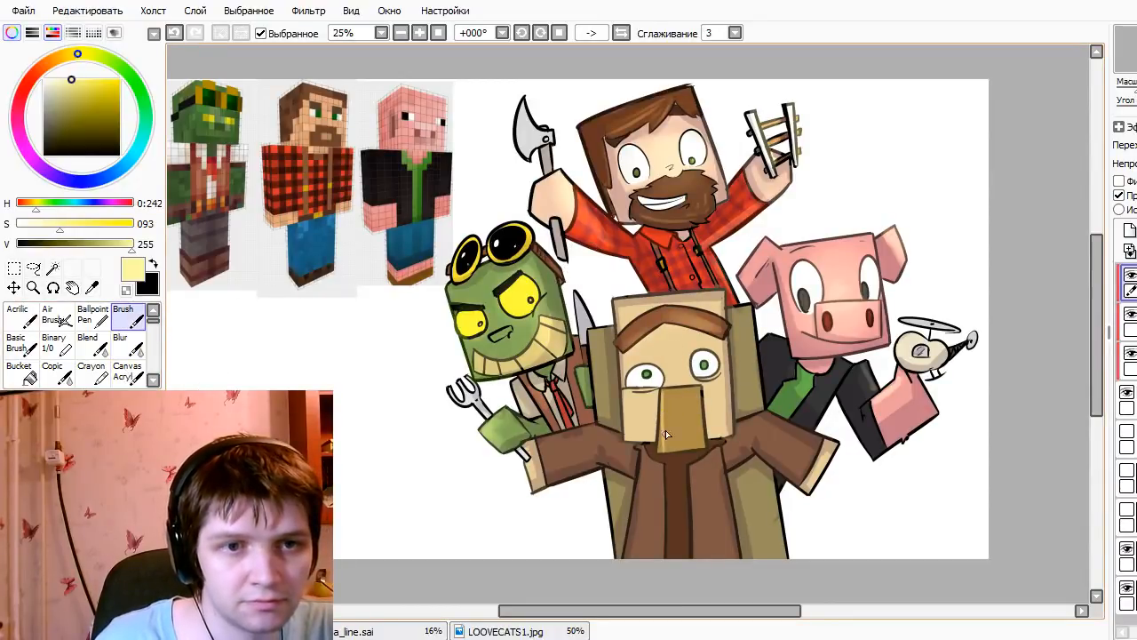
pyautogui.hotkey('ctrl', 'z')
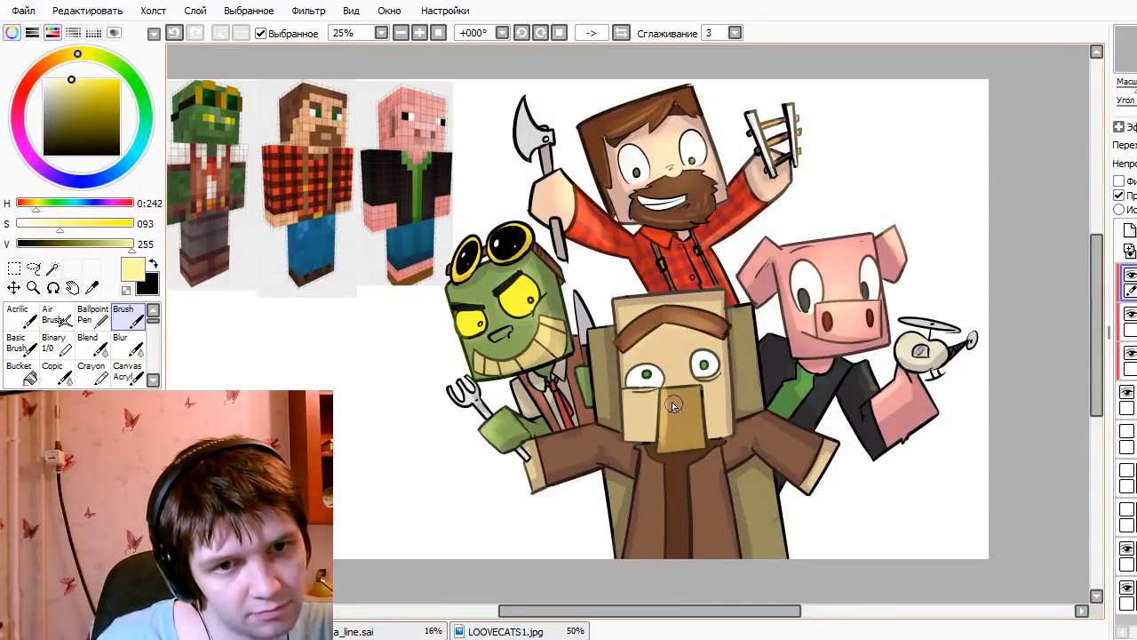
pyautogui.hotkey('ctrl', 'z')
pyautogui.hotkey('ctrl', 'y')
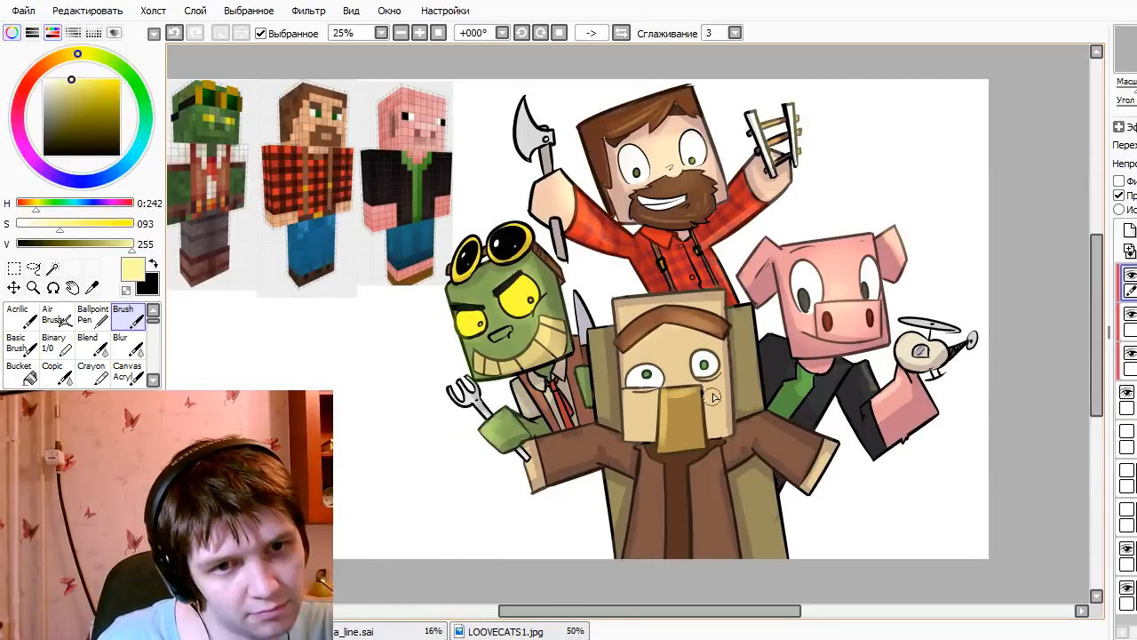
pyautogui.hotkey('ctrl', 'z')
pyautogui.hotkey('ctrl', 'y')
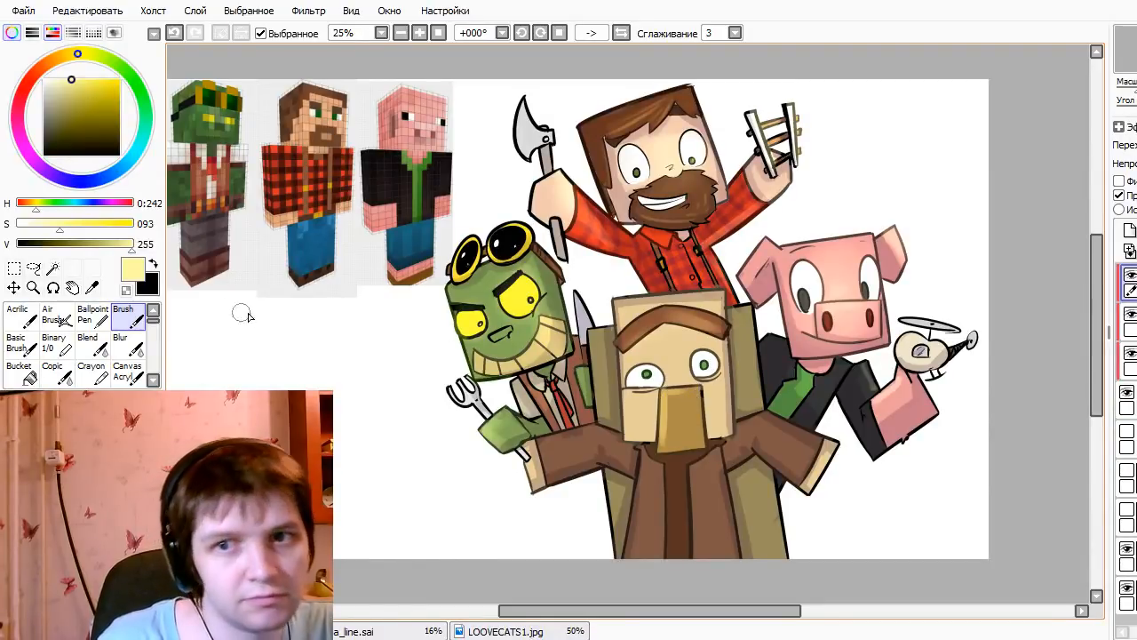
pyautogui.click(124, 342)
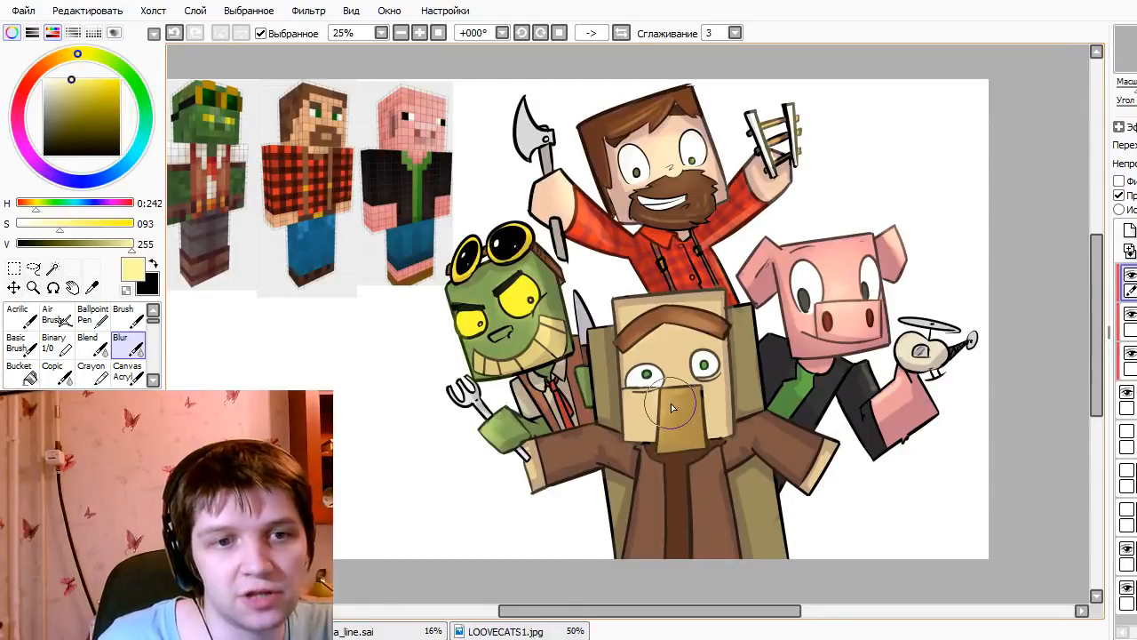
pyautogui.press('b')
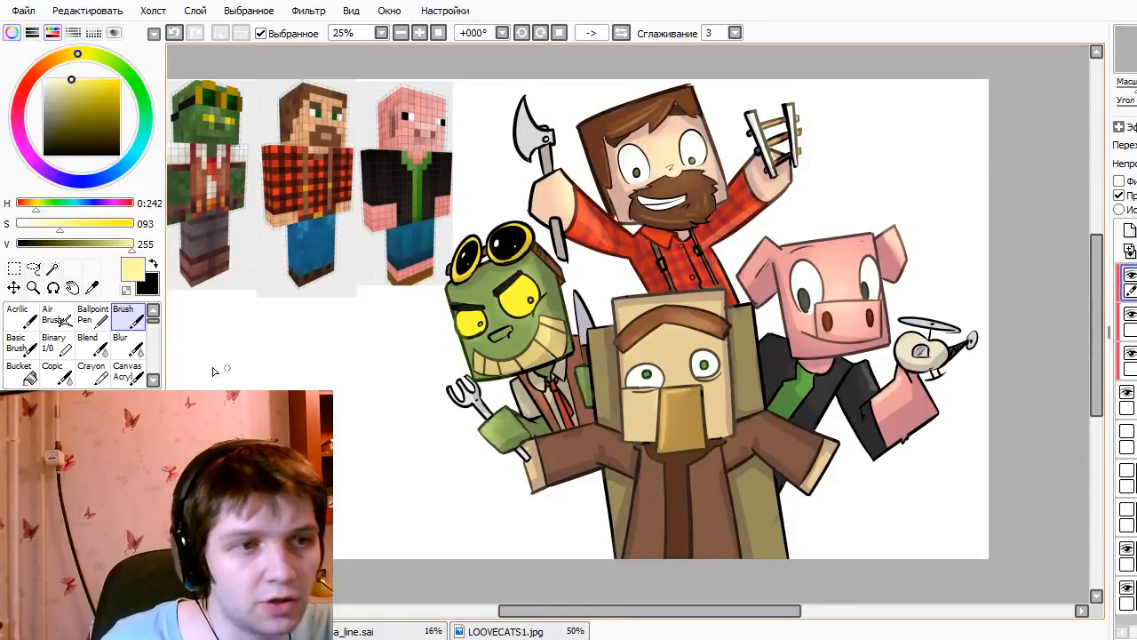
pyautogui.click(129, 342)
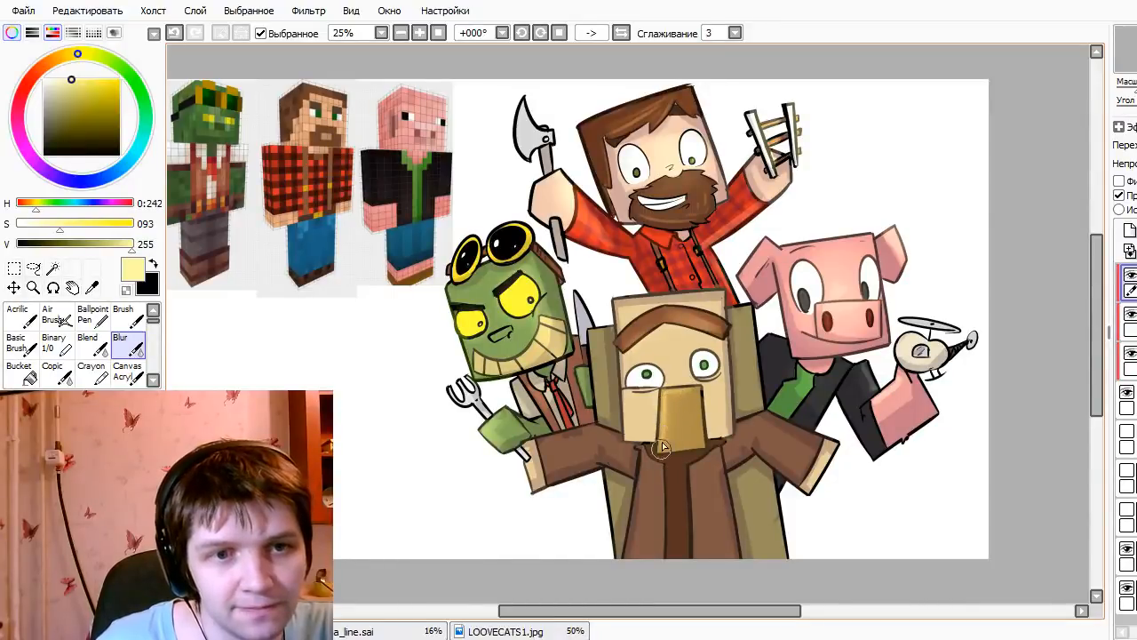
# - Brush pale yellow highlights down the villager's robe panel on the pig's side and soften them with the Blur tool
pyautogui.press('b')
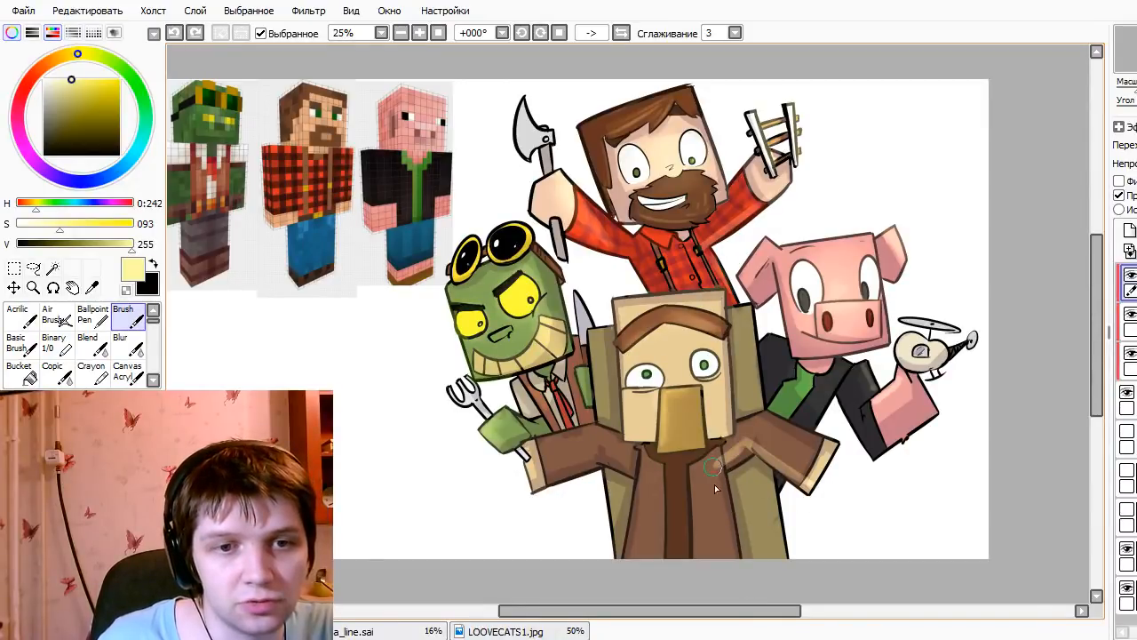
pyautogui.moveTo(721, 558); pyautogui.dragTo(717, 488)
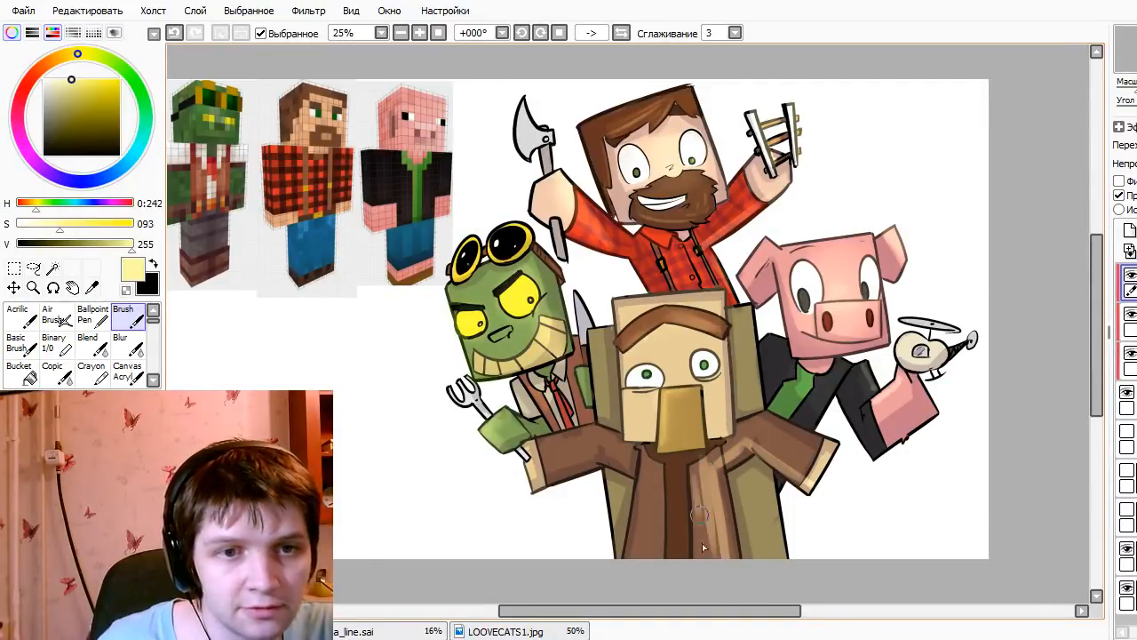
pyautogui.click(125, 343)
pyautogui.moveTo(728, 483)
pyautogui.mouseDown()
pyautogui.moveTo(726, 568)
pyautogui.moveTo(742, 453)
pyautogui.moveTo(783, 472)
pyautogui.moveTo(806, 538)
pyautogui.moveTo(765, 464)
pyautogui.moveTo(775, 453)
pyautogui.moveTo(761, 566)
pyautogui.mouseUp()
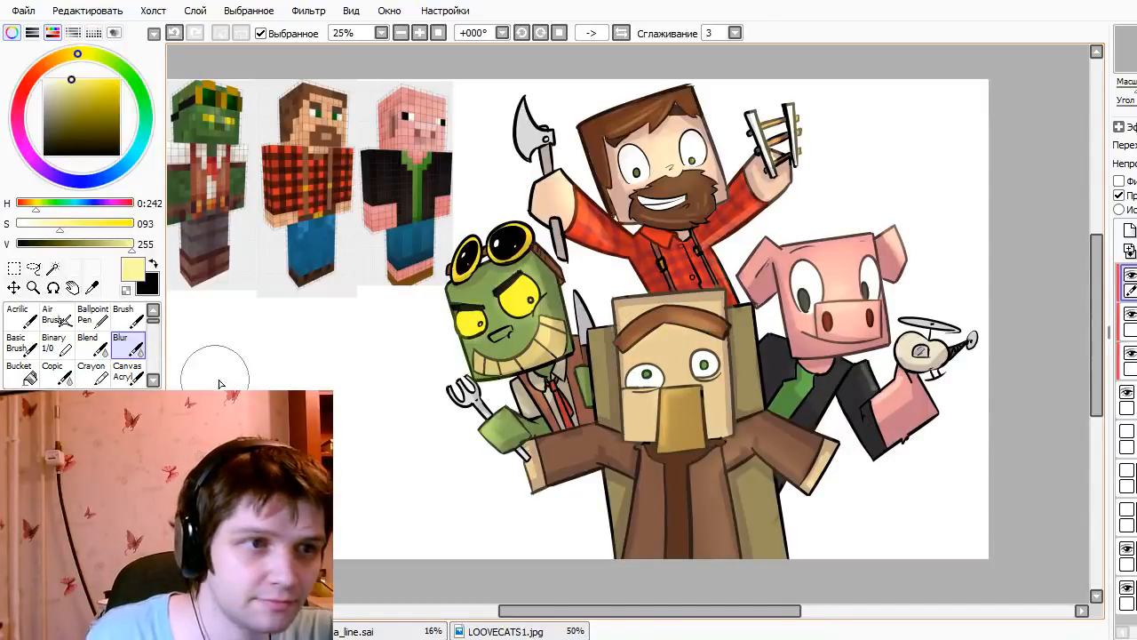
# - Paint long pale yellow highlights down both front panels of the villager's robe, undoing bad strokes, and soften them with the Blur tool
pyautogui.keyDown('ctrl'); pyautogui.keyDown('alt'); pyautogui.moveTo(861, 386); pyautogui.dragTo(861, 399); pyautogui.keyUp('alt'); pyautogui.keyUp('ctrl')
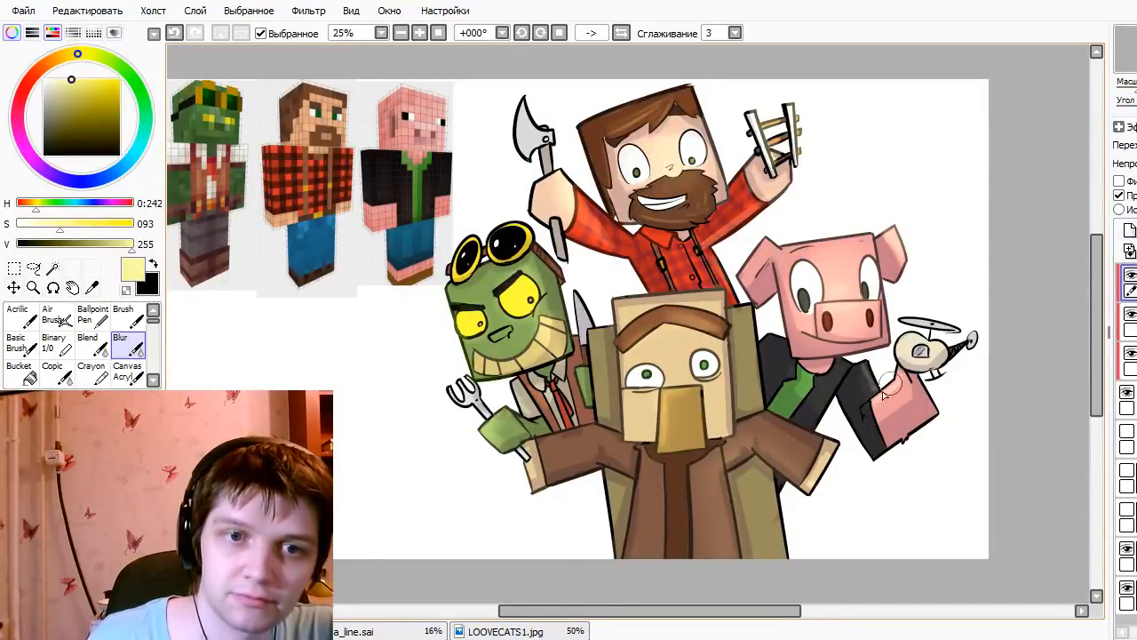
pyautogui.press('b')
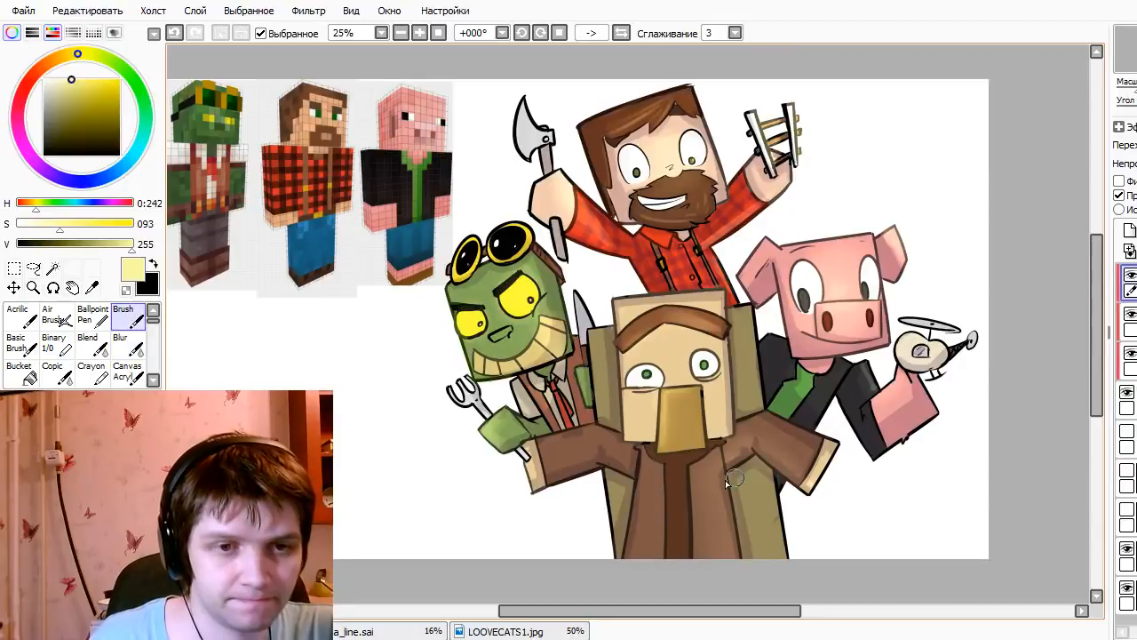
pyautogui.moveTo(698, 460)
pyautogui.mouseDown()
pyautogui.moveTo(724, 593)
pyautogui.moveTo(729, 582)
pyautogui.mouseUp()
pyautogui.hotkey('ctrl', 'z')
pyautogui.hotkey('ctrl', 'z')
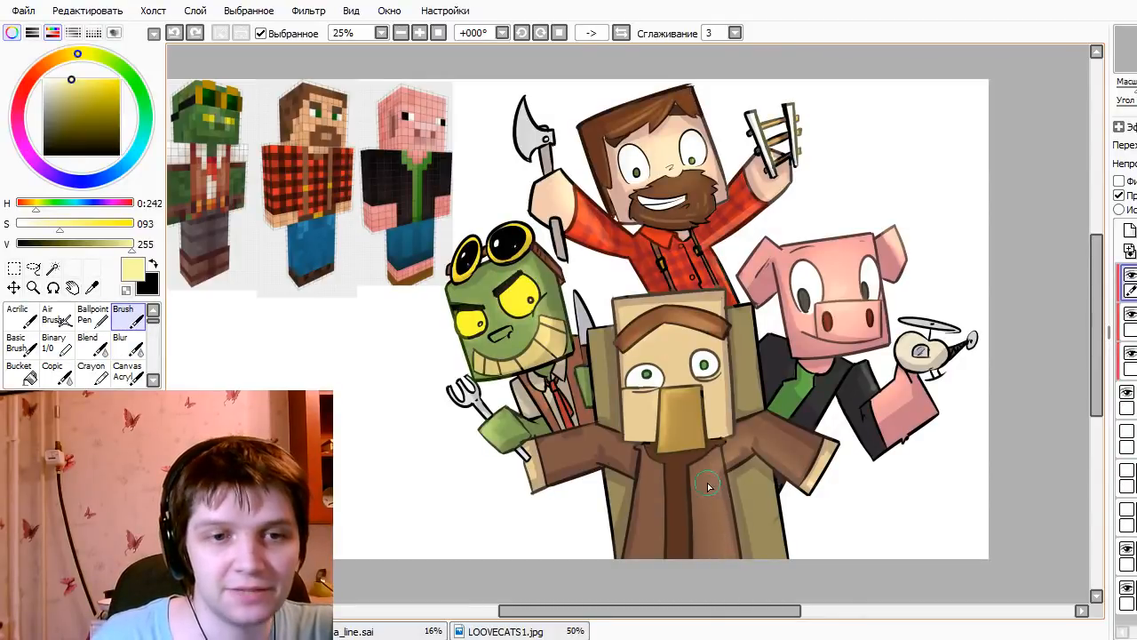
pyautogui.moveTo(700, 462)
pyautogui.mouseDown()
pyautogui.moveTo(722, 578)
pyautogui.moveTo(702, 469)
pyautogui.moveTo(741, 609)
pyautogui.mouseUp()
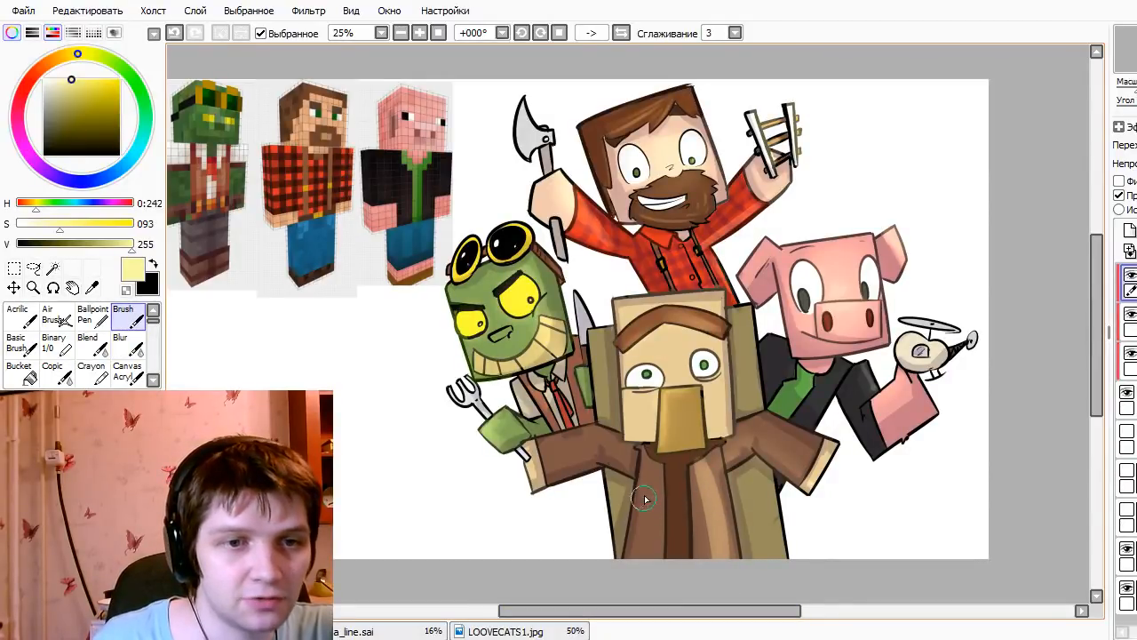
pyautogui.moveTo(650, 469); pyautogui.dragTo(647, 588)
pyautogui.click(128, 345)
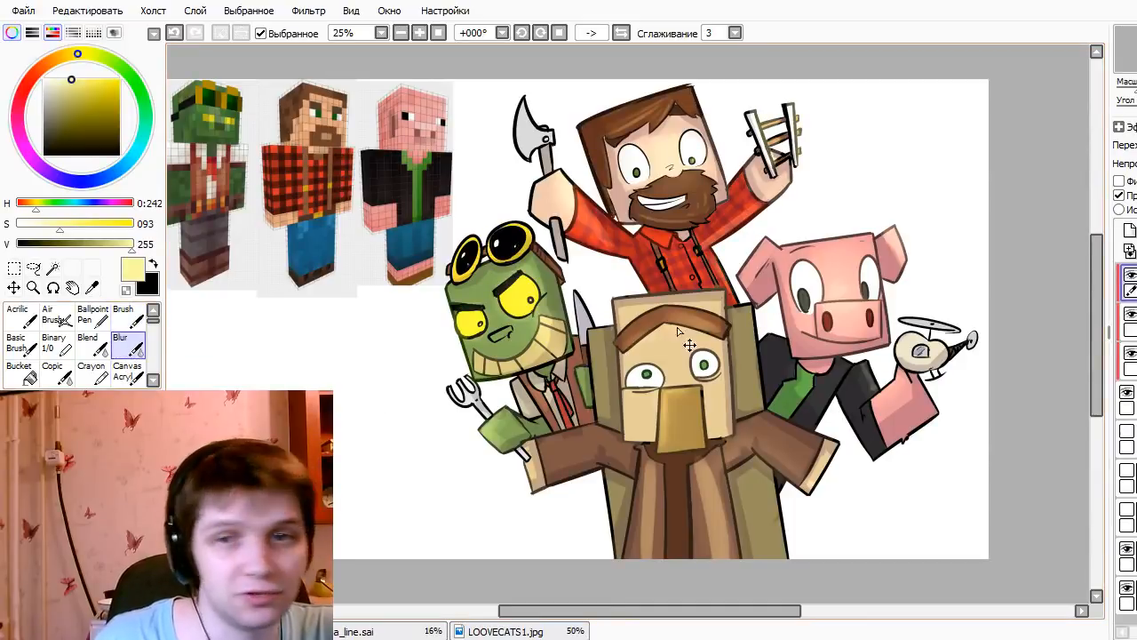
pyautogui.moveTo(712, 426)
pyautogui.keyDown('ctrl'); pyautogui.keyDown('alt'); pyautogui.mouseDown()
pyautogui.moveTo(733, 437)
pyautogui.moveTo(711, 480)
pyautogui.moveTo(723, 569)
pyautogui.moveTo(704, 494)
pyautogui.moveTo(702, 560)
pyautogui.moveTo(658, 489)
pyautogui.moveTo(646, 533)
pyautogui.moveTo(653, 455)
pyautogui.moveTo(538, 480)
pyautogui.moveTo(630, 457)
pyautogui.moveTo(588, 411)
pyautogui.moveTo(535, 481)
pyautogui.moveTo(602, 451)
pyautogui.mouseUp(); pyautogui.keyUp('alt'); pyautogui.keyUp('ctrl')
pyautogui.press('b')
pyautogui.hotkey('ctrl', 'z')
pyautogui.click(127, 344)
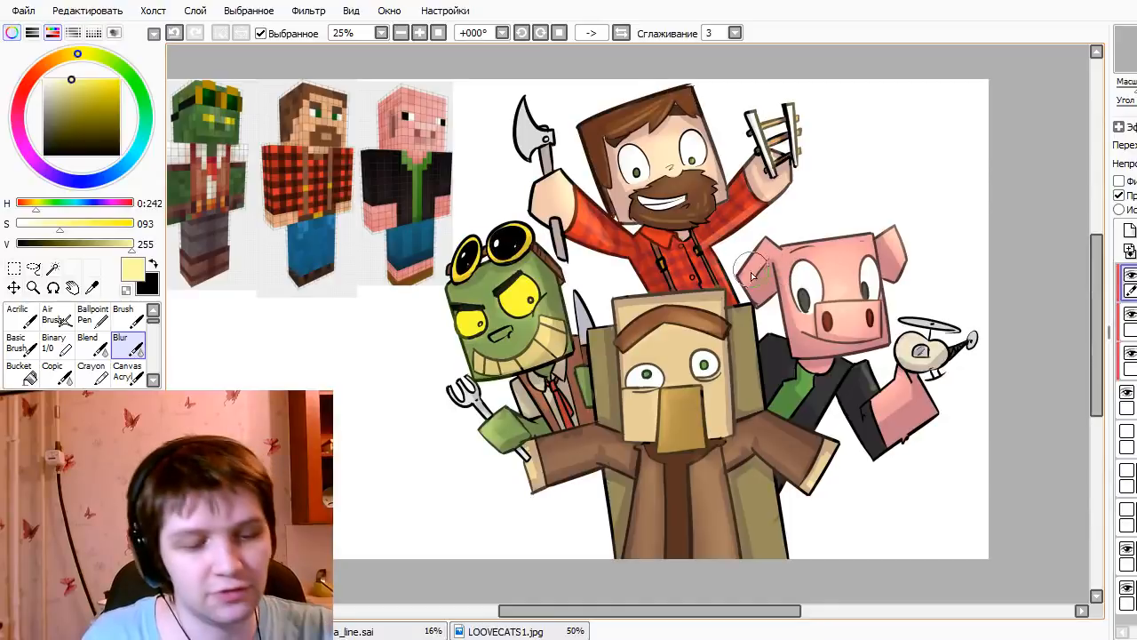
# - Try to paint a pale yellow highlight on the pig's ear nearest the bearded man
pyautogui.press('b')
pyautogui.hotkey('ctrl', 'z')
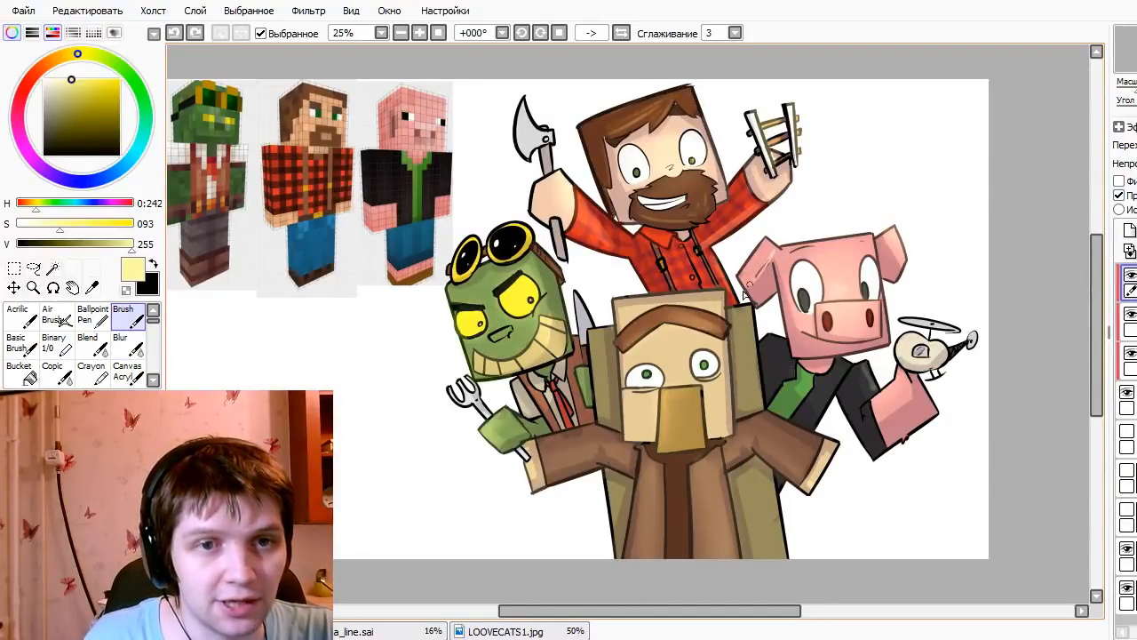
pyautogui.moveTo(750, 283)
pyautogui.mouseDown()
pyautogui.moveTo(741, 300)
pyautogui.moveTo(757, 312)
pyautogui.mouseUp()
pyautogui.hotkey('ctrl', 'z')
pyautogui.hotkey('ctrl', 'z')
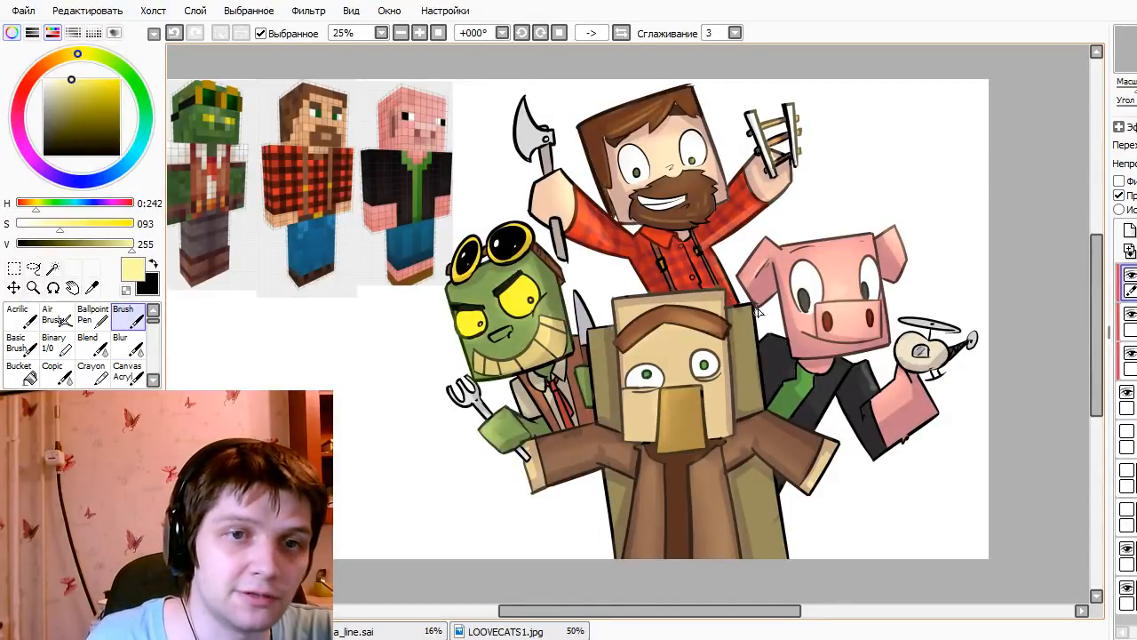
# - Add thin pale yellow highlight lines along the villager's robe front with a small brush, undoing unsuitable strokes
pyautogui.moveTo(702, 453); pyautogui.dragTo(741, 500)
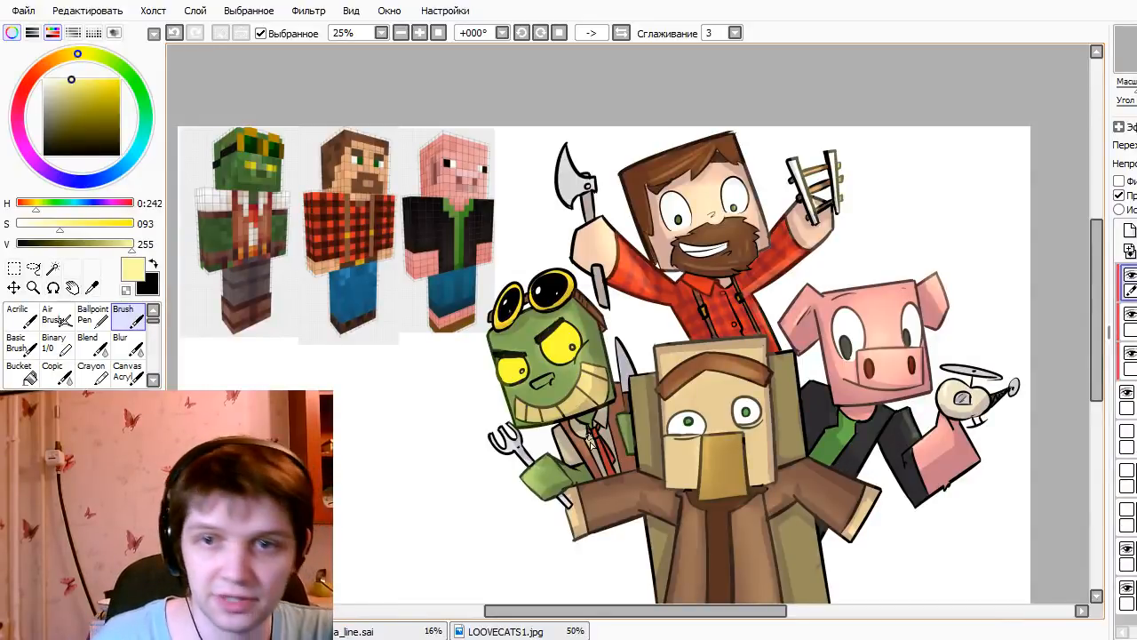
pyautogui.moveTo(747, 471)
pyautogui.mouseDown()
pyautogui.moveTo(725, 451)
pyautogui.moveTo(757, 446)
pyautogui.mouseUp()
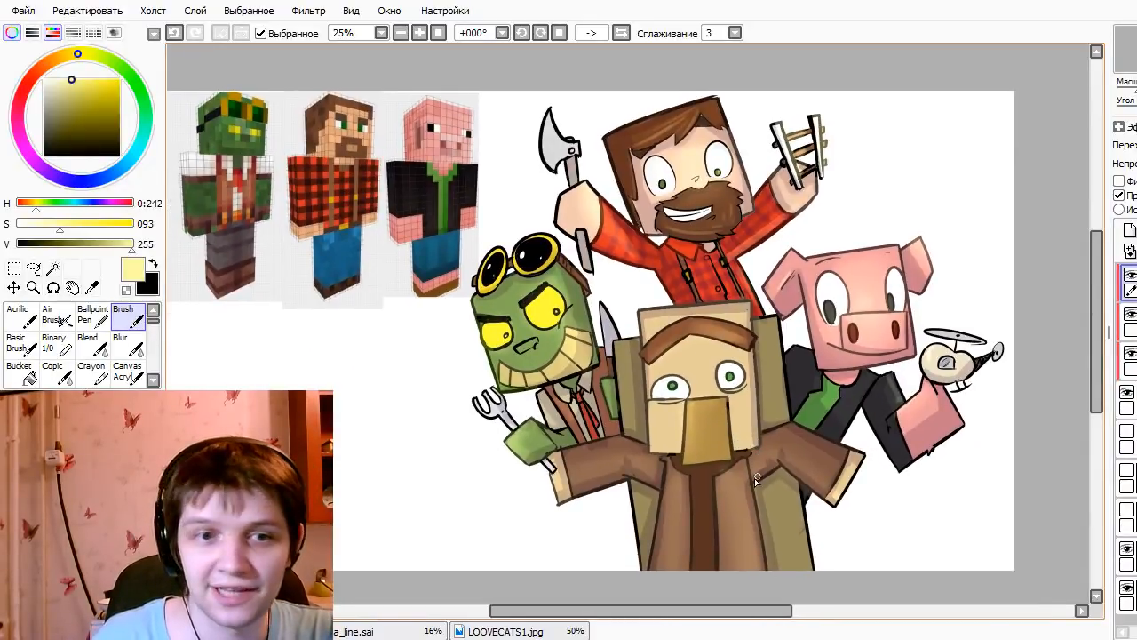
pyautogui.hotkey('ctrl', 'z')
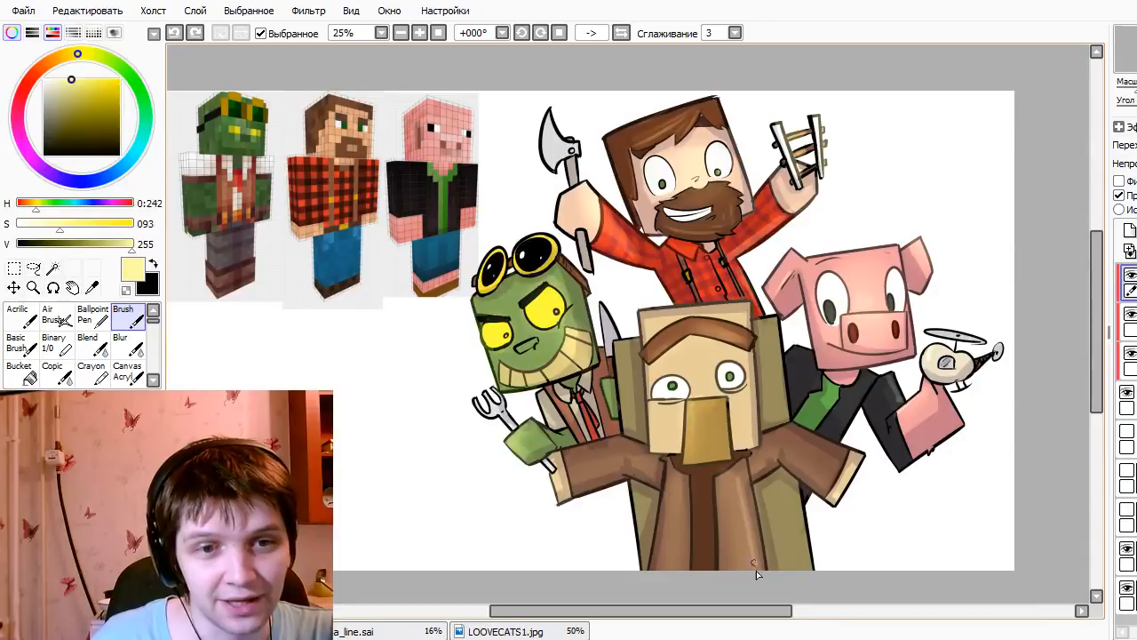
pyautogui.hotkey('ctrl', 'y')
pyautogui.hotkey('ctrl', 'z')
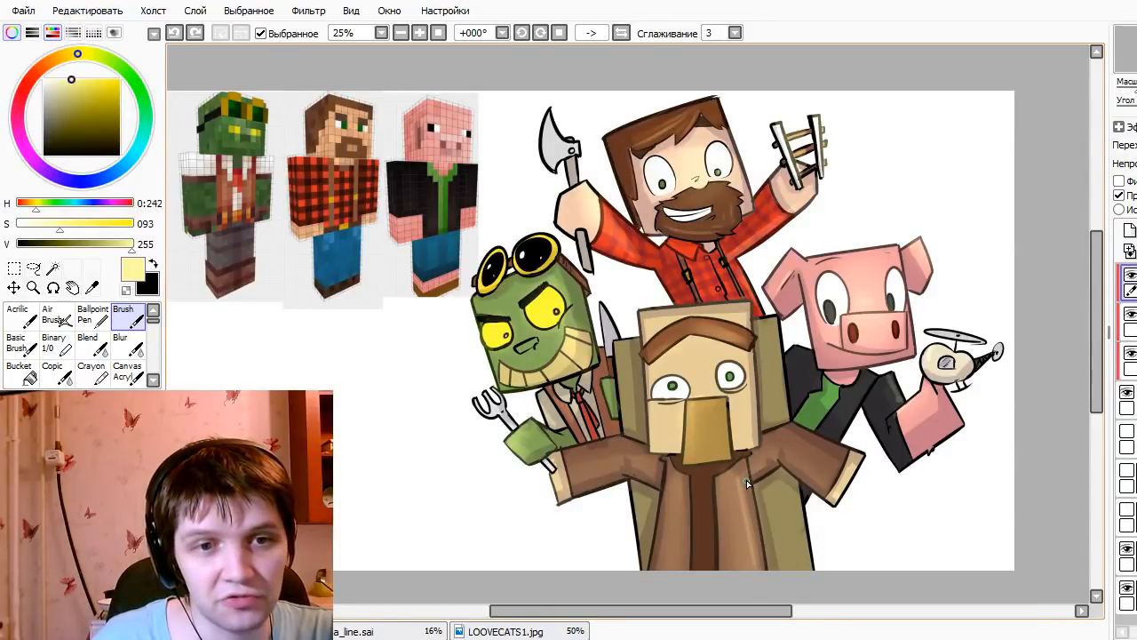
pyautogui.hotkey('ctrl', 'y')
pyautogui.hotkey('ctrl', 'z')
pyautogui.hotkey('ctrl', 'y')
pyautogui.hotkey('ctrl', 'z')
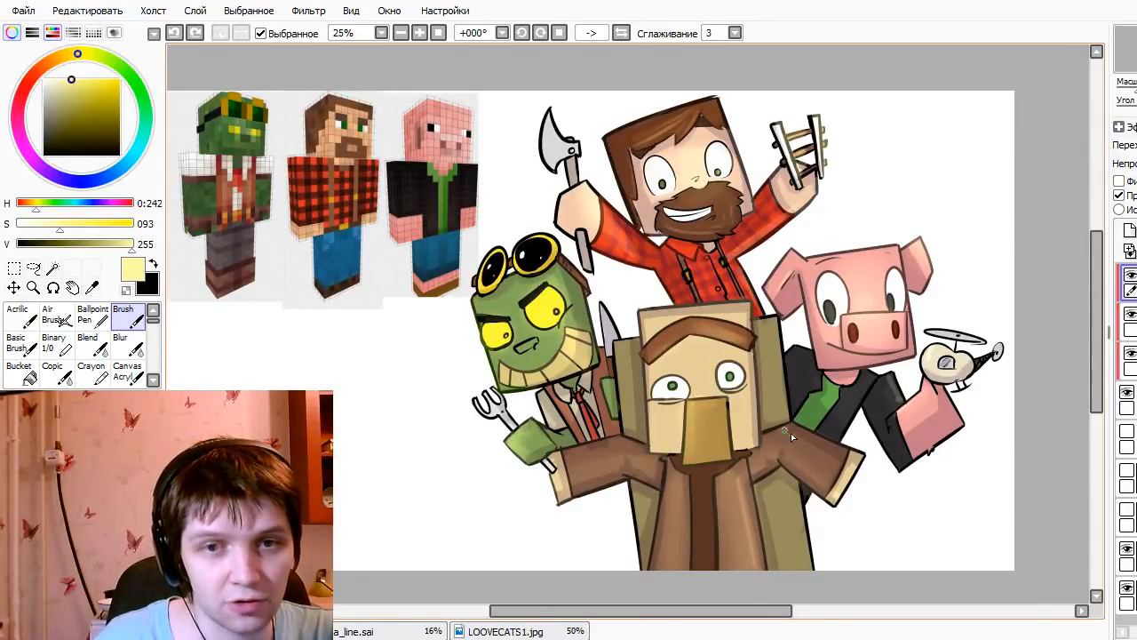
# - Paint thin pale yellow highlight lines on the villager's sleeve beside the pig, redoing strokes as needed
pyautogui.hotkey('ctrl', 'y')
pyautogui.hotkey('ctrl', 'z')
pyautogui.hotkey('ctrl', 'y')
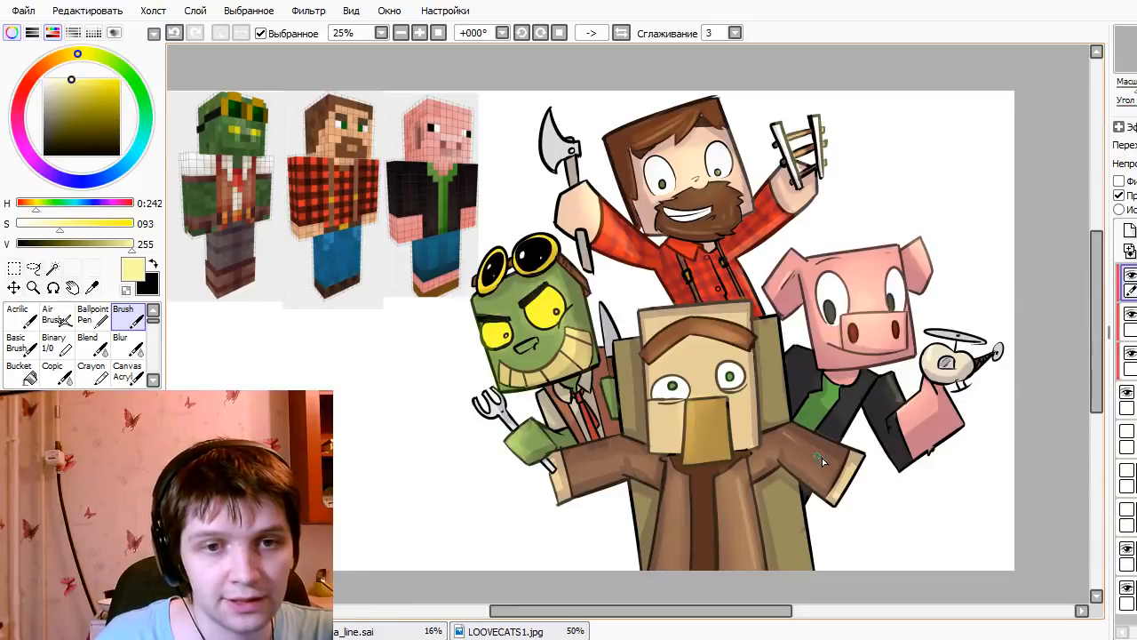
pyautogui.hotkey('ctrl', 'z')
pyautogui.hotkey('ctrl', 'y')
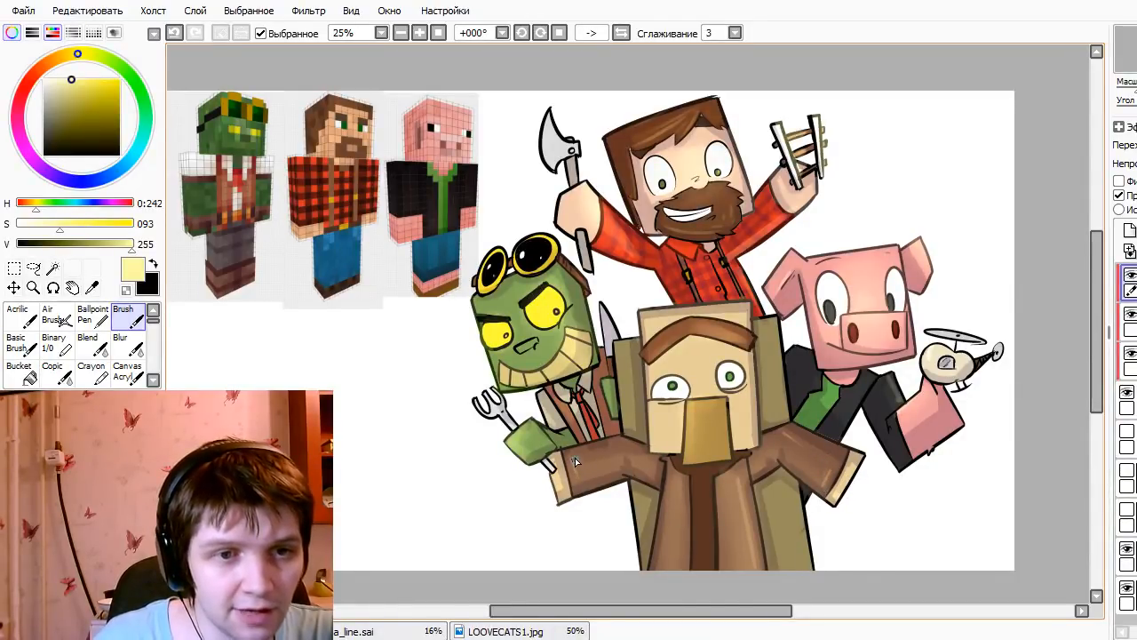
# - Paint thin pale yellow highlight lines along the villager's sleeve beside the green character, redoing strokes as needed
pyautogui.hotkey('ctrl', 'z')
pyautogui.hotkey('ctrl', 'y')
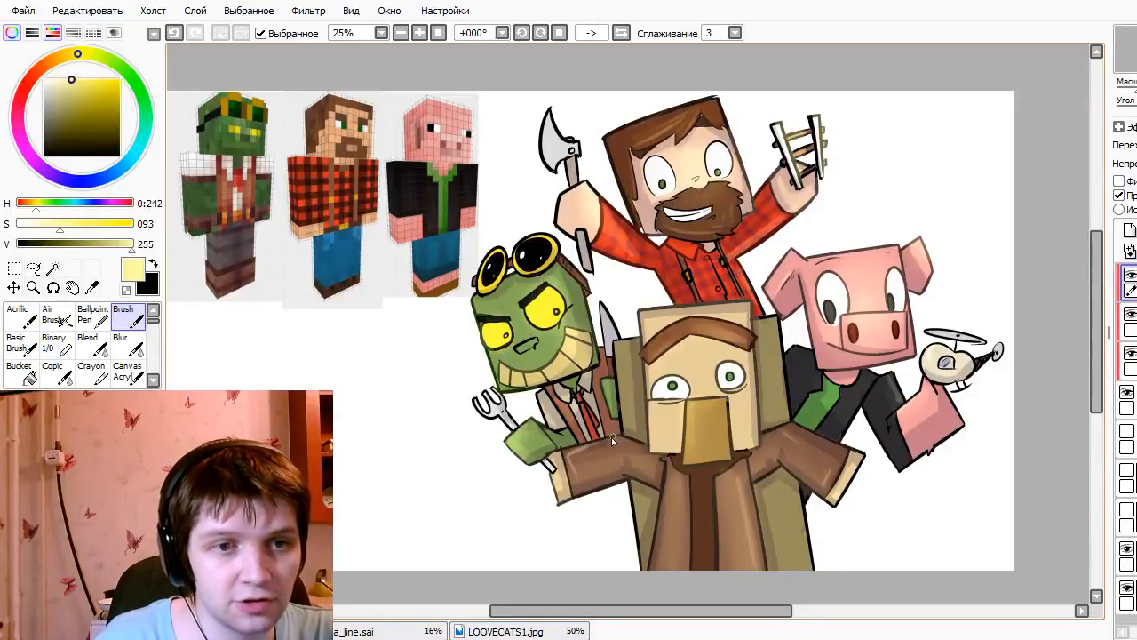
pyautogui.hotkey('ctrl', 'z')
pyautogui.hotkey('ctrl', 'y')
pyautogui.hotkey('ctrl', 'z')
pyautogui.hotkey('ctrl', 'y')
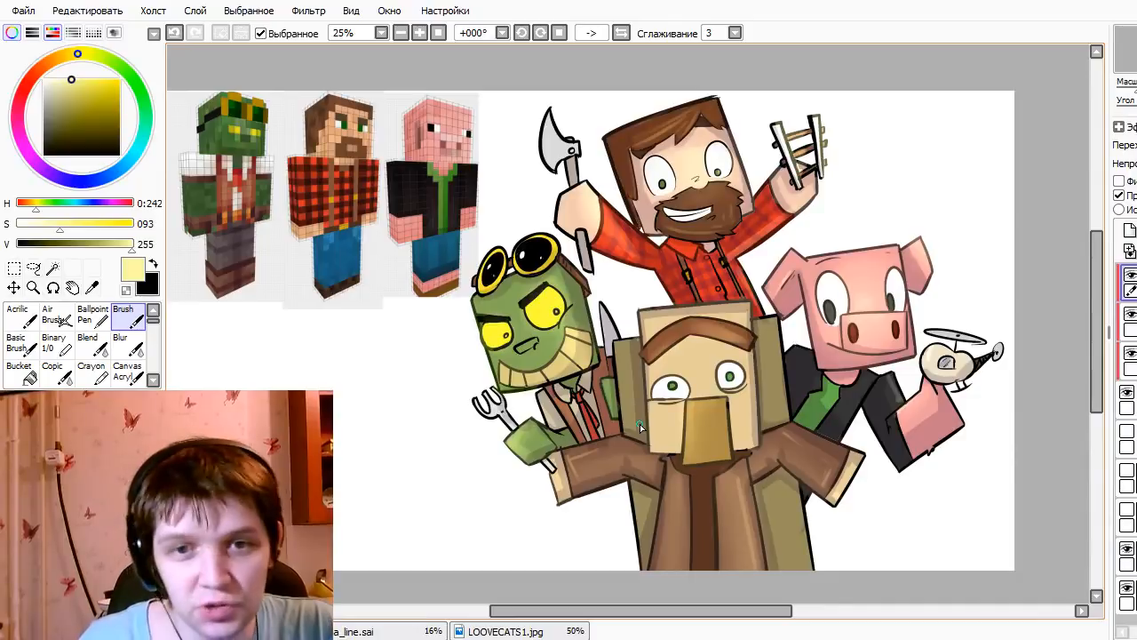
# - Select the third layer in the visible stack and hide the layer holding the three reference character skins
pyautogui.click(1127, 360)
pyautogui.press('ctrl')
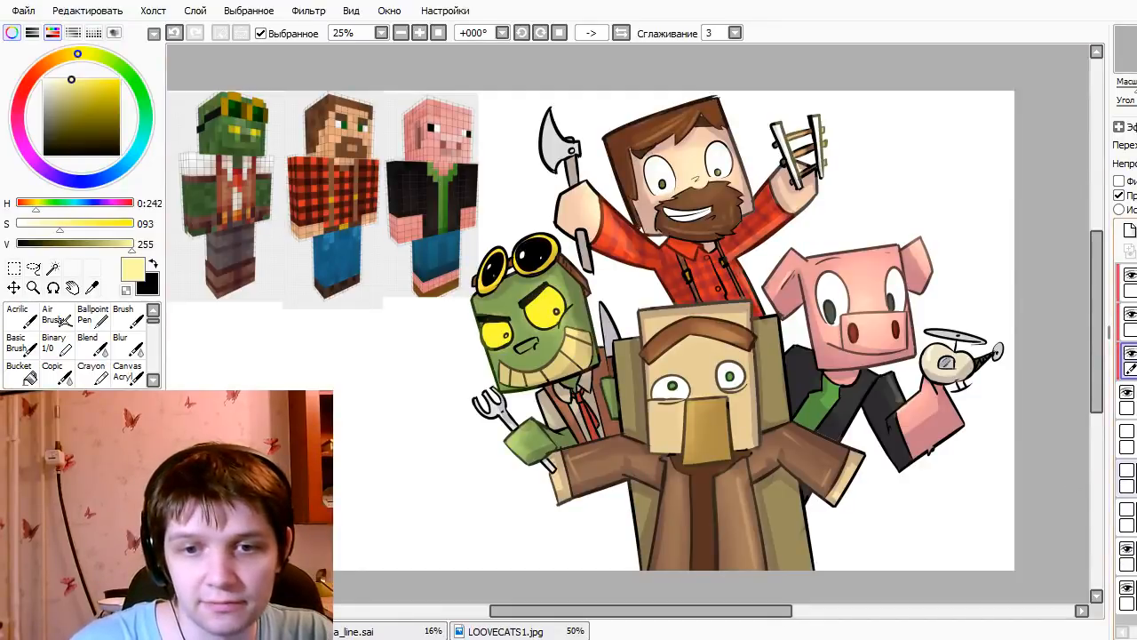
pyautogui.click(1126, 548)
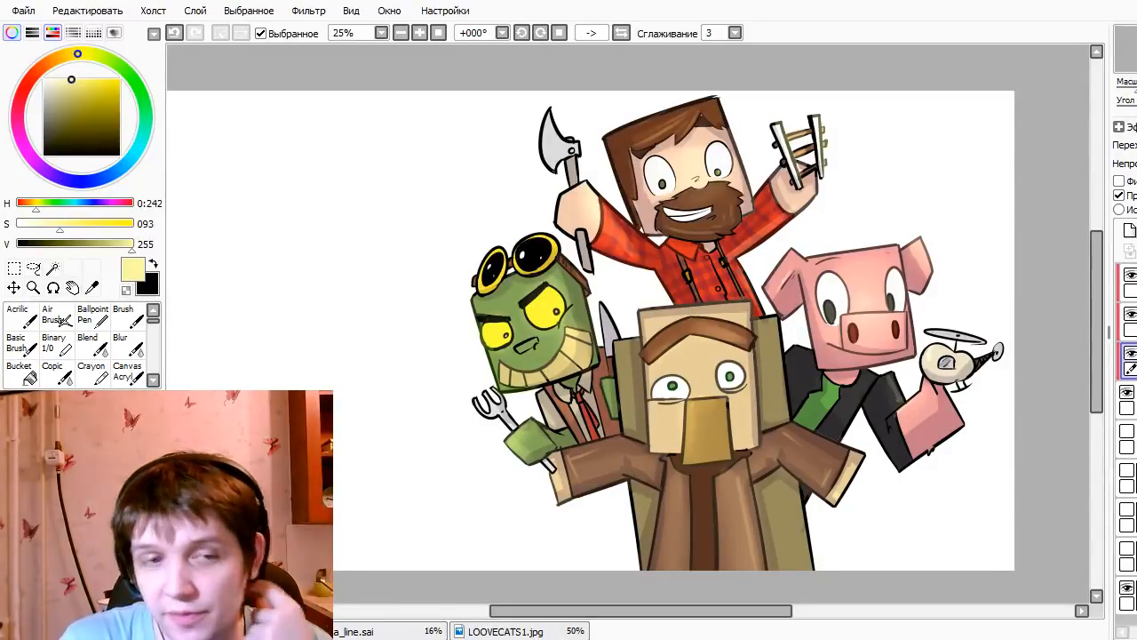
pyautogui.scroll(-1, 911, 489)
pyautogui.scroll(1, 910, 488)
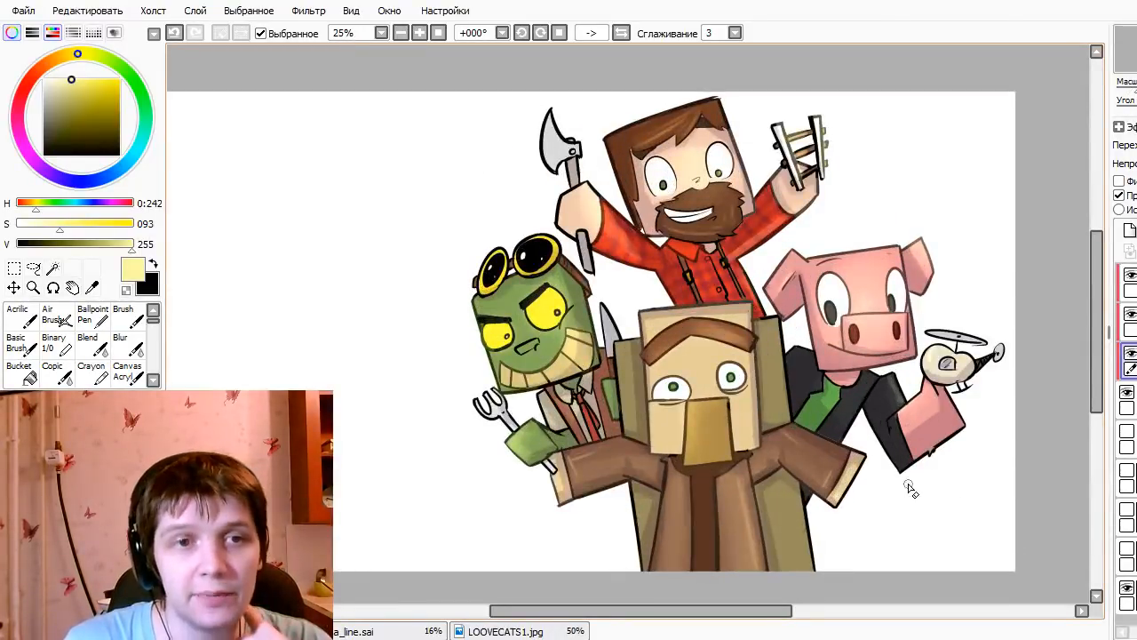